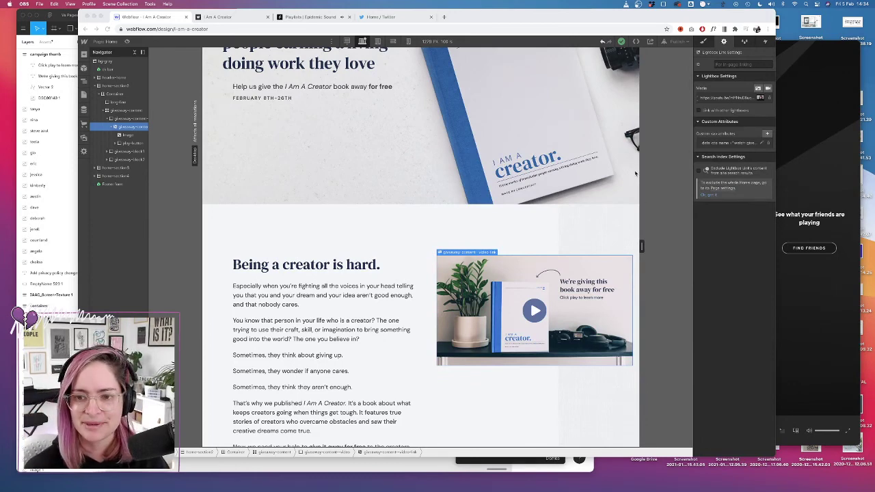
# Open the Giveaway rules page and look through the official promotion rules laid out on it
pyautogui.scroll(5, 301, 77)
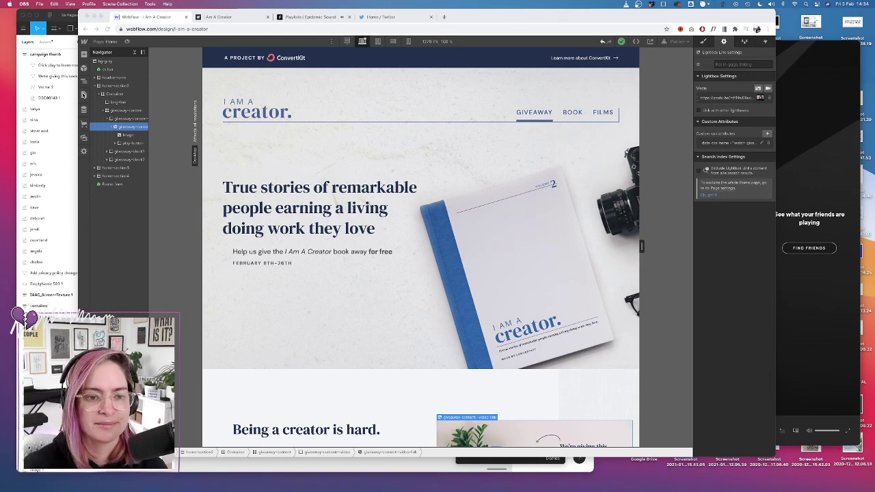
pyautogui.click(84, 95)
pyautogui.click(84, 95)
pyautogui.click(119, 137)
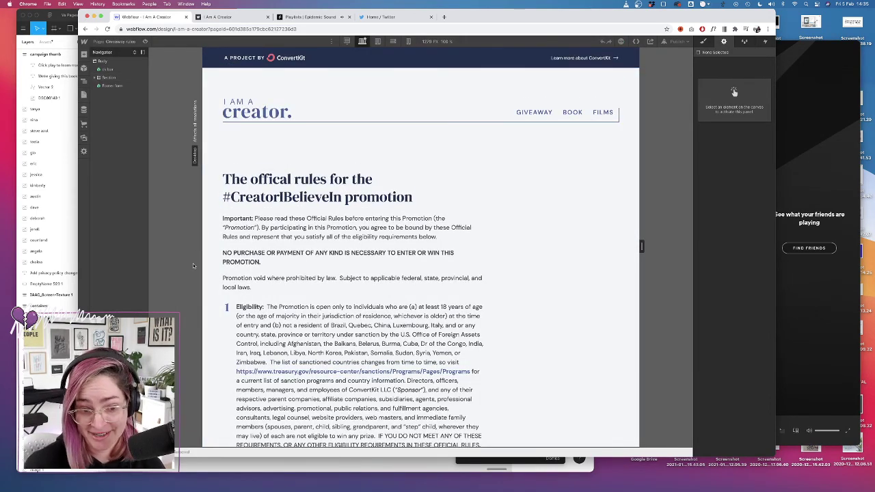
pyautogui.scroll(-1, 288, 278)
pyautogui.click(288, 279)
pyautogui.scroll(-5, 287, 278)
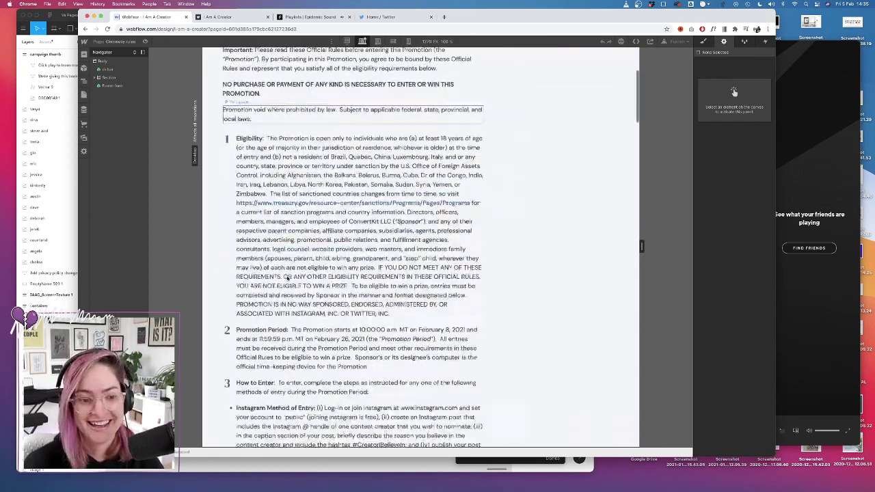
pyautogui.scroll(-5, 288, 278)
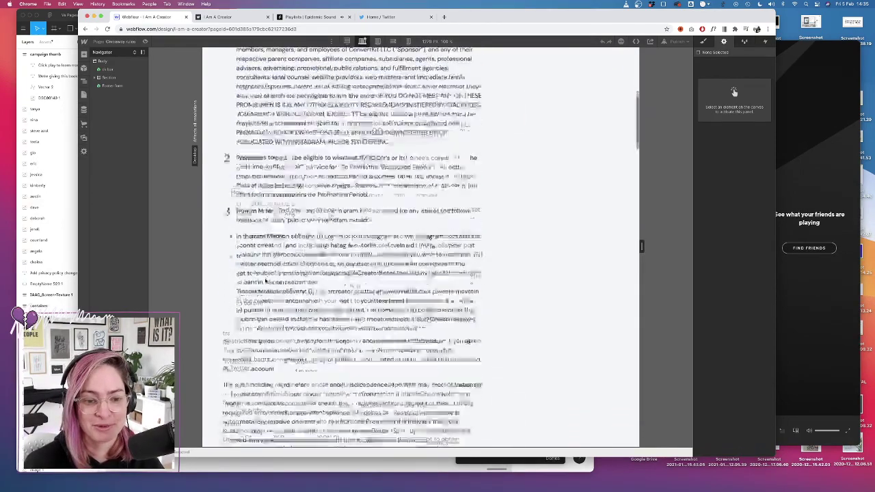
pyautogui.scroll(-1, 265, 281)
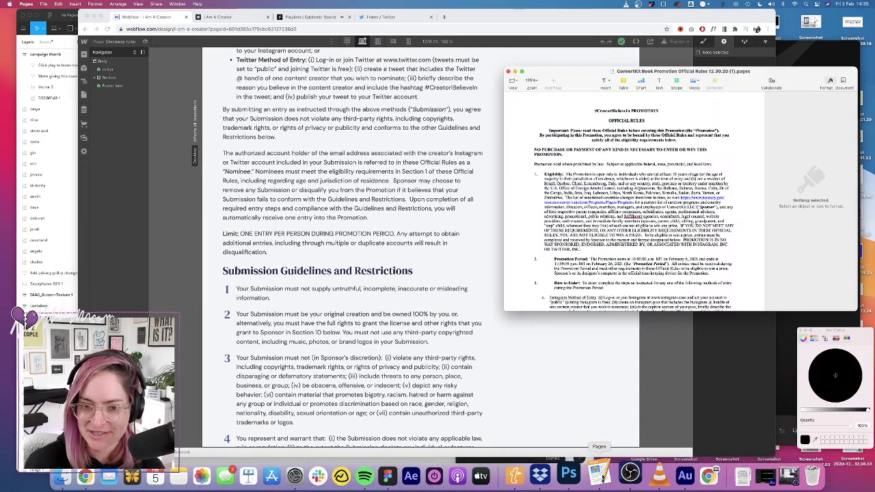
# Switch to the Pages document with the promotion's official rules, make its window taller and look through the source text
pyautogui.click(583, 476)
pyautogui.moveTo(648, 312); pyautogui.dragTo(647, 455)
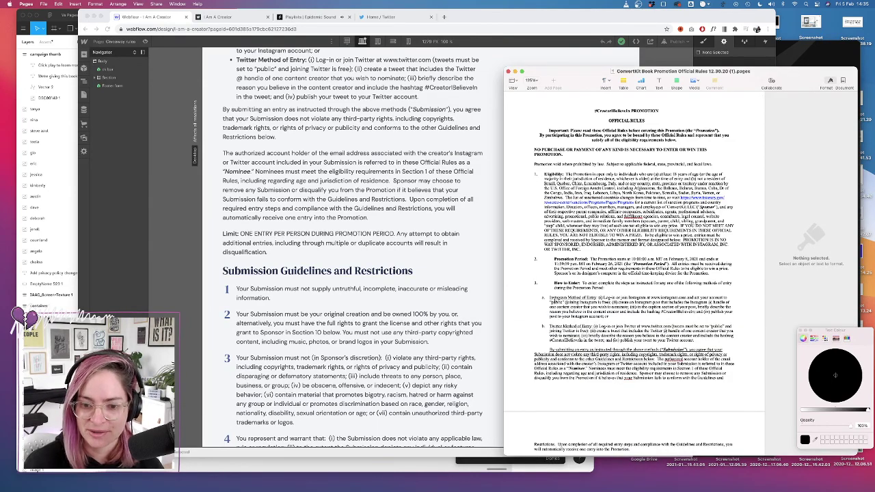
pyautogui.scroll(-10, 544, 303)
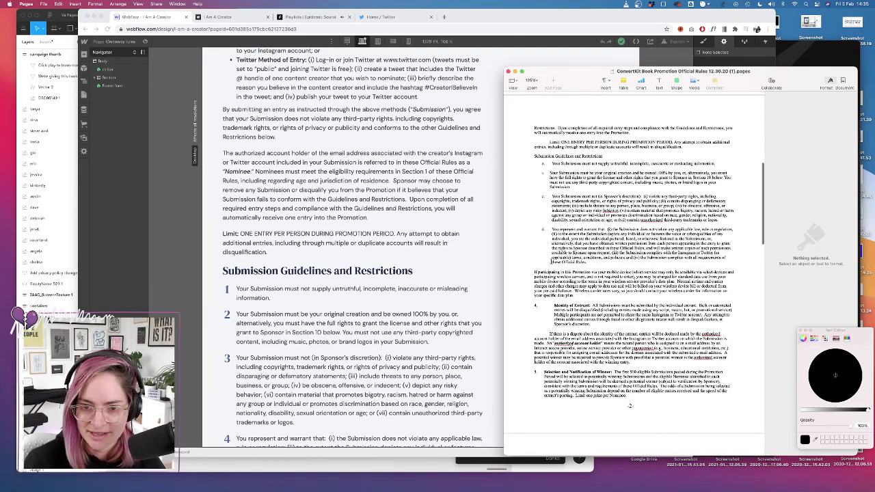
pyautogui.scroll(10, 551, 260)
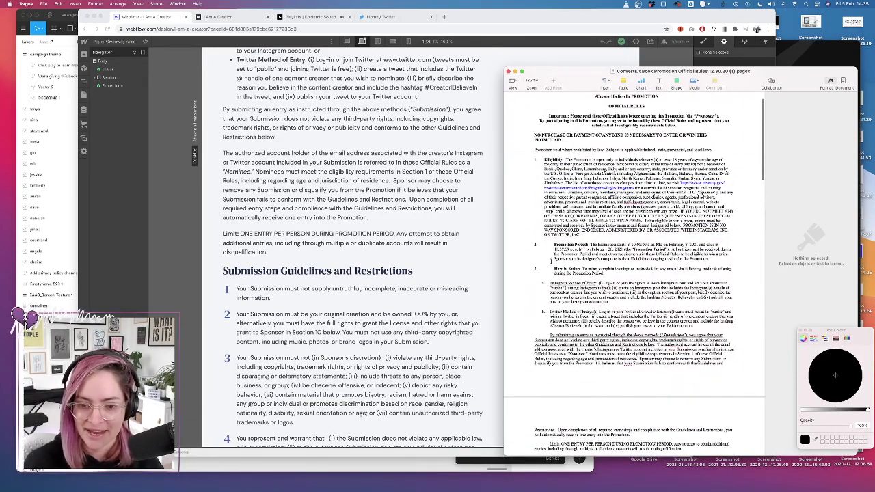
# Return to Webflow and examine the list and heading formatting of the Giveaway rules page, from Eligibility to Submission Guidelines
pyautogui.click(424, 248)
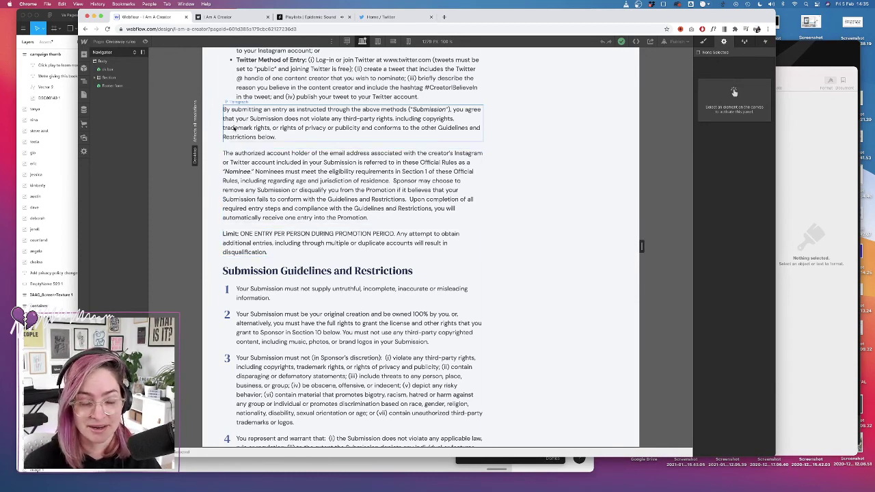
pyautogui.scroll(-1, 260, 199)
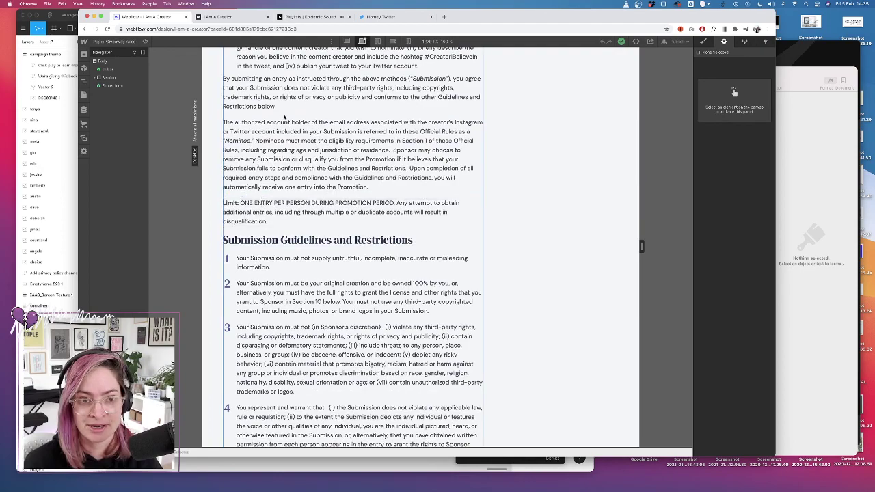
pyautogui.scroll(10, 274, 171)
pyautogui.scroll(3, 284, 117)
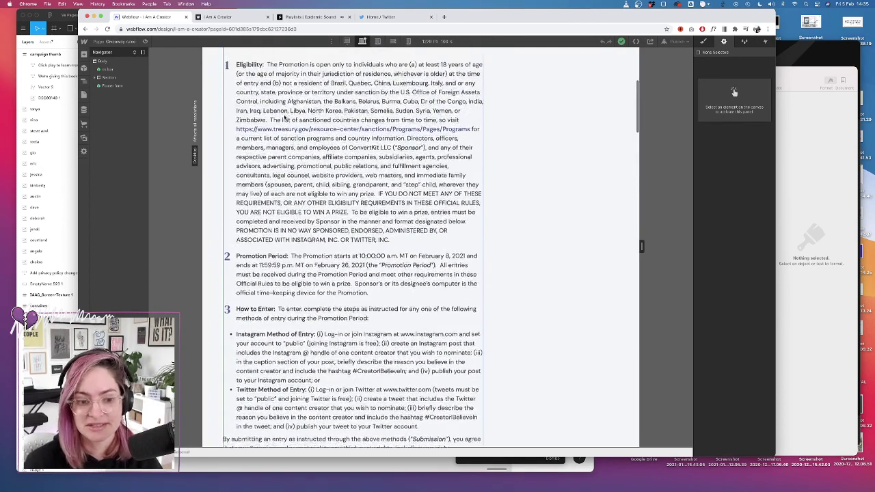
pyautogui.scroll(-12, 285, 117)
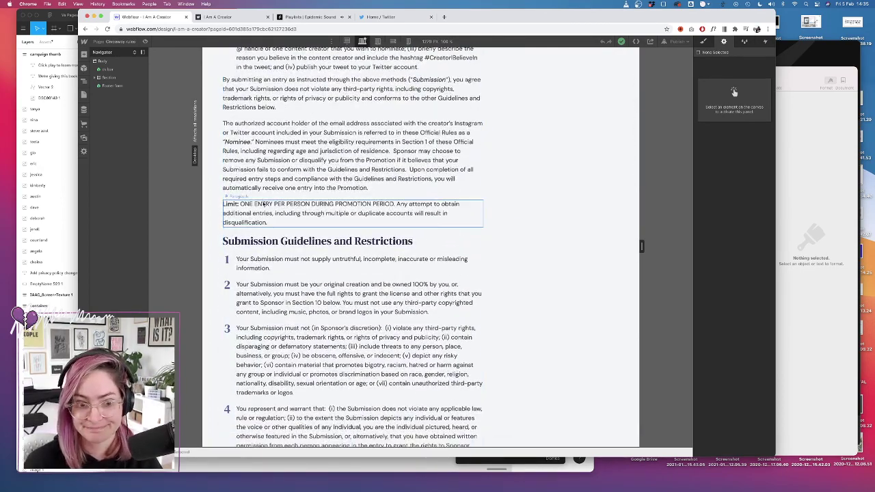
pyautogui.scroll(6, 267, 214)
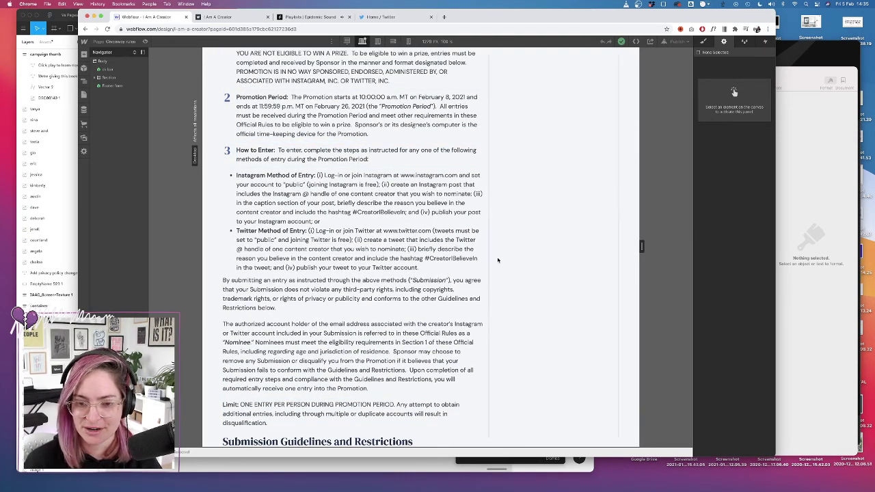
pyautogui.scroll(3, 357, 265)
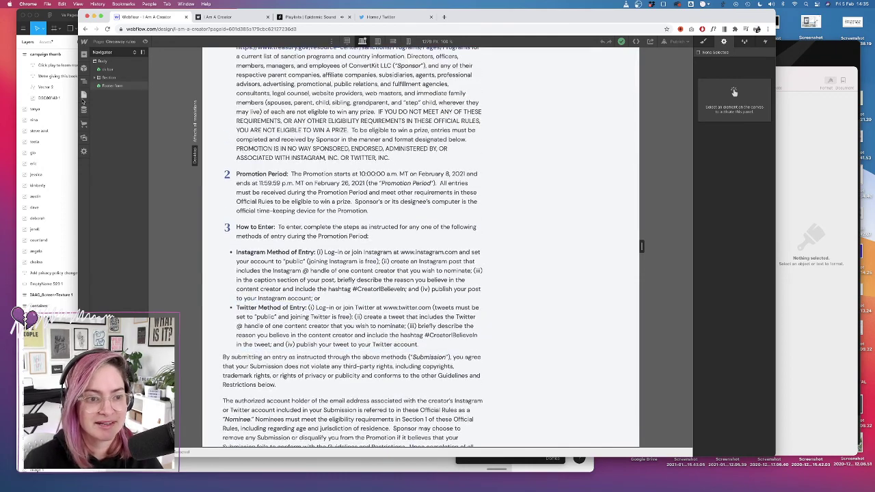
# Open the Home page and review its sections from the hero down to the footer
pyautogui.click(83, 102)
pyautogui.click(134, 94)
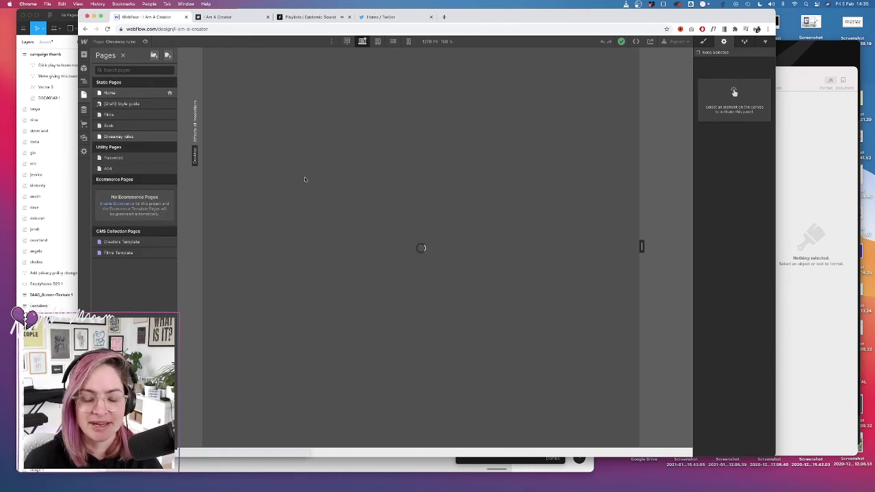
pyautogui.scroll(-5, 357, 239)
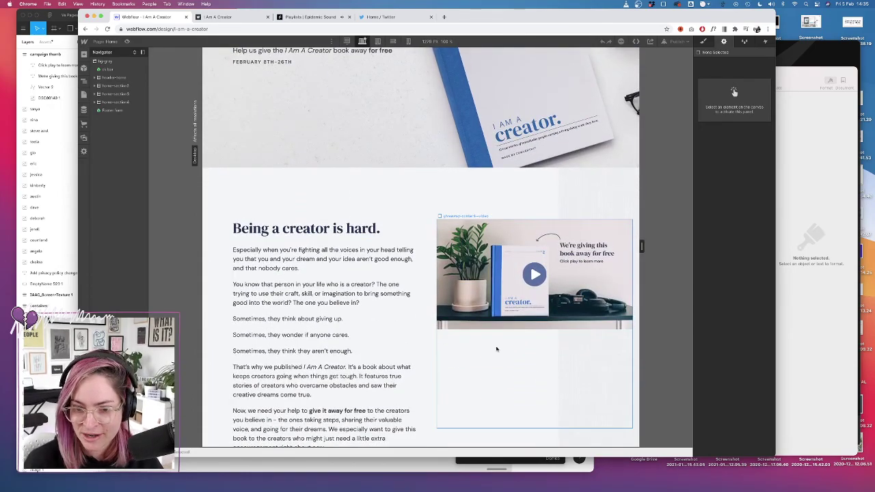
pyautogui.scroll(-12, 392, 277)
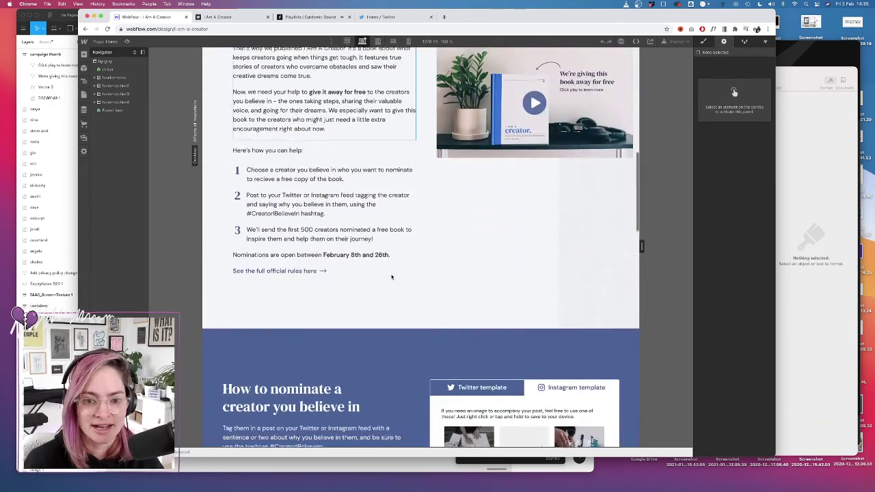
pyautogui.scroll(-8, 392, 277)
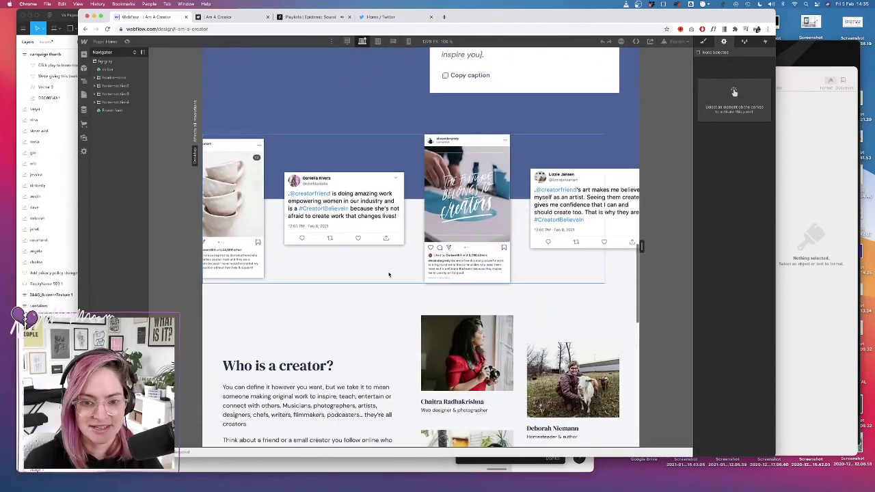
pyautogui.scroll(-5, 326, 293)
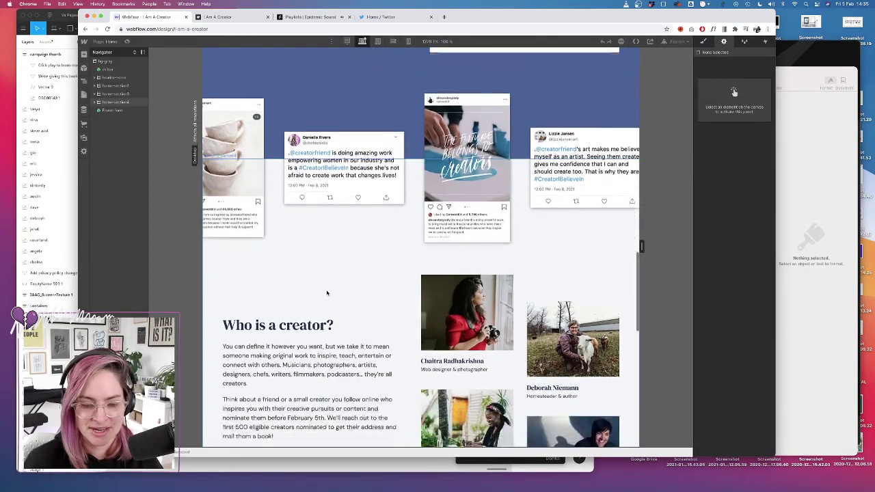
pyautogui.scroll(-12, 327, 293)
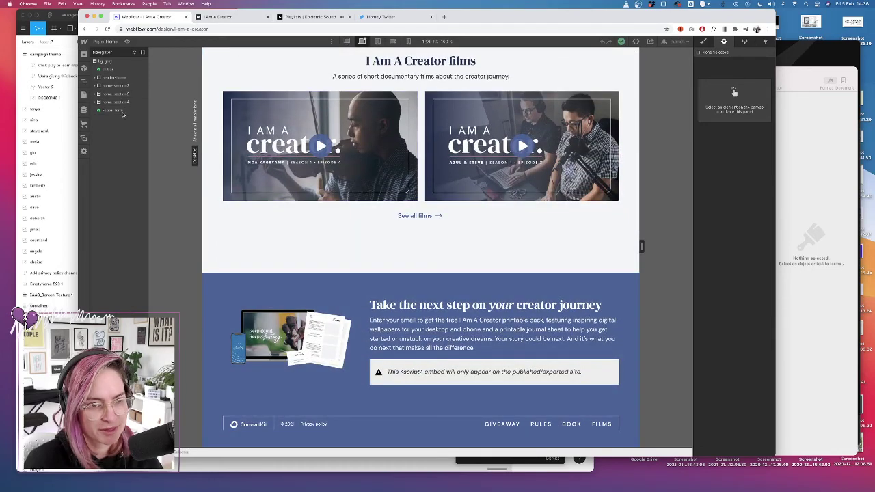
# Open the Book page and turn on preview mode to see its background video playing
pyautogui.click(84, 96)
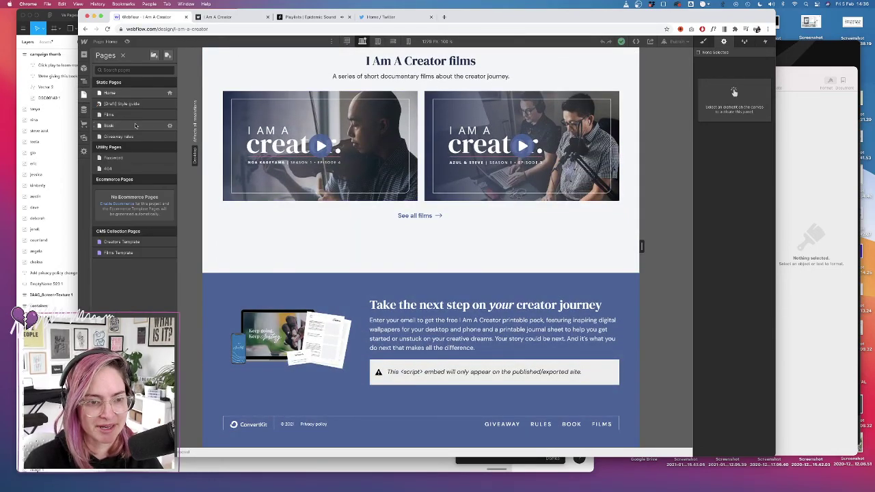
pyautogui.click(127, 127)
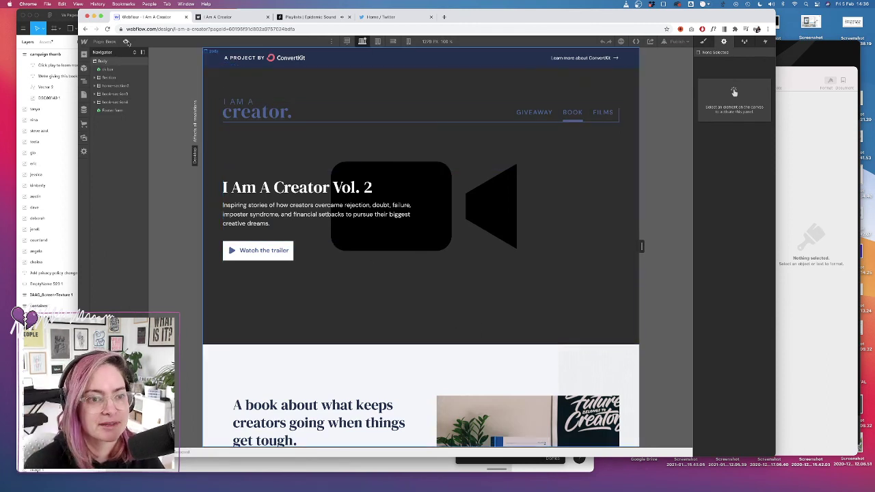
pyautogui.click(125, 42)
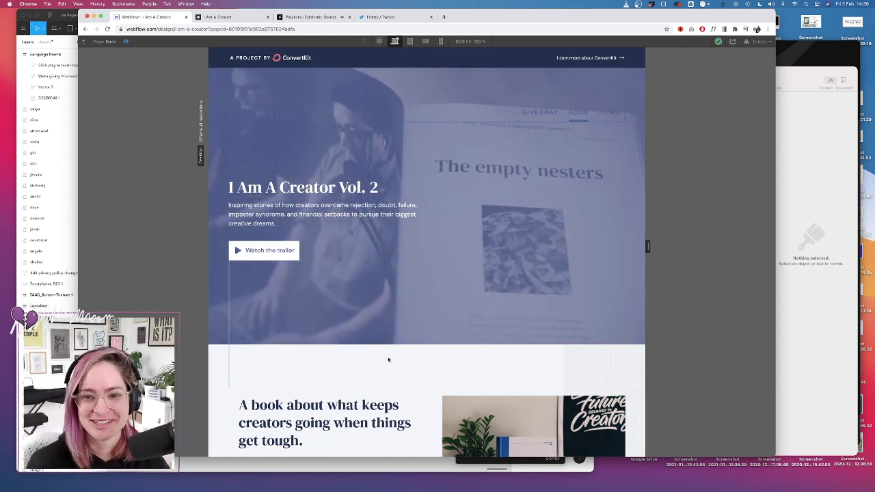
# Examine the previewed Book page's scroll line, book description, featured creators and giveaway callout
pyautogui.scroll(-5, 379, 337)
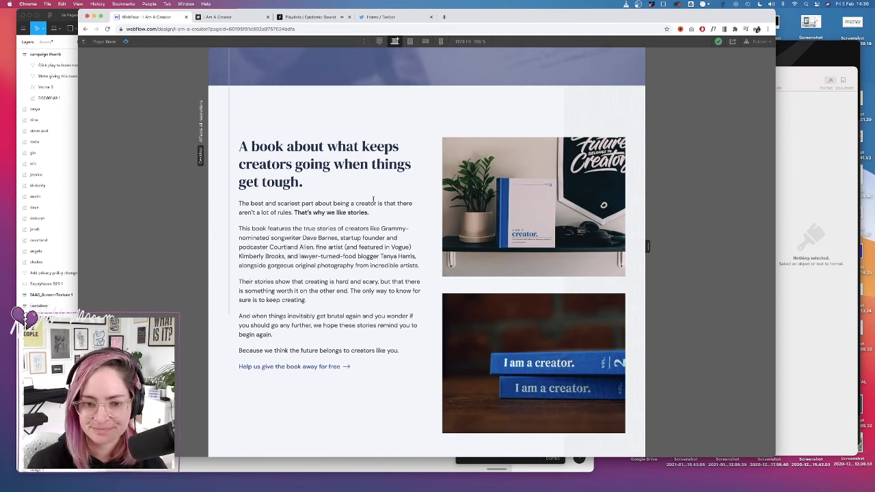
pyautogui.scroll(-5, 387, 202)
pyautogui.scroll(6, 366, 283)
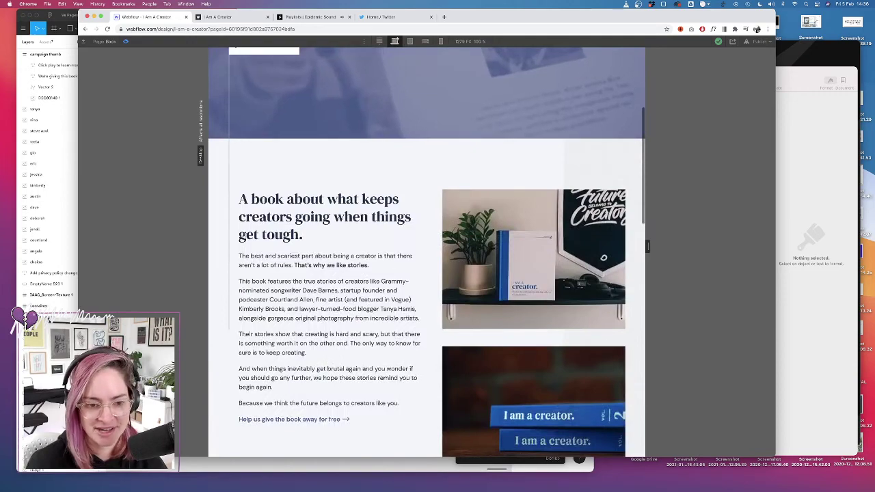
pyautogui.scroll(4, 233, 383)
pyautogui.scroll(-2, 237, 383)
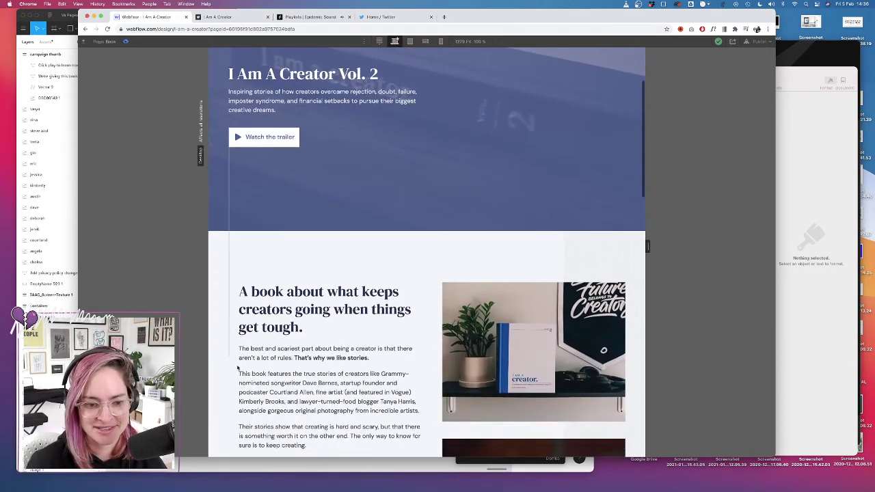
pyautogui.scroll(-10, 237, 366)
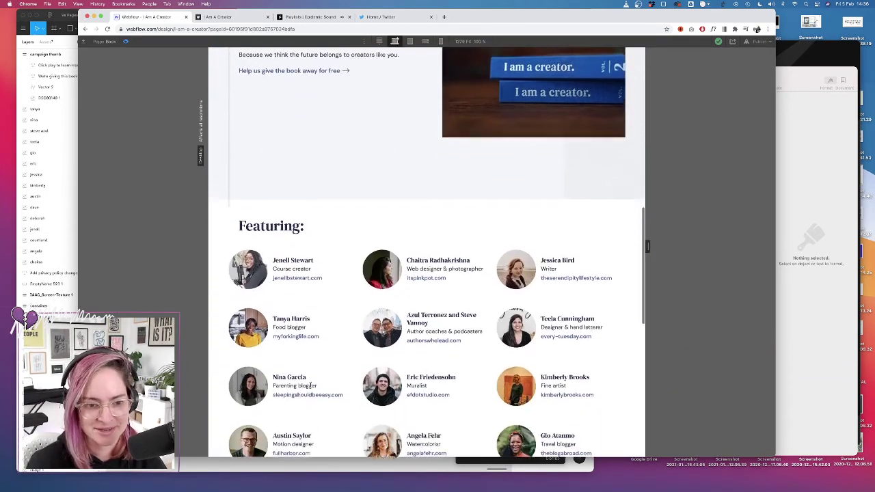
pyautogui.scroll(-6, 311, 387)
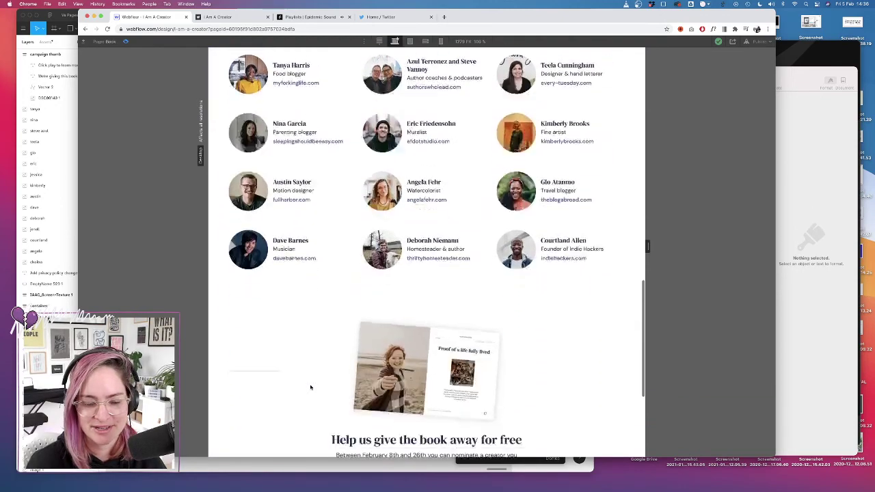
pyautogui.scroll(-3, 310, 387)
pyautogui.scroll(5, 420, 236)
pyautogui.scroll(-3, 420, 236)
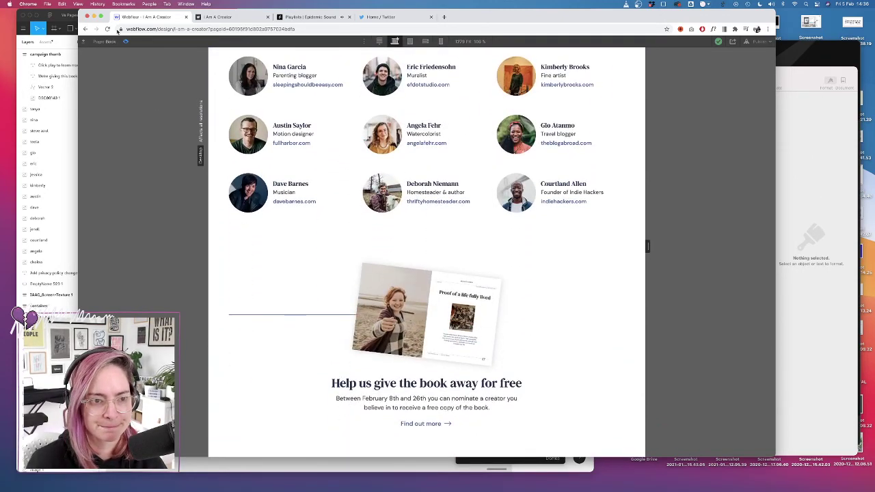
# Leave preview mode, open the Films page and review it down to the footer
pyautogui.click(126, 41)
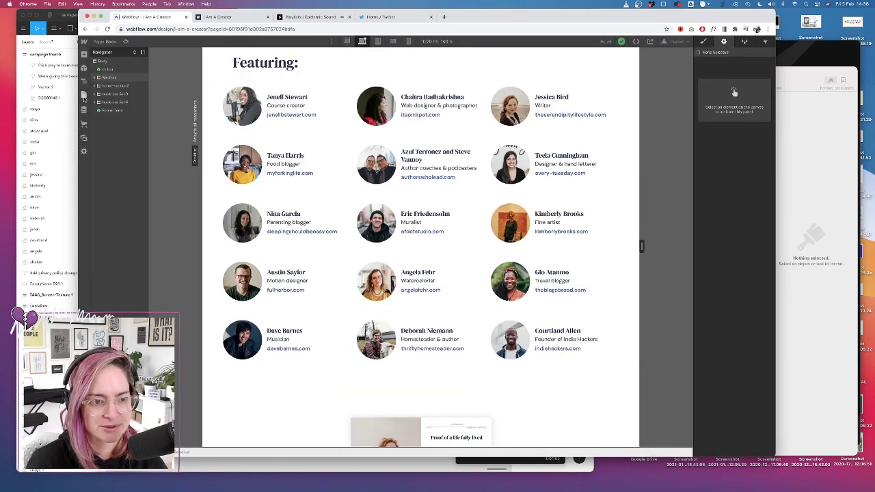
pyautogui.click(83, 99)
pyautogui.click(110, 115)
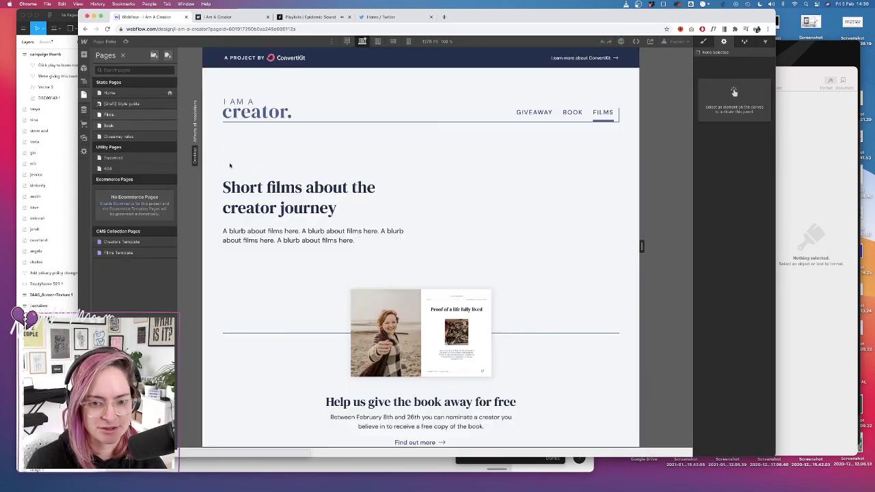
pyautogui.scroll(-10, 265, 238)
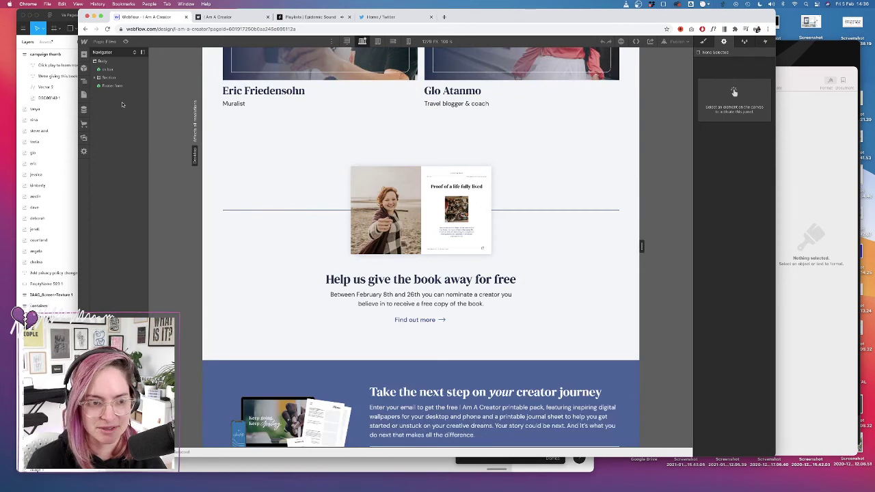
# Return to the top of the Films page to check its header, and reopen the Book page
pyautogui.click(86, 94)
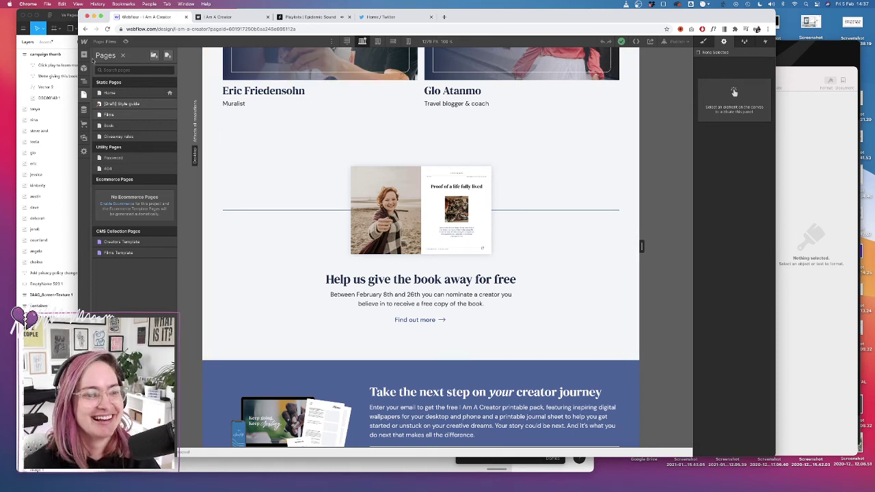
pyautogui.scroll(10, 421, 246)
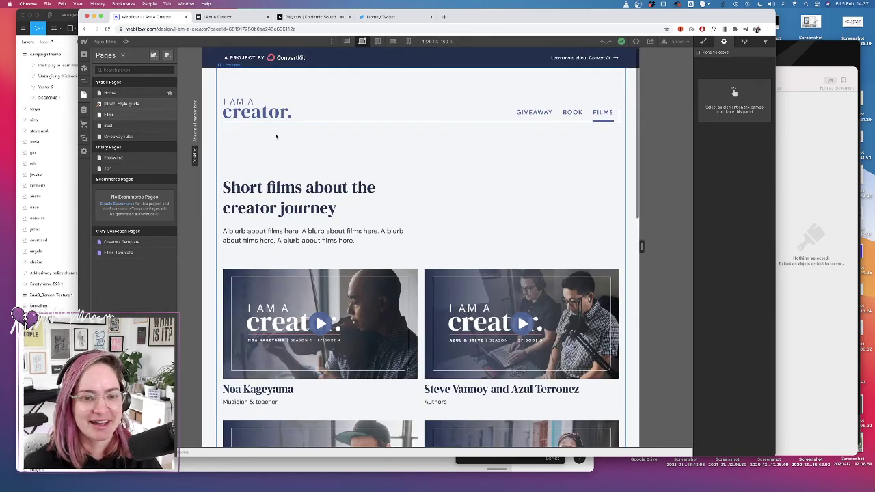
pyautogui.click(128, 126)
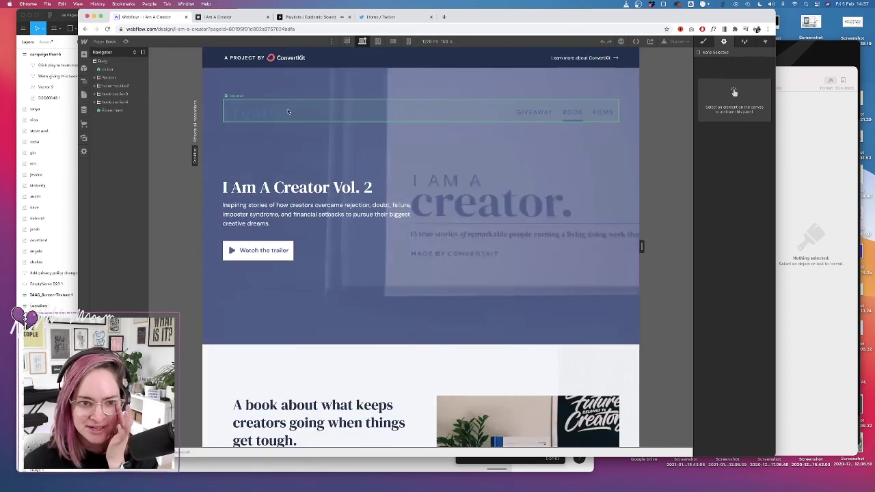
# Select the Book page's top-nav symbol and check its main symbol, settings and style options for editing a single instance
pyautogui.click(281, 111)
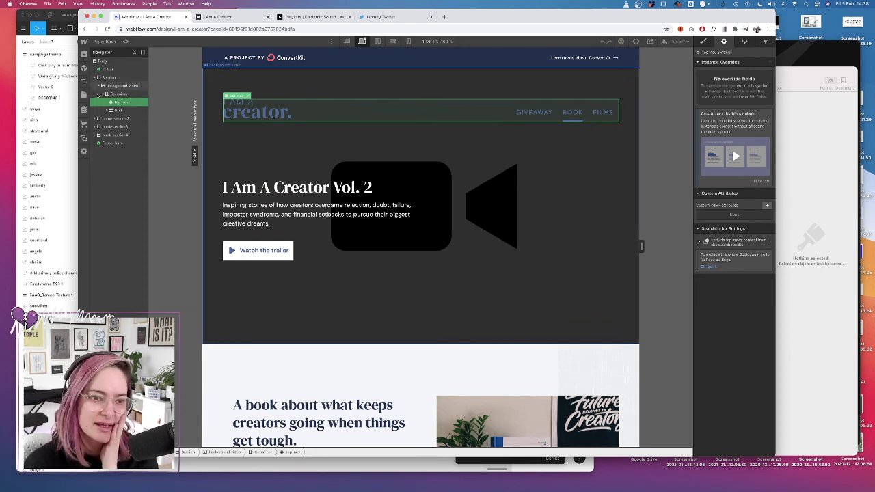
pyautogui.rightClick(125, 105)
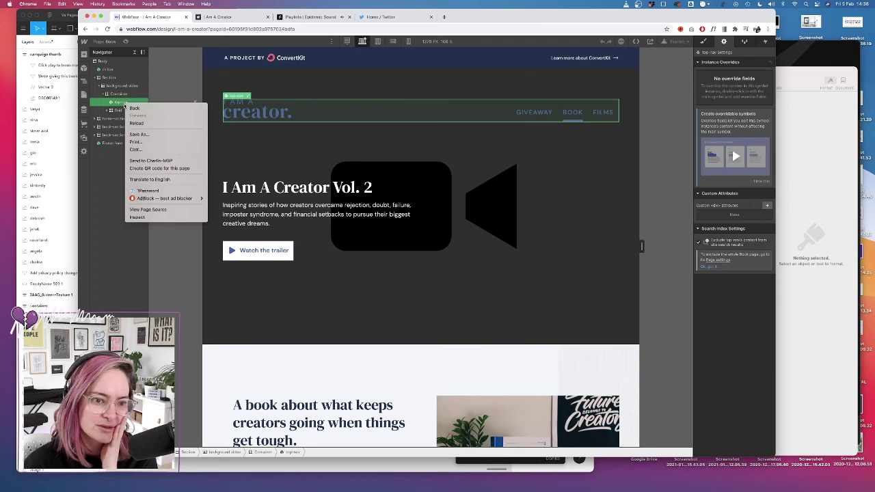
pyautogui.press('Escape')
pyautogui.doubleClick(247, 98)
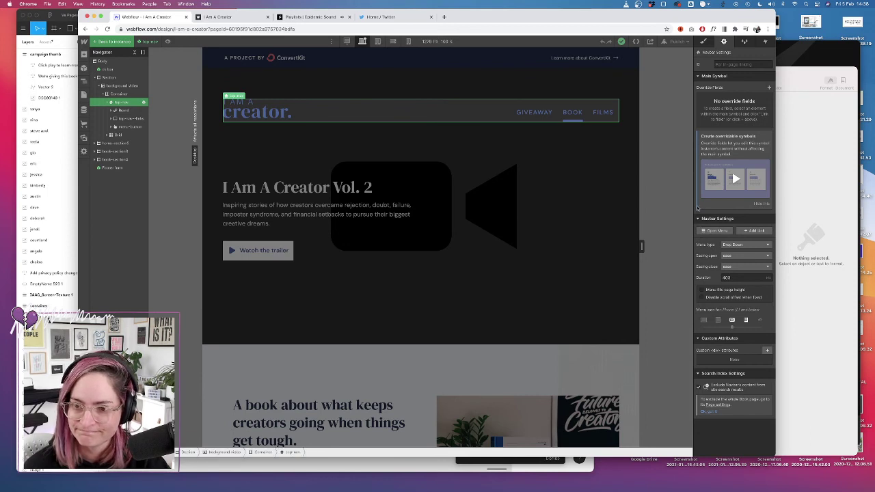
pyautogui.click(111, 42)
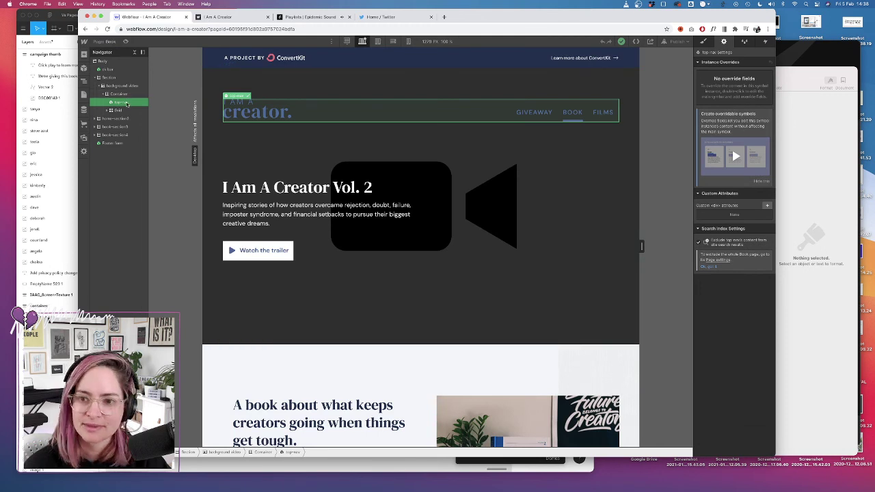
pyautogui.click(704, 42)
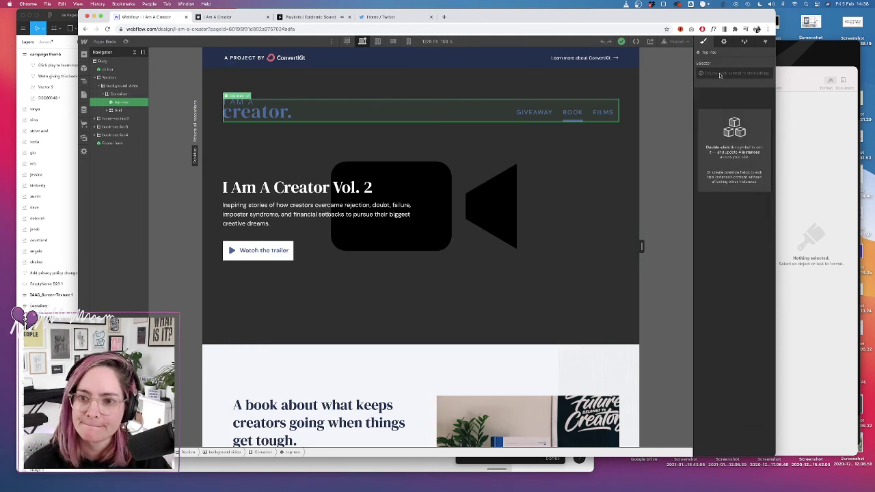
pyautogui.click(725, 42)
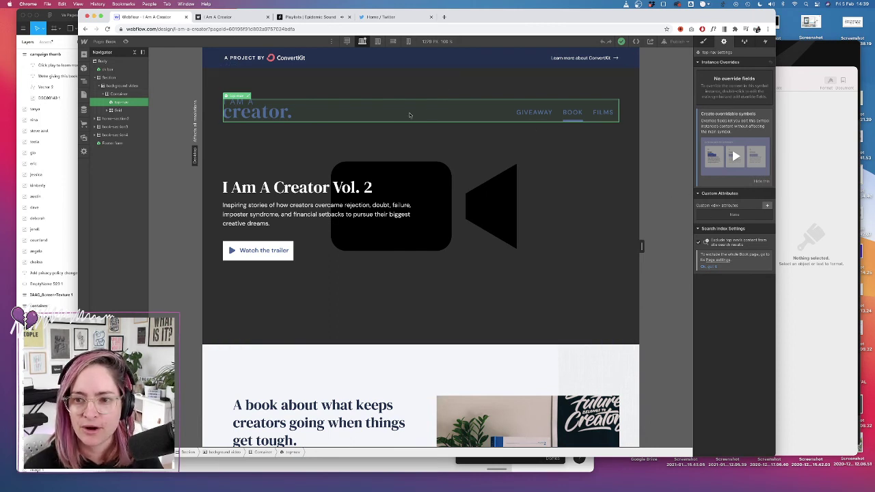
# Try a text override field on the top-nav main symbol, check the available field types, and delete the field
pyautogui.doubleClick(308, 122)
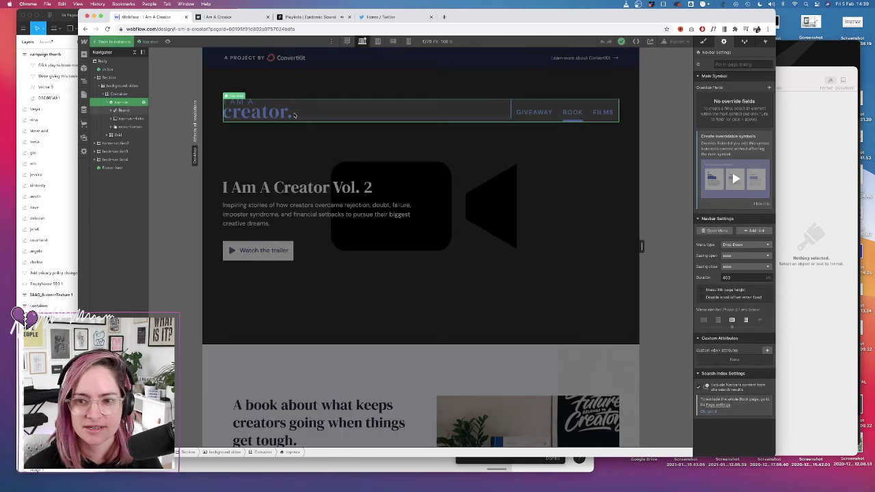
pyautogui.click(770, 88)
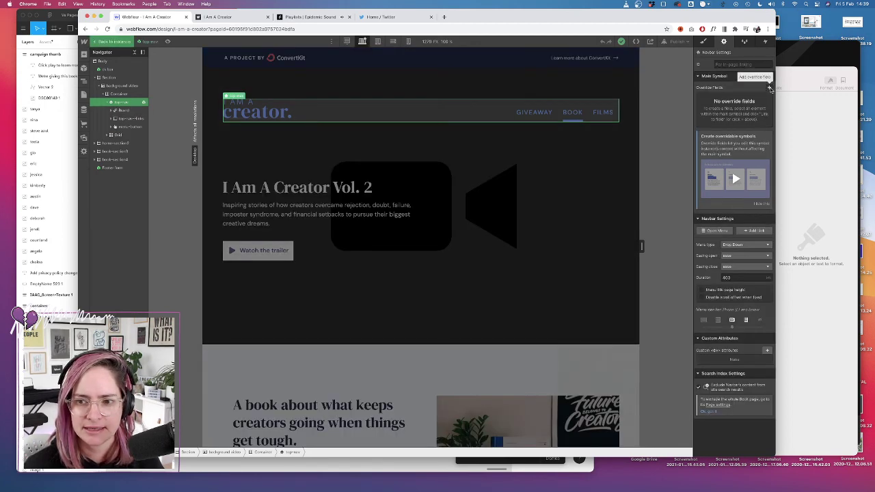
pyautogui.click(739, 110)
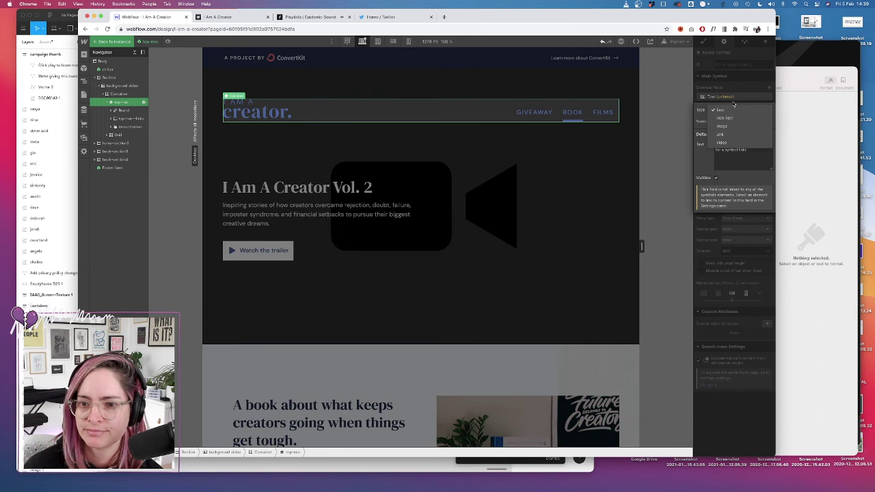
pyautogui.click(734, 103)
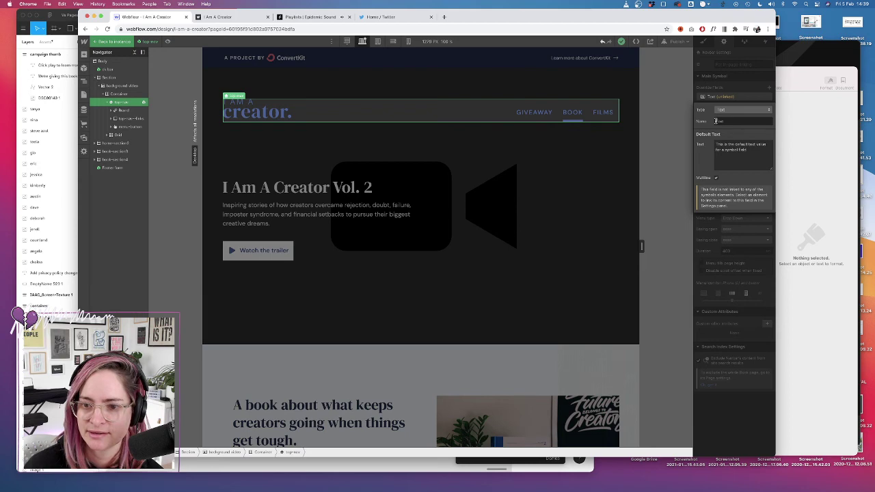
pyautogui.click(737, 97)
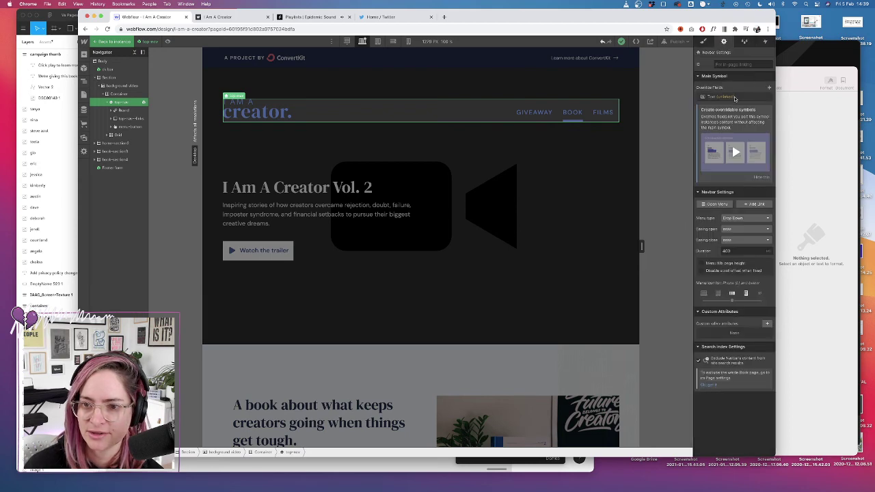
pyautogui.click(769, 97)
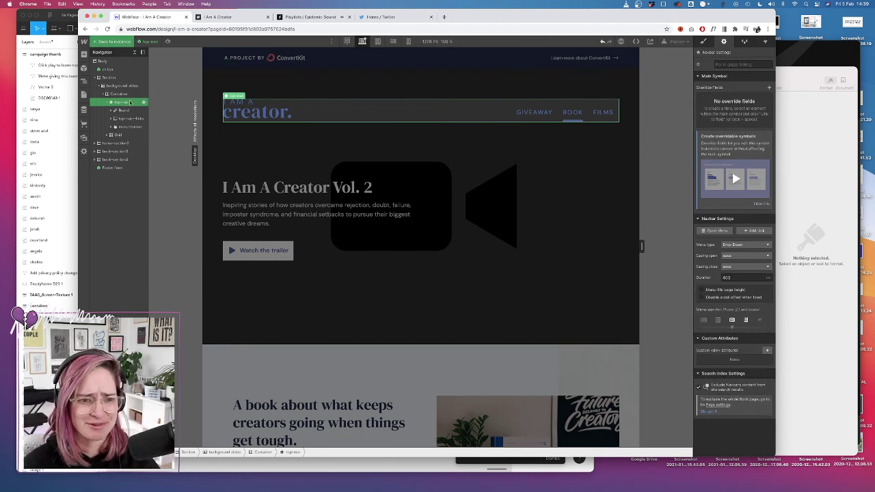
# Try to copy the whole top-nav symbol and paste it into the hero's Container
pyautogui.click(125, 110)
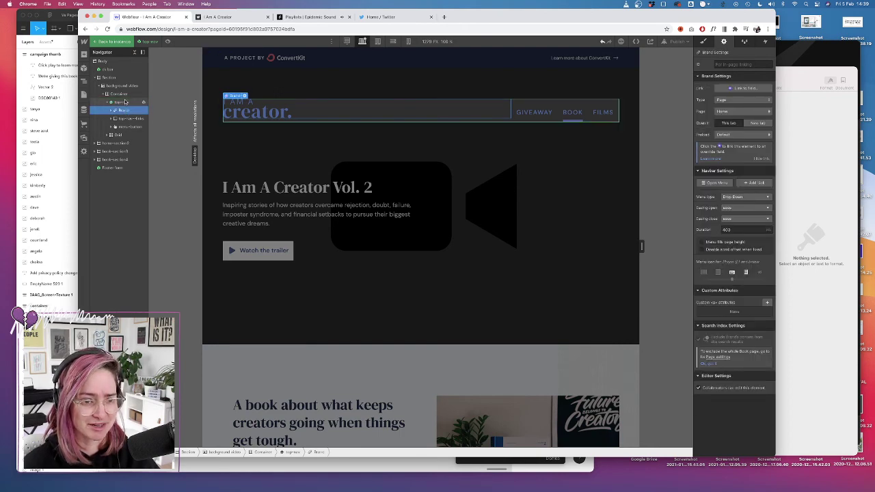
pyautogui.click(126, 102)
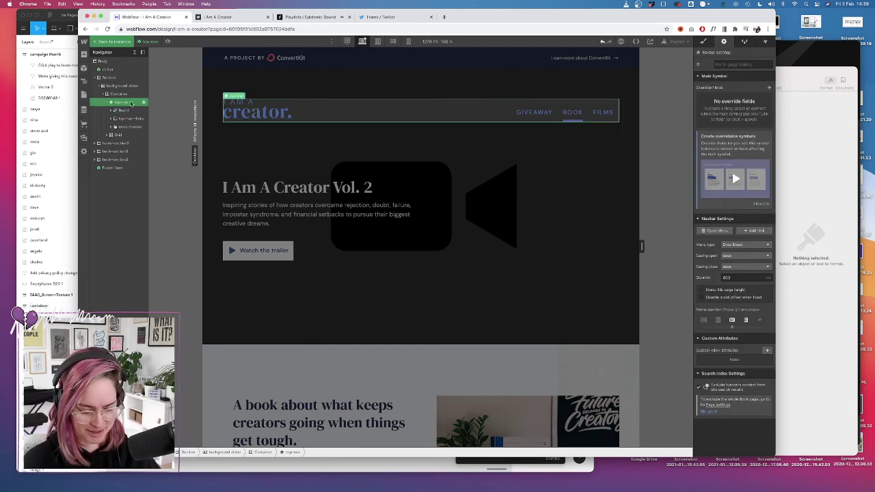
pyautogui.click(129, 94)
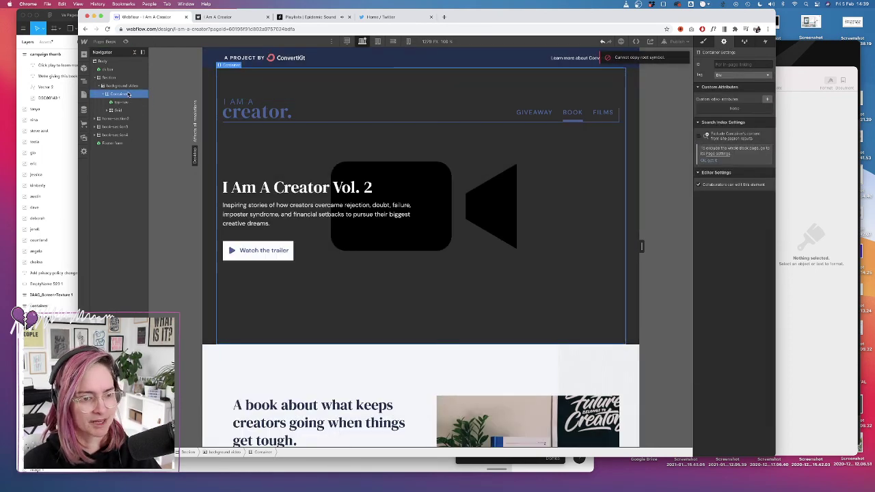
pyautogui.press('super+v')
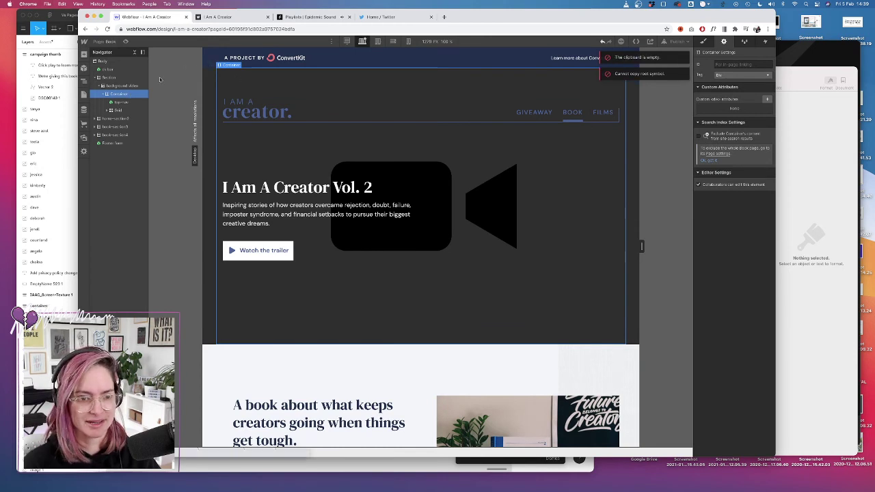
# Reopen the top-nav symbol and inspect its Brand link and the navbar's style properties
pyautogui.click(122, 102)
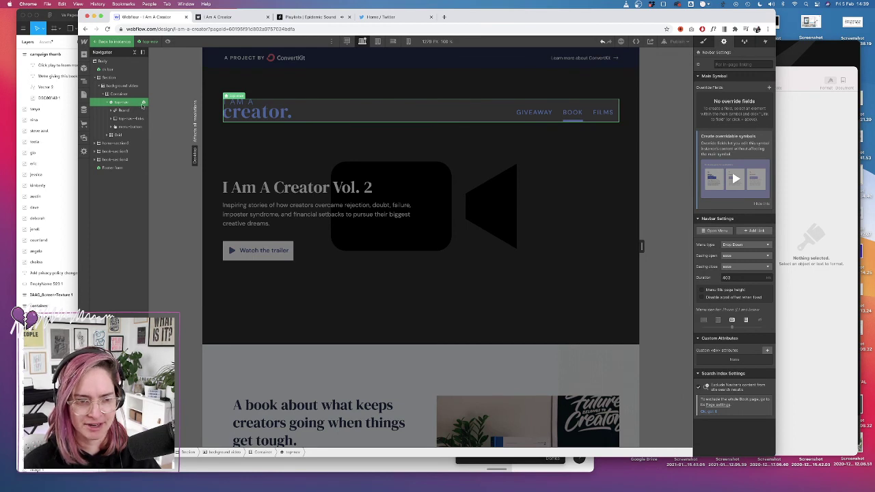
pyautogui.click(125, 110)
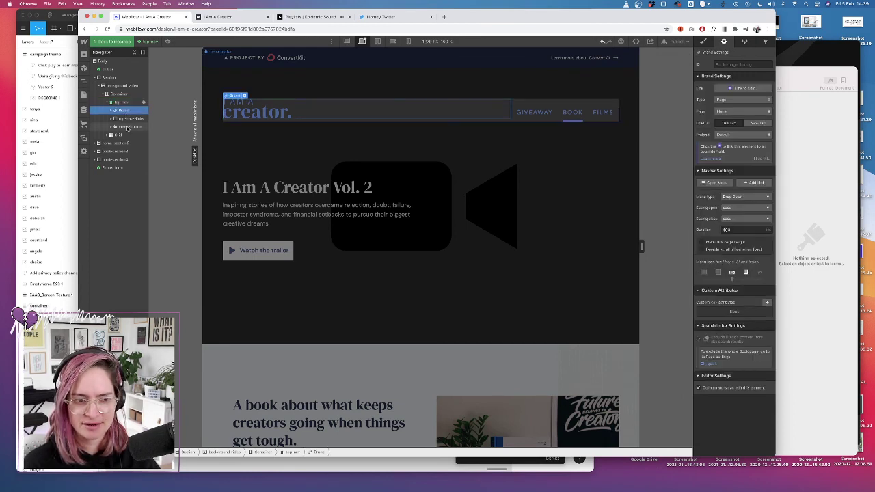
pyautogui.click(125, 103)
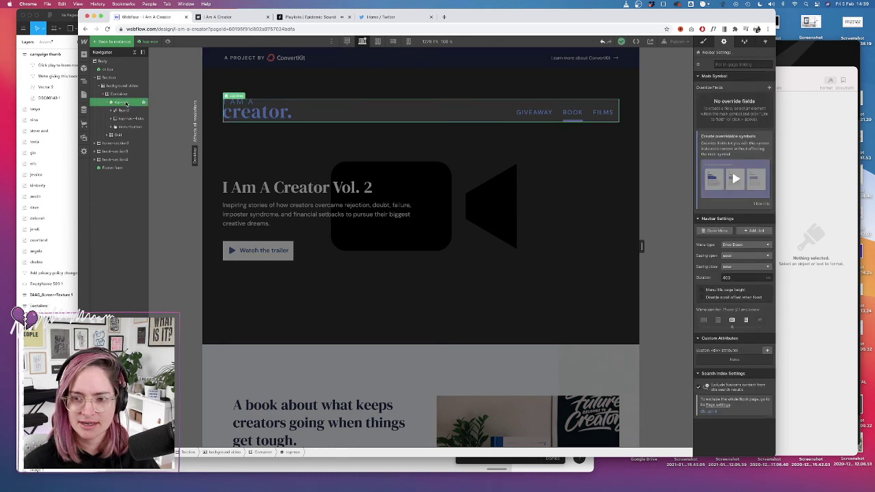
pyautogui.click(703, 42)
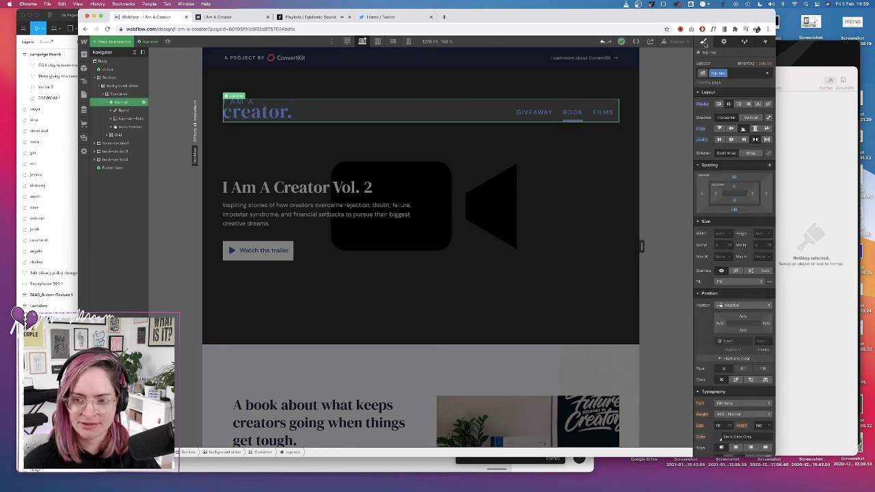
# Select the hero's Container and look through the available elements for a navigation bar
pyautogui.click(120, 95)
pyautogui.click(83, 55)
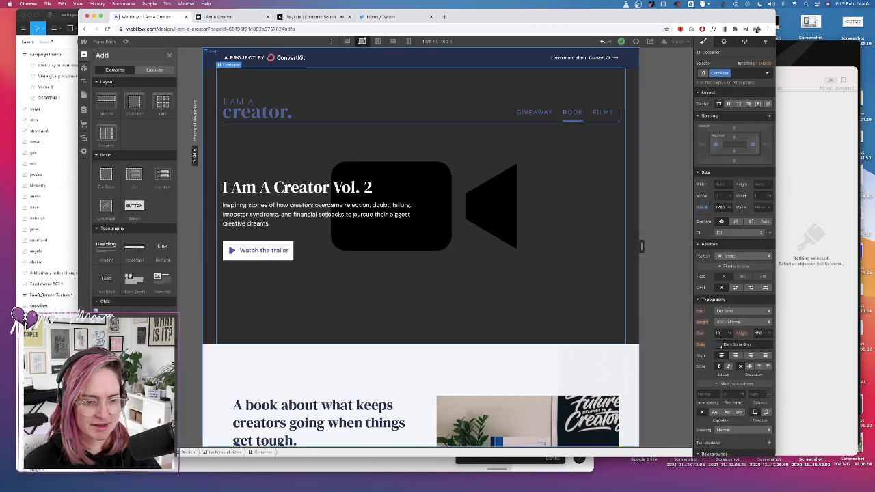
pyautogui.scroll(-5, 139, 263)
pyautogui.scroll(-2, 139, 262)
pyautogui.scroll(5, 134, 185)
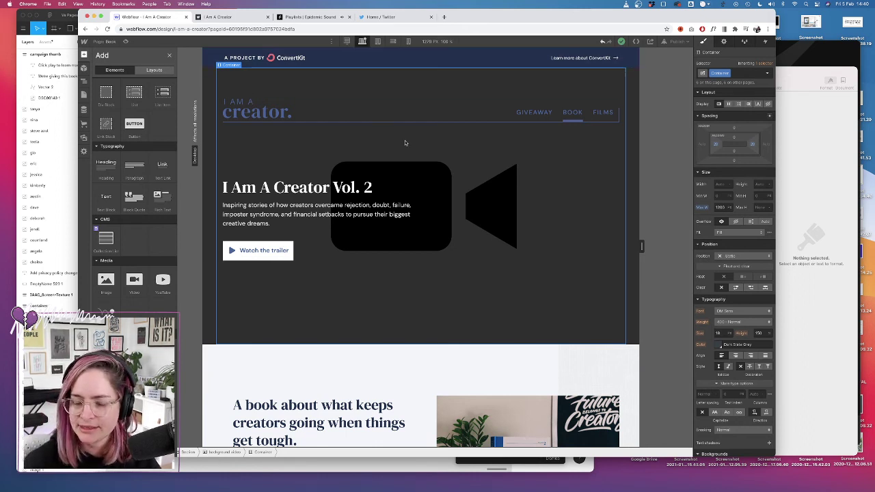
pyautogui.press('z')
# Add a new Navbar element to the hero's Container and move it above the top-nav symbol
pyautogui.click(260, 109)
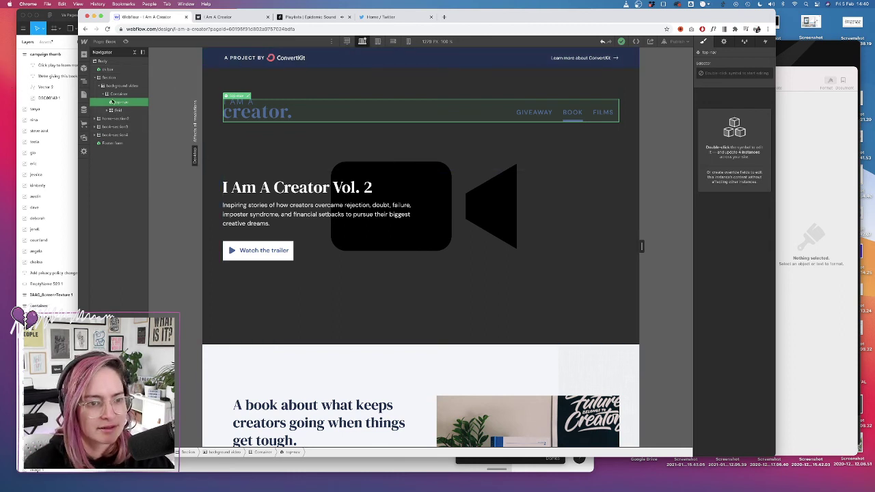
pyautogui.click(84, 55)
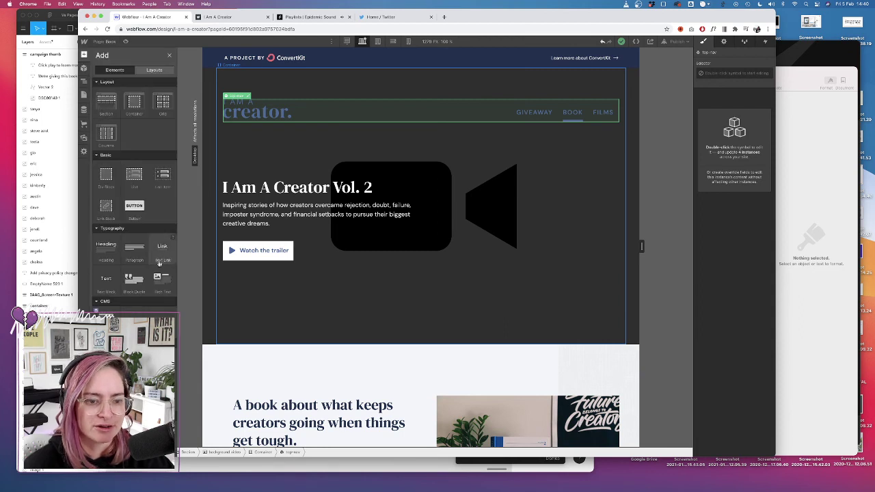
pyautogui.scroll(-10, 141, 290)
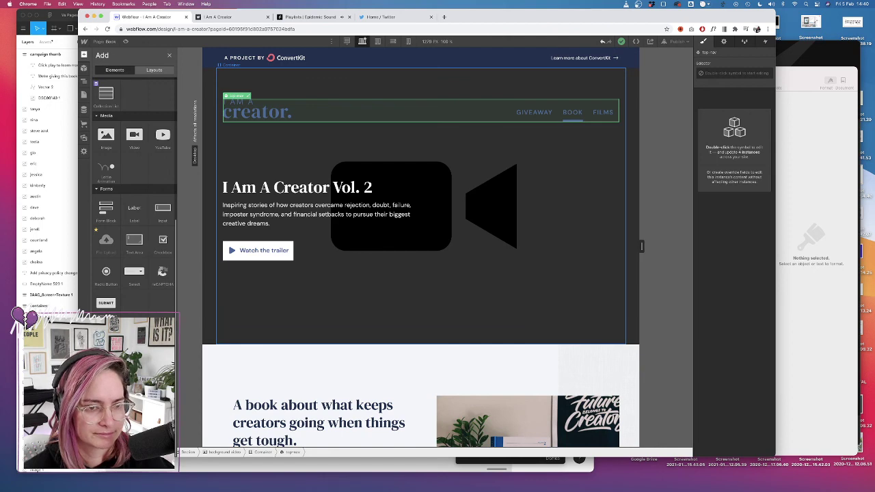
pyautogui.click(135, 376)
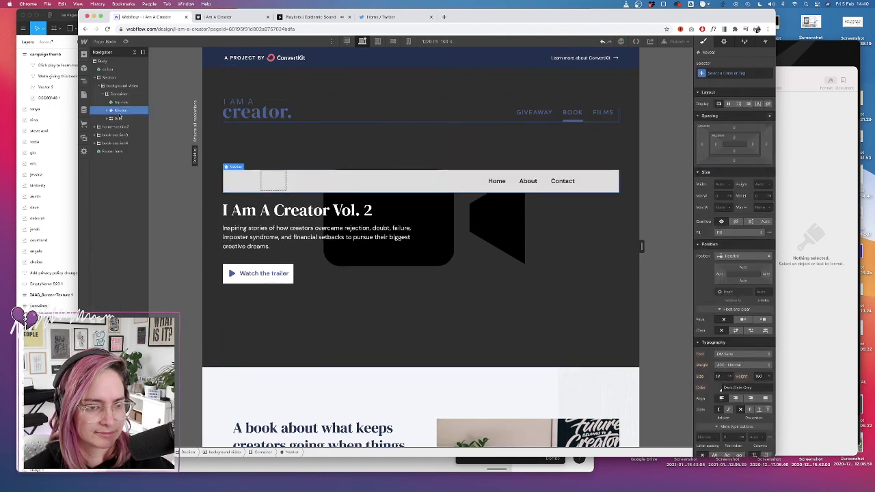
pyautogui.moveTo(120, 111); pyautogui.dragTo(118, 101)
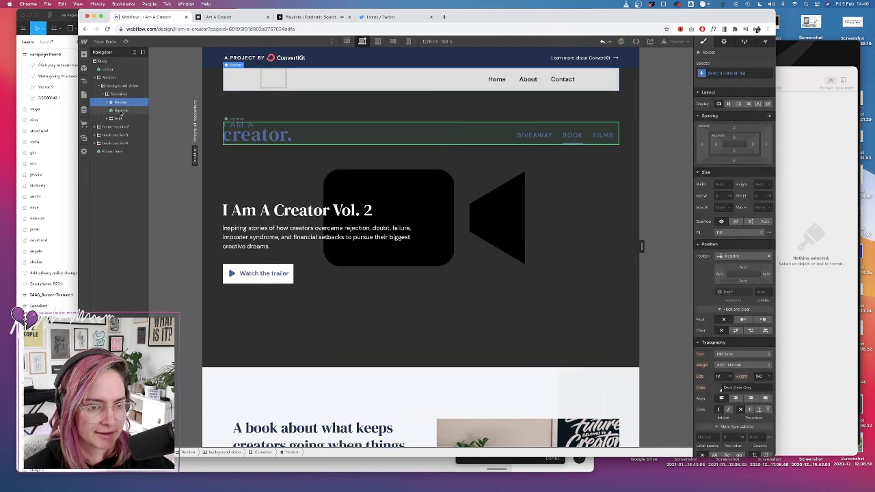
# Copy the top-nav symbol's Brand link into the new Navbar and delete the Navbar's default Container
pyautogui.doubleClick(121, 111)
pyautogui.click(122, 119)
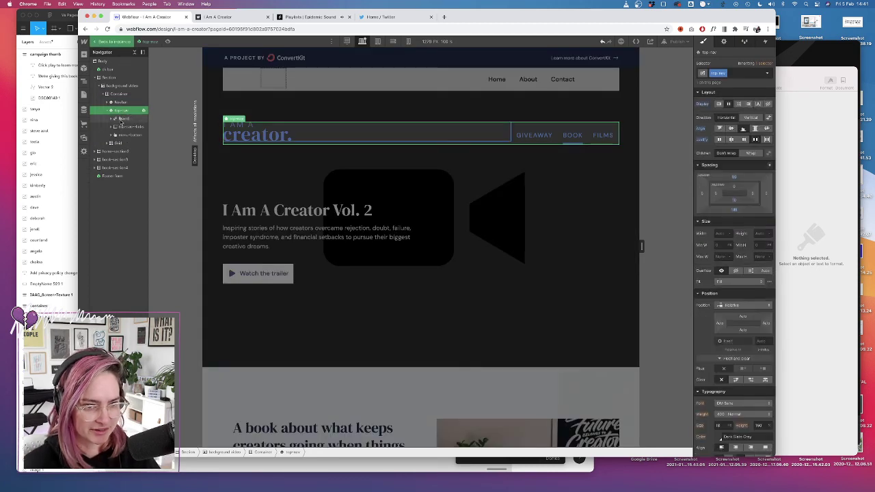
pyautogui.click(120, 102)
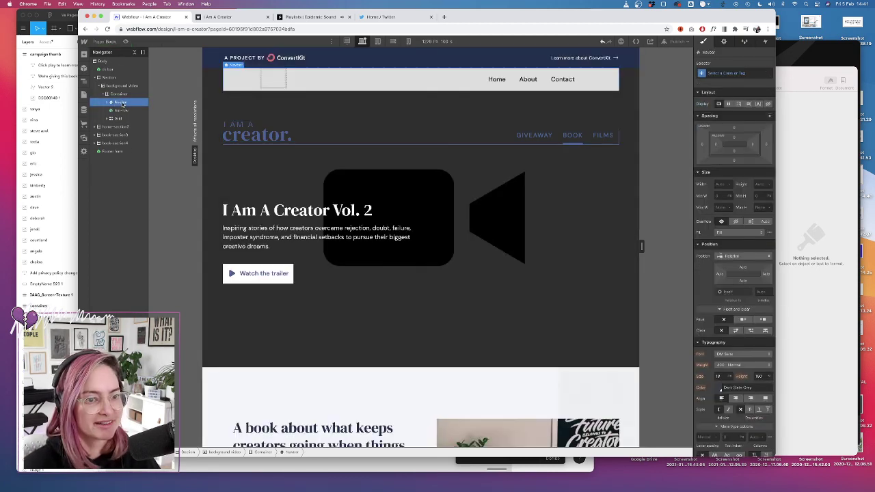
pyautogui.click(107, 102)
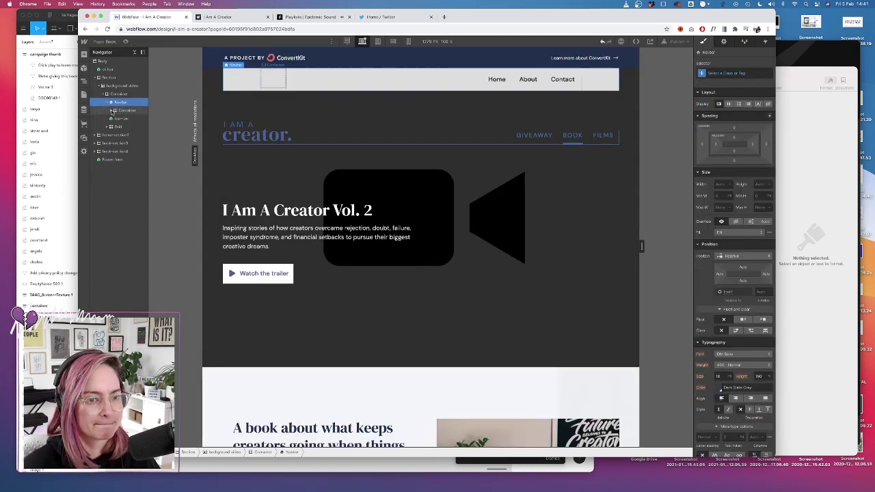
pyautogui.click(113, 111)
pyautogui.press('super+c')
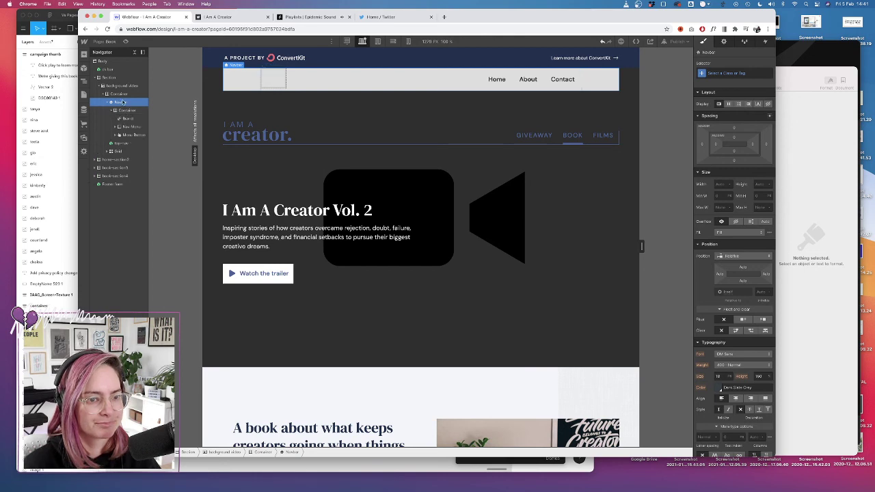
pyautogui.press('super+v')
pyautogui.click(125, 111)
pyautogui.press('Delete')
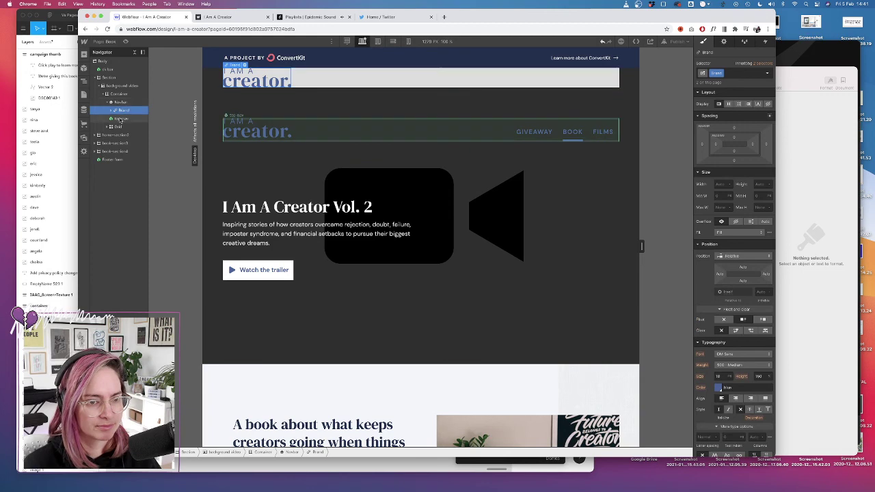
# Copy the top-nav symbol's links block and menu button into the new Navbar beside its Brand link
pyautogui.doubleClick(121, 119)
pyautogui.click(127, 136)
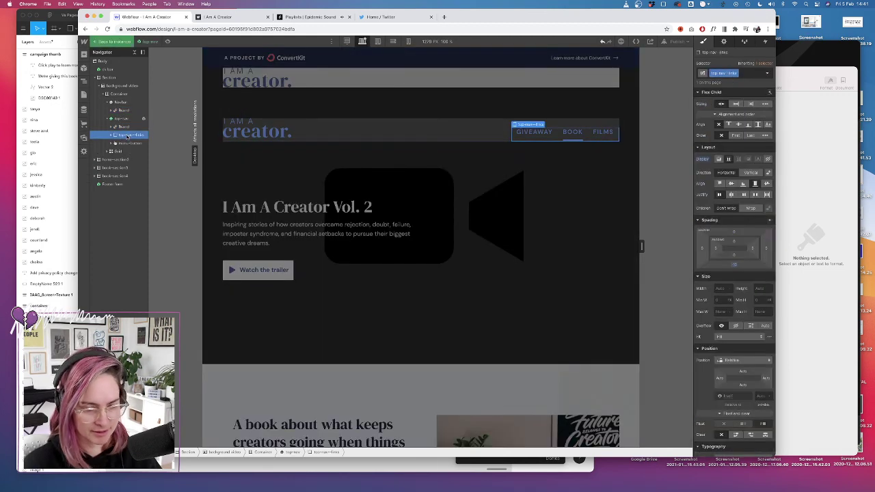
pyautogui.click(122, 103)
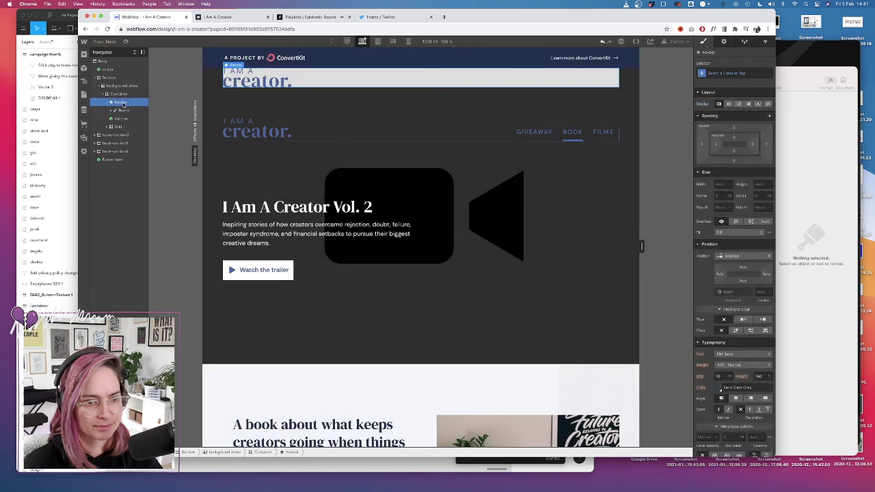
pyautogui.click(121, 128)
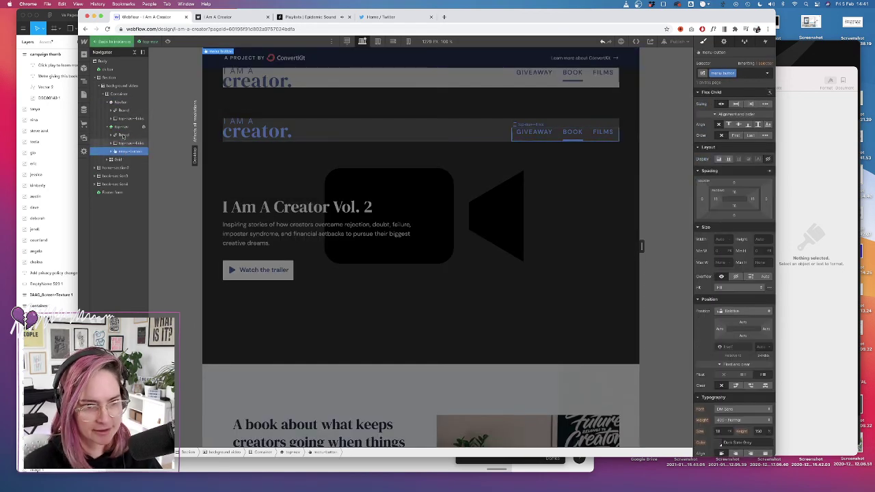
pyautogui.click(122, 103)
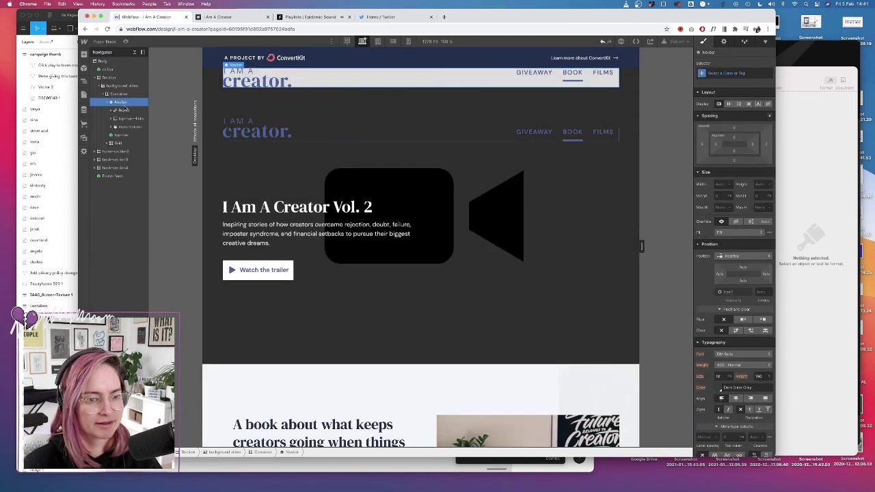
# Apply the existing top-nav class to the new Navbar and delete the original top-nav symbol from the hero's Container
pyautogui.click(727, 74)
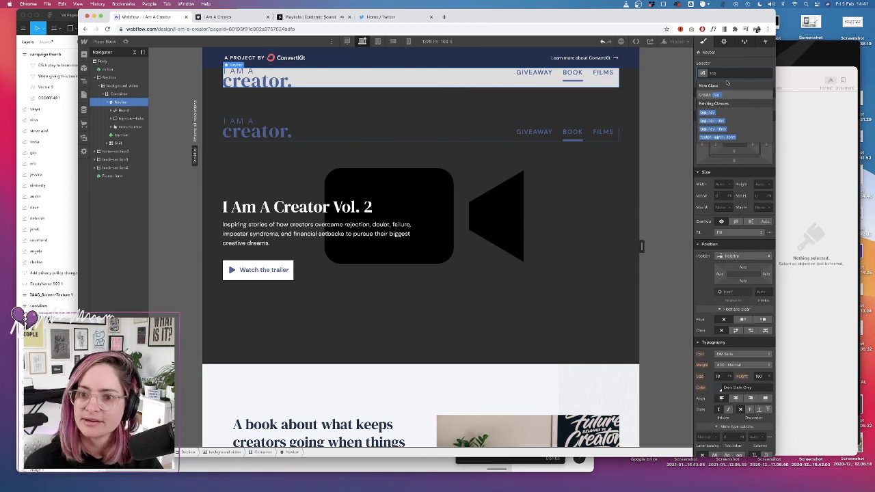
pyautogui.click(709, 112)
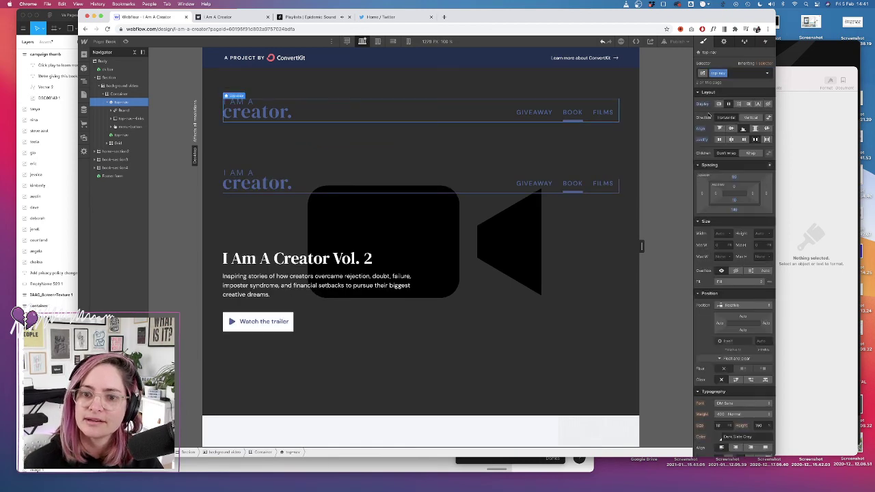
pyautogui.click(120, 135)
pyautogui.press('Delete')
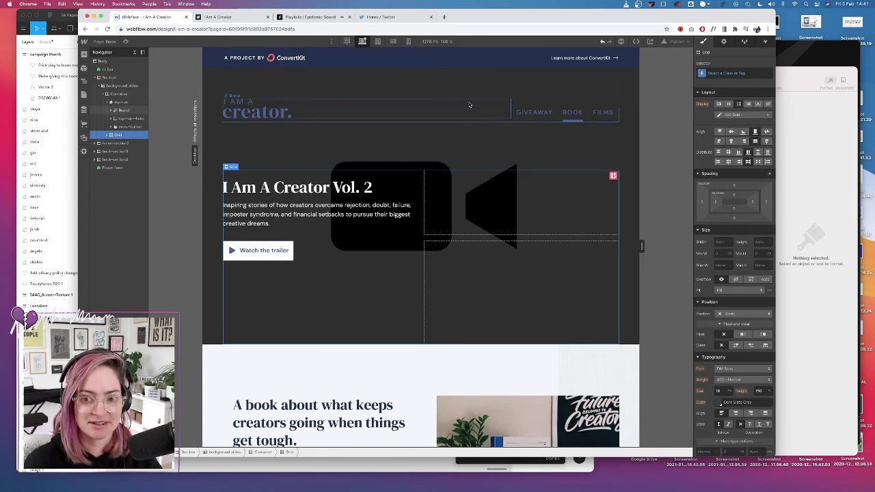
# Open the image settings of the new navbar's Brand logo and bring up a Finder window
pyautogui.click(258, 113)
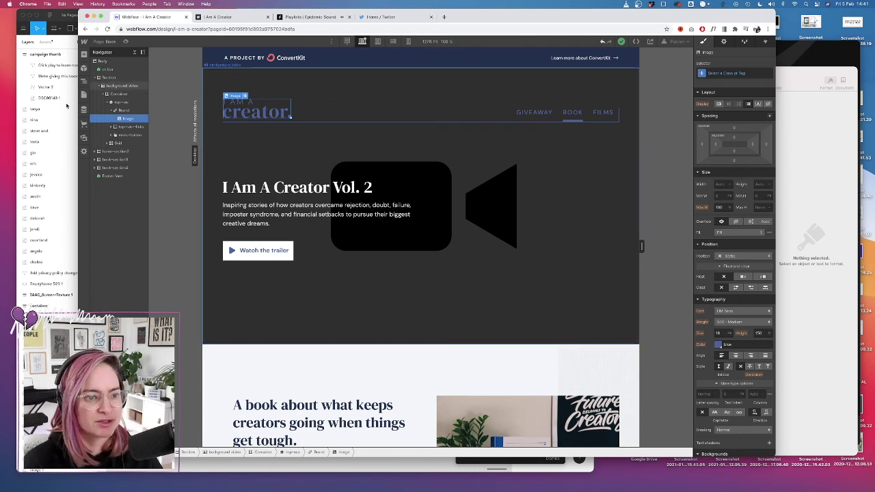
pyautogui.click(245, 96)
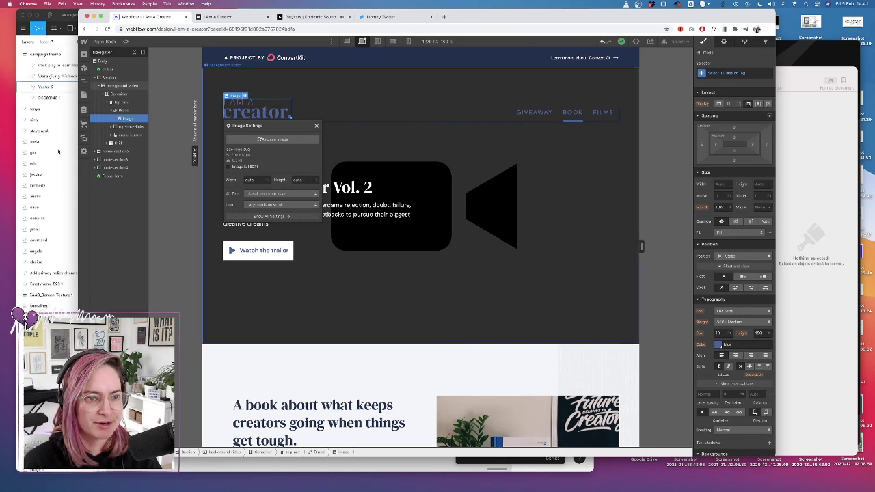
pyautogui.click(210, 476)
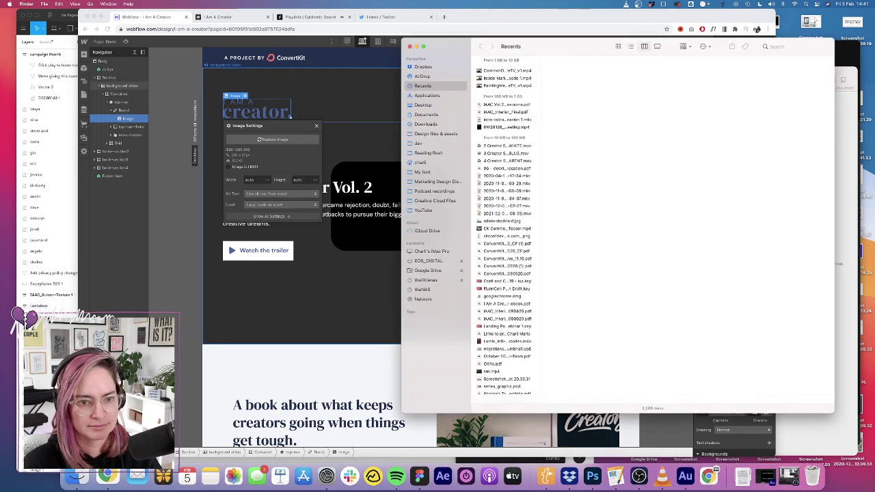
# Switch to Figma and recolour the I Am A Creator logo on the home Instagram frame to white (FFFFFF)
pyautogui.click(65, 163)
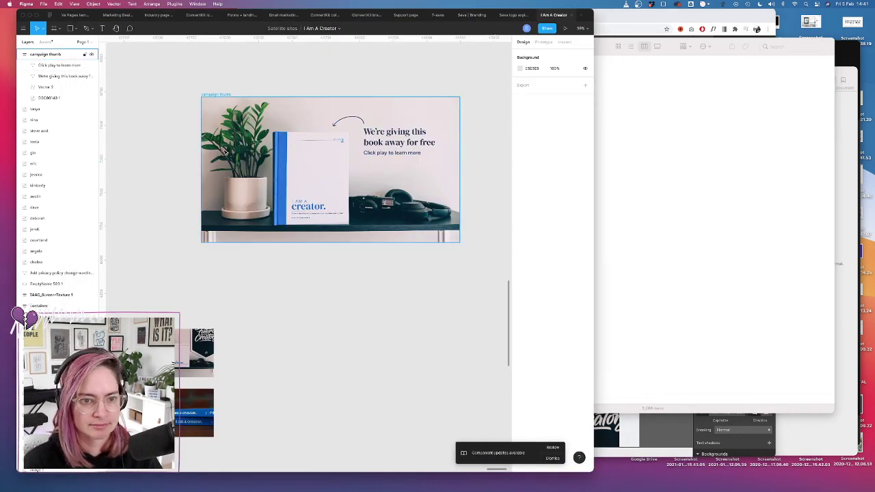
pyautogui.scroll(-5, 225, 151)
pyautogui.scroll(3, 225, 151)
pyautogui.scroll(6, 290, 173)
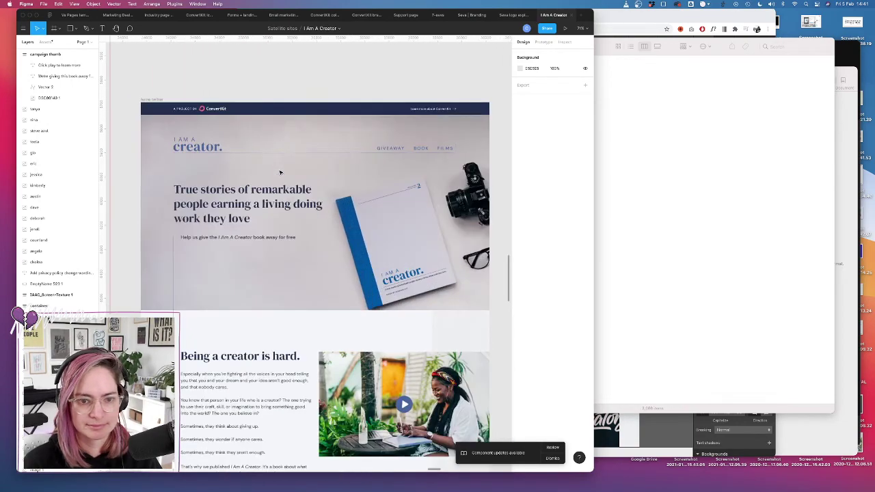
pyautogui.click(419, 153)
pyautogui.hscroll(3, 419, 205)
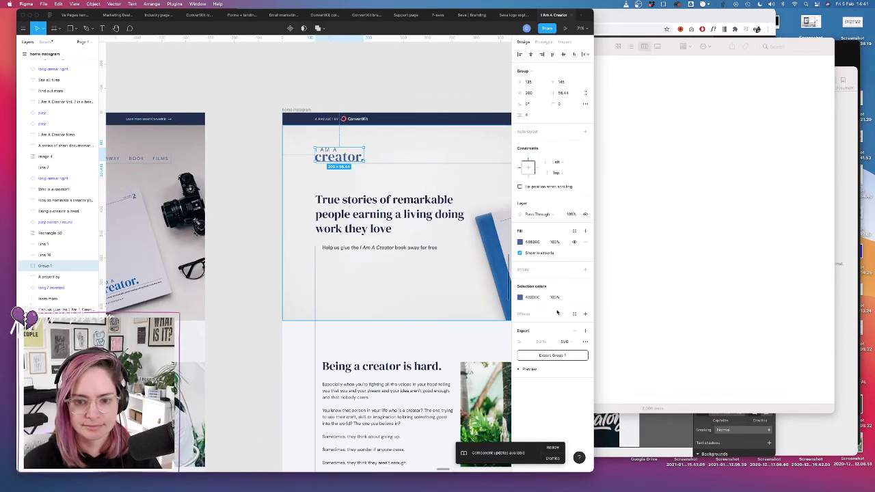
pyautogui.click(520, 298)
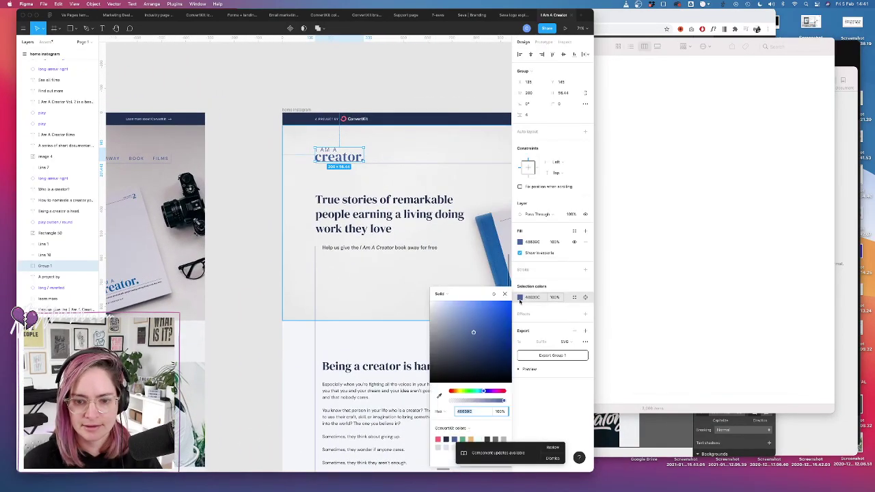
pyautogui.click(554, 459)
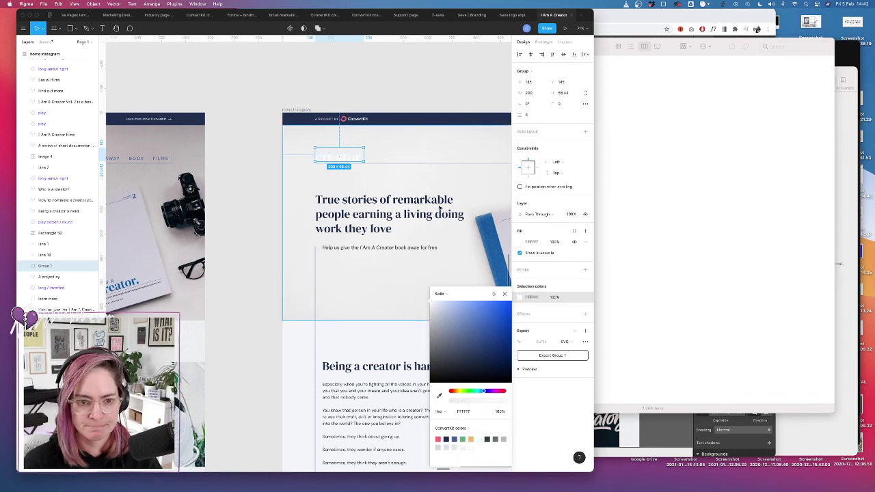
pyautogui.click(385, 72)
pyautogui.click(351, 157)
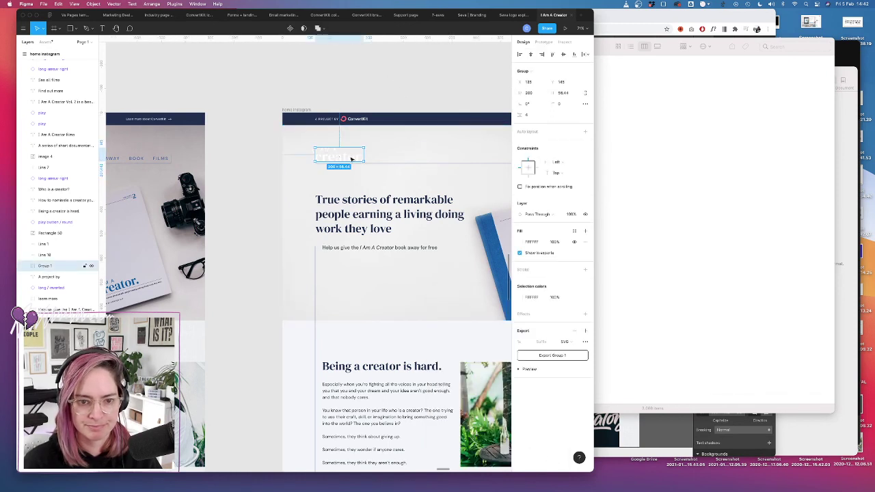
# Export the white logo as iaac-logo-white.svg into the _exports folder
pyautogui.click(571, 360)
pyautogui.write('book-')
pyautogui.write('logo-white')
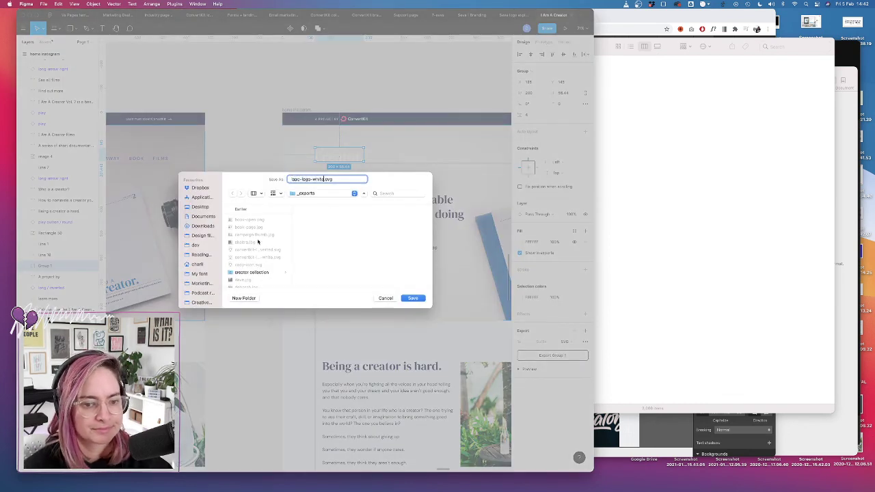
pyautogui.click(413, 298)
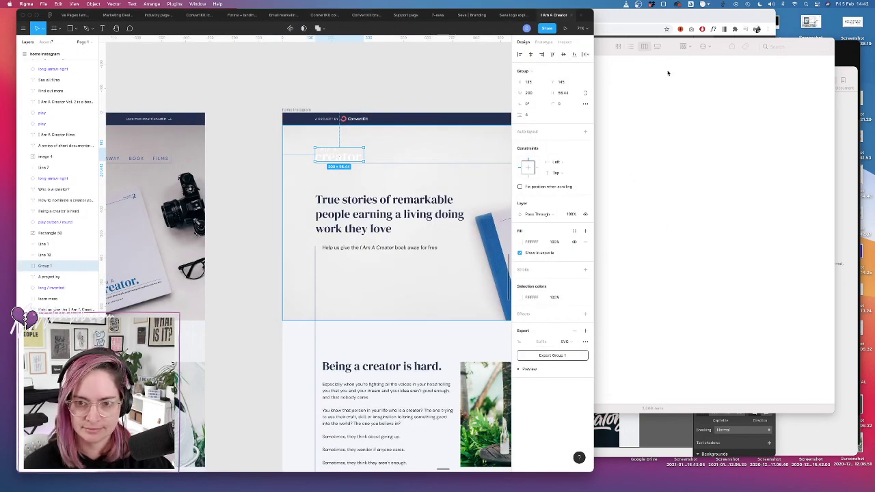
# Start replacing the navbar's logo image in Webflow and browse Finder to Design files & assets > I Am A Creator > Site > _exports
pyautogui.click(672, 160)
pyautogui.click(285, 140)
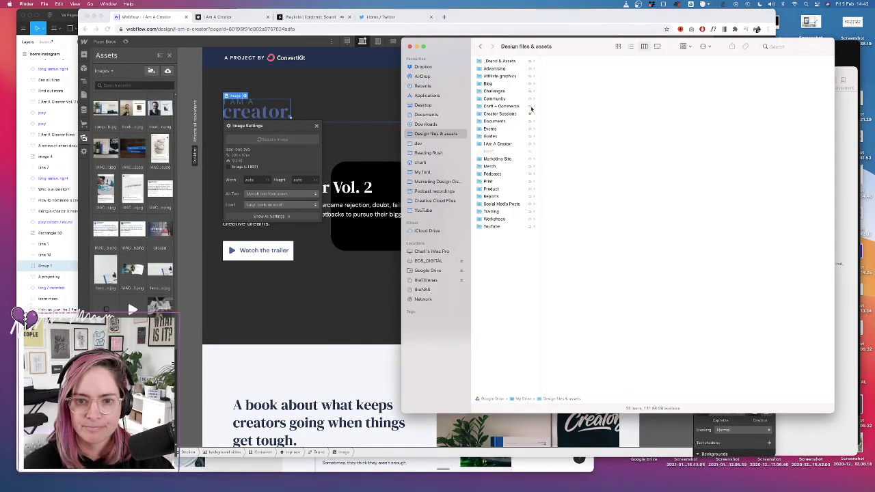
pyautogui.click(505, 143)
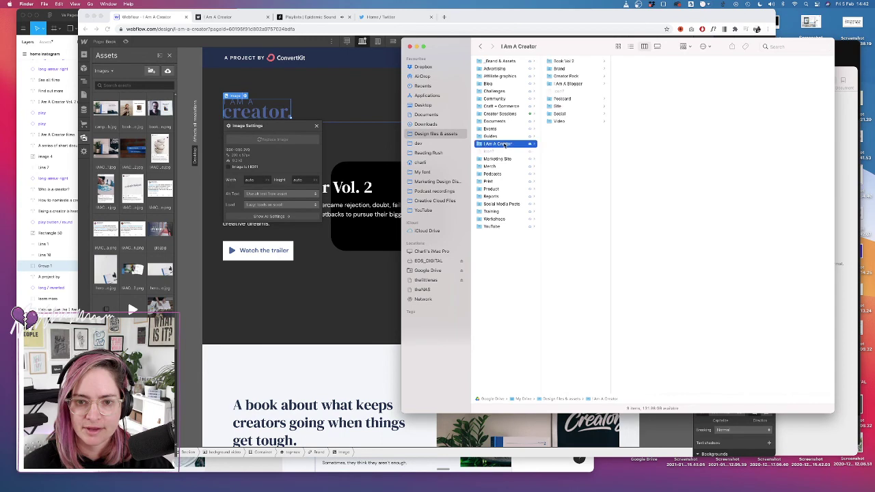
pyautogui.click(570, 106)
pyautogui.click(633, 69)
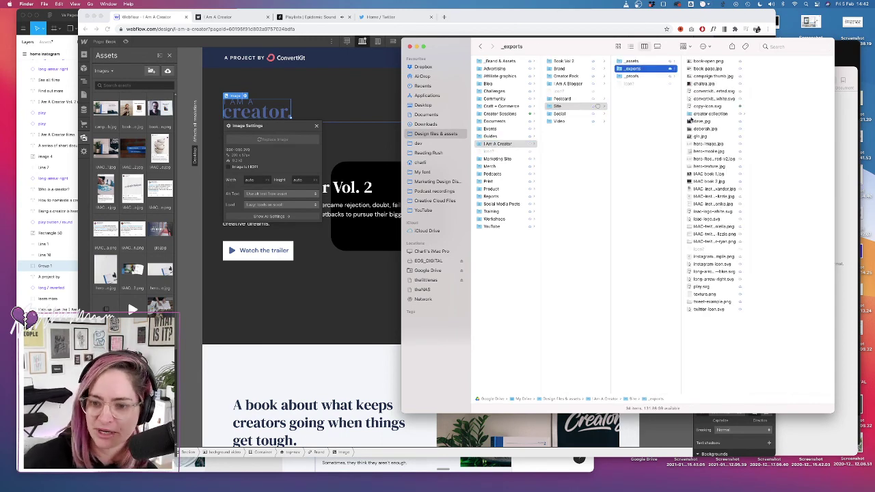
# Upload iaac-logo-white.svg to the Webflow assets and use it as the navbar's Brand logo image
pyautogui.click(714, 212)
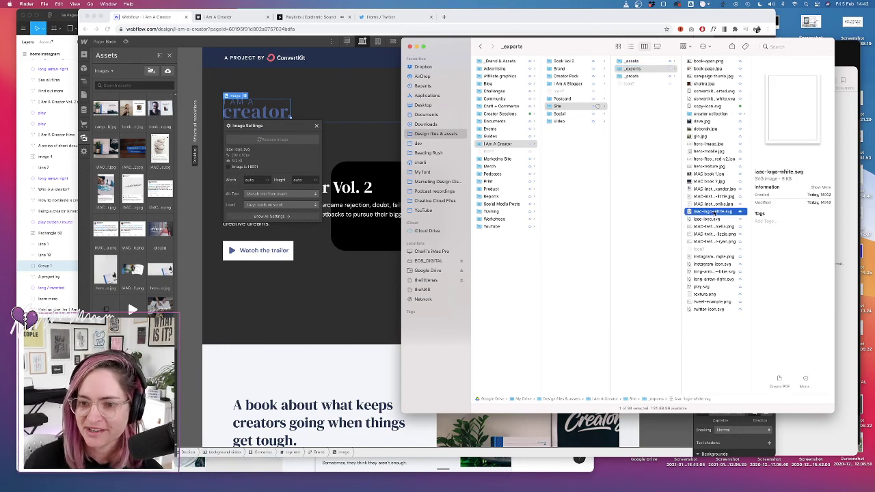
pyautogui.moveTo(714, 212); pyautogui.dragTo(88, 137)
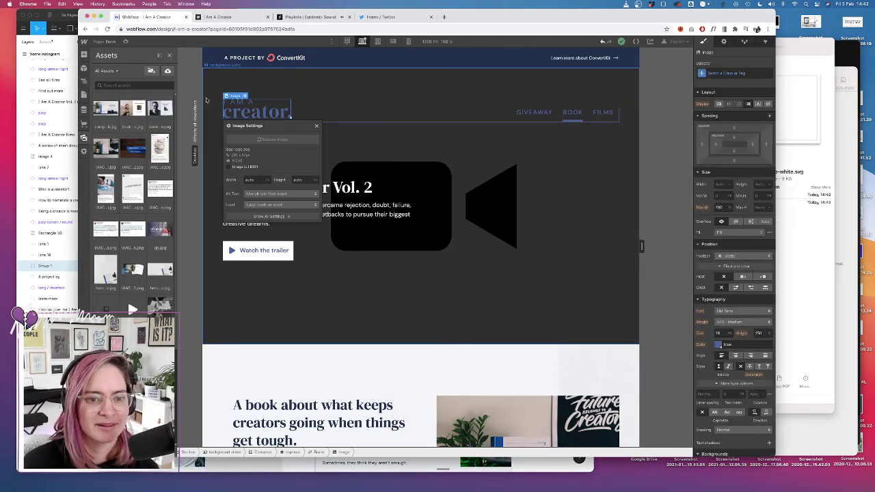
pyautogui.press('z')
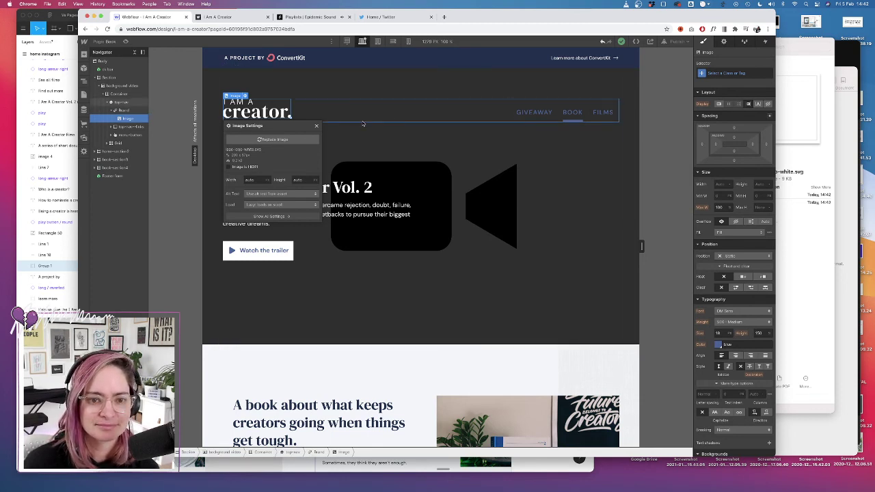
# Add a new combo class named top-nav-white to the hero's navbar
pyautogui.click(113, 103)
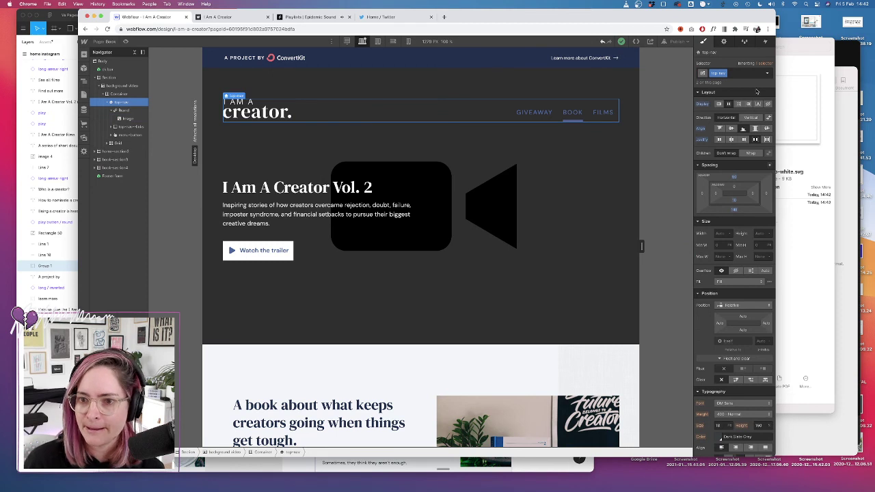
pyautogui.press('super+Return')
pyautogui.write('wid')
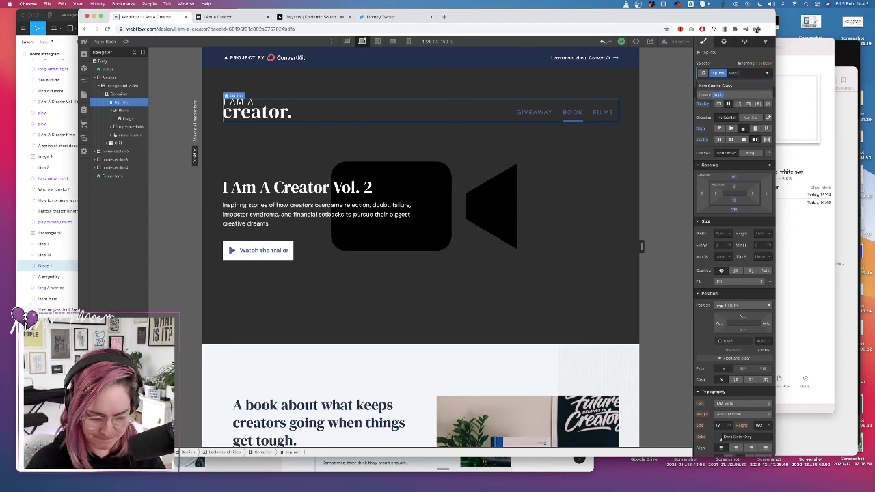
pyautogui.write('e')
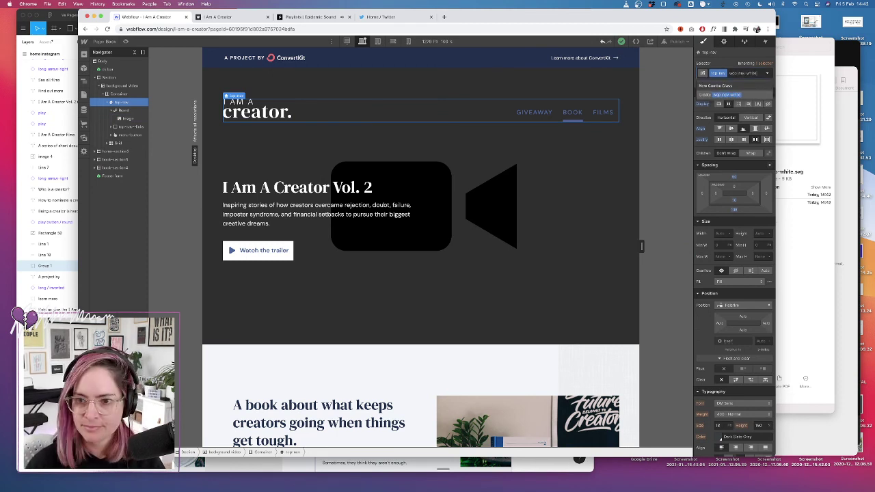
pyautogui.write('-nav-white')
pyautogui.press('Return')
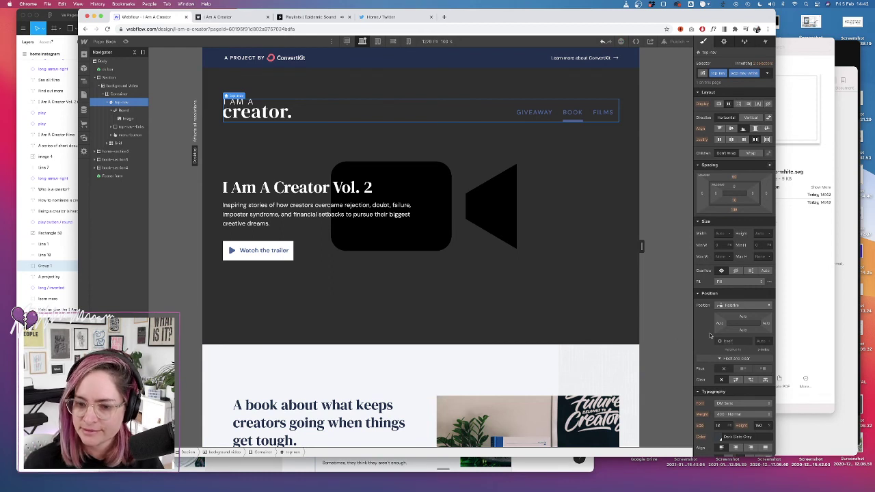
# Set the navbar's bottom border colour to white with 60% opacity
pyautogui.scroll(-3, 711, 322)
pyautogui.scroll(-3, 708, 287)
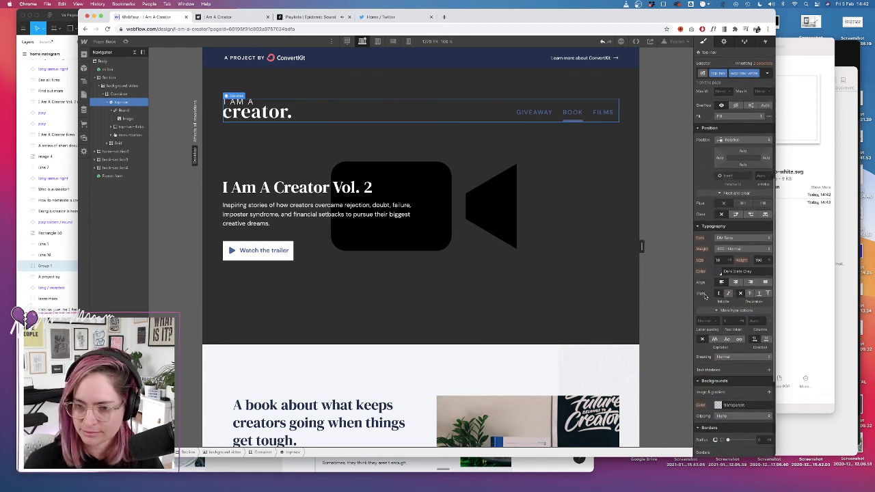
pyautogui.scroll(-5, 706, 295)
pyautogui.click(708, 349)
pyautogui.click(749, 348)
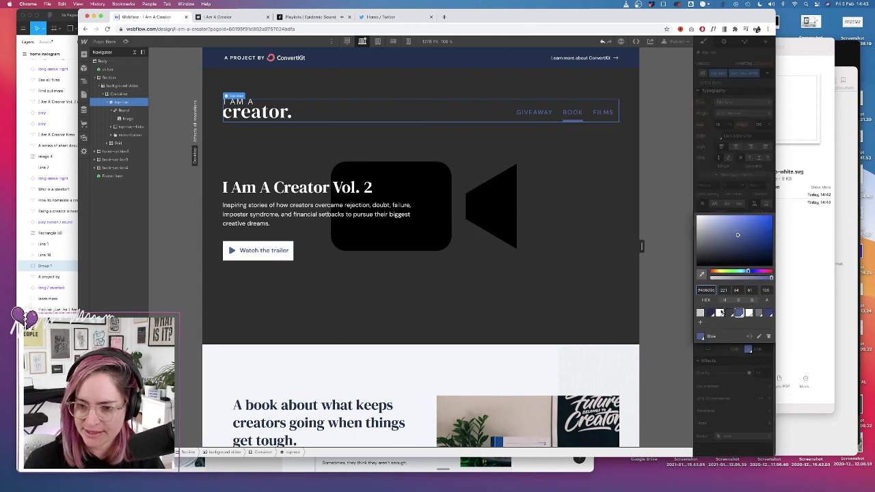
pyautogui.click(721, 312)
pyautogui.click(766, 291)
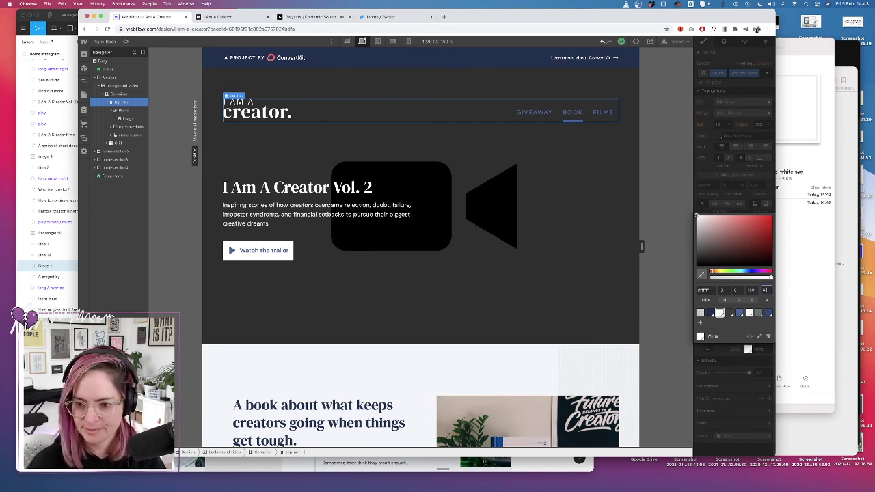
pyautogui.write('60')
pyautogui.press('Return')
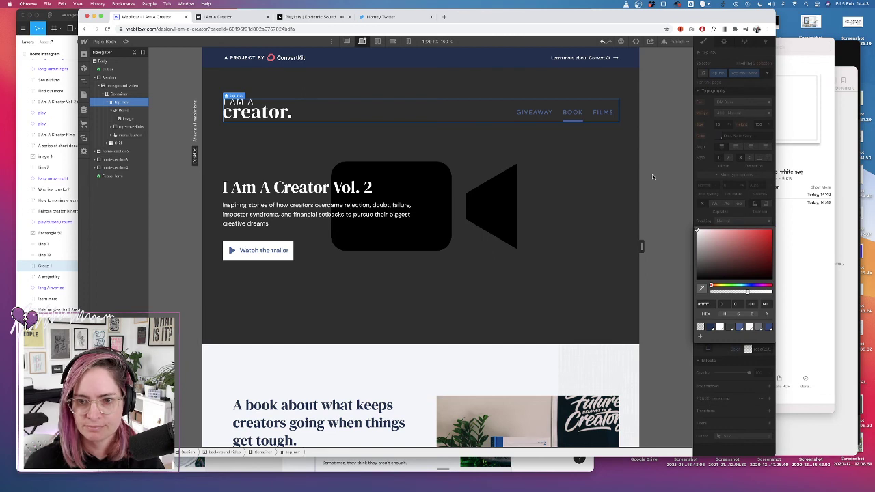
pyautogui.click(700, 214)
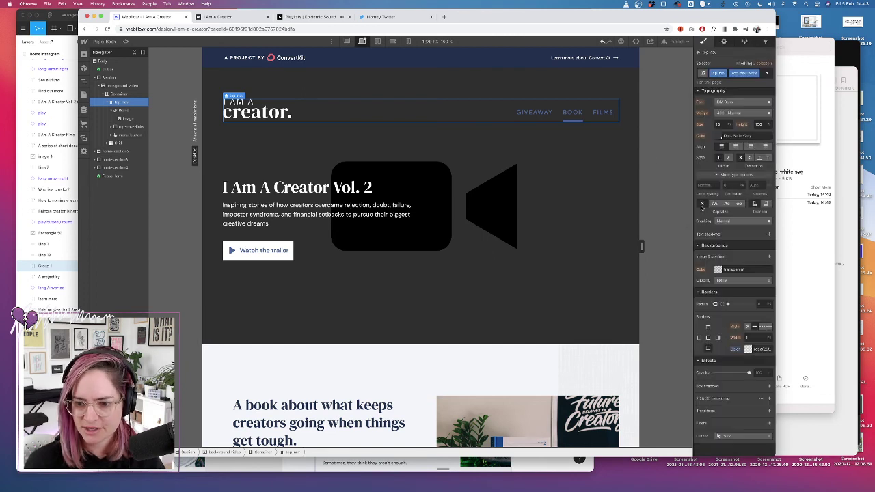
pyautogui.click(545, 190)
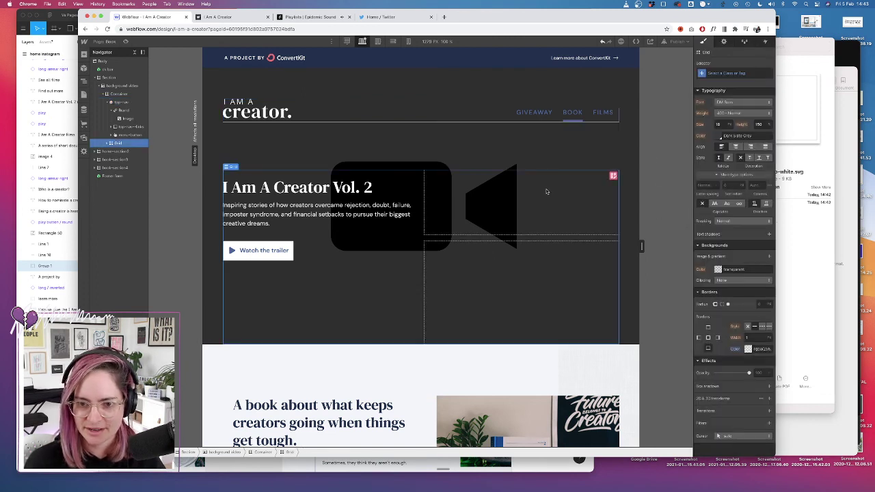
# Add a new combo class named side-border-white to the side-border element inside the hero navbar's links
pyautogui.click(617, 119)
pyautogui.click(114, 128)
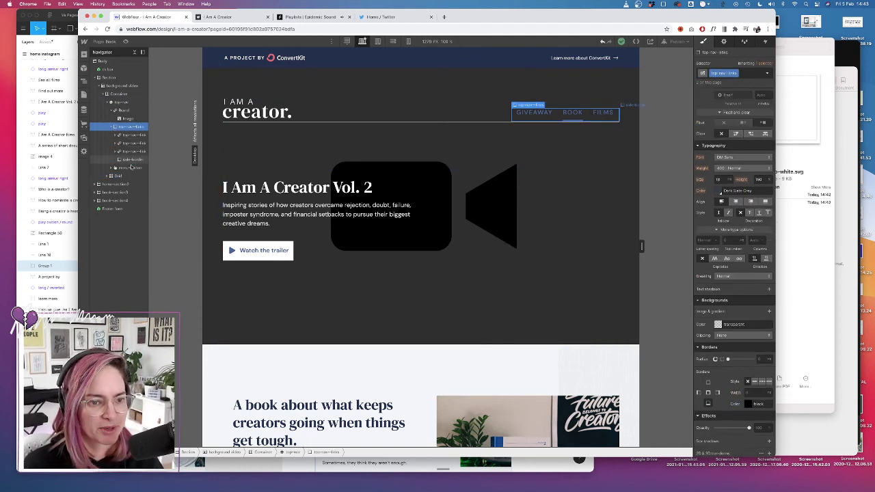
pyautogui.click(132, 161)
pyautogui.click(736, 72)
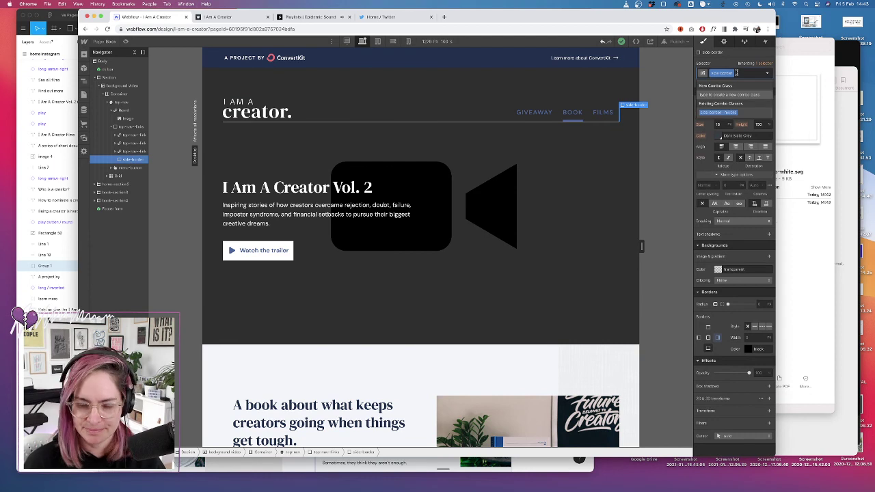
pyautogui.write('side-border-w')
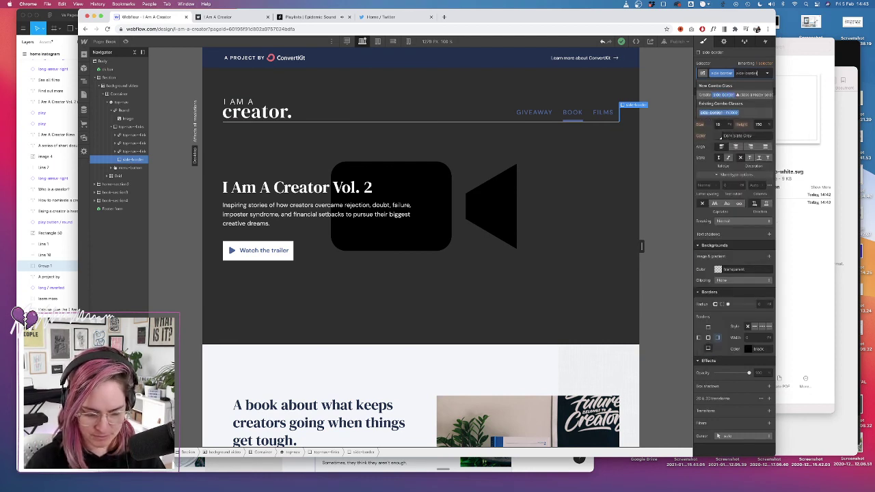
pyautogui.write('hite')
pyautogui.press('Return')
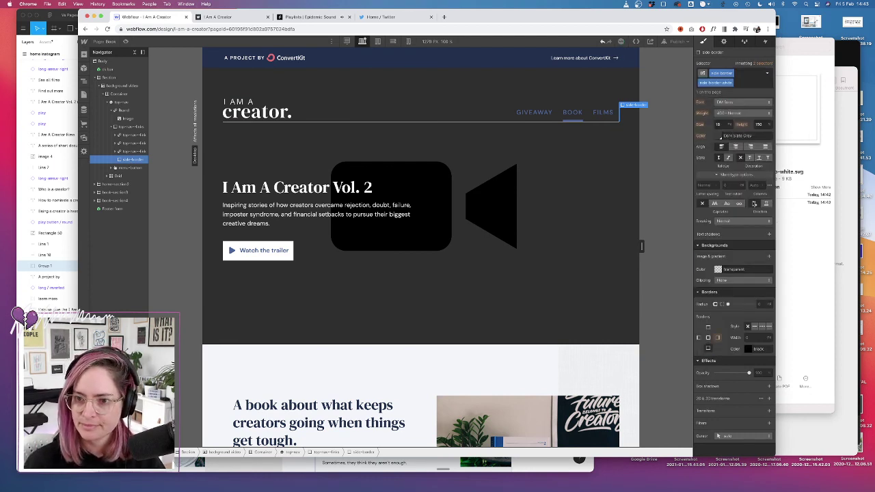
# Set the side-border element's right border colour to white with 60% opacity
pyautogui.click(718, 338)
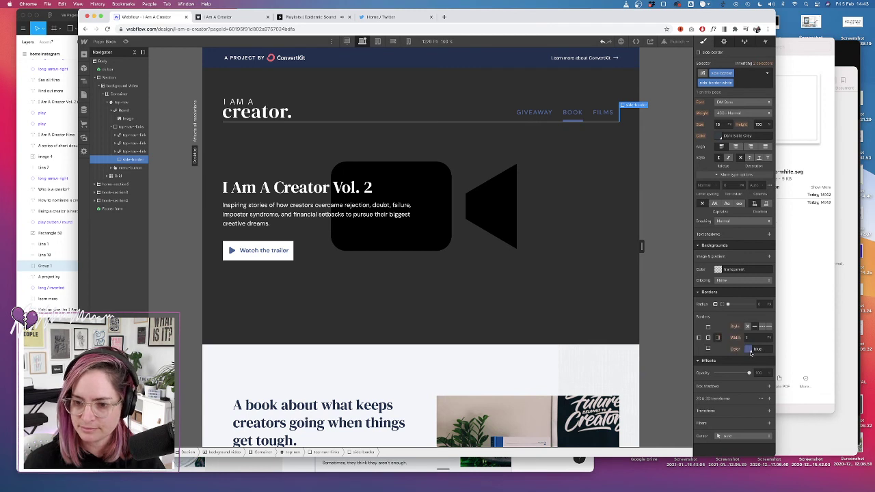
pyautogui.click(749, 349)
pyautogui.click(720, 313)
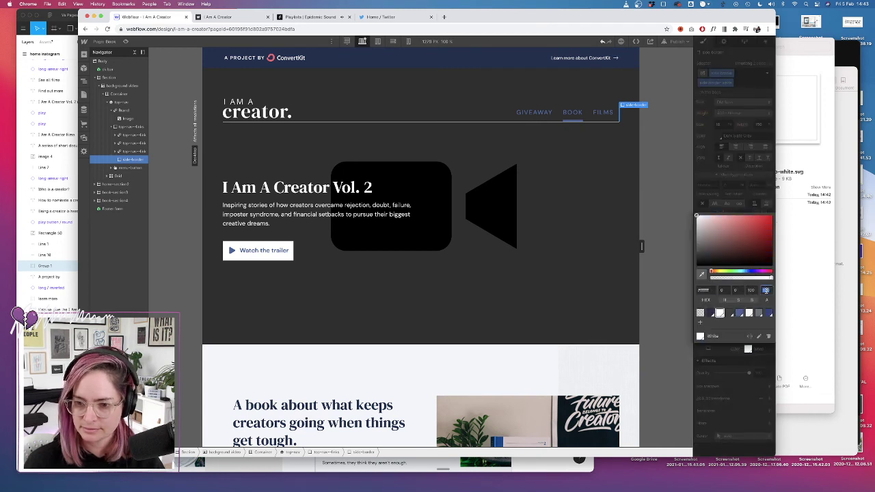
pyautogui.click(766, 290)
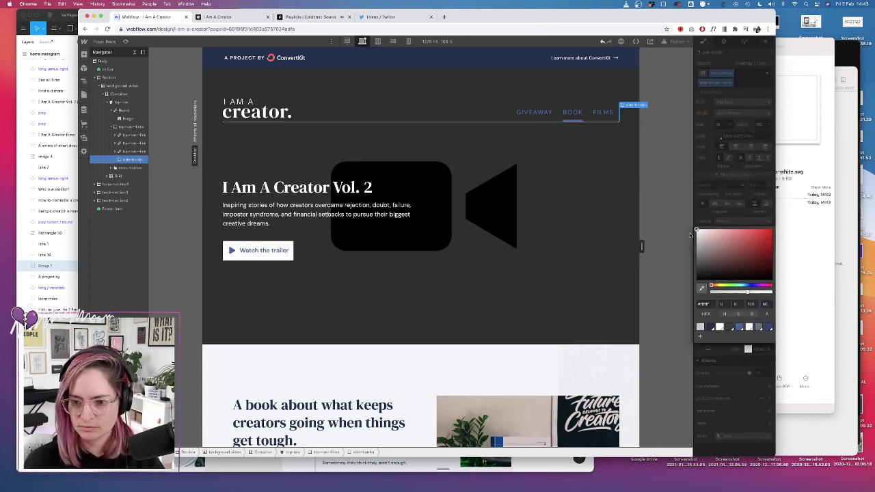
pyautogui.click(660, 192)
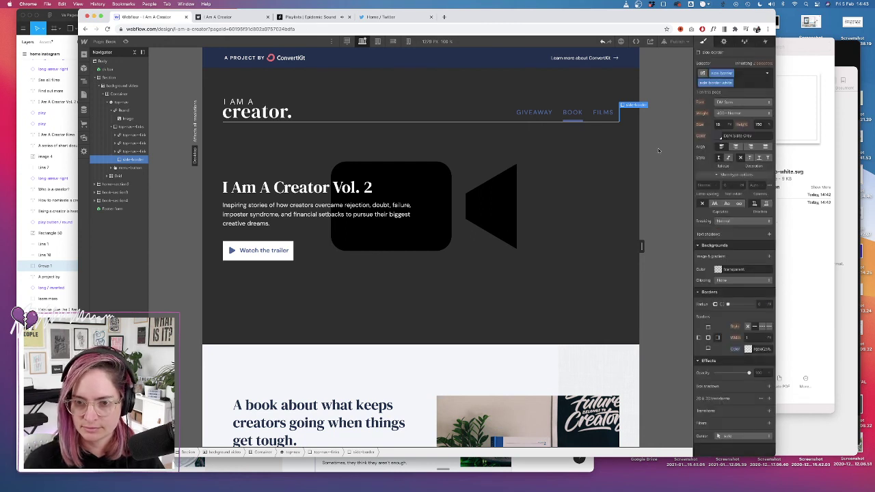
pyautogui.click(567, 208)
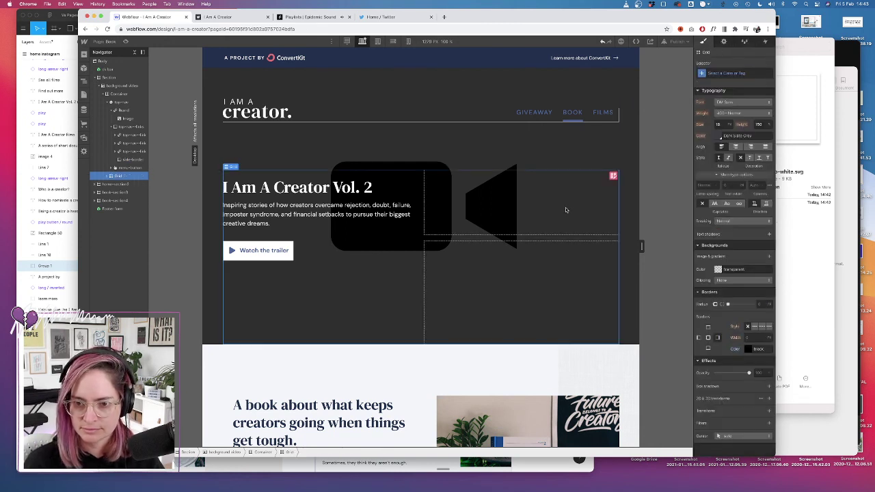
# Add a new combo class named top-nav-link-white to the Films link block in the hero navbar
pyautogui.click(604, 113)
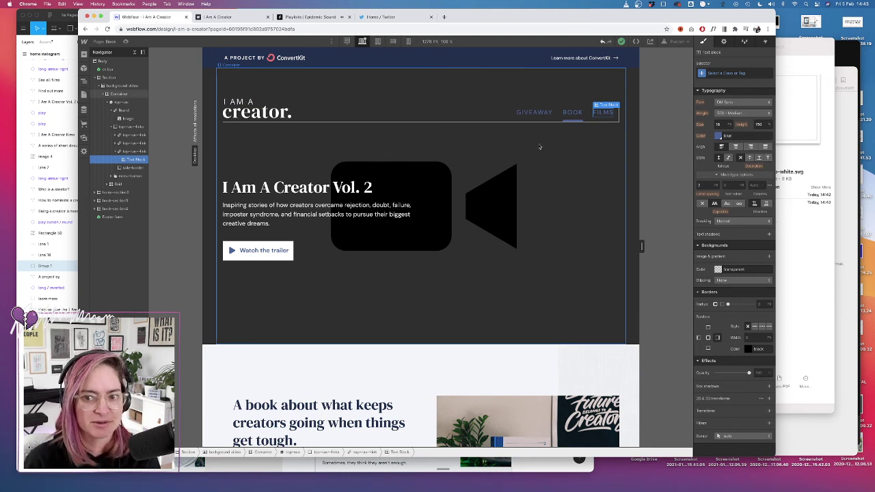
pyautogui.click(136, 152)
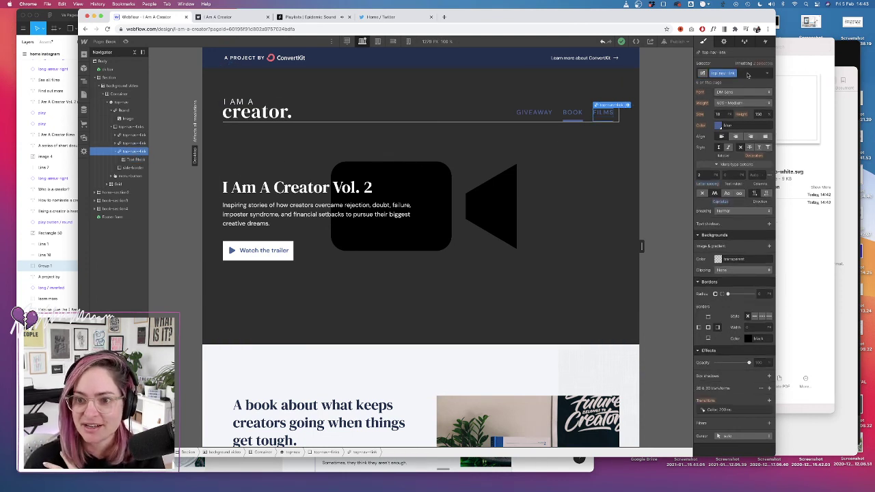
pyautogui.click(746, 74)
pyautogui.write('top-nav')
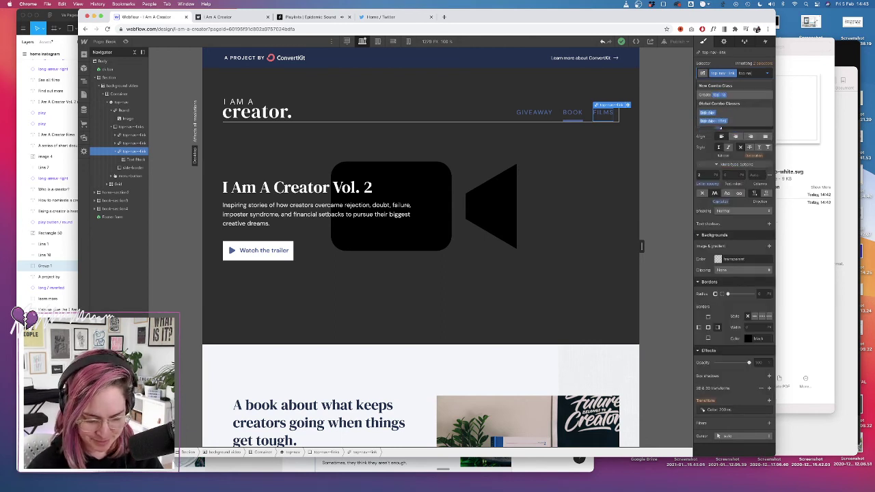
pyautogui.write('-link-white')
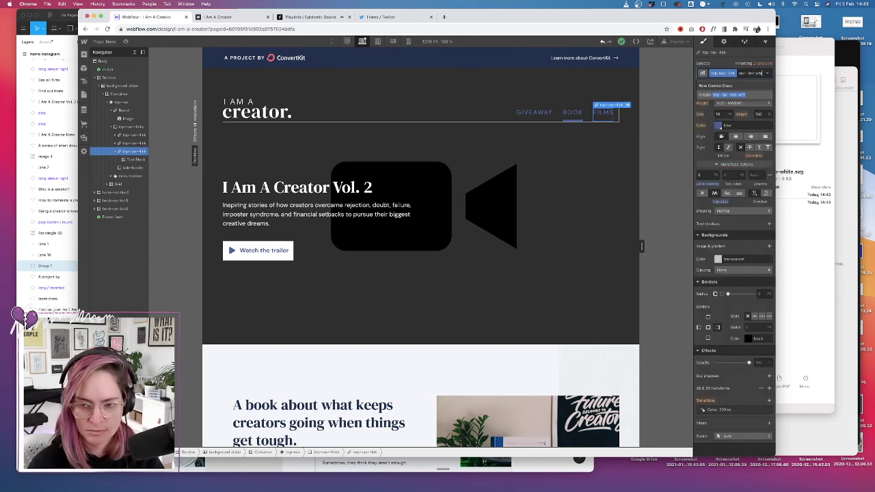
pyautogui.press('Return')
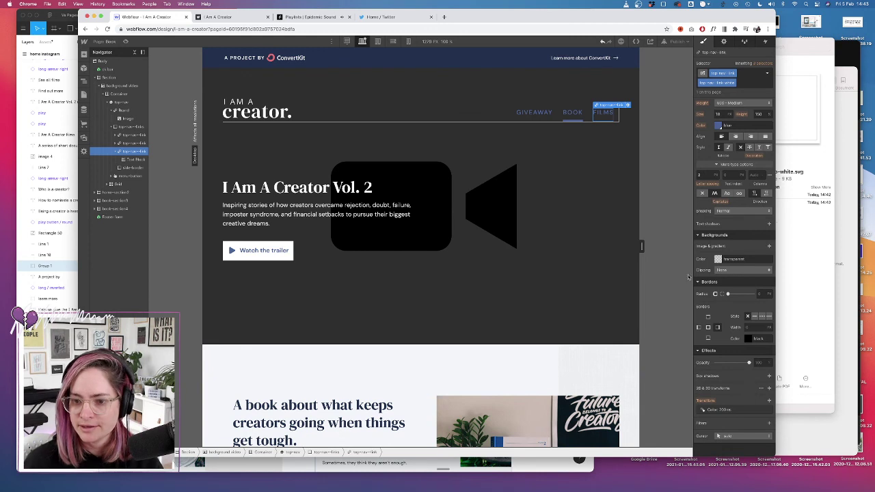
# Set the text colour of the Films link's top-nav-link-white class to the White swatch
pyautogui.click(718, 127)
pyautogui.click(720, 244)
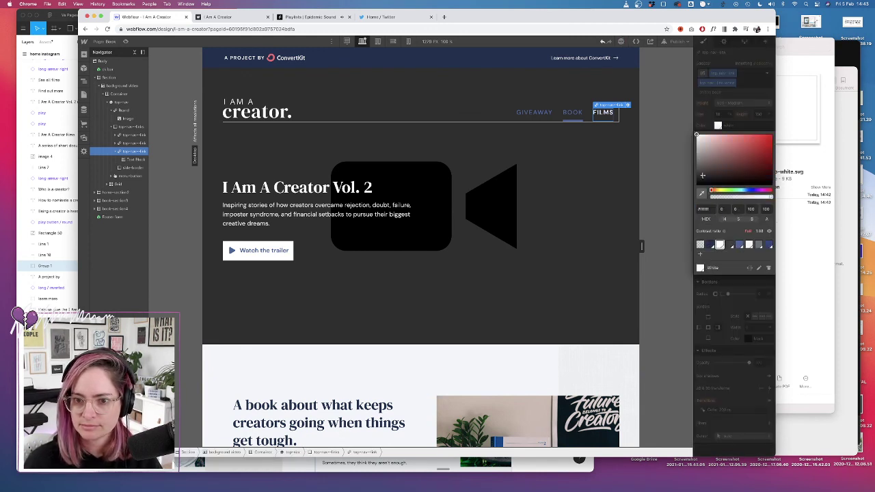
pyautogui.click(711, 121)
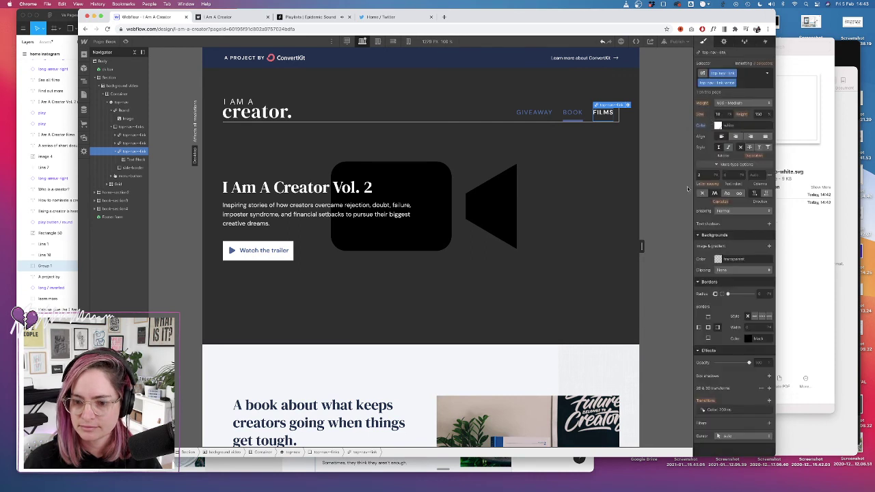
# Make the Films link's bottom border white in its Hover state, and return to the None state
pyautogui.click(767, 73)
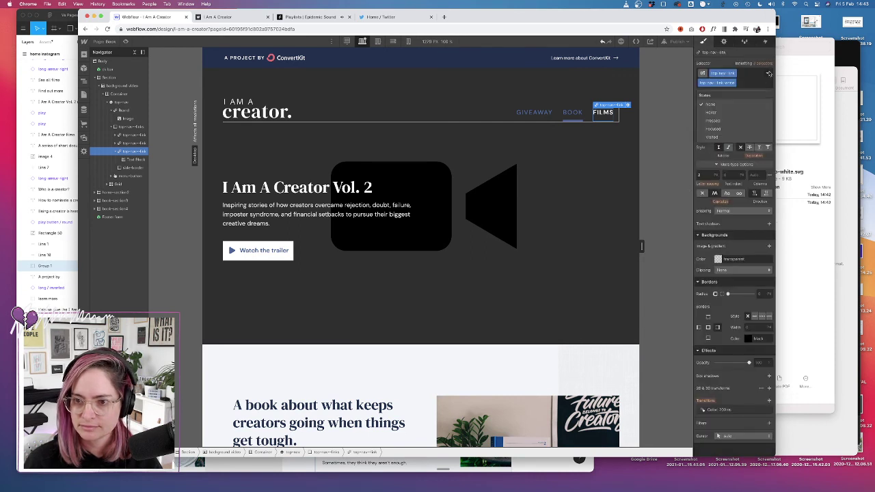
pyautogui.click(716, 112)
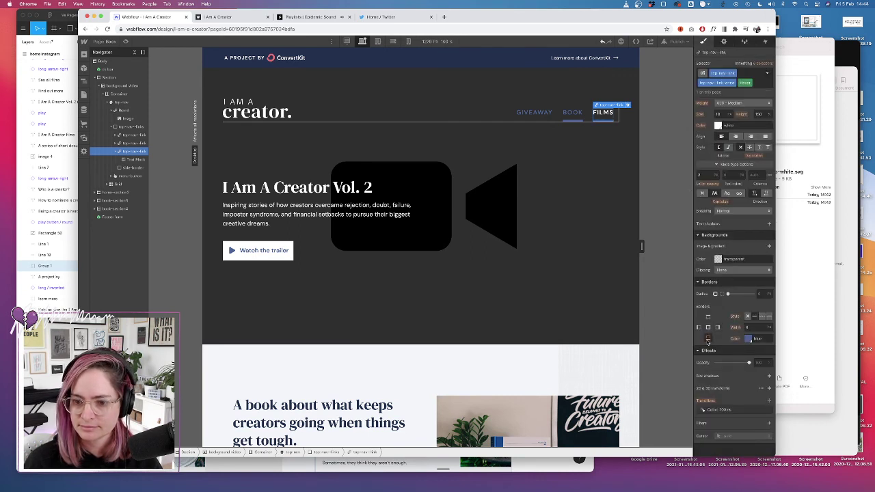
pyautogui.click(748, 339)
pyautogui.click(719, 303)
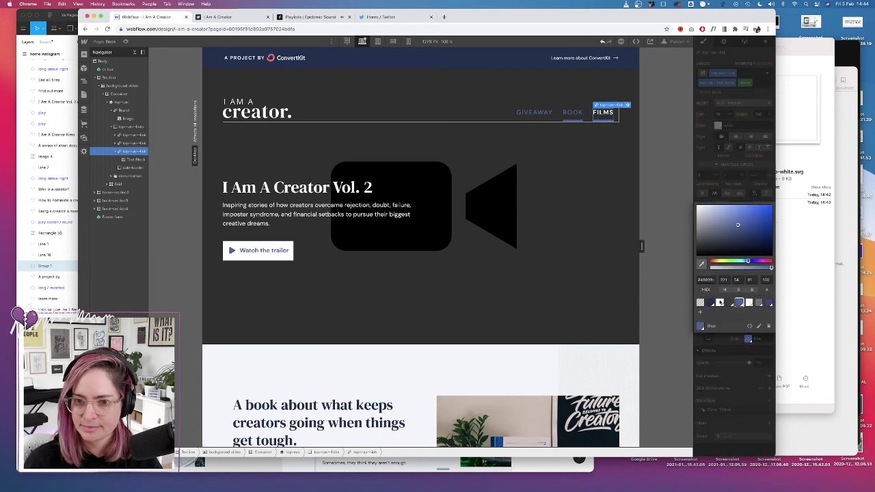
pyautogui.click(712, 186)
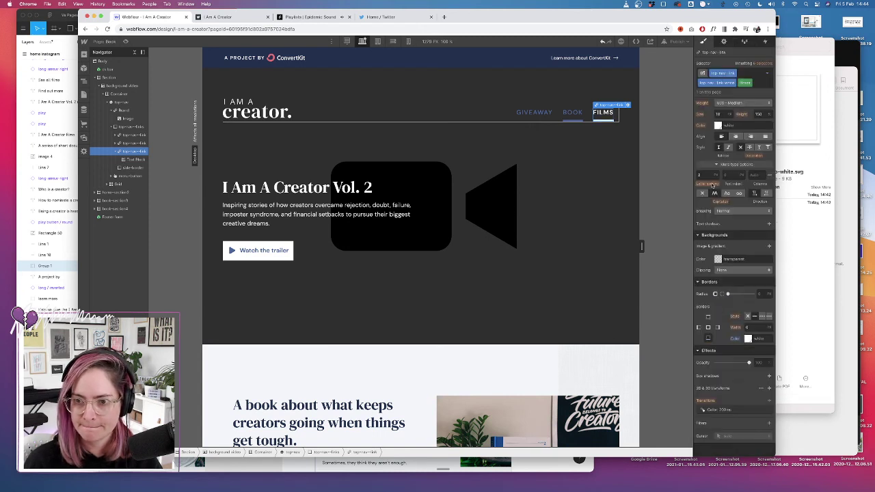
pyautogui.click(767, 73)
pyautogui.click(712, 105)
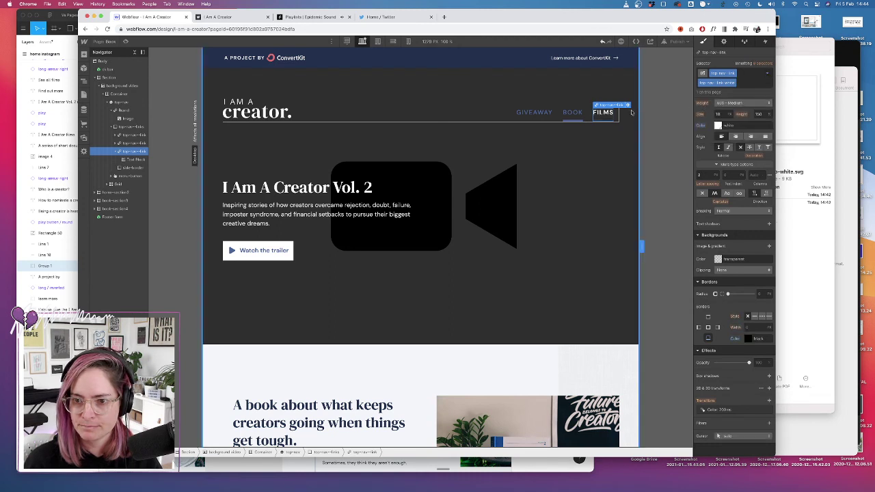
# Apply the existing top-nav-link-white combo class to the Book link block
pyautogui.click(572, 112)
pyautogui.click(131, 143)
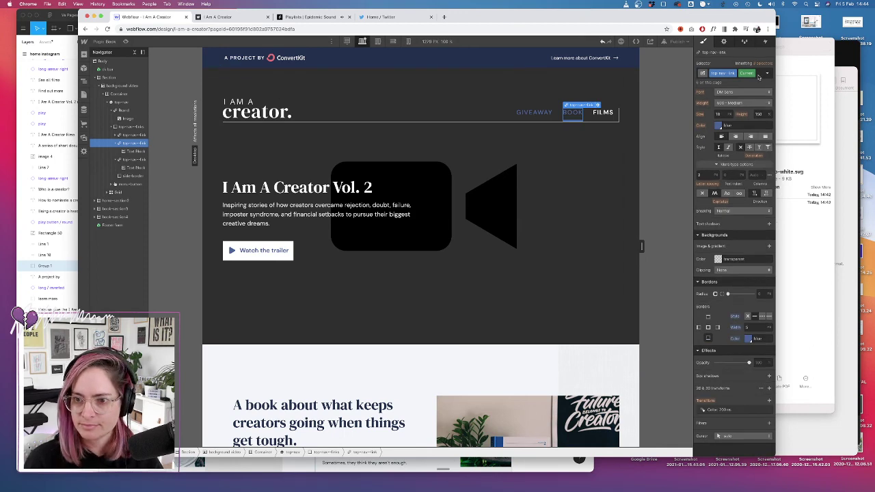
pyautogui.click(758, 73)
pyautogui.write('top')
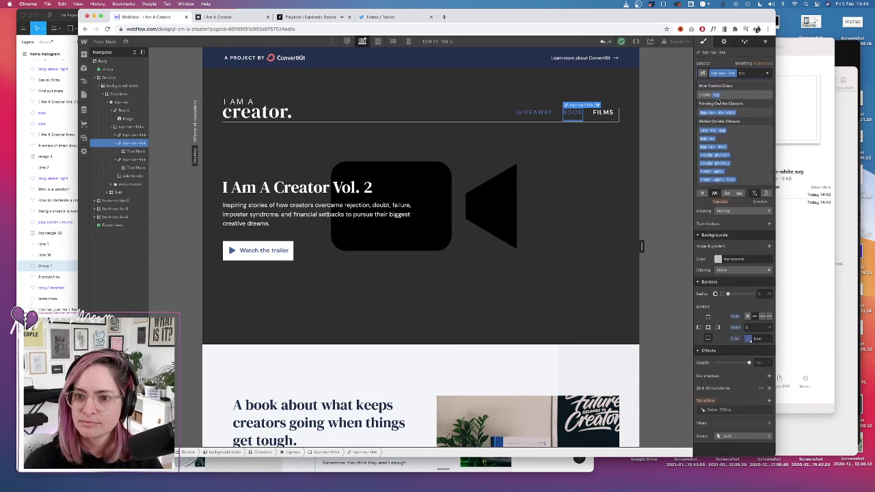
pyautogui.click(724, 114)
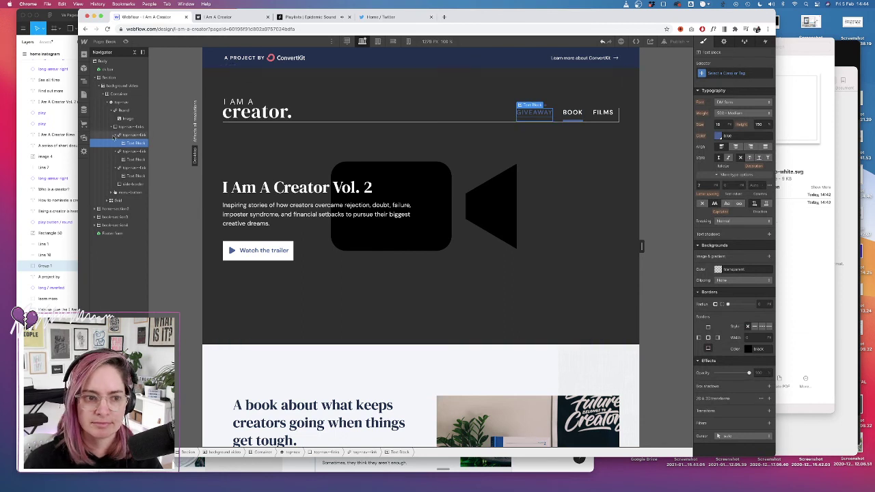
# Apply the existing top-nav-link-white combo class to the Giveaway link block
pyautogui.click(135, 136)
pyautogui.click(741, 74)
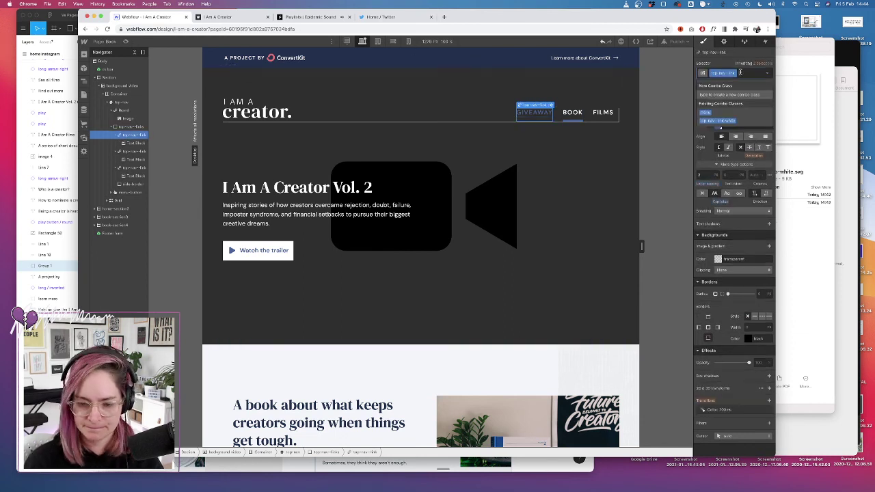
pyautogui.write('top-na')
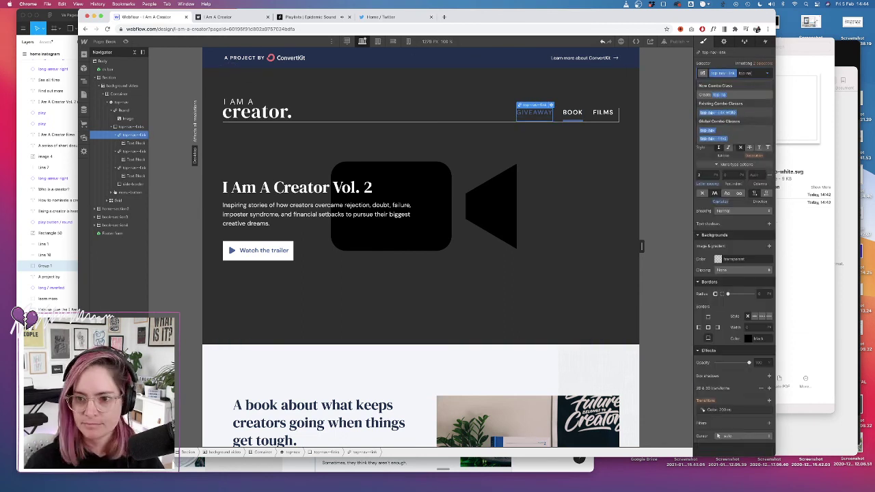
pyautogui.click(729, 113)
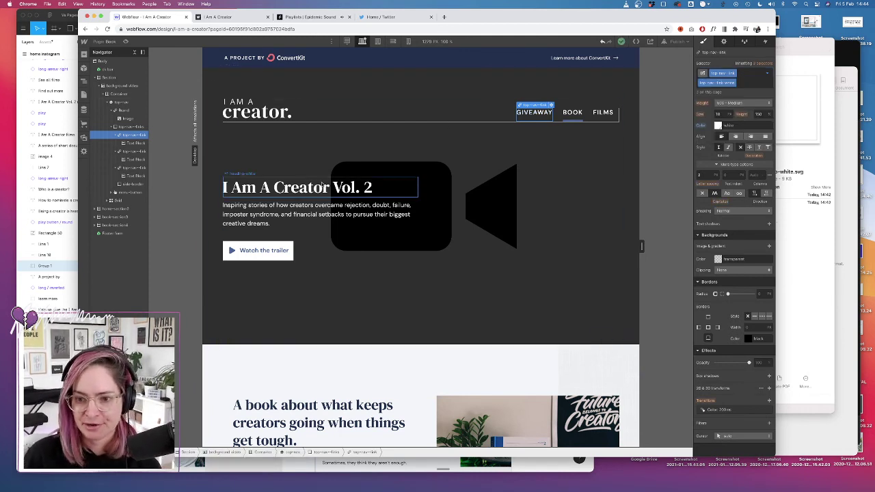
pyautogui.click(322, 184)
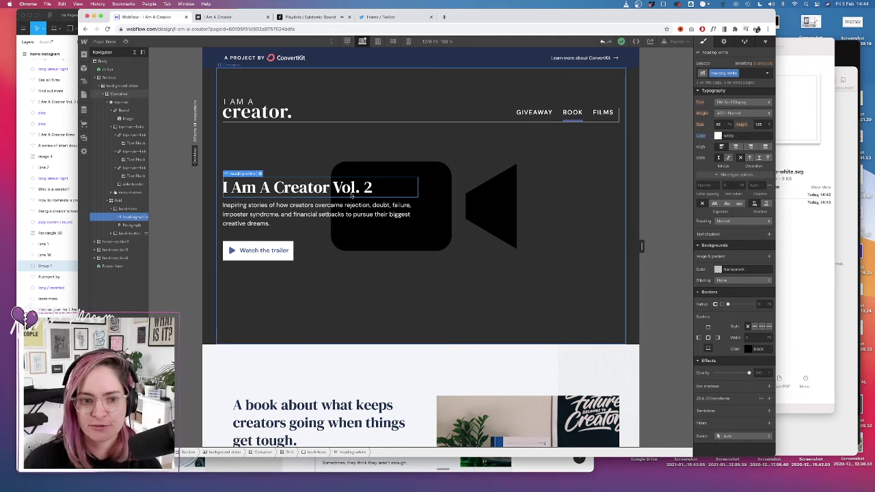
pyautogui.click(347, 211)
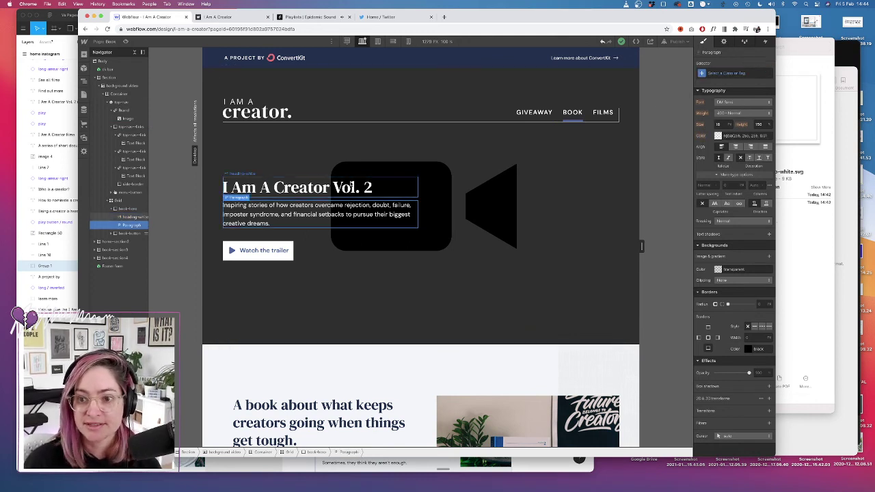
pyautogui.click(351, 186)
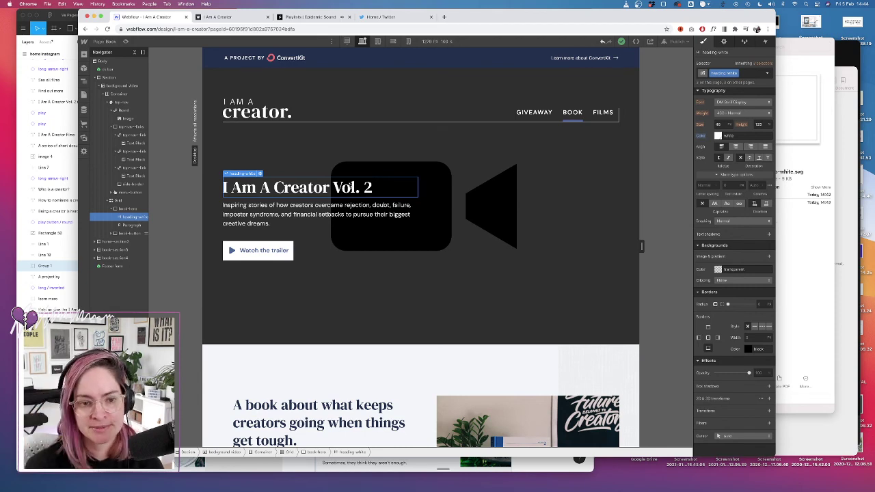
pyautogui.scroll(-4, 308, 187)
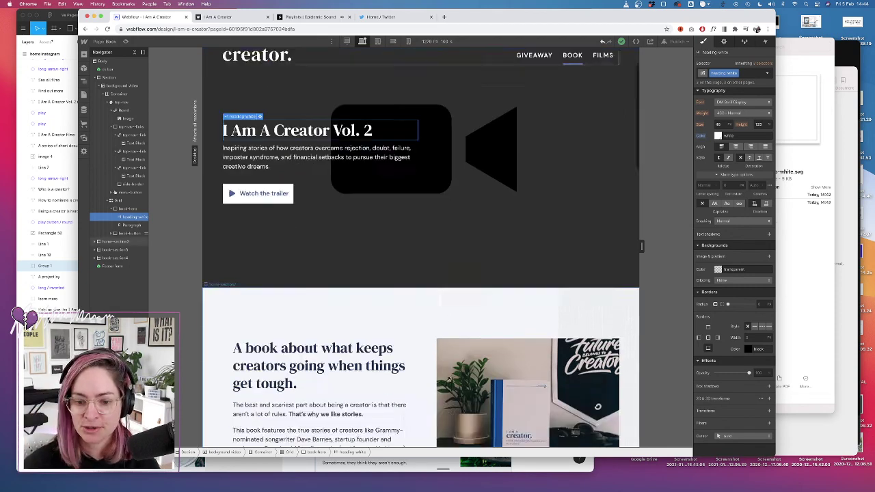
pyautogui.scroll(4, 403, 265)
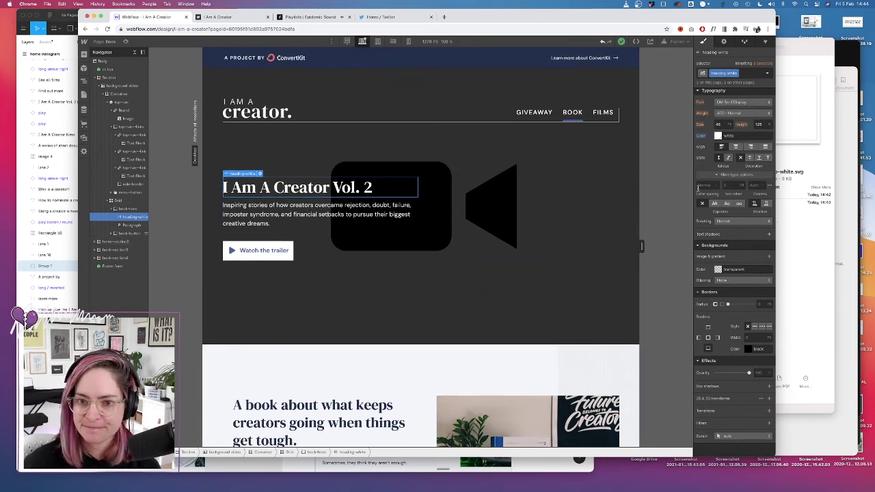
# Set the Book link's bottom border colour in its Current state to the White swatch
pyautogui.click(575, 112)
pyautogui.click(132, 151)
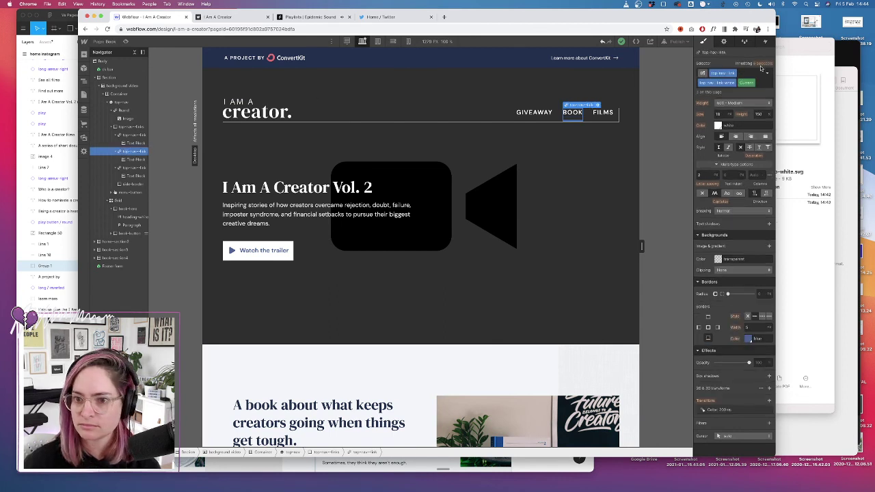
pyautogui.click(767, 73)
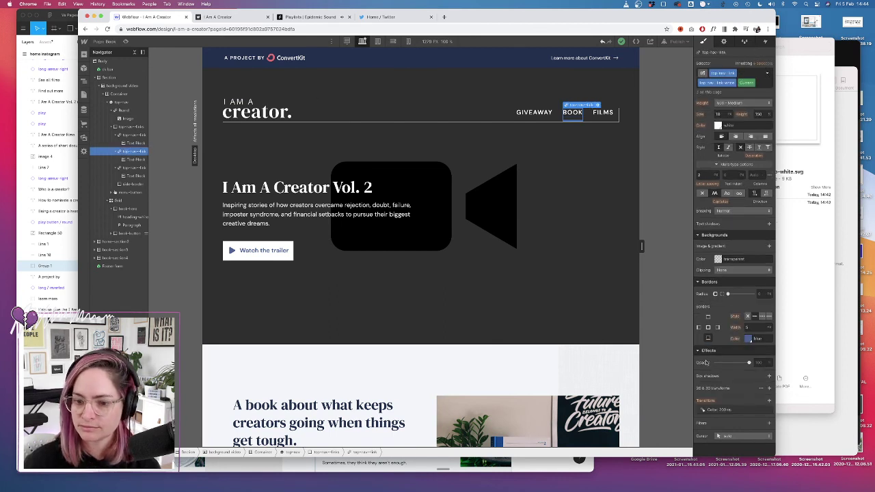
pyautogui.click(749, 338)
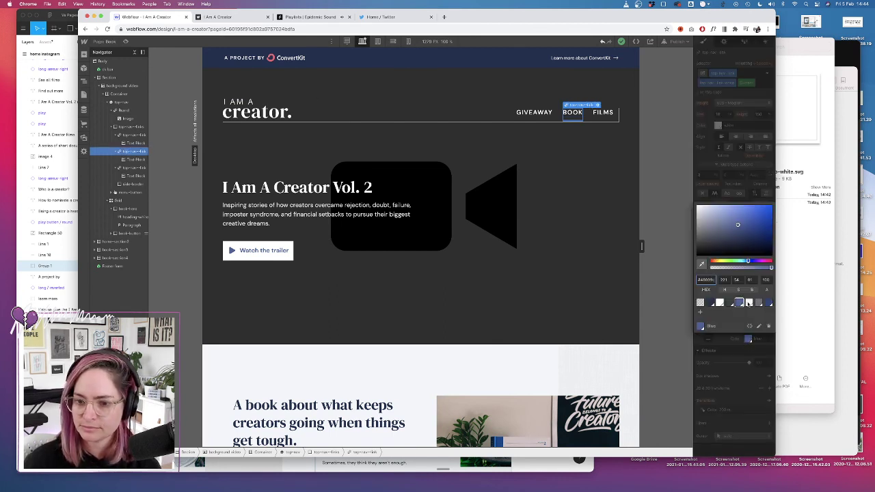
pyautogui.click(720, 303)
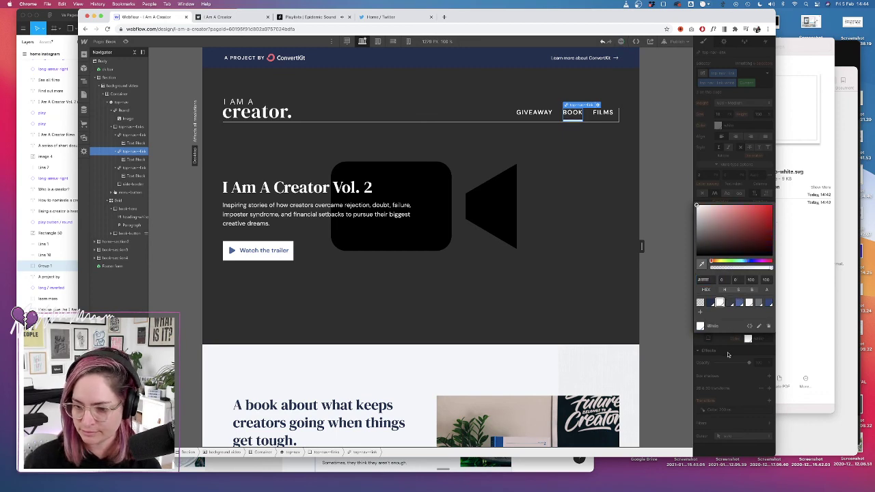
pyautogui.click(729, 355)
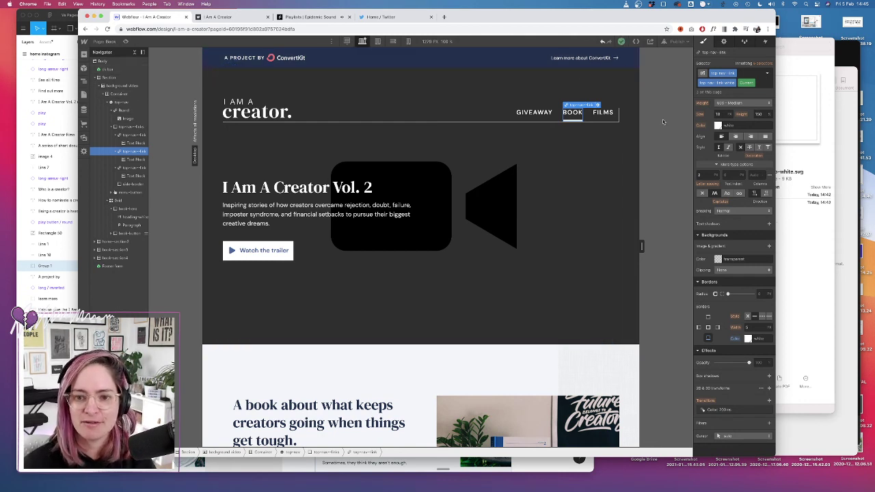
# Select the Giveaway link block, preview the Book page to check the white navbar over the hero video, and exit the preview
pyautogui.click(132, 135)
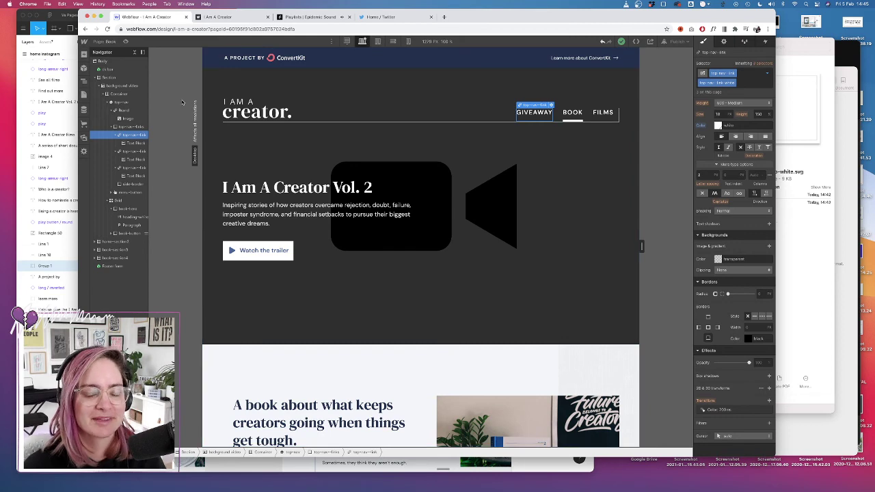
pyautogui.press('super+shift+p')
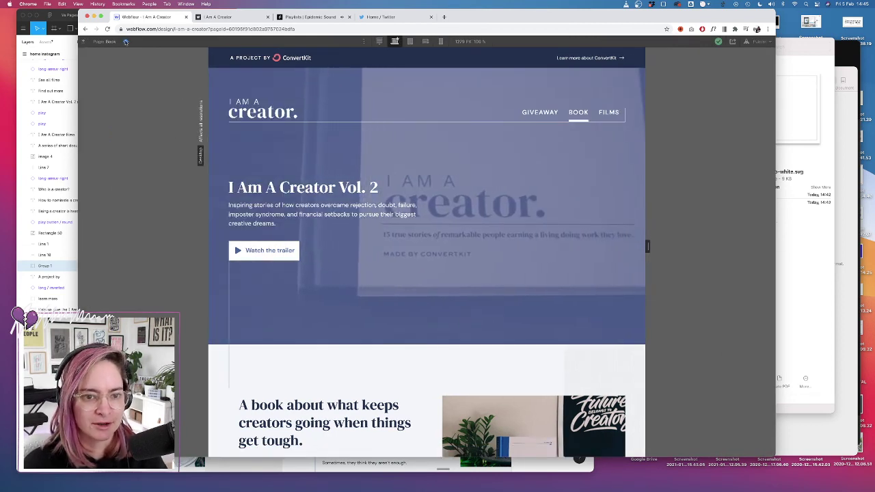
pyautogui.click(129, 42)
# Create a new class named blue section on the hero Section that wraps the background video
pyautogui.click(124, 85)
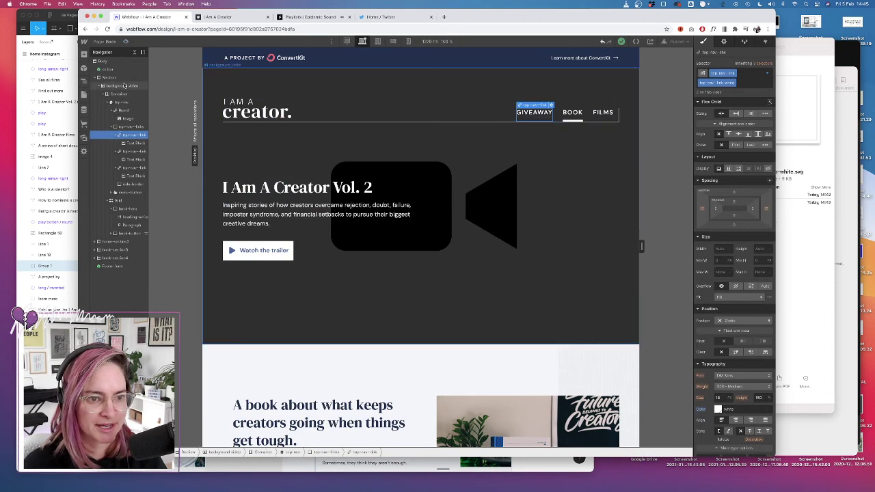
pyautogui.click(106, 78)
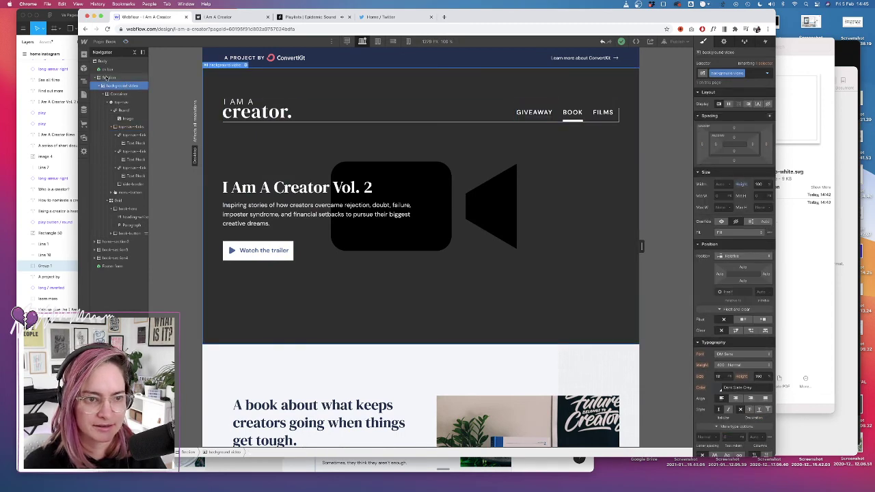
pyautogui.click(737, 71)
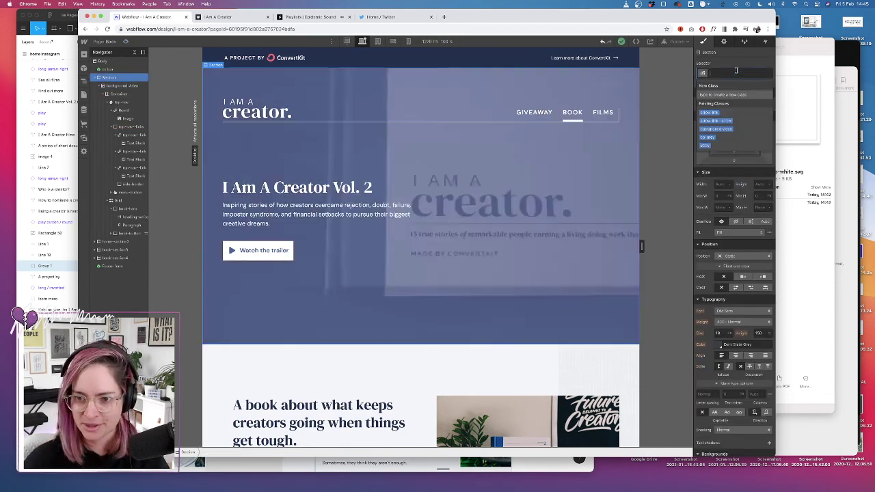
pyautogui.write('blue section')
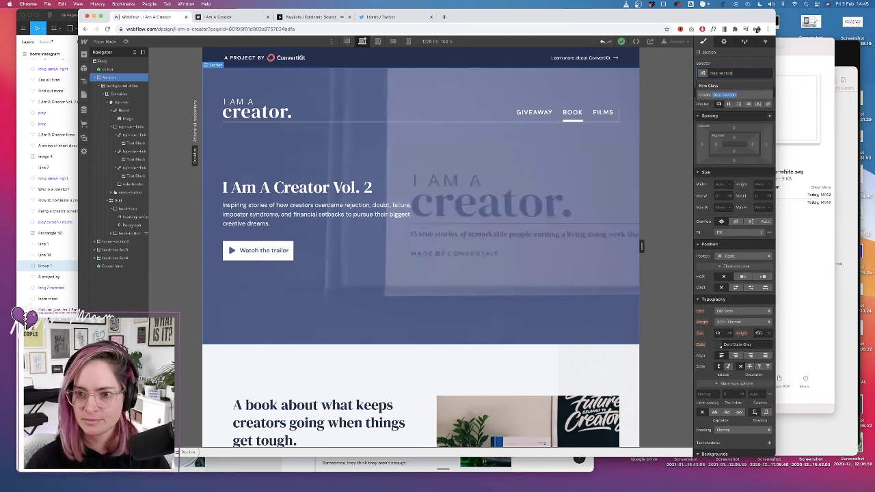
pyautogui.press('Return')
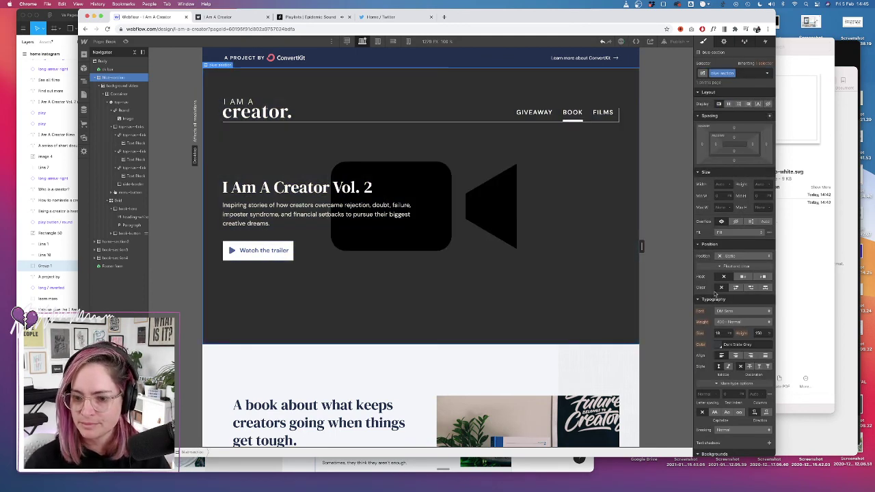
# Set the blue section class's background colour to the Blue swatch and check the hero in a page preview
pyautogui.scroll(-1, 711, 328)
pyautogui.scroll(-3, 711, 328)
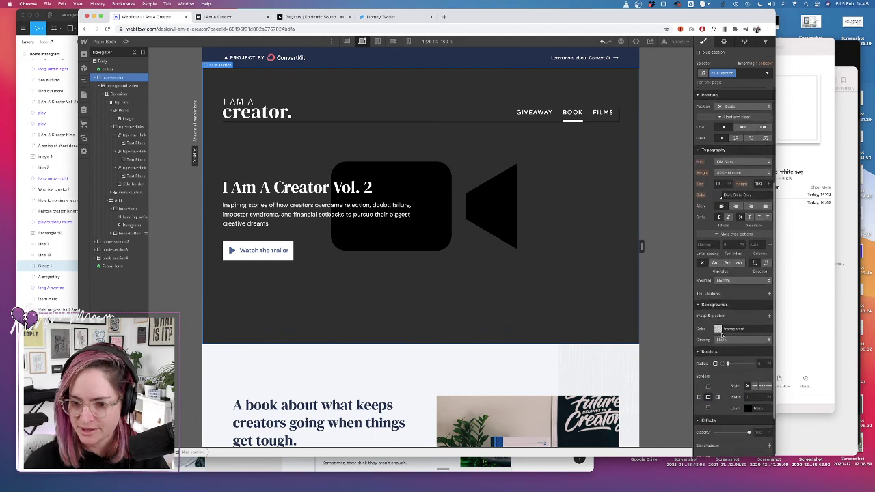
pyautogui.click(718, 329)
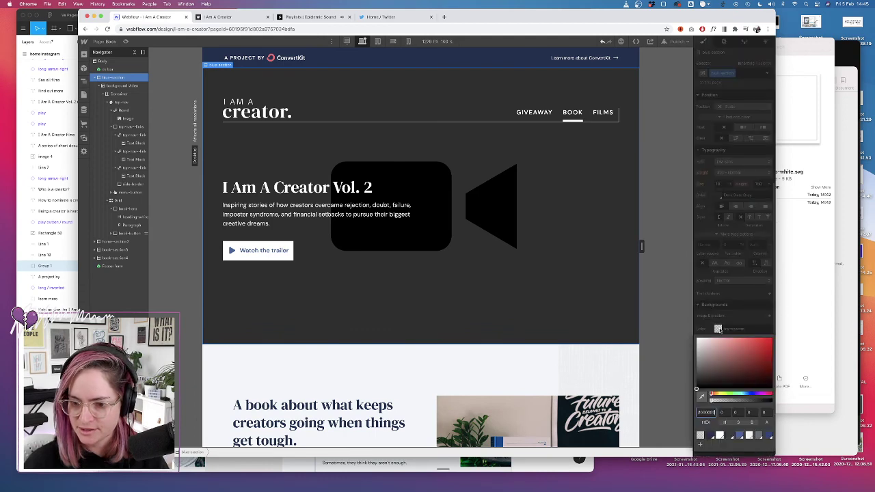
pyautogui.click(738, 436)
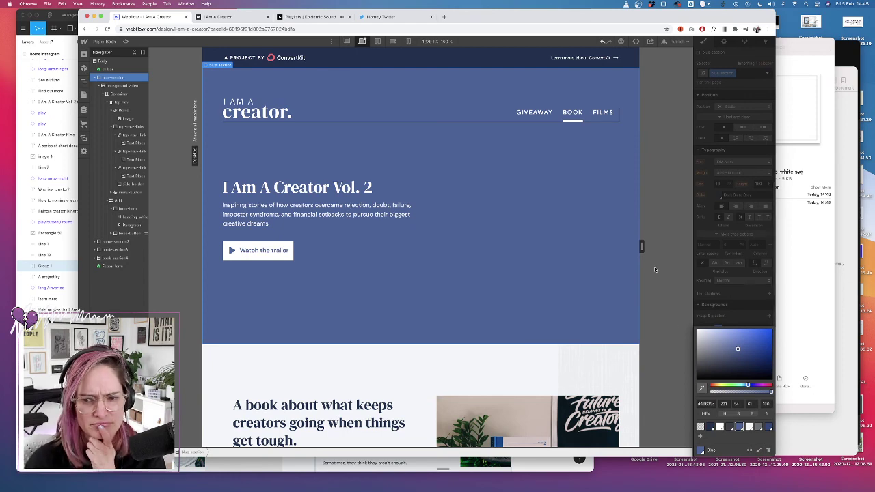
pyautogui.click(126, 42)
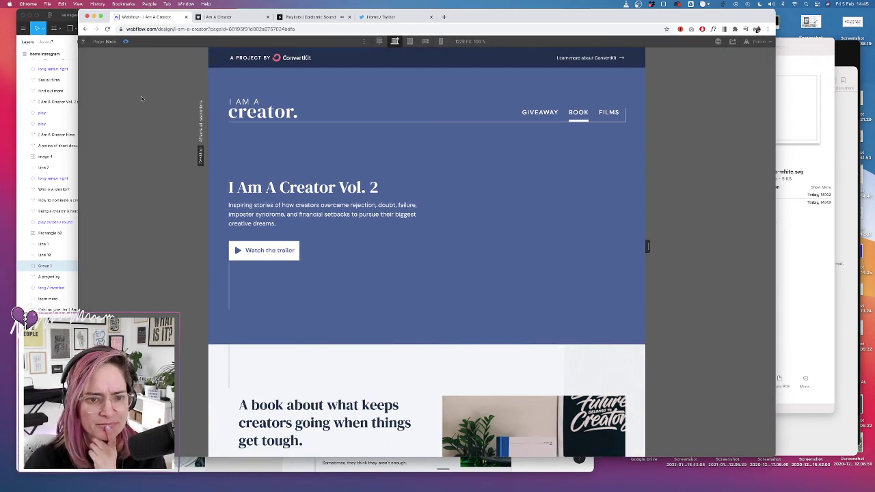
pyautogui.click(126, 42)
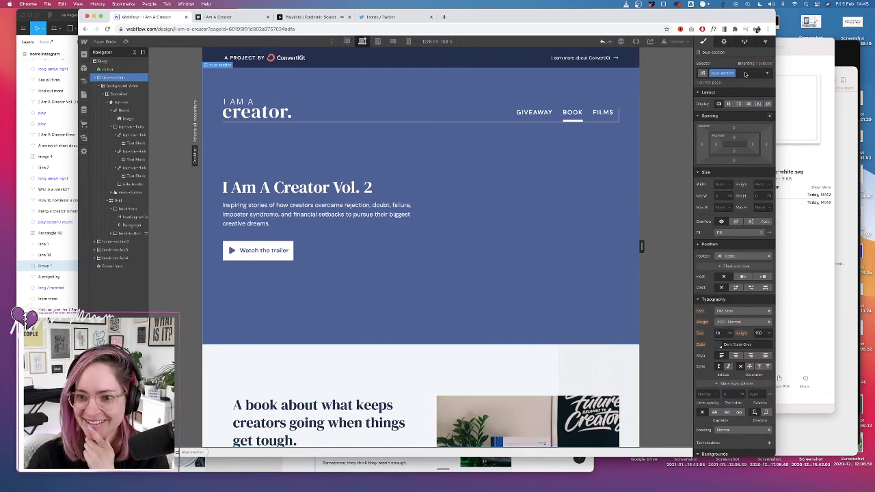
# Remove the blue section class from the hero Section
pyautogui.click(746, 73)
pyautogui.press('BackSpace')
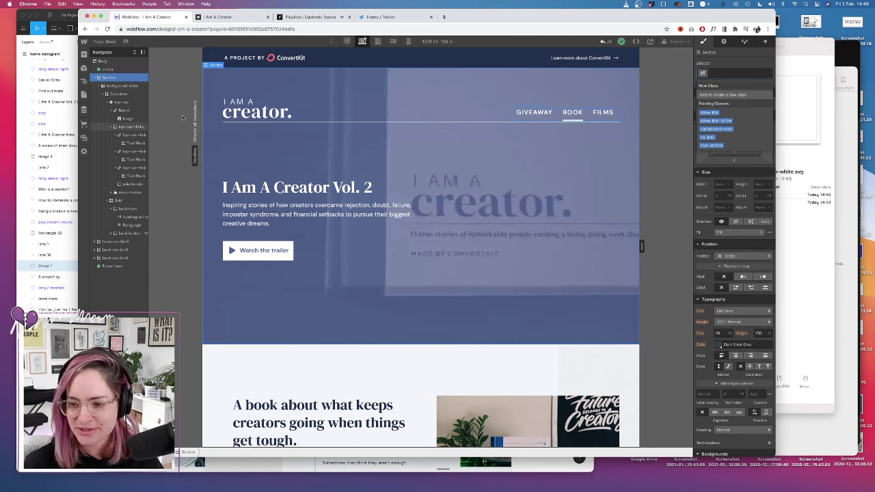
pyautogui.press('Escape')
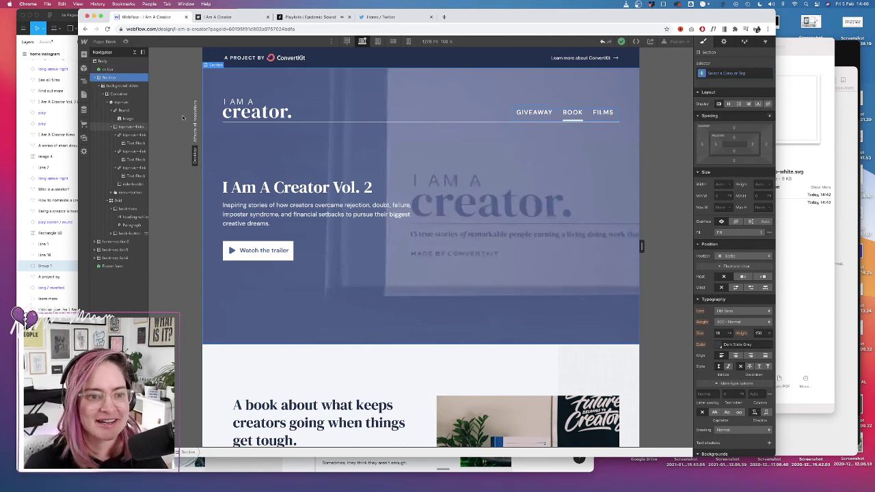
# Try the Blue swatch as the background video element's background colour and check the hero in a page preview
pyautogui.click(122, 86)
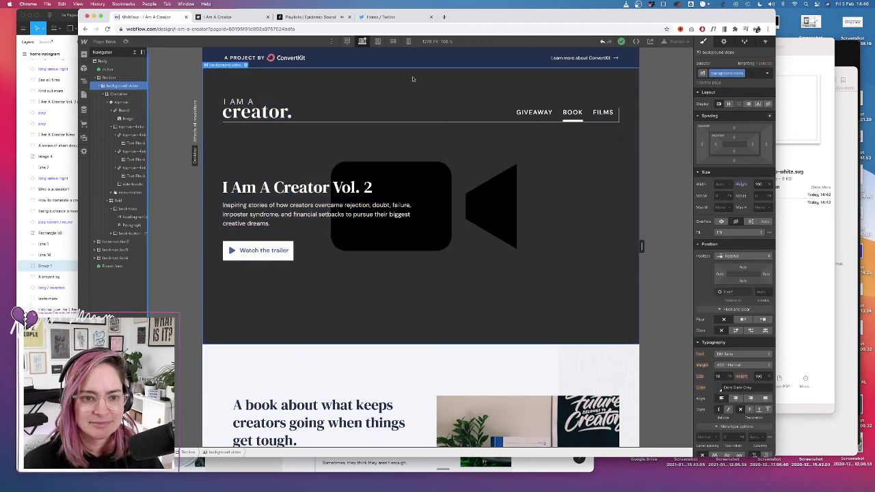
pyautogui.scroll(-5, 729, 344)
pyautogui.click(717, 364)
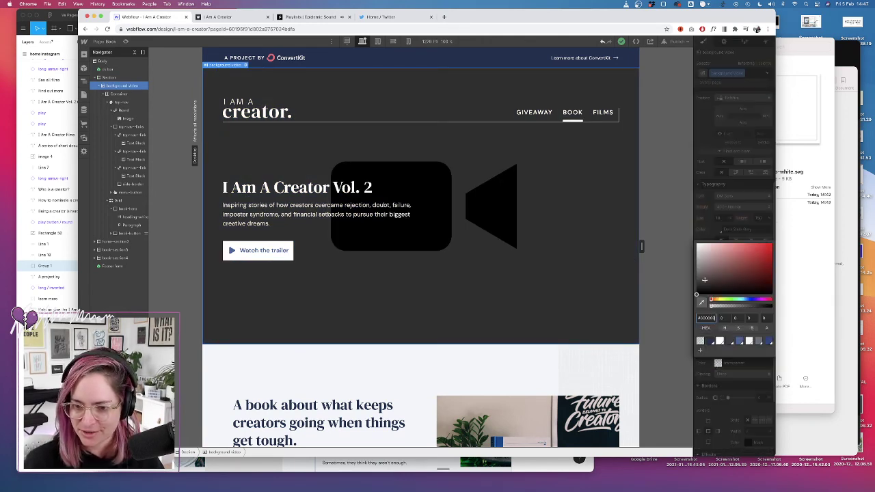
pyautogui.click(739, 327)
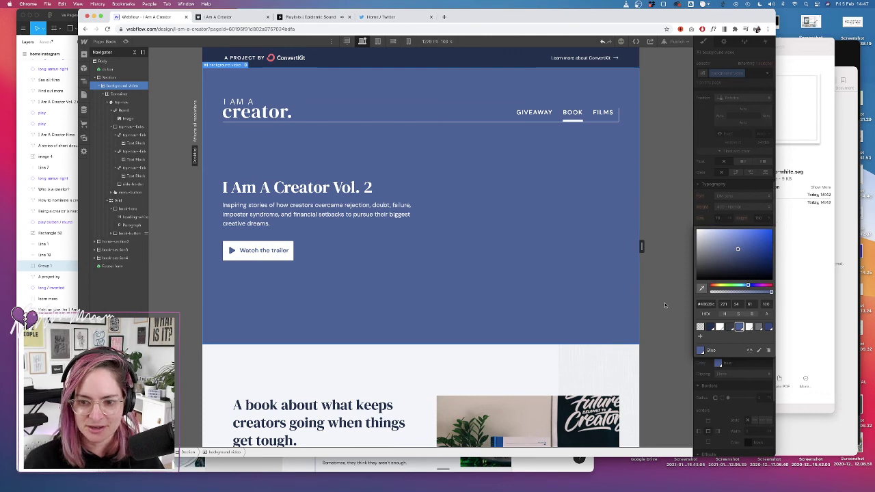
pyautogui.click(126, 42)
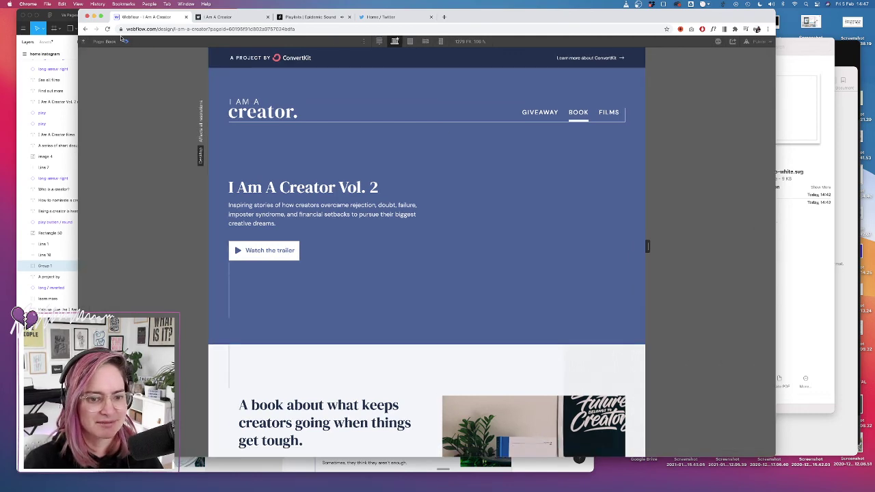
pyautogui.scroll(-5, 277, 151)
pyautogui.scroll(5, 278, 157)
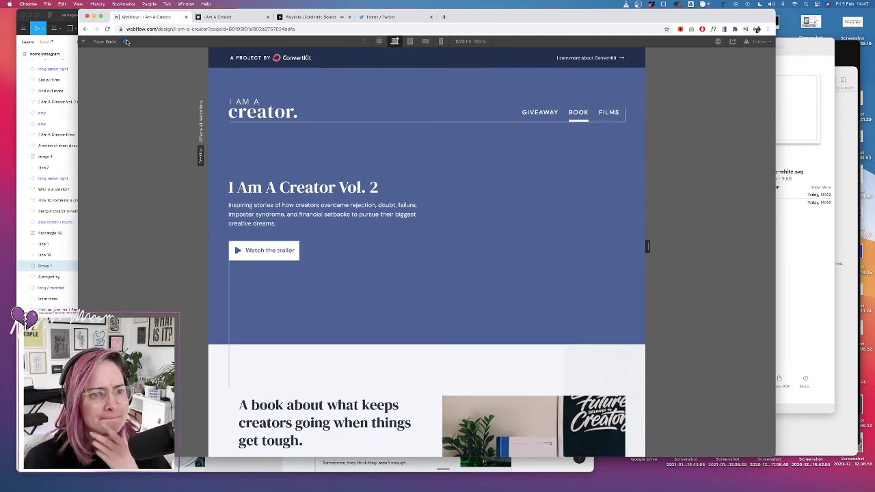
pyautogui.click(126, 42)
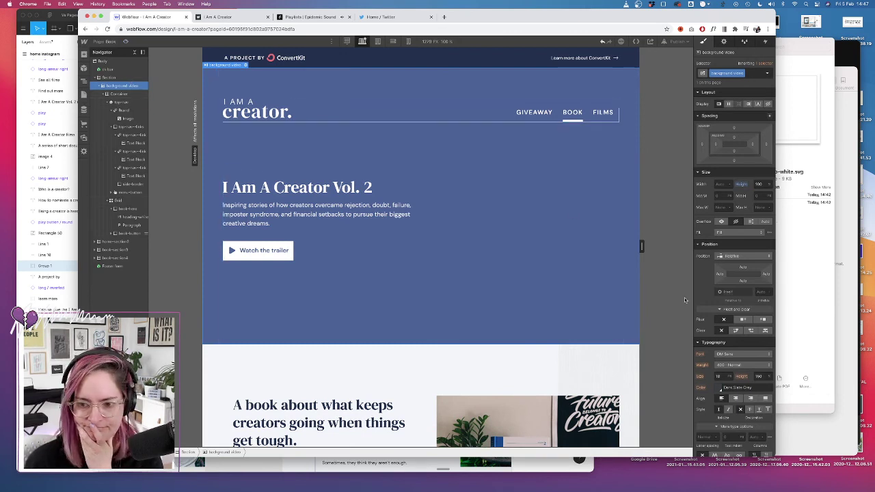
# Reset the background video element's background colour and check the hero video in a page preview
pyautogui.scroll(-5, 711, 303)
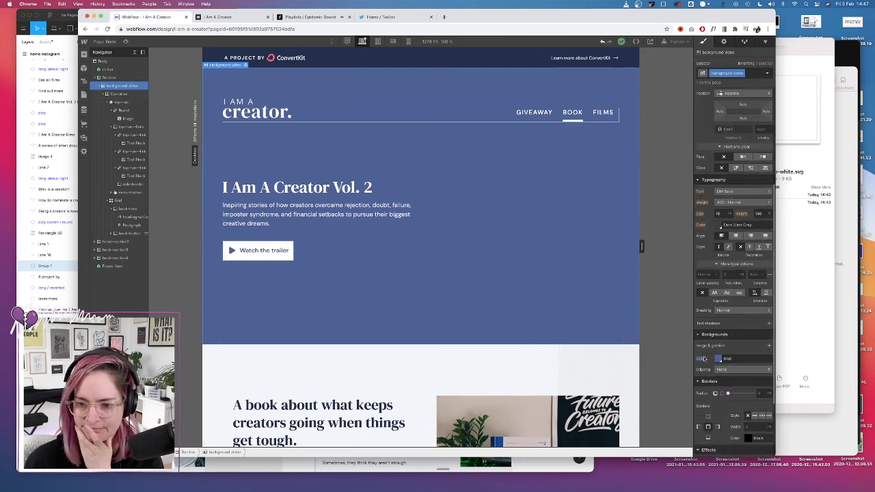
pyautogui.click(708, 359)
pyautogui.click(711, 371)
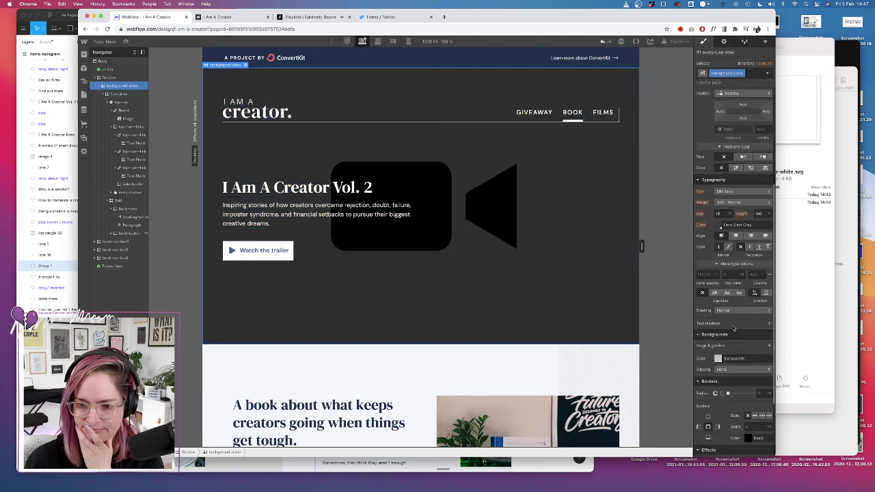
pyautogui.click(125, 41)
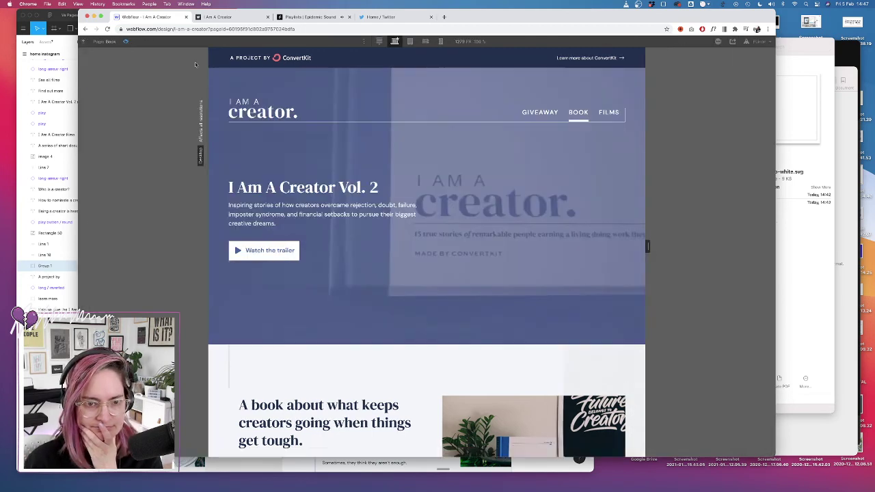
pyautogui.click(127, 41)
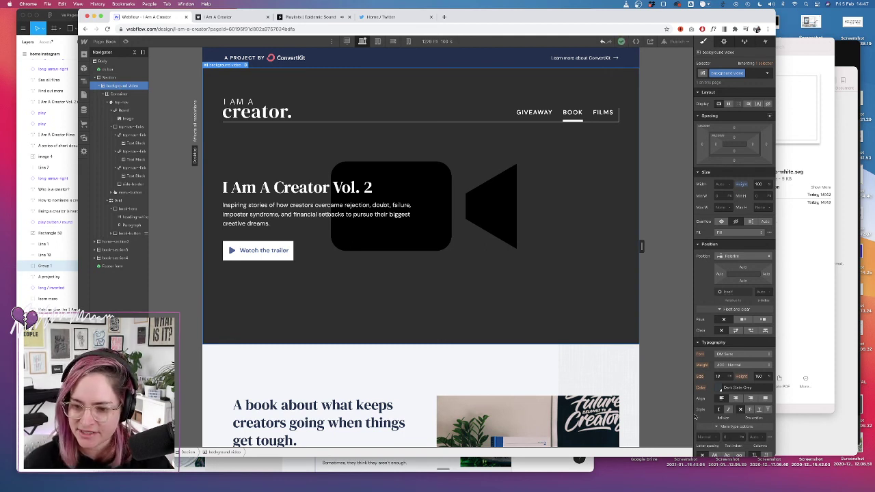
# Apply the existing blue section class to the hero's parent Section and check the video in a page preview
pyautogui.scroll(-2, 709, 404)
pyautogui.scroll(-2, 708, 404)
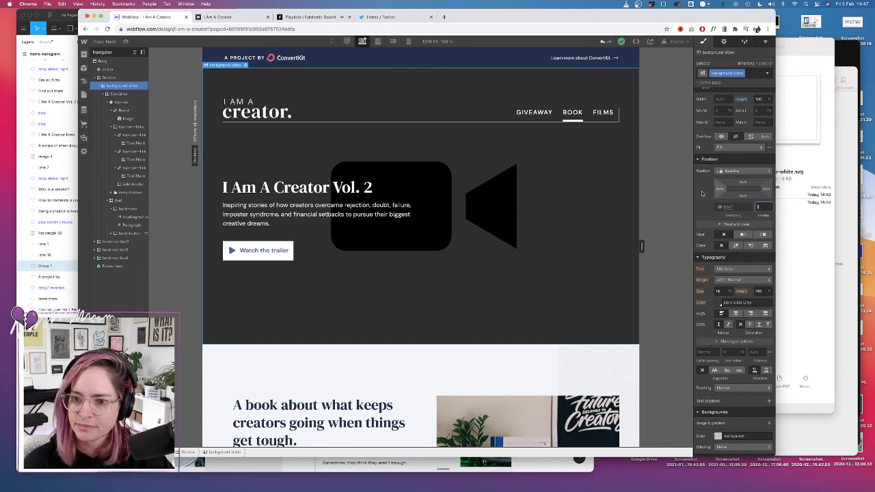
pyautogui.press('super+Up')
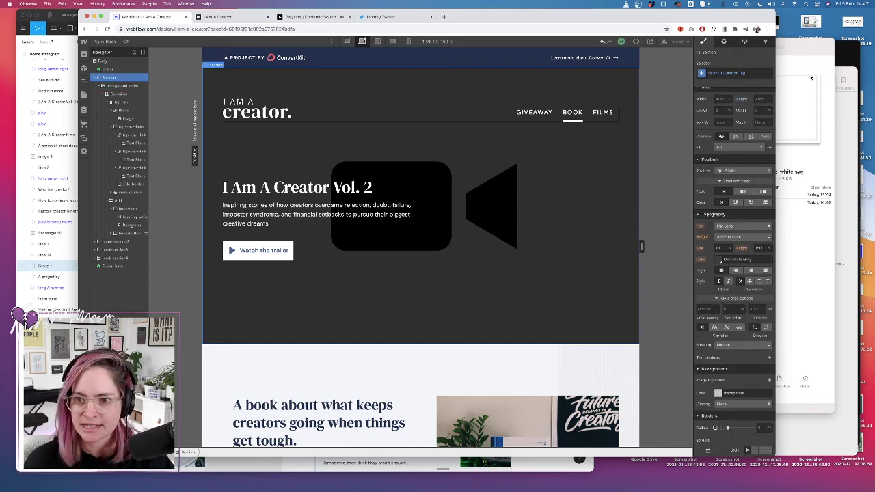
pyautogui.click(729, 73)
pyautogui.write('bl')
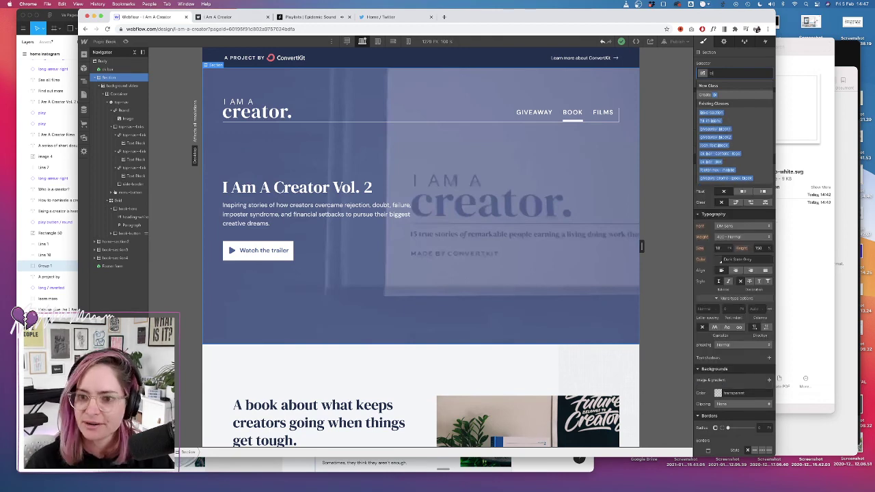
pyautogui.click(713, 113)
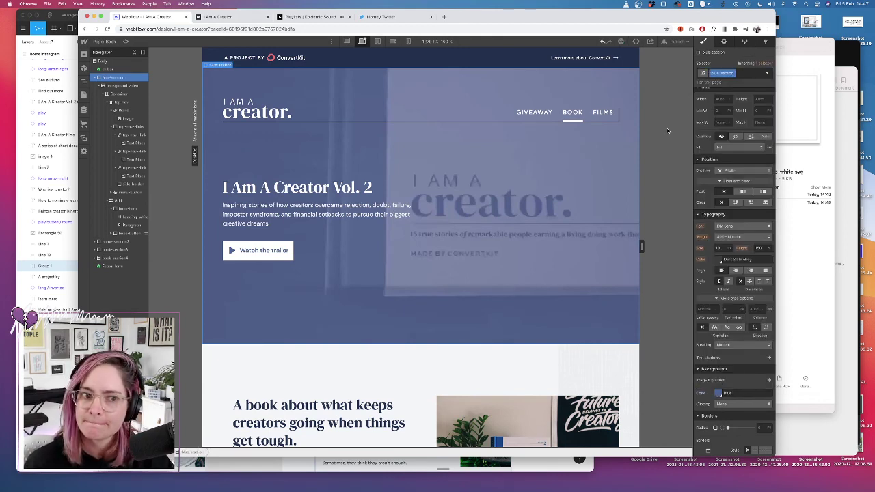
pyautogui.click(126, 41)
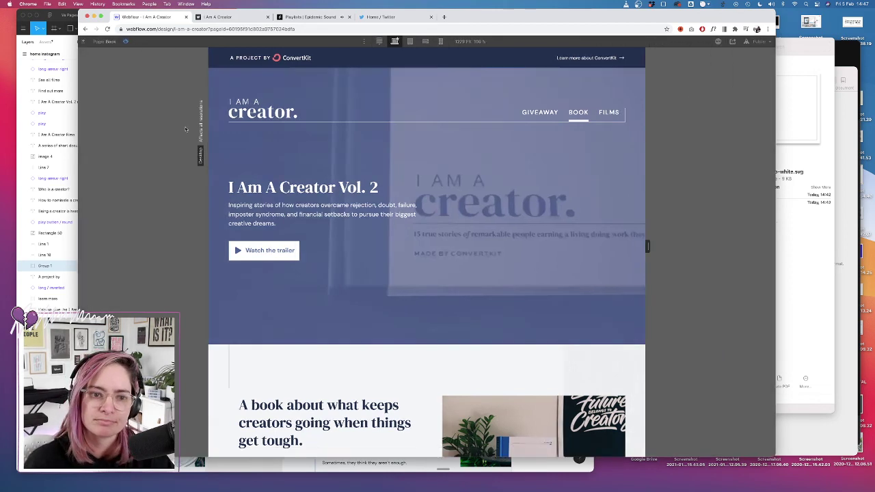
pyautogui.click(126, 41)
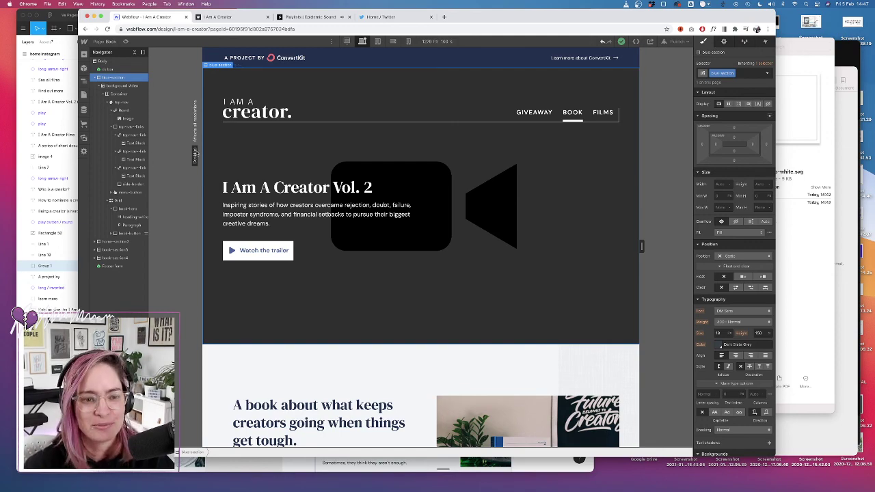
# Look over the Book page sections, open the Home page and switch the canvas to the widest desktop breakpoint
pyautogui.scroll(-5, 326, 291)
pyautogui.scroll(-5, 326, 290)
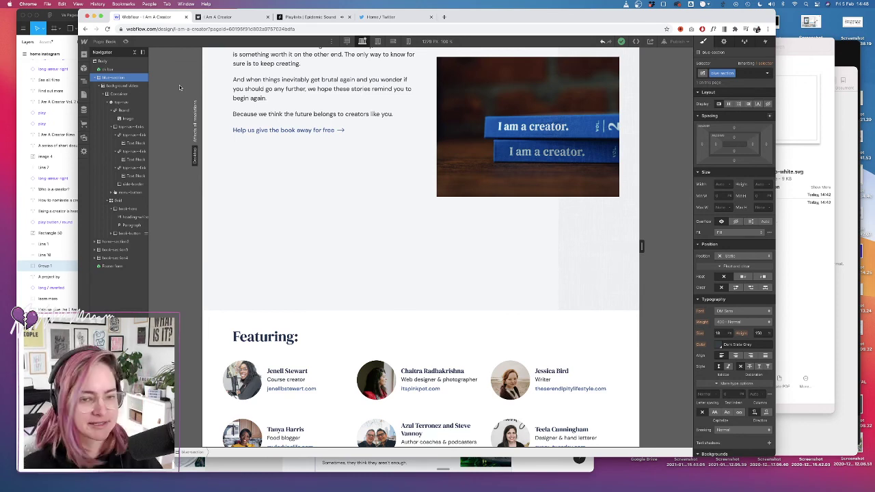
pyautogui.click(88, 95)
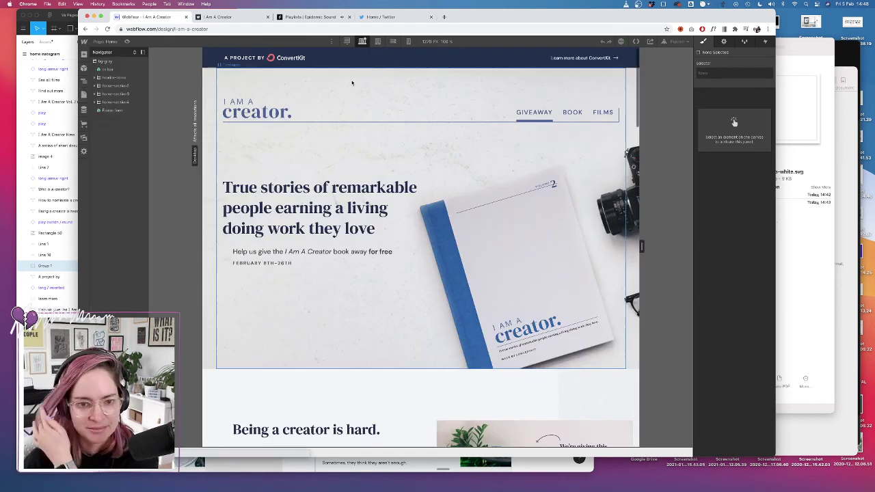
pyautogui.click(347, 41)
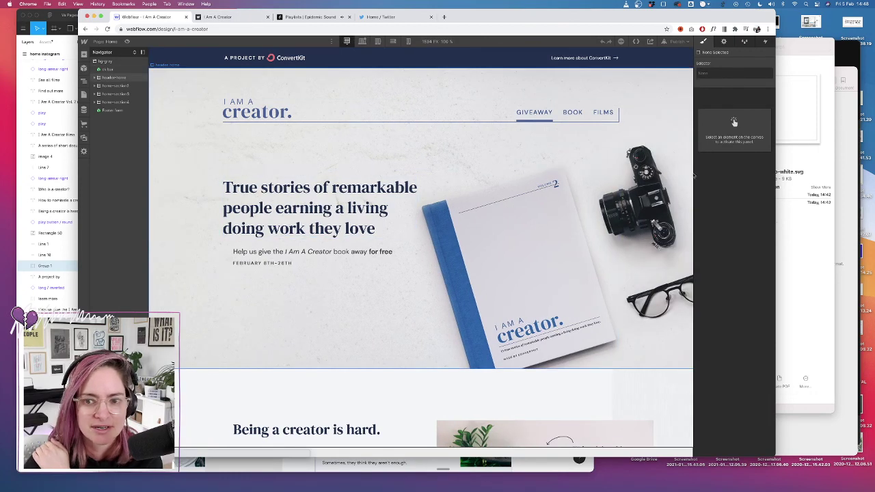
# Compare the home hero on the live iamacreator.convertkit.com site with the Designer canvas at narrower browser widths
pyautogui.moveTo(775, 178); pyautogui.dragTo(744, 177)
pyautogui.click(240, 18)
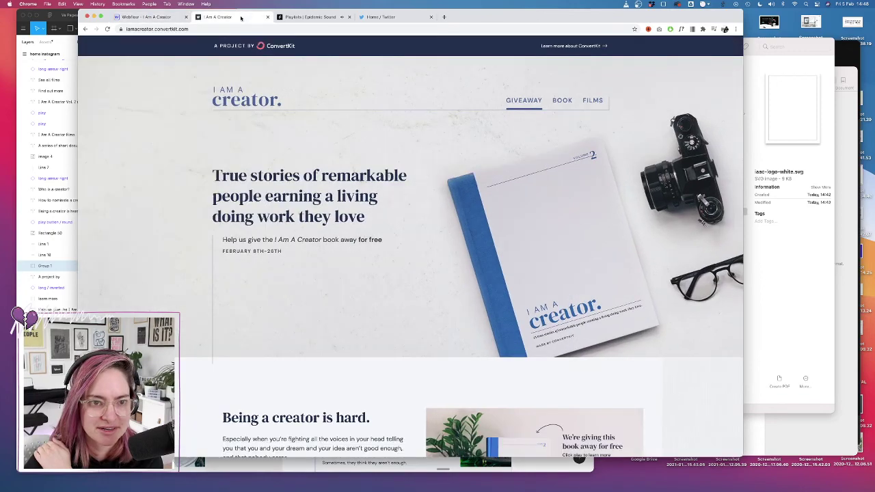
pyautogui.moveTo(744, 130)
pyautogui.mouseDown()
pyautogui.moveTo(503, 137)
pyautogui.moveTo(733, 138)
pyautogui.mouseUp()
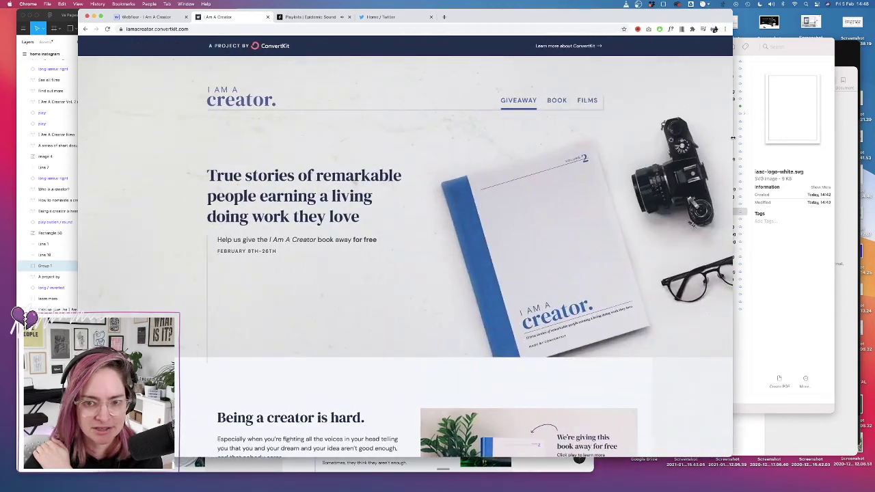
pyautogui.click(155, 16)
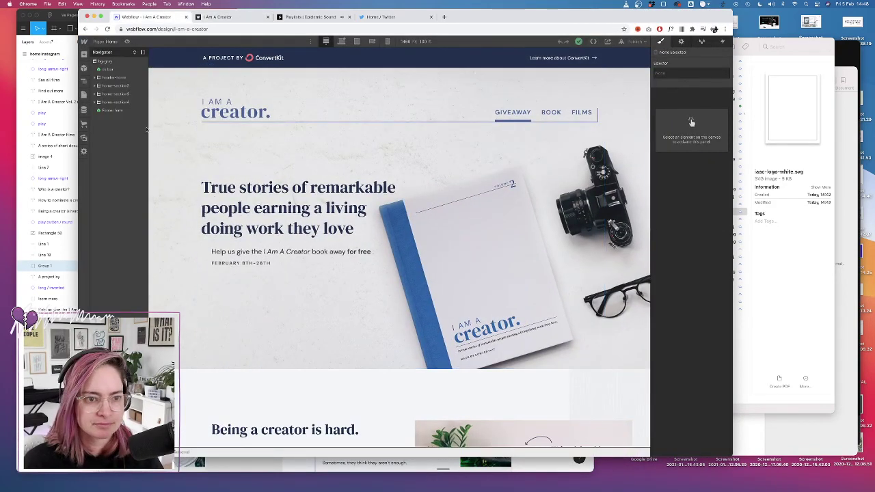
# Set the left position of the header-home section's background image to 90% at the widest breakpoint
pyautogui.click(188, 105)
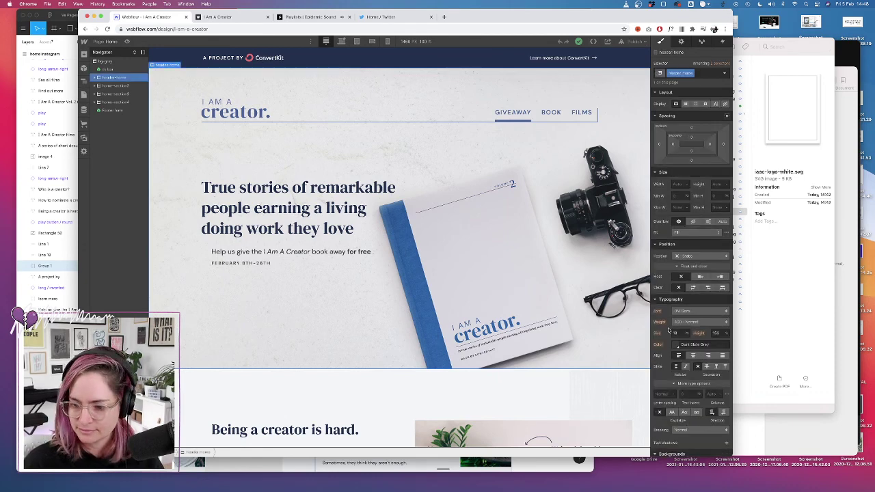
pyautogui.scroll(-6, 668, 330)
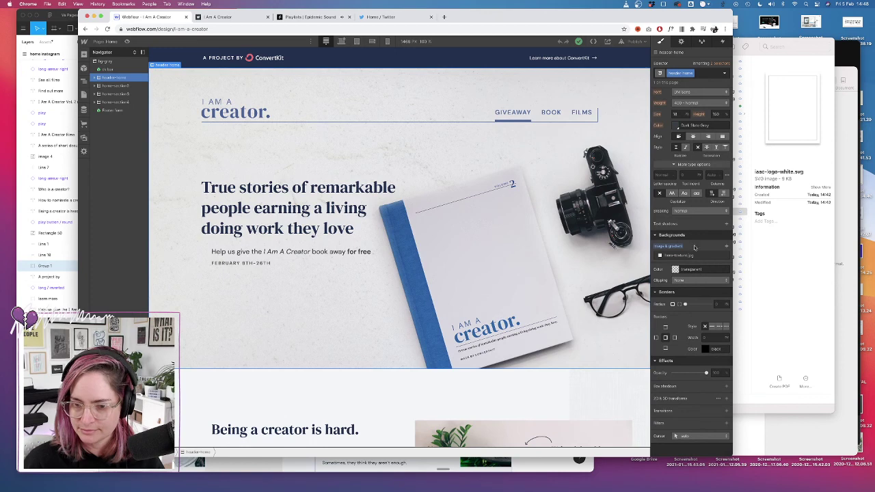
pyautogui.click(684, 255)
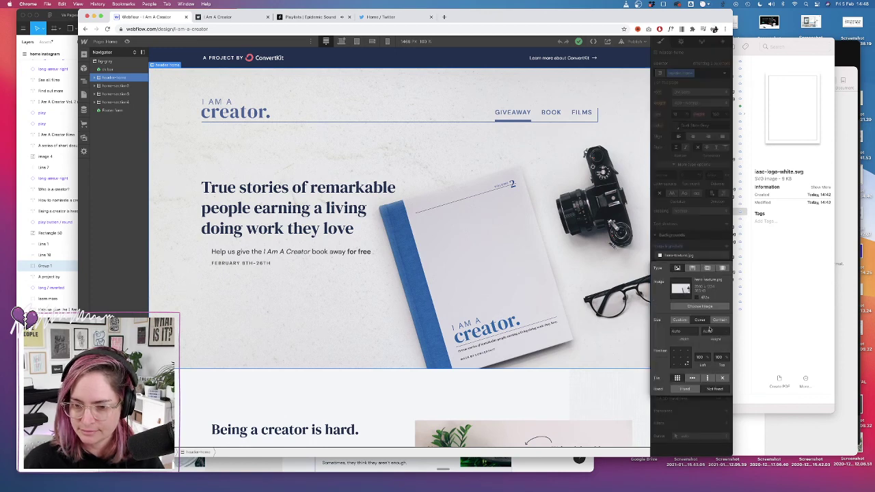
pyautogui.click(699, 356)
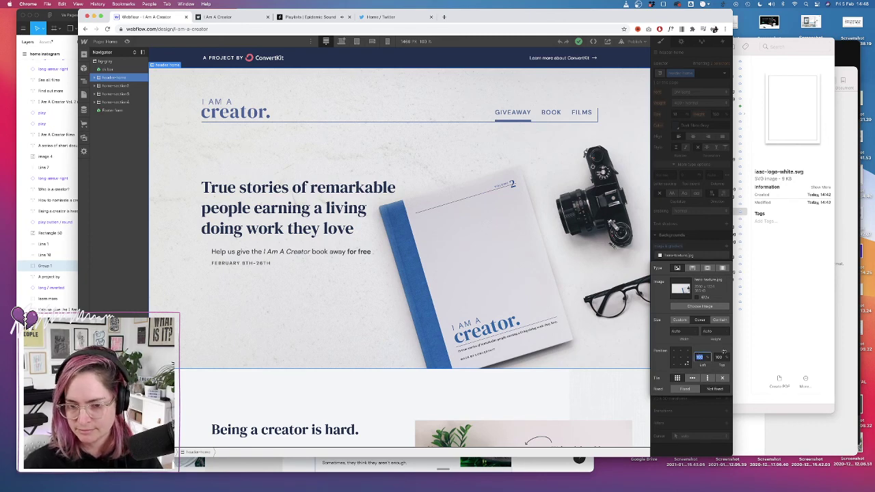
pyautogui.write('90')
pyautogui.press('Down')
pyautogui.press('Down')
pyautogui.press('Down')
pyautogui.press('Down')
pyautogui.press('Down')
pyautogui.press('Down')
pyautogui.press('Down')
pyautogui.press('Down')
pyautogui.press('Down')
pyautogui.press('Down')
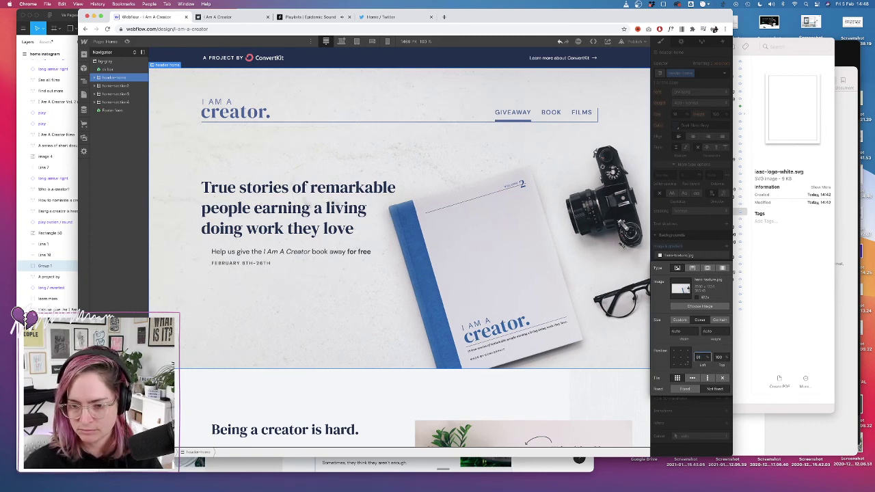
pyautogui.press('Up')
pyautogui.press('Up')
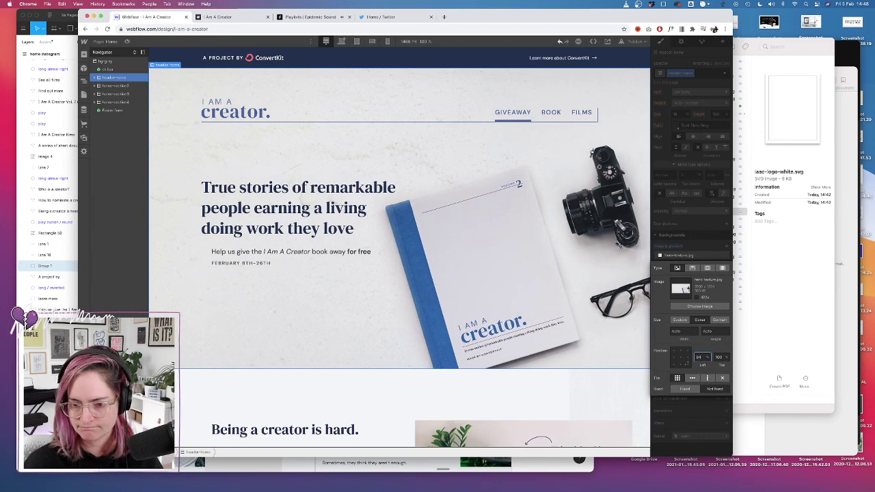
pyautogui.press('Down')
pyautogui.press('Down')
pyautogui.press('Down')
pyautogui.press('Down')
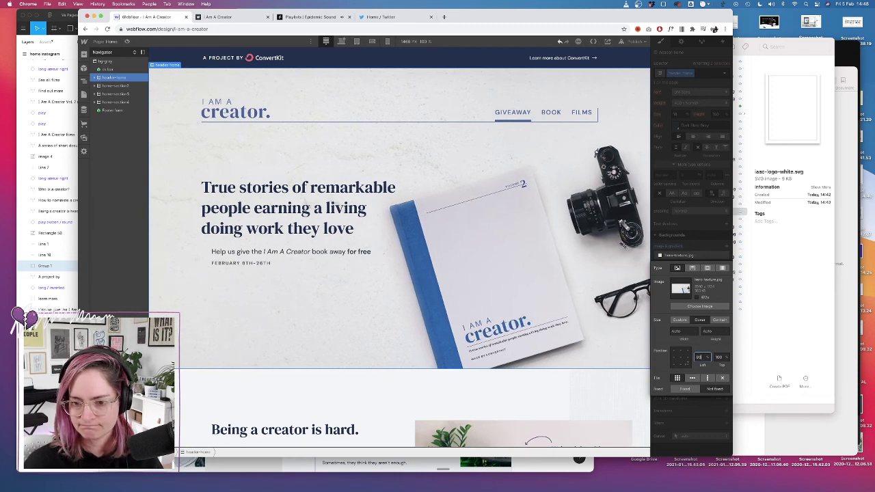
# Publish the site to only the i-am-a-creator.webflow.io domain and open the published page
pyautogui.moveTo(729, 192)
pyautogui.mouseDown()
pyautogui.moveTo(537, 195)
pyautogui.moveTo(742, 196)
pyautogui.moveTo(725, 196)
pyautogui.mouseUp()
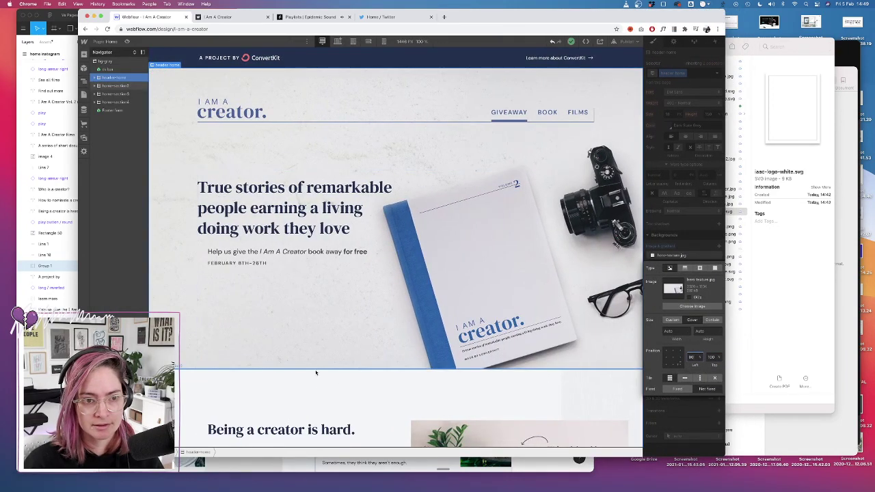
pyautogui.click(623, 42)
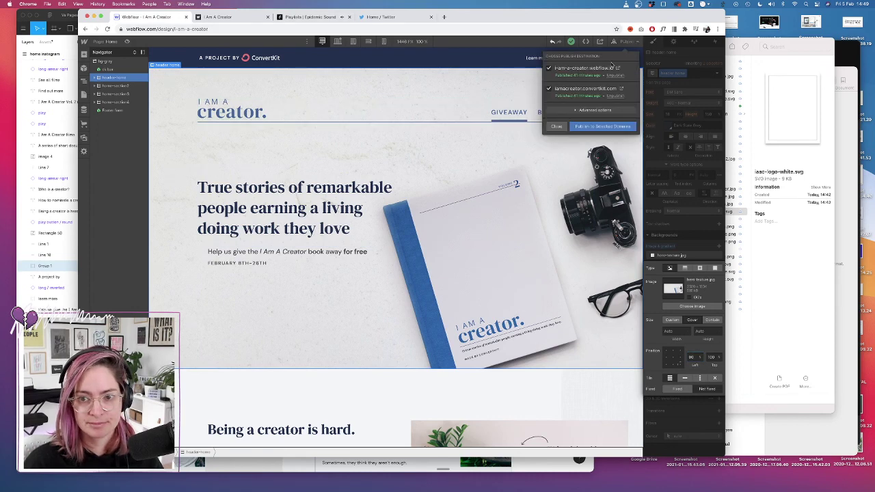
pyautogui.click(598, 127)
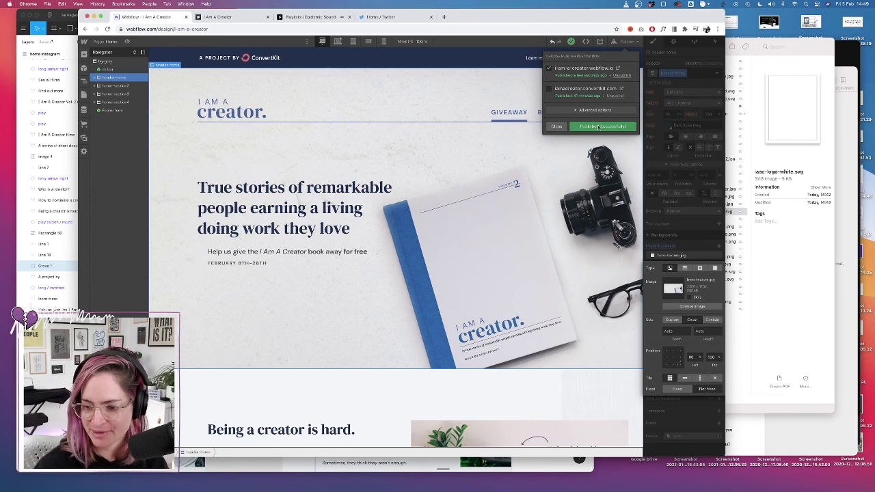
pyautogui.click(617, 68)
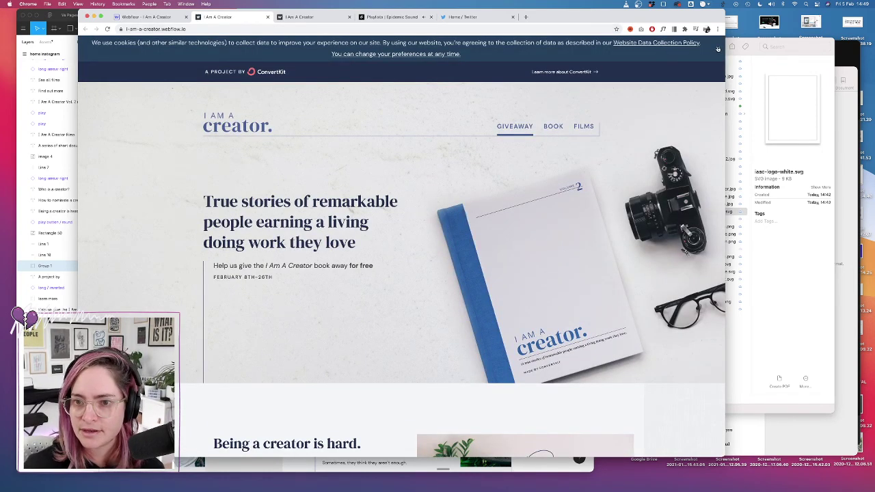
# Examine the published home hero at several viewport widths using the browser's developer tools, reloading the page after resizing
pyautogui.rightClick(483, 43)
pyautogui.click(514, 112)
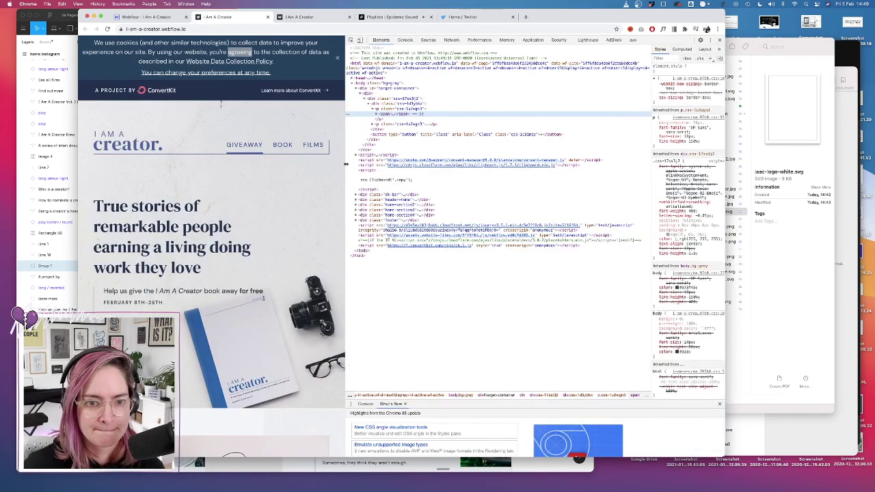
pyautogui.moveTo(349, 165); pyautogui.dragTo(568, 185)
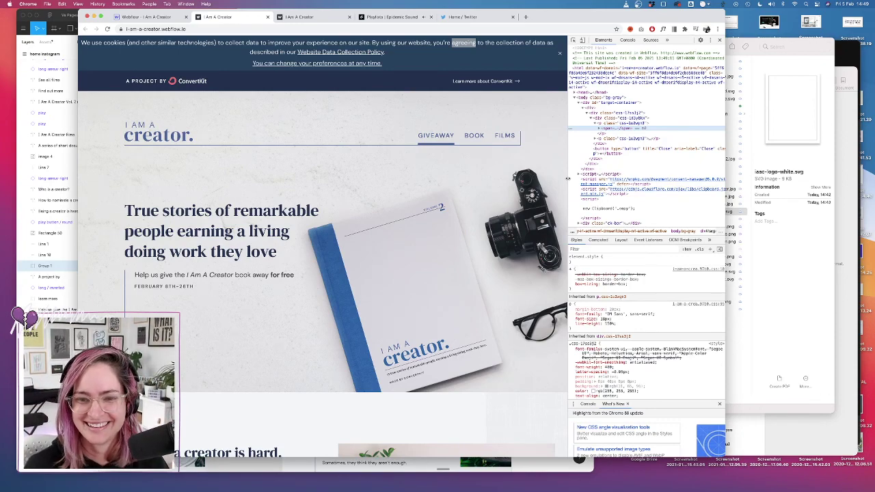
pyautogui.moveTo(568, 178); pyautogui.dragTo(528, 171)
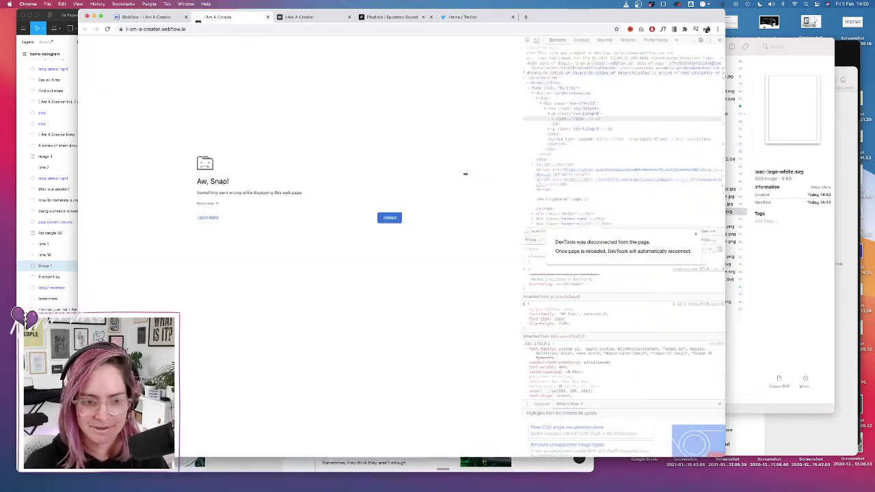
pyautogui.moveTo(470, 175); pyautogui.dragTo(444, 171)
pyautogui.click(108, 29)
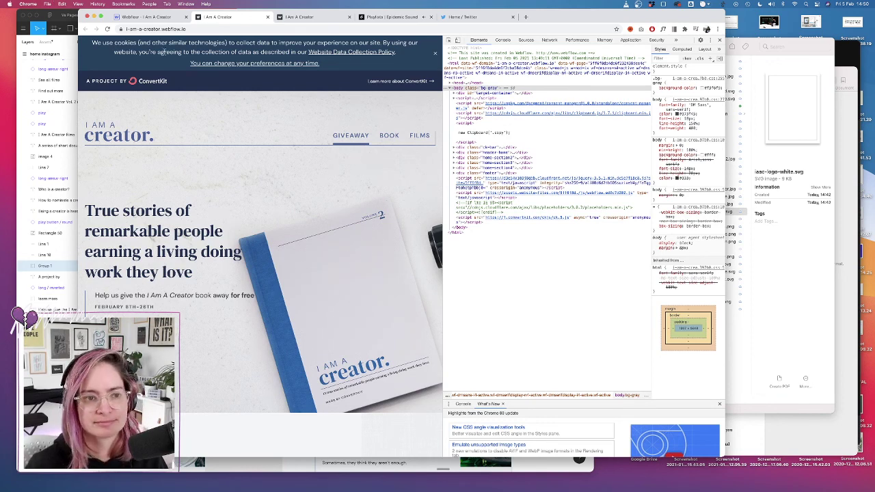
# Return to the Webflow Designer and set home-section4's top padding to 400 px at the widest breakpoint
pyautogui.click(151, 16)
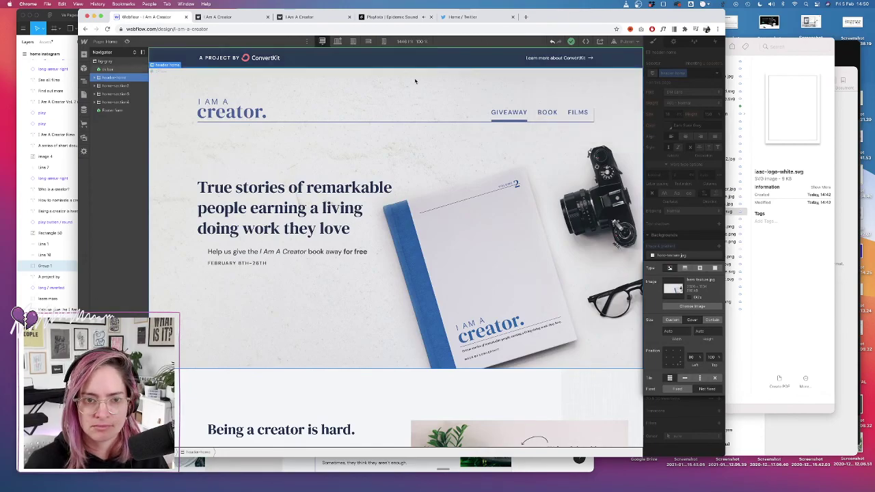
pyautogui.scroll(-6, 391, 210)
pyautogui.scroll(-10, 392, 209)
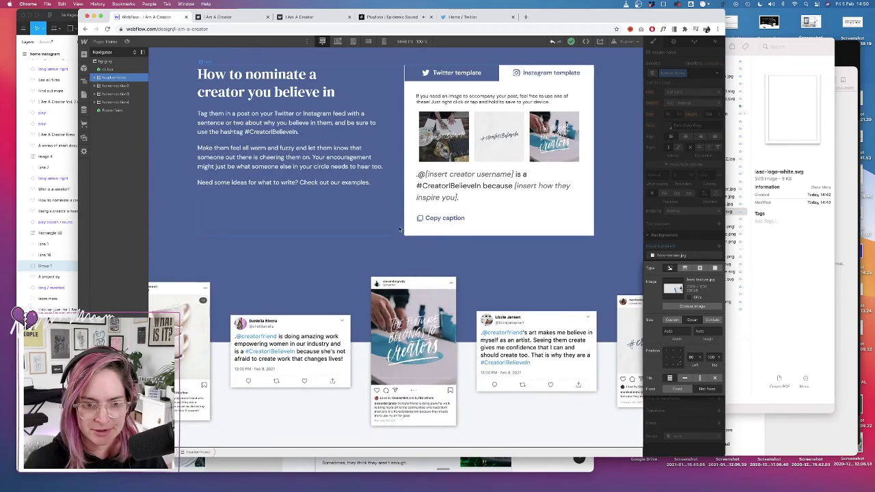
pyautogui.scroll(-1, 396, 216)
pyautogui.scroll(-10, 400, 228)
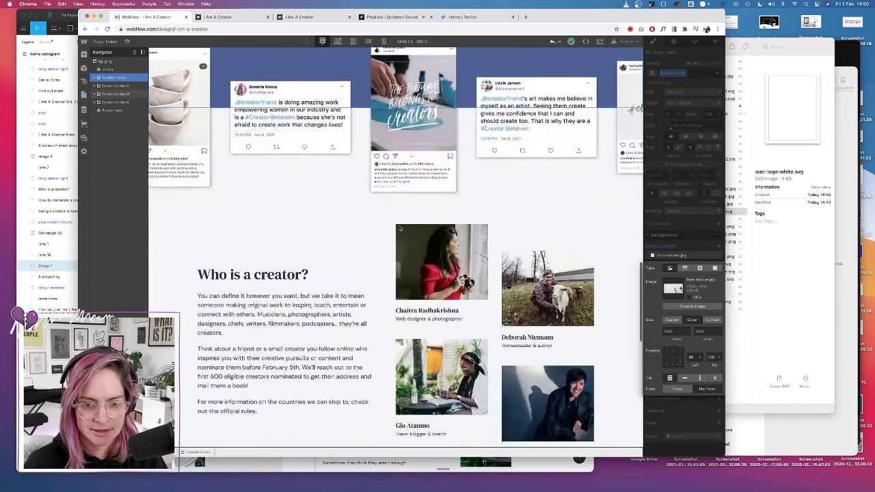
pyautogui.scroll(10, 400, 227)
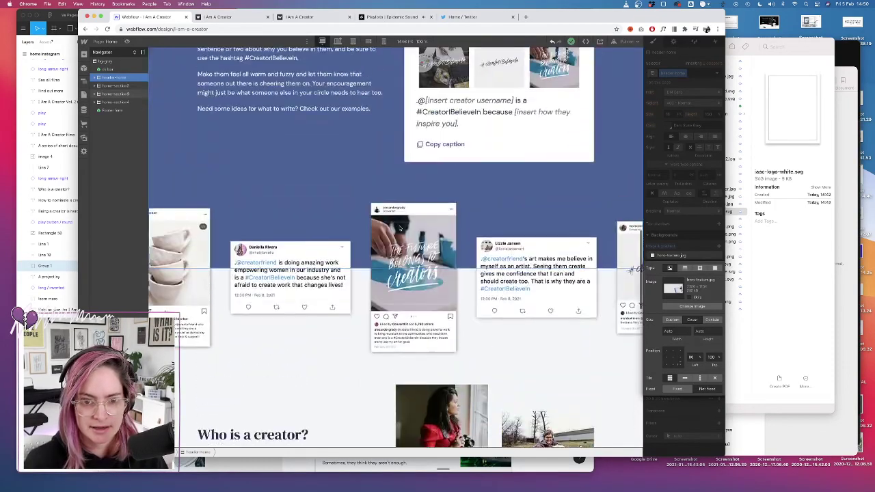
pyautogui.scroll(-7, 411, 186)
pyautogui.click(411, 186)
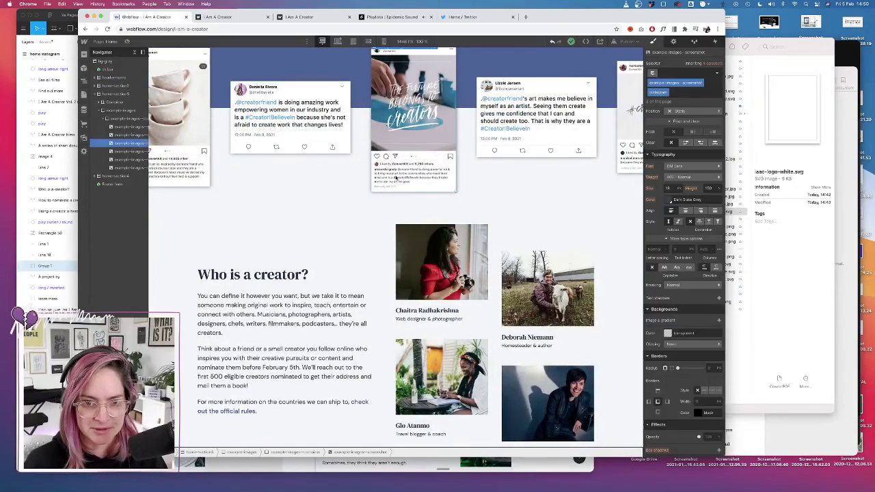
pyautogui.scroll(6, 332, 181)
pyautogui.scroll(-1, 331, 181)
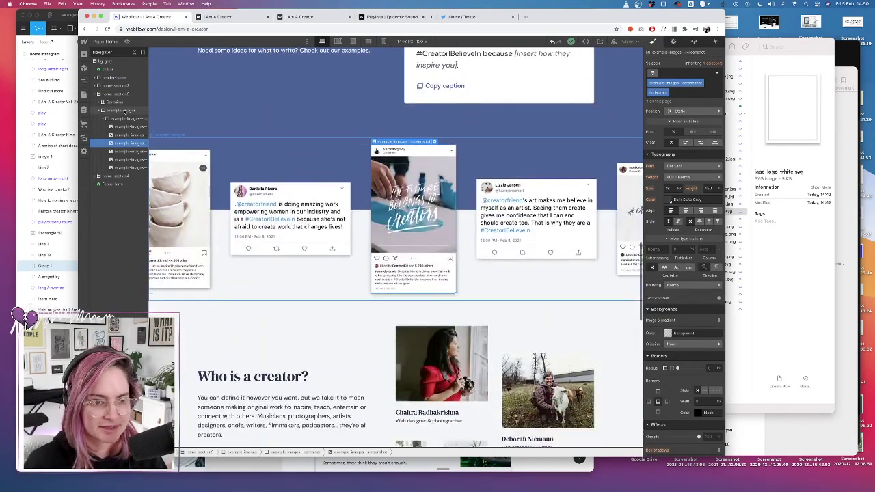
pyautogui.click(122, 110)
pyautogui.click(114, 94)
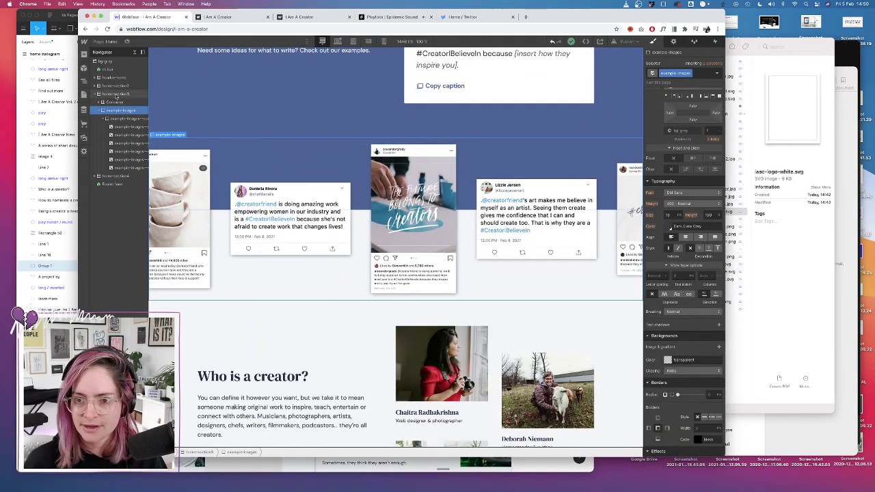
pyautogui.click(114, 176)
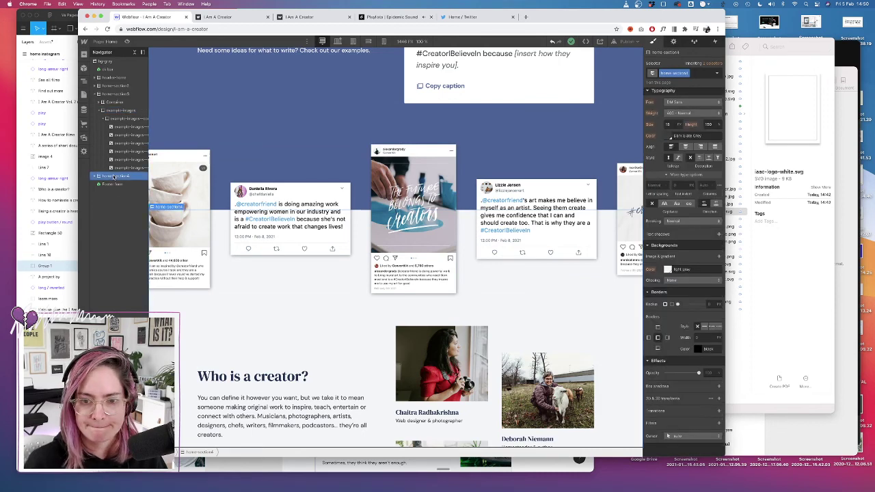
pyautogui.scroll(5, 664, 255)
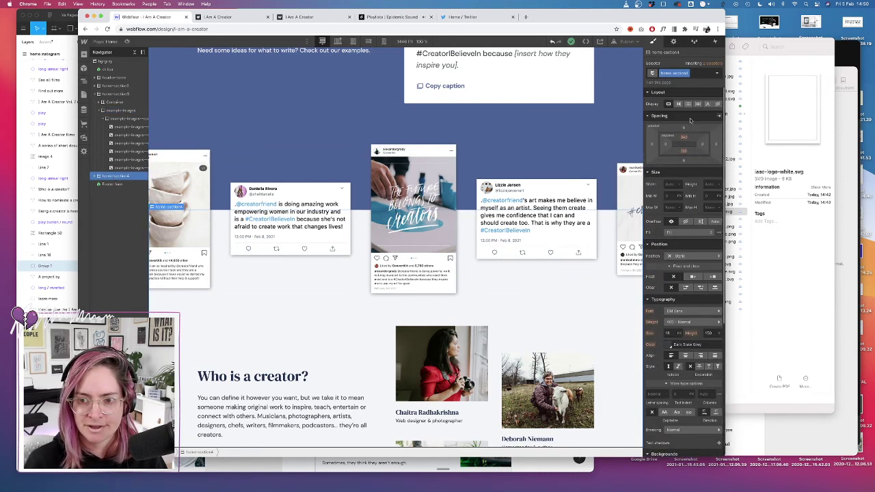
pyautogui.moveTo(685, 139); pyautogui.dragTo(684, 159)
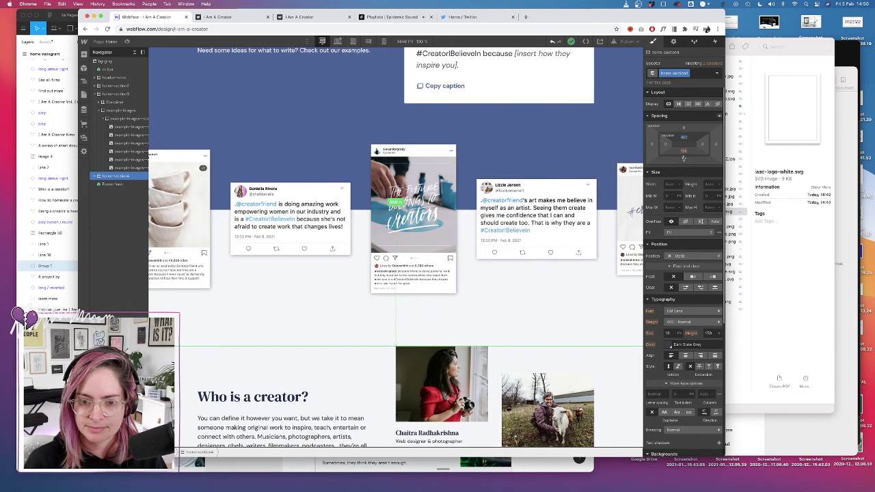
# Switch to the base desktop breakpoint, set home-section4's top padding to about 370 px and check the sections below
pyautogui.scroll(-2, 316, 349)
pyautogui.scroll(-10, 316, 349)
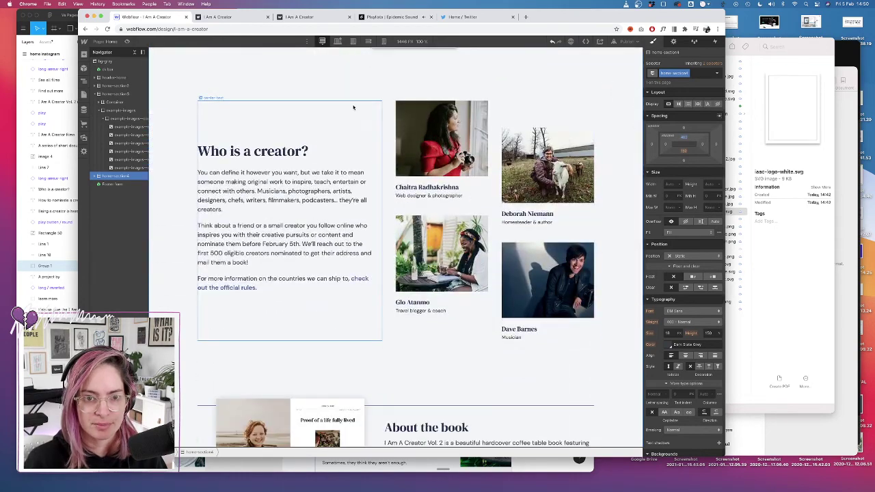
pyautogui.click(338, 41)
pyautogui.scroll(5, 371, 96)
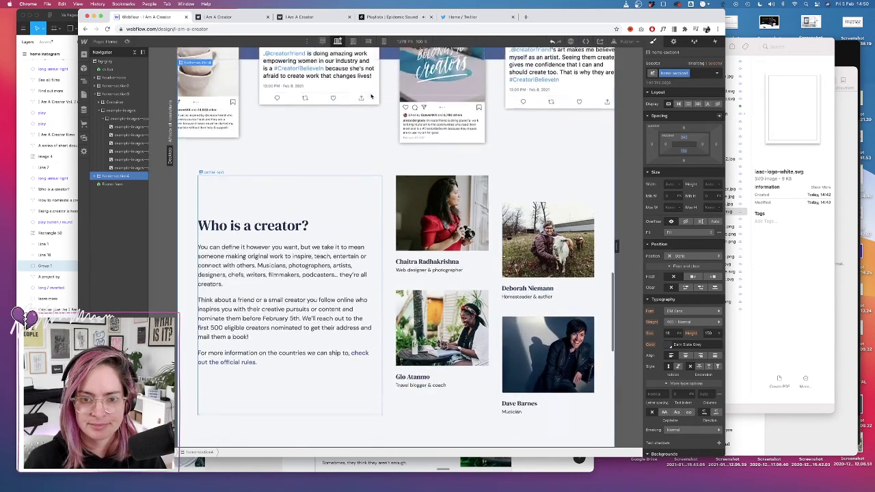
pyautogui.moveTo(683, 139); pyautogui.dragTo(682, 147)
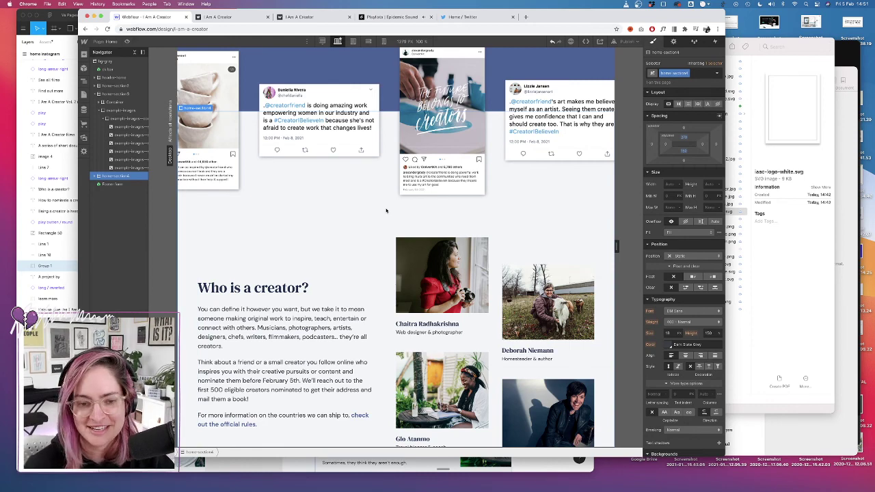
pyautogui.scroll(-5, 386, 210)
pyautogui.scroll(-3, 385, 210)
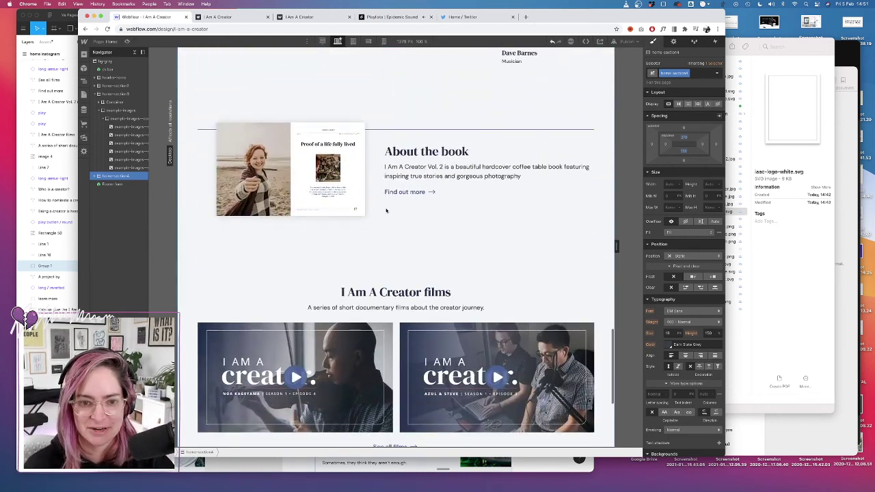
# Link the "Find out more" arrow link in the About the book section to the Book page
pyautogui.scroll(-1, 424, 171)
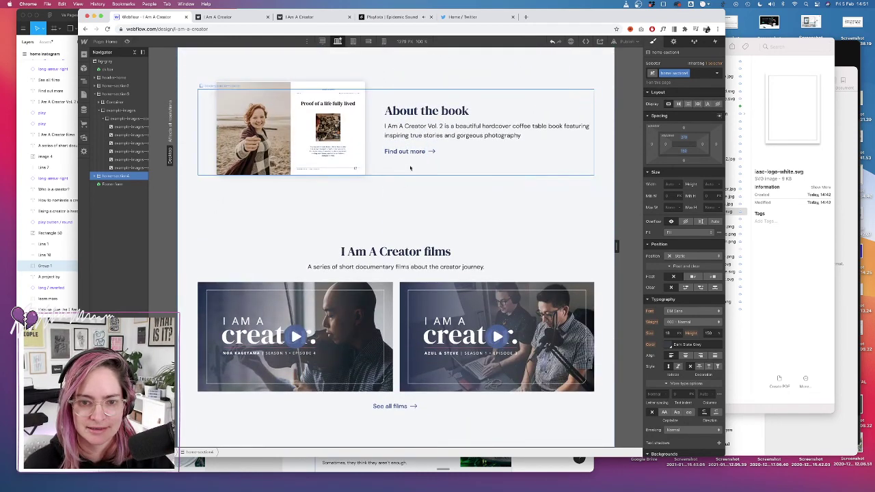
pyautogui.scroll(-4, 405, 201)
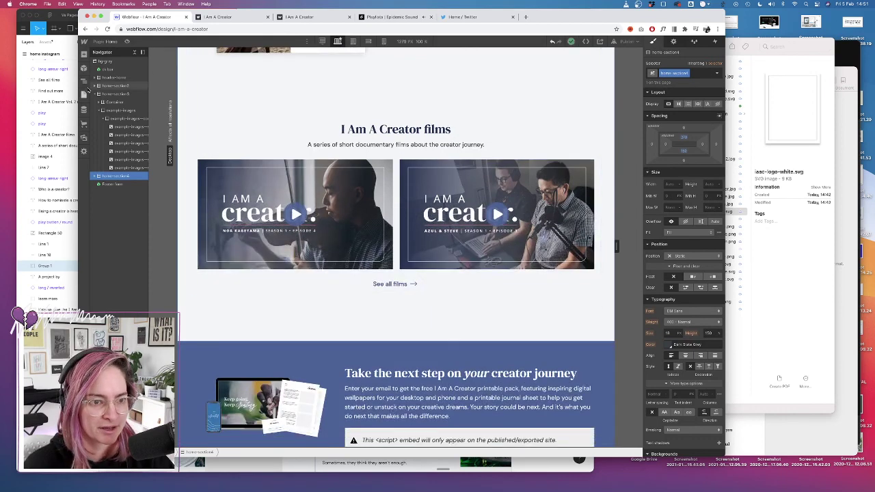
pyautogui.scroll(5, 424, 171)
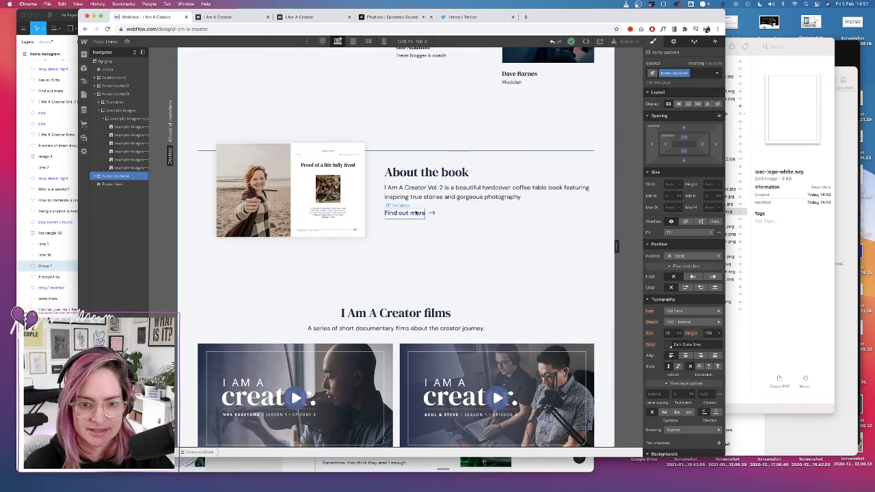
pyautogui.click(409, 212)
pyautogui.click(135, 243)
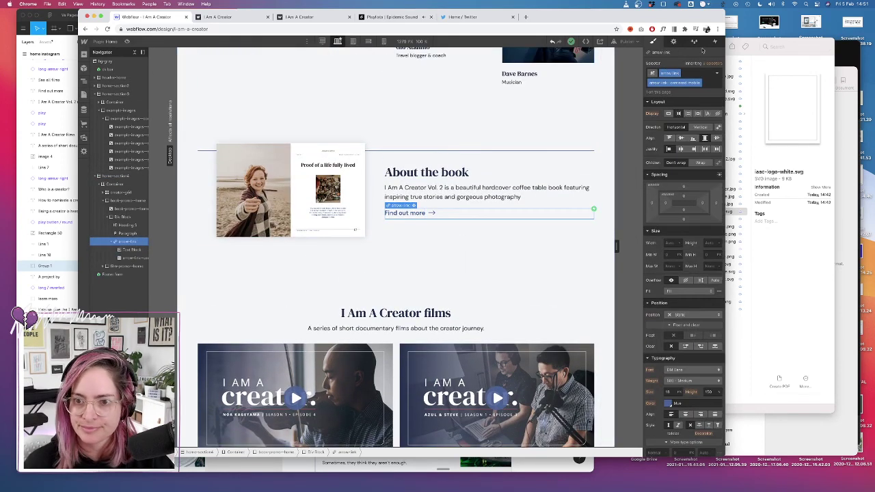
pyautogui.click(673, 42)
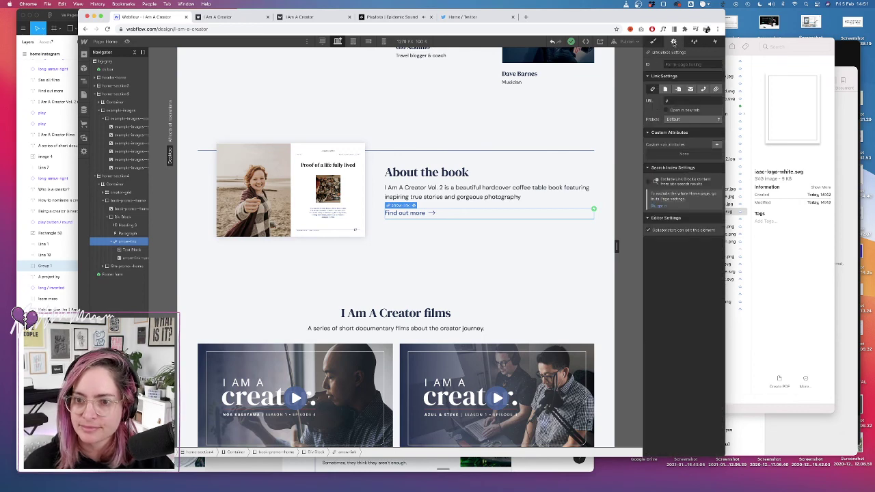
pyautogui.click(665, 88)
pyautogui.click(691, 102)
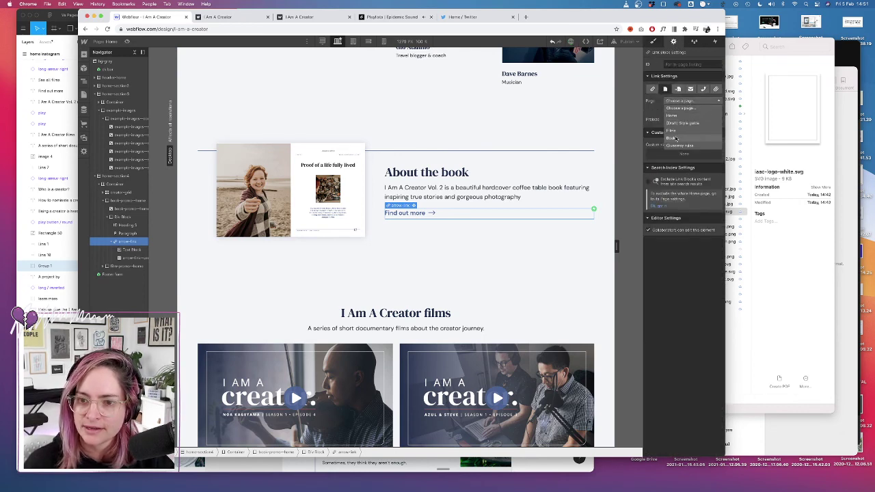
pyautogui.click(684, 133)
# Link the "See all films" arrow link below the film thumbnails to the Films page
pyautogui.scroll(-5, 410, 270)
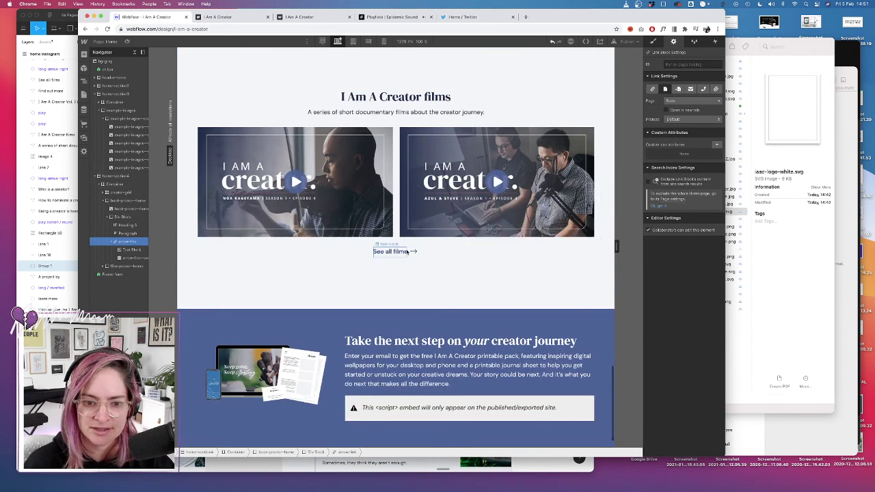
pyautogui.click(383, 251)
pyautogui.click(124, 299)
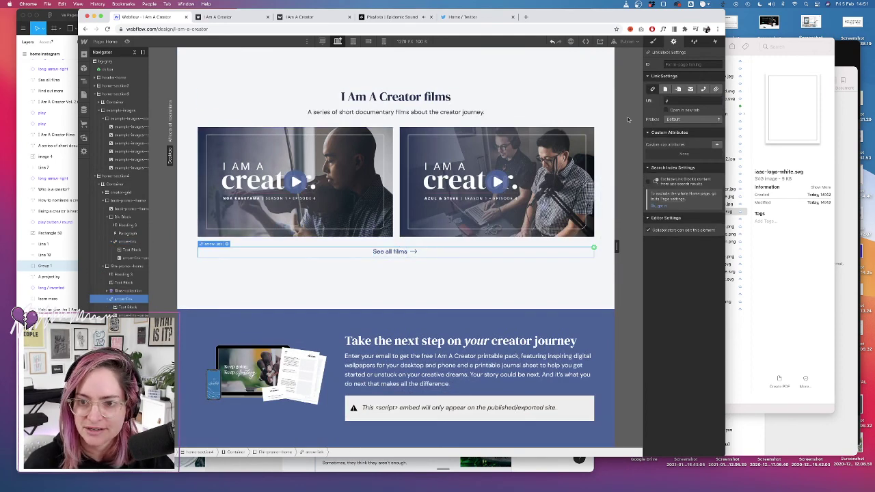
pyautogui.click(666, 90)
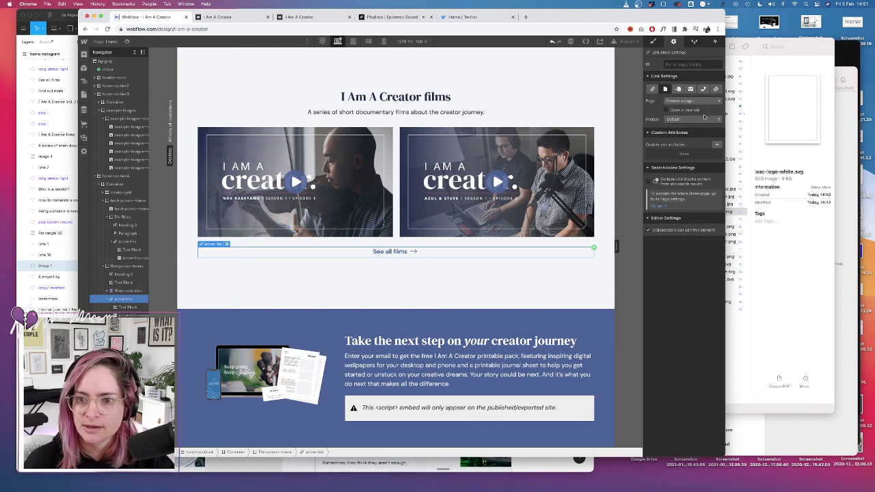
pyautogui.click(684, 101)
pyautogui.click(674, 132)
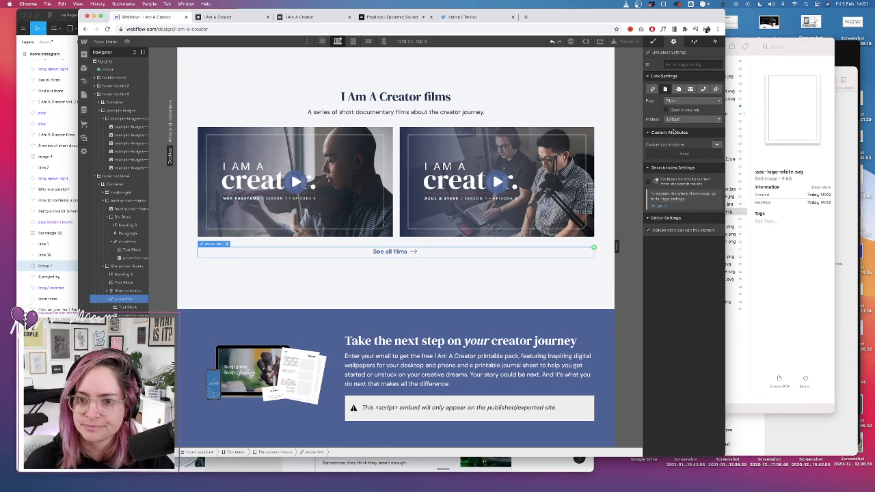
# Centre the flex alignment of the "See all films" arrow link and select its parent film promo block
pyautogui.click(184, 293)
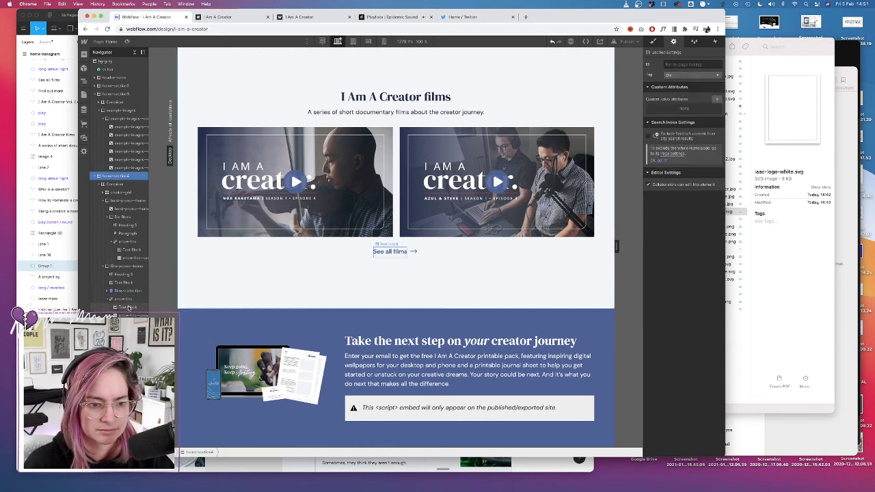
pyautogui.click(126, 301)
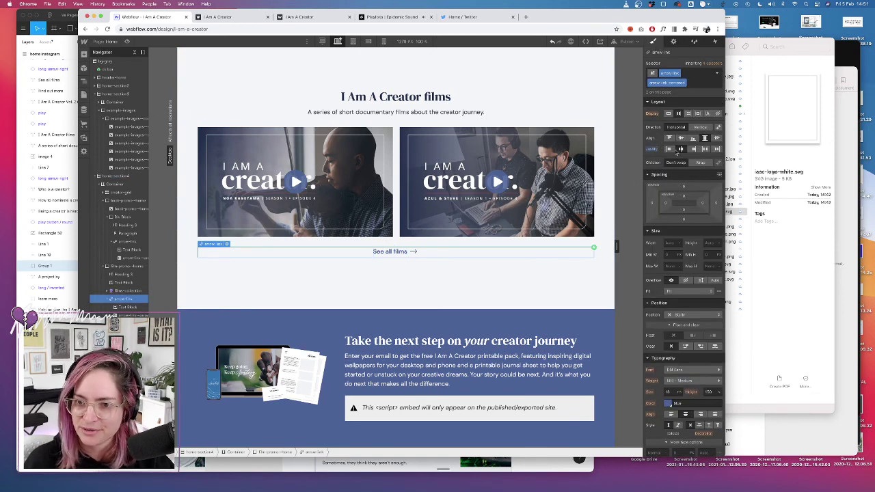
pyautogui.click(681, 138)
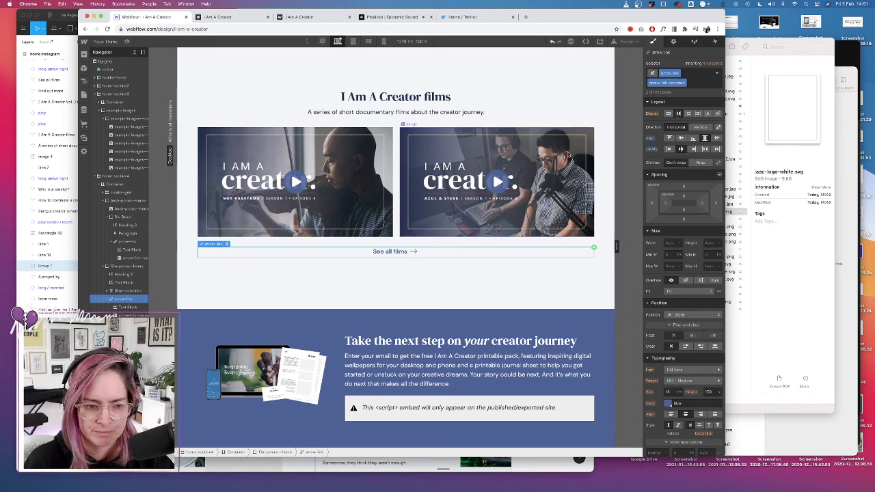
pyautogui.click(123, 266)
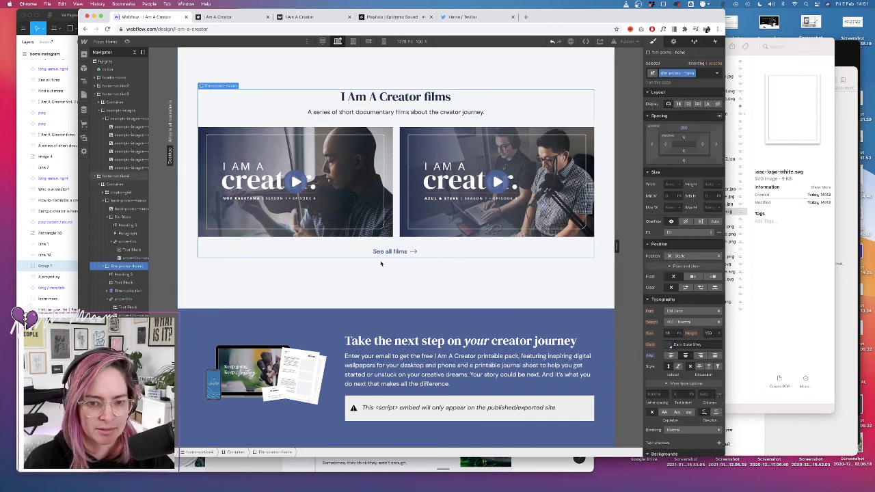
# Link the "See the full official rules here" arrow link in the giveaway section to the Giveaway rules page
pyautogui.scroll(-1, 306, 270)
pyautogui.scroll(15, 306, 269)
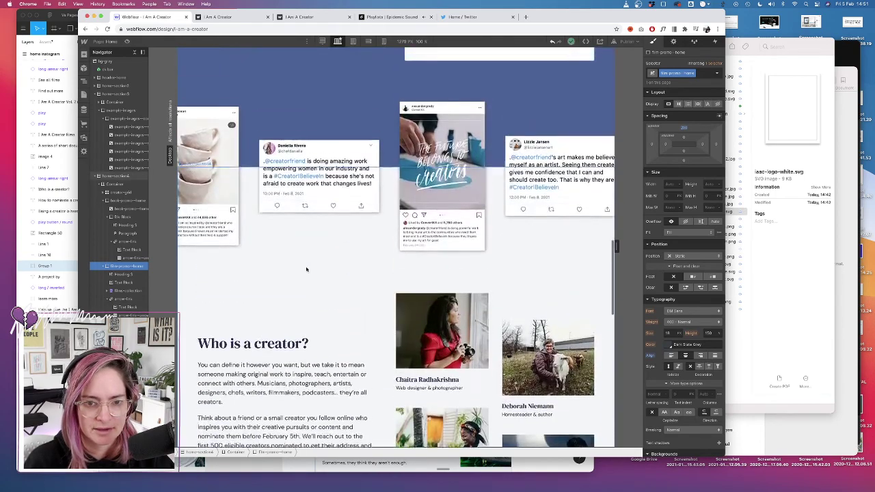
pyautogui.scroll(1, 307, 270)
pyautogui.click(250, 175)
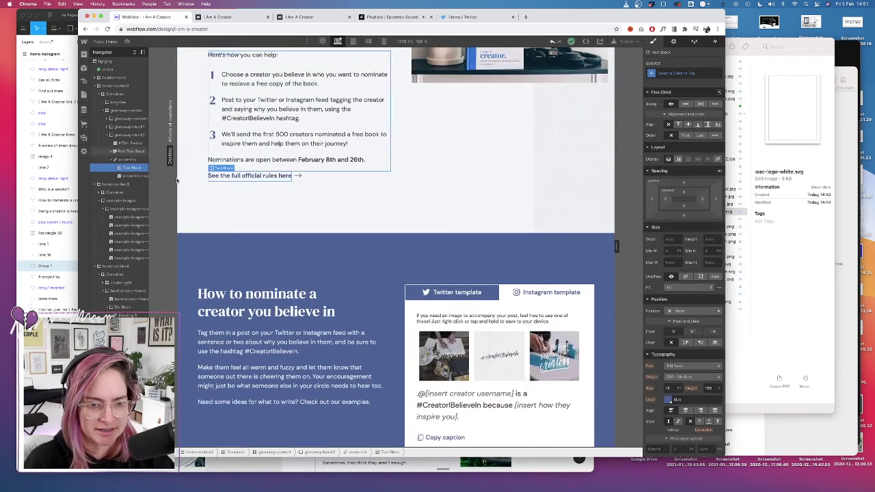
pyautogui.click(129, 159)
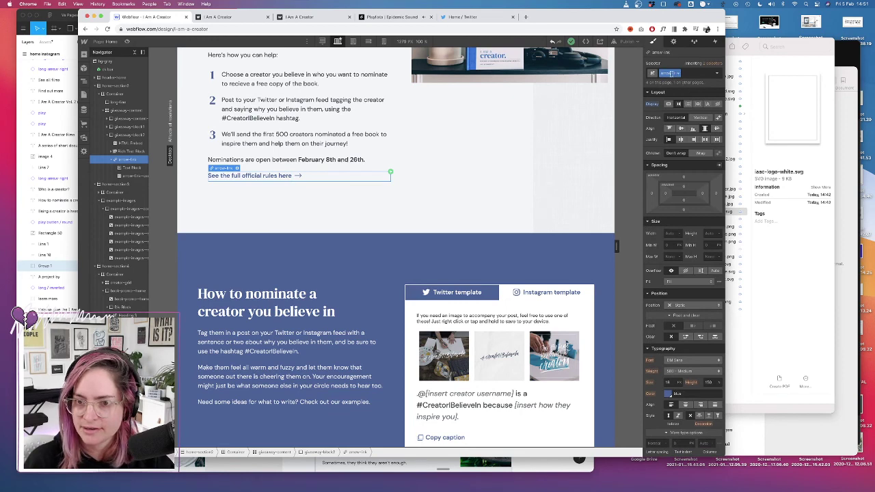
pyautogui.click(674, 43)
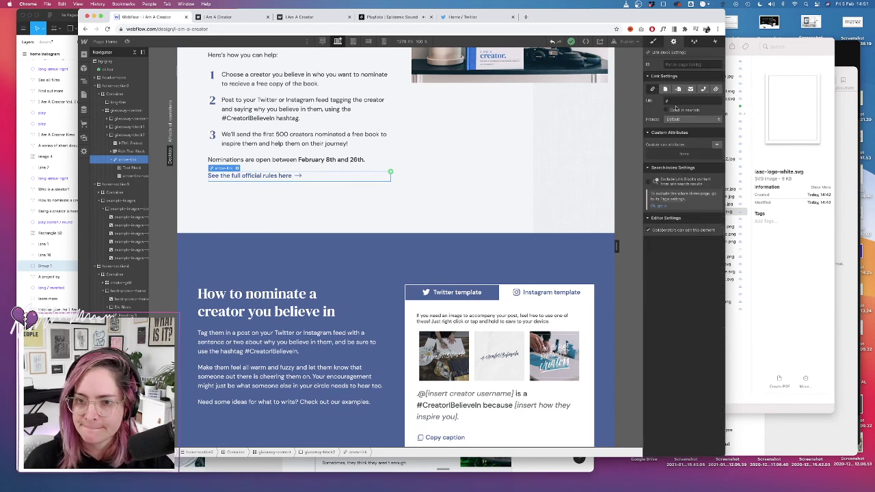
pyautogui.click(666, 89)
pyautogui.click(690, 101)
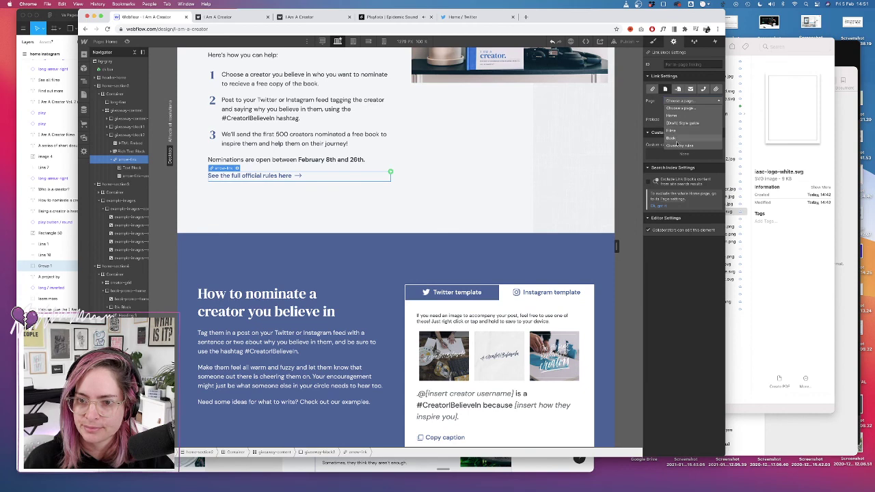
pyautogui.click(677, 145)
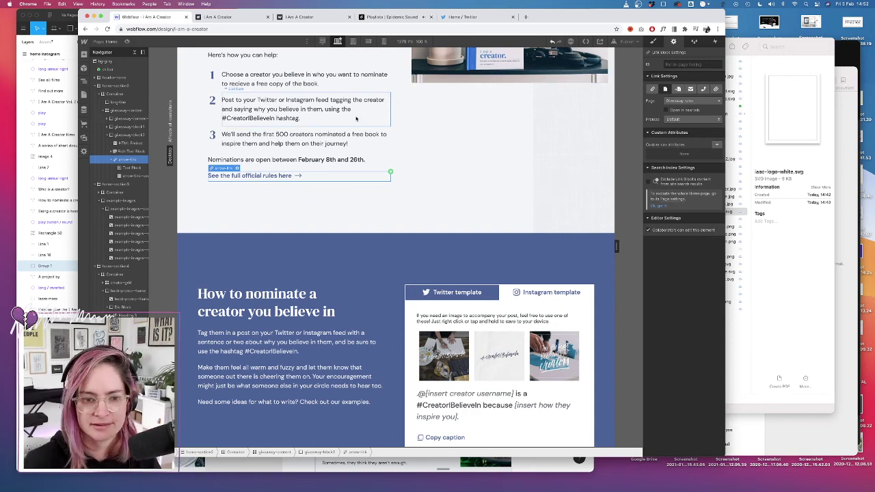
# Link the Rules item in the footer symbol's navigation to the Giveaway rules page and exit the symbol
pyautogui.scroll(10, 378, 110)
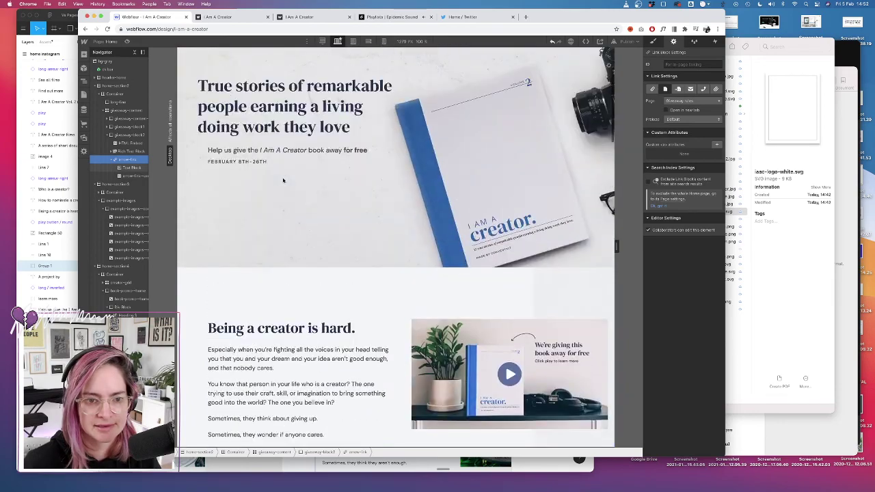
pyautogui.scroll(-15, 283, 180)
pyautogui.scroll(-15, 283, 180)
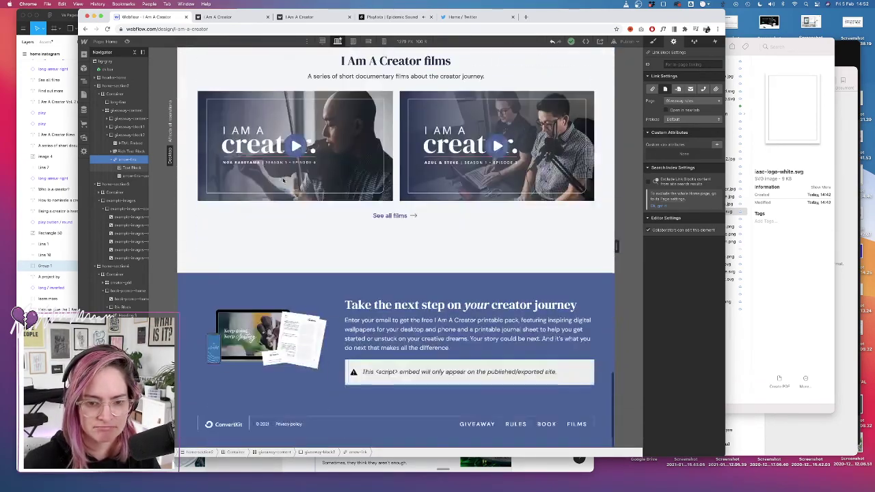
pyautogui.doubleClick(521, 424)
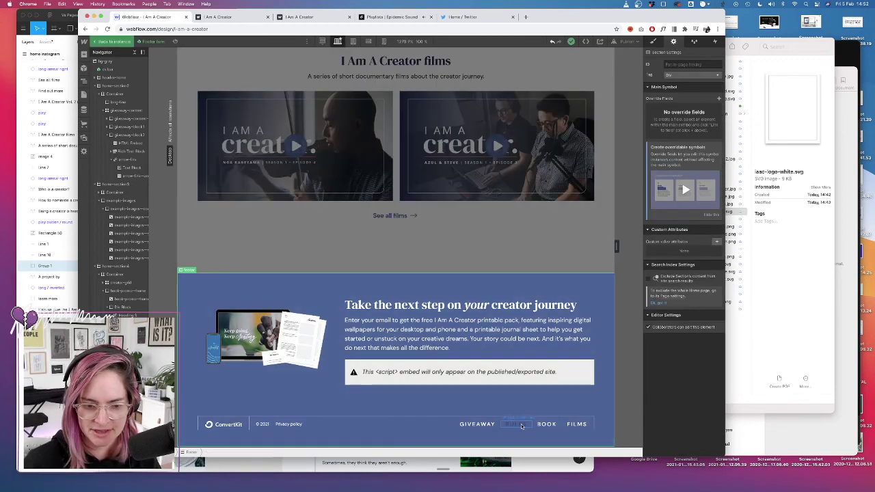
pyautogui.click(521, 425)
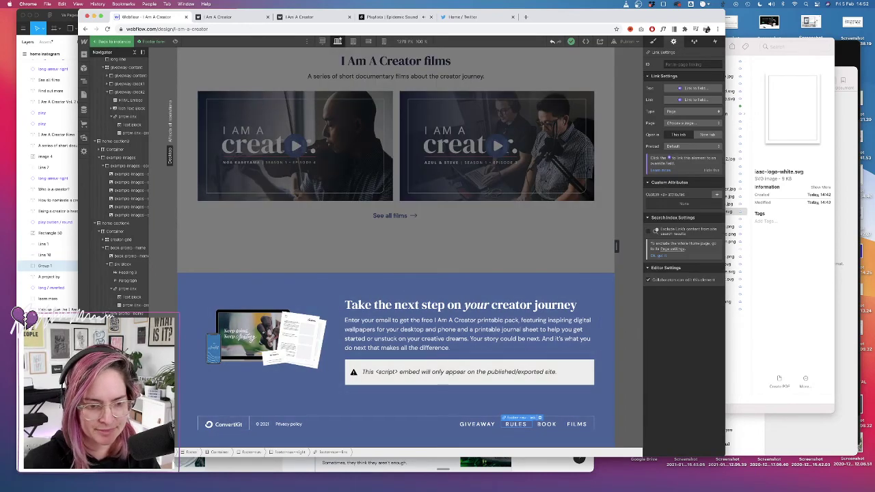
pyautogui.click(547, 425)
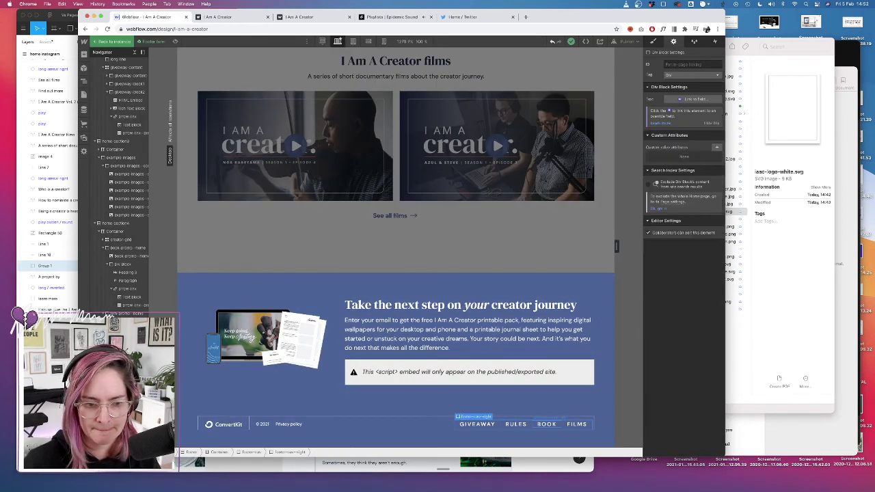
pyautogui.click(516, 425)
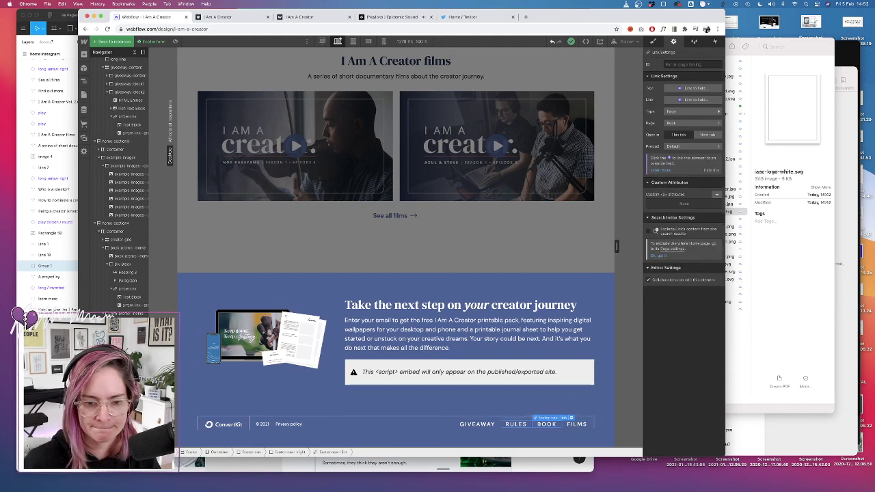
pyautogui.click(680, 123)
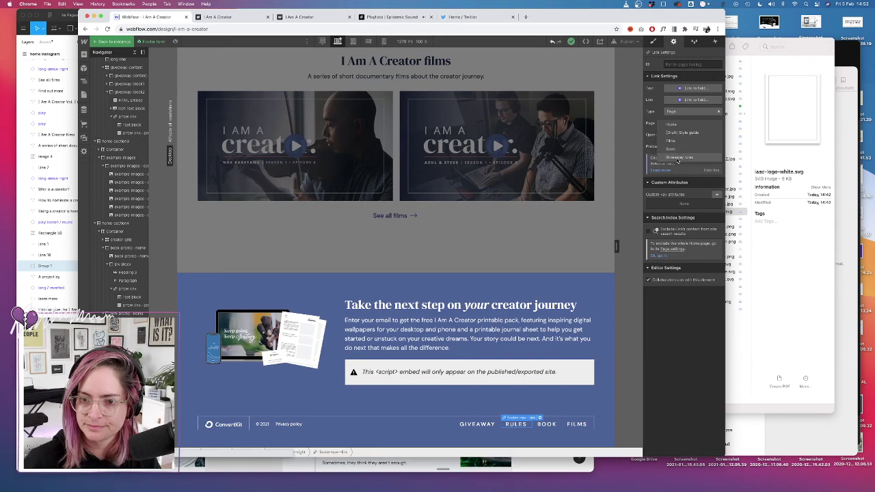
pyautogui.click(487, 239)
# Switch to the tablet breakpoint and show the style settings of the grid holding the home hero heading
pyautogui.scroll(20, 299, 209)
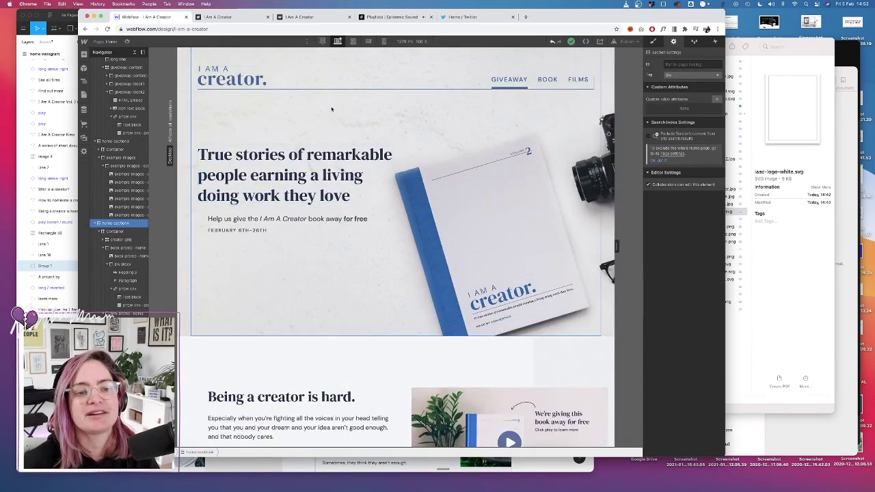
pyautogui.scroll(2, 332, 106)
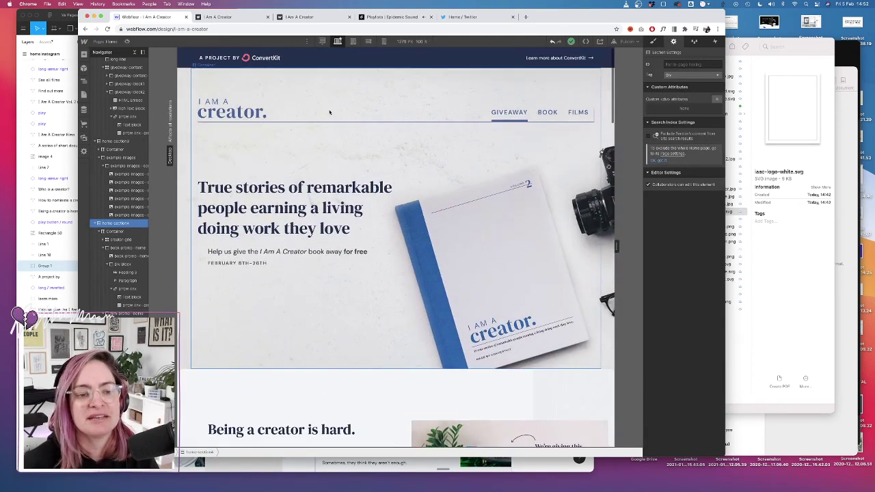
pyautogui.click(354, 41)
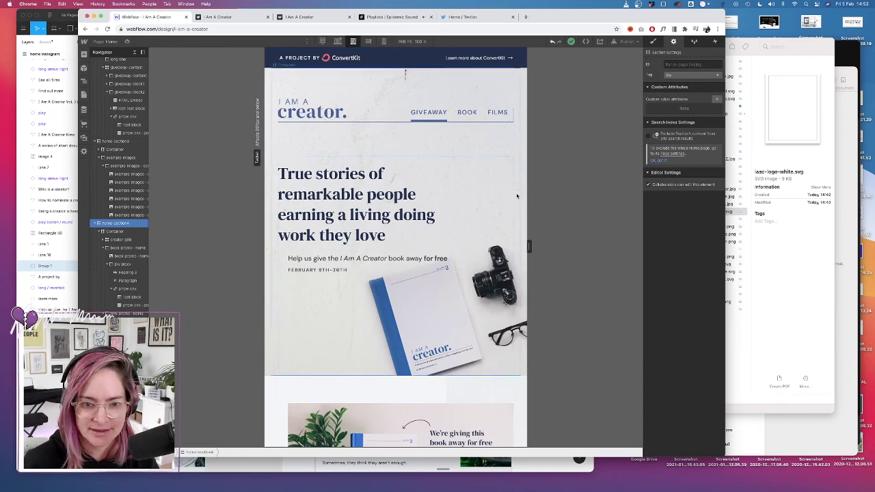
pyautogui.click(374, 162)
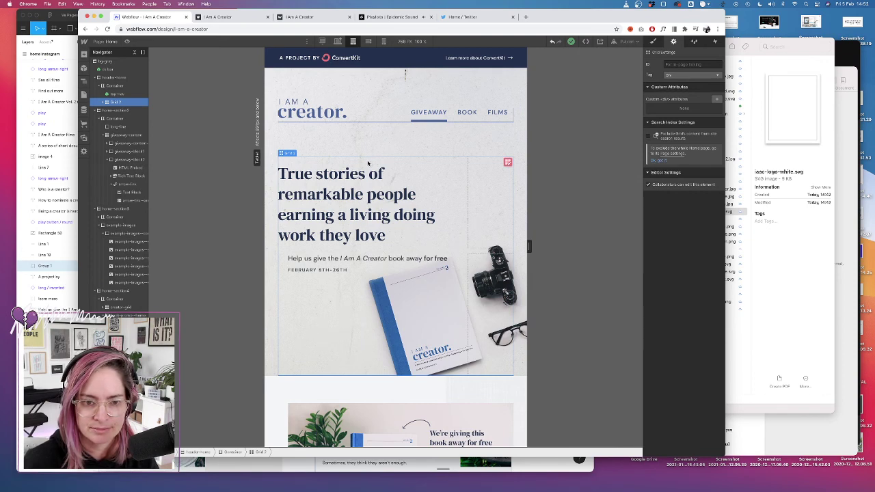
pyautogui.click(653, 41)
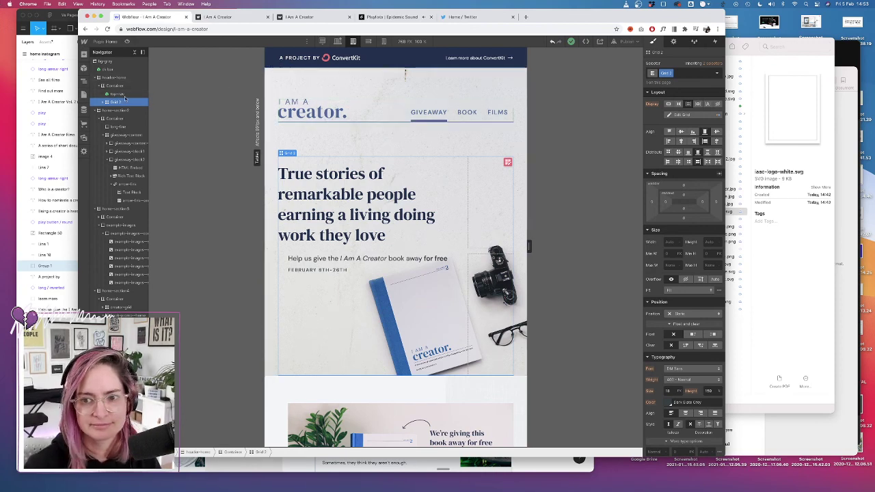
# Reduce the bottom margin of the top-nav symbol to 70 px at the tablet breakpoint and leave the symbol
pyautogui.click(115, 94)
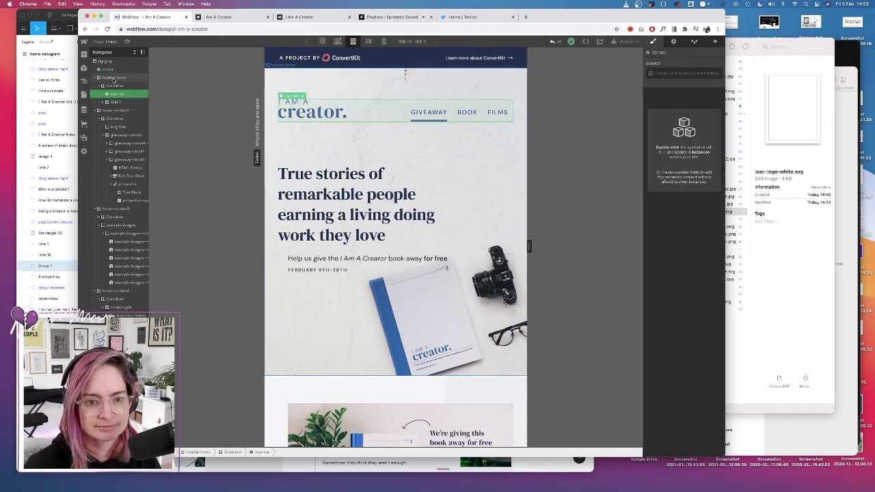
pyautogui.click(106, 102)
pyautogui.click(117, 94)
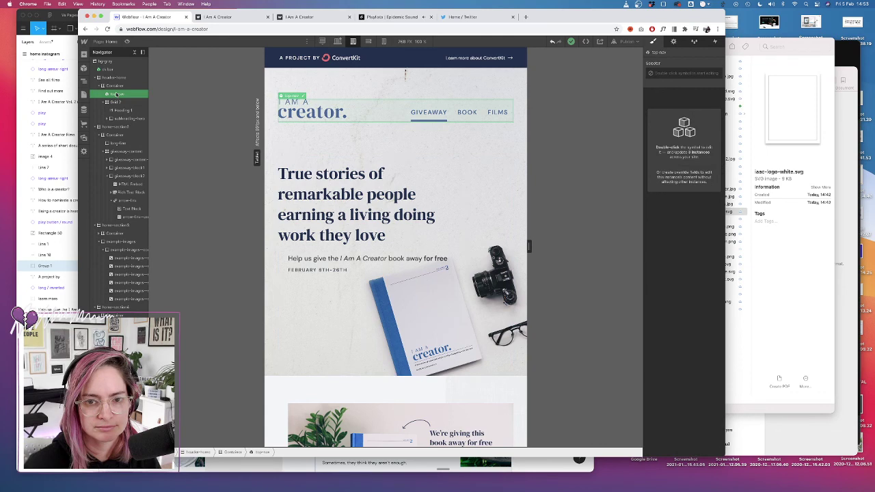
pyautogui.doubleClick(306, 100)
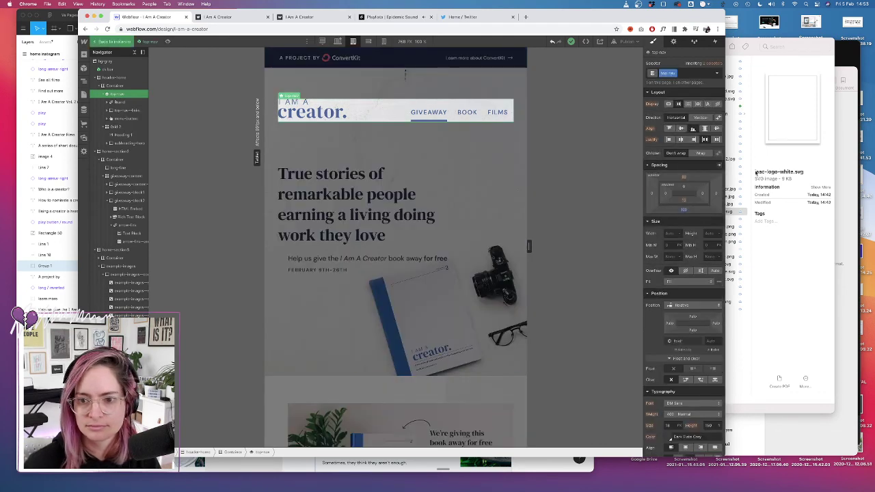
pyautogui.moveTo(685, 212); pyautogui.dragTo(683, 198)
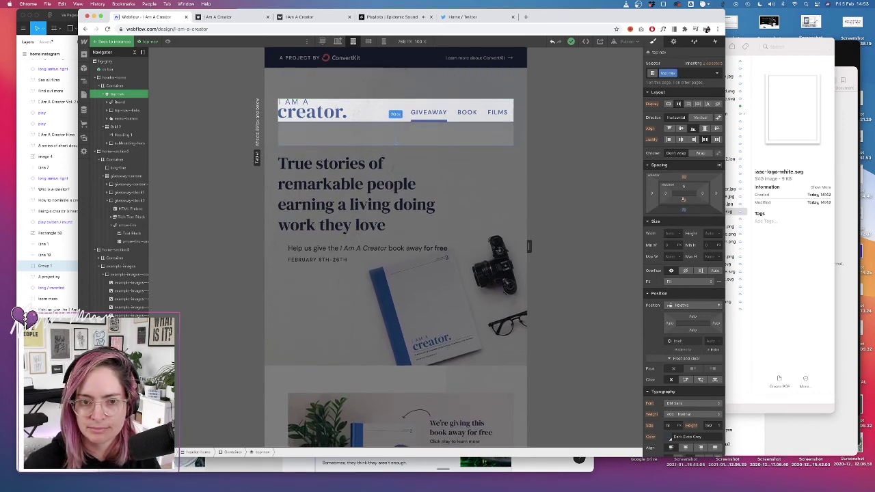
pyautogui.click(343, 318)
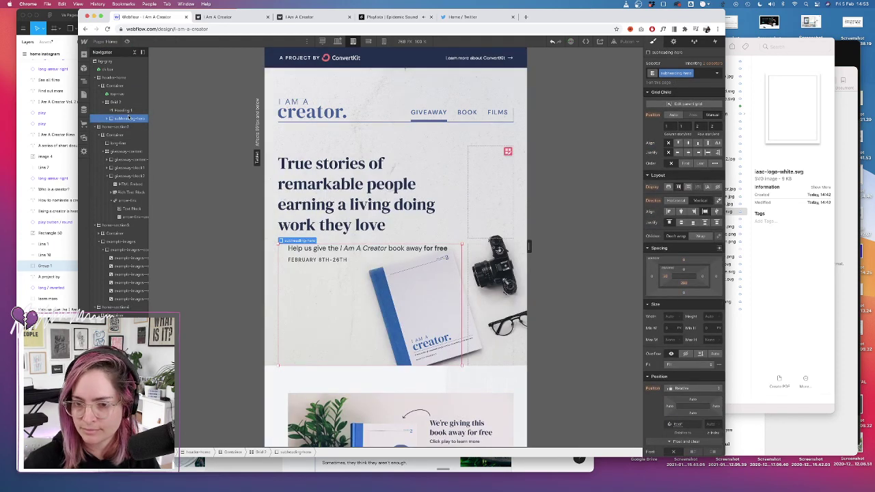
# Increase the bottom padding of the hero's subheading block on tablet and compare the hero with the desktop breakpoint
pyautogui.moveTo(684, 280); pyautogui.dragTo(686, 259)
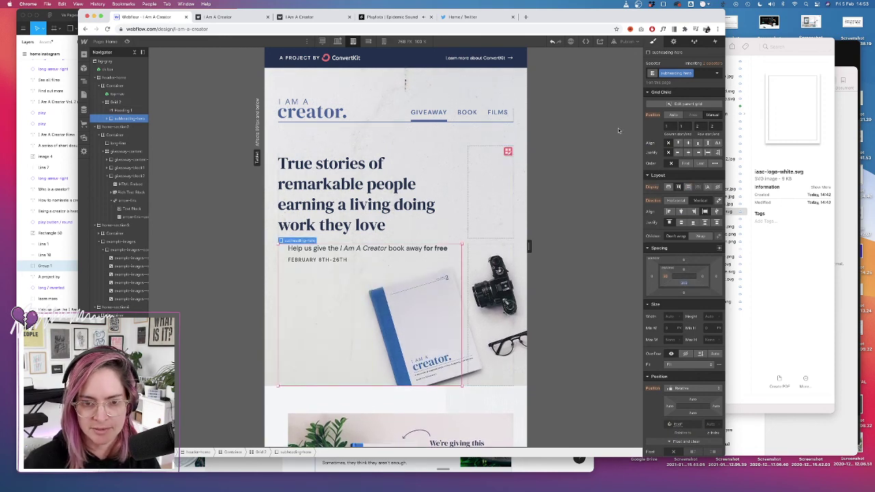
pyautogui.click(338, 41)
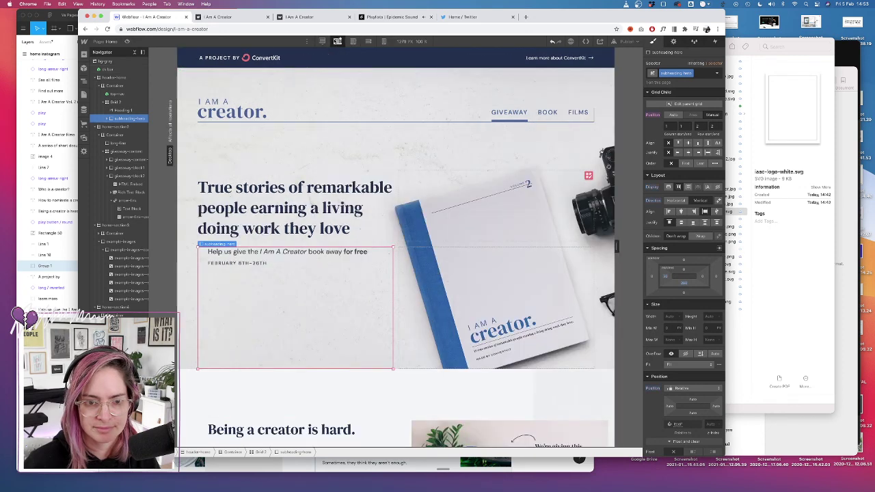
pyautogui.click(353, 42)
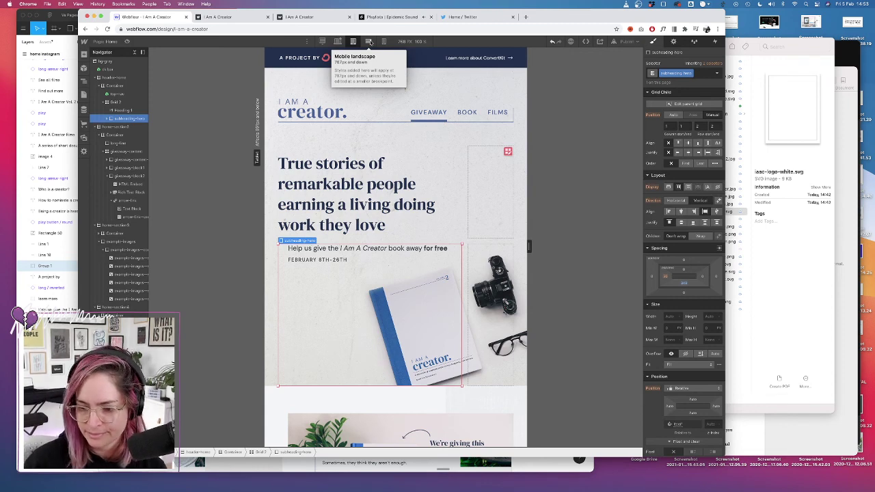
# Check the home hero's layout at the mobile landscape and mobile portrait breakpoints
pyautogui.click(368, 41)
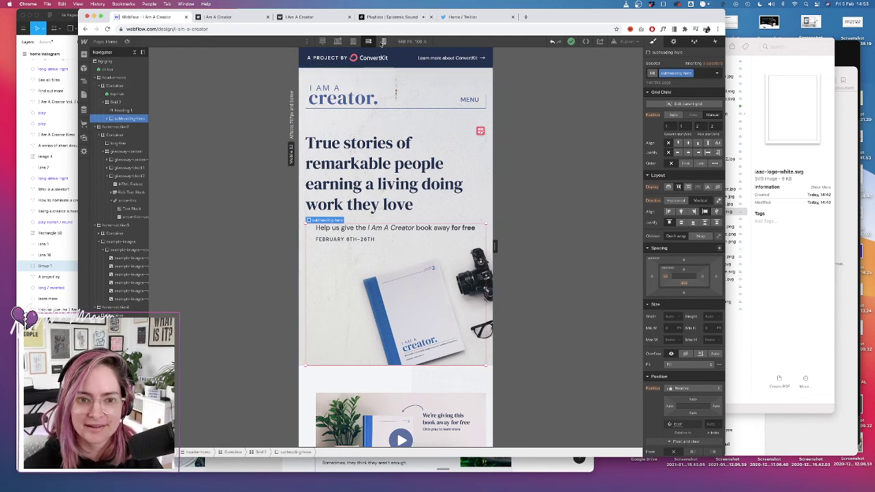
pyautogui.click(383, 42)
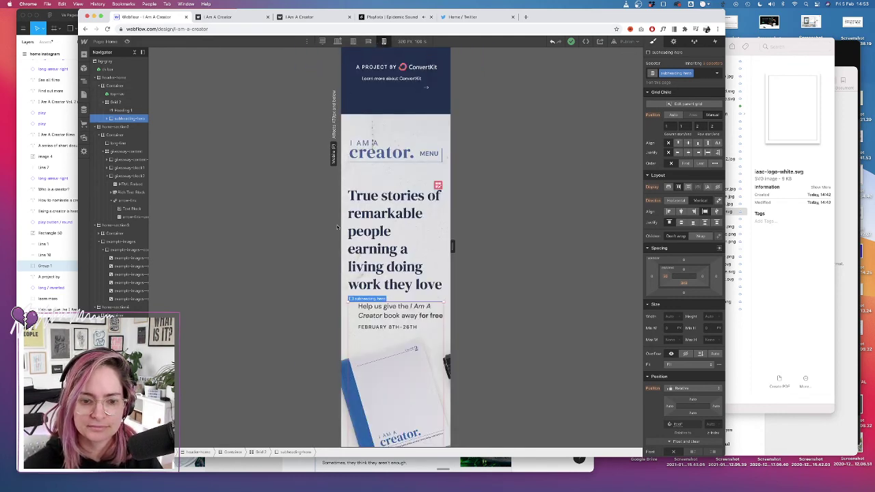
pyautogui.scroll(-5, 413, 296)
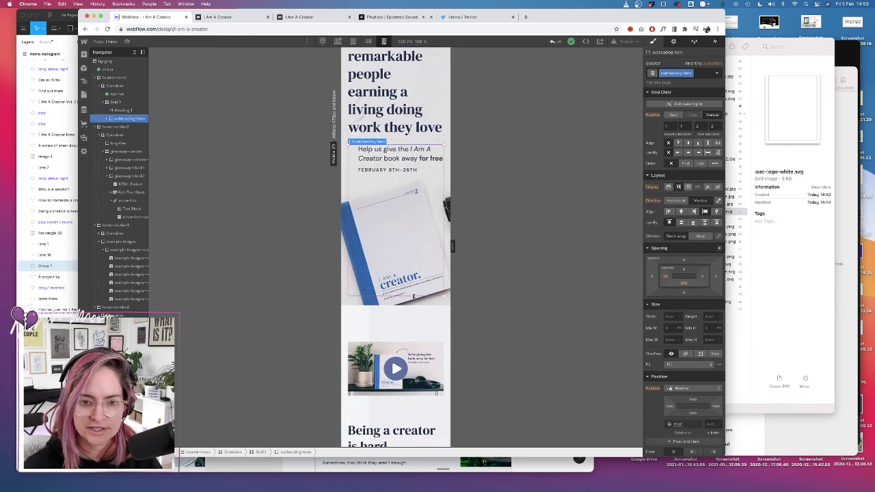
pyautogui.scroll(5, 411, 173)
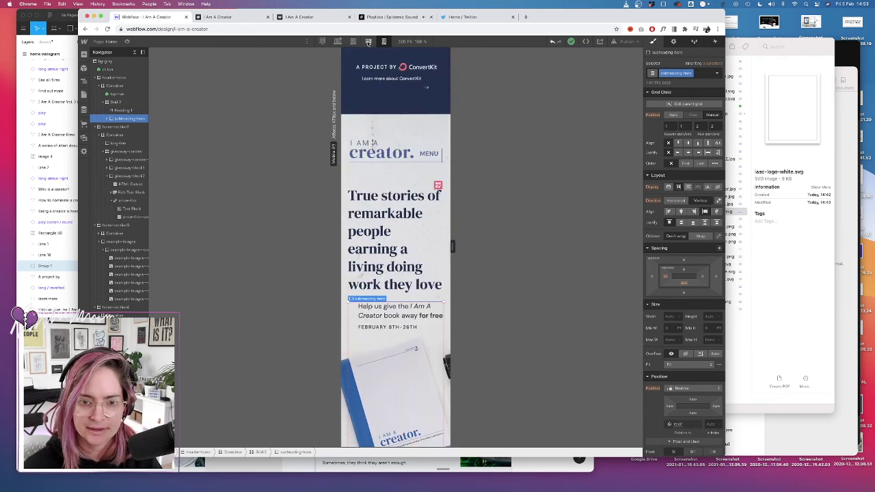
# Open the ConvertKit bar symbol for editing and centre the flex alignment of its "Learn more about ConvertKit" link on mobile portrait
pyautogui.doubleClick(421, 82)
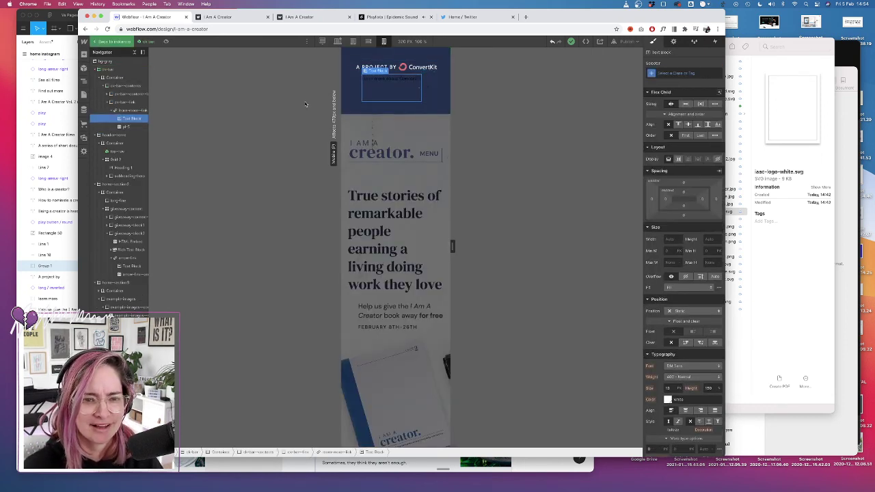
pyautogui.click(131, 110)
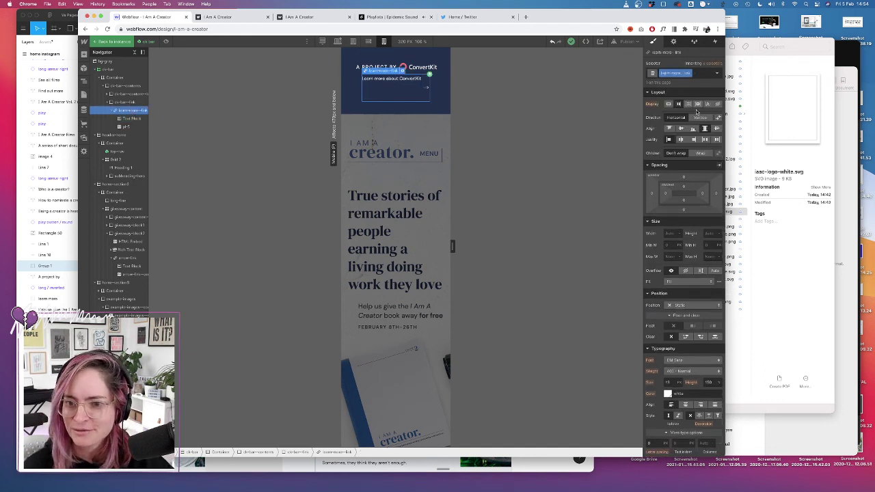
pyautogui.click(682, 129)
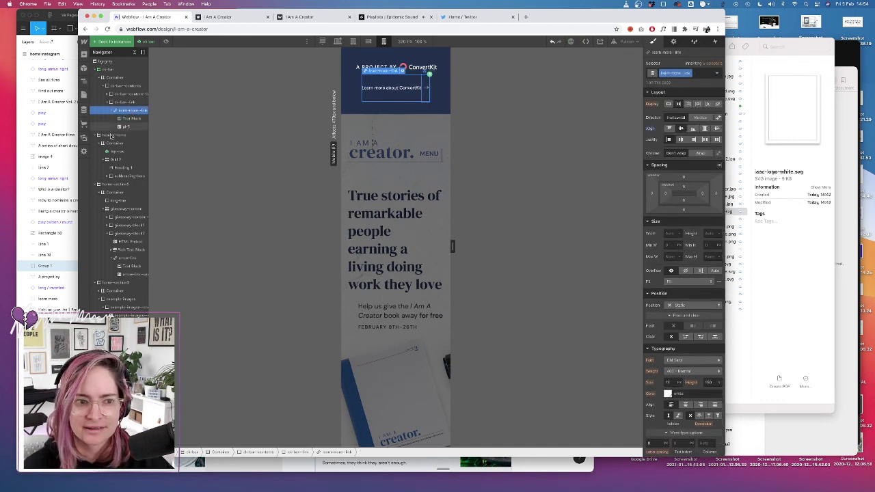
# Set the block wrapping the "Learn more about ConvertKit" link to grow if possible and give it a flex display
pyautogui.click(121, 118)
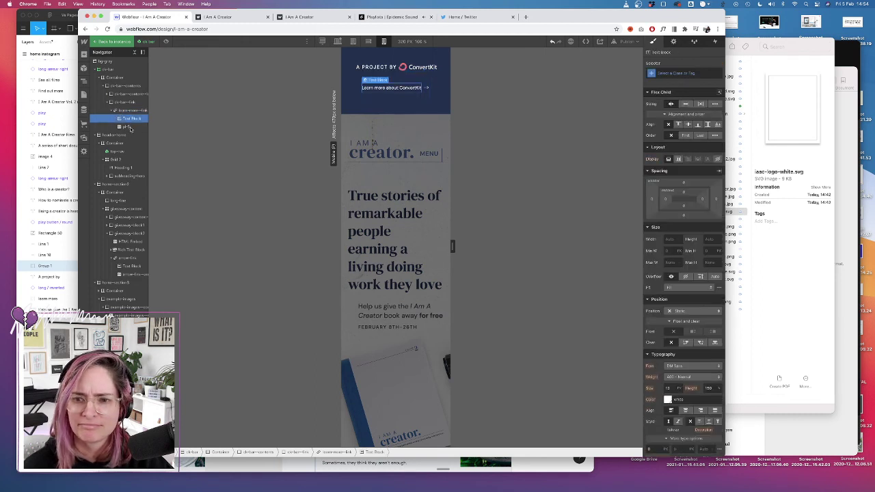
pyautogui.click(130, 127)
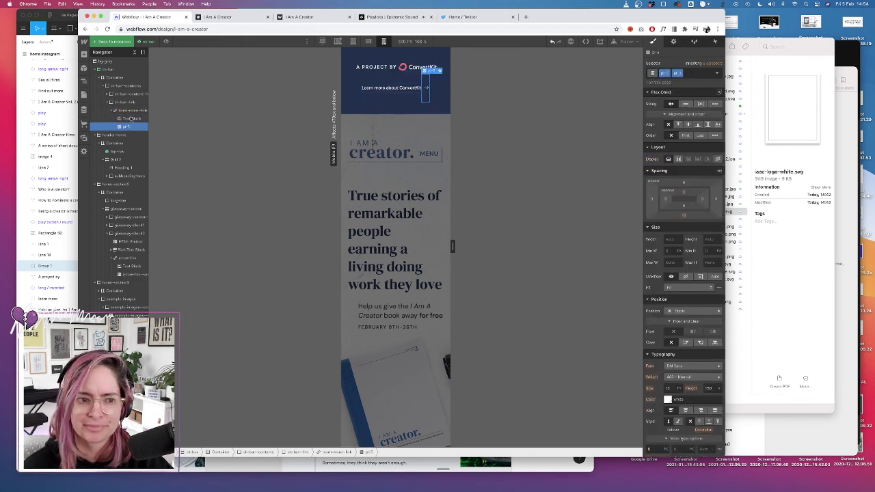
pyautogui.click(128, 103)
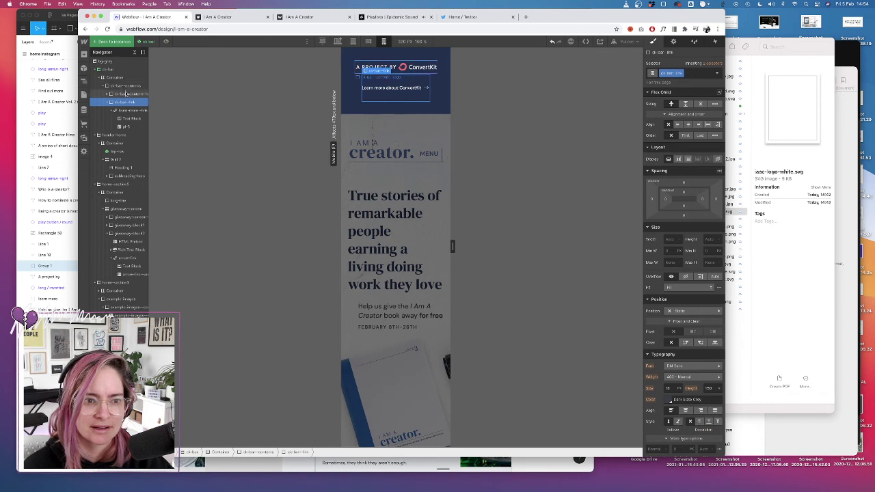
pyautogui.click(125, 93)
pyautogui.click(124, 86)
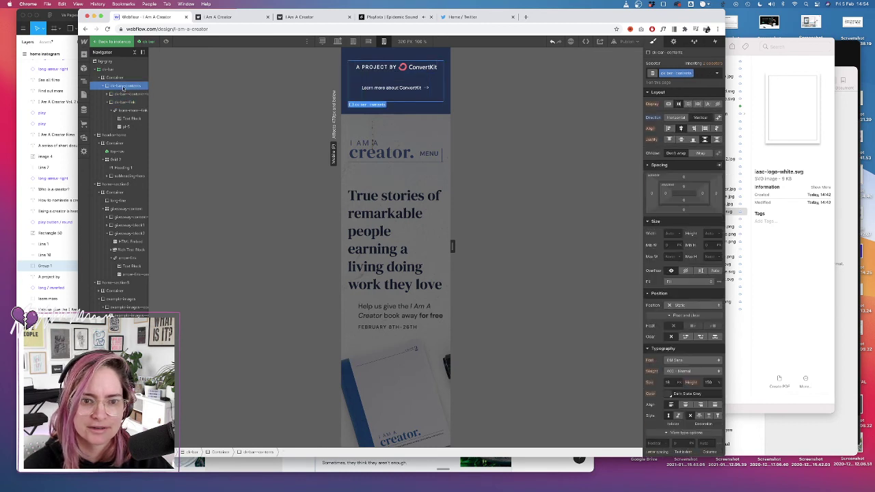
pyautogui.click(124, 102)
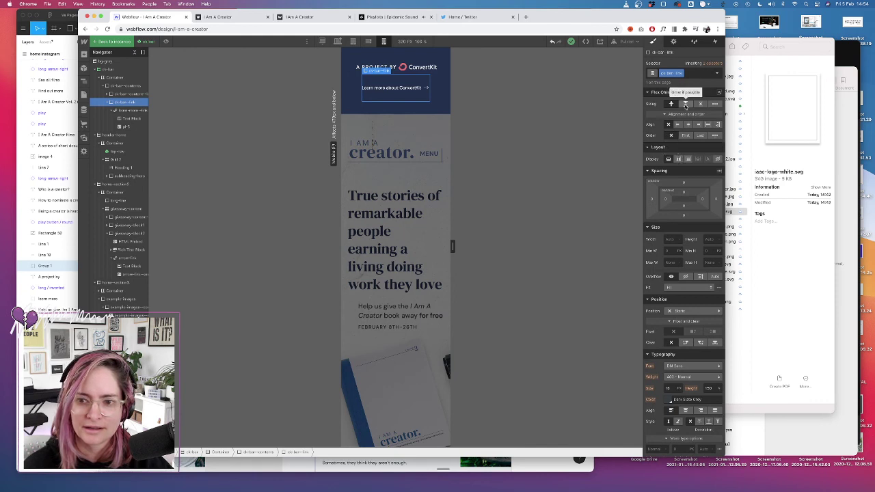
pyautogui.click(130, 111)
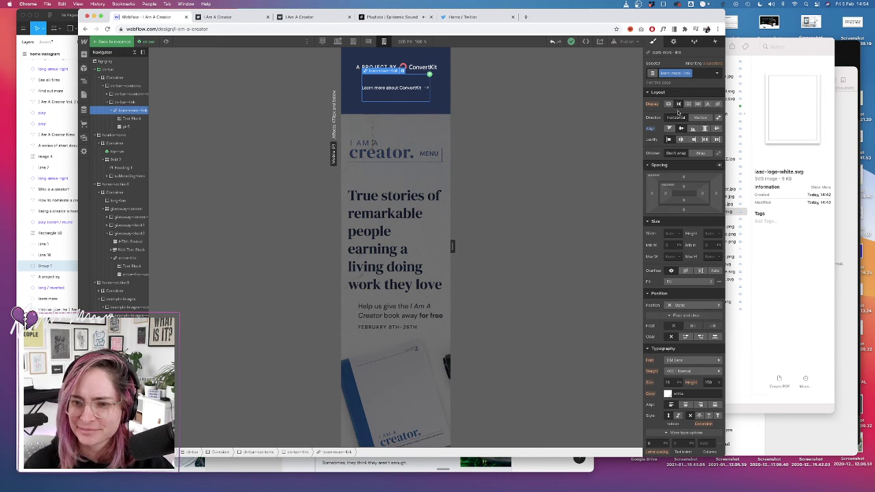
pyautogui.click(125, 102)
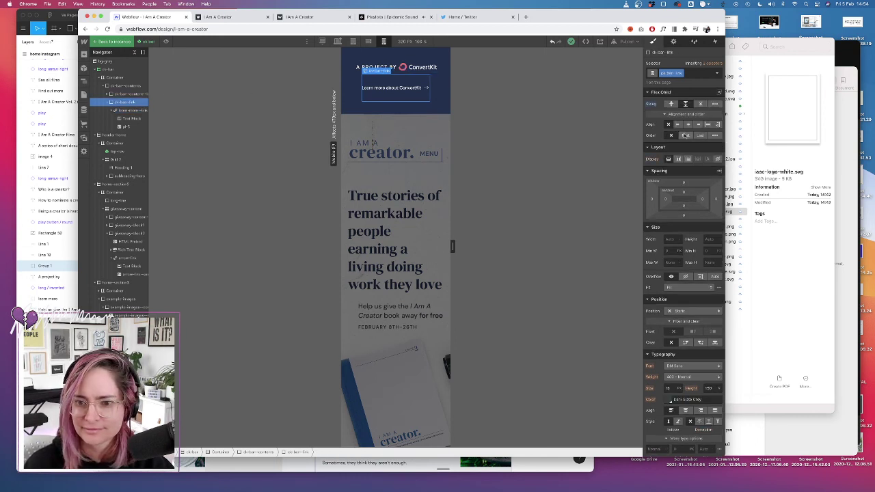
pyautogui.click(679, 159)
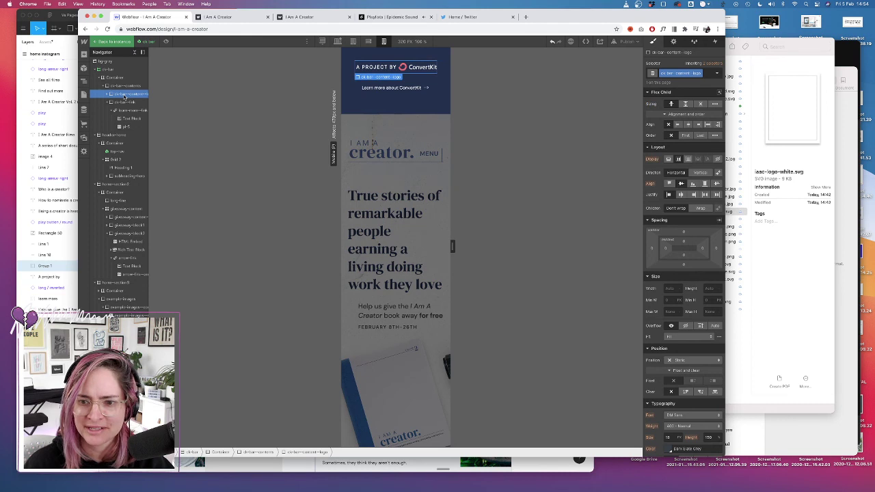
# Compare the layout settings of the ConvertKit bar's contents block between mobile portrait and mobile landscape
pyautogui.click(119, 86)
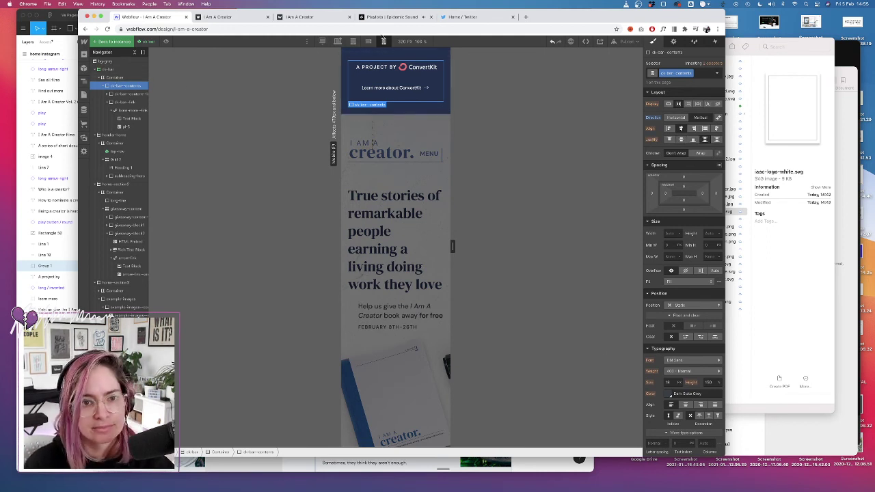
pyautogui.click(370, 42)
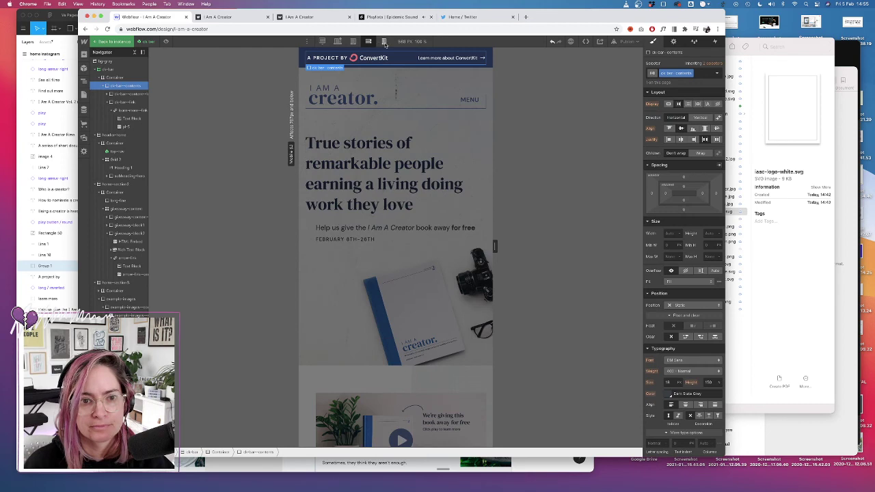
pyautogui.click(383, 42)
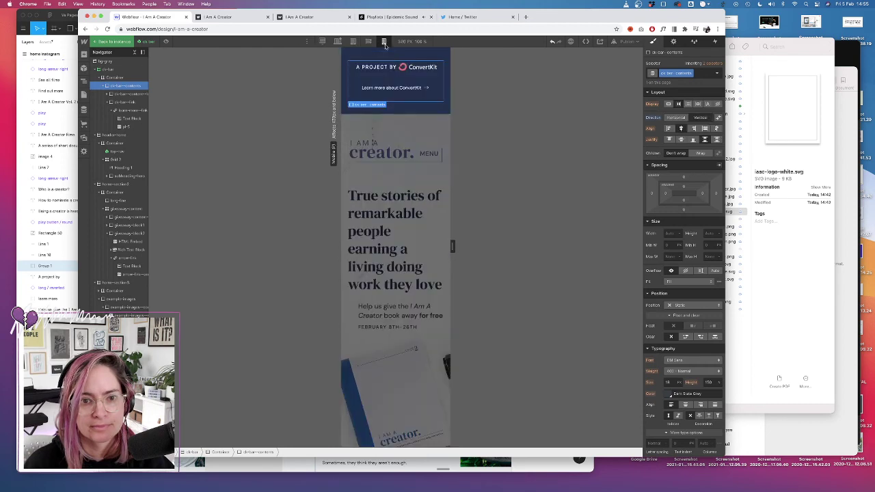
# Examine the style settings of the "Learn more" link's text and arrow, and review the arrow's embedded SVG code
pyautogui.click(426, 90)
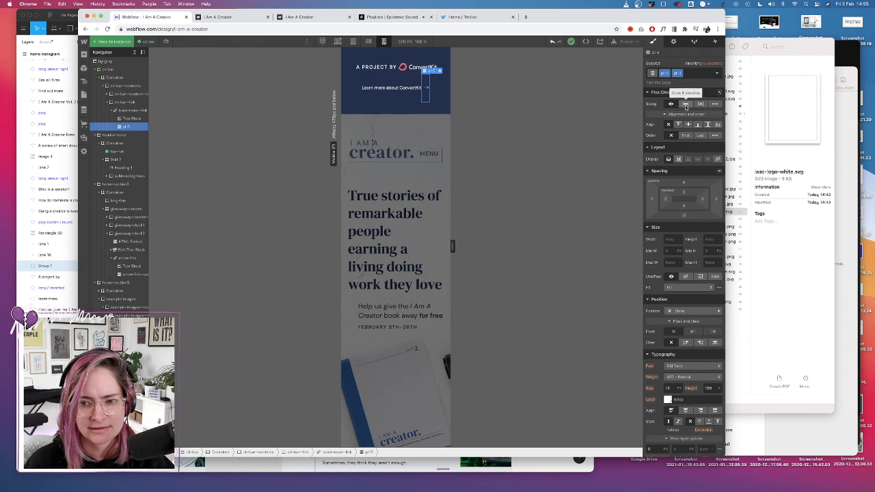
pyautogui.click(126, 119)
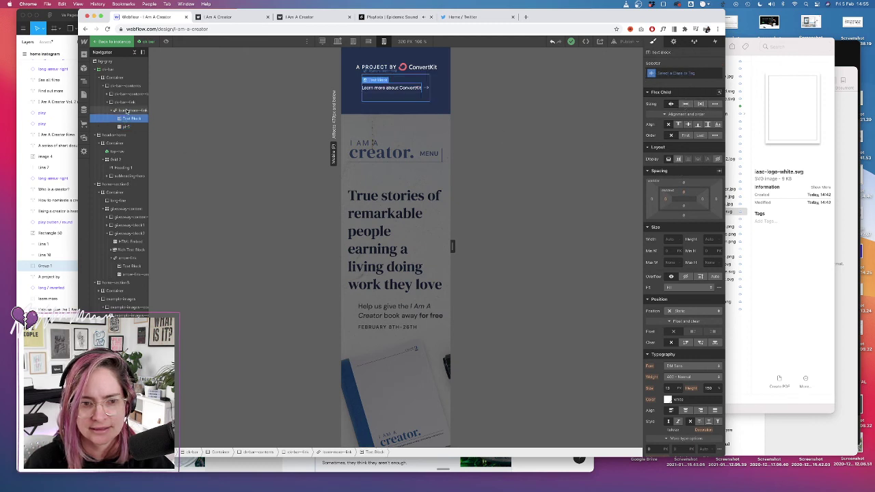
pyautogui.click(130, 126)
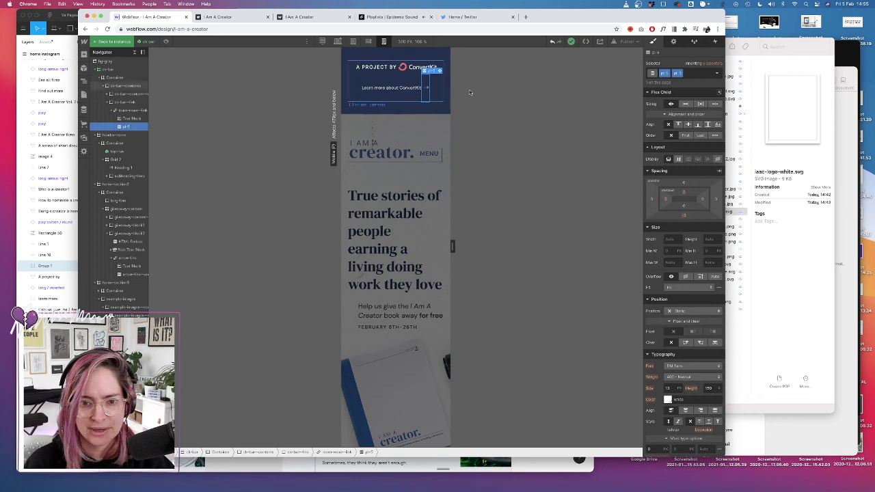
pyautogui.click(440, 71)
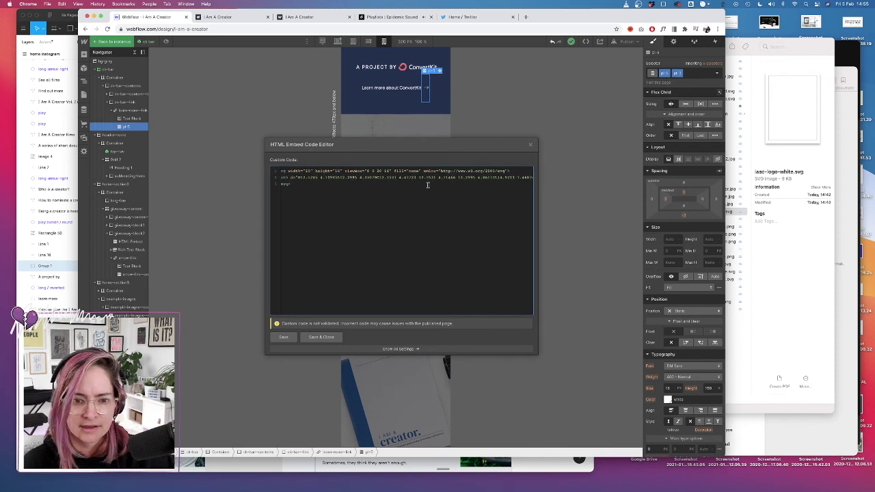
pyautogui.hscroll(10, 428, 185)
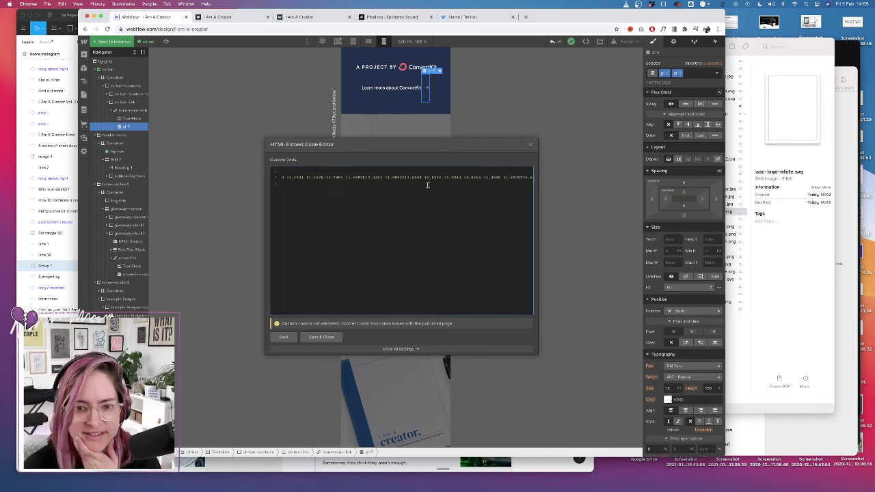
pyautogui.hscroll(-10, 428, 186)
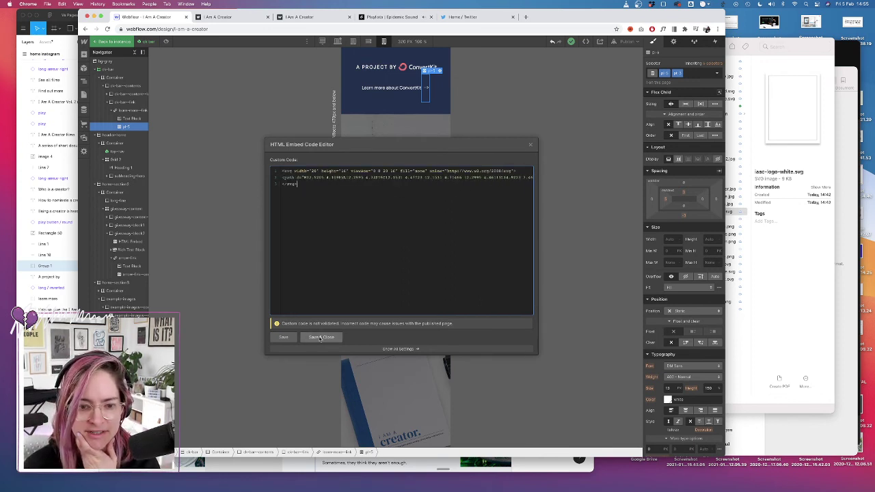
pyautogui.click(321, 338)
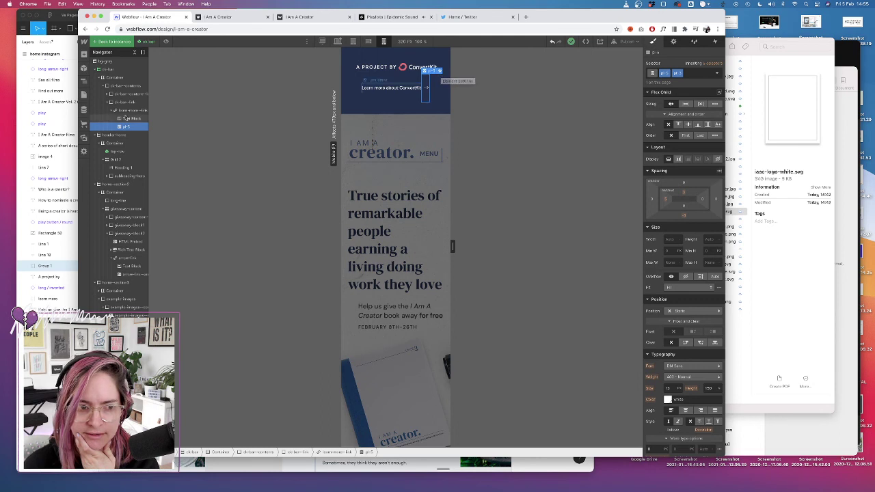
# Set the flex alignment of the "Learn more about ConvertKit" link to start on mobile portrait
pyautogui.click(417, 90)
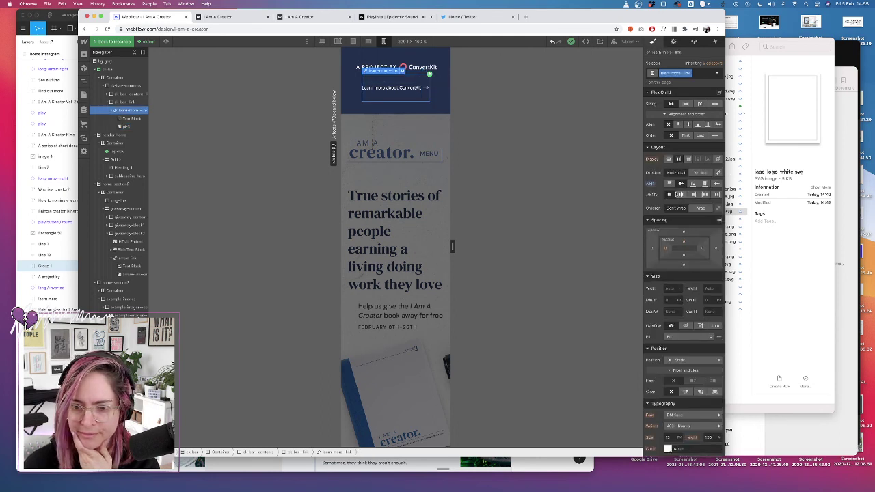
pyautogui.click(669, 183)
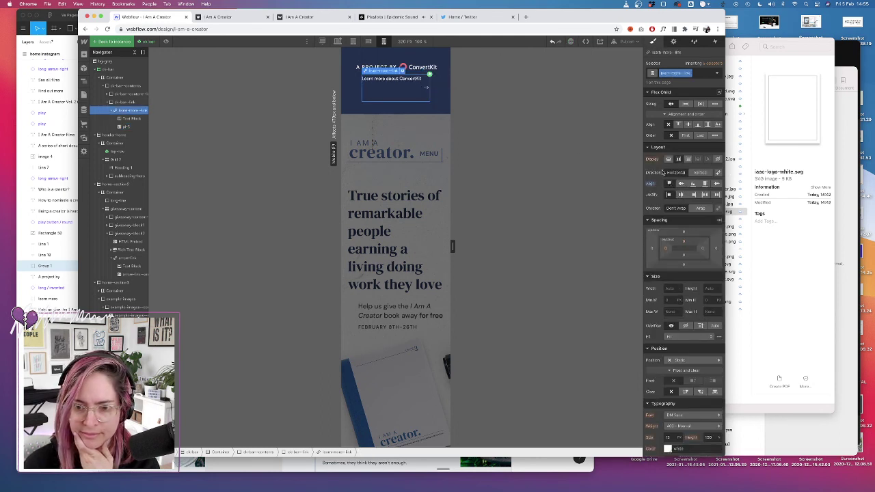
# Give the arrow in the "Learn more about ConvertKit" link a flex display and adjust its flex alignment on mobile portrait
pyautogui.click(124, 127)
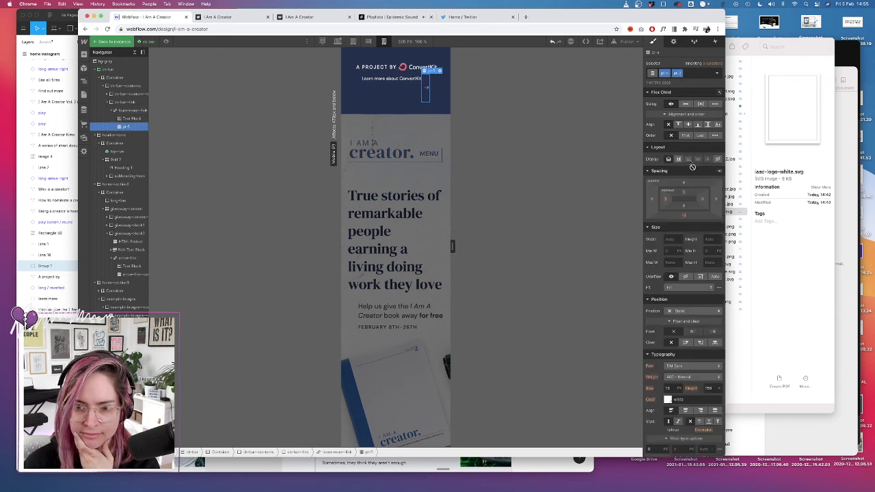
pyautogui.click(695, 162)
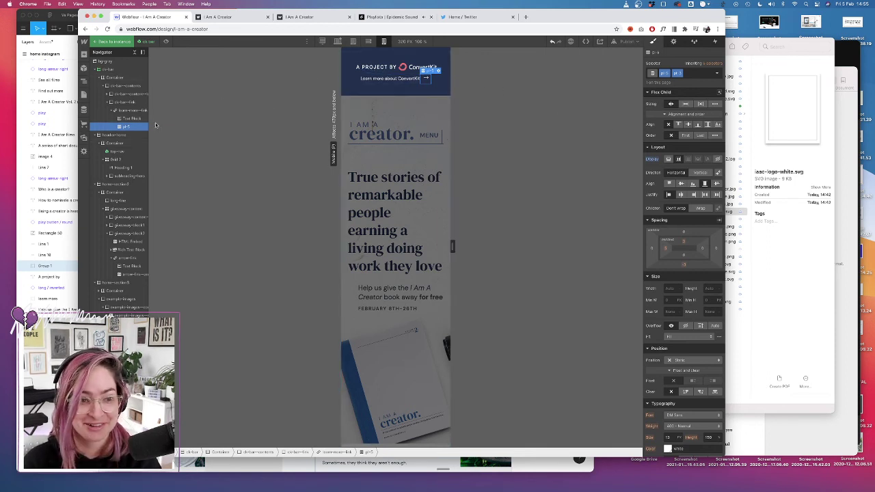
pyautogui.click(129, 110)
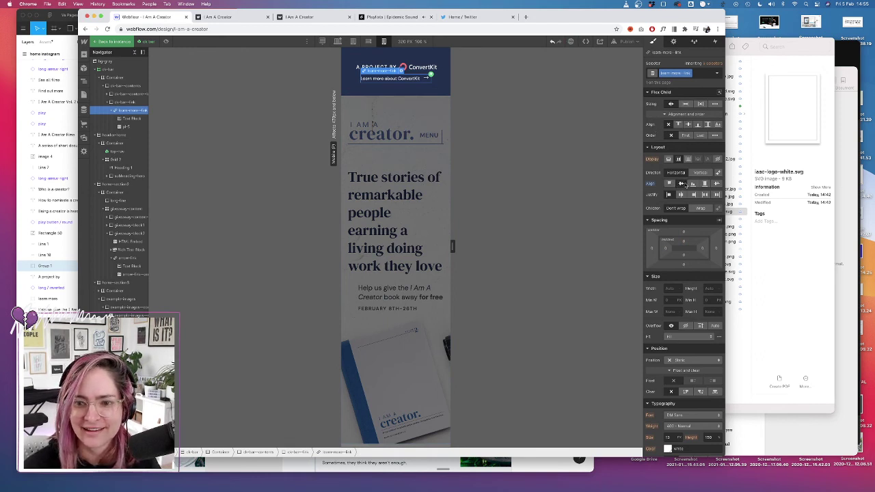
pyautogui.click(125, 127)
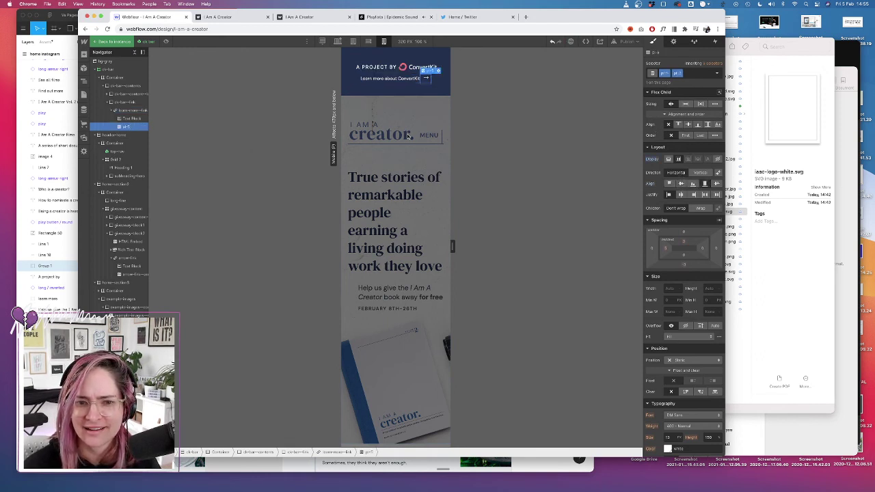
pyautogui.click(681, 184)
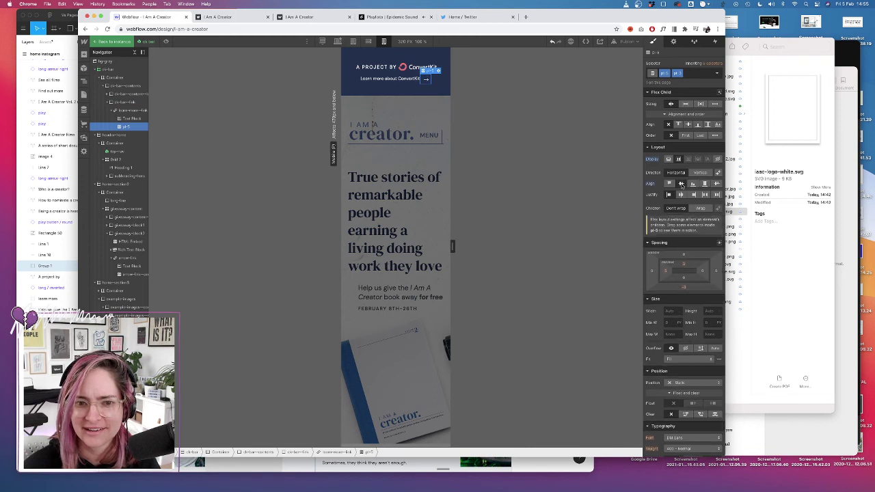
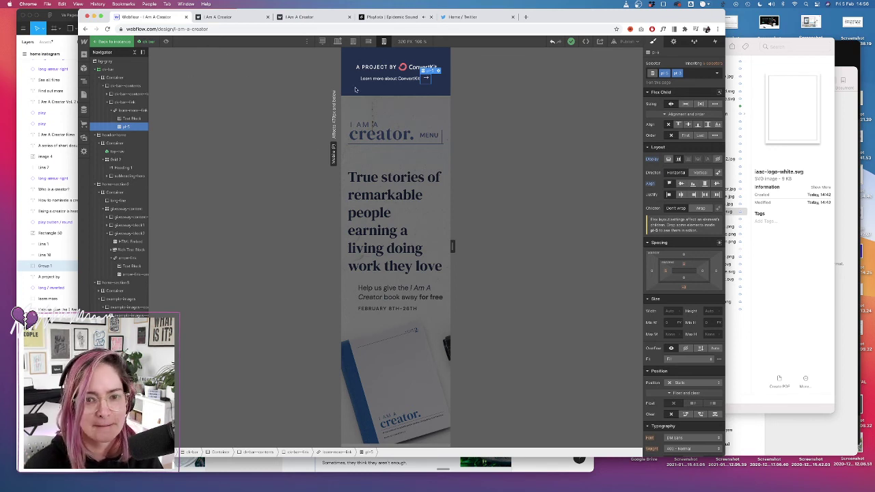
# Publish the site to the i-am-a-creator.webflow.io domain and preview the Home page at mobile portrait width
pyautogui.click(413, 59)
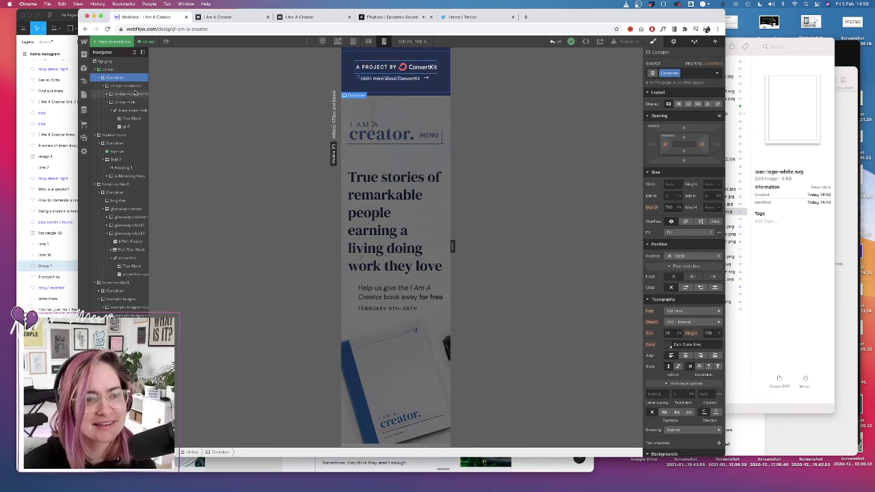
pyautogui.click(128, 85)
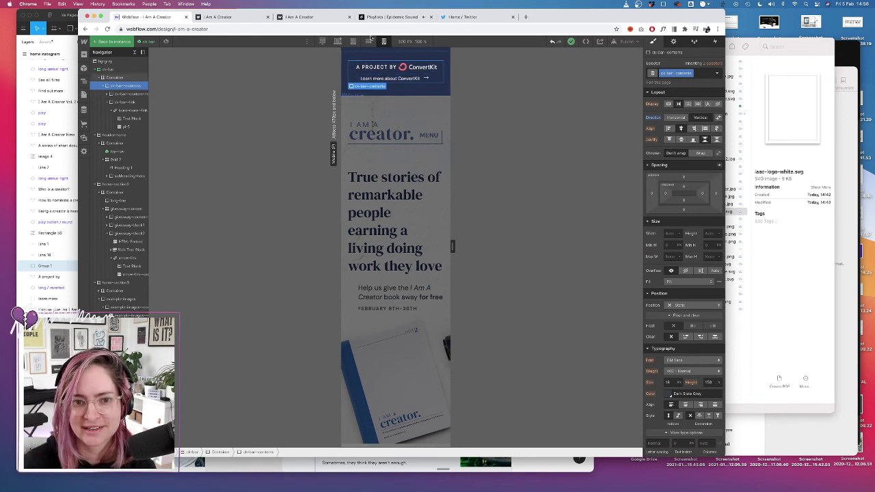
pyautogui.click(626, 41)
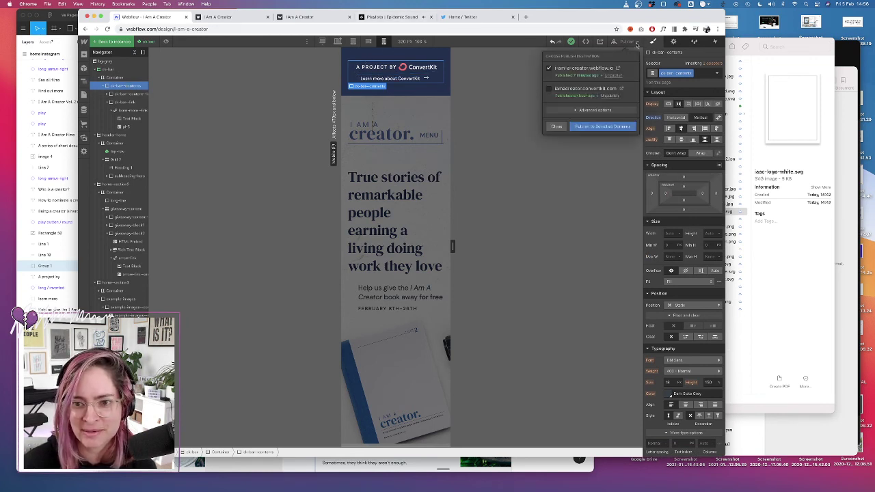
pyautogui.click(608, 129)
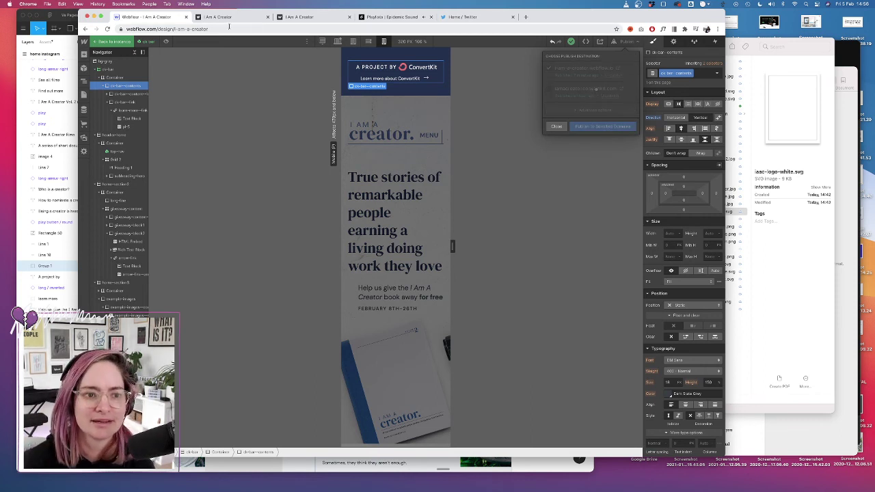
pyautogui.click(166, 42)
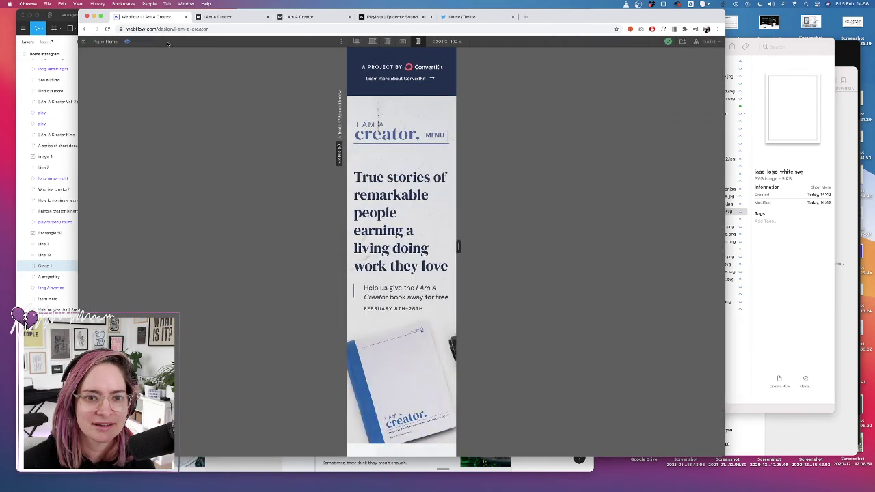
pyautogui.click(128, 43)
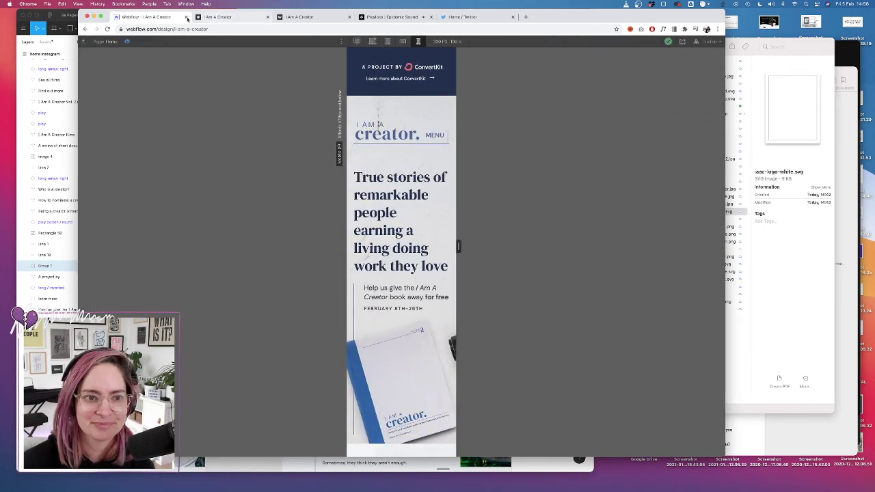
# Close the old site tab and open the published i-am-a-creator.webflow.io site in a new one
pyautogui.click(241, 17)
pyautogui.click(107, 28)
pyautogui.click(268, 17)
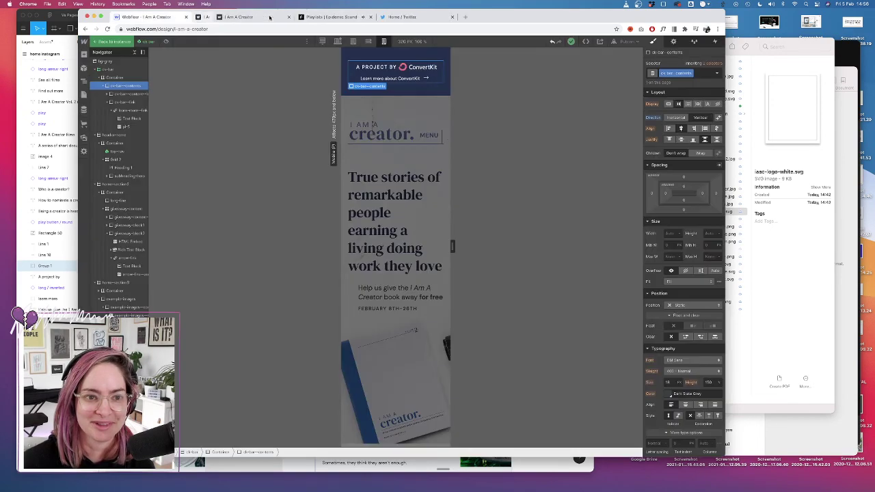
pyautogui.click(227, 18)
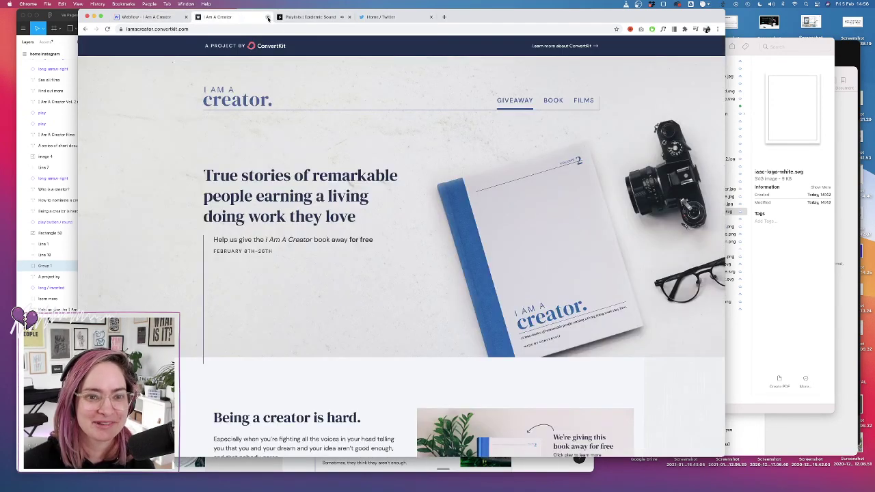
pyautogui.click(143, 19)
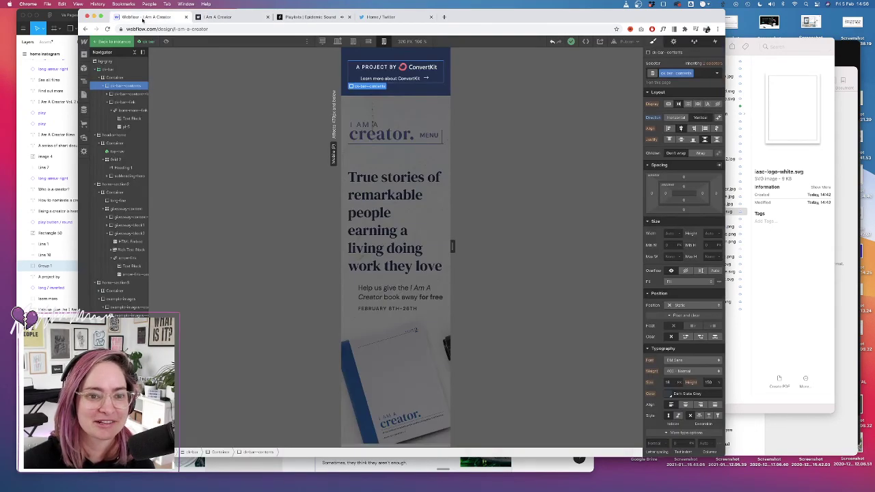
pyautogui.click(620, 42)
pyautogui.click(619, 70)
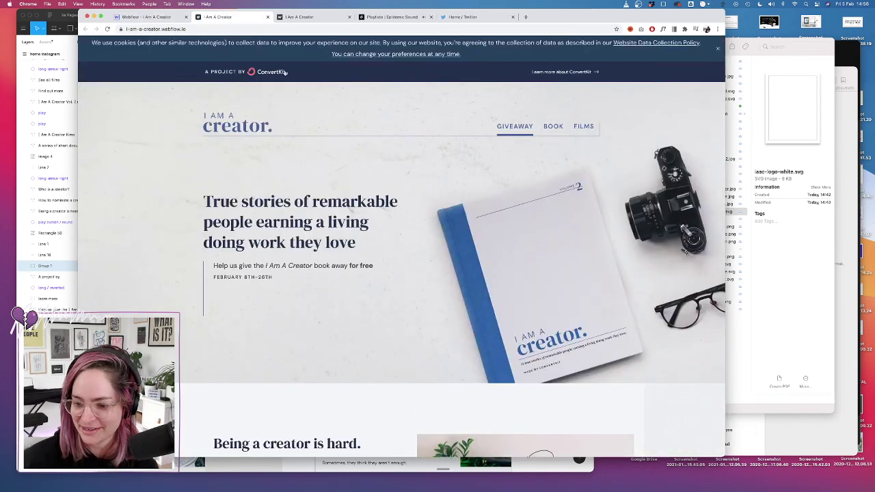
# Inspect the published page at mobile width with the developer tools open, and dismiss the cookie notice
pyautogui.rightClick(611, 103)
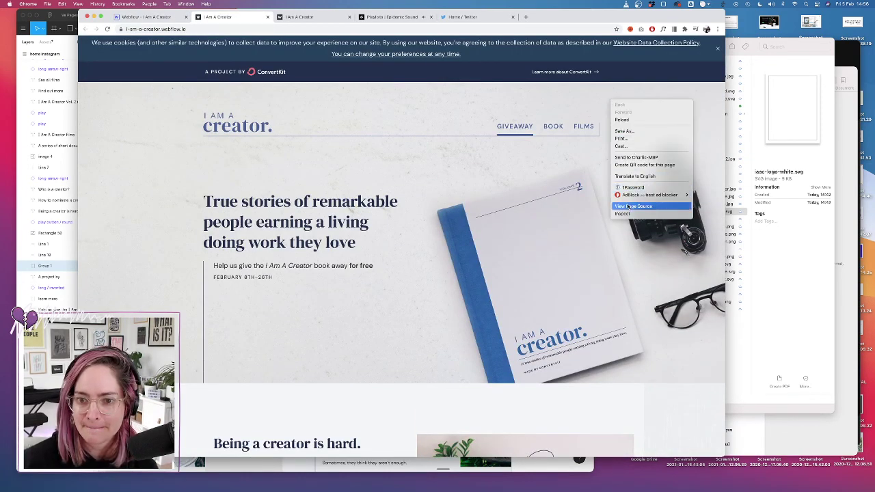
pyautogui.press('Escape')
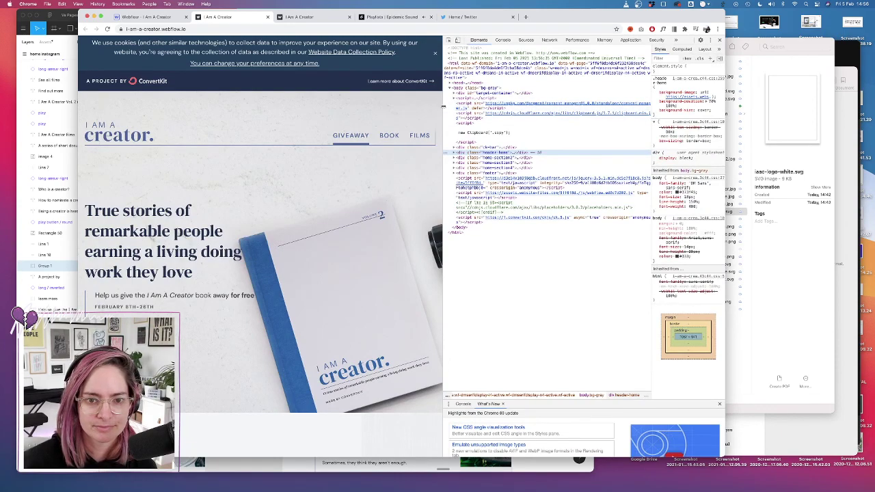
pyautogui.moveTo(443, 106); pyautogui.dragTo(238, 103)
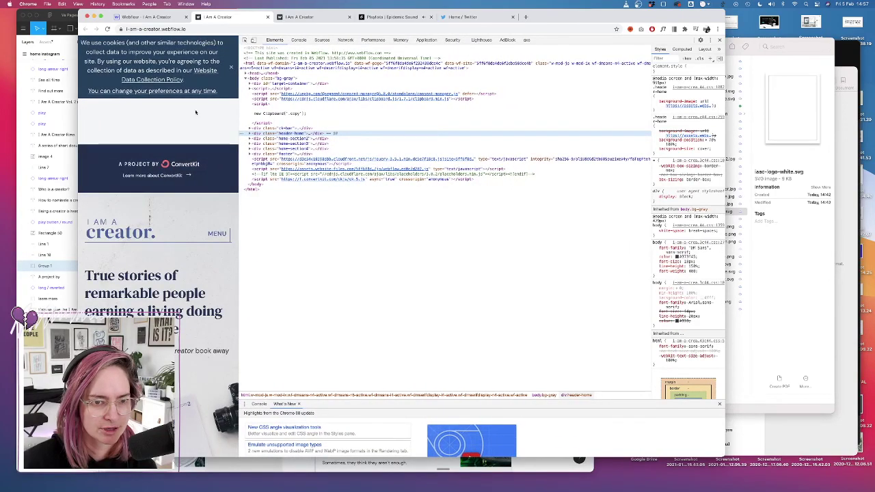
pyautogui.scroll(-5, 170, 128)
pyautogui.scroll(5, 182, 117)
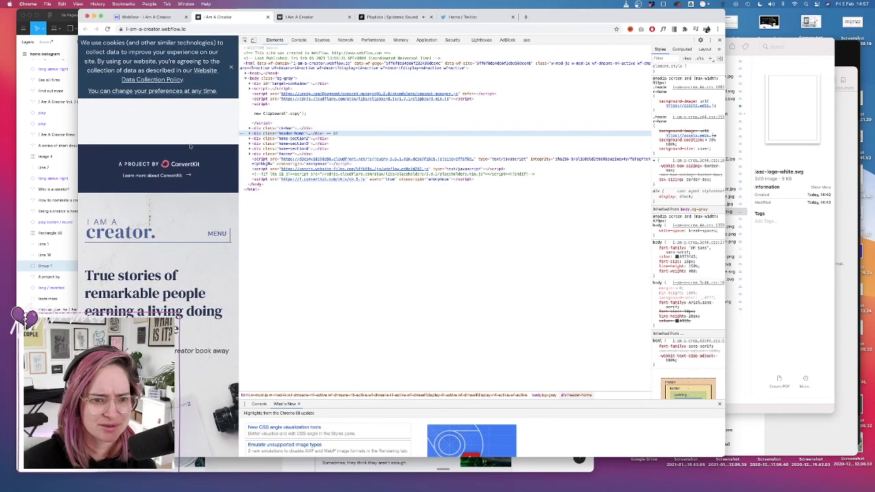
pyautogui.click(232, 68)
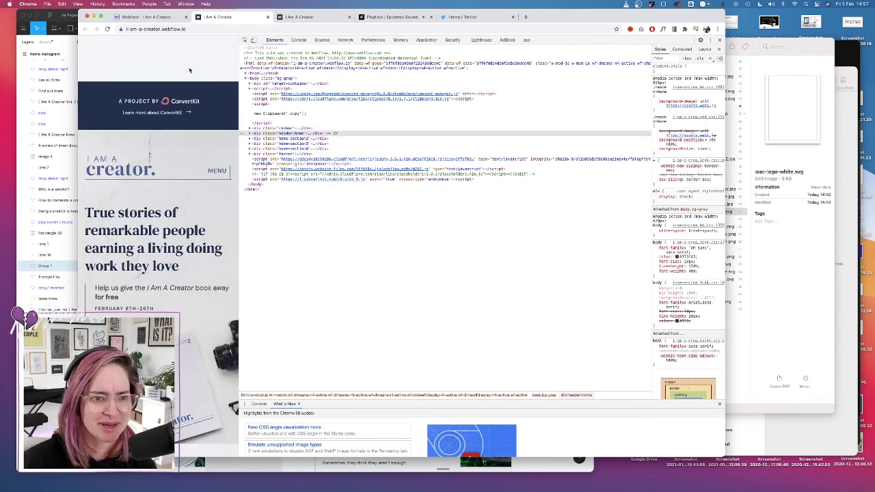
# Examine the styles of the ck-bar element and its container, and reload the published page
pyautogui.rightClick(188, 89)
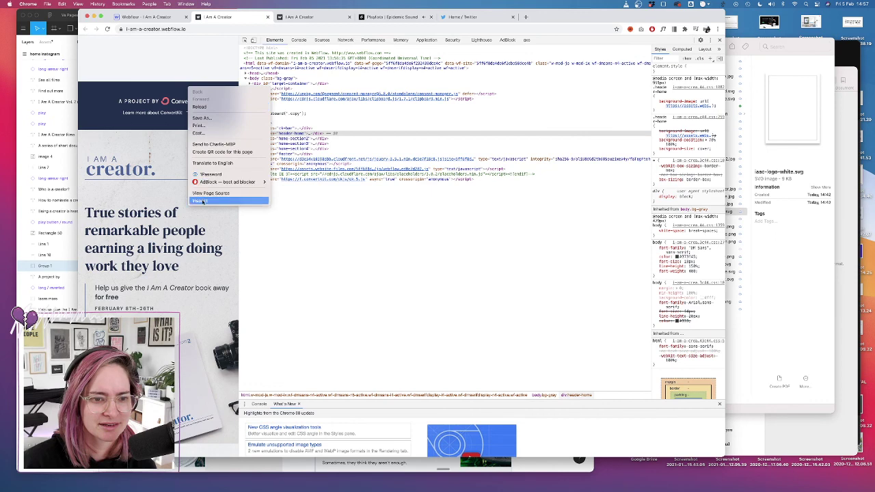
pyautogui.click(219, 193)
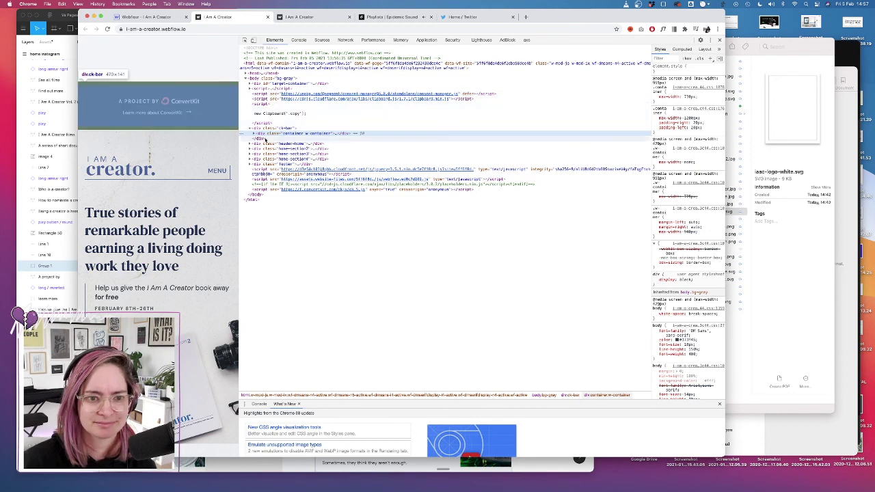
pyautogui.click(268, 129)
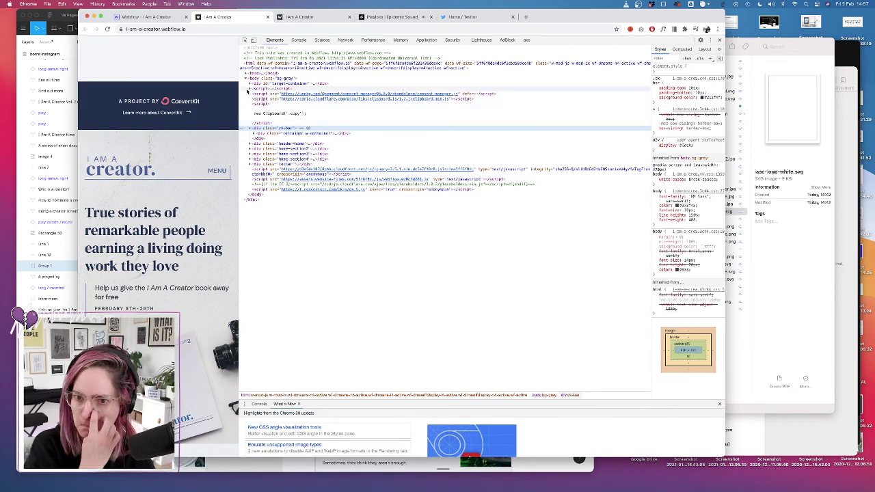
pyautogui.press('super+r')
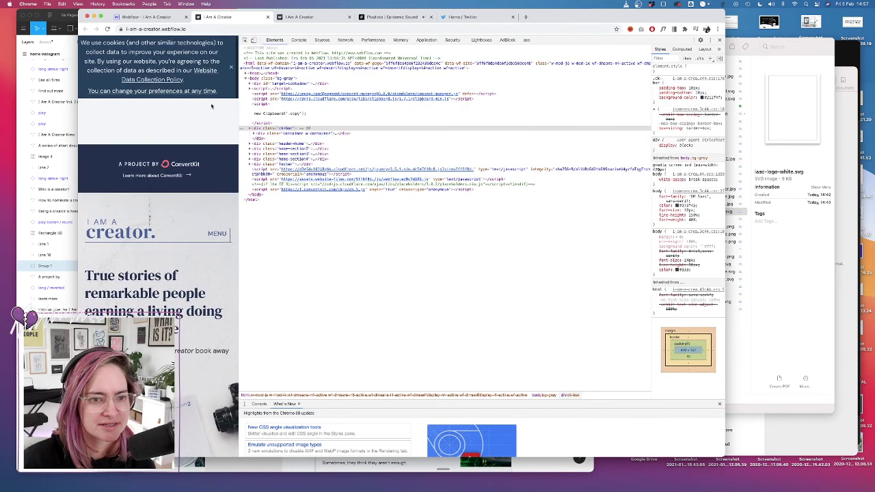
# Take a screenshot of the published page's mobile view from the cookie notice down to the site header
pyautogui.moveTo(238, 103)
pyautogui.mouseDown()
pyautogui.moveTo(381, 103)
pyautogui.moveTo(221, 95)
pyautogui.moveTo(241, 96)
pyautogui.mouseUp()
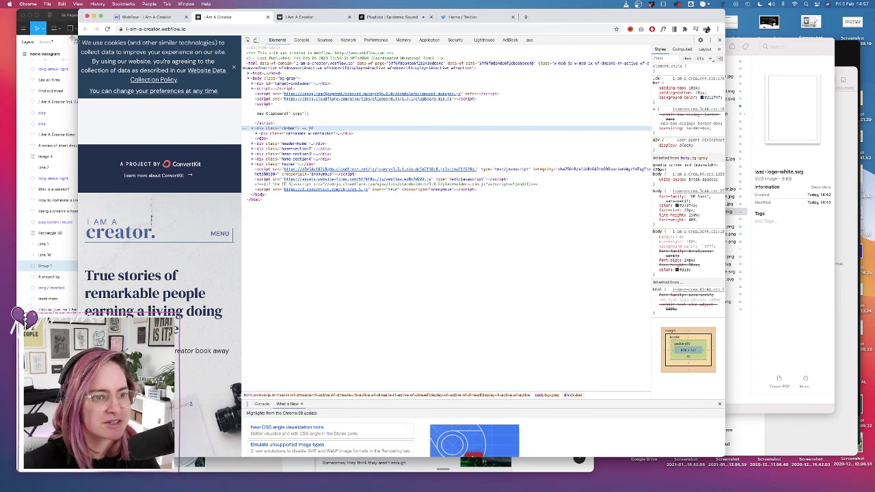
pyautogui.press('super+shift+4')
pyautogui.moveTo(80, 39); pyautogui.dragTo(231, 241)
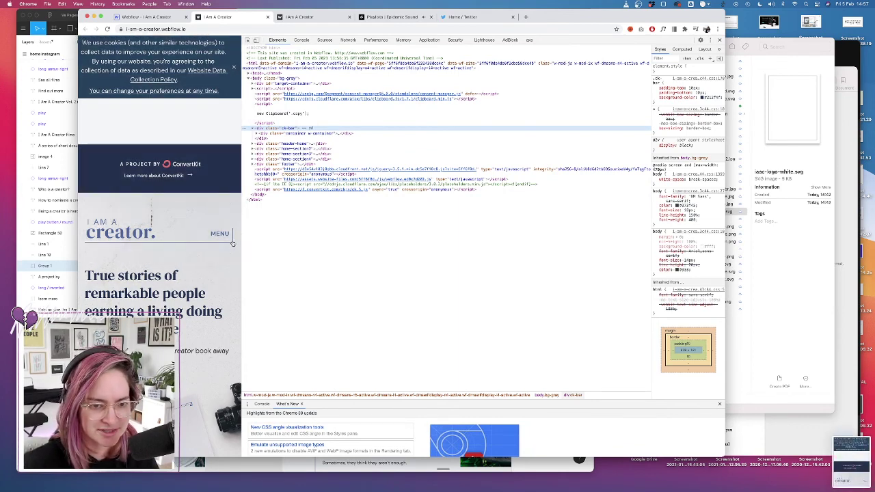
pyautogui.hotkey('ctrl', 'Up')
pyautogui.hotkey('ctrl', 'Up')
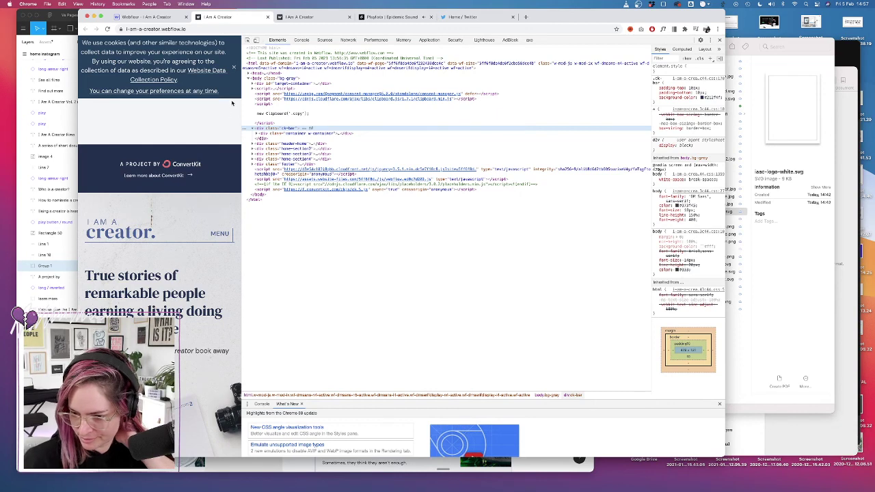
# Inspect the ck-bar's container, its ::before pseudo-element and the ck-bar--contents block in the page markup
pyautogui.rightClick(215, 158)
pyautogui.click(236, 268)
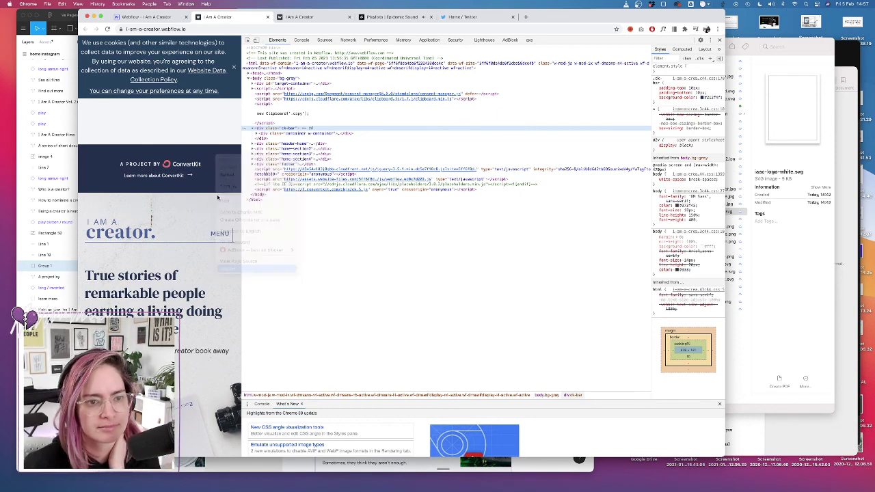
pyautogui.click(289, 129)
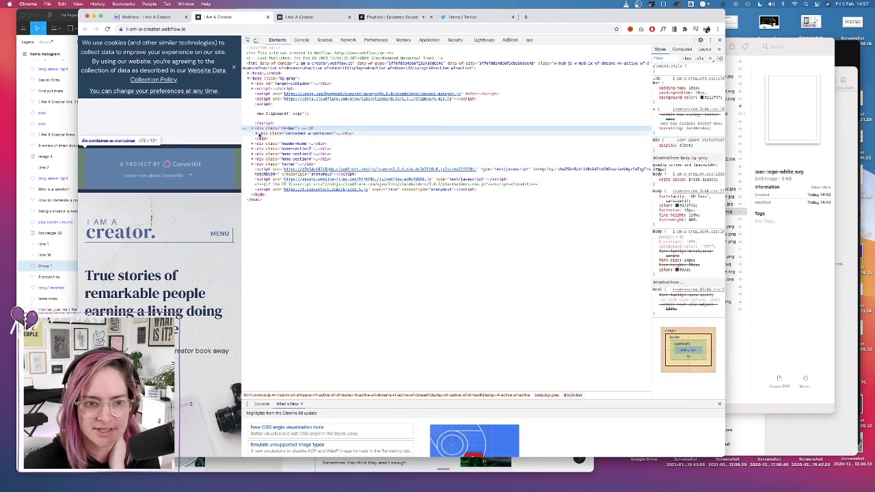
pyautogui.click(256, 134)
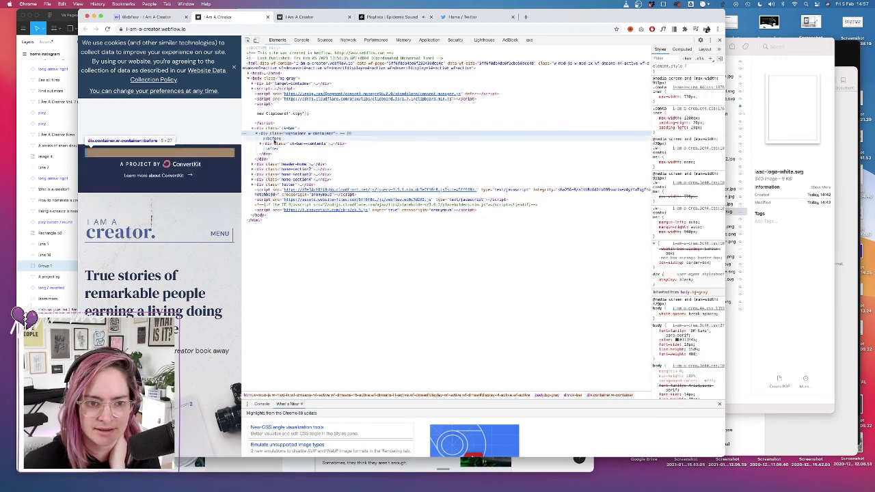
pyautogui.click(274, 140)
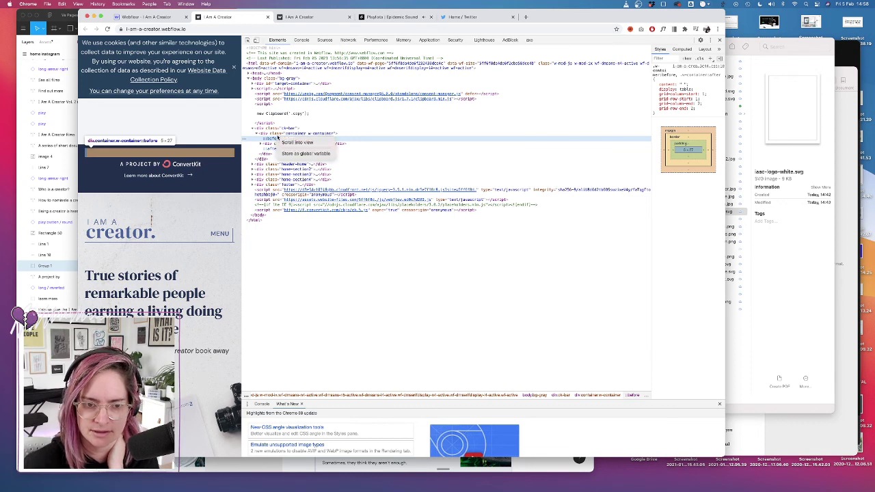
pyautogui.click(286, 144)
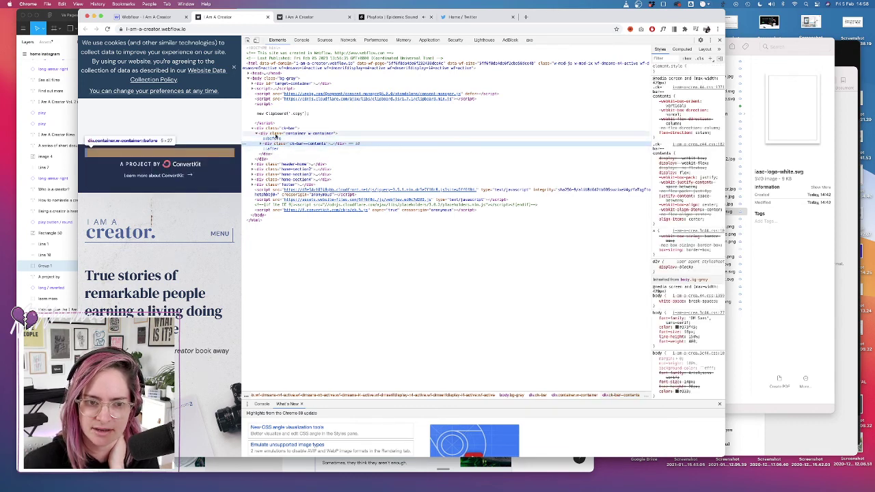
# Add an inline margin-top of 0 to the ck-bar--contents element in the published page's styles
pyautogui.click(694, 68)
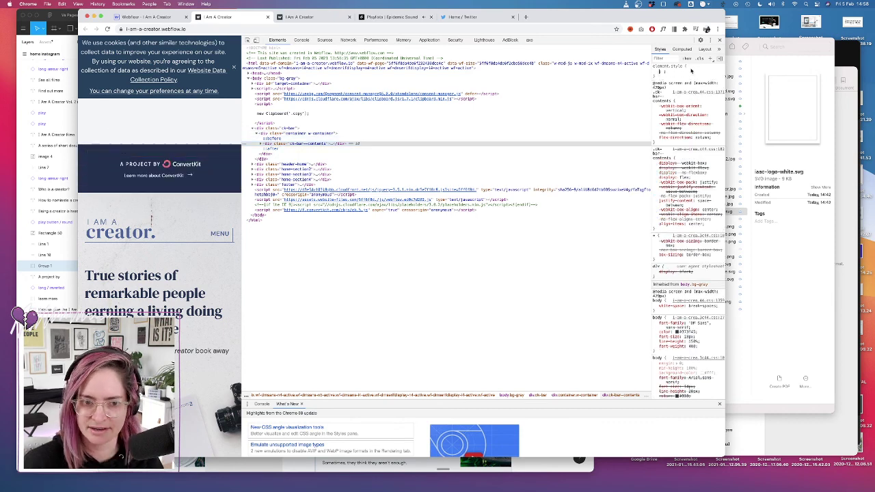
pyautogui.write('pad')
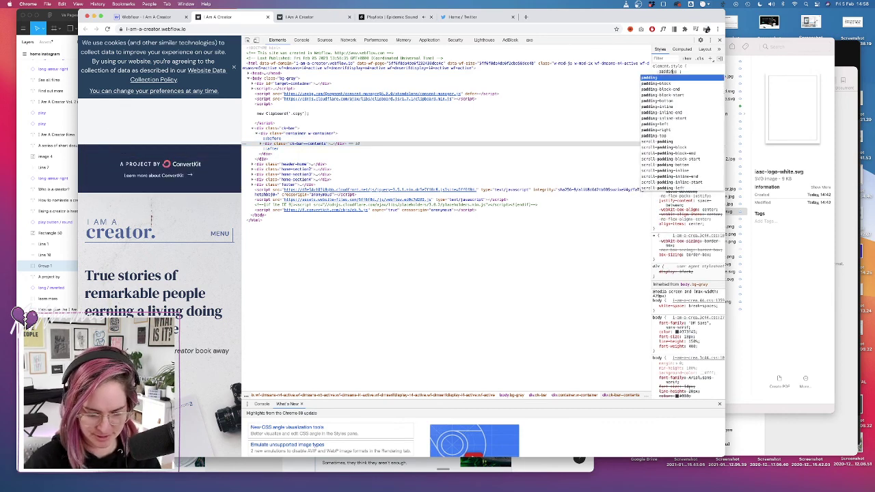
pyautogui.press('BackSpace')
pyautogui.press('BackSpace')
pyautogui.press('BackSpace')
pyautogui.write('mar')
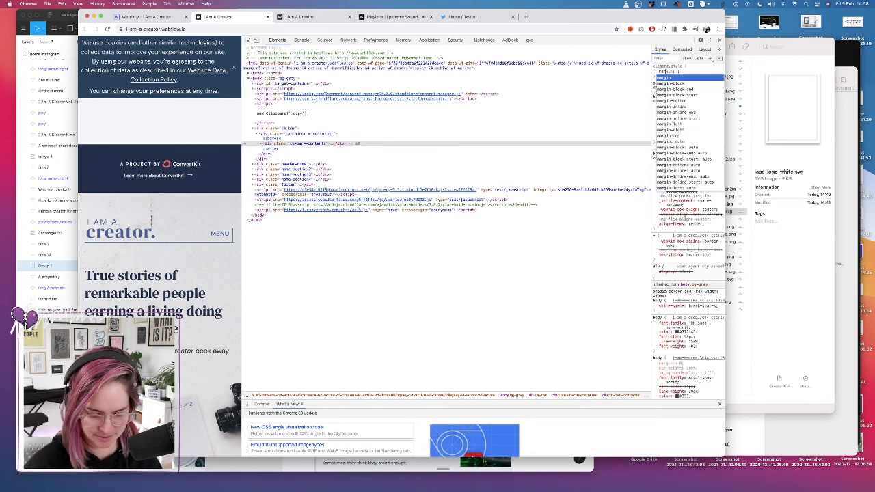
pyautogui.write('gin-top: 0')
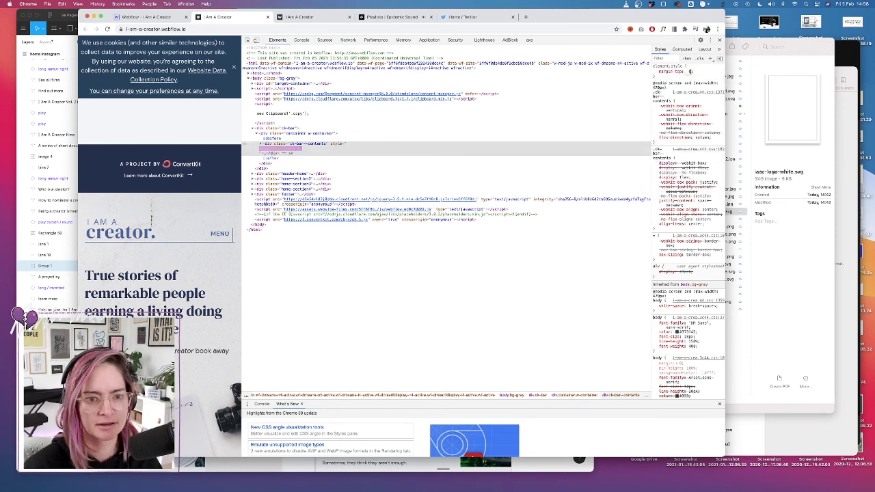
pyautogui.press('Return')
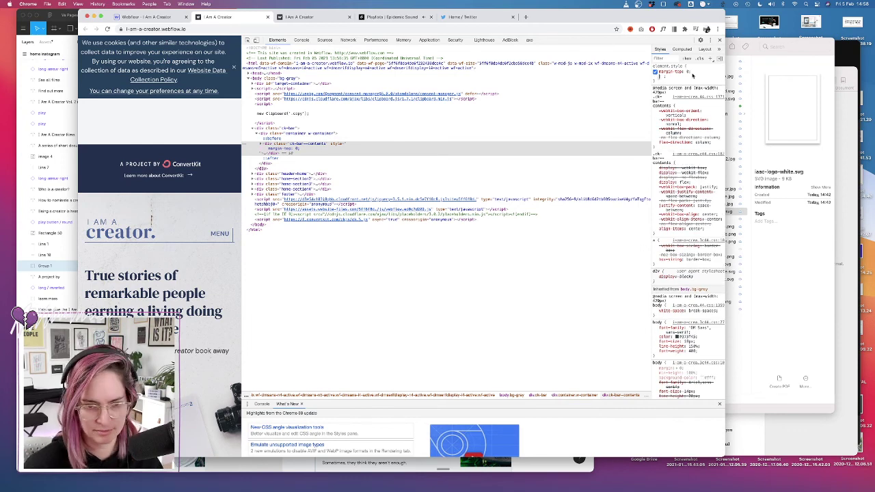
# Examine the ck-bar container's ::before pseudo-element and compare the Container and ck-bar settings in the Webflow Designer with the published page
pyautogui.click(287, 138)
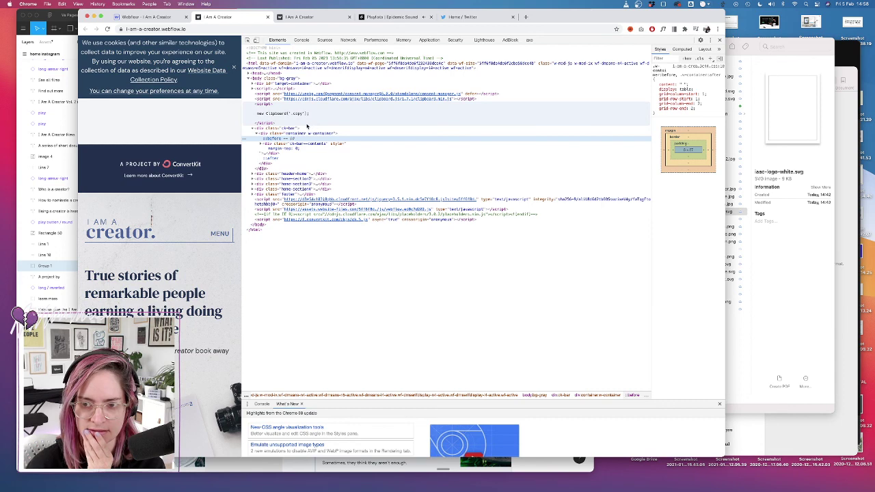
pyautogui.click(157, 18)
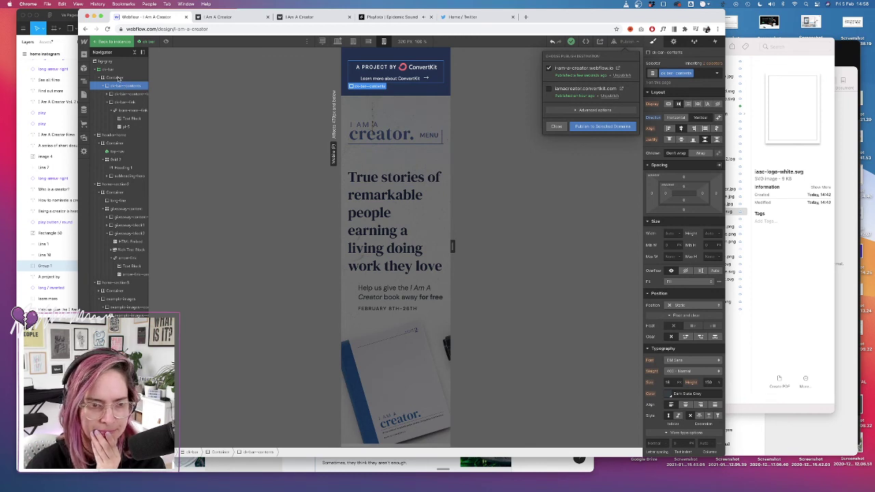
pyautogui.click(113, 80)
pyautogui.click(113, 78)
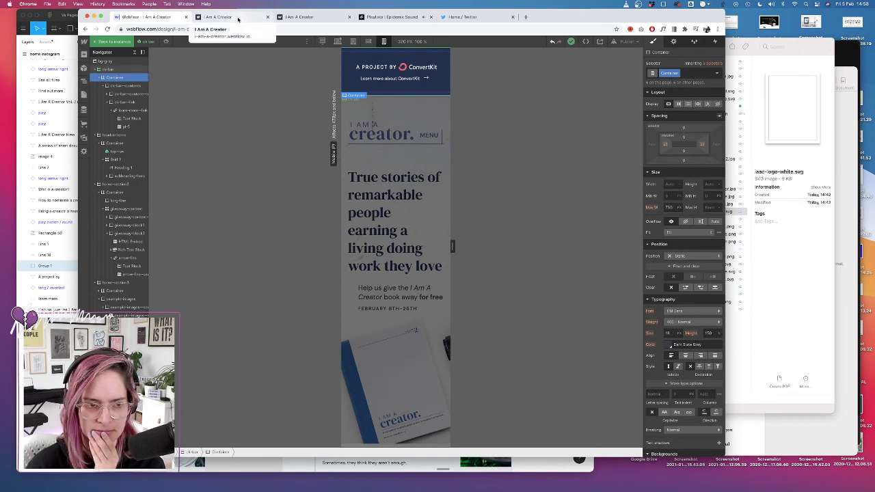
pyautogui.click(112, 71)
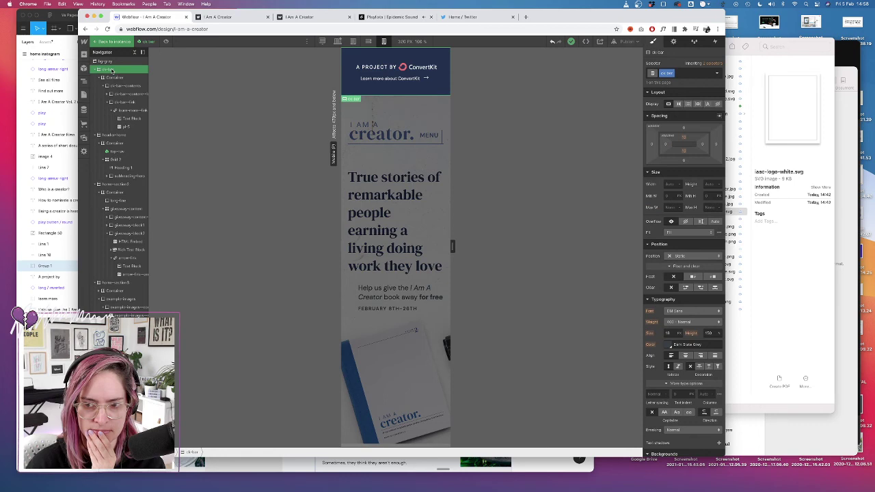
pyautogui.click(242, 18)
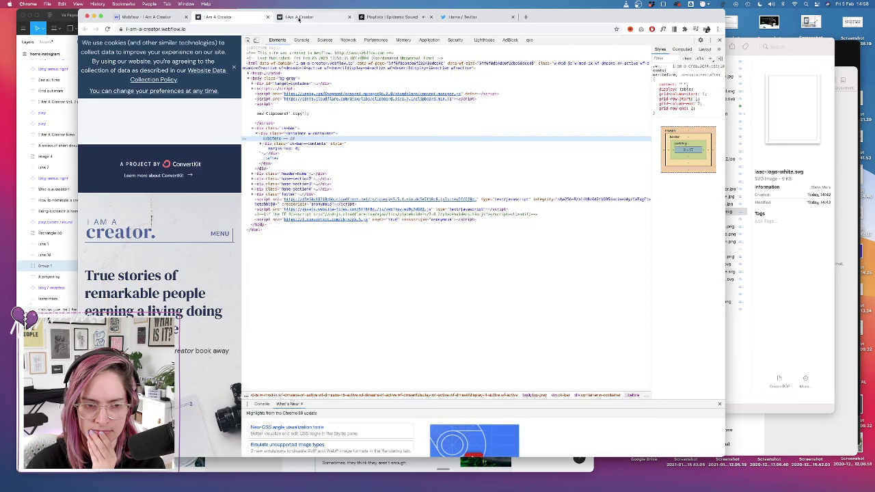
pyautogui.click(299, 17)
pyautogui.click(243, 18)
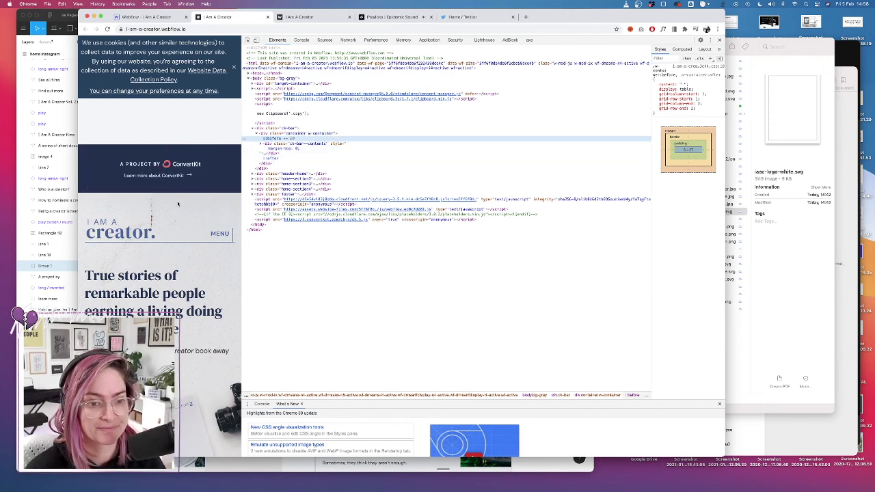
# Check the published page's mobile navigation by opening and closing its menu, and inspect the MENU text element
pyautogui.scroll(-3, 205, 68)
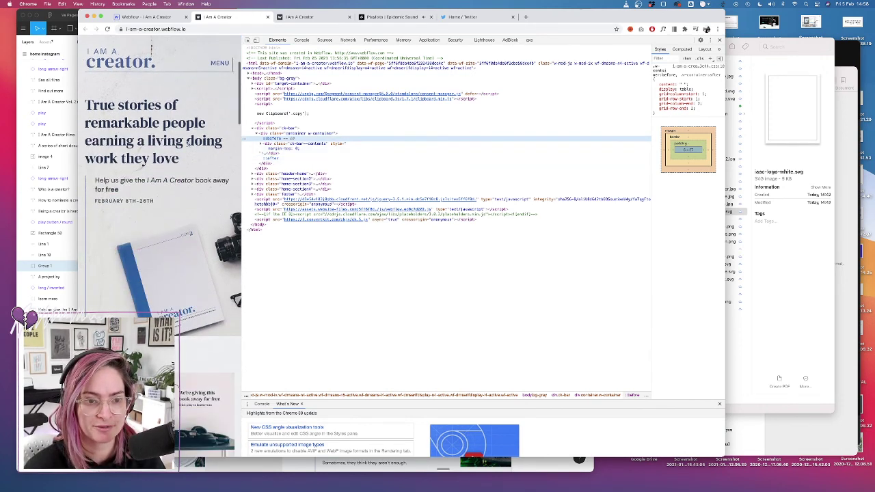
pyautogui.click(216, 65)
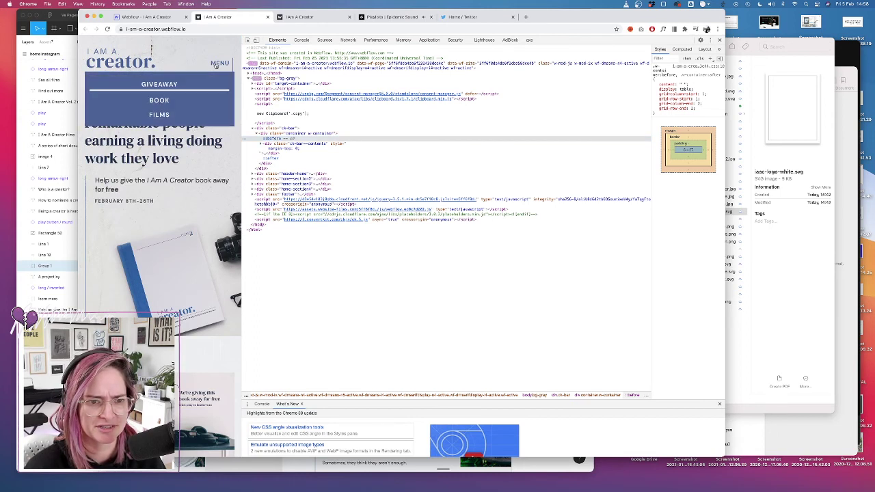
pyautogui.click(216, 65)
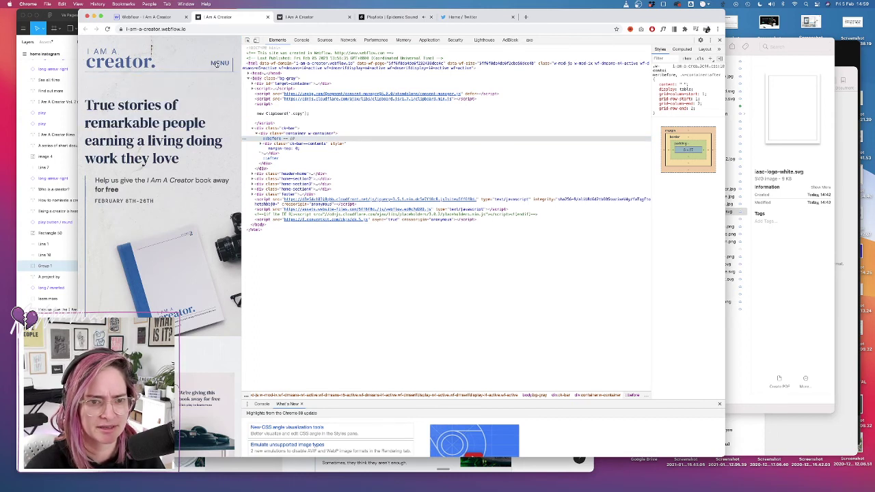
pyautogui.rightClick(217, 65)
pyautogui.click(229, 137)
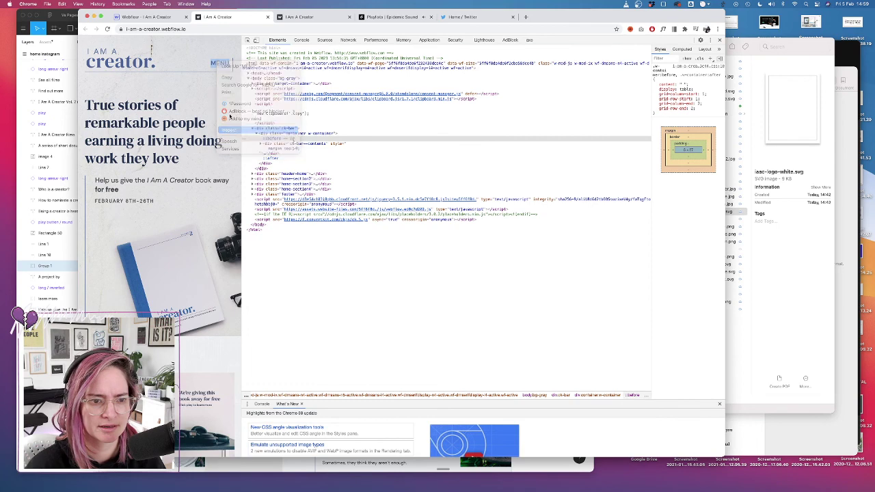
# Inspect the home header's subheading block and its container's ::after pseudo-element in the page markup
pyautogui.scroll(-8, 160, 162)
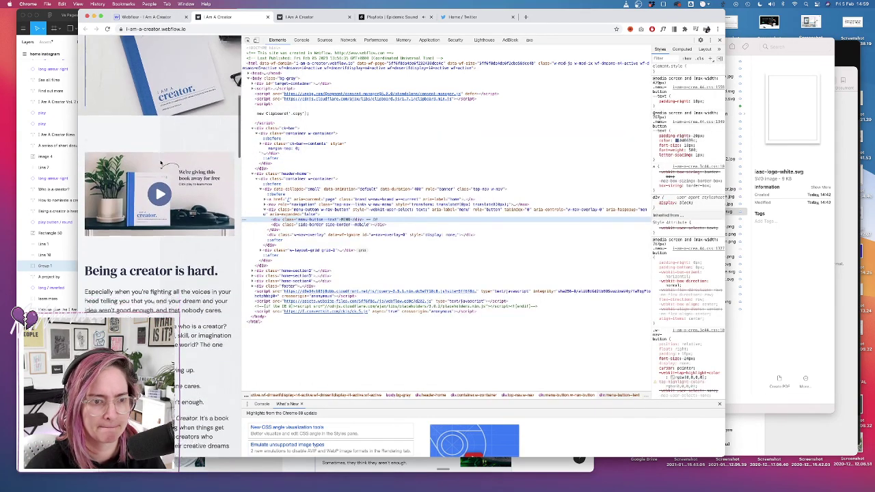
pyautogui.scroll(8, 161, 163)
pyautogui.rightClick(89, 218)
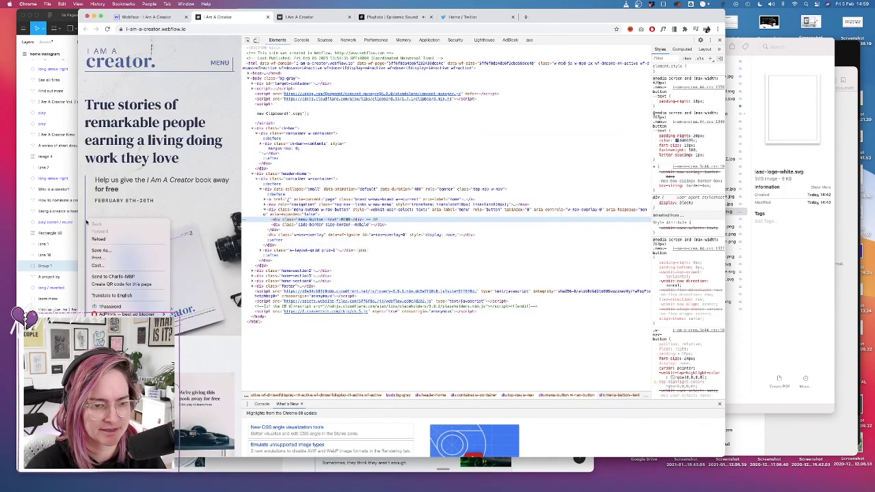
pyautogui.click(103, 325)
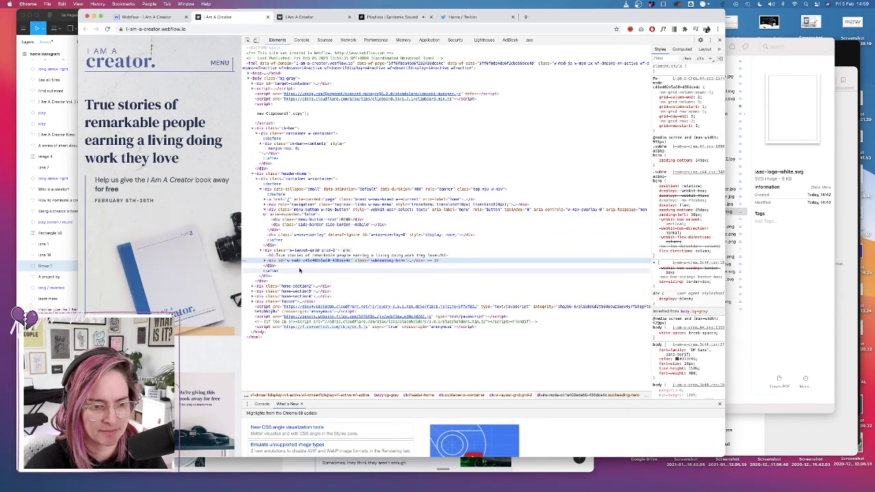
pyautogui.click(298, 270)
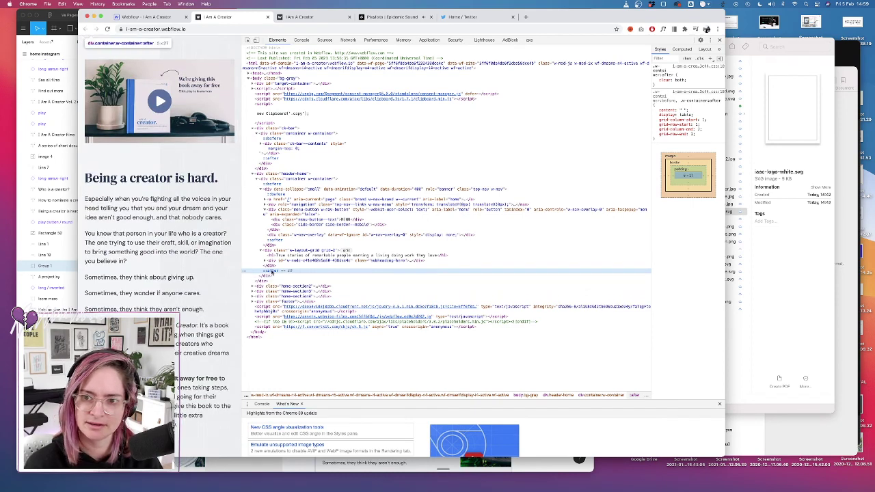
# Take a screenshot of the highlighted ::after gap below the home header and save it to the clipboard
pyautogui.scroll(10, 153, 305)
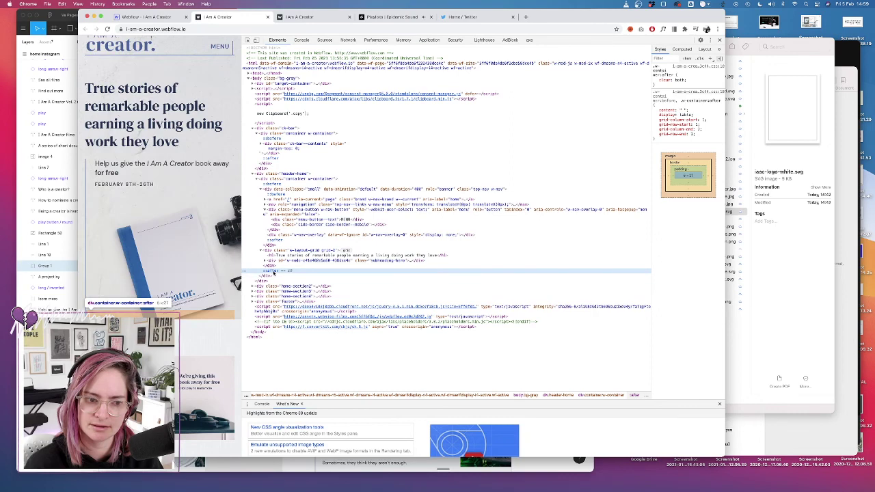
pyautogui.press('super+shift+4')
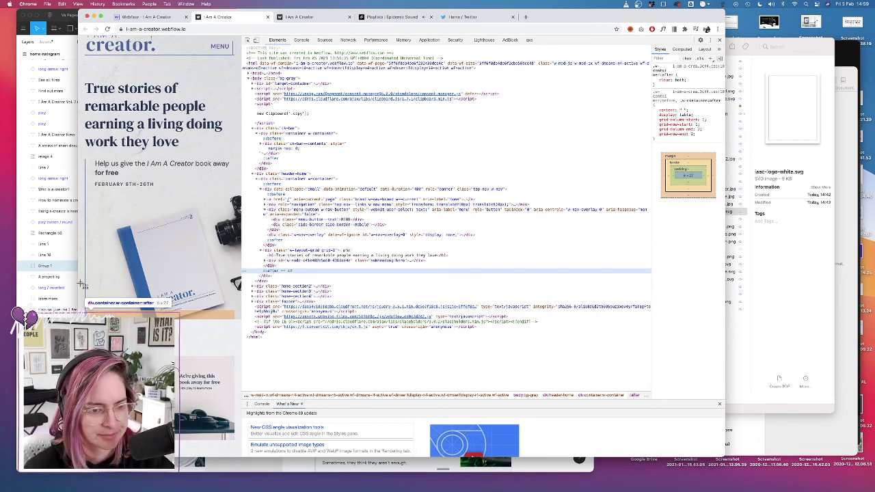
pyautogui.moveTo(78, 279); pyautogui.dragTo(248, 373)
pyautogui.scroll(5, 228, 253)
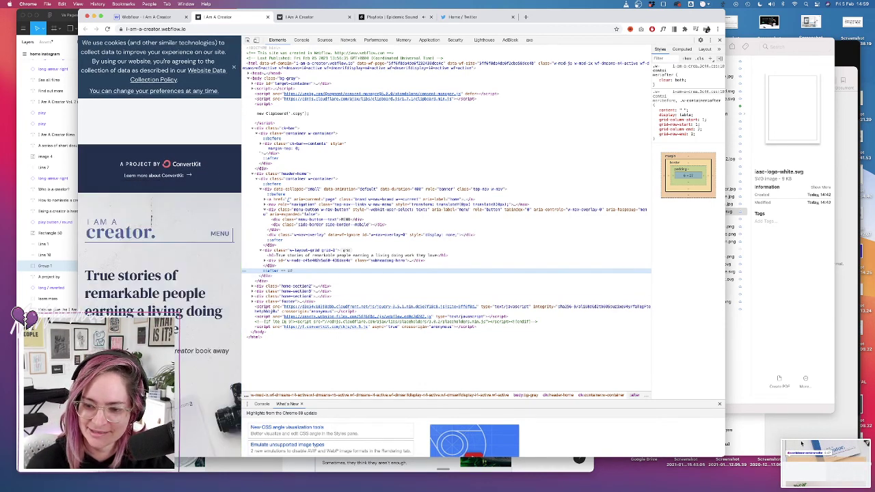
pyautogui.rightClick(802, 443)
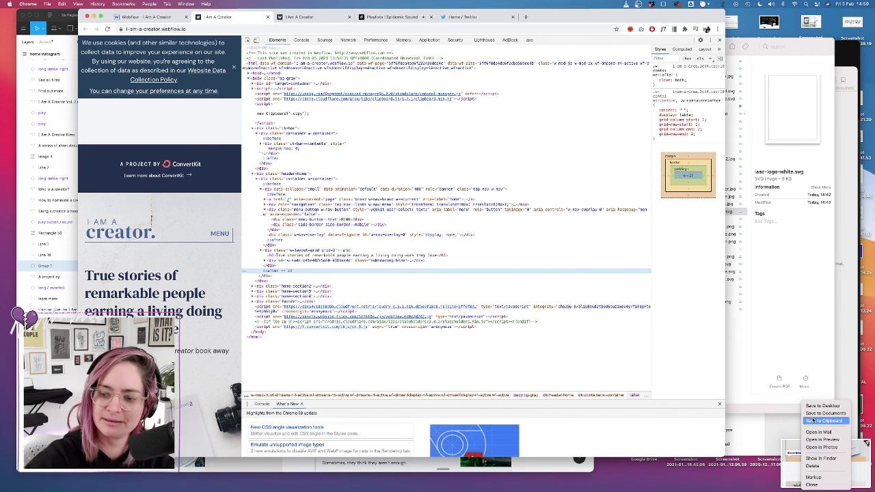
pyautogui.click(825, 421)
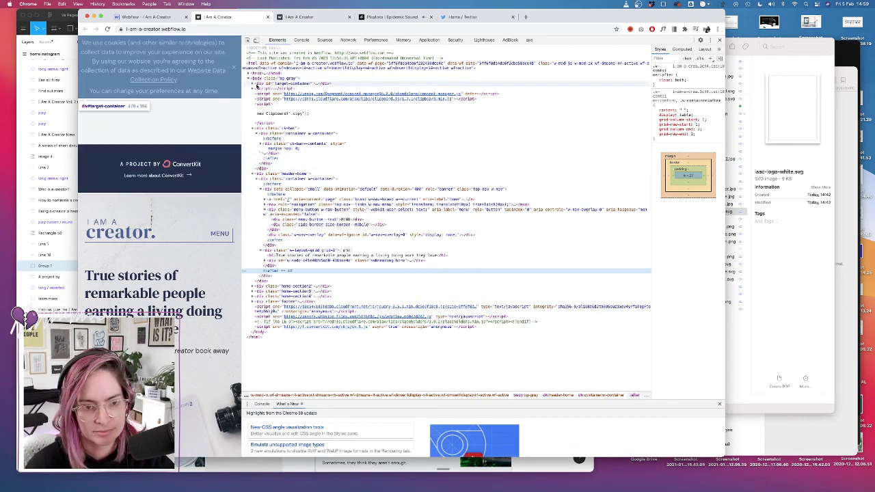
pyautogui.moveTo(242, 128); pyautogui.dragTo(540, 128)
pyautogui.click(400, 18)
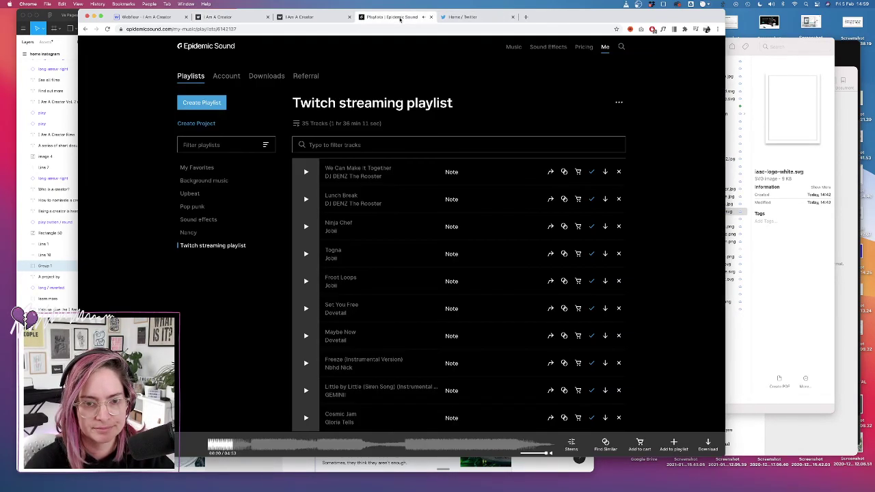
pyautogui.click(468, 17)
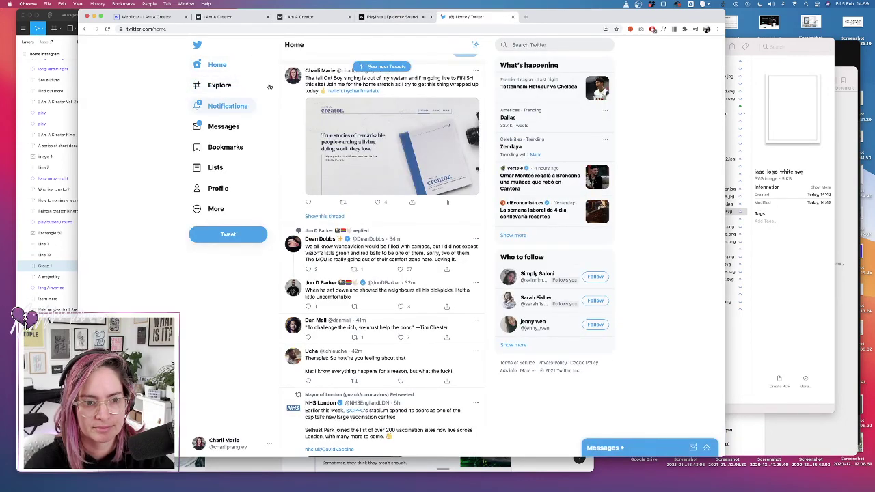
pyautogui.click(295, 50)
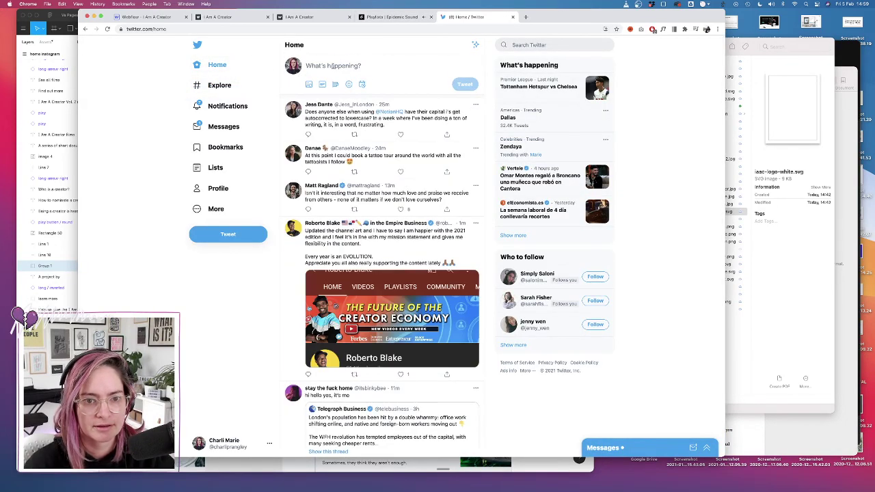
pyautogui.click(333, 65)
pyautogui.write('@webflow')
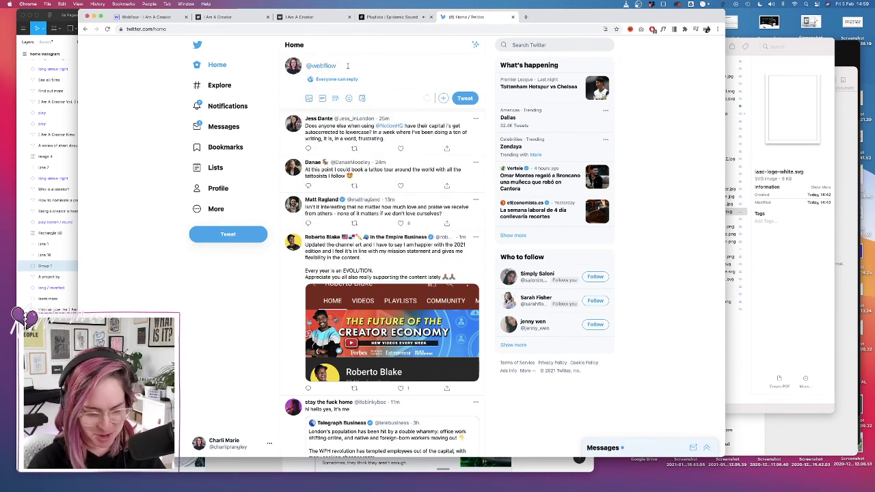
pyautogui.press('super+v')
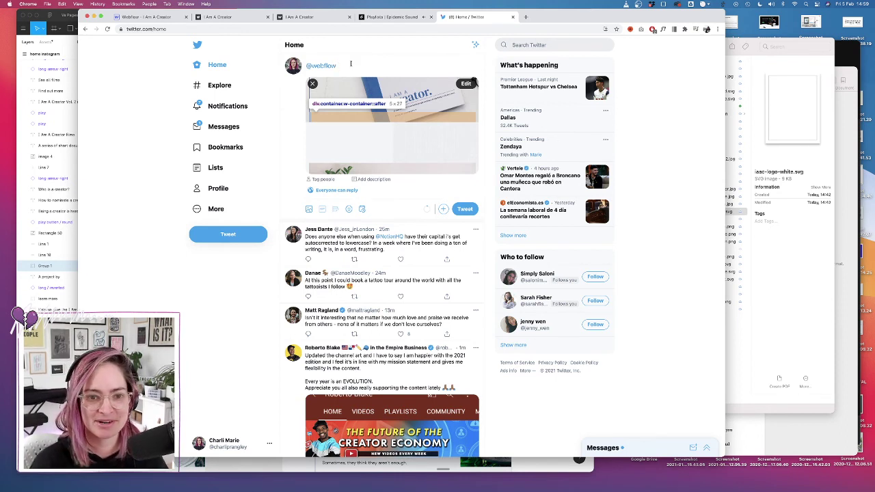
pyautogui.write("I'm notic")
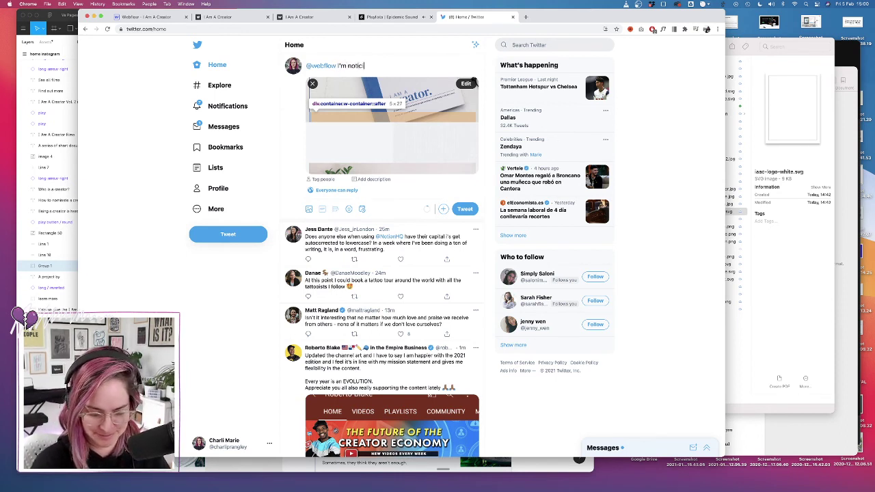
pyautogui.write('ing a bunch of pesudeo')
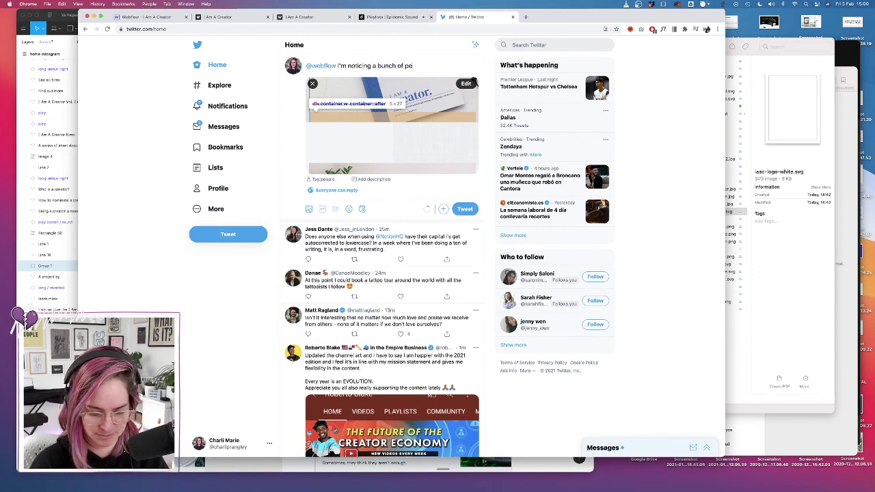
pyautogui.press('BackSpace')
pyautogui.press('BackSpace')
pyautogui.press('BackSpace')
pyautogui.press('BackSpace')
pyautogui.press('BackSpace')
pyautogui.press('BackSpace')
pyautogui.press('BackSpace')
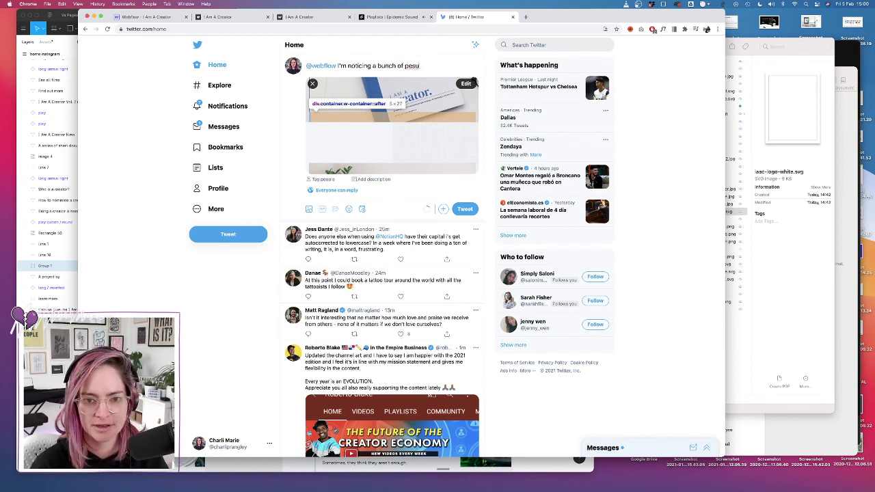
pyautogui.write('sedudo')
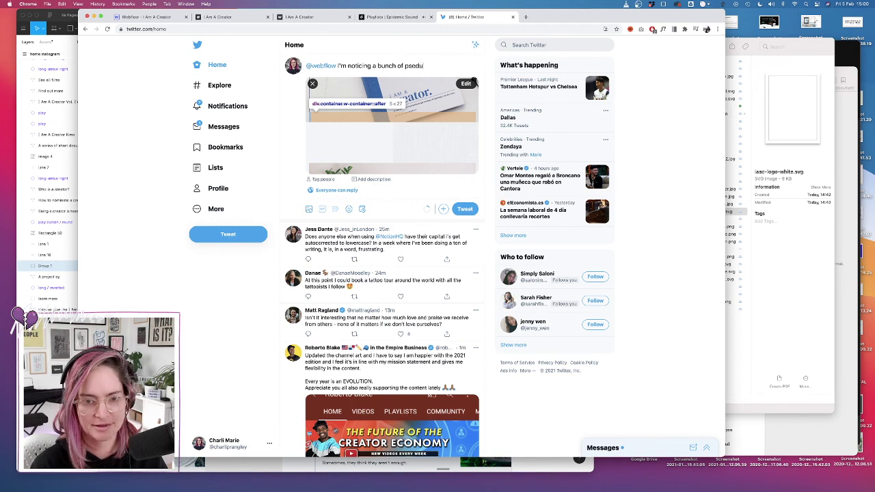
pyautogui.rightClick(418, 63)
pyautogui.click(442, 66)
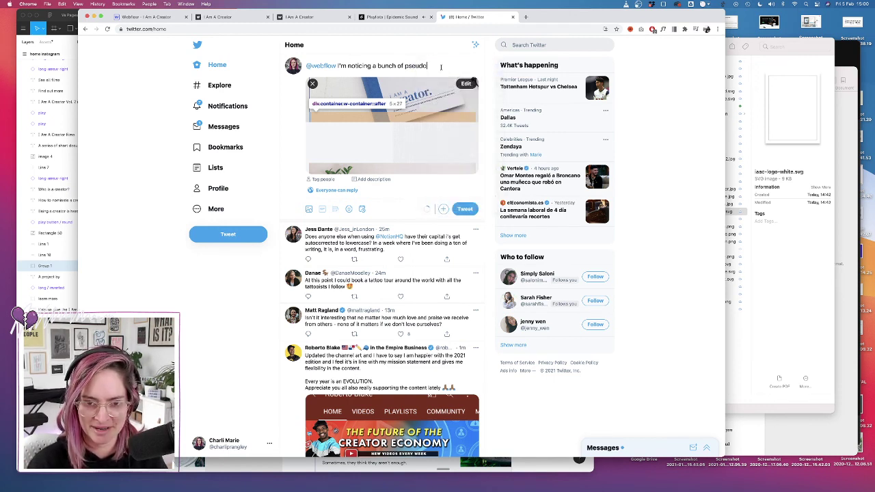
# Continue the tweet with "classes on my site build that are adding extra space in my design. Known issue? Any suggestions on how to fix?"
pyautogui.write('classes on my ')
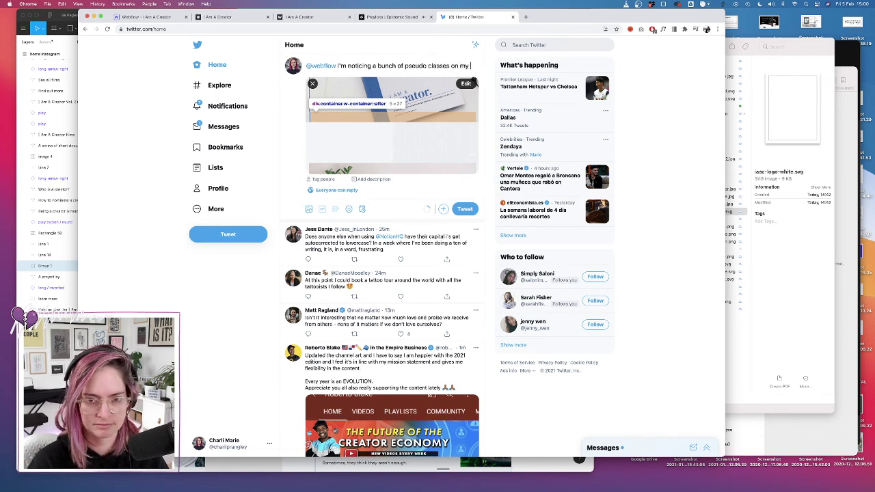
pyautogui.write('site build that are add')
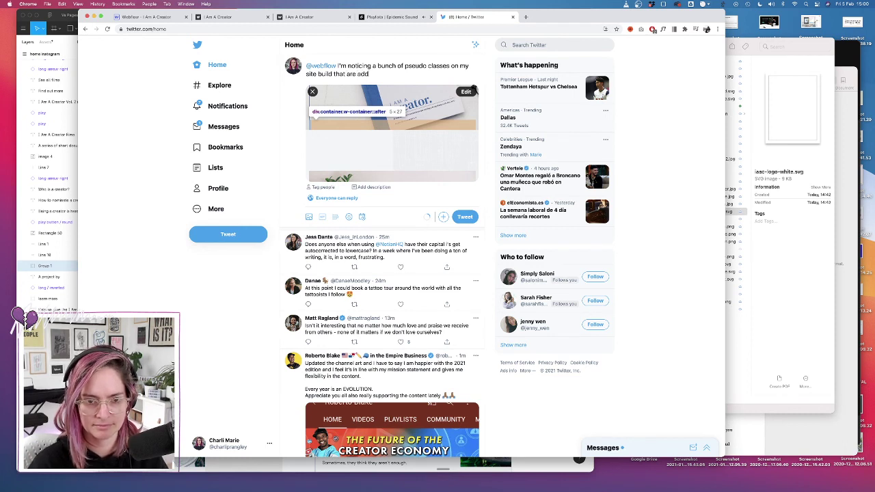
pyautogui.write('ing extra space in my')
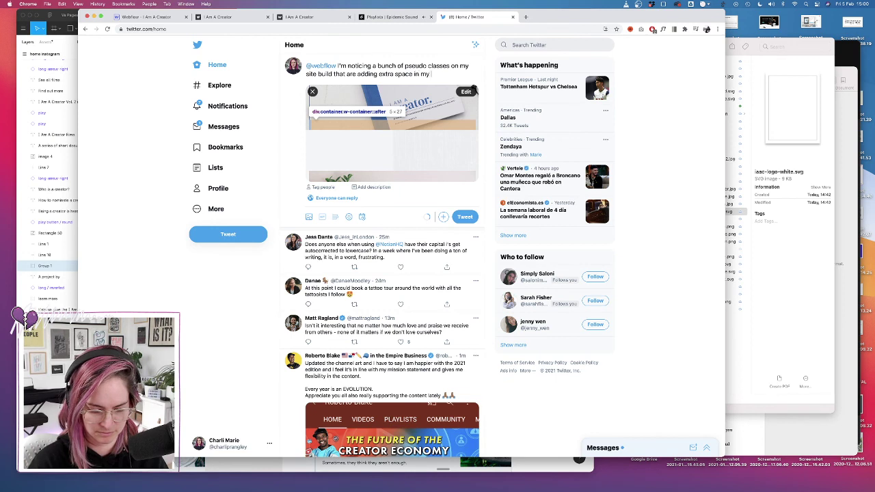
pyautogui.write(' design, ')
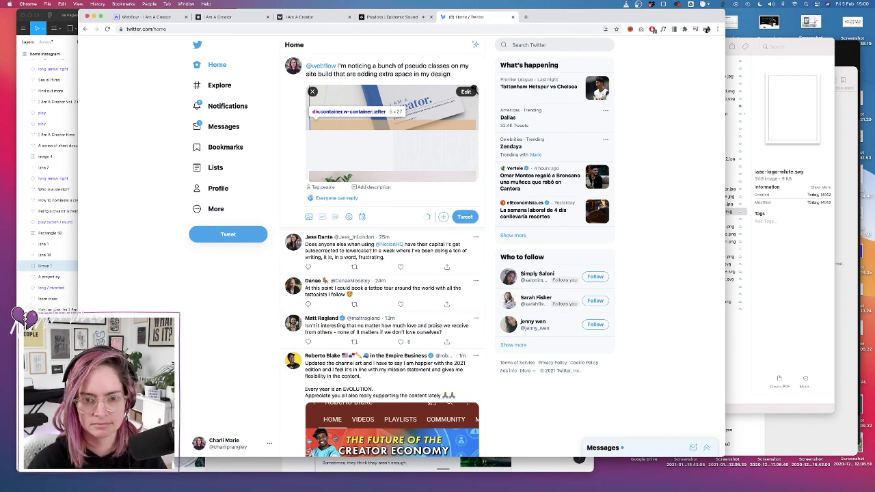
pyautogui.write('Known issue?')
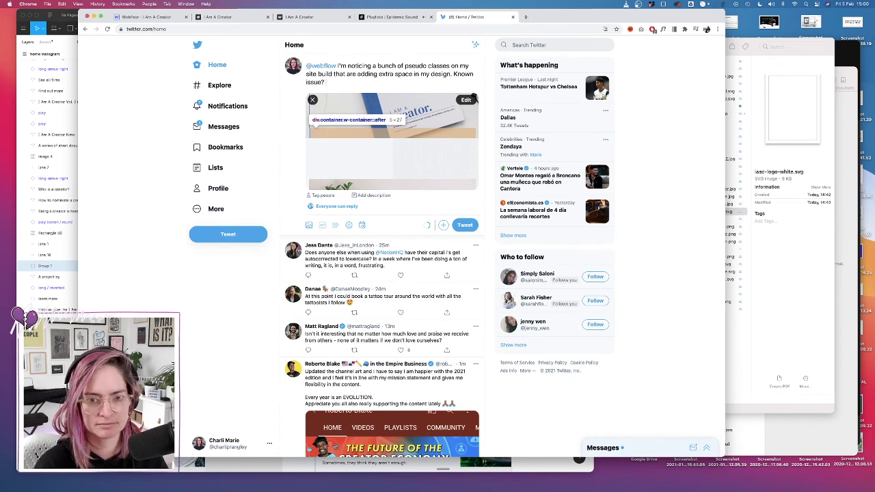
pyautogui.write(' Any suggestions o')
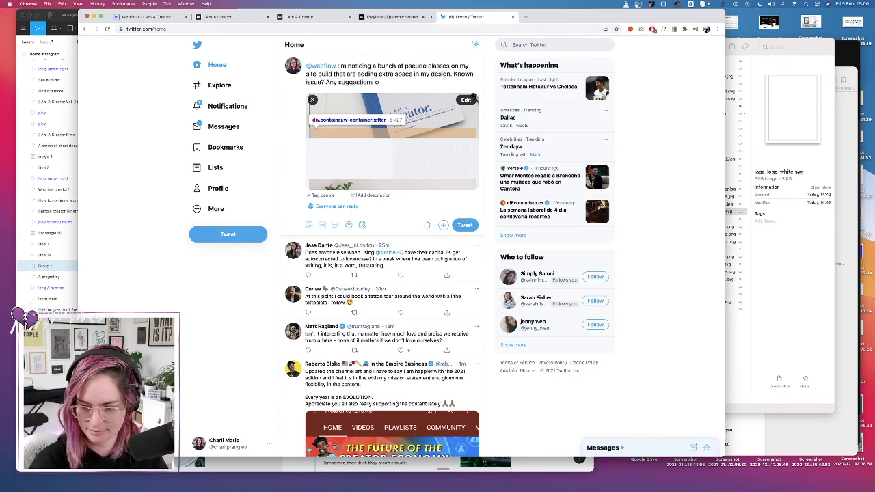
pyautogui.write('n how to fix?')
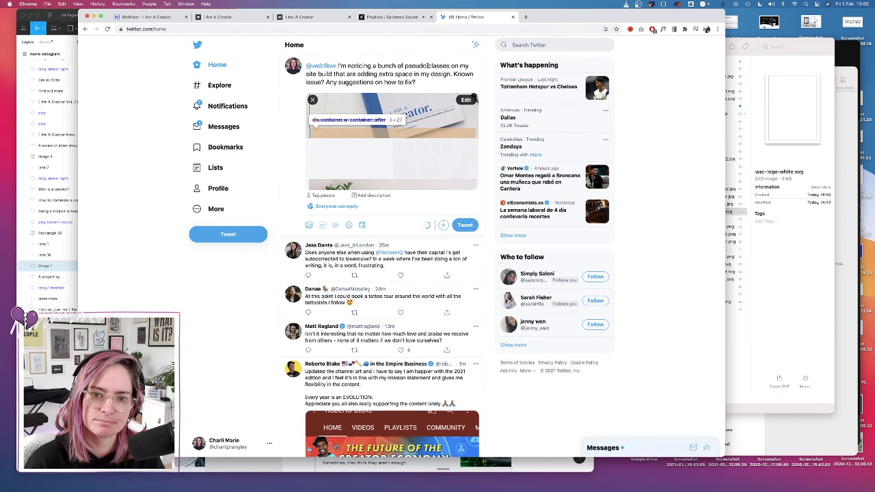
# Insert ":before & :after" ahead of "classes" in the tweet and post it
pyautogui.click(428, 65)
pyautogui.write(':before &')
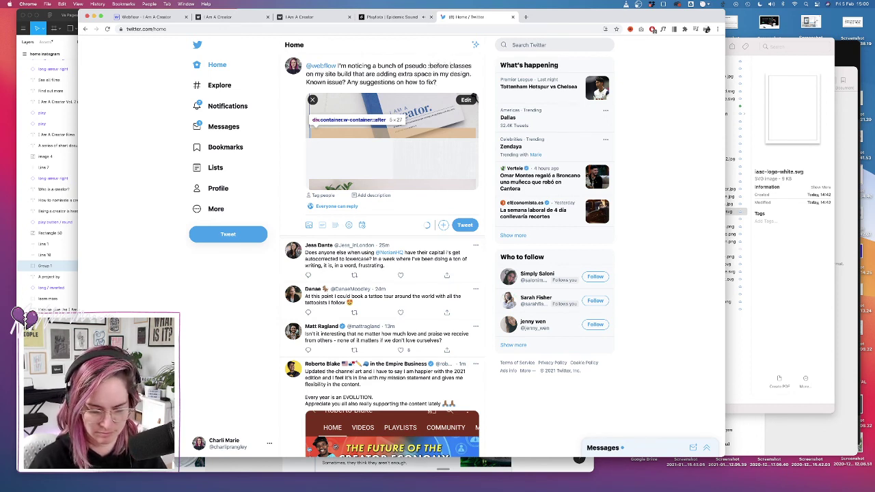
pyautogui.write(' :after')
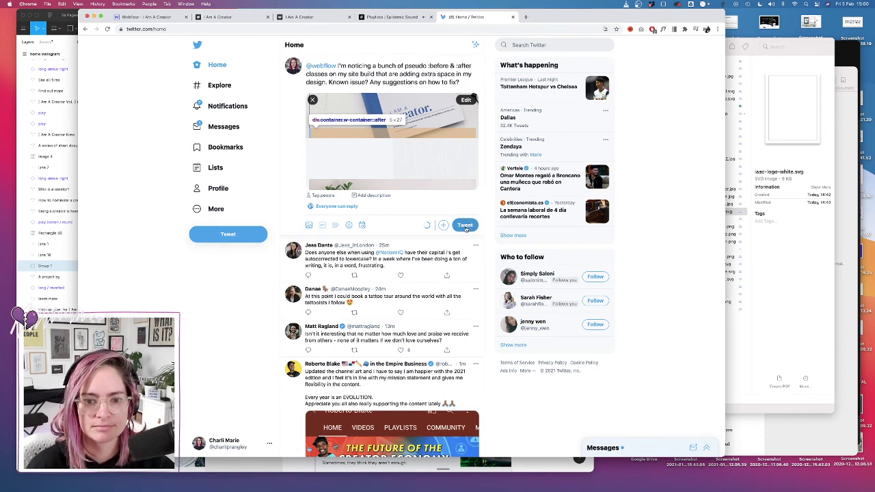
pyautogui.click(311, 17)
pyautogui.click(460, 18)
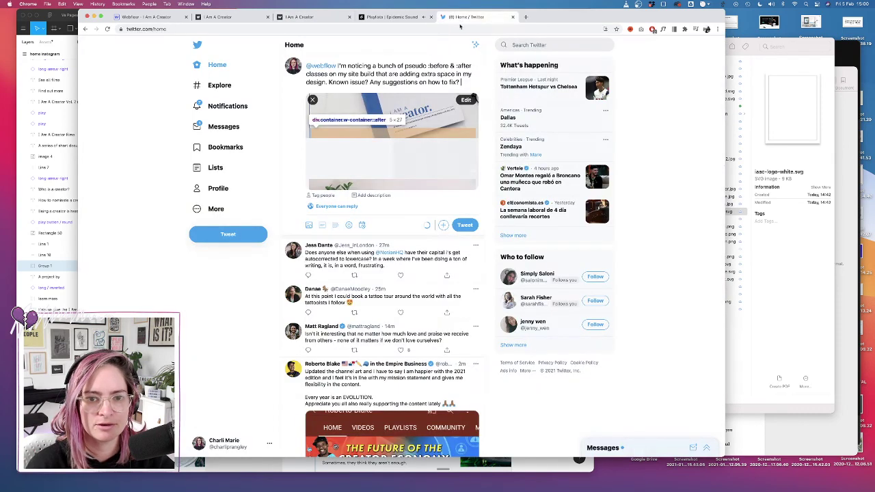
pyautogui.click(470, 226)
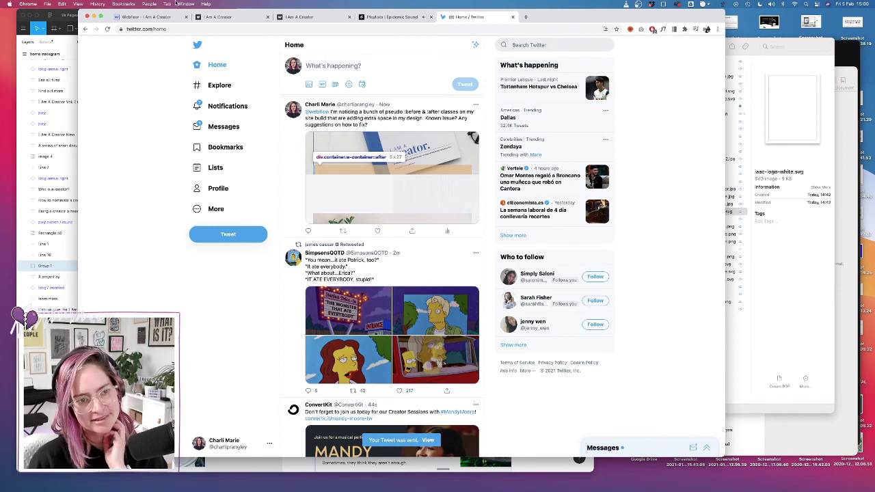
# Return to the published Webflow page, close its developer tools and check the layout at wider and narrower browser window widths
pyautogui.click(155, 18)
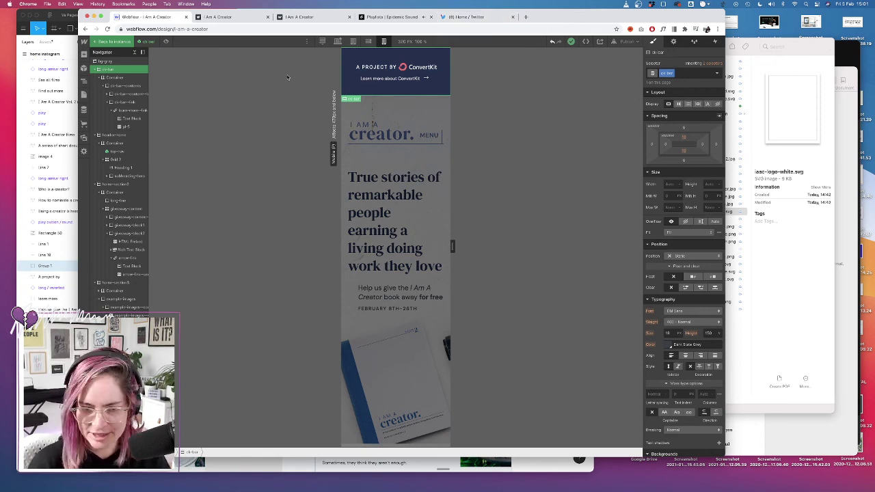
pyautogui.click(232, 16)
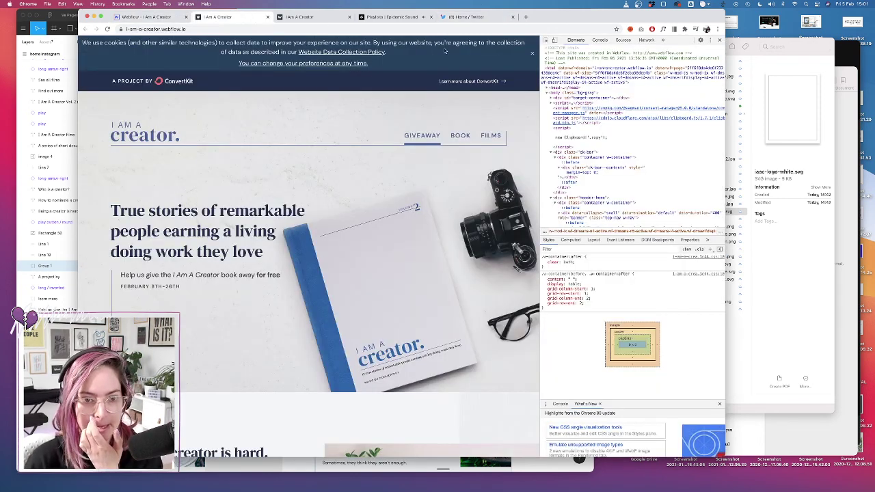
pyautogui.click(721, 41)
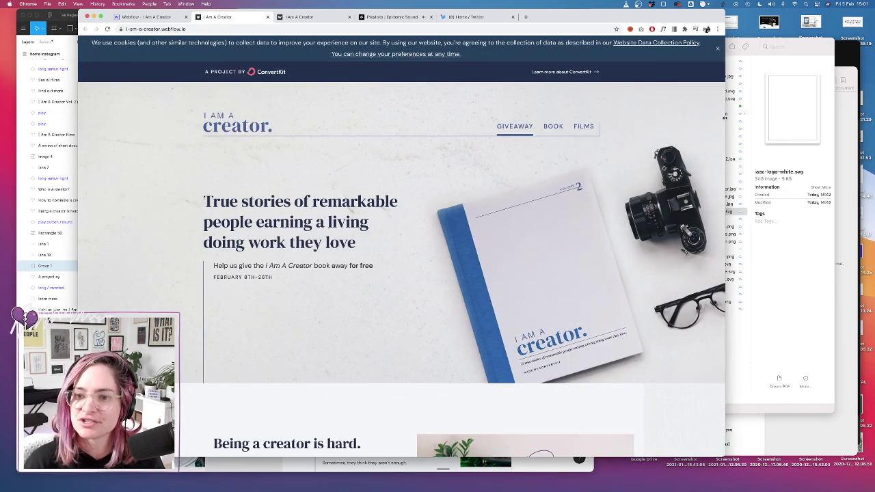
pyautogui.doubleClick(725, 118)
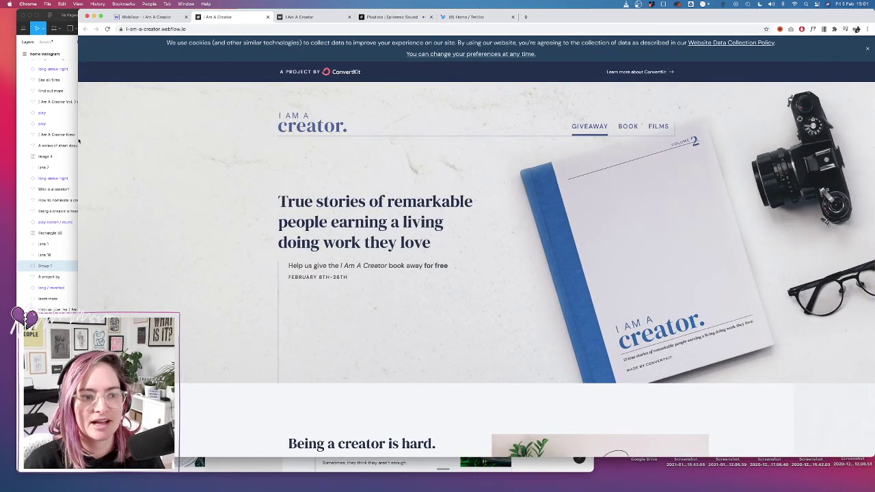
pyautogui.moveTo(78, 141); pyautogui.dragTo(1, 126)
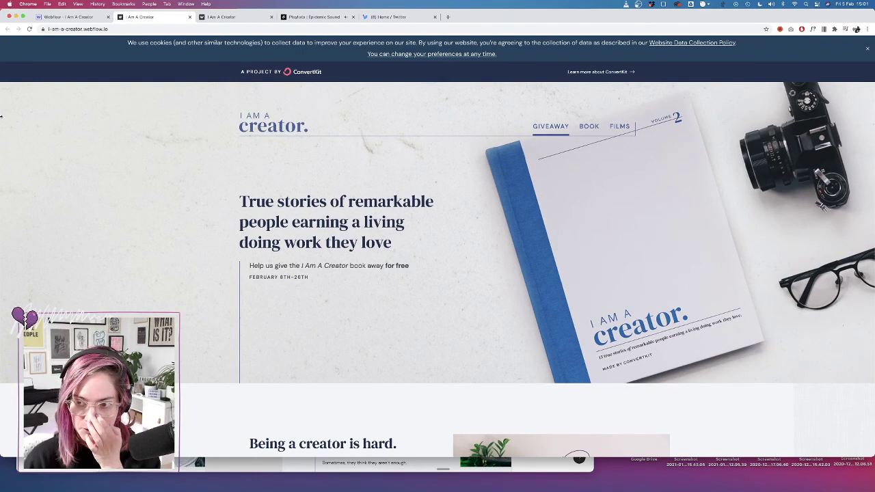
pyautogui.moveTo(1, 117); pyautogui.dragTo(111, 113)
pyautogui.moveTo(874, 177); pyautogui.dragTo(690, 163)
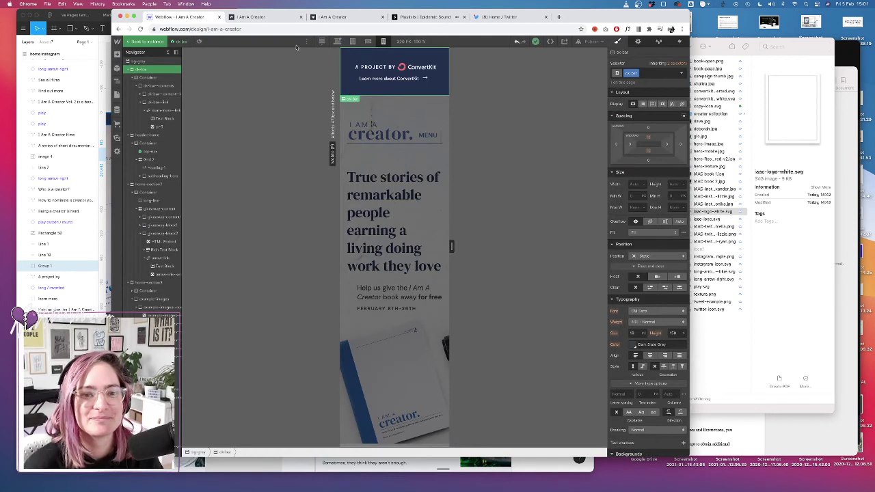
# Review the mobile header and video section in the Webflow Designer, and close the iamacreator.convertkit.com page
pyautogui.scroll(-4, 383, 166)
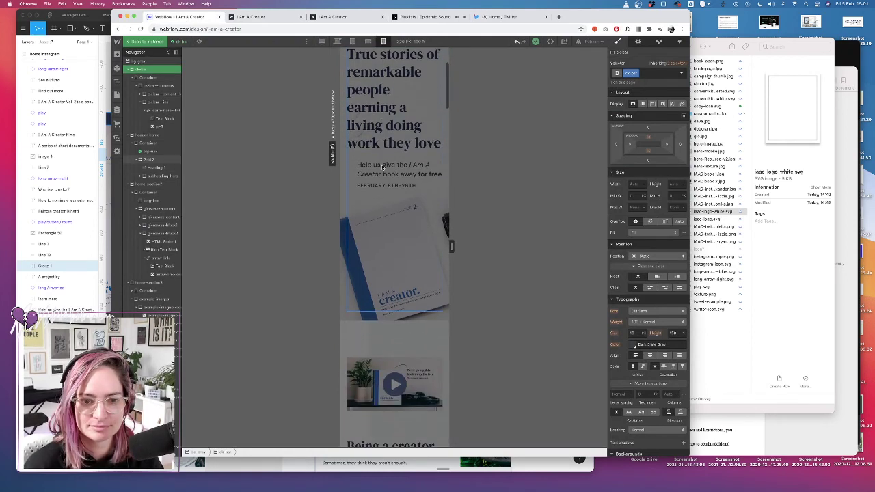
pyautogui.scroll(-6, 381, 165)
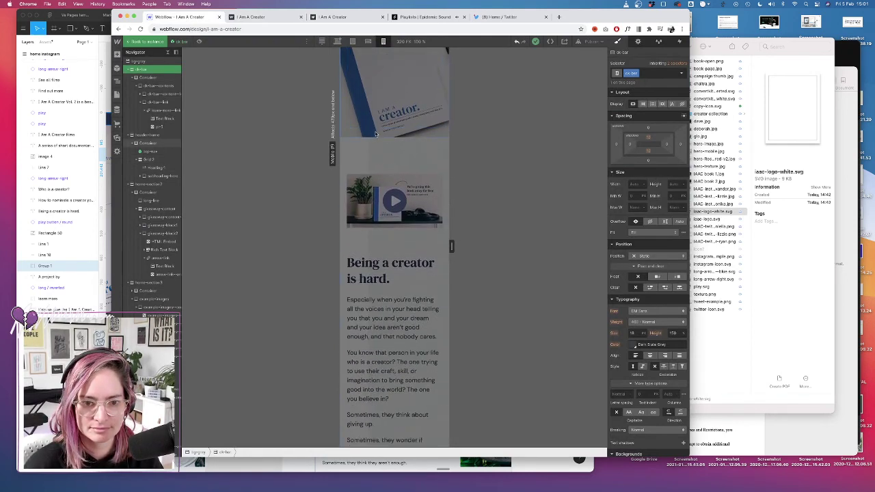
pyautogui.click(336, 17)
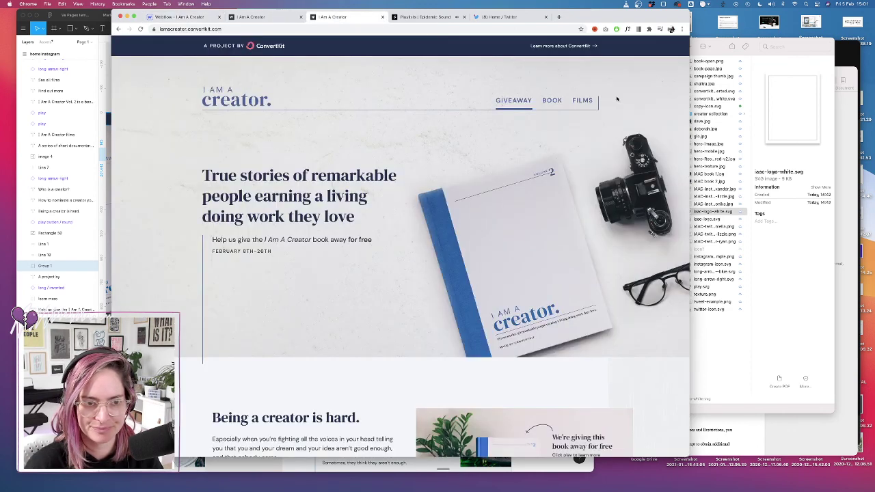
pyautogui.click(383, 16)
# Inspect the published webflow.io page at mobile width, reloading it, and examine the spacing between the header, video and "Being a creator is hard."
pyautogui.click(266, 16)
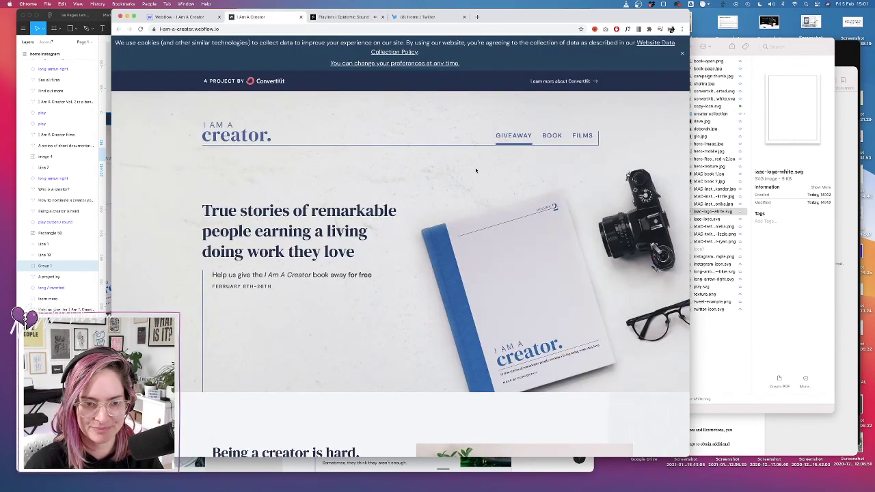
pyautogui.rightClick(450, 167)
pyautogui.click(479, 279)
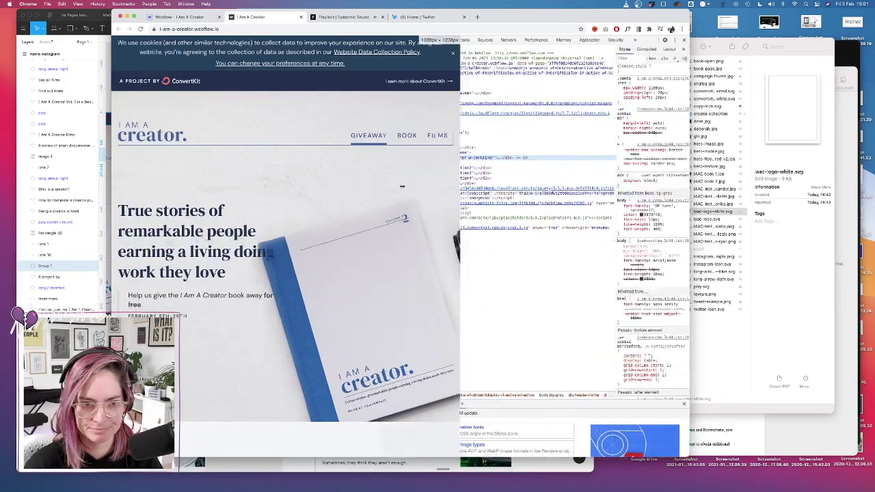
pyautogui.moveTo(400, 186); pyautogui.dragTo(307, 188)
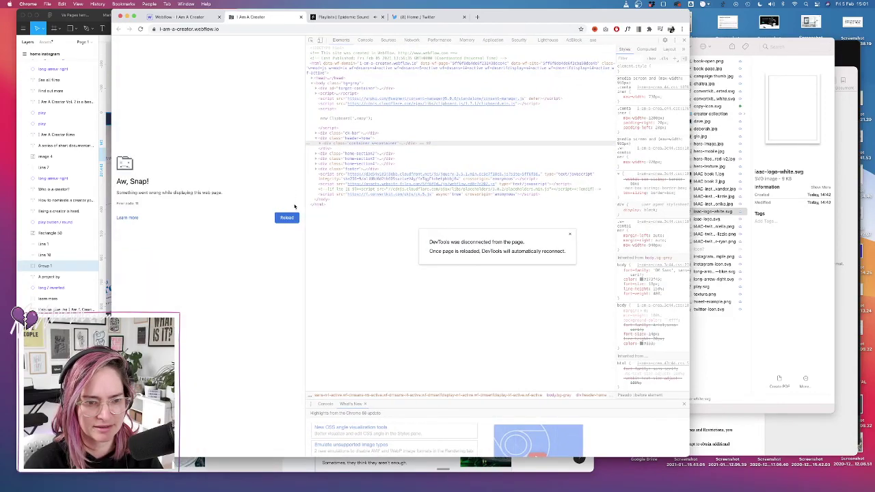
pyautogui.click(139, 29)
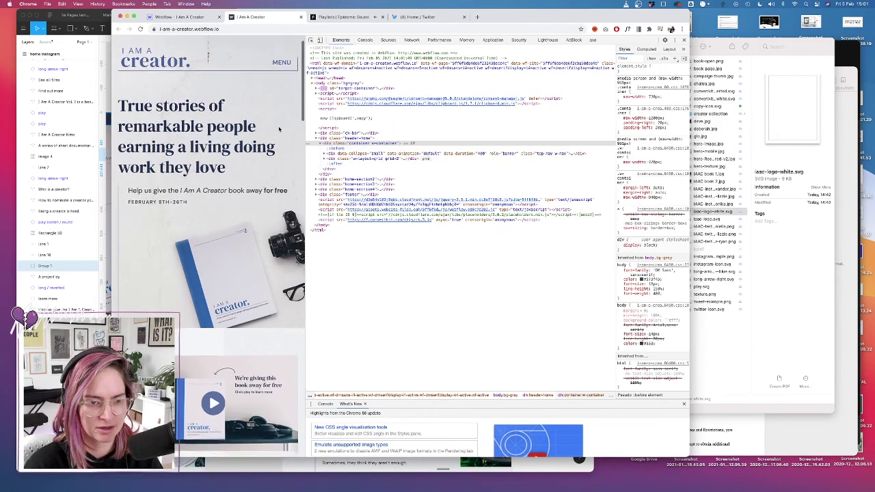
pyautogui.moveTo(307, 121); pyautogui.dragTo(252, 335)
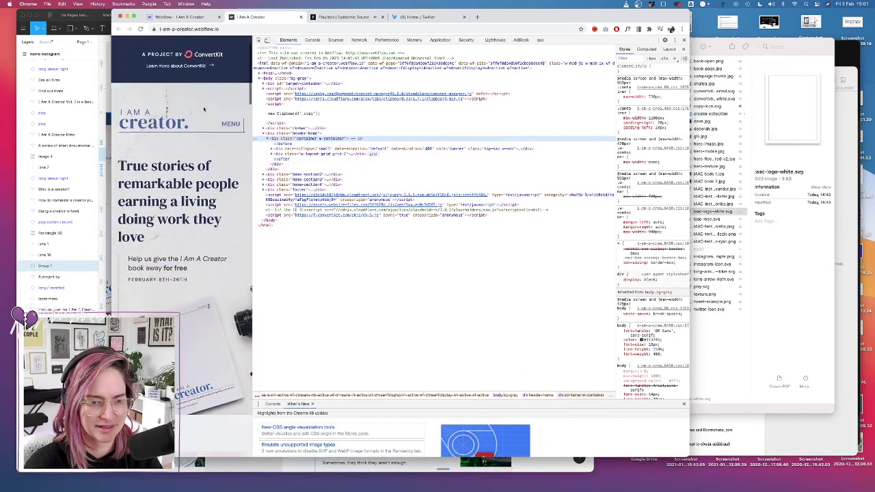
pyautogui.scroll(-10, 206, 153)
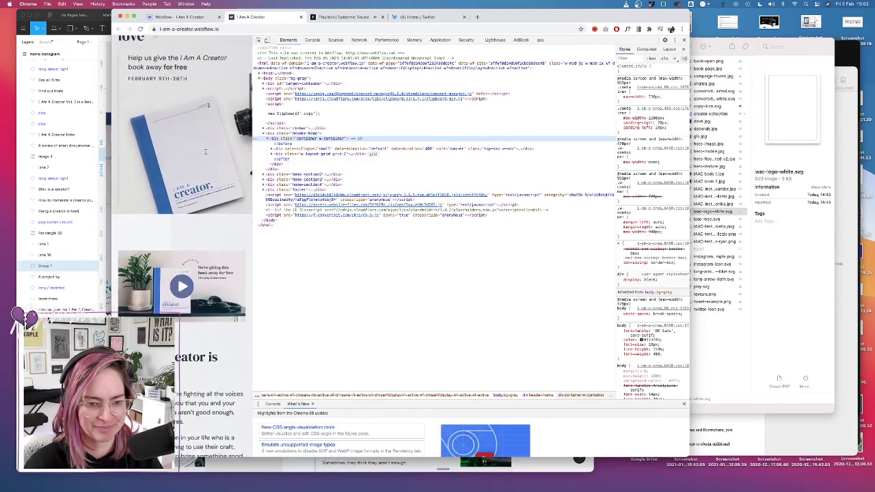
pyautogui.scroll(-2, 206, 154)
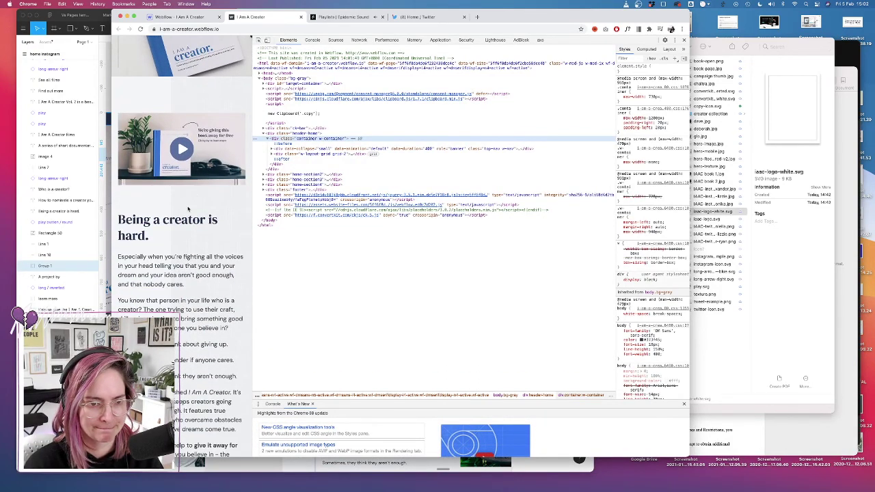
# Test opening and closing the giveaway video lightbox, and inspect the "Being a creator is hard." heading
pyautogui.click(182, 149)
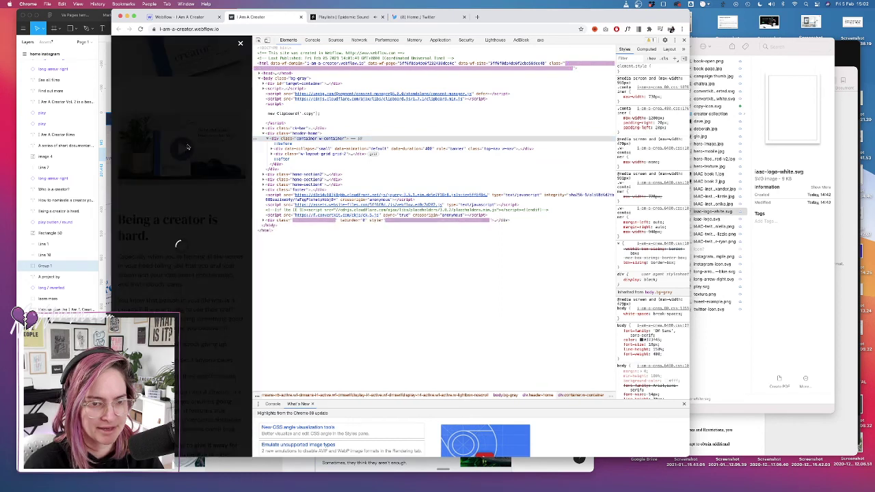
pyautogui.click(243, 43)
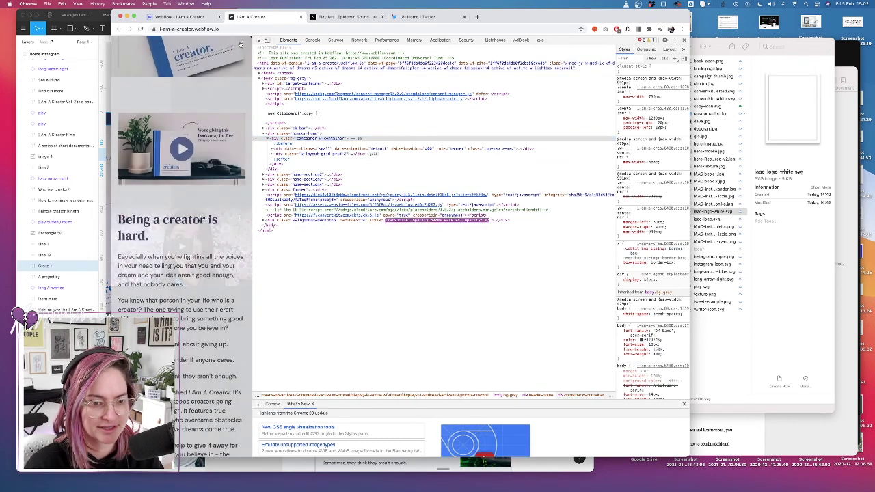
pyautogui.rightClick(156, 219)
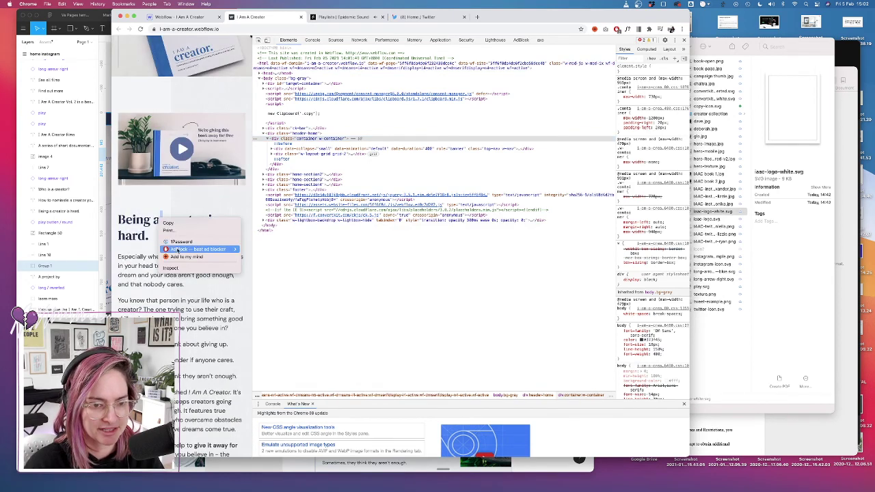
pyautogui.click(179, 273)
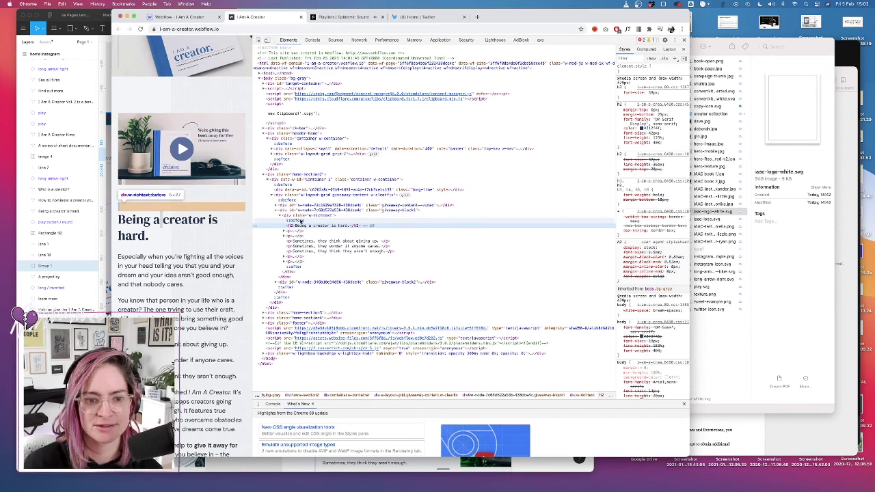
# Inspect the last giveaway paragraph just above "Here's how you can help:"
pyautogui.scroll(-10, 184, 255)
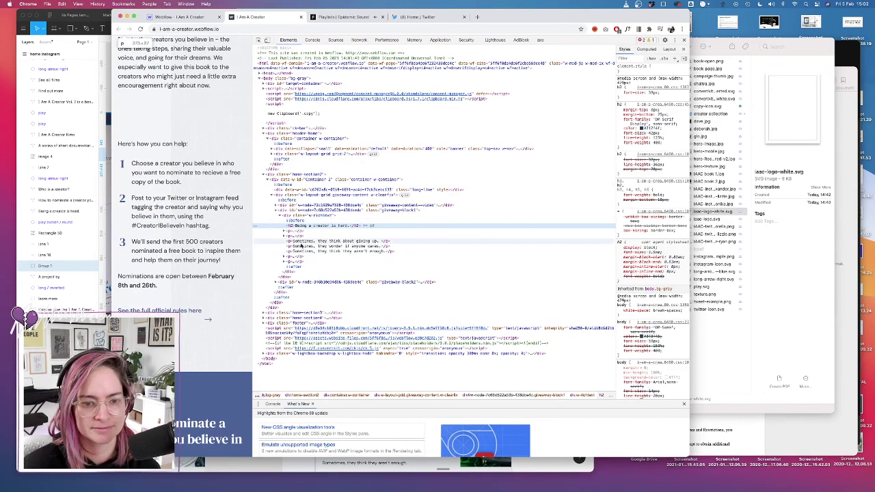
pyautogui.rightClick(173, 67)
pyautogui.click(205, 137)
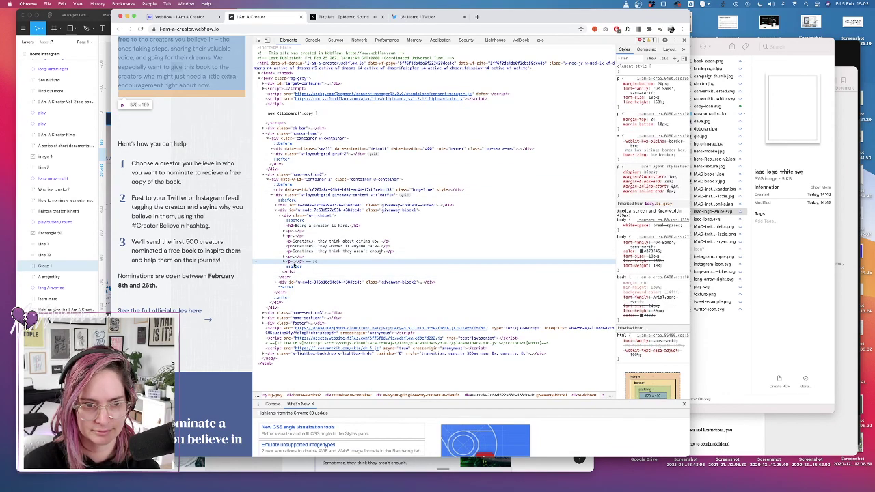
# Switch to Safari and load the published site at i-am-a-creator.webflow.io
pyautogui.press('super+space')
pyautogui.write('safari')
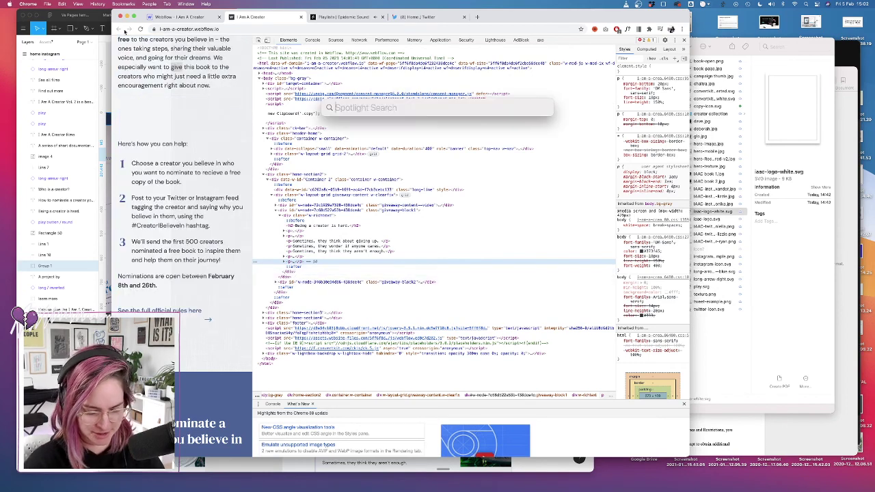
pyautogui.press('Return')
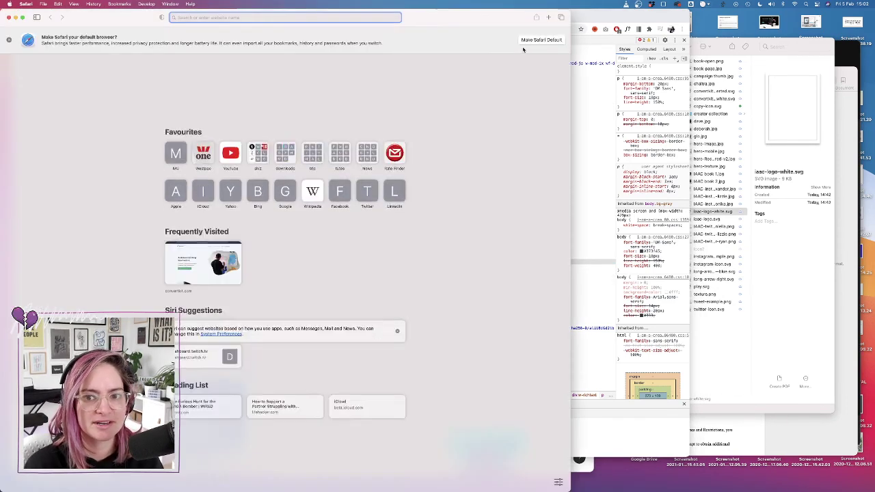
pyautogui.press('super+Tab')
pyautogui.click(222, 31)
pyautogui.click(73, 96)
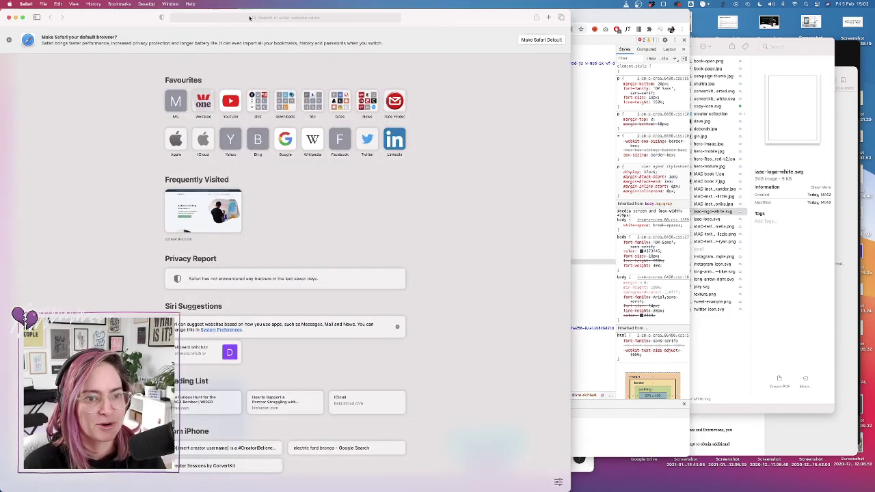
pyautogui.click(222, 16)
pyautogui.write('i-am-a-creator.webflow.io')
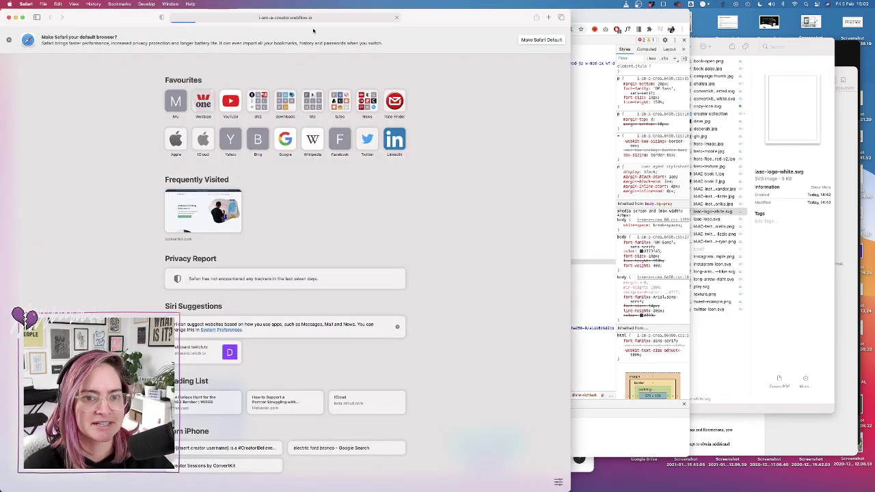
pyautogui.press('Return')
# Narrow the Safari window and inspect the hero area's element
pyautogui.moveTo(571, 158); pyautogui.dragTo(456, 152)
pyautogui.rightClick(334, 152)
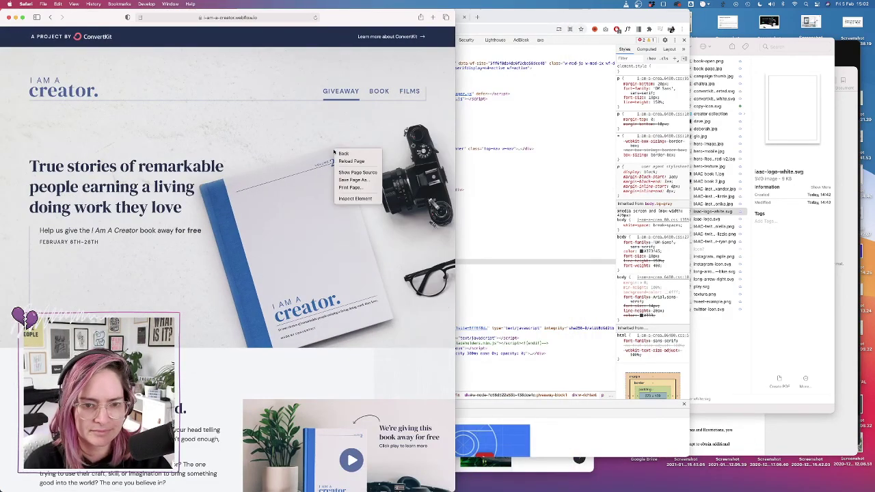
pyautogui.click(363, 198)
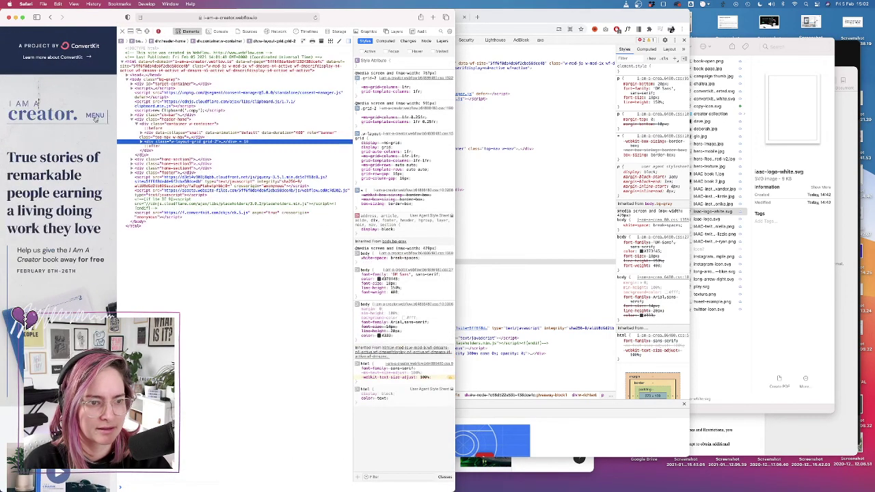
# Review the hero and giveaway content in the narrow mobile layout, and widen the page preview beside the inspector
pyautogui.scroll(-3, 88, 116)
pyautogui.scroll(-5, 88, 117)
pyautogui.scroll(8, 75, 137)
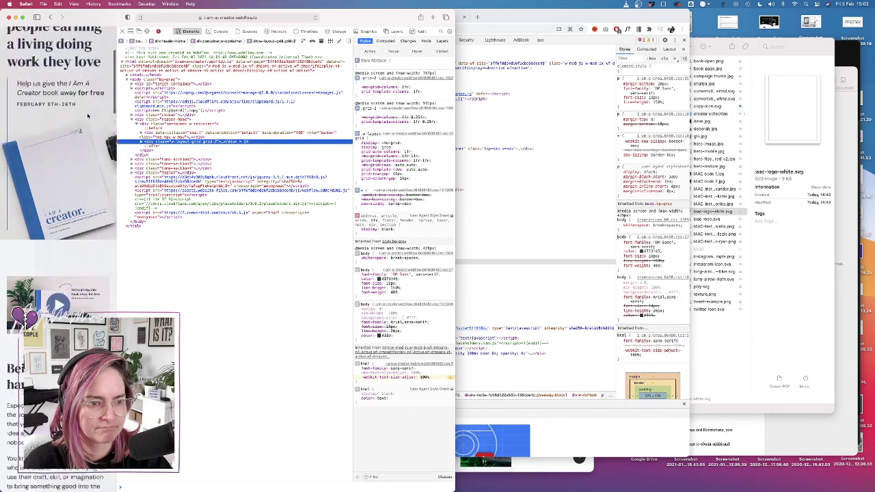
pyautogui.scroll(-9, 65, 167)
pyautogui.scroll(-6, 66, 168)
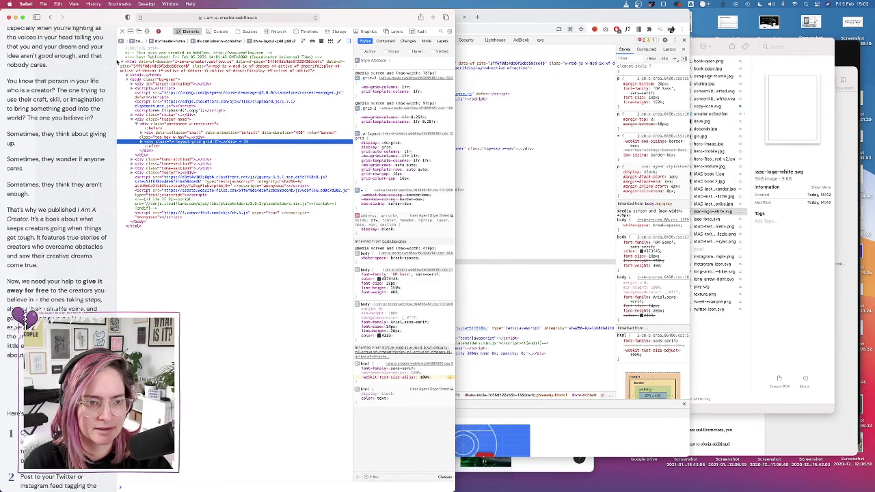
pyautogui.click(401, 85)
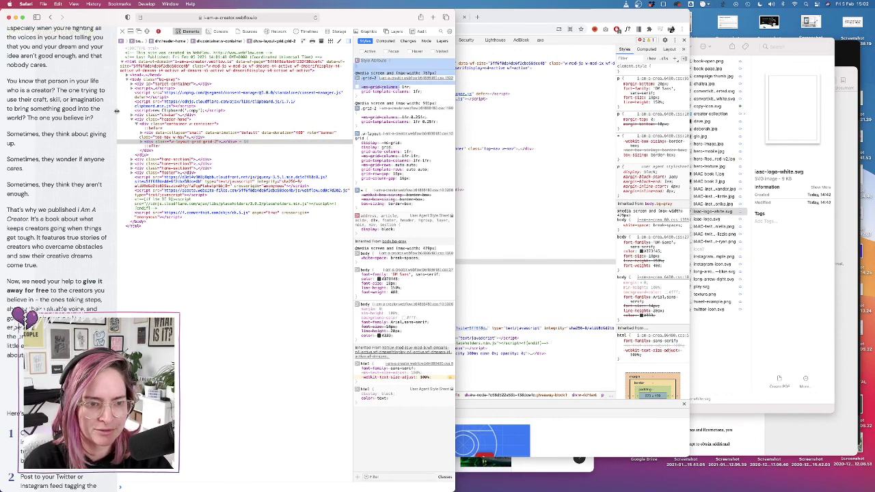
pyautogui.moveTo(116, 111); pyautogui.dragTo(285, 111)
# Switch to Chrome, inspect the "See the full official rules here" link and expand its arrow element
pyautogui.click(455, 126)
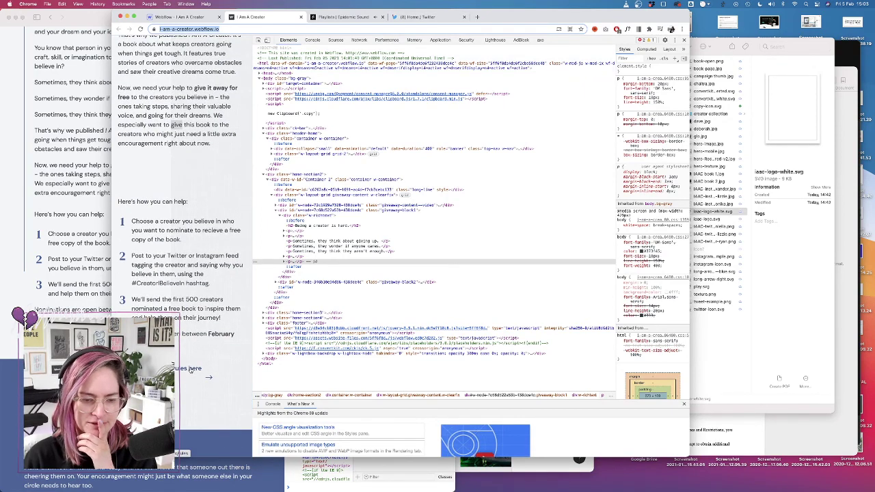
pyautogui.rightClick(191, 370)
pyautogui.click(226, 467)
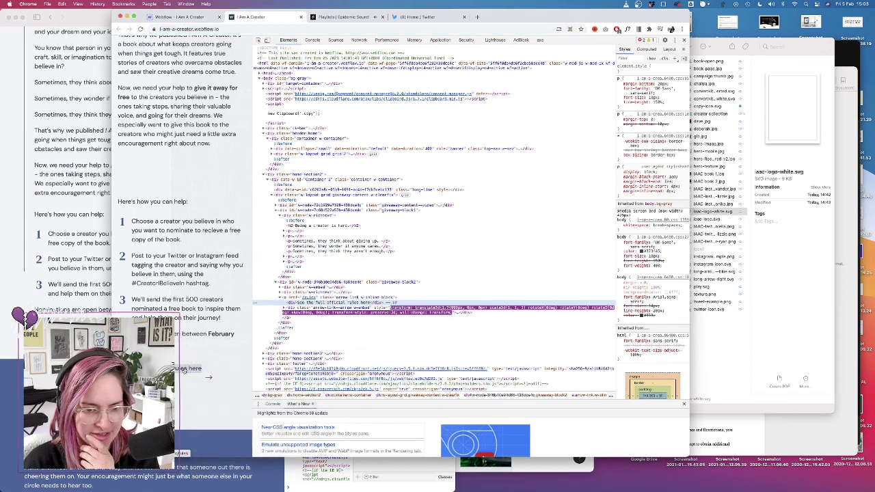
pyautogui.click(284, 309)
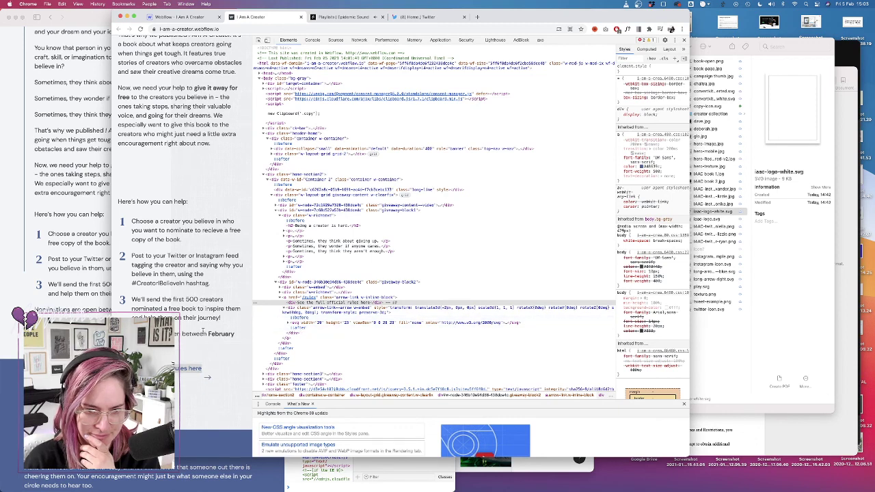
# Inspect the "Instagram template" tab label in the nomination section and expand its icon embed
pyautogui.scroll(-5, 203, 331)
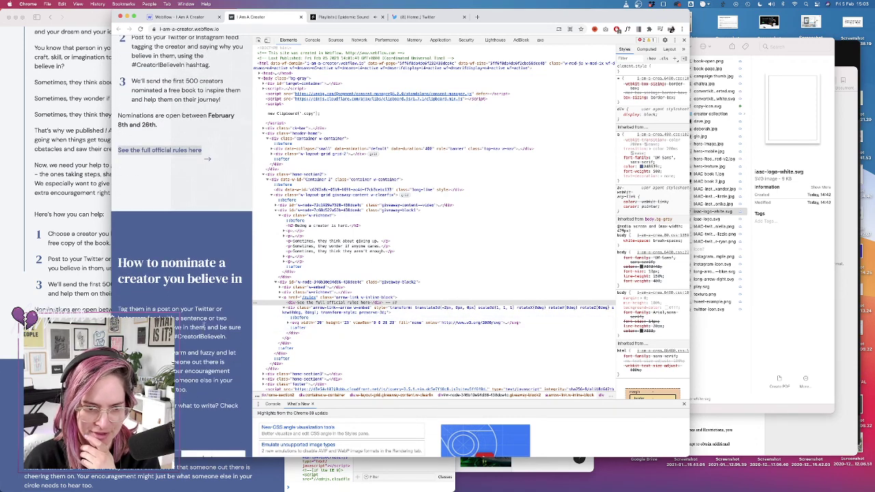
pyautogui.scroll(-4, 201, 327)
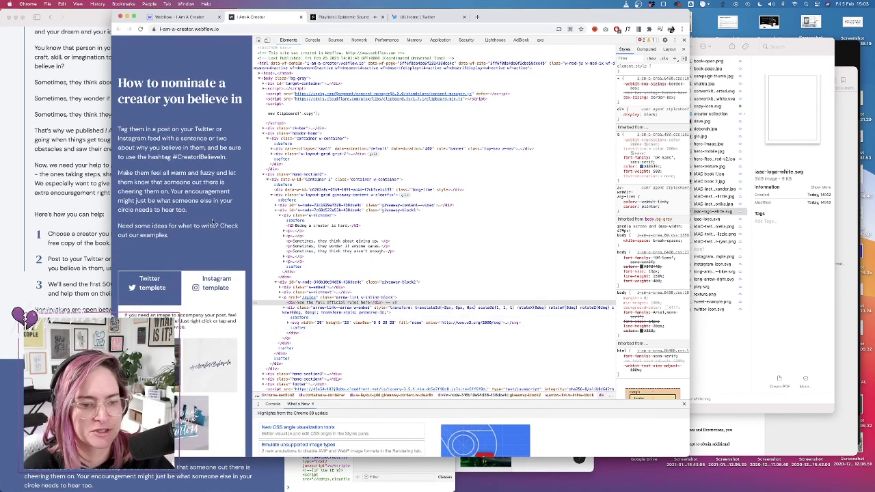
pyautogui.scroll(-2, 214, 221)
pyautogui.rightClick(214, 221)
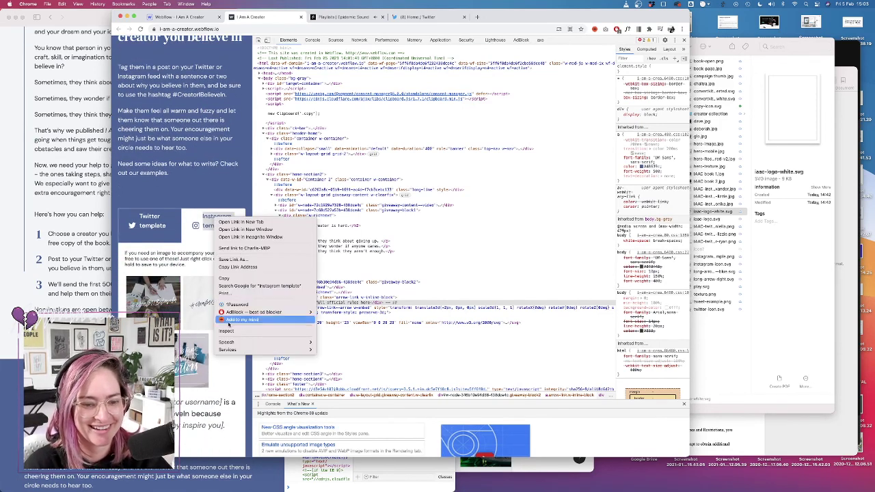
pyautogui.click(226, 331)
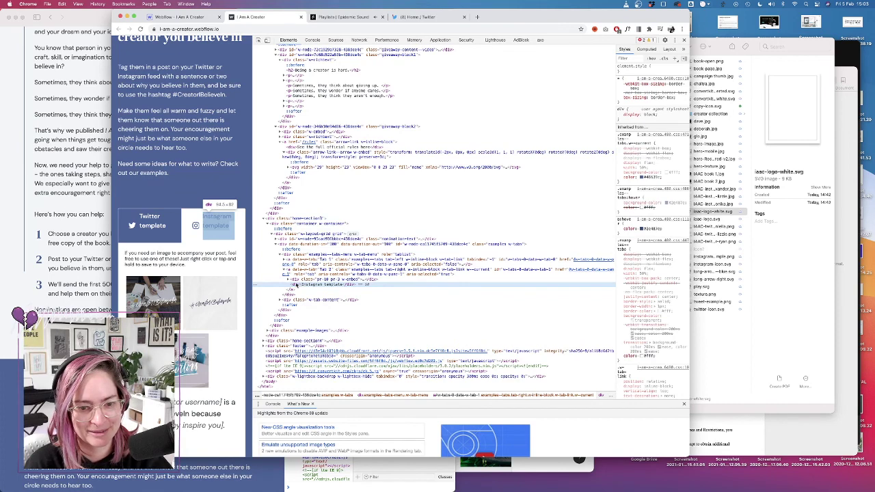
pyautogui.click(289, 280)
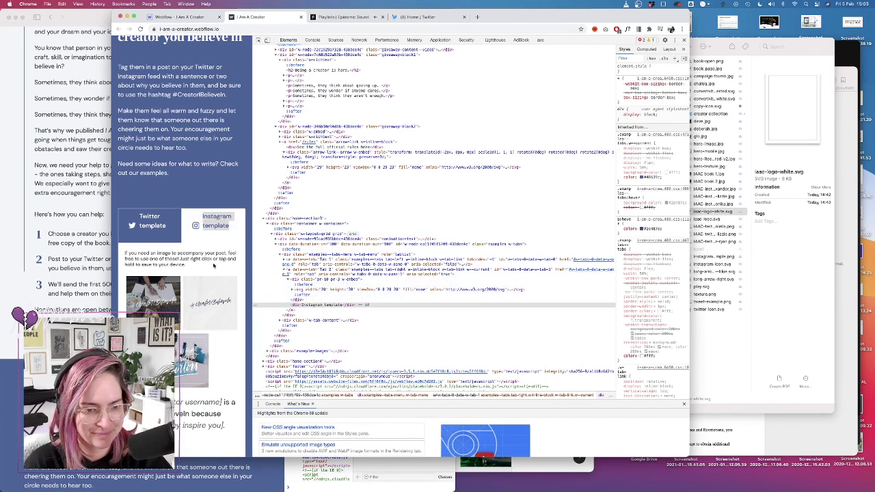
# Inspect the "Who is a creator?" heading below the example posts
pyautogui.scroll(-5, 214, 267)
pyautogui.scroll(-4, 205, 285)
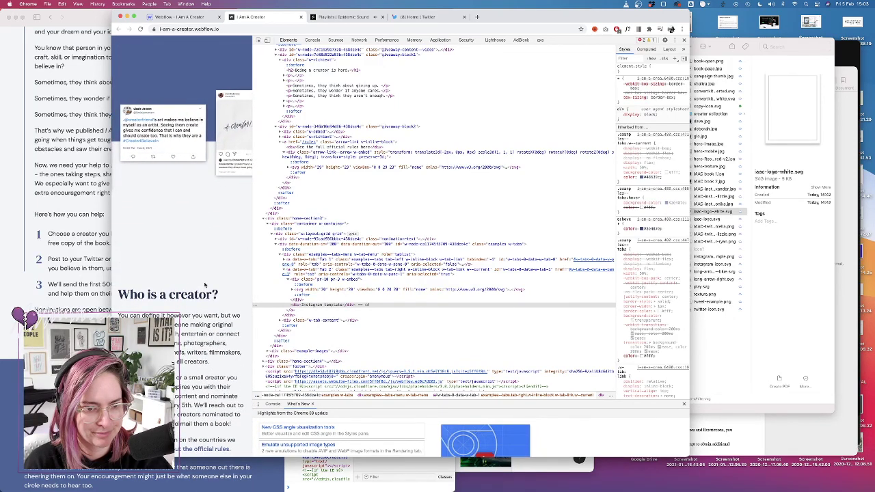
pyautogui.rightClick(175, 295)
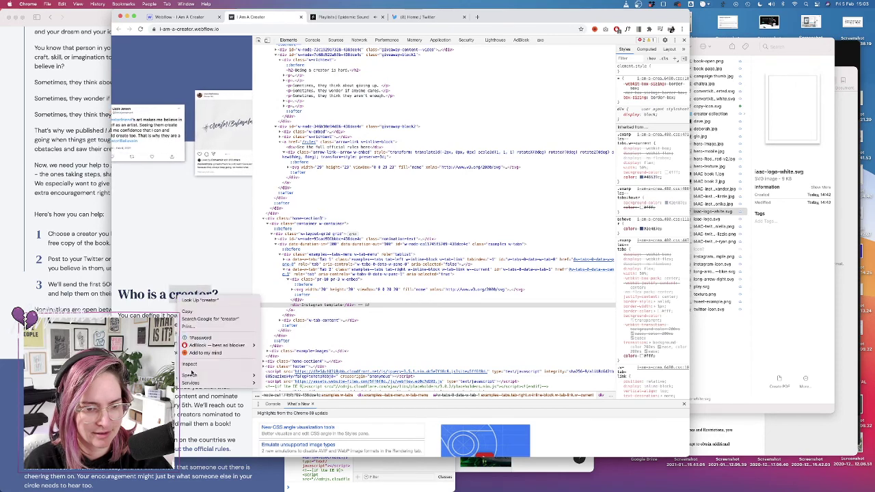
pyautogui.click(205, 387)
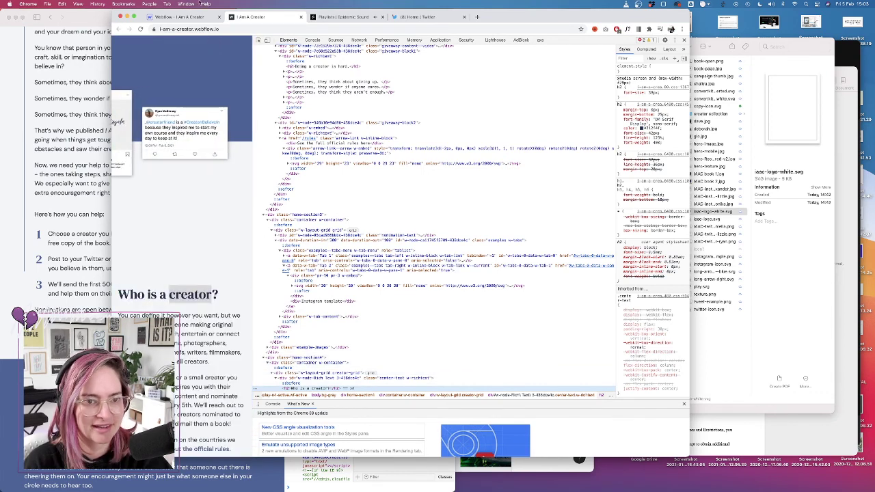
# Return to the Webflow design of the site and leave the ck-bar symbol's editing mode
pyautogui.click(183, 17)
pyautogui.scroll(-15, 370, 124)
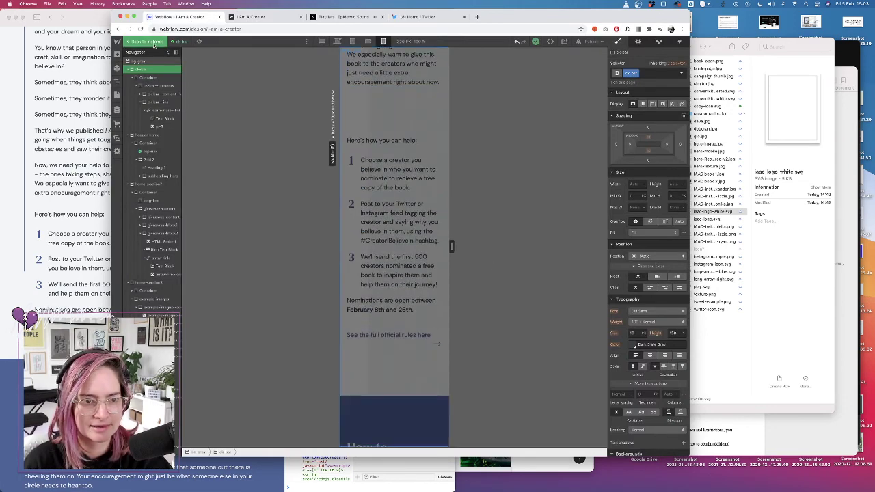
pyautogui.click(156, 43)
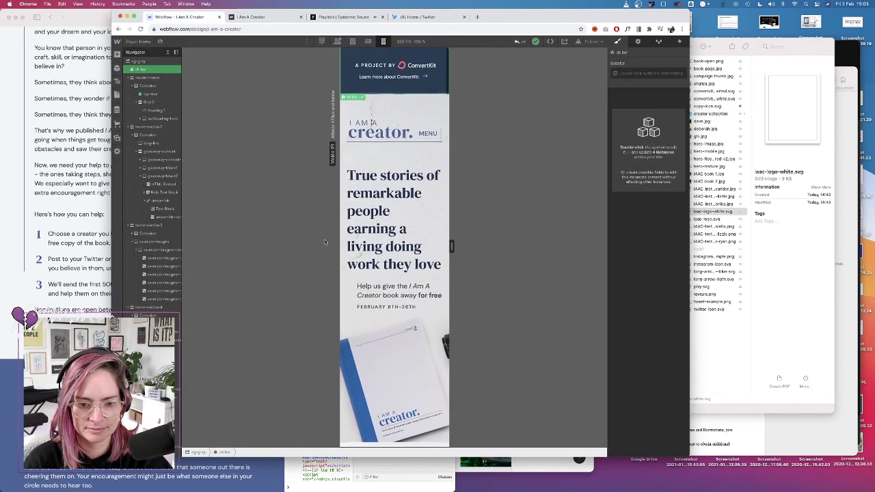
# Reduce the top padding of home-section4 above the "Who is a creator?" heading at the mobile breakpoint
pyautogui.scroll(-20, 362, 281)
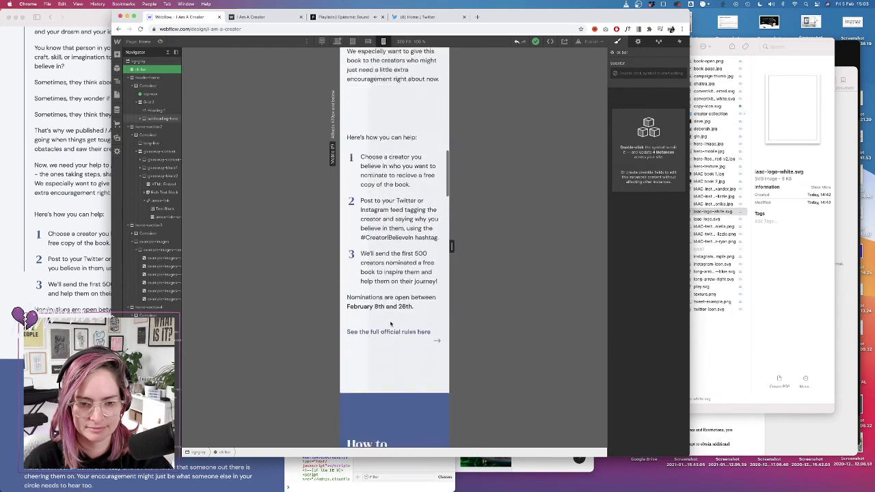
pyautogui.scroll(-15, 391, 324)
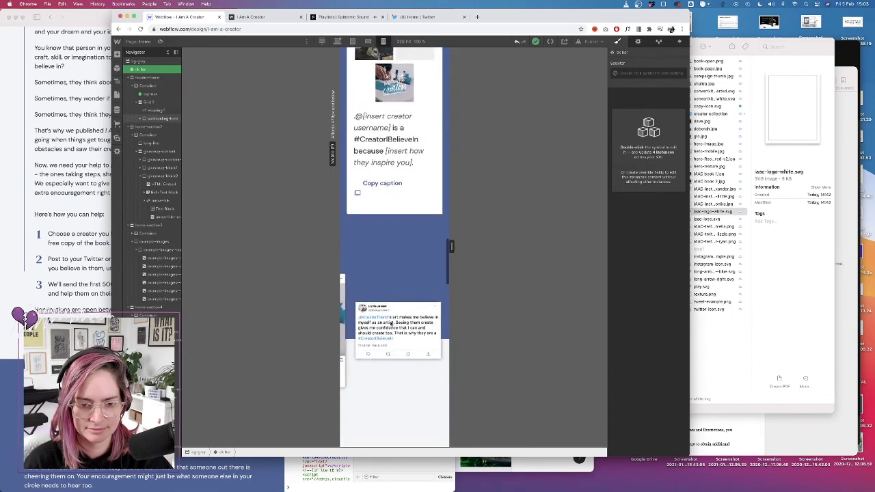
pyautogui.scroll(-5, 391, 311)
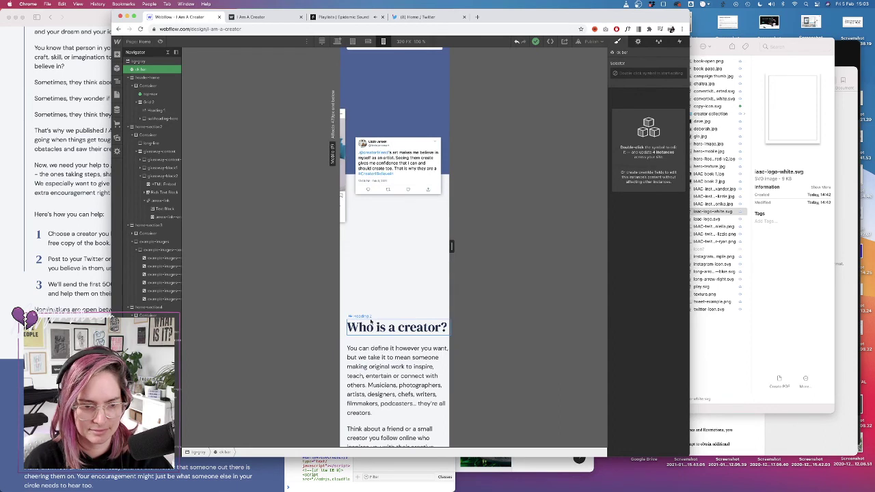
pyautogui.click(377, 327)
pyautogui.click(149, 307)
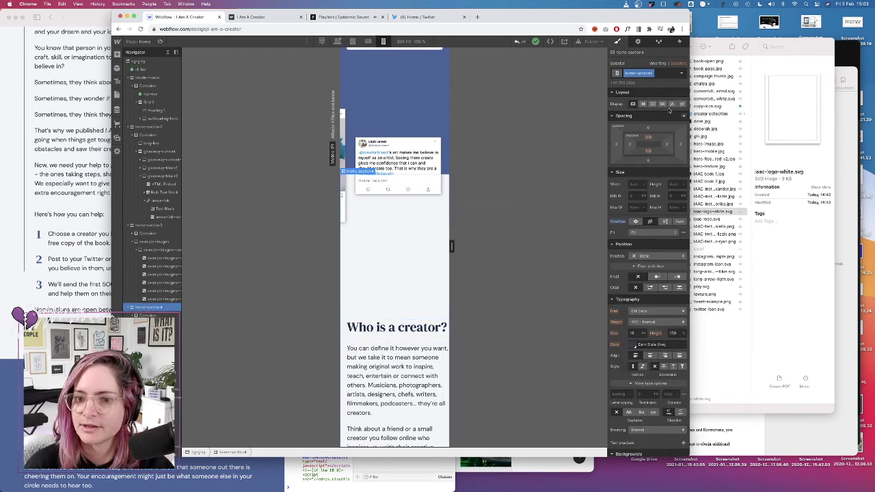
pyautogui.moveTo(648, 137); pyautogui.dragTo(648, 143)
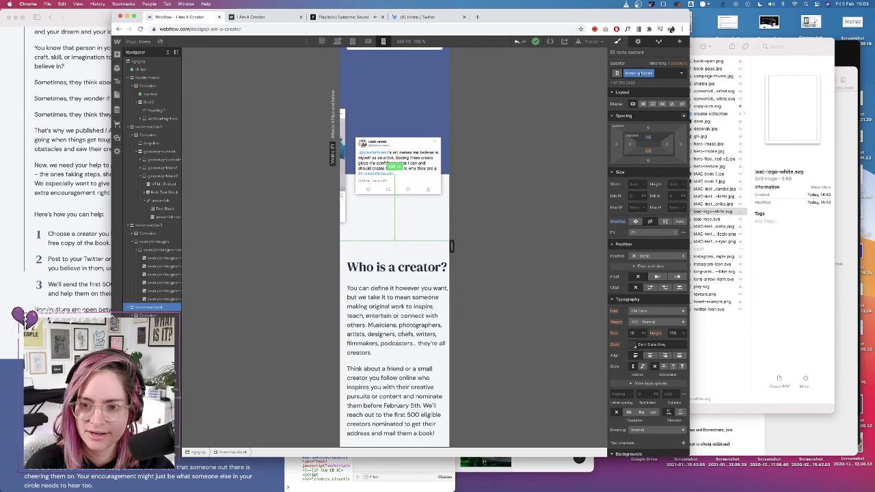
pyautogui.moveTo(640, 71); pyautogui.dragTo(639, 63)
# Check the spacing of the mobile page from the giveaway text down to the creator profiles
pyautogui.scroll(15, 406, 183)
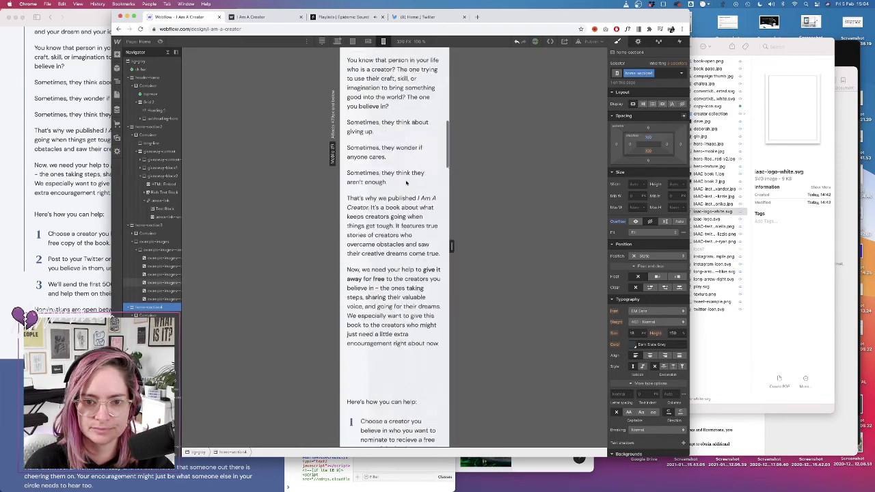
pyautogui.scroll(-5, 406, 183)
pyautogui.scroll(-15, 406, 183)
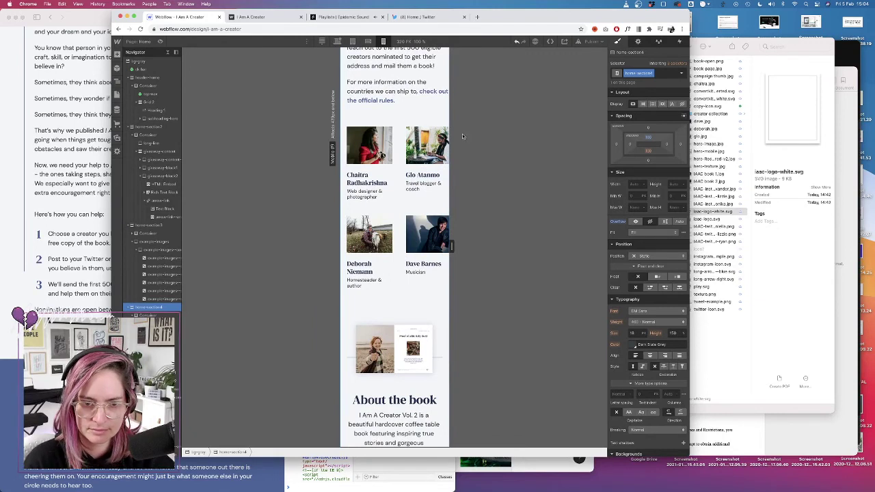
# Compare the creator profile rows in the mobile preview and on the published site, and return to the Webflow design
pyautogui.click(159, 42)
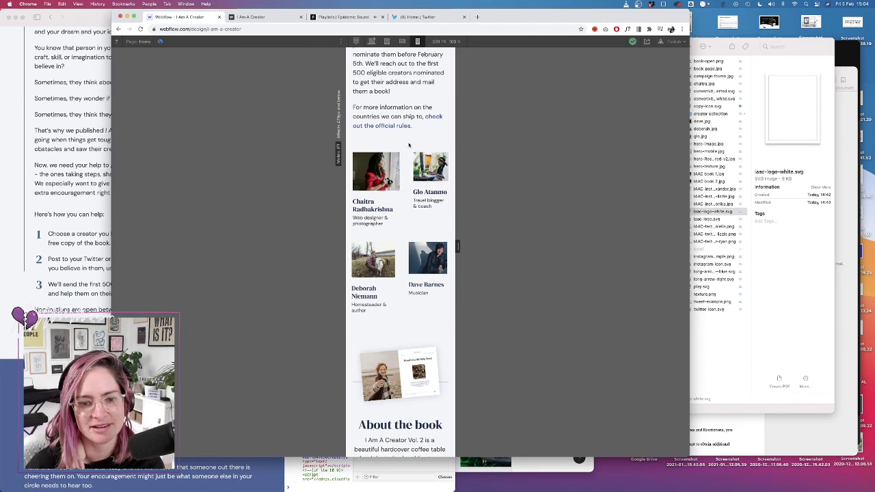
pyautogui.click(256, 17)
pyautogui.scroll(-10, 181, 197)
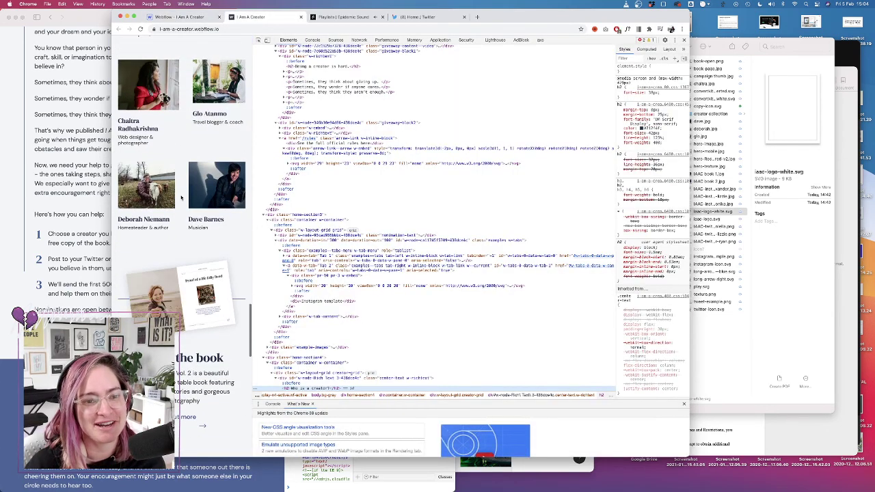
pyautogui.scroll(2, 181, 198)
pyautogui.scroll(3, 182, 198)
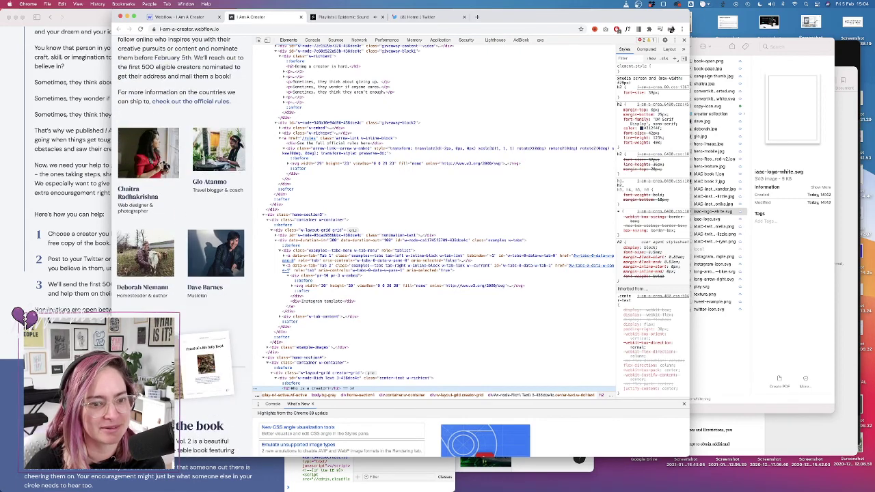
pyautogui.scroll(-6, 189, 233)
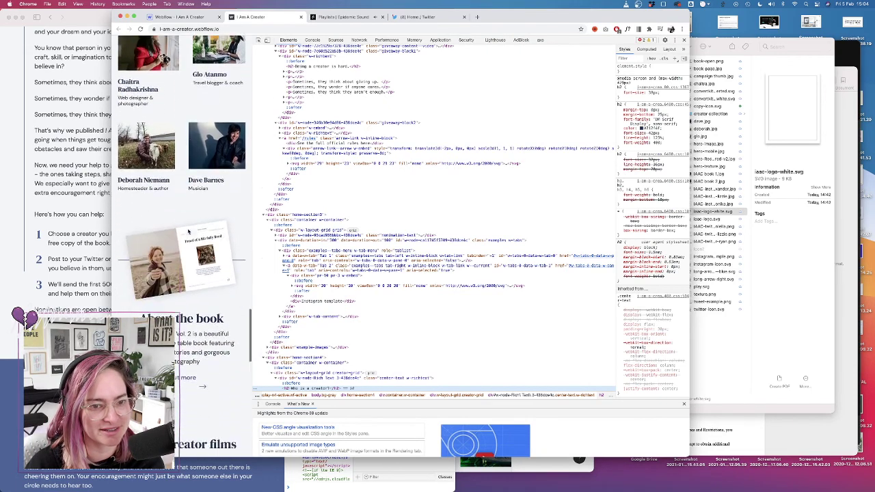
pyautogui.scroll(11, 189, 232)
pyautogui.scroll(-5, 189, 231)
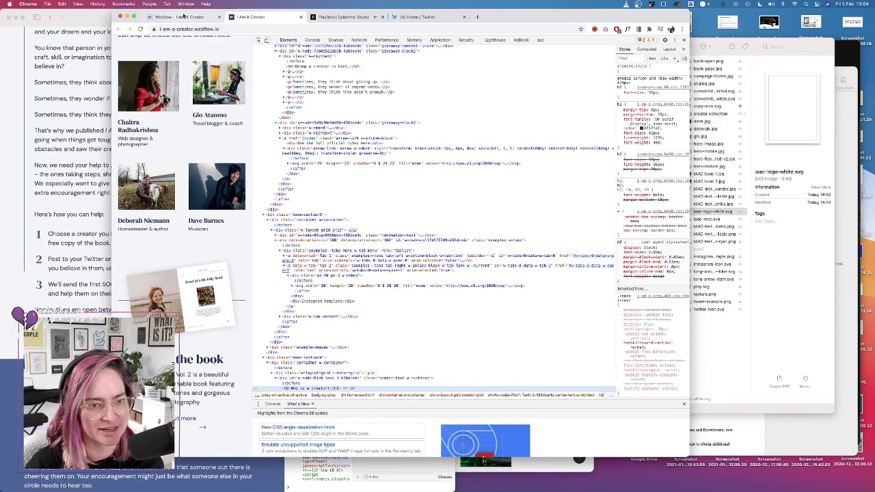
pyautogui.click(183, 16)
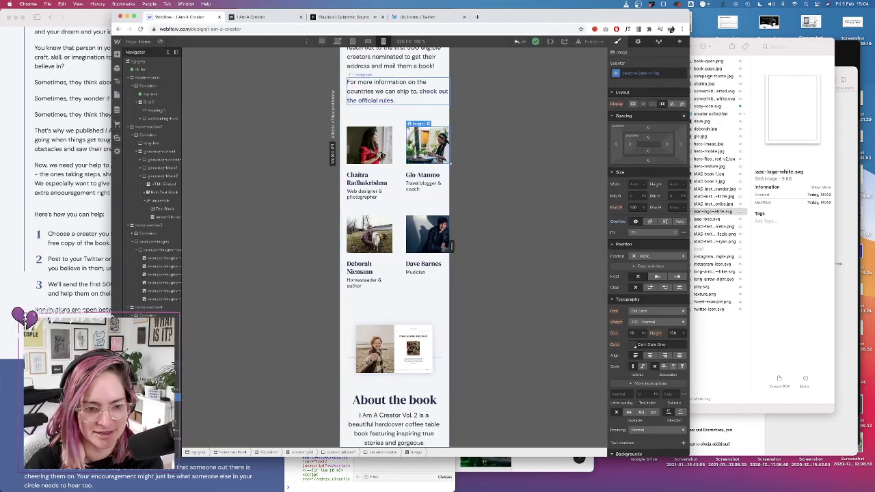
# Try the other flex child sizing options on the second-creator block in the upper profile row, and restore shrink
pyautogui.click(427, 184)
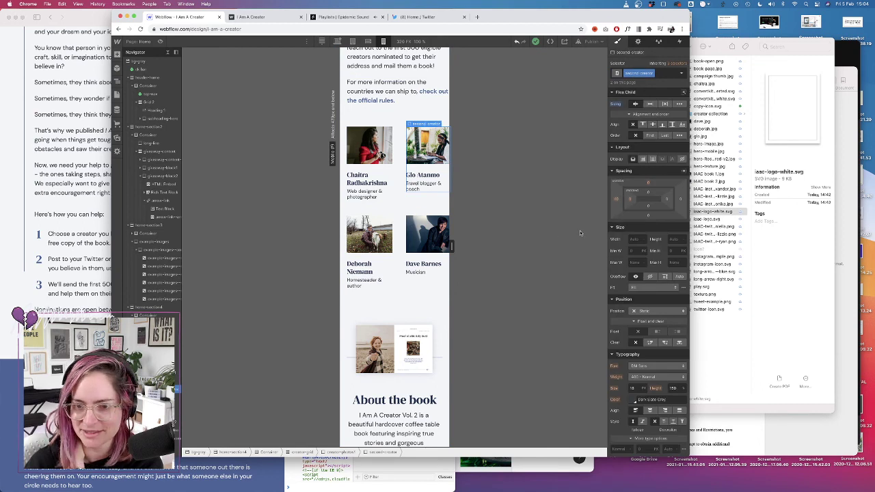
pyautogui.click(650, 104)
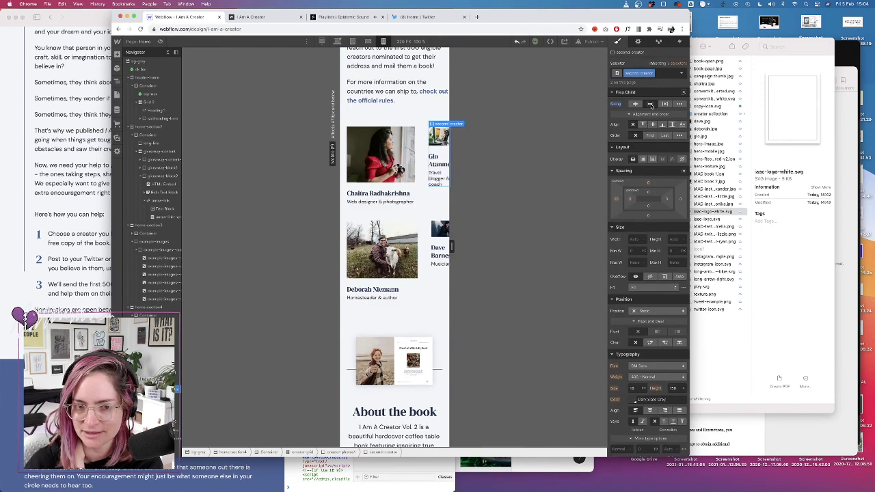
pyautogui.click(665, 104)
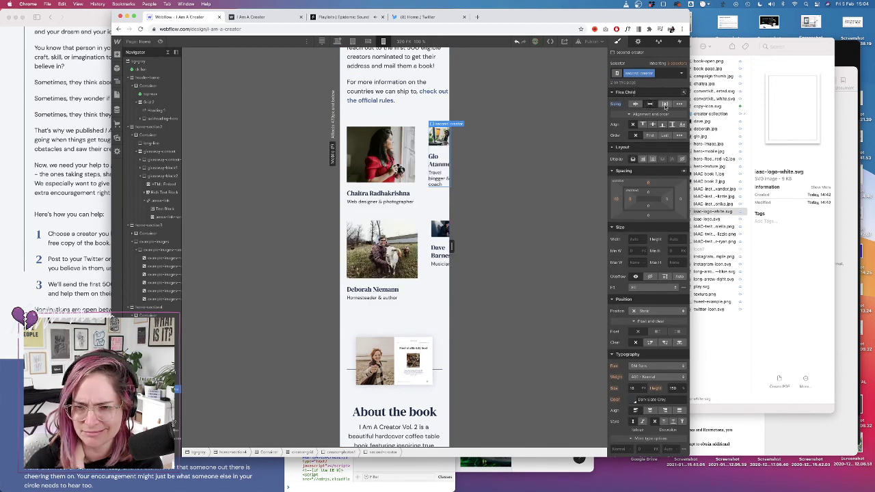
pyautogui.click(665, 105)
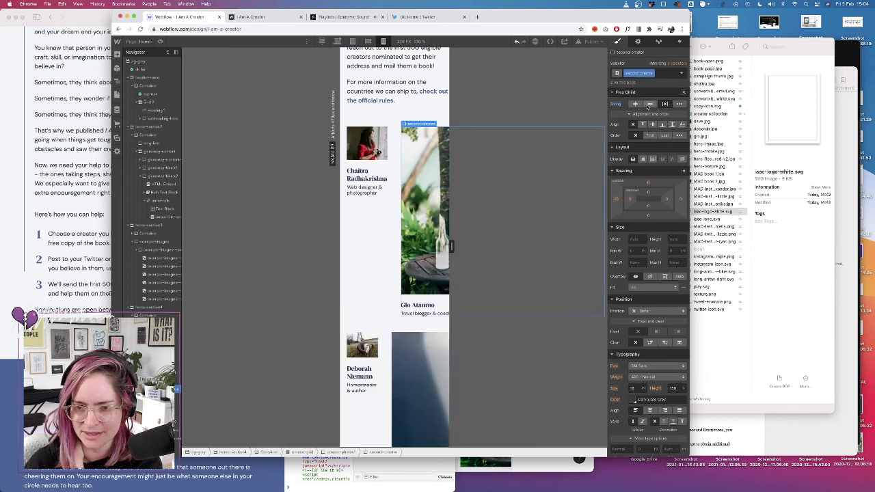
pyautogui.click(635, 104)
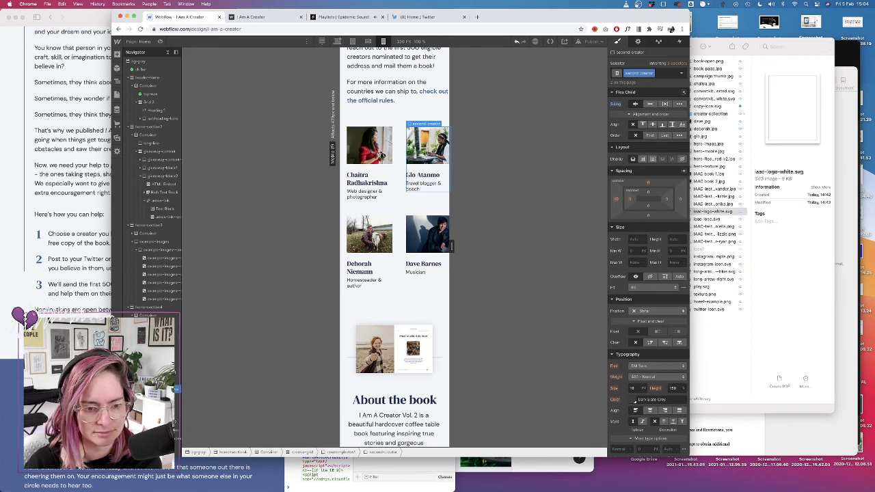
# Give the first div block in creator-photos1 the class first-creator and set its flex child sizing to shrink
pyautogui.click(369, 163)
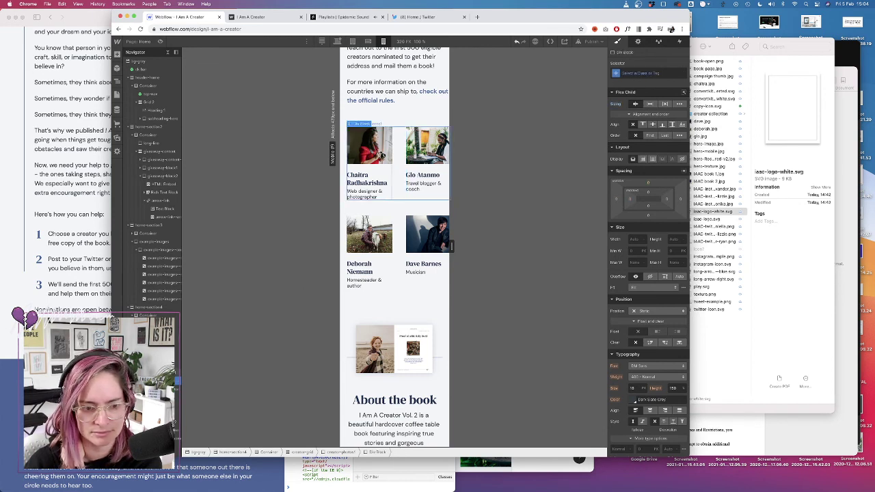
pyautogui.click(399, 162)
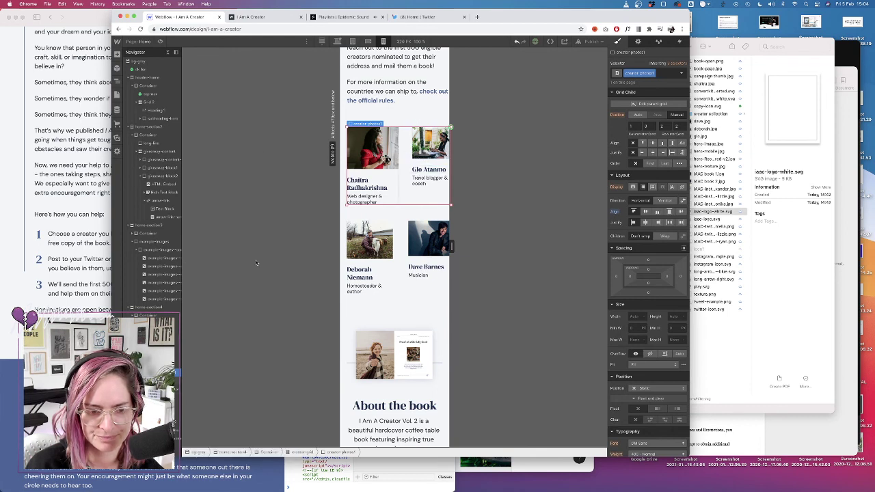
pyautogui.press('Down')
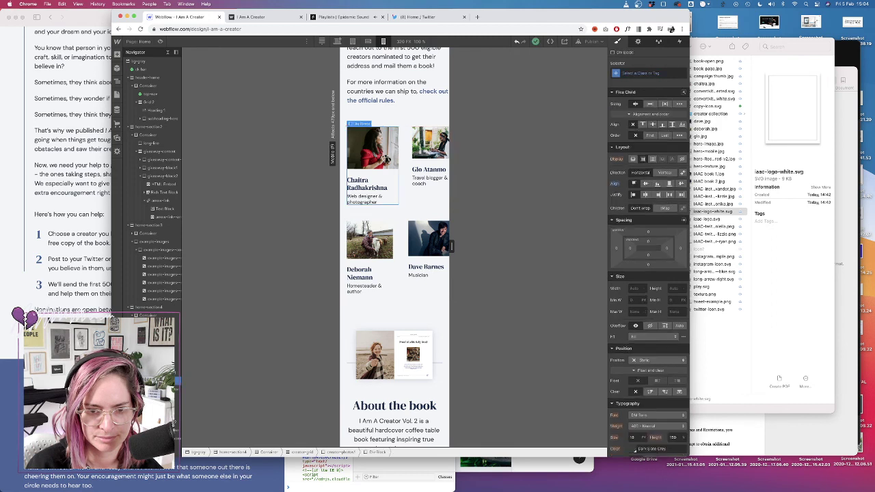
pyautogui.click(641, 74)
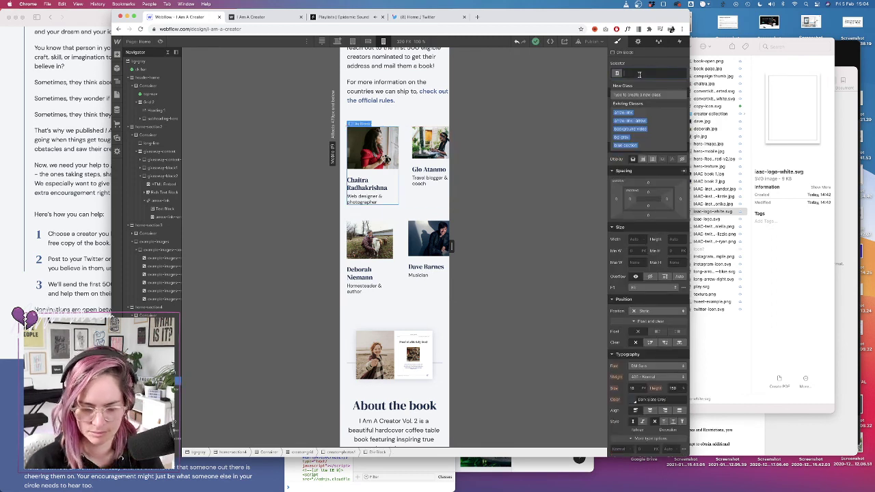
pyautogui.write('first-creator')
pyautogui.press('Return')
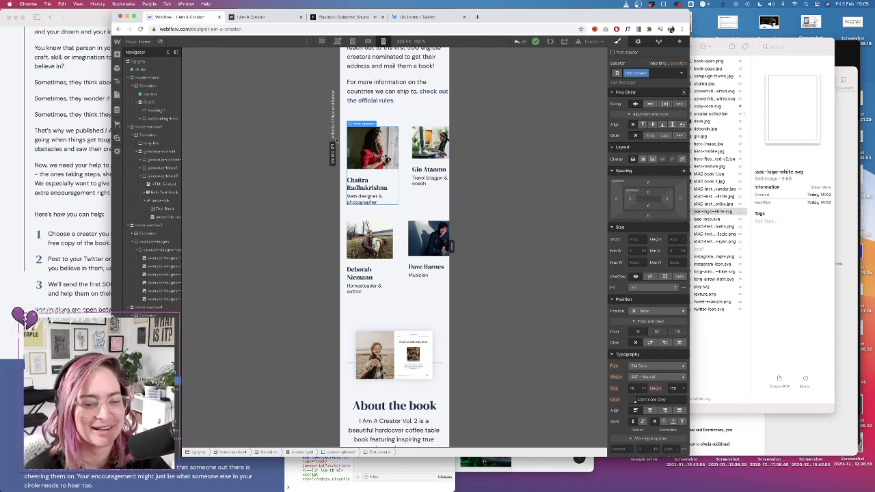
pyautogui.click(635, 104)
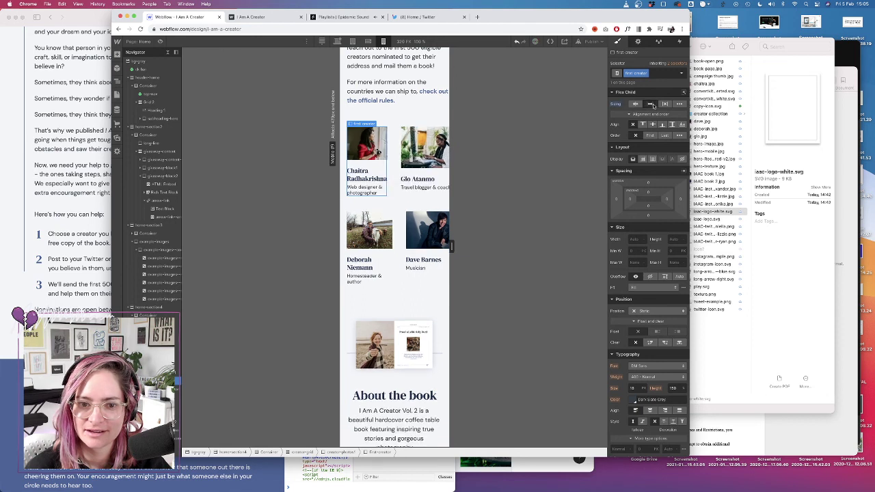
pyautogui.click(640, 104)
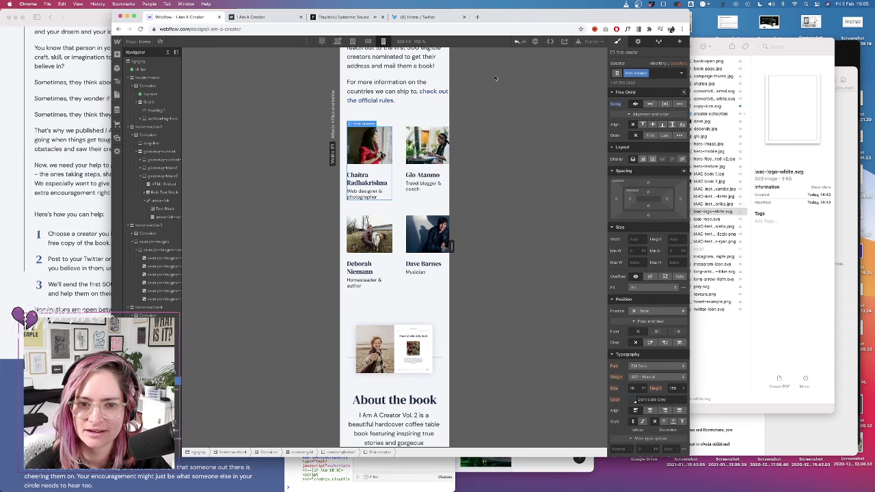
# Check the creator profile rows in the mobile preview and go back to editing, down at the films section
pyautogui.click(160, 41)
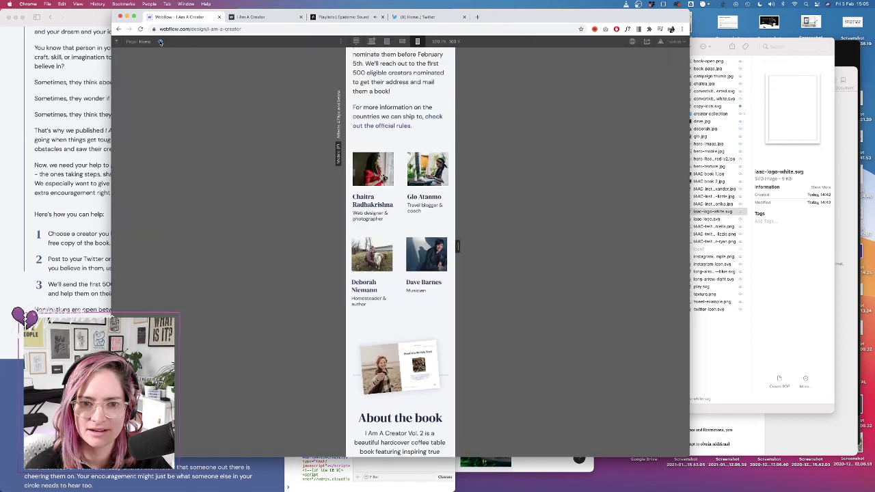
pyautogui.scroll(-5, 370, 171)
pyautogui.scroll(10, 376, 171)
pyautogui.scroll(-3, 384, 169)
pyautogui.scroll(-3, 384, 169)
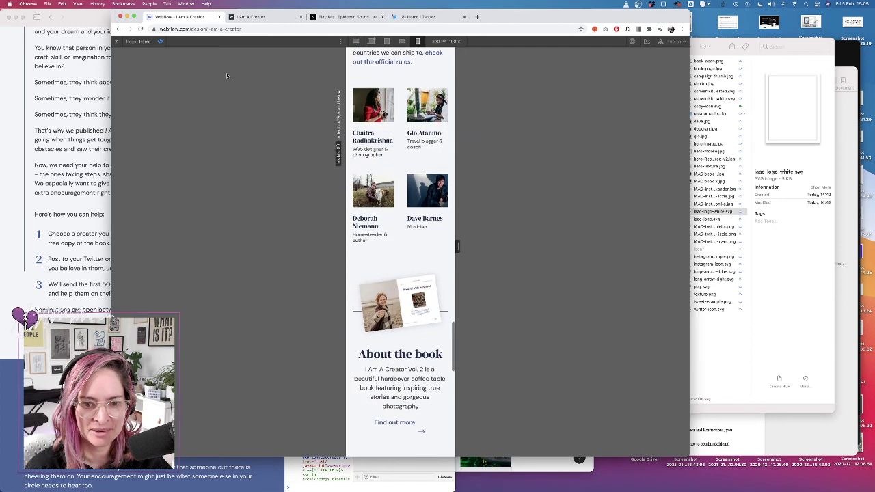
pyautogui.click(161, 41)
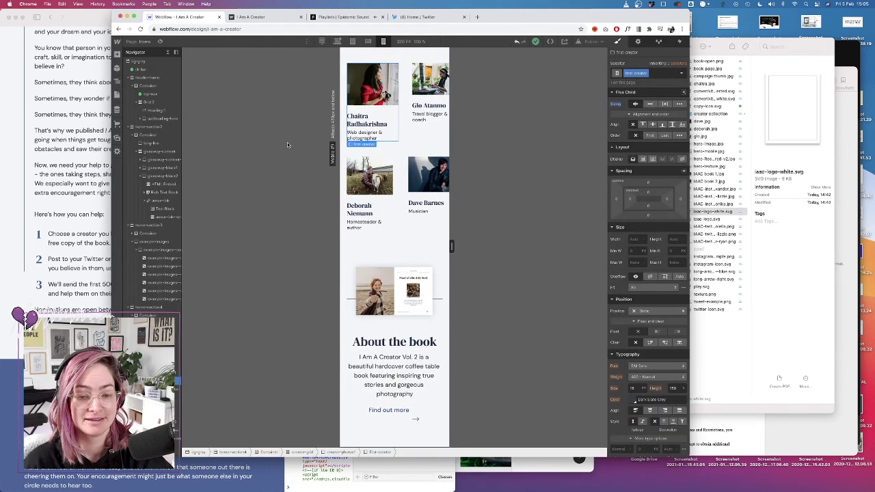
pyautogui.scroll(-10, 420, 298)
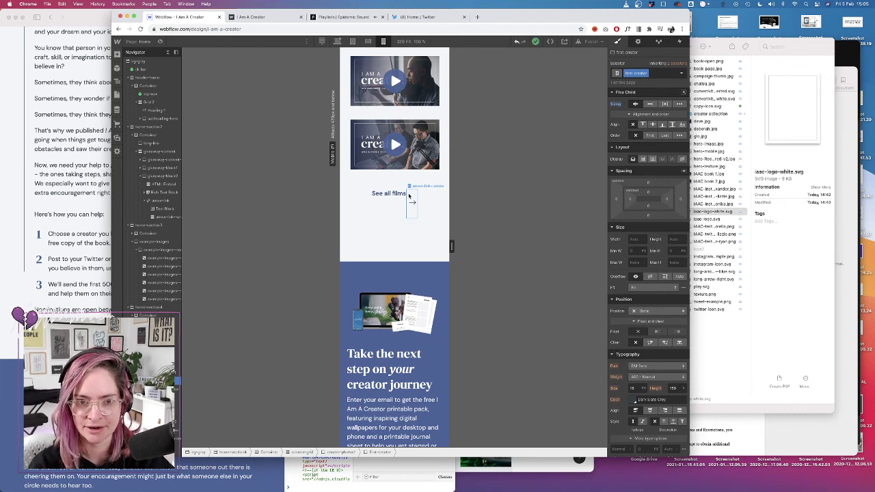
# Look at the Twitter notifications and the Epidemic Sound playlist, and return to the Webflow design
pyautogui.click(438, 18)
pyautogui.click(222, 106)
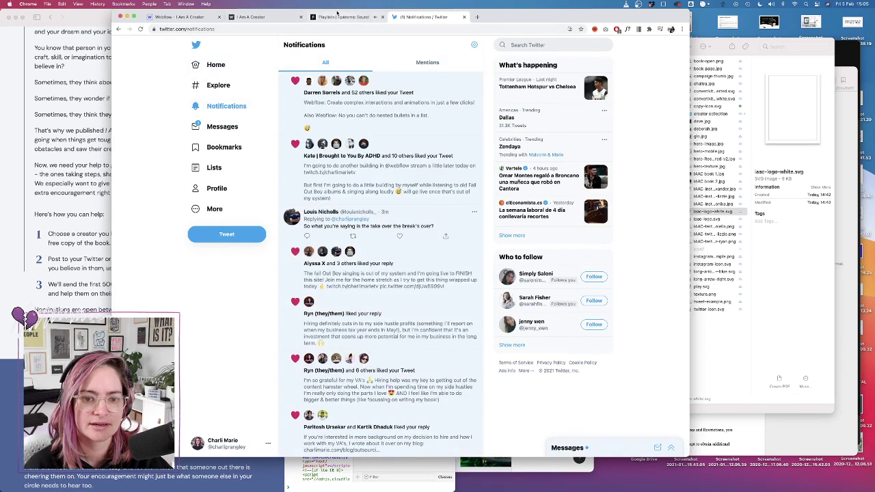
pyautogui.click(353, 17)
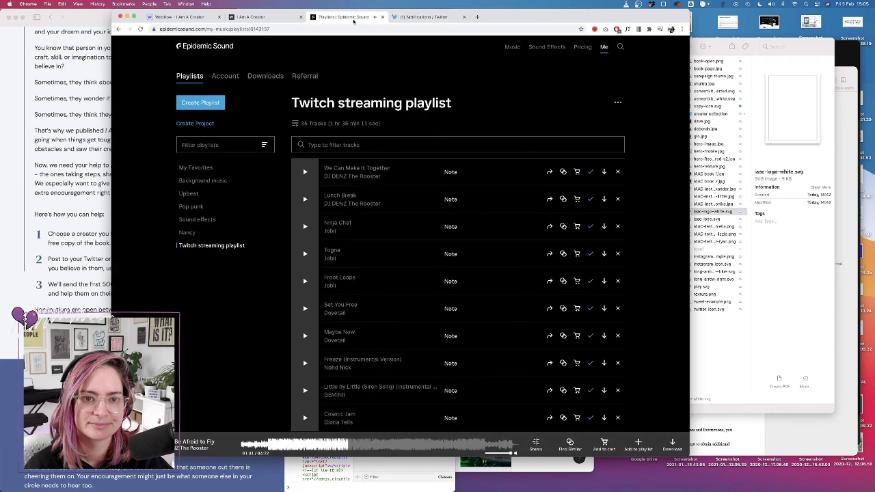
pyautogui.click(180, 16)
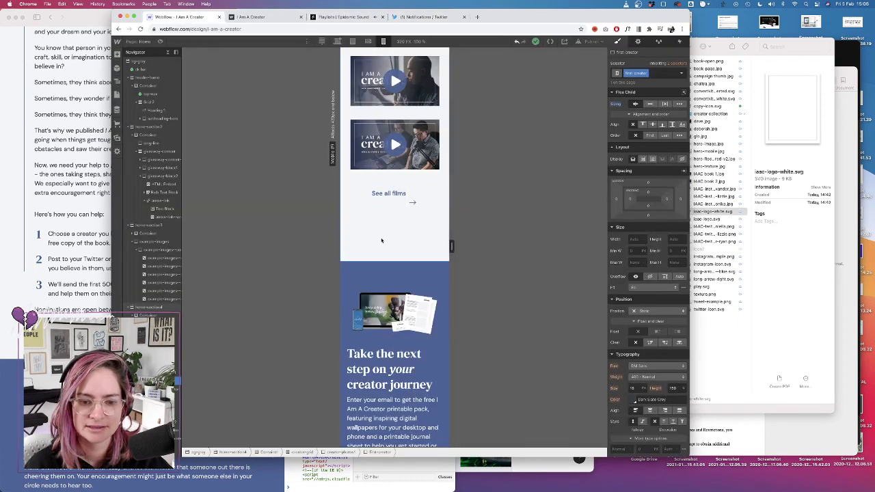
# Check the mobile layout from the "See all films" link down to the footer
pyautogui.scroll(-3, 381, 241)
pyautogui.scroll(-5, 381, 240)
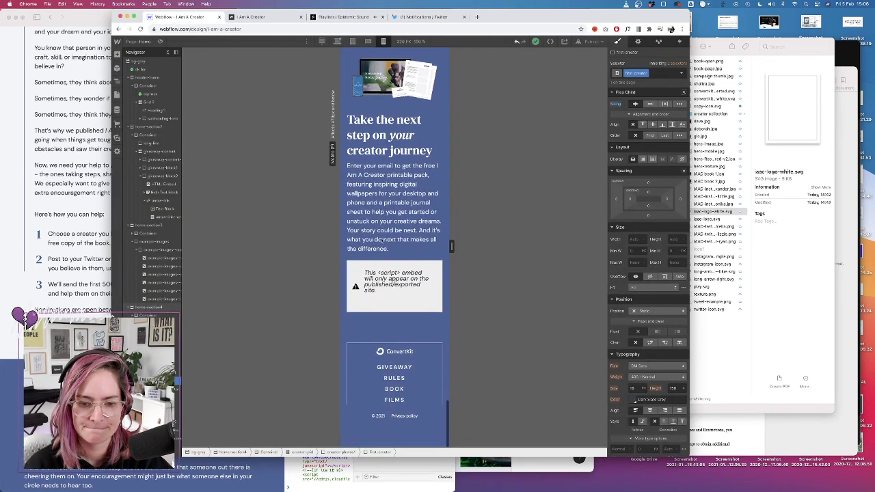
pyautogui.scroll(10, 383, 232)
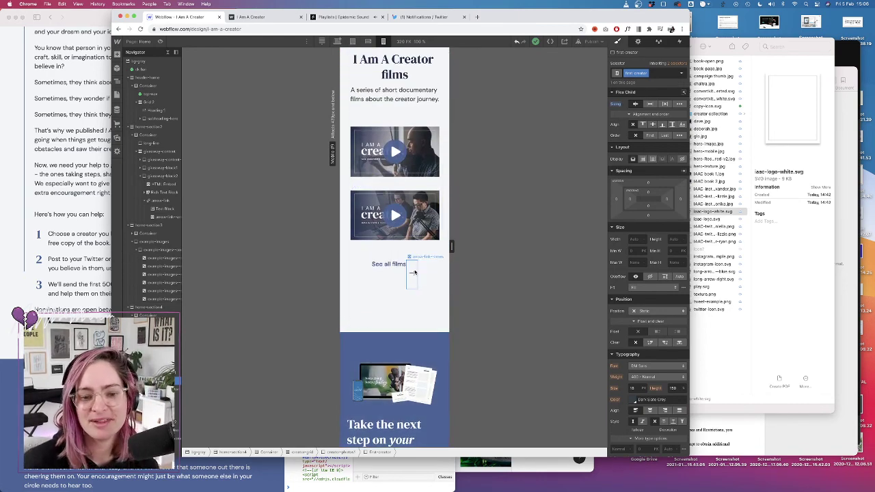
# Search Google in a new tab for "pseudo classes adding extra space on mobile webflow" and look through the results
pyautogui.click(477, 17)
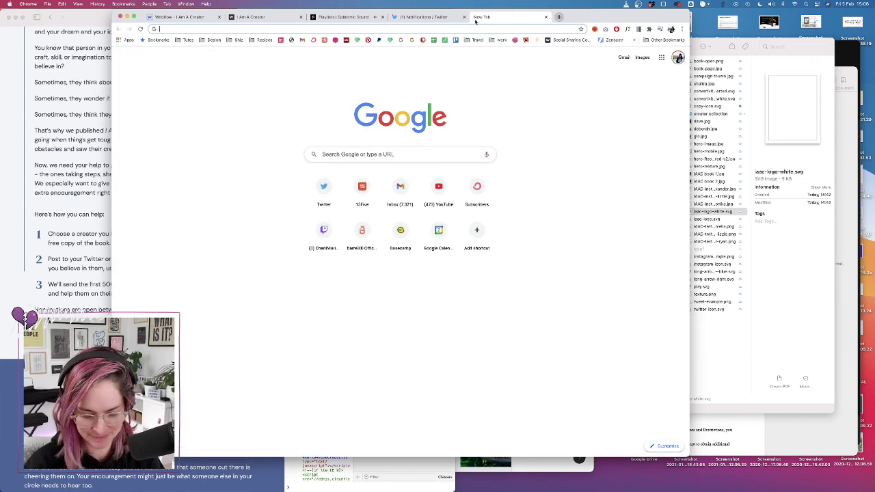
pyautogui.write('ps')
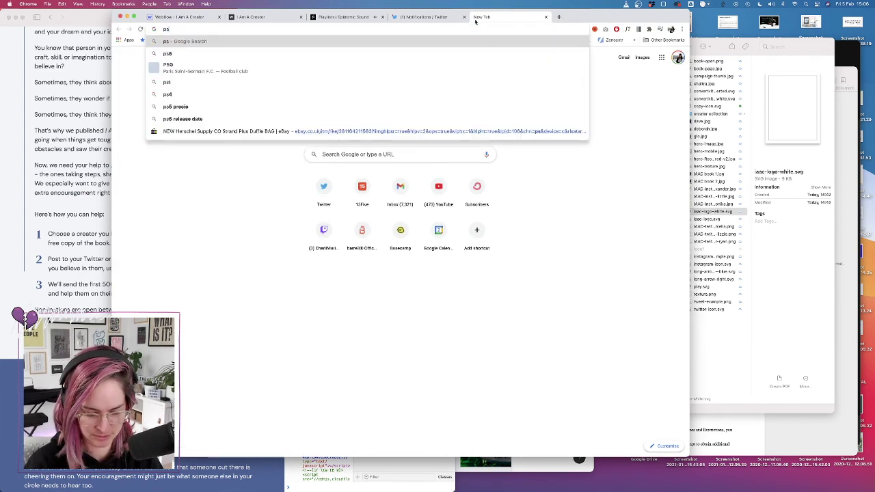
pyautogui.write('eudo classes ')
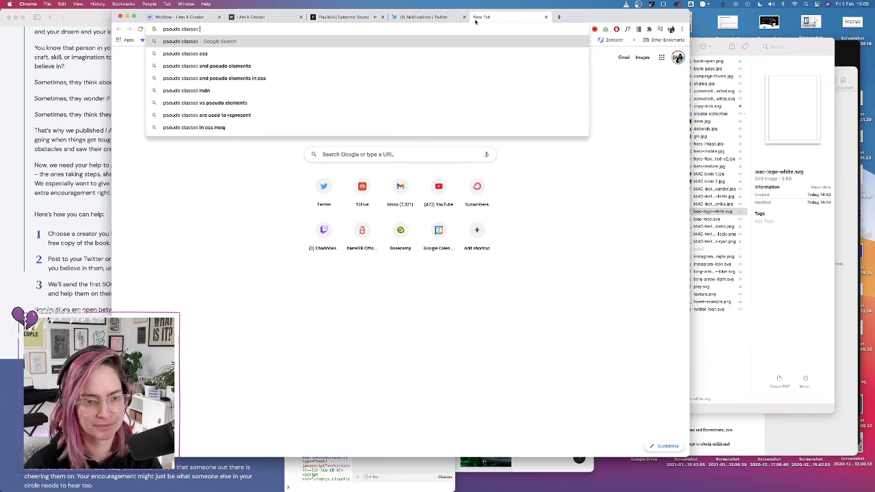
pyautogui.write('adding ext')
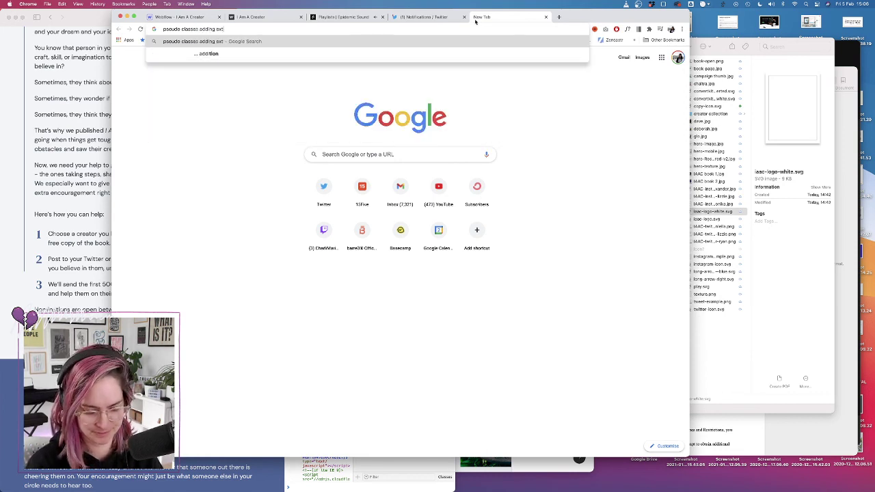
pyautogui.write('ra space on mobile webflow')
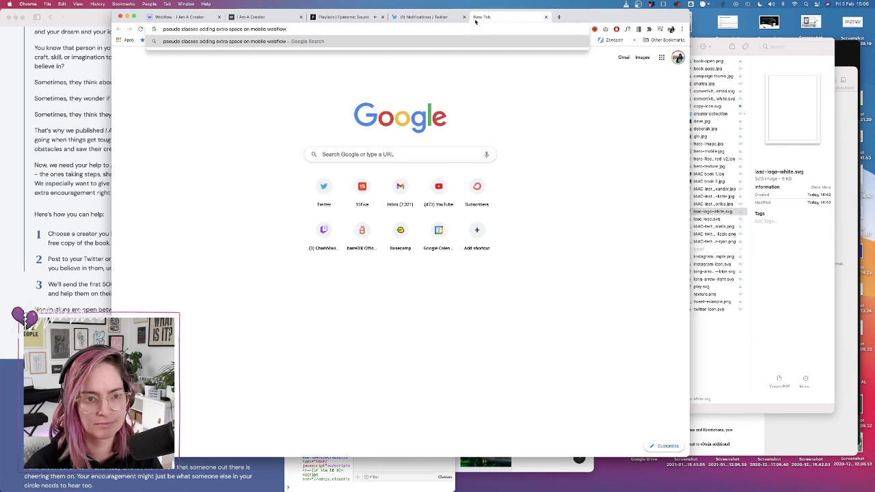
pyautogui.press('Return')
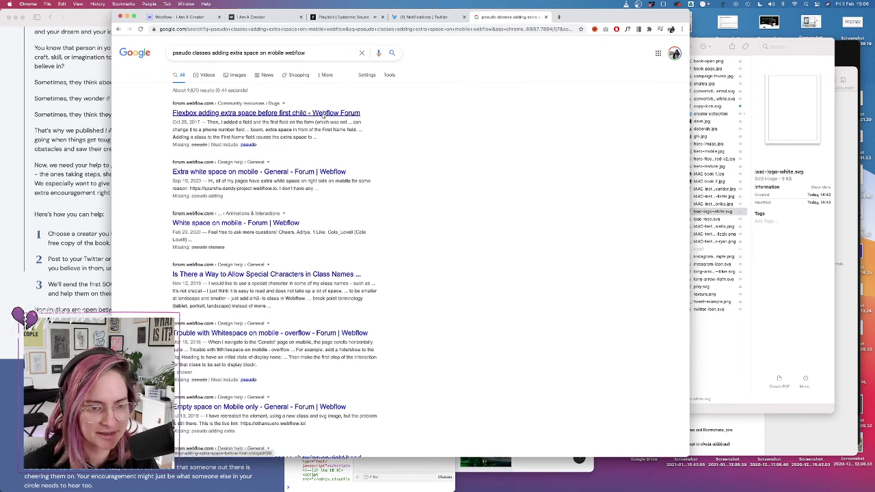
pyautogui.scroll(-5, 266, 155)
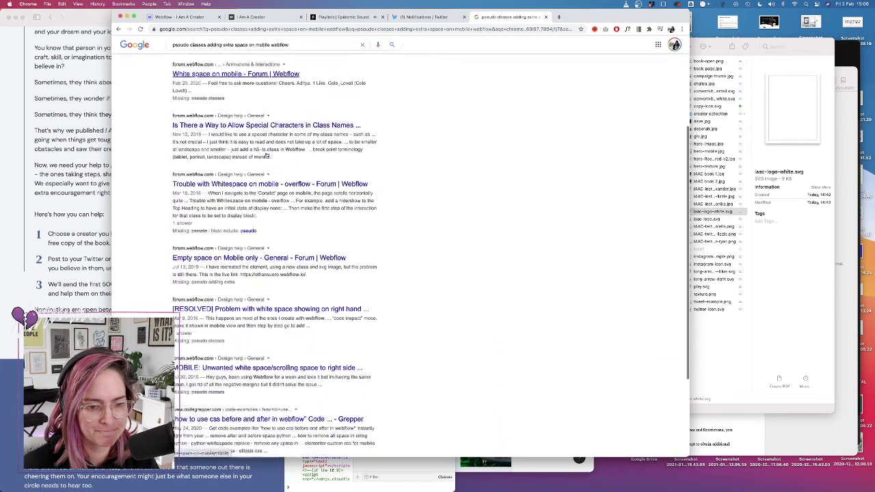
pyautogui.scroll(5, 267, 155)
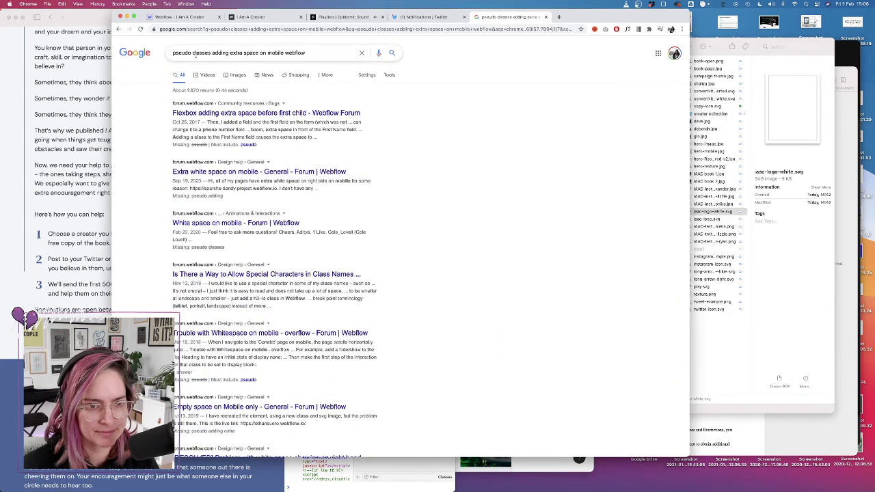
# Change the Google search to ":before :after adding extra space on mobile webflow" and run it
pyautogui.moveTo(212, 53); pyautogui.dragTo(119, 46)
pyautogui.write(':before :after')
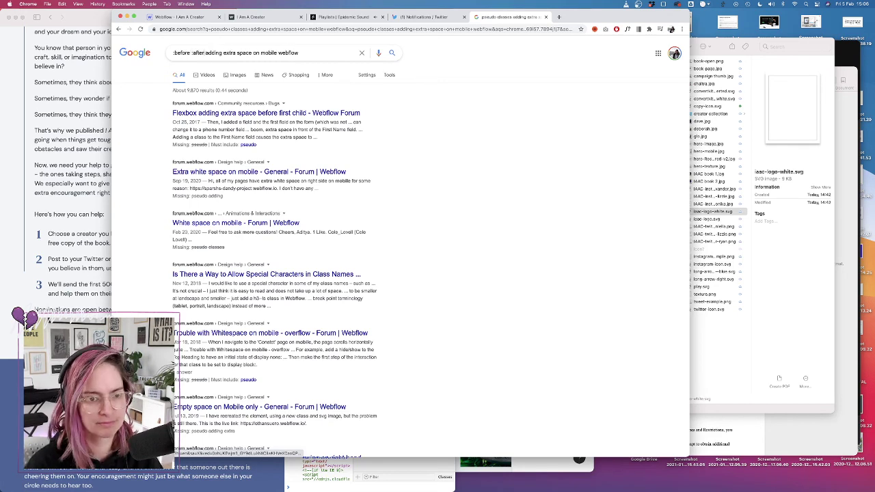
pyautogui.press('Return')
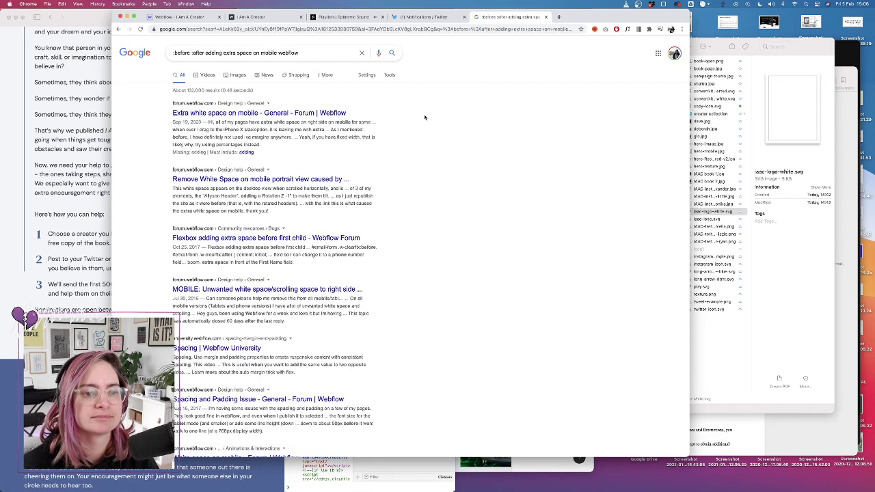
# Open the Webflow Forum thread "Extra white space on mobile" in a new tab and read its replies
pyautogui.keyDown('super'); pyautogui.click(296, 115); pyautogui.keyUp('super')
pyautogui.click(580, 18)
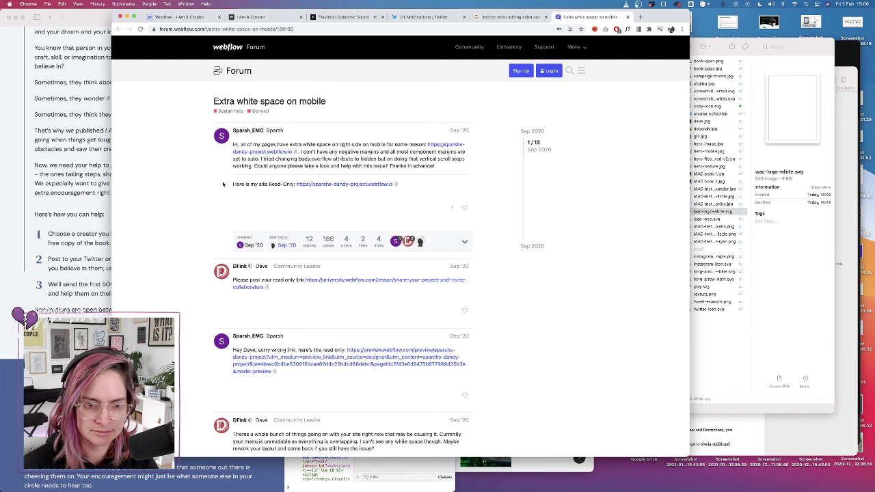
pyautogui.scroll(-5, 200, 271)
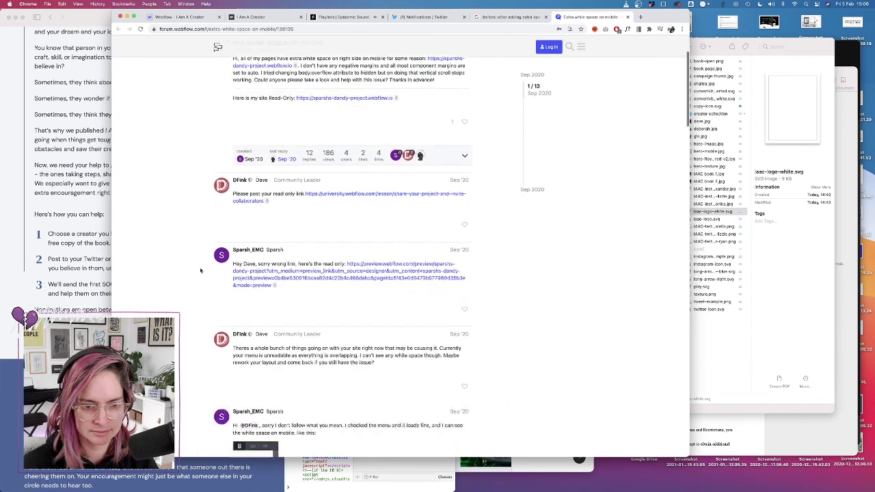
pyautogui.scroll(-3, 200, 271)
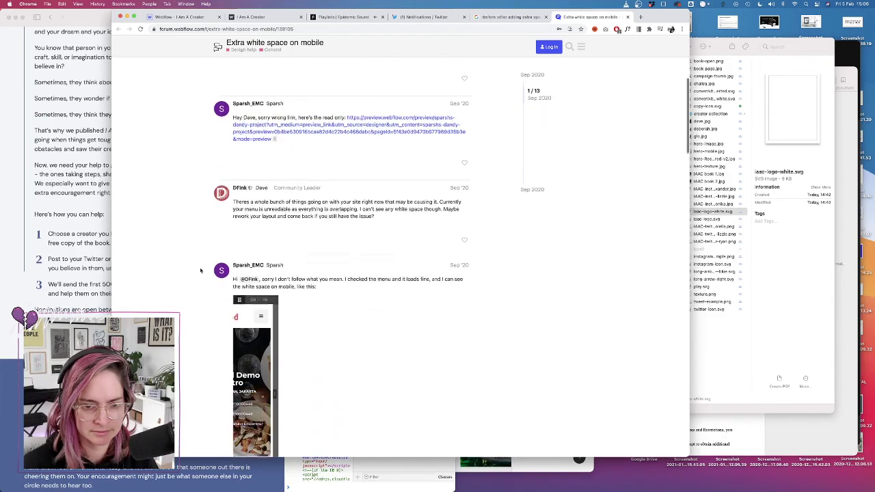
pyautogui.scroll(-6, 213, 270)
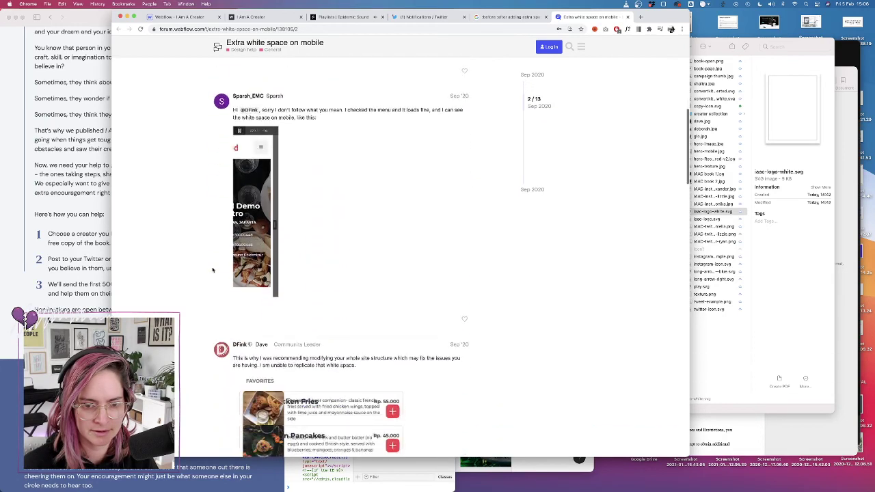
pyautogui.scroll(-15, 213, 270)
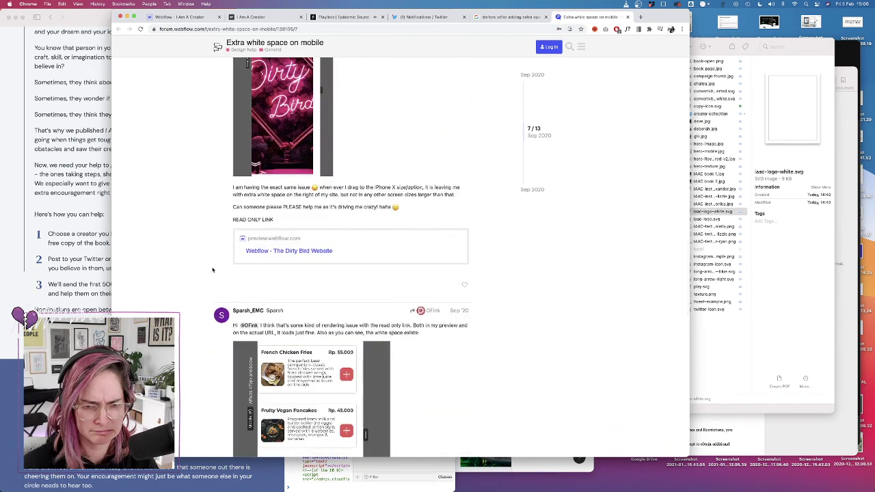
pyautogui.scroll(-5, 213, 271)
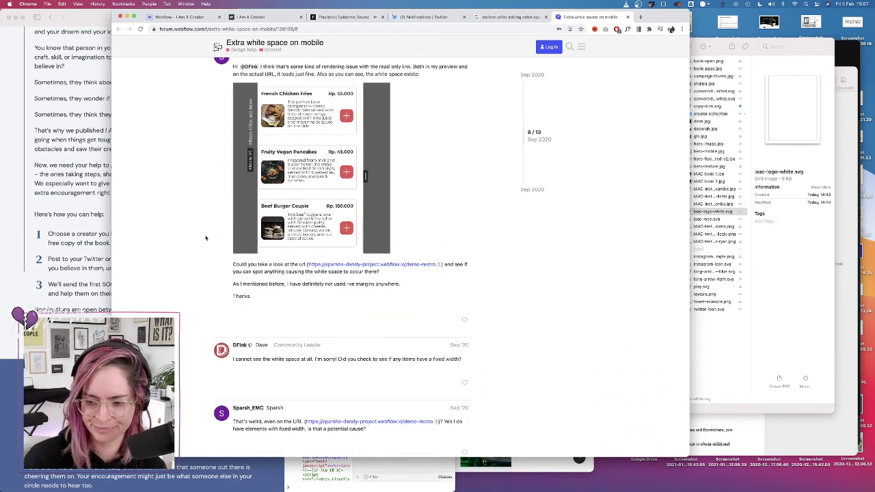
pyautogui.scroll(-1, 214, 241)
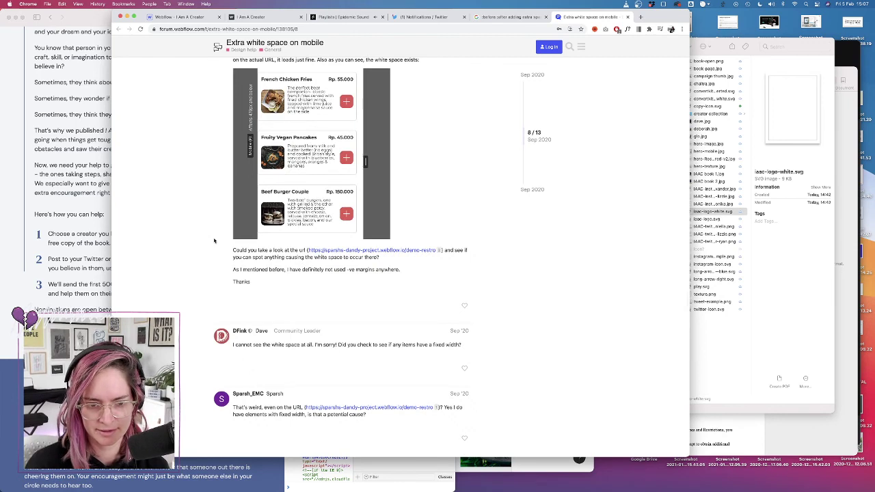
pyautogui.scroll(-1, 214, 240)
pyautogui.scroll(-6, 214, 241)
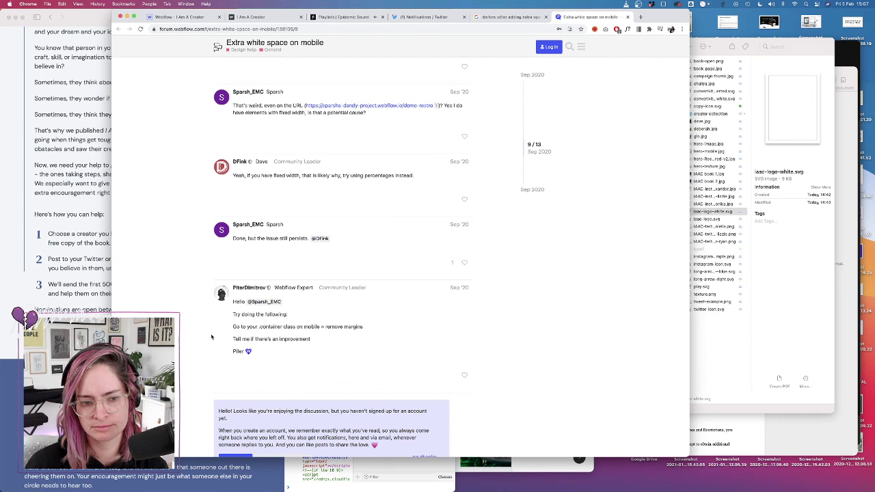
pyautogui.scroll(-2, 212, 337)
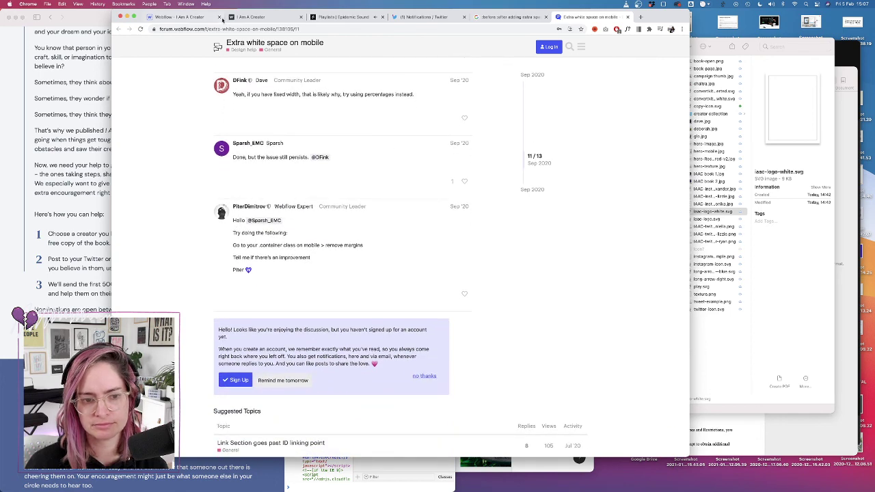
# Return to the published site and inspect the arrow beside the "Learn more about ConvertKit" link at the page top
pyautogui.click(192, 17)
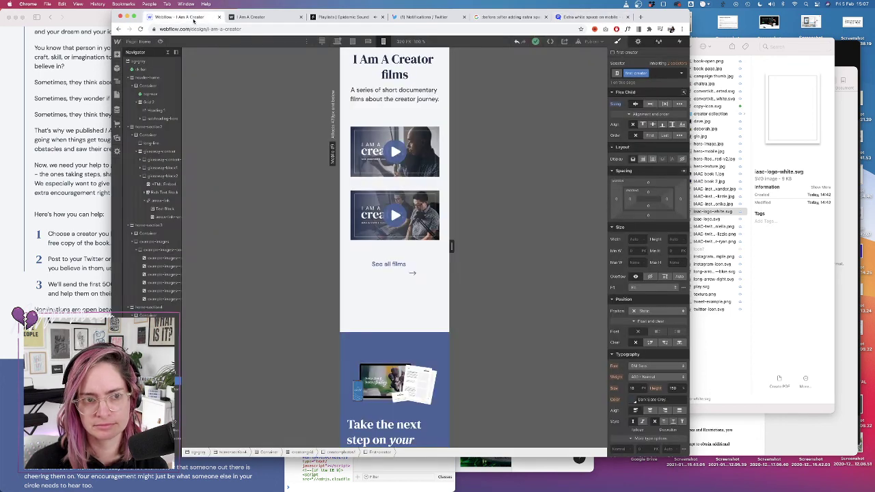
pyautogui.click(273, 21)
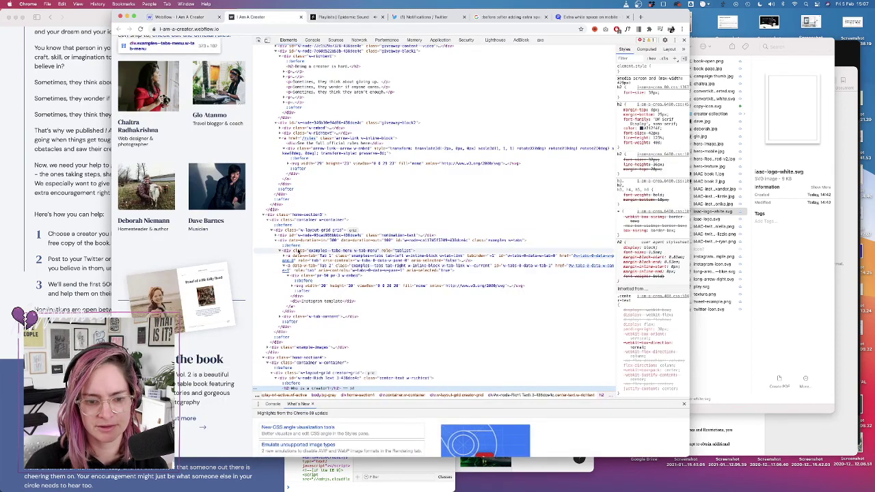
pyautogui.scroll(10, 205, 322)
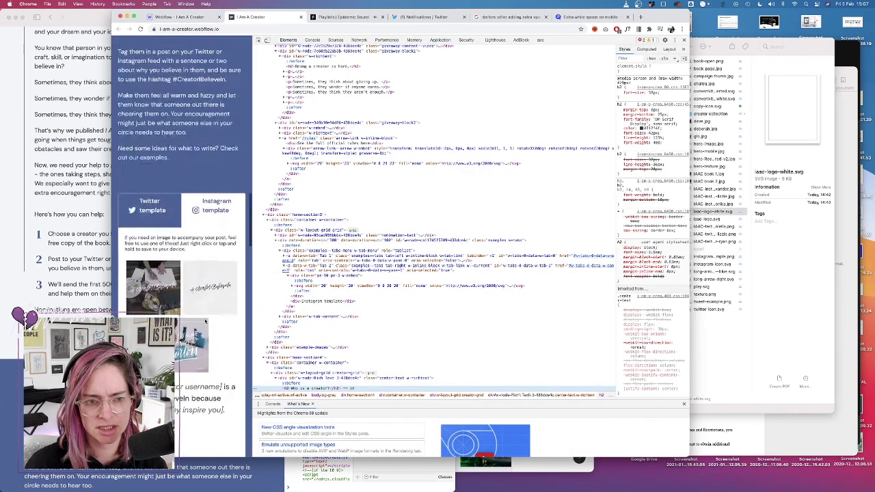
pyautogui.scroll(3, 205, 322)
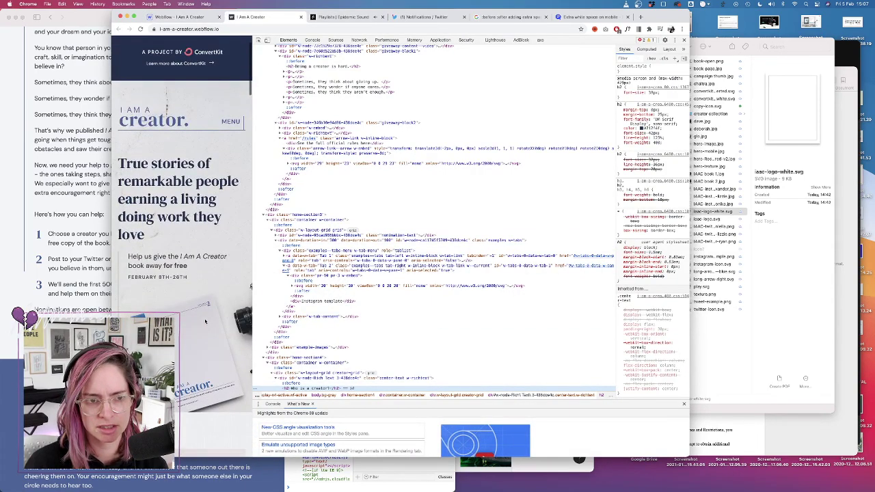
pyautogui.rightClick(212, 62)
pyautogui.click(236, 141)
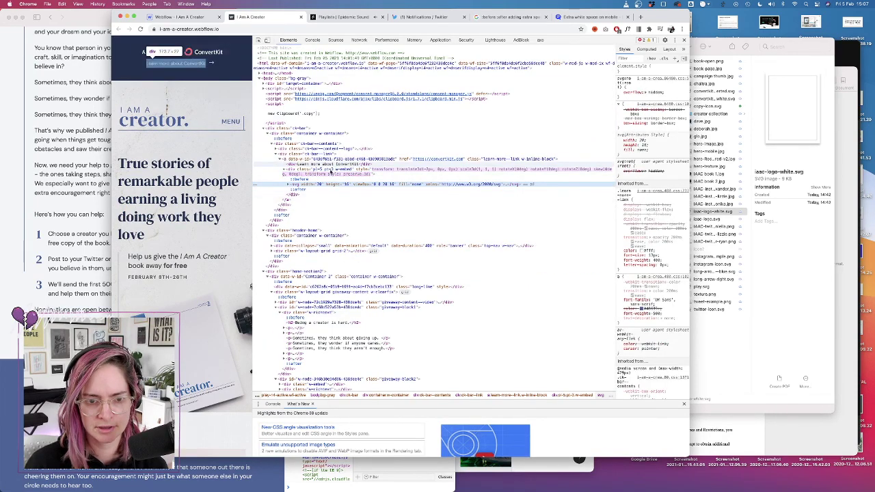
# Try disabling CSS properties of the :before pseudo-elements on the ConvertKit arrow and its bar's container, including their content, and reload the page
pyautogui.click(297, 179)
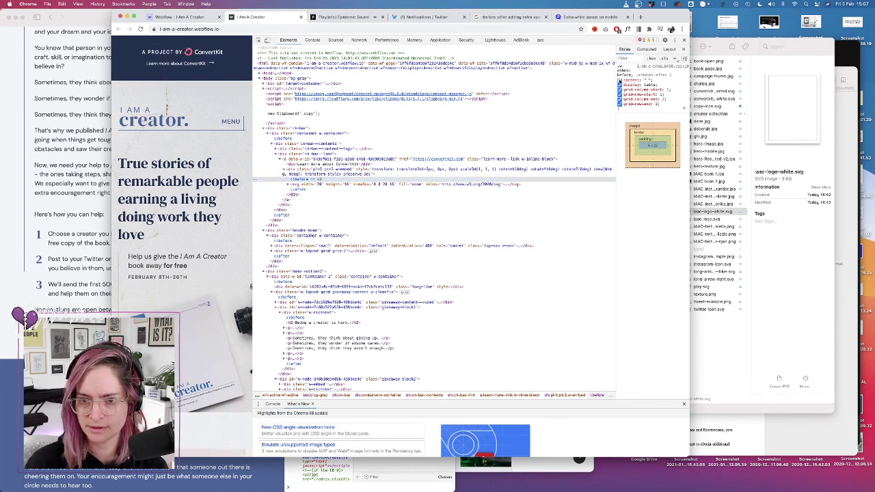
pyautogui.click(620, 81)
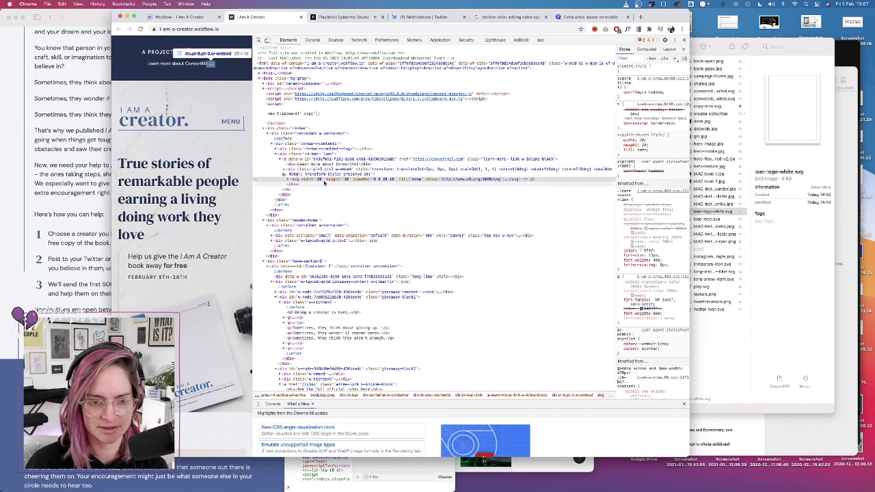
pyautogui.click(295, 140)
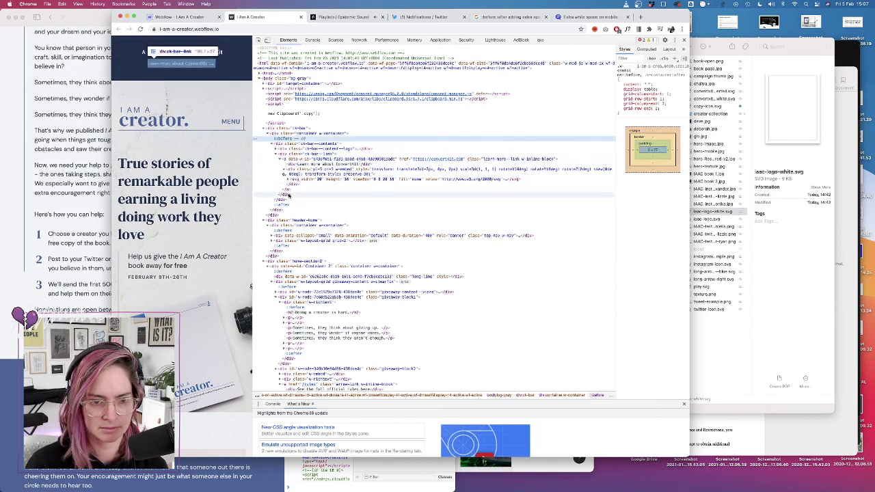
pyautogui.click(620, 93)
pyautogui.click(619, 98)
pyautogui.click(619, 104)
pyautogui.click(620, 103)
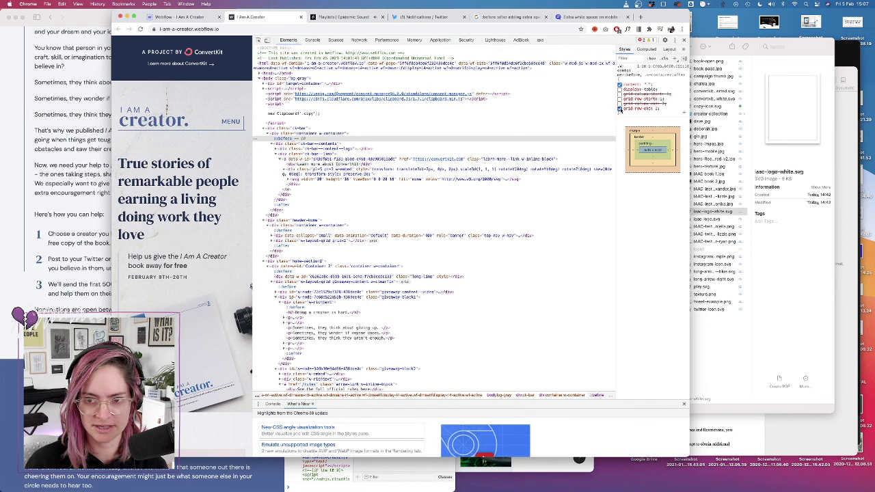
pyautogui.click(620, 86)
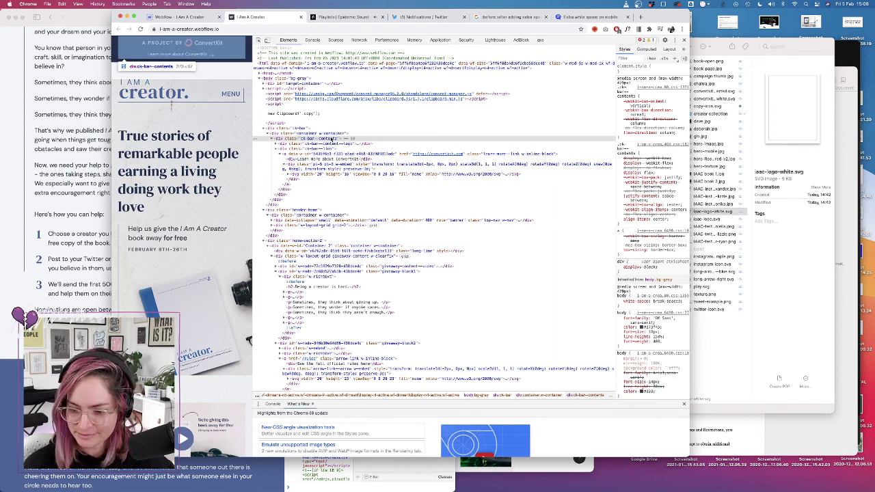
pyautogui.click(141, 29)
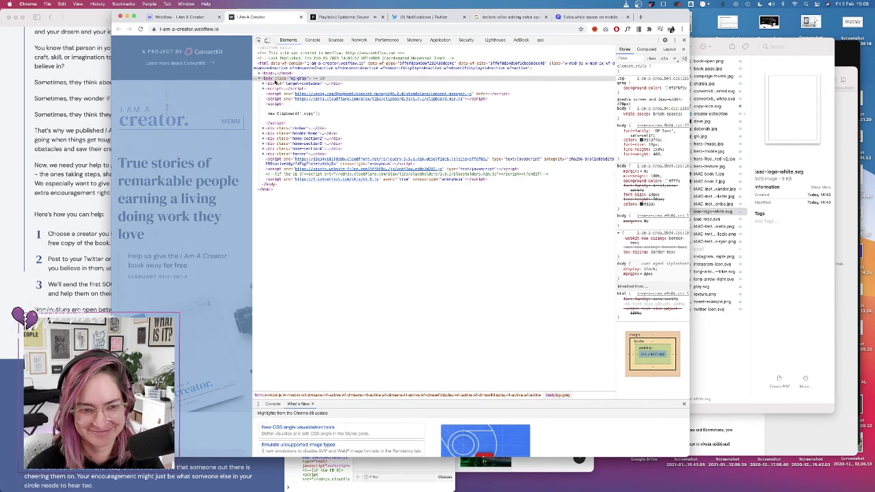
# Review the mobile layout in the Webflow design from the email signup section up to "About the book"
pyautogui.click(188, 17)
pyautogui.scroll(-5, 401, 171)
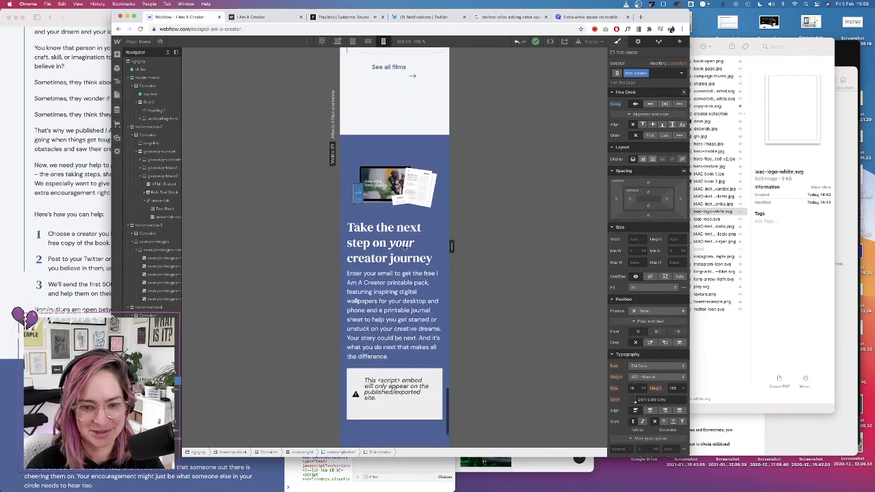
pyautogui.scroll(4, 408, 248)
pyautogui.scroll(6, 410, 235)
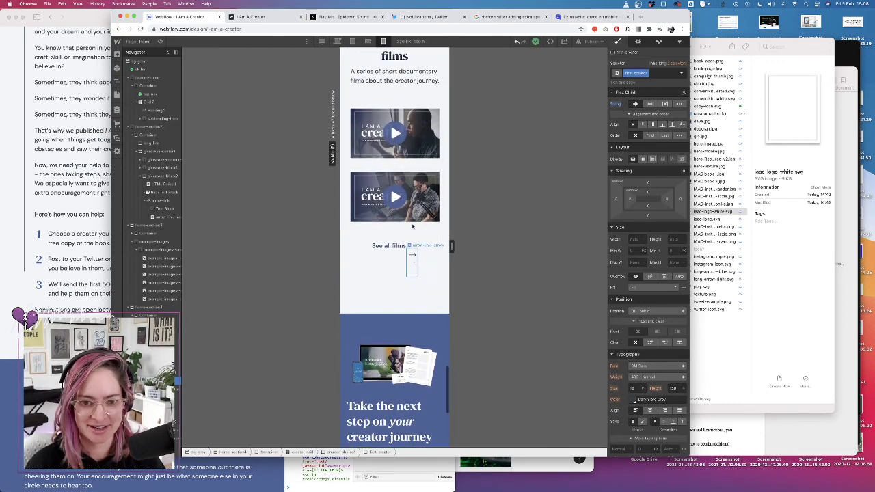
pyautogui.scroll(2, 412, 229)
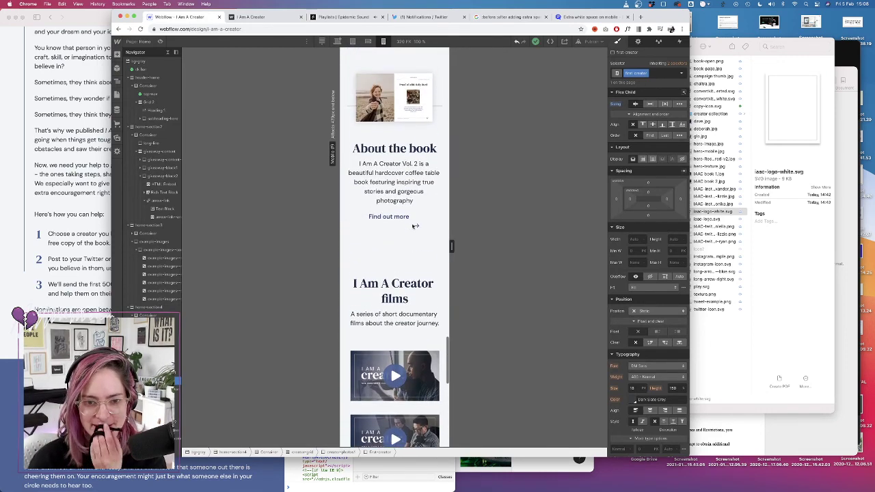
pyautogui.click(424, 16)
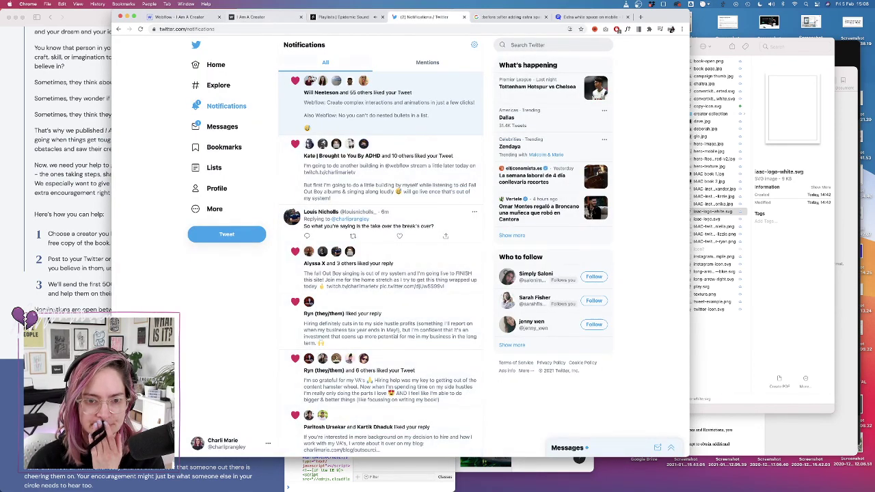
pyautogui.click(217, 189)
pyautogui.scroll(-5, 373, 216)
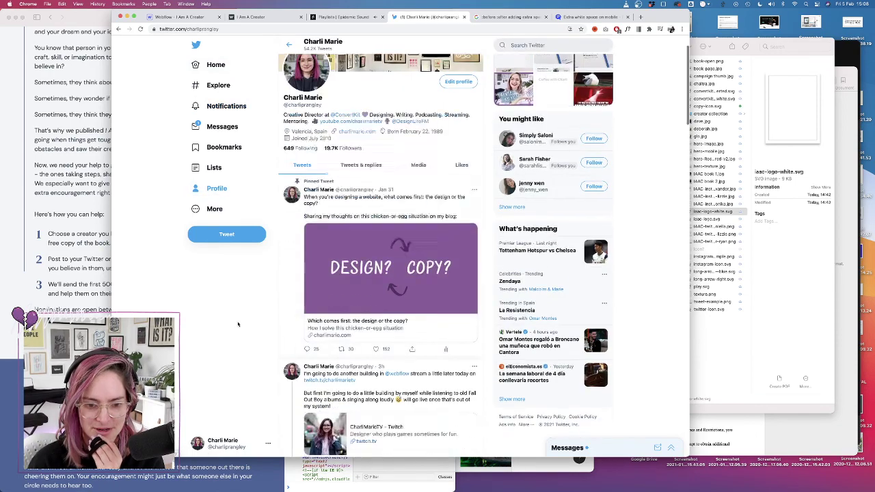
pyautogui.scroll(-5, 307, 303)
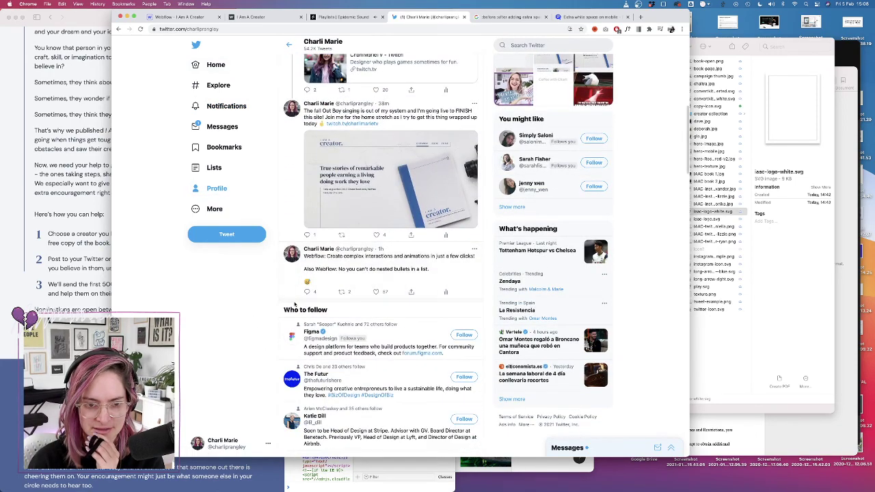
pyautogui.scroll(10, 250, 112)
pyautogui.click(368, 216)
pyautogui.scroll(-4, 269, 297)
pyautogui.click(287, 256)
pyautogui.click(308, 260)
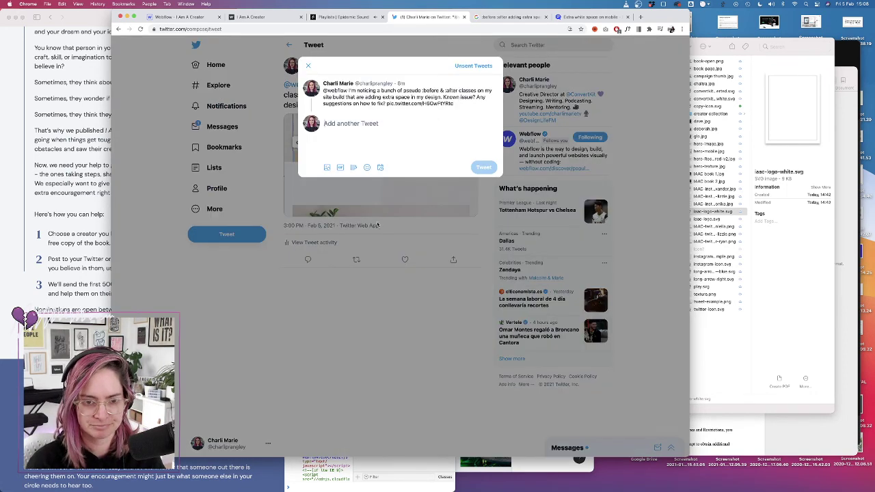
# Post the follow-up tweet "It seems to just be happening on mobile in that's useful! Would love advice on how to get rid of them."
pyautogui.write('It seems to')
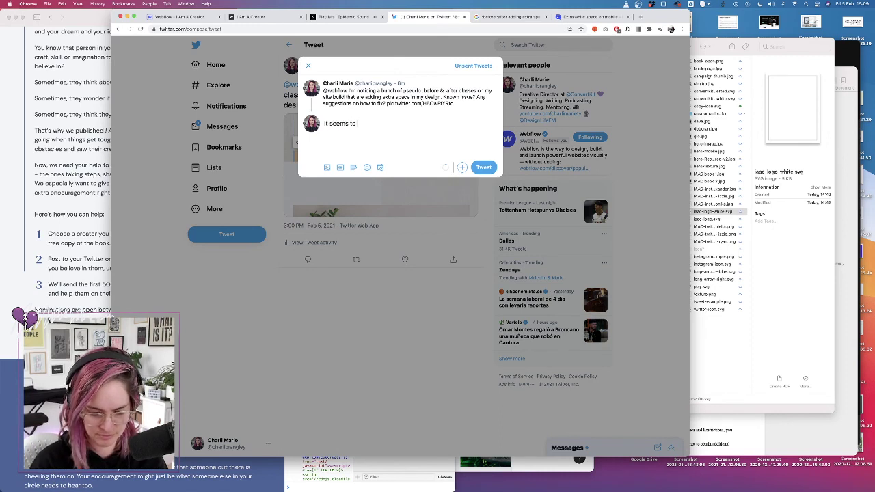
pyautogui.write(' just be happening on mobile')
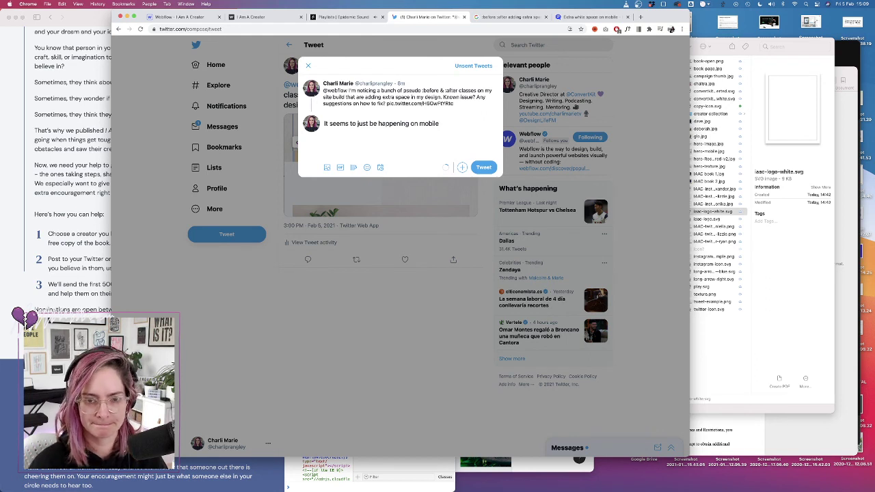
pyautogui.write(" in that's useful")
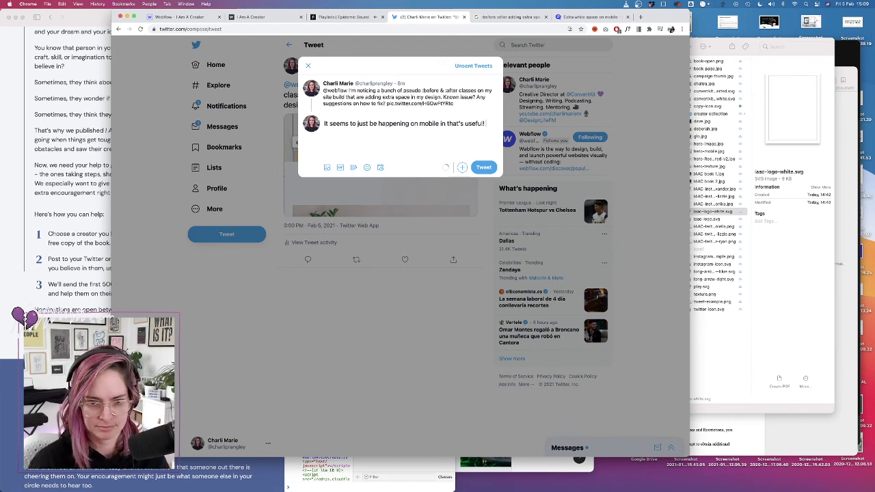
pyautogui.write('! Would')
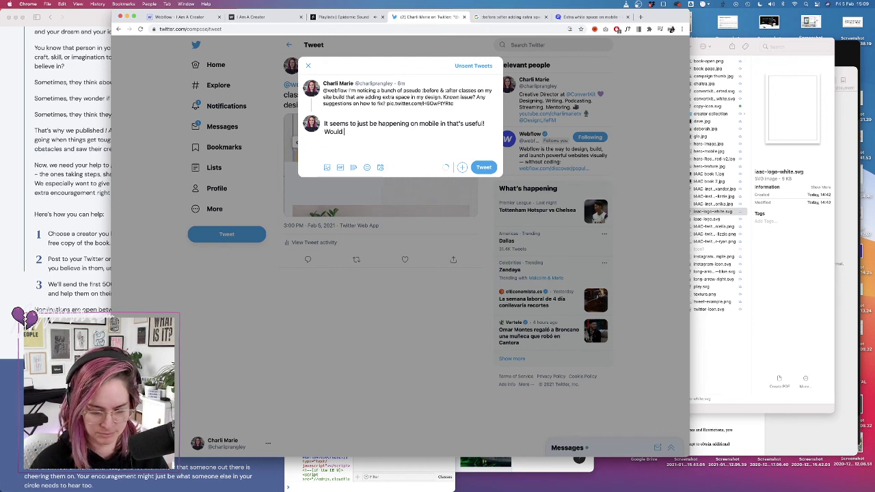
pyautogui.write(' love advice')
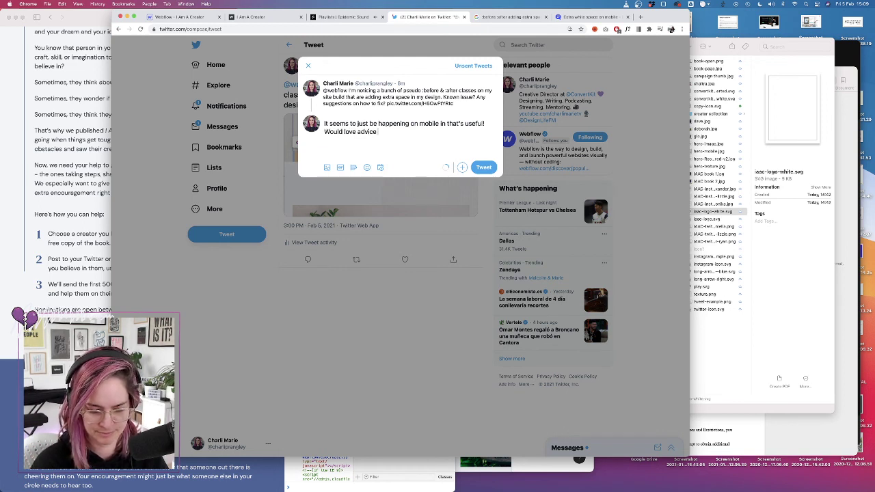
pyautogui.write(' on how to get')
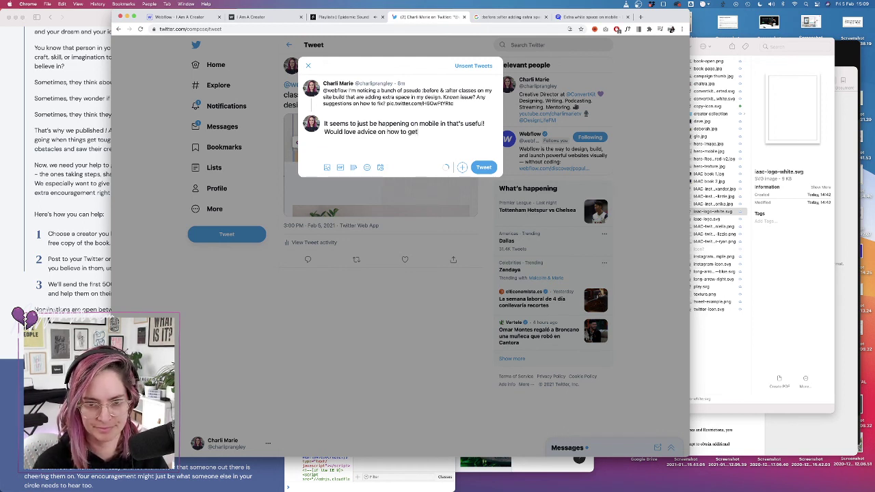
pyautogui.write(' rid of them.')
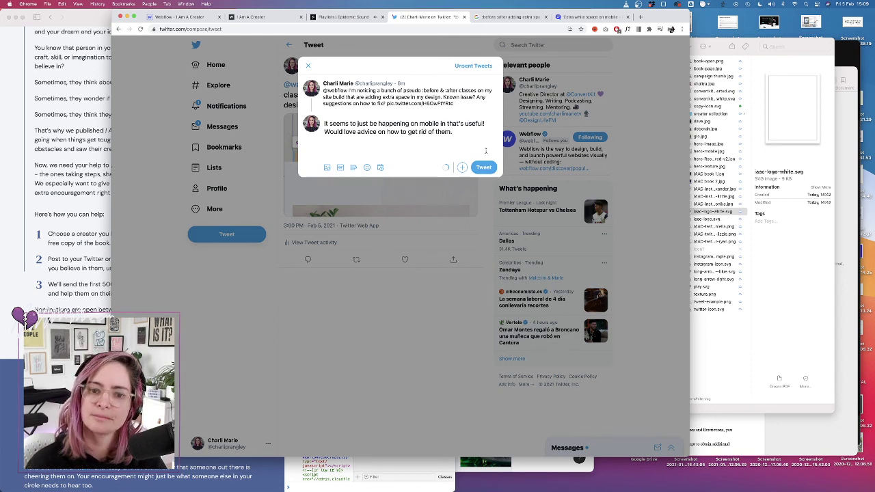
pyautogui.click(484, 166)
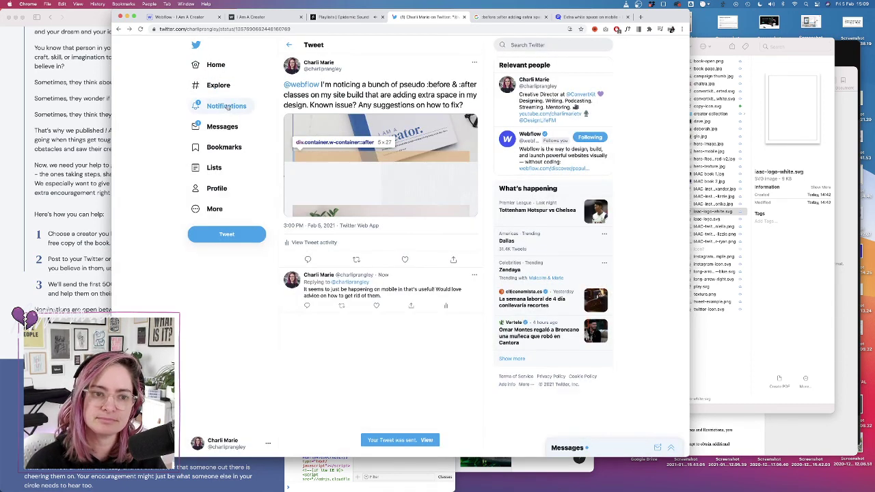
# Check the Twitter notifications and return to the Webflow mobile design to select the arrow beside the "See all films" link
pyautogui.click(219, 108)
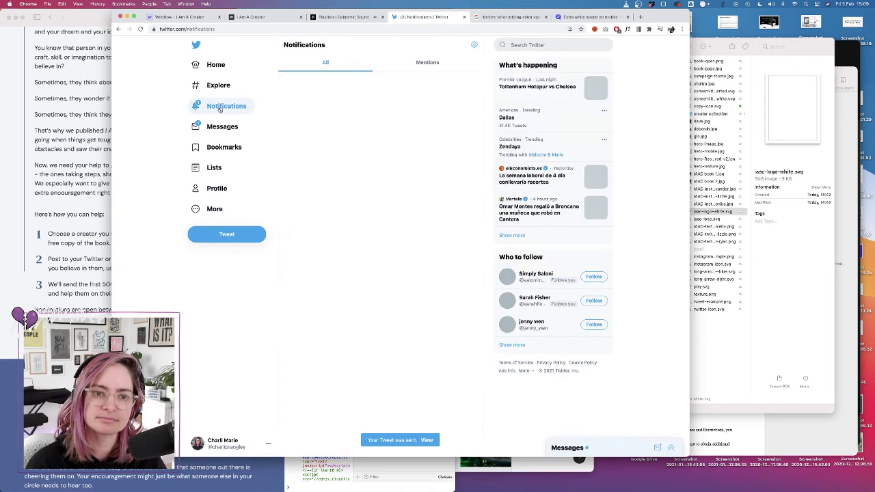
pyautogui.press('super+1')
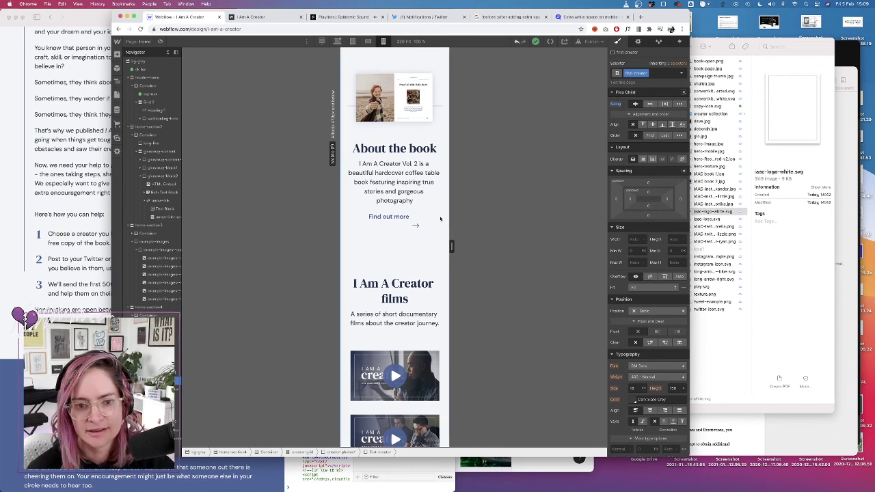
pyautogui.scroll(-5, 410, 240)
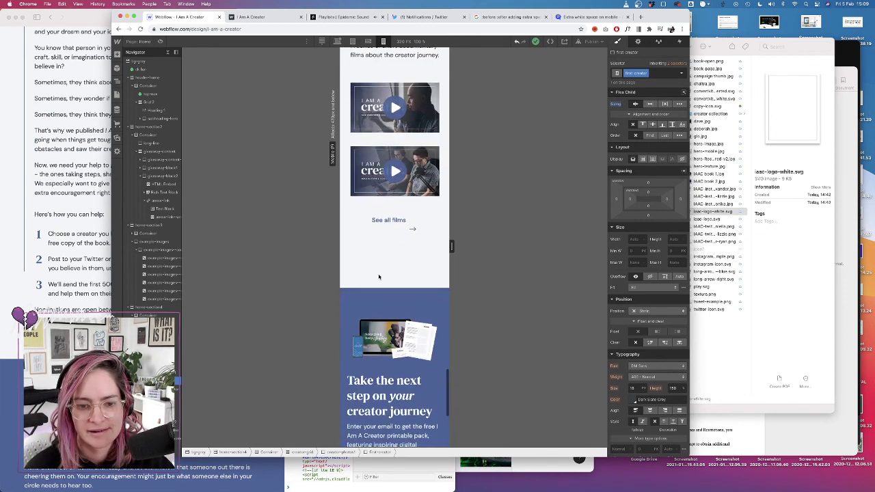
pyautogui.click(413, 239)
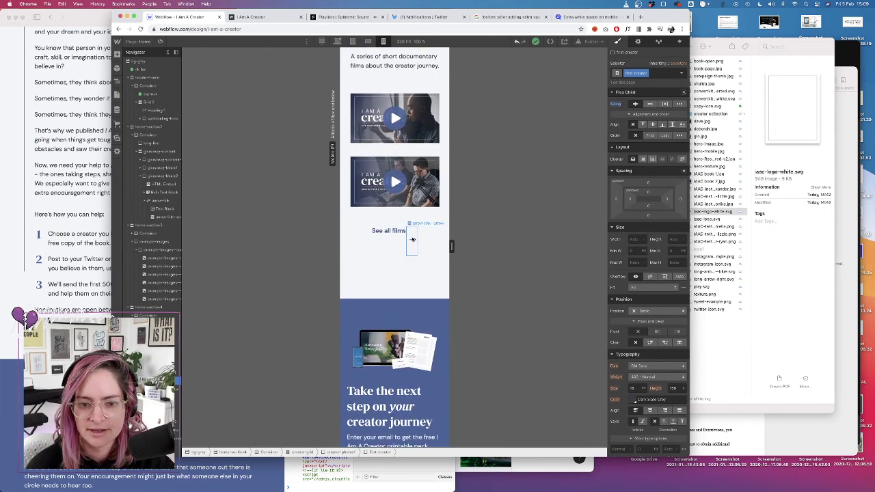
pyautogui.click(412, 239)
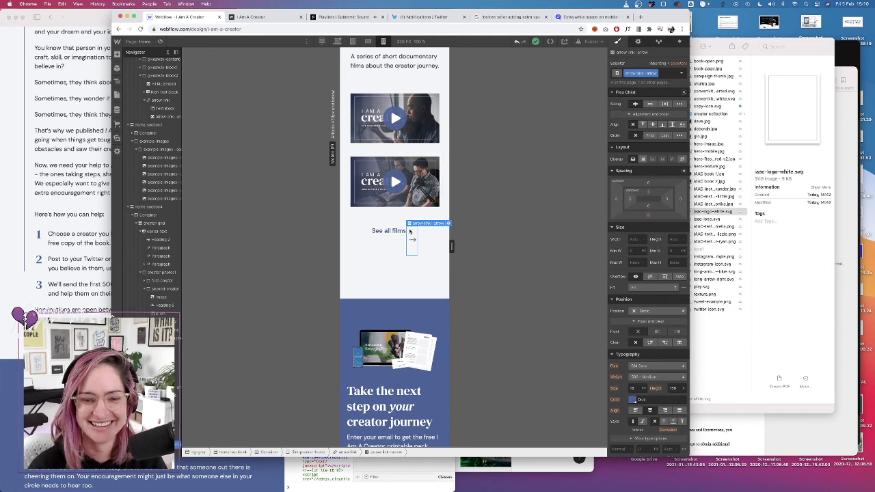
# From the Google results, open the "Remove White Space on mobile portrait view" forum thread in a new tab and read to its end
pyautogui.click(508, 17)
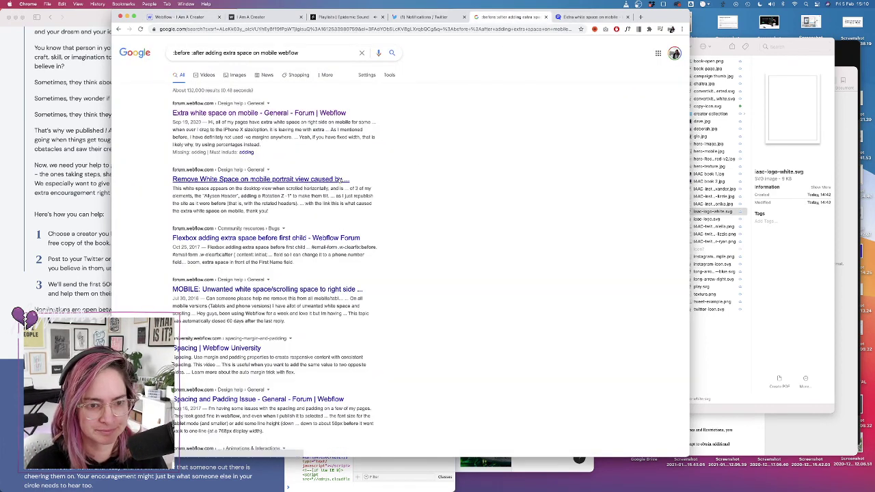
pyautogui.keyDown('super'); pyautogui.click(336, 178); pyautogui.keyUp('super')
pyautogui.click(551, 17)
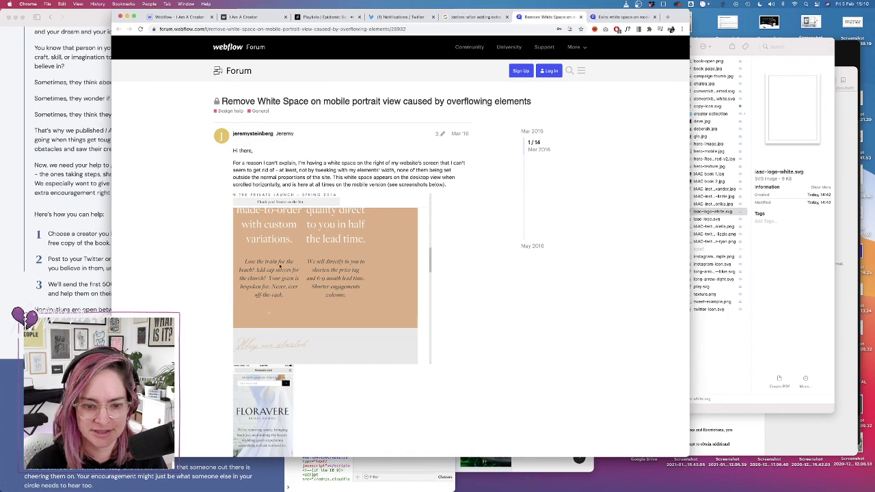
pyautogui.scroll(-15, 311, 262)
pyautogui.scroll(-15, 242, 288)
pyautogui.scroll(-15, 242, 288)
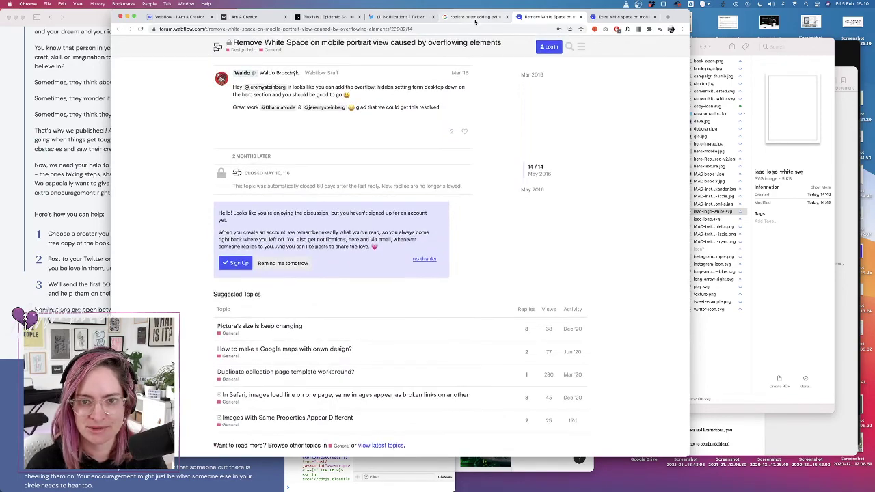
# Go back to the Google results and open the "White space on mobile" Webflow forum thread in a new tab
pyautogui.click(475, 21)
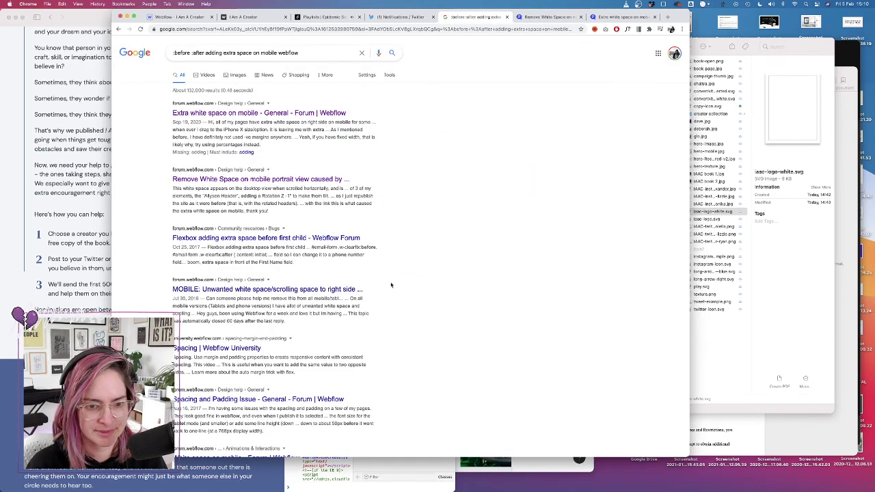
pyautogui.scroll(-4, 391, 285)
pyautogui.scroll(-3, 391, 285)
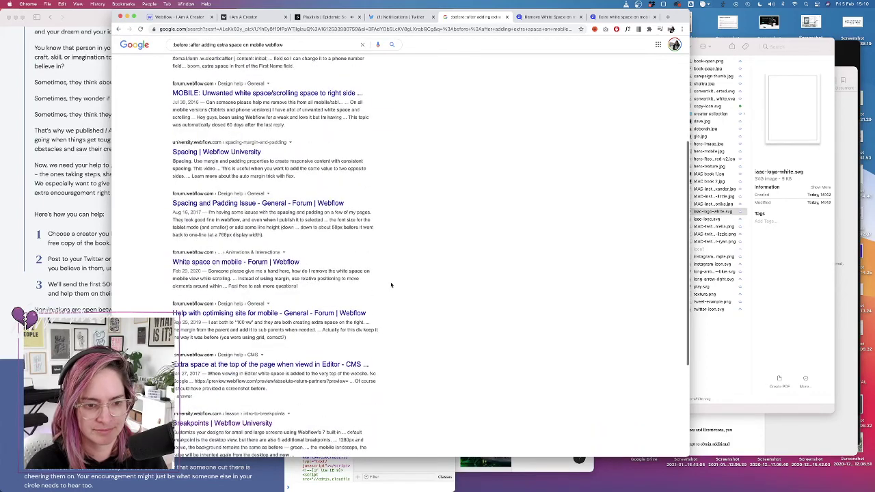
pyautogui.keyDown('super'); pyautogui.click(278, 265); pyautogui.keyUp('super')
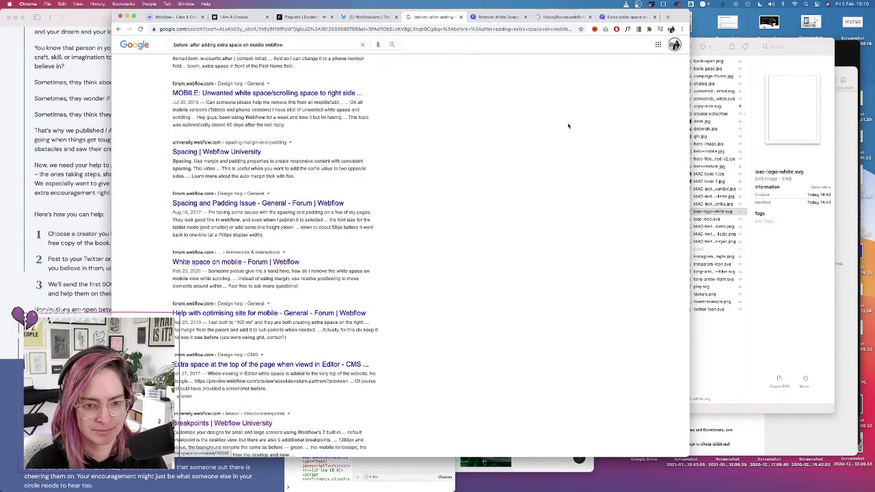
pyautogui.click(557, 17)
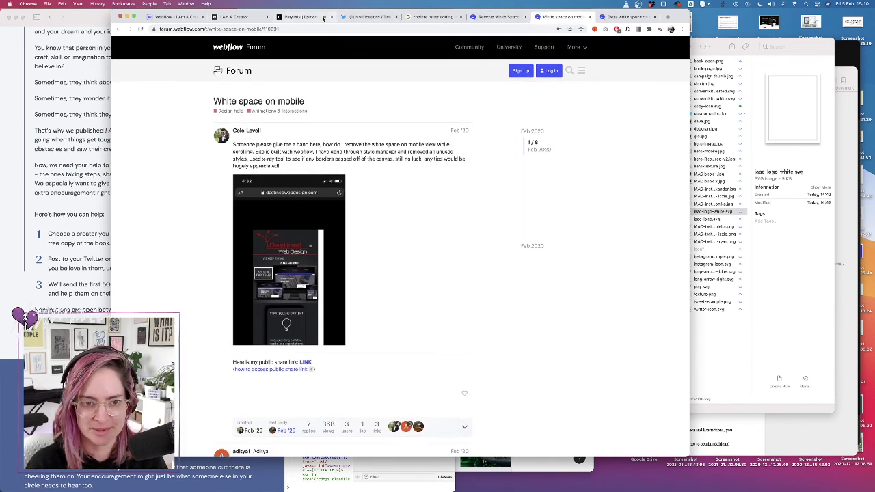
# Switch between the Webflow design and the published site, and inspect the MENU button in the published header
pyautogui.click(233, 16)
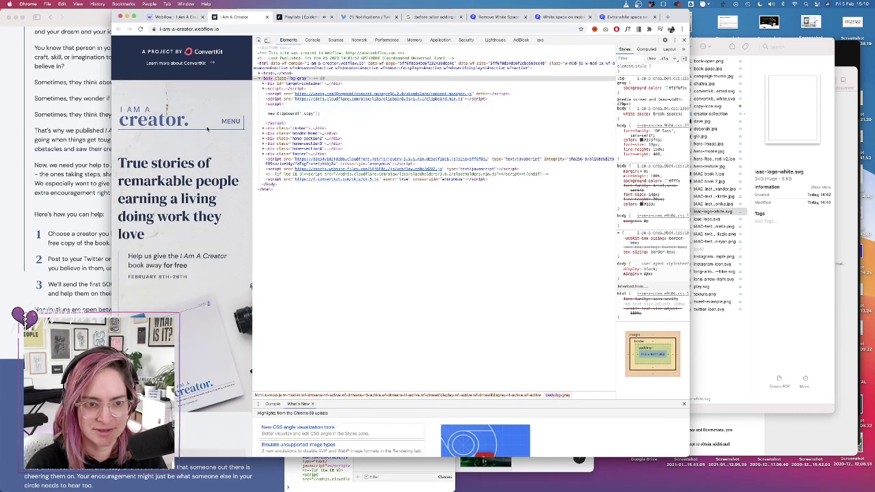
pyautogui.click(194, 15)
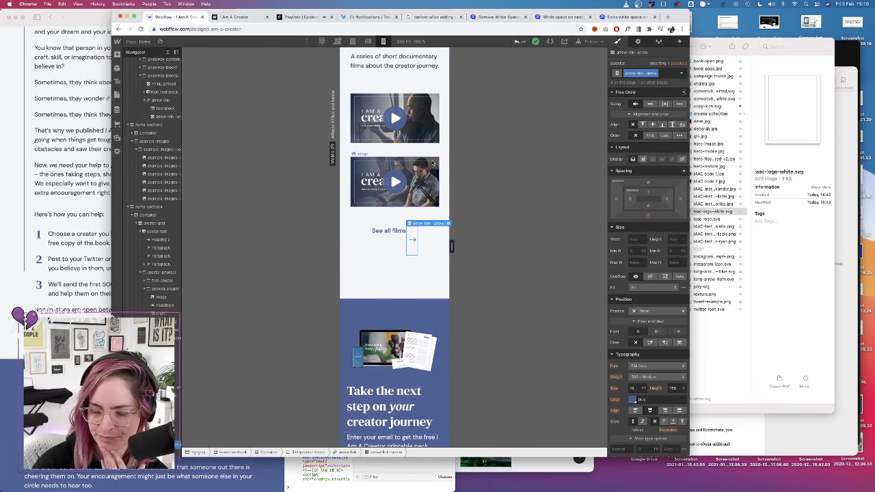
pyautogui.scroll(5, 433, 164)
pyautogui.click(245, 18)
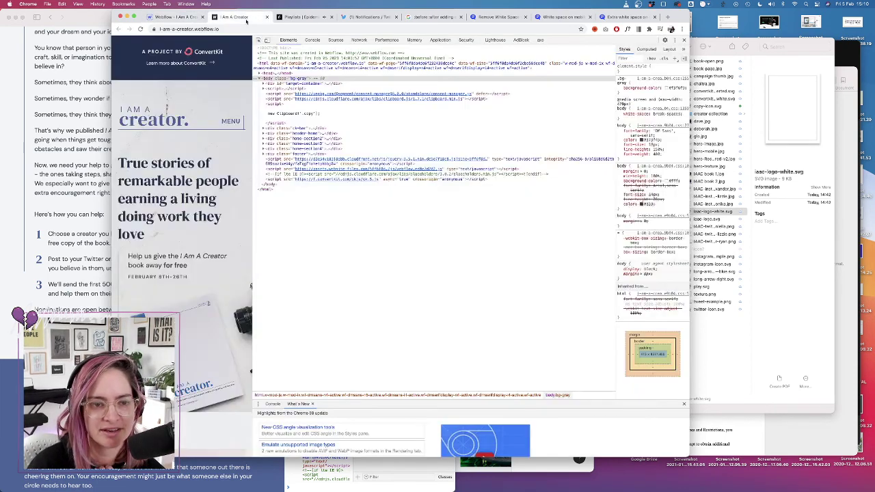
pyautogui.rightClick(244, 124)
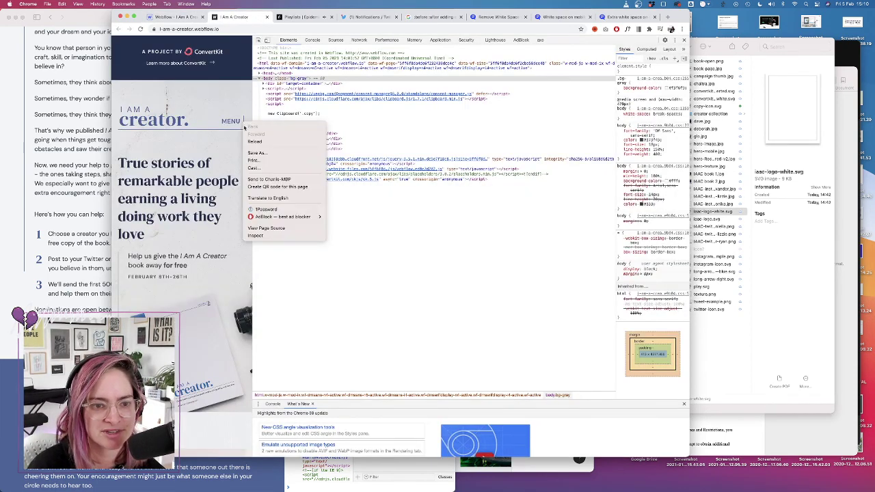
pyautogui.click(258, 236)
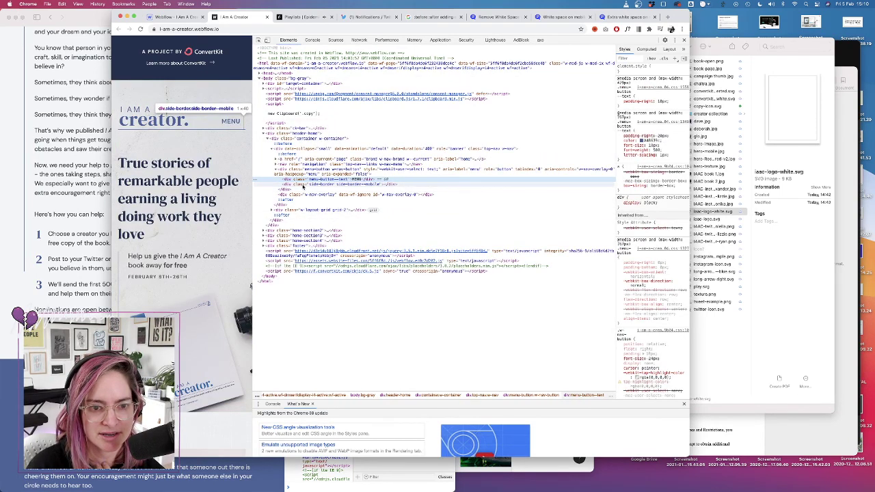
# Examine the mobile side border and top nav elements, and disable the content property of the nav's :before and :after pseudo-elements
pyautogui.click(301, 185)
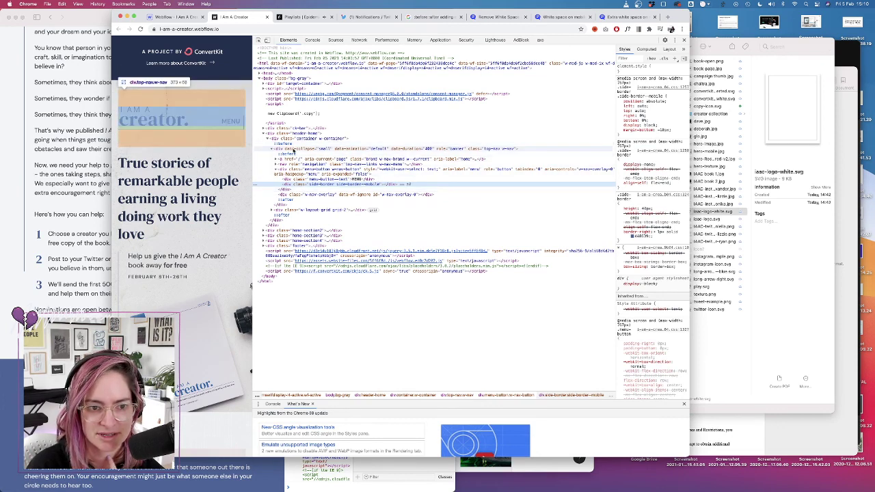
pyautogui.click(293, 149)
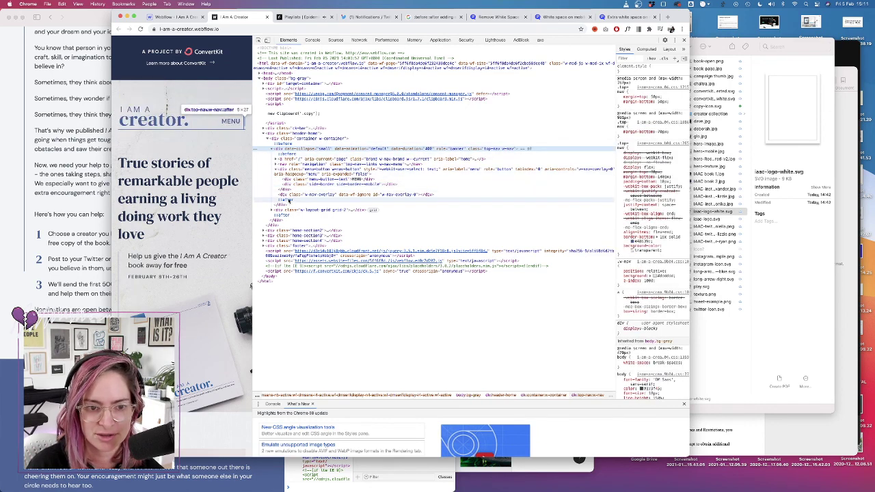
pyautogui.click(289, 201)
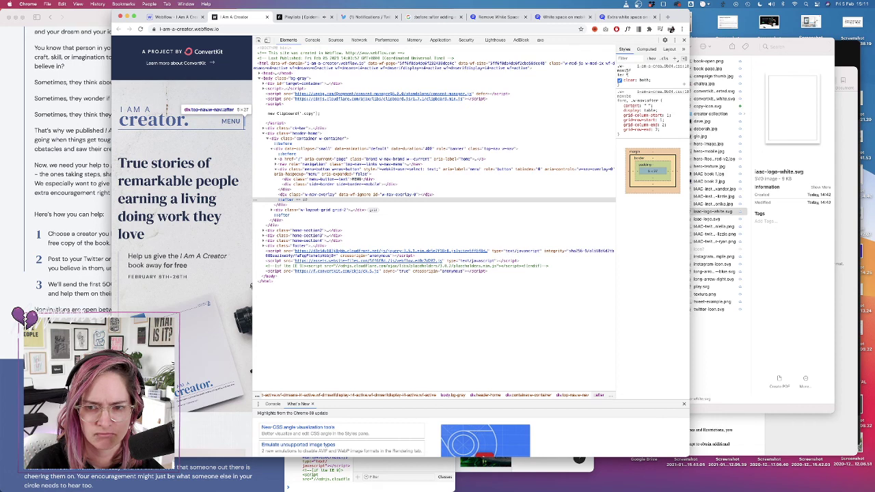
pyautogui.click(620, 107)
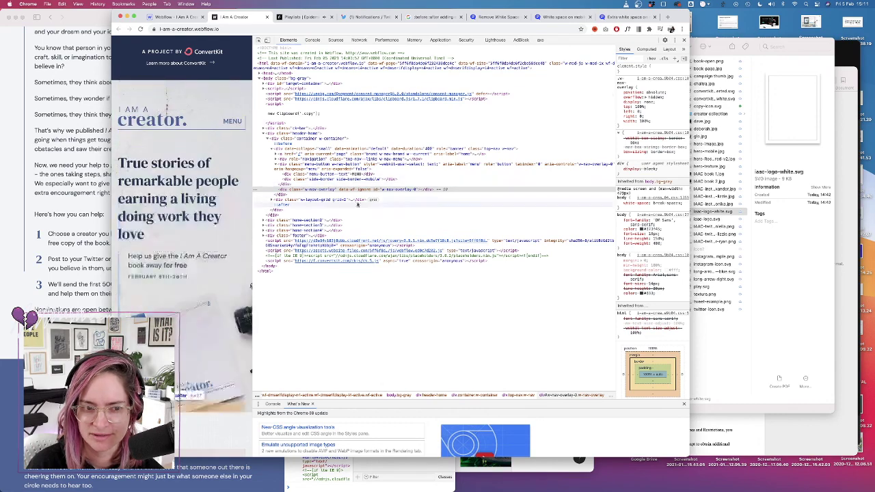
# Check the Twitter notifications again and review the published mobile page from the header down to the Twitter and Instagram template section
pyautogui.click(355, 16)
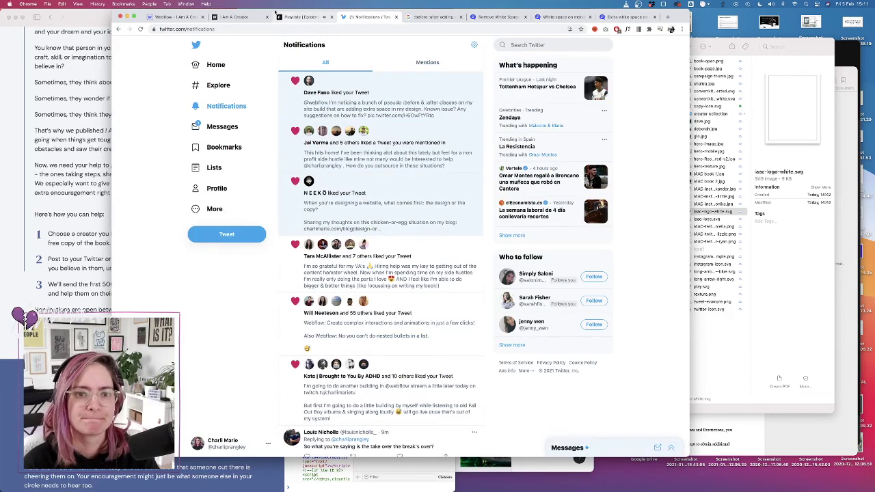
pyautogui.click(246, 19)
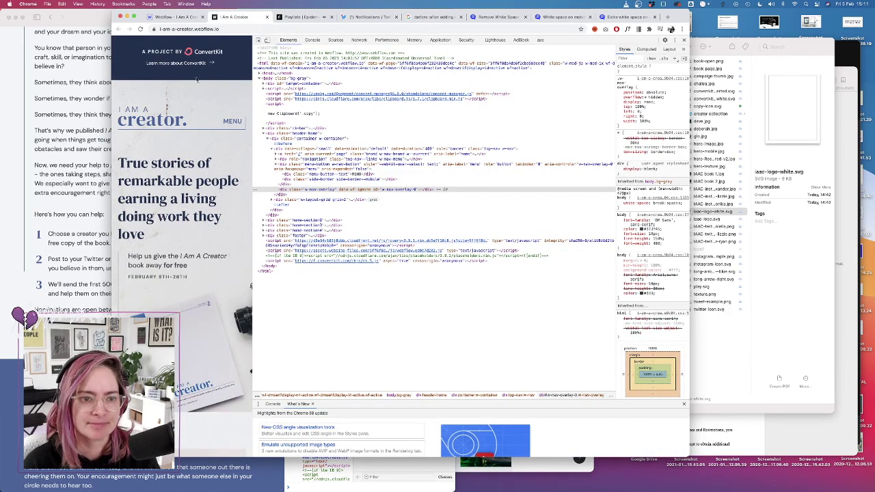
pyautogui.scroll(-5, 206, 190)
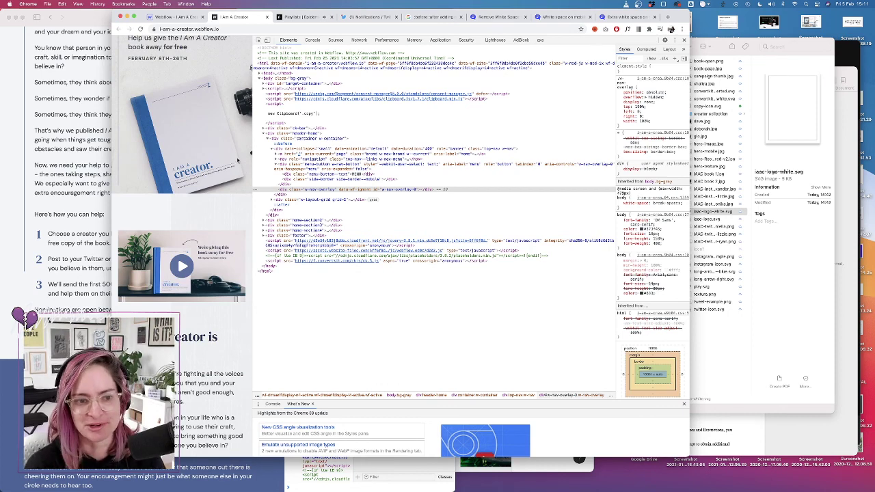
pyautogui.scroll(-1, 212, 199)
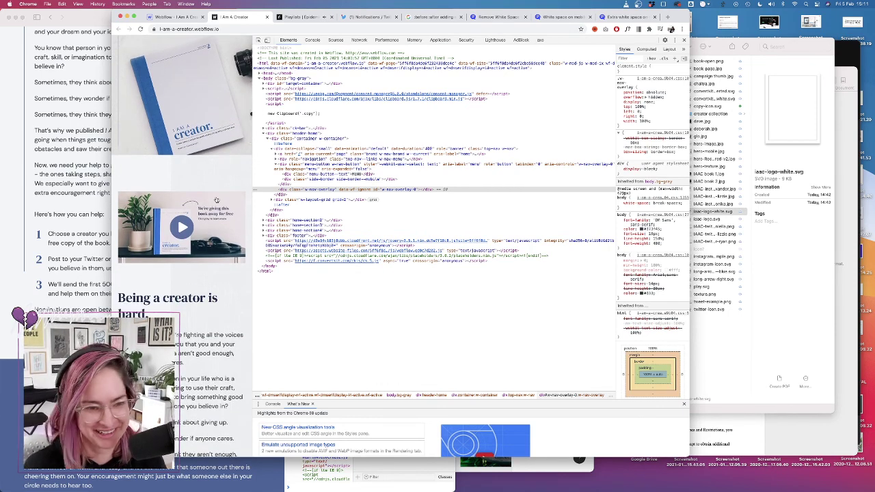
pyautogui.scroll(-3, 216, 200)
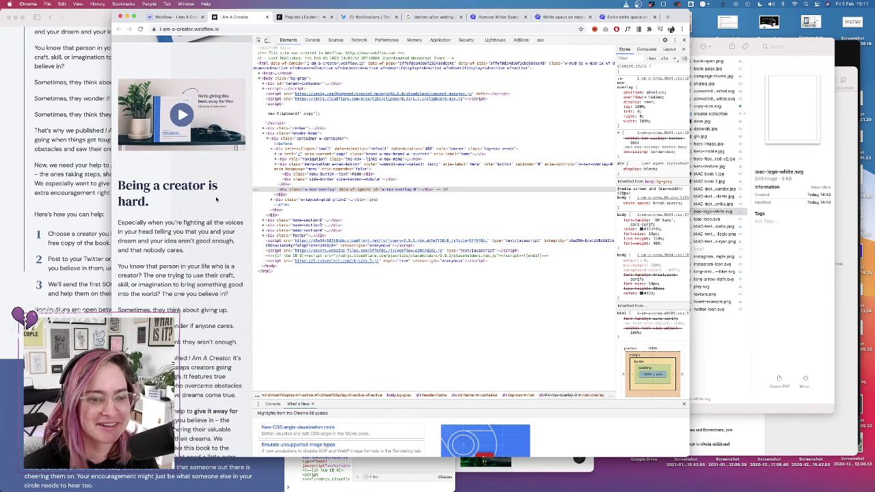
pyautogui.scroll(-10, 216, 200)
pyautogui.scroll(-10, 216, 198)
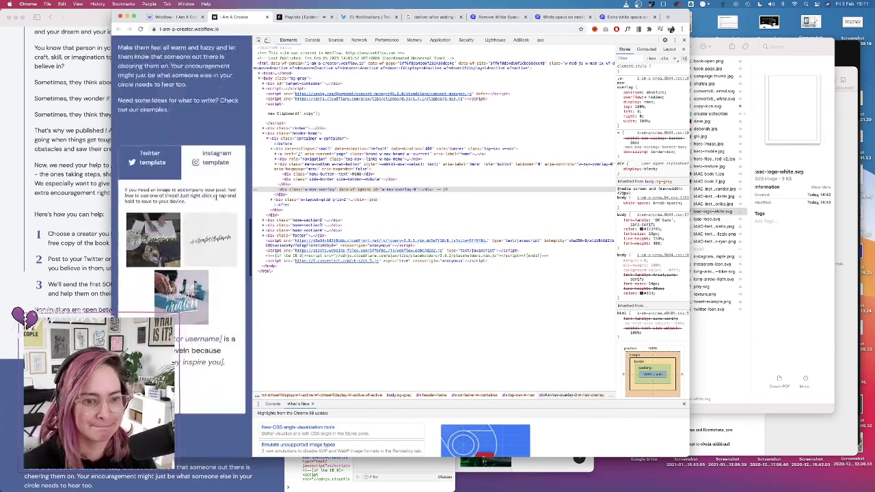
# Review the rest of the published mobile page, and compare it with the matching sections in the Webflow mobile design down to the footer
pyautogui.scroll(-10, 216, 200)
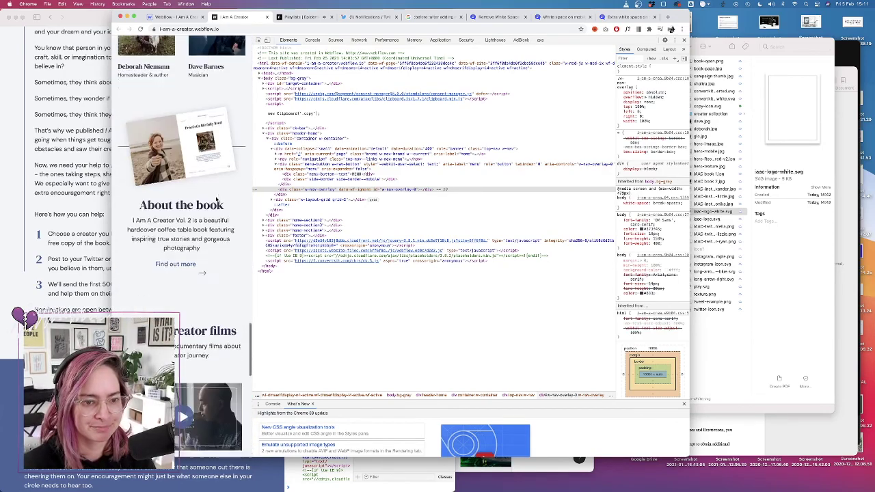
pyautogui.click(187, 19)
pyautogui.scroll(-15, 373, 274)
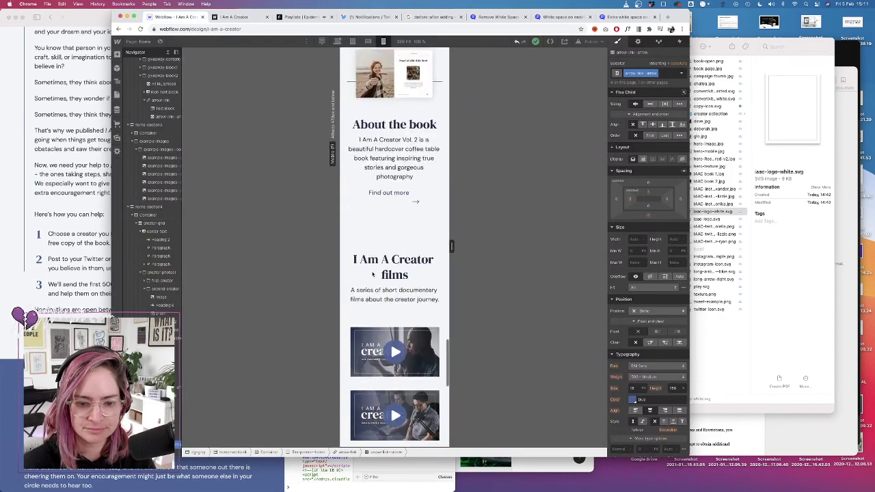
pyautogui.scroll(-5, 373, 274)
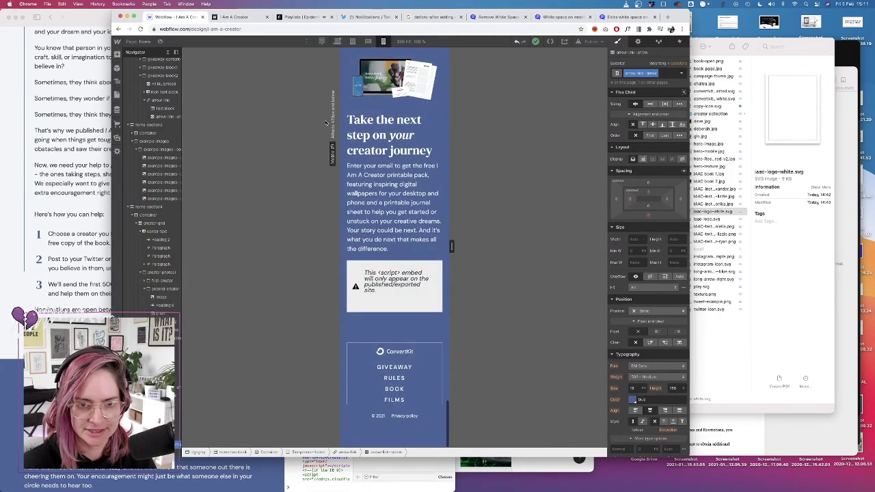
# Open the Films page in Webflow, switch it to the desktop breakpoint and look over its film listing
pyautogui.click(117, 94)
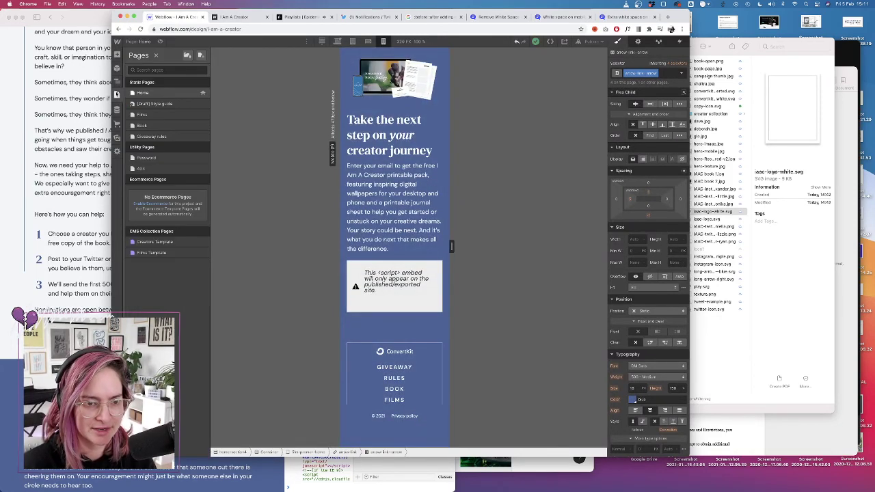
pyautogui.click(156, 116)
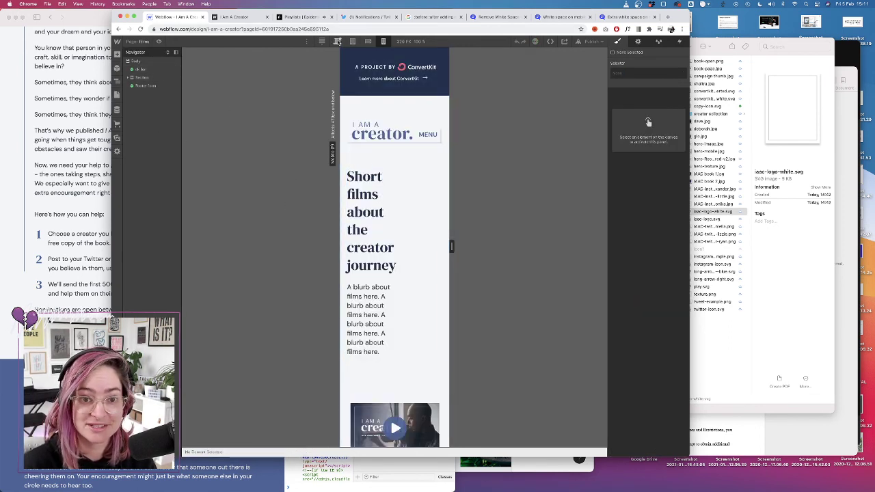
pyautogui.click(337, 41)
pyautogui.scroll(-3, 401, 257)
pyautogui.scroll(-2, 401, 256)
pyautogui.scroll(4, 383, 247)
# Set the layout of the Films page's Collection List to a single full-width item per row
pyautogui.click(342, 233)
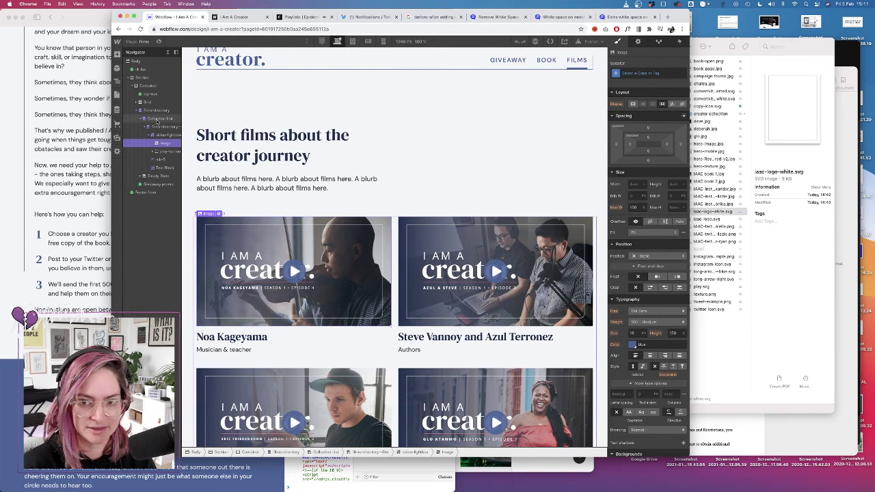
pyautogui.click(157, 120)
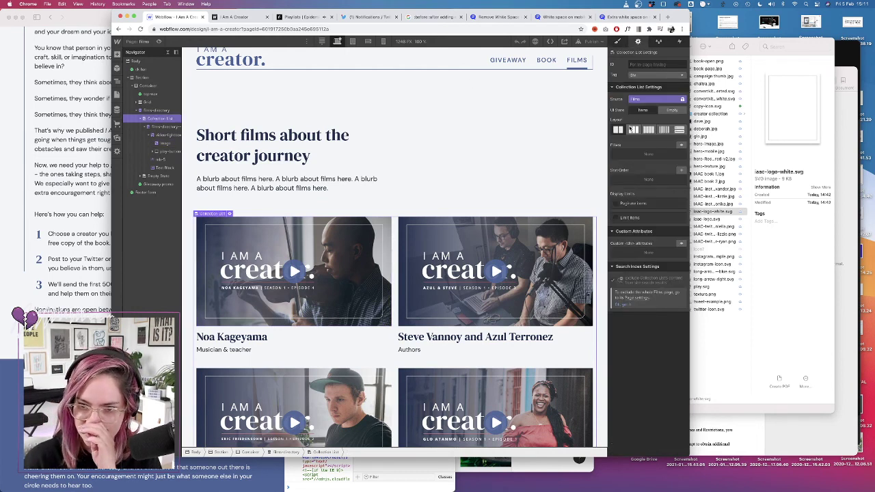
pyautogui.click(679, 130)
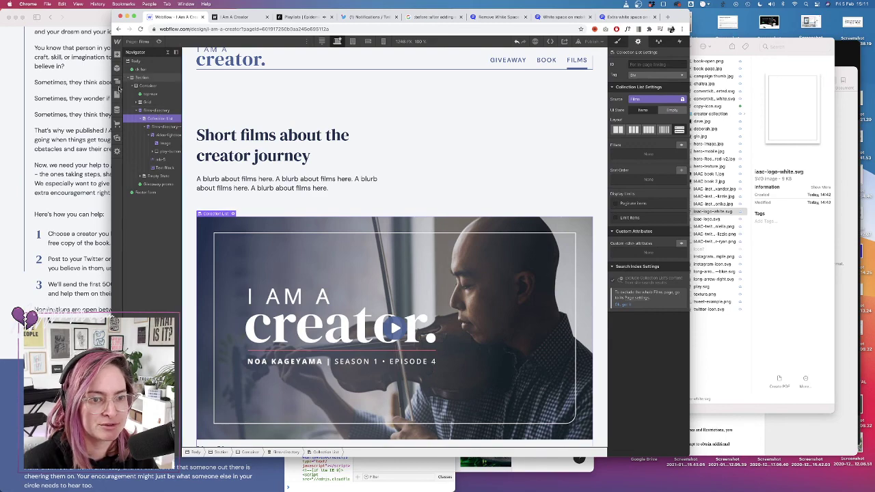
# Open the Book page and examine the collection settings of the creators grid in the Featuring section
pyautogui.click(117, 96)
pyautogui.click(164, 125)
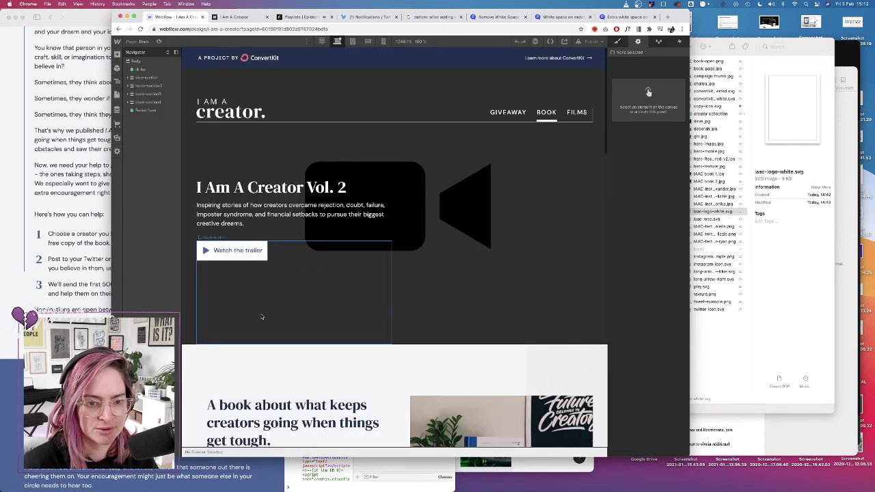
pyautogui.scroll(-5, 261, 317)
pyautogui.scroll(-5, 262, 317)
pyautogui.click(216, 173)
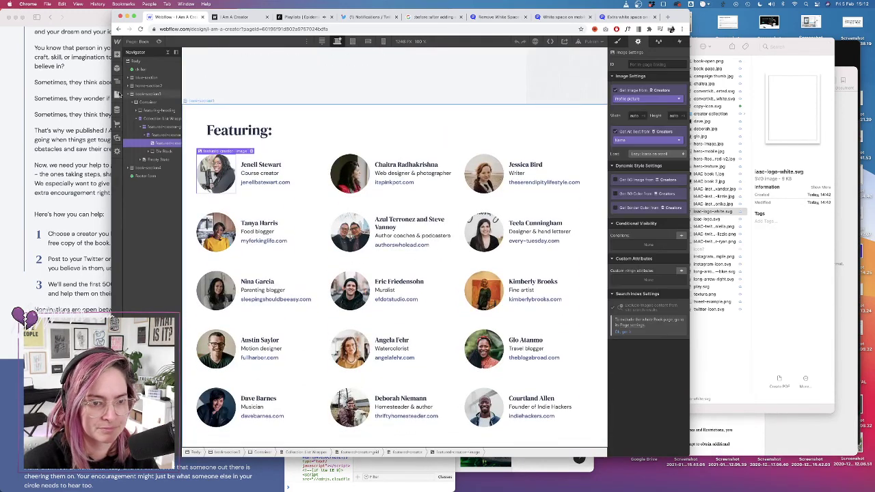
pyautogui.click(157, 128)
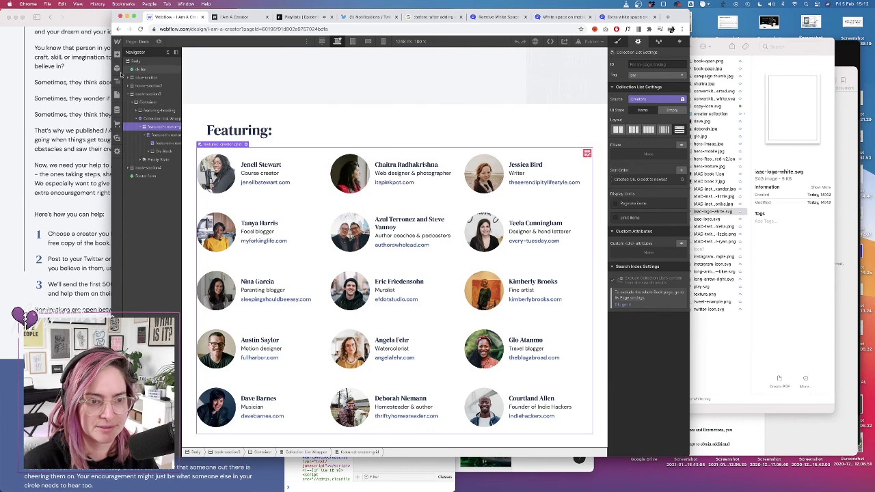
# Return to the Films page and give the Collection List inside the films directory a new class called "films grid"
pyautogui.click(117, 92)
pyautogui.click(145, 115)
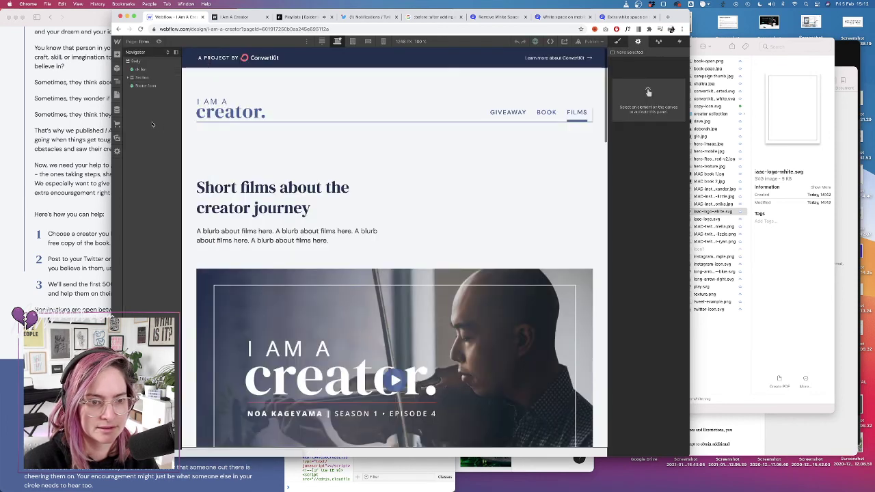
pyautogui.click(130, 78)
pyautogui.click(136, 85)
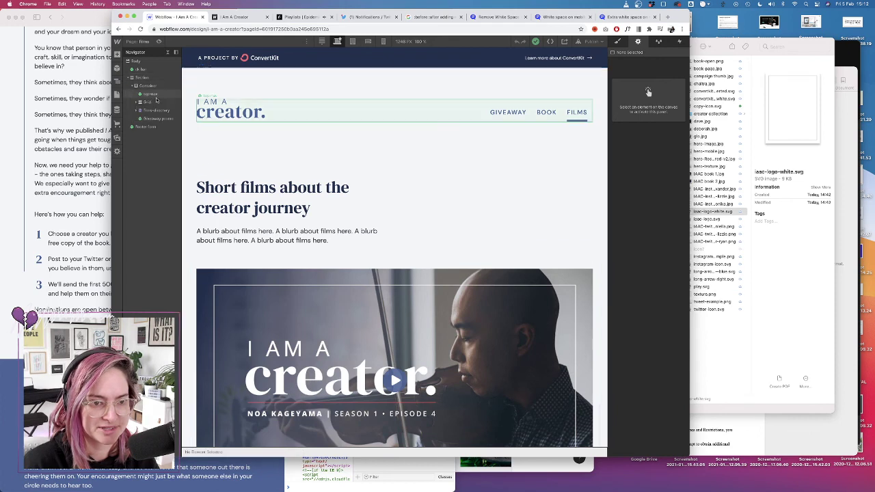
pyautogui.click(137, 110)
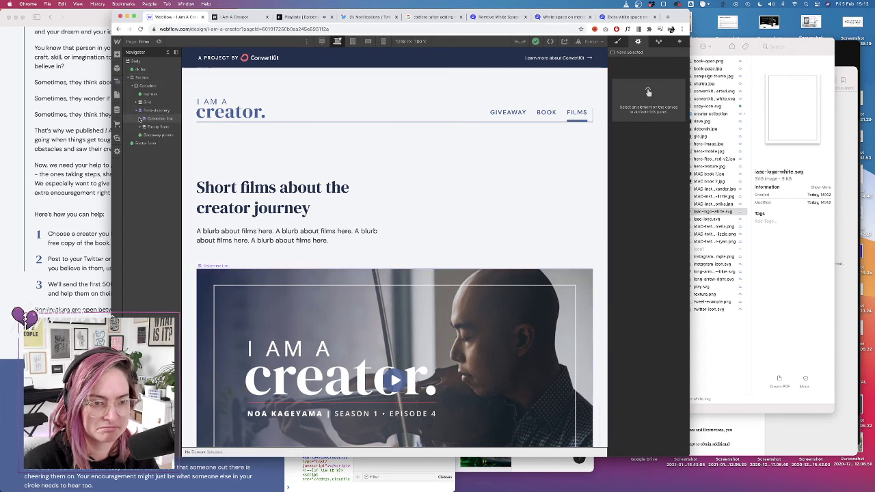
pyautogui.click(164, 121)
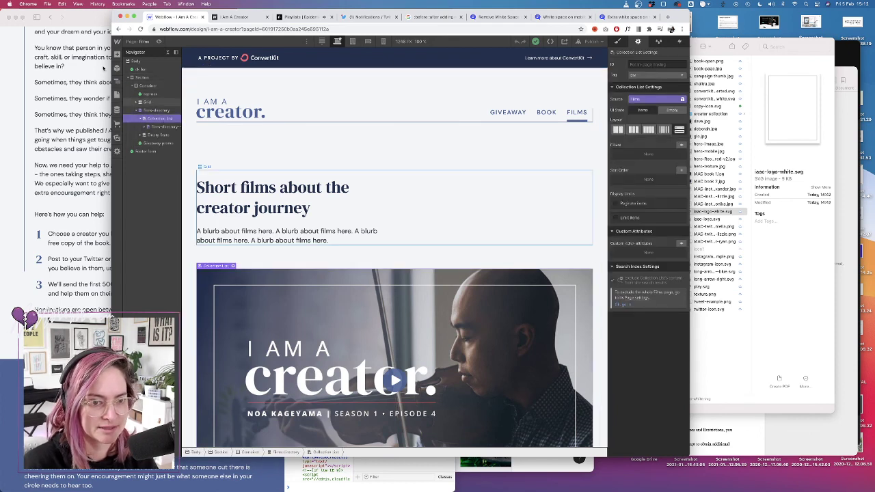
pyautogui.click(619, 42)
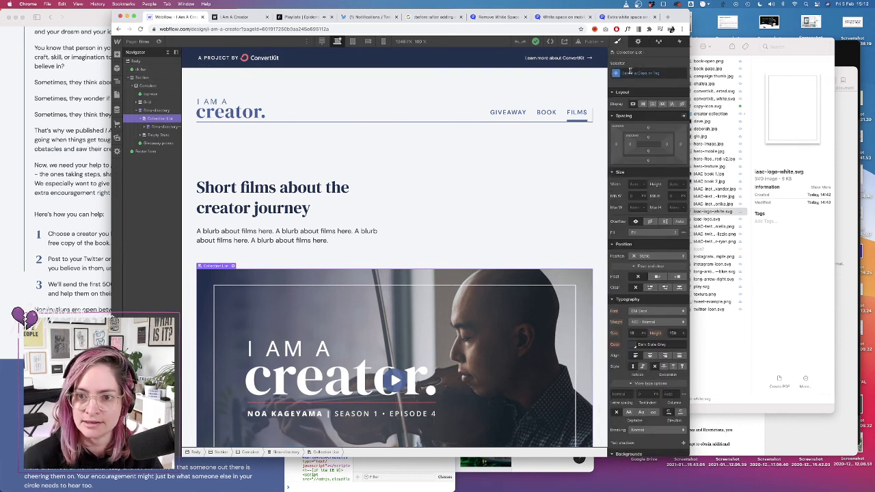
pyautogui.click(631, 71)
pyautogui.write('films grid')
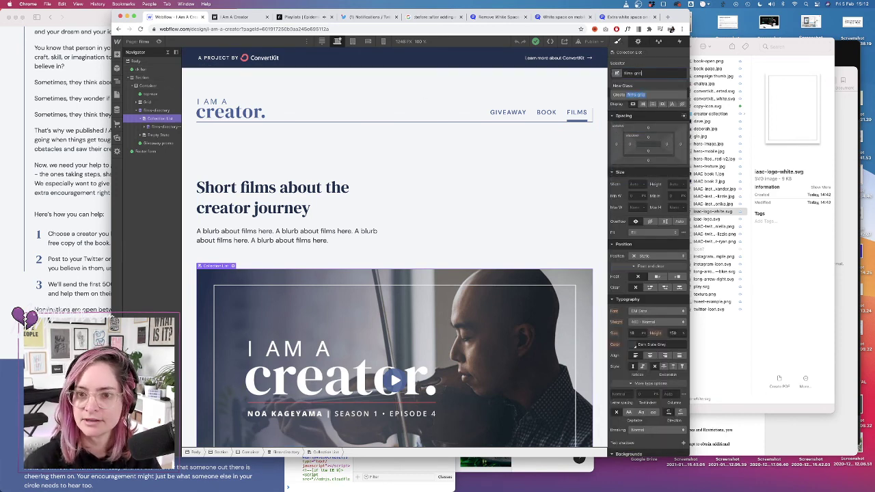
pyautogui.press('Return')
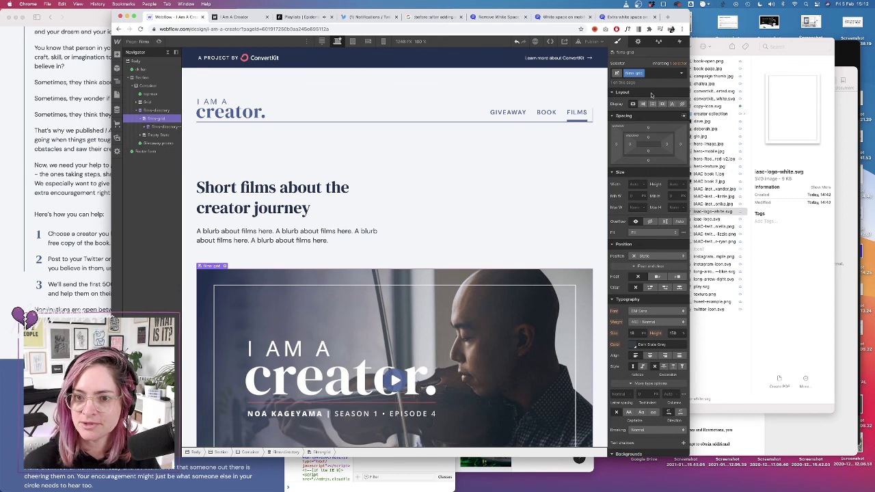
# Turn the films list into a two-column grid with a 50 px gap between its columns
pyautogui.click(653, 105)
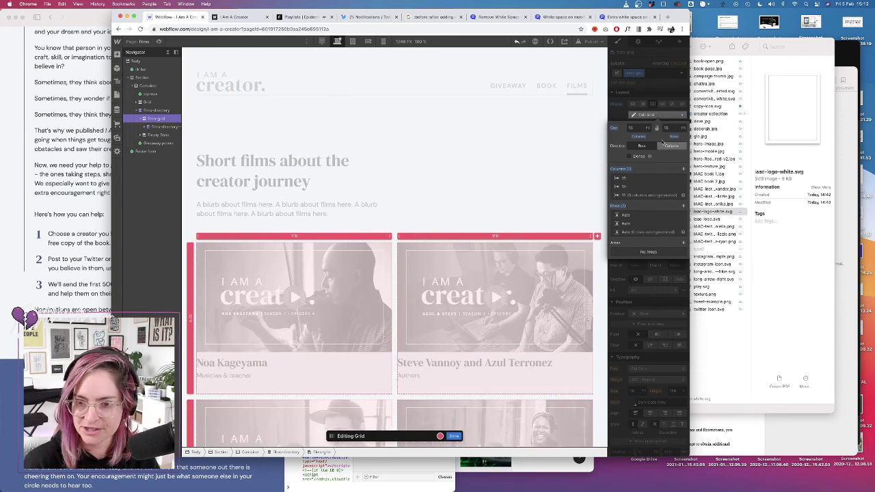
pyautogui.click(636, 128)
pyautogui.write('20')
pyautogui.press('BackSpace')
pyautogui.press('BackSpace')
pyautogui.write('60')
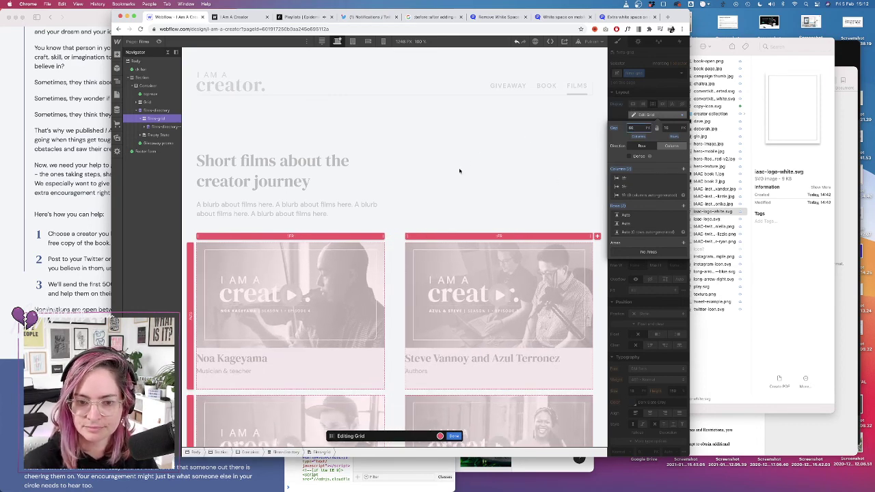
pyautogui.scroll(-2, 461, 171)
pyautogui.hotkey('shift', 'Down')
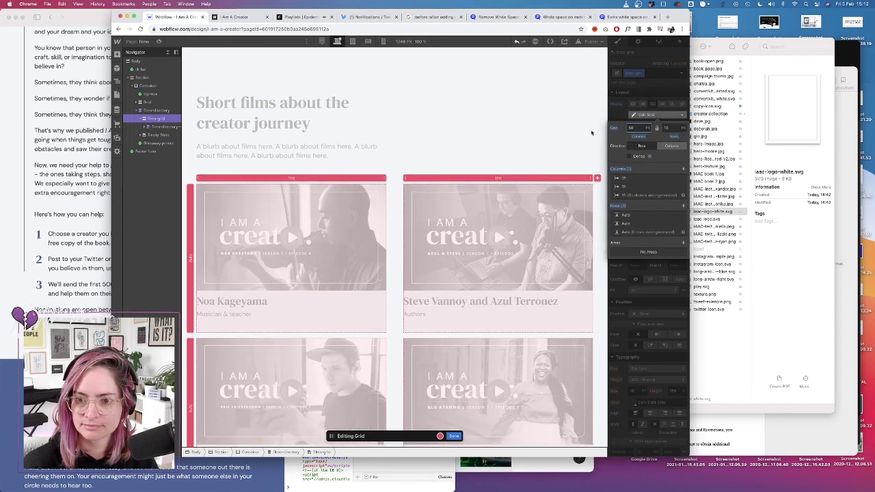
pyautogui.scroll(-5, 400, 181)
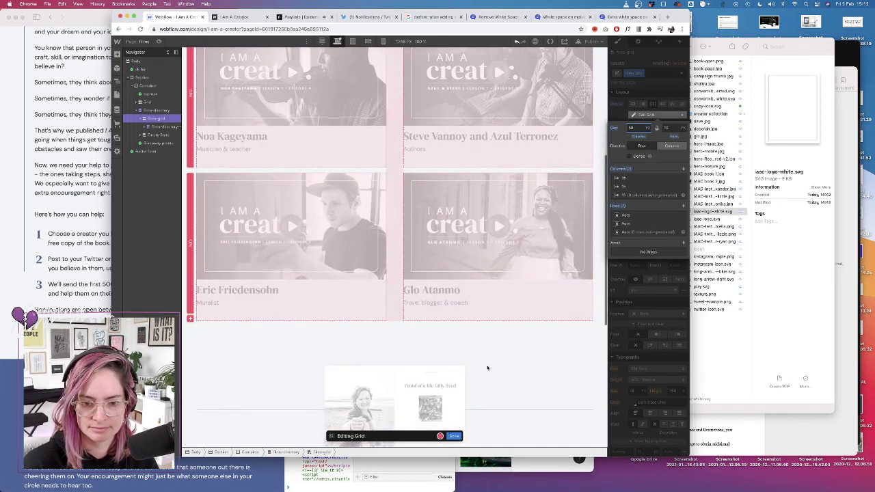
pyautogui.click(456, 436)
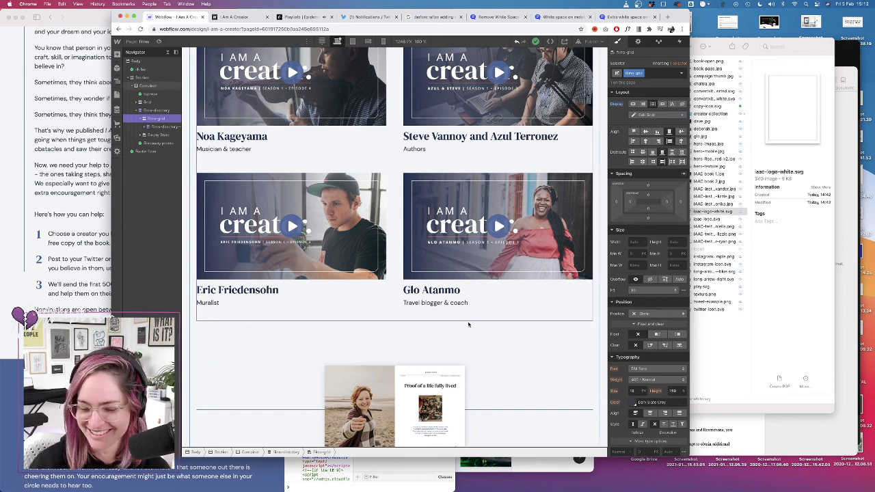
# Check the films grid at the largest breakpoint and the desktop breakpoint, widening the browser window for more canvas room
pyautogui.scroll(-2, 410, 274)
pyautogui.scroll(6, 274, 142)
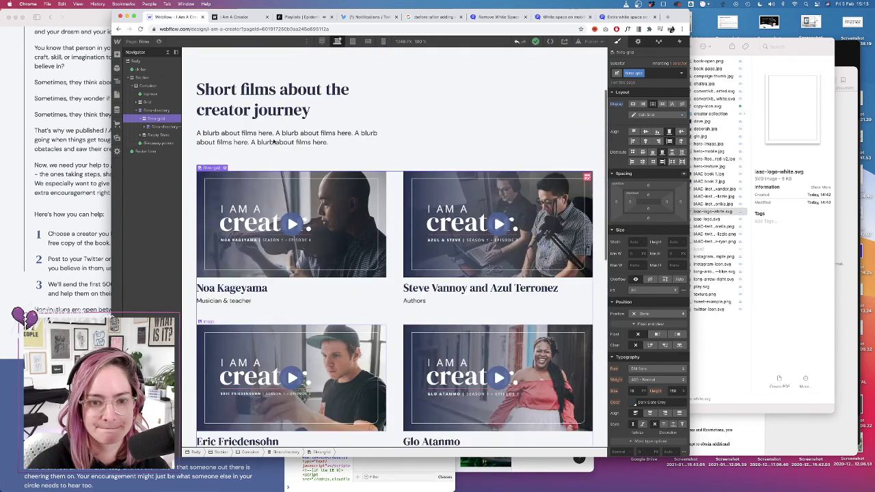
pyautogui.click(322, 41)
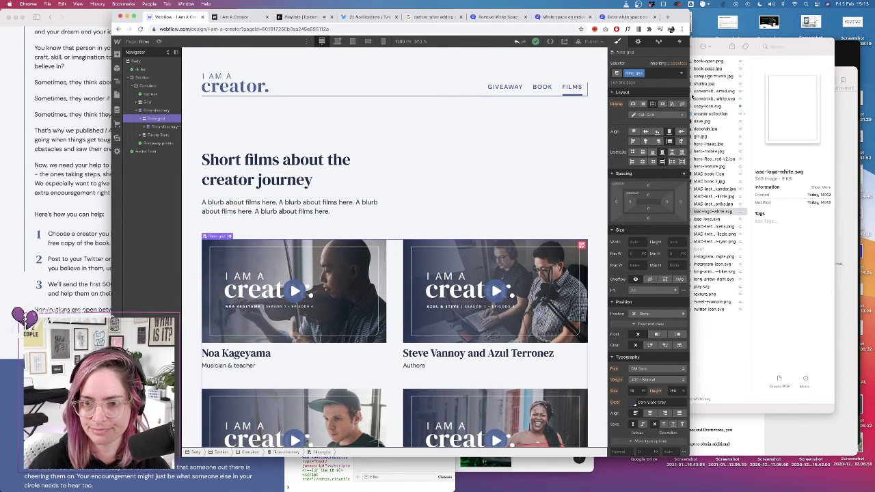
pyautogui.moveTo(691, 94); pyautogui.dragTo(823, 94)
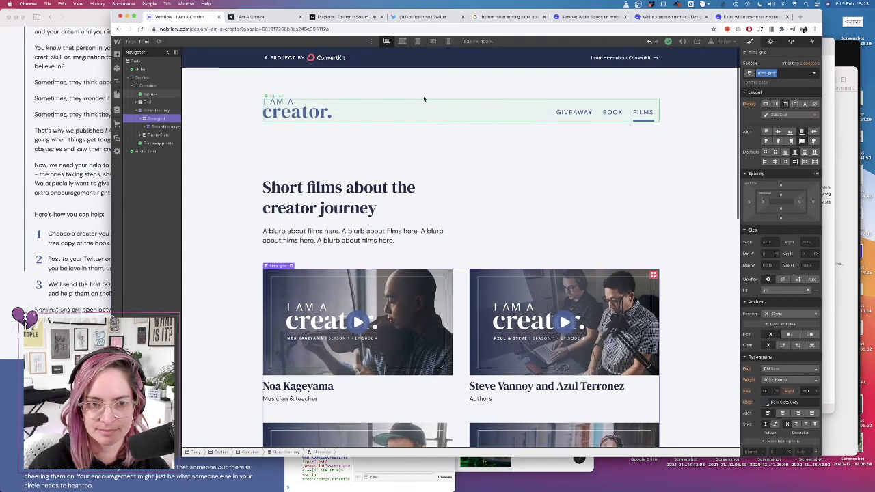
pyautogui.click(403, 42)
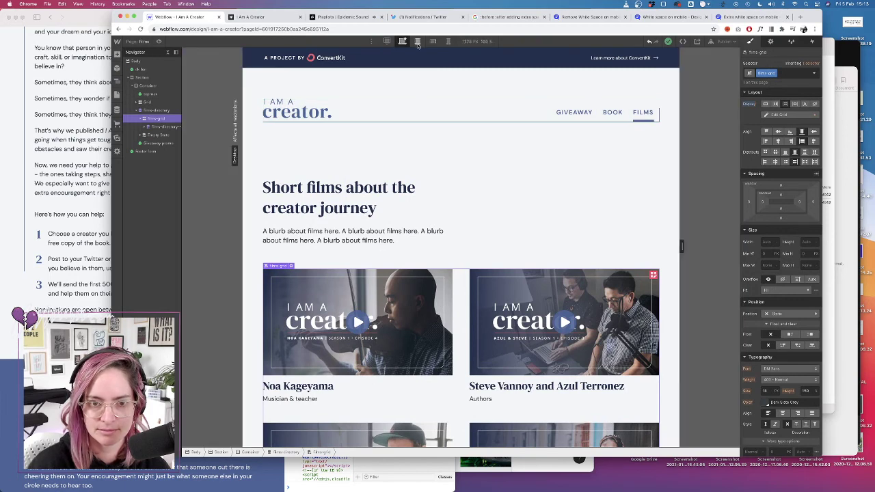
# At the tablet breakpoint, widen the first column of the Films heading grid to about 2.5fr
pyautogui.click(418, 41)
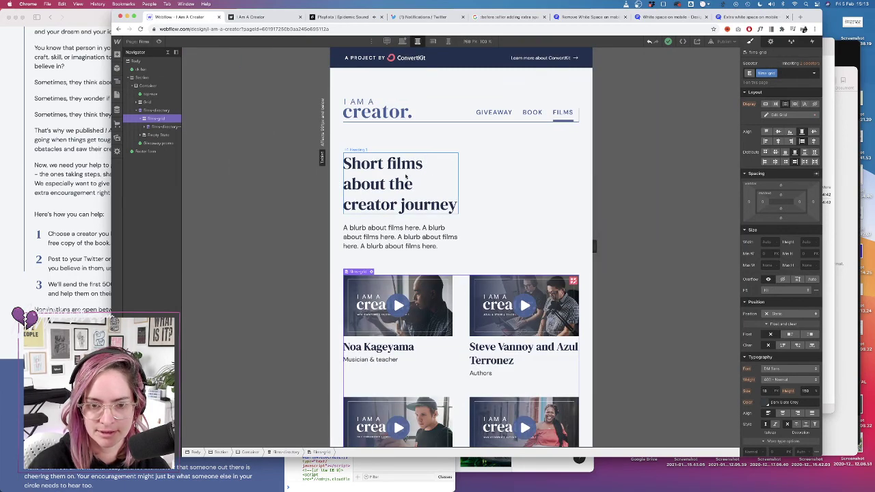
pyautogui.click(144, 101)
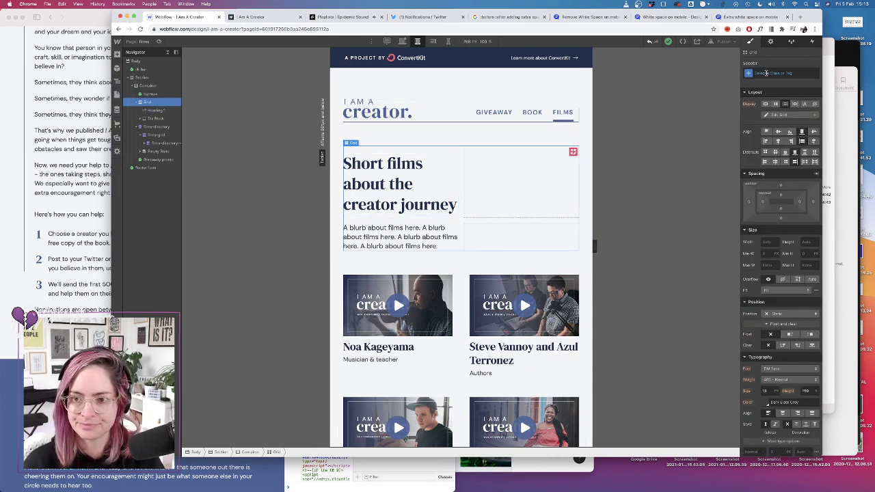
pyautogui.click(573, 152)
pyautogui.moveTo(457, 140); pyautogui.dragTo(514, 141)
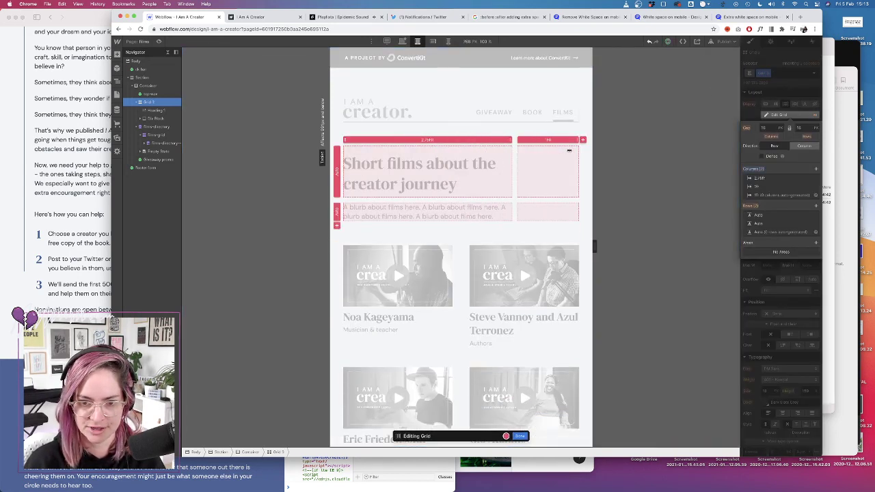
pyautogui.moveTo(569, 150); pyautogui.dragTo(561, 149)
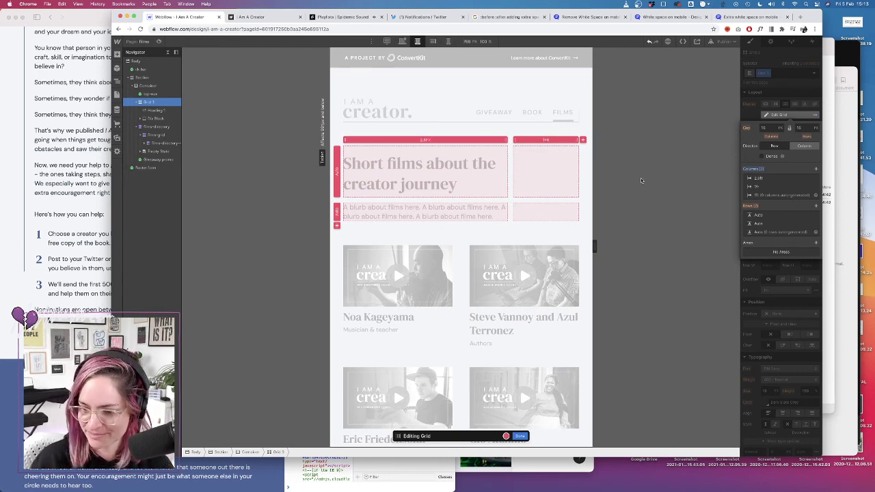
pyautogui.click(520, 436)
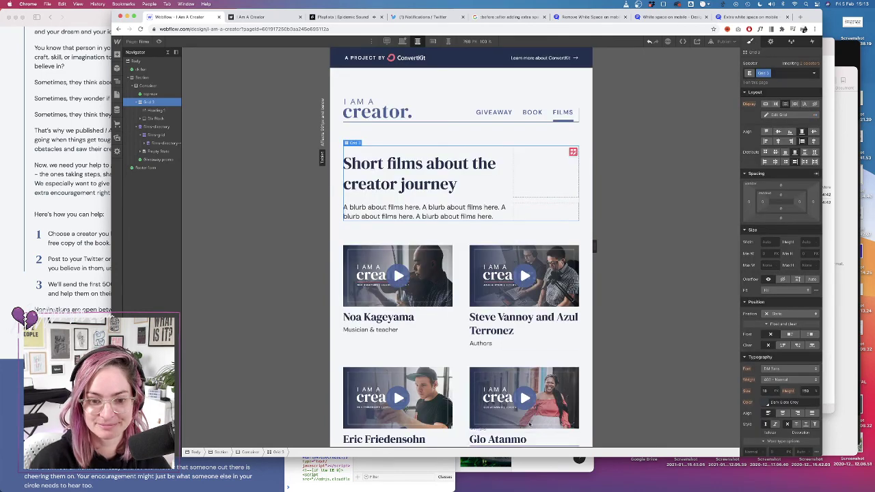
# Link the "Find out more" arrow link inside the Giveaway promo symbol to the Book page
pyautogui.scroll(-5, 510, 322)
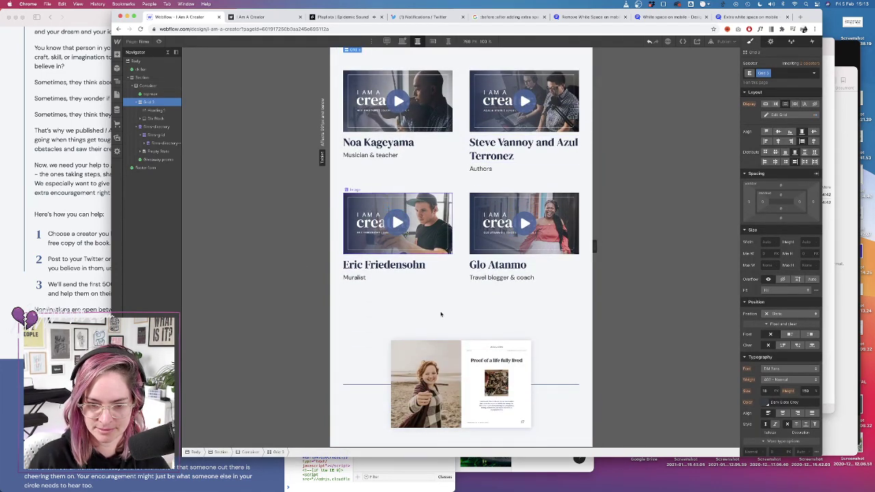
pyautogui.scroll(-7, 440, 313)
pyautogui.scroll(-1, 451, 274)
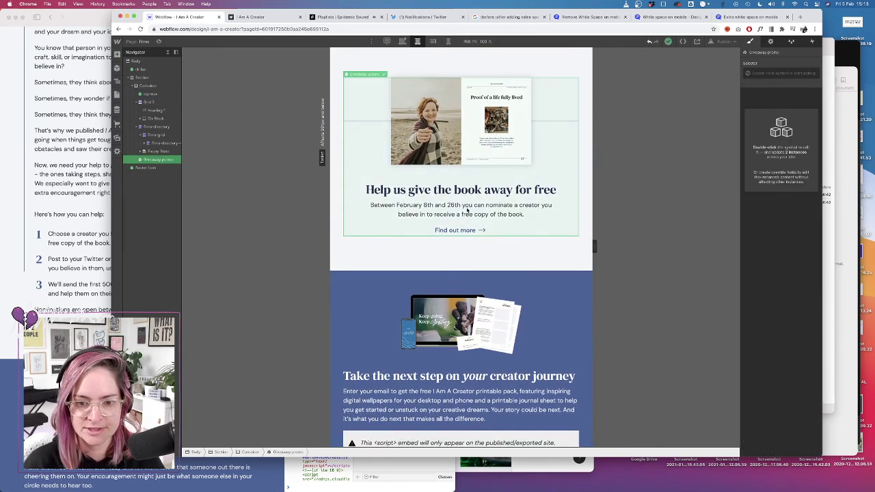
pyautogui.doubleClick(468, 206)
pyautogui.click(455, 230)
pyautogui.click(162, 201)
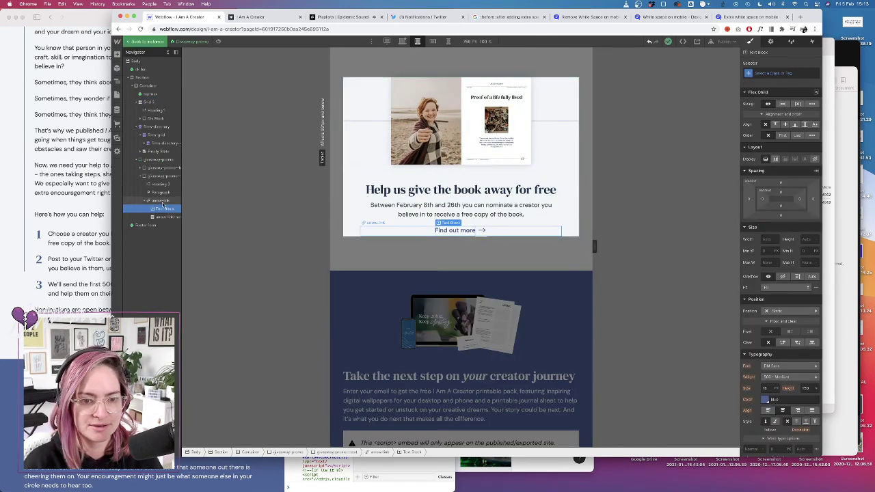
pyautogui.click(772, 41)
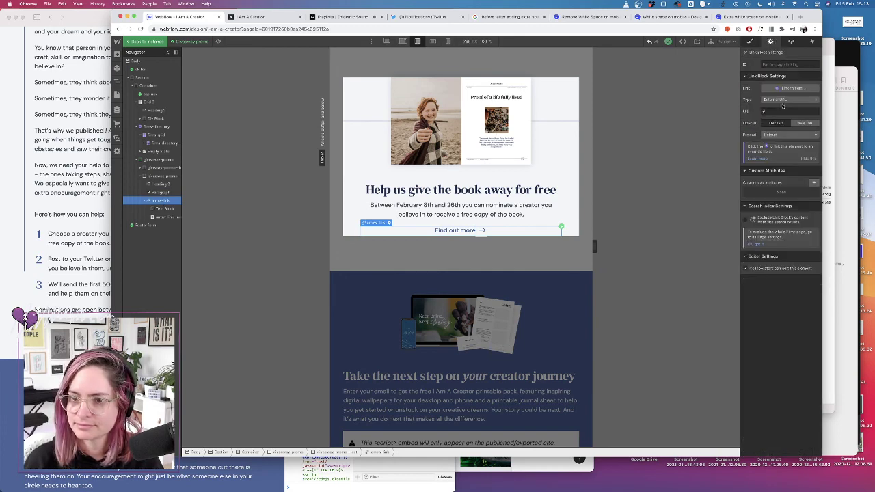
pyautogui.click(781, 101)
pyautogui.click(770, 108)
pyautogui.click(783, 112)
pyautogui.click(774, 139)
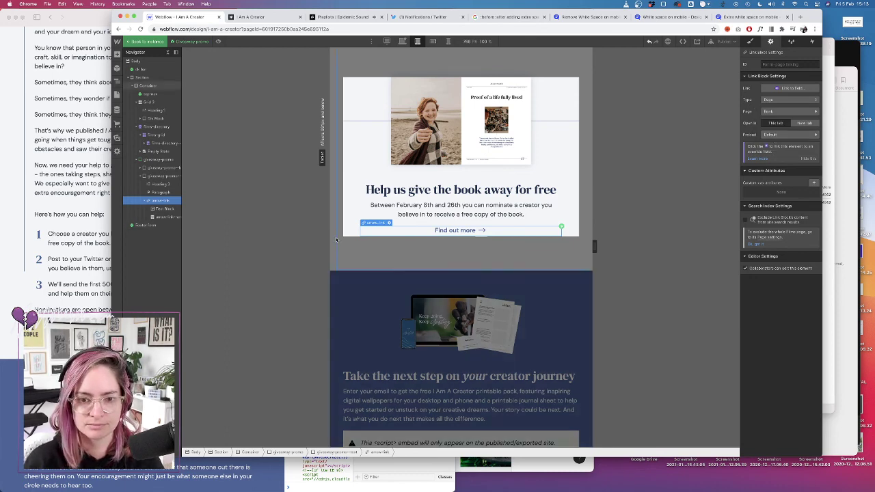
pyautogui.click(145, 41)
# At the mobile landscape breakpoint, remove the second column from the films grid so the films stack in one column
pyautogui.scroll(5, 442, 155)
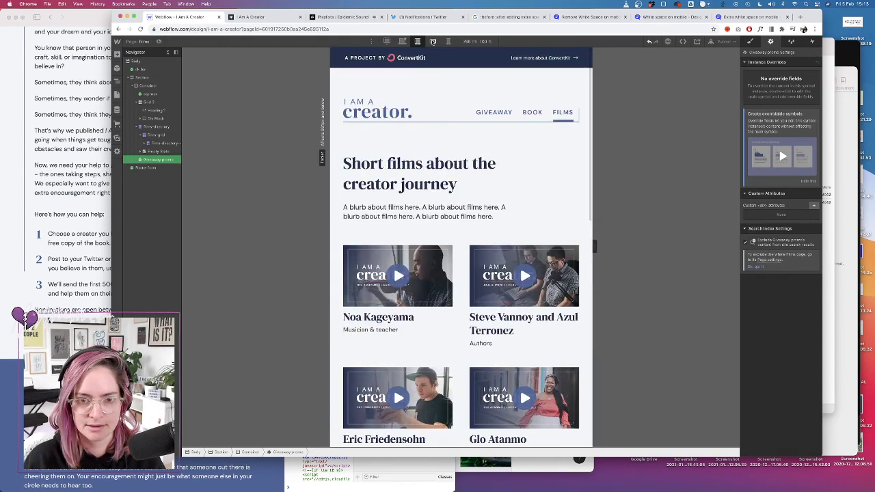
pyautogui.hotkey('shift', '3')
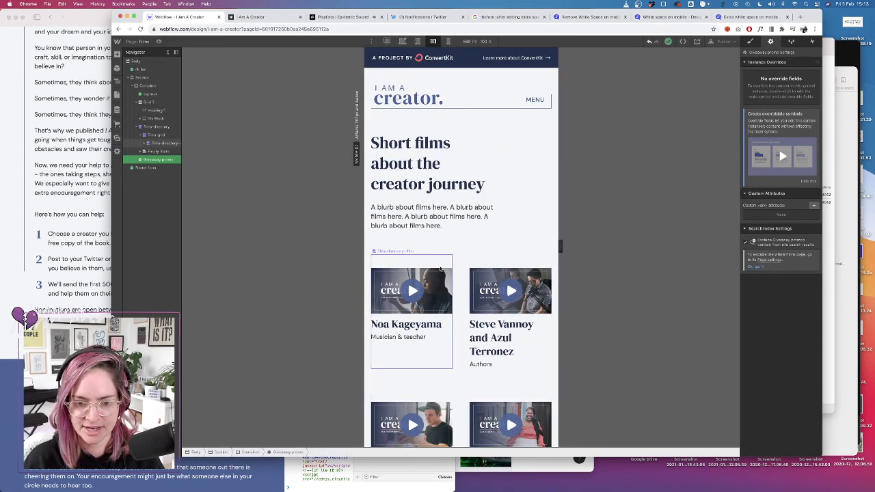
pyautogui.scroll(-5, 441, 270)
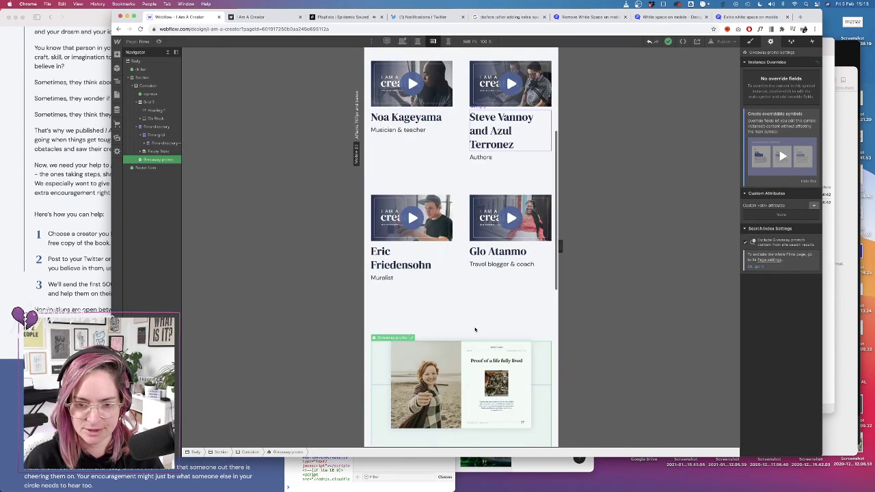
pyautogui.scroll(4, 448, 260)
pyautogui.click(450, 252)
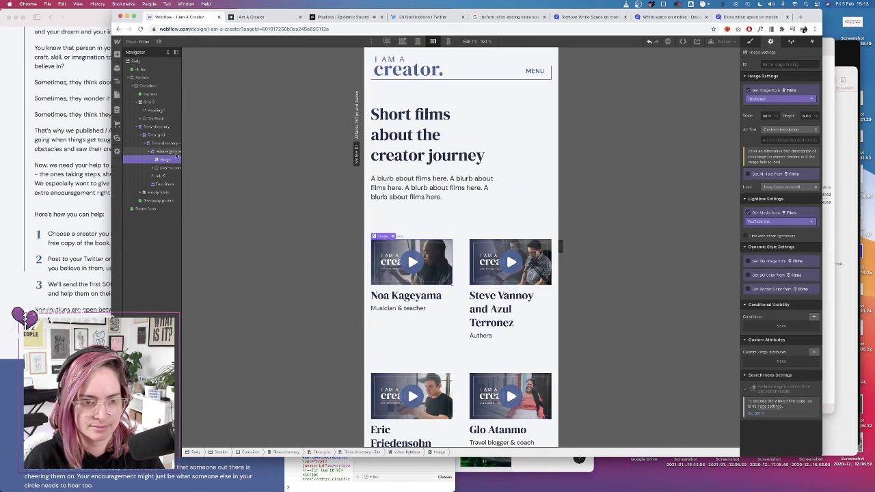
pyautogui.click(161, 144)
pyautogui.click(156, 136)
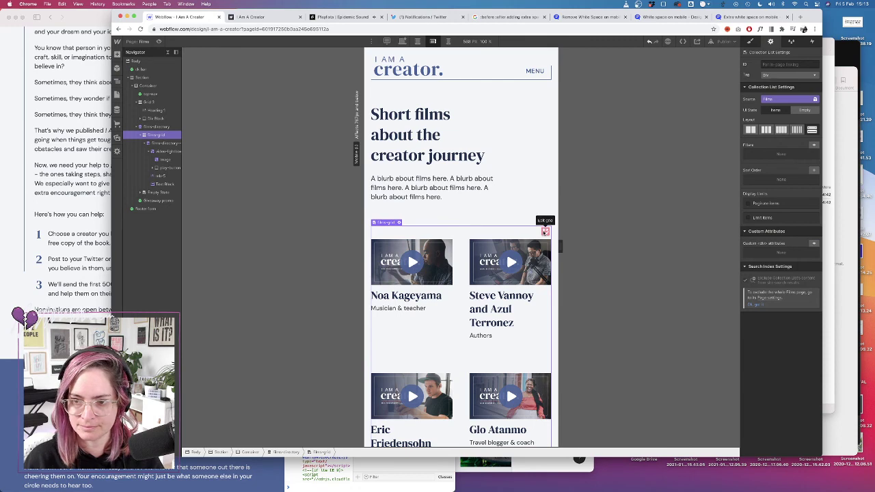
pyautogui.click(545, 232)
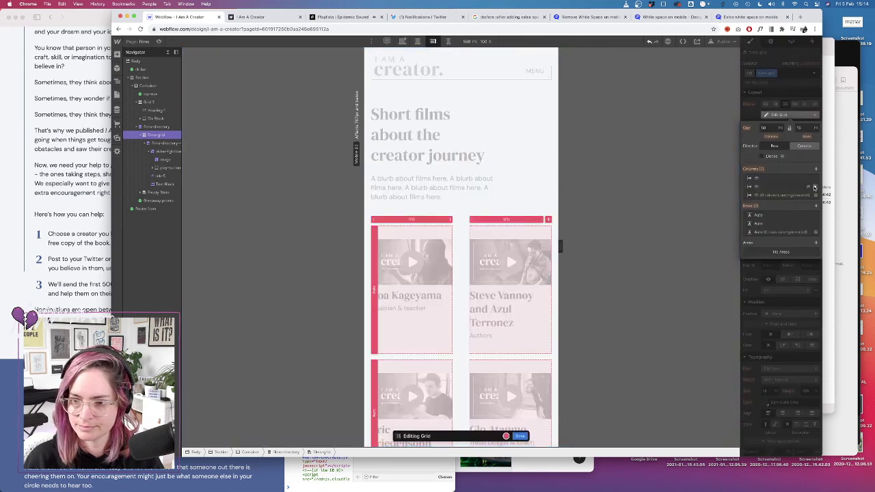
pyautogui.click(815, 187)
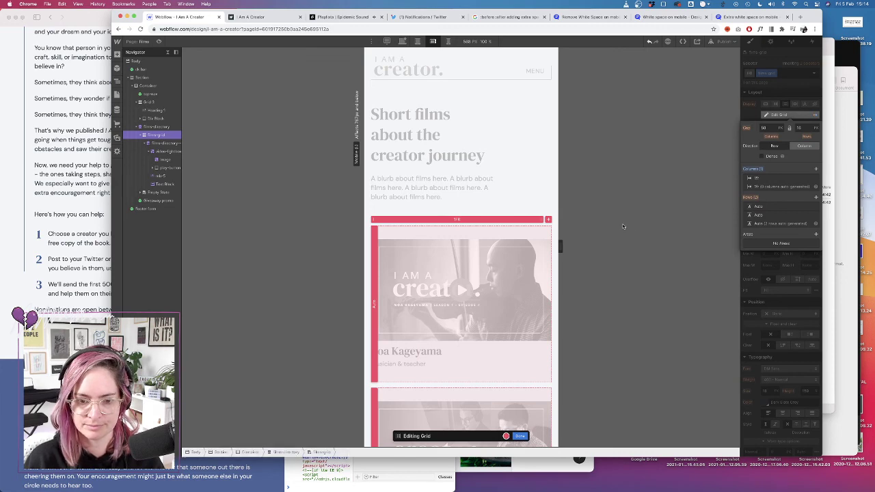
pyautogui.click(520, 435)
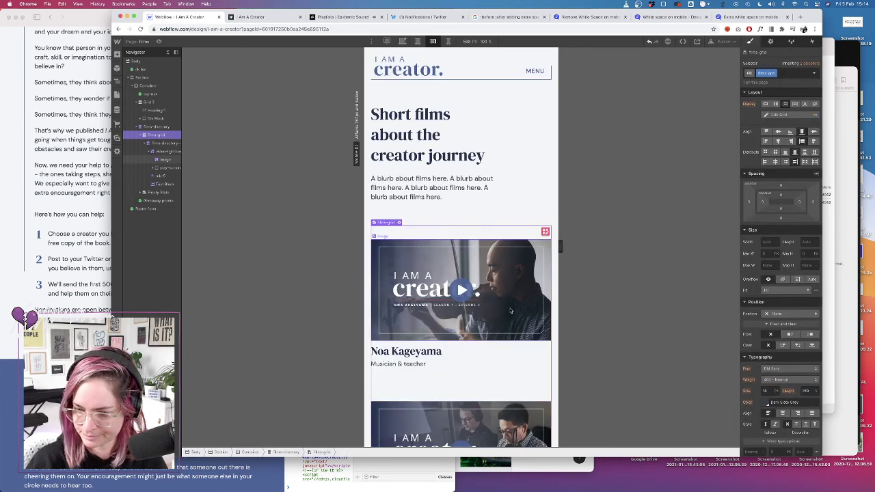
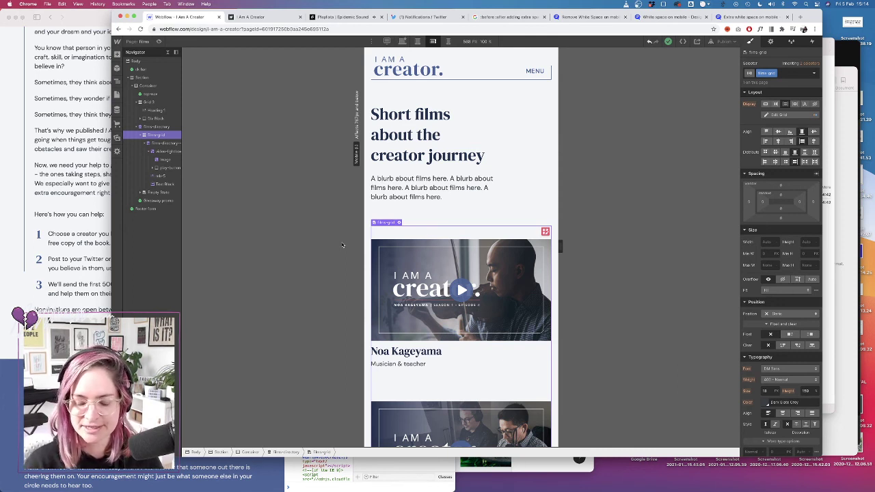
# Reduce the bottom margin of the film items to 10 px at mobile landscape and check the spacing down the page
pyautogui.scroll(-10, 387, 221)
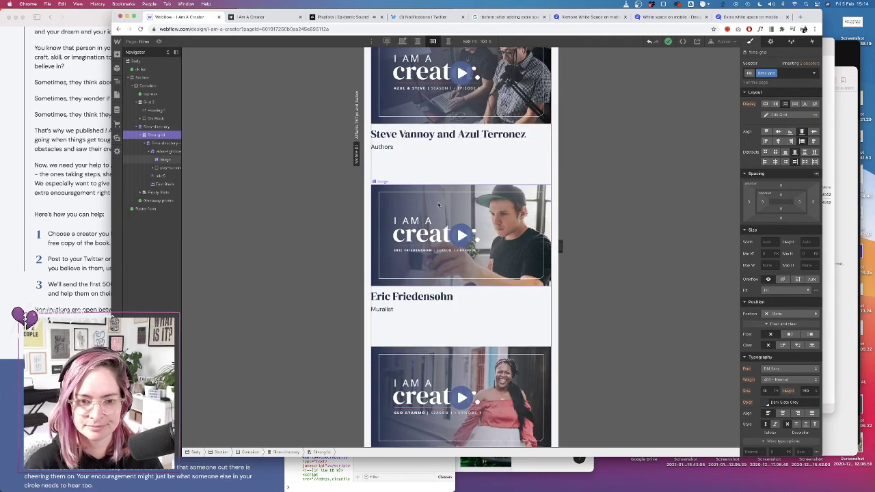
pyautogui.click(164, 151)
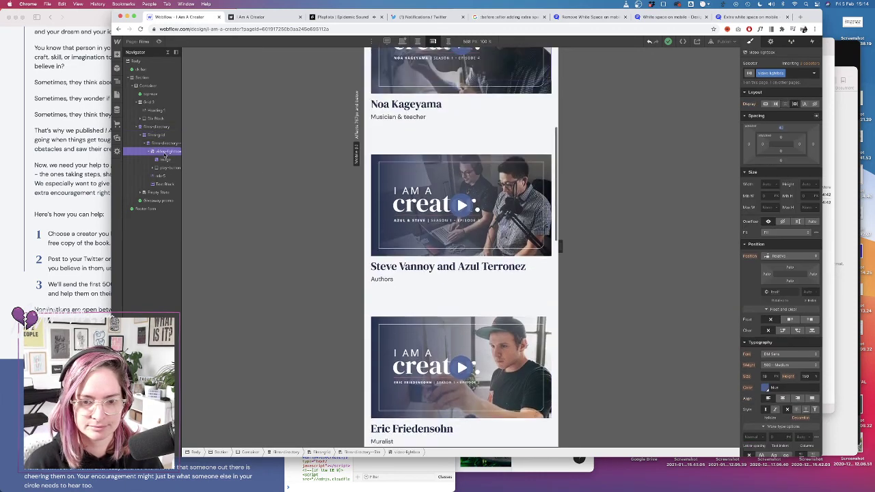
pyautogui.click(164, 144)
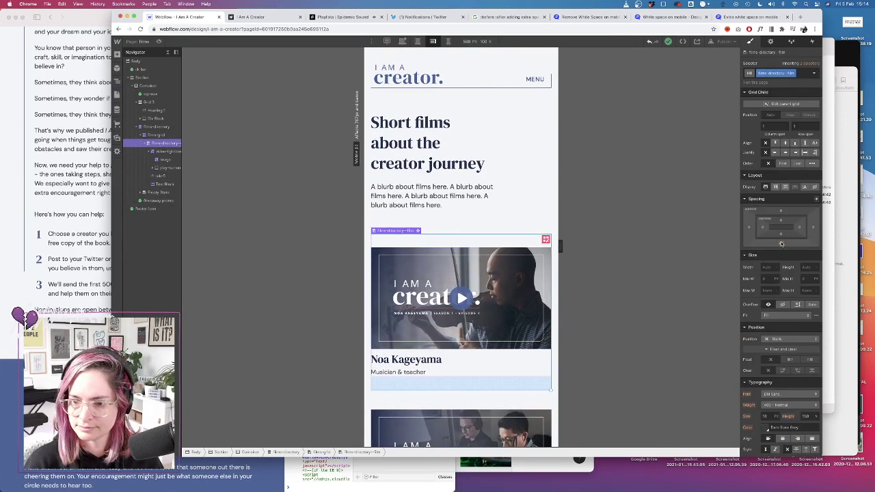
pyautogui.moveTo(781, 245); pyautogui.dragTo(791, 233)
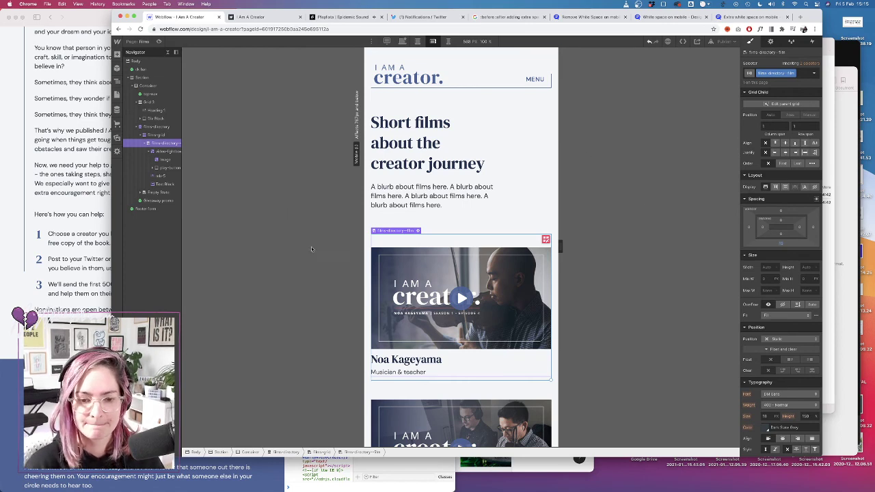
pyautogui.scroll(-10, 451, 255)
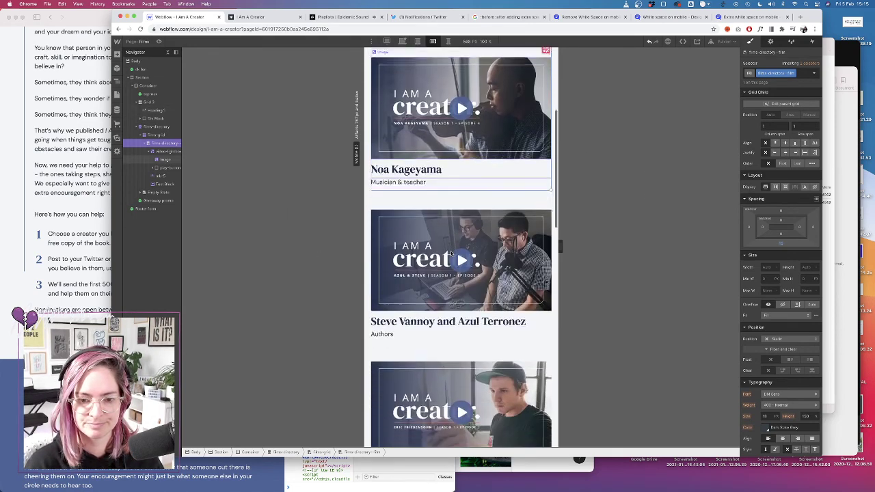
pyautogui.scroll(-6, 452, 255)
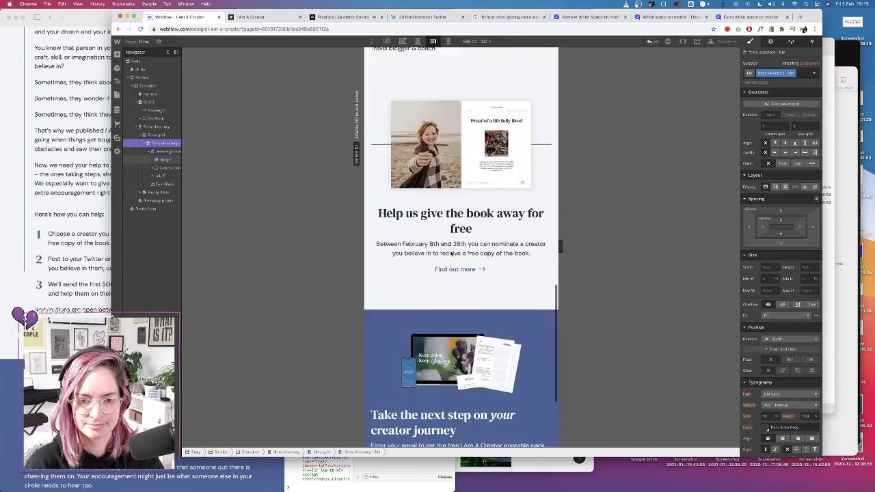
pyautogui.scroll(4, 452, 254)
pyautogui.scroll(5, 452, 255)
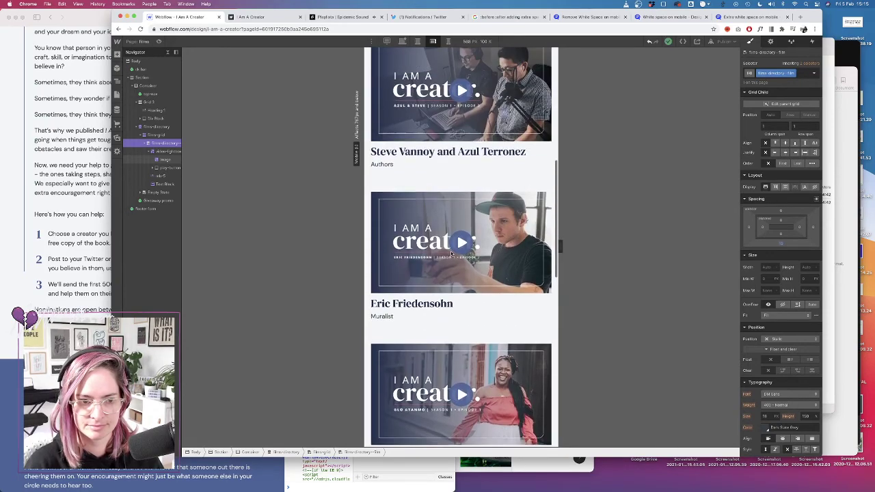
pyautogui.scroll(7, 451, 254)
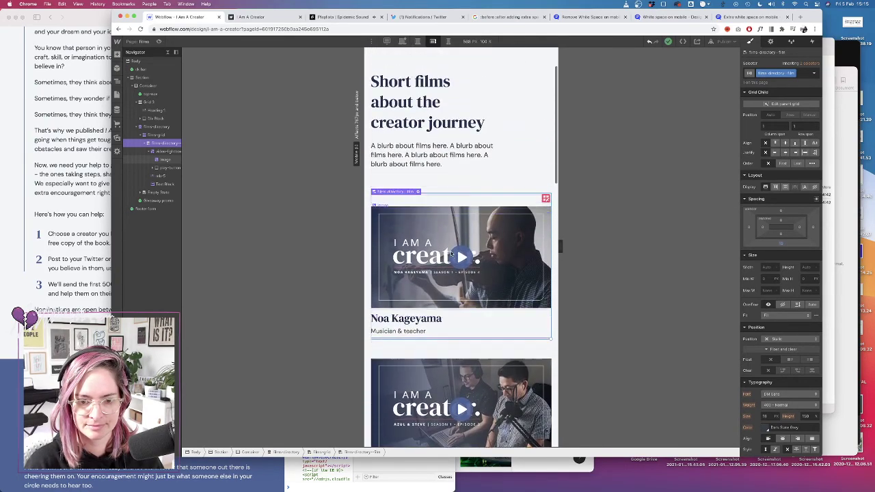
# At the mobile portrait breakpoint, remove the second column from the Films heading grid
pyautogui.click(448, 41)
pyautogui.click(492, 206)
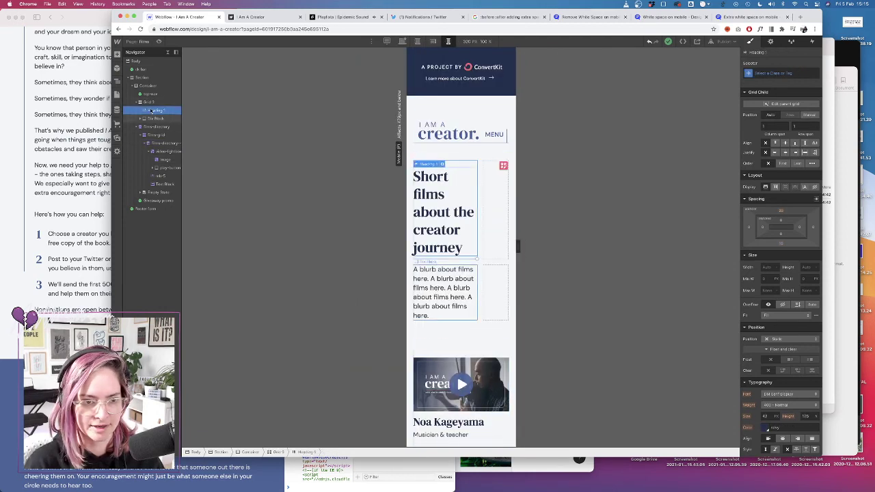
pyautogui.click(503, 166)
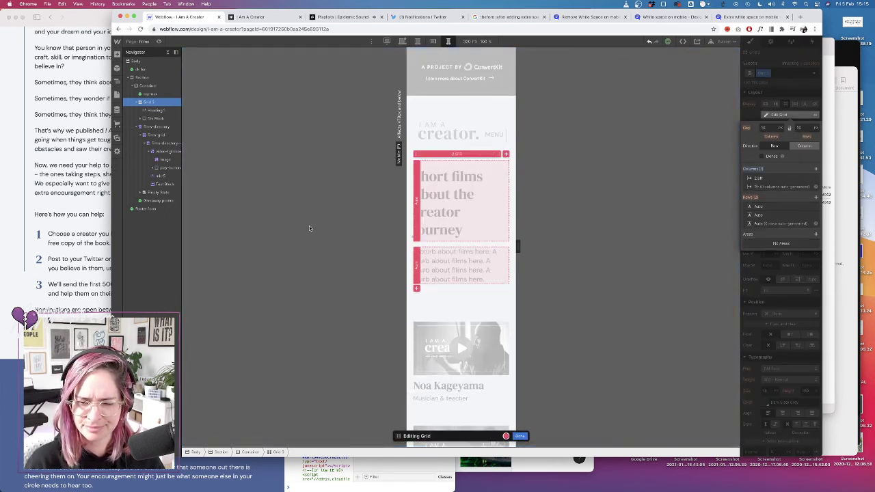
pyautogui.click(520, 435)
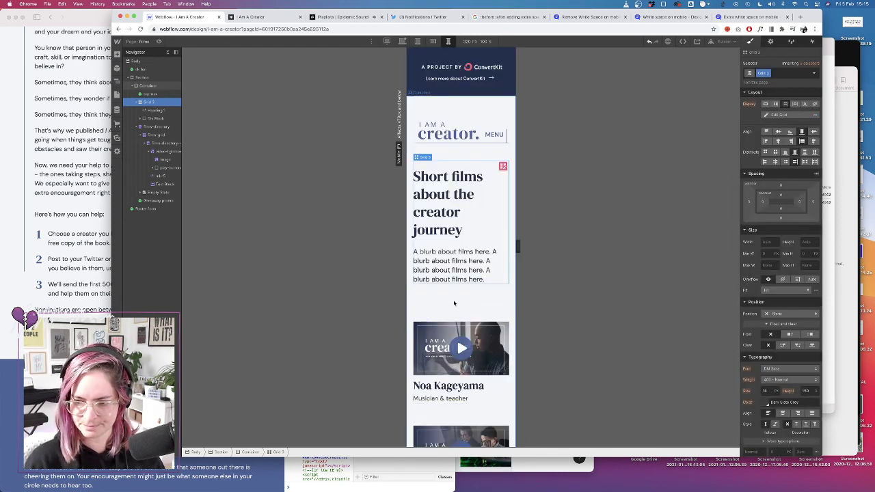
# Examine the giveaway promo at mobile portrait and on the published Films page with the viewport narrowed to phone width
pyautogui.scroll(-10, 455, 305)
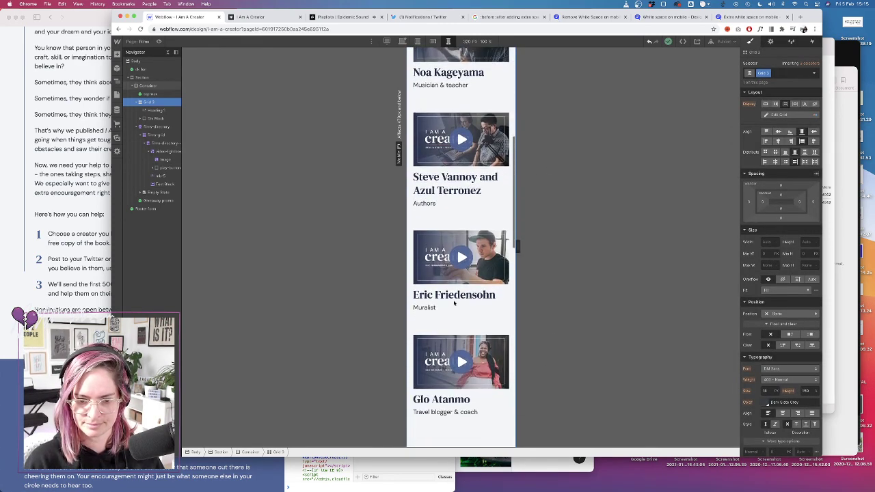
pyautogui.scroll(-7, 454, 304)
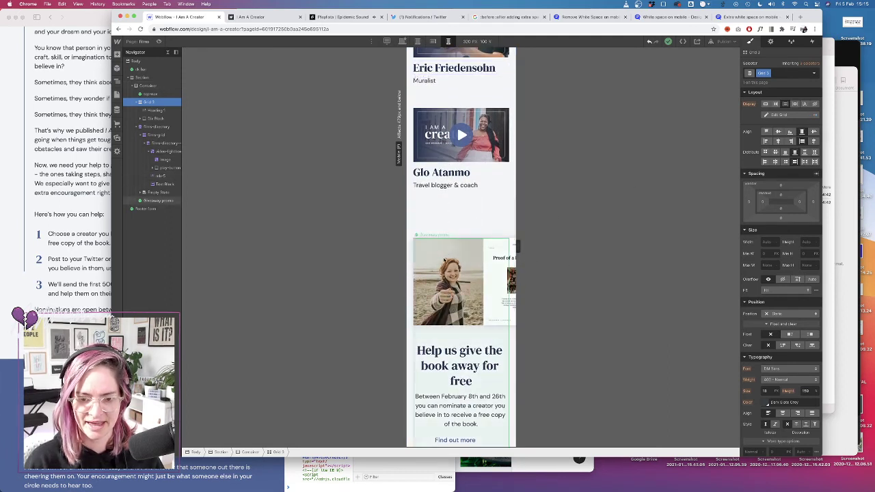
pyautogui.click(252, 18)
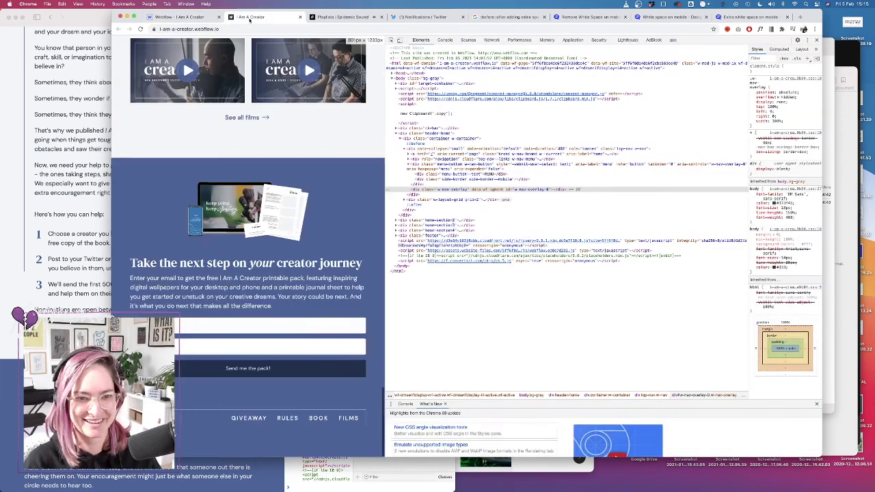
pyautogui.scroll(10, 268, 120)
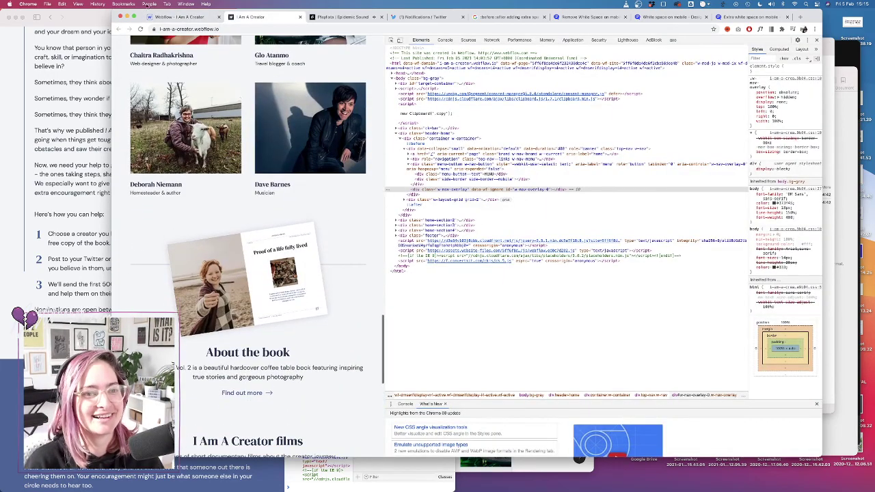
pyautogui.moveTo(385, 95); pyautogui.dragTo(390, 206)
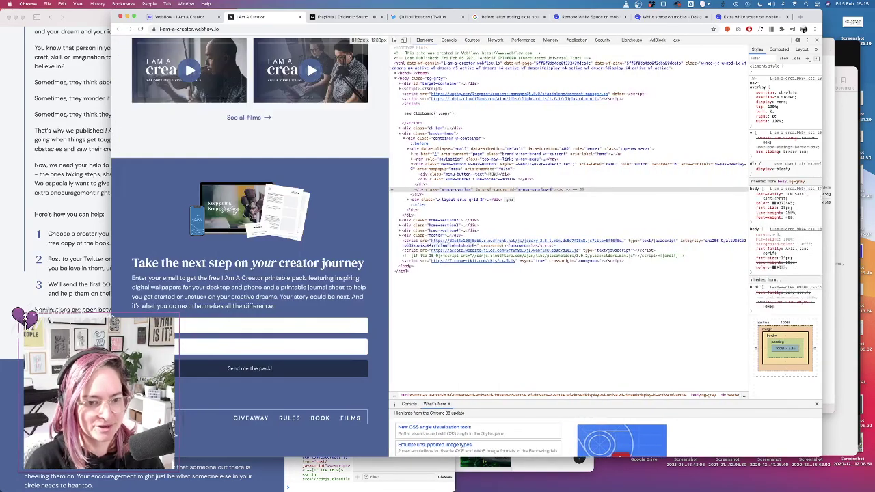
pyautogui.click(249, 117)
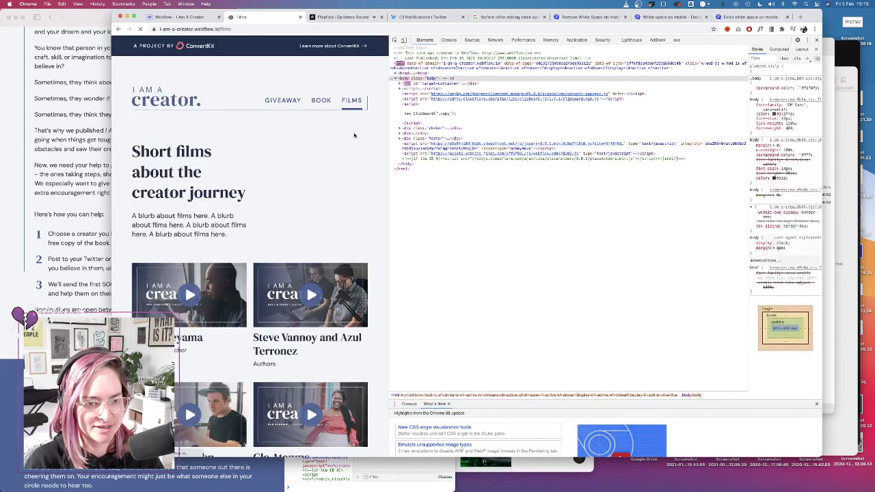
pyautogui.scroll(-5, 331, 233)
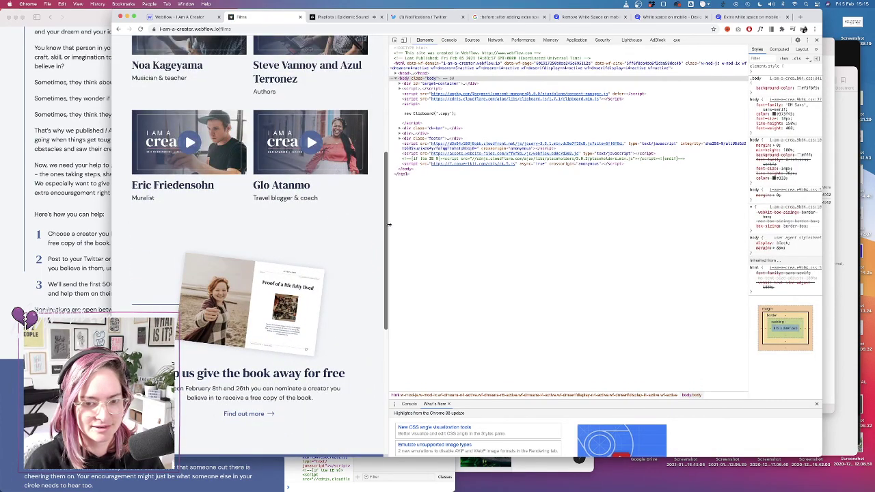
pyautogui.moveTo(376, 226); pyautogui.dragTo(199, 236)
pyautogui.scroll(-5, 233, 256)
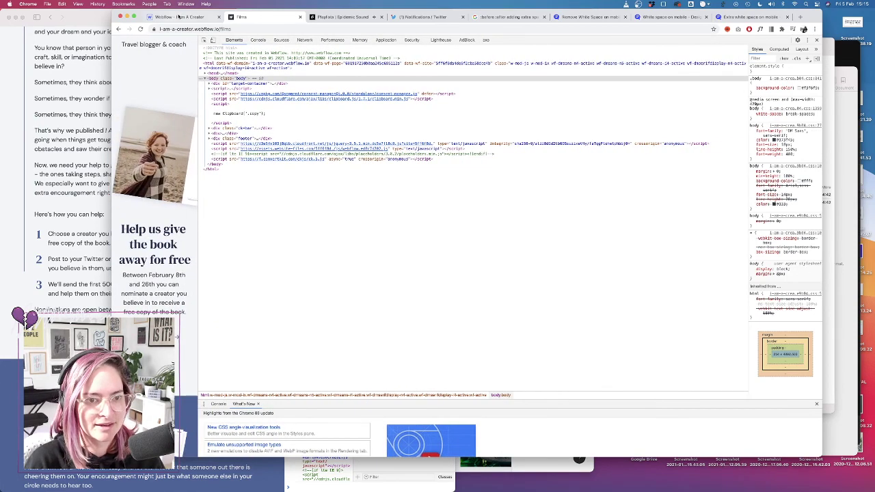
# Edit the giveaway promo symbol at mobile portrait, giving its book image a custom width of 410 and a maximum width of 100%
pyautogui.press('super+1')
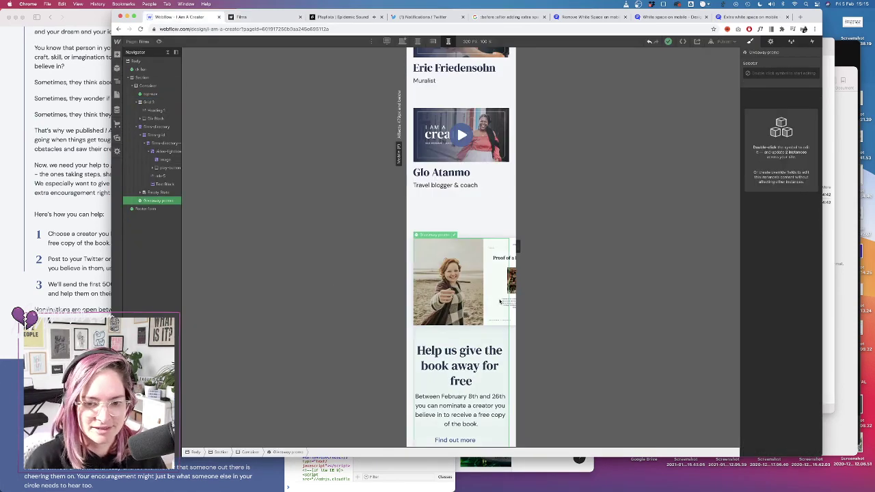
pyautogui.doubleClick(500, 302)
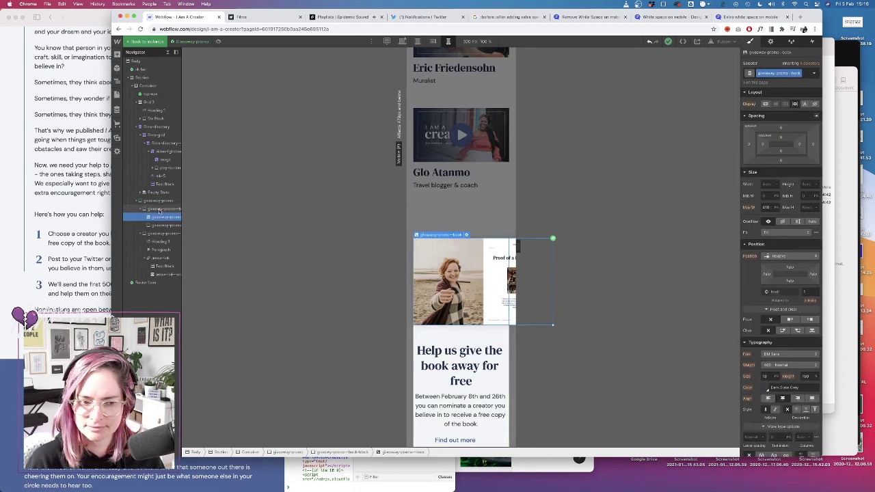
pyautogui.click(467, 235)
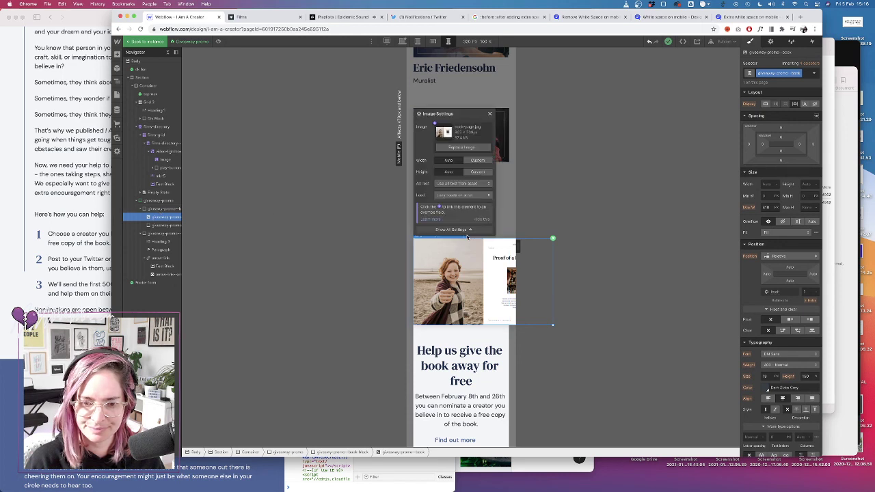
pyautogui.click(467, 160)
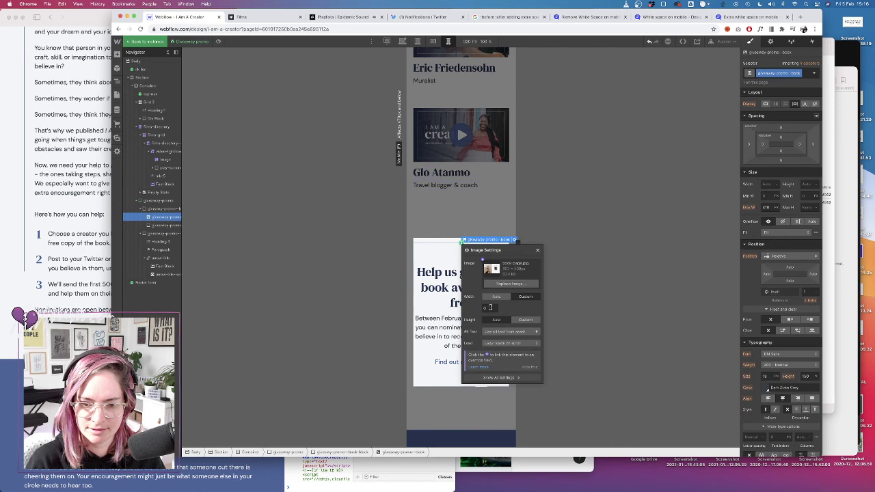
pyautogui.click(484, 306)
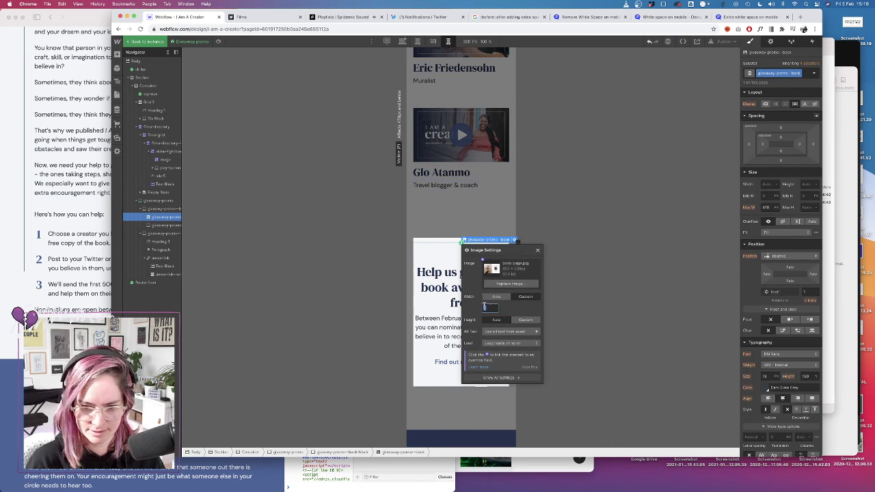
pyautogui.press('Return')
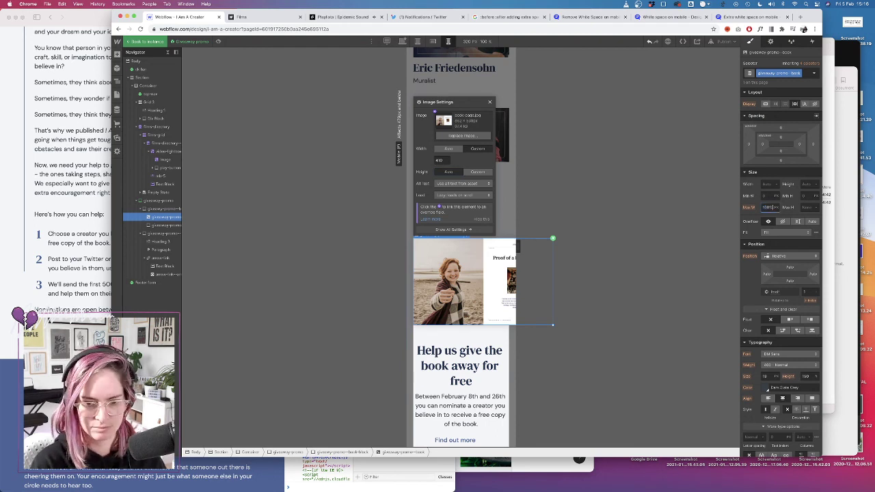
pyautogui.press('Return')
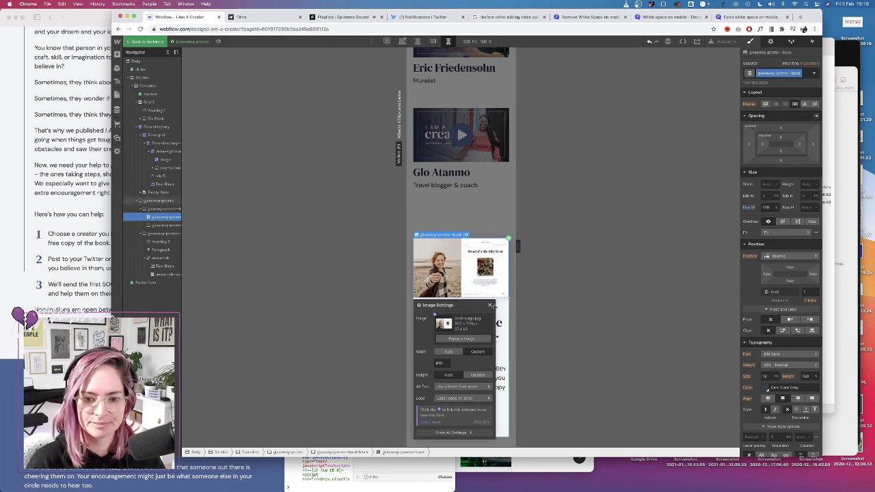
pyautogui.click(490, 305)
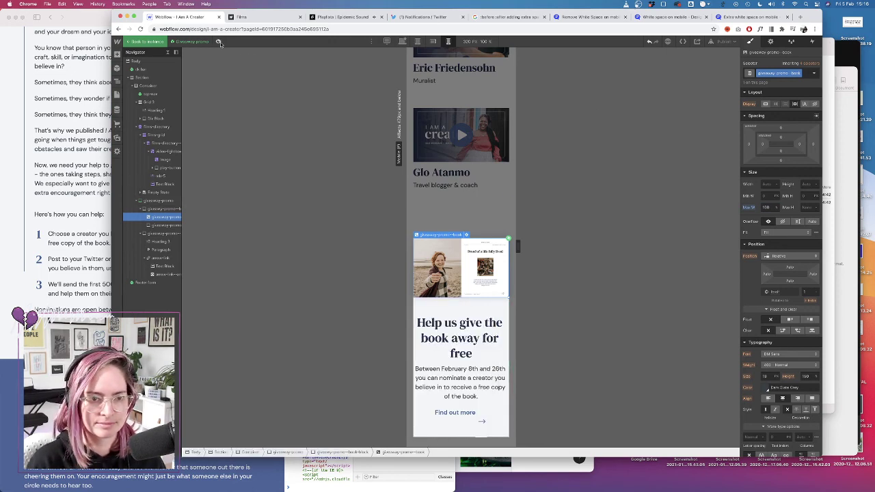
# Preview the Films page and check the giveaway promo's book image at mobile portrait and mobile landscape
pyautogui.click(218, 41)
pyautogui.scroll(5, 517, 244)
pyautogui.scroll(-5, 518, 244)
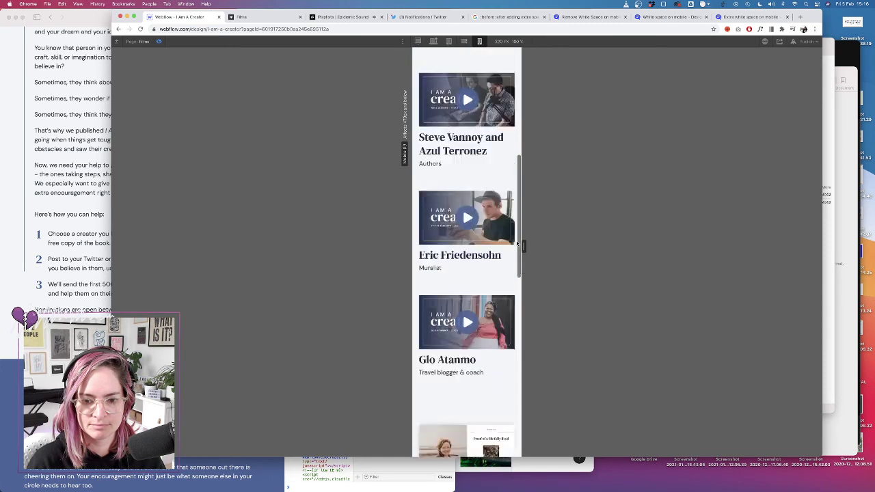
pyautogui.scroll(-3, 499, 165)
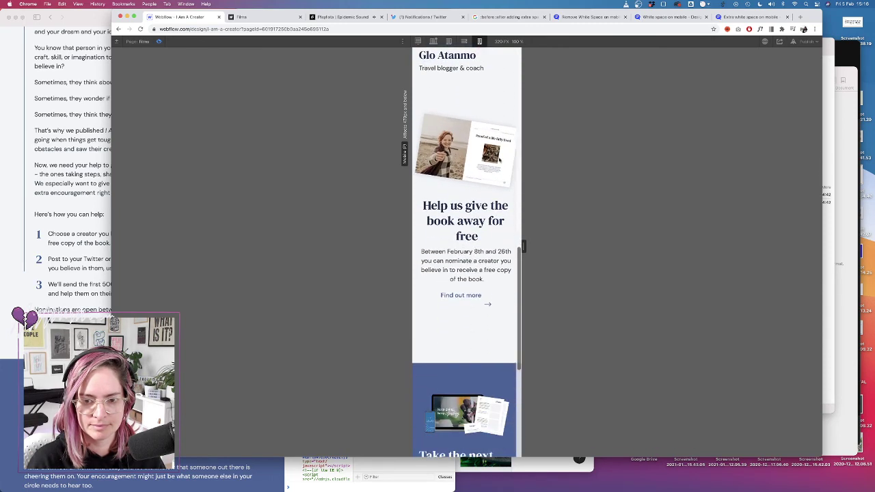
pyautogui.scroll(5, 470, 52)
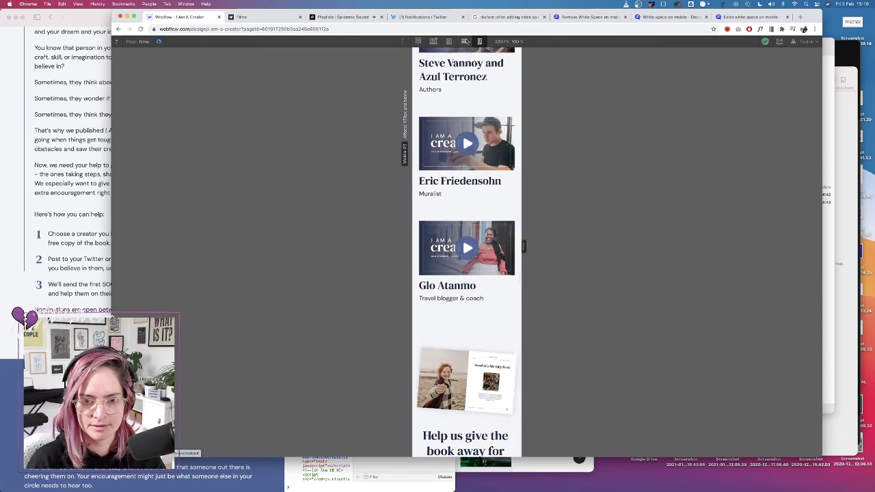
pyautogui.click(463, 41)
pyautogui.scroll(-5, 433, 212)
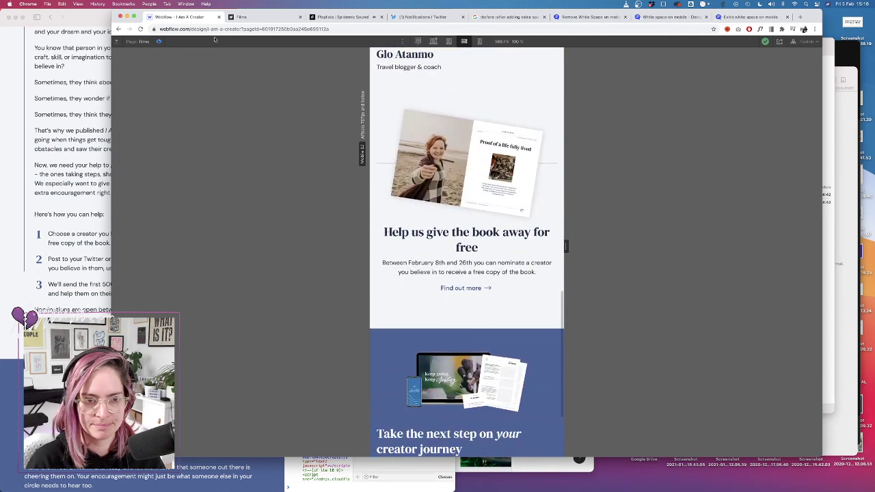
pyautogui.click(160, 41)
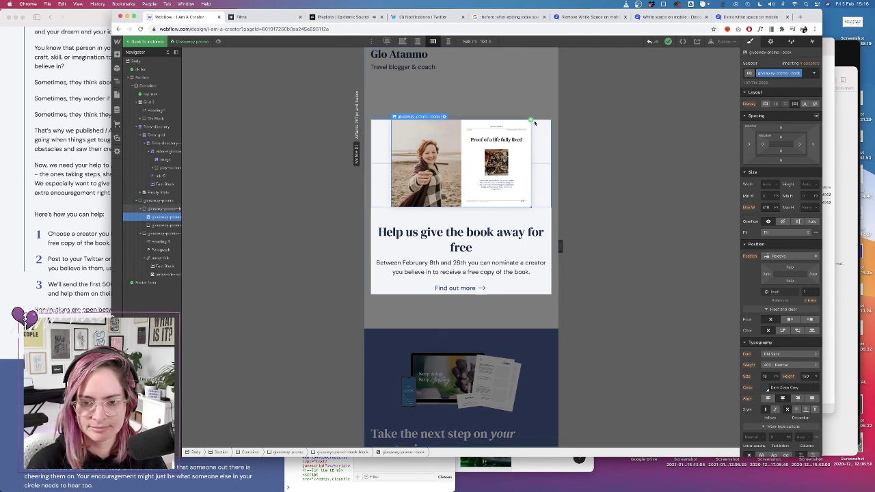
# Set the book image's maximum width to 80% at mobile portrait and preview the giveaway promo
pyautogui.click(448, 42)
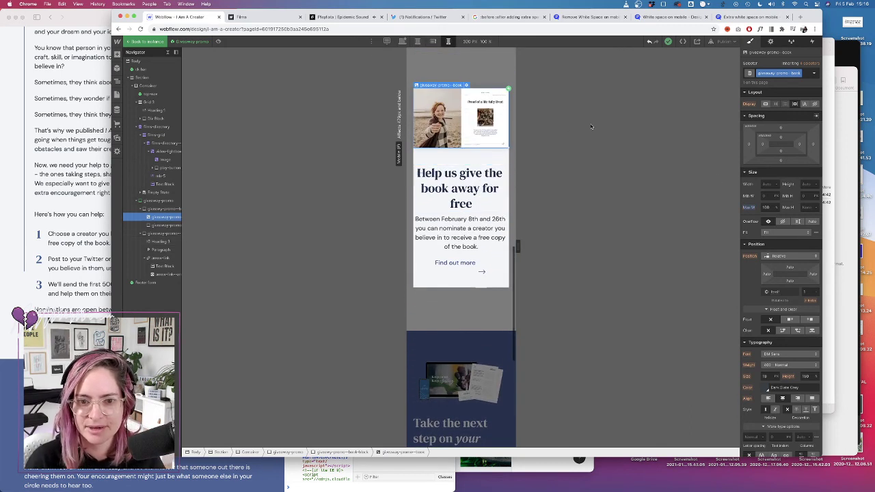
pyautogui.write('80')
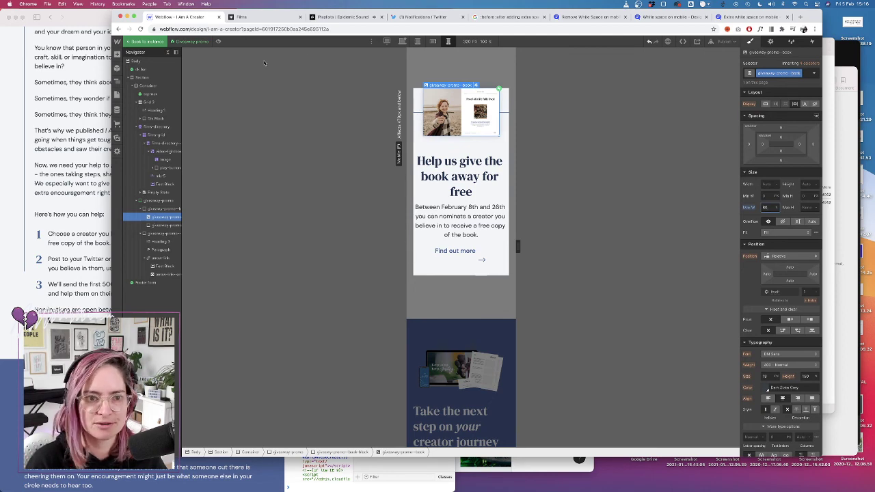
pyautogui.click(219, 41)
pyautogui.scroll(10, 475, 153)
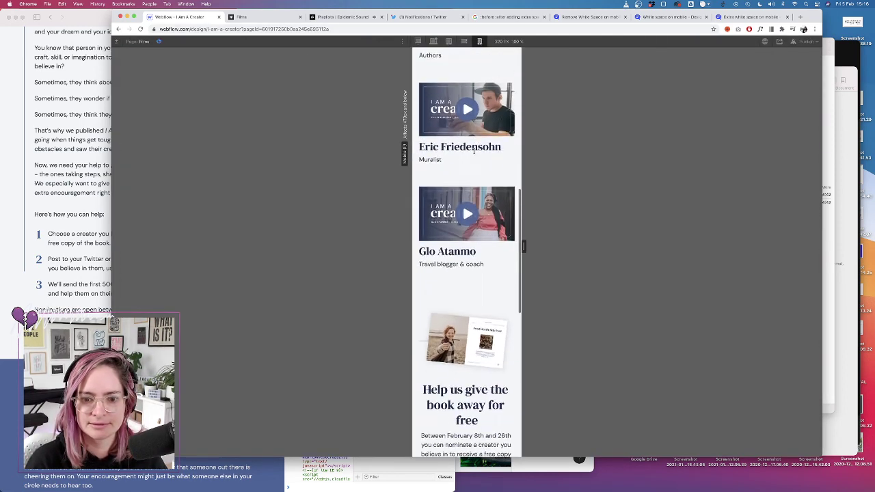
pyautogui.scroll(-5, 474, 153)
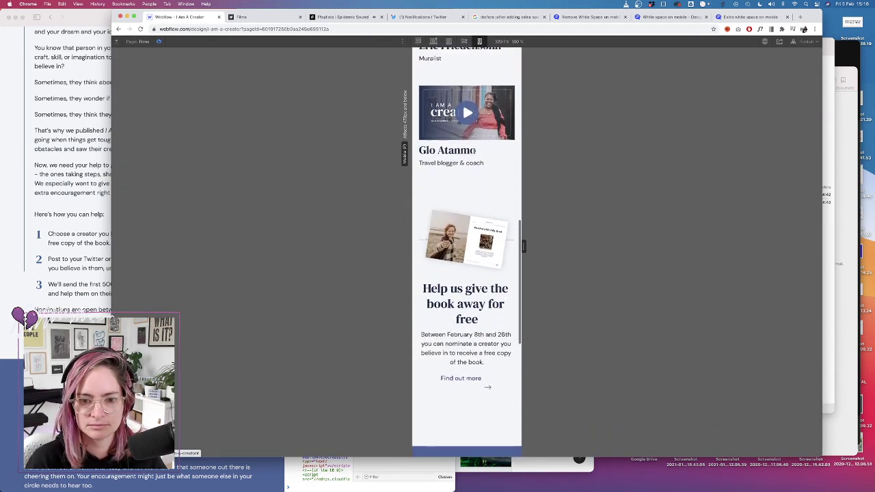
pyautogui.scroll(-2, 475, 152)
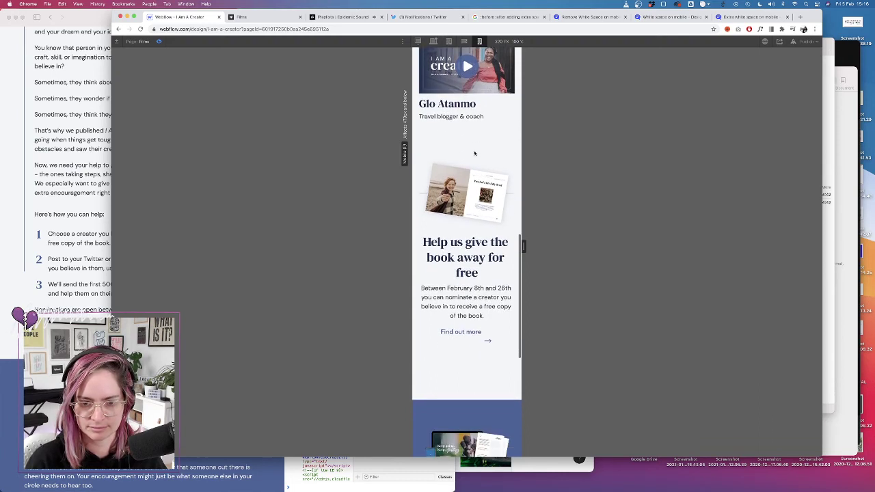
pyautogui.click(159, 41)
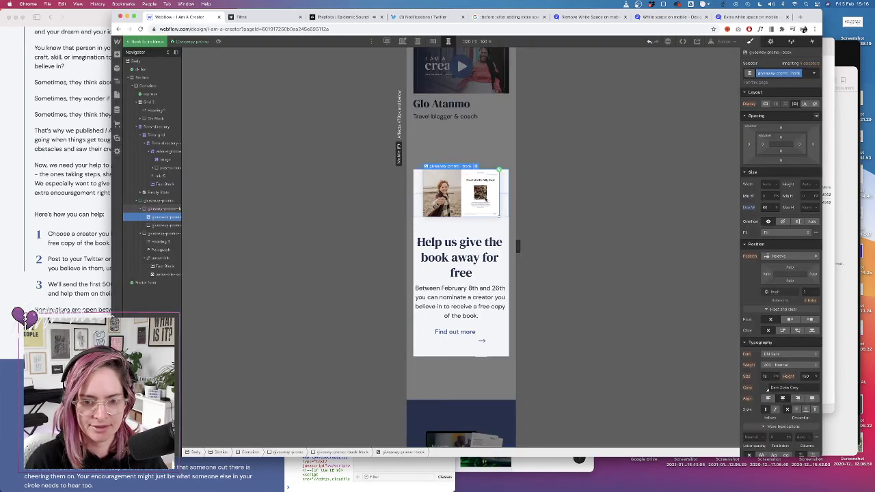
# Turn off the phone portrait trigger for the giveaway promo line's while-scrolling-in-view animation
pyautogui.click(420, 195)
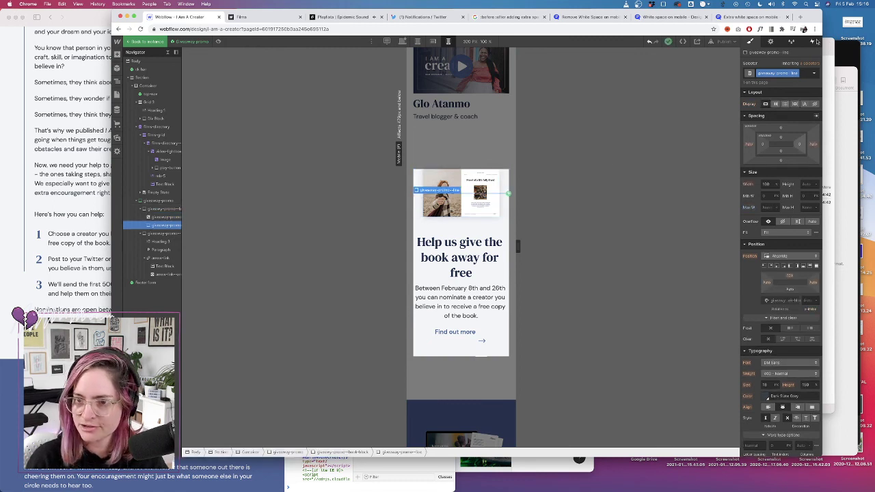
pyautogui.click(813, 42)
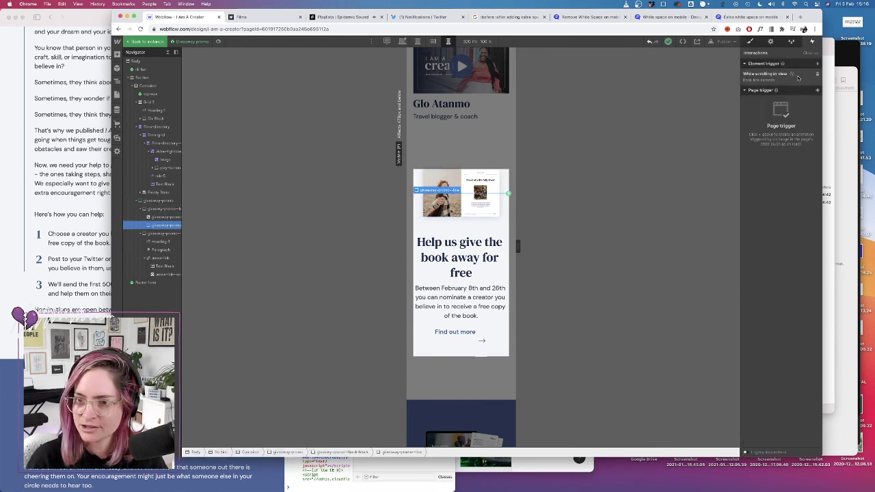
pyautogui.click(799, 78)
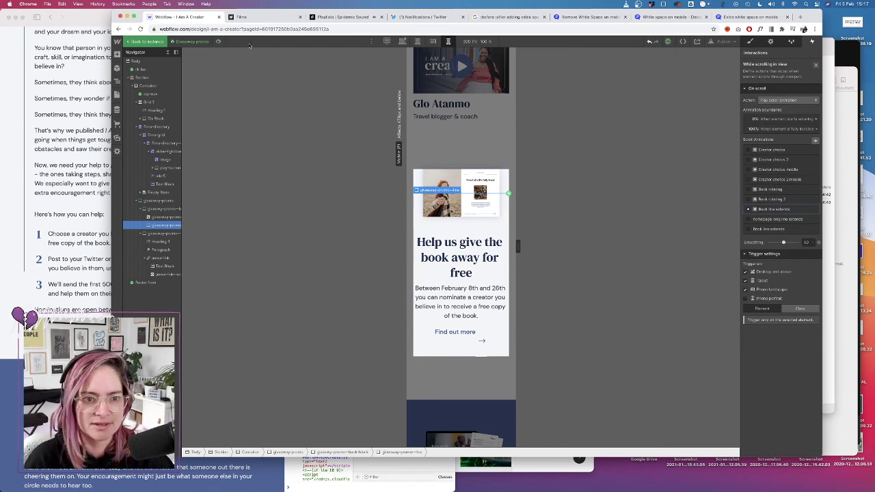
# Preview the promo's line and book image while scrolling through the Films page at mobile portrait
pyautogui.click(218, 41)
pyautogui.scroll(5, 479, 205)
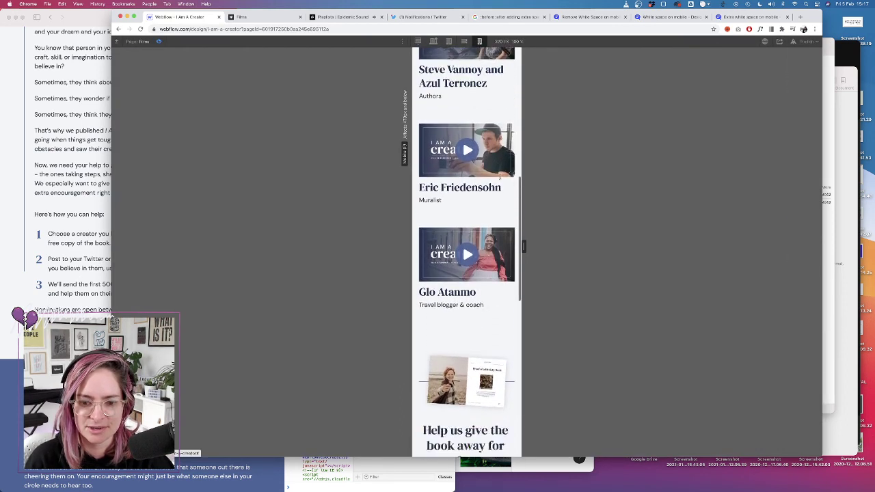
pyautogui.scroll(-5, 500, 179)
pyautogui.scroll(-1, 501, 180)
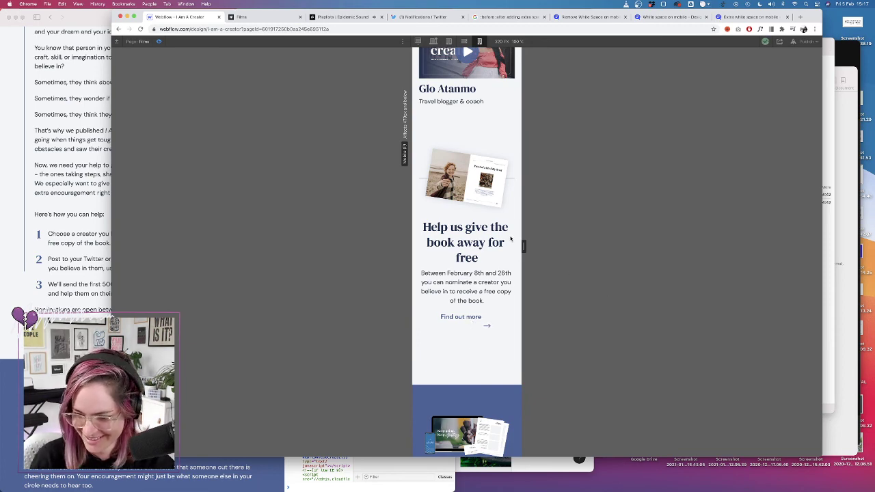
pyautogui.scroll(10, 462, 196)
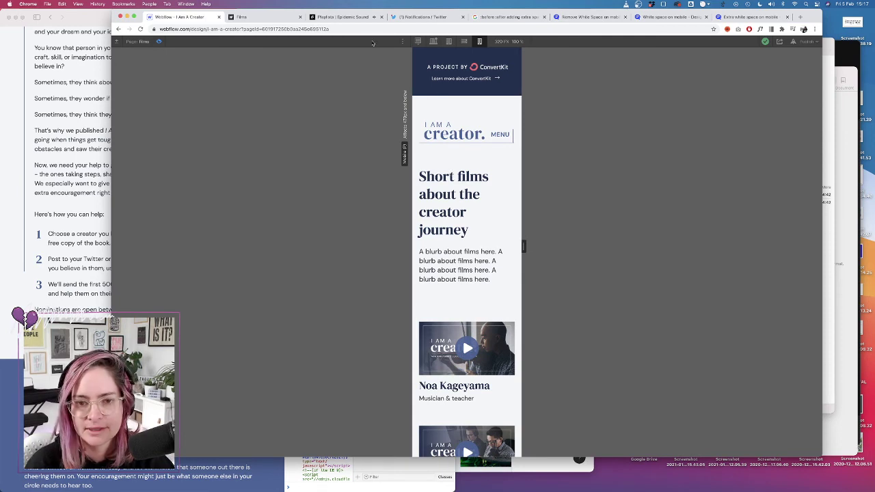
pyautogui.click(160, 41)
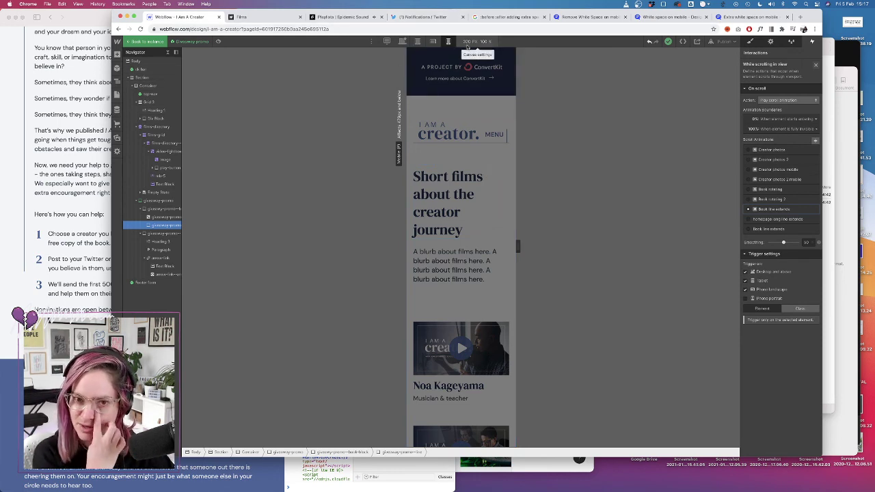
# Review the Films page at mobile landscape down to the footer and leave the giveaway promo symbol
pyautogui.click(433, 41)
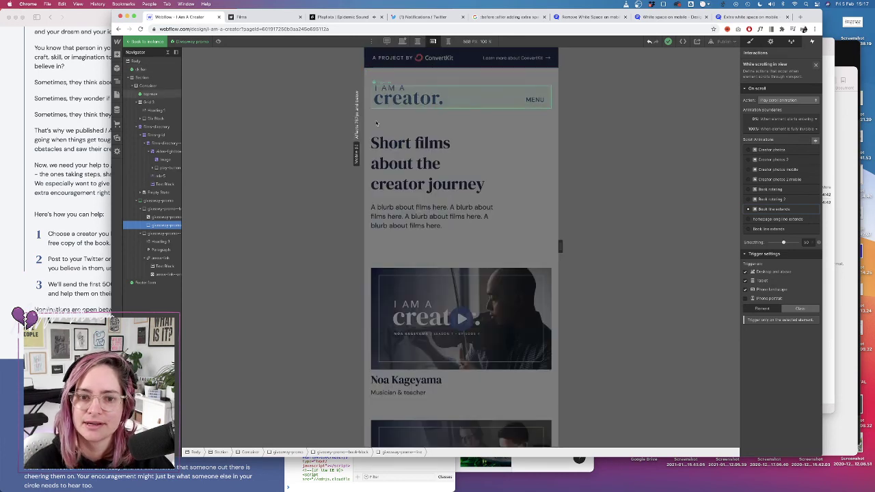
pyautogui.scroll(-15, 456, 213)
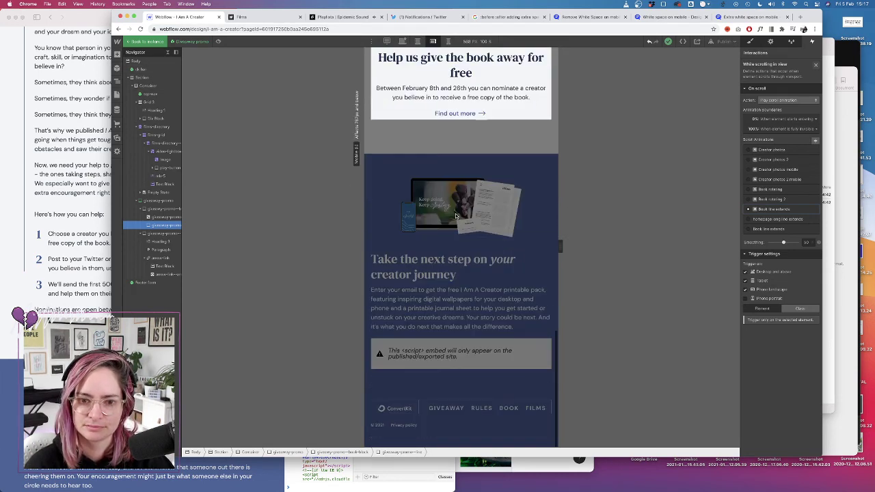
pyautogui.press('Escape')
pyautogui.scroll(5, 378, 220)
pyautogui.scroll(10, 378, 220)
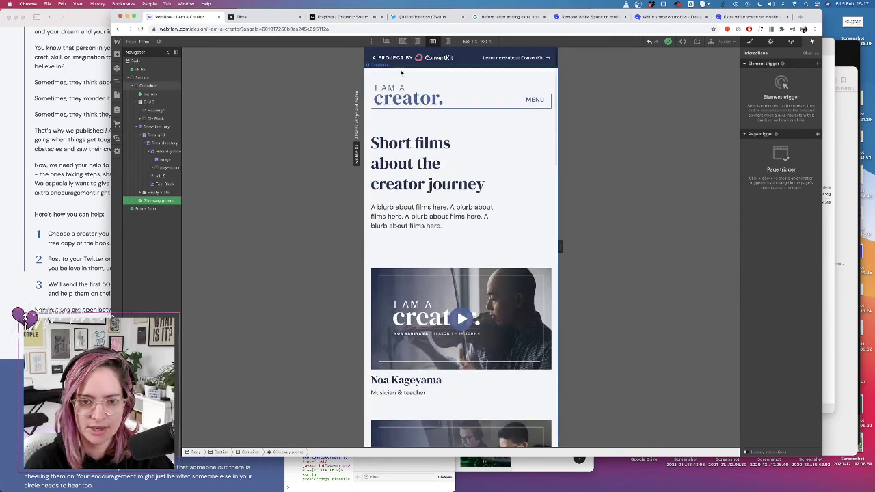
# Open the Book page and compare its header and navigation line across the desktop and tablet breakpoints
pyautogui.click(159, 41)
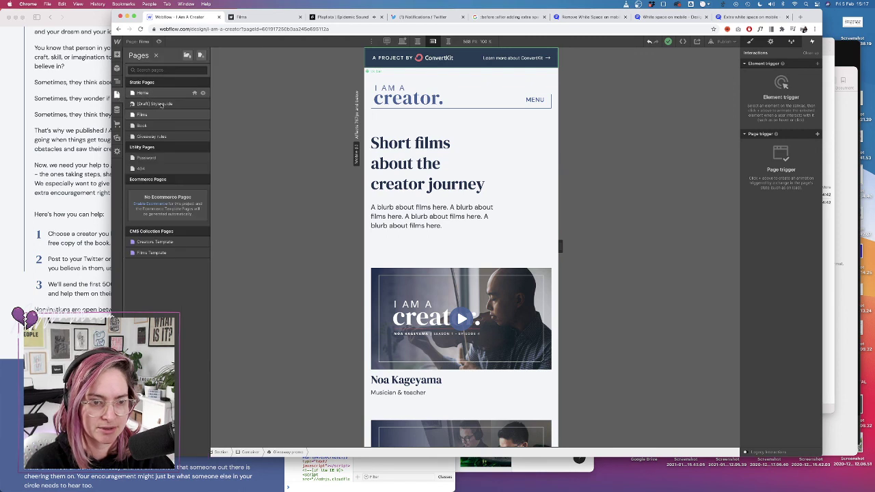
pyautogui.click(157, 124)
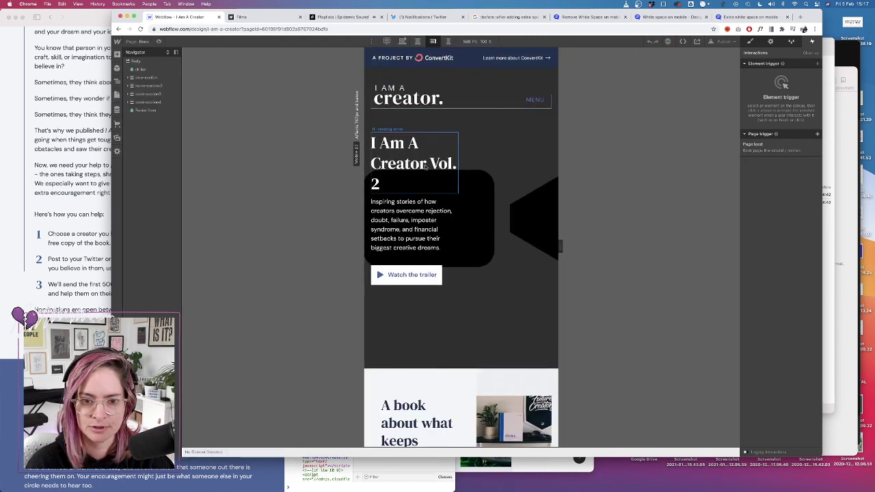
pyautogui.click(403, 42)
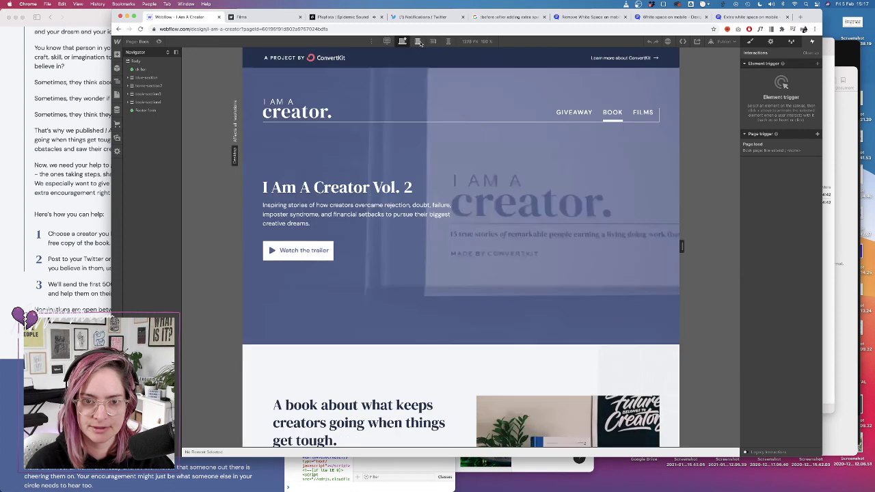
pyautogui.click(387, 42)
pyautogui.click(403, 42)
pyautogui.click(418, 42)
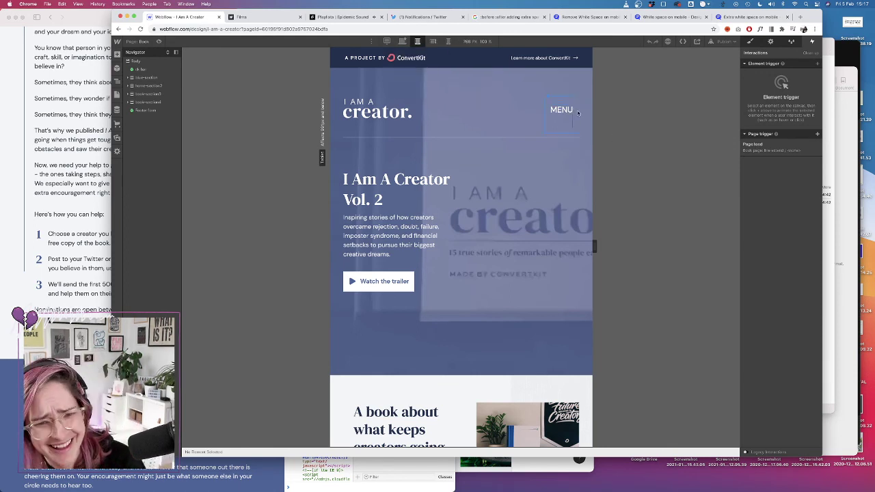
pyautogui.click(402, 41)
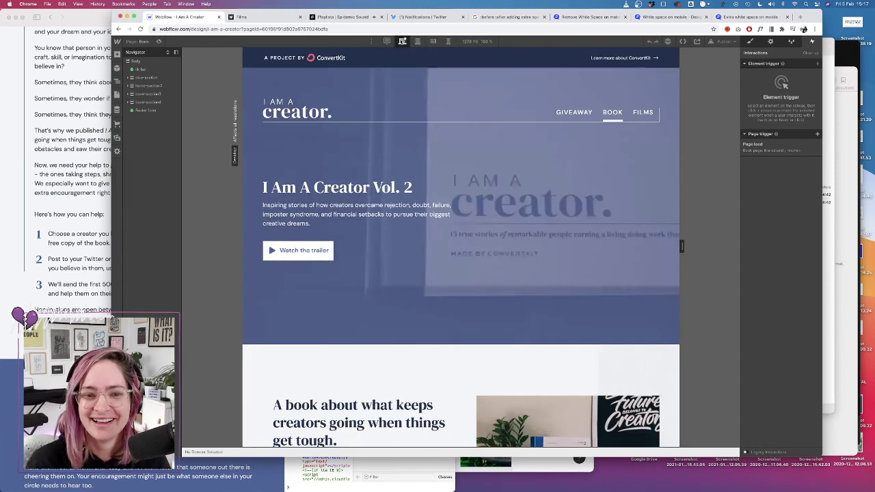
pyautogui.click(418, 41)
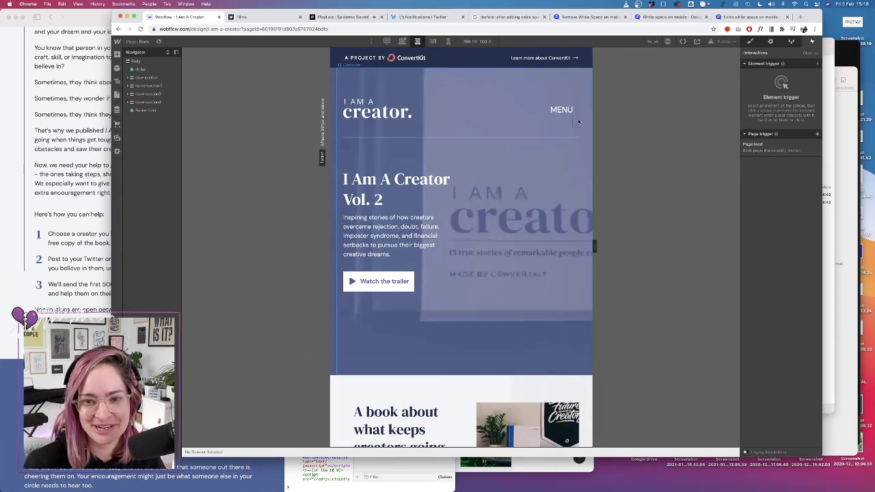
# Compare the Book page's header at mobile landscape and tablet, and inspect the top-nav's style settings at tablet
pyautogui.click(435, 41)
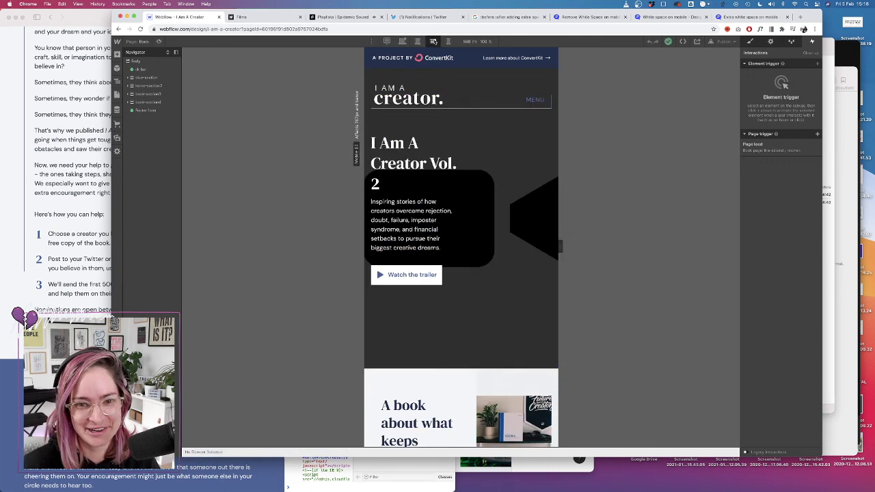
pyautogui.click(419, 42)
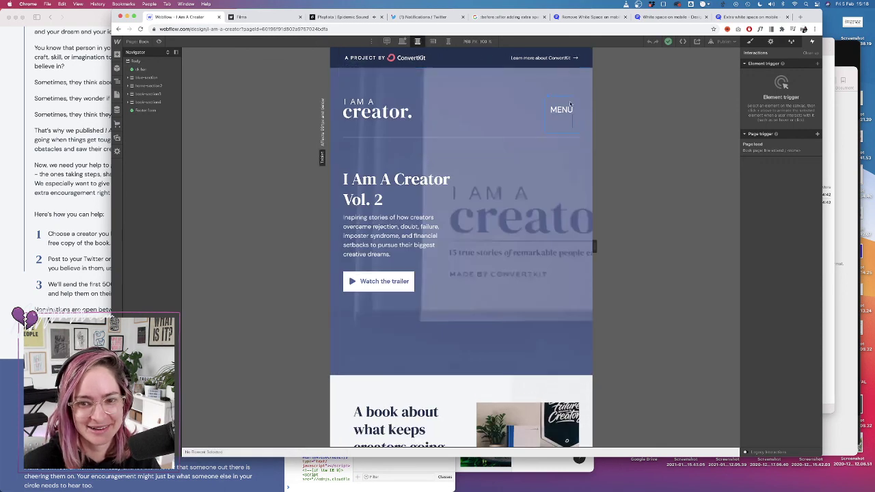
pyautogui.click(562, 109)
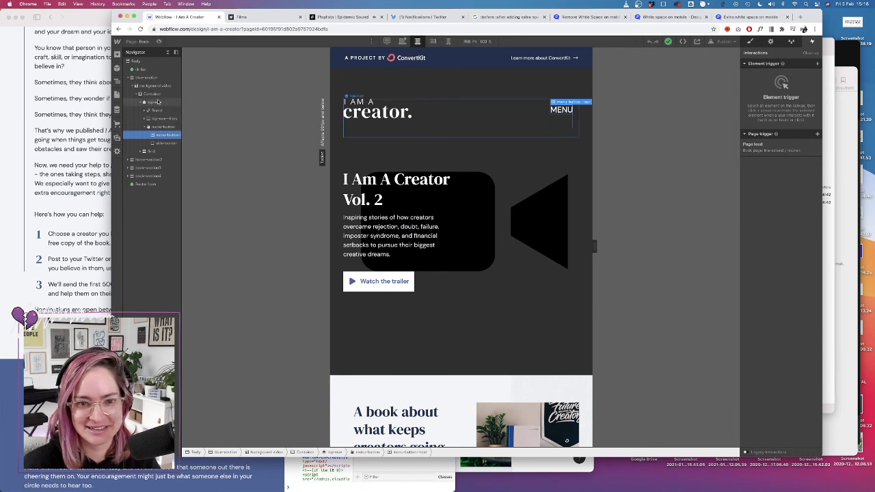
pyautogui.click(153, 102)
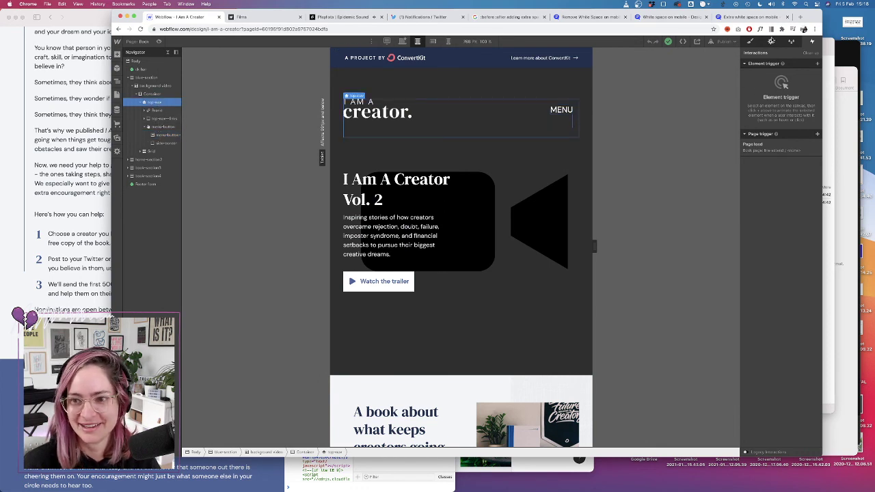
pyautogui.click(752, 42)
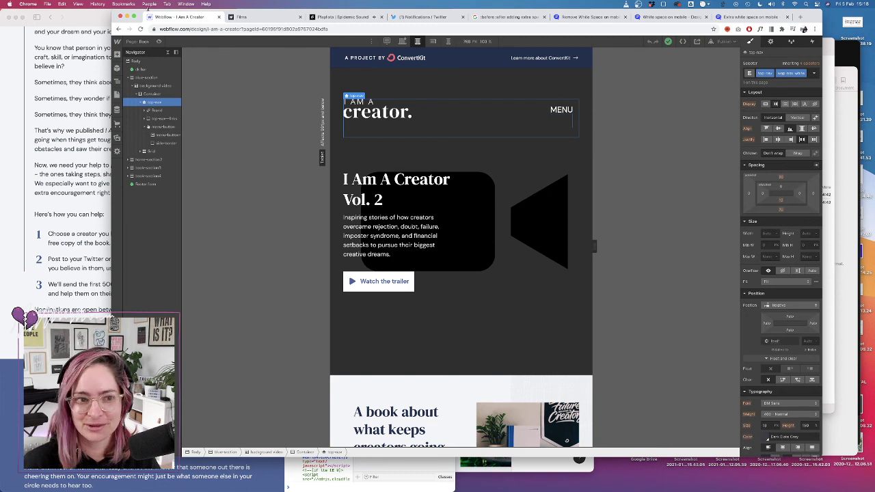
# Preview the Book page's navigation at desktop and compare it with the Home page's navigation at desktop, tablet and mobile landscape
pyautogui.click(159, 42)
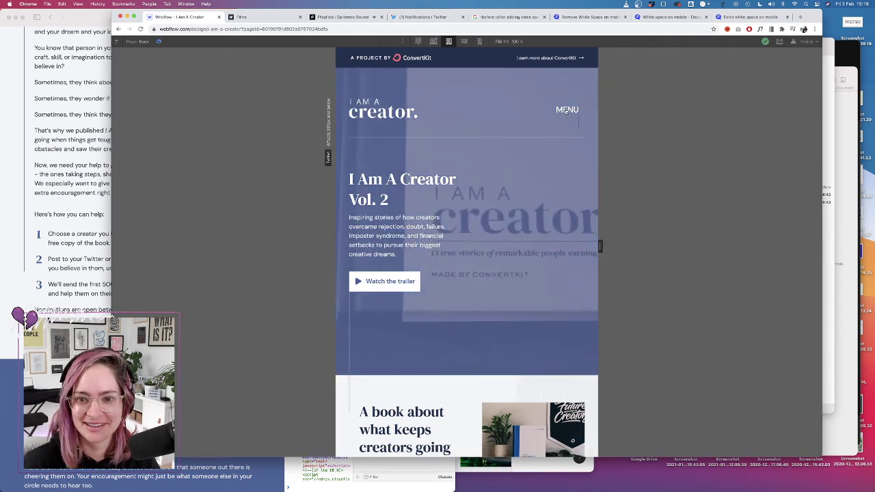
pyautogui.click(434, 41)
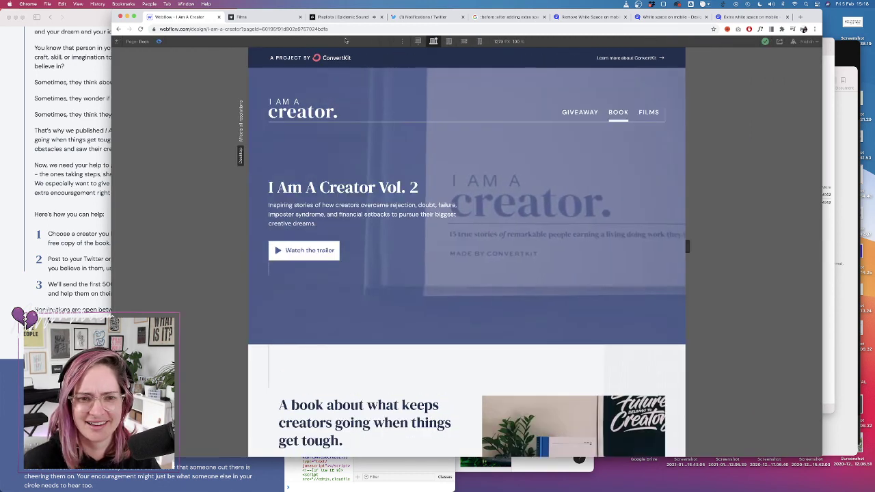
pyautogui.click(582, 116)
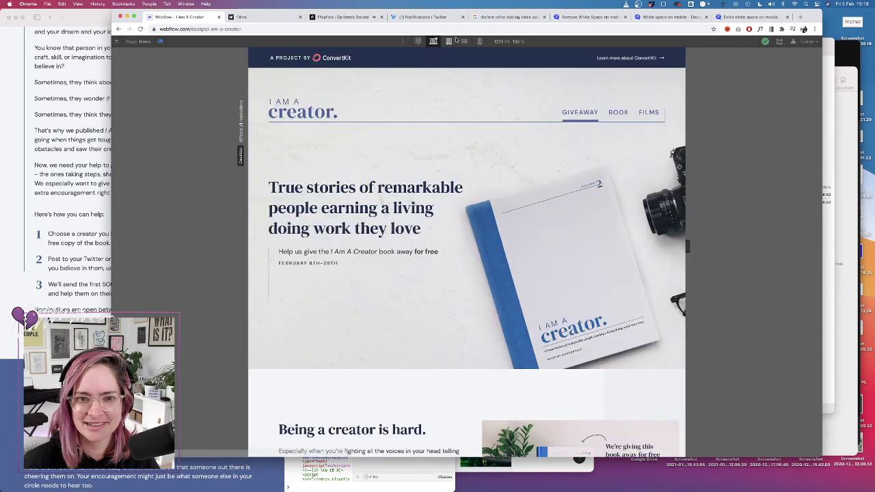
pyautogui.click(462, 42)
pyautogui.click(449, 42)
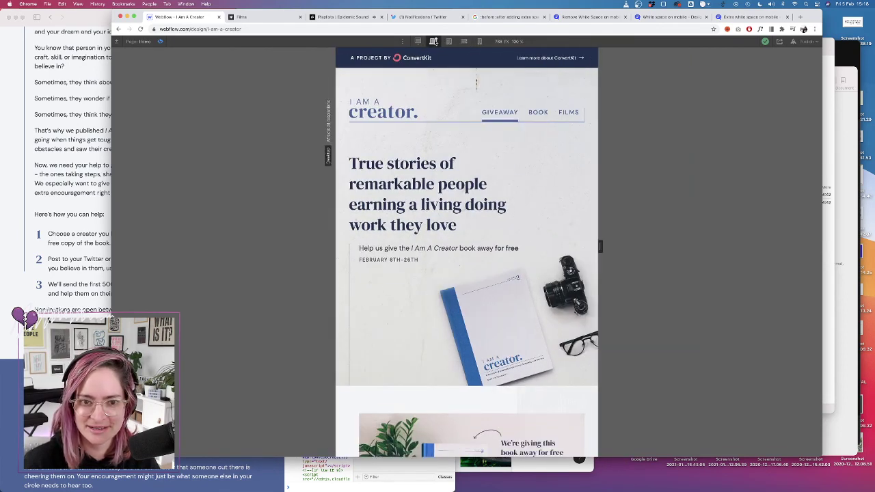
pyautogui.click(434, 41)
pyautogui.click(160, 41)
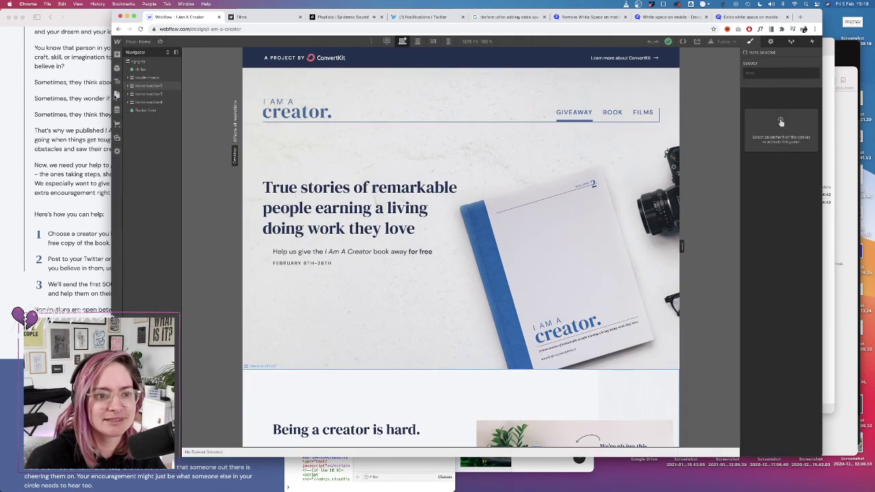
# Return to the Book page and compare its header navigation across the tablet, mobile landscape and desktop breakpoints
pyautogui.click(118, 96)
pyautogui.click(151, 126)
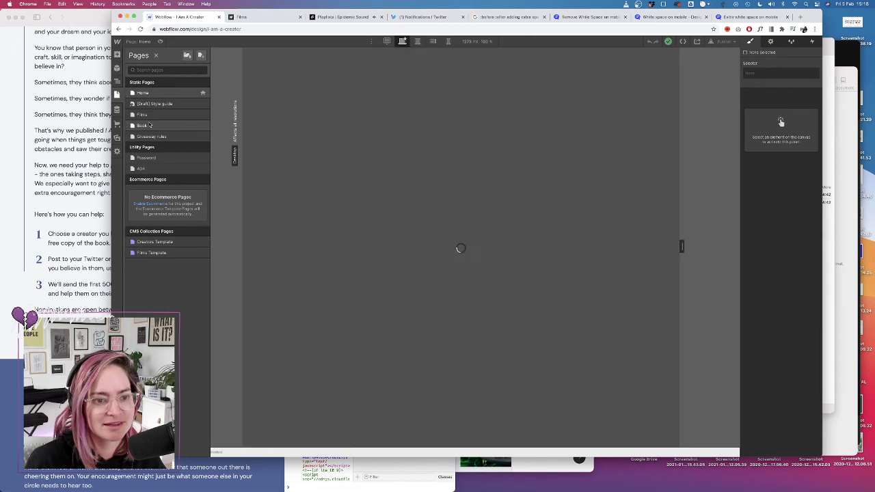
pyautogui.click(417, 42)
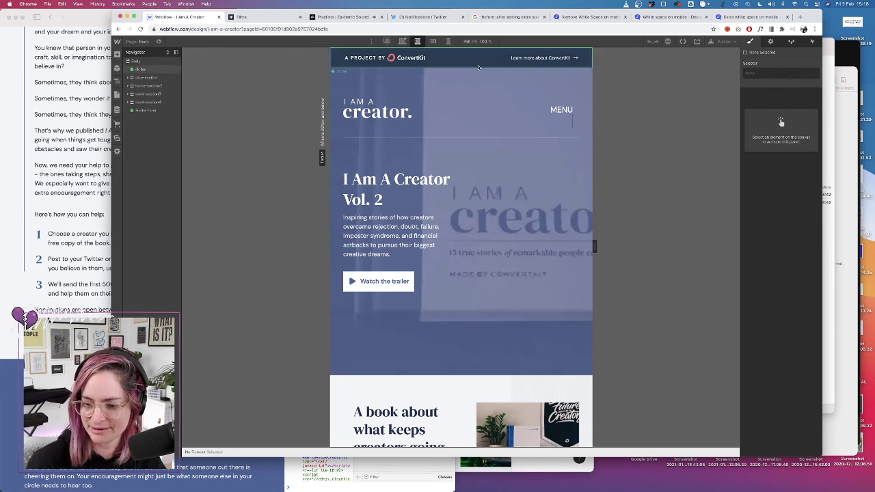
pyautogui.click(433, 42)
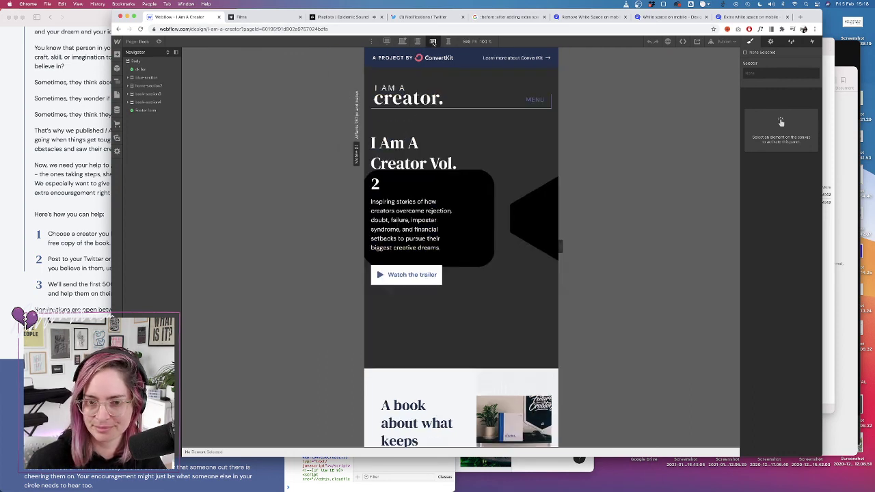
pyautogui.click(417, 42)
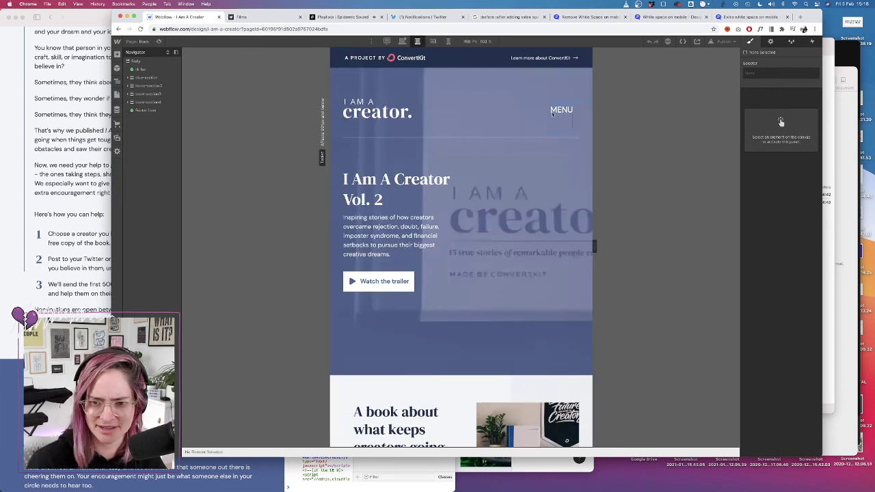
pyautogui.click(433, 41)
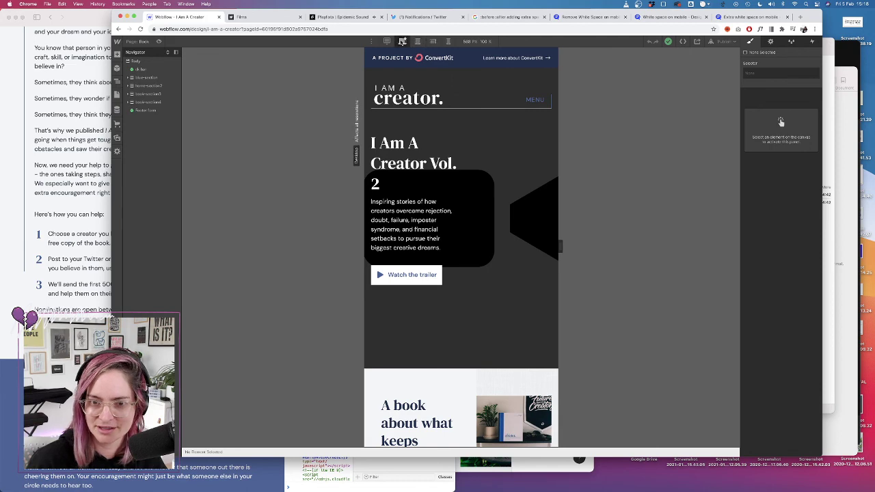
pyautogui.click(403, 42)
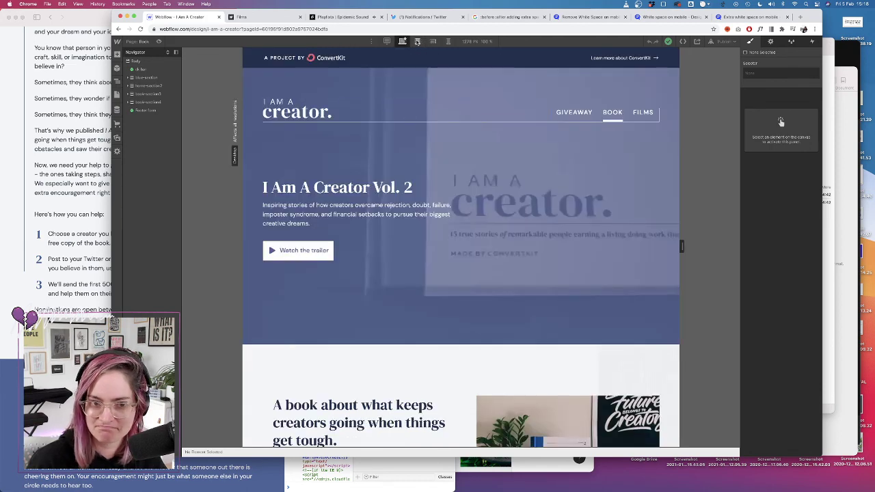
pyautogui.click(418, 41)
# Inspect the styles of the header's logo image, Brand link and menu-button at the tablet breakpoint
pyautogui.doubleClick(378, 109)
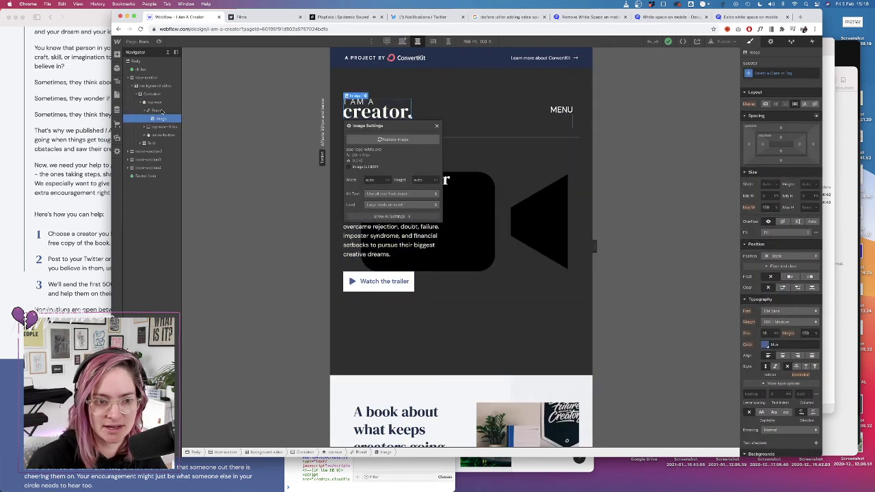
pyautogui.click(159, 110)
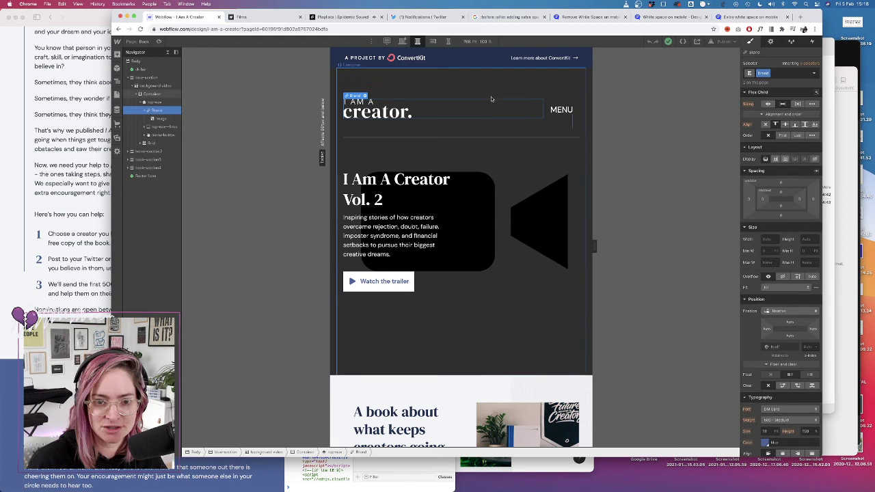
pyautogui.click(559, 112)
pyautogui.click(158, 134)
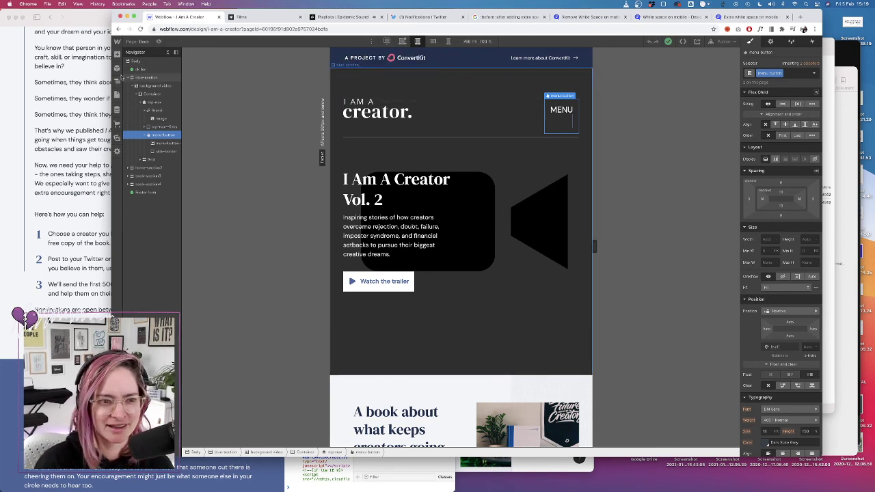
# Insert the top-nav symbol below the Book page's existing nav for comparison and inspect its Brand and top-nav-links elements
pyautogui.click(117, 95)
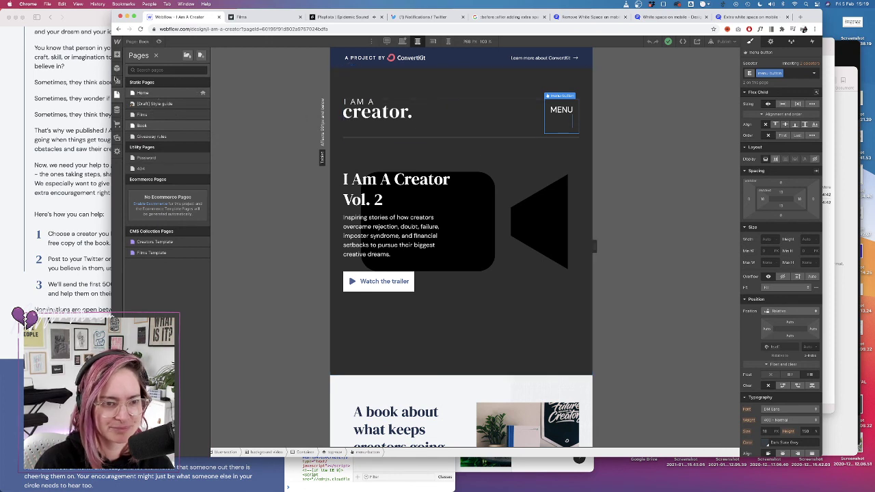
pyautogui.click(117, 69)
pyautogui.moveTo(306, 155); pyautogui.dragTo(352, 166)
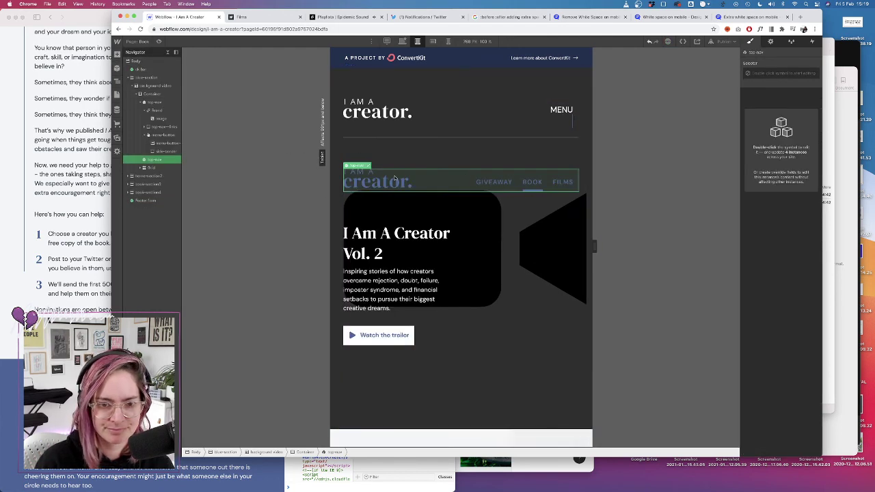
pyautogui.doubleClick(394, 178)
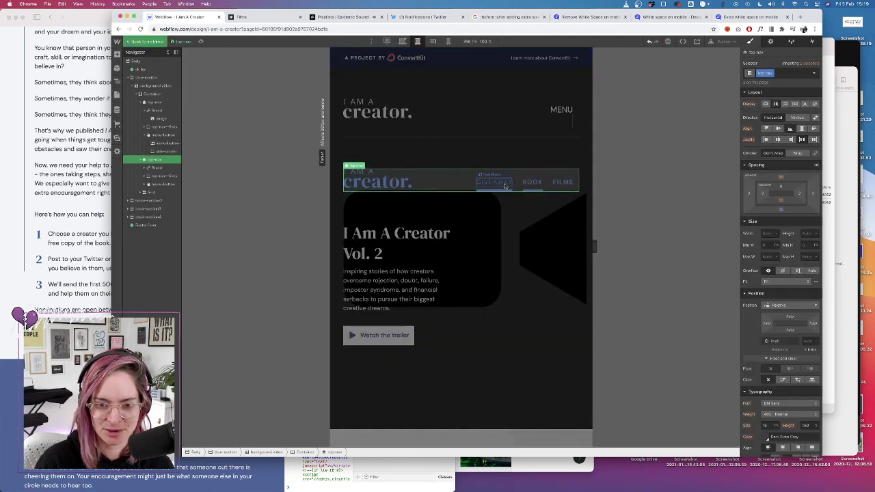
pyautogui.click(156, 168)
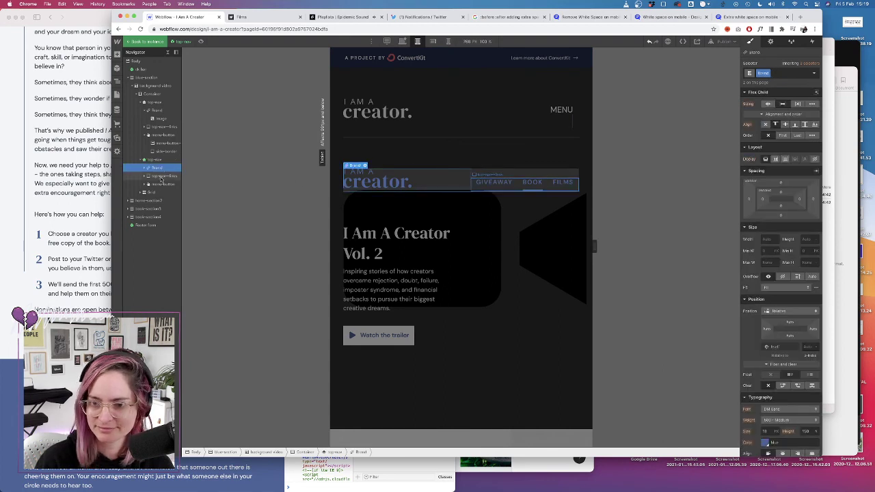
pyautogui.click(162, 177)
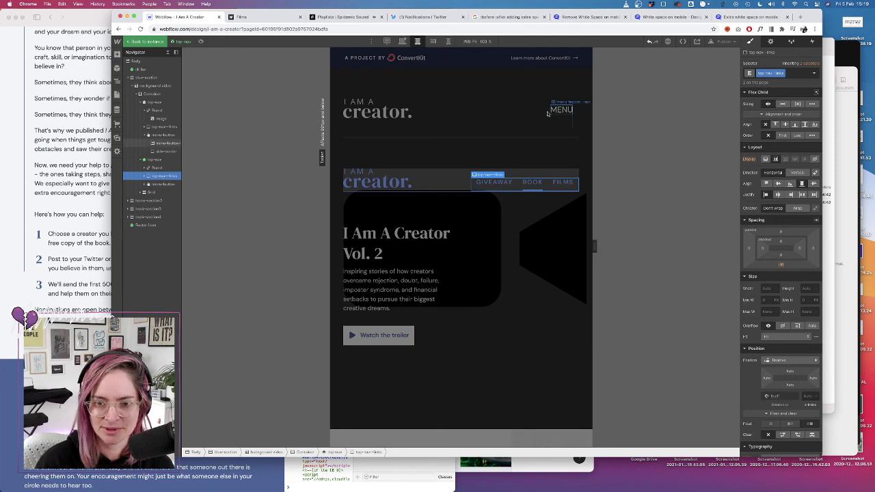
# Set the existing Book navbar's menu icon to show on phone landscape and below, and delete the comparison top-nav symbol
pyautogui.click(510, 107)
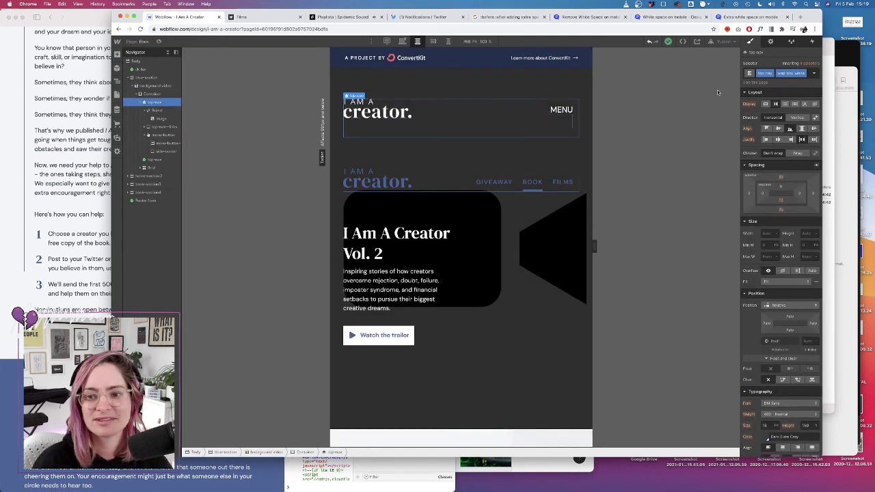
pyautogui.click(771, 43)
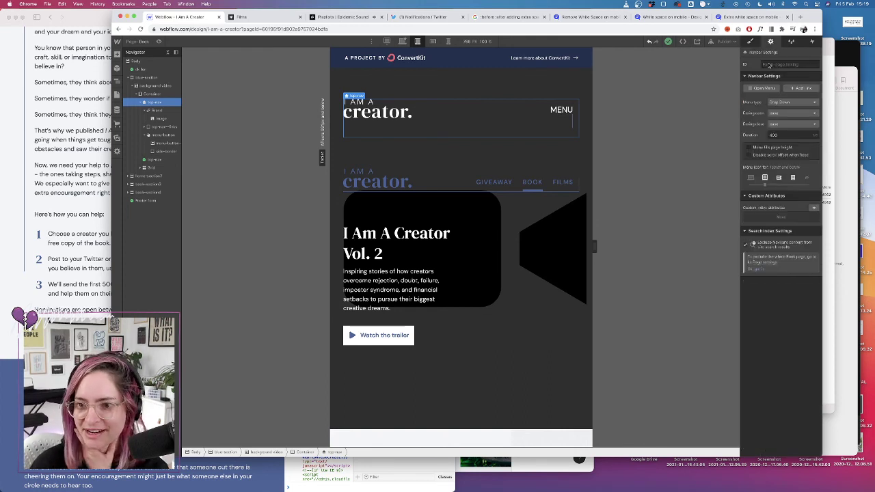
pyautogui.click(779, 180)
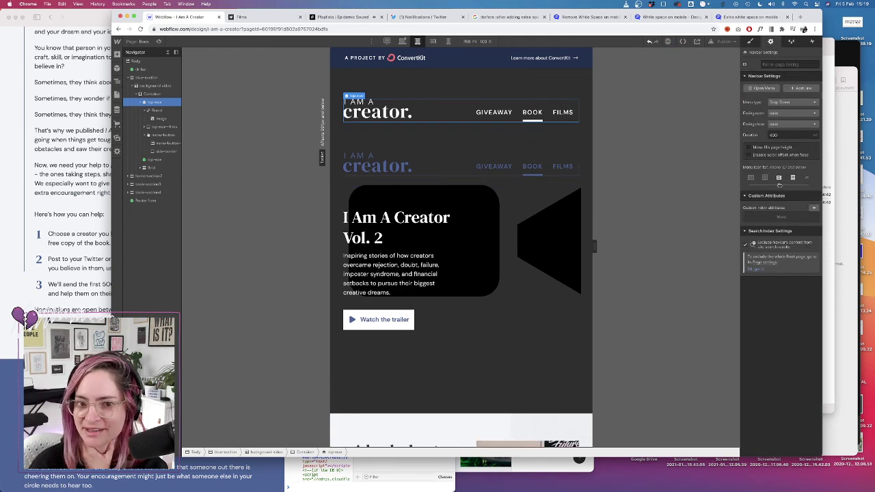
pyautogui.click(391, 168)
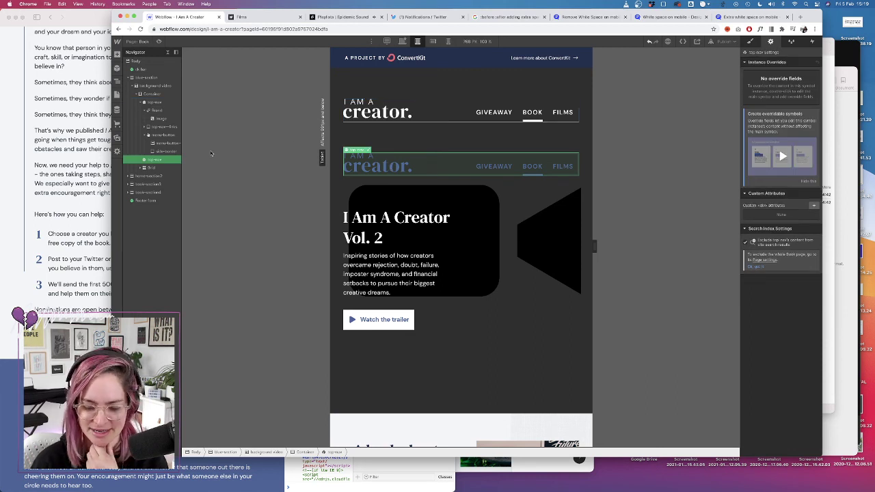
pyautogui.press('Delete')
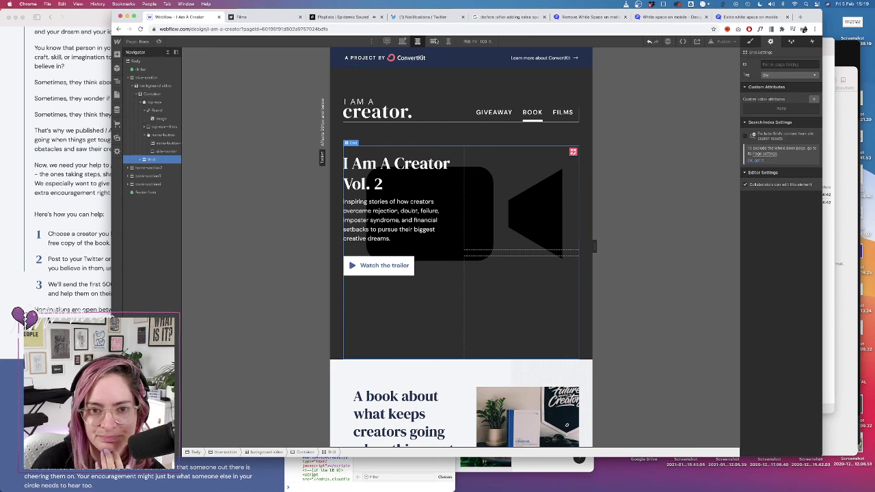
# At mobile landscape, add the white combo class to the menu button text and set its text colour to White
pyautogui.click(433, 42)
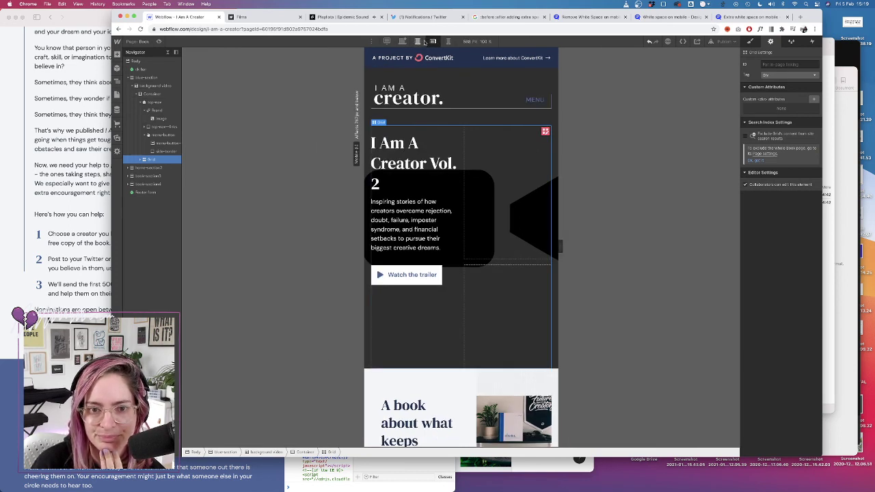
pyautogui.click(545, 102)
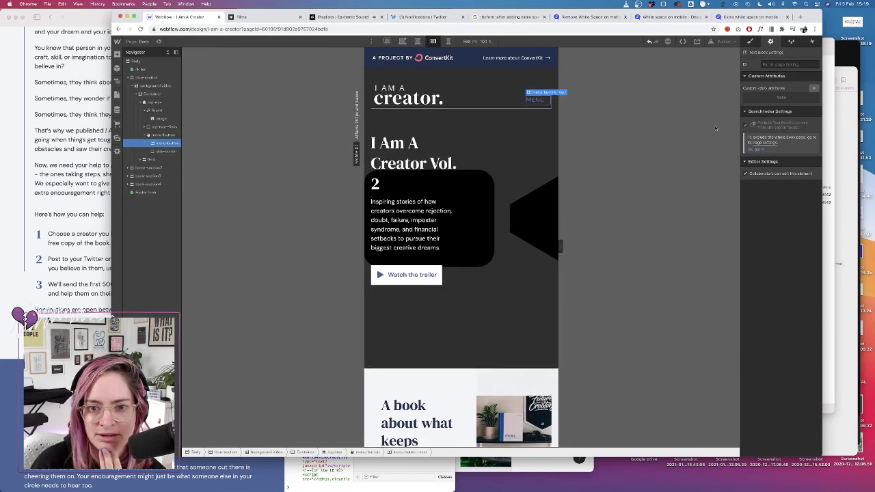
pyautogui.click(750, 42)
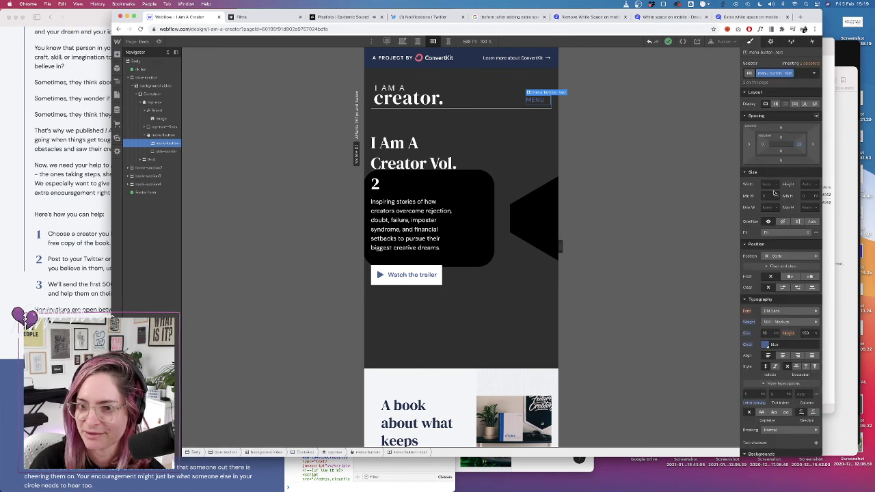
pyautogui.click(801, 75)
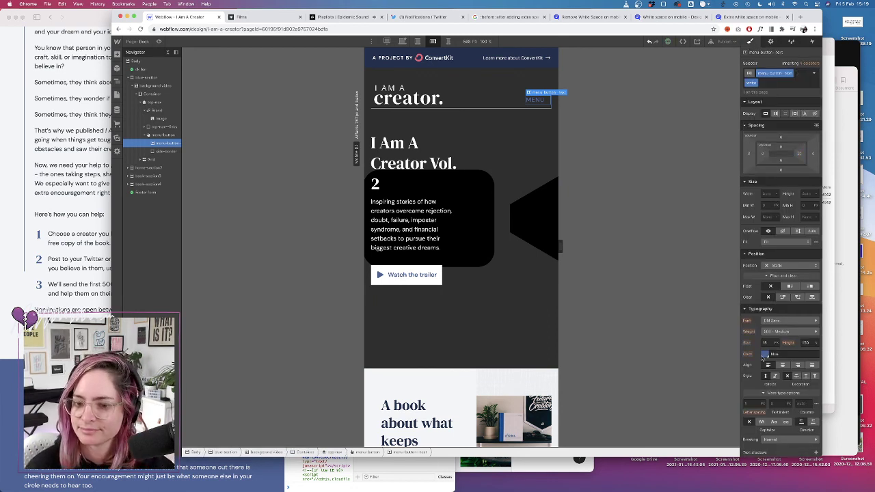
pyautogui.click(766, 354)
pyautogui.click(767, 319)
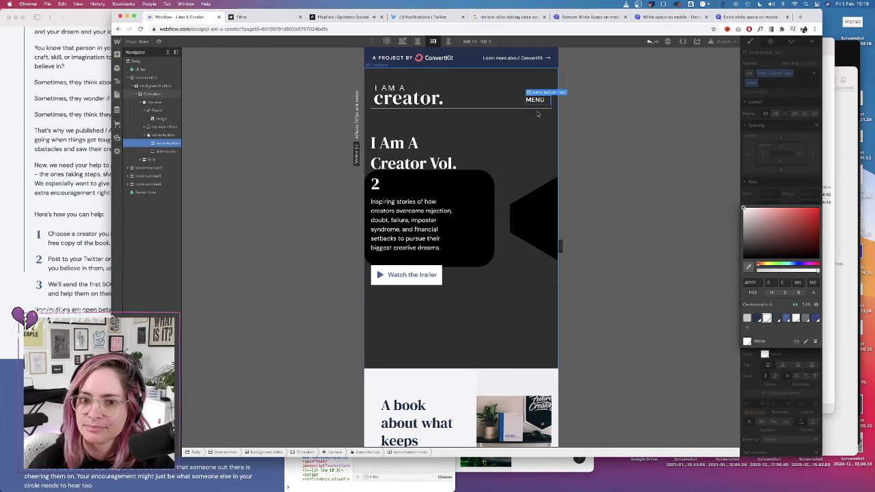
# Try to set the border colour of the menu button's side-border element to White at mobile landscape
pyautogui.click(161, 152)
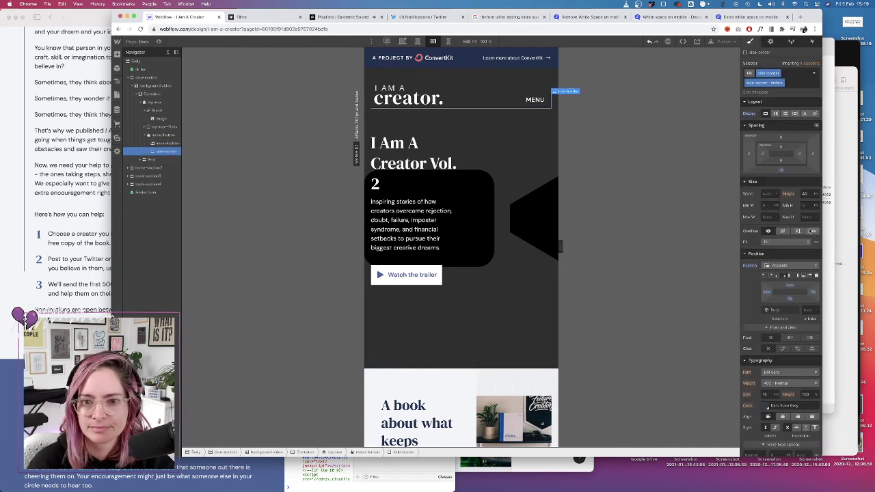
pyautogui.scroll(-5, 762, 369)
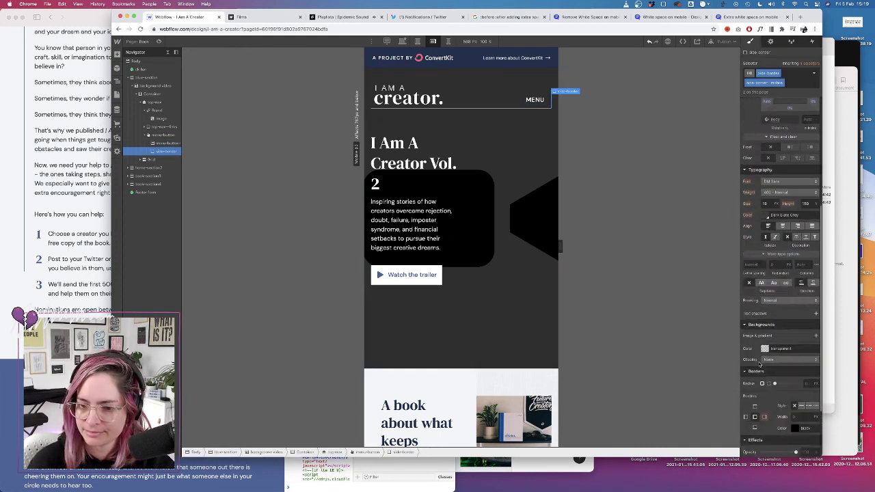
pyautogui.click(796, 355)
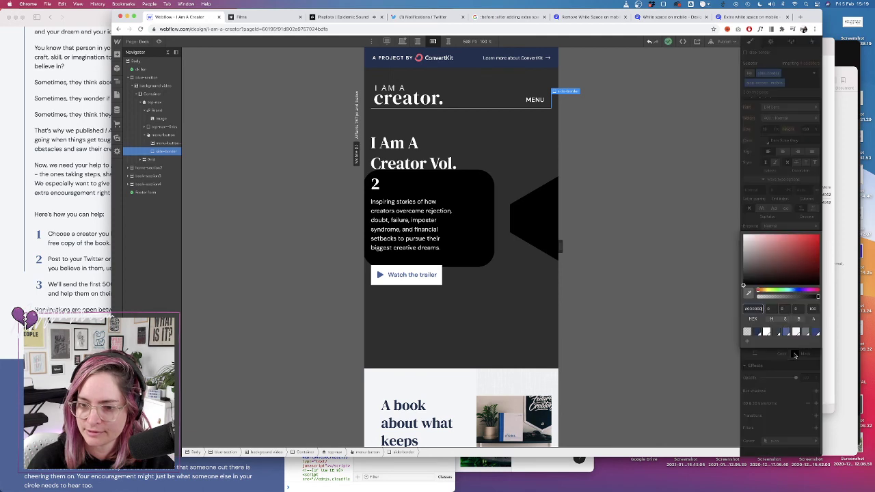
pyautogui.click(768, 334)
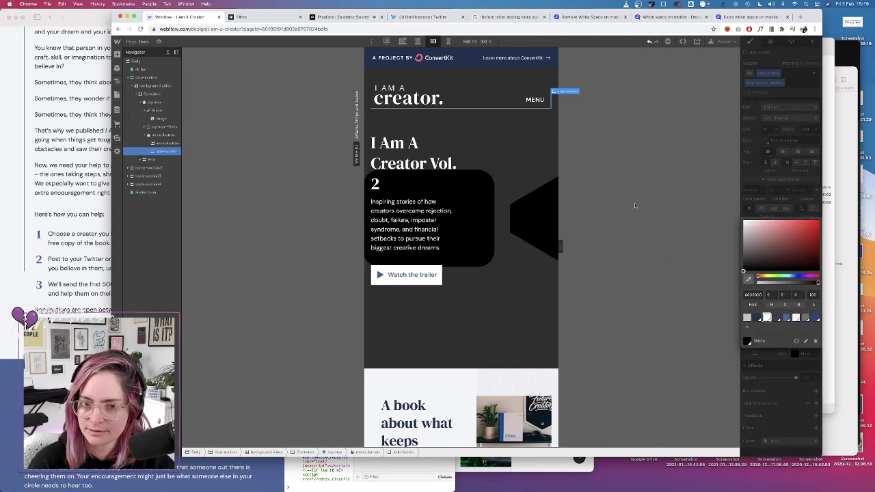
pyautogui.press('Escape')
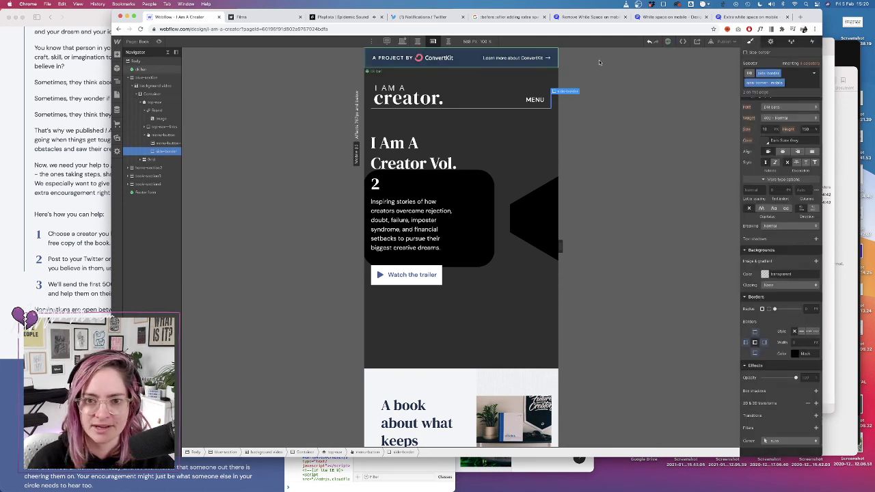
# Widen the first column of the Book hero grid at mobile landscape and delete the second, leaving a single-column grid
pyautogui.click(396, 161)
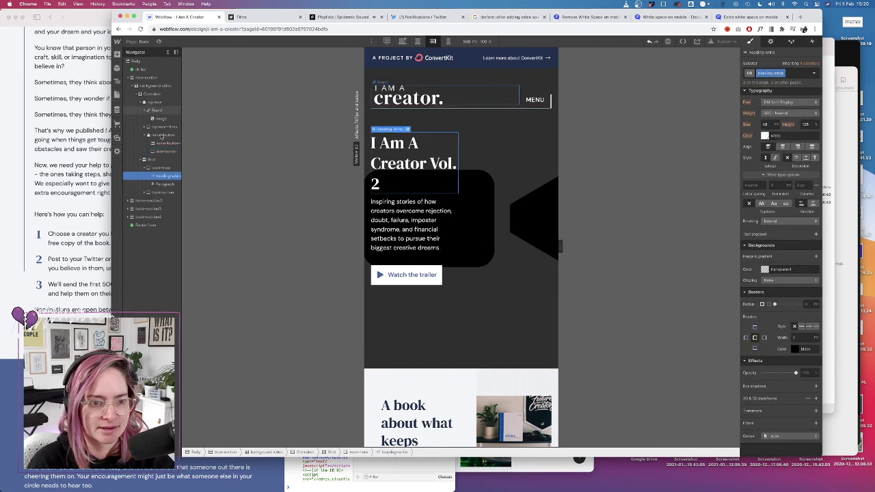
pyautogui.click(152, 161)
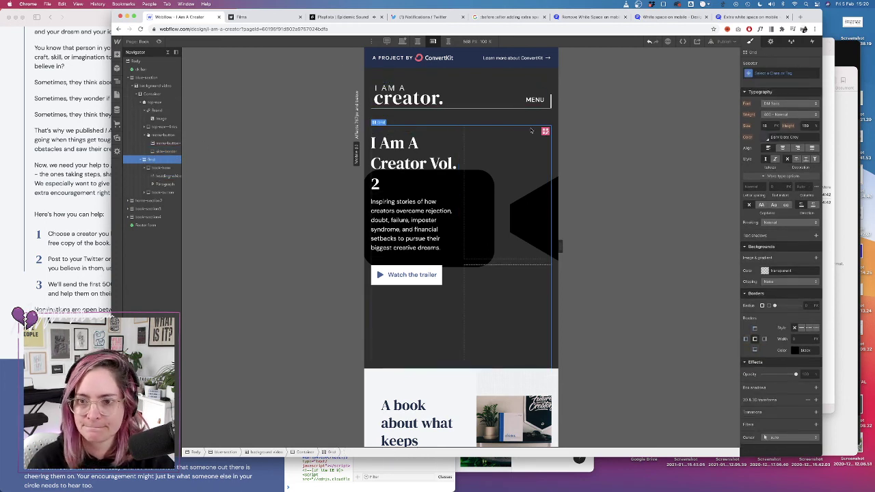
pyautogui.click(545, 130)
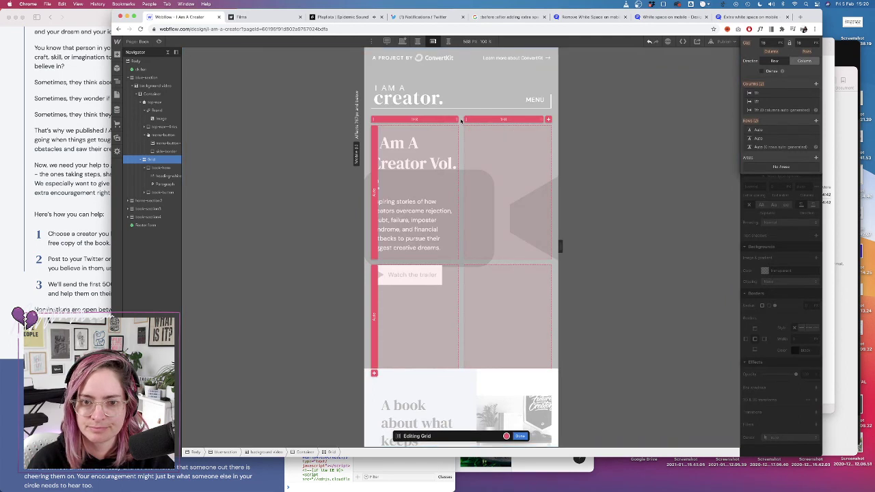
pyautogui.moveTo(509, 126); pyautogui.dragTo(561, 120)
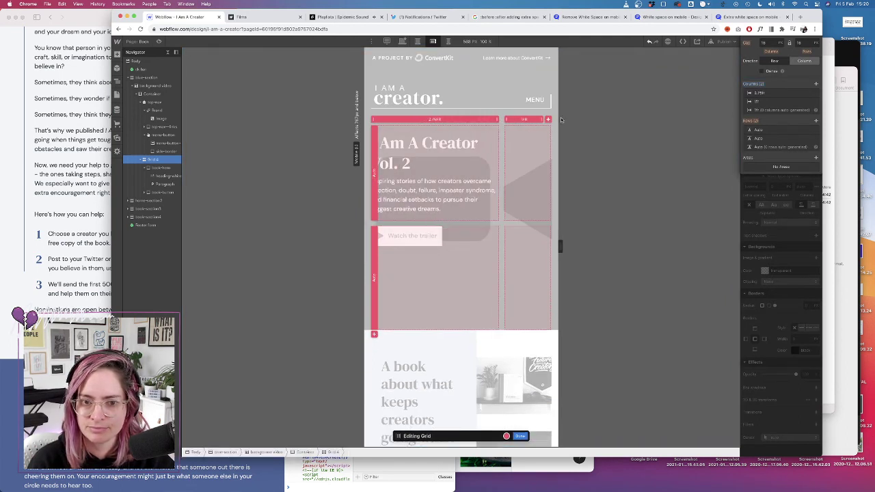
pyautogui.click(815, 102)
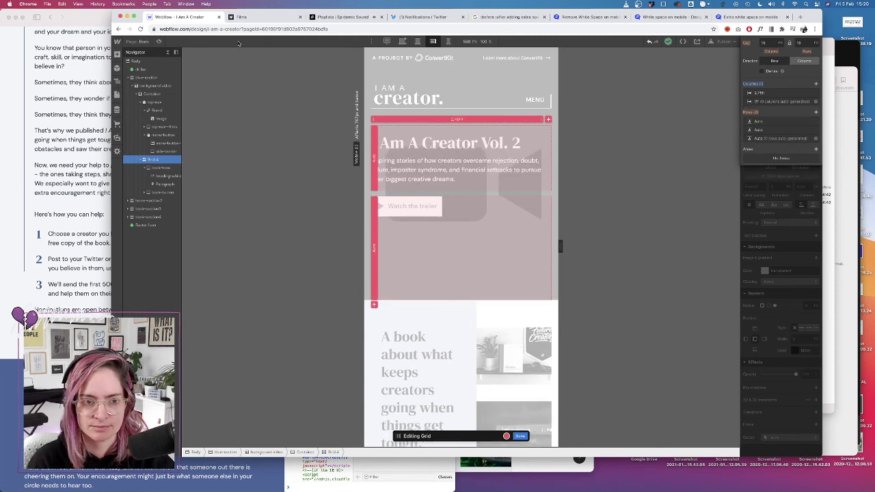
pyautogui.click(520, 436)
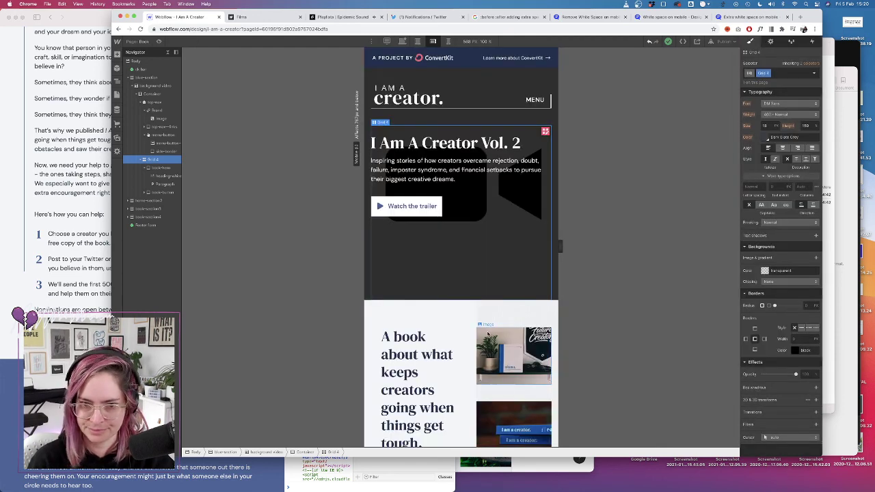
# Preview the Book page's hero at mobile landscape and at the desktop breakpoint
pyautogui.click(159, 42)
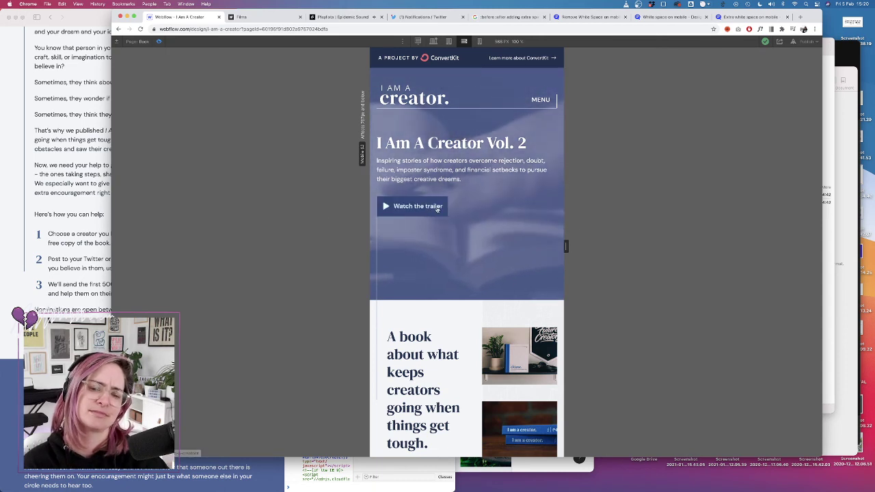
pyautogui.click(159, 42)
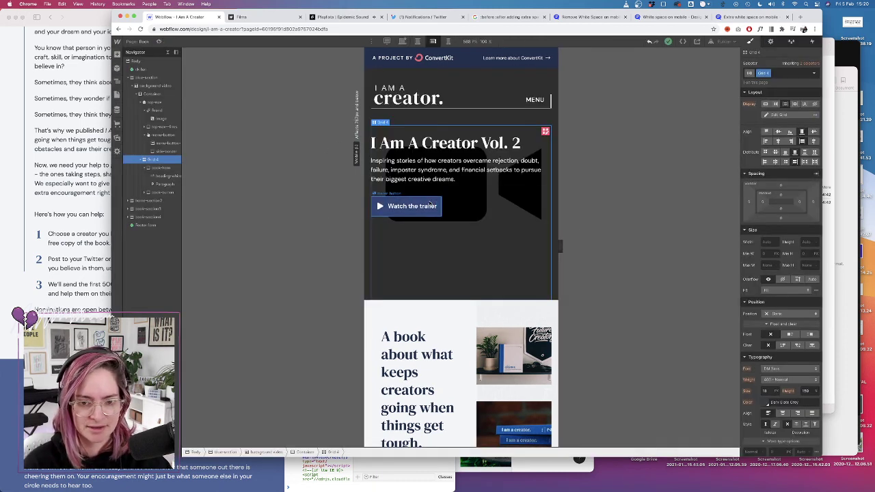
pyautogui.click(402, 41)
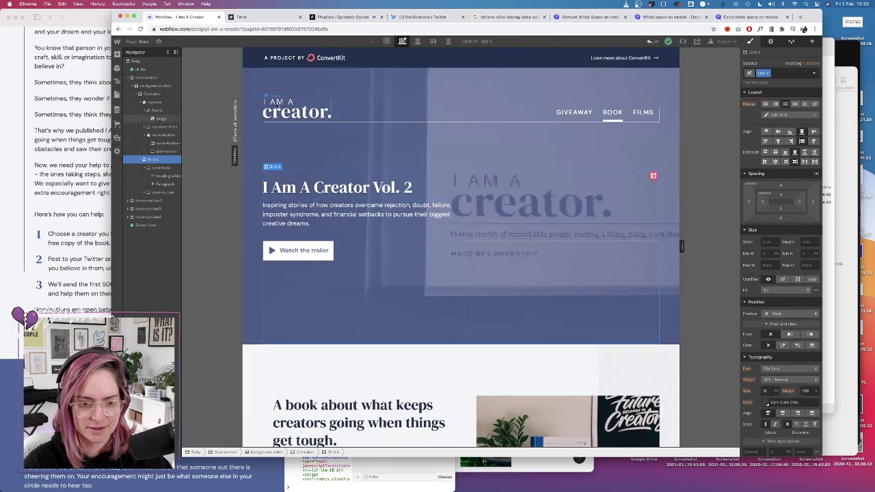
pyautogui.click(159, 41)
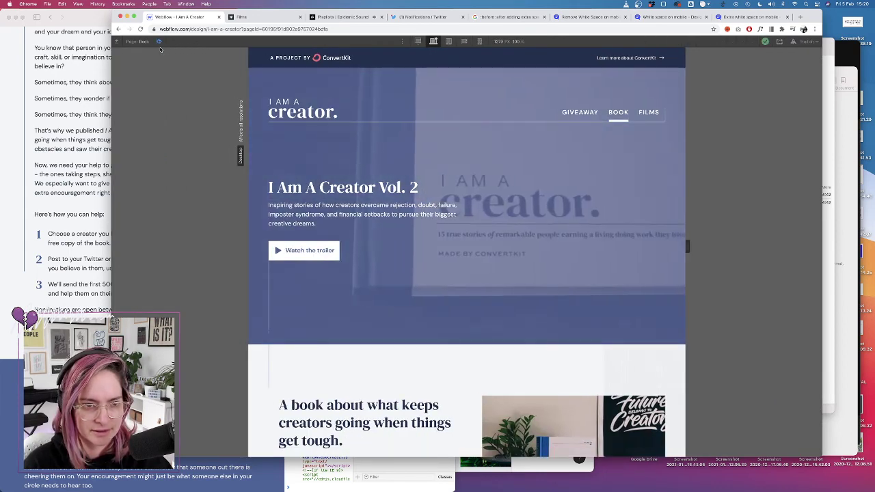
pyautogui.click(159, 42)
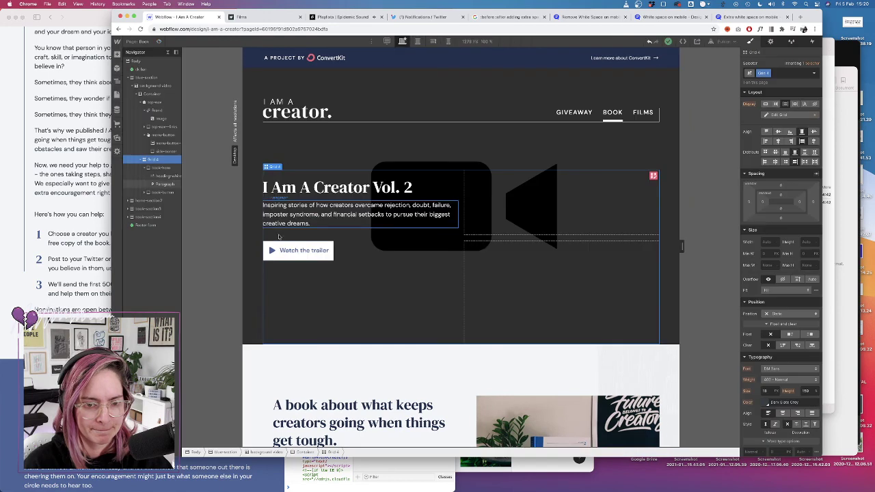
# Inspect the book-hero and book-button blocks and the border styles of the long line above the trailer button
pyautogui.click(161, 167)
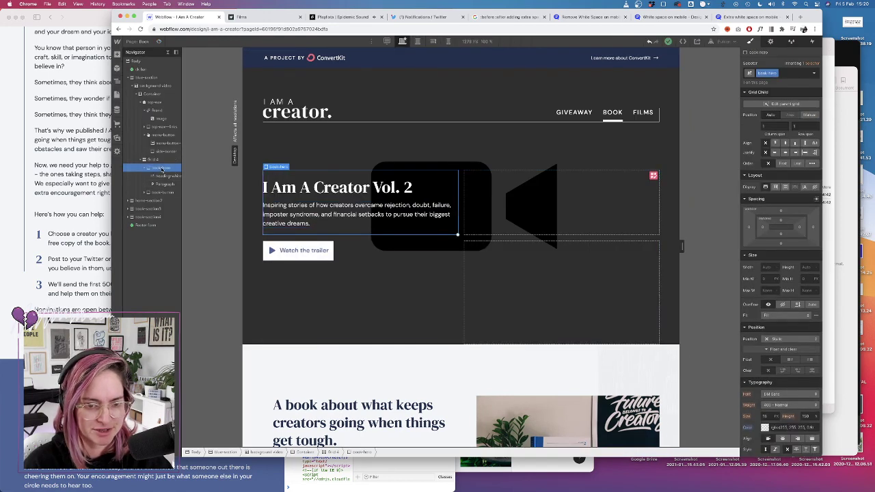
pyautogui.click(140, 193)
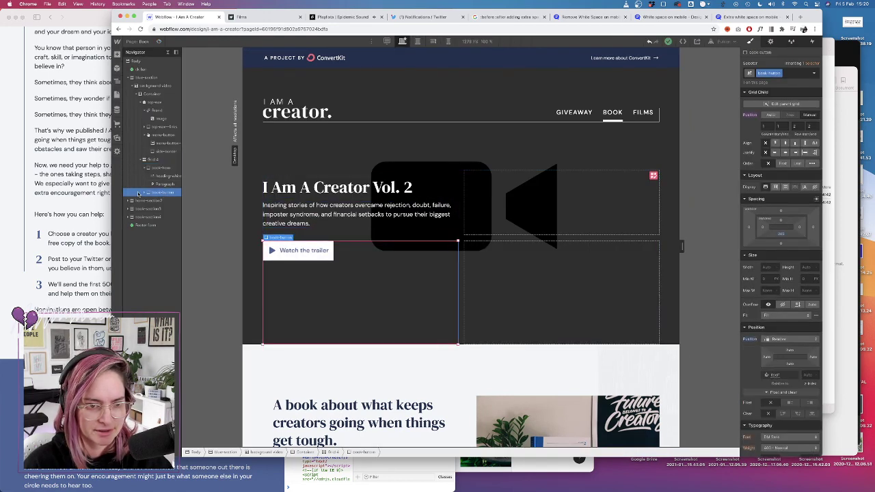
pyautogui.click(144, 194)
pyautogui.click(163, 201)
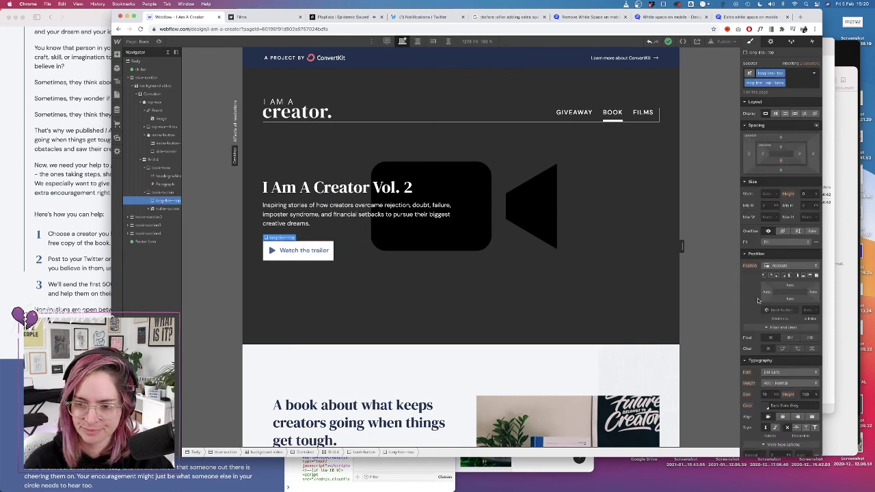
pyautogui.scroll(-5, 756, 209)
pyautogui.scroll(-2, 756, 209)
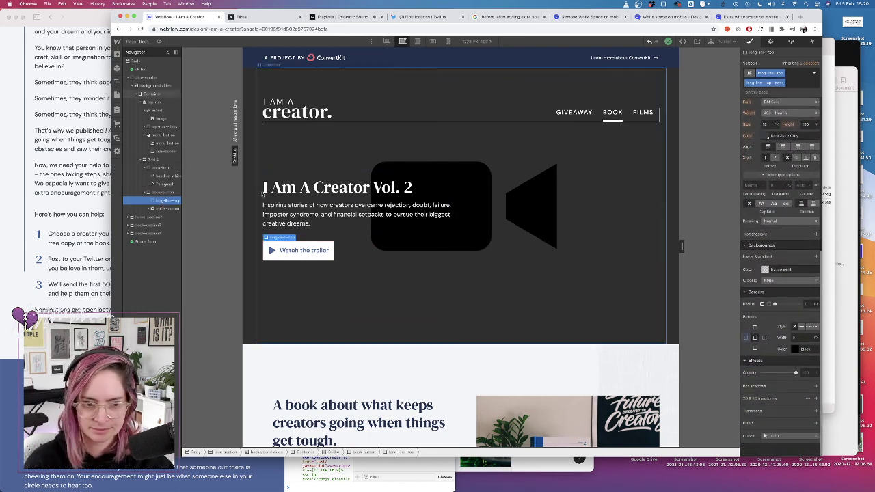
# Give the Watch the trailer button a solid 1 px White border at desktop and preview the page
pyautogui.click(168, 209)
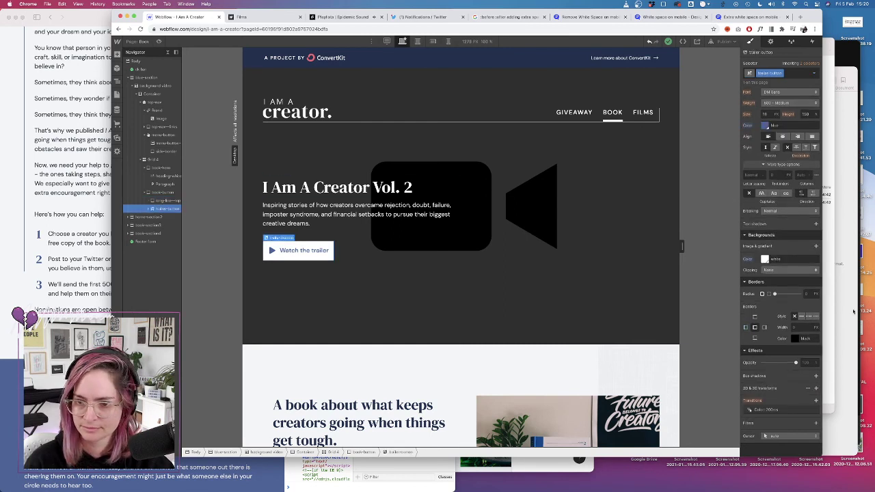
pyautogui.scroll(1, 746, 220)
pyautogui.scroll(-1, 753, 220)
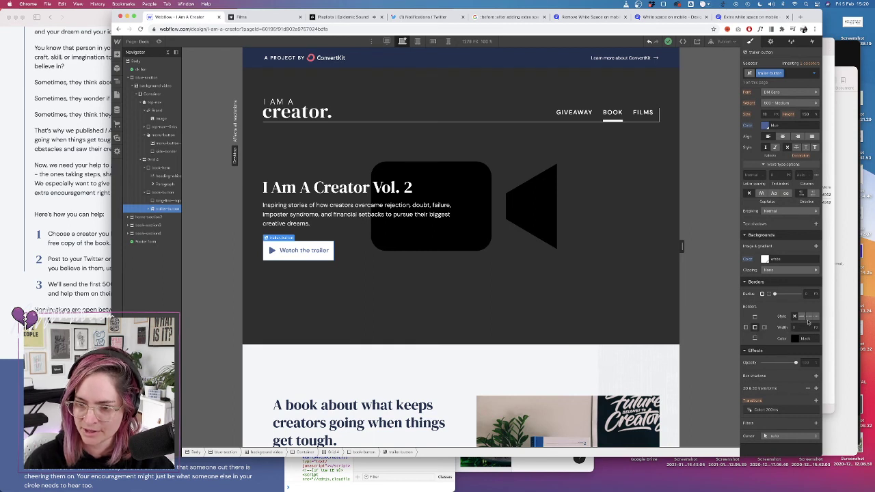
pyautogui.click(796, 340)
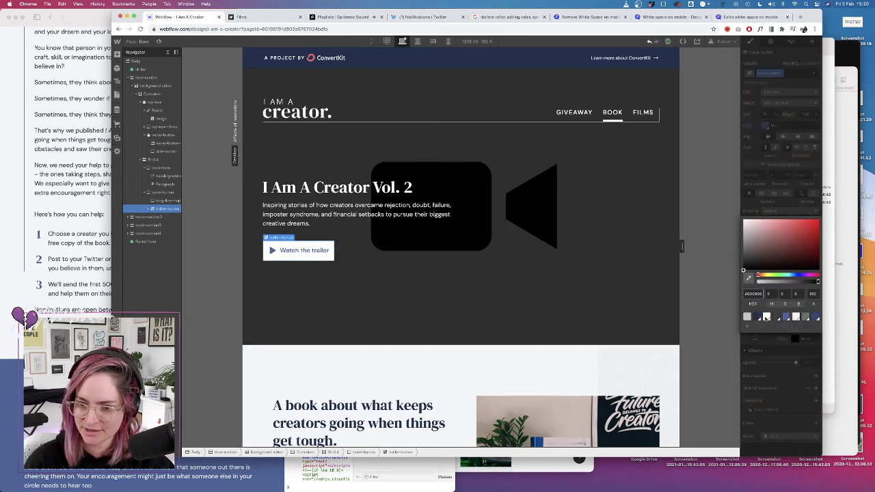
pyautogui.click(767, 316)
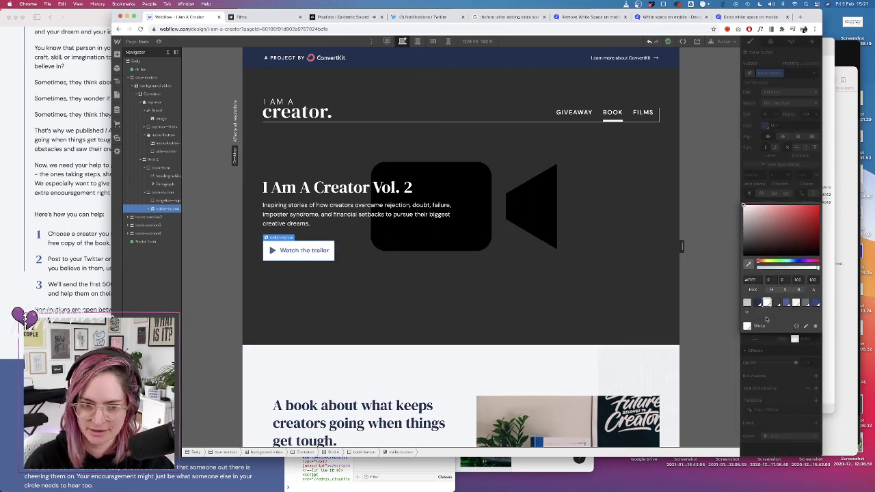
pyautogui.click(159, 42)
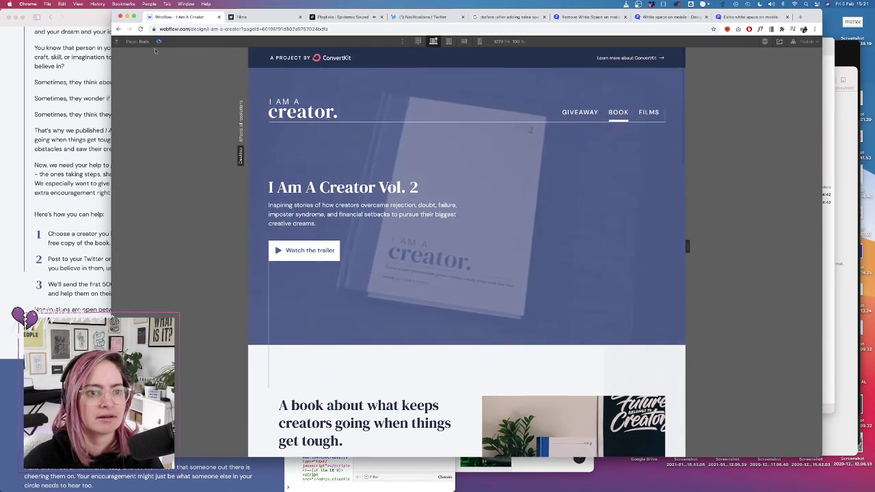
pyautogui.click(159, 42)
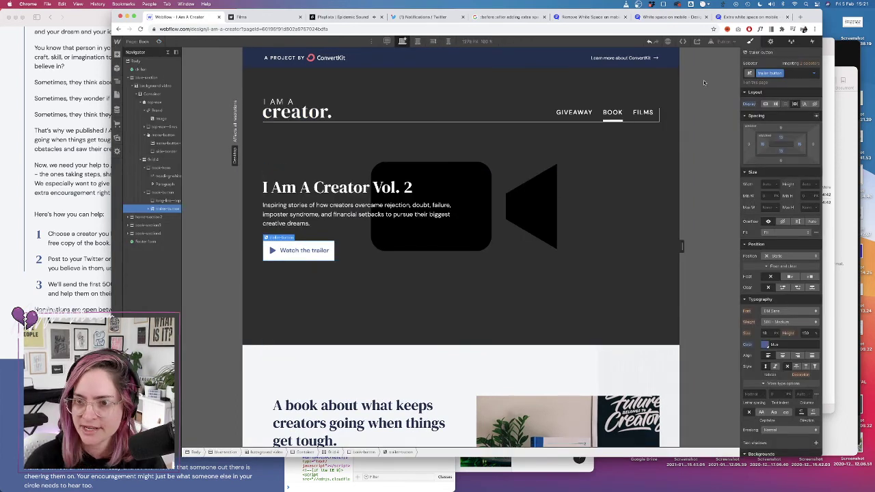
# In the trailer button's Hover state, set the border colour's opacity to 90%
pyautogui.click(814, 73)
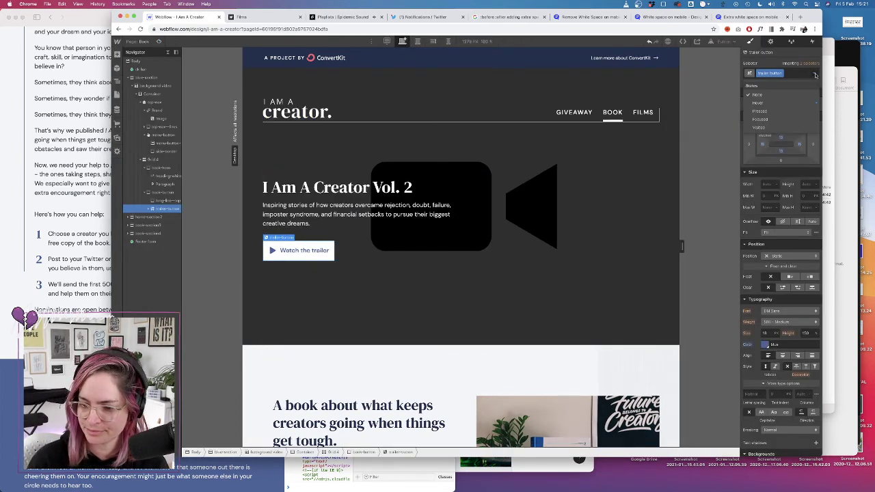
pyautogui.click(761, 104)
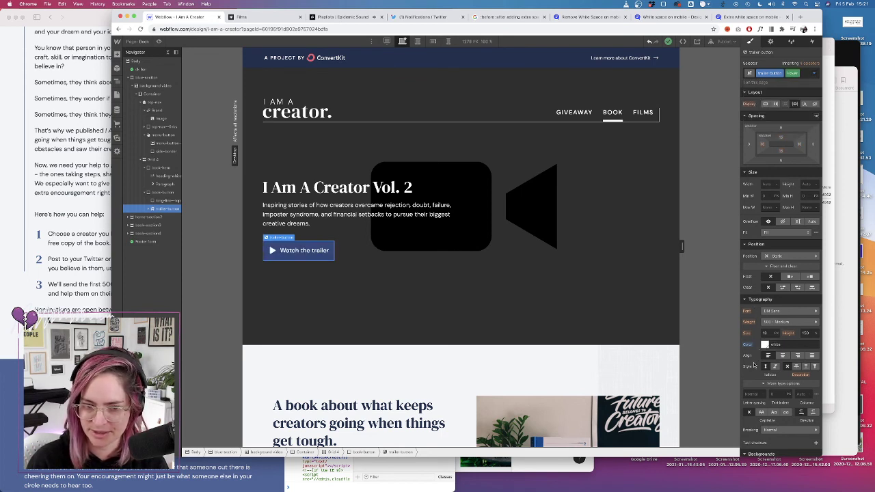
pyautogui.scroll(-5, 754, 367)
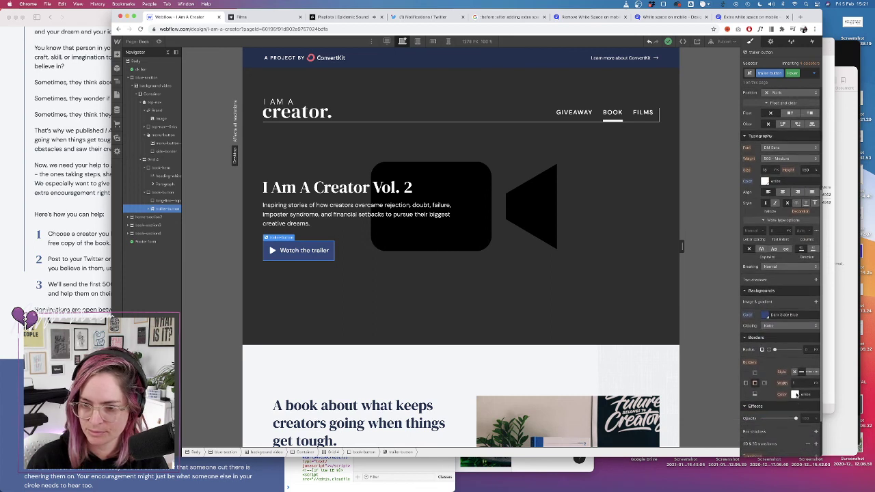
pyautogui.click(796, 394)
pyautogui.click(812, 335)
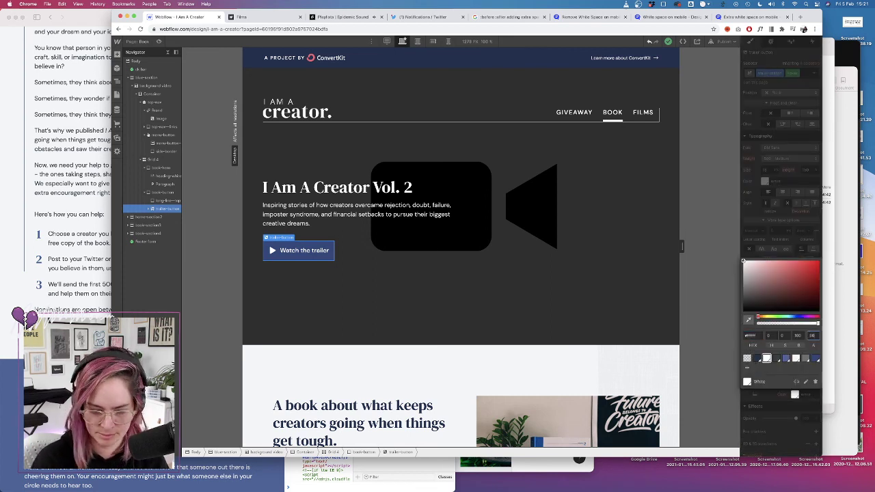
pyautogui.write('90')
pyautogui.click(787, 263)
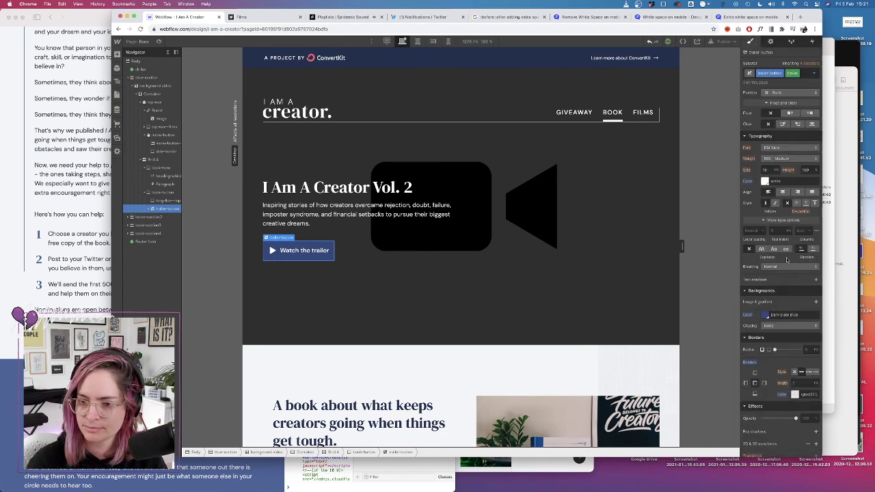
# In the trailer button's Hover state, set the background colour to White at 90% opacity
pyautogui.click(766, 316)
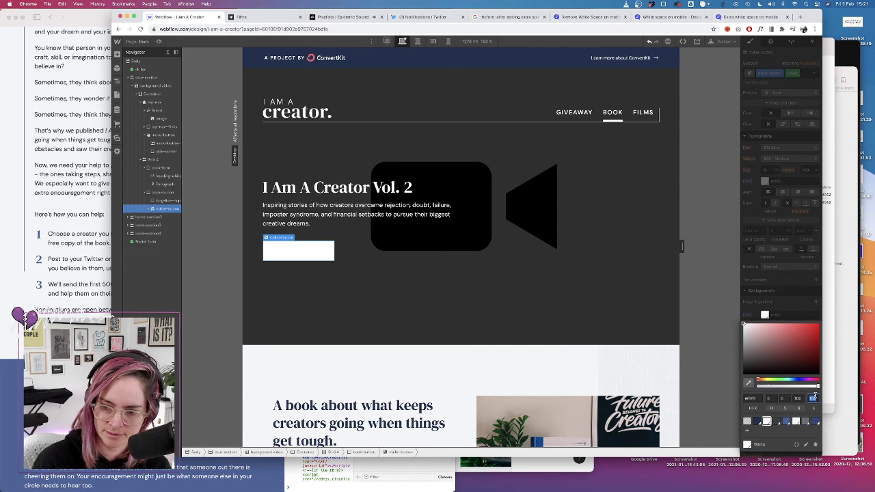
pyautogui.click(744, 324)
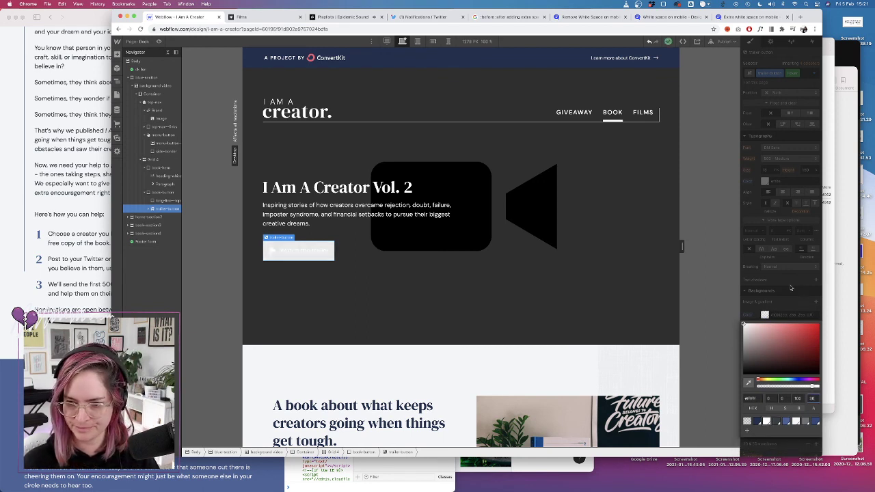
pyautogui.click(786, 309)
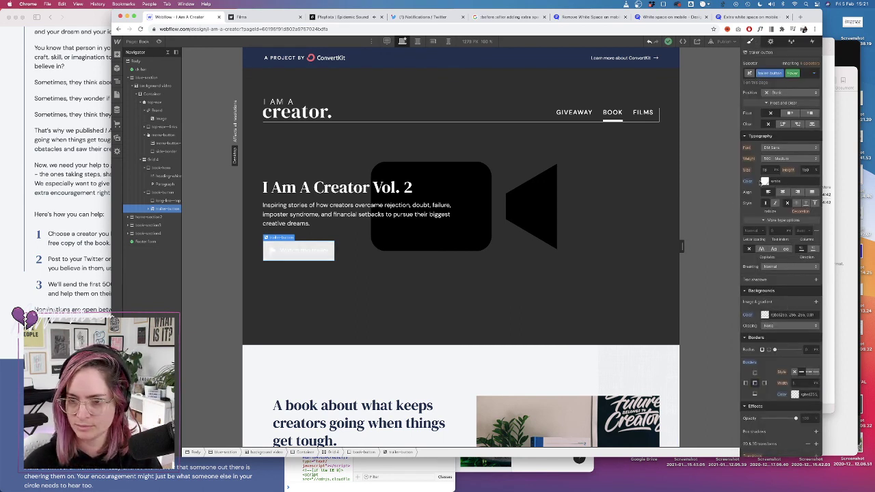
# Set the trailer button's hover text colour to the blue swatch and preview the Book page
pyautogui.click(766, 182)
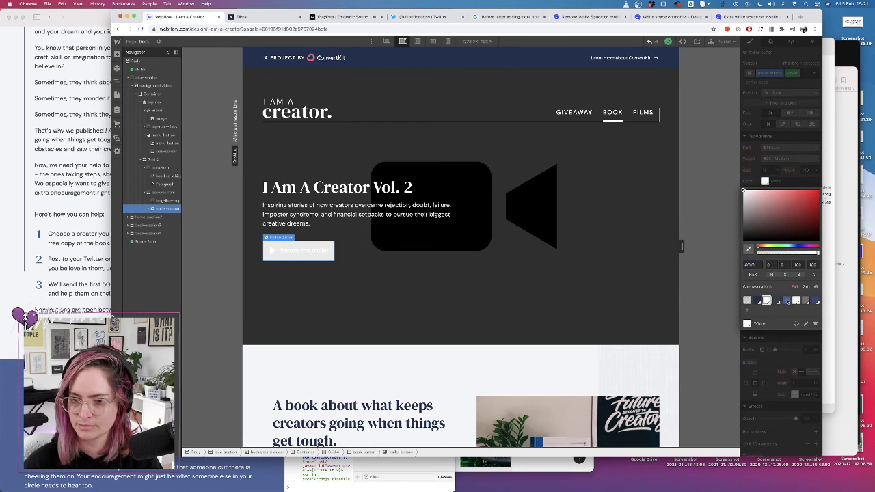
pyautogui.click(786, 301)
pyautogui.click(758, 170)
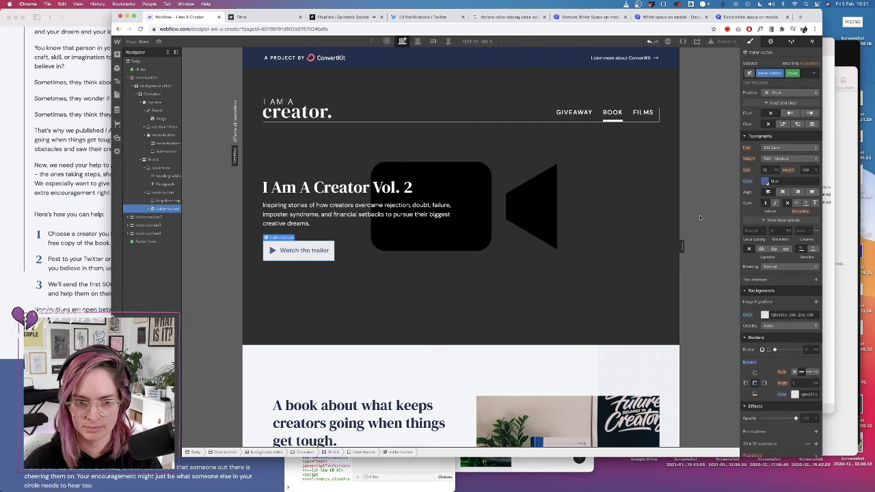
pyautogui.click(159, 41)
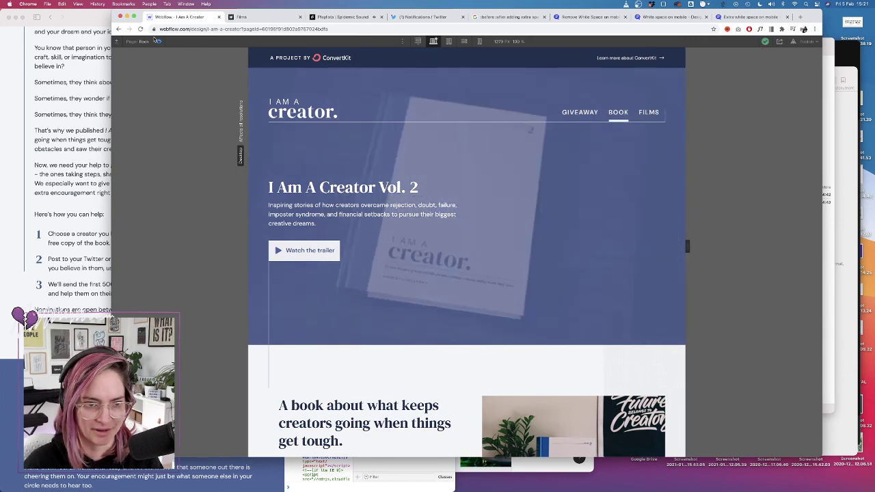
pyautogui.click(158, 41)
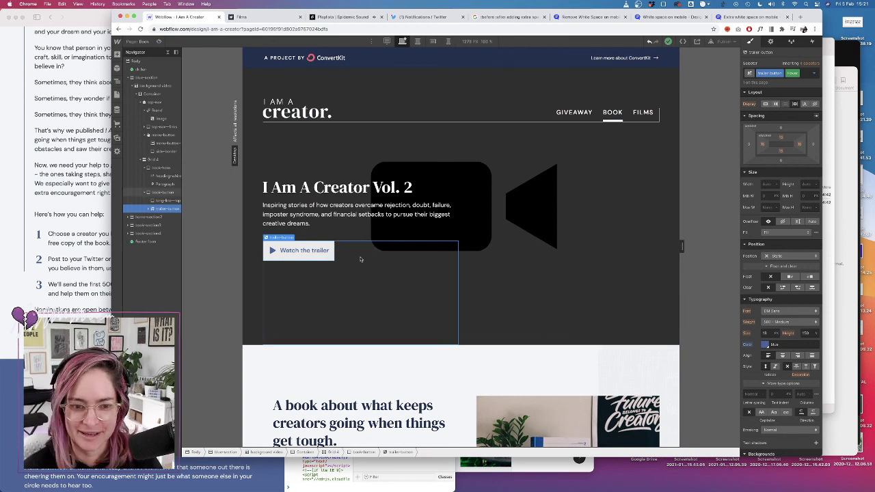
# Return the trailer button to its default state and preview its hover effect
pyautogui.click(814, 75)
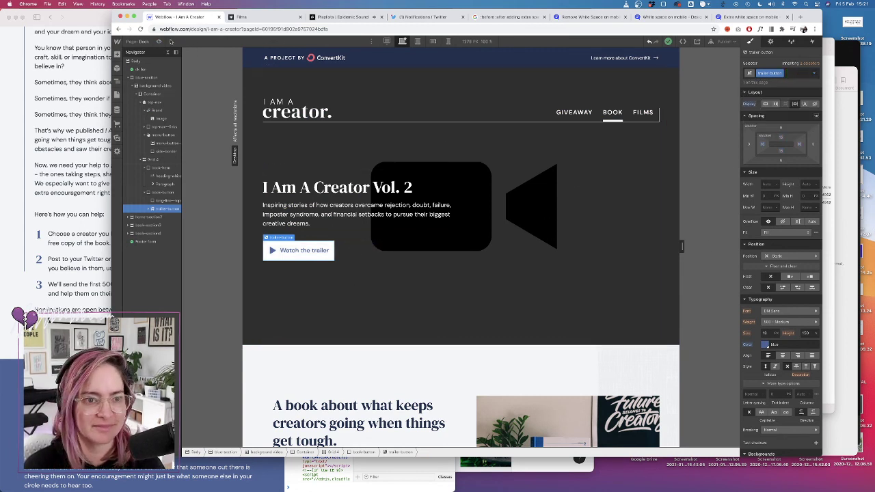
pyautogui.click(162, 41)
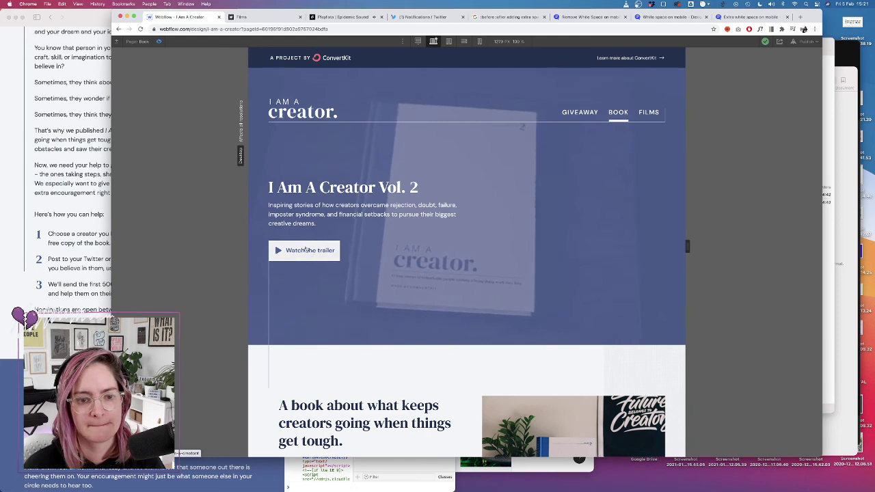
pyautogui.click(159, 41)
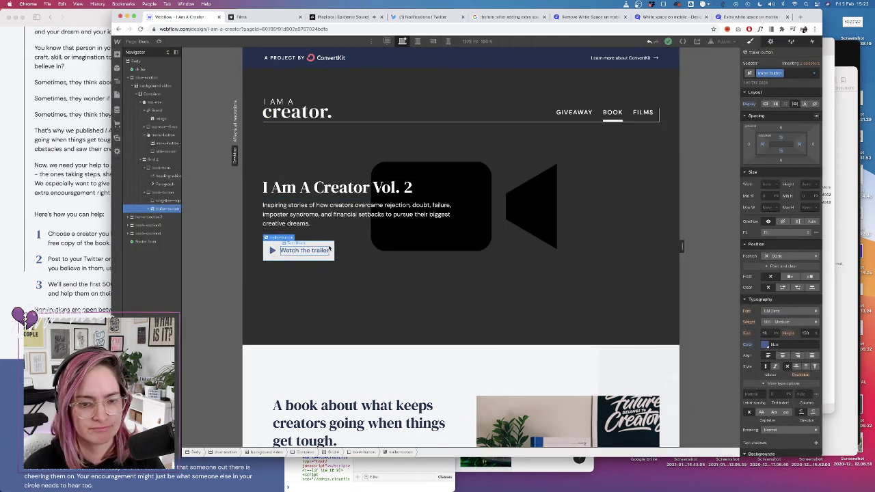
# Add a 200 ms Background Color transition to the trailer button
pyautogui.scroll(-5, 764, 296)
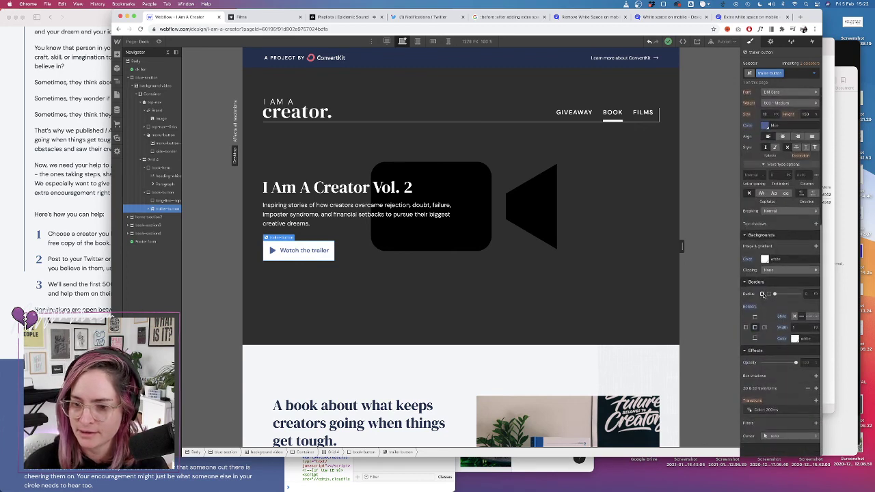
pyautogui.click(816, 402)
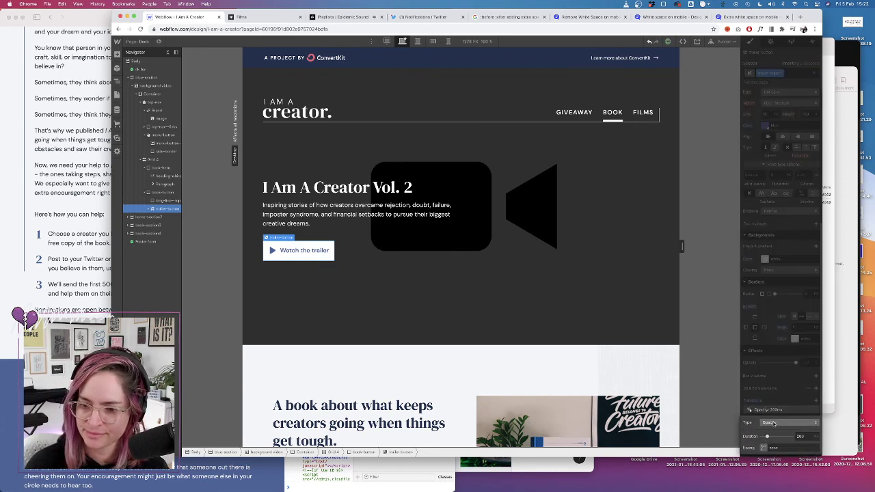
pyautogui.click(788, 422)
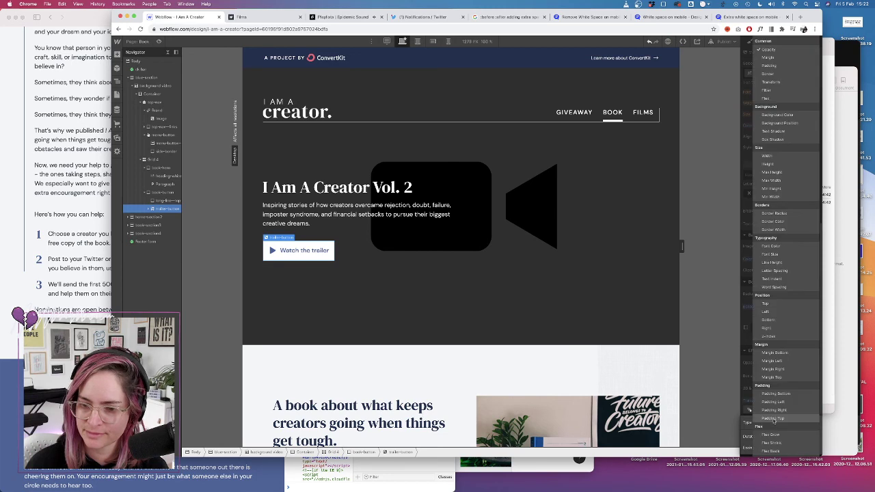
pyautogui.click(786, 115)
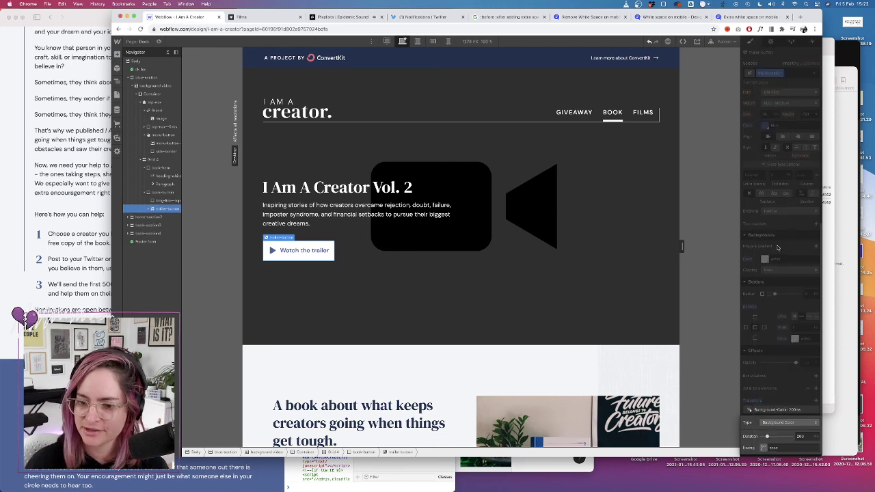
pyautogui.click(788, 398)
# Add a 200 ms Border Color transition to the trailer button and preview the hover effect
pyautogui.click(815, 401)
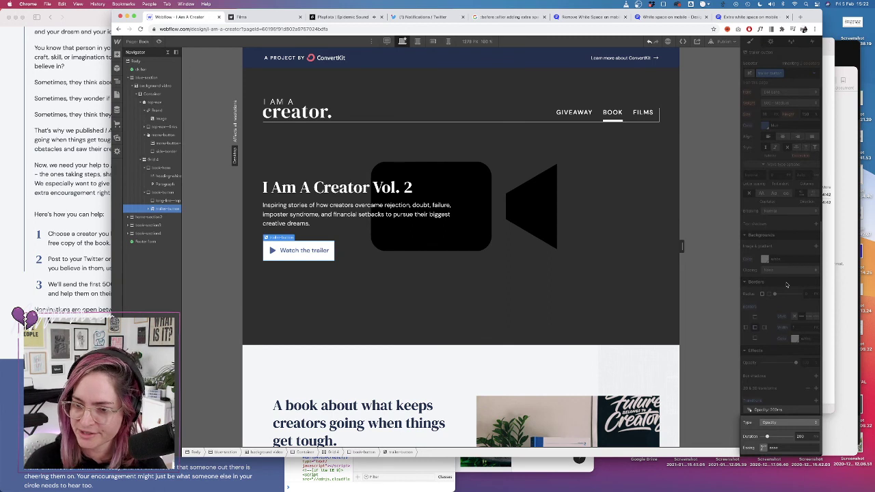
pyautogui.click(780, 425)
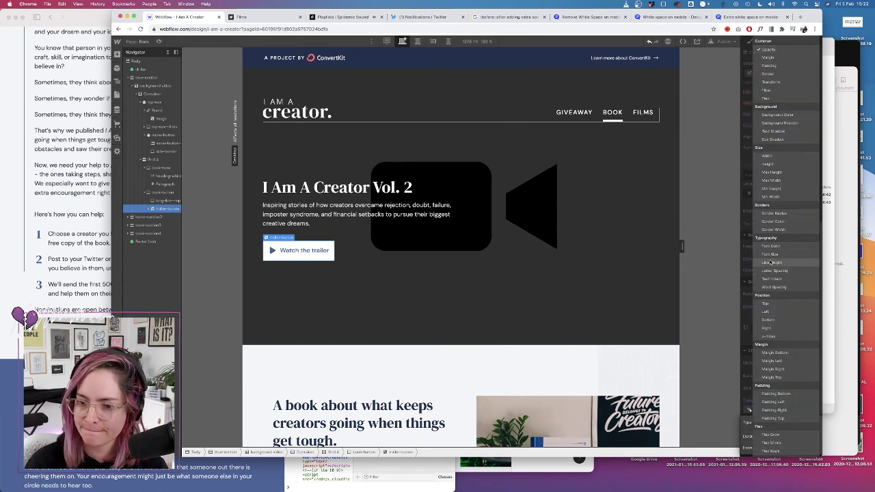
pyautogui.click(774, 223)
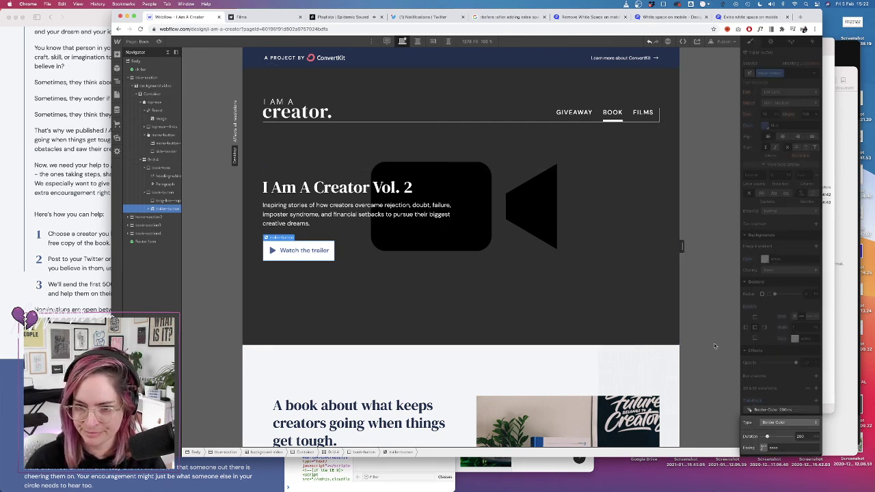
pyautogui.click(158, 43)
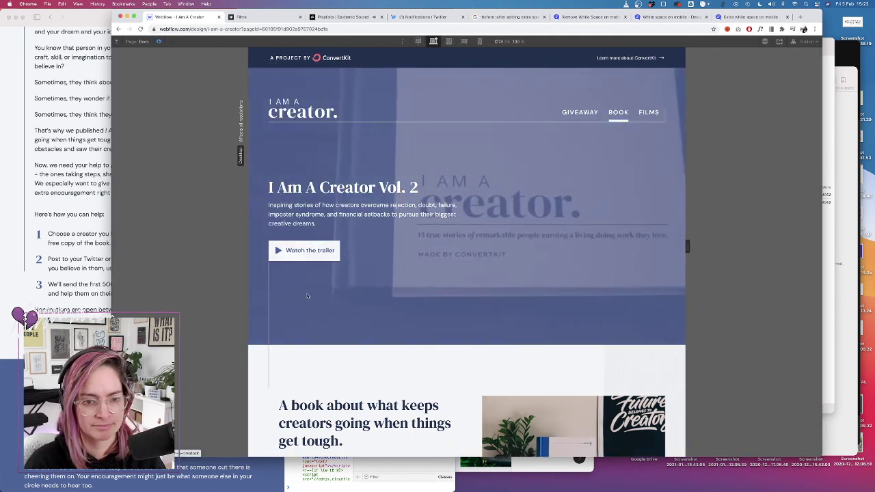
pyautogui.click(160, 42)
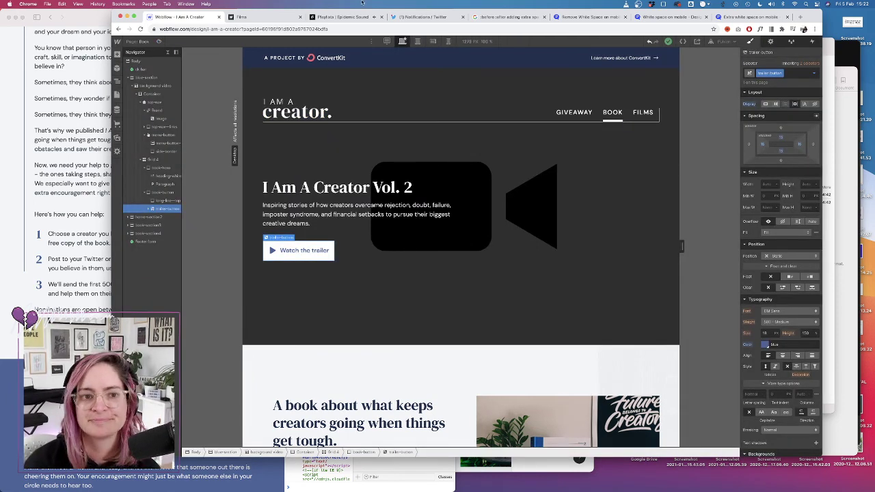
# Reload the published Films page, narrow its viewport to mobile width and inspect the Find out more link
pyautogui.click(273, 18)
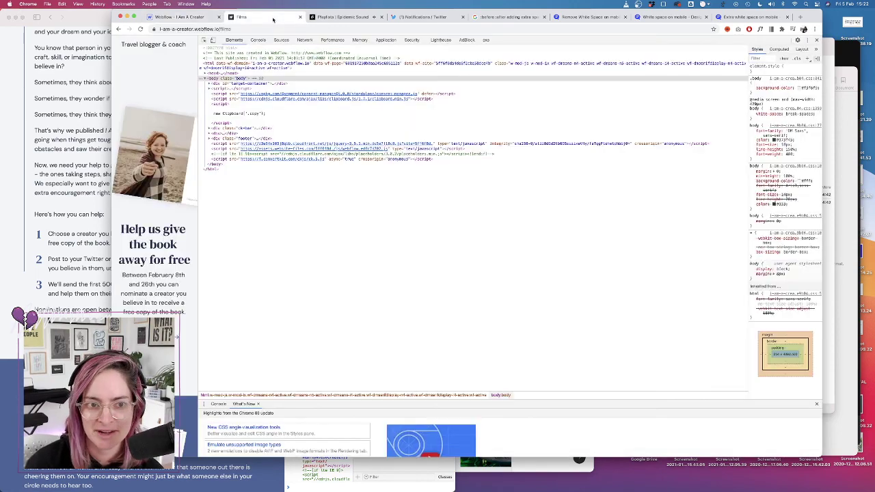
pyautogui.click(140, 28)
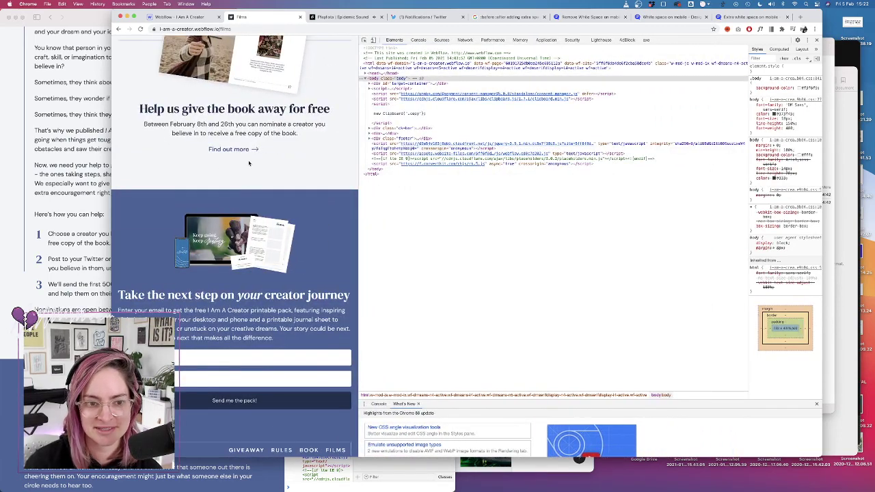
pyautogui.moveTo(358, 134); pyautogui.dragTo(264, 133)
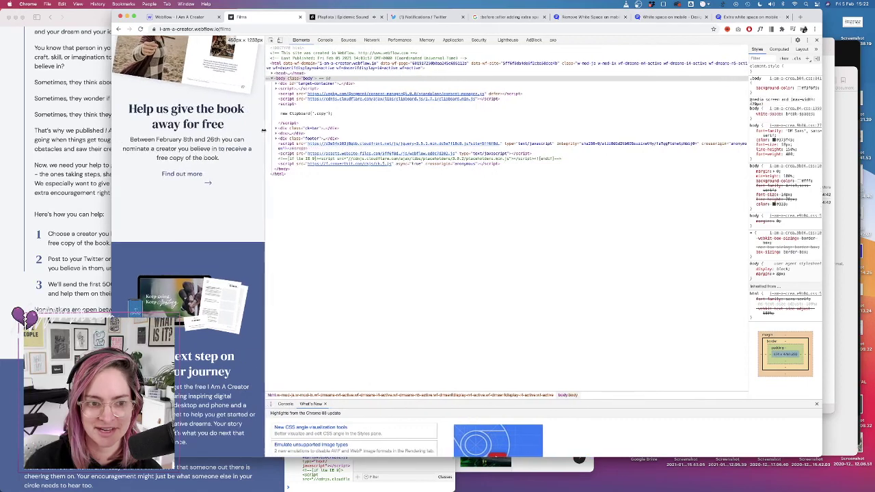
pyautogui.rightClick(196, 174)
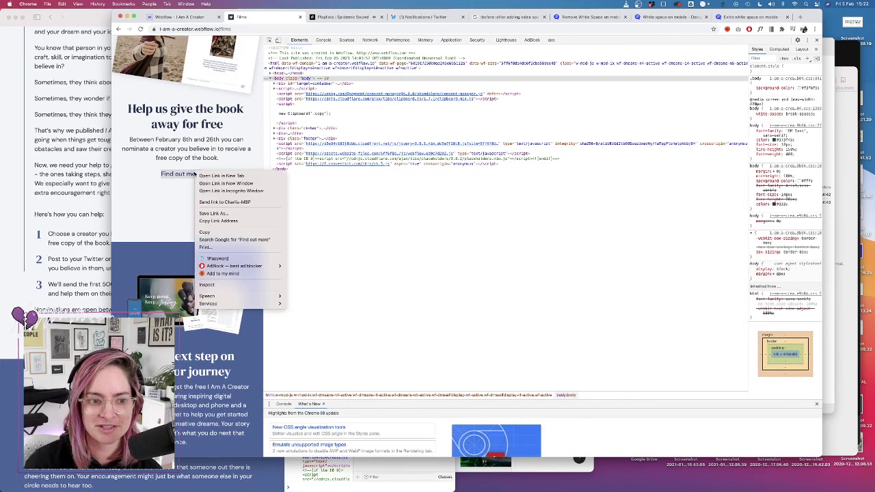
pyautogui.click(205, 288)
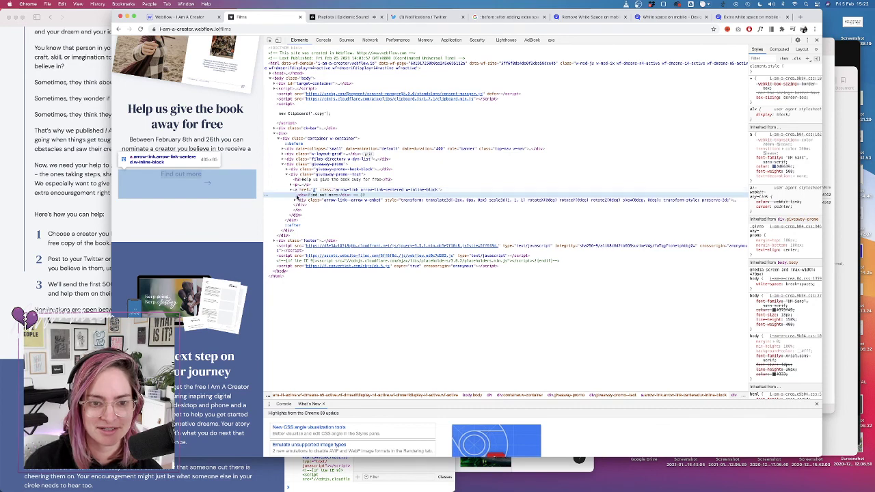
# Examine the arrow embed's before and after pseudo-elements and inline style at narrow and wider viewport widths
pyautogui.click(294, 199)
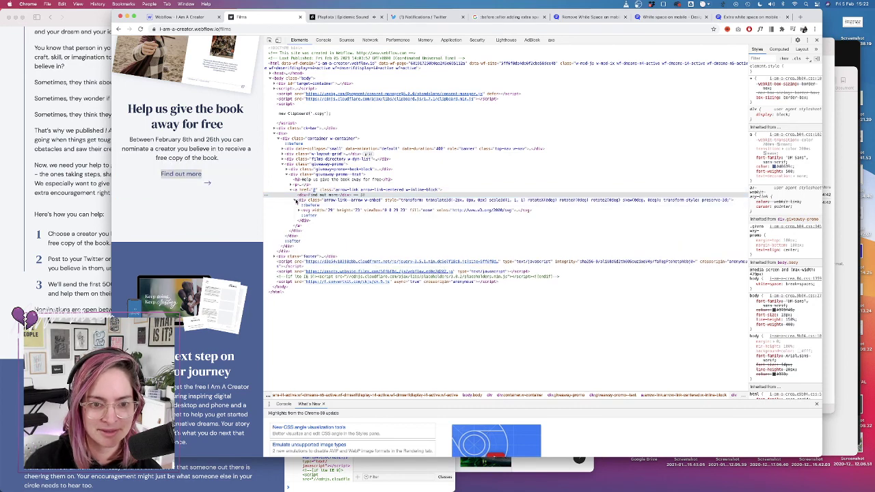
pyautogui.click(304, 205)
pyautogui.click(306, 216)
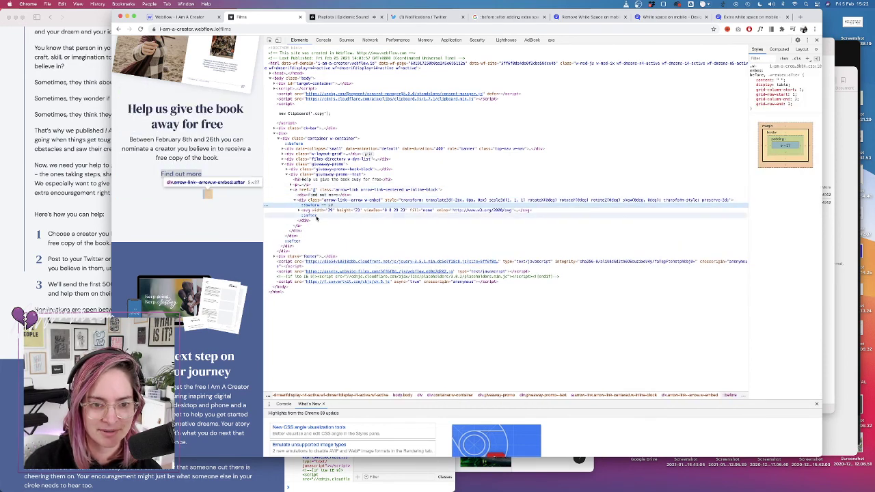
pyautogui.moveTo(265, 185); pyautogui.dragTo(331, 185)
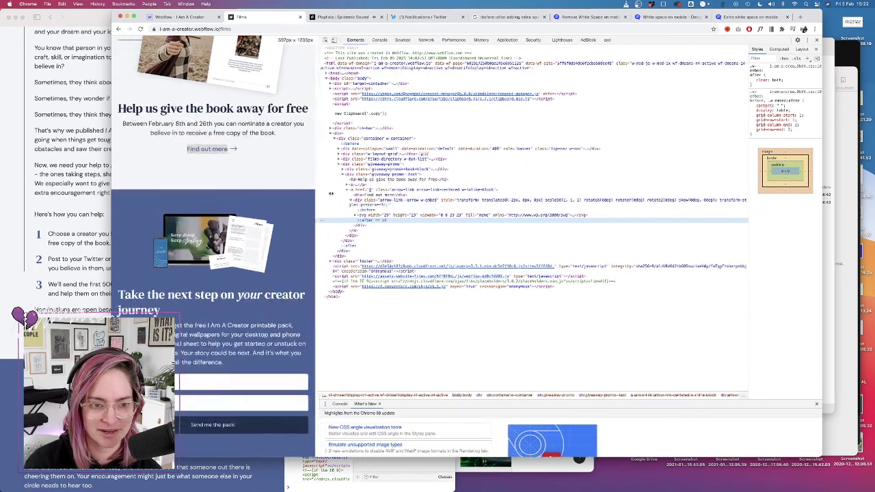
pyautogui.click(383, 211)
pyautogui.click(378, 220)
pyautogui.moveTo(325, 185); pyautogui.dragTo(262, 184)
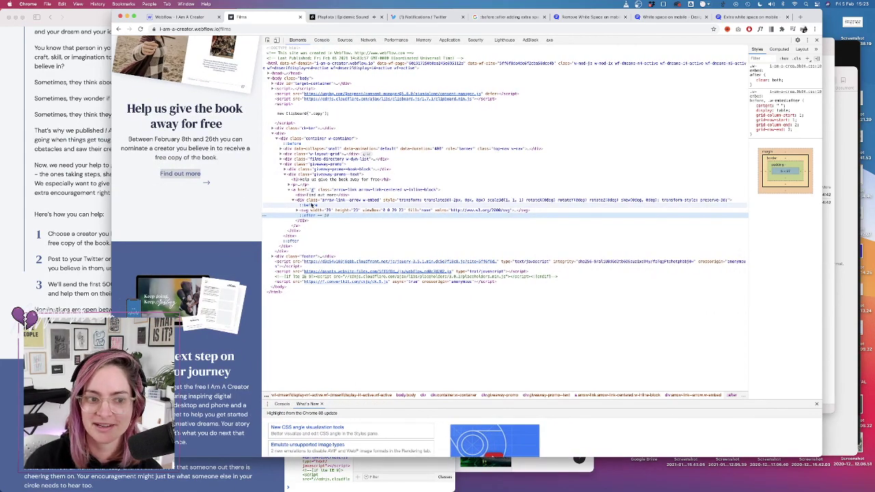
pyautogui.click(311, 205)
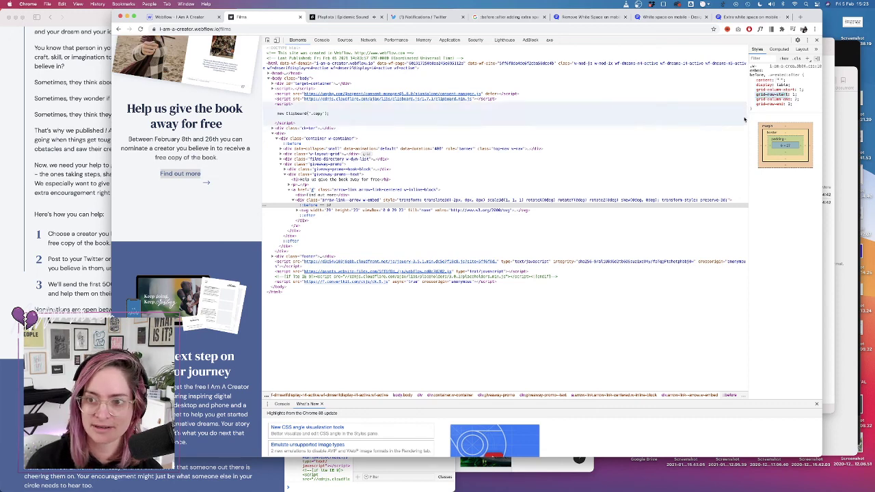
pyautogui.doubleClick(451, 200)
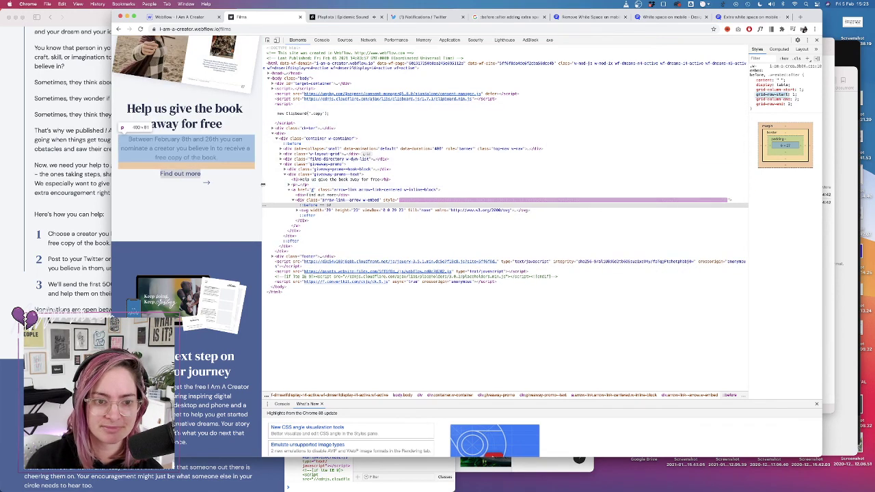
pyautogui.moveTo(260, 187); pyautogui.dragTo(320, 190)
# Reload the published Films page and look over its film list and header
pyautogui.click(141, 29)
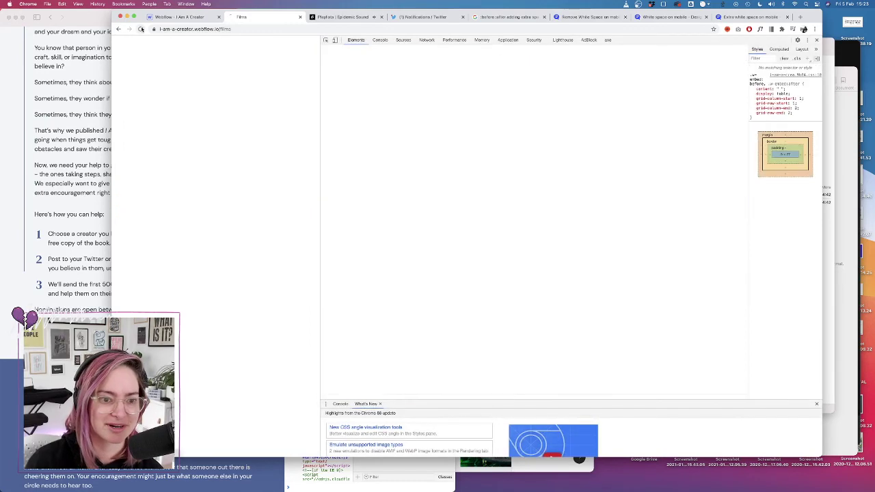
pyautogui.scroll(-10, 316, 137)
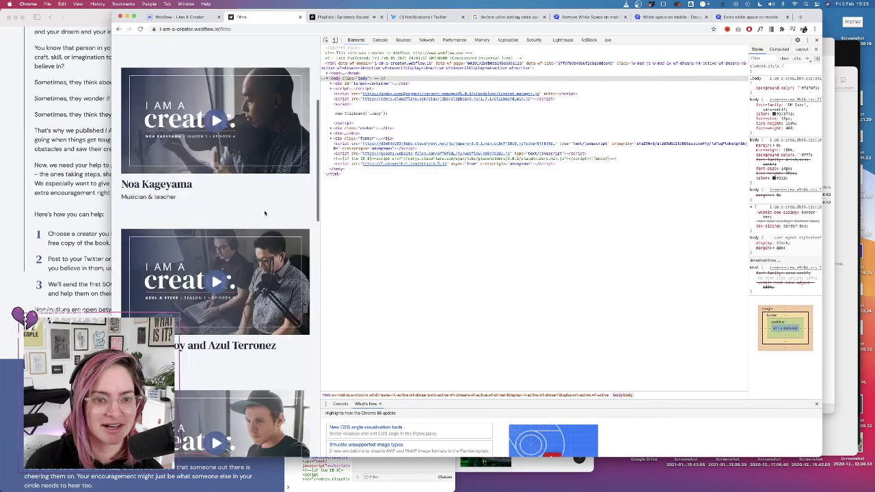
pyautogui.scroll(10, 317, 137)
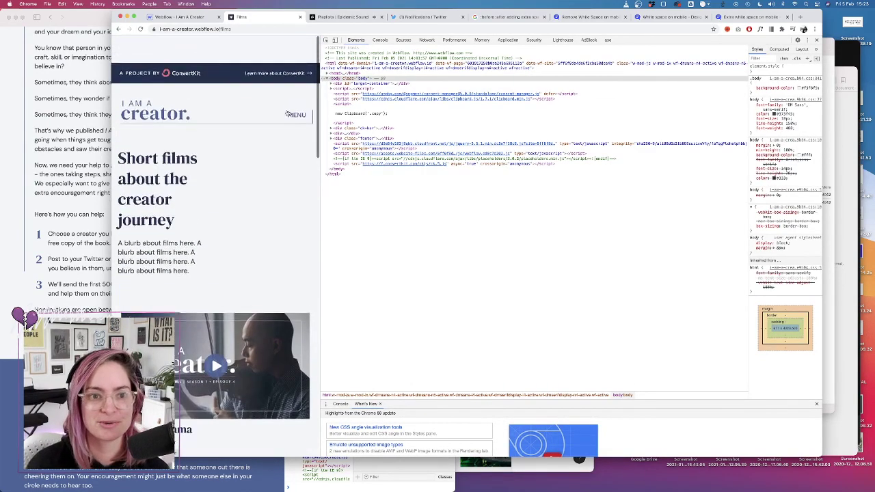
# Switch back to the Webflow designer and view the Book page's second section at the mobile portrait breakpoint
pyautogui.click(199, 19)
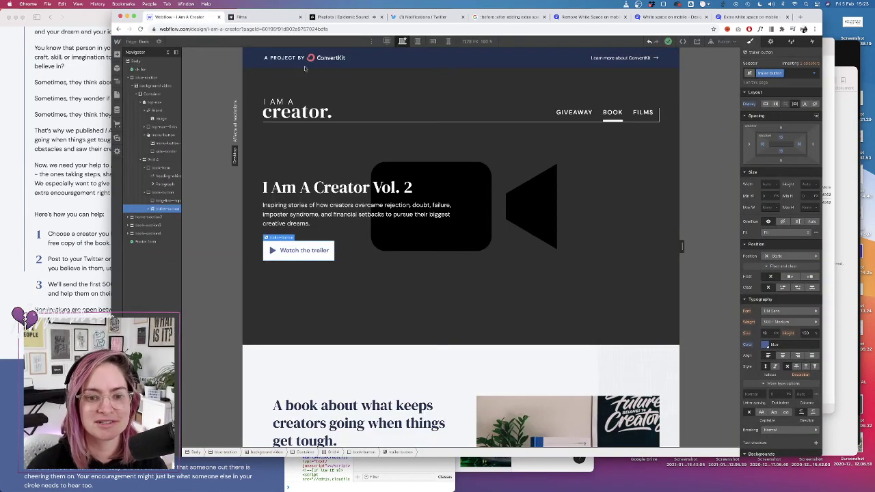
pyautogui.click(449, 41)
pyautogui.scroll(-5, 441, 308)
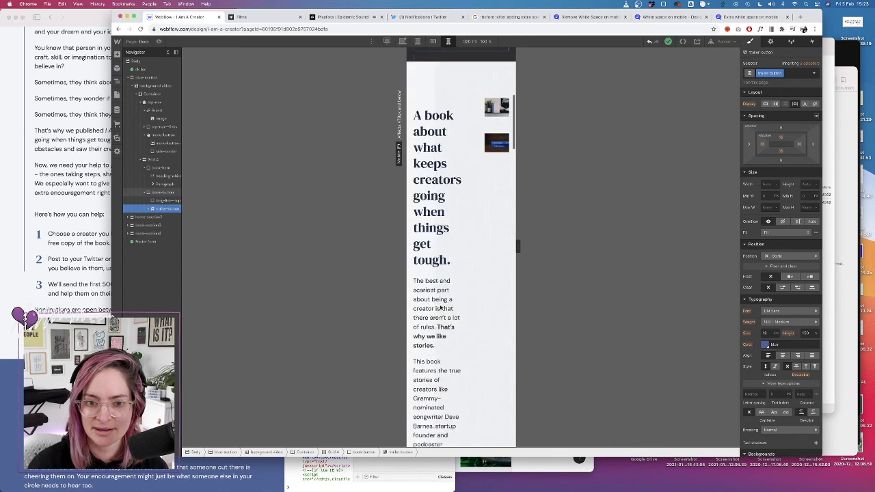
# Look over the rest of the Book page, then open the Films page and check its Find out more link at mobile portrait
pyautogui.scroll(-10, 441, 308)
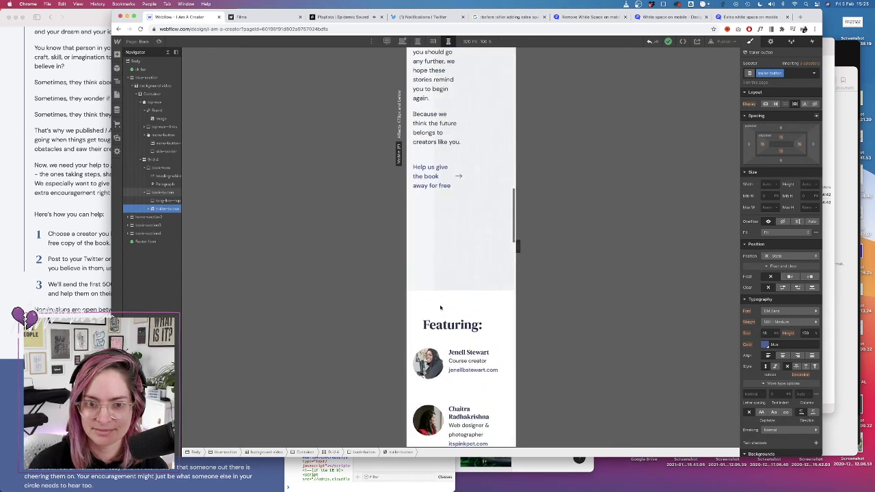
pyautogui.click(117, 96)
pyautogui.click(156, 114)
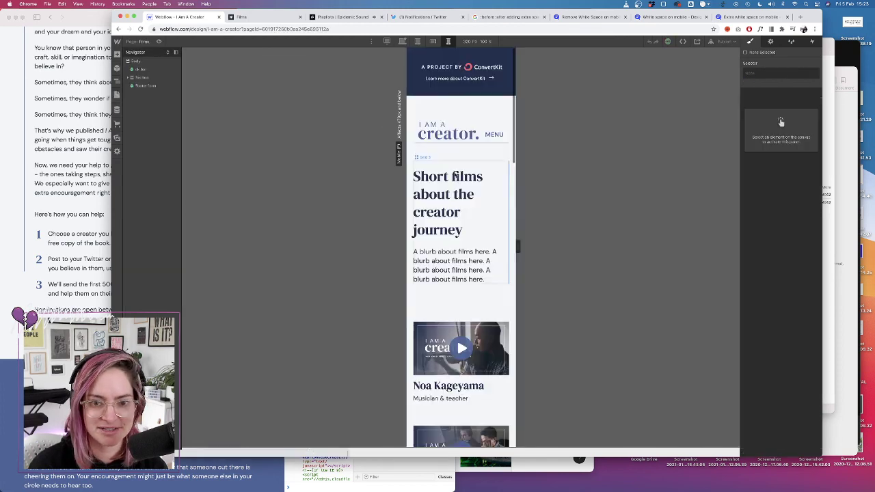
pyautogui.scroll(-10, 419, 240)
pyautogui.scroll(-3, 452, 232)
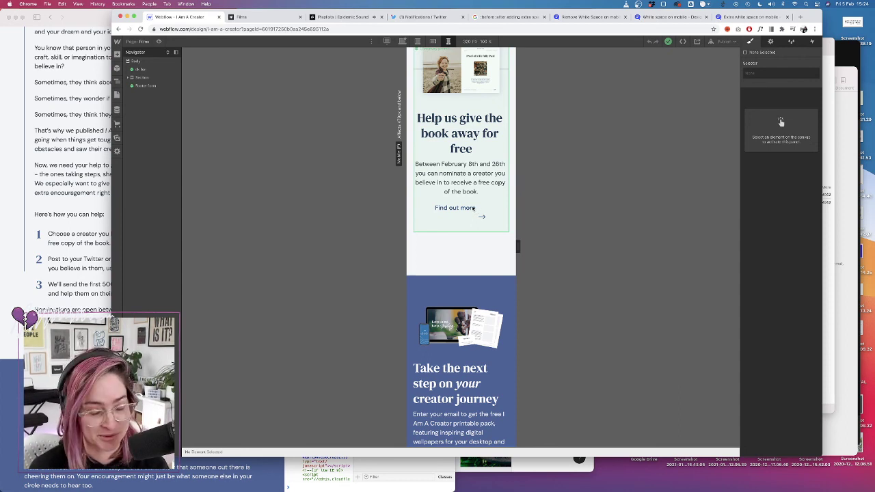
# Switch to the Twitter notifications, look through them and open the reply about nested bullet lists
pyautogui.click(431, 15)
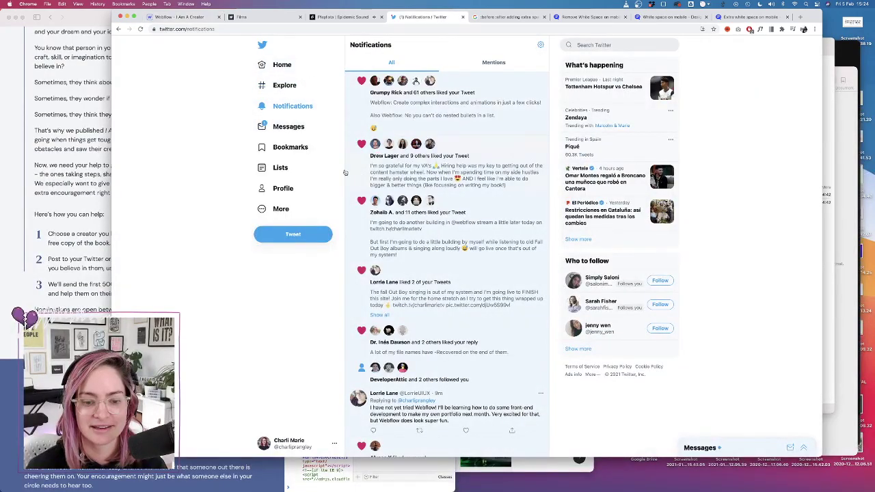
pyautogui.scroll(-10, 345, 173)
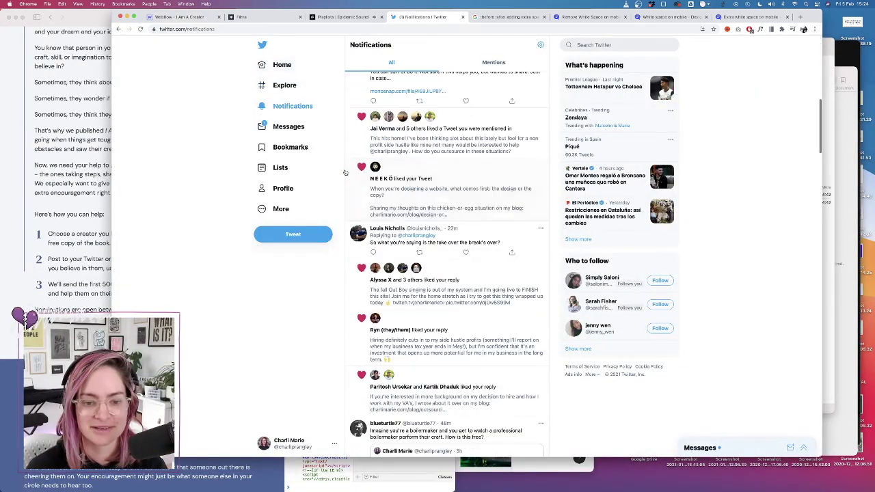
pyautogui.scroll(4, 345, 172)
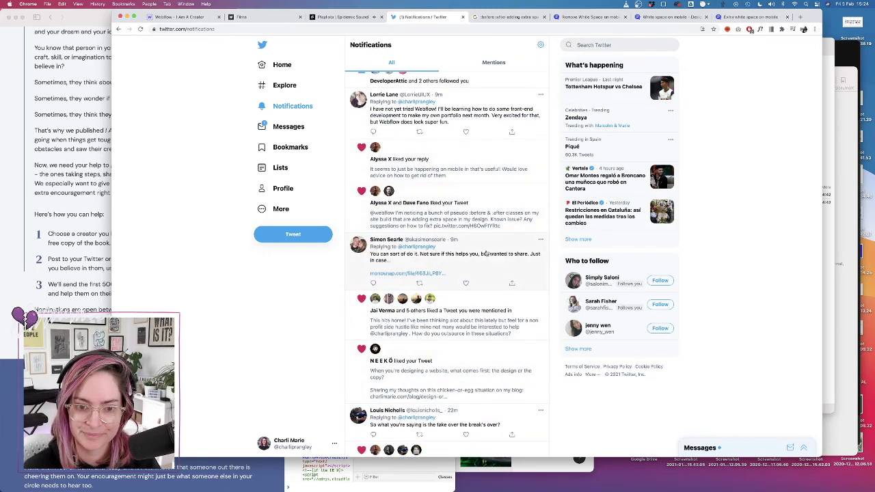
pyautogui.click(438, 264)
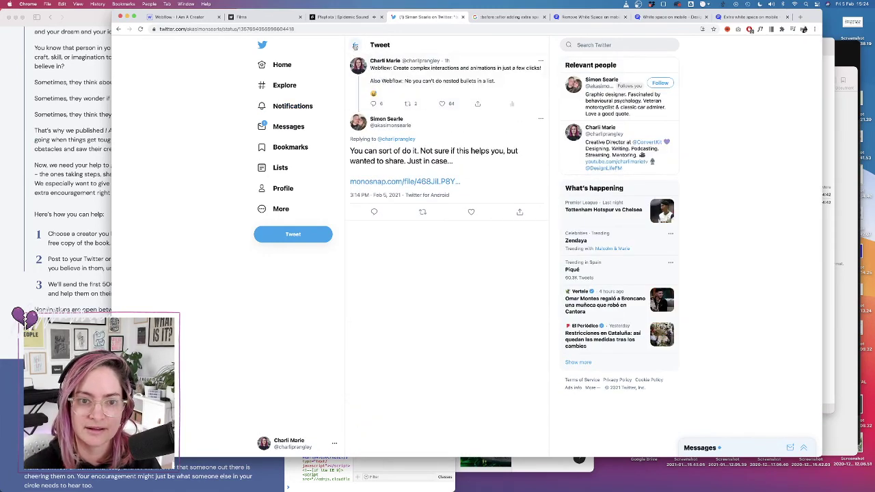
pyautogui.press('super+bracketleft')
pyautogui.press('super+bracketright')
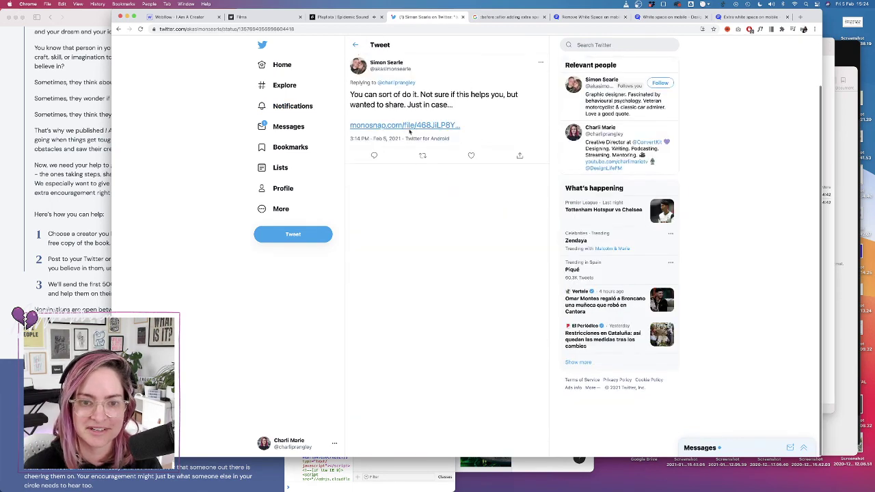
# View the Monosnap screencast linked in the reply, then return to the Twitter notifications
pyautogui.click(407, 127)
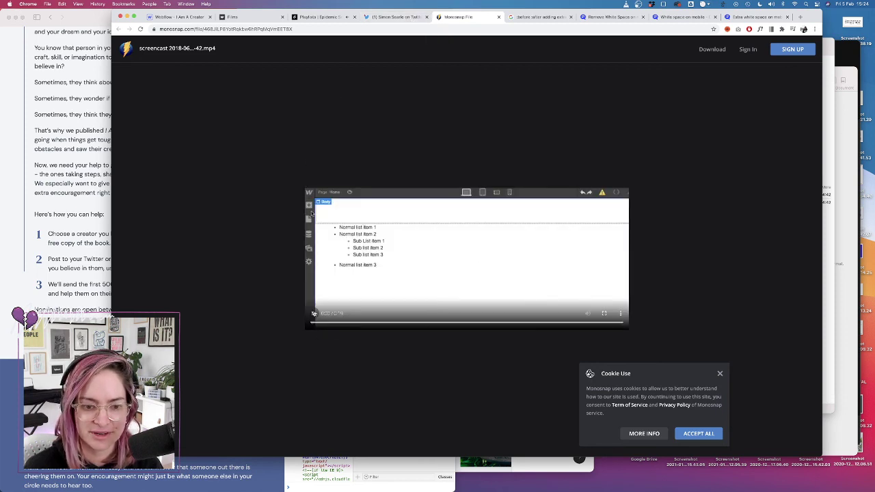
pyautogui.click(394, 15)
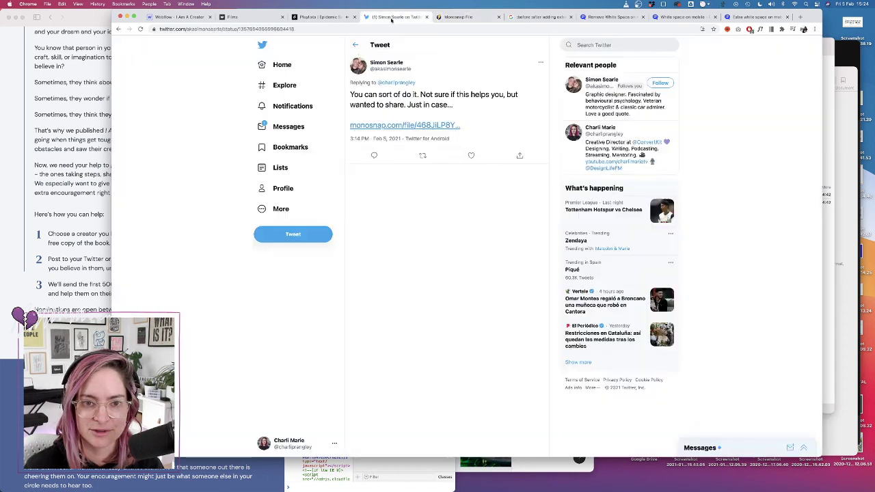
pyautogui.click(297, 106)
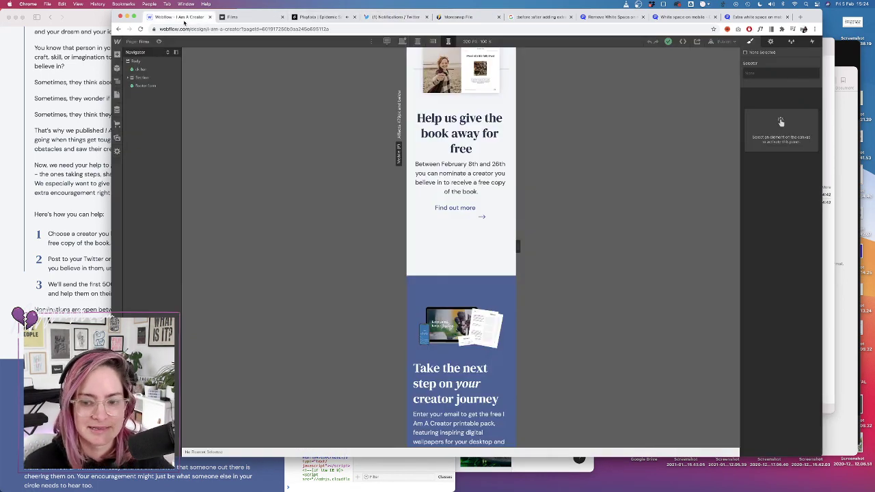
# Switch back to the Webflow designer, recheck the Films page's Find out more arrow and open the Book page
pyautogui.click(181, 16)
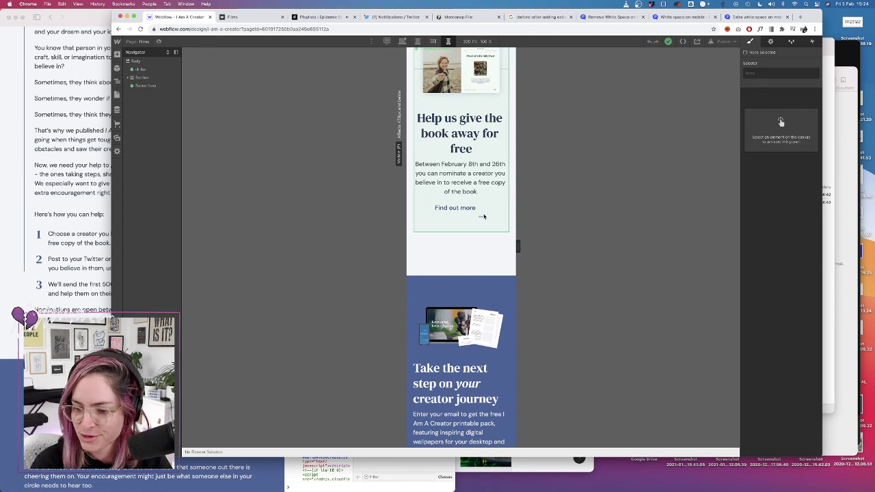
pyautogui.scroll(-1, 465, 219)
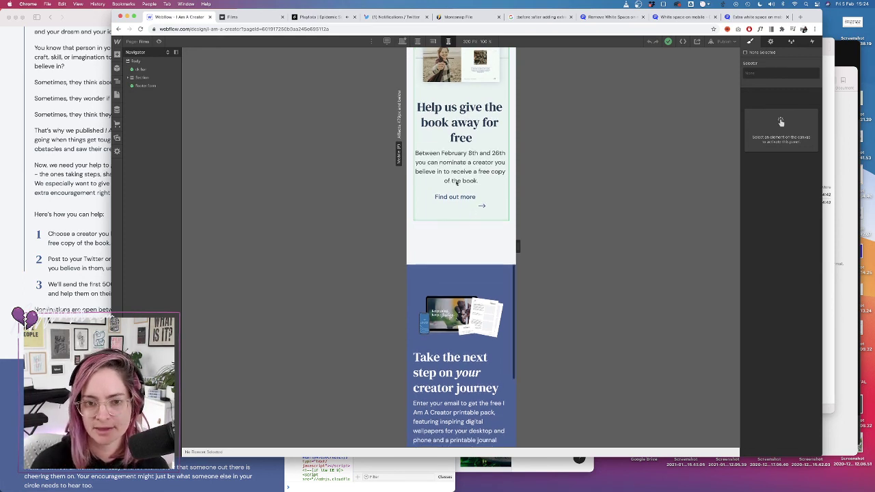
pyautogui.click(119, 96)
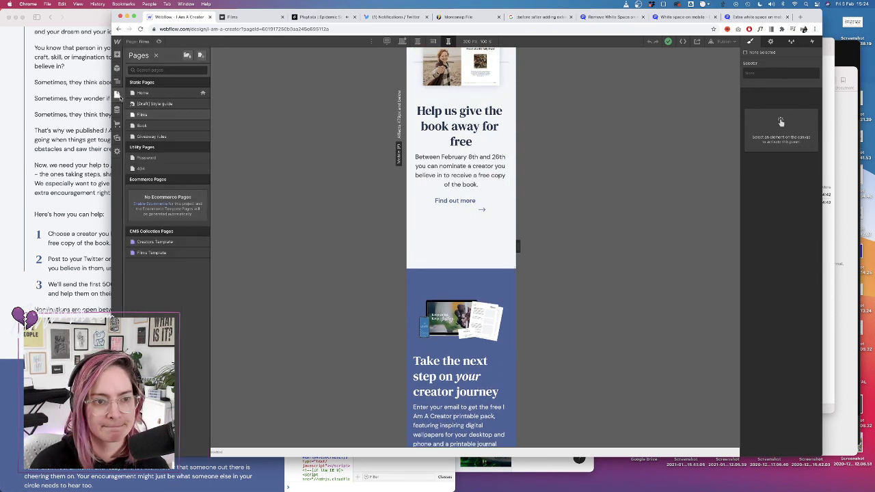
pyautogui.click(158, 124)
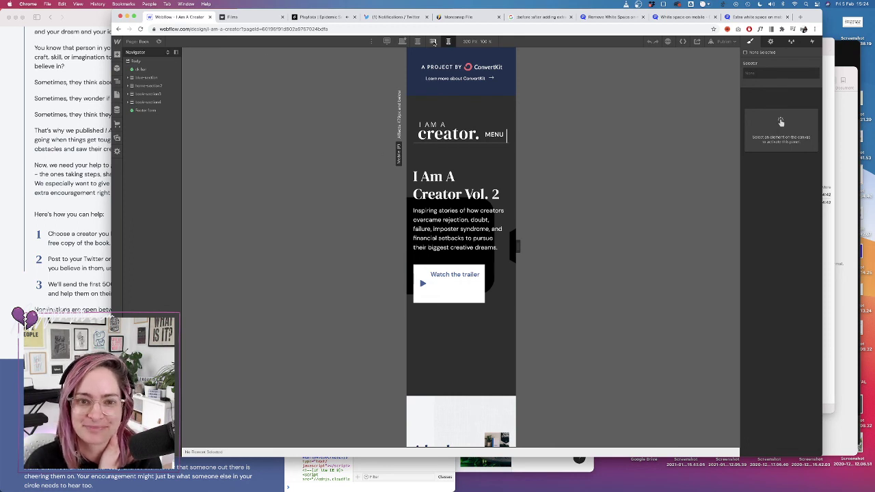
# At the mobile landscape breakpoint, set the right border colour of the Book header's side border to White at 50% opacity
pyautogui.click(418, 42)
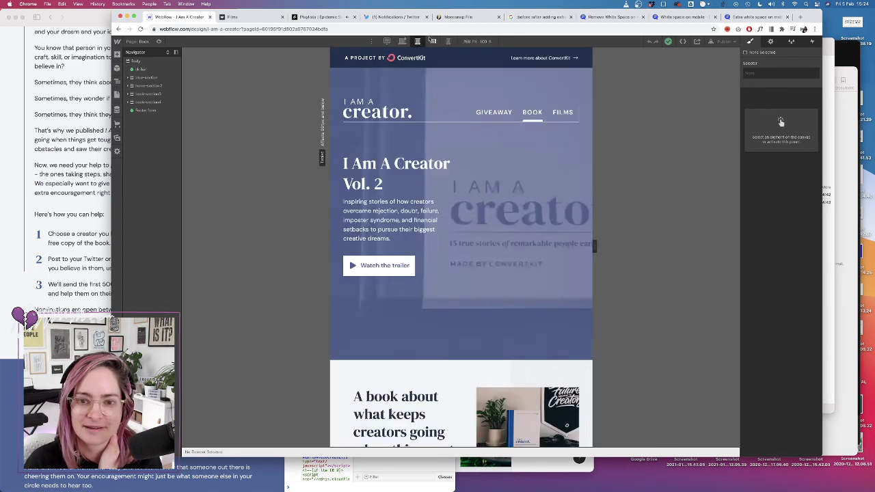
pyautogui.click(434, 41)
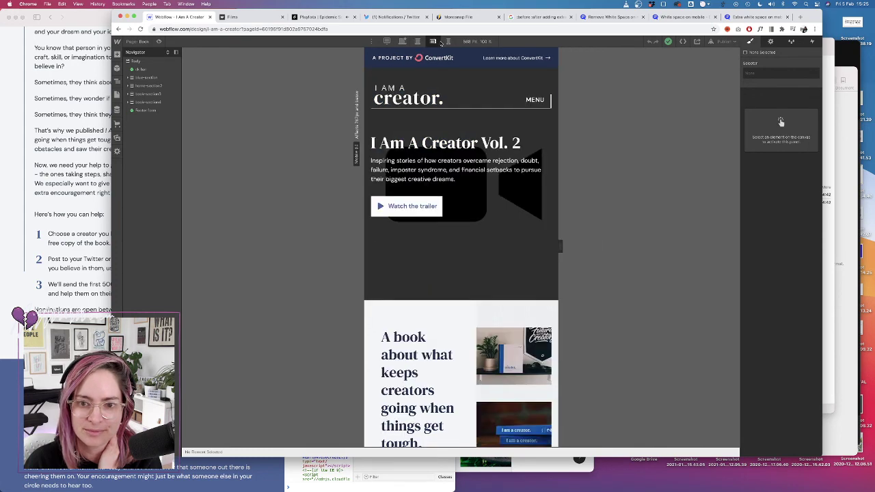
pyautogui.click(551, 101)
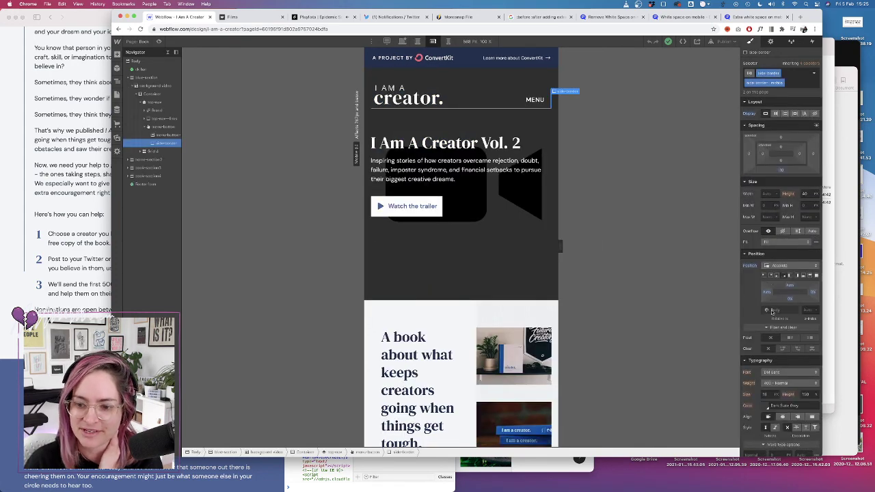
pyautogui.scroll(-6, 759, 294)
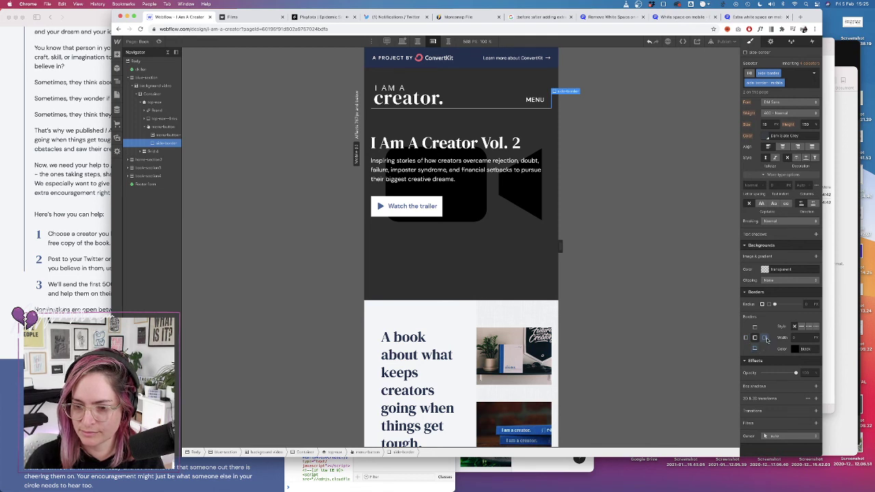
pyautogui.click(765, 339)
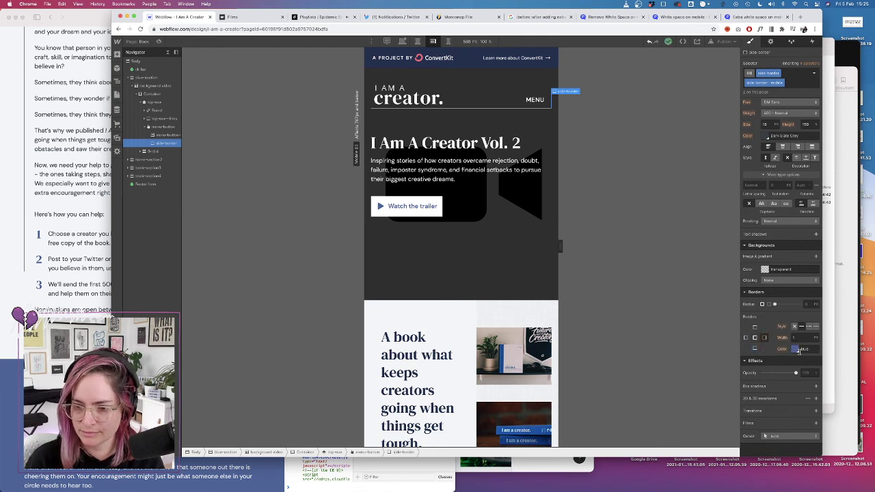
pyautogui.click(797, 350)
pyautogui.click(767, 313)
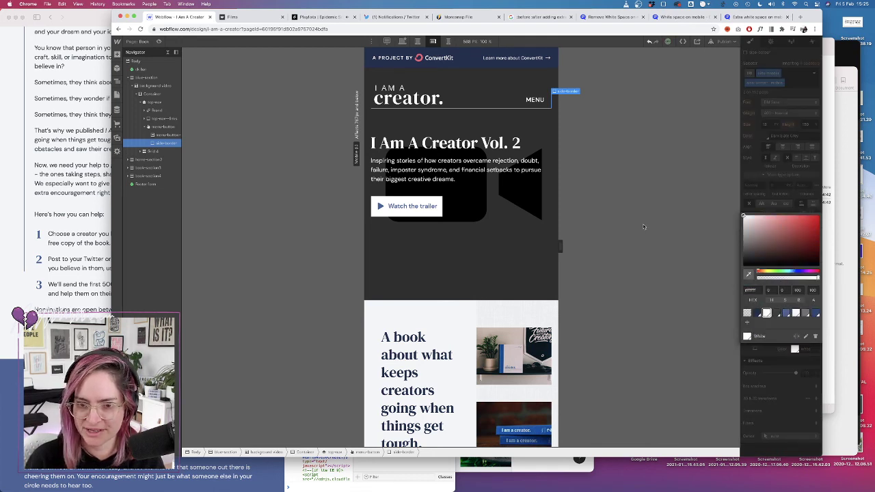
pyautogui.doubleClick(813, 291)
pyautogui.write('50')
pyautogui.press('Return')
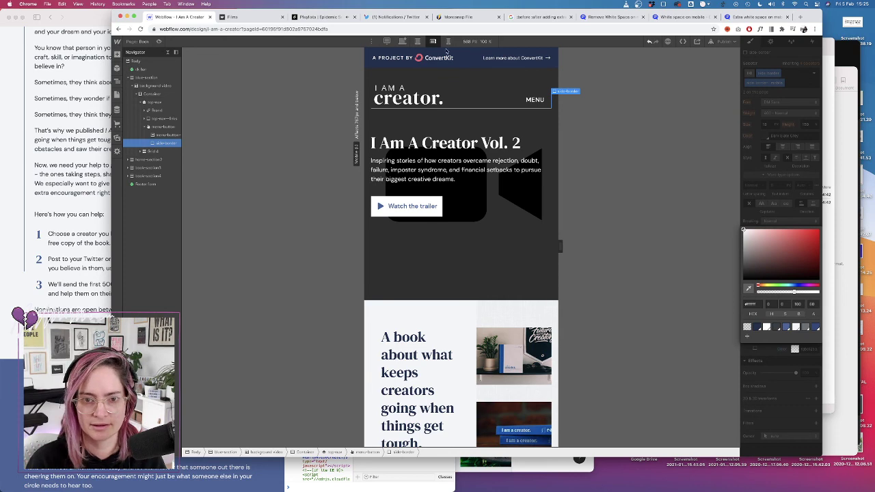
# Compare the Book header's side border at the tablet and mobile landscape breakpoints
pyautogui.click(418, 42)
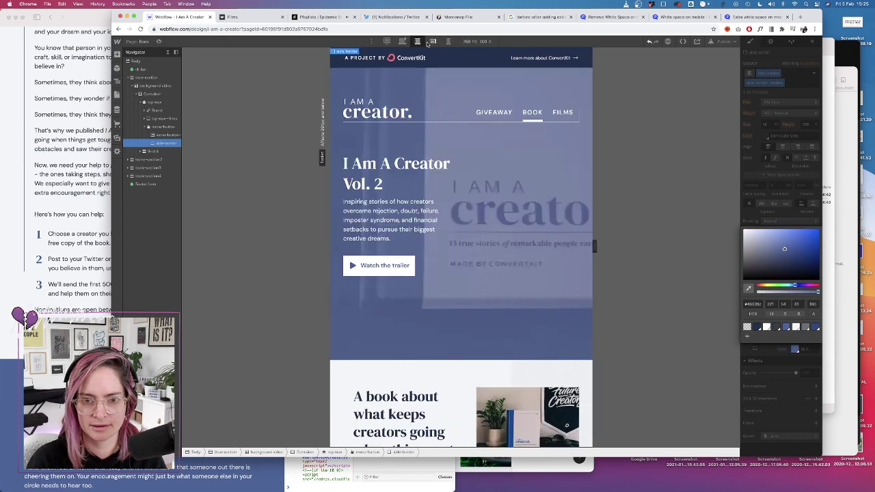
pyautogui.click(431, 42)
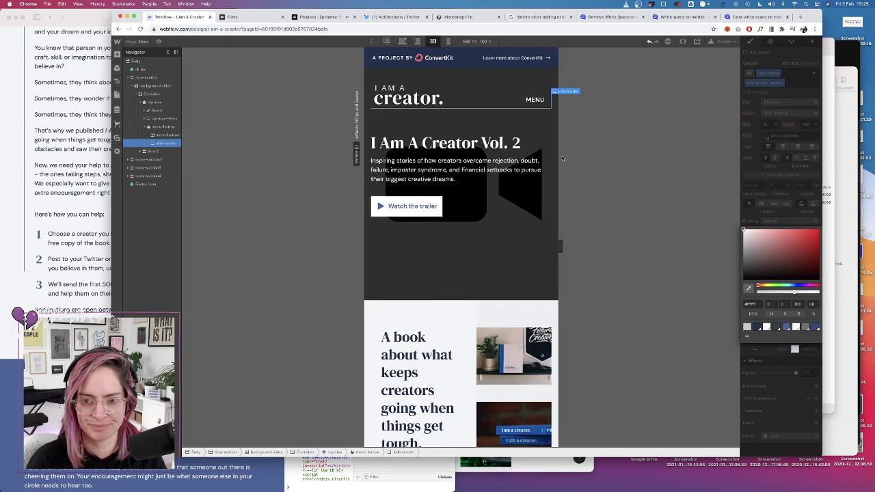
pyautogui.click(506, 172)
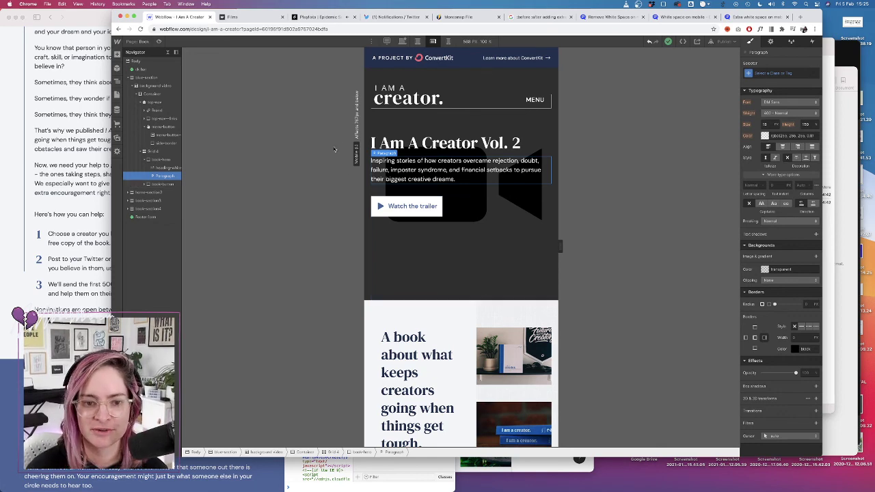
# Examine the Book page's second-section heading, text and images at the mobile landscape, tablet and desktop breakpoints, inspecting the lower book image
pyautogui.scroll(-5, 437, 177)
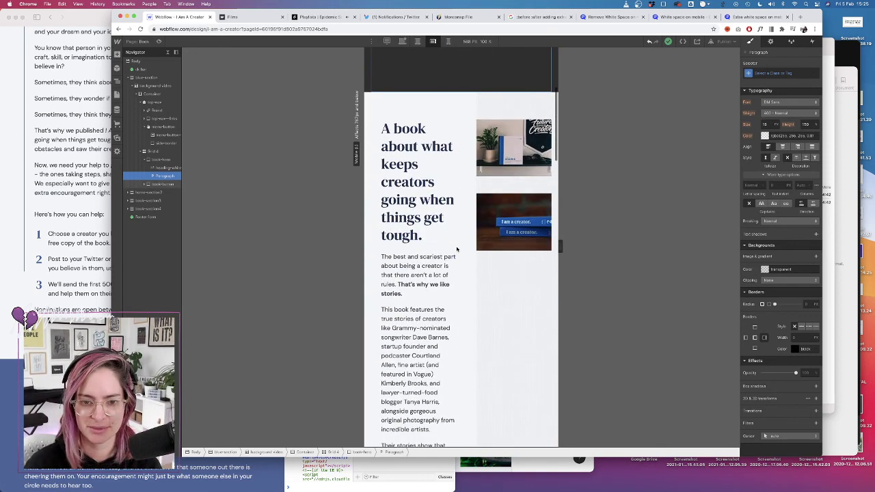
pyautogui.click(426, 145)
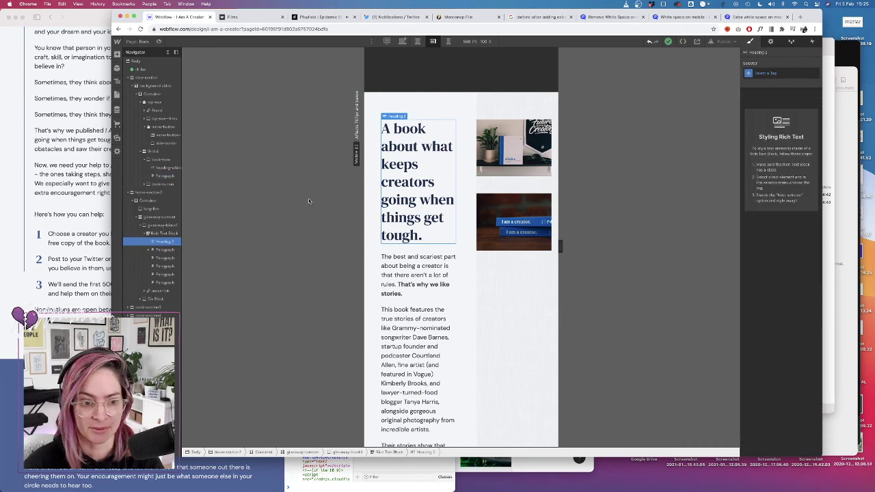
pyautogui.click(417, 41)
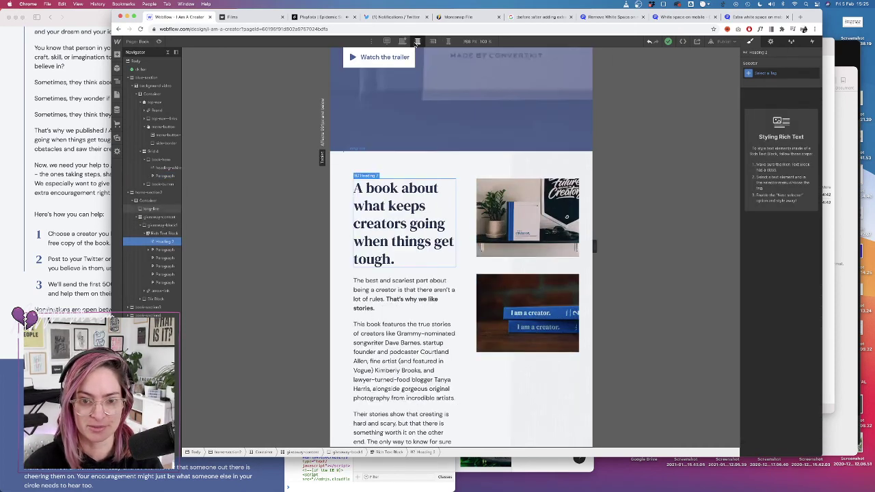
pyautogui.click(404, 42)
pyautogui.scroll(-5, 411, 239)
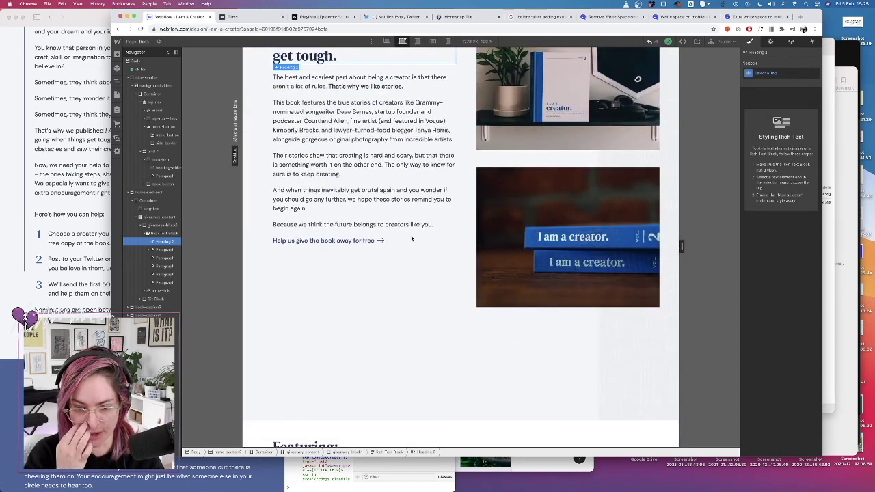
pyautogui.click(574, 205)
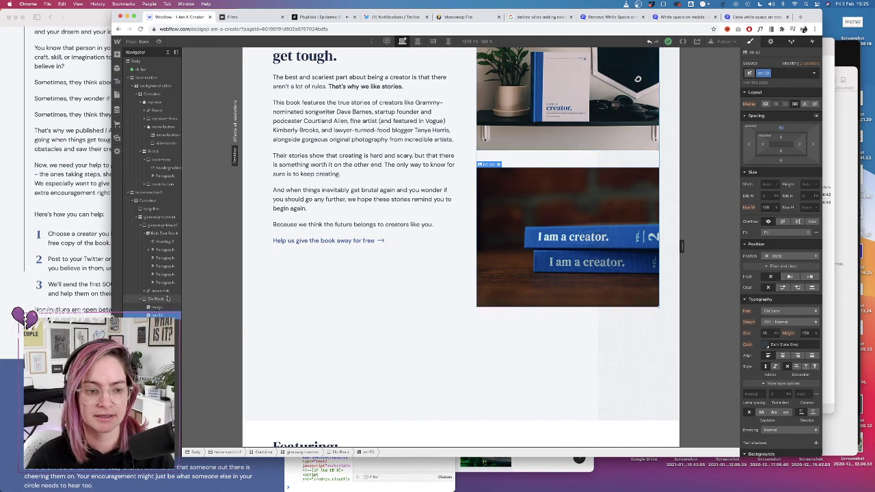
pyautogui.scroll(3, 573, 215)
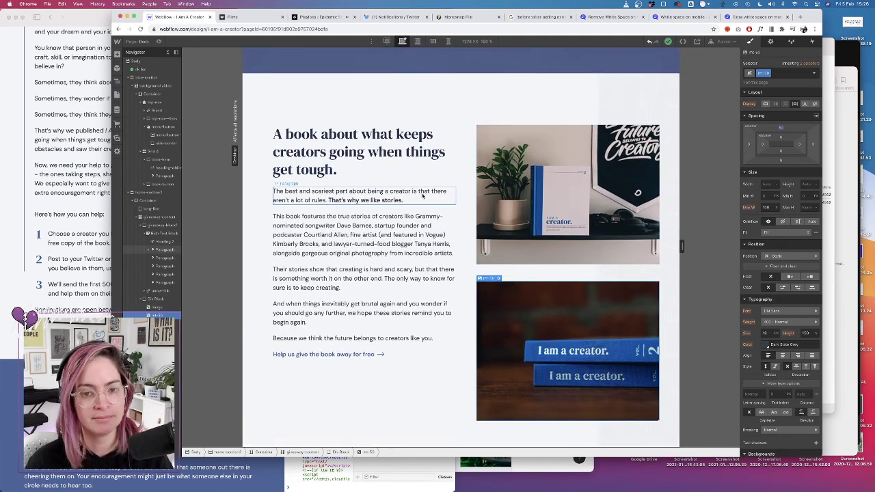
# Examine the column and row setup of the giveaway-content grid
pyautogui.click(159, 219)
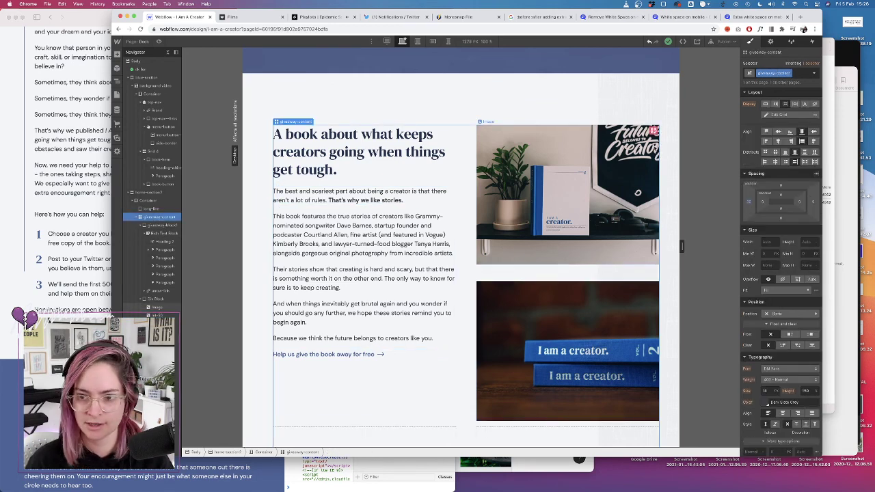
pyautogui.click(779, 115)
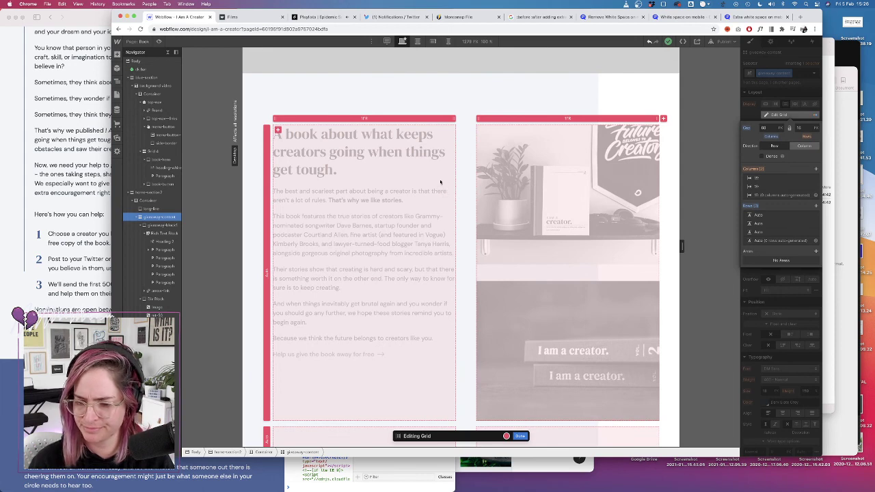
pyautogui.scroll(-3, 423, 200)
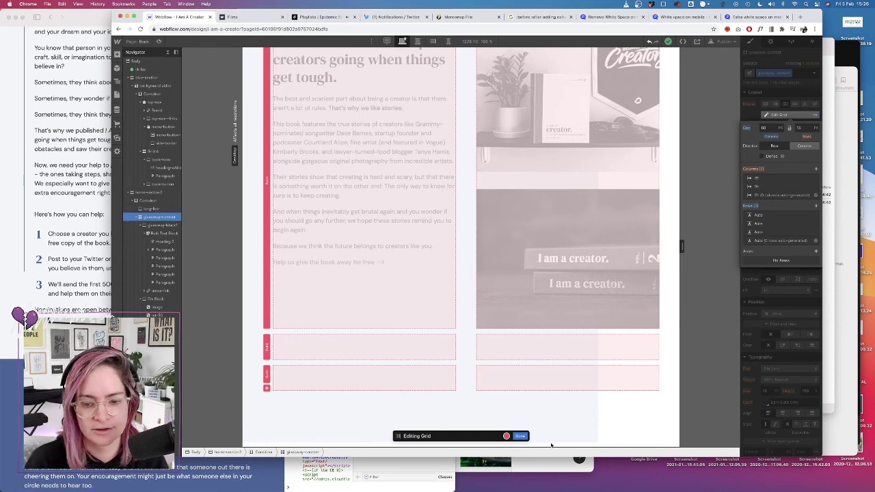
pyautogui.click(519, 435)
pyautogui.scroll(5, 264, 127)
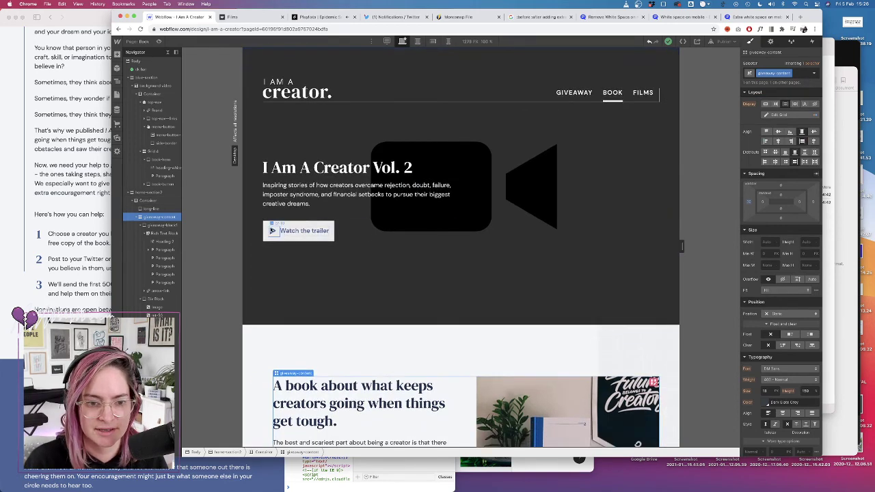
# Inspect the HTML embed code of the play icon in the "Watch the trailer" button
pyautogui.click(283, 231)
pyautogui.doubleClick(290, 227)
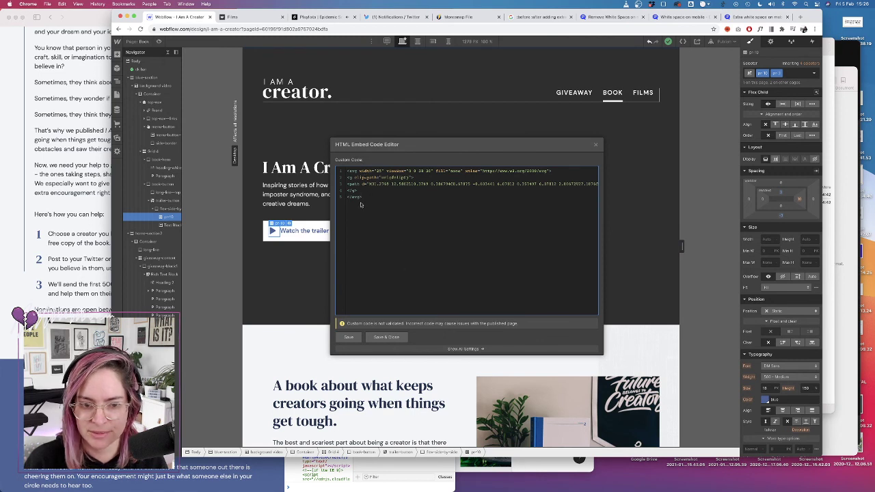
pyautogui.click(596, 145)
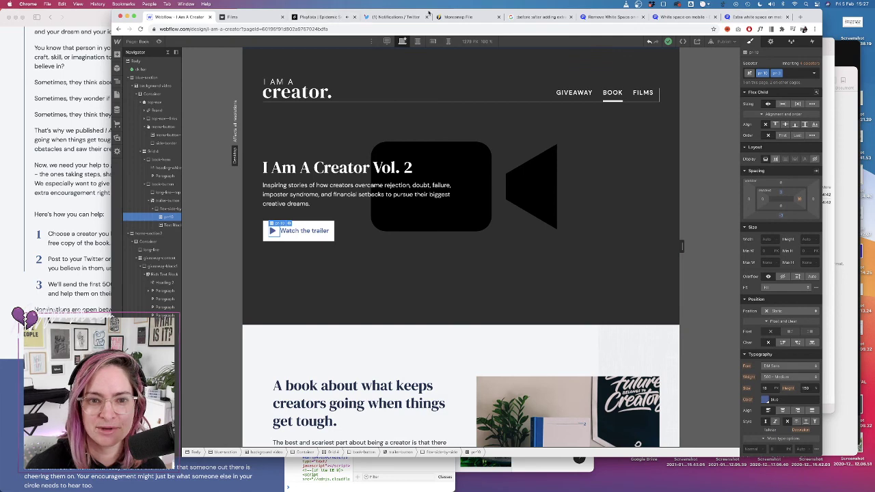
pyautogui.click(395, 16)
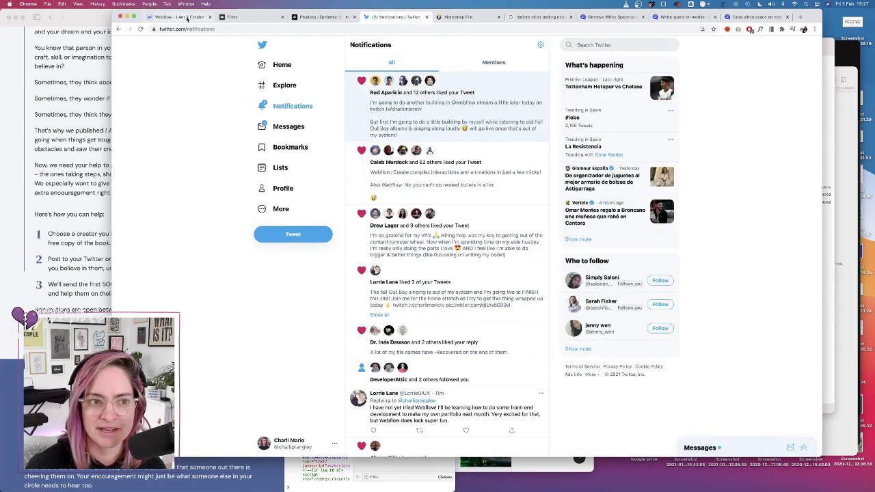
pyautogui.click(185, 16)
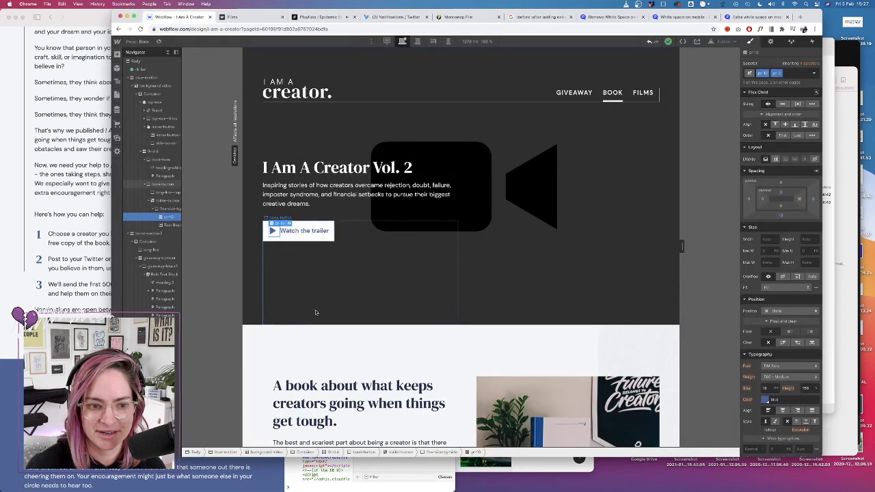
# Take the two book photos out of their div block and place them directly in the giveaway-content grid
pyautogui.scroll(-5, 315, 311)
pyautogui.scroll(-7, 316, 313)
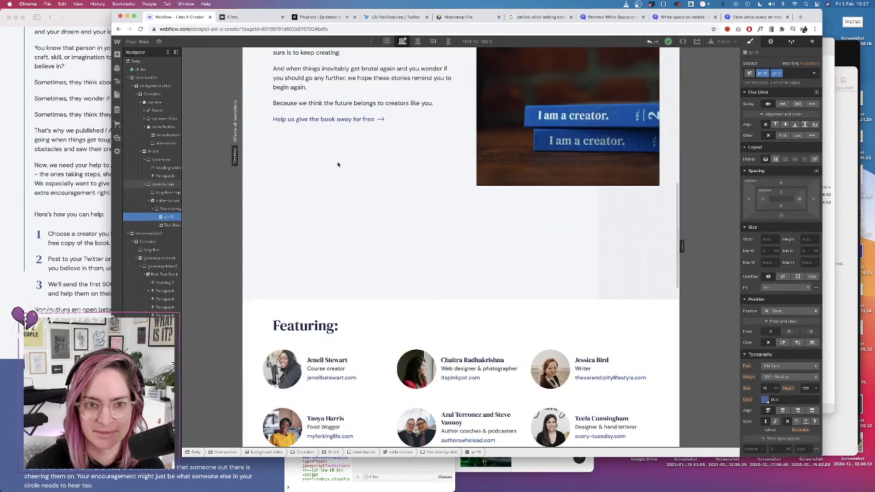
pyautogui.scroll(4, 381, 143)
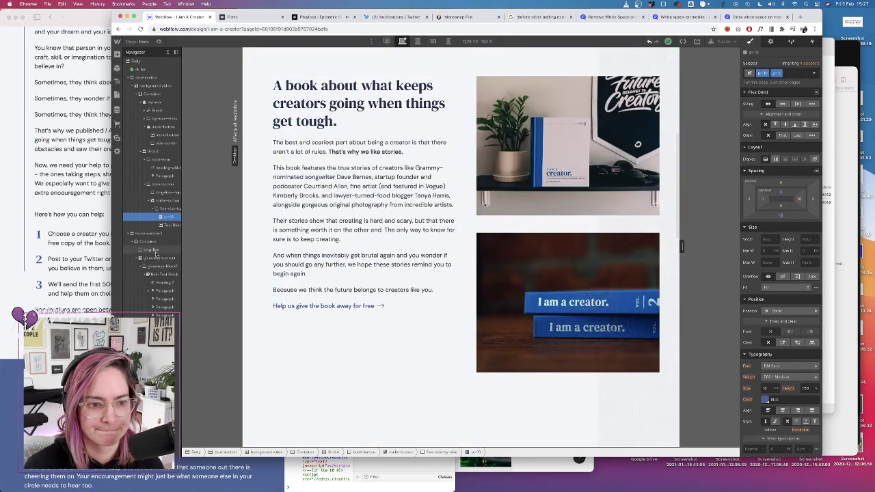
pyautogui.click(164, 259)
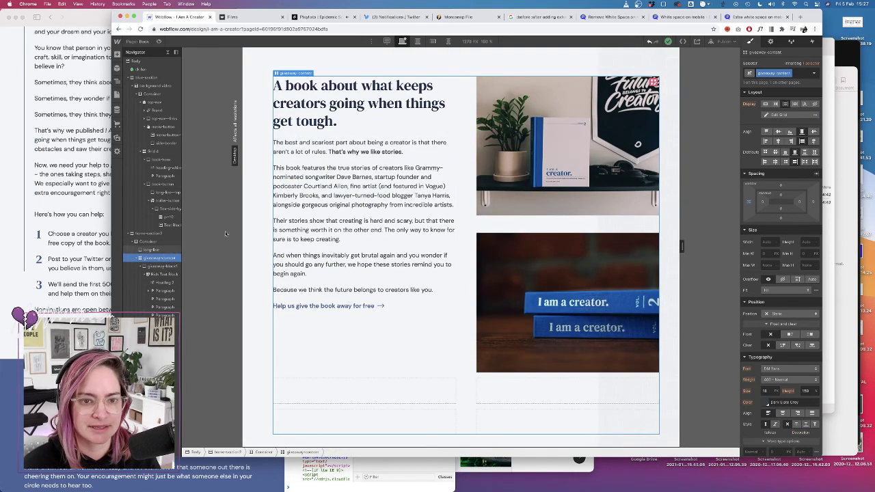
pyautogui.click(159, 266)
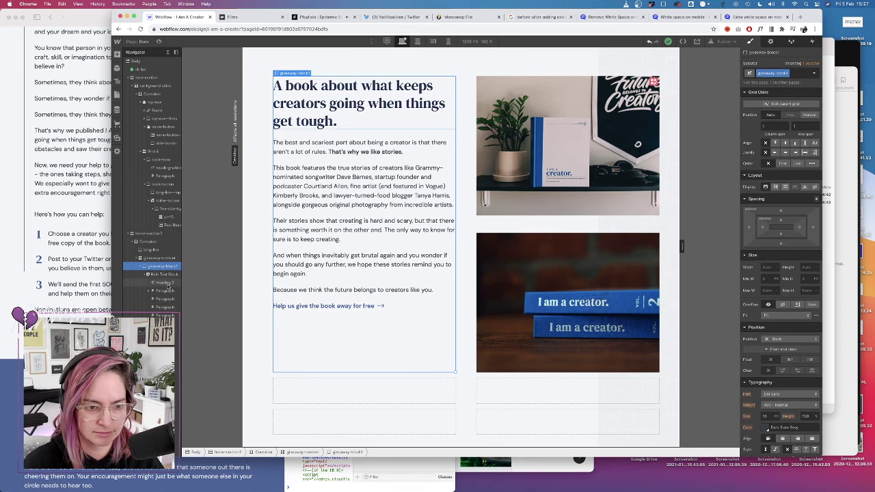
pyautogui.click(161, 275)
pyautogui.click(163, 340)
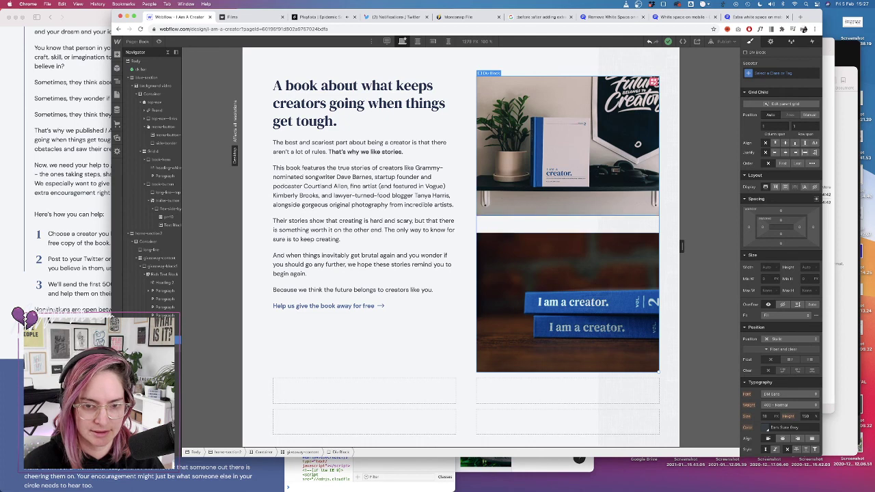
pyautogui.click(164, 348)
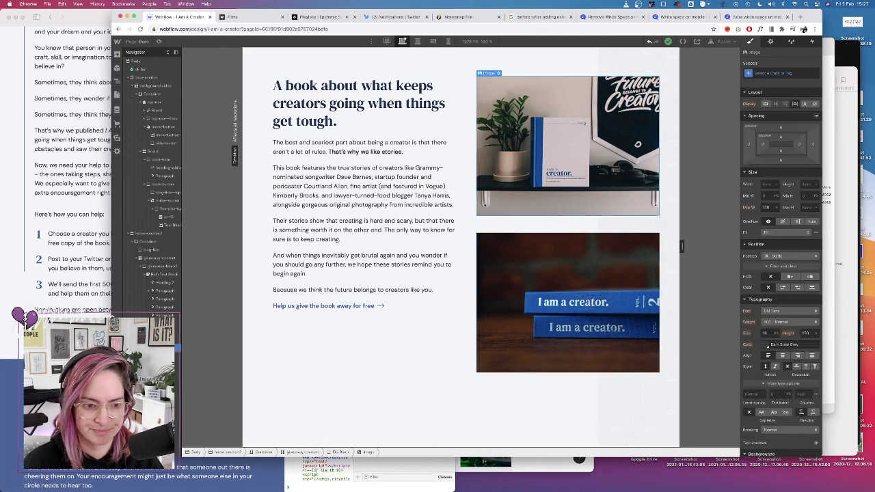
pyautogui.moveTo(164, 348); pyautogui.dragTo(164, 339)
pyautogui.click(164, 357)
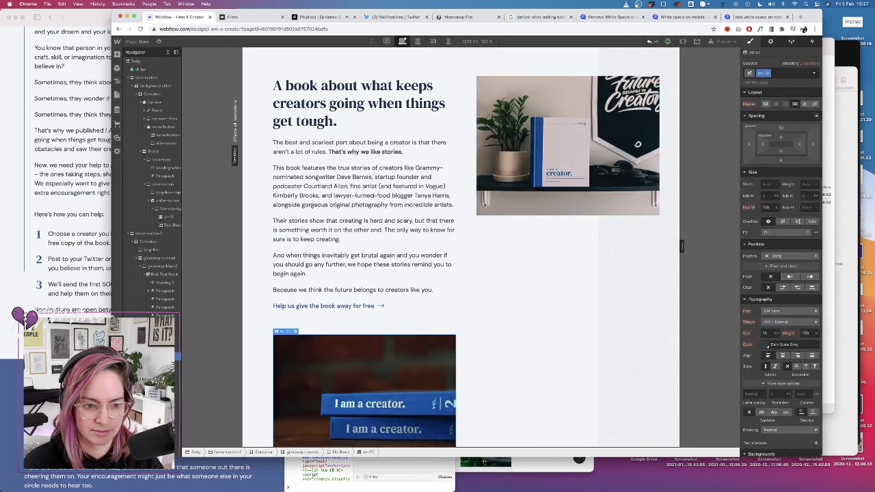
# Assign a new class named "book image 1" to the photo of the book on the shelf
pyautogui.click(178, 347)
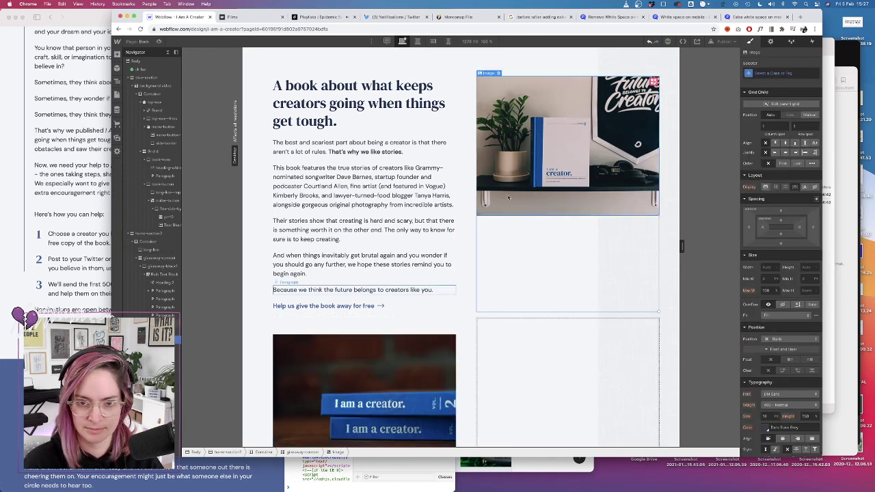
pyautogui.click(781, 74)
pyautogui.write('book')
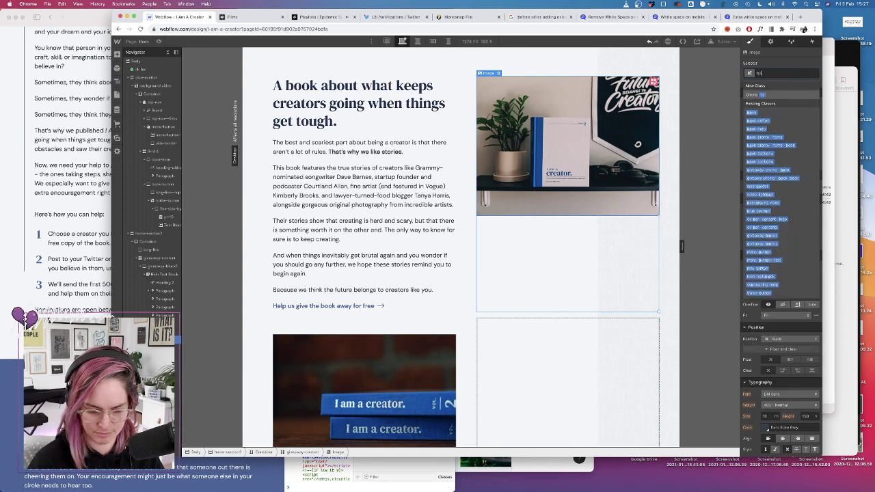
pyautogui.write(' image')
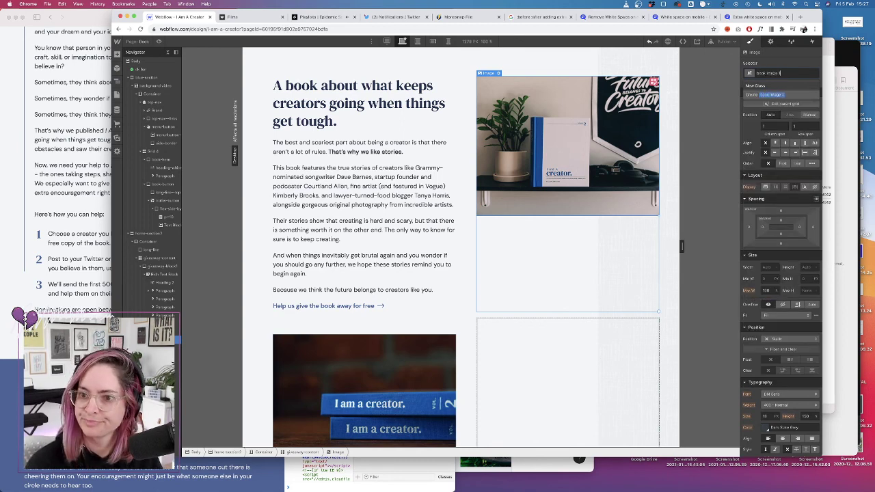
pyautogui.write(' 1')
pyautogui.press('Return')
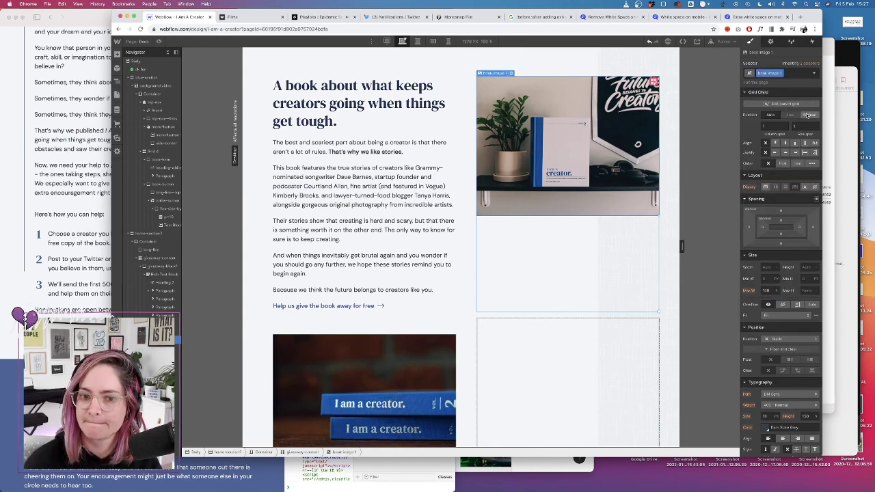
# Add a combo class named "book image 2" to the photo of the stacked books
pyautogui.click(431, 348)
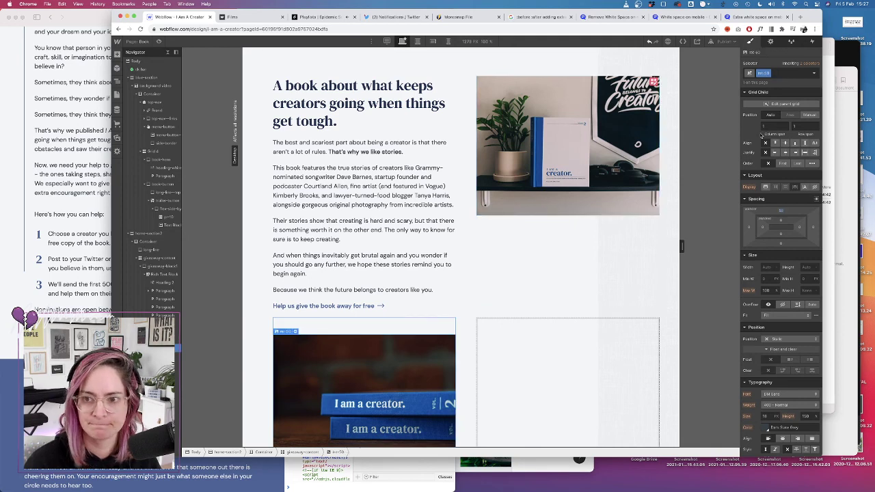
pyautogui.click(778, 74)
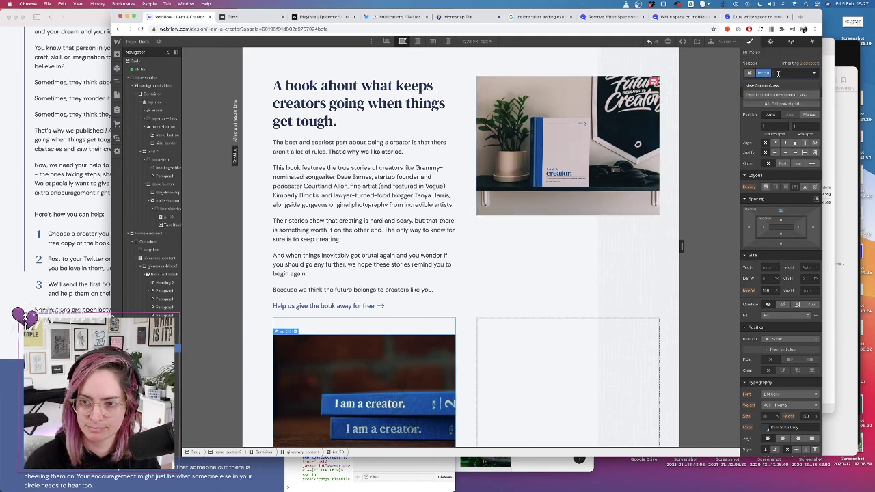
pyautogui.write('book image 2')
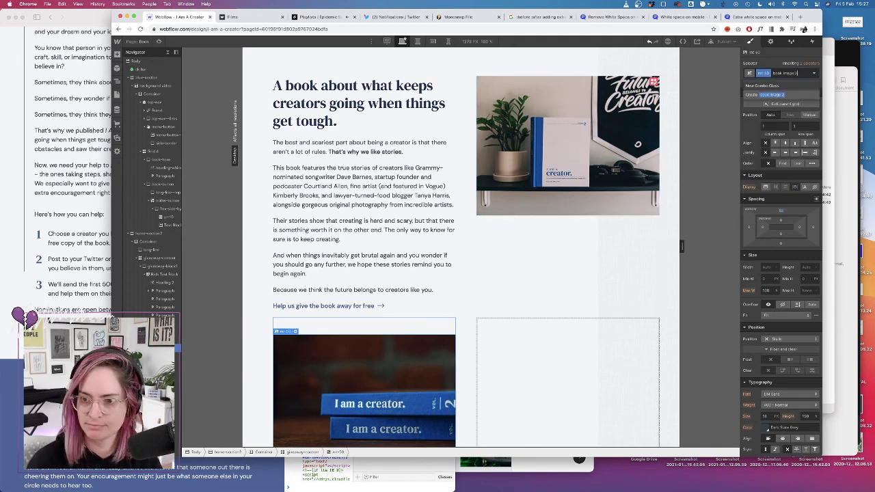
pyautogui.press('Return')
# Position the stacked books photo manually in column 2 of the grid
pyautogui.click(810, 114)
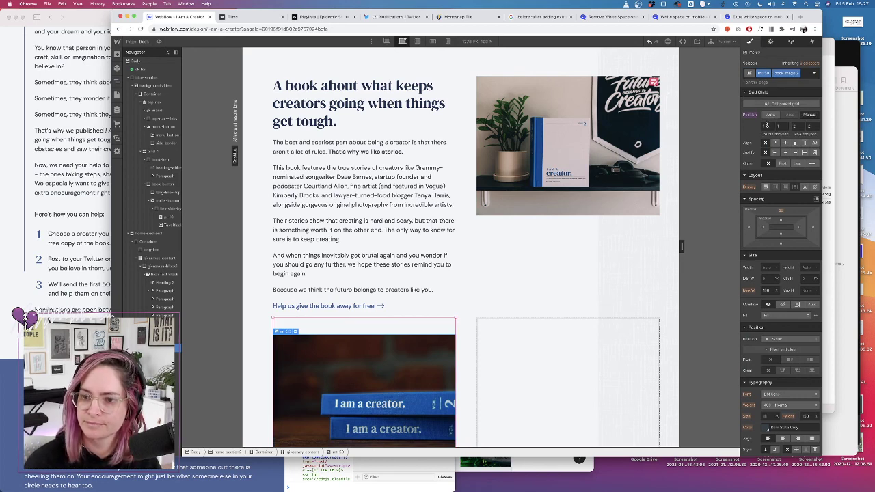
pyautogui.click(767, 127)
pyautogui.write('2')
pyautogui.press('Tab')
pyautogui.press('Tab')
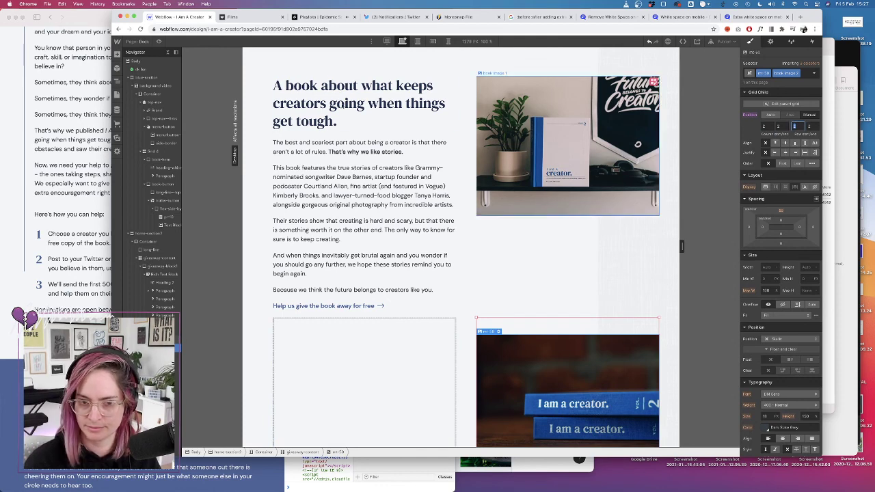
# Try to replace the grid's giveaway-content class with a new class named "book content"
pyautogui.click(465, 136)
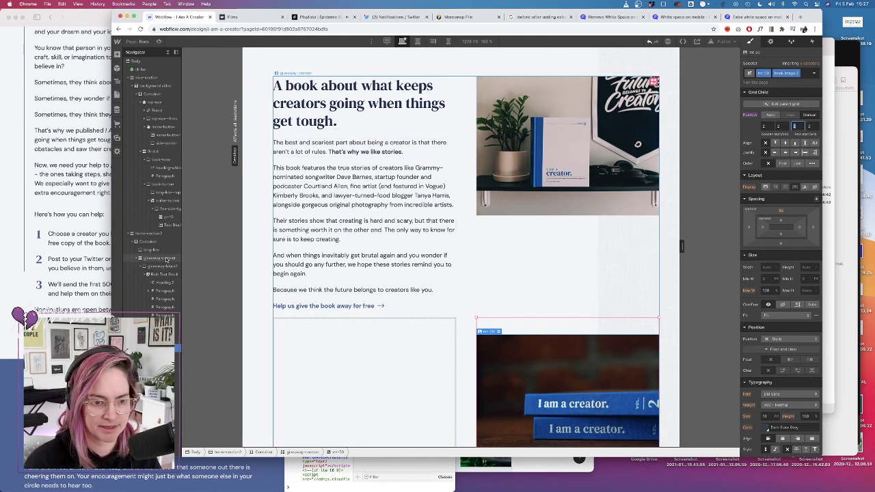
pyautogui.click(793, 73)
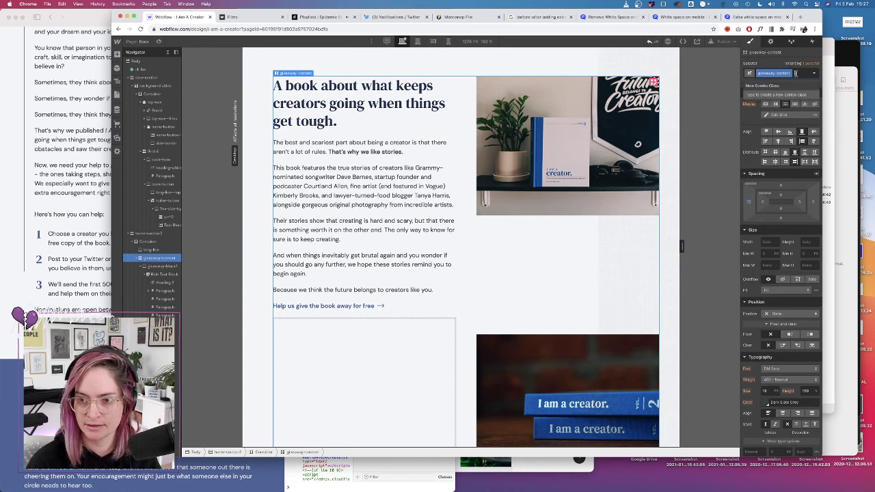
pyautogui.press('BackSpace')
pyautogui.write('book')
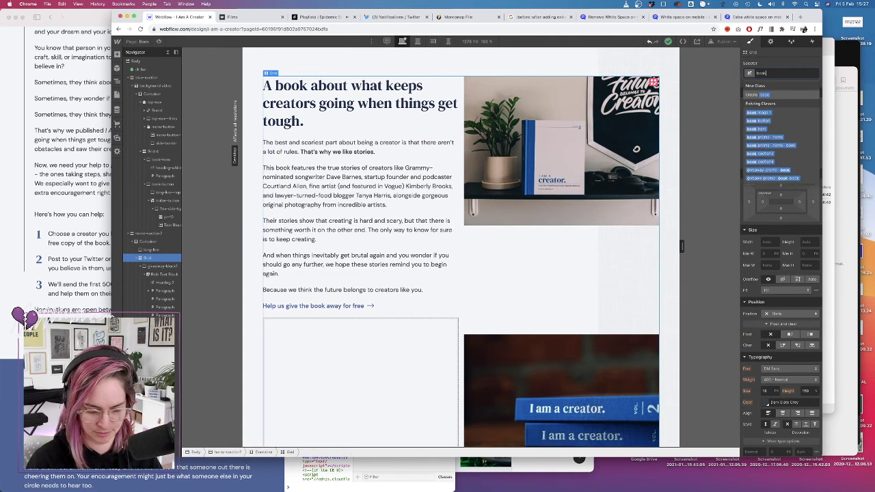
pyautogui.write('-content')
pyautogui.press('Return')
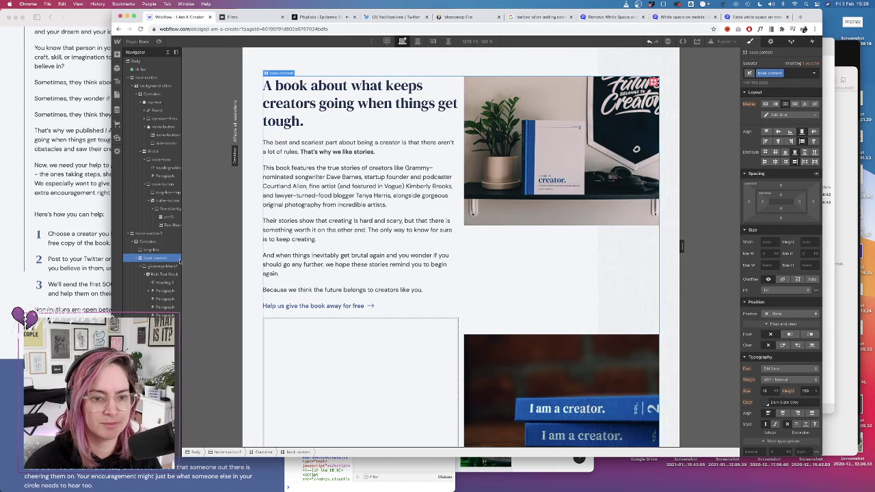
# Replace the text block's class with "book block 1" and position it manually in column 1, from row 1 to row 2
pyautogui.click(165, 266)
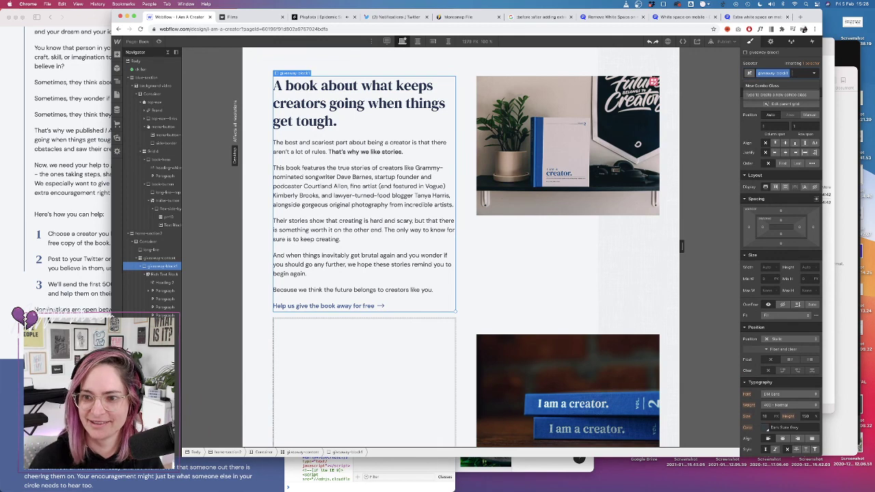
pyautogui.press('BackSpace')
pyautogui.write('book blurb 1')
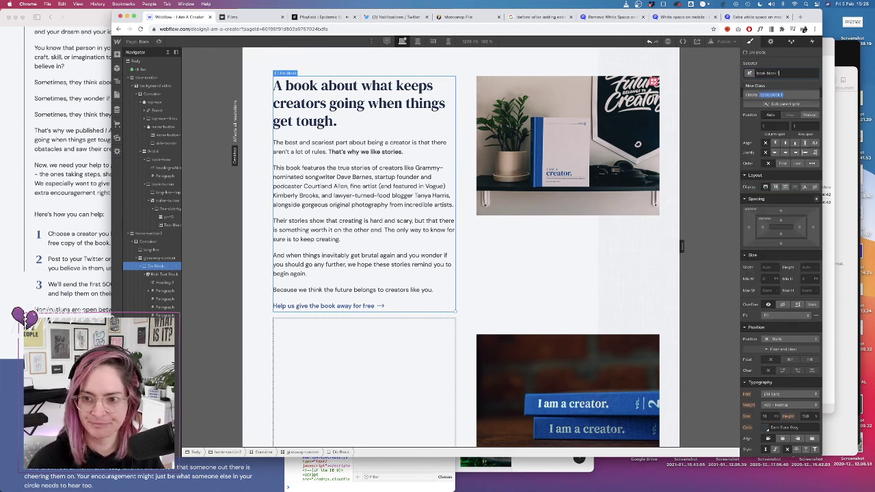
pyautogui.press('Return')
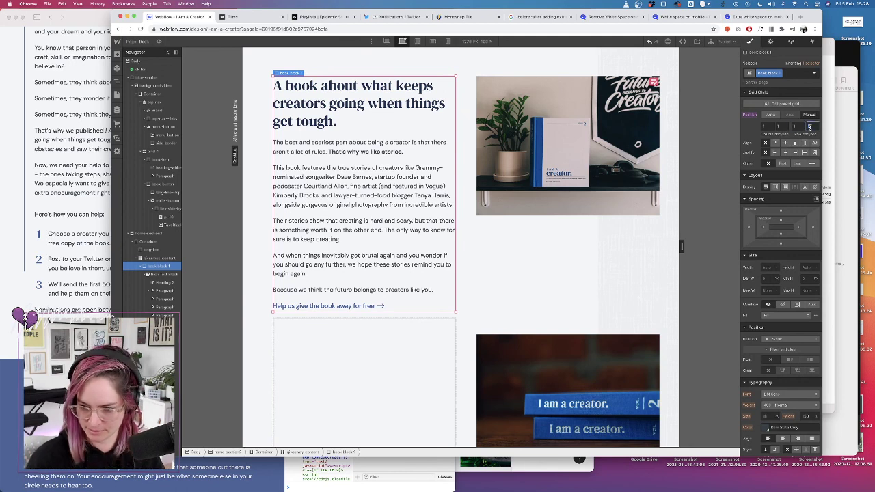
pyautogui.press('Return')
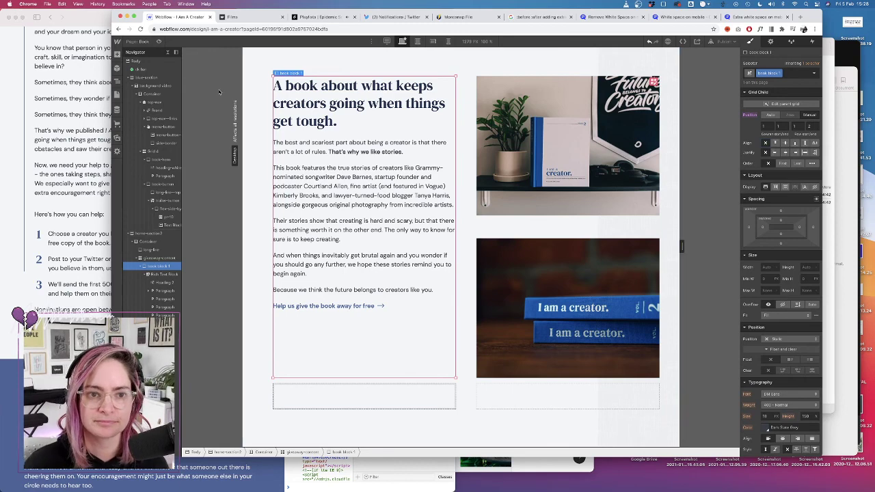
# Open the home page of the published site and inspect the ConvertKit logo in the banner
pyautogui.click(248, 16)
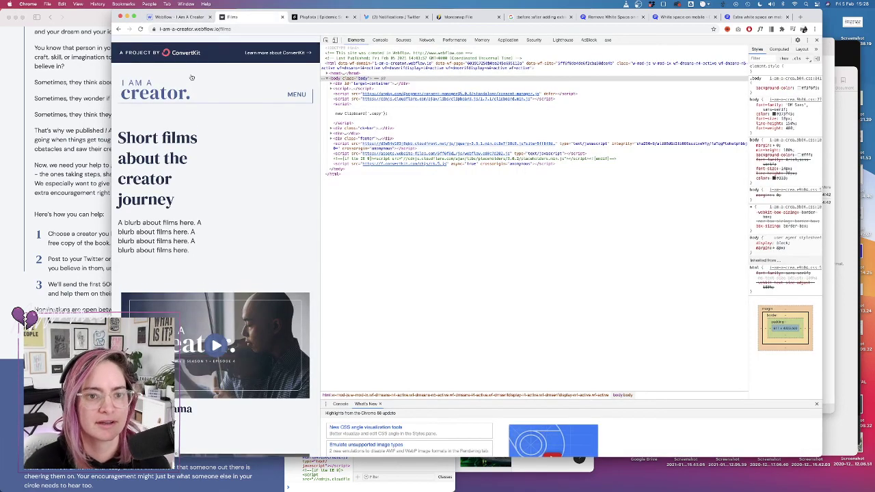
pyautogui.click(150, 86)
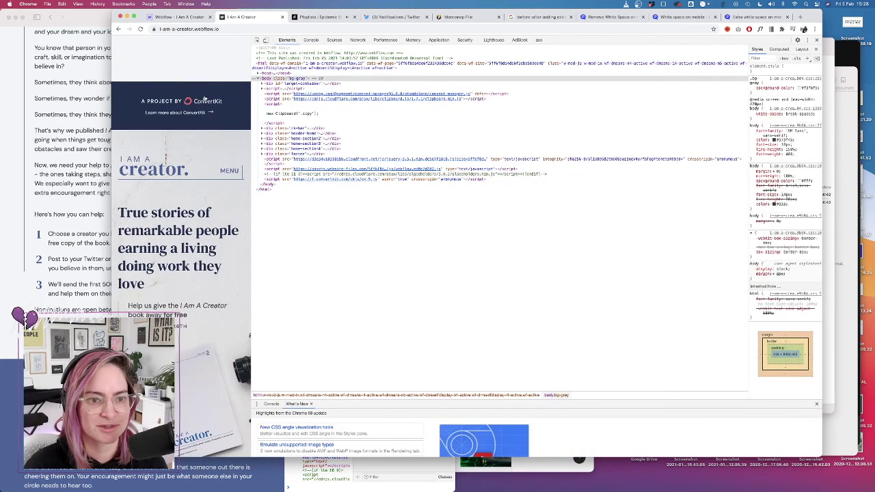
pyautogui.rightClick(206, 97)
pyautogui.click(225, 175)
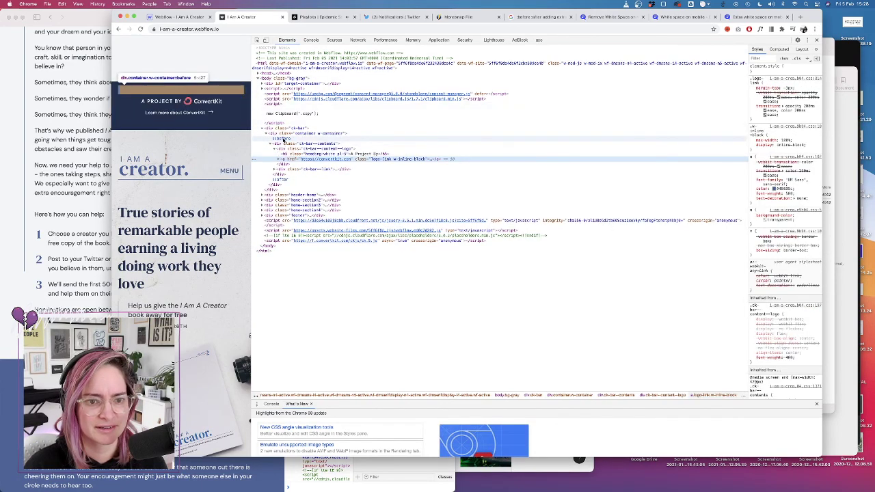
# Return to the Webflow designer and examine how the giveaway-content grid's text block and photos lay out at the tablet breakpoint
pyautogui.click(262, 84)
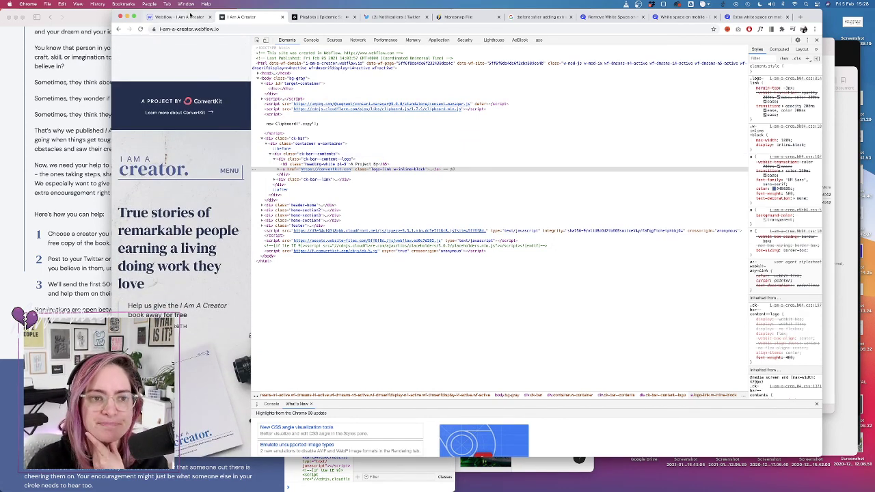
pyautogui.click(189, 17)
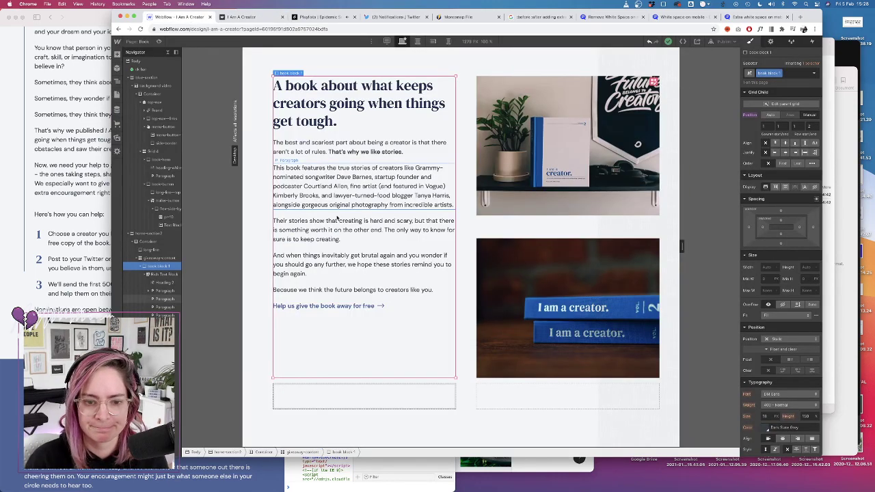
pyautogui.click(155, 258)
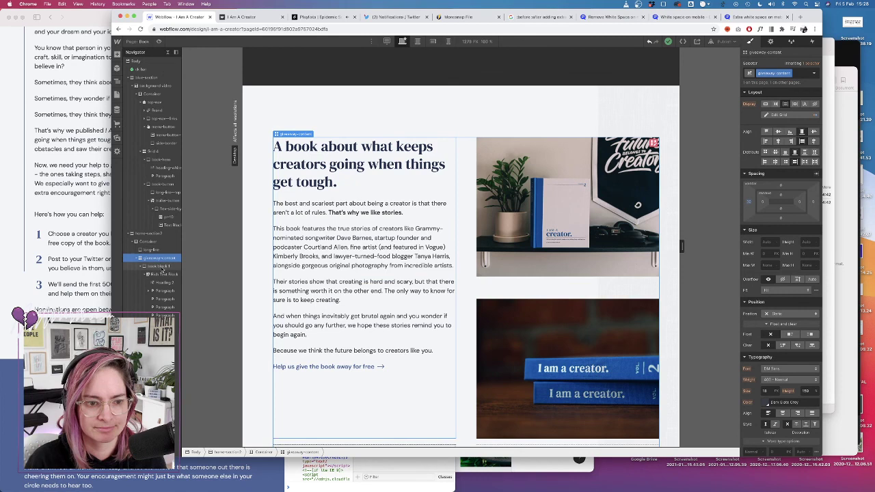
pyautogui.click(161, 267)
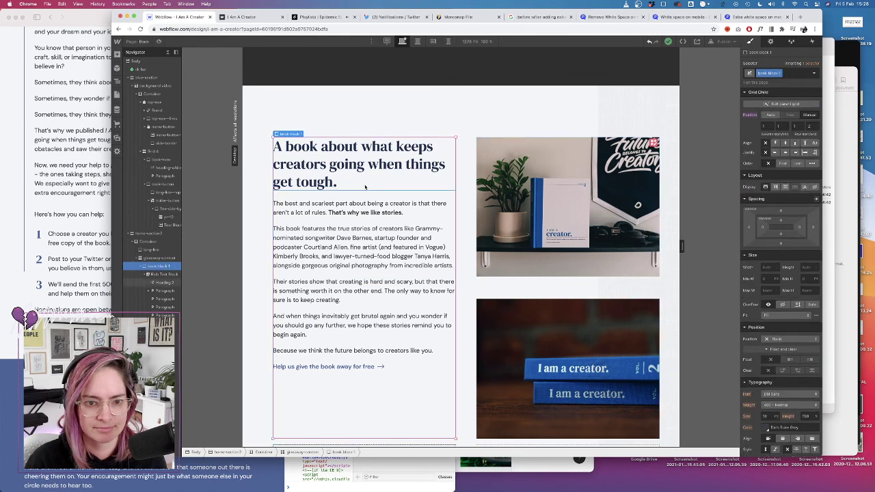
pyautogui.click(417, 41)
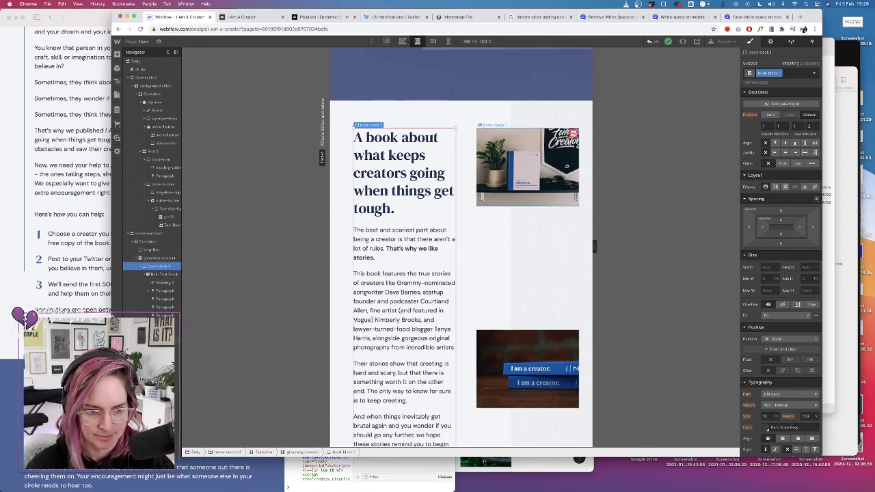
pyautogui.scroll(-5, 505, 335)
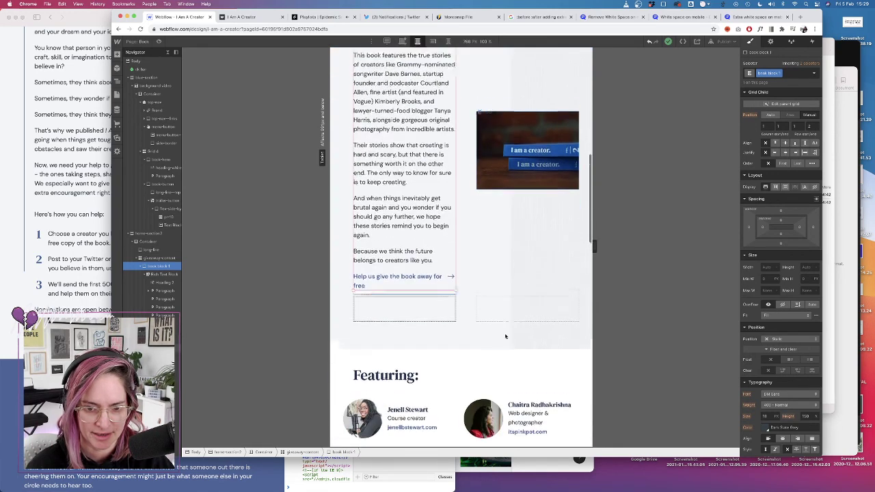
pyautogui.scroll(3, 505, 336)
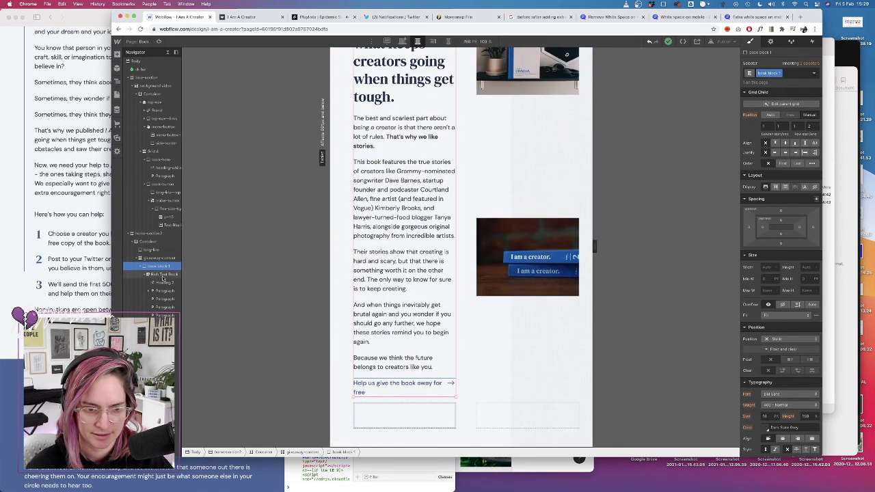
pyautogui.click(162, 275)
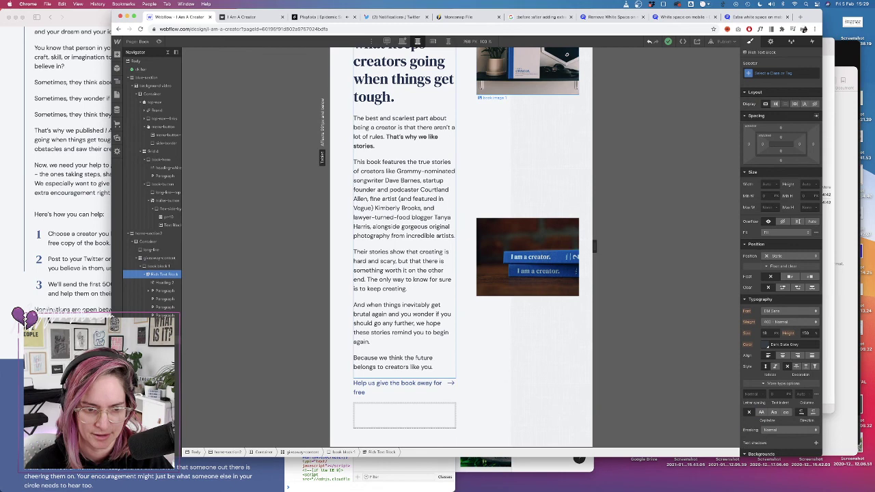
pyautogui.click(466, 204)
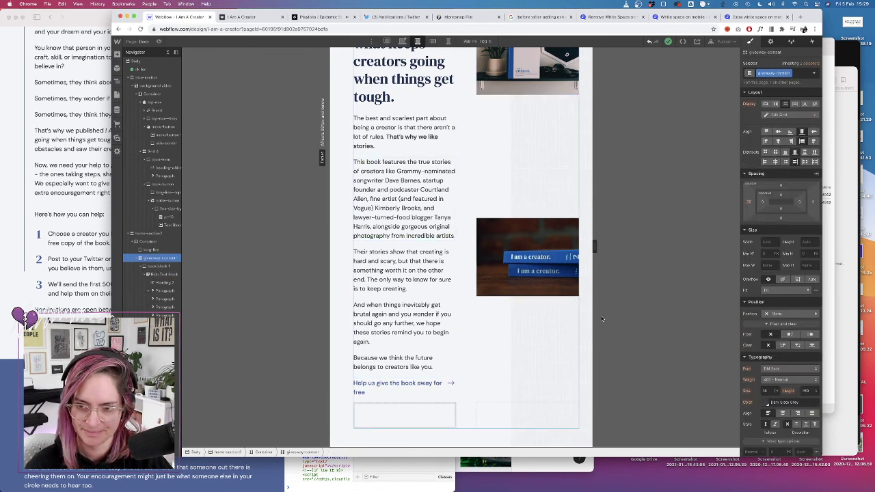
pyautogui.scroll(1, 579, 154)
pyautogui.scroll(3, 579, 154)
# Inspect the row sizing of the giveaway-content grid at tablet width, and undo the recent class and photo layout changes
pyautogui.doubleClick(488, 322)
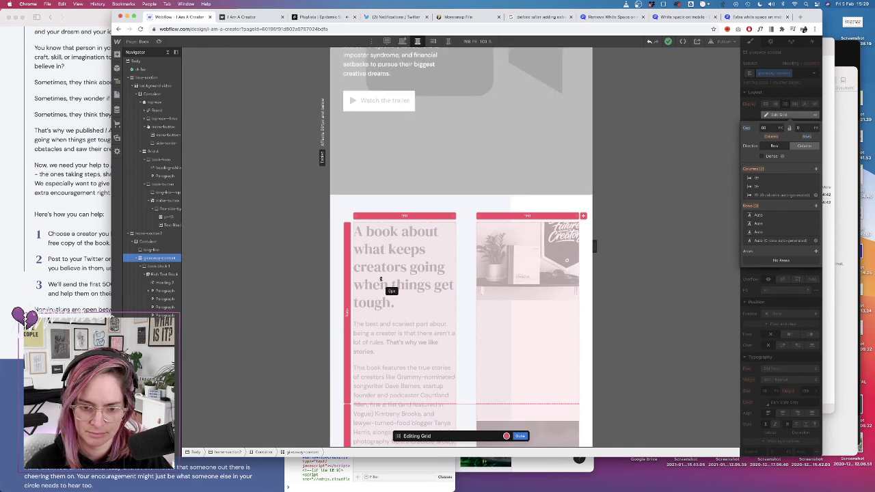
pyautogui.click(348, 397)
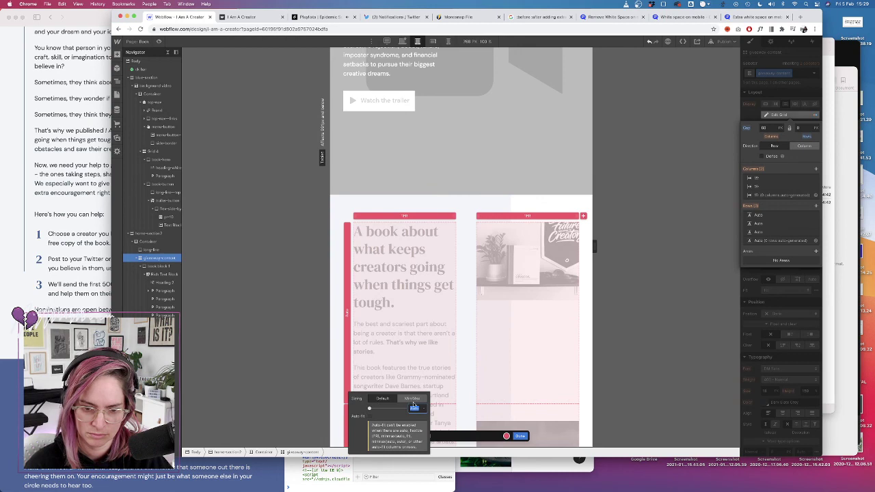
pyautogui.click(620, 348)
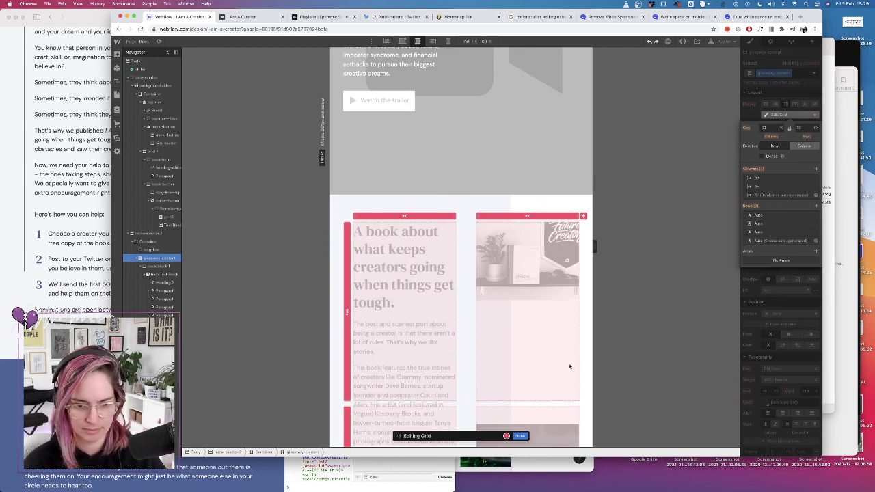
pyautogui.click(521, 436)
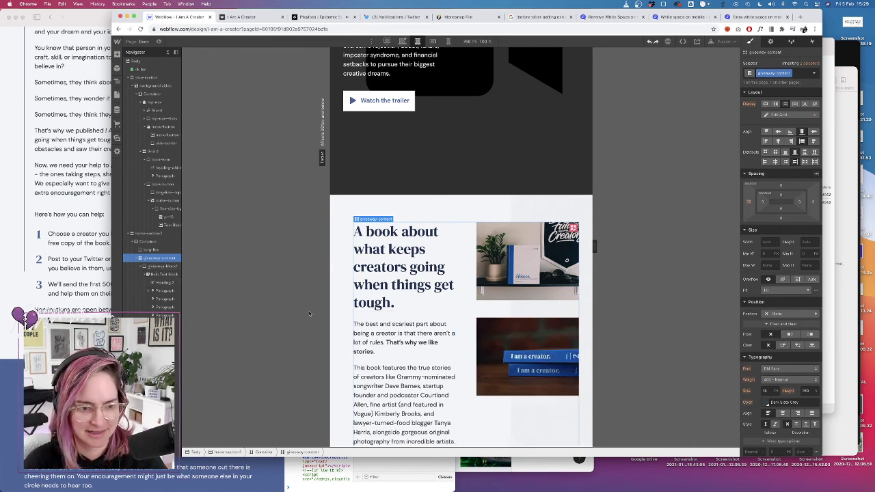
# Select the div block holding both photos and check the book section at the mobile landscape breakpoint
pyautogui.click(551, 279)
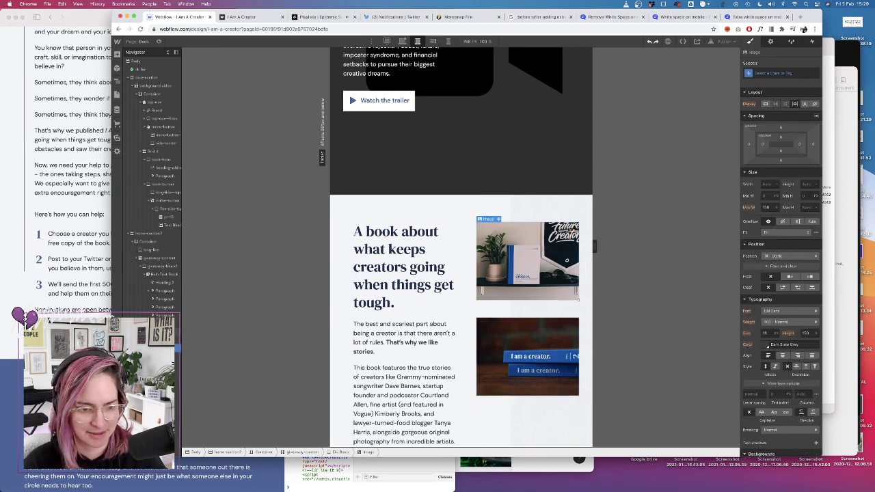
pyautogui.click(341, 452)
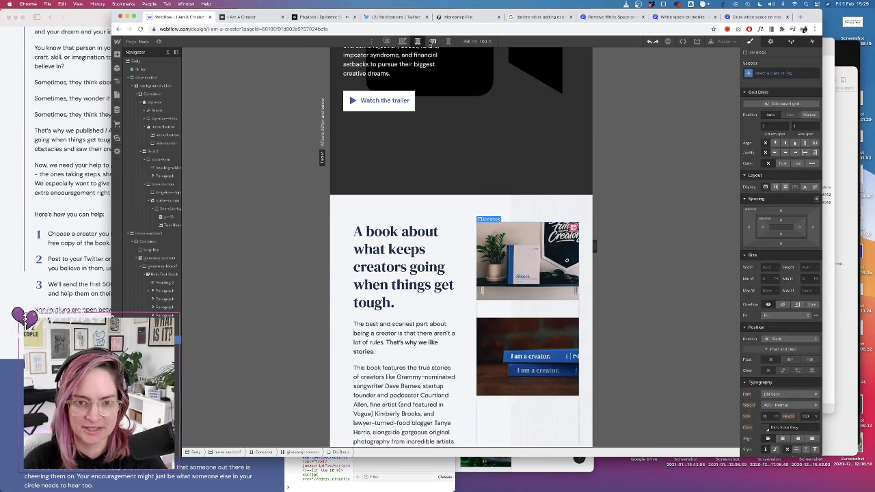
pyautogui.click(433, 41)
pyautogui.scroll(-2, 411, 185)
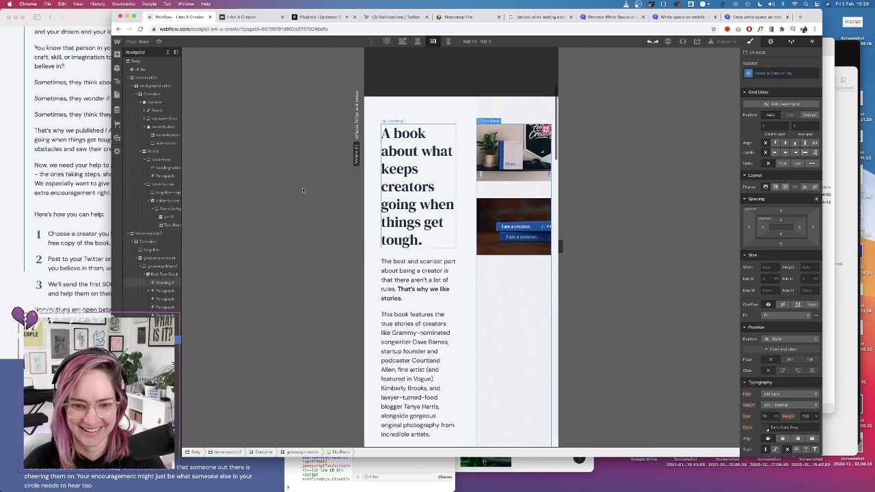
# Try to remove the giveaway-content class from the grid
pyautogui.click(161, 259)
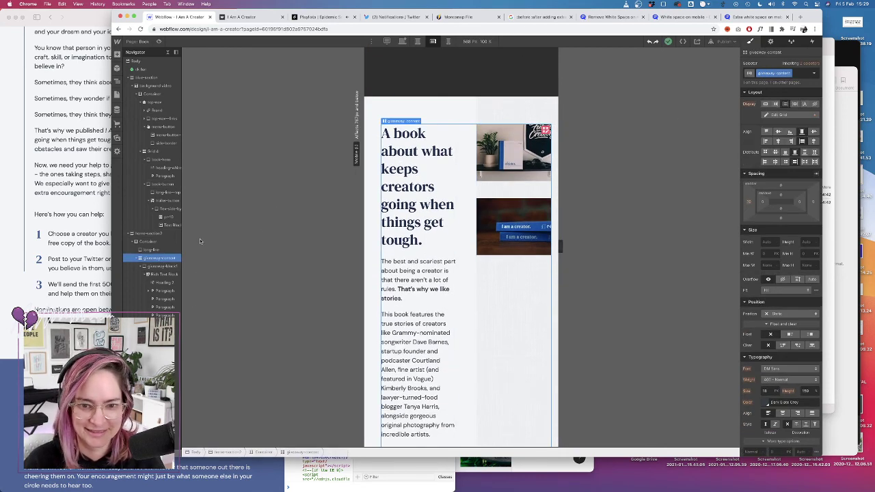
pyautogui.click(802, 74)
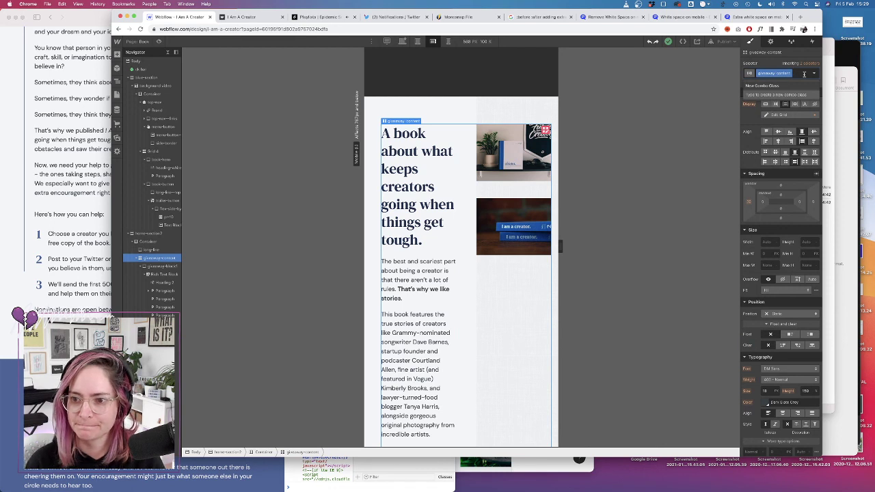
pyautogui.press('BackSpace')
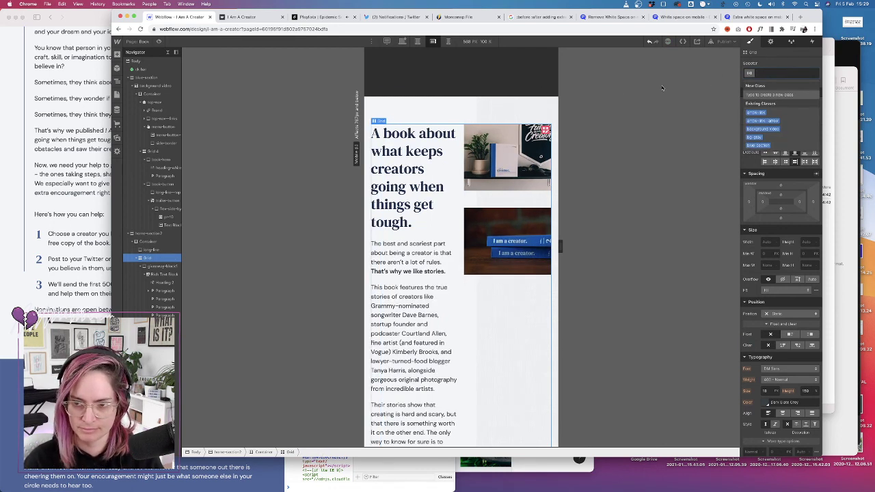
pyautogui.press('super+z')
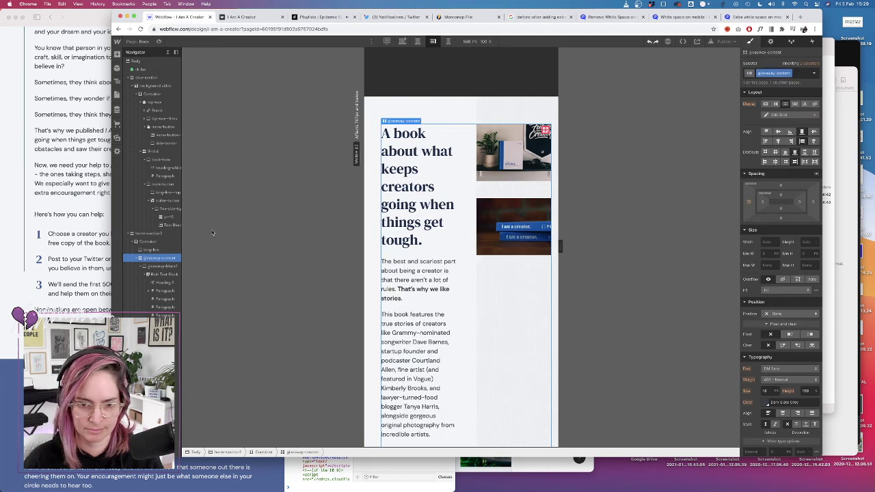
# Replace the text block's giveaway-block1 class with a new class named "book content"
pyautogui.click(160, 266)
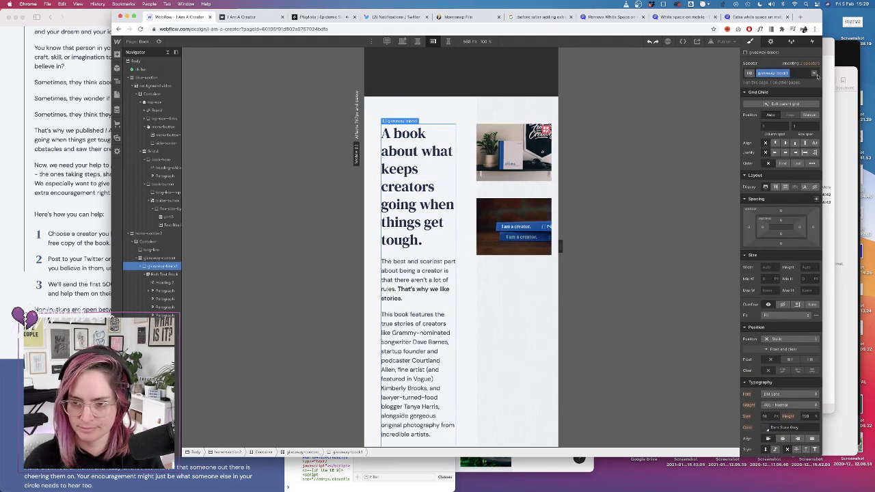
pyautogui.click(796, 75)
pyautogui.press('BackSpace')
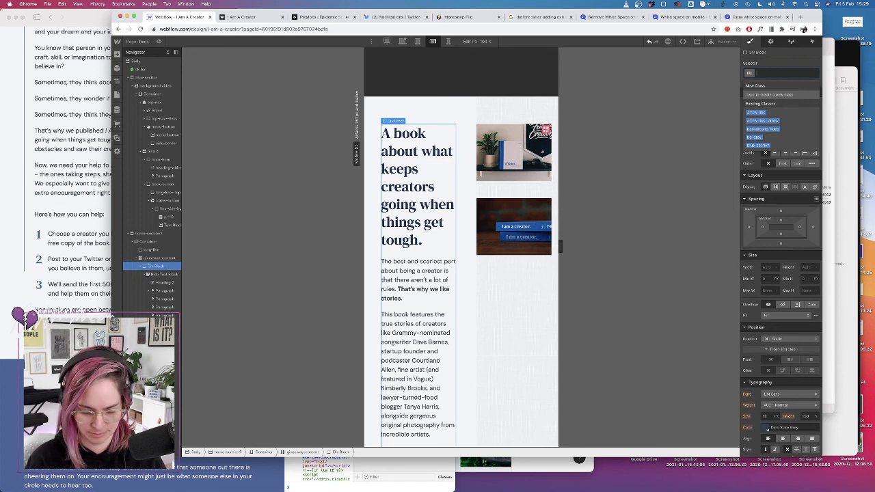
pyautogui.write('book')
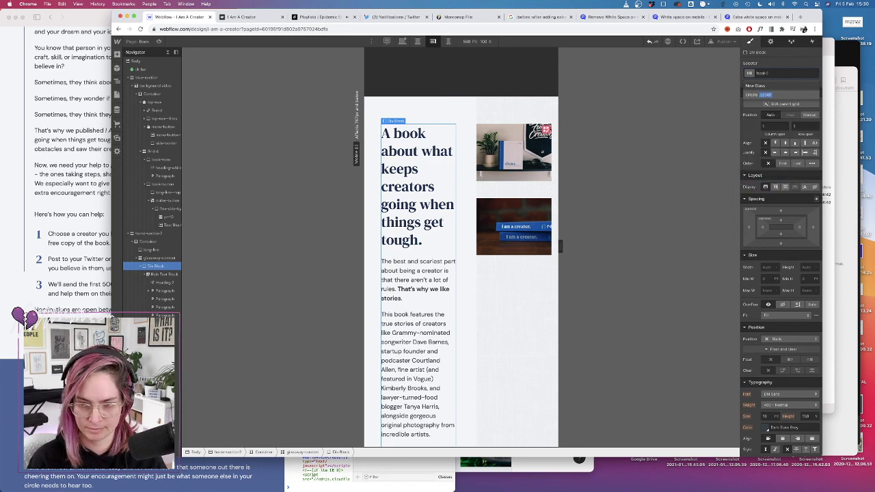
pyautogui.write(' content')
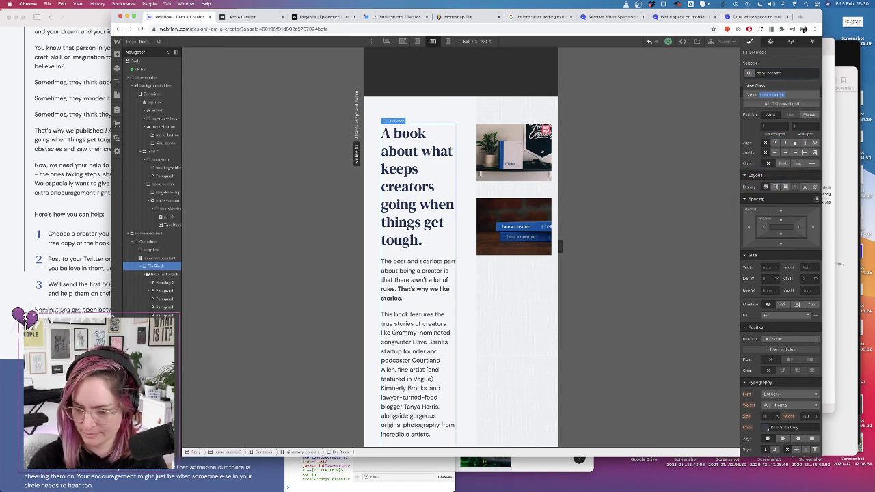
pyautogui.press('Return')
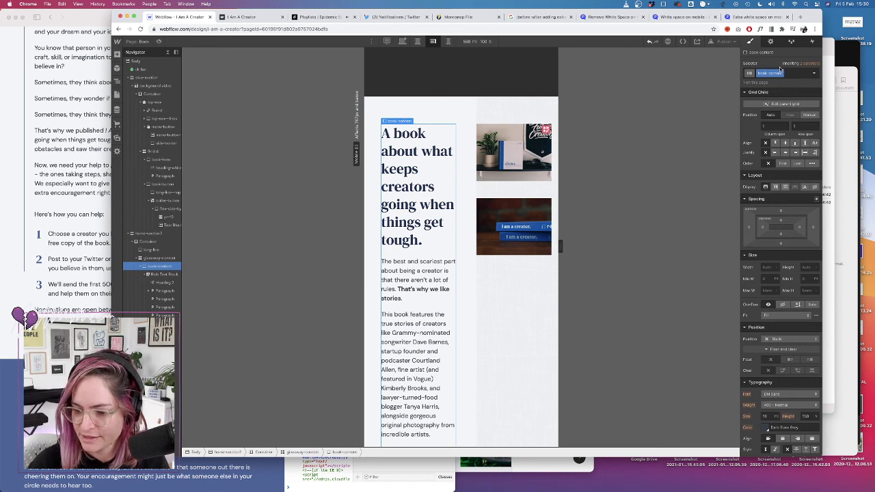
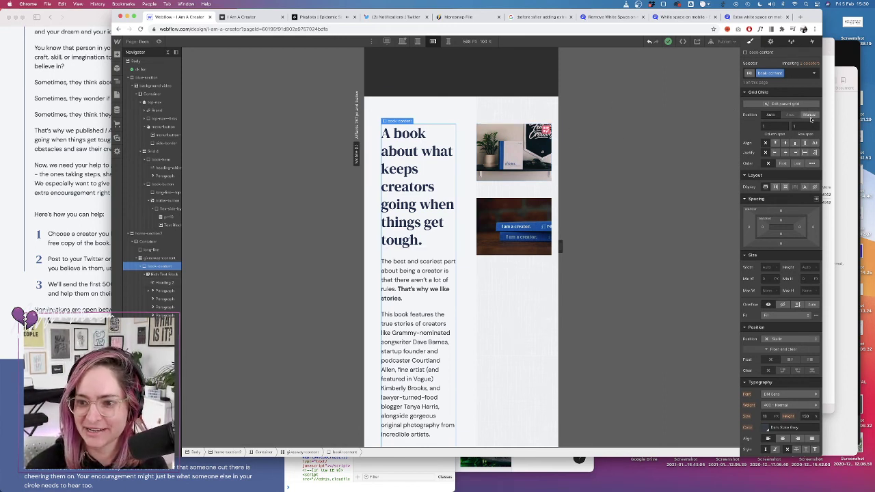
# Compare the breakpoints and, at mobile landscape, position the text block manually across columns 1 to 2 in row 1
pyautogui.click(402, 41)
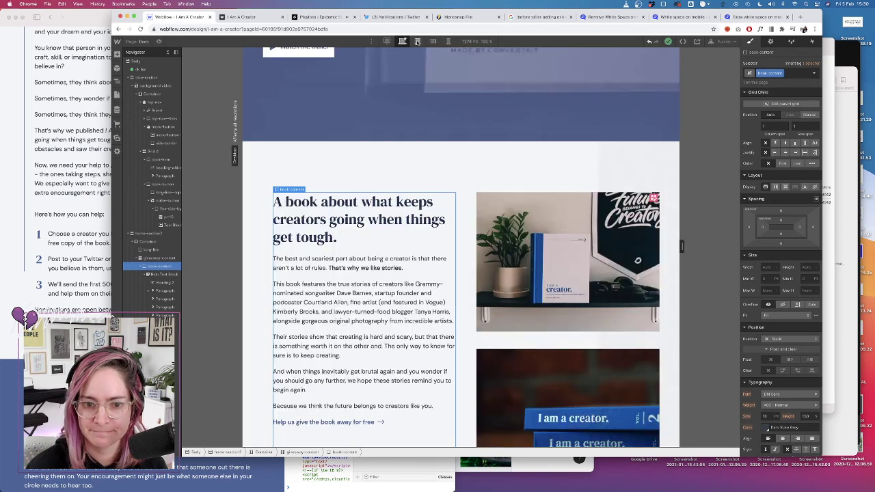
pyautogui.click(416, 41)
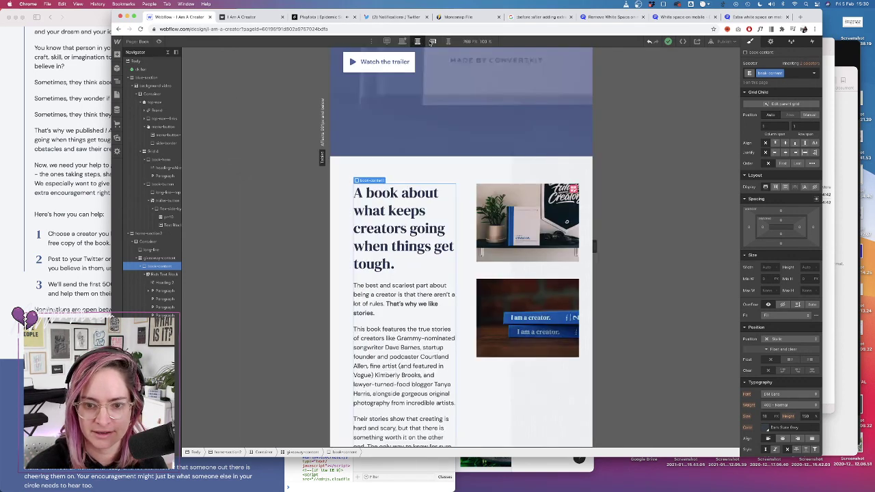
pyautogui.click(432, 41)
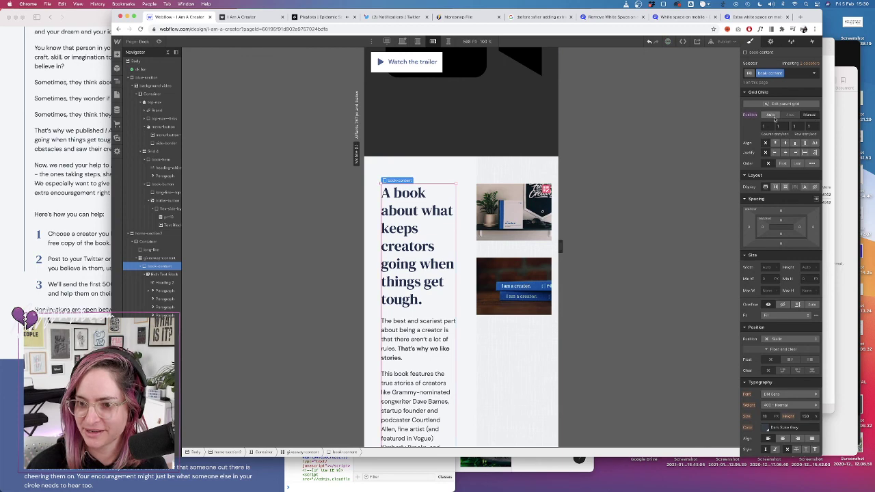
pyautogui.click(780, 126)
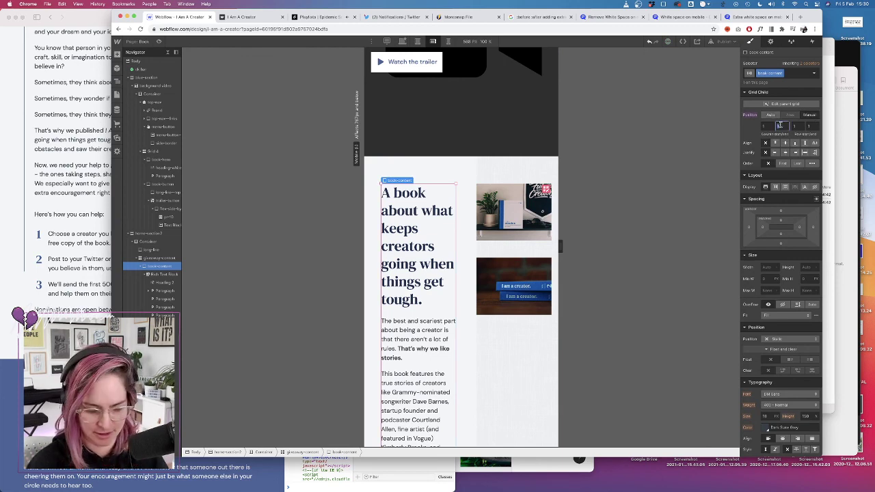
pyautogui.press('Tab')
pyautogui.scroll(-5, 496, 304)
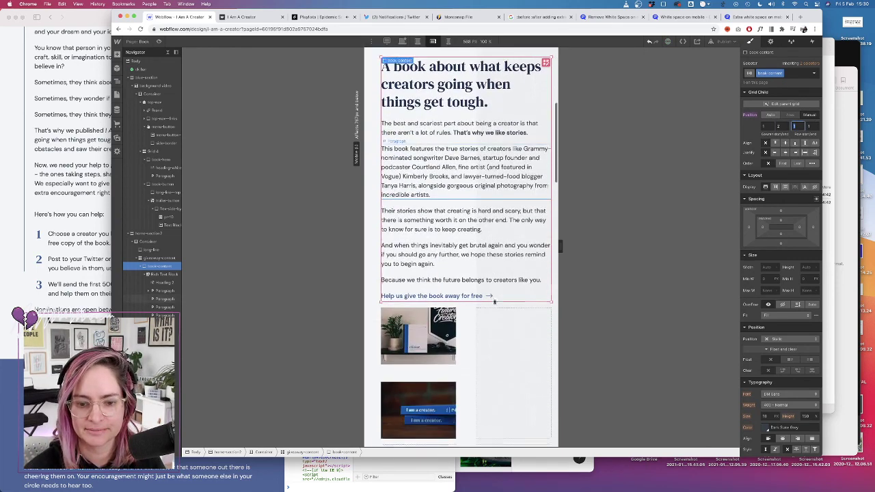
# Give the div block that holds both photos a new class named "book images"
pyautogui.click(446, 284)
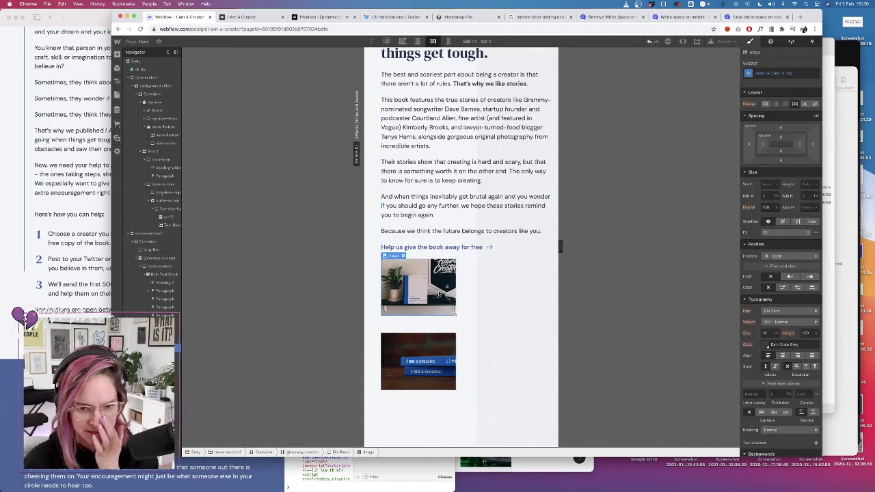
pyautogui.click(448, 325)
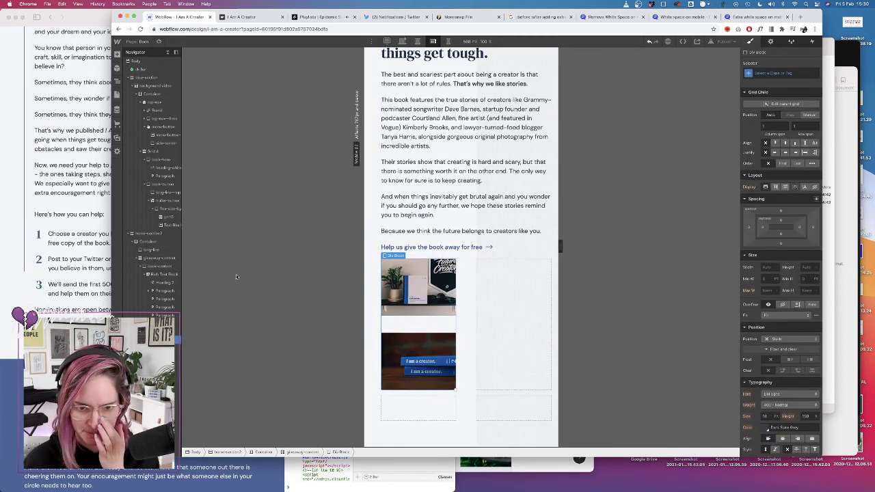
pyautogui.click(781, 73)
pyautogui.write('Book Images')
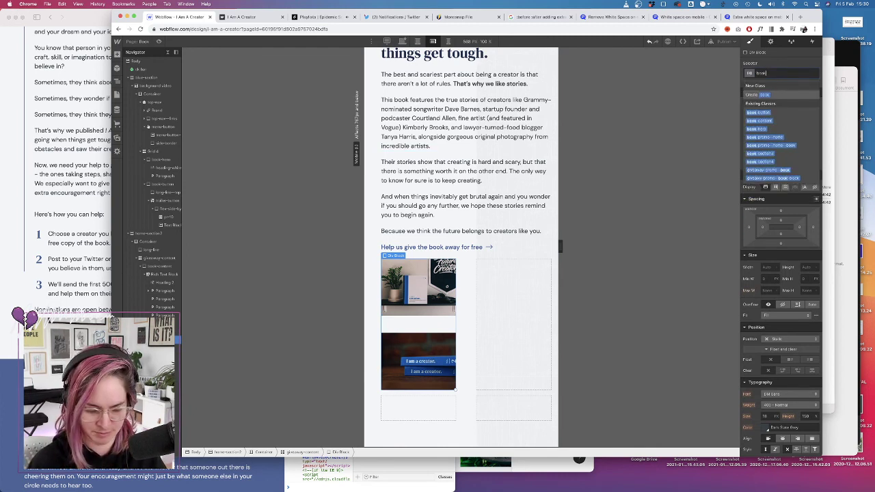
pyautogui.press('Return')
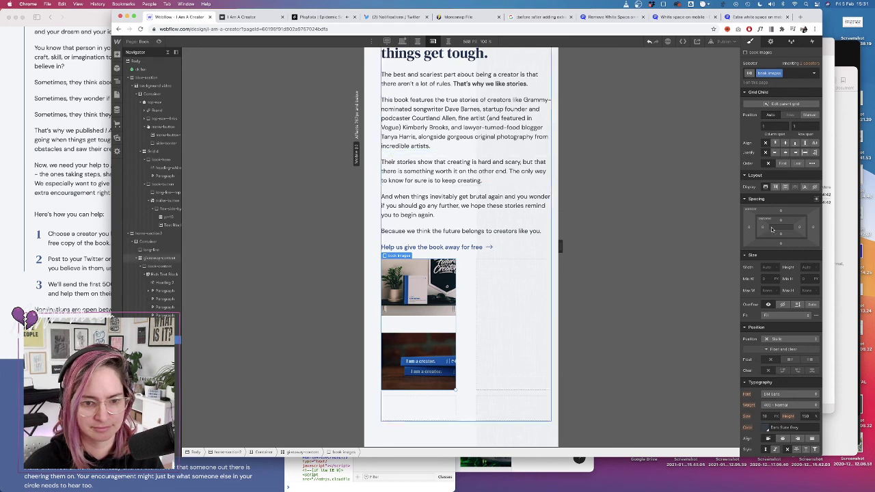
# Position the photo block manually across columns 1 to 2 in row 2 at mobile landscape, and compare it with desktop and tablet
pyautogui.click(809, 114)
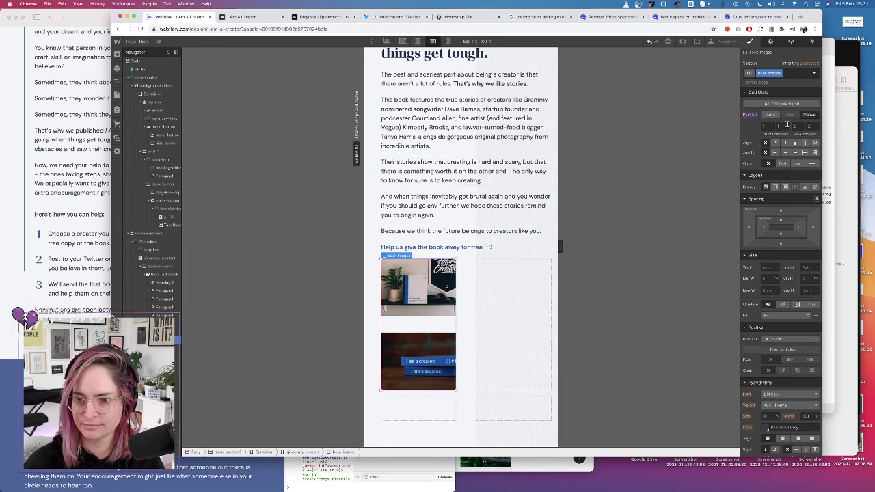
pyautogui.click(779, 126)
pyautogui.write('3')
pyautogui.press('Tab')
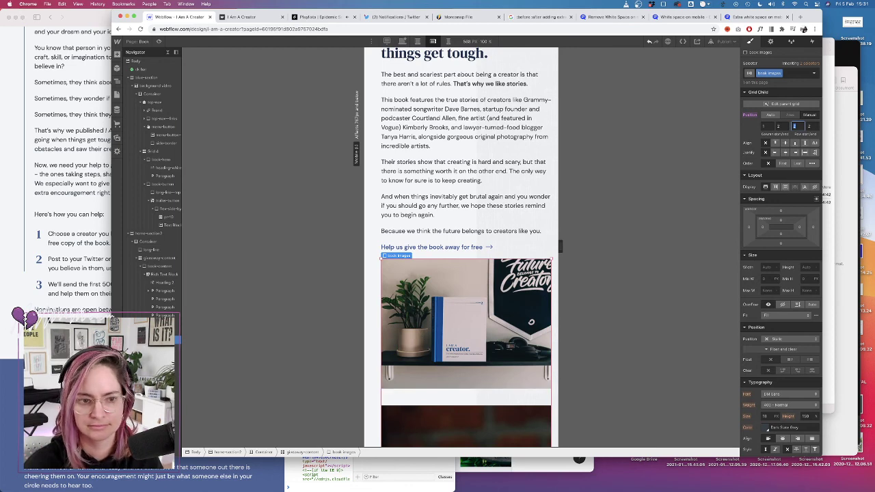
pyautogui.click(403, 42)
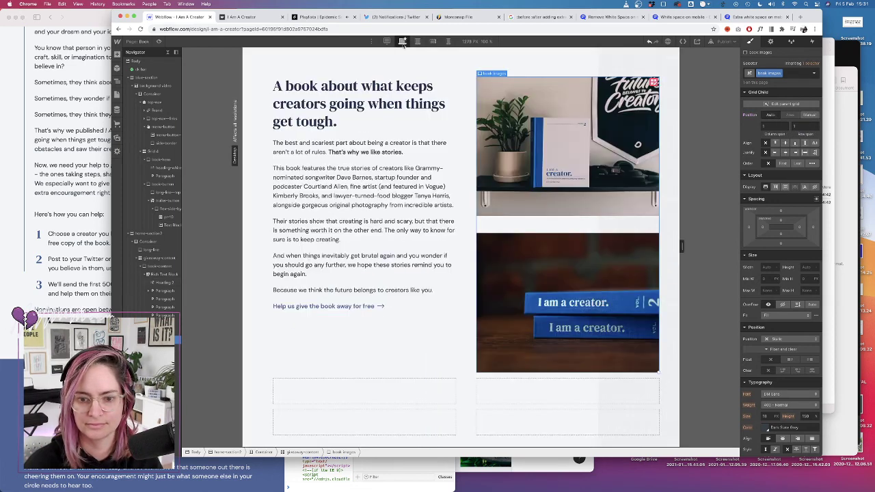
pyautogui.click(419, 43)
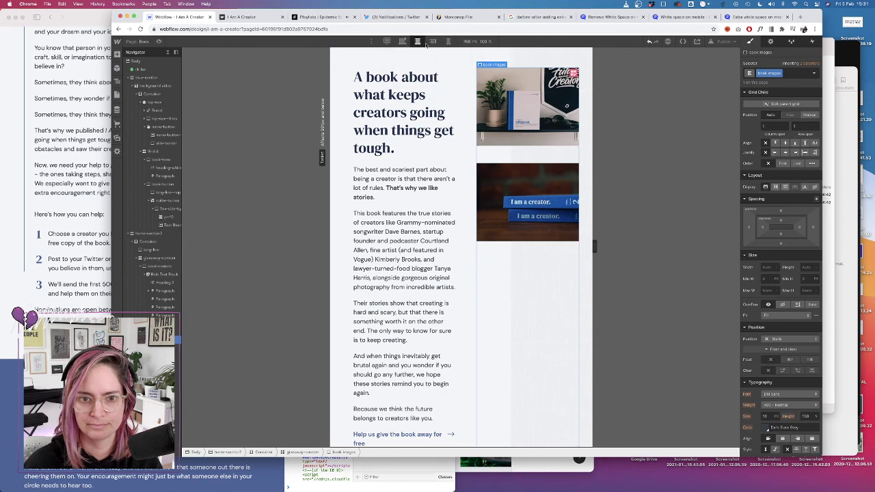
pyautogui.click(432, 43)
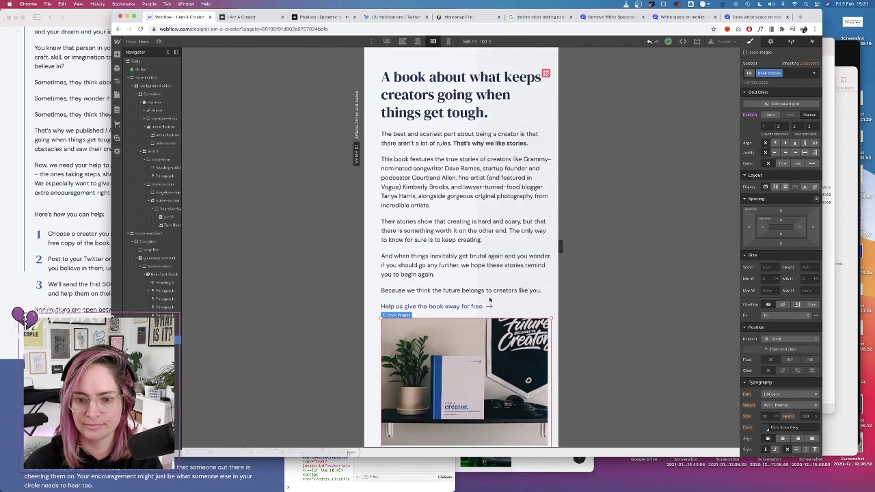
# Set the photo block's display to horizontal flex, check it in preview, and limit its maximum width to 100%
pyautogui.scroll(-5, 708, 271)
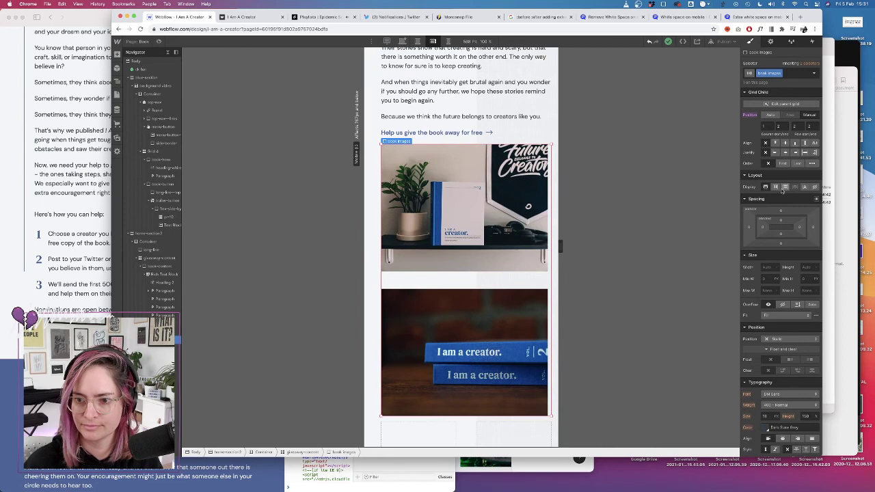
pyautogui.click(777, 187)
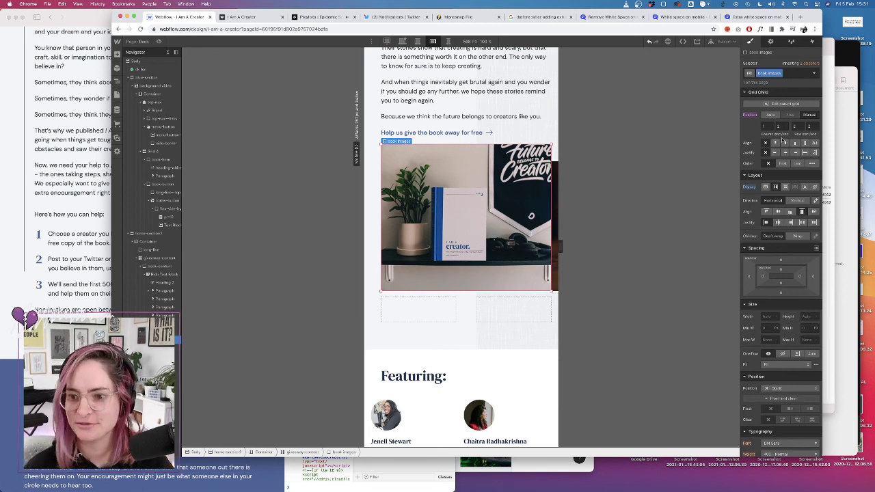
pyautogui.click(788, 213)
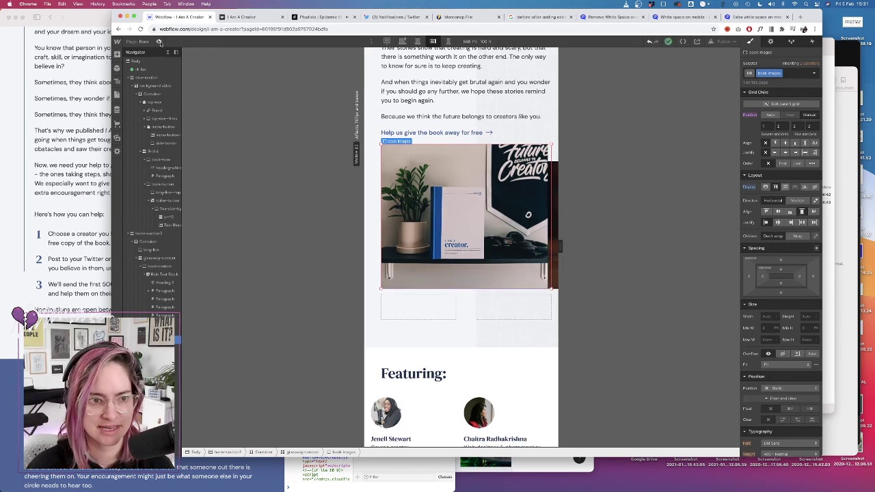
pyautogui.click(160, 43)
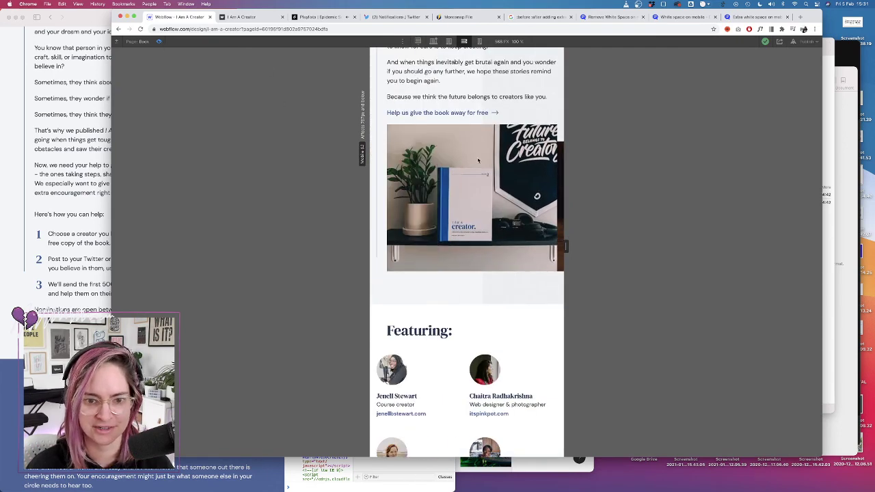
pyautogui.press('shift+super+p')
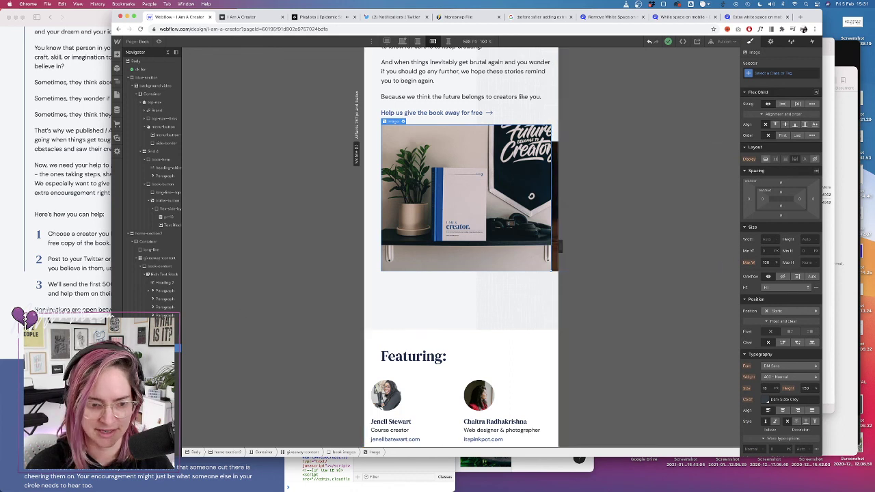
pyautogui.click(344, 452)
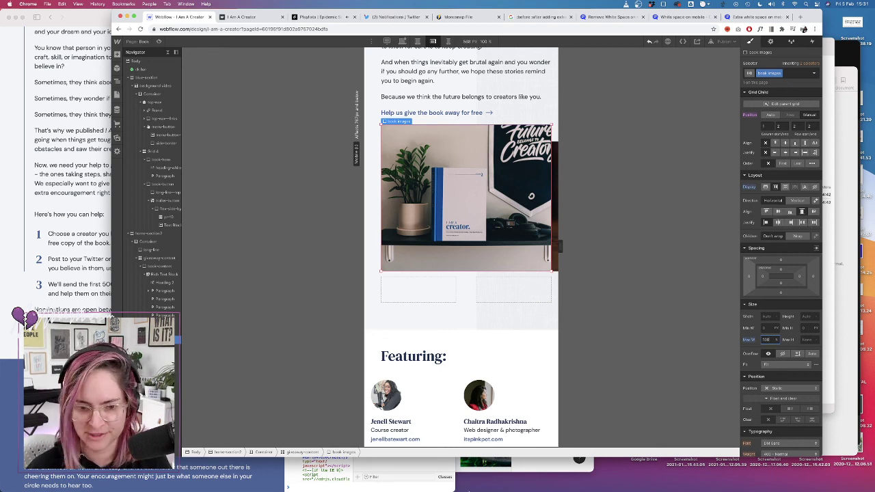
# Switch to Zoom and start a new meeting
pyautogui.press('super+space')
pyautogui.write('zoo')
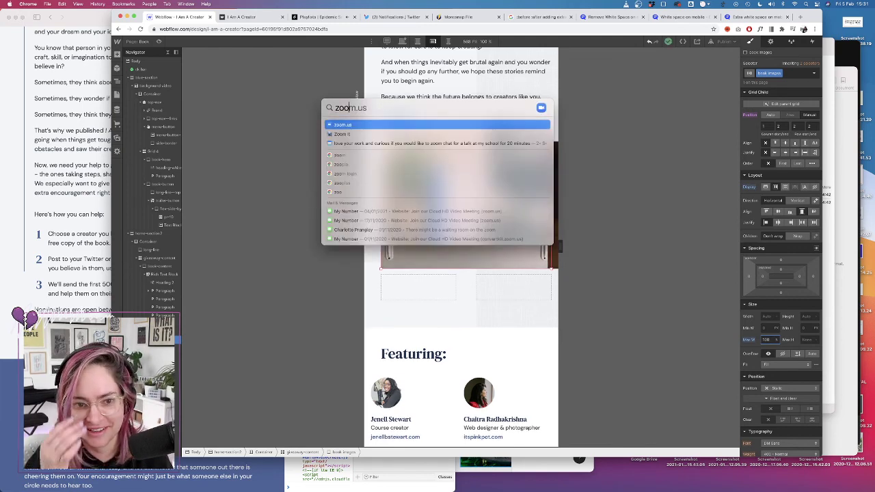
pyautogui.press('Return')
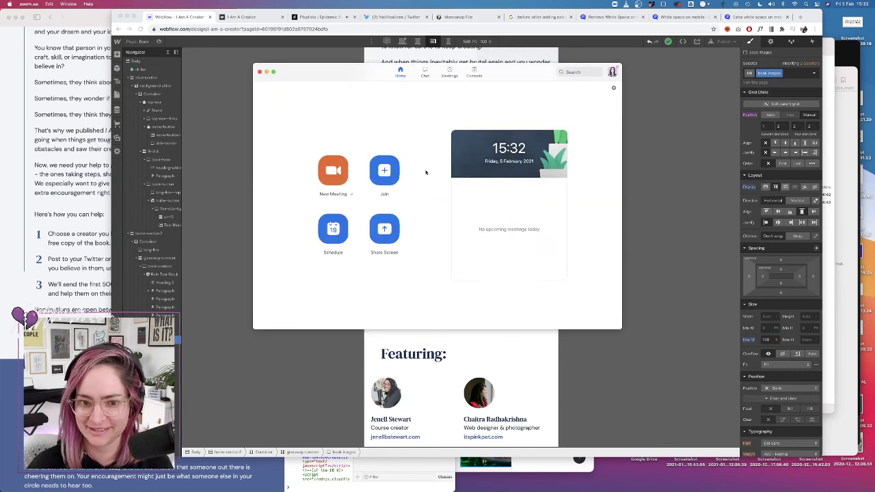
pyautogui.click(334, 169)
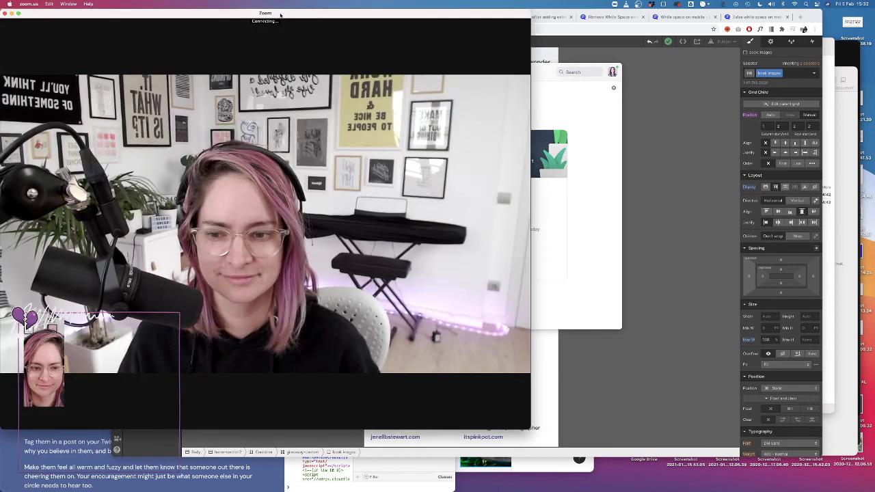
# Shrink the Zoom meeting window and place it clear of the page canvas
pyautogui.moveTo(278, 13); pyautogui.dragTo(563, 73)
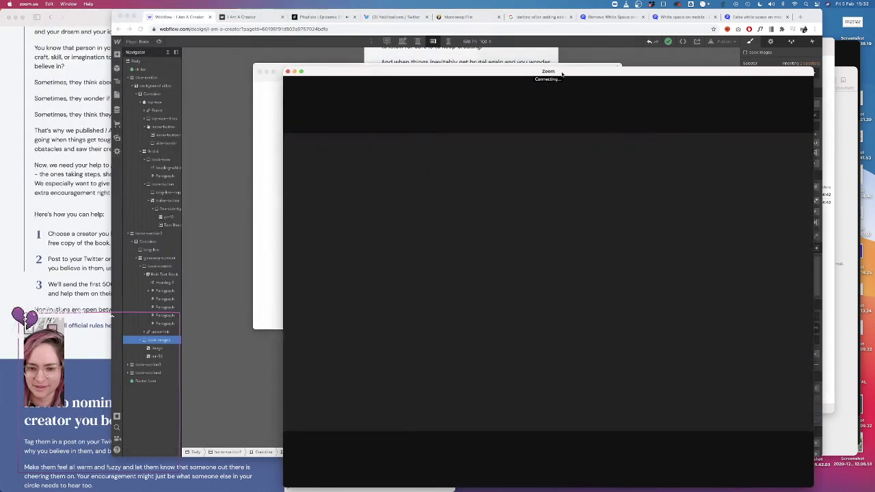
pyautogui.moveTo(286, 68); pyautogui.dragTo(582, 255)
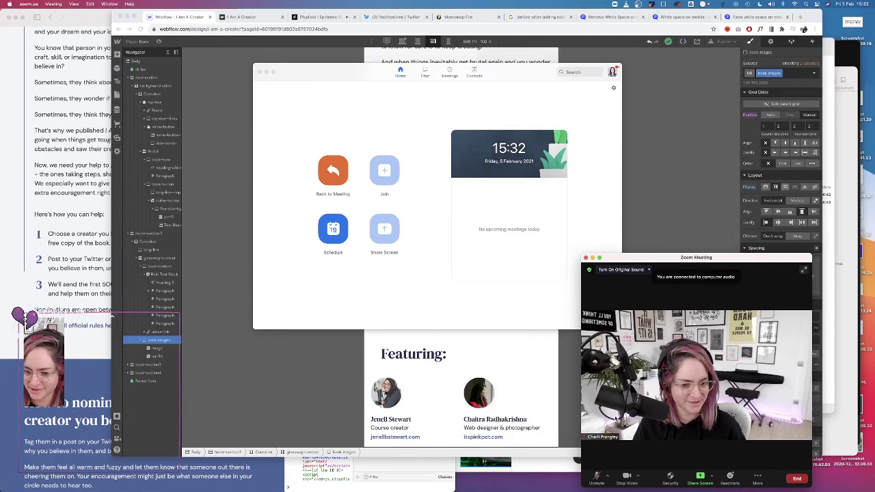
pyautogui.moveTo(676, 269); pyautogui.dragTo(700, 273)
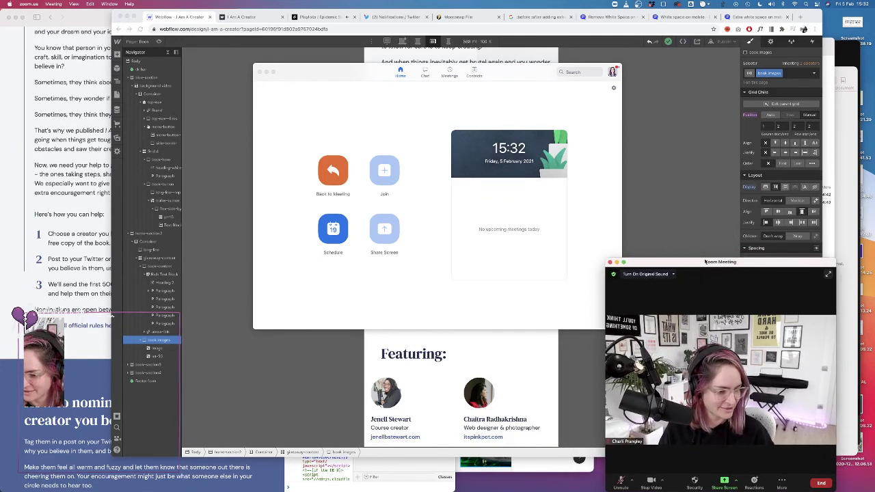
pyautogui.moveTo(819, 360)
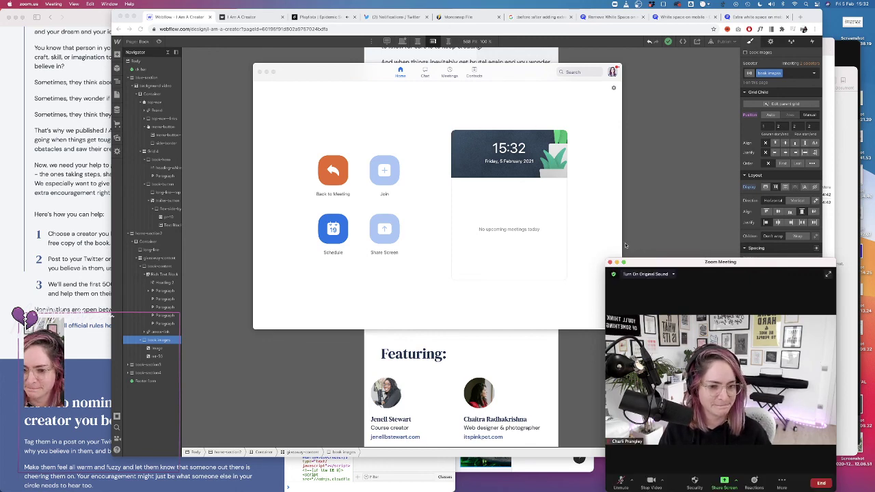
# Return to the Webflow browser window and narrow it so the Zoom meeting stays visible beside it
pyautogui.click(674, 209)
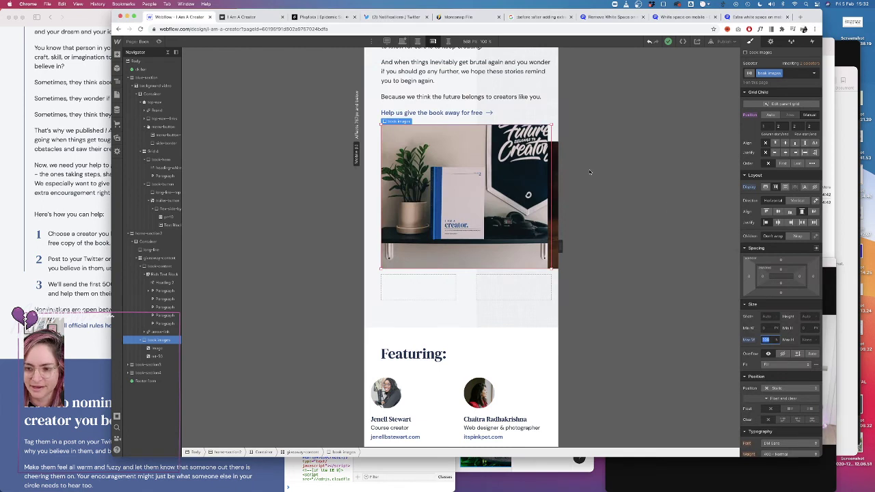
pyautogui.moveTo(835, 265); pyautogui.dragTo(859, 266)
pyautogui.click(635, 163)
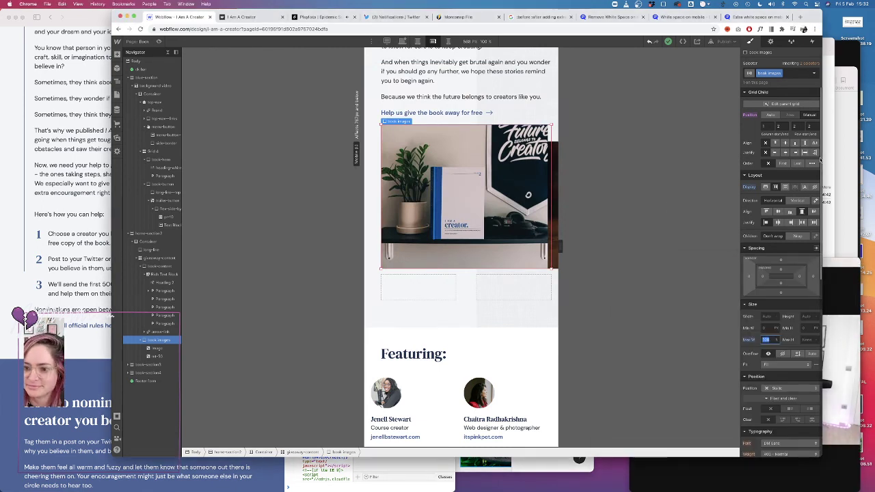
pyautogui.moveTo(823, 152); pyautogui.dragTo(703, 147)
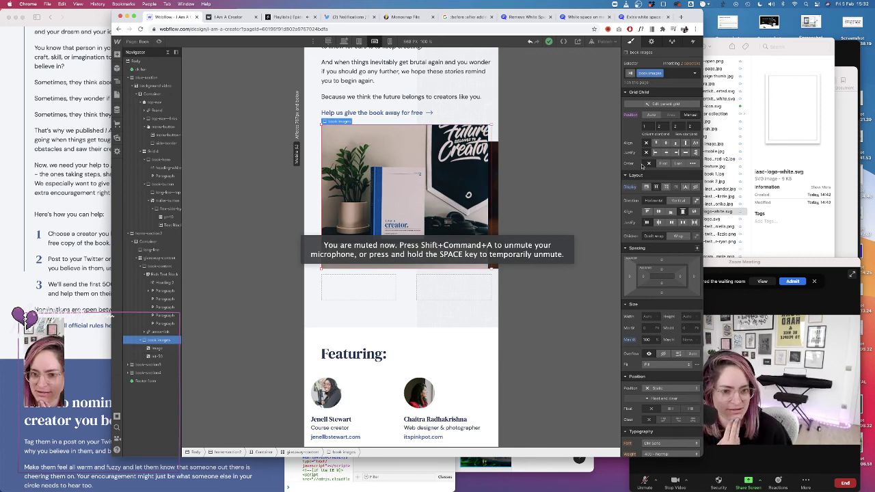
pyautogui.click(160, 348)
pyautogui.click(164, 363)
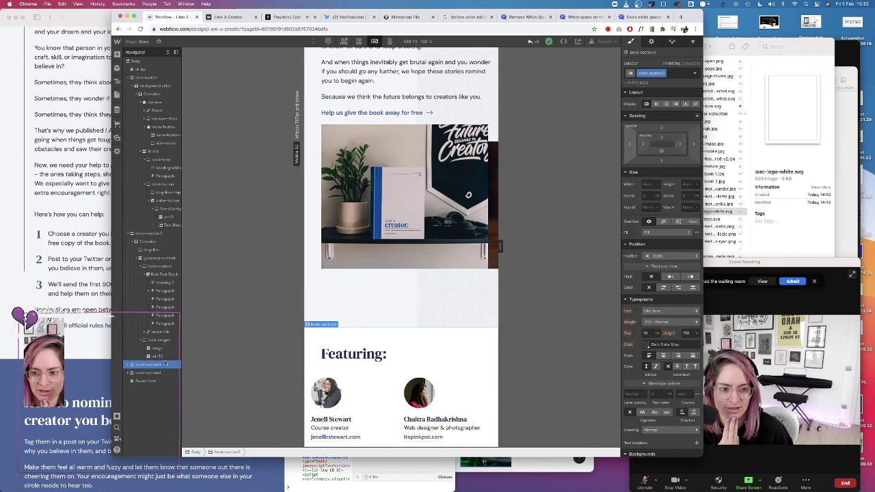
# Admit the waiting participant to the Zoom meeting and enlarge the meeting window
pyautogui.click(796, 286)
pyautogui.click(794, 281)
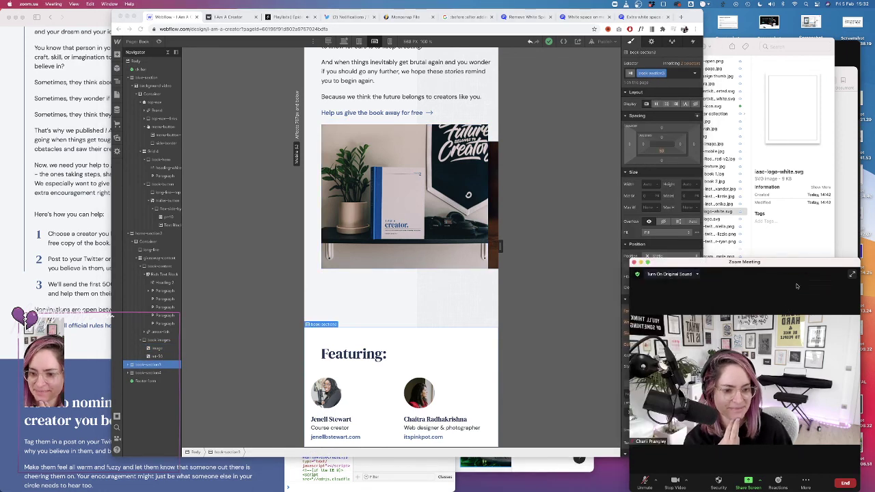
pyautogui.moveTo(808, 299); pyautogui.dragTo(611, 166)
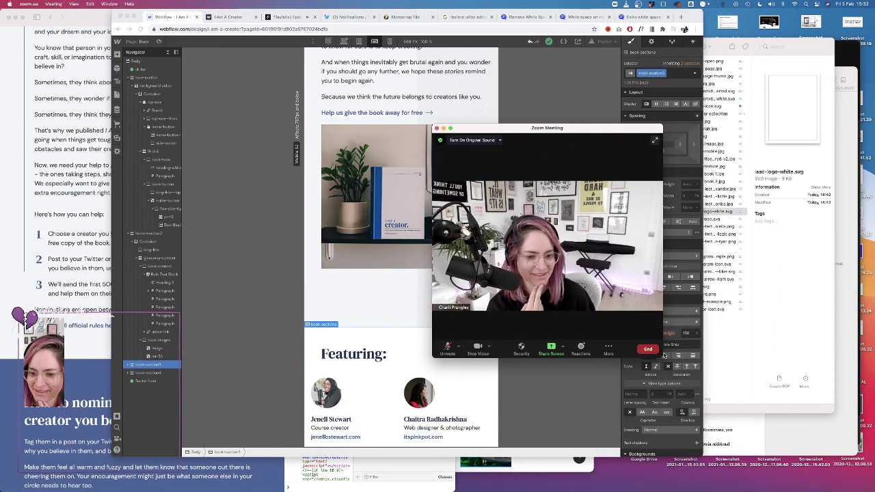
pyautogui.moveTo(663, 358); pyautogui.dragTo(795, 429)
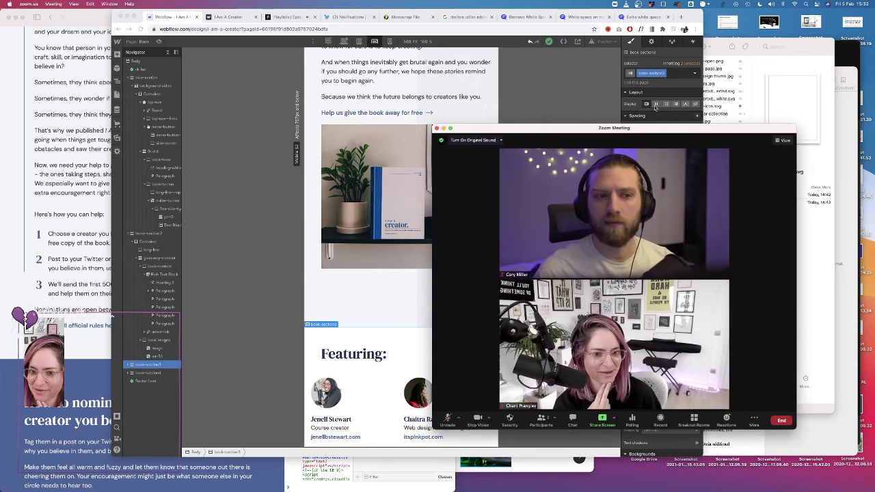
# Unmute the microphone in the Zoom meeting and move the meeting window away from the page canvas
pyautogui.moveTo(661, 129); pyautogui.dragTo(613, 80)
pyautogui.click(400, 373)
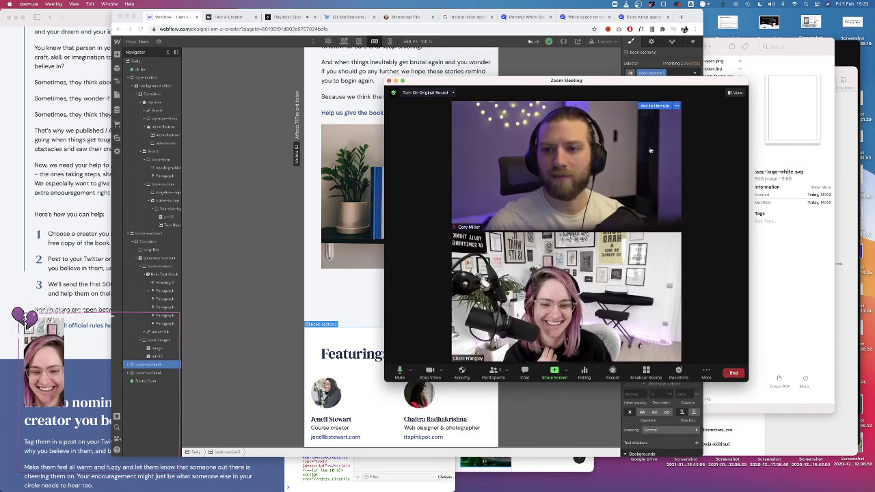
pyautogui.moveTo(629, 81); pyautogui.dragTo(714, 71)
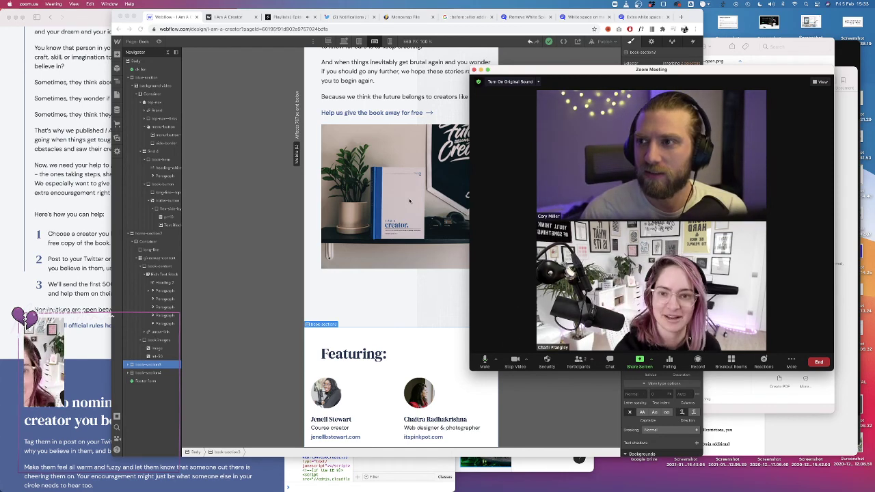
# Pause the track playing in the Epidemic Sound playlist
pyautogui.click(286, 17)
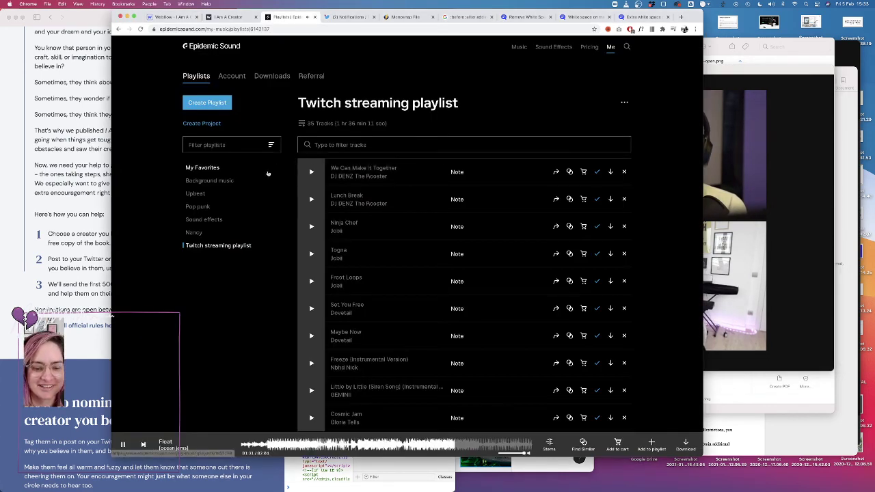
pyautogui.click(122, 445)
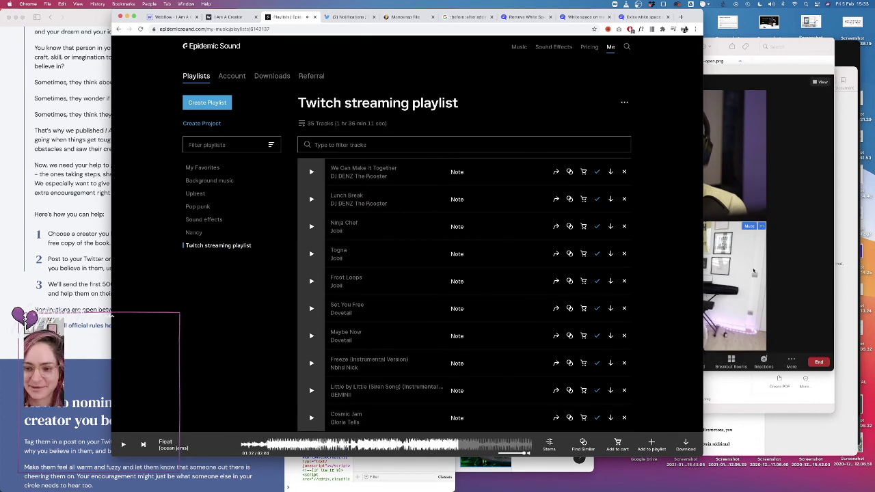
# Bring the Zoom meeting back to the front, reposition its window and stop the own camera video
pyautogui.click(780, 259)
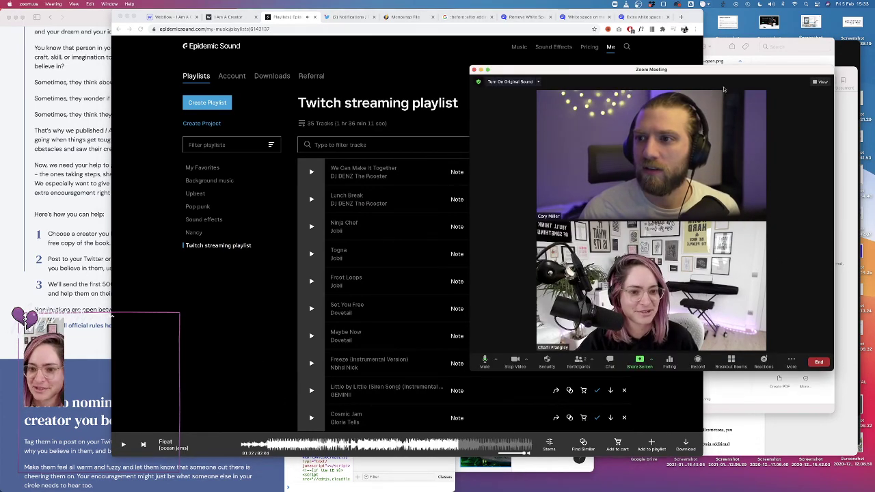
pyautogui.moveTo(722, 72); pyautogui.dragTo(736, 41)
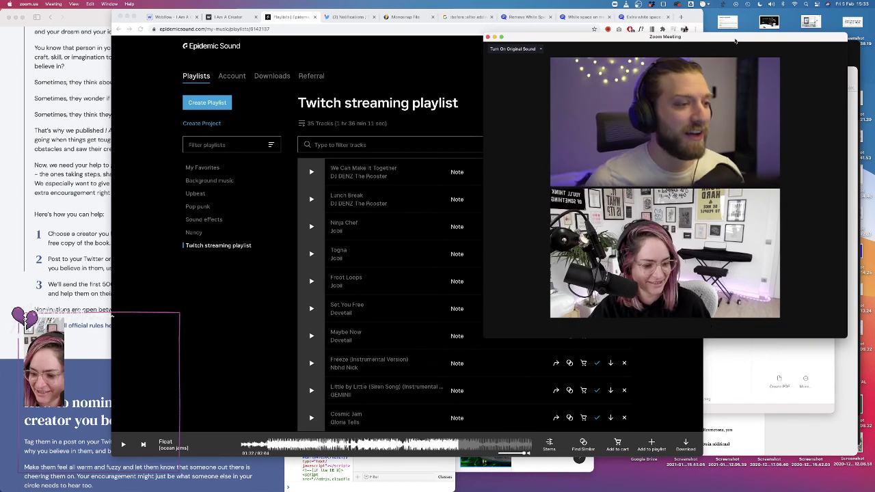
pyautogui.moveTo(572, 291)
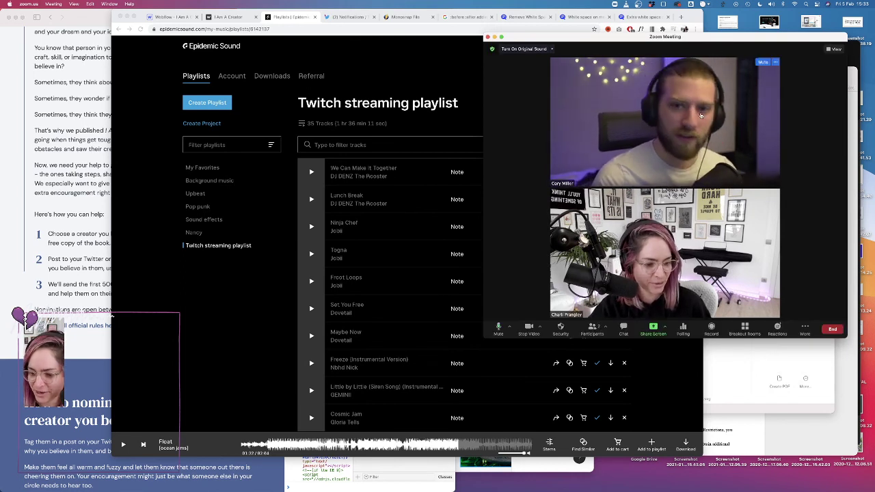
pyautogui.click(529, 328)
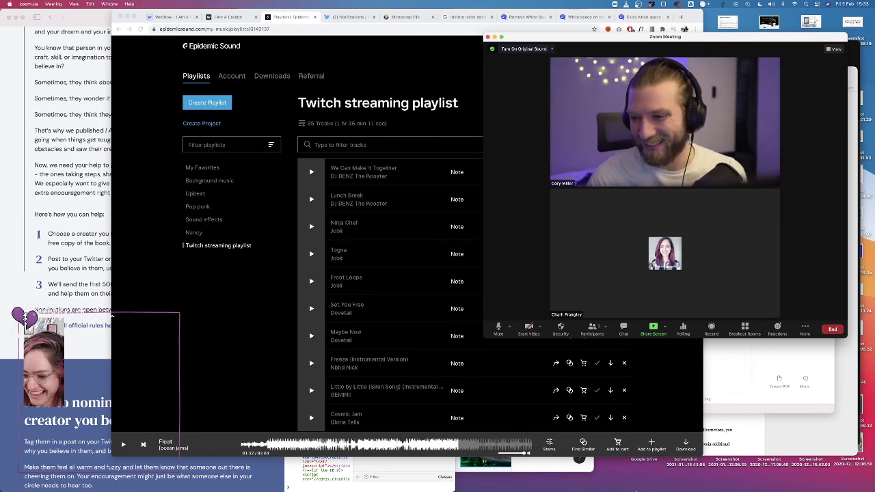
# Switch to OBS, change the stream to the Just cam scene and return to the Full screen scene
pyautogui.click(600, 472)
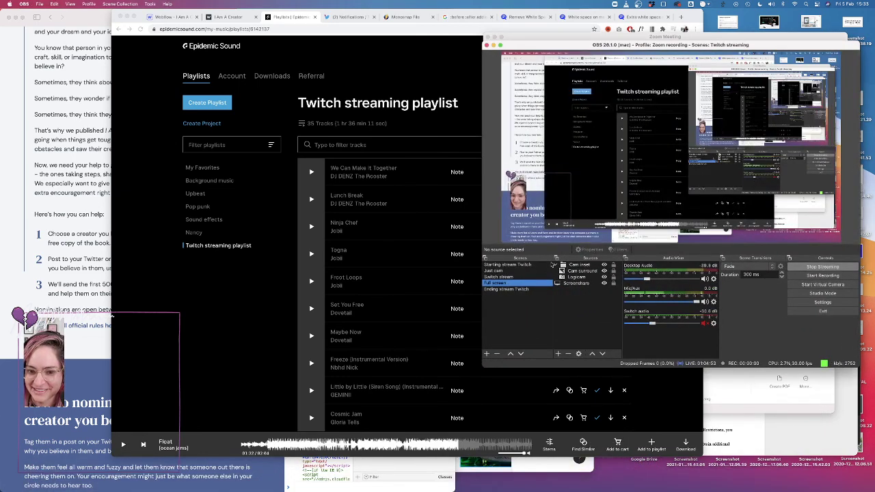
pyautogui.click(519, 189)
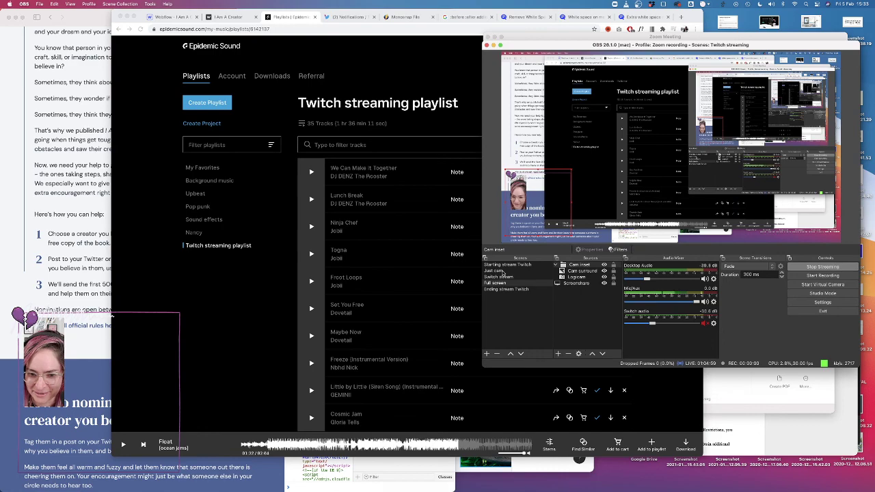
pyautogui.click(501, 271)
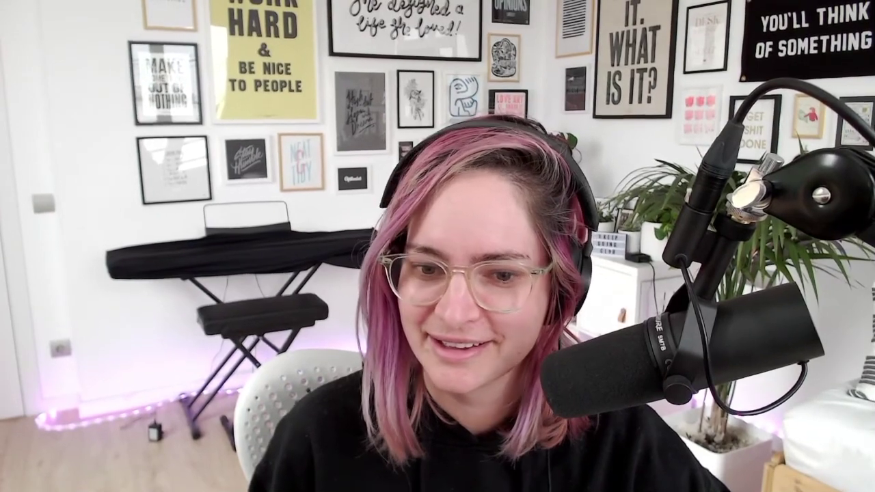
pyautogui.click(506, 282)
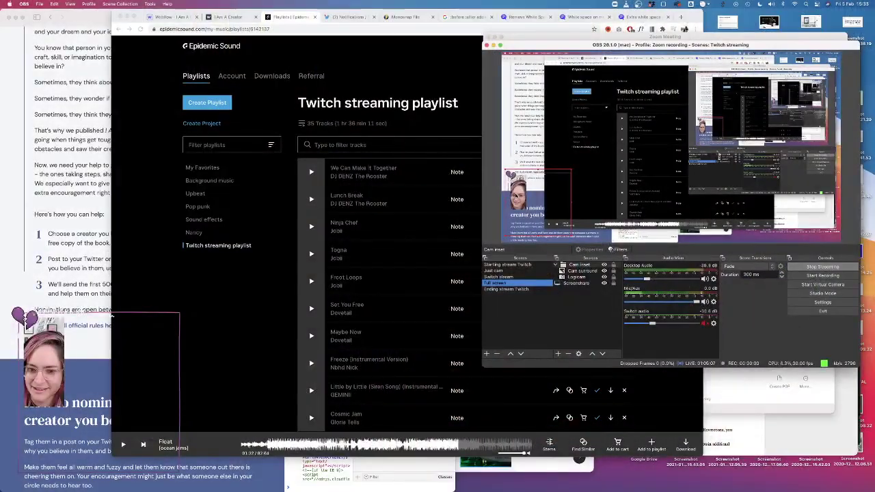
# Enlarge the Logicam webcam source in the Cam inset group, reposition the group and align the webcam picture within its frame
pyautogui.click(516, 196)
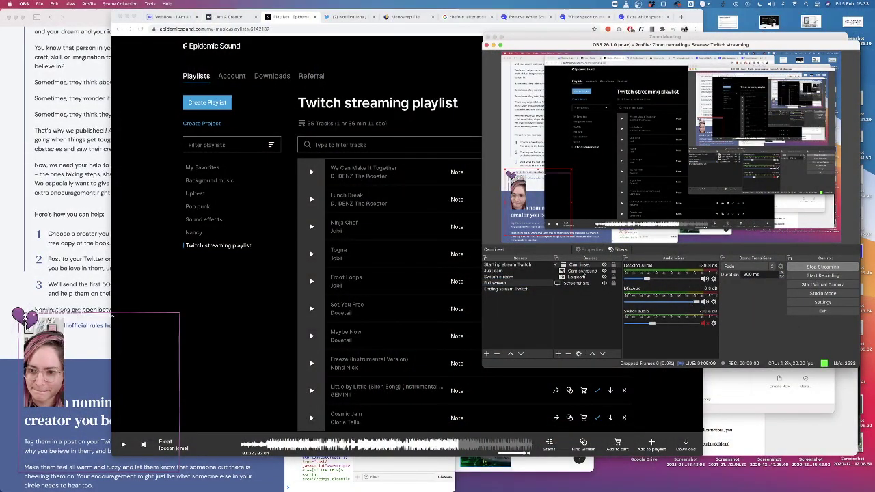
pyautogui.click(581, 272)
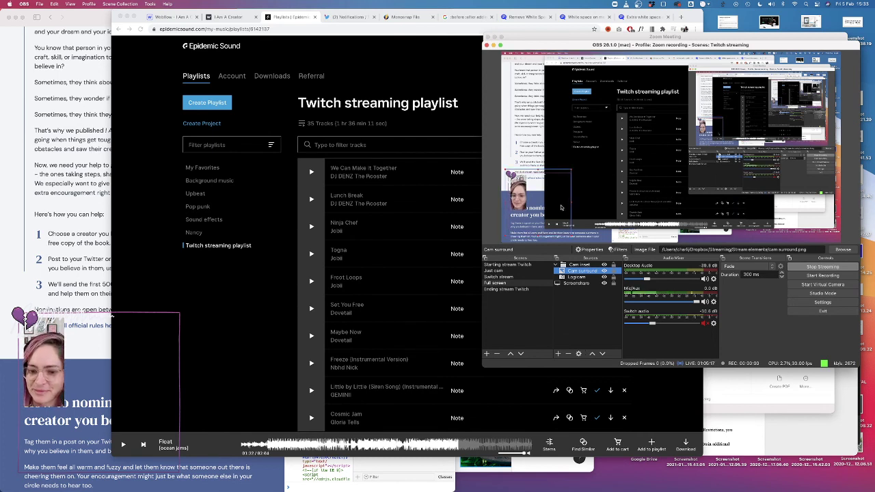
pyautogui.click(576, 277)
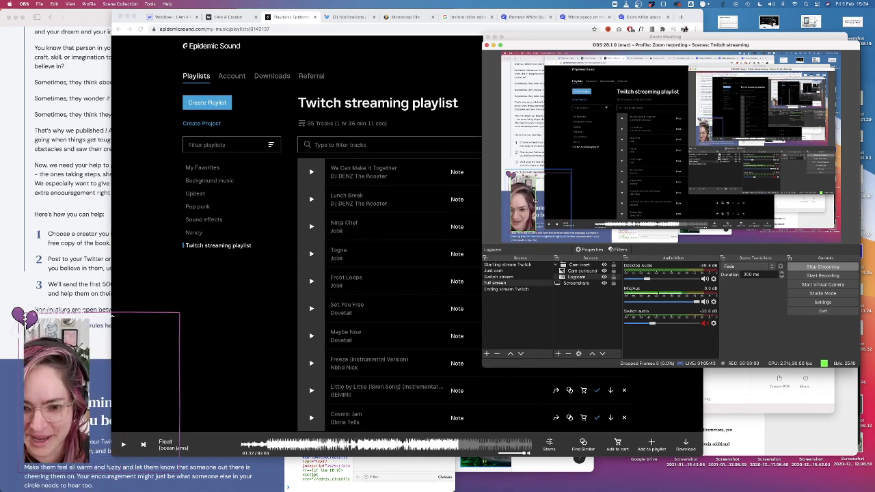
pyautogui.moveTo(537, 198)
pyautogui.mouseDown()
pyautogui.moveTo(549, 198)
pyautogui.moveTo(539, 206)
pyautogui.mouseUp()
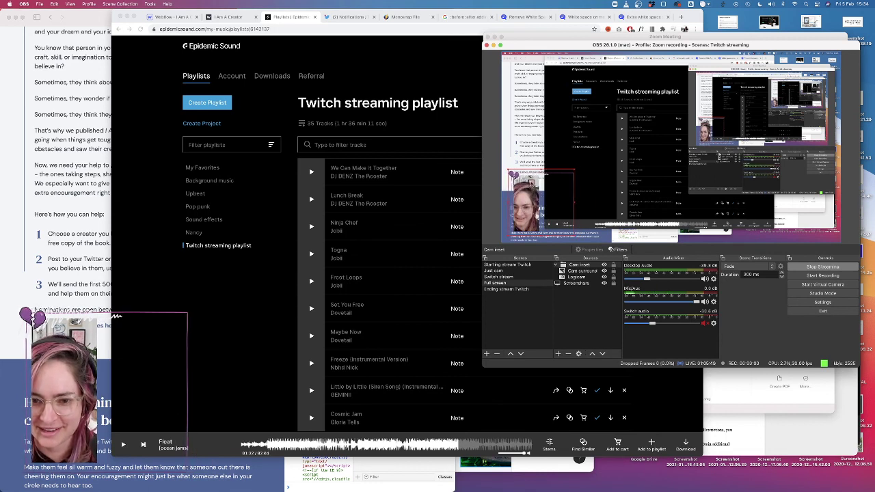
pyautogui.click(579, 277)
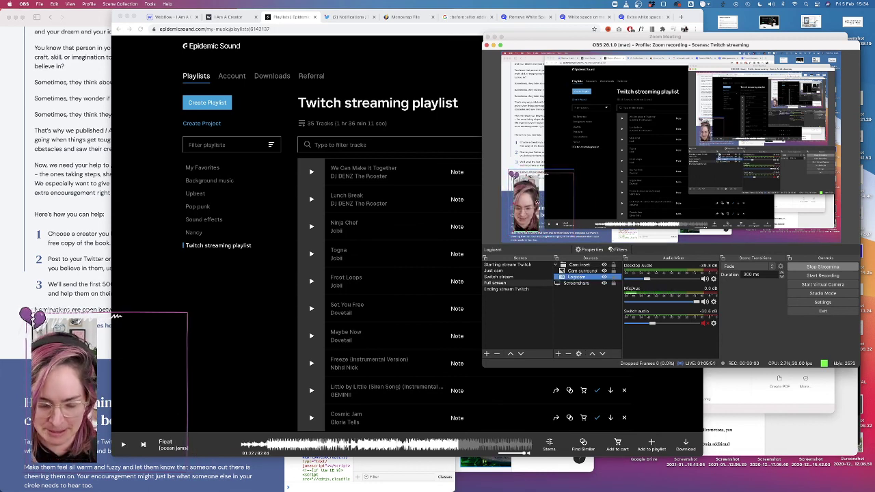
pyautogui.moveTo(537, 203); pyautogui.dragTo(543, 202)
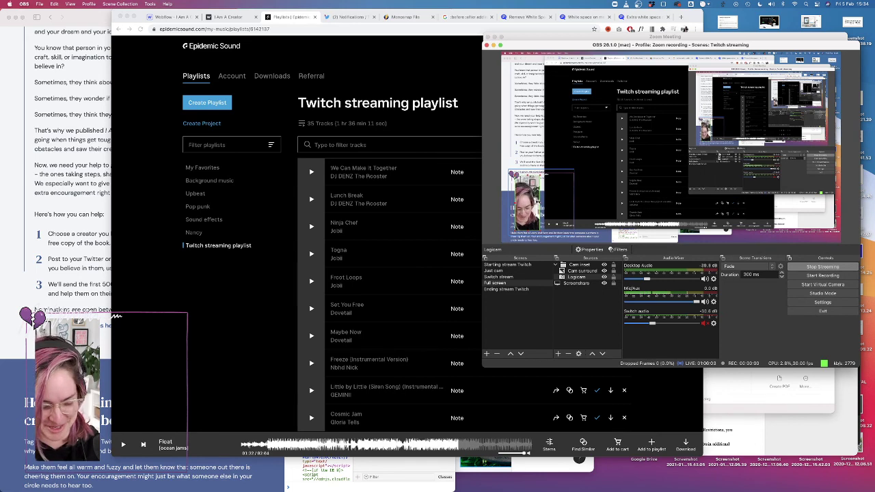
# Widen the visible area of the Logicam source so the webcam picture fills the Cam surround frame
pyautogui.rightClick(542, 205)
pyautogui.click(542, 199)
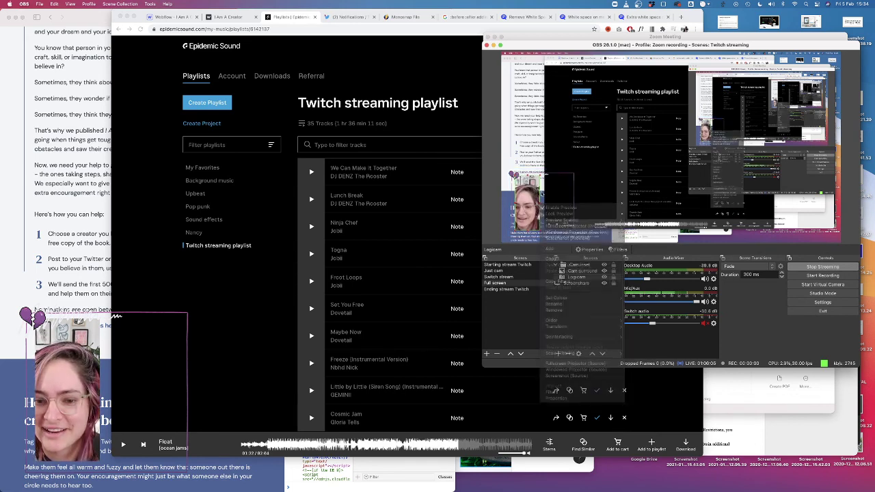
pyautogui.rightClick(542, 200)
pyautogui.click(540, 204)
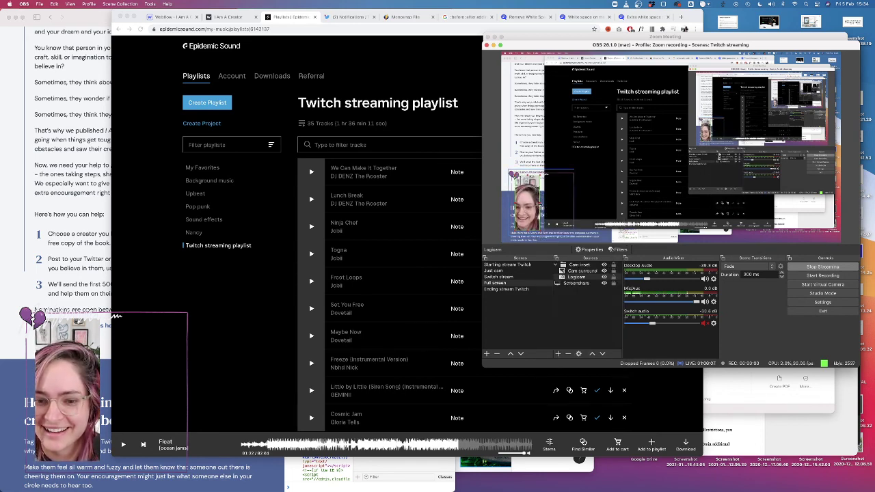
pyautogui.moveTo(549, 203); pyautogui.dragTo(573, 203)
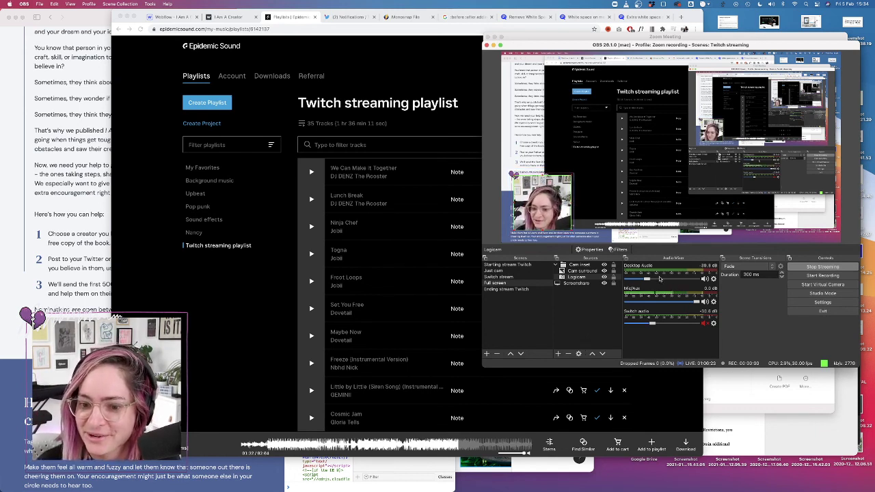
# Try the Desktop Audio level at -10.7 dB, bring it back down and open the audio source's properties
pyautogui.moveTo(648, 279); pyautogui.dragTo(672, 281)
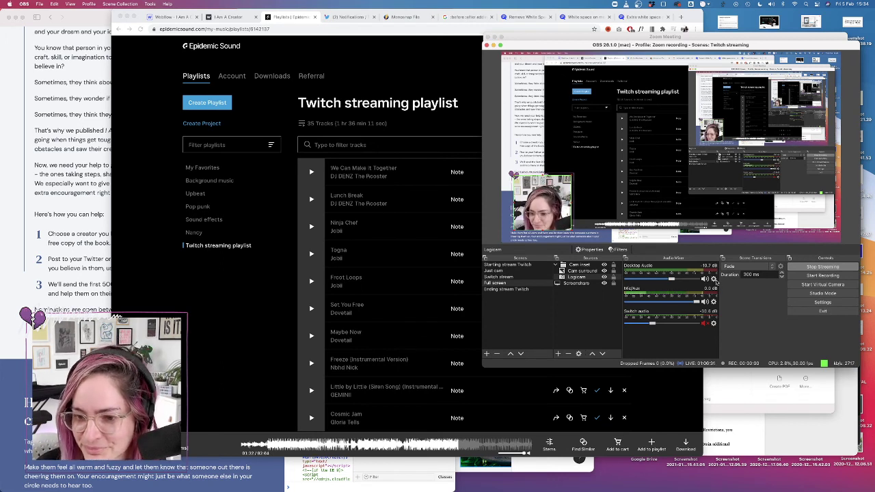
pyautogui.moveTo(672, 279); pyautogui.dragTo(653, 280)
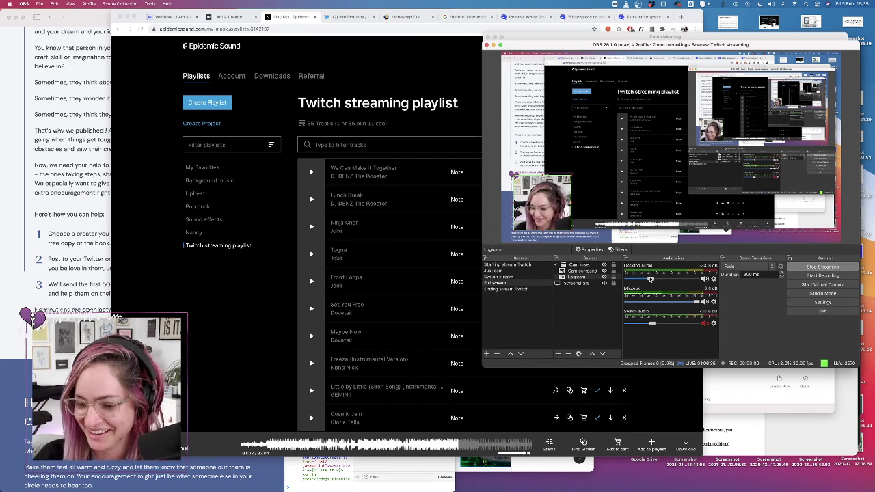
pyautogui.click(714, 279)
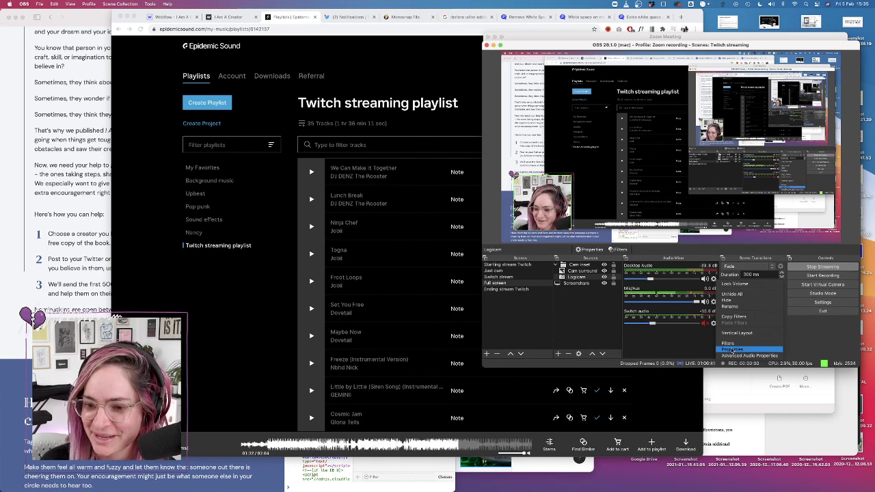
pyautogui.click(732, 350)
# Set the Zoom meeting's speaker to Streaming and move the meeting window clear of the OBS audio mixer
pyautogui.moveTo(615, 478)
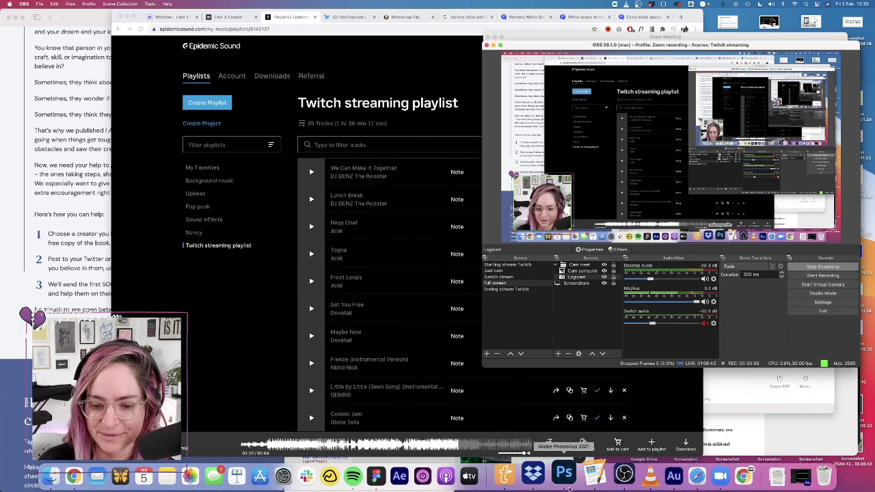
pyautogui.click(721, 476)
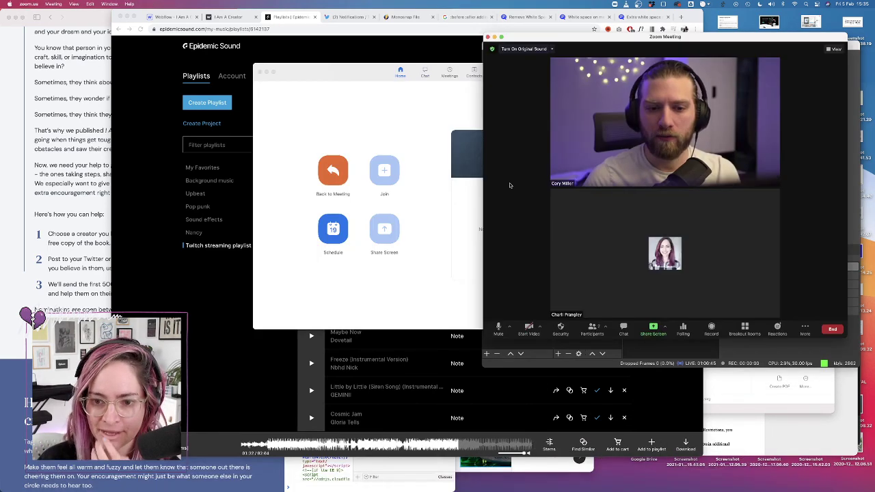
pyautogui.click(510, 326)
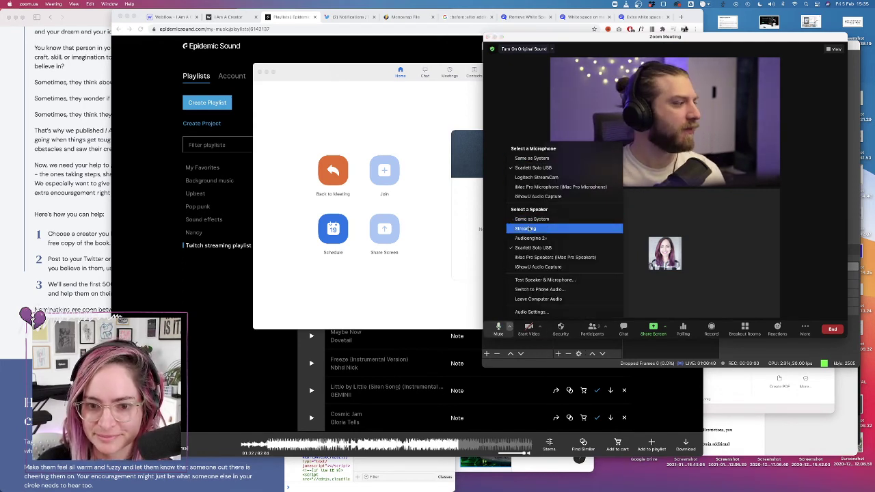
pyautogui.click(529, 230)
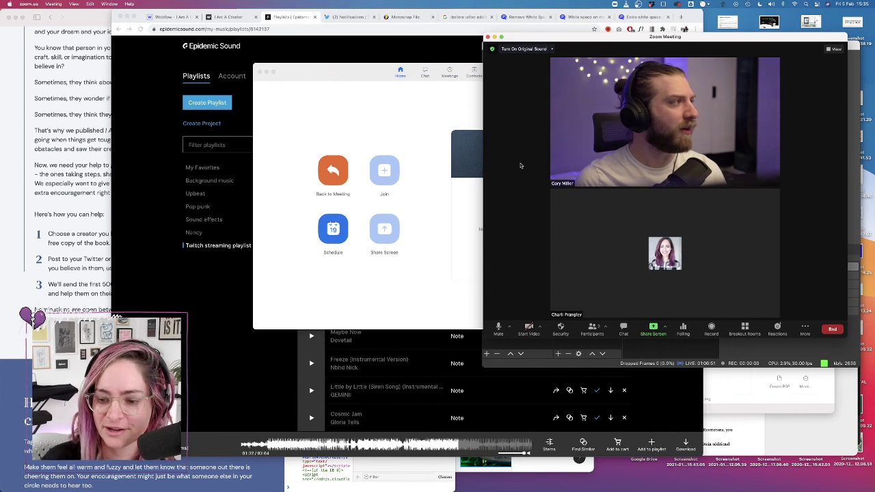
pyautogui.moveTo(573, 73); pyautogui.dragTo(330, 91)
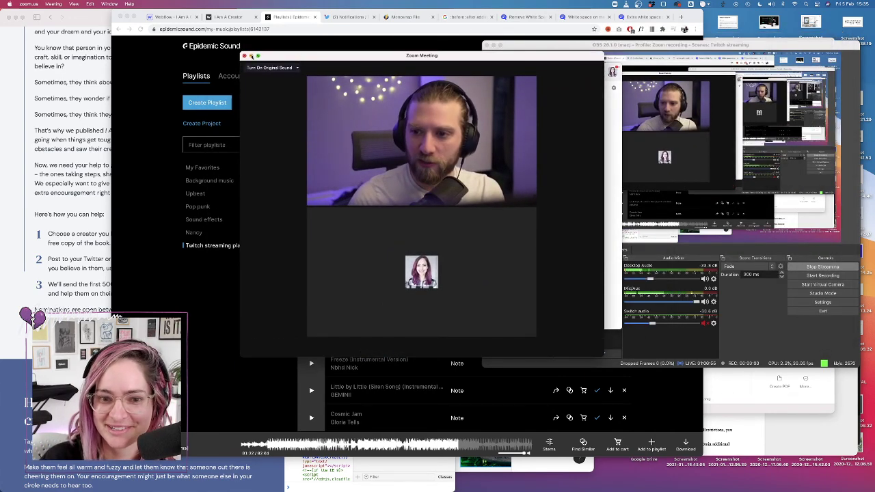
pyautogui.moveTo(320, 59); pyautogui.dragTo(386, 34)
# Raise the Desktop Audio level in the OBS audio mixer to -13.2 dB
pyautogui.click(656, 280)
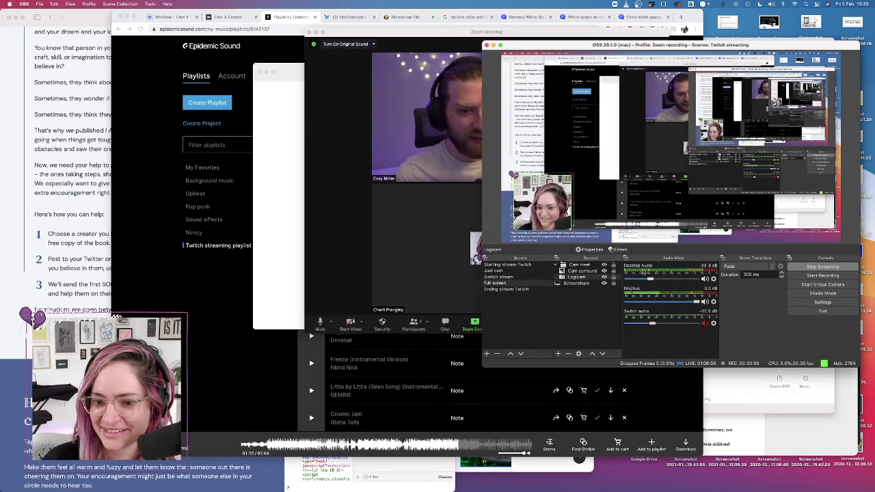
pyautogui.moveTo(656, 280); pyautogui.dragTo(666, 281)
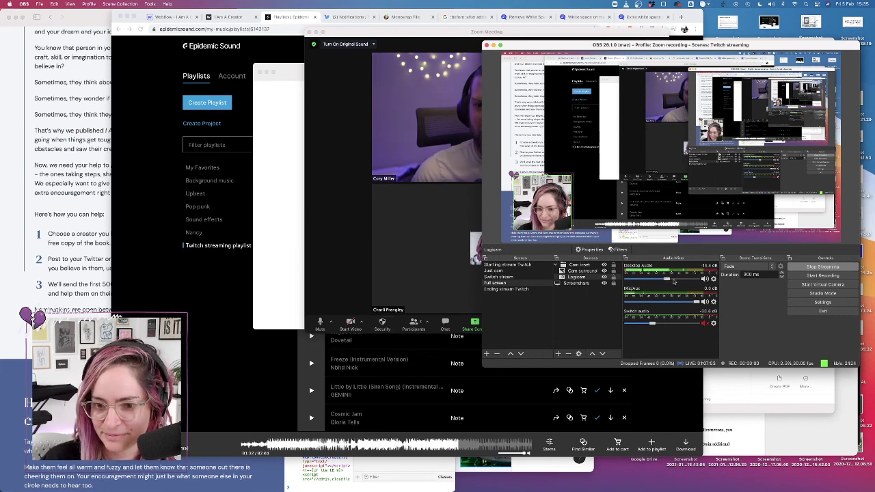
pyautogui.moveTo(672, 281)
pyautogui.mouseDown()
pyautogui.moveTo(689, 283)
pyautogui.moveTo(668, 284)
pyautogui.mouseUp()
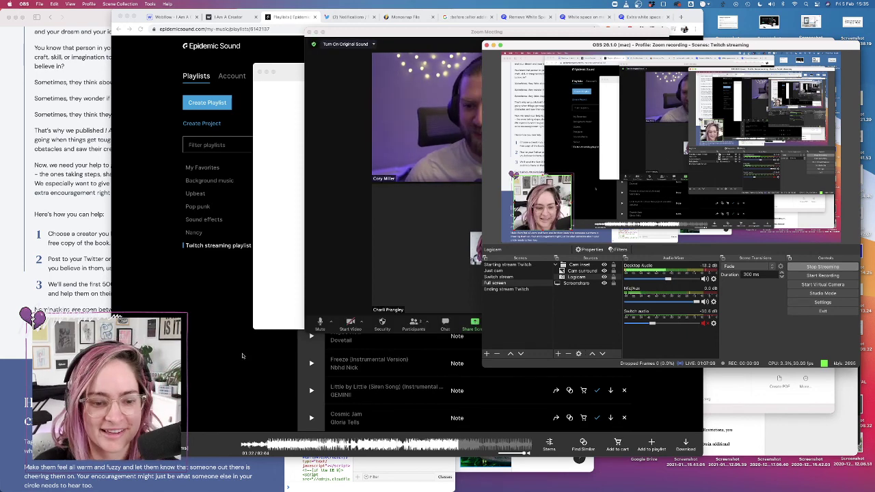
# Resume the paused Epidemic Sound track at a lower player volume and check its audio level in OBS
pyautogui.click(245, 359)
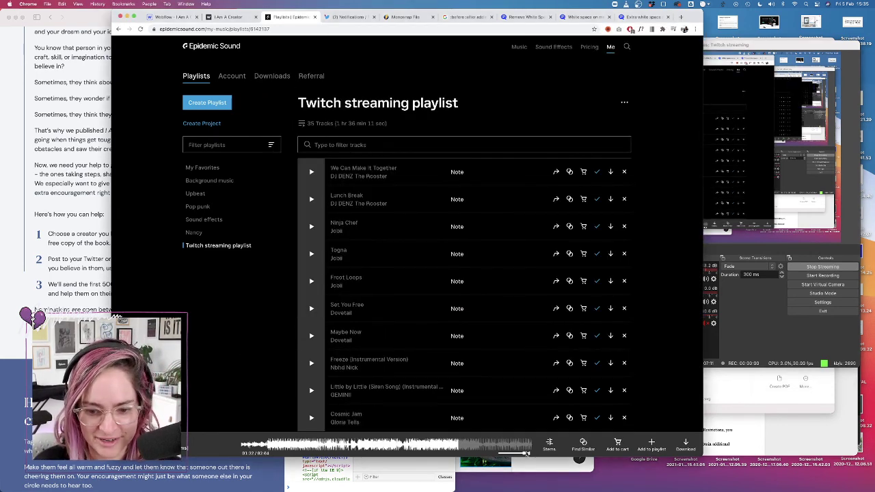
pyautogui.moveTo(525, 454); pyautogui.dragTo(506, 453)
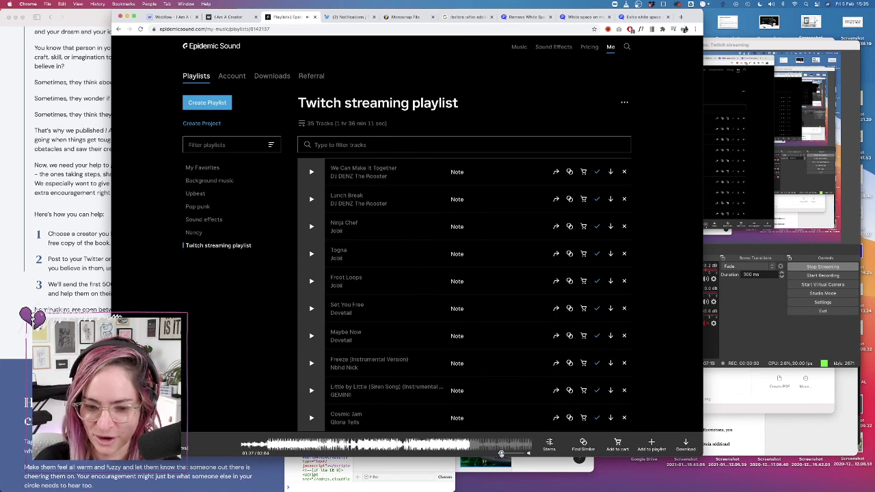
pyautogui.click(741, 341)
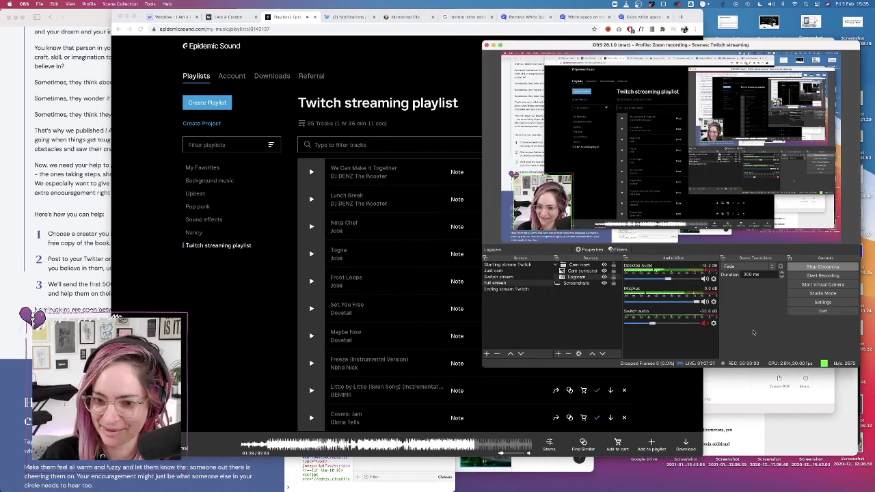
pyautogui.click(537, 422)
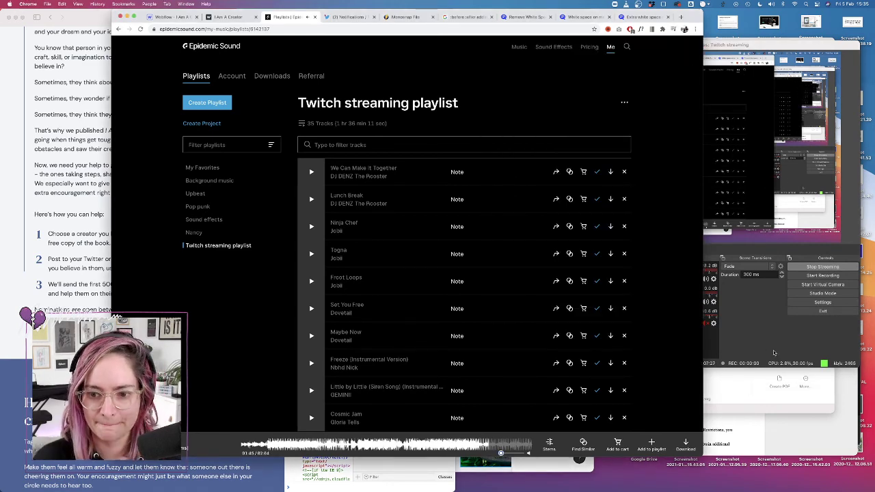
# Minimise the OBS window, bring the Zoom meeting to the front and move its window away from the playlist
pyautogui.click(750, 320)
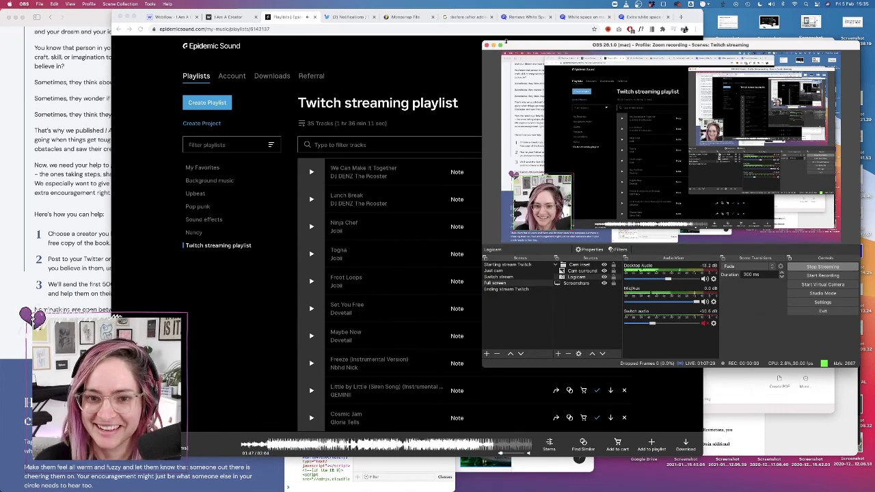
pyautogui.click(493, 45)
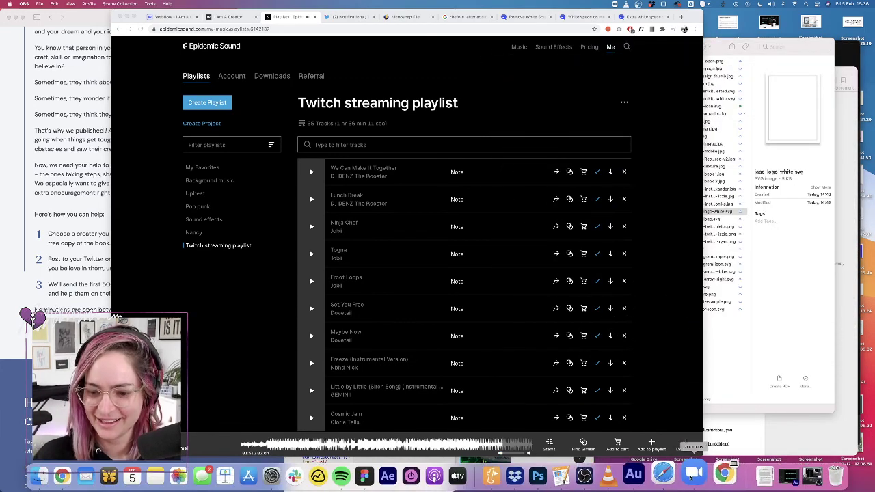
pyautogui.click(693, 474)
pyautogui.moveTo(438, 33); pyautogui.dragTo(618, 18)
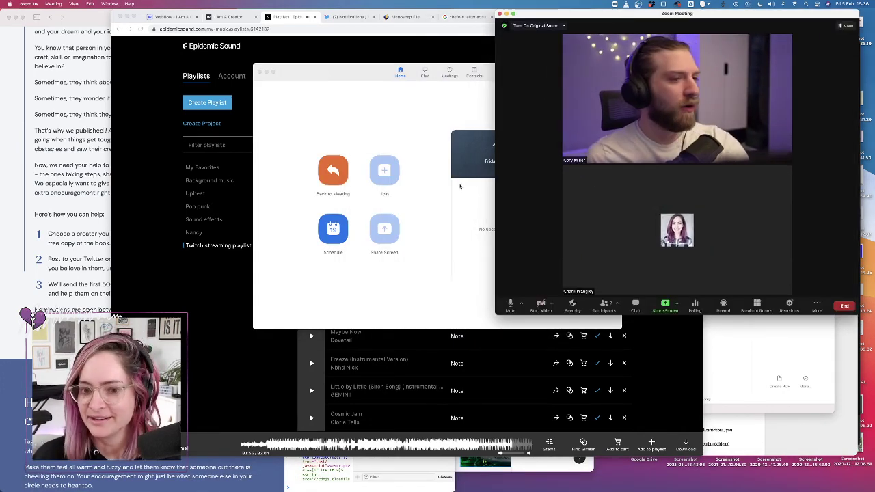
# Switch the Zoom meeting to Speaker view, shrink its window and tuck it against the screen's edge
pyautogui.click(845, 25)
pyautogui.click(836, 39)
pyautogui.moveTo(495, 314); pyautogui.dragTo(683, 173)
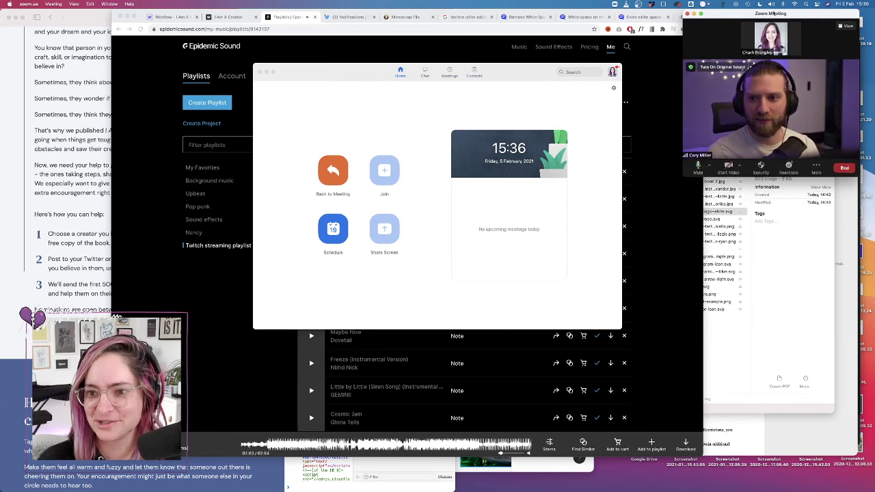
pyautogui.moveTo(766, 14); pyautogui.dragTo(779, 13)
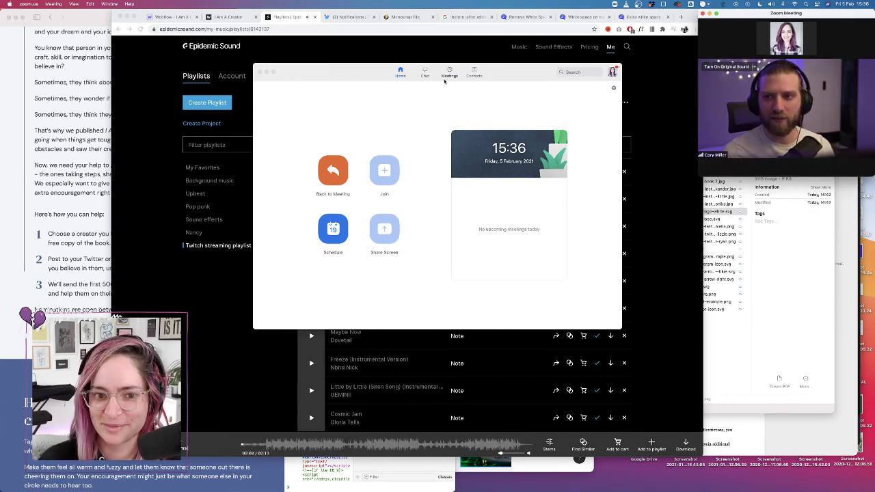
# Close the Zoom home window and narrow the Chrome window to clear the meeting window
pyautogui.click(260, 73)
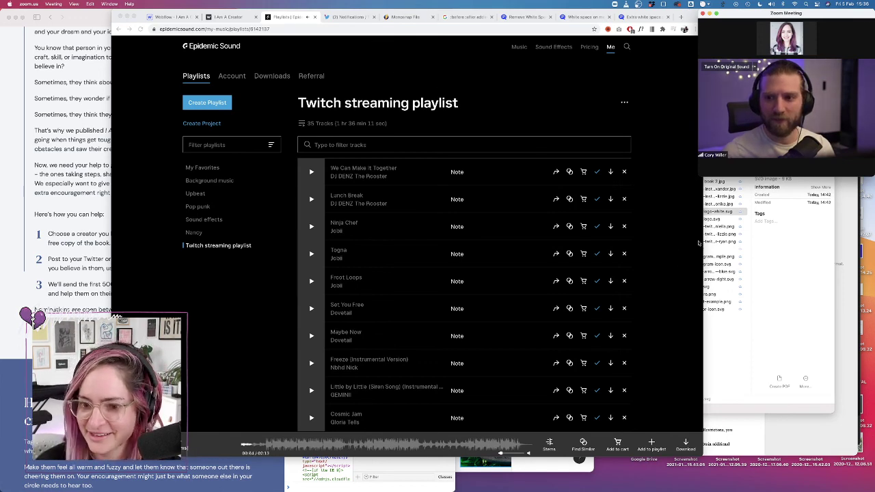
pyautogui.click(694, 241)
pyautogui.moveTo(703, 238)
pyautogui.mouseDown()
pyautogui.moveTo(673, 238)
pyautogui.moveTo(687, 238)
pyautogui.mouseUp()
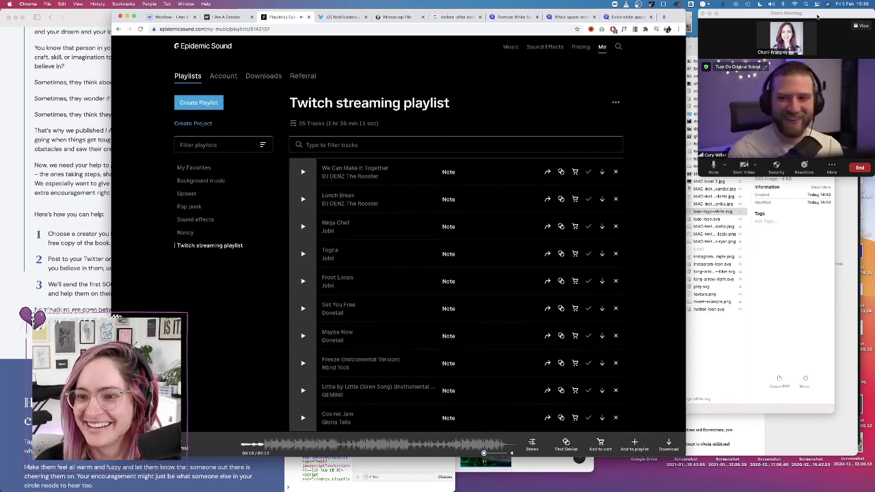
# Tuck a smaller Zoom meeting window into the opposite corner of the screen and shift the Chrome window clear of it
pyautogui.moveTo(820, 14); pyautogui.dragTo(125, 233)
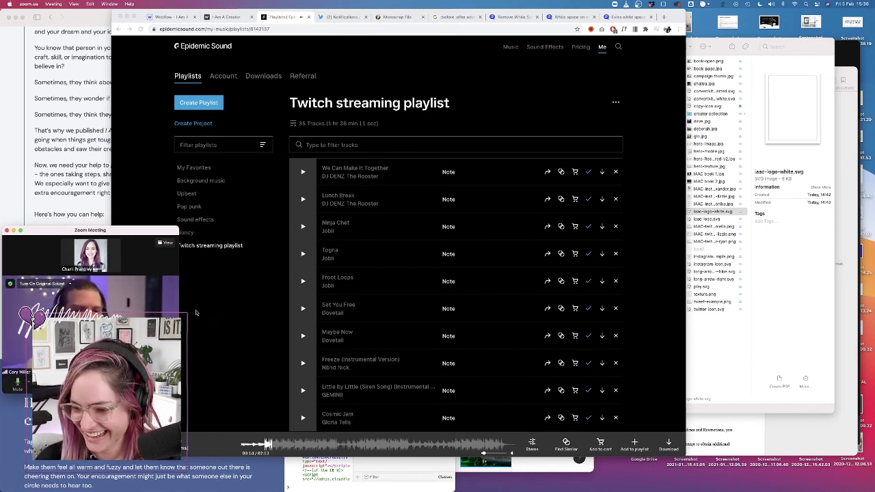
pyautogui.moveTo(126, 237); pyautogui.dragTo(125, 205)
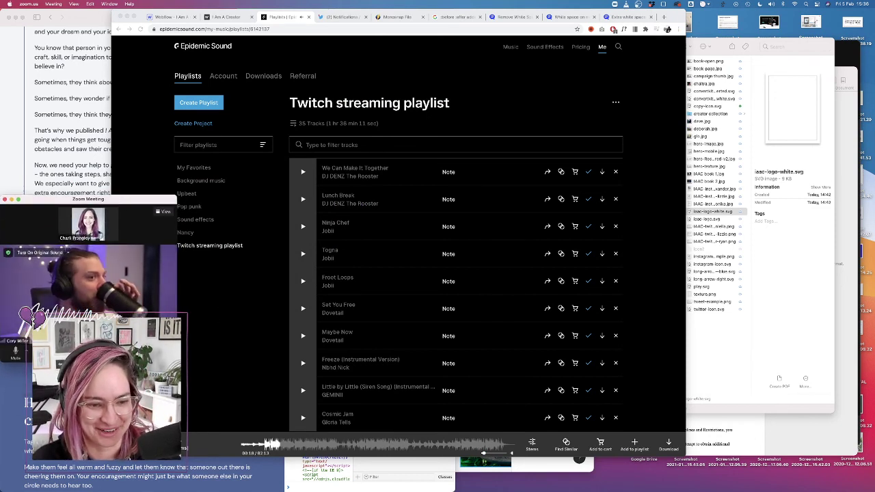
pyautogui.moveTo(177, 362); pyautogui.dragTo(154, 342)
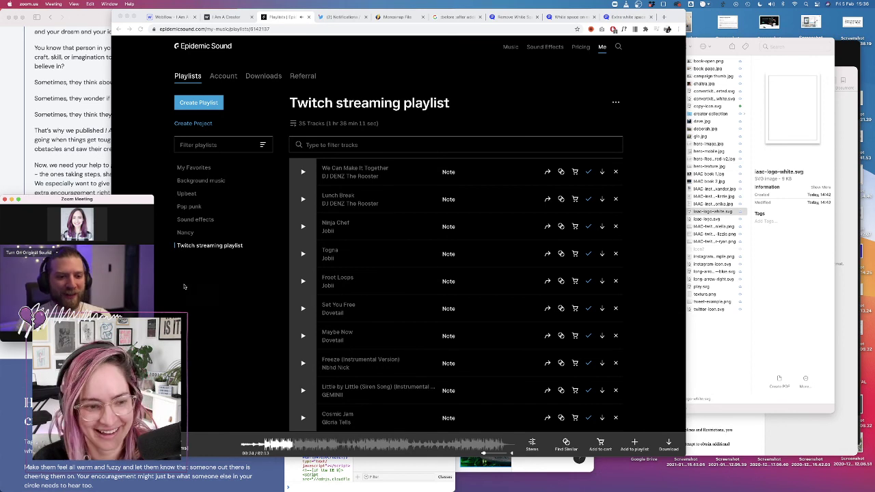
pyautogui.moveTo(124, 199); pyautogui.dragTo(122, 13)
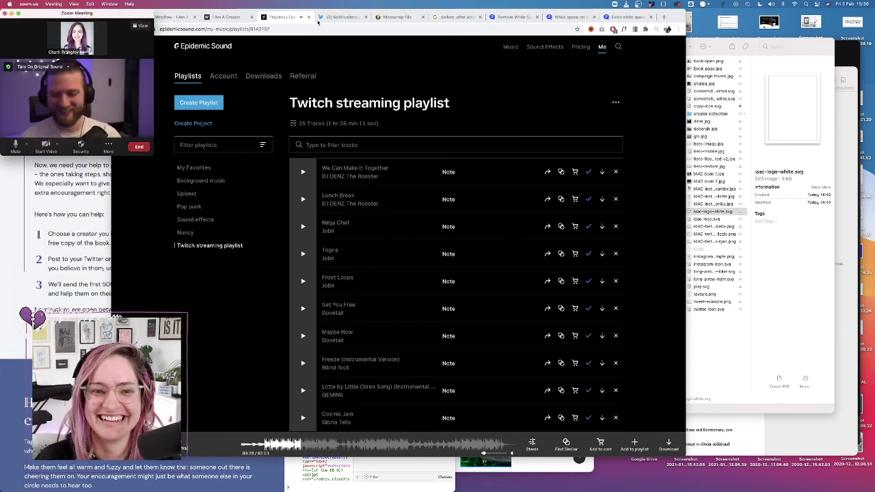
pyautogui.moveTo(346, 12); pyautogui.dragTo(459, 17)
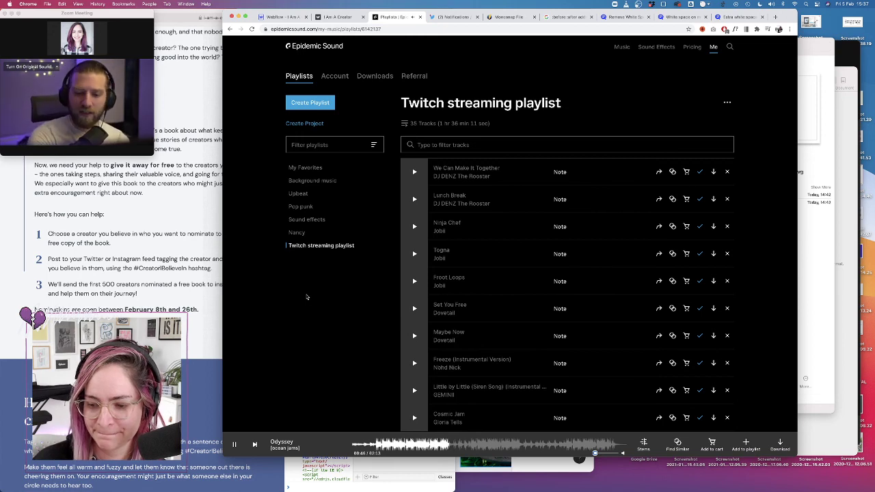
# Minimise the Safari window and return to the Book page in the Webflow Designer
pyautogui.click(453, 18)
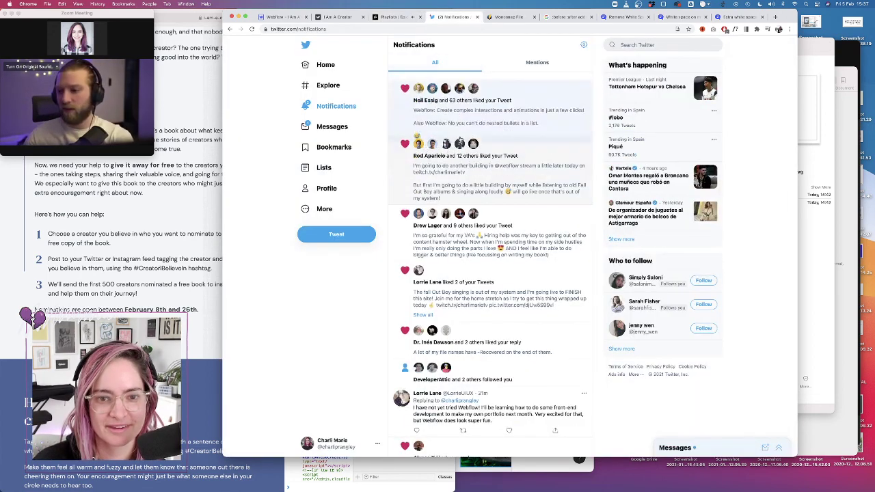
pyautogui.click(334, 19)
pyautogui.click(200, 63)
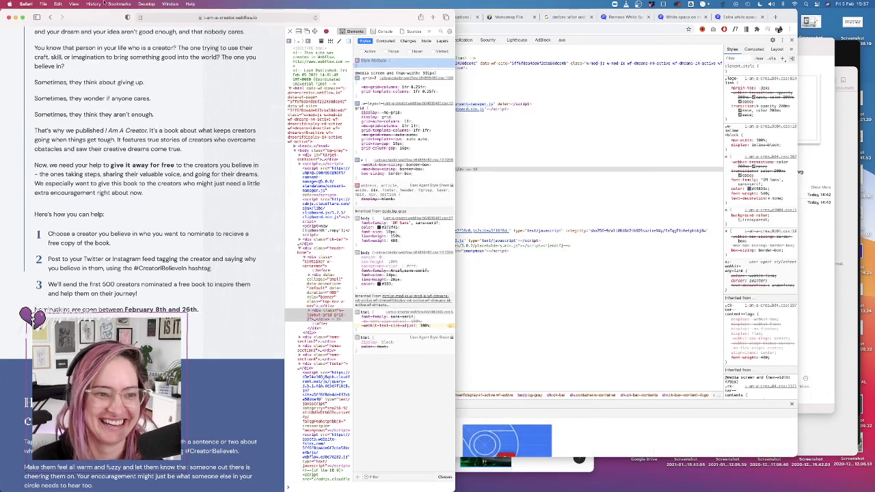
pyautogui.click(10, 18)
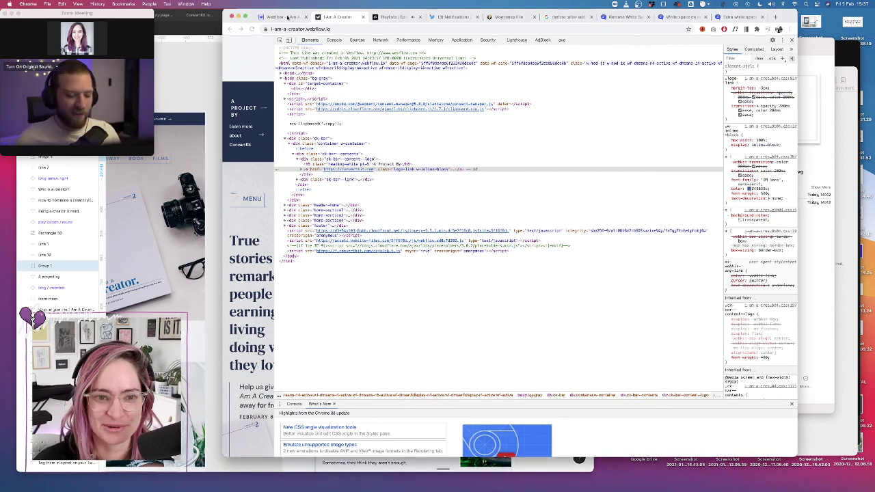
pyautogui.click(290, 16)
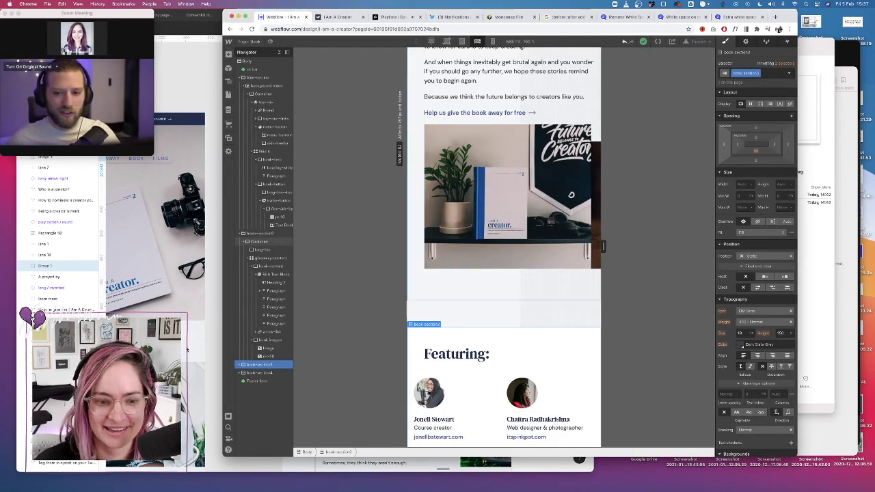
# Expand book-section3 and its container in the page structure, select the book images block and inspect its overflowing second photo
pyautogui.click(239, 365)
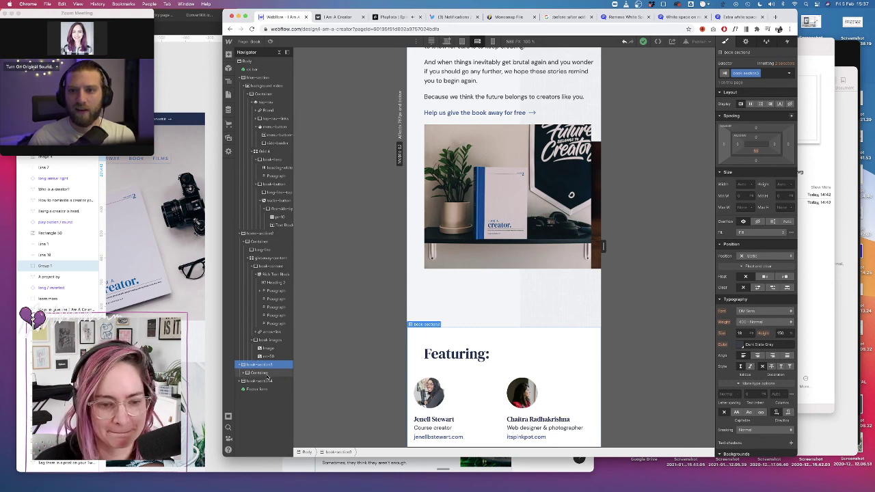
pyautogui.click(244, 373)
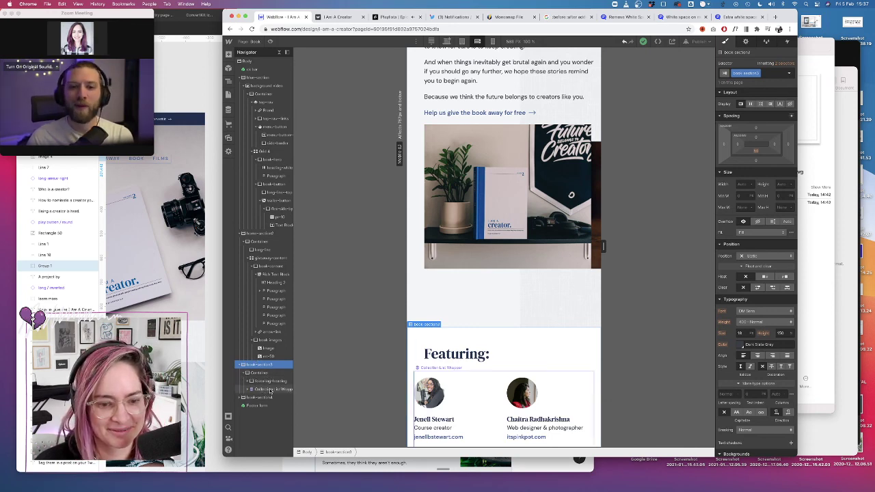
pyautogui.click(556, 164)
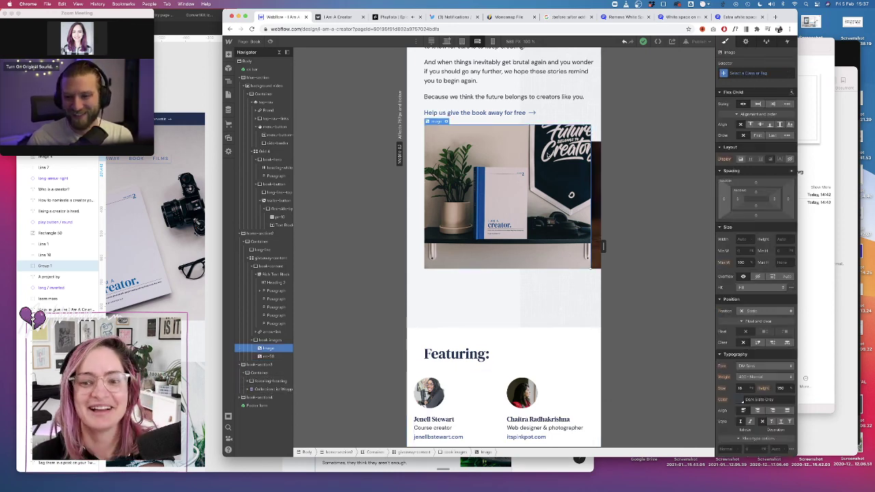
pyautogui.click(270, 340)
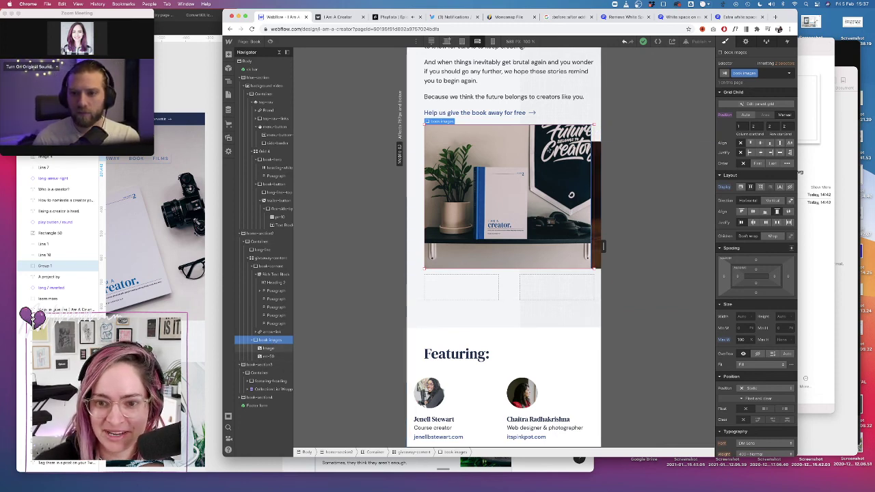
pyautogui.hscroll(5, 533, 150)
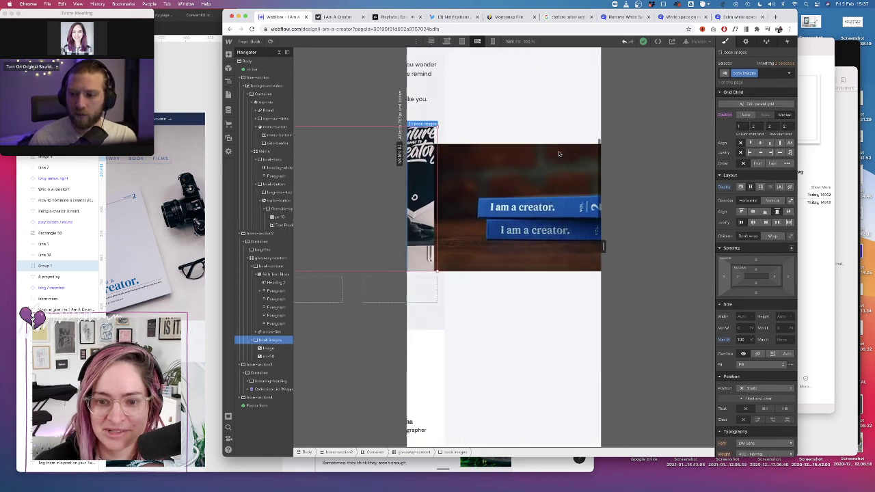
pyautogui.hscroll(-5, 547, 156)
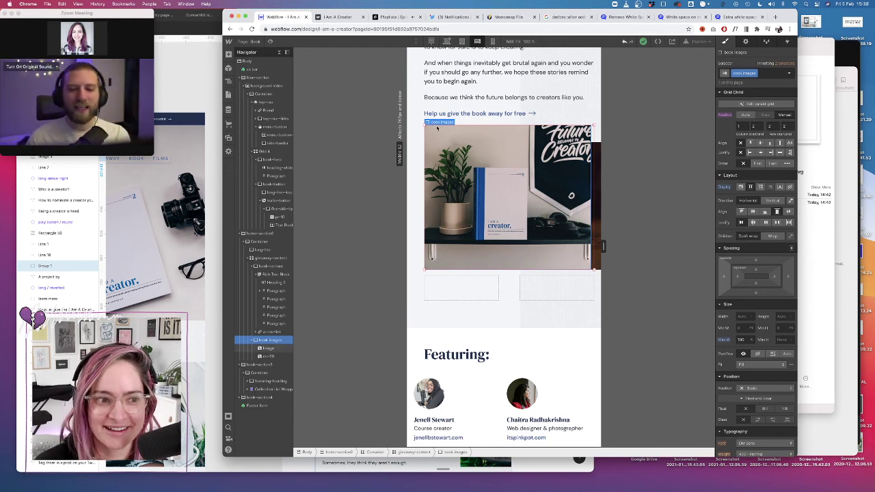
# Share the Chrome window showing Webflow with the helper in the Zoom meeting
pyautogui.moveTo(75, 156)
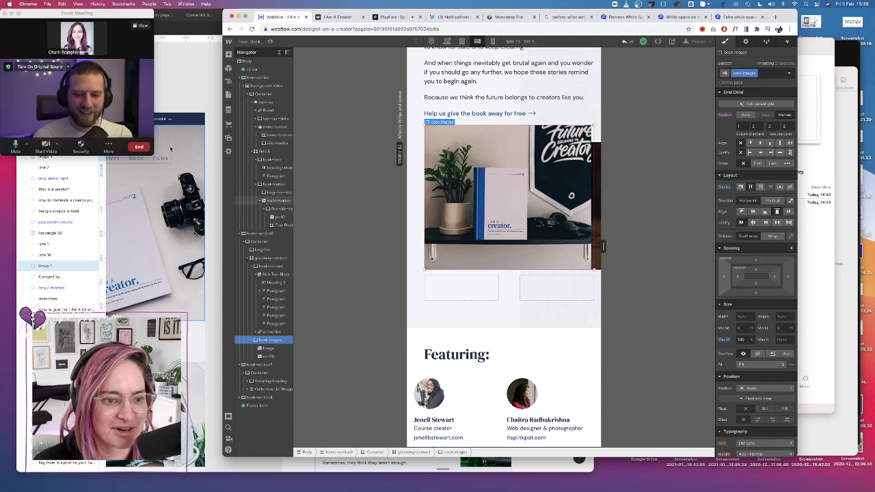
pyautogui.moveTo(152, 156); pyautogui.dragTo(255, 205)
pyautogui.click(175, 223)
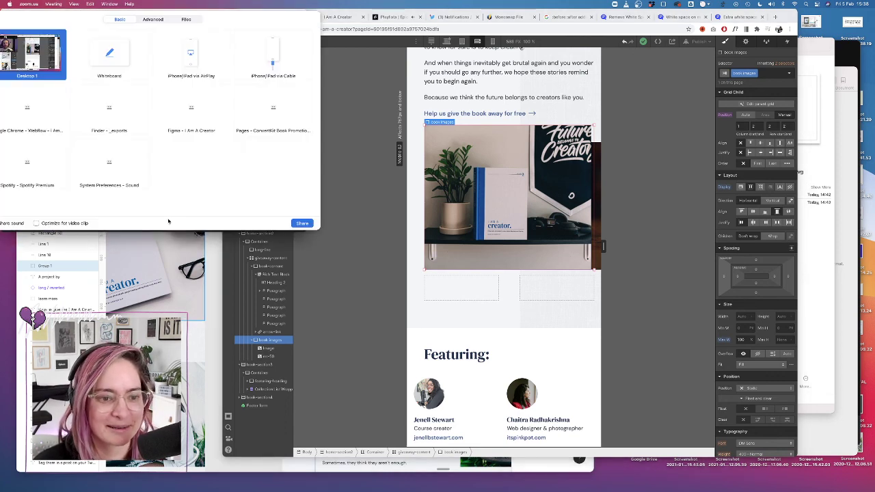
pyautogui.click(39, 102)
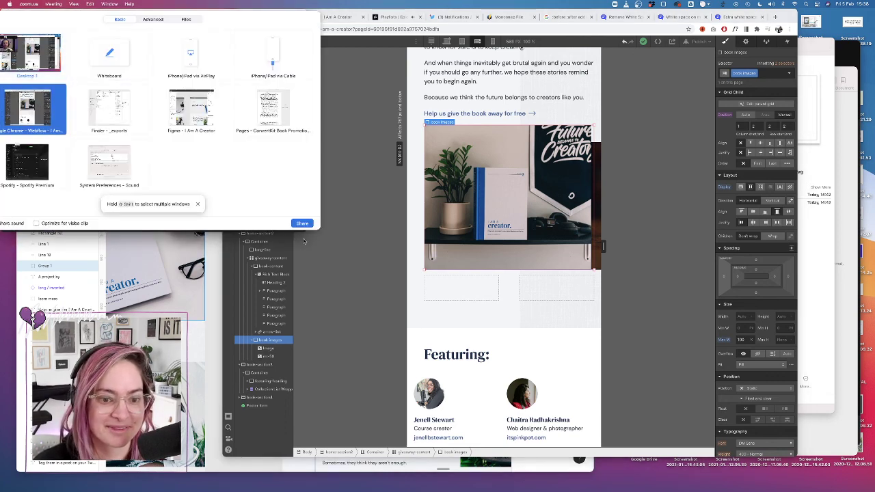
pyautogui.click(302, 223)
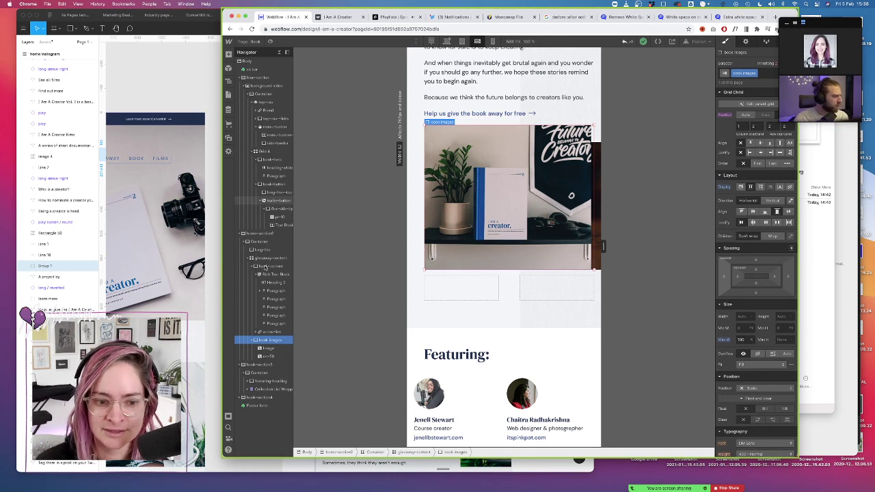
# Compare the text and photo layout of the book section at the tablet and mobile landscape breakpoints
pyautogui.scroll(5, 582, 180)
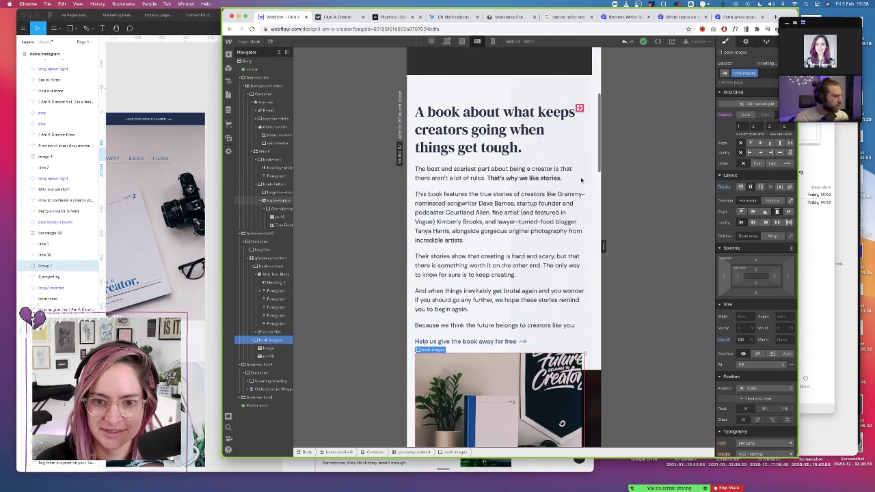
pyautogui.scroll(-2, 508, 273)
pyautogui.scroll(-1, 508, 272)
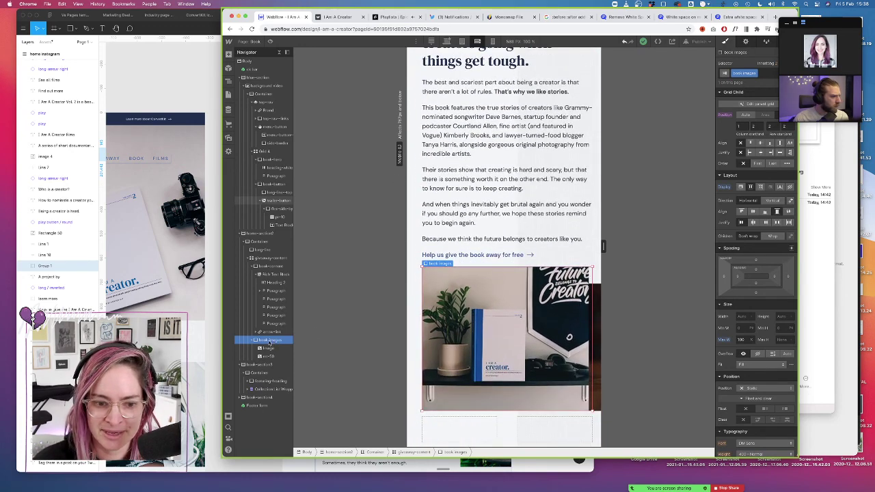
pyautogui.click(462, 41)
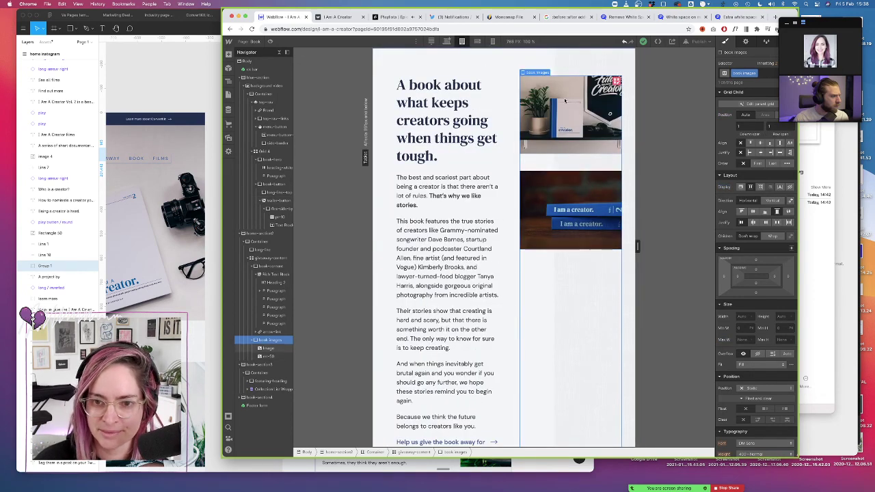
pyautogui.click(477, 41)
pyautogui.scroll(-2, 497, 251)
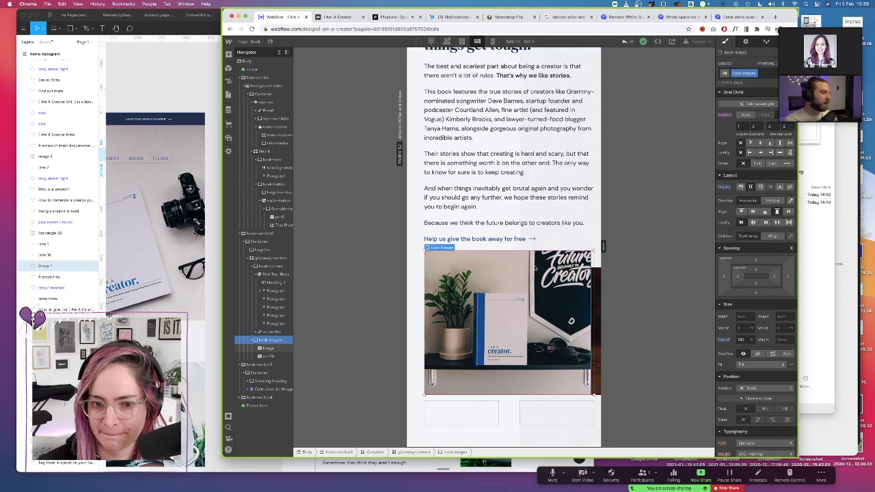
pyautogui.click(462, 41)
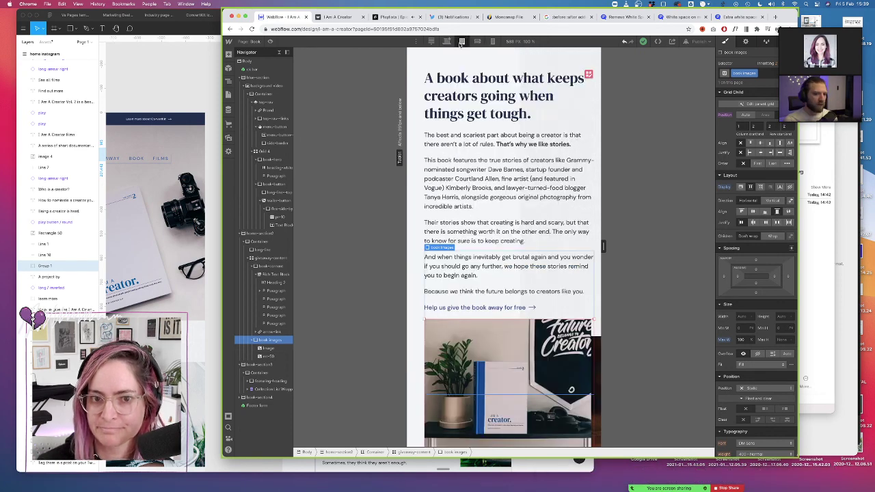
pyautogui.click(478, 42)
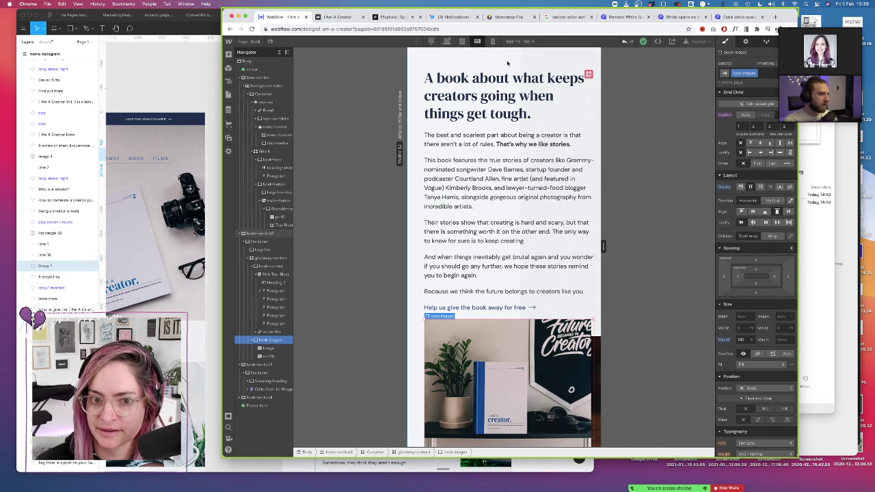
# Try a vertical flex direction for the book images block at the tablet breakpoint and undo it
pyautogui.click(462, 42)
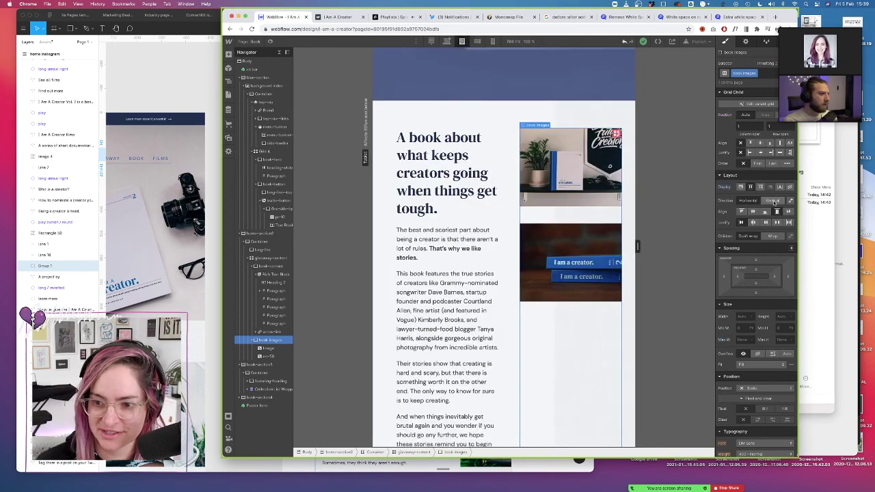
pyautogui.click(771, 200)
pyautogui.press('super+z')
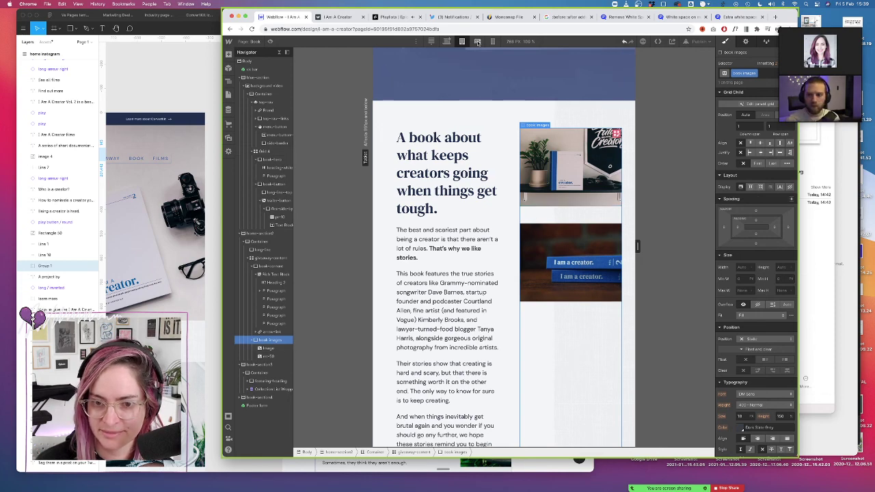
# Set the book images block to flex display with a vertical direction at the desktop base breakpoint
pyautogui.click(448, 42)
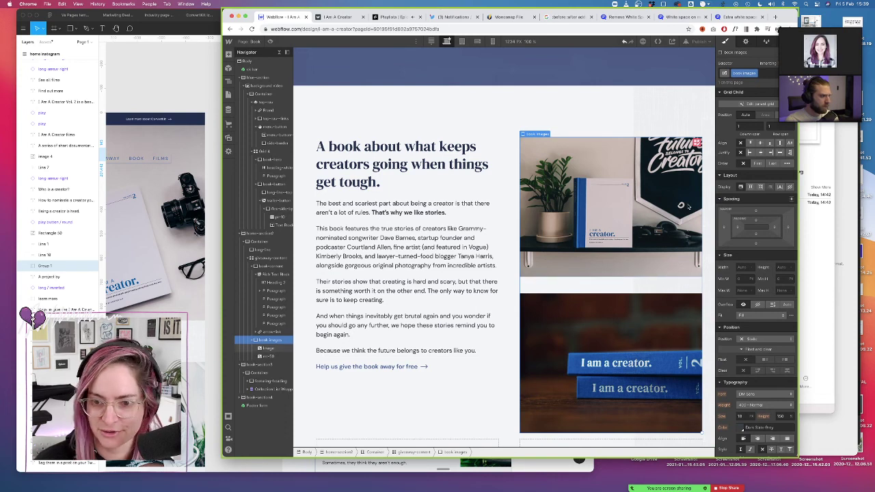
pyautogui.click(750, 189)
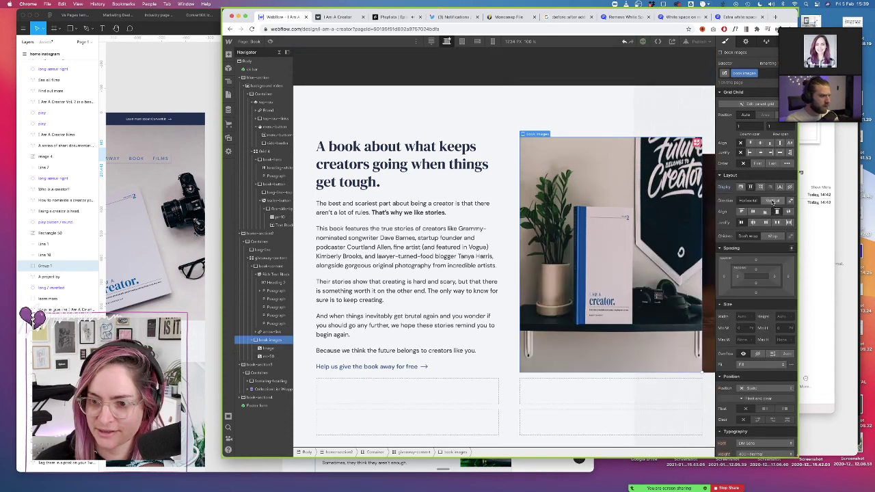
pyautogui.scroll(-3, 682, 185)
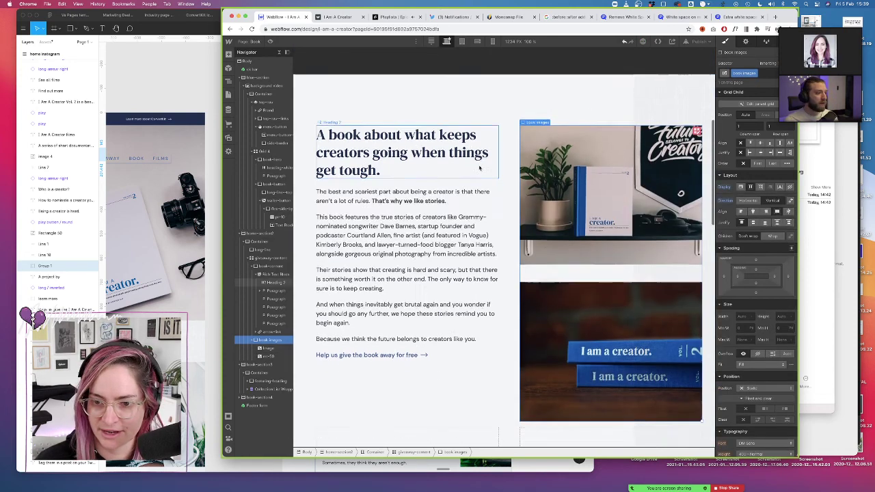
# At the mobile landscape breakpoint, set the book images block's flex direction to horizontal and its alignment to center
pyautogui.click(462, 41)
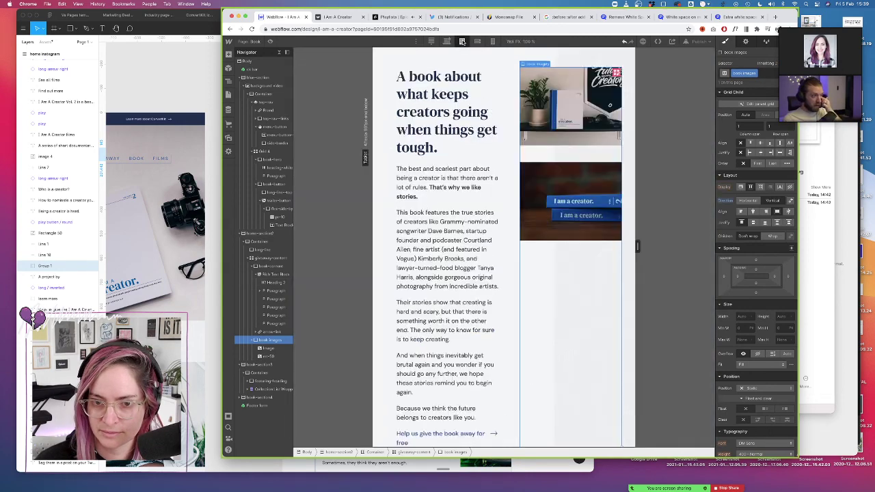
pyautogui.click(478, 41)
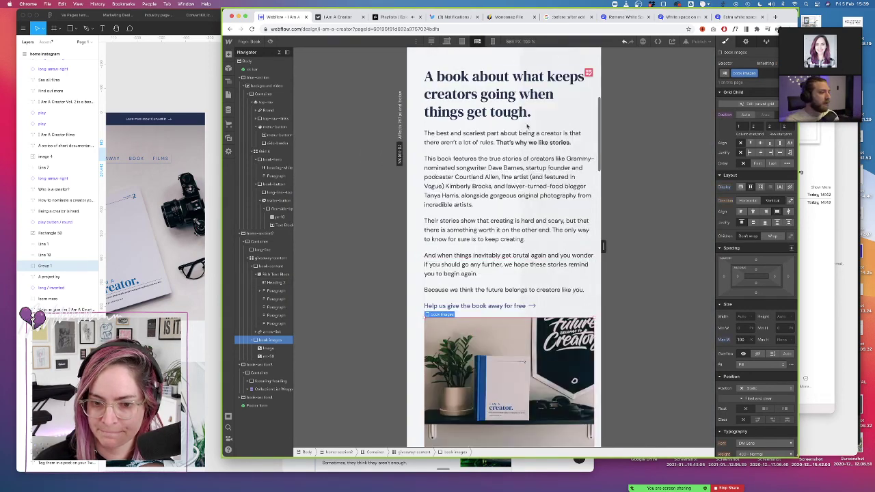
pyautogui.scroll(-5, 552, 237)
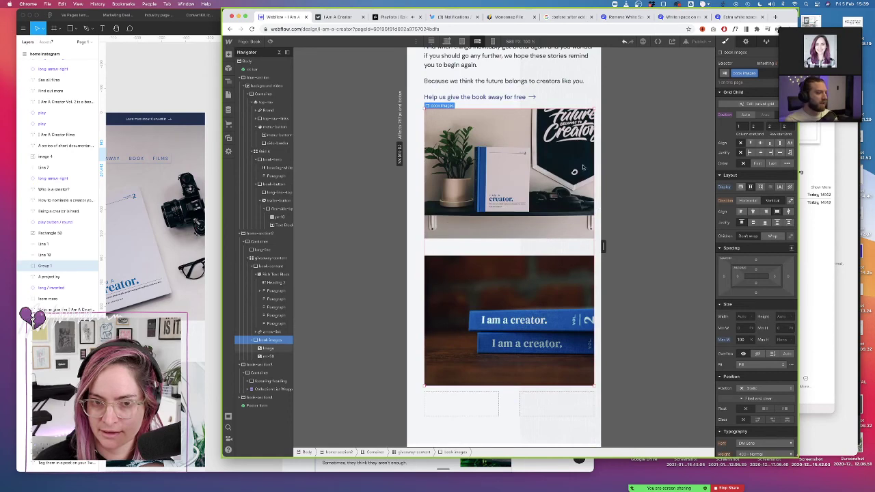
pyautogui.click(748, 201)
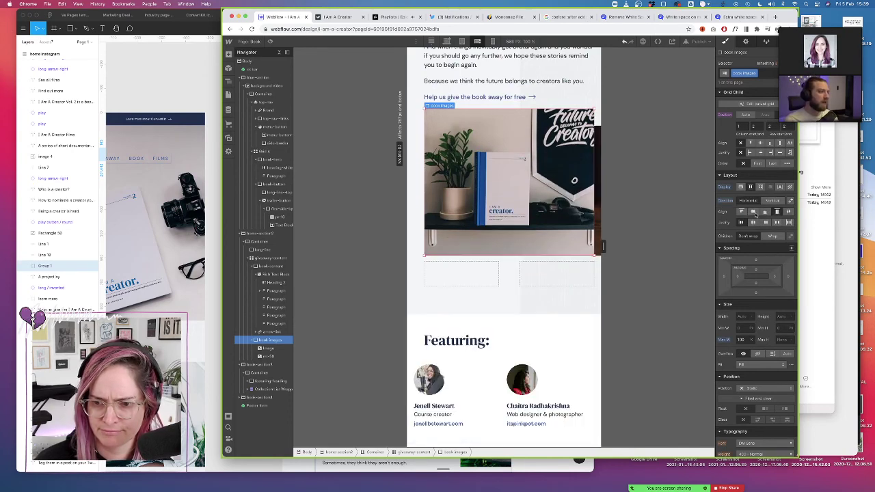
pyautogui.click(754, 212)
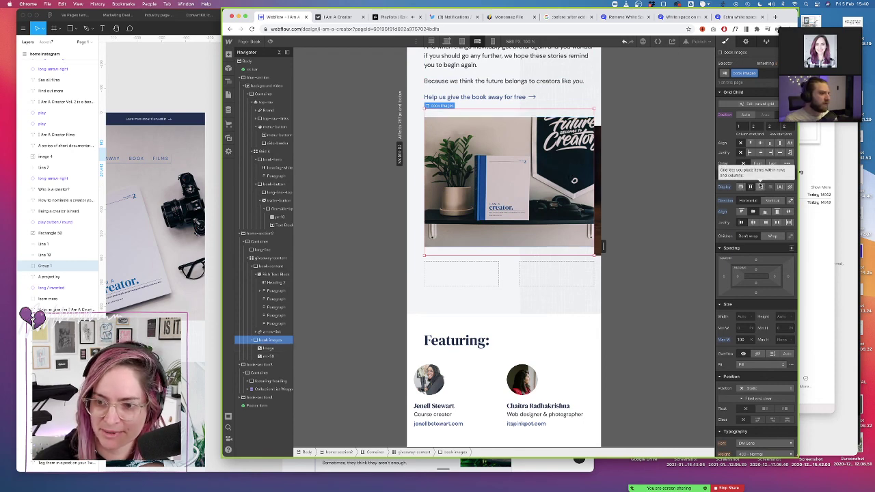
# Examine the giveaway-content grid's columns and rows at the desktop, tablet and mobile landscape breakpoints
pyautogui.click(761, 186)
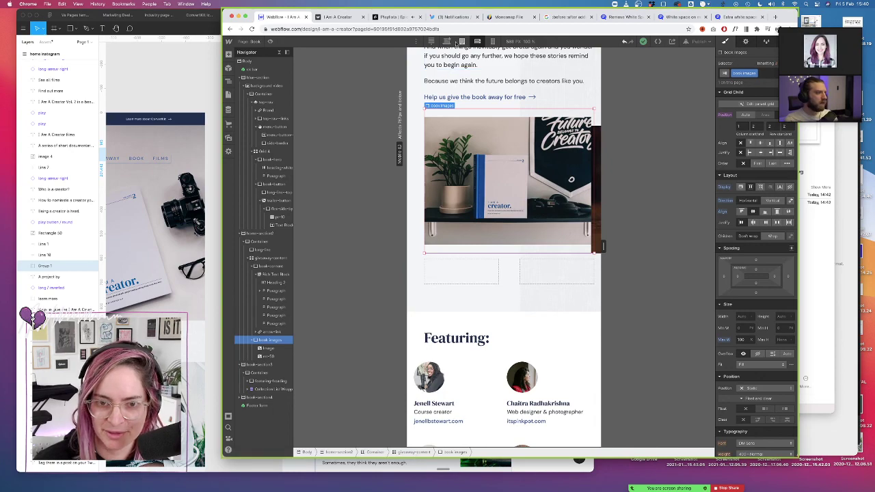
pyautogui.click(447, 41)
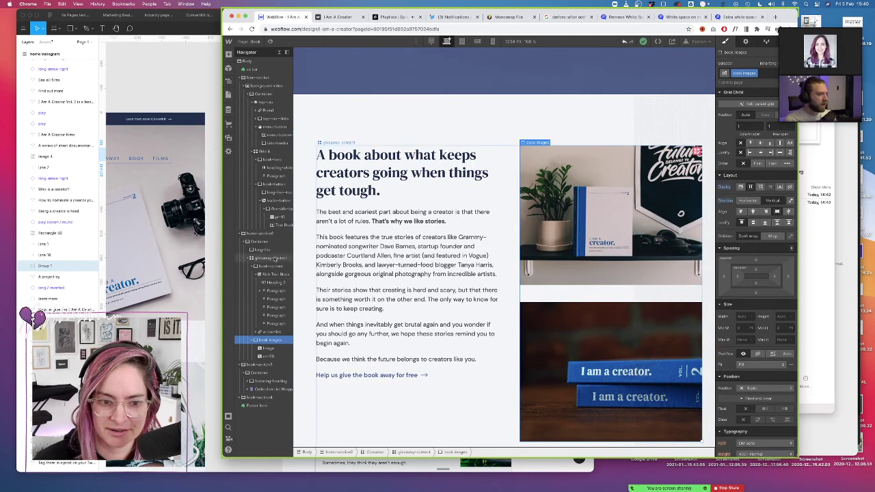
pyautogui.click(270, 258)
pyautogui.click(578, 205)
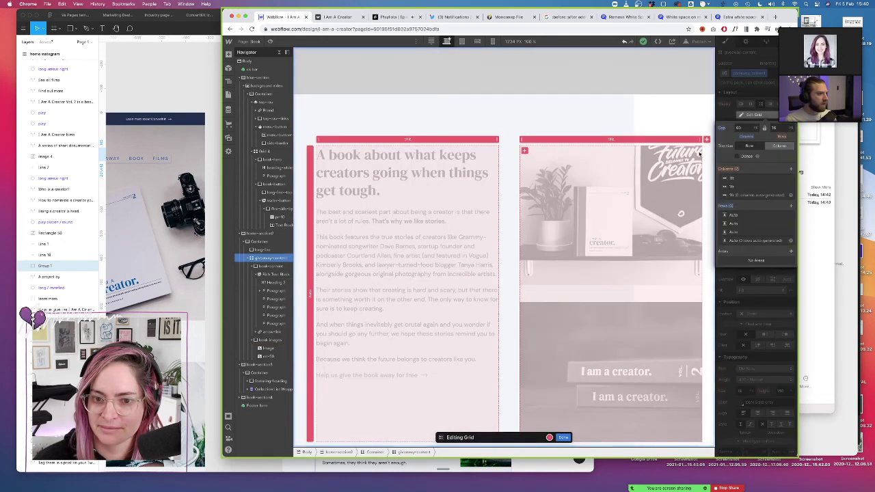
pyautogui.scroll(-3, 578, 205)
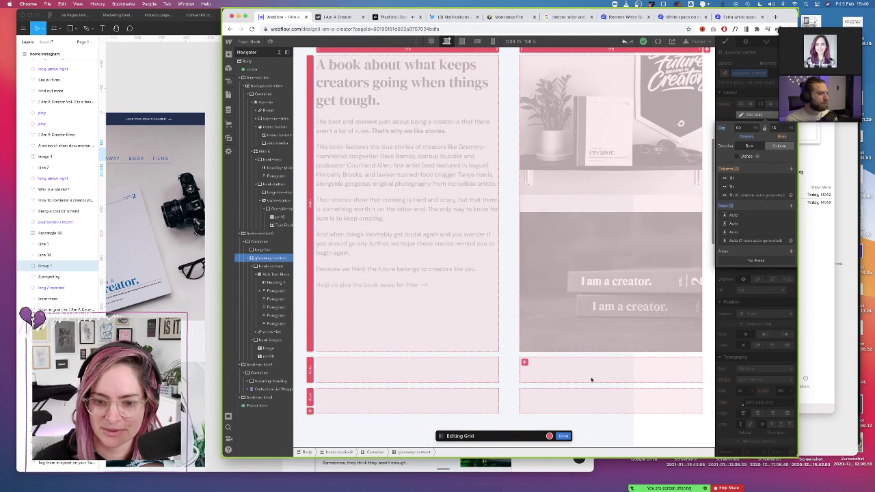
pyautogui.scroll(1, 503, 191)
pyautogui.scroll(2, 503, 190)
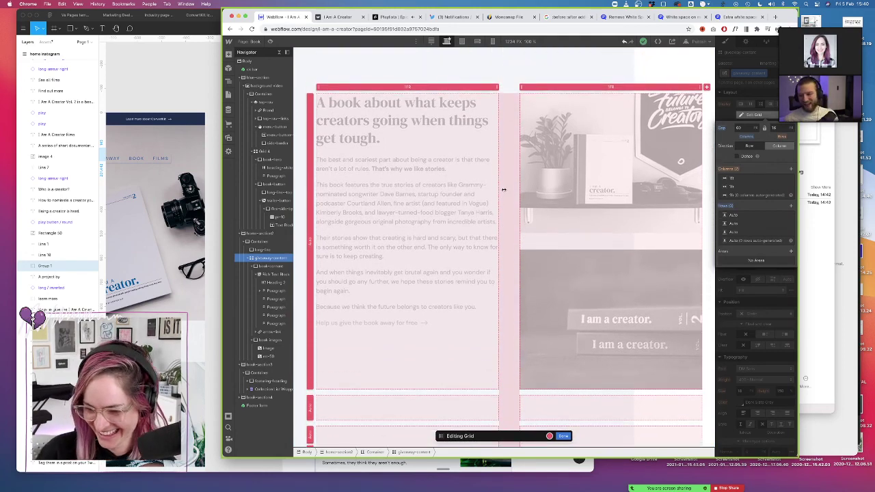
pyautogui.click(462, 41)
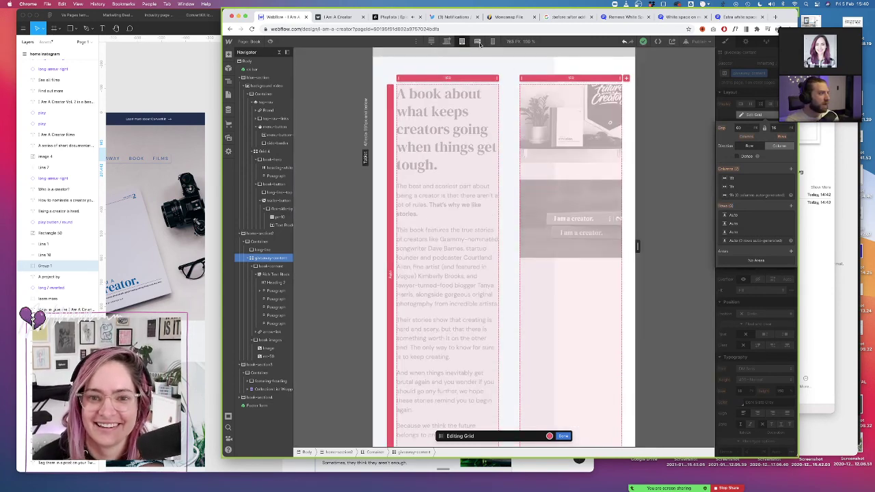
pyautogui.click(478, 42)
pyautogui.scroll(-5, 498, 181)
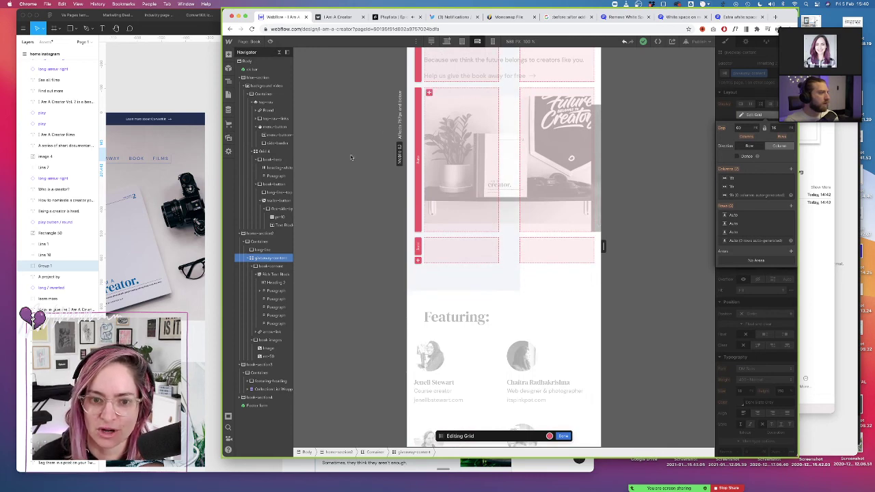
pyautogui.click(563, 436)
pyautogui.click(551, 133)
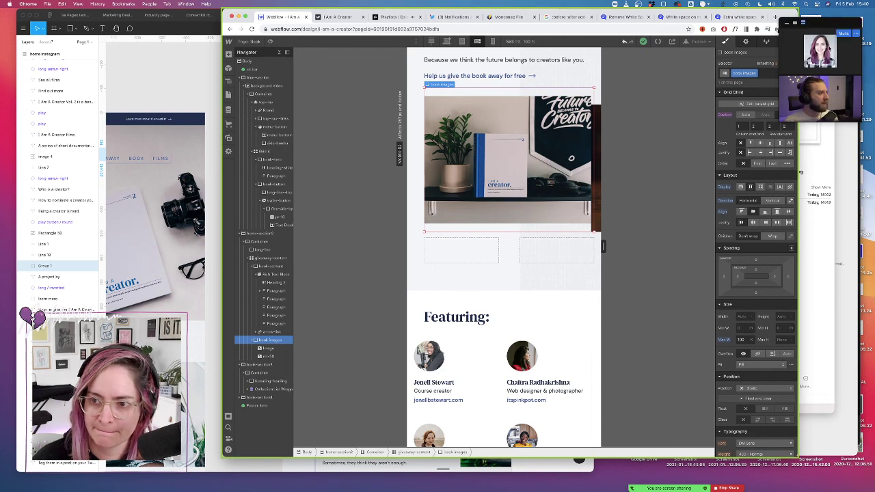
# At the mobile landscape breakpoint, delete the second column from the giveaway-content grid
pyautogui.moveTo(839, 11)
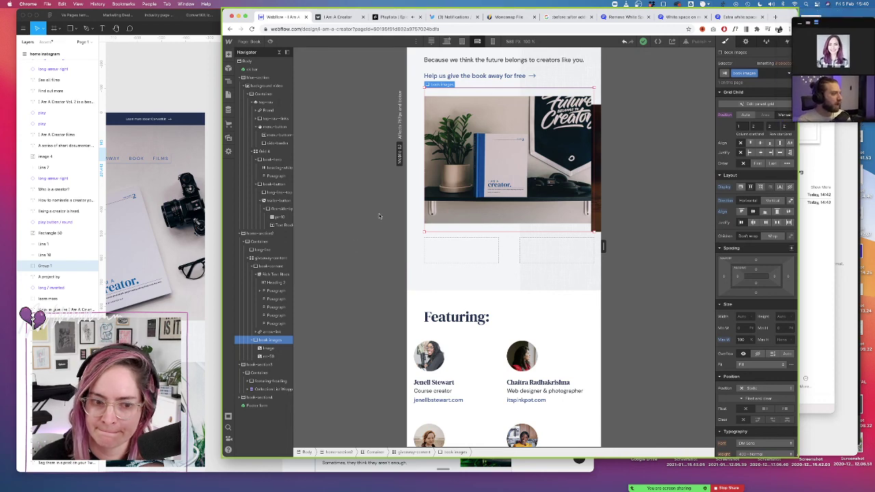
pyautogui.click(277, 266)
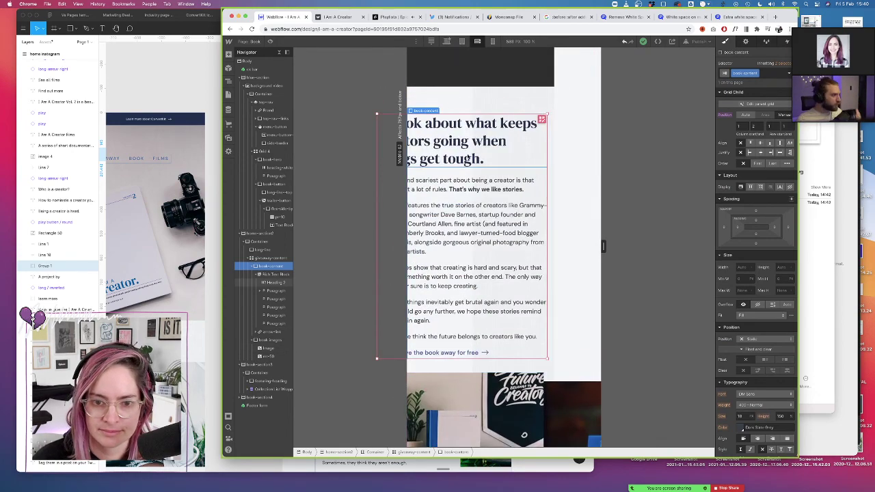
pyautogui.click(262, 259)
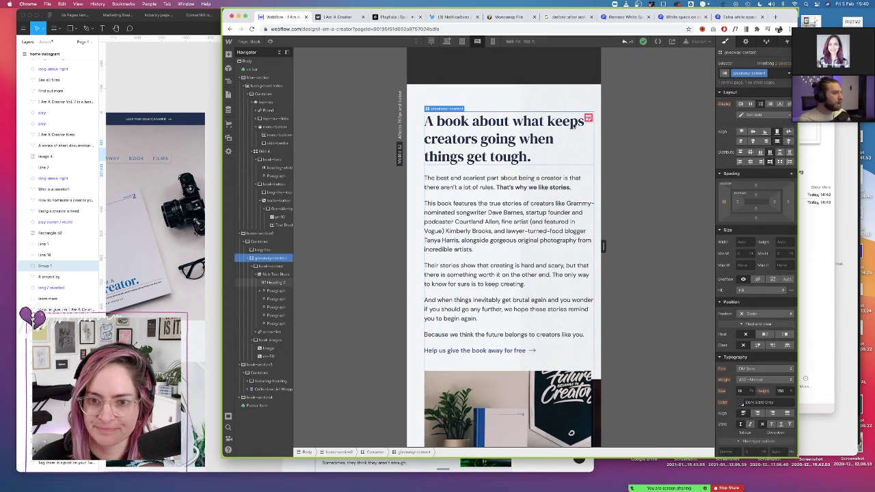
pyautogui.click(752, 115)
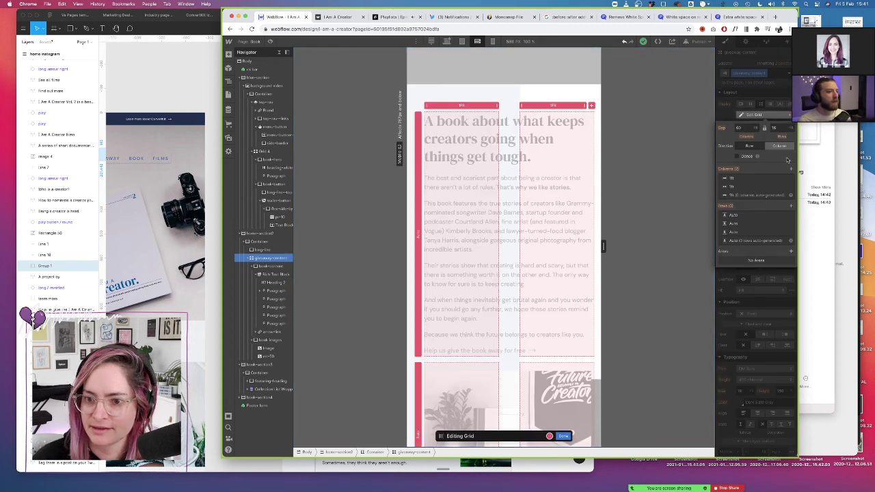
pyautogui.click(790, 187)
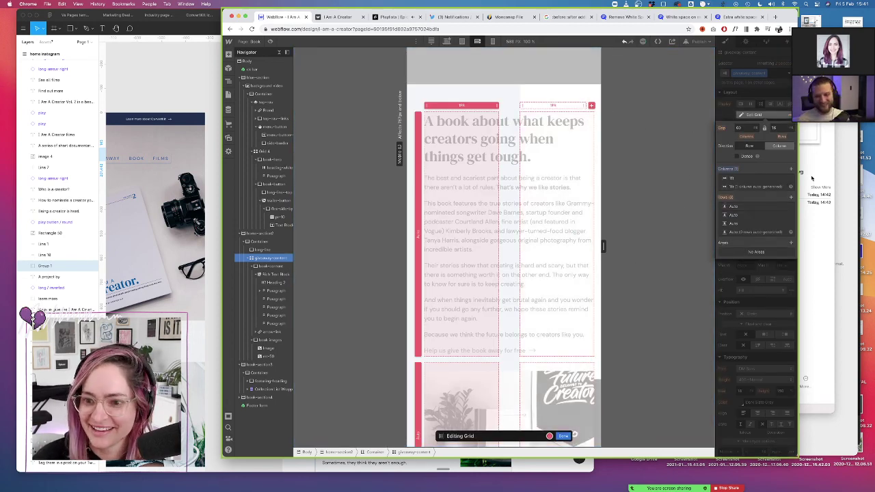
pyautogui.click(563, 436)
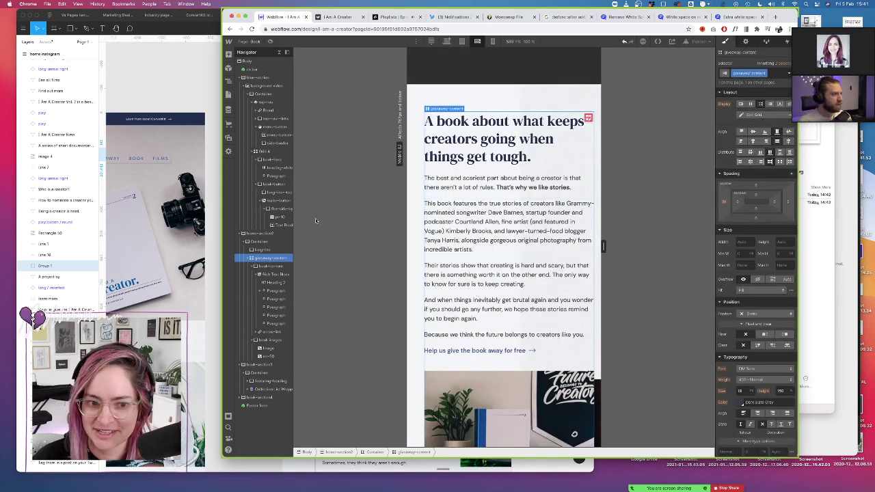
# Set the grid column end to 1 for both the book content and book images blocks at mobile landscape
pyautogui.click(274, 266)
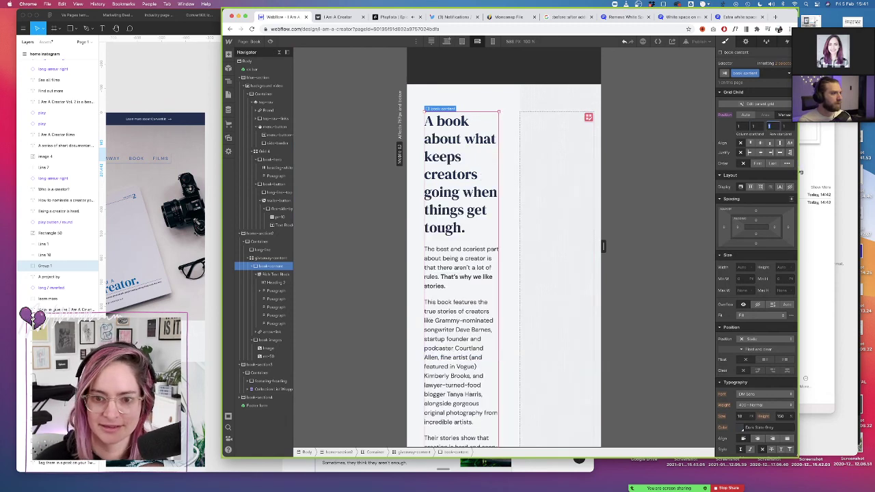
pyautogui.click(274, 341)
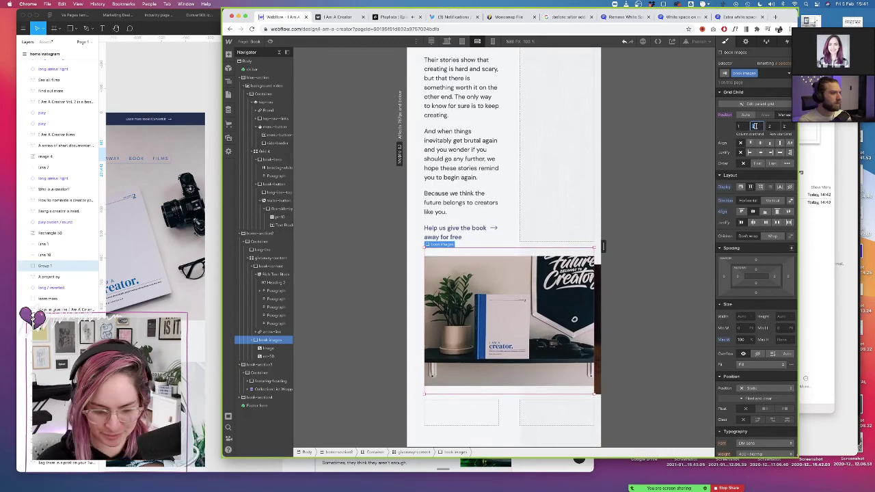
pyautogui.press('Tab')
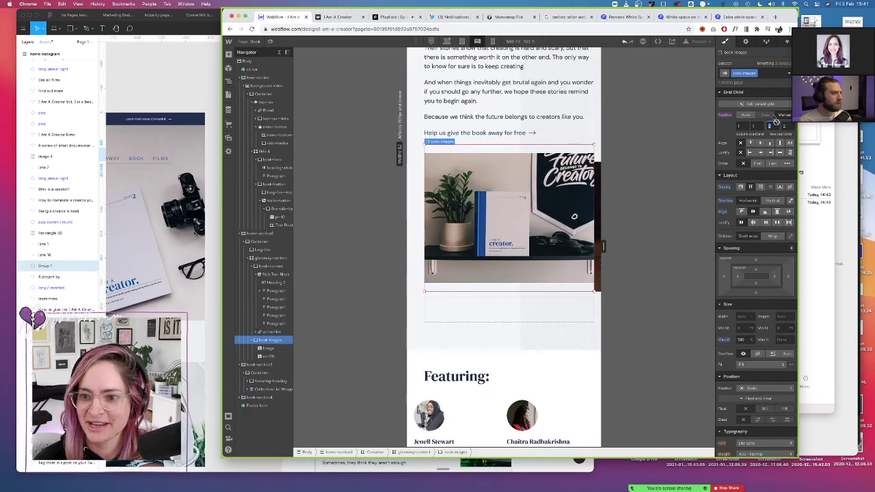
# Examine how the book section's text and photos sit in the single-column mobile landscape layout
pyautogui.scroll(2, 551, 157)
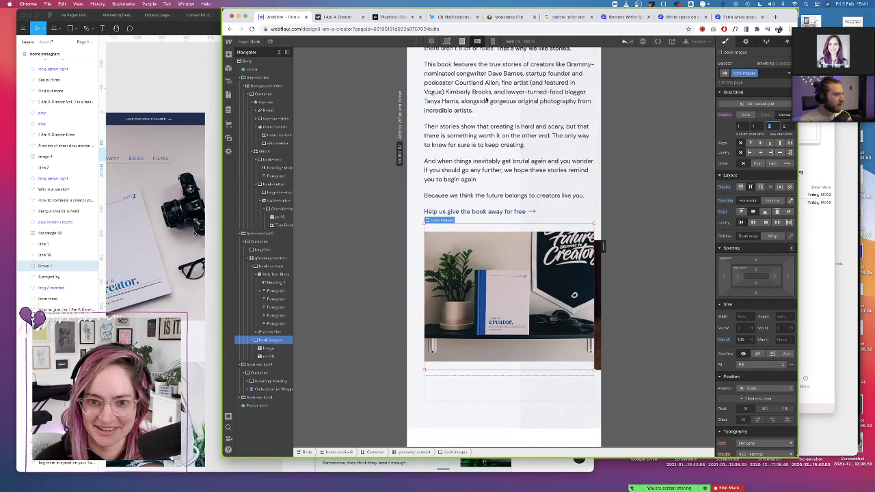
pyautogui.hscroll(3, 527, 182)
pyautogui.hscroll(5, 527, 181)
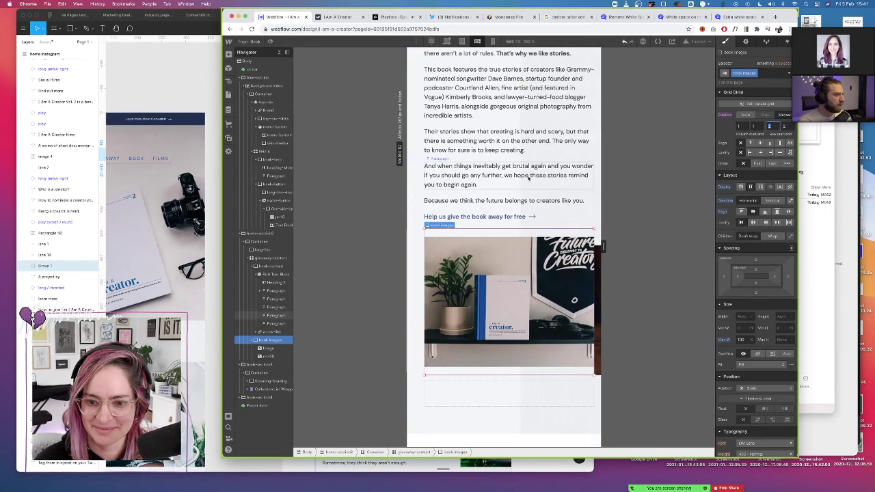
pyautogui.scroll(5, 527, 182)
pyautogui.scroll(-3, 541, 171)
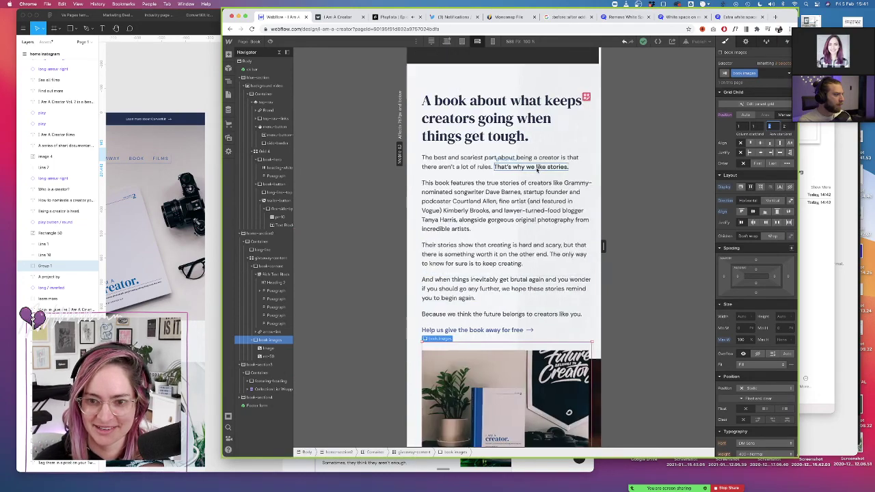
pyautogui.scroll(-2, 541, 171)
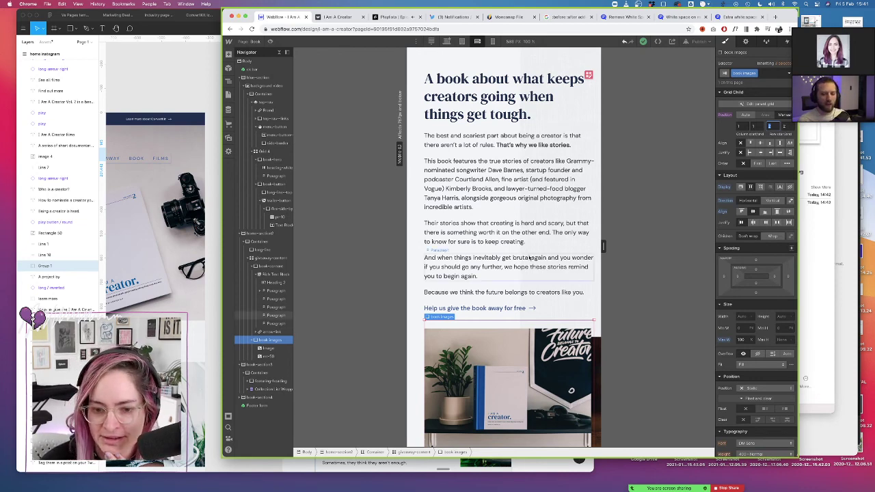
pyautogui.scroll(-5, 530, 258)
pyautogui.click(526, 301)
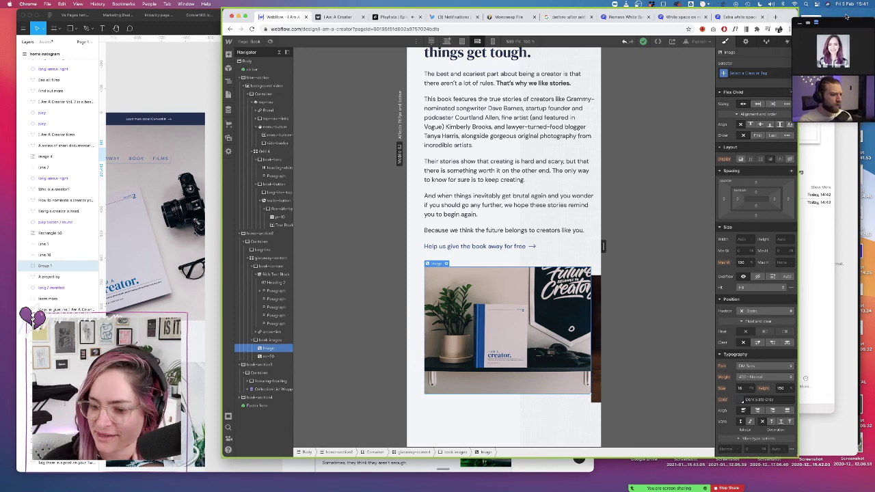
# Publish the site to the i-am-a-creator.webflow.io domain only
pyautogui.moveTo(846, 18)
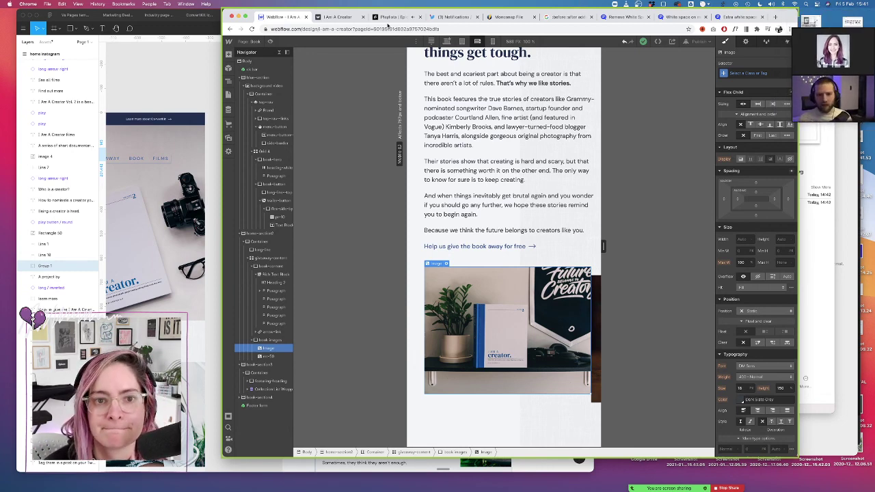
pyautogui.click(706, 41)
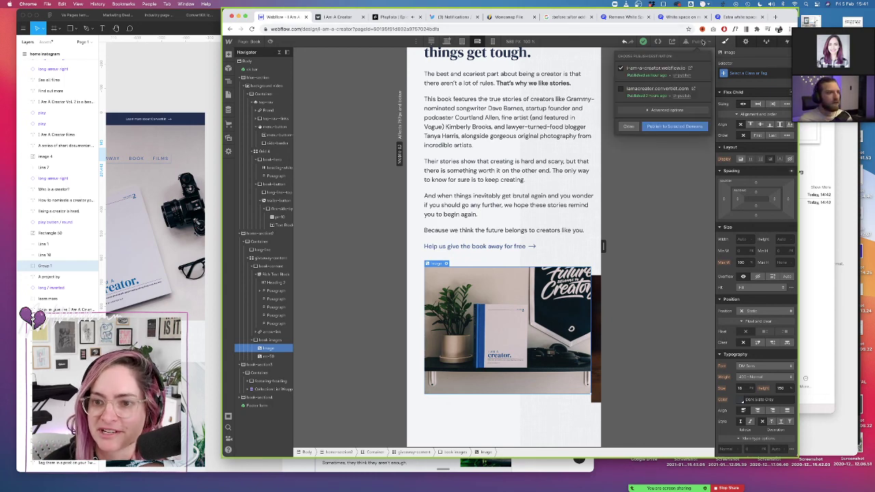
pyautogui.click(673, 127)
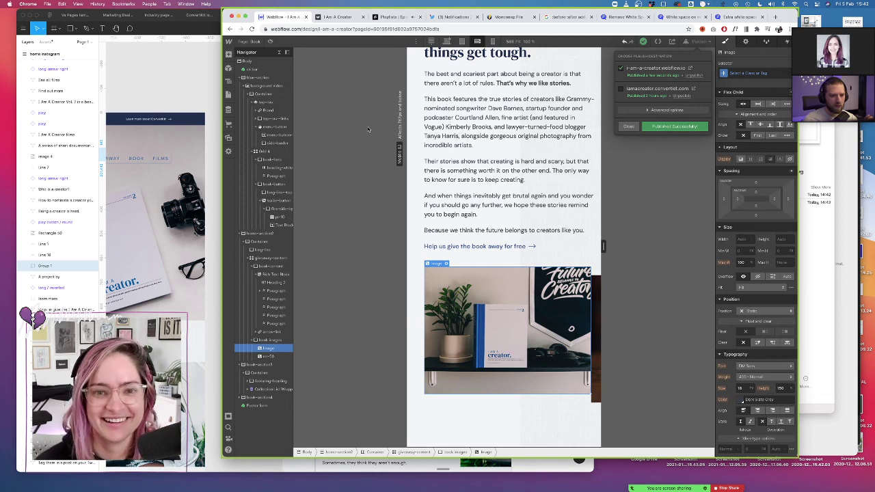
pyautogui.click(367, 131)
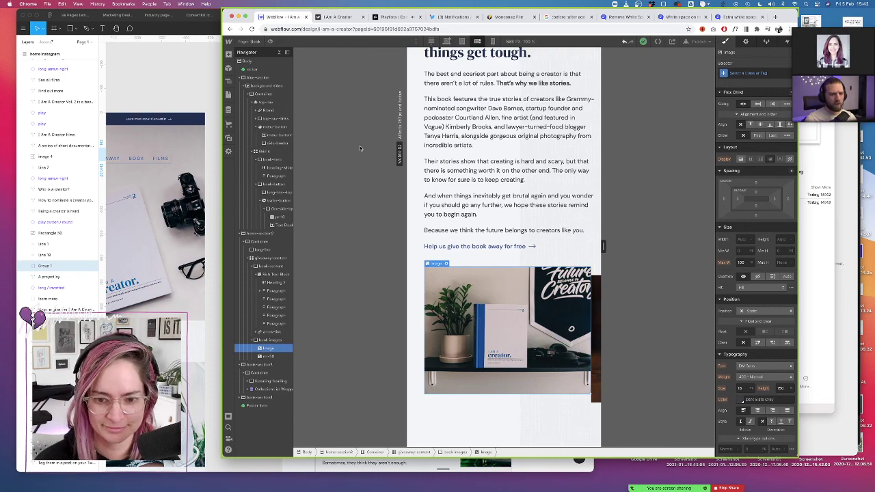
# Compare the hero and book section layouts across the mobile portrait, mobile landscape, tablet and desktop breakpoints
pyautogui.scroll(5, 512, 243)
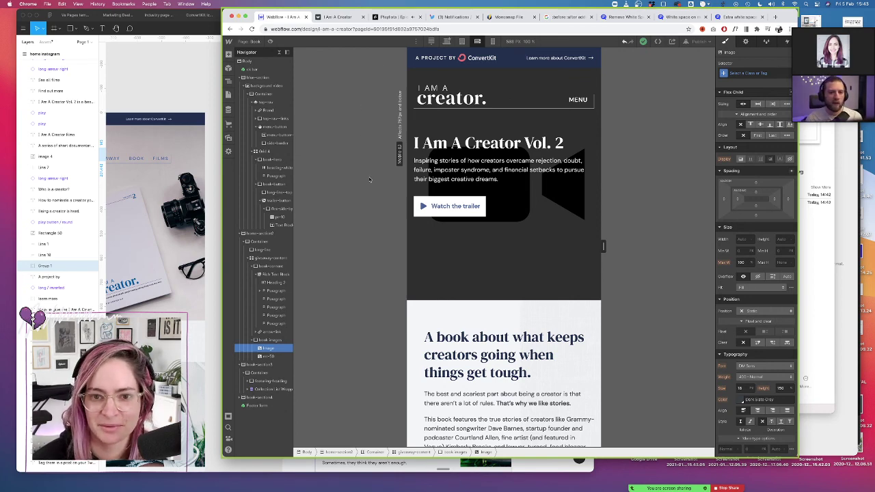
pyautogui.click(492, 41)
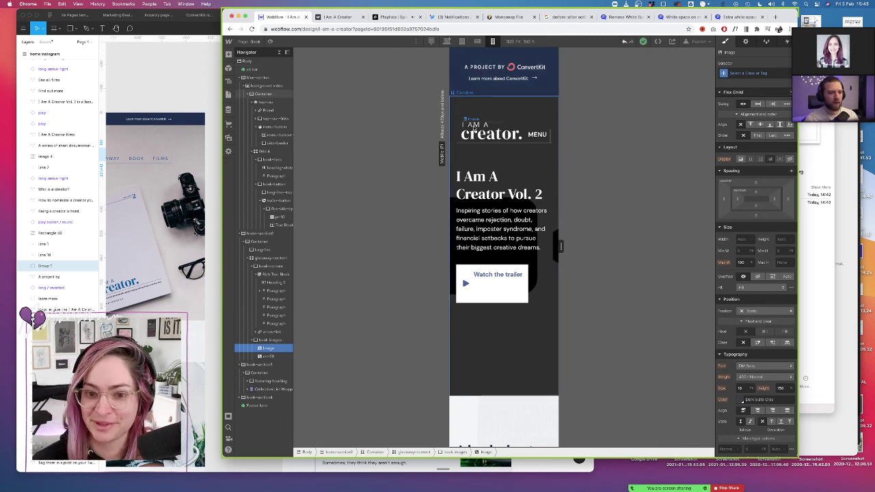
pyautogui.click(461, 41)
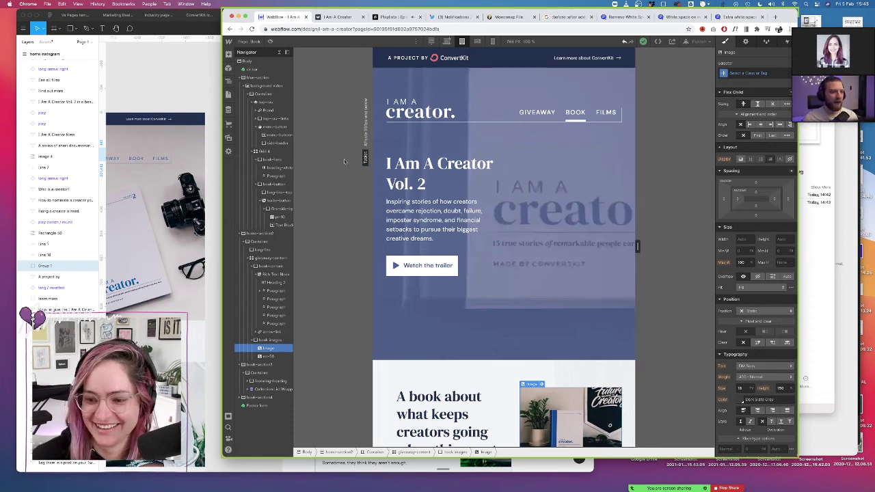
pyautogui.scroll(-5, 461, 239)
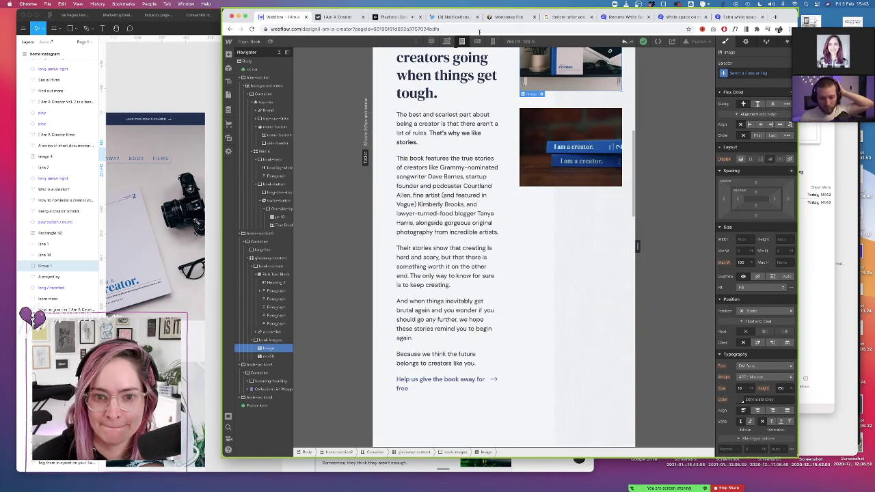
pyautogui.click(478, 41)
pyautogui.scroll(-2, 509, 258)
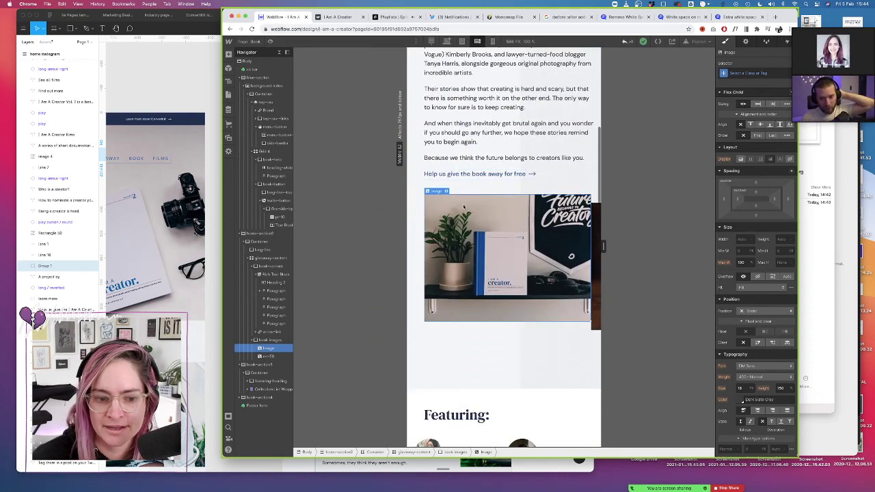
pyautogui.click(447, 41)
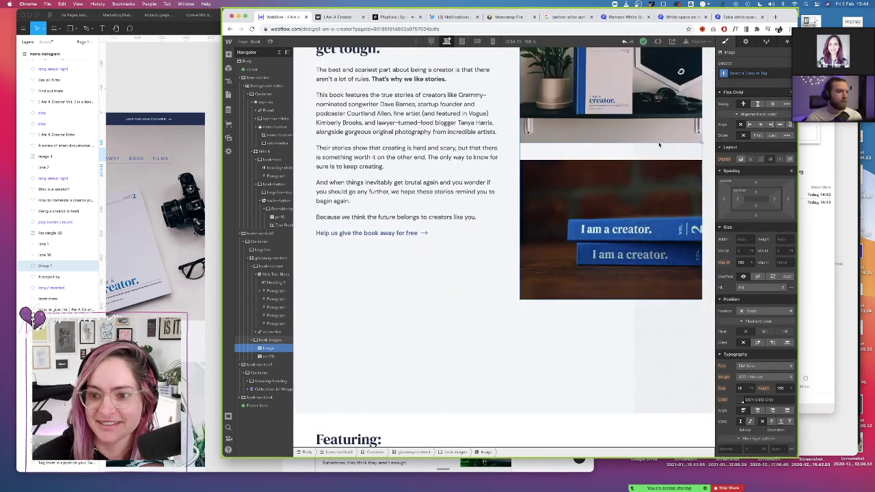
pyautogui.scroll(3, 597, 157)
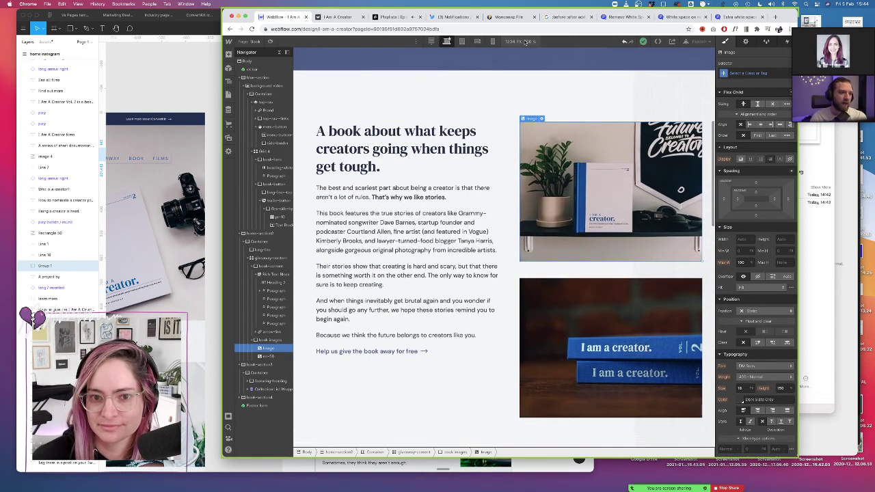
pyautogui.click(462, 41)
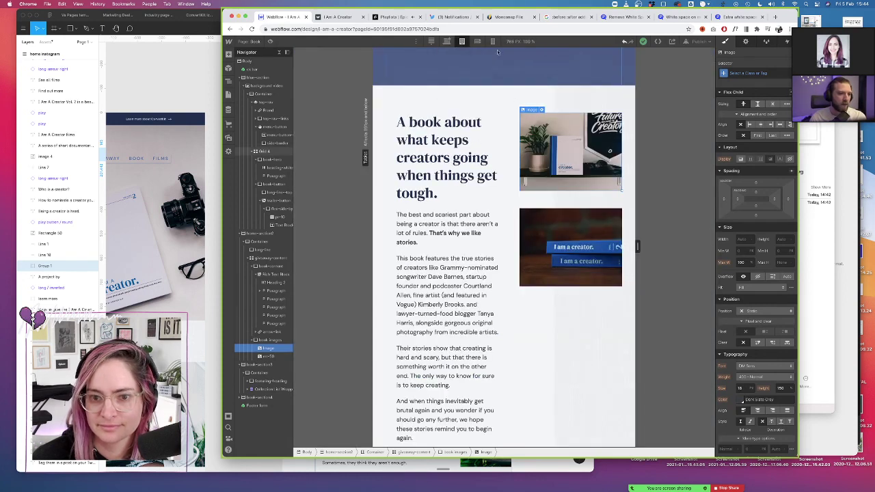
pyautogui.click(447, 42)
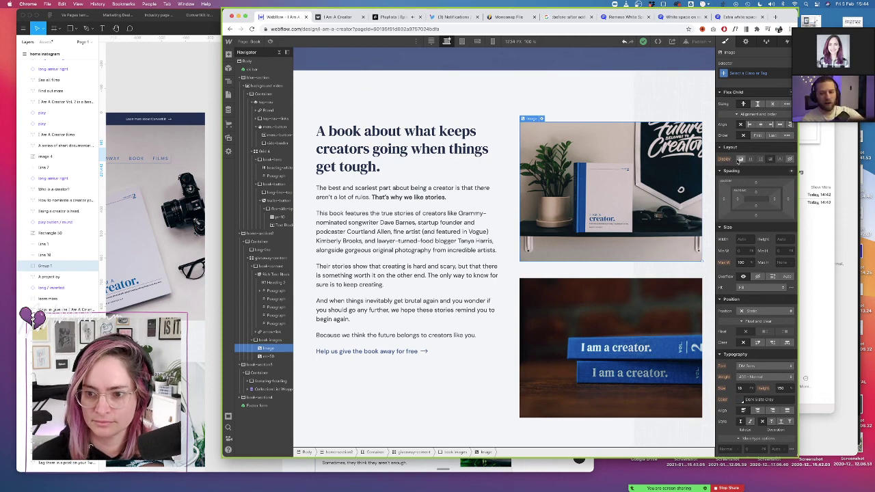
# Examine how the two book photos lay out at the mobile landscape breakpoint
pyautogui.click(477, 41)
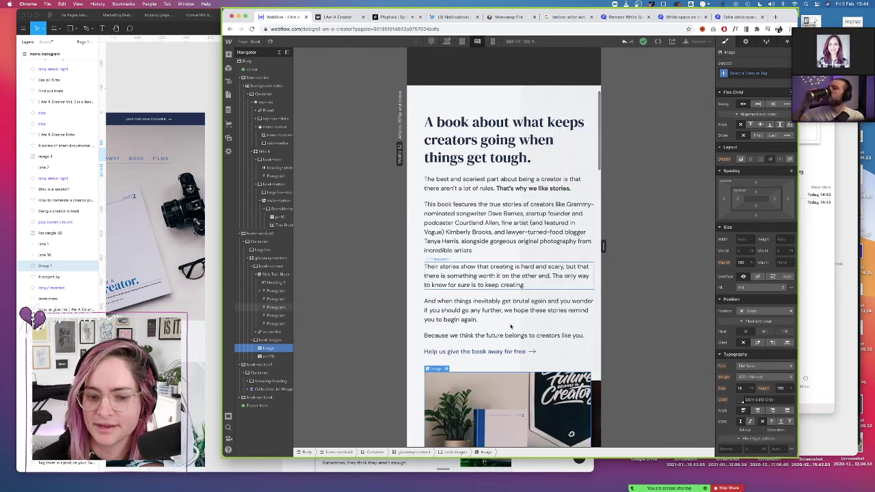
pyautogui.scroll(-4, 510, 327)
pyautogui.scroll(-1, 510, 327)
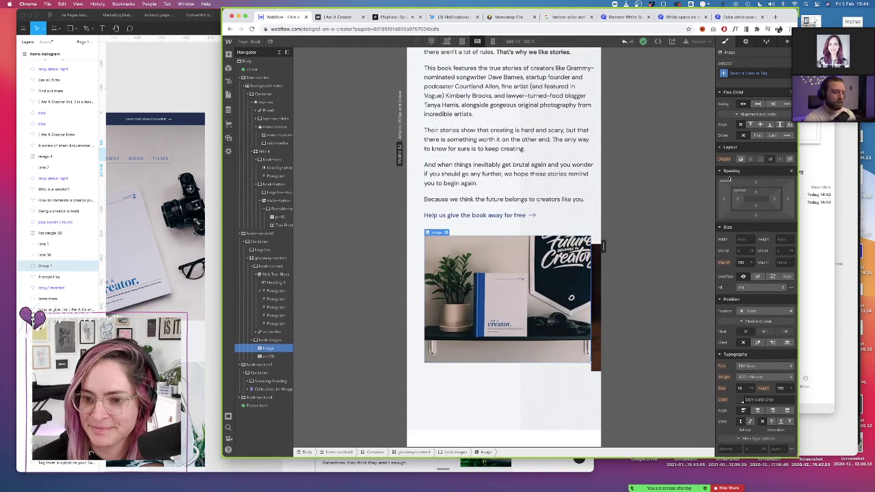
# Bring the Zoom meeting window into view, make it slightly smaller, and dismiss the OBS window before returning to the browser
pyautogui.click(730, 489)
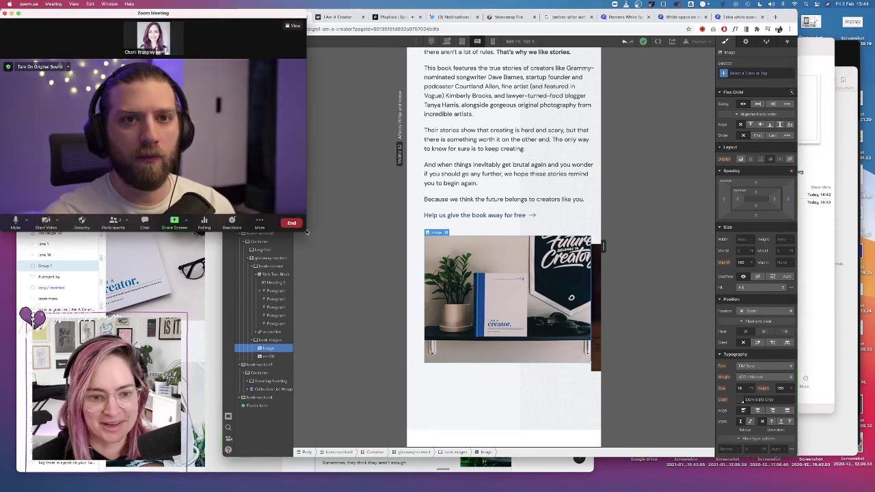
pyautogui.moveTo(306, 231)
pyautogui.mouseDown()
pyautogui.moveTo(276, 206)
pyautogui.moveTo(294, 219)
pyautogui.mouseUp()
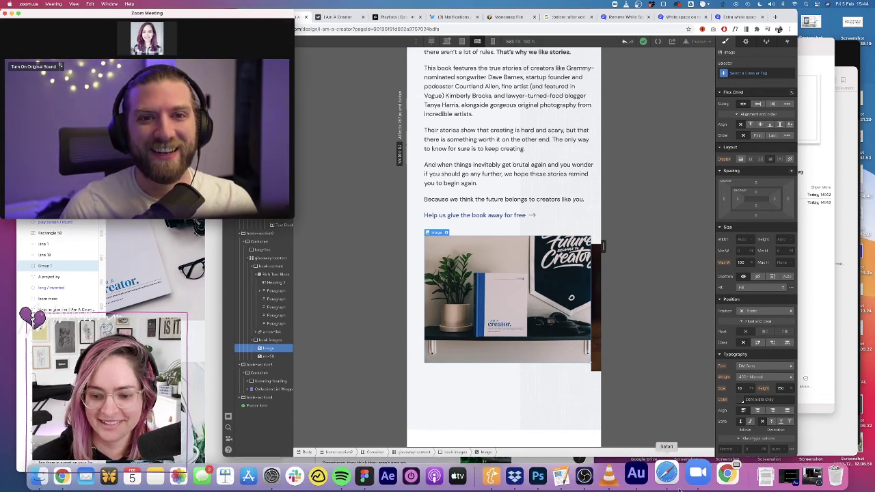
pyautogui.click(759, 489)
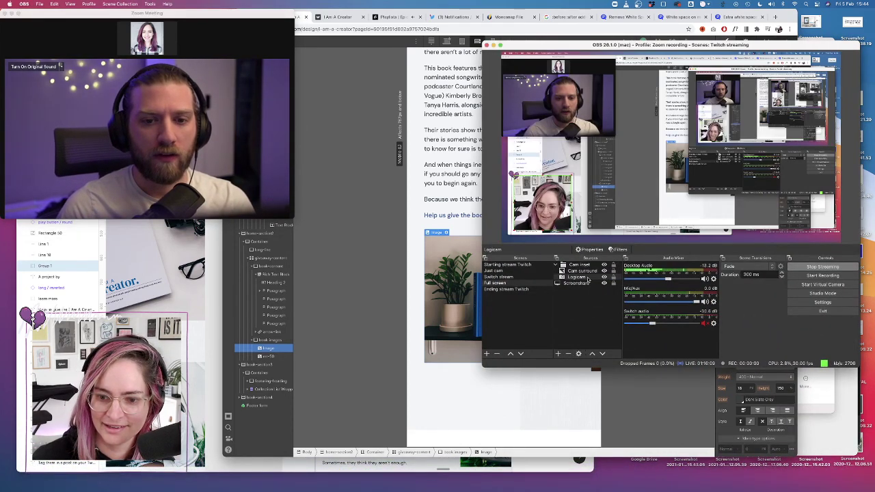
pyautogui.click(493, 45)
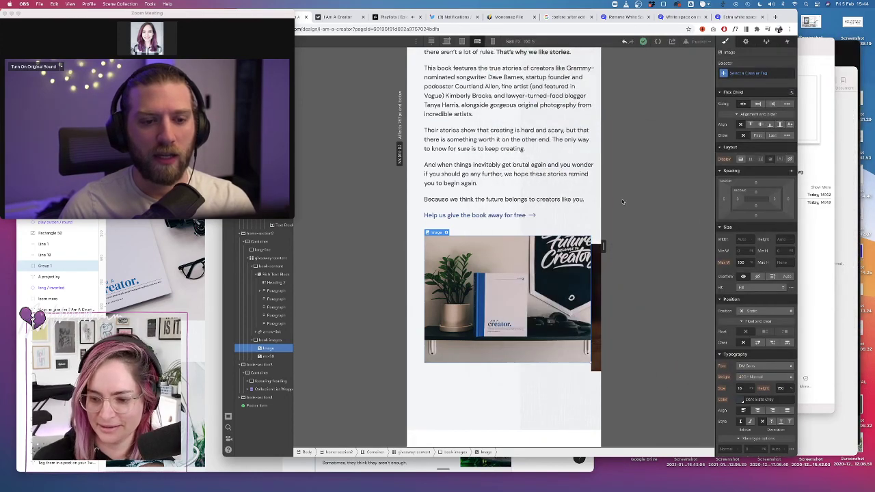
pyautogui.click(622, 202)
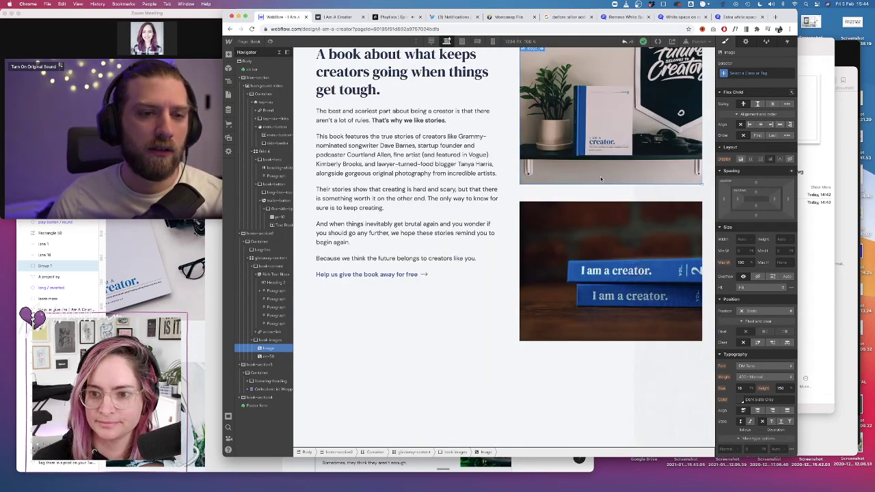
# Set the book images block's display to a grid with one column and one row at the desktop breakpoint
pyautogui.click(274, 346)
pyautogui.click(274, 341)
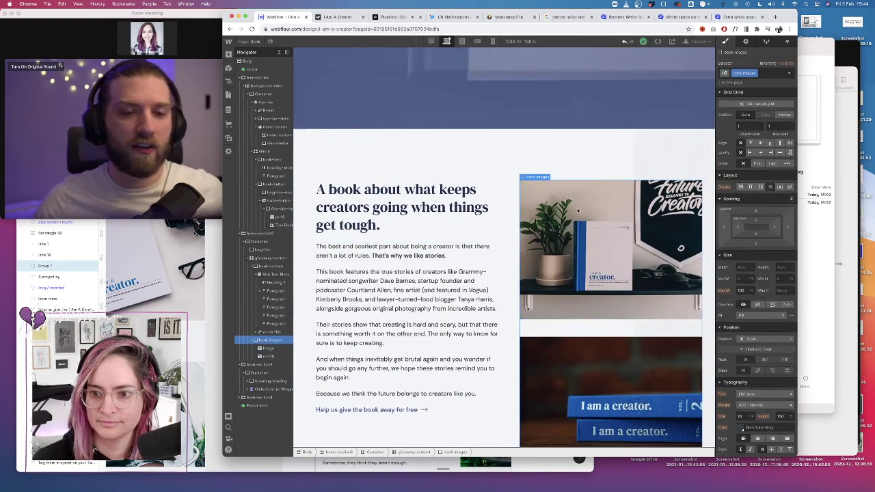
pyautogui.click(740, 187)
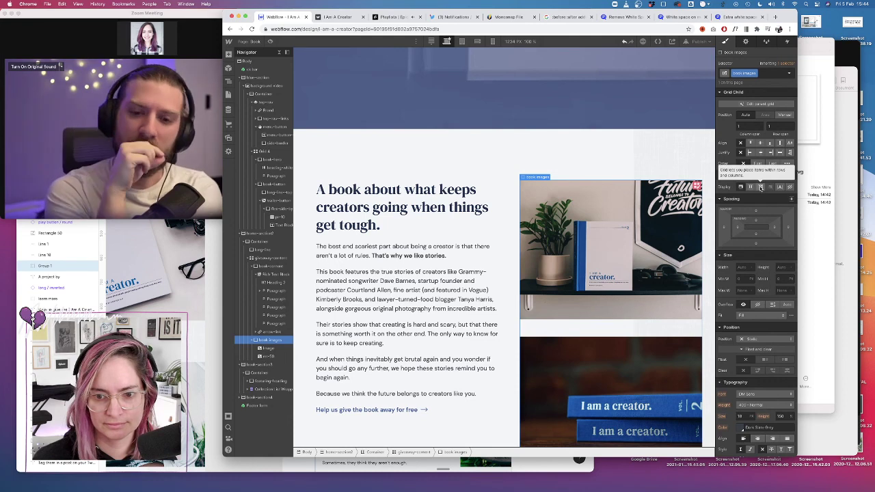
pyautogui.click(761, 187)
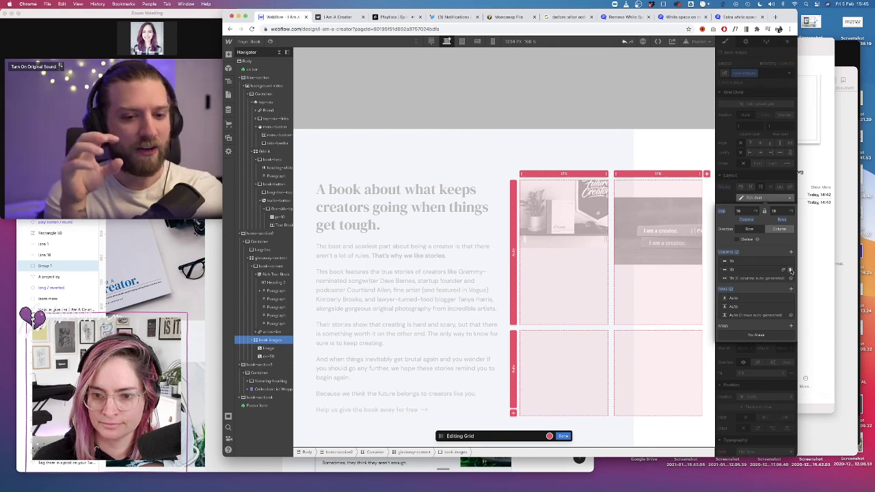
pyautogui.click(791, 270)
pyautogui.click(790, 306)
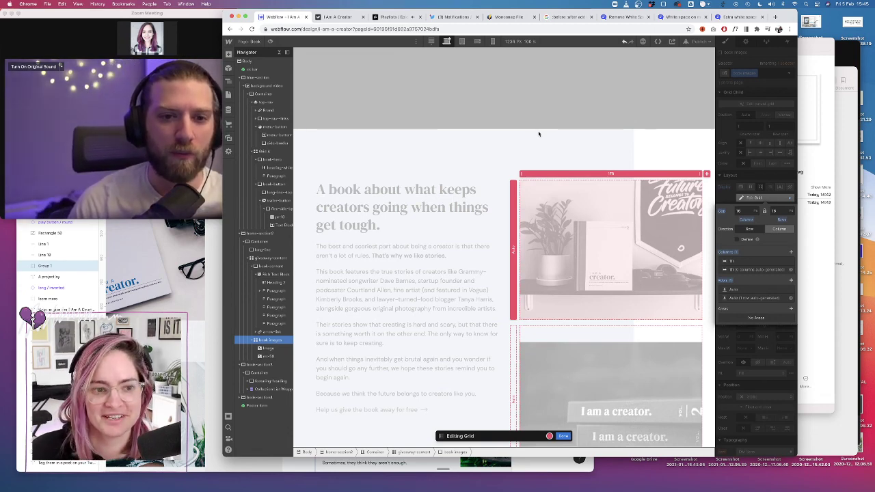
pyautogui.click(566, 438)
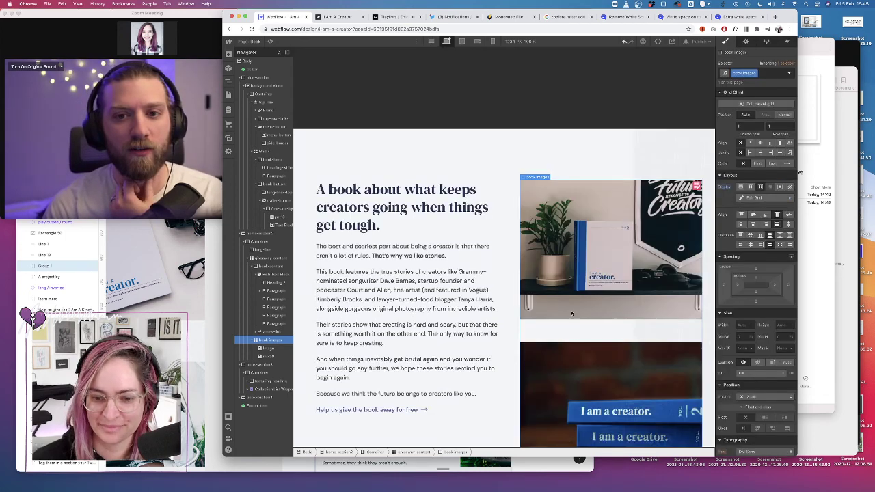
# Set the row gap of the book images grid to 50 px
pyautogui.click(605, 301)
pyautogui.click(270, 340)
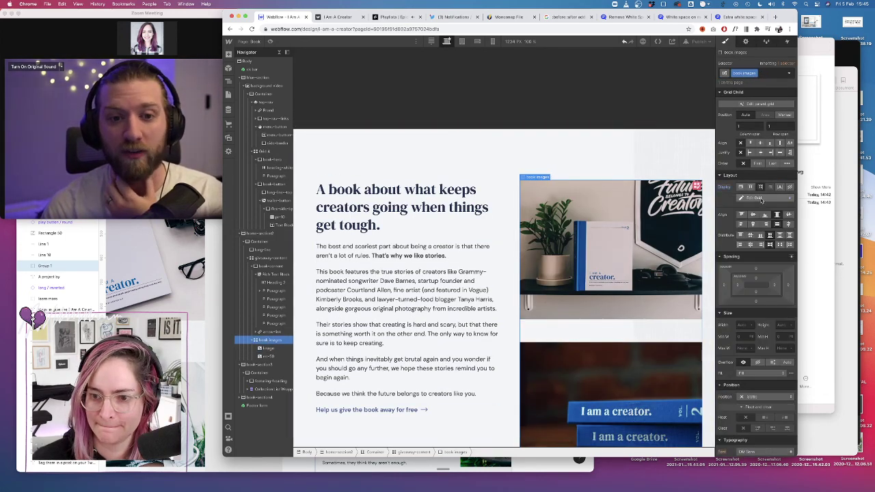
pyautogui.click(755, 198)
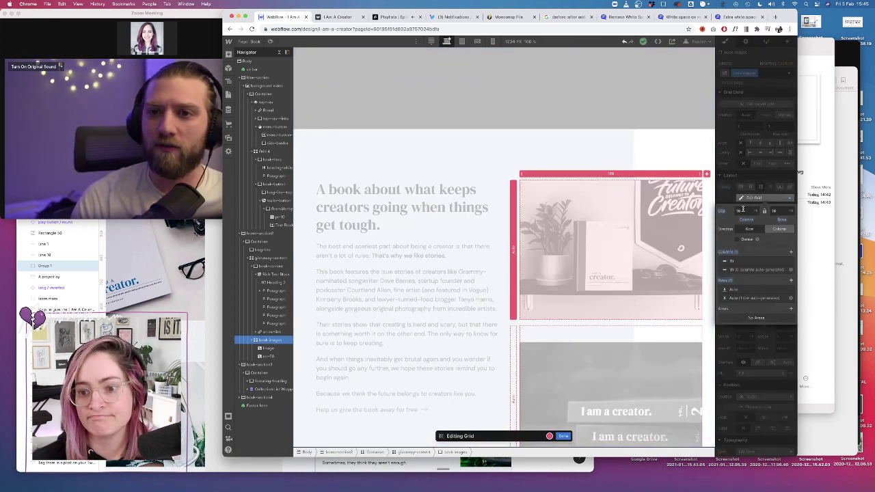
pyautogui.click(779, 210)
pyautogui.write('20')
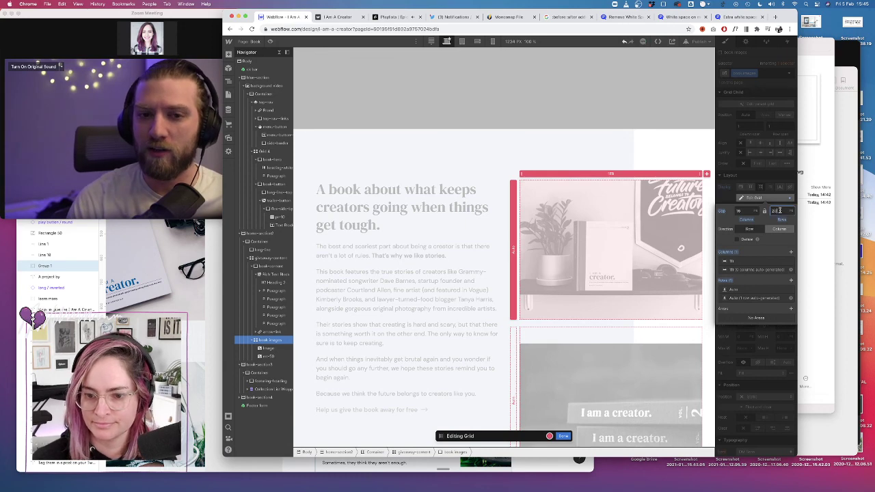
pyautogui.hotkey('shift', 'Up')
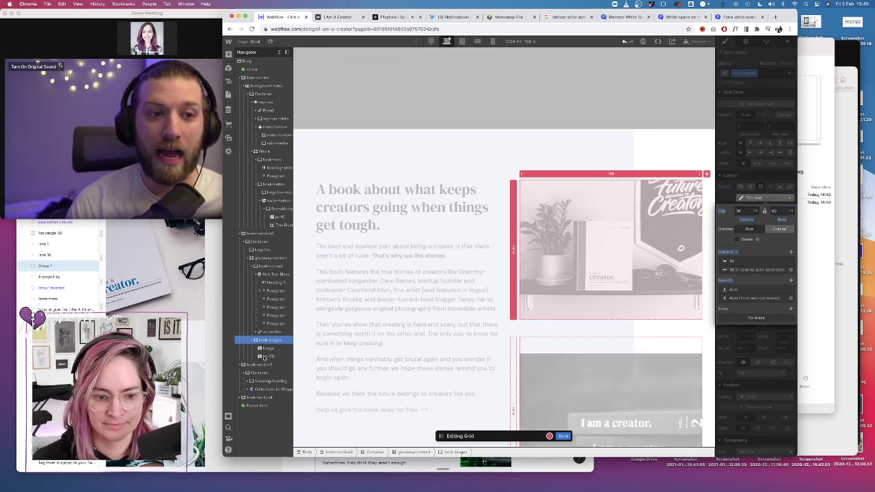
pyautogui.press('Escape')
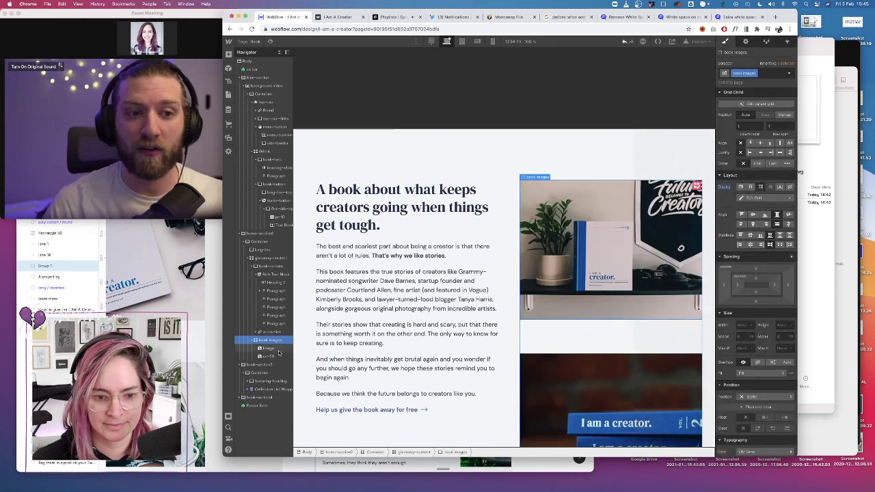
# Remove the mt-50 class from the second book image
pyautogui.click(268, 356)
pyautogui.click(749, 72)
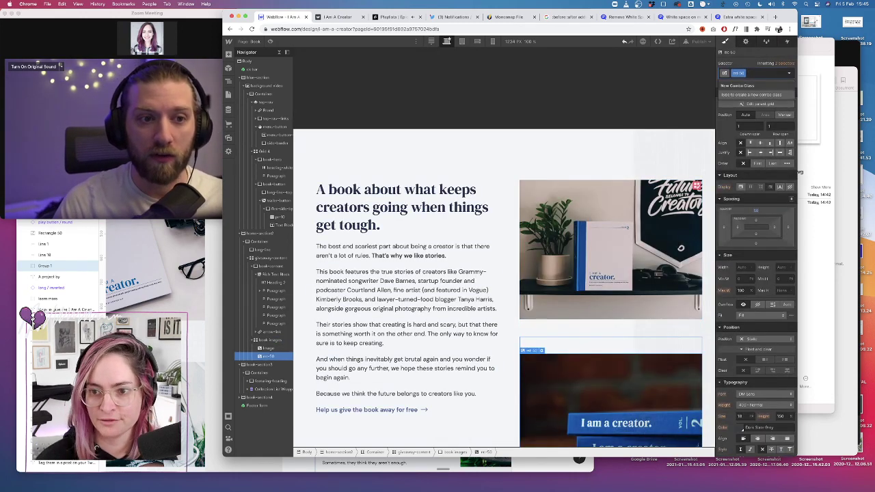
pyautogui.press('BackSpace')
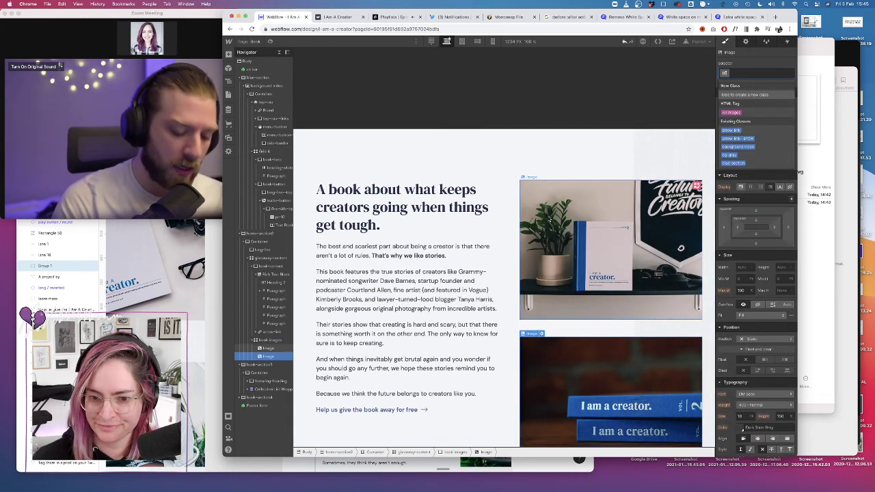
pyautogui.scroll(-3, 545, 159)
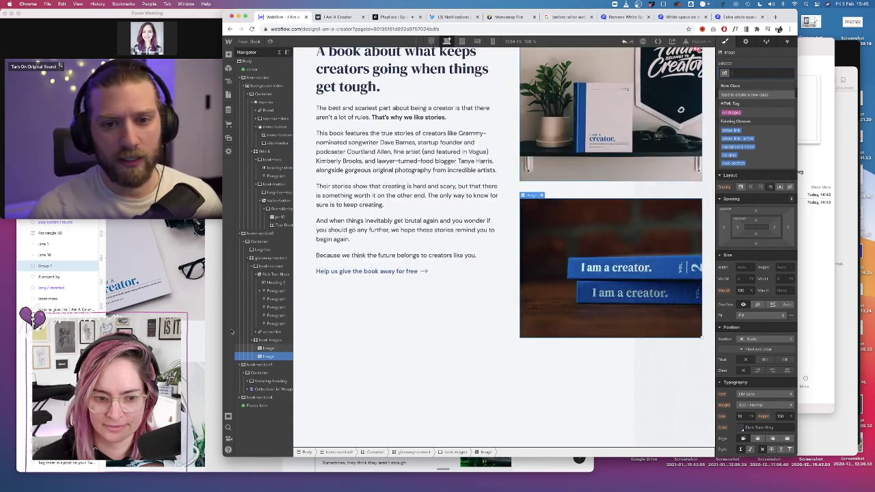
# Set the book images block's grid child alignment to Start at the tablet breakpoint
pyautogui.click(274, 340)
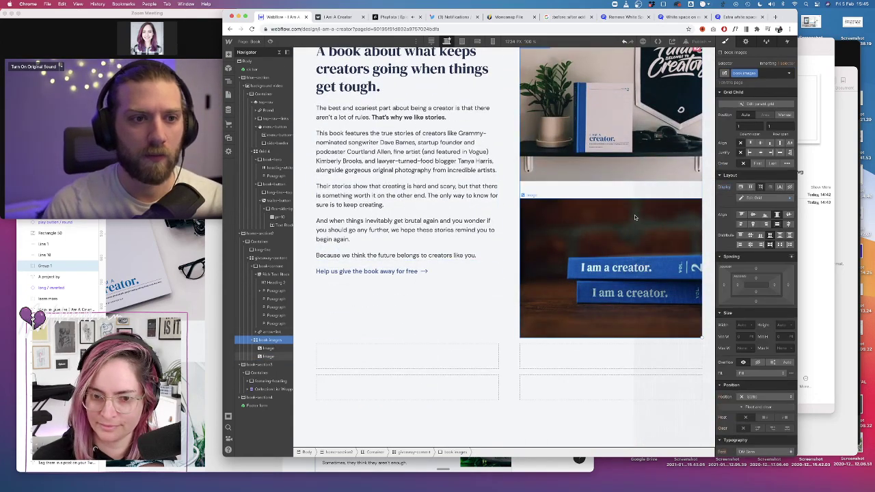
pyautogui.click(461, 41)
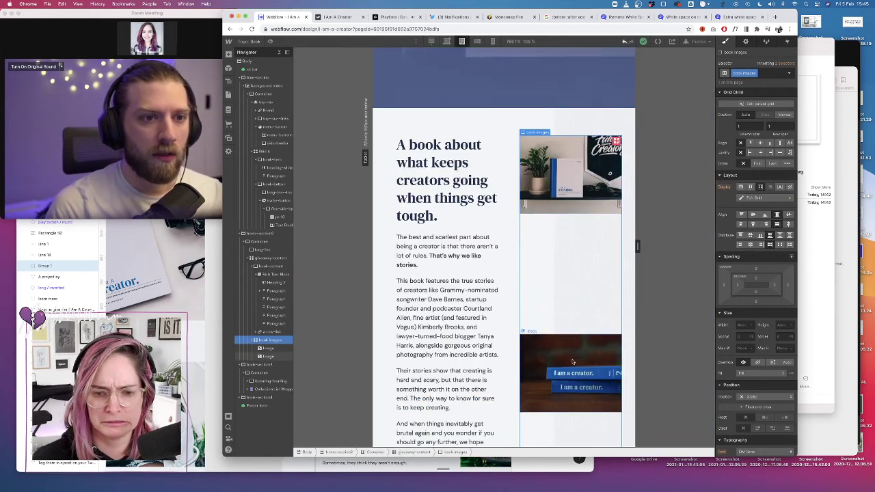
pyautogui.click(593, 294)
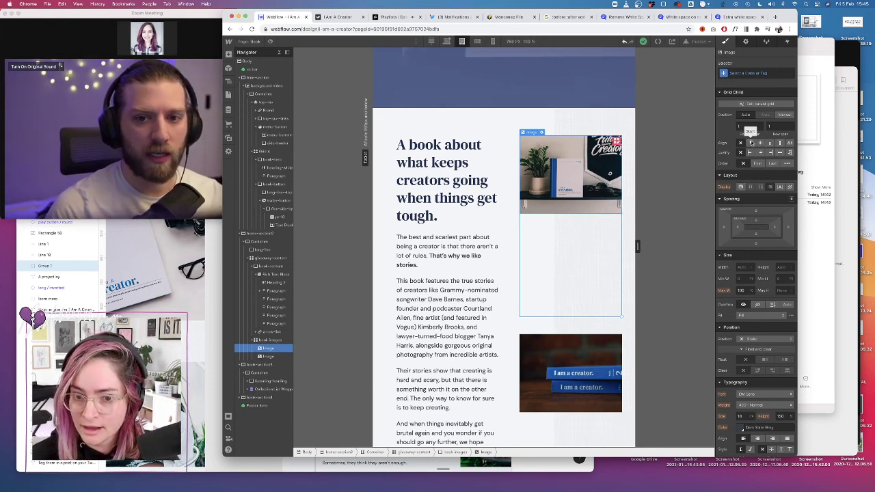
pyautogui.click(267, 356)
pyautogui.click(269, 341)
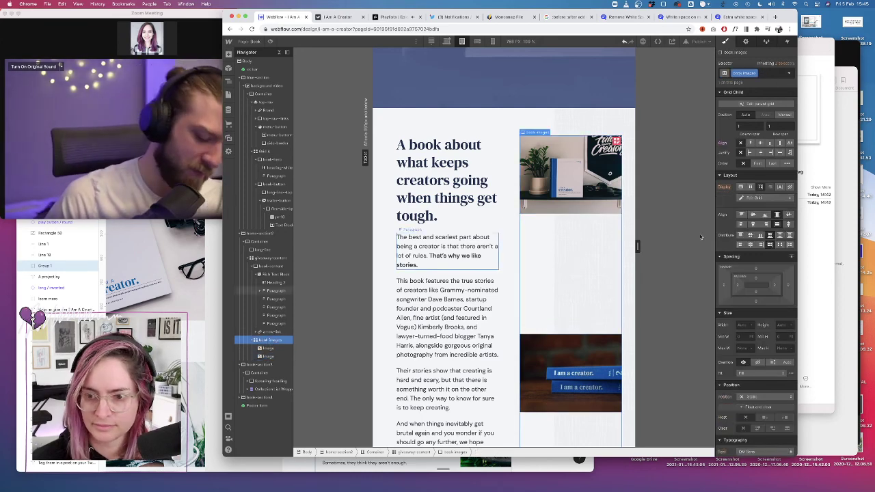
pyautogui.click(751, 143)
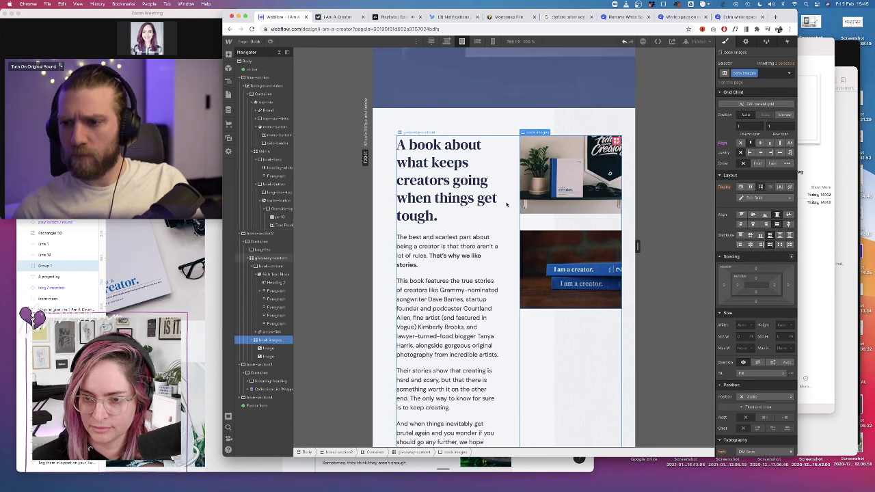
pyautogui.click(548, 178)
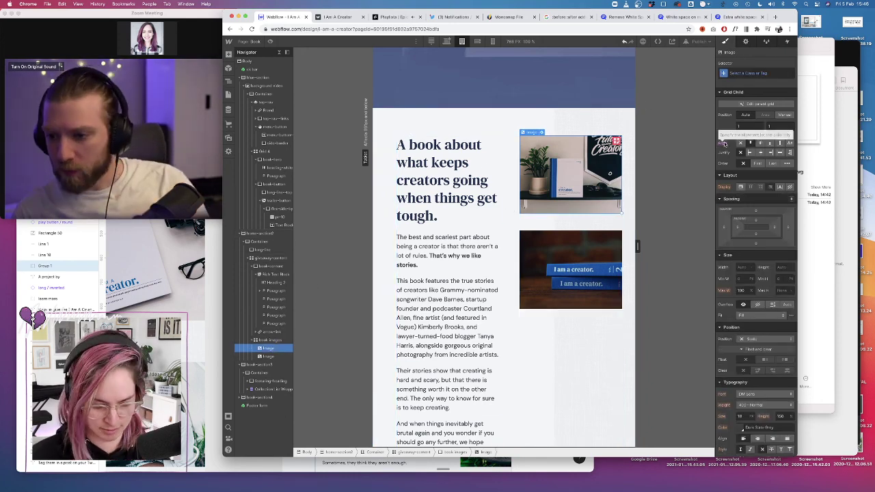
pyautogui.click(273, 341)
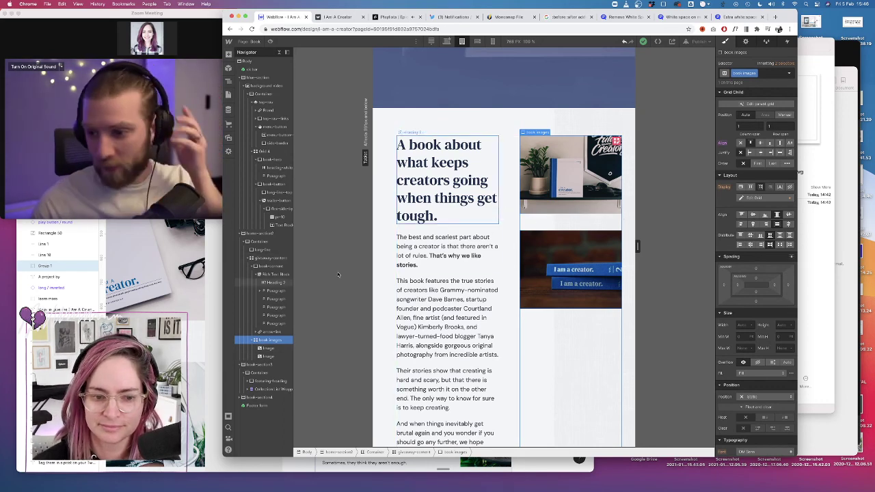
# Switch the book images block's display from flex to grid at mobile landscape, keeping a single column
pyautogui.click(477, 42)
pyautogui.scroll(-5, 491, 303)
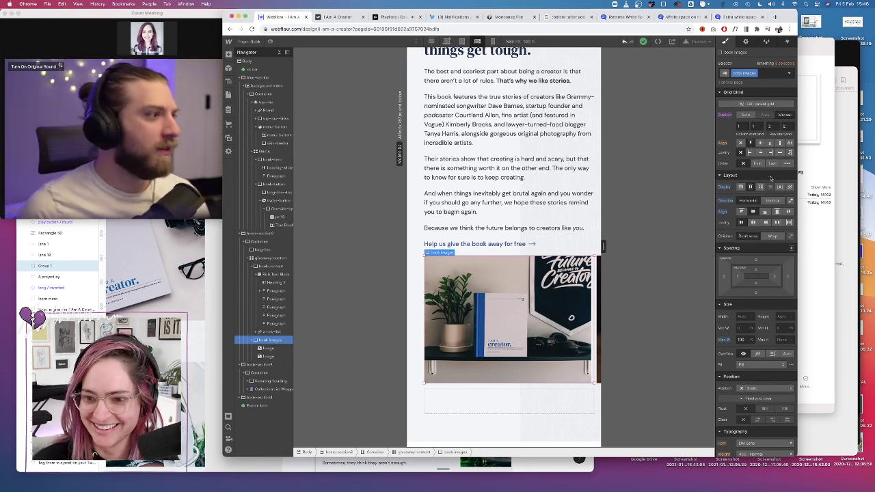
pyautogui.click(726, 188)
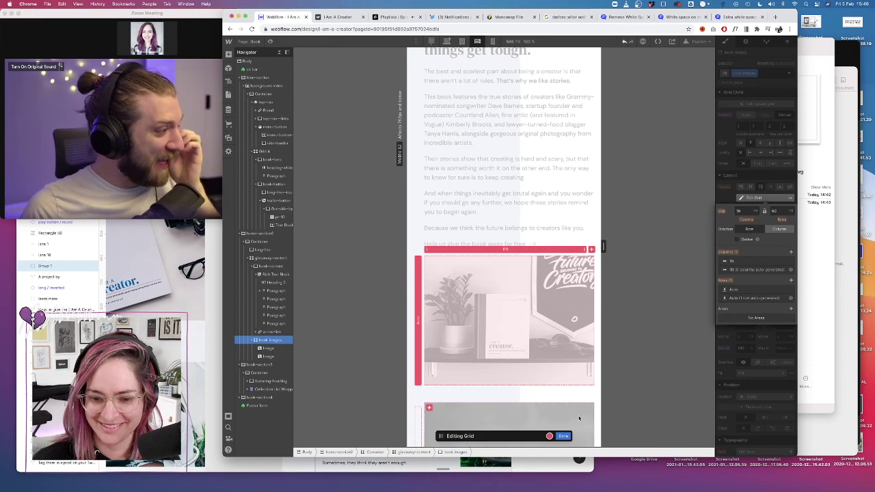
pyautogui.click(563, 436)
pyautogui.scroll(-3, 536, 297)
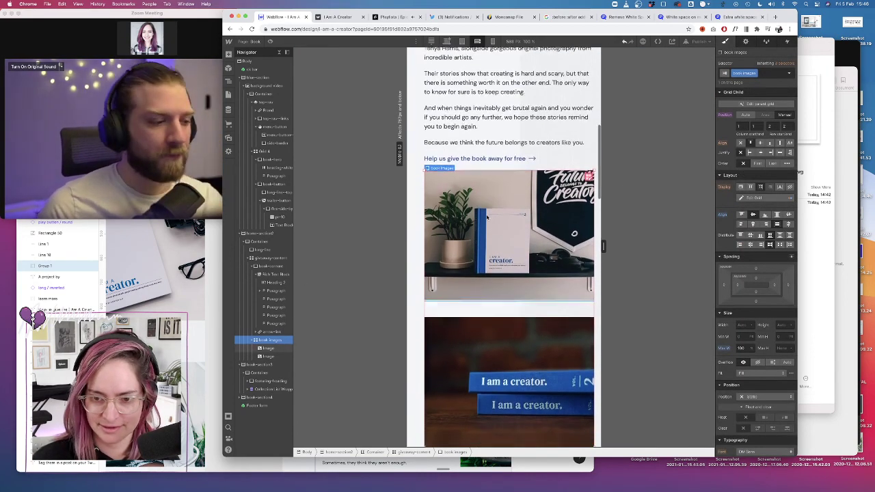
pyautogui.scroll(-1, 678, 128)
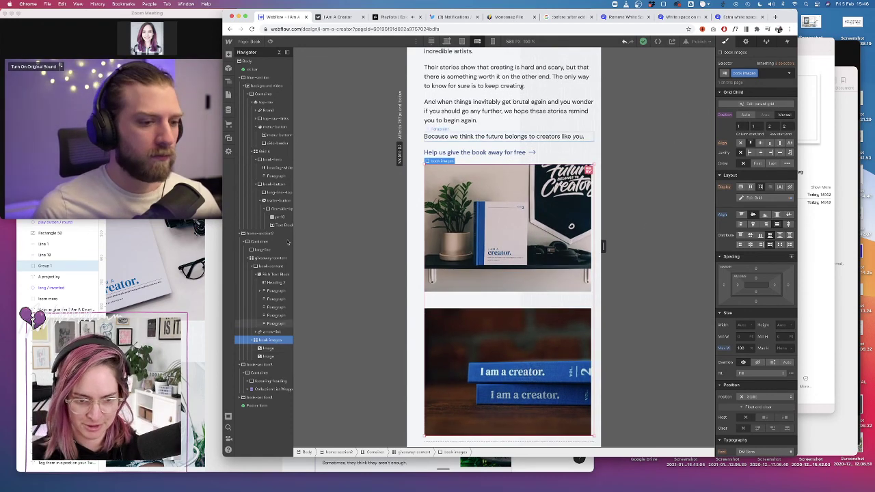
# Add a second 1fr column to the book images grid at mobile landscape
pyautogui.click(262, 242)
pyautogui.click(271, 259)
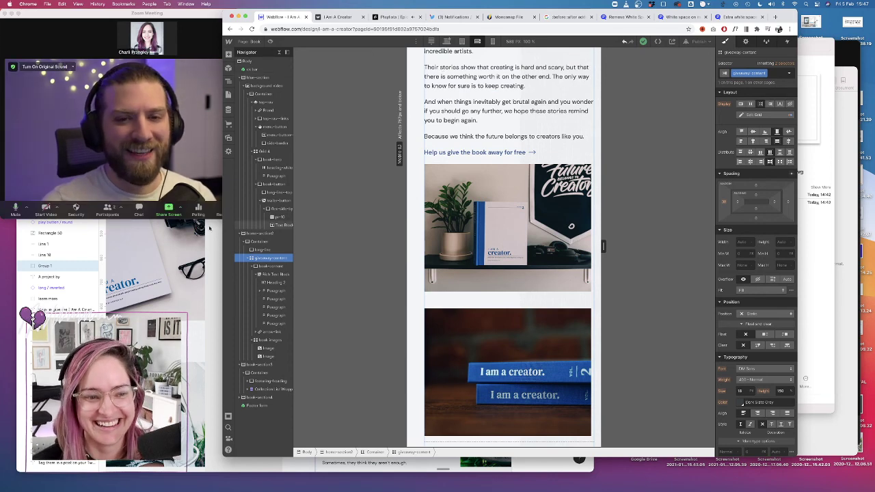
pyautogui.click(274, 340)
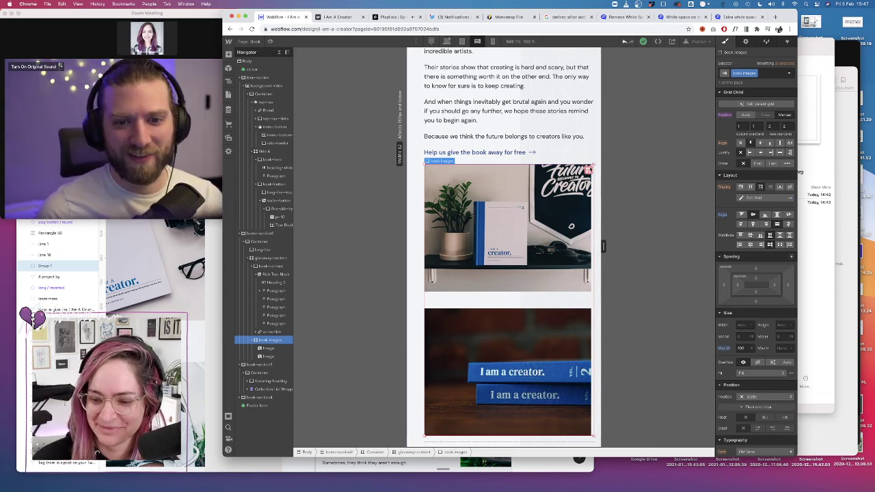
pyautogui.click(589, 169)
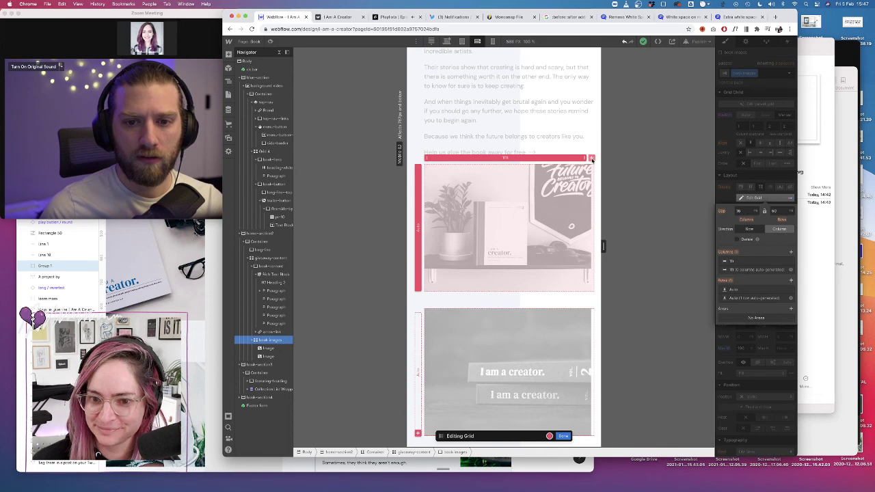
pyautogui.click(593, 159)
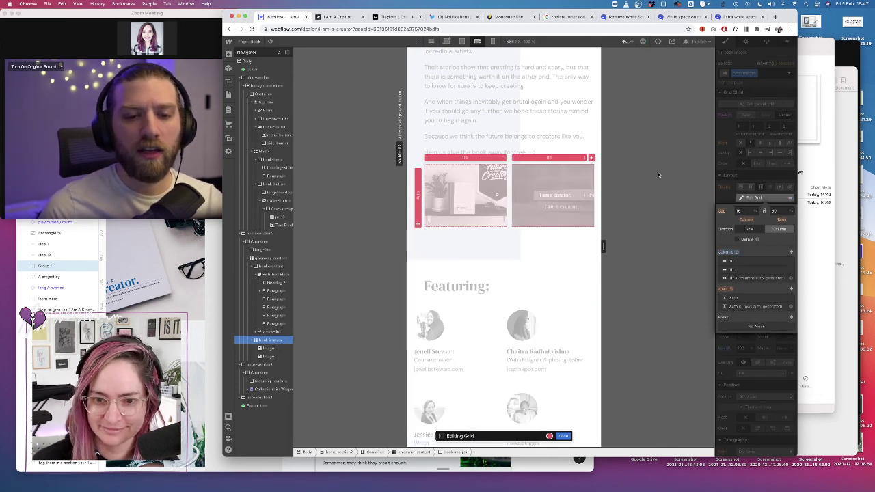
# At the mobile portrait breakpoint, remove the second column from the book images grid so the photos stack in one column
pyautogui.click(563, 436)
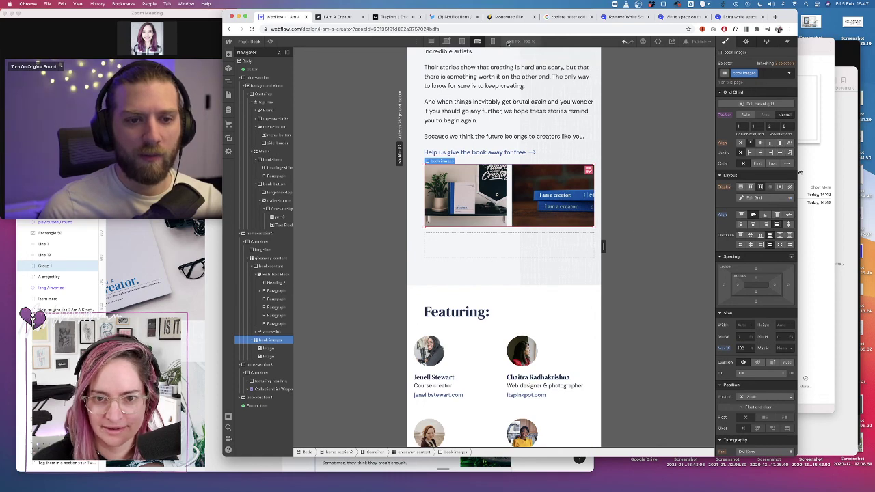
pyautogui.click(493, 42)
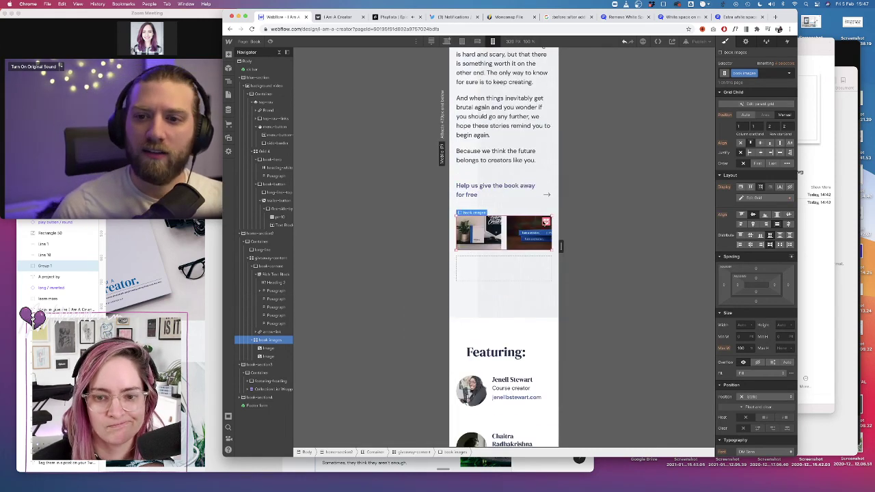
pyautogui.click(546, 220)
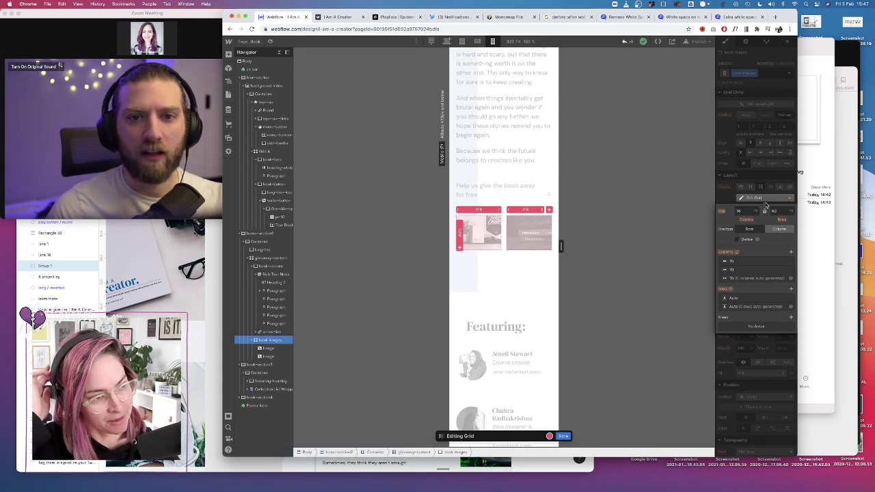
pyautogui.click(791, 270)
pyautogui.click(563, 436)
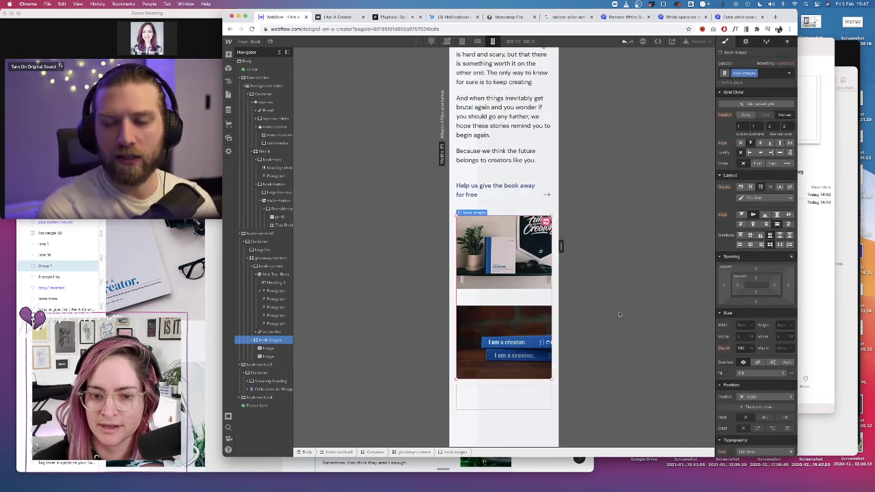
# Set the row gap of the book images grid to 30 px at mobile portrait
pyautogui.click(766, 103)
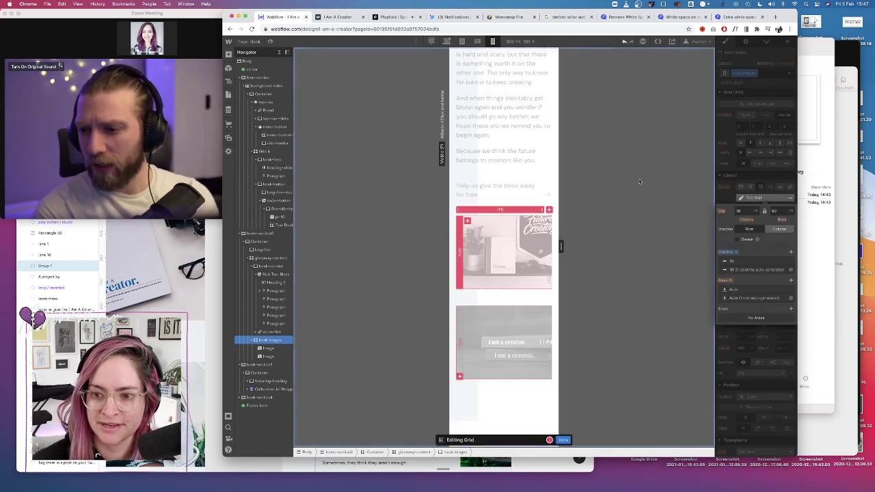
pyautogui.click(777, 212)
pyautogui.write('40')
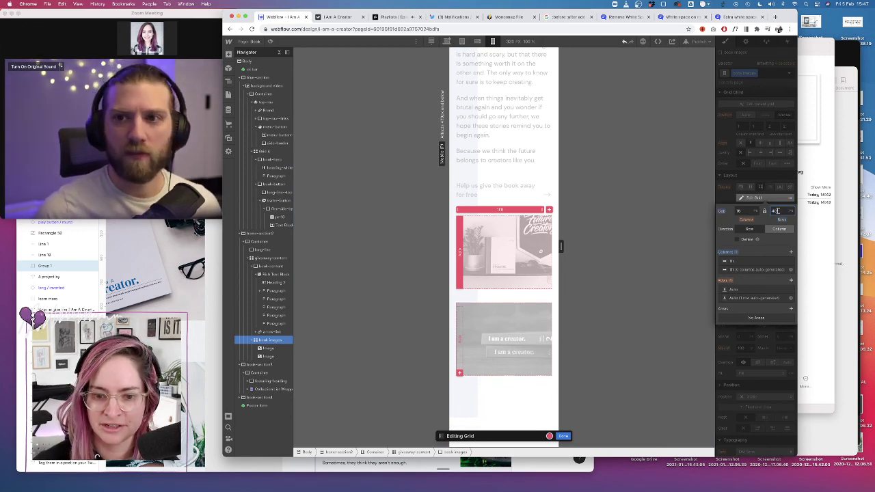
pyautogui.write('30')
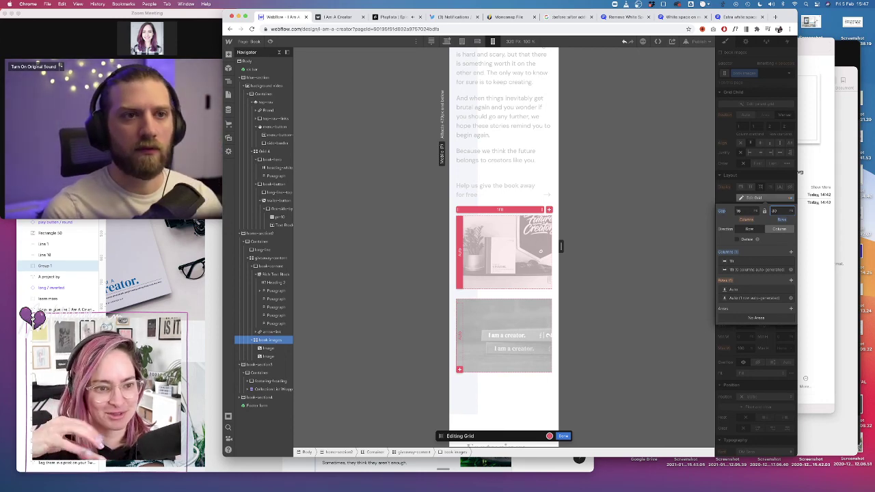
pyautogui.click(563, 436)
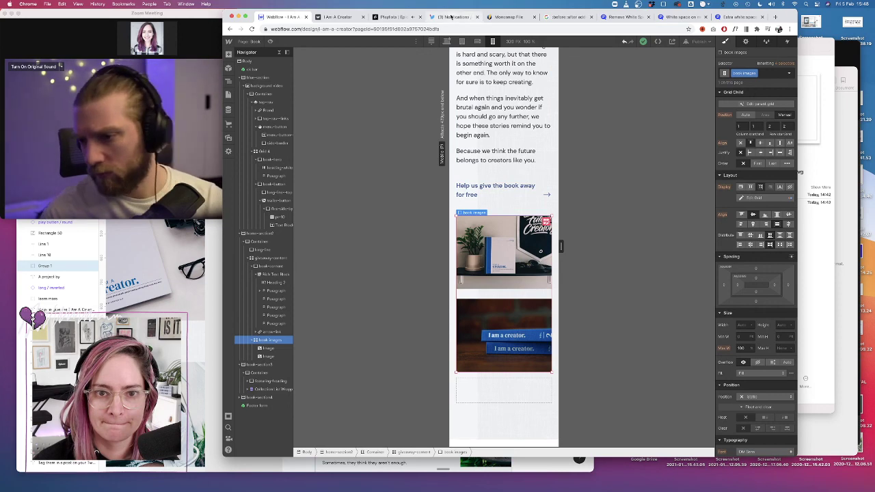
# Switch to Twitter, read the newest reply to the Webflow tweet, and look through the notifications
pyautogui.click(452, 16)
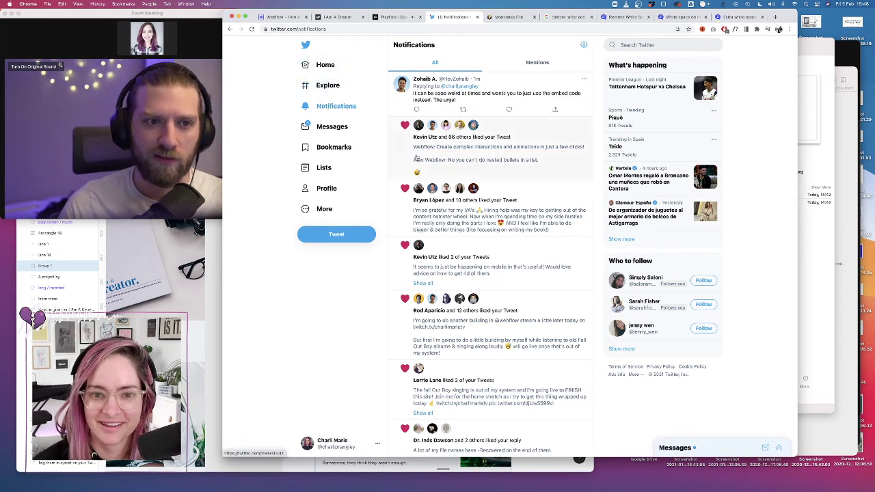
pyautogui.click(531, 93)
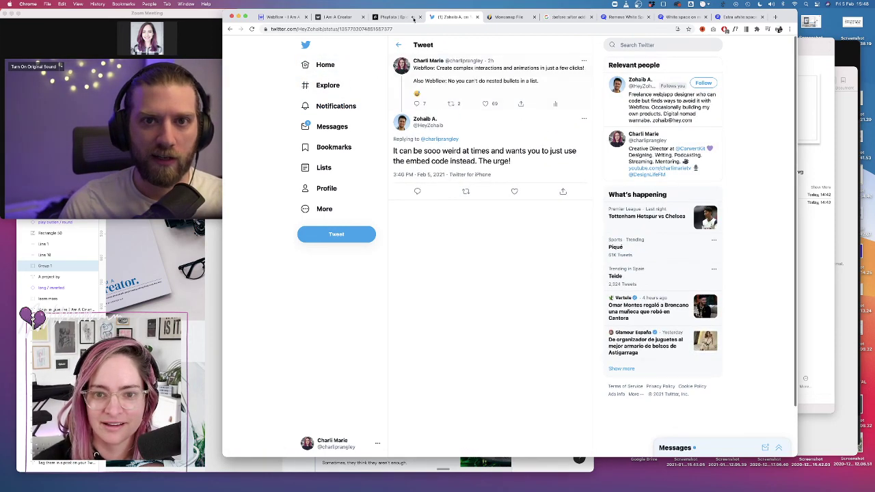
pyautogui.click(402, 44)
pyautogui.scroll(-3, 484, 176)
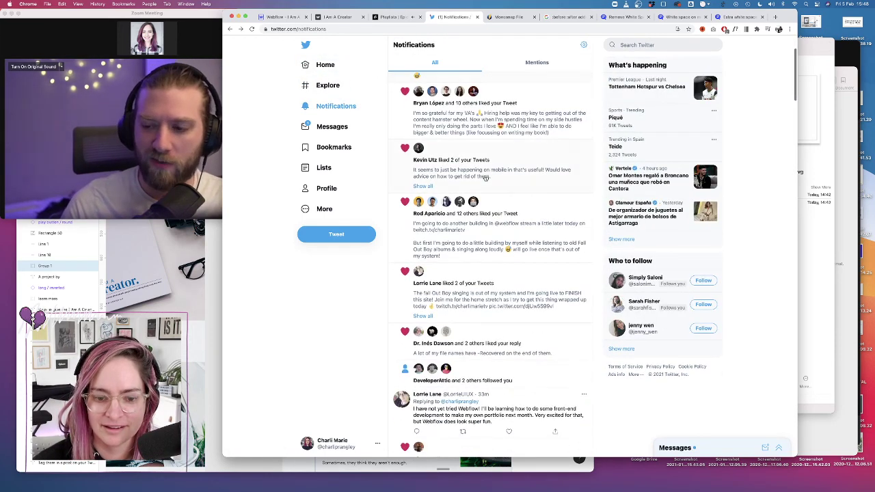
pyautogui.scroll(3, 486, 176)
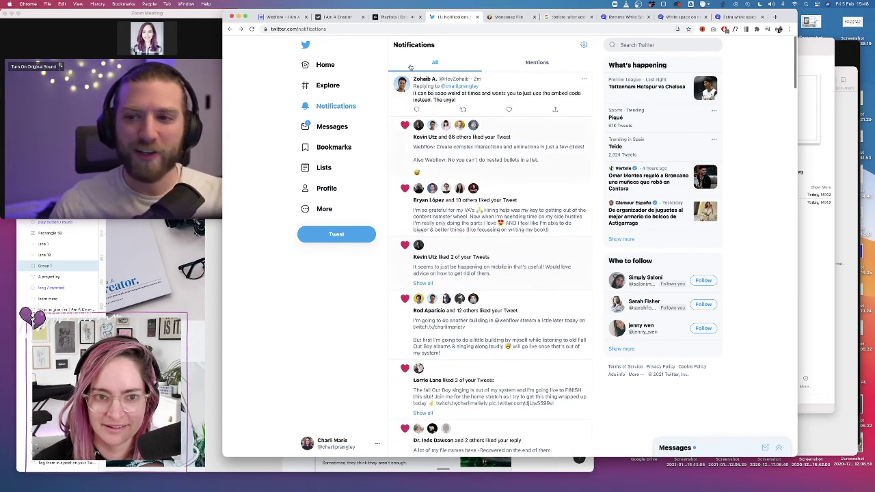
# Return to the Webflow Designer and select the third featured creator's website link in the Featuring list at mobile portrait
pyautogui.click(286, 17)
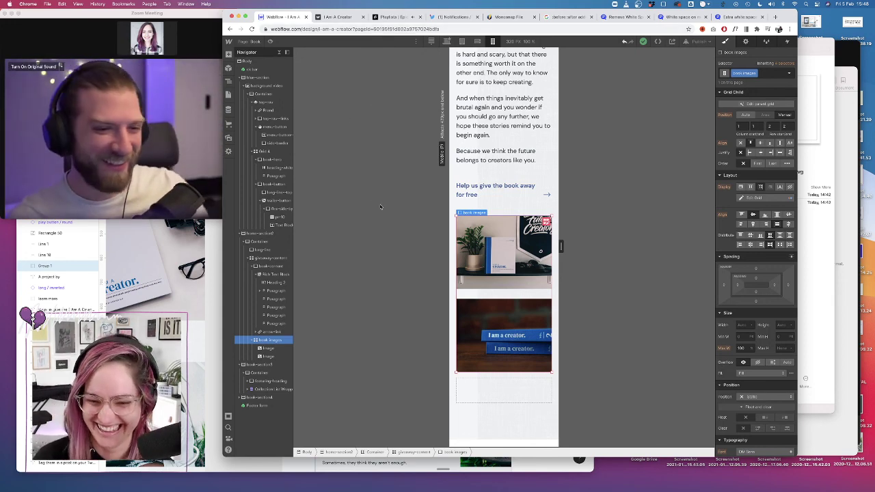
pyautogui.scroll(-10, 496, 305)
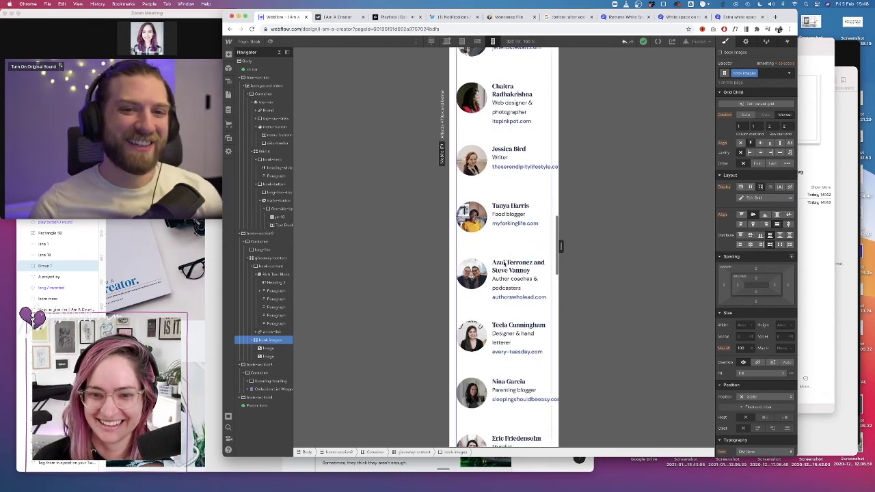
pyautogui.click(535, 171)
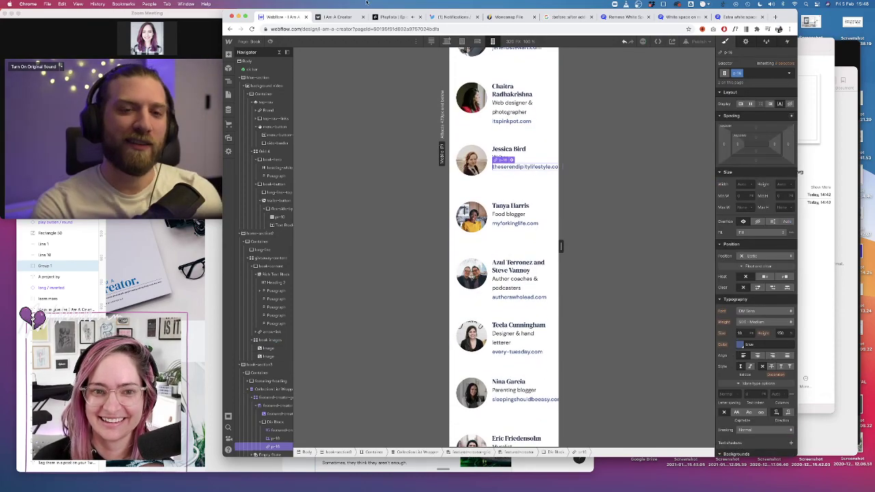
# On the published site, widen the page area beside the developer tools and open the Book page at its Featuring section
pyautogui.click(339, 16)
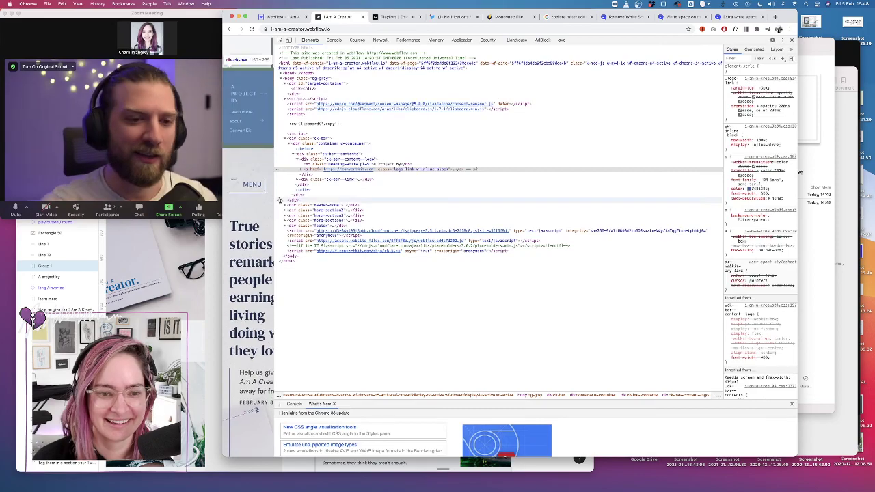
pyautogui.moveTo(276, 200); pyautogui.dragTo(394, 225)
pyautogui.scroll(-3, 322, 242)
pyautogui.scroll(-15, 322, 242)
pyautogui.scroll(-15, 322, 242)
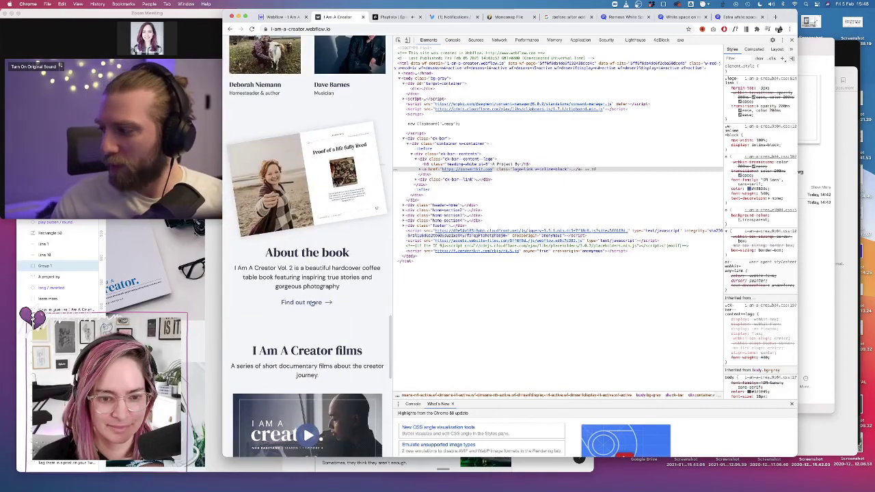
pyautogui.click(311, 302)
pyautogui.scroll(-10, 311, 299)
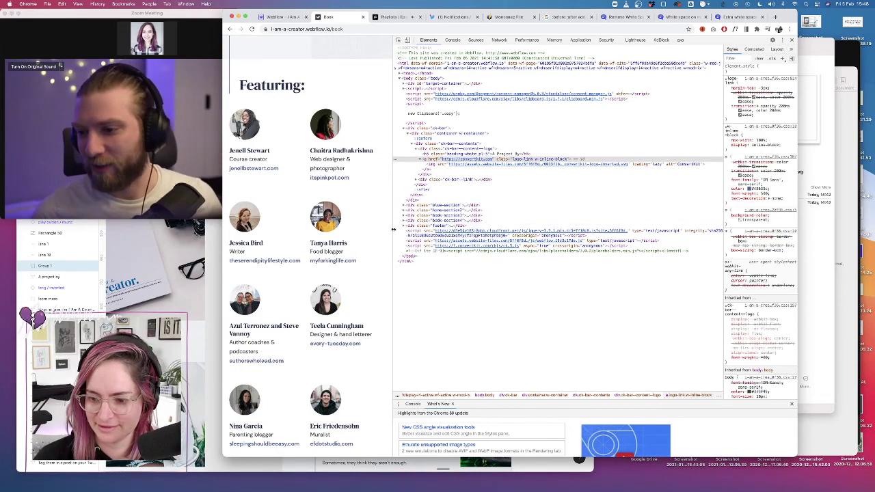
# Narrow the published Book page to mobile width and examine how the photos and the featured creators' website links fit
pyautogui.moveTo(394, 230); pyautogui.dragTo(368, 233)
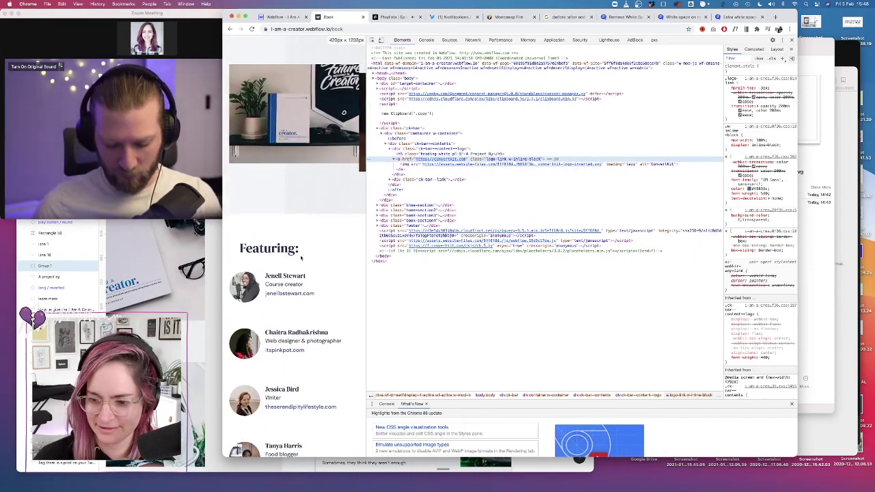
pyautogui.scroll(-3, 280, 282)
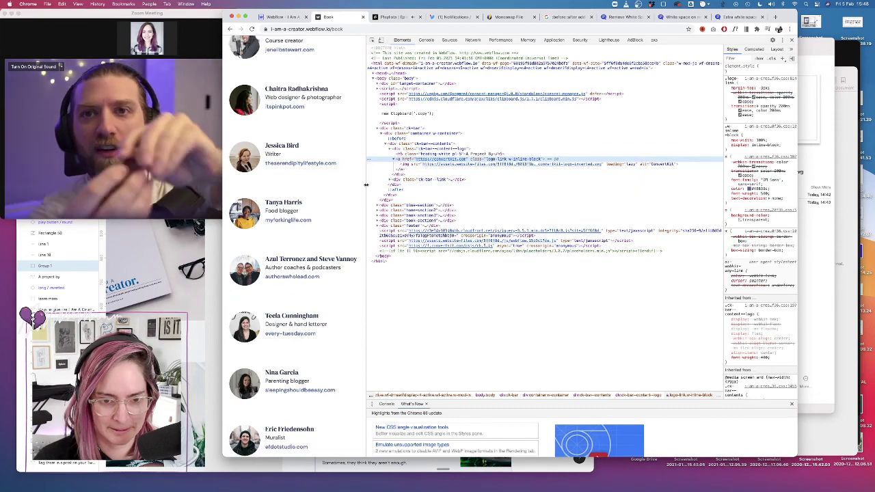
pyautogui.moveTo(353, 185); pyautogui.dragTo(331, 176)
pyautogui.scroll(5, 307, 170)
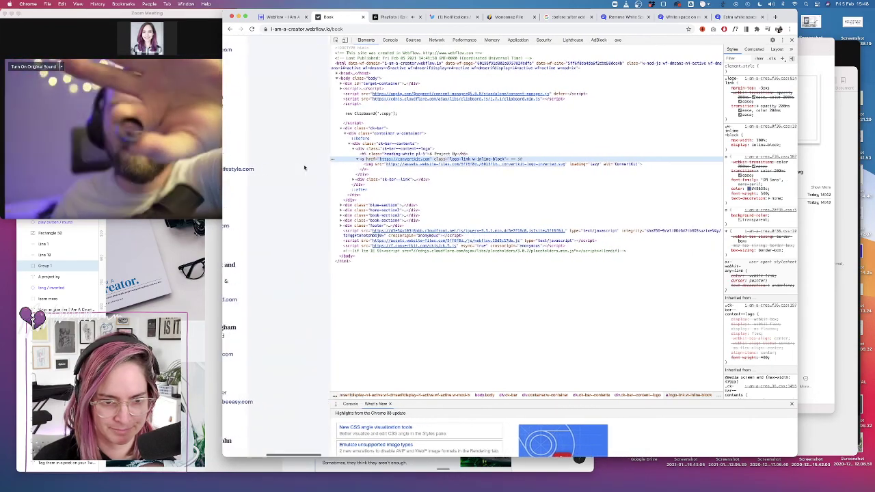
pyautogui.scroll(2, 305, 168)
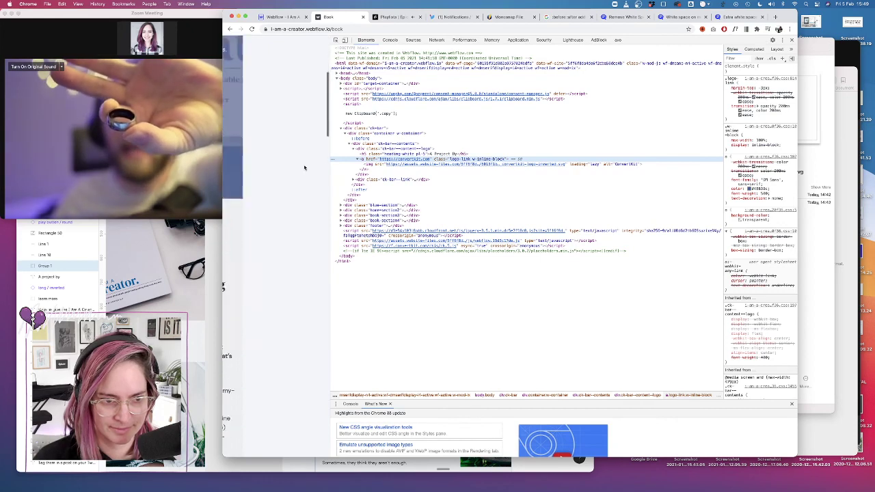
pyautogui.scroll(-8, 305, 168)
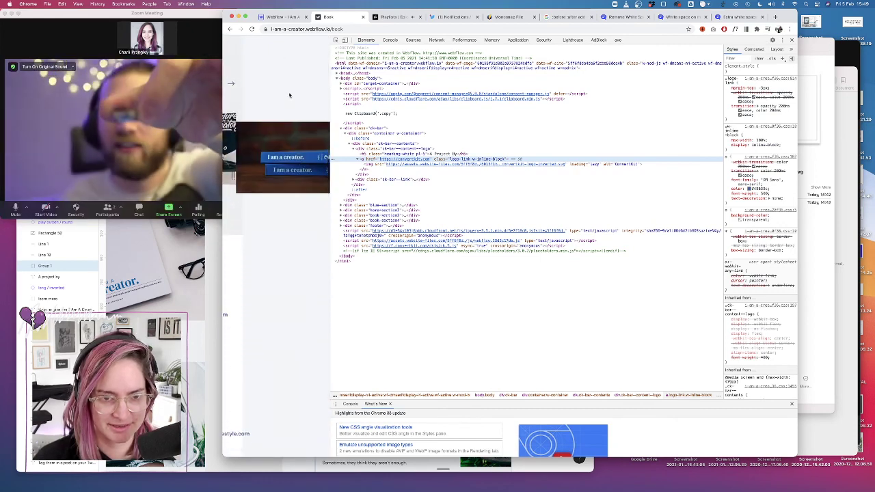
pyautogui.scroll(-8, 289, 101)
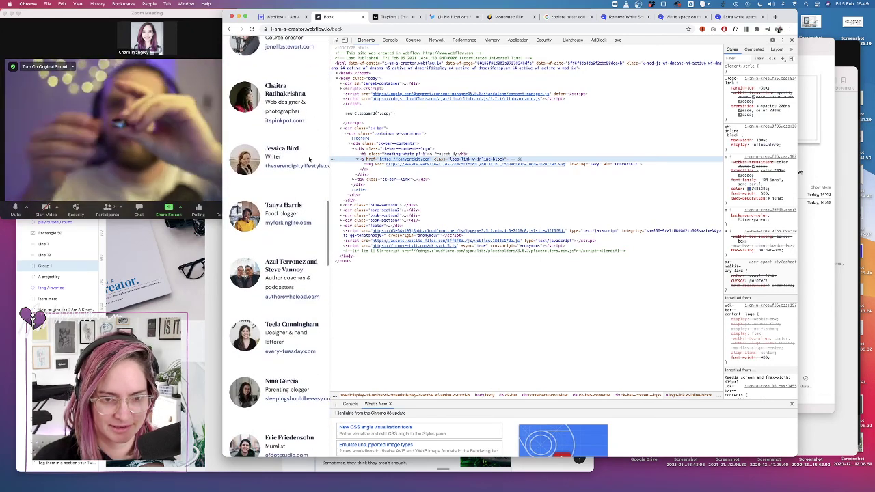
# Return to the Webflow Designer and publish the site's latest changes
pyautogui.click(281, 17)
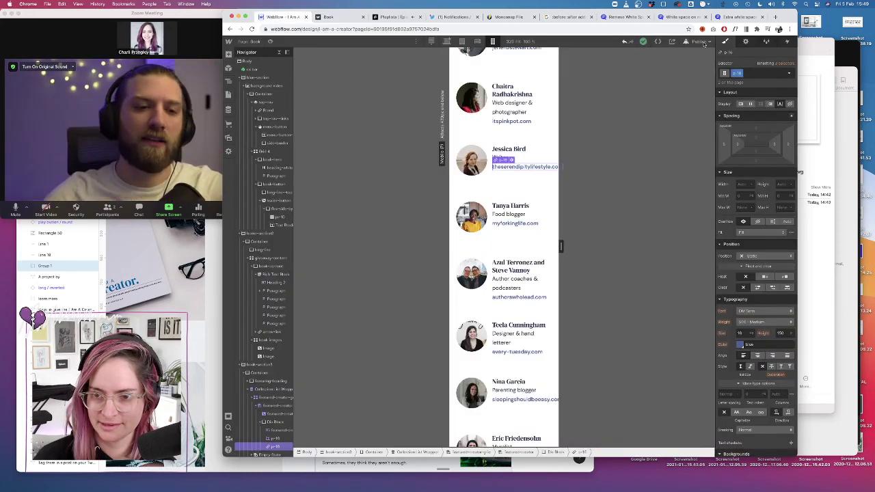
pyautogui.click(698, 41)
pyautogui.click(568, 130)
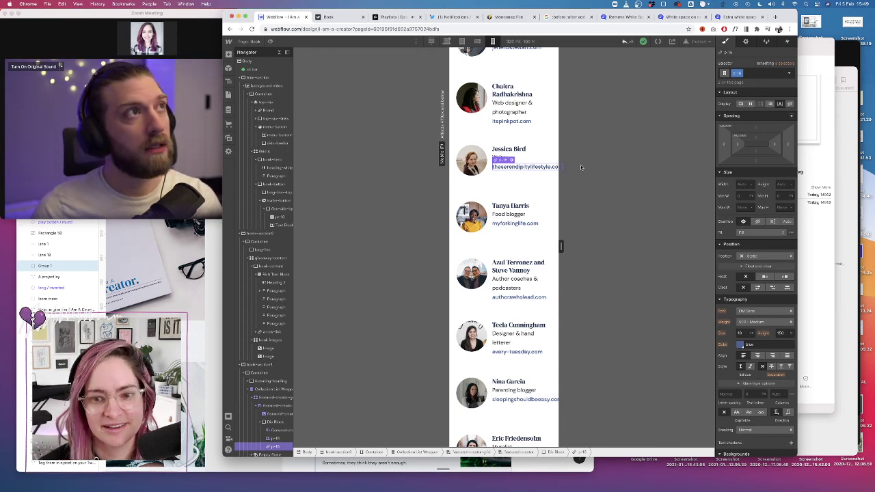
# Examine the text breaking and column options in the selected website link's typography settings, keeping Breaking at Normal
pyautogui.scroll(-3, 725, 363)
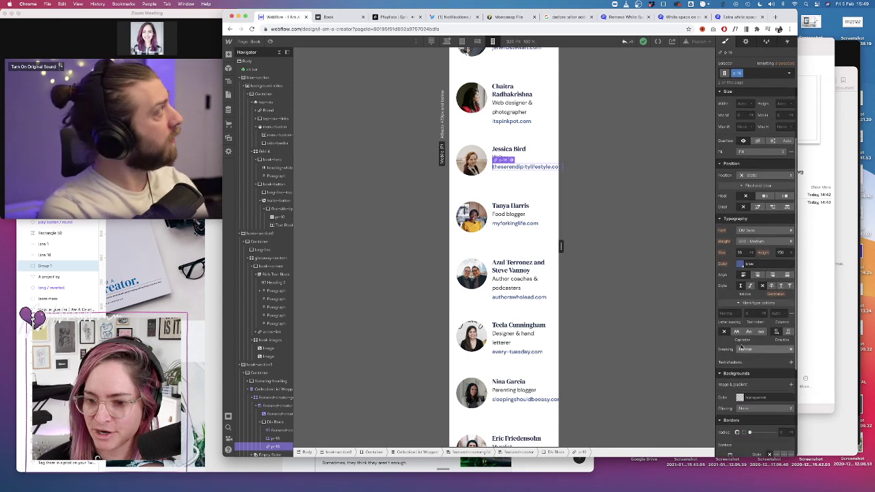
pyautogui.click(759, 351)
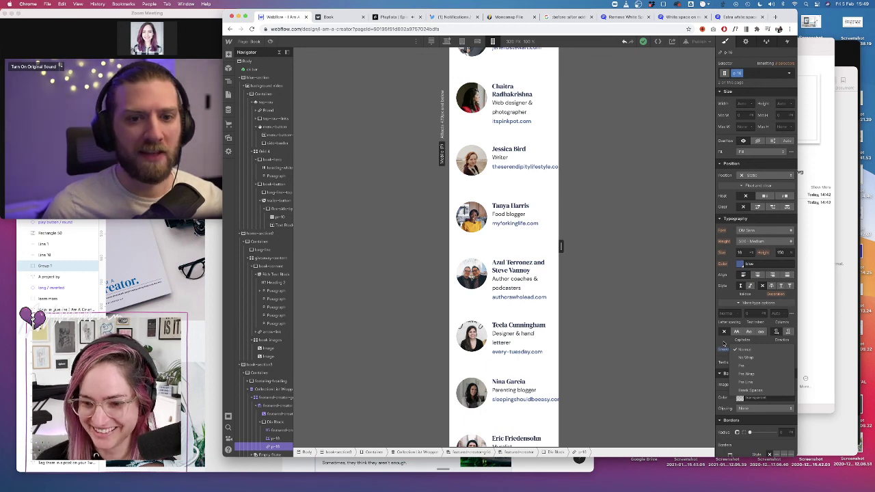
pyautogui.click(744, 349)
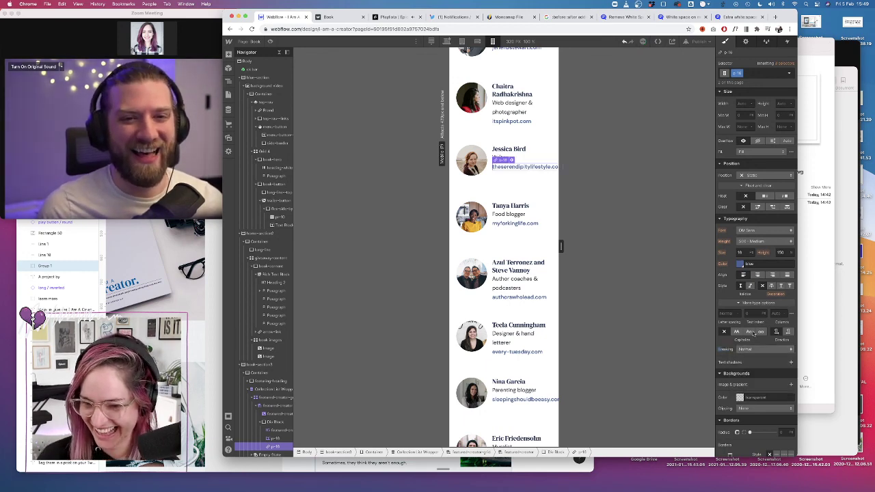
pyautogui.click(793, 314)
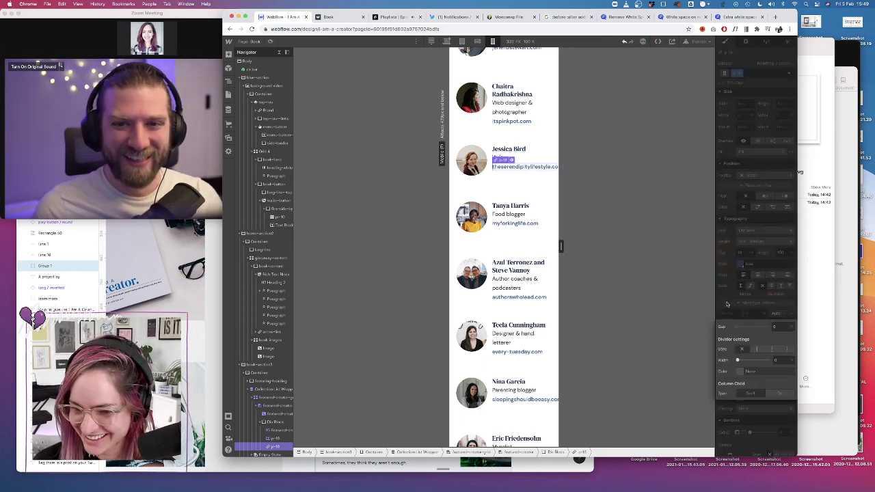
pyautogui.click(725, 303)
pyautogui.click(748, 351)
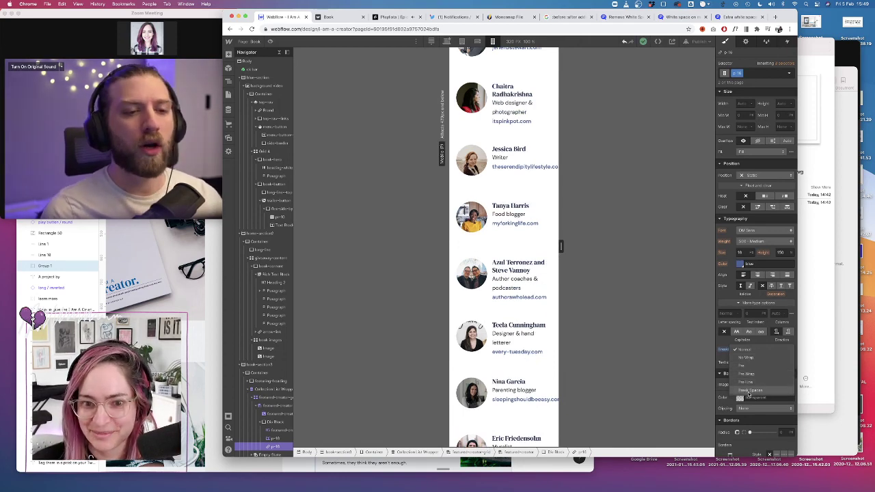
pyautogui.click(726, 342)
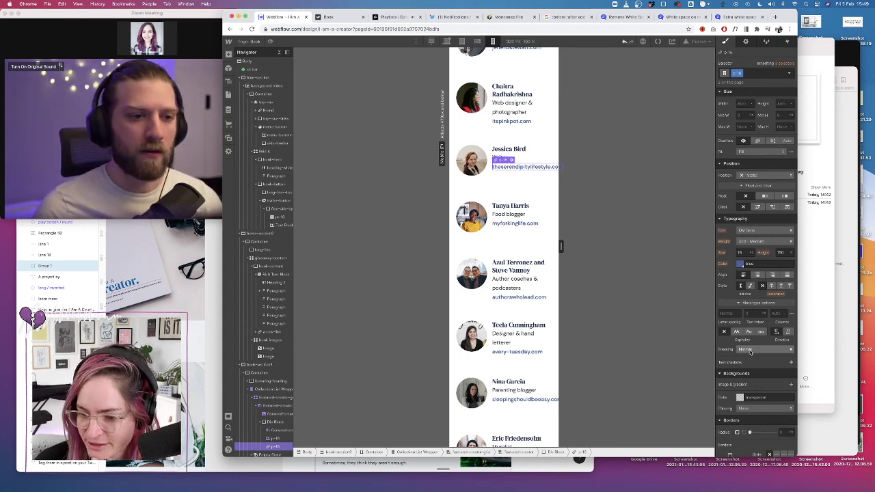
# Search Google in a new browser tab for "break-word webflow"
pyautogui.click(776, 16)
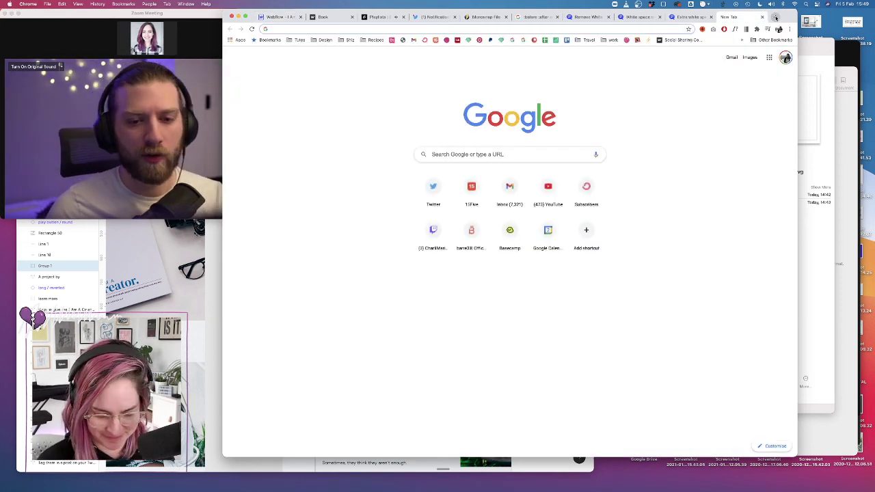
pyautogui.write('break-word webflow')
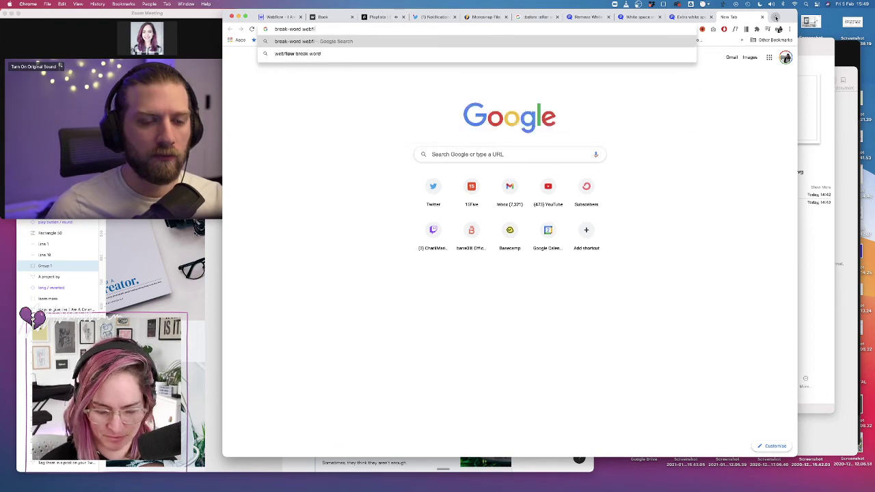
pyautogui.press('Return')
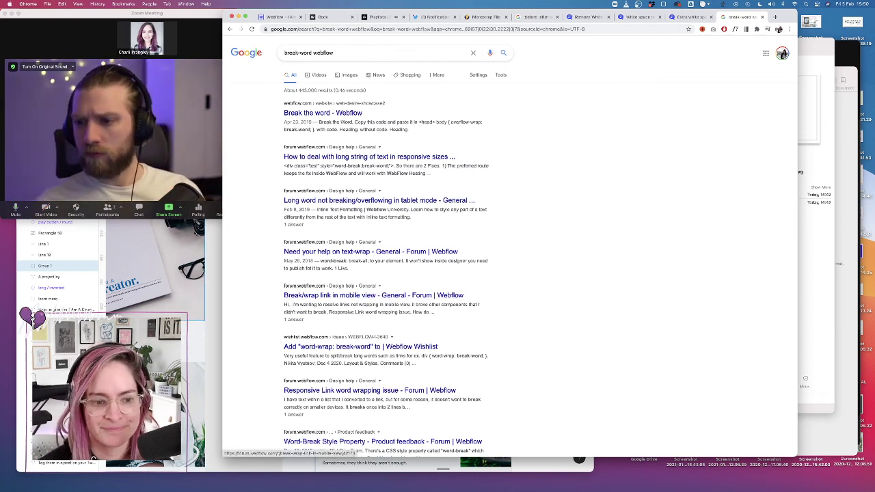
pyautogui.click(217, 288)
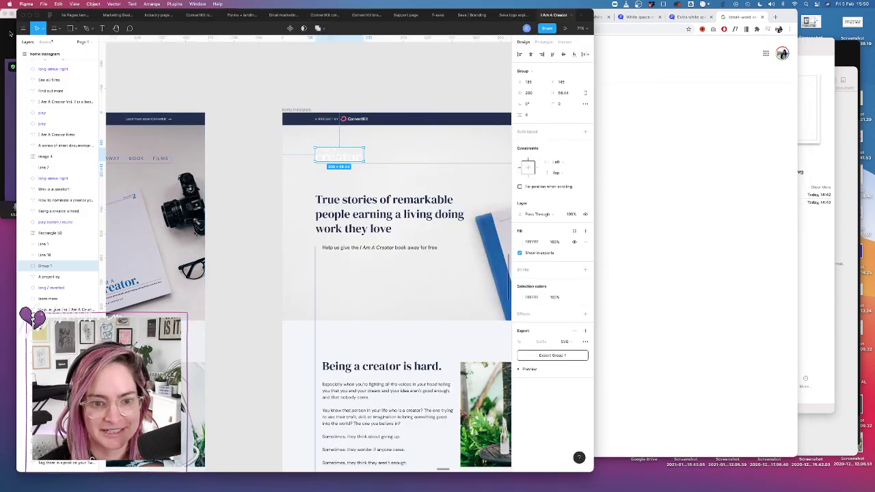
pyautogui.click(9, 33)
pyautogui.click(692, 202)
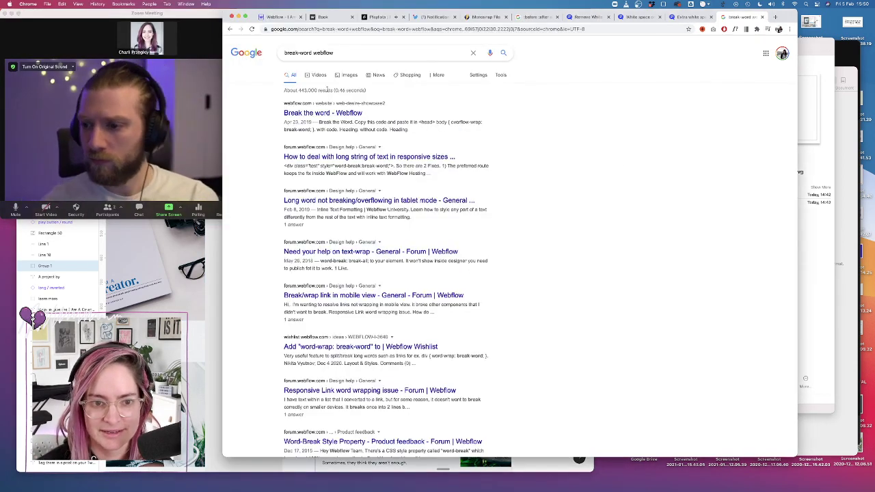
# Open the search results "Break the word - Webflow" and "Need your help on text-wrap" in new browser tabs
pyautogui.keyDown('super'); pyautogui.click(347, 114); pyautogui.keyUp('super')
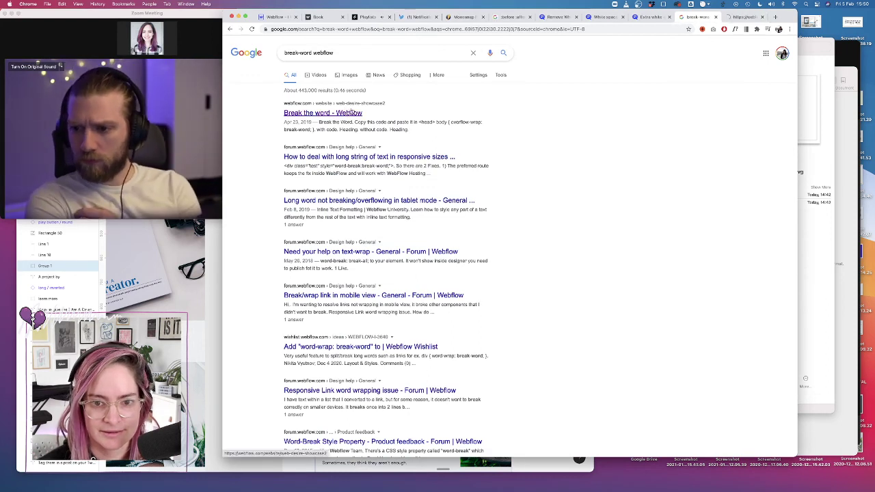
pyautogui.click(737, 18)
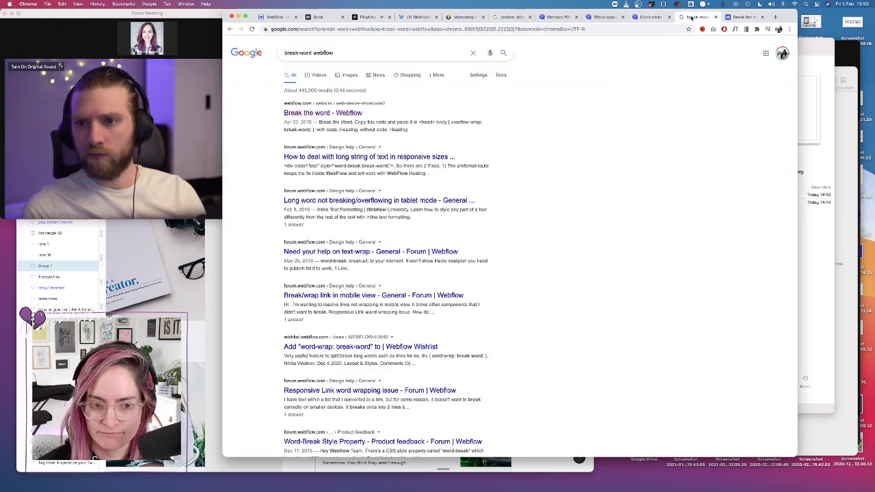
pyautogui.click(697, 17)
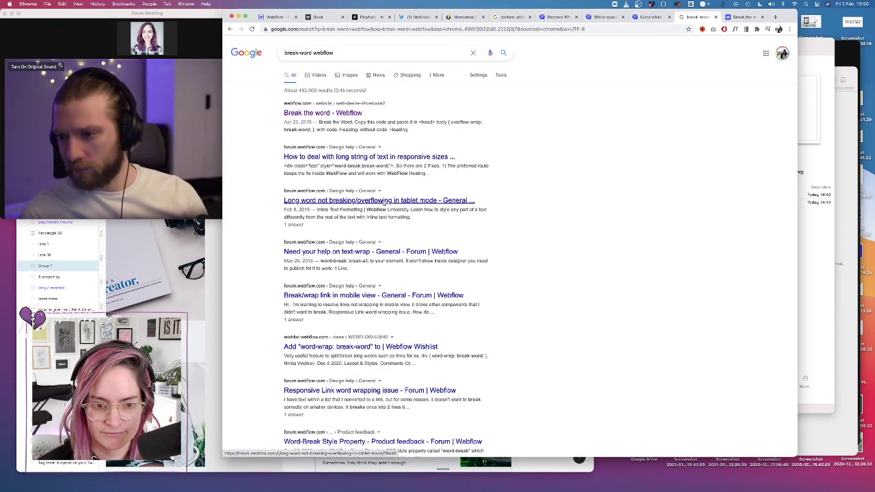
pyautogui.keyDown('super'); pyautogui.click(391, 252); pyautogui.keyUp('super')
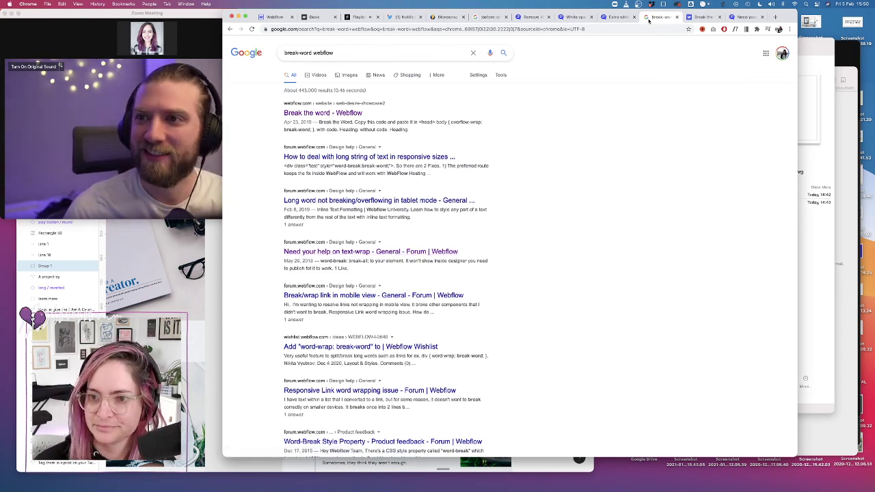
# Read the "Need your help on text-wrap" forum thread for suggested CSS word-breaking rules and where to put them in Webflow
pyautogui.click(753, 17)
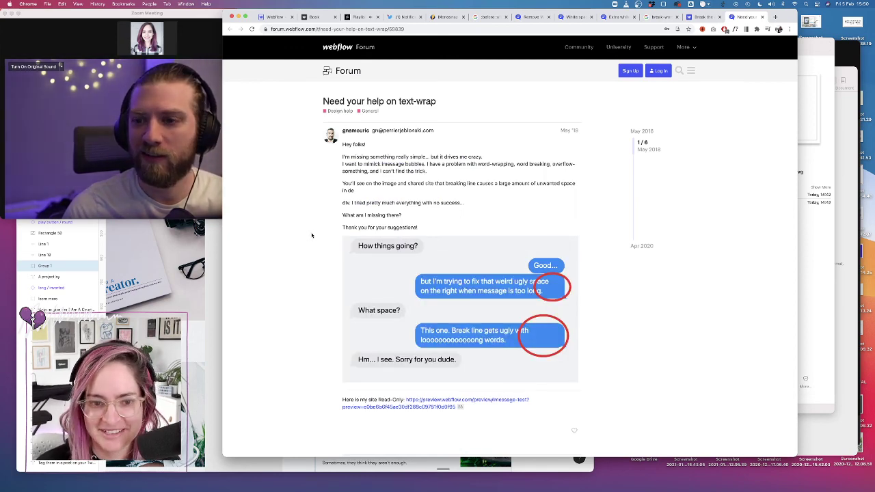
pyautogui.scroll(-3, 312, 236)
pyautogui.scroll(-5, 311, 235)
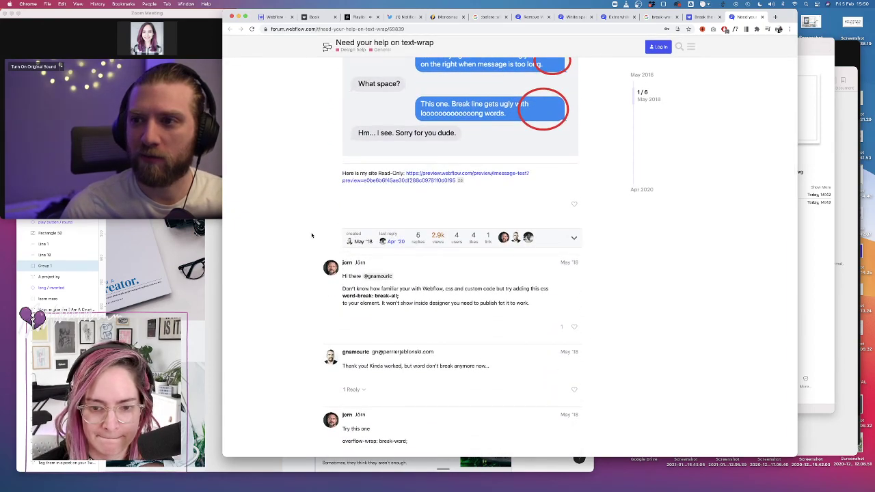
pyautogui.scroll(-10, 312, 235)
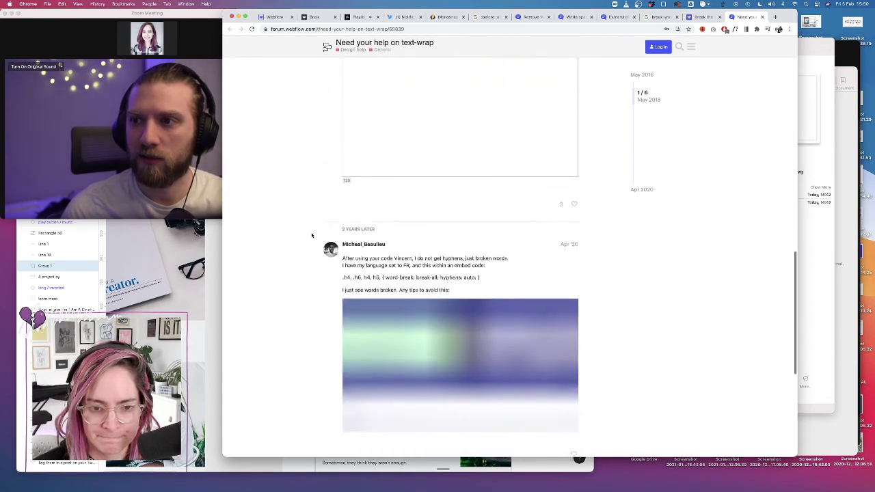
pyautogui.scroll(-10, 312, 235)
pyautogui.scroll(10, 312, 235)
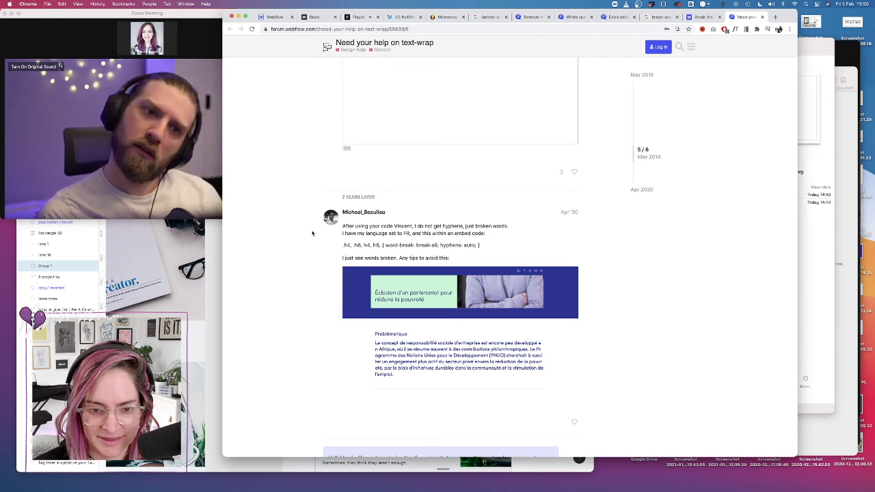
pyautogui.scroll(4, 312, 233)
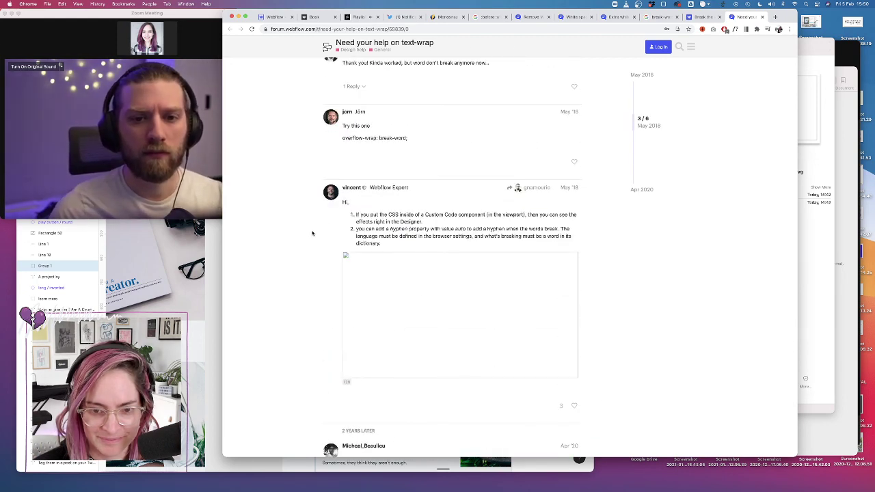
# Return to the Webflow Designer and open the I Am A Creator project's Custom Code settings
pyautogui.click(277, 17)
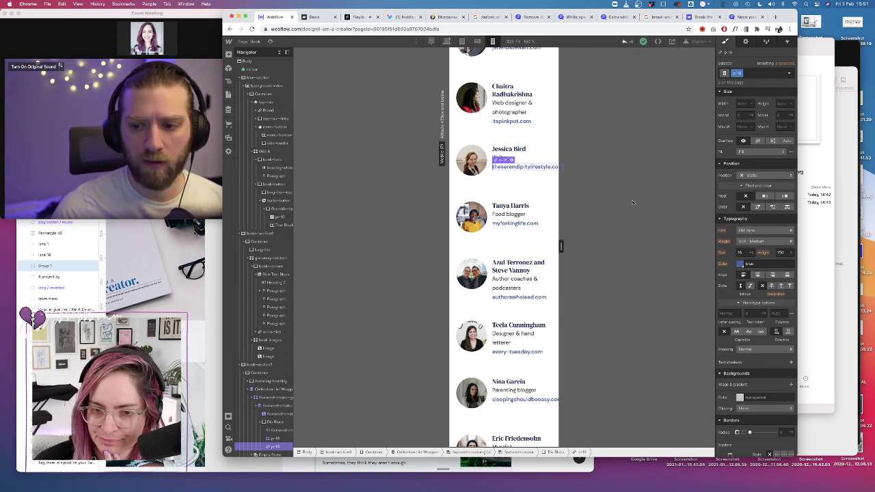
pyautogui.click(229, 42)
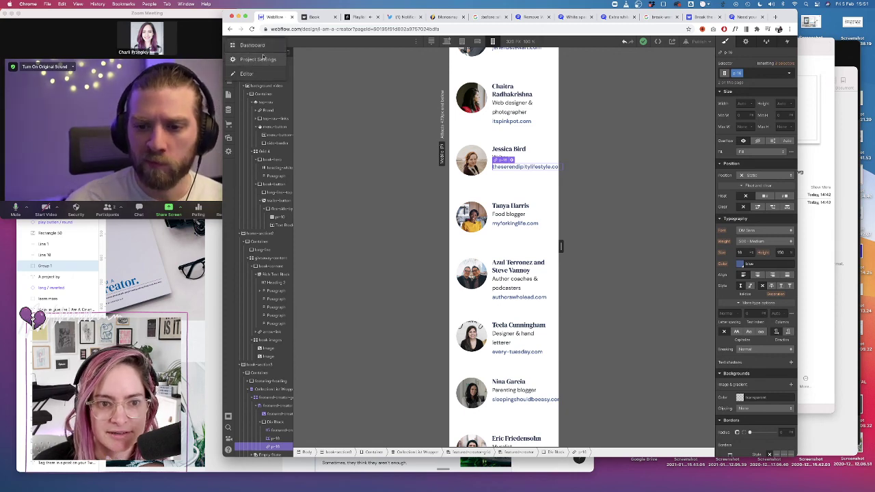
pyautogui.click(258, 59)
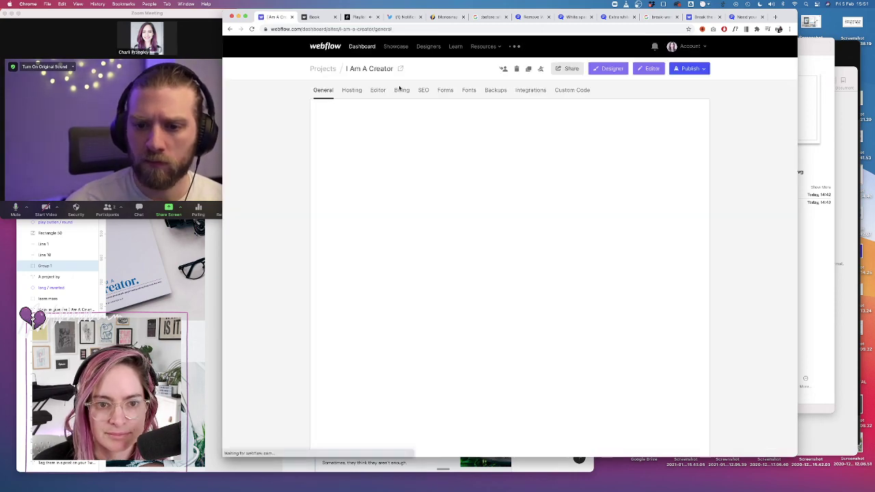
pyautogui.click(569, 92)
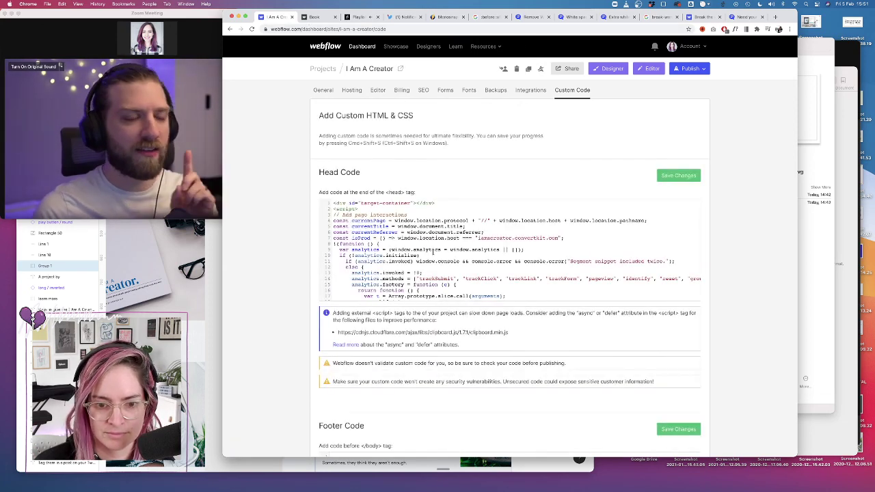
# Append a style block containing "a { word-break: break-word; }" after the last script in the project's Head Code
pyautogui.scroll(-2, 449, 272)
pyautogui.scroll(-15, 449, 271)
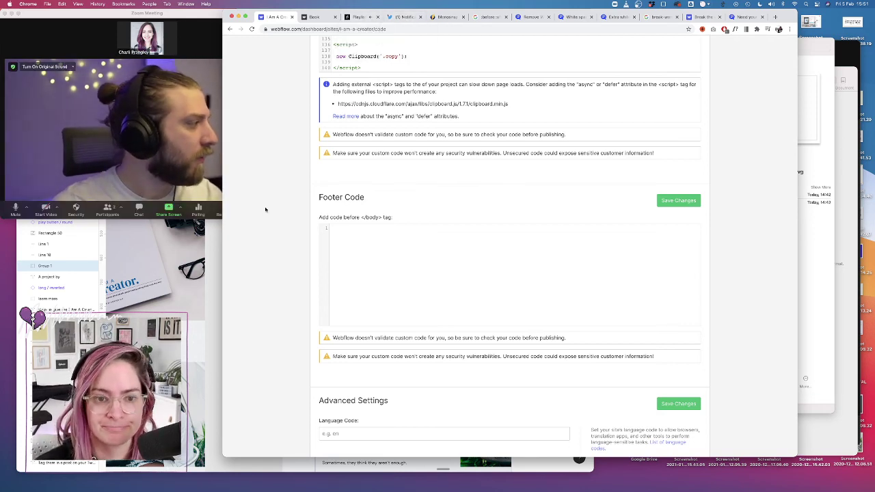
pyautogui.scroll(2, 291, 164)
pyautogui.scroll(3, 291, 165)
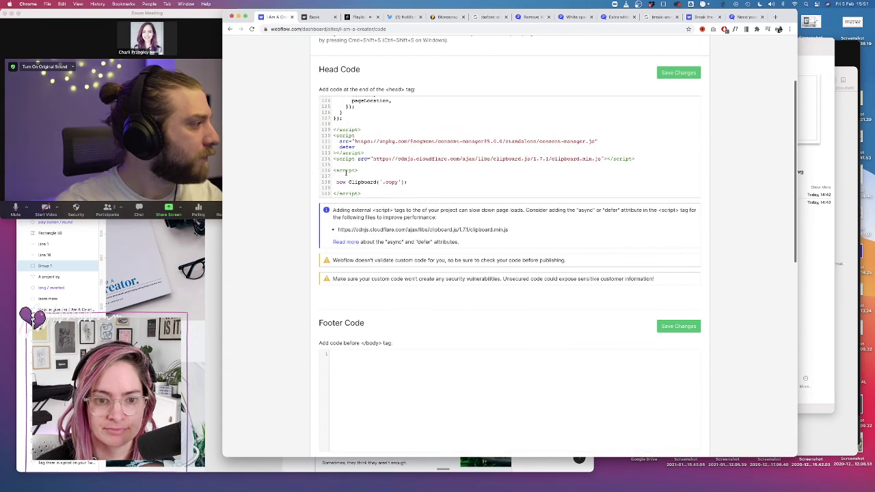
pyautogui.click(364, 186)
pyautogui.press('Return')
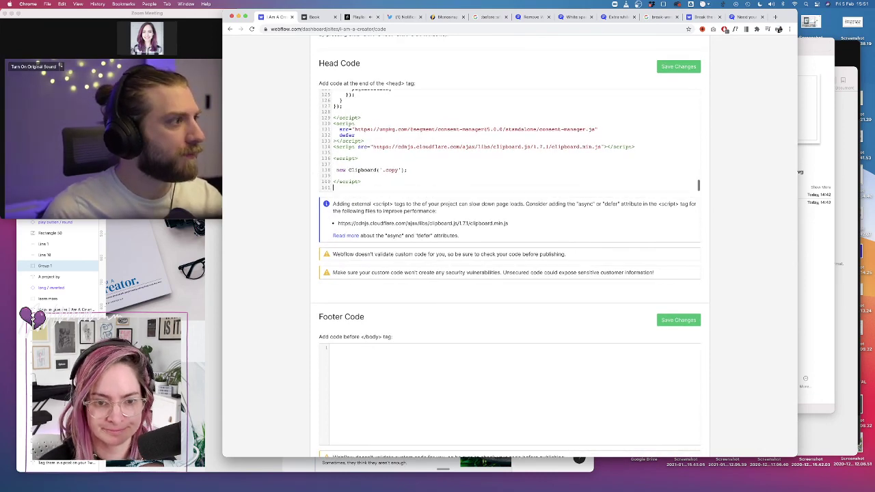
pyautogui.write('<style')
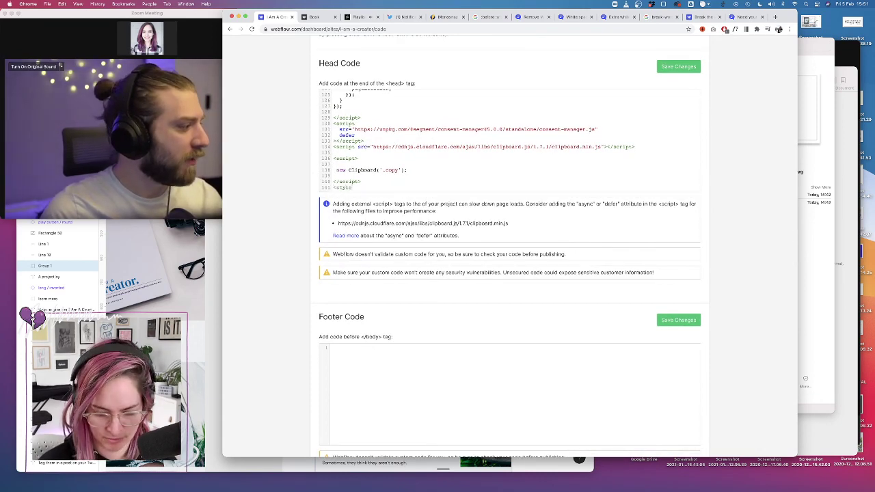
pyautogui.write('>')
pyautogui.press('Return')
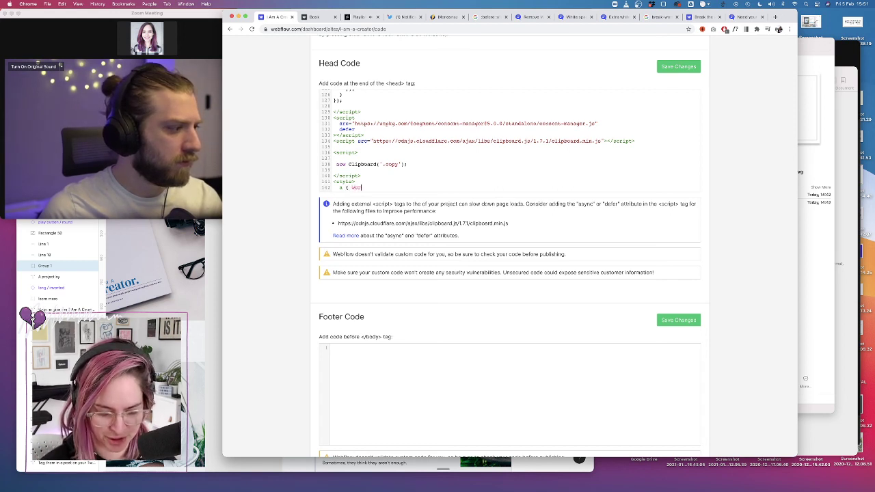
pyautogui.write('break')
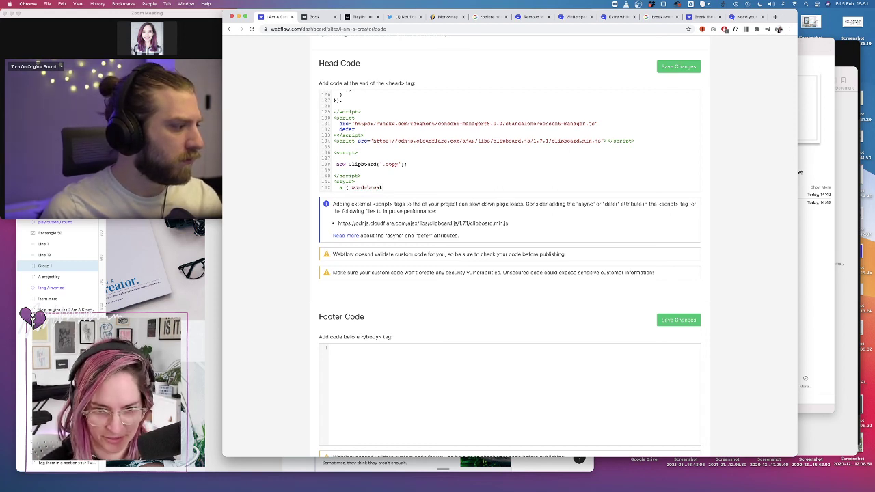
pyautogui.write(': break')
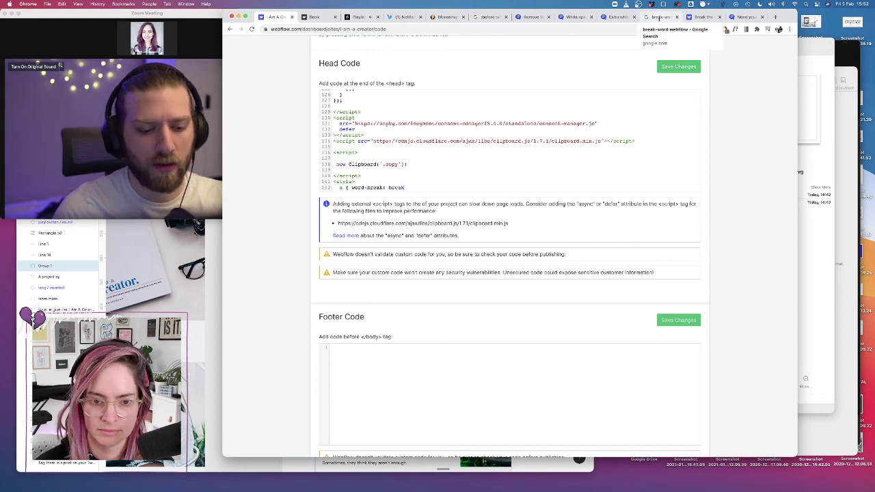
pyautogui.write('-word; }')
pyautogui.press('Return')
pyautogui.write('</style>')
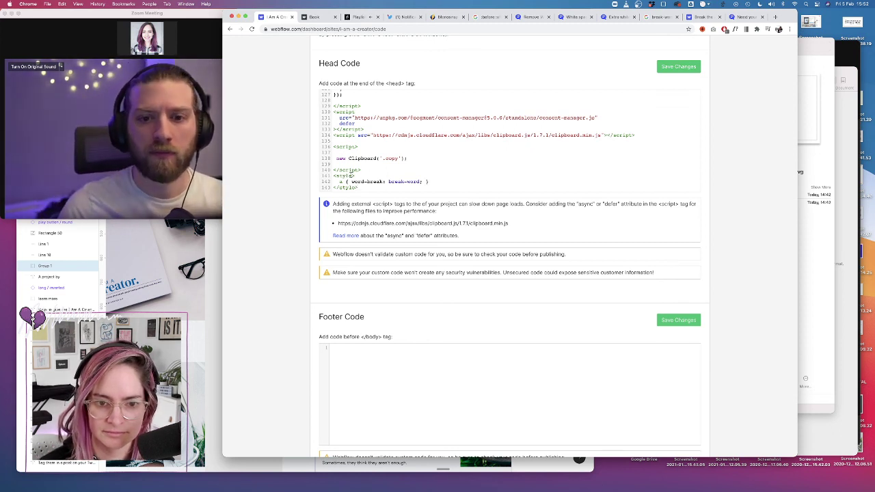
# Add the attribute type="text/css" to the new style tag and save the Head Code changes
pyautogui.click(351, 175)
pyautogui.write('type=')
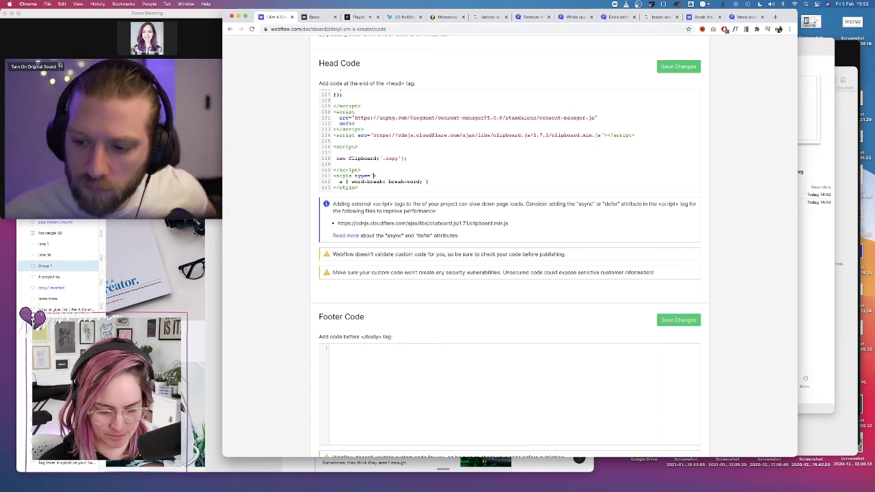
pyautogui.write('"text/css">')
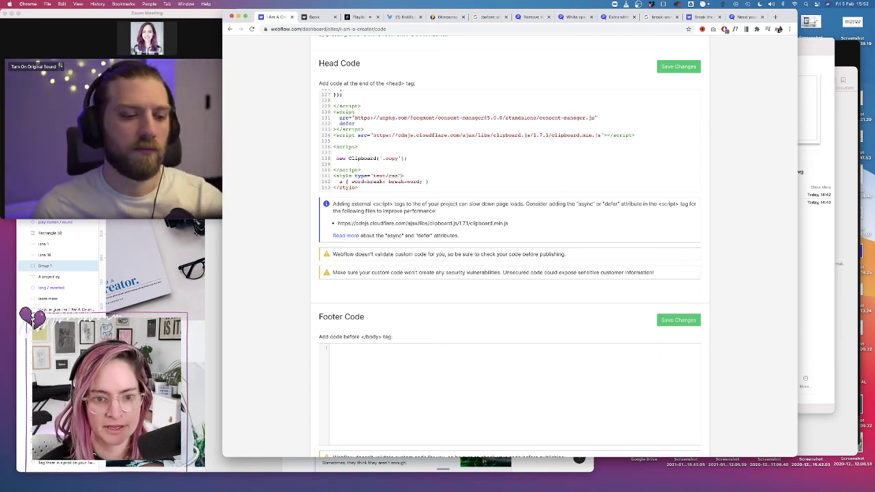
pyautogui.click(684, 67)
# Publish the site to i-am-a-creator.webflow.io only, leaving out iamacreator.convertkit.com
pyautogui.scroll(10, 553, 94)
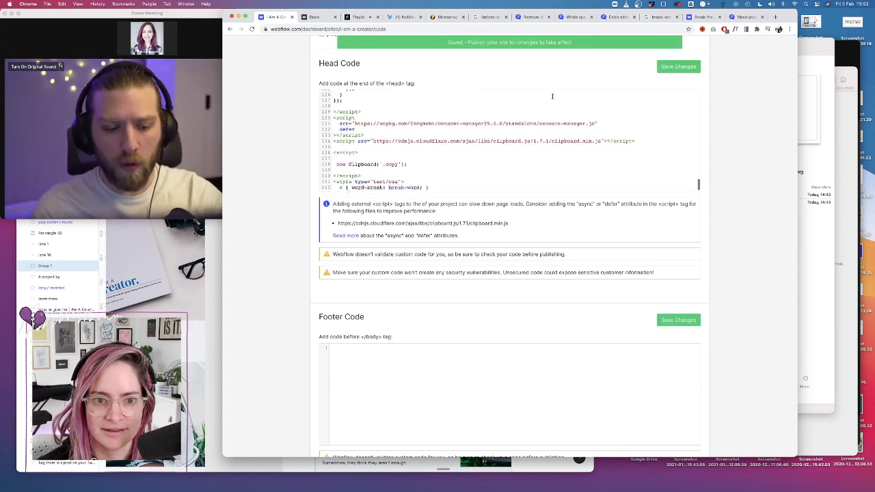
pyautogui.scroll(3, 716, 126)
pyautogui.click(689, 69)
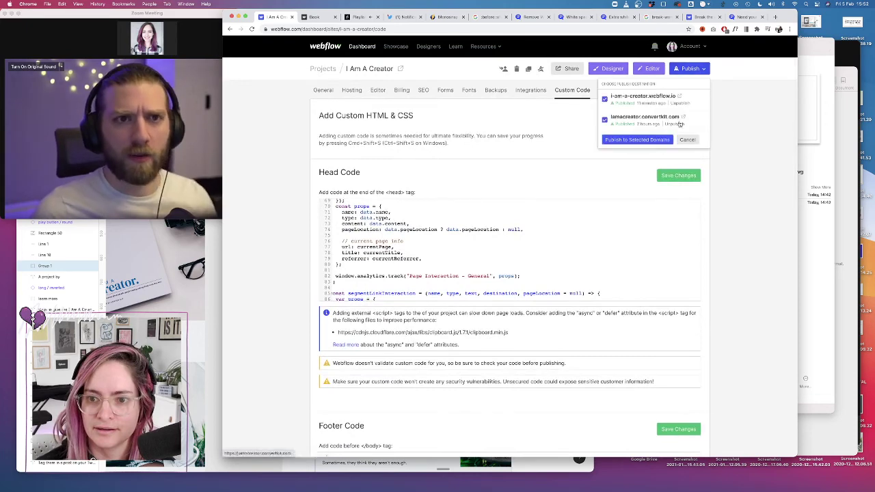
pyautogui.click(633, 140)
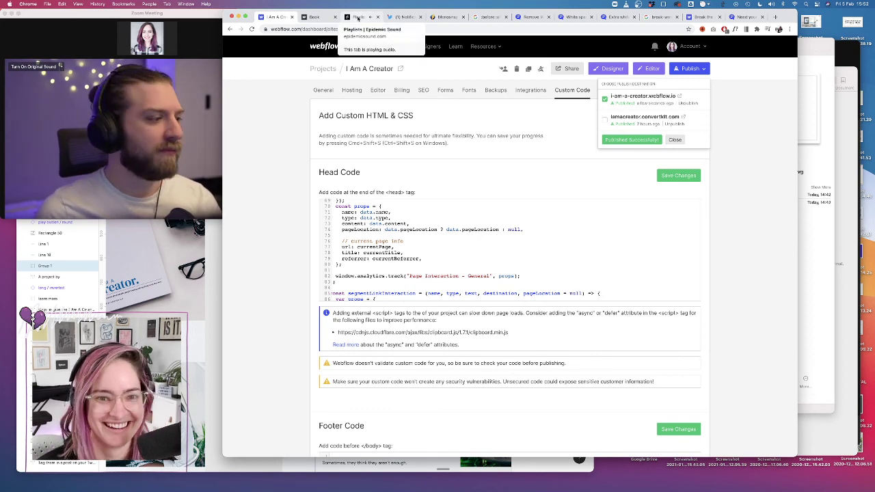
# Reload the published Book page and narrow it to mobile width to check how the creators' website links wrap
pyautogui.click(318, 18)
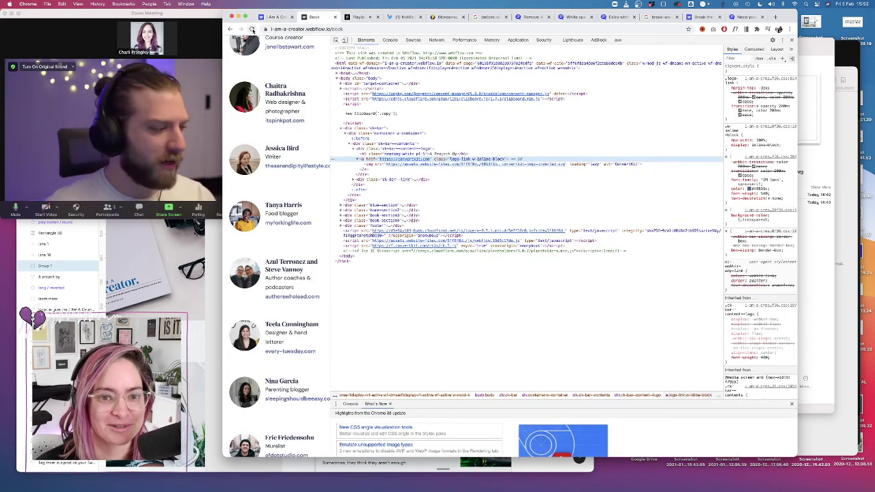
pyautogui.click(252, 30)
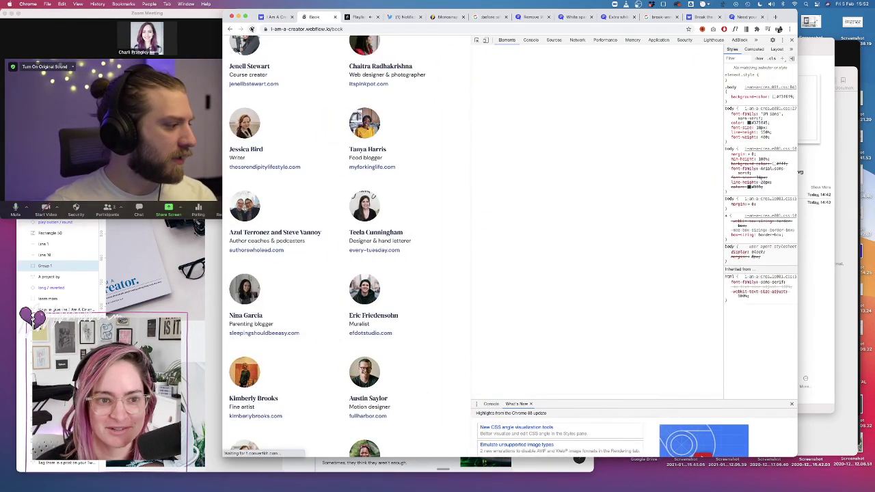
pyautogui.scroll(5, 317, 142)
pyautogui.scroll(1, 317, 142)
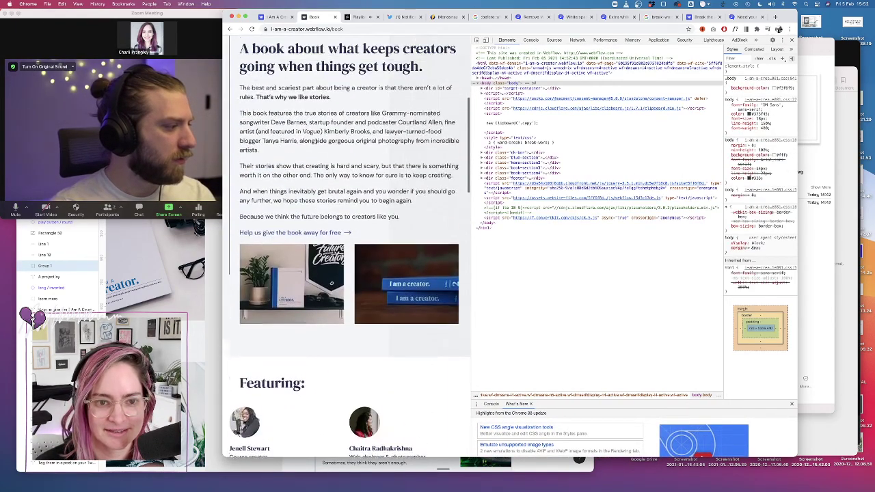
pyautogui.scroll(-6, 319, 169)
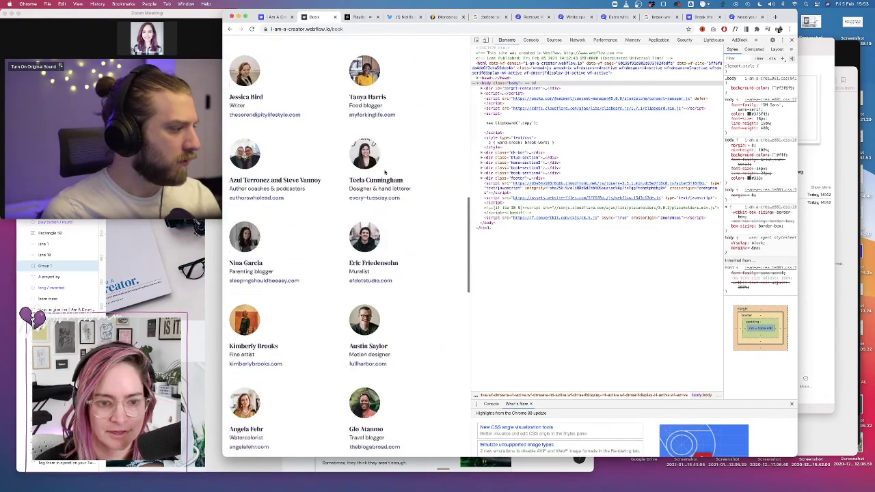
pyautogui.moveTo(471, 128); pyautogui.dragTo(327, 115)
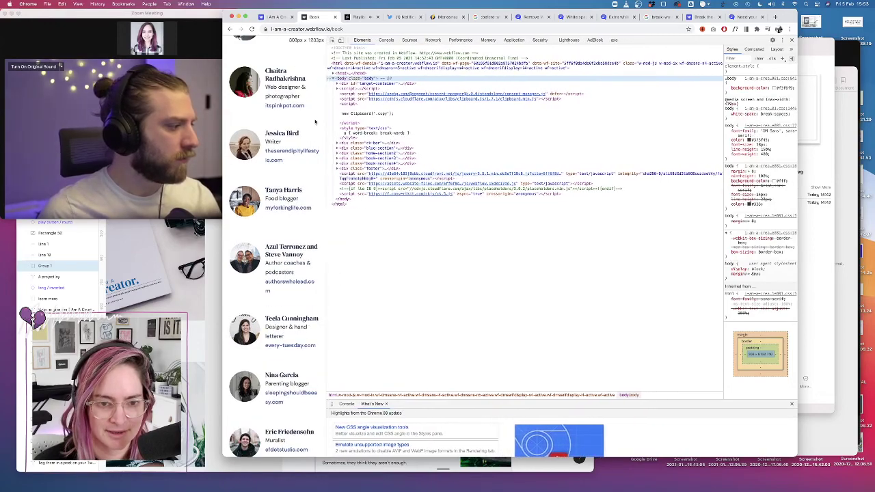
# Examine the book photos and introductory text higher up the published Book page at mobile width
pyautogui.scroll(5, 289, 136)
pyautogui.scroll(10, 288, 135)
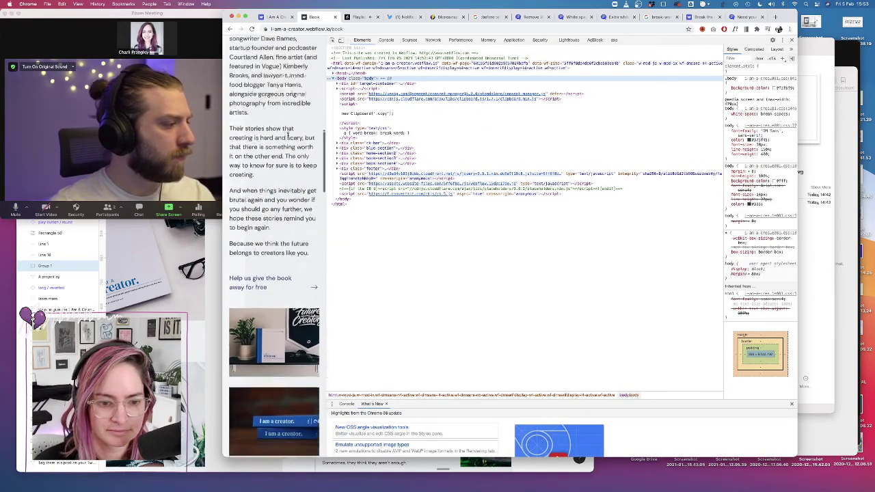
pyautogui.scroll(-2, 297, 148)
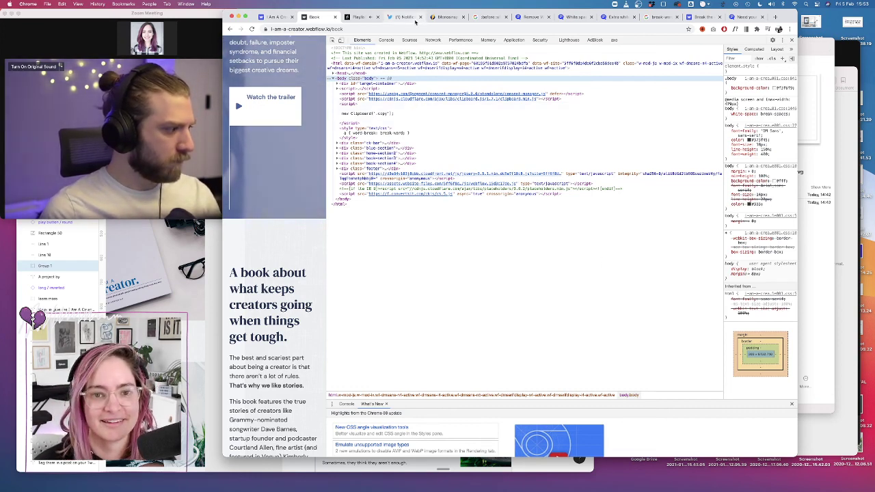
# Close the developer tools on the published Book page and return to the top of the page
pyautogui.click(278, 19)
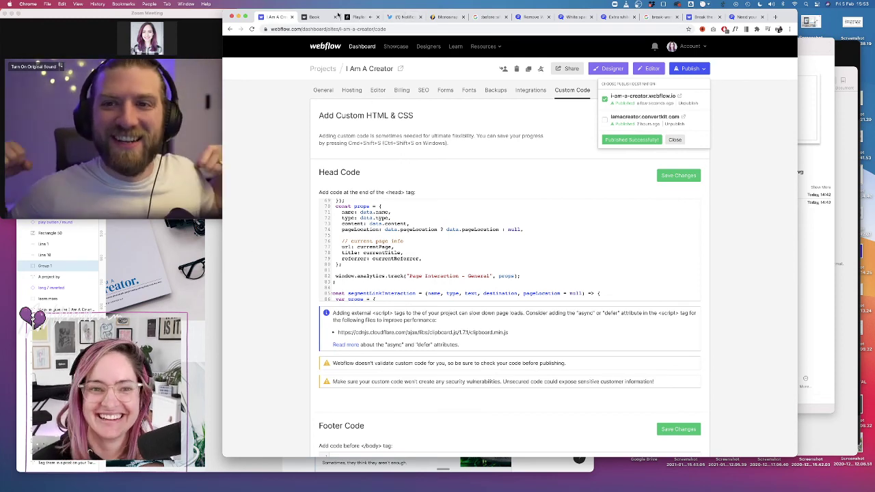
pyautogui.click(311, 16)
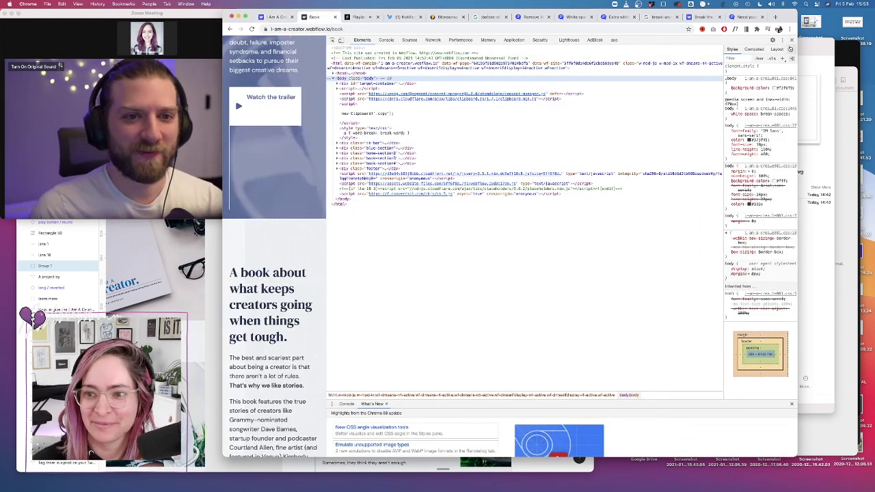
pyautogui.click(792, 40)
pyautogui.scroll(3, 360, 130)
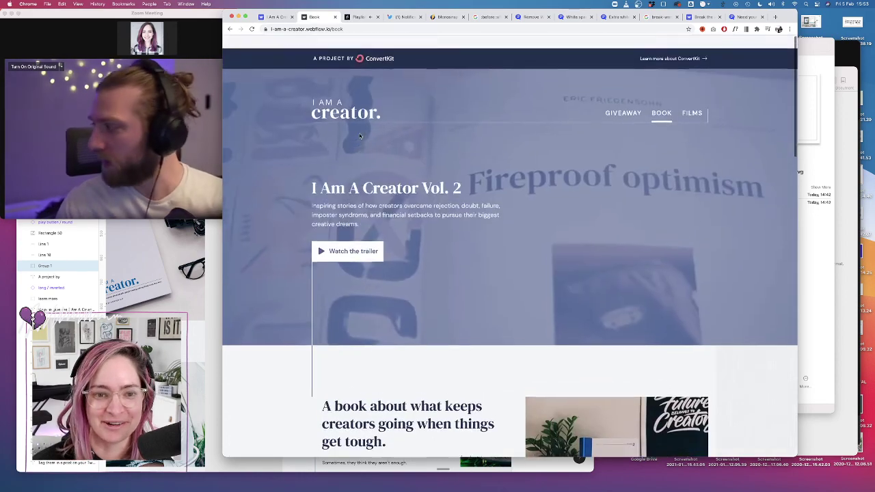
# Open the I Am A Creator project in the Designer and look through the home page down to its nomination section
pyautogui.click(277, 16)
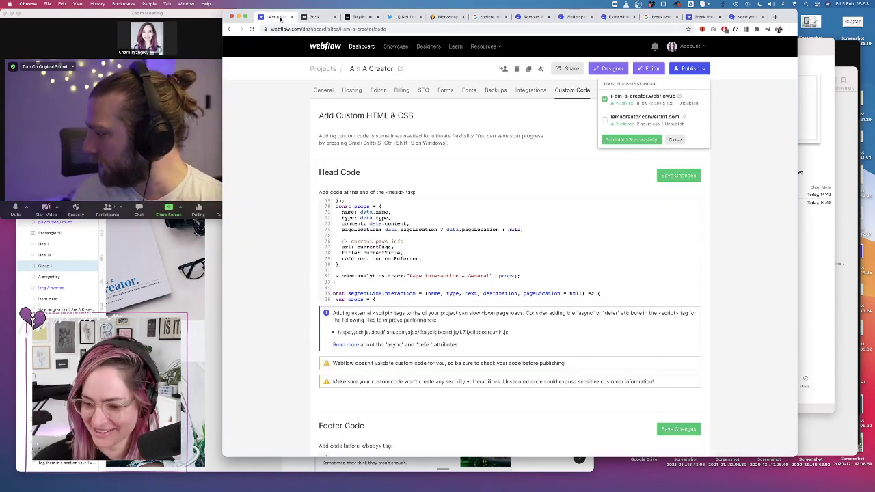
pyautogui.click(300, 186)
pyautogui.click(609, 69)
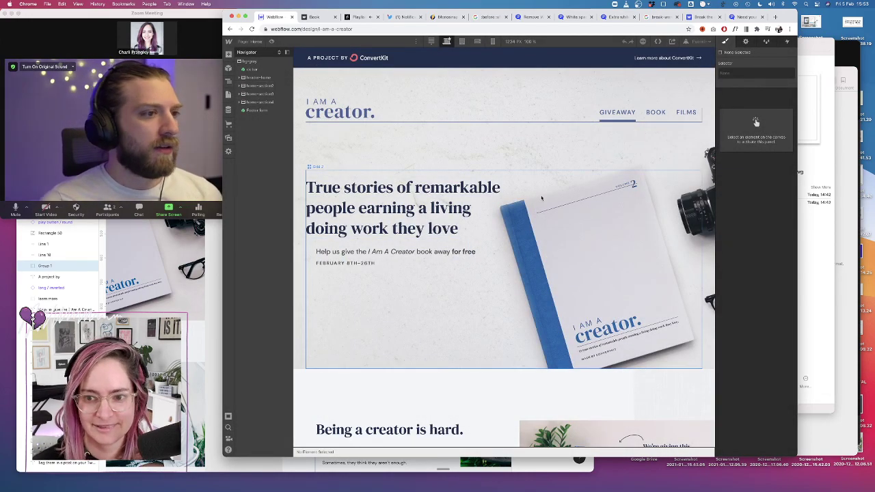
pyautogui.scroll(-5, 469, 259)
pyautogui.scroll(-10, 470, 259)
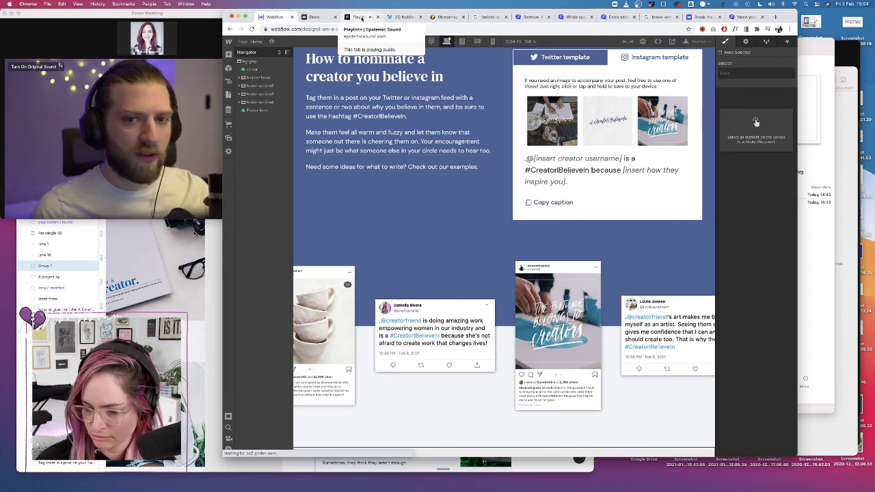
# In the project's Head Code, add a rule with content: initial for .pseudo-content-initial:before and .pseudo-content-initial:after below the word-break rule
pyautogui.moveTo(1, 52)
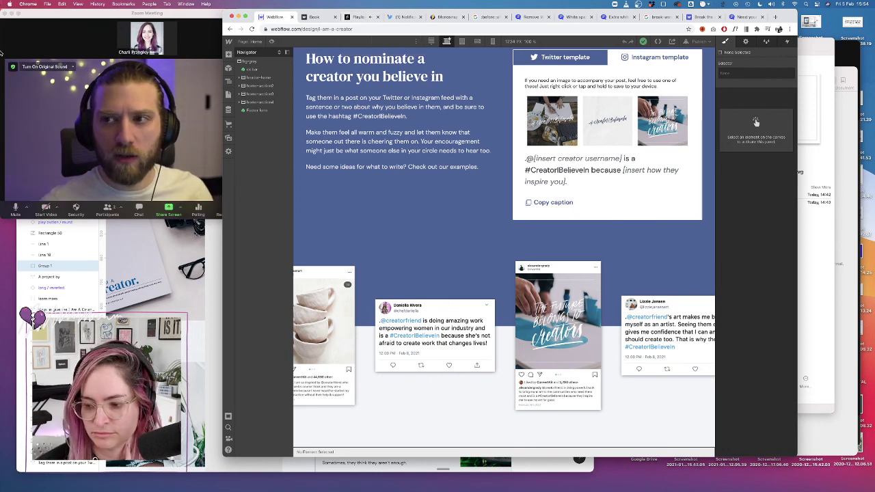
pyautogui.click(229, 42)
pyautogui.click(253, 60)
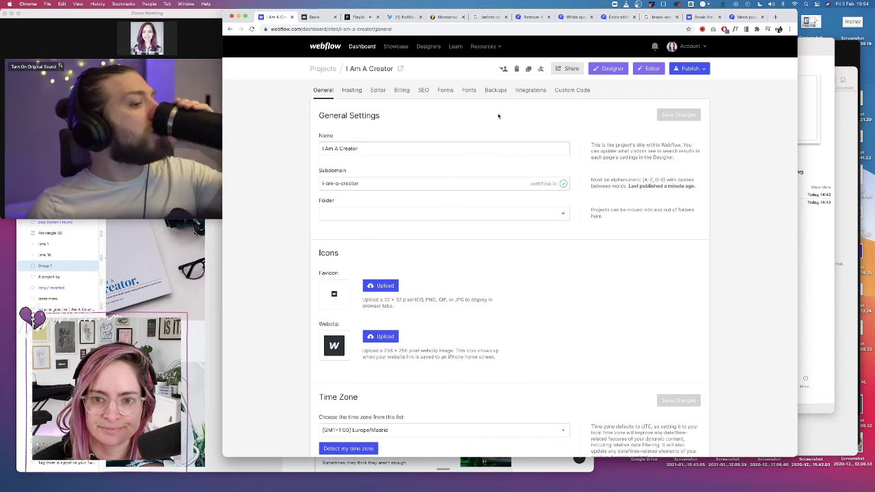
pyautogui.click(570, 90)
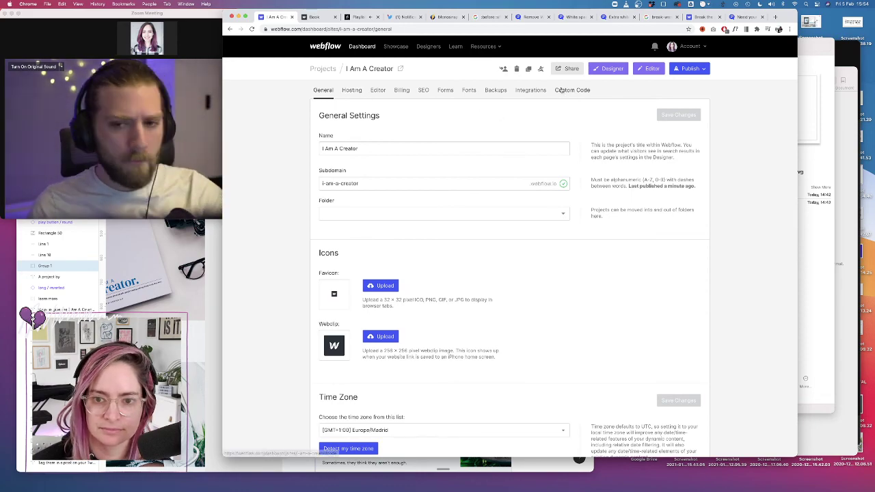
pyautogui.scroll(-15, 427, 290)
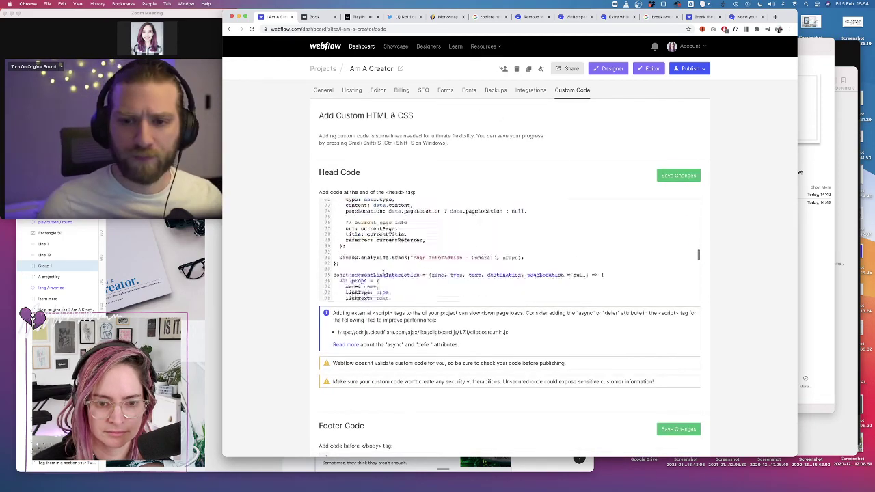
pyautogui.click(428, 291)
pyautogui.press('Return')
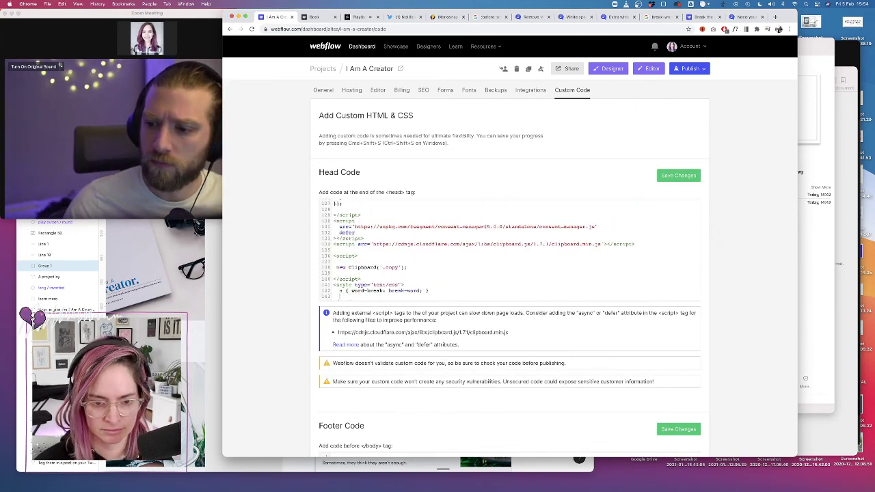
pyautogui.write('.pseudo-content-initial:before, .pseudo-content-initial:after {   content: initial; }')
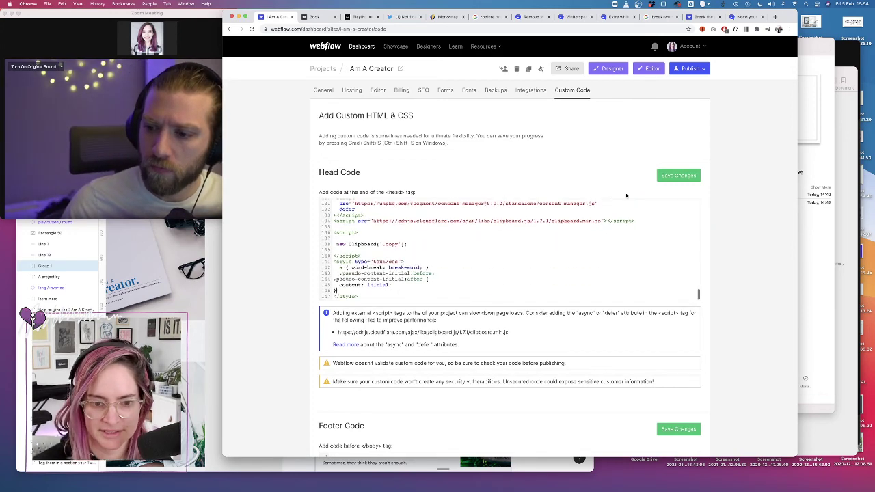
# Save the Head Code changes and publish the site to i-am-a-creator.webflow.io only, leaving out iamacreator.convertkit.com
pyautogui.click(687, 173)
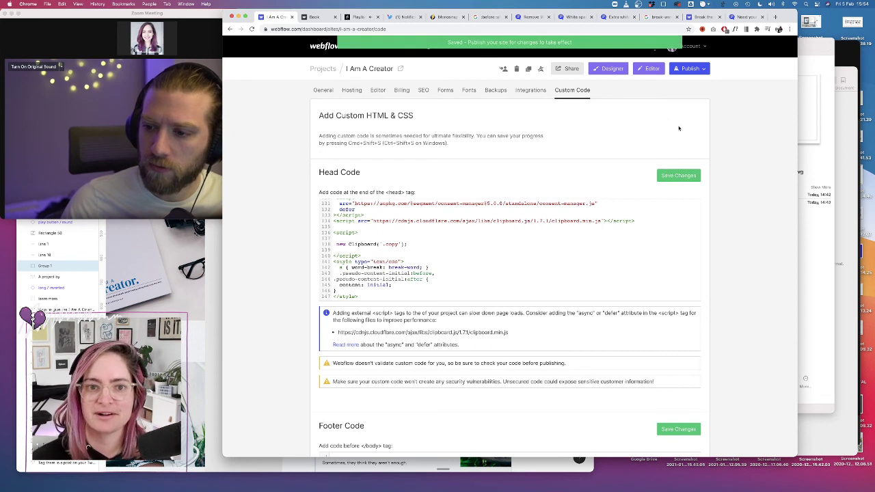
pyautogui.click(688, 69)
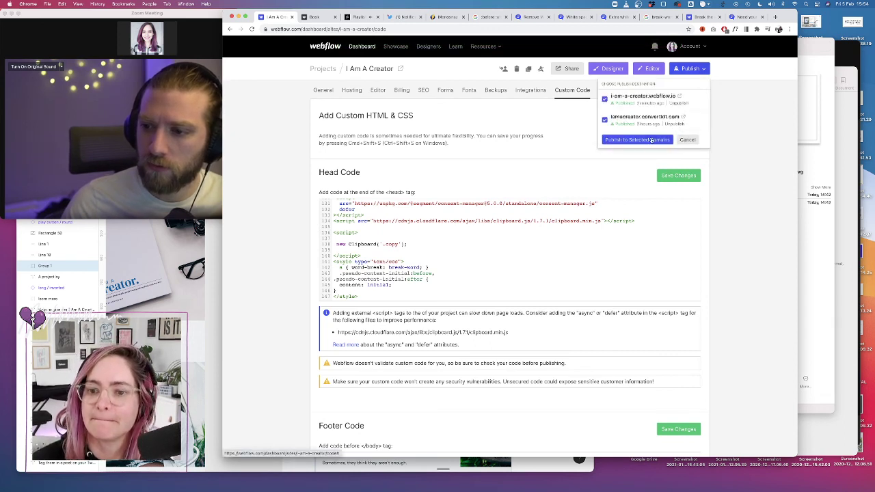
pyautogui.click(637, 140)
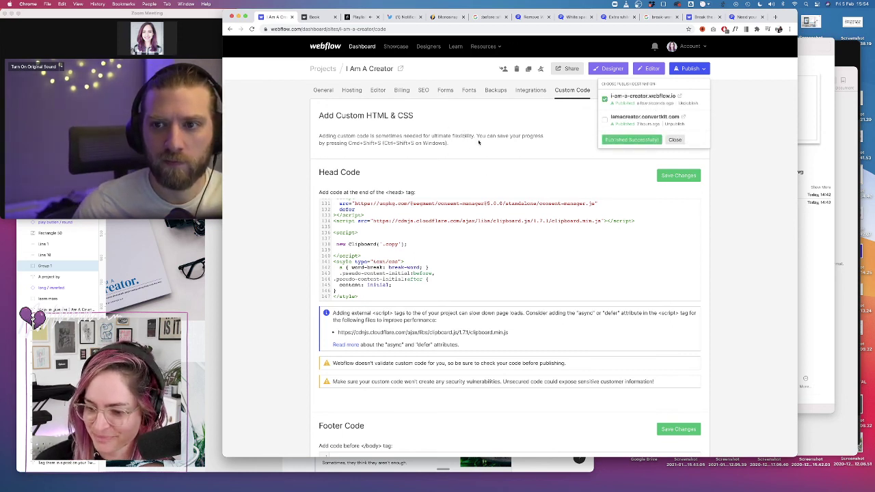
# Reload the published Book page and look through it at desktop width, down to the featured creators and back up
pyautogui.click(316, 17)
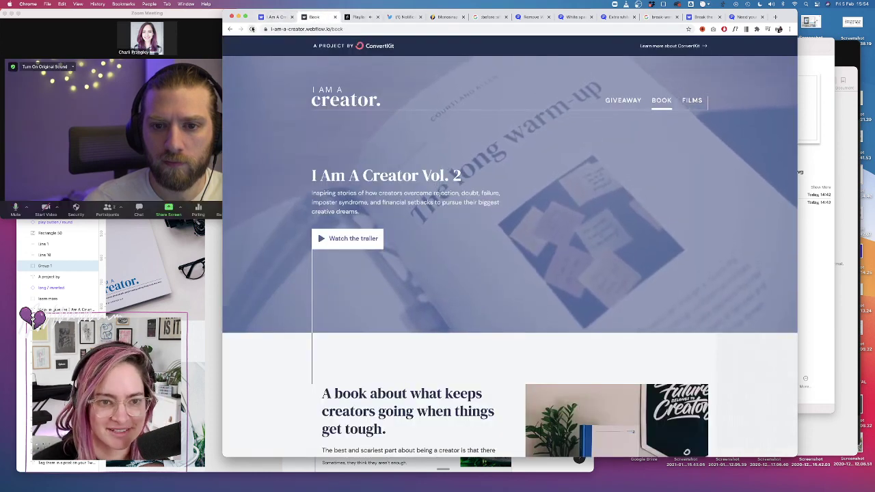
pyautogui.press('super+r')
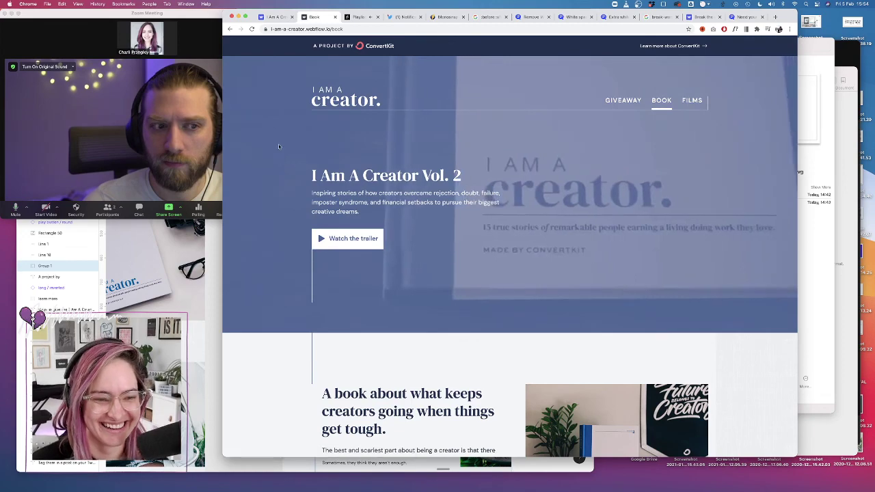
pyautogui.scroll(-2, 304, 150)
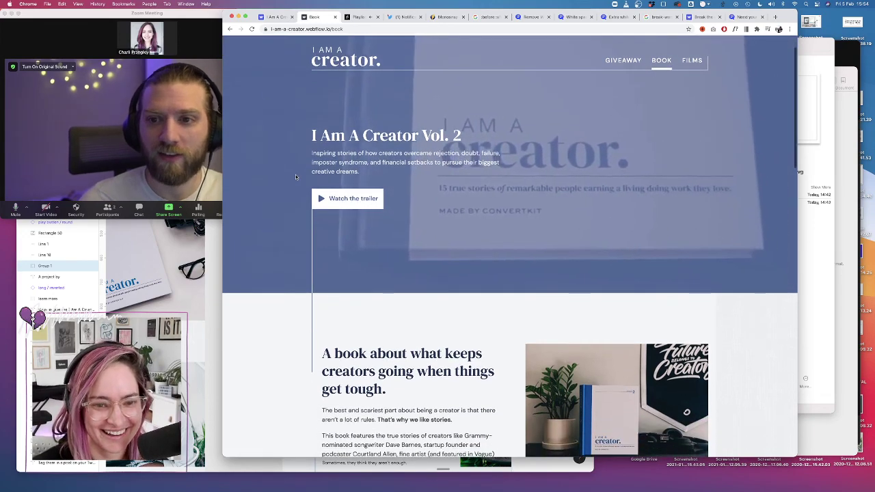
pyautogui.scroll(-10, 296, 177)
pyautogui.scroll(-17, 296, 177)
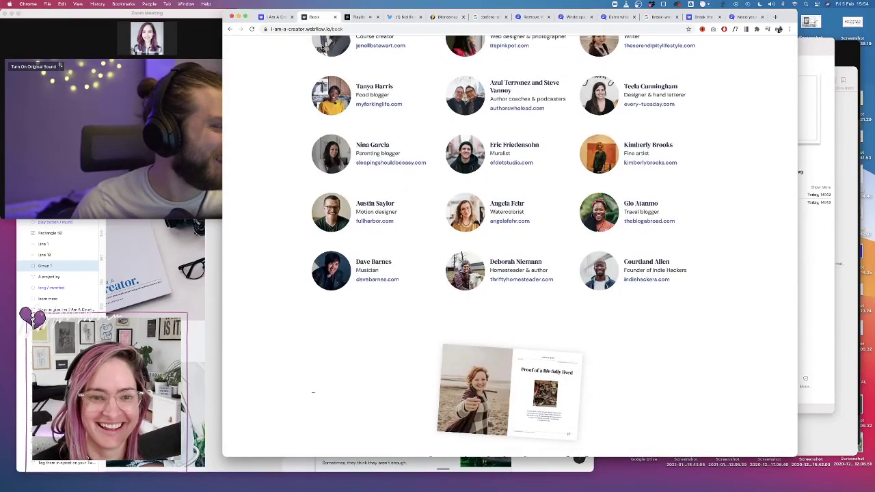
pyautogui.scroll(20, 294, 83)
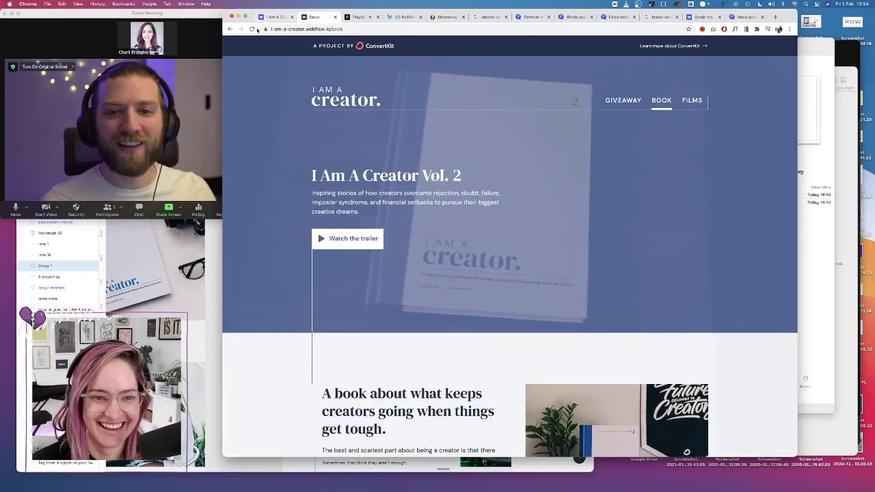
# Check the published Book page's header at mobile width, inspecting it with the developer tools and reloading the page
pyautogui.moveTo(797, 140); pyautogui.dragTo(394, 134)
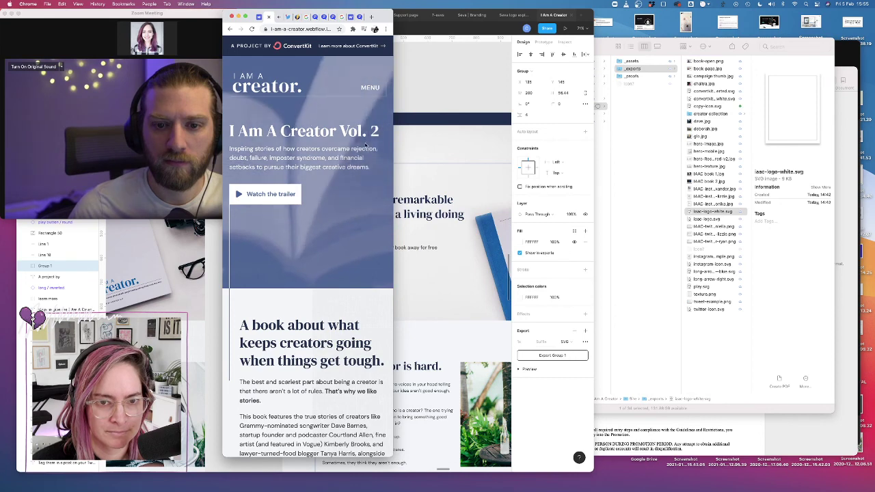
pyautogui.hotkey('ctrl', 'alt', 'Return')
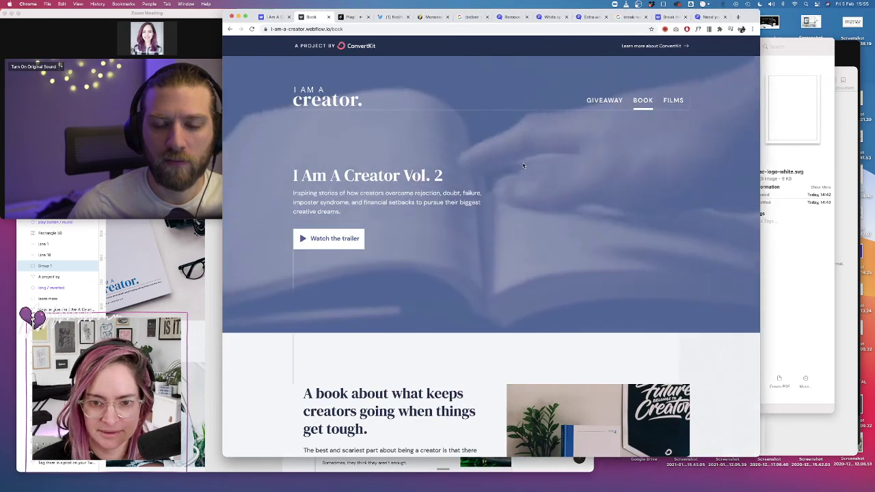
pyautogui.rightClick(524, 166)
pyautogui.click(647, 175)
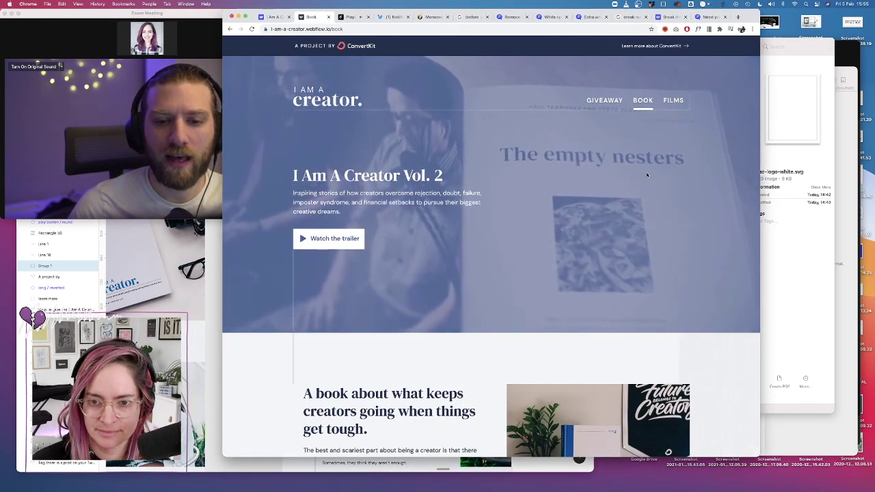
pyautogui.moveTo(289, 137); pyautogui.dragTo(349, 137)
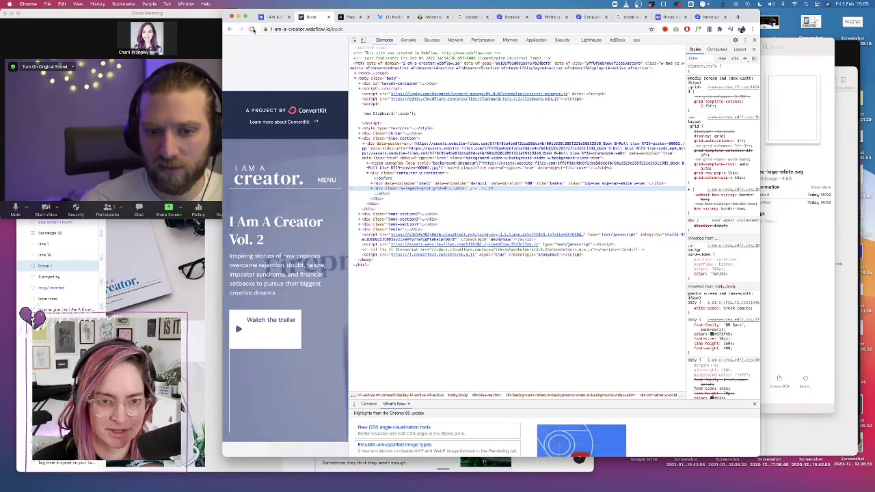
pyautogui.click(252, 29)
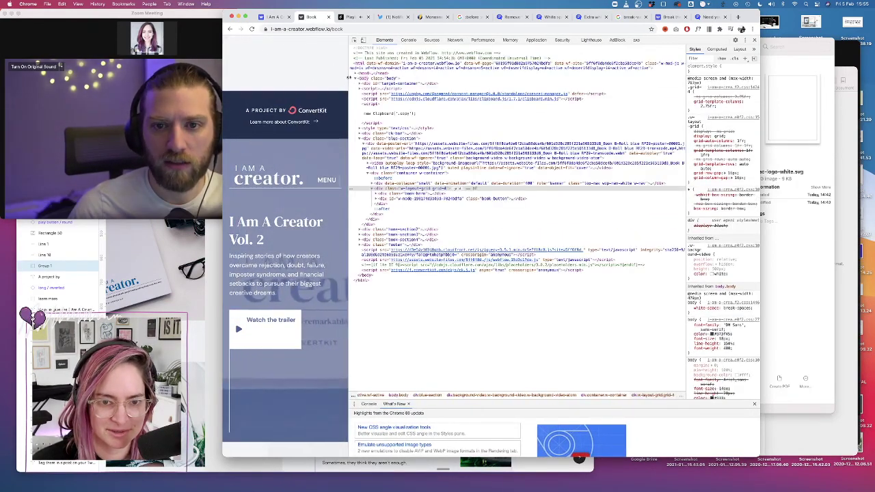
pyautogui.moveTo(348, 79); pyautogui.dragTo(380, 78)
# Select the class name .pseudo-content-initial in the Head Code's style rule and open the project in the Designer
pyautogui.click(280, 18)
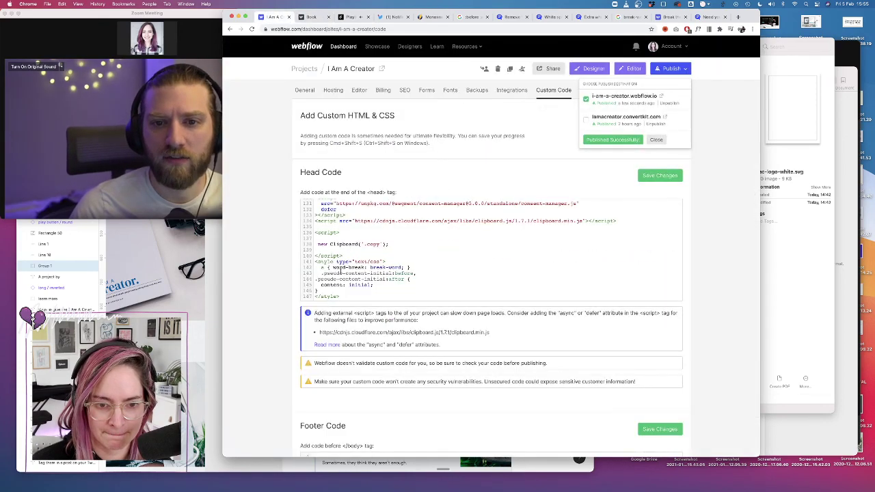
pyautogui.click(336, 278)
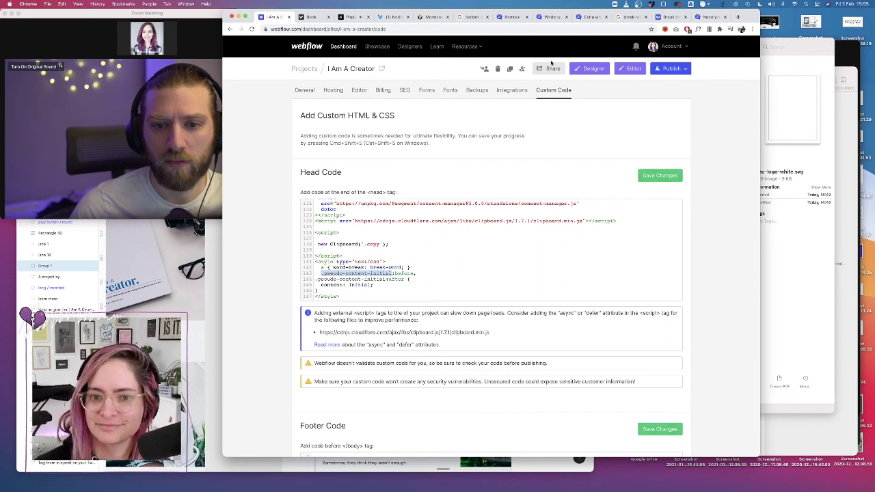
pyautogui.press('super+shift+s')
pyautogui.click(593, 69)
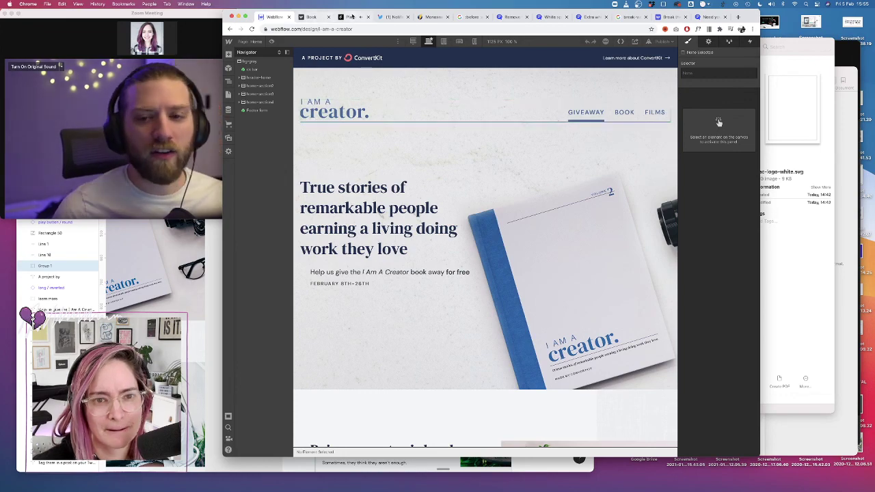
# Inspect the logo on the published Book page and examine the CSS of its w-container's ::before pseudo-element
pyautogui.click(349, 17)
pyautogui.click(311, 17)
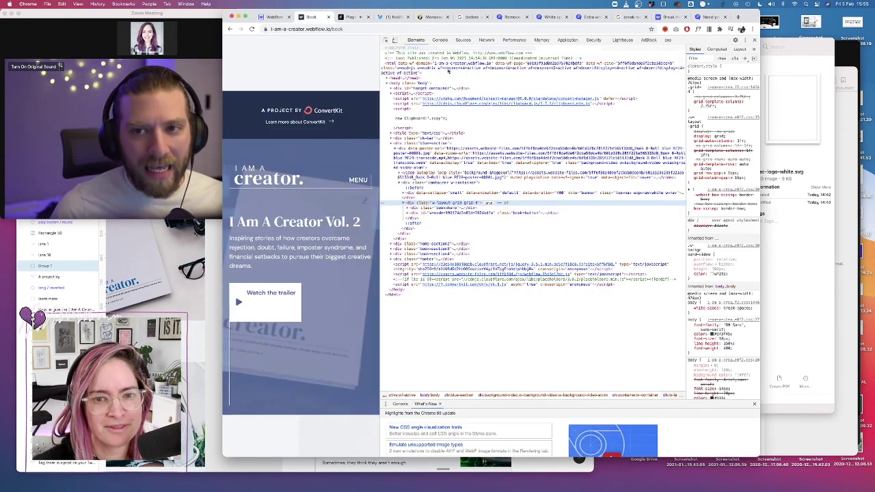
pyautogui.rightClick(267, 177)
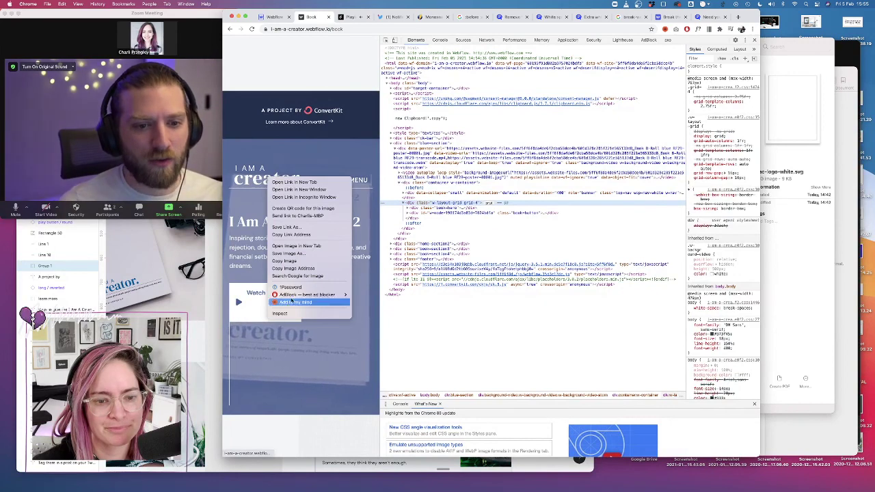
pyautogui.click(288, 309)
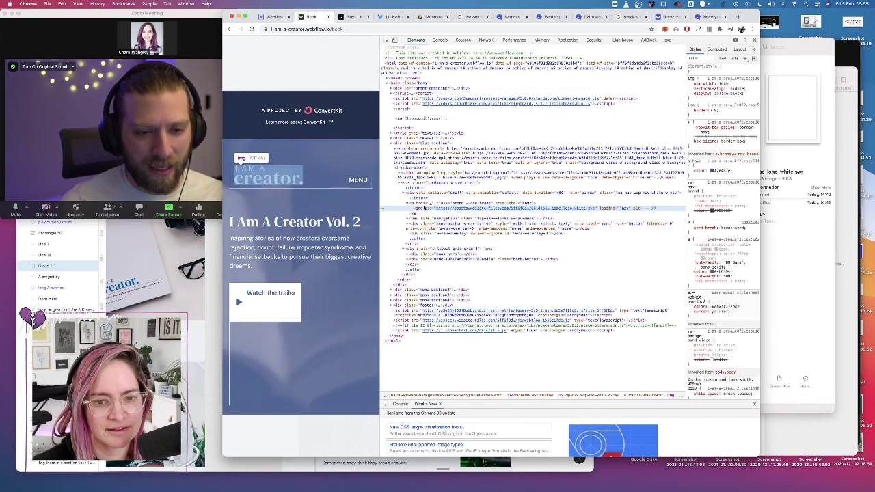
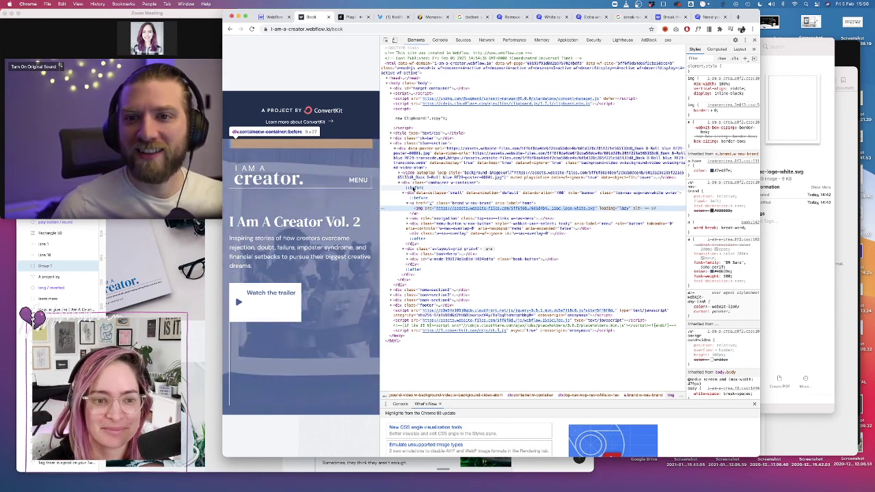
pyautogui.click(413, 188)
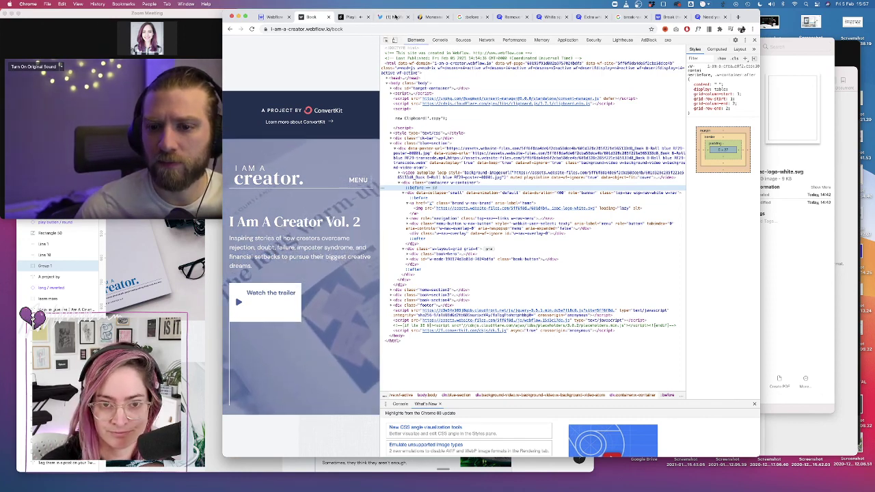
pyautogui.click(347, 18)
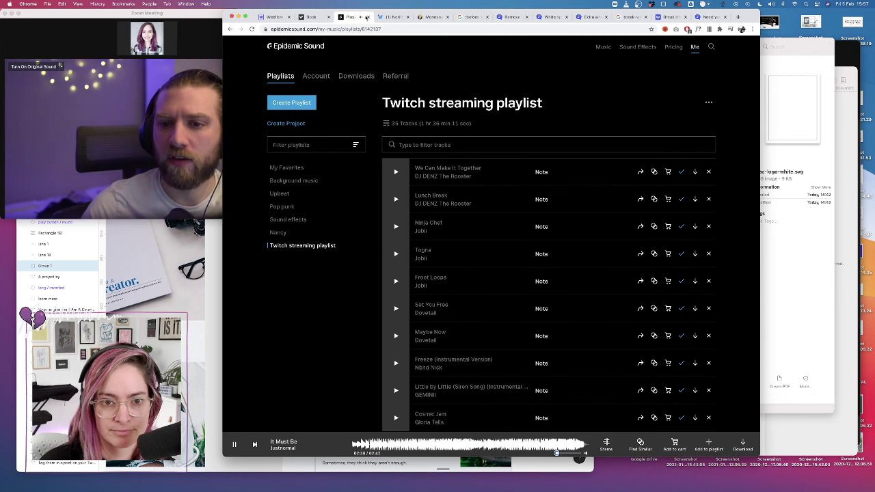
pyautogui.click(395, 17)
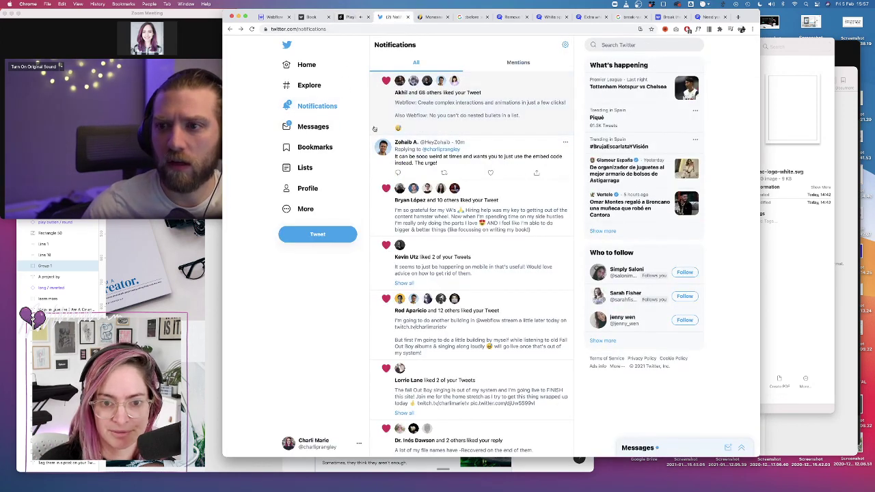
pyautogui.scroll(-3, 362, 125)
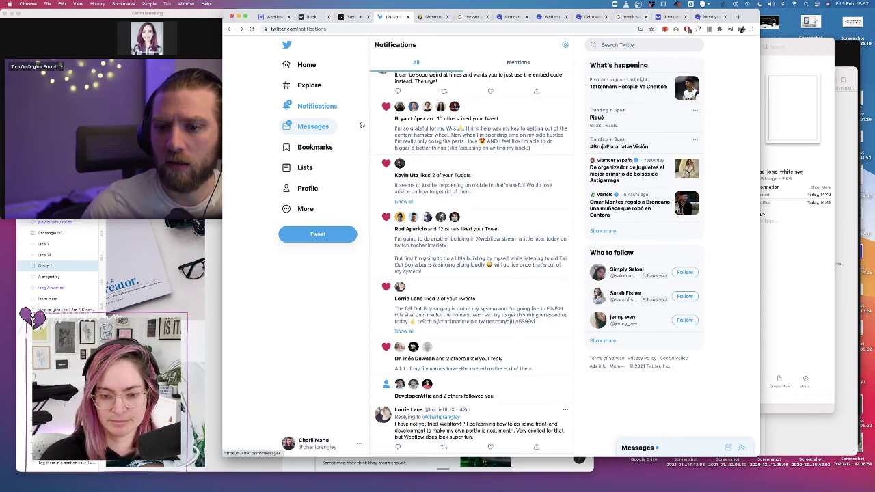
pyautogui.click(311, 17)
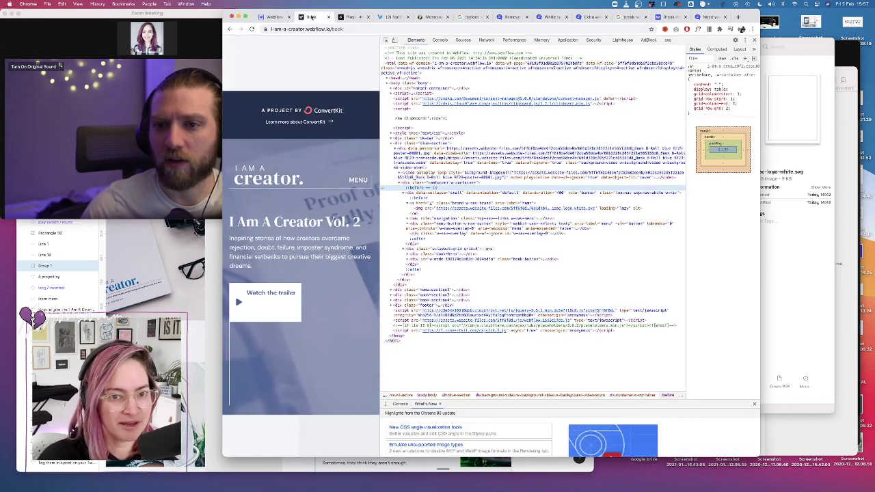
pyautogui.click(274, 16)
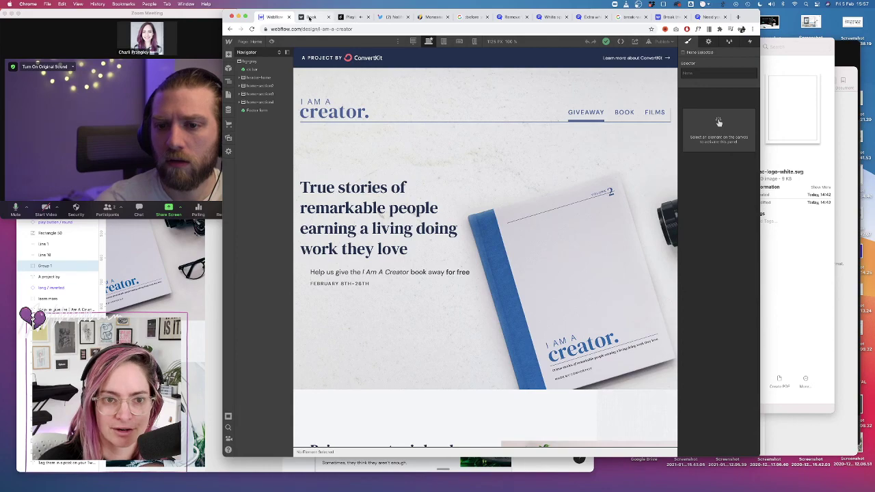
pyautogui.click(309, 18)
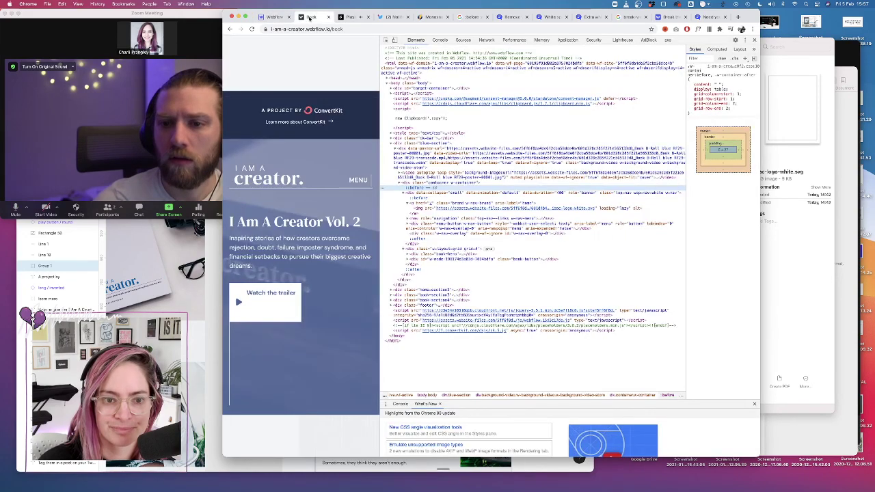
pyautogui.click(273, 17)
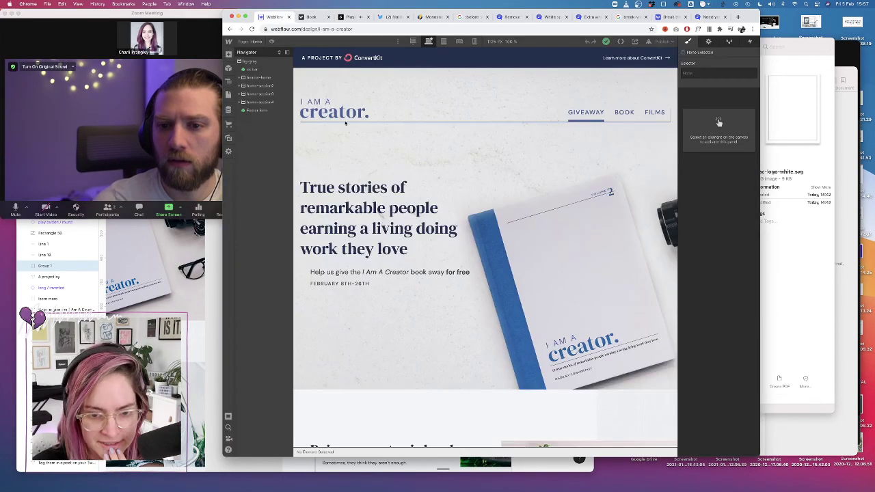
# Review the :before and :after rule at the end of the project's custom Head Code, save it and return to the Designer
pyautogui.click(230, 43)
pyautogui.click(258, 60)
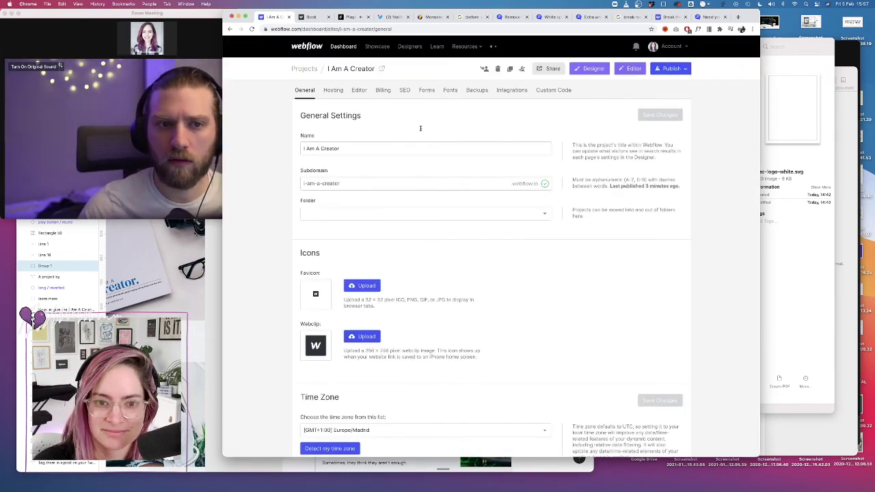
pyautogui.click(555, 93)
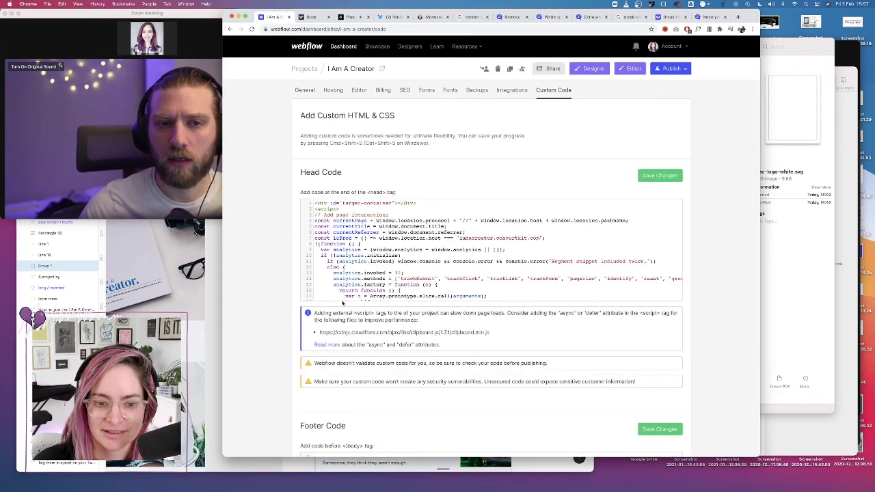
pyautogui.scroll(-20, 344, 301)
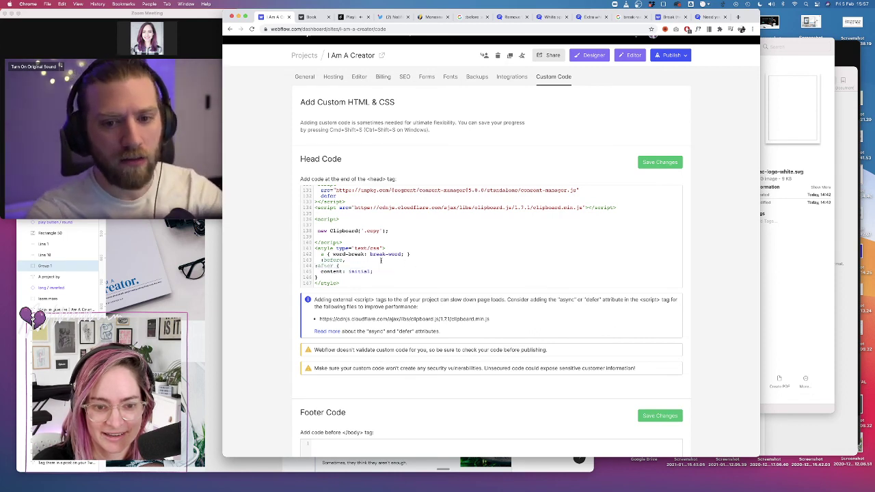
pyautogui.press('super+shift+s')
pyautogui.click(593, 56)
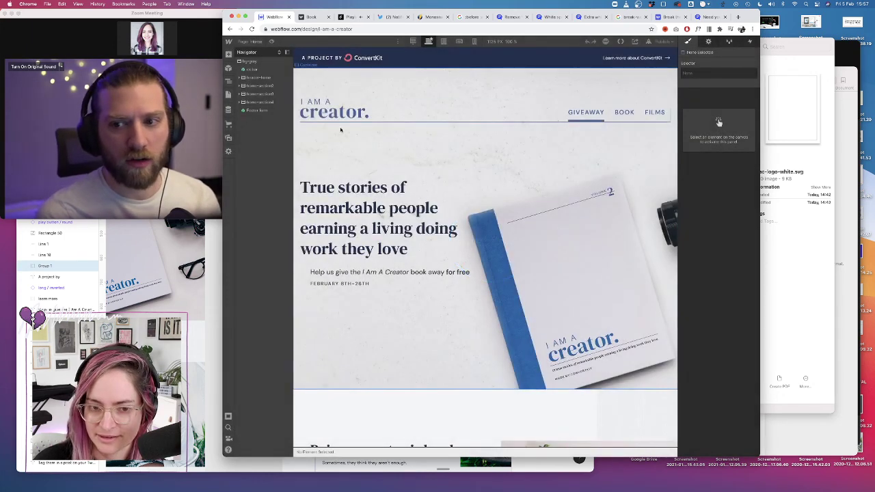
# Reopen the project's custom Head Code and limit the pseudo-element rule's selectors to .w-container:before and .w-container:after
pyautogui.click(230, 45)
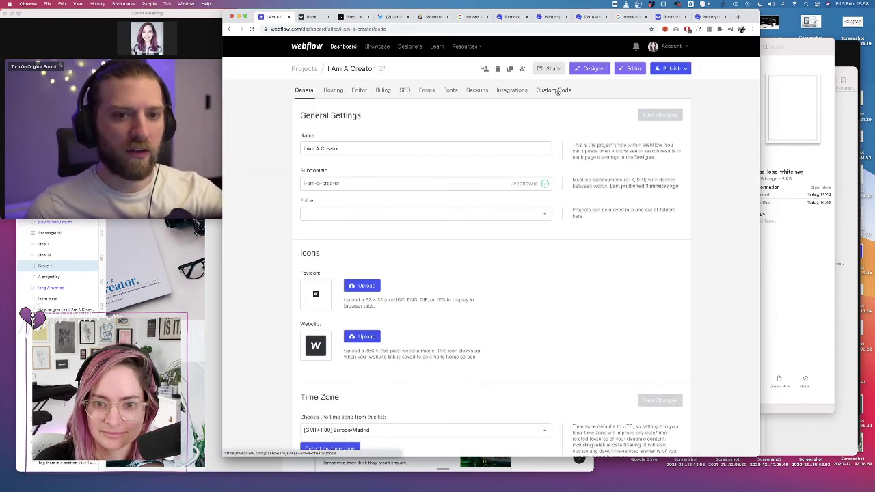
pyautogui.click(556, 90)
pyautogui.scroll(-20, 355, 268)
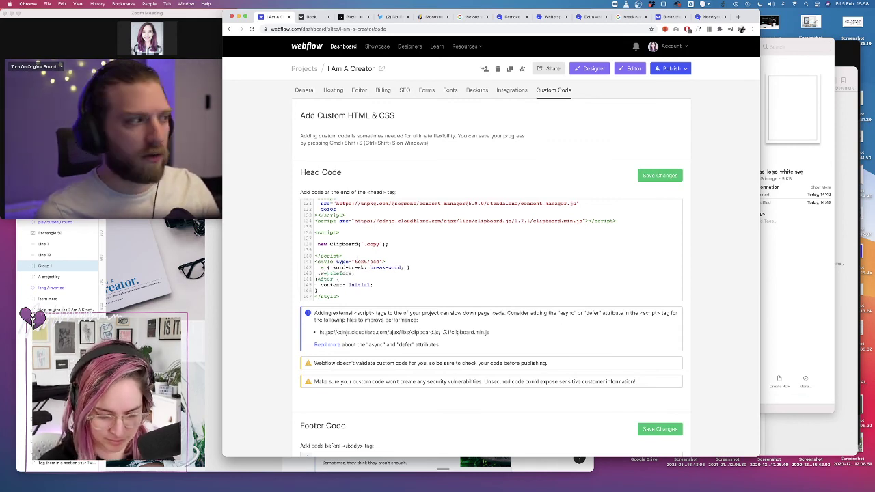
pyautogui.write(',')
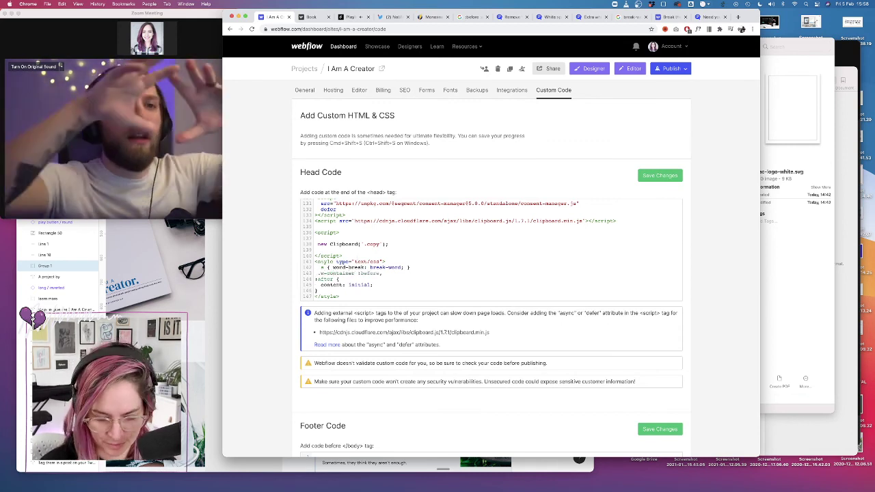
pyautogui.press('BackSpace')
pyautogui.press('BackSpace')
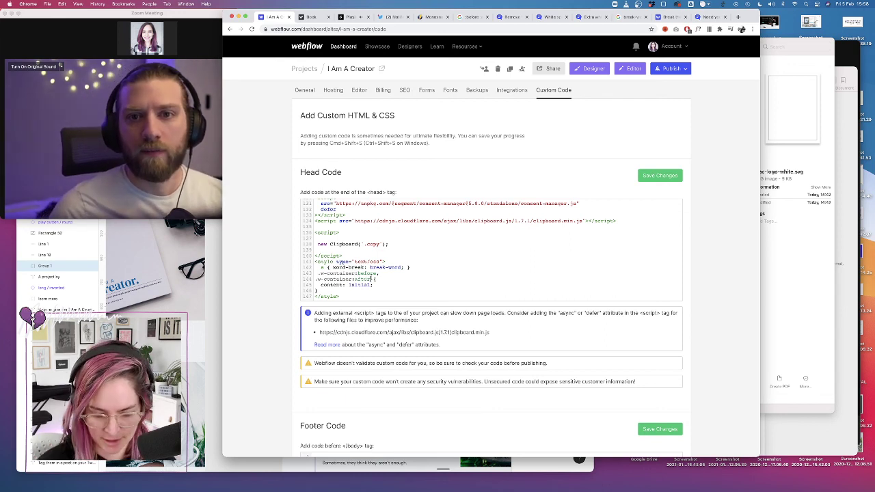
# Duplicate the .w-container:before and .w-container:after selectors on new lines within the content: initial rule, separated by commas
pyautogui.moveTo(375, 279); pyautogui.dragTo(325, 273)
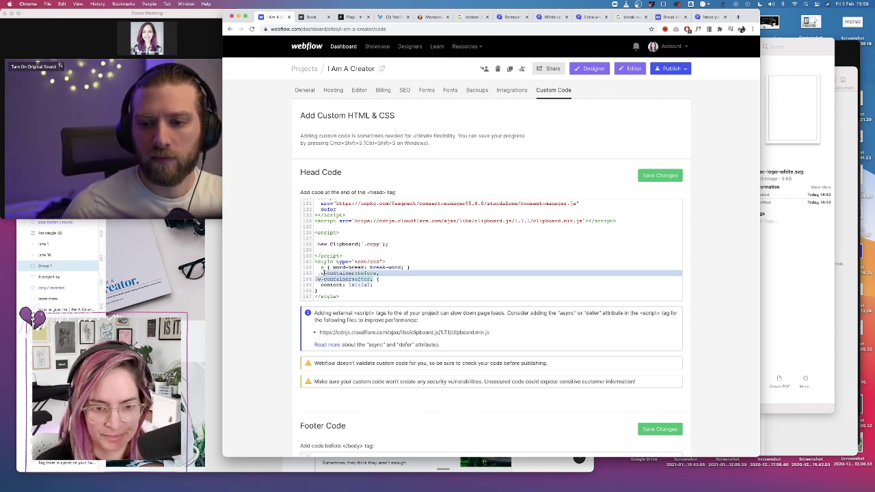
pyautogui.click(373, 279)
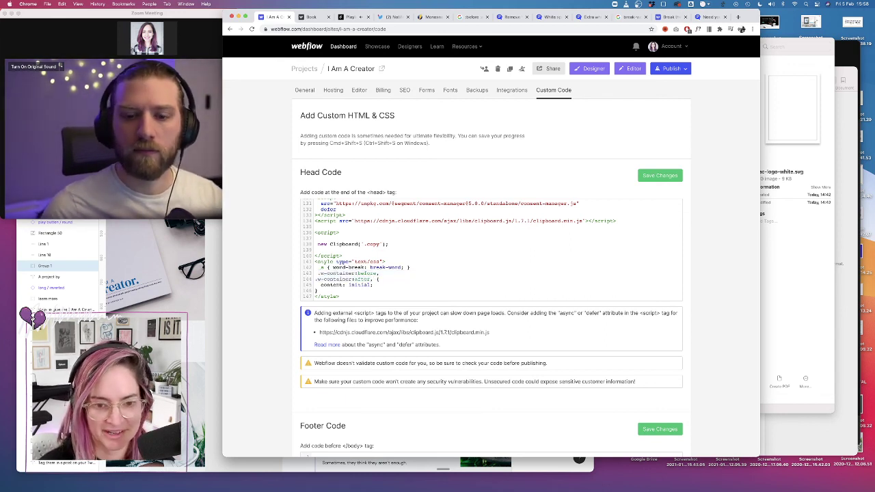
pyautogui.press('Return')
pyautogui.write('.w-container:before, .w-container:after,')
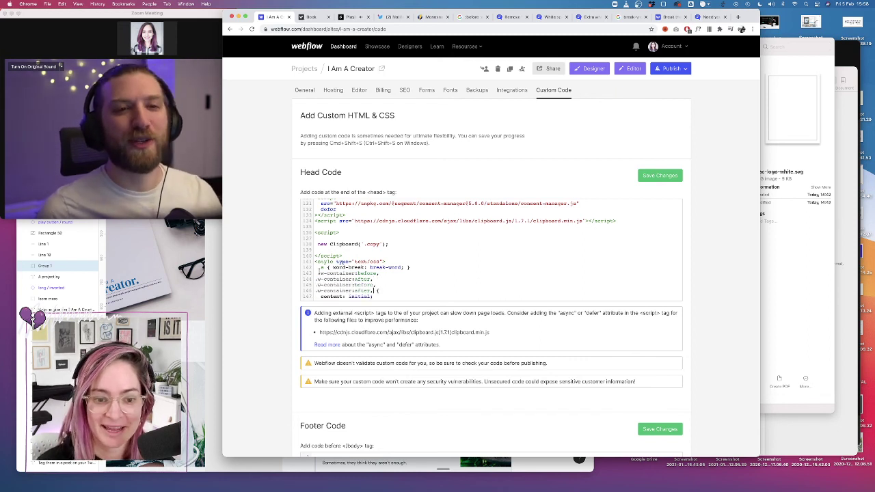
# Change the last two selectors of the content: initial rule in the head code to .w-embed:before and .w-embed:after
pyautogui.doubleClick(351, 285)
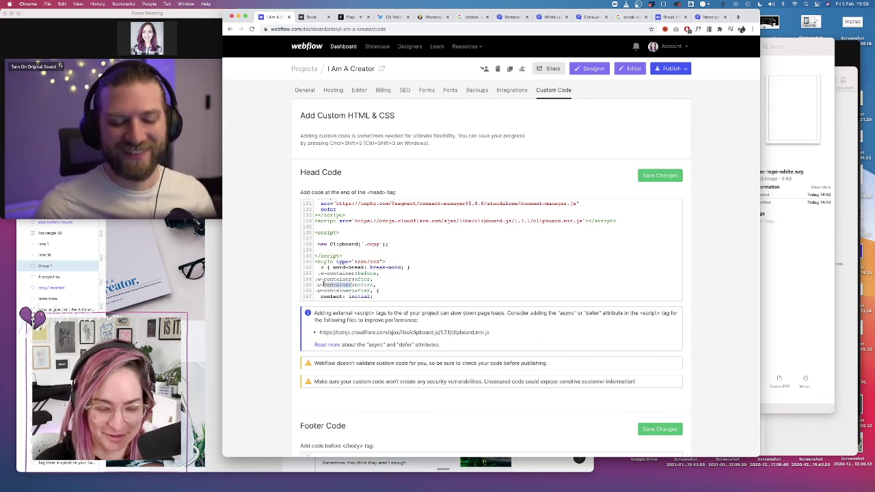
pyautogui.write('ed')
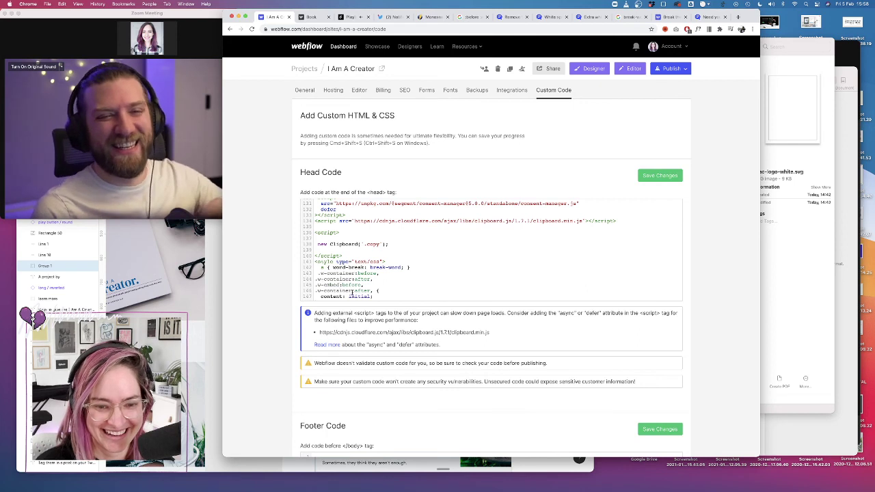
pyautogui.moveTo(351, 291); pyautogui.dragTo(321, 291)
pyautogui.write('embed')
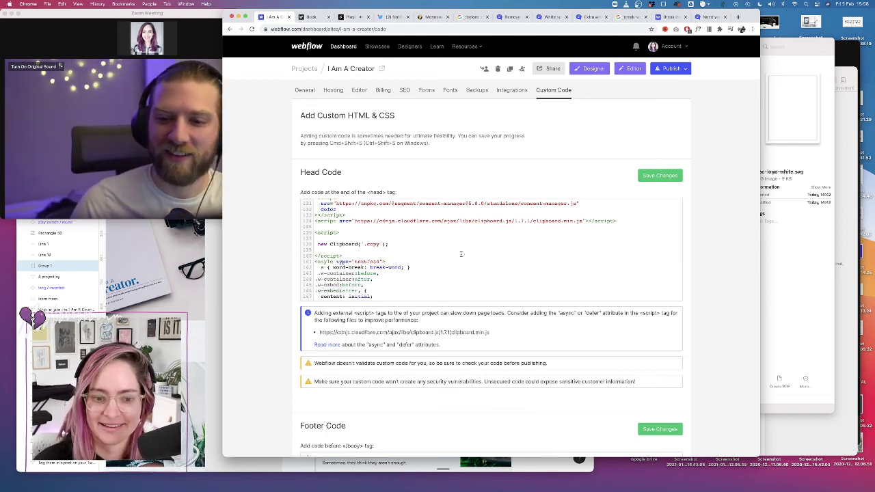
pyautogui.scroll(-1, 461, 255)
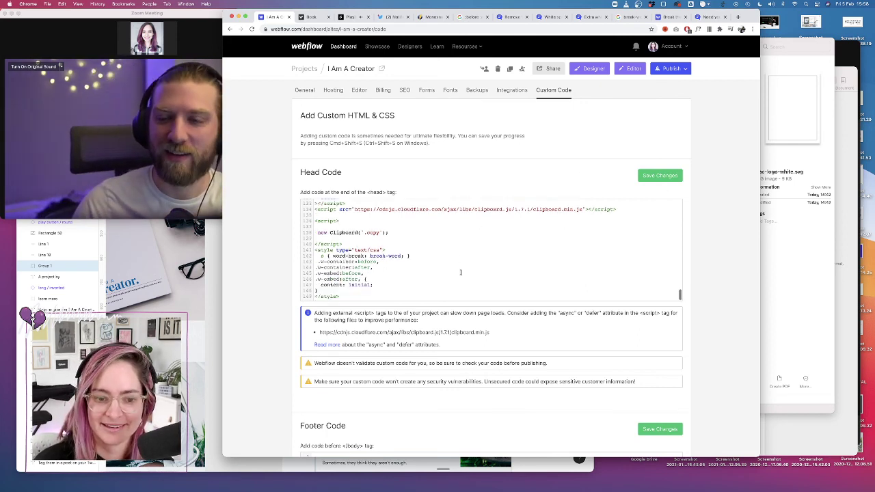
# Save the head code and publish the site to i-am-a-creator.webflow.io only
pyautogui.click(662, 176)
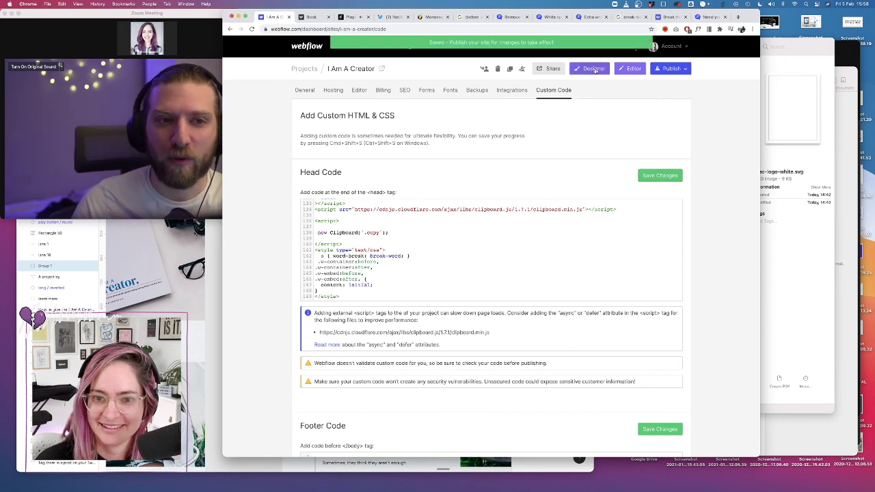
pyautogui.click(671, 69)
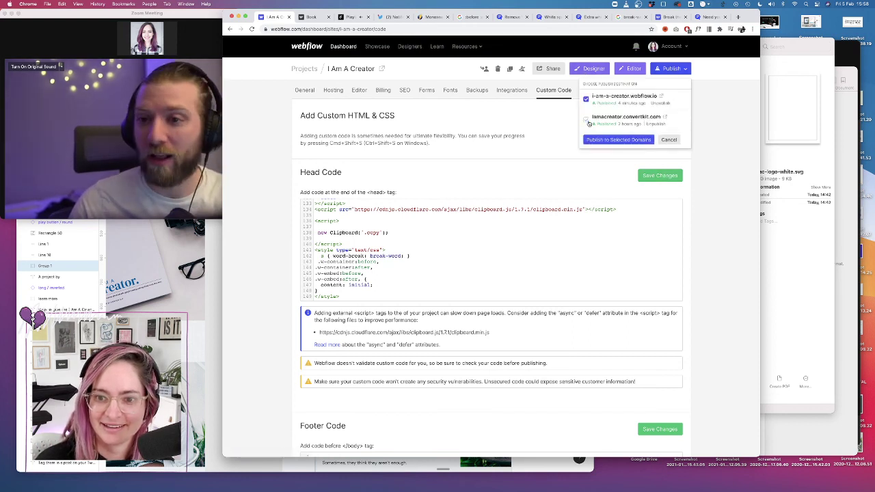
pyautogui.click(618, 140)
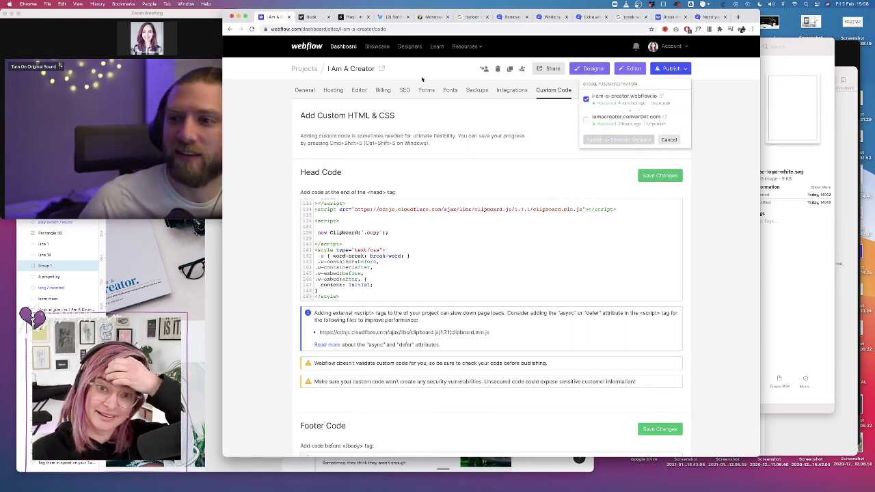
pyautogui.click(391, 16)
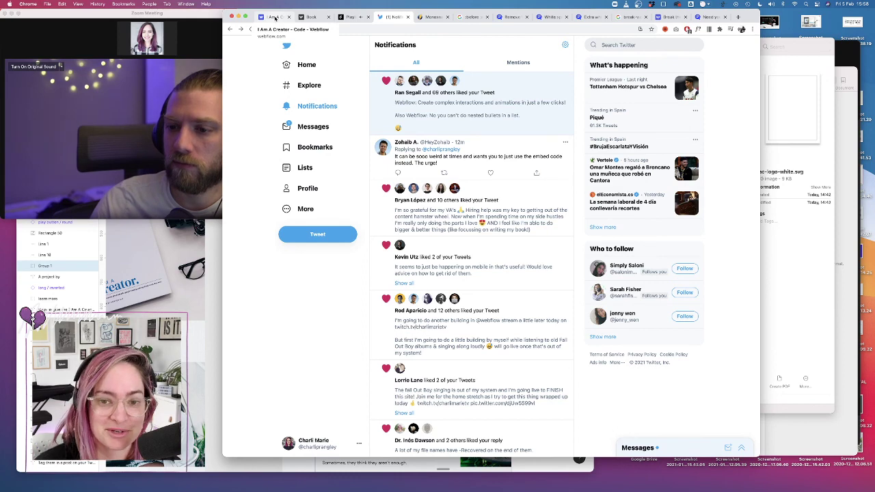
pyautogui.click(277, 17)
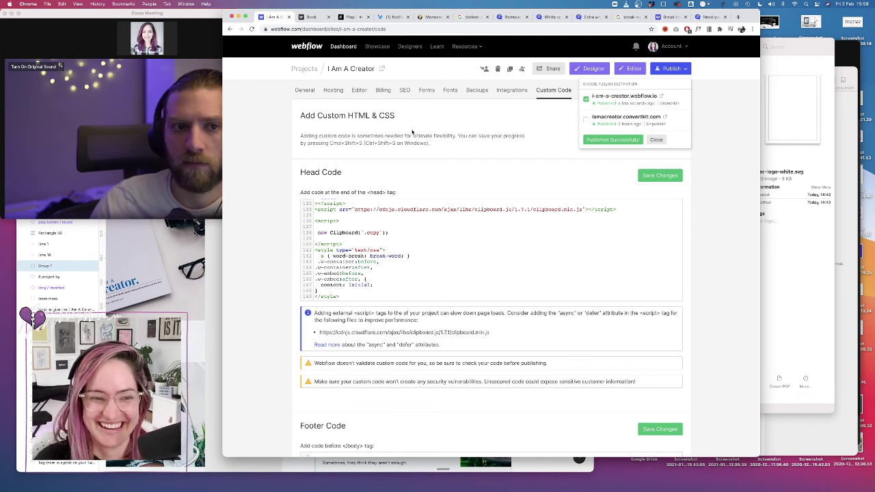
pyautogui.click(525, 125)
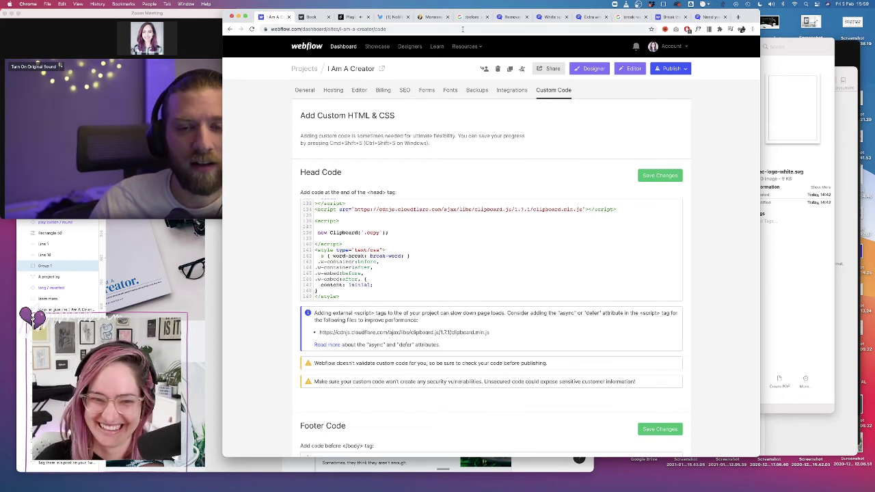
# Open the published i-am-a-creator.webflow.io site and review the home page down to the films section
pyautogui.click(677, 69)
pyautogui.click(654, 95)
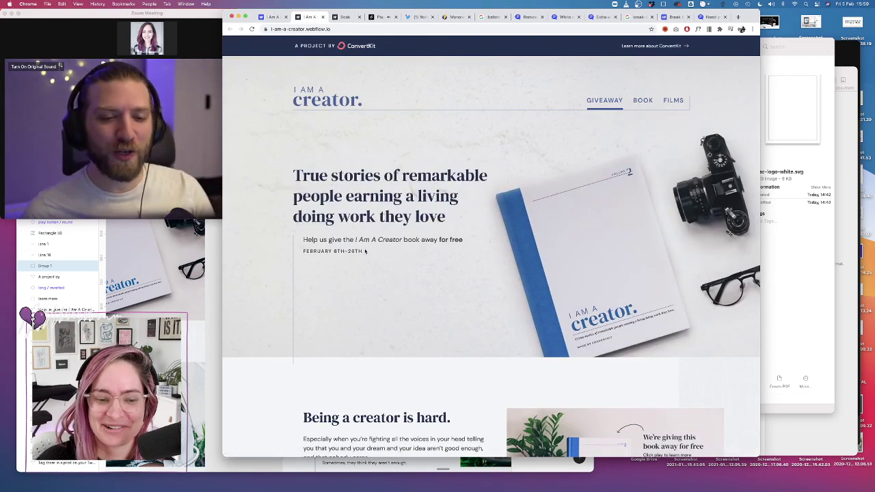
pyautogui.scroll(-5, 365, 251)
pyautogui.scroll(5, 365, 251)
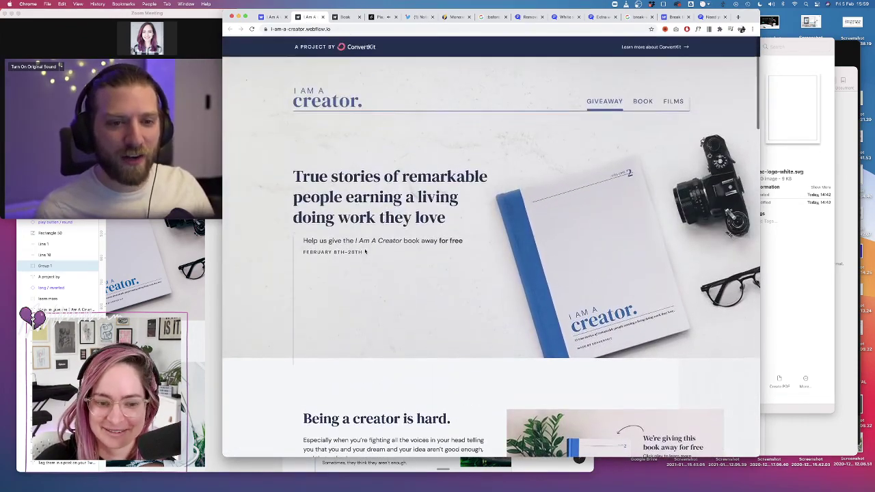
pyautogui.scroll(-10, 365, 251)
pyautogui.scroll(-8, 366, 251)
pyautogui.scroll(-8, 365, 250)
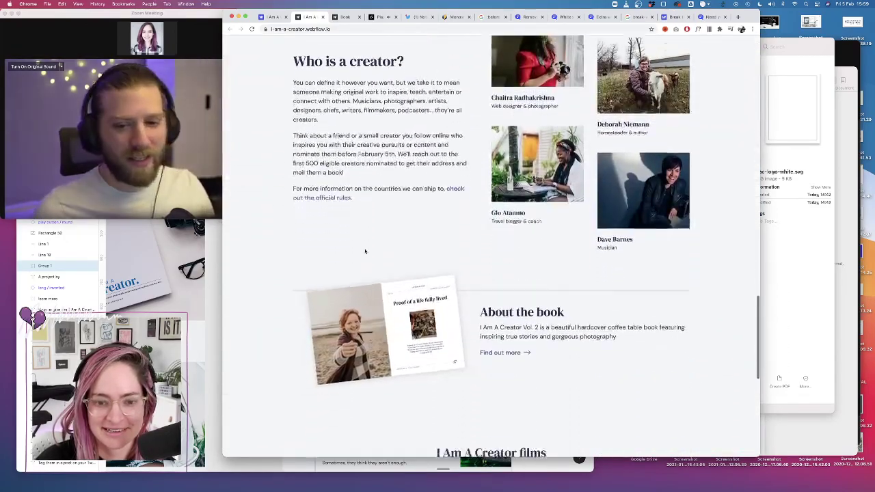
pyautogui.scroll(-3, 366, 251)
pyautogui.scroll(-1, 368, 222)
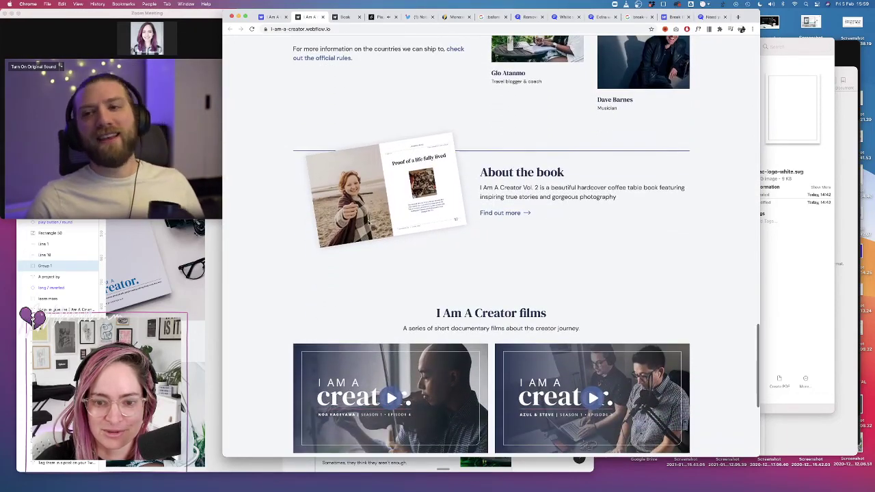
# Inspect the container around the About the book section in the developer tools and reload the page
pyautogui.rightClick(551, 134)
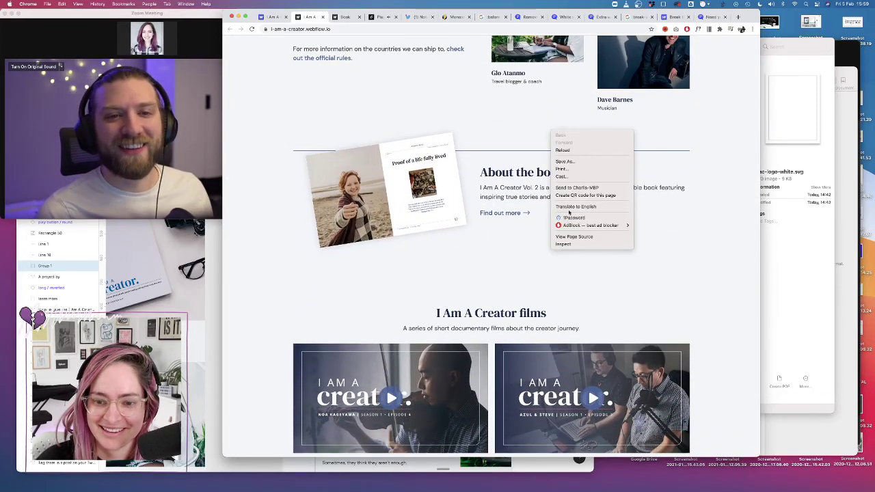
pyautogui.click(571, 244)
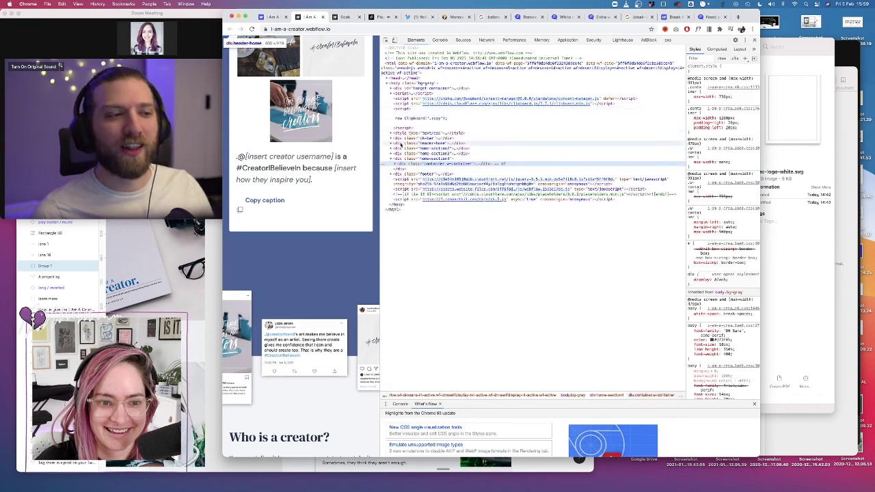
pyautogui.click(252, 28)
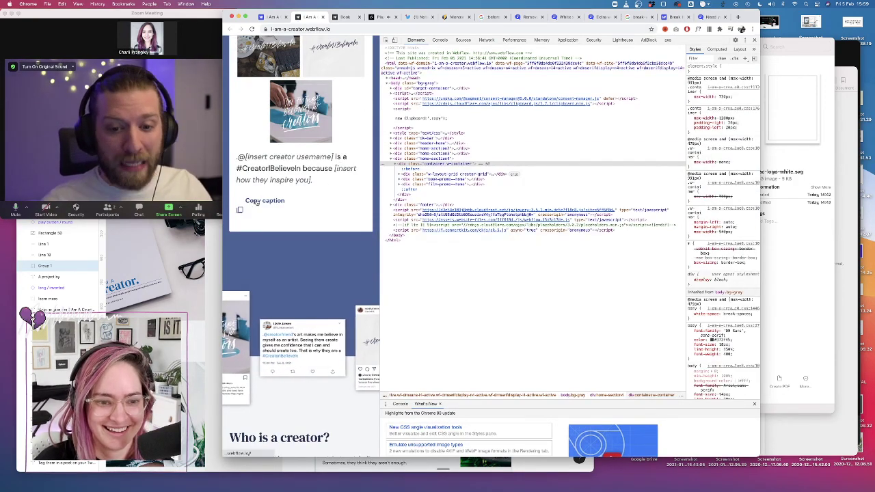
# Inspect the Copy caption link and examine the ::before and ::after pseudo-elements of its icon embed
pyautogui.rightClick(255, 202)
pyautogui.click(272, 314)
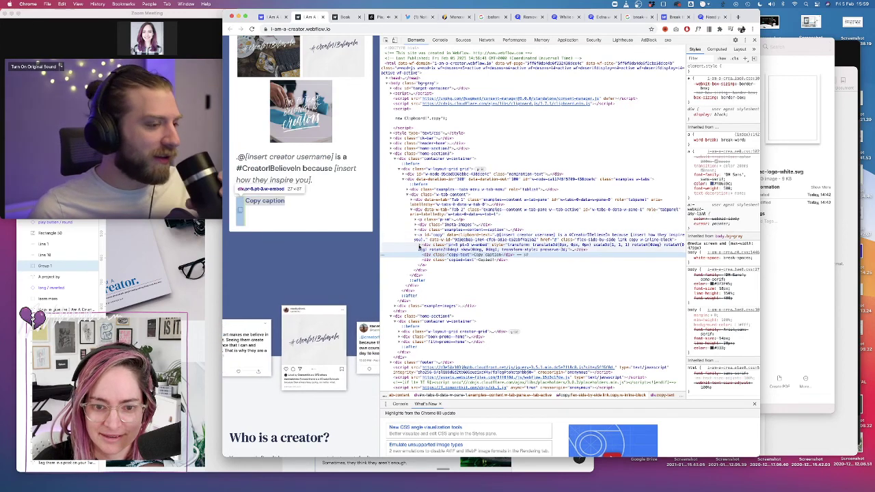
pyautogui.click(421, 240)
pyautogui.click(435, 255)
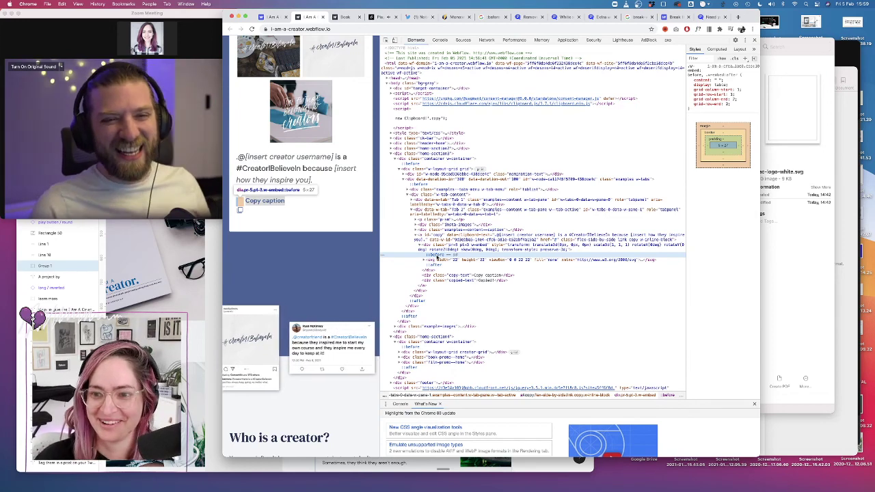
pyautogui.click(432, 265)
# Open a fresh copy of the published site with developer tools and check the official rules link at narrow width
pyautogui.click(273, 17)
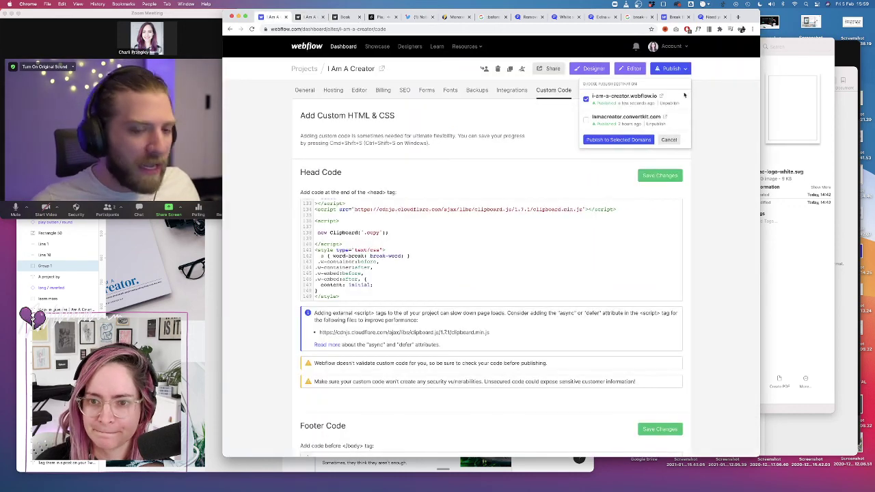
pyautogui.click(662, 97)
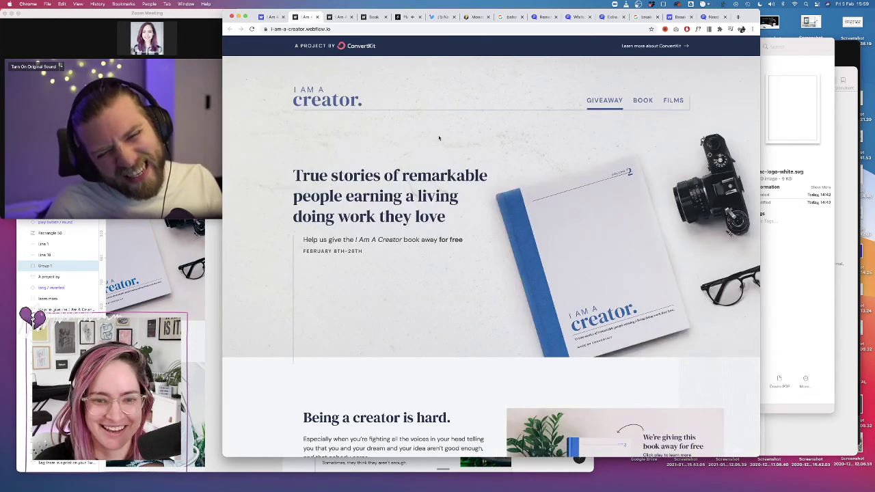
pyautogui.rightClick(439, 138)
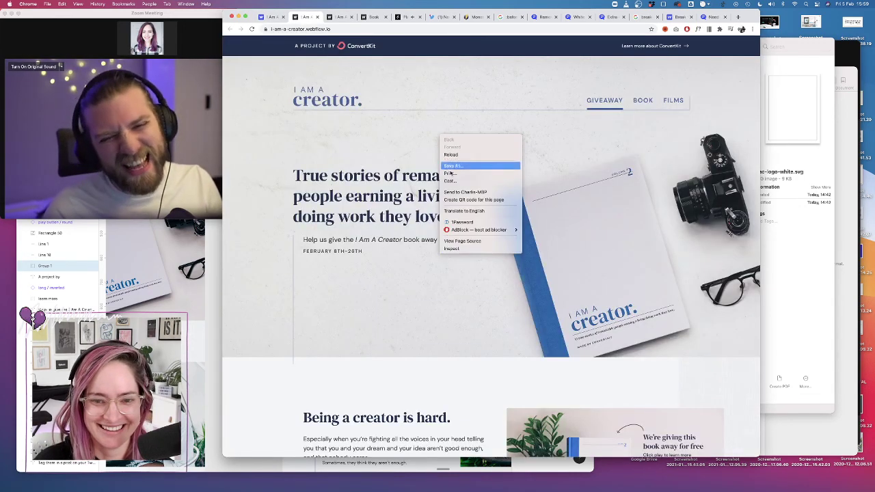
pyautogui.click(463, 250)
pyautogui.scroll(-5, 286, 279)
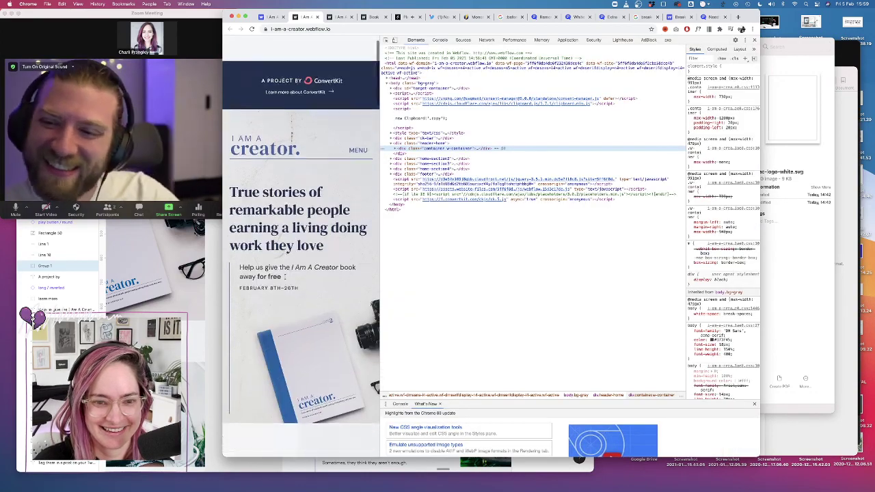
pyautogui.scroll(-15, 285, 279)
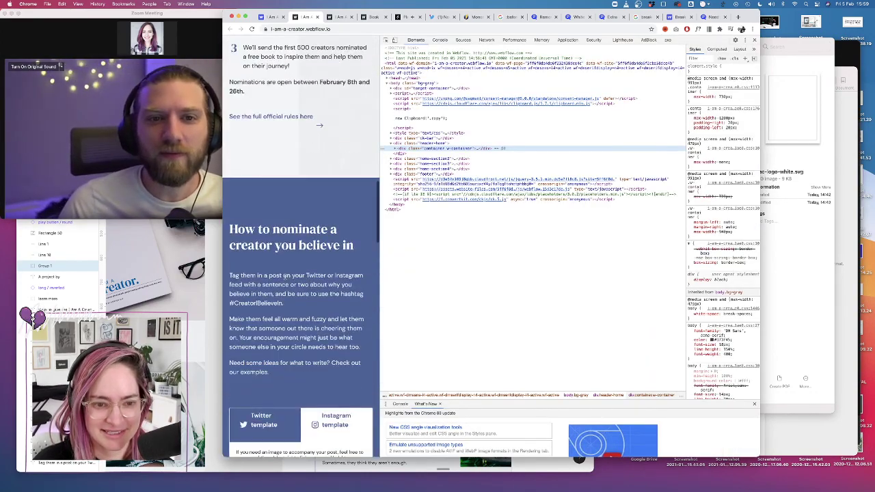
pyautogui.rightClick(309, 117)
# Return to the project's custom code settings and share the Chrome window in the Zoom meeting
pyautogui.click(270, 21)
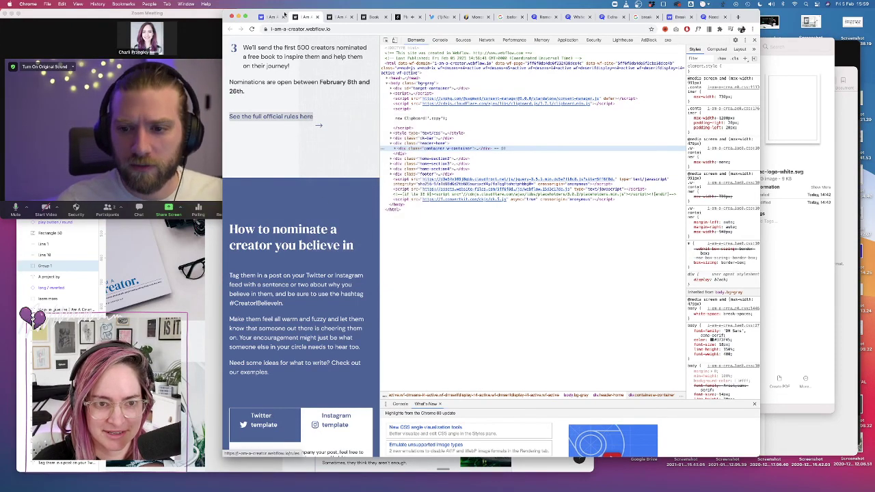
pyautogui.click(288, 15)
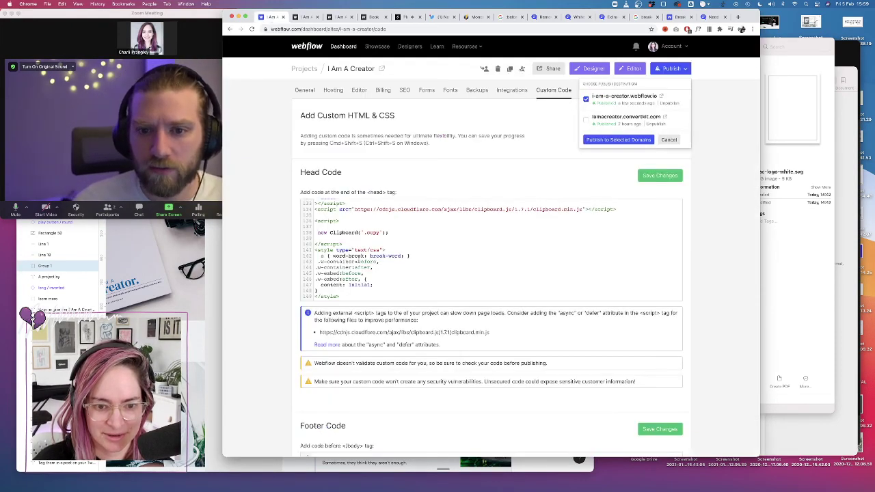
pyautogui.click(169, 210)
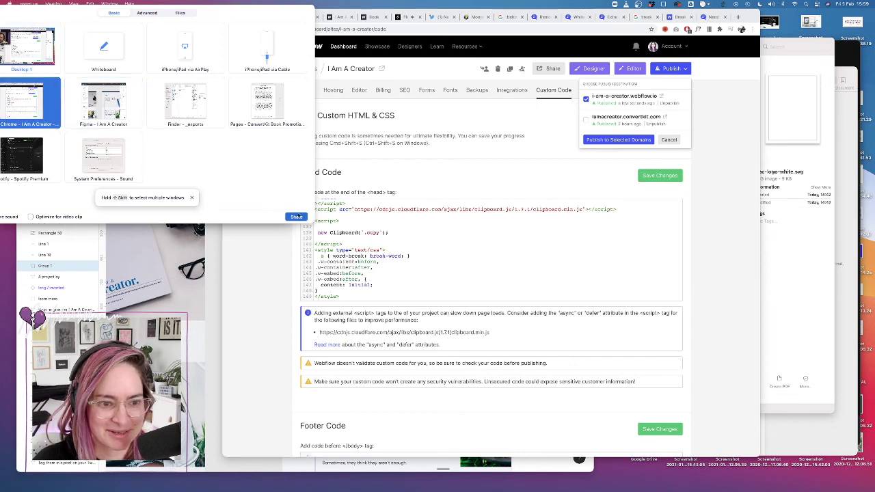
pyautogui.click(296, 217)
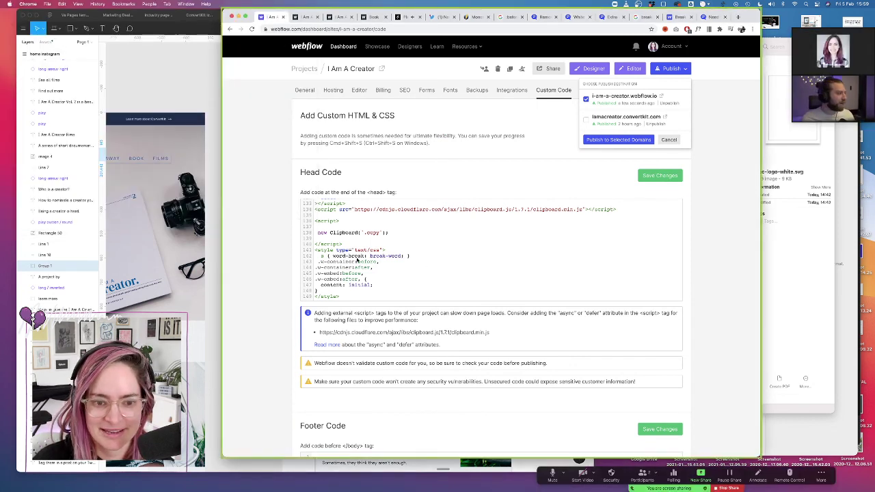
# Highlight the whole .w-container and .w-embed before/after rule in the head code for review
pyautogui.click(356, 260)
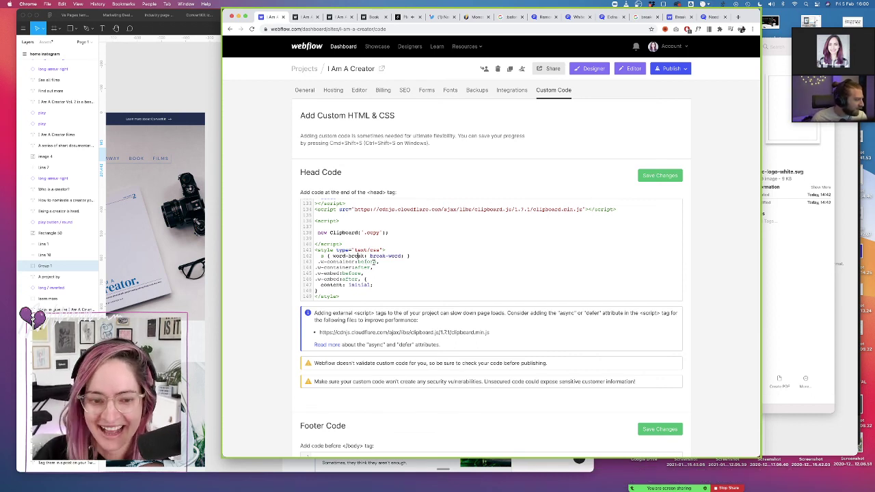
pyautogui.moveTo(320, 290); pyautogui.dragTo(311, 262)
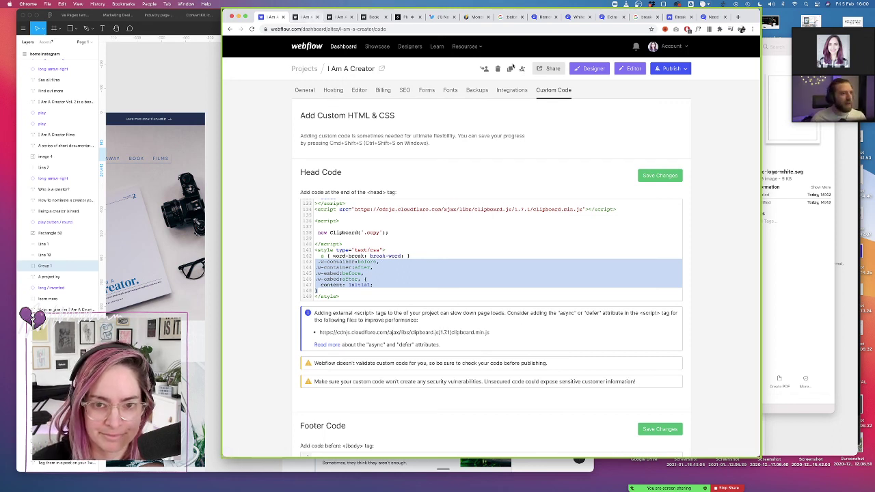
# Open the published i-am-a-creator.webflow.io site from the project's publish destinations and show its developer tools
pyautogui.click(672, 68)
pyautogui.click(660, 96)
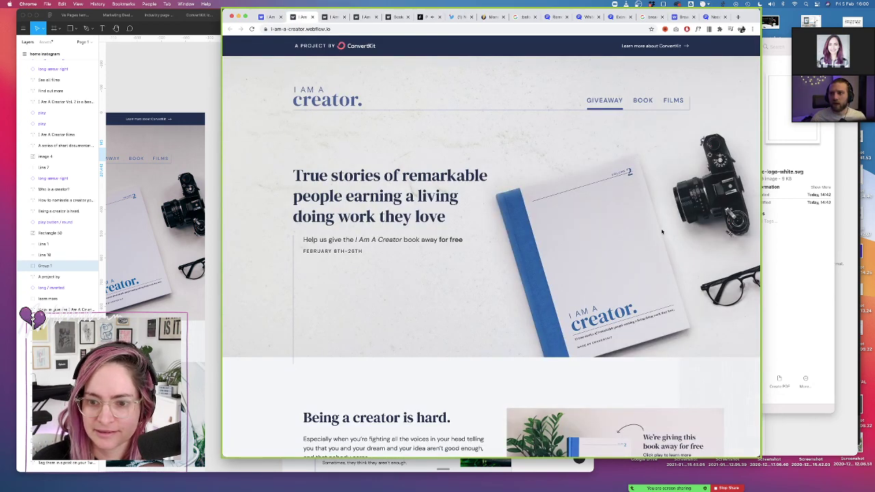
pyautogui.rightClick(662, 233)
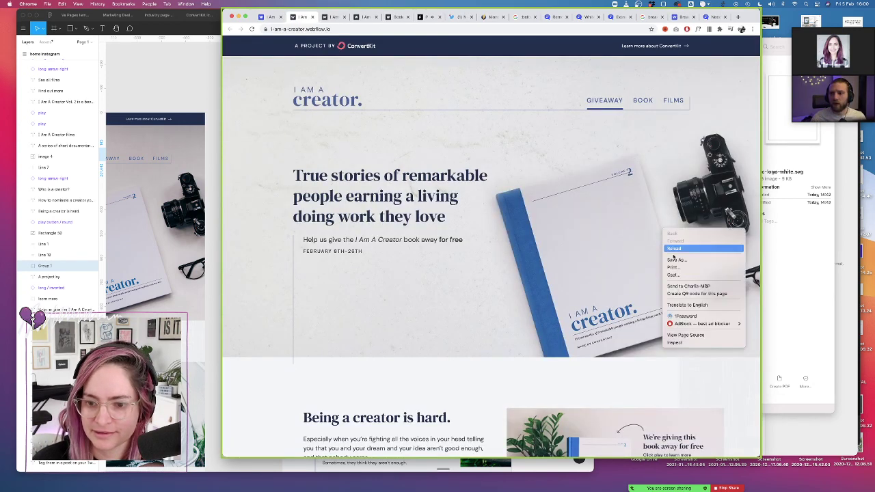
pyautogui.click(676, 342)
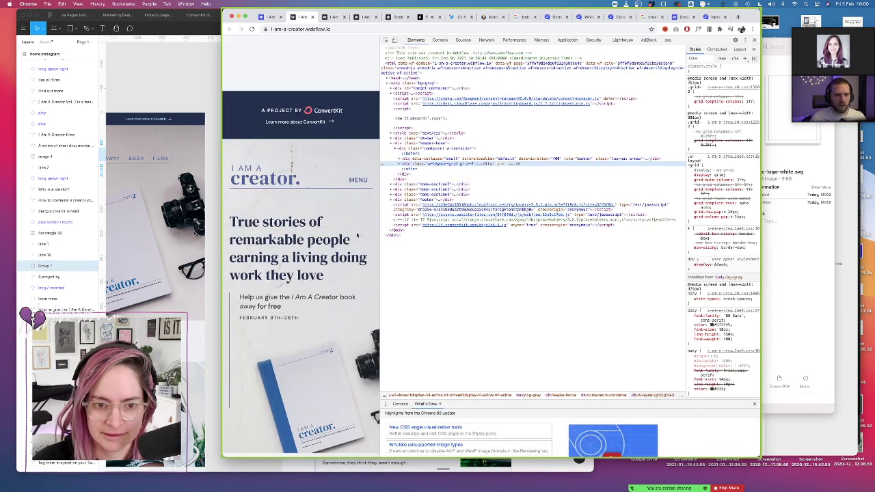
# Inspect the "See the full official rules here" link and examine the ::before and ::after pseudo-elements of its arrow embed
pyautogui.scroll(-5, 358, 235)
pyautogui.scroll(3, 301, 262)
pyautogui.scroll(2, 301, 262)
pyautogui.scroll(-8, 301, 261)
pyautogui.scroll(-1, 301, 261)
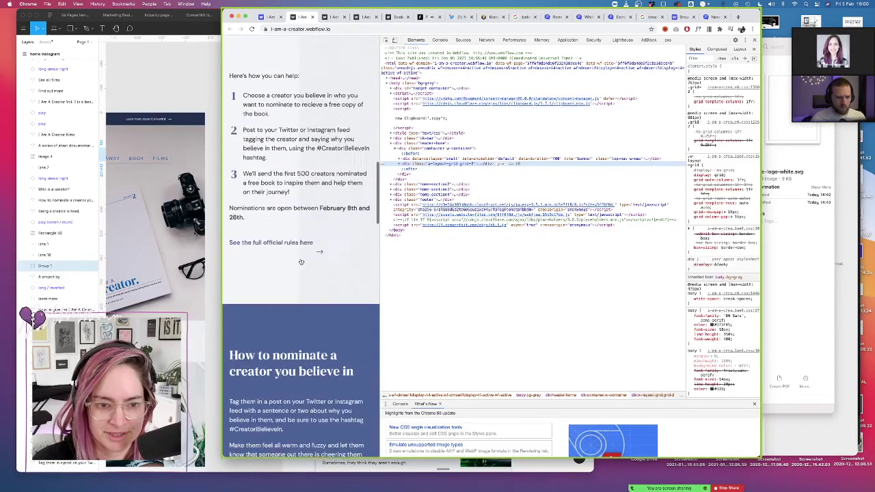
pyautogui.rightClick(299, 243)
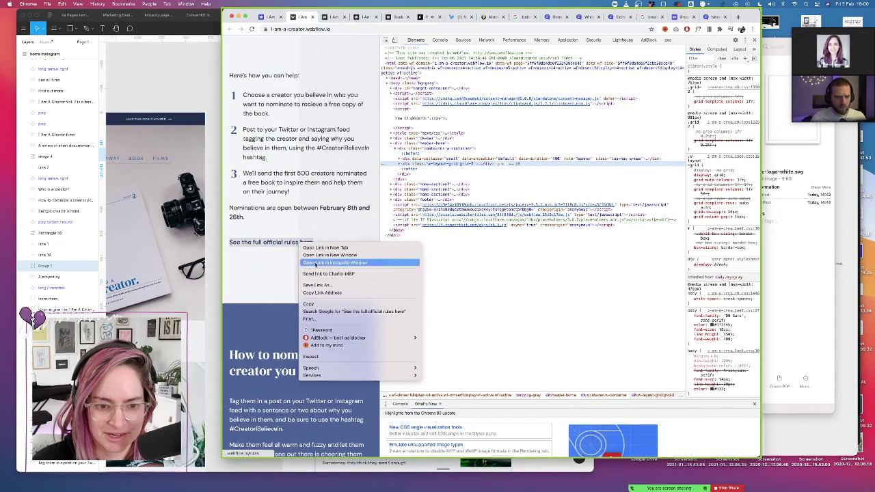
pyautogui.click(319, 356)
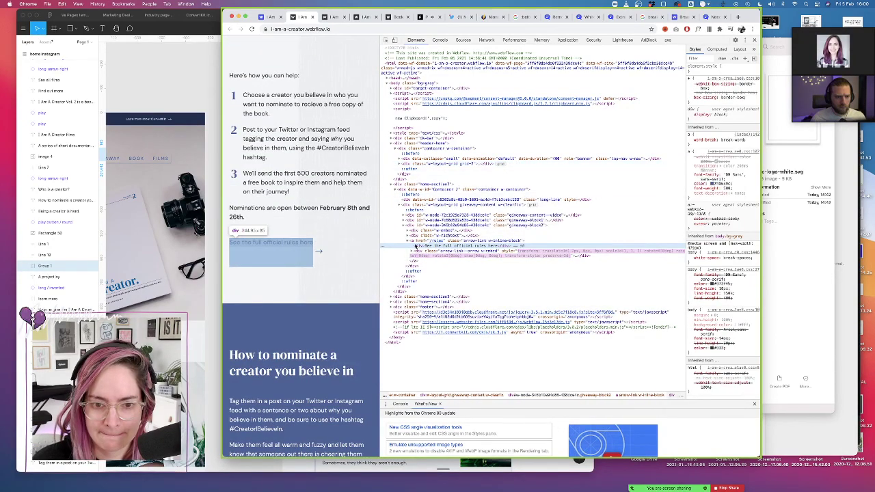
pyautogui.click(416, 251)
pyautogui.click(411, 251)
pyautogui.click(433, 263)
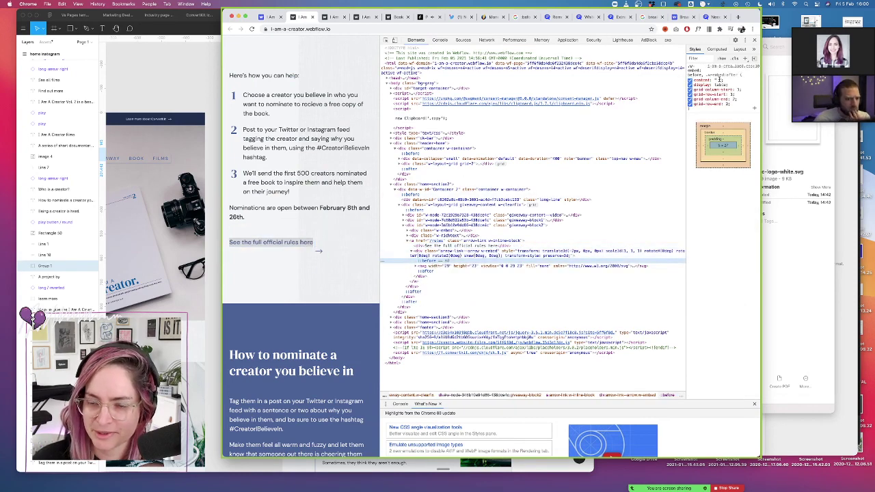
pyautogui.click(429, 272)
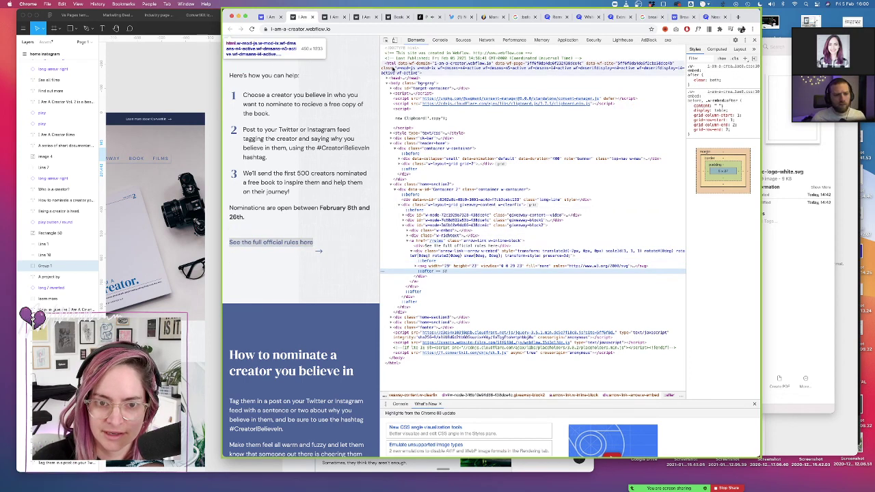
# Look through the page's head element and its scripts for the custom styles, reloading the page and expanding the head again
pyautogui.click(387, 79)
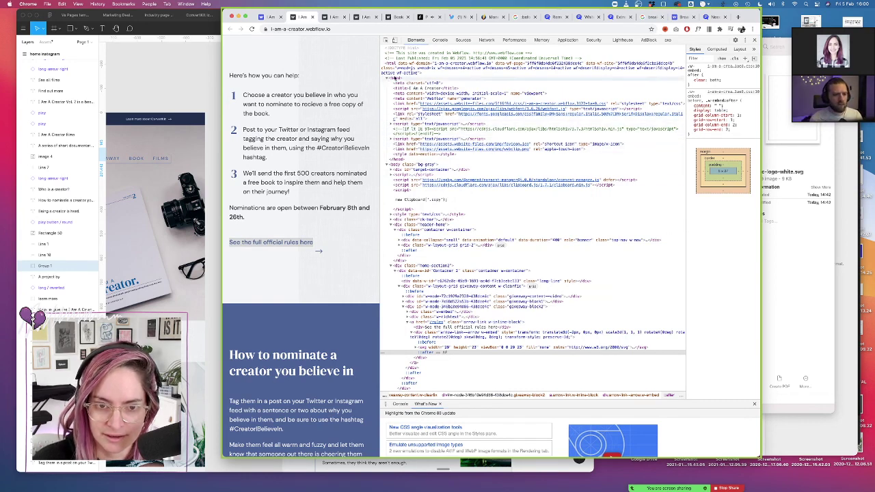
pyautogui.click(392, 124)
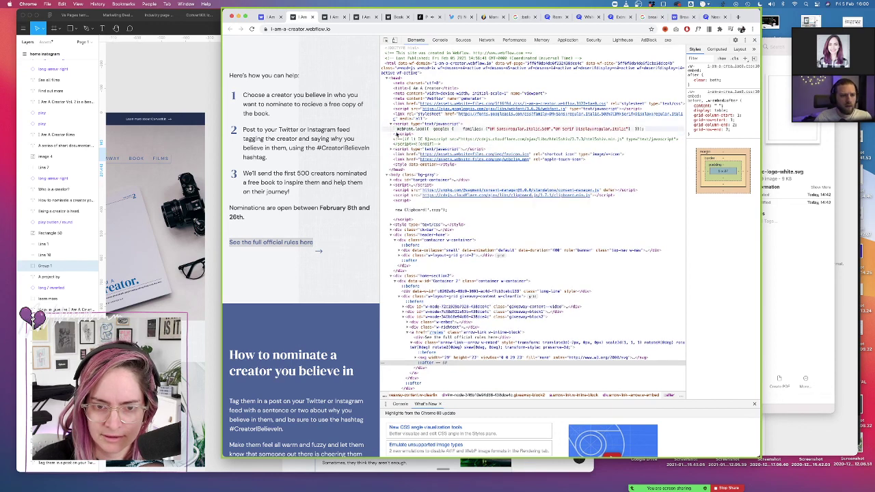
pyautogui.click(391, 144)
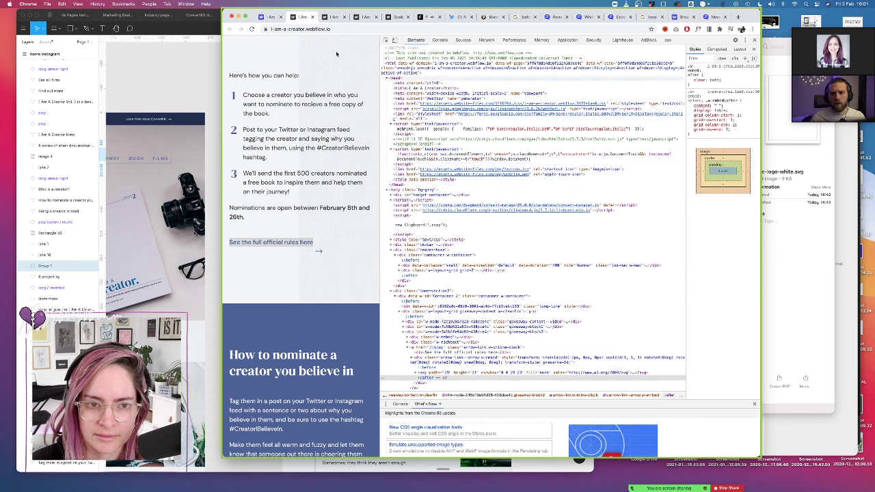
pyautogui.press('super+r')
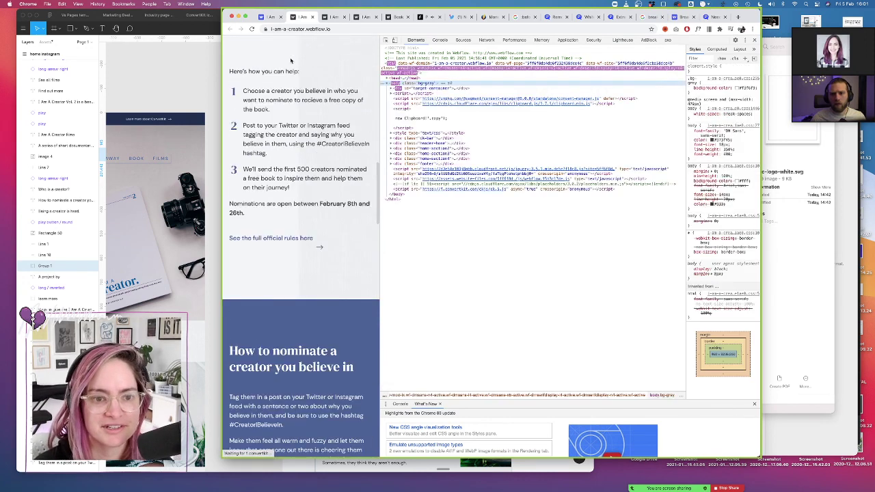
pyautogui.click(389, 78)
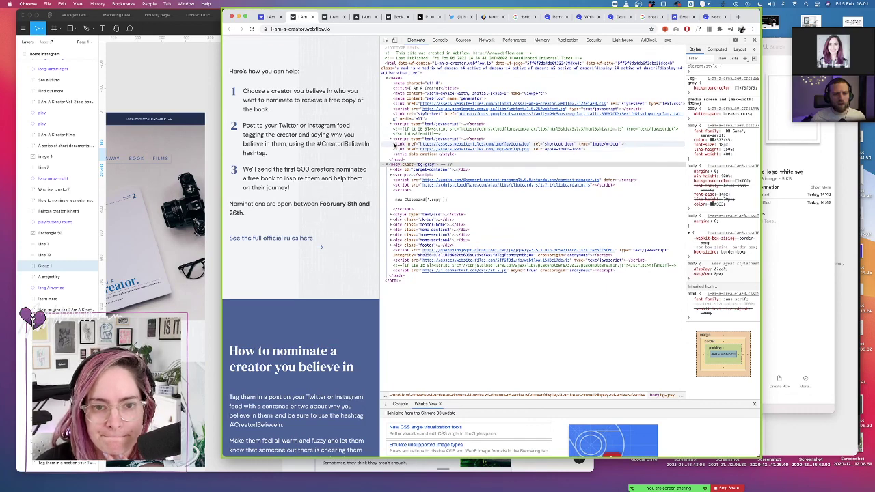
# Return to the project's custom head code and highlight the type="text/css" attribute of the style tag
pyautogui.click(268, 17)
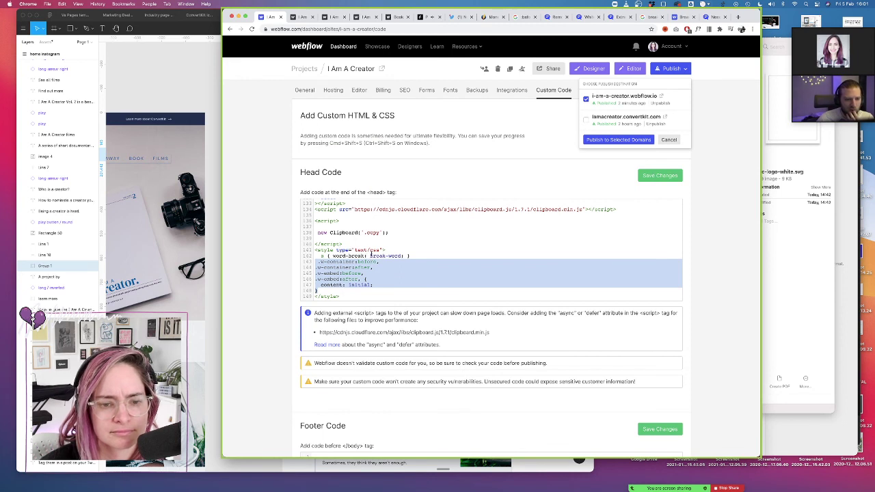
pyautogui.click(384, 249)
pyautogui.moveTo(384, 250); pyautogui.dragTo(335, 250)
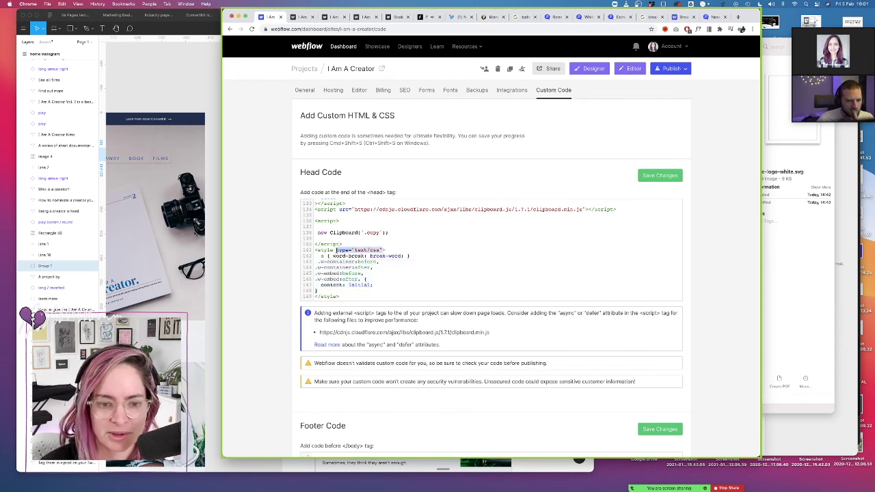
# Open the published Book page through its "Find out more" link and narrow the page view to check the featured creators' website links
pyautogui.click(304, 17)
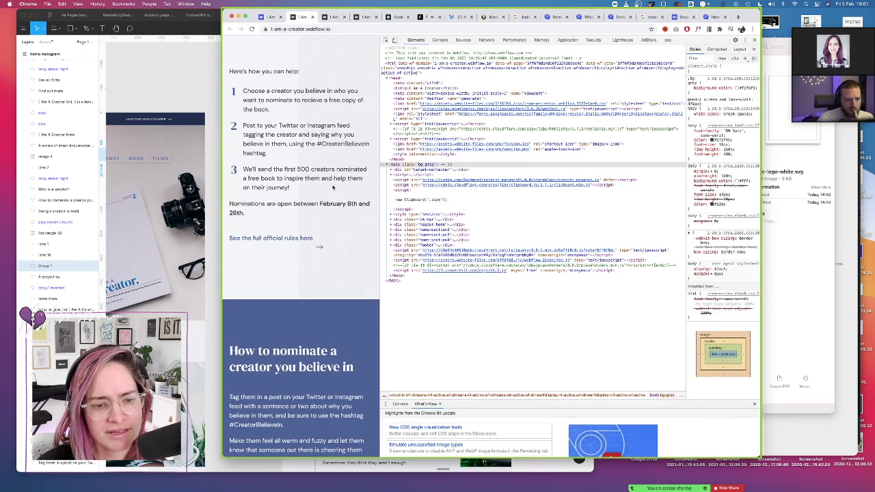
pyautogui.scroll(-15, 333, 186)
pyautogui.scroll(-5, 333, 186)
pyautogui.click(306, 277)
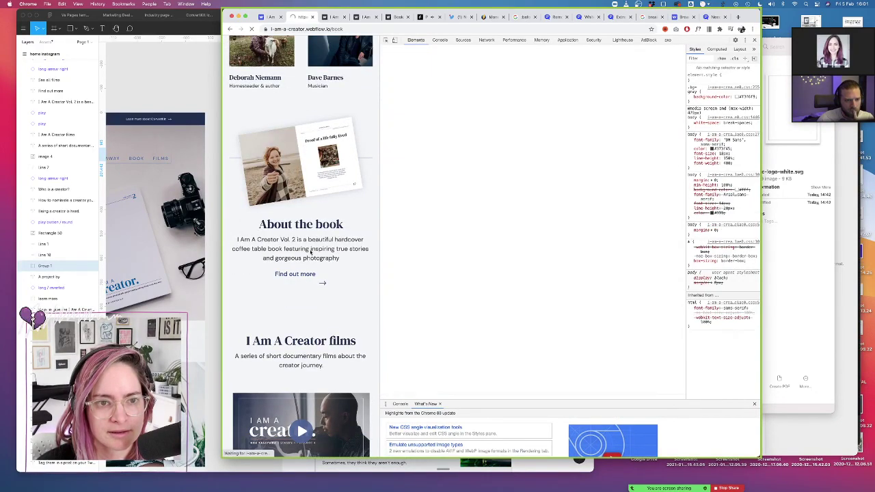
pyautogui.scroll(-15, 306, 263)
pyautogui.scroll(-5, 302, 268)
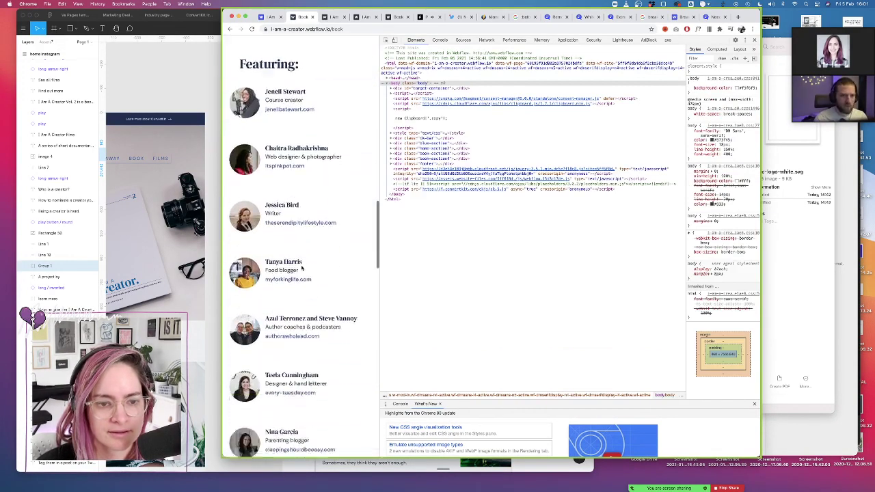
pyautogui.scroll(3, 365, 240)
pyautogui.moveTo(380, 232); pyautogui.dragTo(336, 225)
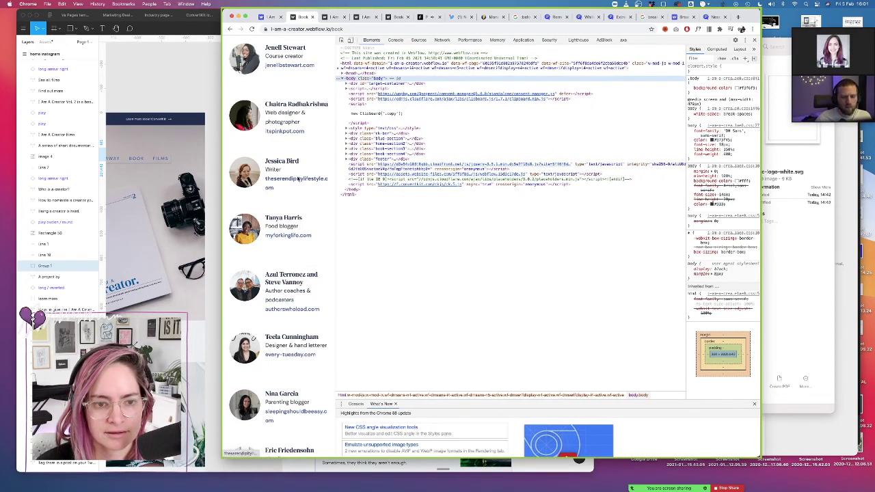
# Inspect a wrapped website link in the featured creators list and open the source line of its word-break rule
pyautogui.rightClick(298, 179)
pyautogui.click(320, 296)
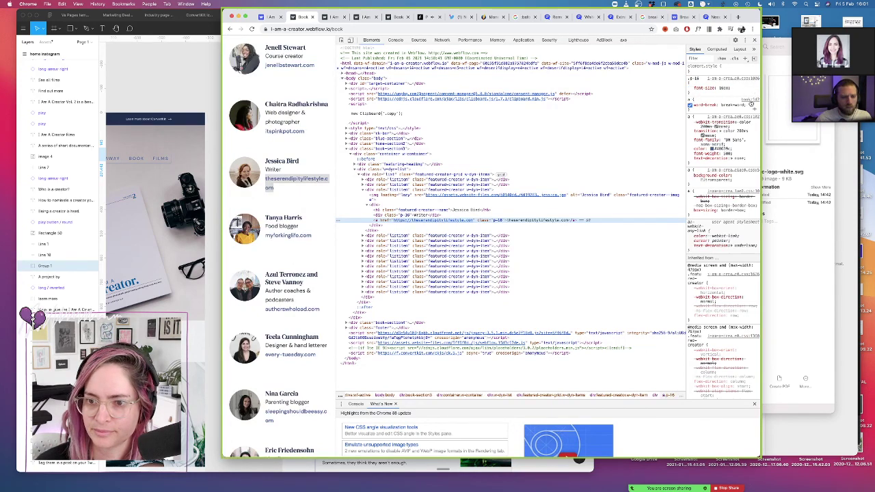
pyautogui.click(751, 102)
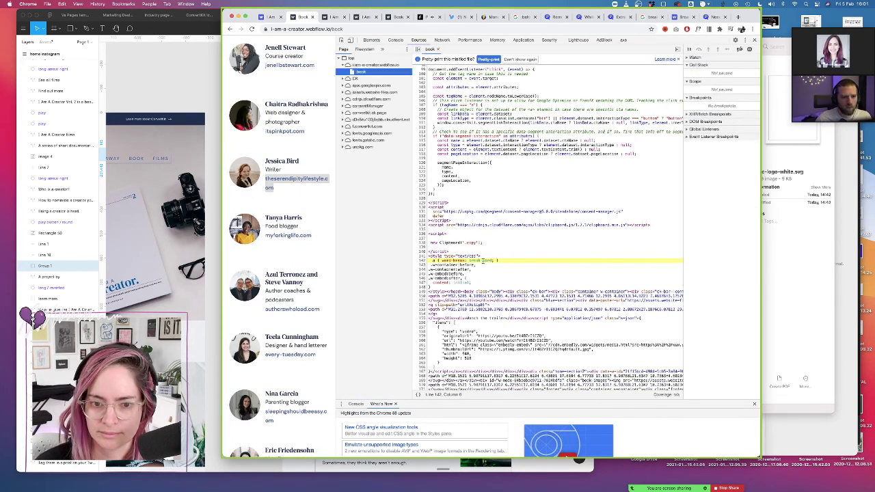
pyautogui.scroll(-3, 452, 256)
pyautogui.click(470, 187)
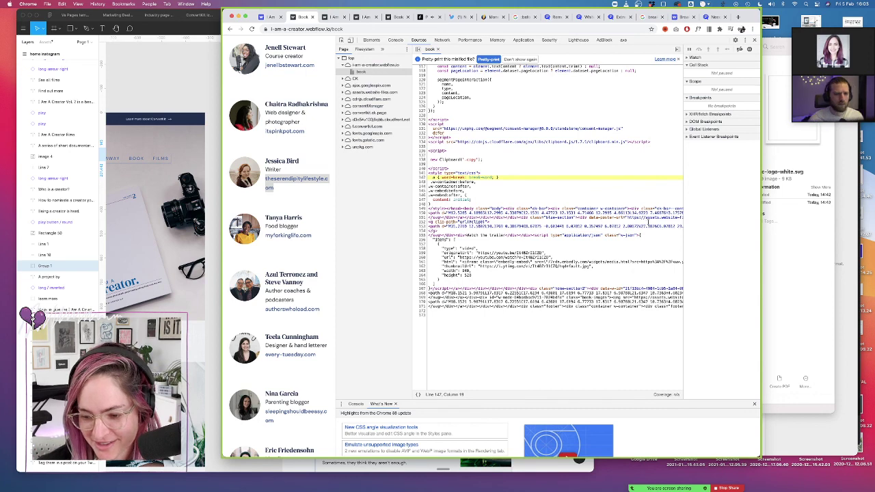
# Return to the I Am A Creator project and open it in the Designer
pyautogui.click(270, 17)
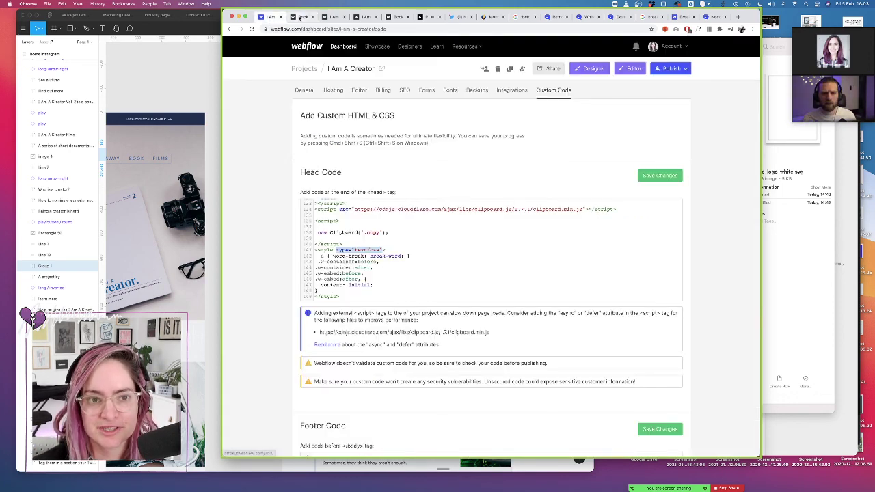
pyautogui.click(595, 69)
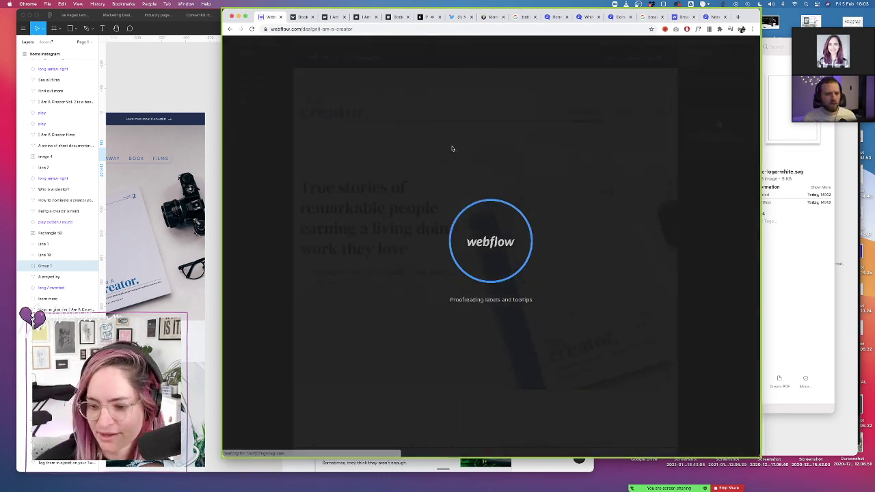
pyautogui.scroll(-3, 305, 191)
pyautogui.scroll(2, 346, 240)
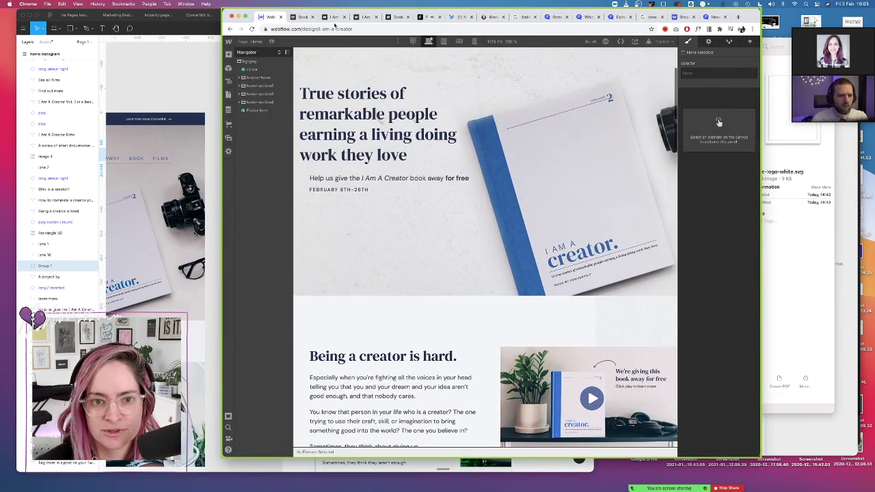
# Look through the Twitter notifications and return to the Webflow Designer
pyautogui.click(462, 18)
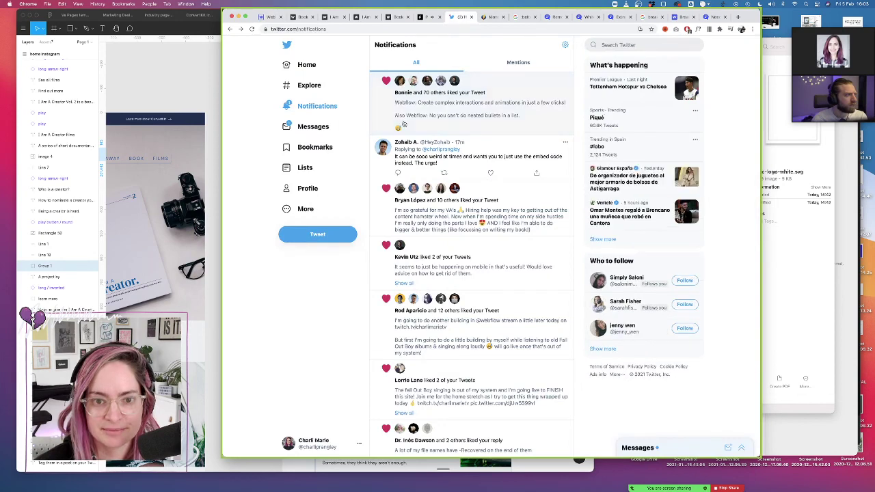
pyautogui.scroll(-3, 377, 98)
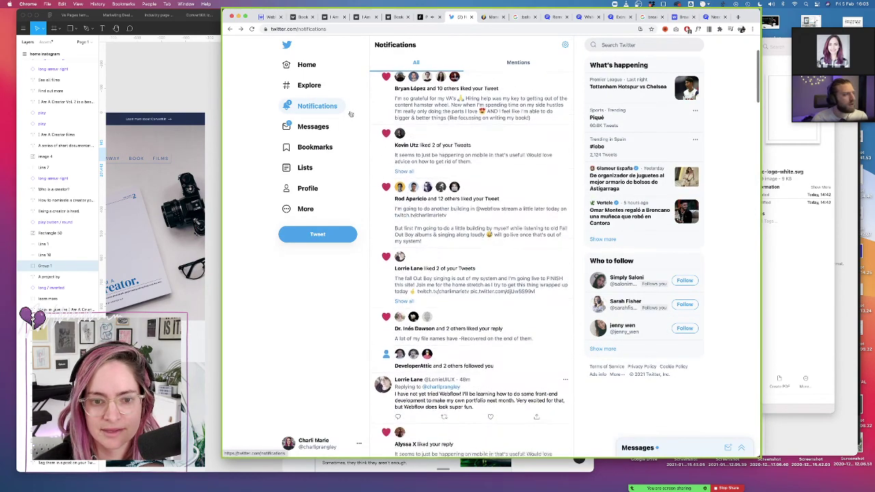
pyautogui.click(271, 19)
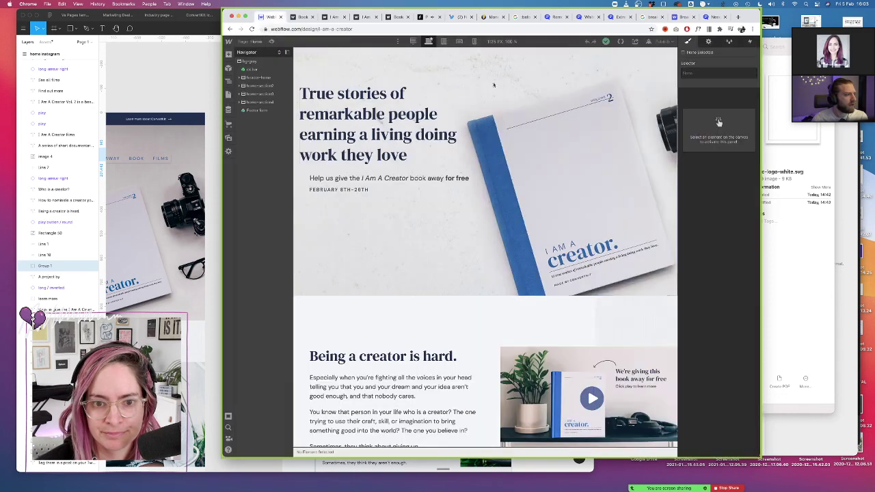
# Copy and delete the "a { word-break: break-word; }" rule and its empty line from the project's custom head code, and save the changes
pyautogui.click(259, 60)
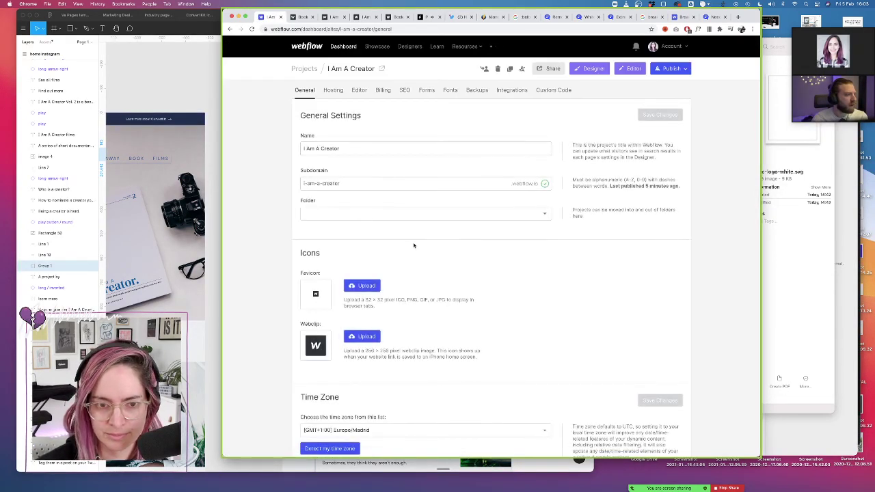
pyautogui.click(554, 90)
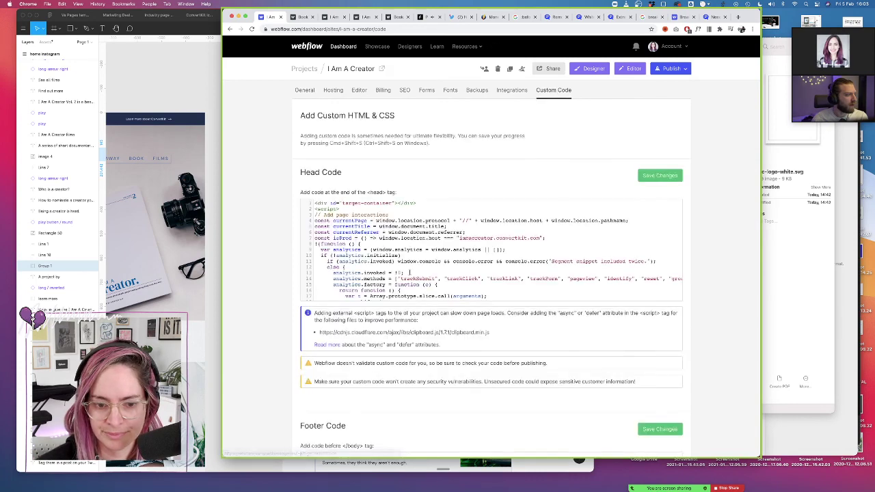
pyautogui.scroll(-20, 395, 278)
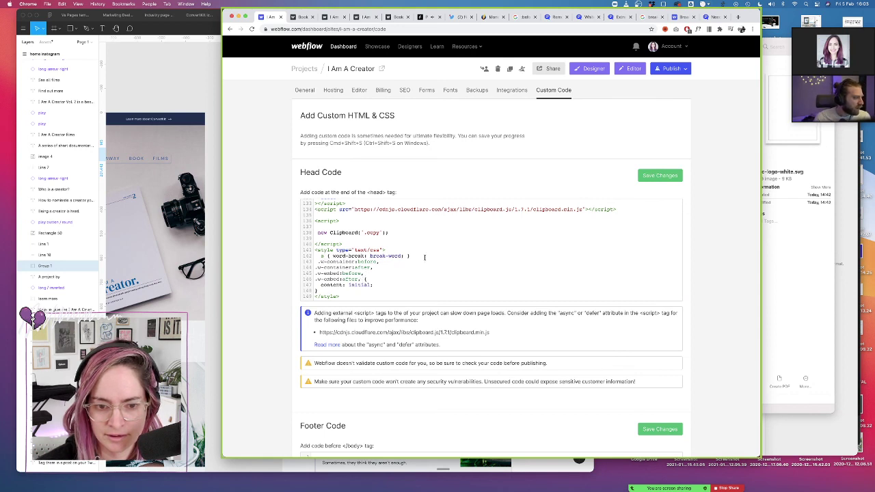
pyautogui.moveTo(411, 256); pyautogui.dragTo(311, 258)
pyautogui.press('super+c')
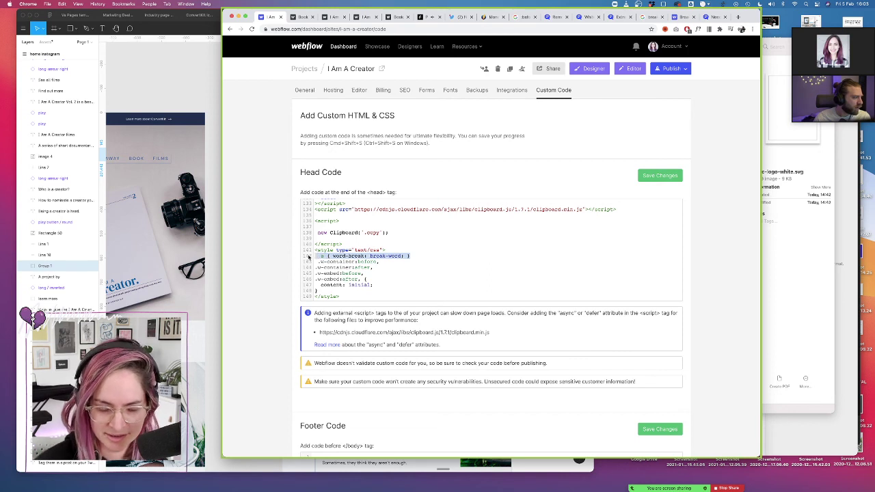
pyautogui.press('BackSpace')
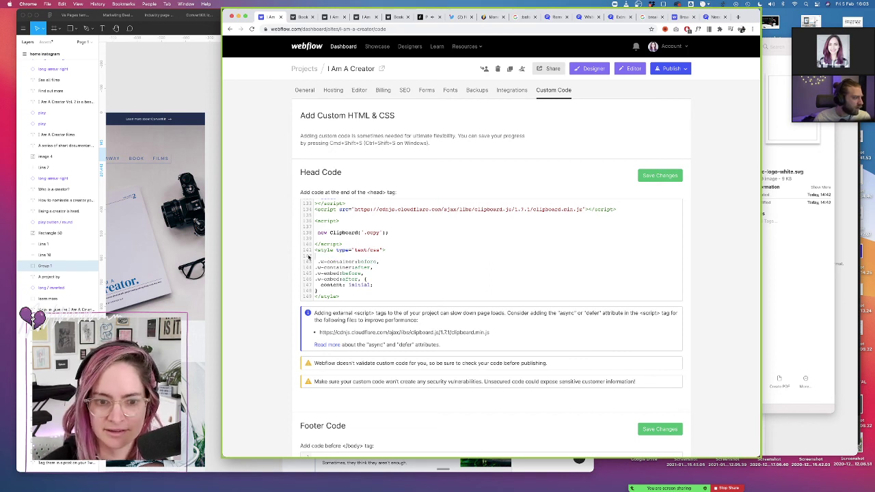
pyautogui.press('BackSpace')
pyautogui.click(676, 176)
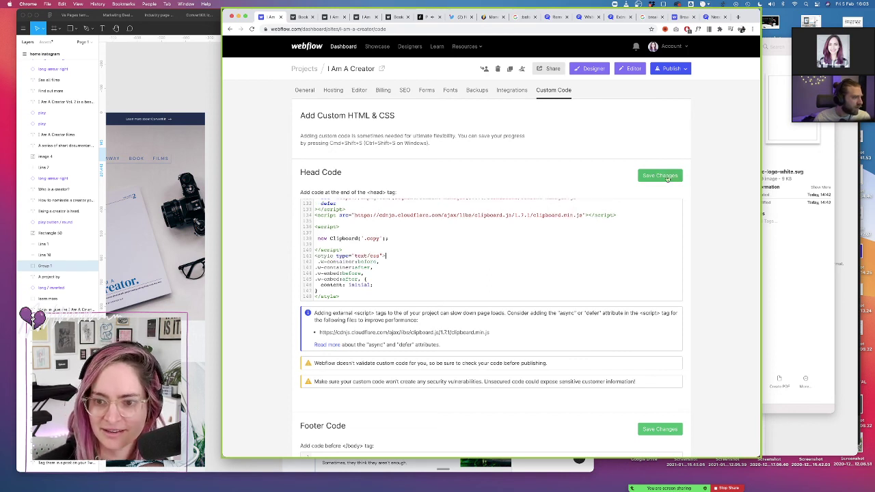
# Publish the saved head code to i-am-a-creator.webflow.io only, leaving out the iamacreator.convertkit.com domain
pyautogui.click(302, 17)
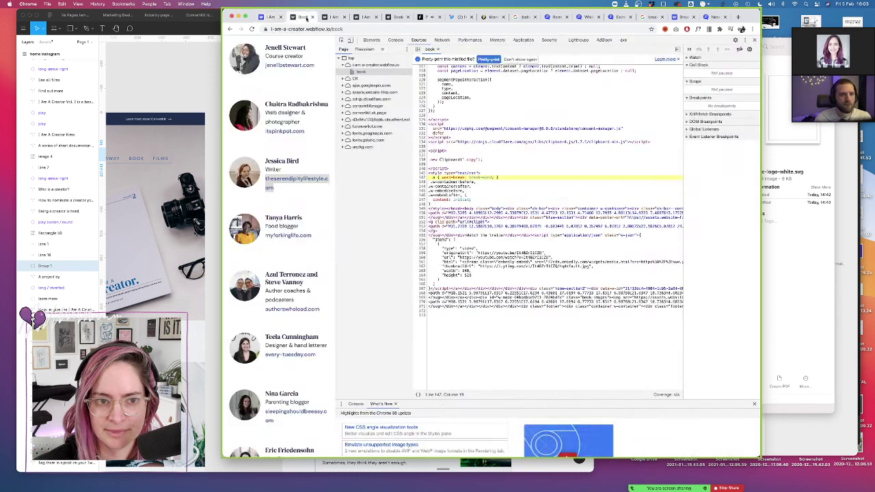
pyautogui.click(268, 16)
pyautogui.click(685, 68)
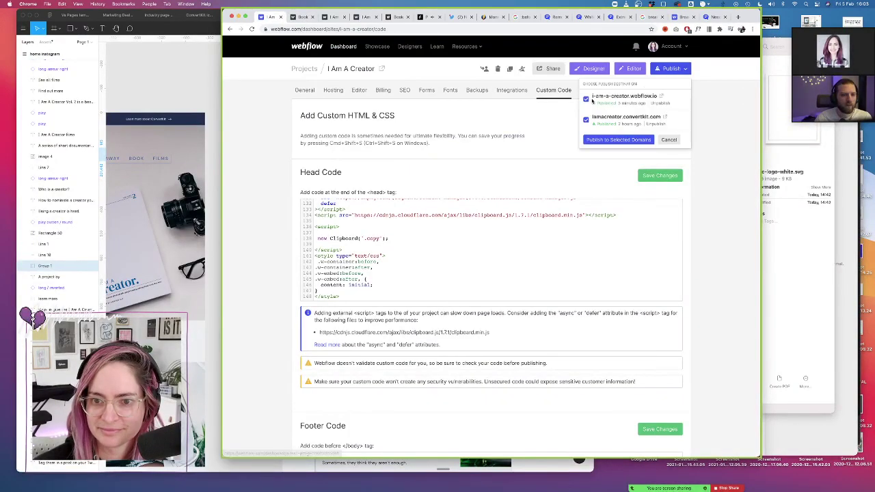
pyautogui.click(619, 141)
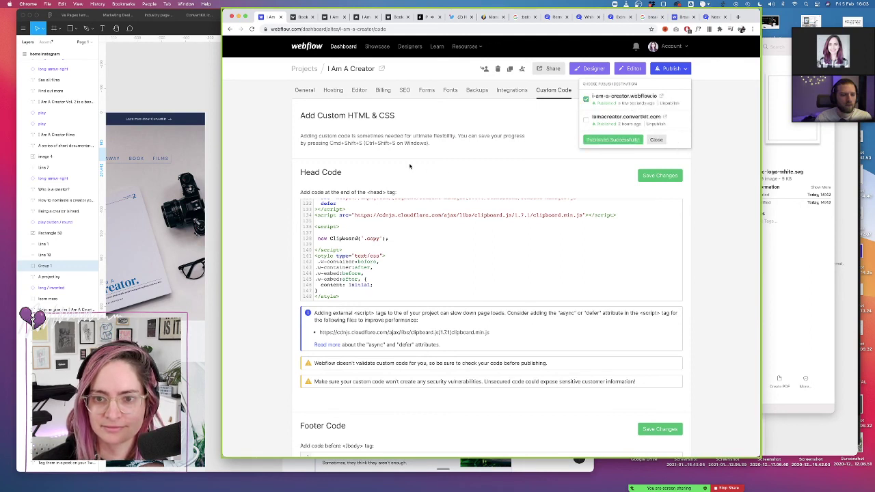
# Reload the published book page and check the featured creators' website links and the book section above them
pyautogui.click(301, 16)
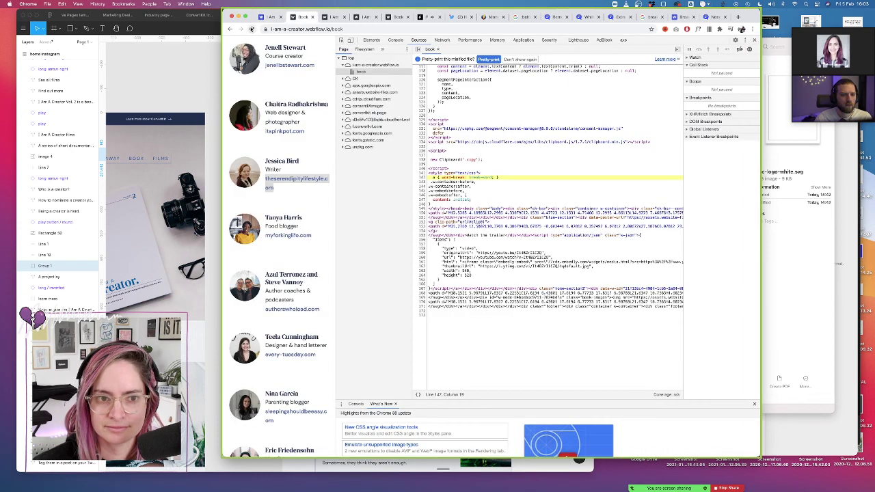
pyautogui.click(252, 29)
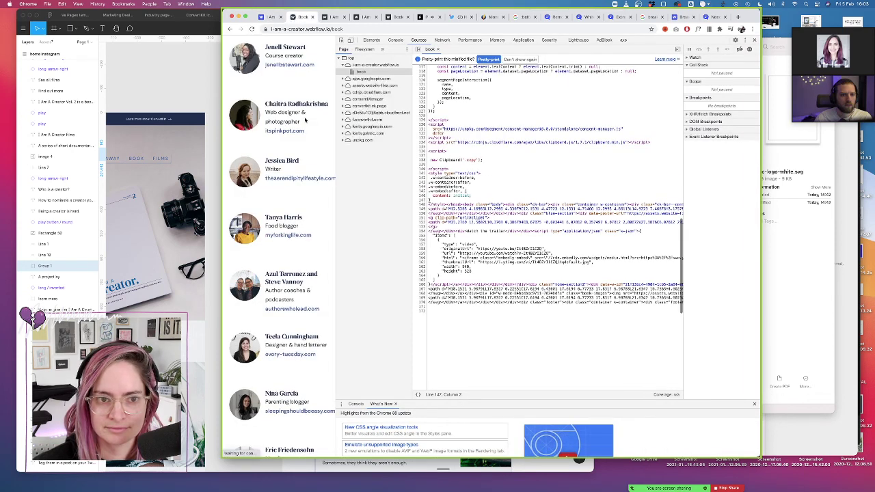
pyautogui.scroll(5, 301, 110)
pyautogui.scroll(1, 299, 104)
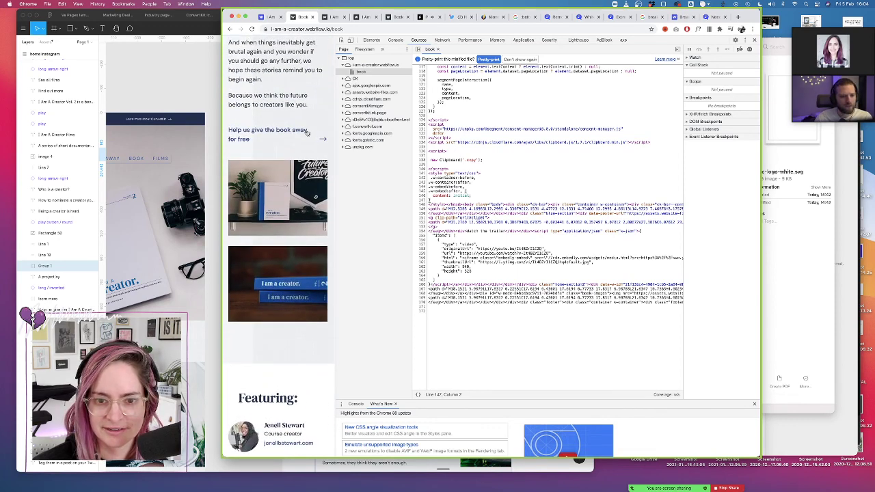
pyautogui.press('Down')
pyautogui.press('End')
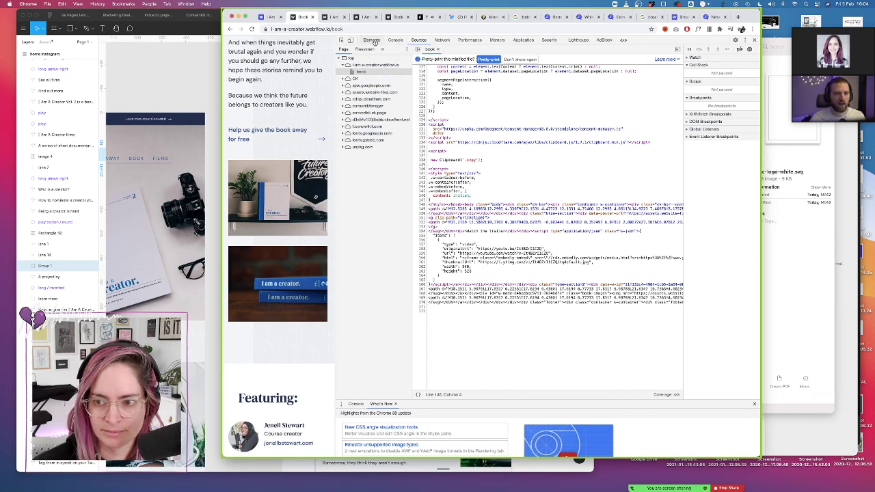
# Add !important to the "content: initial" declaration in the head code, save it and publish to i-am-a-creator.webflow.io
pyautogui.click(270, 17)
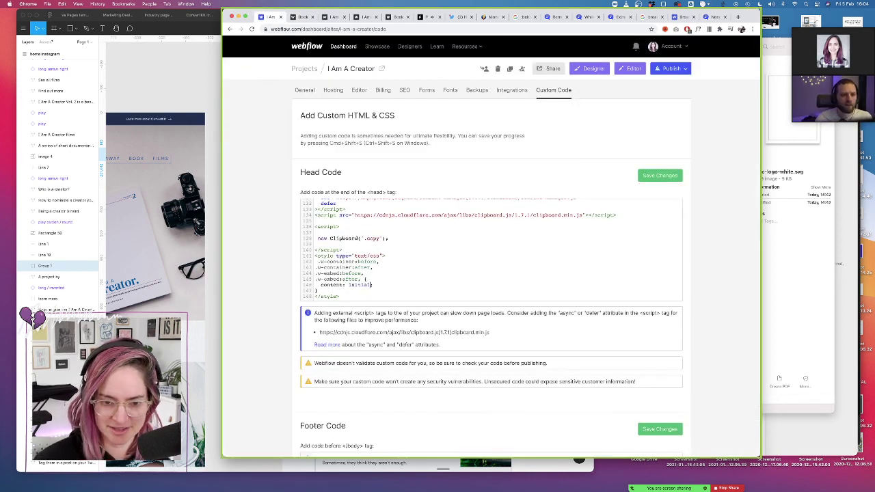
pyautogui.write('!important;')
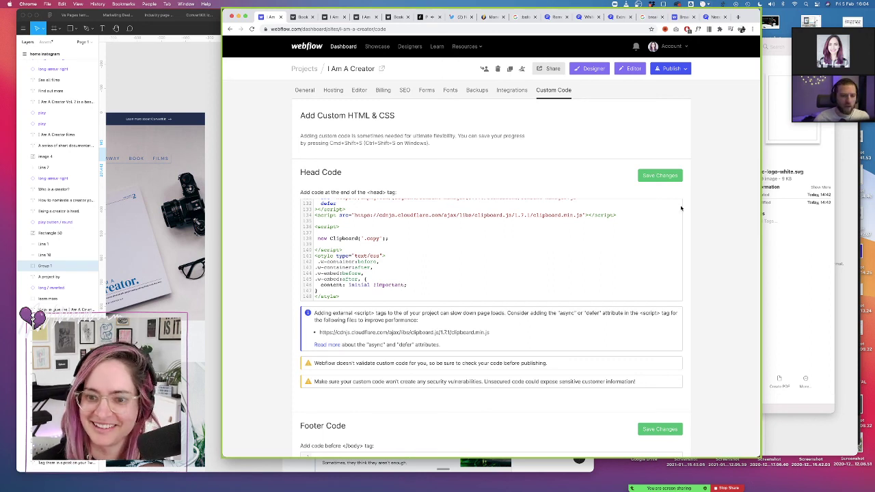
pyautogui.click(664, 176)
pyautogui.click(674, 71)
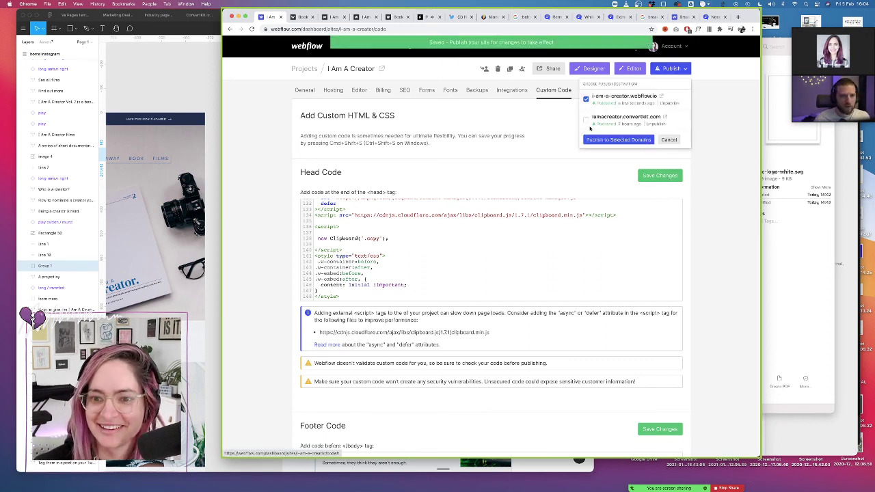
pyautogui.click(609, 139)
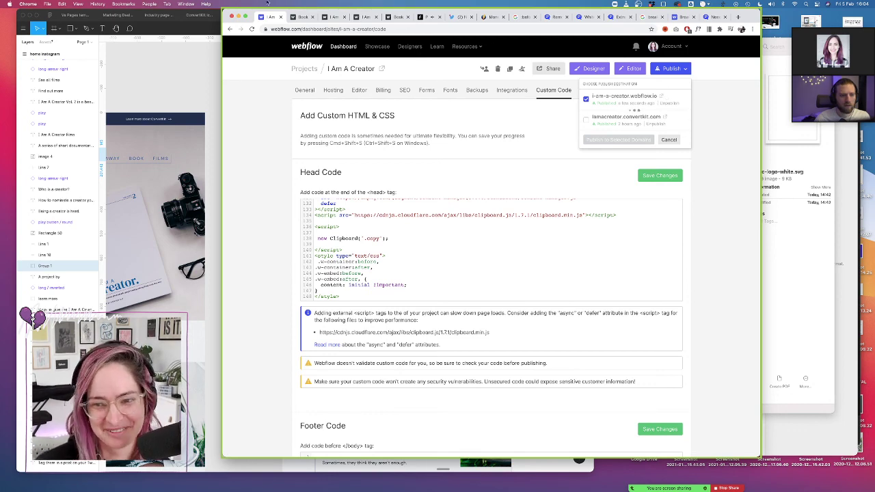
# Reload the published book page and check its book section and source against the project's head code
pyautogui.click(301, 16)
pyautogui.click(251, 29)
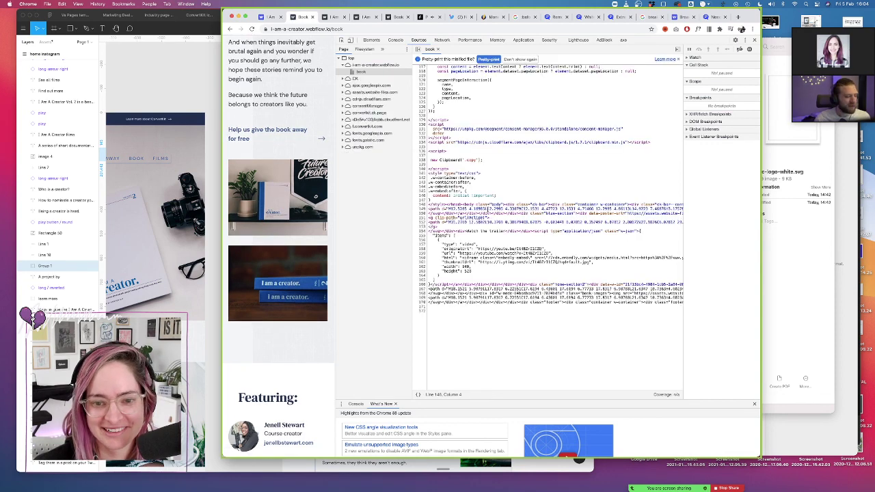
pyautogui.click(270, 17)
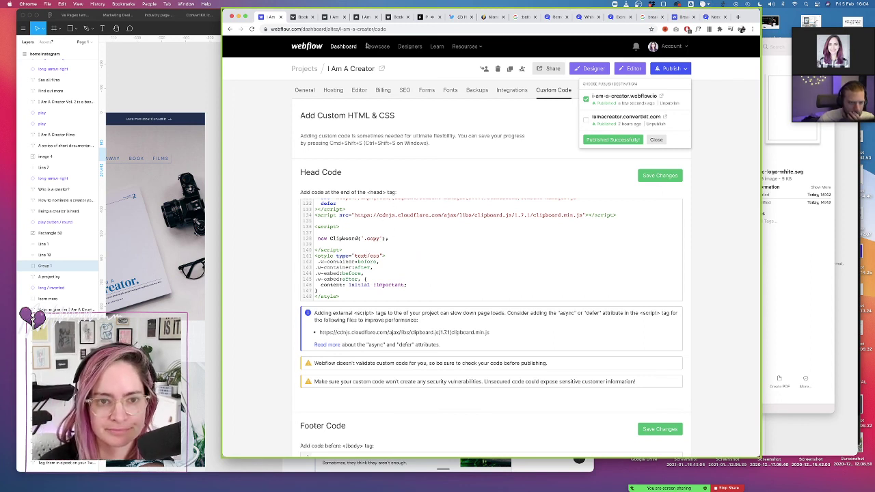
pyautogui.click(314, 17)
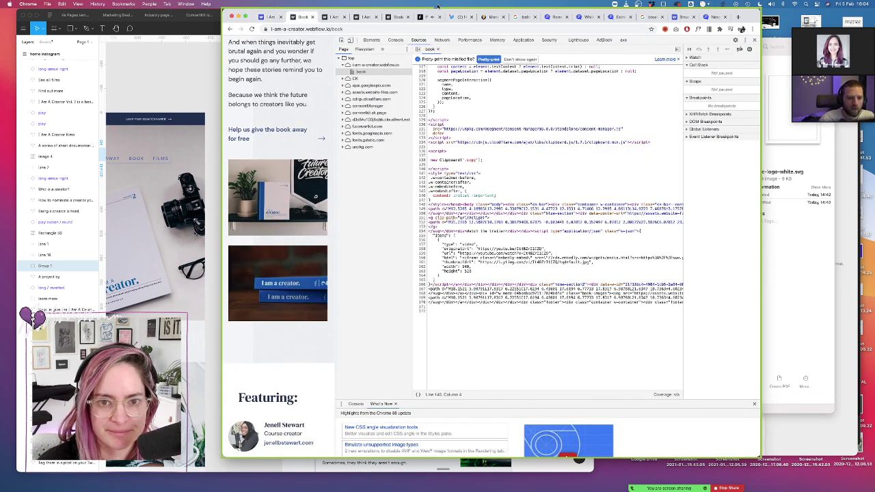
# Check the Twitter notifications and return to the project's custom code settings
pyautogui.click(457, 16)
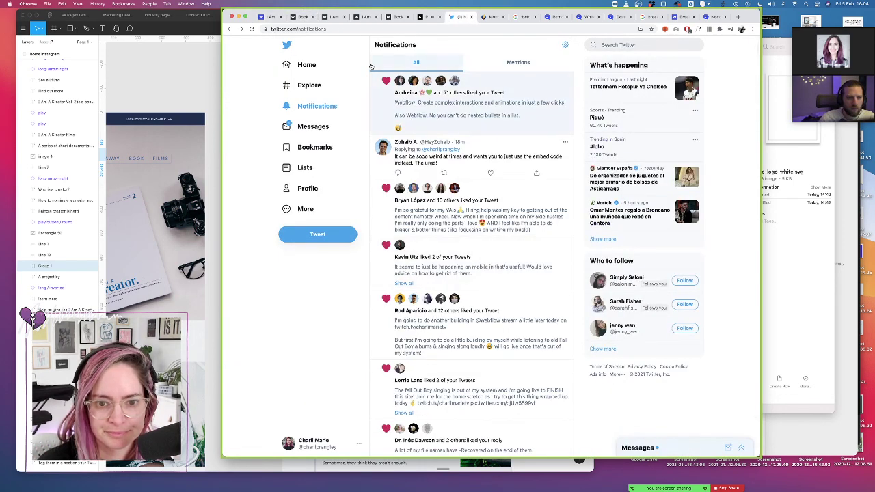
pyautogui.click(271, 18)
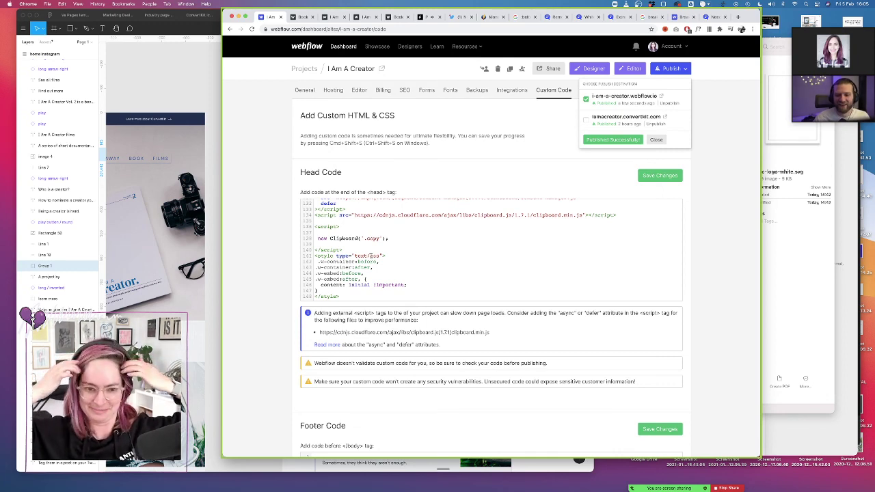
pyautogui.click(456, 16)
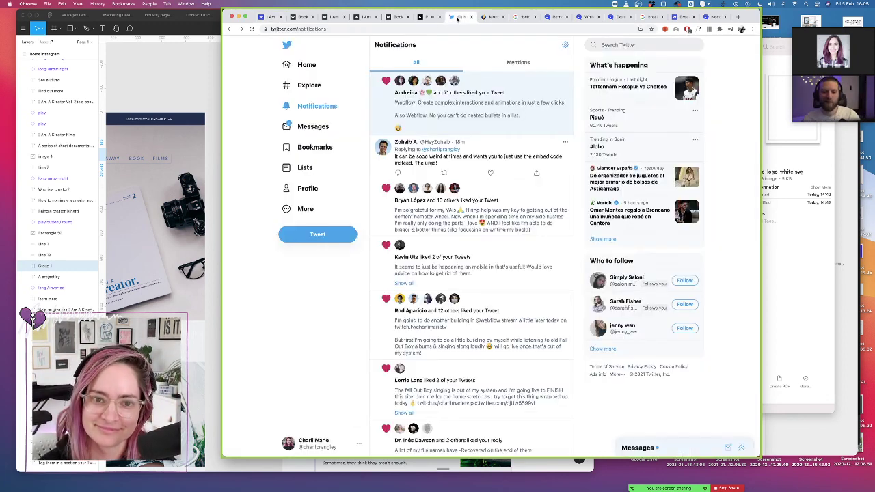
pyautogui.click(271, 17)
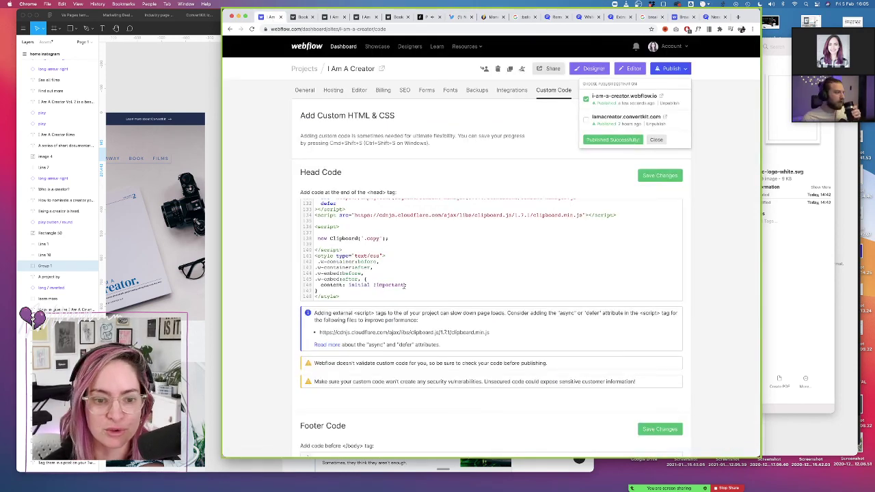
# Paste the "a { word-break: break-word; }" rule back in on a new line below the opening style tag of the head code
pyautogui.click(350, 299)
pyautogui.press('Return')
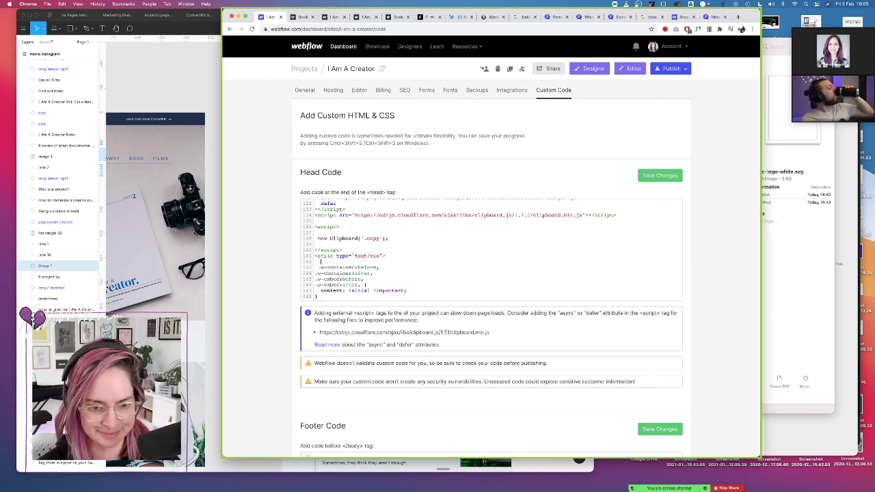
pyautogui.press('super+v')
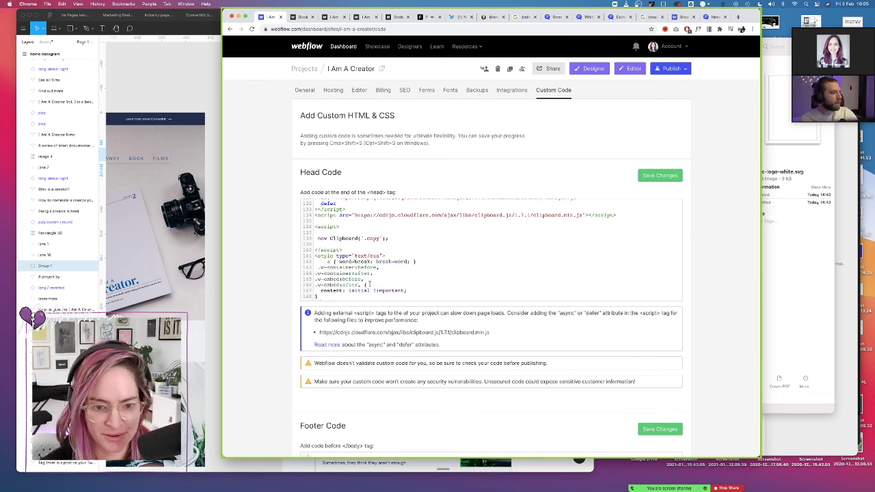
# Cut the .w-container and .w-embed before/after rule from the head code, save the changes and publish to i-am-a-creator.webflow.io
pyautogui.scroll(-1, 334, 292)
pyautogui.moveTo(321, 291); pyautogui.dragTo(307, 264)
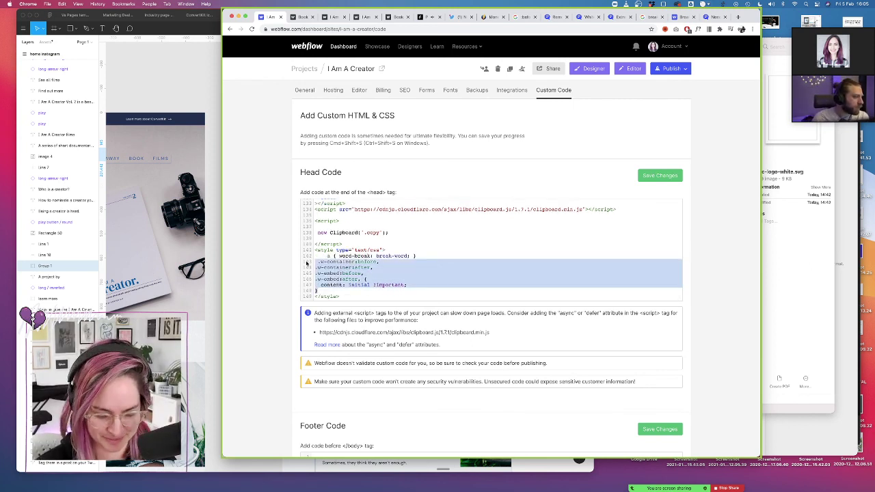
pyautogui.press('BackSpace')
pyautogui.scroll(3, 354, 227)
pyautogui.click(664, 175)
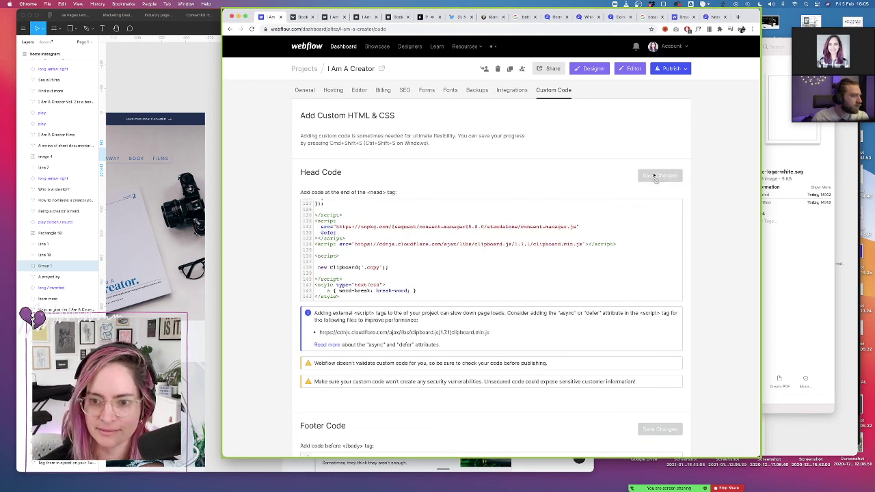
pyautogui.click(681, 69)
pyautogui.click(615, 140)
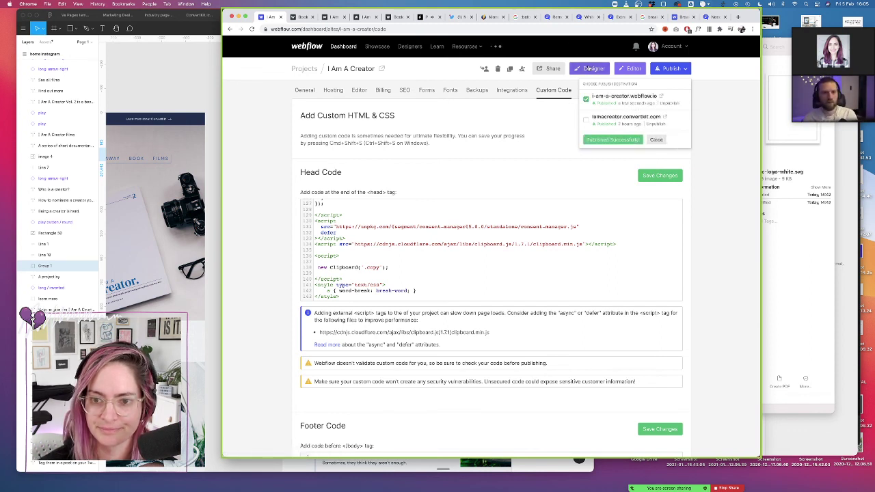
# Open the project in the Designer and add an HTML Embed element inside the home page's outermost wrapper
pyautogui.click(592, 70)
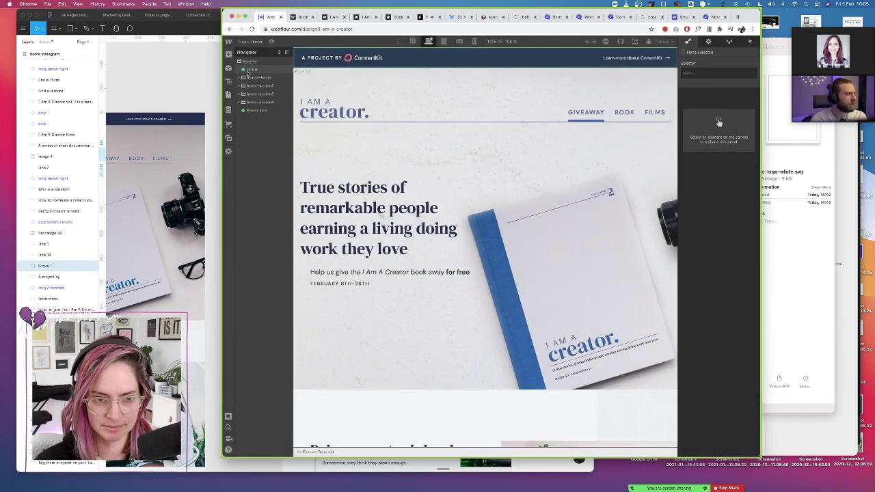
pyautogui.click(251, 62)
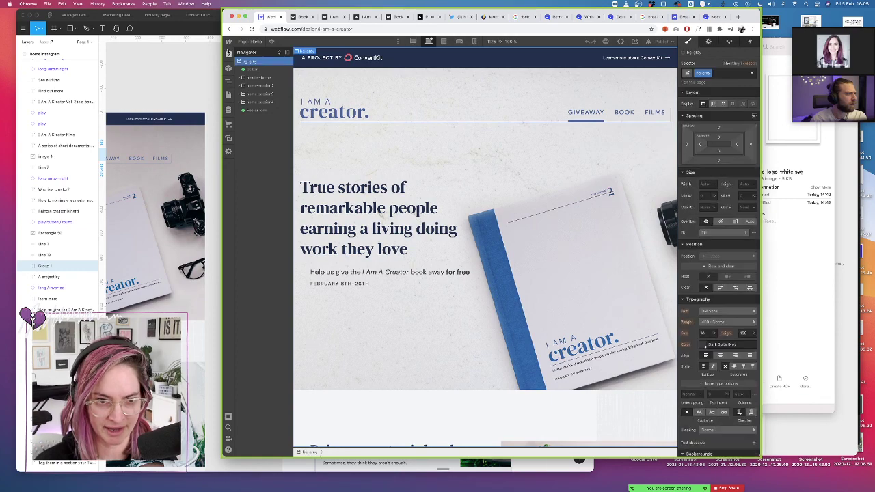
pyautogui.click(228, 53)
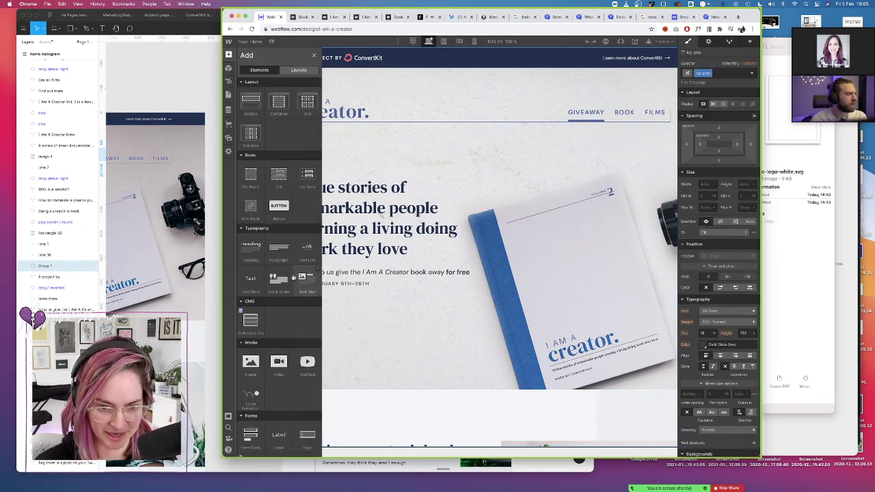
pyautogui.scroll(-5, 296, 277)
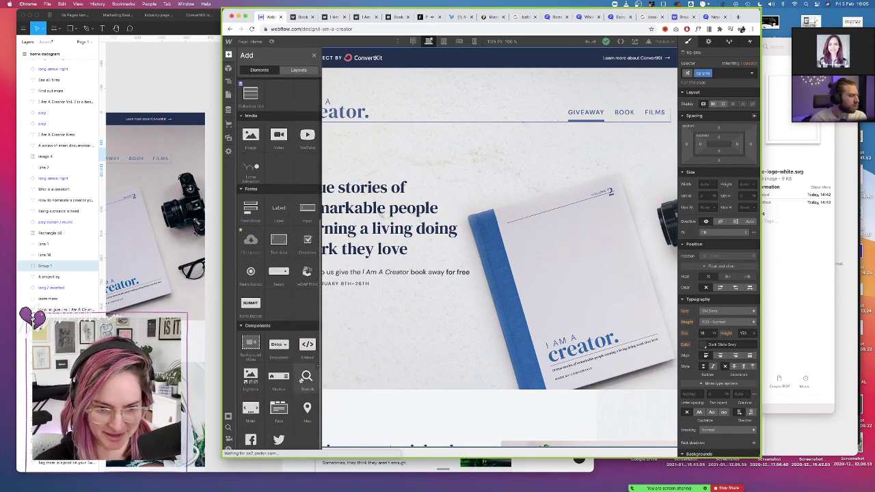
pyautogui.click(307, 344)
# Fill the embed with a text/css style block containing the cut .w-container and .w-embed before/after rule with "content: initial !important", and save it
pyautogui.write('<scr')
pyautogui.write('le')
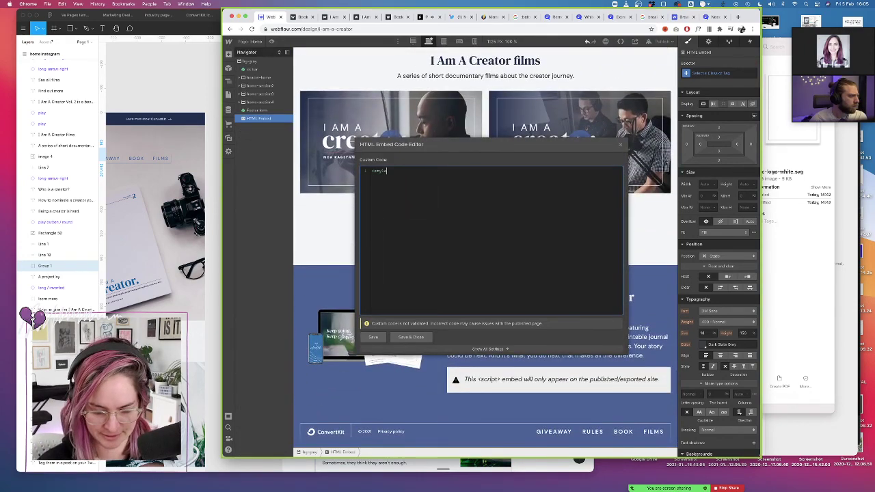
pyautogui.write(' type')
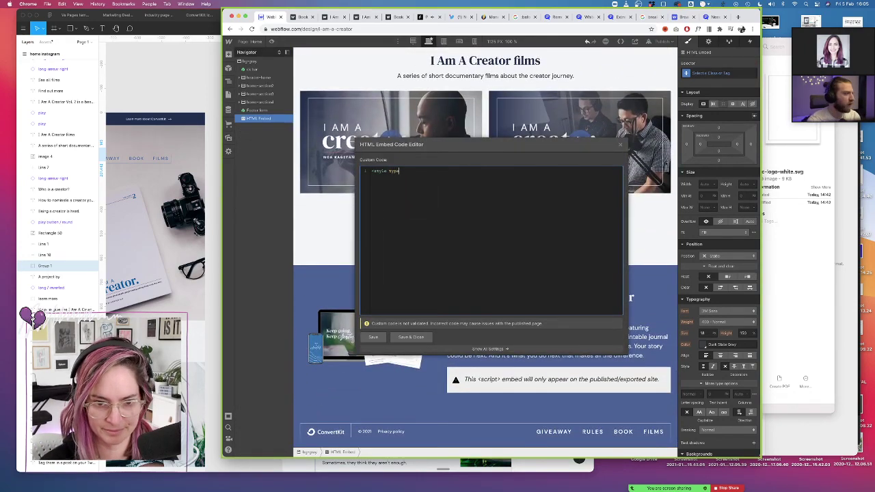
pyautogui.write('="text/css">')
pyautogui.write('.w-container:before, .w-container:after, .w-embed:before, .w-embed:after {   content: initial !important; }')
pyautogui.write('</')
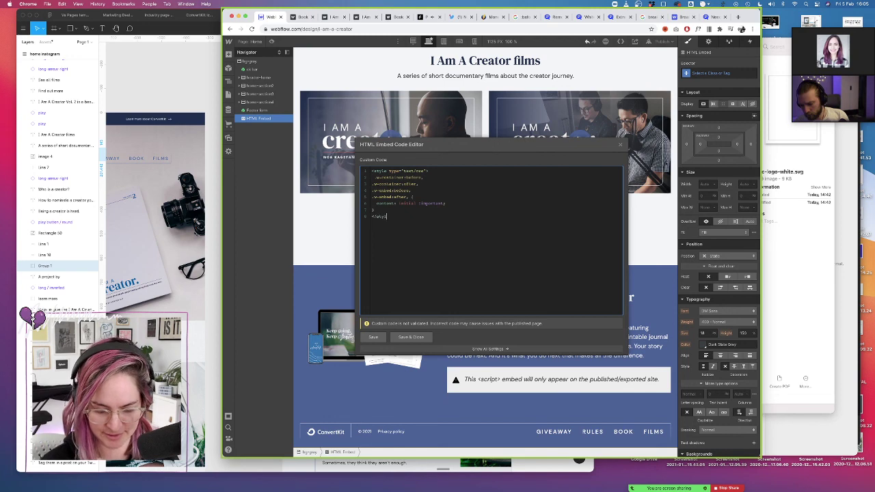
pyautogui.write('style>')
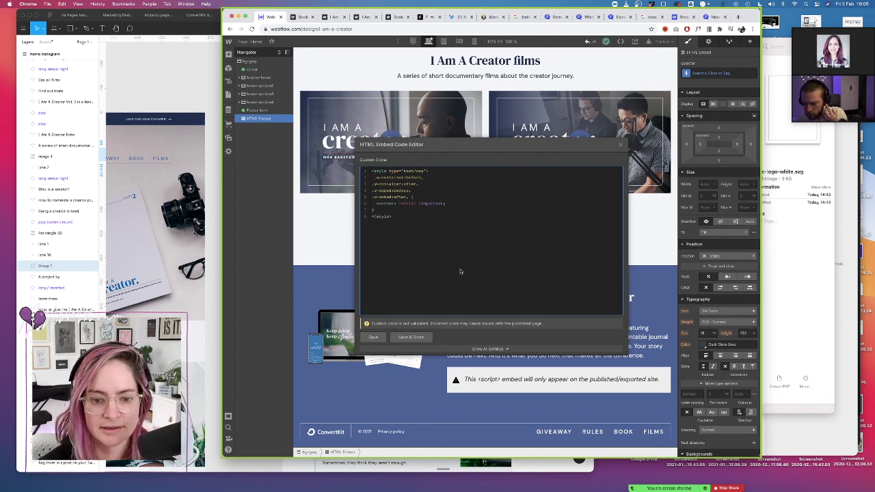
pyautogui.click(412, 337)
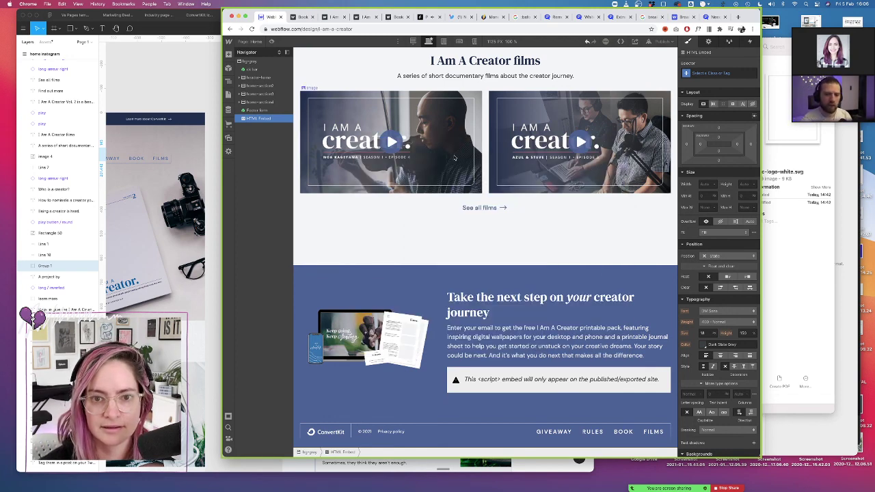
# Switch to the mobile portrait view, move the HTML Embed above the ConvertKit bar in the page structure and check the page layout
pyautogui.click(474, 41)
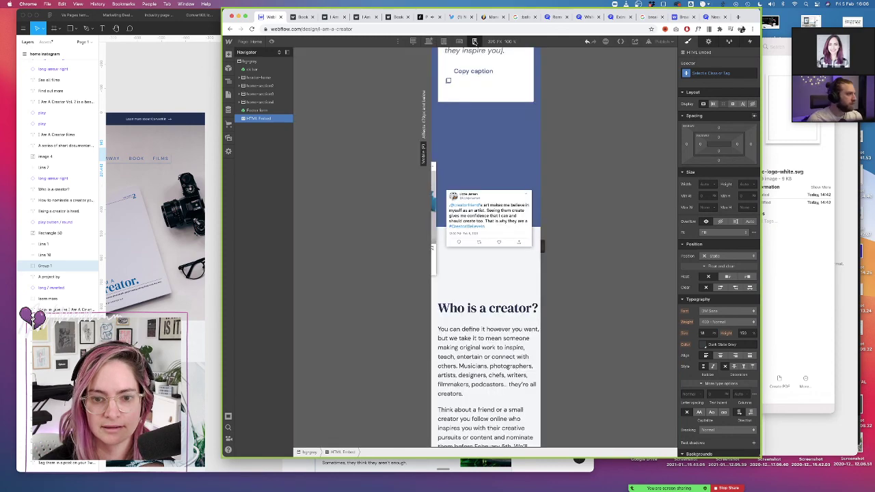
pyautogui.moveTo(259, 119); pyautogui.dragTo(259, 69)
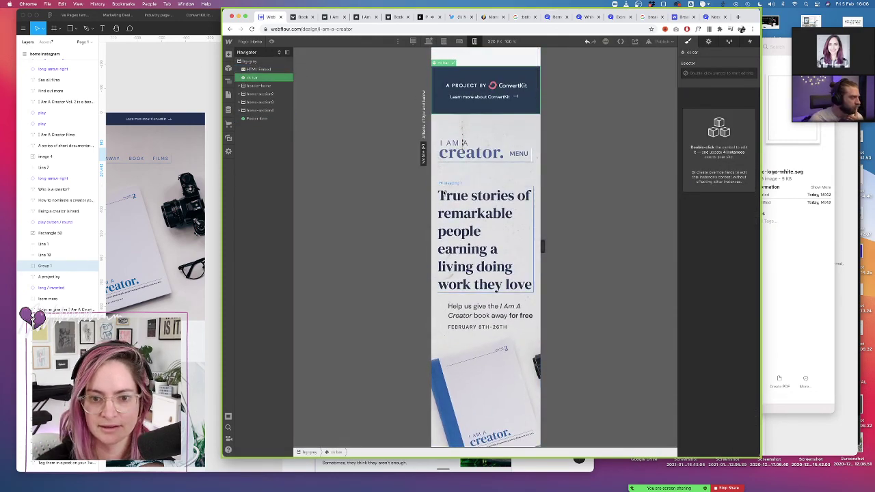
pyautogui.scroll(-3, 485, 268)
pyautogui.scroll(-10, 485, 268)
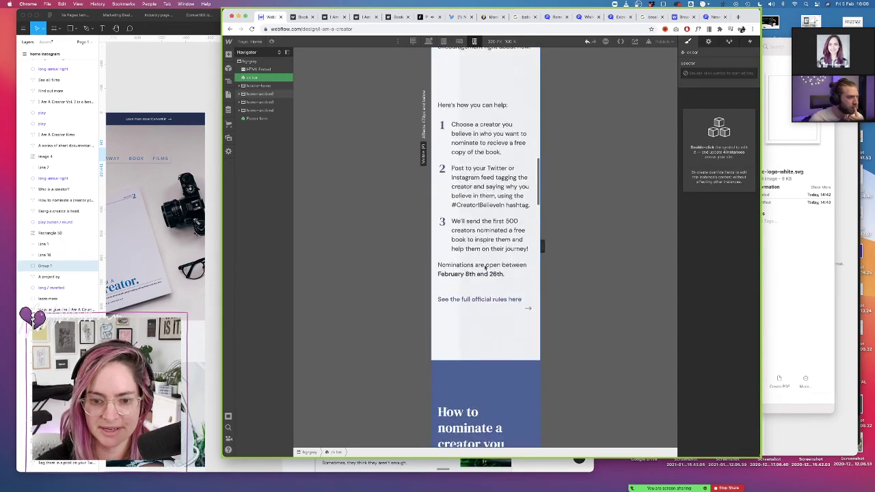
# Publish the page with the HTML Embed to i-am-a-creator.webflow.io and review the embed's style code, saving and closing it
pyautogui.click(253, 69)
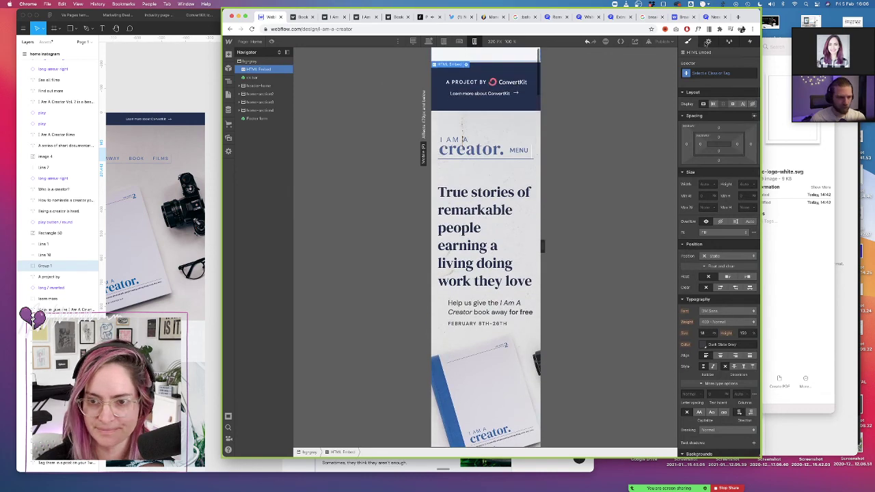
pyautogui.click(662, 42)
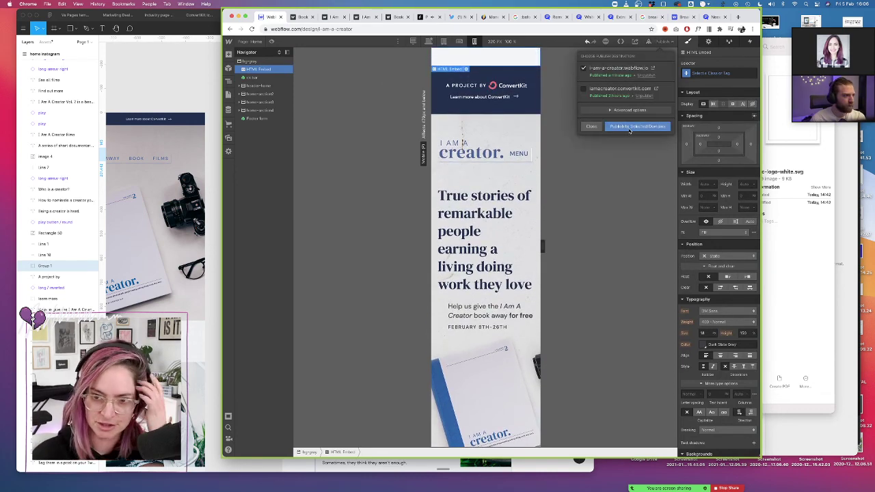
pyautogui.click(267, 71)
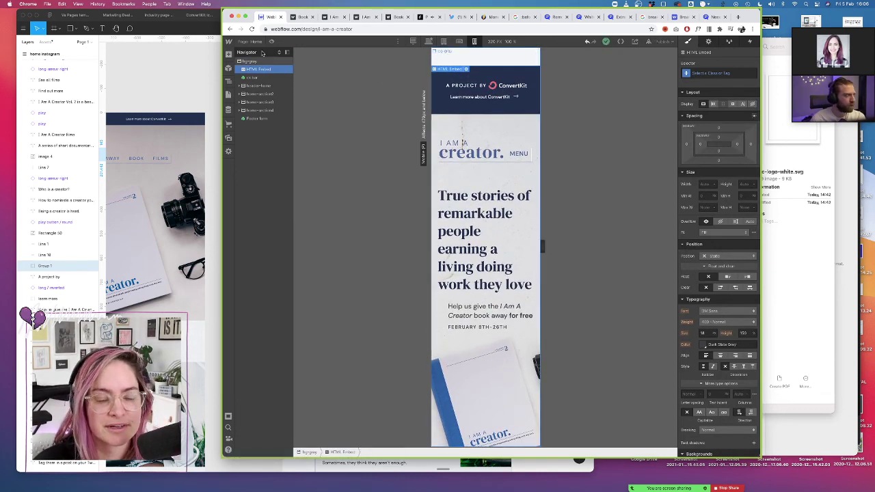
pyautogui.click(467, 69)
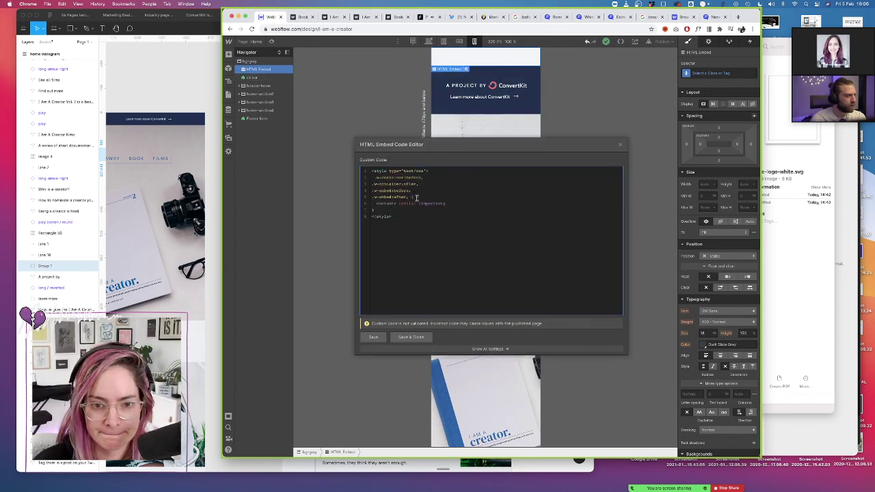
pyautogui.click(412, 337)
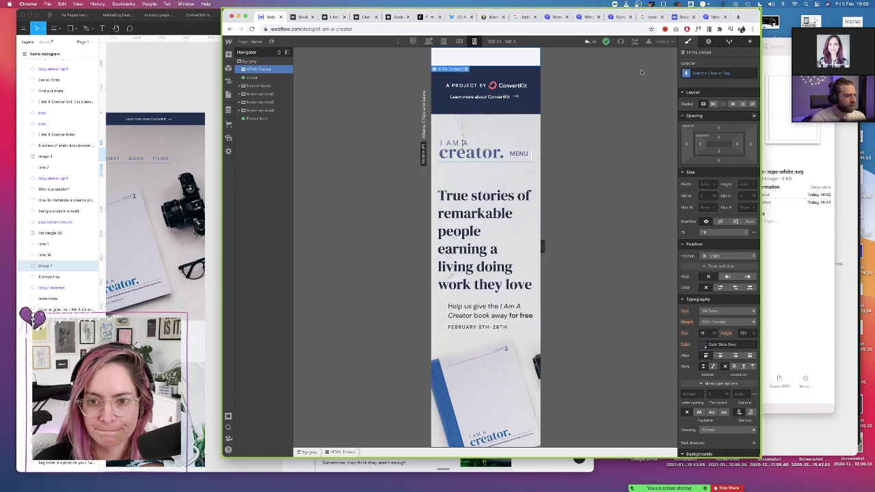
pyautogui.click(661, 41)
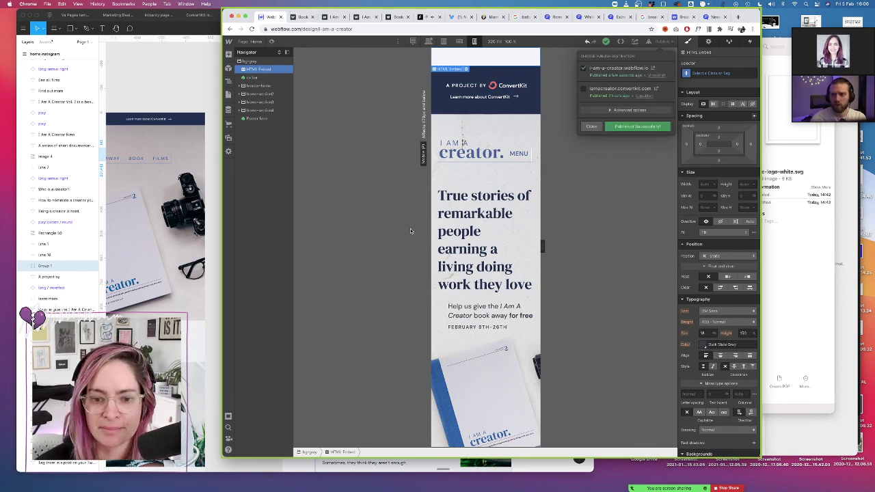
pyautogui.click(613, 196)
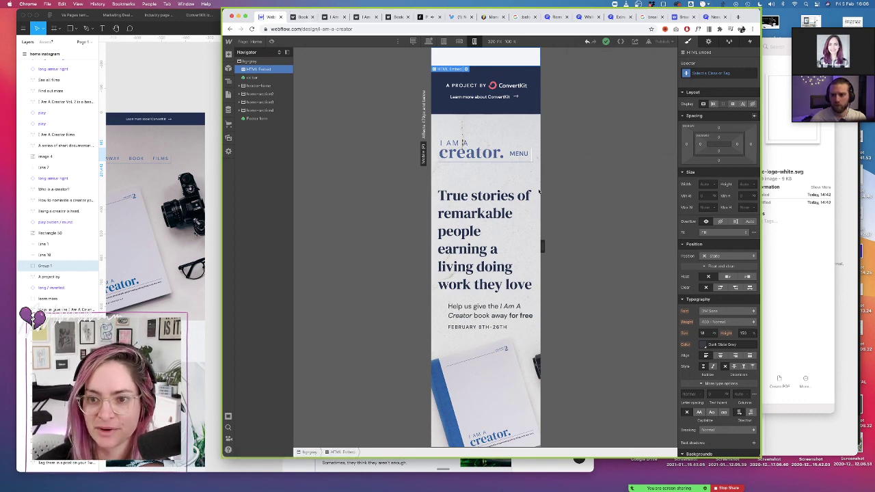
# Load the published home page and examine the numbered "Here's how you can help" section at mobile width
pyautogui.scroll(-10, 471, 240)
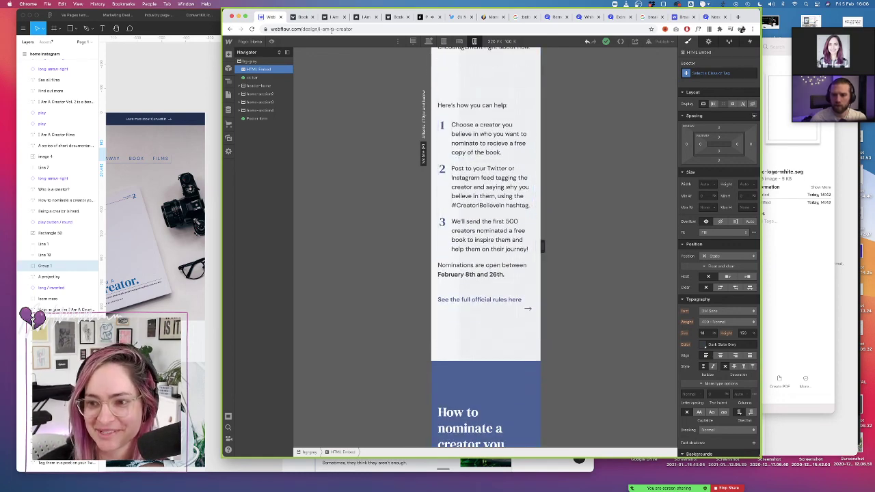
pyautogui.click(301, 16)
pyautogui.click(252, 29)
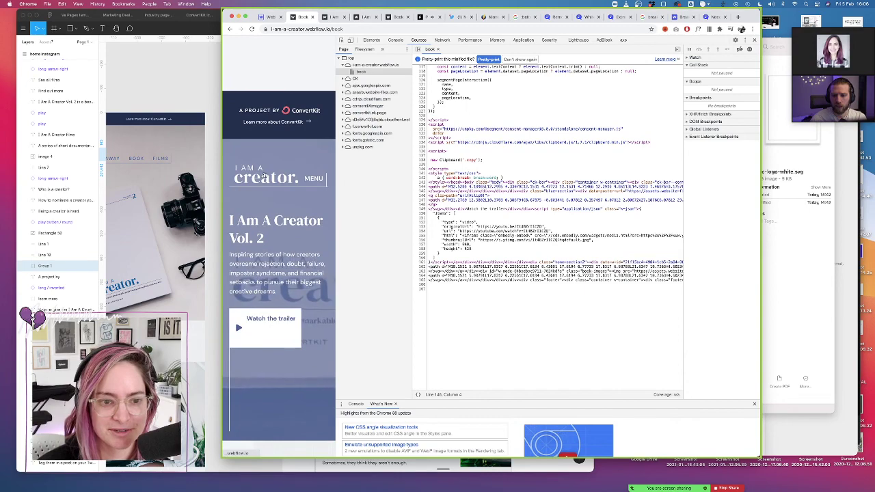
pyautogui.scroll(-10, 271, 158)
pyautogui.scroll(-15, 280, 216)
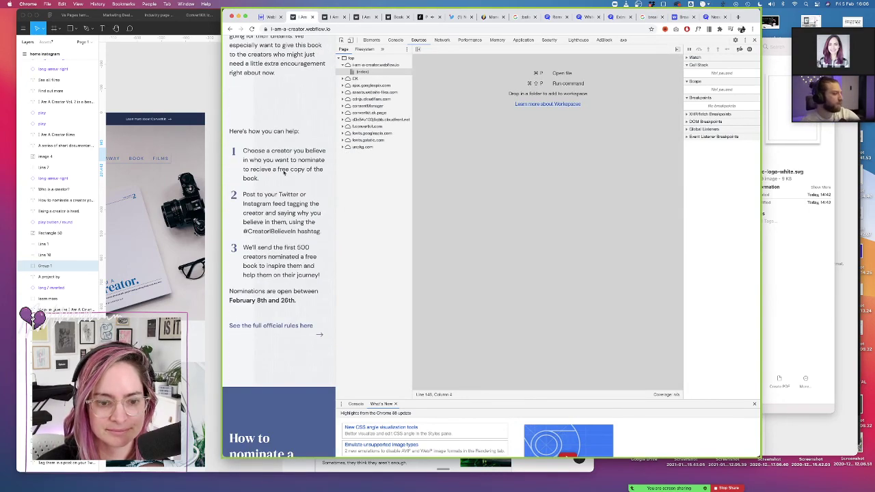
# Check the Twitter notifications and return to the Webflow Designer
pyautogui.click(268, 17)
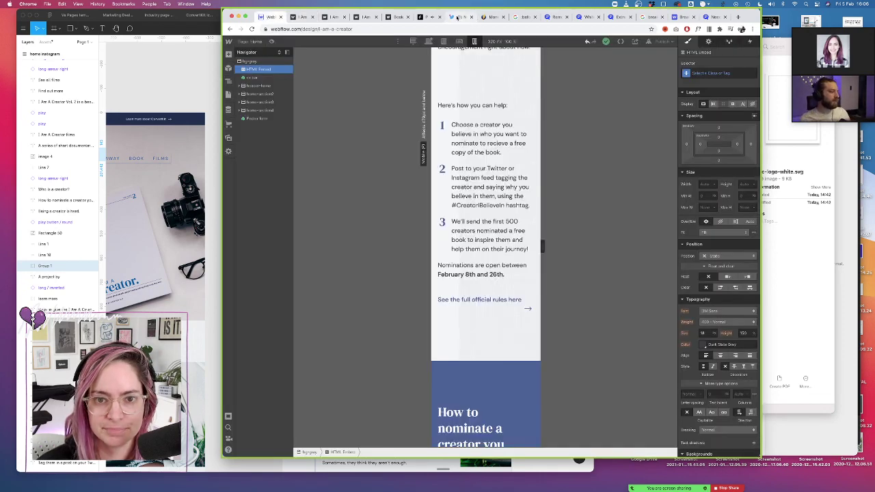
pyautogui.click(453, 16)
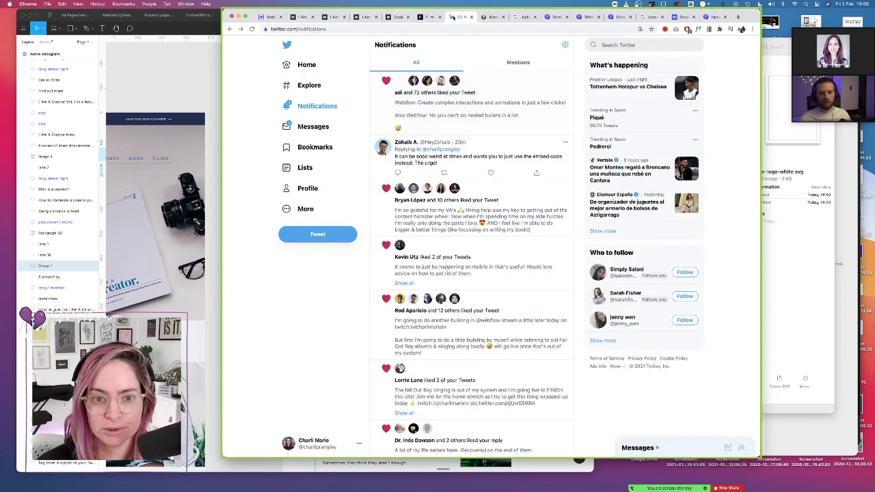
pyautogui.click(268, 17)
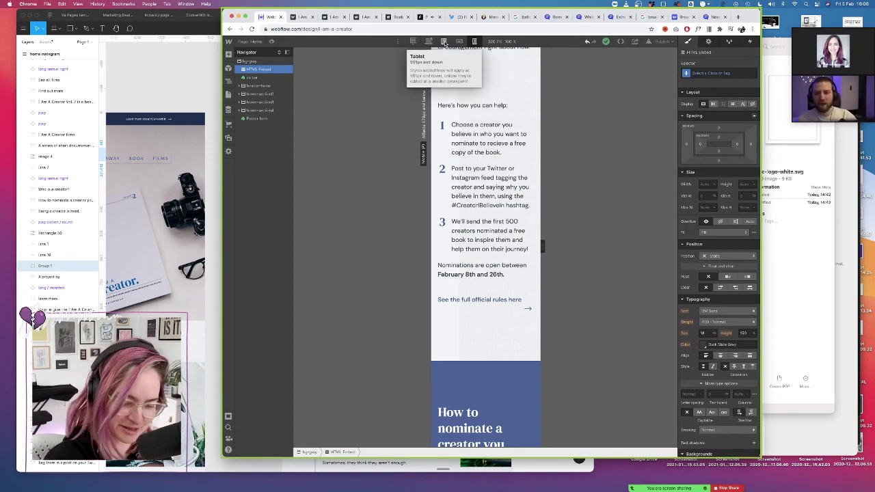
# Switch the Designer to the mobile landscape view and review the home page layout
pyautogui.click(460, 42)
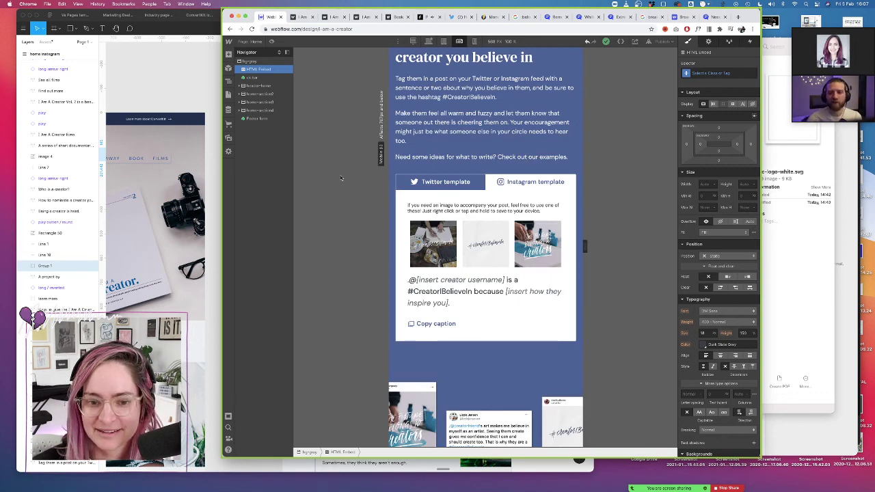
pyautogui.scroll(-10, 419, 218)
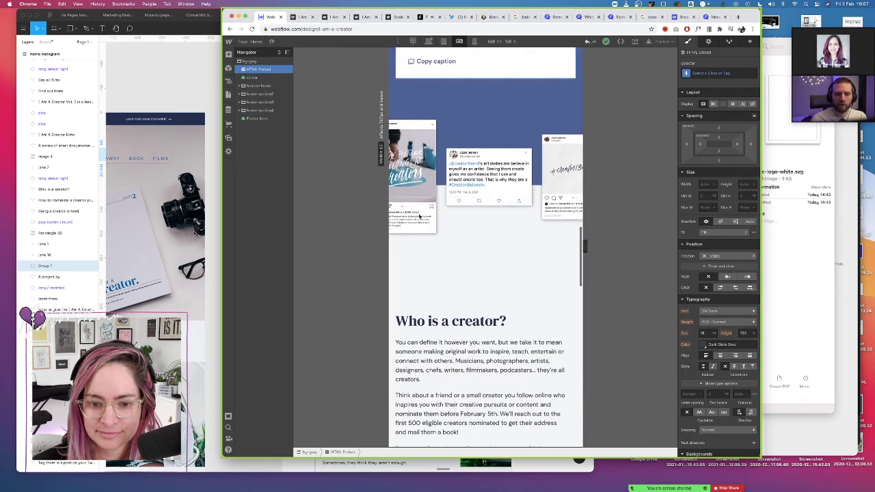
pyautogui.scroll(15, 443, 137)
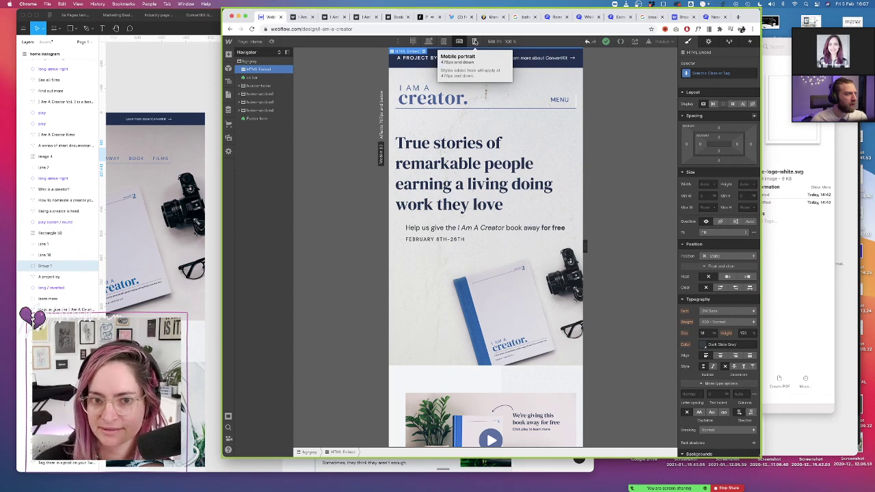
# Examine the published home page at mobile width, from the ConvertKit bar and header to the nomination instructions
pyautogui.click(303, 18)
pyautogui.scroll(15, 278, 239)
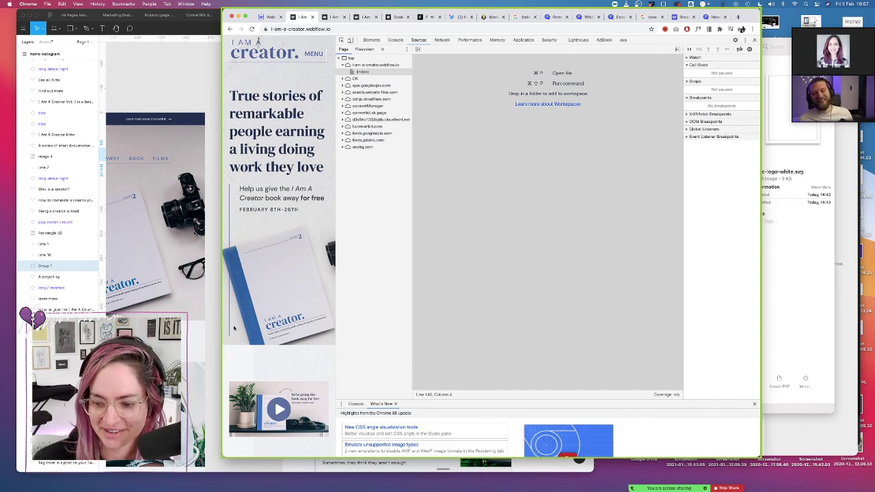
pyautogui.scroll(3, 257, 232)
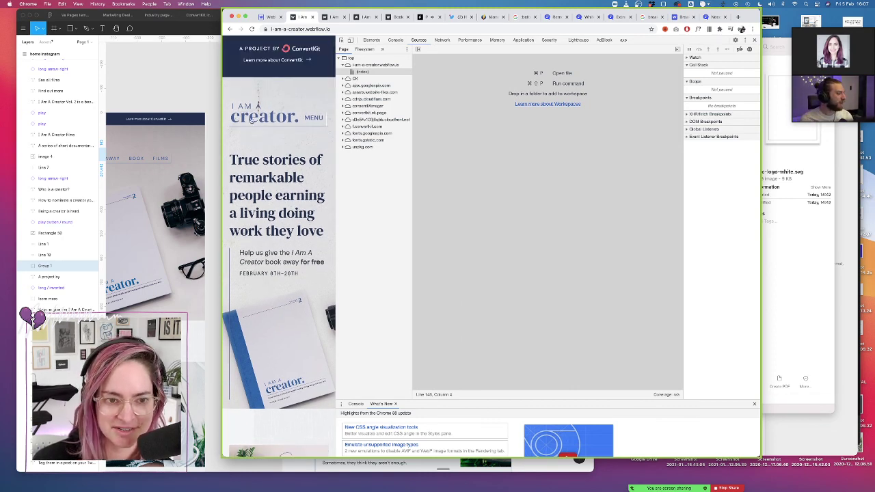
pyautogui.scroll(-15, 239, 118)
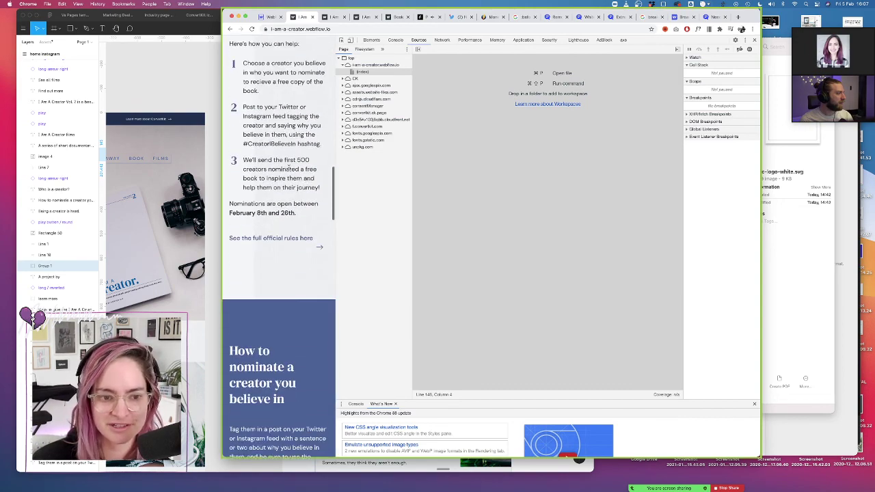
pyautogui.scroll(10, 288, 163)
pyautogui.scroll(5, 289, 138)
pyautogui.scroll(3, 280, 109)
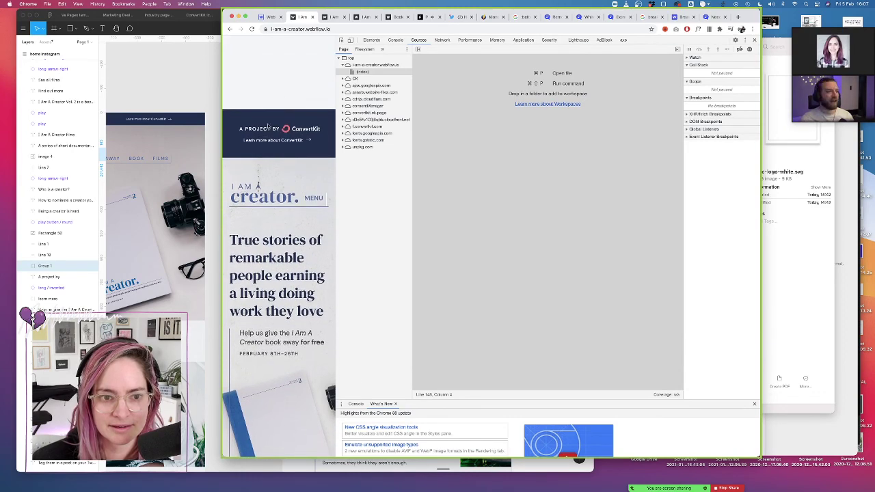
pyautogui.scroll(-2, 267, 123)
pyautogui.scroll(1, 265, 102)
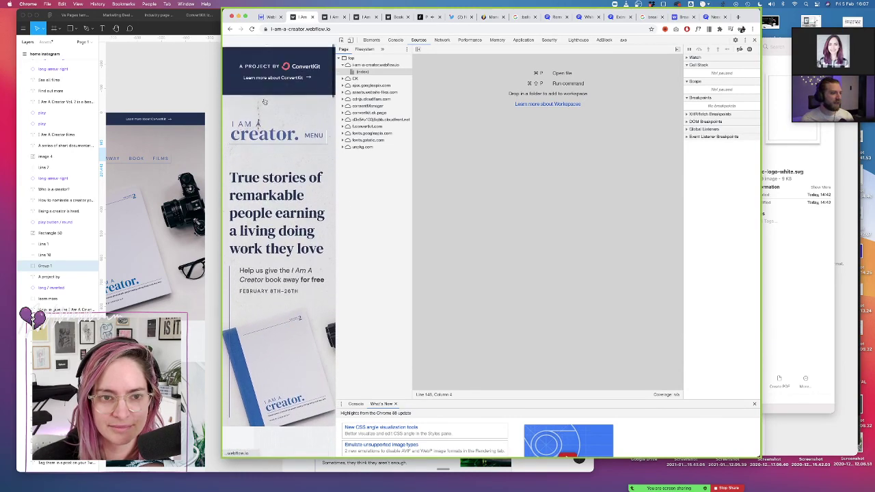
pyautogui.scroll(2, 267, 109)
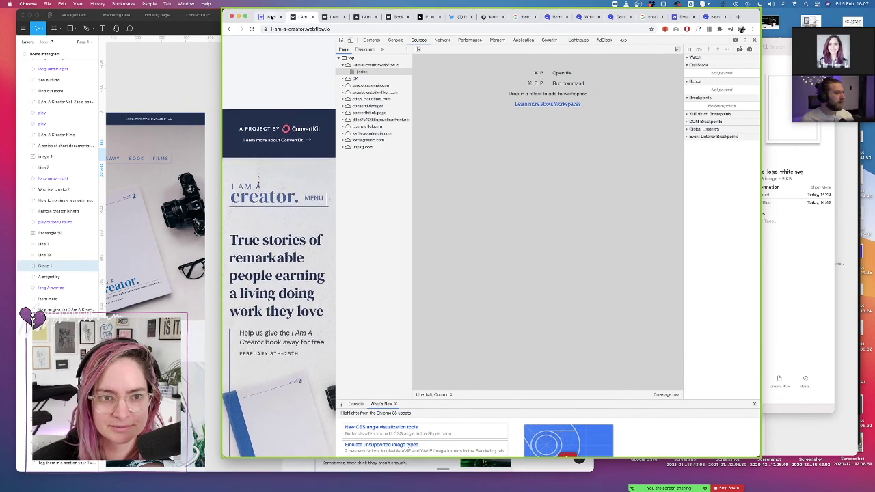
# Return to the home page in the Designer and stop sharing the screen in the Zoom meeting
pyautogui.click(269, 15)
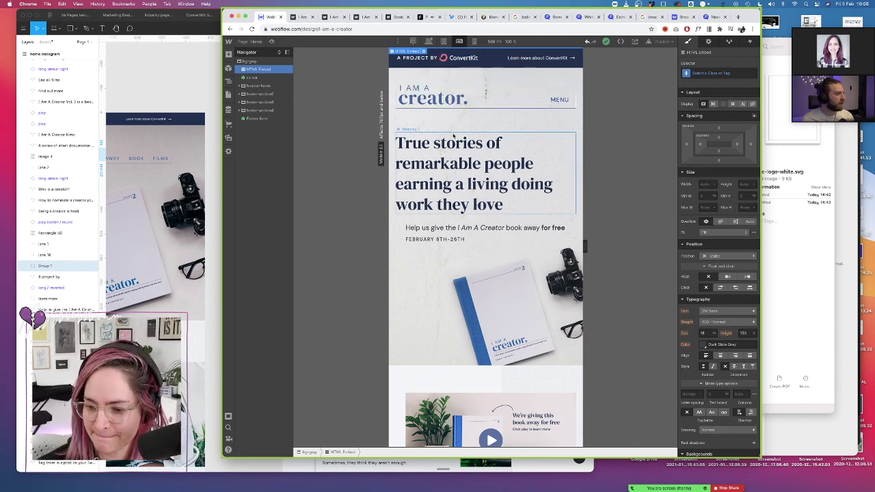
pyautogui.click(729, 488)
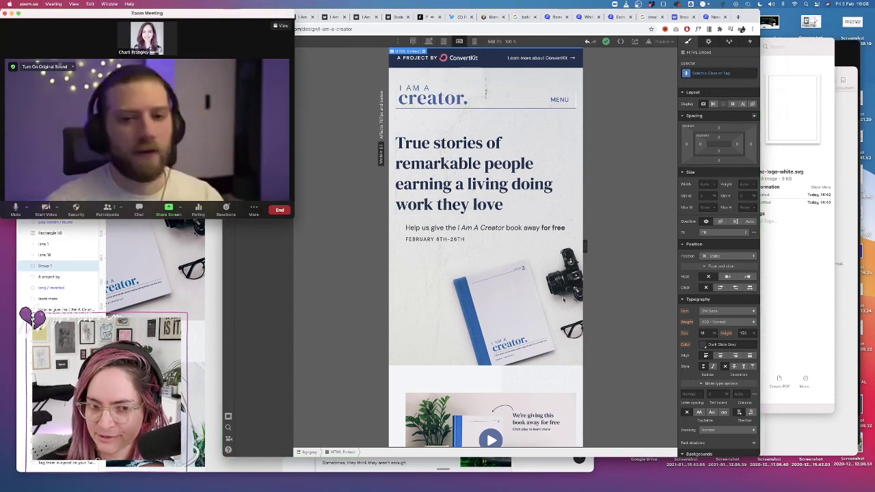
pyautogui.click(357, 143)
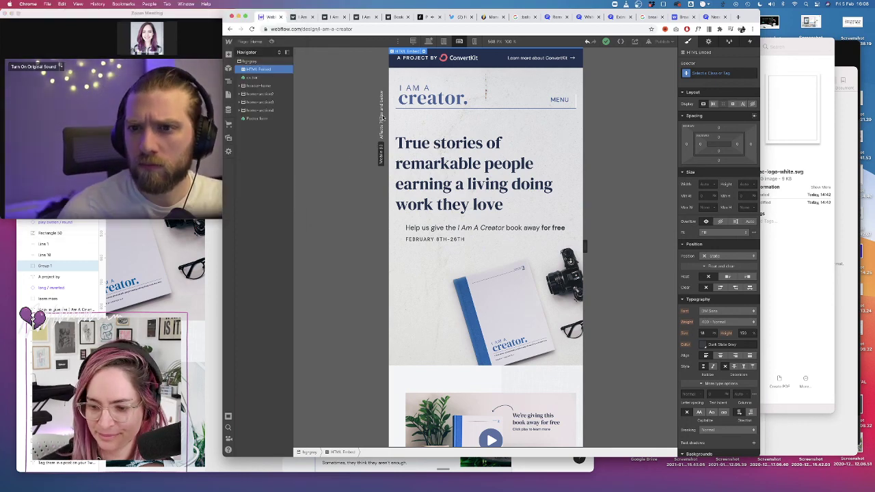
# Reduce the top padding of home-section4, above the "Who is a creator?" heading, in the mobile landscape view
pyautogui.scroll(-2, 410, 193)
pyautogui.scroll(-8, 410, 193)
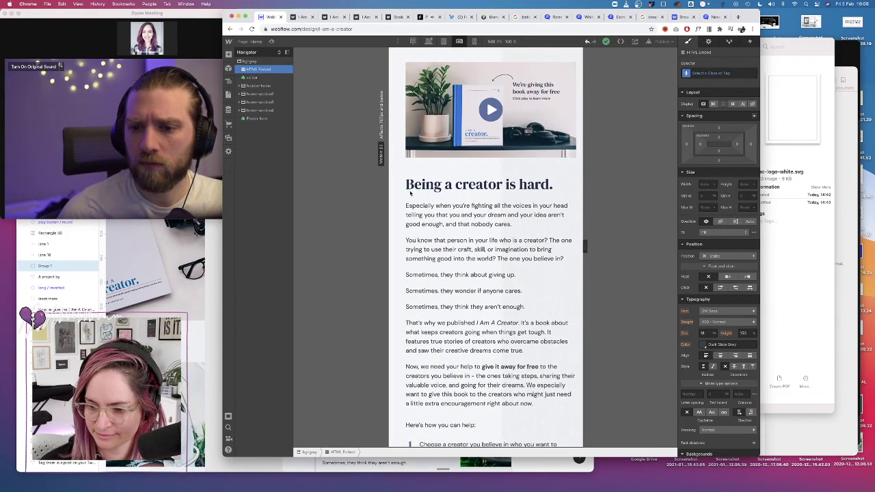
pyautogui.scroll(-15, 410, 193)
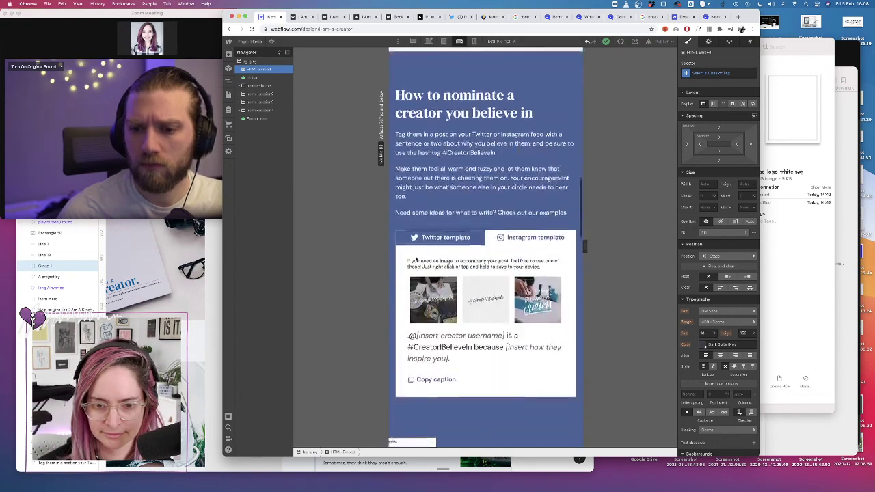
pyautogui.scroll(-10, 416, 259)
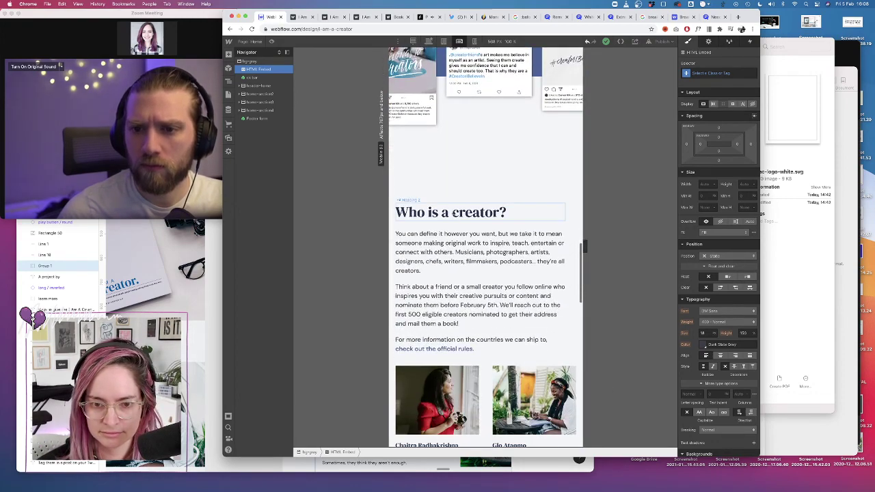
pyautogui.click(451, 212)
pyautogui.click(266, 134)
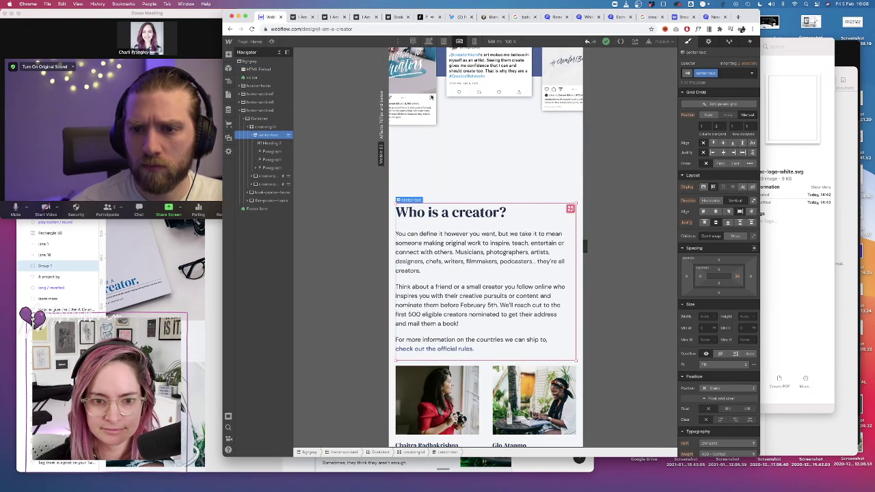
pyautogui.click(262, 127)
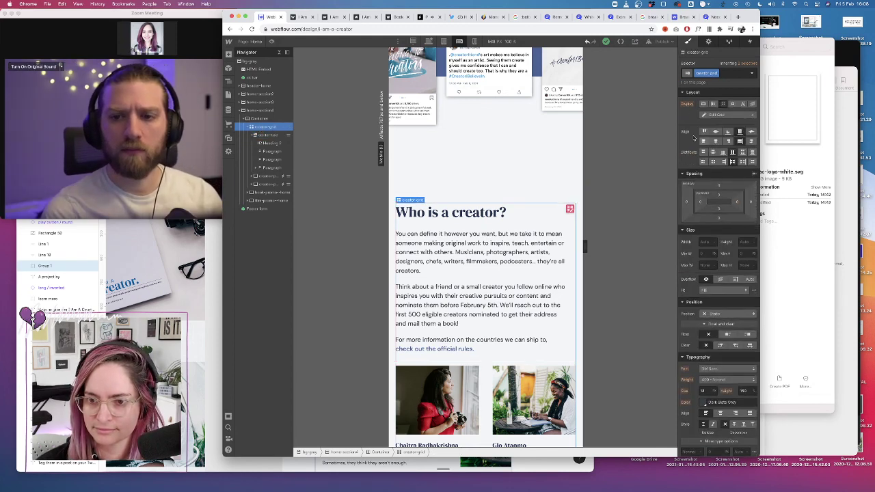
pyautogui.click(263, 111)
pyautogui.moveTo(717, 151); pyautogui.dragTo(712, 79)
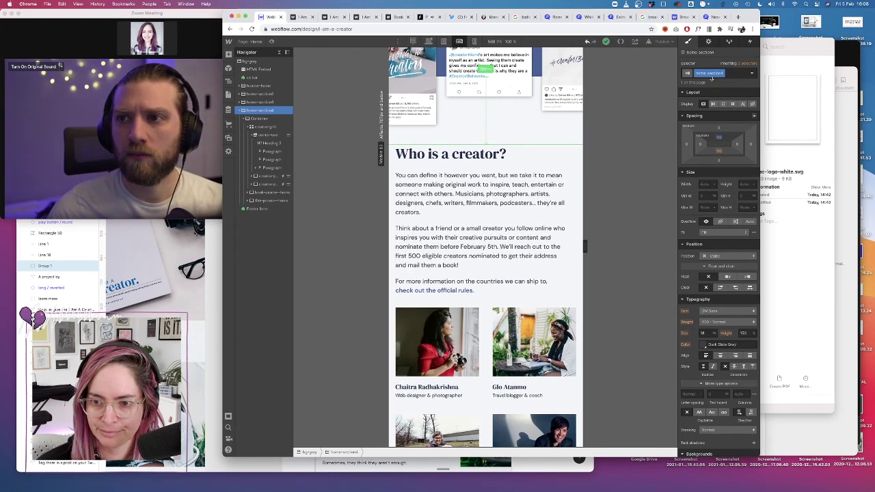
# Review the rest of the home page in mobile landscape, and check its layout in the mobile portrait and base desktop views
pyautogui.scroll(-5, 486, 230)
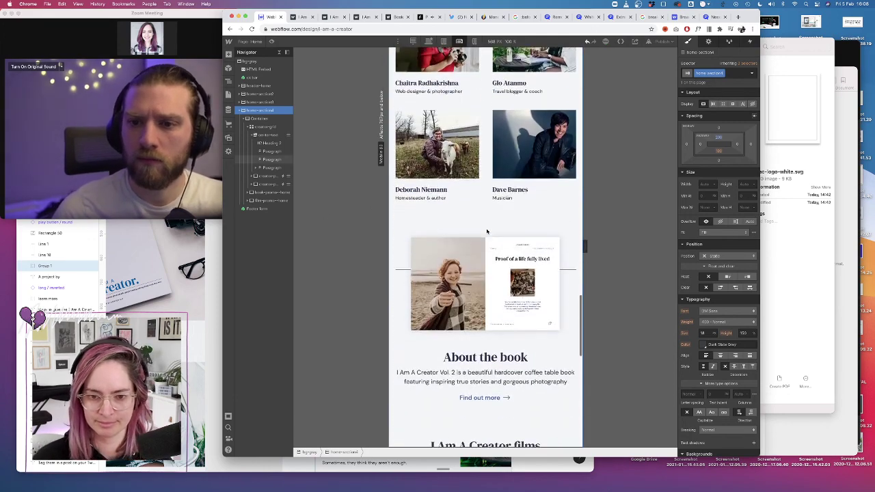
pyautogui.scroll(-10, 487, 231)
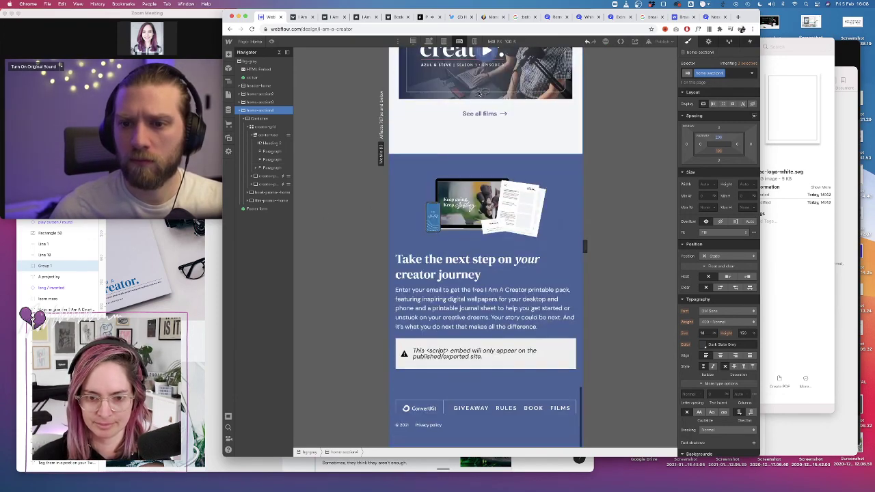
pyautogui.click(474, 42)
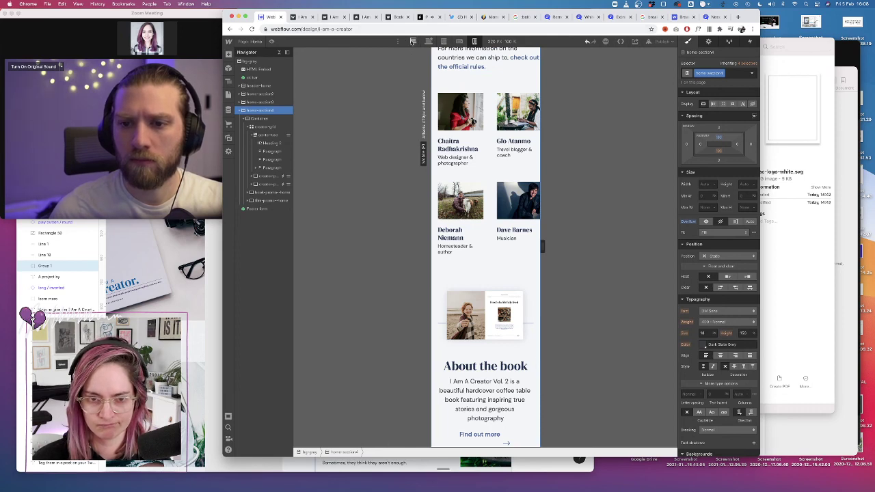
pyautogui.click(428, 42)
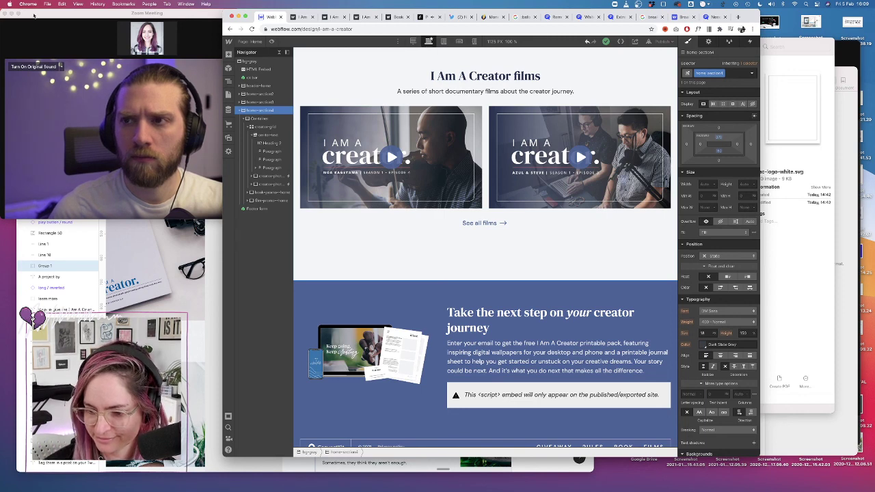
# Open the Book page and review its layout in the mobile landscape and mobile portrait views down to the Featuring list
pyautogui.click(229, 94)
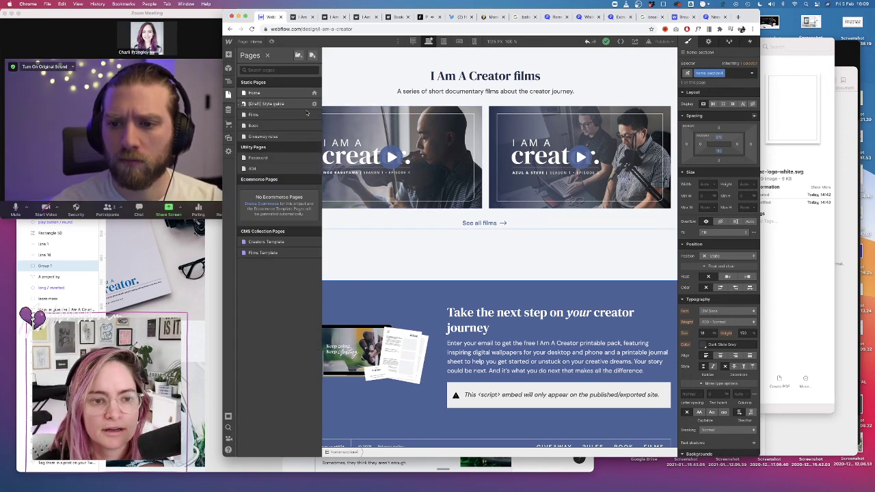
pyautogui.click(270, 126)
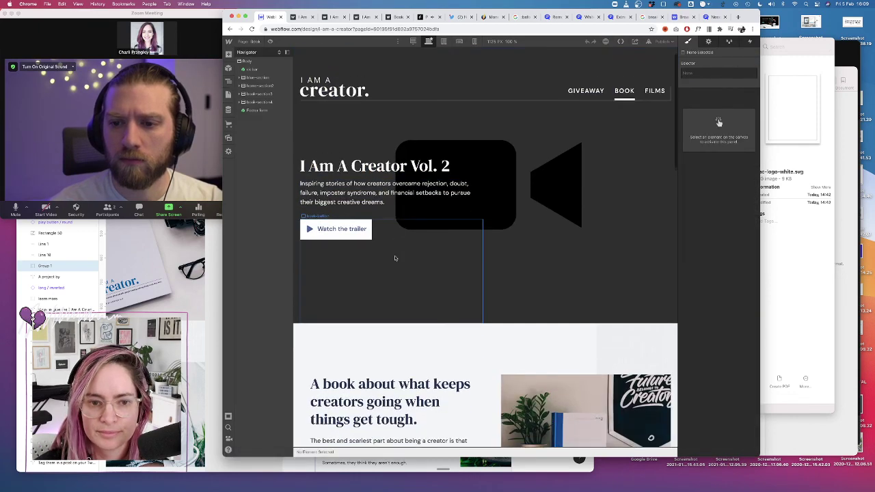
pyautogui.click(461, 42)
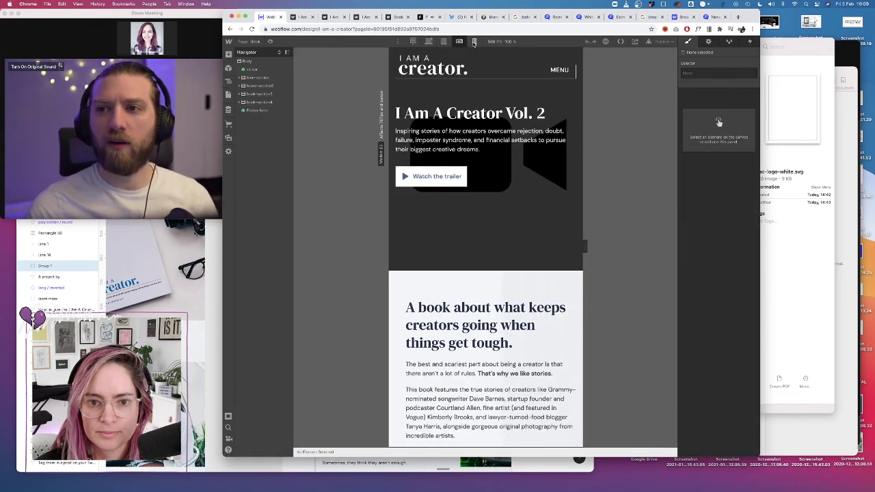
pyautogui.click(474, 42)
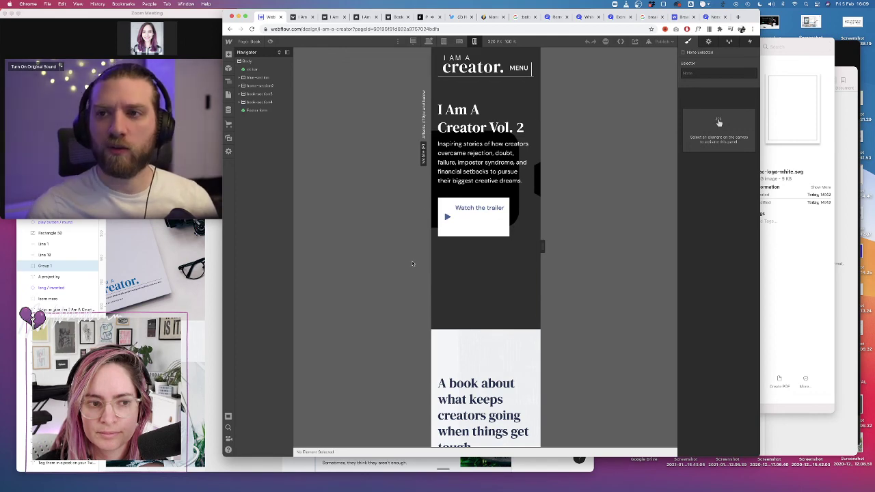
pyautogui.scroll(-10, 413, 263)
pyautogui.click(456, 16)
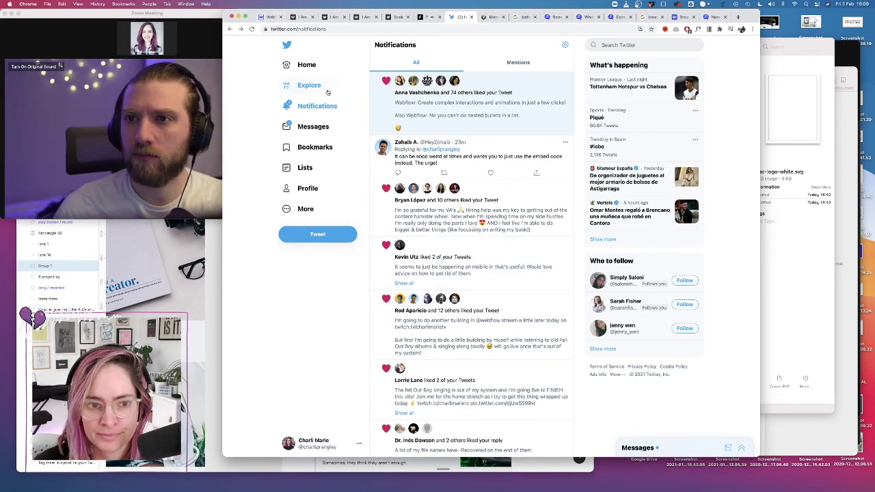
pyautogui.press('super+1')
pyautogui.scroll(-10, 469, 277)
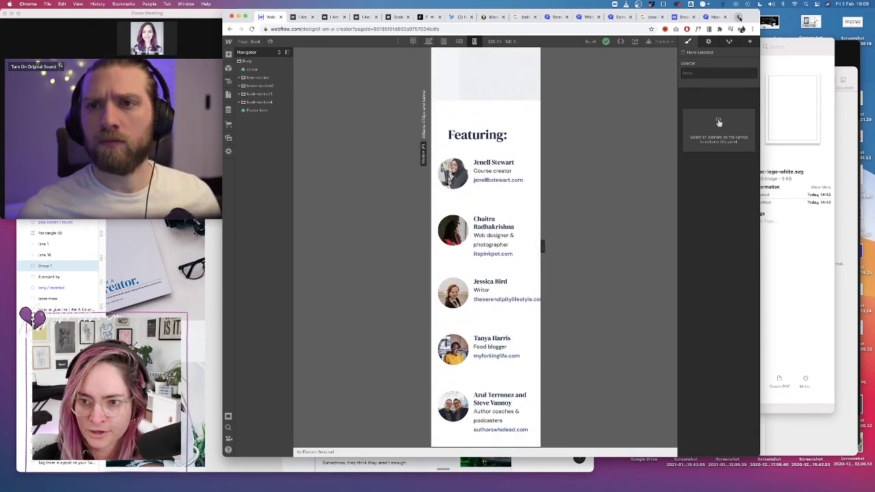
# Load charlimarie.com in a new browser tab and open the developer tools beside the page
pyautogui.click(738, 17)
pyautogui.write('charlimarie.com')
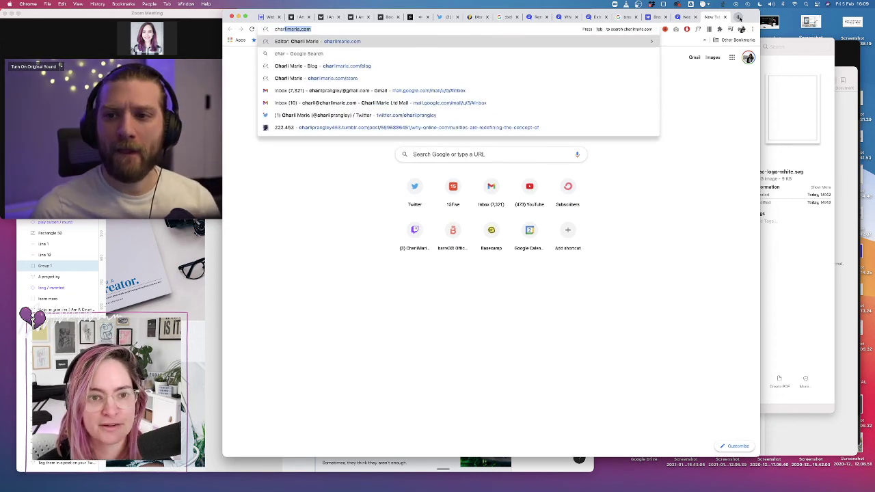
pyautogui.press('Return')
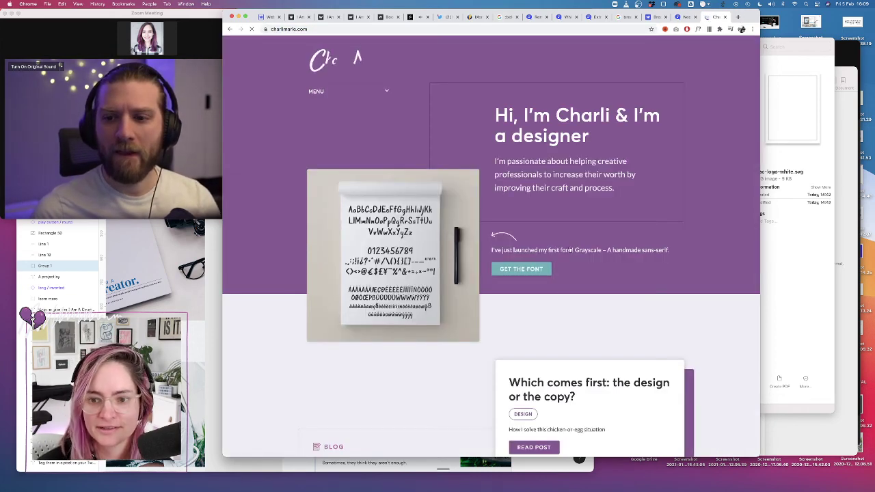
pyautogui.rightClick(699, 201)
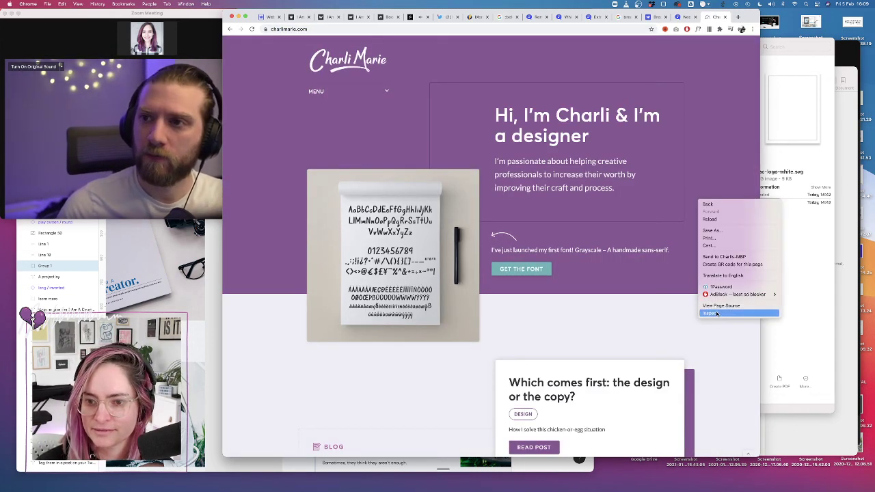
pyautogui.click(712, 313)
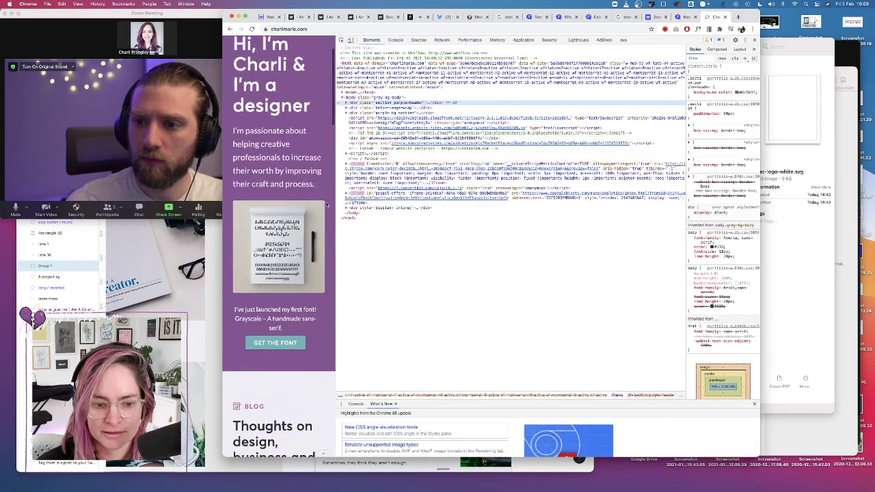
# Examine the live site at mobile width and inspect the ::before pseudo-element of the row containing the "See my work on Dribbble" button
pyautogui.scroll(-10, 327, 204)
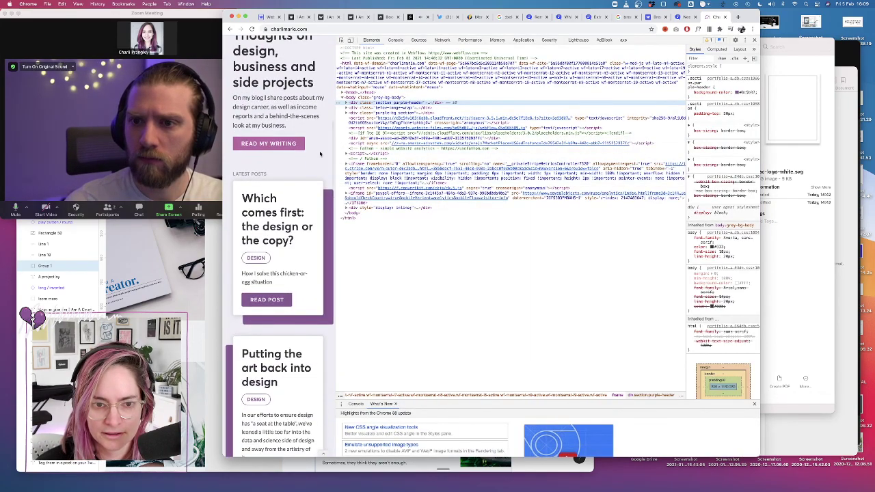
pyautogui.scroll(-5, 305, 159)
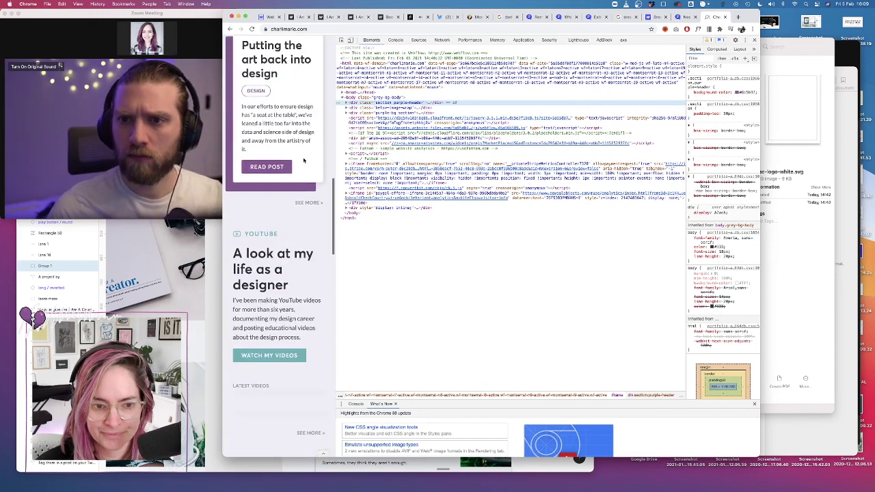
pyautogui.scroll(-4, 305, 160)
pyautogui.scroll(-5, 300, 233)
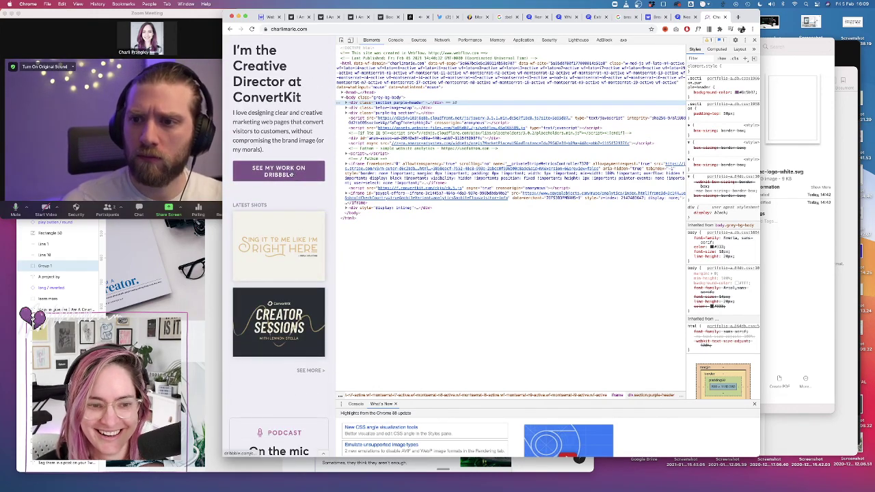
pyautogui.rightClick(293, 174)
pyautogui.click(305, 285)
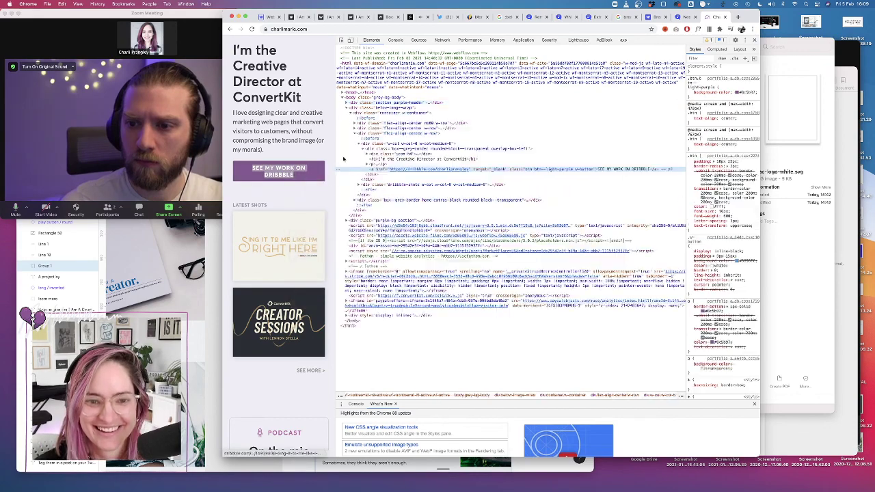
pyautogui.click(370, 140)
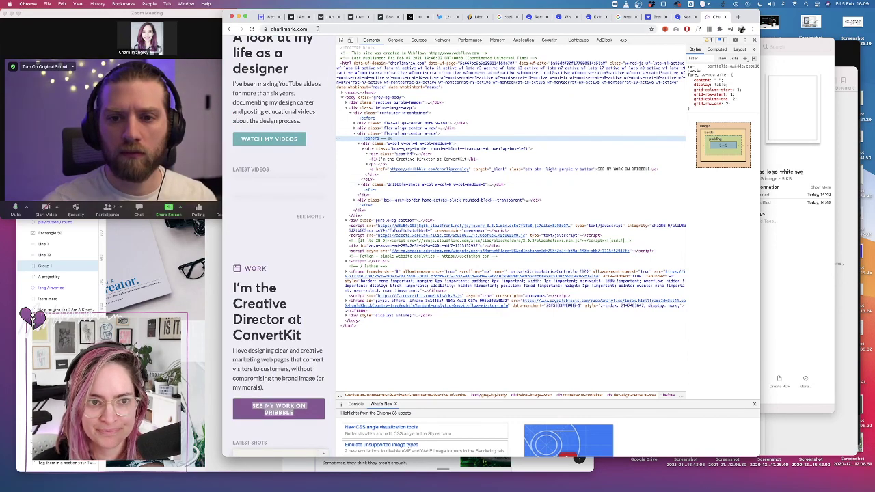
# Leave the I Am A Creator project and open the Charli Marie project from the personal account's dashboard in the Designer
pyautogui.click(268, 16)
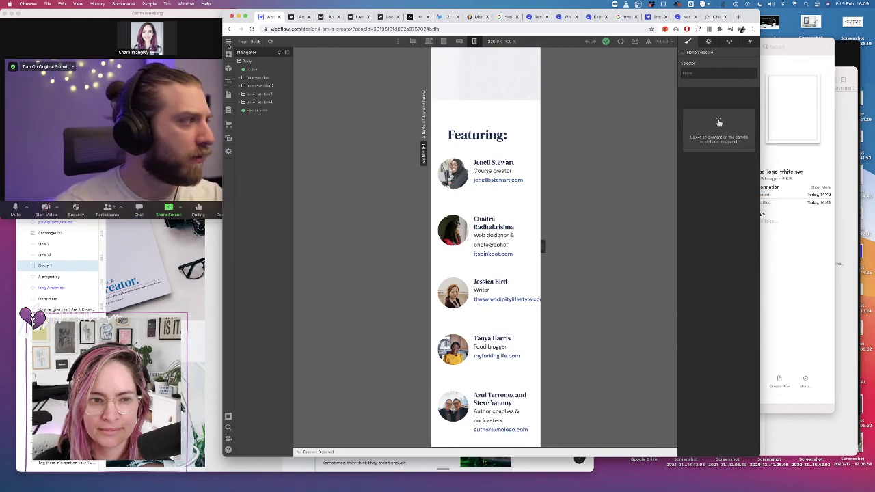
pyautogui.click(228, 43)
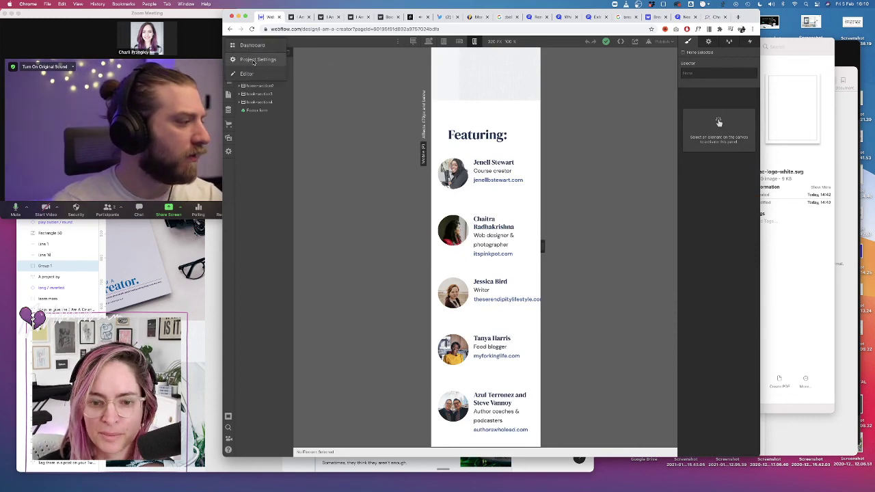
pyautogui.click(256, 60)
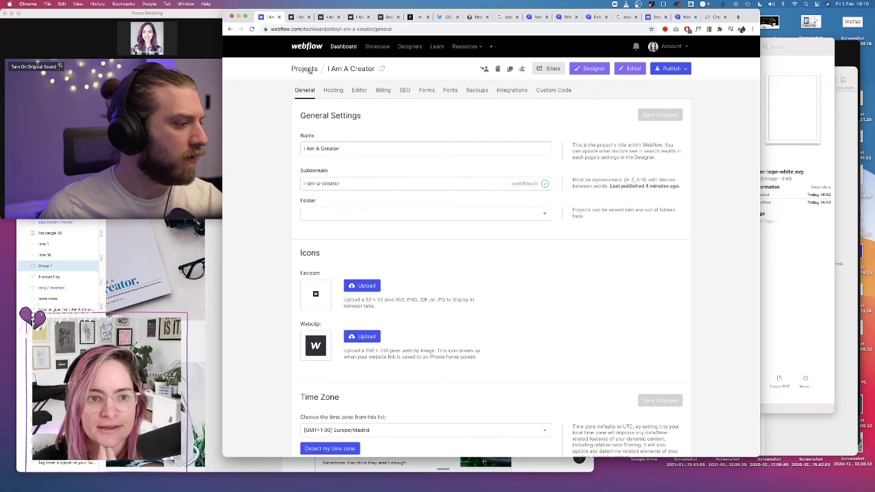
pyautogui.click(309, 70)
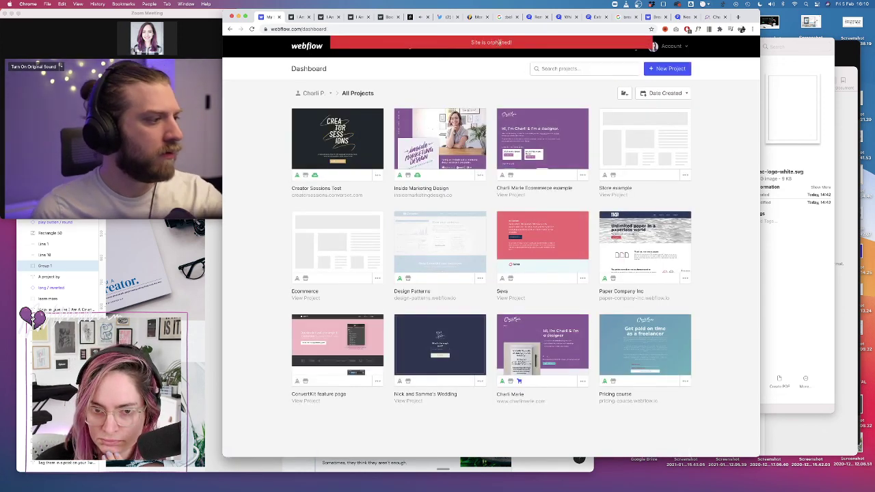
pyautogui.click(316, 93)
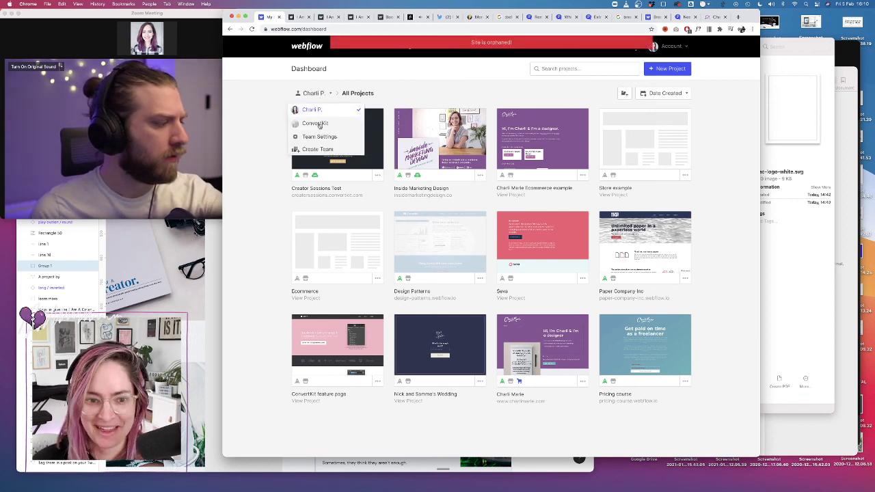
pyautogui.click(317, 123)
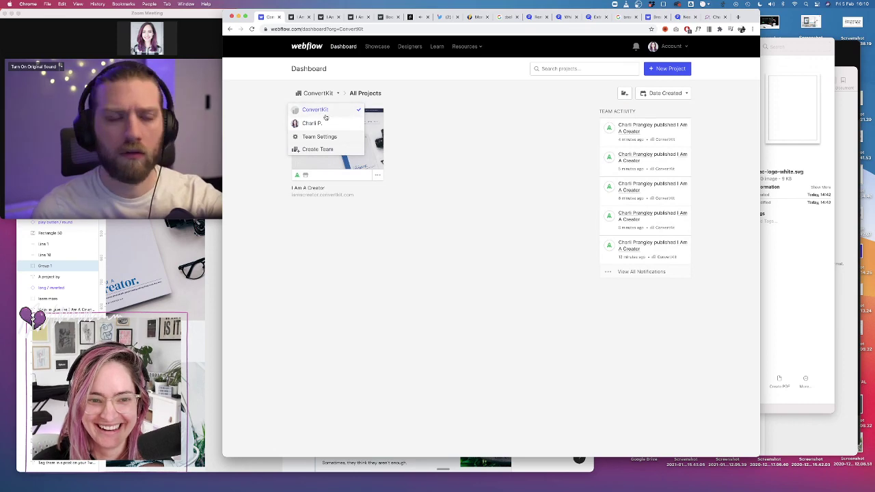
pyautogui.click(313, 123)
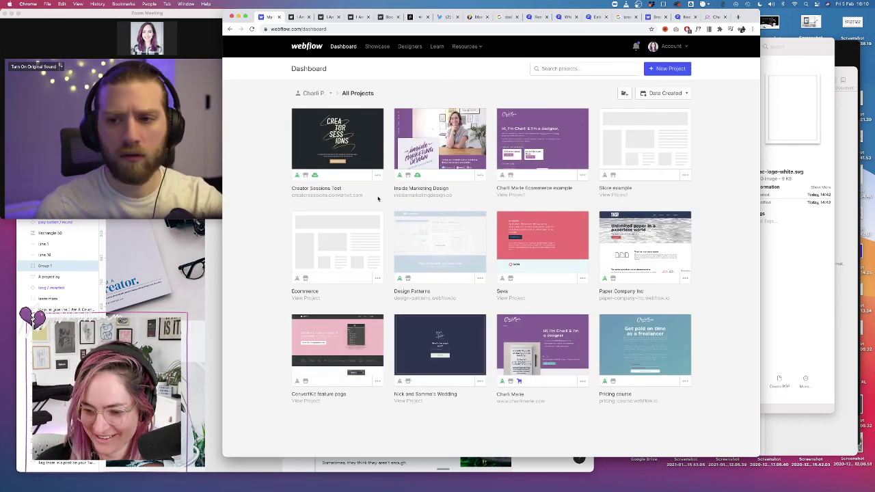
pyautogui.click(555, 348)
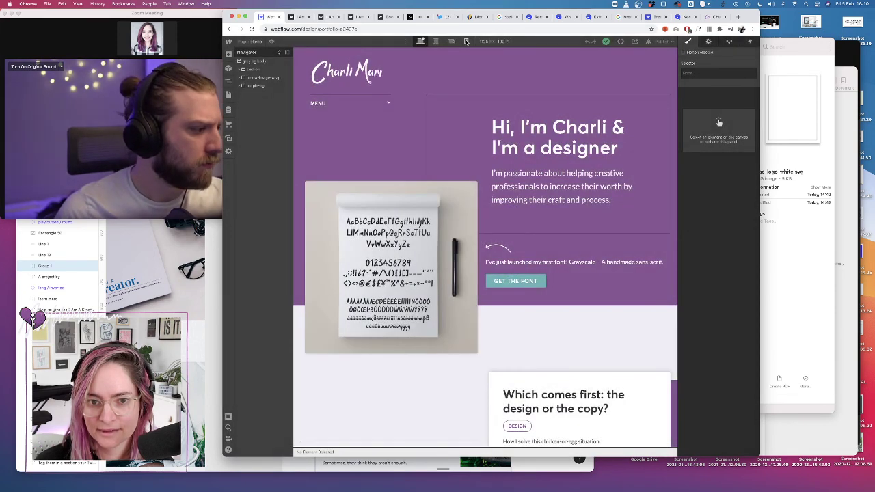
# Show the Charli Marie home page in the mobile portrait view and publish the project to both selected domains
pyautogui.click(467, 41)
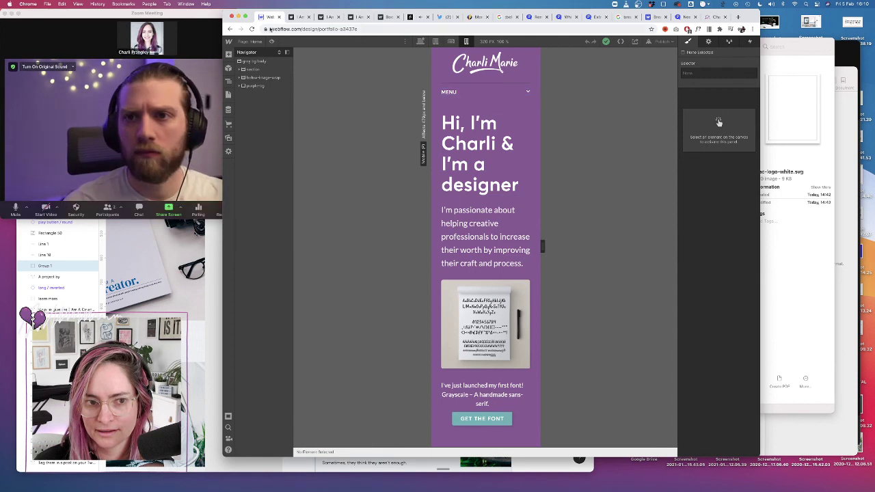
pyautogui.click(665, 41)
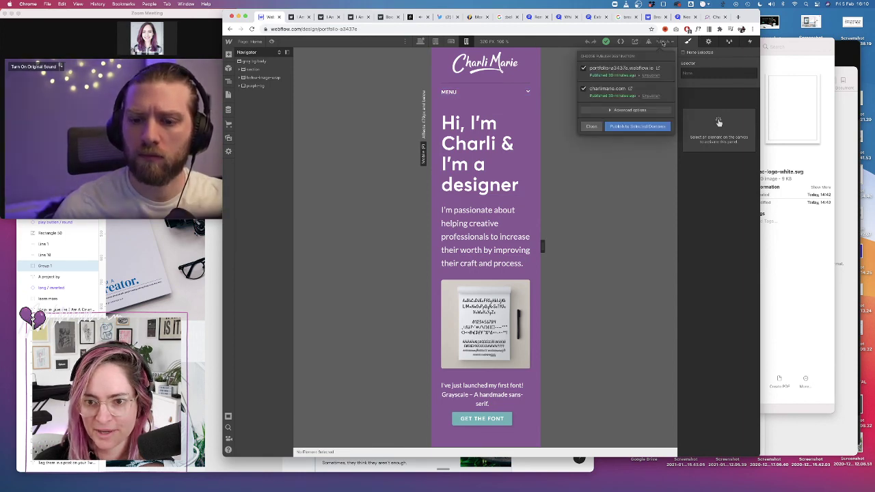
pyautogui.click(637, 128)
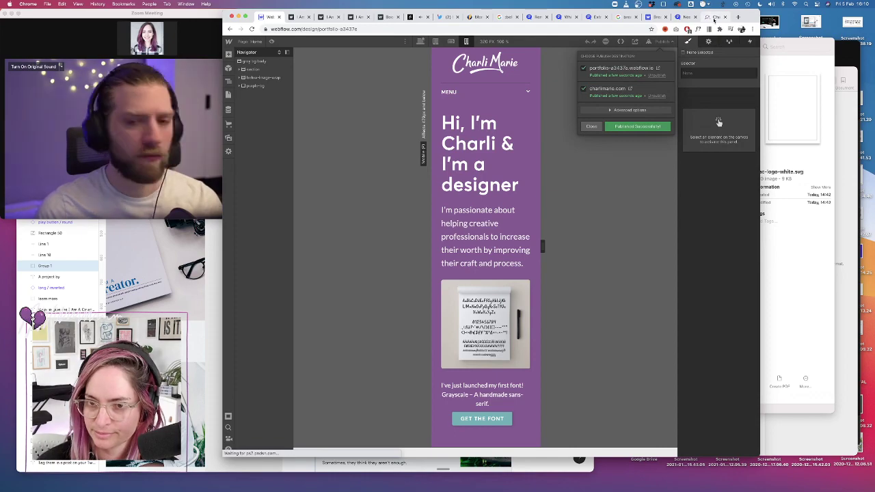
# Reload the live charlimarie.com page, dismiss the unsupported browser notice, and inspect the ::before pseudo-element in the "Get the font" row
pyautogui.click(714, 17)
pyautogui.press('super+r')
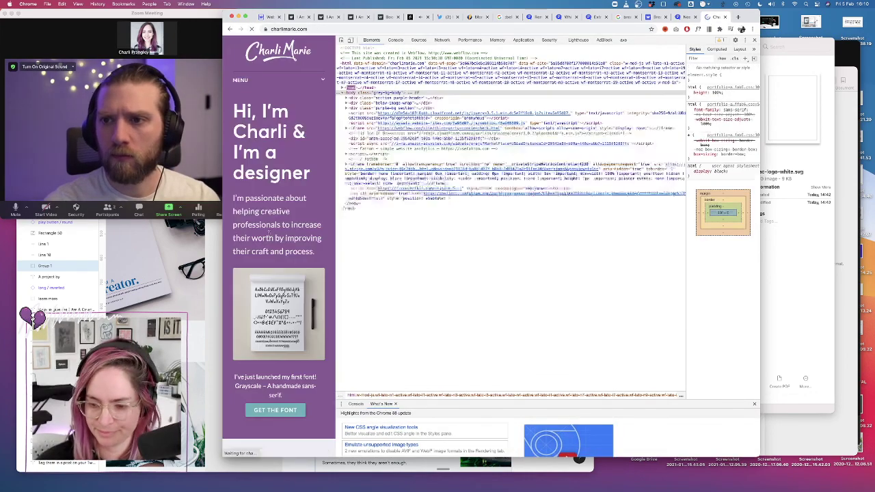
pyautogui.scroll(-5, 286, 220)
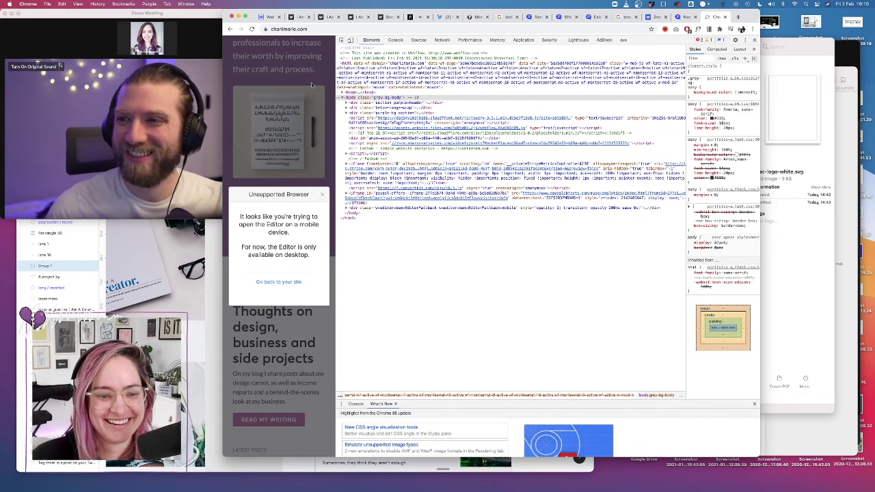
pyautogui.click(321, 195)
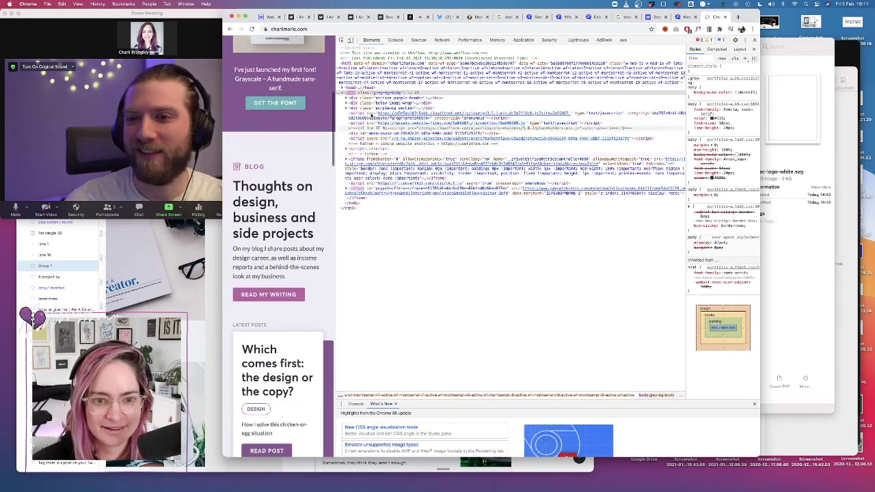
pyautogui.rightClick(290, 104)
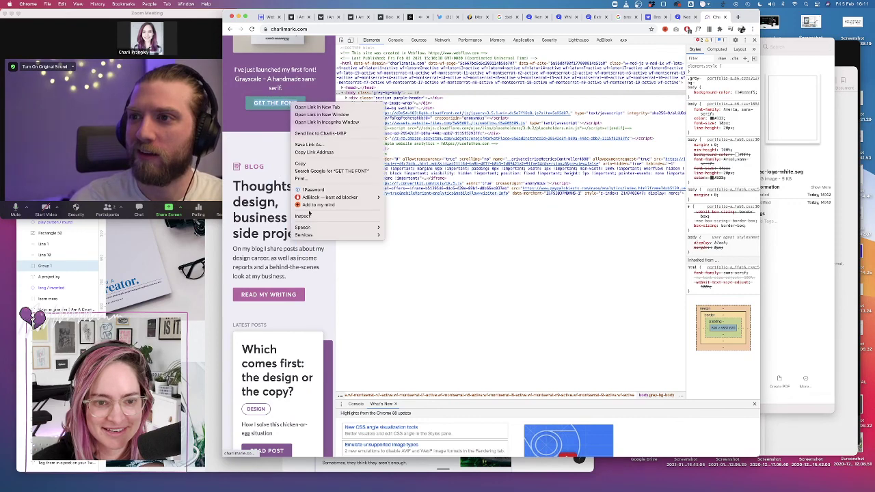
pyautogui.click(311, 218)
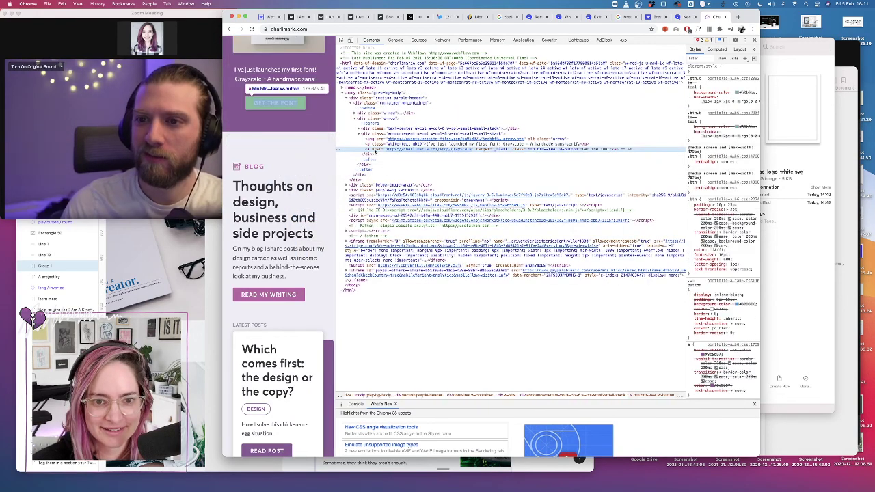
pyautogui.click(379, 124)
pyautogui.scroll(3, 294, 115)
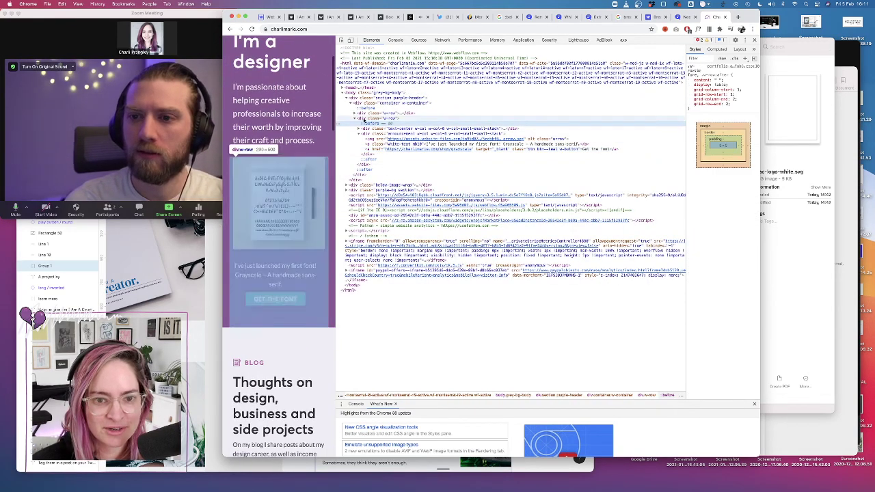
# Leave the Charli Marie project, open the I Am A Creator project from the ConvertKit team dashboard in the Designer, and widen the browser window
pyautogui.click(266, 16)
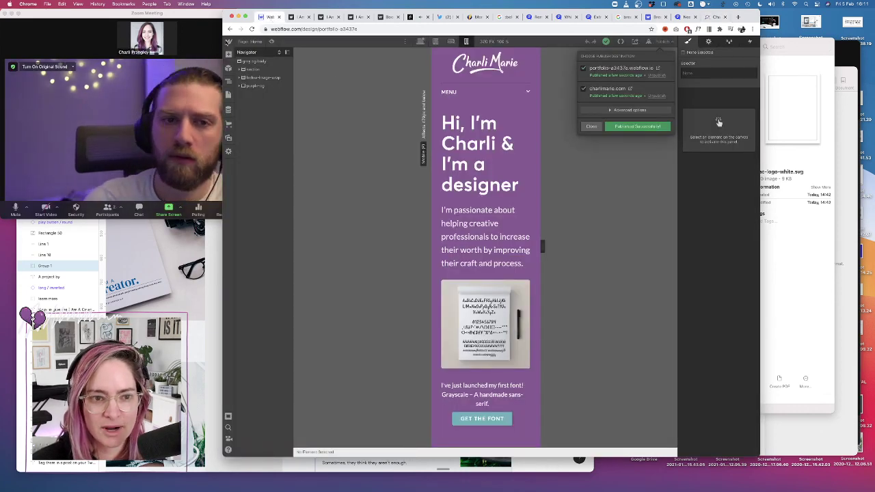
pyautogui.click(228, 41)
pyautogui.click(258, 59)
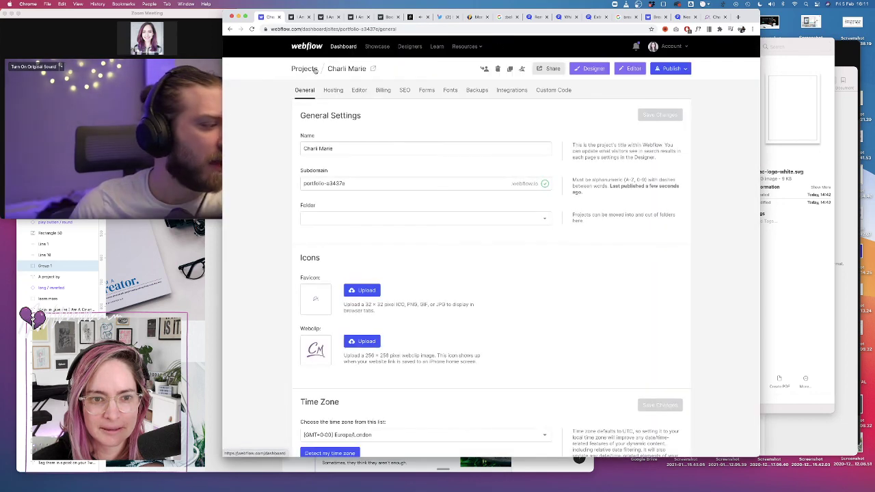
pyautogui.click(304, 68)
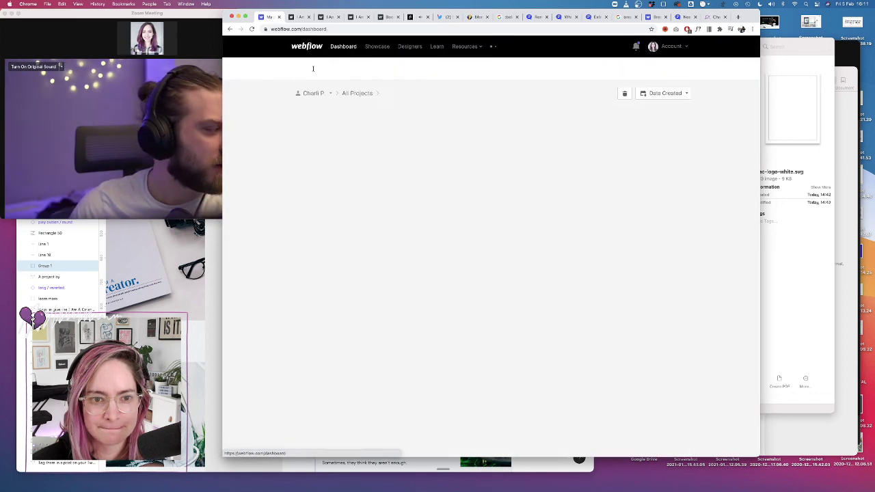
pyautogui.click(332, 92)
pyautogui.click(325, 121)
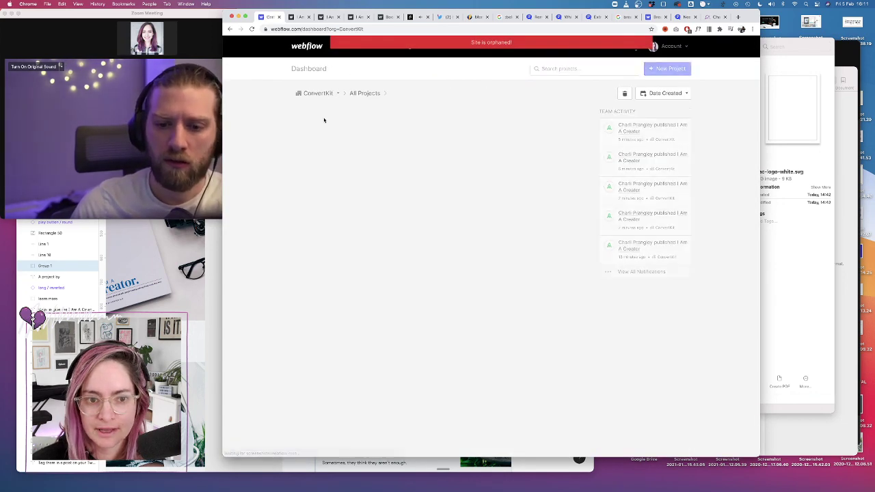
pyautogui.click(355, 140)
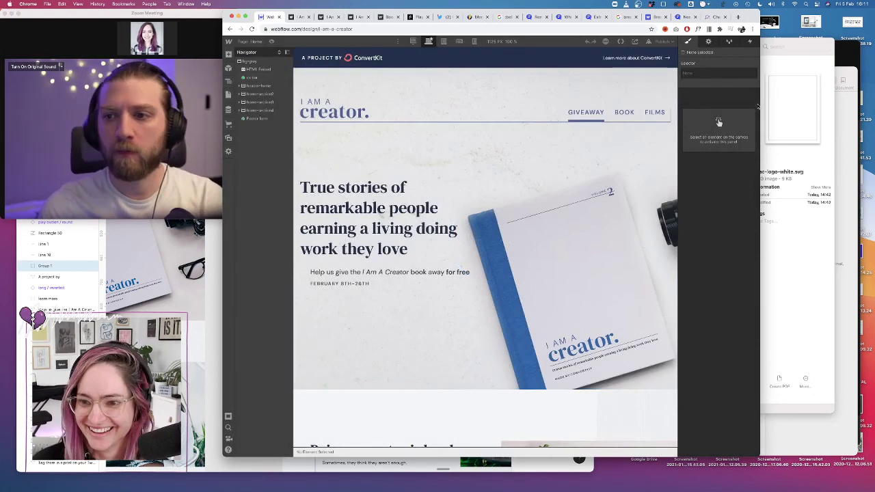
pyautogui.moveTo(760, 102); pyautogui.dragTo(829, 101)
pyautogui.moveTo(872, 110); pyautogui.dragTo(848, 110)
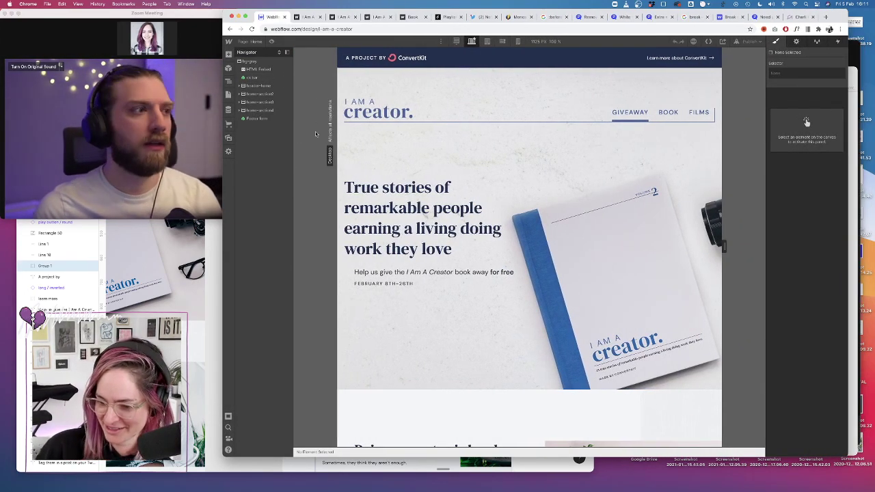
# Play "We Can Make It Together" from the Twitch streaming playlist on Epidemic Sound and return to the Designer
pyautogui.click(445, 17)
pyautogui.click(439, 172)
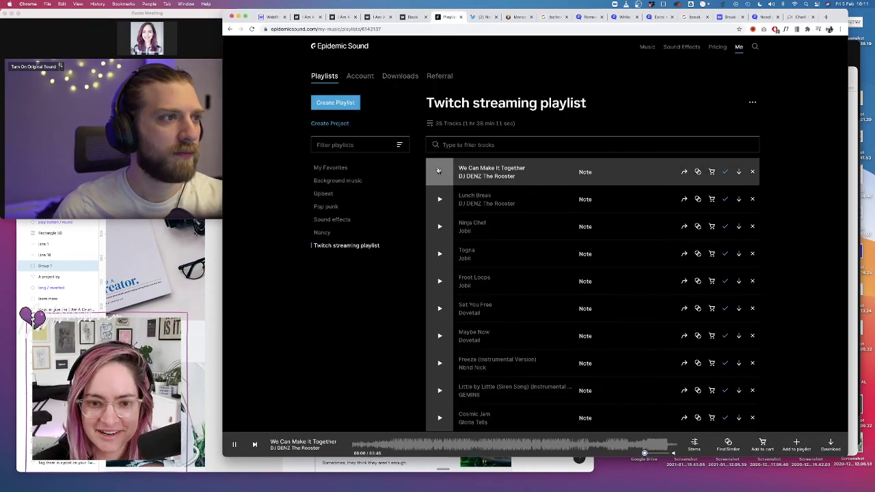
pyautogui.click(277, 18)
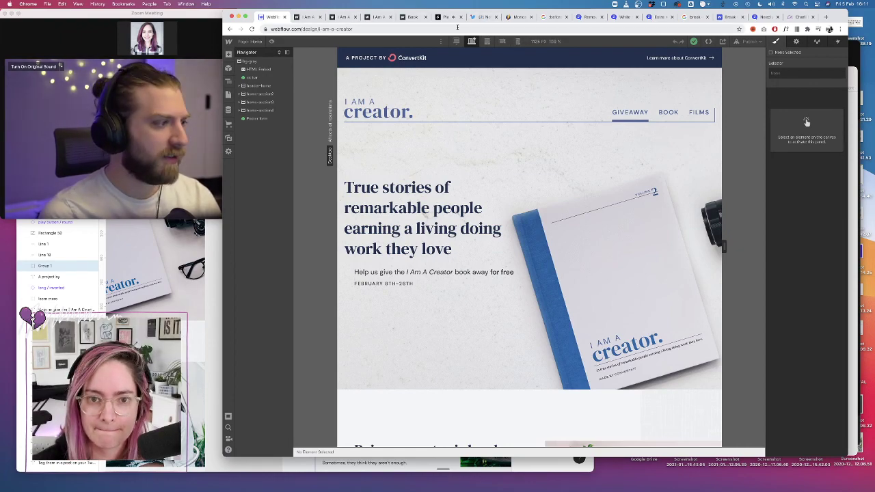
# Reload the live I Am A Creator site and inspect the ::before pseudo-element of the container inside header-home
pyautogui.click(311, 17)
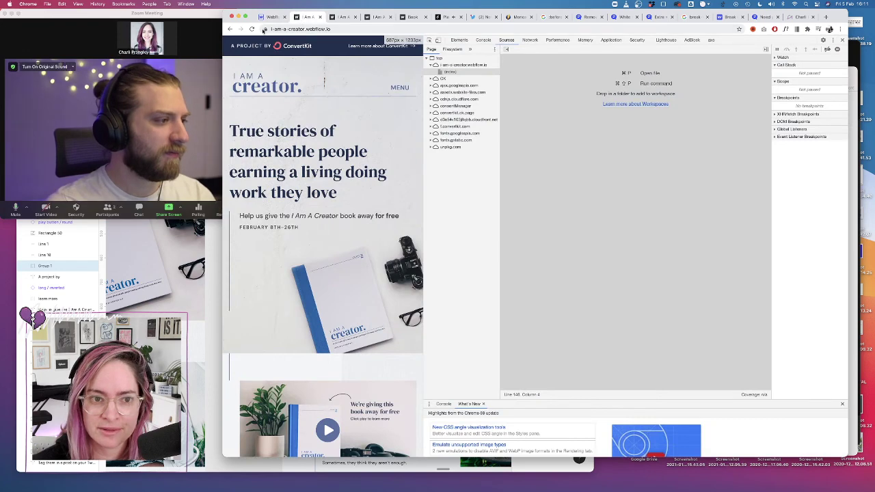
pyautogui.press('super+r')
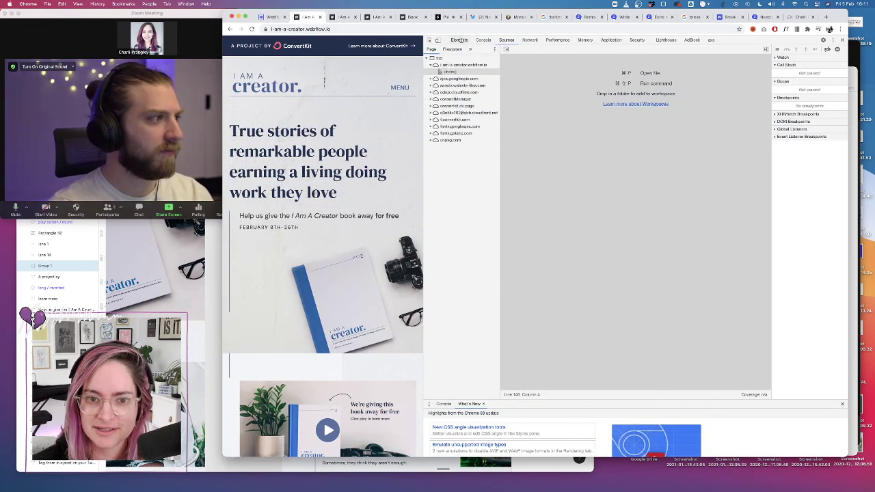
pyautogui.click(459, 39)
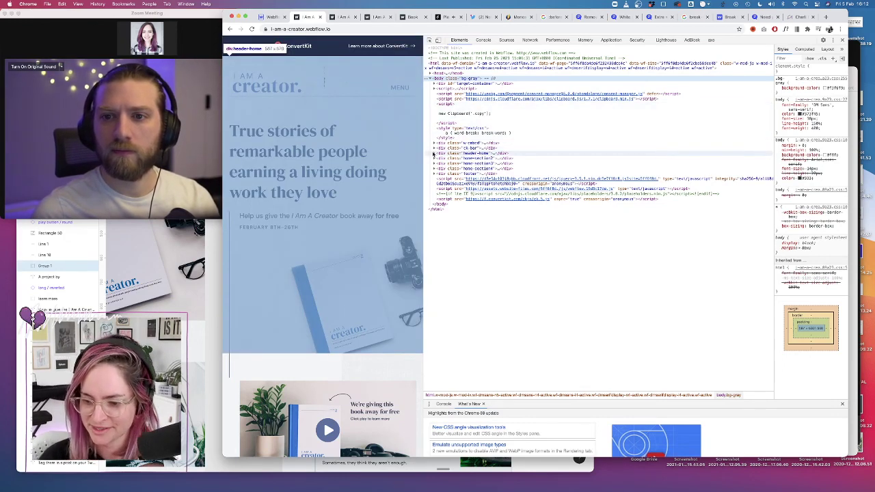
pyautogui.click(434, 155)
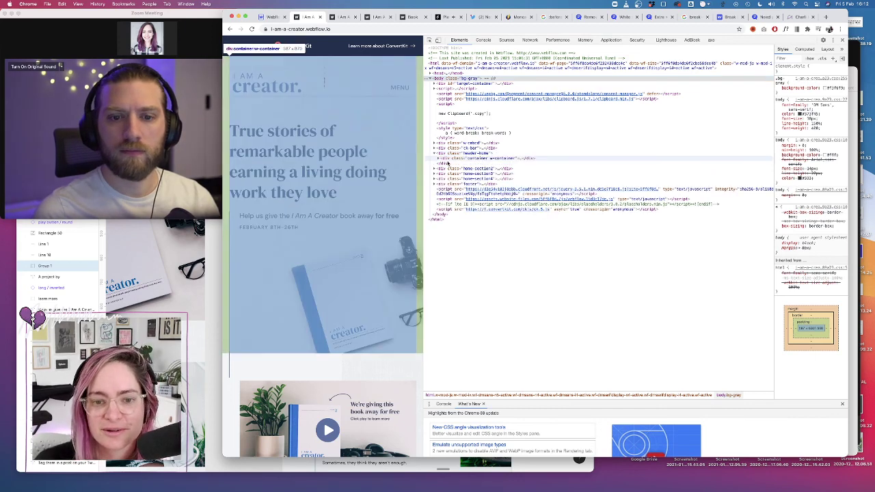
pyautogui.click(439, 159)
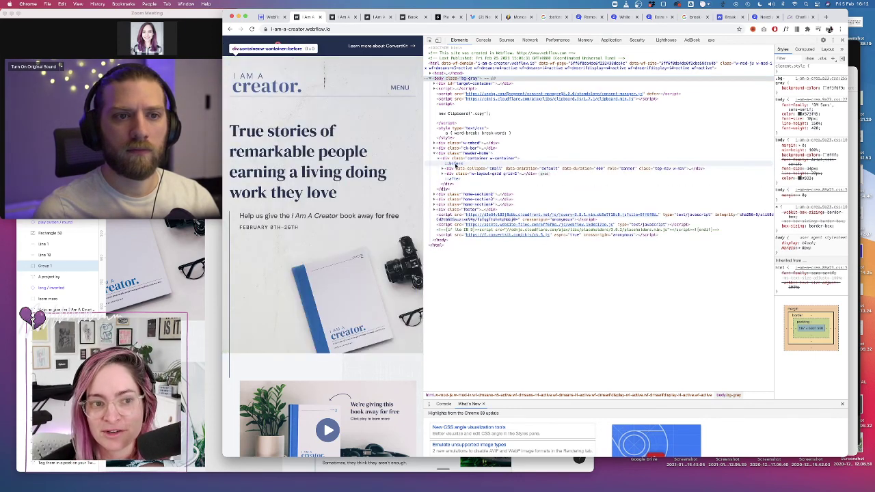
pyautogui.click(455, 164)
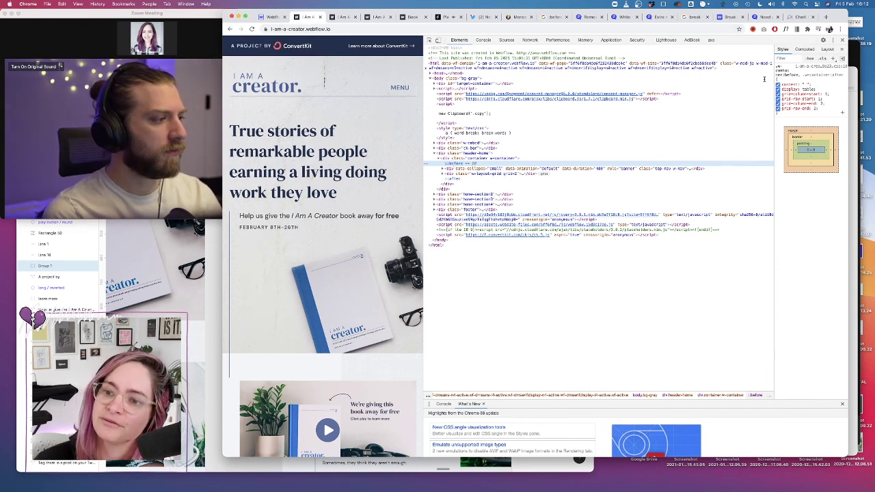
# Share the Chrome window in the Zoom meeting and move the participant videos away from the developer tools
pyautogui.click(181, 216)
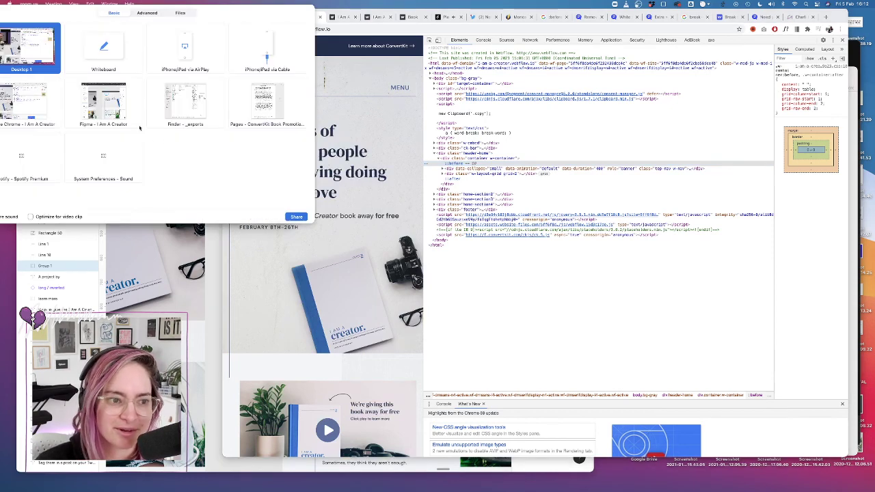
pyautogui.click(295, 217)
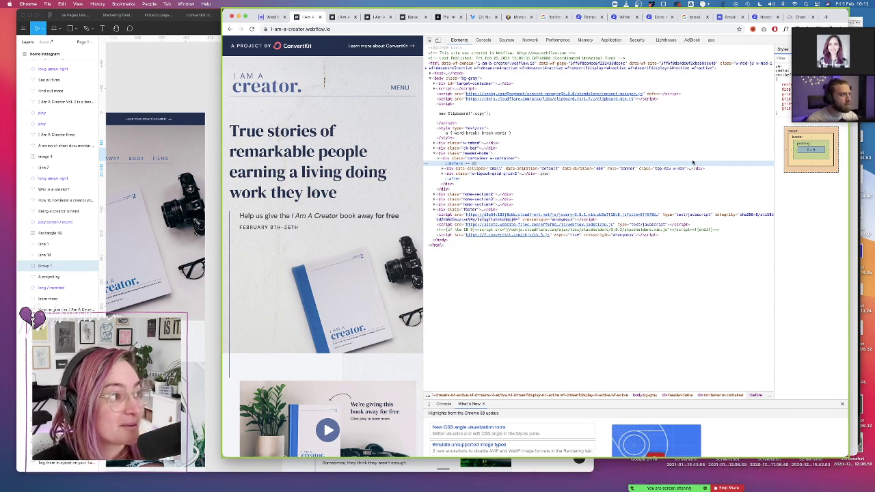
pyautogui.moveTo(829, 32); pyautogui.dragTo(67, 7)
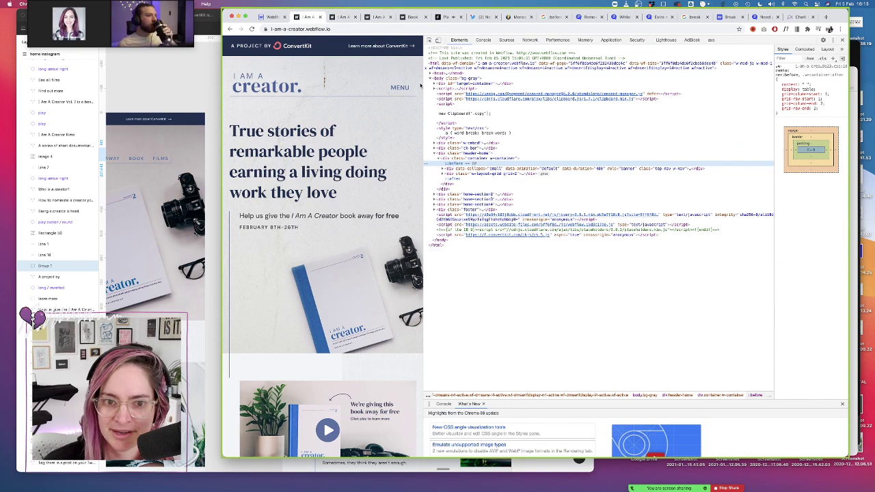
# Narrow the live page to mobile width and compare the ::before and ::after pseudo-elements of the header-home container
pyautogui.rightClick(425, 88)
pyautogui.click(450, 154)
pyautogui.click(460, 164)
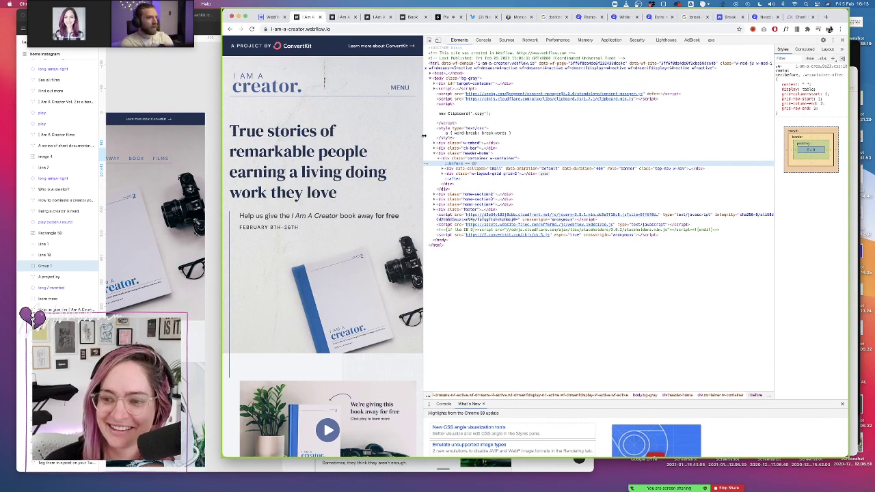
pyautogui.moveTo(422, 136); pyautogui.dragTo(385, 136)
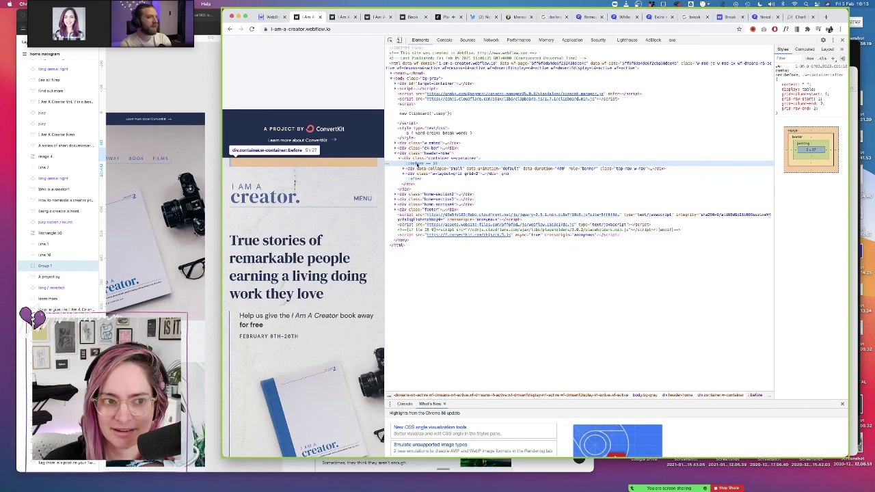
pyautogui.click(419, 180)
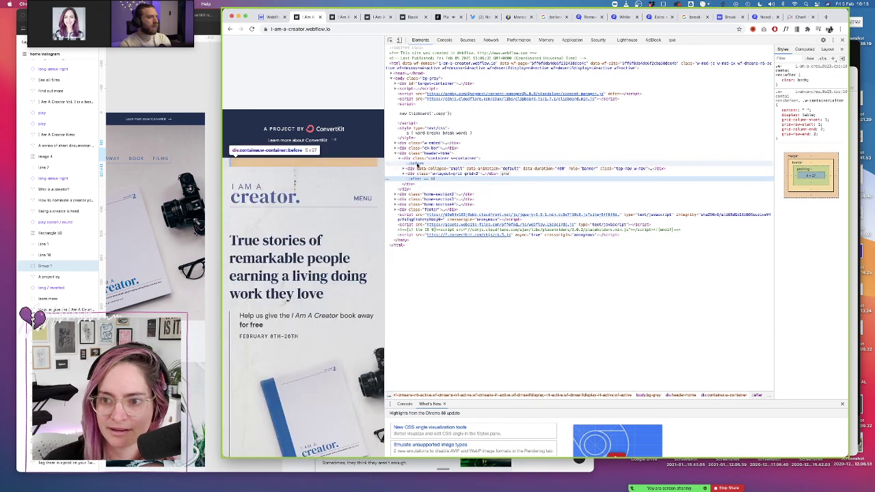
pyautogui.click(418, 165)
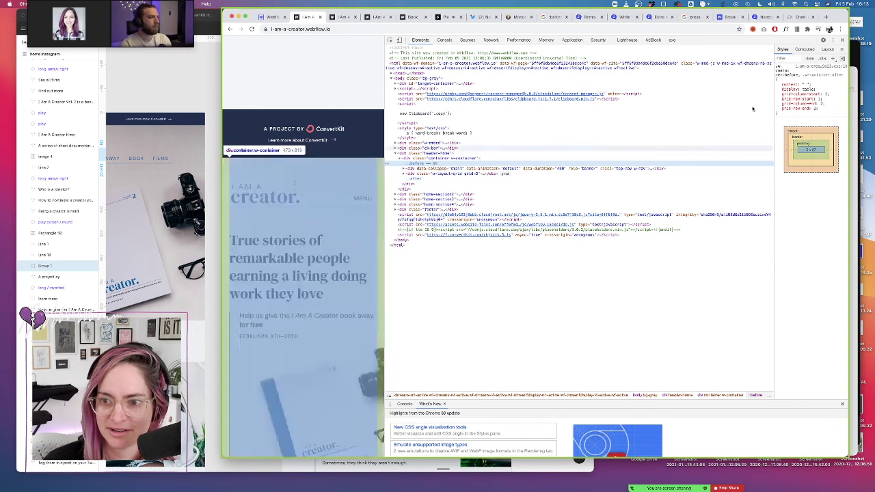
pyautogui.click(418, 180)
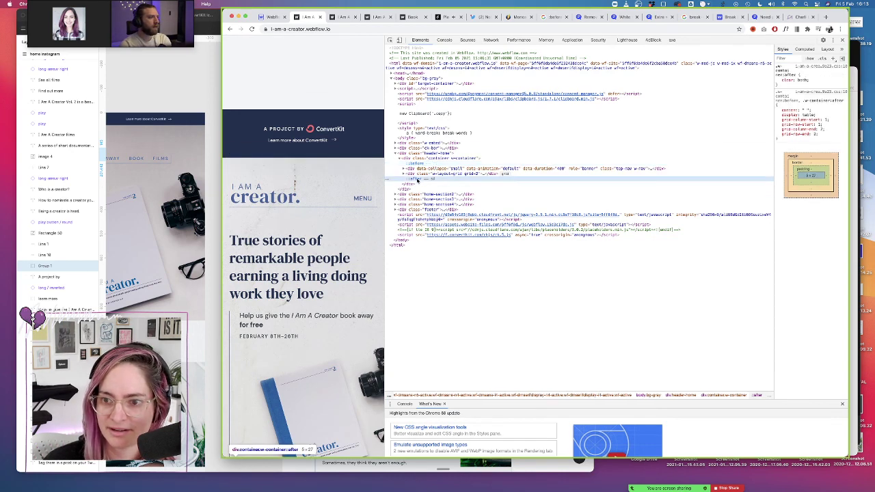
pyautogui.click(418, 164)
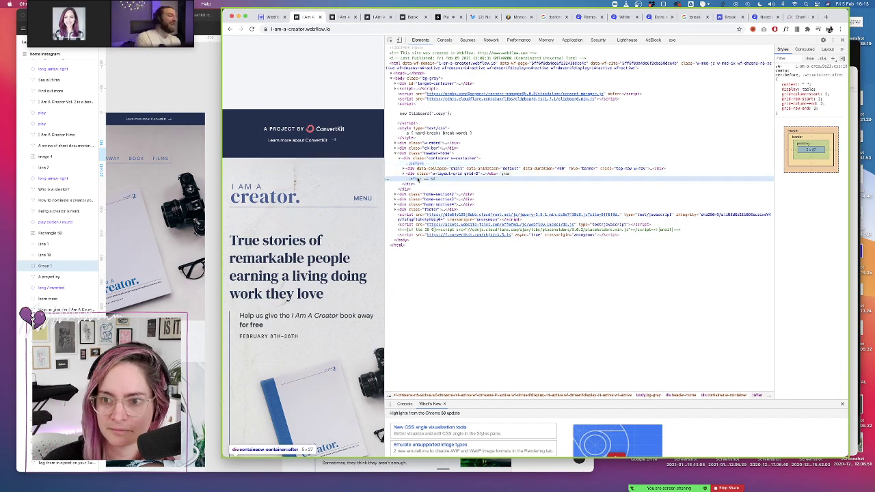
pyautogui.click(418, 178)
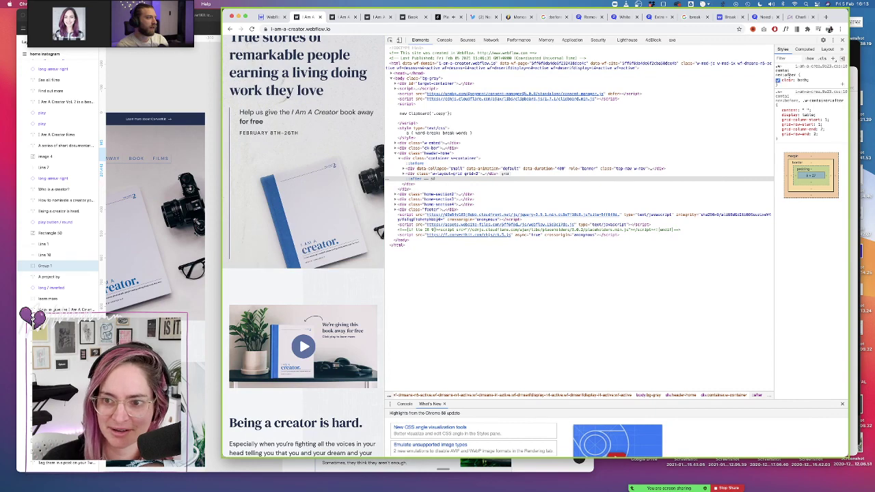
# Toggle the header container's ::after clear declaration off and on, and disable the content declaration in the shared ::before/::after rule
pyautogui.click(778, 81)
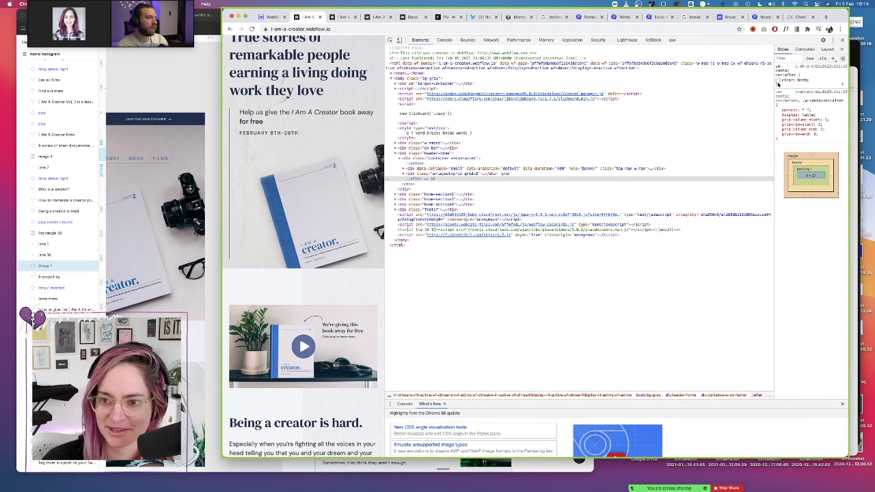
pyautogui.click(777, 81)
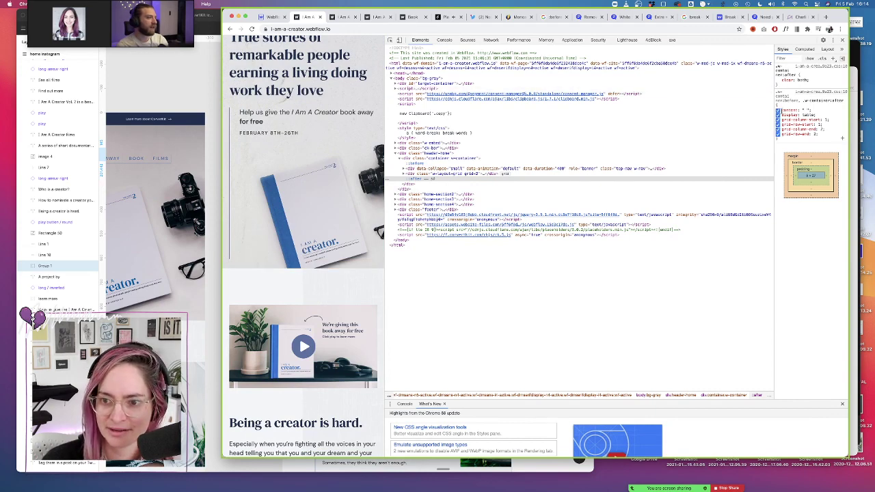
pyautogui.click(452, 173)
pyautogui.scroll(4, 245, 223)
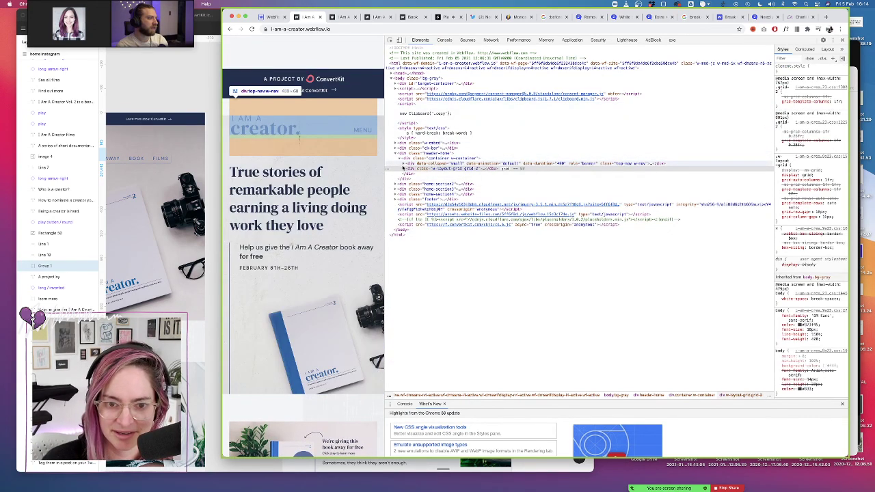
# Expand the hero grid and its subheading, and select the header-home section to check them for pseudo-elements
pyautogui.click(403, 169)
pyautogui.click(408, 178)
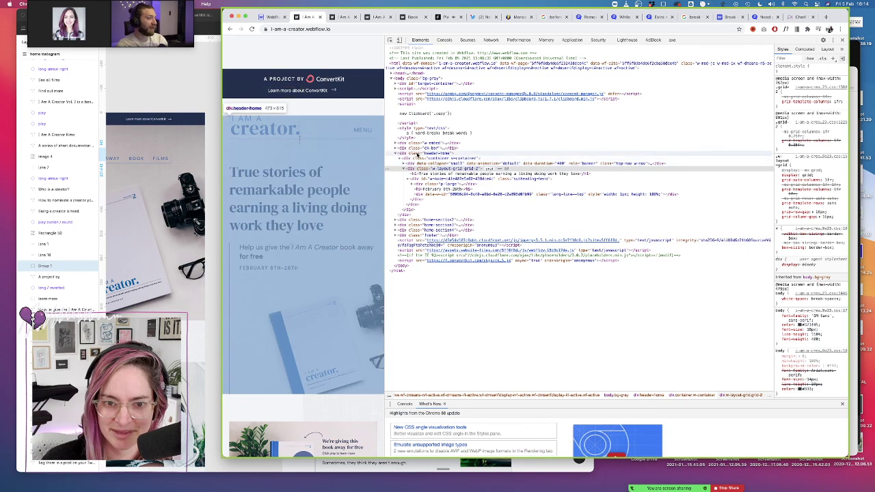
pyautogui.click(418, 153)
# Expand ck-bar down to the arrow embed in the "Learn more about ConvertKit" link and disable its ::before/::after content declaration
pyautogui.click(414, 149)
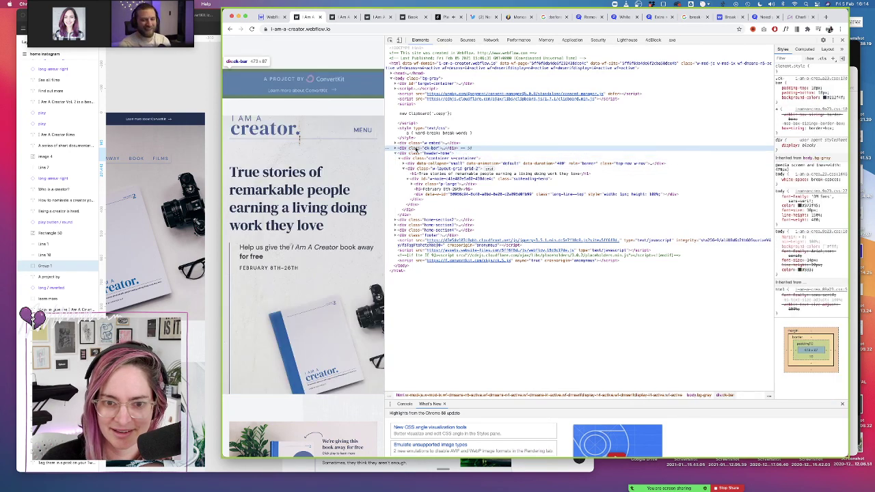
pyautogui.click(396, 148)
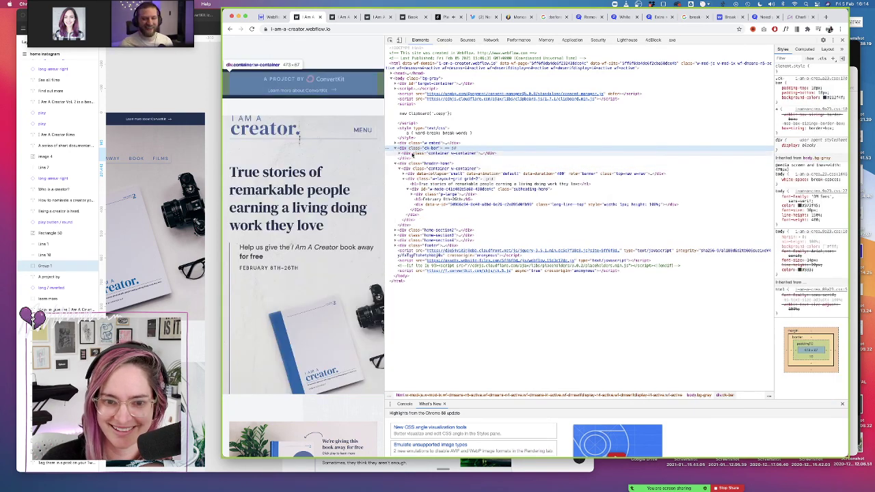
pyautogui.click(401, 154)
pyautogui.click(404, 159)
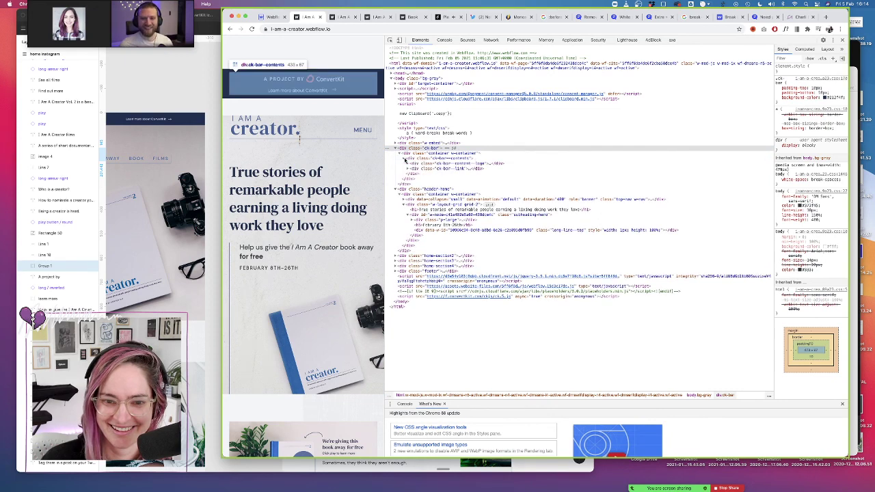
pyautogui.click(409, 165)
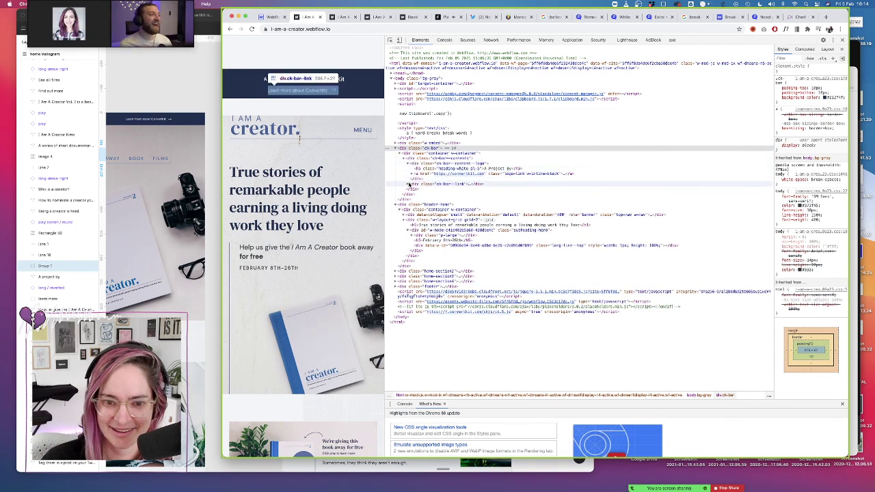
pyautogui.click(408, 184)
pyautogui.click(412, 190)
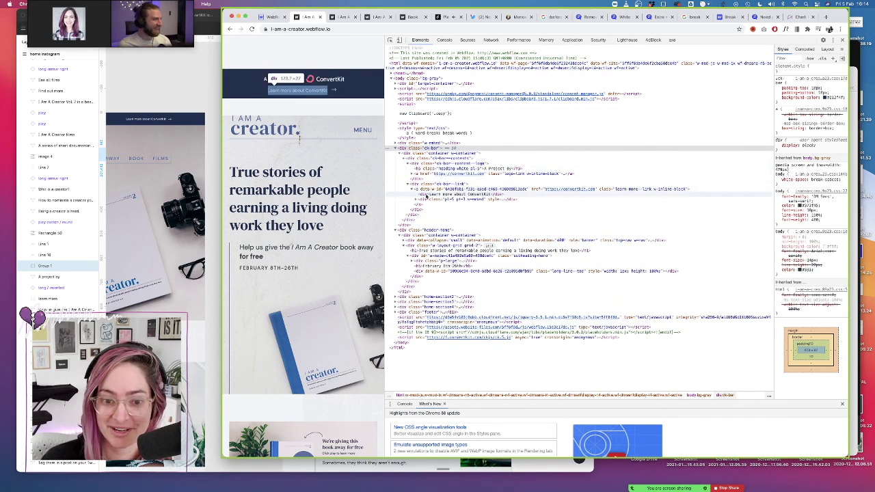
pyautogui.click(415, 199)
pyautogui.click(431, 204)
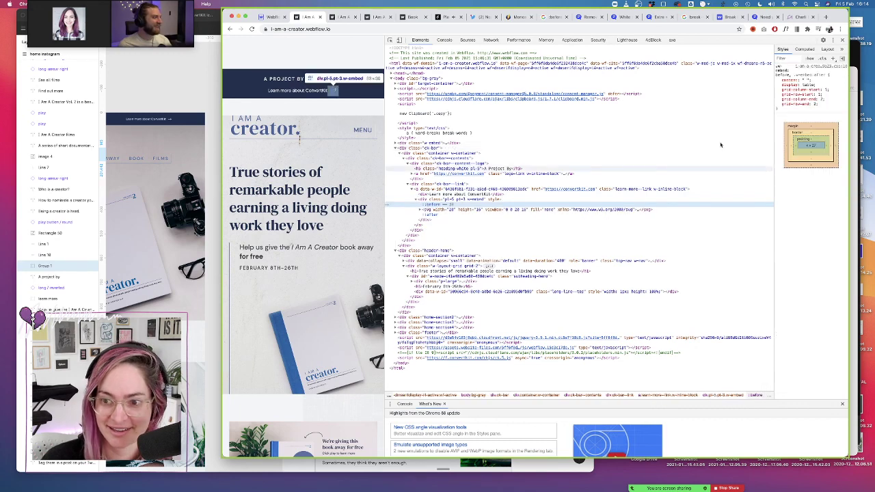
pyautogui.click(778, 81)
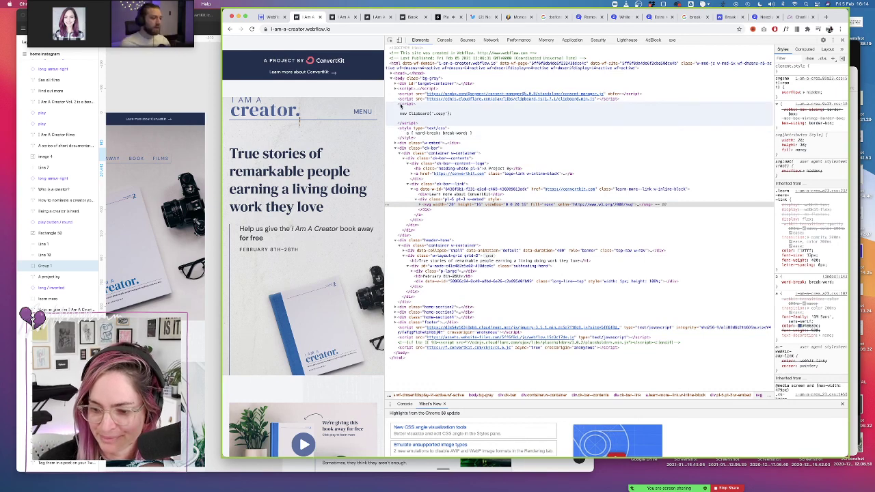
# Reload the live home page and resize it across the mobile breakpoint to check the gap above the header
pyautogui.press('super+r')
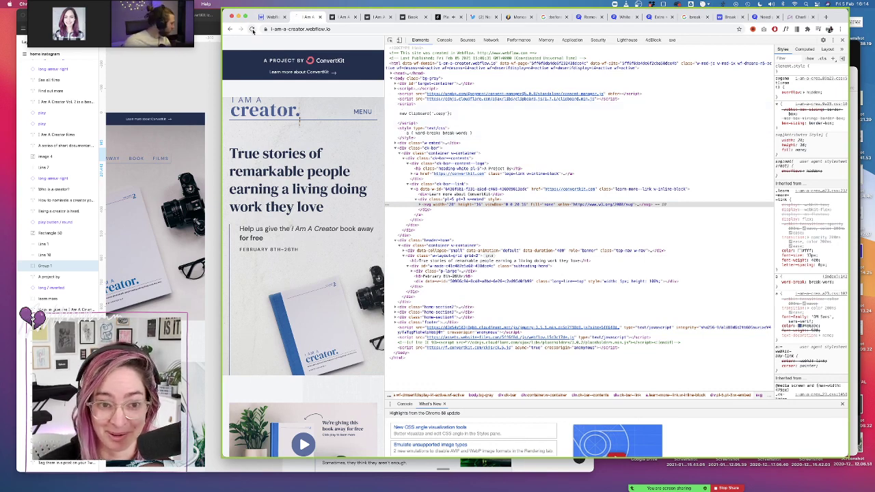
pyautogui.moveTo(385, 63); pyautogui.dragTo(509, 96)
pyautogui.moveTo(503, 94); pyautogui.dragTo(381, 93)
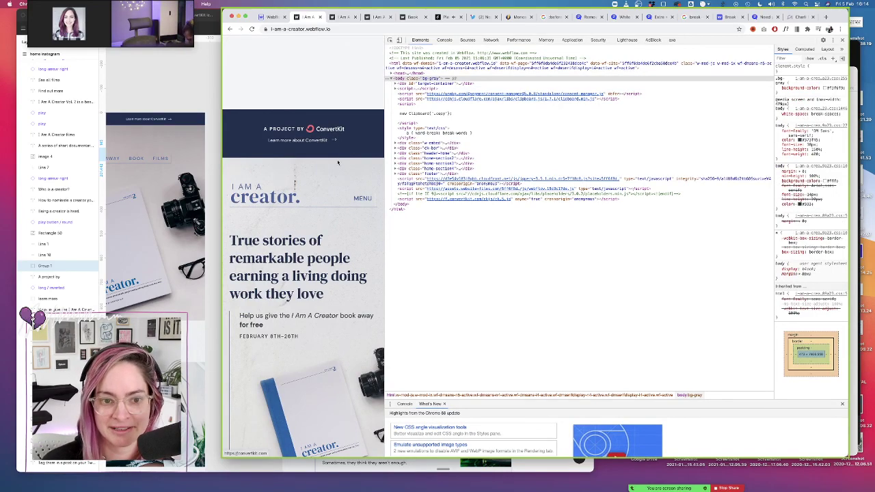
pyautogui.scroll(-10, 319, 198)
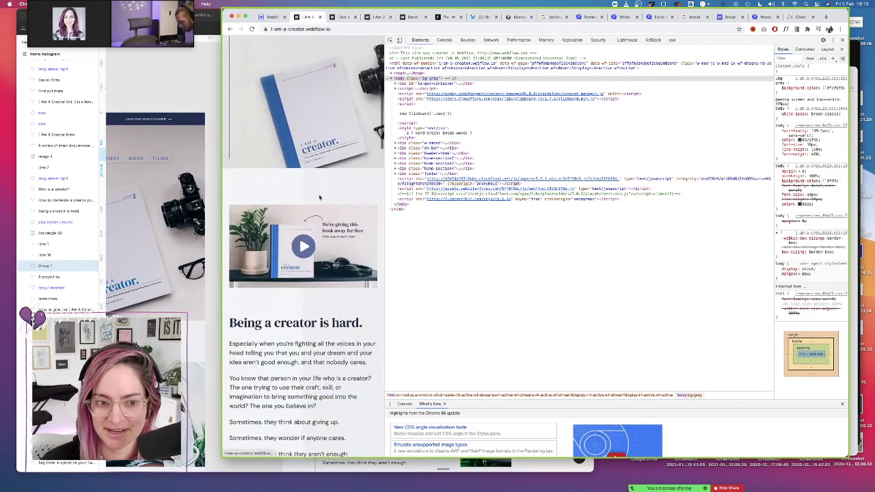
pyautogui.scroll(5, 320, 180)
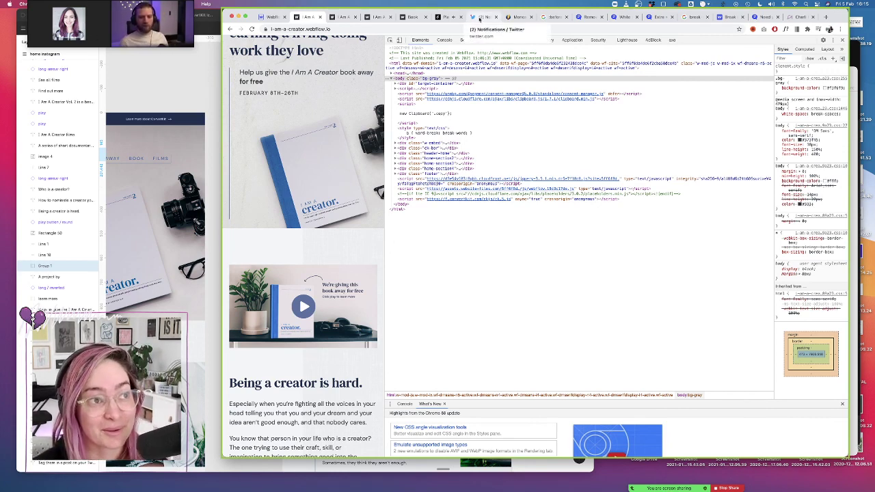
# Check the Twitter notifications, and open the Giveaway rules page in the Webflow Designer
pyautogui.click(479, 18)
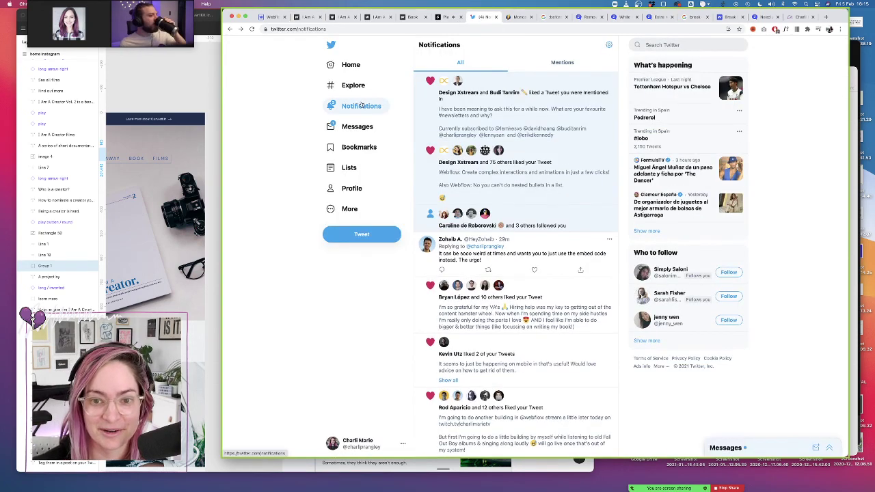
pyautogui.click(271, 17)
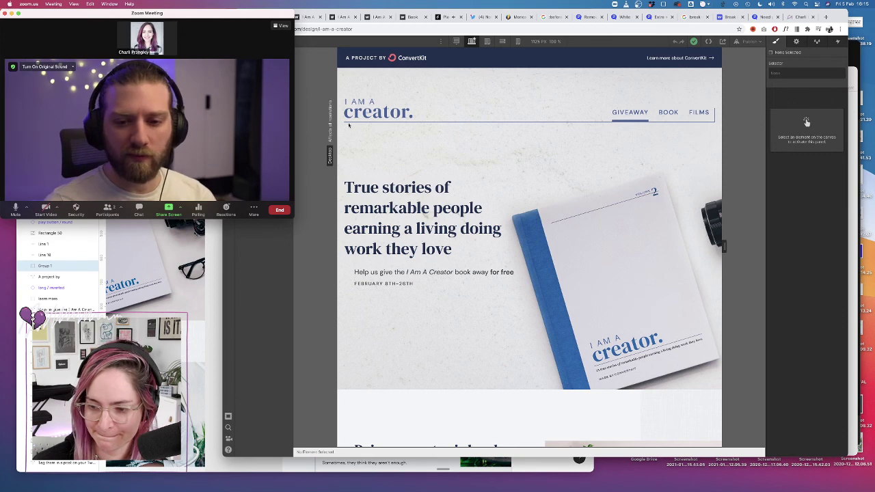
pyautogui.click(330, 156)
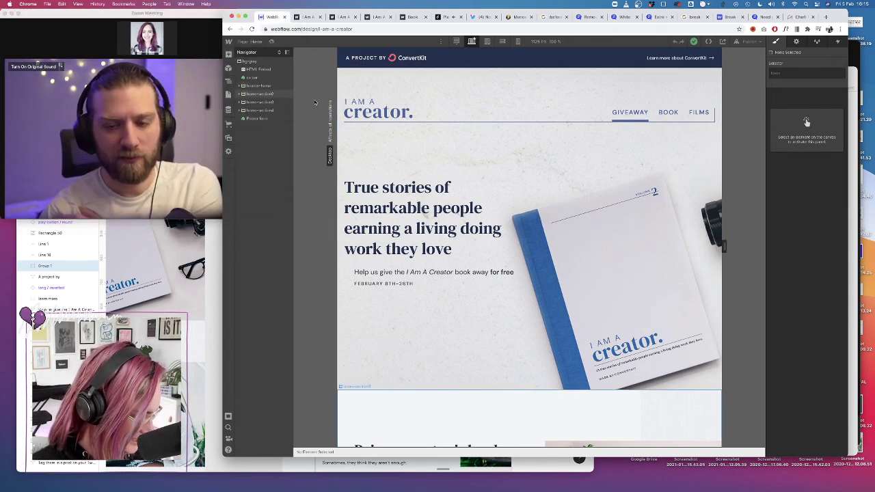
pyautogui.click(228, 94)
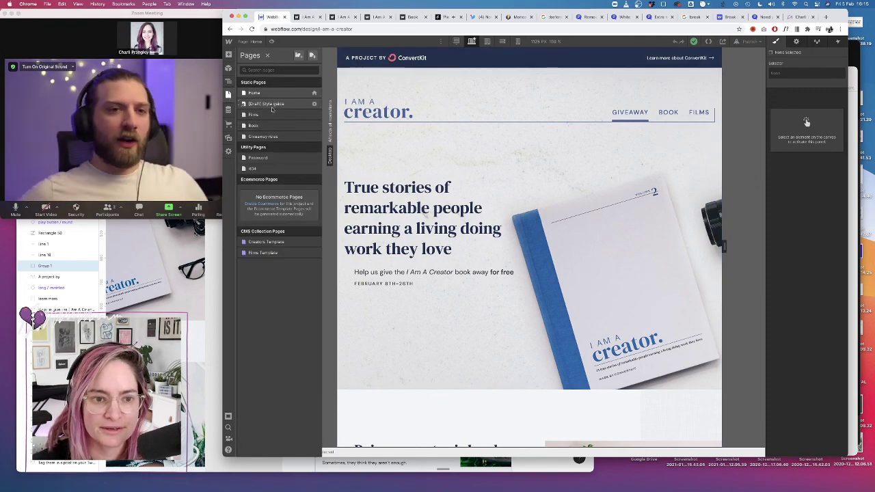
pyautogui.click(268, 137)
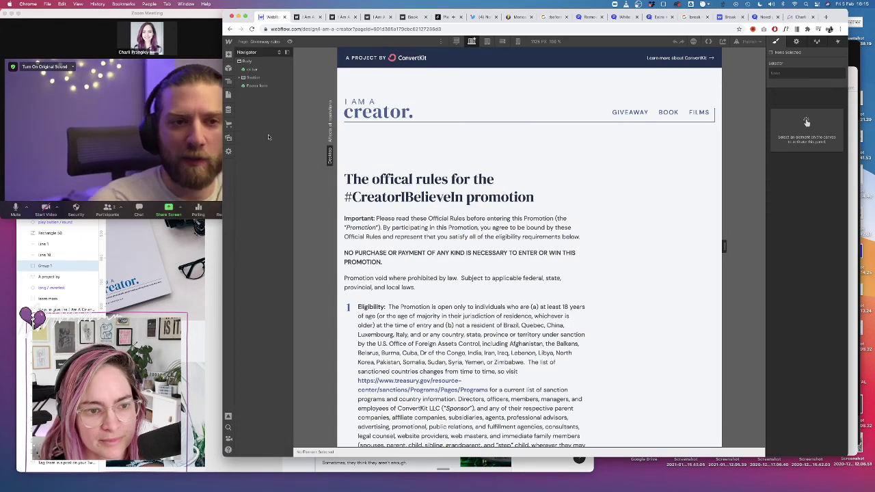
# Shrink the Zoom meeting window and widen the browser window to fill the space beside it
pyautogui.moveTo(223, 115); pyautogui.dragTo(295, 114)
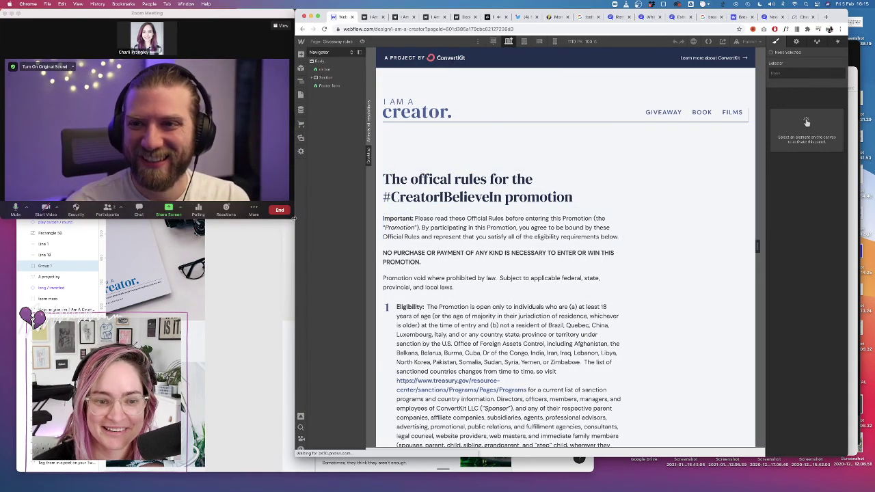
pyautogui.moveTo(294, 219); pyautogui.dragTo(153, 175)
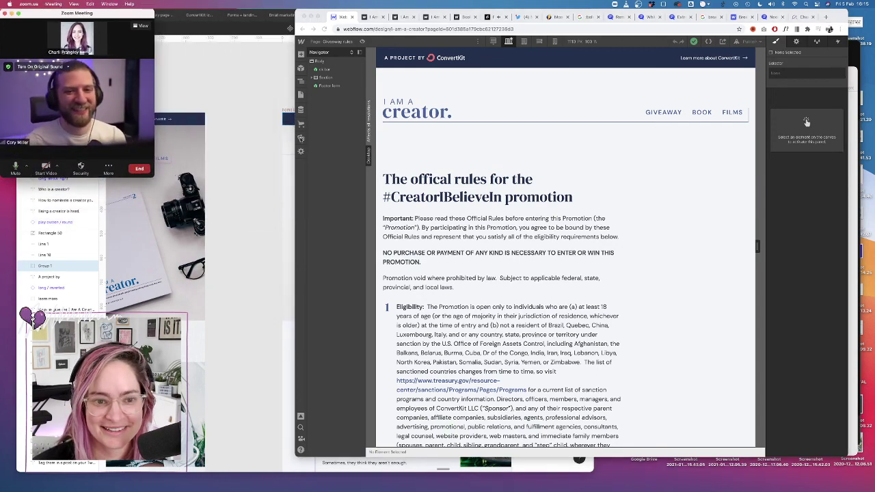
pyautogui.moveTo(296, 136); pyautogui.dragTo(155, 135)
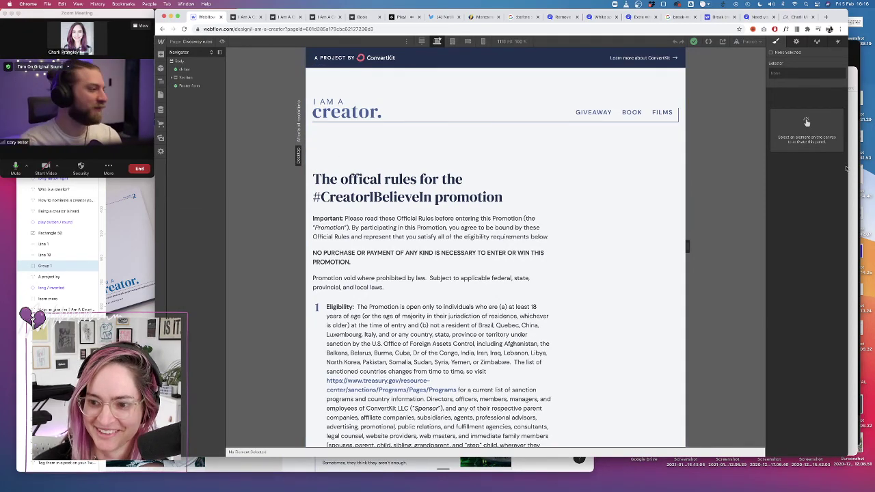
pyautogui.moveTo(847, 166); pyautogui.dragTo(857, 167)
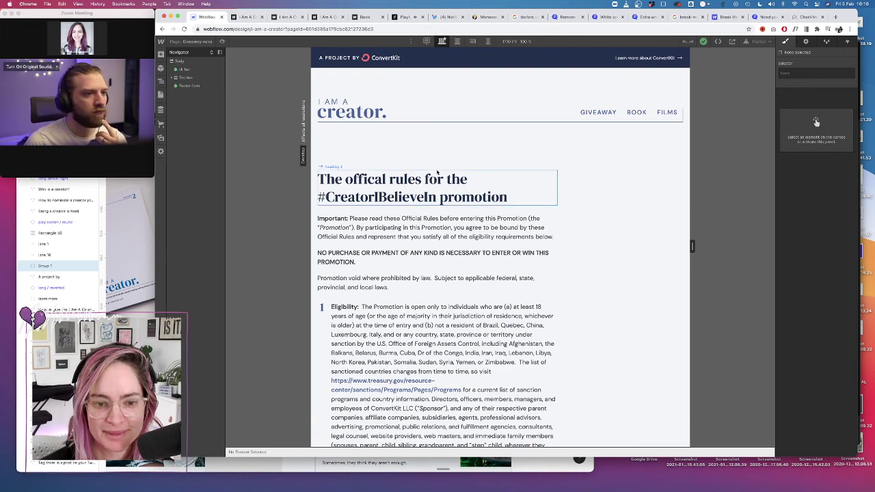
# Select the official rules heading on the Giveaway rules page and bring up the ConvertKit Book Promotion Official Rules document in Pages
pyautogui.scroll(-2, 378, 263)
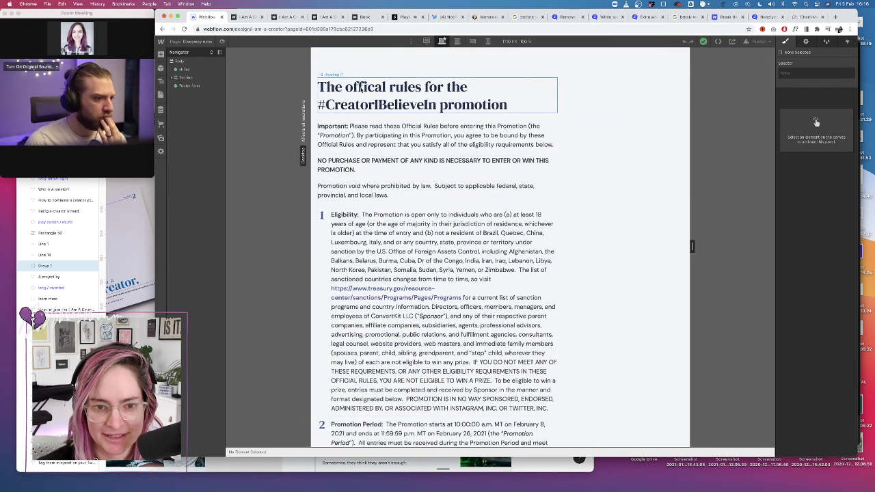
pyautogui.click(410, 96)
pyautogui.moveTo(529, 484)
pyautogui.click(590, 474)
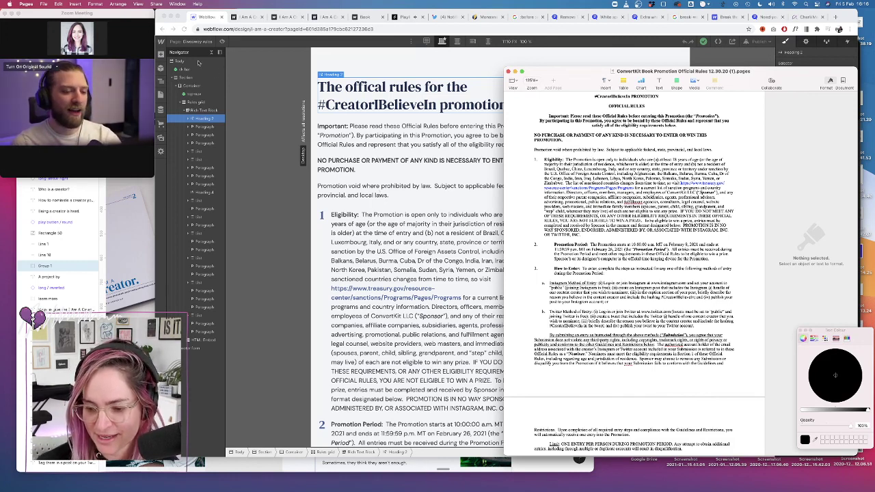
# Return to the live site at mobile width and inspect the header-home container's styles and pseudo-element rules
pyautogui.click(245, 17)
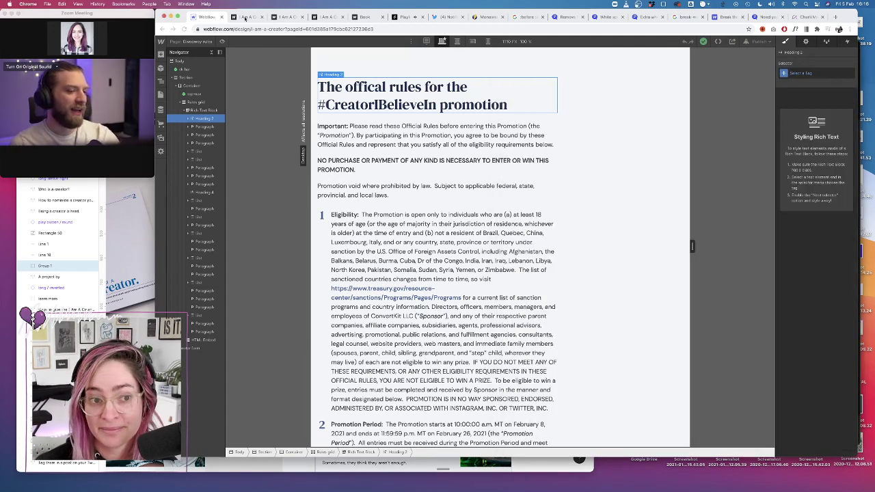
pyautogui.scroll(1, 264, 159)
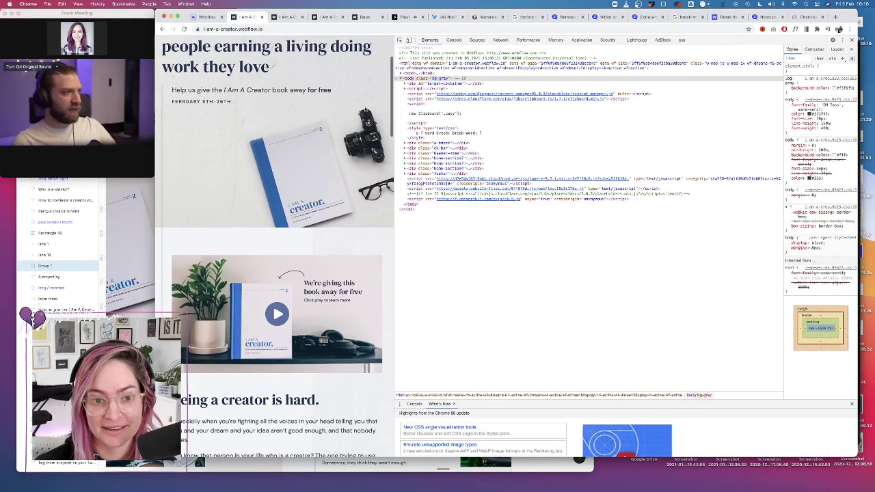
pyautogui.moveTo(391, 117); pyautogui.dragTo(313, 123)
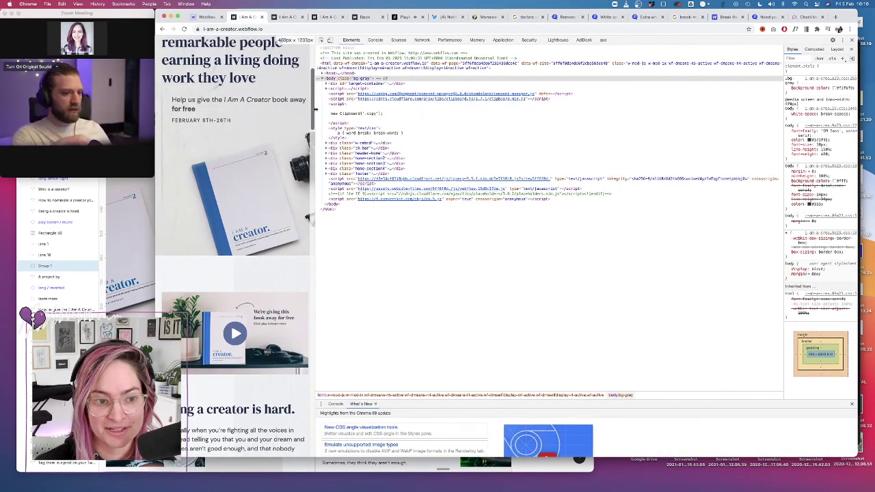
pyautogui.rightClick(186, 197)
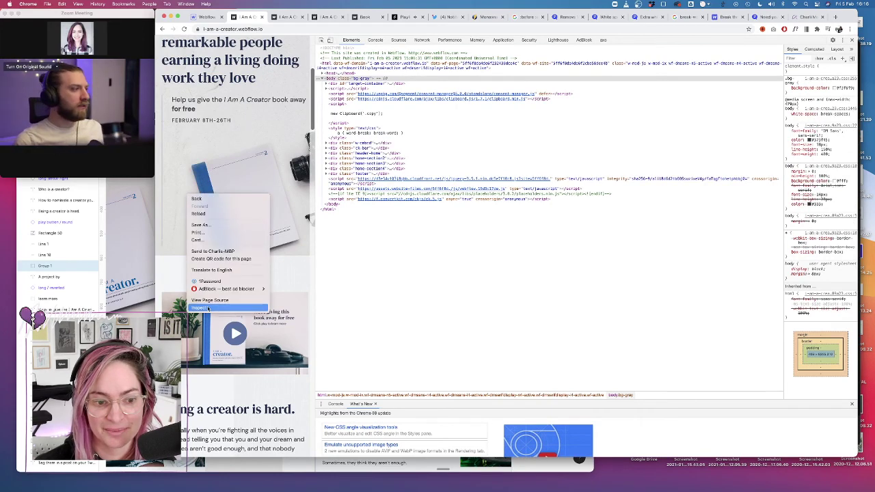
pyautogui.click(212, 309)
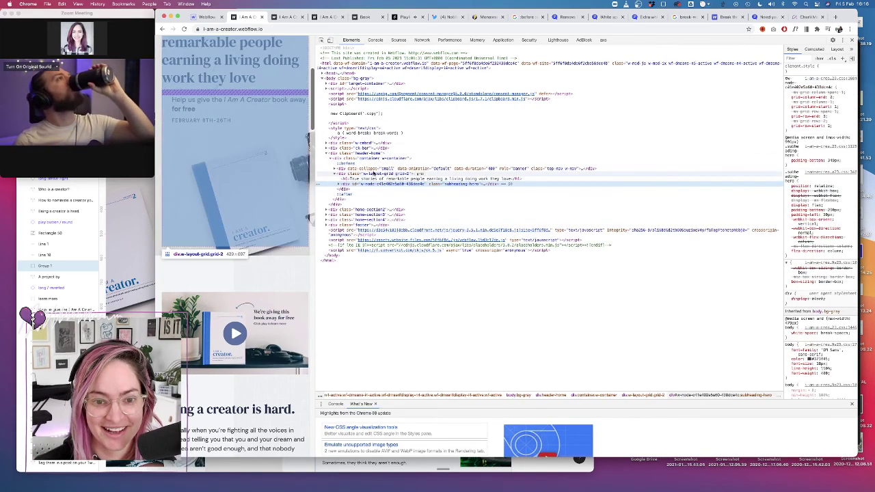
pyautogui.click(363, 158)
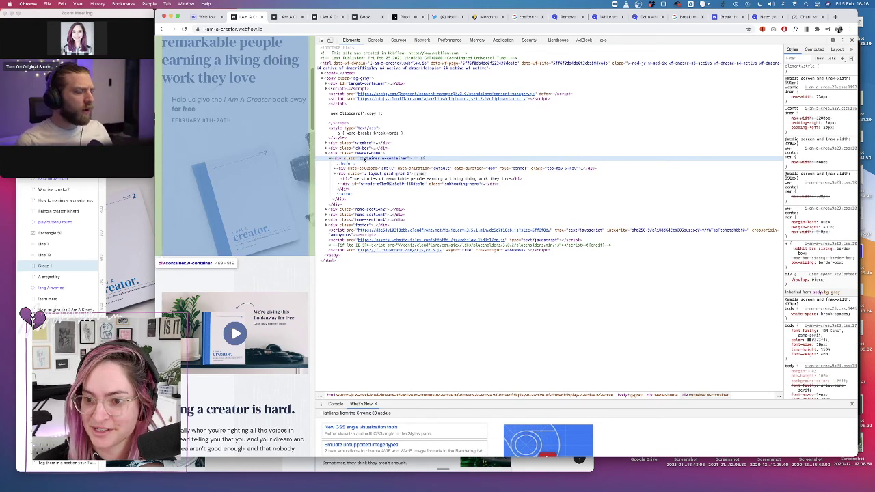
pyautogui.scroll(-3, 814, 236)
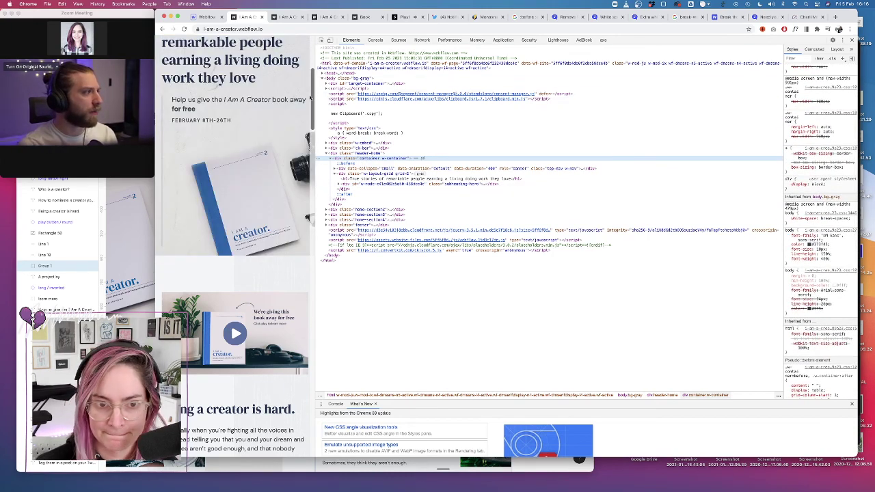
pyautogui.moveTo(316, 113); pyautogui.dragTo(335, 113)
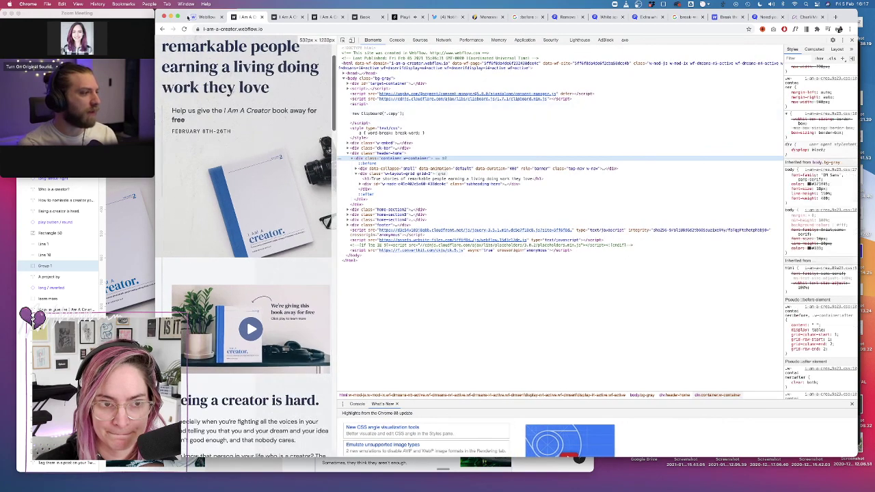
# Inspect the Container, the ck-bar symbol and the Section of the Giveaway rules page in the Webflow Designer
pyautogui.click(209, 17)
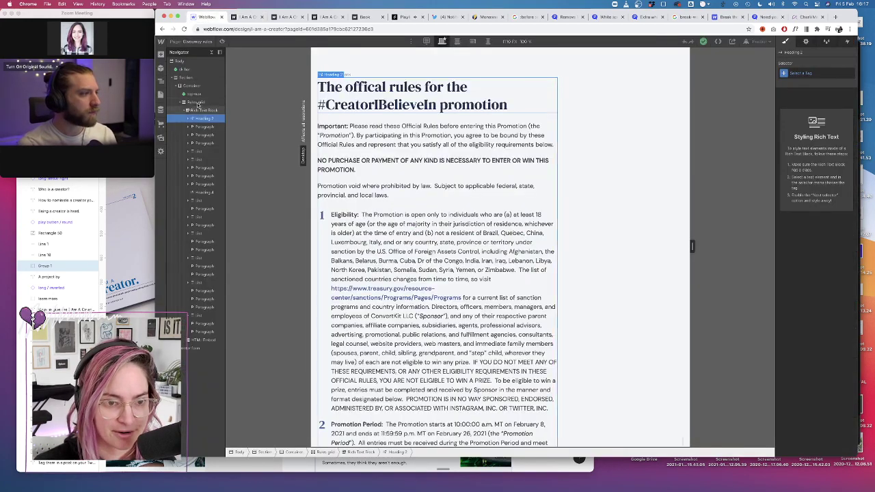
pyautogui.click(193, 86)
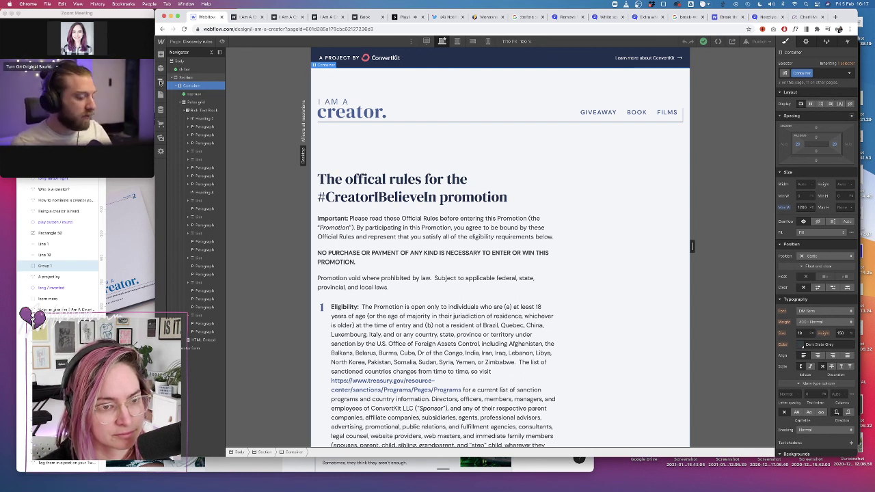
pyautogui.click(410, 60)
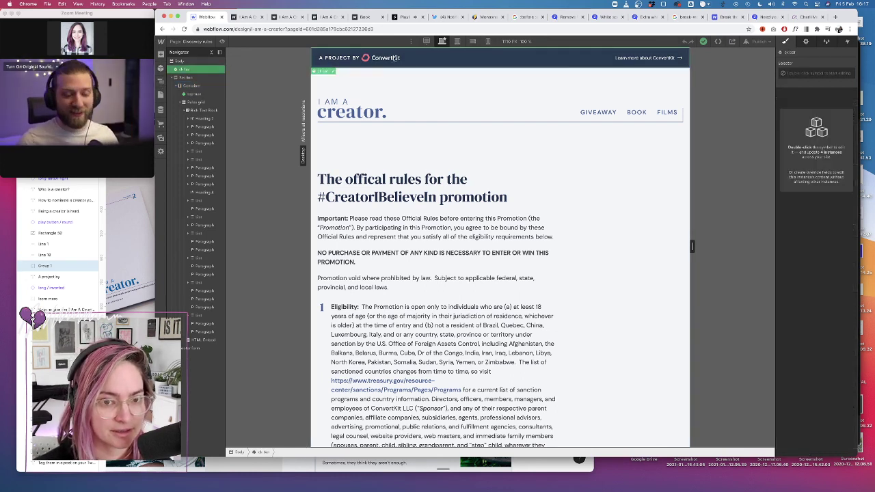
pyautogui.click(186, 78)
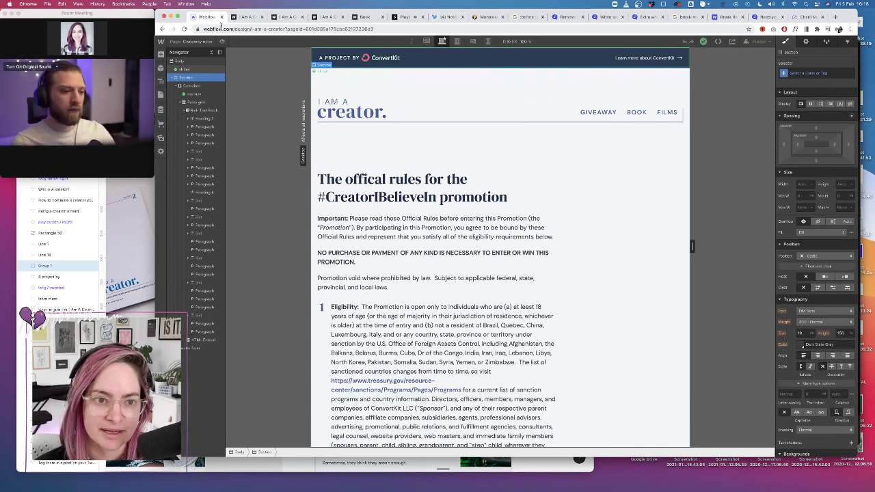
# Inspect the live header logo and the top-nav's ::before element, comparing it below and above the mobile breakpoint
pyautogui.click(243, 18)
pyautogui.scroll(5, 313, 138)
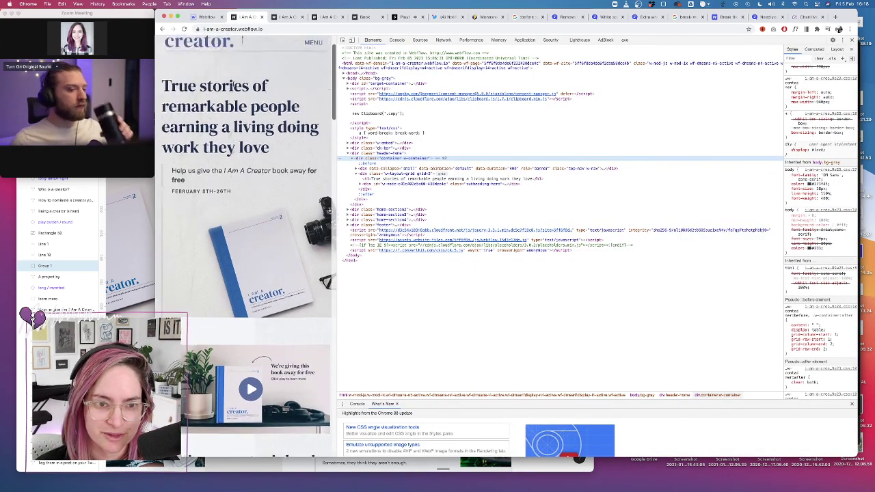
pyautogui.rightClick(213, 83)
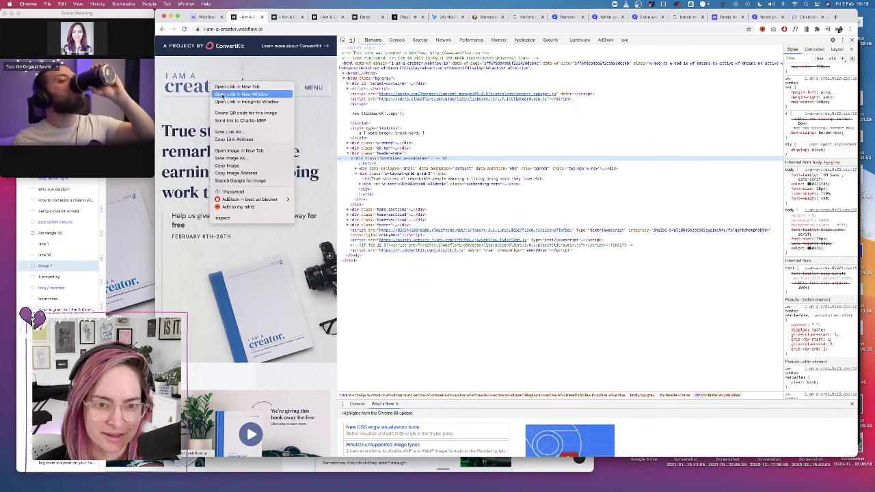
pyautogui.click(226, 217)
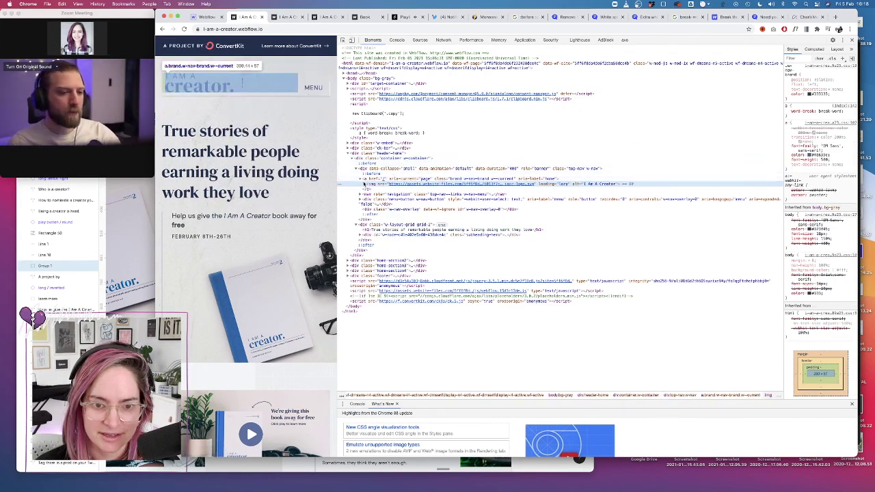
pyautogui.click(374, 174)
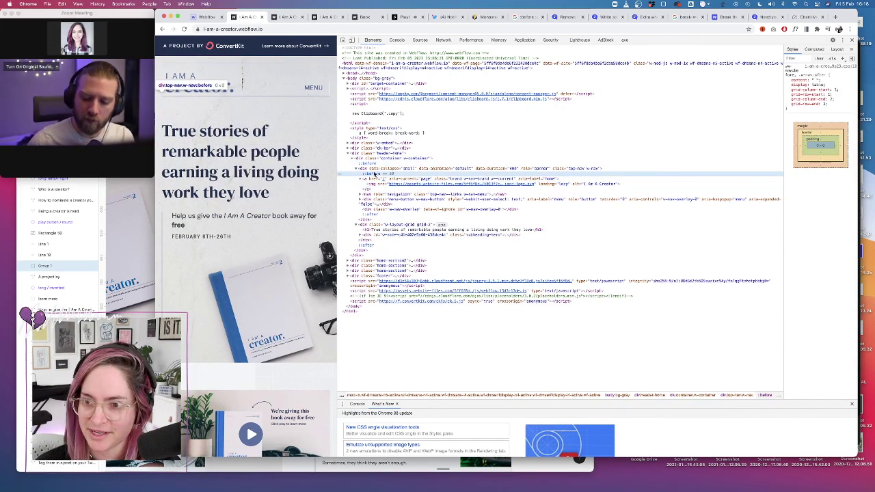
pyautogui.moveTo(337, 125); pyautogui.dragTo(301, 127)
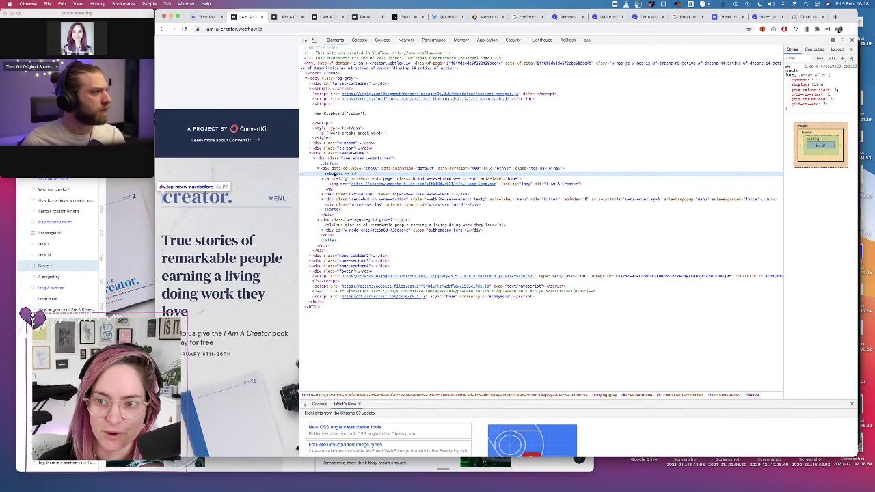
pyautogui.moveTo(299, 167); pyautogui.dragTo(344, 170)
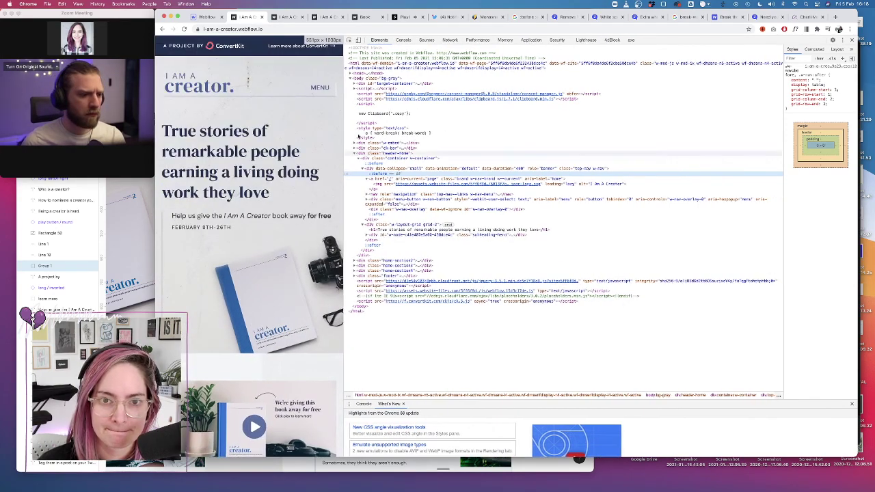
# Look through the Twitter notifications for replies about the Webflow spacing problem
pyautogui.click(446, 16)
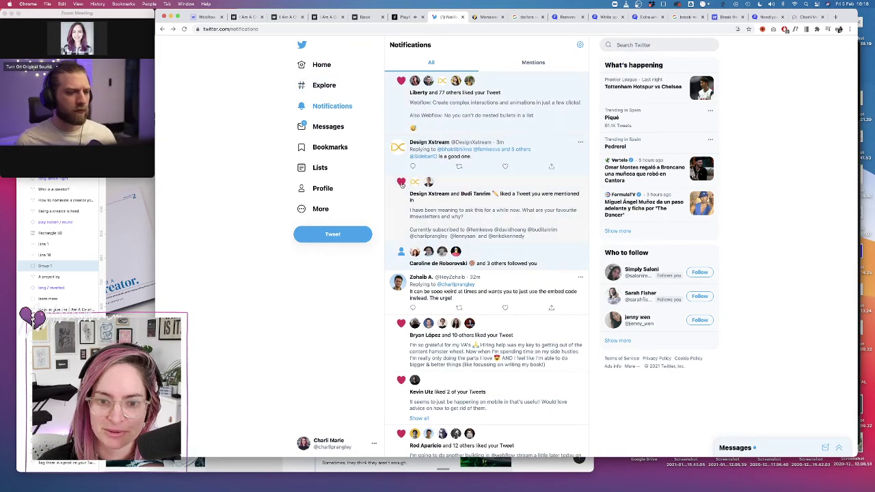
pyautogui.scroll(-2, 402, 144)
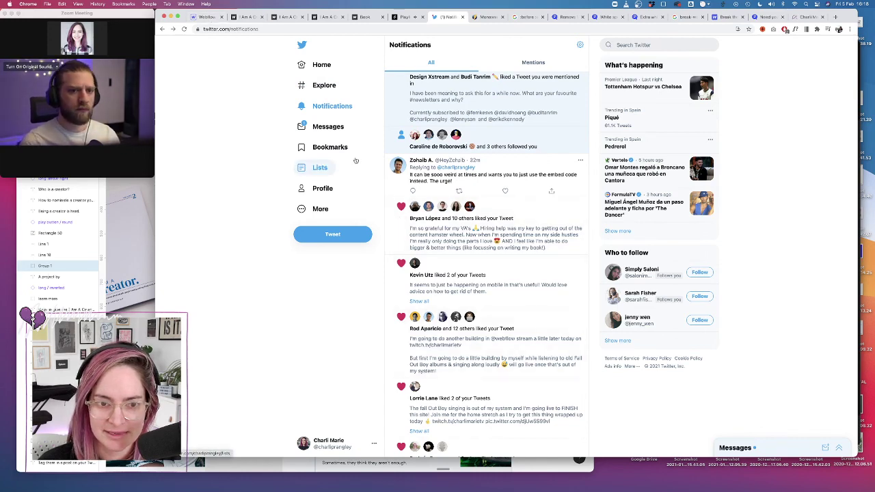
# Check the Twitter profile for replies, then open the end of the head code in the I Am A Creator project's Custom Code settings
pyautogui.click(322, 189)
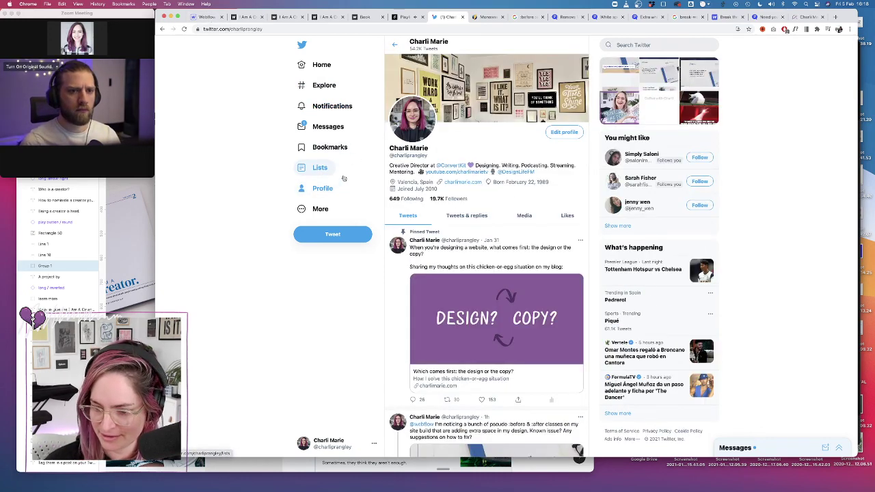
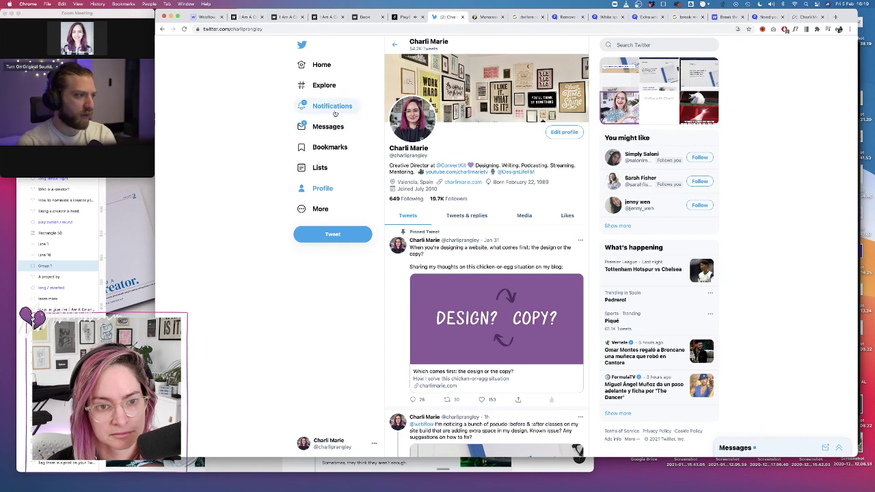
pyautogui.click(209, 16)
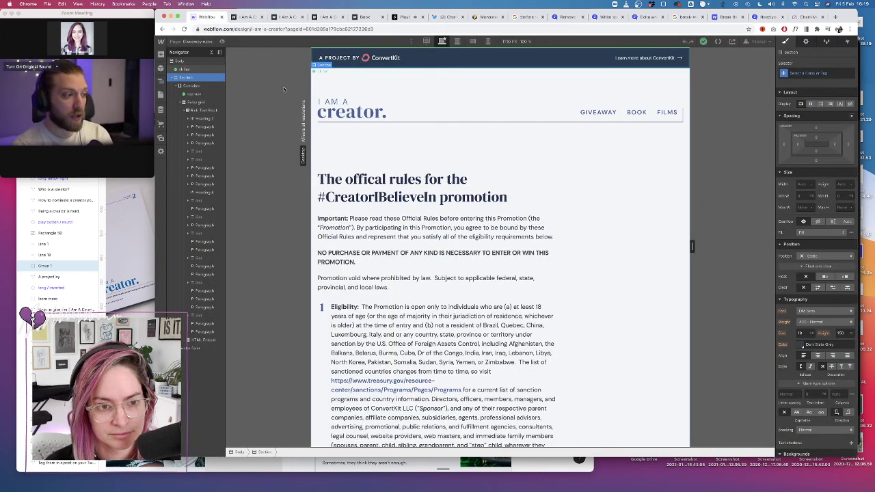
pyautogui.click(163, 41)
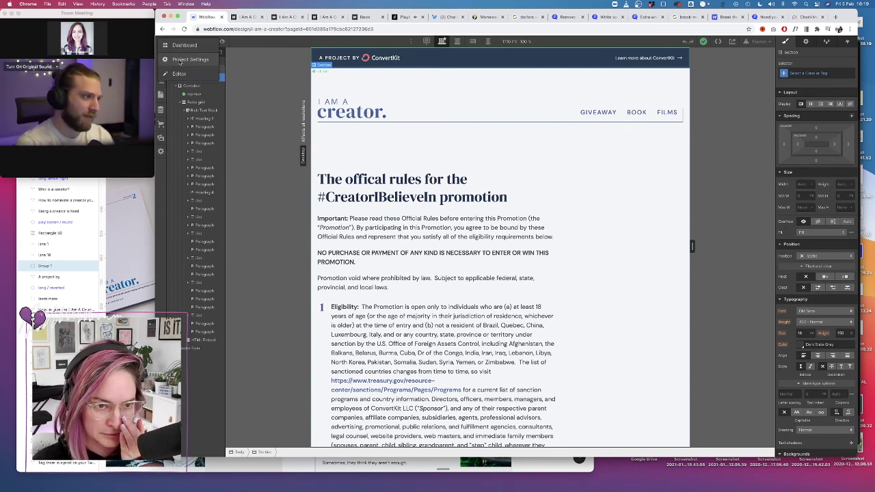
pyautogui.click(184, 60)
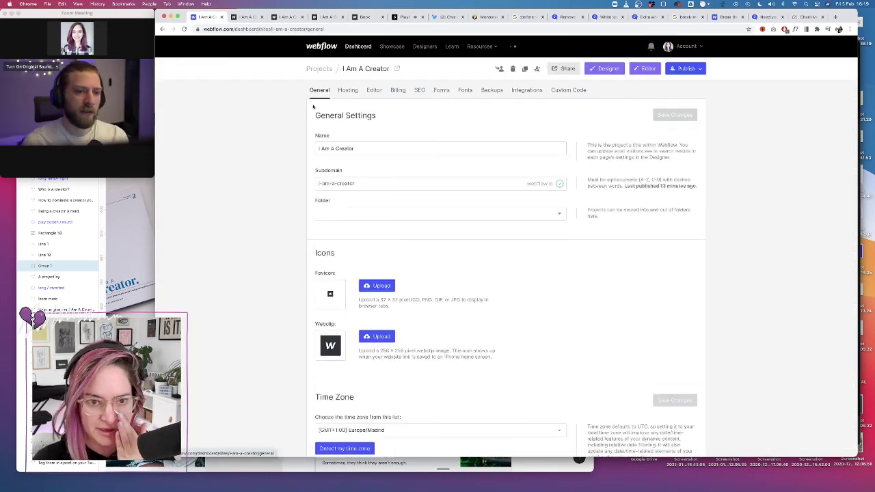
pyautogui.click(567, 91)
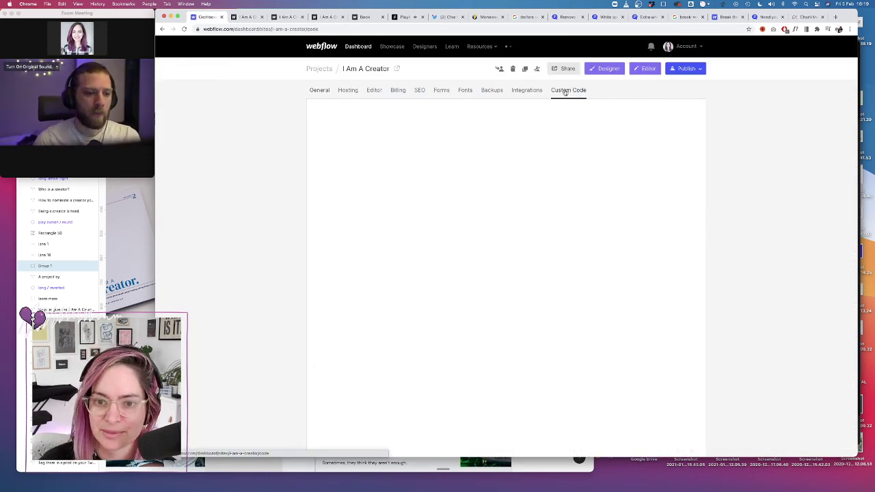
pyautogui.scroll(-10, 411, 317)
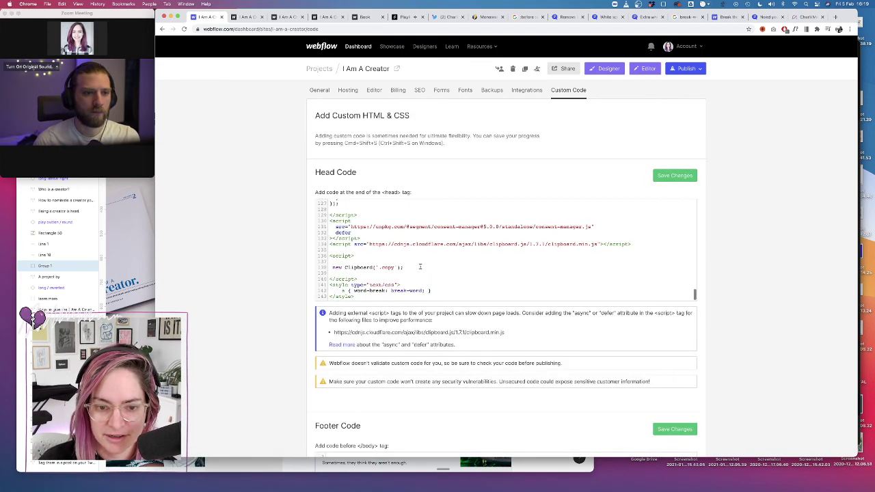
pyautogui.scroll(4, 417, 260)
pyautogui.scroll(3, 404, 215)
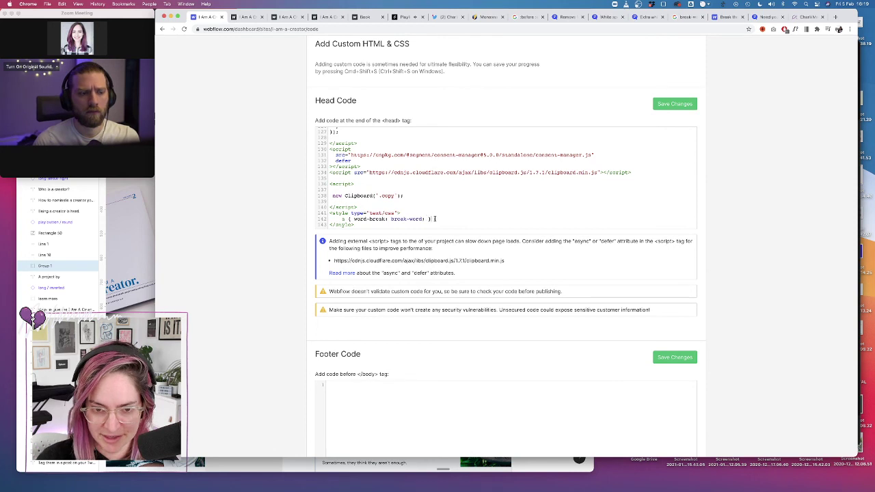
# Add a CSS rule with content: initial !important for the :before and :after of .w-container and .w-embed to the head code's style block
pyautogui.click(434, 219)
pyautogui.press('Return')
pyautogui.write('.w-container:before, .w-container:after, .w-embed:before, .w-embed:after {   content: initial !important; }')
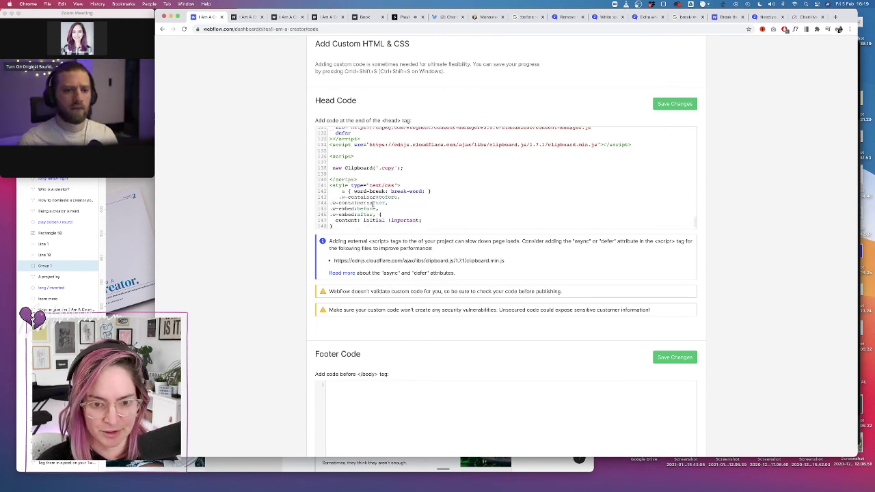
# Change the new rule's declaration to content: none without !important and save the head code
pyautogui.scroll(-1, 507, 178)
pyautogui.doubleClick(385, 213)
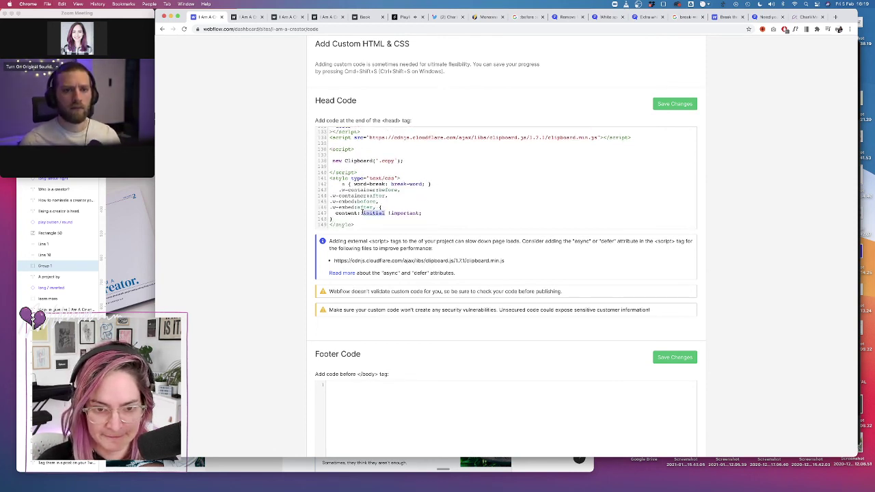
pyautogui.write('none')
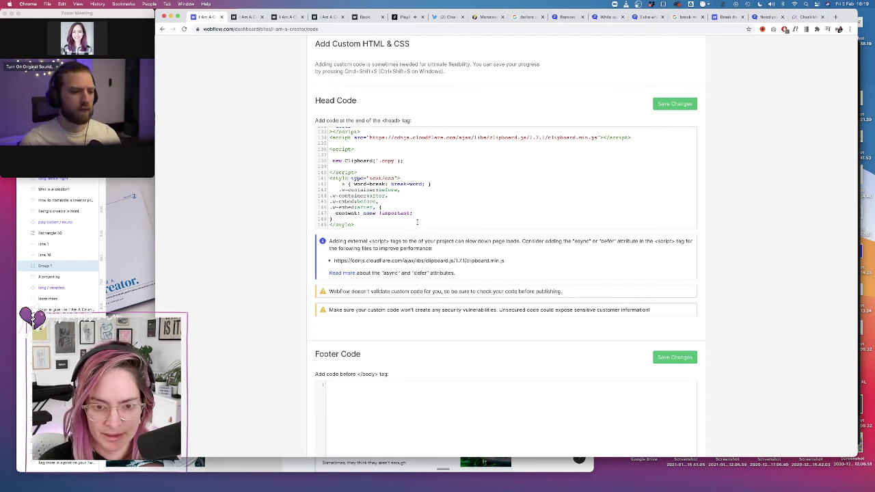
pyautogui.moveTo(411, 212); pyautogui.dragTo(376, 213)
pyautogui.press('BackSpace')
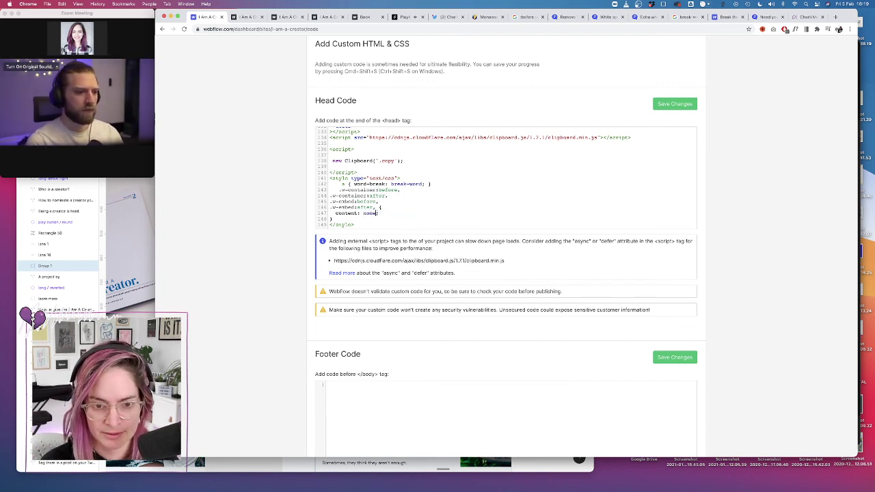
pyautogui.click(674, 103)
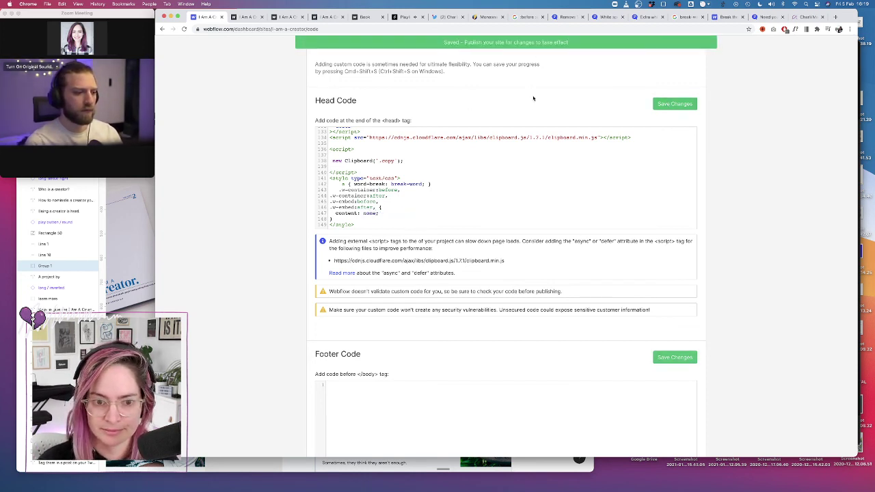
# Publish the site only to i-am-a-creator.webflow.io, leaving out the iamacreator.convertkit.com domain
pyautogui.scroll(2, 541, 102)
pyautogui.click(686, 69)
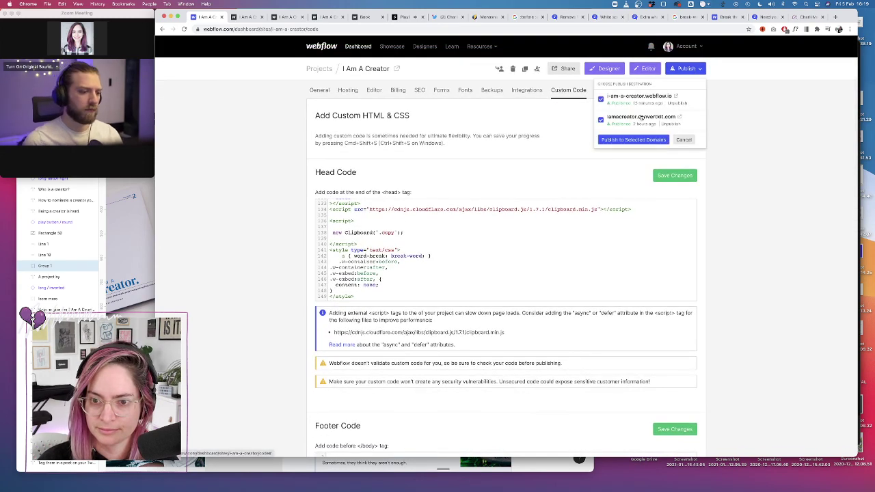
pyautogui.click(601, 119)
pyautogui.click(635, 140)
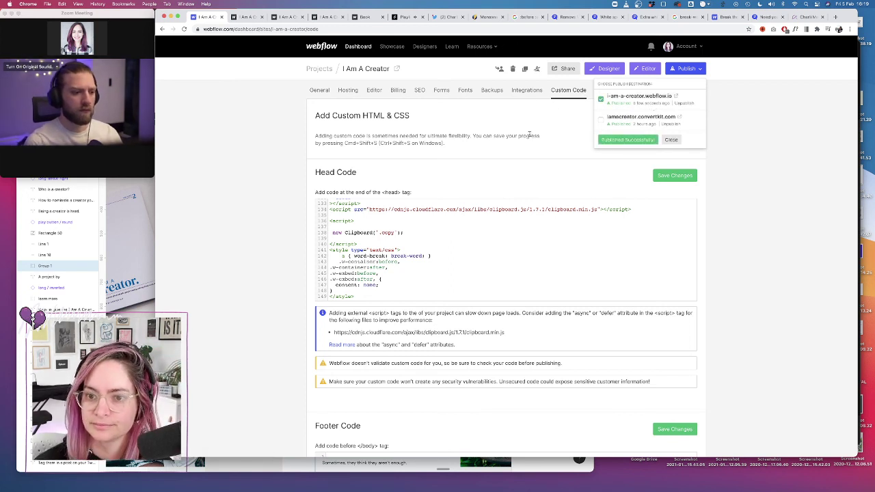
# Open the published site at mobile width and inspect the ::before rules of the header-home container
pyautogui.click(677, 96)
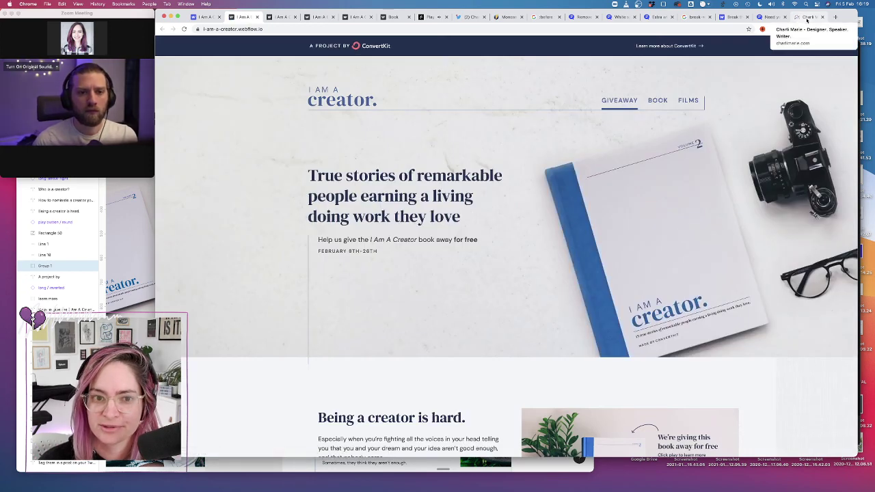
pyautogui.rightClick(400, 81)
pyautogui.click(558, 78)
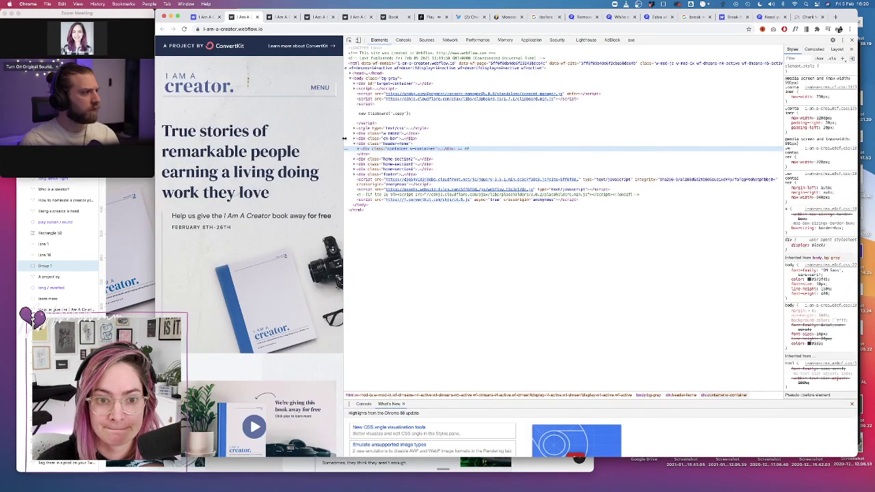
pyautogui.click(184, 29)
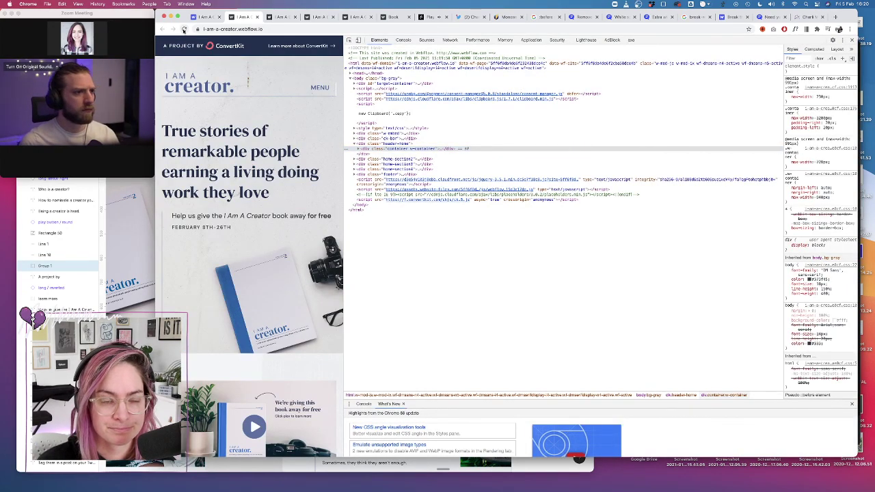
pyautogui.click(204, 16)
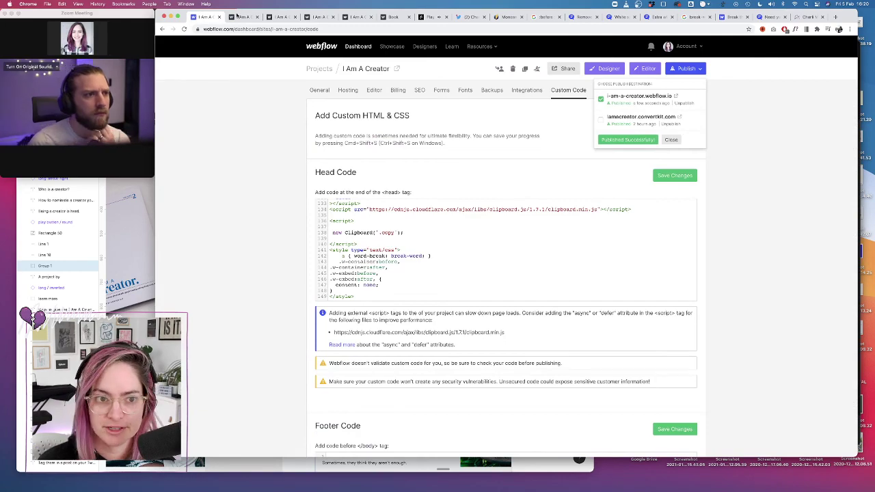
pyautogui.click(243, 17)
pyautogui.moveTo(344, 82); pyautogui.dragTo(305, 85)
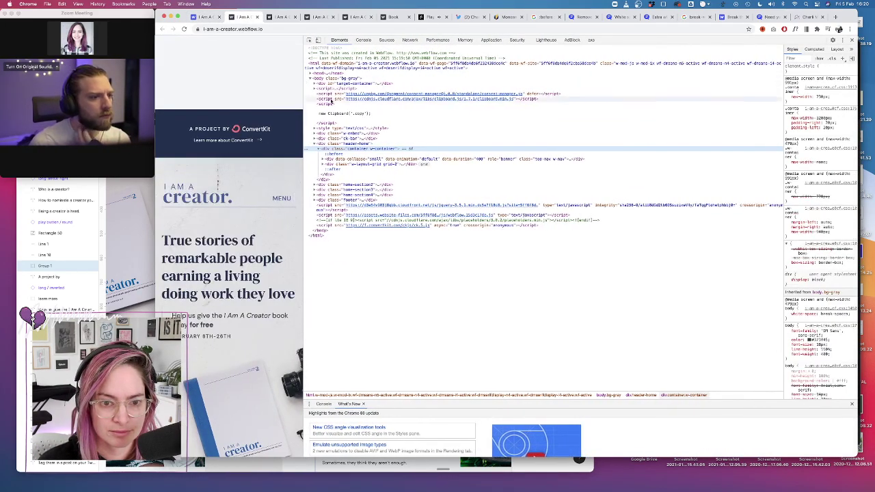
pyautogui.click(334, 154)
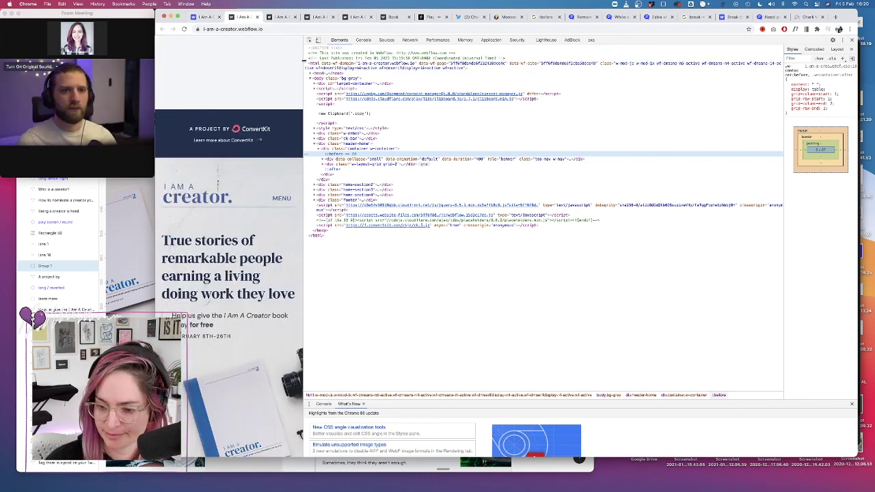
pyautogui.moveTo(304, 63); pyautogui.dragTo(435, 73)
# Open the I Am A Creator project in the Webflow Designer from its settings
pyautogui.click(202, 18)
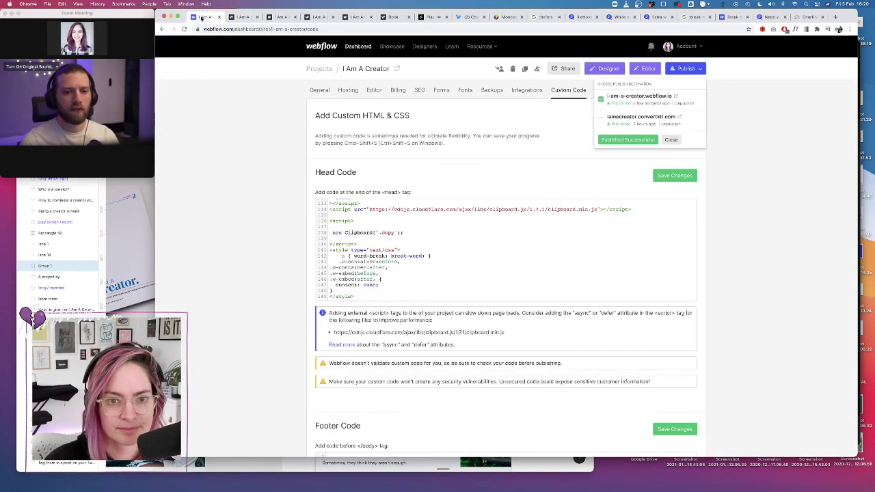
pyautogui.click(605, 69)
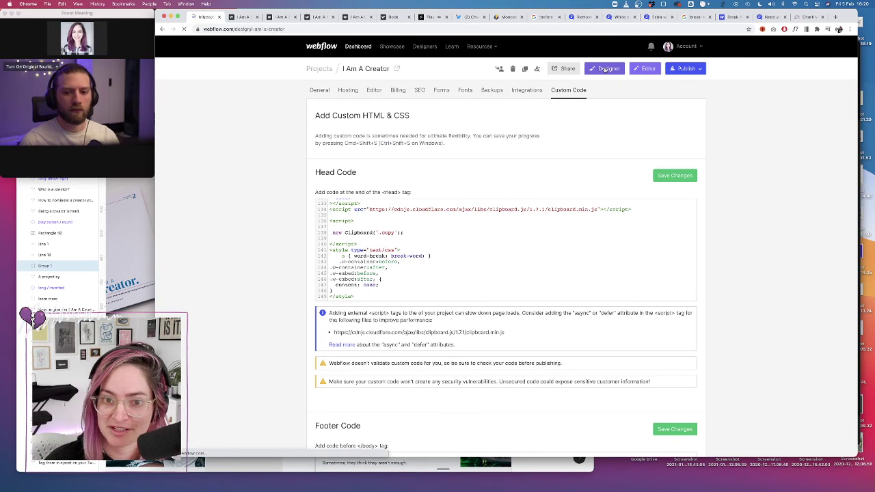
# Open the Twitter thread about the pseudo-element spacing and start another tweet in it
pyautogui.click(473, 16)
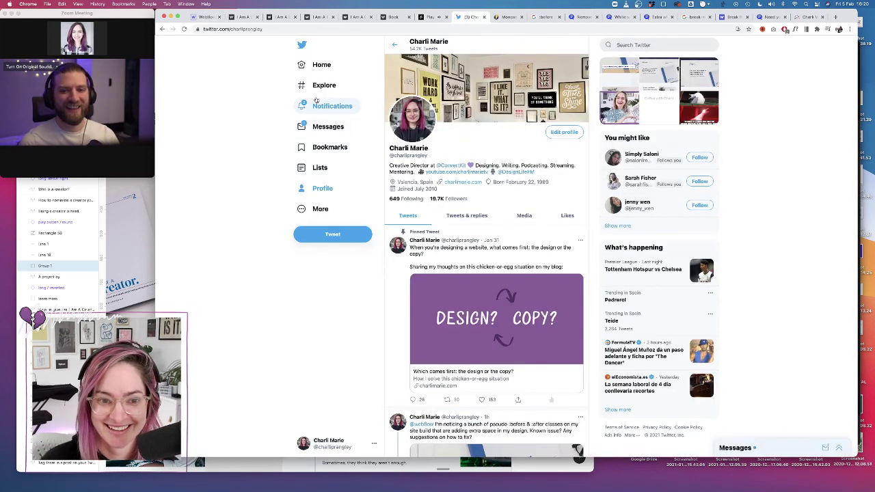
pyautogui.scroll(-4, 438, 275)
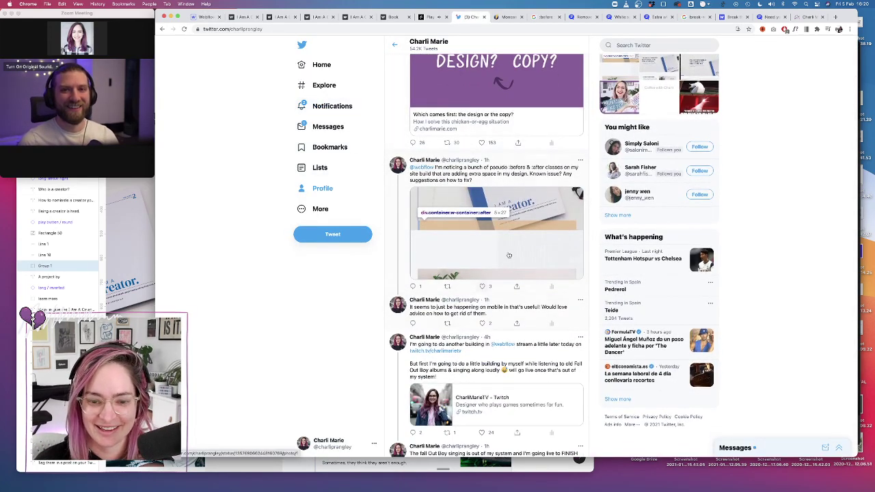
pyautogui.click(514, 169)
pyautogui.click(436, 338)
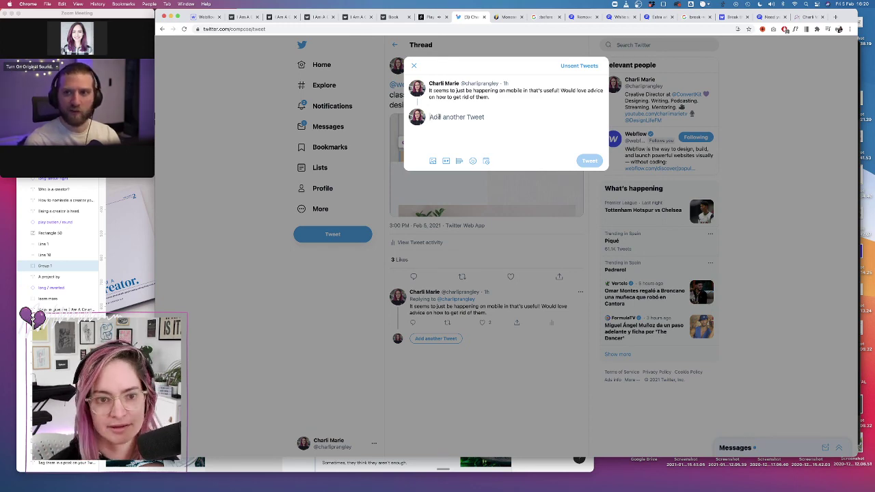
# Return to the Webflow Designer, set content to none in the Home page's HTML Embed rule, and save and close the code
pyautogui.click(208, 17)
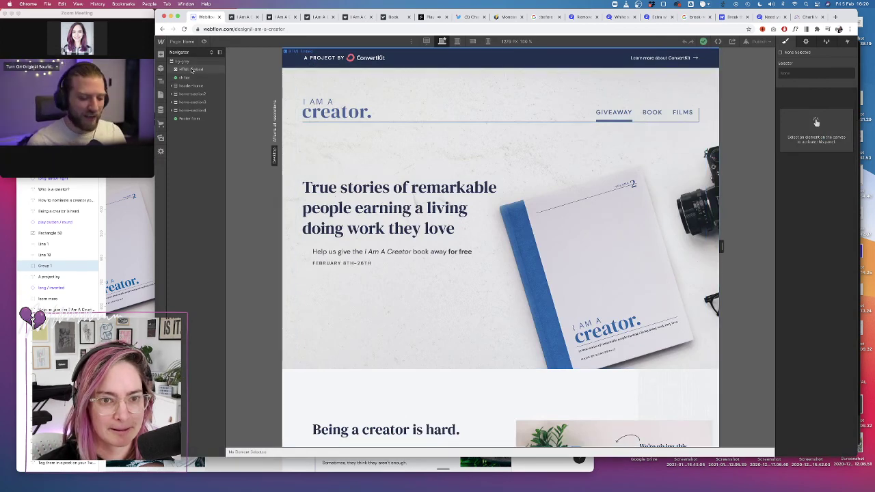
pyautogui.click(192, 69)
pyautogui.click(317, 52)
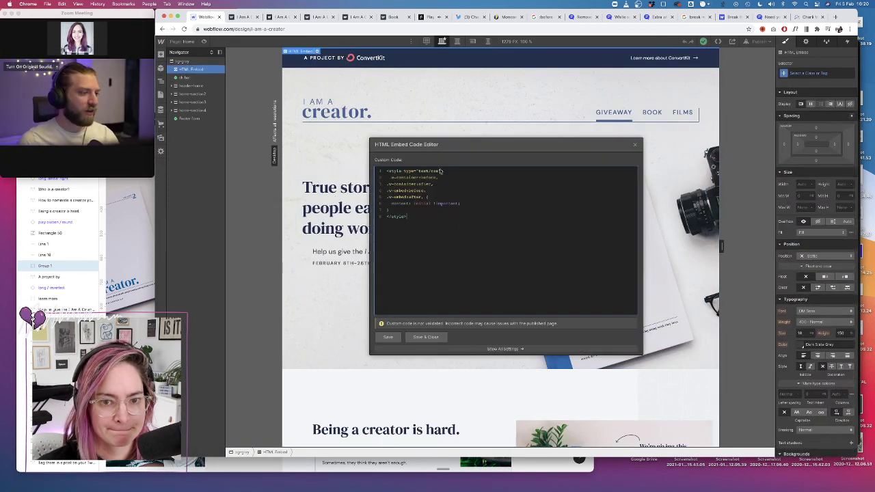
pyautogui.moveTo(431, 204); pyautogui.dragTo(413, 203)
pyautogui.write('none')
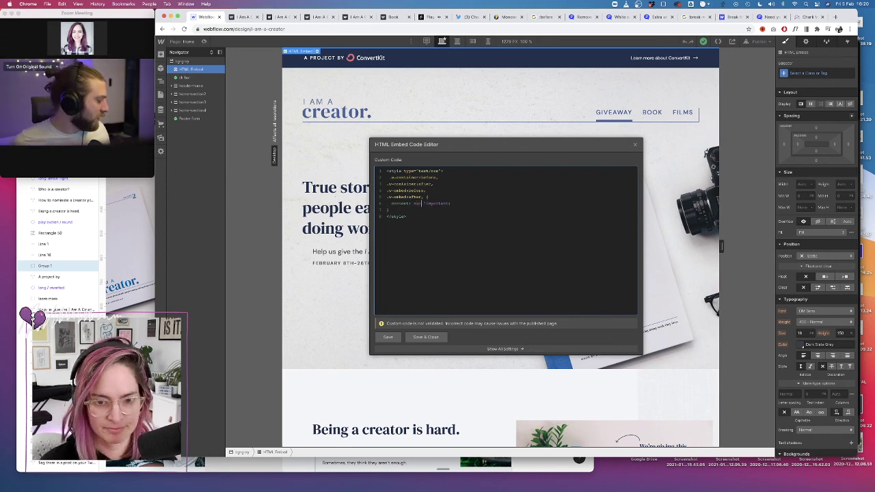
pyautogui.click(427, 337)
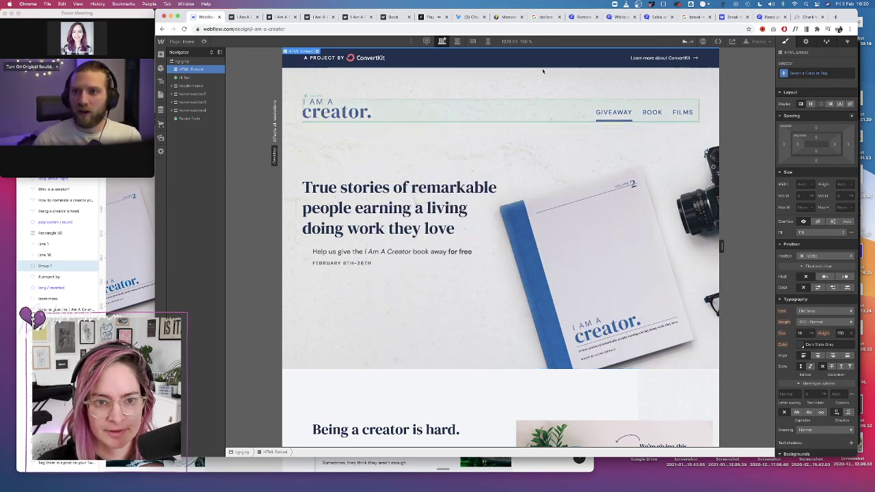
# Publish the project to the selected domain and open the live i-am-a-creator.webflow.io site
pyautogui.click(759, 41)
pyautogui.click(739, 128)
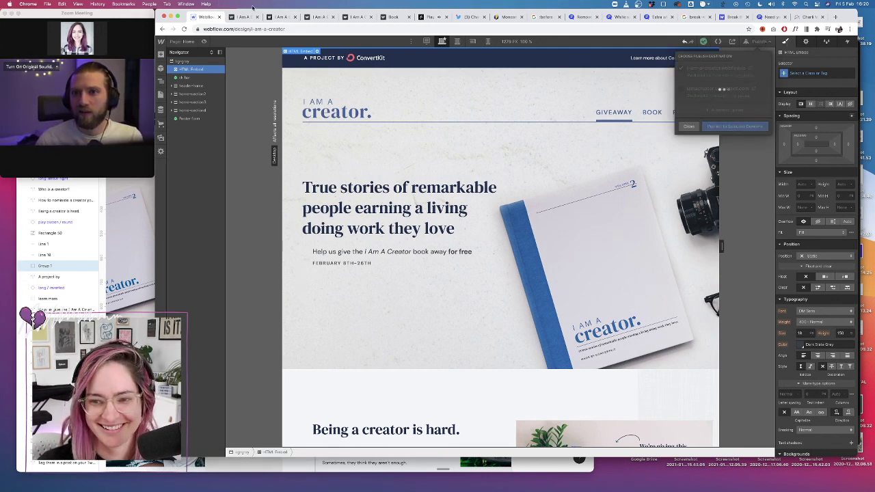
pyautogui.click(753, 69)
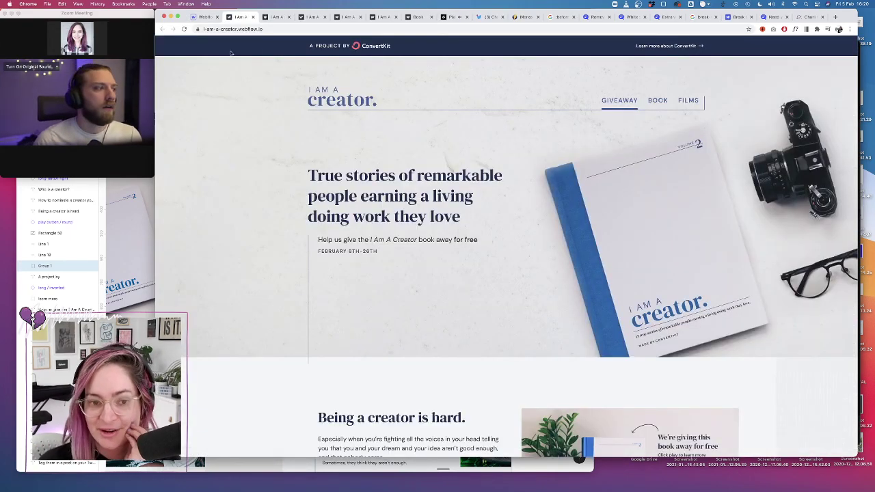
# Inspect the live home page at mobile width and expand the ck-bar container to check its before and after pseudo-elements
pyautogui.rightClick(734, 140)
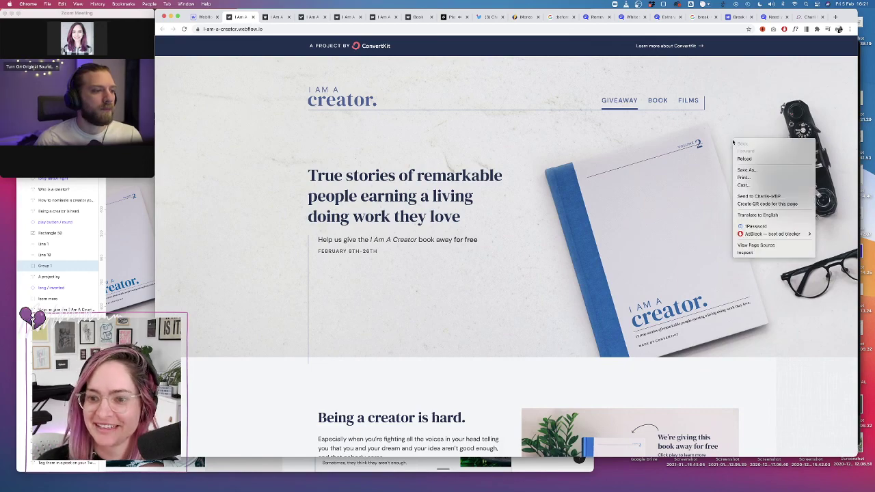
pyautogui.click(746, 253)
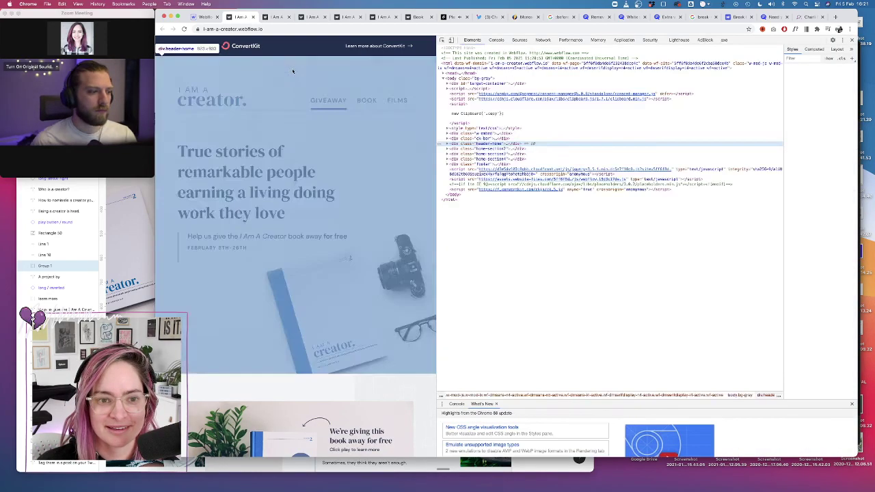
pyautogui.moveTo(441, 139); pyautogui.dragTo(307, 132)
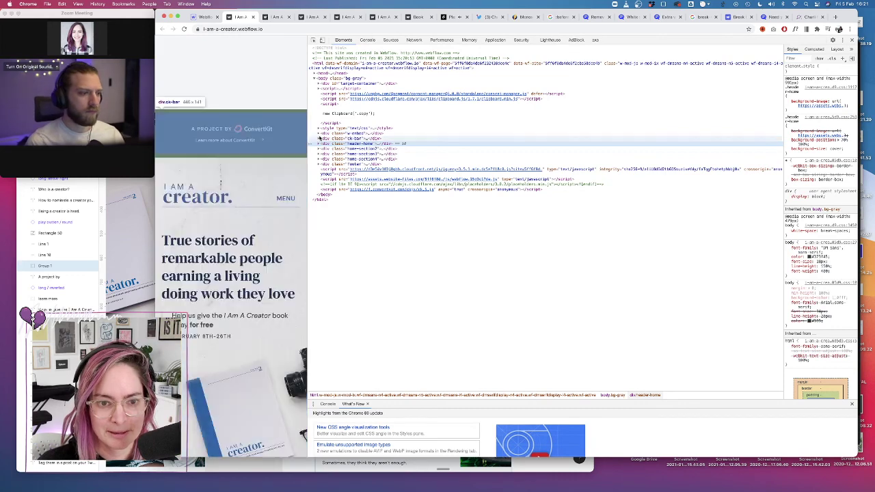
pyautogui.click(319, 139)
pyautogui.click(326, 143)
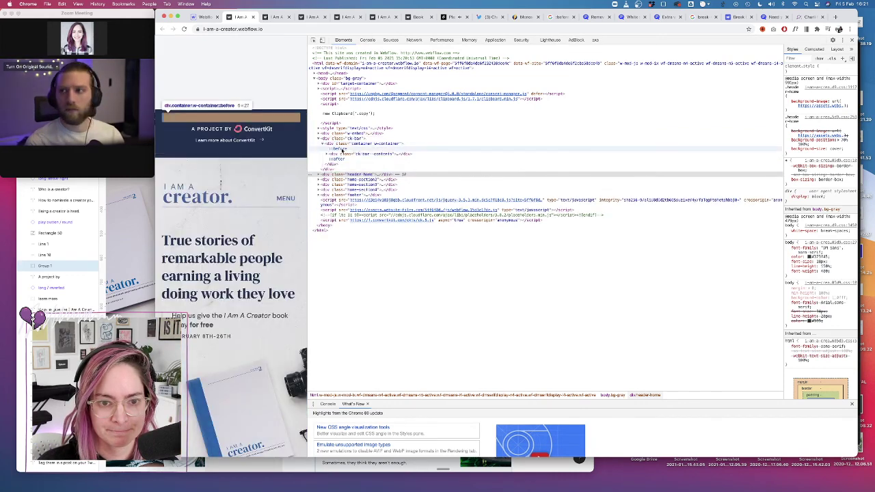
# Close the empty tweet composer on Twitter, return to the Webflow Designer and dismiss the publish options
pyautogui.click(490, 17)
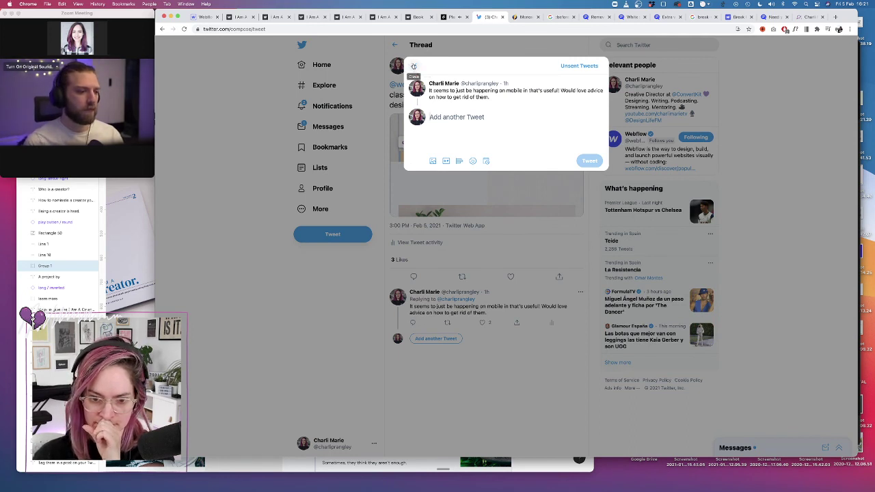
pyautogui.click(414, 66)
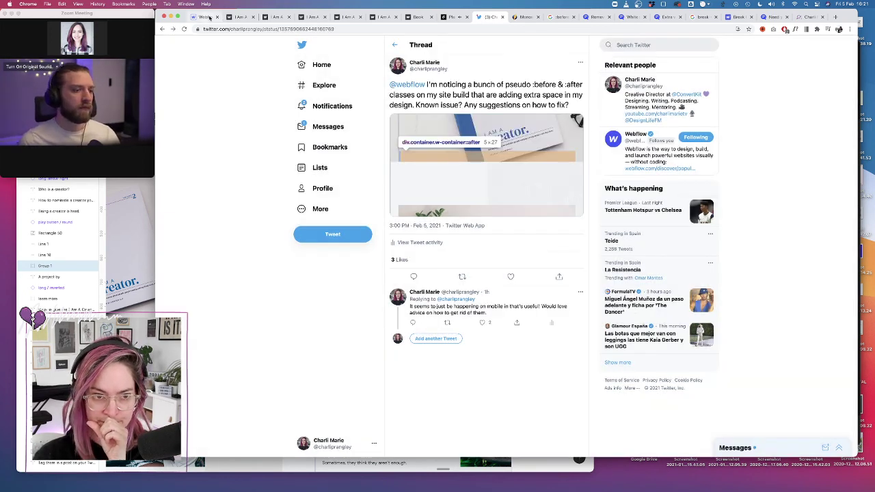
pyautogui.click(205, 16)
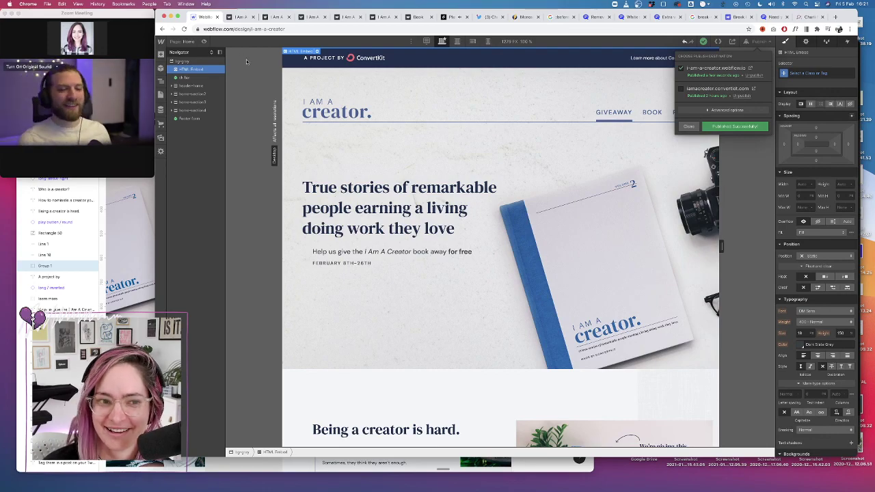
pyautogui.click(248, 69)
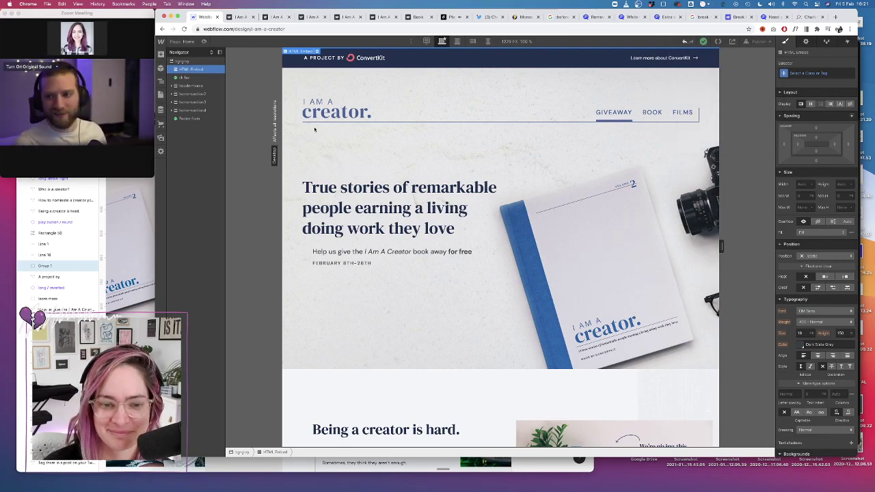
# Open the Giveaway rules page in the Designer
pyautogui.scroll(-10, 383, 179)
pyautogui.scroll(-20, 383, 179)
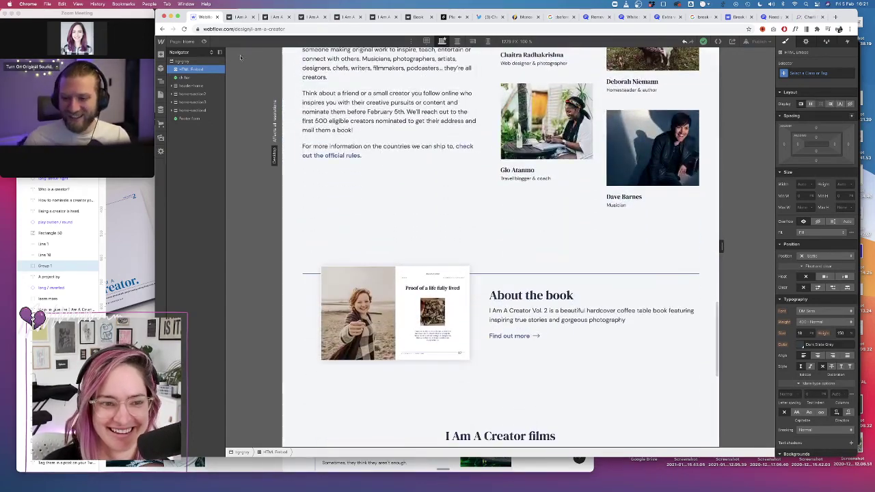
pyautogui.click(161, 96)
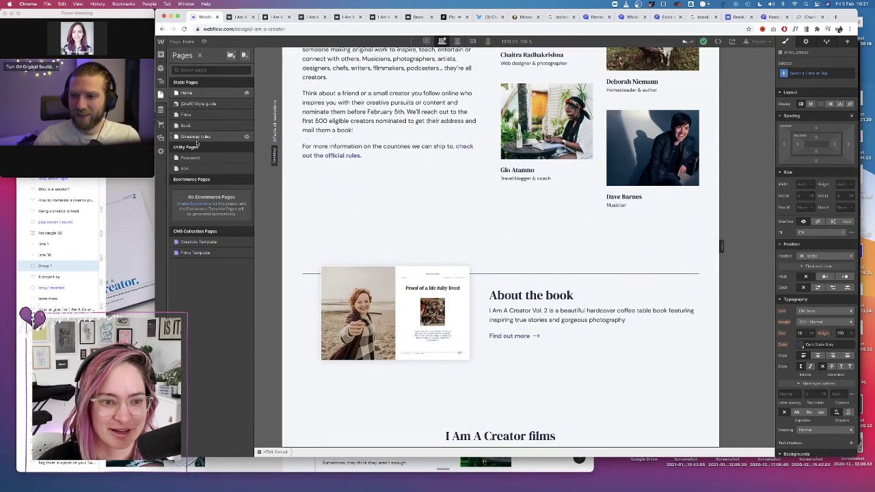
pyautogui.click(197, 139)
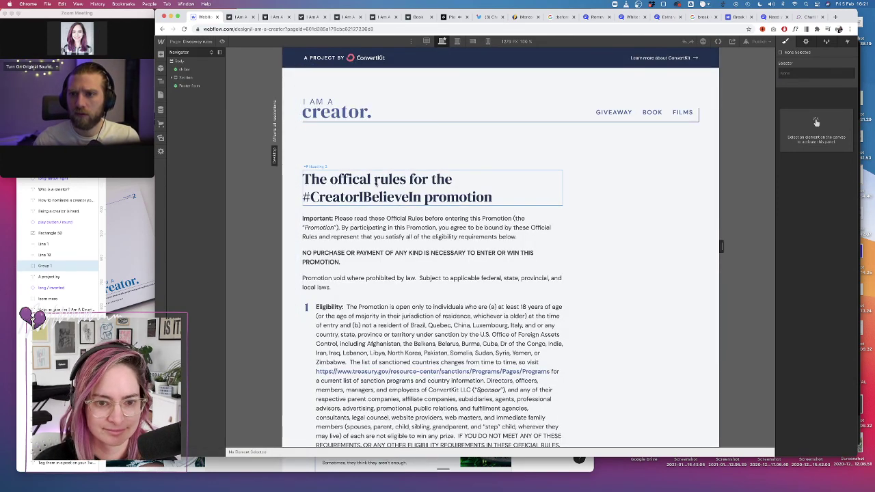
# In the rules rich text block, turn the Eligibility list item into a plain paragraph and add an H2 heading "1" above it
pyautogui.click(313, 188)
pyautogui.scroll(-2, 318, 286)
pyautogui.scroll(-1, 319, 286)
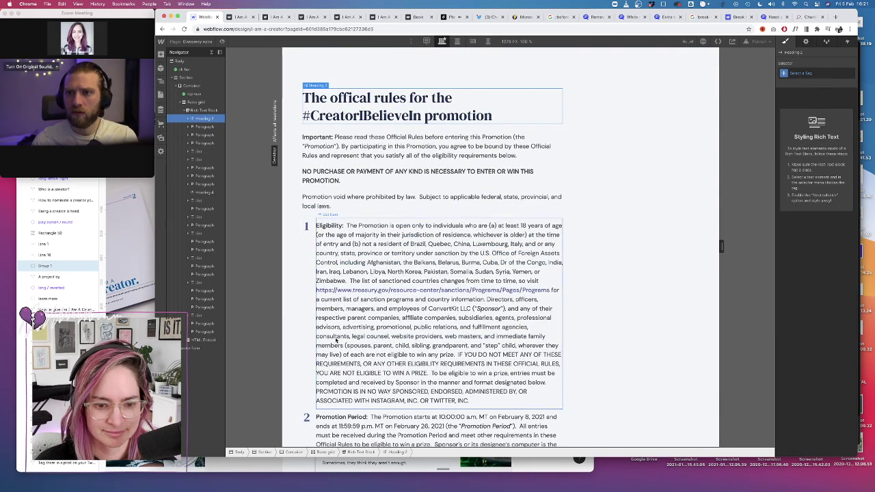
pyautogui.scroll(-10, 315, 225)
pyautogui.click(313, 318)
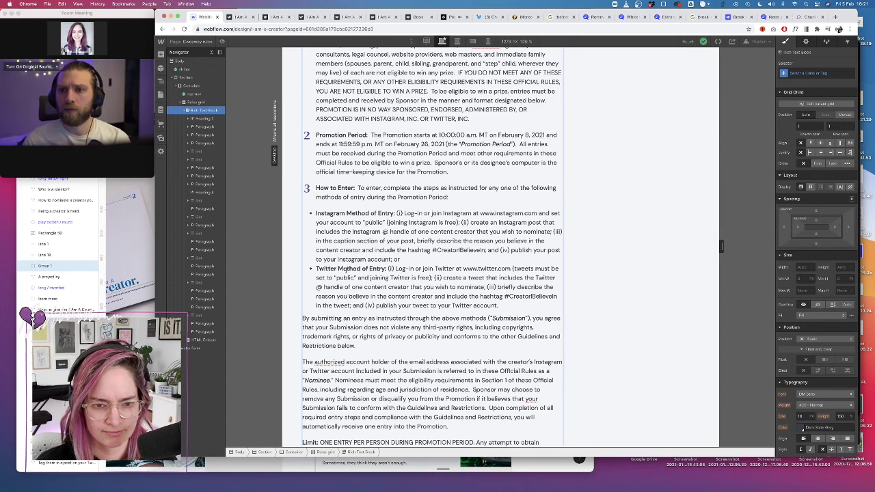
pyautogui.scroll(-3, 334, 297)
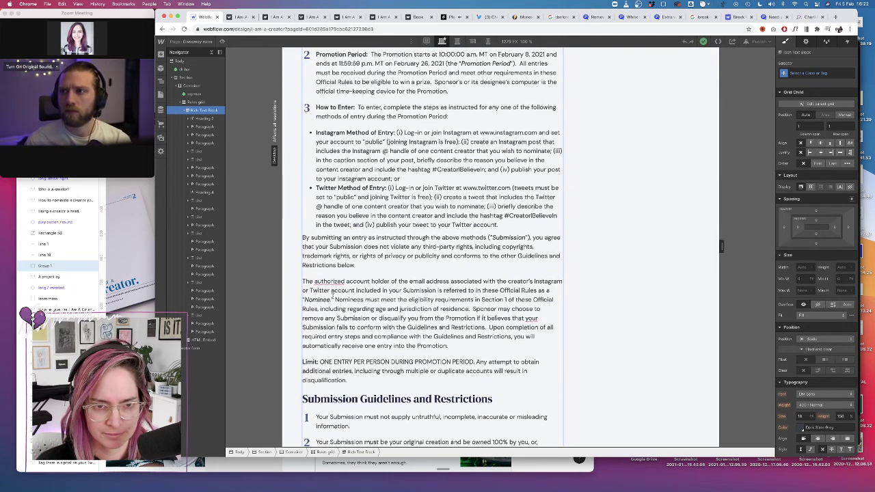
pyautogui.scroll(12, 335, 296)
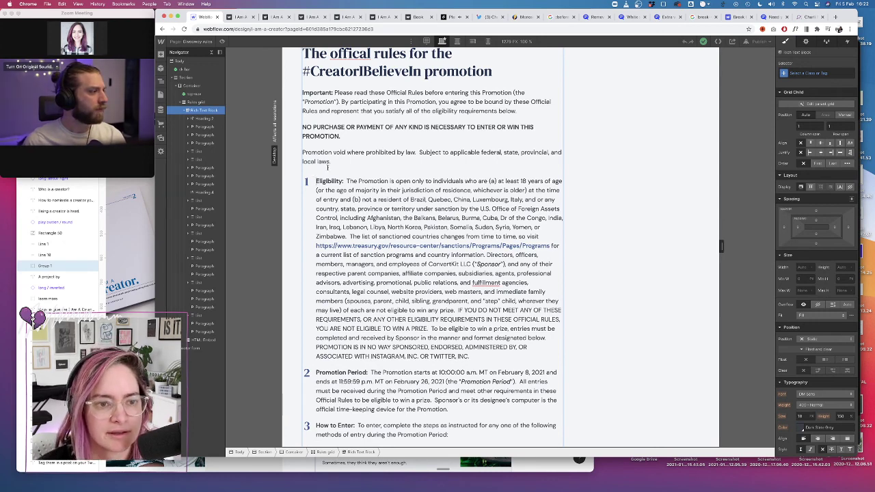
pyautogui.press('BackSpace')
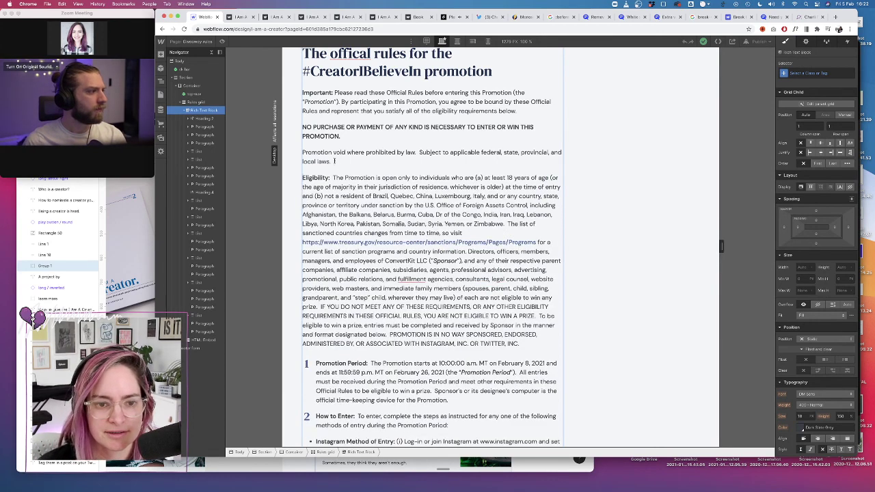
pyautogui.press('Return')
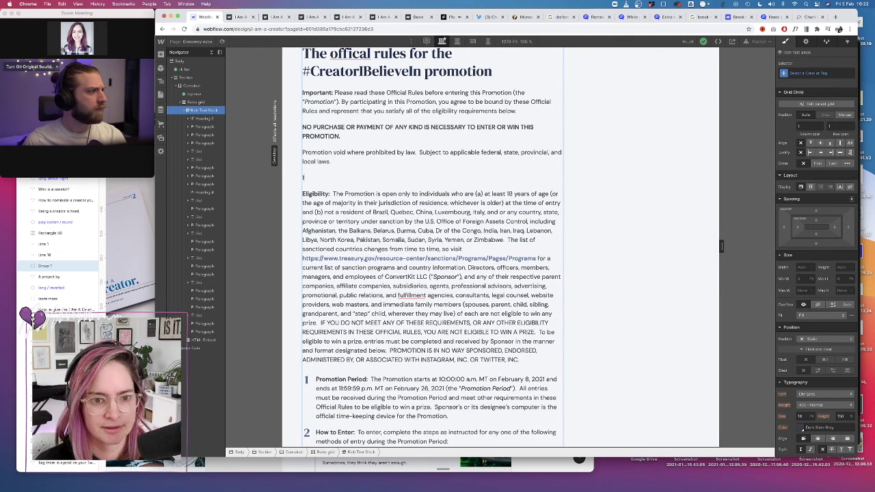
pyautogui.doubleClick(305, 177)
pyautogui.click(340, 165)
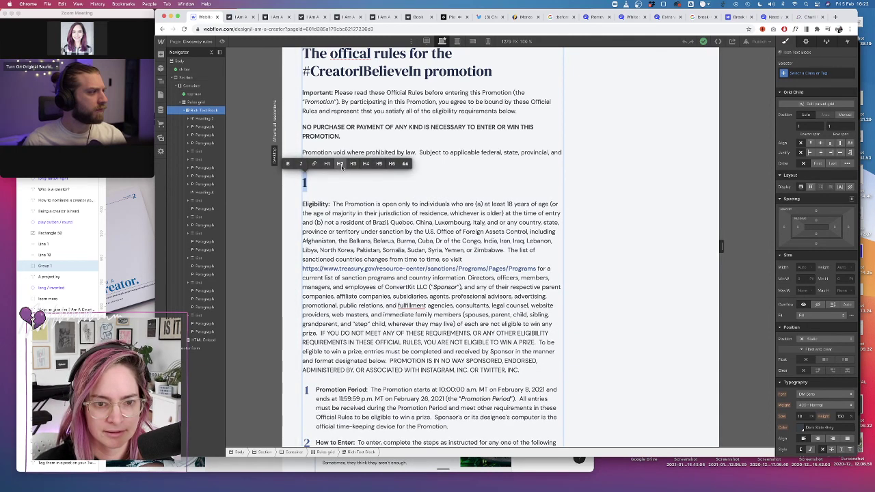
pyautogui.write('1')
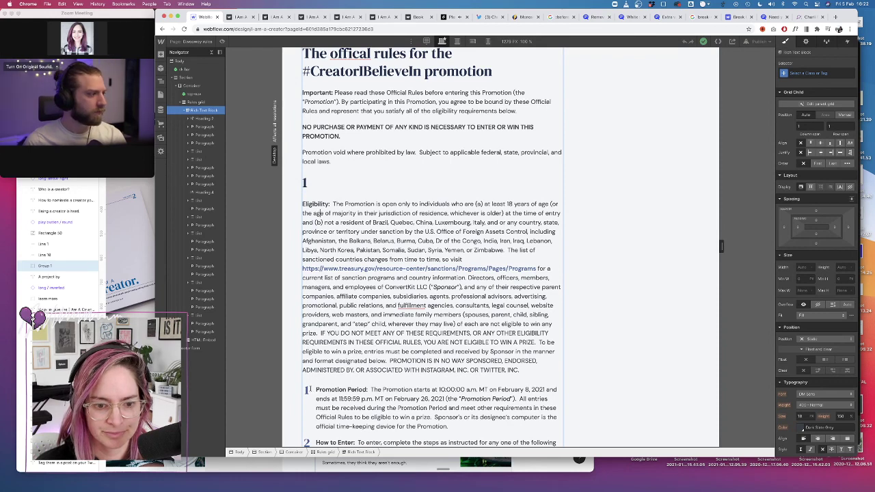
# Turn the Promotion Period list item into a plain paragraph and add an H3 heading "2" above it
pyautogui.click(329, 384)
pyautogui.press('BackSpace')
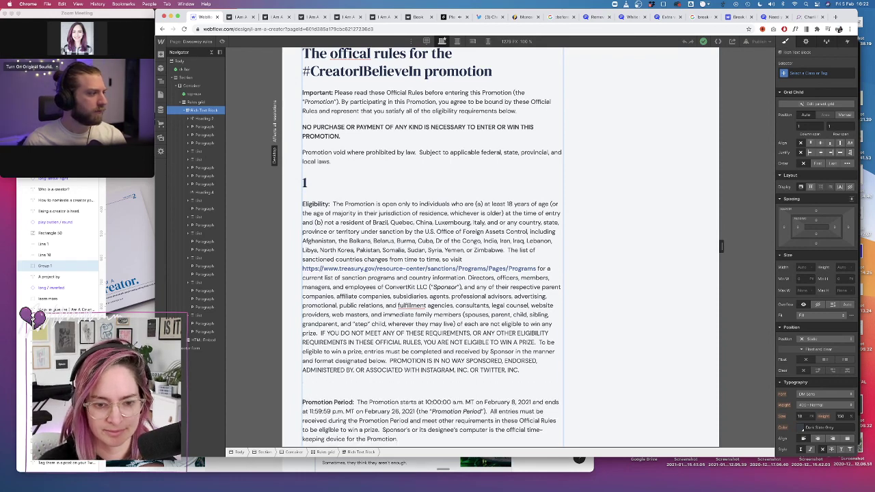
pyautogui.write('2')
pyautogui.doubleClick(302, 387)
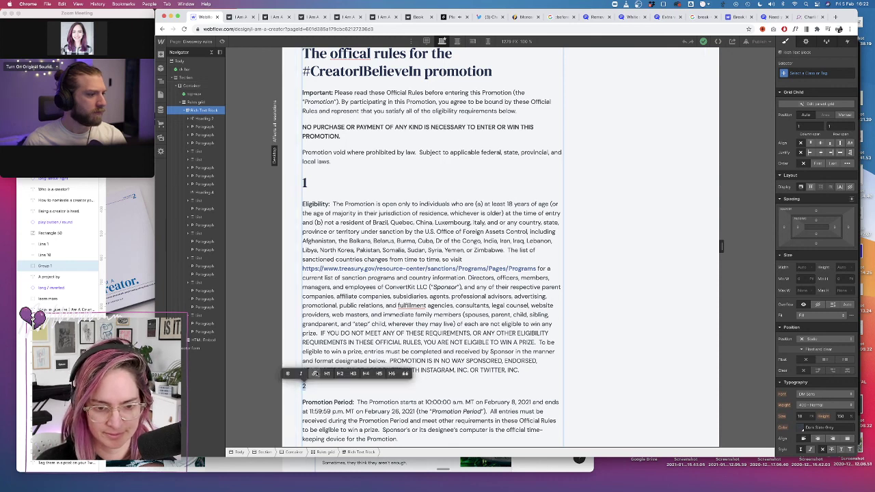
pyautogui.click(354, 374)
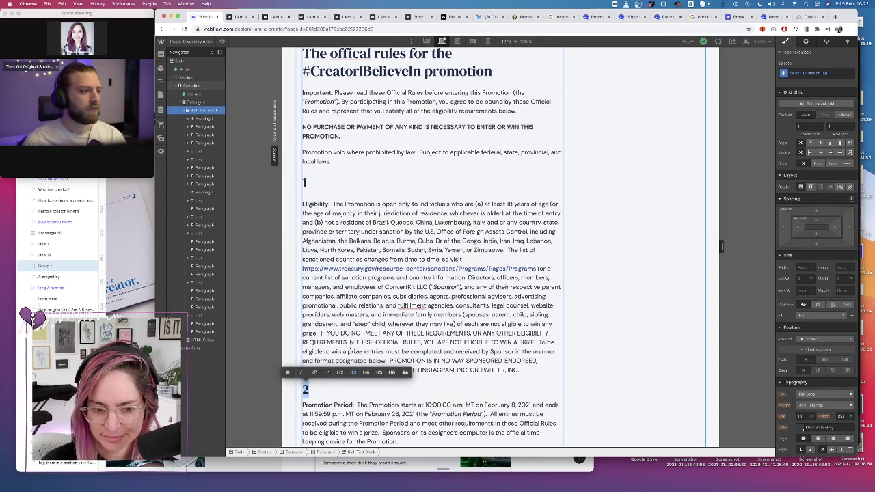
# Change the heading "1" above Eligibility to H3
pyautogui.moveTo(307, 182); pyautogui.dragTo(296, 184)
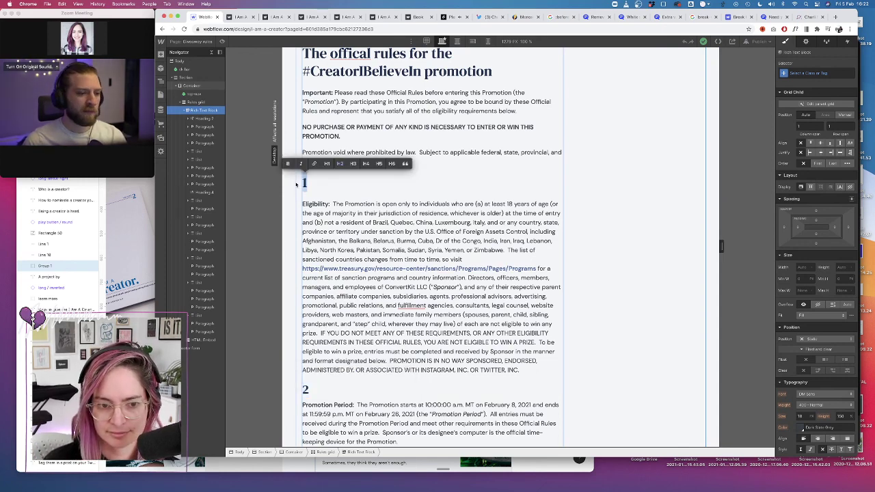
pyautogui.click(354, 164)
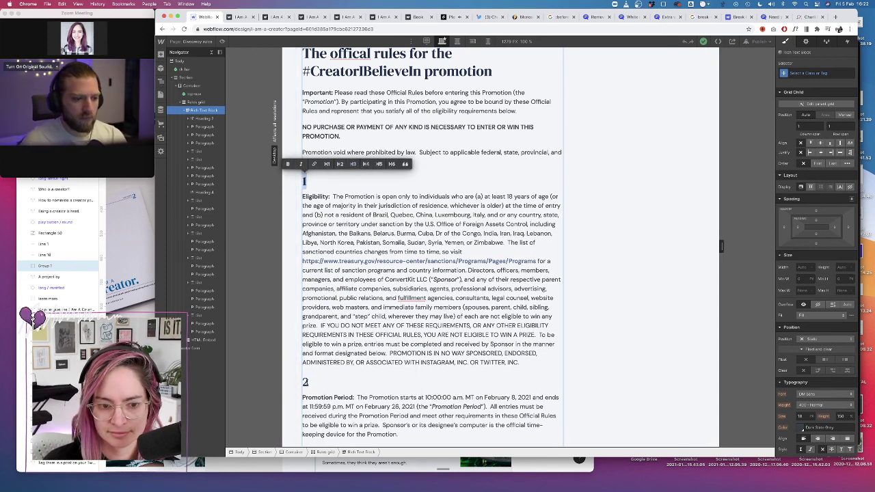
pyautogui.moveTo(312, 382); pyautogui.dragTo(302, 383)
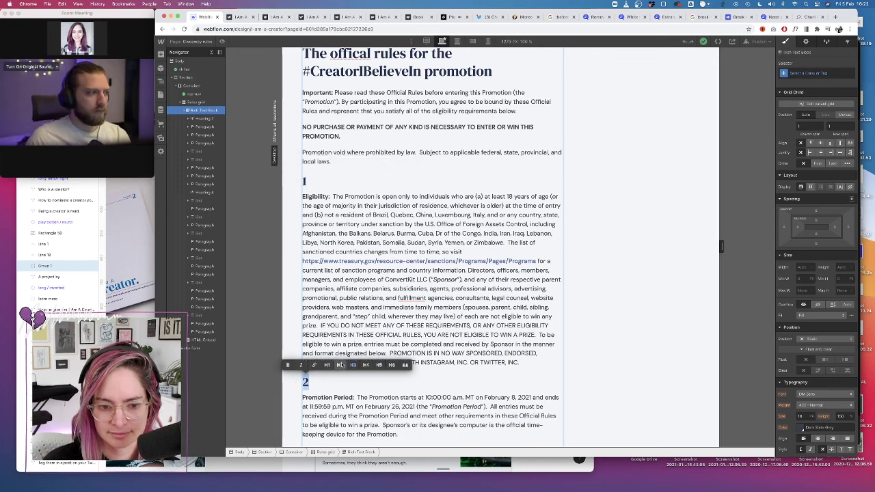
pyautogui.click(336, 407)
# Turn the How to Enter list item into a plain paragraph and add an H3 heading "3" above it
pyautogui.scroll(-5, 335, 408)
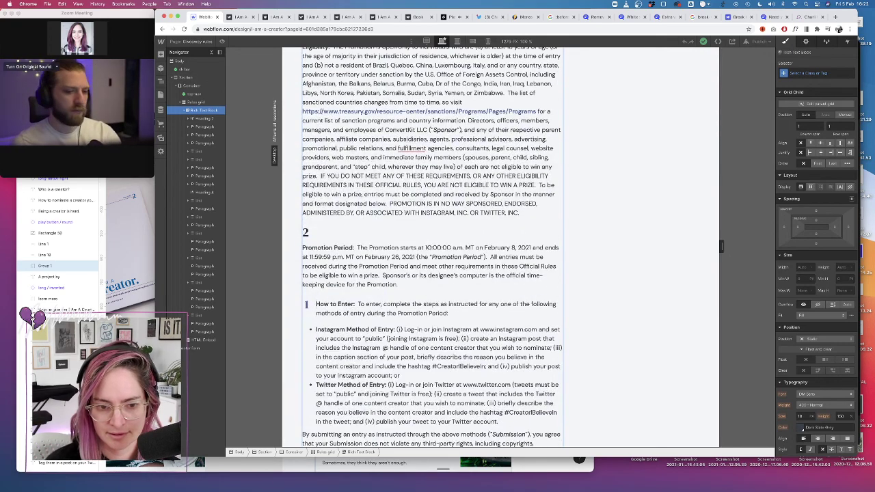
pyautogui.press('BackSpace')
pyautogui.press('Return')
pyautogui.write('3')
pyautogui.moveTo(316, 301); pyautogui.dragTo(302, 302)
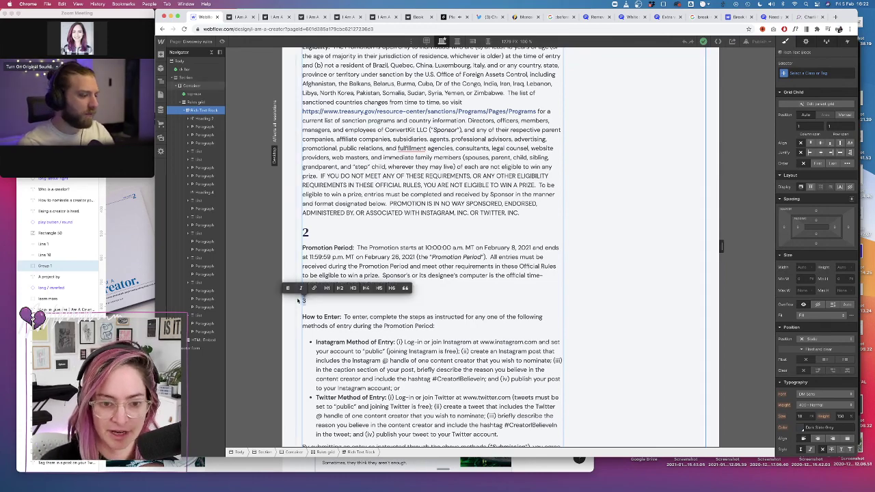
pyautogui.click(353, 287)
# Switch to the ConvertKit Book Promotion Official Rules document in Pages and place its window beside the rules page
pyautogui.scroll(6, 345, 294)
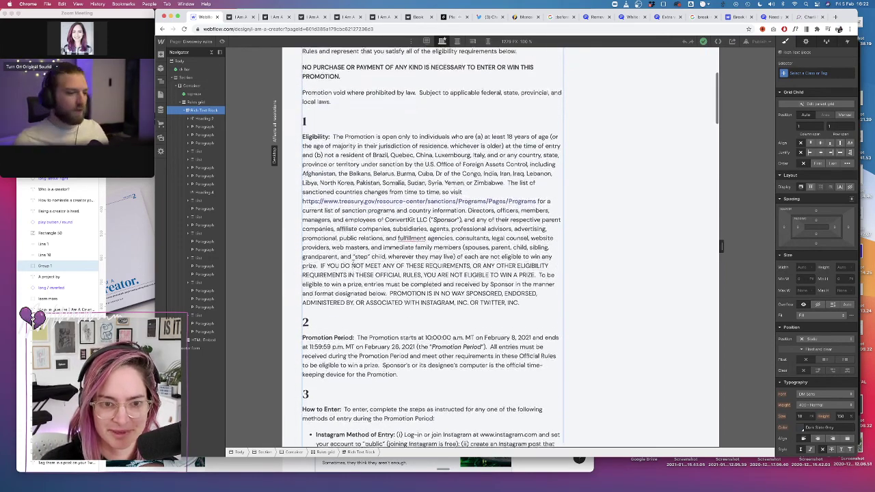
pyautogui.scroll(-5, 353, 264)
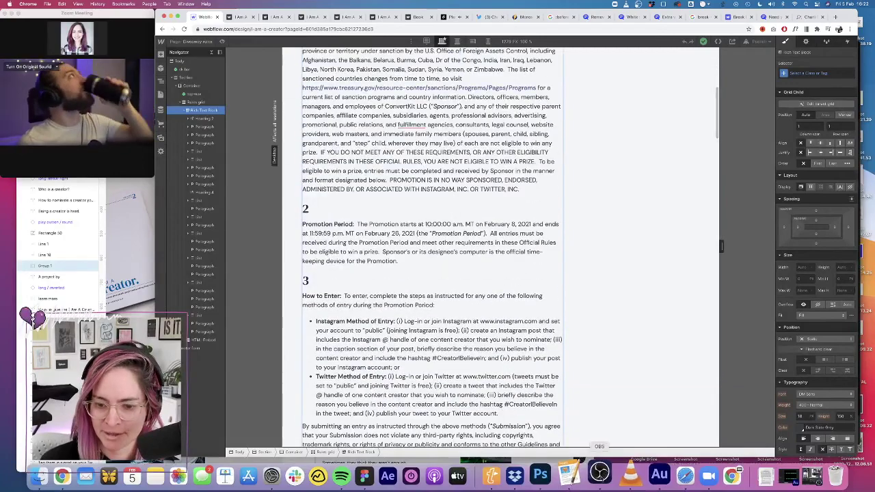
pyautogui.click(574, 476)
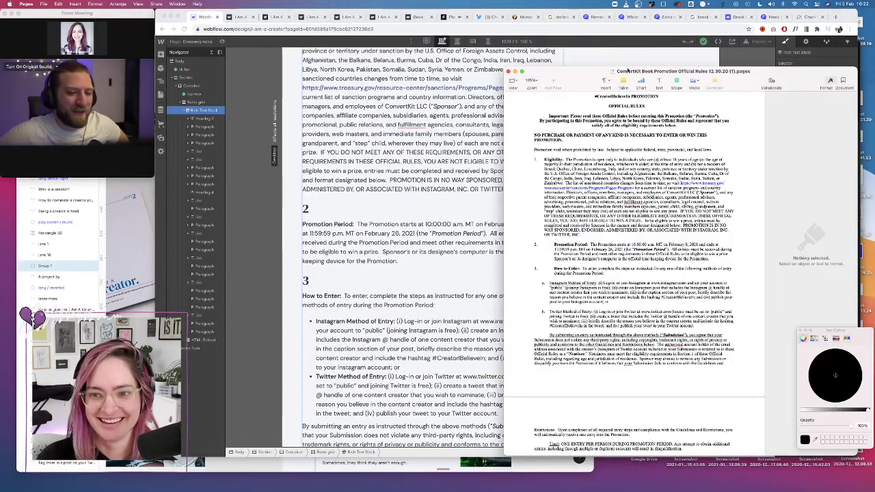
pyautogui.moveTo(771, 73); pyautogui.dragTo(789, 15)
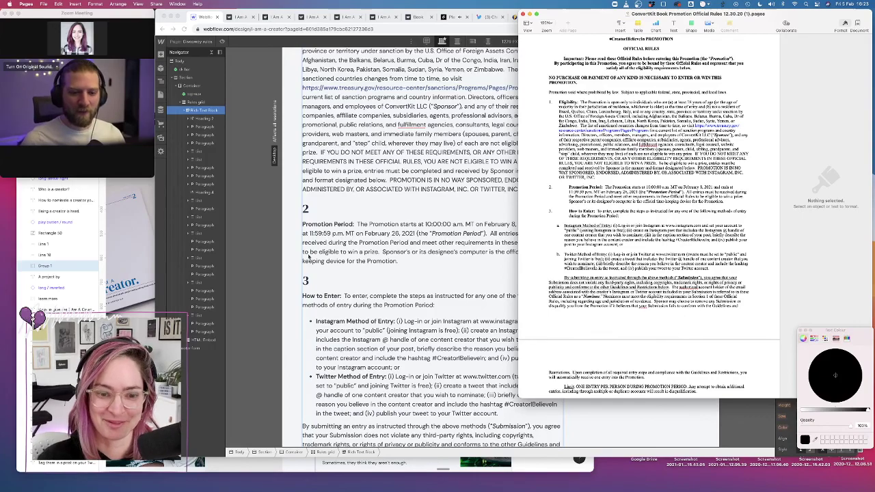
# Compare the How to Enter and Submission Guidelines numbering on the rules page with the official rules document in Pages
pyautogui.scroll(-5, 331, 260)
pyautogui.scroll(3, 370, 180)
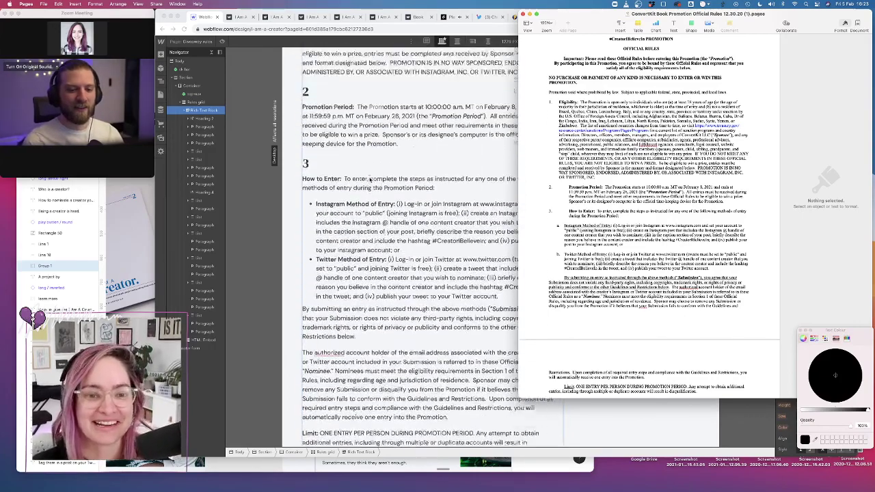
pyautogui.click(337, 226)
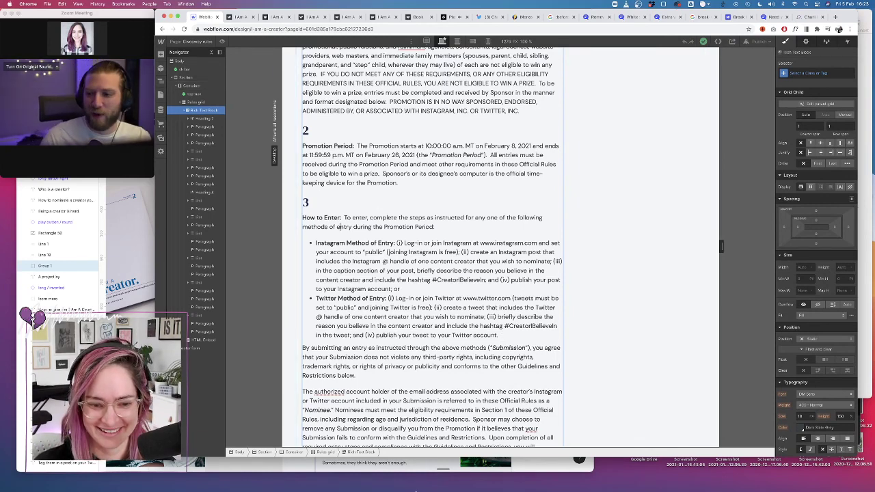
pyautogui.moveTo(431, 487)
pyautogui.click(577, 477)
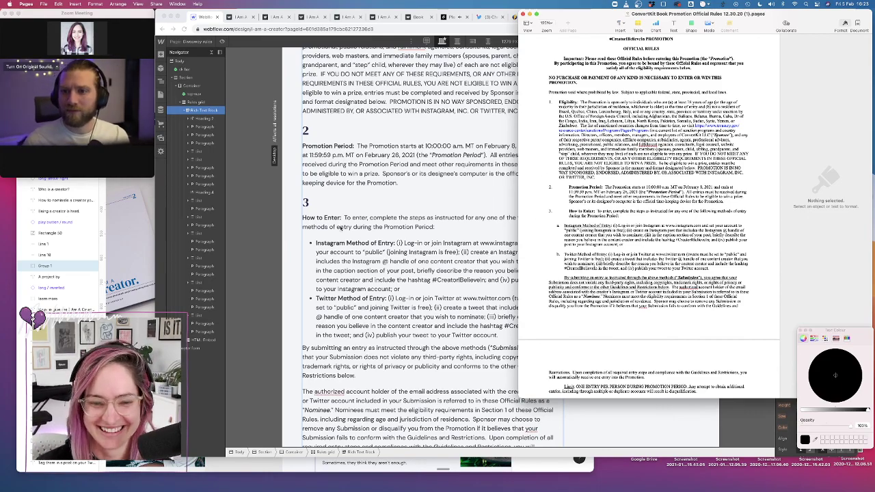
pyautogui.scroll(-5, 410, 239)
pyautogui.scroll(-5, 600, 265)
pyautogui.scroll(-5, 599, 265)
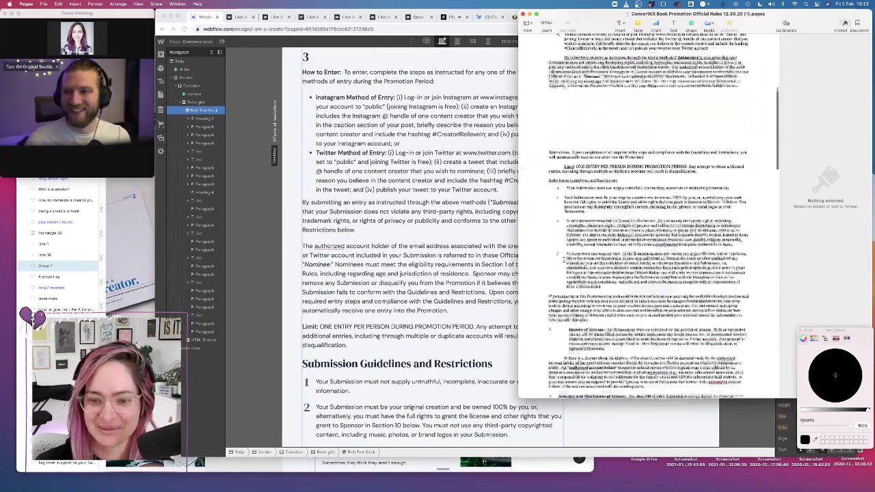
pyautogui.scroll(-5, 367, 259)
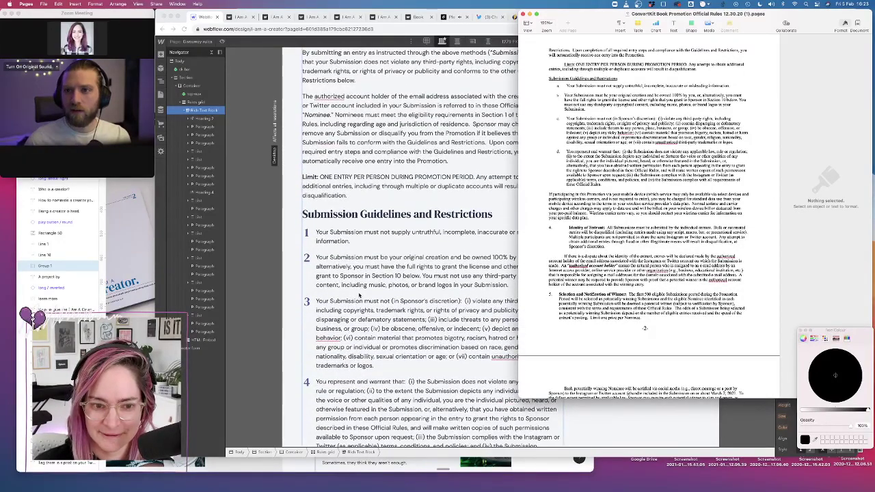
# Convert the four-item numbered list under Submission Guidelines and Restrictions into a bulleted list in Webflow
pyautogui.click(320, 233)
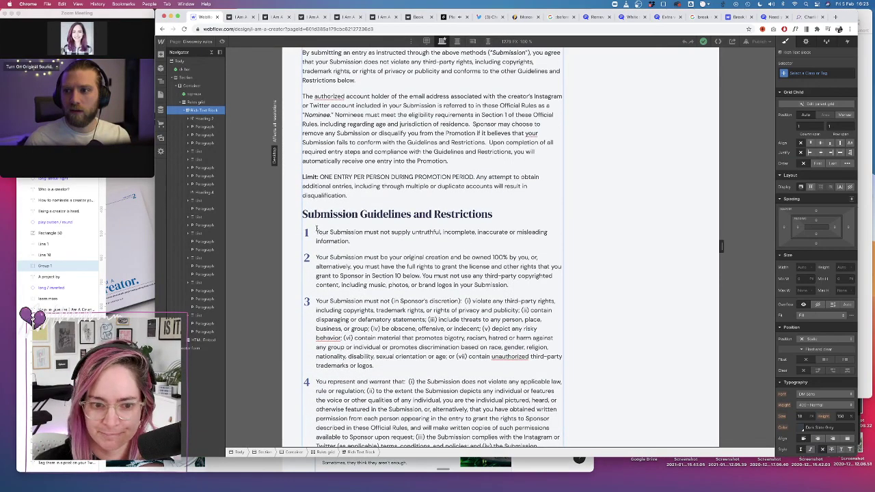
pyautogui.scroll(-4, 316, 232)
pyautogui.moveTo(480, 336); pyautogui.dragTo(316, 115)
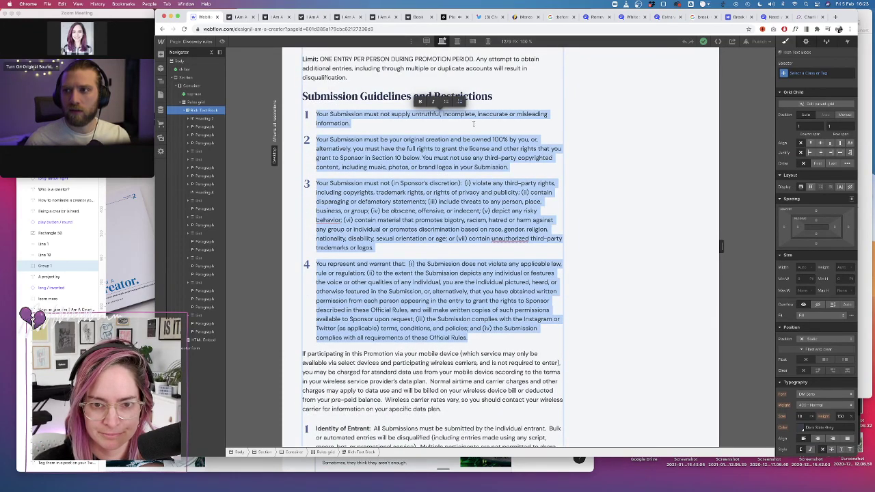
pyautogui.click(446, 101)
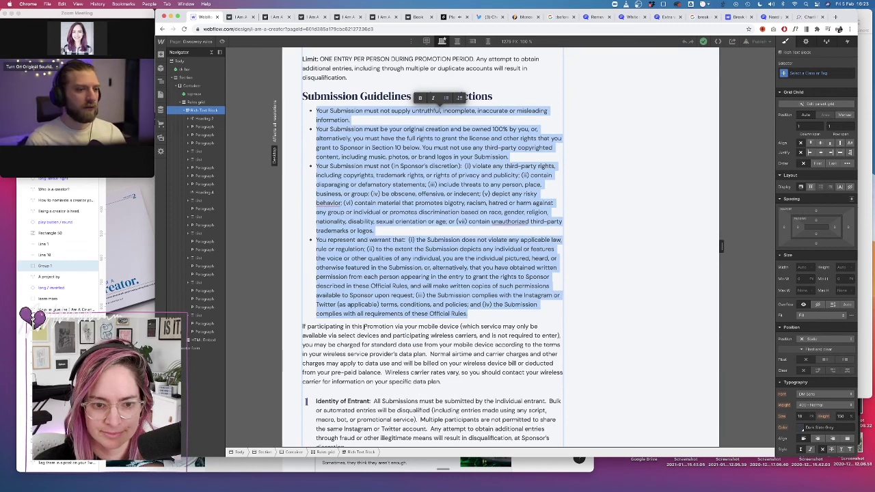
# Narrow the browser window and switch to the official rules document in Pages at the Identity of Entrant section
pyautogui.scroll(-3, 312, 312)
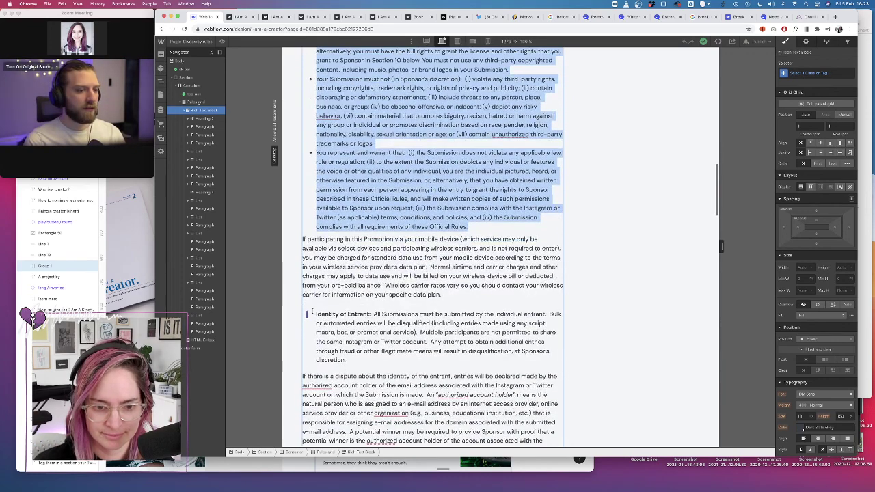
pyautogui.click(328, 342)
pyautogui.moveTo(404, 474)
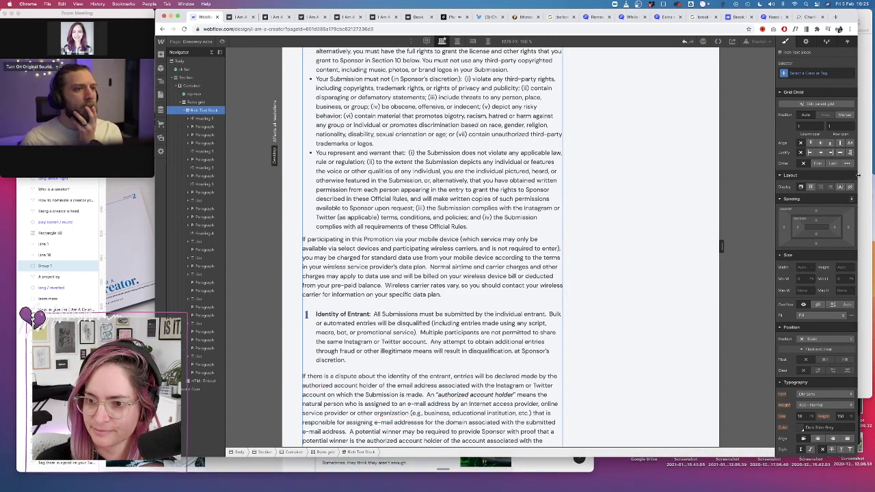
pyautogui.moveTo(818, 174); pyautogui.dragTo(684, 176)
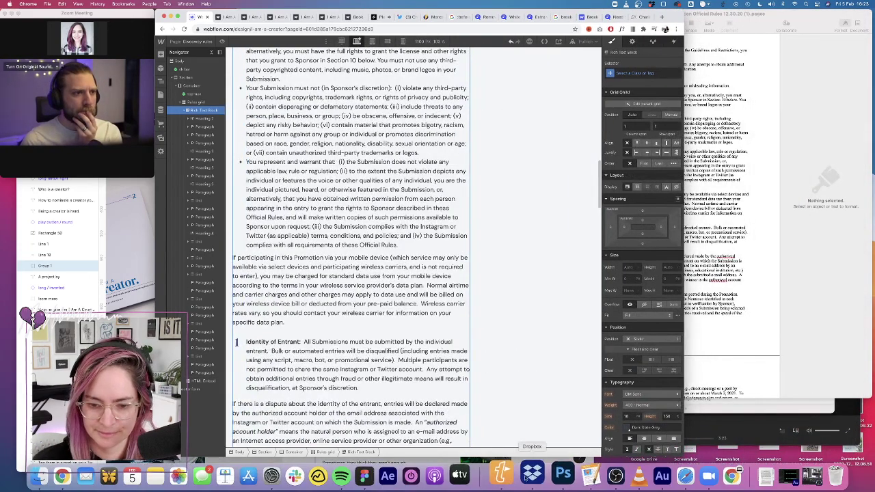
pyautogui.click(602, 472)
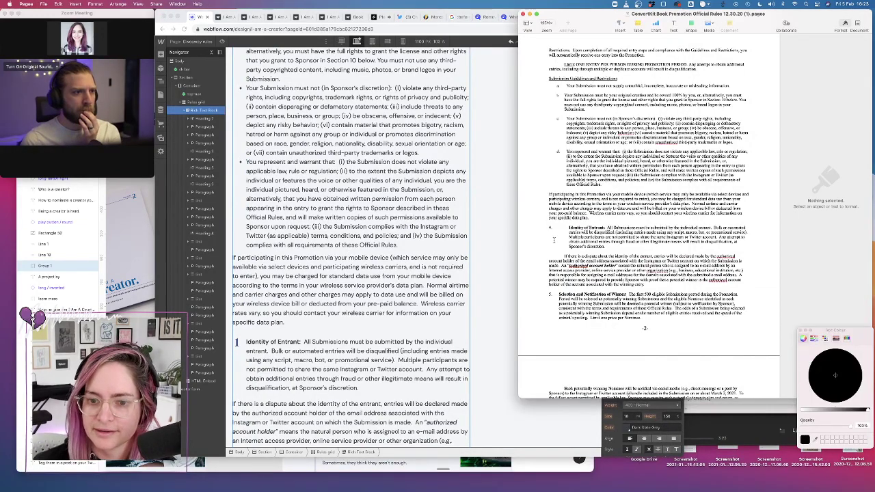
pyautogui.scroll(-2, 553, 239)
# Turn the Identity of Entrant list item in Webflow into a plain paragraph and add an H3 heading "4" above it
pyautogui.click(248, 326)
pyautogui.click(273, 342)
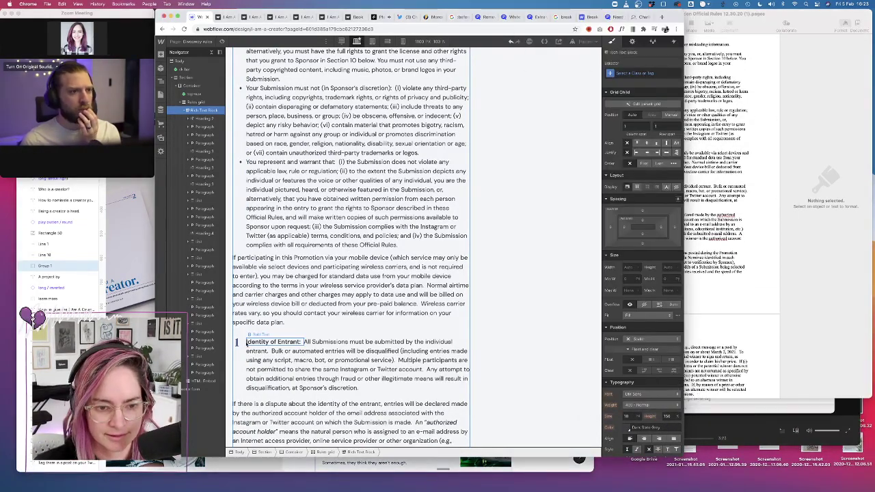
pyautogui.click(330, 342)
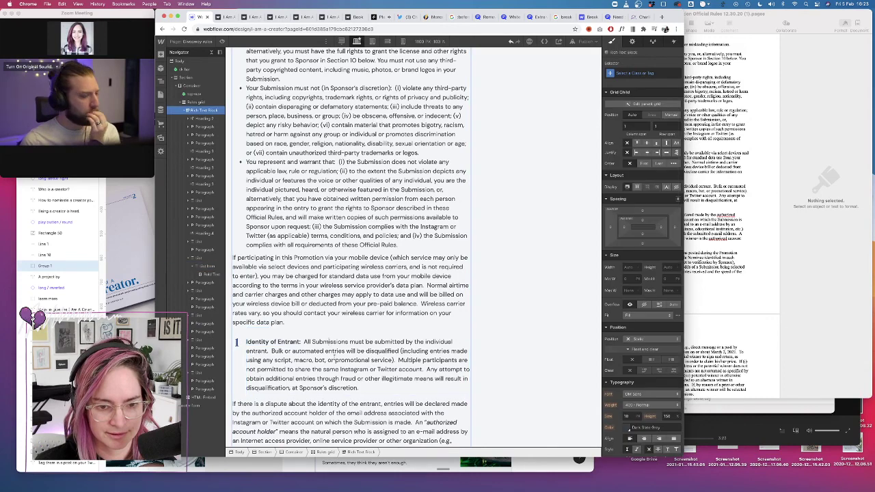
pyautogui.click(246, 339)
pyautogui.press('BackSpace')
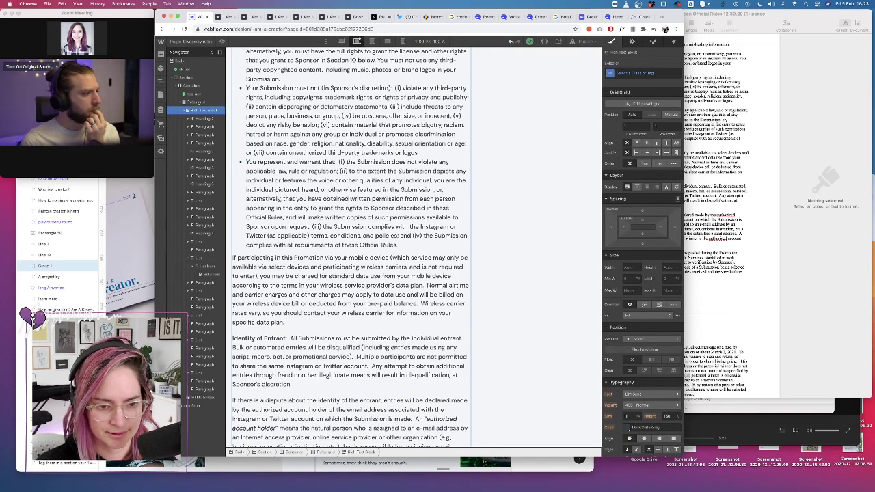
pyautogui.press('Return')
pyautogui.write('4')
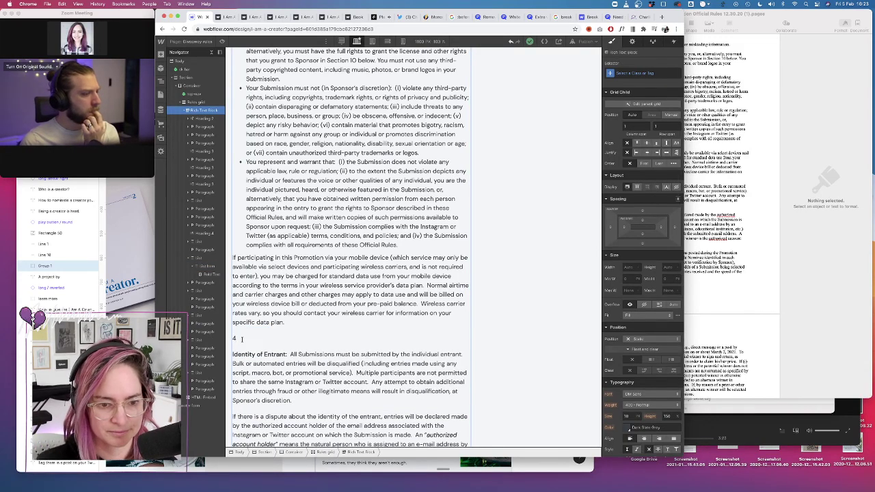
pyautogui.doubleClick(235, 339)
pyautogui.click(297, 325)
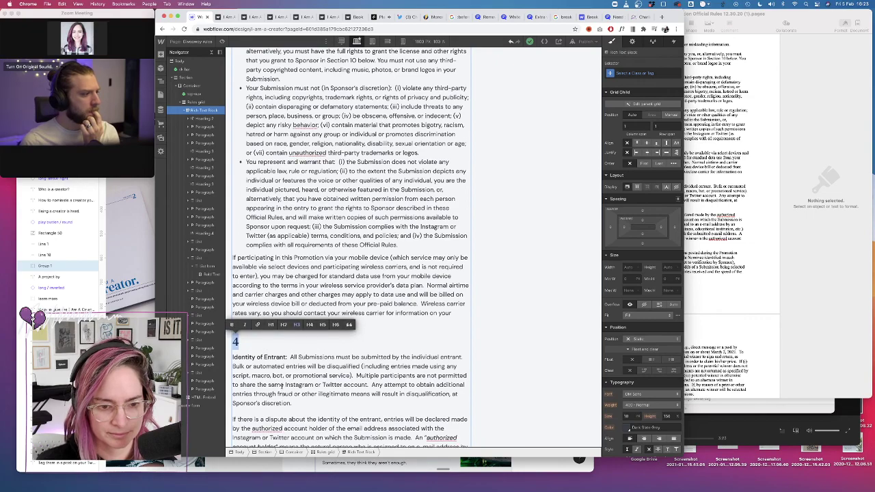
# Check the next section number in the official rules, then make Selection and Notification of Winner a plain paragraph under an H3 heading "5"
pyautogui.scroll(-3, 282, 386)
pyautogui.click(761, 295)
pyautogui.scroll(-2, 650, 219)
pyautogui.scroll(-2, 281, 333)
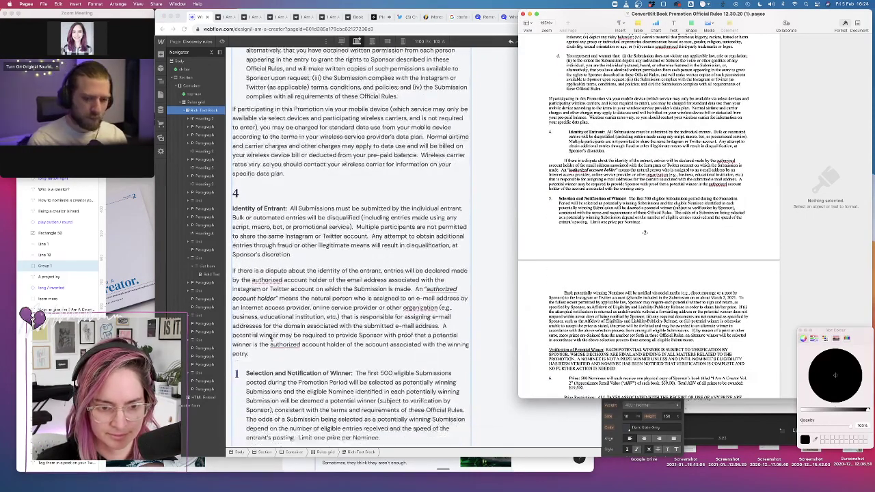
pyautogui.click(247, 373)
pyautogui.press('BackSpace')
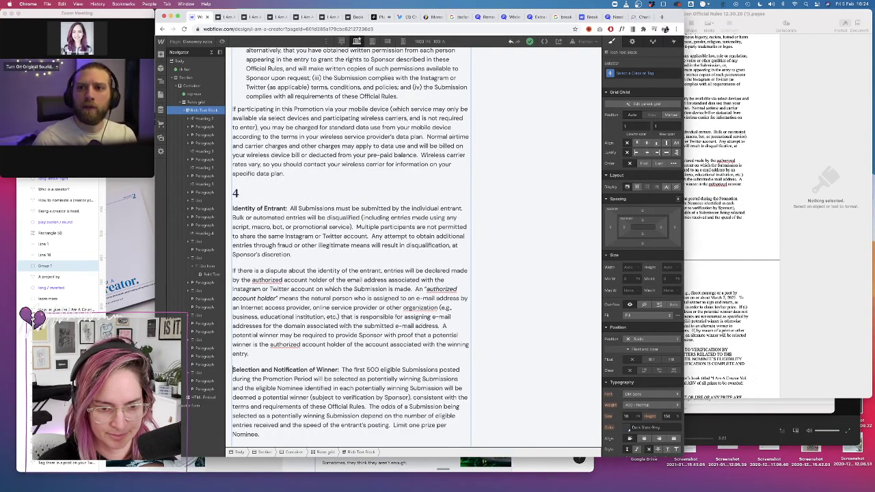
pyautogui.press('Return')
pyautogui.write('5')
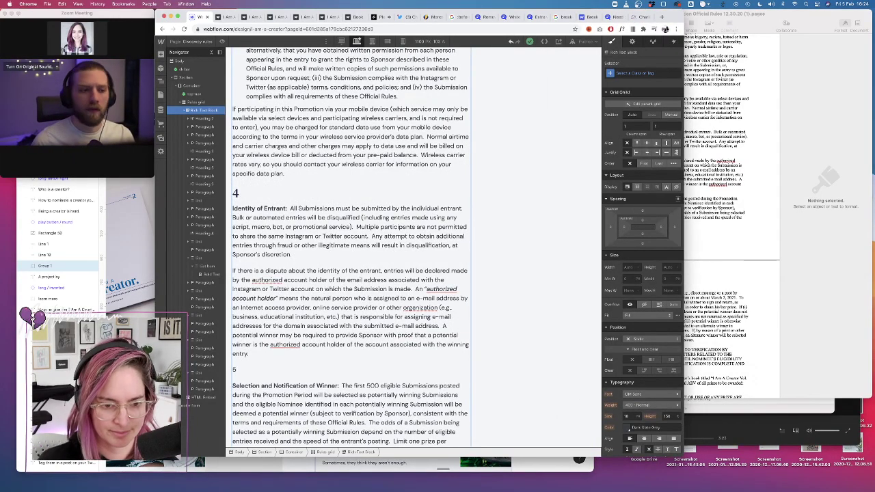
pyautogui.moveTo(247, 371); pyautogui.dragTo(232, 370)
pyautogui.click(309, 356)
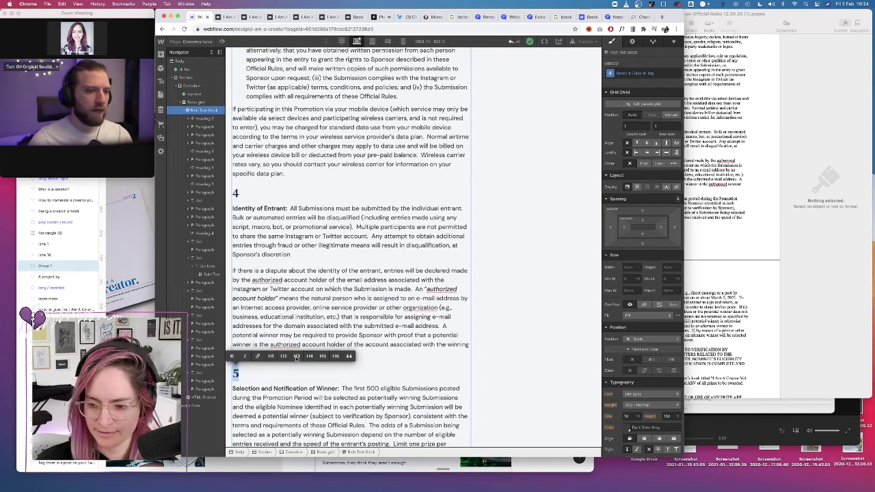
# Check the official rules for the Prize section, and make its list item a plain paragraph under an H3 heading "6"
pyautogui.scroll(-5, 330, 310)
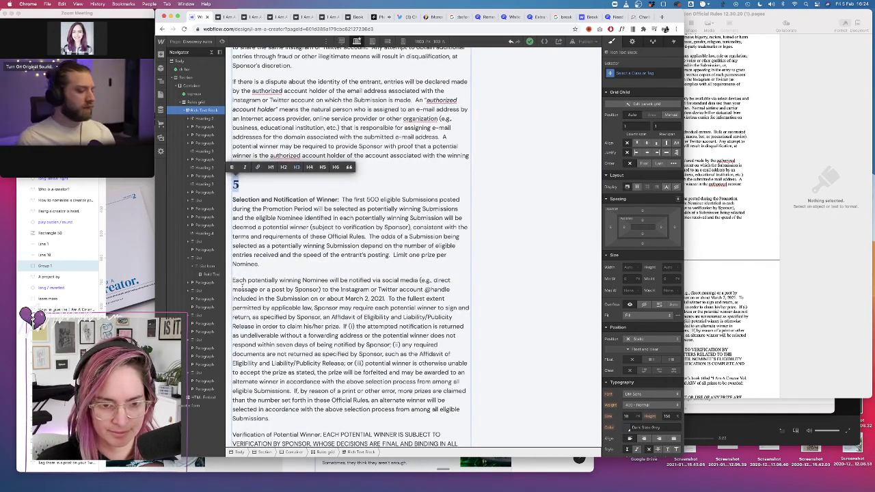
pyautogui.click(740, 256)
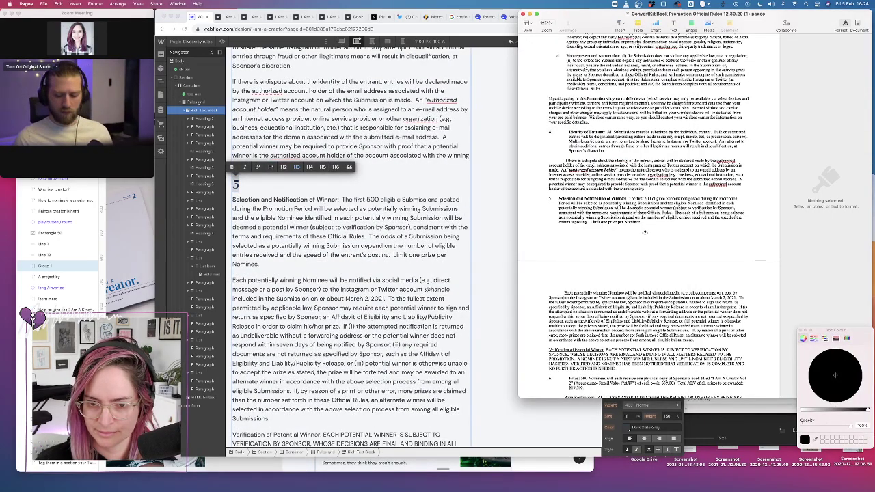
pyautogui.scroll(-5, 560, 244)
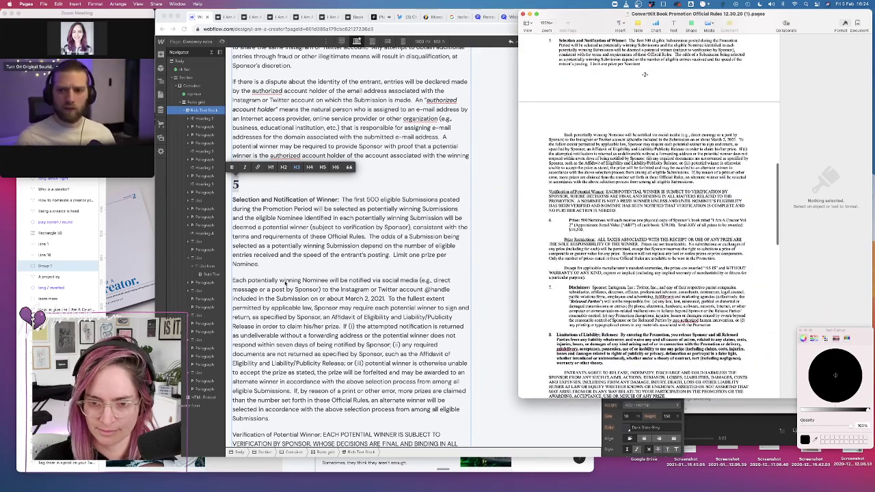
pyautogui.scroll(-3, 285, 284)
pyautogui.scroll(-3, 285, 284)
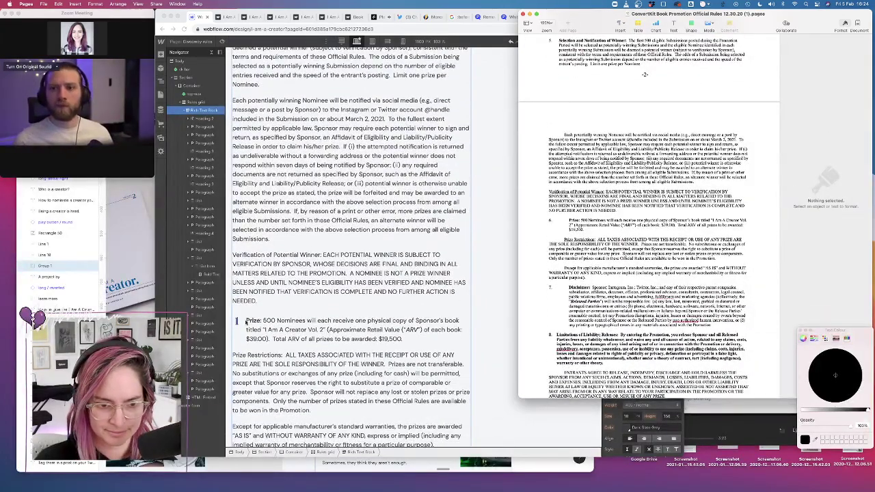
pyautogui.click(247, 322)
pyautogui.press('BackSpace')
pyautogui.press('Return')
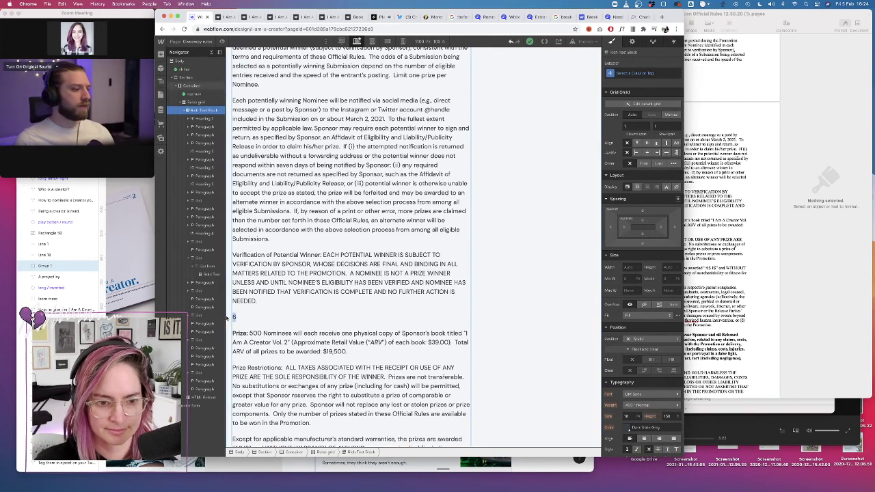
pyautogui.click(296, 304)
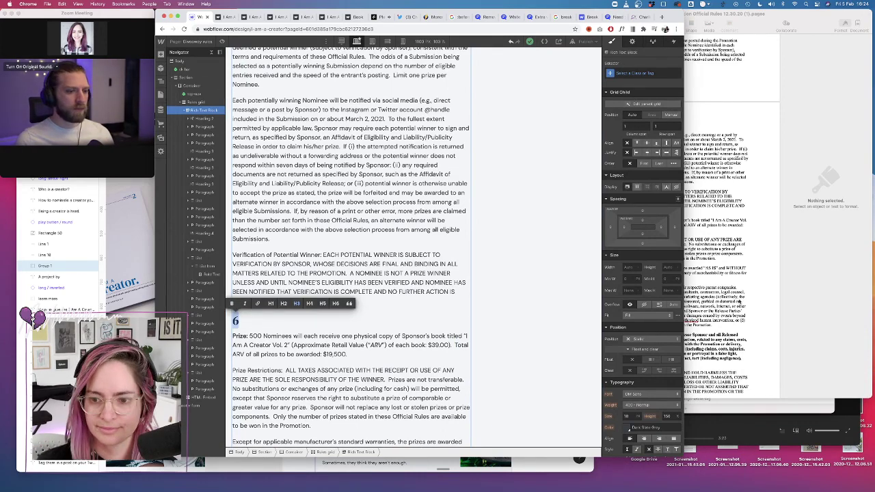
# Check the official rules for the Disclaimer section, and make its list item a plain paragraph under an H3 heading "7"
pyautogui.press('super+Tab')
pyautogui.scroll(-5, 560, 289)
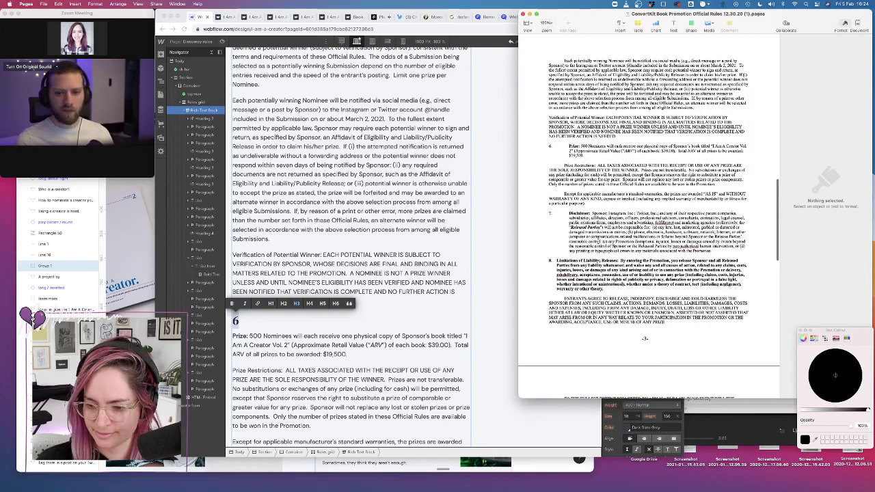
pyautogui.scroll(-5, 361, 276)
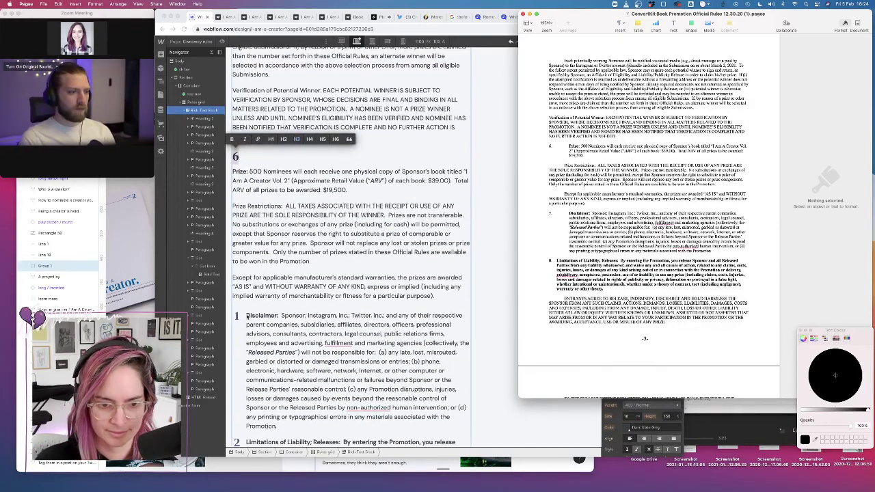
pyautogui.click(247, 318)
pyautogui.click(247, 316)
pyautogui.press('BackSpace')
pyautogui.press('Return')
pyautogui.press('Up')
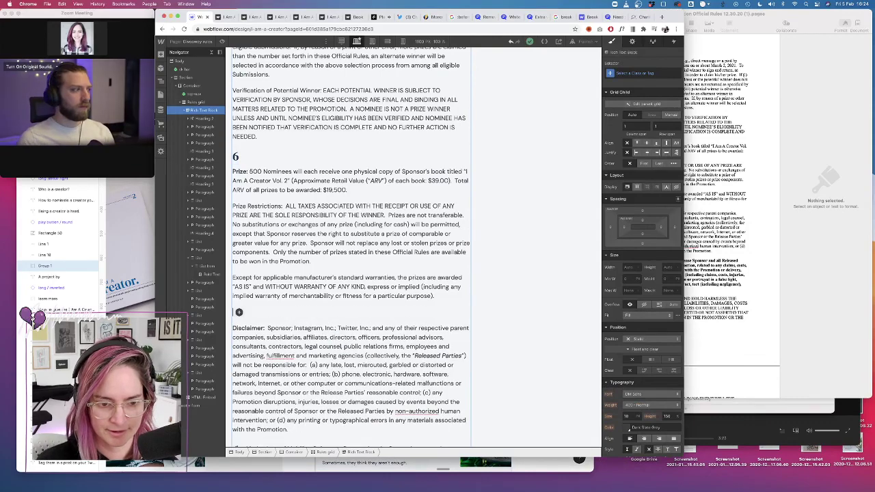
pyautogui.doubleClick(235, 313)
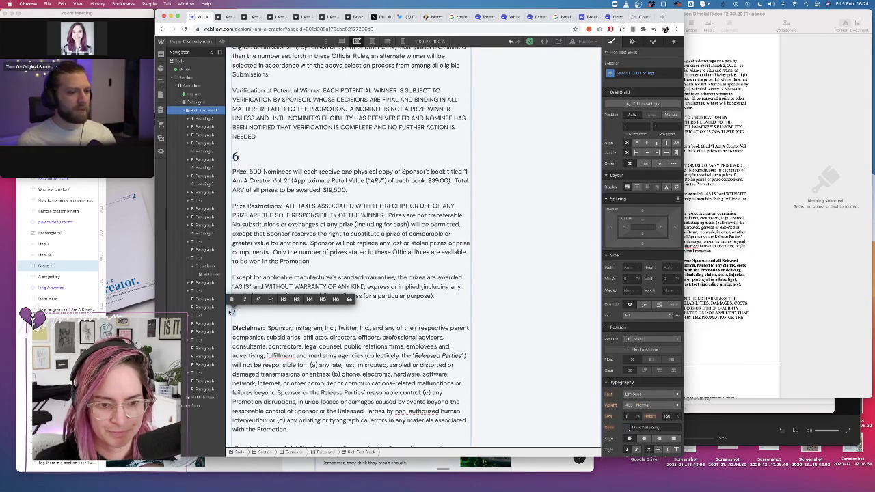
pyautogui.click(297, 301)
# Check the official rules for the Limitations of Liability section, and make its list item a plain paragraph under an H3 heading "8"
pyautogui.scroll(-3, 301, 301)
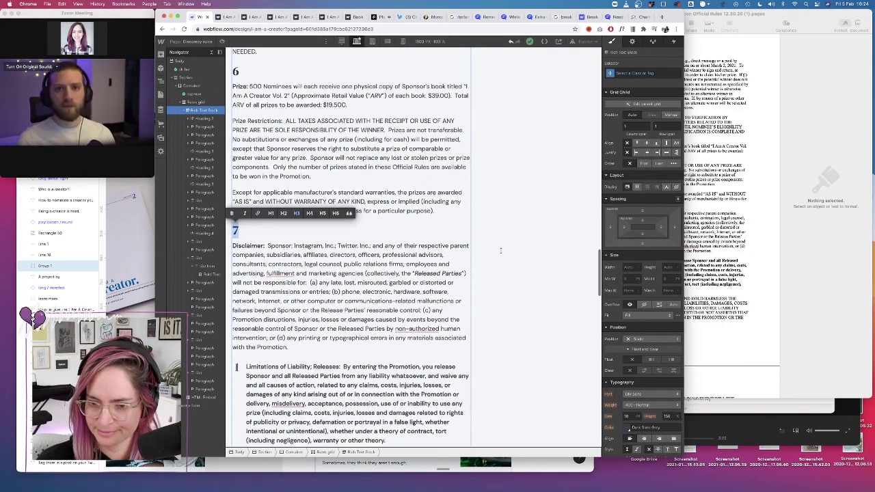
pyautogui.click(712, 226)
pyautogui.scroll(-2, 567, 229)
pyautogui.click(293, 331)
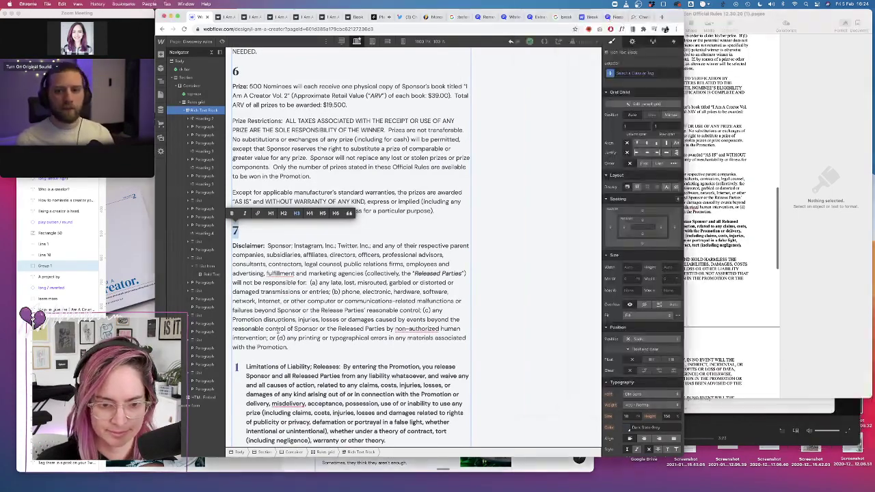
pyautogui.click(247, 367)
pyautogui.press('Return')
pyautogui.write('8')
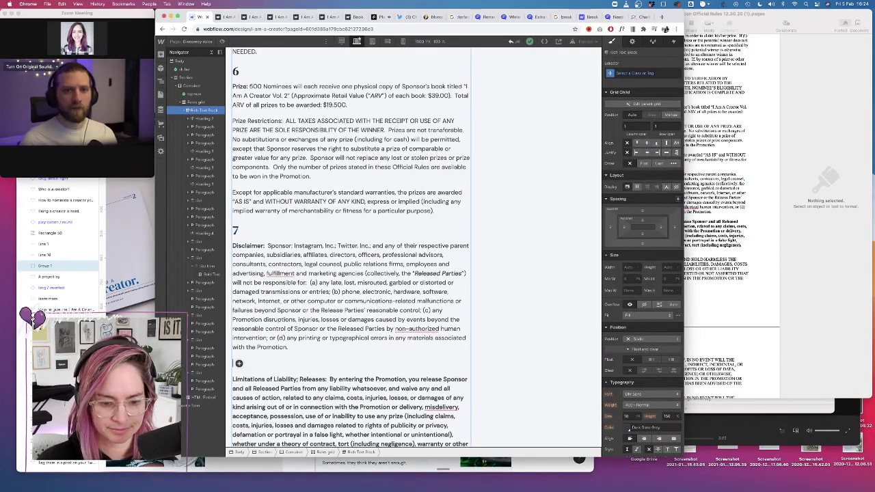
pyautogui.doubleClick(234, 363)
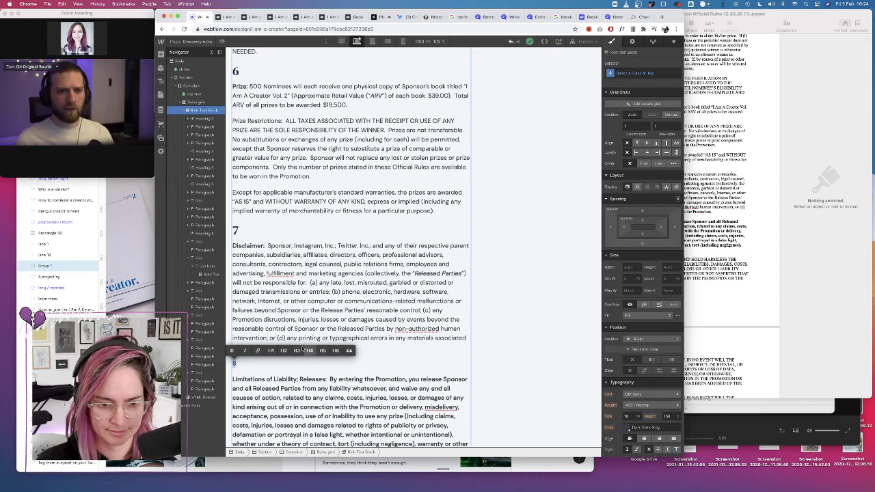
pyautogui.click(296, 350)
# Check the official rules for the Use of Winner's Name section, and make its list item a plain paragraph under an H3 heading "9"
pyautogui.press('super+Tab')
pyautogui.scroll(-5, 650, 205)
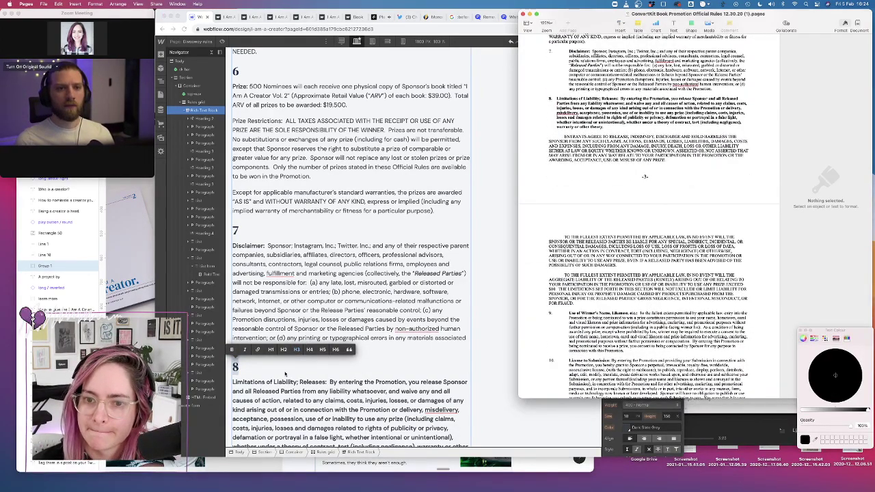
pyautogui.scroll(-8, 286, 374)
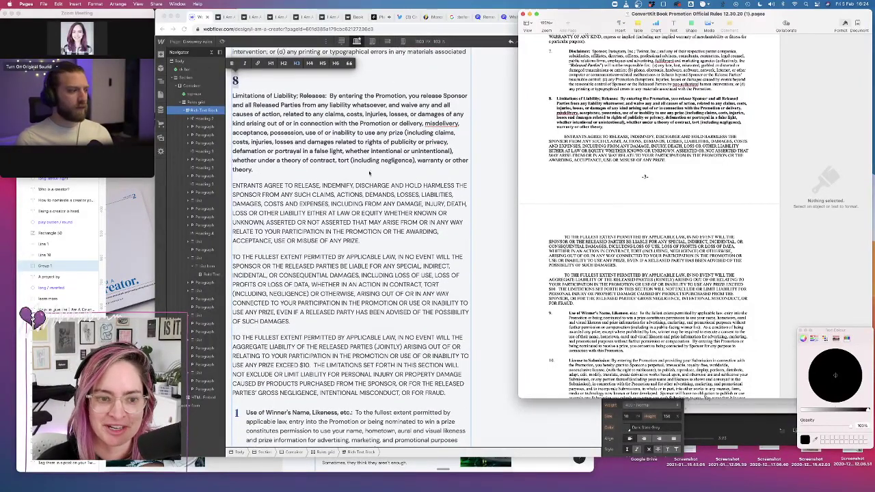
pyautogui.click(311, 198)
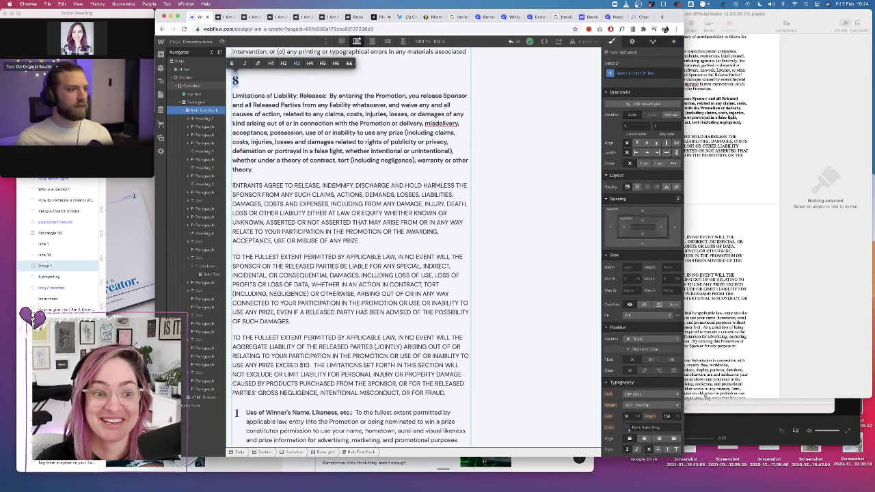
pyautogui.scroll(-5, 277, 180)
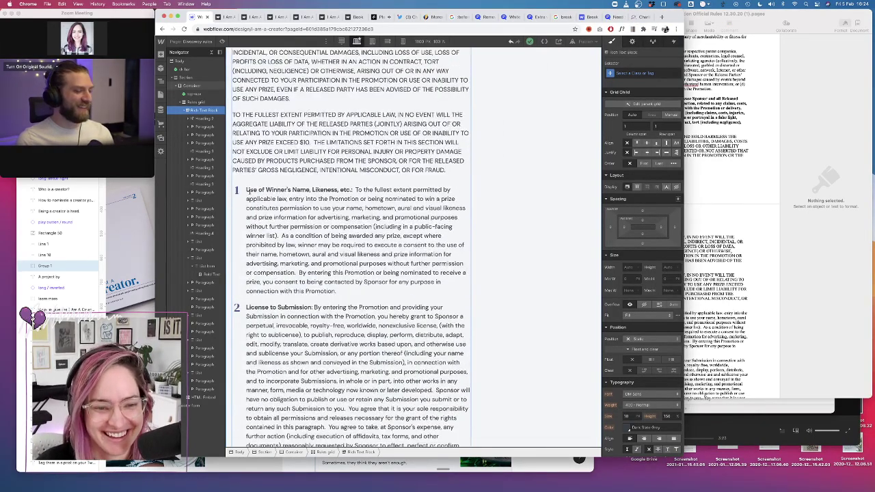
pyautogui.click(709, 221)
pyautogui.scroll(-3, 710, 221)
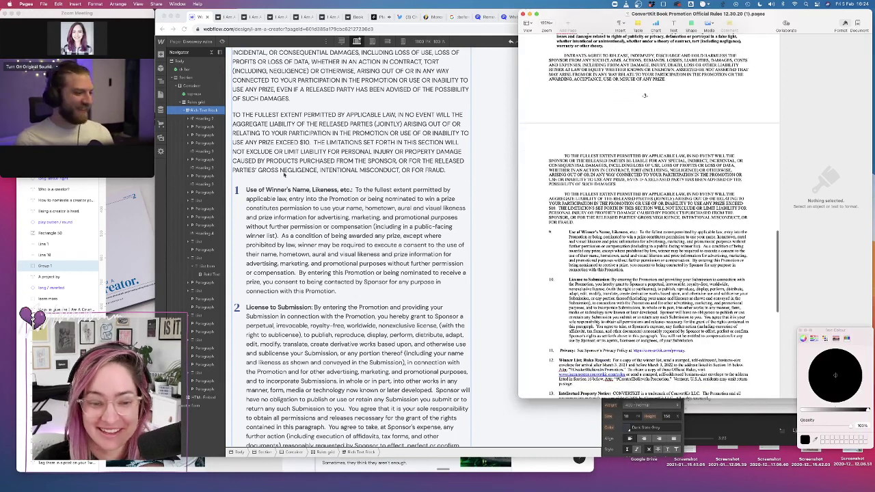
pyautogui.click(235, 192)
pyautogui.press('BackSpace')
pyautogui.press('Return')
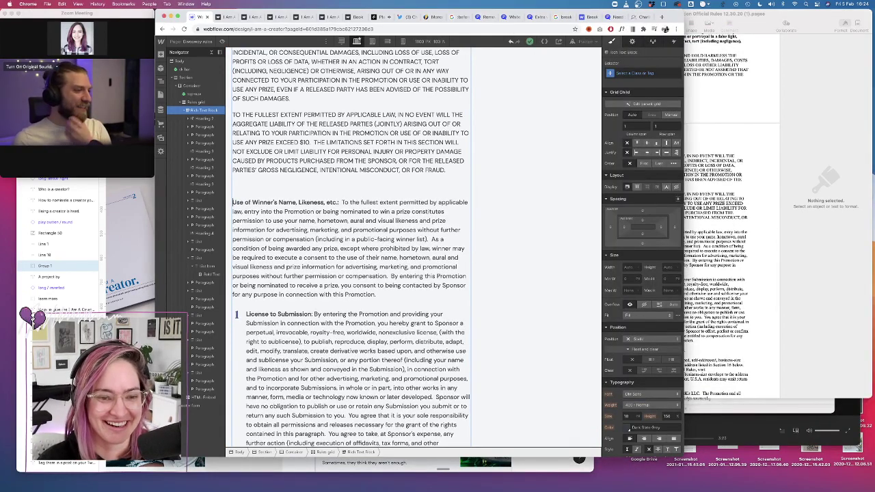
pyautogui.write('9')
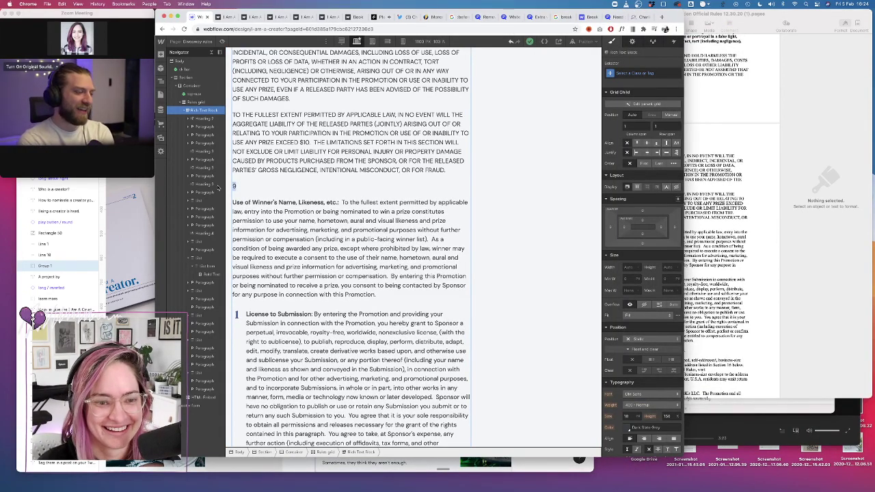
pyautogui.click(296, 172)
# Check the official rules for the License to Submission section, and make its list item a plain paragraph under an H3 heading "10"
pyautogui.click(835, 375)
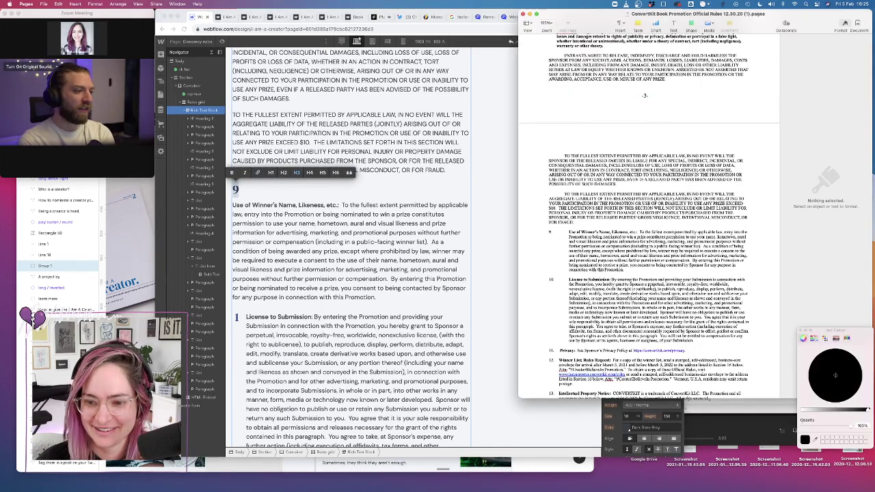
pyautogui.scroll(-3, 698, 296)
pyautogui.click(281, 347)
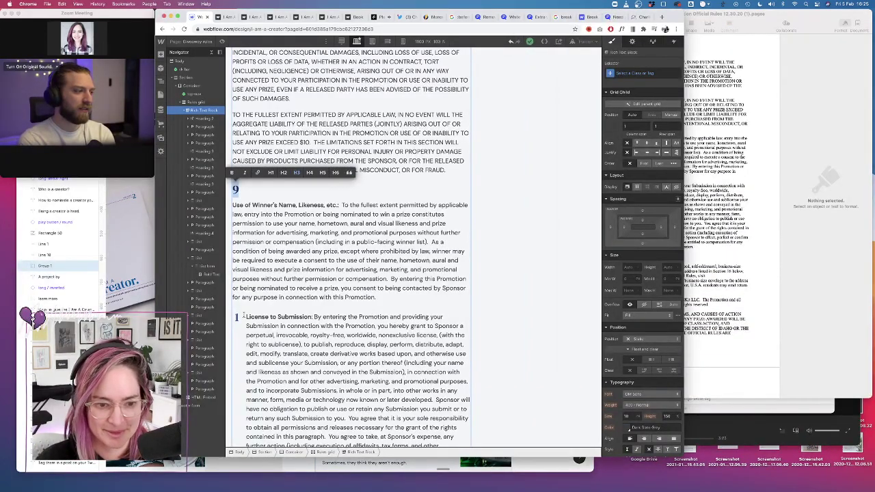
pyautogui.click(243, 316)
pyautogui.press('BackSpace')
pyautogui.press('Return')
pyautogui.write('1')
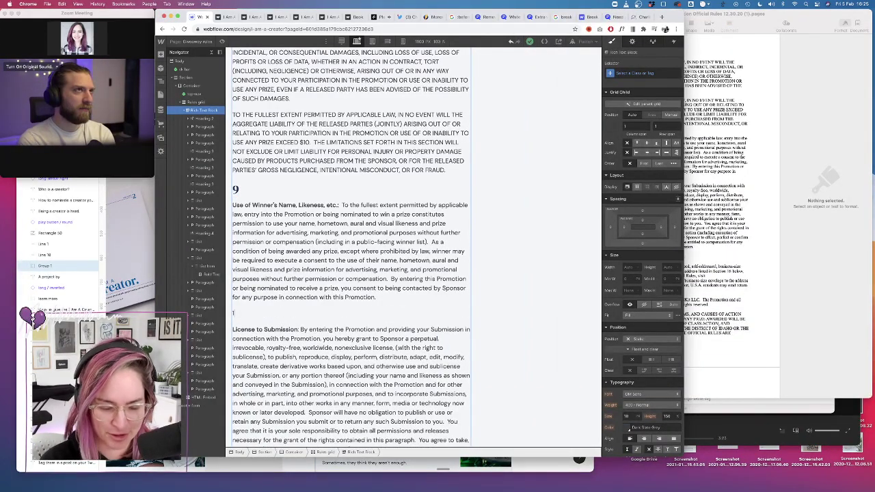
pyautogui.moveTo(248, 314); pyautogui.dragTo(232, 313)
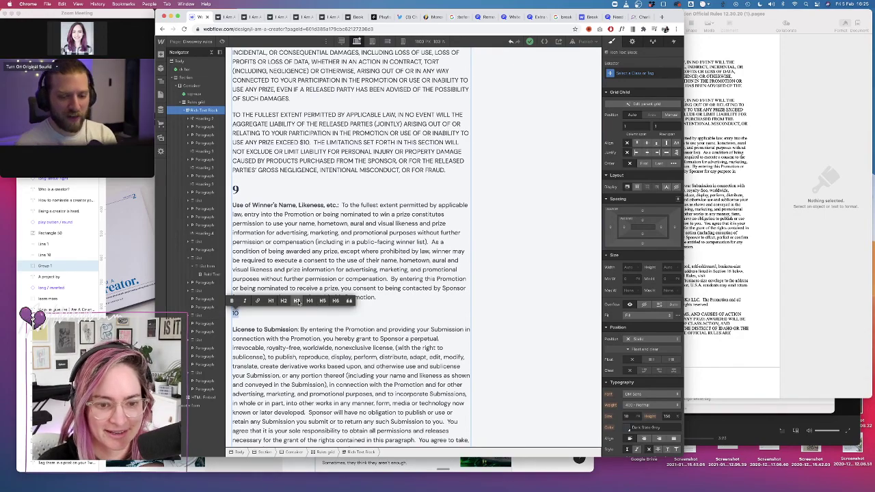
pyautogui.click(296, 300)
# Check the official rules for the Privacy section, and make its list item a plain paragraph under an H3 heading "11"
pyautogui.press('super+Tab')
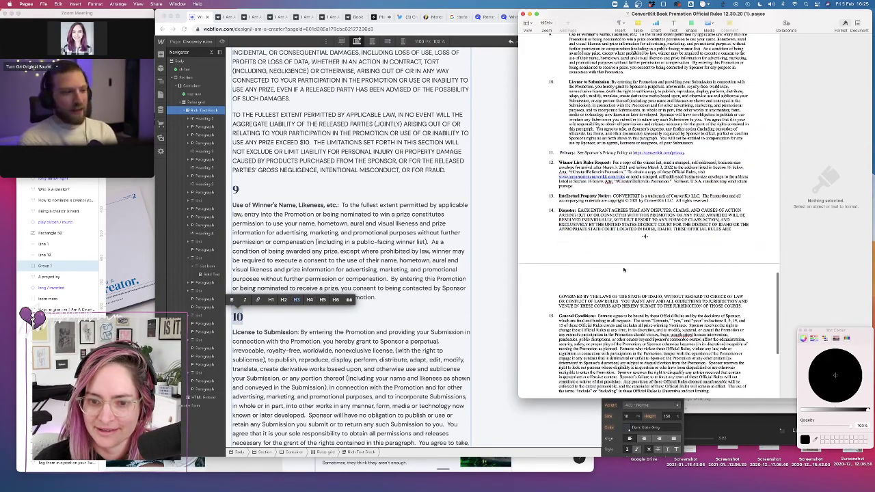
pyautogui.scroll(-2, 325, 330)
pyautogui.scroll(-5, 325, 330)
pyautogui.click(247, 327)
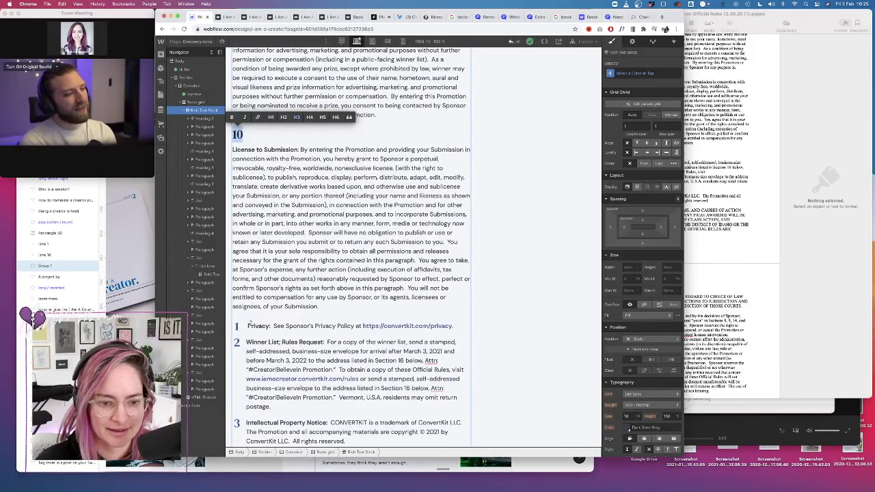
pyautogui.press('BackSpace')
pyautogui.press('BackSpace')
pyautogui.press('Return')
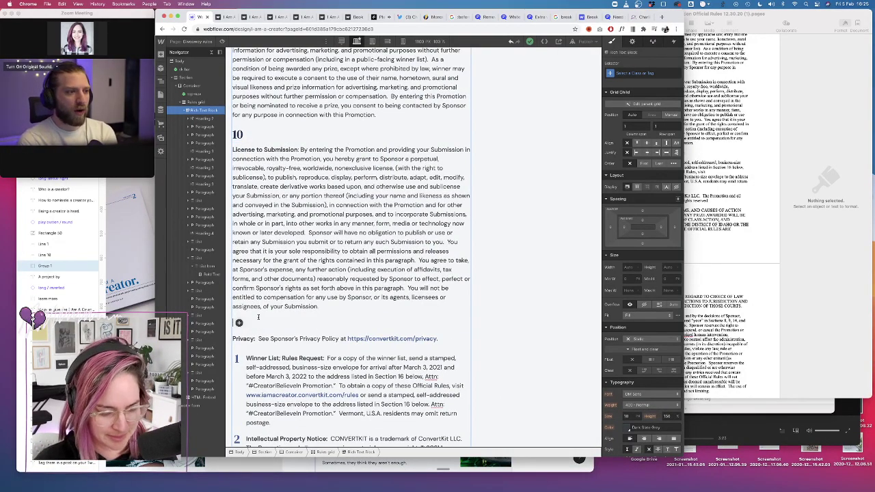
pyautogui.doubleClick(235, 323)
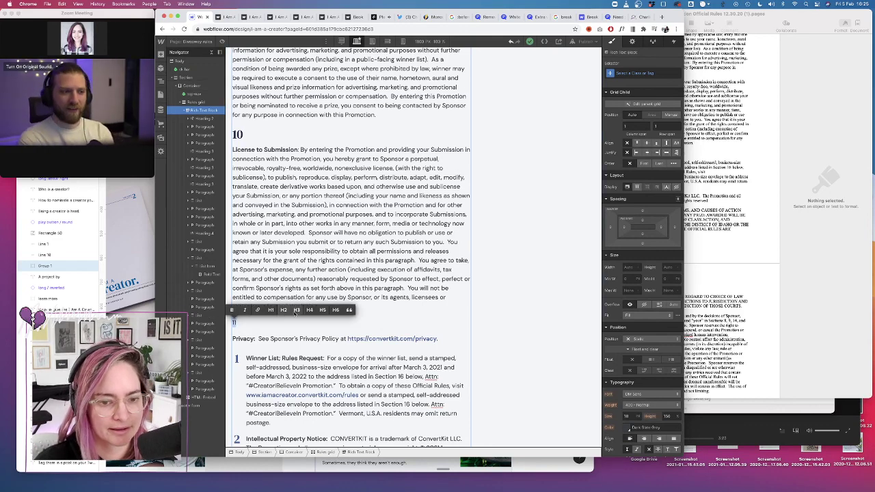
pyautogui.click(296, 309)
# Turn the Winner List; Rules Request list item into a plain paragraph and add an H3 heading "12" above it
pyautogui.click(247, 361)
pyautogui.press('BackSpace')
pyautogui.press('BackSpace')
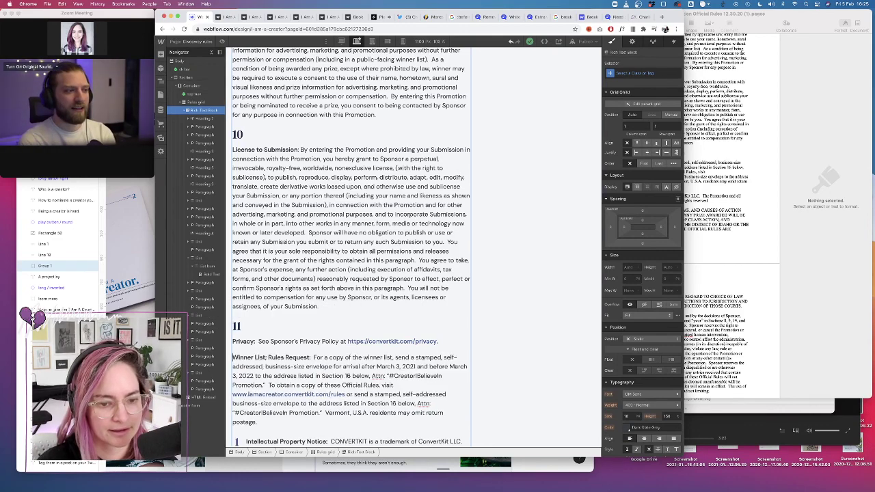
pyautogui.click(234, 357)
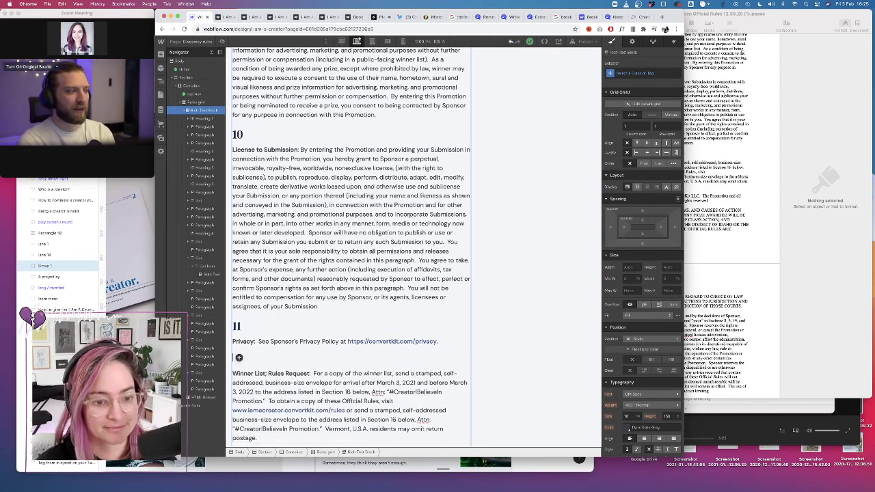
pyautogui.doubleClick(236, 357)
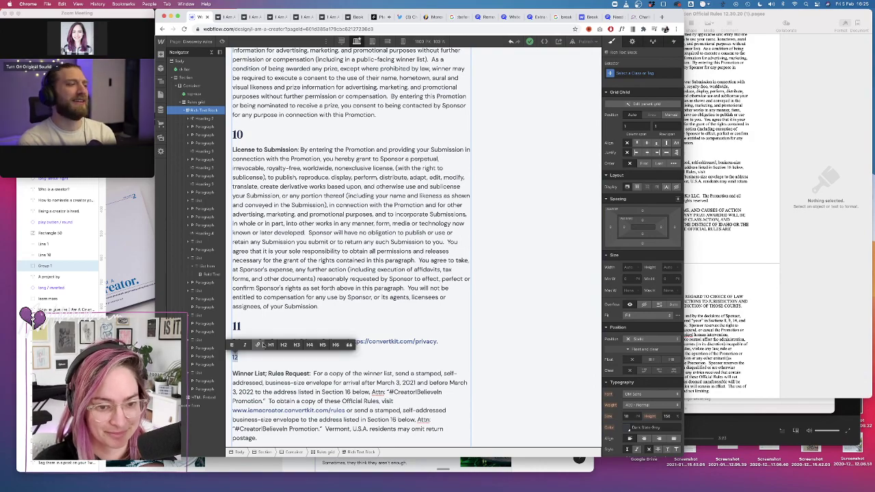
pyautogui.click(296, 343)
# Check the official rules for the Intellectual Property Notice section, and make its list item a plain paragraph under an H3 heading "13"
pyautogui.click(707, 276)
pyautogui.scroll(-3, 707, 275)
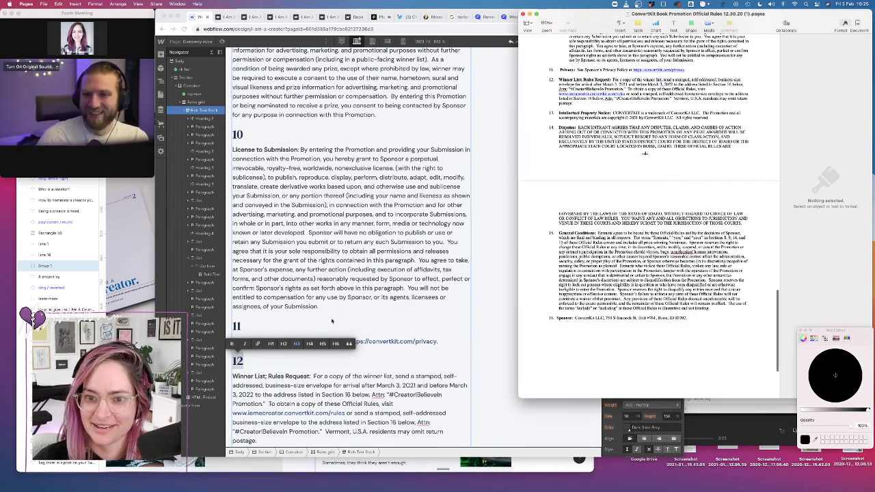
pyautogui.scroll(-2, 328, 328)
pyautogui.scroll(-2, 328, 328)
pyautogui.click(246, 331)
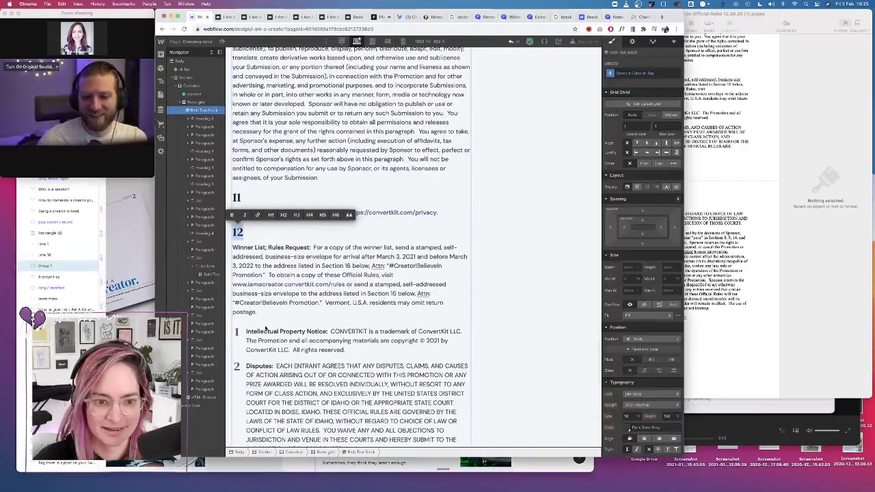
pyautogui.click(244, 331)
pyautogui.press('BackSpace')
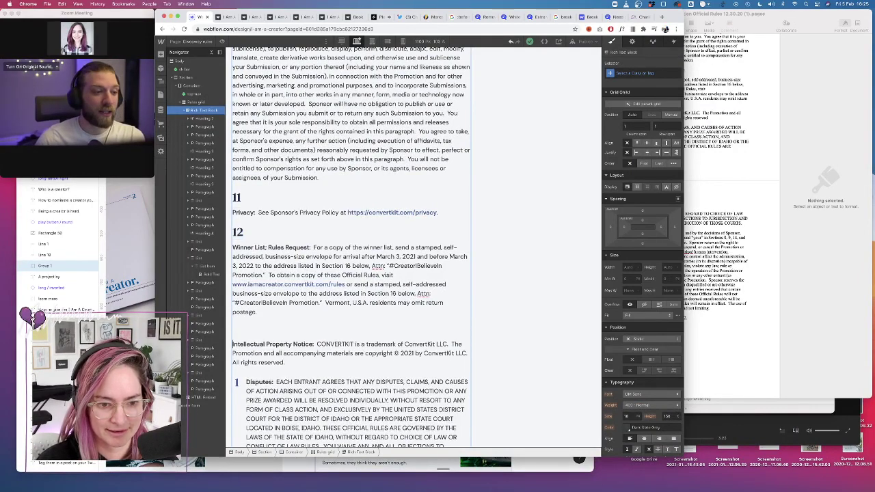
pyautogui.write('13')
pyautogui.moveTo(250, 329); pyautogui.dragTo(209, 331)
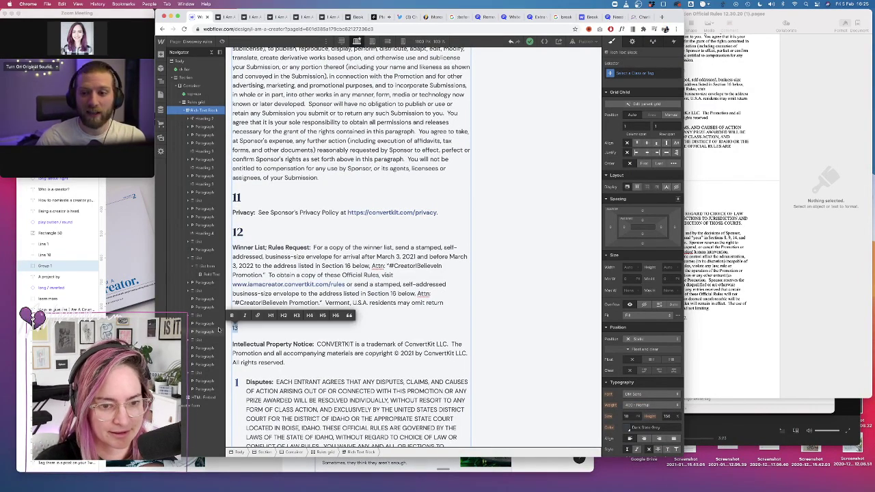
pyautogui.click(297, 314)
# Check the official rules for the Disputes section, and make its list item a plain paragraph under an H3 heading "14"
pyautogui.click(698, 308)
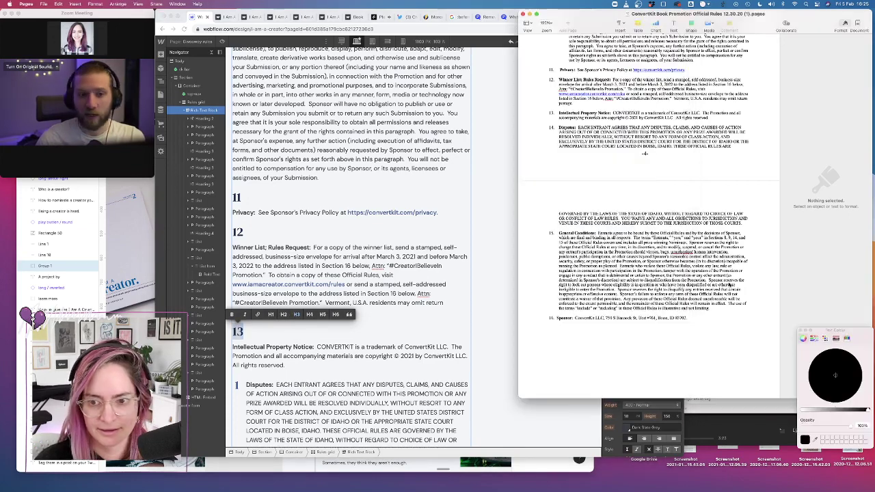
pyautogui.scroll(-4, 284, 303)
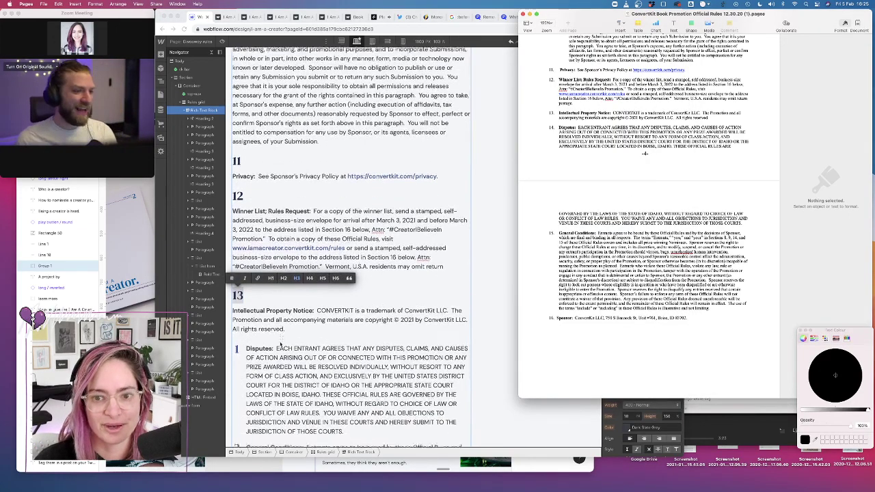
pyautogui.click(246, 273)
pyautogui.press('BackSpace')
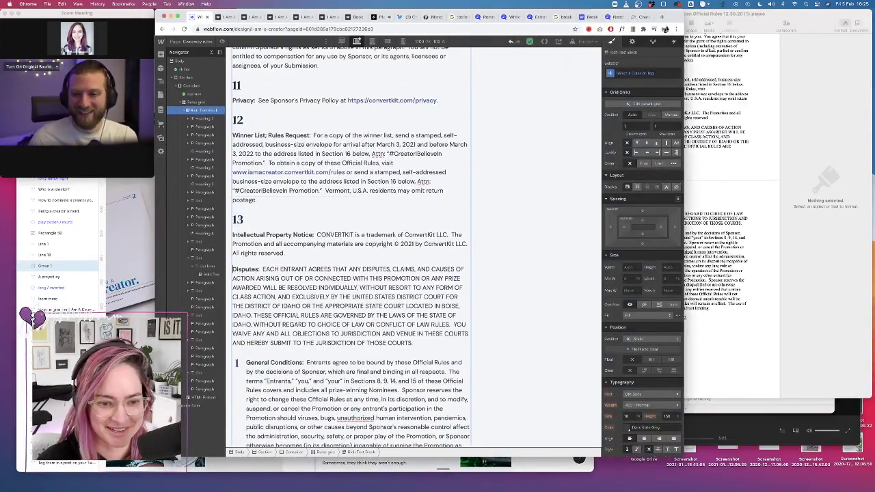
pyautogui.doubleClick(239, 268)
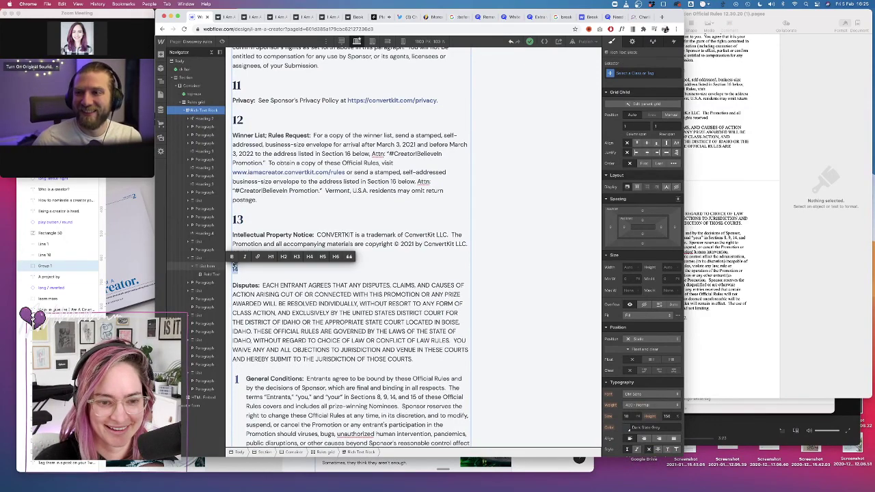
pyautogui.click(297, 255)
# Turn the General Conditions list item into a plain paragraph and add an H3 heading "15" above it
pyautogui.scroll(-3, 331, 315)
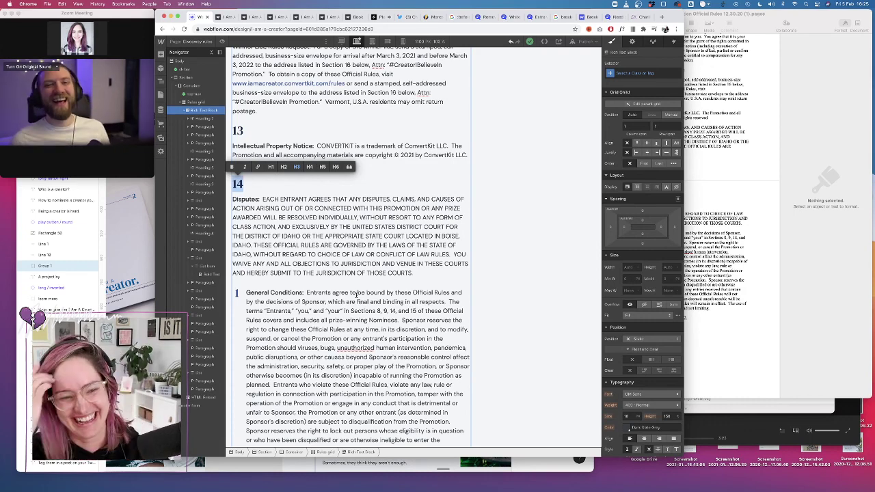
pyautogui.click(243, 293)
pyautogui.press('BackSpace')
pyautogui.press('Return')
pyautogui.write('1')
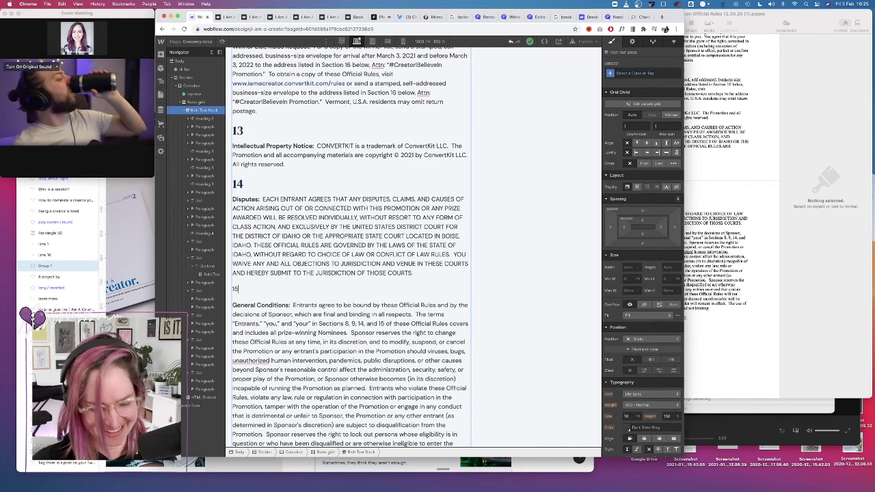
pyautogui.write('5')
pyautogui.doubleClick(239, 291)
pyautogui.click(296, 275)
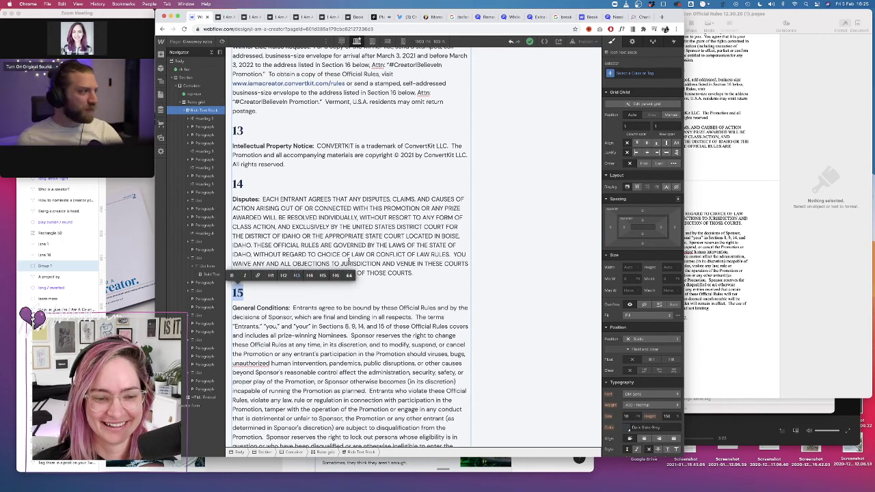
# Check the official rules for the Sponsor section, and turn its list item in Webflow into a plain paragraph
pyautogui.click(764, 268)
pyautogui.scroll(-3, 763, 268)
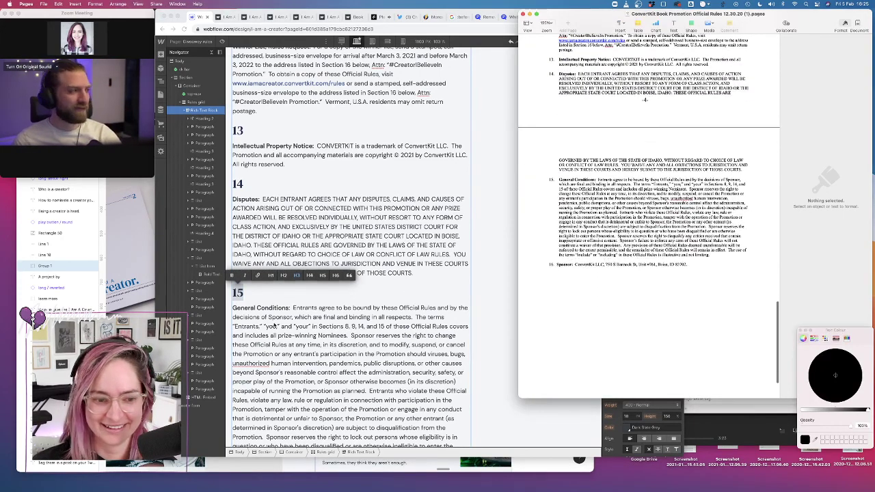
pyautogui.scroll(-5, 262, 300)
pyautogui.click(262, 300)
pyautogui.press('BackSpace')
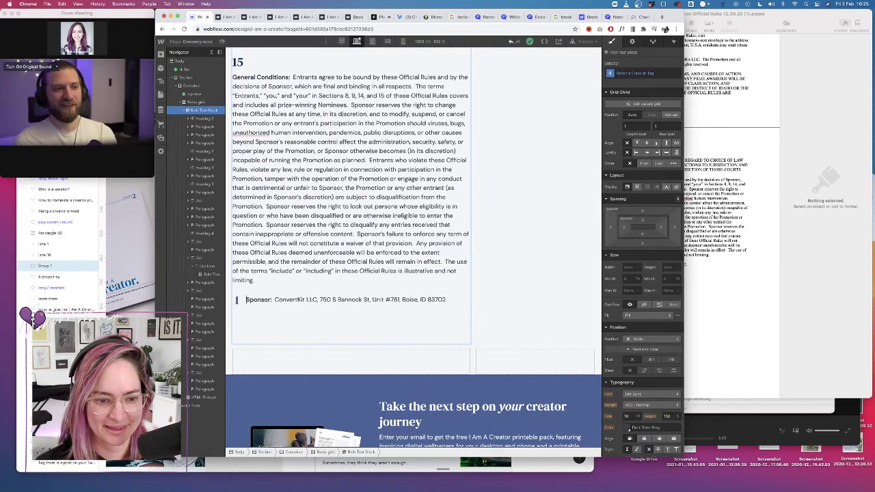
# Add the section number 16 on its own line above the Sponsor paragraph and format it as an H3 heading
pyautogui.press('Return')
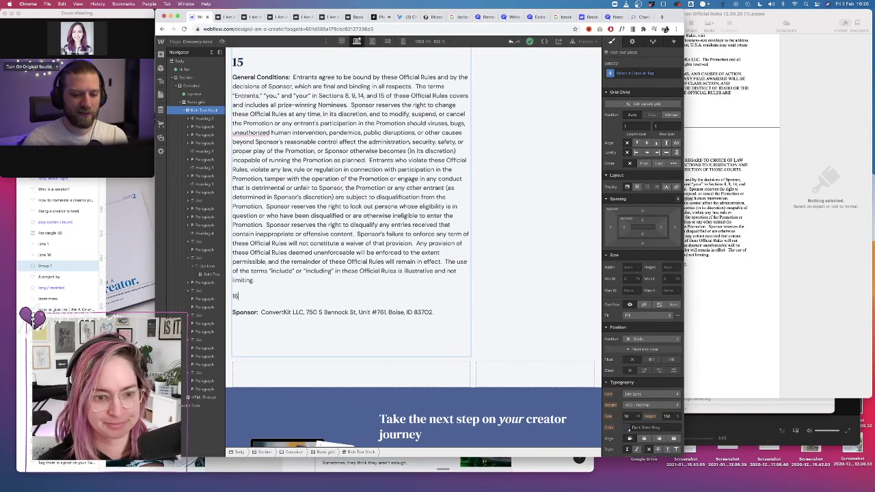
pyautogui.doubleClick(241, 295)
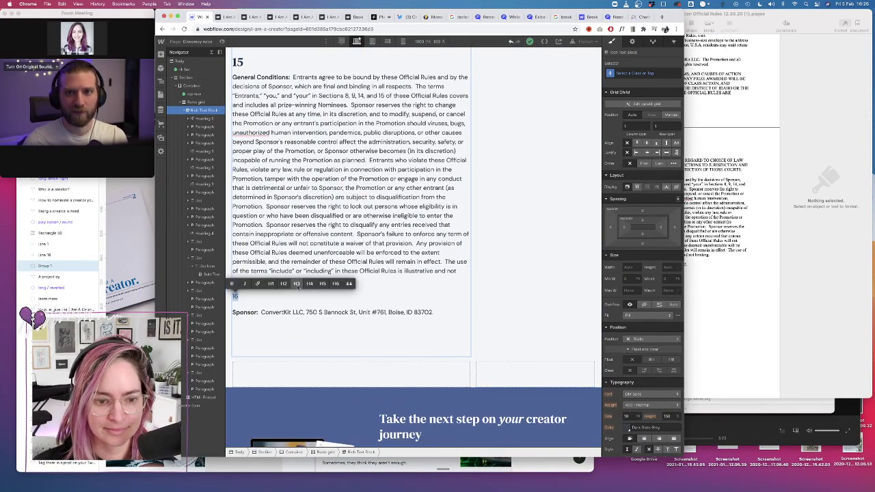
pyautogui.click(297, 283)
pyautogui.click(739, 284)
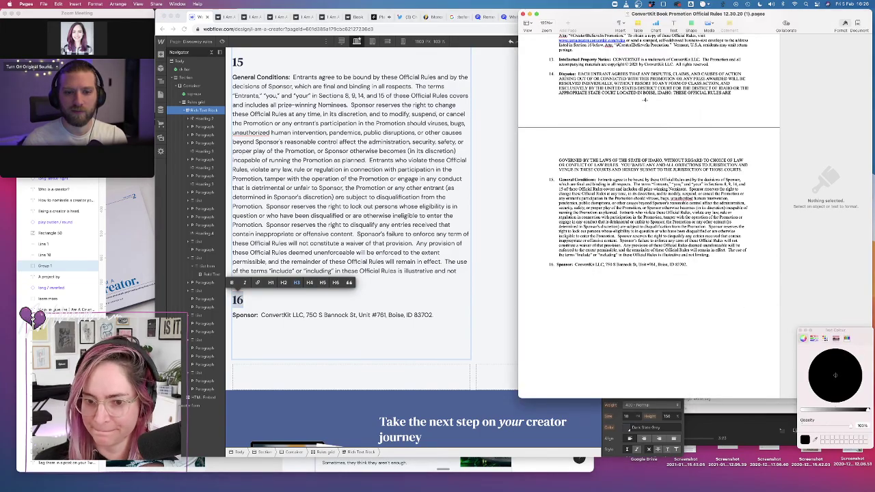
pyautogui.click(402, 212)
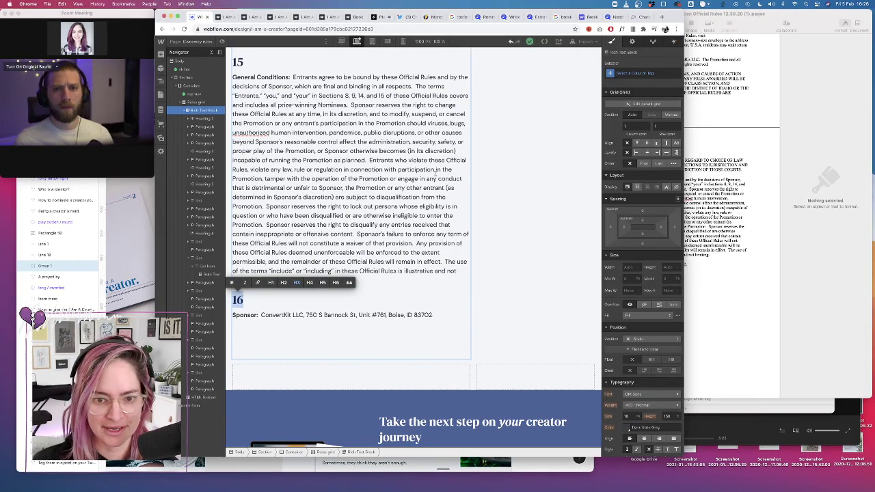
# Widen the browser window and, at the tablet breakpoint, delete the second column of the rules grid, keeping a single 2fr column
pyautogui.scroll(15, 401, 212)
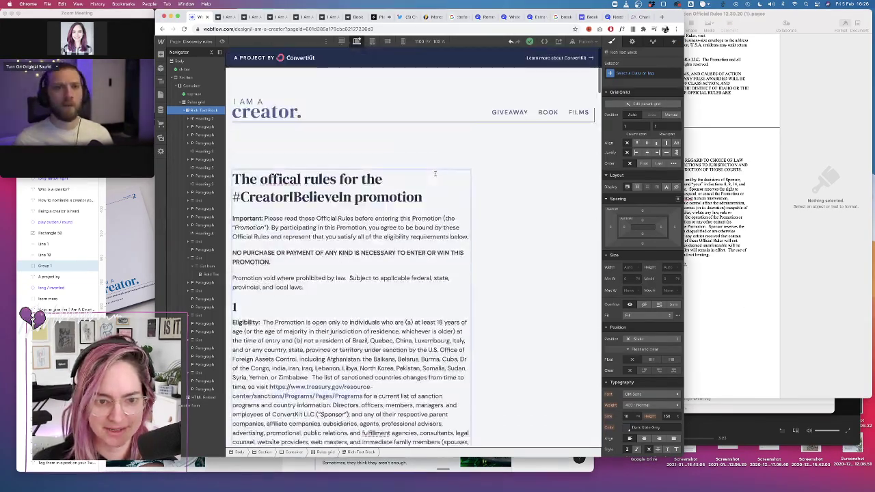
pyautogui.click(209, 114)
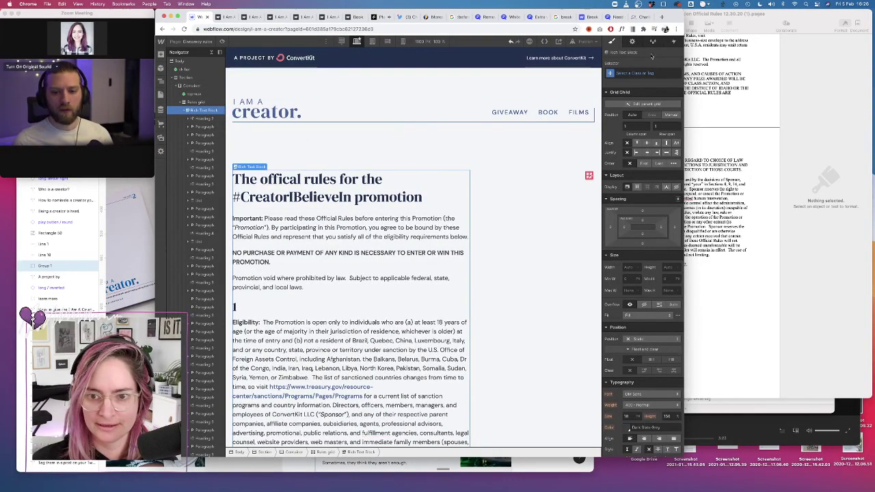
pyautogui.moveTo(685, 79); pyautogui.dragTo(821, 90)
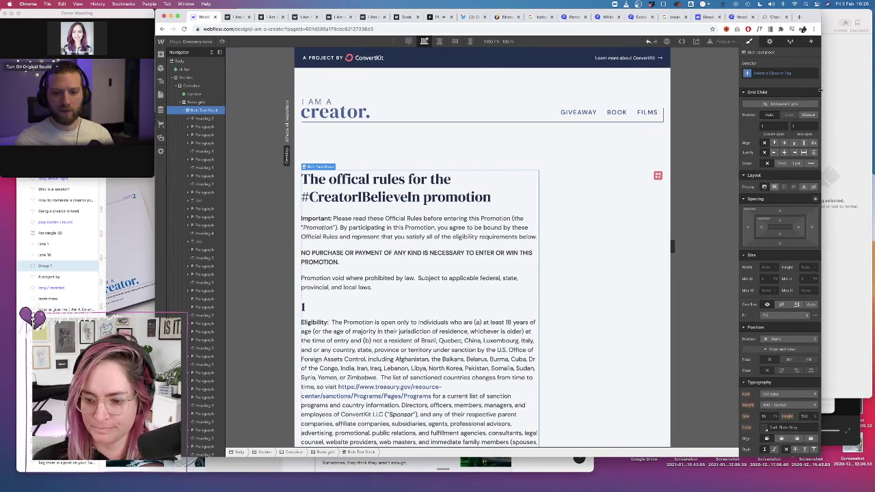
pyautogui.click(440, 42)
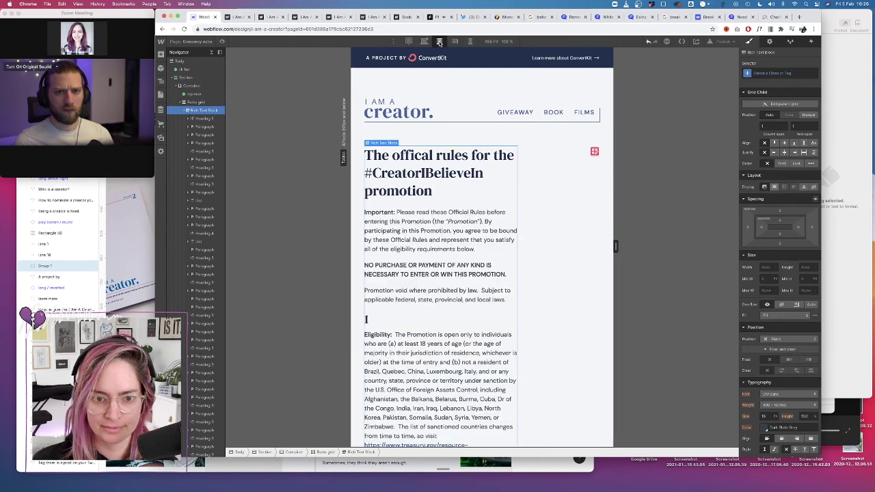
pyautogui.click(595, 150)
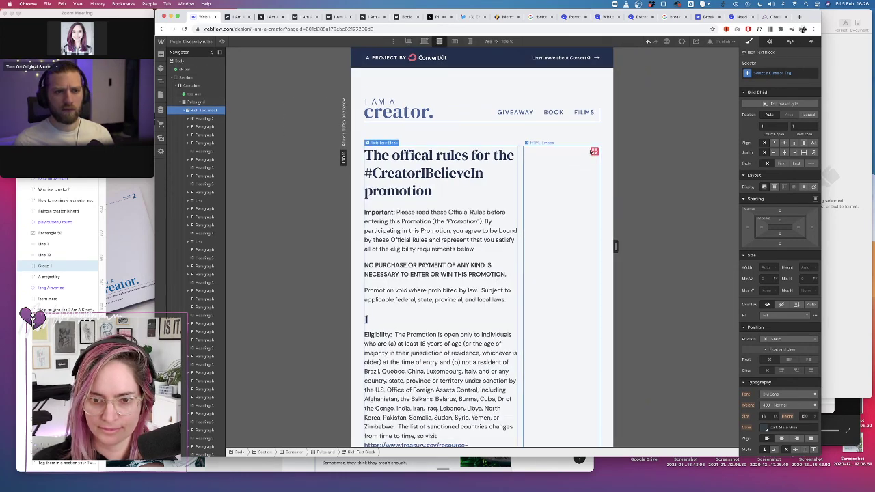
pyautogui.click(595, 141)
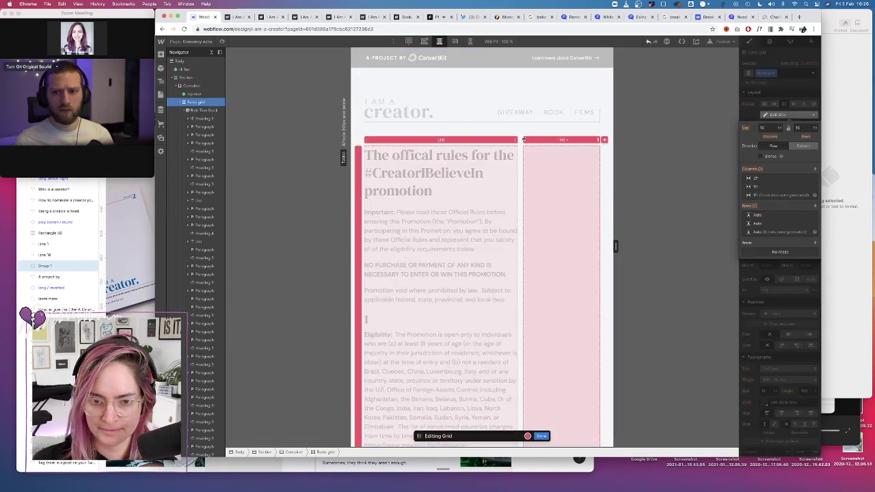
pyautogui.moveTo(529, 139); pyautogui.dragTo(571, 143)
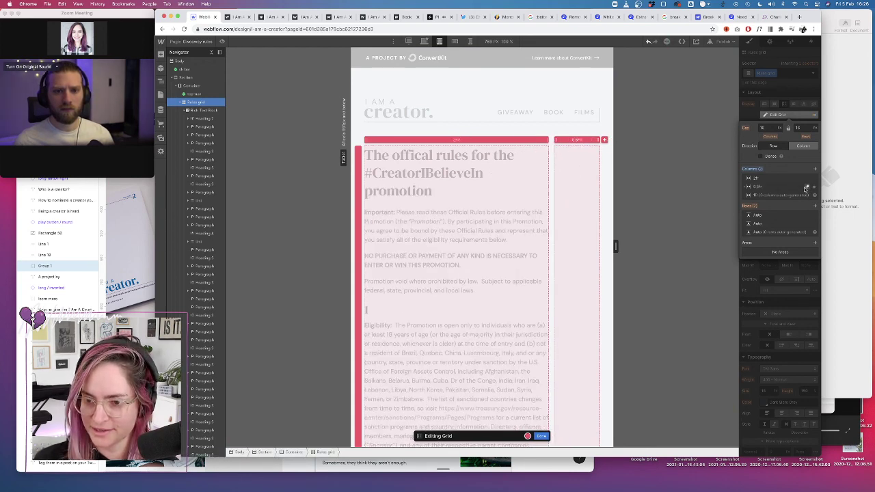
pyautogui.click(813, 186)
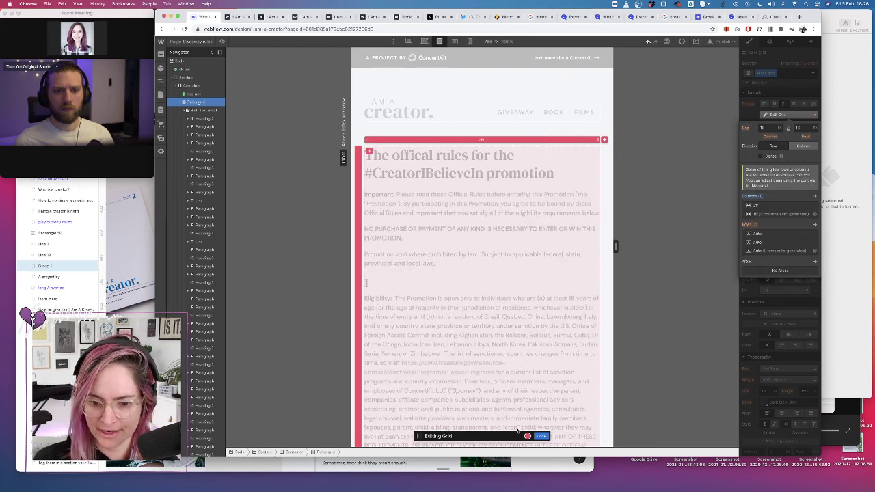
pyautogui.click(541, 436)
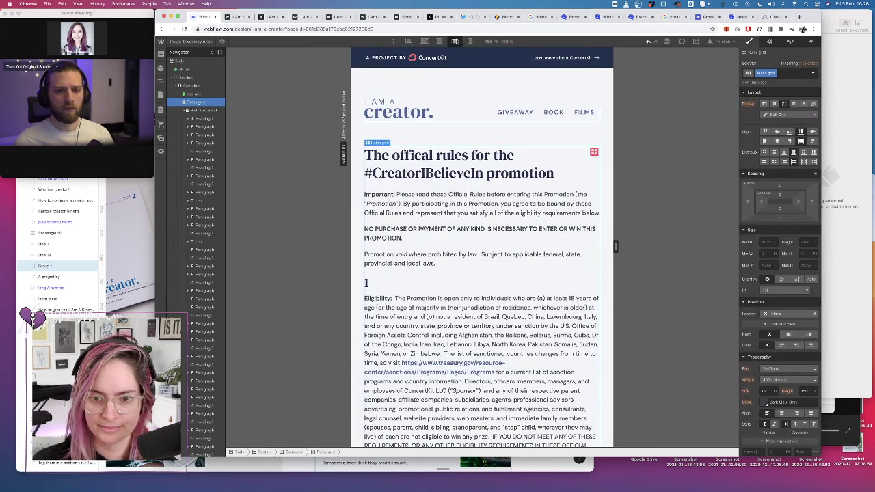
# Check how the rules text fits the page width at the mobile landscape and mobile portrait breakpoints
pyautogui.click(455, 41)
pyautogui.click(470, 42)
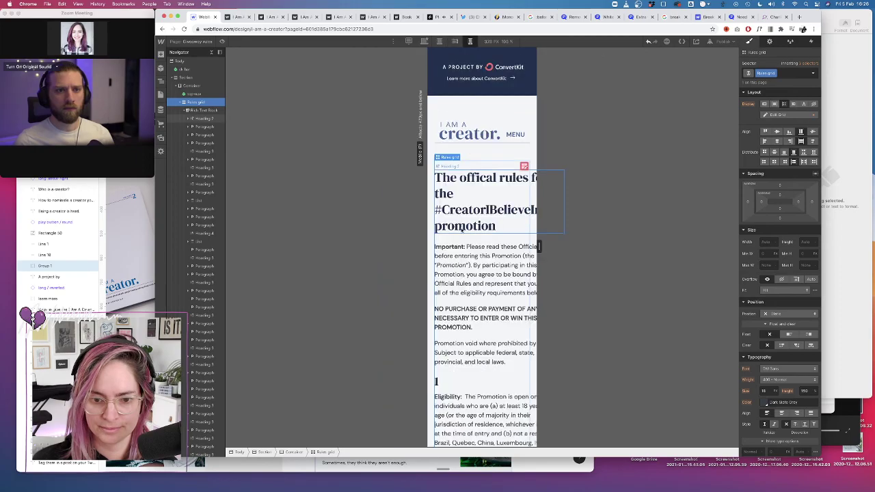
pyautogui.hscroll(2, 497, 265)
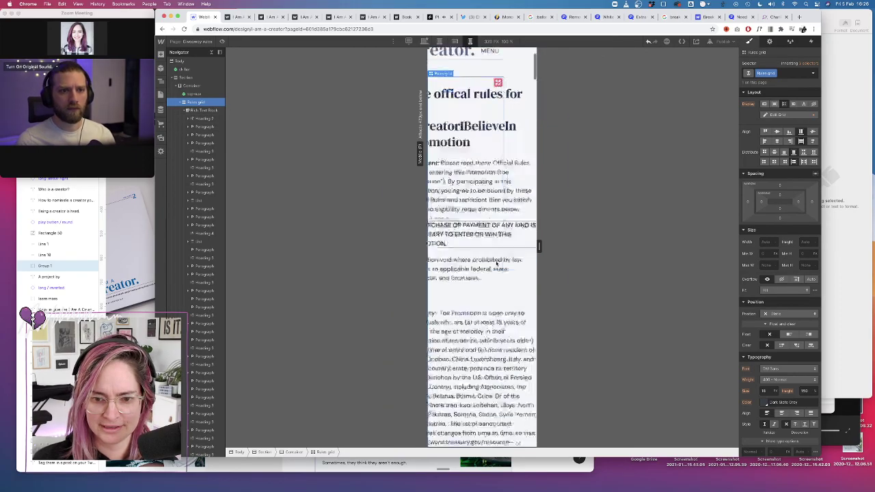
pyautogui.scroll(-10, 497, 264)
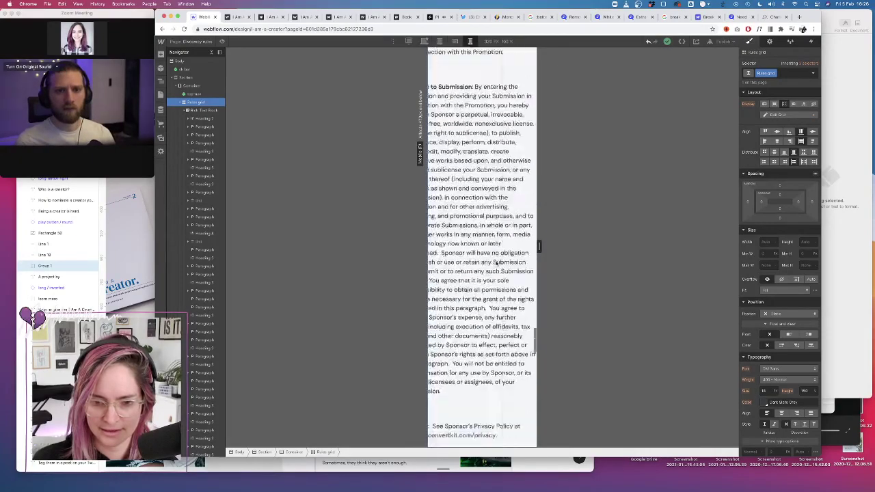
# Preview the rules page at mobile portrait width and examine it down to the footer and back for sideways overflow
pyautogui.click(222, 42)
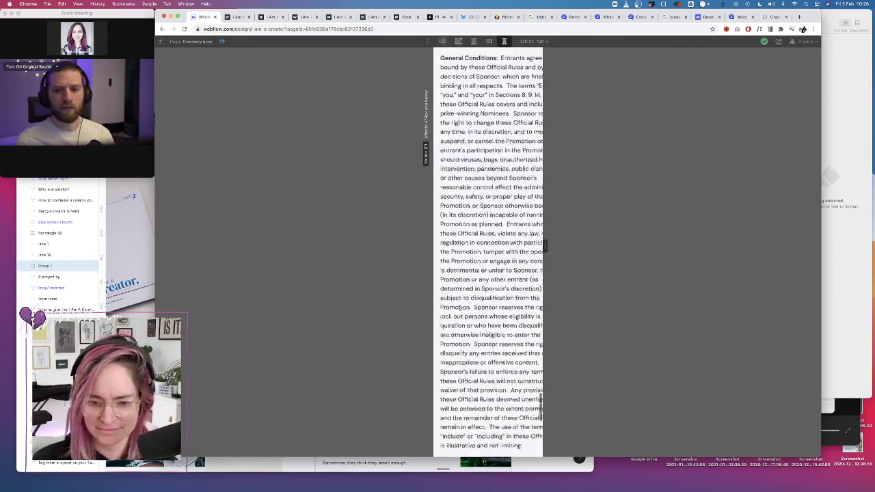
pyautogui.scroll(-5, 461, 308)
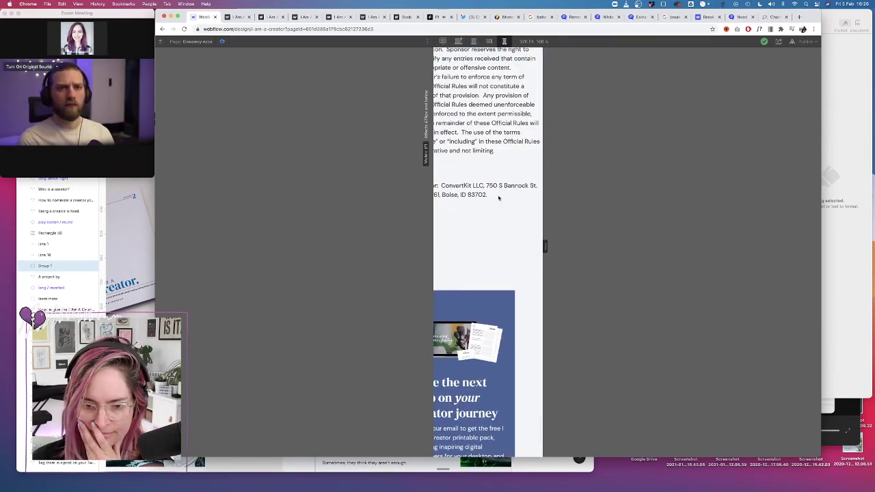
pyautogui.scroll(-10, 498, 199)
pyautogui.scroll(3, 497, 198)
pyautogui.scroll(-2, 498, 198)
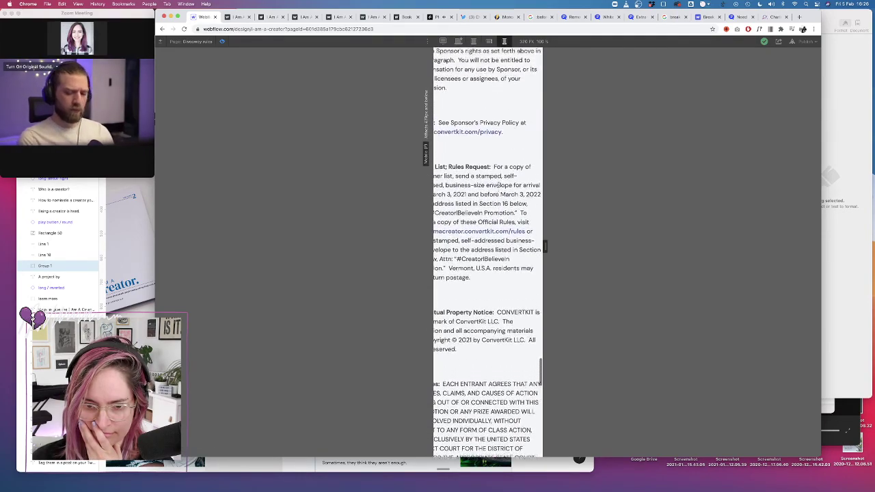
pyautogui.hscroll(-2, 498, 184)
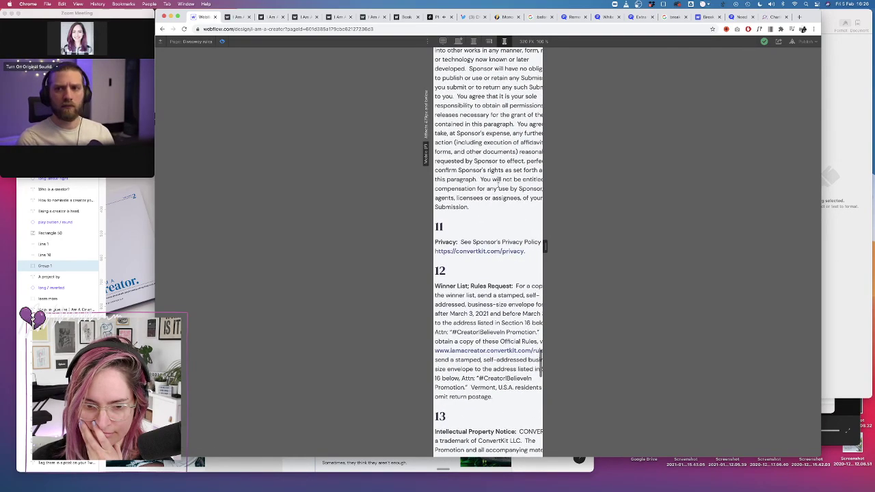
pyautogui.scroll(-1, 498, 183)
pyautogui.hscroll(2, 498, 183)
pyautogui.scroll(8, 498, 183)
pyautogui.scroll(10, 488, 252)
pyautogui.scroll(10, 499, 185)
pyautogui.scroll(4, 499, 185)
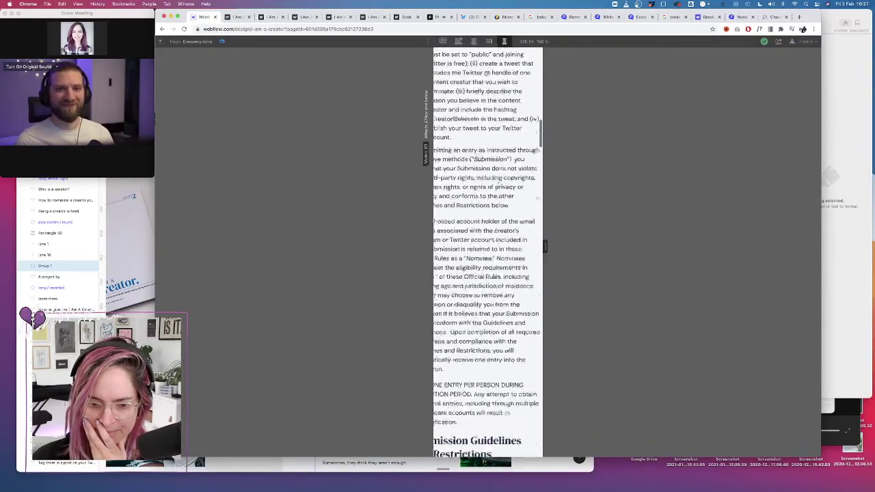
# Examine the Eligibility section's long treasury.gov link as a possible cause of the sideways overflow in the mobile preview
pyautogui.hscroll(-2, 499, 188)
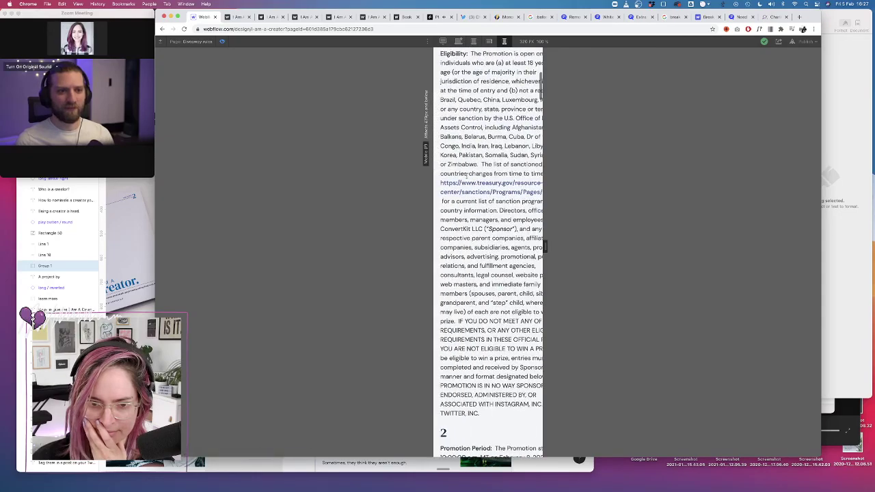
pyautogui.hscroll(2, 479, 181)
pyautogui.scroll(-1, 479, 182)
pyautogui.hscroll(2, 458, 176)
pyautogui.hscroll(-2, 459, 176)
pyautogui.scroll(1, 457, 177)
pyautogui.hscroll(2, 458, 176)
pyautogui.scroll(-1, 457, 175)
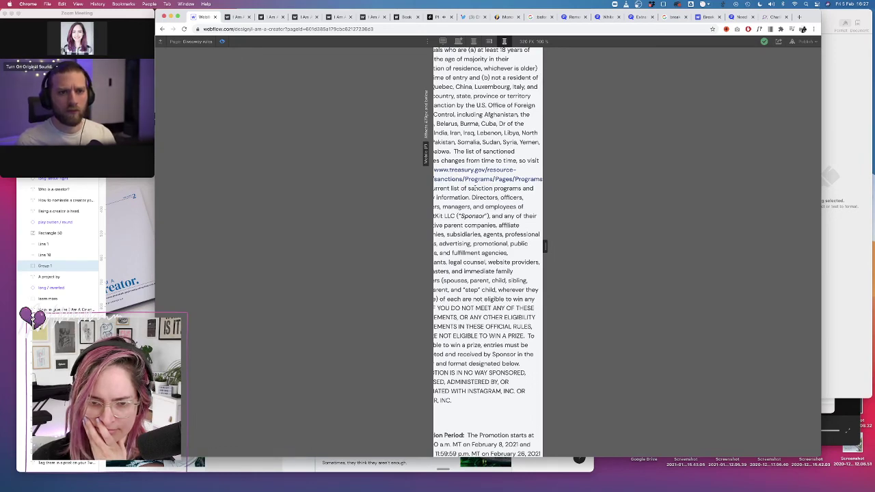
pyautogui.hscroll(-2, 476, 189)
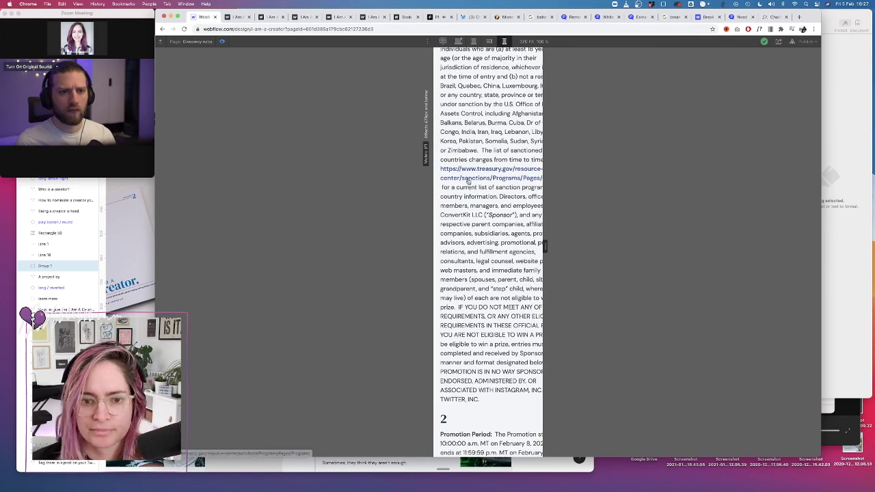
# Publish the site to i-am-a-creator.webflow.io and open its published /rules page
pyautogui.click(805, 41)
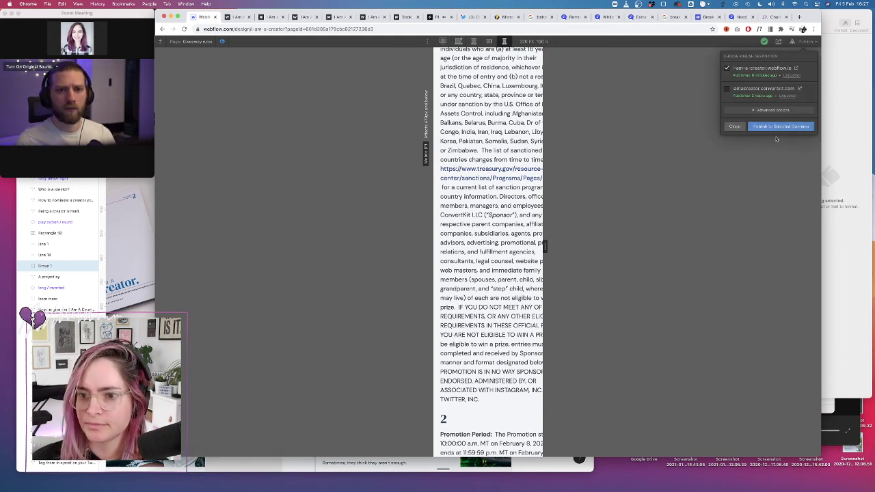
pyautogui.click(781, 127)
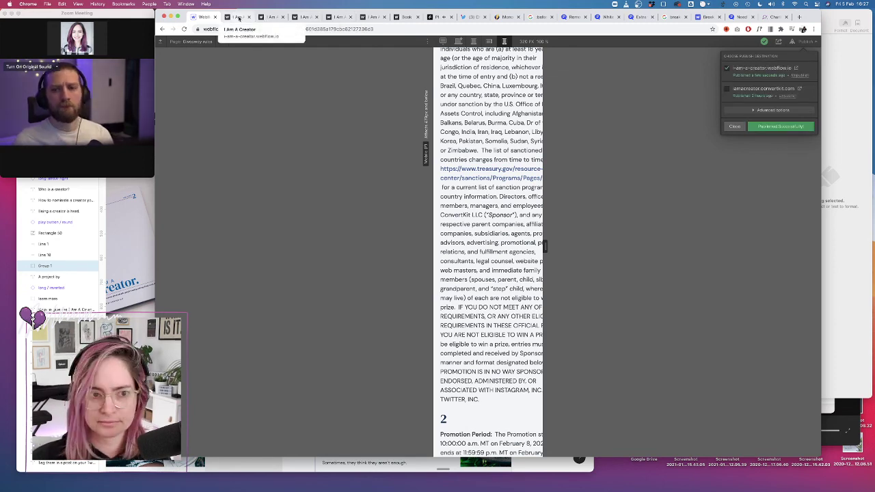
pyautogui.click(238, 17)
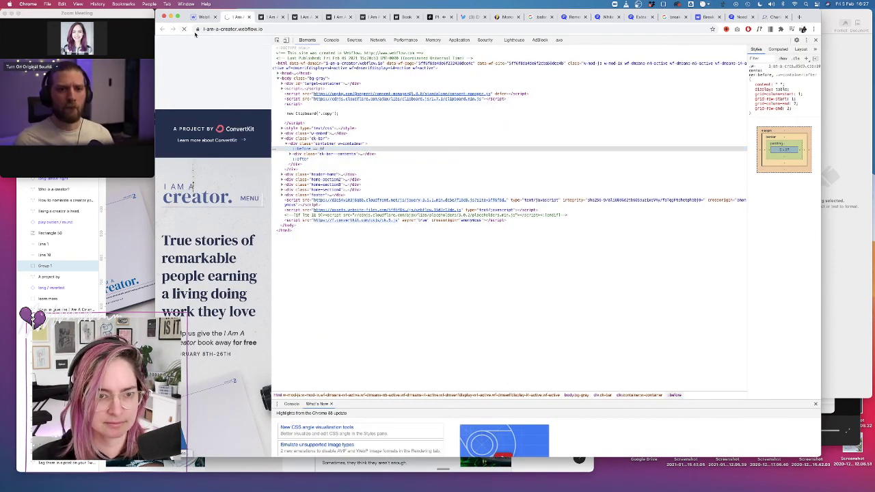
pyautogui.click(269, 29)
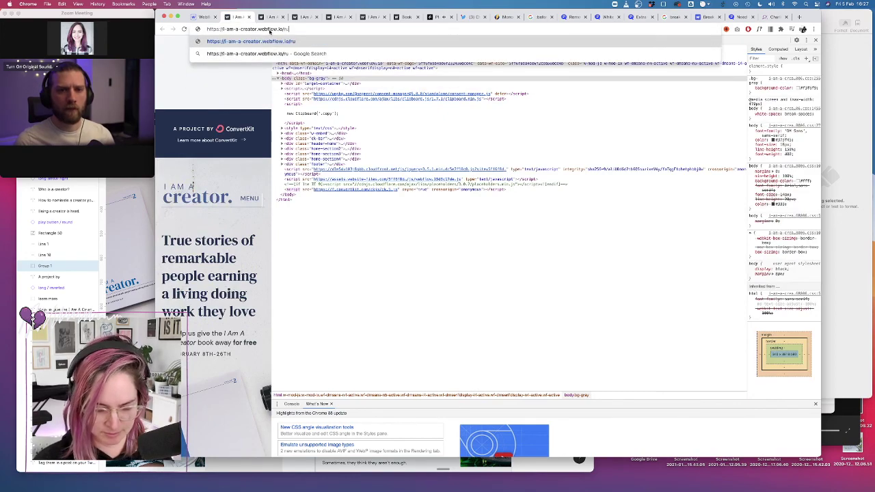
pyautogui.write('rules')
pyautogui.press('Return')
# Review the published rules page from start to end, first at mobile width and again with the page area widened to desktop size
pyautogui.scroll(-15, 214, 258)
pyautogui.scroll(-10, 214, 261)
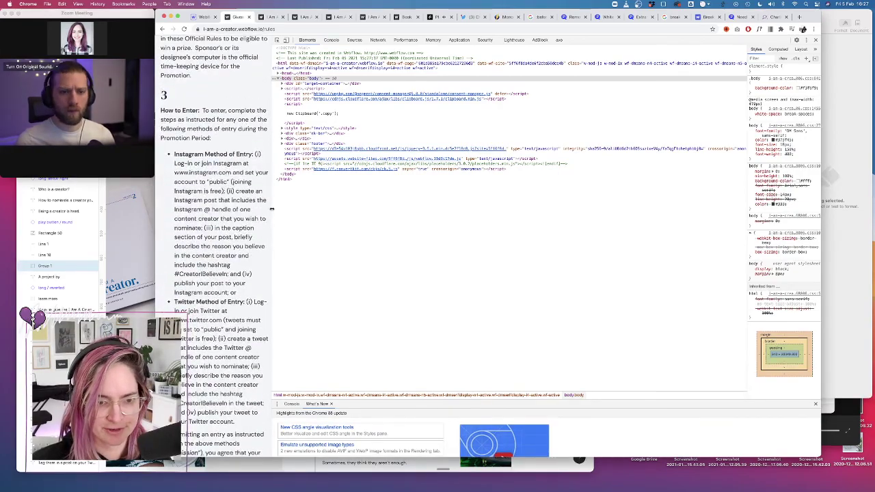
pyautogui.moveTo(272, 209); pyautogui.dragTo(704, 209)
pyautogui.scroll(-5, 378, 266)
pyautogui.scroll(-12, 379, 267)
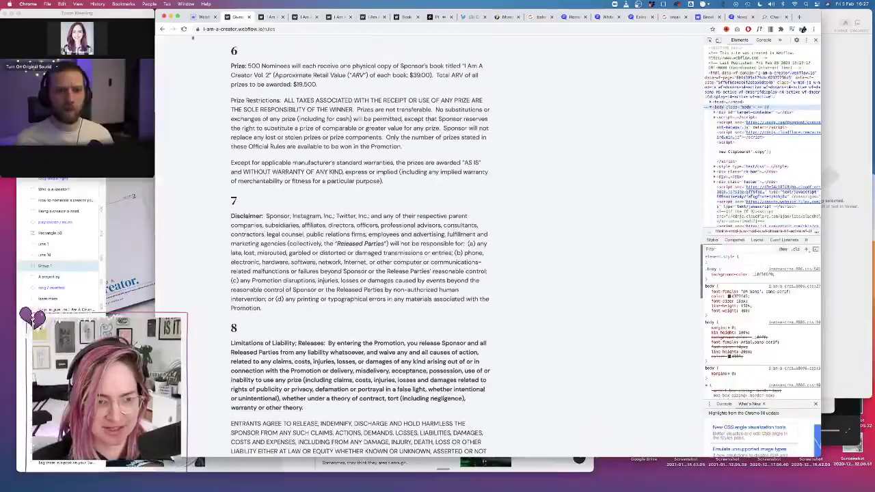
pyautogui.scroll(-15, 311, 197)
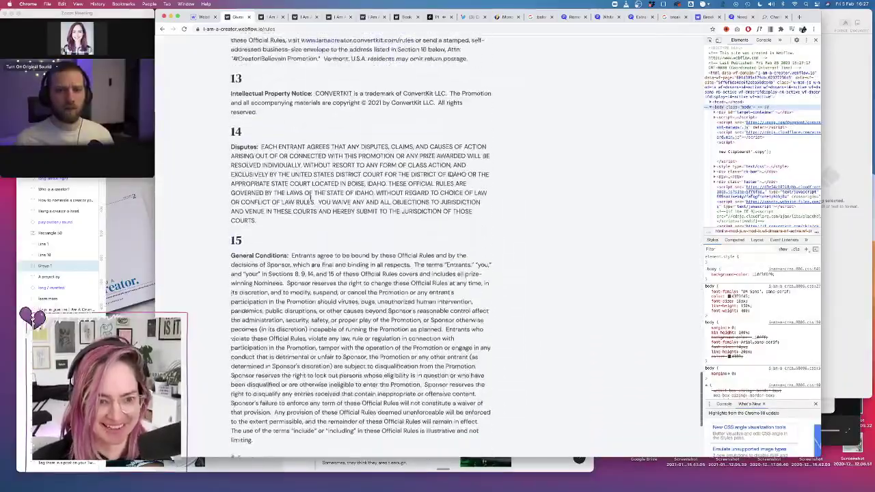
pyautogui.scroll(-6, 312, 197)
pyautogui.scroll(20, 311, 197)
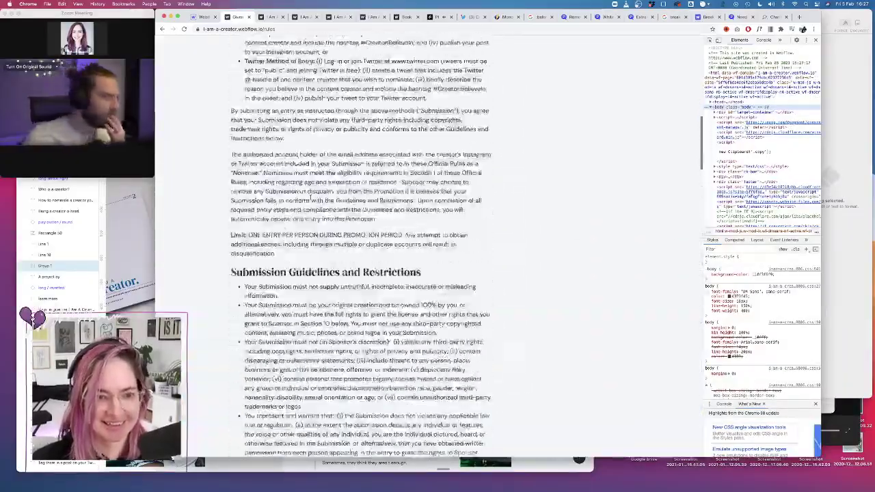
pyautogui.scroll(10, 311, 197)
pyautogui.scroll(-10, 311, 197)
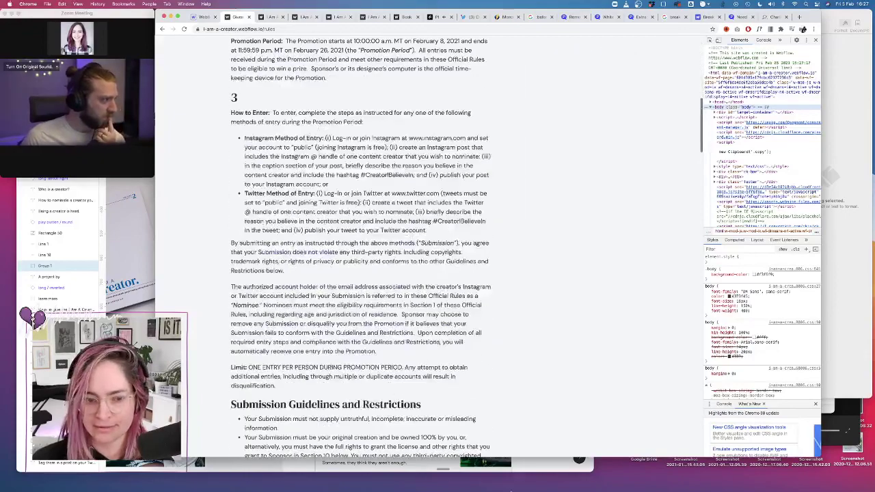
# Switch to Pages, close the source rules document, and go back to the start of the published rules page
pyautogui.moveTo(479, 487)
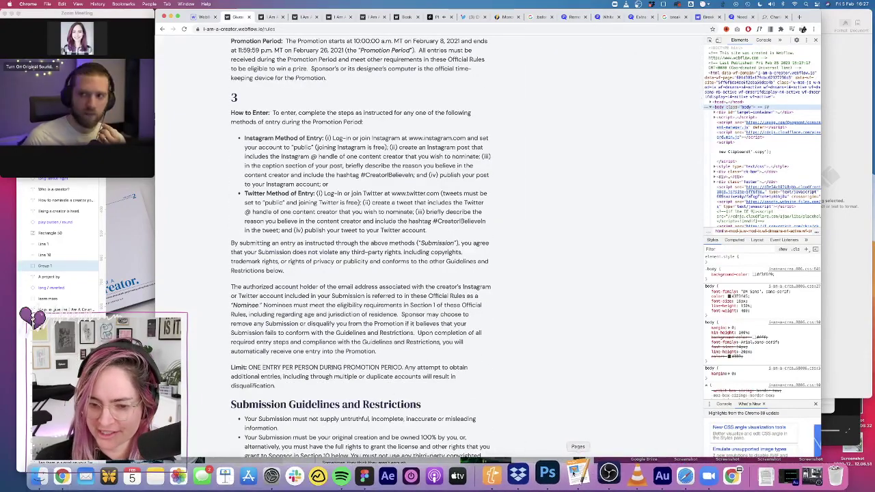
pyautogui.click(576, 472)
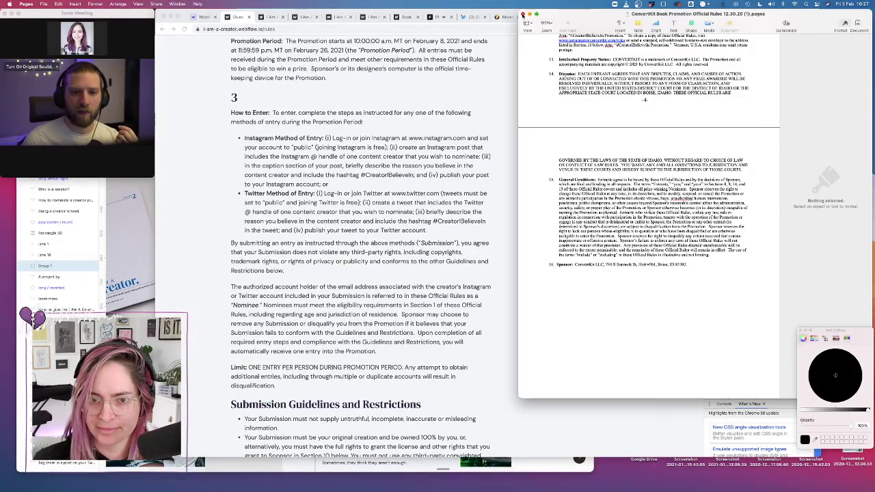
pyautogui.click(522, 14)
pyautogui.scroll(10, 288, 205)
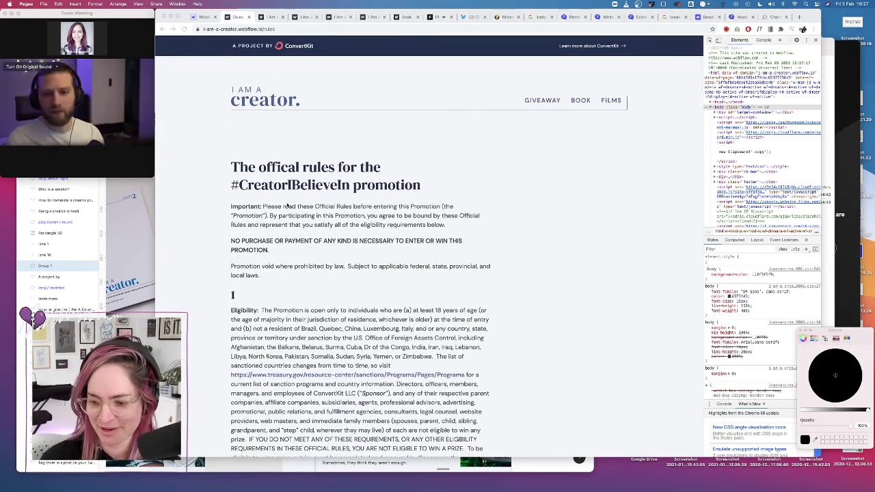
# Return to the Webflow designer, exit preview mode, and go to the start of the rules page
pyautogui.click(202, 16)
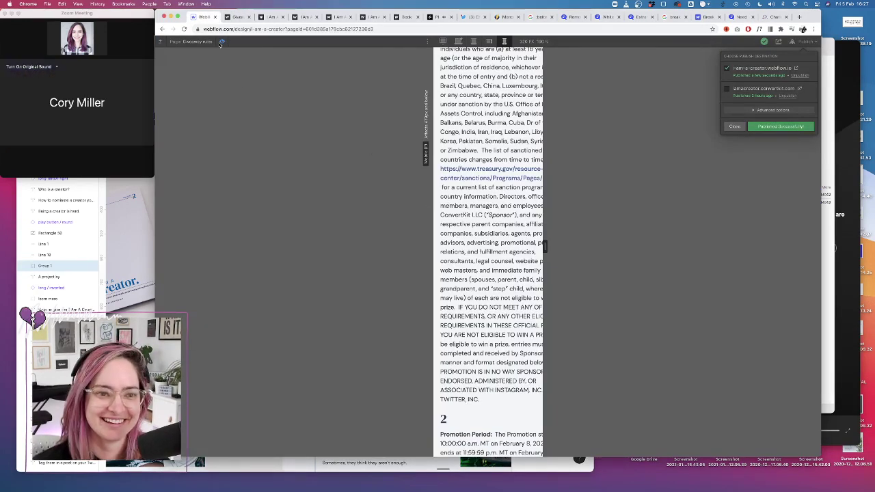
pyautogui.click(222, 42)
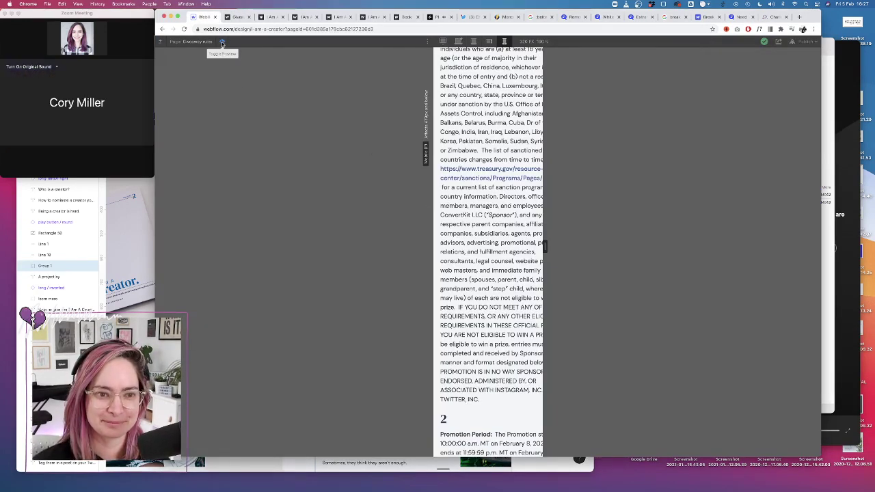
pyautogui.click(222, 42)
pyautogui.scroll(10, 483, 171)
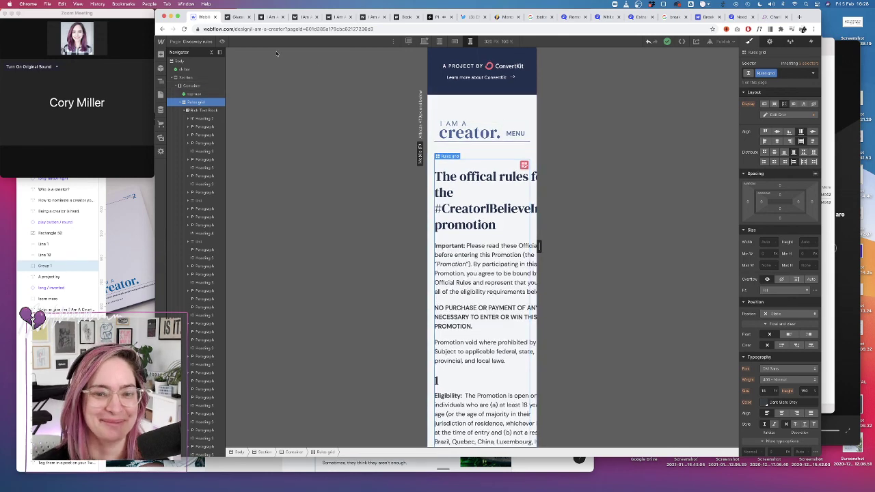
# Check the Twitter notifications and the thread about pseudo :before and :after classes for replies, and return to Webflow
pyautogui.click(477, 15)
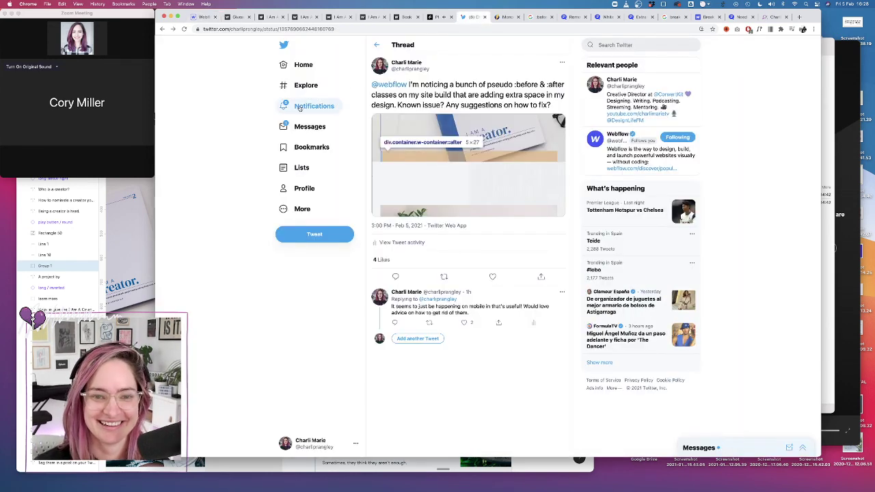
pyautogui.click(340, 99)
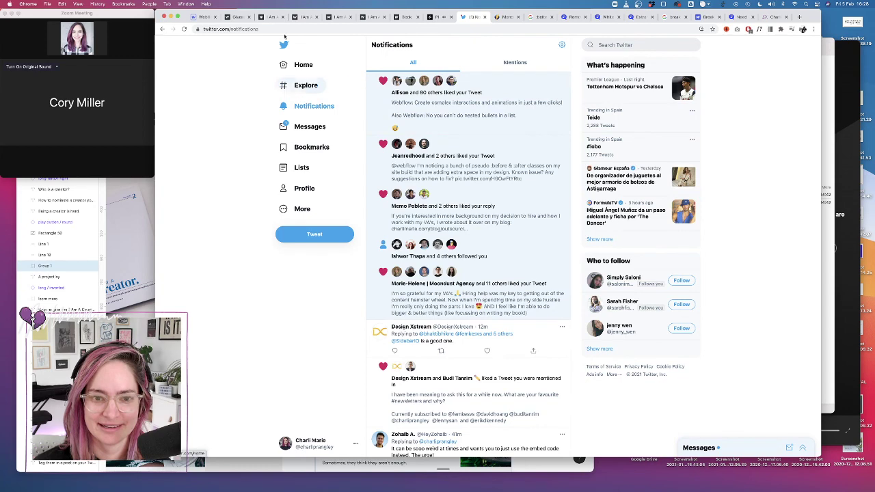
pyautogui.click(472, 147)
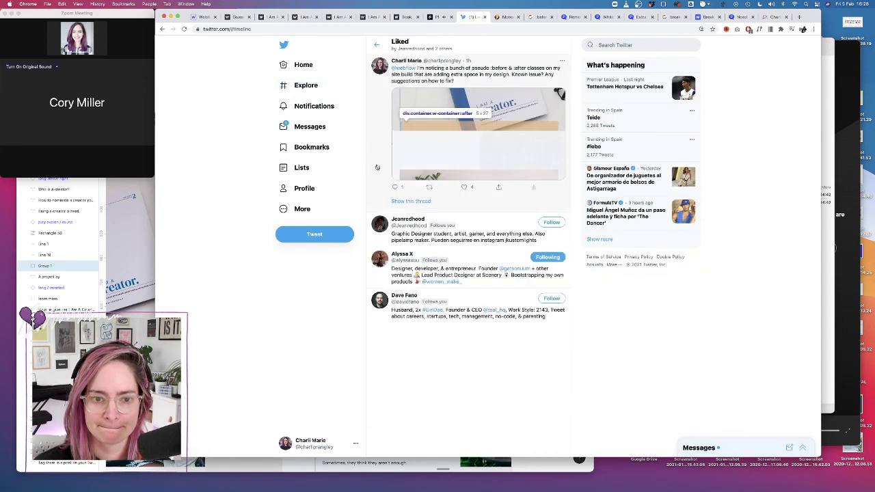
pyautogui.click(376, 167)
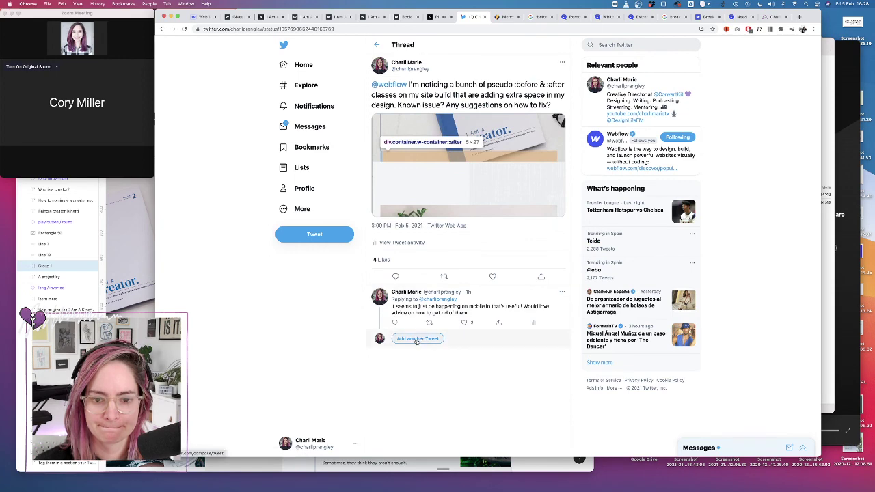
pyautogui.click(207, 19)
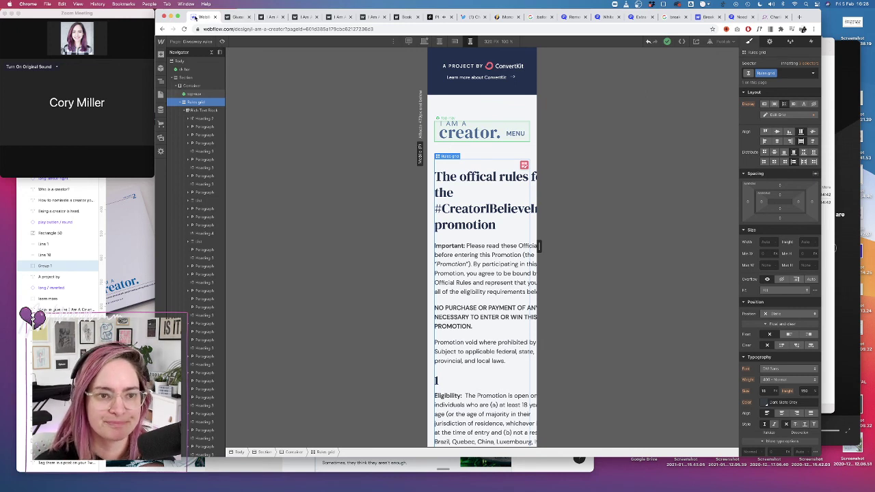
# Narrow the published rules page to mobile width and inspect its header element in the developer tools
pyautogui.moveTo(383, 487)
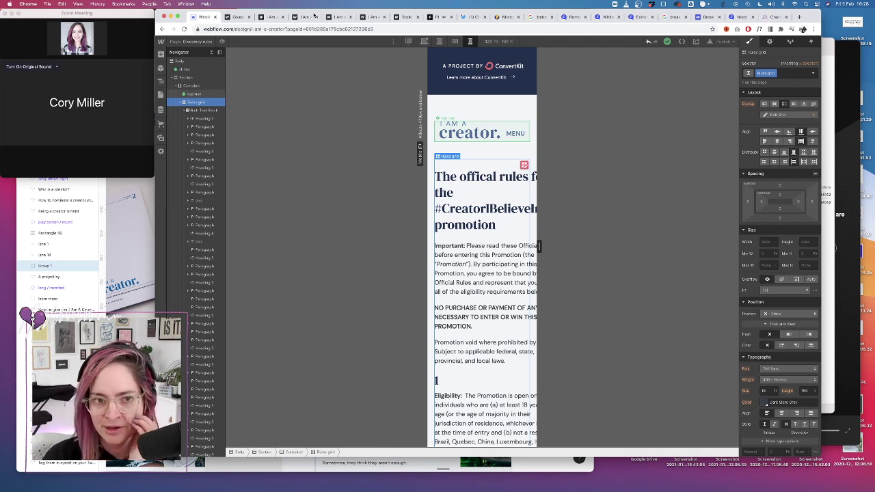
pyautogui.click(241, 18)
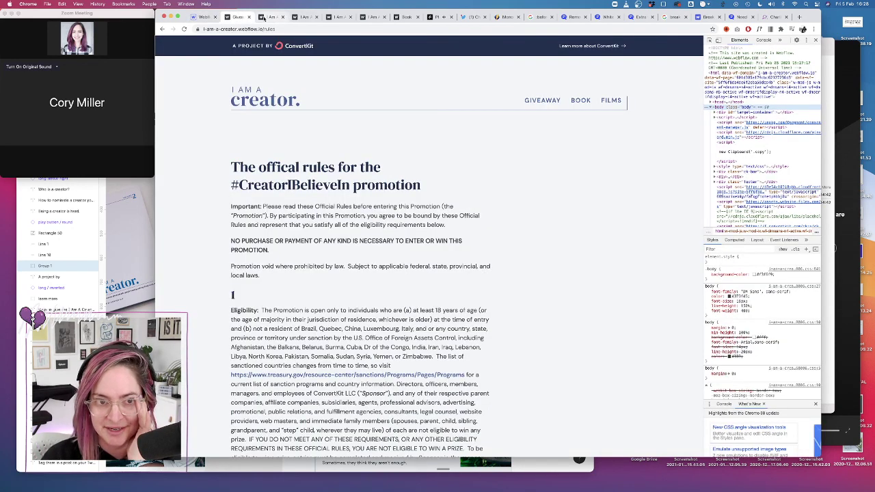
pyautogui.rightClick(390, 96)
pyautogui.click(409, 172)
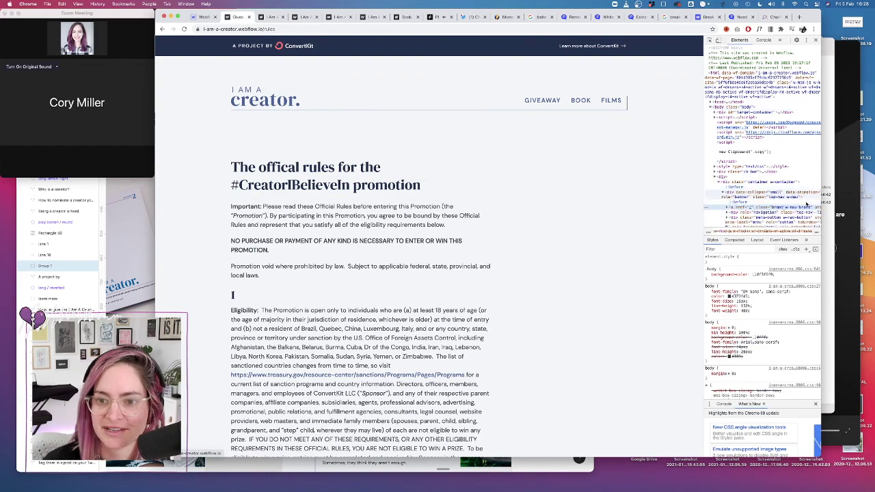
pyautogui.moveTo(702, 157); pyautogui.dragTo(320, 157)
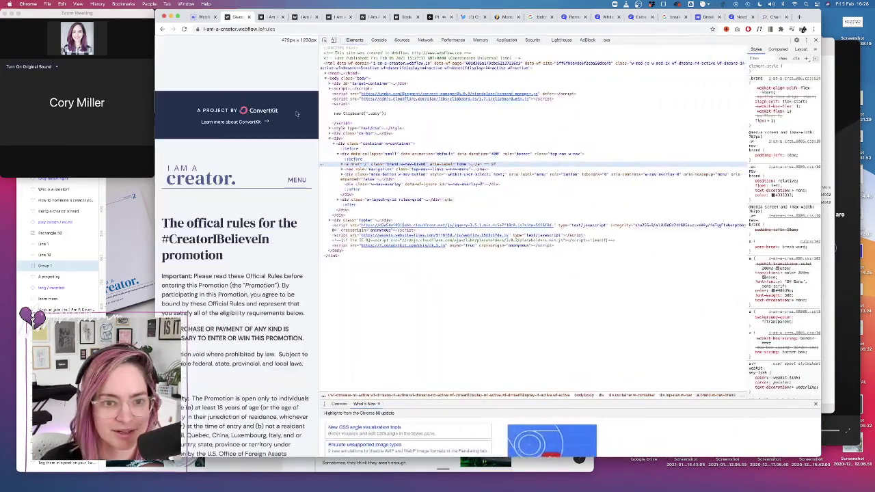
pyautogui.rightClick(279, 179)
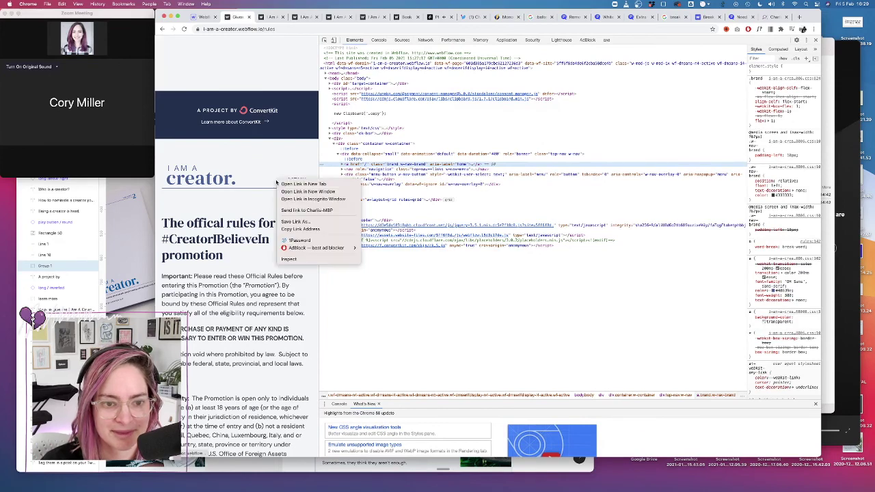
pyautogui.click(292, 259)
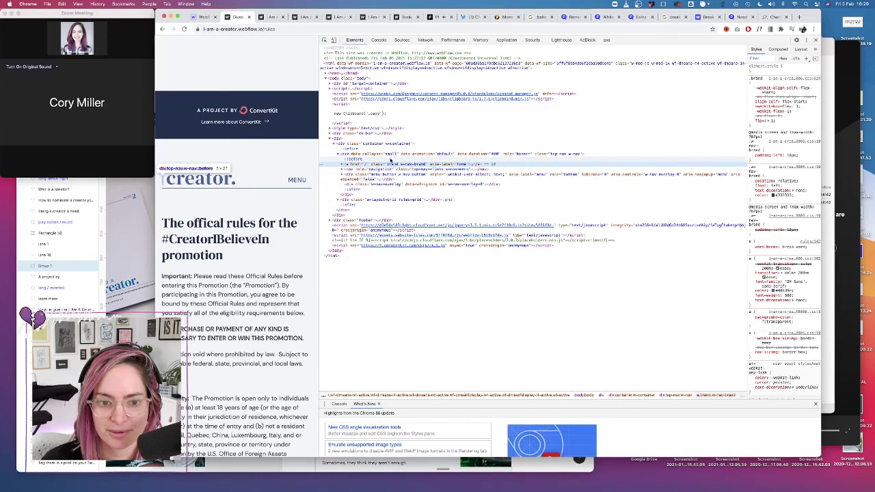
# Try disabling the display declaration of the top-nav element in the developer tools, and restore it
pyautogui.click(389, 154)
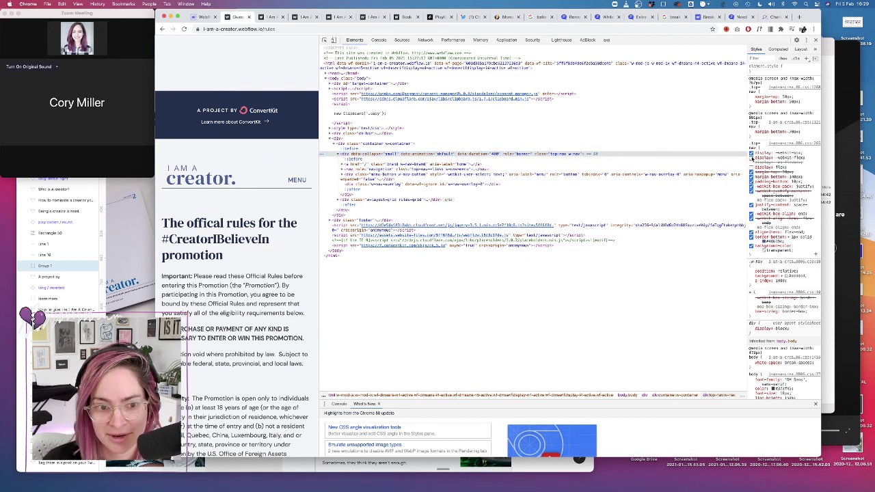
pyautogui.click(752, 154)
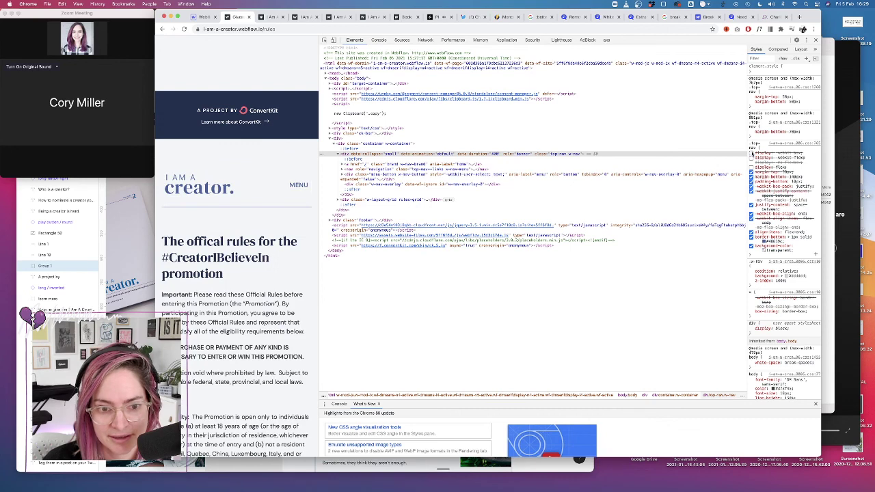
pyautogui.click(752, 153)
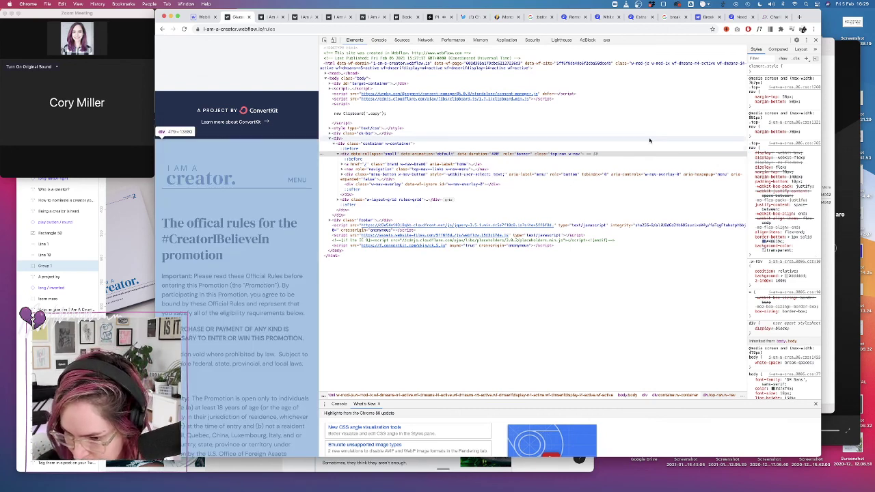
# Open the top-nav component in the Webflow designer and examine its display setting
pyautogui.click(193, 18)
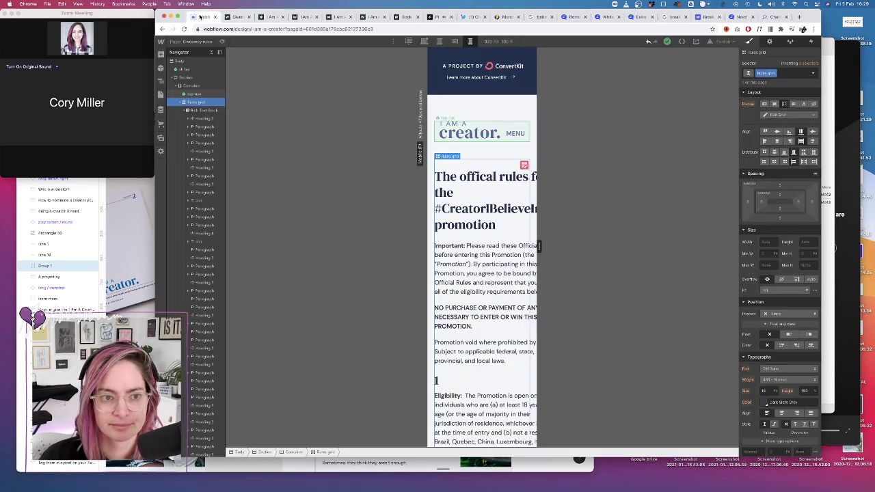
pyautogui.click(458, 124)
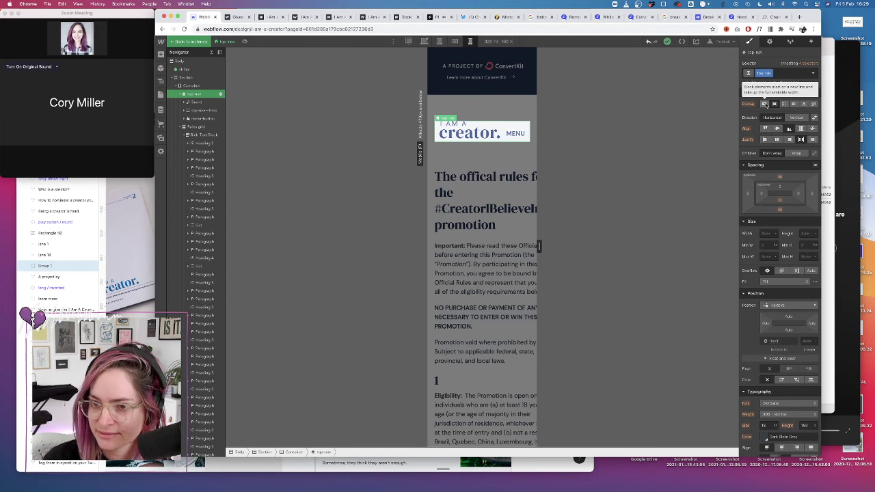
# Try the AirPods Max as the computer's sound output, restore Streaming as the output, and recheck the device list
pyautogui.click(820, 5)
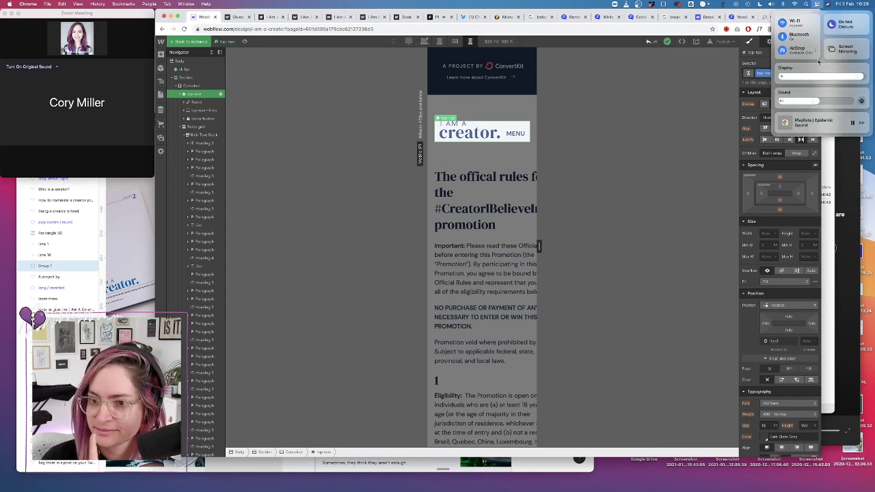
pyautogui.click(862, 101)
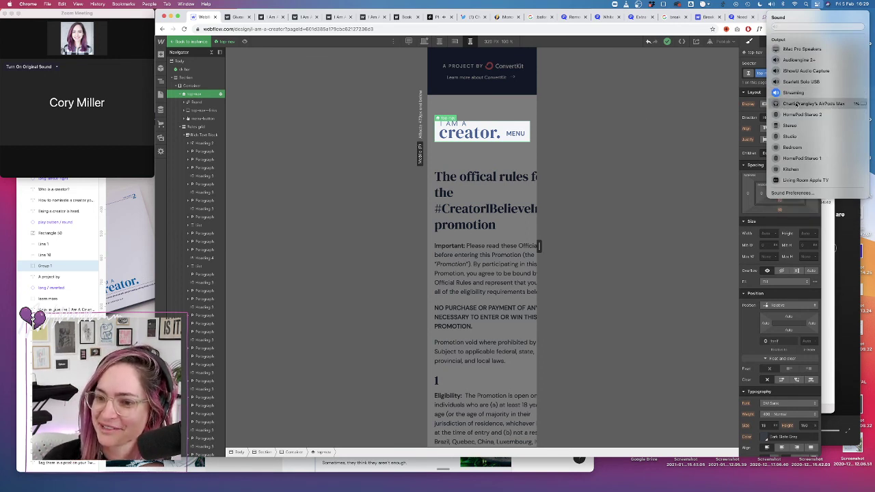
pyautogui.click(673, 168)
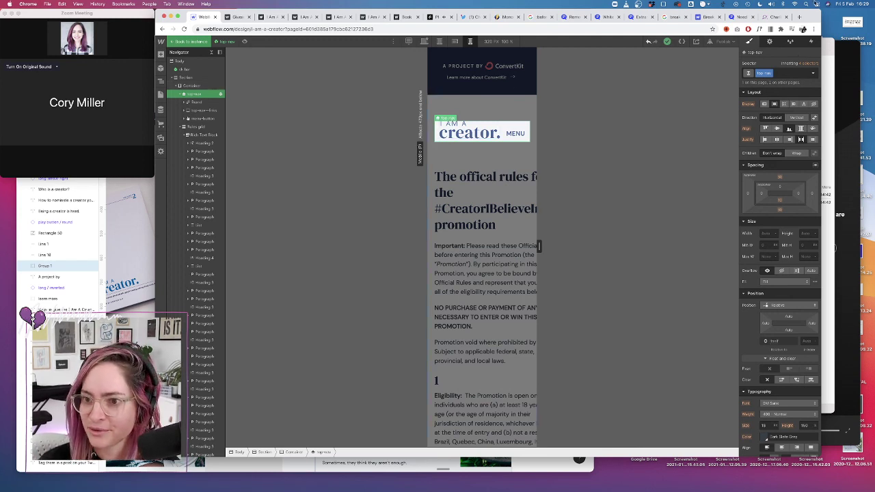
pyautogui.click(815, 5)
pyautogui.click(861, 101)
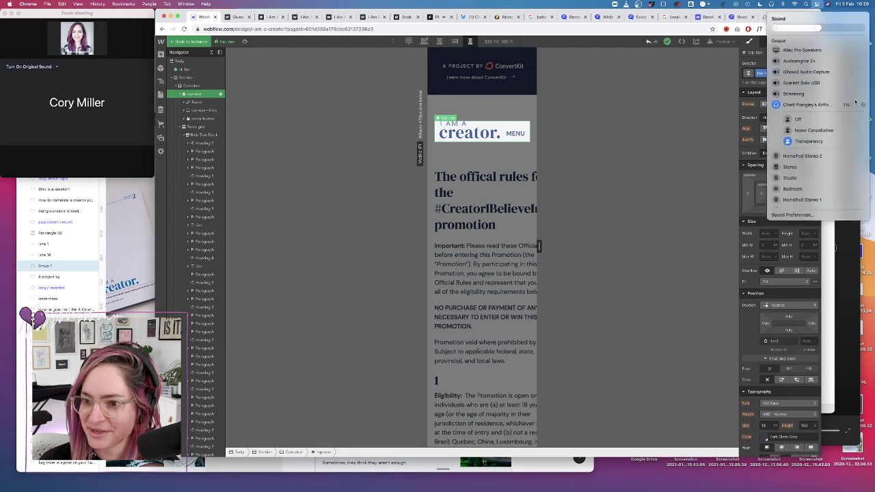
pyautogui.click(801, 82)
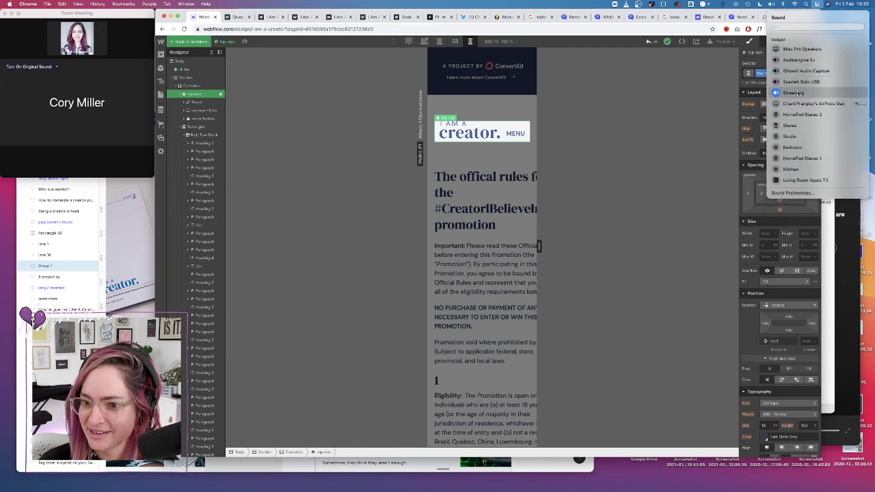
pyautogui.click(648, 107)
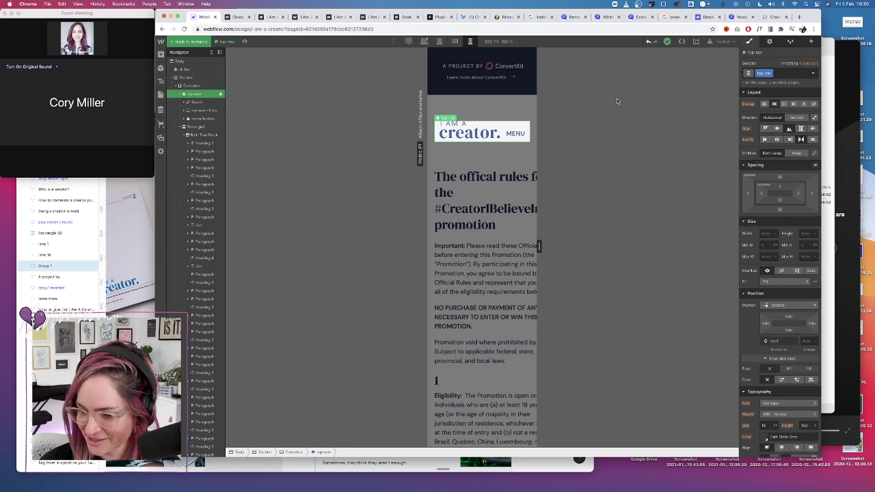
pyautogui.click(825, 4)
pyautogui.click(860, 100)
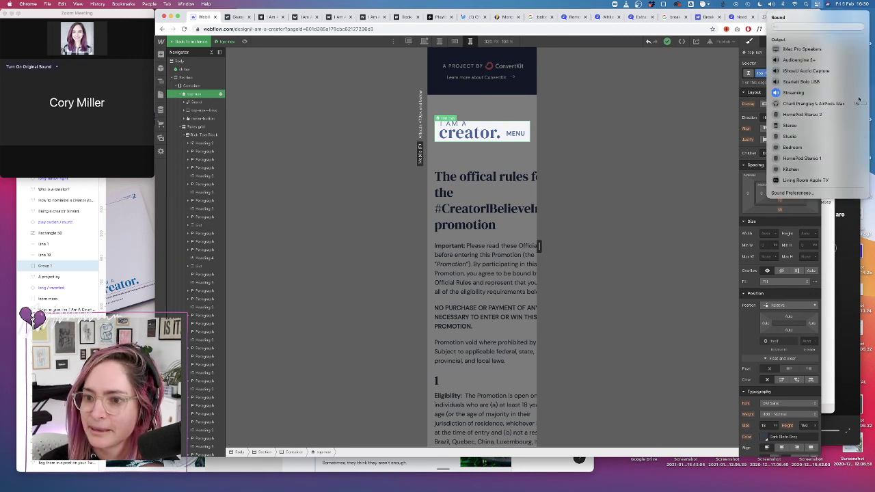
pyautogui.click(617, 82)
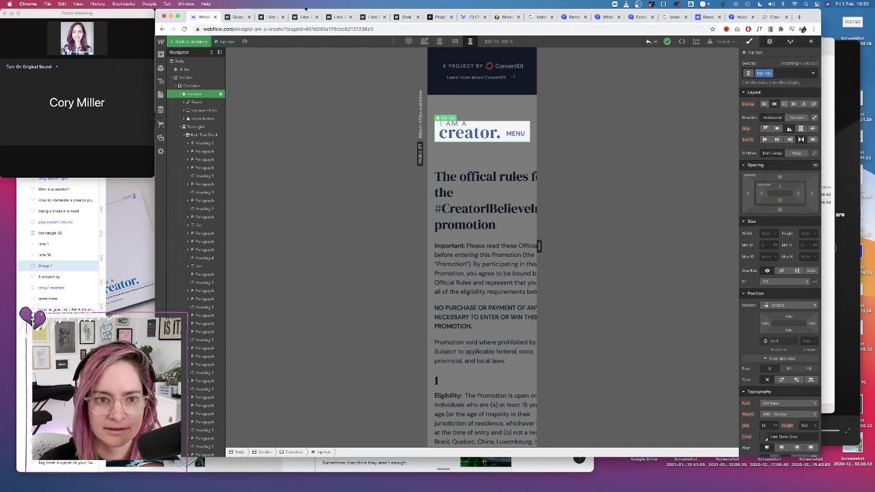
# Check the Twitch streaming playlist's playback in Epidemic Sound and the audio mixer levels in OBS
pyautogui.click(437, 17)
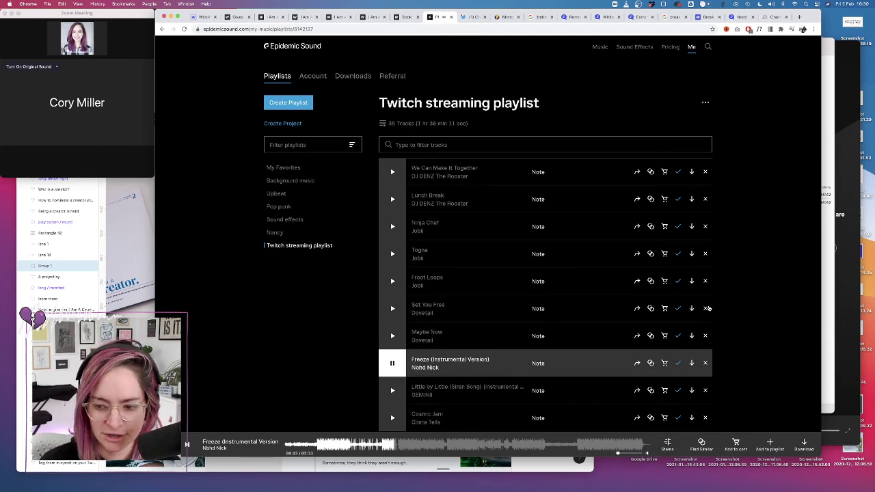
pyautogui.moveTo(577, 475)
pyautogui.click(766, 476)
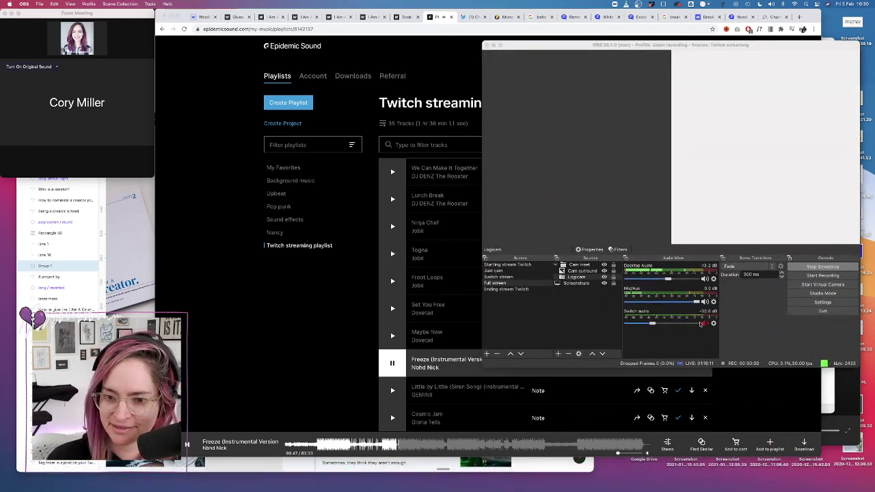
pyautogui.click(495, 45)
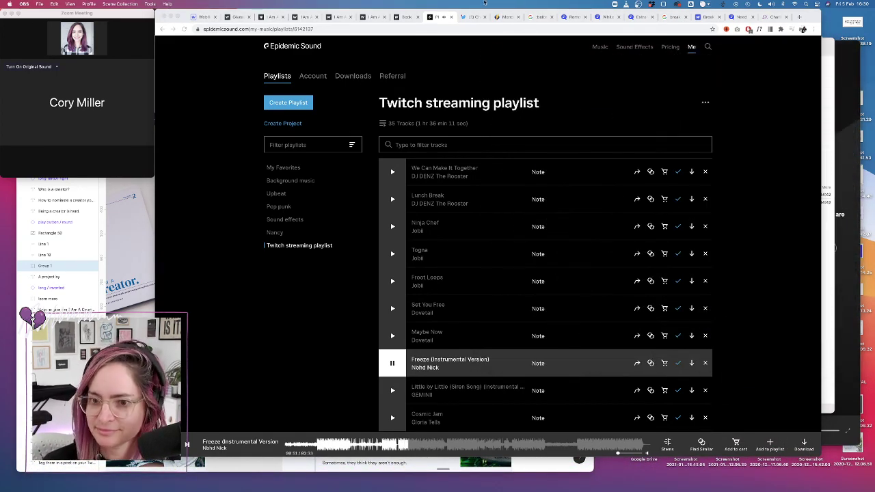
# Try block display on the top-nav component in the Webflow designer, and restore its flex display
pyautogui.click(200, 18)
pyautogui.click(200, 18)
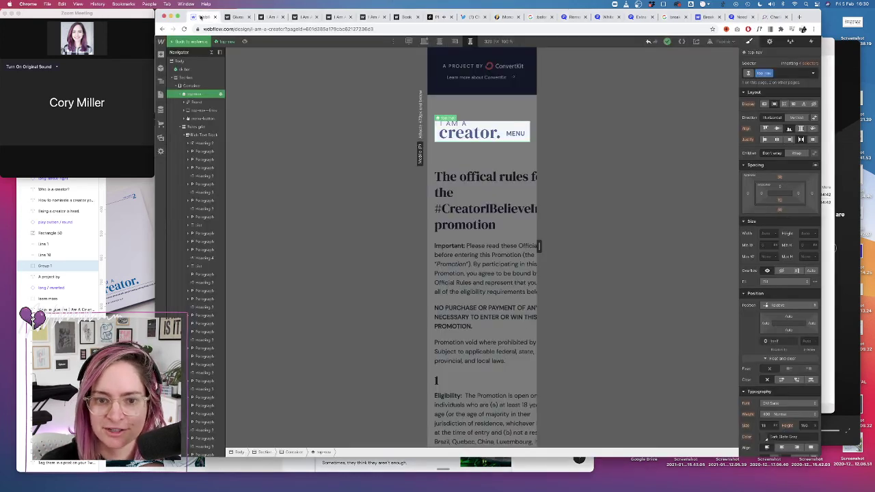
pyautogui.click(193, 85)
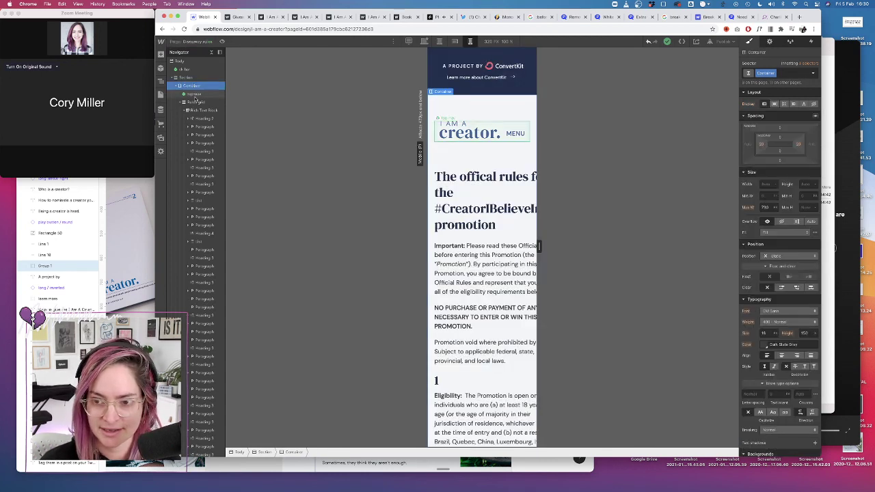
pyautogui.click(194, 94)
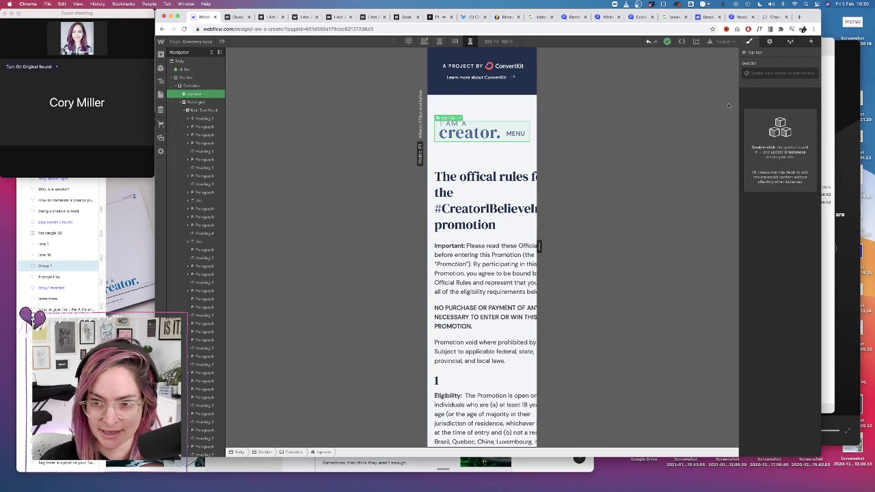
pyautogui.doubleClick(450, 121)
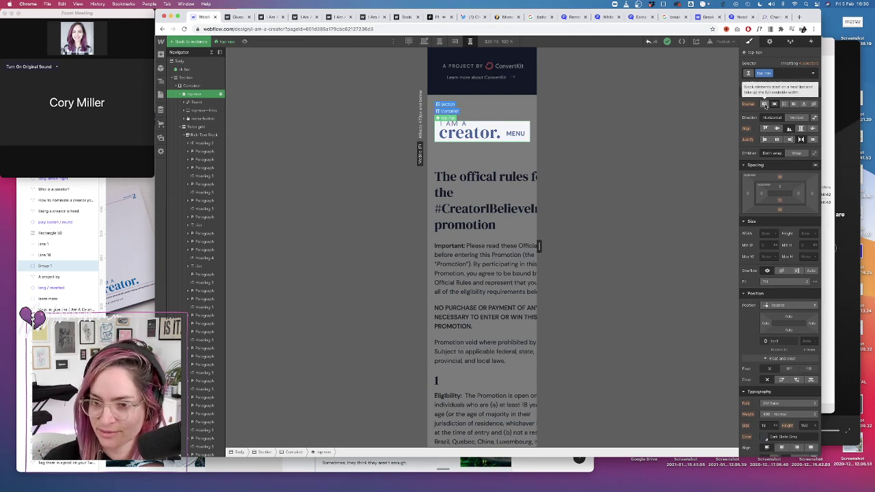
pyautogui.click(765, 105)
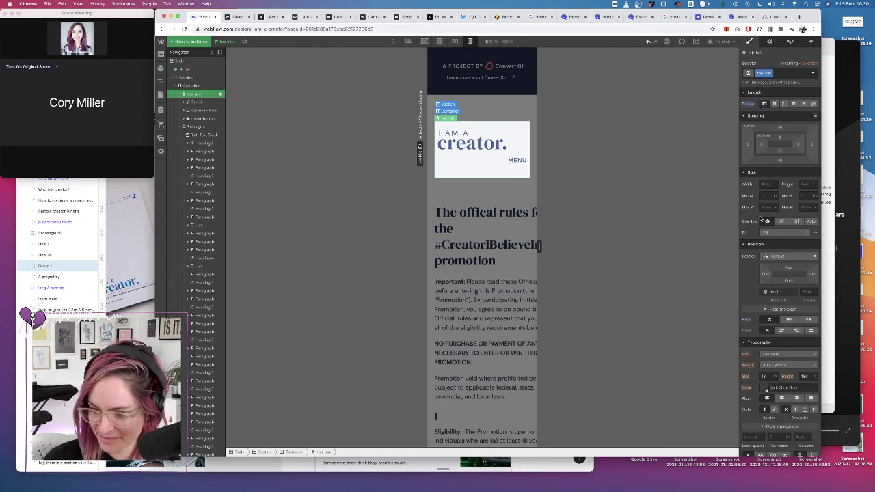
pyautogui.click(776, 105)
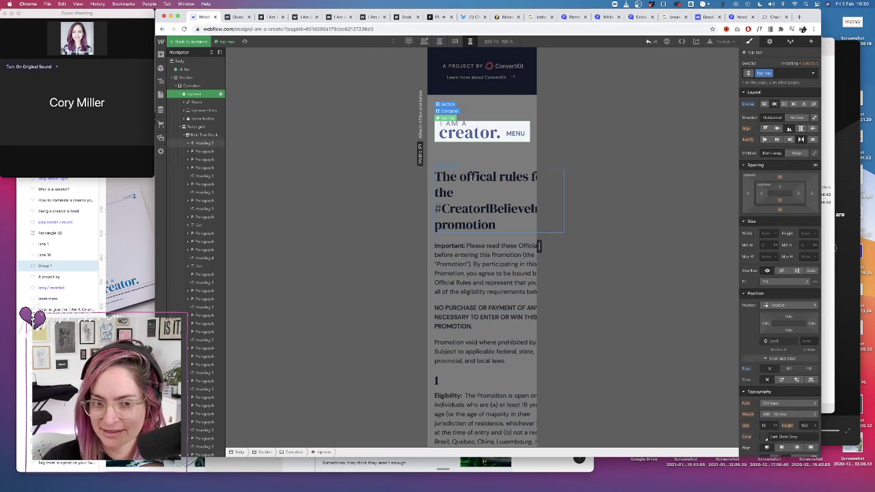
# Examine the rules page's main heading, top-nav, Container and ck-bar elements in the mobile view
pyautogui.click(547, 176)
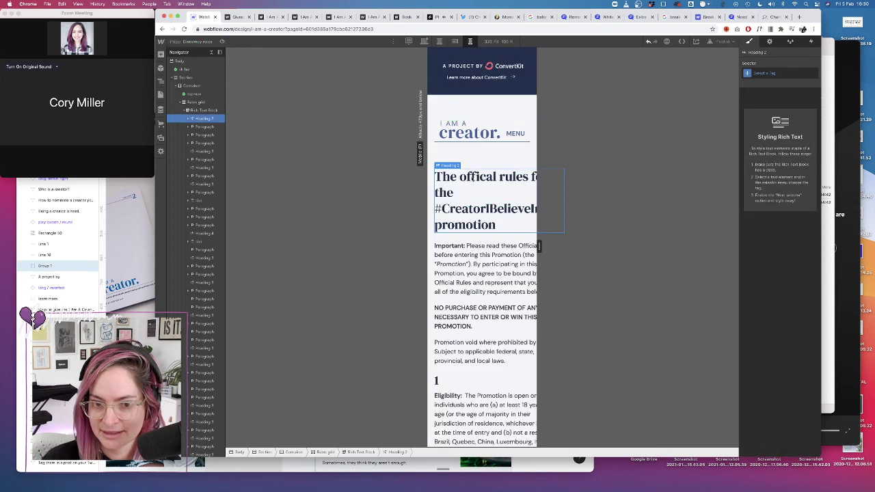
pyautogui.click(528, 143)
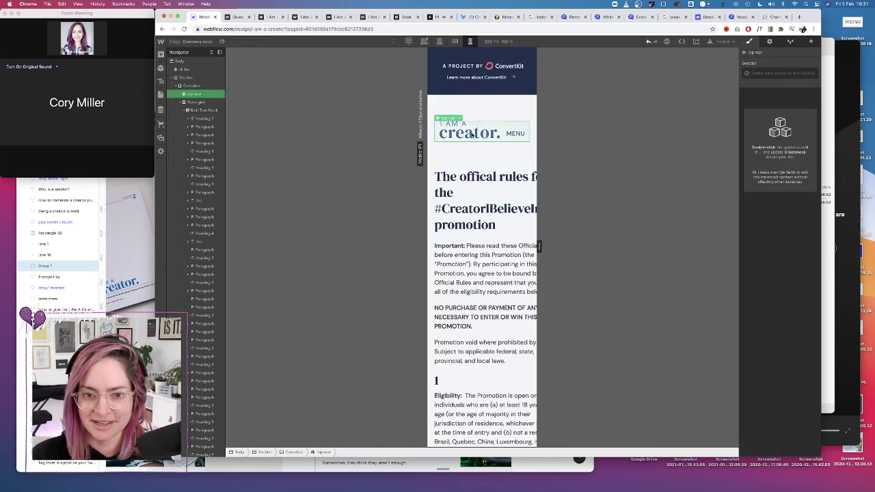
pyautogui.click(199, 87)
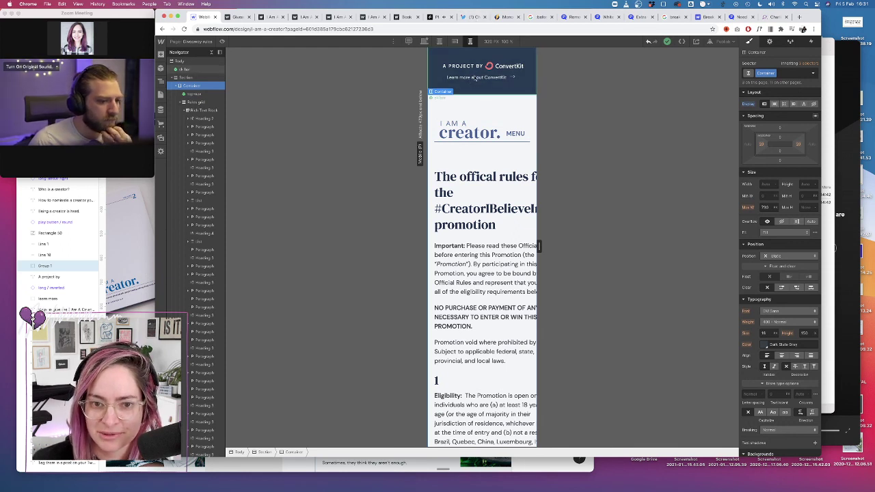
pyautogui.click(184, 70)
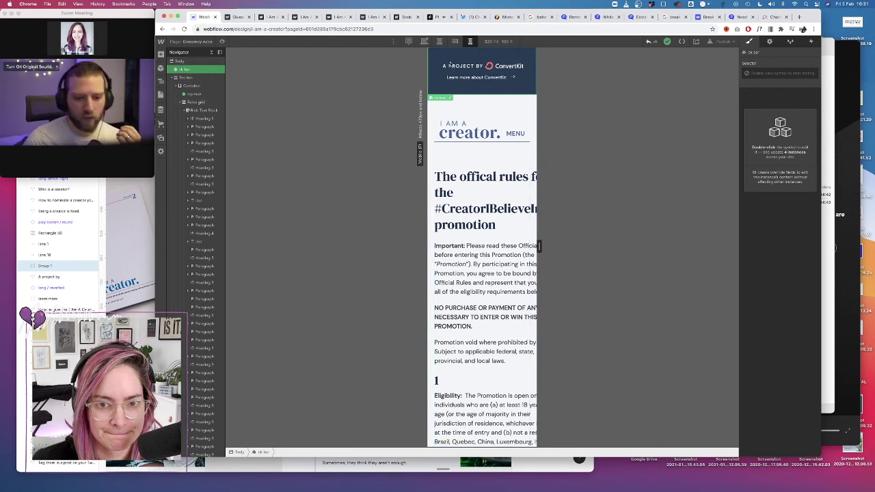
# Check the Twitter notifications for replies and return to the Webflow designer
pyautogui.click(472, 18)
pyautogui.click(311, 106)
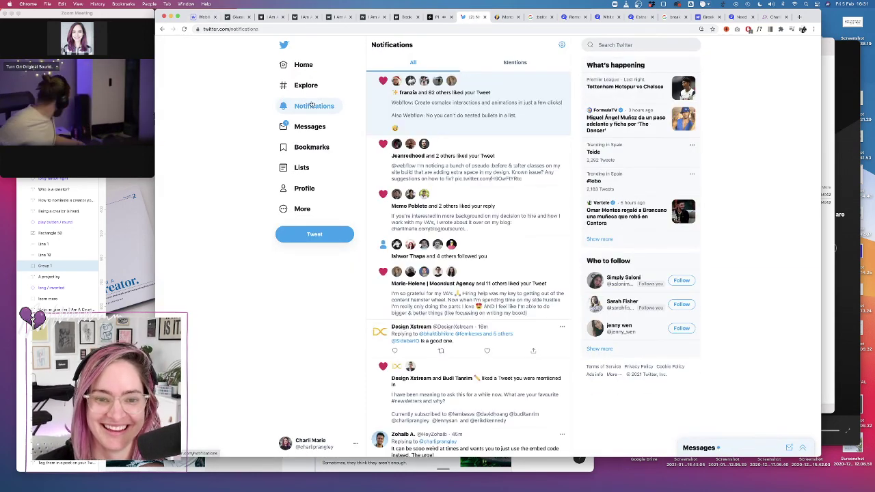
pyautogui.click(203, 17)
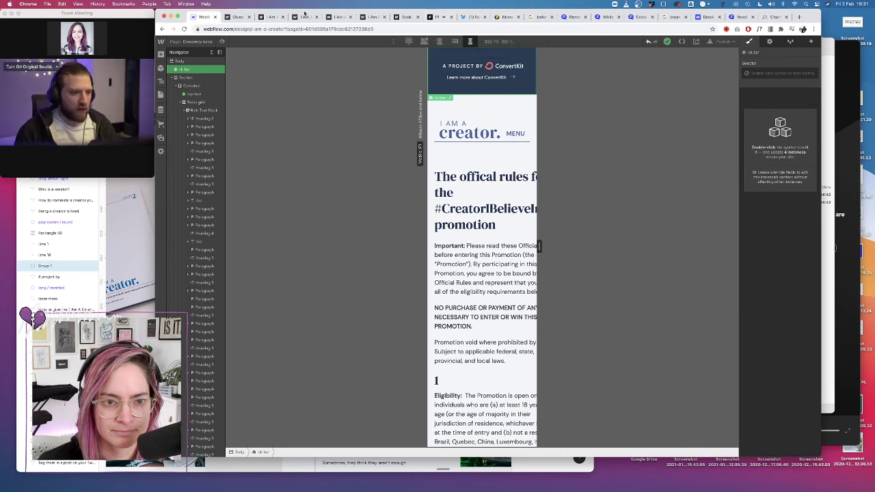
# Inspect the styles of the w-container element and its before pseudo-element on the published rules page
pyautogui.click(247, 18)
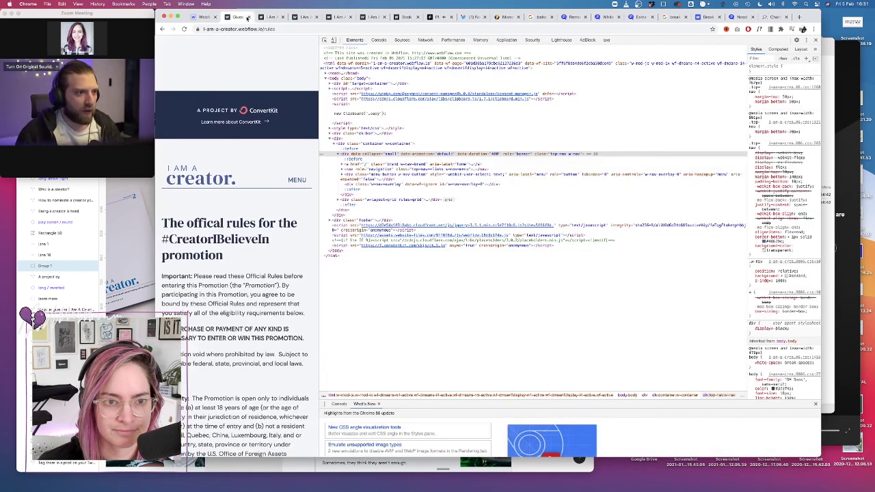
pyautogui.click(352, 149)
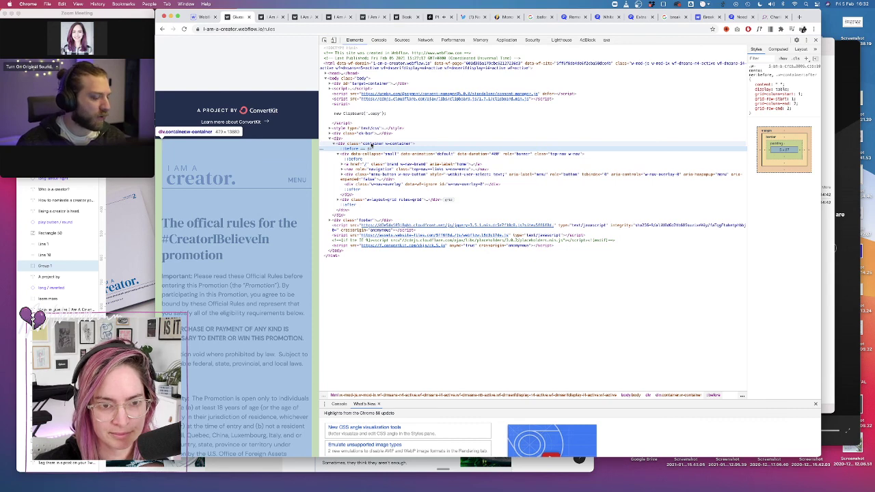
pyautogui.click(371, 145)
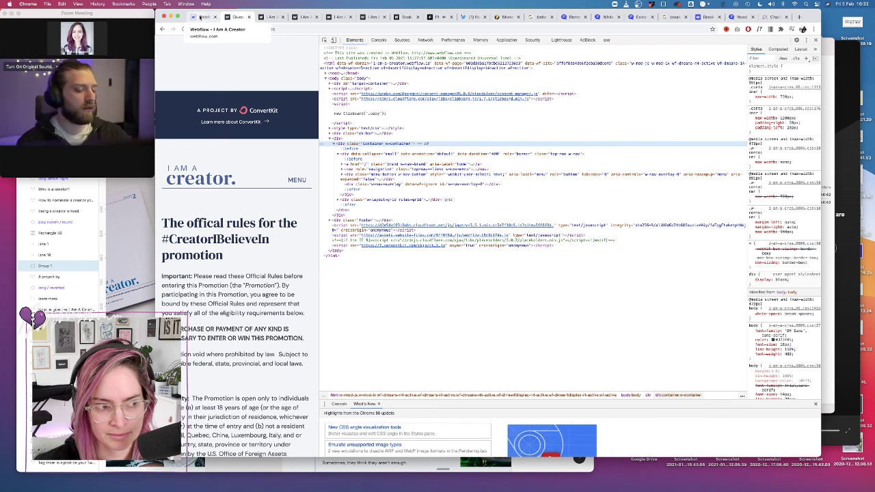
# Remove the .w-embed:before and .w-embed:after selectors from the style rule in the Webflow project's custom head code
pyautogui.click(201, 18)
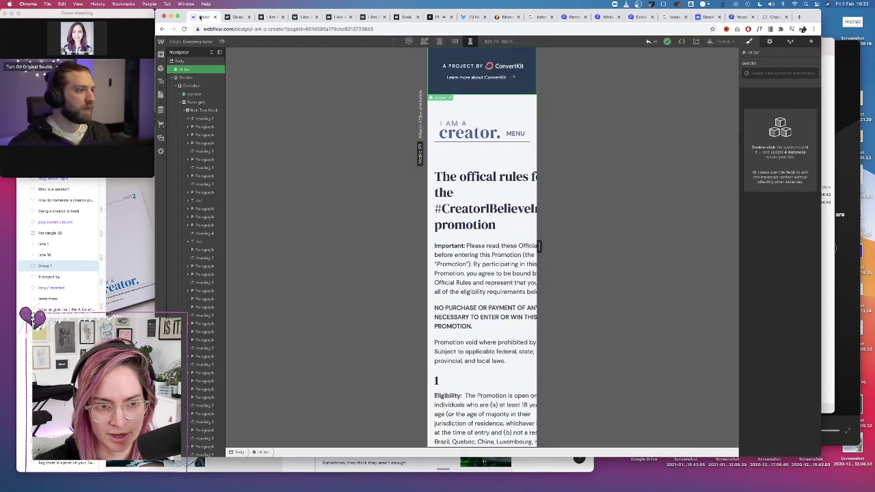
pyautogui.click(164, 45)
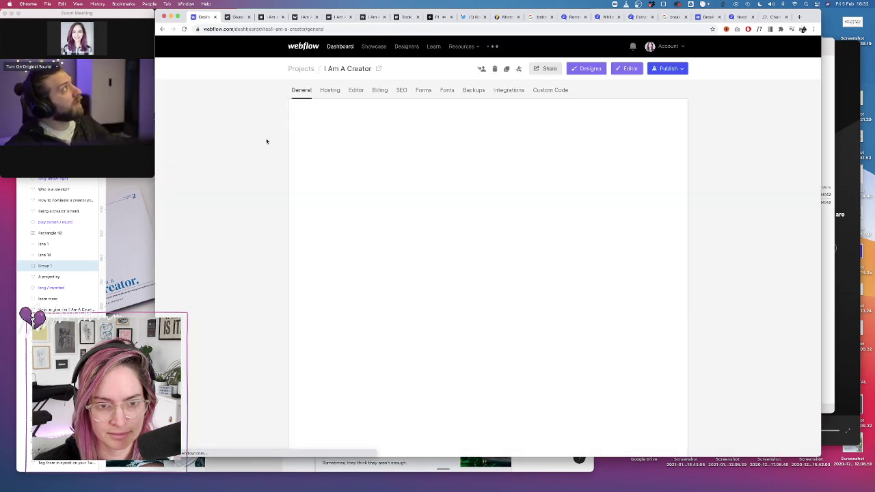
pyautogui.click(551, 89)
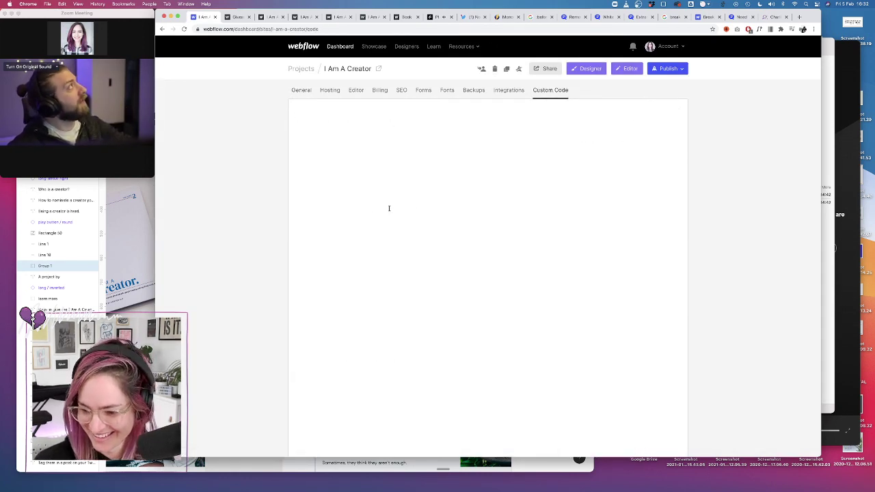
pyautogui.scroll(-15, 393, 262)
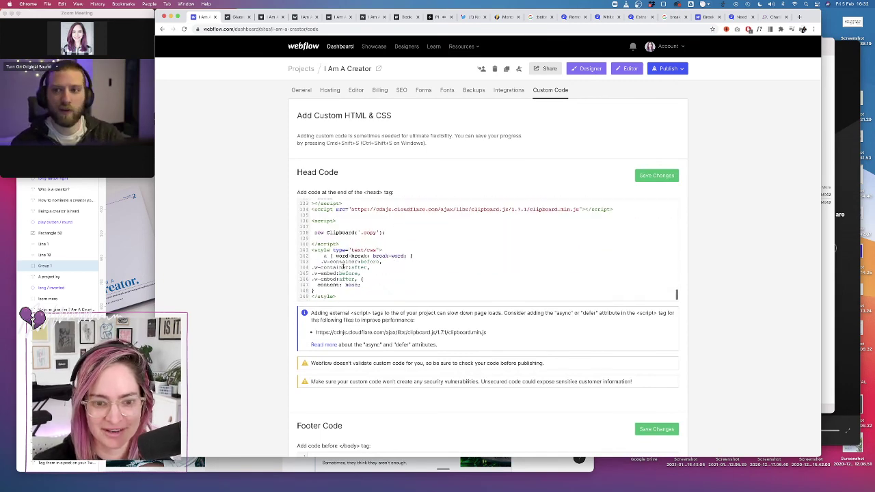
pyautogui.moveTo(356, 279); pyautogui.dragTo(298, 276)
pyautogui.press('BackSpace')
pyautogui.press('BackSpace')
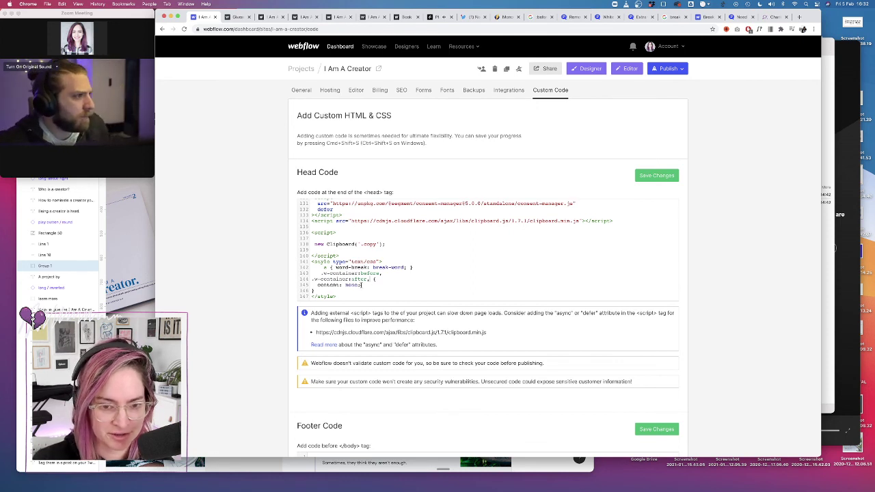
# Replace the .w-container class with .pseudo-fix in both the before and after selectors of the head code
pyautogui.doubleClick(355, 273)
pyautogui.keyDown('shift'); pyautogui.click(325, 272); pyautogui.keyUp('shift')
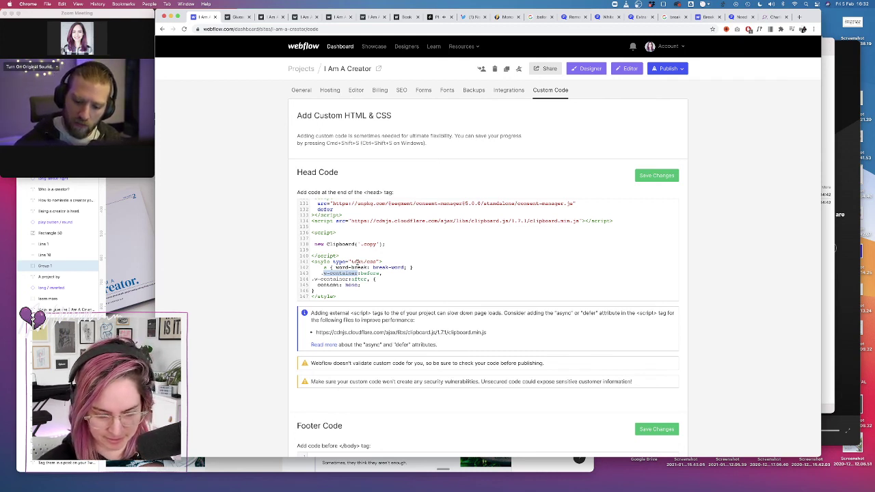
pyautogui.write('.psw')
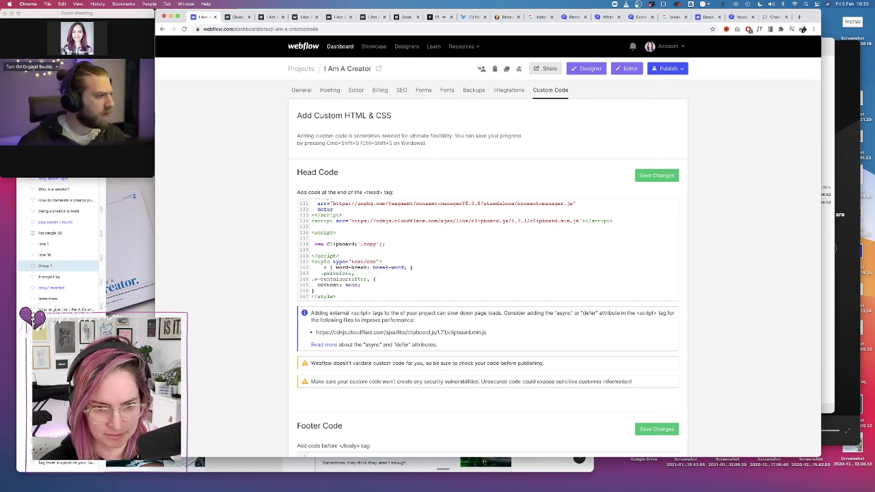
pyautogui.write('udo-fix')
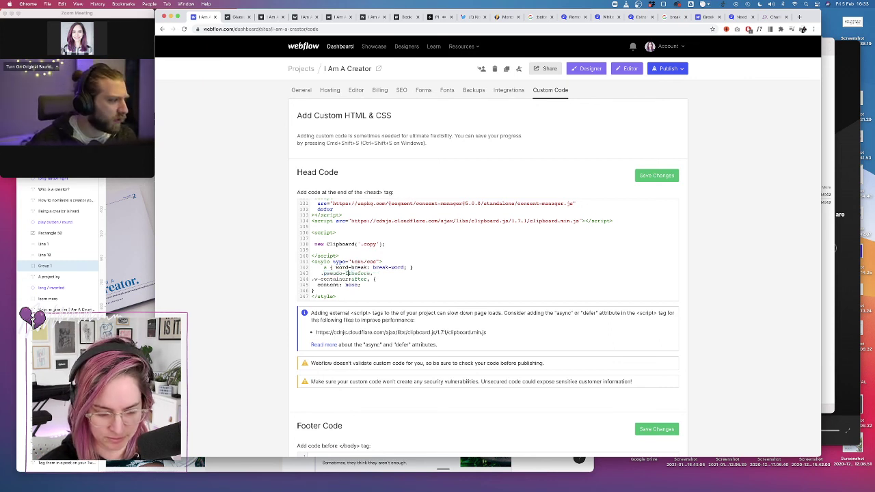
pyautogui.moveTo(350, 279); pyautogui.dragTo(314, 279)
pyautogui.write('.pseudo-fix')
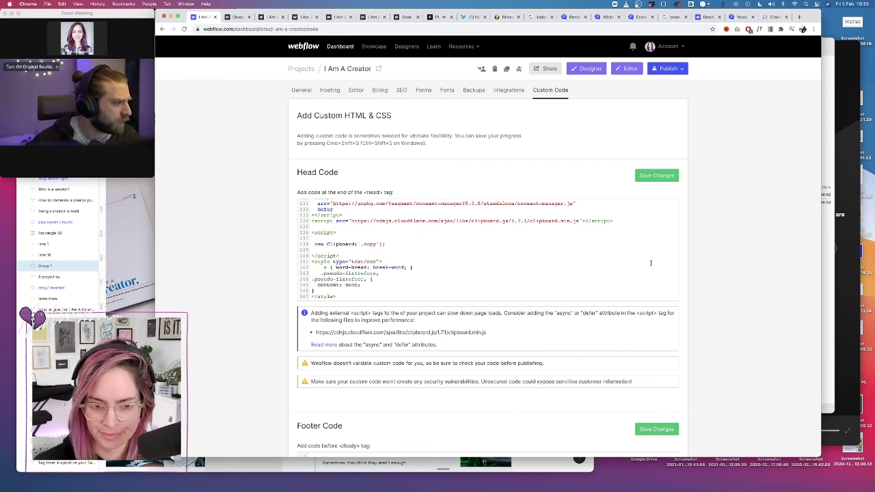
# Set the content property of the .pseudo-fix rule to initial and save the head code
pyautogui.click(360, 284)
pyautogui.press('BackSpace')
pyautogui.press('BackSpace')
pyautogui.press('BackSpace')
pyautogui.press('BackSpace')
pyautogui.write('initial')
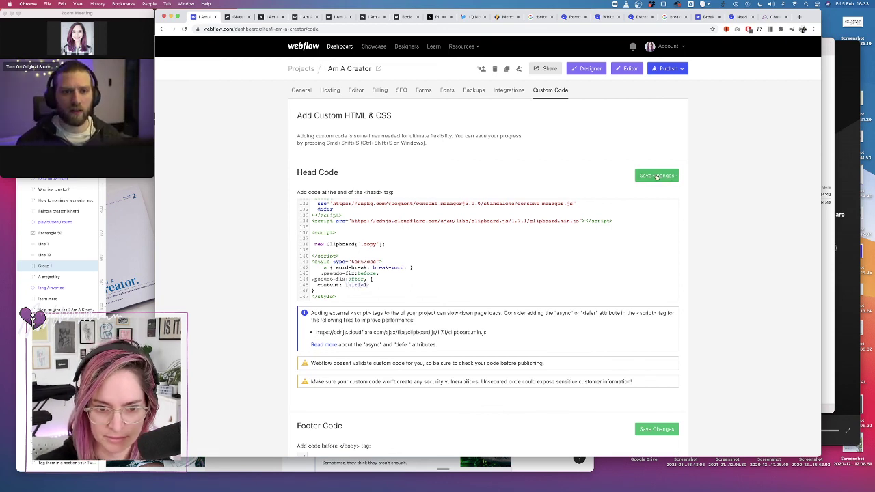
pyautogui.click(656, 177)
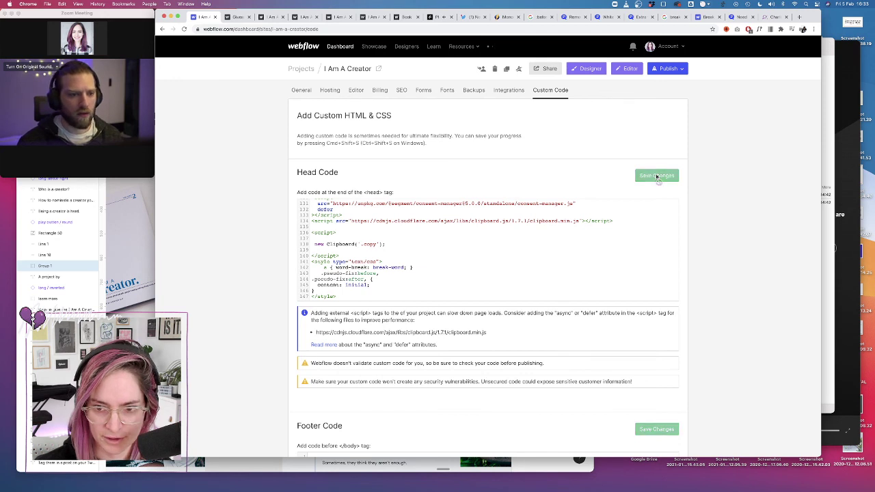
# Reopen the I Am A Creator project in the Webflow designer, checking the Twitter notifications while it loads
pyautogui.click(592, 70)
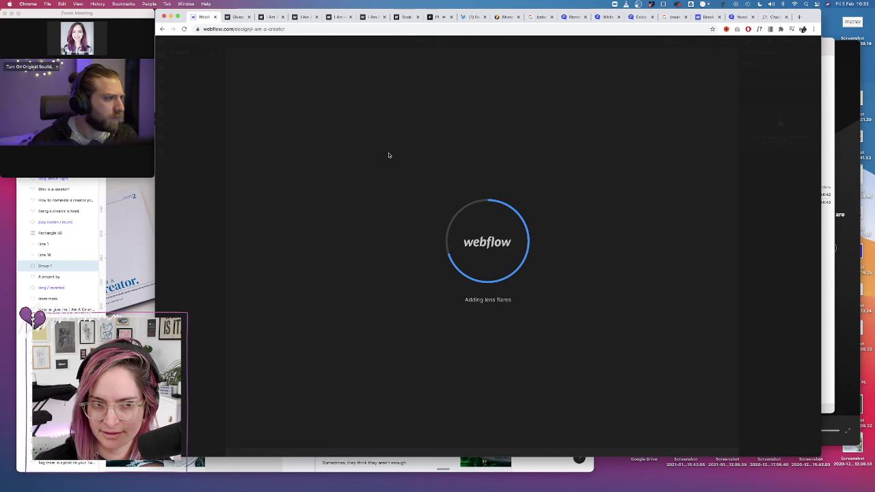
pyautogui.click(470, 17)
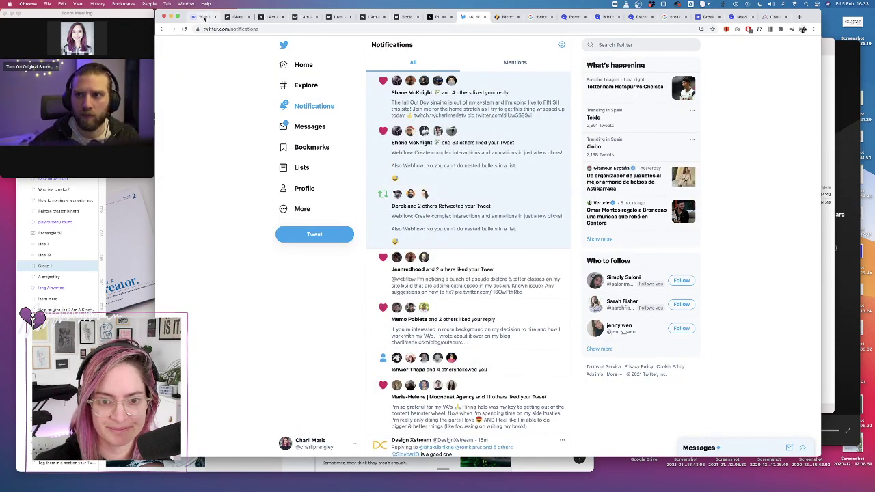
pyautogui.click(204, 17)
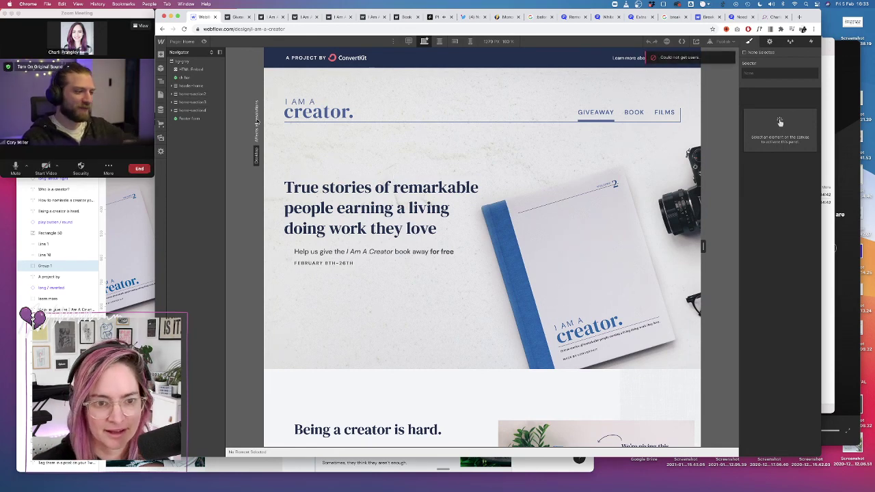
# Add the combo class pseudo-fix to the Container around the home page's top-nav, and publish the site to the selected domains
pyautogui.click(320, 113)
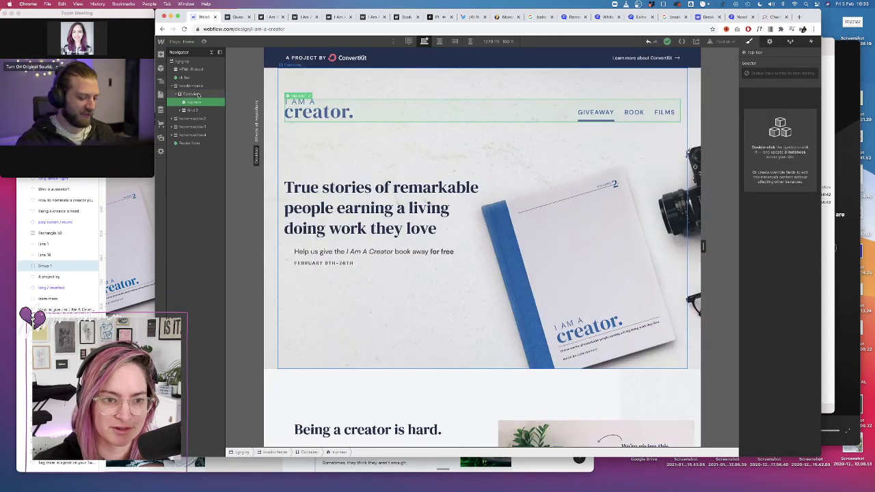
pyautogui.click(195, 94)
pyautogui.click(786, 73)
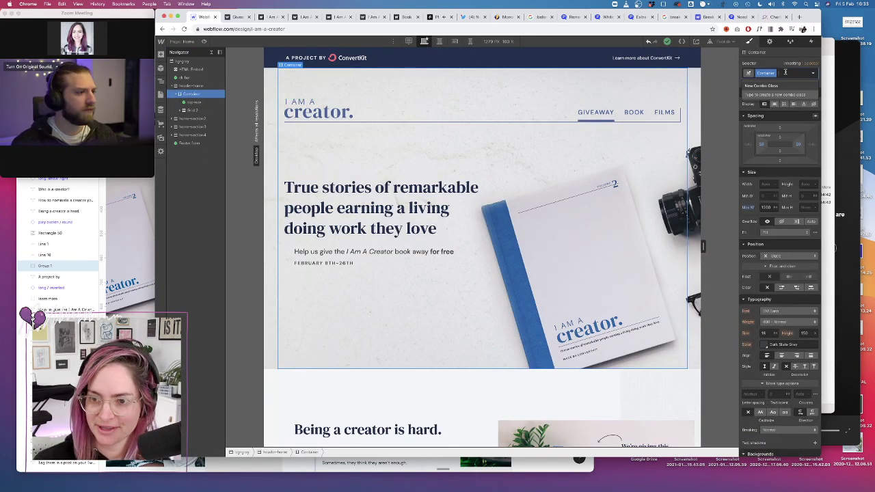
pyautogui.write('pread ')
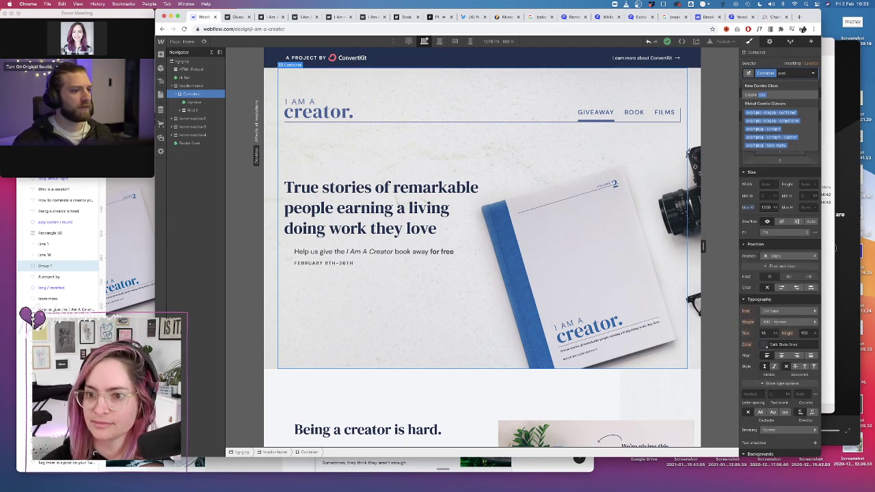
pyautogui.write('fx')
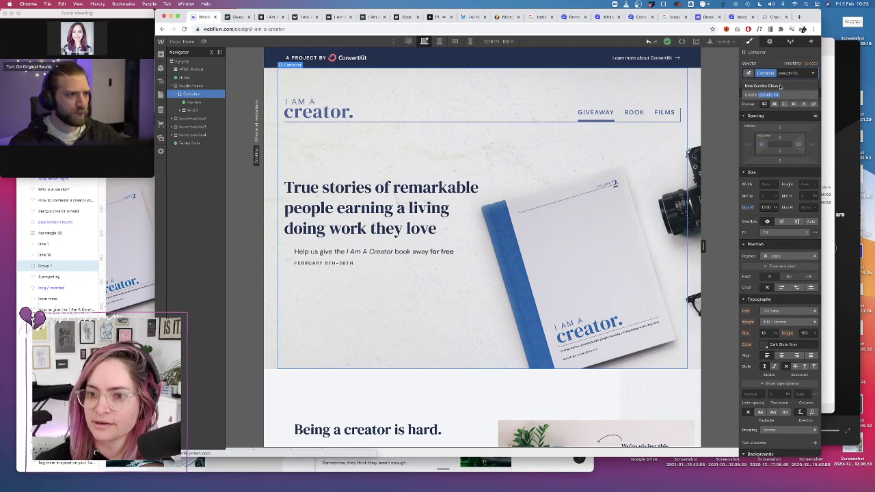
pyautogui.click(771, 95)
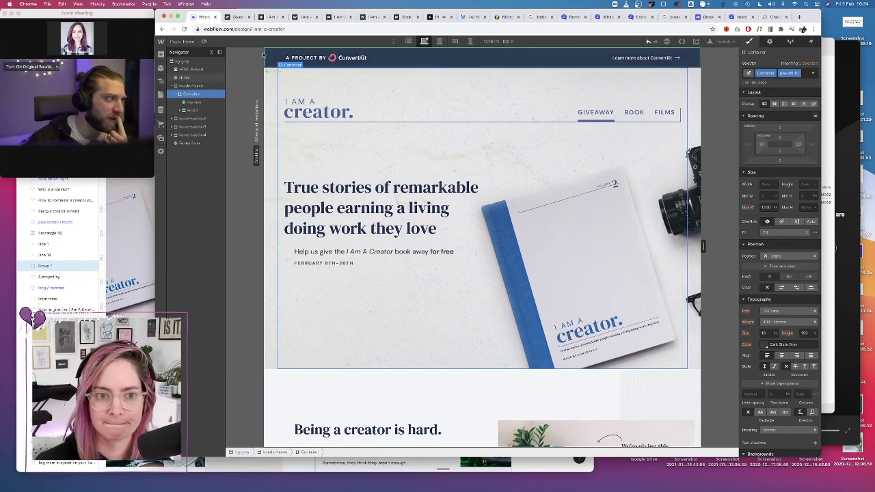
pyautogui.click(723, 42)
pyautogui.click(693, 127)
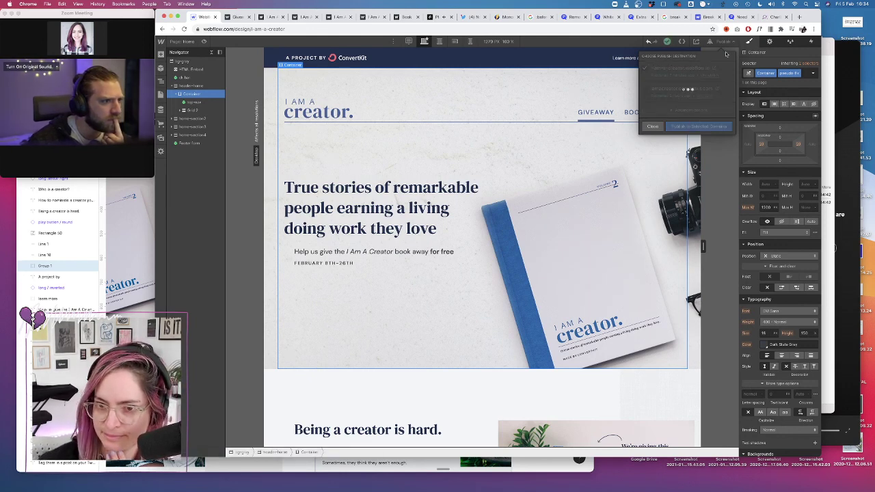
# Open the published i-am-a-creator.webflow.io site, inspect the header's container, and find pseudo-fix in the page's code
pyautogui.click(715, 69)
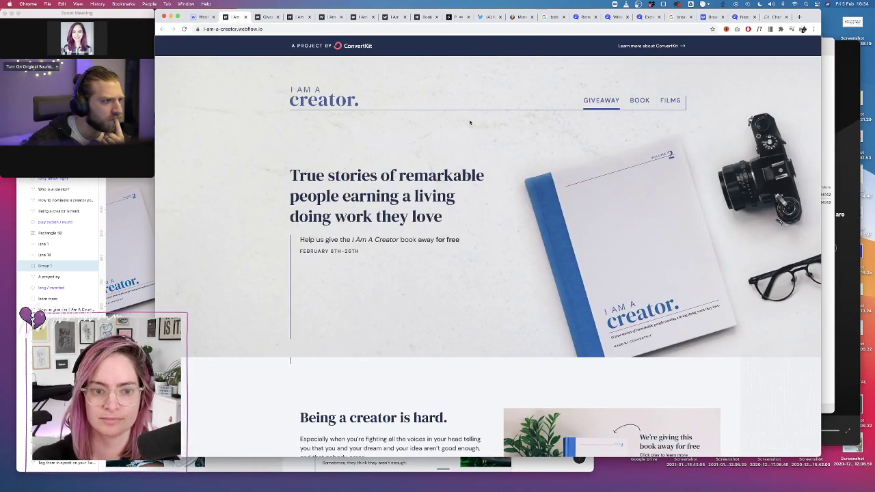
pyautogui.rightClick(470, 122)
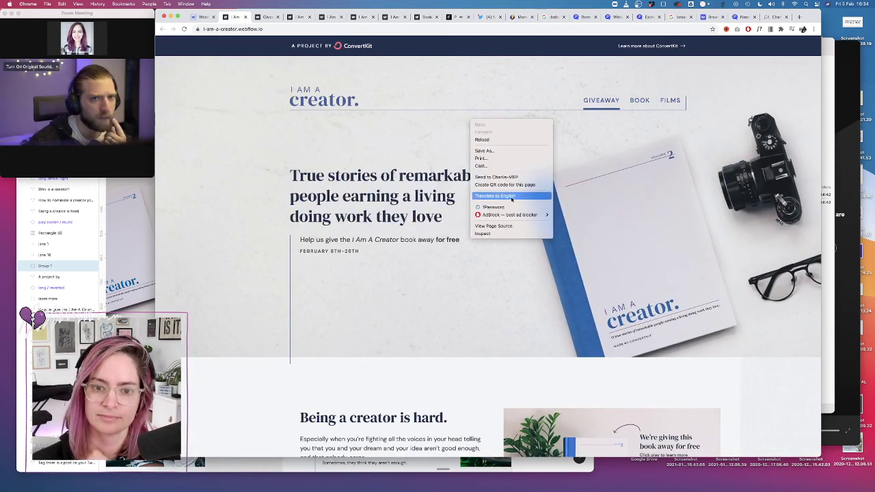
pyautogui.click(486, 237)
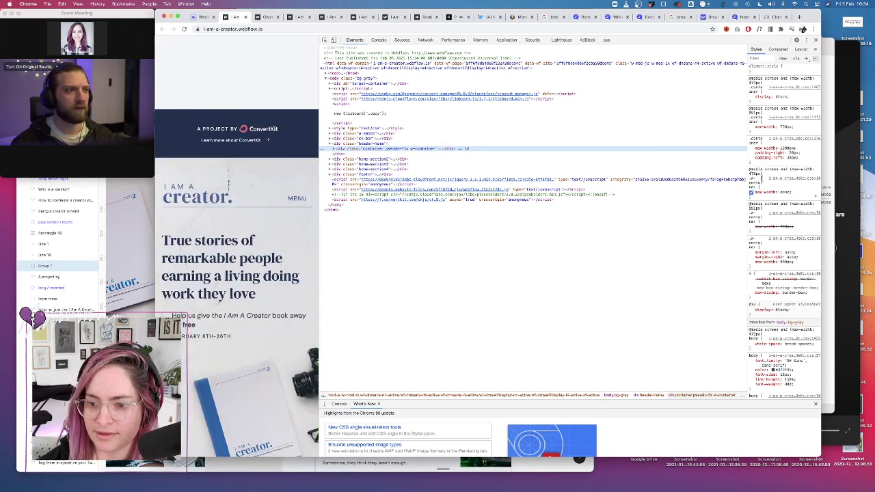
pyautogui.doubleClick(396, 149)
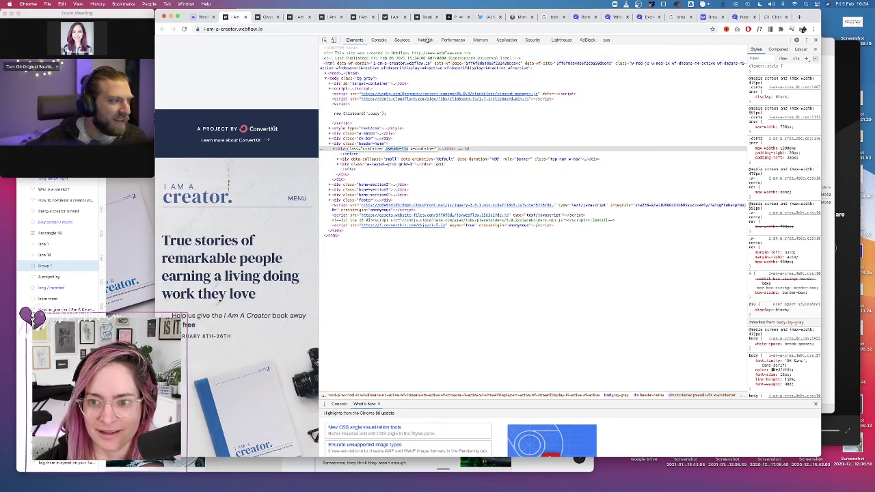
pyautogui.press('super+f')
pyautogui.press('Return')
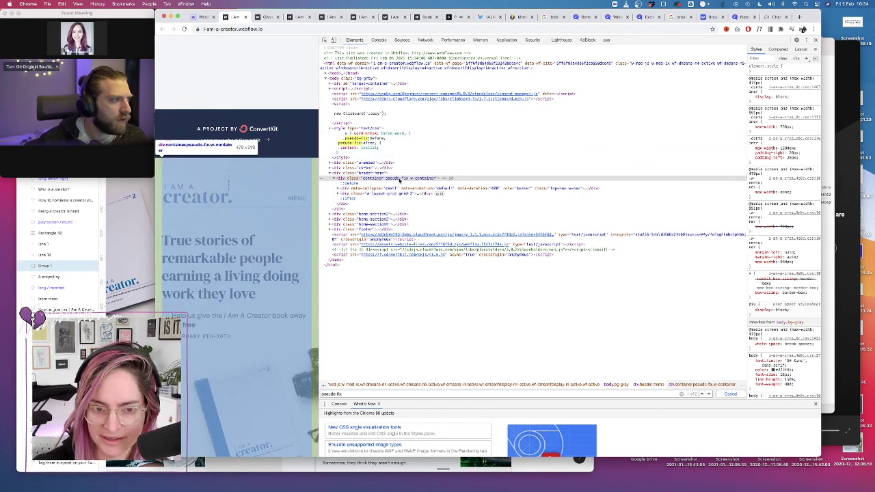
# Set the content of the ::before pseudo-elements of the header container and the top-nav to initial in the inspected styles
pyautogui.click(351, 184)
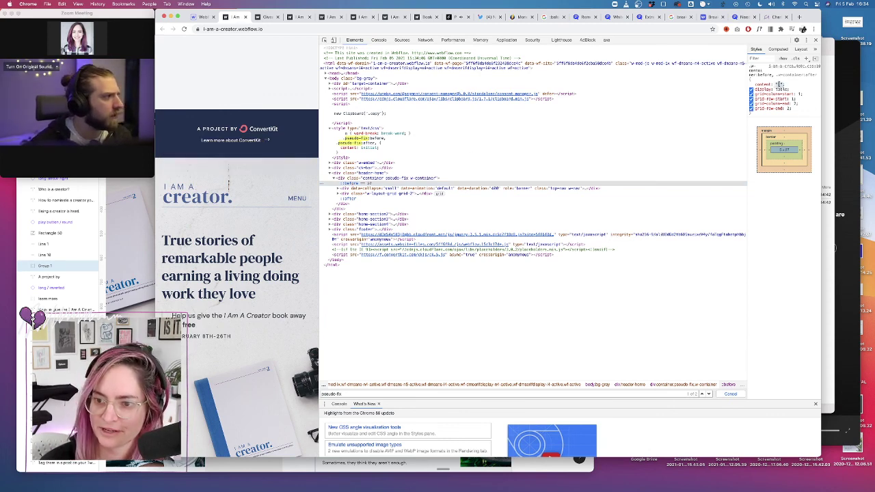
pyautogui.write('initial')
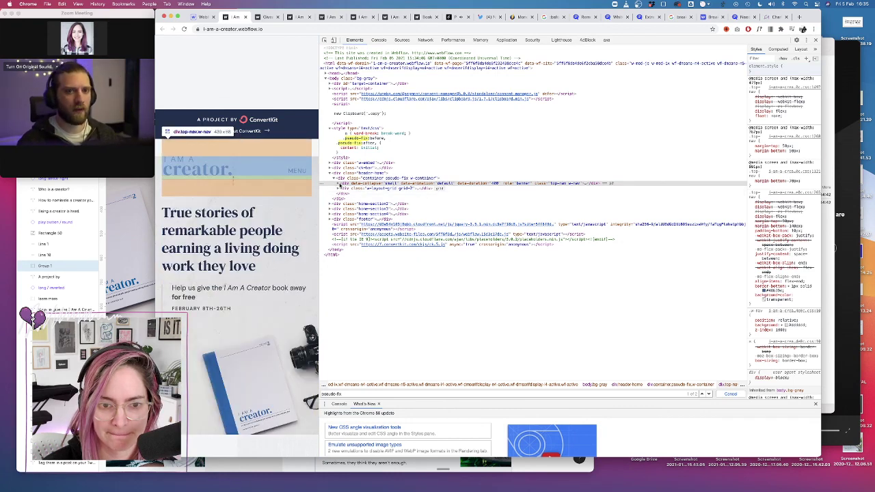
pyautogui.click(339, 184)
pyautogui.click(352, 188)
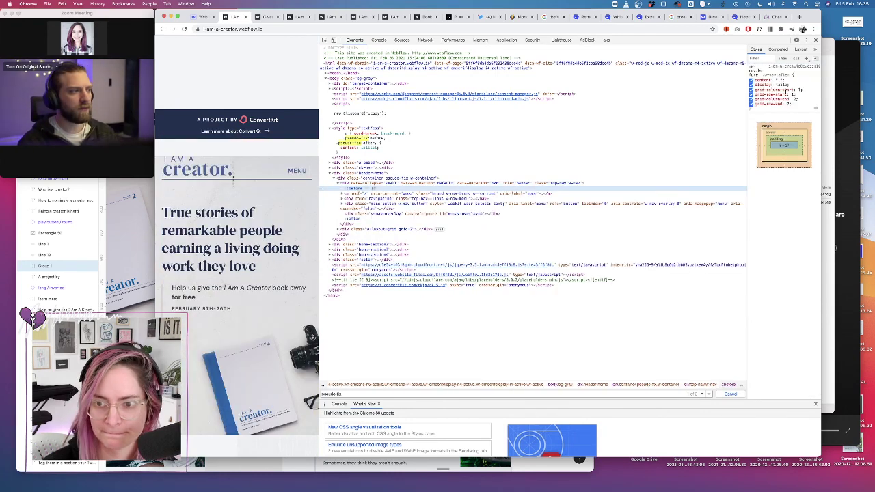
pyautogui.click(781, 80)
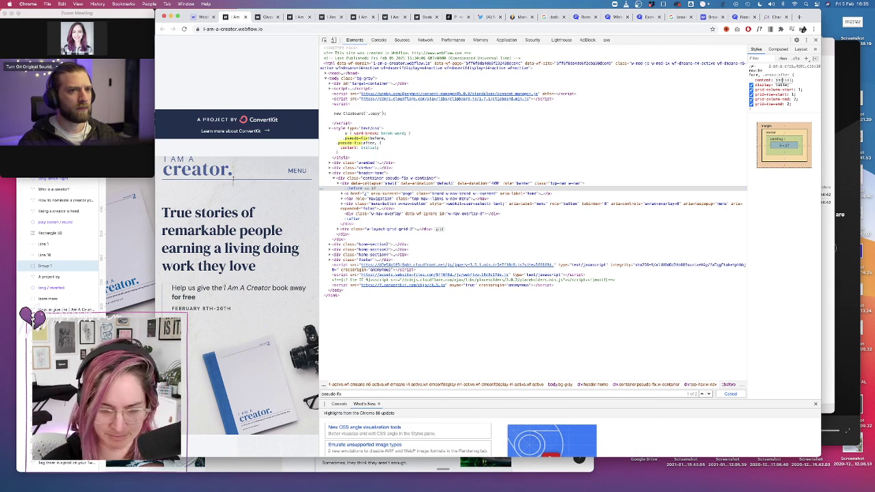
pyautogui.press('Return')
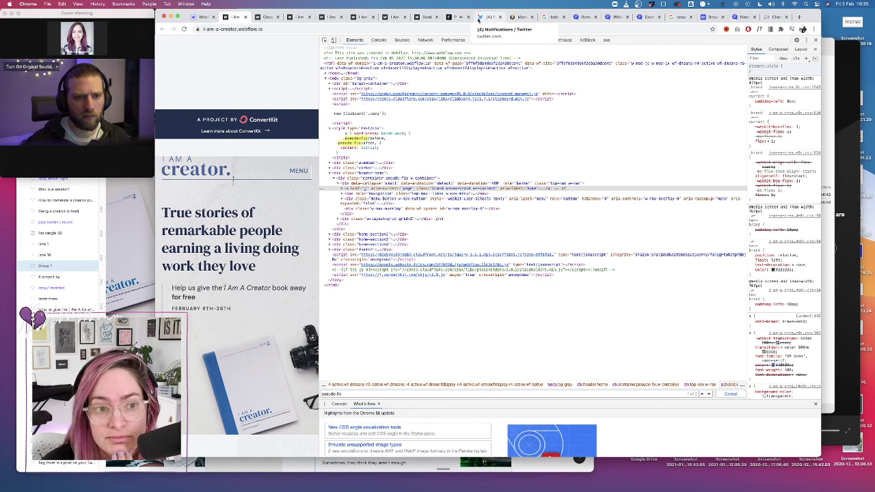
pyautogui.click(260, 28)
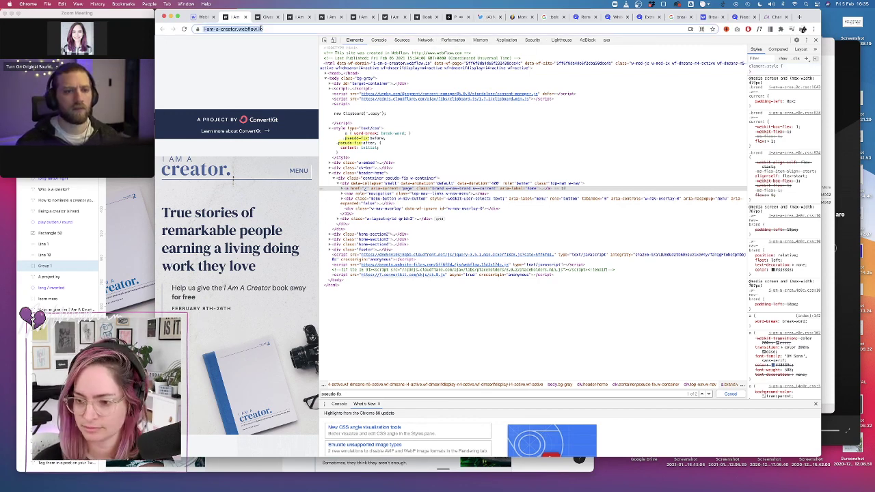
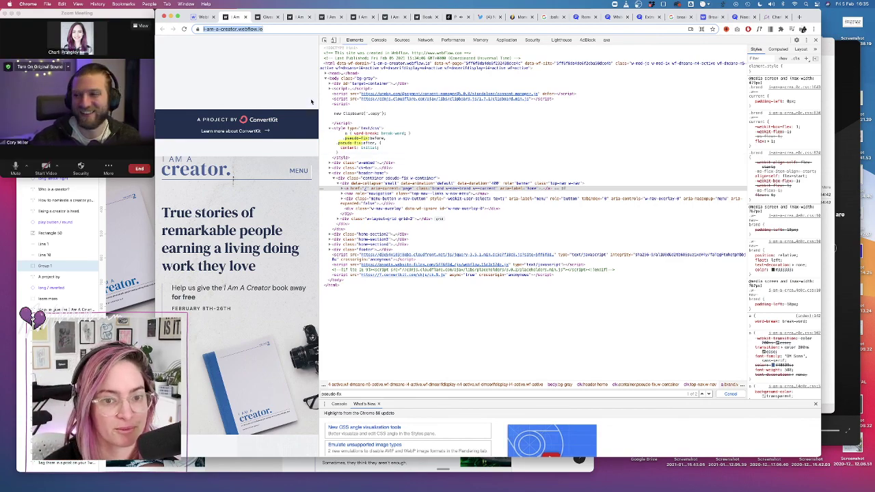
pyautogui.moveTo(319, 102); pyautogui.dragTo(348, 103)
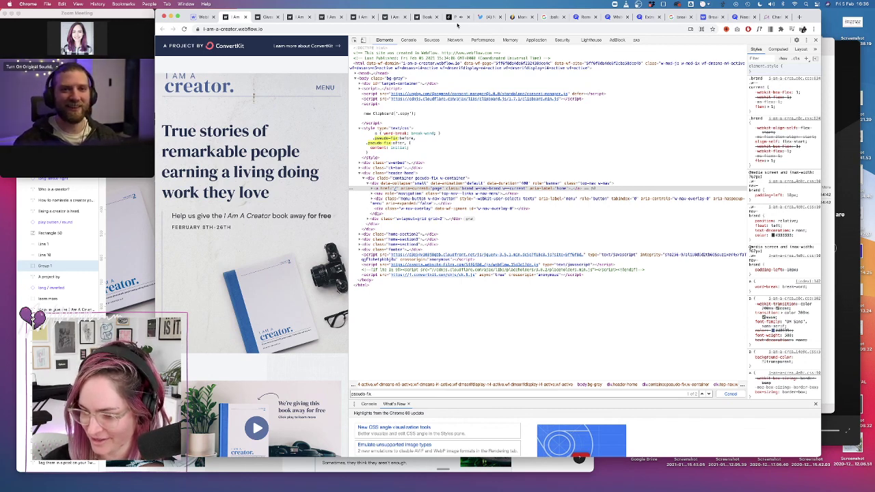
pyautogui.click(263, 30)
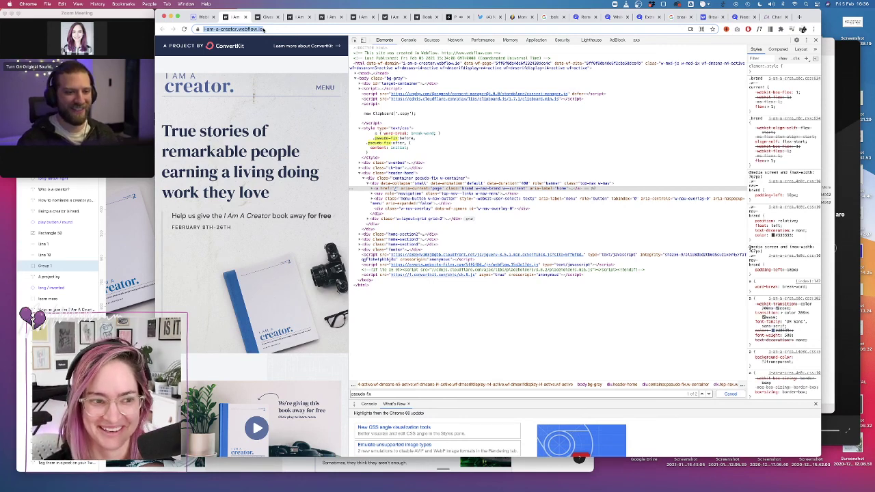
pyautogui.click(261, 27)
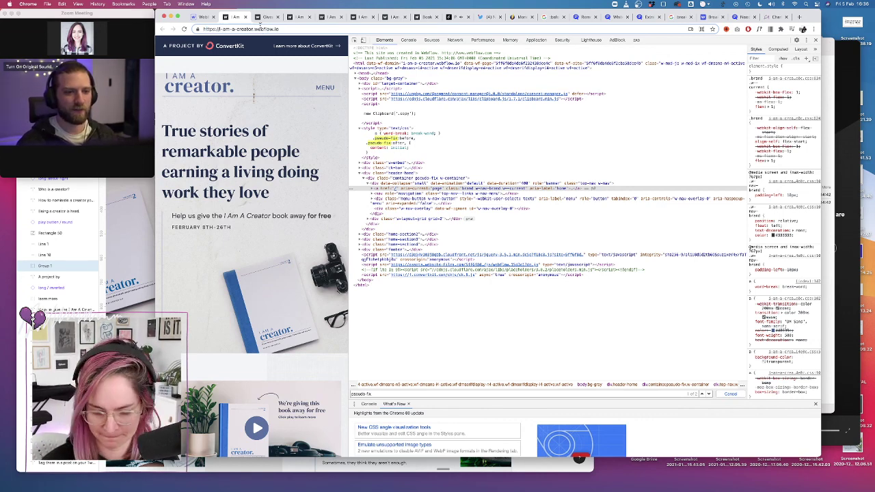
pyautogui.write("Y'all")
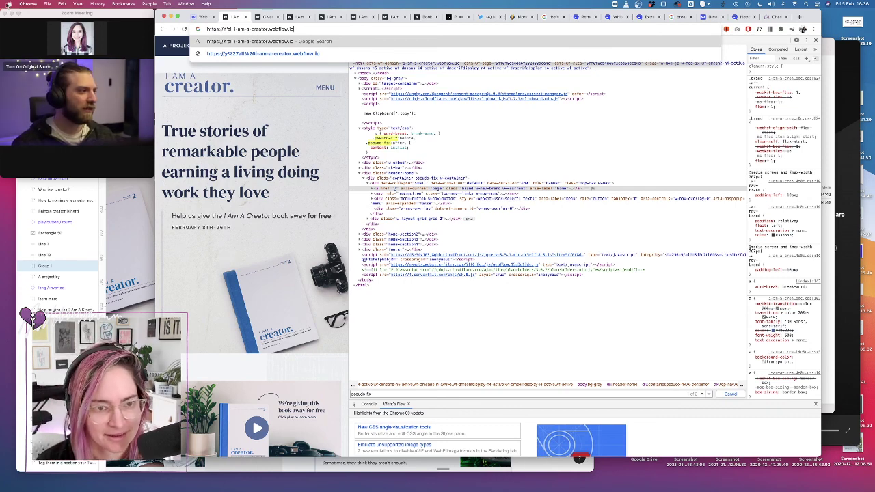
pyautogui.click(254, 28)
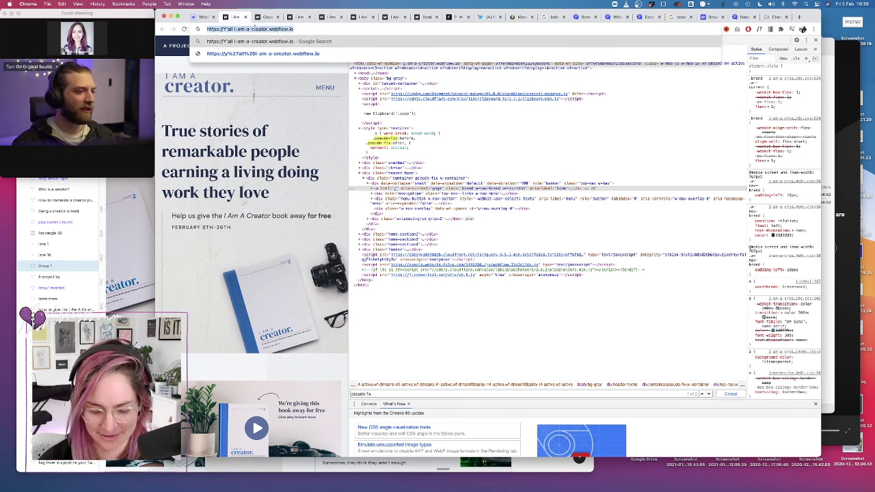
pyautogui.press('BackSpace')
pyautogui.click(205, 18)
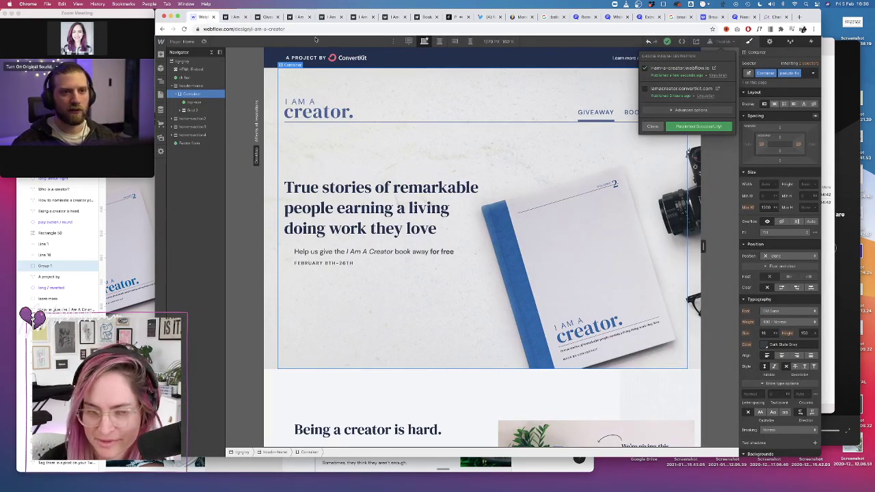
pyautogui.click(232, 16)
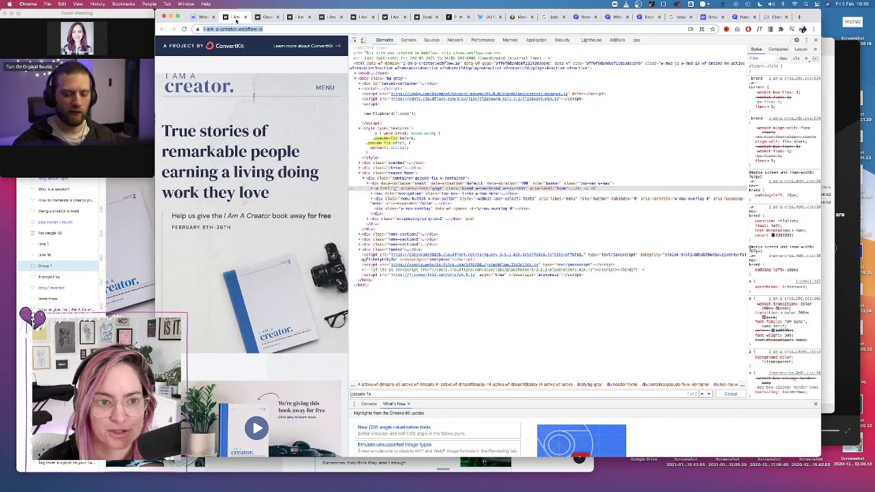
# Try adding !important to the content: initial declaration of the .pseudo-fix rule in the inspected style block
pyautogui.doubleClick(389, 141)
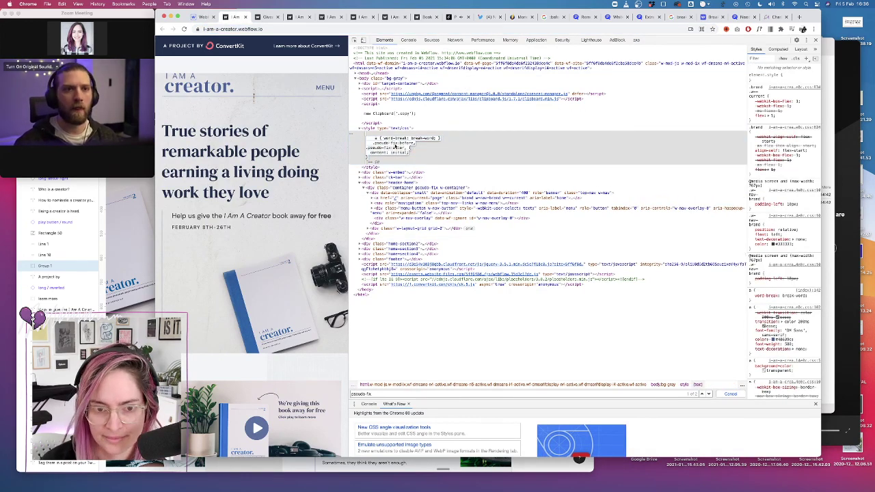
pyautogui.moveTo(397, 144); pyautogui.dragTo(375, 146)
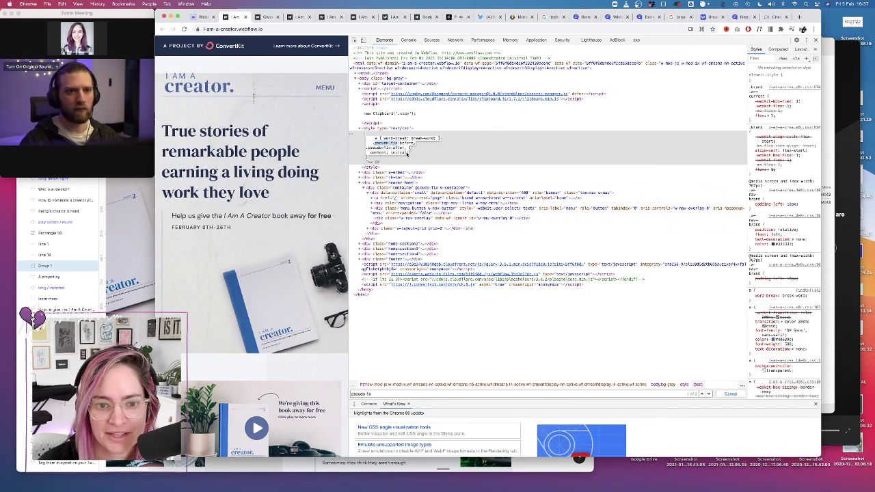
pyautogui.click(401, 154)
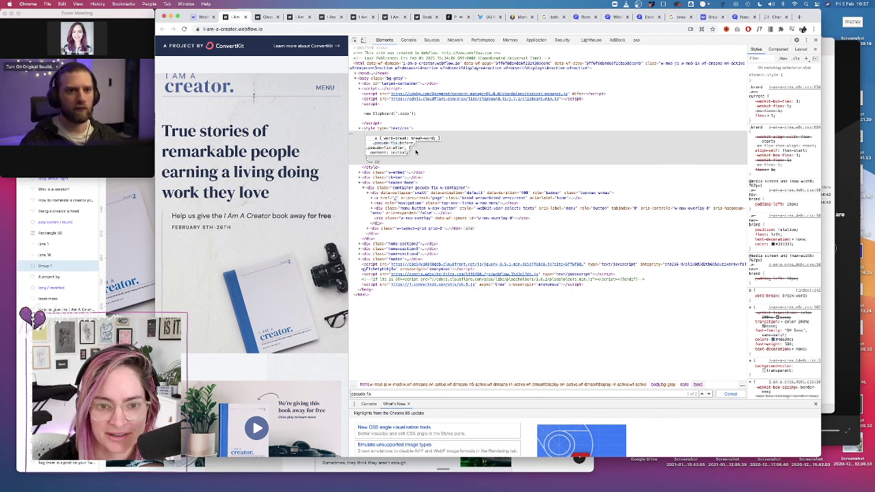
pyautogui.write('!important')
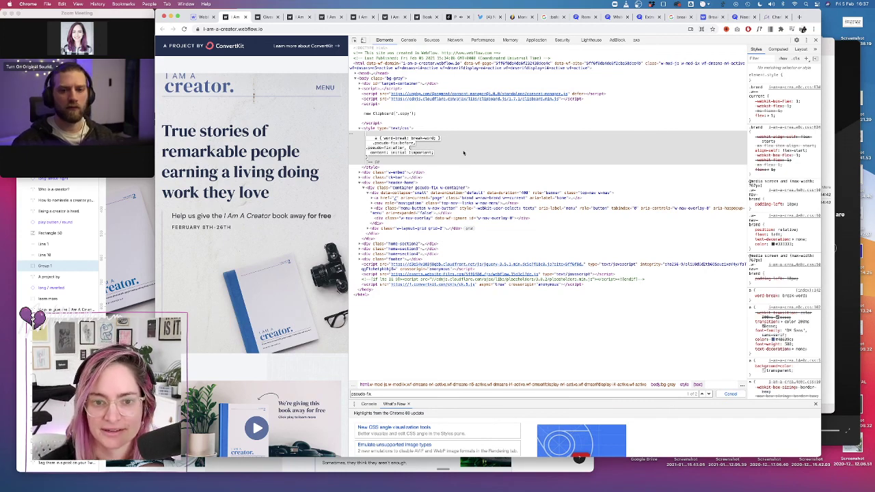
pyautogui.press('Return')
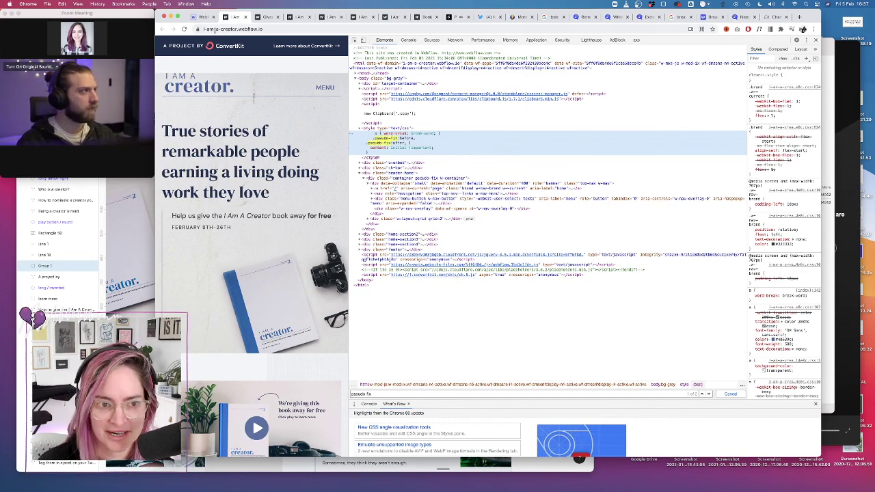
# Reload the published page and try double-colon ::before and ::after selectors in the inspected .pseudo-fix rule
pyautogui.click(182, 28)
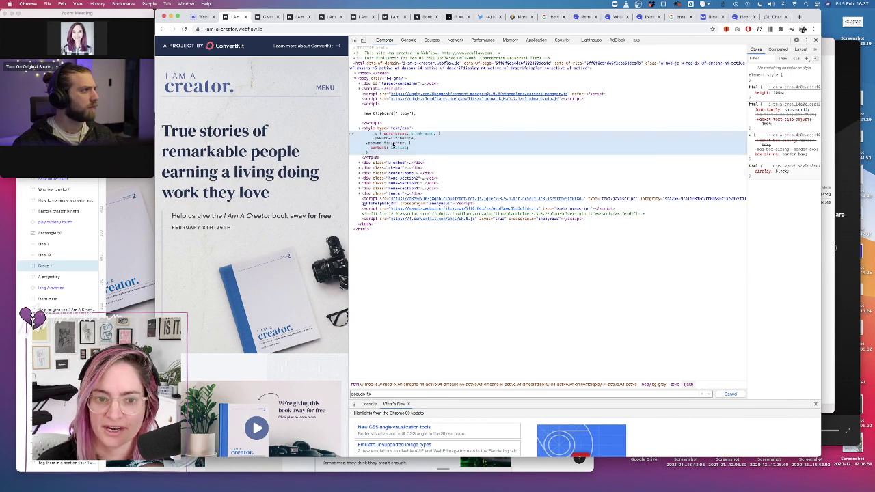
pyautogui.doubleClick(396, 143)
pyautogui.click(399, 146)
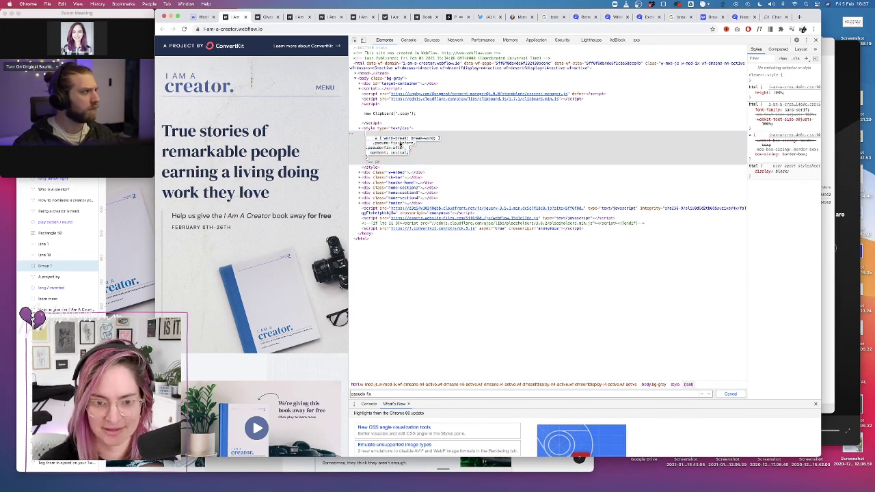
pyautogui.write('before,')
pyautogui.press('Return')
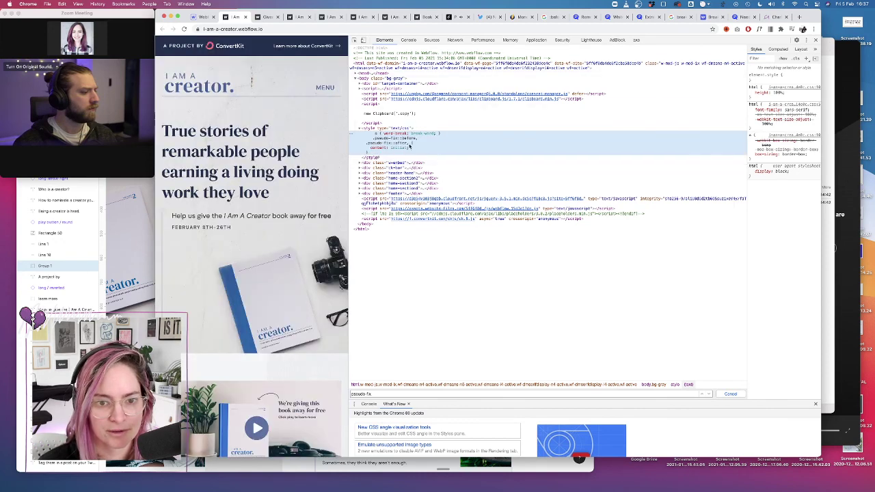
# Return to the Webflow designer, review the HTML Embed's custom code on the home page, and delete the embed
pyautogui.click(204, 17)
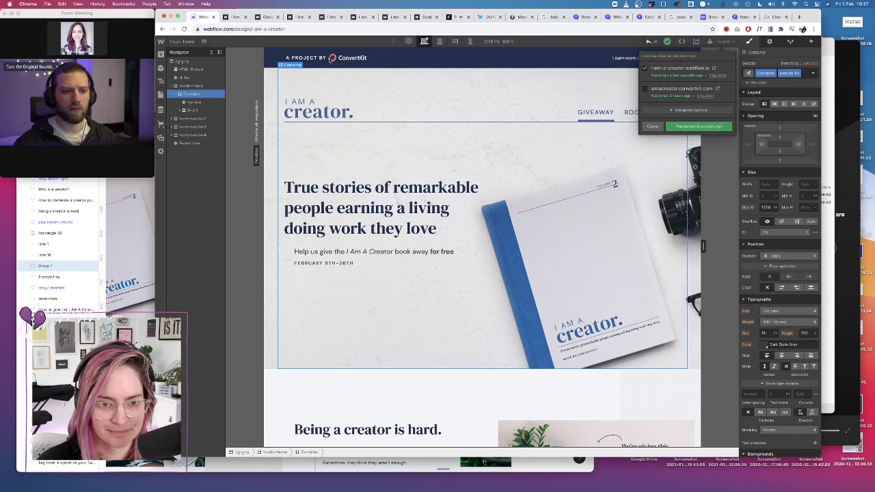
pyautogui.click(236, 57)
pyautogui.click(191, 69)
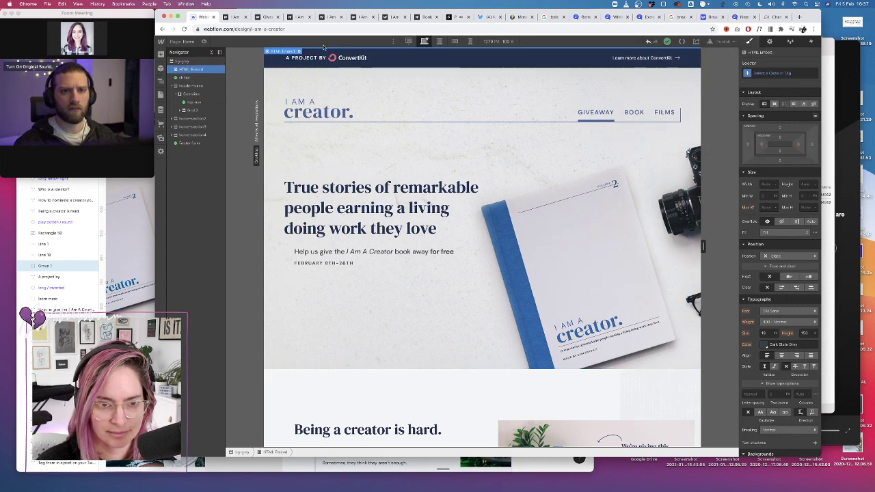
pyautogui.click(300, 52)
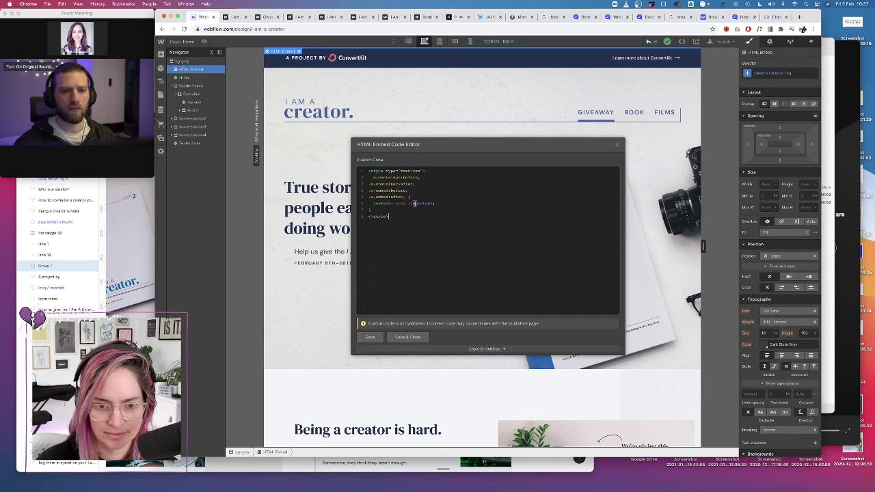
pyautogui.moveTo(388, 216); pyautogui.dragTo(342, 152)
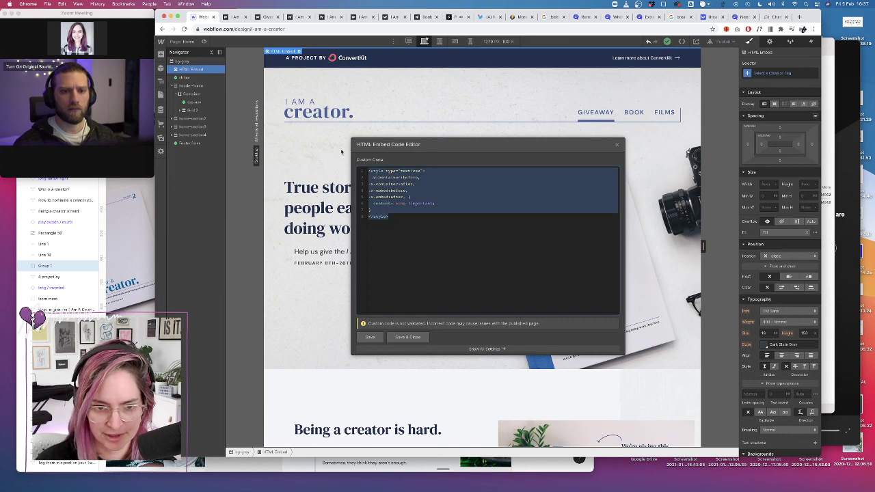
pyautogui.click(617, 145)
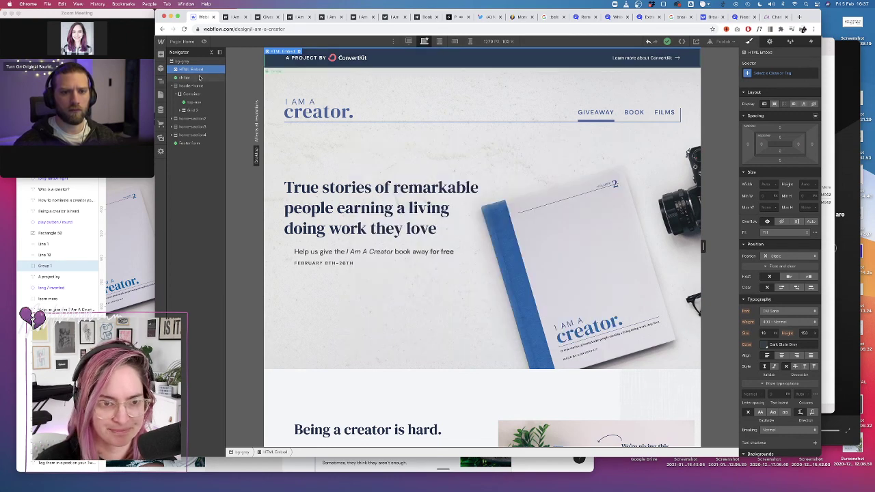
pyautogui.rightClick(204, 69)
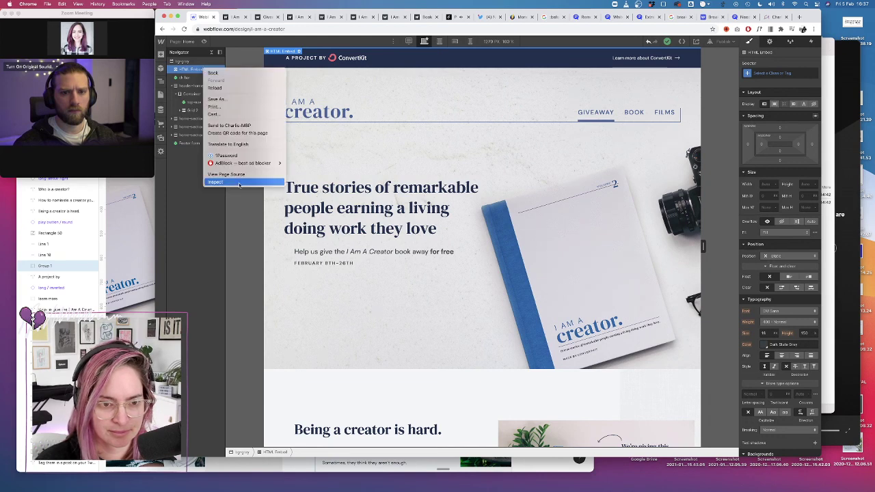
pyautogui.press('Escape')
pyautogui.press('Delete')
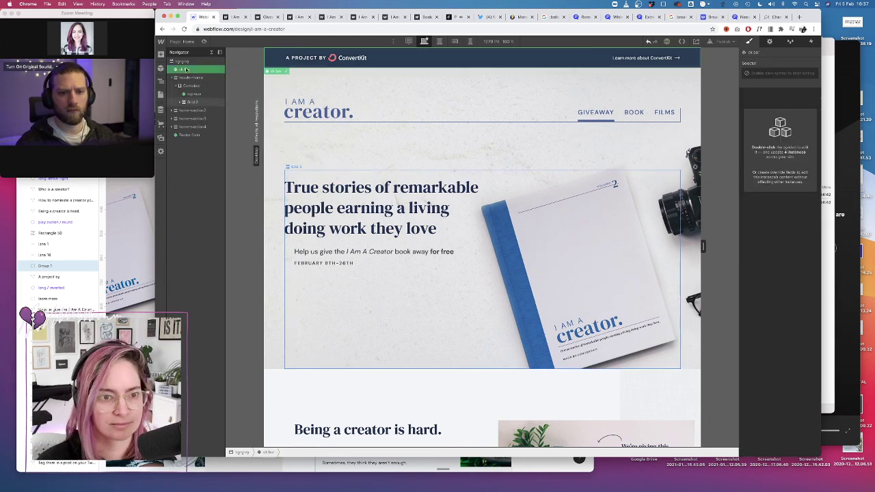
pyautogui.click(160, 41)
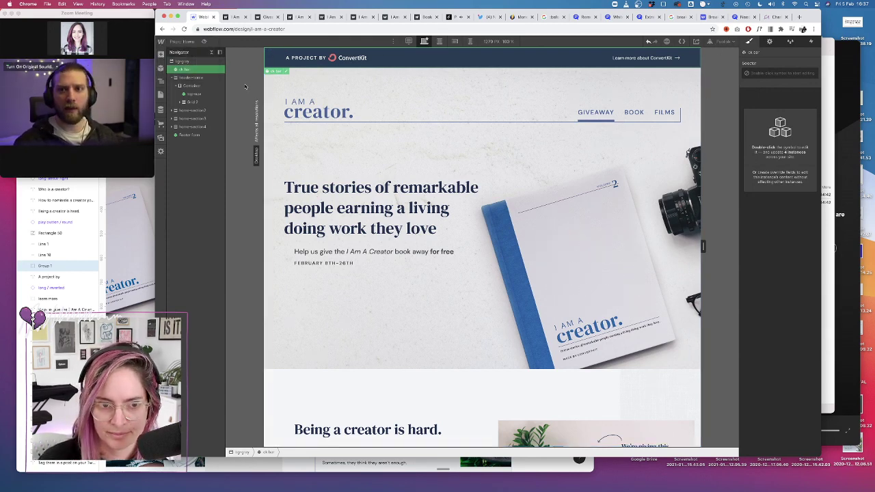
# In the project's custom head code, change the .pseudo-fix selectors to double-colon ::before and ::after and save the changes
pyautogui.moveTo(161, 41)
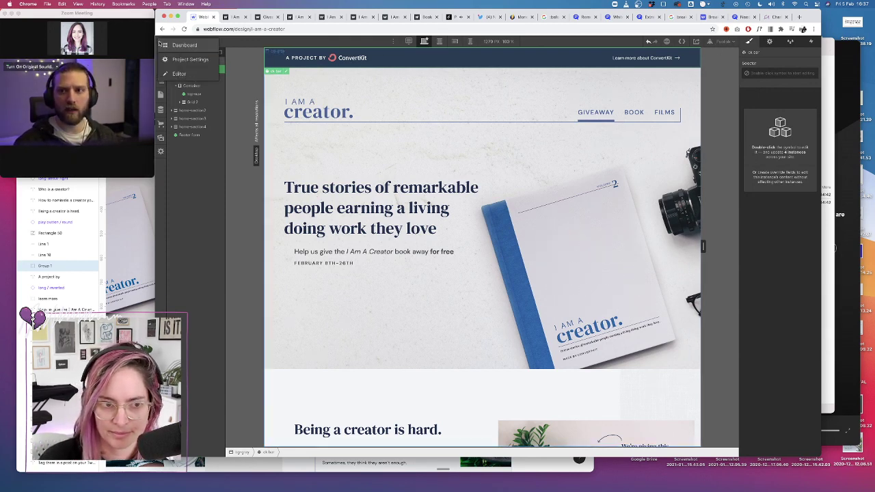
pyautogui.click(187, 60)
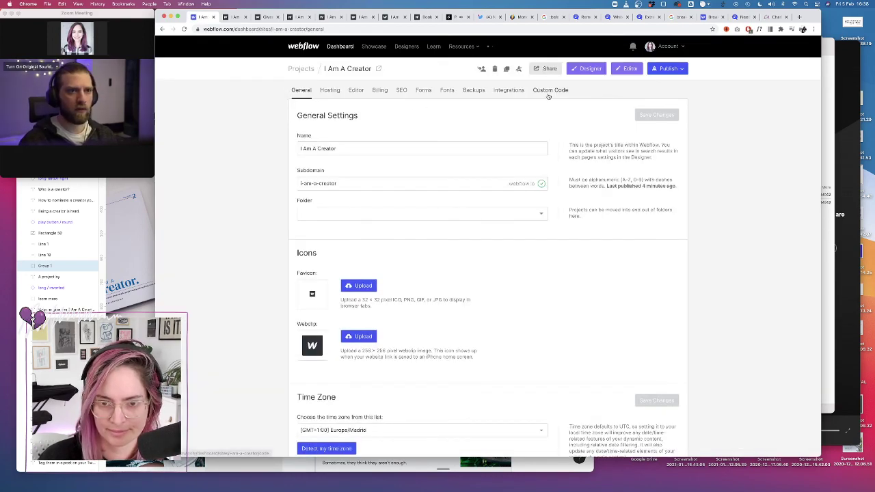
pyautogui.click(549, 92)
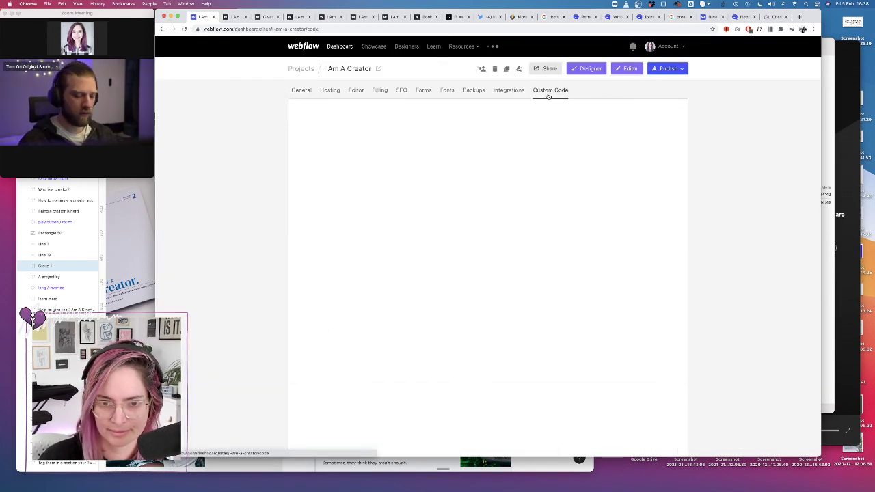
pyautogui.scroll(-15, 359, 265)
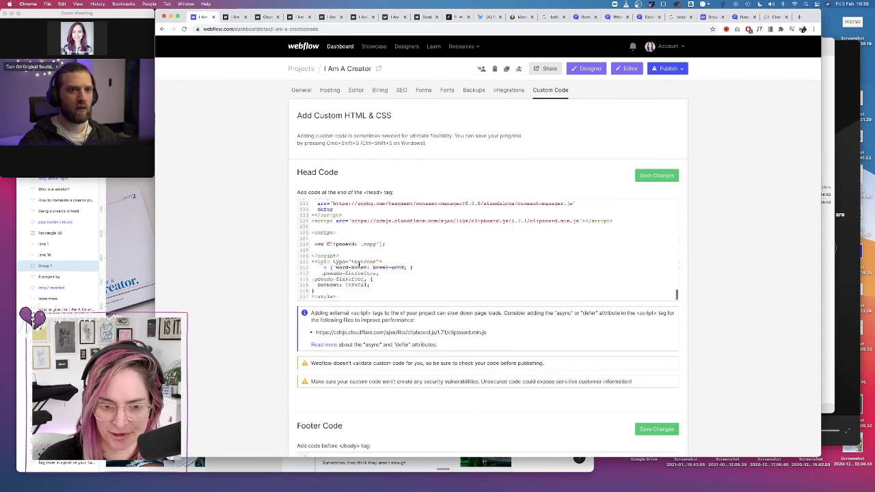
pyautogui.click(355, 274)
pyautogui.write('::')
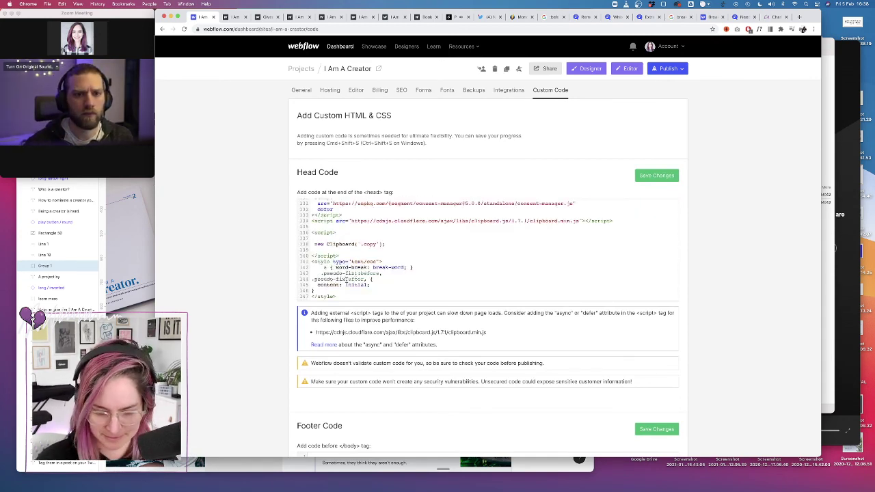
pyautogui.click(347, 281)
pyautogui.write(':')
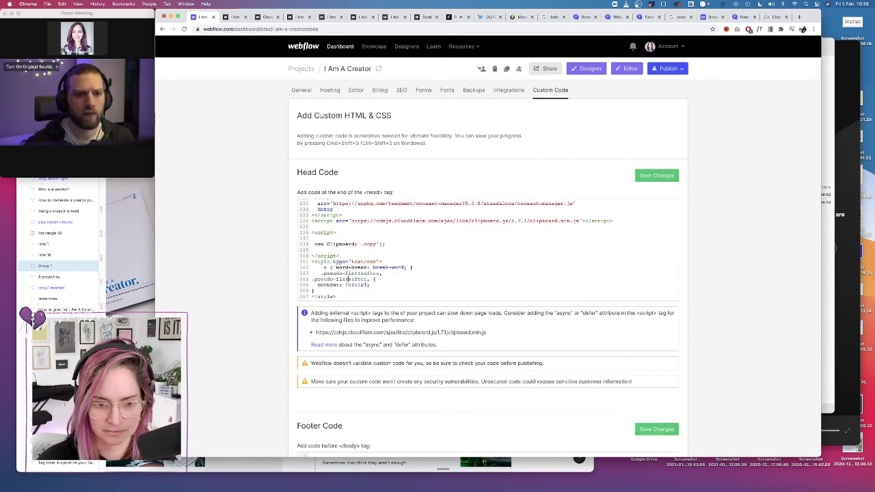
pyautogui.click(657, 175)
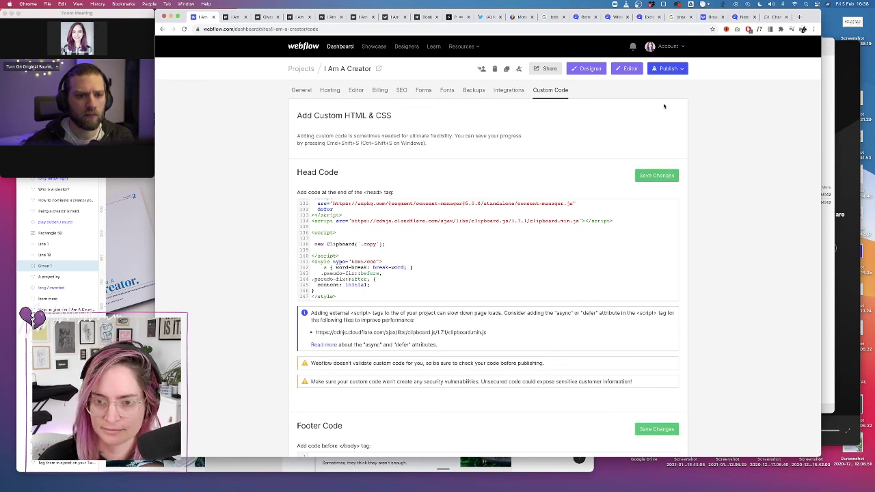
# Publish the site to i-am-a-creator.webflow.io only and open the published page
pyautogui.click(670, 69)
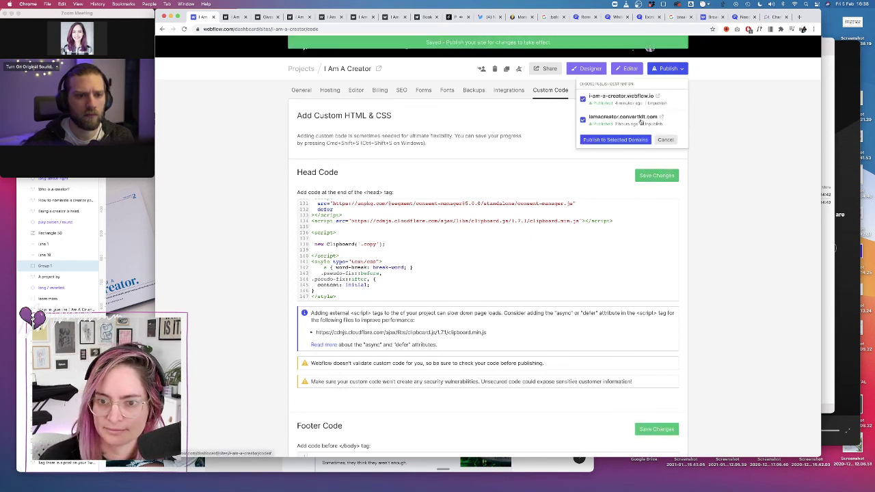
pyautogui.click(610, 141)
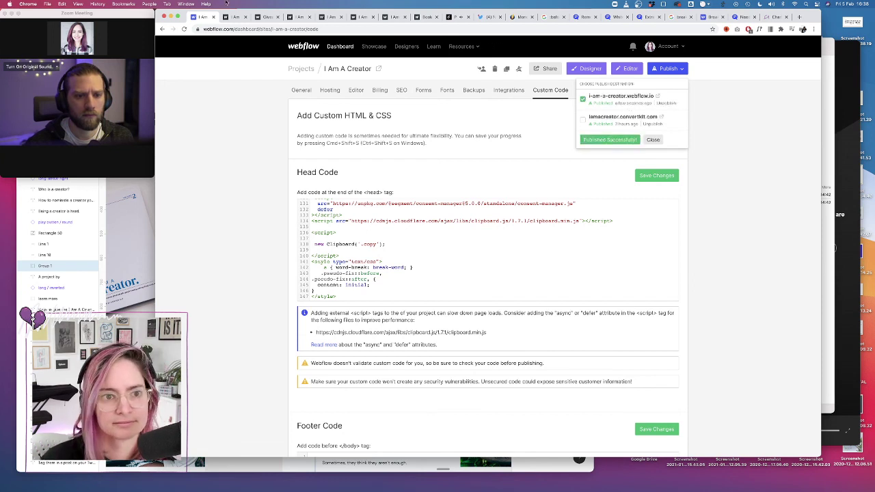
pyautogui.click(659, 96)
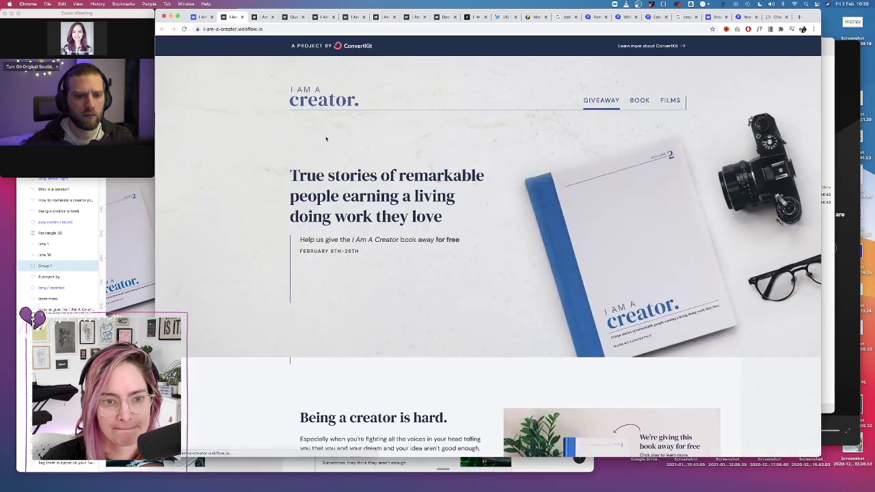
# Inspect the header container at a narrow mobile width and examine the styles of its ::before pseudo-element
pyautogui.rightClick(581, 150)
pyautogui.click(604, 261)
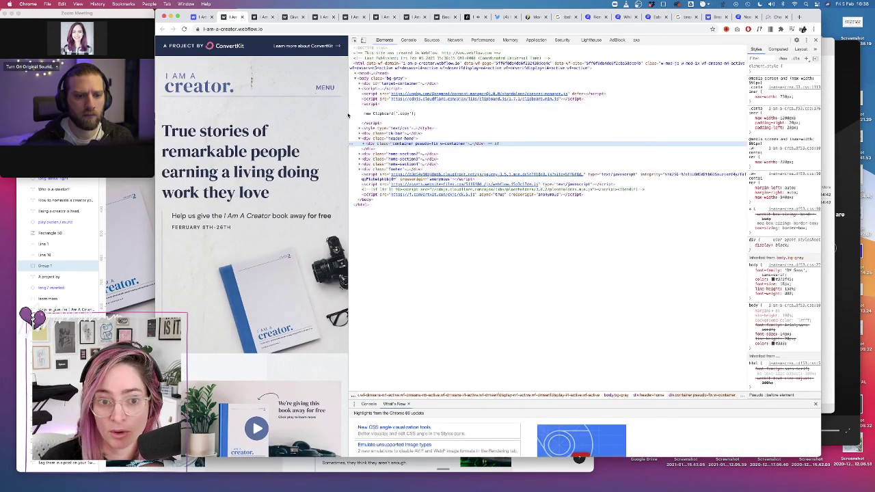
pyautogui.moveTo(348, 112); pyautogui.dragTo(299, 108)
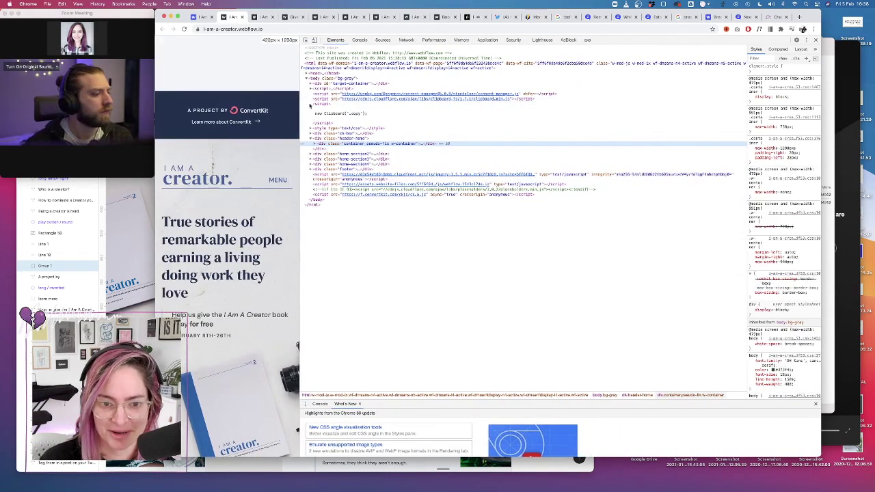
pyautogui.click(315, 144)
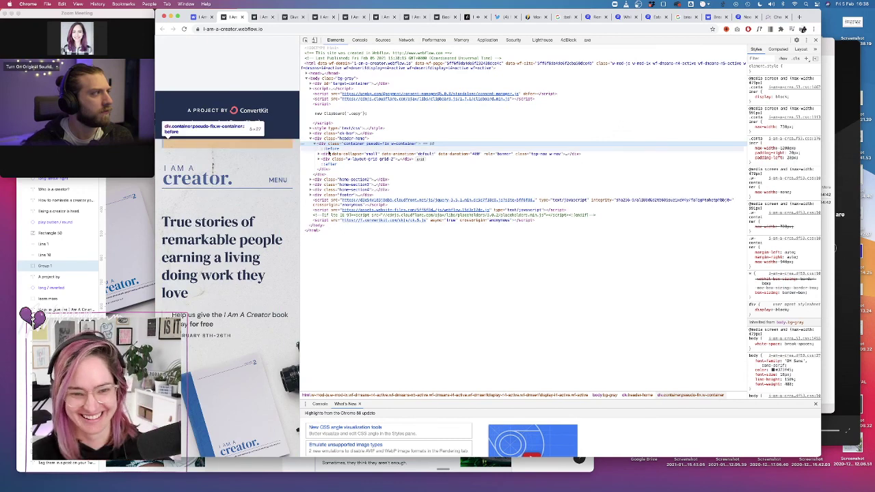
pyautogui.click(333, 148)
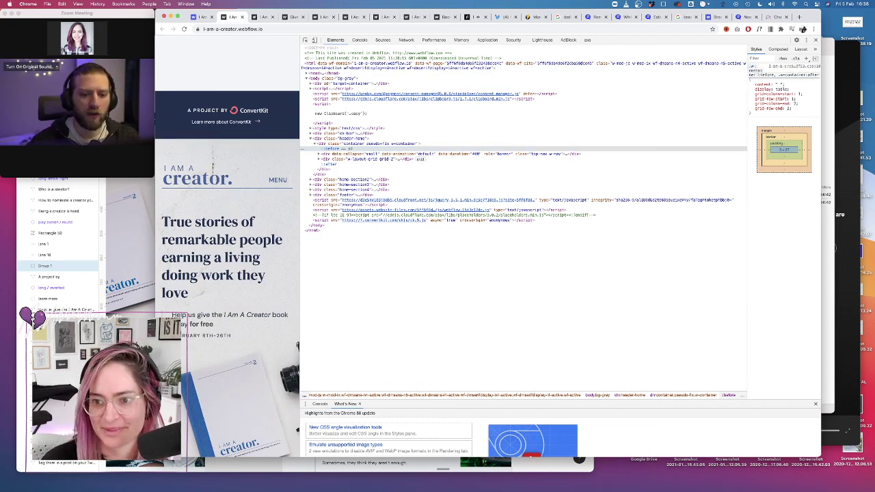
pyautogui.click(582, 115)
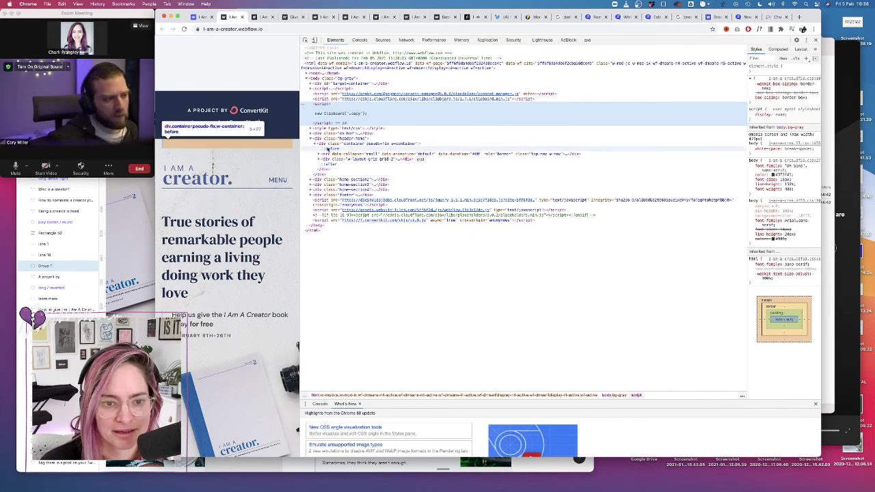
pyautogui.click(330, 146)
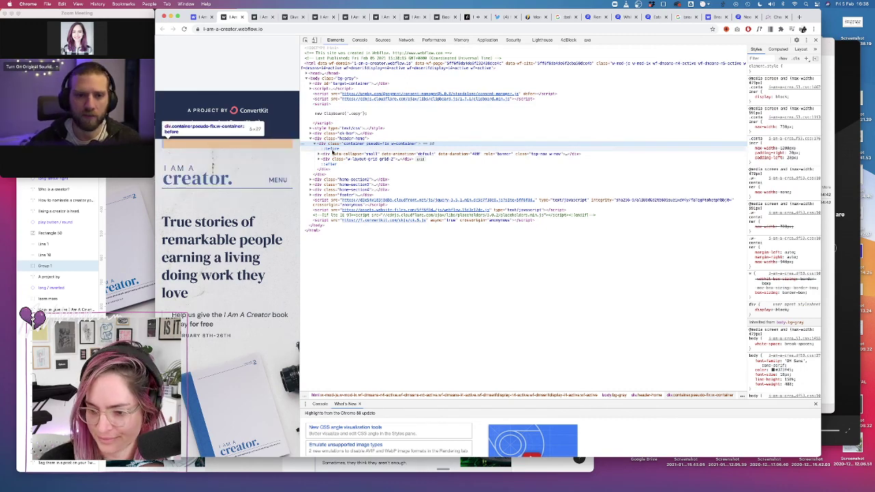
# Return to the project's custom code, copy the .pseudo-fix rule, delete it from the head code, and save
pyautogui.click(201, 15)
pyautogui.moveTo(341, 295); pyautogui.dragTo(299, 266)
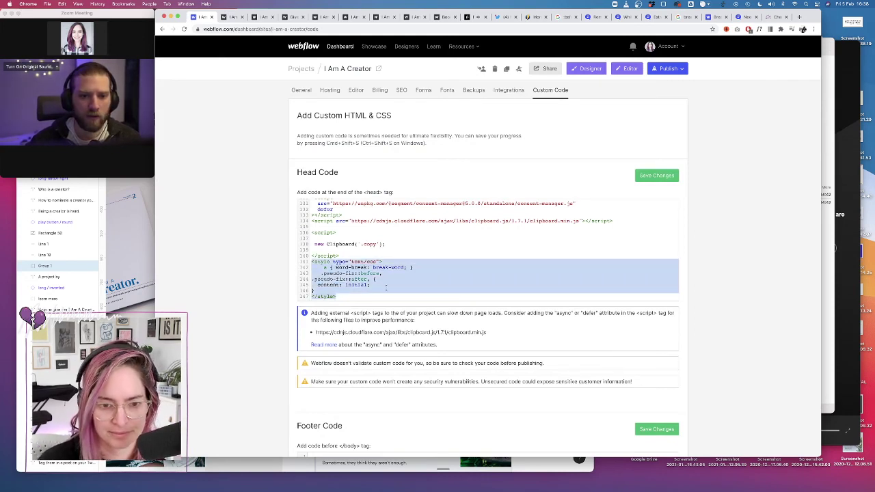
pyautogui.click(317, 287)
pyautogui.moveTo(316, 289); pyautogui.dragTo(305, 276)
pyautogui.hotkey('ctrl', 'c')
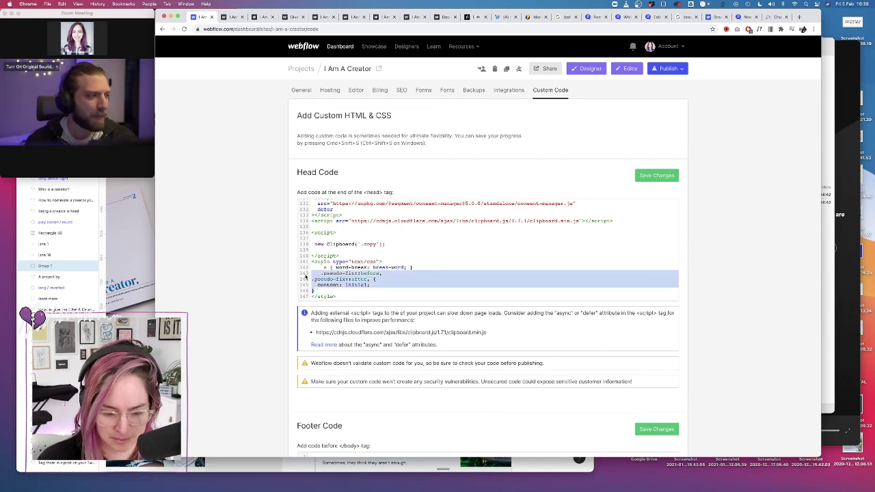
pyautogui.press('BackSpace')
pyautogui.press('BackSpace')
pyautogui.click(664, 178)
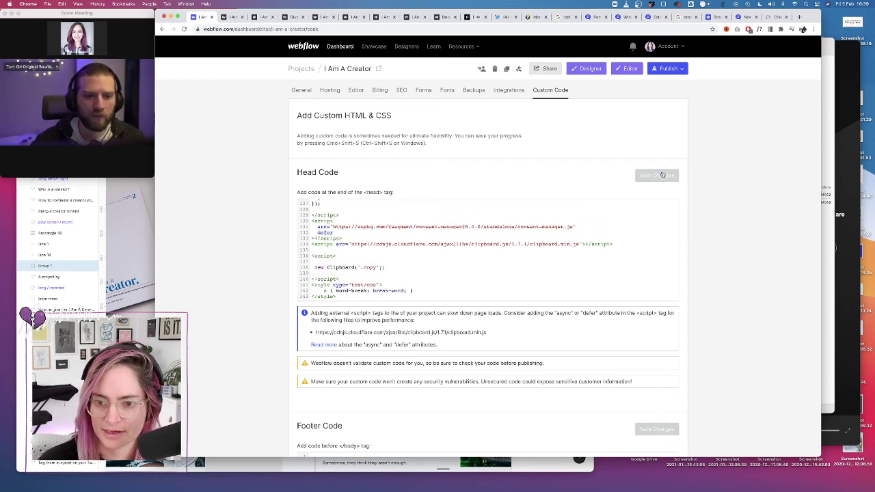
# Return to the Webflow designer and add an HTML Embed to the home page body
pyautogui.click(592, 69)
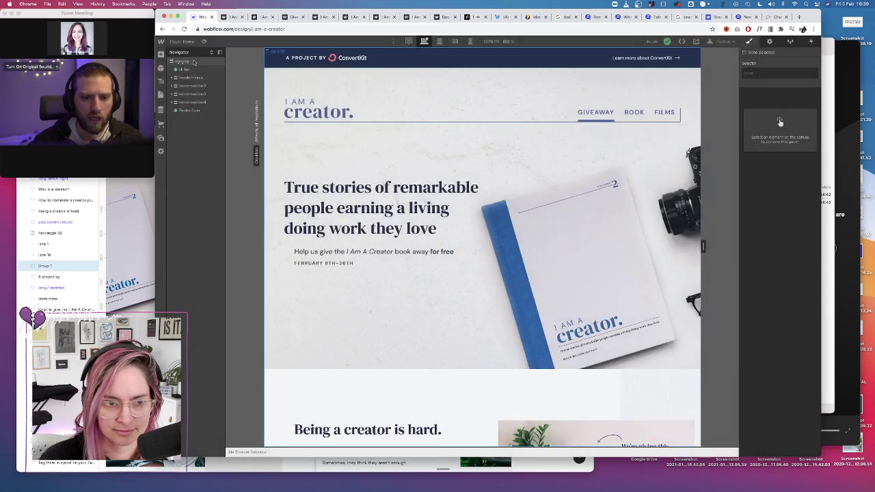
pyautogui.click(190, 62)
pyautogui.press('a')
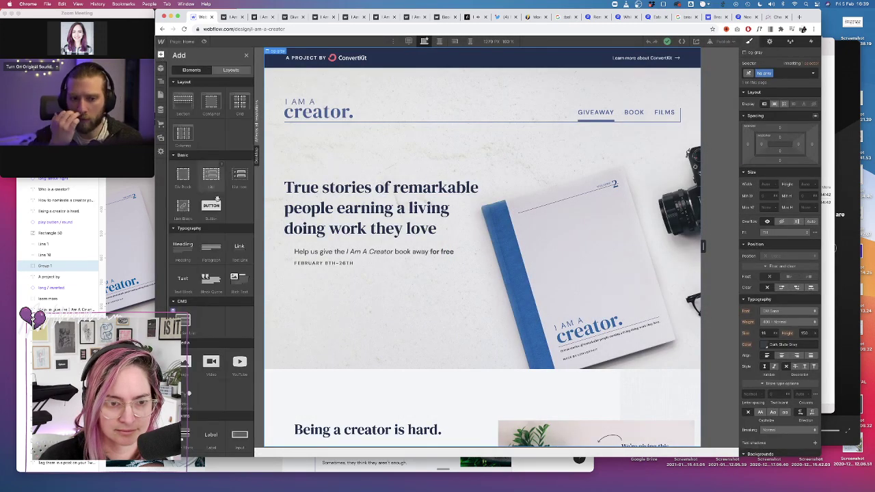
pyautogui.scroll(-5, 222, 333)
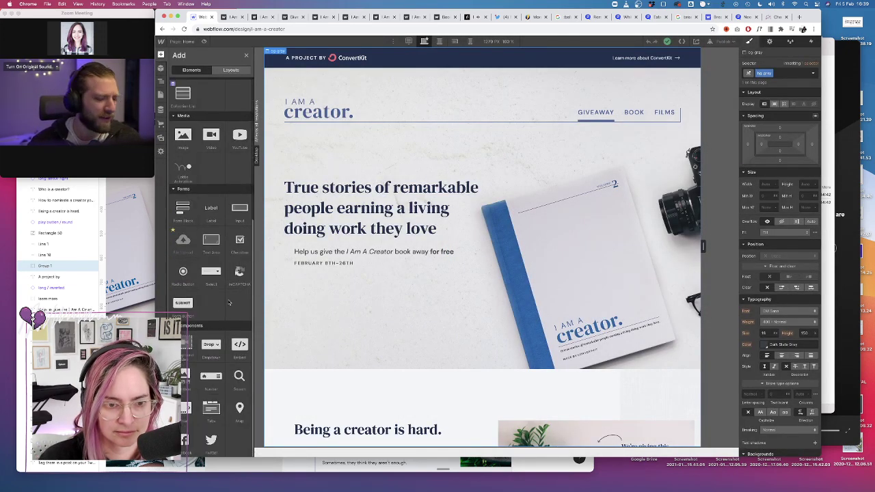
pyautogui.click(239, 344)
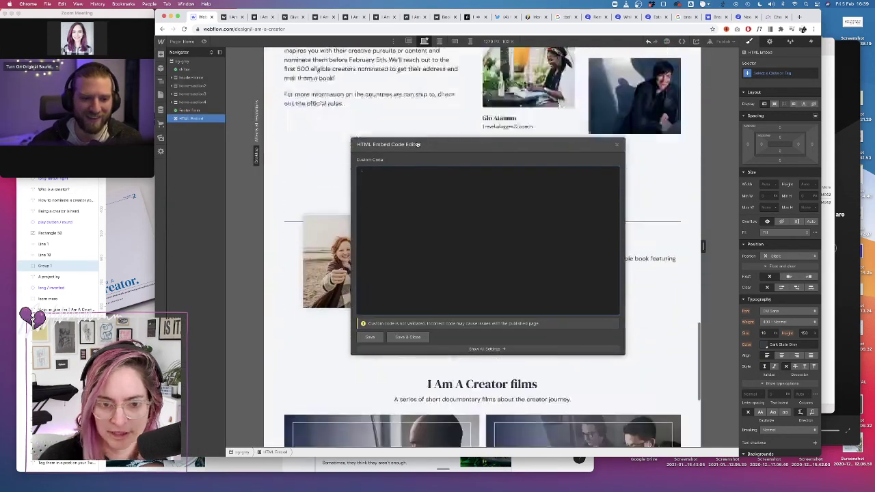
# Paste the .pseudo-fix rule into the embed, wrap it in <style type="text/css"> tags, and save the embed
pyautogui.hotkey('ctrl', 'v')
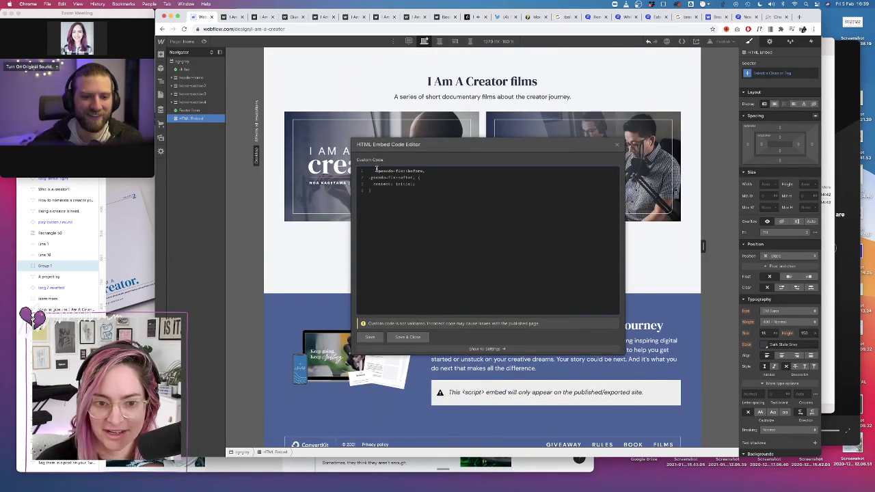
pyautogui.press('Return')
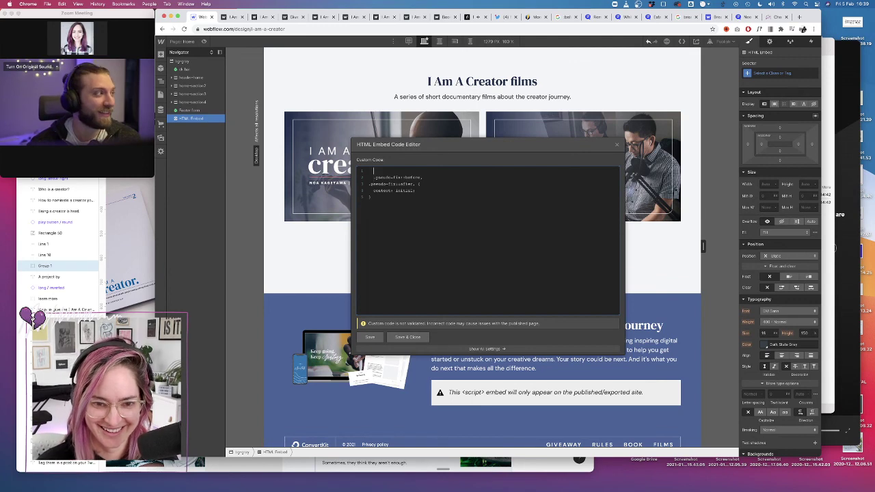
pyautogui.write('<style>')
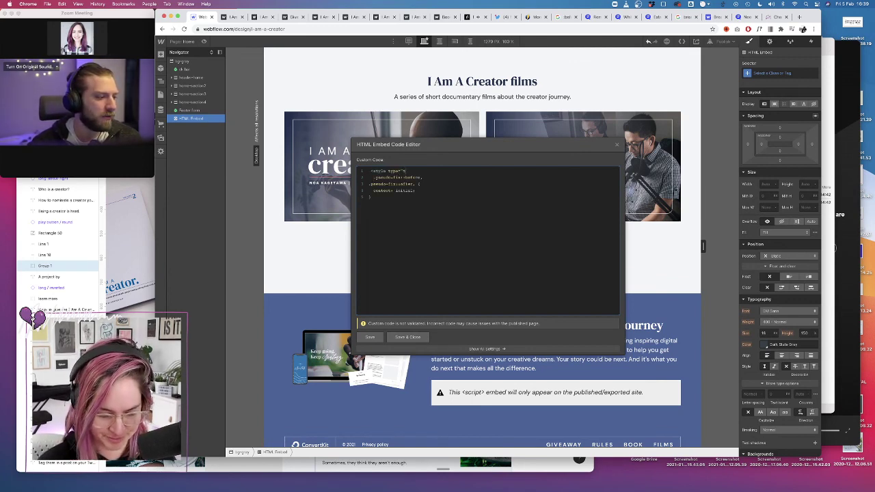
pyautogui.write('s"')
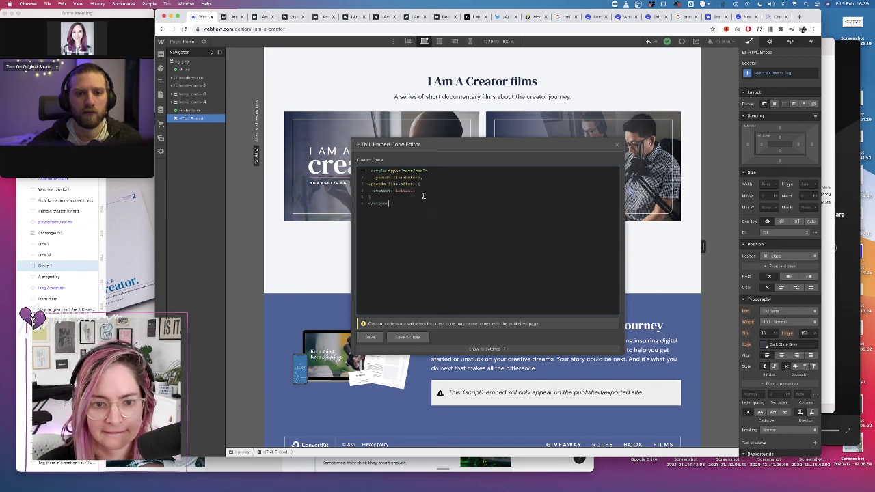
pyautogui.click(414, 339)
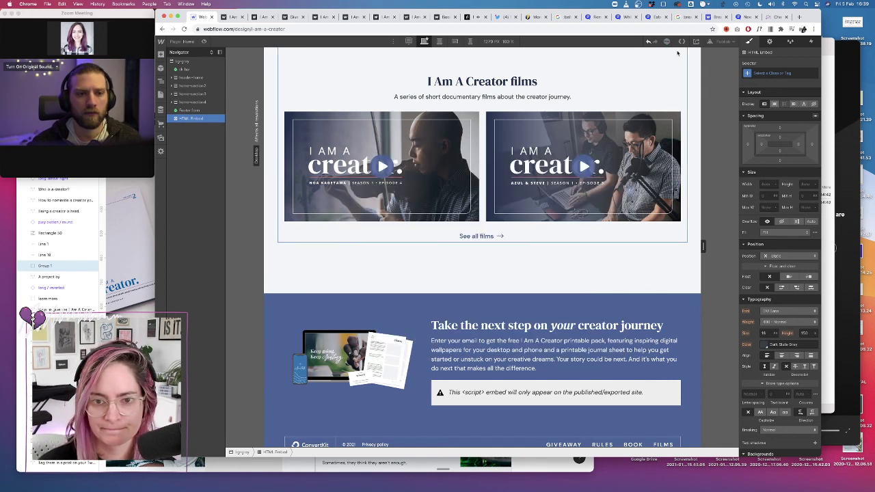
# Check the home page header at the mobile portrait breakpoint and publish the site to i-am-a-creator.webflow.io
pyautogui.click(471, 41)
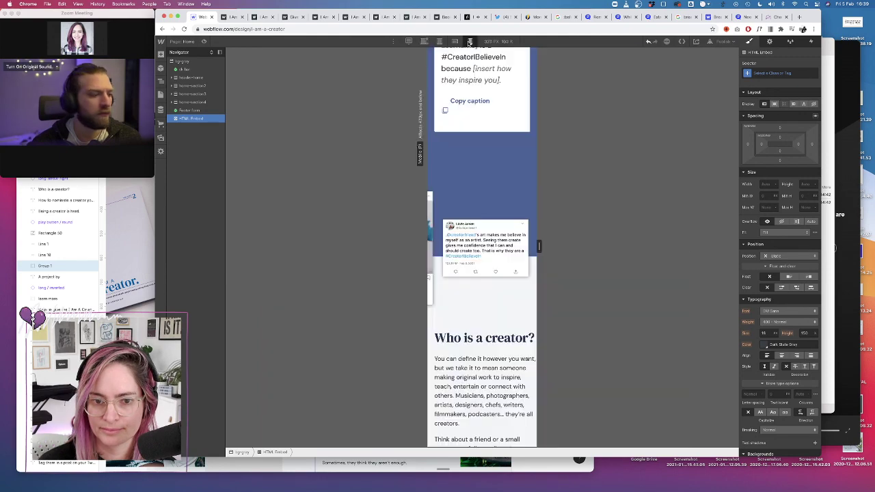
pyautogui.scroll(4, 530, 164)
pyautogui.scroll(15, 530, 164)
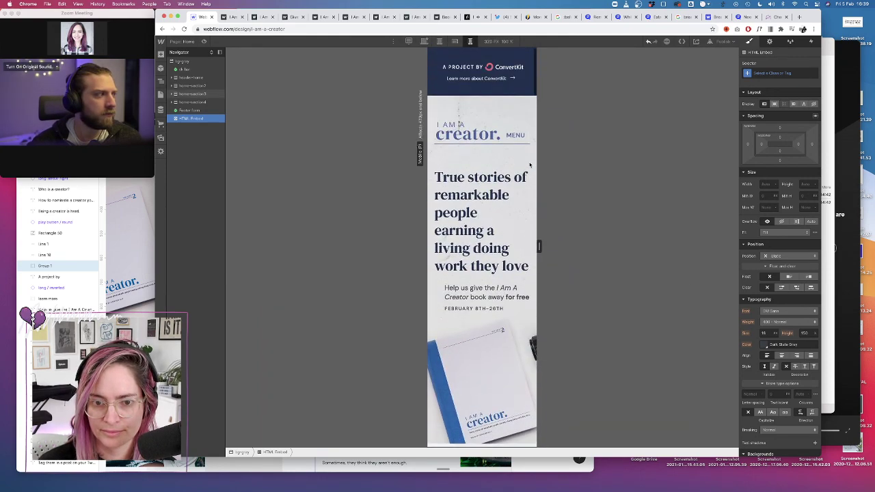
pyautogui.click(722, 42)
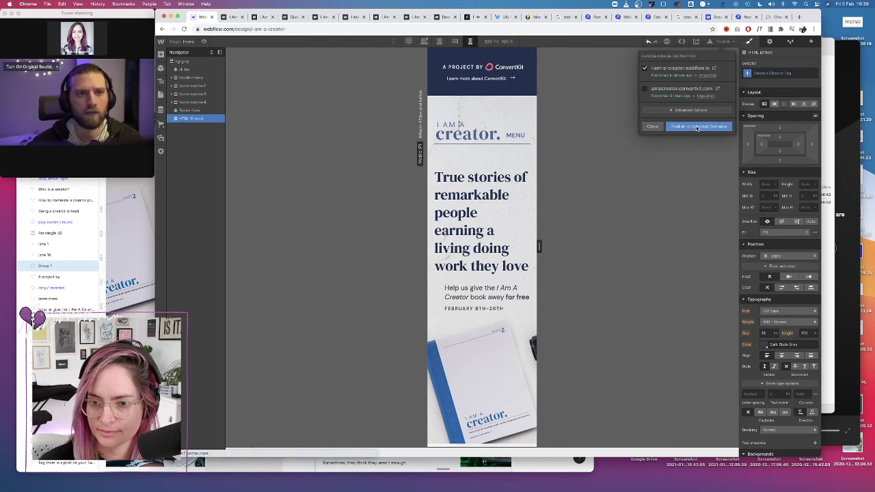
pyautogui.click(698, 127)
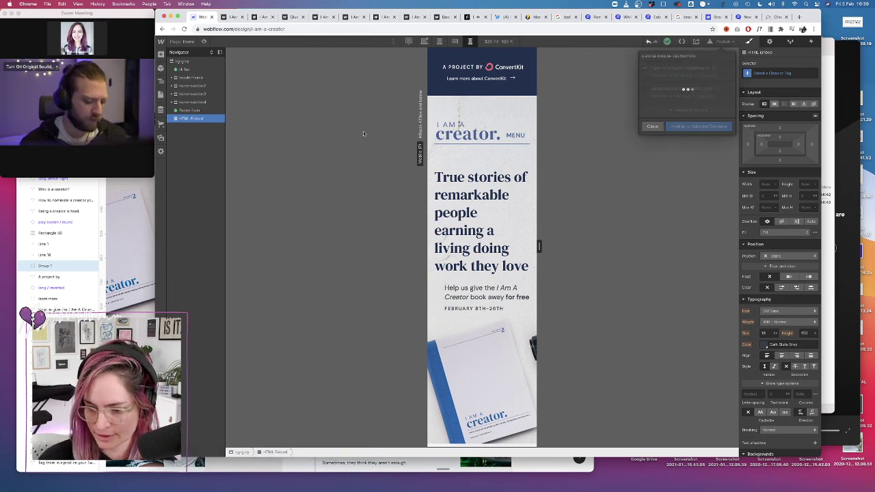
# Move the HTML Embed to the top of the page body, above the ck-bar symbol
pyautogui.moveTo(195, 118); pyautogui.dragTo(193, 61)
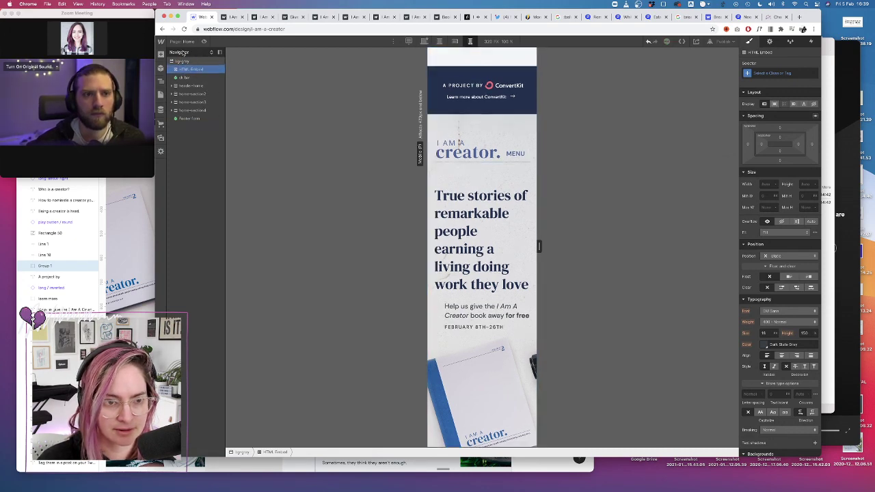
pyautogui.click(184, 61)
pyautogui.click(185, 68)
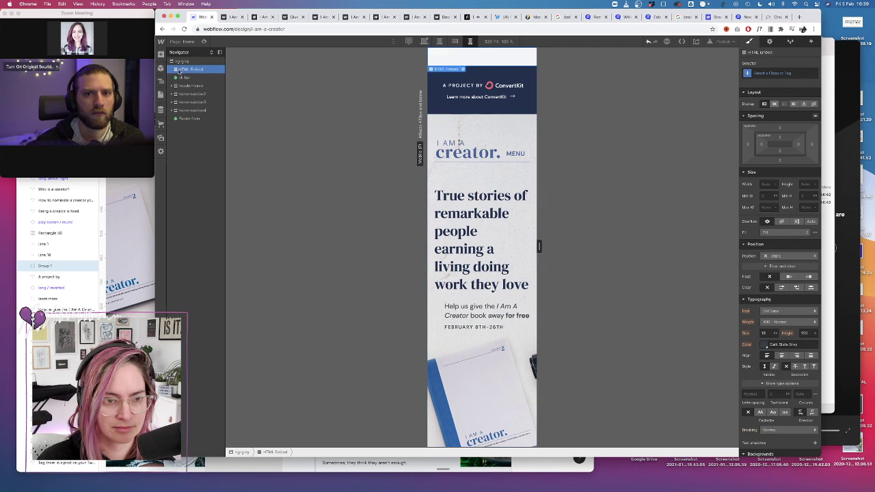
pyautogui.click(172, 60)
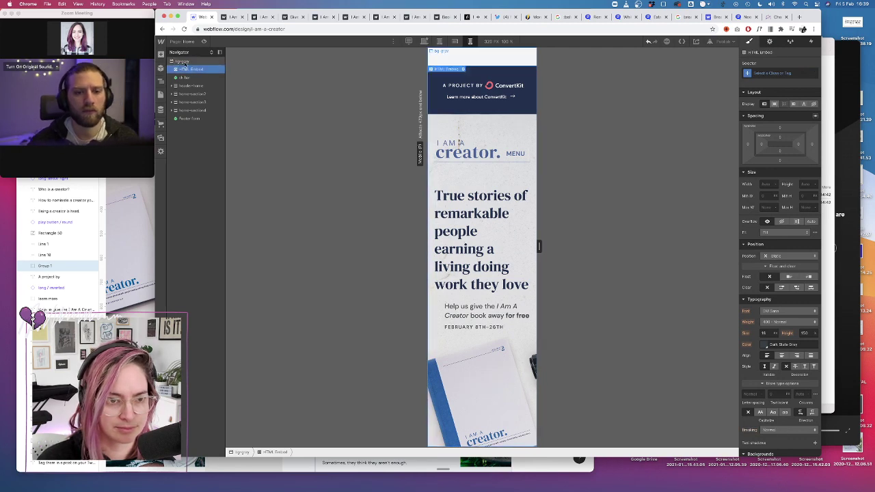
# Set the content value to none in the HTML Embed's .pseudo-fix rule and save the embed
pyautogui.click(193, 71)
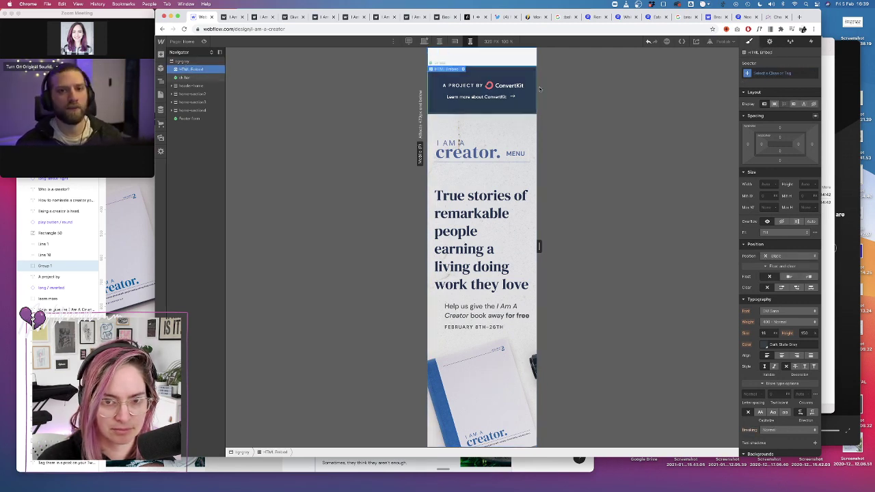
pyautogui.click(463, 69)
pyautogui.moveTo(412, 190); pyautogui.dragTo(396, 189)
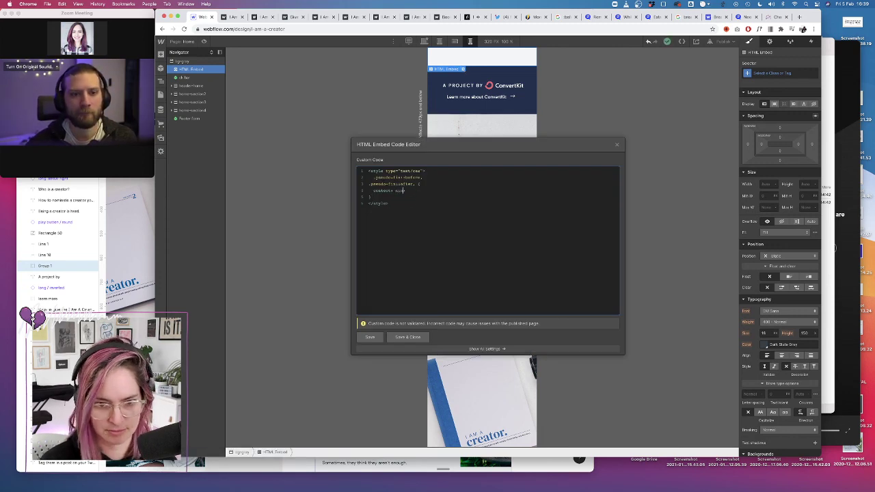
pyautogui.click(407, 337)
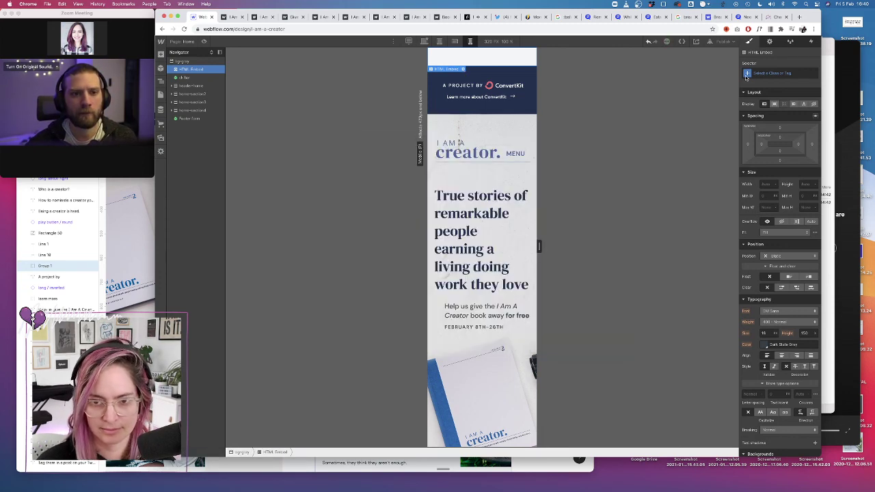
# Publish the site to i-am-a-creator.webflow.io and open the live home page
pyautogui.click(725, 42)
pyautogui.click(706, 126)
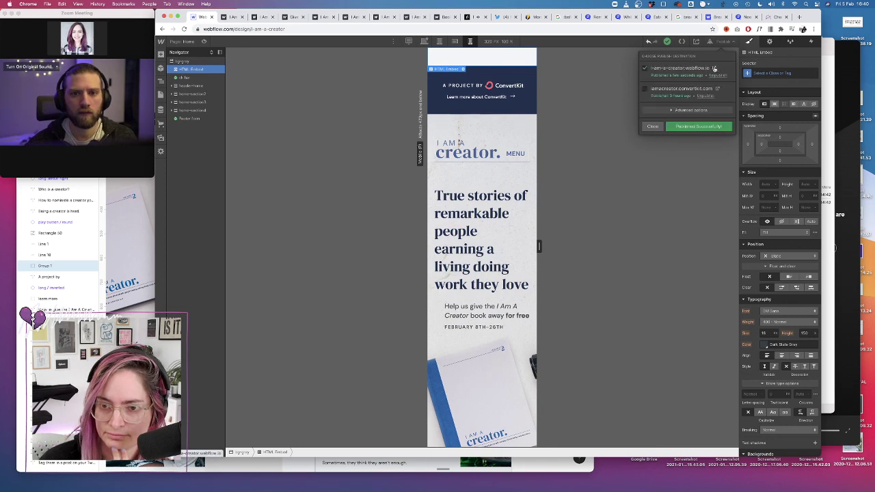
pyautogui.click(715, 69)
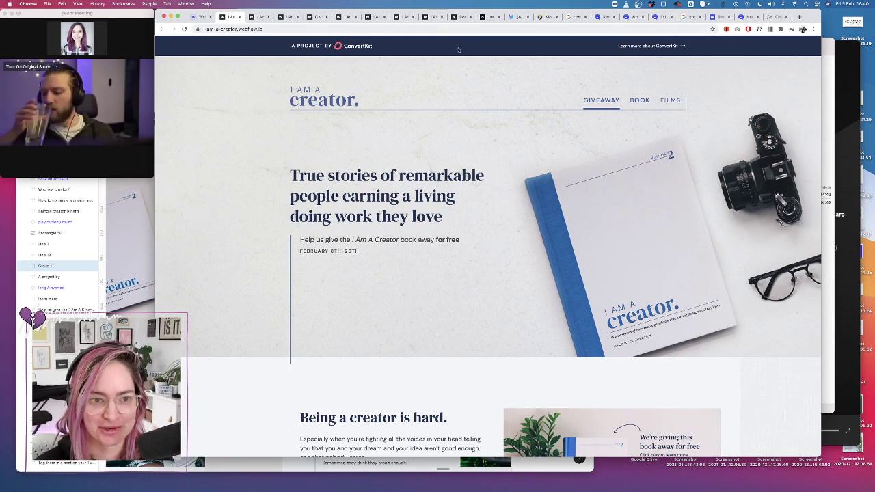
# Inspect the live page's HTML, search it for "pseu", and select the embedded .pseudo-fix style block
pyautogui.rightClick(530, 66)
pyautogui.click(552, 175)
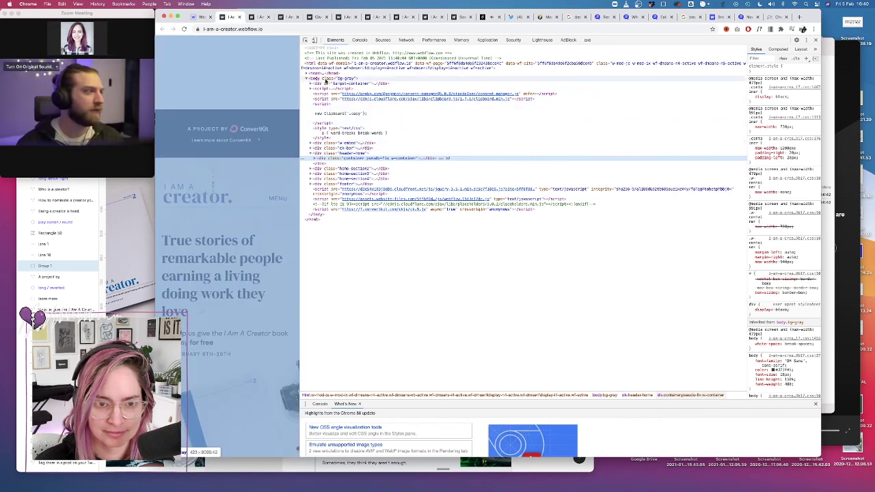
pyautogui.click(326, 79)
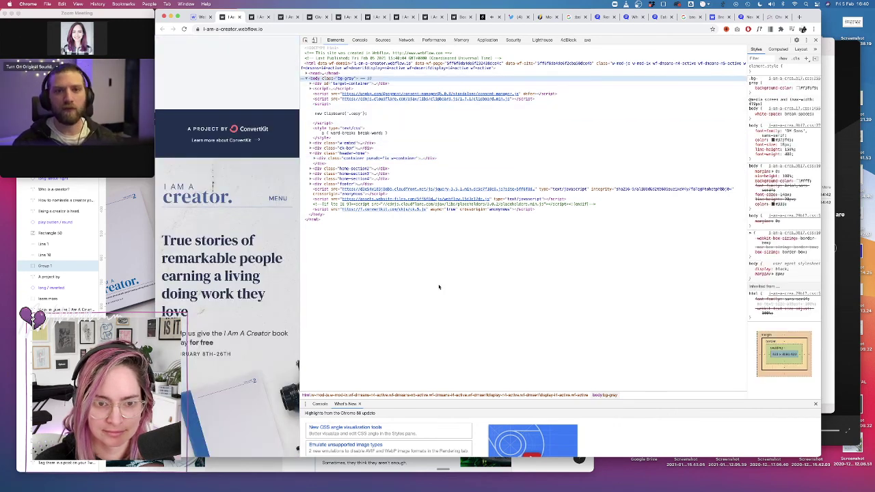
pyautogui.press('super+f')
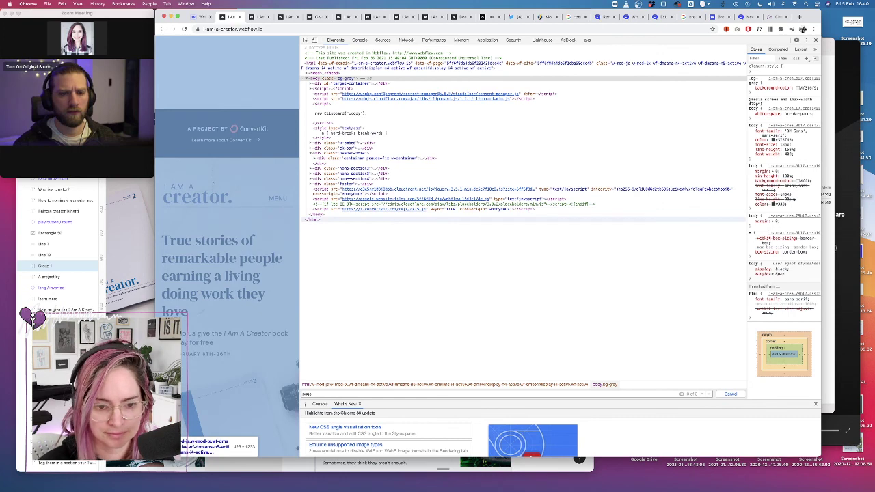
pyautogui.write('pseu')
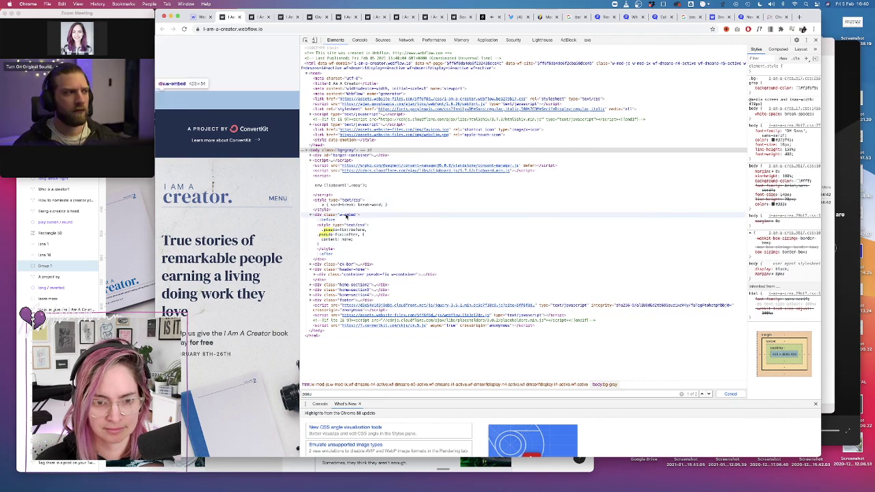
pyautogui.click(350, 231)
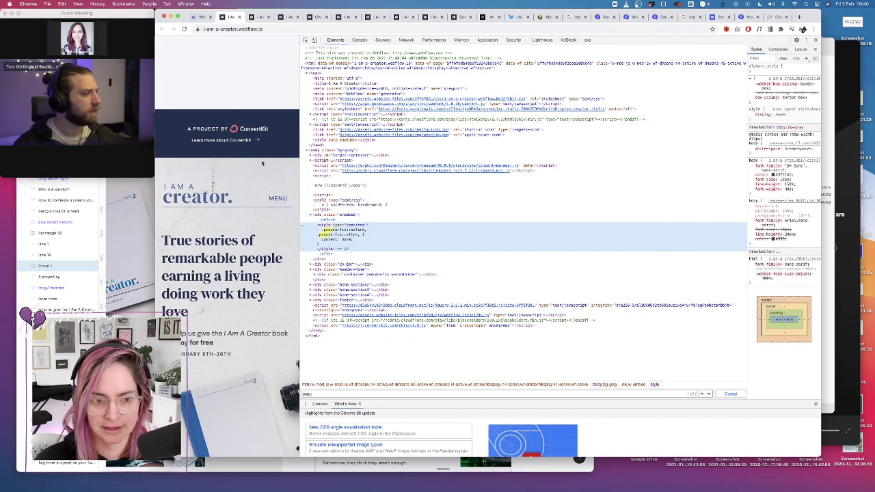
# Inspect the header logo on the live page and examine the styles of its pseudo-fix container and the container's ::before element
pyautogui.scroll(-2, 265, 229)
pyautogui.scroll(-10, 265, 229)
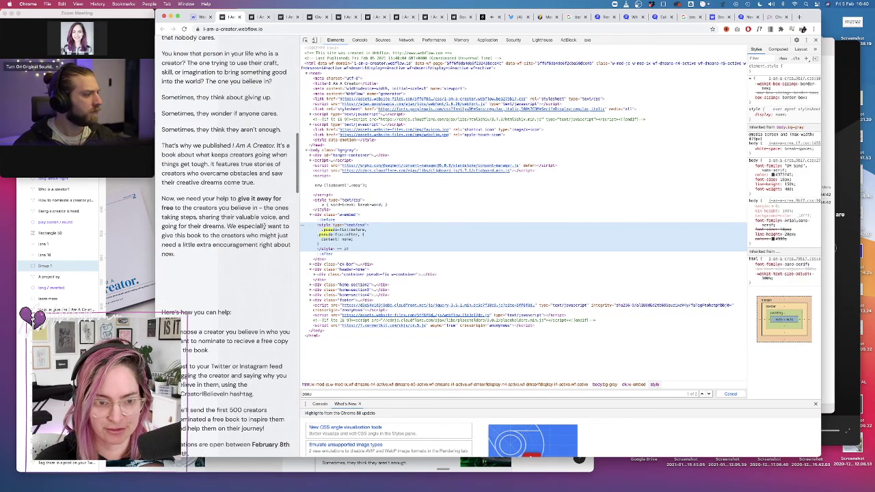
pyautogui.scroll(5, 265, 226)
pyautogui.scroll(5, 259, 162)
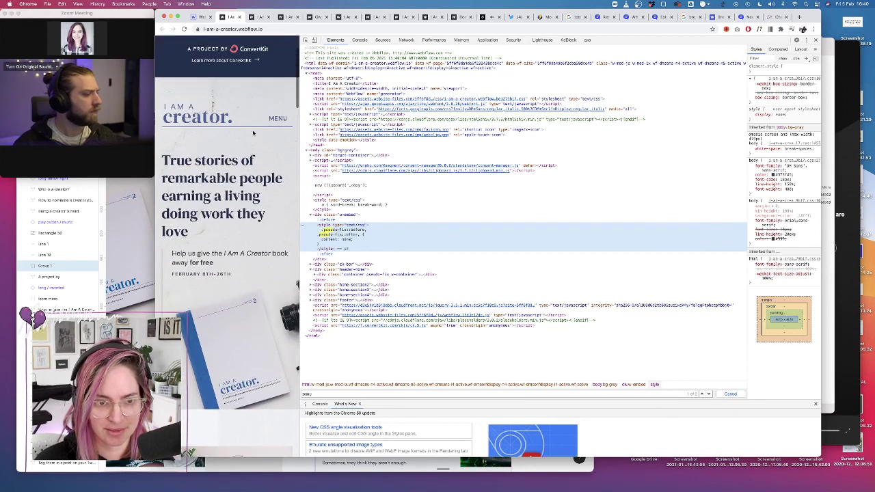
pyautogui.rightClick(211, 114)
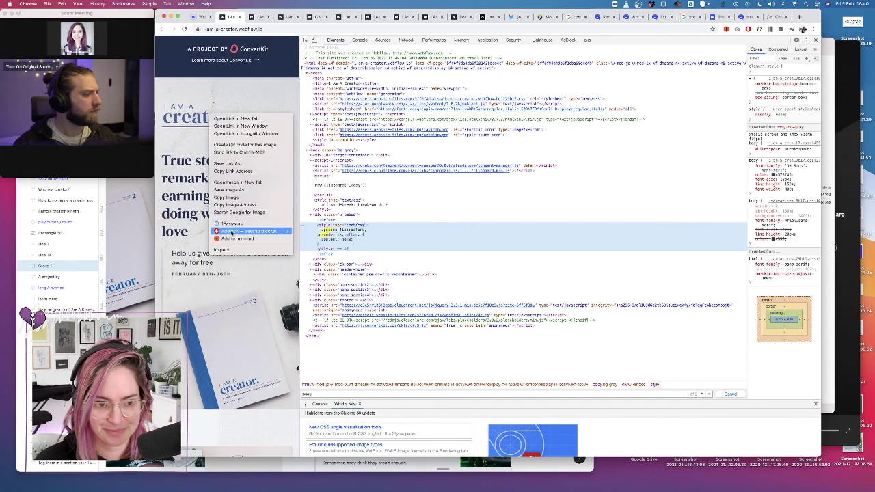
pyautogui.click(231, 251)
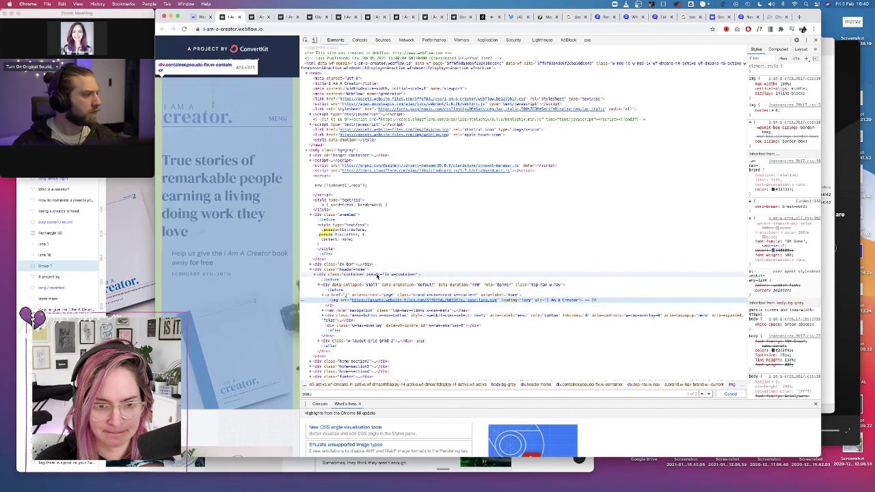
pyautogui.click(375, 275)
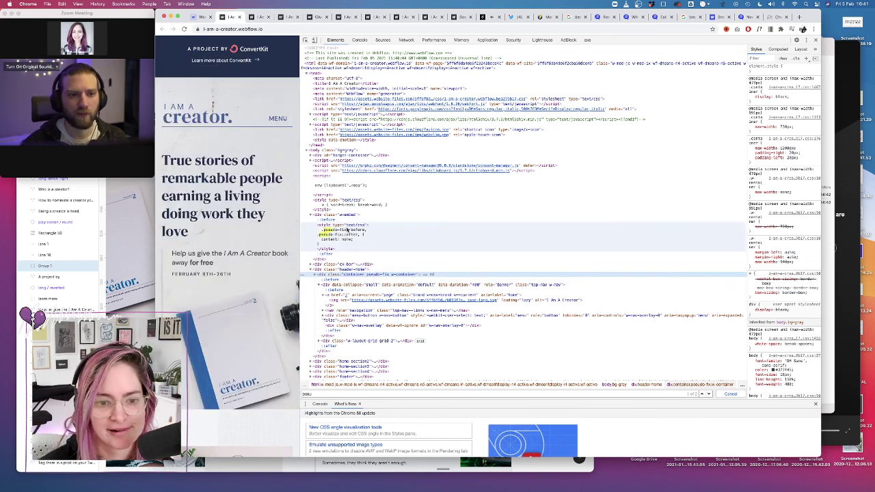
pyautogui.click(332, 280)
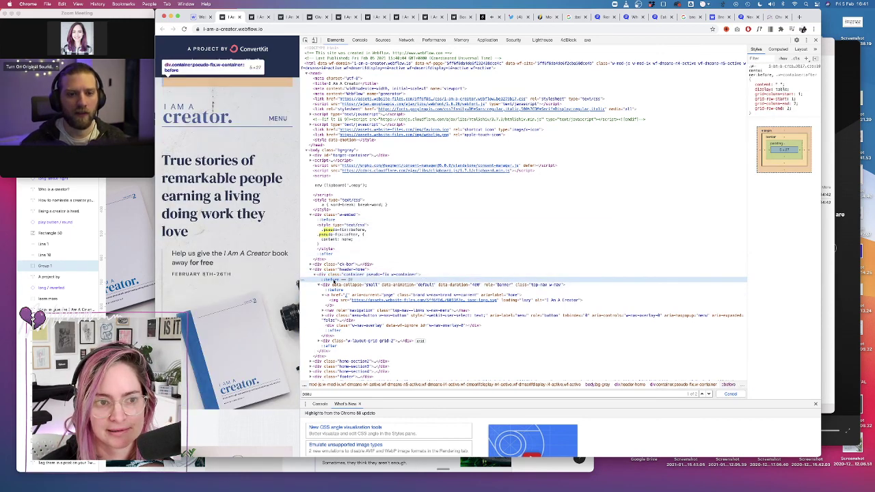
pyautogui.click(333, 275)
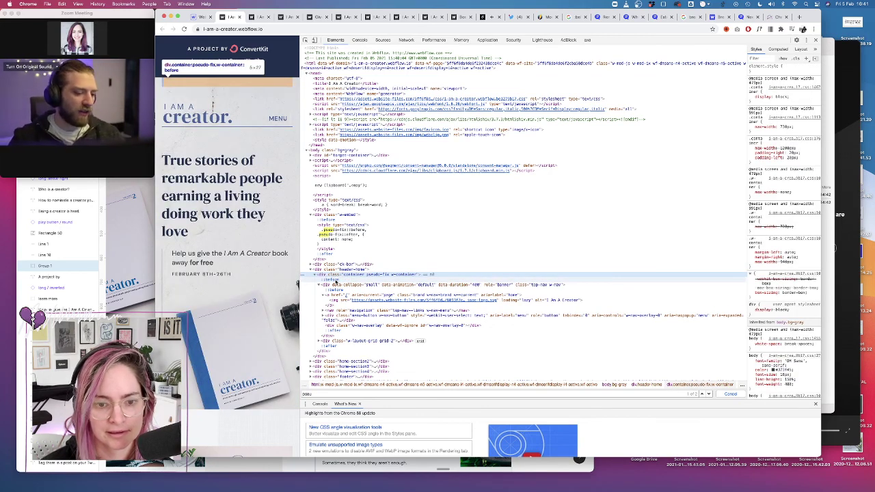
pyautogui.click(333, 280)
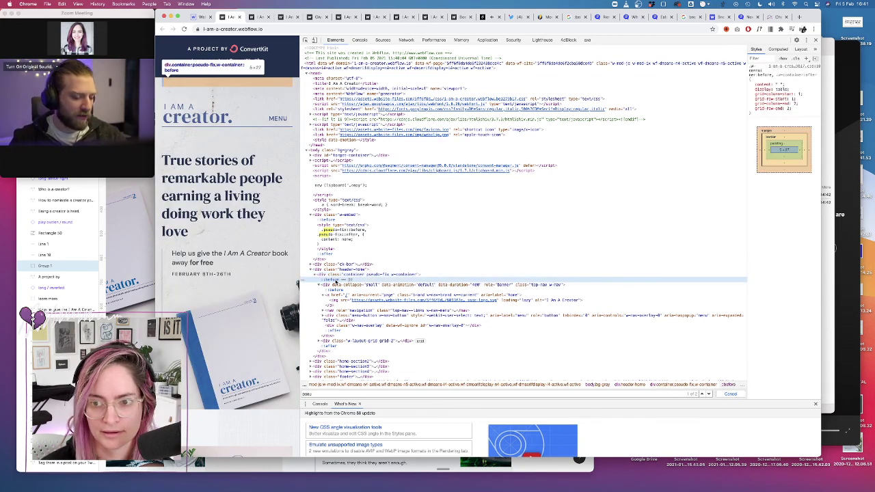
pyautogui.click(342, 274)
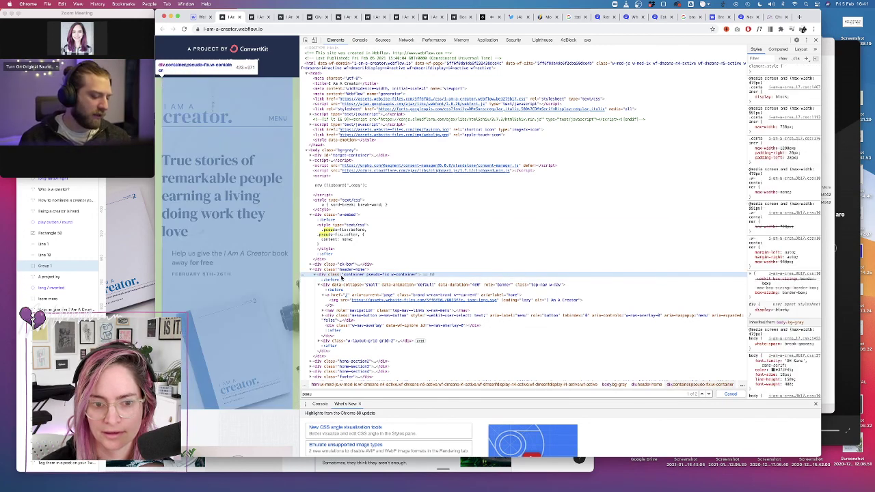
pyautogui.click(199, 16)
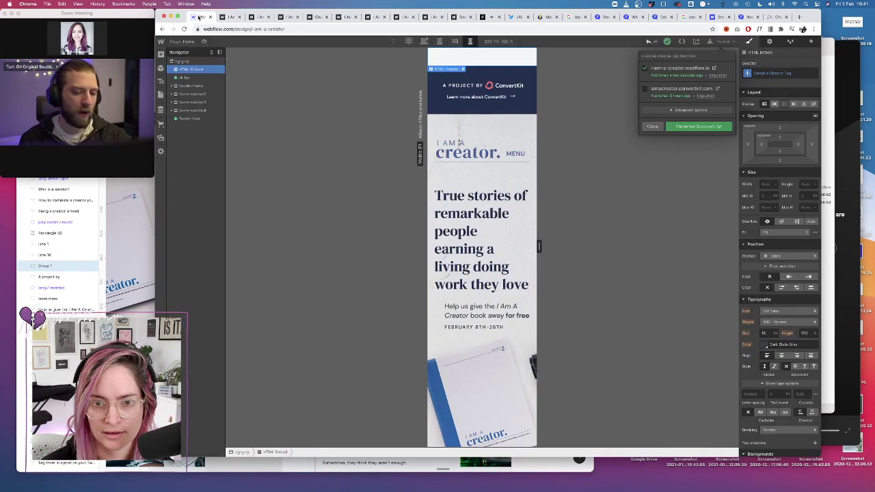
pyautogui.click(514, 18)
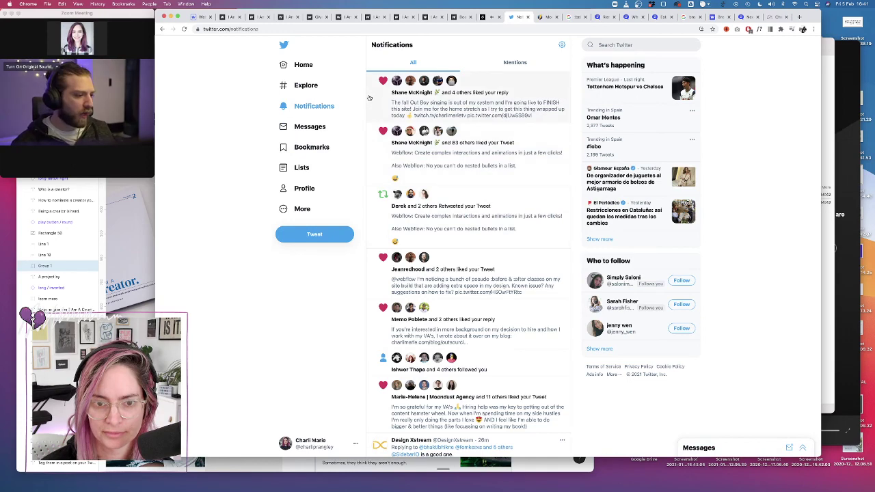
pyautogui.click(200, 17)
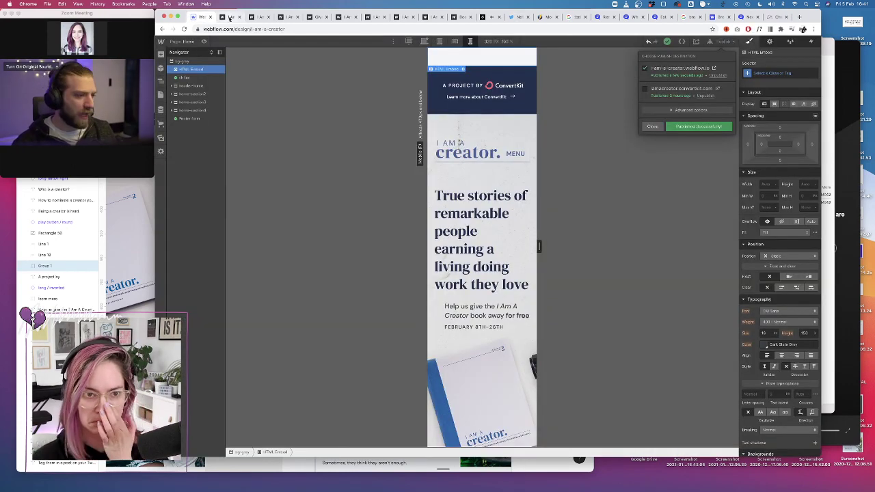
pyautogui.click(229, 17)
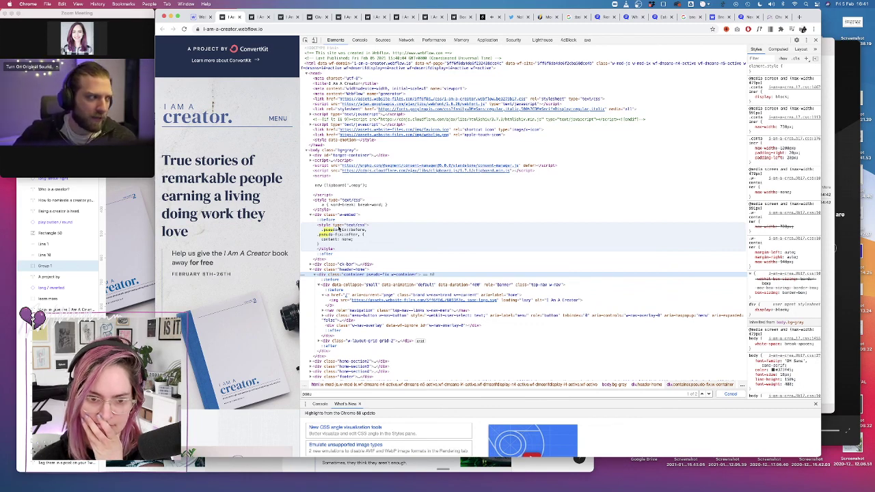
# Select the embedded style block and resize the live page between tablet and mobile widths, reloading as needed, to check the header spacing
pyautogui.click(340, 229)
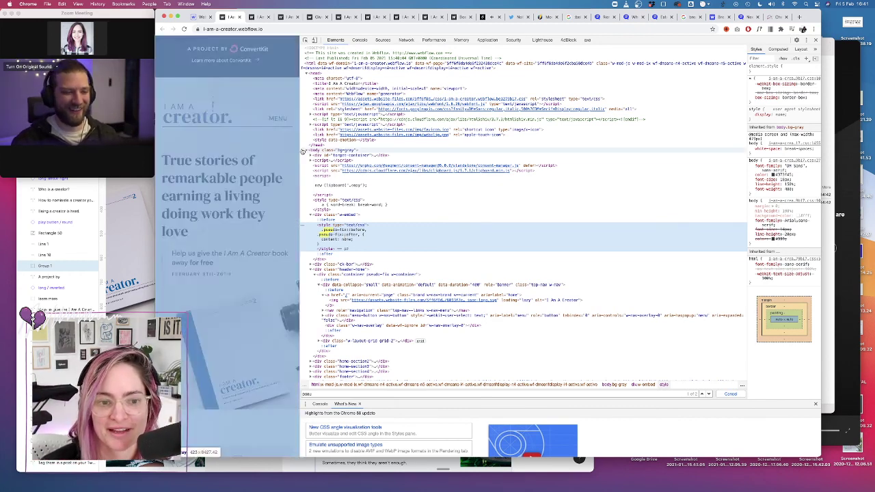
pyautogui.moveTo(299, 149); pyautogui.dragTo(445, 152)
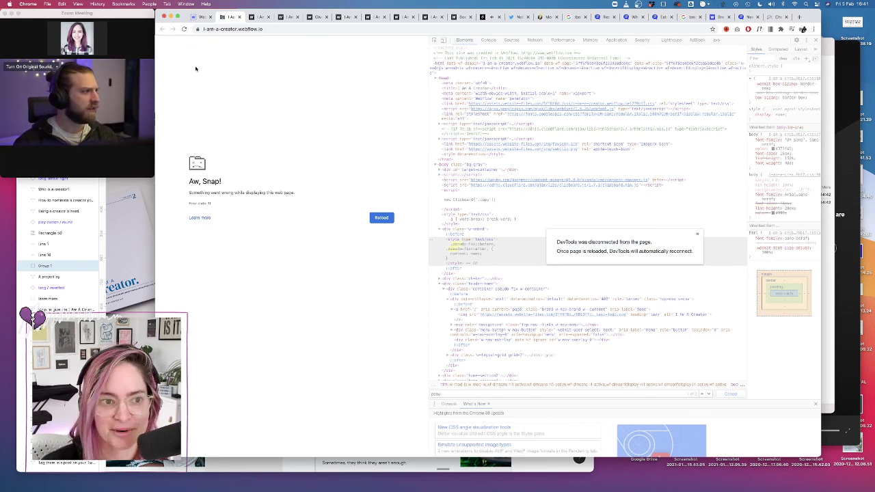
pyautogui.click(184, 30)
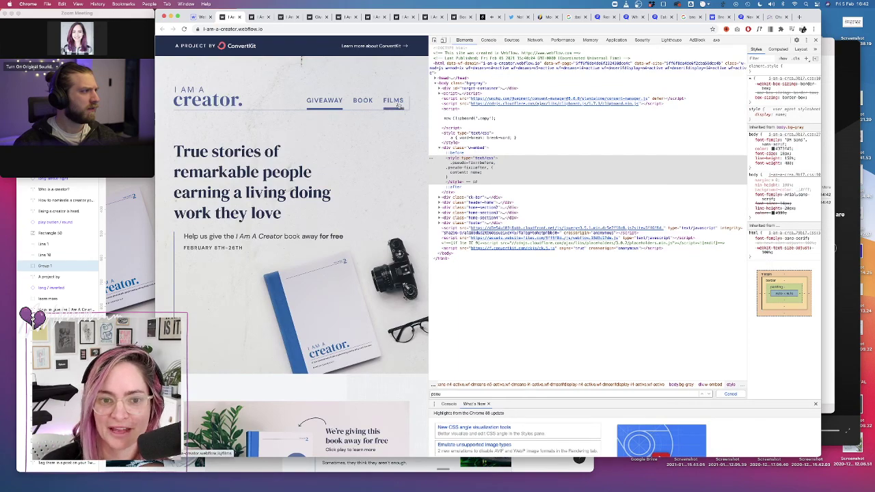
pyautogui.moveTo(428, 101); pyautogui.dragTo(321, 88)
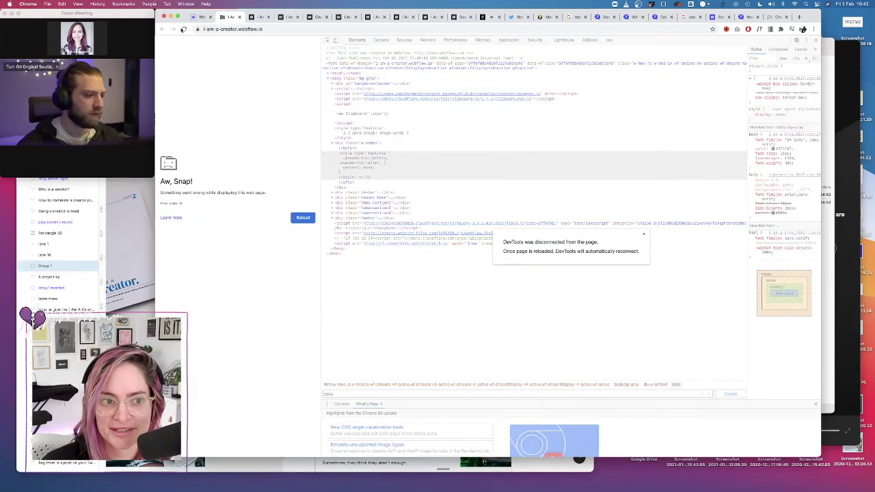
pyautogui.click(184, 29)
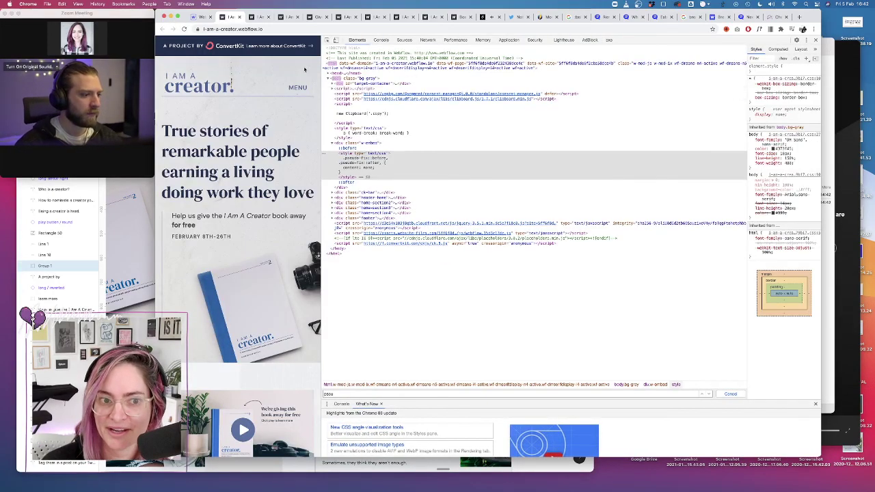
pyautogui.moveTo(321, 71); pyautogui.dragTo(311, 72)
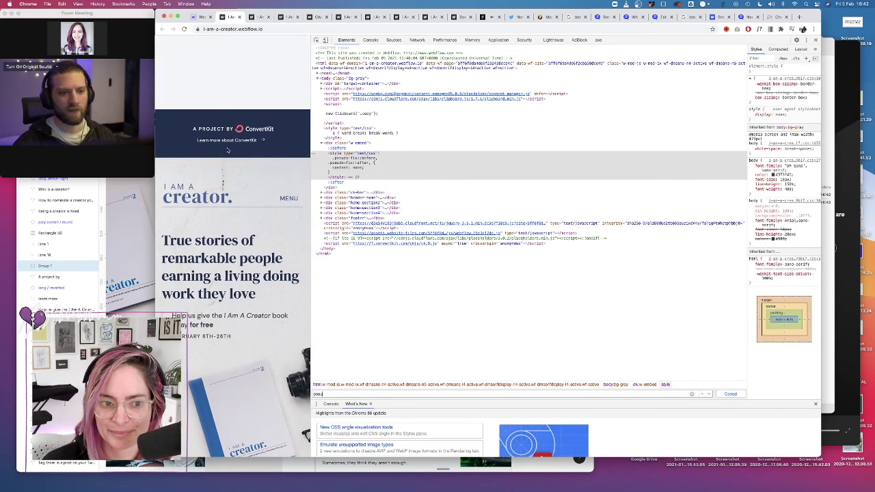
# Review the live page's sections at mobile width, and widen the page to check the same content at desktop width
pyautogui.scroll(-1, 259, 204)
pyautogui.scroll(-15, 255, 207)
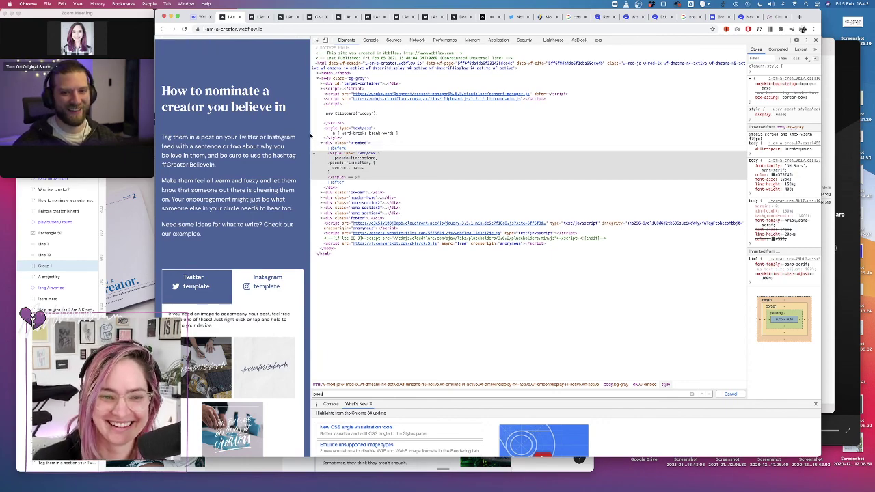
pyautogui.moveTo(310, 137); pyautogui.dragTo(711, 174)
pyautogui.scroll(-5, 404, 265)
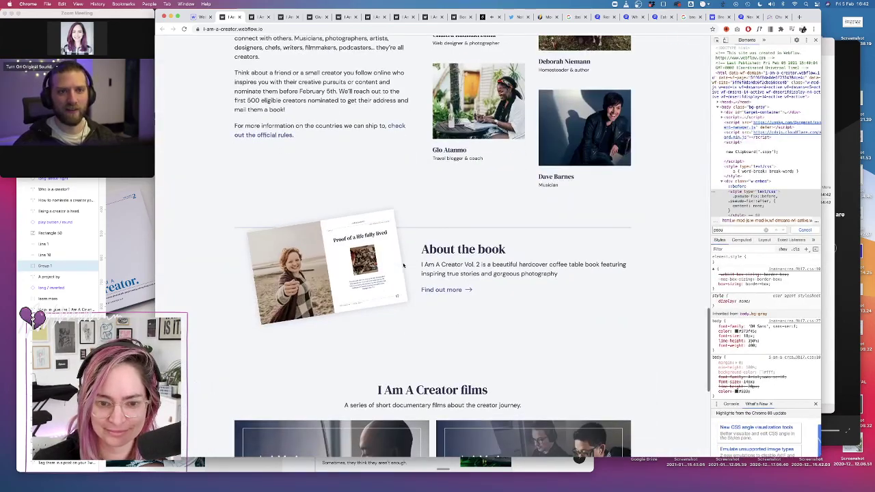
pyautogui.scroll(15, 404, 265)
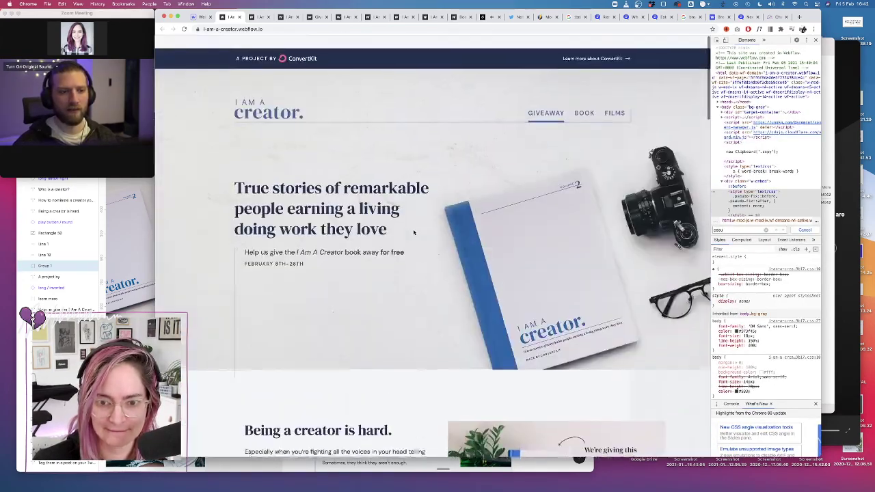
# Look over the live home page once more and return to the Webflow designer
pyautogui.click(198, 16)
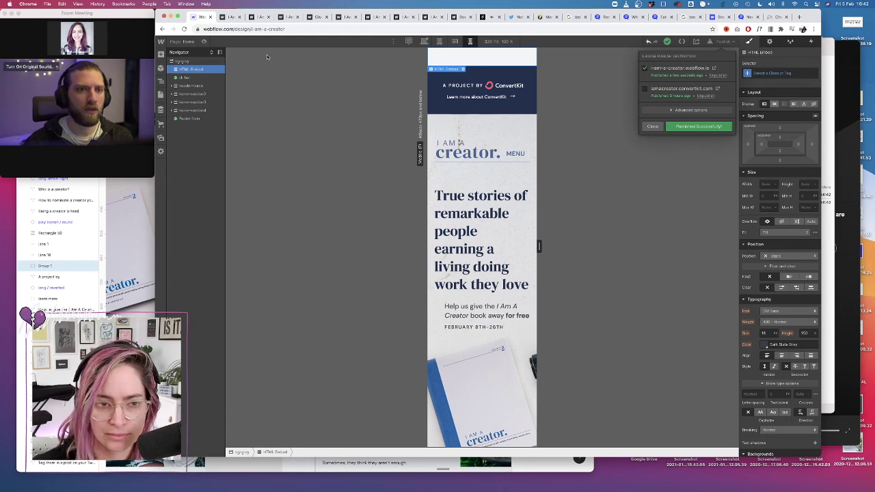
pyautogui.click(228, 17)
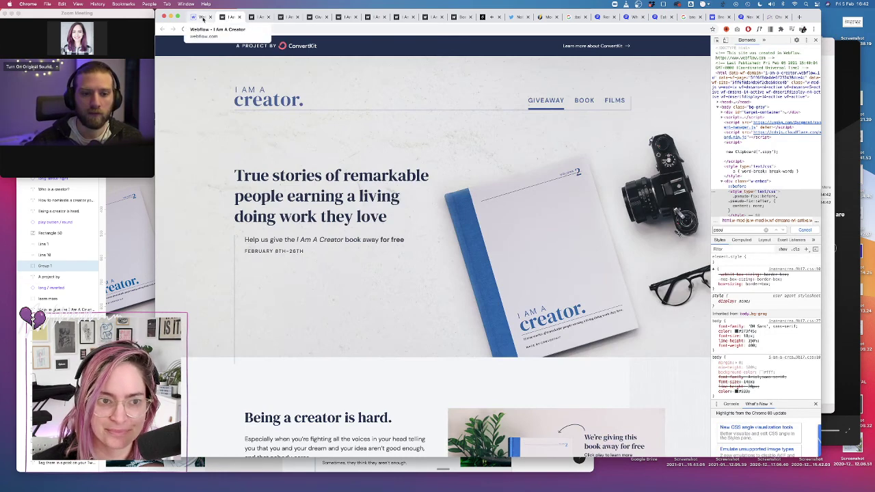
pyautogui.click(203, 17)
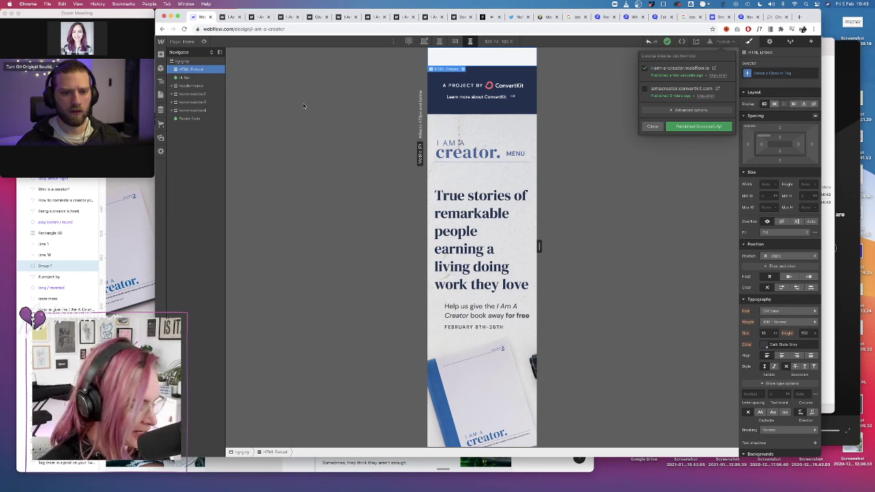
# Open the I Am A Creator project's settings in Webflow
pyautogui.moveTo(404, 482)
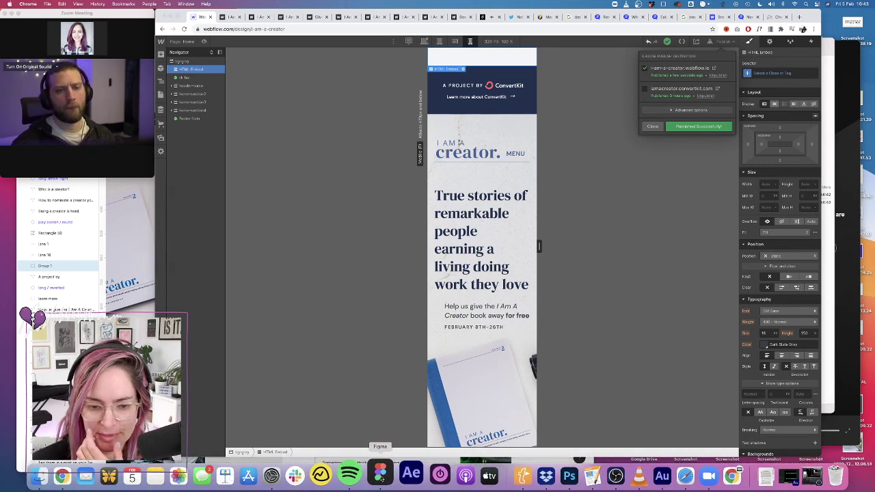
pyautogui.click(372, 474)
pyautogui.press('super+Tab')
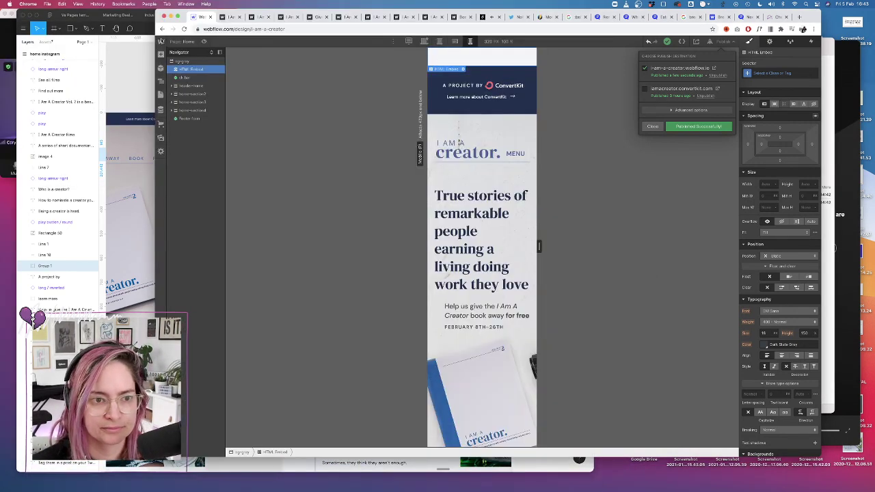
pyautogui.click(161, 41)
pyautogui.click(160, 41)
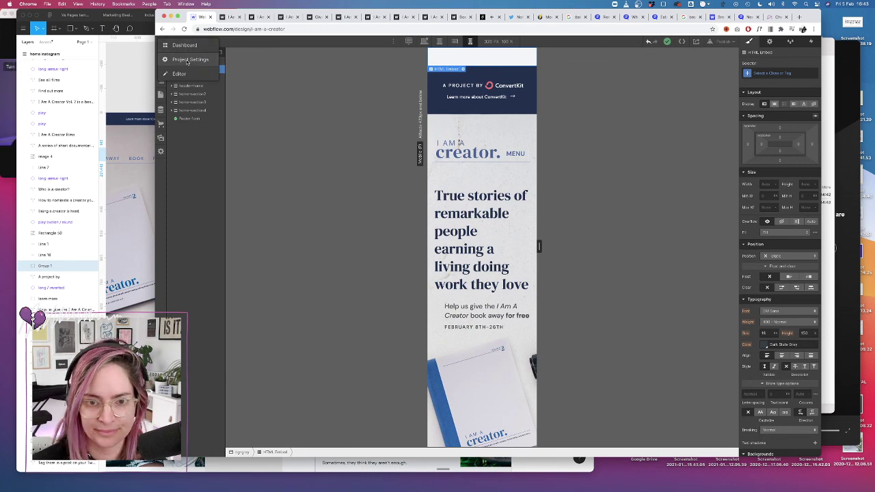
pyautogui.click(187, 60)
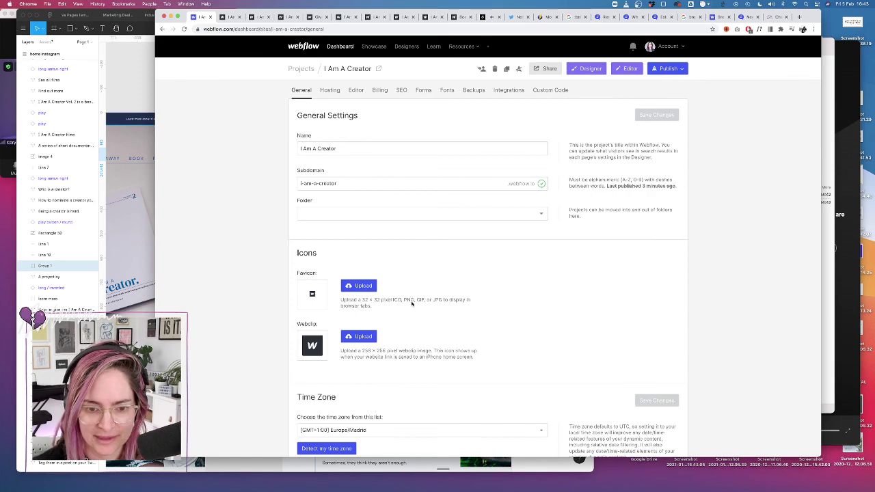
# Switch to Figma and create a 256 × 256 frame beside the film page, checking it against Webflow's webclip size requirement
pyautogui.click(132, 90)
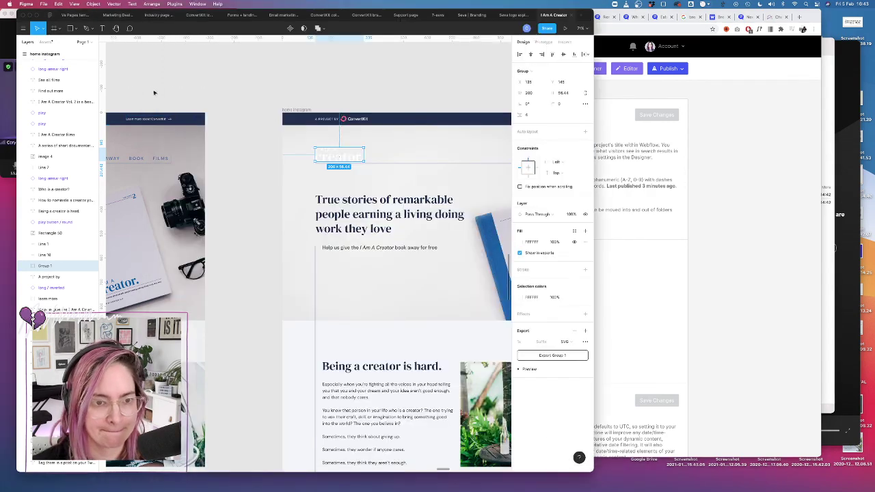
pyautogui.hscroll(15, 316, 133)
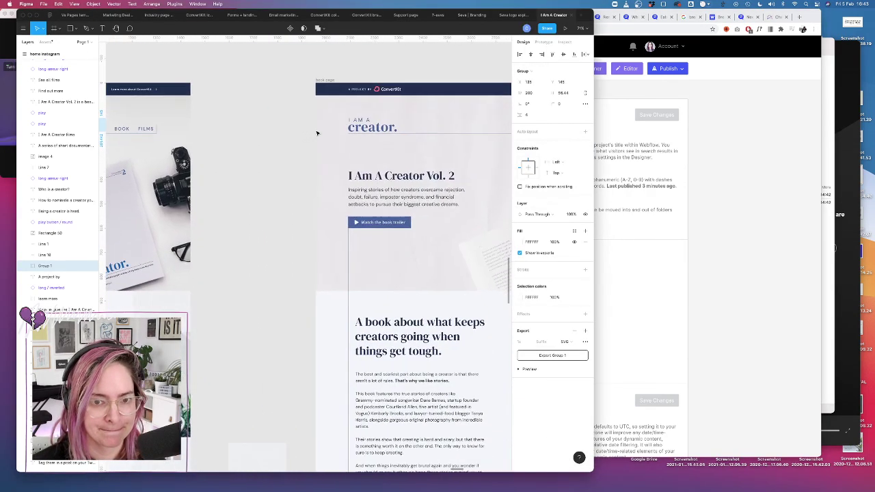
pyautogui.hscroll(5, 317, 134)
pyautogui.scroll(-5, 317, 133)
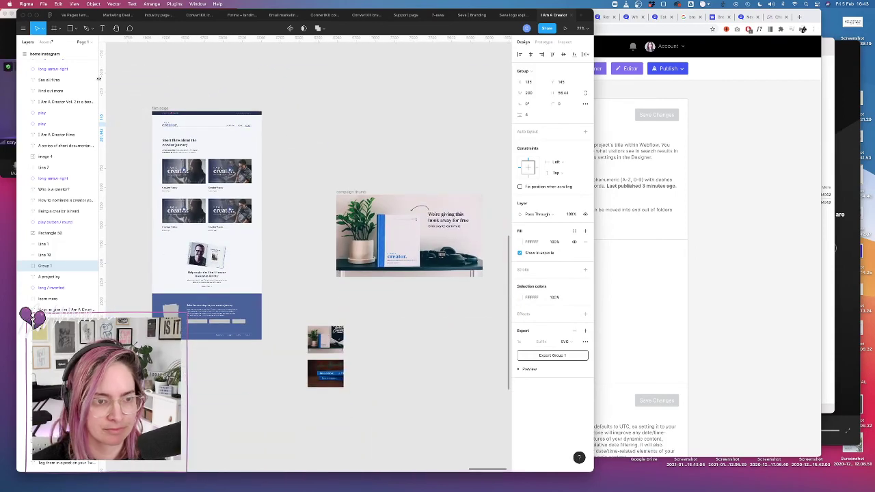
pyautogui.click(61, 30)
pyautogui.click(51, 43)
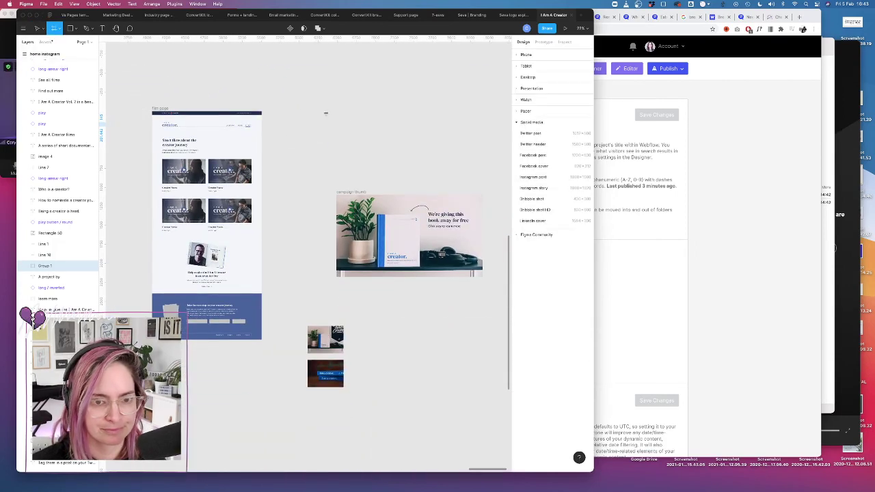
pyautogui.click(303, 121)
pyautogui.click(534, 93)
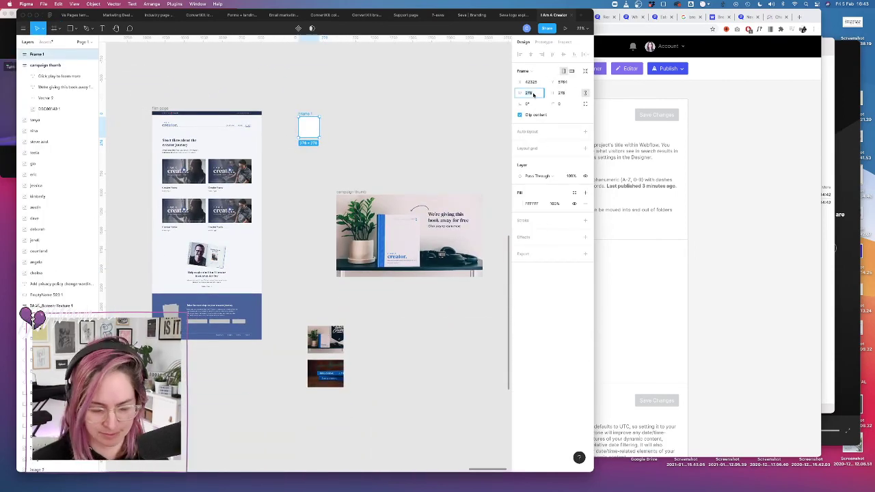
pyautogui.write('256')
pyautogui.press('Tab')
pyautogui.press('Return')
pyautogui.click(673, 292)
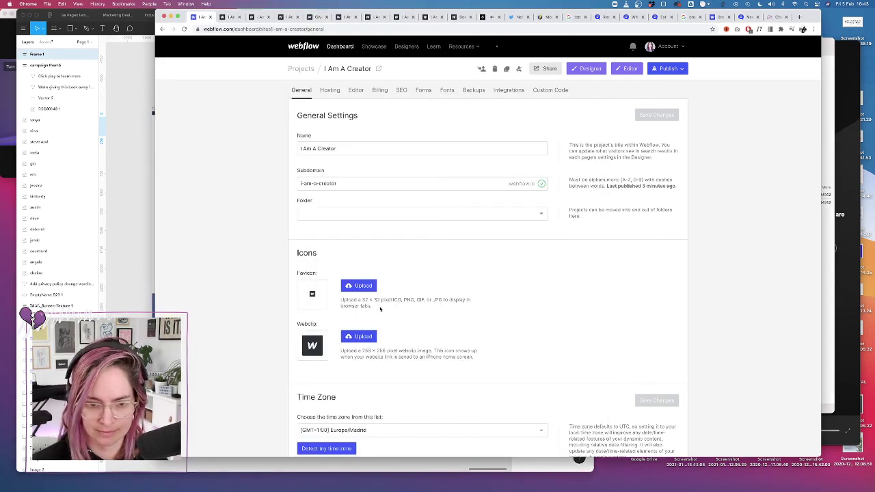
pyautogui.click(131, 156)
# Select the ConvertKit logo's mark in the film page's header bar and show the file's component assets
pyautogui.hotkey('shift', '2')
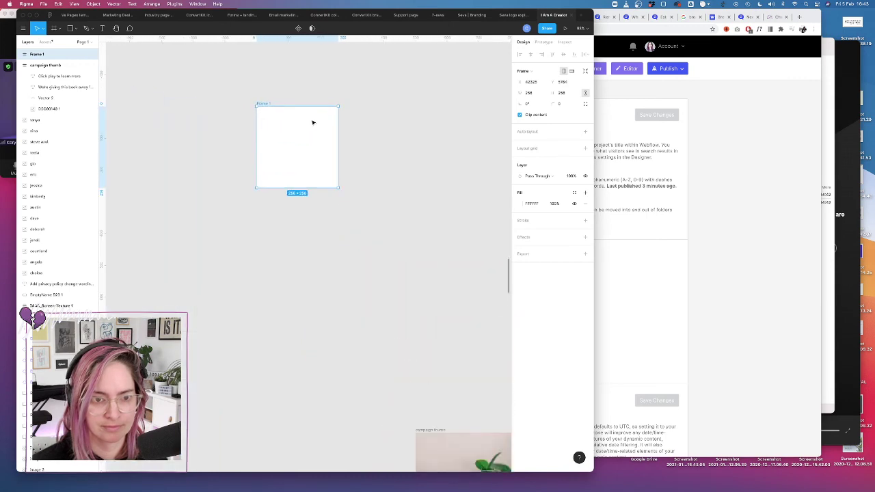
pyautogui.scroll(-5, 203, 127)
pyautogui.hscroll(-5, 203, 128)
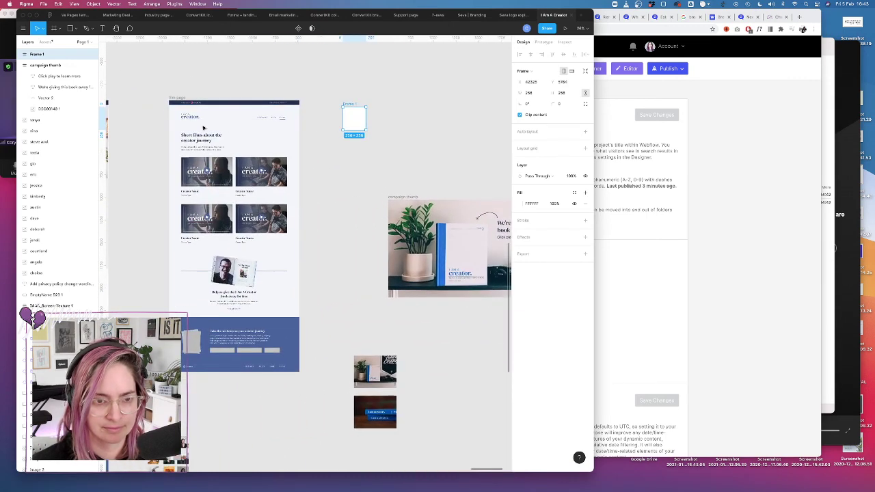
pyautogui.click(209, 82)
pyautogui.scroll(5, 198, 108)
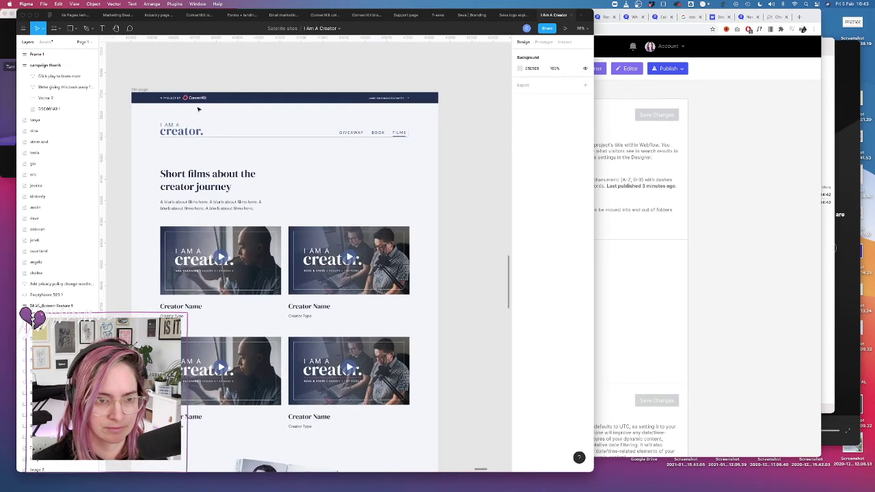
pyautogui.scroll(2, 175, 96)
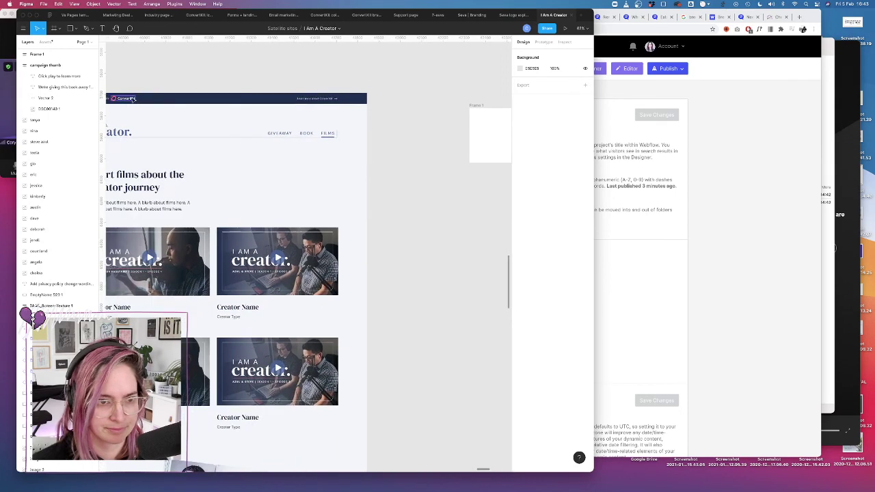
pyautogui.click(117, 100)
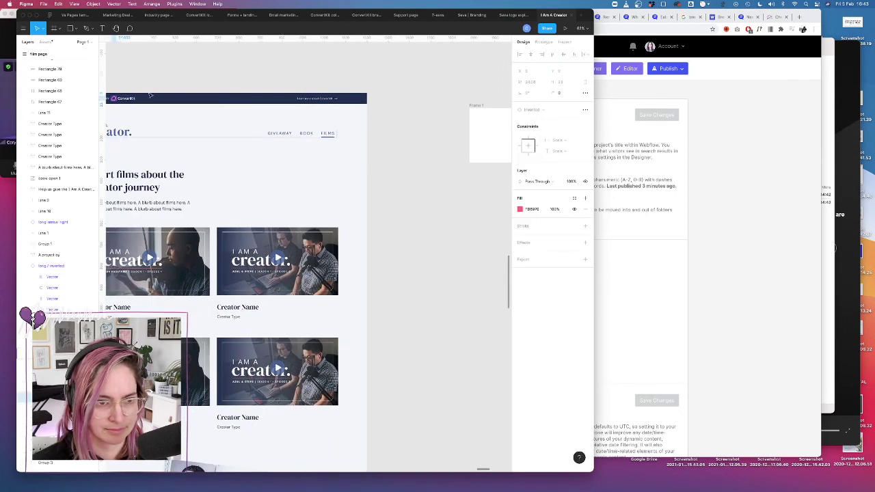
pyautogui.click(45, 41)
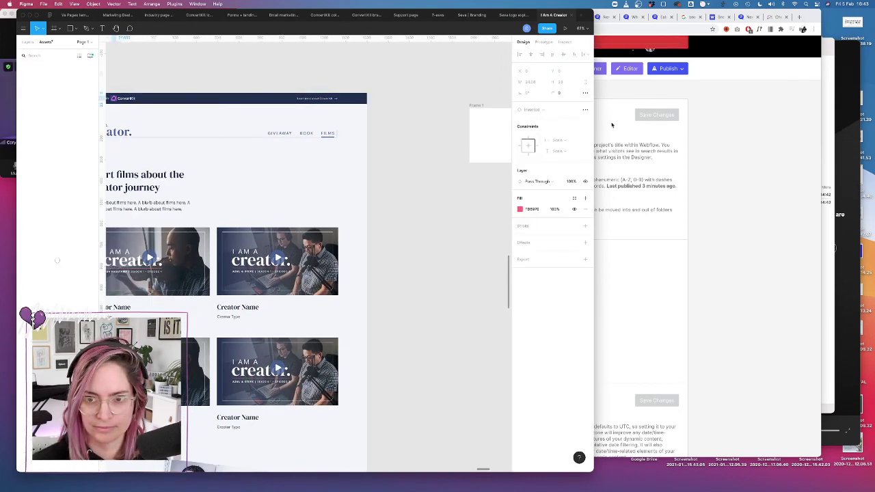
# Switch to Webflow, open the projects dashboard, and close the surplus I Am A Creator browser tabs
pyautogui.click(753, 148)
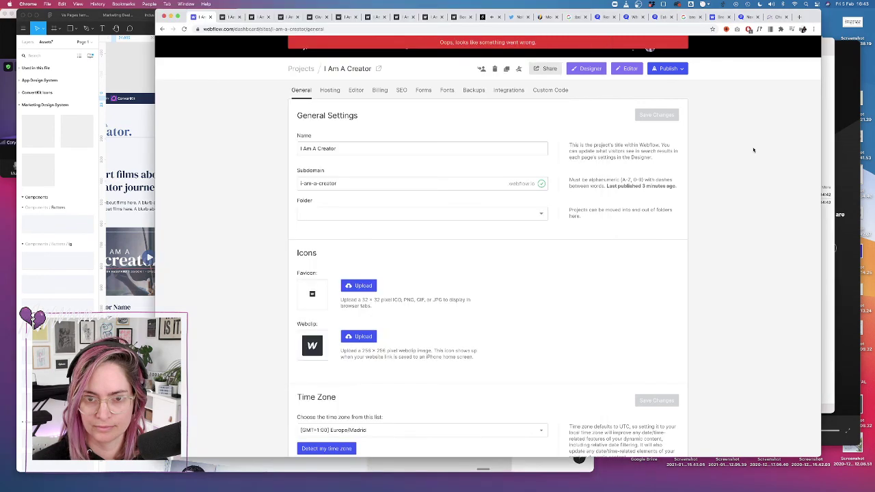
pyautogui.click(300, 69)
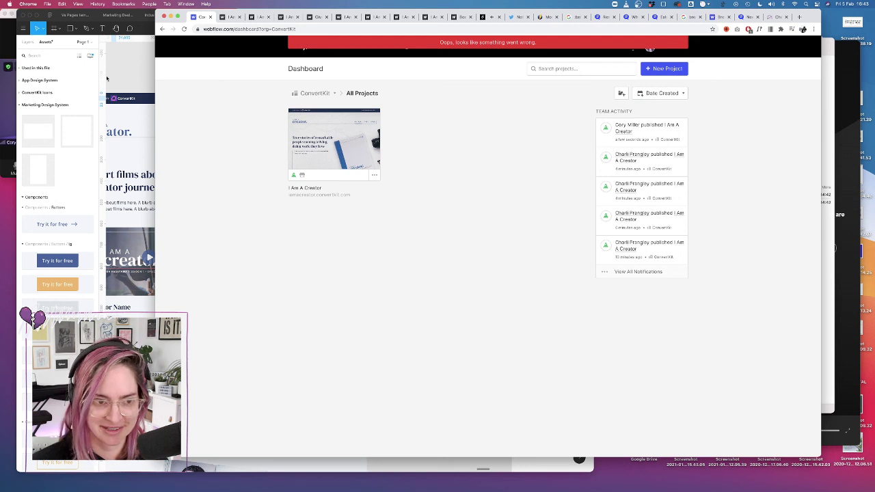
pyautogui.click(240, 16)
pyautogui.click(240, 16)
pyautogui.click(240, 16)
pyautogui.click(240, 17)
pyautogui.click(241, 17)
pyautogui.click(240, 17)
pyautogui.click(240, 17)
pyautogui.click(240, 16)
pyautogui.click(240, 16)
pyautogui.click(241, 17)
pyautogui.click(240, 16)
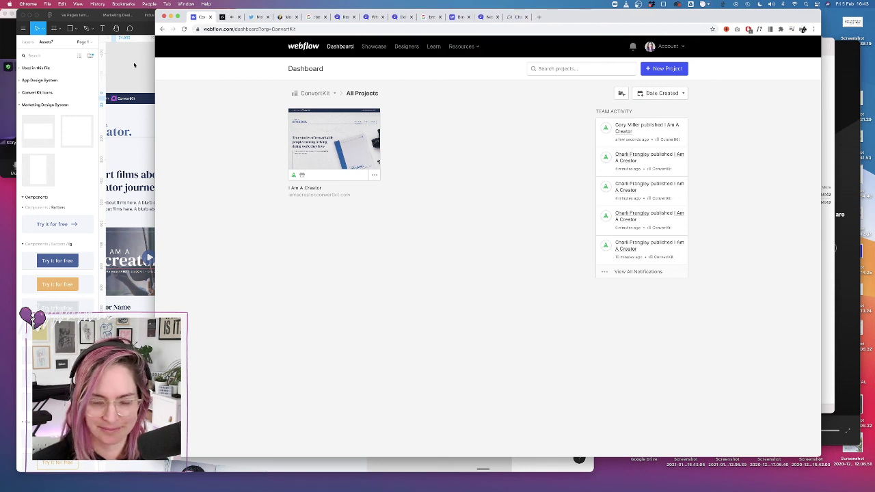
pyautogui.click(133, 66)
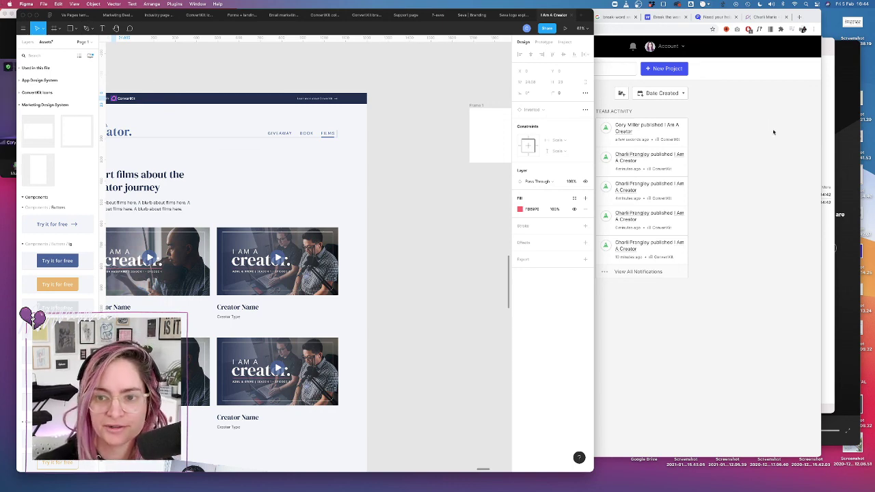
pyautogui.click(749, 118)
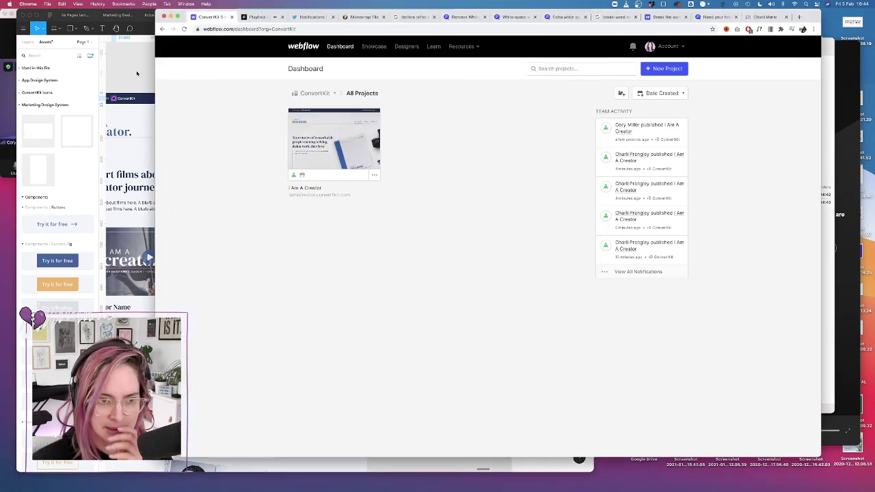
pyautogui.click(11, 89)
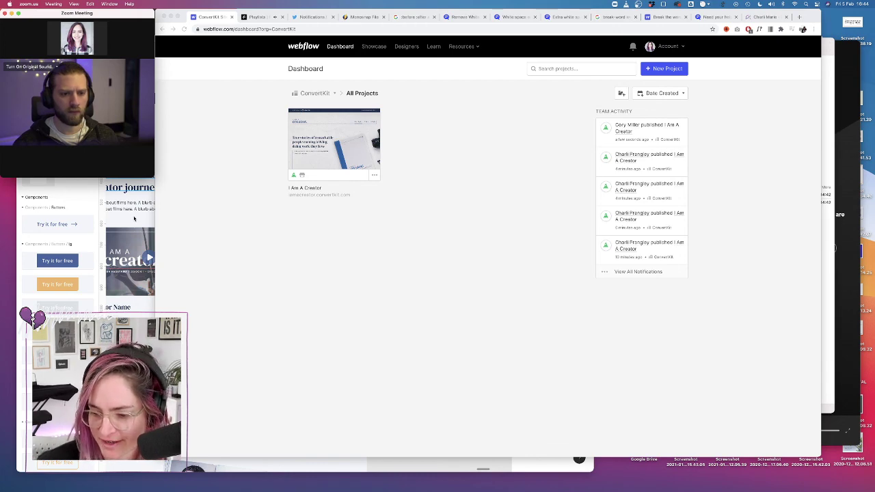
# In Figma, enable the ConvertKit logos library and place its red logomark inside the 256 × 256 frame
pyautogui.click(134, 218)
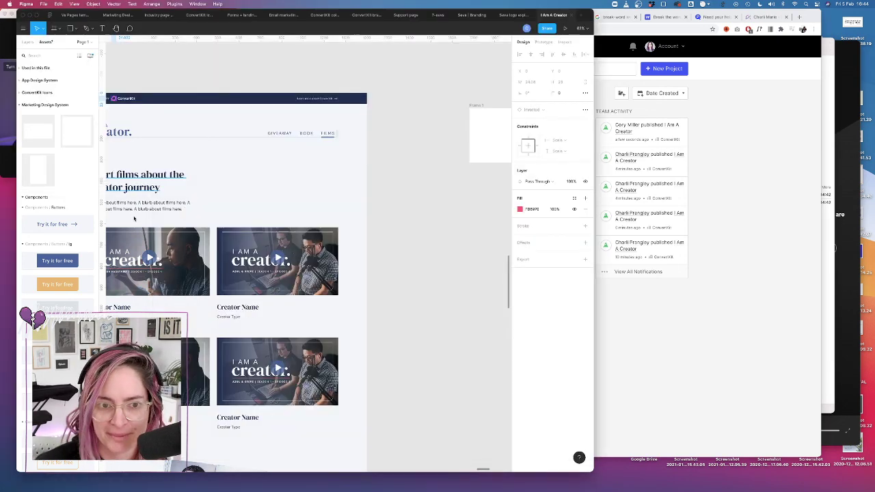
pyautogui.scroll(5, 342, 133)
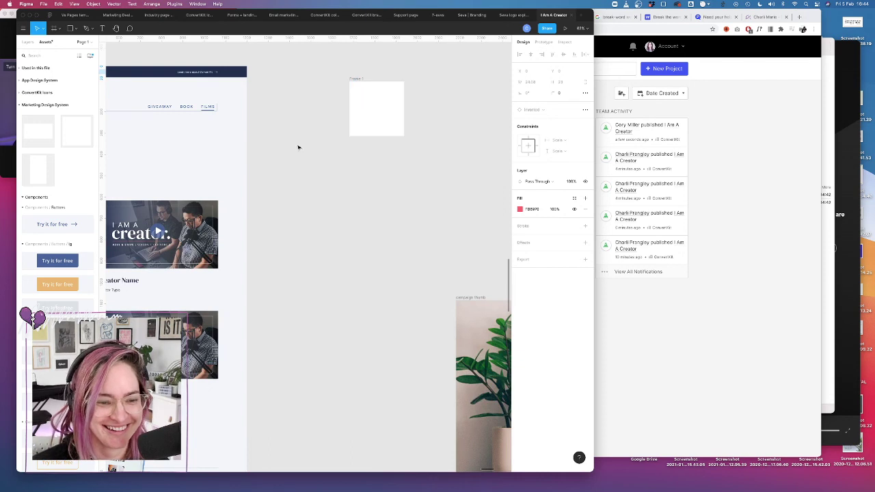
pyautogui.click(91, 56)
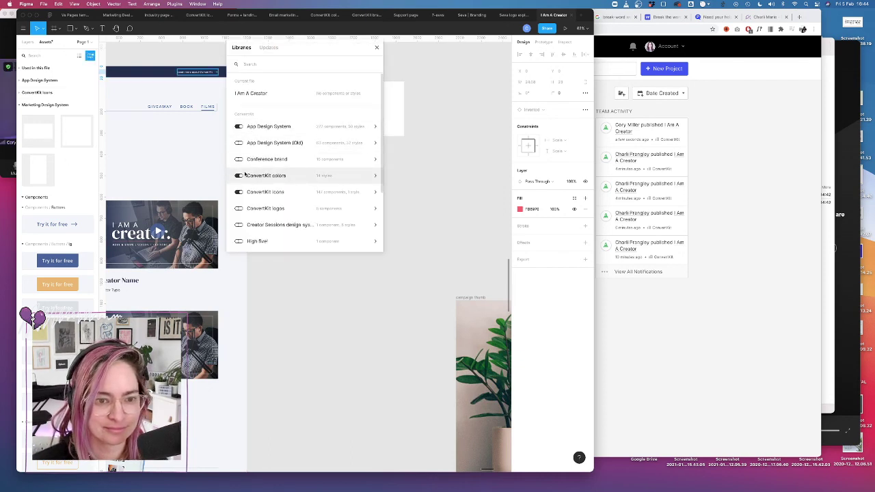
pyautogui.click(239, 208)
pyautogui.click(458, 166)
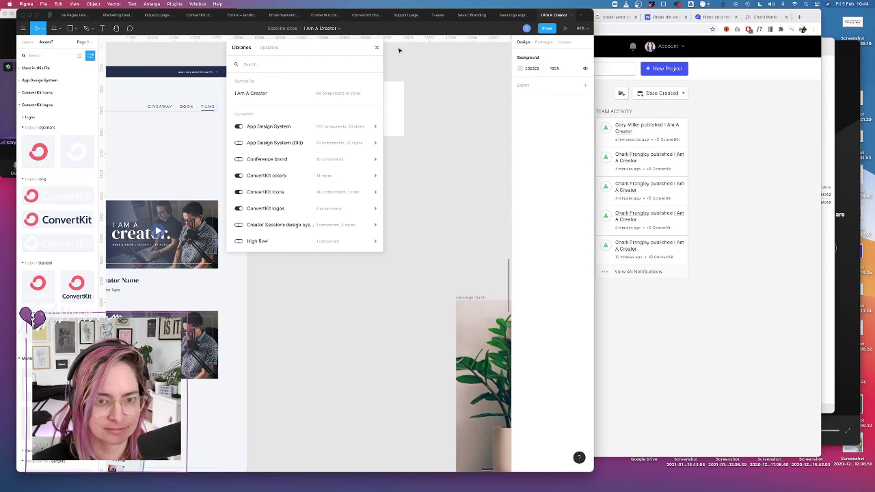
pyautogui.click(377, 47)
pyautogui.moveTo(193, 127); pyautogui.dragTo(390, 118)
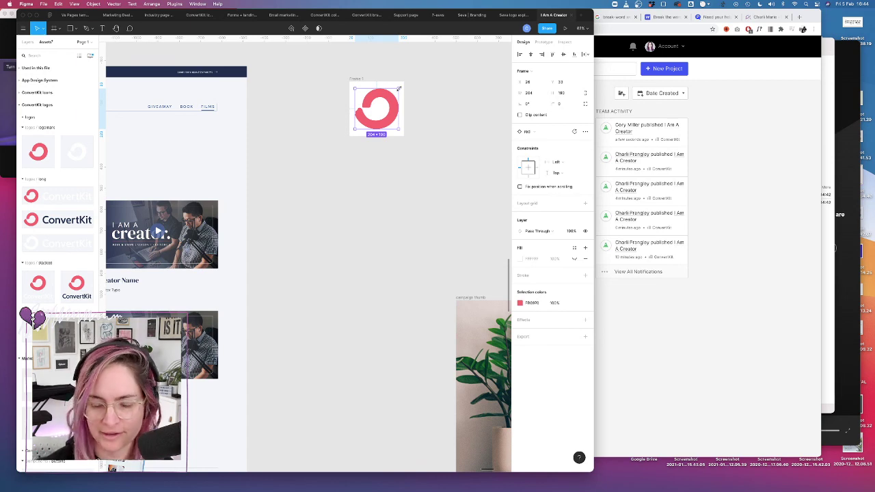
# Check the Twitch streaming playlist player on Epidemic Sound and return to Figma
pyautogui.click(717, 86)
pyautogui.click(263, 16)
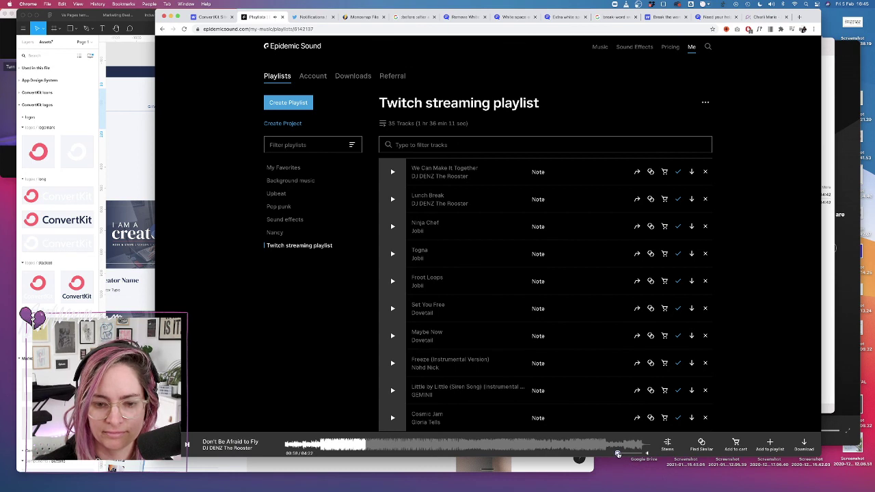
pyautogui.click(133, 147)
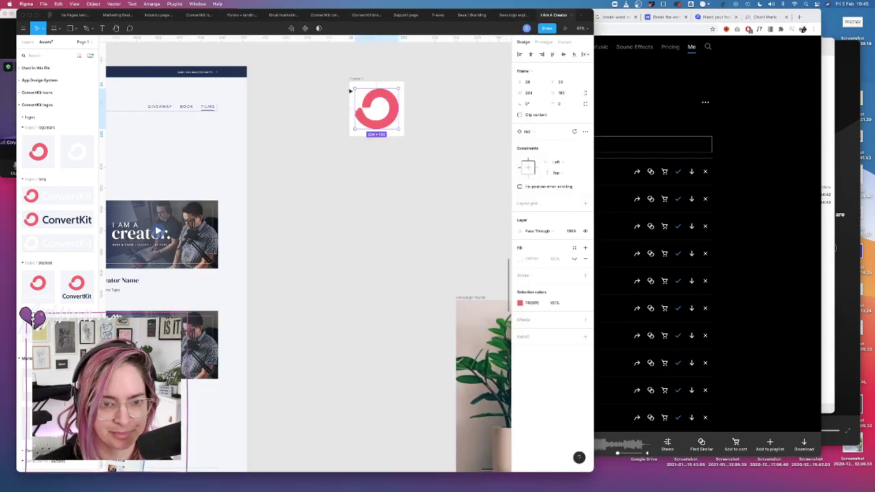
# Recolor the logomark with the blue swatch from the ConvertKit colors library
pyautogui.click(520, 303)
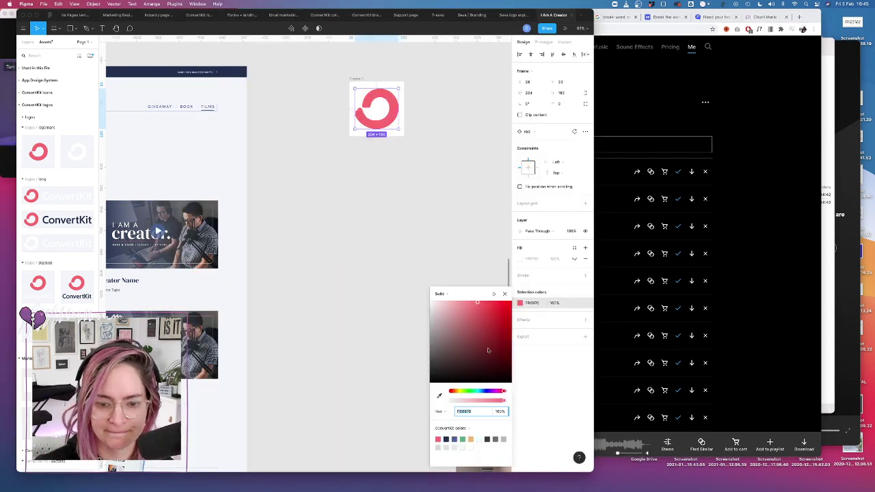
pyautogui.click(455, 439)
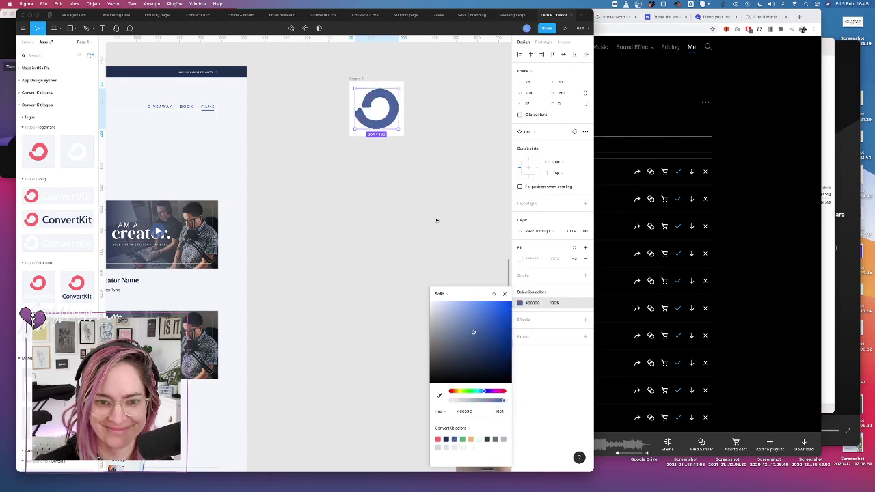
pyautogui.click(439, 270)
# Export the 256 × 256 logomark frame as a PNG named favicon-large.png in the _exports folder
pyautogui.click(362, 79)
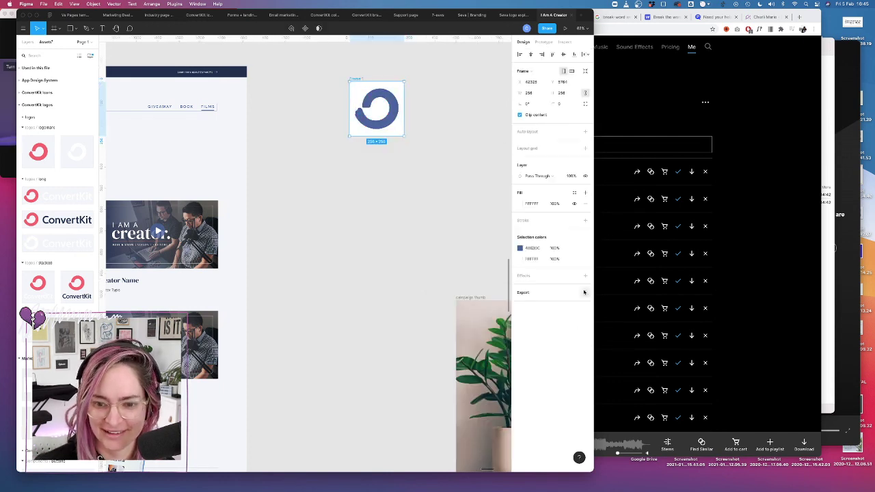
pyautogui.click(585, 292)
pyautogui.click(567, 330)
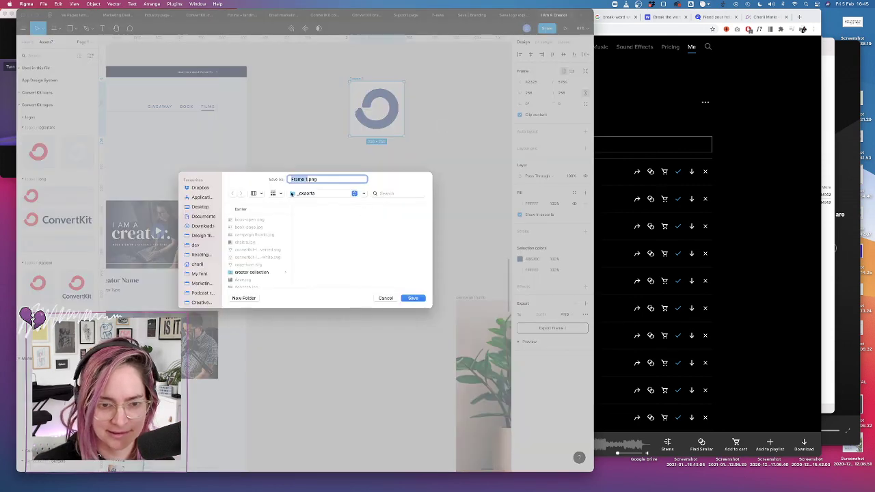
pyautogui.press('BackSpace')
pyautogui.write('favicon-larg')
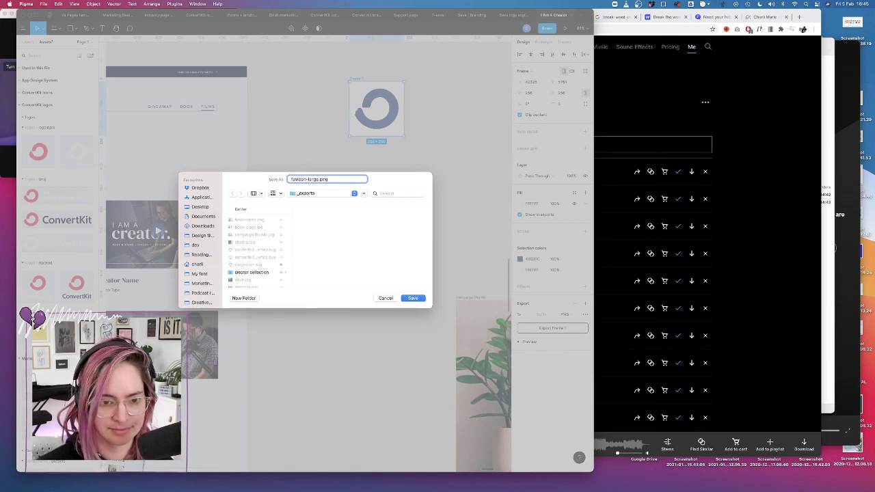
pyautogui.press('Return')
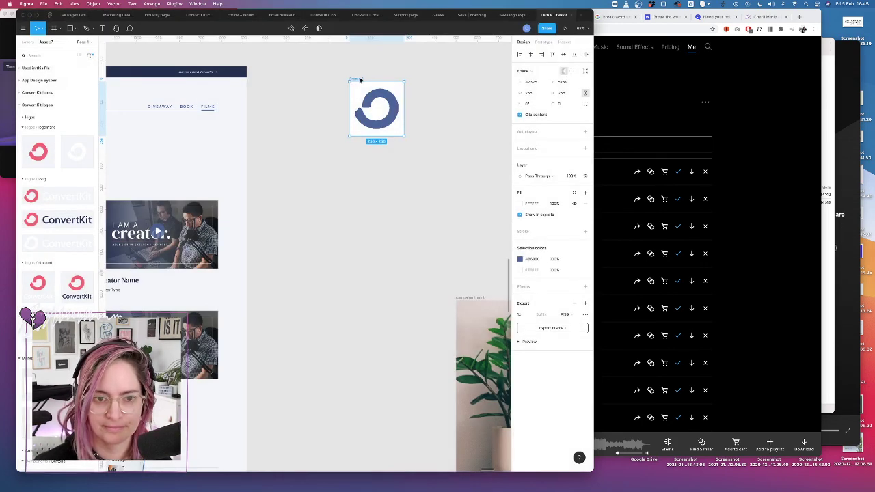
# Duplicate the 256 × 256 logomark frame directly below the original and resize the copy to 32 × 32
pyautogui.moveTo(361, 80); pyautogui.dragTo(364, 158)
pyautogui.click(535, 95)
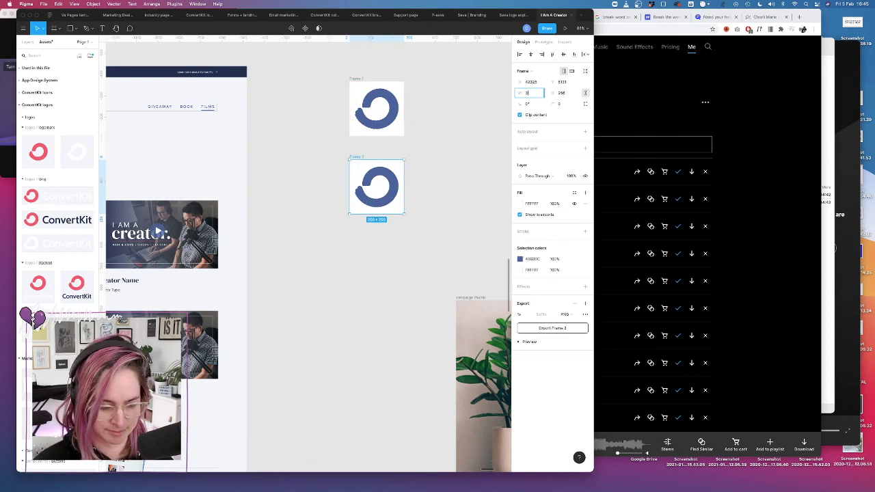
pyautogui.write('32')
pyautogui.press('Tab')
pyautogui.scroll(5, 353, 167)
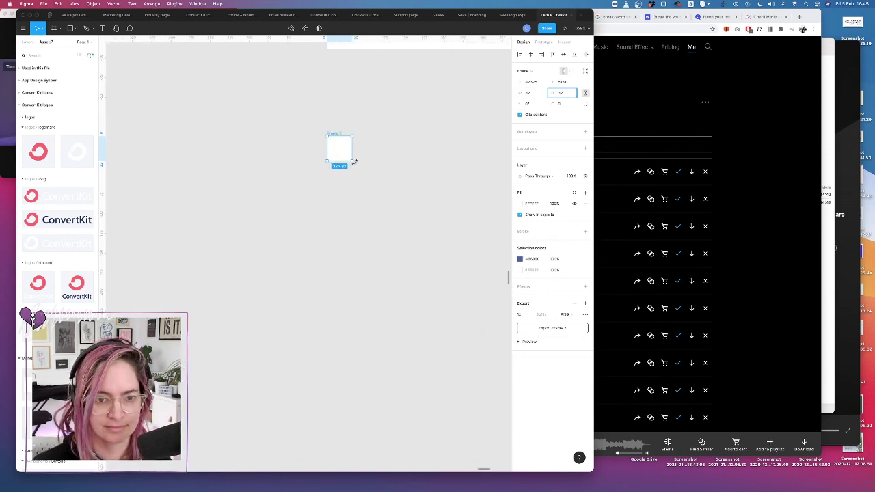
# Paste the blue logomark into the 32 × 32 frame
pyautogui.click(27, 42)
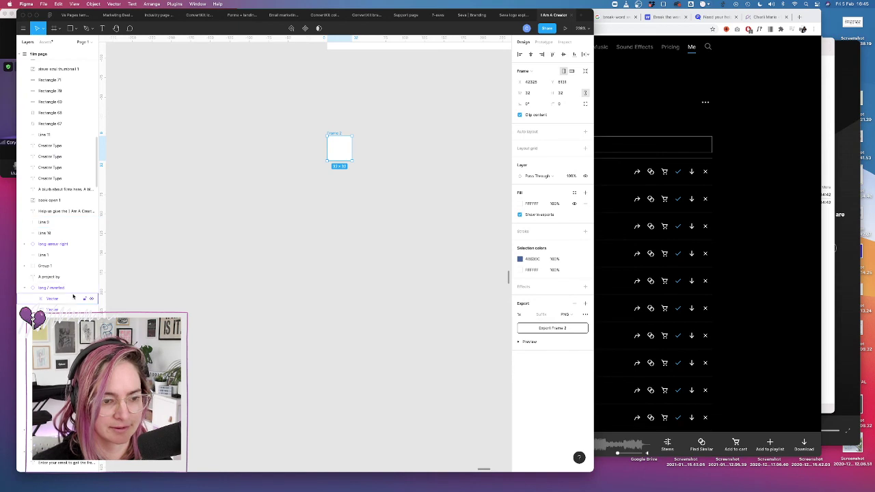
pyautogui.click(369, 150)
pyautogui.click(327, 132)
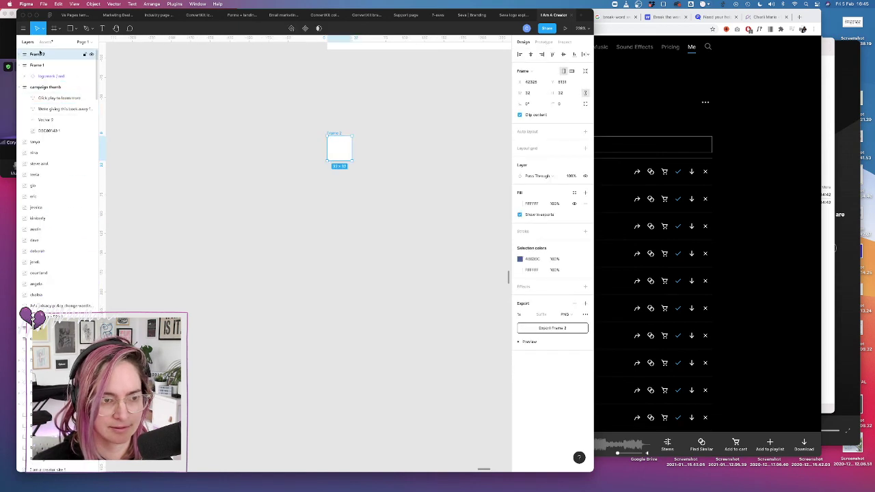
pyautogui.press('super+v')
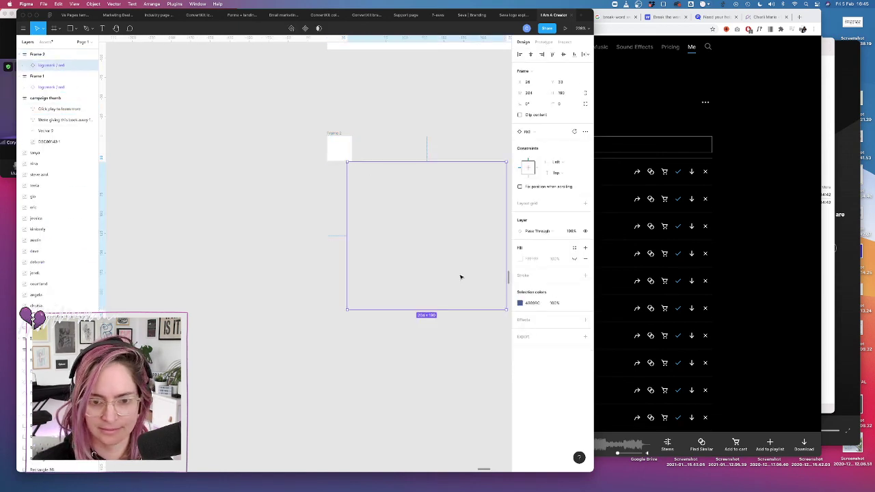
# Scale the pasted logomark down to about 29 × 27 and position it inside the 32 × 32 frame
pyautogui.moveTo(504, 309); pyautogui.dragTo(342, 151)
pyautogui.scroll(5, 341, 152)
pyautogui.moveTo(441, 239); pyautogui.dragTo(386, 175)
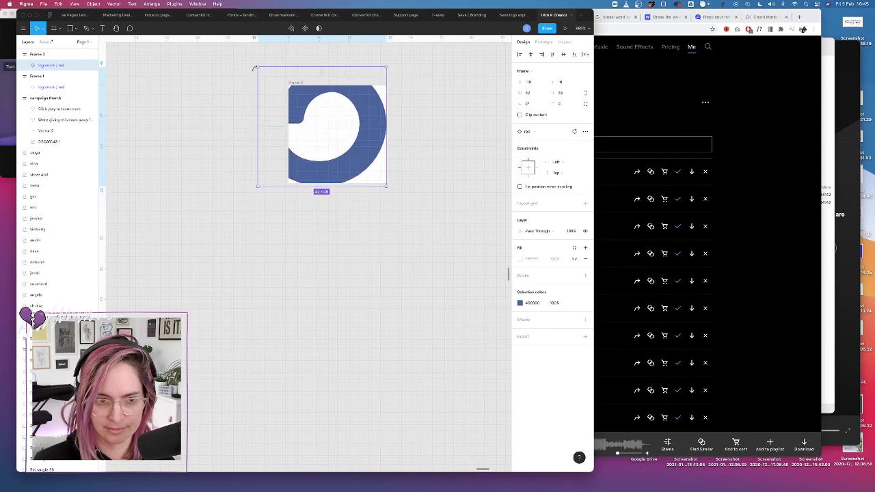
pyautogui.moveTo(256, 66); pyautogui.dragTo(296, 115)
pyautogui.moveTo(346, 144); pyautogui.dragTo(343, 134)
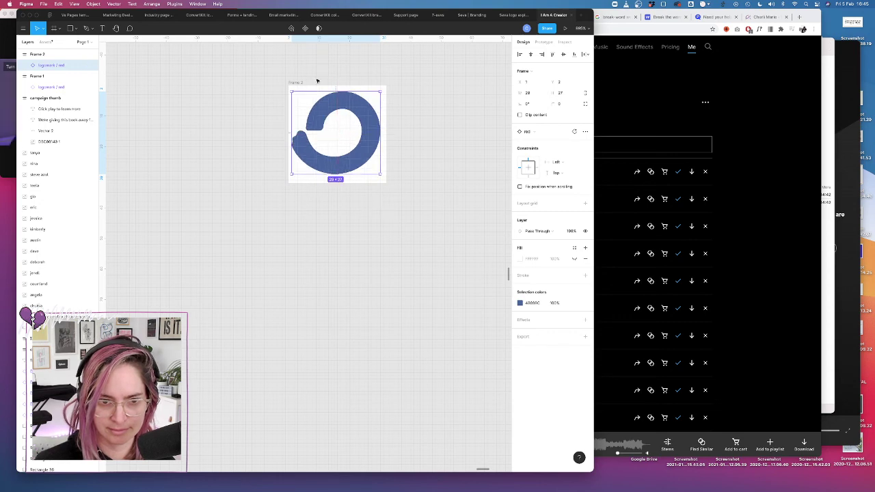
pyautogui.press('Escape')
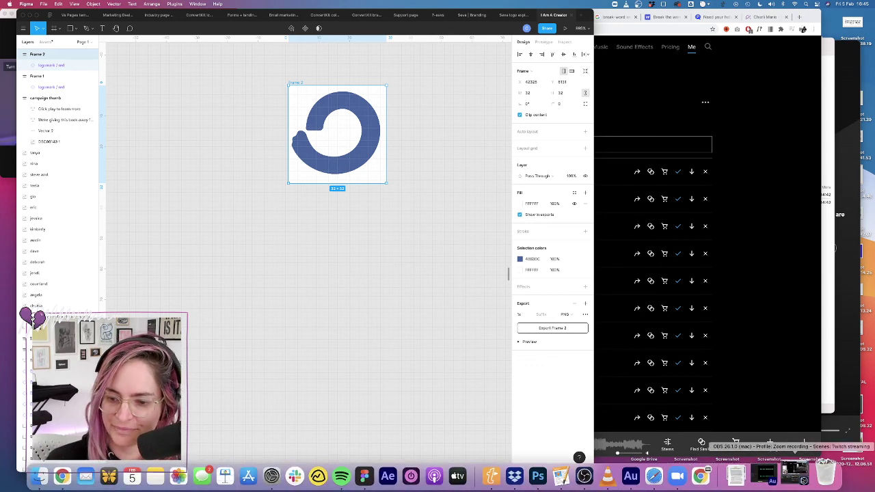
# Switch to OBS, raise the Desktop Audio level to about -5.6 dB, and return to Figma
pyautogui.click(803, 478)
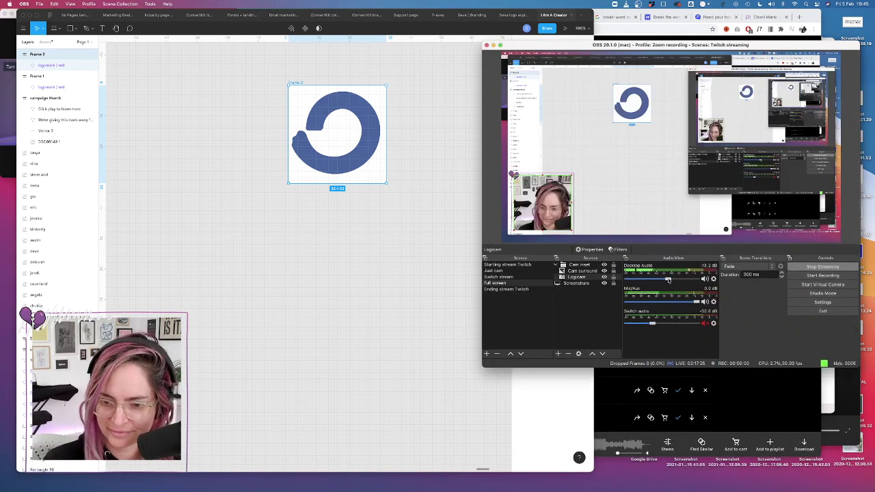
pyautogui.moveTo(668, 280); pyautogui.dragTo(686, 281)
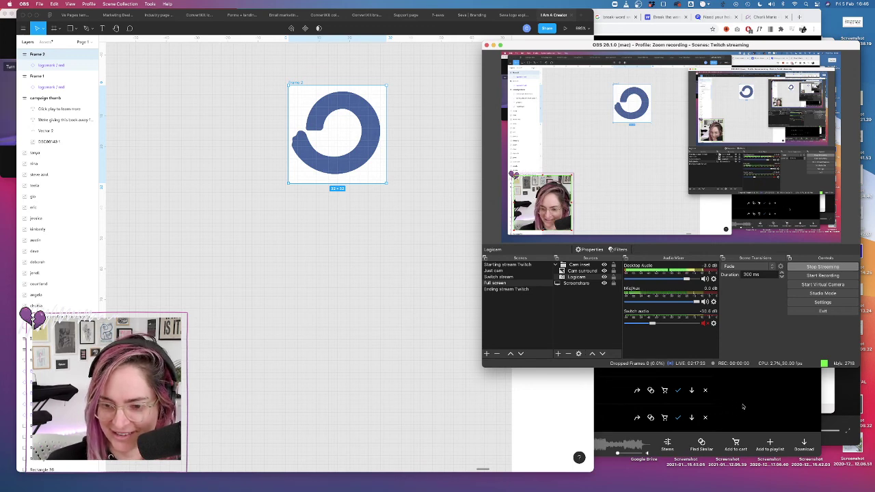
pyautogui.moveTo(687, 281); pyautogui.dragTo(680, 280)
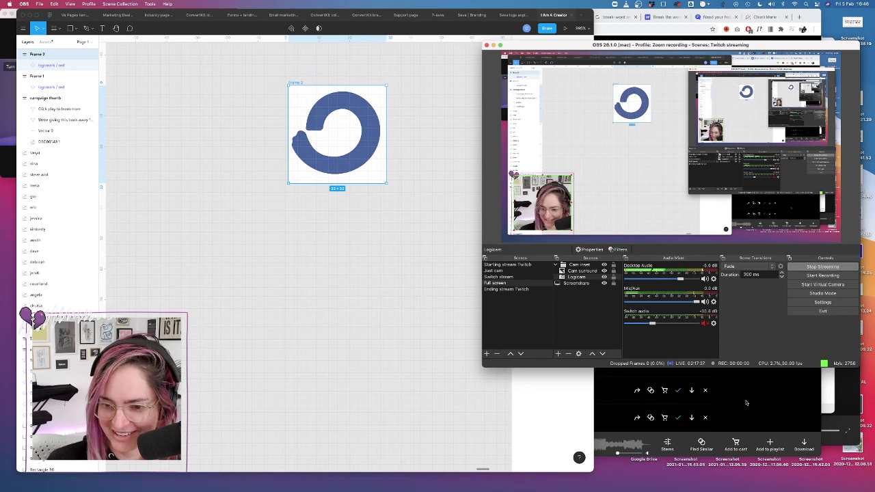
pyautogui.click(742, 400)
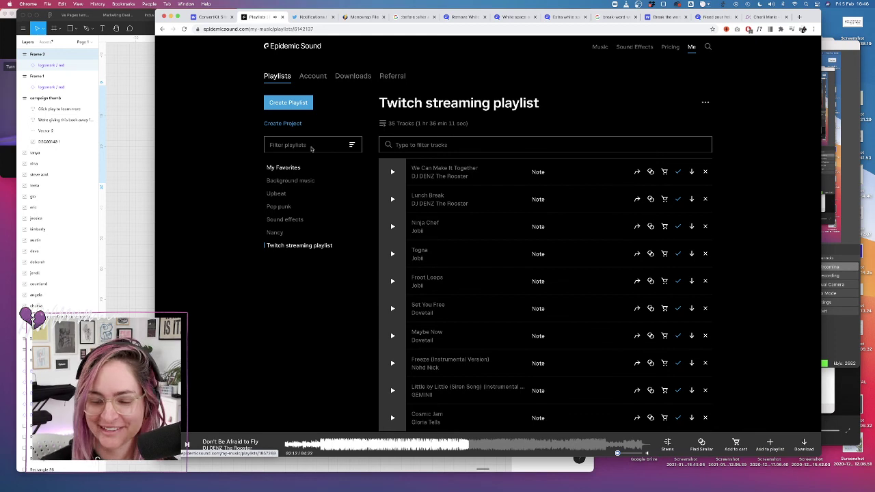
pyautogui.click(133, 120)
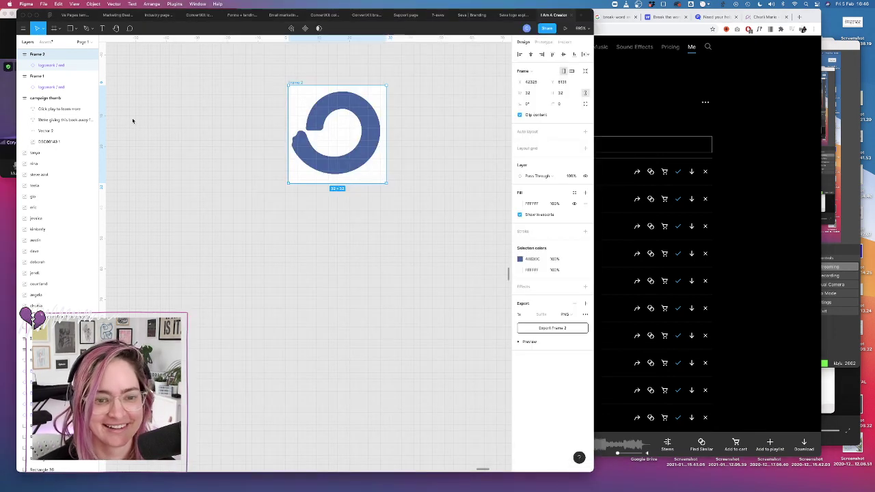
# Enlarge the logomark to about 30 × 28 and export the 32 × 32 frame as favicon.png in the _exports folder
pyautogui.click(377, 166)
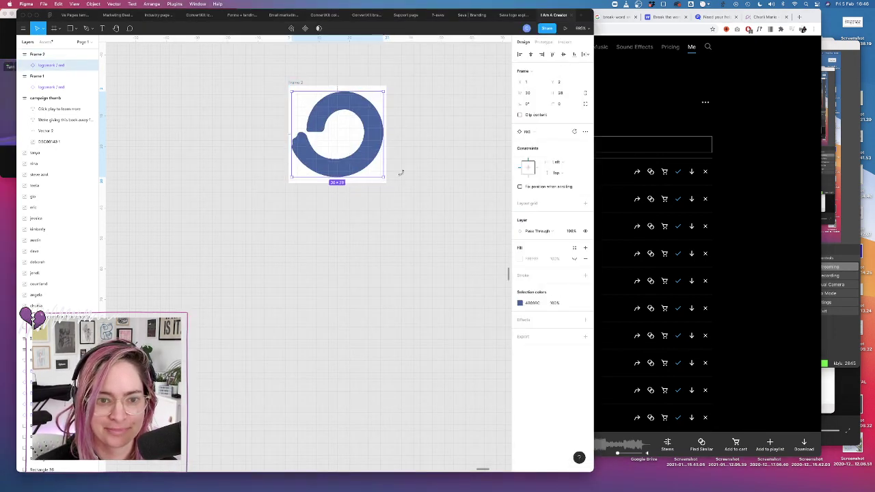
pyautogui.click(318, 78)
pyautogui.click(295, 83)
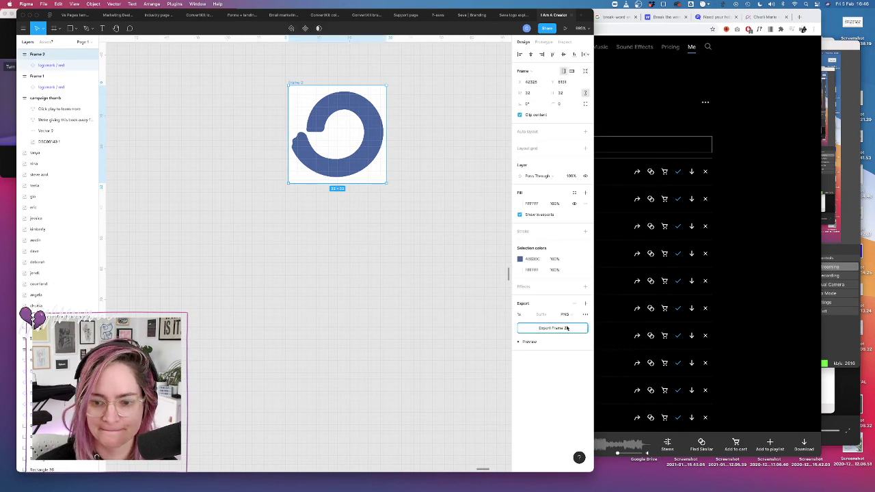
pyautogui.click(553, 328)
pyautogui.write('fav')
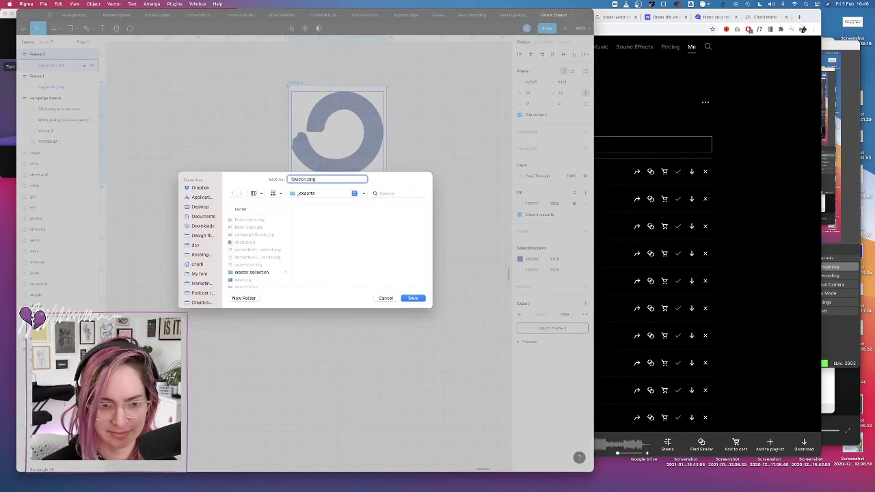
pyautogui.write('icon')
pyautogui.press('Return')
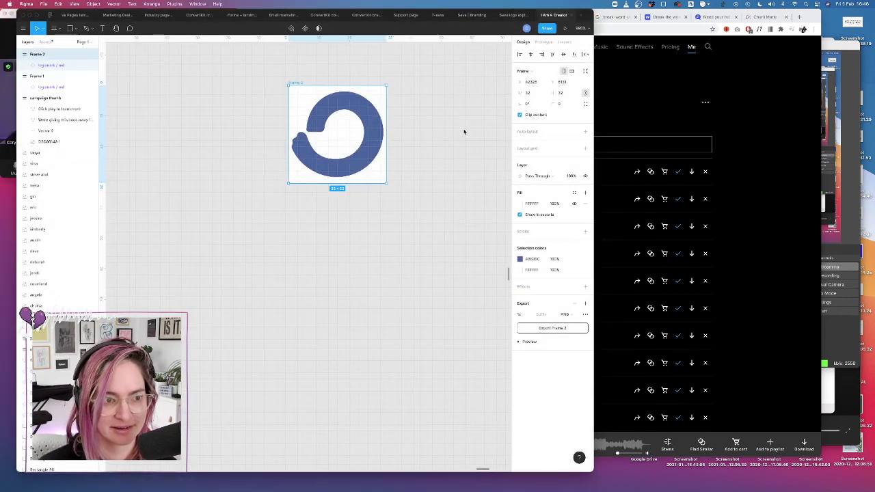
# Switch to the Webflow dashboard in Chrome and open the I Am A Creator project in the Designer
pyautogui.click(667, 82)
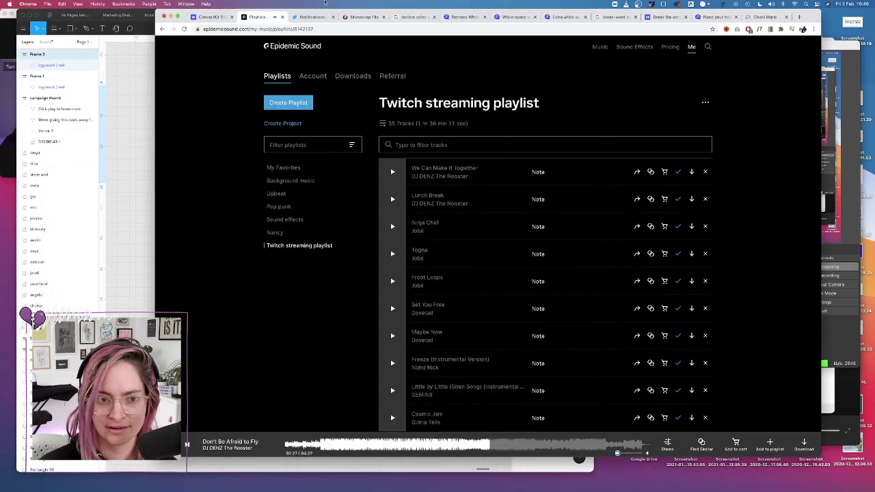
pyautogui.click(210, 18)
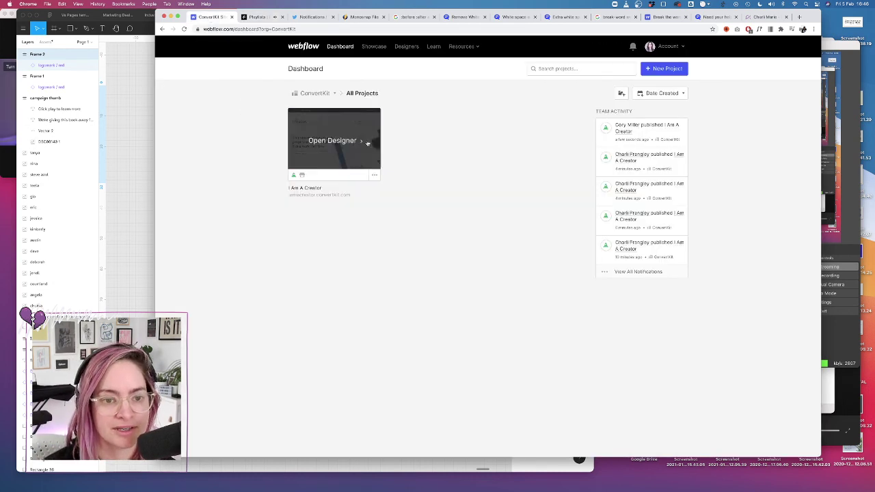
pyautogui.click(4, 94)
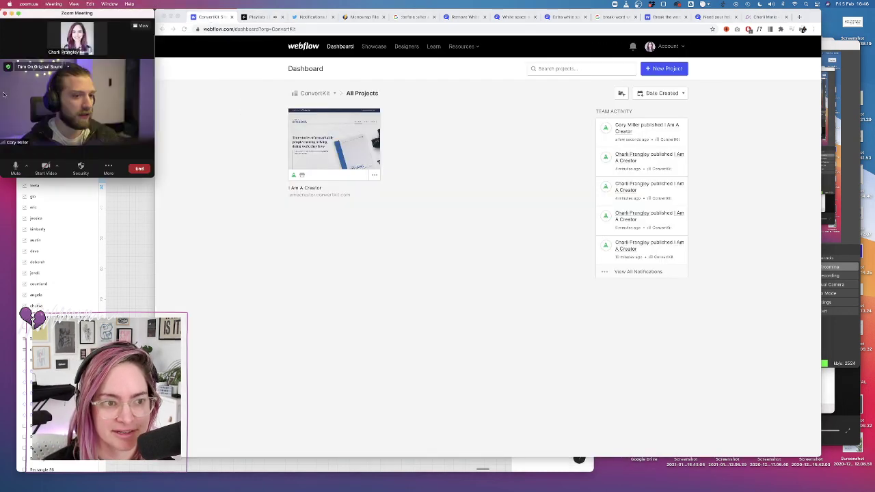
pyautogui.click(460, 136)
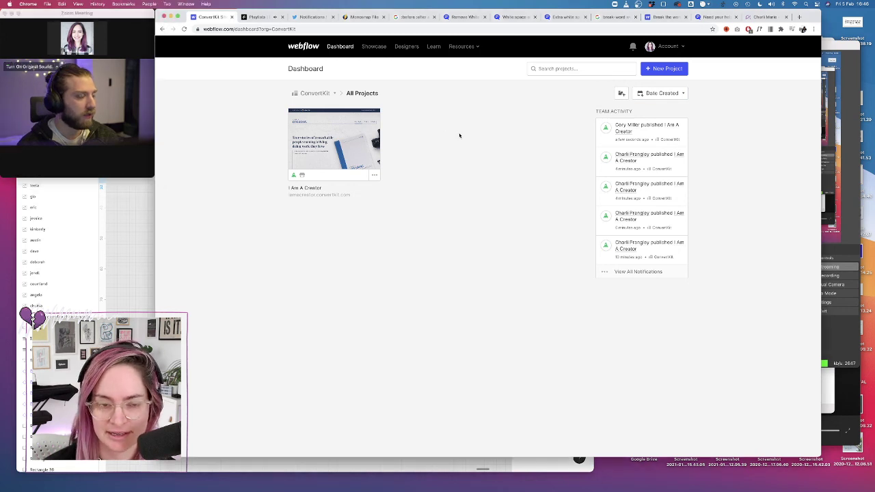
pyautogui.click(332, 140)
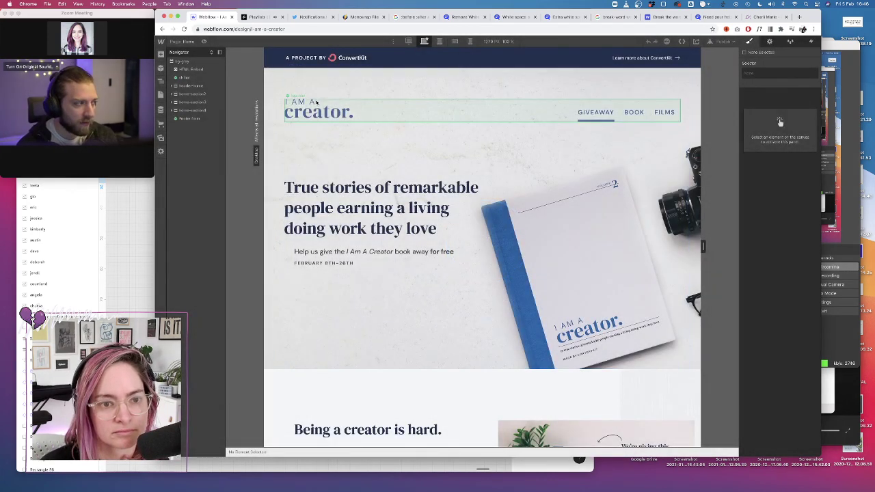
# Inspect the home page's top-nav component, its Brand and Giveaway links, and the video play button
pyautogui.doubleClick(316, 102)
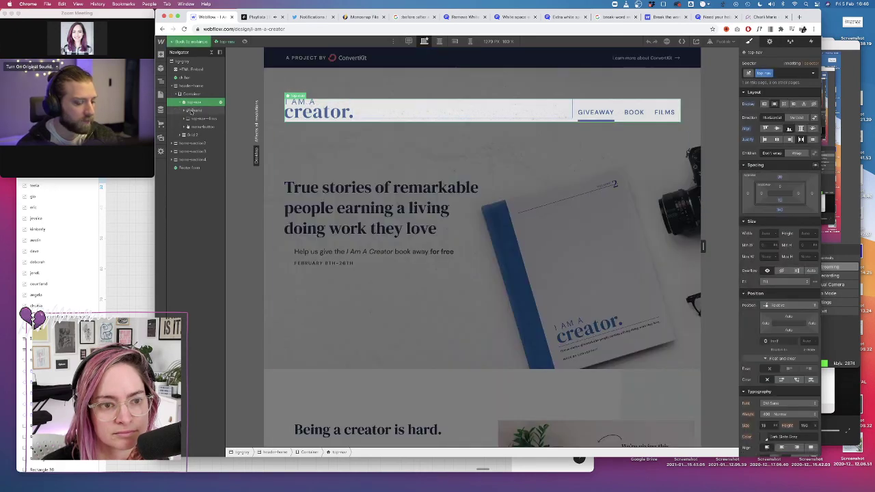
pyautogui.click(201, 111)
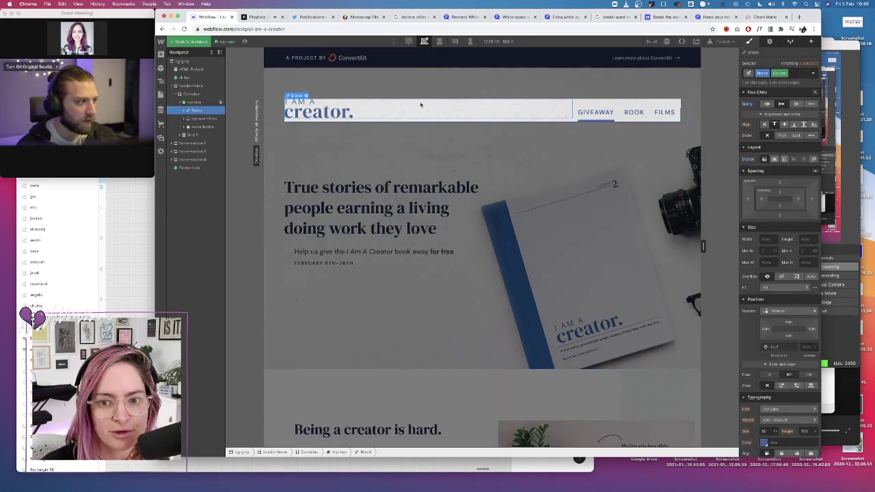
pyautogui.scroll(-6, 392, 225)
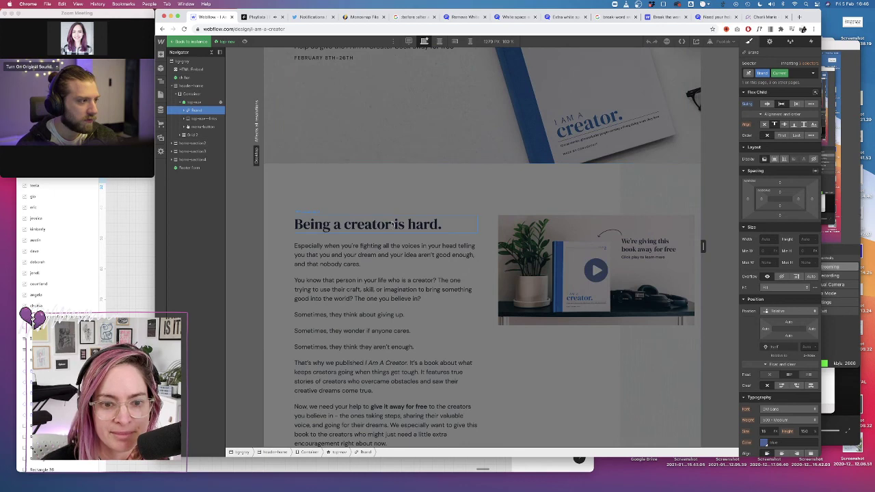
pyautogui.click(594, 267)
pyautogui.scroll(6, 513, 129)
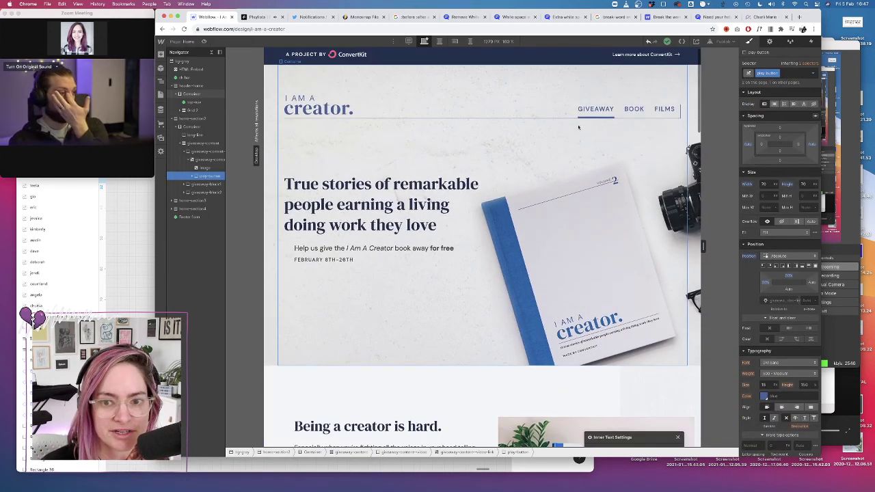
pyautogui.doubleClick(606, 108)
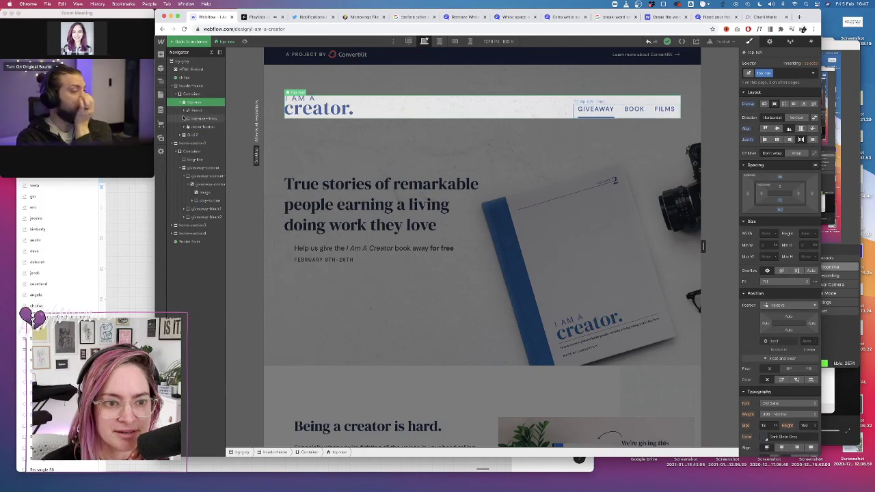
pyautogui.click(187, 119)
pyautogui.click(205, 126)
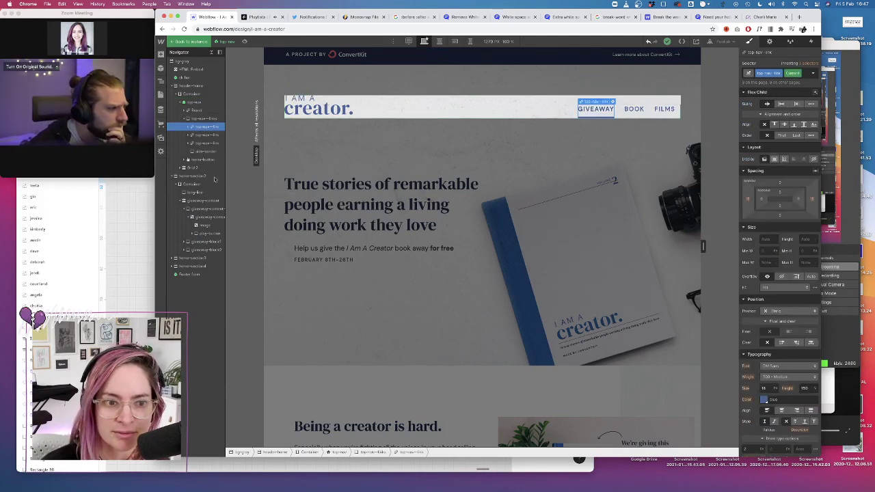
pyautogui.click(190, 128)
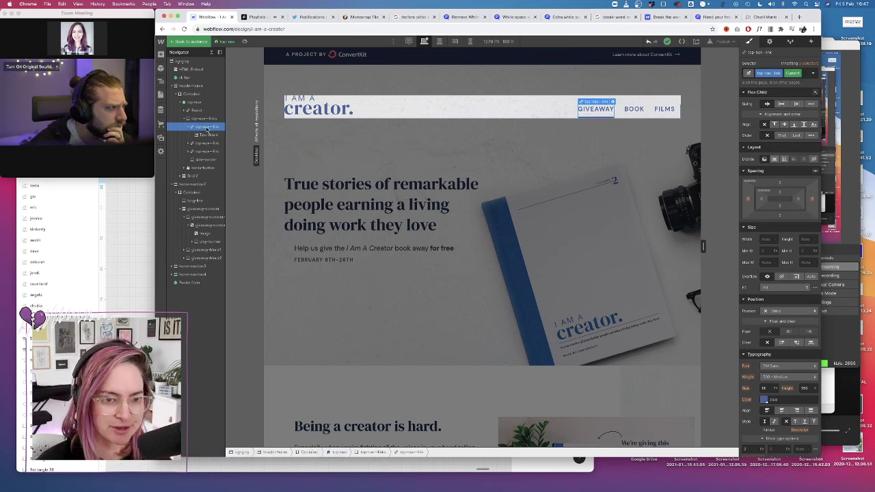
# Review the home page sections from the giveaway text through the nomination templates to the book teaser
pyautogui.scroll(-5, 422, 230)
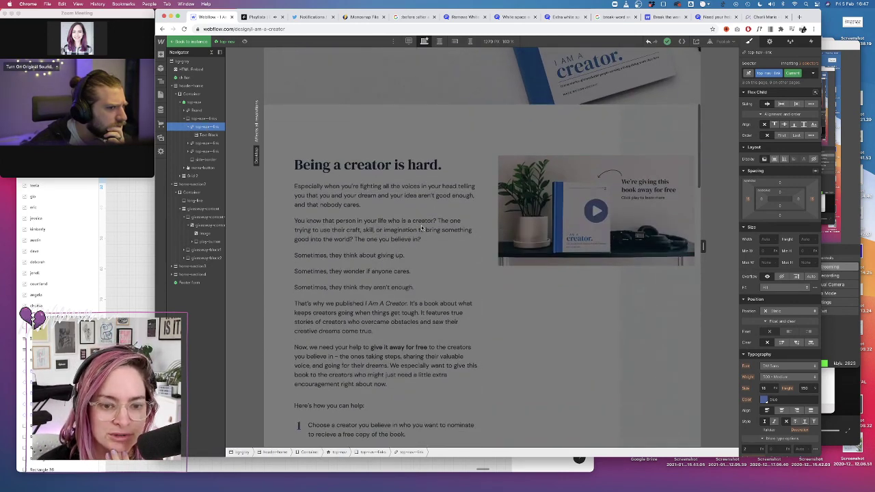
pyautogui.scroll(-8, 422, 230)
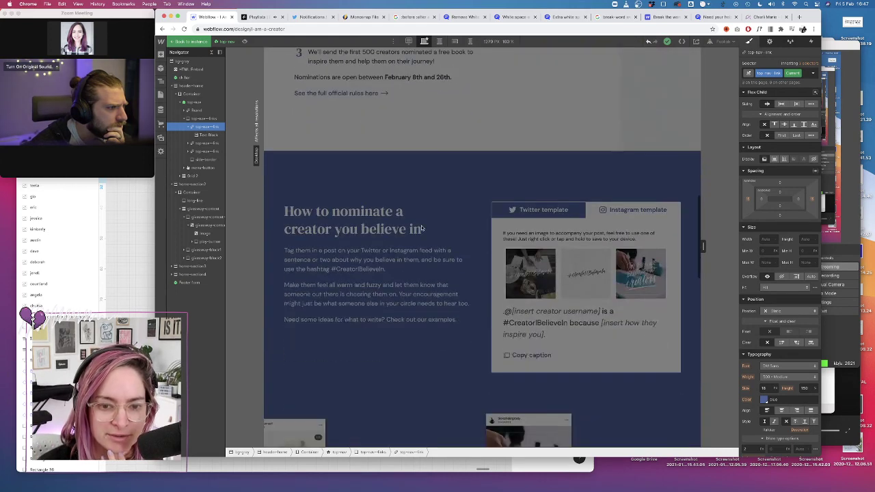
pyautogui.scroll(-1, 422, 229)
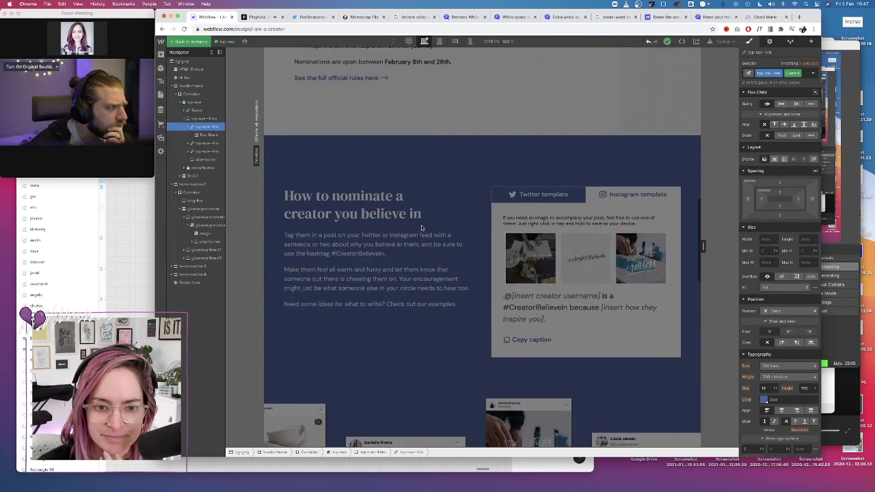
pyautogui.scroll(-6, 403, 329)
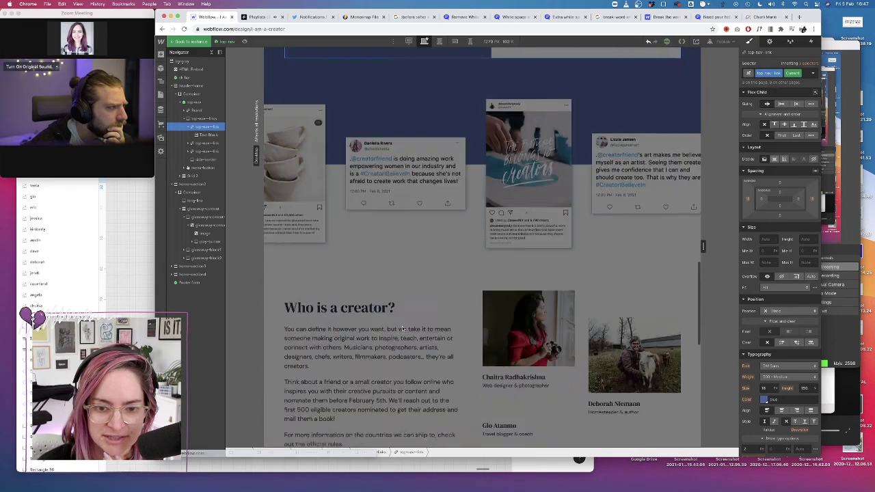
pyautogui.scroll(-5, 410, 321)
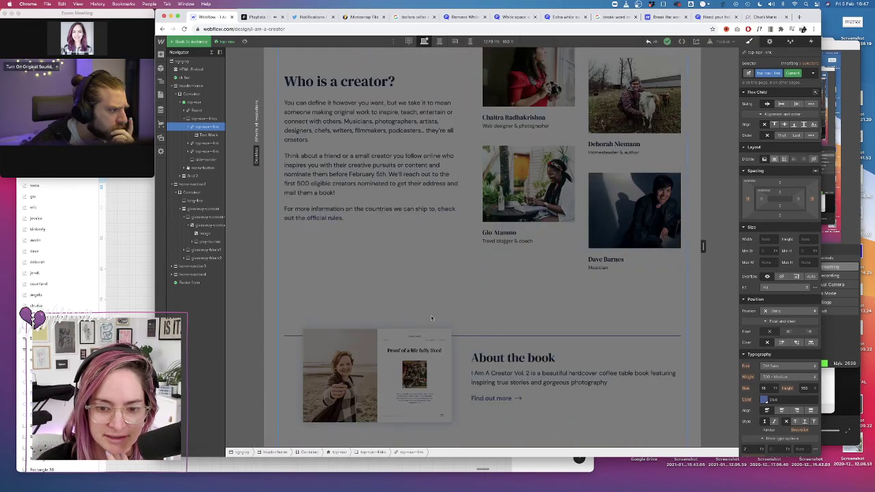
pyautogui.scroll(12, 383, 255)
pyautogui.scroll(-10, 383, 255)
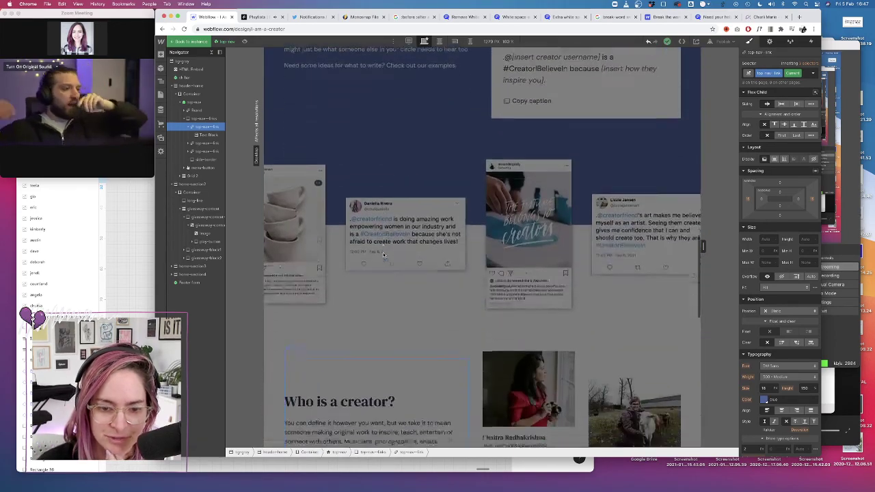
# Link the "check out the official rules" text in the Who is a creator? section to the Giveaway rules page
pyautogui.doubleClick(446, 274)
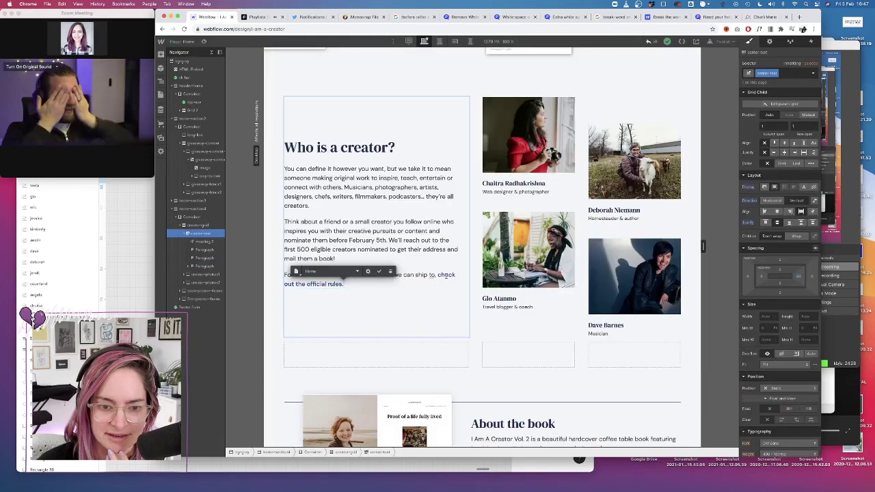
pyautogui.click(446, 274)
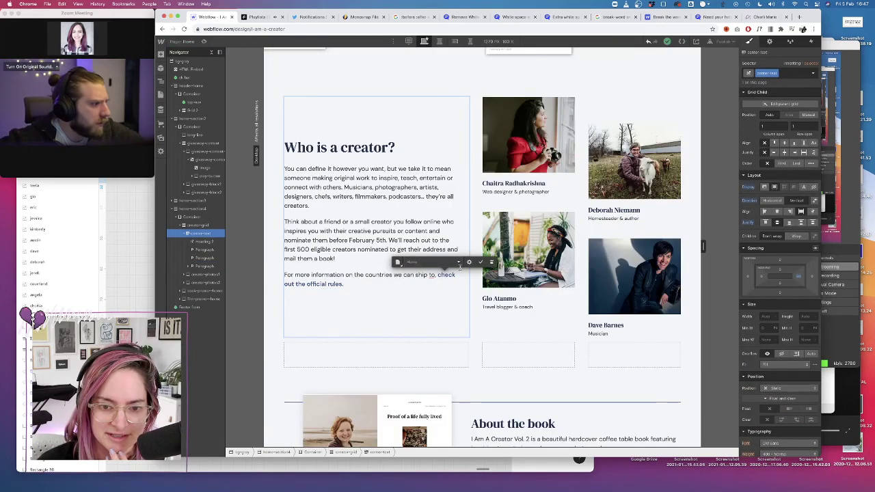
pyautogui.click(458, 264)
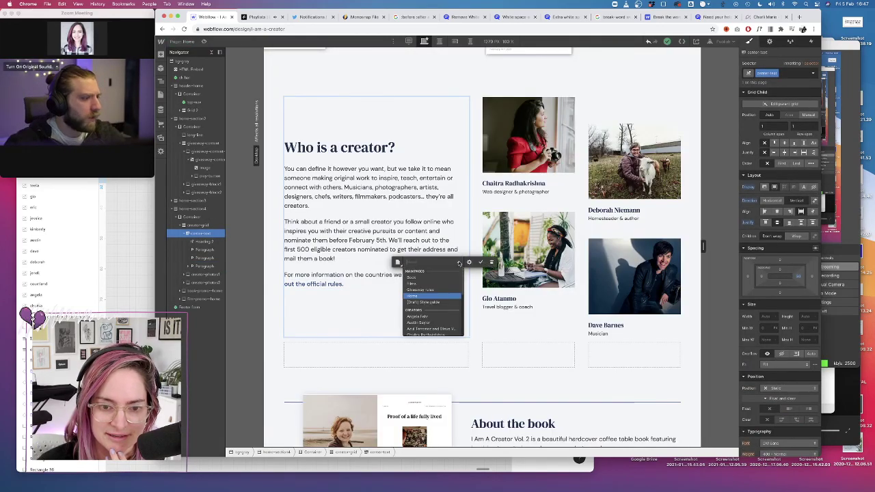
pyautogui.click(421, 290)
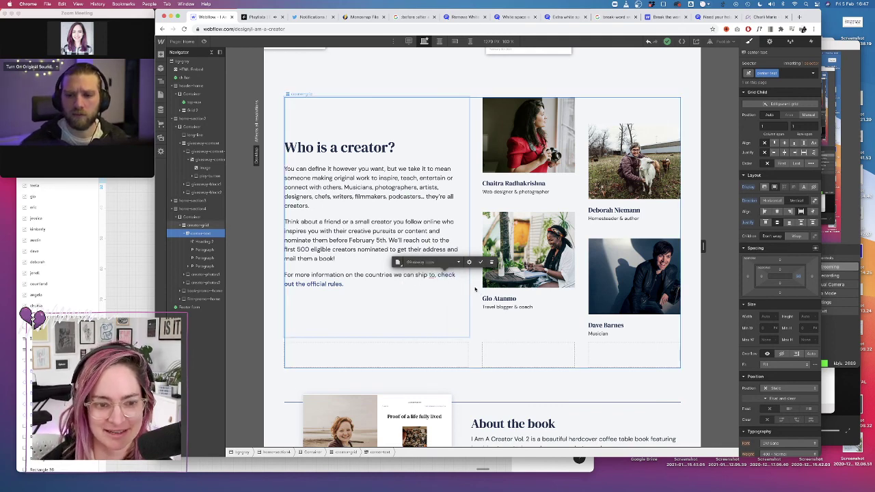
pyautogui.click(469, 263)
pyautogui.press('Escape')
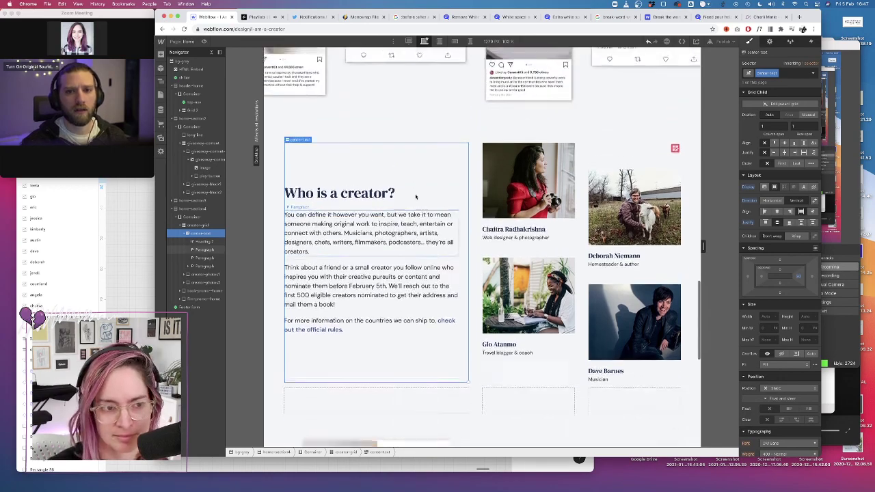
# Leave the Designer and open the I Am A Creator project's general settings
pyautogui.scroll(20, 430, 204)
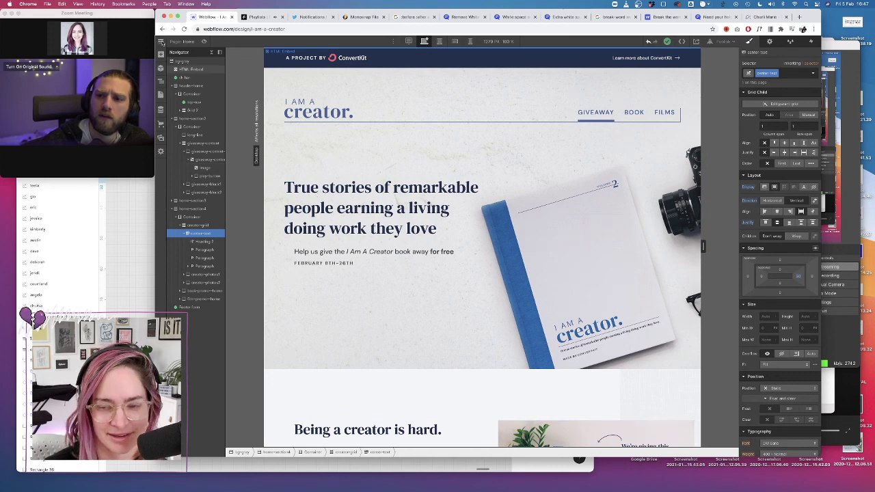
pyautogui.click(163, 43)
pyautogui.click(195, 60)
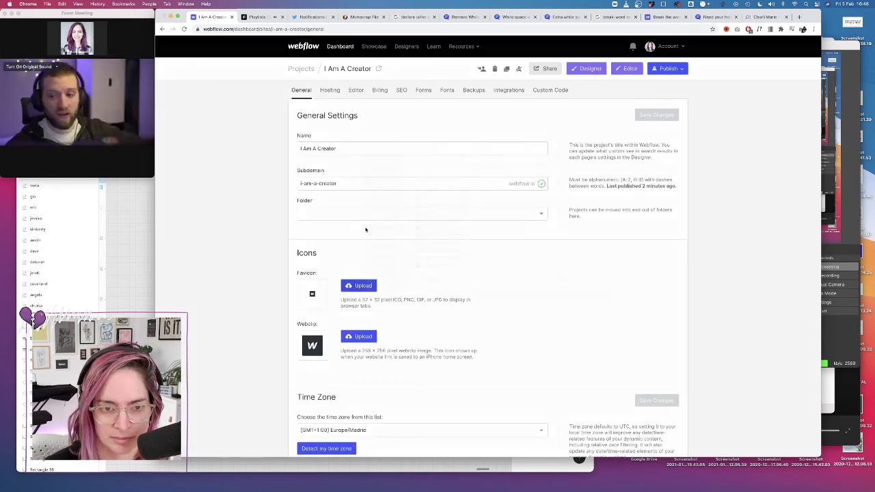
# Upload favicon.png from the I Am A Creator site's _exports folder as the project's favicon
pyautogui.click(361, 283)
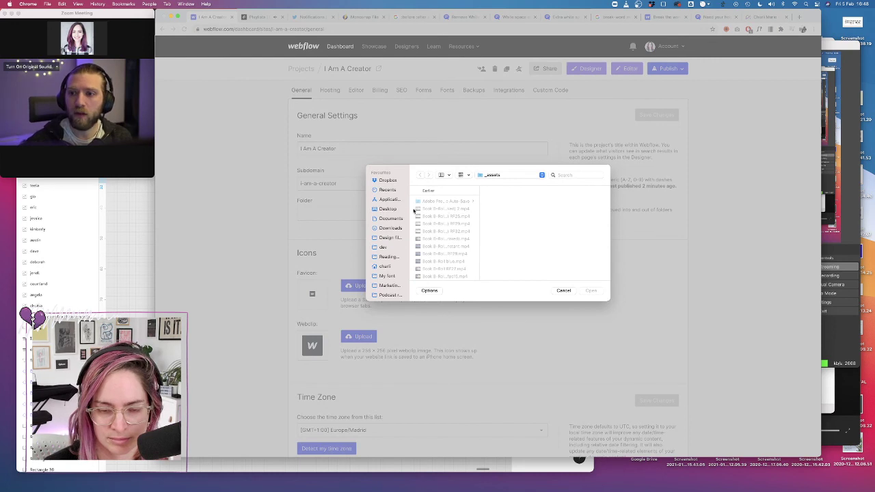
pyautogui.click(390, 228)
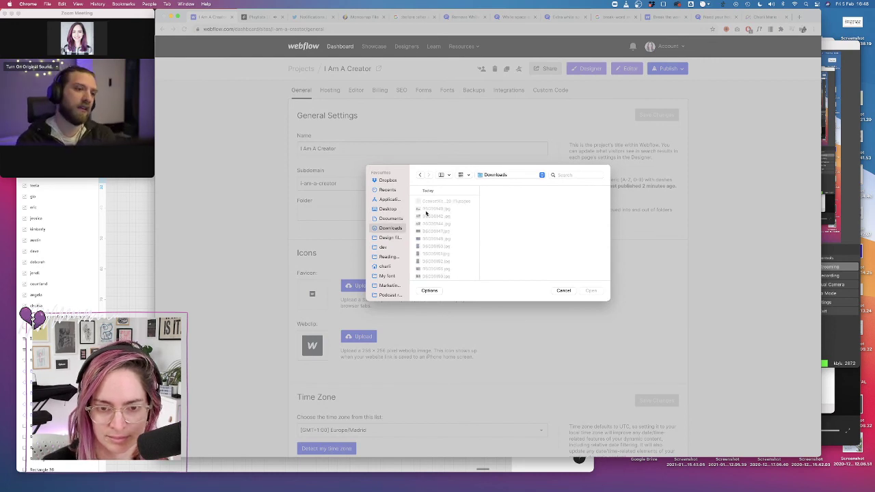
pyautogui.click(389, 238)
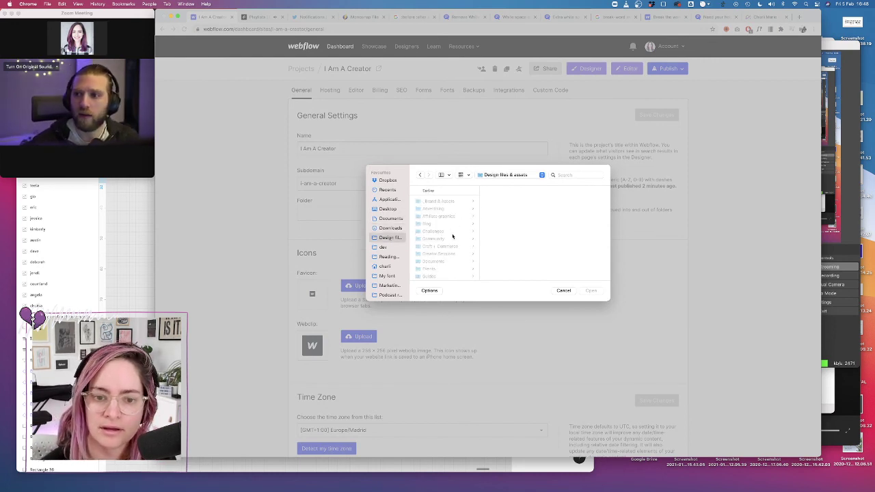
pyautogui.click(442, 251)
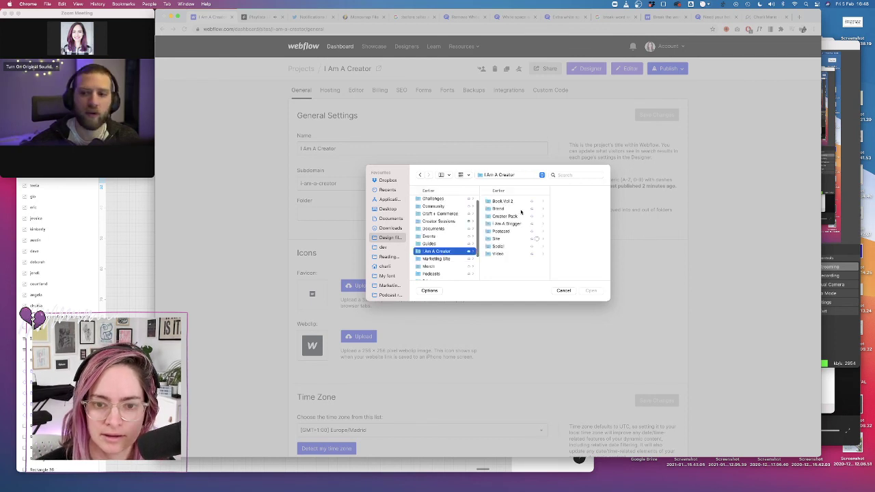
pyautogui.click(503, 239)
pyautogui.click(561, 208)
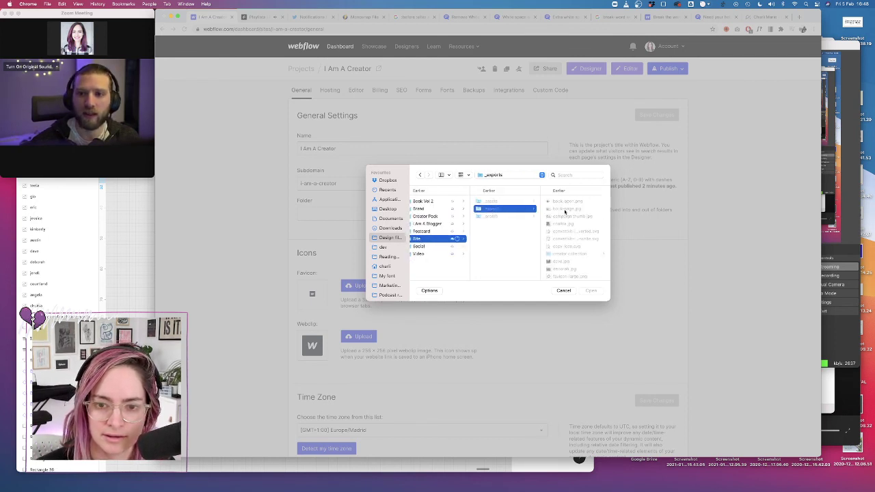
pyautogui.scroll(-3, 569, 271)
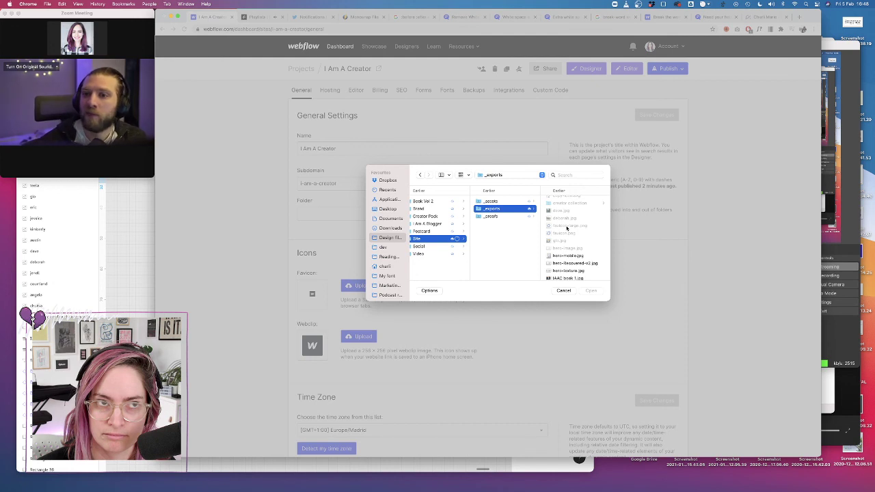
pyautogui.click(564, 227)
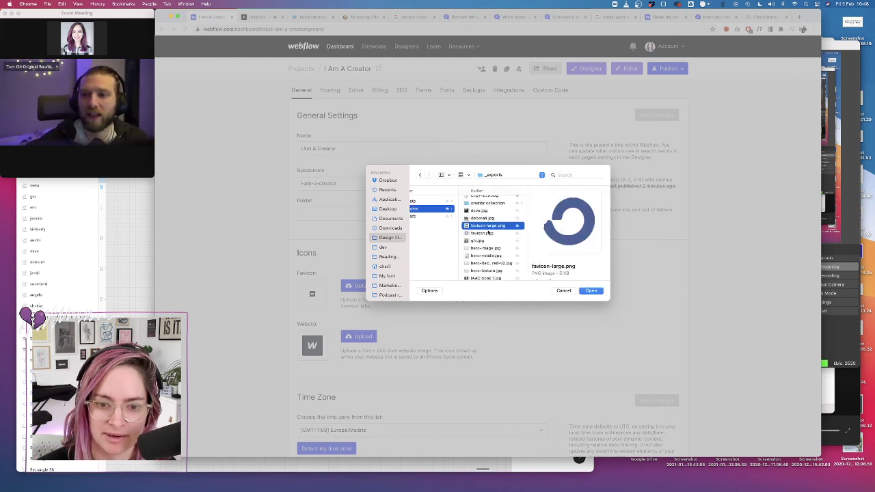
pyautogui.click(487, 233)
pyautogui.click(592, 291)
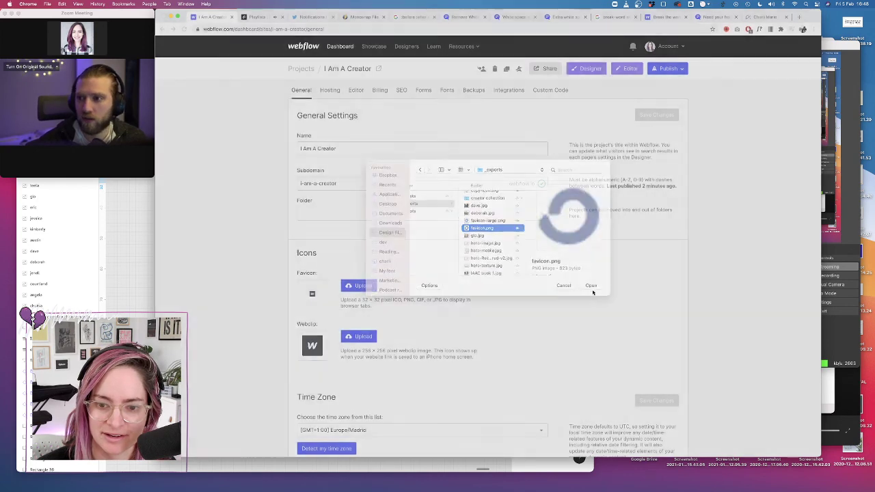
# Upload favicon-large.png from the _exports folder as the project's webclip icon
pyautogui.click(361, 339)
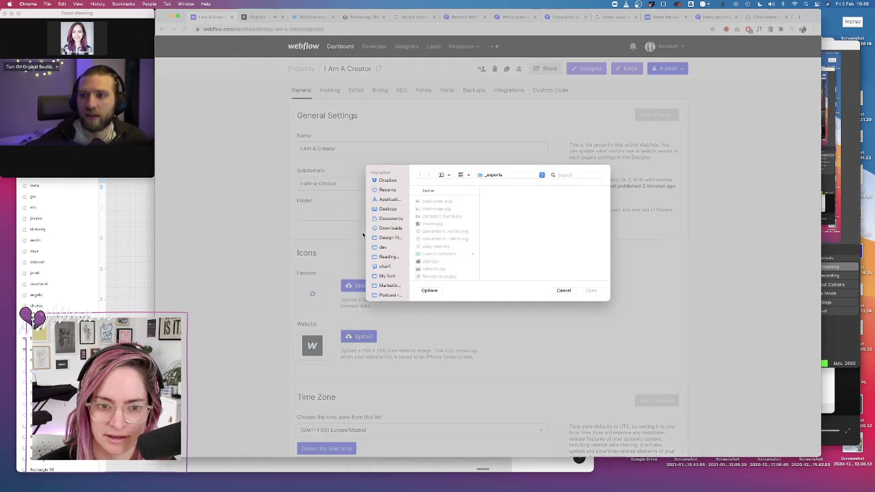
pyautogui.scroll(-2, 445, 246)
pyautogui.click(442, 248)
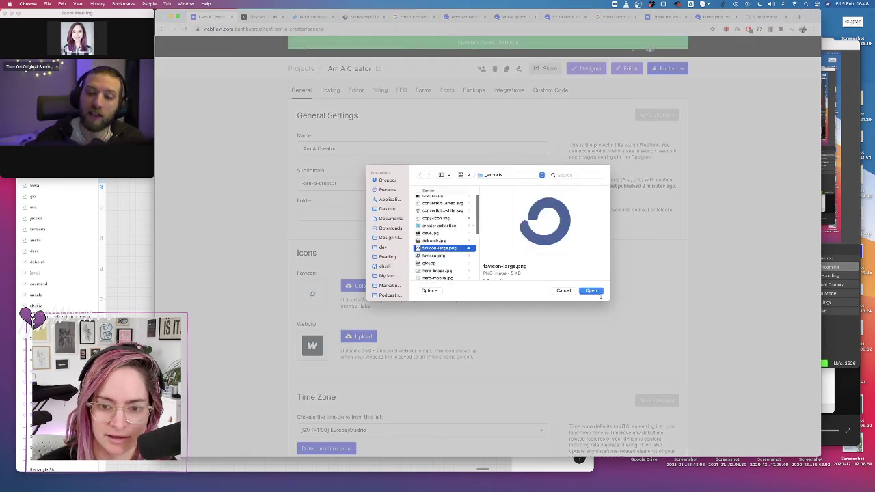
pyautogui.click(591, 291)
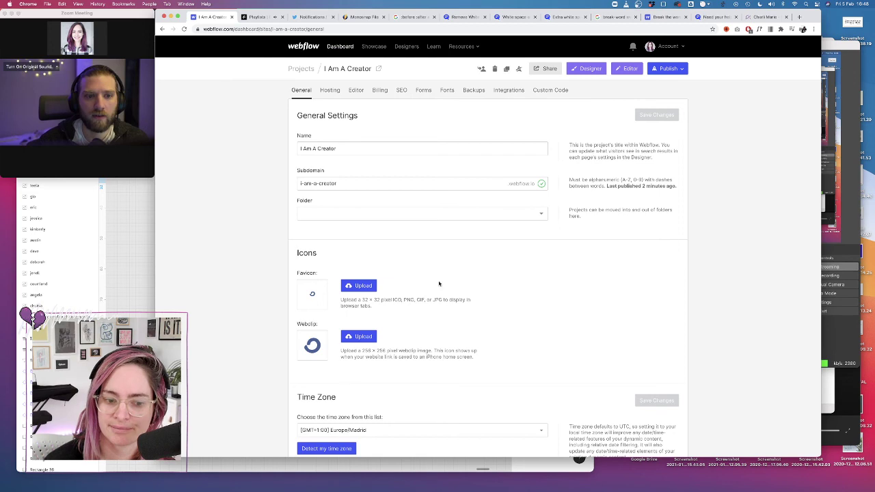
# Publish the site to i-am-a-creator.webflow.io only, excluding the iamacreator.convertkit.com domain
pyautogui.click(670, 64)
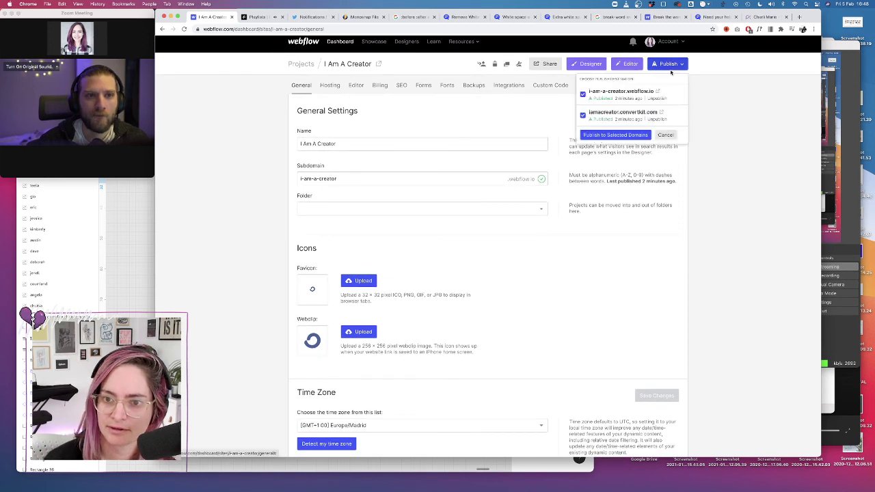
pyautogui.click(583, 115)
pyautogui.click(609, 135)
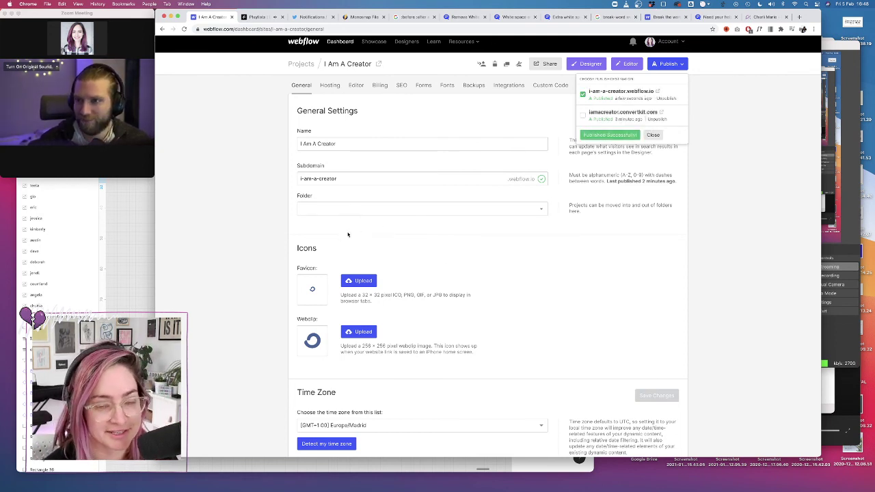
pyautogui.click(720, 97)
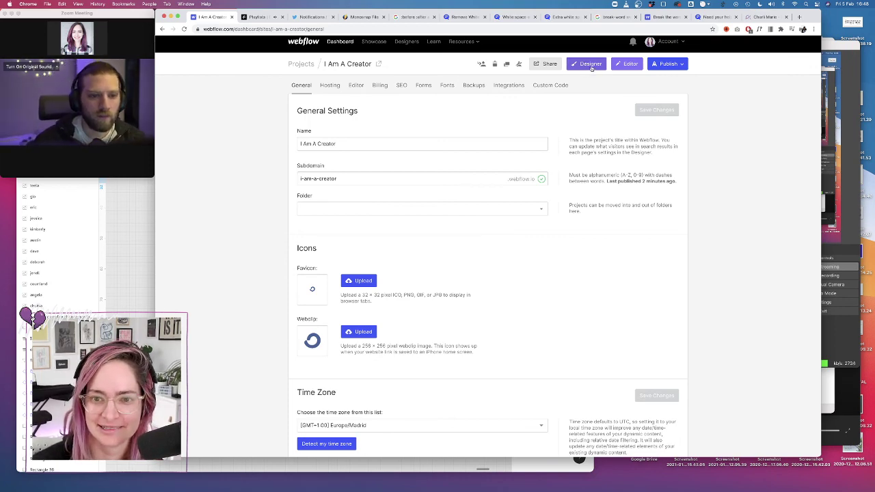
# Delete the word-break: break-word style block from the custom head code, save it, and republish to i-am-a-creator.webflow.io
pyautogui.click(556, 85)
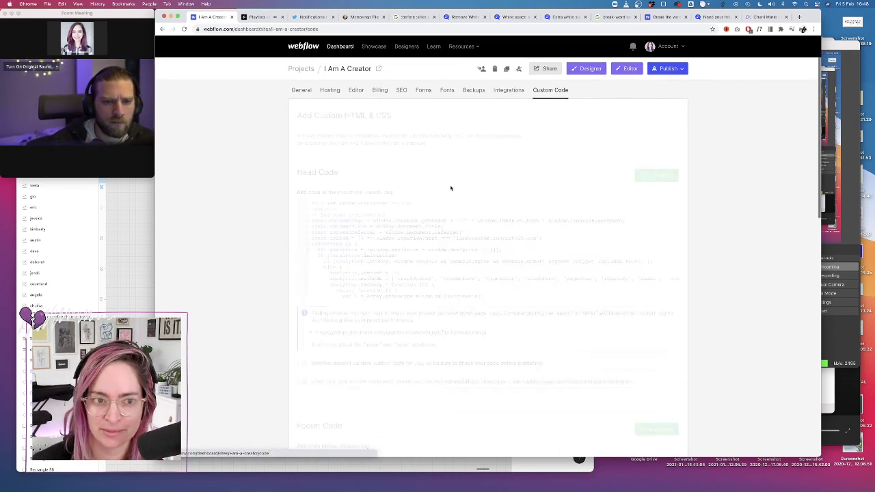
pyautogui.scroll(-20, 383, 256)
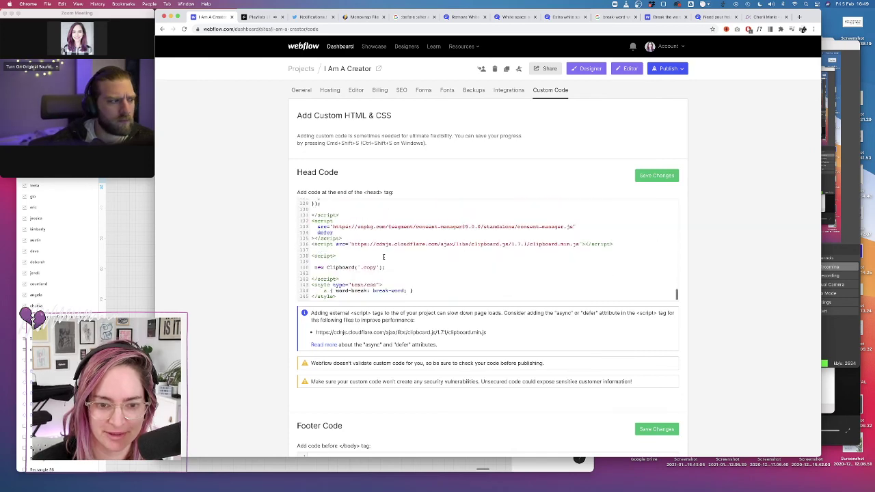
pyautogui.moveTo(334, 298); pyautogui.dragTo(299, 285)
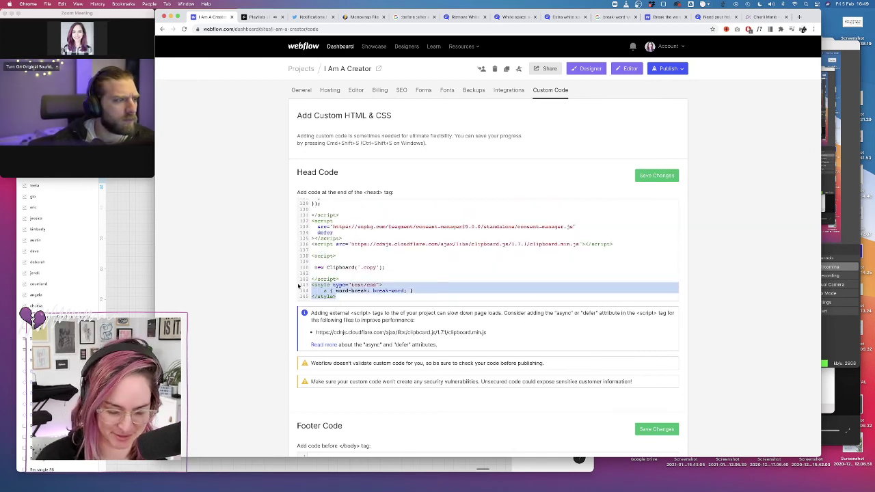
pyautogui.press('BackSpace')
pyautogui.click(656, 176)
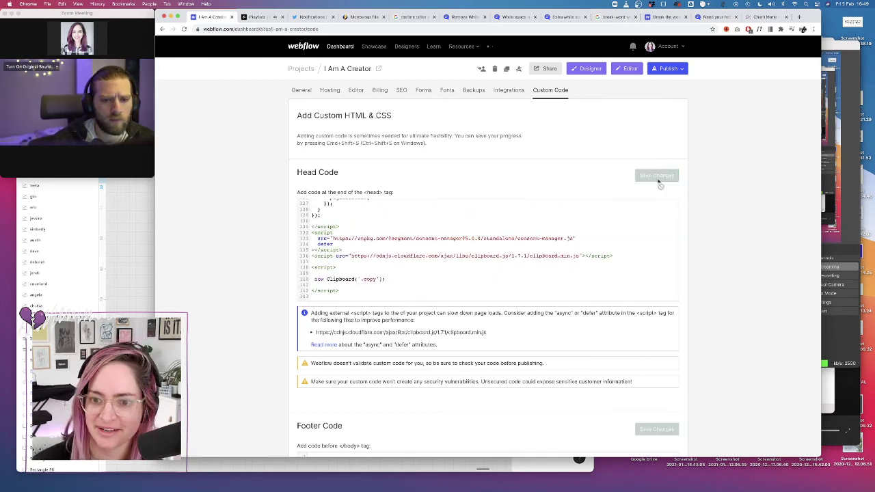
pyautogui.click(670, 70)
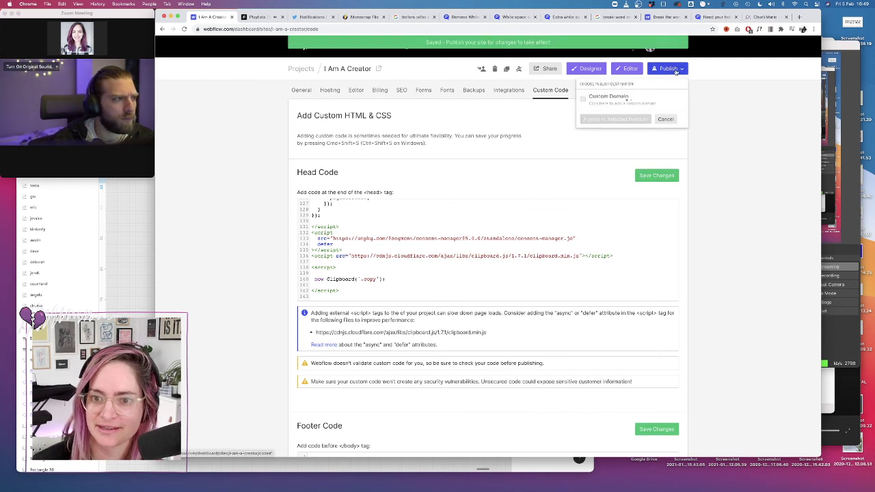
pyautogui.click(615, 141)
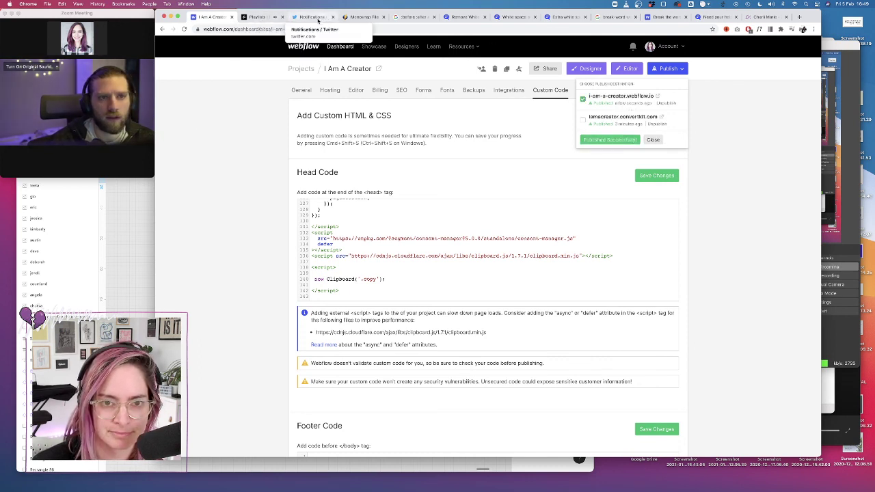
# Reopen the project in the Designer at the mobile portrait breakpoint and remove the bg-gray class from the body element
pyautogui.click(589, 69)
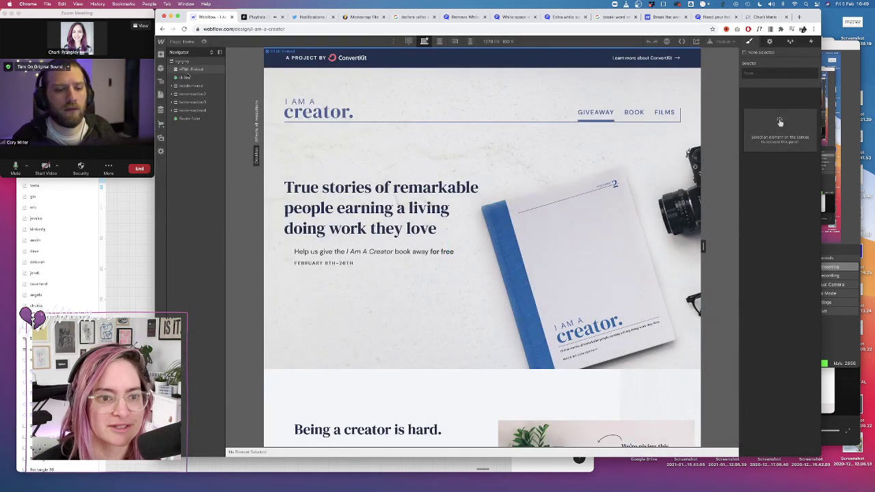
pyautogui.click(470, 42)
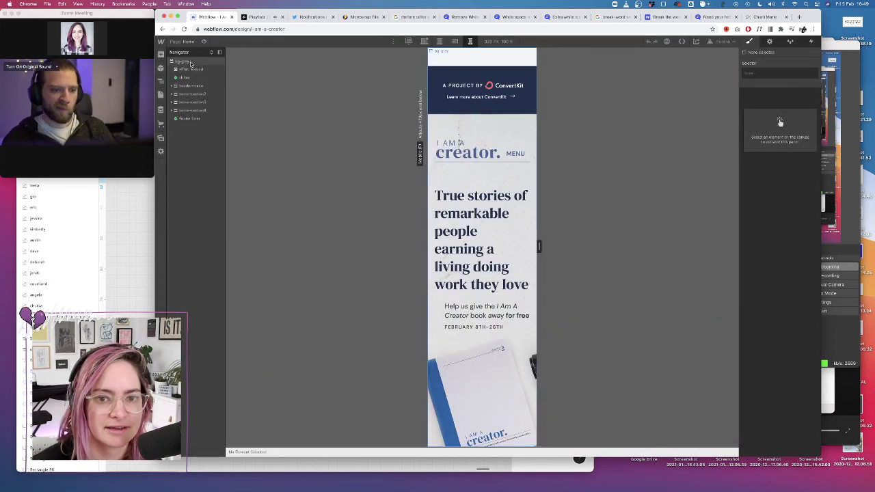
pyautogui.click(813, 74)
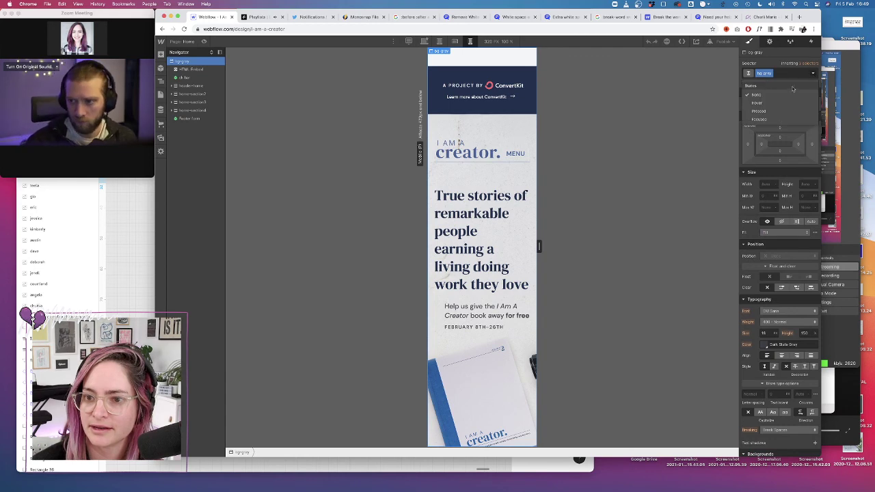
pyautogui.click(805, 74)
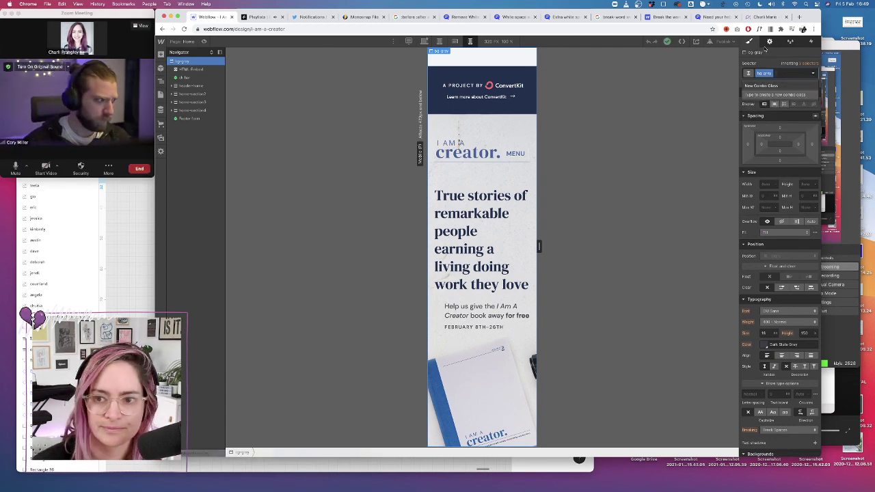
pyautogui.press('BackSpace')
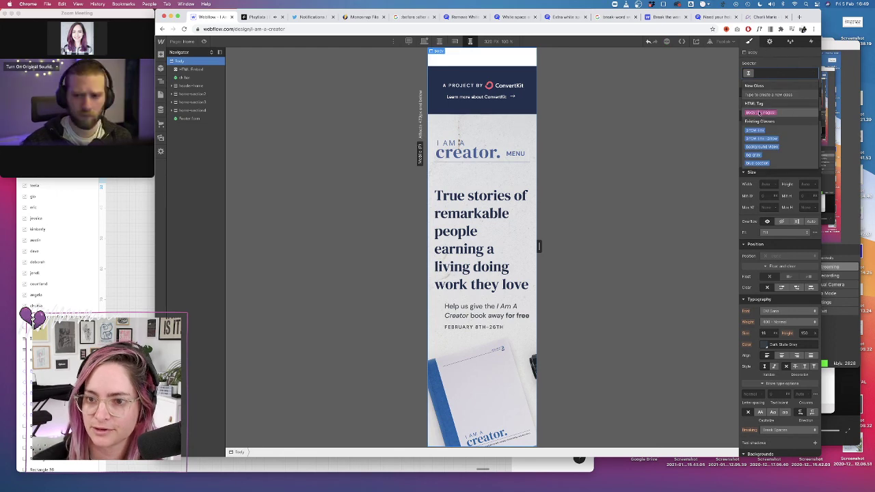
# Select the Body (All Pages) tag and reset its typography Breaking setting to Normal
pyautogui.click(759, 113)
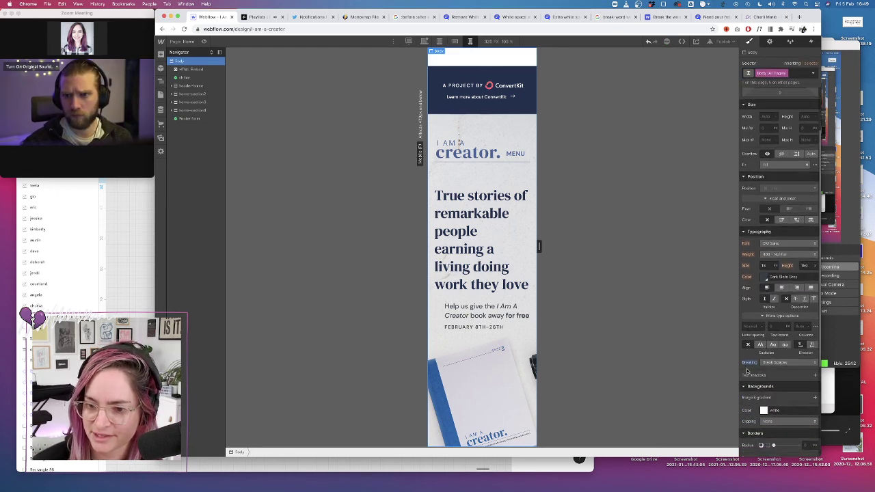
pyautogui.keyDown('alt'); pyautogui.click(749, 363); pyautogui.keyUp('alt')
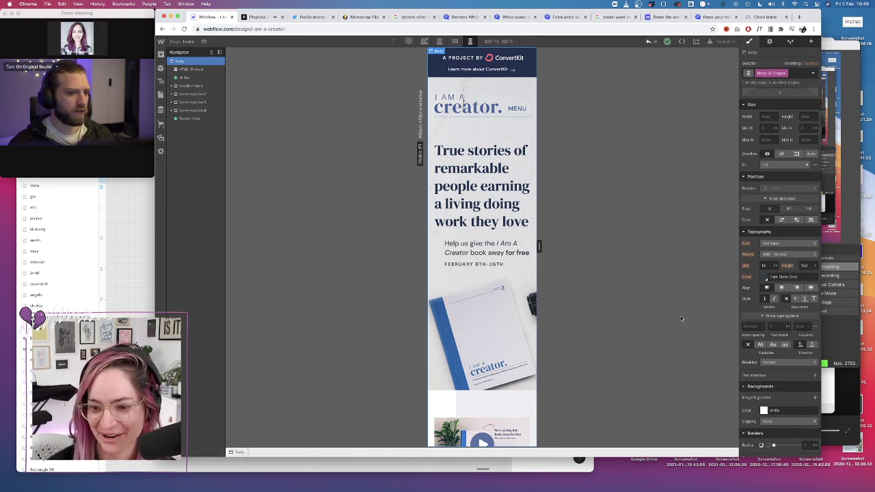
pyautogui.moveTo(43, 168)
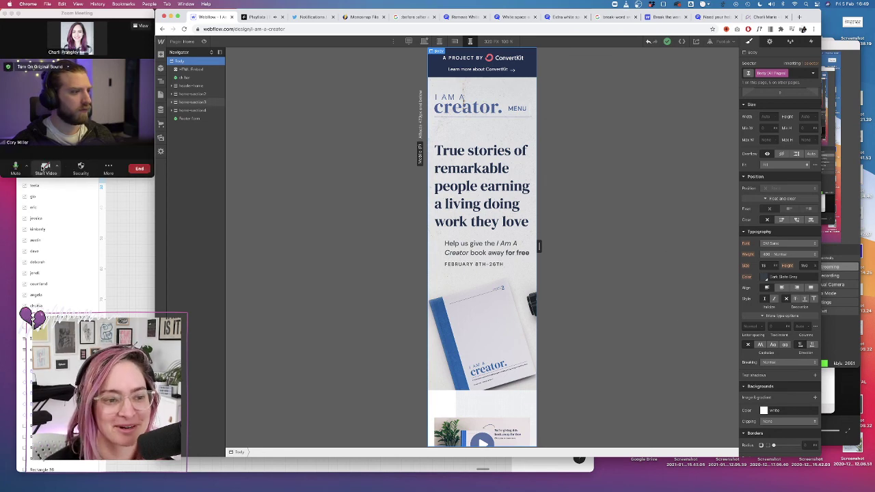
# Share the Google Chrome window showing the Webflow project in the Zoom meeting
pyautogui.click(108, 168)
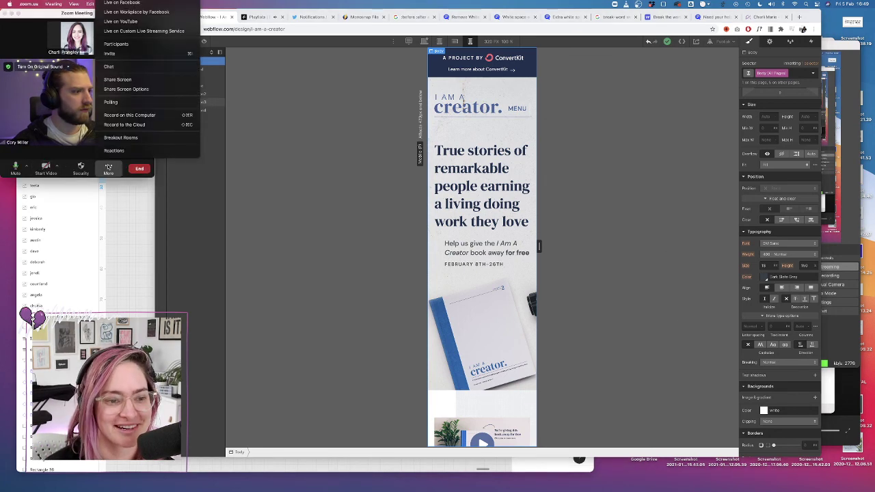
pyautogui.click(127, 82)
pyautogui.click(35, 80)
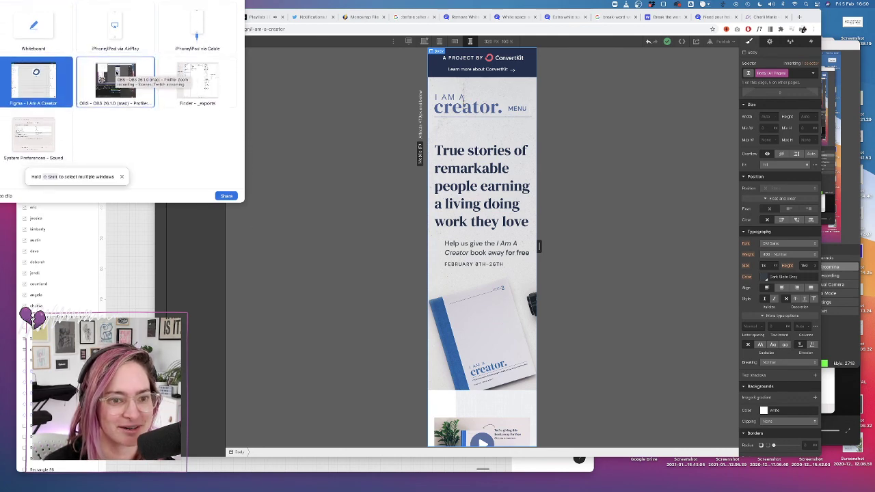
pyautogui.click(117, 73)
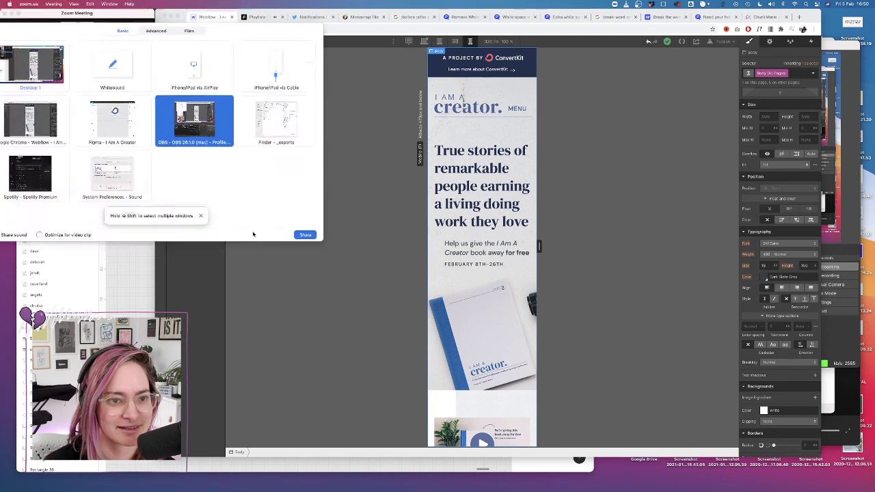
pyautogui.click(116, 176)
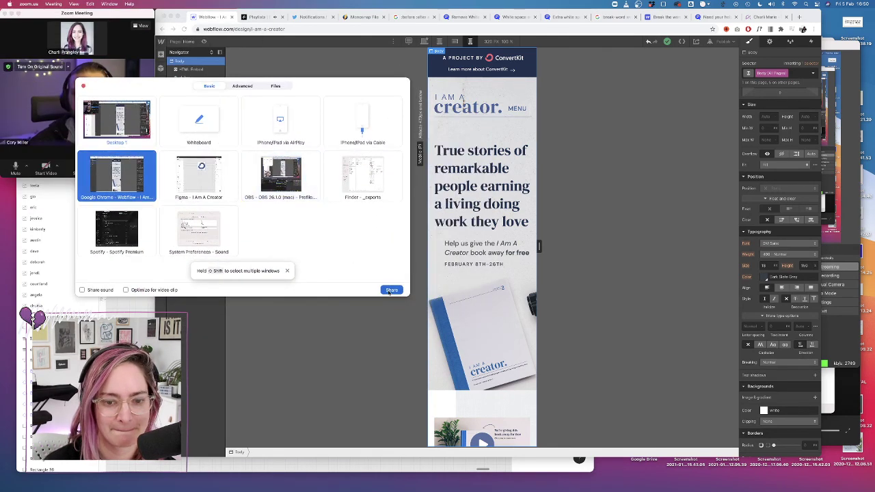
pyautogui.click(391, 290)
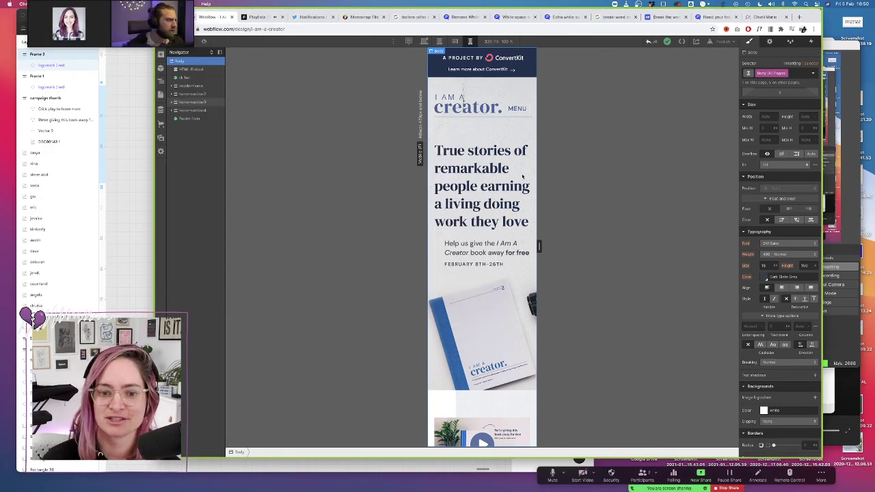
# Try the Break Spaces option for the Breaking setting of the Body (All Pages) typography
pyautogui.scroll(-5, 503, 235)
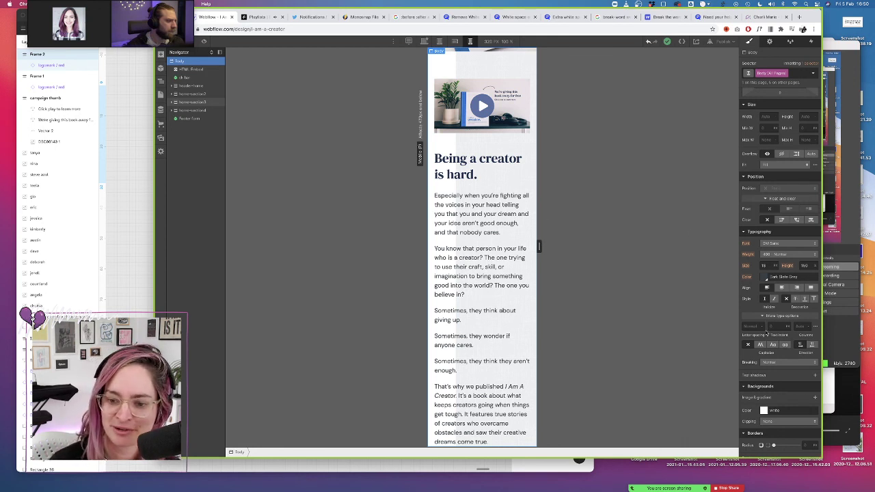
pyautogui.click(771, 363)
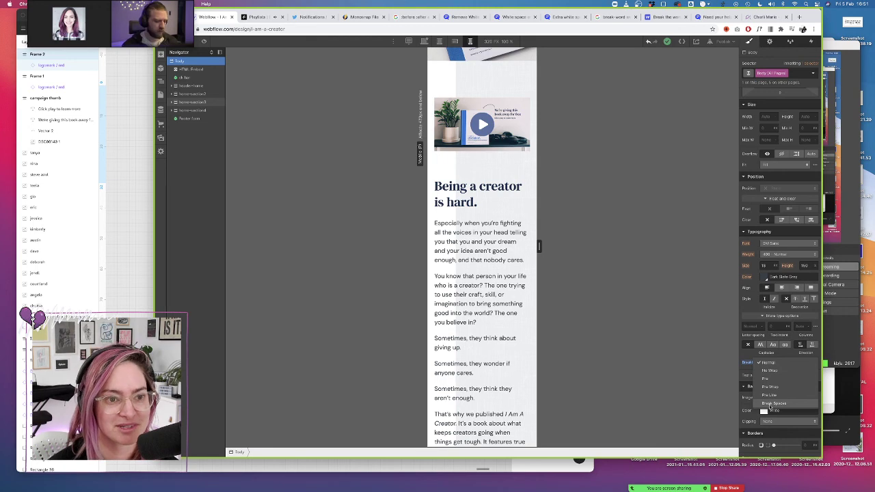
pyautogui.click(771, 405)
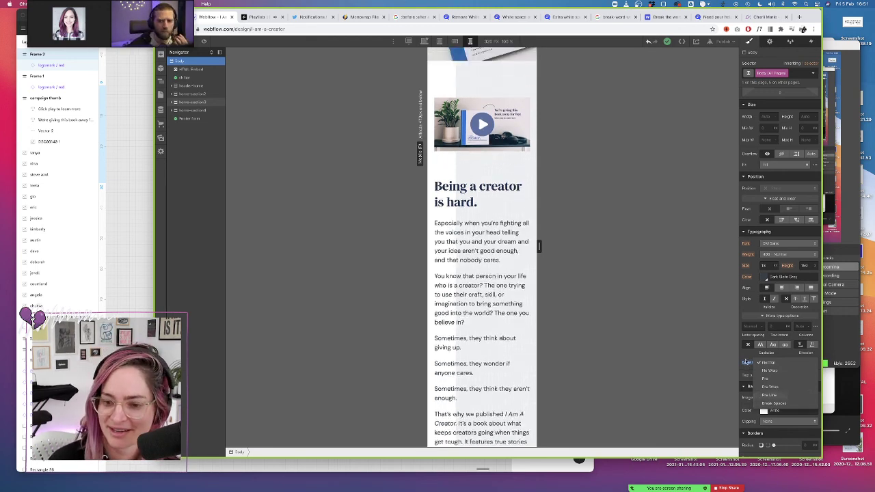
pyautogui.click(748, 363)
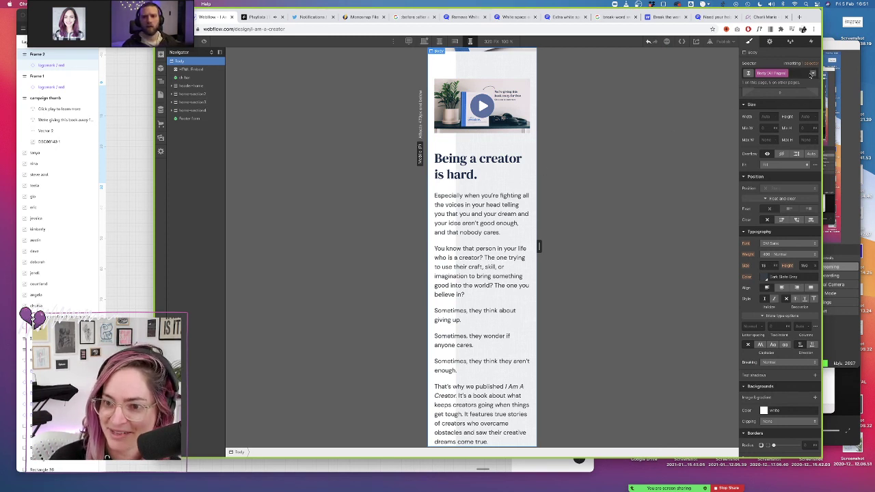
# Apply the existing bg-gray class to the body element
pyautogui.click(812, 74)
pyautogui.click(795, 75)
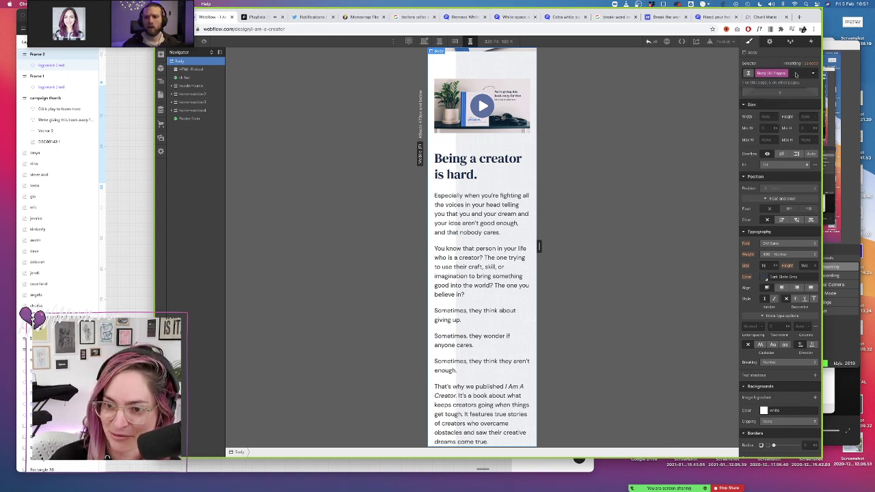
pyautogui.write('bg')
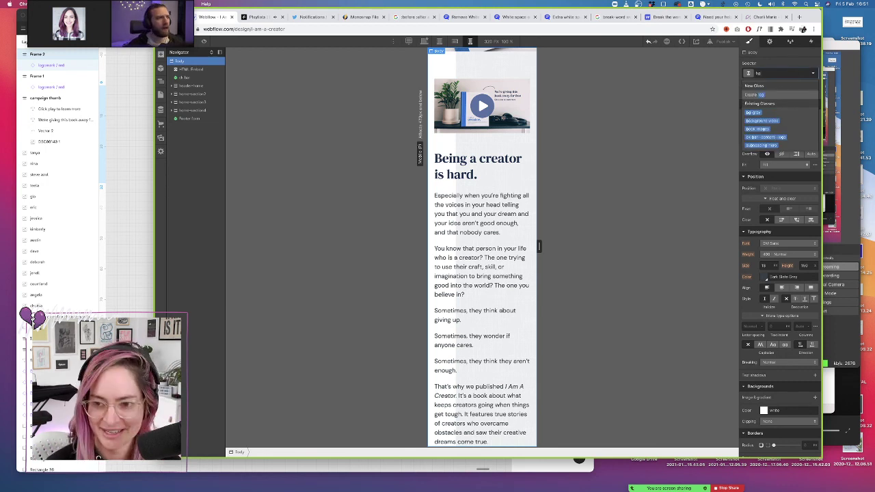
pyautogui.click(754, 114)
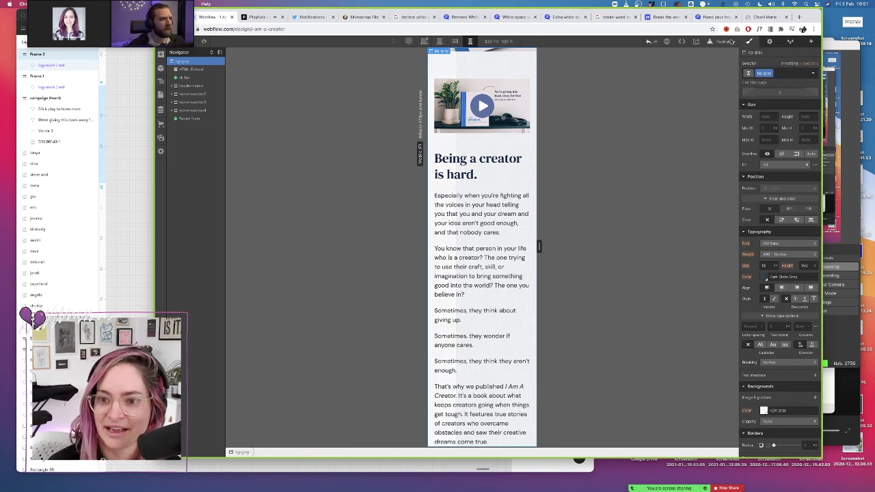
# Publish the site to i-am-a-creator.webflow.io only and open the published page
pyautogui.click(725, 42)
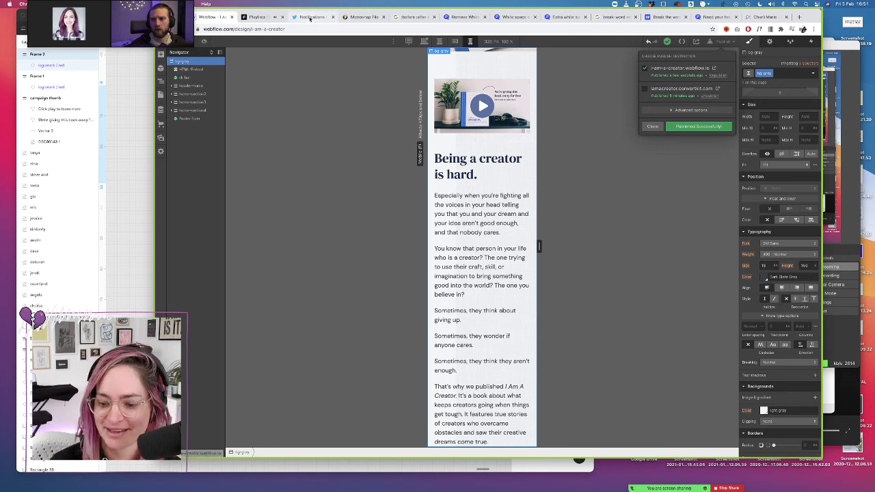
pyautogui.click(714, 67)
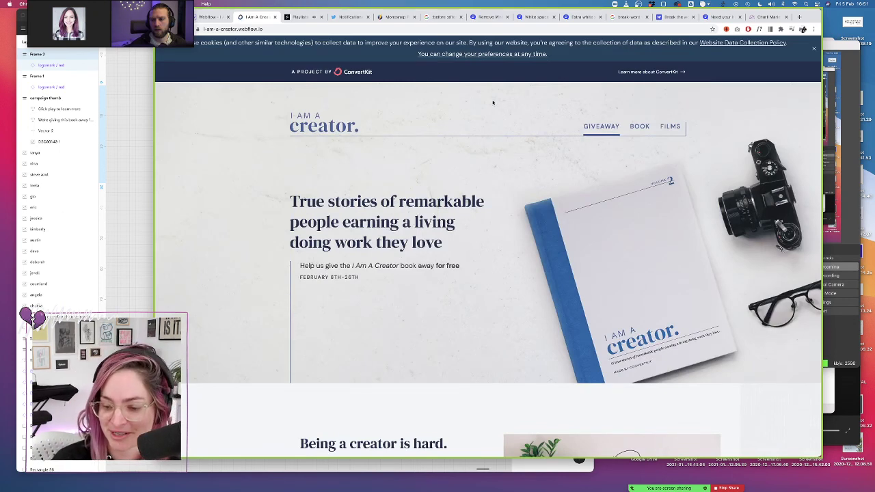
# Inspect the published page in DevTools, narrow its viewport to mobile width, and reload the page
pyautogui.rightClick(463, 155)
pyautogui.click(488, 266)
pyautogui.moveTo(711, 136); pyautogui.dragTo(335, 111)
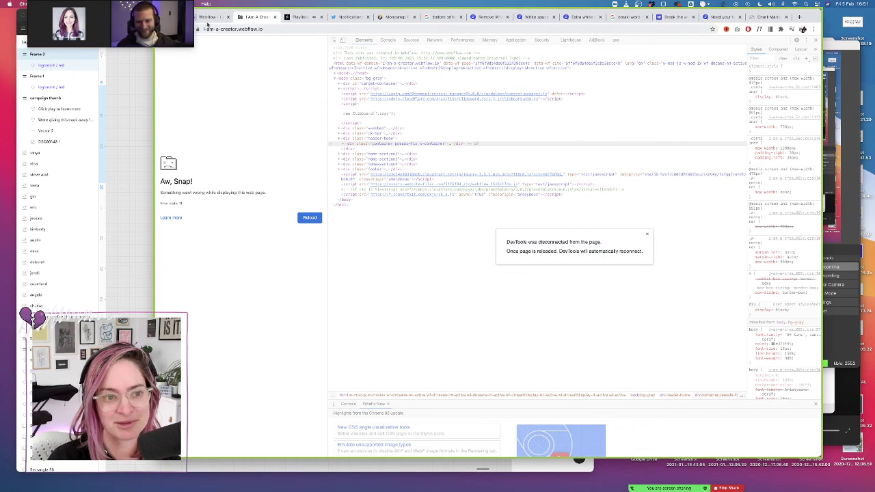
pyautogui.moveTo(27, 46); pyautogui.dragTo(17, 87)
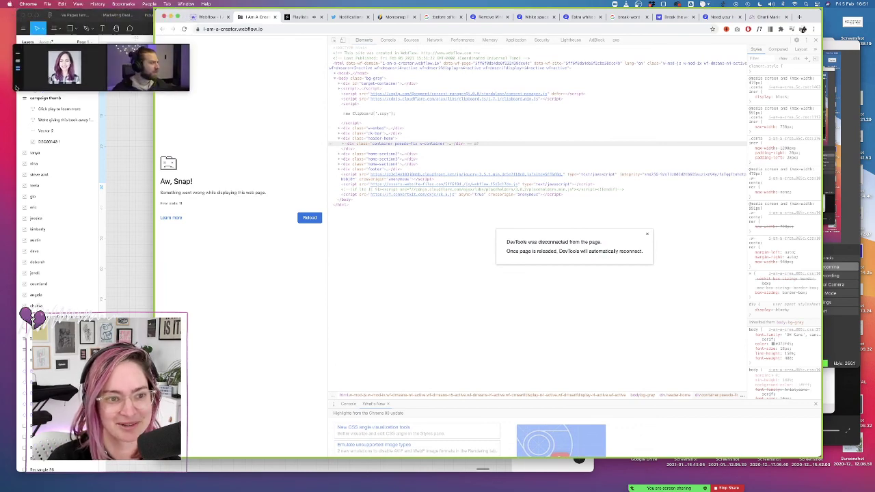
pyautogui.click(184, 29)
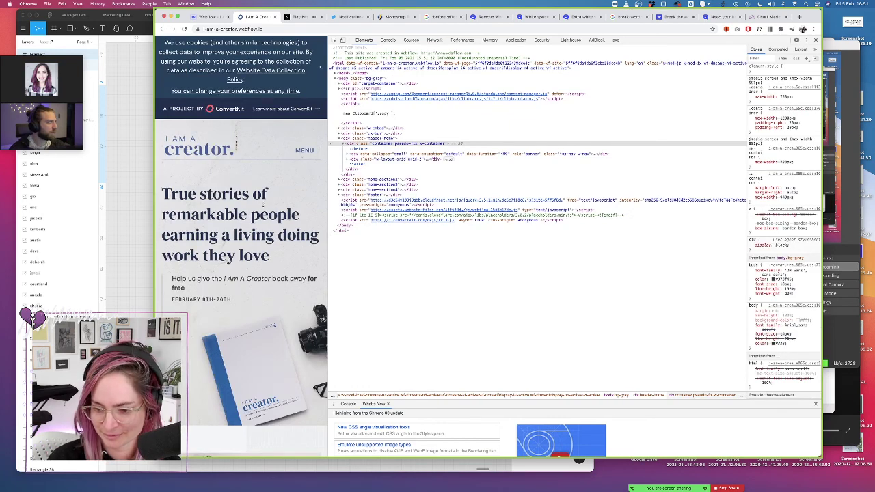
# Make the Twitch streaming playlist on Epidemic Sound viewable to anyone with a link and copy its sharable link
pyautogui.click(298, 17)
pyautogui.click(705, 102)
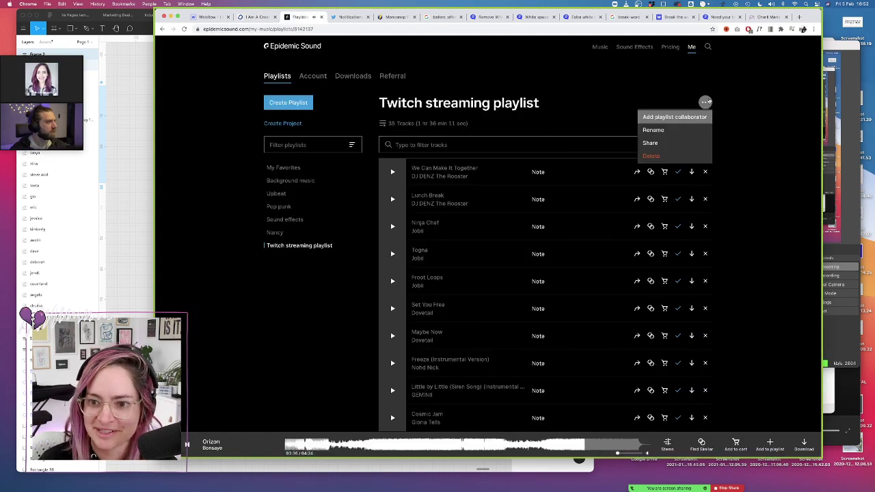
pyautogui.click(651, 143)
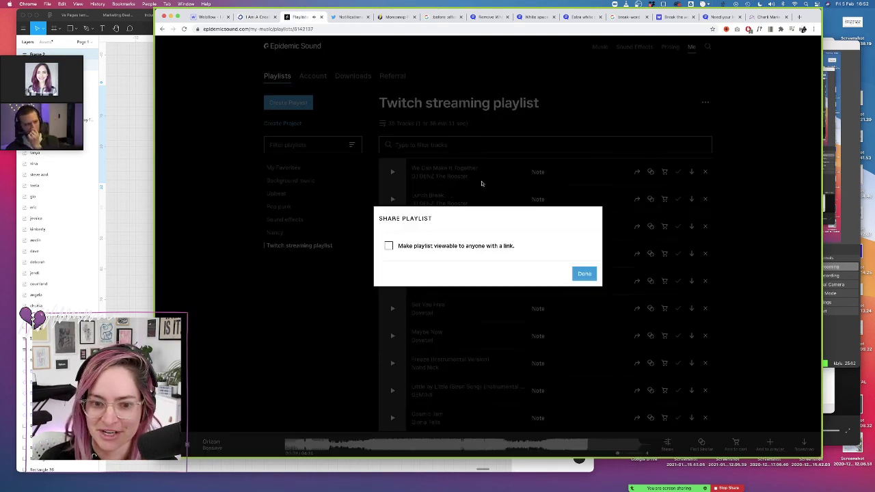
pyautogui.click(389, 246)
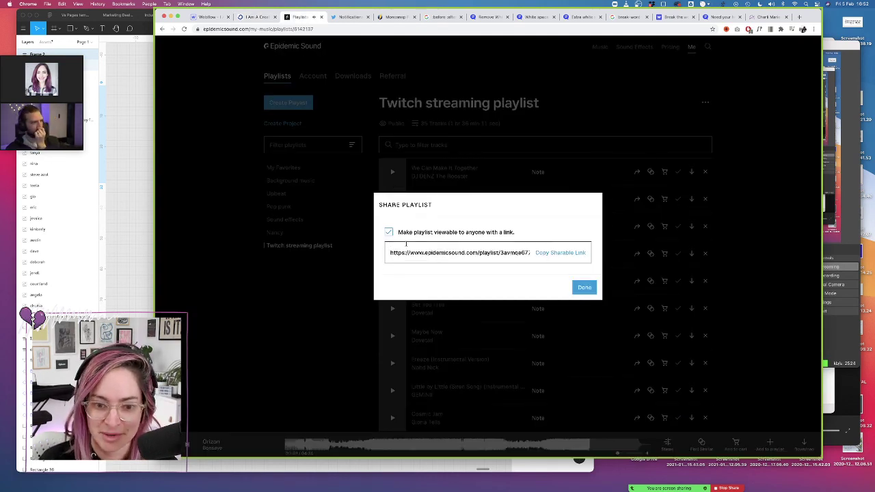
pyautogui.click(561, 252)
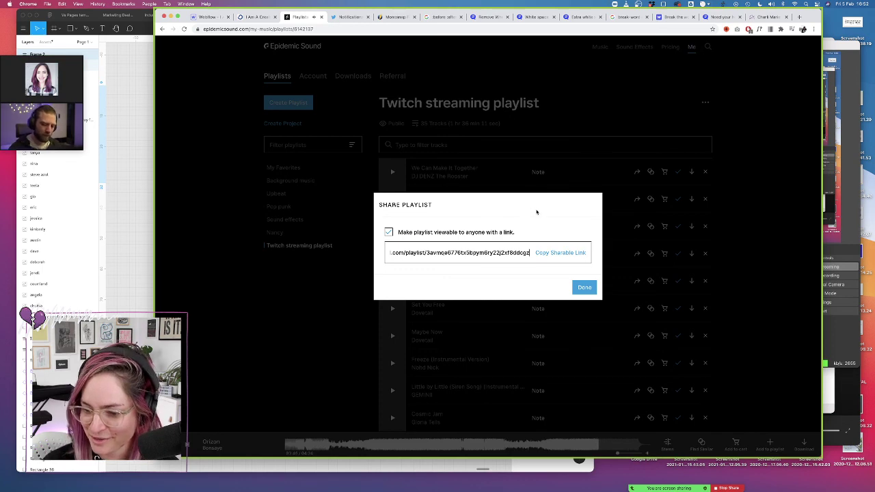
pyautogui.click(585, 288)
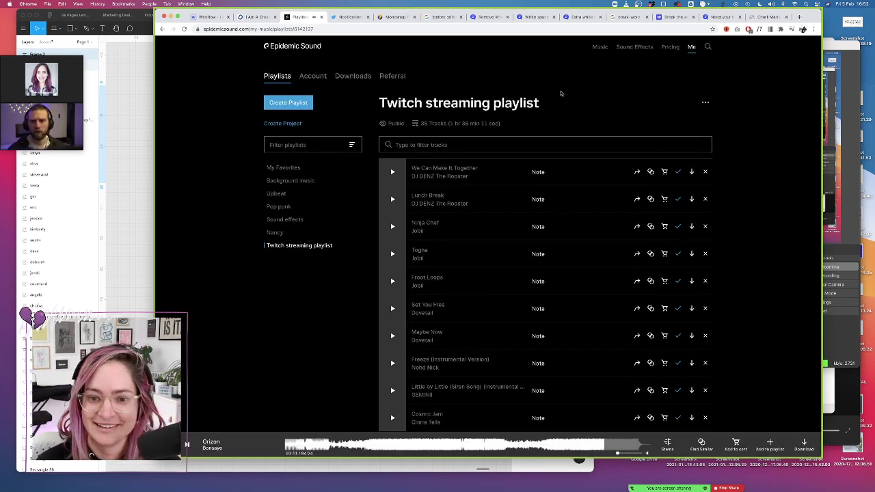
pyautogui.click(209, 17)
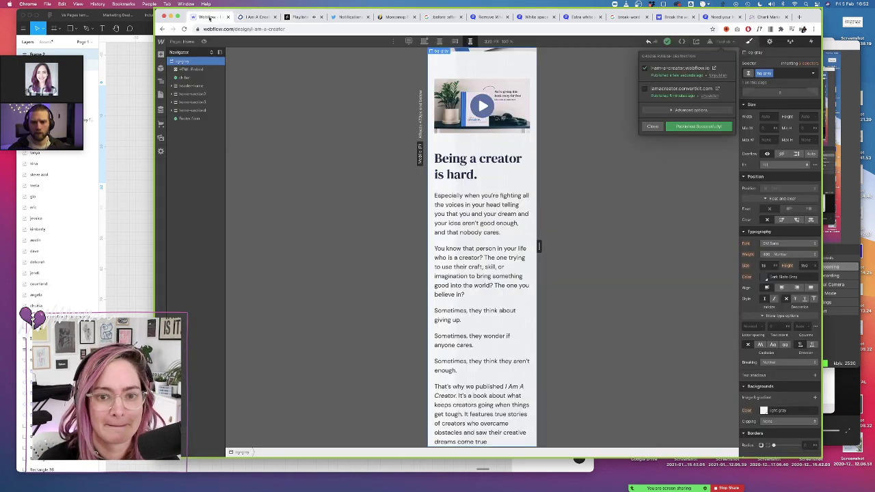
pyautogui.click(258, 17)
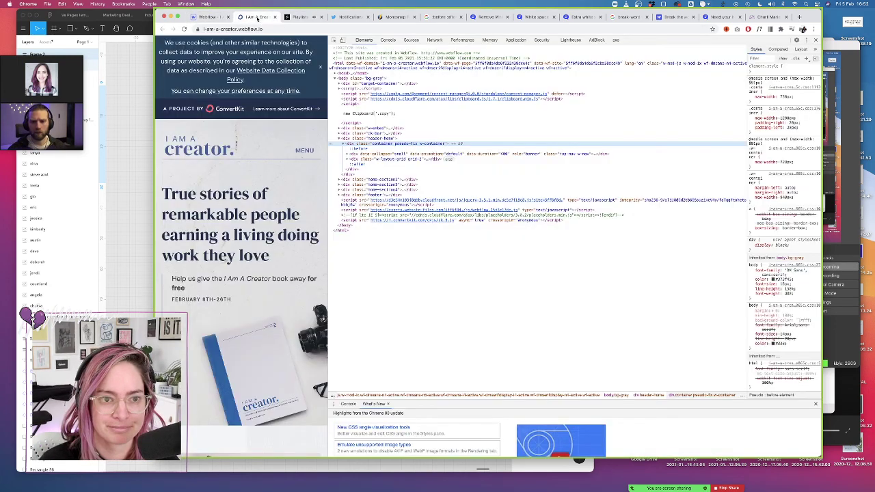
pyautogui.click(199, 20)
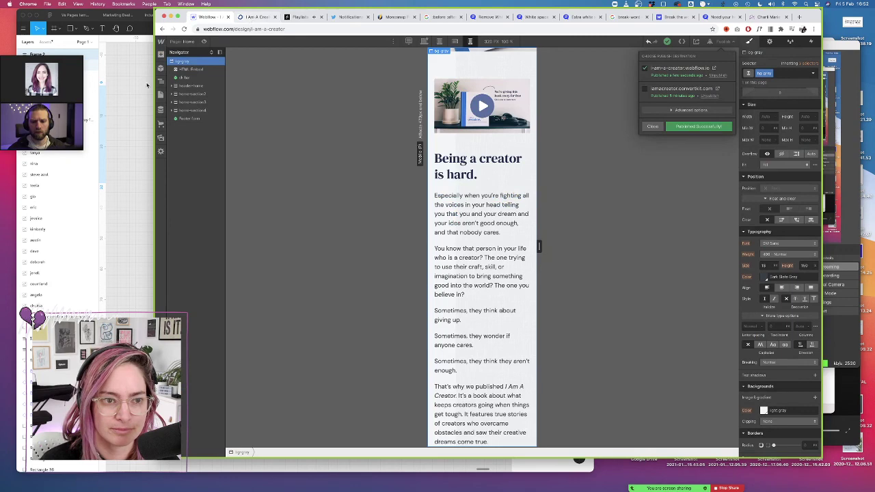
# In Figma, exclude the 32 × 32 icon frame's white fill from exports and export it as PNG, replacing favicon.png in the _exports folder
pyautogui.click(38, 106)
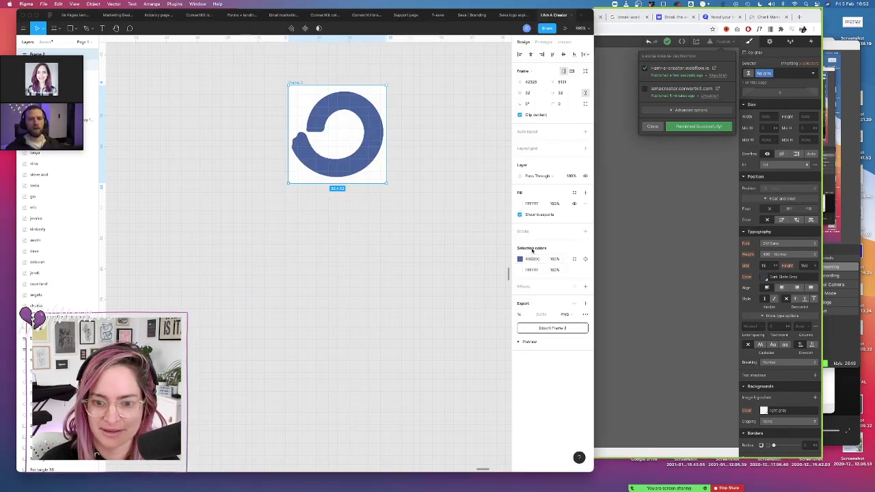
pyautogui.click(549, 330)
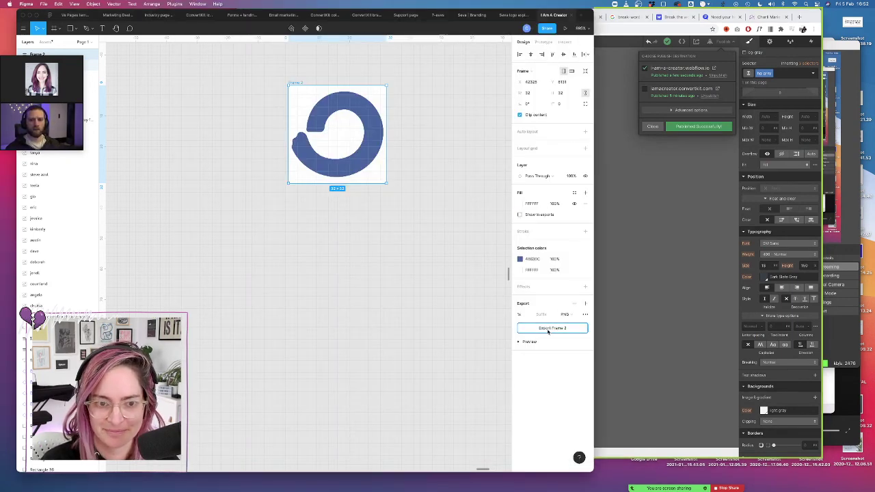
pyautogui.scroll(-5, 248, 261)
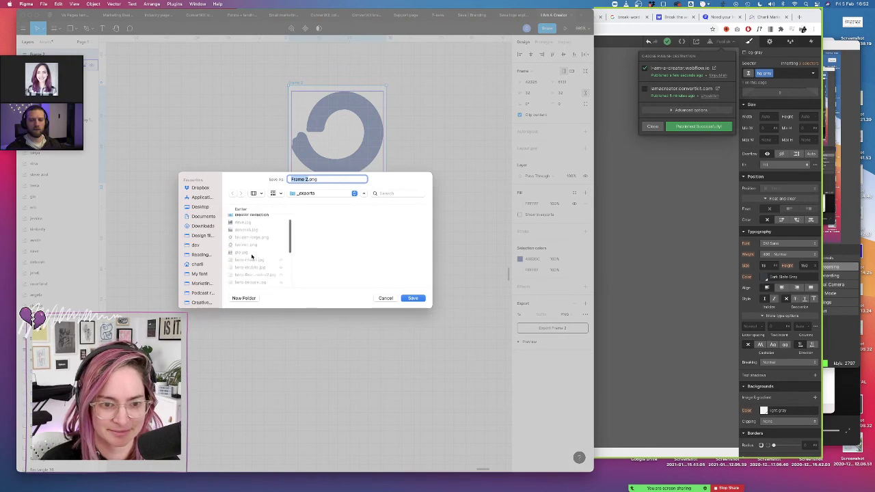
pyautogui.scroll(-5, 258, 253)
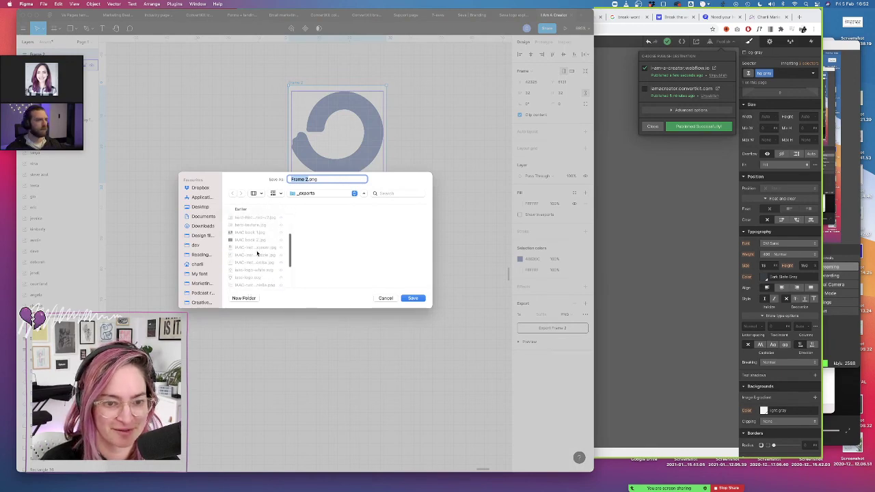
pyautogui.scroll(10, 258, 253)
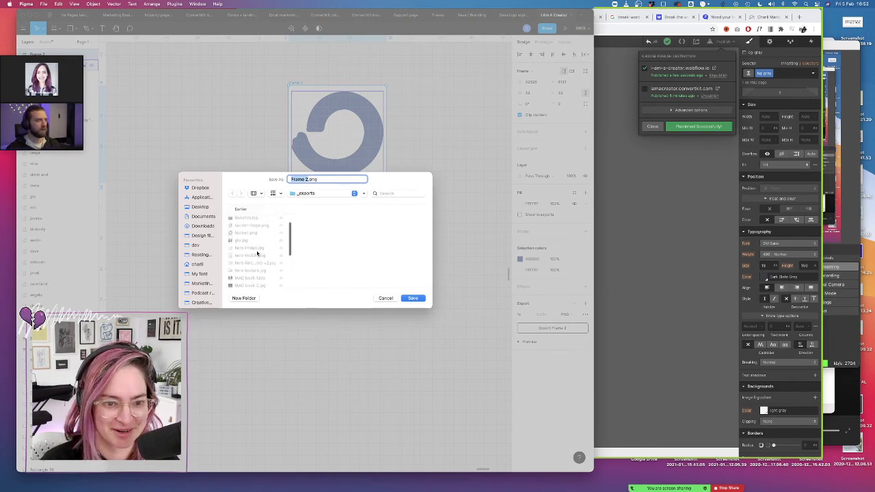
pyautogui.click(244, 250)
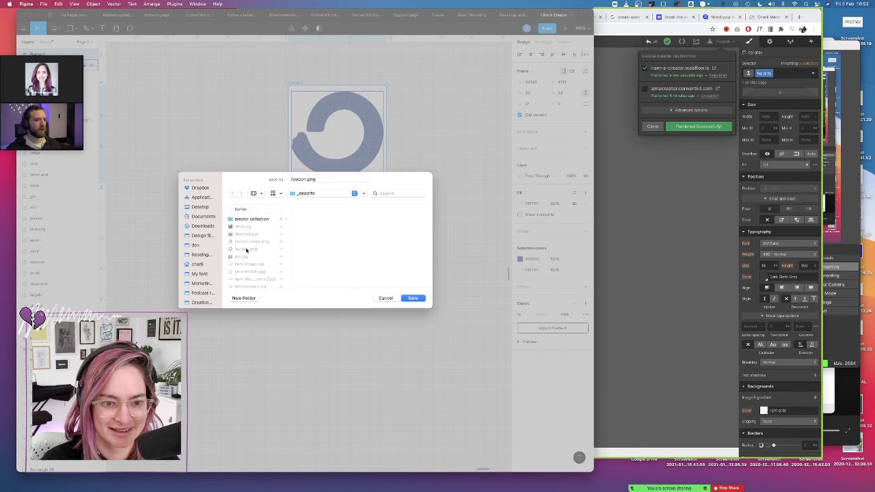
pyautogui.click(409, 298)
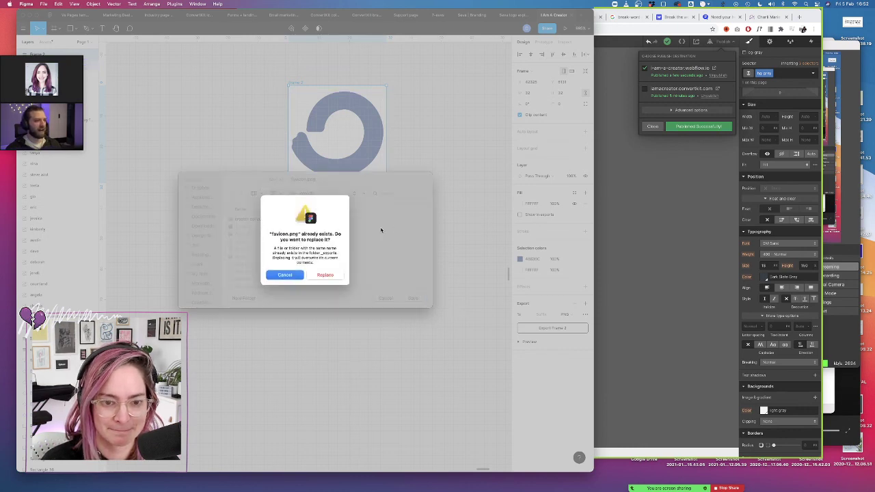
pyautogui.click(327, 275)
# Exclude the 256 × 256 icon frame's white fill from exports
pyautogui.scroll(5, 387, 174)
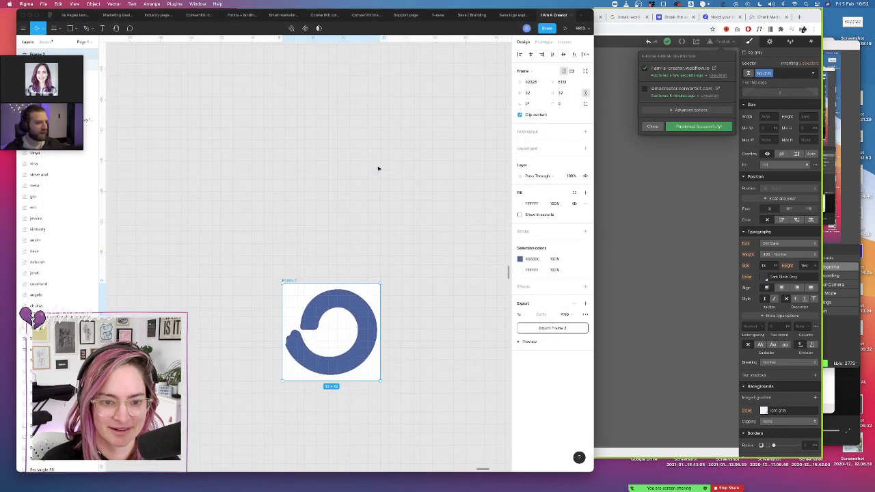
pyautogui.scroll(-10, 378, 169)
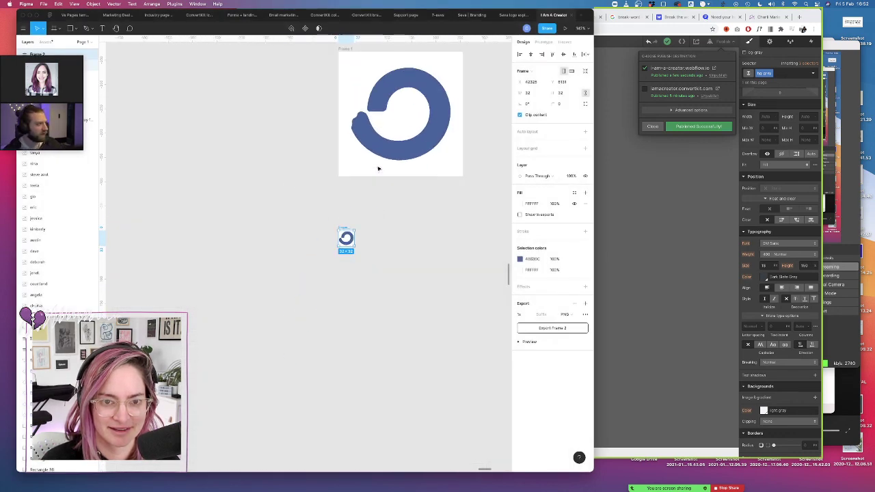
pyautogui.scroll(3, 379, 168)
pyautogui.hscroll(2, 378, 169)
pyautogui.click(413, 198)
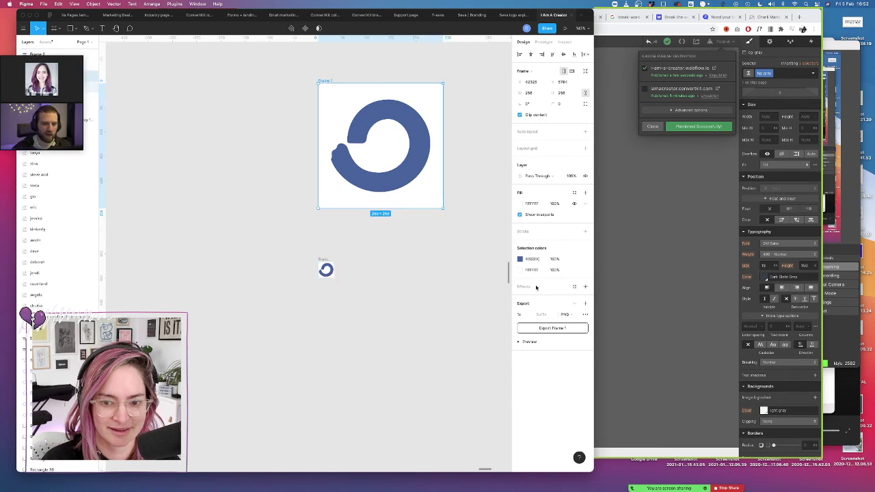
pyautogui.click(520, 216)
# Export the 256 × 256 icon frame as PNG, replacing favicon-large.png in the _exports folder
pyautogui.click(553, 329)
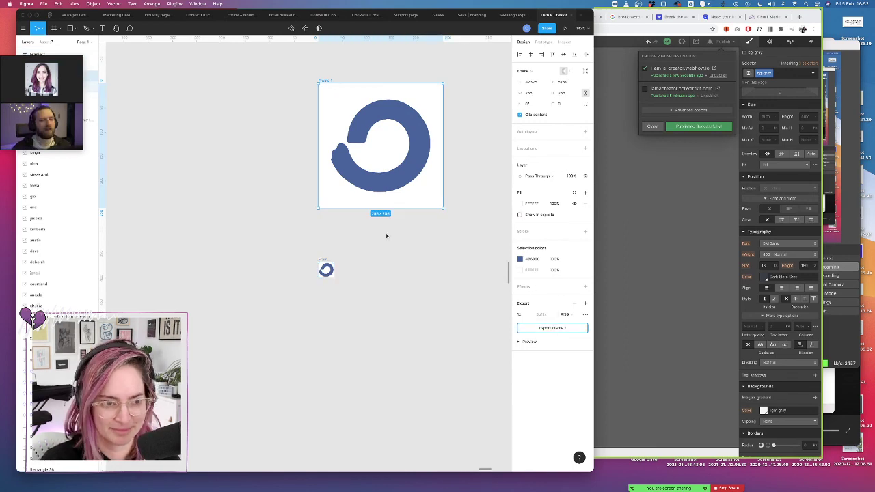
pyautogui.scroll(-3, 258, 257)
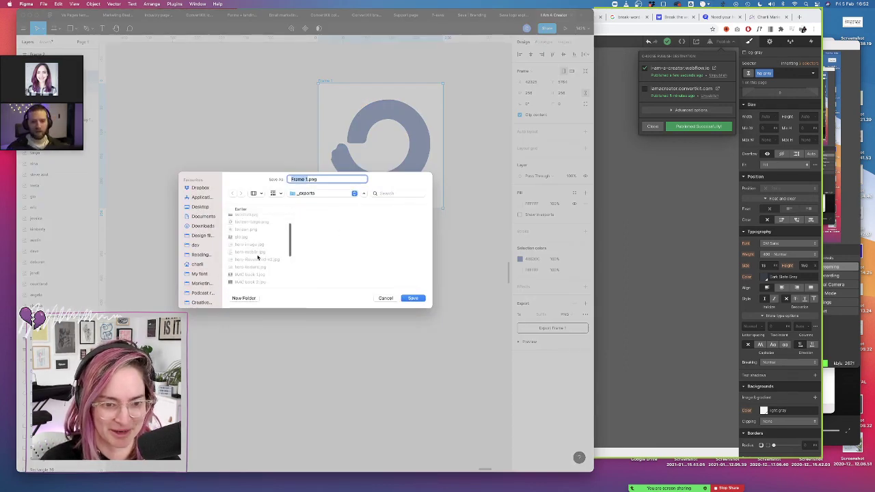
pyautogui.click(255, 250)
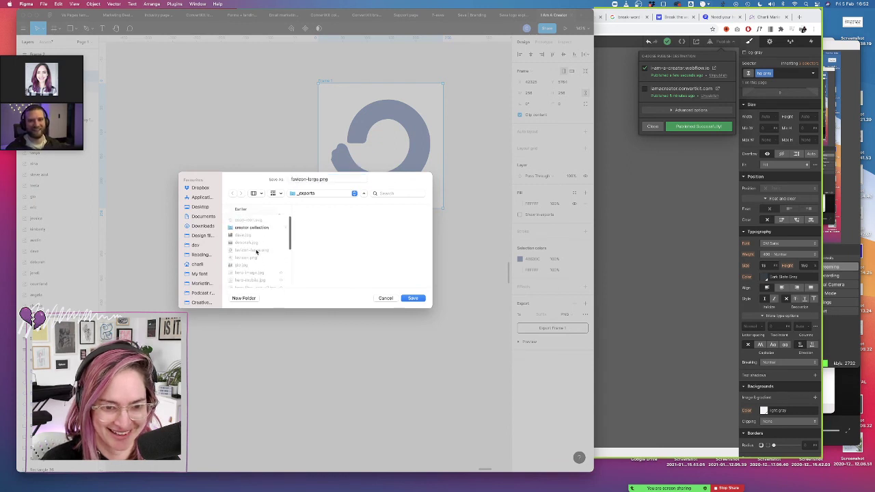
pyautogui.click(418, 300)
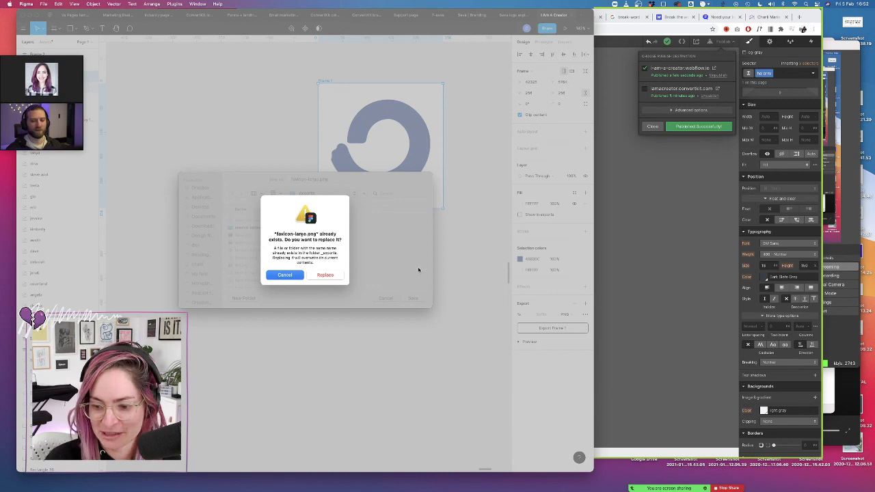
pyautogui.click(332, 276)
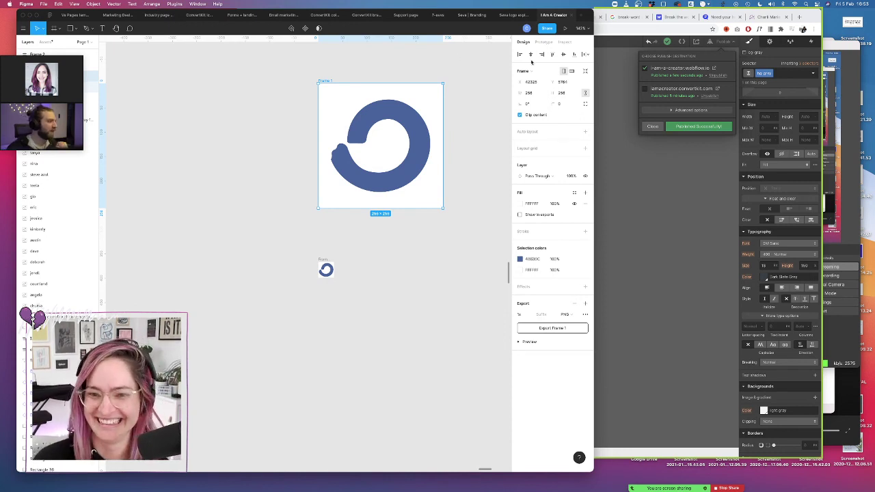
# Switch to Chrome, stop the Zoom screen share, and close DevTools on the published i-am-a-creator.webflow.io page
pyautogui.click(625, 69)
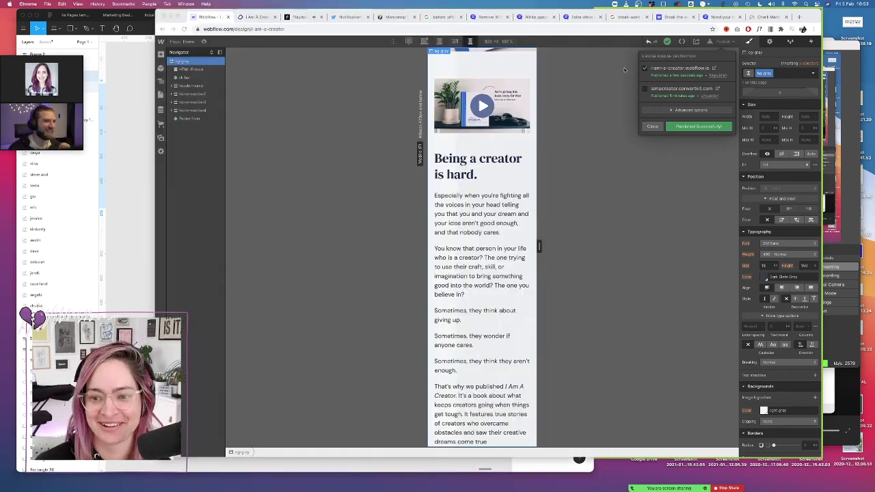
pyautogui.click(728, 488)
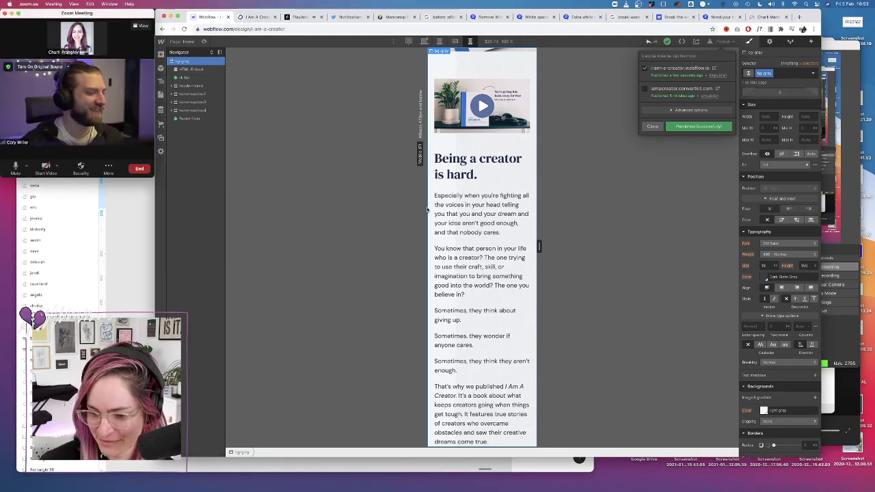
pyautogui.click(257, 16)
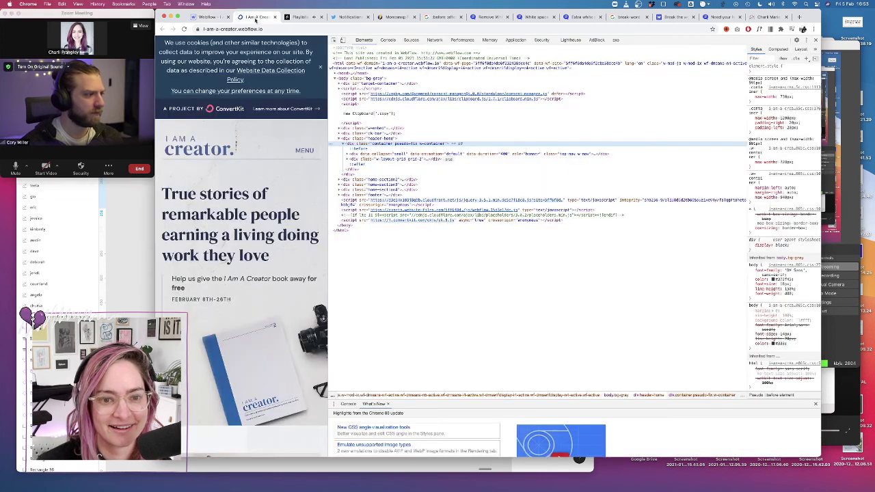
pyautogui.click(816, 41)
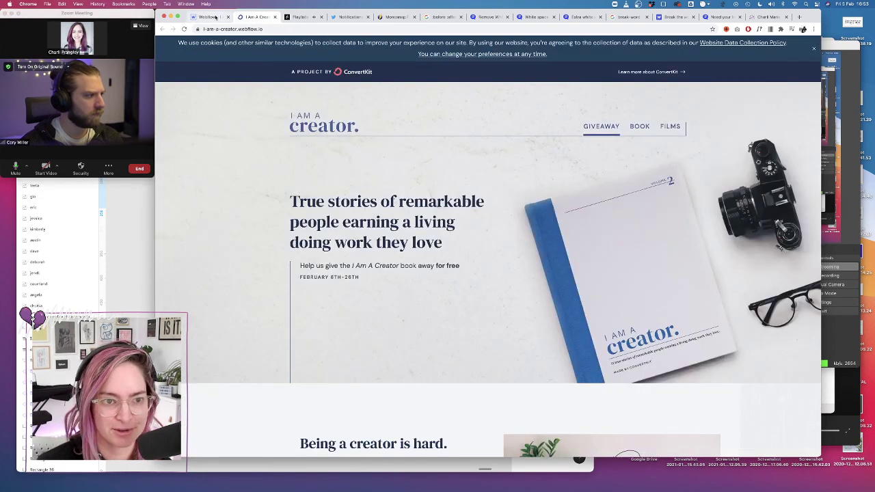
# Open the I Am A Creator project settings in Webflow and upload favicon.png from the _exports folder as the favicon
pyautogui.click(205, 17)
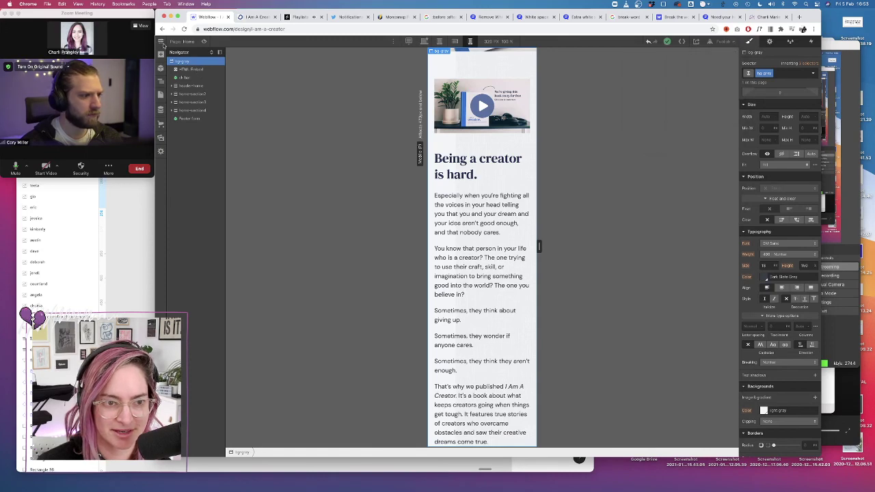
pyautogui.click(161, 42)
pyautogui.click(191, 59)
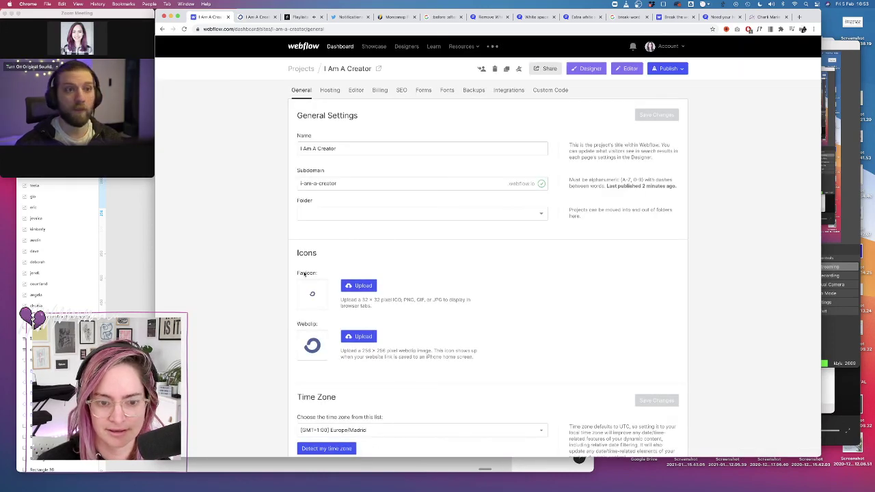
pyautogui.click(363, 286)
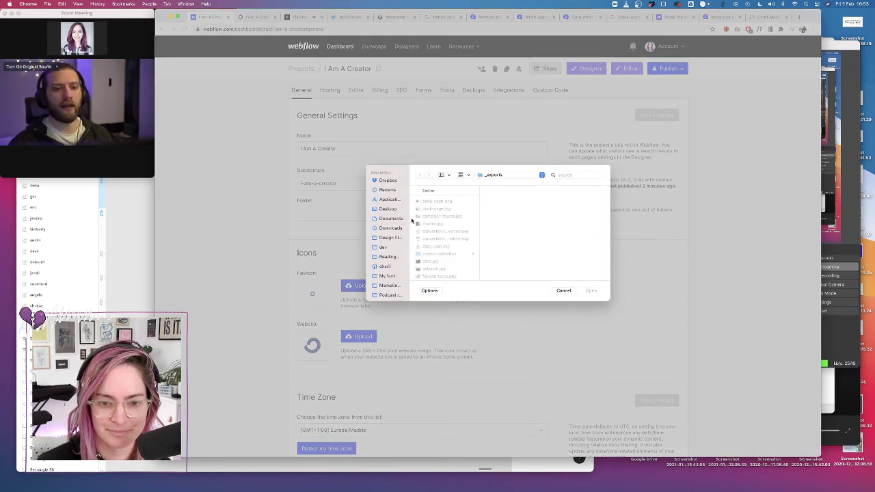
pyautogui.scroll(-3, 444, 253)
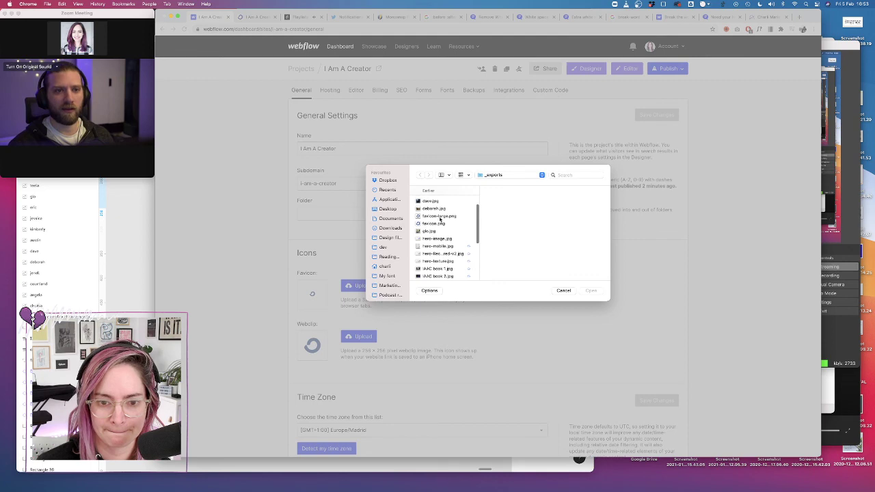
pyautogui.click(437, 224)
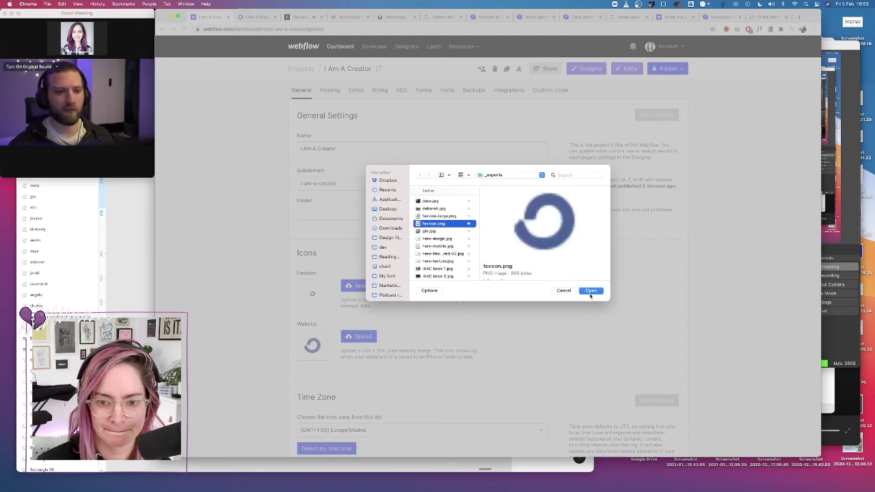
pyautogui.click(592, 291)
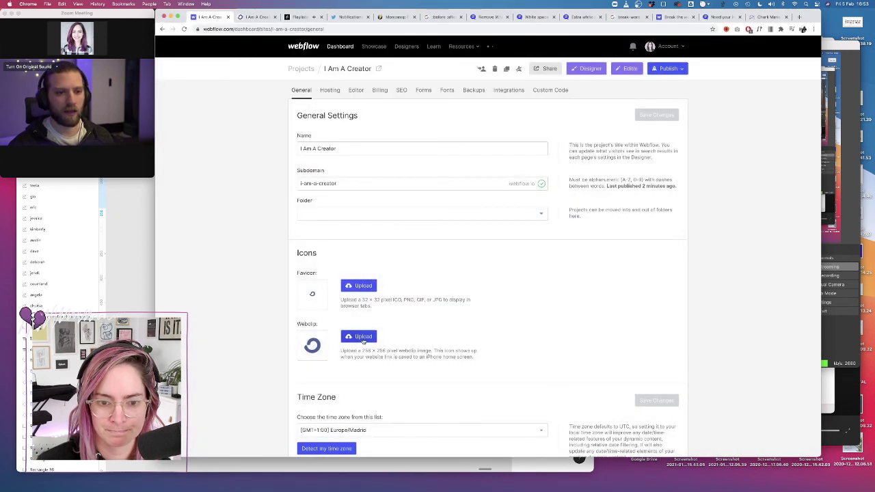
# Upload favicon-large.png from the _exports folder as the project's webclip icon
pyautogui.click(363, 337)
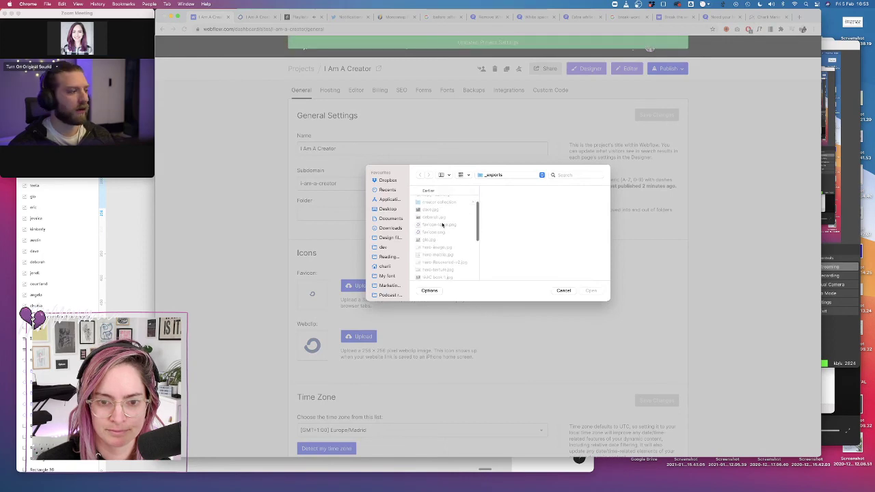
pyautogui.click(444, 225)
pyautogui.click(597, 291)
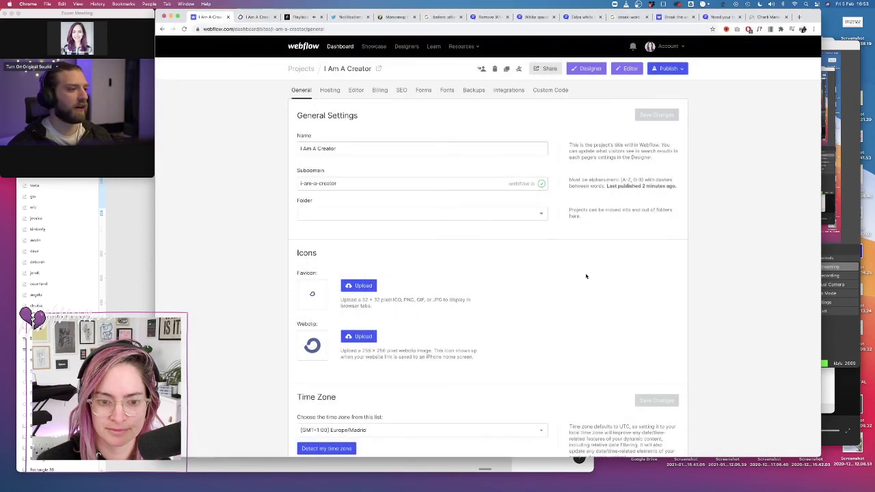
# Open the publishing destinations for the I Am A Creator project
pyautogui.click(671, 69)
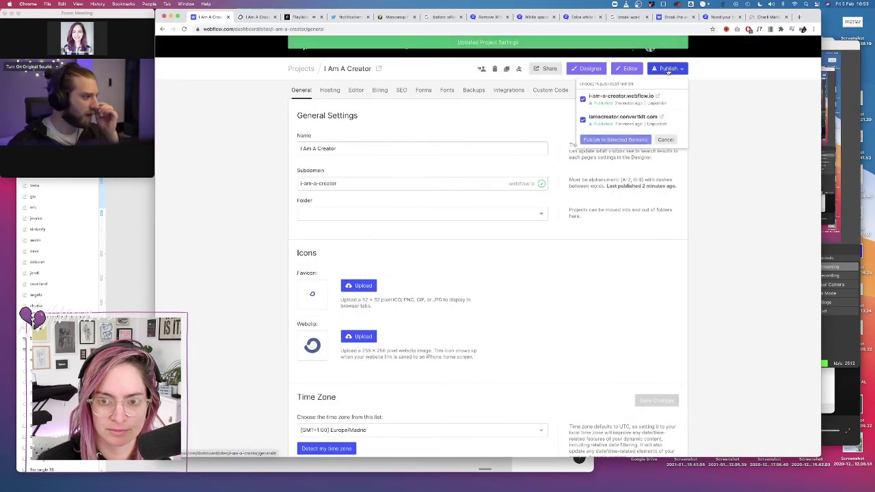
# Exclude iamacreator.convertkit.com from publishing, publish the site only to i-am-a-creator.webflow.io, and return to the projects dashboard
pyautogui.click(583, 119)
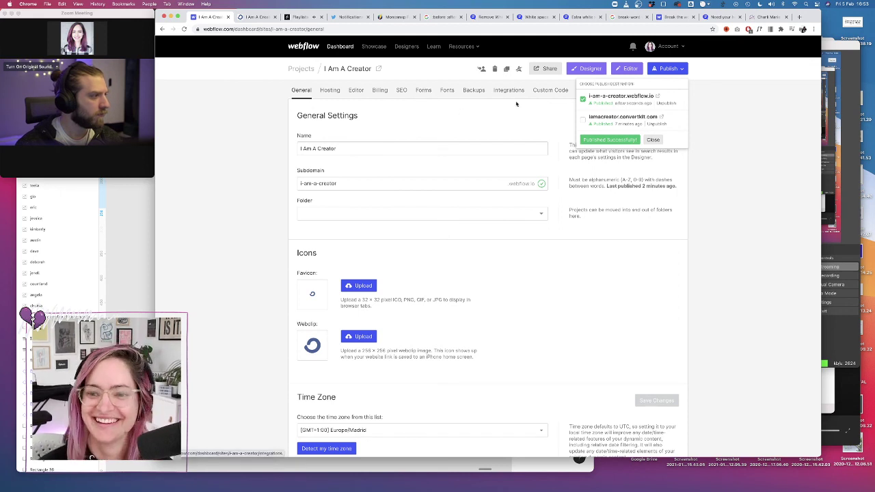
pyautogui.click(611, 71)
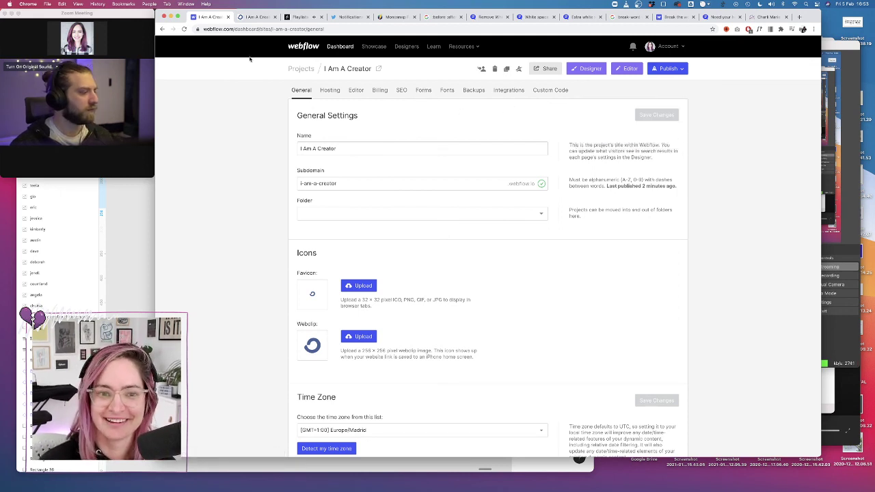
pyautogui.click(302, 69)
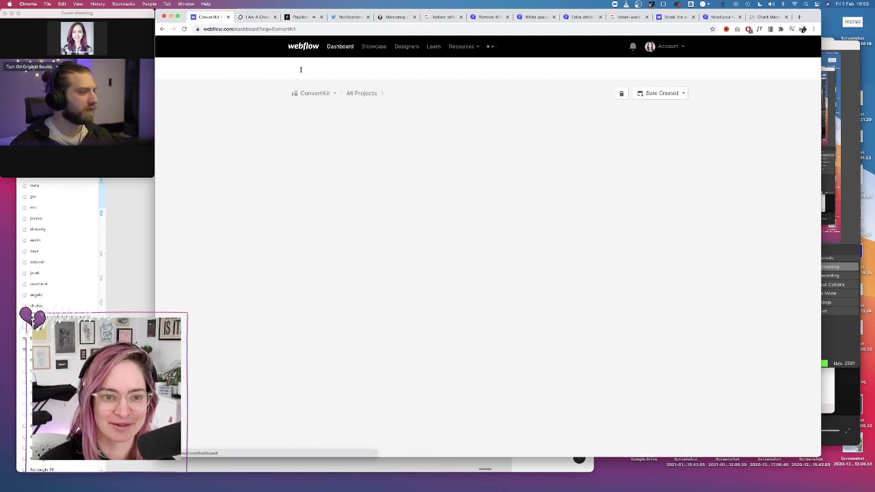
# Open the tweet about pseudo :before & :after classes from the Twitter notifications and start another tweet in its thread
pyautogui.click(348, 16)
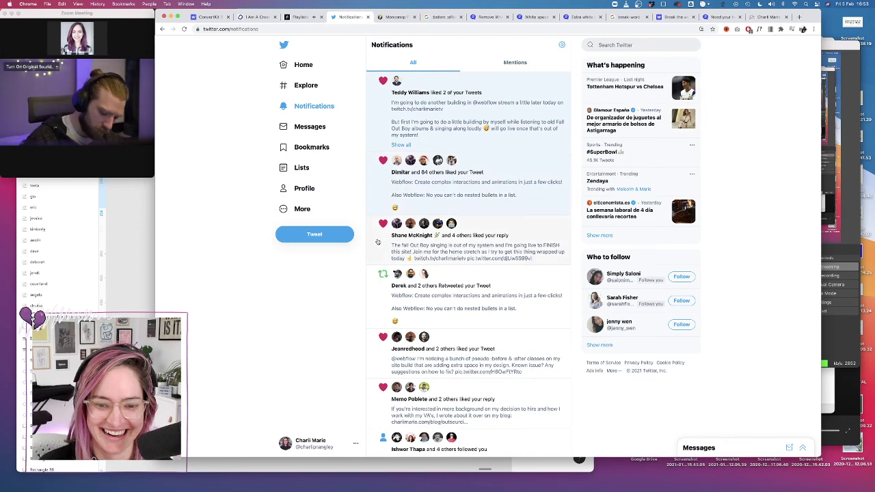
pyautogui.scroll(-2, 377, 242)
pyautogui.scroll(-2, 378, 242)
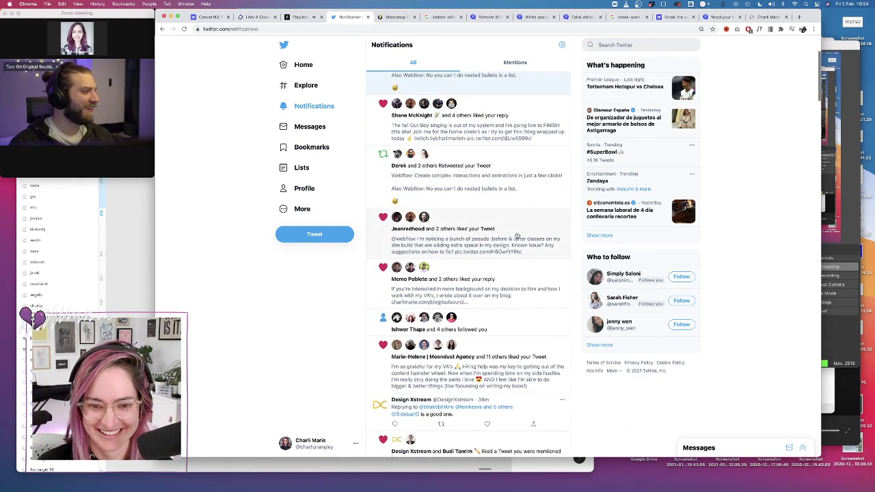
pyautogui.click(526, 234)
pyautogui.click(374, 141)
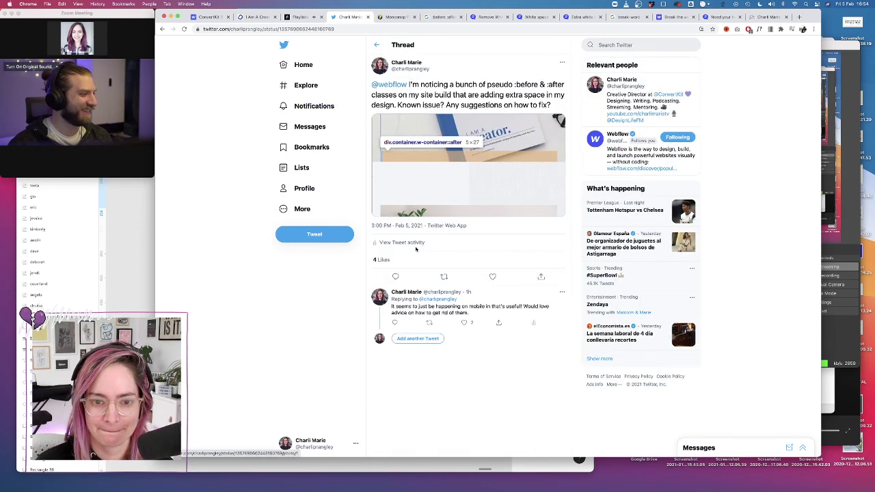
pyautogui.click(415, 337)
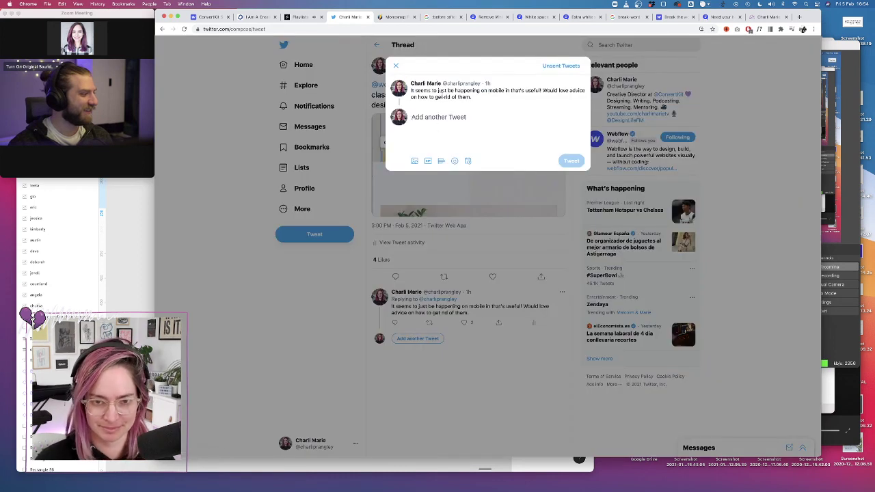
# Write "Guess what, it was because I had break-spaces set on the body" as the follow-up tweet
pyautogui.write('Guess what,')
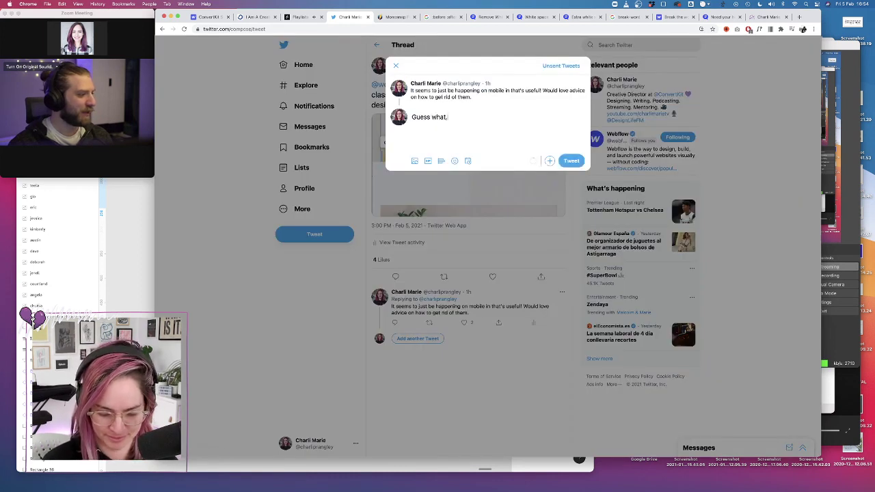
pyautogui.write(' it was because ')
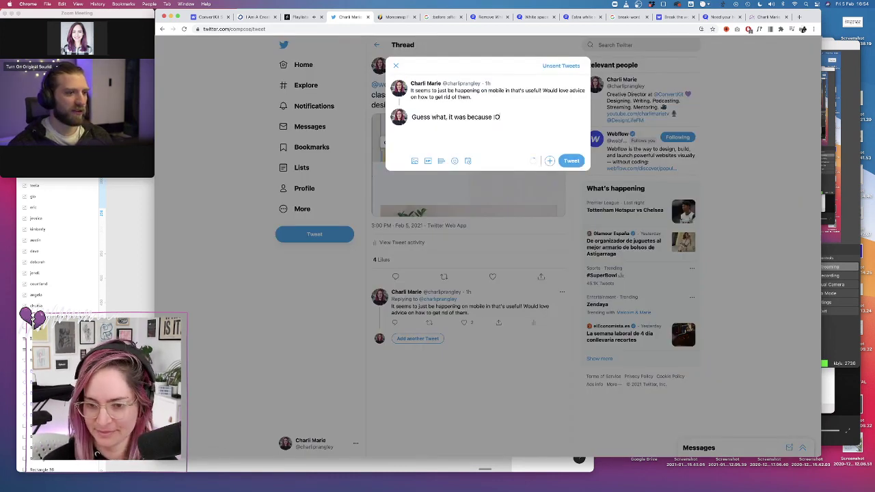
pyautogui.write('iO')
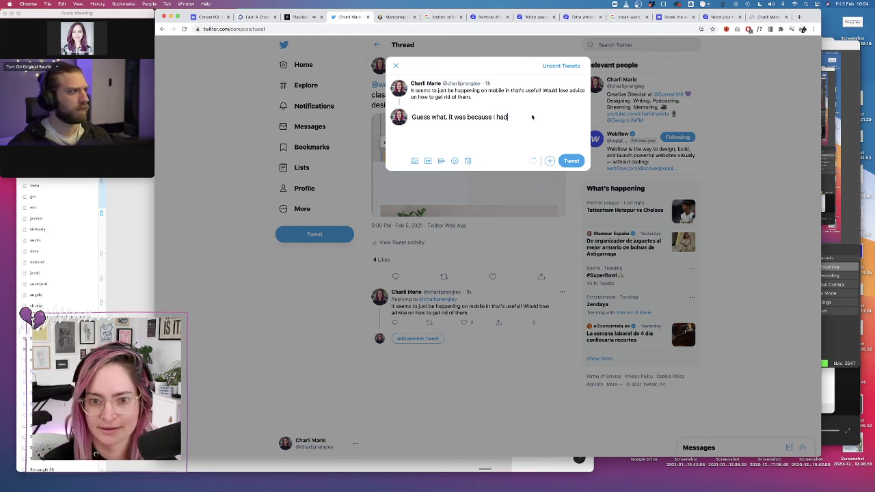
pyautogui.write('reak-')
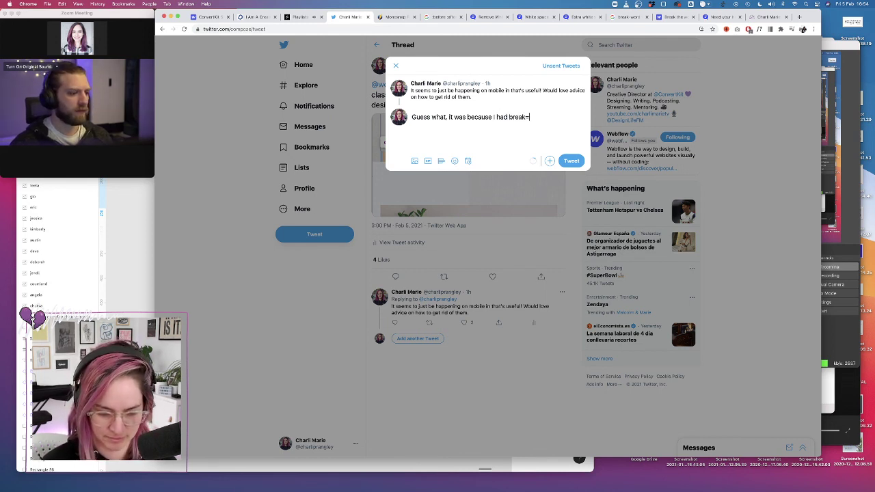
pyautogui.write('spaces ')
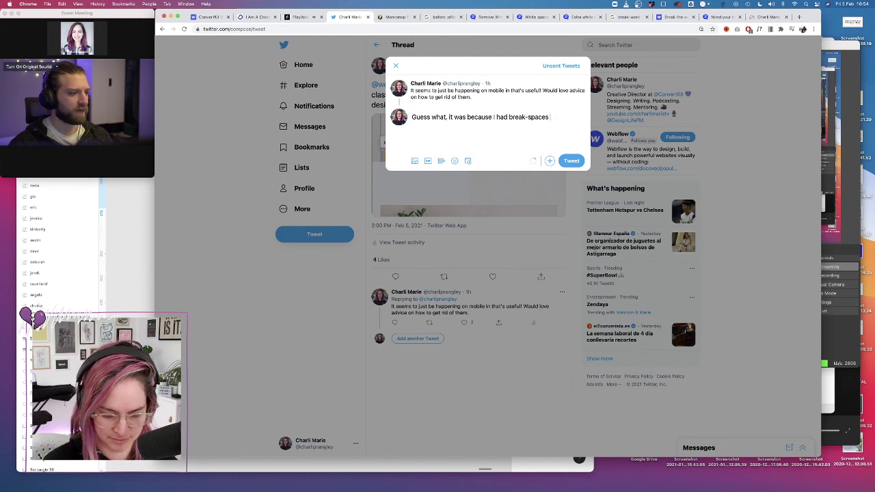
pyautogui.write('set on the body')
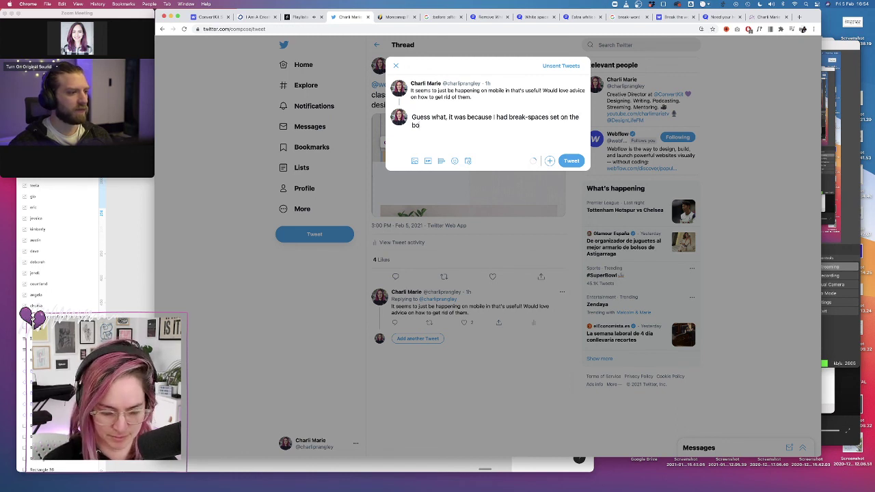
# Insert the facepalm emoji at the end of the tweet draft
pyautogui.click(453, 160)
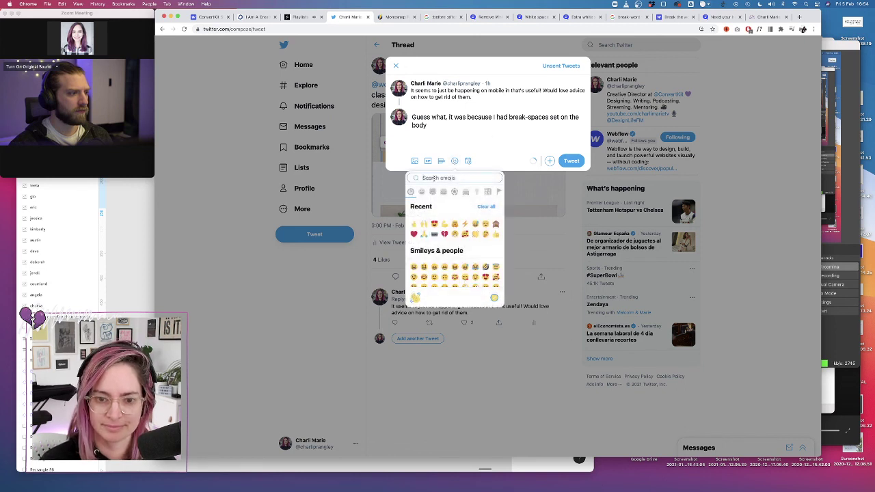
pyautogui.scroll(-5, 465, 267)
pyautogui.scroll(-8, 467, 275)
pyautogui.scroll(-8, 467, 275)
pyautogui.scroll(10, 468, 275)
pyautogui.click(476, 240)
pyautogui.click(463, 119)
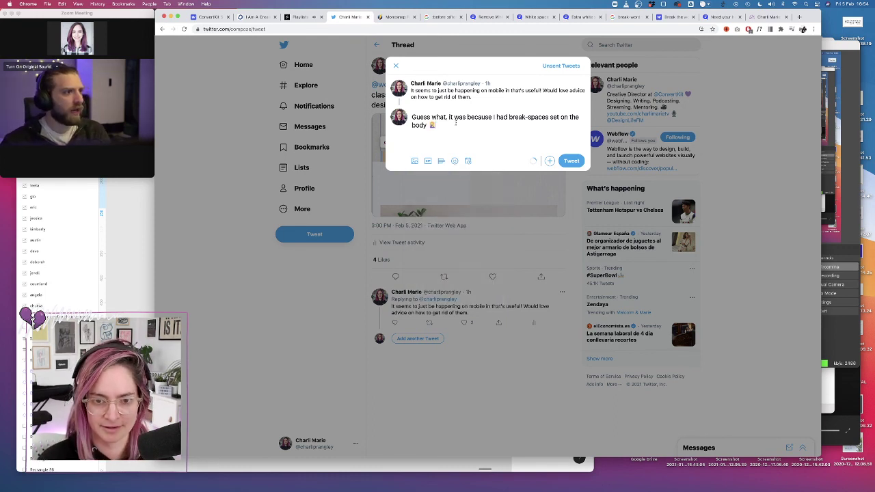
pyautogui.write('(shoul')
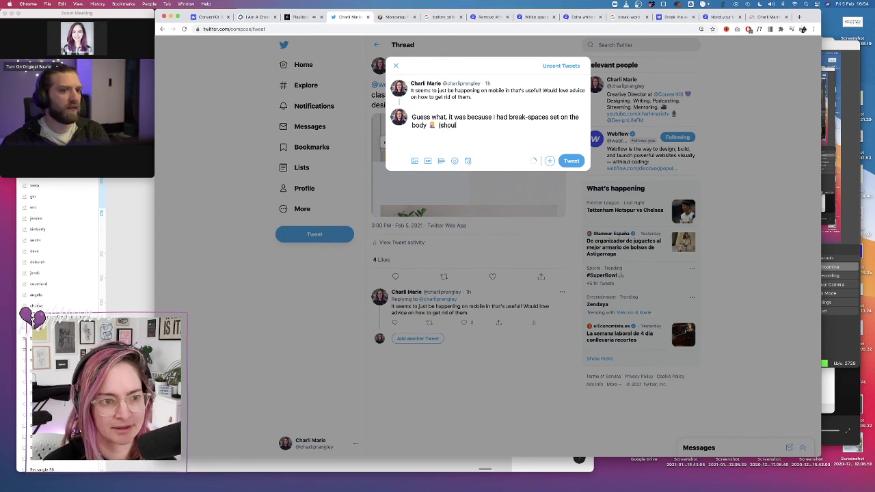
pyautogui.press('BackSpace')
pyautogui.press('BackSpace')
pyautogui.press('BackSpace')
pyautogui.press('BackSpace')
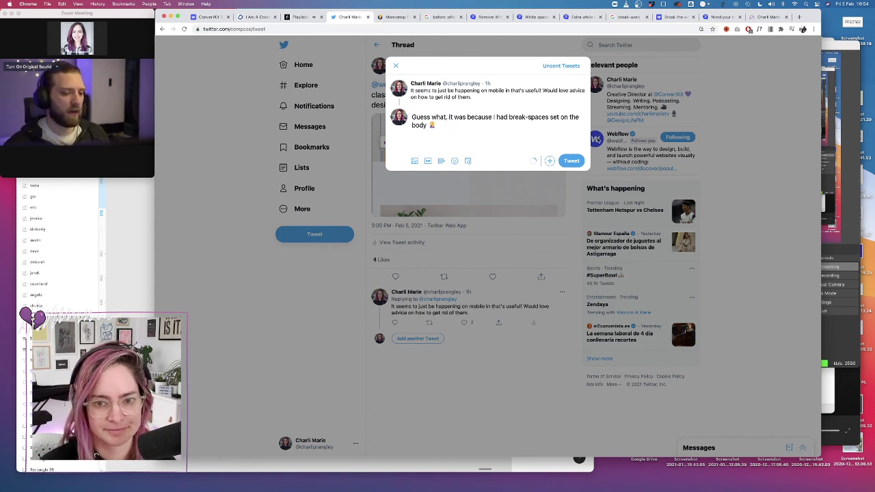
# Add "all sorted!" to the end of the tweet and post it to the thread
pyautogui.write('all sorted!')
pyautogui.click(571, 161)
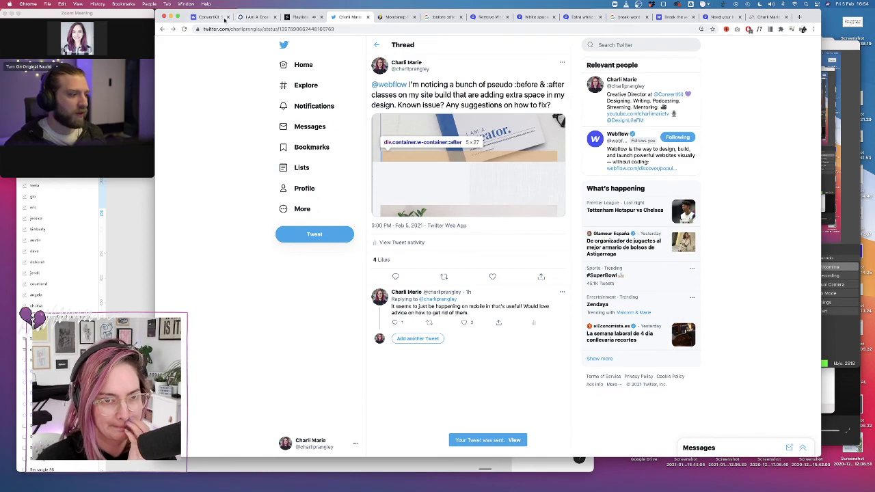
# Close the Twitter thread, check the published I Am A Creator site, and return to the Webflow projects dashboard
pyautogui.click(234, 18)
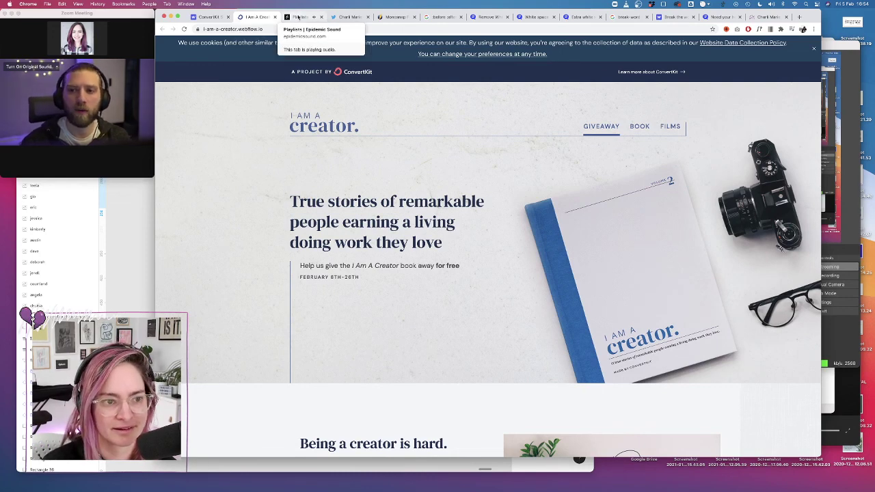
pyautogui.click(224, 18)
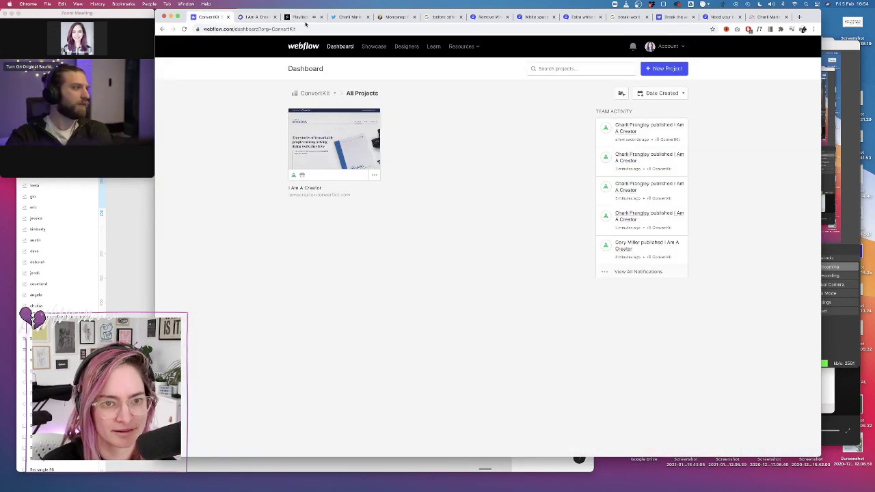
pyautogui.click(348, 17)
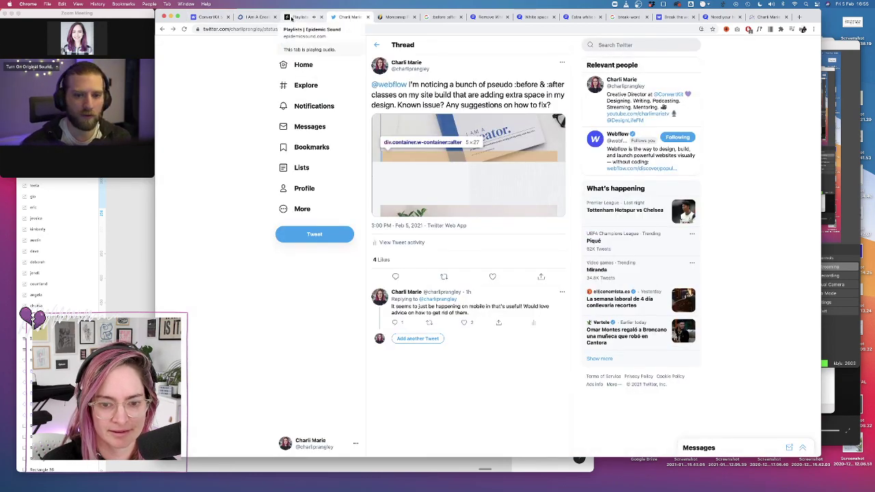
pyautogui.click(368, 17)
pyautogui.click(213, 19)
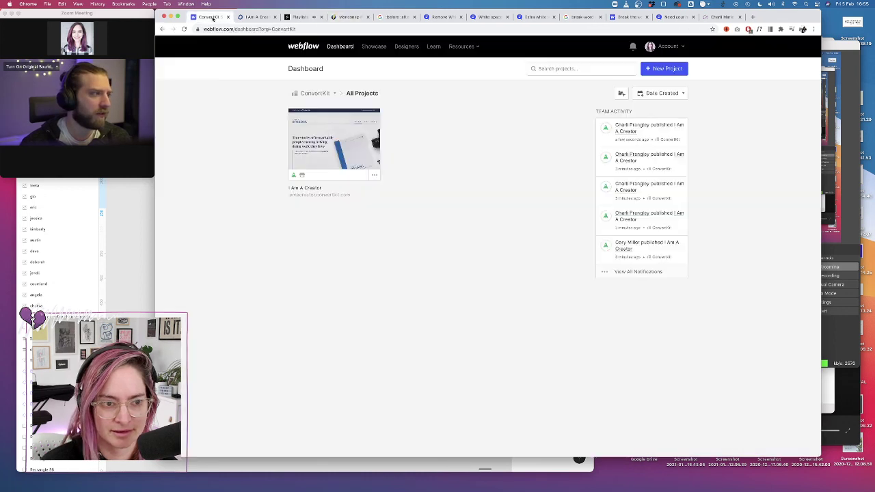
pyautogui.click(255, 18)
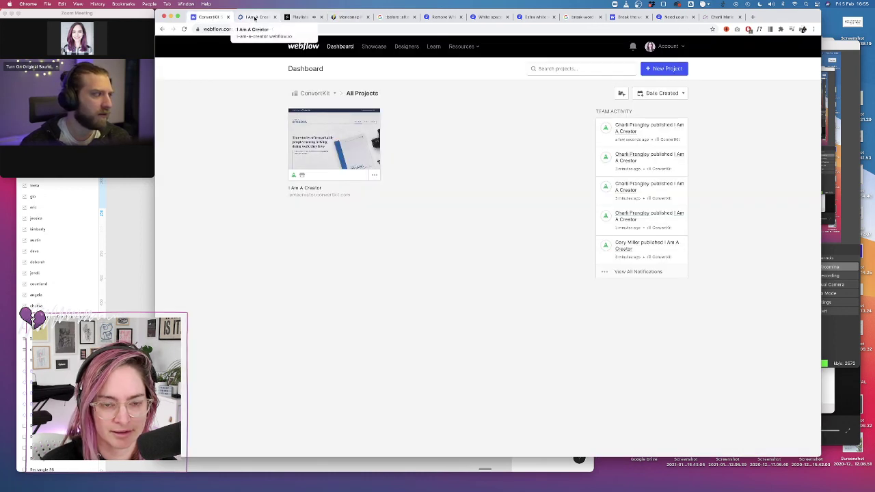
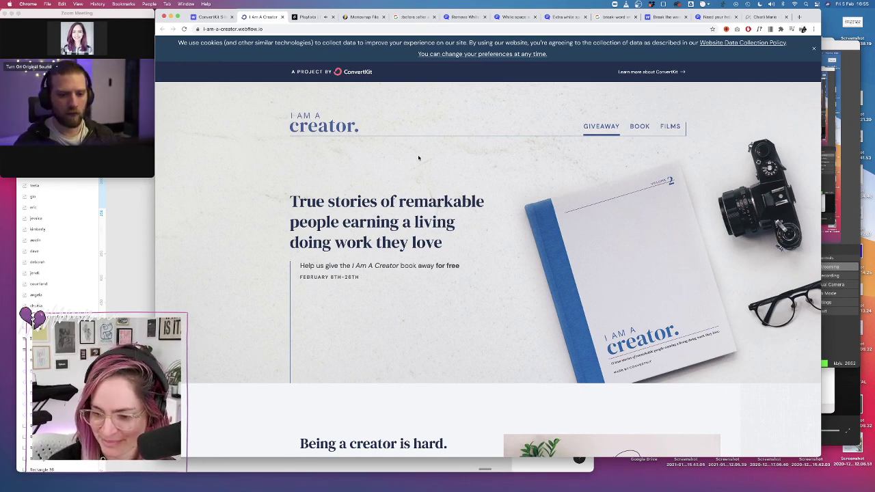
pyautogui.click(217, 17)
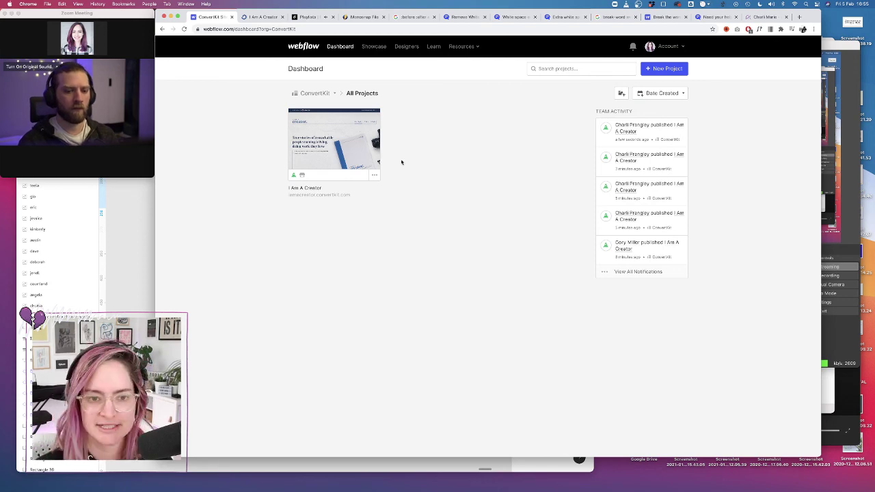
# Switch to the I Am A Creator file in Figma and show its library assets with the ConvertKit logos group collapsed
pyautogui.click(390, 474)
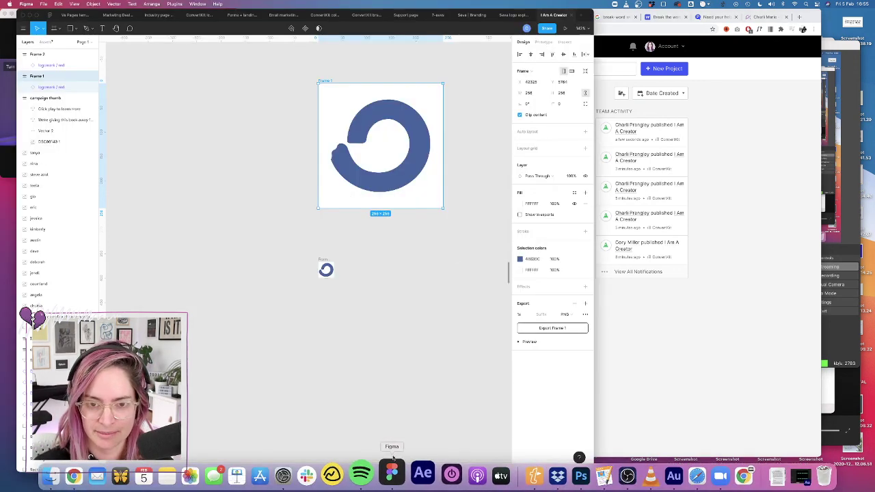
pyautogui.moveTo(314, 11); pyautogui.dragTo(441, 10)
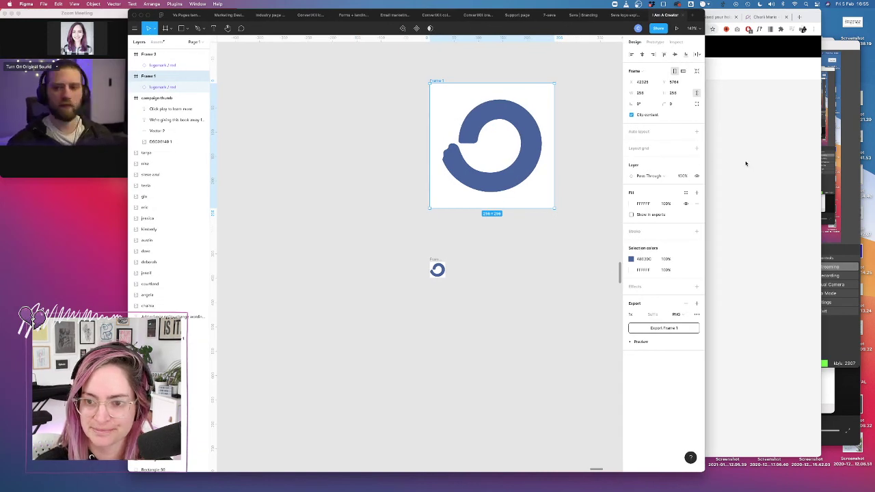
pyautogui.hotkey('alt', '2')
pyautogui.click(202, 55)
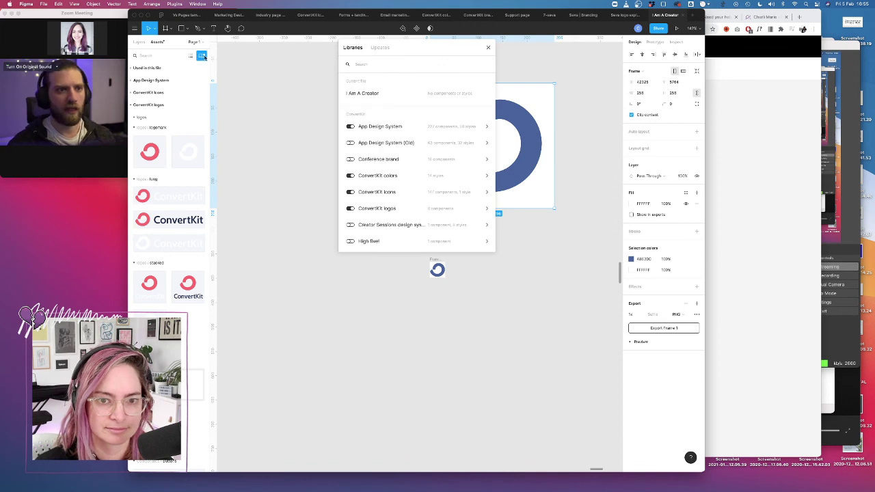
pyautogui.click(488, 48)
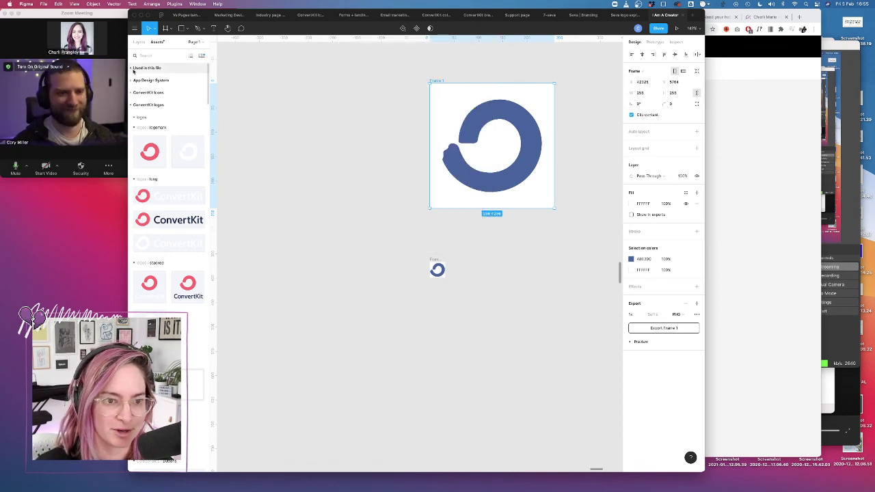
pyautogui.click(131, 105)
pyautogui.press('Escape')
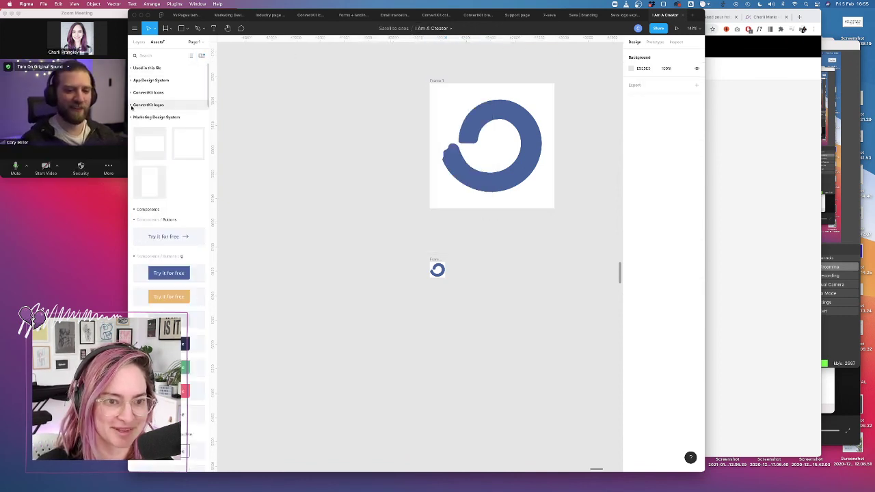
# Place the Open Graph Image frame template from the Marketing Design System on the canvas below the two logo frames
pyautogui.scroll(-3, 164, 222)
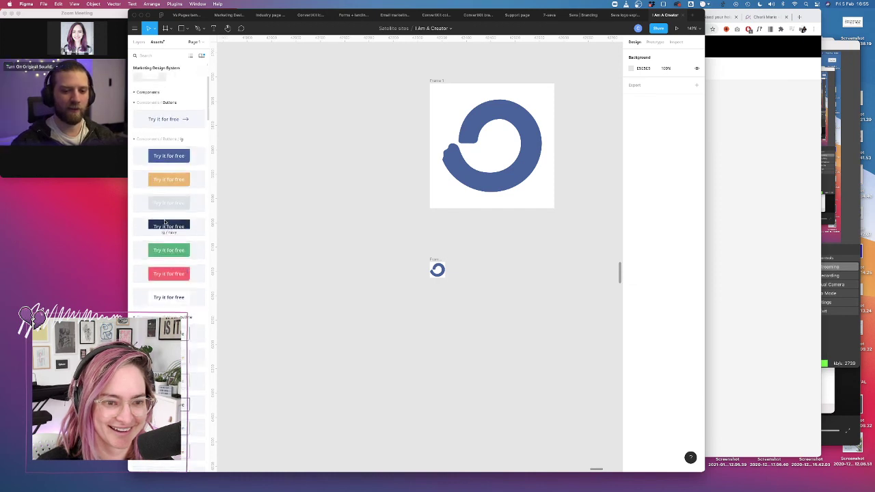
pyautogui.scroll(-15, 164, 222)
pyautogui.scroll(-15, 164, 222)
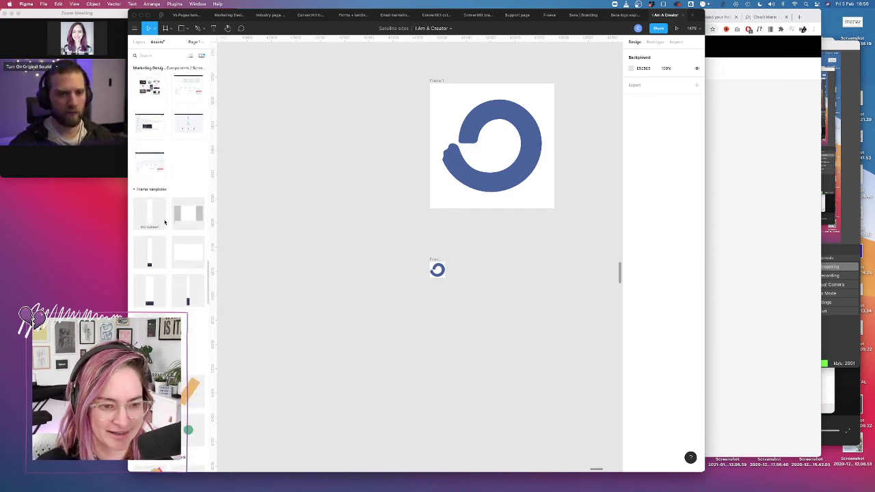
pyautogui.scroll(-1, 164, 222)
pyautogui.moveTo(193, 197); pyautogui.dragTo(395, 335)
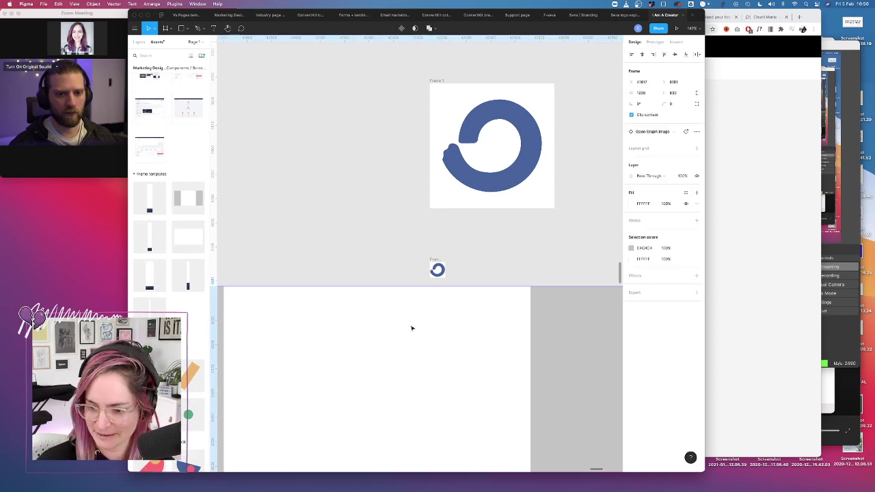
pyautogui.scroll(-3, 488, 344)
pyautogui.hscroll(-2, 488, 344)
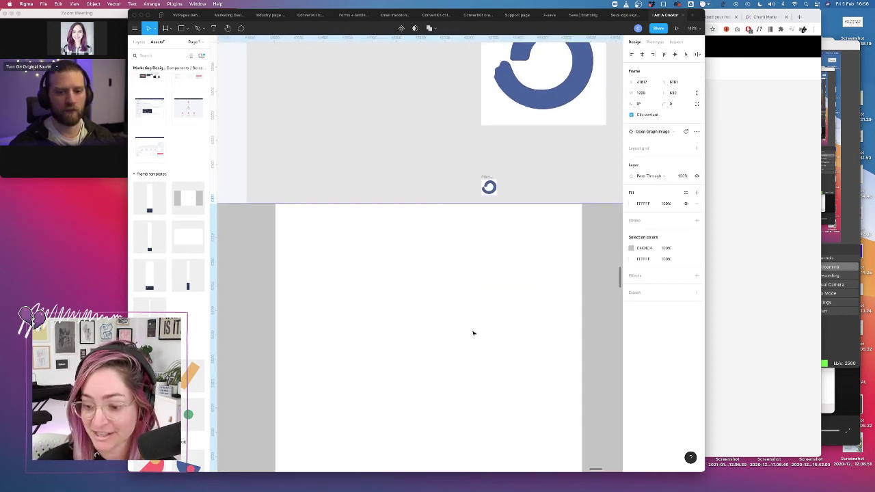
pyautogui.scroll(-5, 443, 320)
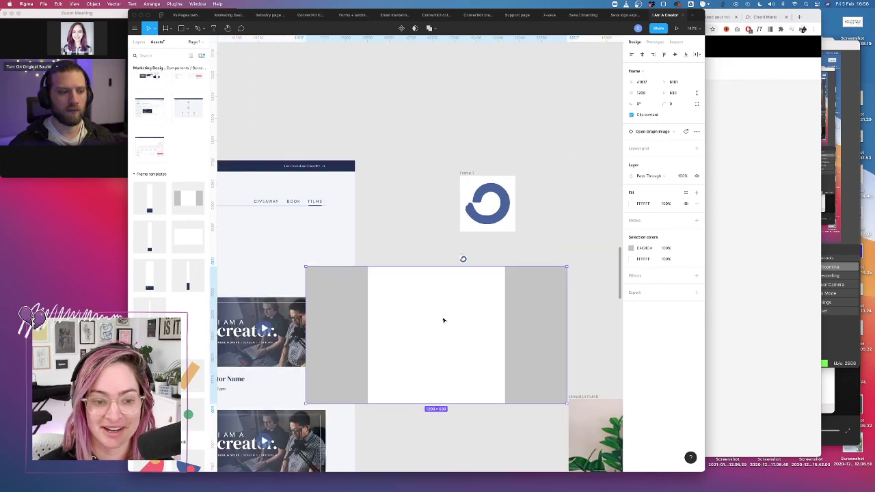
# Move the Open Graph Image frame above the campaign thumb frame and detach it from its main component
pyautogui.scroll(-3, 410, 307)
pyautogui.moveTo(410, 307); pyautogui.dragTo(487, 275)
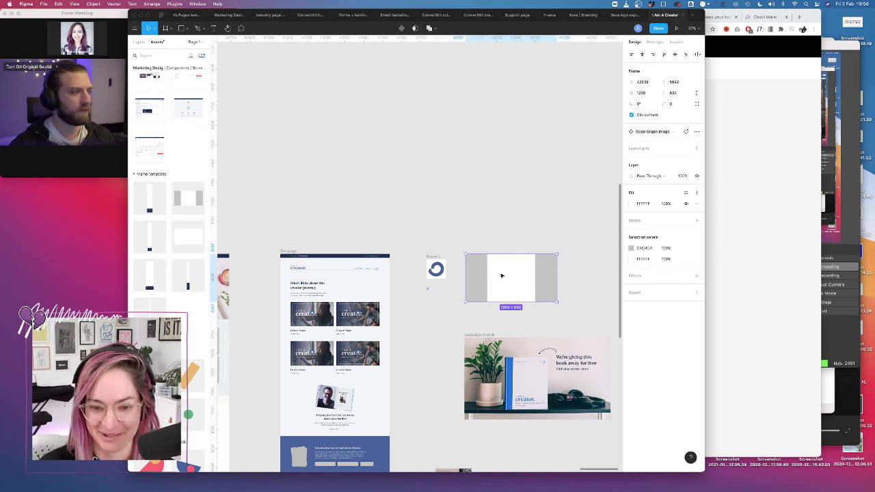
pyautogui.scroll(5, 509, 285)
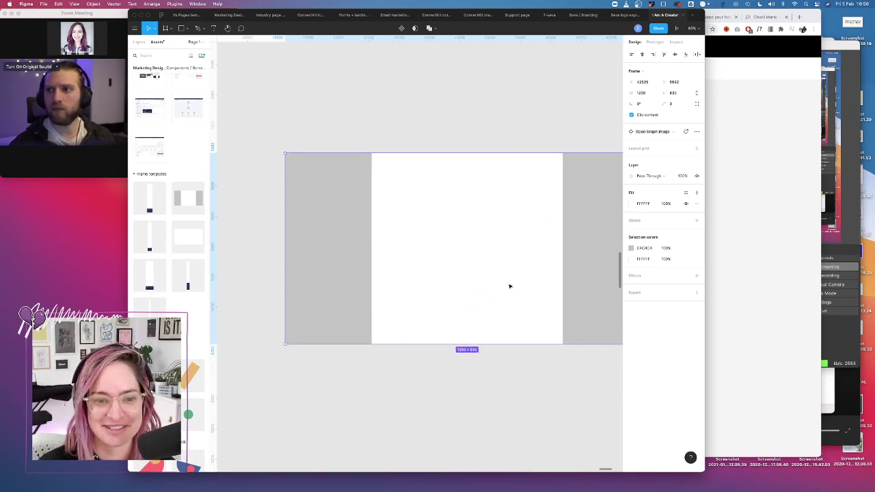
pyautogui.rightClick(443, 223)
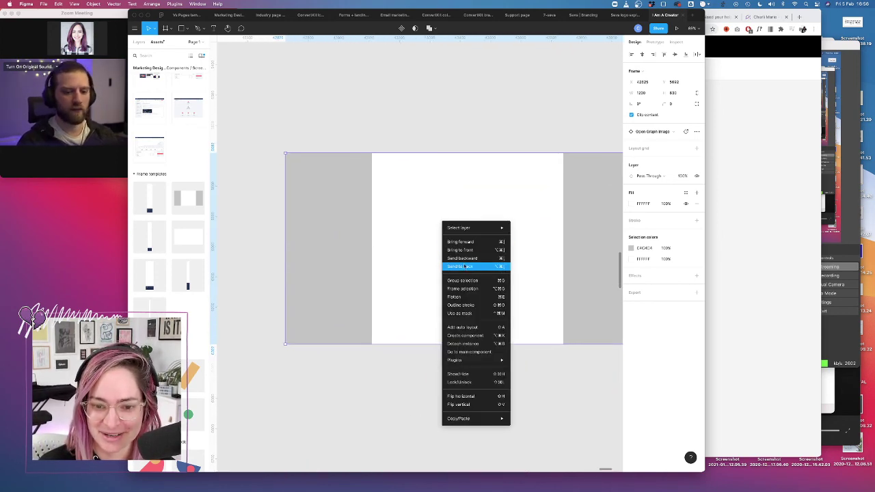
pyautogui.click(463, 343)
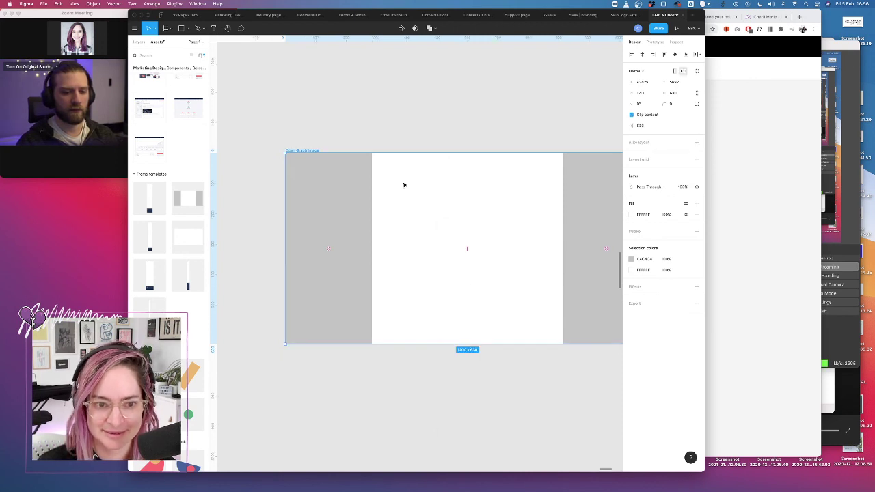
# Show the file's layers and look over the canvas, checking the small book image below the campaign thumb frame
pyautogui.click(139, 42)
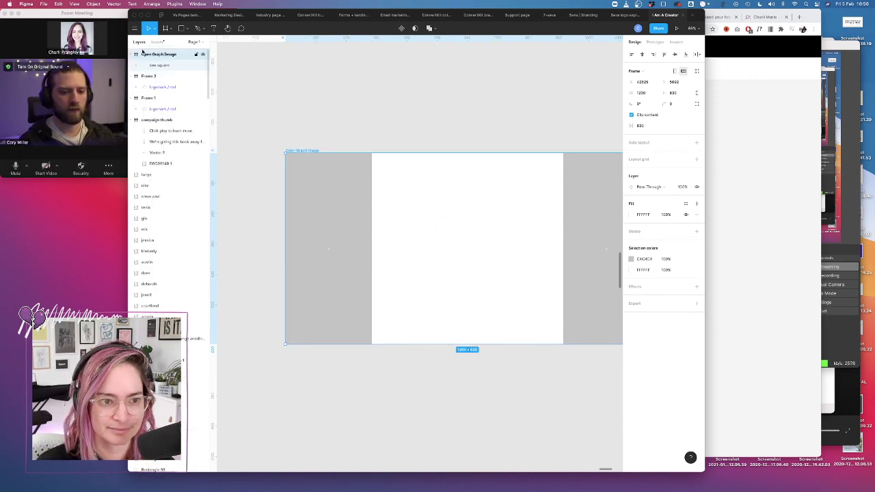
pyautogui.click(156, 65)
pyautogui.scroll(-10, 383, 125)
pyautogui.hscroll(-3, 383, 125)
pyautogui.hscroll(-2, 291, 176)
pyautogui.hscroll(-3, 291, 175)
pyautogui.hscroll(8, 291, 175)
pyautogui.hscroll(-2, 291, 175)
pyautogui.click(386, 265)
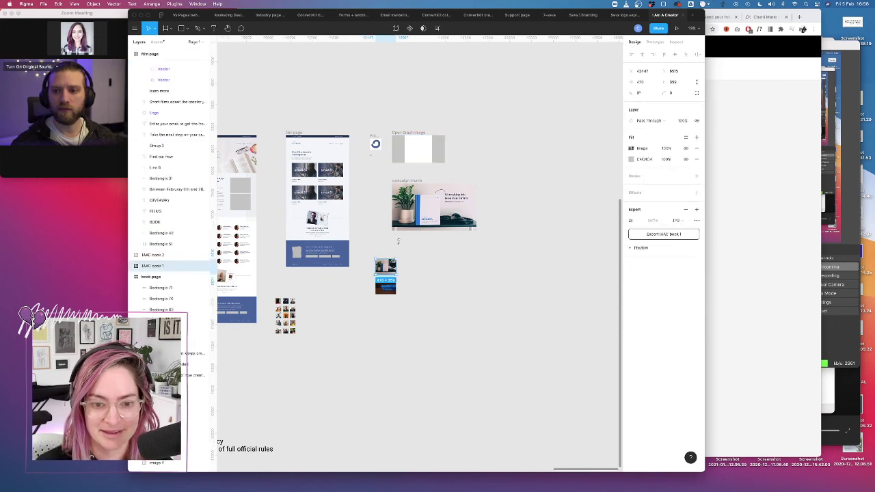
# Copy the plant-and-book background photo from the campaign thumb frame into the Open Graph Image frame
pyautogui.scroll(5, 419, 215)
pyautogui.click(418, 215)
pyautogui.scroll(2, 418, 215)
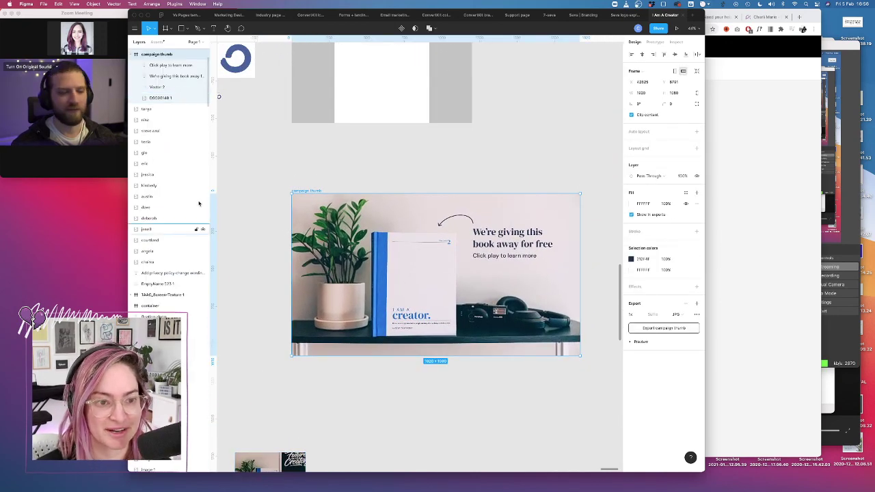
pyautogui.click(165, 96)
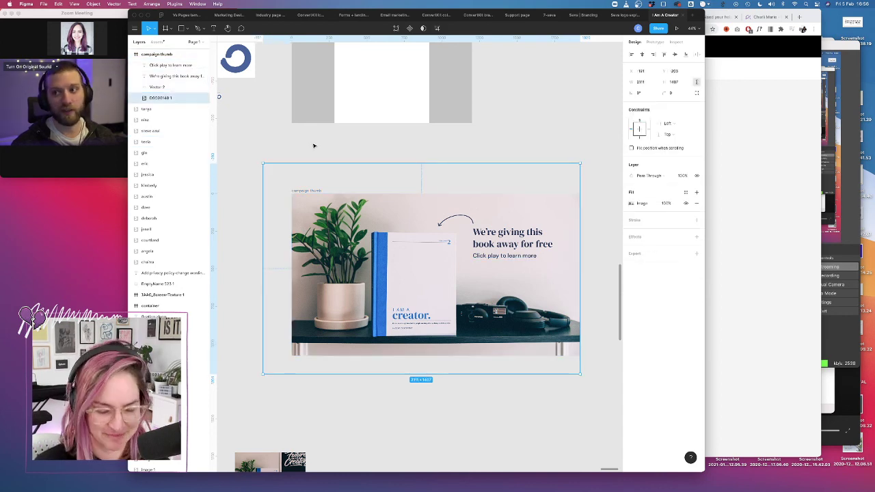
pyautogui.scroll(3, 319, 142)
pyautogui.click(309, 128)
pyautogui.press('super+v')
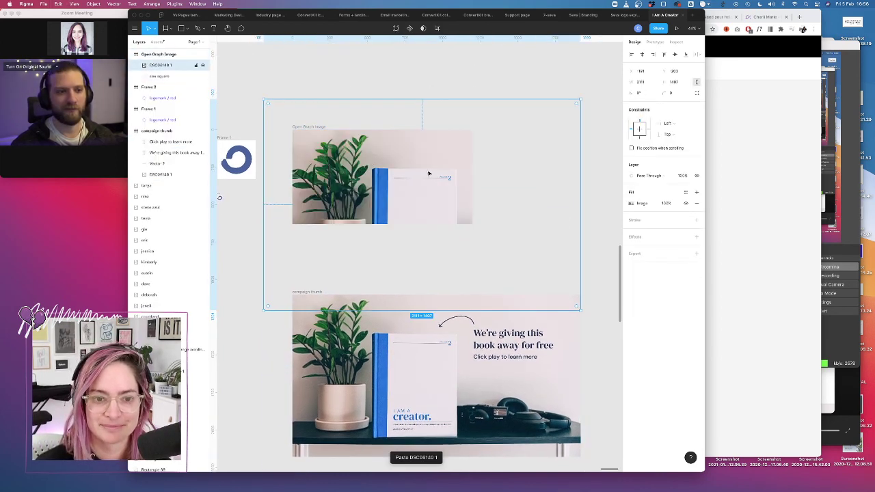
# Scale the pasted photo to the frame's 1200 px width and move it beneath the grey square-crop guide layer
pyautogui.moveTo(582, 311); pyautogui.dragTo(473, 239)
pyautogui.moveTo(264, 100); pyautogui.dragTo(293, 118)
pyautogui.moveTo(169, 68); pyautogui.dragTo(172, 82)
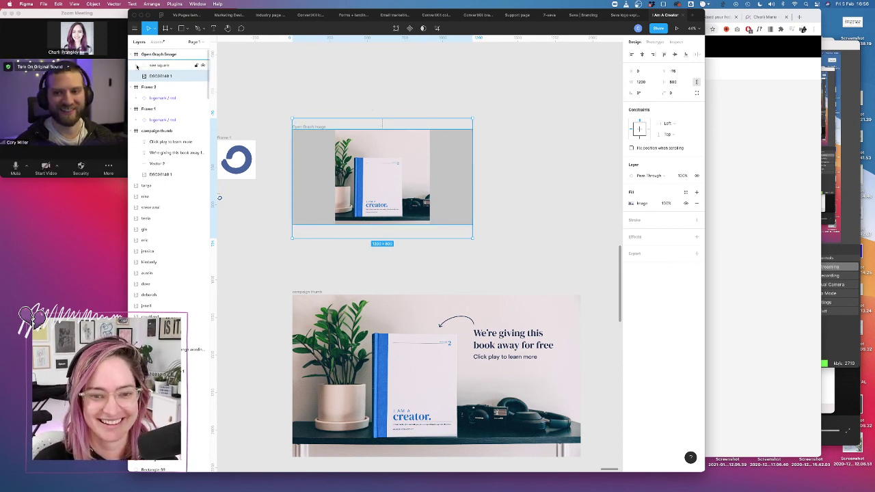
# Copy the "We're giving this book away for free" headline and the curved arrow from campaign thumb into the Open Graph Image frame
pyautogui.click(511, 347)
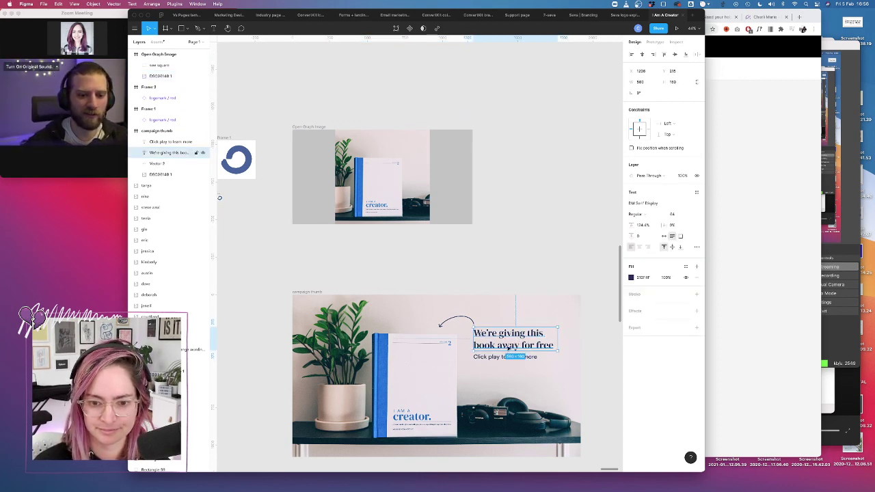
pyautogui.moveTo(511, 348); pyautogui.dragTo(394, 155)
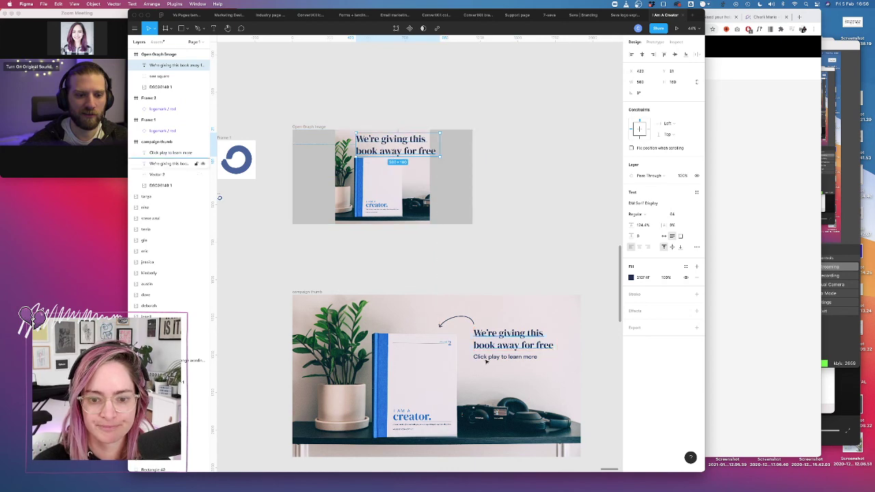
pyautogui.click(457, 318)
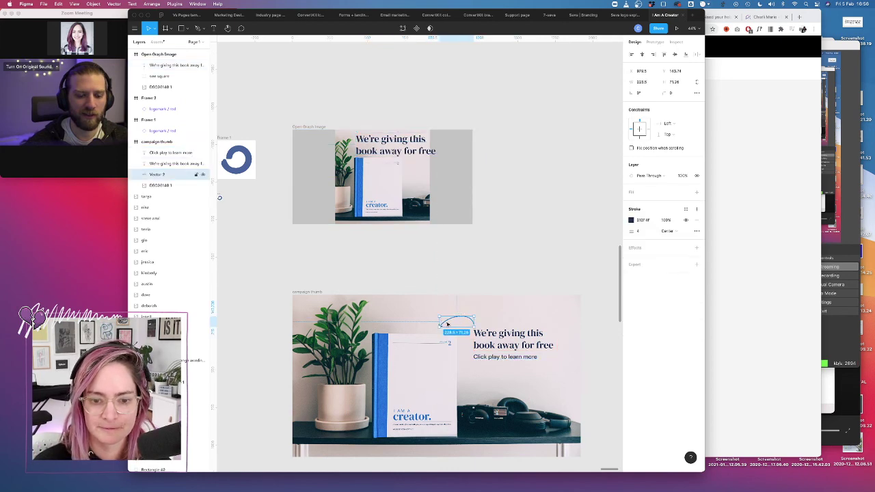
pyautogui.moveTo(448, 324); pyautogui.dragTo(325, 140)
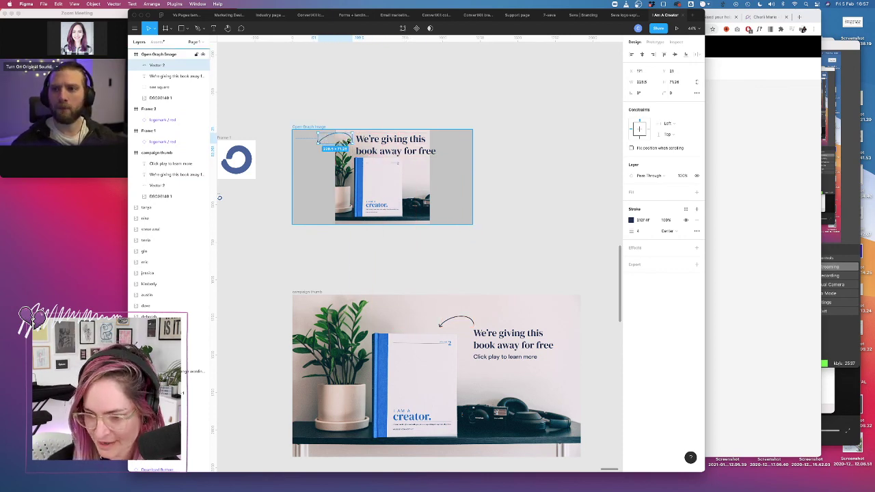
# Set the copied headline's font size to 44, narrow its text box to about 372 px, and centre it above the book
pyautogui.scroll(5, 395, 151)
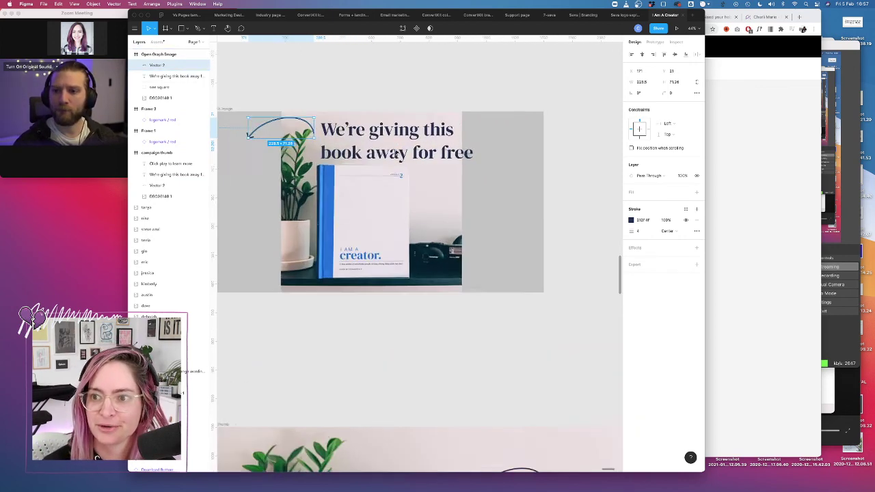
pyautogui.scroll(-3, 395, 154)
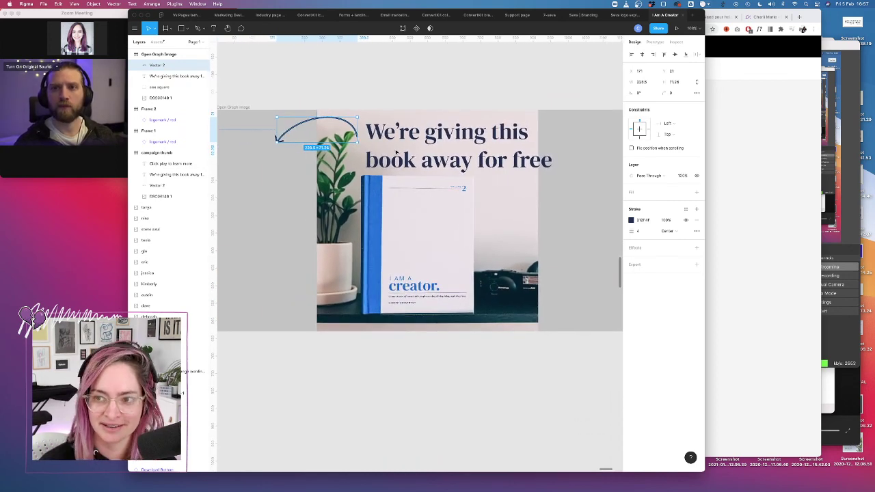
pyautogui.click(396, 152)
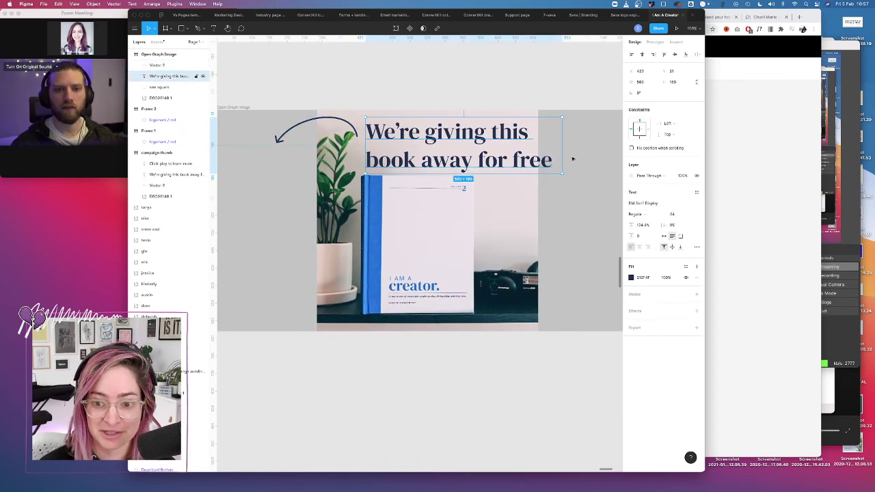
pyautogui.write('44')
pyautogui.press('Return')
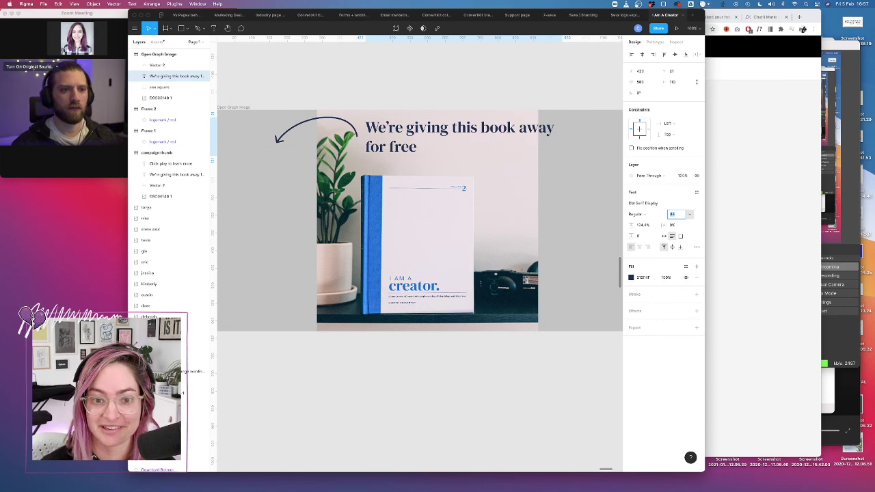
pyautogui.moveTo(560, 128); pyautogui.dragTo(497, 128)
pyautogui.moveTo(406, 139); pyautogui.dragTo(434, 145)
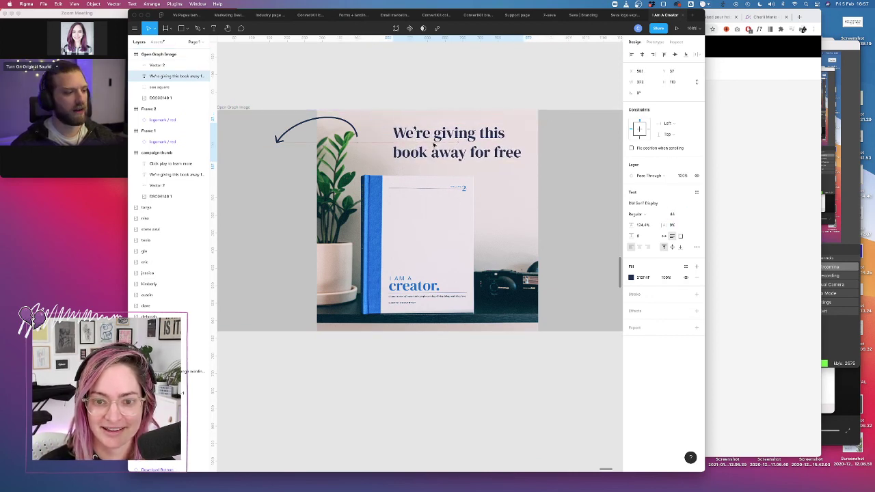
# Place the arrow between the plant and the headline and reshape it into a short curve pointing down at the book
pyautogui.moveTo(339, 121); pyautogui.dragTo(383, 102)
pyautogui.doubleClick(447, 158)
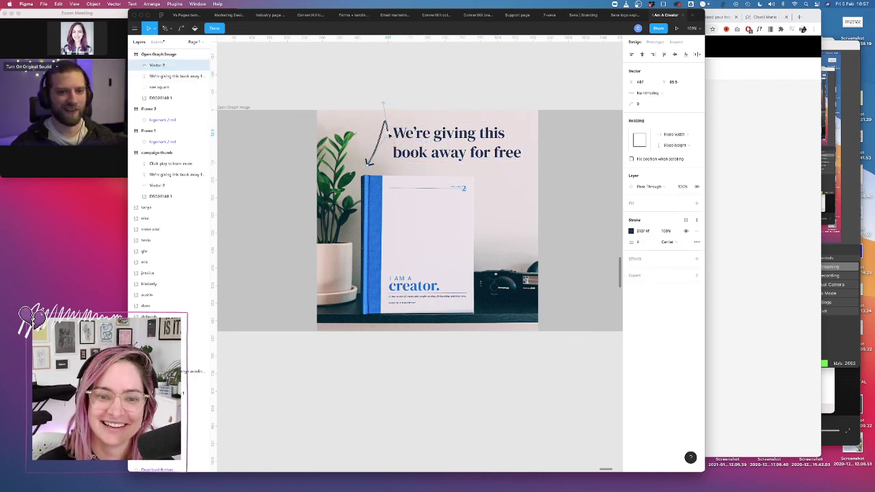
pyautogui.moveTo(387, 137); pyautogui.dragTo(368, 145)
pyautogui.moveTo(383, 103); pyautogui.dragTo(388, 140)
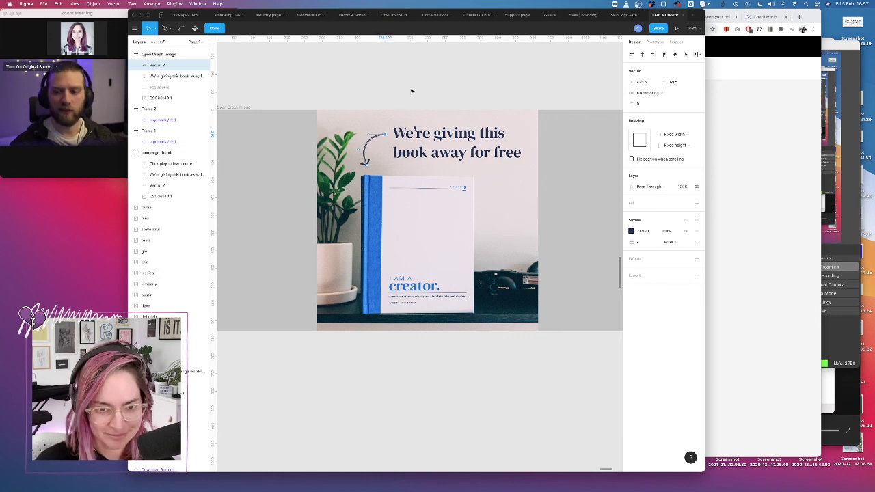
pyautogui.press('Escape')
pyautogui.press('Escape')
# Hide the grey square-crop guide layer and add a JPG export setting to the Open Graph Image frame
pyautogui.scroll(-3, 401, 106)
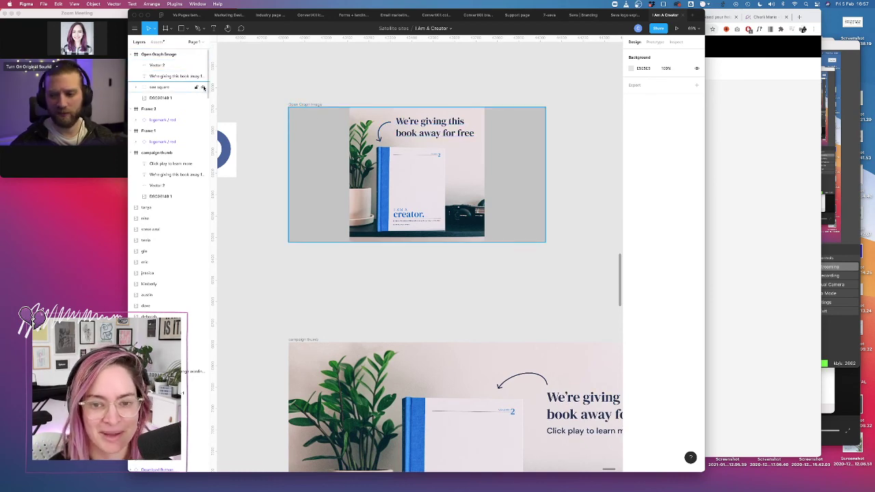
pyautogui.click(202, 88)
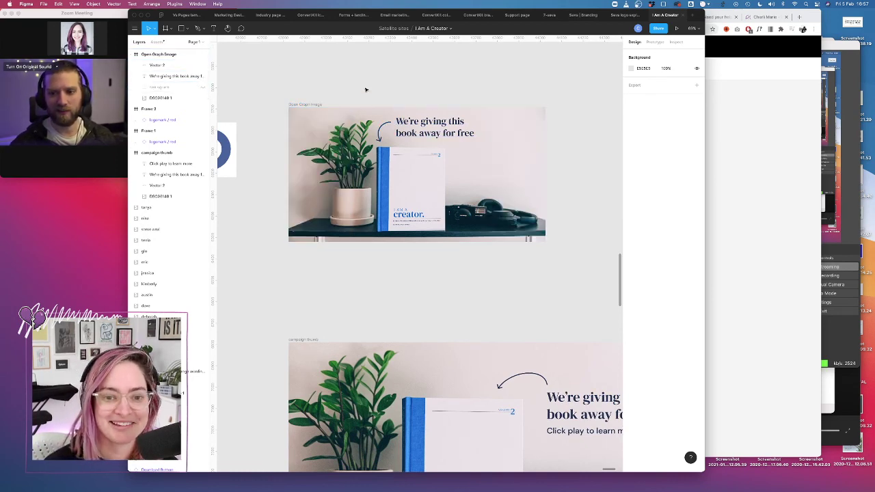
pyautogui.click(316, 106)
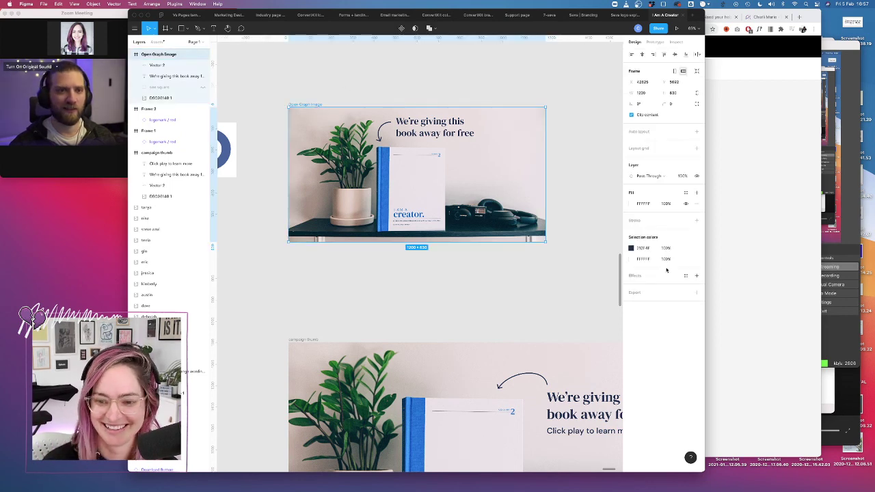
pyautogui.click(697, 293)
pyautogui.click(685, 315)
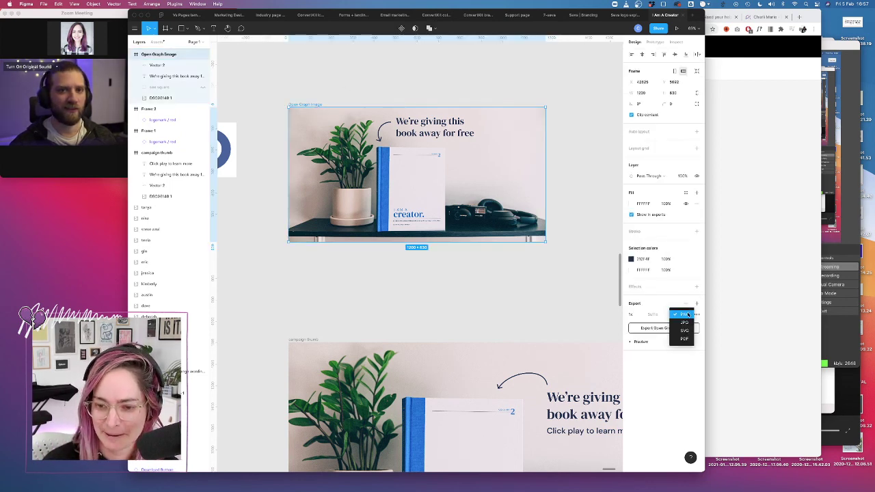
pyautogui.click(684, 323)
# Export the Open Graph Image frame to the _exports folder under the name open-graph
pyautogui.click(663, 329)
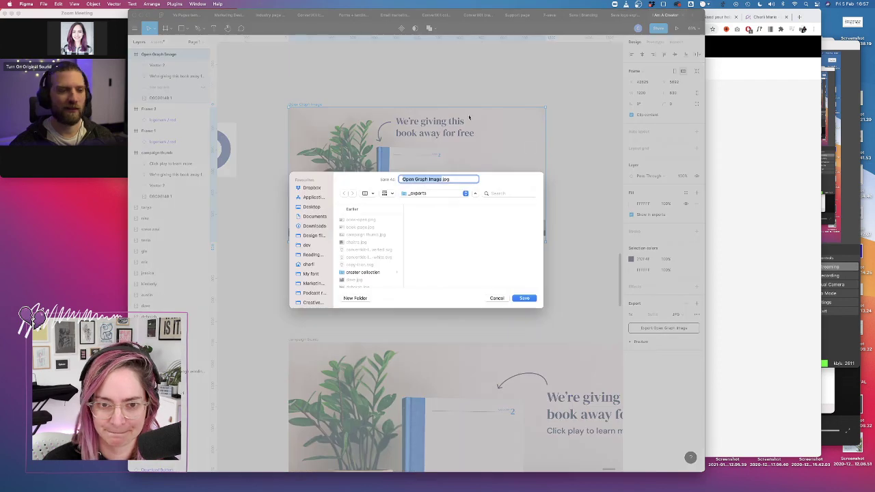
pyautogui.write('open-graph')
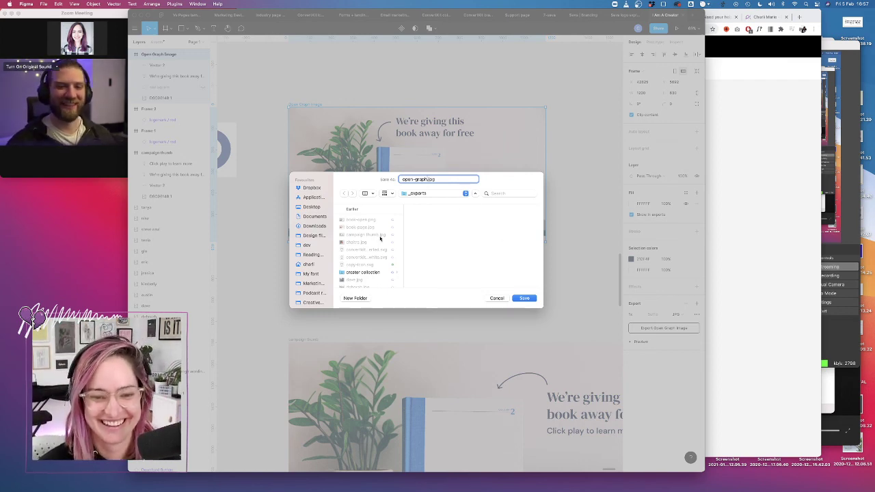
pyautogui.click(524, 299)
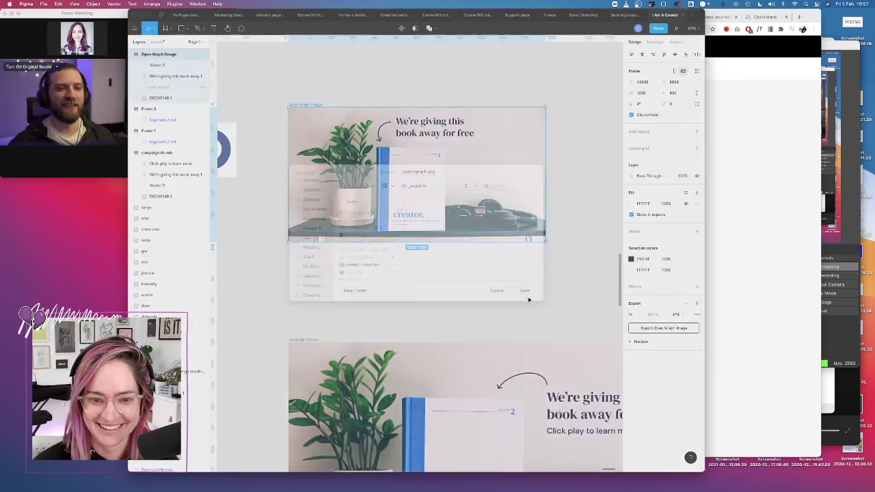
# Nudge the Open Graph headline slightly down toward the book and toggle the square-crop guide to check the layout
pyautogui.click(421, 134)
pyautogui.press('Down')
pyautogui.press('Down')
pyautogui.press('Down')
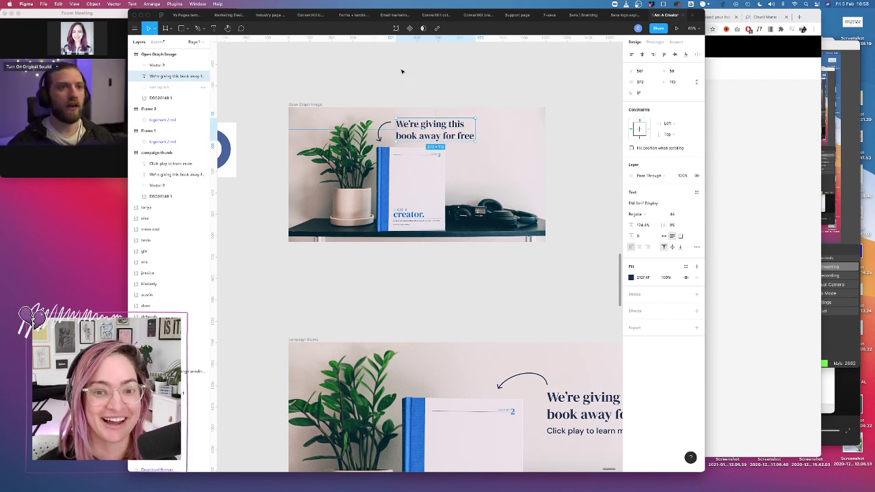
pyautogui.click(229, 90)
pyautogui.click(204, 88)
pyautogui.click(204, 87)
# Export the adjusted Open Graph Image frame as open-graph.jpg, replacing the existing file in _exports, and reselect the frame
pyautogui.click(684, 331)
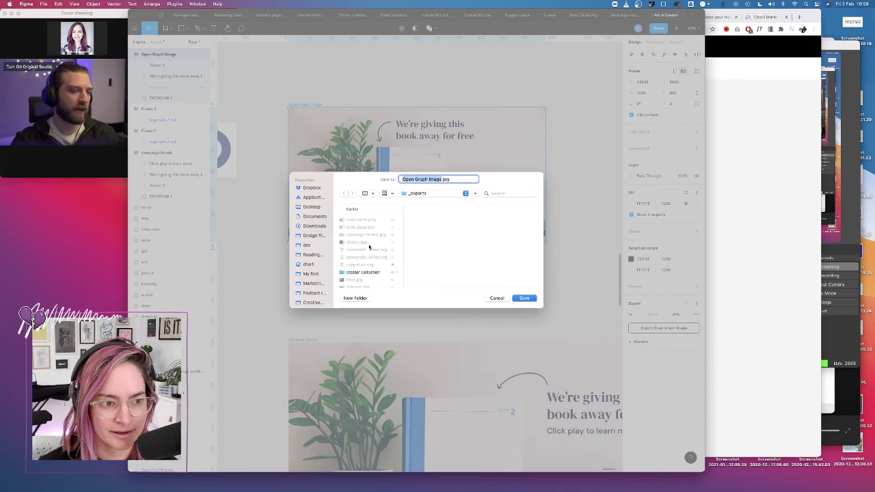
pyautogui.click(524, 299)
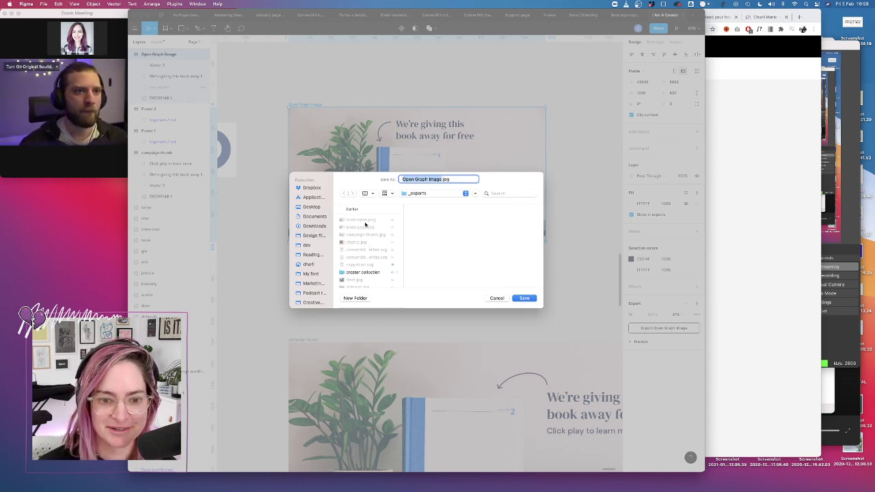
pyautogui.scroll(-5, 370, 255)
pyautogui.scroll(-5, 371, 254)
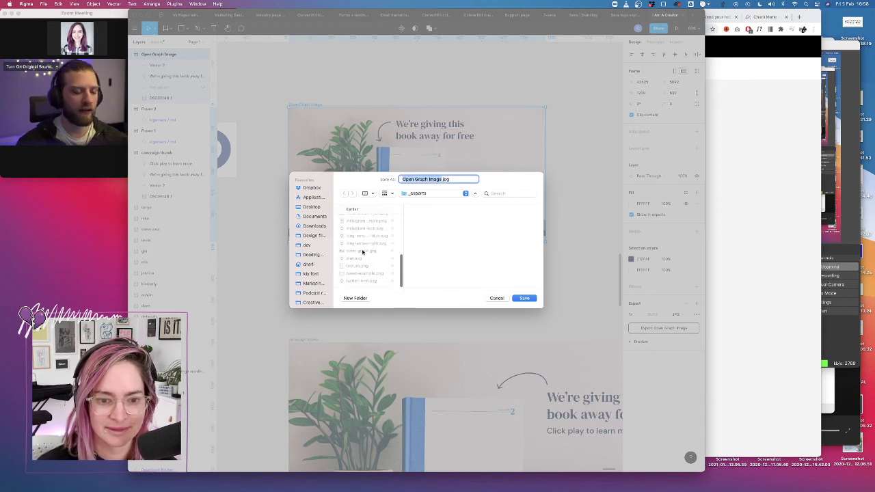
pyautogui.write('open-graph')
pyautogui.click(523, 298)
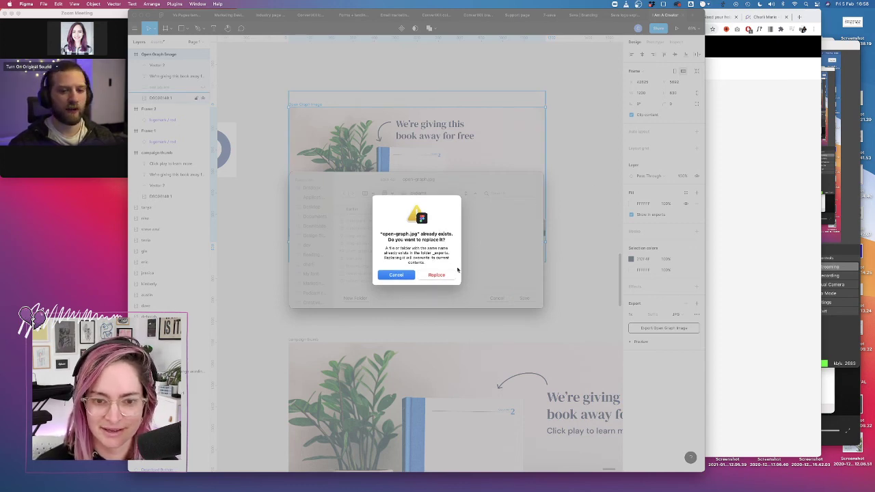
pyautogui.click(438, 275)
pyautogui.click(405, 84)
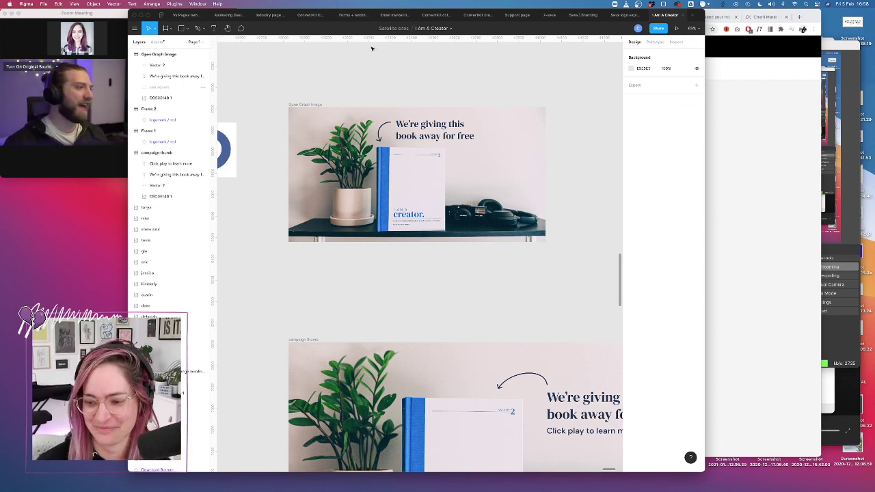
pyautogui.click(305, 105)
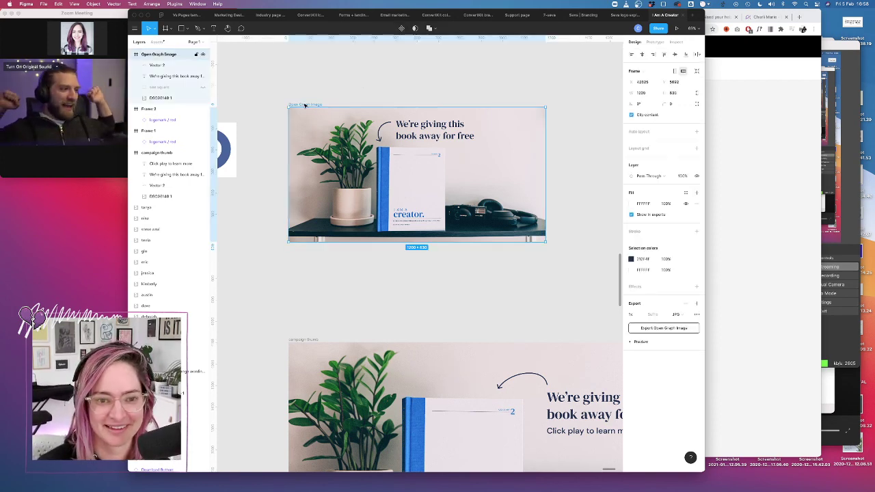
# Look over the page designs on the canvas around the Open Graph Image frame
pyautogui.click(363, 93)
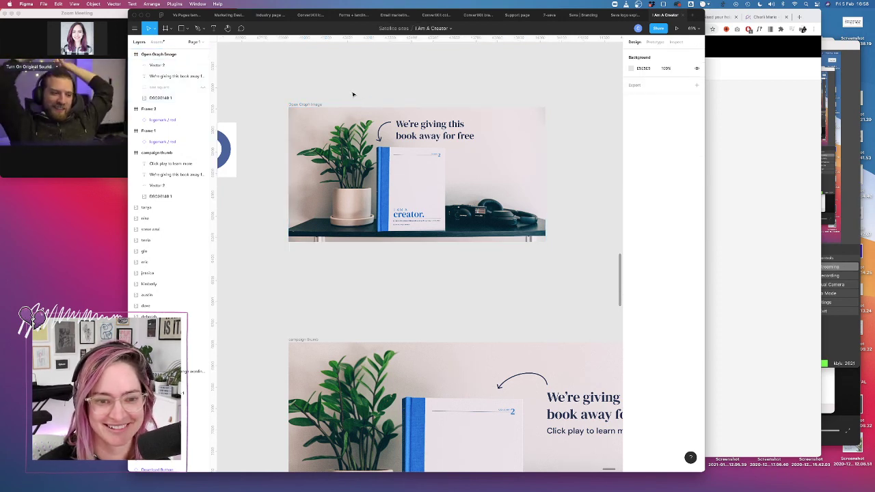
pyautogui.scroll(-5, 353, 94)
pyautogui.scroll(1, 356, 92)
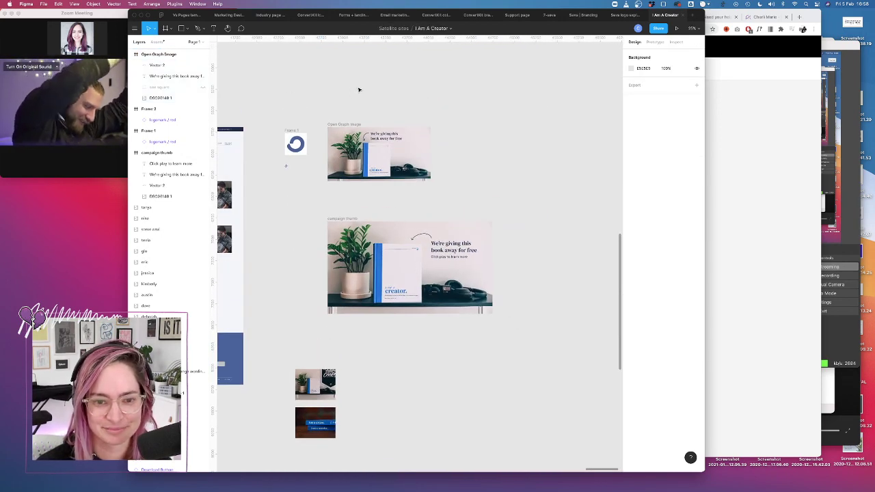
pyautogui.click(757, 149)
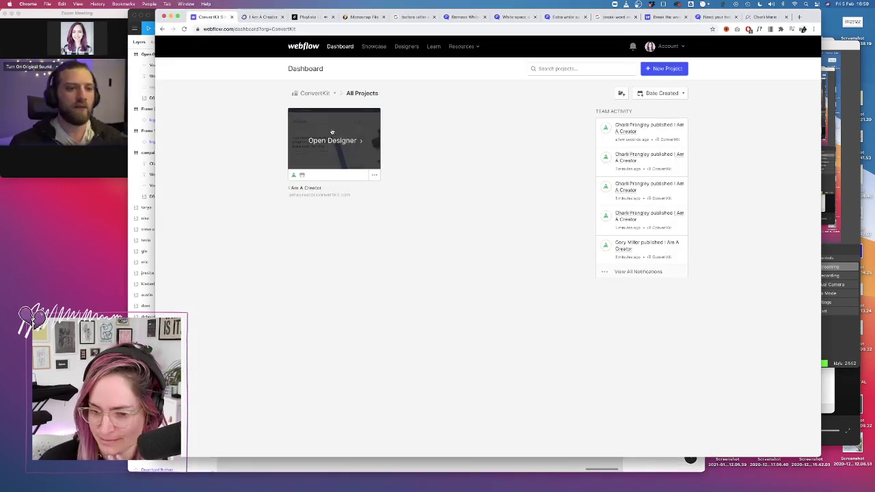
pyautogui.press('super+Tab')
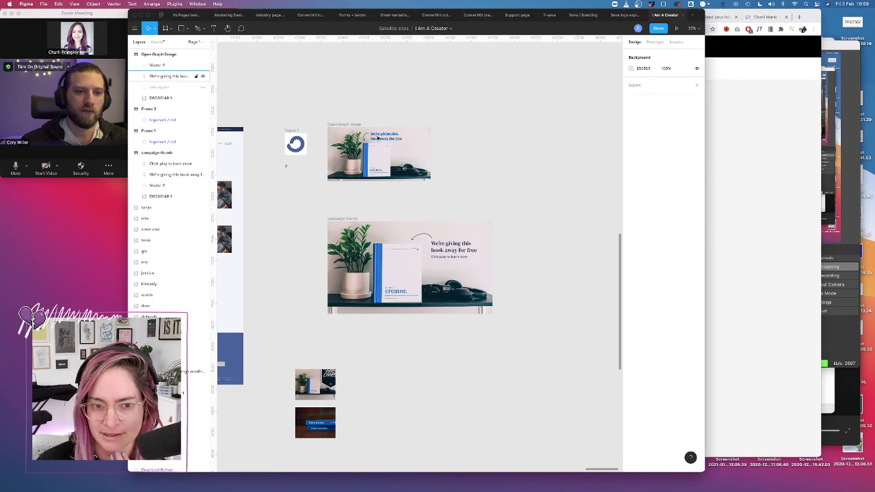
pyautogui.scroll(-10, 378, 137)
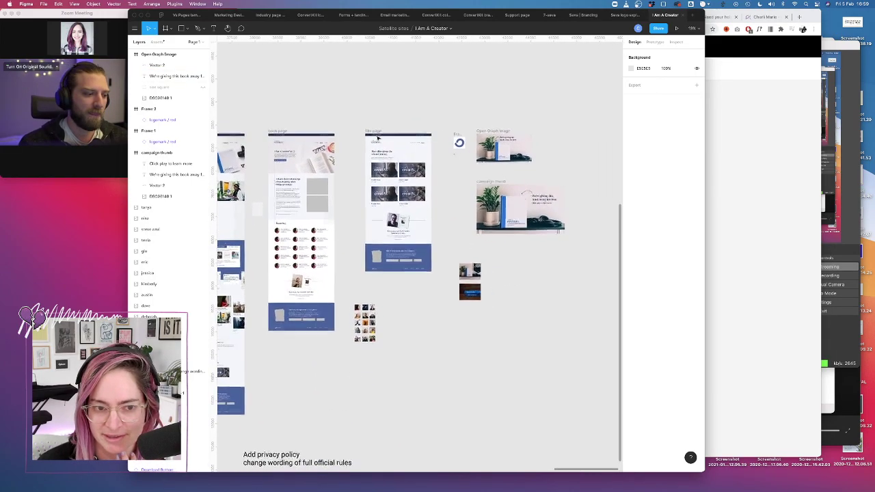
pyautogui.hscroll(-5, 377, 138)
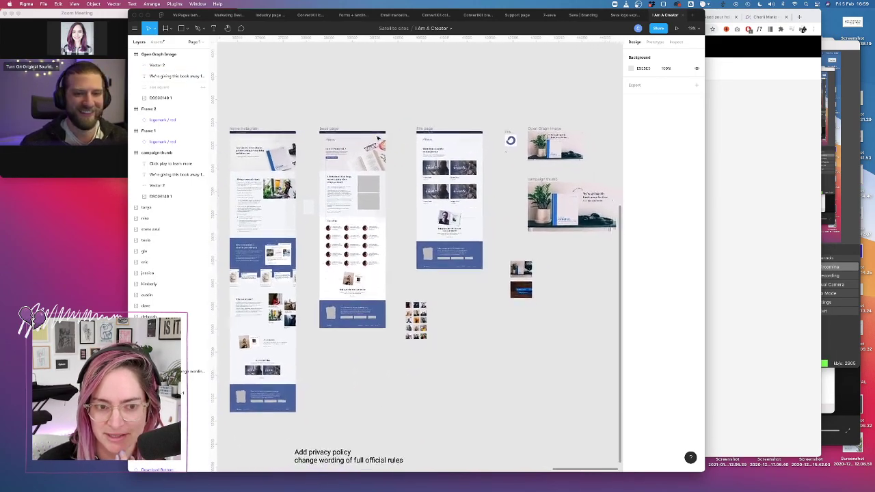
pyautogui.hscroll(5, 378, 138)
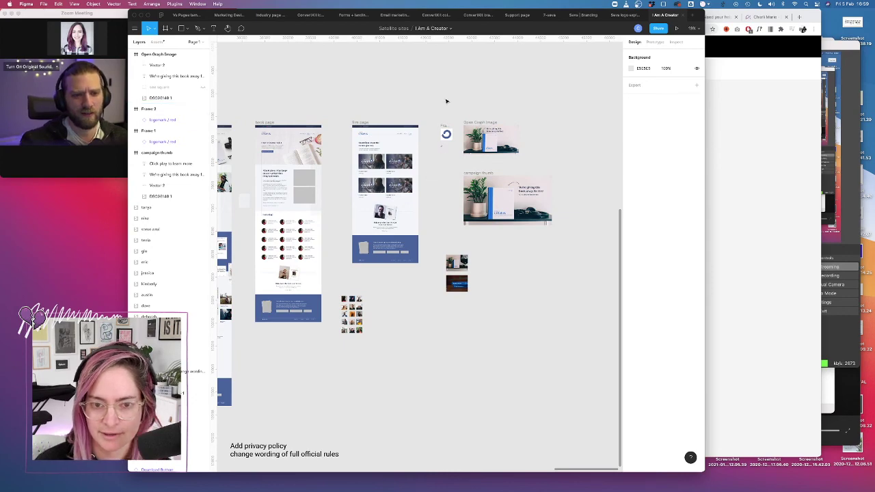
# Duplicate the Open Graph Image frame and place the copy beside the original, level with it
pyautogui.click(473, 123)
pyautogui.keyDown('alt'); pyautogui.moveTo(473, 124); pyautogui.dragTo(557, 123); pyautogui.keyUp('alt')
pyautogui.hscroll(3, 554, 132)
pyautogui.hscroll(1, 554, 132)
pyautogui.click(438, 94)
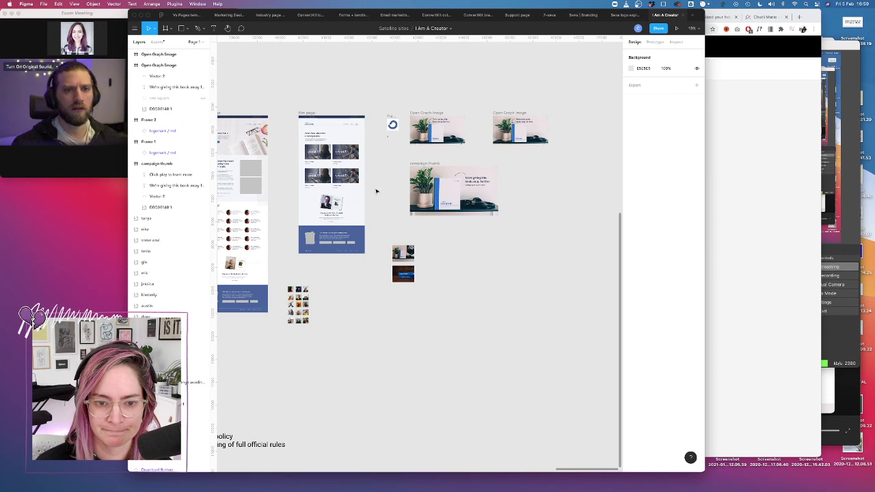
# Copy the image fill of the woman writing from the home instagram page onto the duplicated frame's background photo layer
pyautogui.scroll(5, 377, 194)
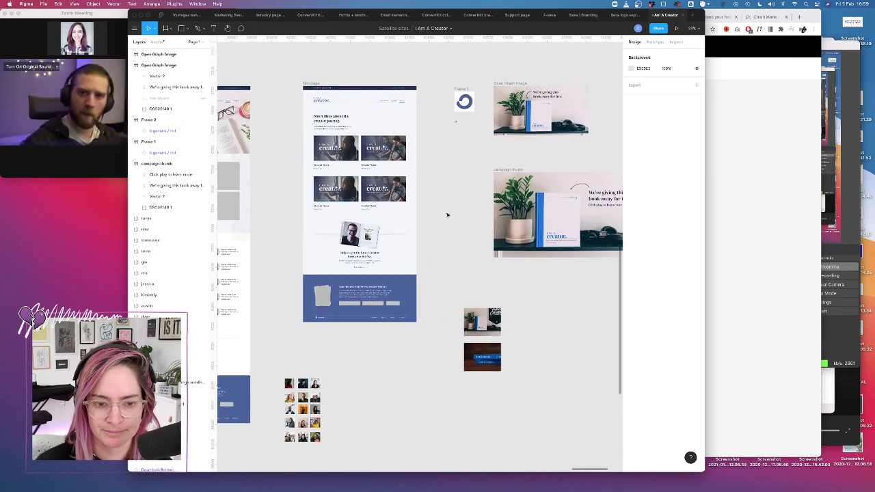
pyautogui.hscroll(-10, 437, 211)
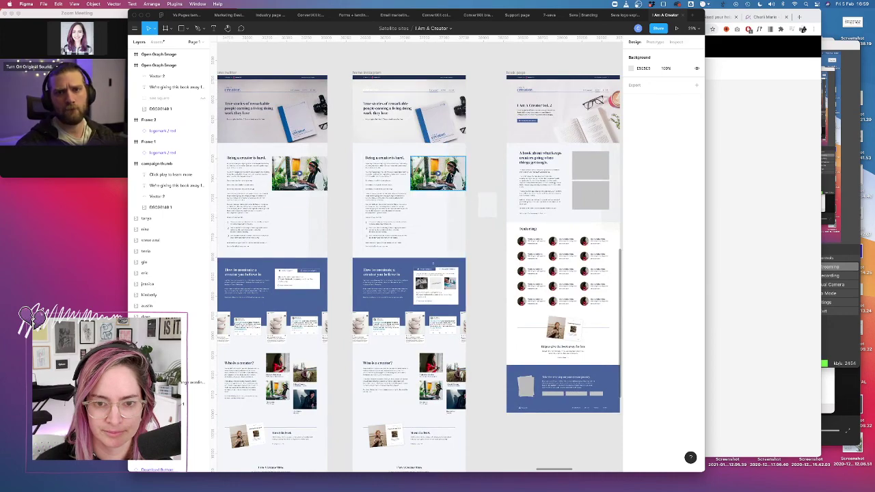
pyautogui.click(438, 174)
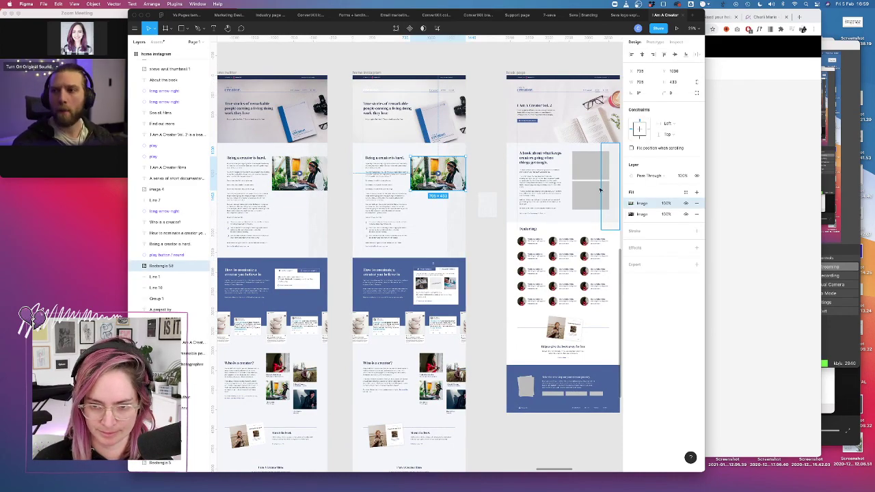
pyautogui.hscroll(10, 529, 169)
pyautogui.hscroll(3, 531, 169)
pyautogui.click(532, 104)
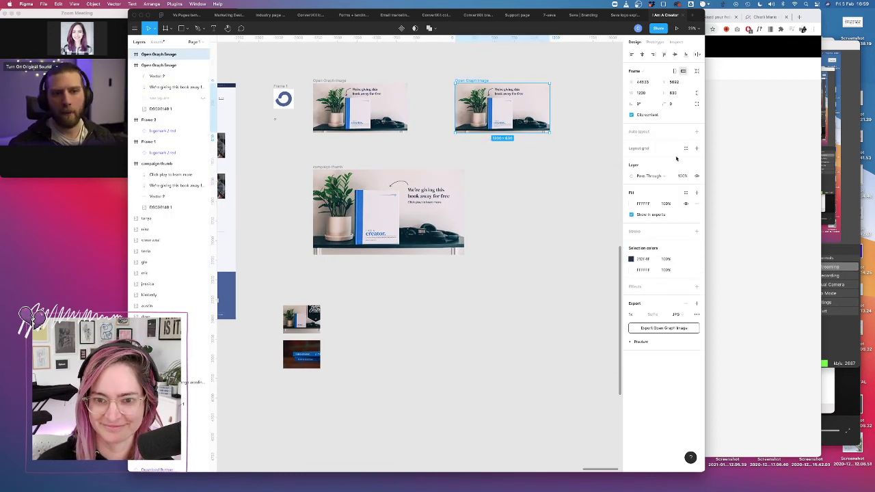
pyautogui.click(132, 54)
pyautogui.click(161, 98)
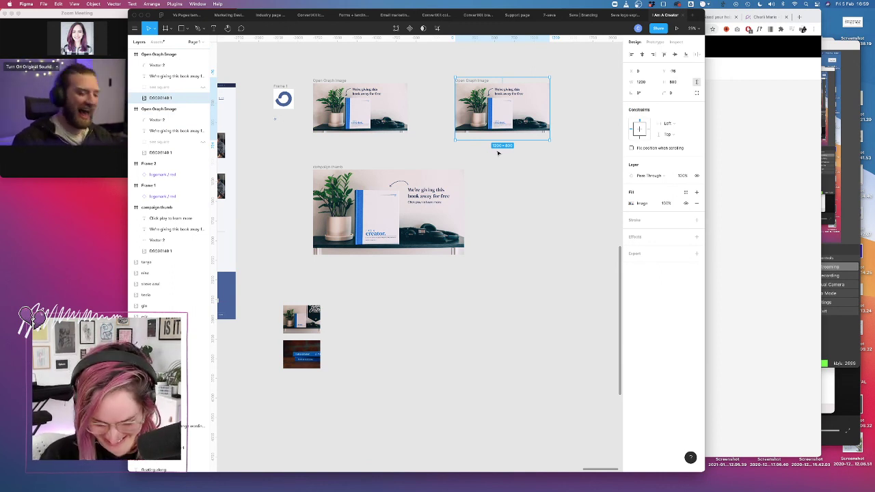
pyautogui.press('super+v')
# Resize the background photo vertically so its upper and lower edges meet the duplicated frame's edges
pyautogui.hotkey('shift', '2')
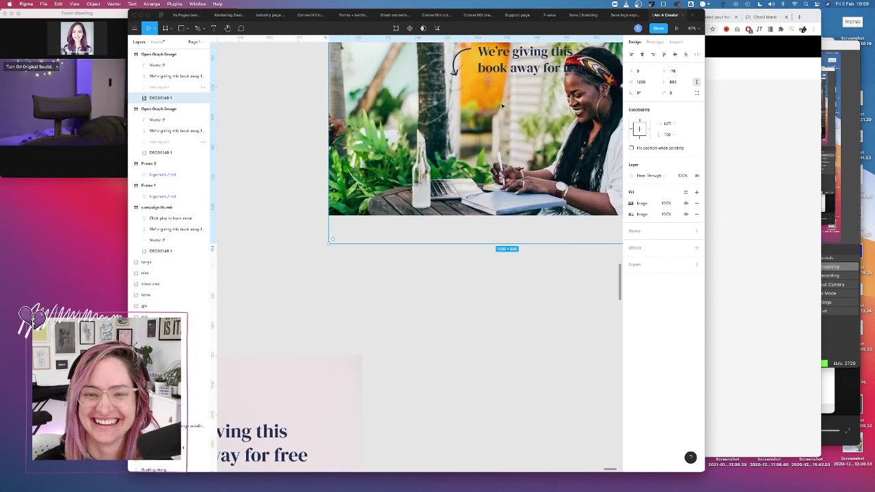
pyautogui.moveTo(399, 72); pyautogui.dragTo(398, 93)
pyautogui.moveTo(404, 307); pyautogui.dragTo(405, 282)
# Delete the headline and the arrow from the duplicated frame and show its square-crop guide
pyautogui.click(437, 129)
pyautogui.keyDown('shift'); pyautogui.click(183, 65); pyautogui.keyUp('shift')
pyautogui.press('Delete')
pyautogui.click(203, 66)
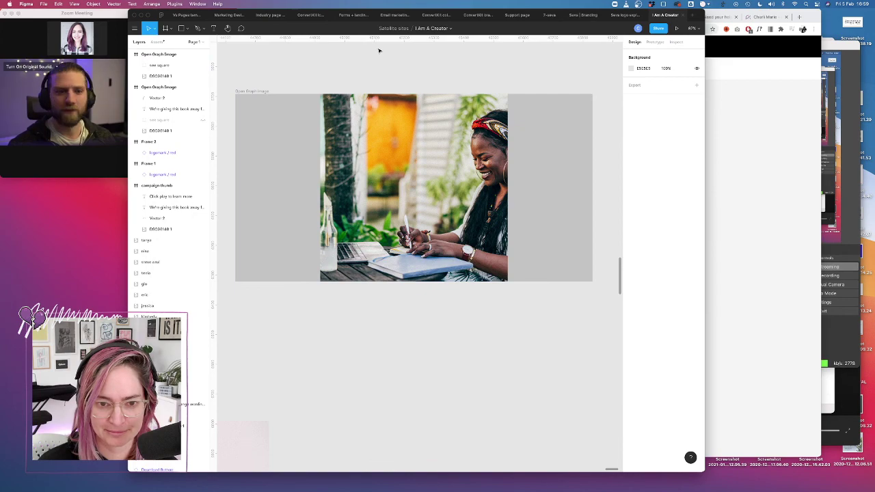
# Find the blue I Am A Creator logo group in an early page wireframe and copy it
pyautogui.scroll(-5, 416, 70)
pyautogui.hscroll(-5, 419, 70)
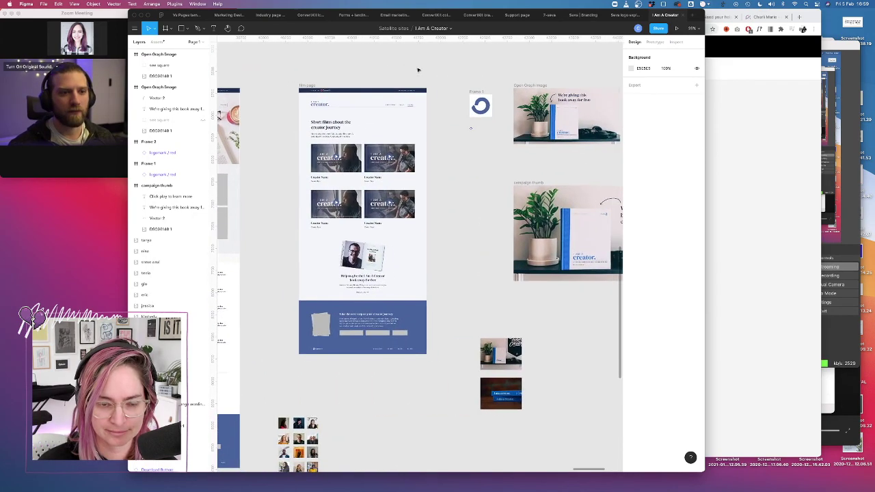
pyautogui.hscroll(10, 419, 69)
pyautogui.scroll(-5, 419, 69)
pyautogui.scroll(10, 377, 191)
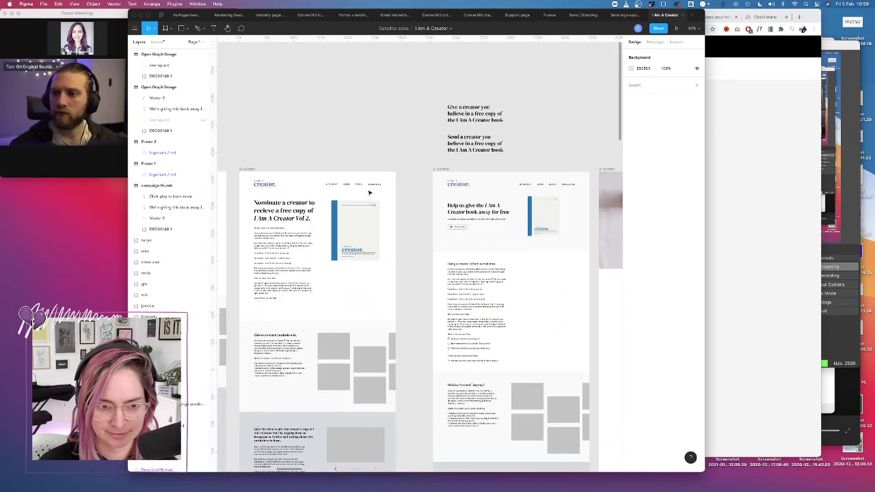
pyautogui.click(264, 184)
# Paste the logo into the duplicated Open Graph Image frame and enlarge it to about 390 px wide beside the woman's face
pyautogui.scroll(-10, 366, 183)
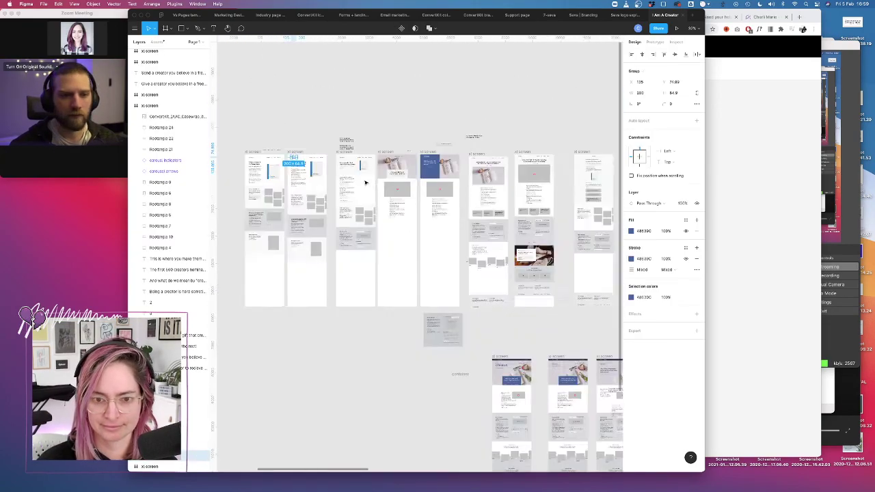
pyautogui.hscroll(5, 366, 181)
pyautogui.scroll(10, 473, 141)
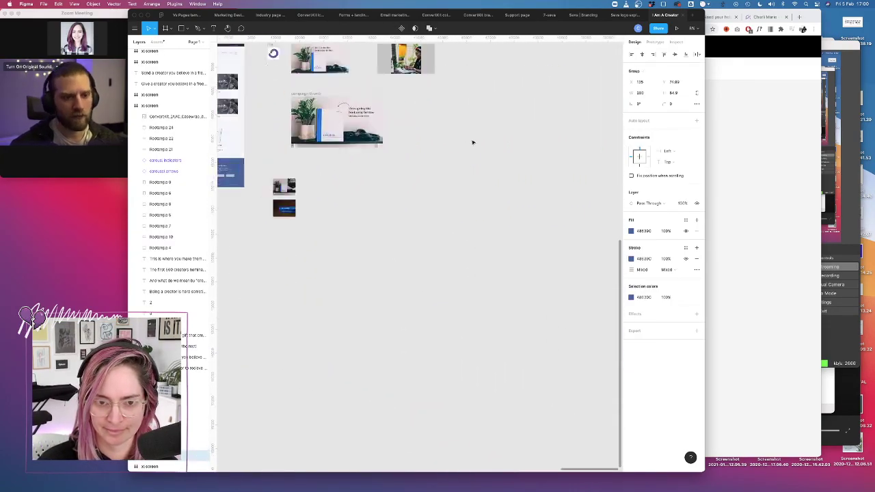
pyautogui.scroll(5, 472, 140)
pyautogui.hscroll(-4, 473, 141)
pyautogui.hscroll(1, 473, 142)
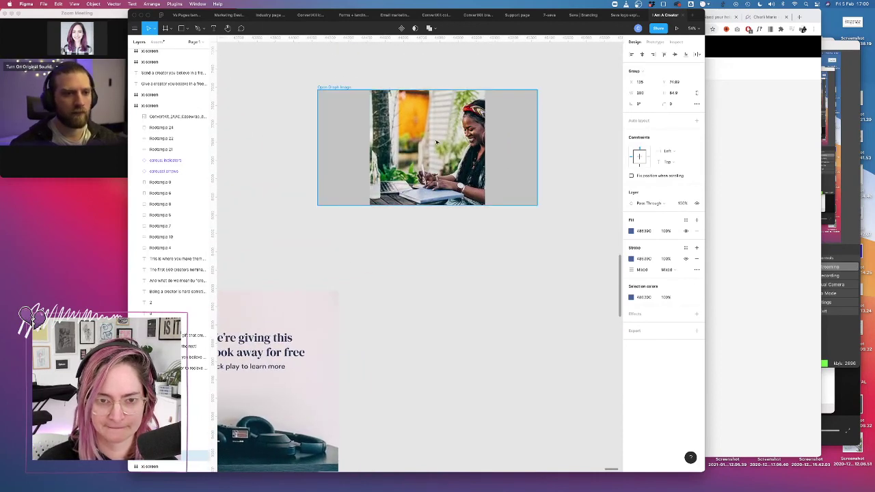
pyautogui.click(437, 142)
pyautogui.press('super+v')
pyautogui.moveTo(345, 113); pyautogui.dragTo(422, 130)
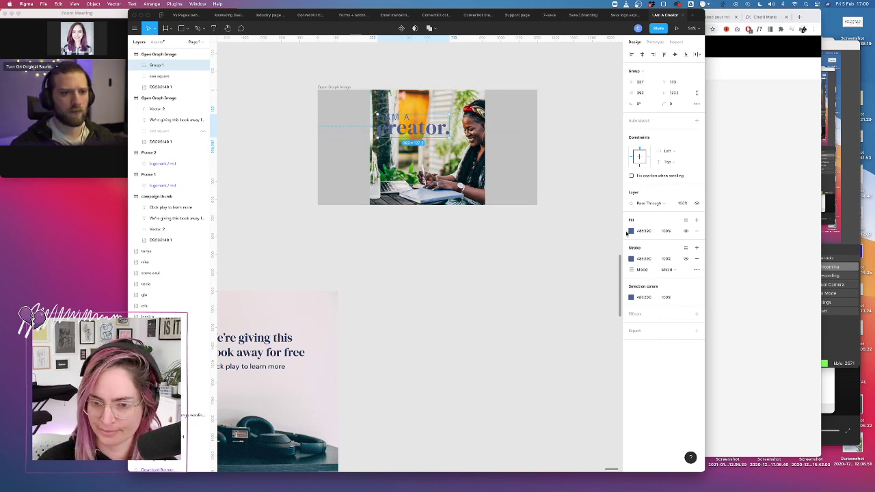
# Set the logo group's fill and stroke colours to white (FFFFFF)
pyautogui.click(632, 231)
pyautogui.click(589, 378)
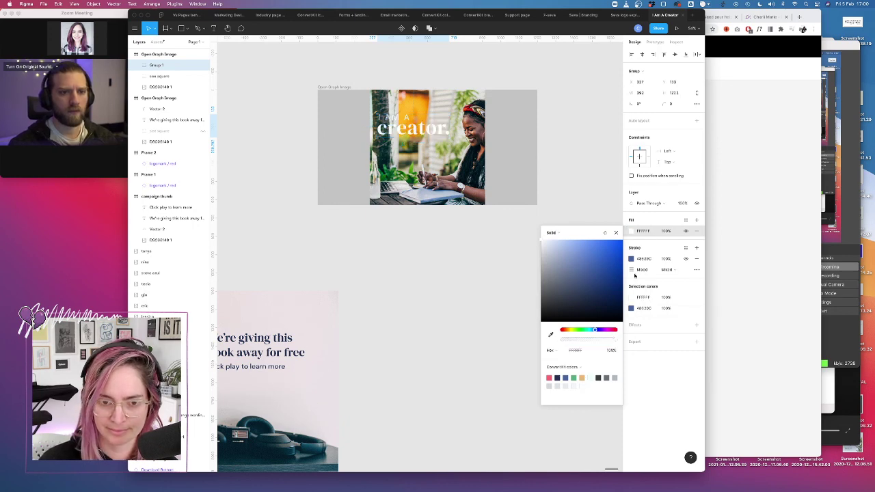
pyautogui.click(146, 65)
pyautogui.click(631, 259)
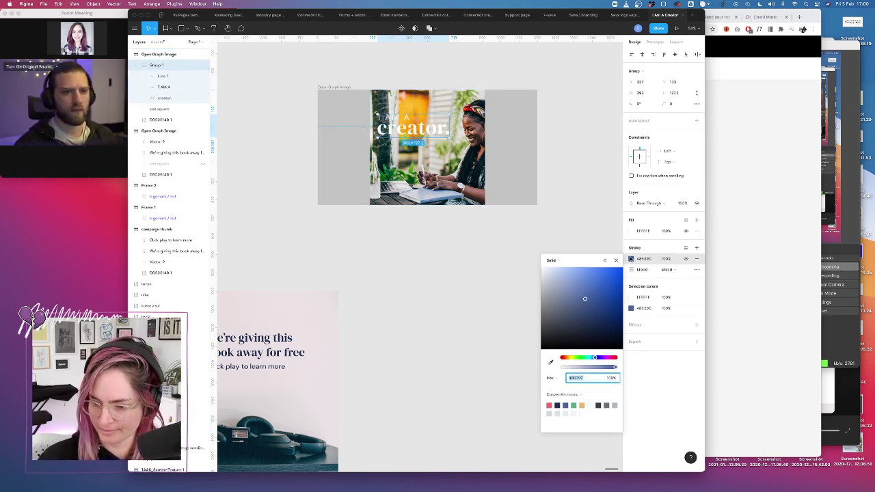
pyautogui.click(584, 413)
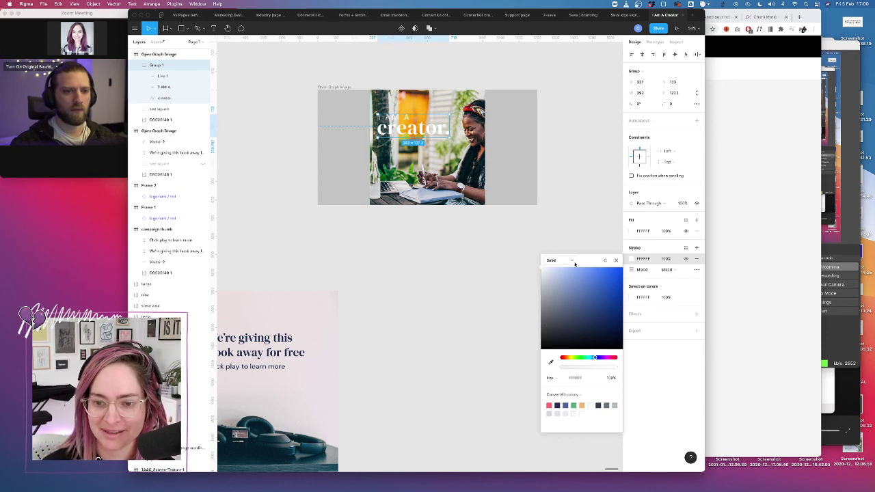
pyautogui.click(555, 194)
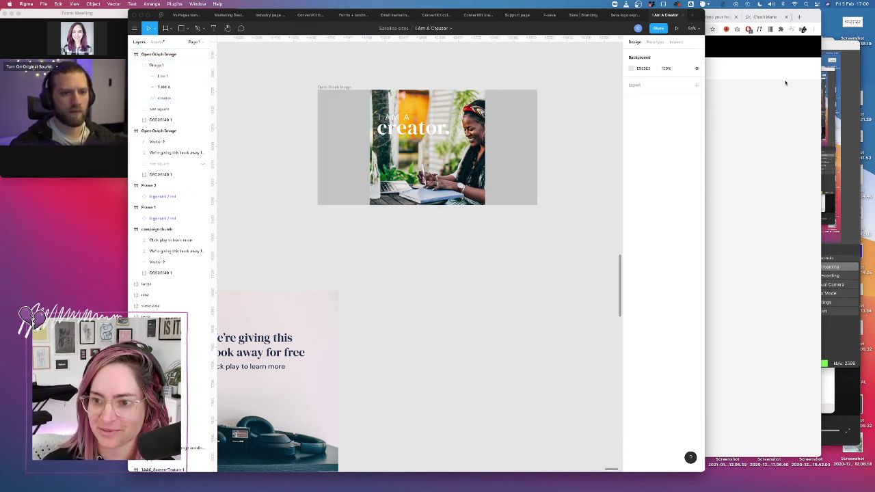
# Minimise the OBS window and switch to Chrome, showing the published I Am A Creator site
pyautogui.click(842, 48)
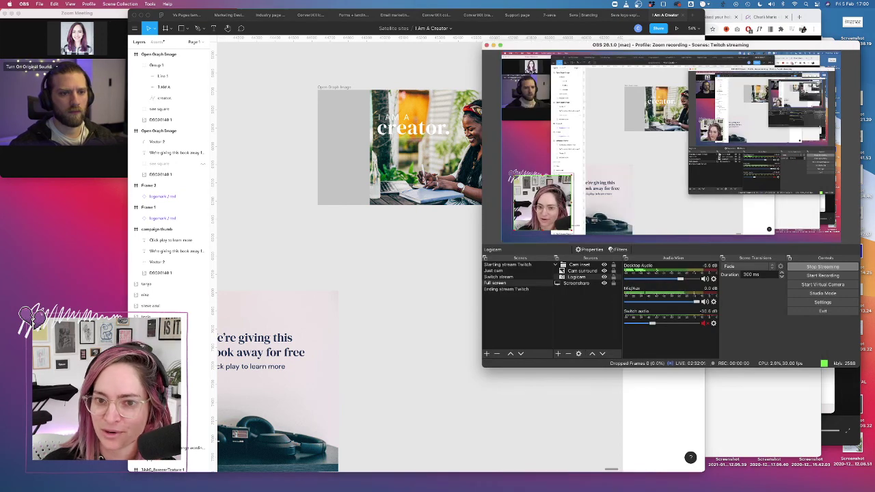
pyautogui.click(493, 45)
pyautogui.click(776, 185)
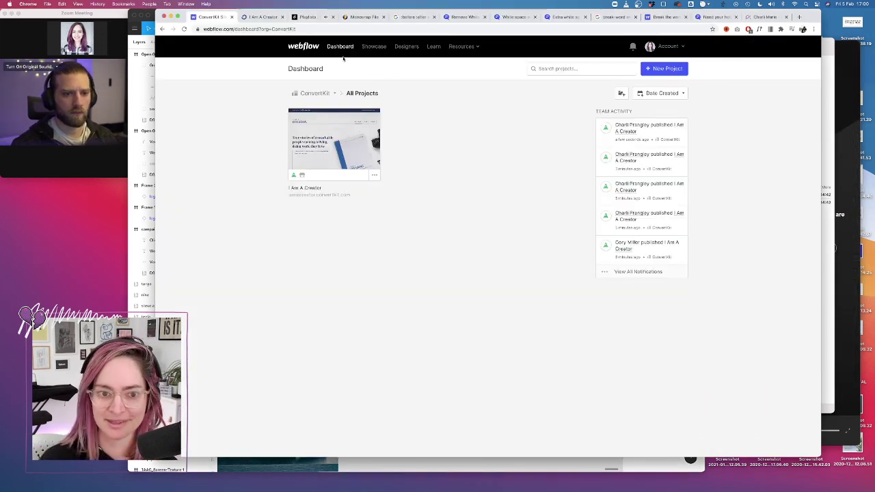
pyautogui.click(316, 93)
pyautogui.click(262, 16)
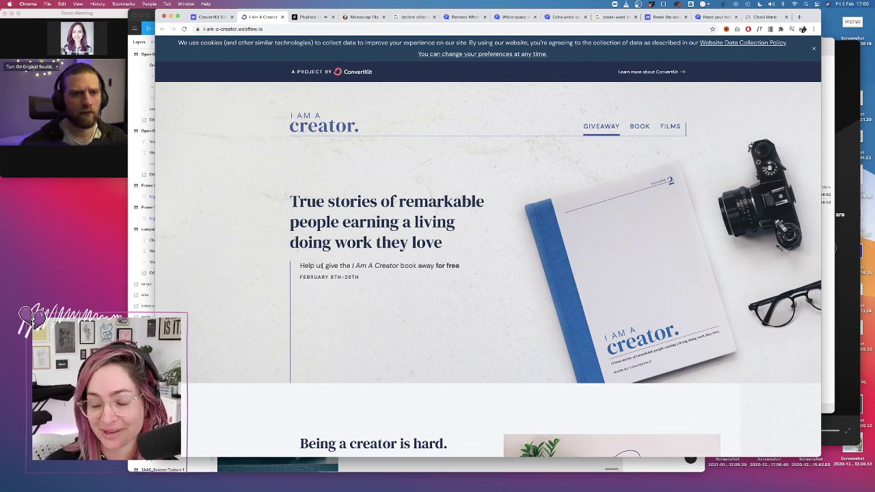
# Examine the published giveaway page's hero, instructions, nomination templates, example posts and creator section
pyautogui.scroll(-3, 389, 293)
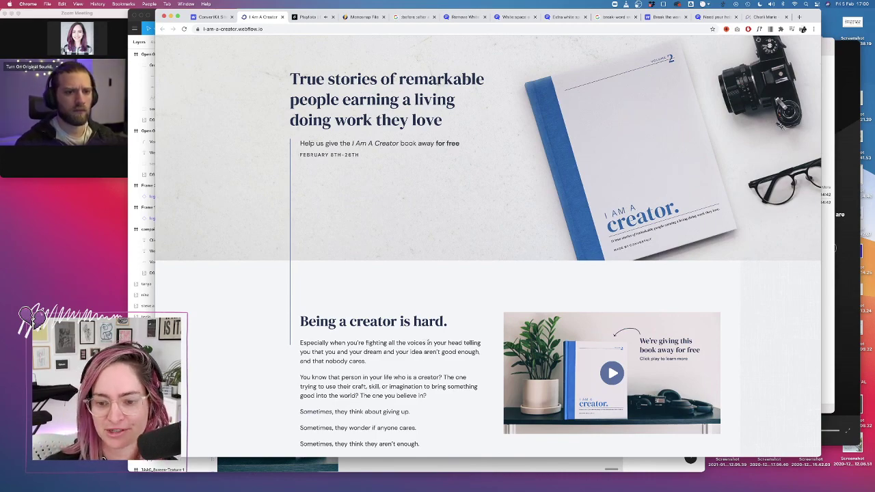
pyautogui.scroll(-6, 428, 342)
pyautogui.scroll(-8, 430, 344)
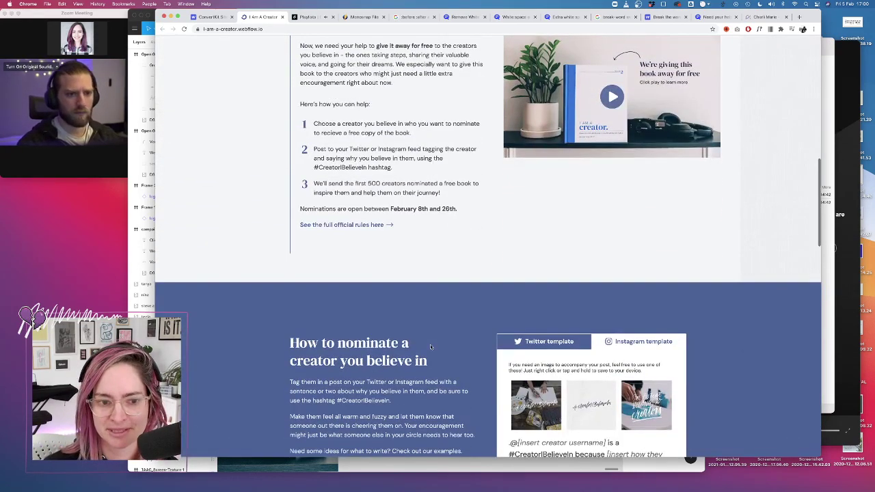
pyautogui.scroll(-1, 430, 346)
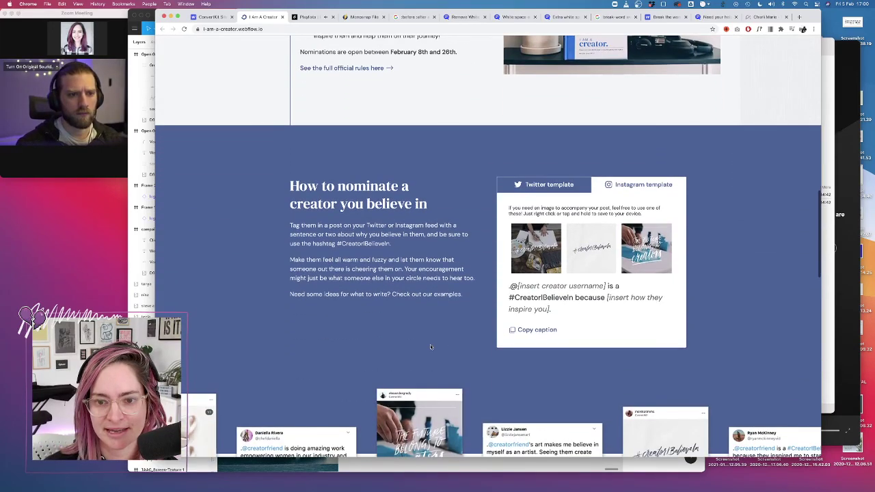
pyautogui.scroll(13, 430, 345)
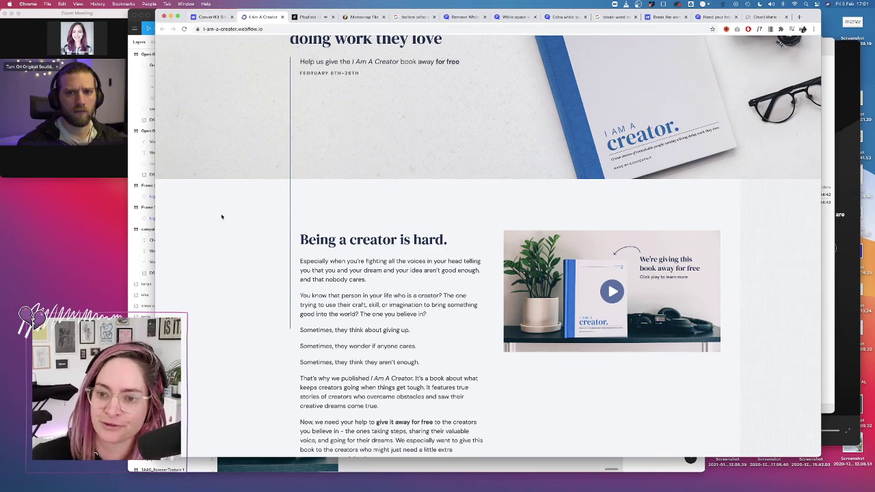
pyautogui.scroll(5, 221, 217)
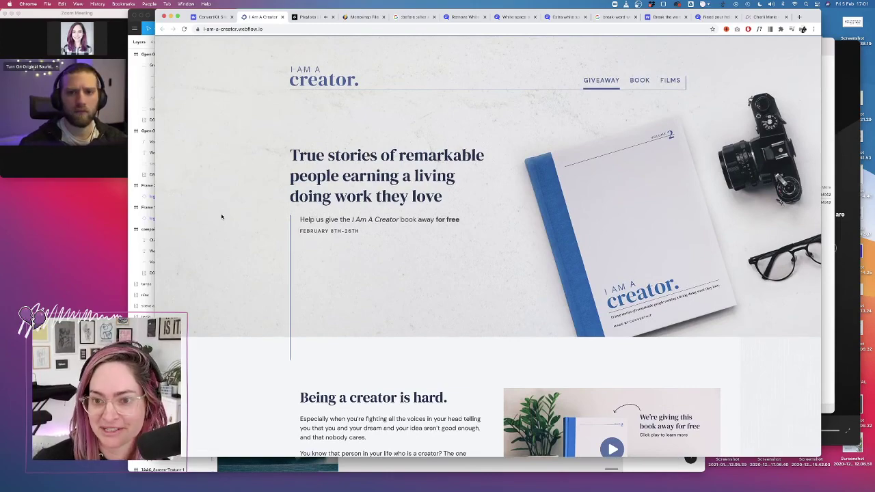
pyautogui.scroll(2, 221, 217)
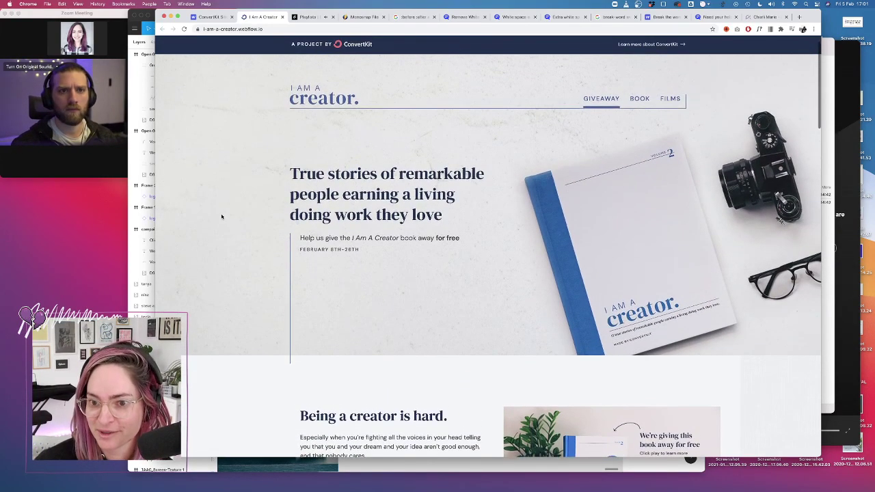
pyautogui.scroll(-10, 221, 216)
pyautogui.scroll(-10, 221, 217)
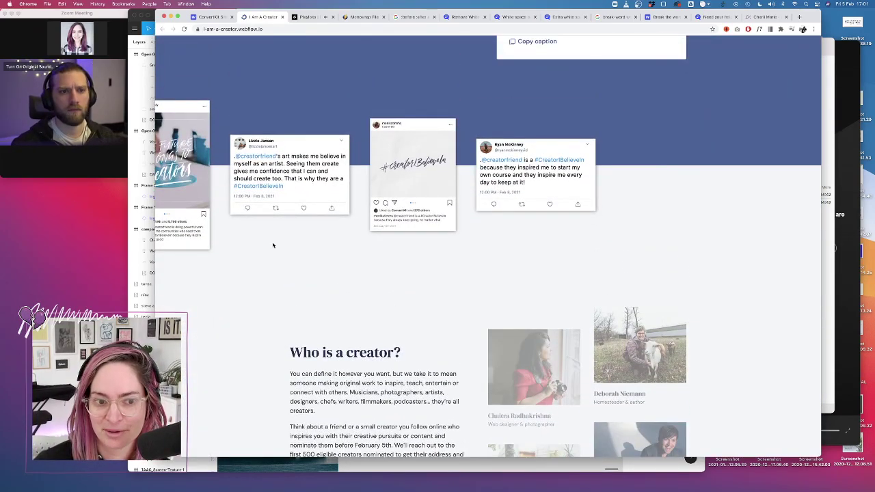
# Switch to Figma and add a drop shadow with increased blur to the white logo group on the creator photo
pyautogui.click(214, 17)
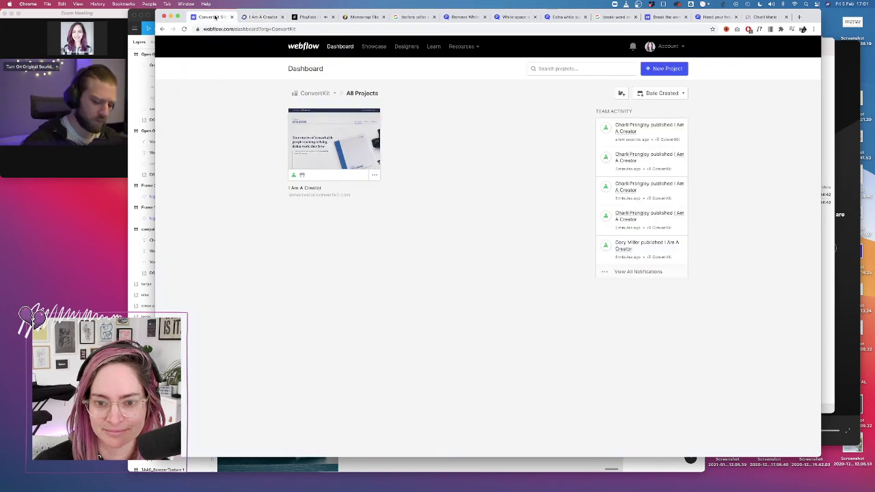
pyautogui.click(134, 102)
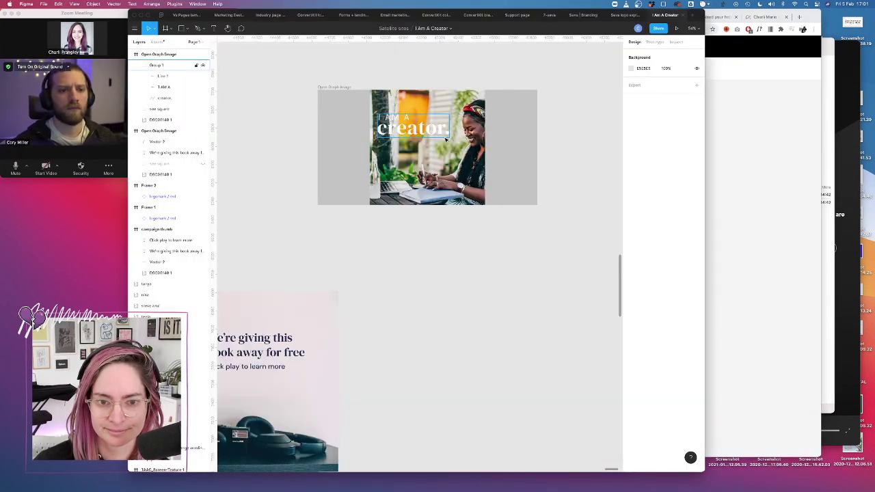
pyautogui.click(432, 133)
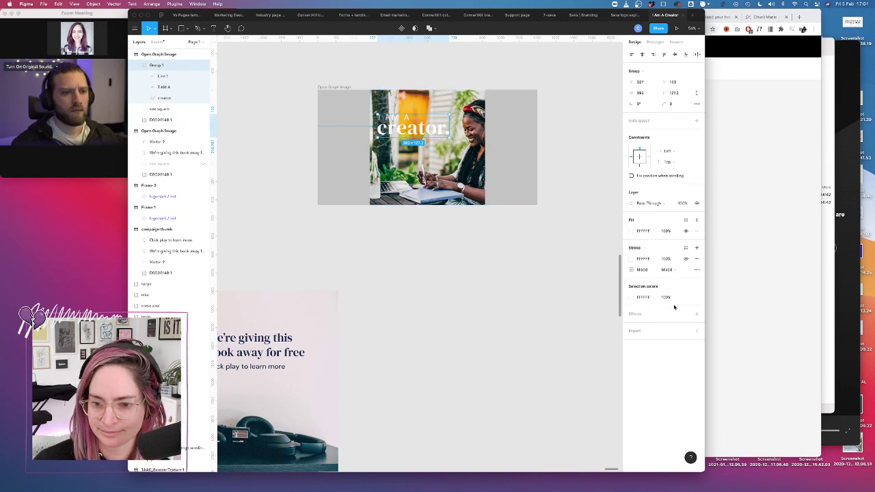
pyautogui.click(697, 315)
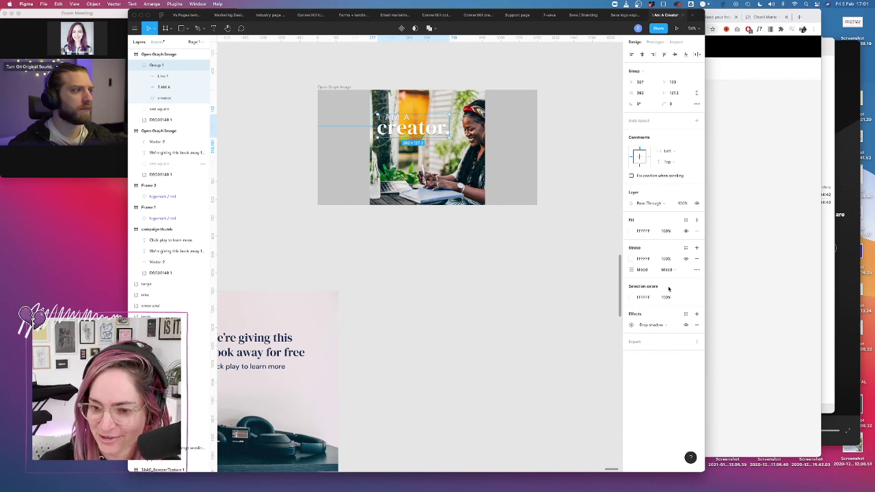
pyautogui.click(633, 325)
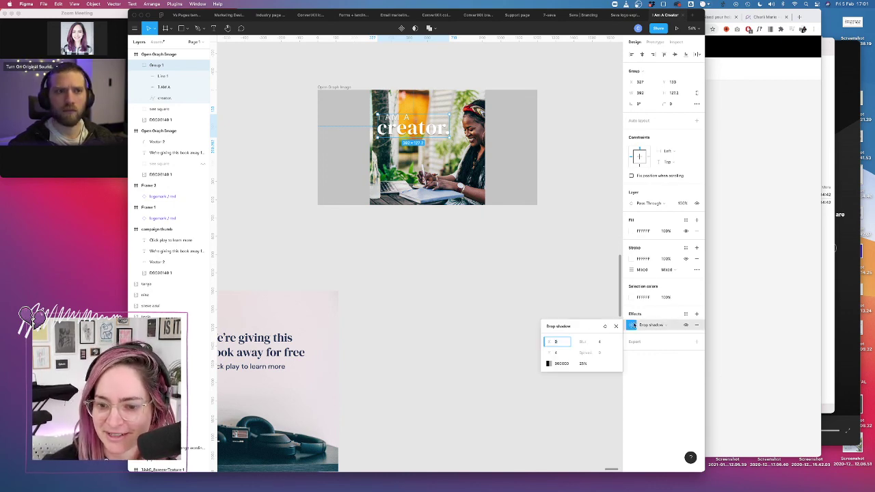
pyautogui.click(601, 341)
pyautogui.press('Down')
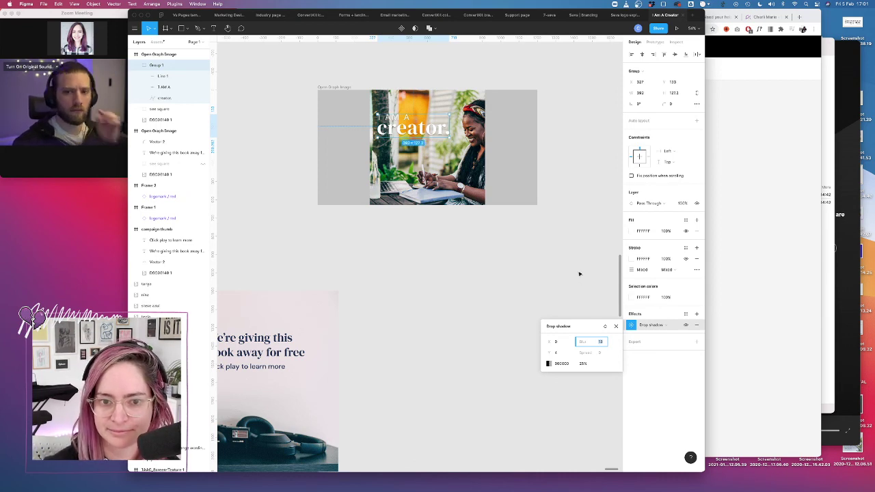
pyautogui.click(578, 273)
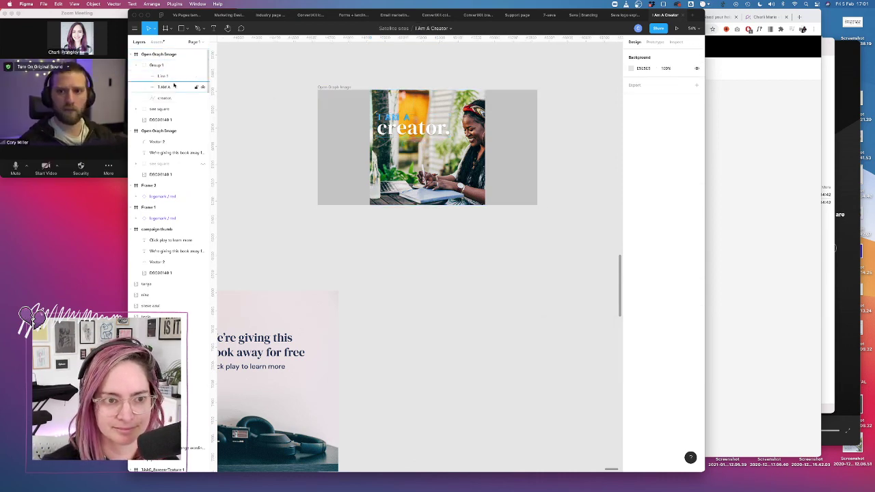
# Hide the square guide layer and export the Open Graph Image frame with the creator photo as film-open-graph.jpg into the _exports folder
pyautogui.click(203, 110)
pyautogui.click(341, 85)
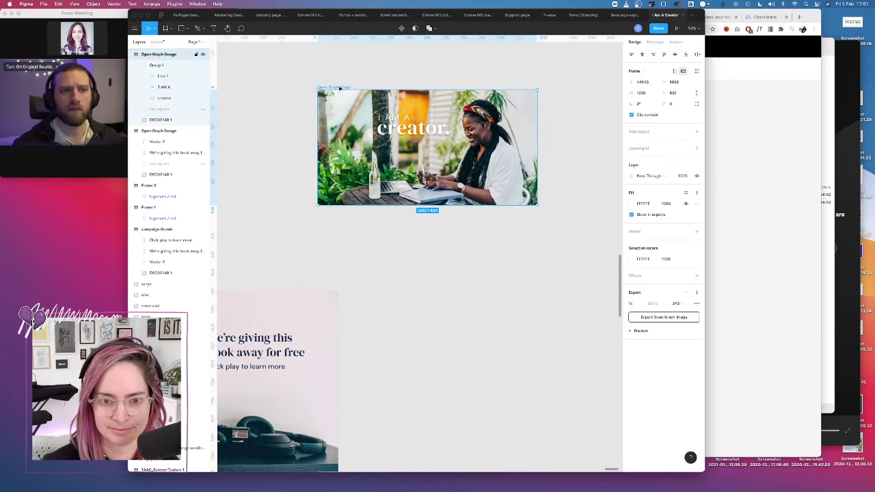
pyautogui.click(663, 317)
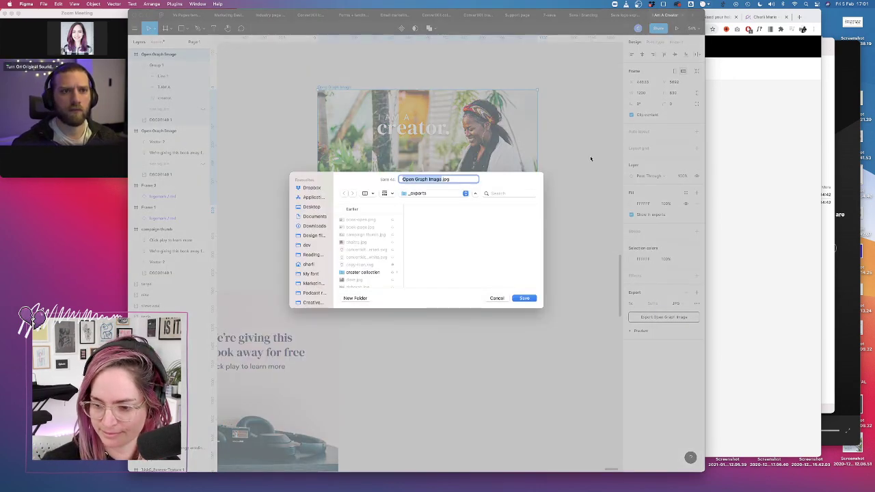
pyautogui.write('film-open-gr')
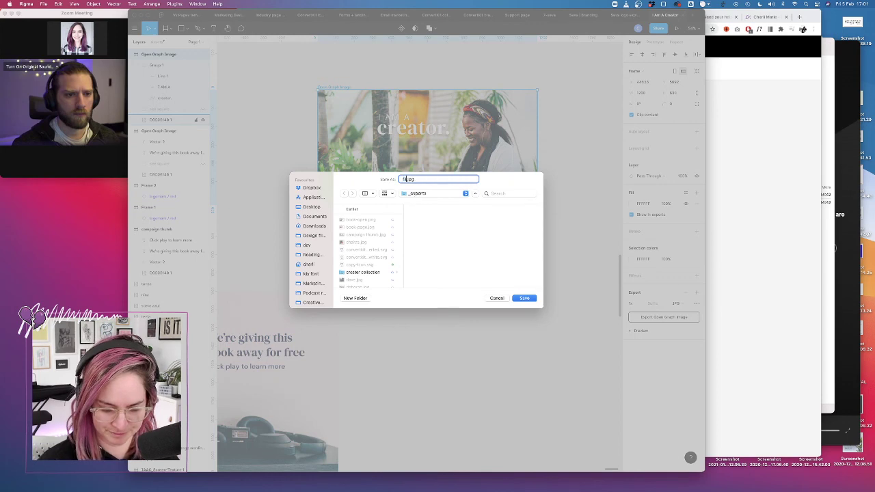
pyautogui.write('aph')
pyautogui.press('Return')
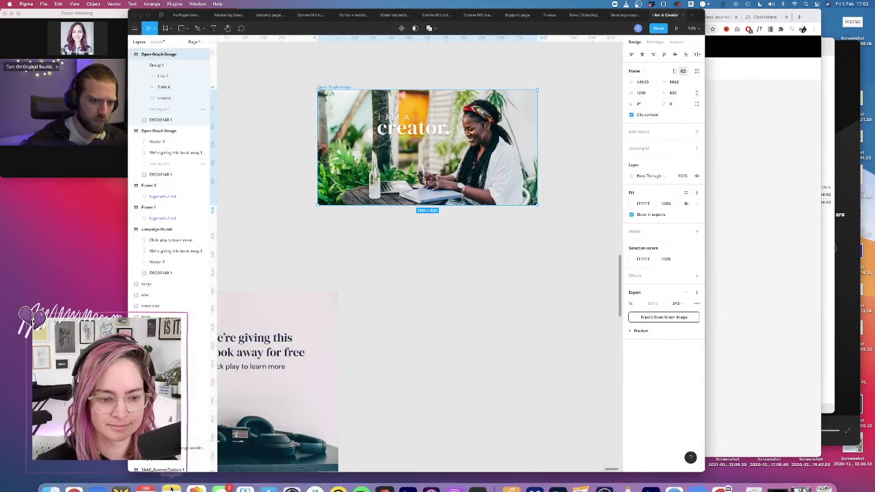
# In Finder's _exports folder, select film-open-graph.jpg and open-graph.jpg and compress both with ImageOptim
pyautogui.click(58, 474)
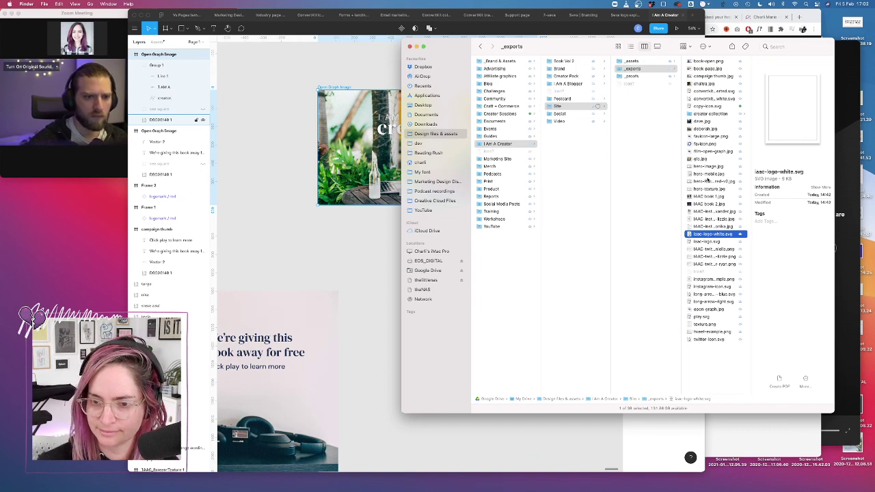
pyautogui.click(710, 151)
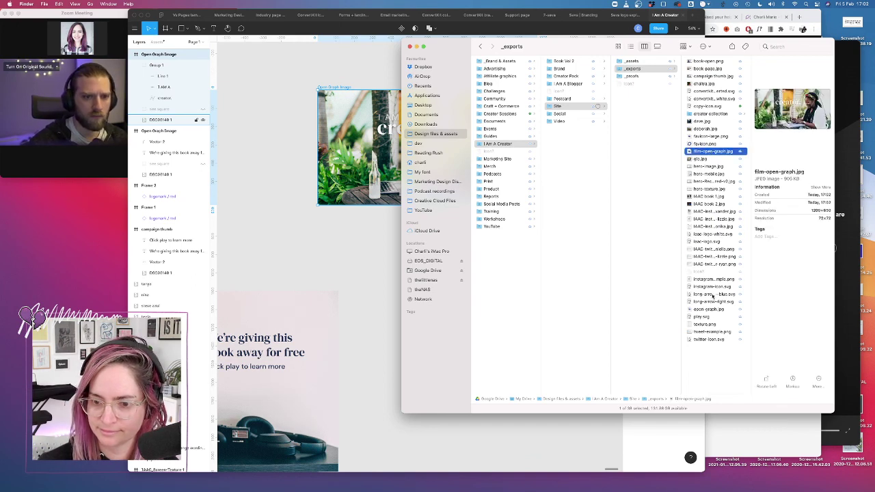
pyautogui.keyDown('super'); pyautogui.click(709, 310); pyautogui.keyUp('super')
pyautogui.rightClick(709, 311)
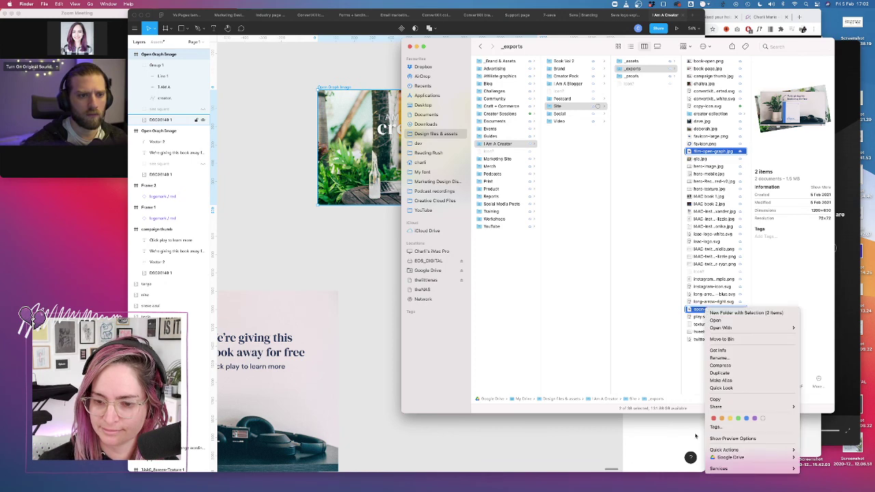
pyautogui.moveTo(797, 457)
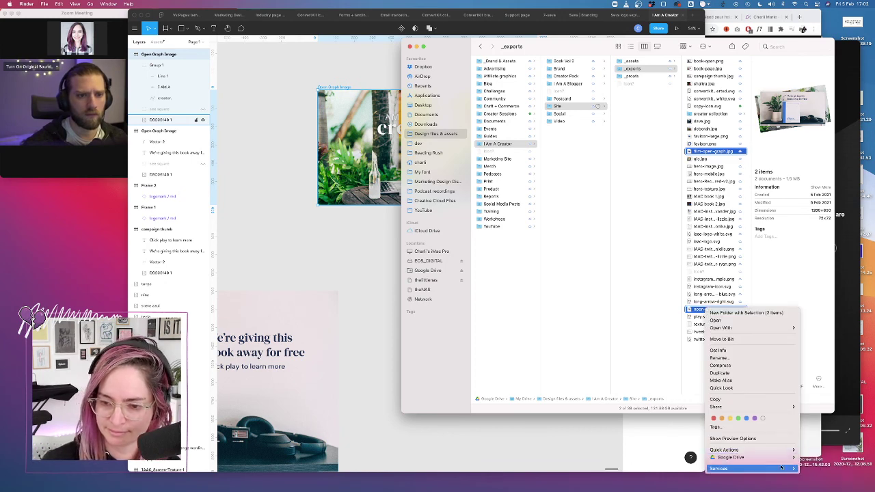
pyautogui.click(805, 454)
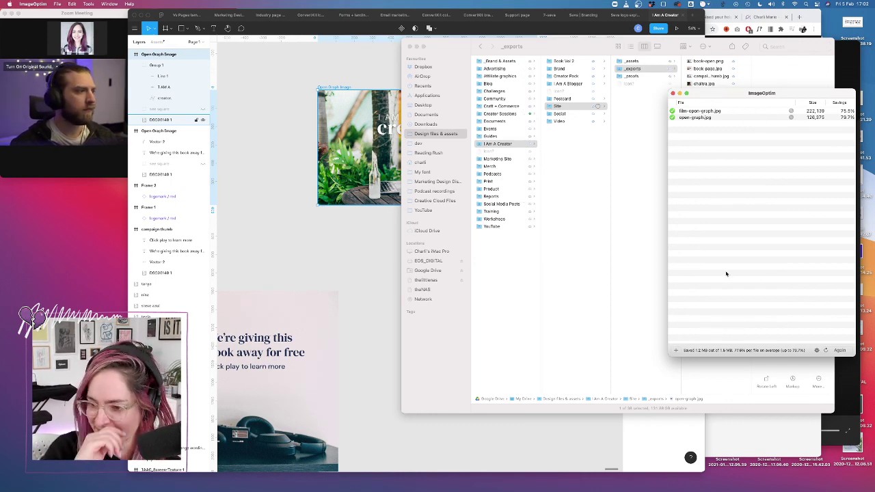
pyautogui.moveTo(745, 95); pyautogui.dragTo(759, 111)
pyautogui.click(722, 45)
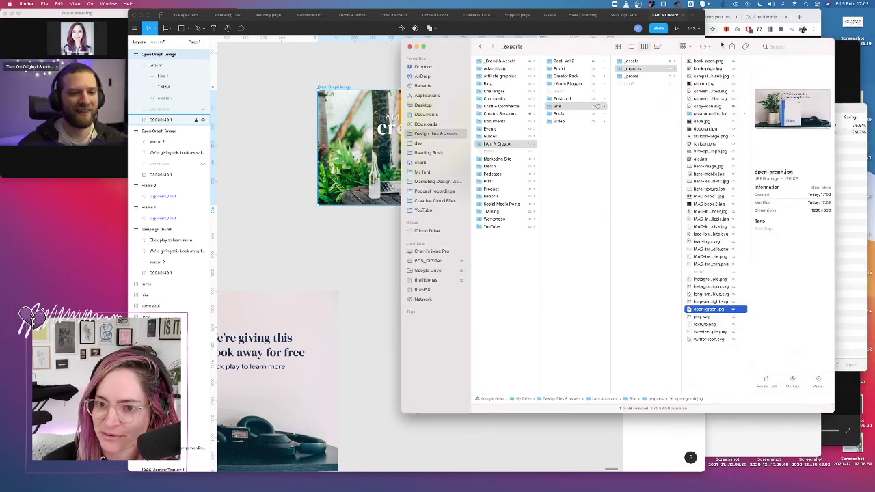
# Switch to Chrome, open the I Am A Creator project in the Webflow Designer and bring up the Home page's settings
pyautogui.moveTo(721, 44); pyautogui.dragTo(682, 12)
pyautogui.moveTo(538, 15); pyautogui.dragTo(415, 61)
pyautogui.click(740, 69)
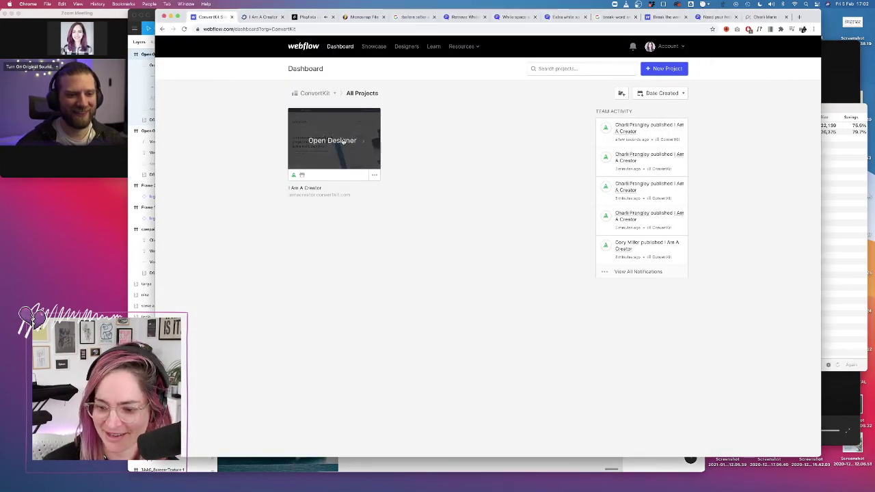
pyautogui.click(363, 133)
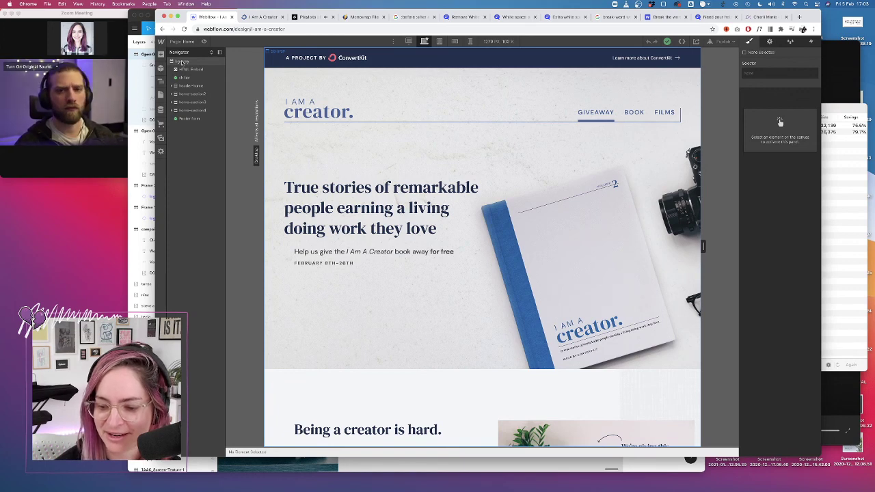
pyautogui.click(161, 96)
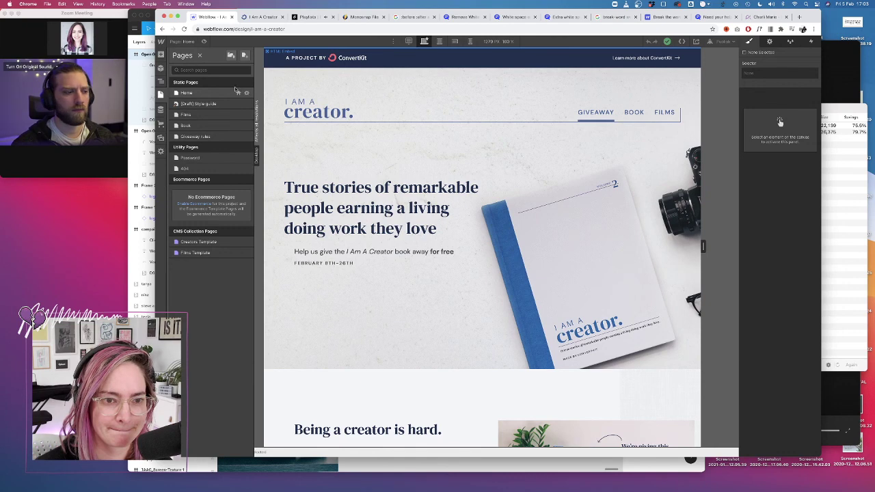
pyautogui.click(246, 94)
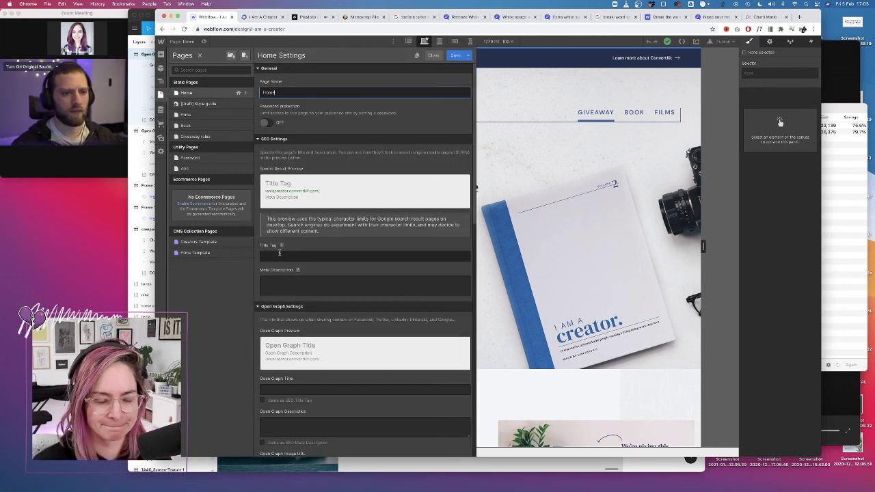
# Enter "I Am A Creator" as the Home page's SEO title tag
pyautogui.doubleClick(277, 91)
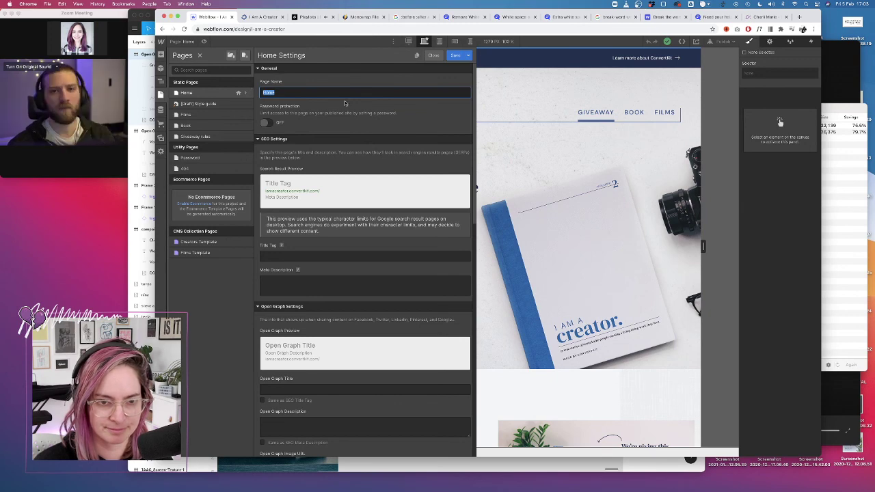
pyautogui.click(269, 258)
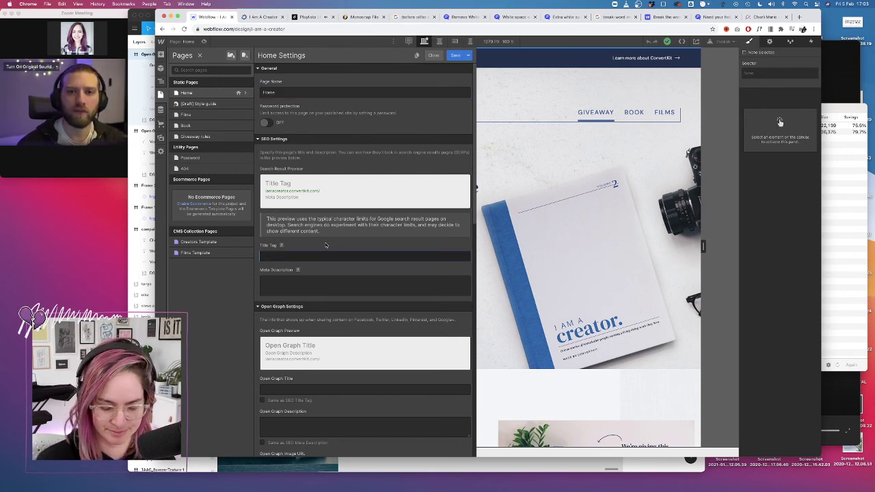
pyautogui.write('I Am A Creator')
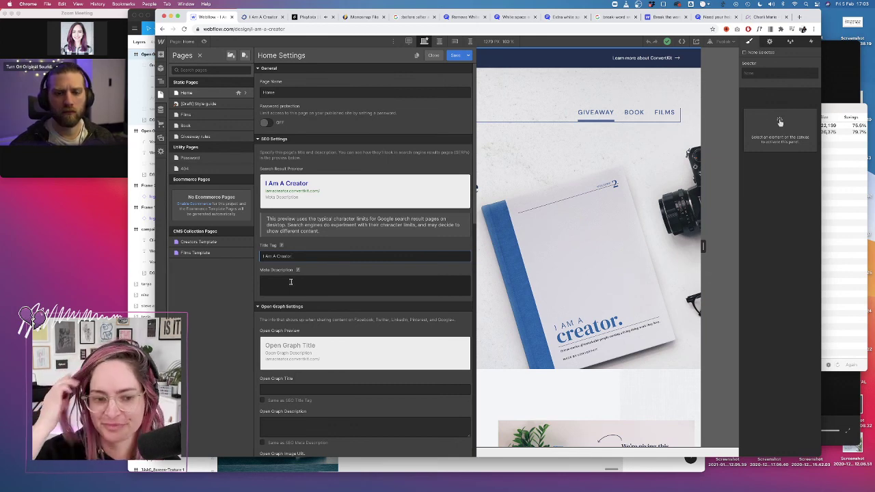
# Start the Home page's meta description with "We're giving away 500 copies of the I Am A Creator book to"
pyautogui.click(291, 282)
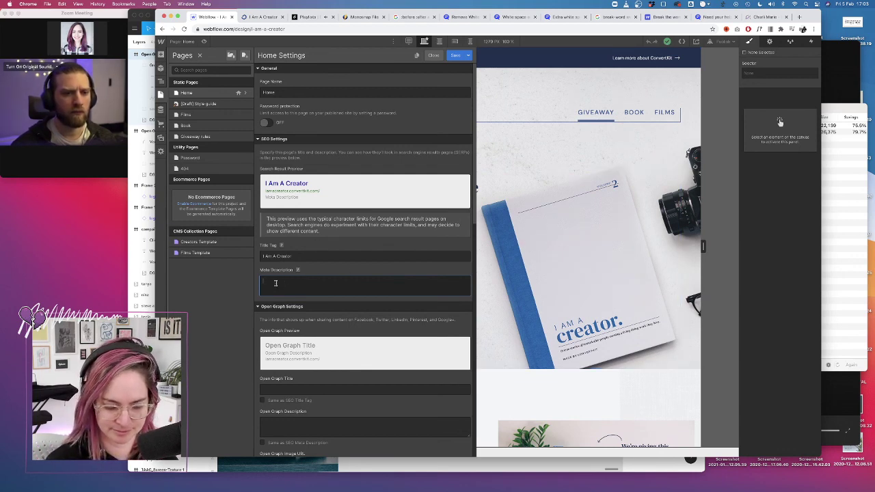
pyautogui.write("We're giving away 500")
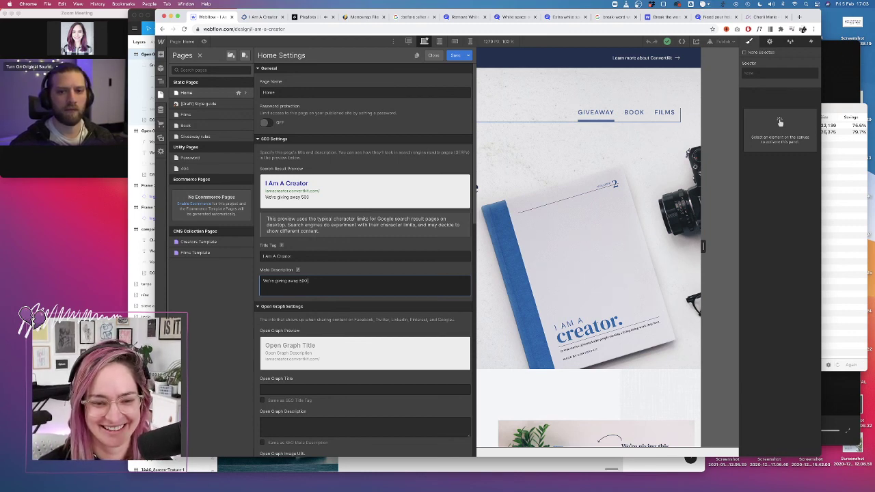
pyautogui.write('copies of the I')
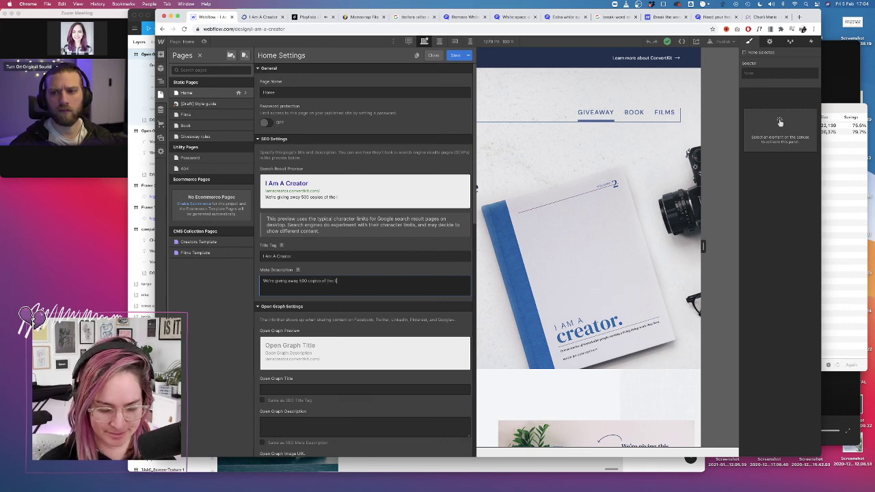
pyautogui.write(' Am A Creator ')
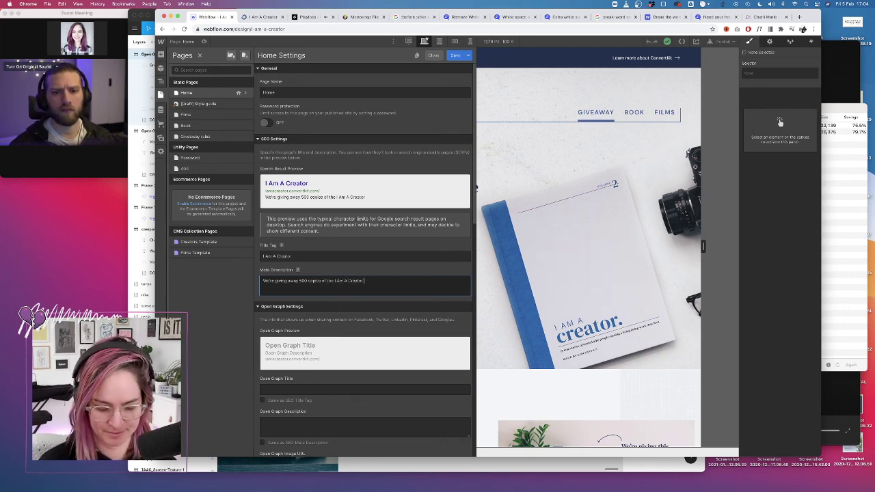
pyautogui.write('book to')
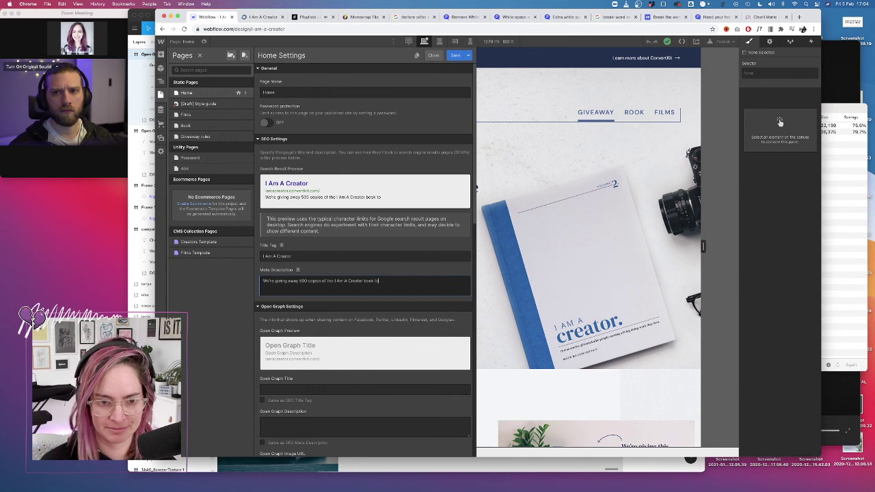
# Extend the title tag to read "I Am A Creator book giveaway"
pyautogui.click(296, 256)
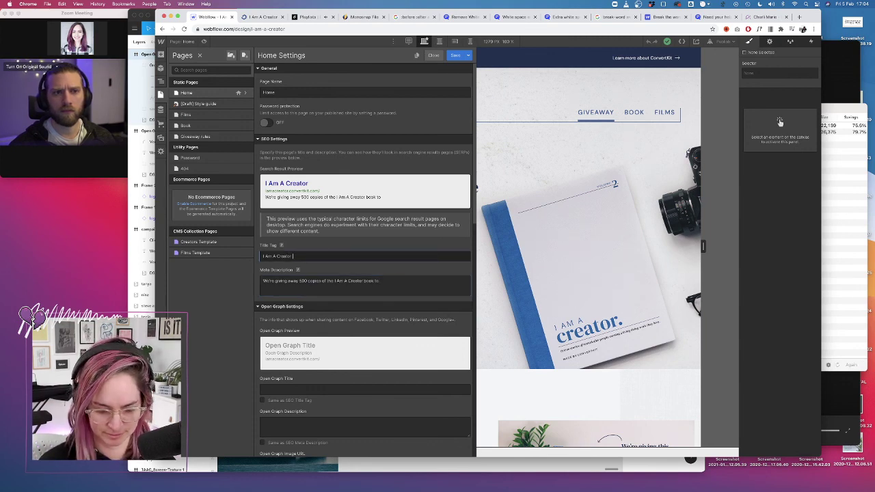
pyautogui.write('bo')
pyautogui.press('BackSpace')
pyautogui.press('BackSpace')
pyautogui.write('voo')
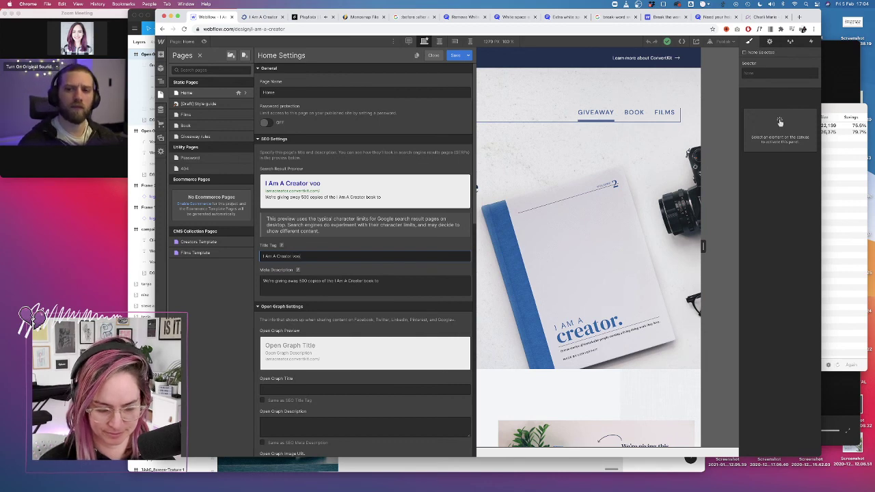
pyautogui.press('BackSpace')
pyautogui.press('BackSpace')
pyautogui.write('book giveaway')
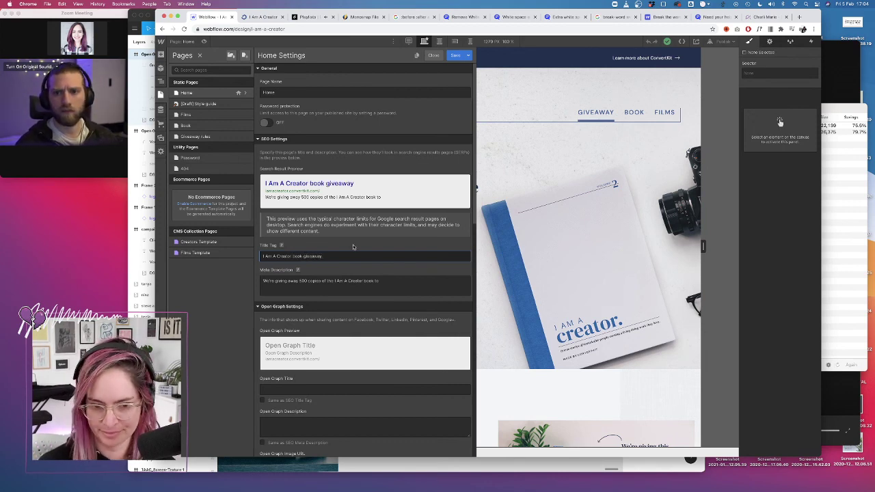
# Complete the meta description by adding "inspire the creators you believe in." at its end
pyautogui.click(394, 288)
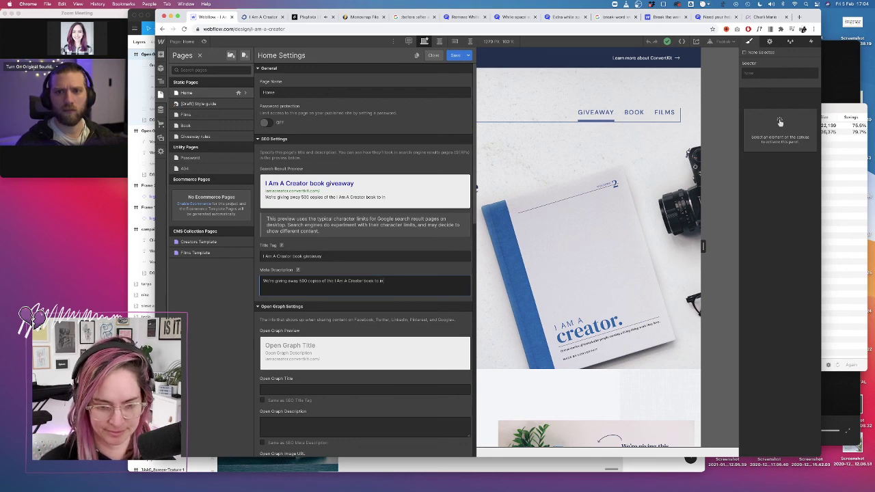
pyautogui.write('the cr')
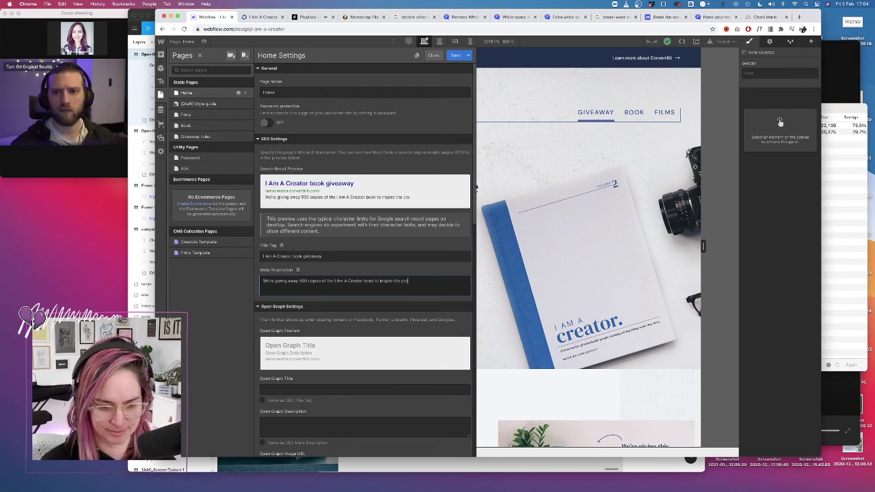
pyautogui.write('eators you believe in.')
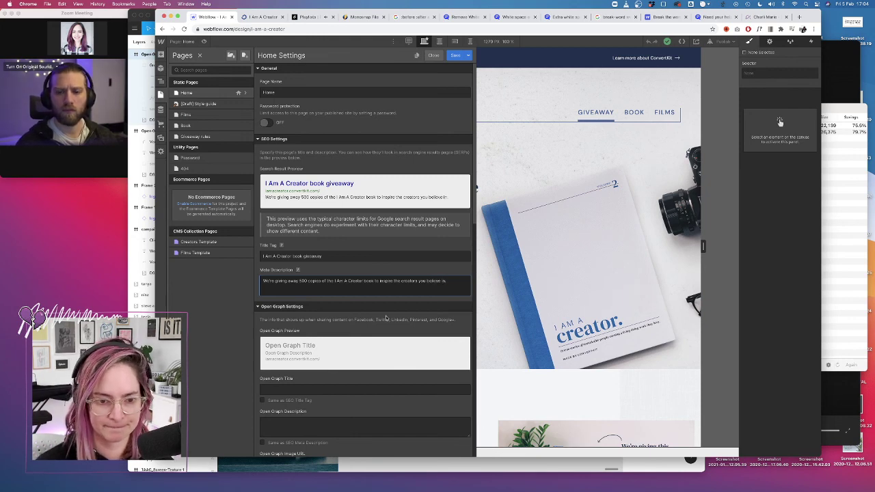
# Set the Home page's Open Graph title and description to match the SEO title tag and meta description, and save the settings
pyautogui.scroll(-4, 291, 363)
pyautogui.click(263, 279)
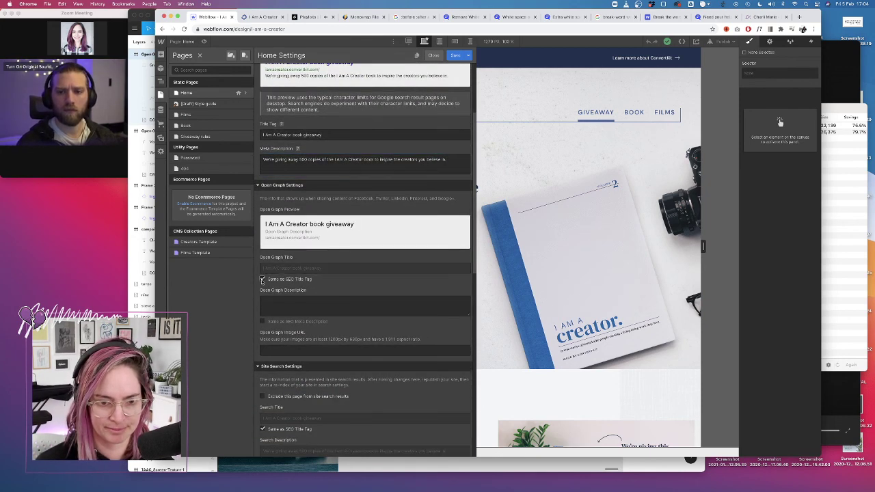
pyautogui.click(263, 322)
pyautogui.scroll(-2, 270, 315)
pyautogui.click(274, 292)
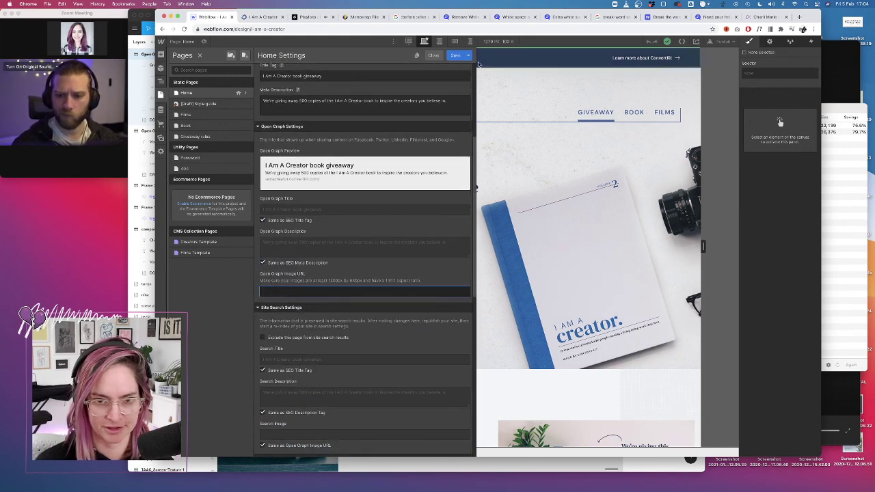
pyautogui.click(455, 55)
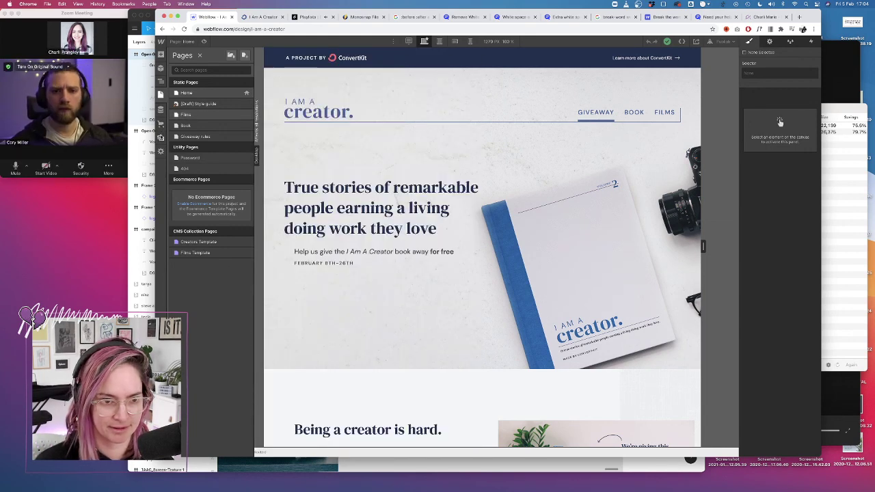
# Upload the exported Open Graph images from the Site project's _exports folder to the site's assets
pyautogui.click(161, 137)
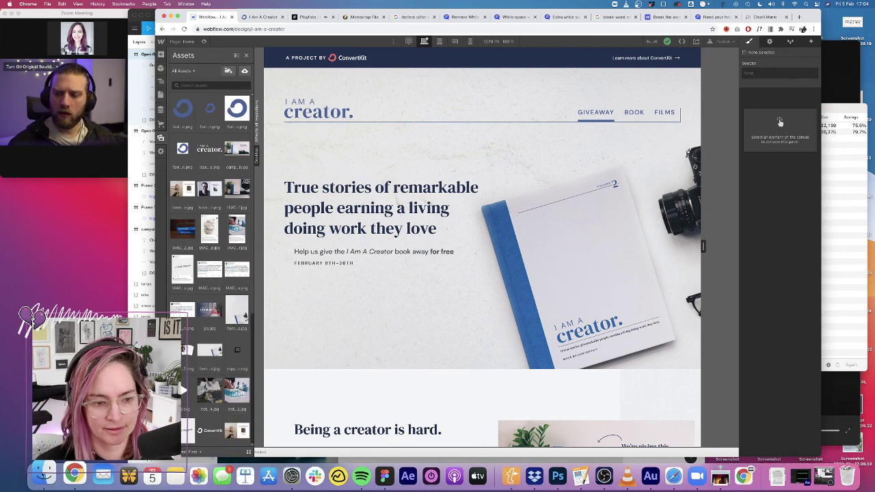
pyautogui.click(44, 476)
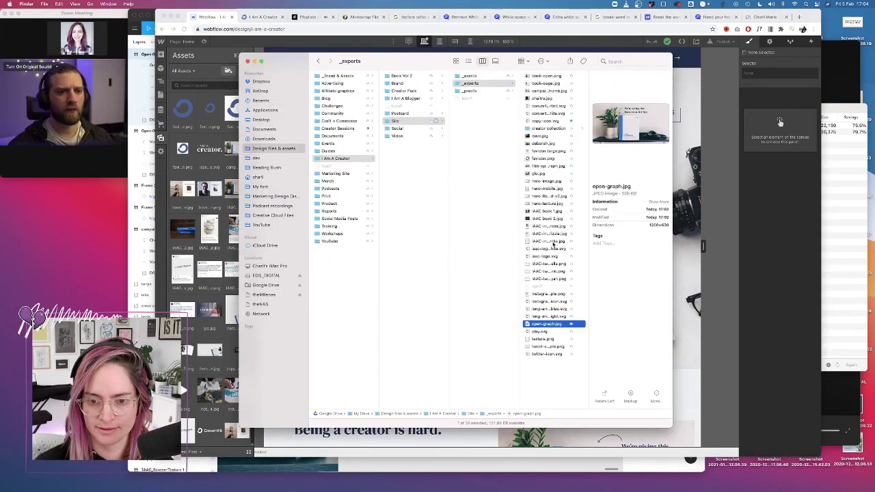
pyautogui.moveTo(544, 166); pyautogui.dragTo(198, 171)
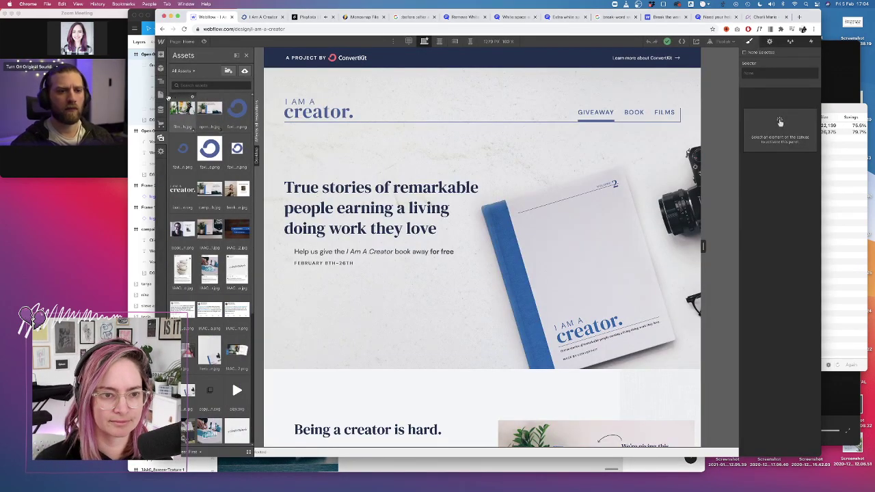
# Copy the link of the uploaded open-graph.jpg asset
pyautogui.click(160, 93)
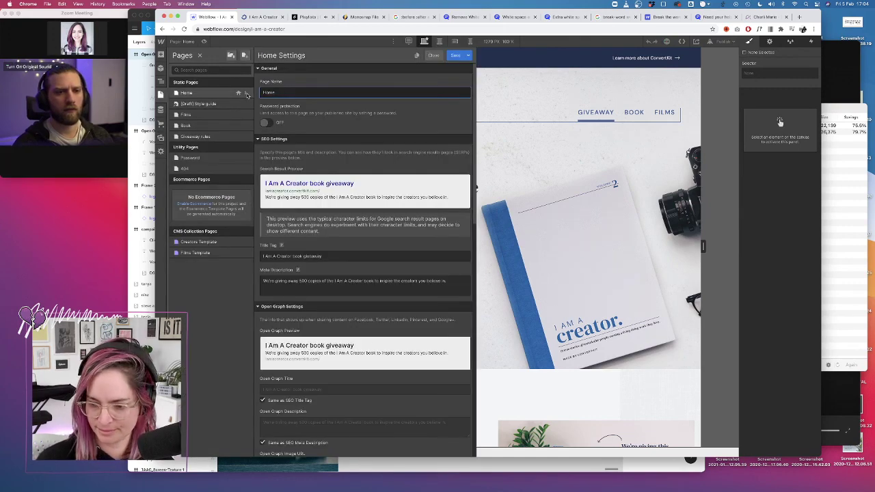
pyautogui.scroll(-5, 284, 281)
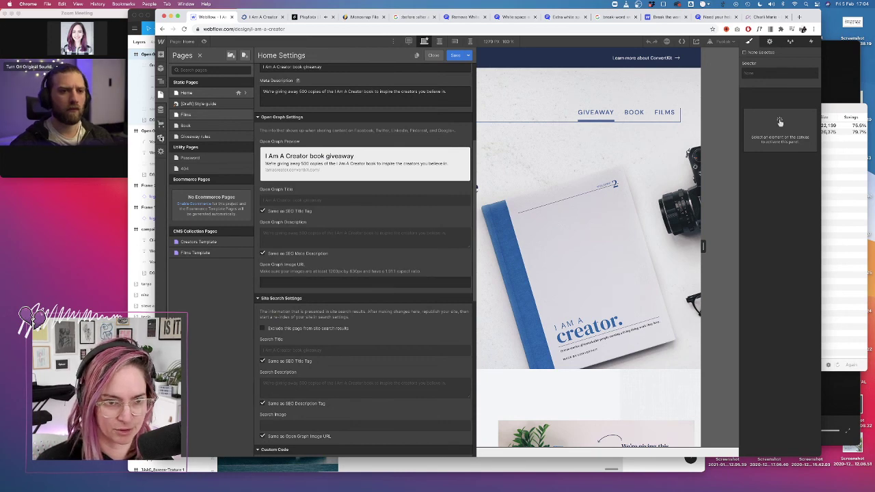
pyautogui.click(161, 137)
pyautogui.click(219, 97)
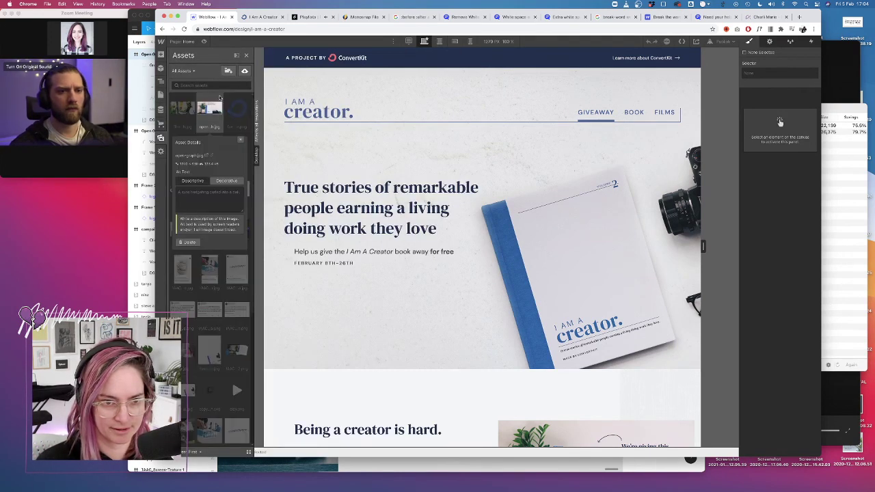
pyautogui.click(212, 157)
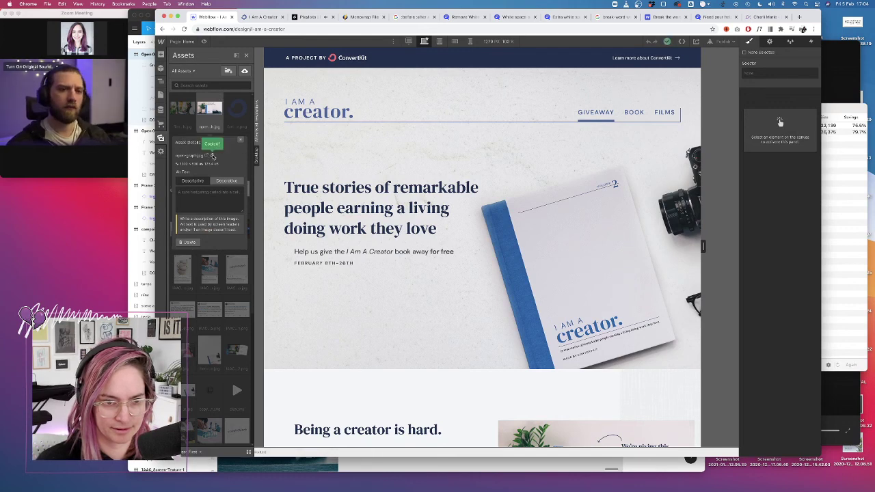
# Paste the open-graph.jpg link as the Home page's Open Graph image URL and save the page settings
pyautogui.click(160, 94)
pyautogui.click(244, 93)
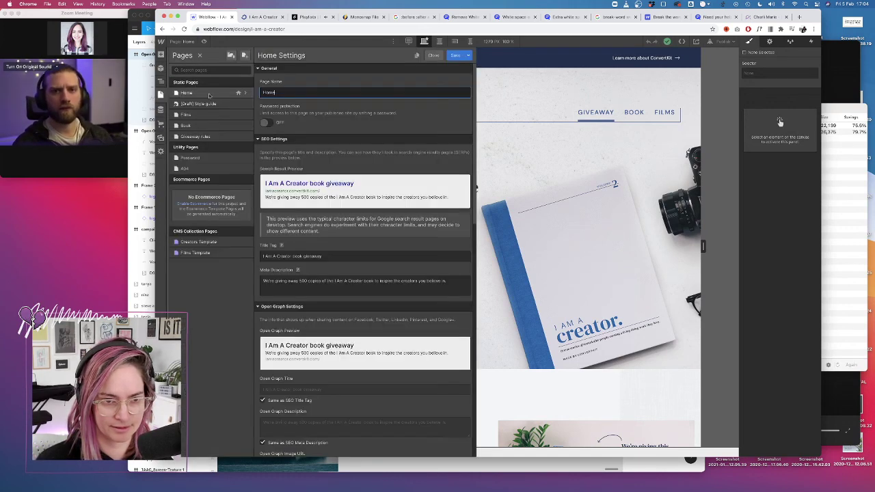
pyautogui.scroll(-3, 272, 390)
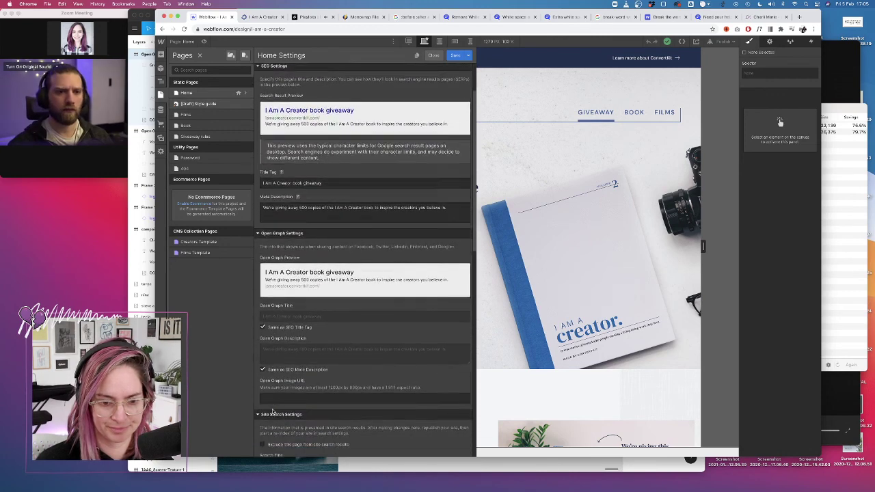
pyautogui.click(276, 372)
pyautogui.press('super+v')
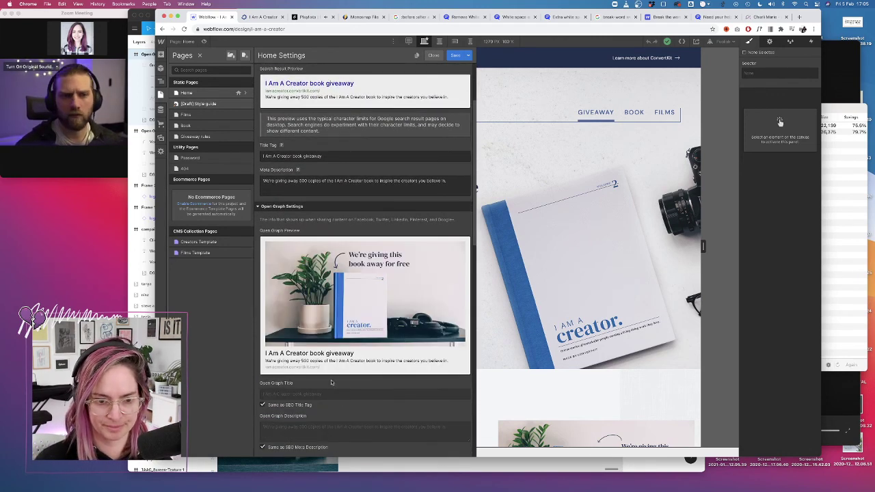
pyautogui.scroll(-2, 333, 390)
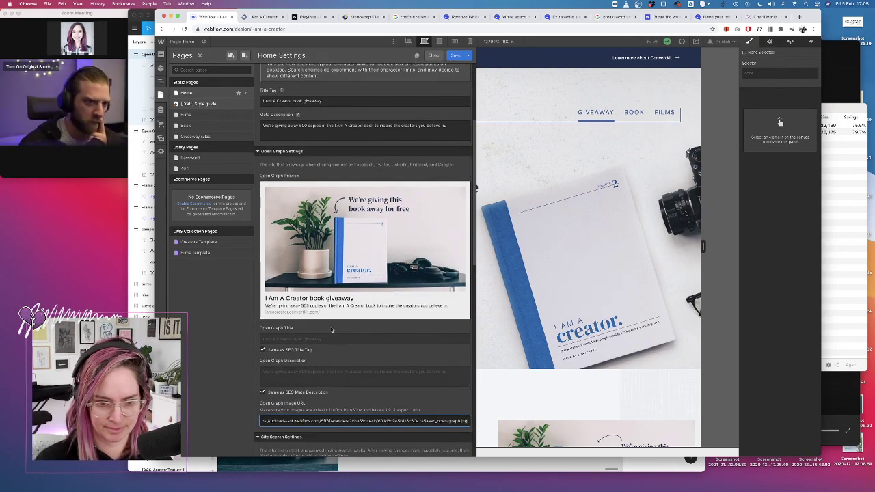
pyautogui.scroll(-8, 332, 330)
pyautogui.scroll(-3, 335, 294)
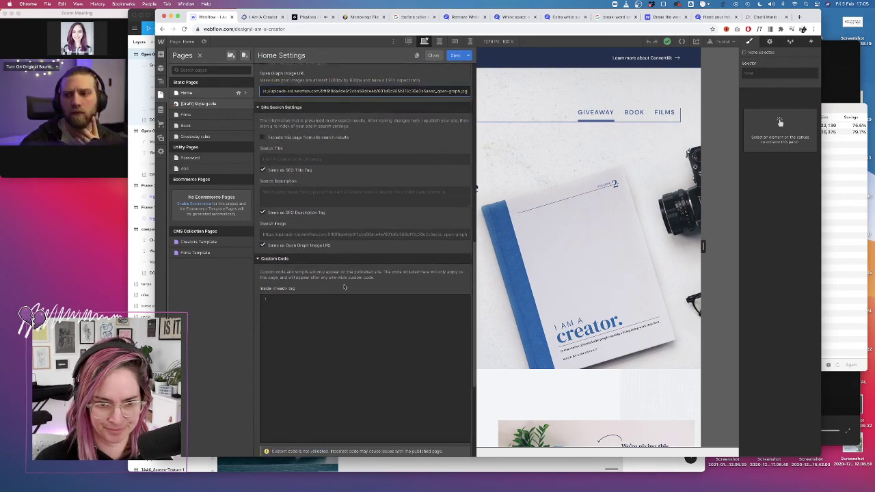
pyautogui.scroll(-5, 344, 287)
pyautogui.scroll(20, 345, 288)
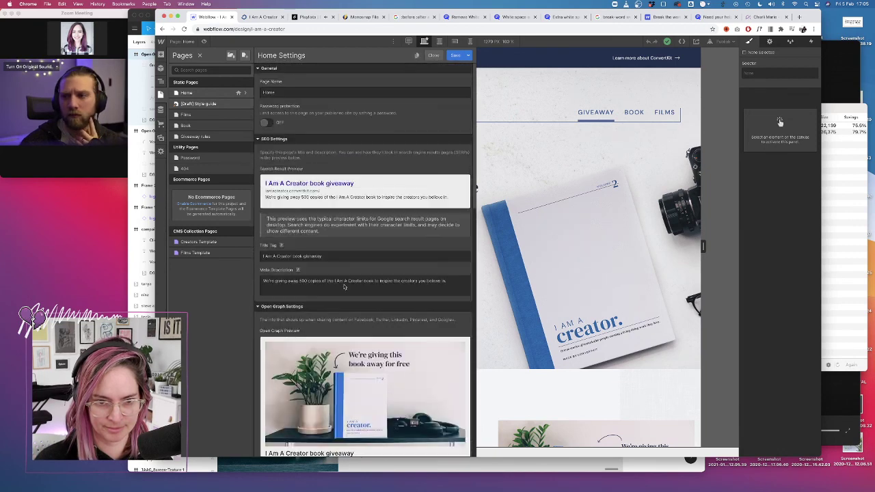
pyautogui.click(456, 55)
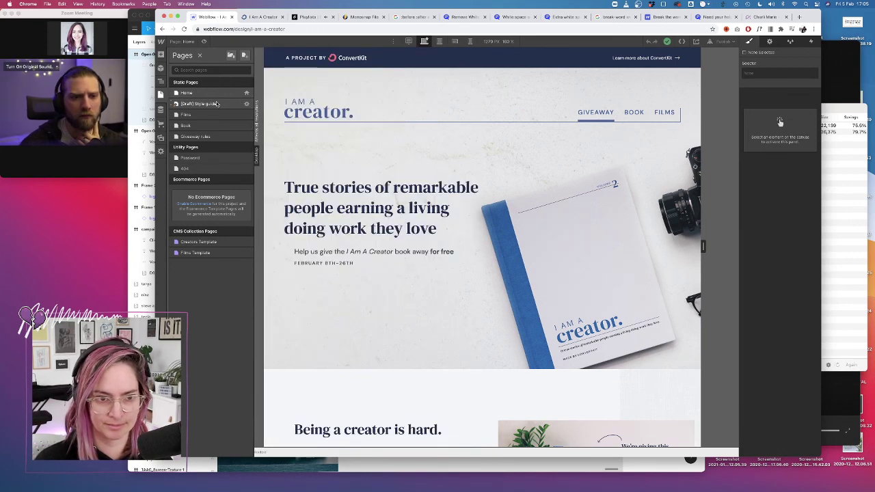
# Set the Films page's SEO title tag to "I Am A Creator films" and save its settings
pyautogui.click(265, 16)
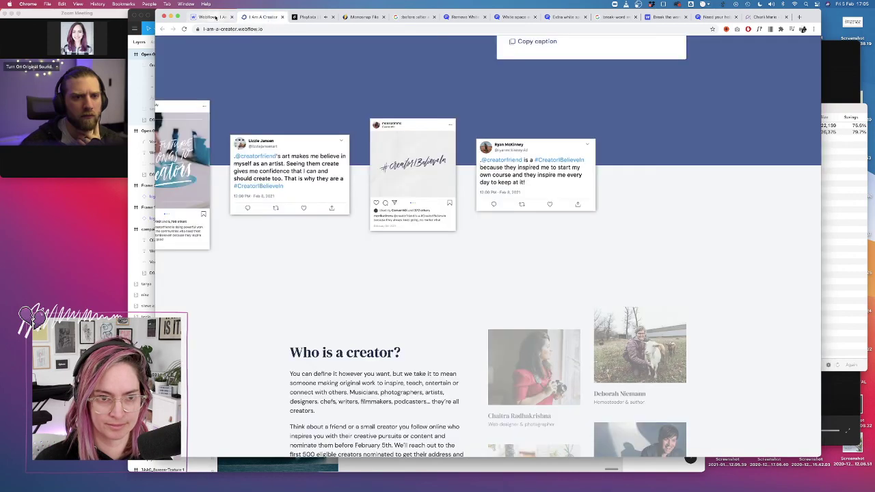
pyautogui.click(212, 16)
pyautogui.click(246, 115)
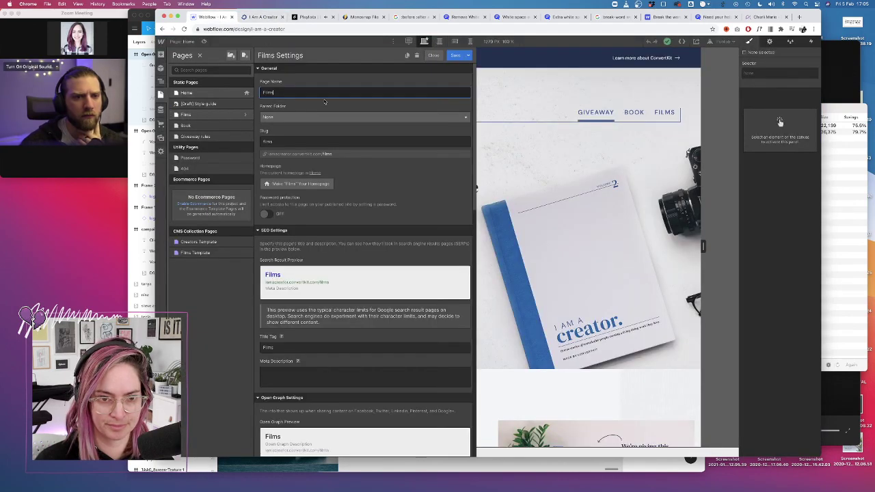
pyautogui.click(268, 348)
pyautogui.doubleClick(268, 347)
pyautogui.write('I Am A Creator films')
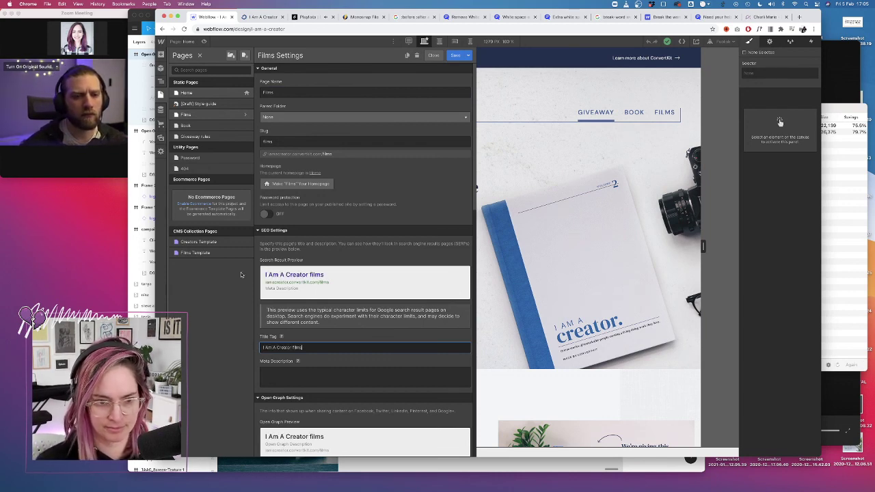
pyautogui.click(455, 54)
pyautogui.click(434, 55)
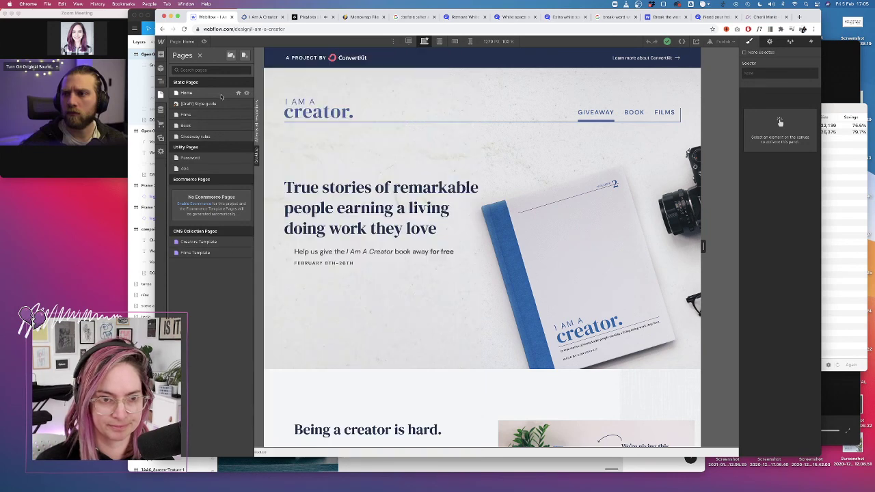
# Paste the open-graph.jpg link as the Book page's Open Graph image URL
pyautogui.click(247, 93)
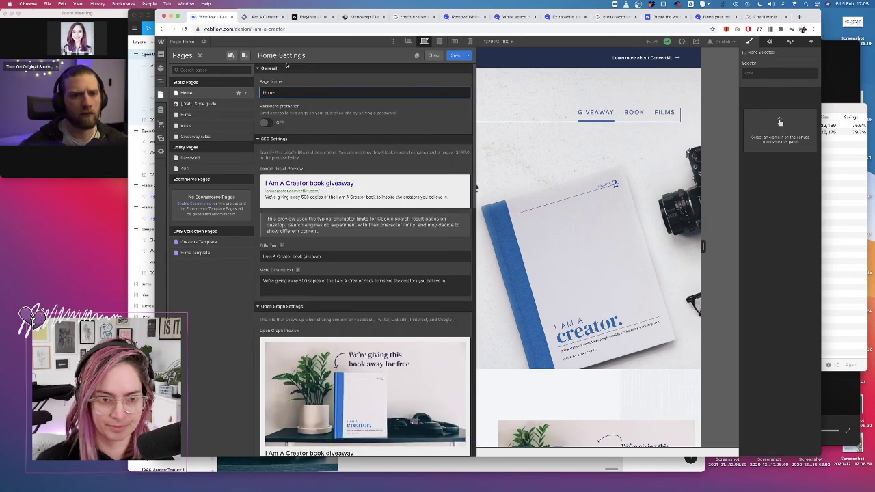
pyautogui.click(457, 54)
pyautogui.click(247, 126)
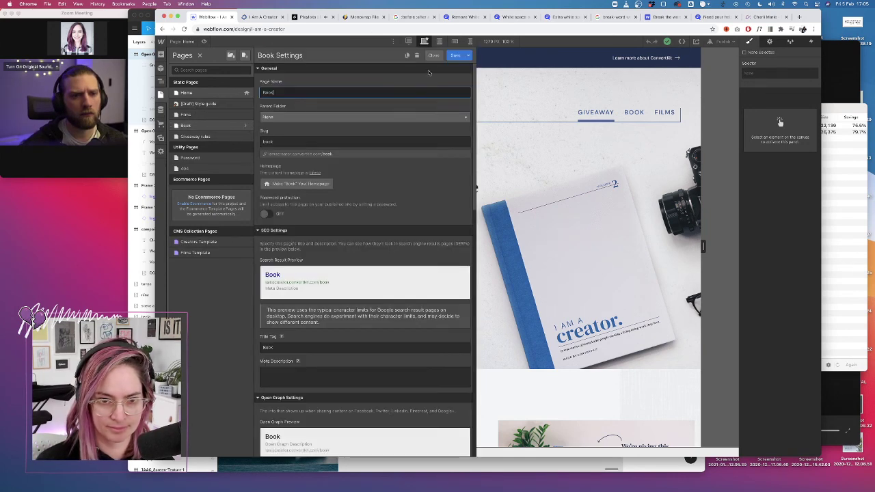
pyautogui.scroll(-3, 347, 282)
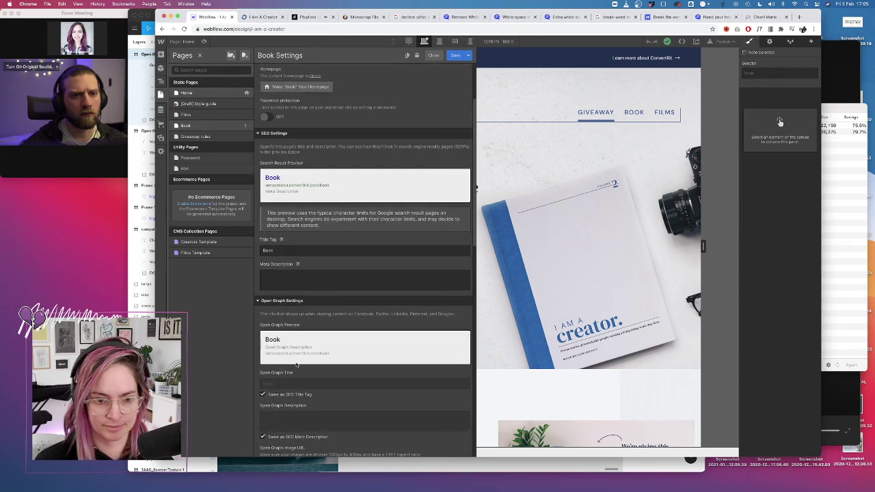
pyautogui.scroll(-3, 279, 274)
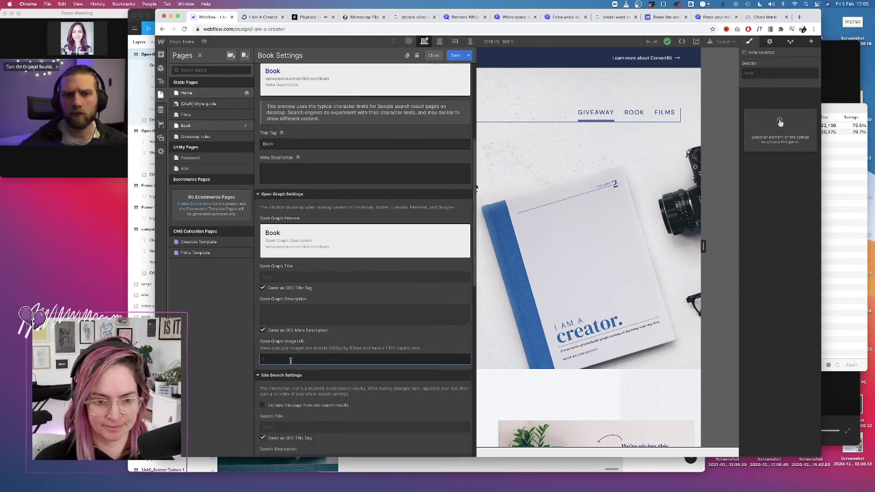
pyautogui.scroll(5, 329, 260)
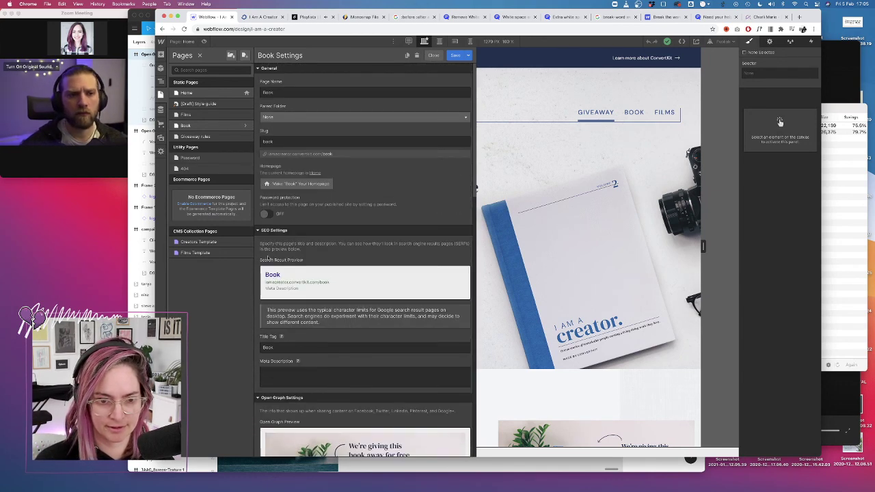
# Change the Book page's SEO title tag to "I Am A Creator Book"
pyautogui.click(274, 345)
pyautogui.write('I Am A Creato')
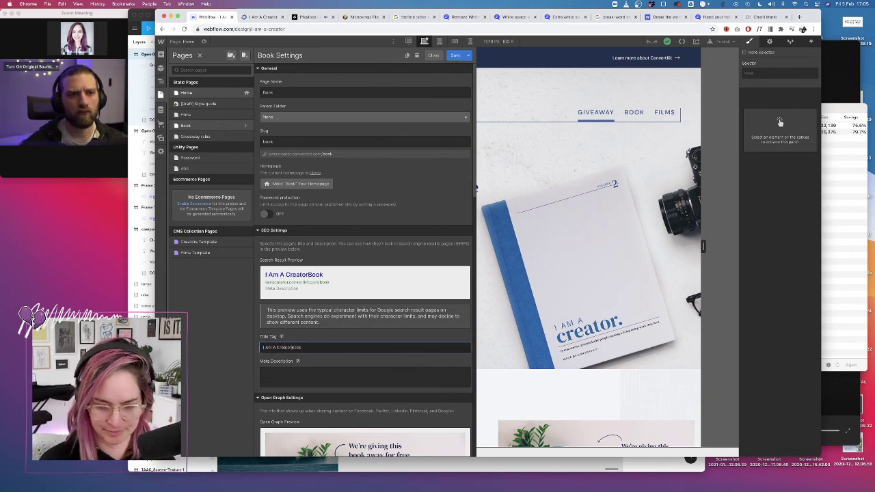
pyautogui.write('r')
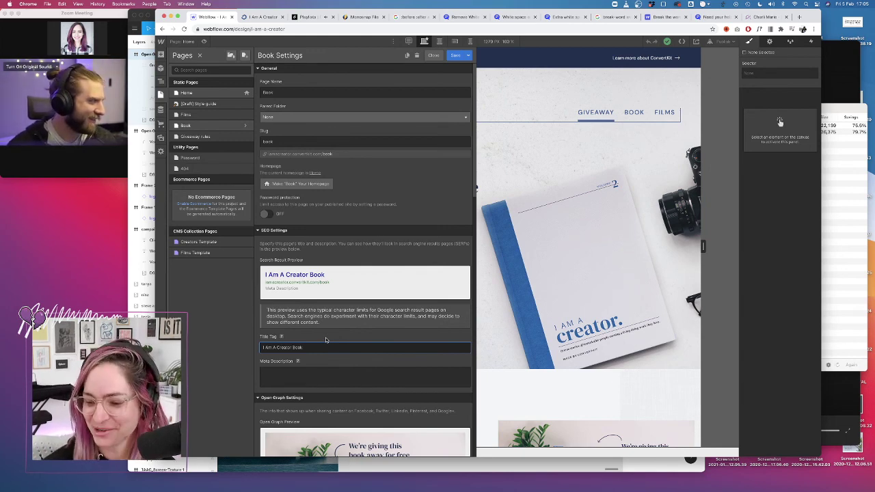
pyautogui.scroll(-10, 297, 318)
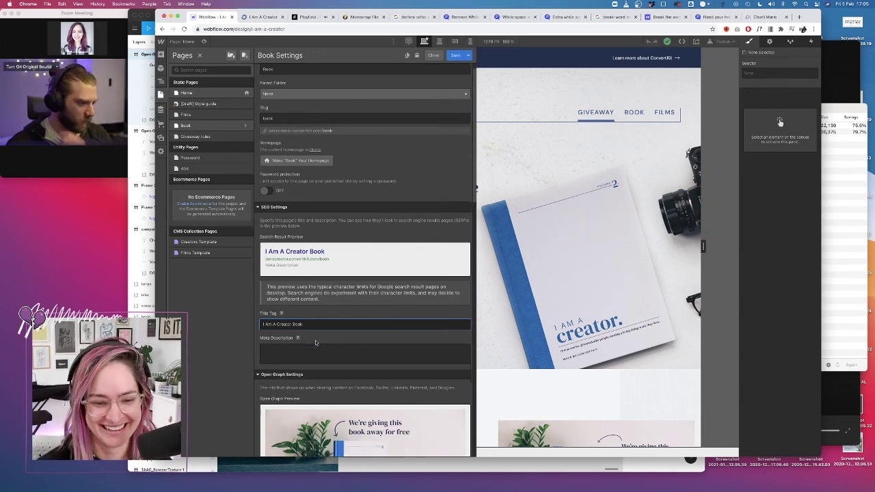
pyautogui.scroll(5, 294, 219)
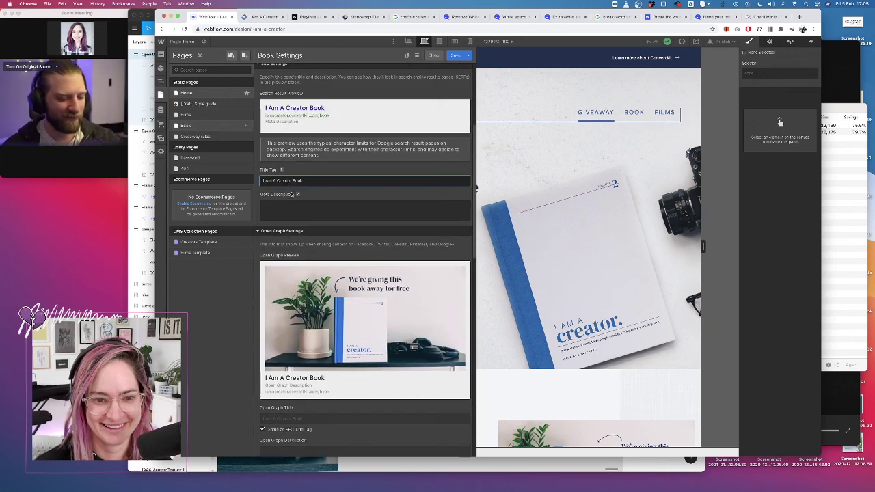
pyautogui.click(610, 218)
pyautogui.click(547, 266)
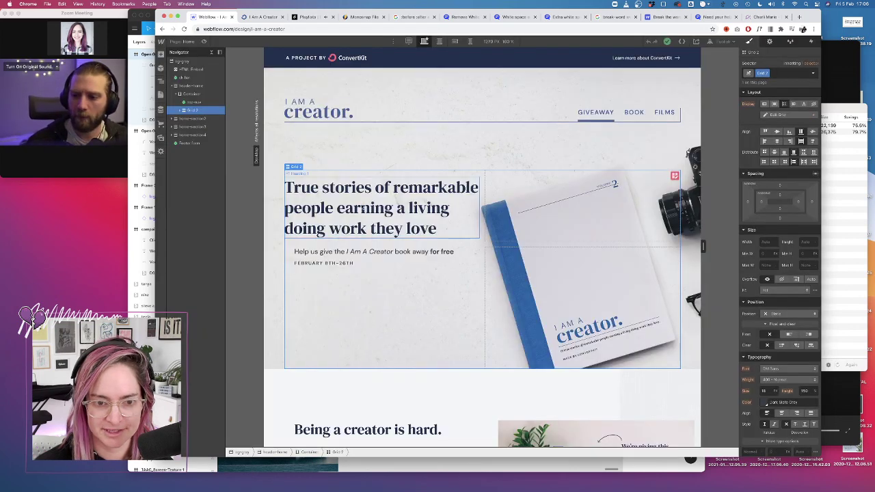
pyautogui.doubleClick(368, 208)
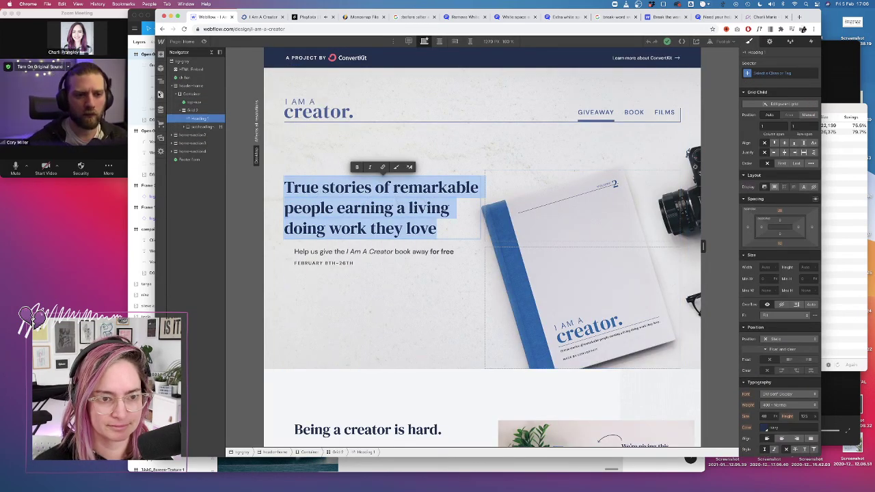
pyautogui.press('Escape')
# Copy the Book page's intro paragraph under the "I Am A Creator Vol. 2" heading into the Book page's SEO meta description
pyautogui.press('p')
pyautogui.click(231, 126)
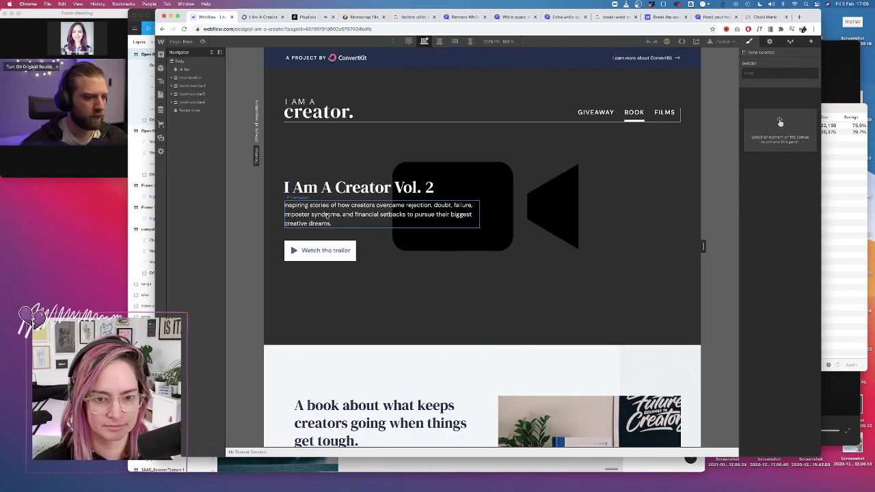
pyautogui.click(326, 214)
pyautogui.doubleClick(327, 214)
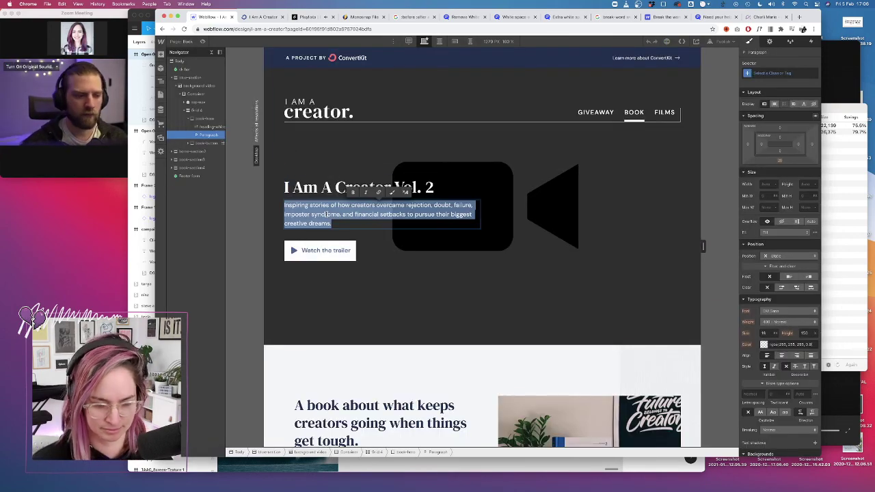
pyautogui.click(160, 95)
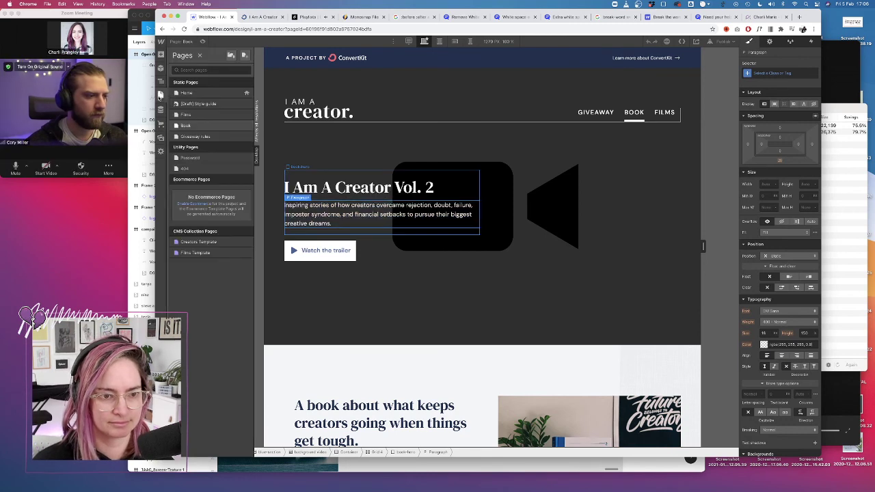
pyautogui.click(248, 127)
pyautogui.scroll(-2, 315, 342)
pyautogui.click(278, 355)
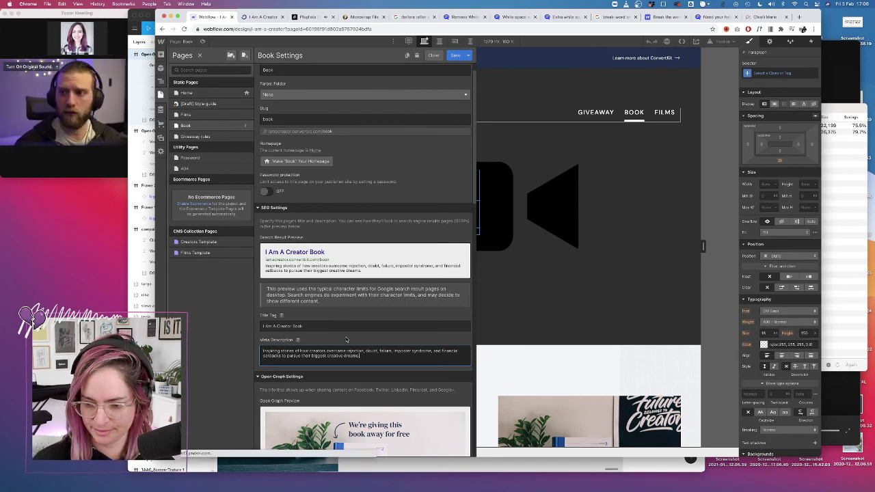
pyautogui.write('Inspiring stories of how creators overcome rejection, doubt, failure, imposter syndrome, and financial setbacks to pursue their biggest creative dreams.')
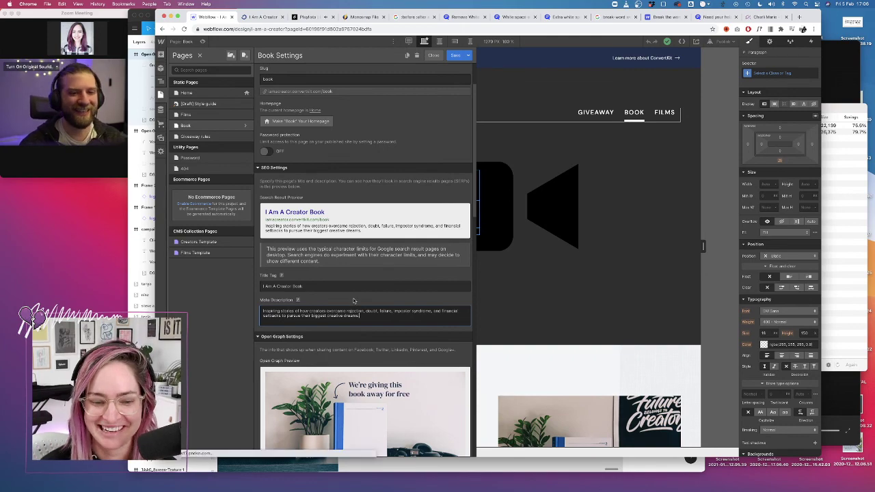
# Check the Book page's search result and Open Graph previews, and save the page settings
pyautogui.scroll(-5, 352, 346)
pyautogui.scroll(-2, 357, 352)
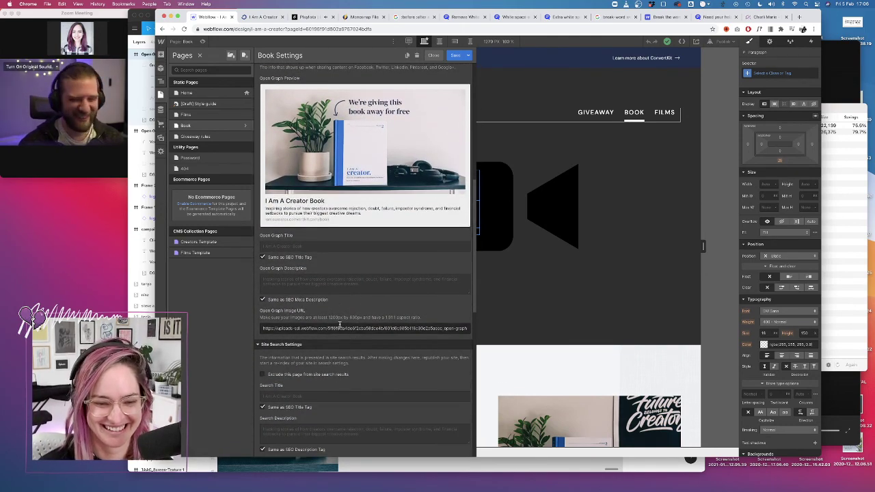
pyautogui.scroll(-5, 340, 324)
pyautogui.scroll(10, 339, 253)
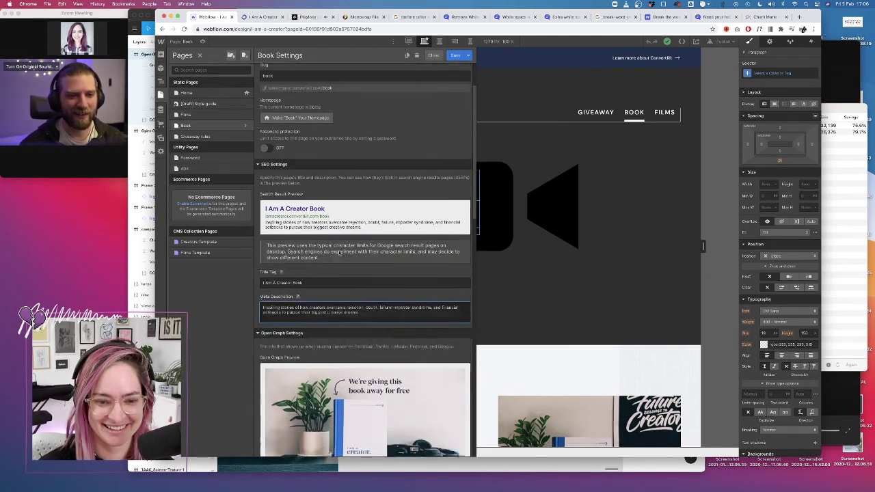
pyautogui.scroll(2, 359, 274)
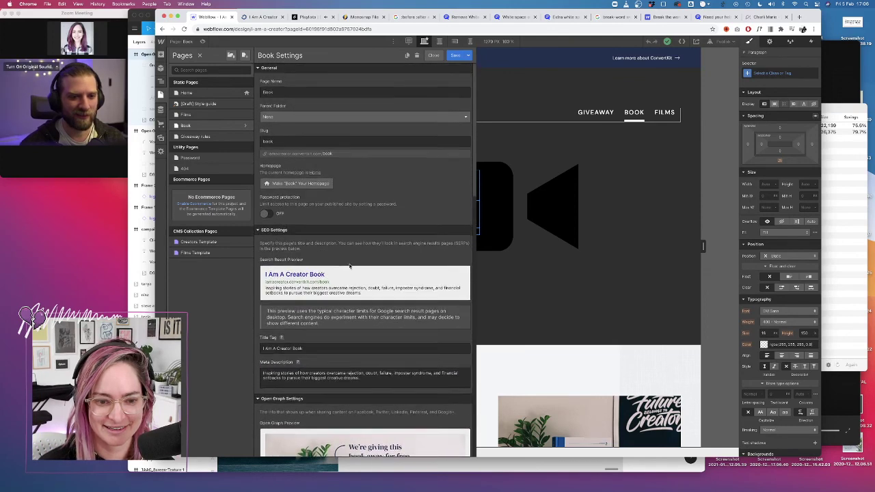
pyautogui.scroll(-1, 350, 266)
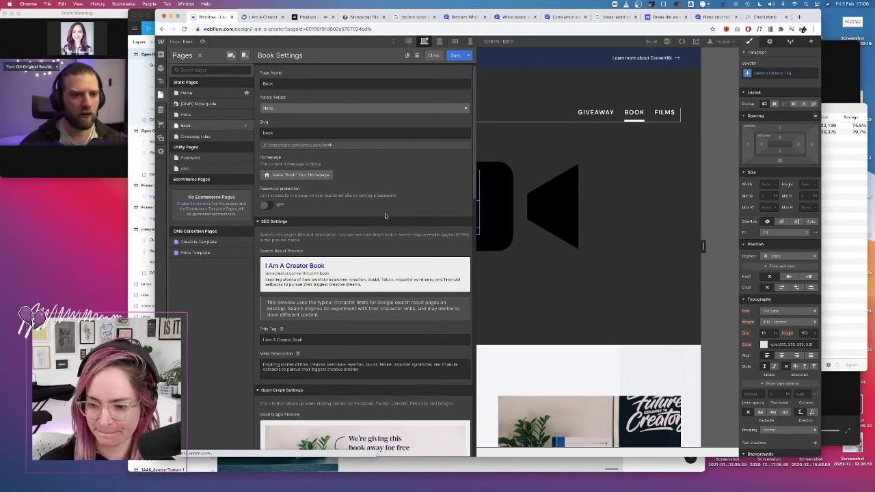
pyautogui.click(452, 55)
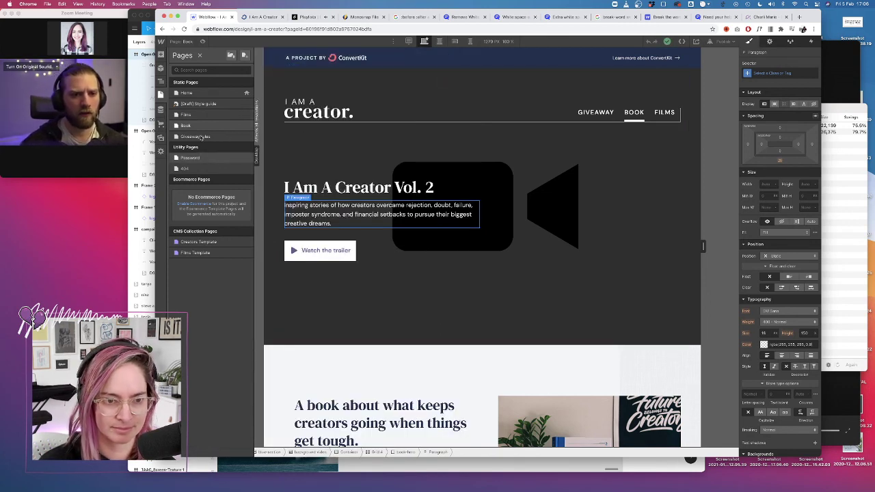
# Copy the link of the film-open-graph.jpg image from the site's assets
pyautogui.click(161, 138)
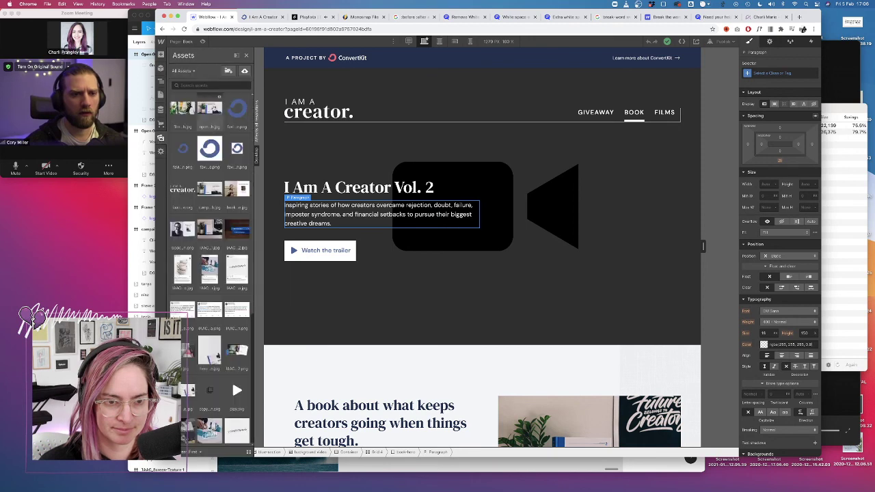
pyautogui.click(194, 97)
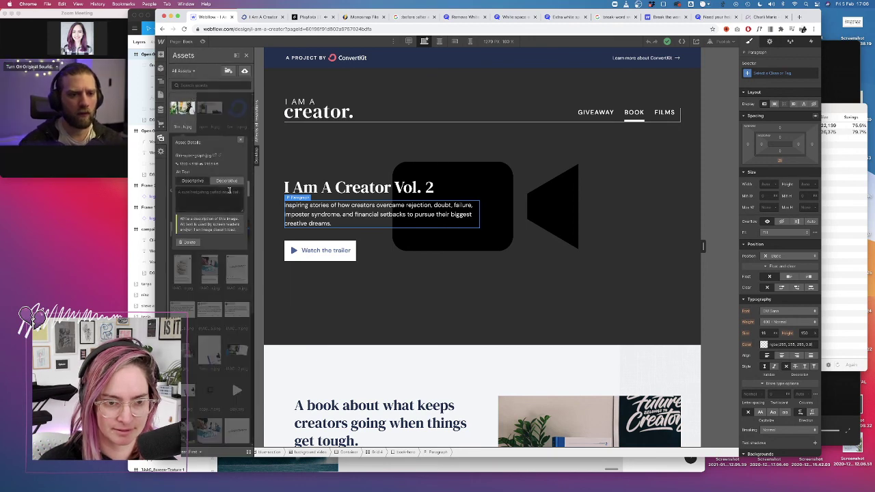
pyautogui.click(219, 156)
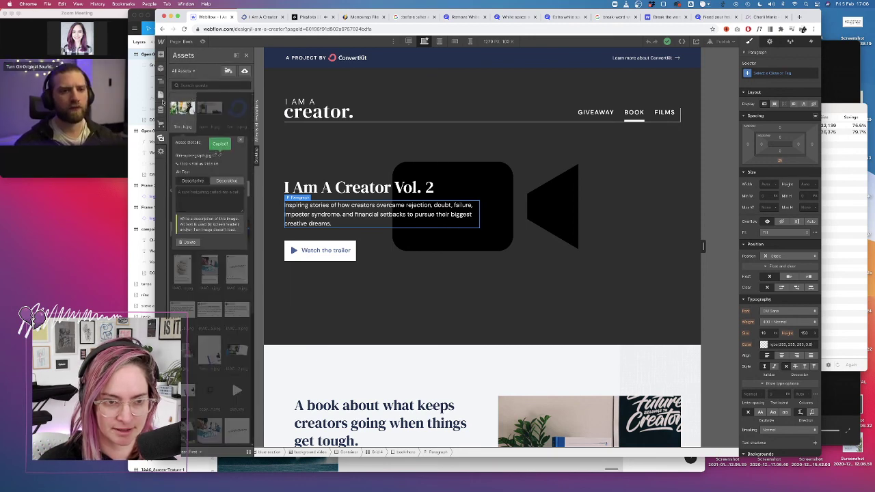
# Paste the film-open-graph.jpg link as the Films page's Open Graph image URL
pyautogui.press('p')
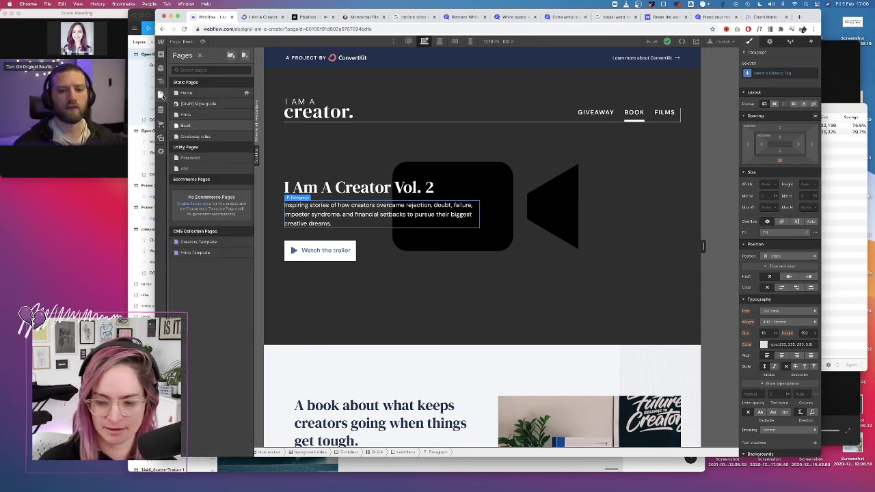
pyautogui.click(222, 118)
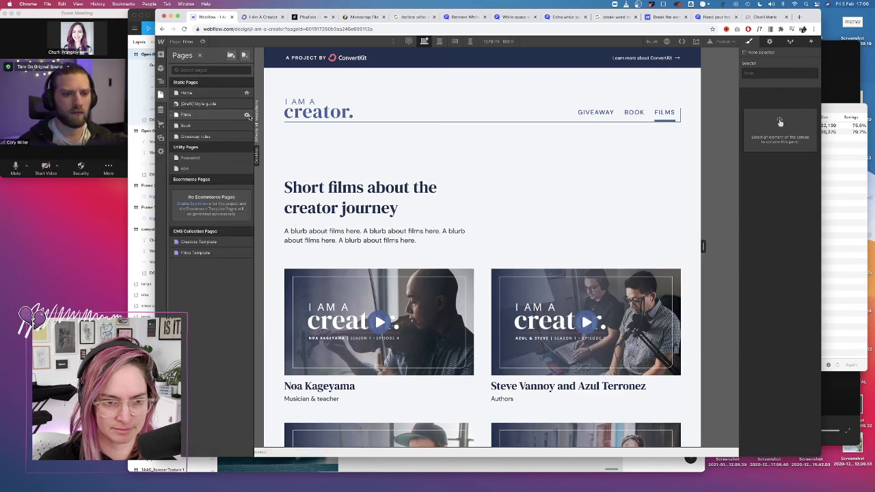
pyautogui.click(247, 115)
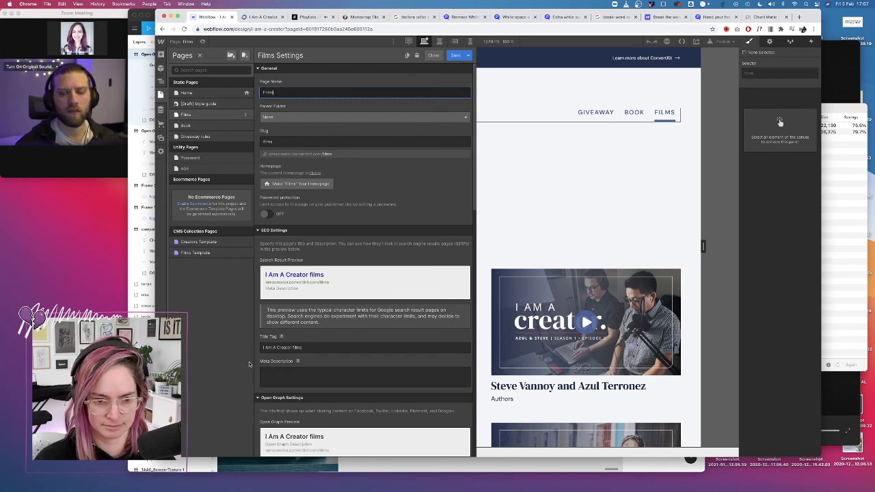
pyautogui.scroll(-2, 278, 410)
pyautogui.scroll(-8, 278, 436)
pyautogui.click(283, 318)
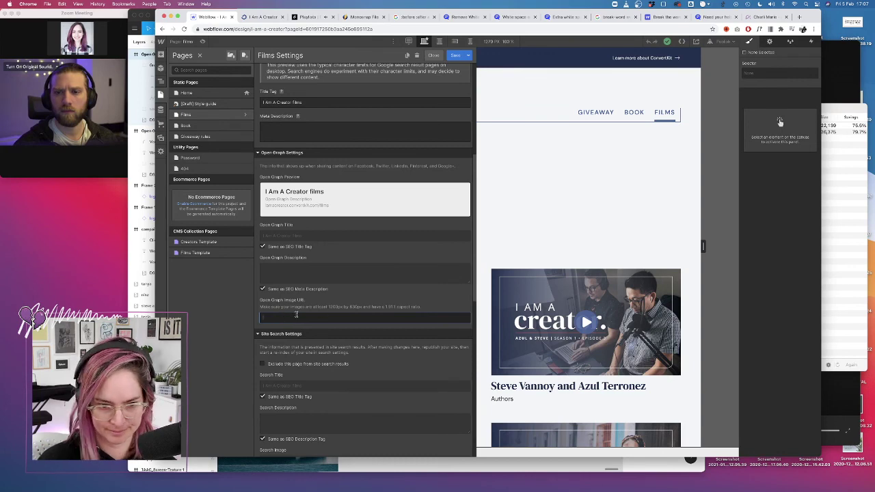
pyautogui.press('super+v')
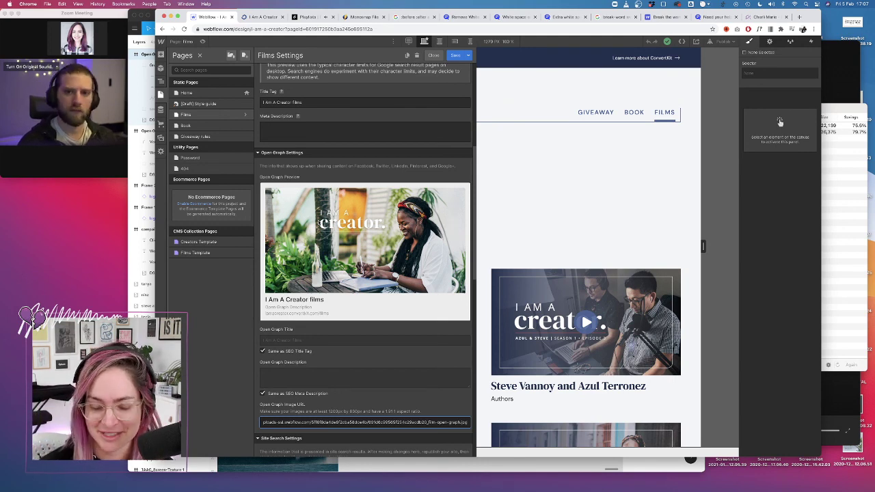
# Set the Films page's SEO meta description to "Short documentary films about inspiring creators earning a living online" and save its settings
pyautogui.scroll(3, 320, 171)
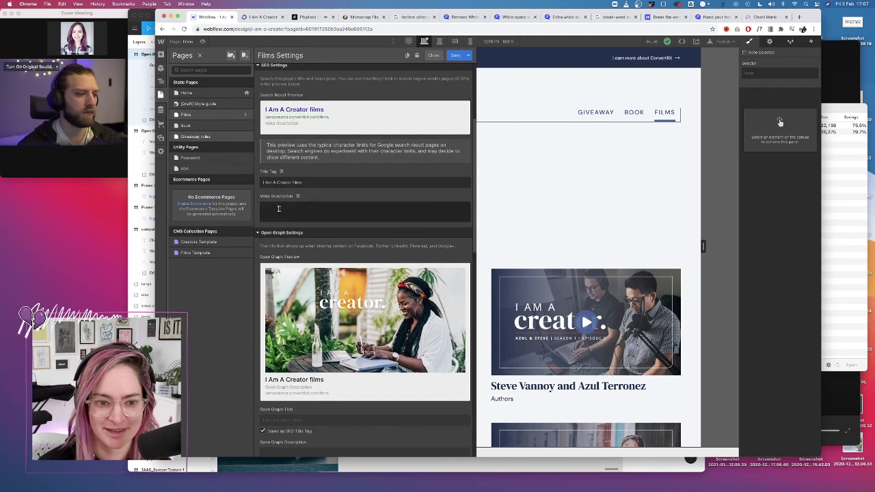
pyautogui.scroll(1, 319, 172)
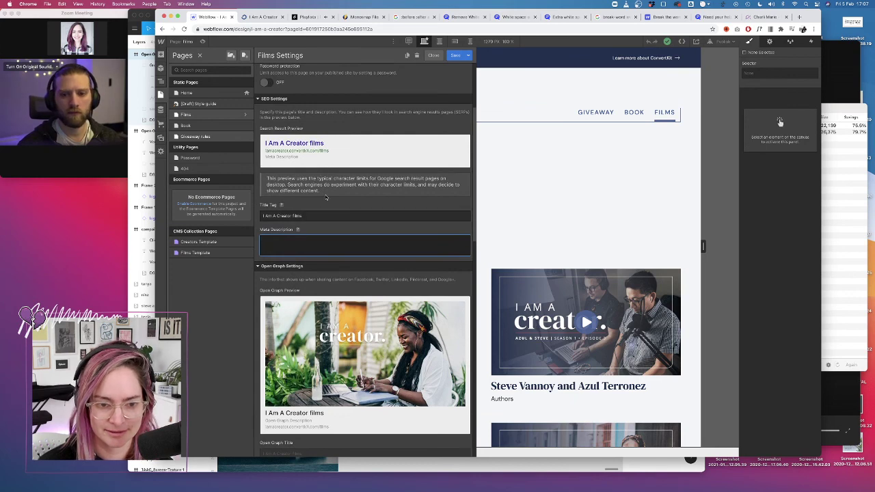
pyautogui.write('Short documentary films about inspiri')
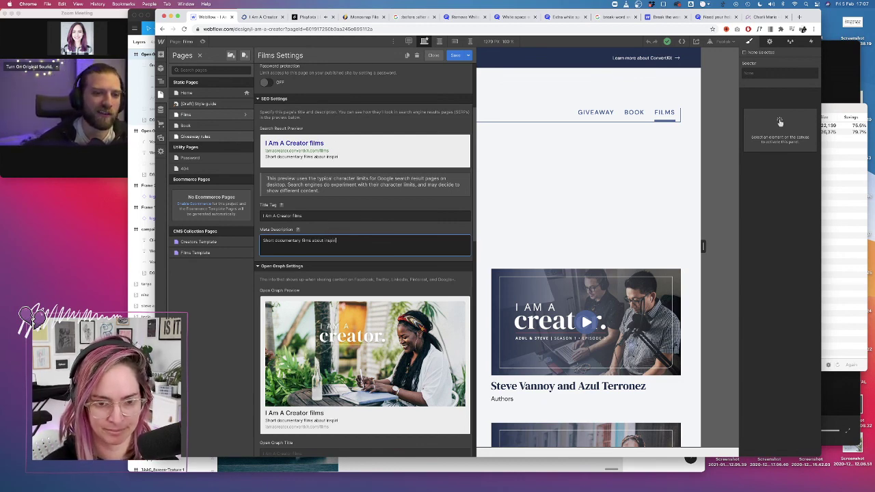
pyautogui.write('ng creators ea')
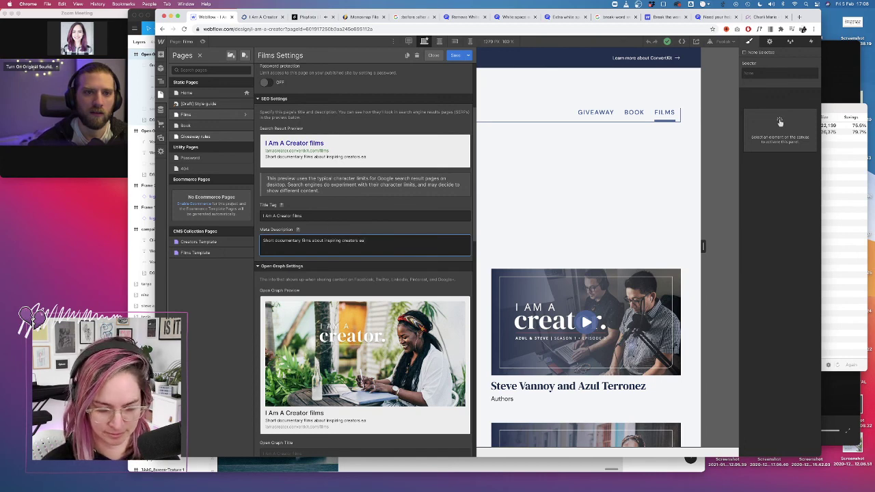
pyautogui.write('g a living online')
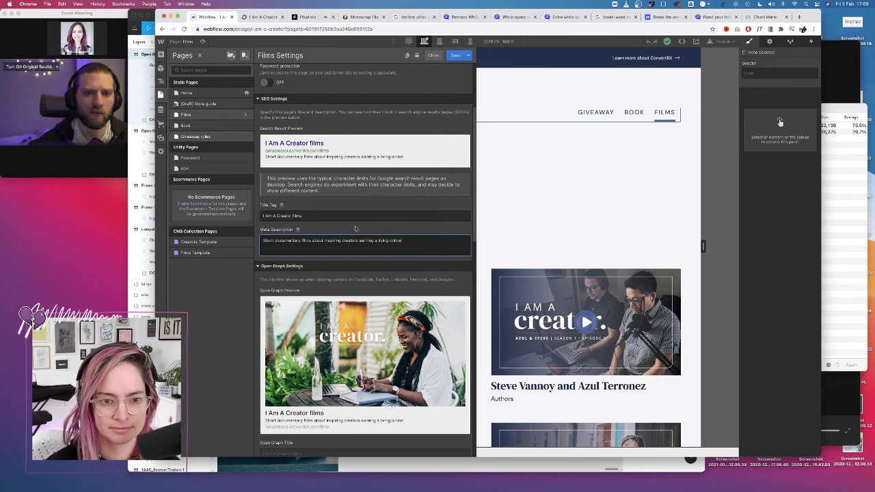
pyautogui.scroll(-5, 363, 260)
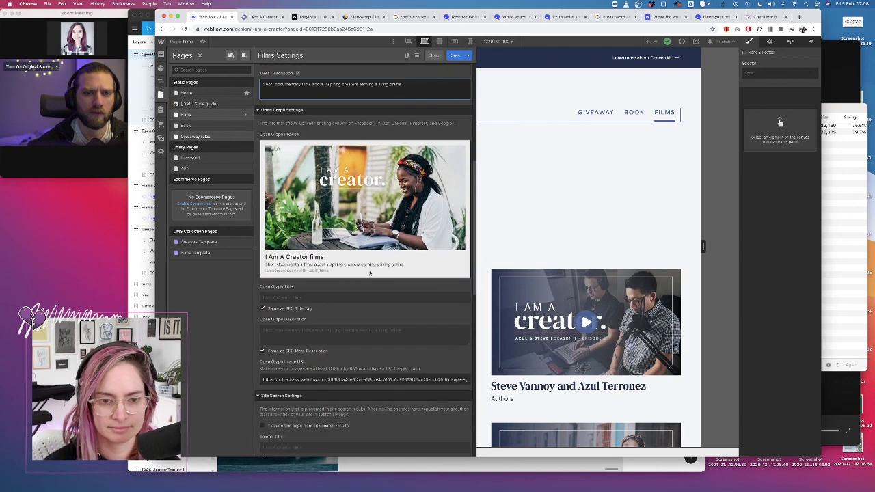
pyautogui.scroll(-1, 343, 286)
pyautogui.scroll(-1, 342, 286)
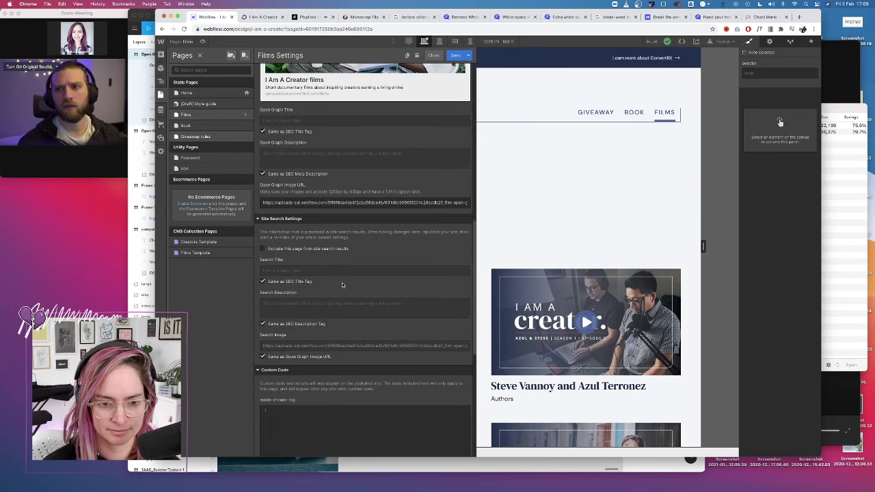
pyautogui.scroll(8, 447, 106)
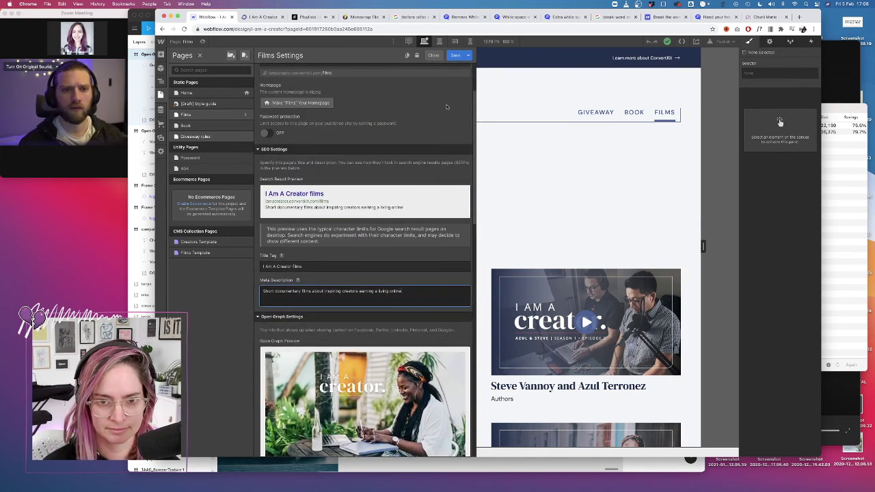
pyautogui.click(455, 57)
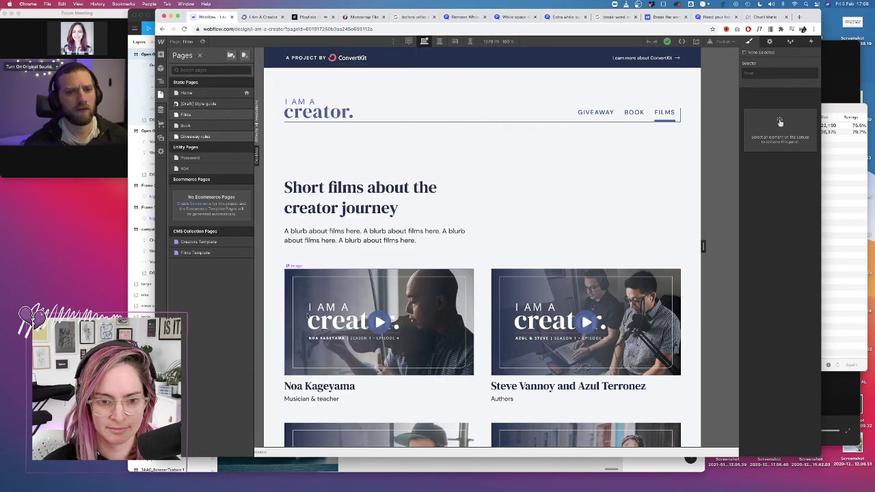
# Delete the placeholder blurb block under the Films page's heading and preview the page
pyautogui.doubleClick(349, 234)
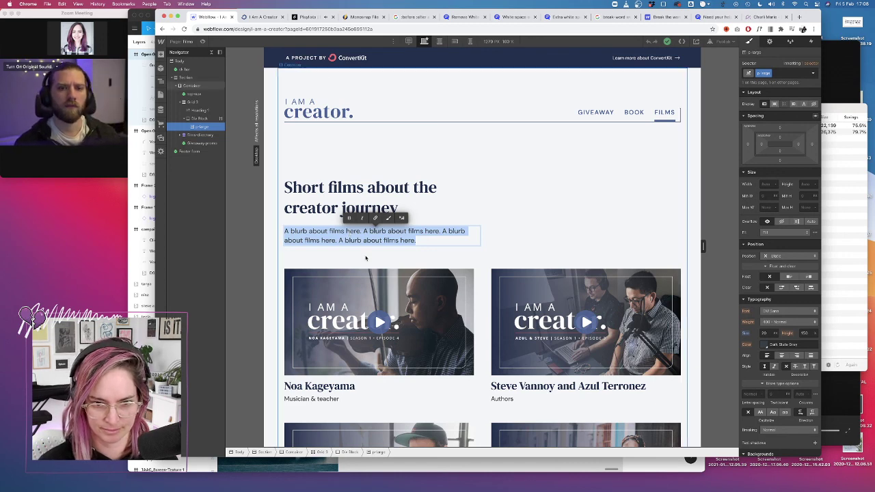
pyautogui.press('Escape')
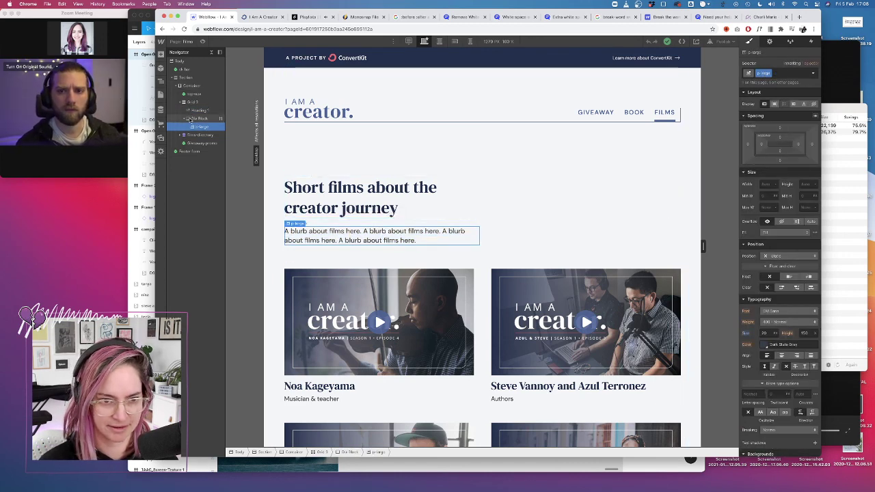
pyautogui.press('Delete')
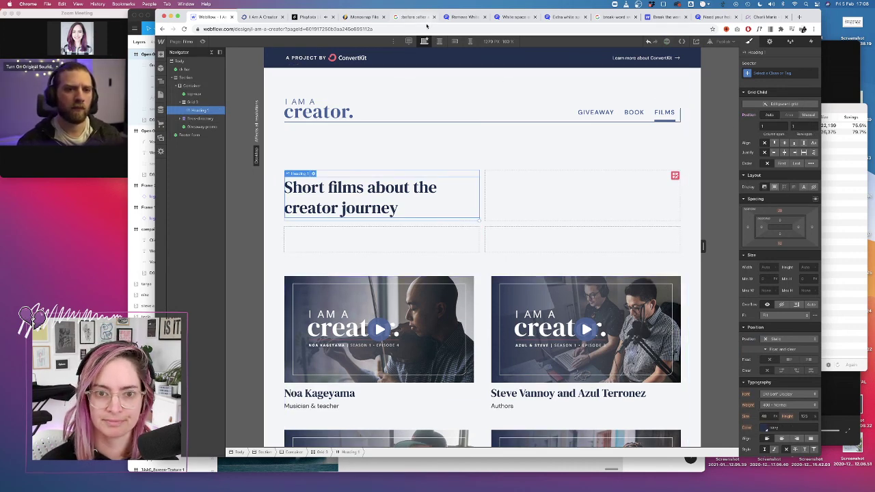
pyautogui.click(203, 41)
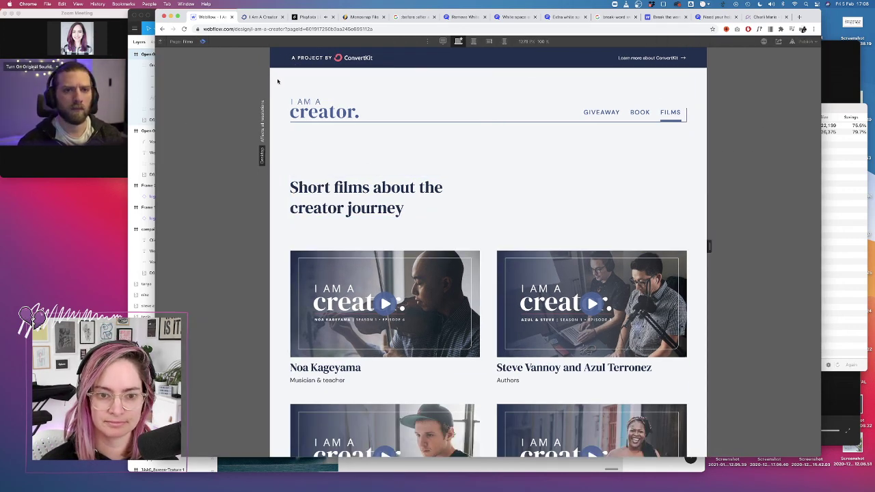
pyautogui.click(202, 41)
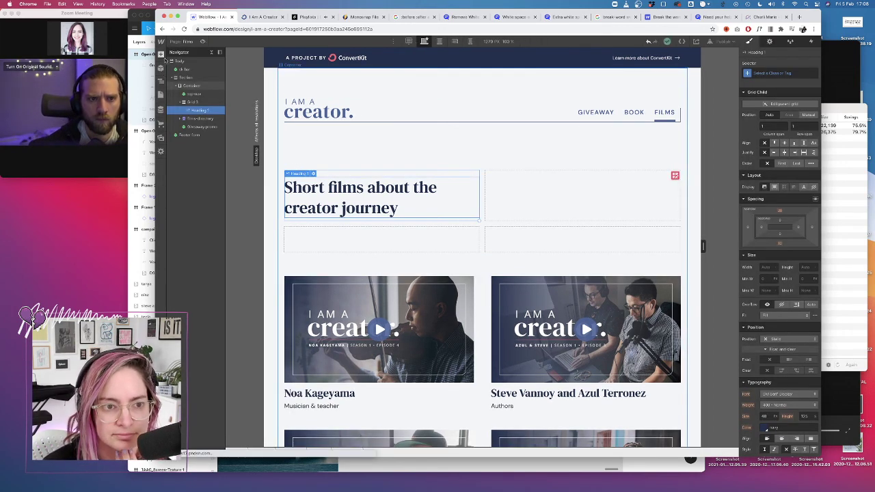
# Open the Giveaway rules page and copy the link of the open-graph.jpg image from the site's assets
pyautogui.click(161, 94)
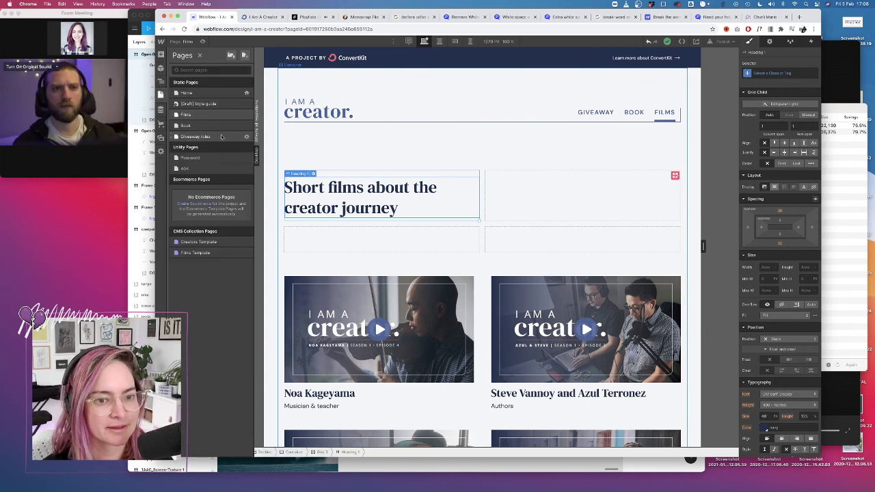
pyautogui.click(198, 136)
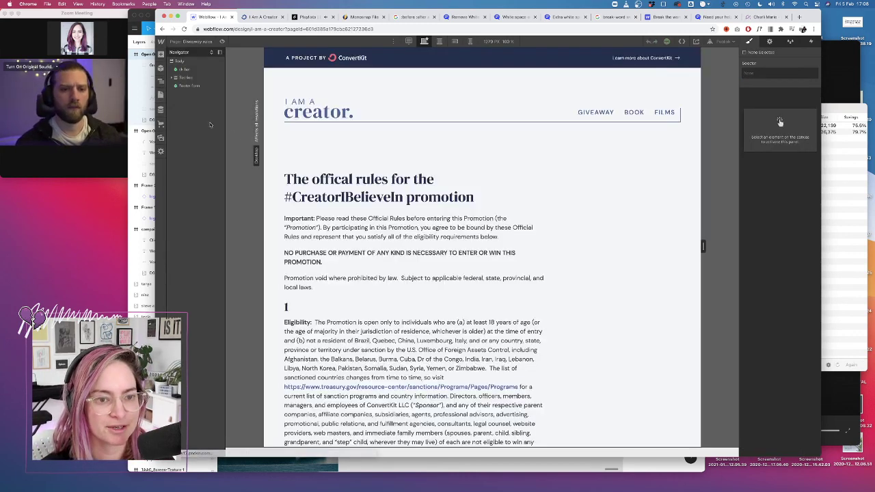
pyautogui.click(161, 139)
pyautogui.click(219, 106)
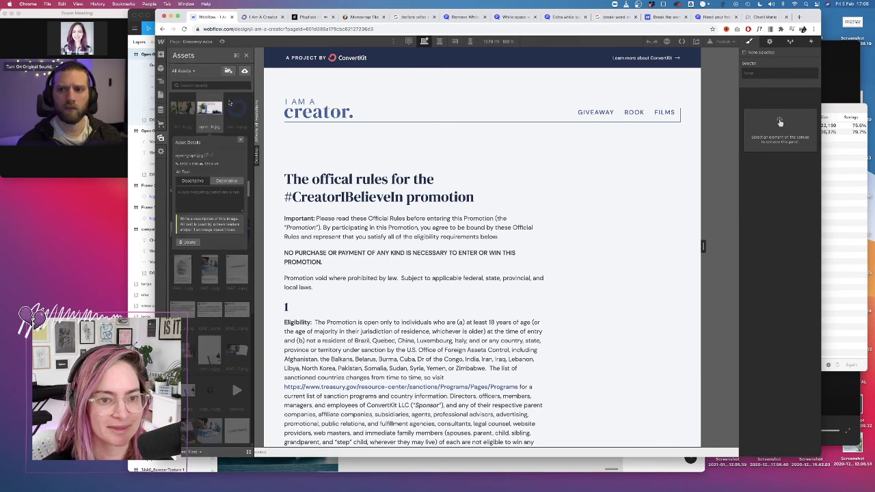
pyautogui.click(211, 156)
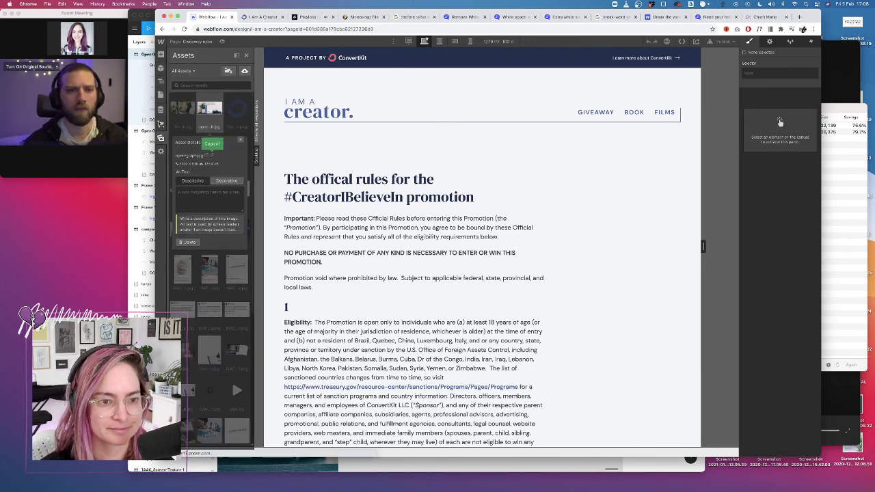
# Set the Giveaway rules page's SEO title tag to "#CreatorIBelieveIn promotion rules"
pyautogui.click(160, 96)
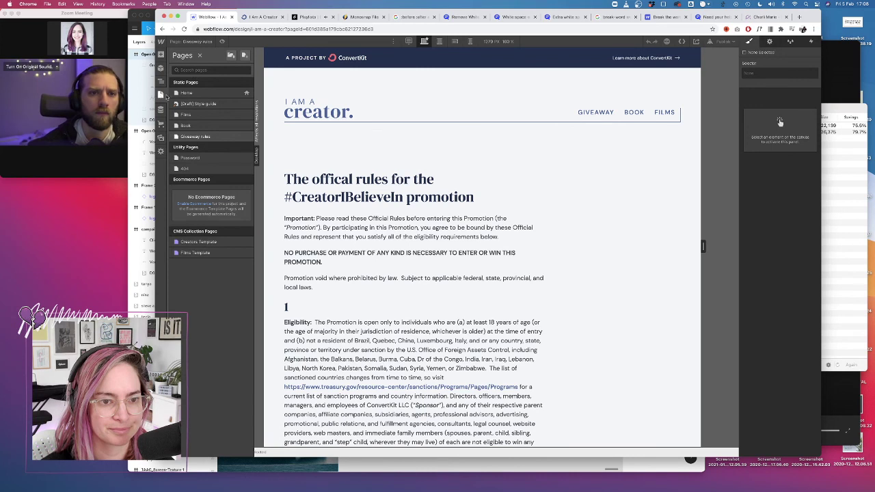
pyautogui.click(246, 137)
pyautogui.click(284, 348)
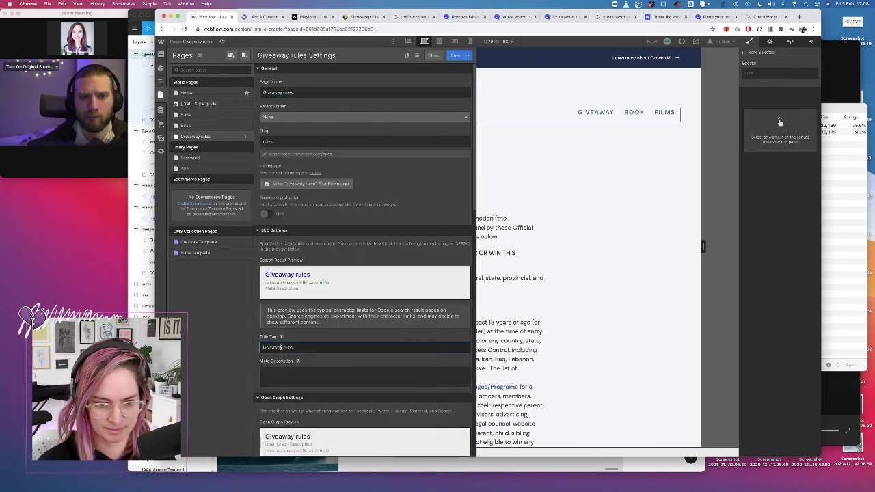
pyautogui.write('I Am')
pyautogui.write(' A Cre')
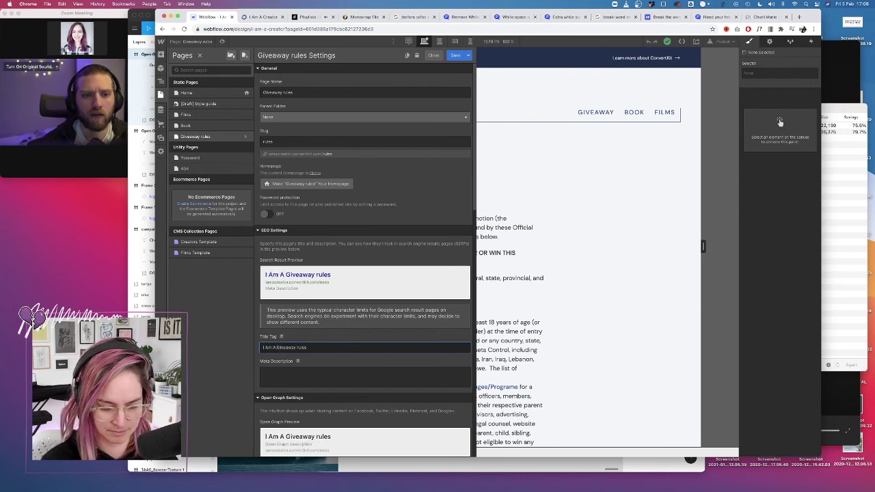
pyautogui.moveTo(313, 350); pyautogui.dragTo(222, 342)
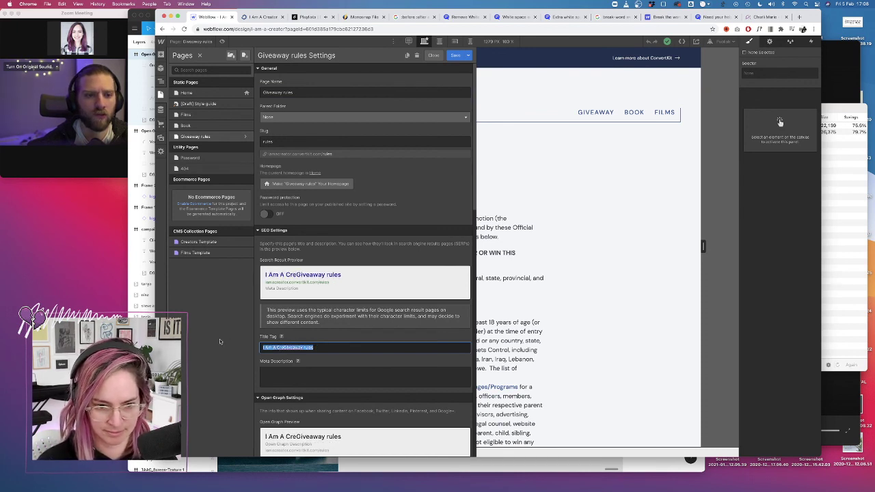
pyautogui.write('#Creat')
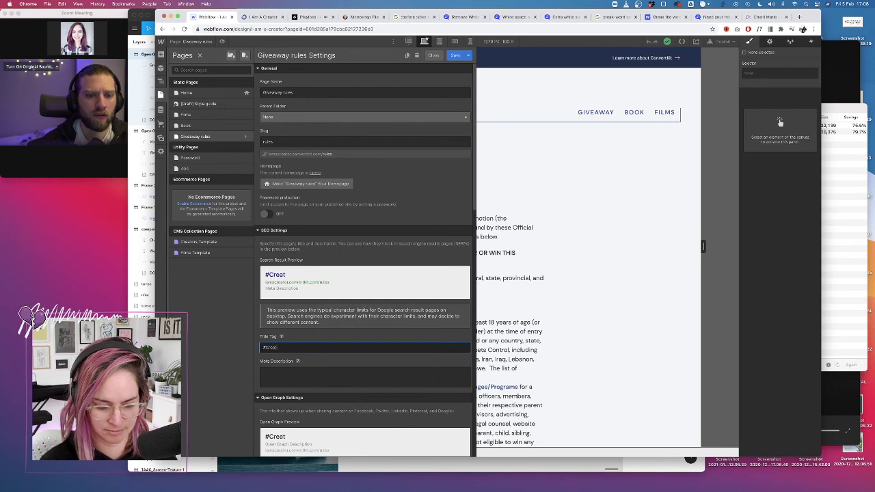
pyautogui.write('orIBelieveIn')
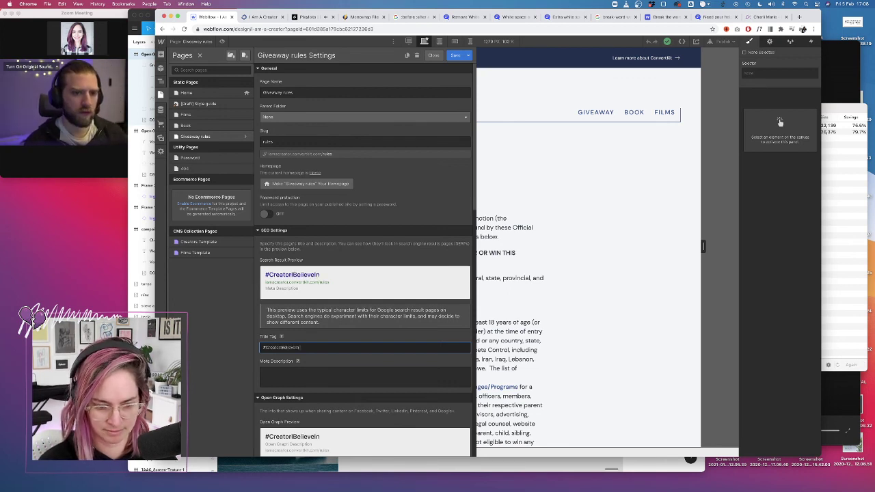
pyautogui.write(' promotion rules')
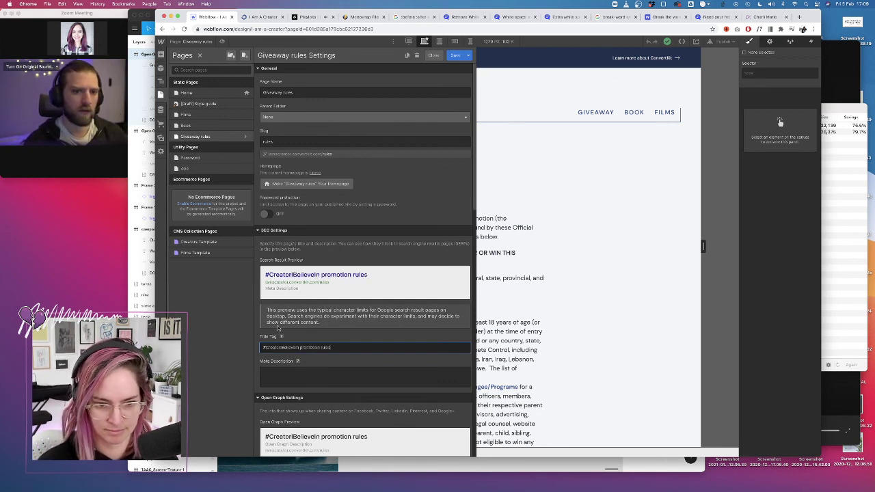
# Set the Giveaway rules page's meta description to "The official rules for the I Am A Creator book giveaway"
pyautogui.scroll(-4, 292, 391)
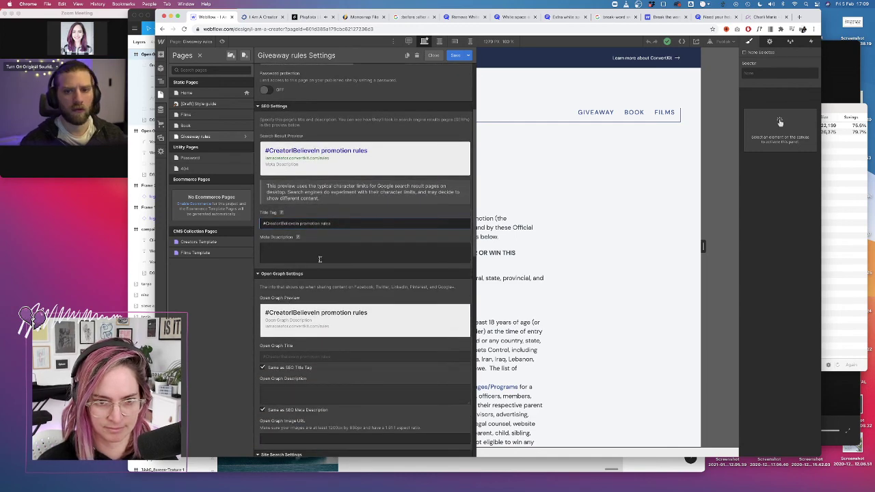
pyautogui.click(294, 249)
pyautogui.write('The official rules for the I Am A Creator b')
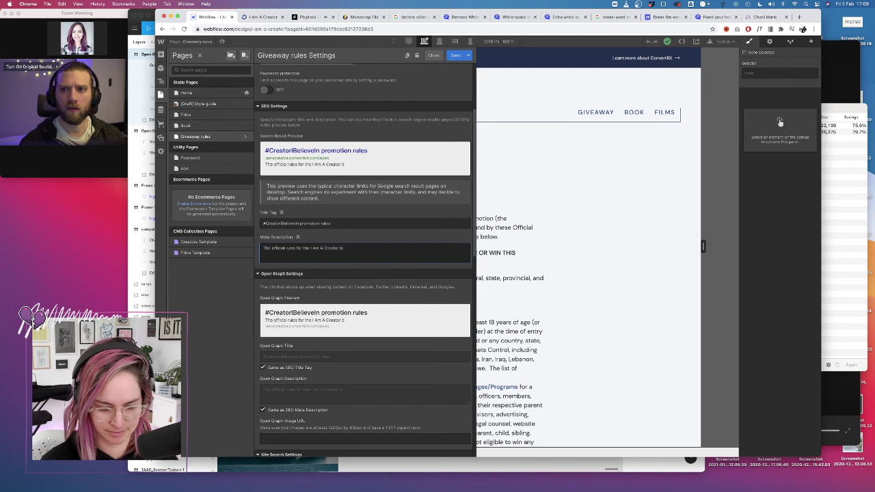
pyautogui.write('away')
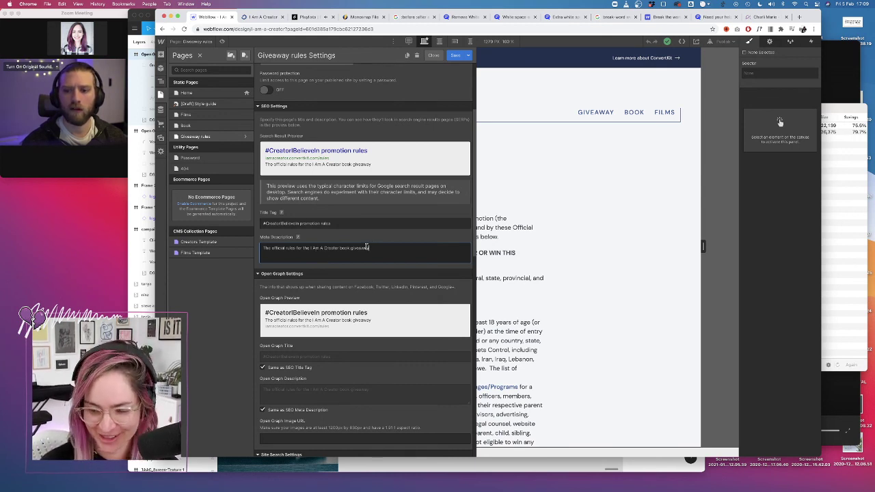
# Paste the open-graph.jpg link as the Giveaway rules page's Open Graph image URL and save the page settings
pyautogui.scroll(-5, 366, 247)
pyautogui.click(300, 259)
pyautogui.hotkey('ctrl', 'v')
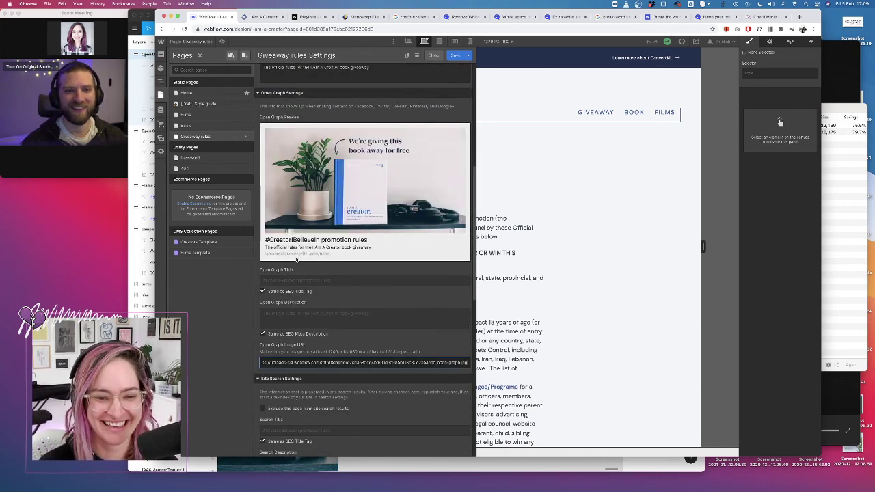
pyautogui.click(455, 55)
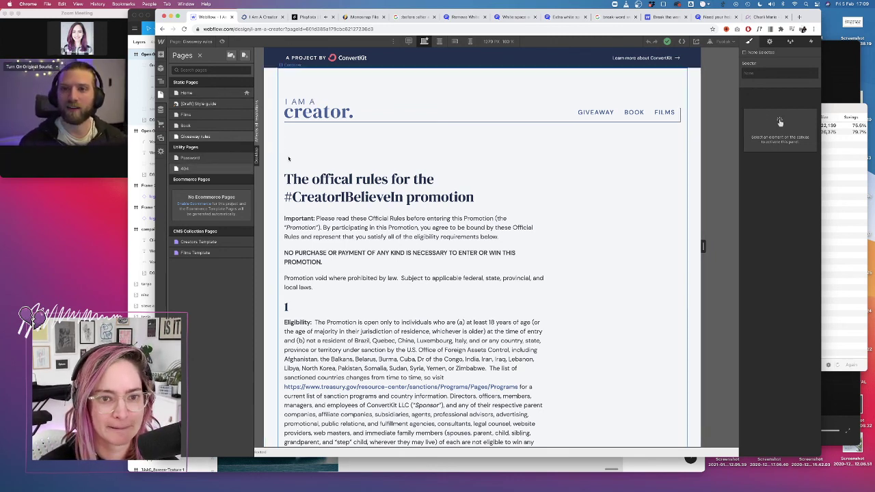
# Open the Home page and delete the HTML Embed element at the start of its body
pyautogui.click(223, 96)
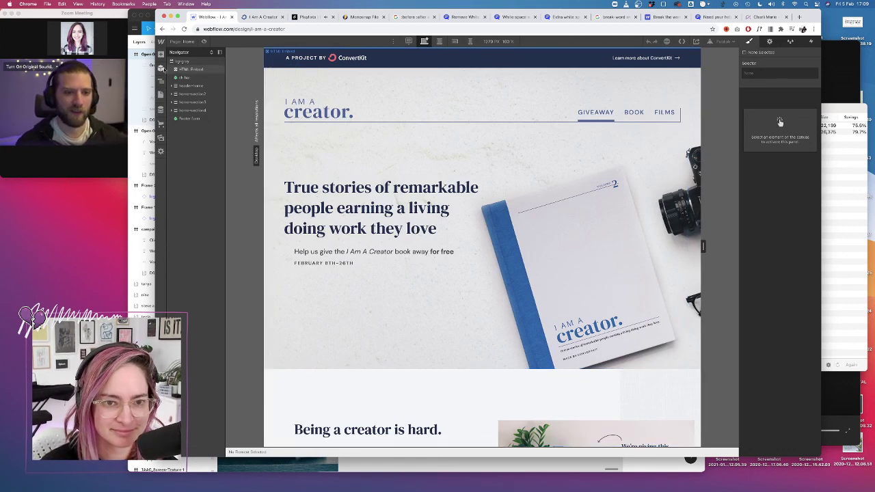
pyautogui.click(206, 67)
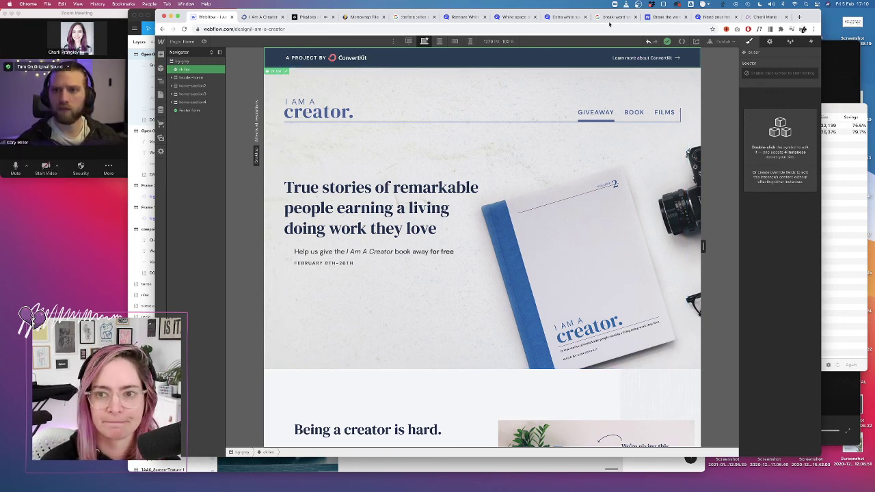
# Open youtube.com in a new browser tab and switch to the CharliMarieTV account
pyautogui.click(800, 17)
pyautogui.write('youtube.com')
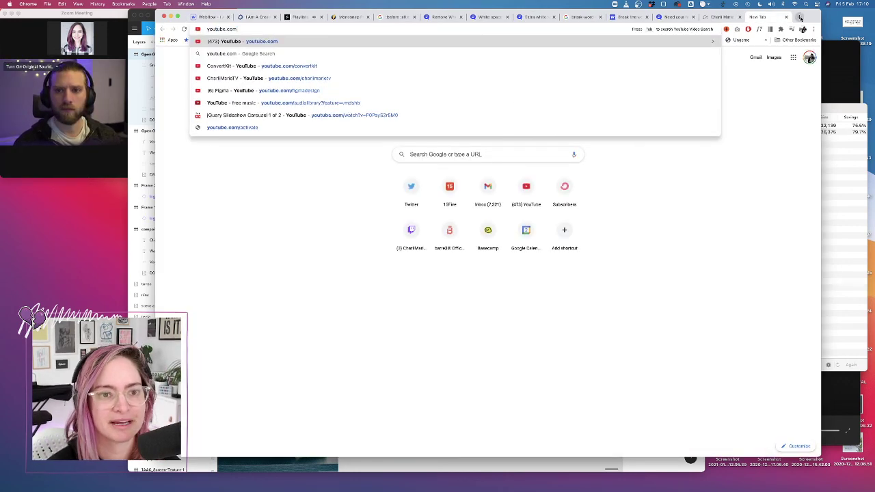
pyautogui.press('Return')
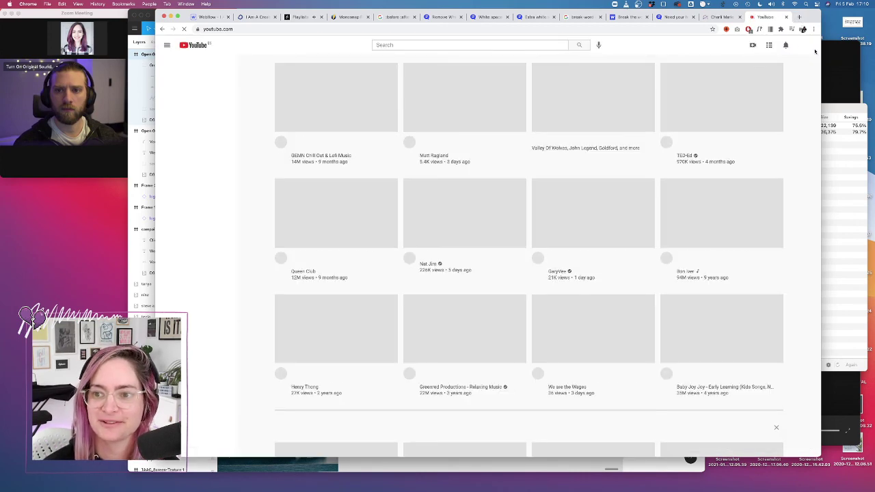
pyautogui.click(806, 45)
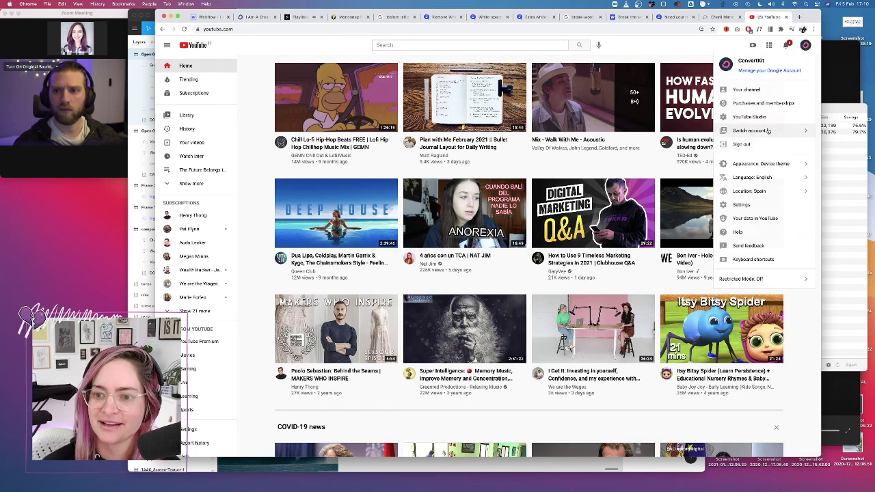
pyautogui.click(767, 130)
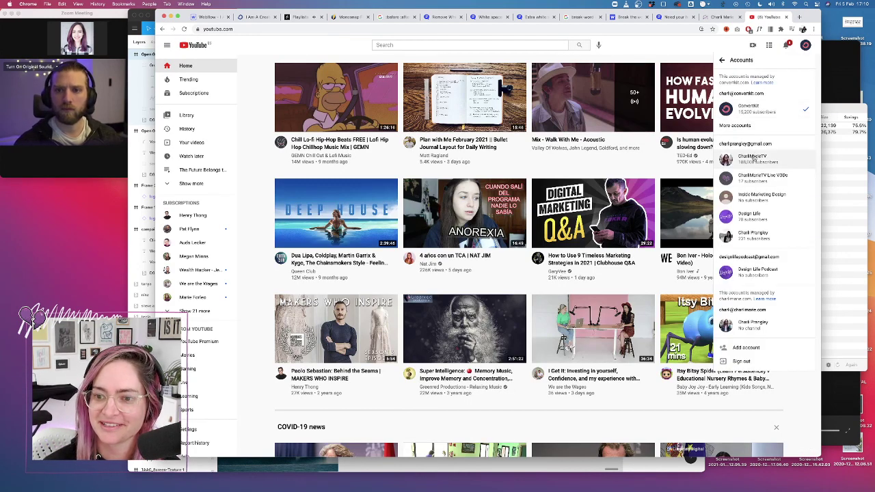
pyautogui.click(755, 158)
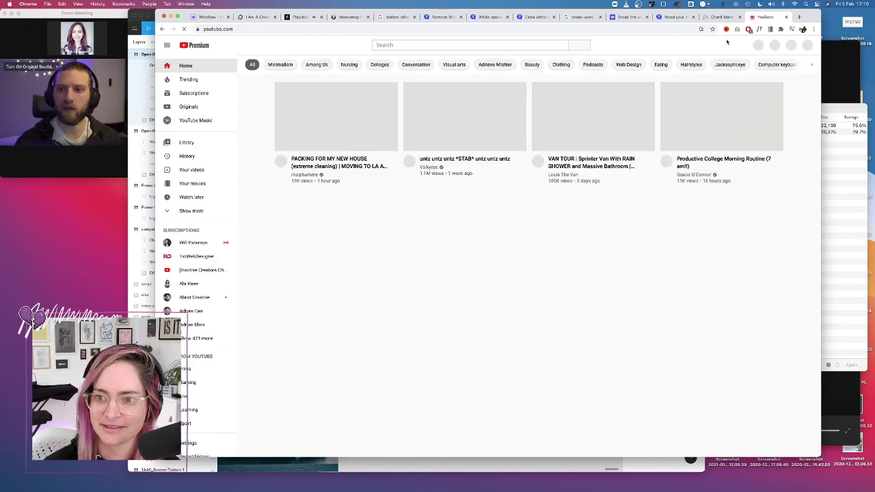
# In YouTube Studio, copy the shareable link of the uploaded video "Top 5 mistakes to avoid in a design job application"
pyautogui.click(805, 45)
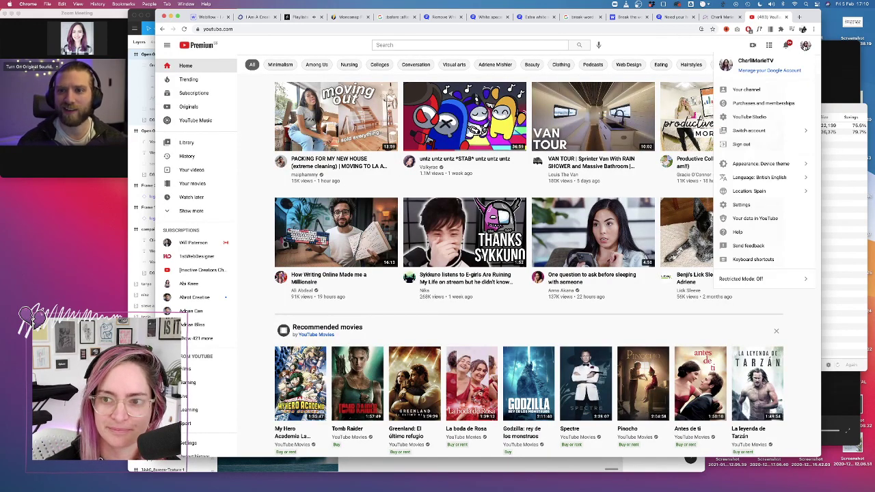
pyautogui.click(750, 117)
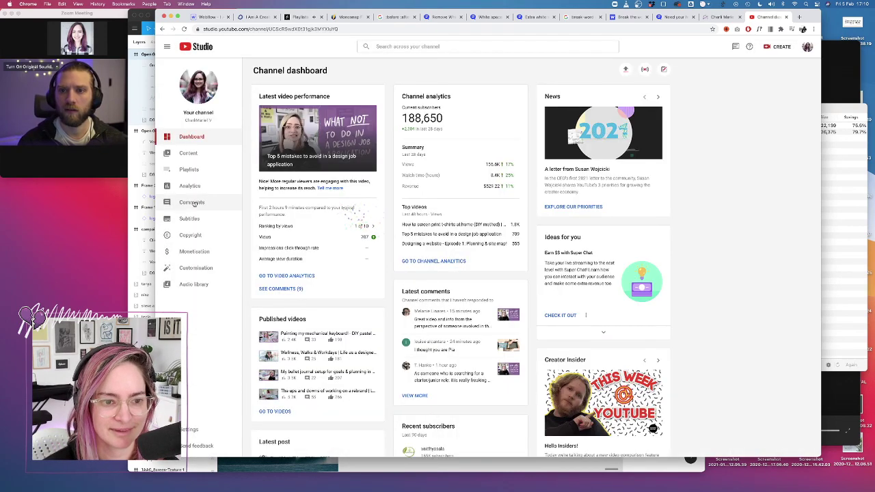
pyautogui.click(191, 153)
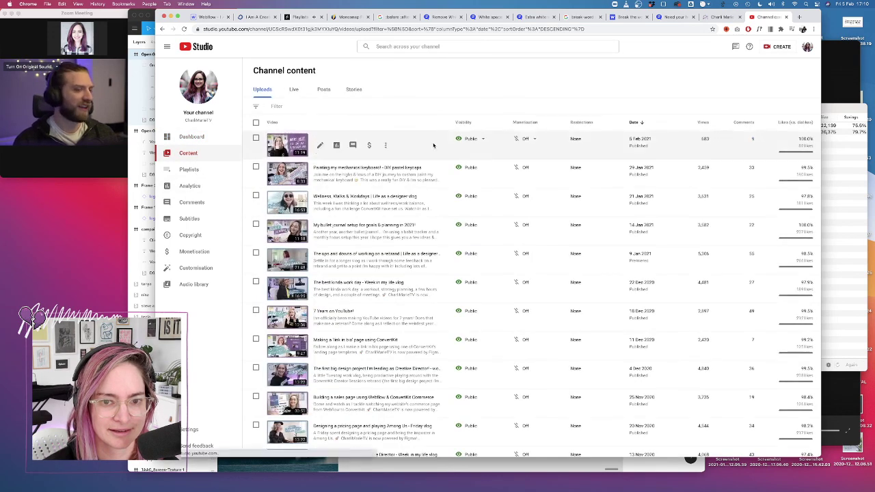
pyautogui.click(386, 146)
pyautogui.click(360, 172)
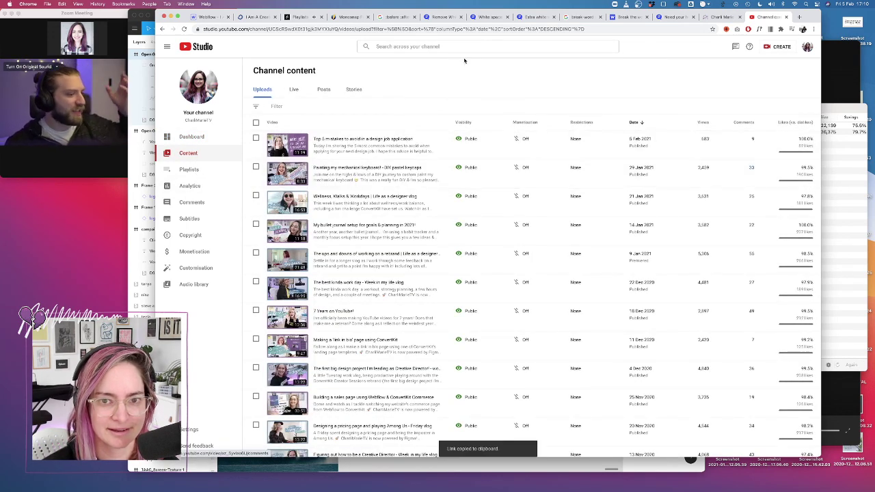
# Open Twitter in a new browser tab and start composing a tweet
pyautogui.click(799, 17)
pyautogui.write('twitter')
pyautogui.press('Return')
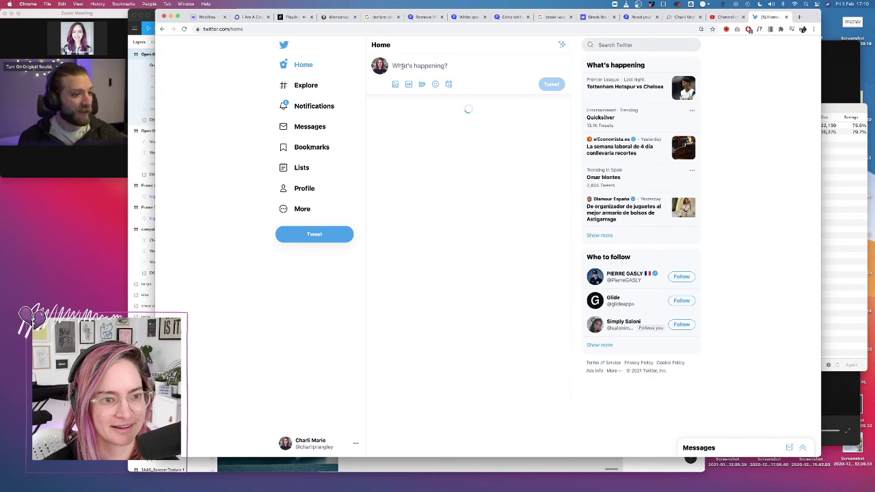
pyautogui.click(402, 66)
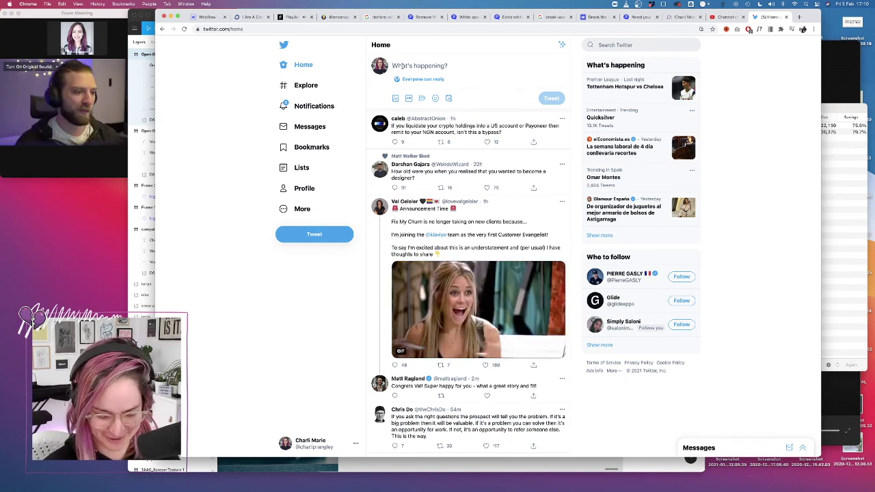
pyautogui.write("I'm still")
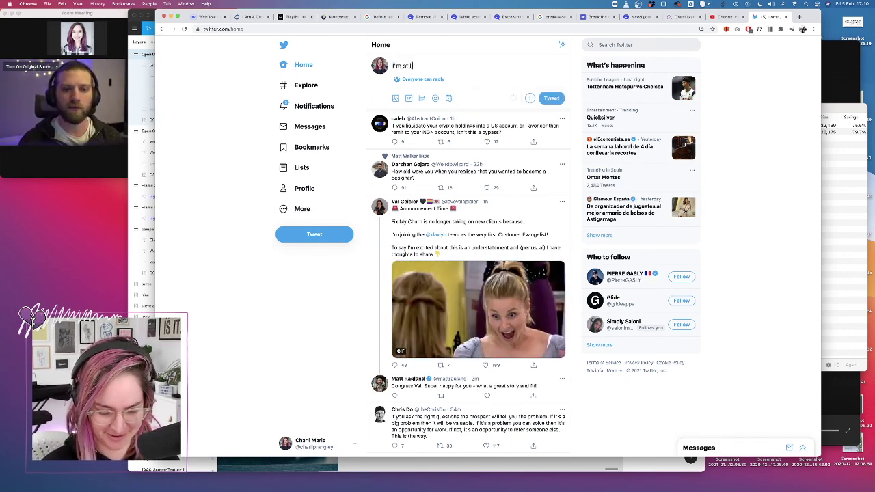
pyautogui.write(' streaming a Webflow bui')
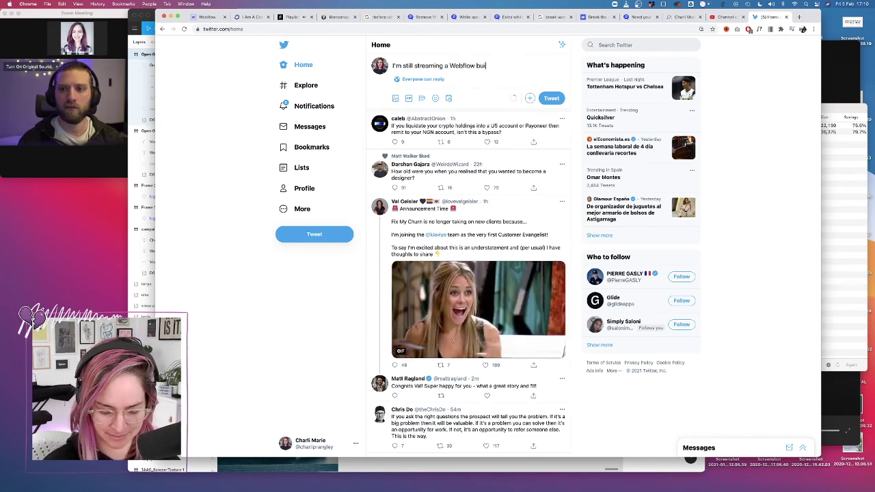
pyautogui.write('ld, but')
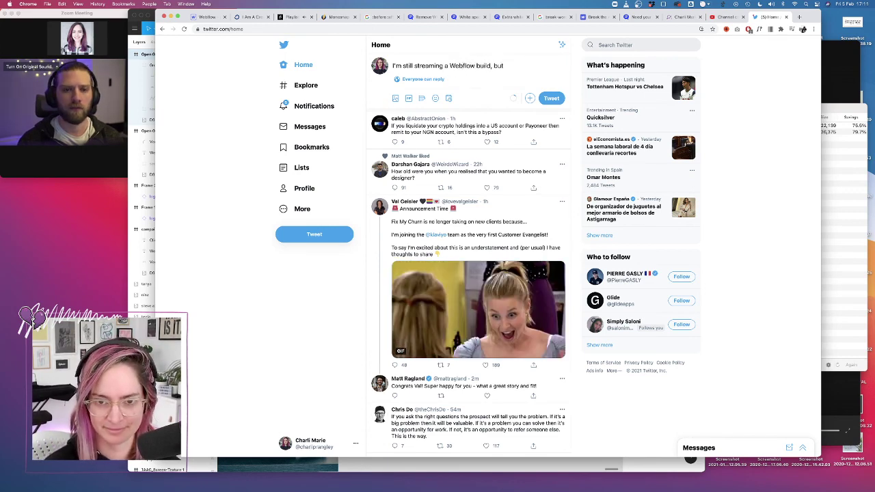
pyautogui.press('super+a')
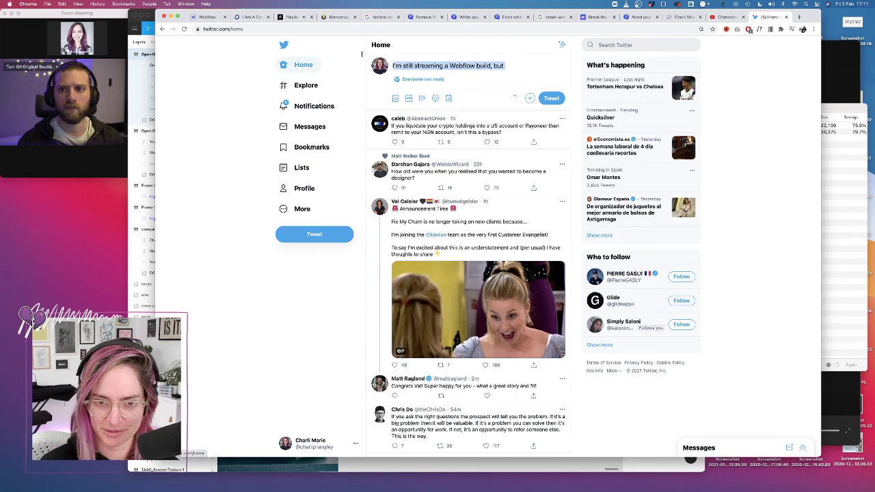
pyautogui.press('BackSpace')
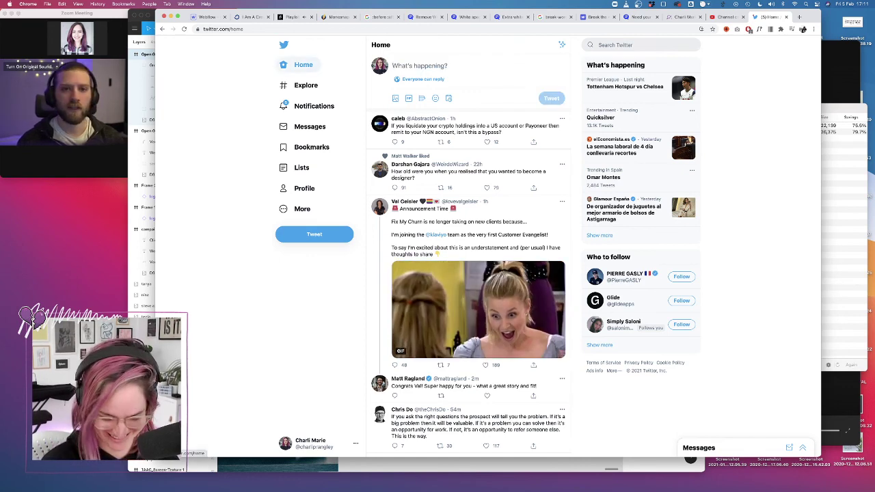
# Write the tweet's opening sentence: "My newest video features the top 5 mistakes I spotted in design job applications."
pyautogui.write('M')
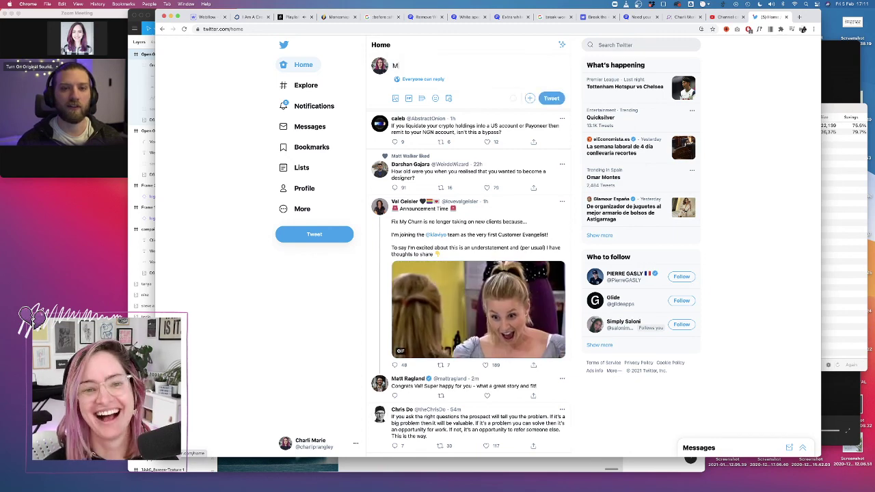
pyautogui.write('y new')
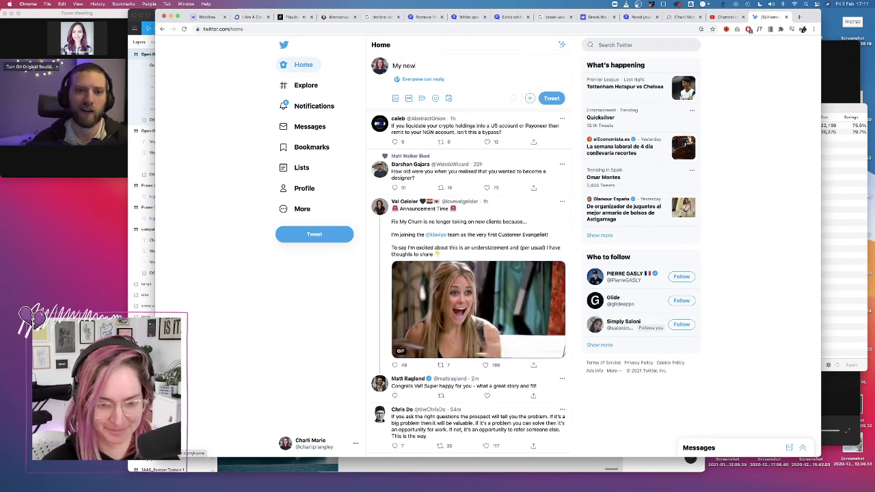
pyautogui.write('est video')
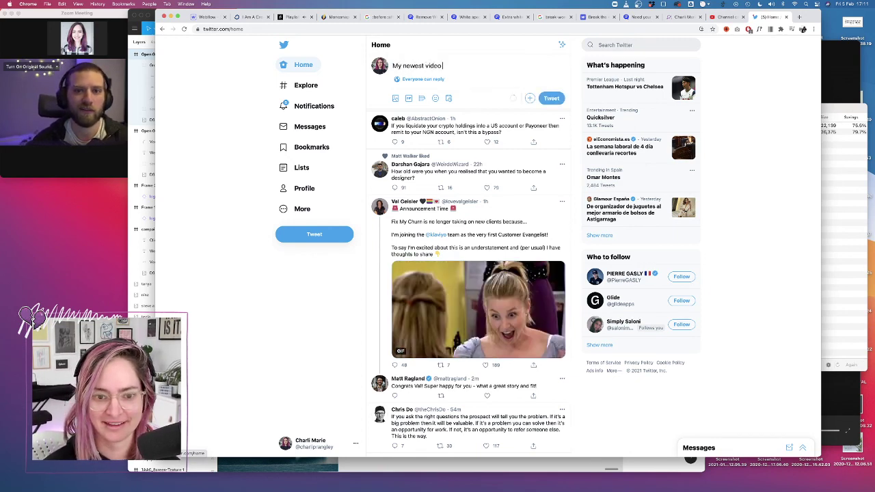
pyautogui.write(' features')
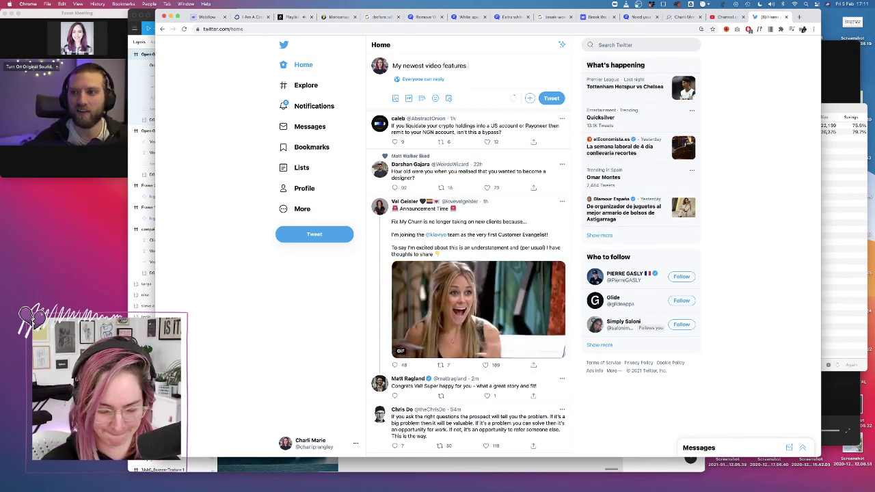
pyautogui.write('mistakes I')
pyautogui.write('spo')
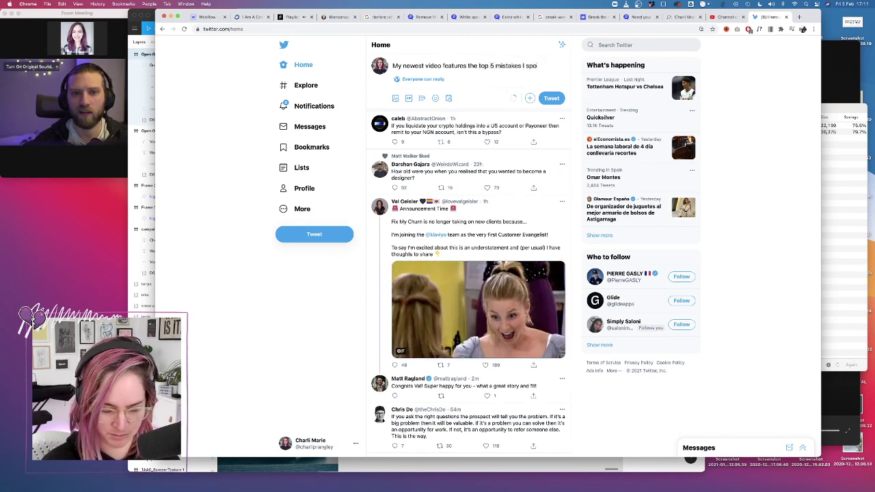
pyautogui.write('tted in design j')
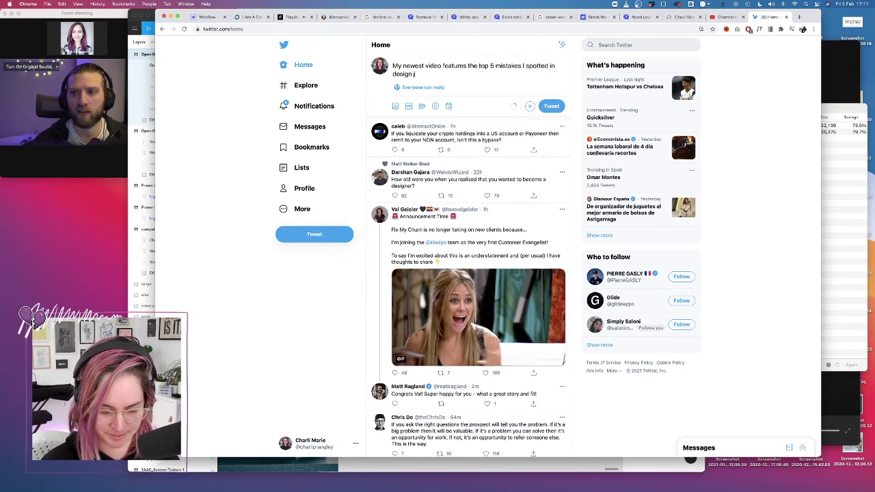
pyautogui.write('ob applicati')
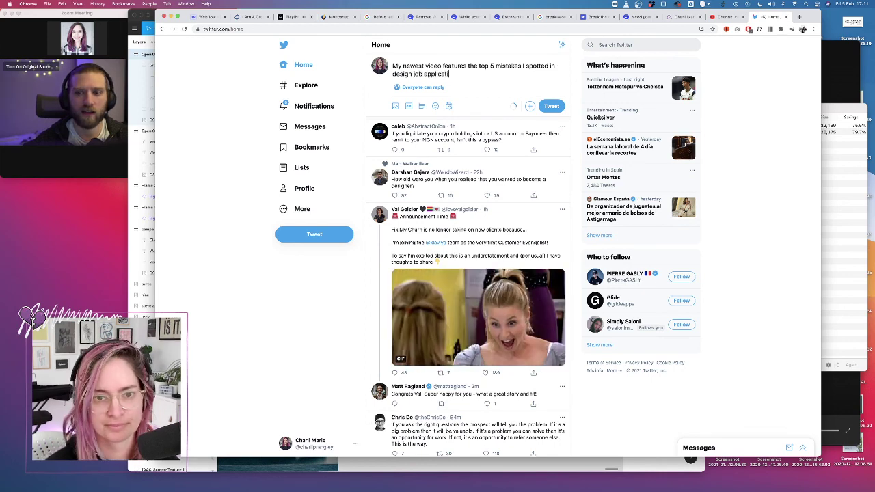
pyautogui.write('ons.')
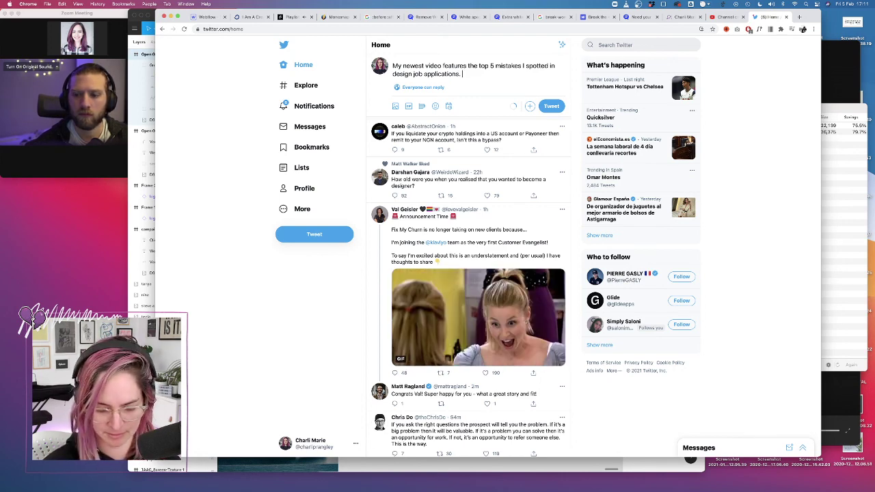
# Continue the tweet with "I'm sharing them so you can avoid them when you're job hunting"
pyautogui.write('sharing them so')
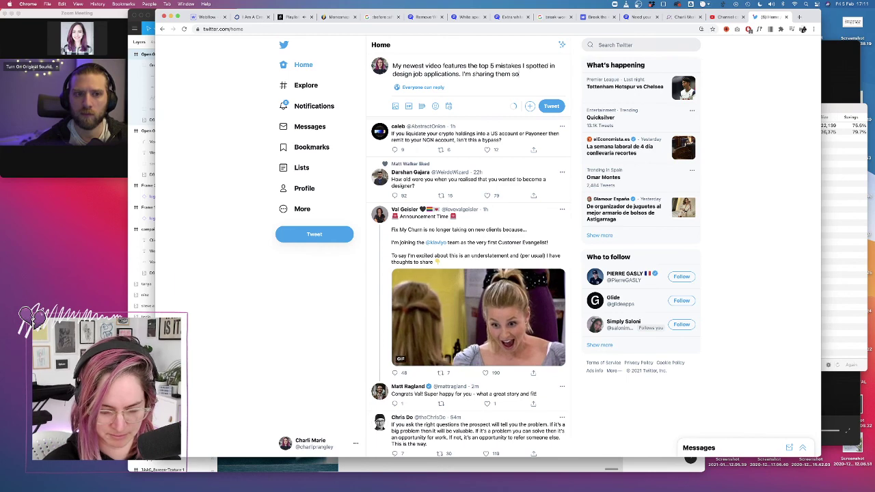
pyautogui.write(' you can av')
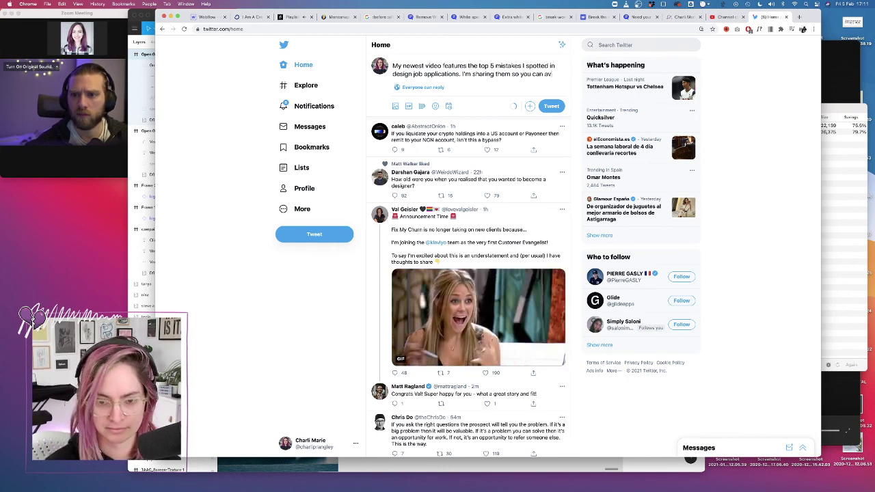
pyautogui.write('oid them')
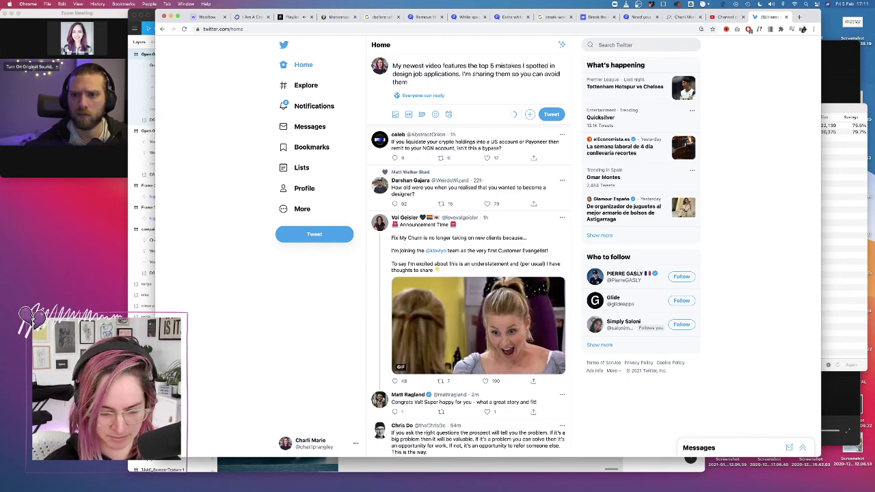
pyautogui.write(" when you're job hunting")
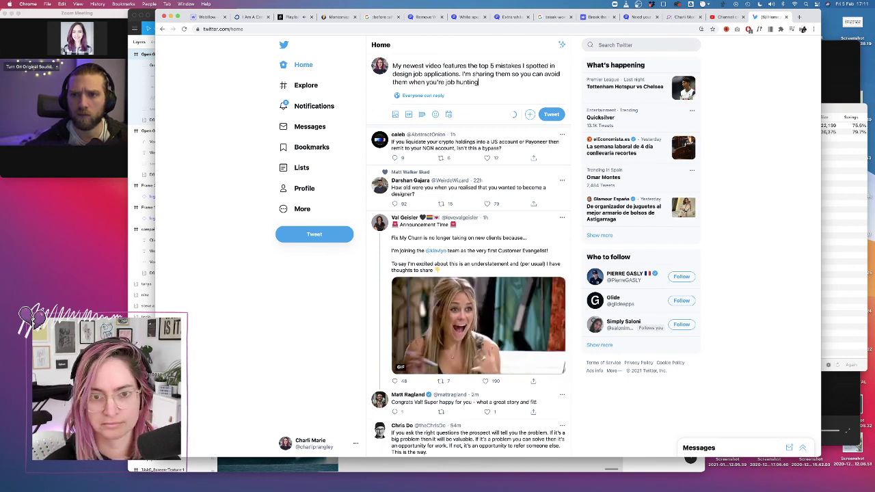
pyautogui.click(435, 114)
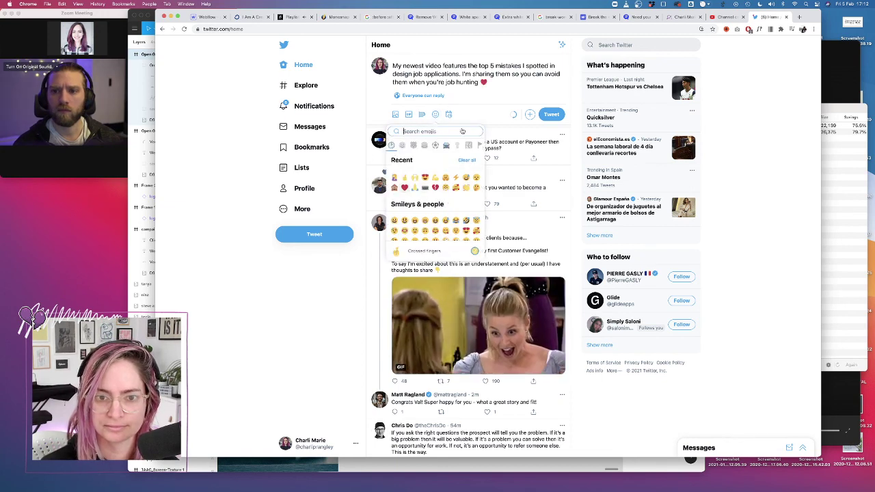
pyautogui.press('Escape')
pyautogui.write('https://youtu.be/PS_ZkAszNho')
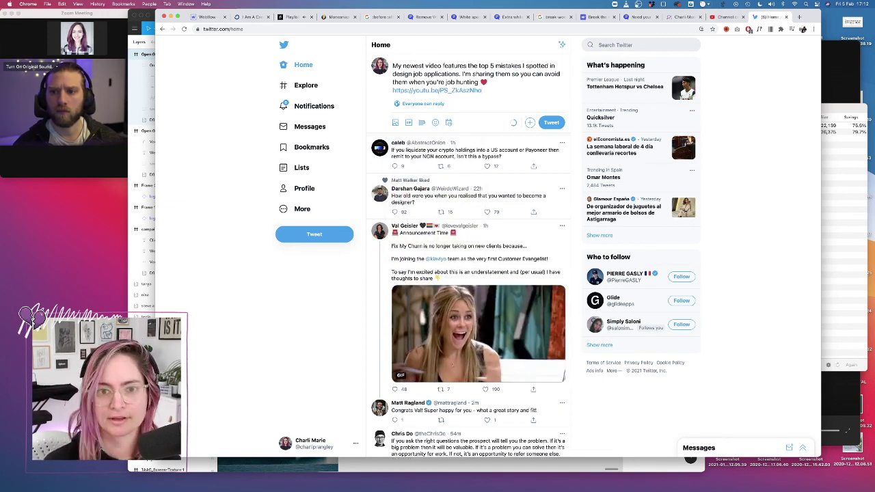
pyautogui.click(552, 122)
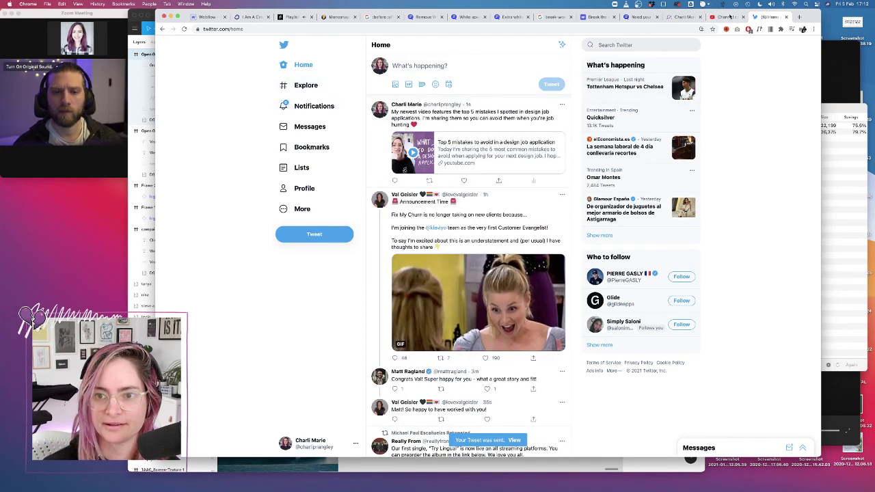
# Switch to YouTube Studio and check the latest video's performance on the channel dashboard
pyautogui.click(731, 17)
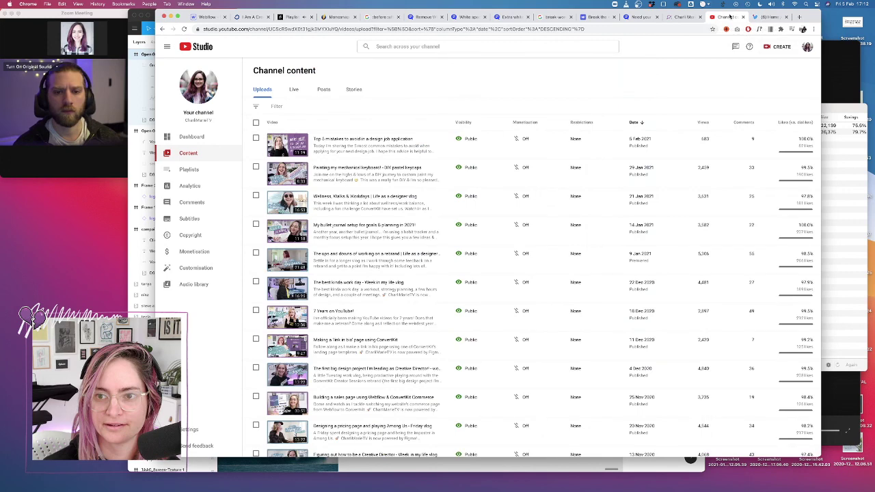
pyautogui.click(192, 137)
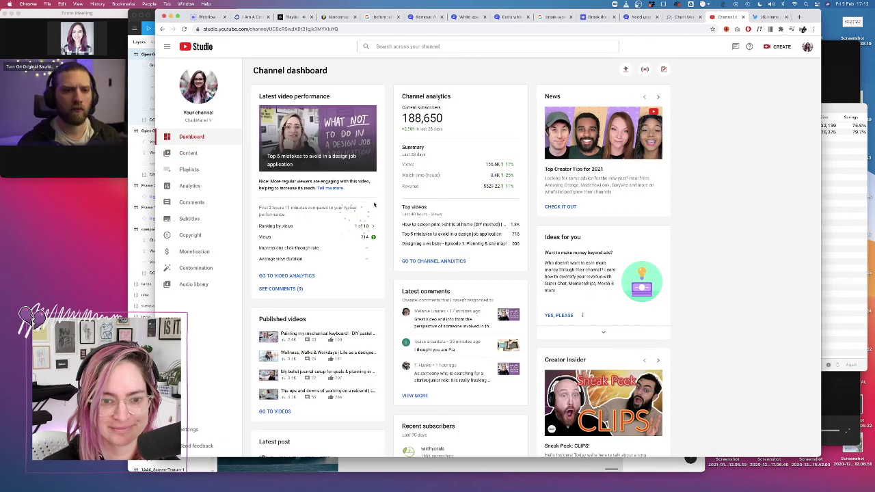
pyautogui.moveTo(357, 227)
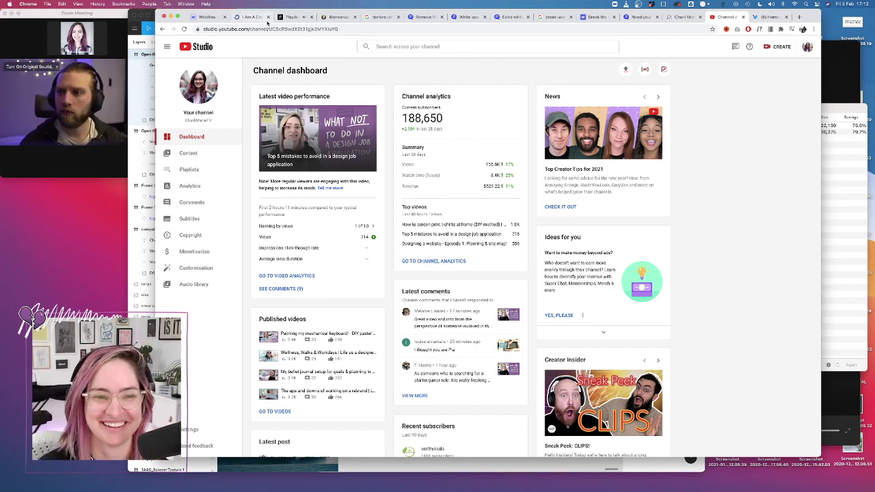
# Switch back to Webflow and open the general settings of the I Am A Creator project
pyautogui.click(205, 17)
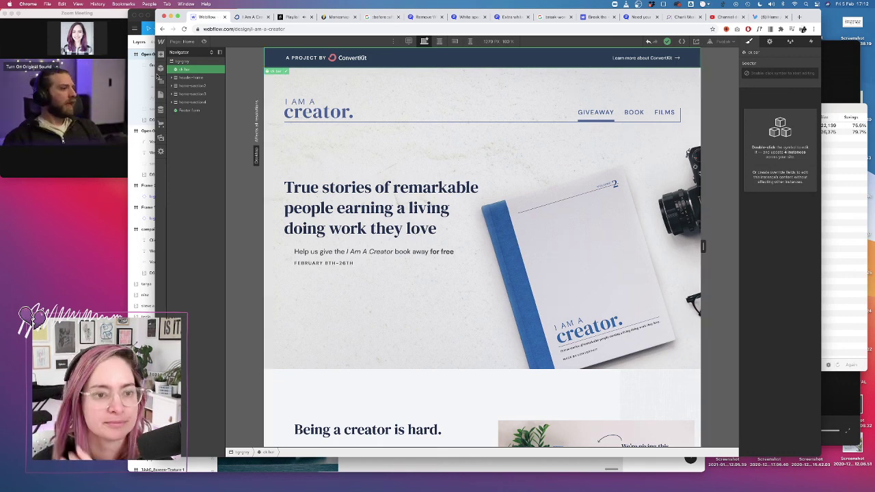
pyautogui.click(195, 42)
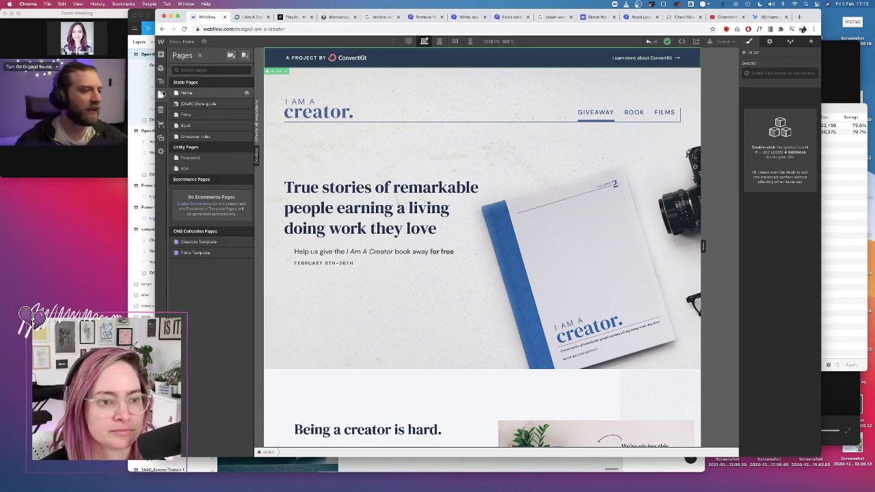
pyautogui.click(161, 42)
pyautogui.click(185, 60)
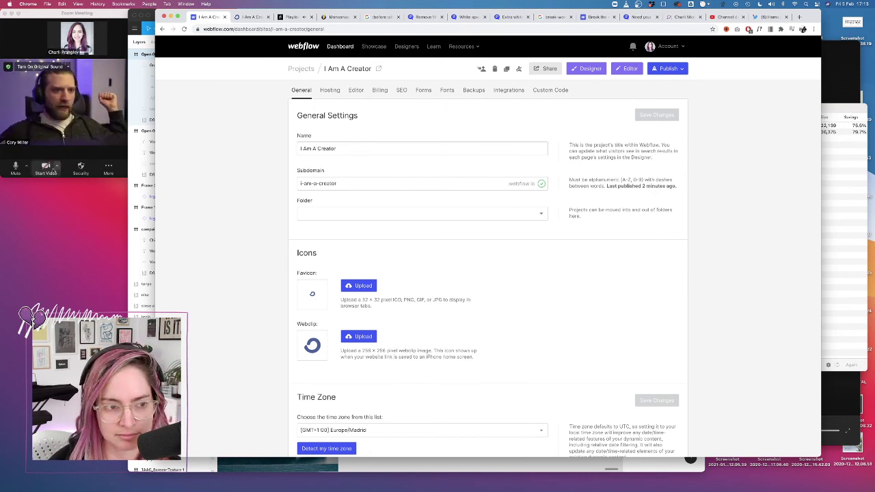
# Share the Google Chrome window in the Zoom meeting
pyautogui.click(106, 171)
pyautogui.click(106, 170)
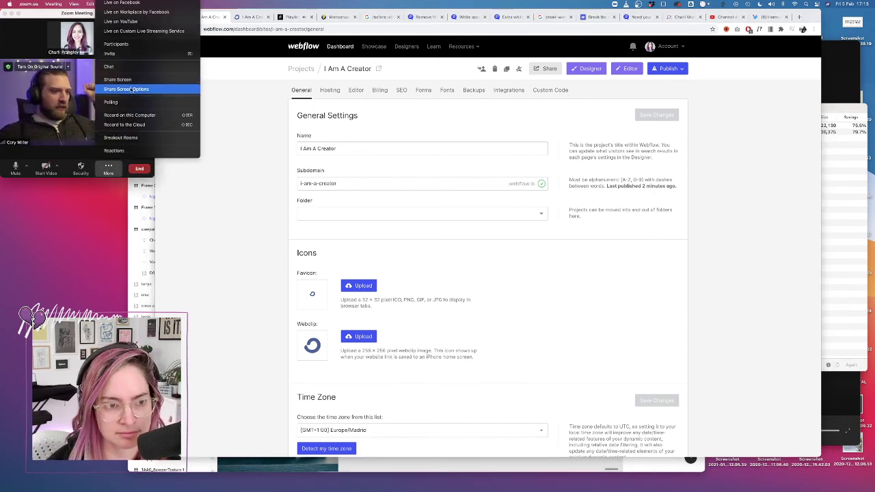
pyautogui.click(109, 89)
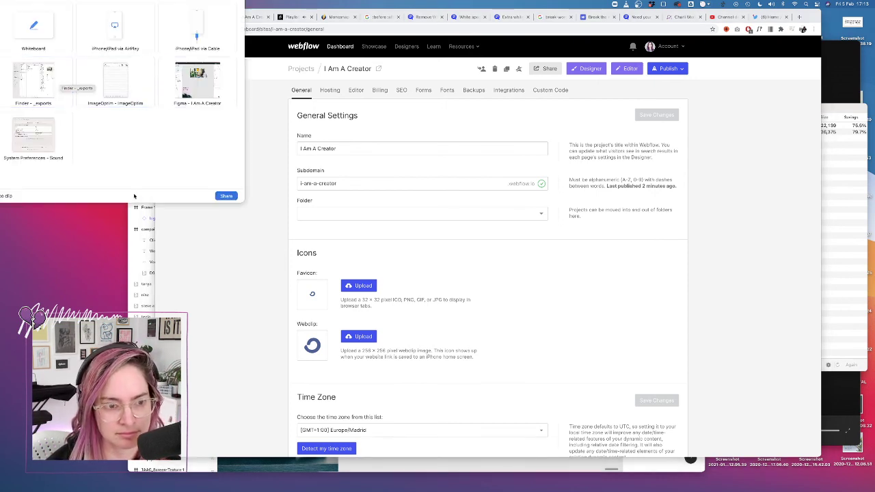
pyautogui.click(160, 168)
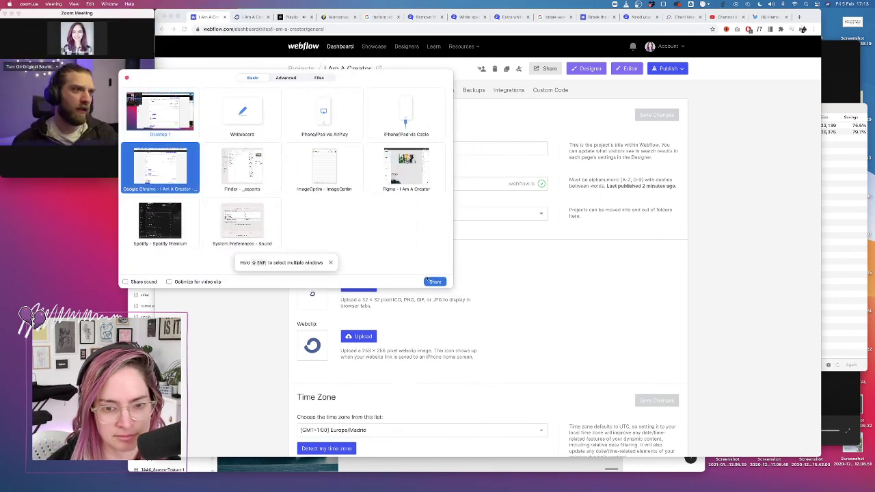
pyautogui.click(437, 281)
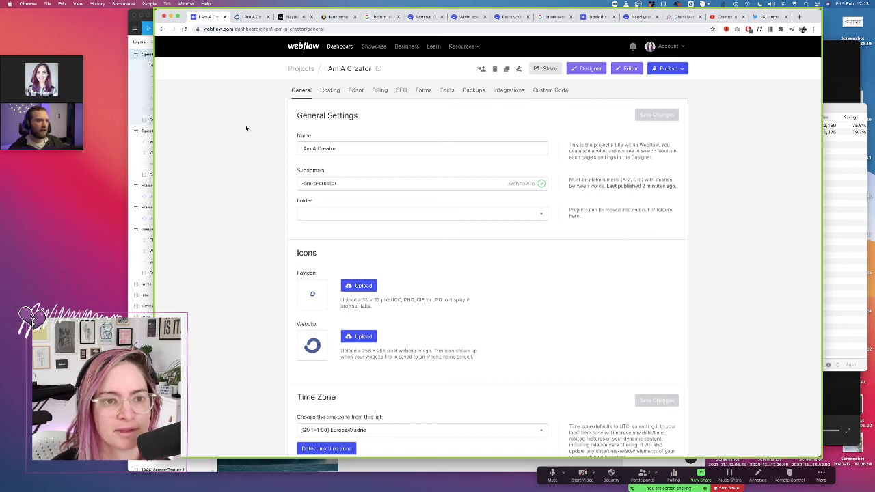
# Return to the I Am A Creator project settings and open the site in the Webflow Designer
pyautogui.click(253, 17)
pyautogui.click(211, 17)
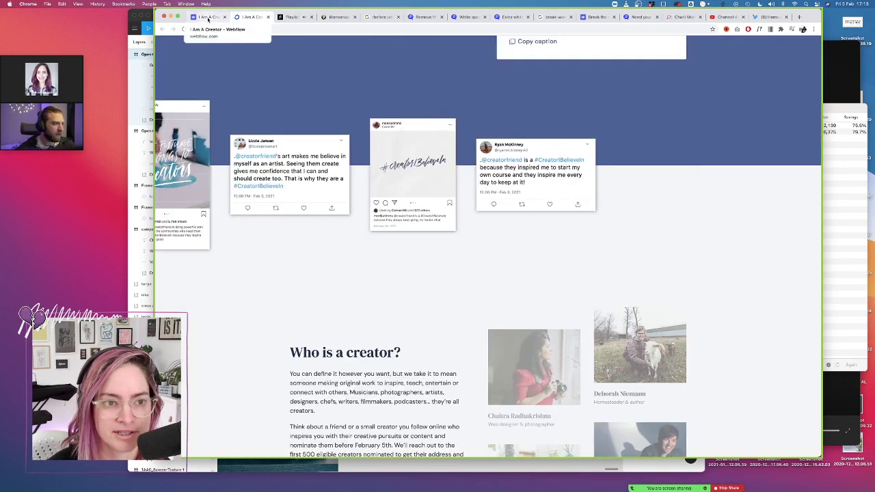
pyautogui.click(585, 71)
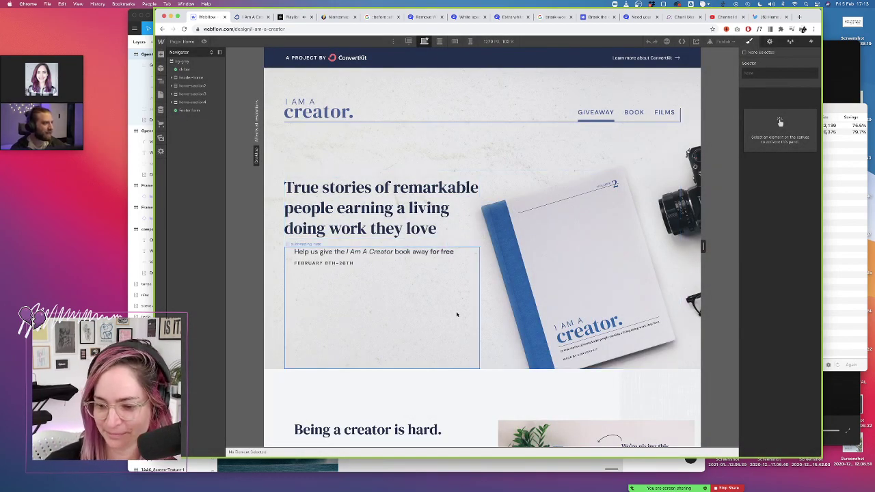
# Open the top-nav symbol for editing and inspect the Giveaway link and its nested text block
pyautogui.click(608, 114)
pyautogui.doubleClick(608, 114)
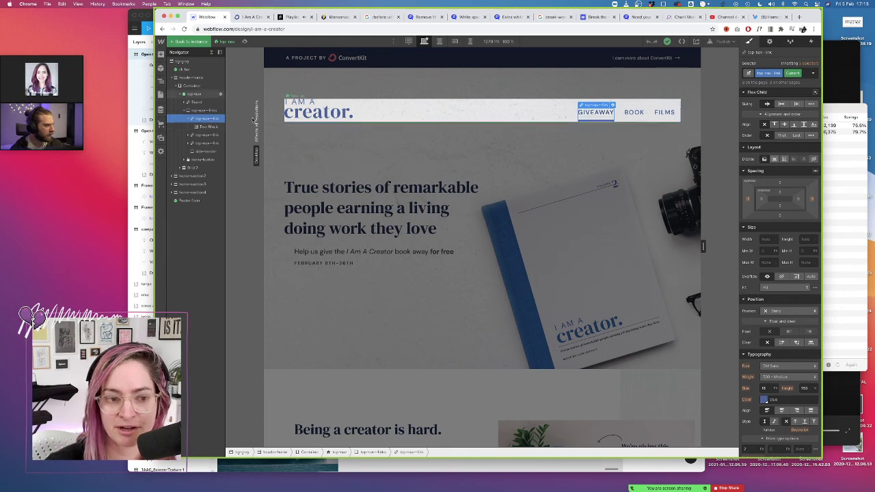
pyautogui.click(210, 127)
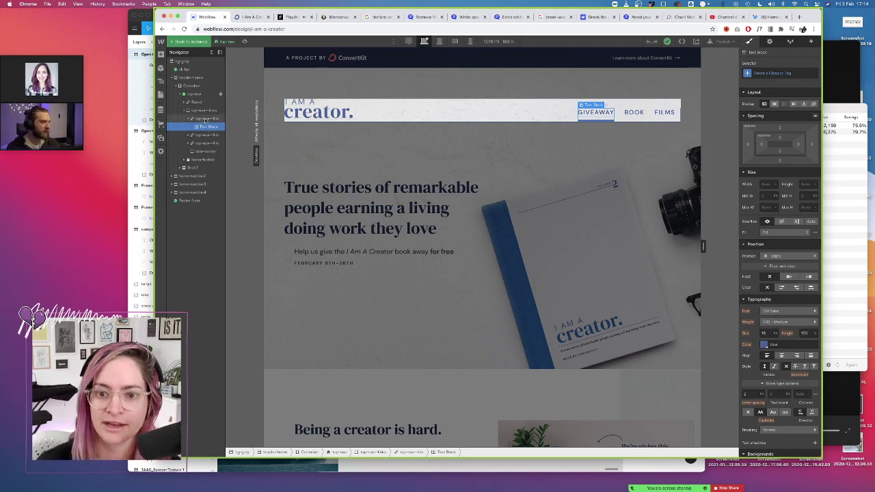
pyautogui.click(205, 120)
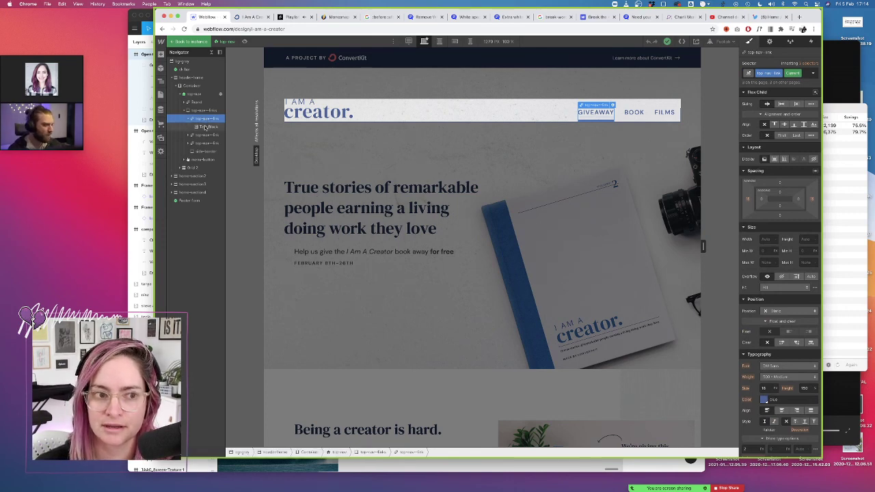
# Add a Div Block before the Giveaway link inside the top navigation's links container
pyautogui.click(161, 55)
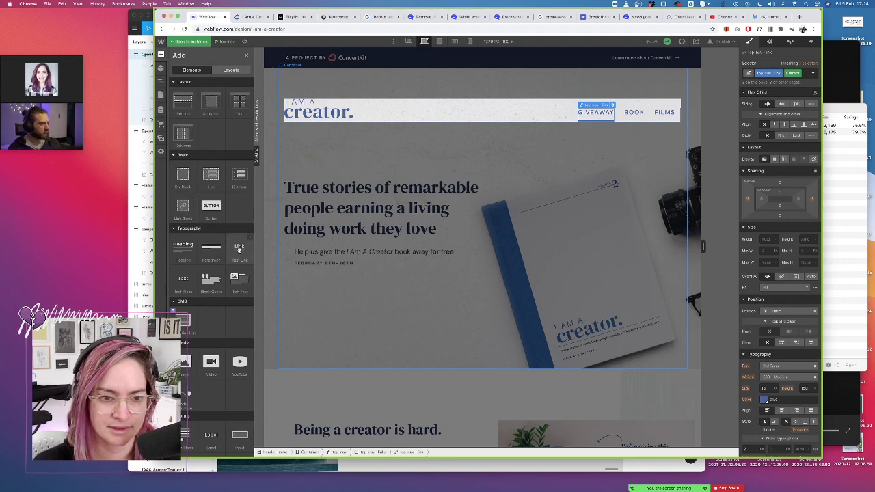
pyautogui.moveTo(239, 249); pyautogui.dragTo(206, 115)
pyautogui.click(205, 111)
pyautogui.click(161, 54)
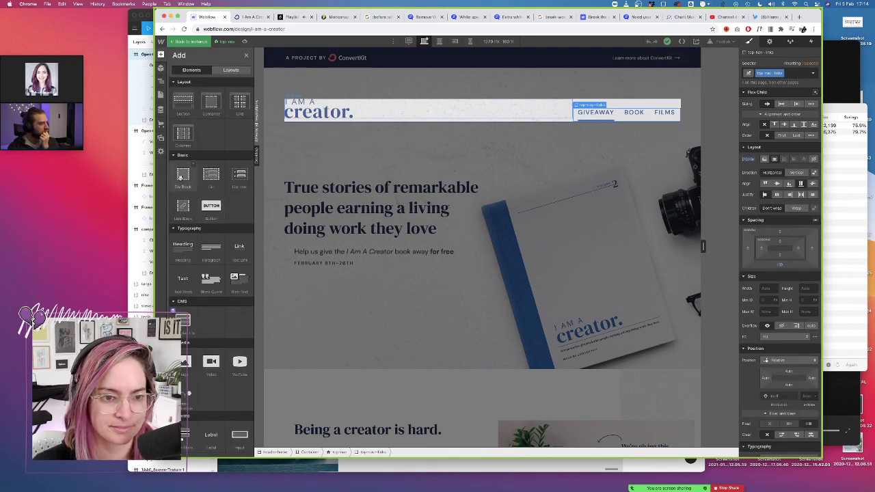
pyautogui.moveTo(179, 176); pyautogui.dragTo(201, 118)
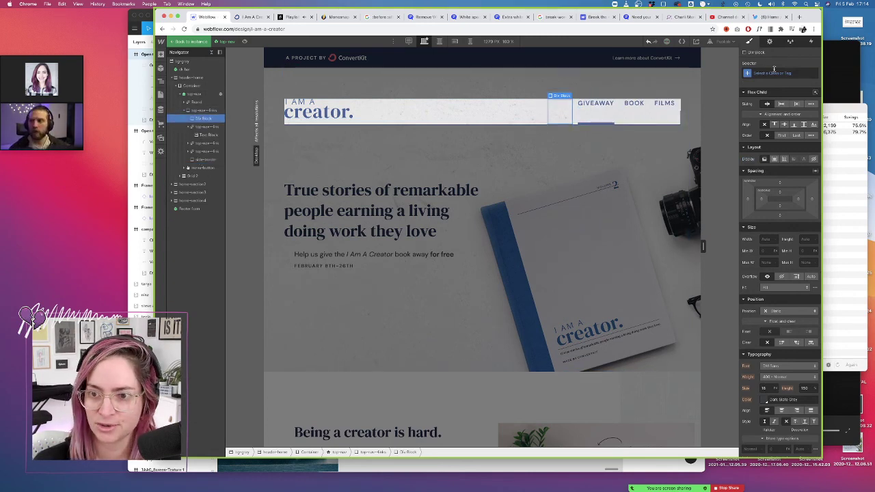
# Apply the existing top-nav--link class to the new Div Block in the top navigation
pyautogui.click(775, 71)
pyautogui.write('top')
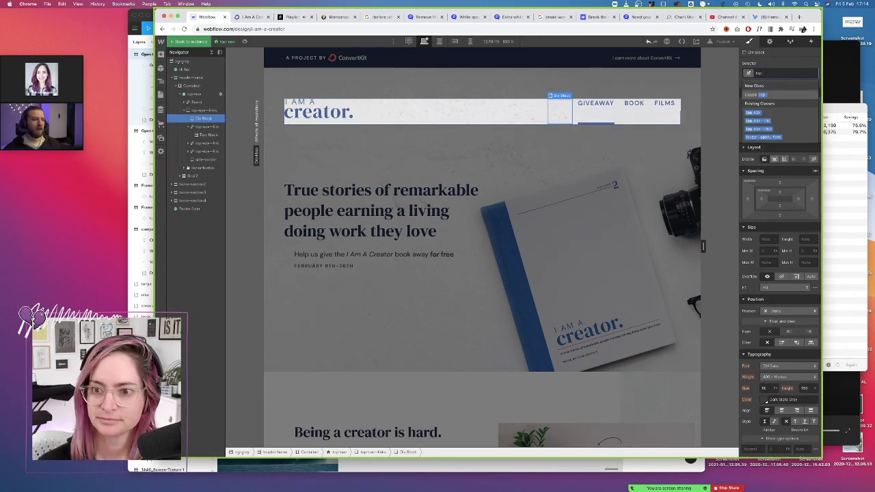
pyautogui.press('Down')
pyautogui.press('Down')
pyautogui.press('Return')
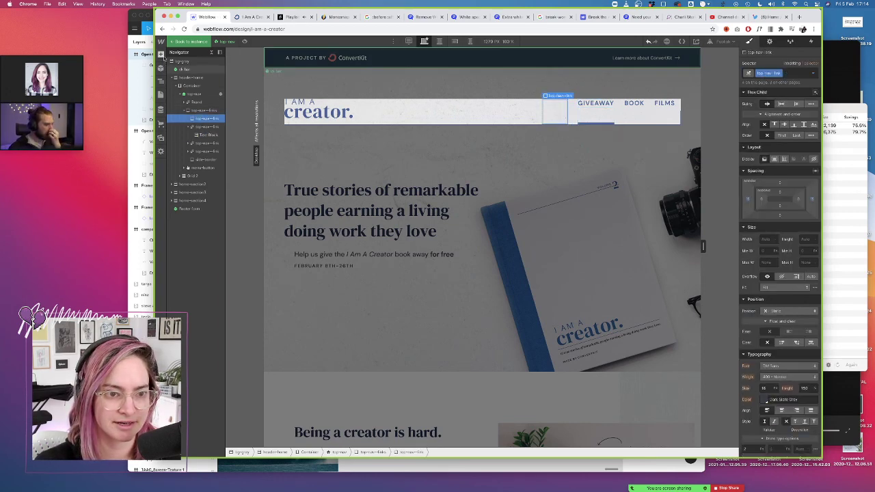
# Add a text link reading GIVEAWAY inside the new Div Block and delete the original Giveaway link block
pyautogui.click(161, 54)
pyautogui.moveTo(239, 248); pyautogui.dragTo(554, 111)
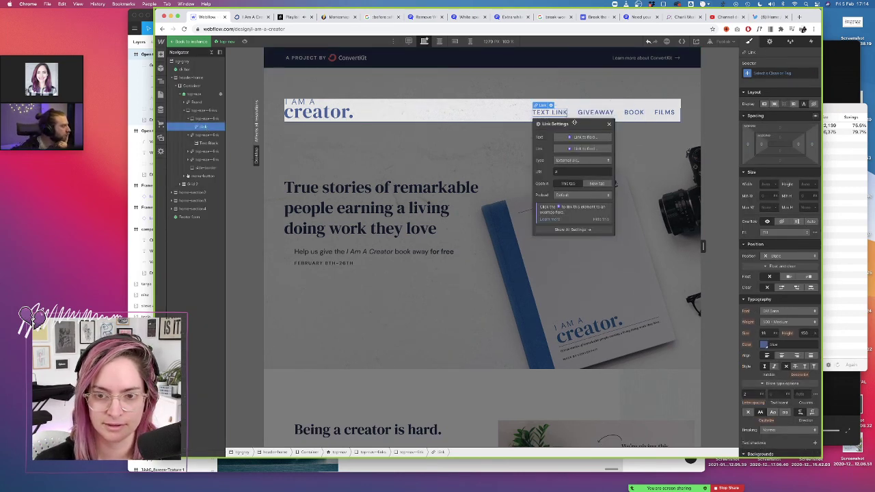
pyautogui.doubleClick(550, 113)
pyautogui.write('GIVEAWAY')
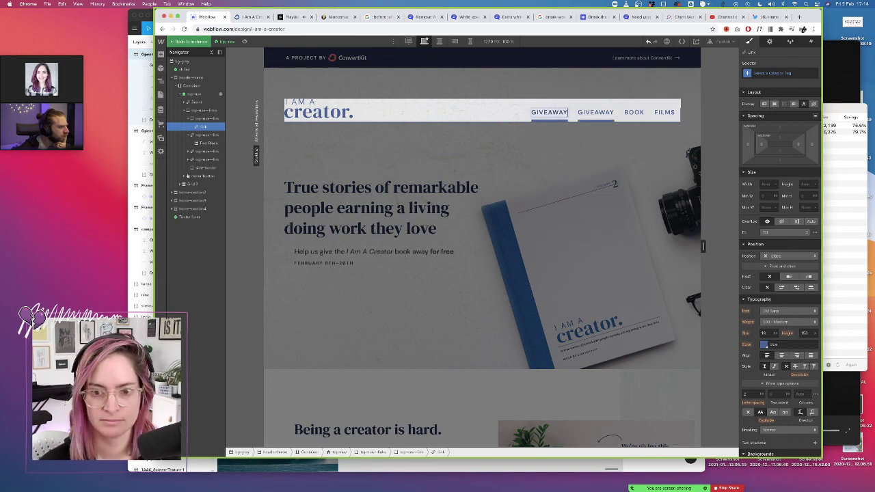
pyautogui.press('Escape')
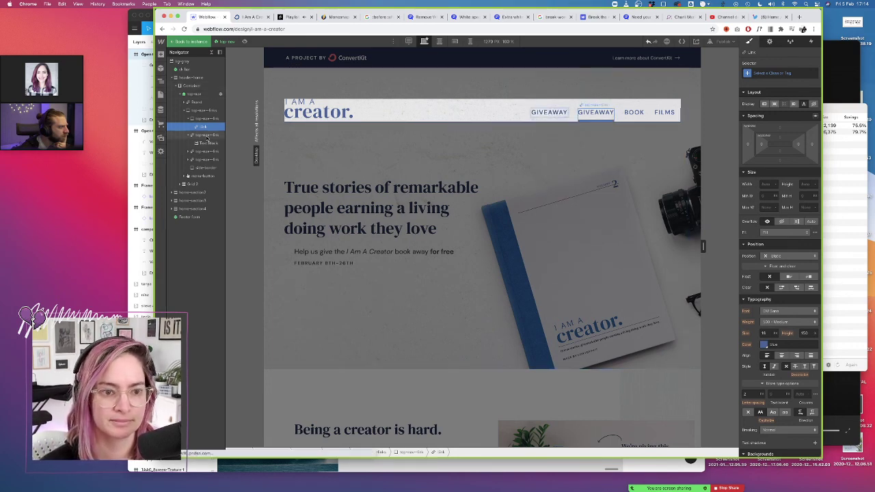
pyautogui.press('Delete')
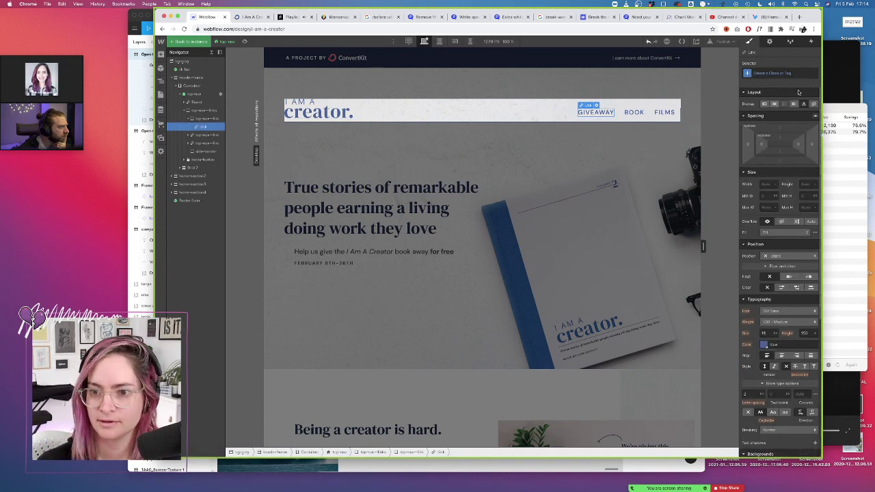
# Set the new Giveaway link's type to Page and point it to the Home page
pyautogui.click(770, 41)
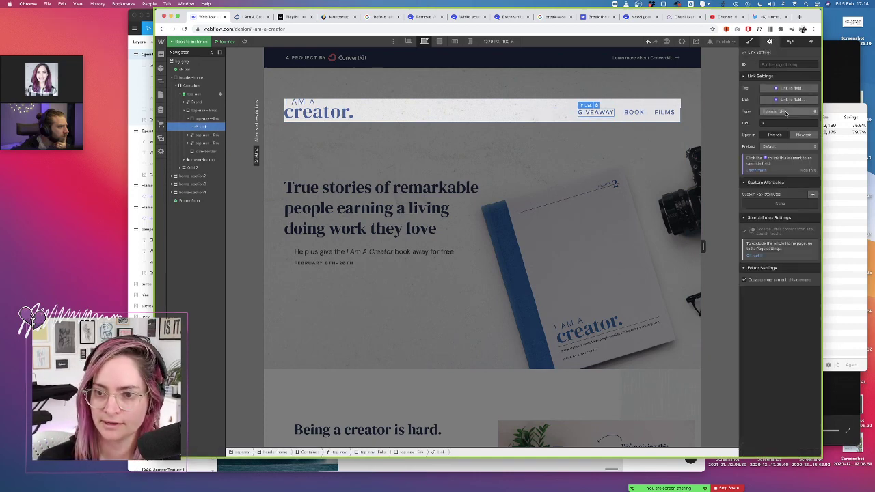
pyautogui.click(772, 111)
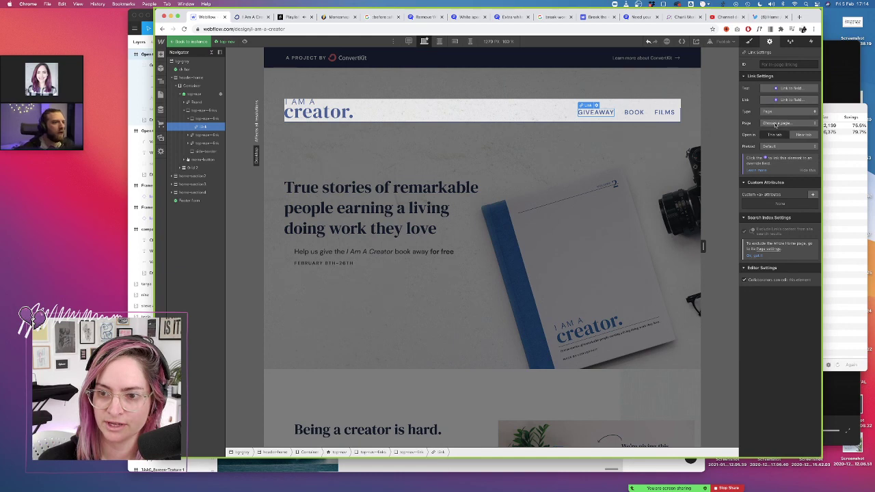
pyautogui.click(783, 122)
pyautogui.click(780, 133)
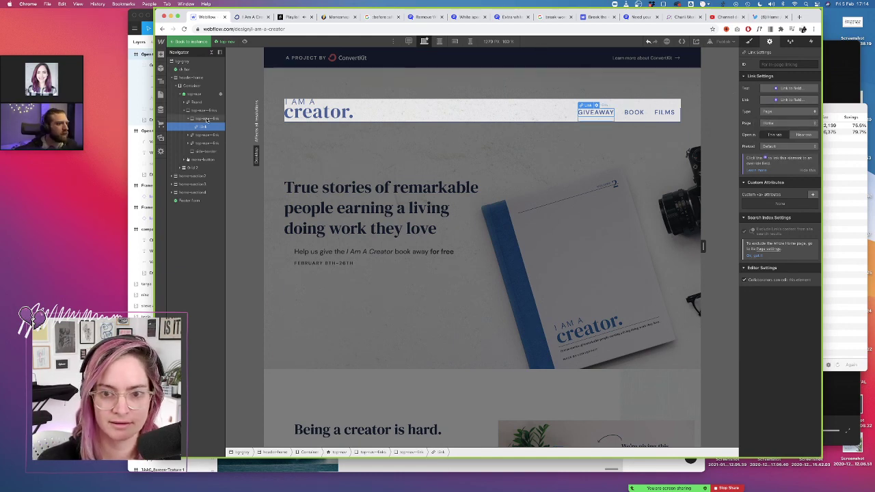
# Examine the settings and styles of the new Giveaway link and its parent top-nav--link block
pyautogui.click(207, 119)
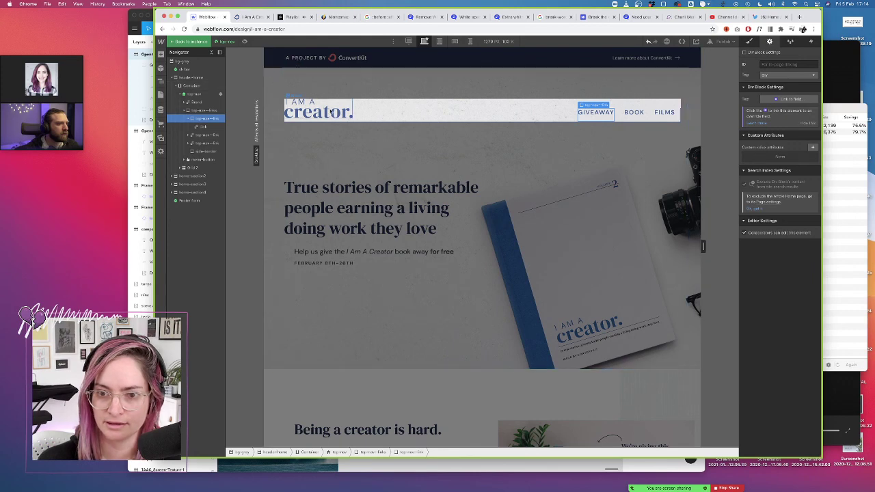
pyautogui.click(587, 114)
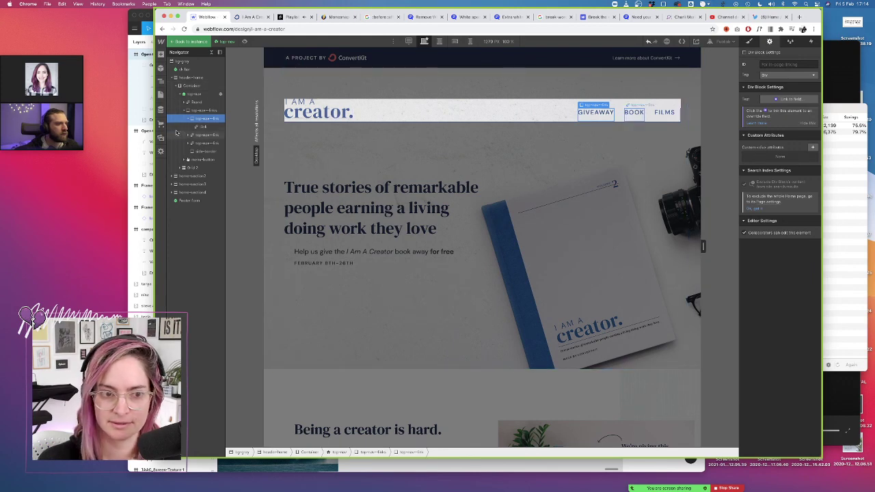
pyautogui.click(751, 41)
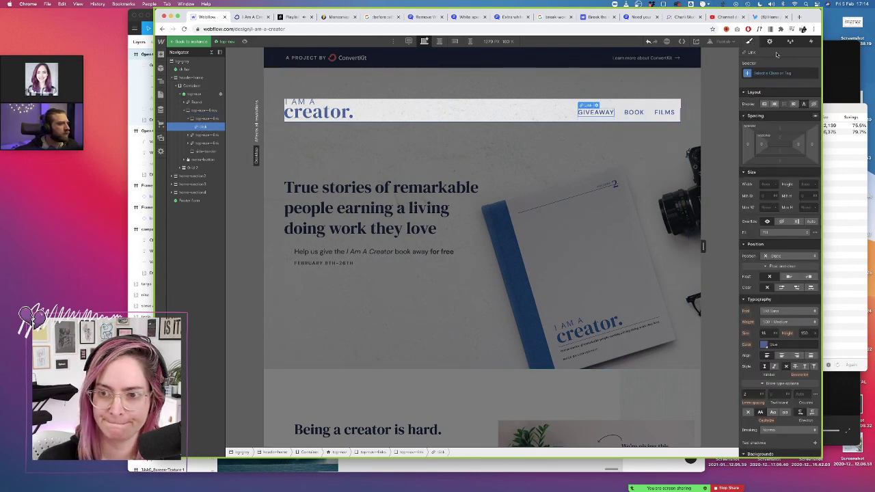
pyautogui.click(774, 75)
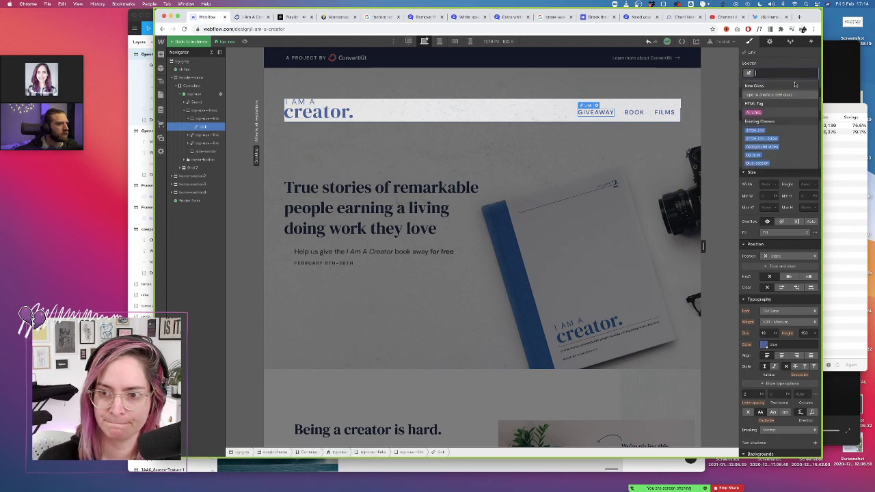
pyautogui.click(781, 63)
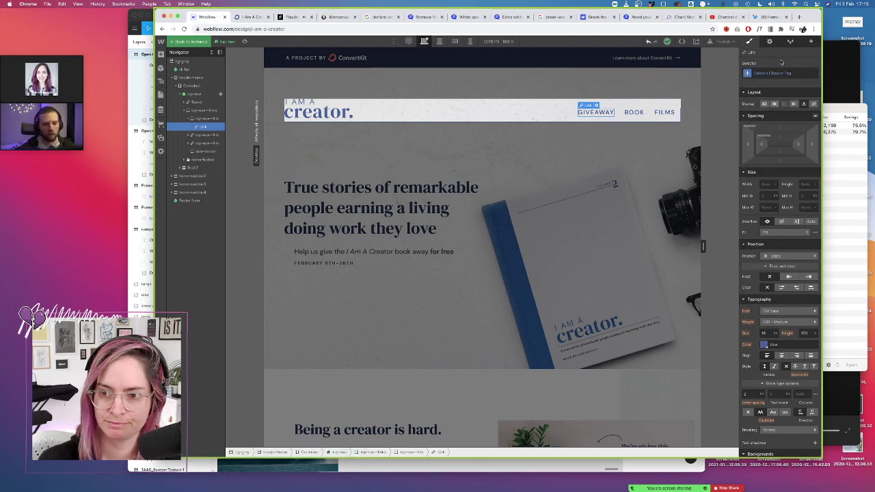
pyautogui.click(201, 118)
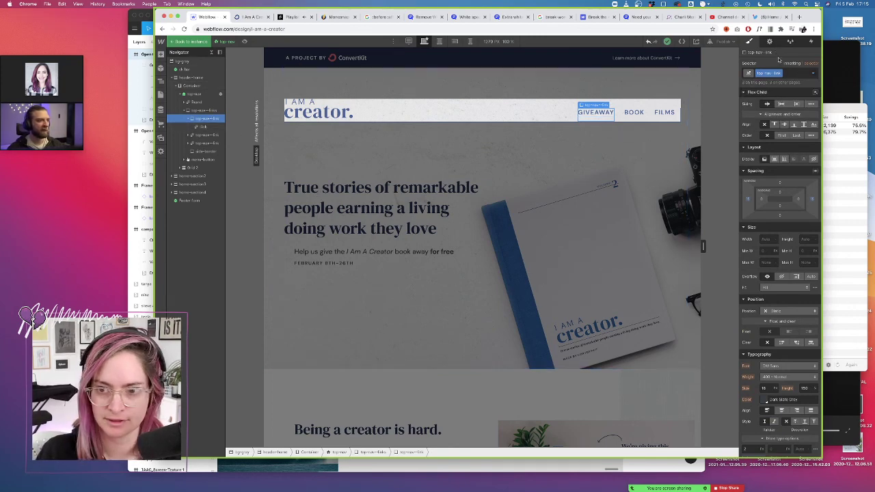
pyautogui.click(722, 43)
pyautogui.click(205, 128)
pyautogui.click(205, 127)
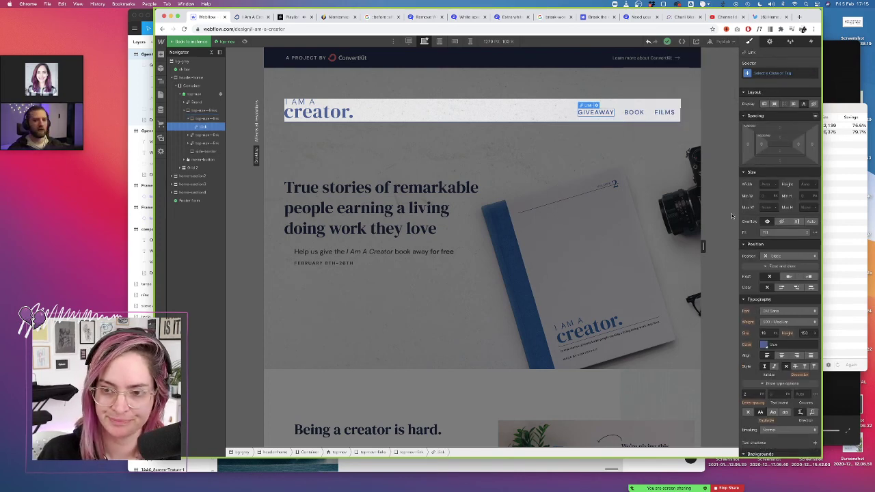
pyautogui.click(204, 118)
# Publish the site only to i-am-a-creator.webflow.io and switch to the published page
pyautogui.click(727, 43)
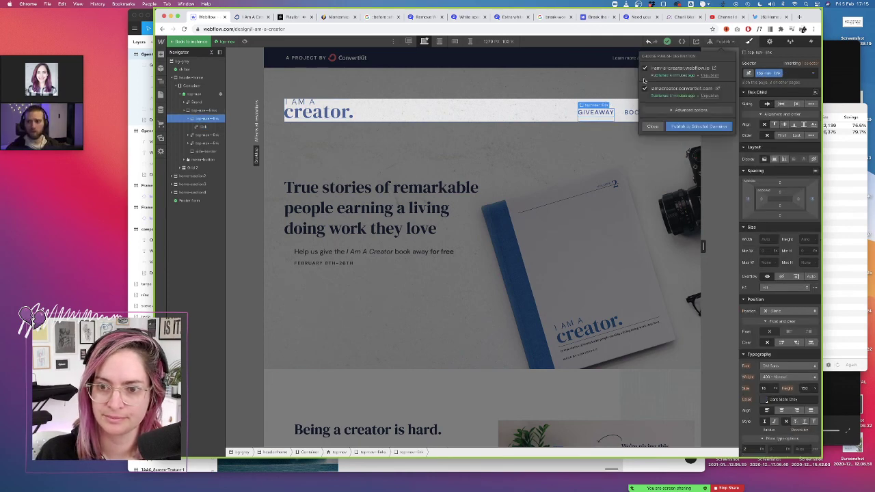
pyautogui.click(706, 126)
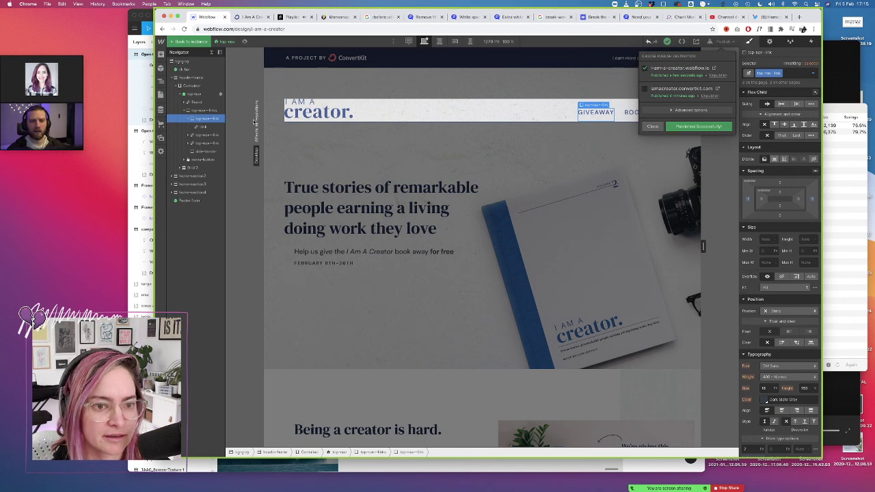
pyautogui.click(252, 18)
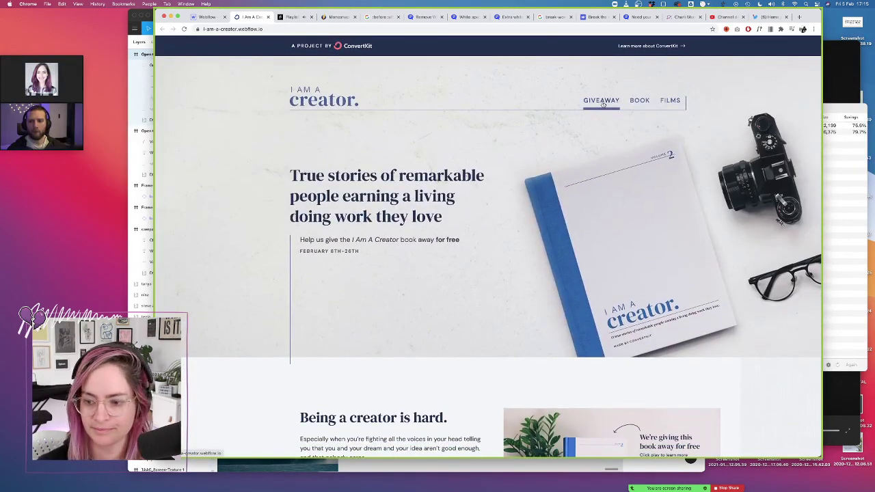
# Inspect the published Giveaway link's markup in the developer tools, widening the page area to desktop layout
pyautogui.rightClick(604, 102)
pyautogui.click(615, 215)
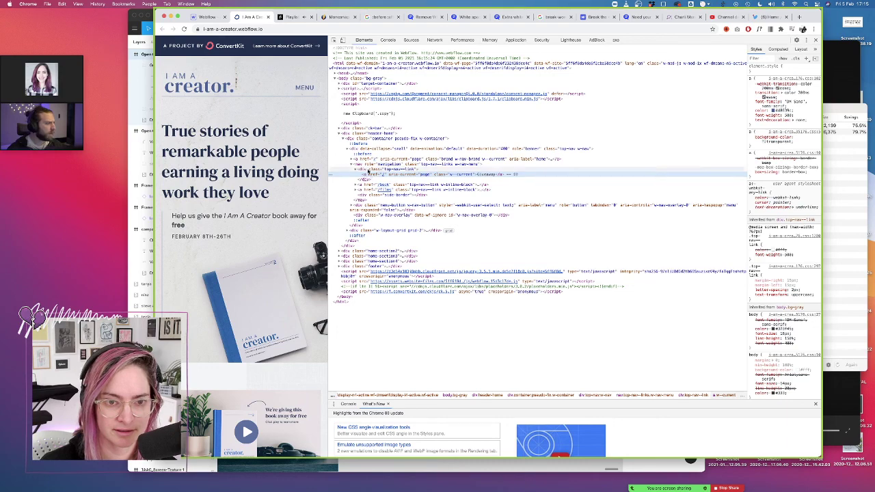
pyautogui.moveTo(328, 148); pyautogui.dragTo(506, 150)
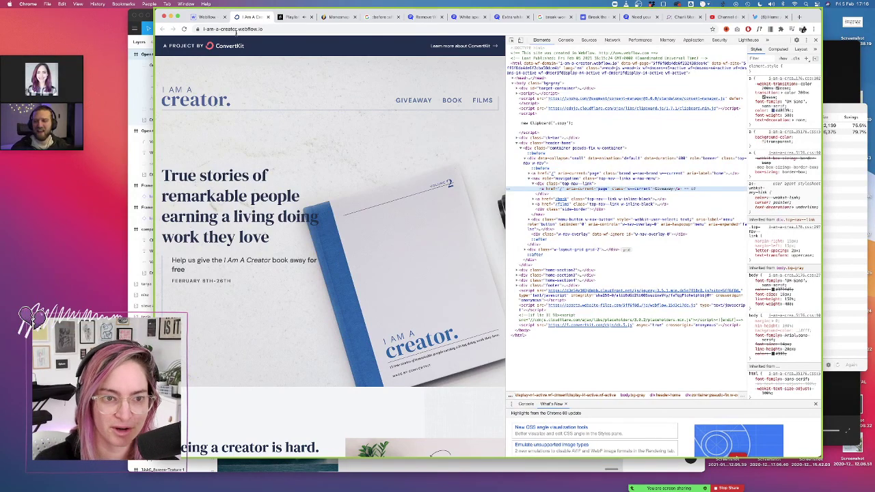
# Return to the Designer and publish the site to both i-am-a-creator.webflow.io and iamacreator.convertkit.com
pyautogui.click(209, 17)
pyautogui.click(644, 90)
pyautogui.click(699, 126)
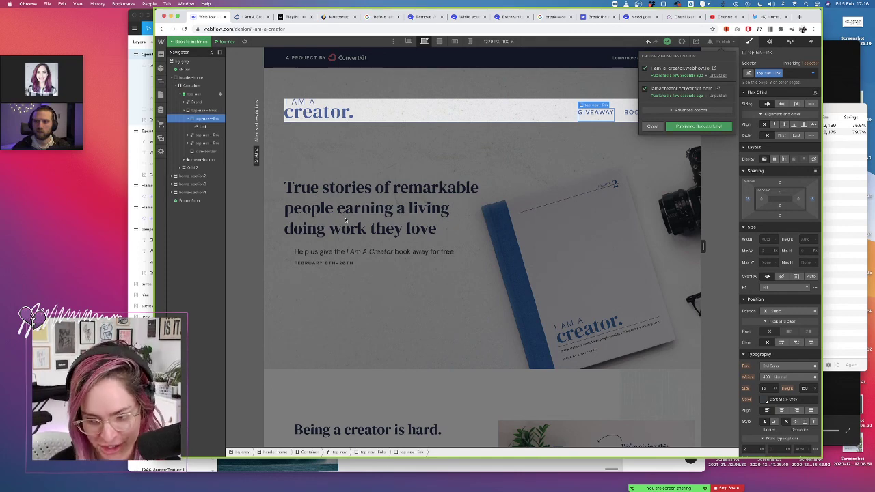
pyautogui.click(234, 14)
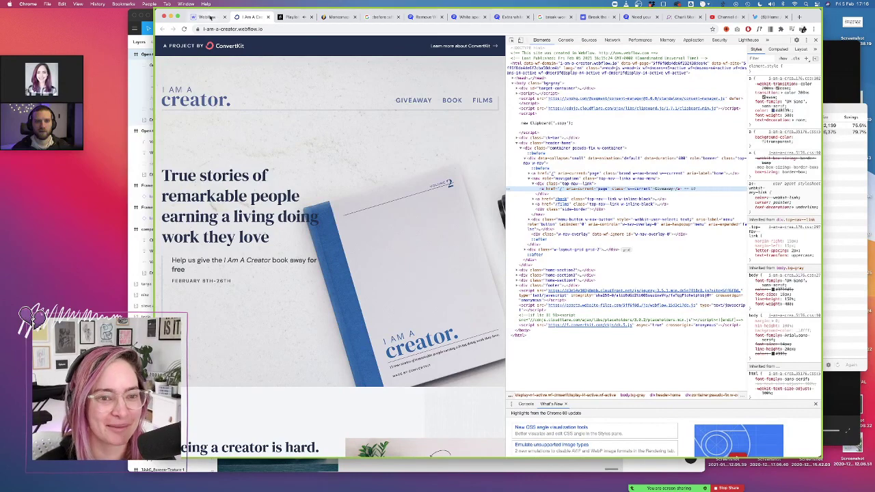
pyautogui.click(208, 16)
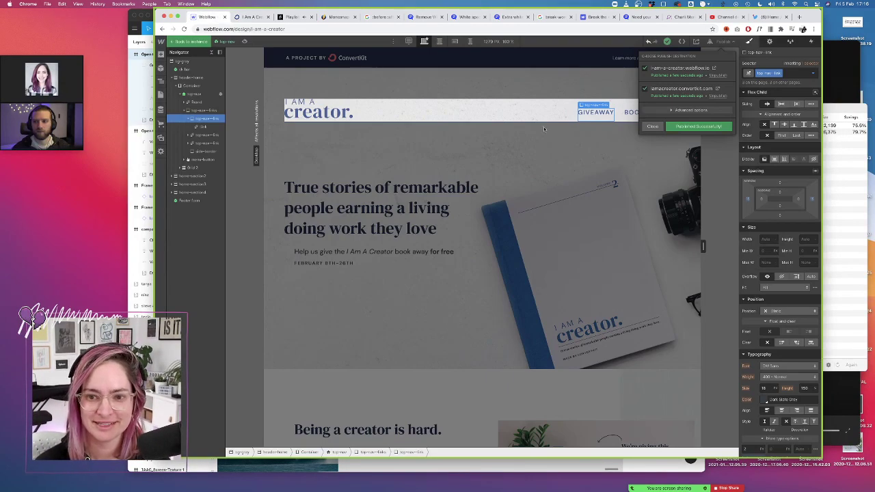
# Duplicate the Giveaway top-nav--link block twice in the top navigation
pyautogui.click(207, 120)
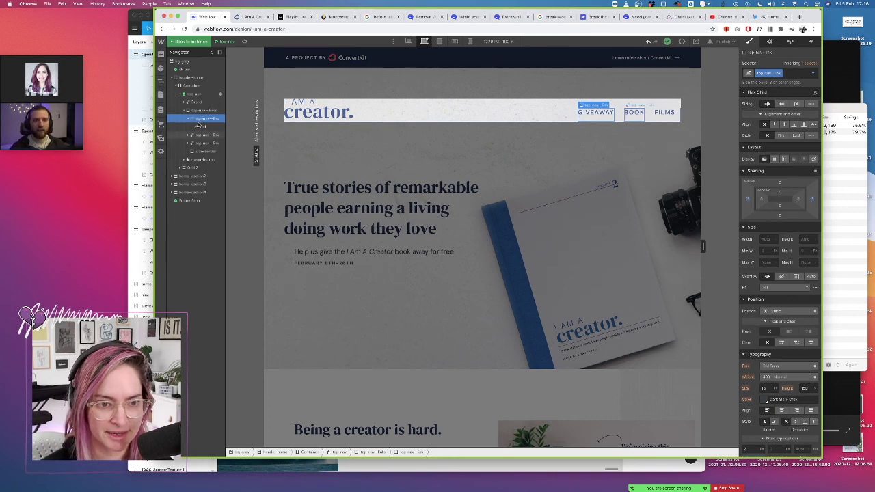
pyautogui.click(197, 110)
pyautogui.click(207, 119)
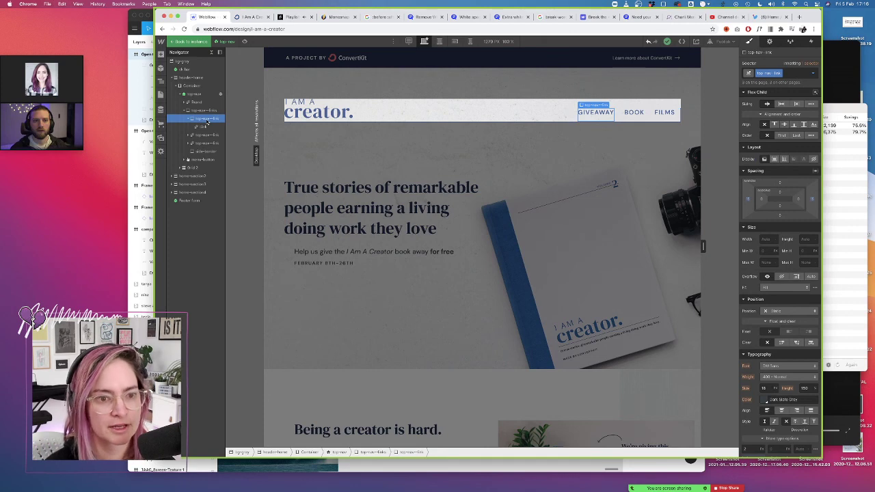
pyautogui.press('super+d')
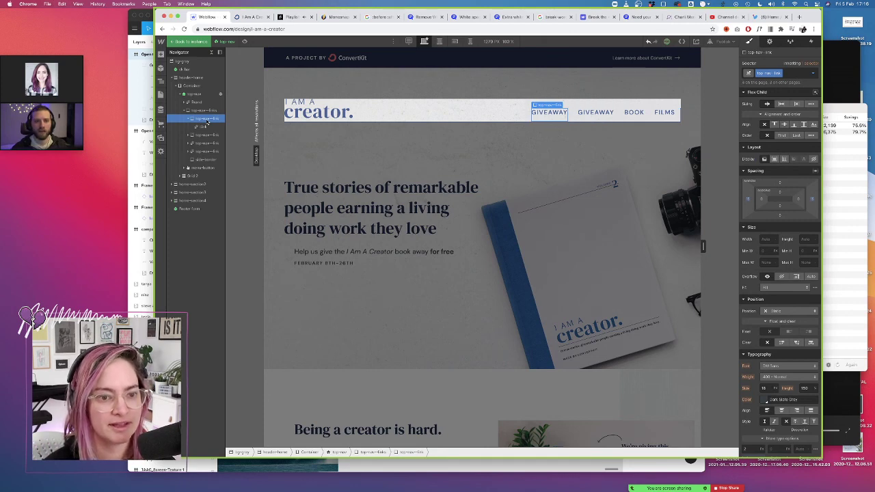
pyautogui.press('super+d')
# Delete the old Book and Films link blocks and move the nested Giveaway copy out into the links container
pyautogui.click(206, 152)
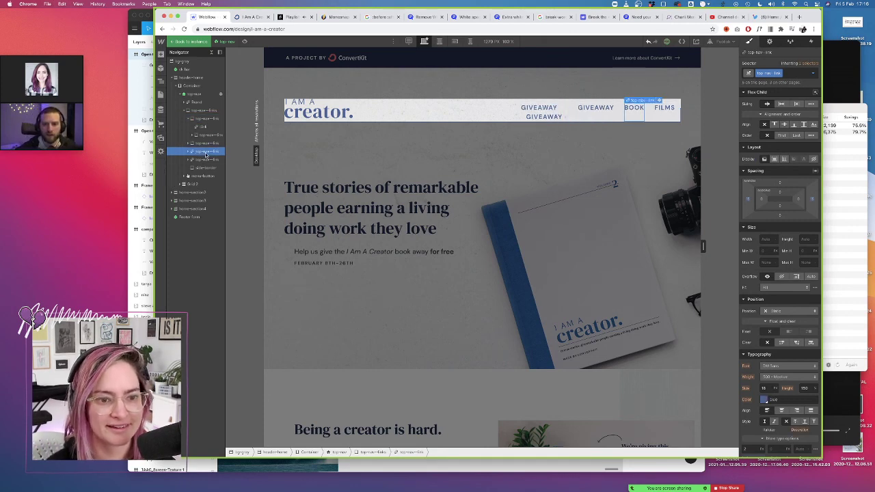
pyautogui.press('Delete')
pyautogui.press('Delete')
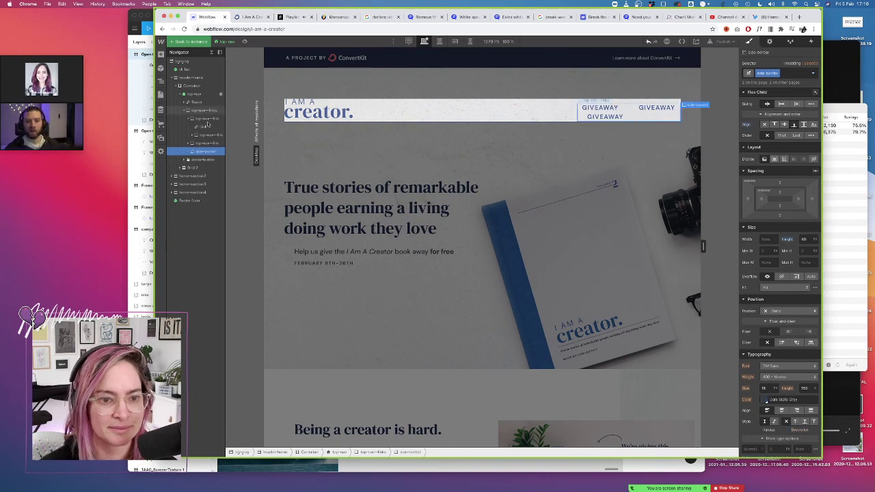
pyautogui.click(192, 135)
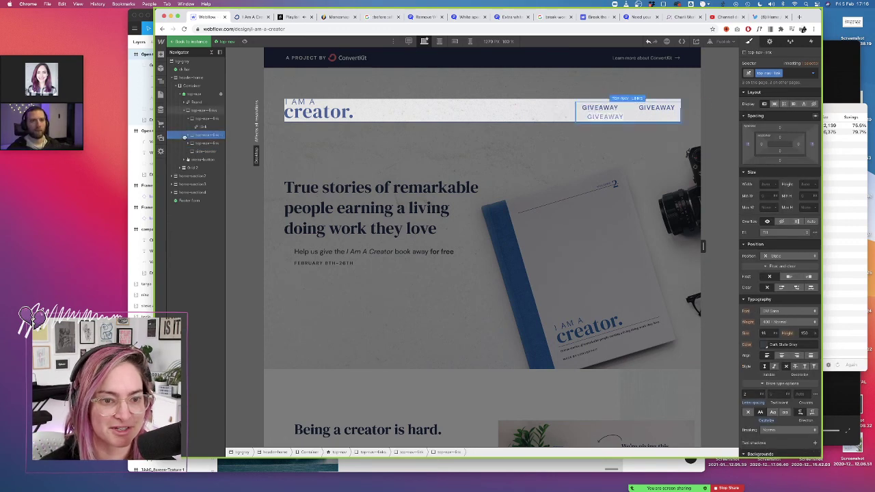
pyautogui.click(186, 136)
# Change the text of the middle Giveaway link in the top navigation to BOOK
pyautogui.click(208, 143)
pyautogui.click(208, 143)
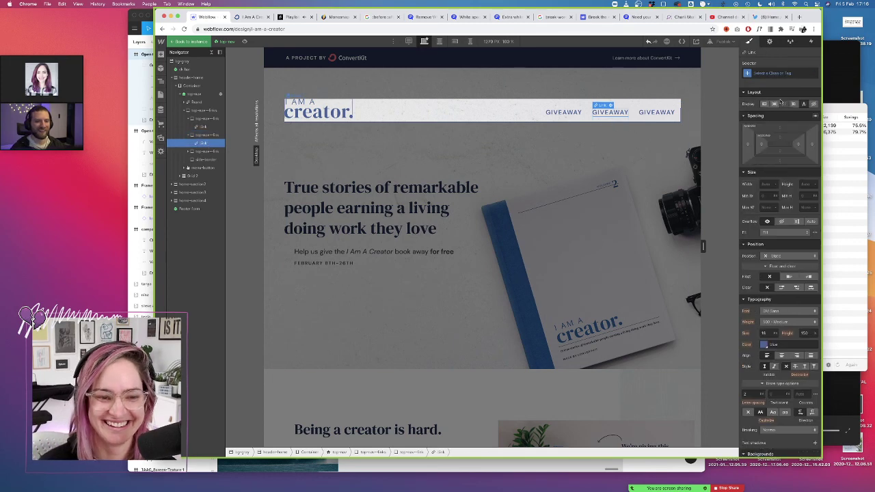
pyautogui.doubleClick(607, 111)
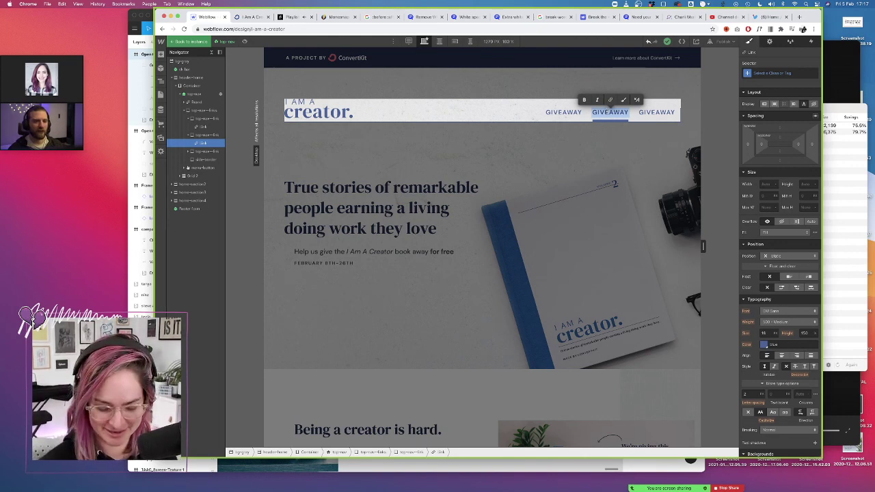
pyautogui.write('BOOK')
pyautogui.click(212, 144)
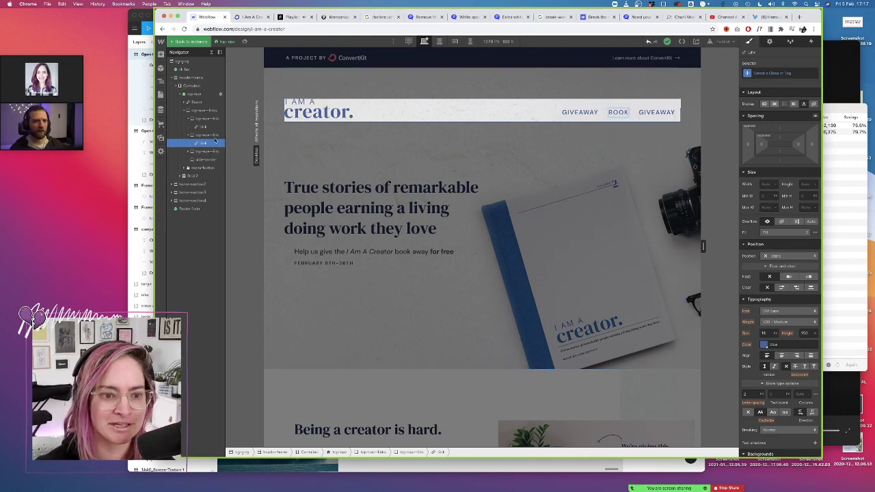
# Change the text of the last Giveaway link in the top navigation to FILMS
pyautogui.click(188, 151)
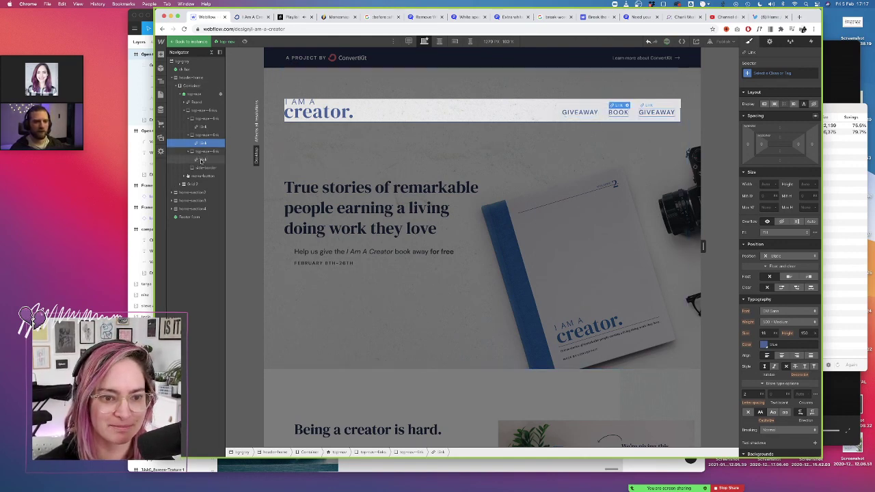
pyautogui.click(202, 160)
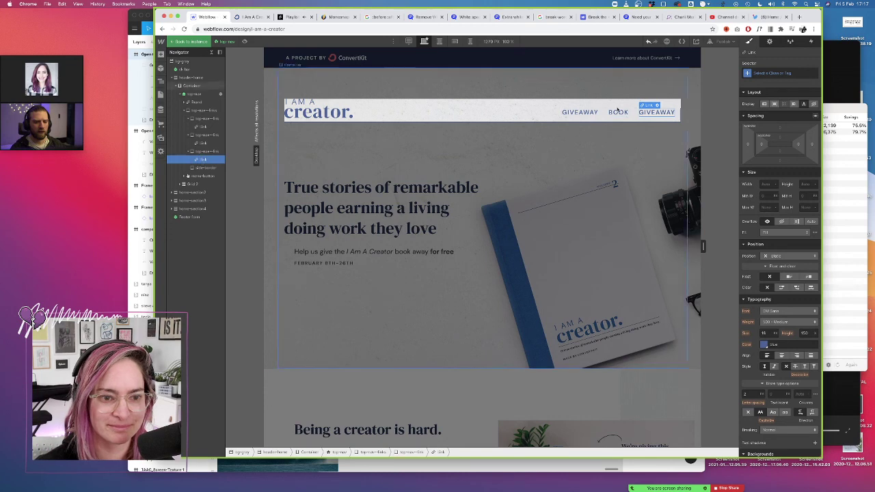
pyautogui.doubleClick(664, 113)
pyautogui.write('FILMS')
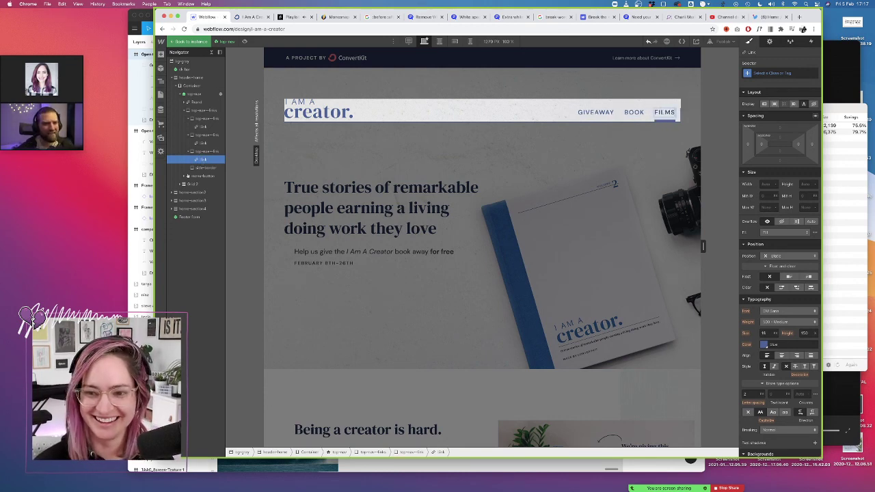
pyautogui.press('Escape')
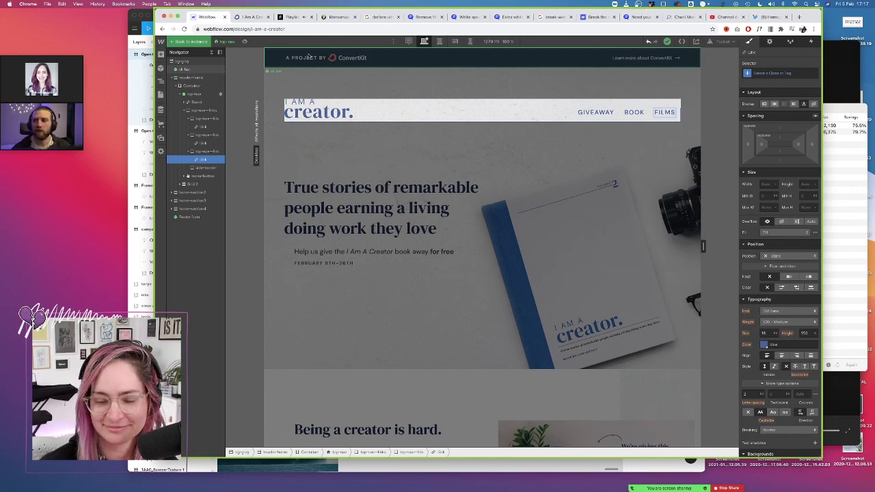
# Examine the settings and custom attribute of the Home page's giveaway video link and its play button
pyautogui.click(451, 89)
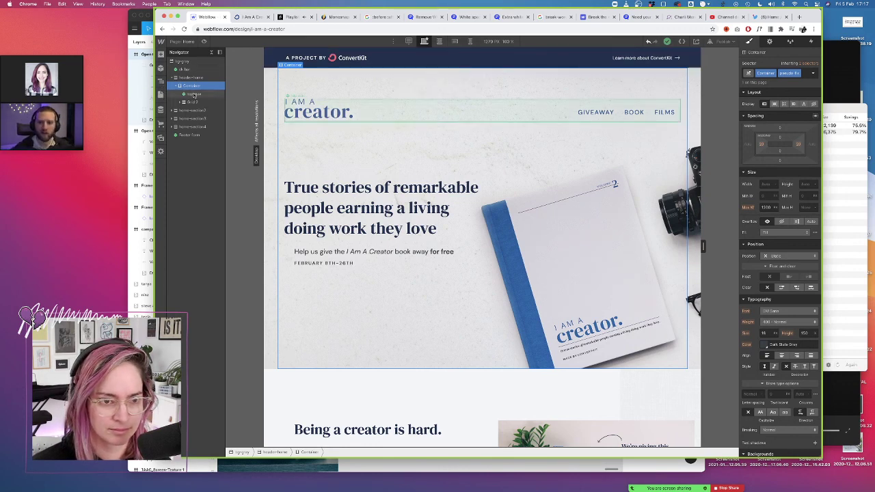
pyautogui.click(194, 95)
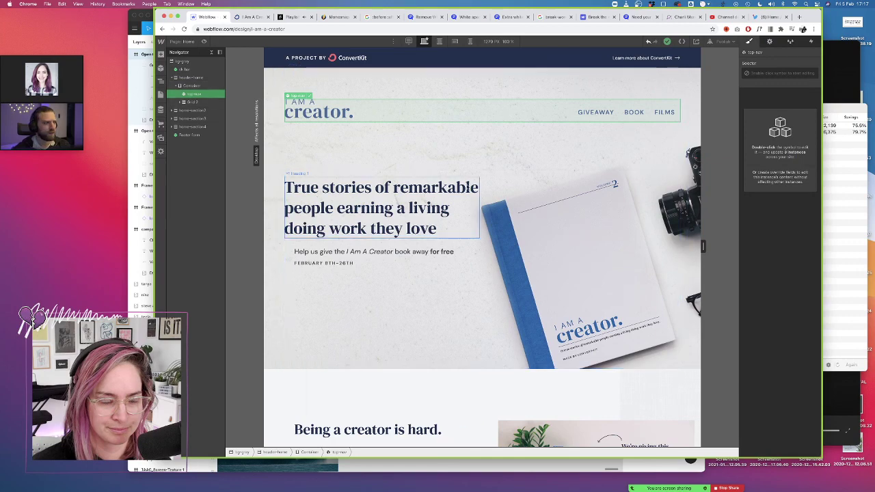
pyautogui.scroll(-5, 547, 158)
pyautogui.doubleClick(598, 197)
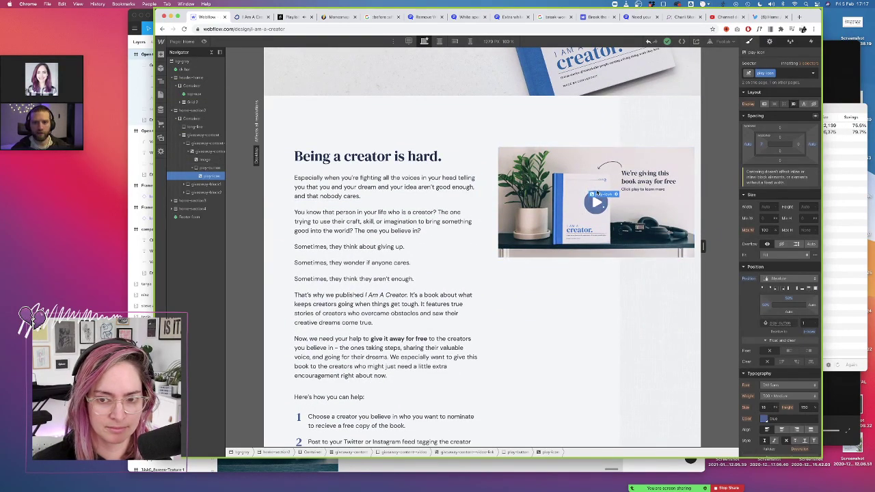
pyautogui.click(208, 152)
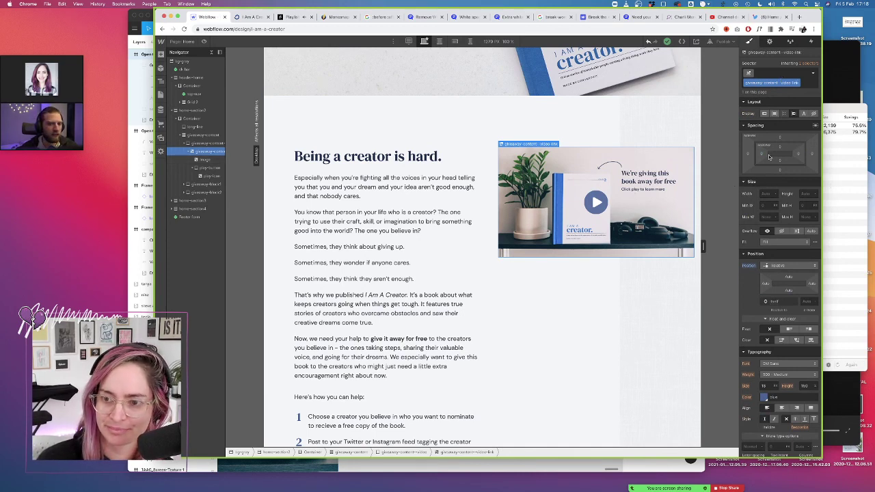
pyautogui.click(770, 41)
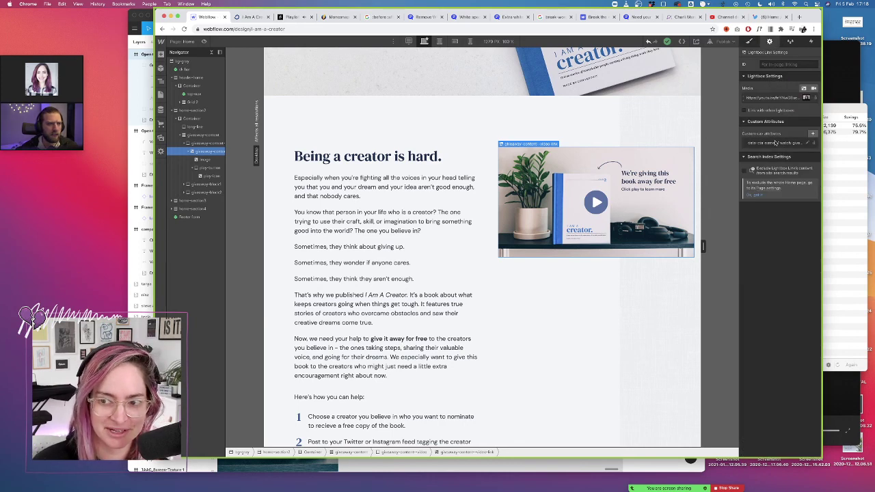
pyautogui.click(775, 142)
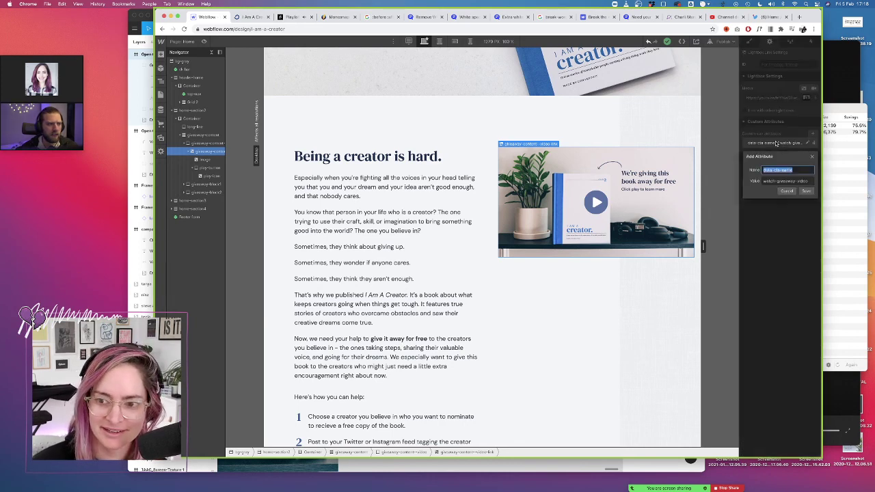
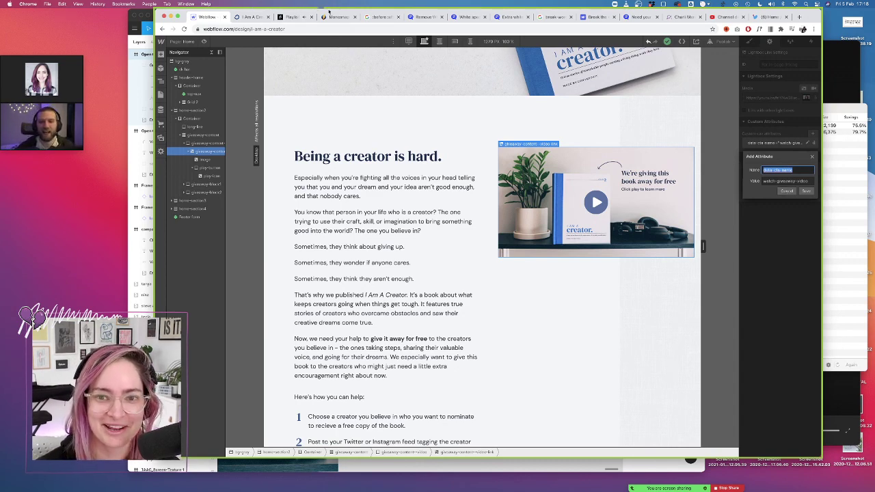
pyautogui.click(787, 190)
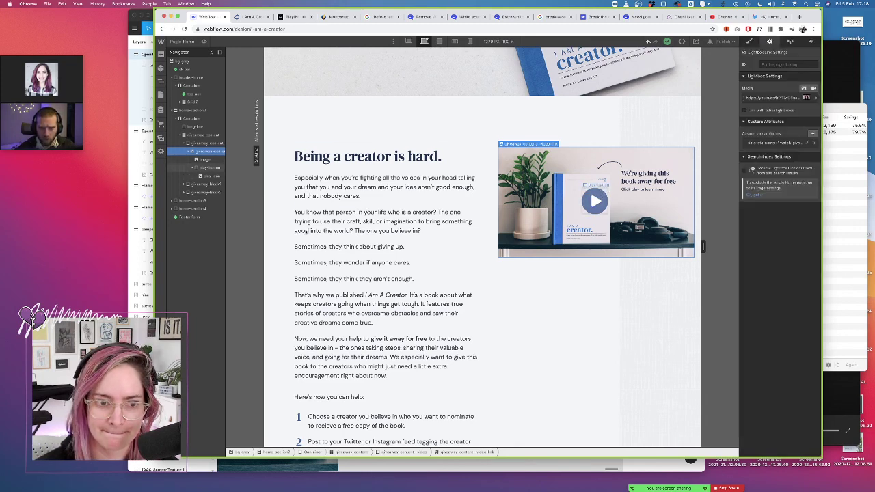
pyautogui.scroll(-2, 440, 225)
pyautogui.scroll(-1, 440, 225)
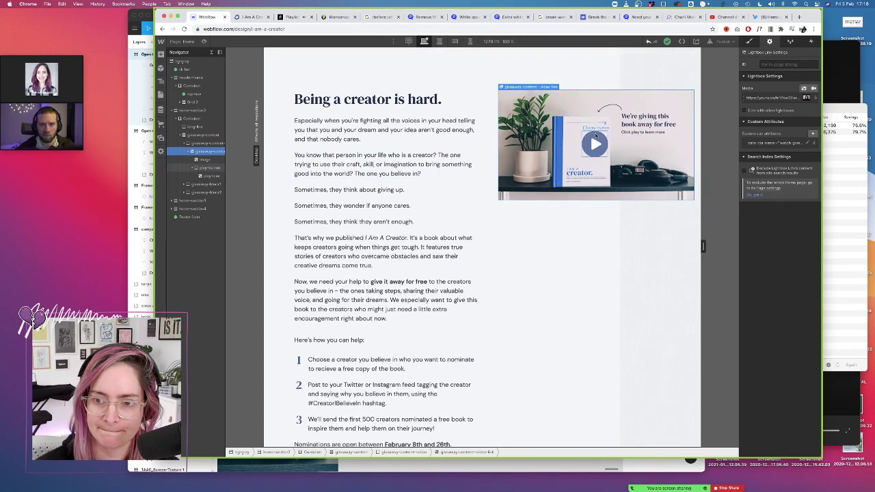
pyautogui.click(595, 136)
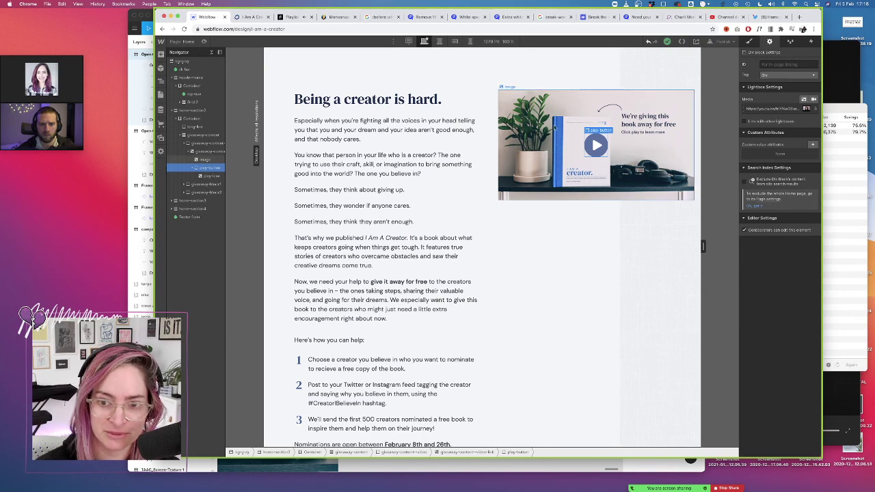
pyautogui.click(210, 151)
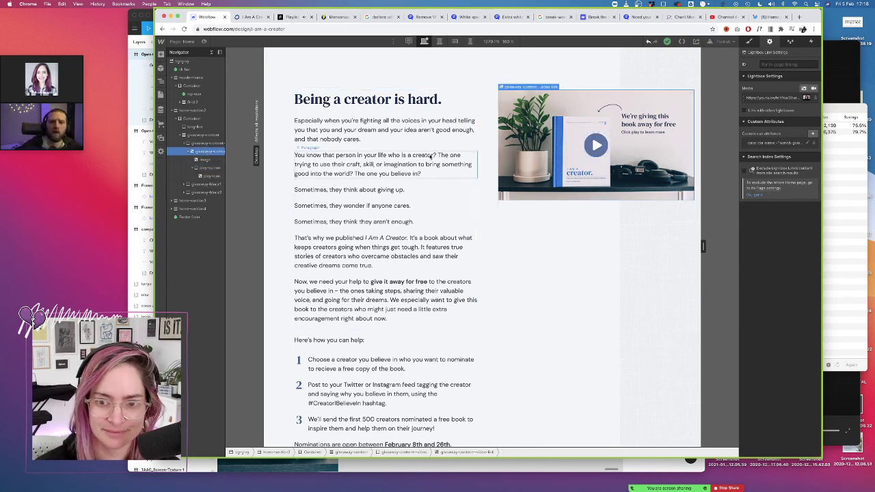
# Check the Home page layout at the tablet, mobile landscape and mobile portrait breakpoints
pyautogui.scroll(-5, 420, 228)
pyautogui.scroll(-3, 419, 228)
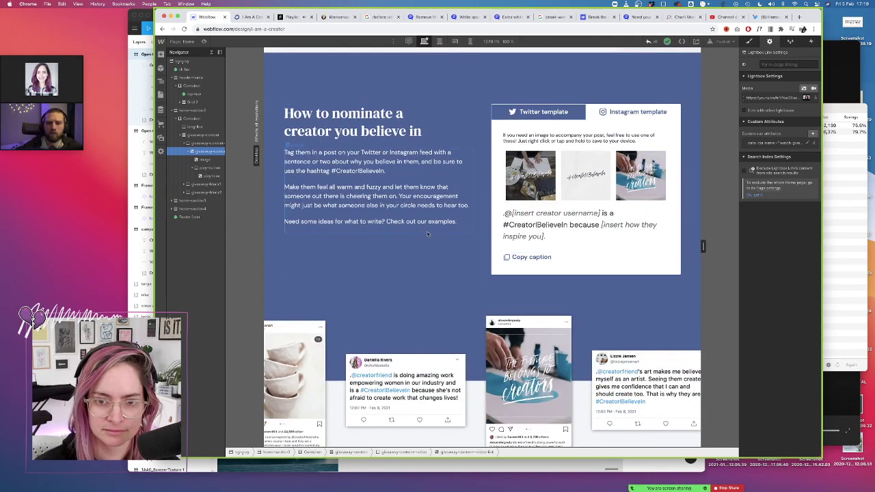
pyautogui.click(440, 42)
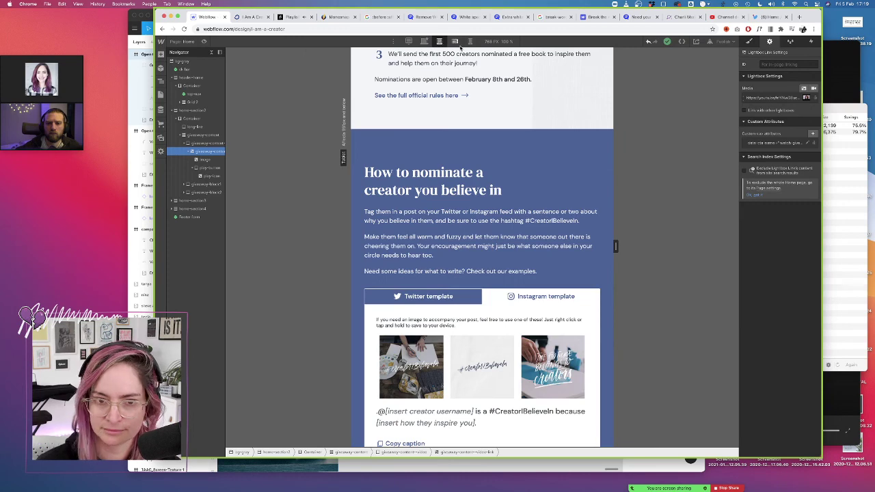
pyautogui.scroll(-5, 440, 129)
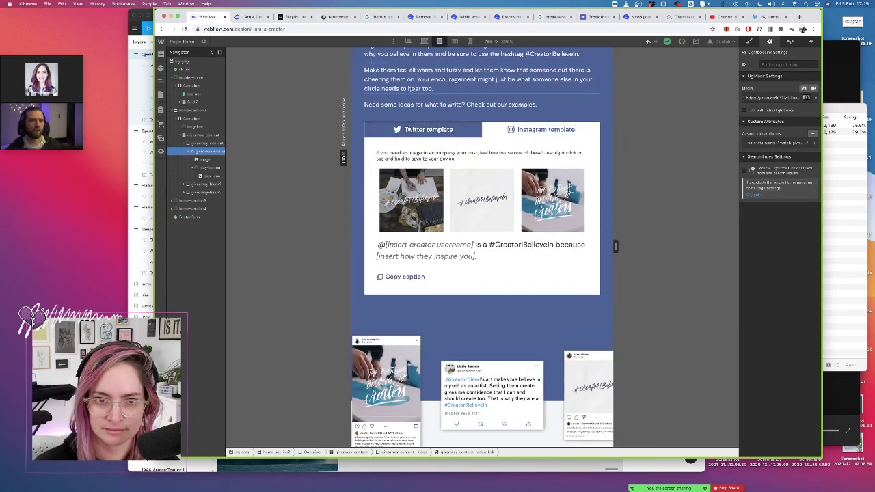
pyautogui.click(455, 42)
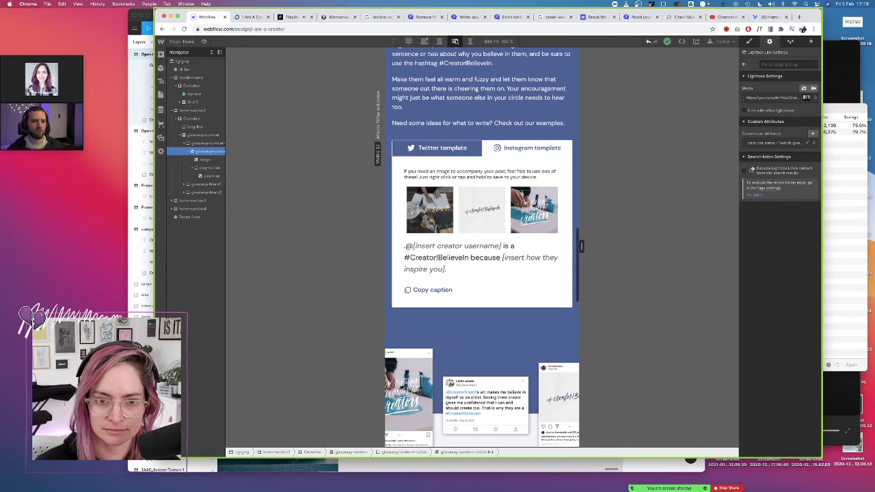
pyautogui.click(470, 42)
pyautogui.scroll(15, 492, 136)
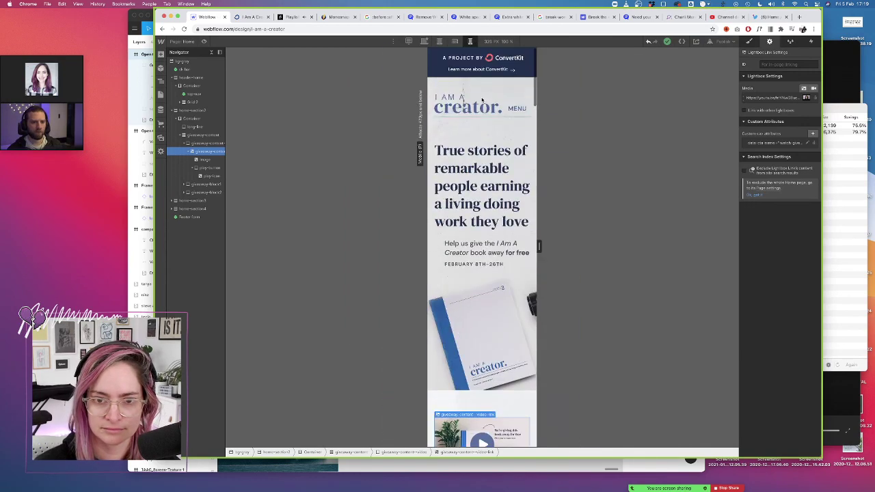
# Set the border color of the side-border inside the mobile menu button to the Blue swatch
pyautogui.click(528, 113)
pyautogui.click(503, 108)
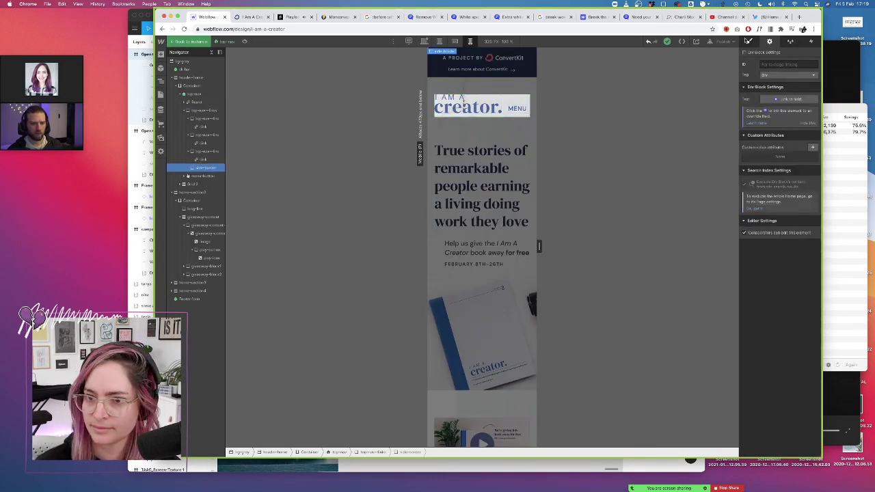
pyautogui.click(750, 41)
pyautogui.scroll(-5, 774, 288)
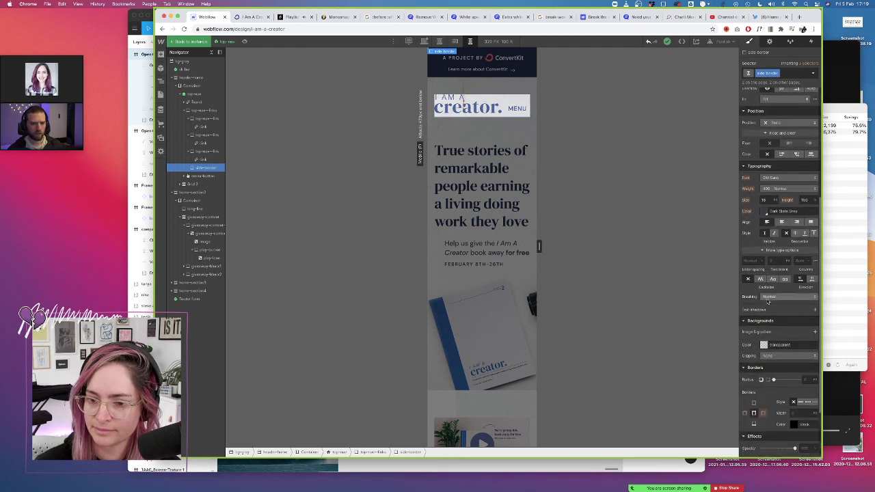
pyautogui.click(764, 413)
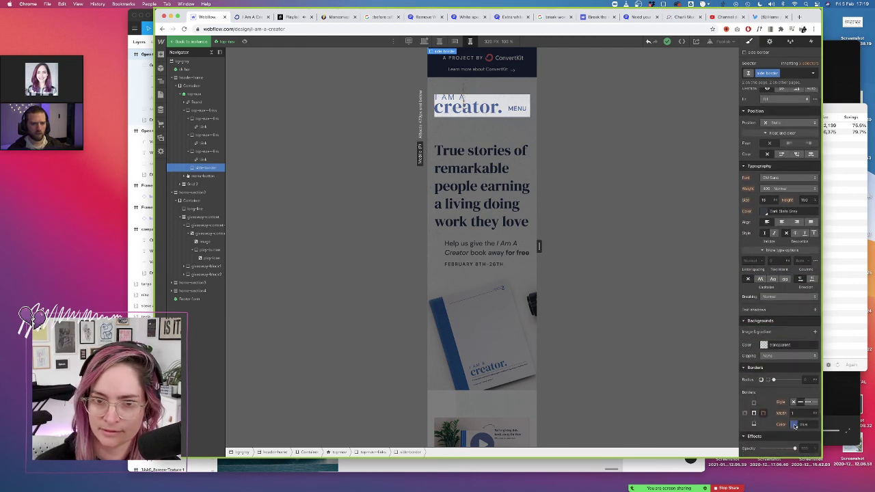
pyautogui.click(187, 176)
pyautogui.click(202, 193)
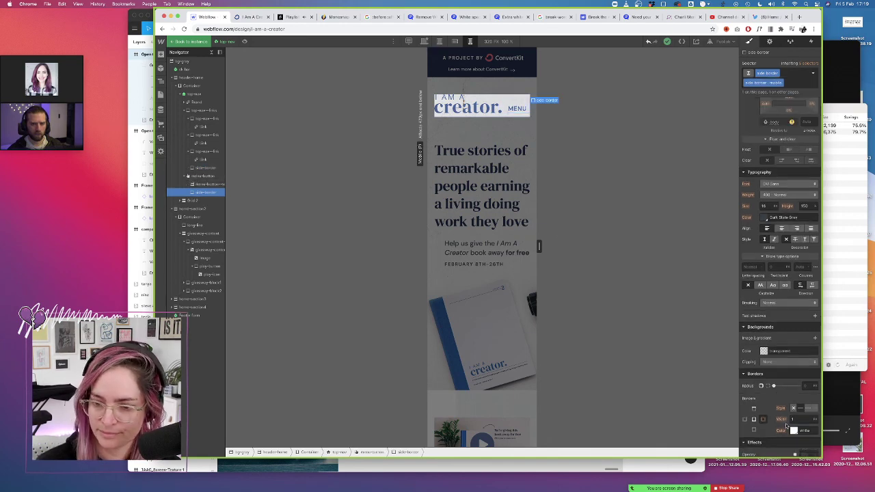
pyautogui.click(794, 431)
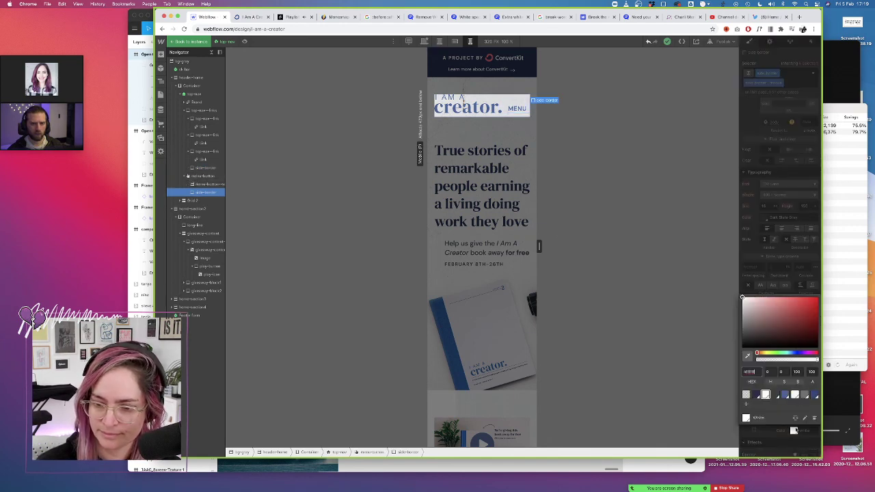
pyautogui.click(785, 395)
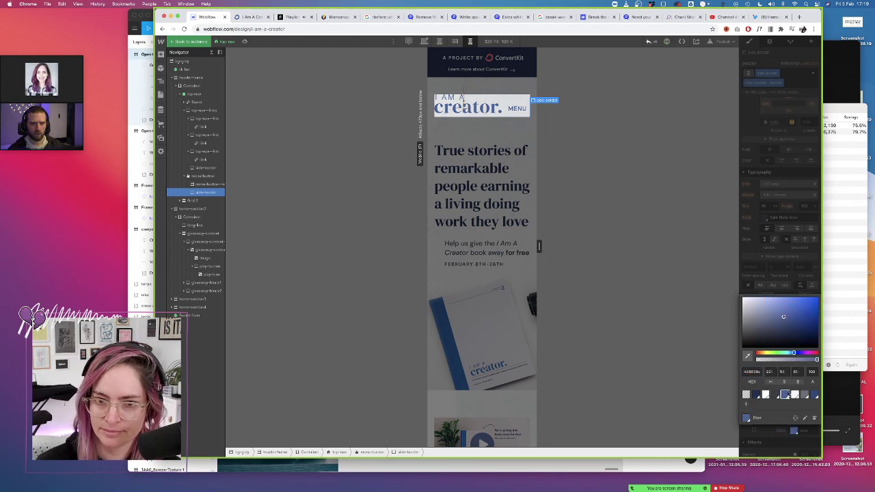
# Copy the Giveaway top-nav--link block from the Home page and paste it into the Book page's top-nav--links container
pyautogui.click(216, 119)
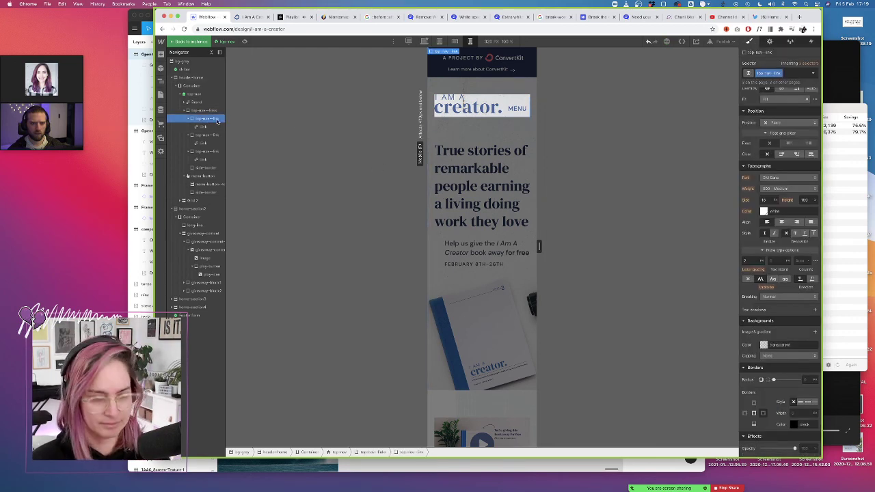
pyautogui.click(162, 95)
pyautogui.click(202, 126)
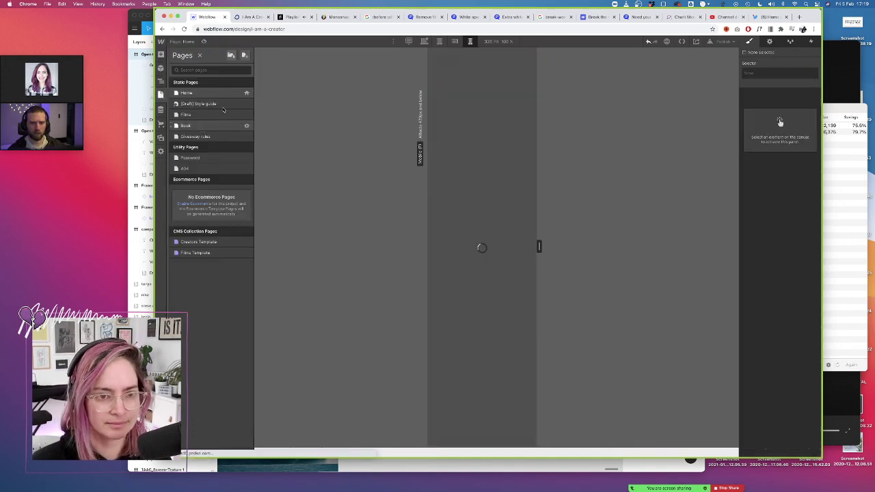
pyautogui.click(424, 41)
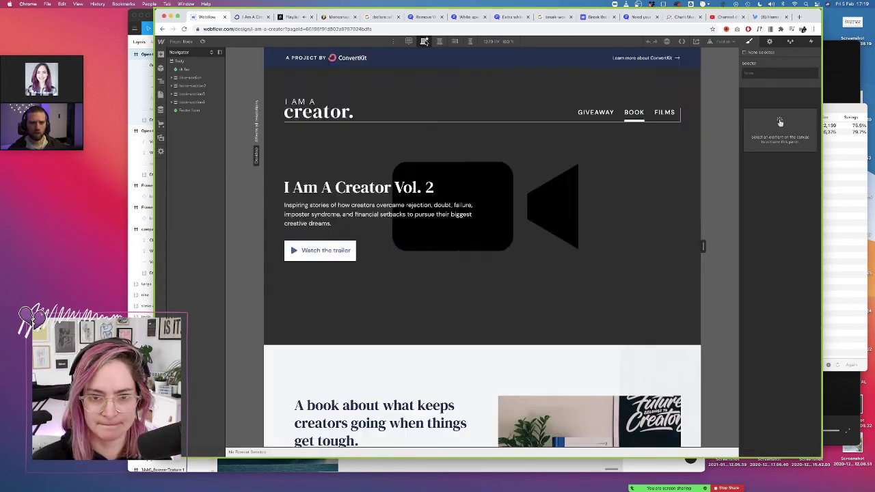
pyautogui.click(319, 109)
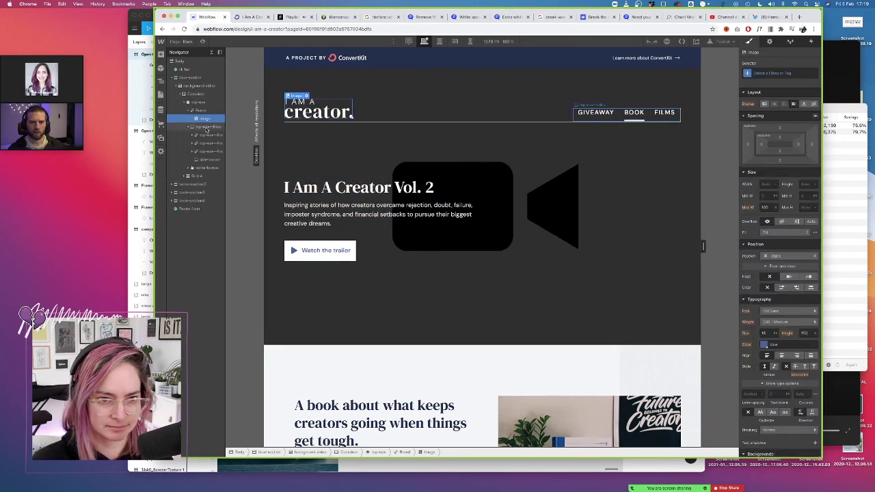
pyautogui.click(195, 128)
# Delete the three old Giveaway, Book and Films link blocks from the Book page's top navigation
pyautogui.click(208, 134)
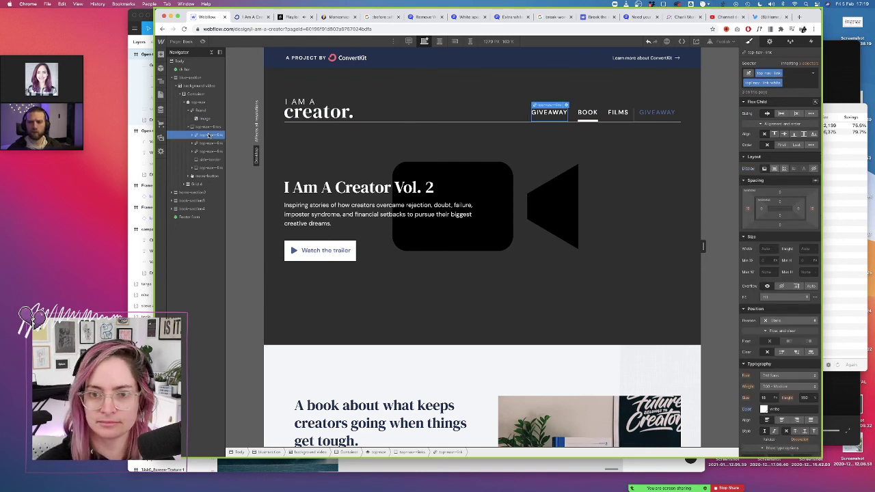
pyautogui.press('Delete')
pyautogui.press('Delete')
pyautogui.press('Delete')
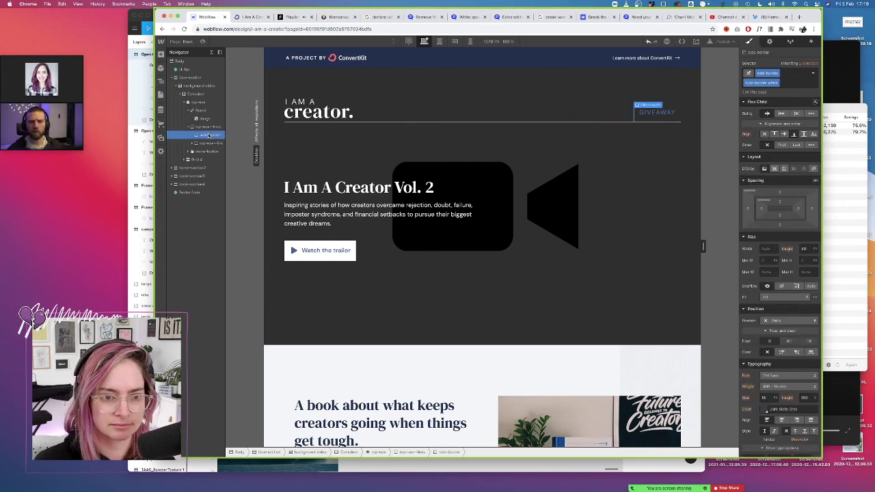
# Move the pasted Giveaway block above the side-border and duplicate it twice
pyautogui.click(205, 142)
pyautogui.click(205, 135)
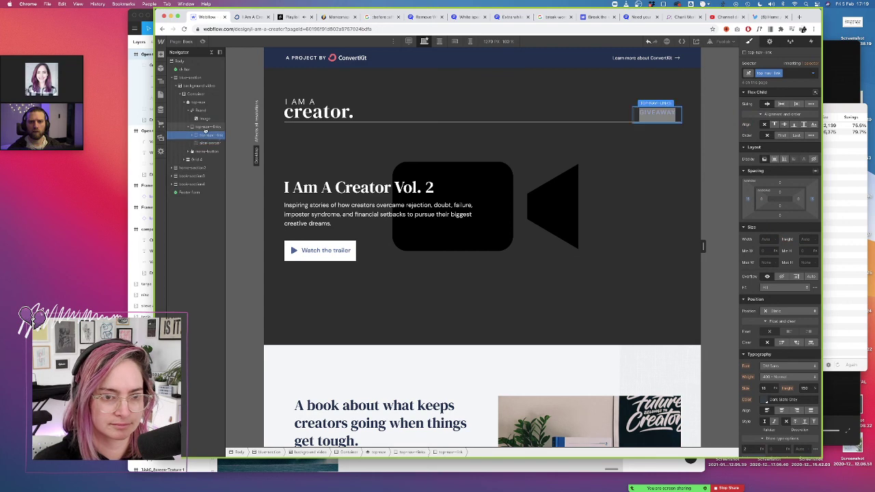
pyautogui.press('super+d')
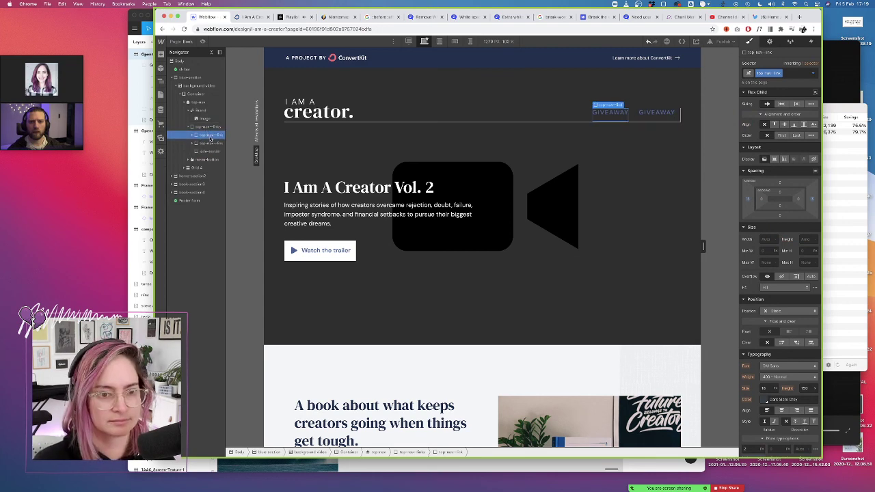
pyautogui.press('super+d')
# Add the existing top-nav--link-white combo class to the first Giveaway link block on the Book page
pyautogui.click(799, 73)
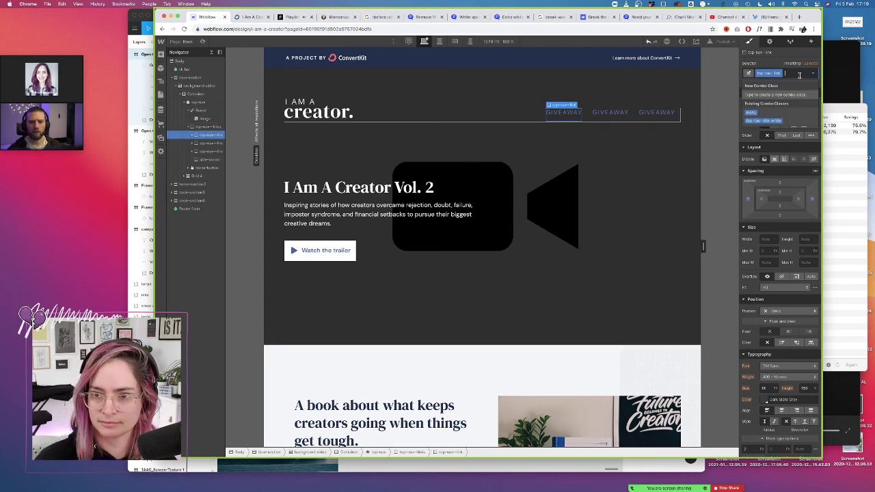
pyautogui.click(757, 123)
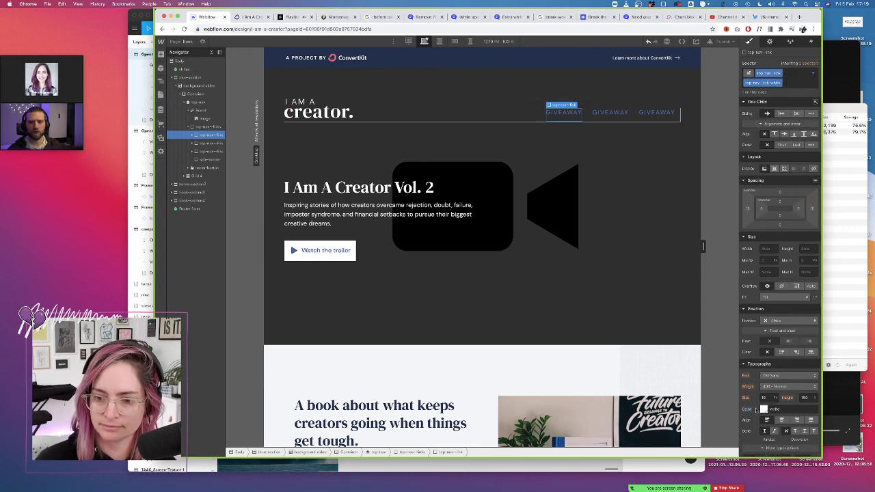
pyautogui.click(193, 136)
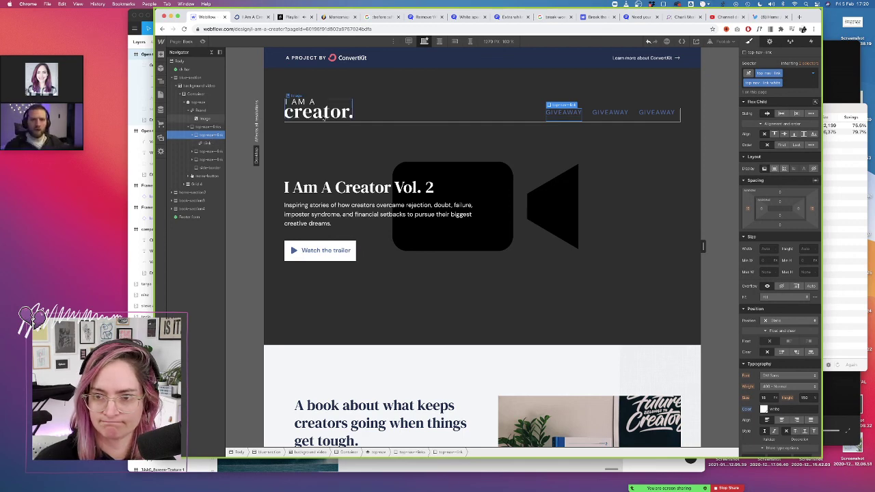
pyautogui.click(790, 83)
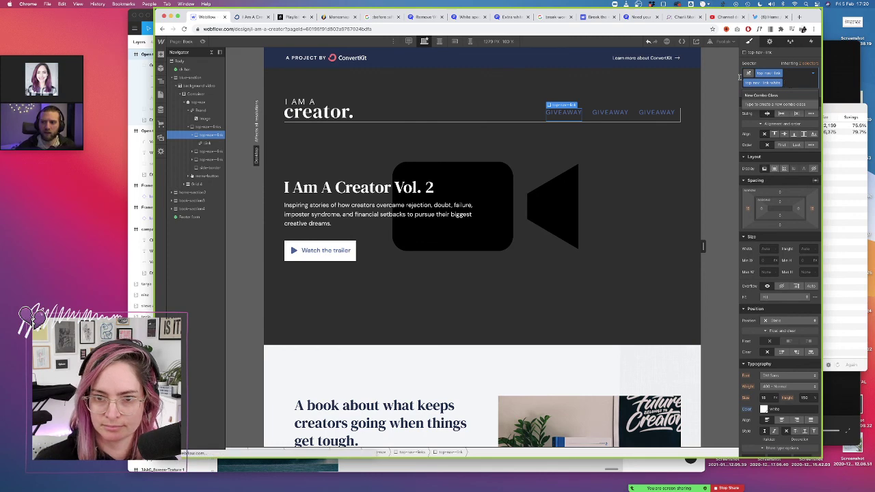
pyautogui.scroll(-5, 629, 259)
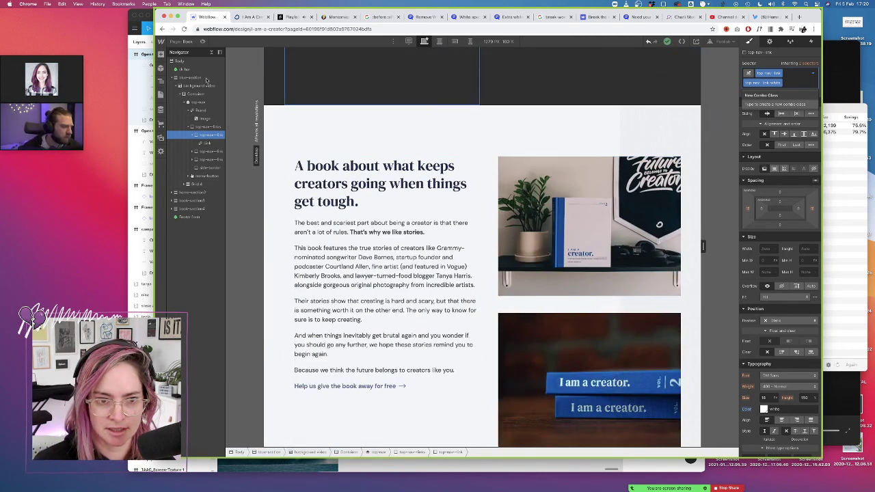
# Open the Home page and examine how the giveaway video link block and its image are structured, including the giveaway rules link below
pyautogui.click(162, 94)
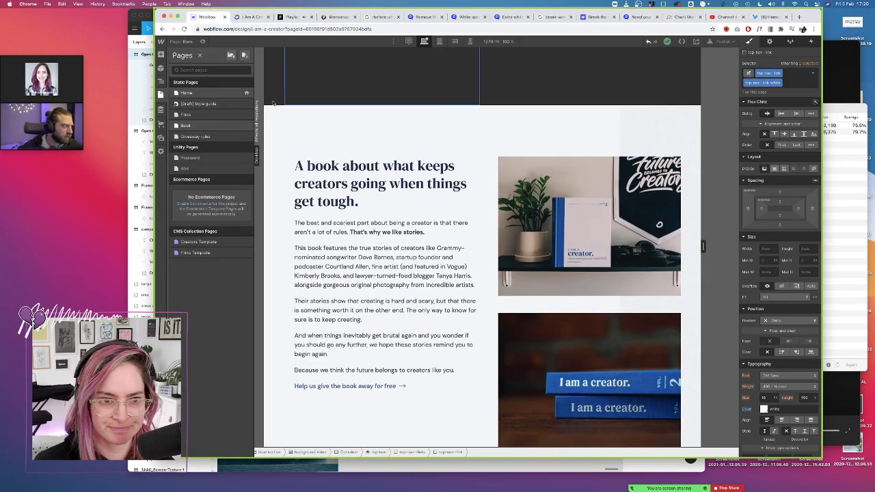
pyautogui.click(205, 93)
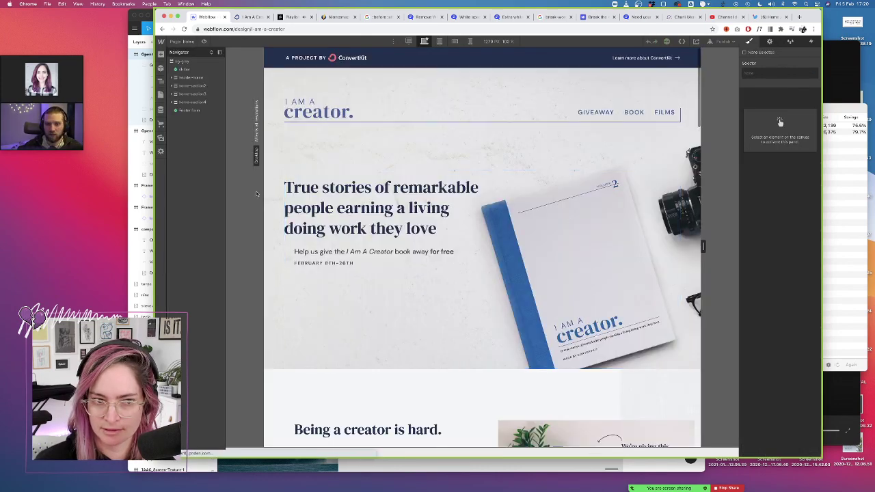
pyautogui.scroll(-3, 449, 293)
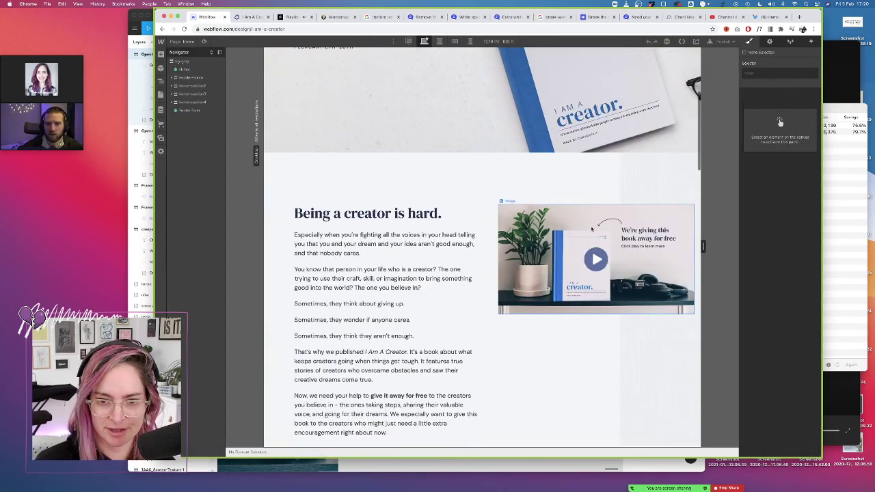
pyautogui.click(595, 259)
pyautogui.click(208, 127)
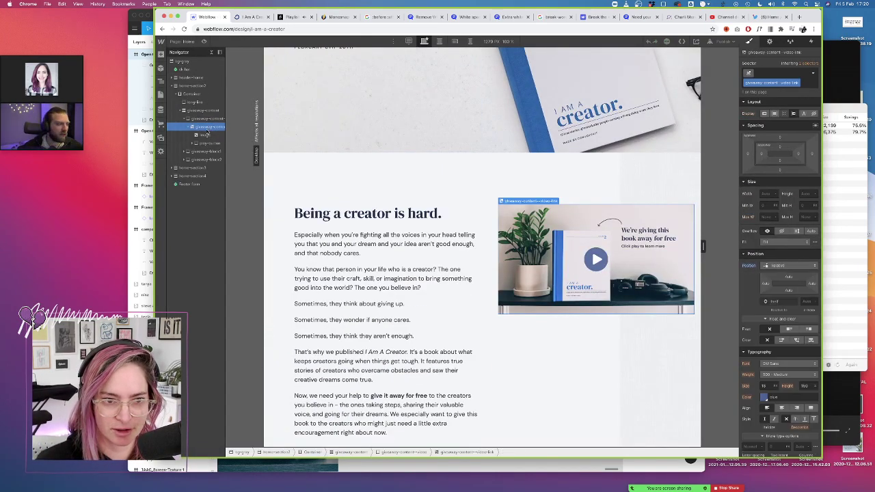
pyautogui.click(514, 216)
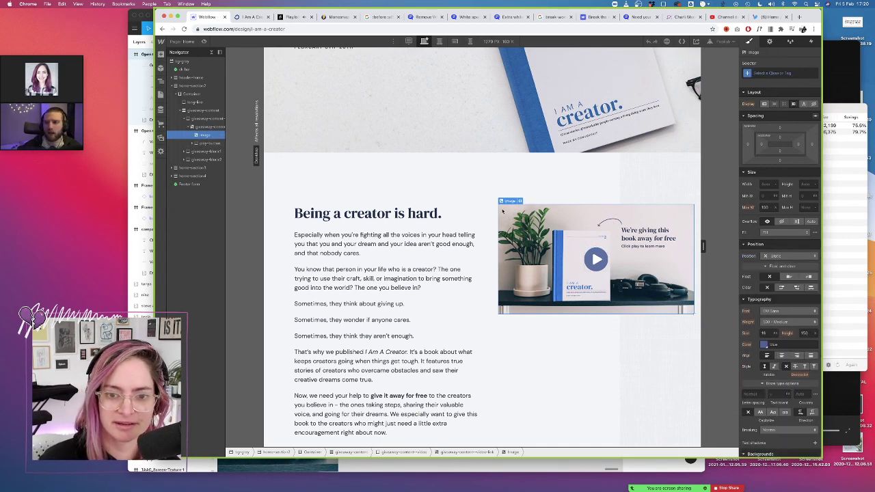
pyautogui.click(205, 127)
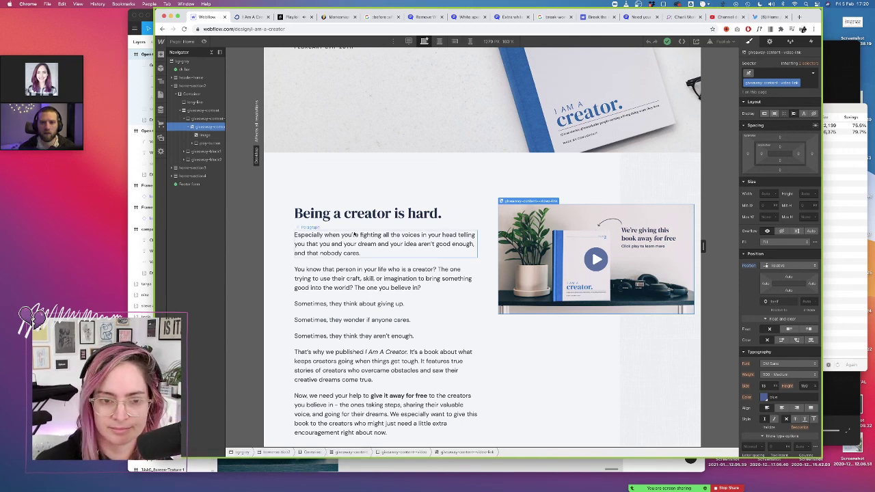
pyautogui.scroll(-5, 433, 237)
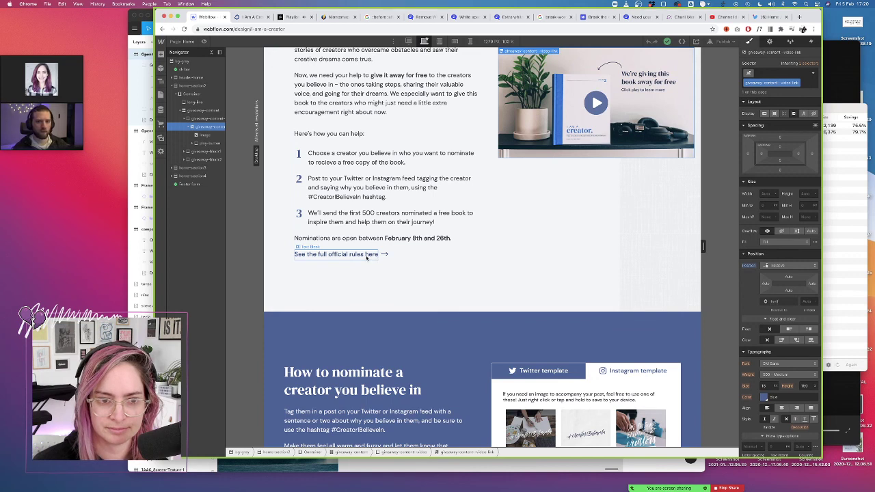
# Return to the Book page and select the first Giveaway link block in its top navigation
pyautogui.click(160, 95)
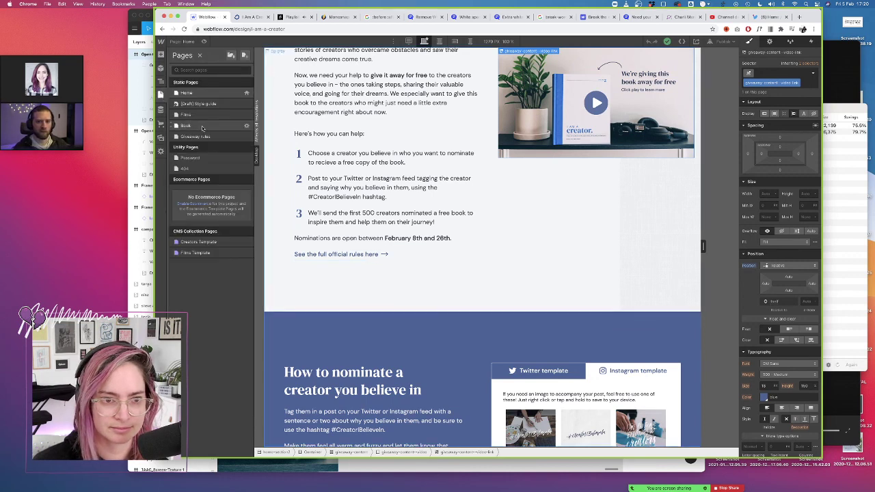
pyautogui.click(196, 126)
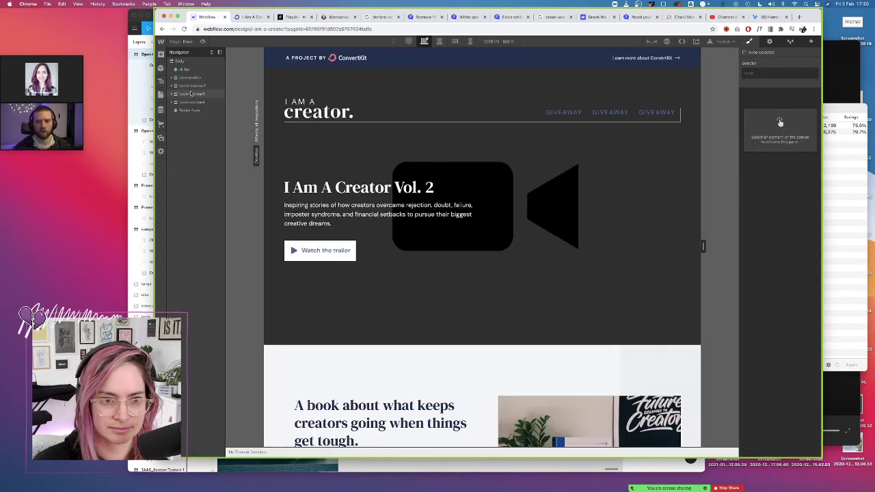
pyautogui.click(608, 112)
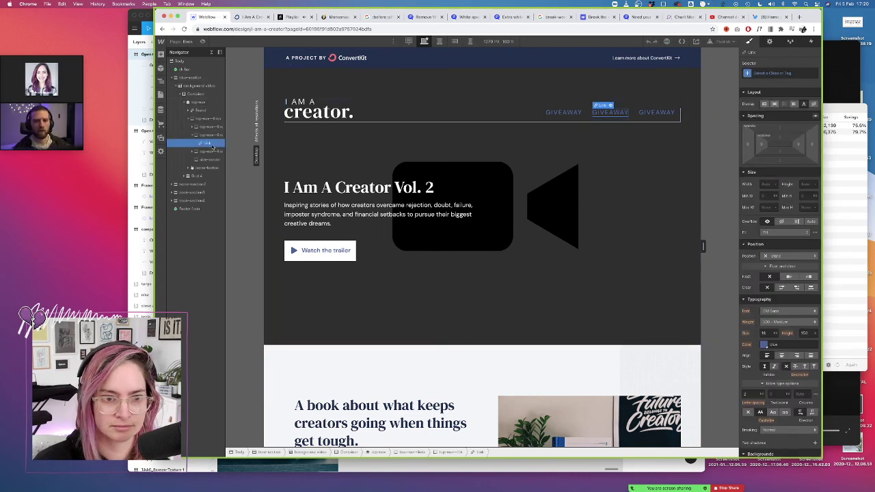
pyautogui.click(193, 127)
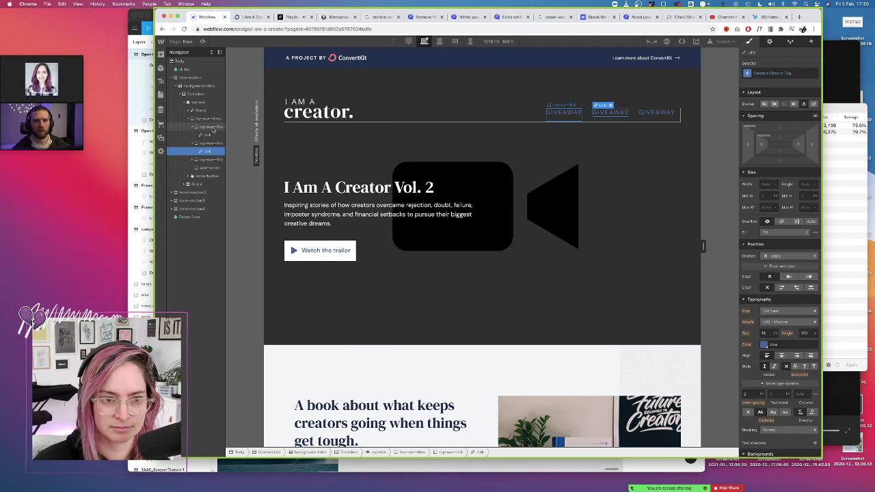
pyautogui.click(212, 128)
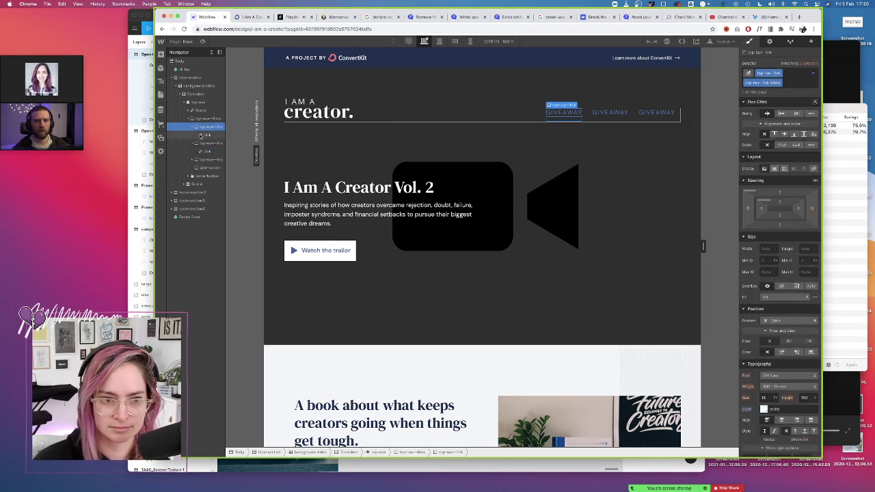
# Create a white-link class on the text link inside the first Giveaway block and set its text color to White
pyautogui.click(202, 134)
pyautogui.click(780, 75)
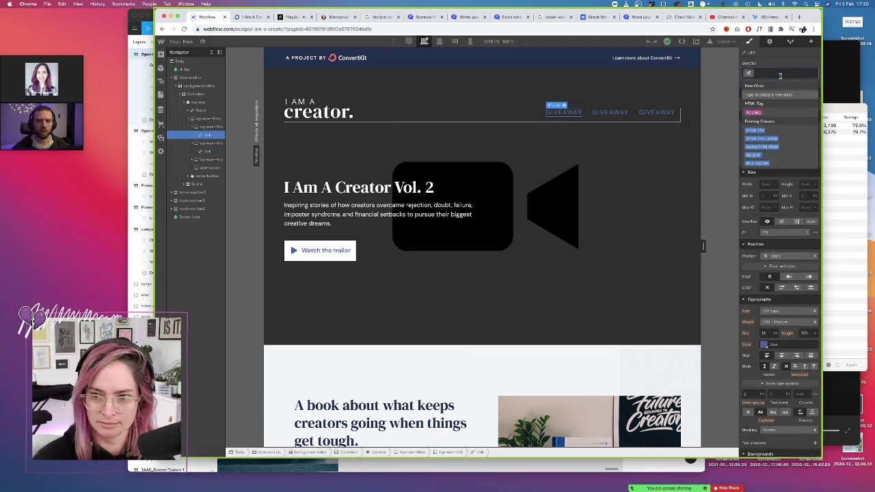
pyautogui.write('link')
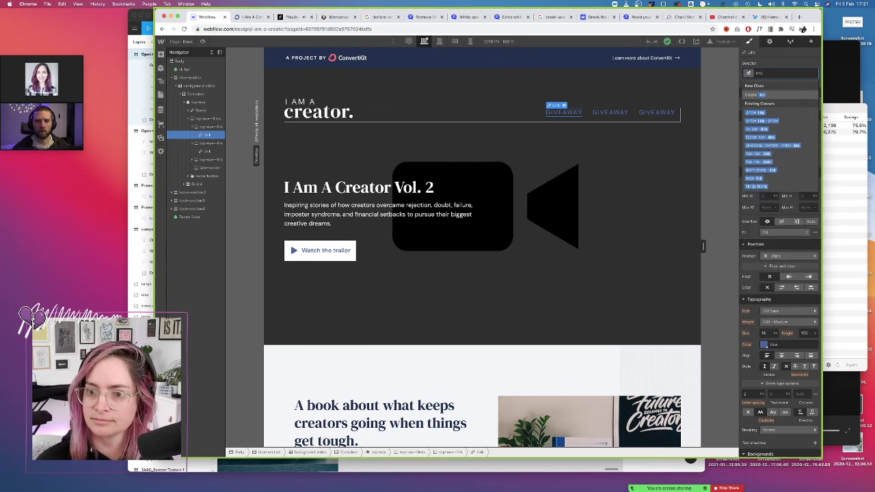
pyautogui.press('BackSpace')
pyautogui.press('BackSpace')
pyautogui.press('BackSpace')
pyautogui.press('BackSpace')
pyautogui.write('wh')
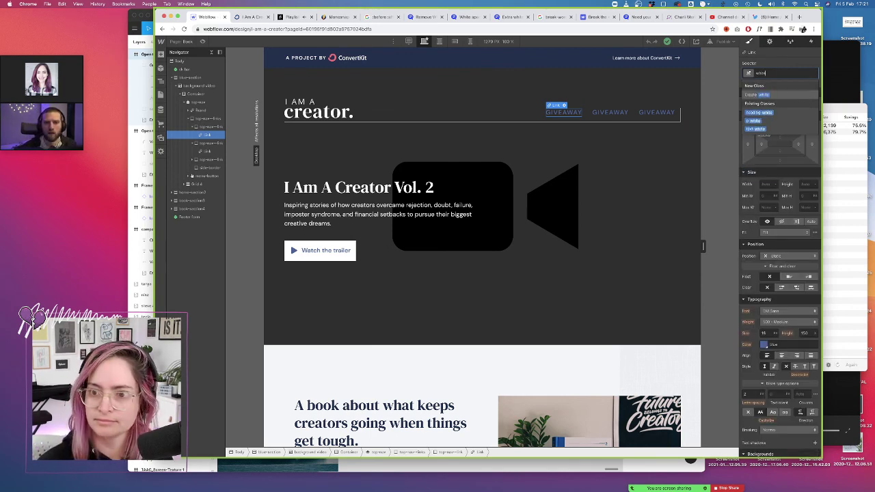
pyautogui.write('ite')
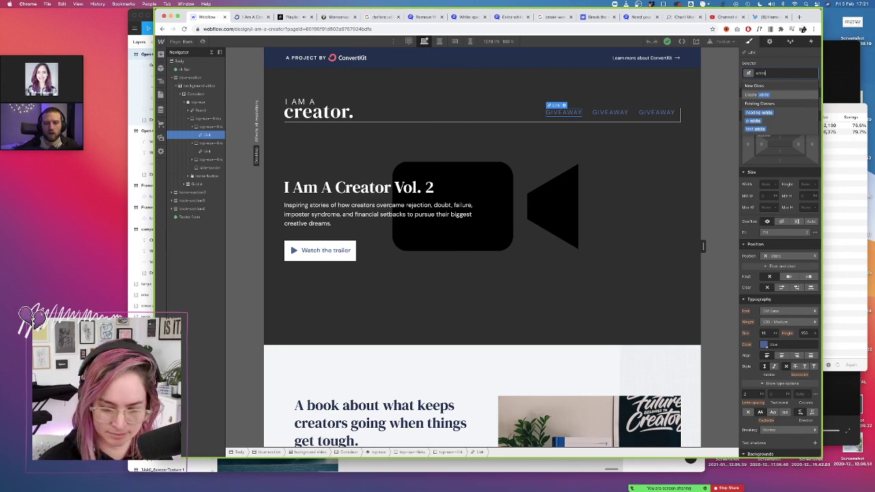
pyautogui.write(' 1')
pyautogui.write('ink')
pyautogui.press('Return')
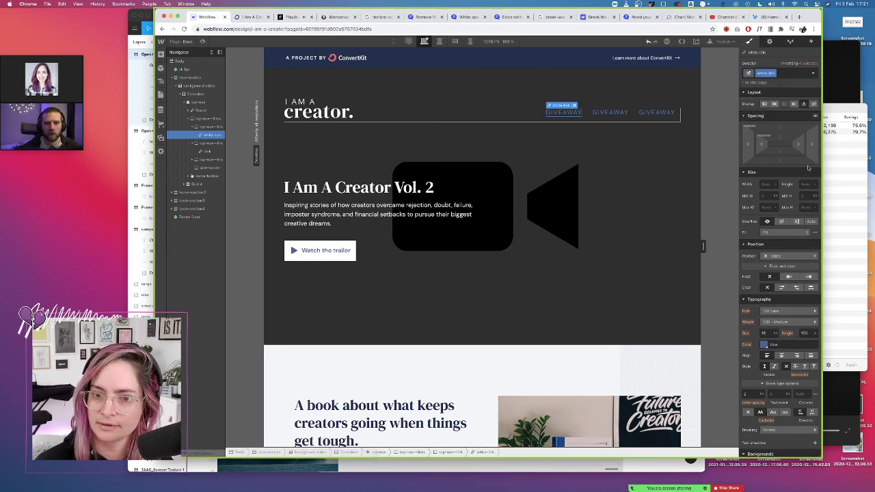
pyautogui.click(764, 345)
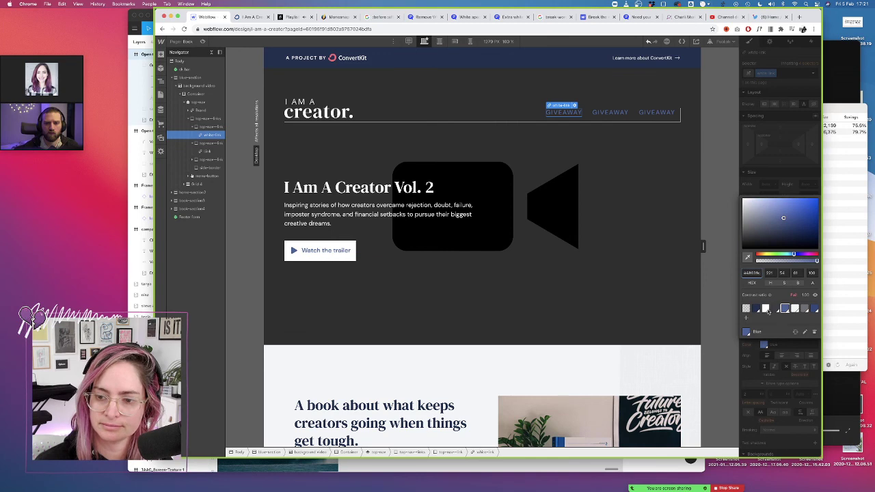
pyautogui.click(765, 309)
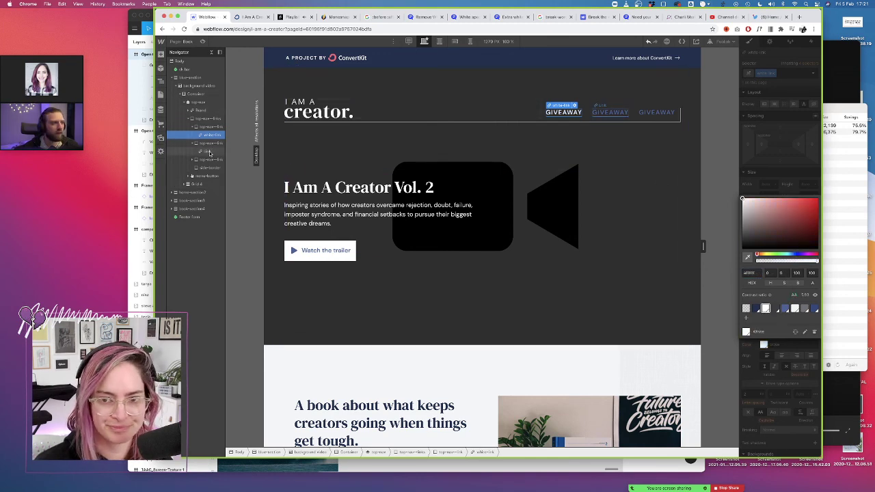
# Apply the existing white-link class to the second Giveaway text link in the Book page's top navigation
pyautogui.click(209, 152)
pyautogui.click(767, 71)
pyautogui.write('wh')
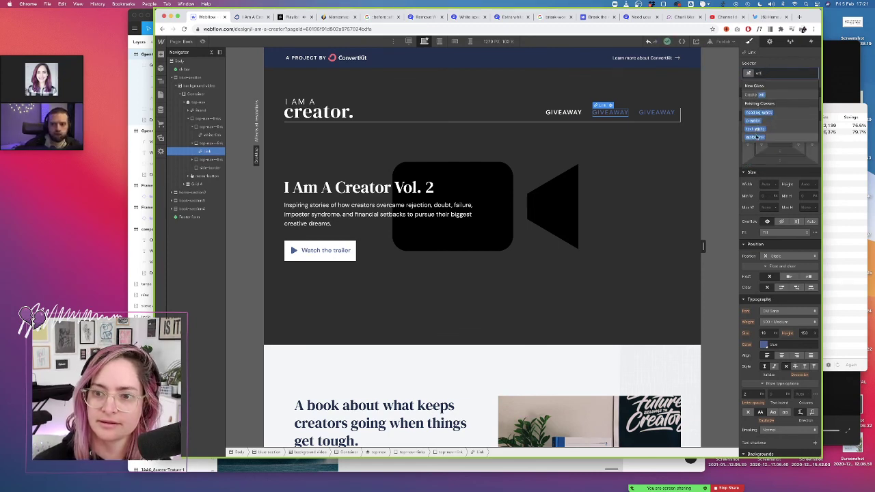
pyautogui.click(757, 137)
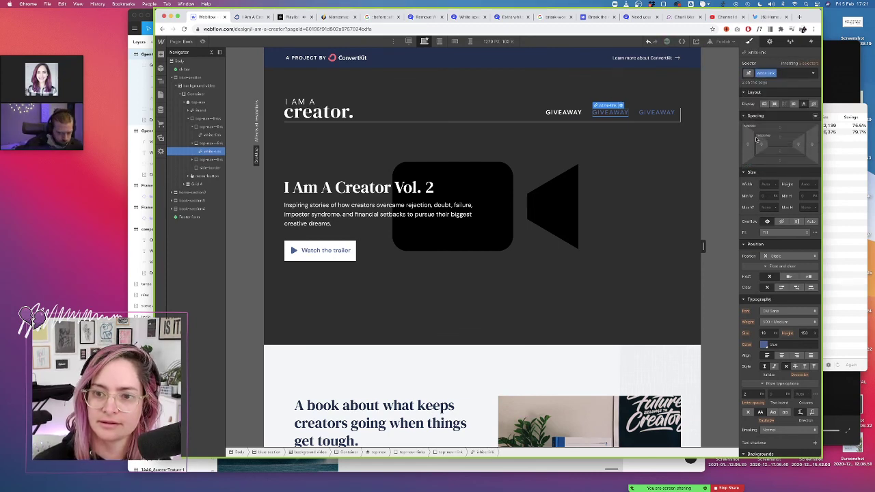
# Apply the white-link class to the third Giveaway text link in the Book page's top navigation
pyautogui.click(658, 115)
pyautogui.click(766, 72)
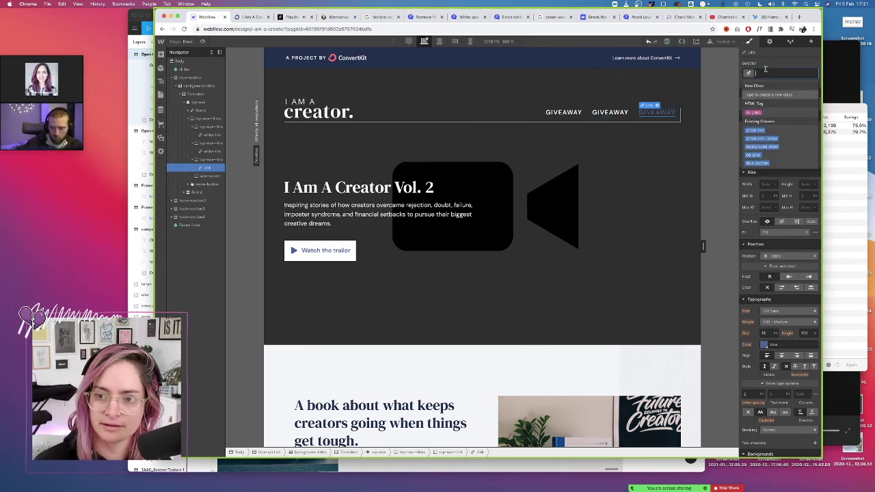
# Apply the white-link class to the third link in the top navigation, and change the second link's text to BOOK
pyautogui.write('whi')
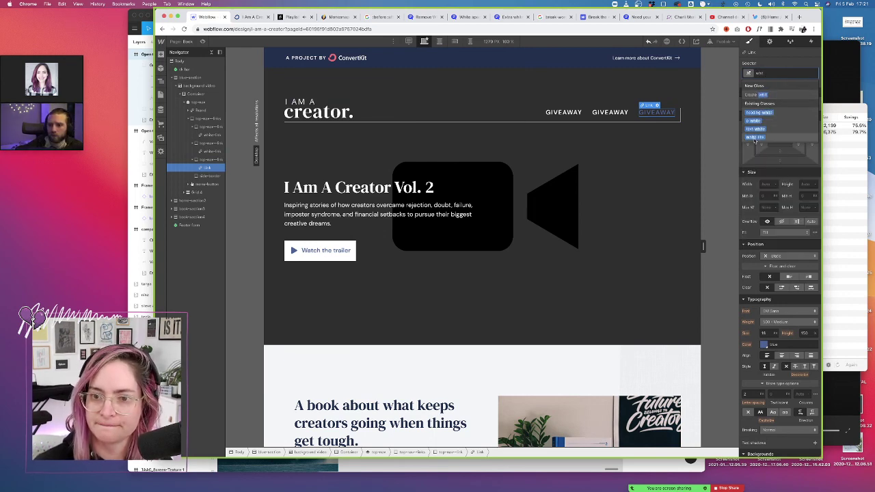
pyautogui.click(755, 138)
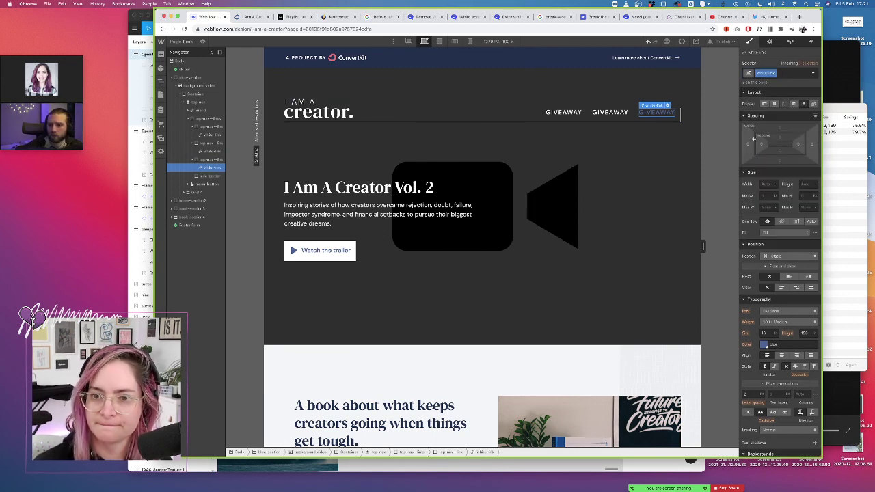
pyautogui.click(218, 150)
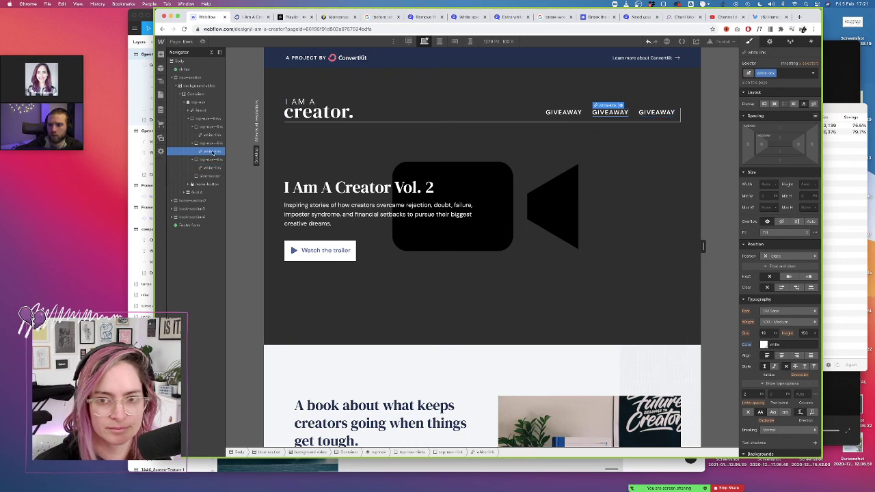
pyautogui.doubleClick(609, 112)
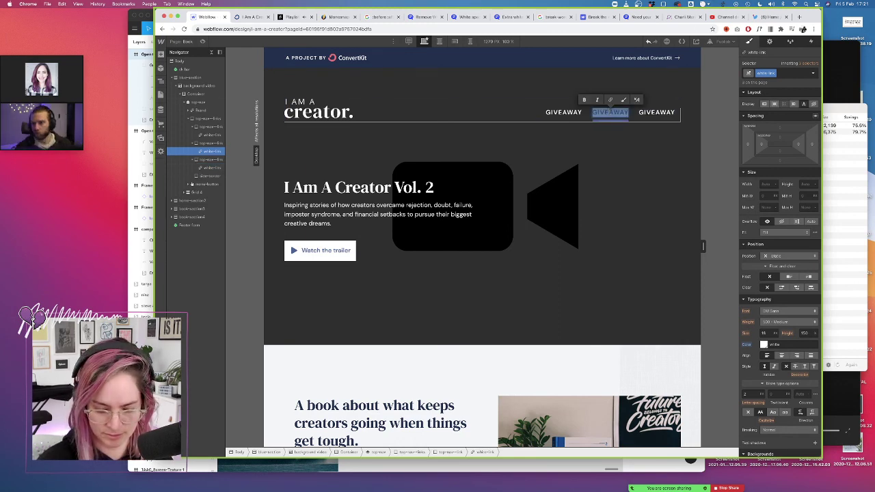
pyautogui.write('BOOK')
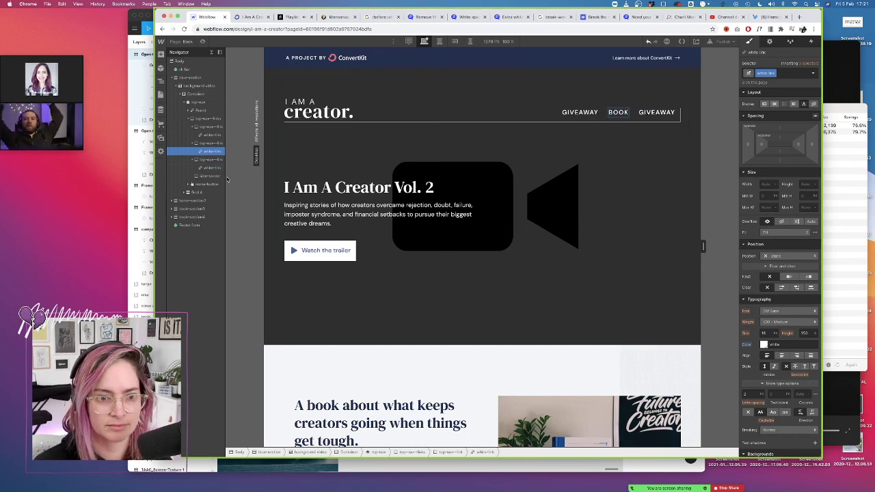
# Change the text of the third link in the top navigation to FILMS
pyautogui.click(654, 115)
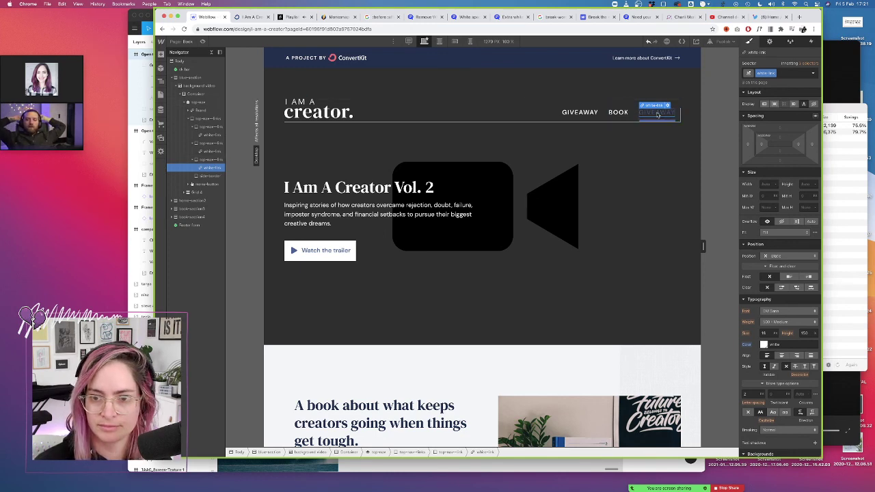
pyautogui.doubleClick(656, 113)
pyautogui.doubleClick(656, 112)
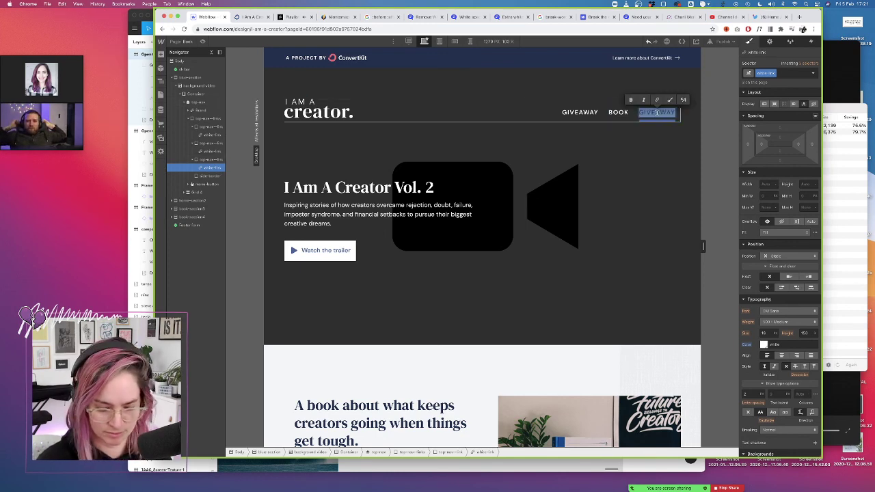
pyautogui.write('FILMS')
pyautogui.press('Escape')
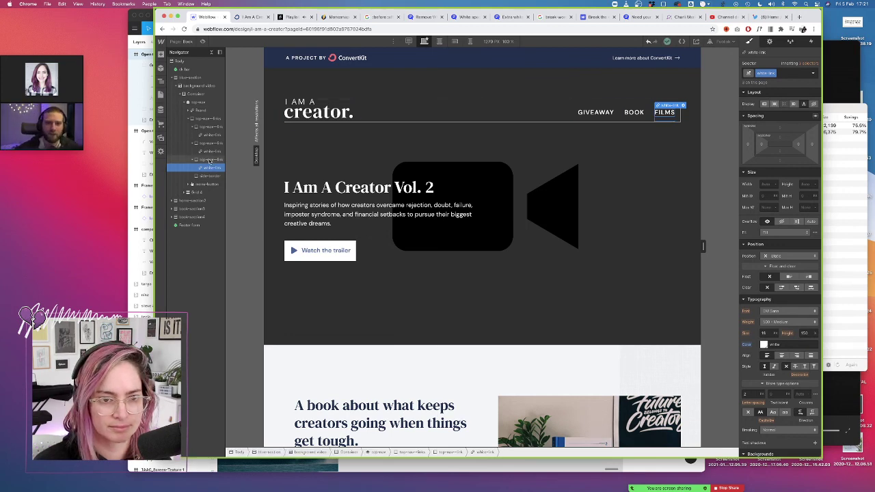
# Set the hover-state text colour of the white-link class to the White swatch at 80% opacity
pyautogui.click(813, 72)
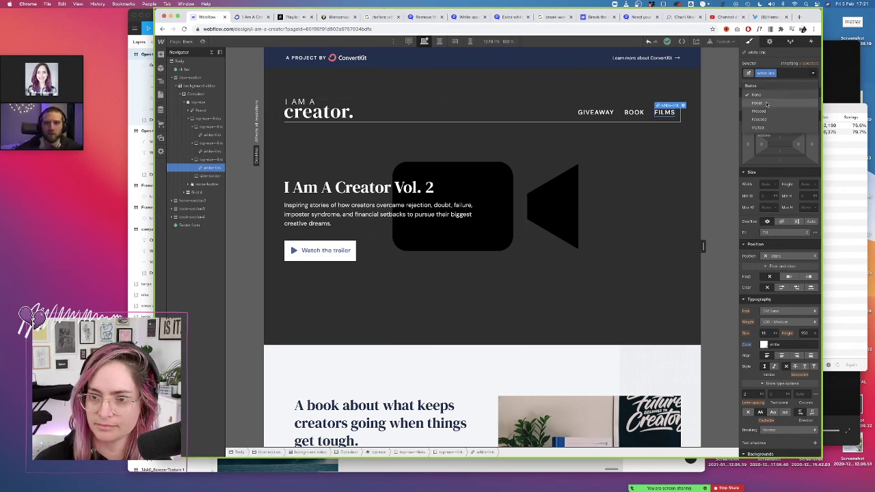
pyautogui.click(767, 104)
pyautogui.scroll(-3, 745, 362)
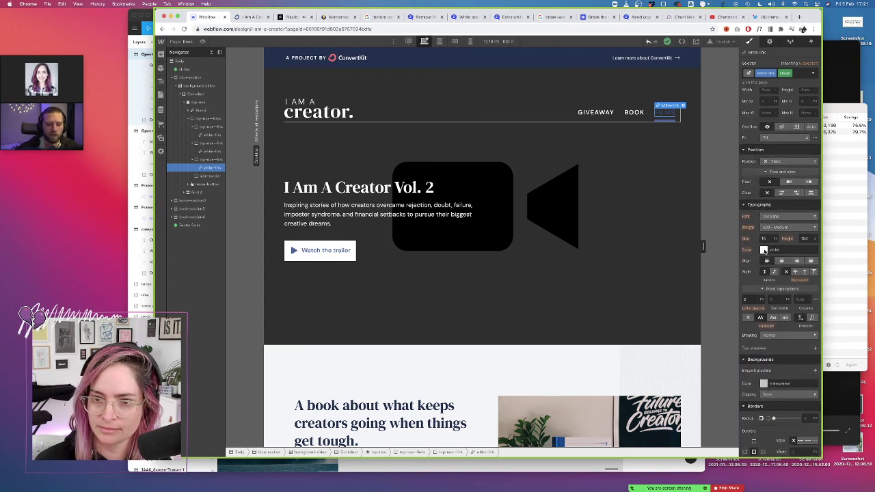
pyautogui.click(764, 251)
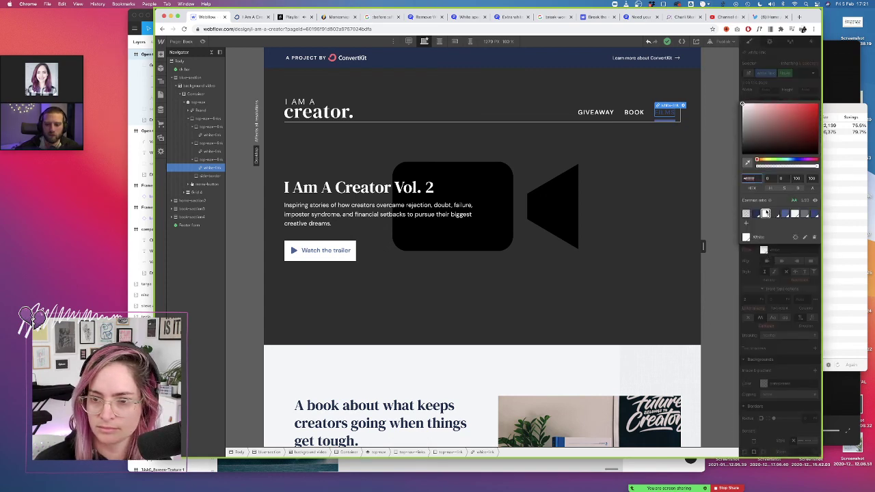
pyautogui.click(766, 214)
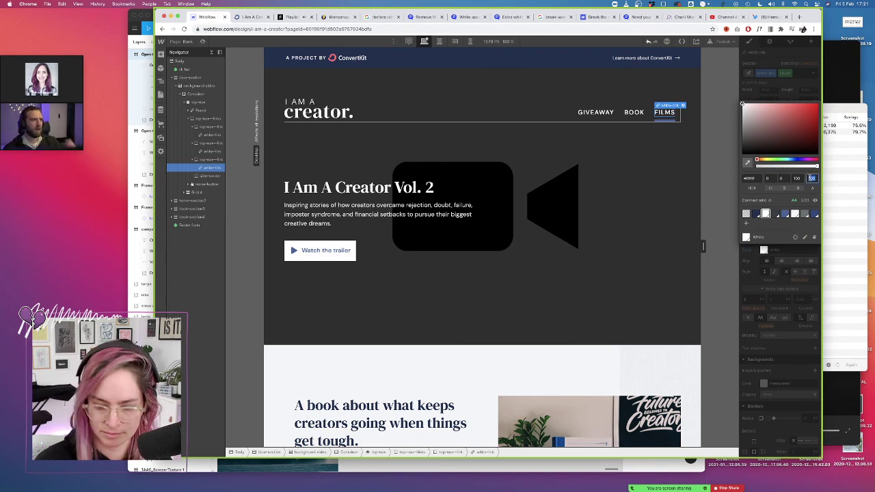
pyautogui.write('80')
pyautogui.press('Return')
pyautogui.click(749, 276)
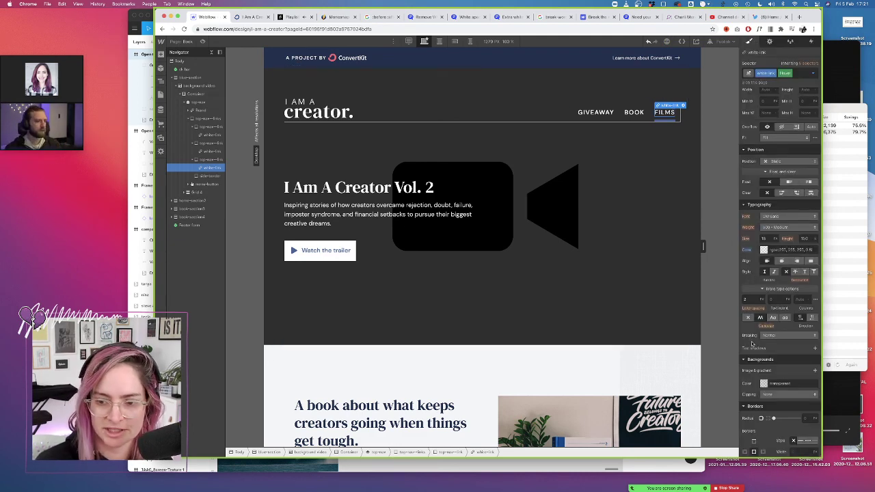
# Try a white 1 px border on the white-link class in its normal state
pyautogui.scroll(-4, 754, 363)
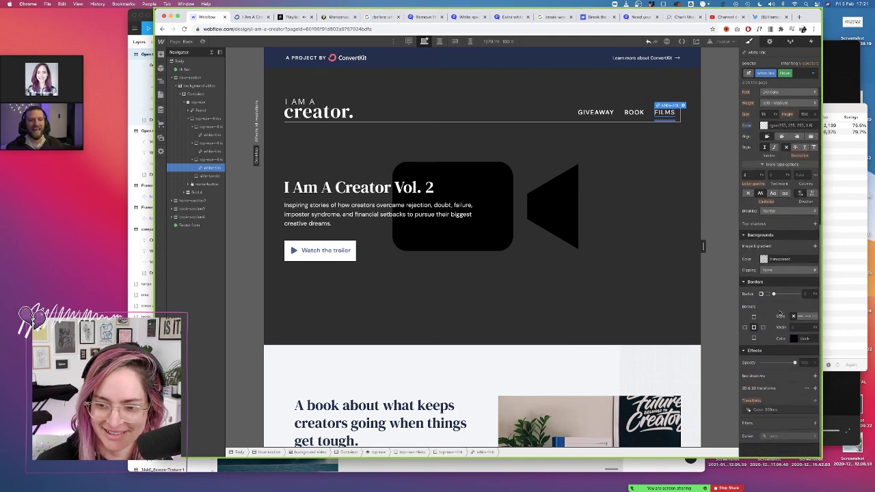
pyautogui.click(214, 160)
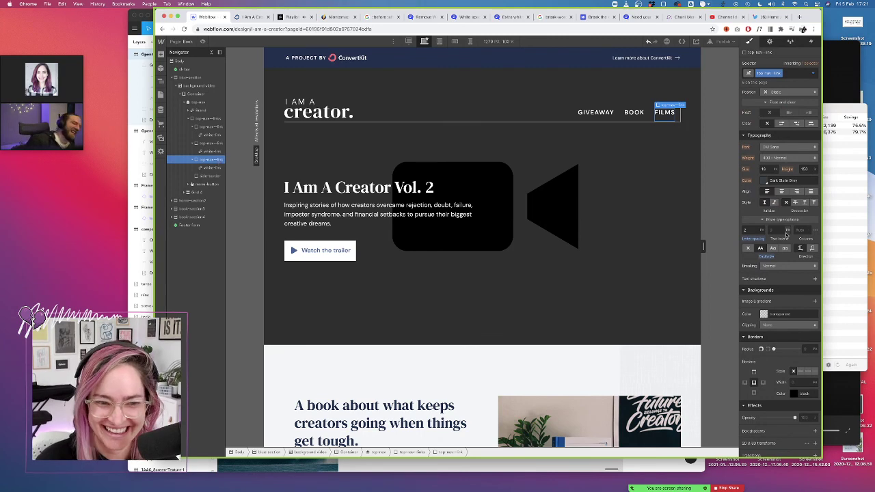
pyautogui.click(210, 168)
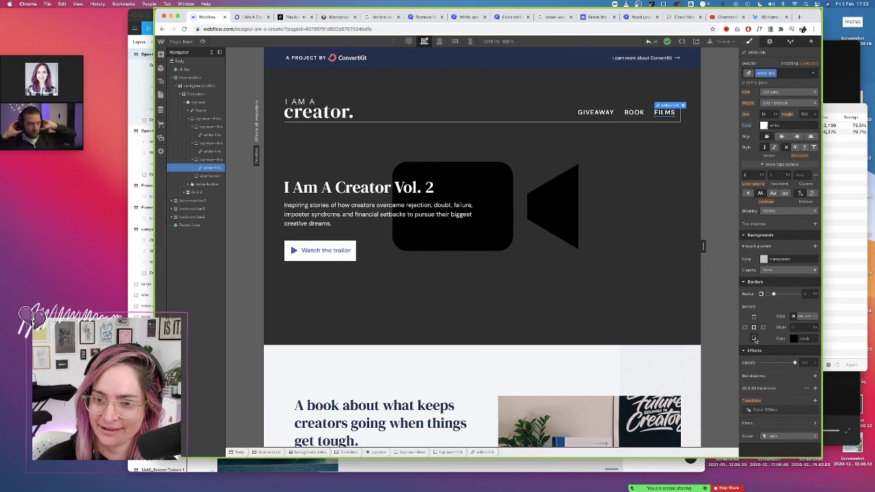
pyautogui.click(795, 339)
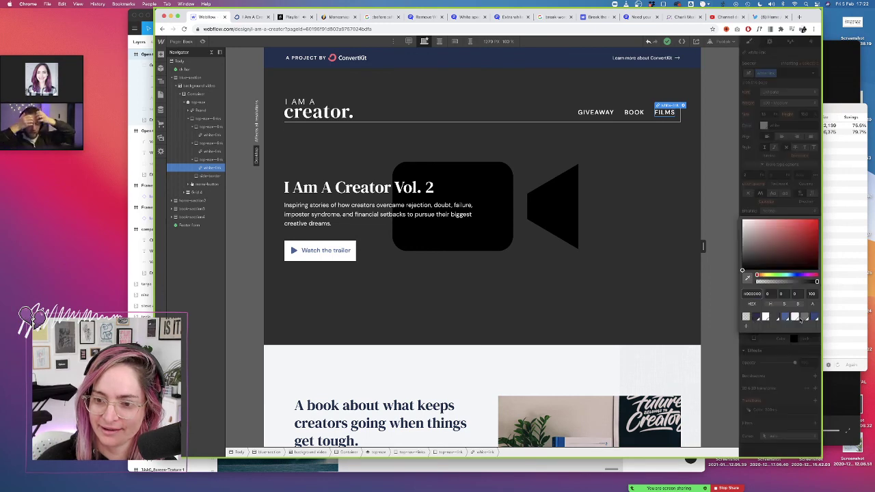
pyautogui.click(767, 318)
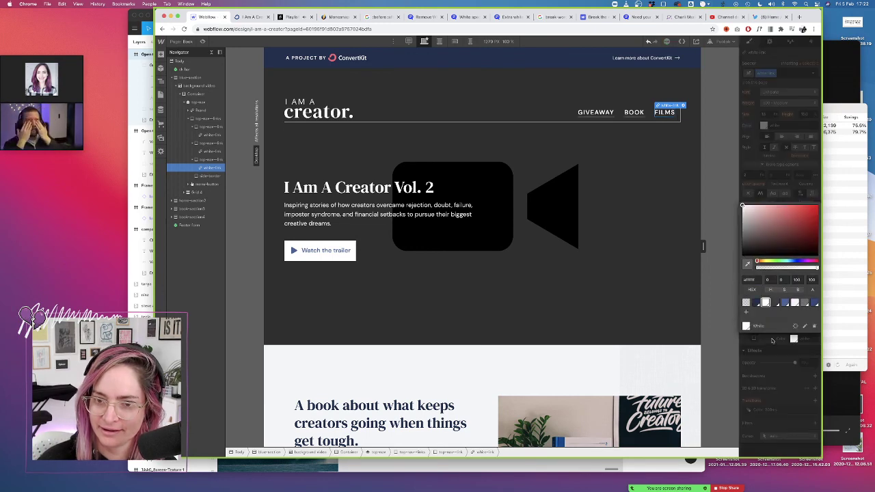
pyautogui.click(768, 341)
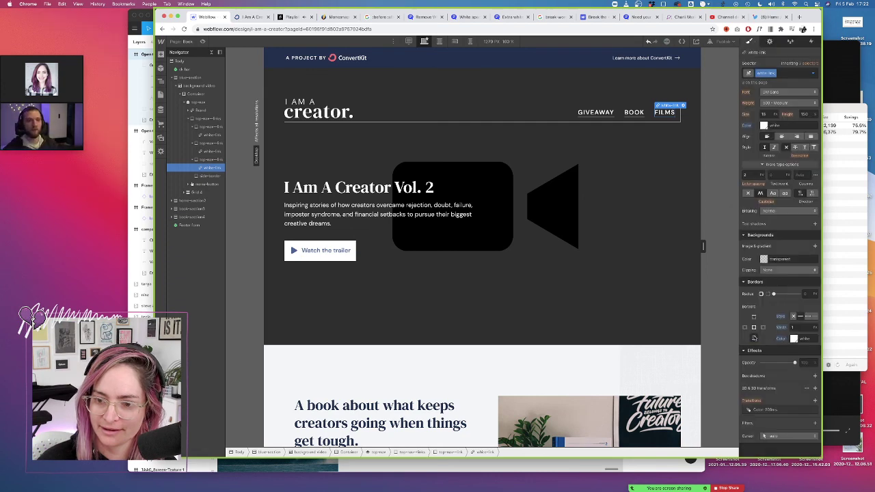
pyautogui.click(755, 339)
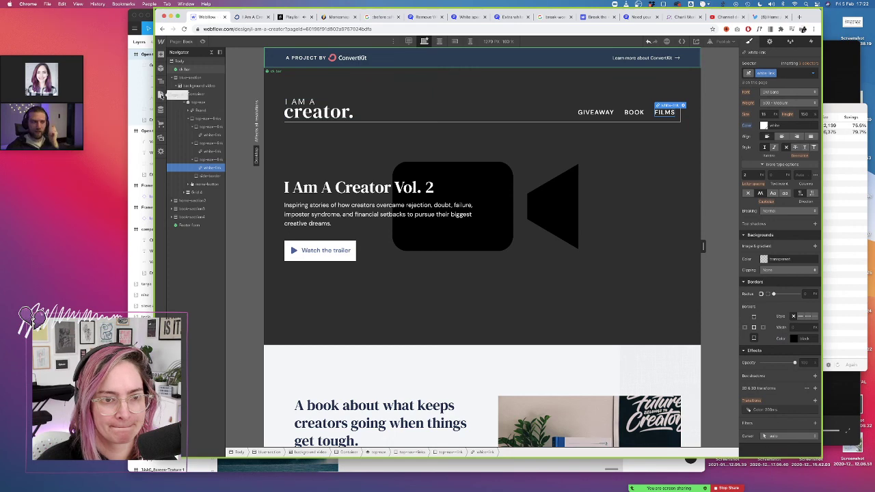
# Open the Home page and move the giveaway video image out of its link block, placing it just before that block
pyautogui.click(161, 94)
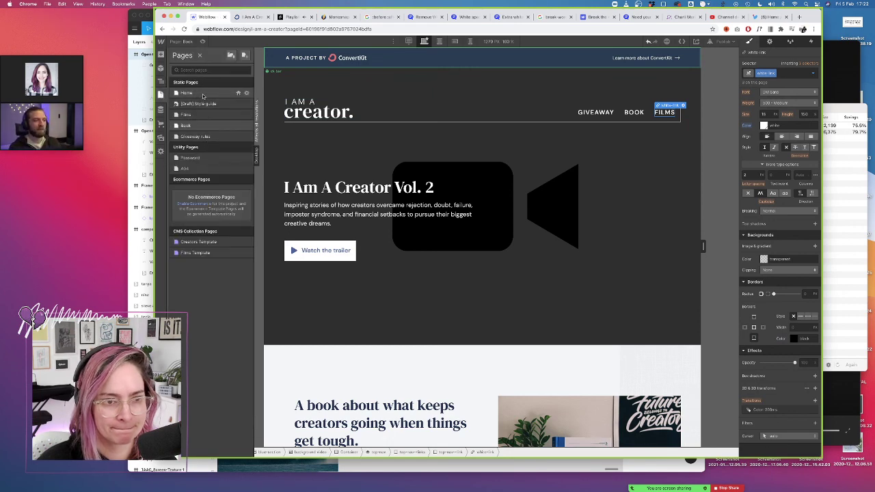
pyautogui.click(201, 93)
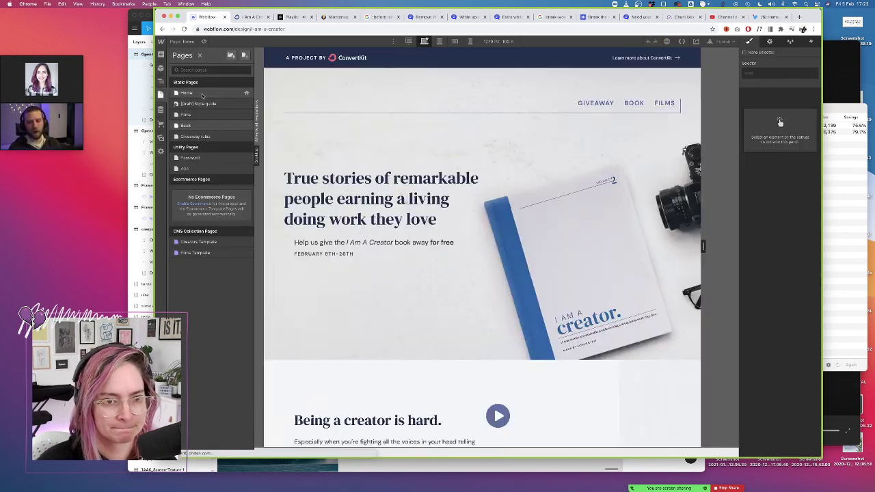
pyautogui.scroll(-5, 514, 295)
pyautogui.scroll(-4, 514, 295)
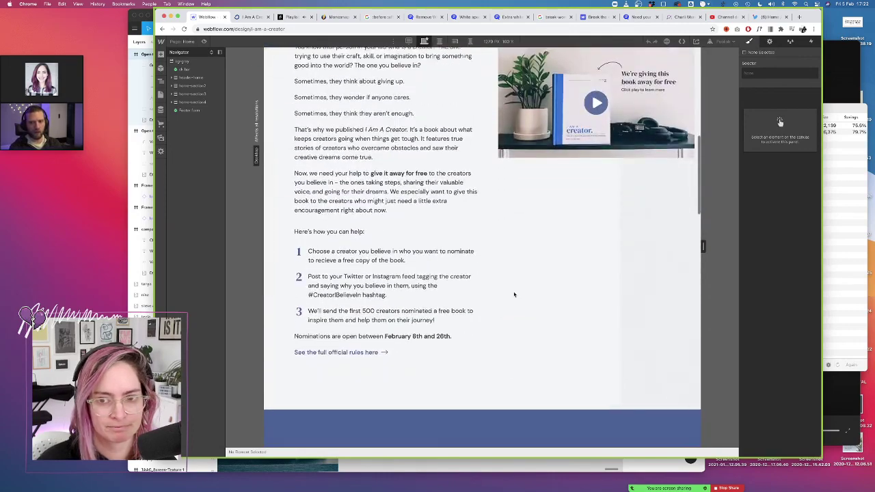
pyautogui.click(588, 110)
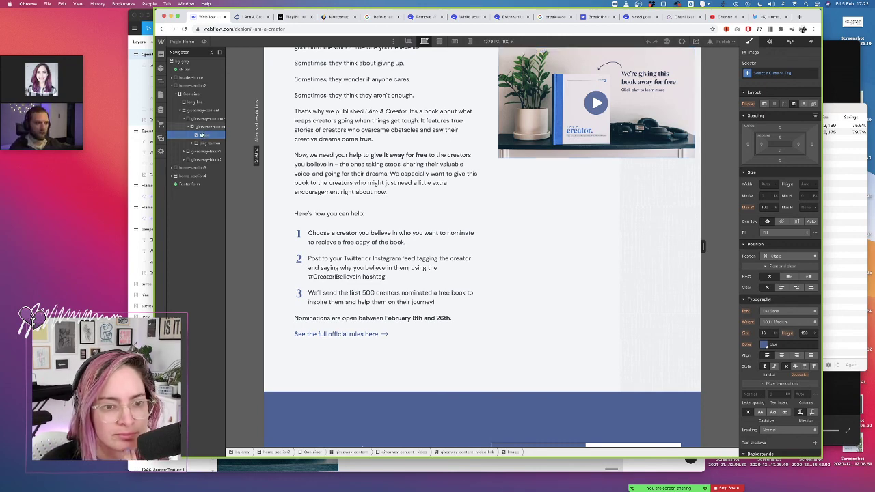
pyautogui.click(195, 125)
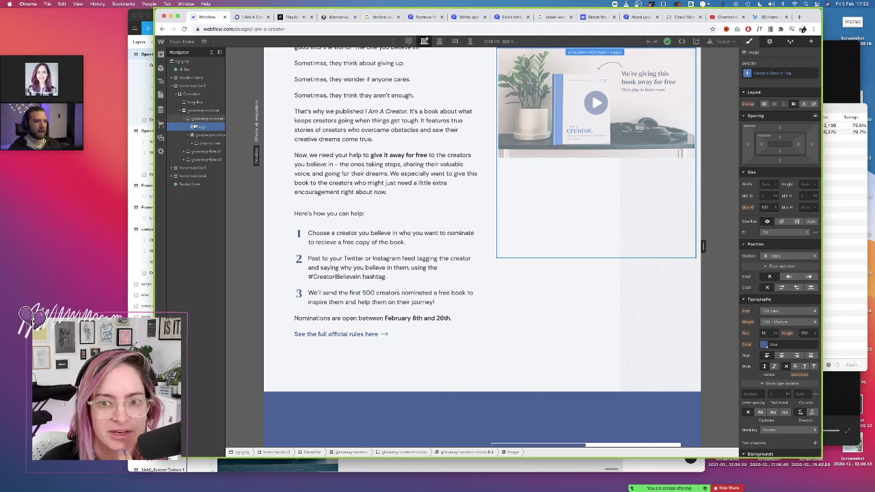
pyautogui.click(207, 136)
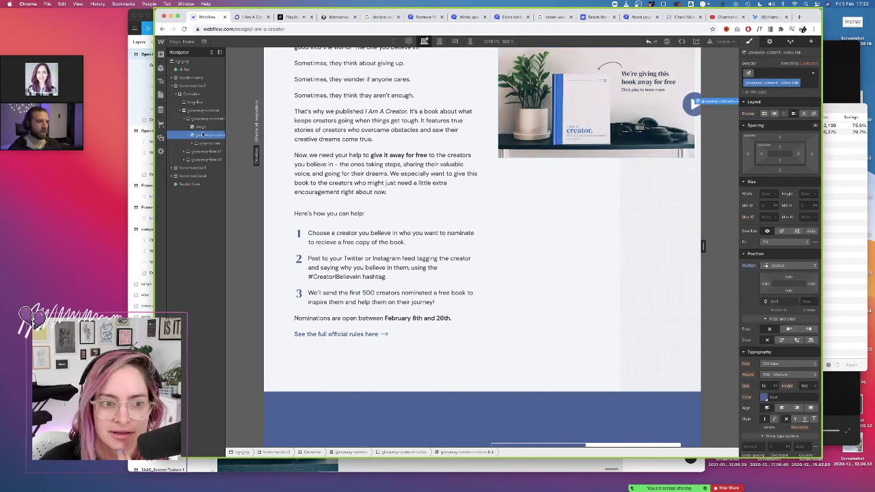
pyautogui.click(203, 127)
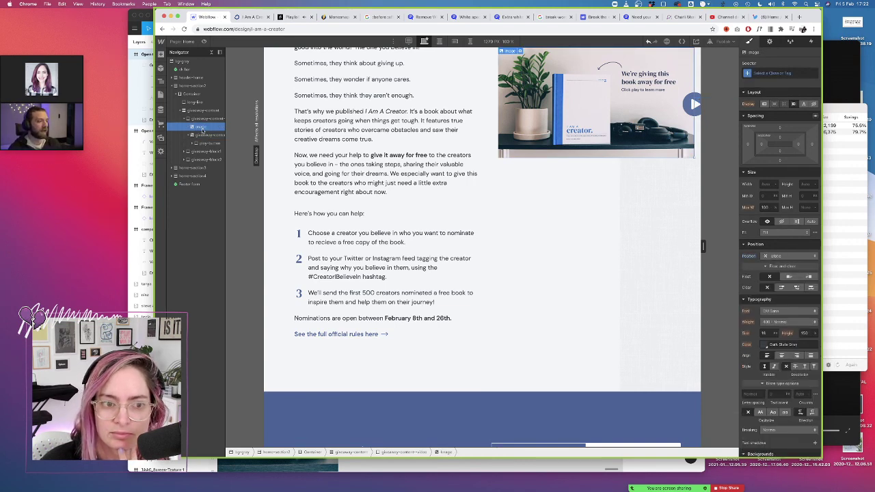
pyautogui.click(765, 75)
pyautogui.write('re')
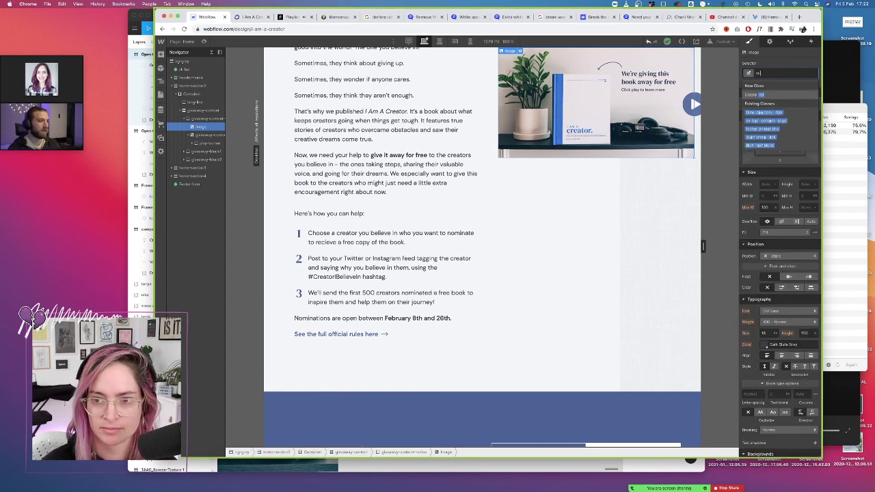
pyautogui.write('d')
pyautogui.press('BackSpace')
pyautogui.press('BackSpace')
pyautogui.press('BackSpace')
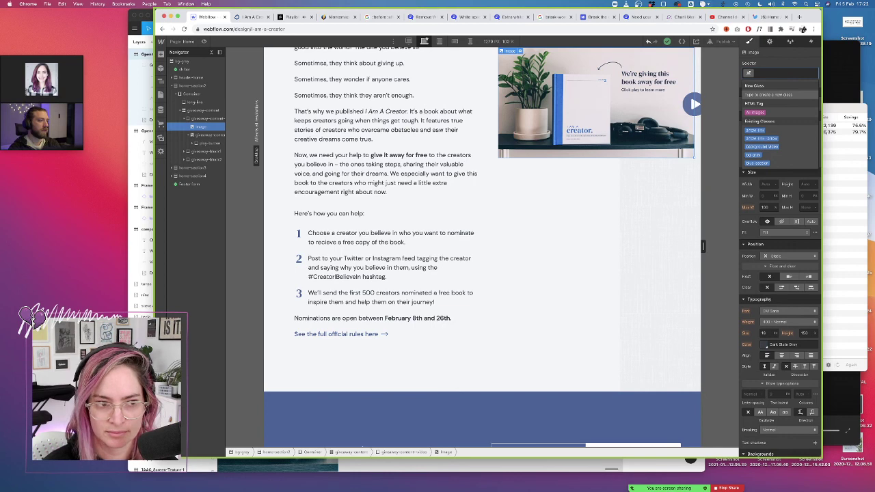
# Add a custom attribute to the giveaway video's play button with the name data-cta-name and the value watch-giveaway-video
pyautogui.click(693, 97)
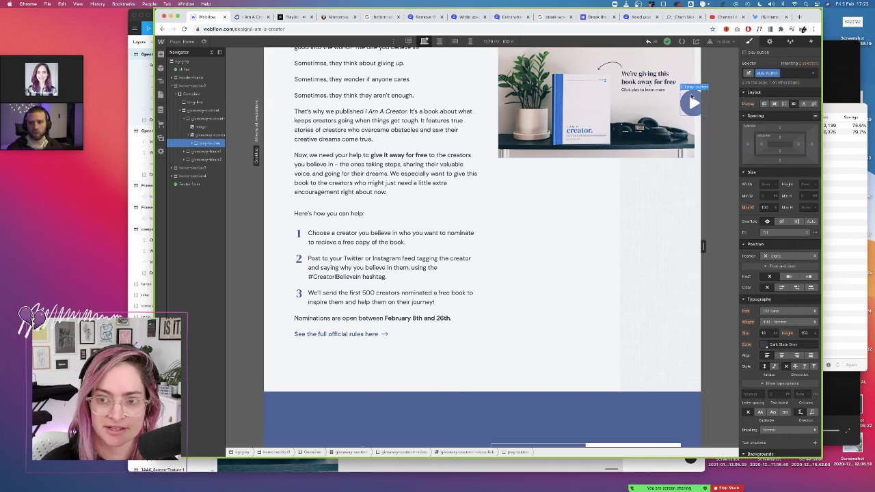
pyautogui.click(770, 42)
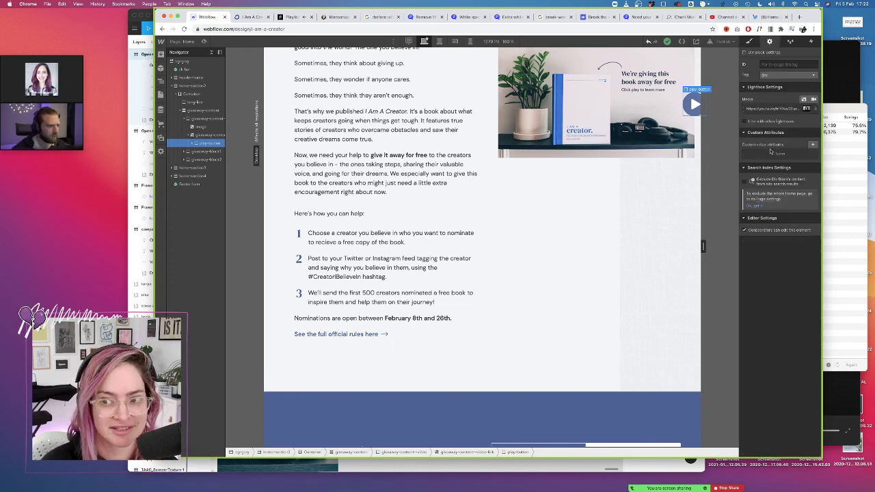
pyautogui.click(813, 144)
pyautogui.write('data-cta-name')
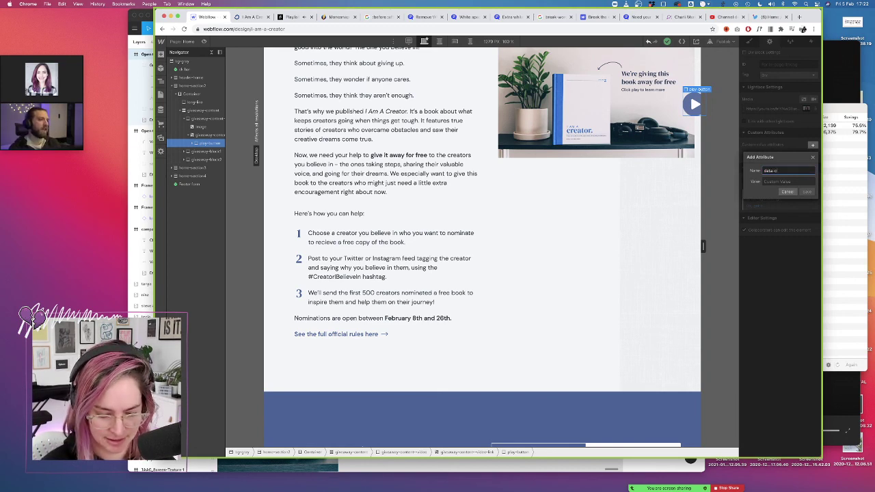
pyautogui.click(771, 182)
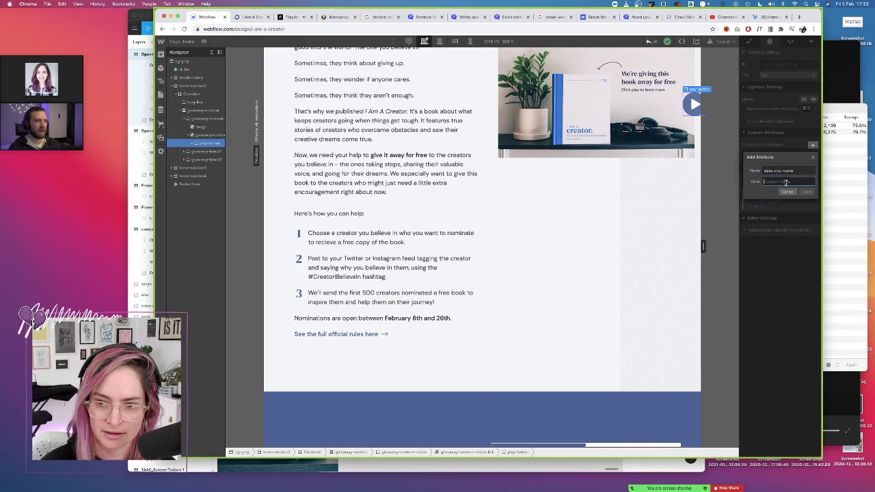
pyautogui.write('music-giveaway-video')
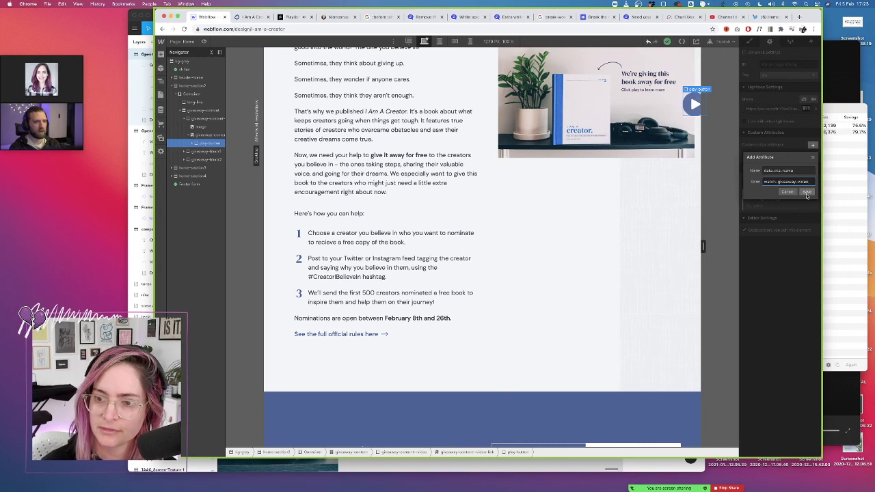
pyautogui.click(807, 192)
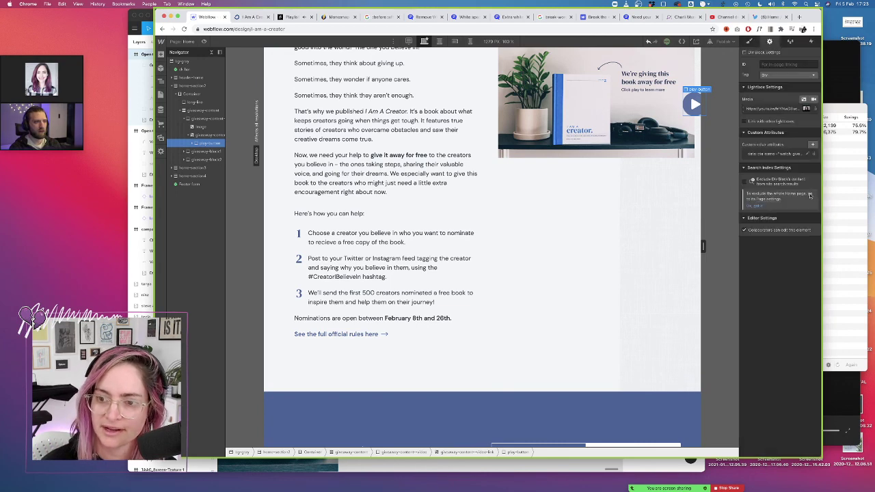
# Add a second custom attribute to the giveaway video's play button, named data-segment-interaction with the value click
pyautogui.click(813, 145)
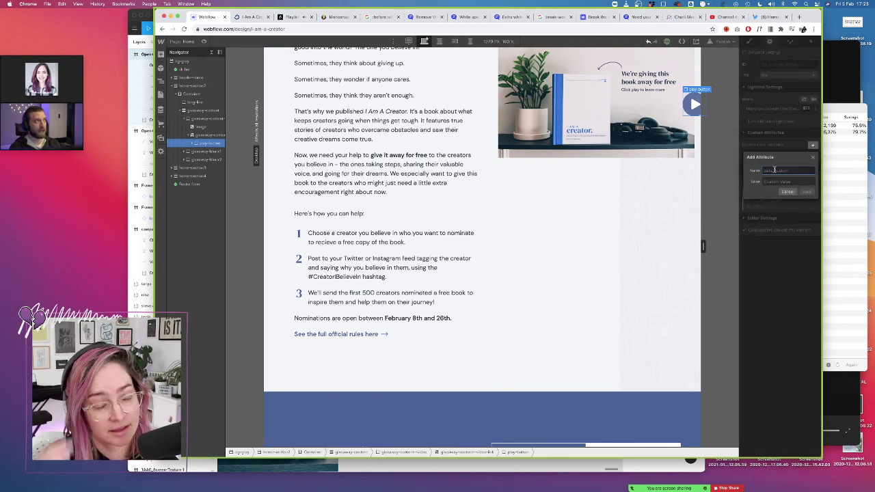
pyautogui.write('data-seg')
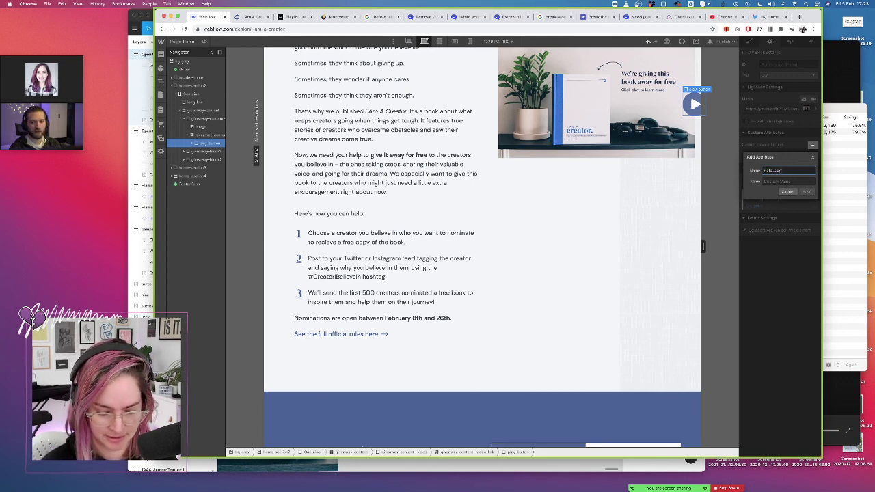
pyautogui.write('ment-interaction')
pyautogui.click(774, 182)
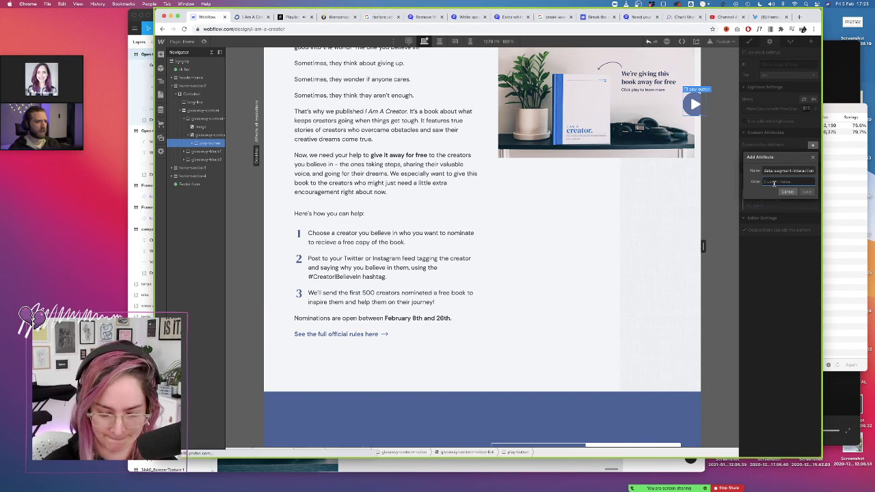
pyautogui.write('pl')
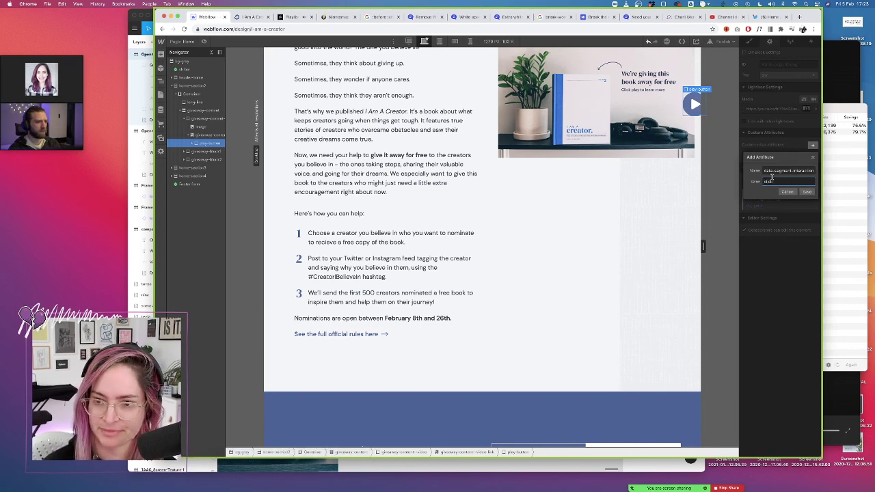
pyautogui.click(807, 192)
# Move the giveaway video image back into its link block, ahead of the play button, and check the play button's attributes
pyautogui.moveTo(207, 137); pyautogui.dragTo(195, 134)
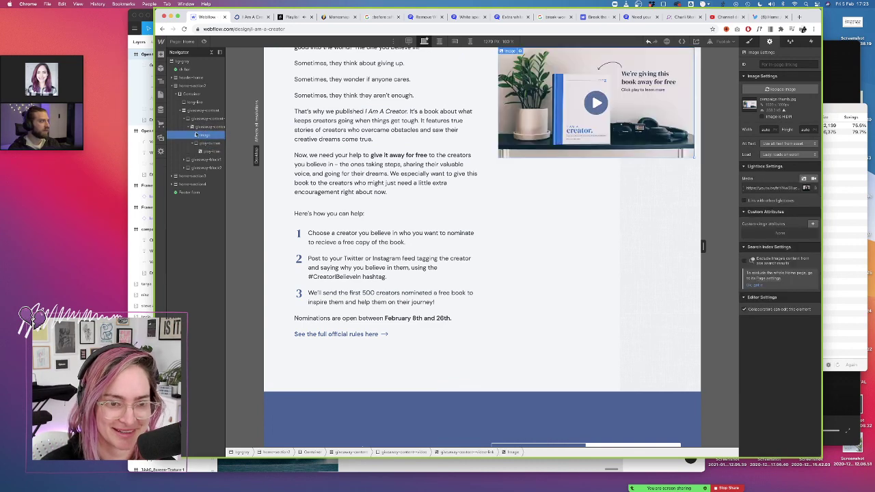
pyautogui.click(203, 127)
pyautogui.click(596, 104)
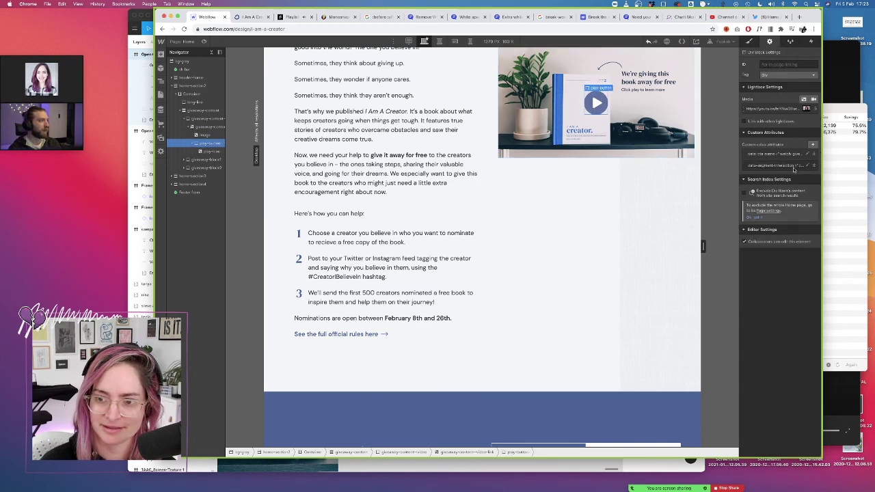
# Publish the site to both selected domains, i-am-a-creator.webflow.io and iamacreator.convertkit.com
pyautogui.click(727, 42)
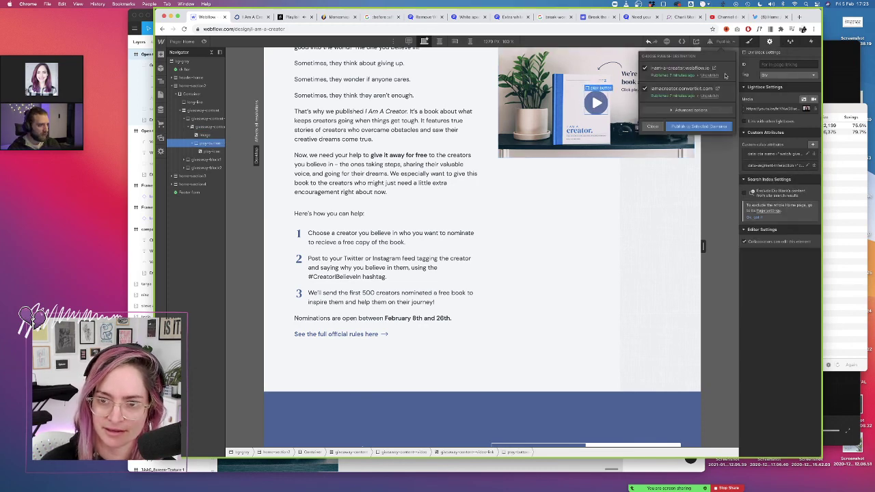
pyautogui.click(699, 126)
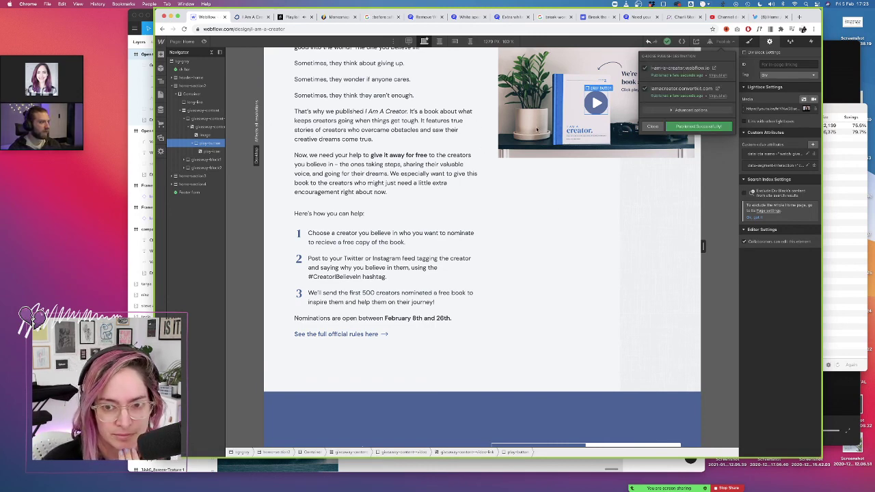
pyautogui.click(578, 125)
# Check the element settings of the giveaway video's link block and image, then the publish destinations
pyautogui.click(604, 140)
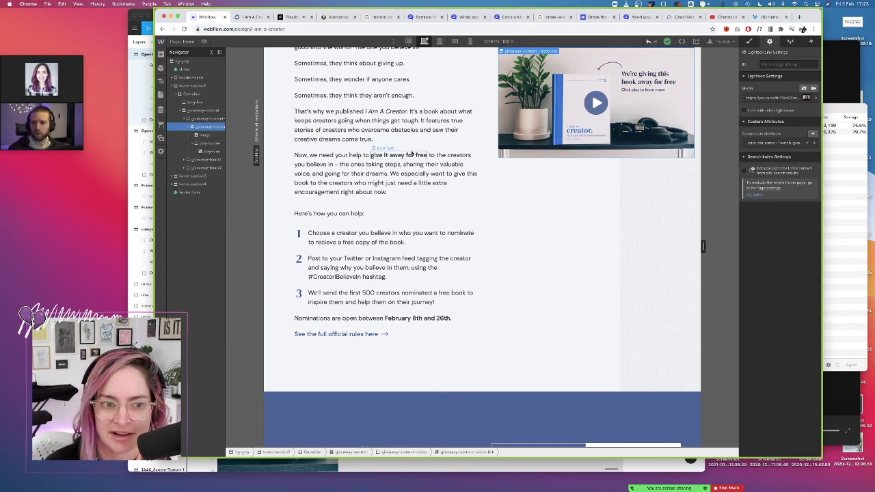
pyautogui.click(213, 136)
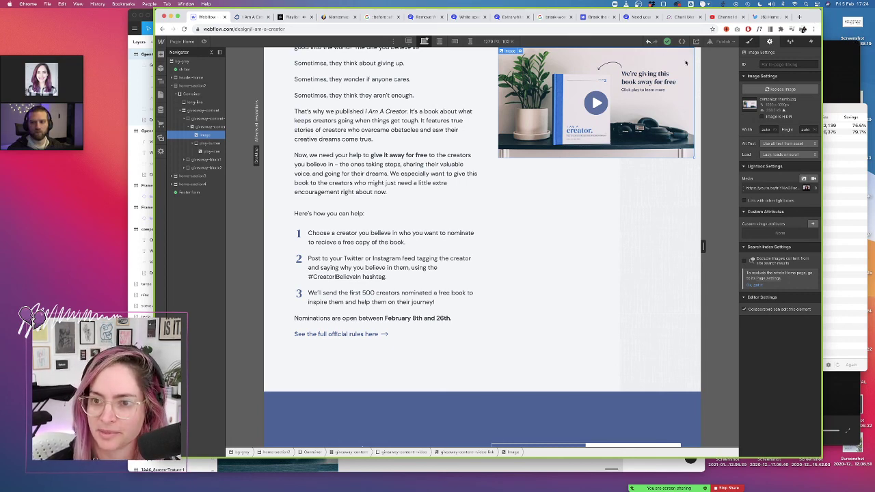
pyautogui.click(724, 41)
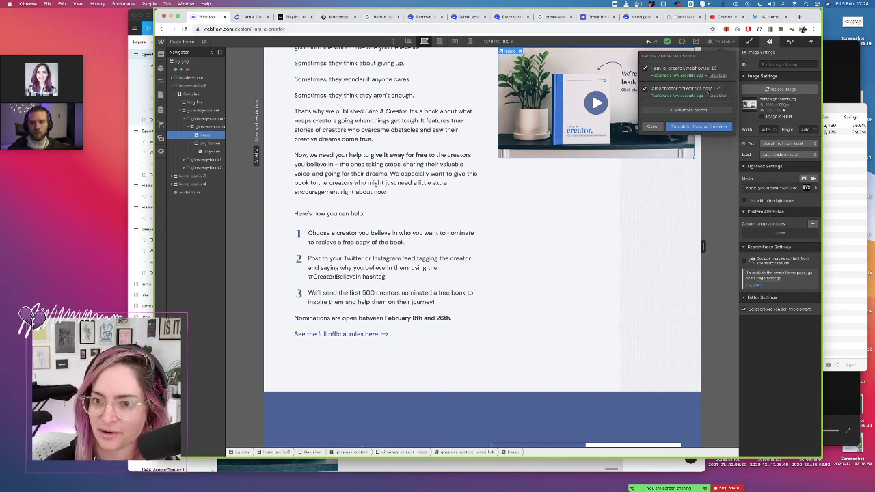
pyautogui.click(656, 165)
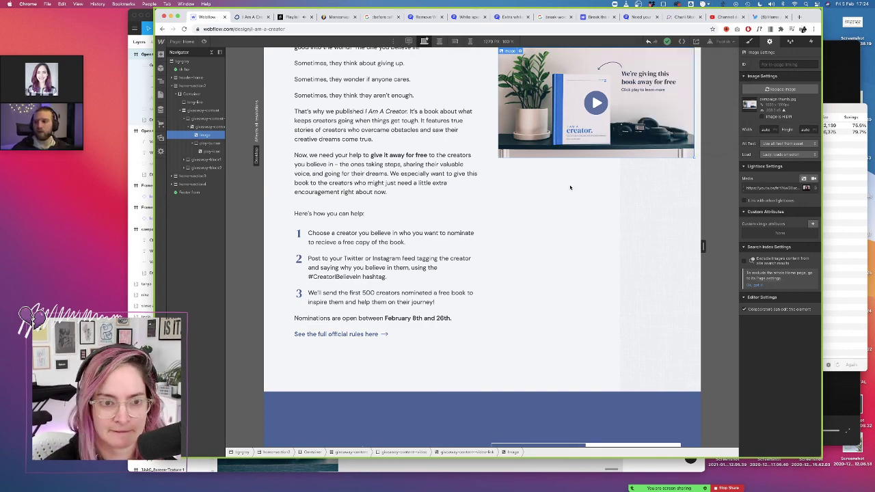
# Check the Home page header at the tablet and mobile landscape breakpoints
pyautogui.scroll(5, 343, 125)
pyautogui.scroll(5, 343, 125)
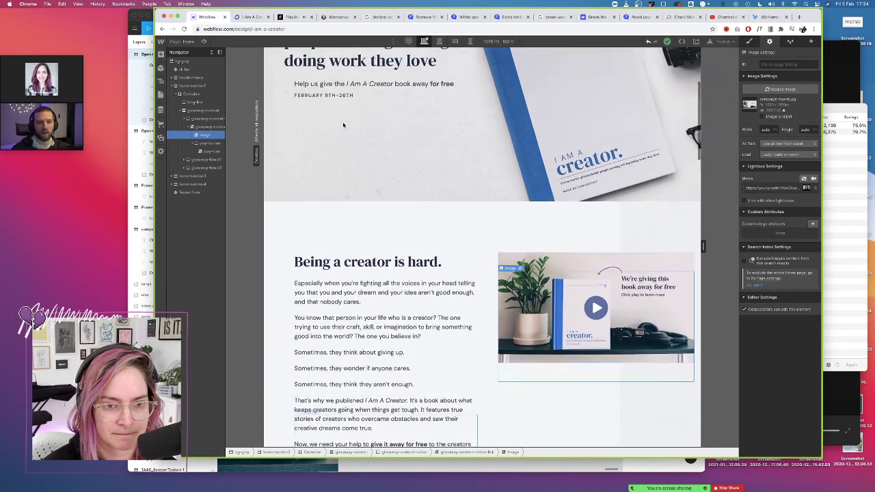
pyautogui.click(440, 42)
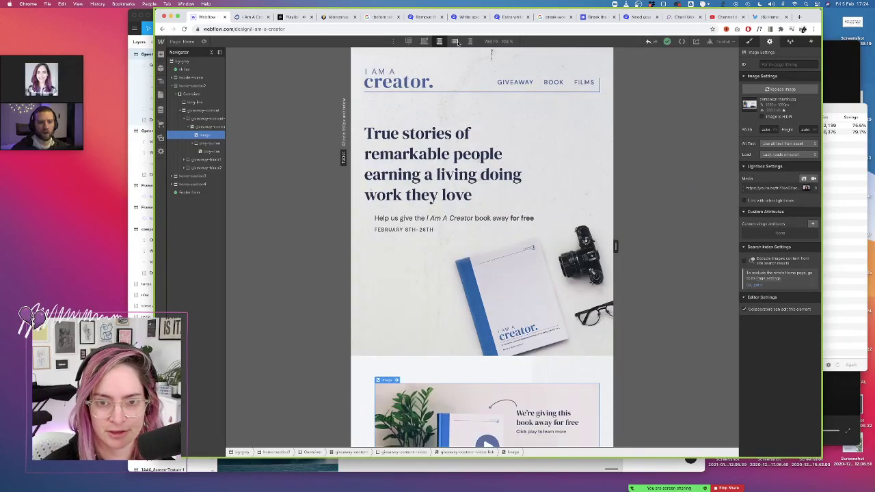
pyautogui.click(455, 42)
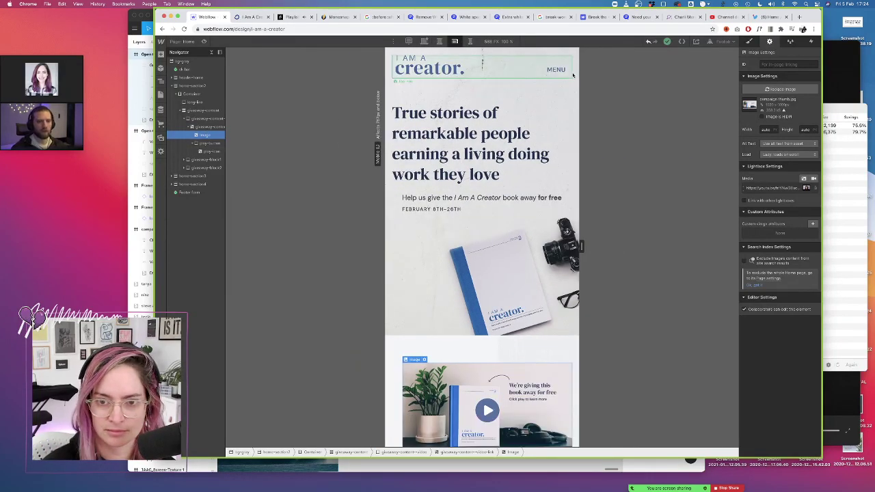
# In the top-nav symbol, set the right border colour of the menu button's side-border element to Blue at the mobile landscape breakpoint
pyautogui.click(534, 69)
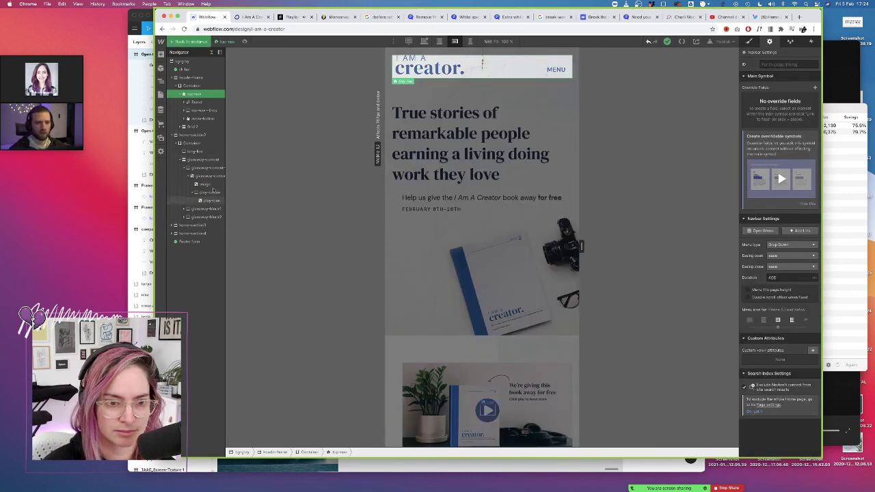
pyautogui.click(186, 119)
pyautogui.click(203, 134)
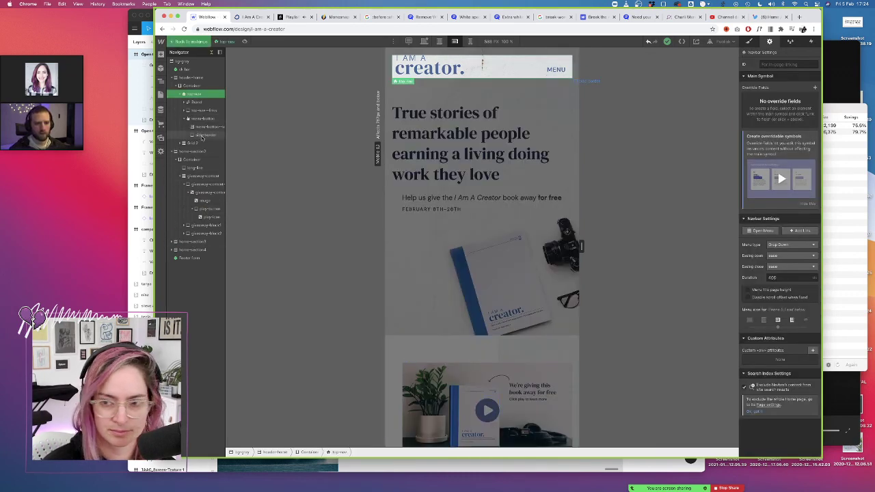
pyautogui.click(750, 41)
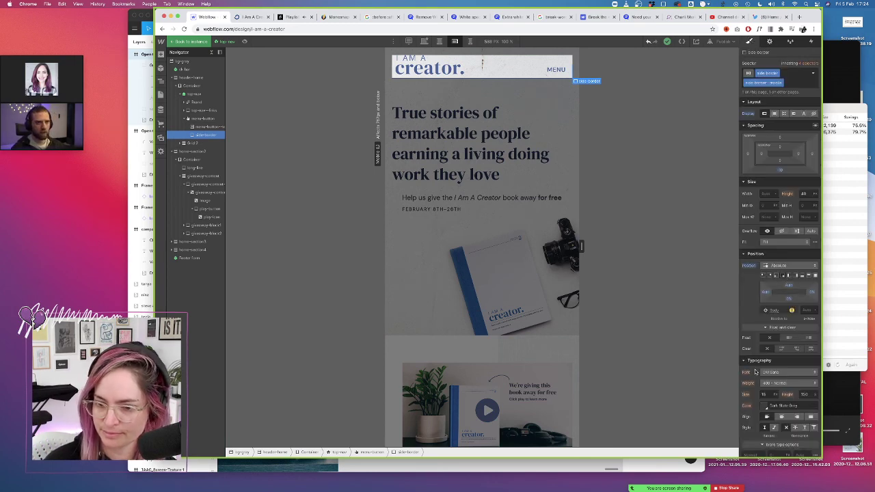
pyautogui.scroll(-5, 766, 370)
pyautogui.click(763, 415)
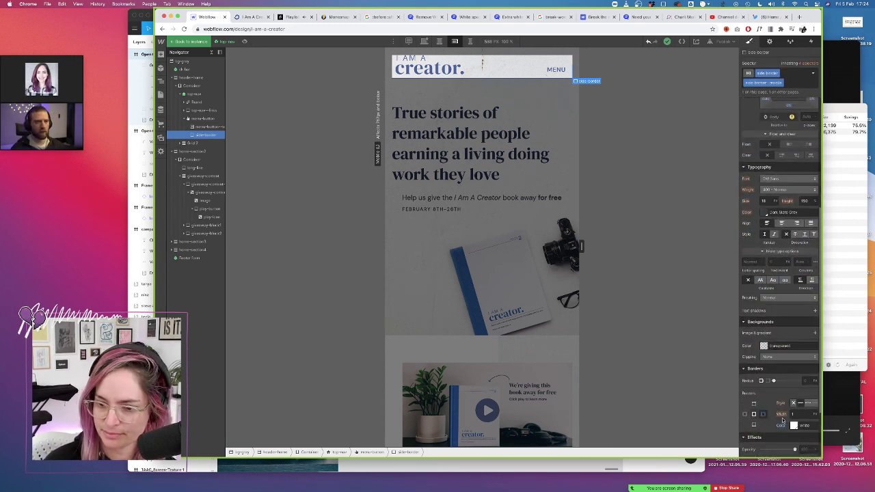
pyautogui.click(794, 425)
pyautogui.click(786, 392)
pyautogui.click(768, 429)
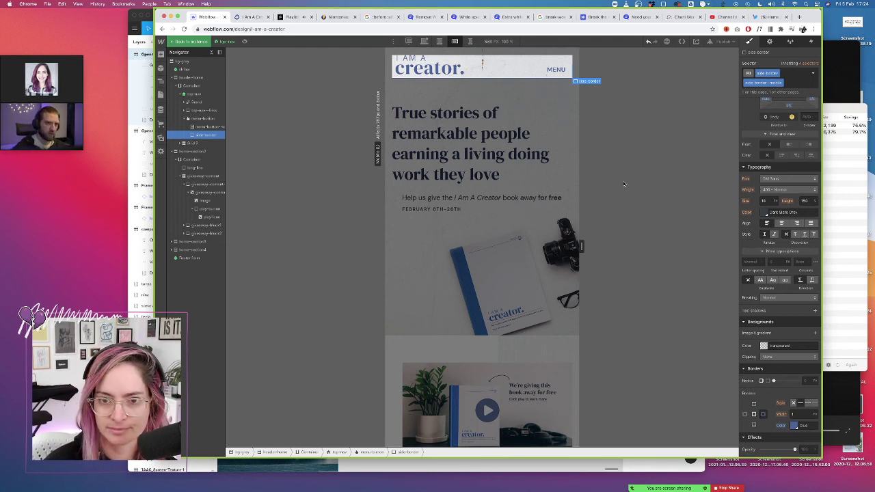
pyautogui.click(195, 42)
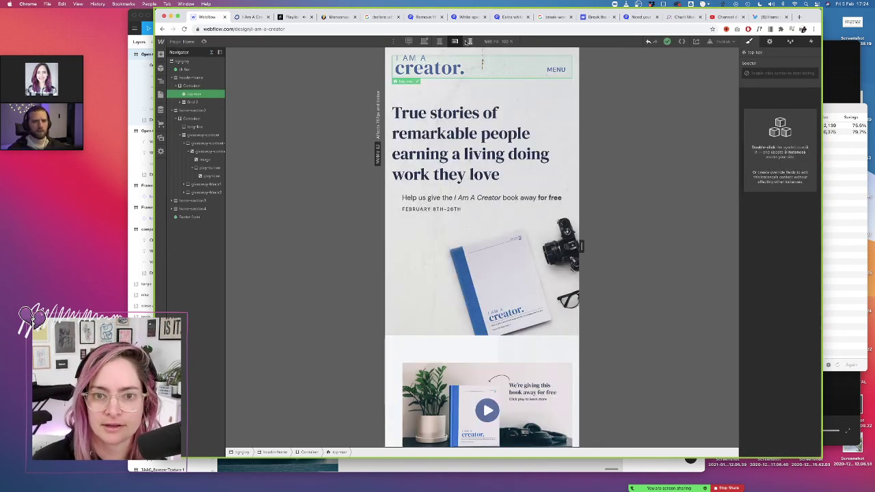
# Open the ck-bar symbol and compare its learn-more link layout at the mobile portrait and mobile landscape breakpoints
pyautogui.click(469, 42)
pyautogui.scroll(1, 474, 111)
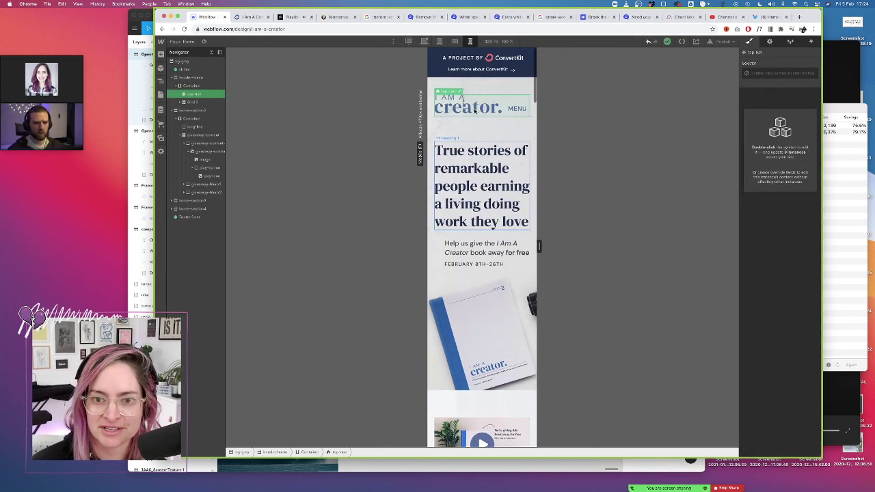
pyautogui.doubleClick(501, 69)
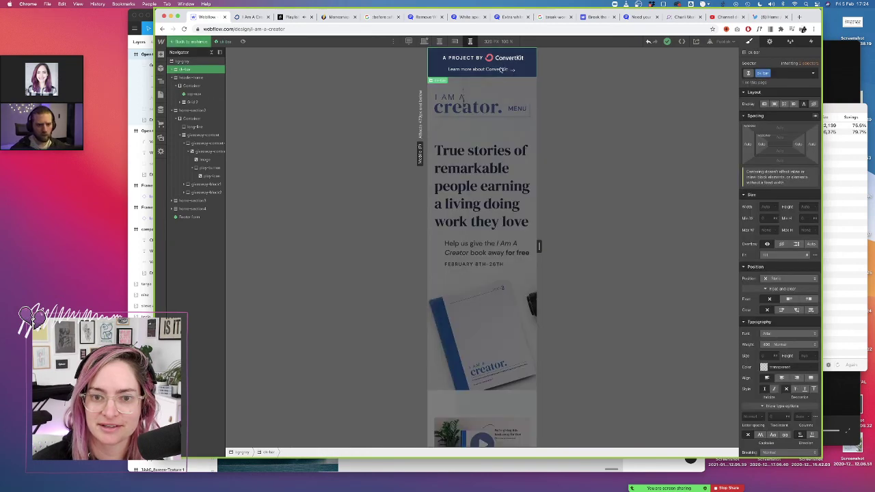
pyautogui.click(501, 69)
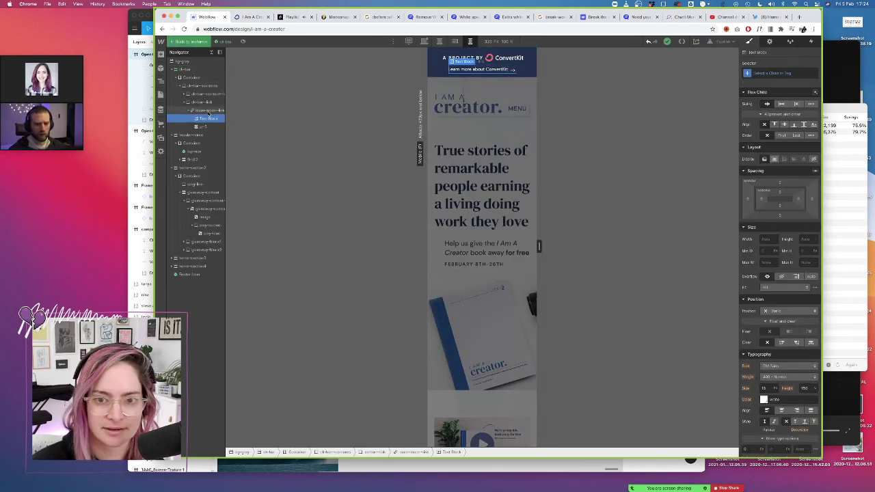
pyautogui.click(205, 110)
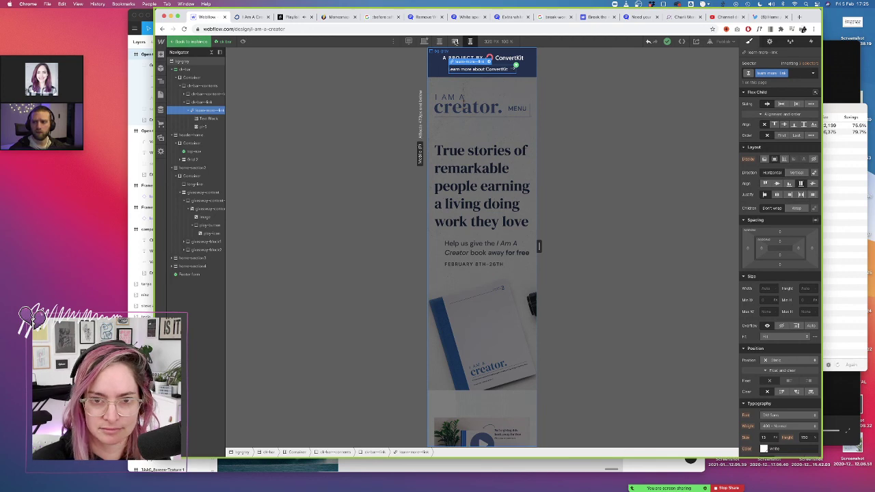
pyautogui.click(455, 41)
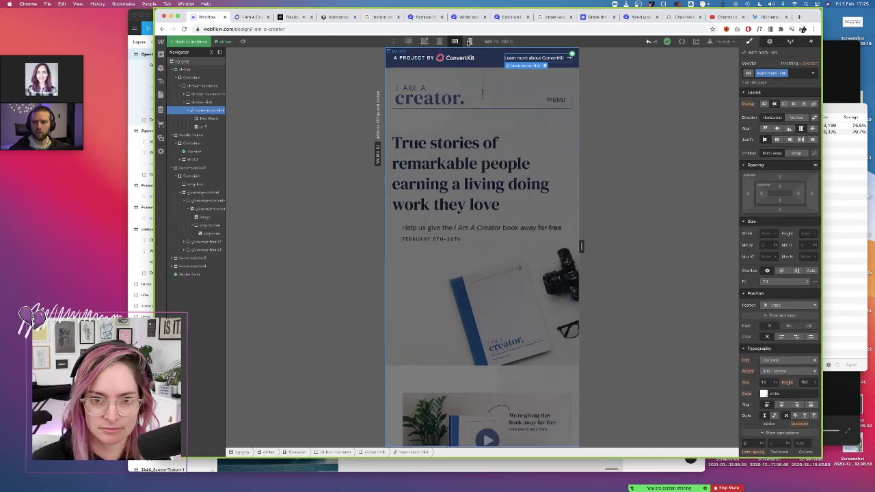
pyautogui.click(470, 41)
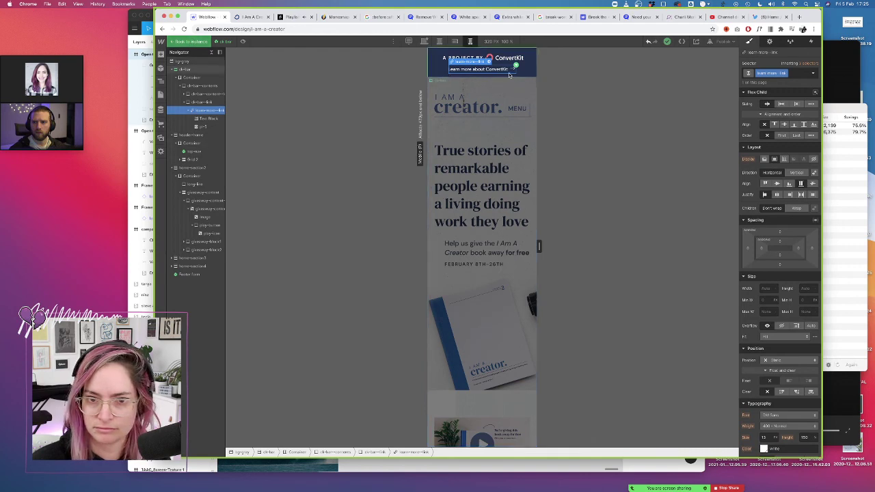
# Try centring the arrow beside the learn-more text at mobile portrait, then clear its alignment and display overrides and leave the symbol
pyautogui.click(204, 126)
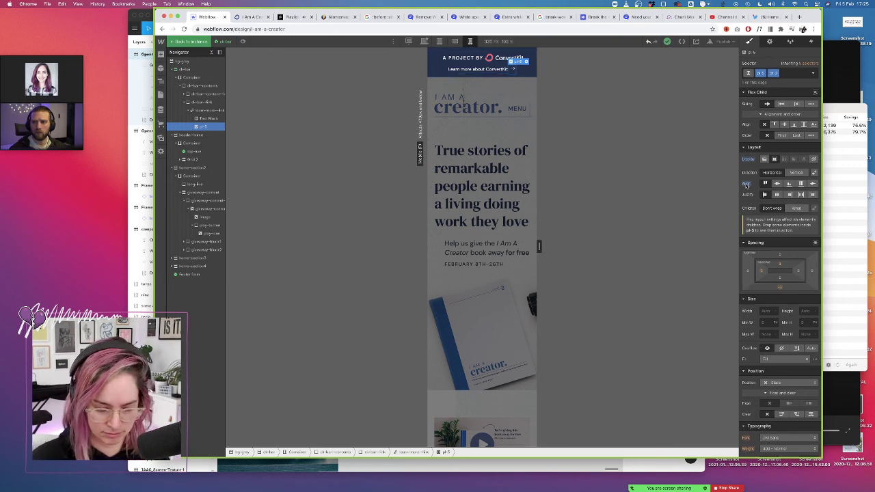
pyautogui.click(778, 185)
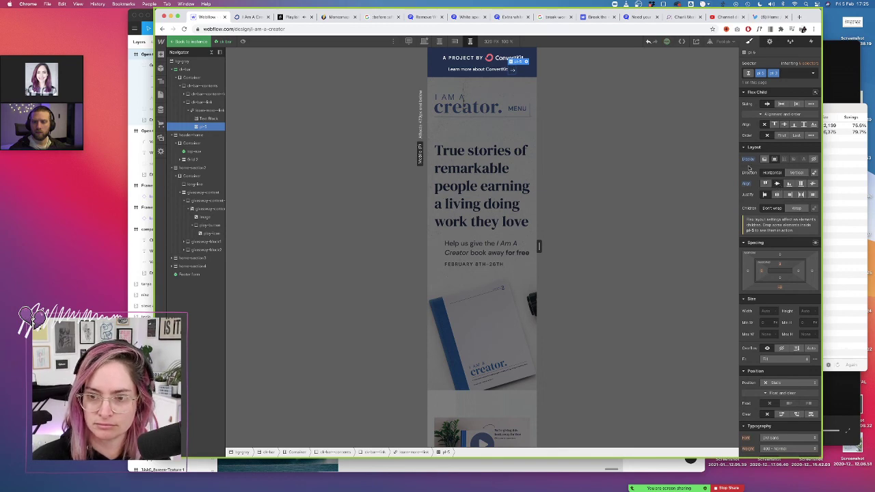
pyautogui.click(801, 184)
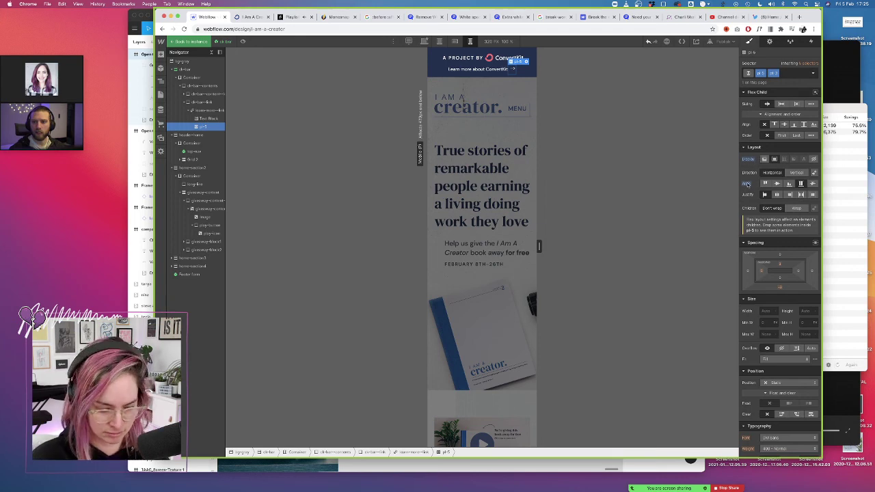
pyautogui.keyDown('alt'); pyautogui.click(750, 160); pyautogui.keyUp('alt')
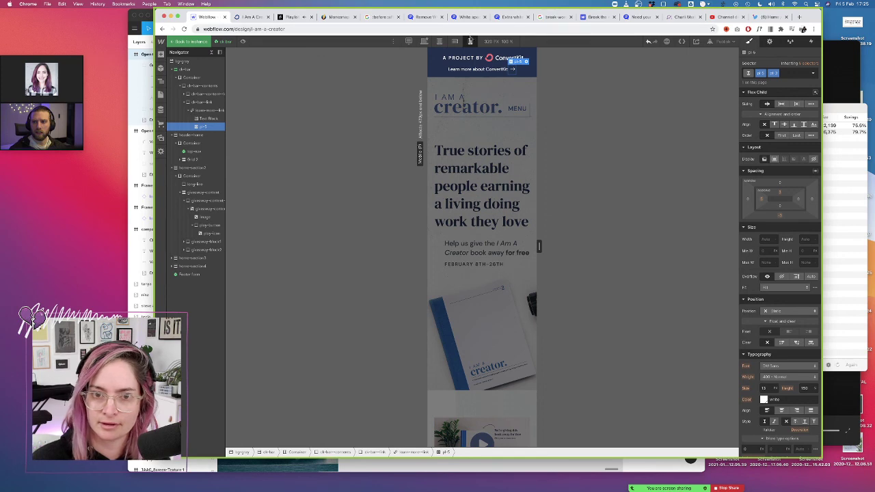
pyautogui.click(192, 42)
# Review the Home page content at mobile portrait, from the hero down to the nomination templates
pyautogui.scroll(-5, 505, 235)
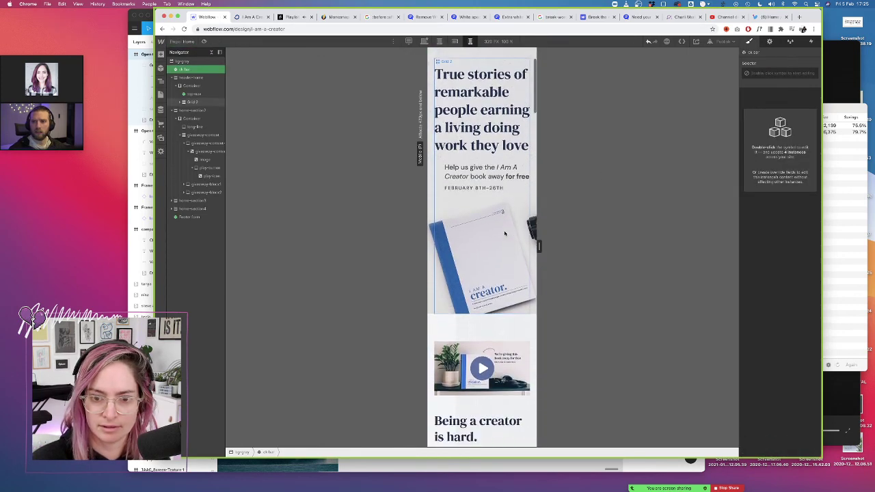
pyautogui.scroll(-10, 505, 235)
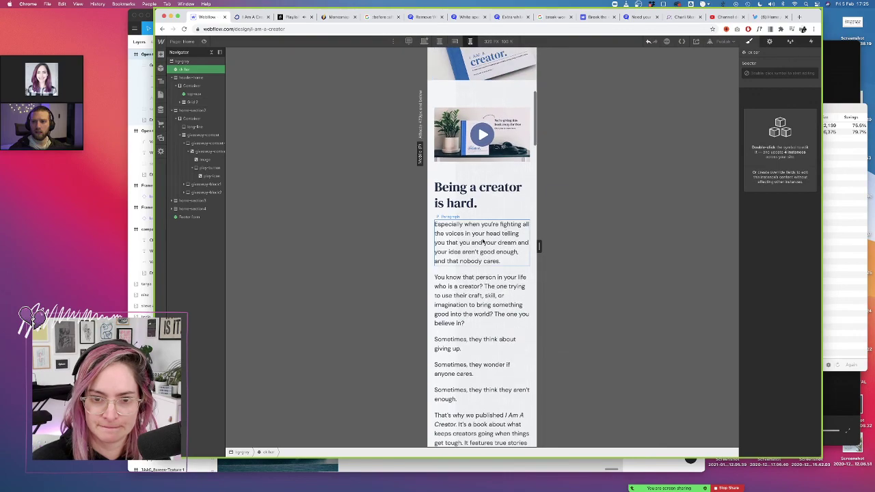
pyautogui.scroll(-9, 483, 236)
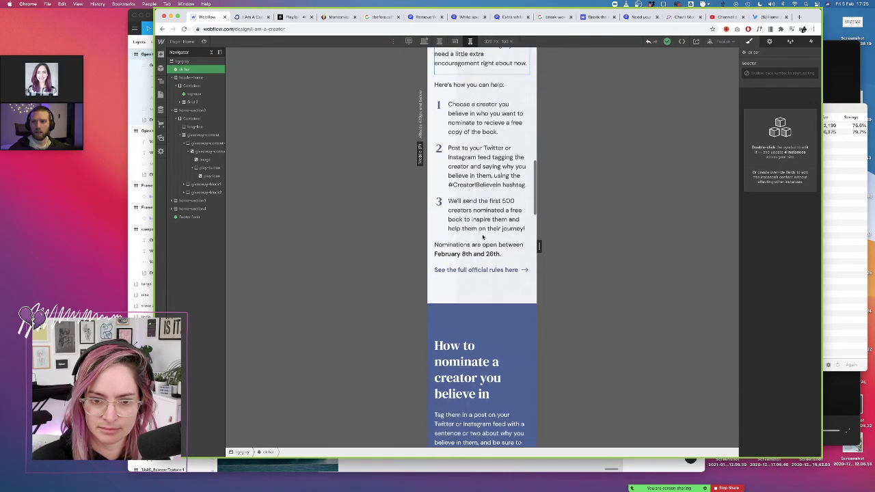
pyautogui.scroll(-7, 501, 228)
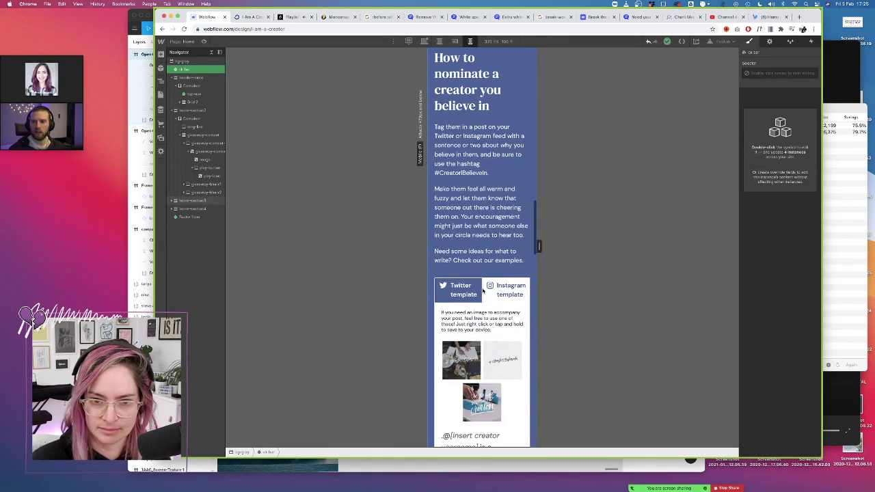
# At mobile portrait, stack the Twitter template tab's icon and text vertically and reduce its left and right padding
pyautogui.scroll(2, 484, 292)
pyautogui.scroll(4, 484, 292)
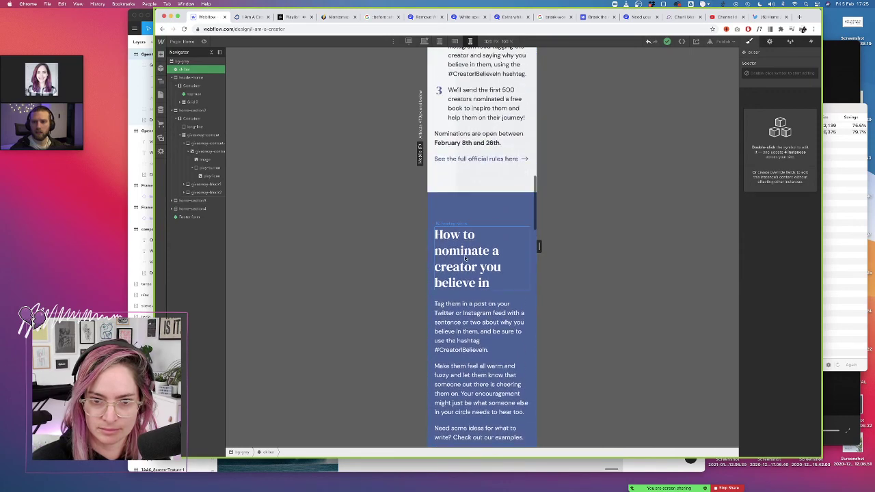
pyautogui.click(473, 275)
pyautogui.scroll(-2, 473, 275)
pyautogui.scroll(-7, 473, 275)
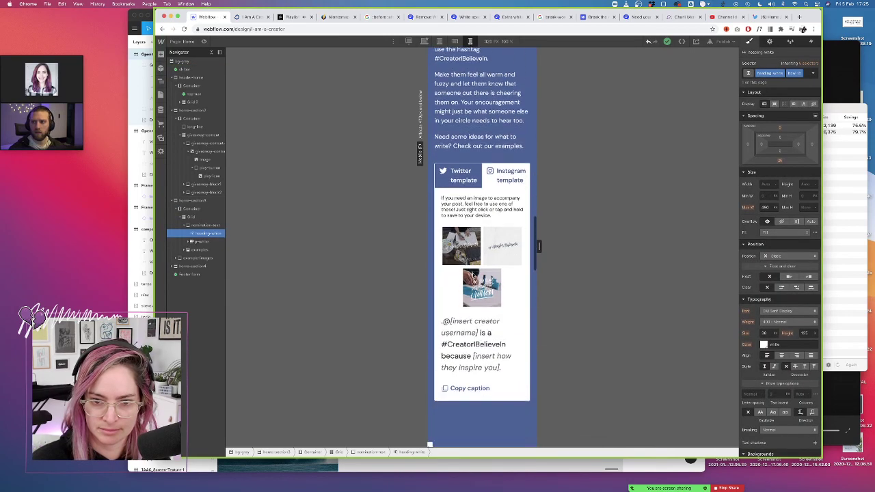
pyautogui.click(467, 173)
pyautogui.click(210, 266)
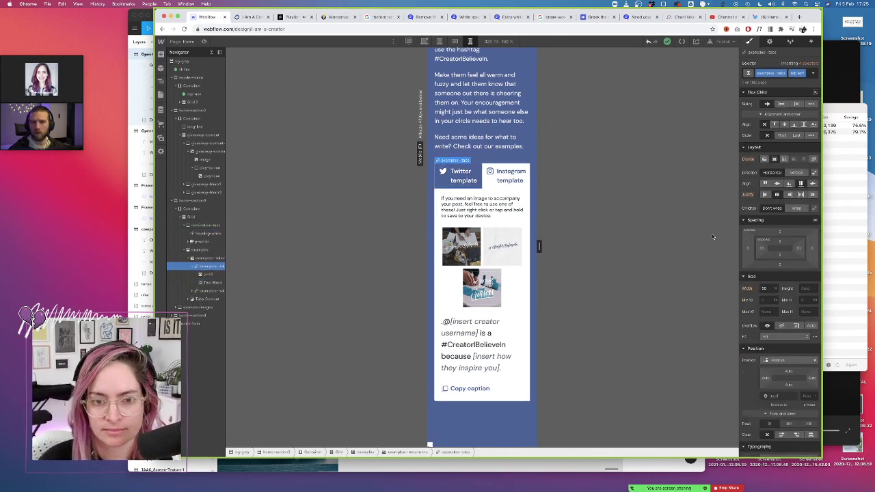
pyautogui.click(799, 172)
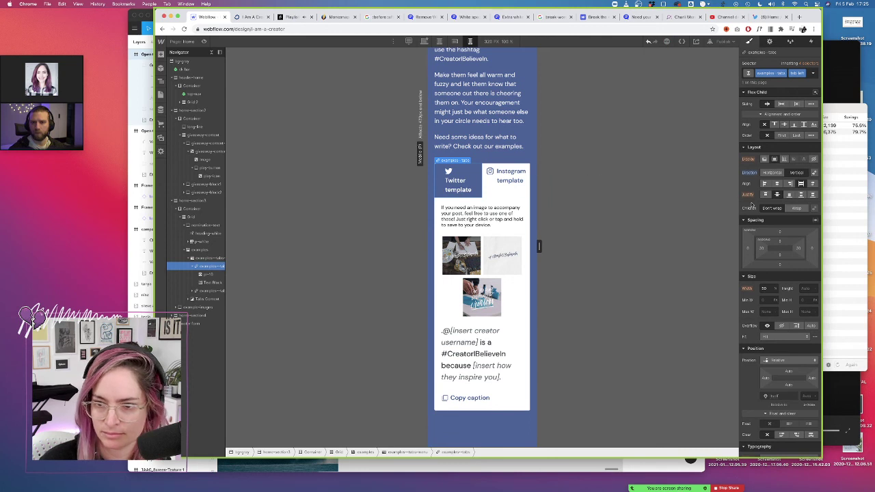
pyautogui.moveTo(761, 248); pyautogui.dragTo(759, 252)
pyautogui.moveTo(811, 250); pyautogui.dragTo(805, 248)
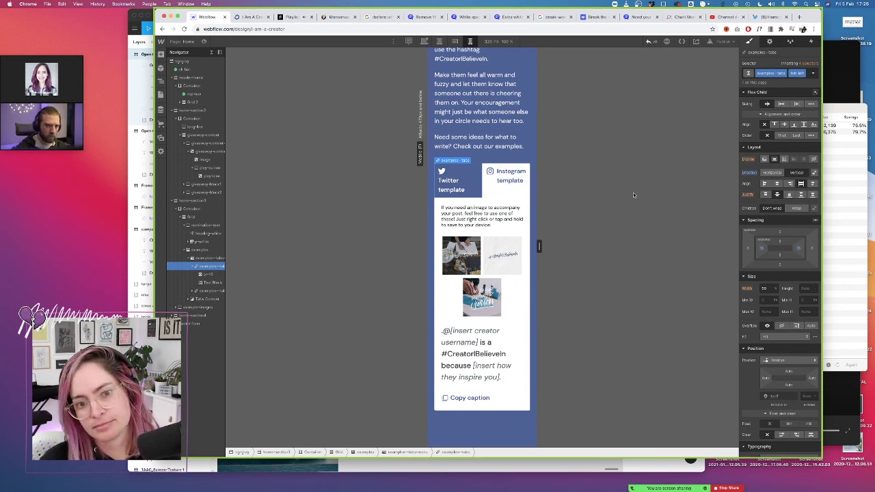
# Show the Twitter tab's content, then give the Instagram template tab the same vertical direction and reduced side padding
pyautogui.click(207, 274)
pyautogui.click(208, 266)
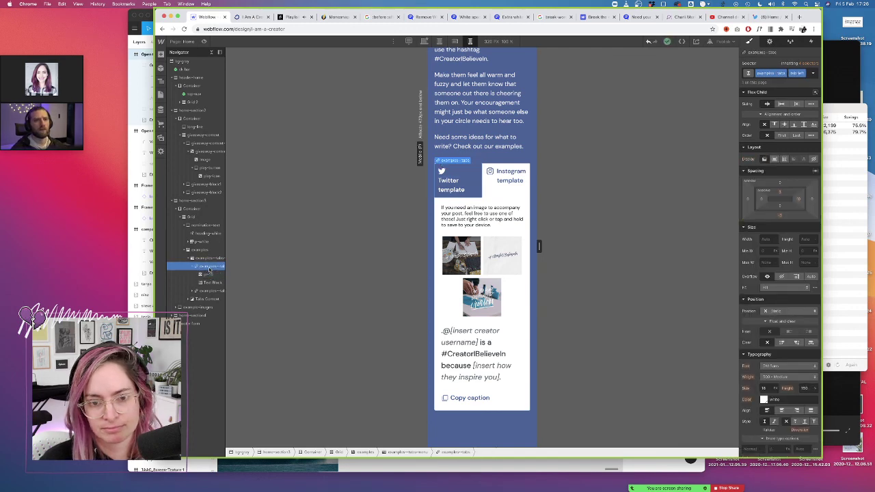
pyautogui.click(513, 186)
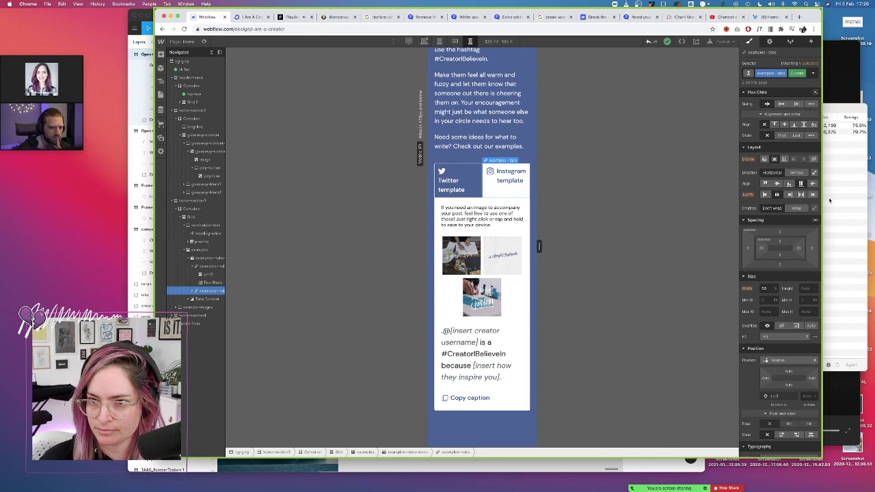
pyautogui.click(217, 266)
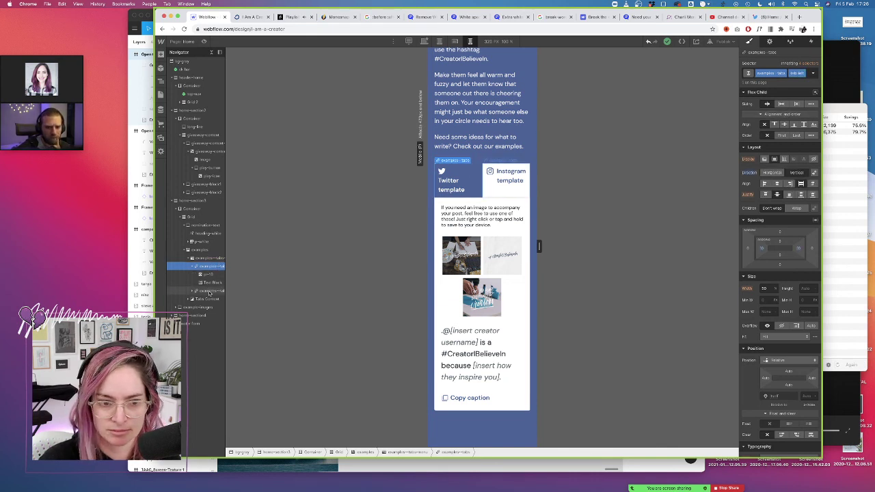
pyautogui.click(211, 290)
pyautogui.click(192, 299)
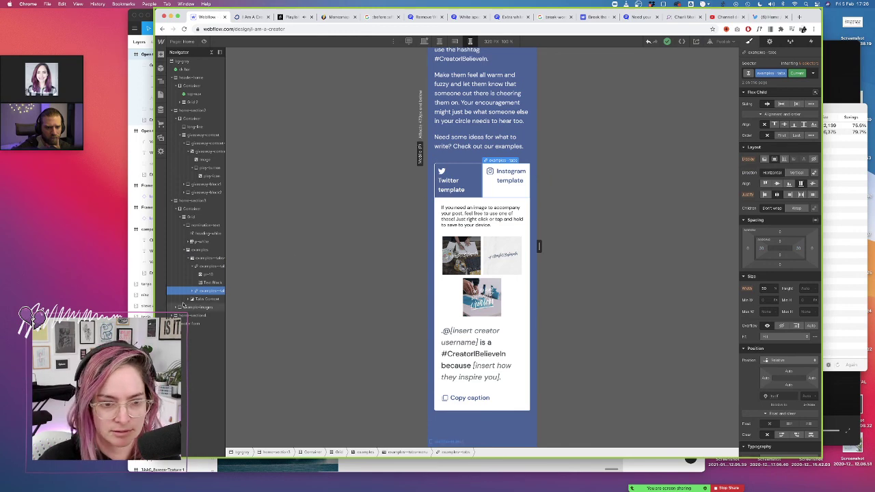
pyautogui.click(216, 308)
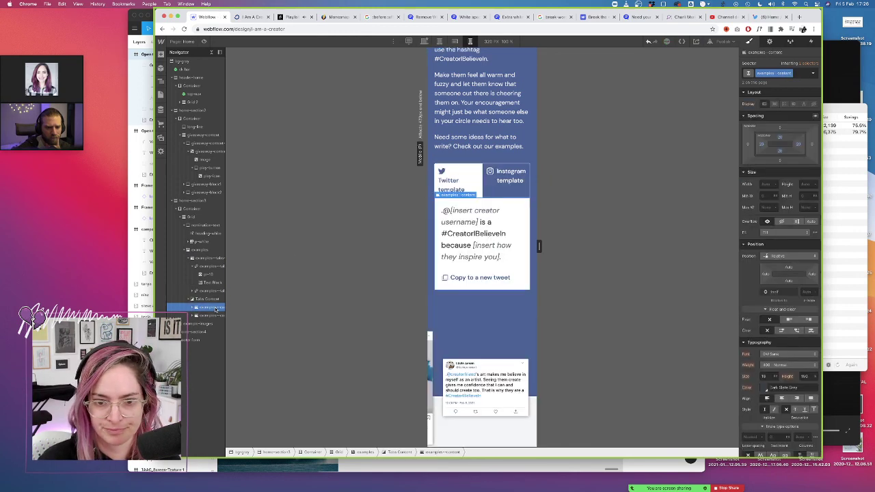
pyautogui.click(524, 166)
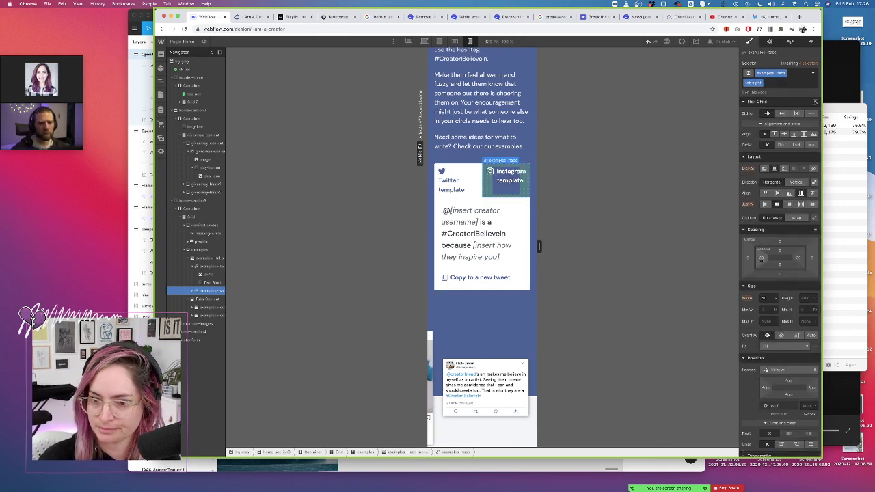
pyautogui.click(797, 182)
pyautogui.moveTo(761, 257); pyautogui.dragTo(805, 261)
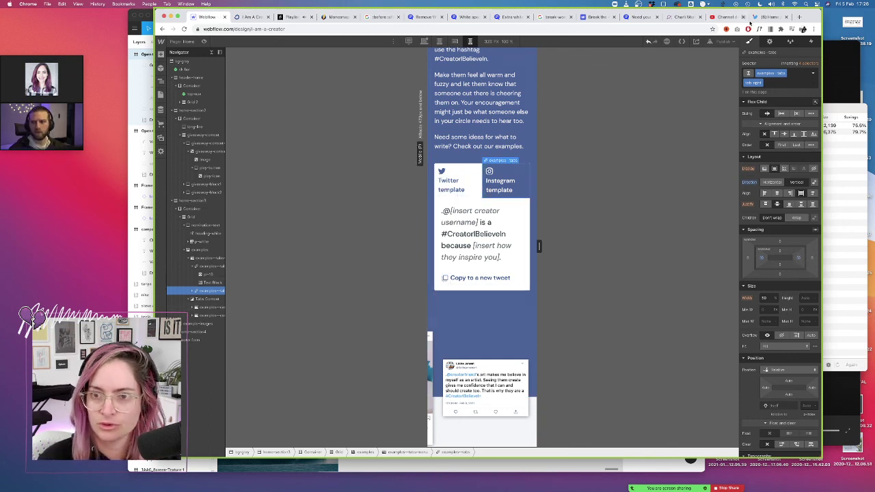
# Search the web for "click to tweet" in a new browser tab, open clicktotweet.com and sign in with Twitter
pyautogui.click(799, 18)
pyautogui.write('cl')
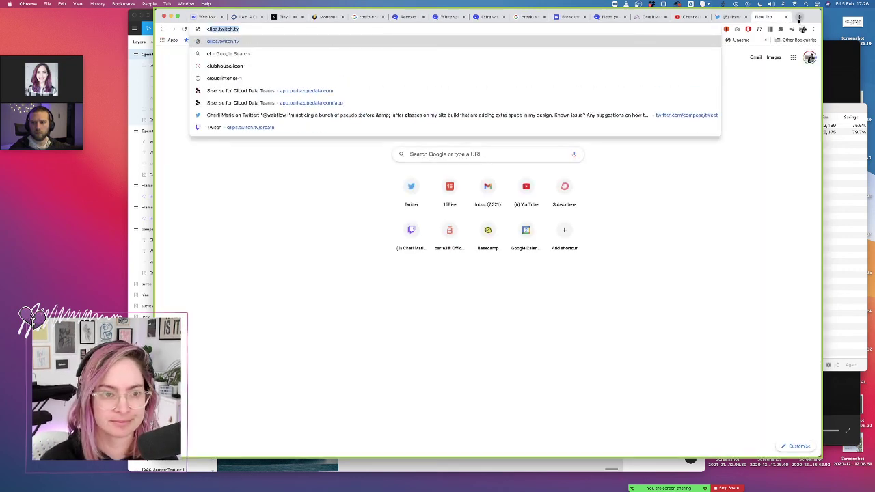
pyautogui.write('ick to tweet')
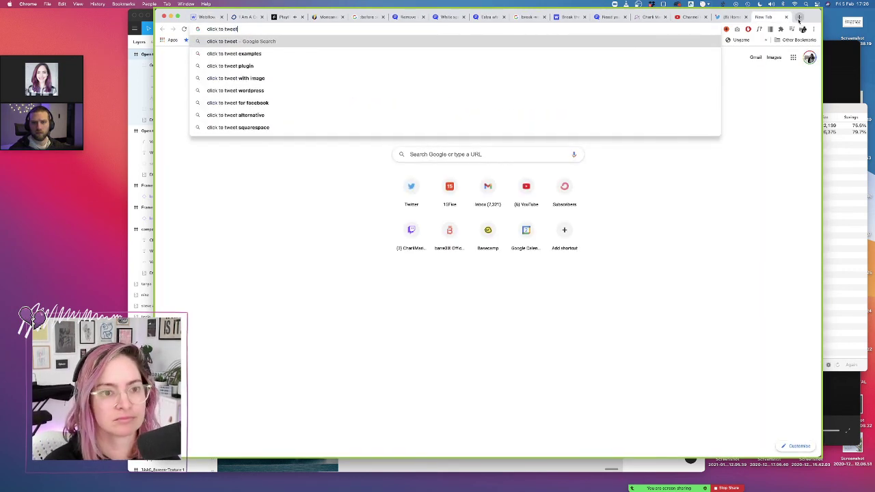
pyautogui.press('Return')
pyautogui.click(313, 113)
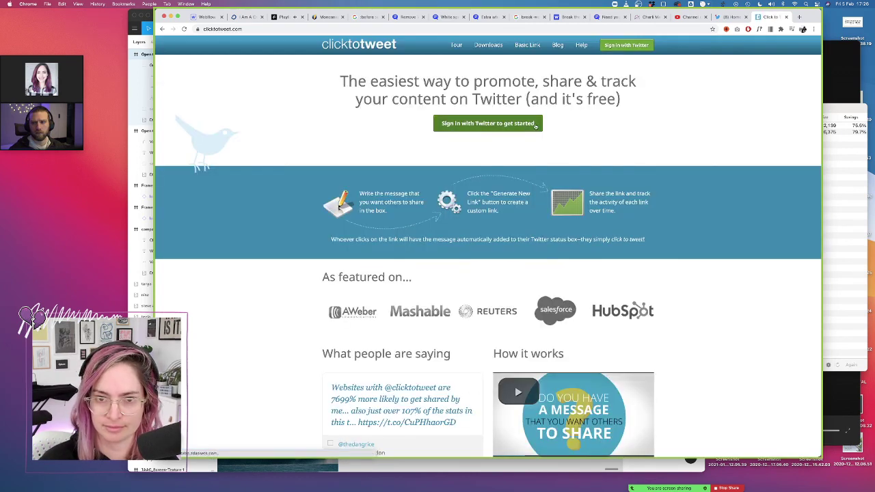
pyautogui.click(535, 123)
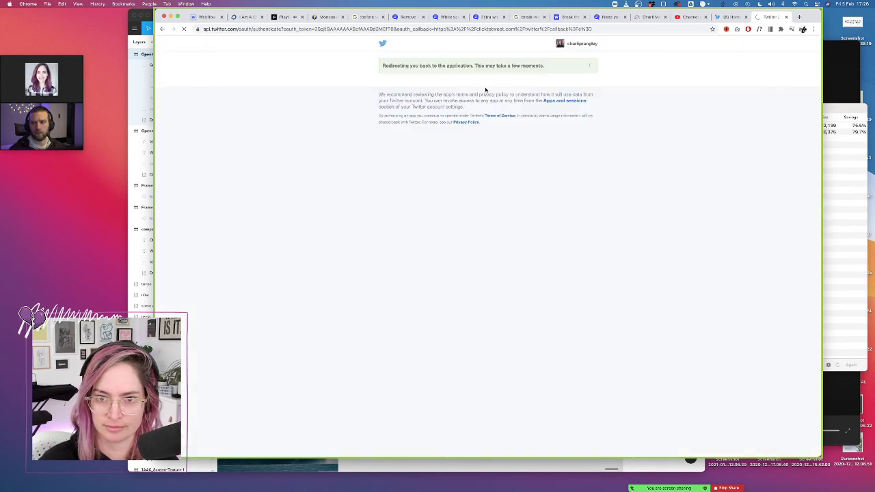
# Copy the Twitter template caption from Webflow and enter it as the message in ClickToTweet, dismissing the email request
pyautogui.click(203, 16)
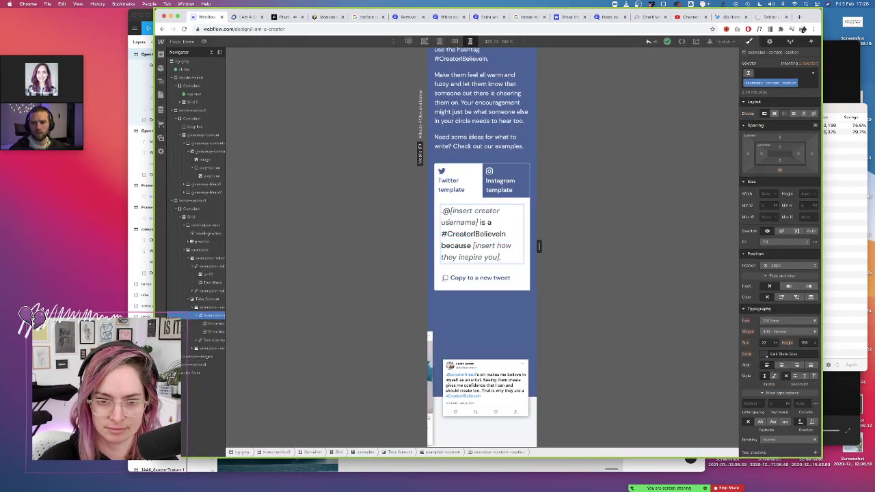
pyautogui.moveTo(441, 211); pyautogui.dragTo(502, 260)
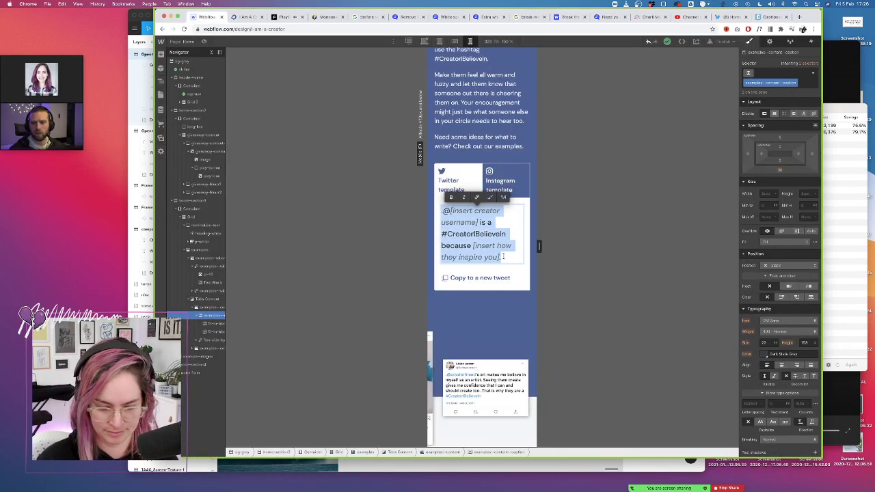
pyautogui.click(770, 17)
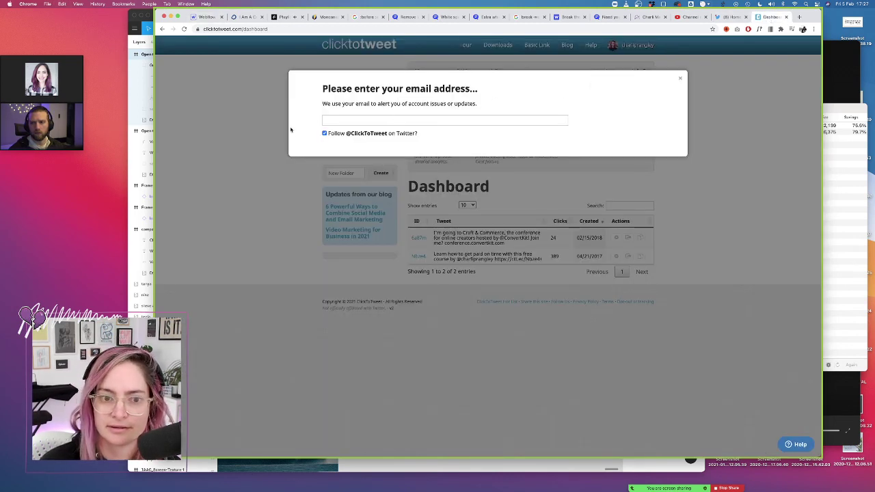
pyautogui.click(679, 80)
pyautogui.click(469, 81)
pyautogui.write('.@[insert creator username] is a #CreatorIBelieveIn because [insert how they inspire you].')
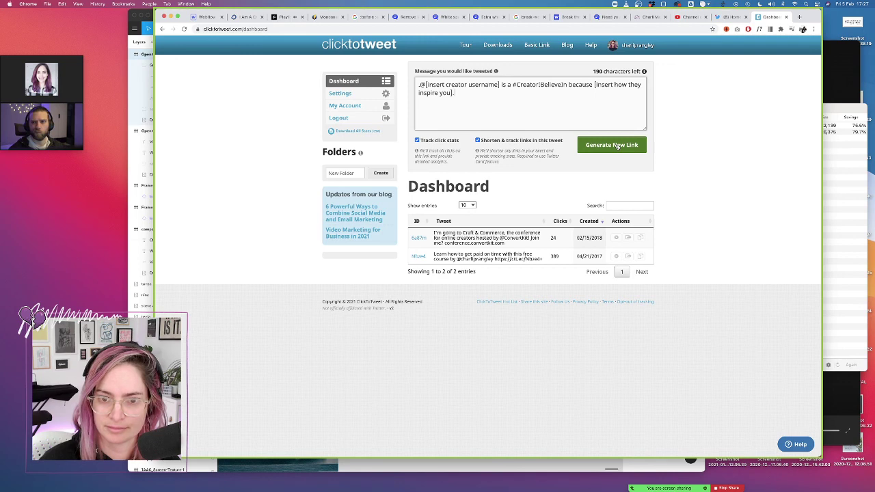
# Turn off link shortening and tracking, generate the click-to-tweet link, dismiss the email request and copy the shareable link
pyautogui.click(478, 140)
pyautogui.click(615, 145)
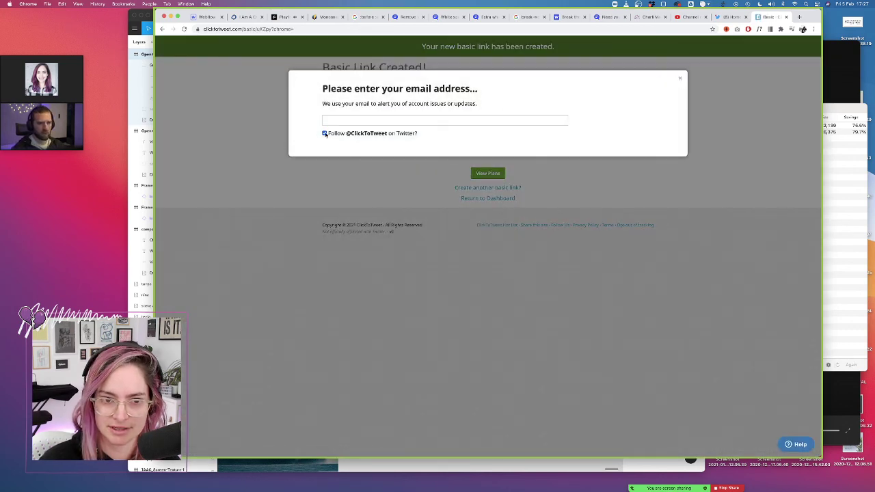
pyautogui.click(682, 80)
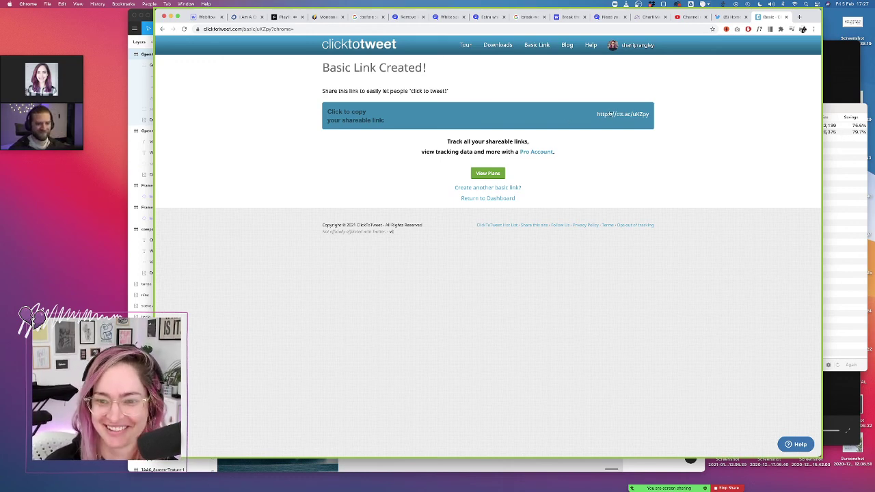
pyautogui.click(645, 115)
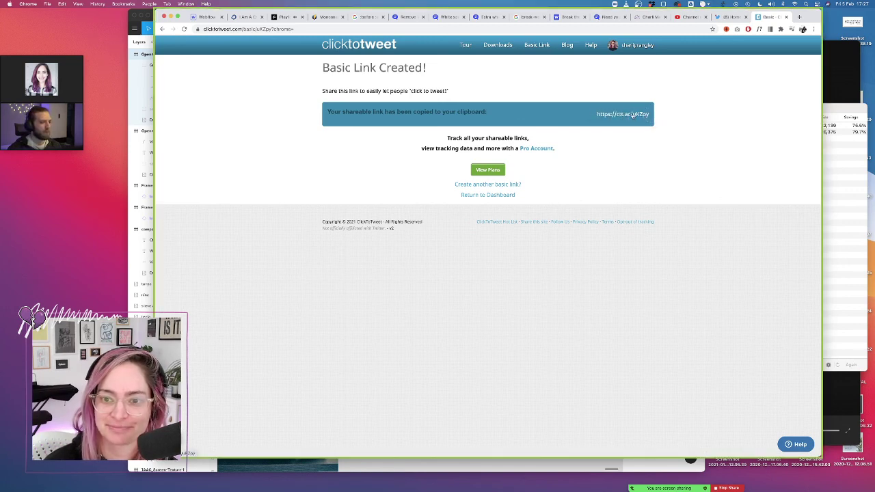
pyautogui.click(633, 115)
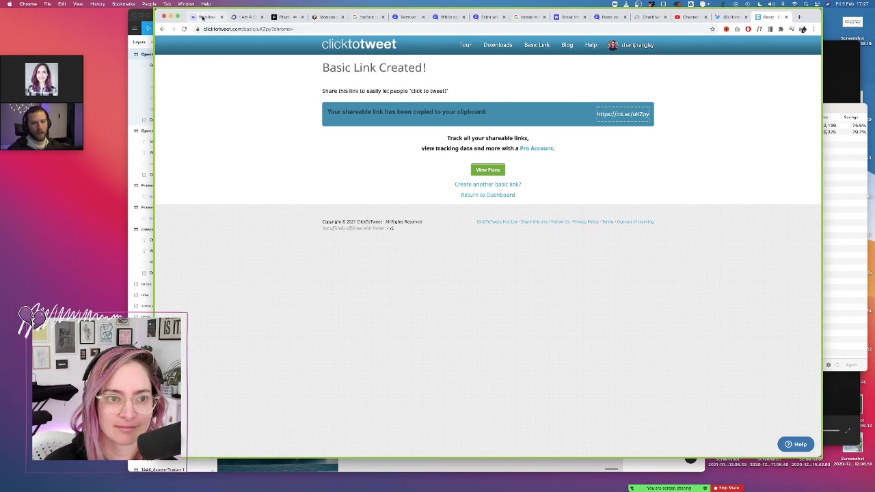
pyautogui.click(204, 17)
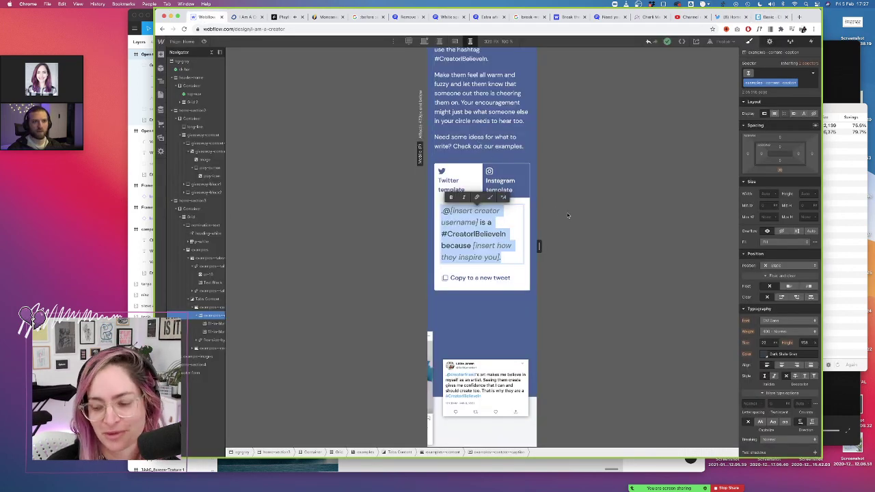
pyautogui.click(479, 277)
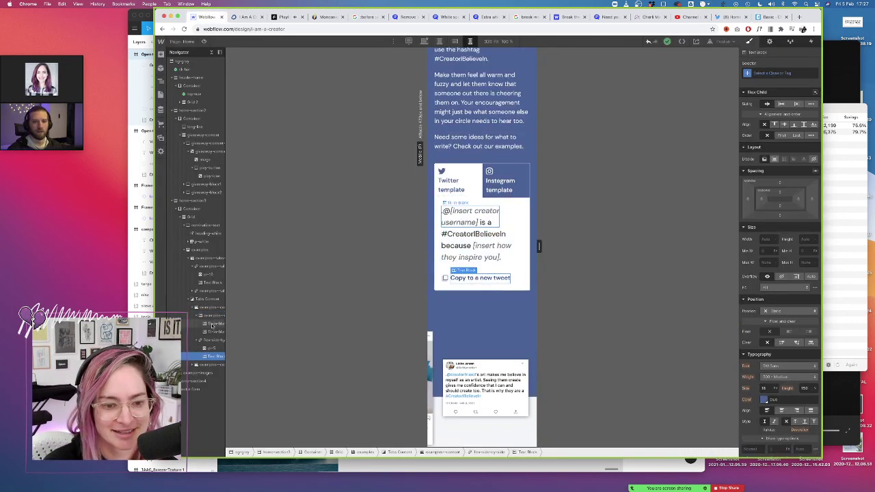
pyautogui.click(212, 339)
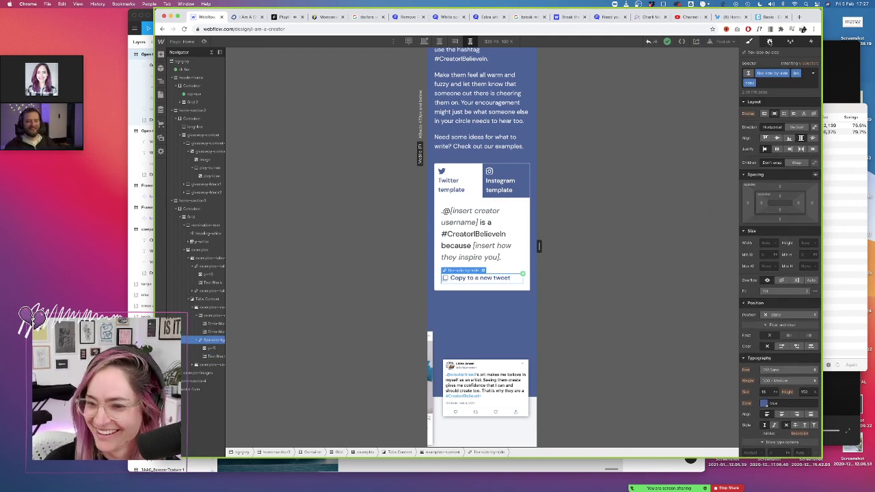
pyautogui.click(770, 42)
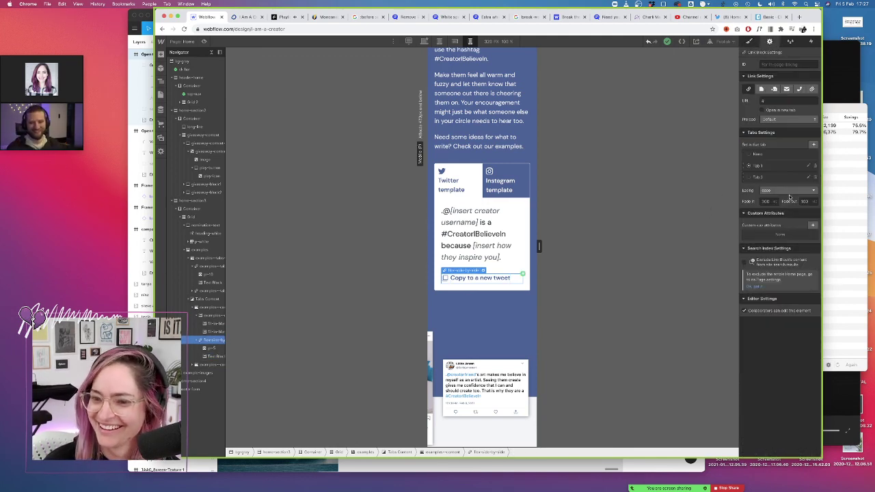
pyautogui.click(774, 89)
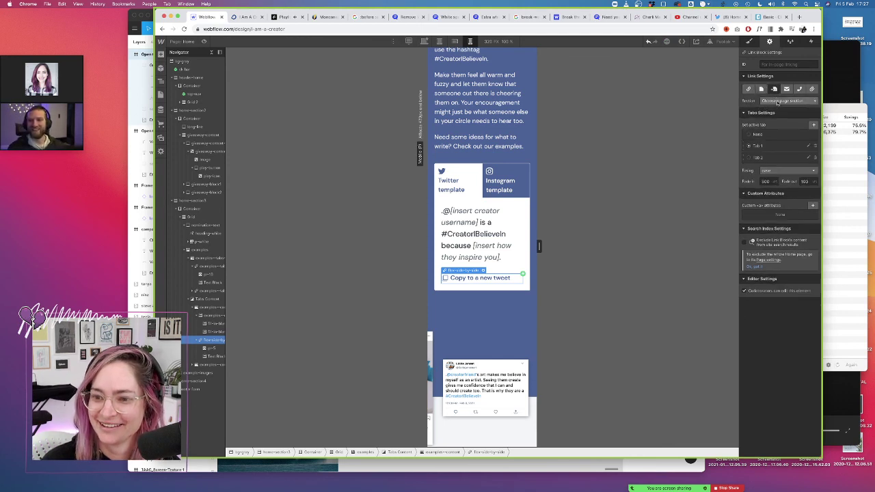
pyautogui.click(747, 89)
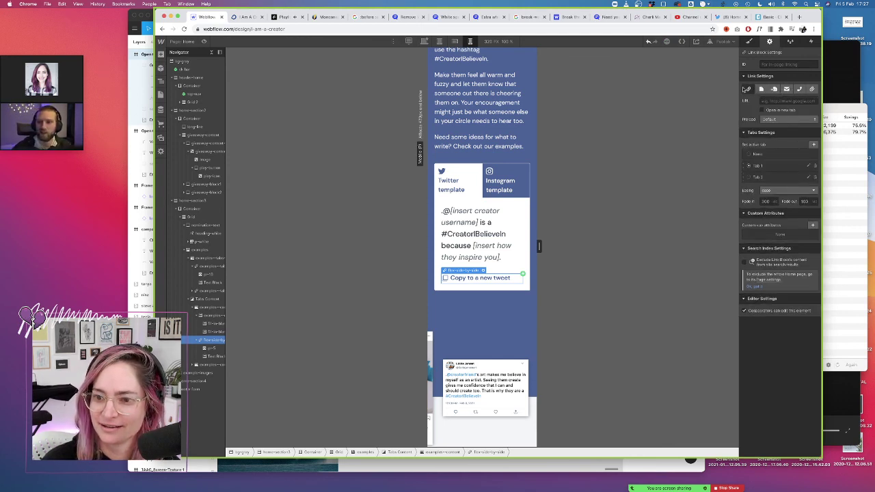
pyautogui.write('https://cct.ac/uKZzy')
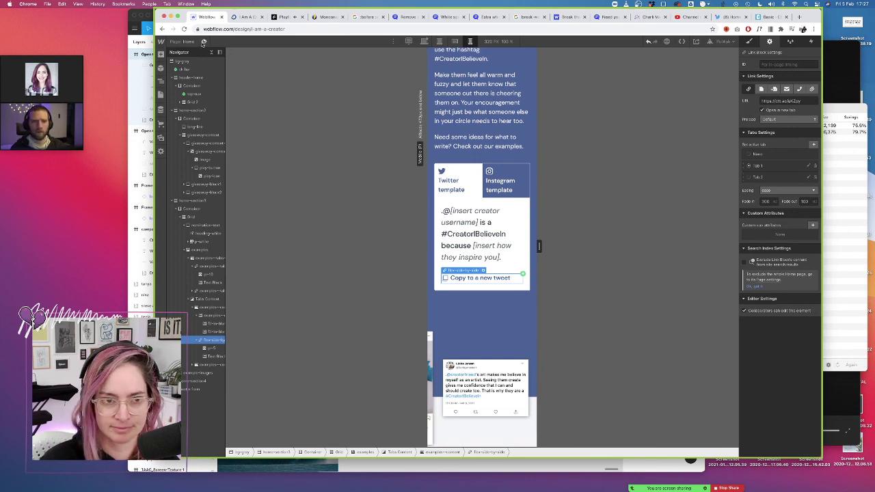
# Preview the Home page, test the "Copy to a new tweet" link, close the tweet draft and return to Webflow
pyautogui.click(203, 42)
pyautogui.click(480, 277)
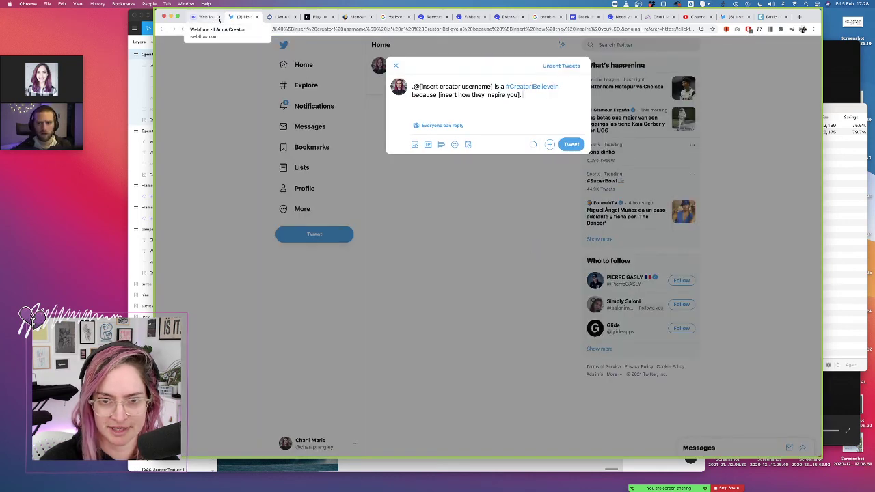
pyautogui.click(396, 65)
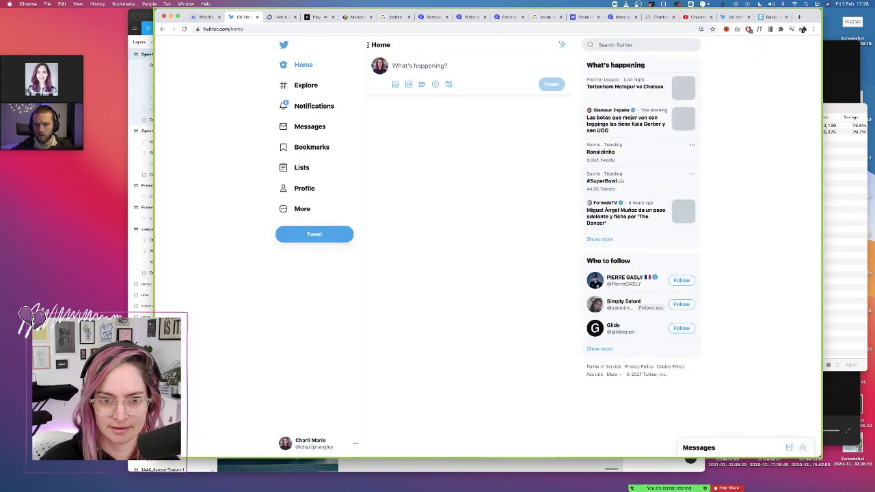
pyautogui.click(204, 17)
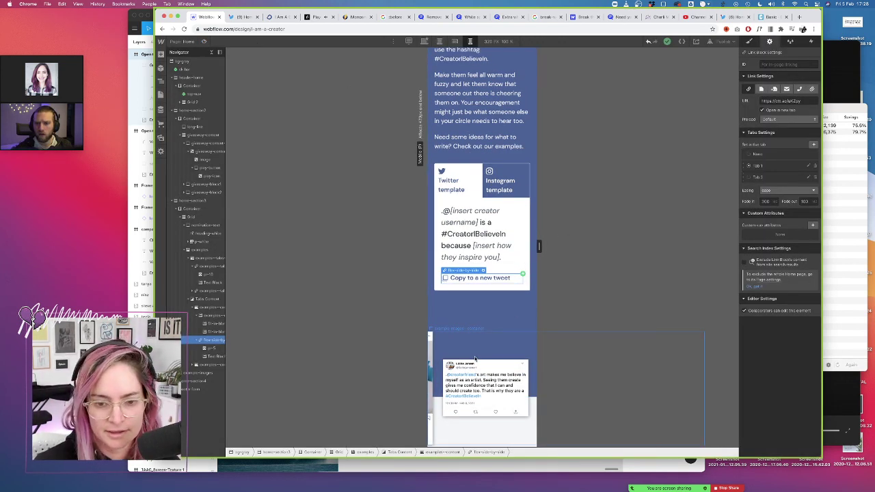
# Open the "examples drifting" scroll-into-view animation of the example images container and select its second Move action
pyautogui.click(451, 329)
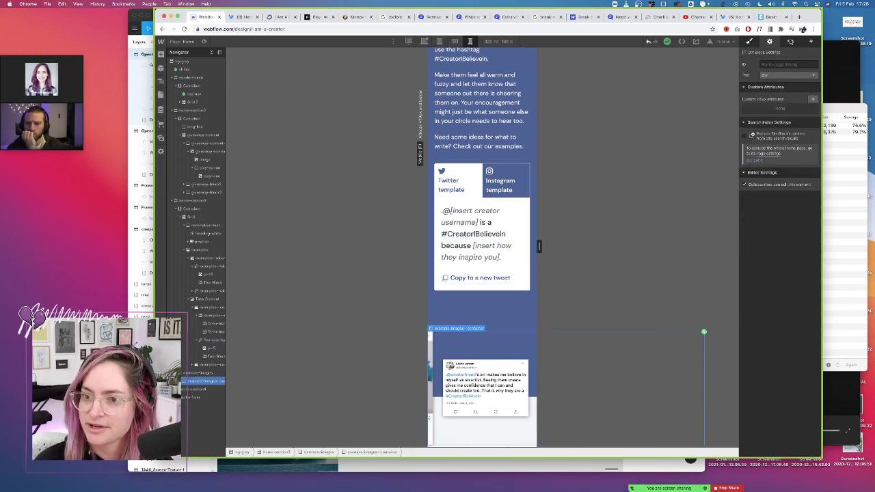
pyautogui.click(750, 41)
pyautogui.click(812, 42)
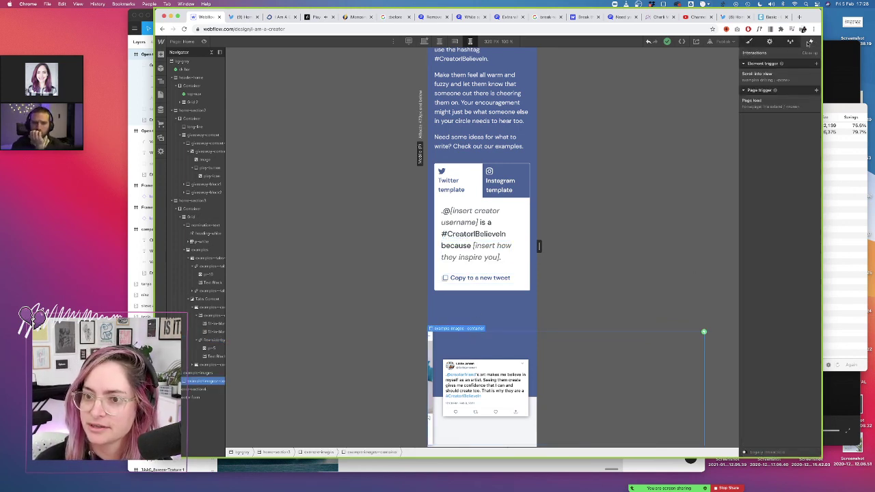
pyautogui.click(793, 75)
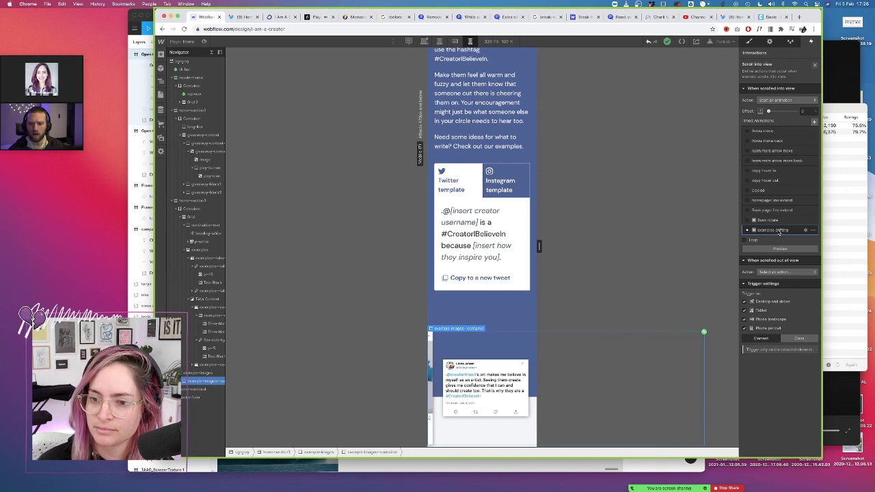
pyautogui.click(798, 233)
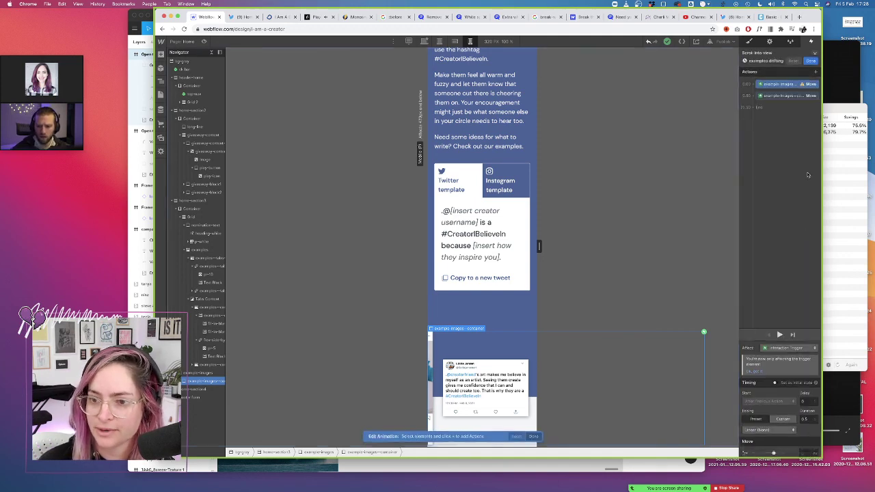
pyautogui.click(787, 90)
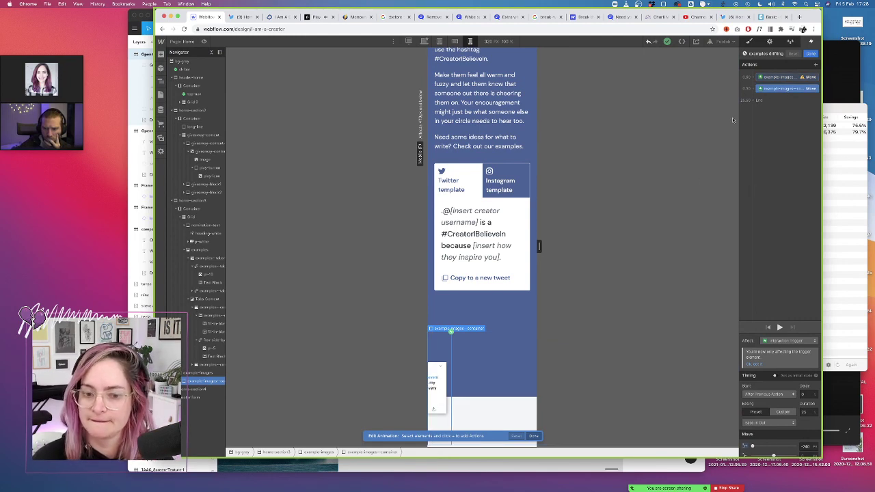
# Try raising the container's final horizontal move in 10 px increments, checking the drift at the widest breakpoint
pyautogui.click(424, 41)
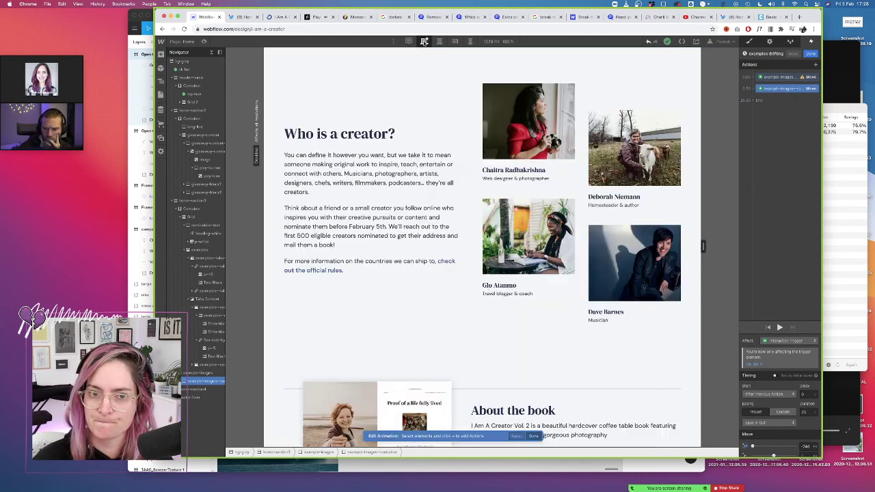
pyautogui.scroll(-1, 496, 197)
pyautogui.scroll(-6, 496, 196)
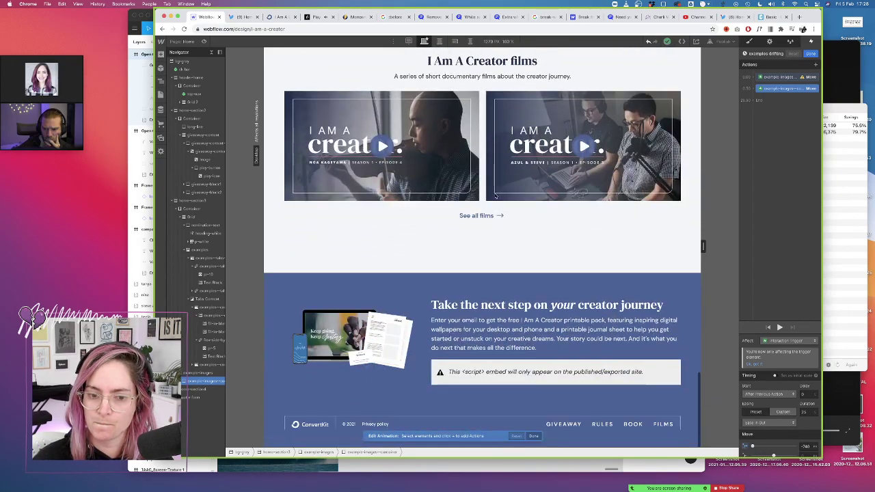
pyautogui.scroll(10, 496, 196)
pyautogui.scroll(1, 496, 197)
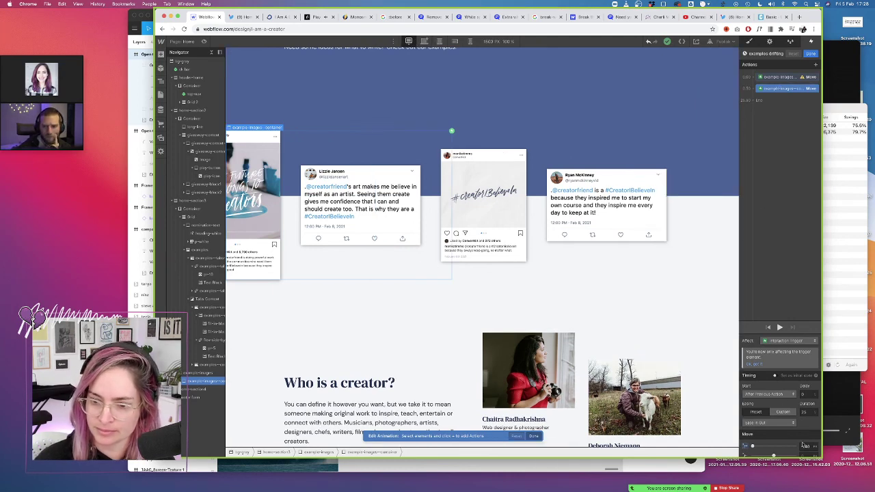
pyautogui.scroll(-1, 811, 431)
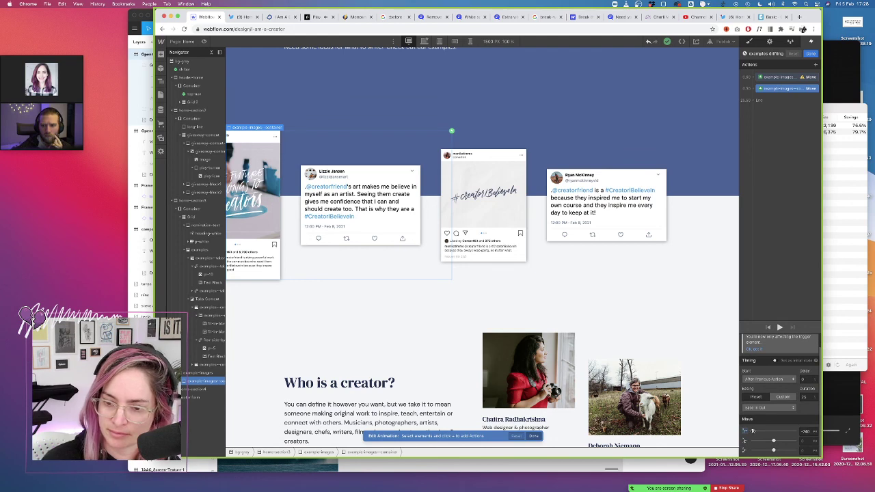
pyautogui.click(812, 432)
pyautogui.hotkey('shift', 'Down')
pyautogui.hotkey('shift', 'Up')
pyautogui.hotkey('shift', 'Up')
pyautogui.hotkey('shift', 'Up')
pyautogui.hotkey('shift', 'Up')
pyautogui.hotkey('shift', 'Up')
pyautogui.hotkey('shift', 'Up')
pyautogui.hotkey('shift', 'Up')
pyautogui.hotkey('shift', 'Up')
pyautogui.hotkey('shift', 'Up')
pyautogui.hotkey('shift', 'Up')
pyautogui.hotkey('shift', 'Up')
pyautogui.hotkey('shift', 'Up')
pyautogui.hotkey('shift', 'Up')
pyautogui.hotkey('shift', 'Up')
pyautogui.hotkey('shift', 'Up')
pyautogui.hotkey('shift', 'Up')
pyautogui.hotkey('shift', 'Up')
pyautogui.hotkey('shift', 'Up')
pyautogui.hotkey('shift', 'Up')
pyautogui.hotkey('shift', 'Up')
pyautogui.hotkey('shift', 'Up')
pyautogui.hotkey('shift', 'Up')
pyautogui.hotkey('shift', 'Up')
pyautogui.hotkey('shift', 'Up')
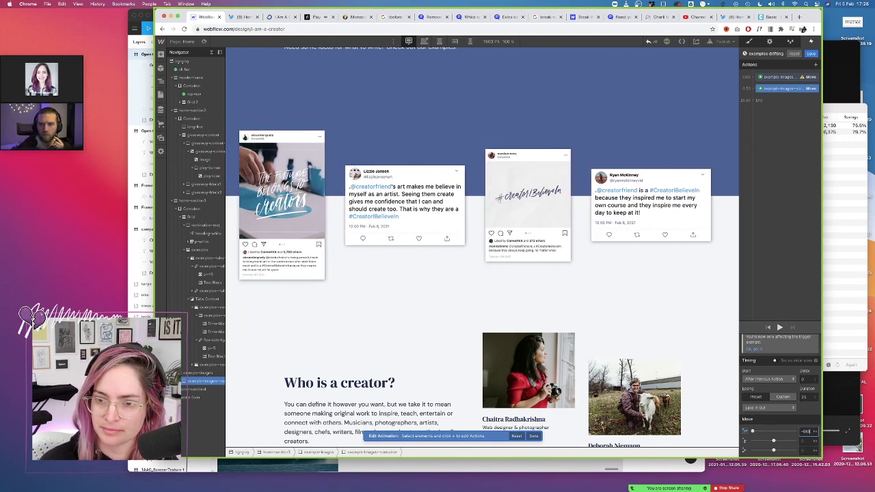
pyautogui.hotkey('shift', 'Up')
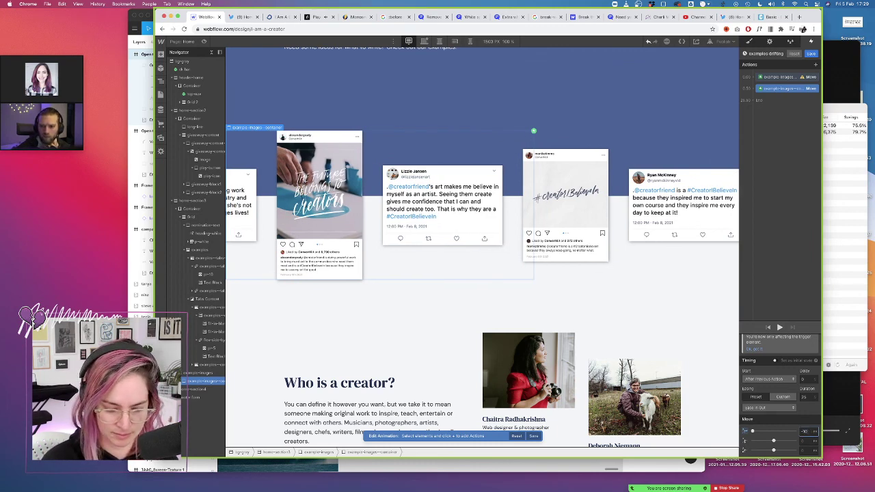
# Switch the second Move action's horizontal unit to percent and set the offset to -40 %
pyautogui.press('Tab')
pyautogui.click(805, 431)
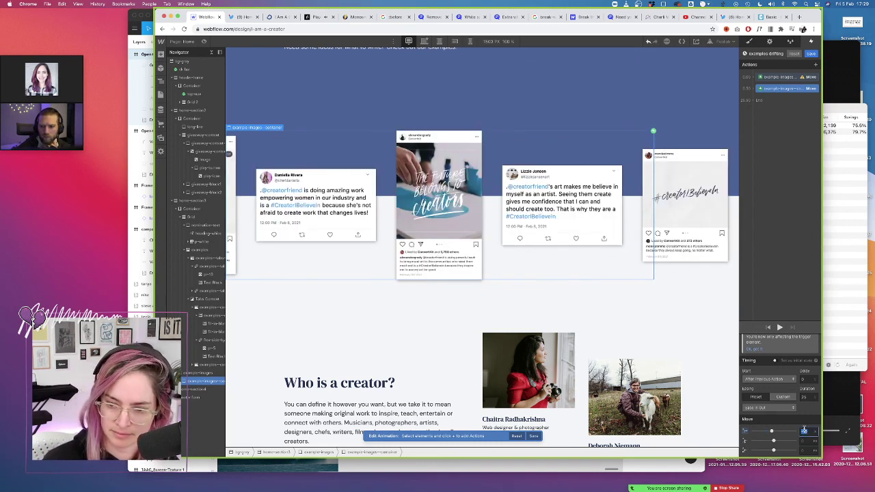
pyautogui.write('-10')
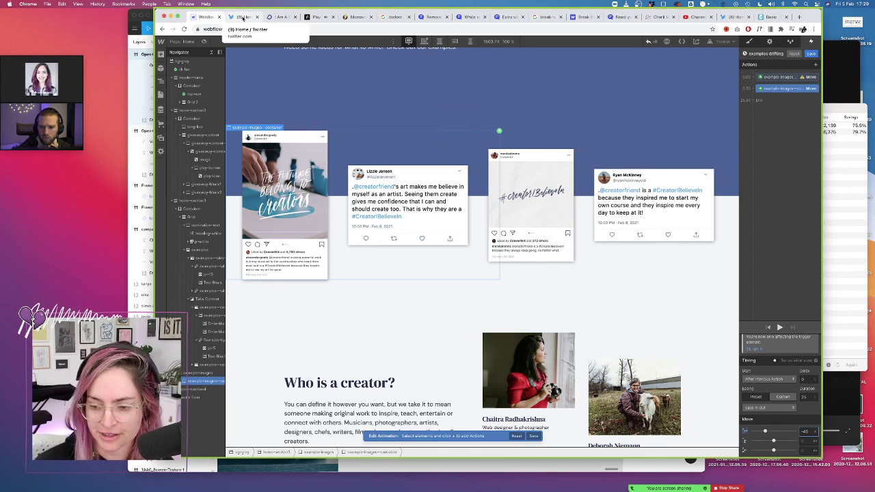
# Switch to the published I Am A Creator site and test the Instagram template's "Copy caption" link
pyautogui.click(282, 16)
pyautogui.scroll(-15, 363, 206)
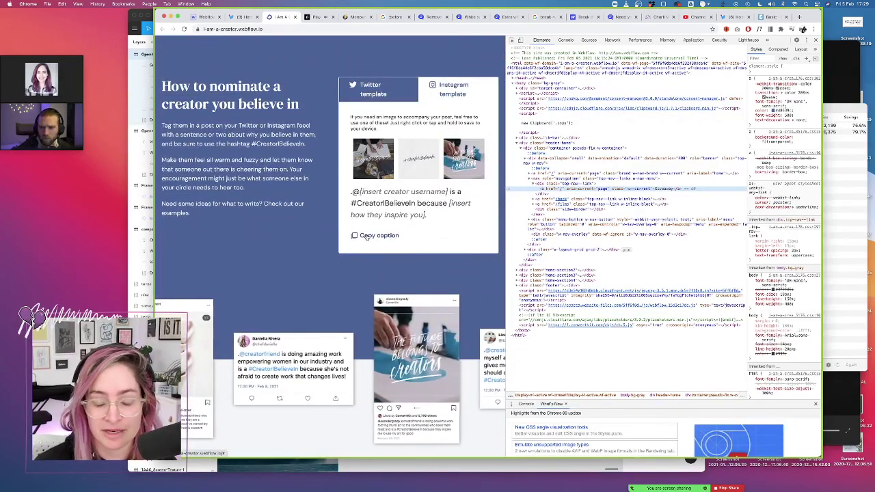
pyautogui.click(369, 235)
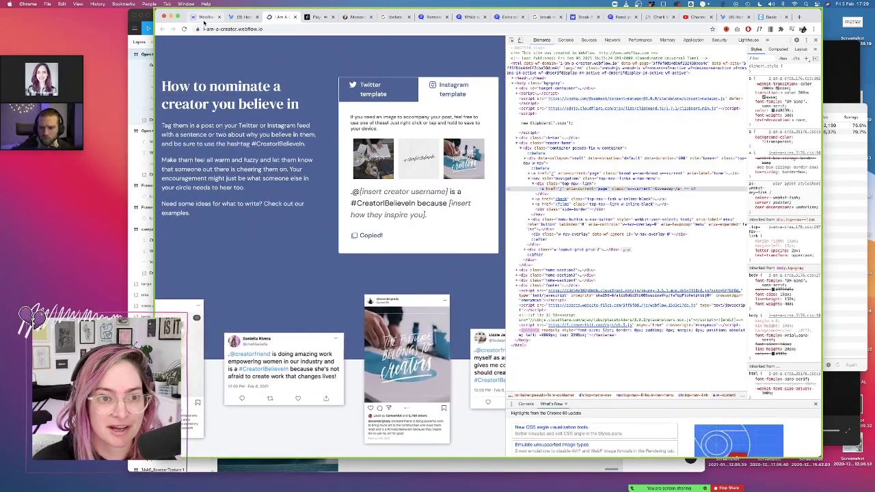
# Back in Webflow, inspect the clipboard-text custom attribute on the Instagram template's "Copy caption" link block, then close it without editing
pyautogui.click(205, 16)
pyautogui.scroll(5, 448, 148)
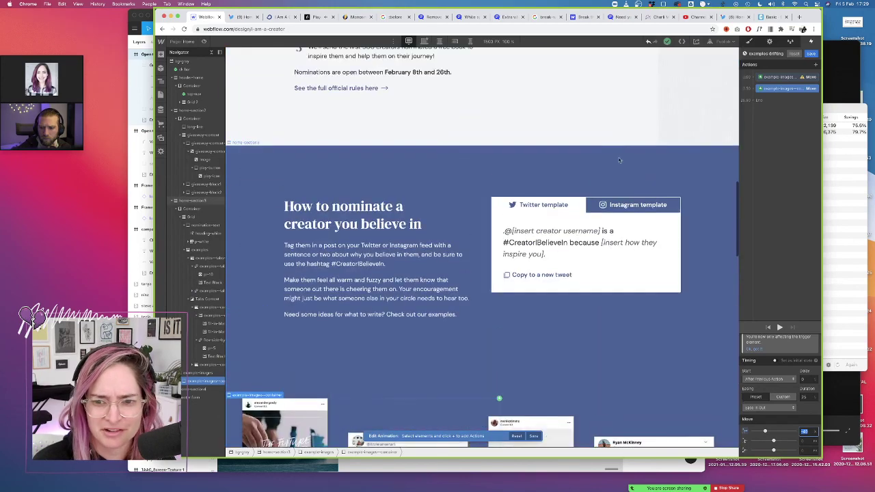
pyautogui.click(622, 205)
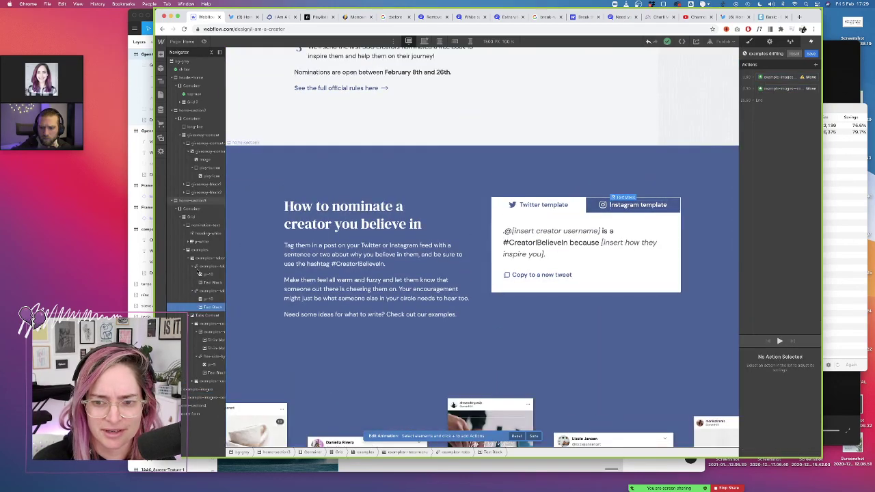
pyautogui.click(217, 385)
pyautogui.click(213, 430)
pyautogui.click(211, 414)
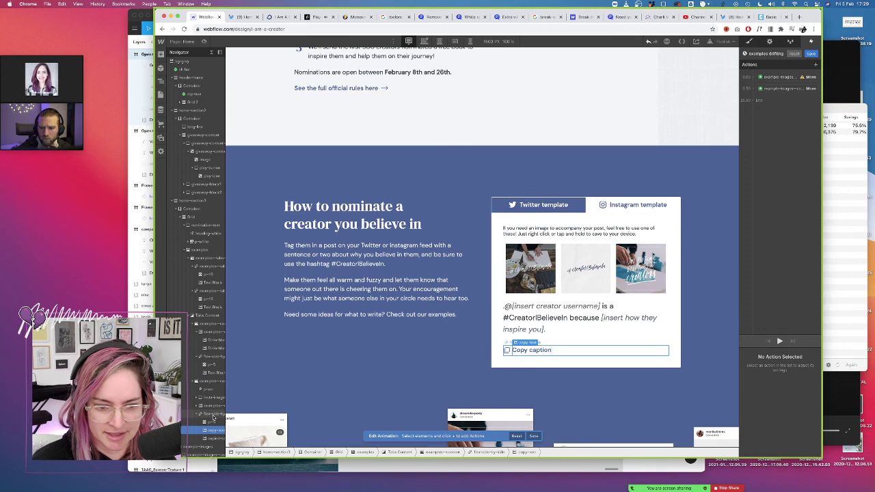
pyautogui.click(749, 42)
pyautogui.click(770, 41)
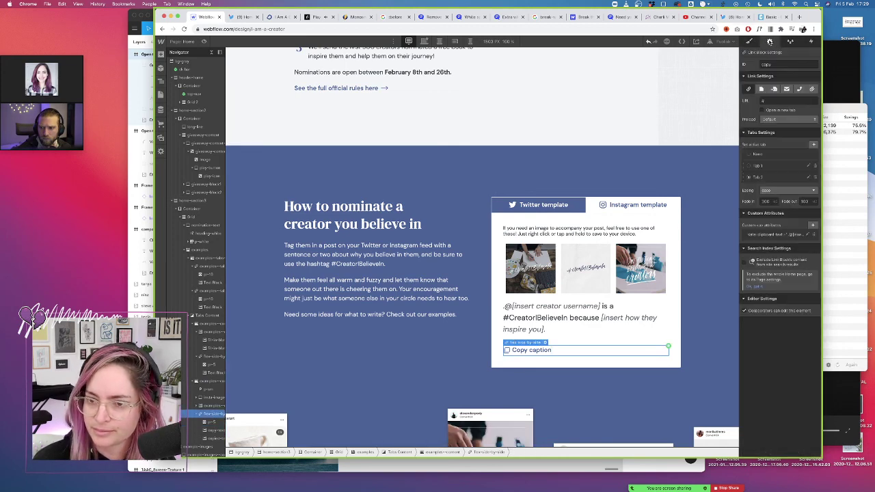
pyautogui.click(780, 235)
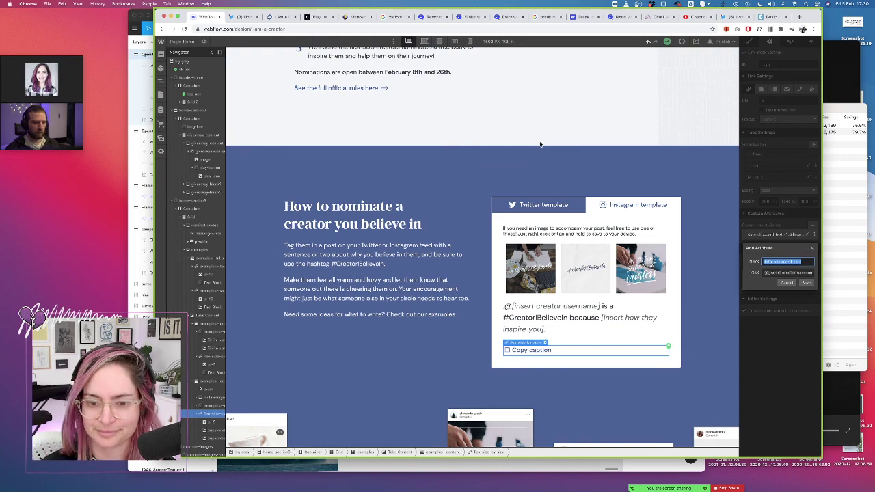
pyautogui.press('Escape')
# Preview the Home page at the desktop breakpoint to check how the example posts drift, and return to editing
pyautogui.scroll(3, 478, 164)
pyautogui.scroll(-6, 419, 178)
pyautogui.scroll(-1, 419, 177)
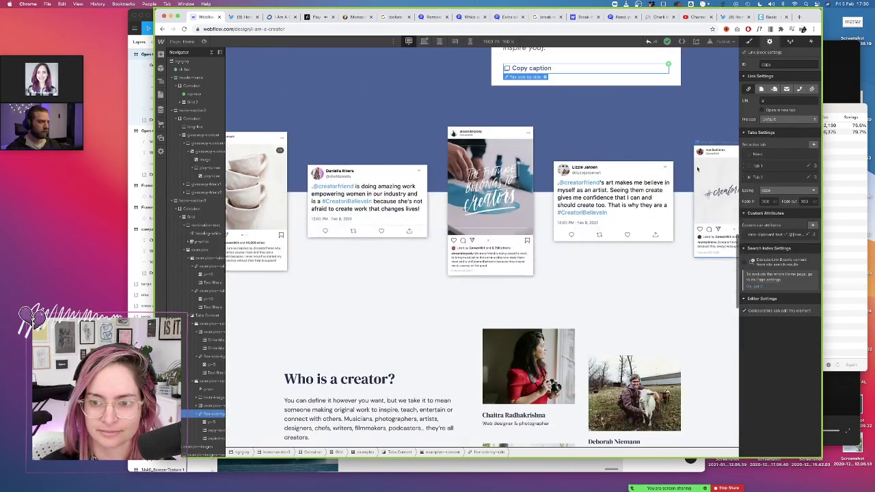
pyautogui.click(424, 41)
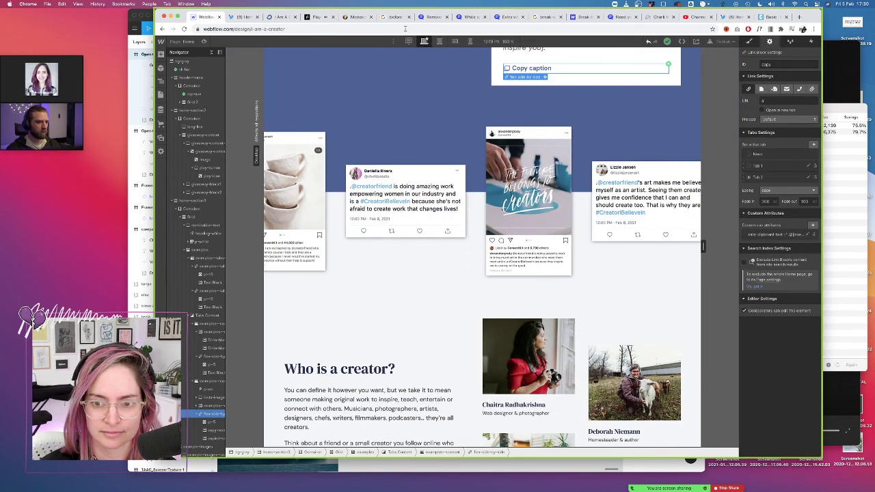
pyautogui.click(203, 42)
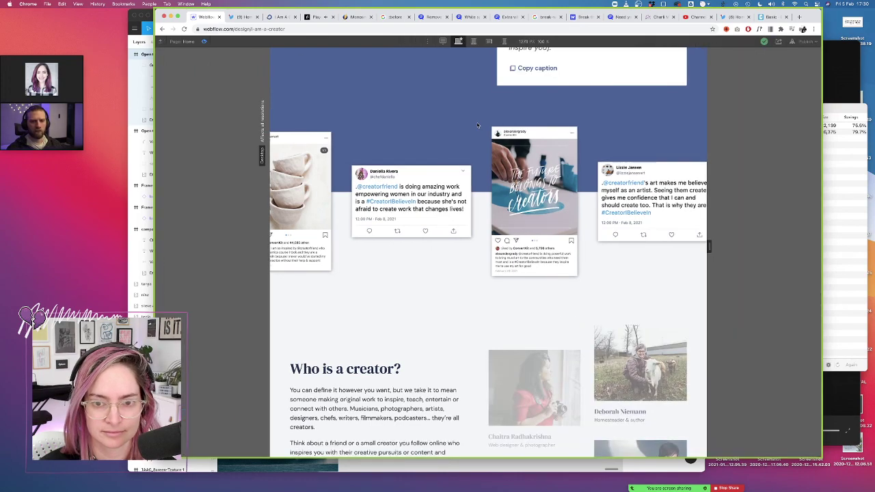
pyautogui.scroll(5, 478, 125)
pyautogui.scroll(-6, 478, 125)
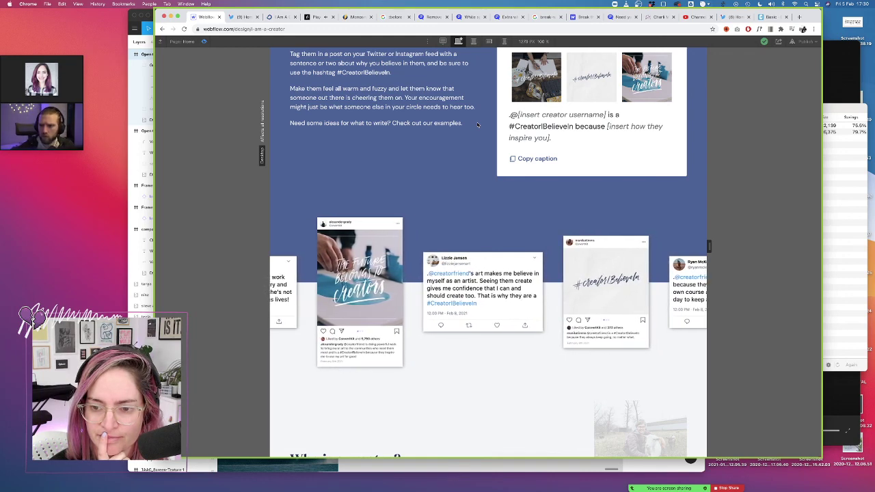
pyautogui.click(203, 41)
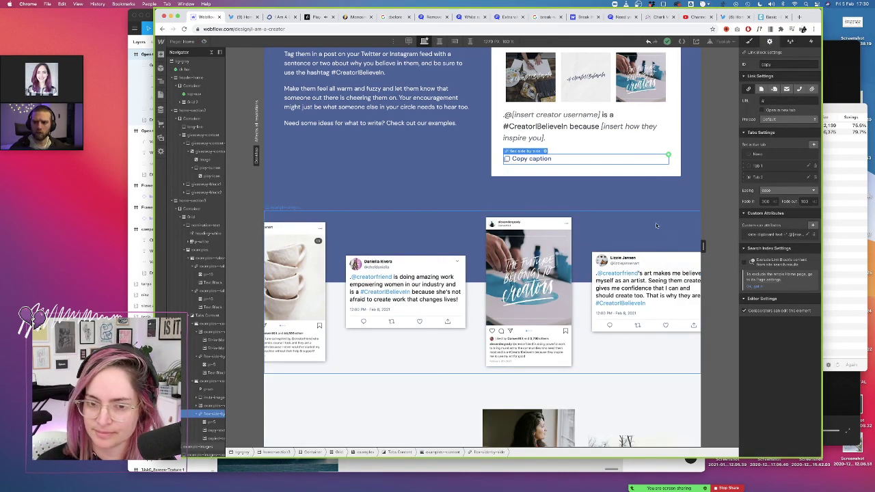
# Review the example images and "Who is a creator?" section on desktop, and the sections below them at the mobile portrait breakpoint
pyautogui.scroll(-1, 392, 295)
pyautogui.scroll(-5, 393, 295)
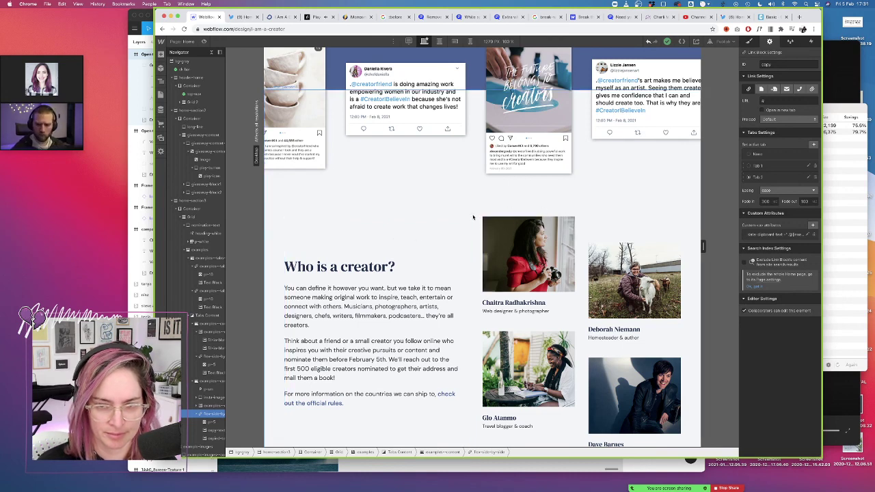
pyautogui.scroll(3, 471, 218)
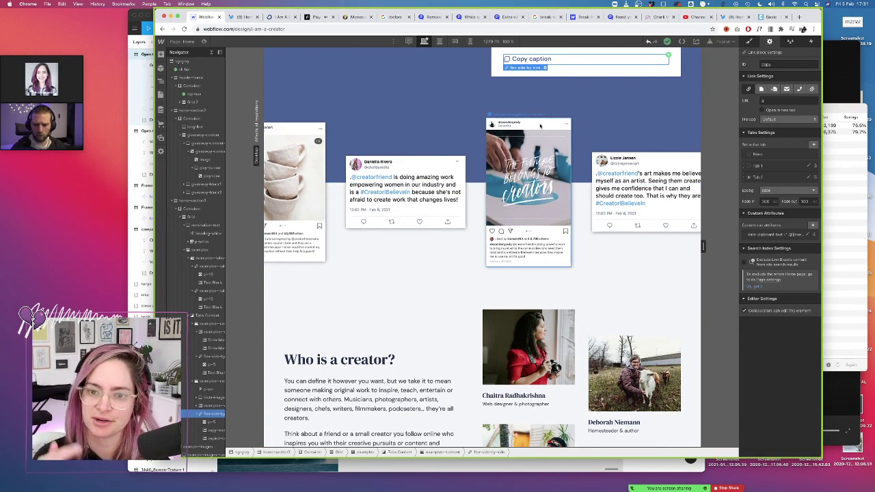
pyautogui.click(541, 126)
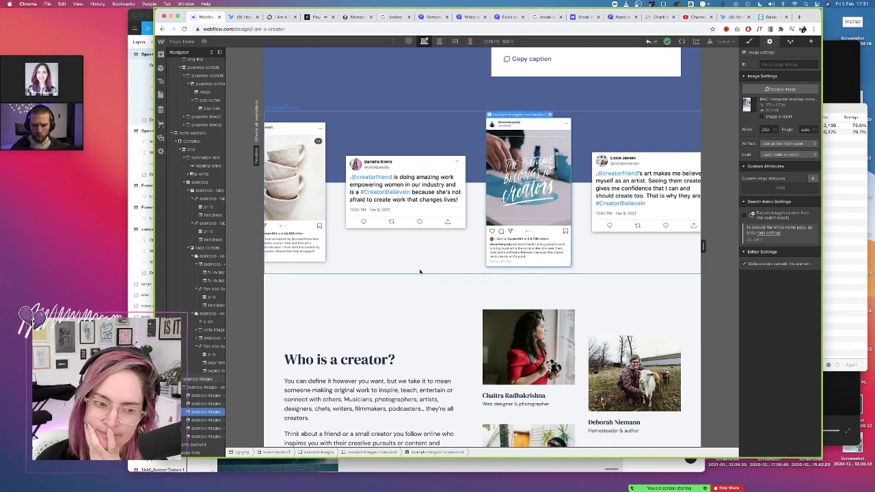
pyautogui.scroll(-5, 420, 272)
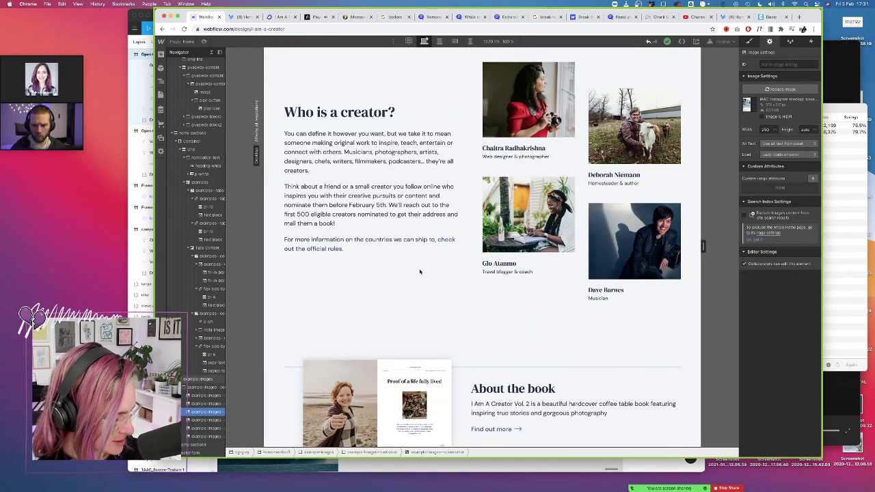
pyautogui.click(439, 41)
pyautogui.click(470, 41)
pyautogui.scroll(-5, 450, 209)
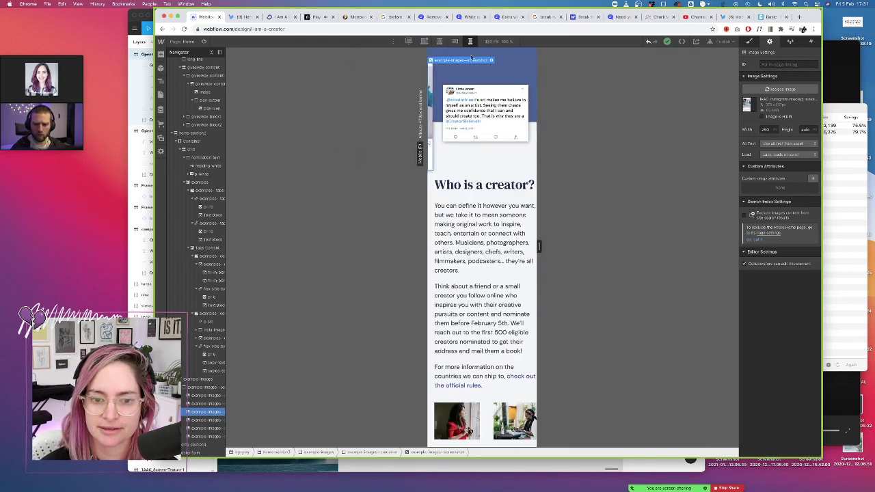
pyautogui.scroll(-6, 450, 208)
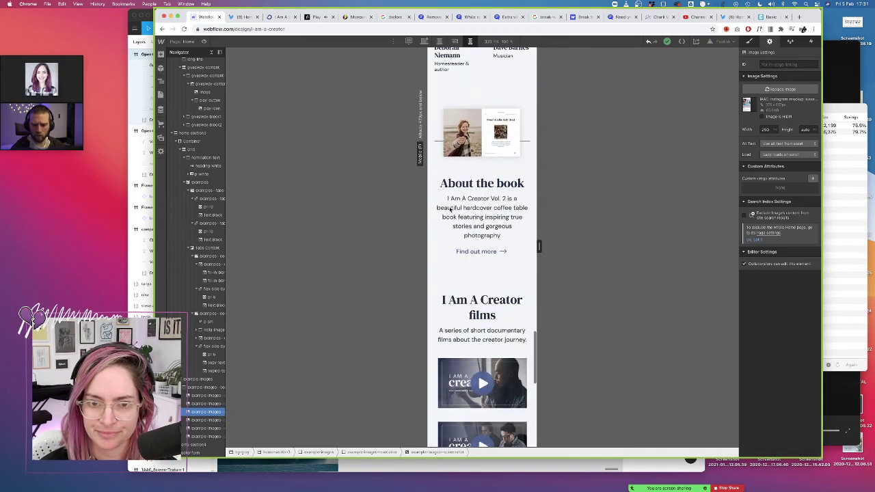
# Preview the Home page at mobile portrait down to the footer, exit the preview and return to the page's header
pyautogui.click(203, 41)
pyautogui.scroll(10, 462, 155)
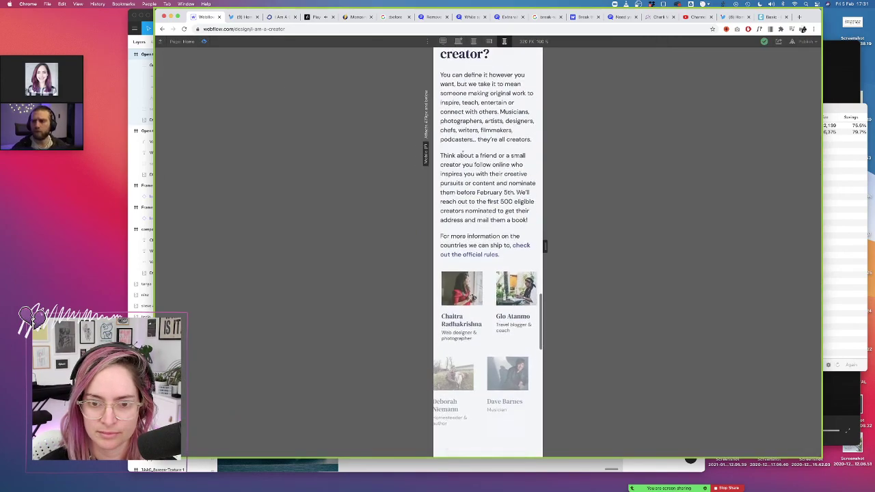
pyautogui.scroll(-10, 463, 155)
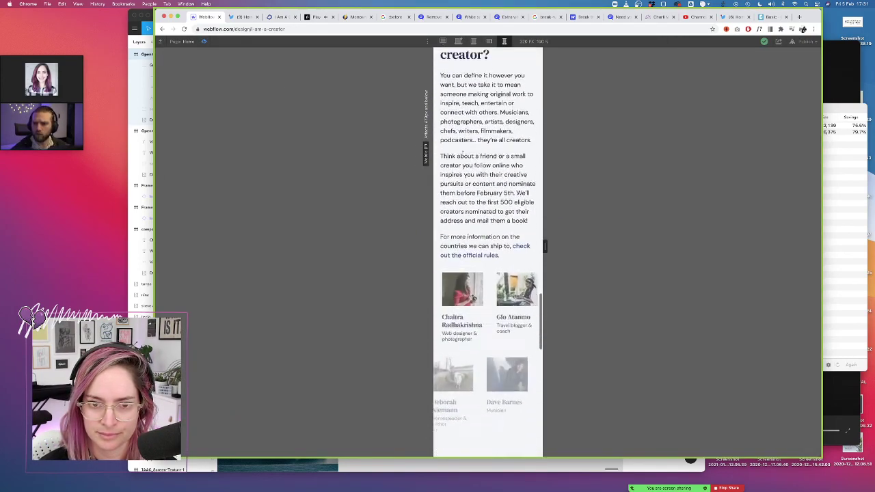
pyautogui.scroll(-8, 463, 155)
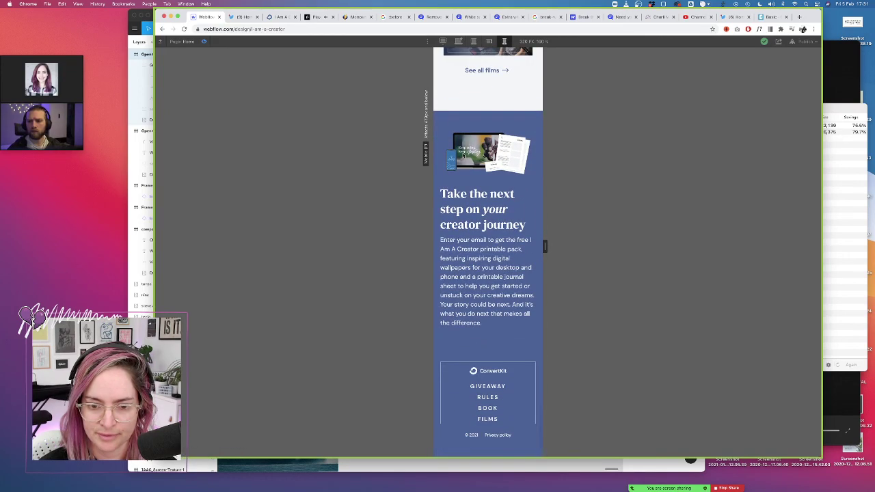
pyautogui.click(204, 41)
pyautogui.scroll(10, 469, 134)
pyautogui.scroll(15, 469, 134)
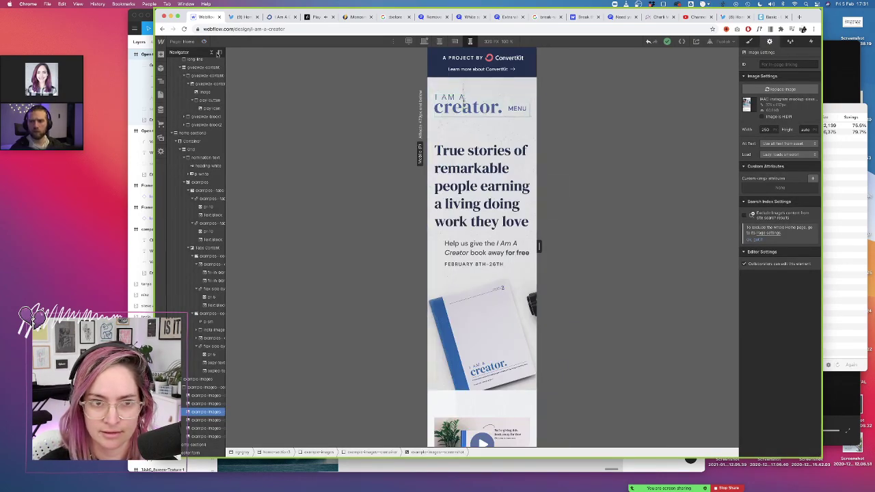
# Open the Book page, reveal the hero section's background video structure, and preview the page's header at the mobile portrait breakpoint
pyautogui.click(161, 94)
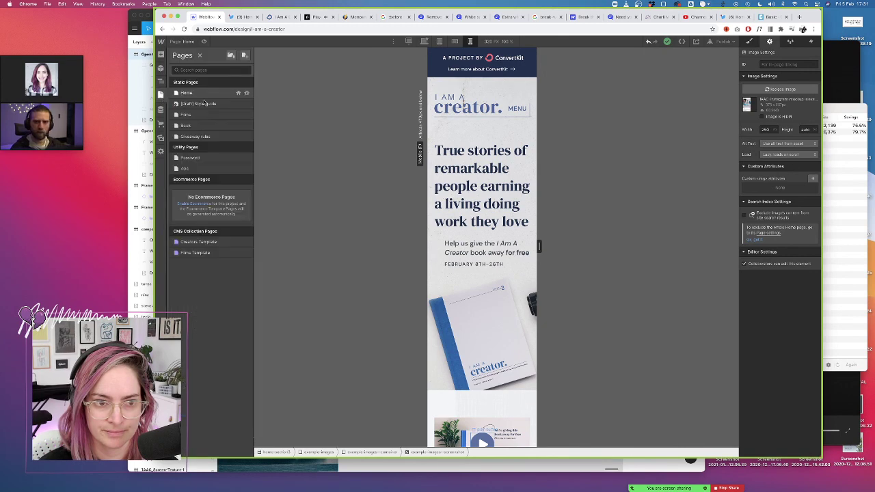
pyautogui.click(200, 126)
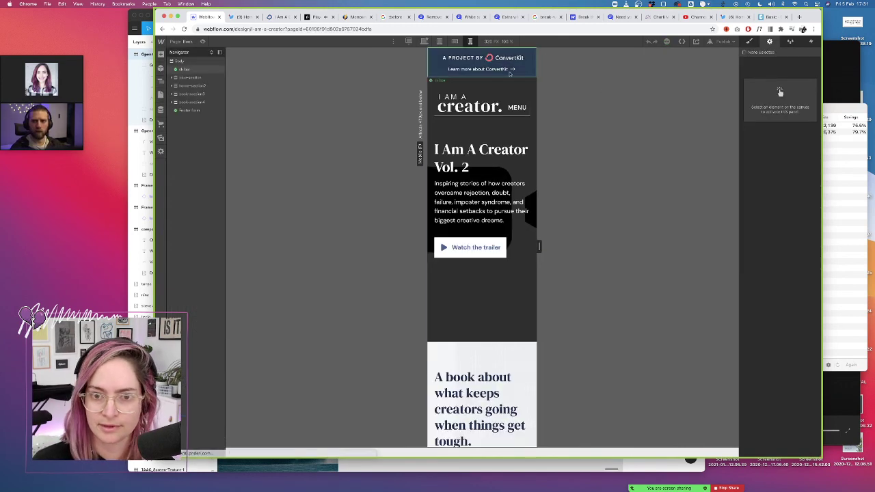
pyautogui.click(175, 77)
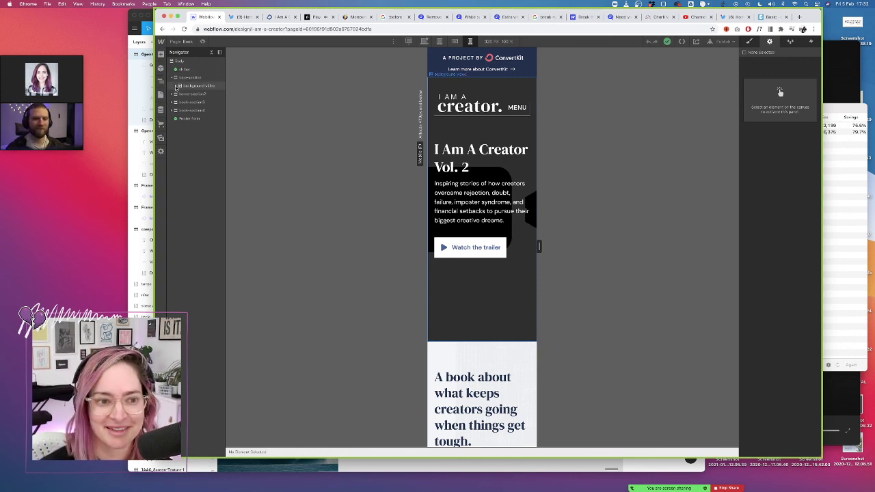
pyautogui.click(177, 86)
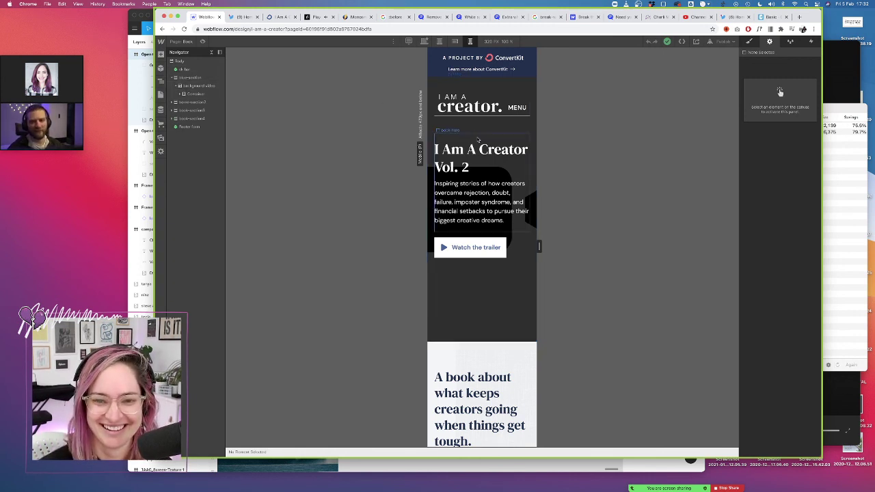
pyautogui.click(202, 42)
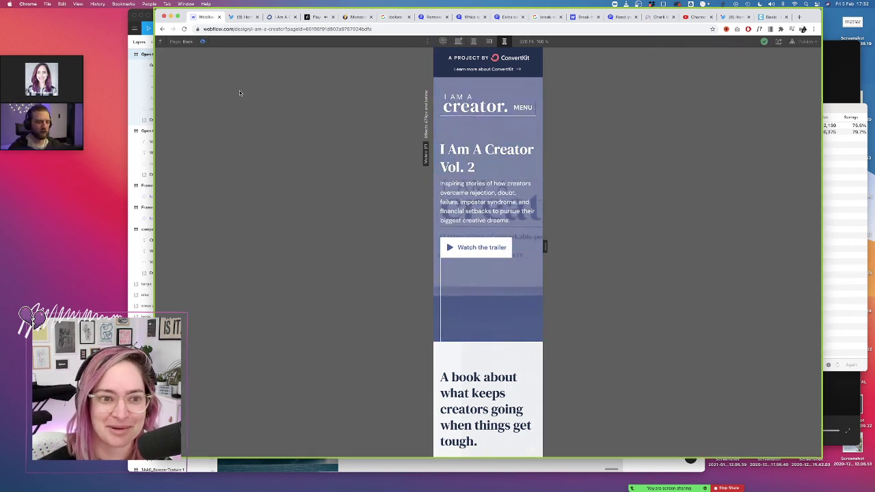
pyautogui.click(202, 42)
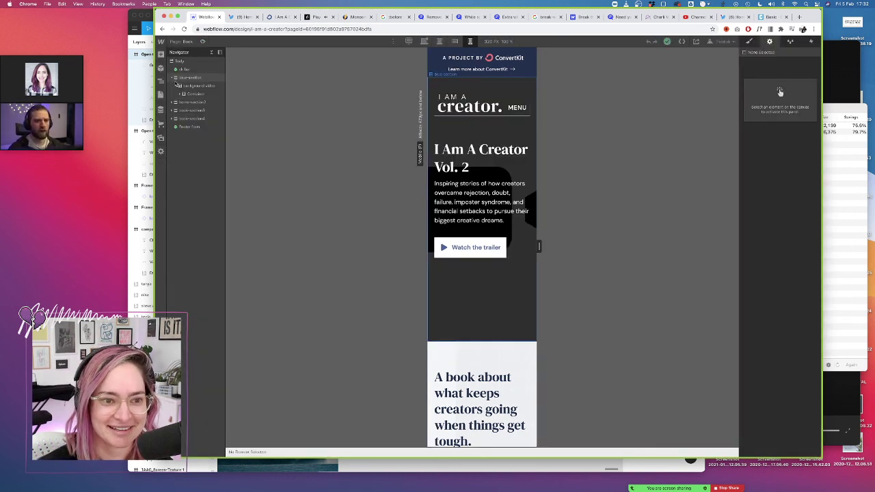
# Add a new combo class named "white" to the side-border element inside the Book page header's menu button
pyautogui.click(183, 94)
pyautogui.click(185, 102)
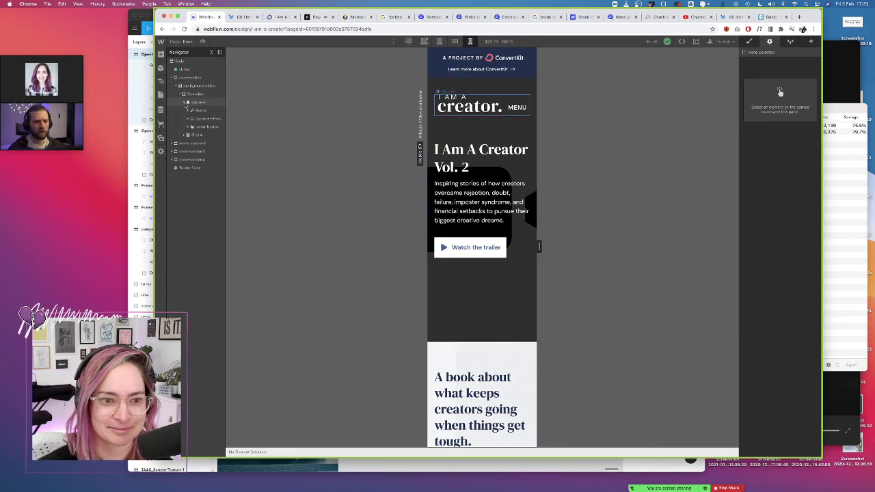
pyautogui.click(188, 128)
pyautogui.click(205, 143)
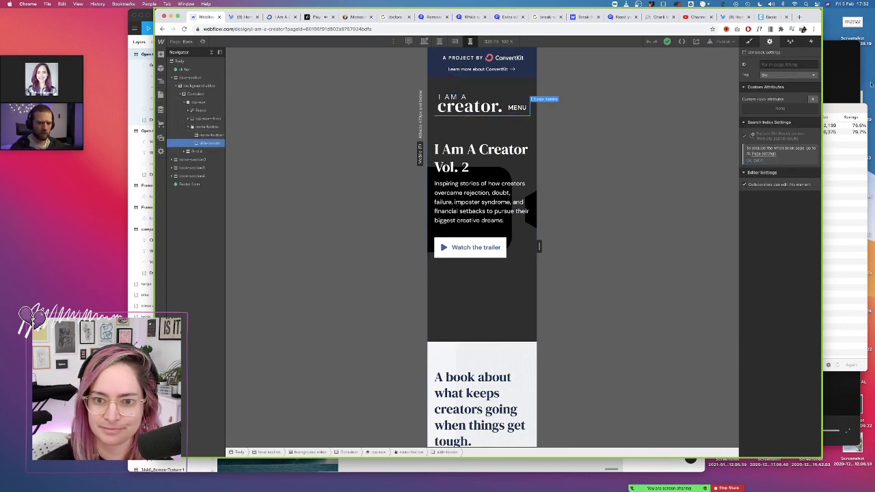
pyautogui.click(750, 43)
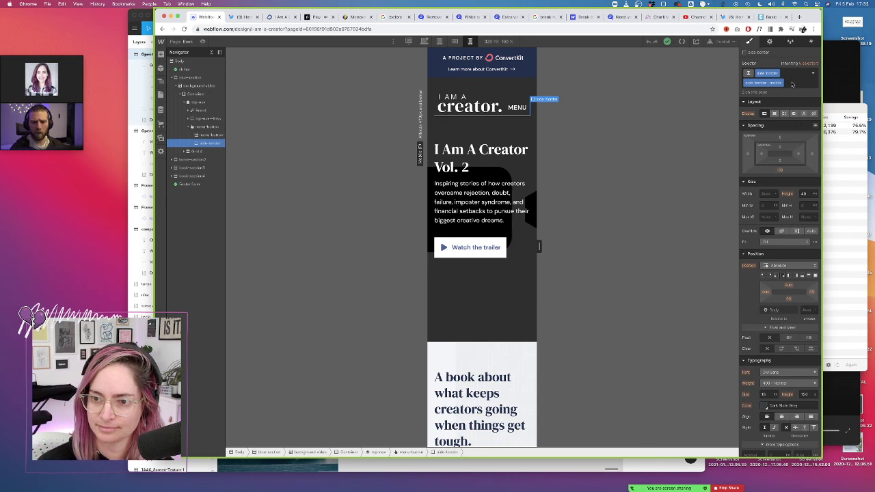
pyautogui.click(792, 85)
pyautogui.write('white')
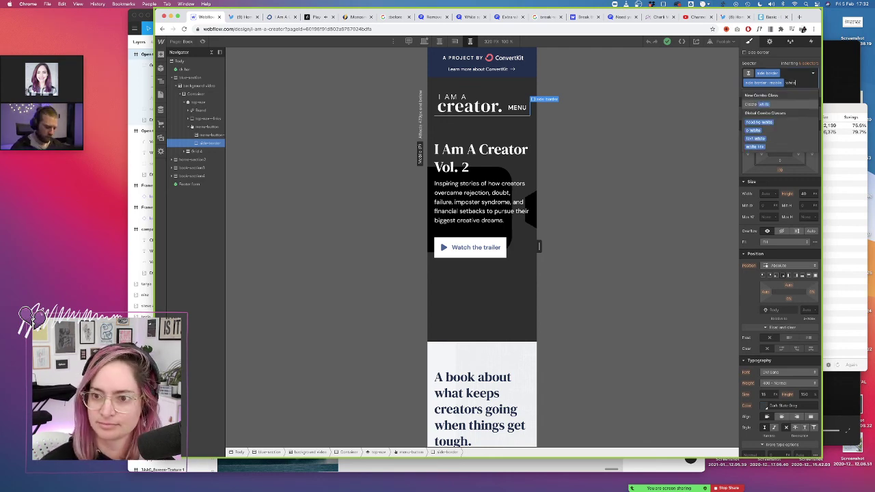
pyautogui.press('Return')
# Set the white side-border's right border colour to white at 60% opacity at the mobile landscape breakpoint
pyautogui.click(455, 41)
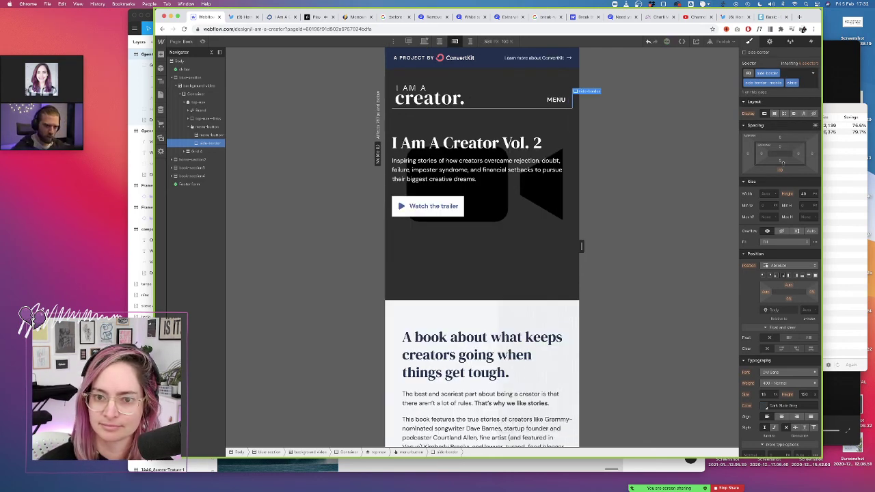
pyautogui.scroll(-5, 774, 369)
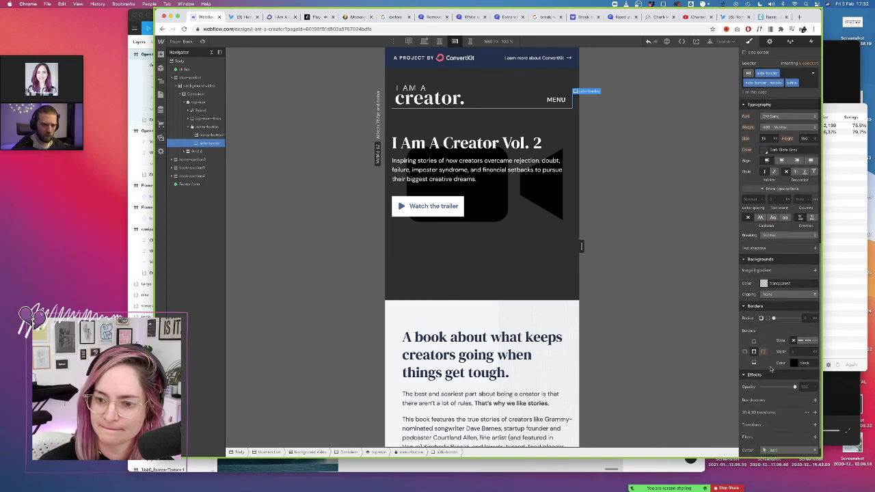
pyautogui.click(766, 352)
pyautogui.click(794, 363)
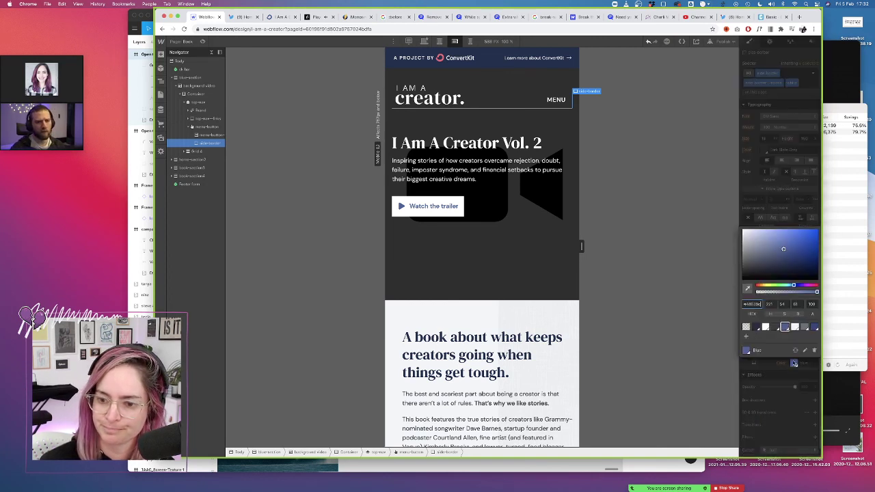
pyautogui.click(766, 327)
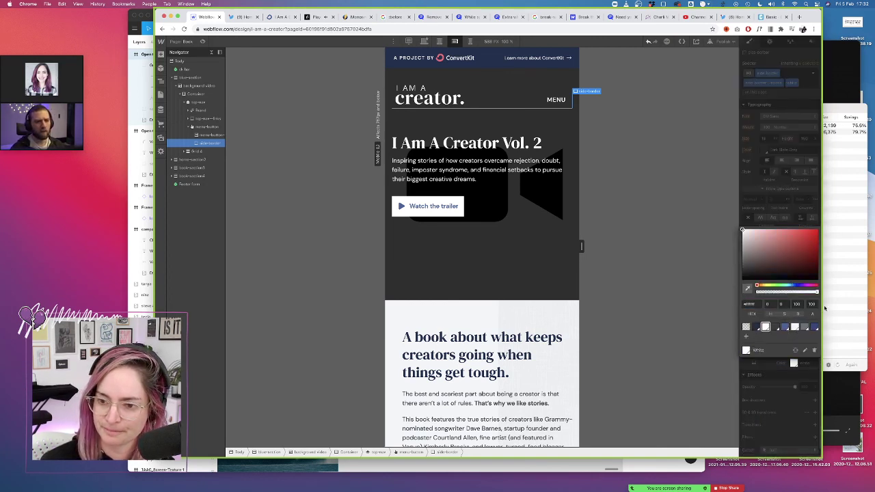
pyautogui.click(812, 303)
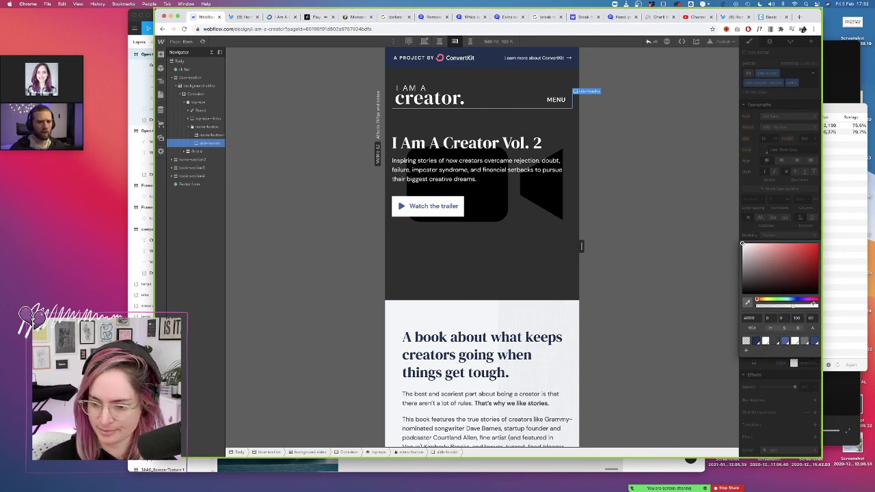
pyautogui.click(781, 227)
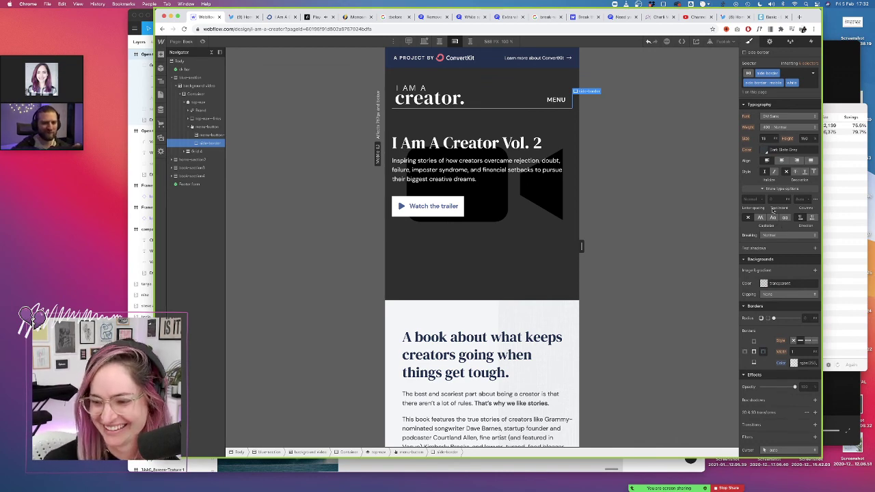
# Preview the Book page at mobile landscape from the header down to the footer, and return to editing
pyautogui.click(203, 41)
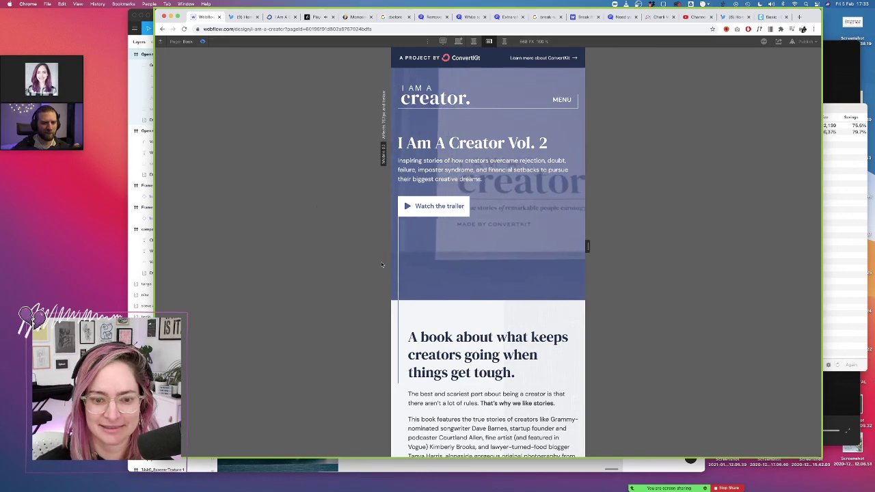
pyautogui.scroll(-10, 403, 287)
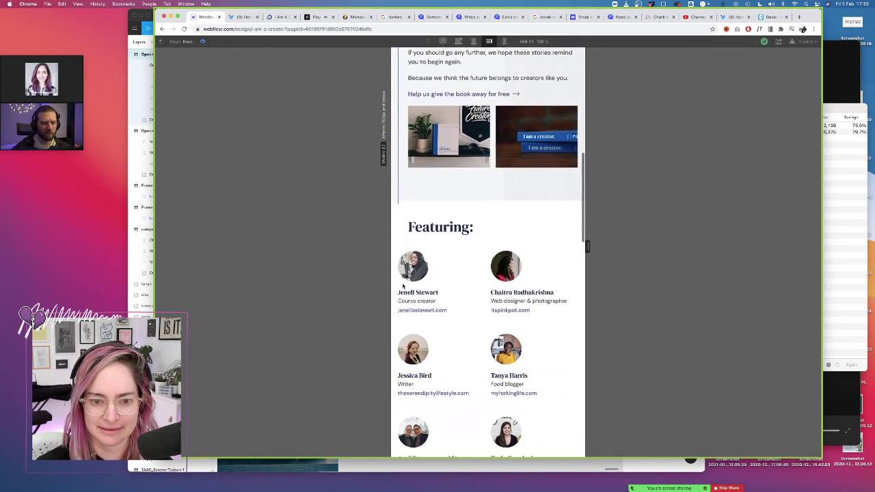
pyautogui.scroll(-10, 403, 287)
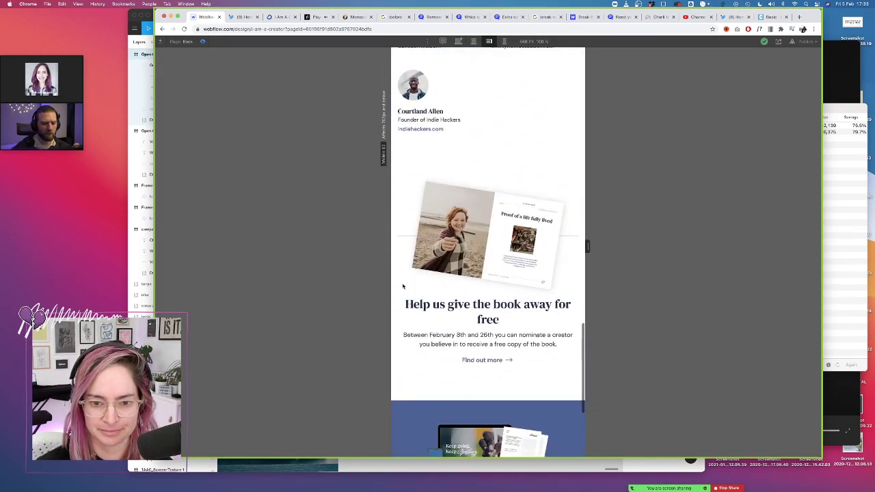
pyautogui.scroll(-1, 404, 287)
pyautogui.scroll(5, 403, 287)
pyautogui.scroll(-8, 403, 287)
pyautogui.scroll(-1, 404, 286)
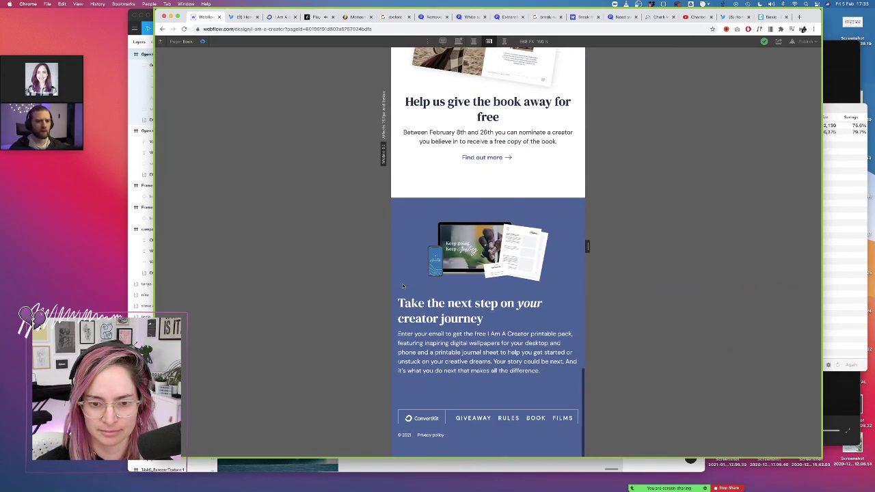
pyautogui.click(203, 41)
# Review the Book page's creator list at mobile landscape and its book images and Featuring section at mobile portrait
pyautogui.scroll(4, 434, 151)
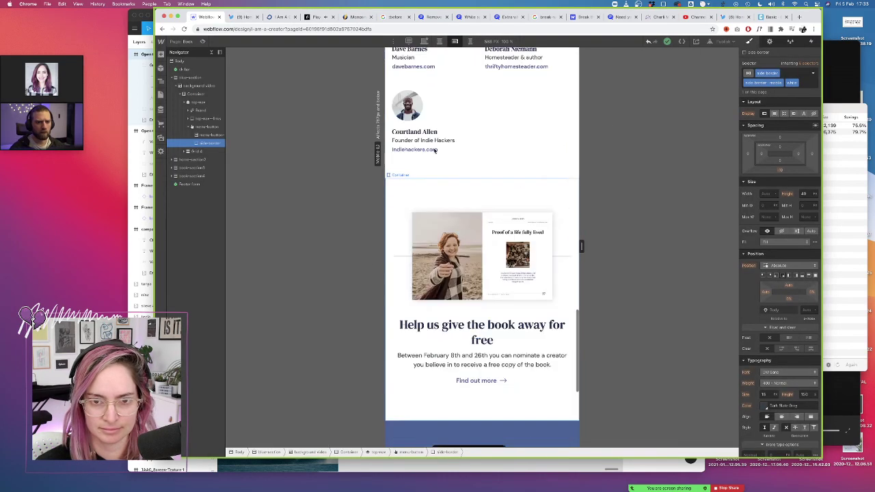
pyautogui.scroll(2, 434, 150)
pyautogui.click(469, 42)
pyautogui.scroll(10, 486, 216)
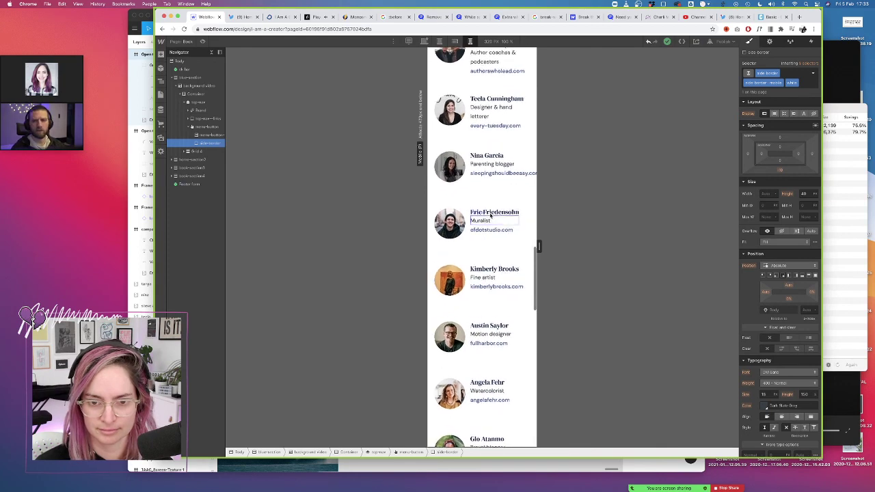
pyautogui.scroll(5, 486, 216)
pyautogui.scroll(8, 491, 177)
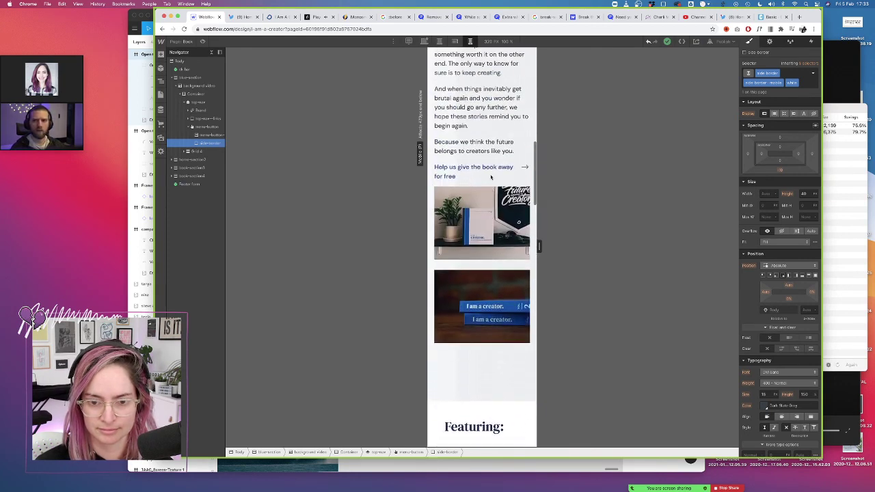
pyautogui.scroll(-4, 488, 263)
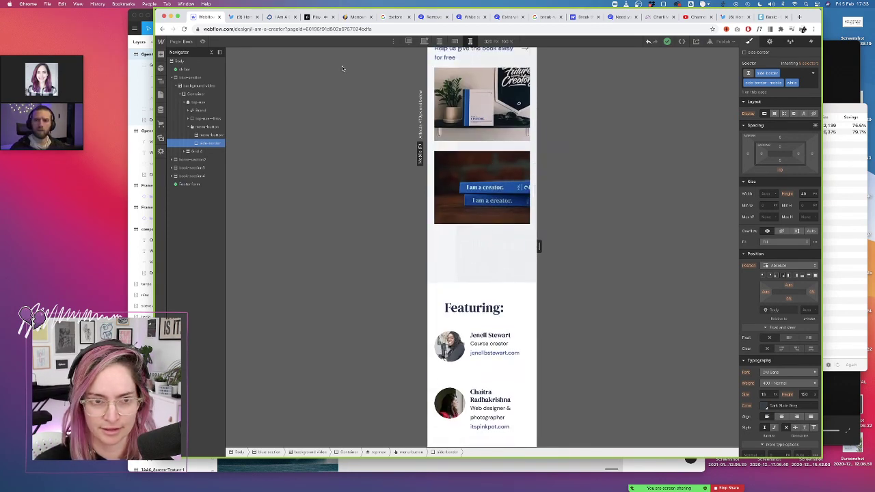
pyautogui.scroll(3, 492, 137)
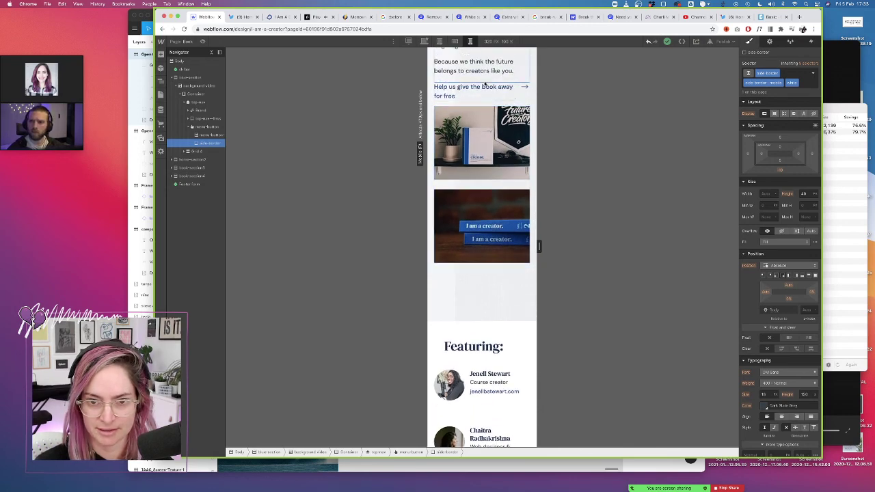
# Reduce the bottom padding of home-section2 below the book images at the mobile portrait breakpoint
pyautogui.click(491, 272)
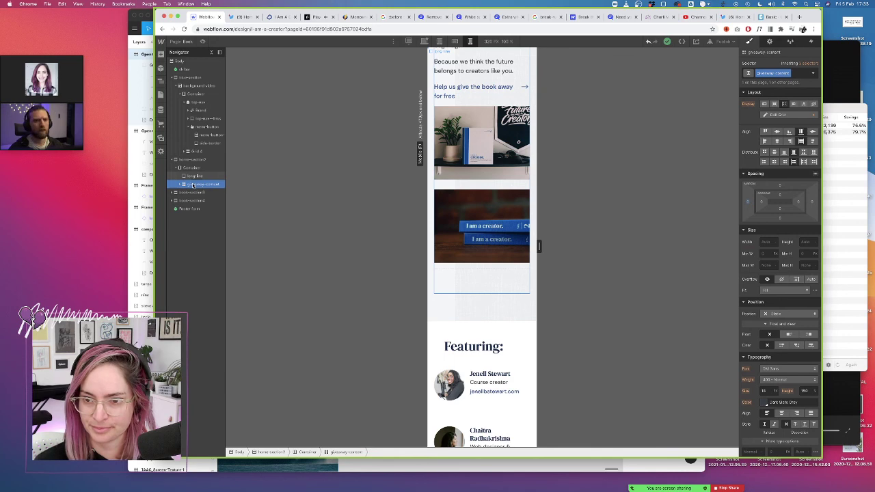
pyautogui.click(197, 159)
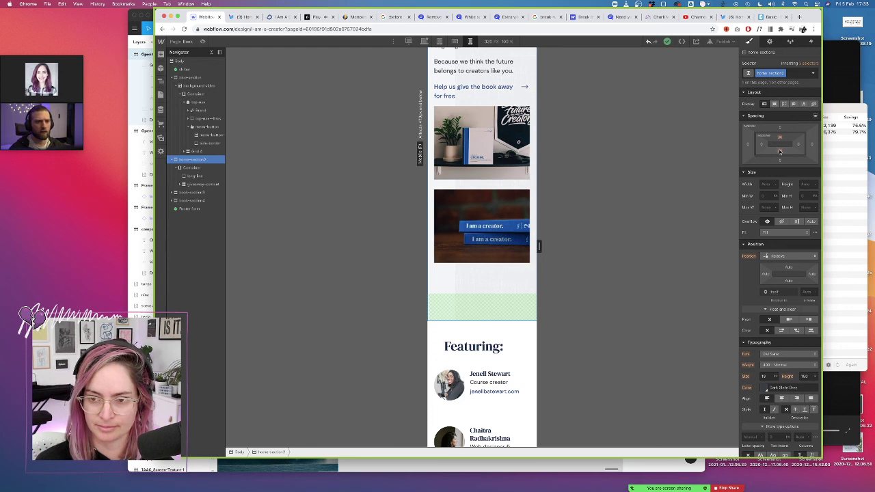
pyautogui.moveTo(782, 151); pyautogui.dragTo(783, 163)
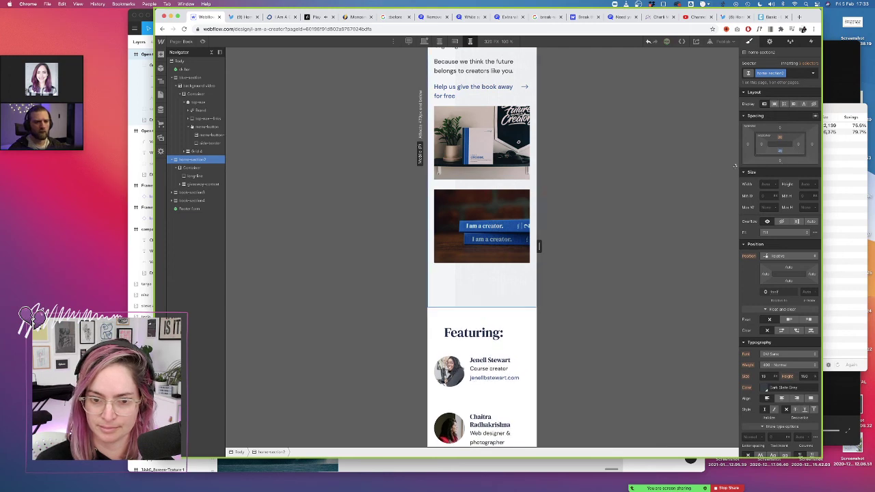
# Hide the featuring-line above the Featuring heading at the mobile landscape breakpoint and return to mobile portrait
pyautogui.click(474, 333)
pyautogui.click(199, 217)
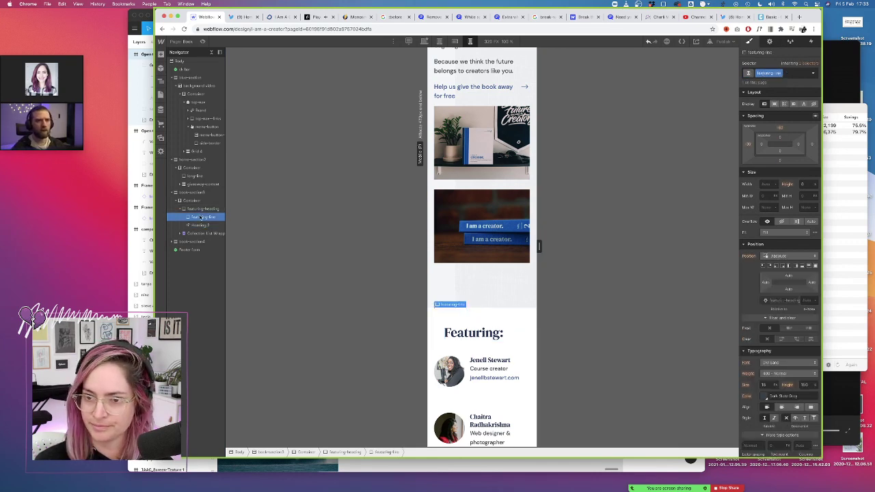
pyautogui.click(455, 41)
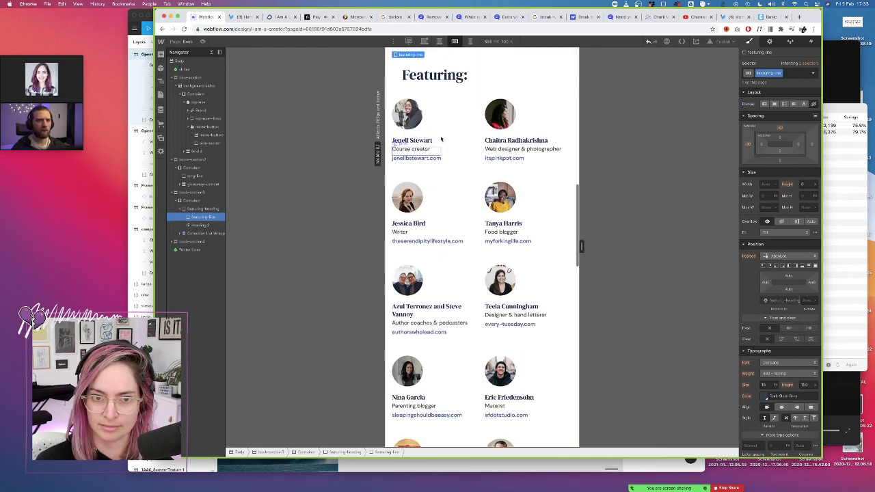
pyautogui.click(470, 41)
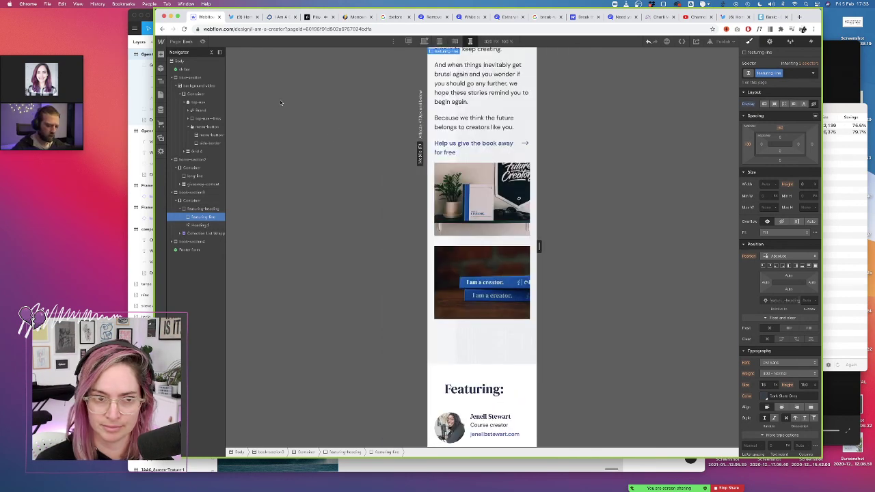
# Preview the book text, images and Featuring section at mobile portrait, and return to editing
pyautogui.click(203, 42)
pyautogui.scroll(10, 508, 158)
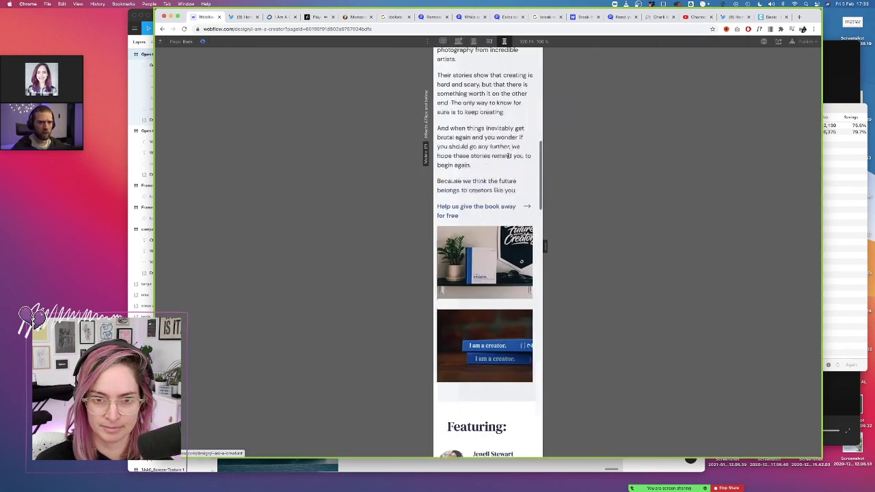
pyautogui.scroll(-15, 508, 158)
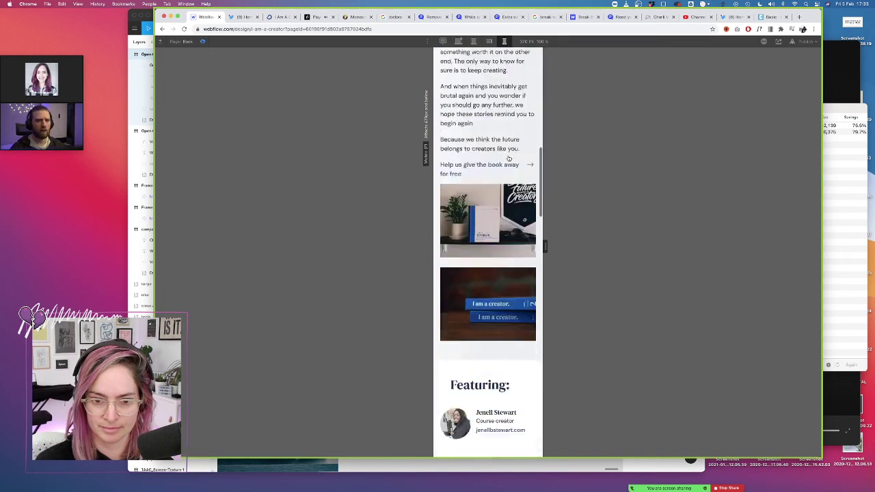
pyautogui.click(204, 42)
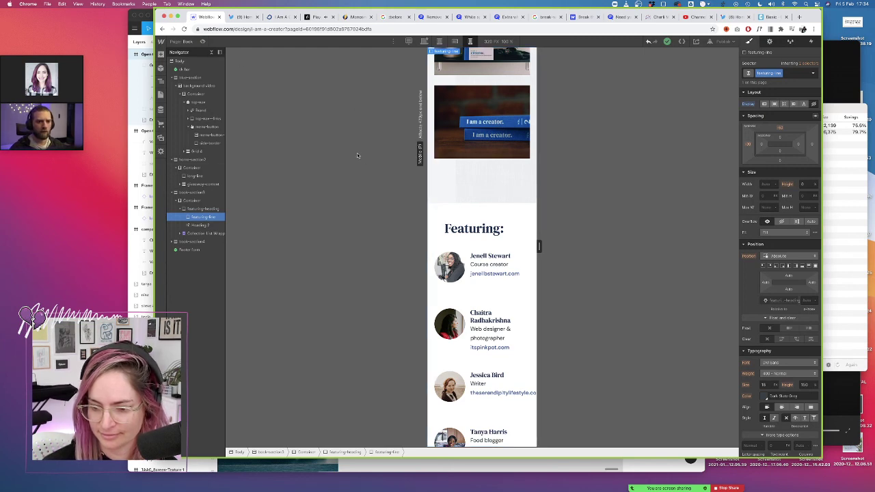
# Reduce the left padding of the featuring-heading block at mobile portrait and check the creator list below it
pyautogui.click(203, 208)
pyautogui.moveTo(760, 139); pyautogui.dragTo(751, 145)
pyautogui.scroll(-5, 437, 288)
pyautogui.scroll(-20, 438, 288)
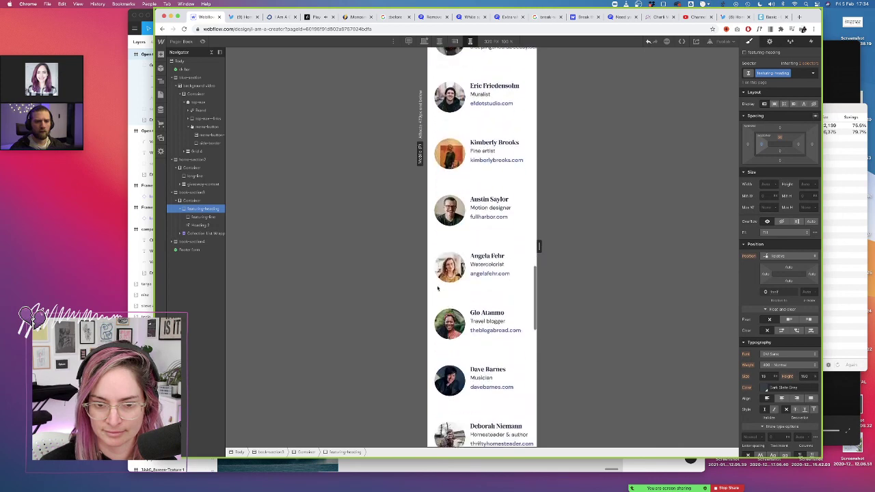
# Check the end of the Book page, open the Giveaway rules page and review its text at mobile portrait
pyautogui.scroll(-7, 438, 287)
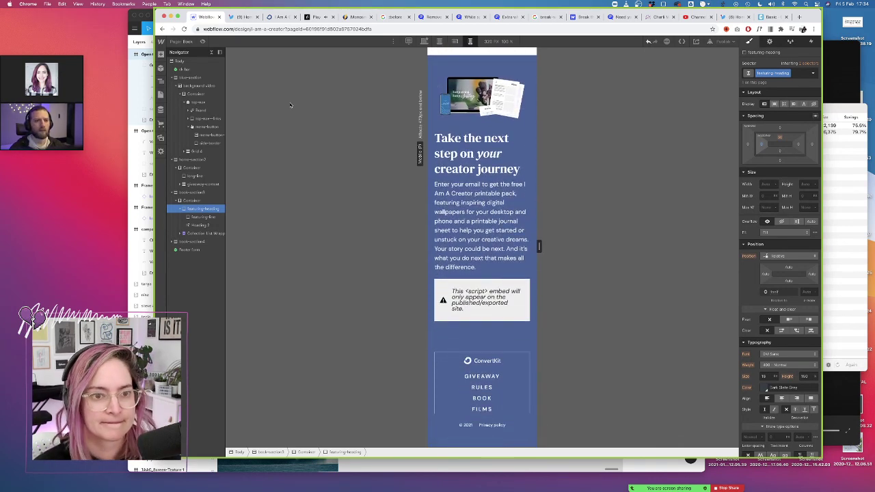
pyautogui.click(160, 93)
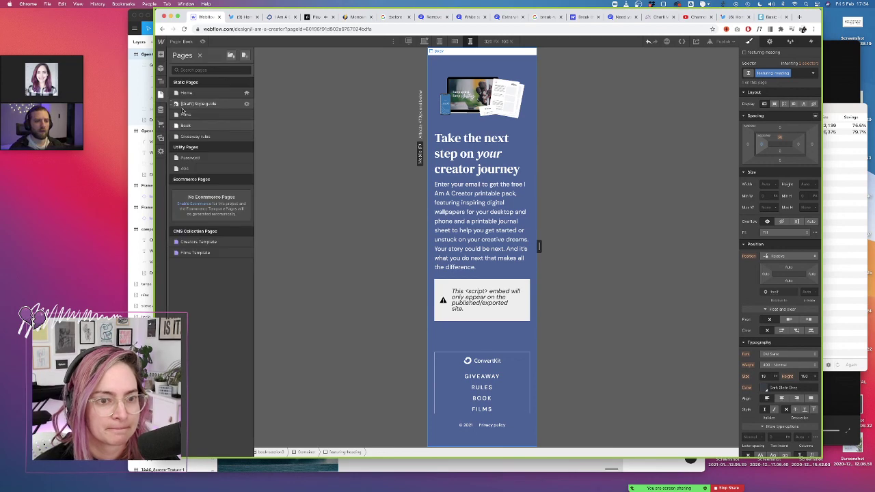
pyautogui.click(206, 137)
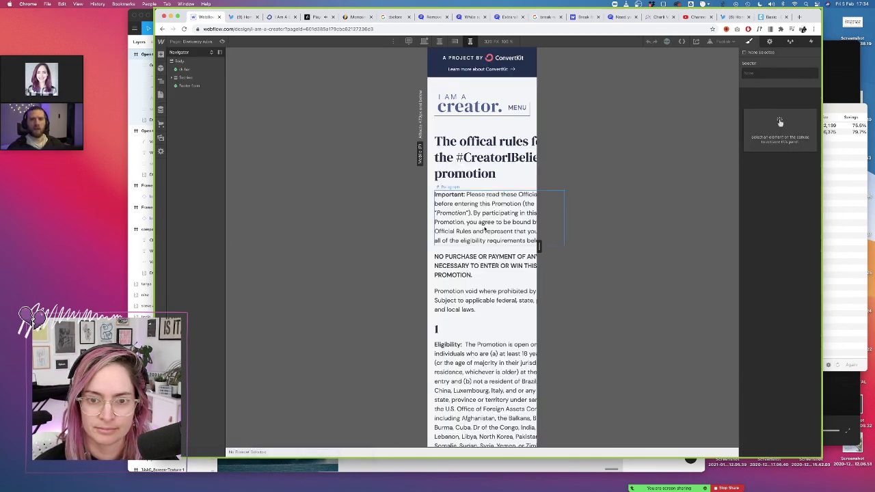
pyautogui.scroll(-20, 484, 230)
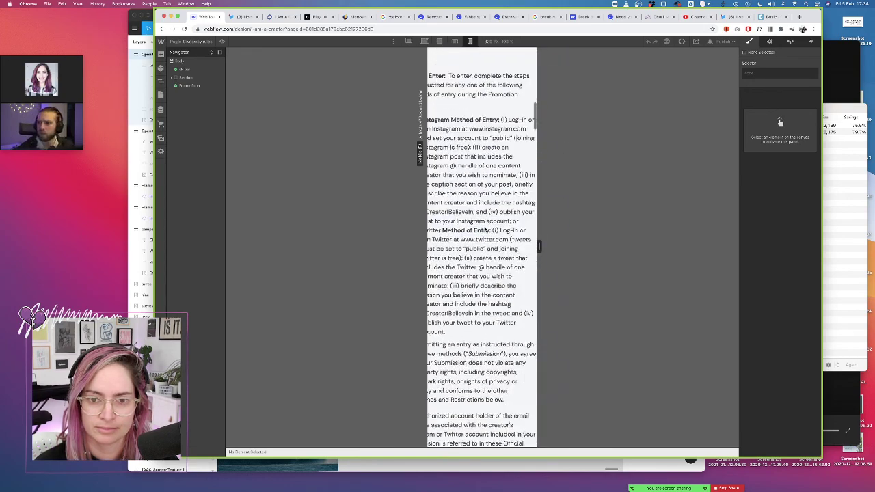
# Publish the site to the selected webflow.io and convertkit.com domains and return to the start of the Giveaway rules page
pyautogui.click(723, 41)
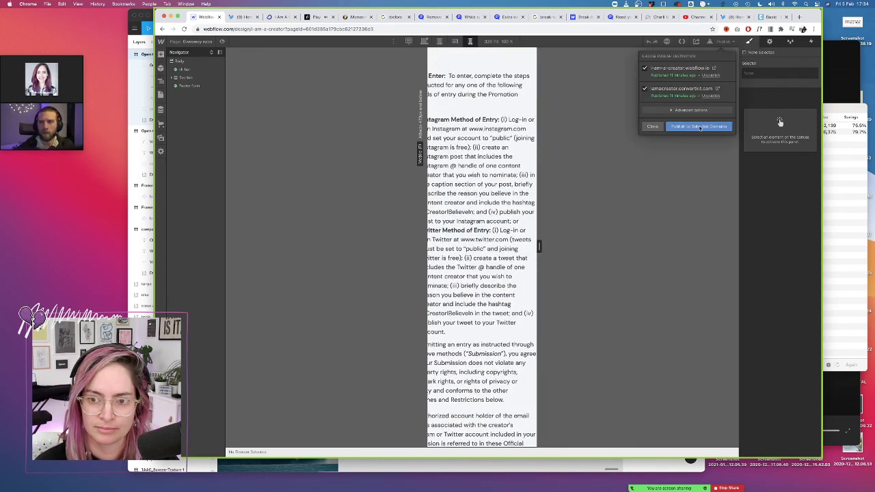
pyautogui.click(653, 126)
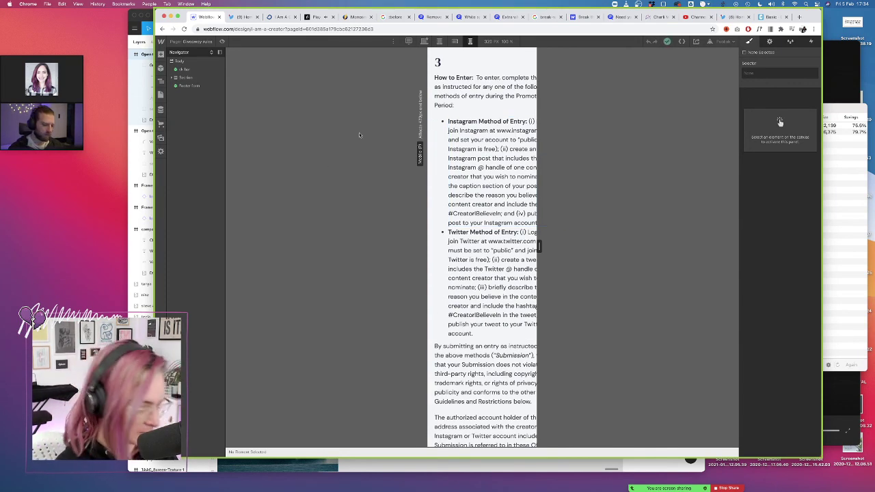
pyautogui.scroll(10, 402, 135)
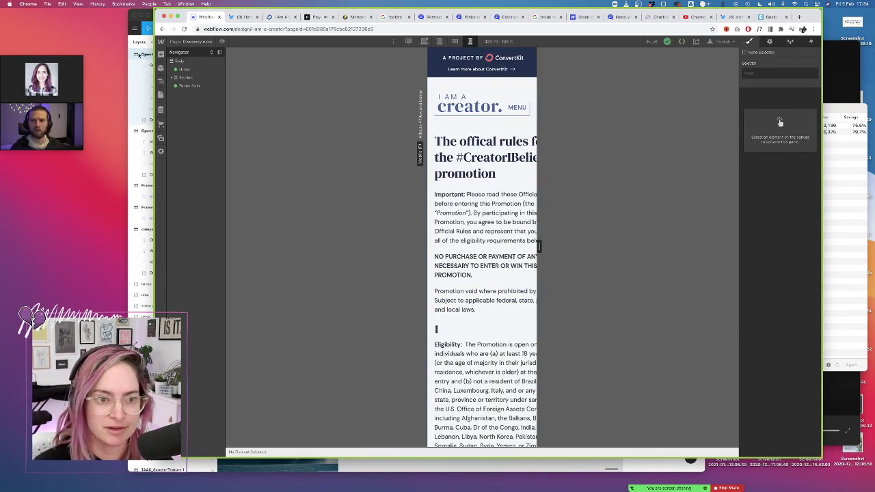
# Open the Home page and switch it to the mobile landscape breakpoint
pyautogui.click(160, 94)
pyautogui.click(186, 93)
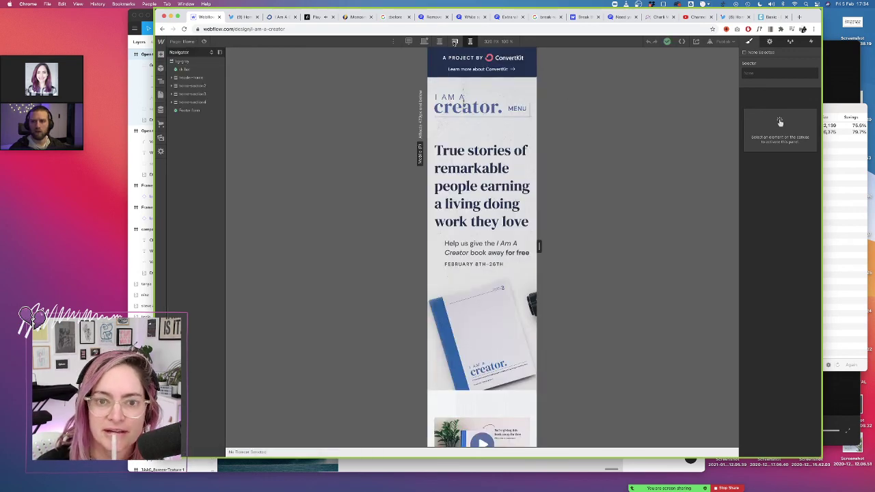
pyautogui.click(454, 41)
# Enter the top-nav symbol for editing and expand its dropdown menu from the navbar settings
pyautogui.click(556, 100)
pyautogui.doubleClick(555, 101)
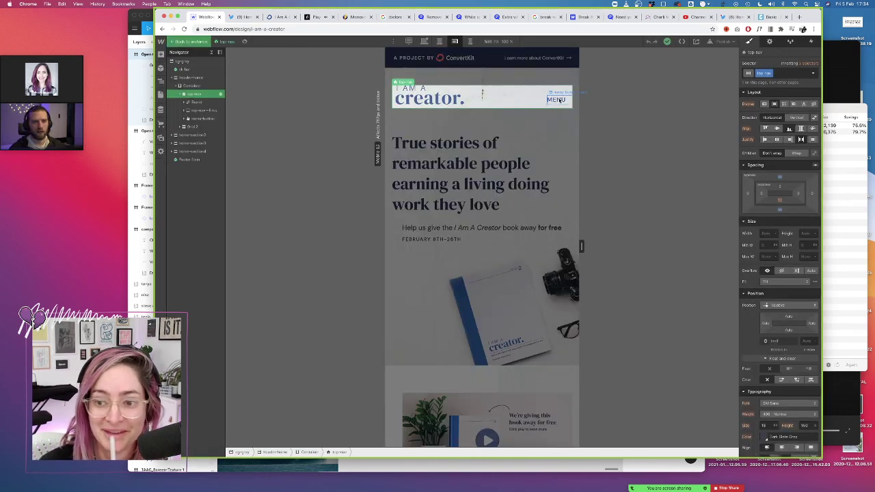
pyautogui.click(770, 42)
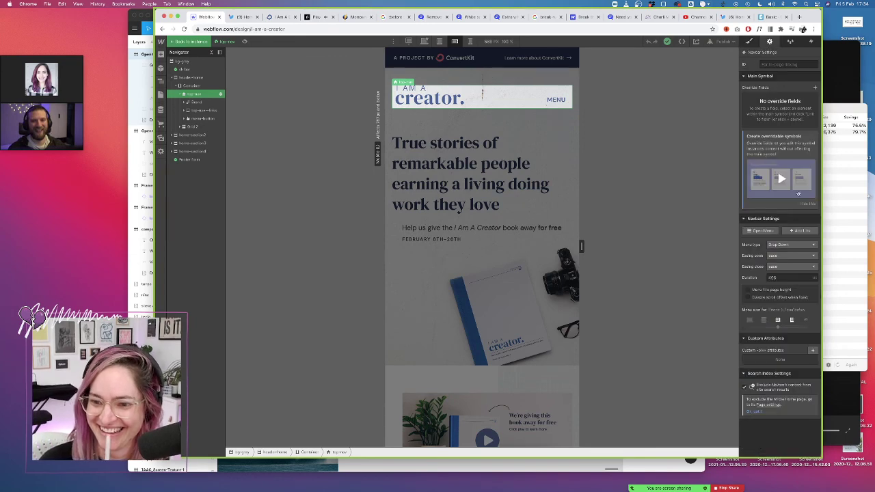
pyautogui.click(762, 231)
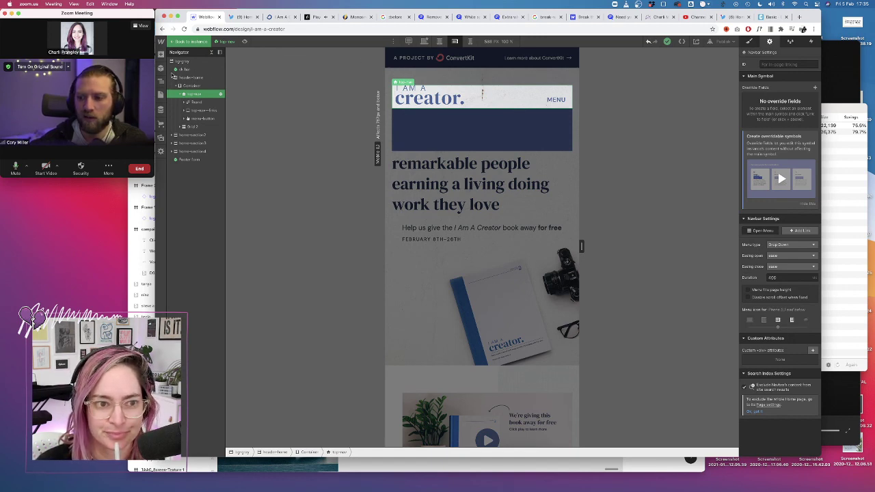
# Switch to the desktop breakpoint and inspect the Giveaway link and its wrapping div in the top nav
pyautogui.click(424, 42)
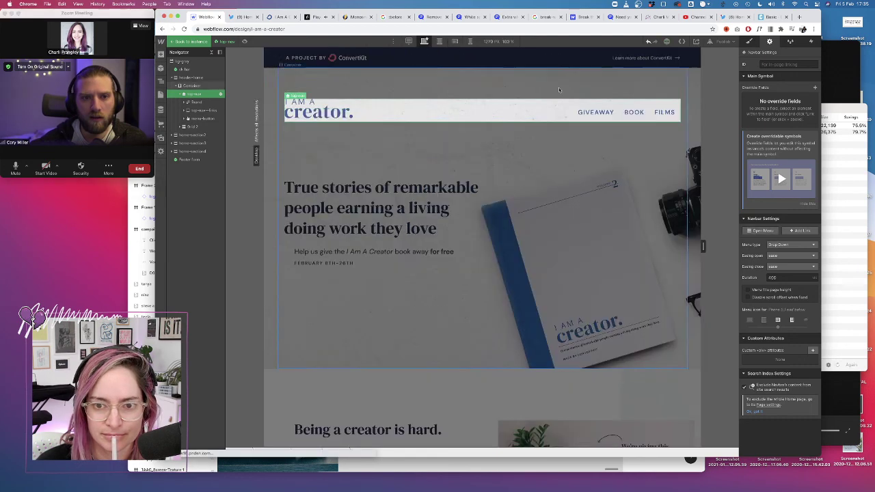
pyautogui.click(595, 112)
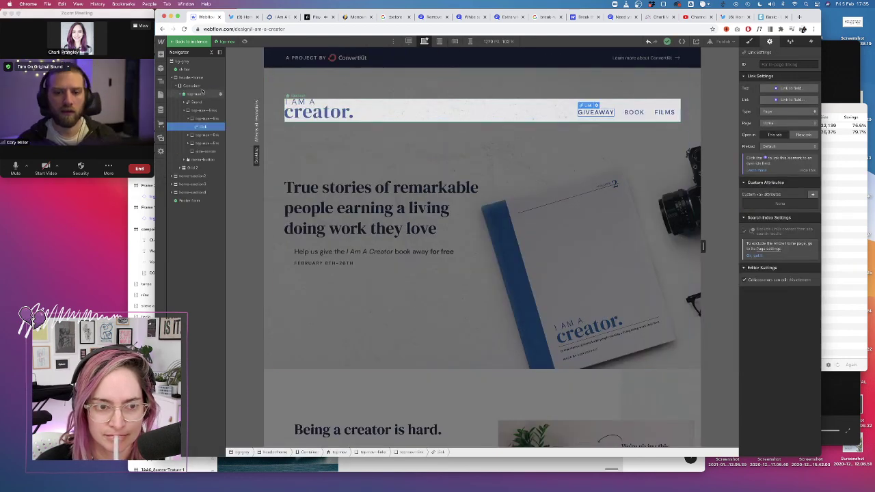
pyautogui.click(205, 118)
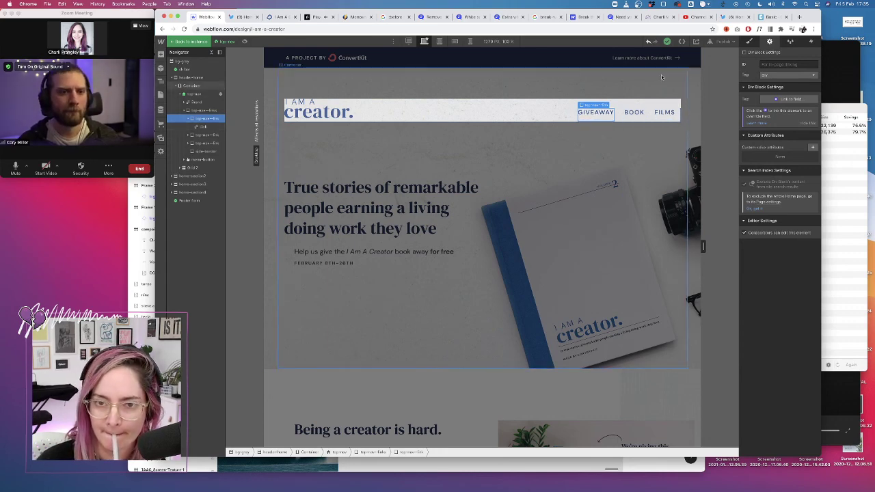
pyautogui.click(729, 18)
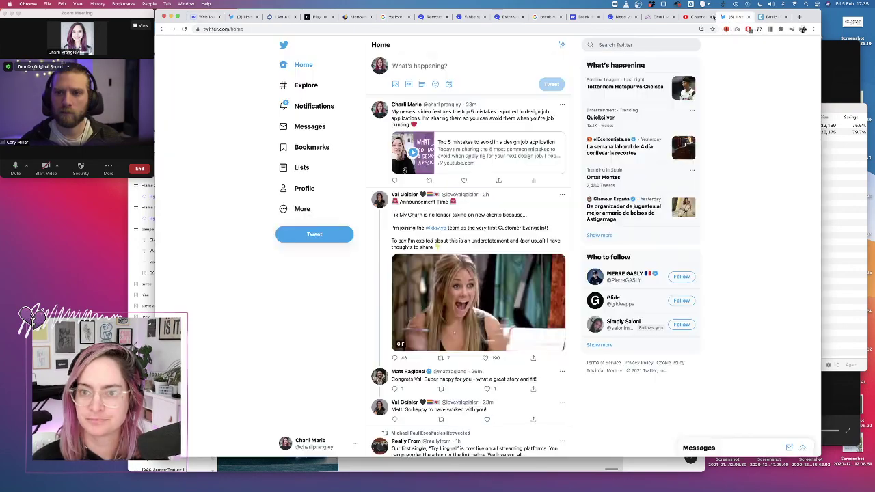
pyautogui.click(395, 28)
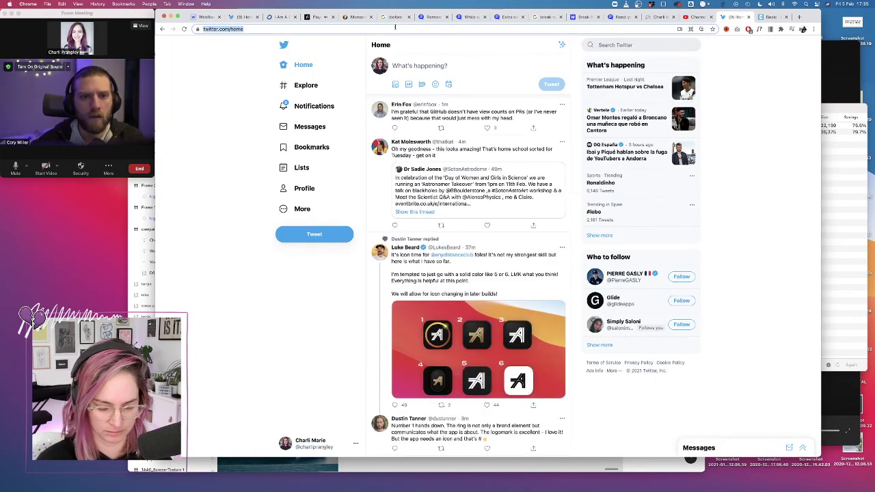
pyautogui.write('webflow nav with')
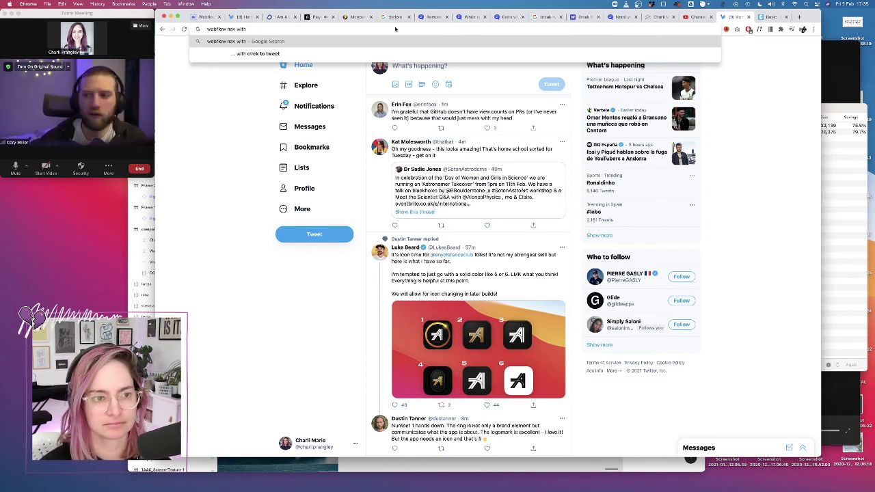
pyautogui.write('b')
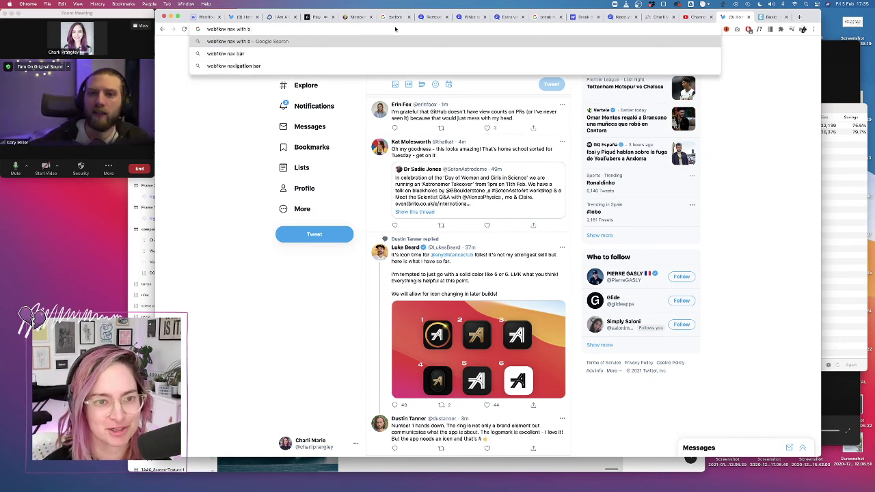
pyautogui.write('ottom')
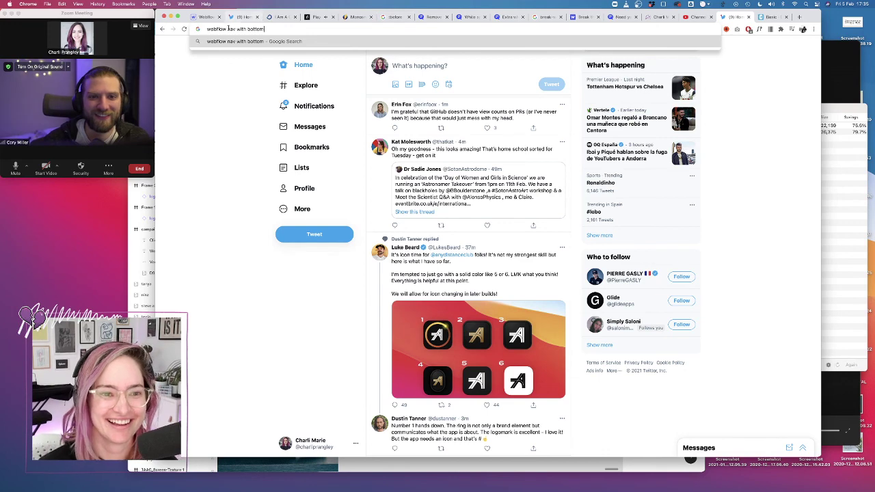
pyautogui.click(205, 17)
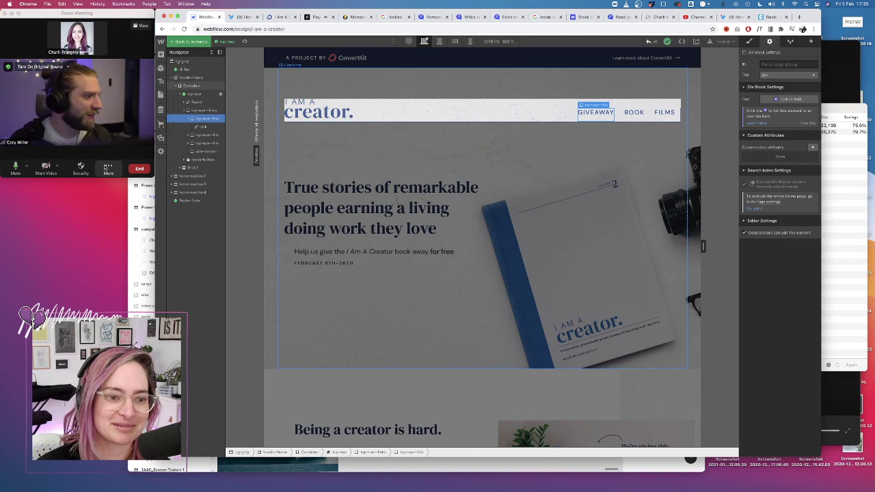
# Share the Google Chrome window showing Webflow in the Zoom meeting
pyautogui.click(108, 168)
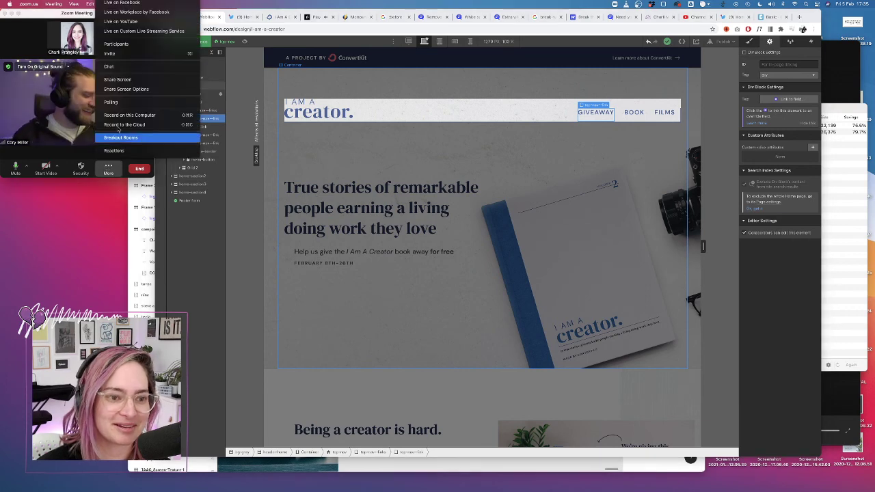
pyautogui.click(161, 80)
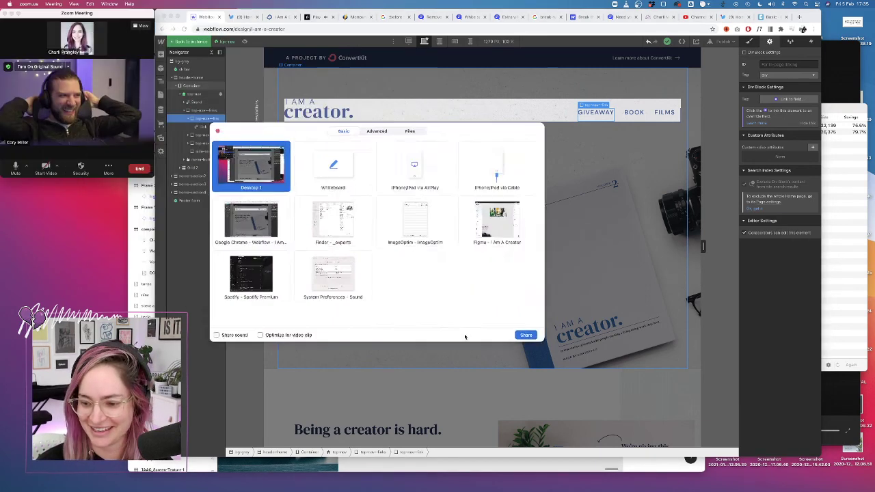
pyautogui.click(269, 253)
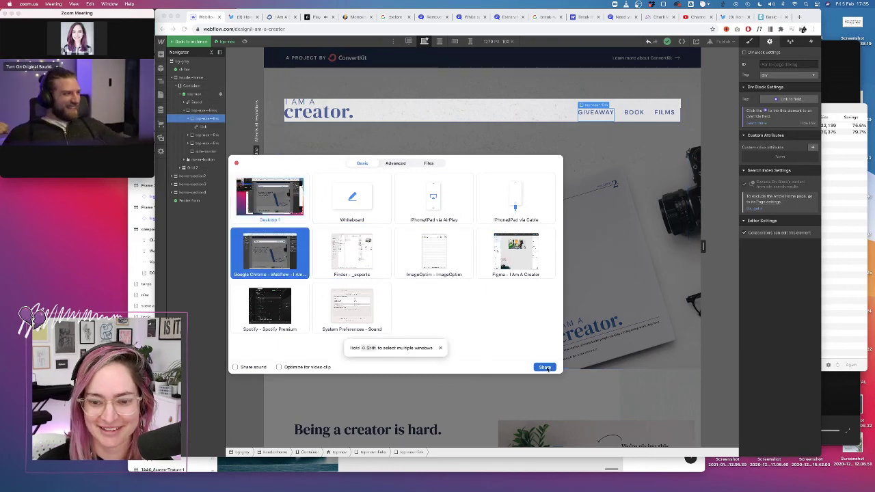
pyautogui.click(545, 367)
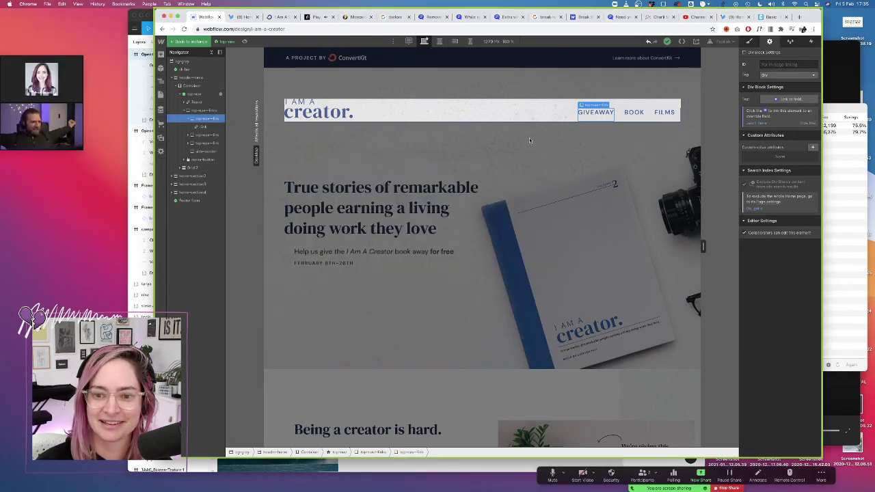
pyautogui.click(601, 112)
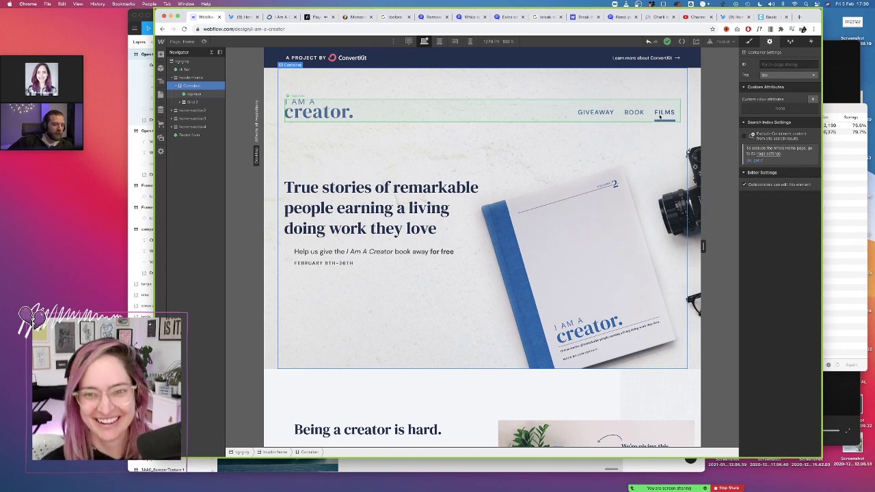
pyautogui.click(799, 19)
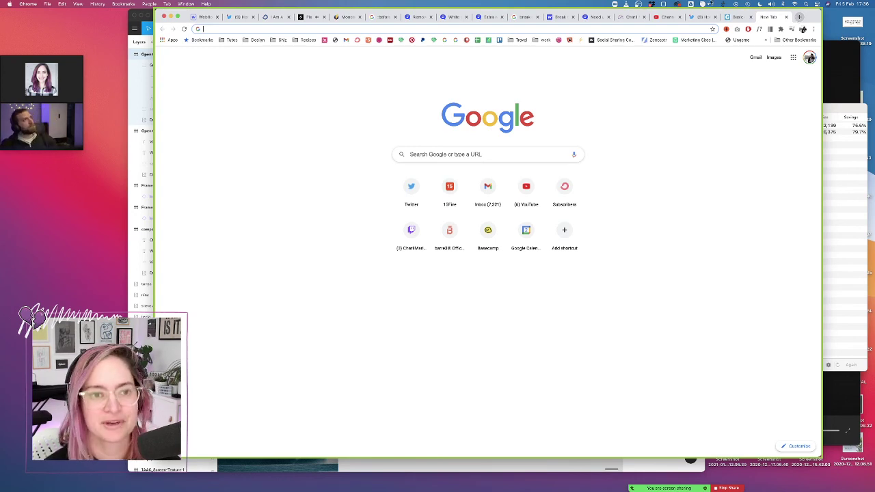
pyautogui.click(205, 16)
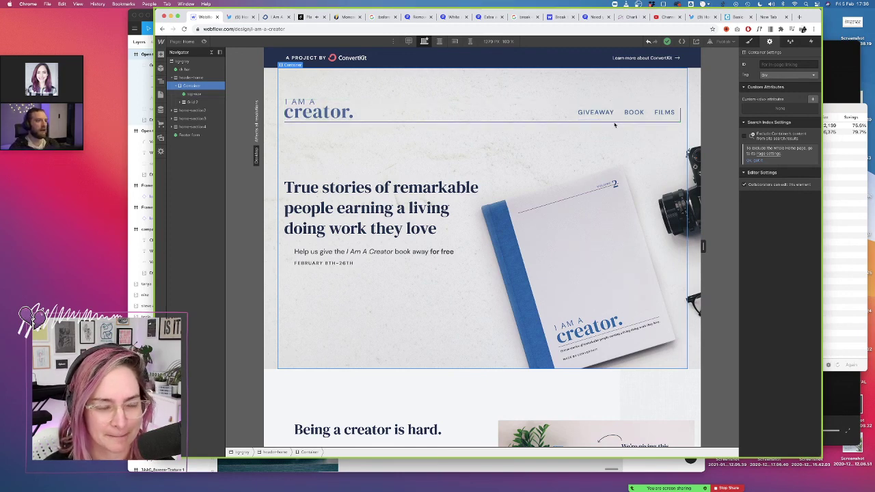
# Reopen the top-nav symbol, select its nav links menu and bring up the elements that can be added
pyautogui.click(193, 95)
pyautogui.doubleClick(194, 95)
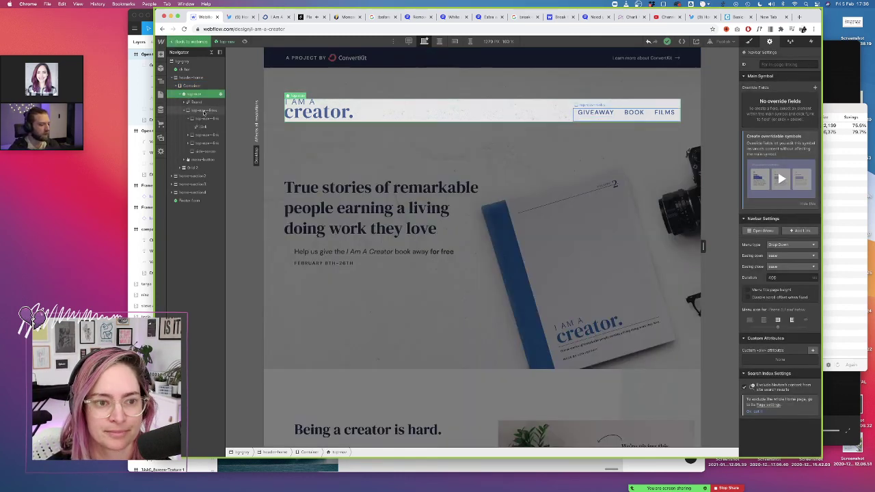
pyautogui.click(204, 111)
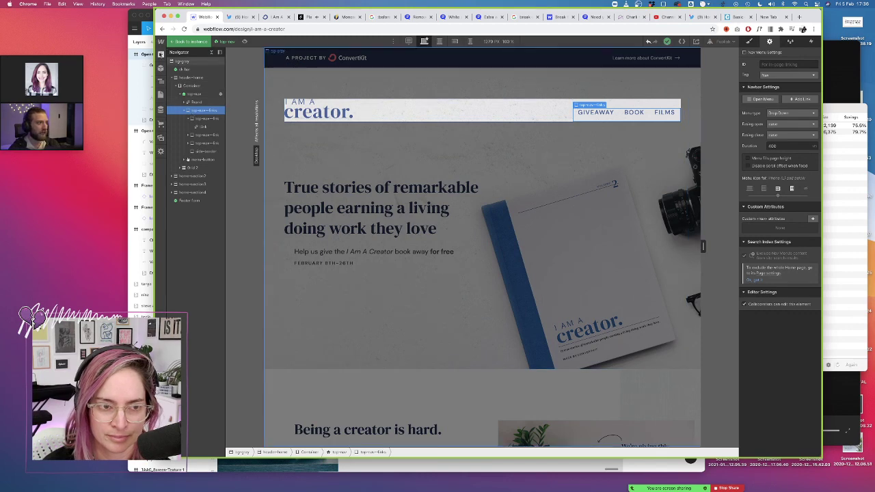
pyautogui.press('a')
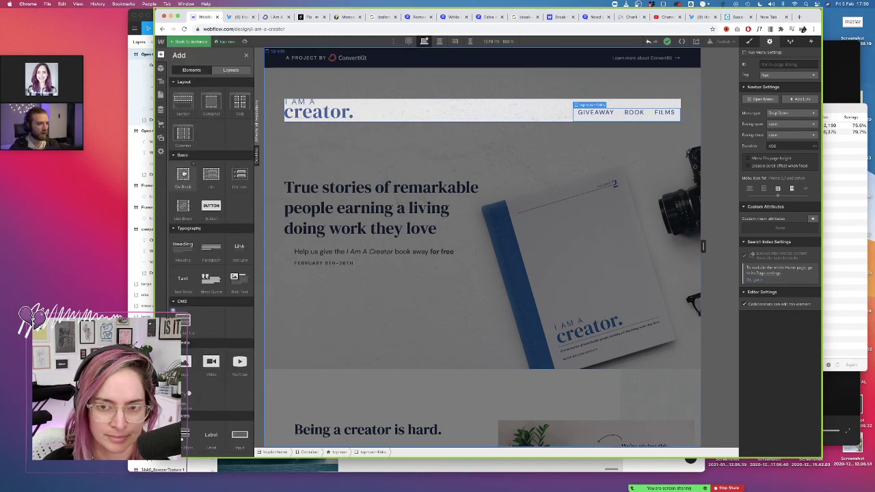
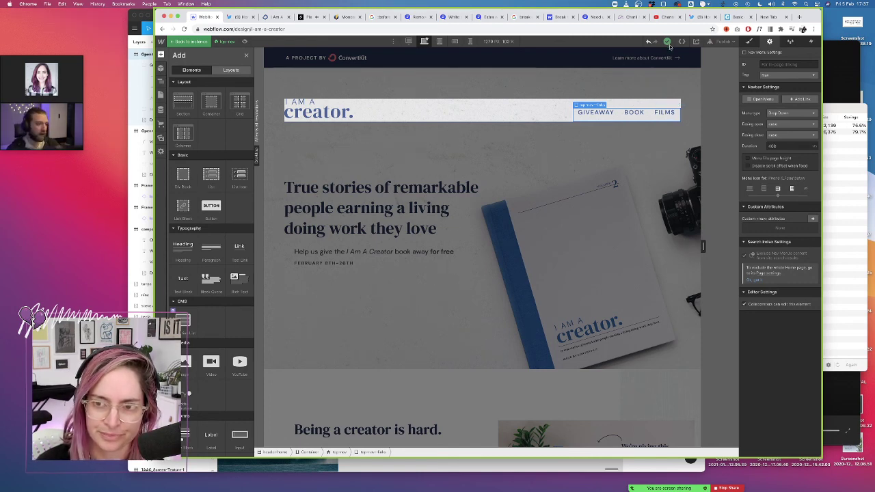
# Search Google in the empty browser tab for "webflow nav with slidy bit"
pyautogui.click(771, 17)
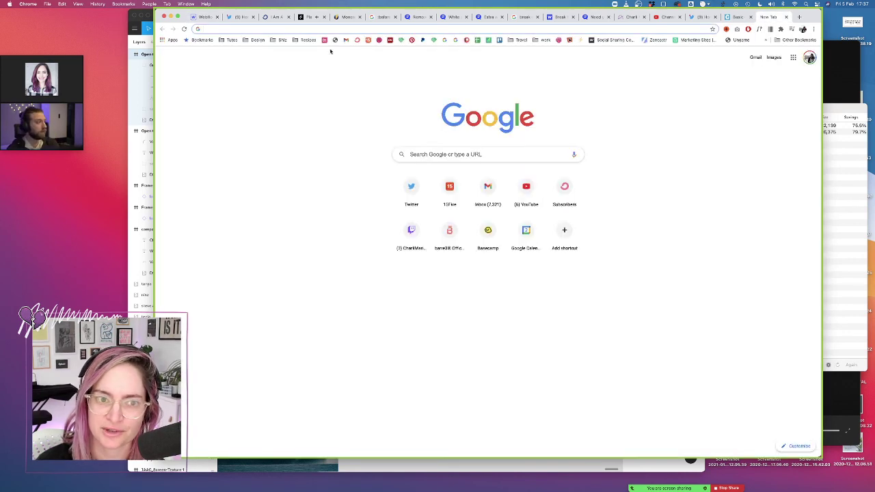
pyautogui.write('webflow')
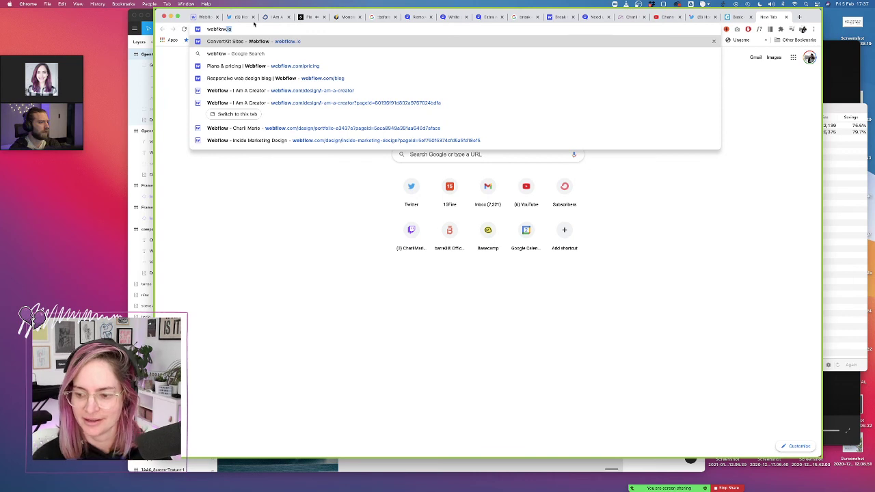
pyautogui.press('BackSpace')
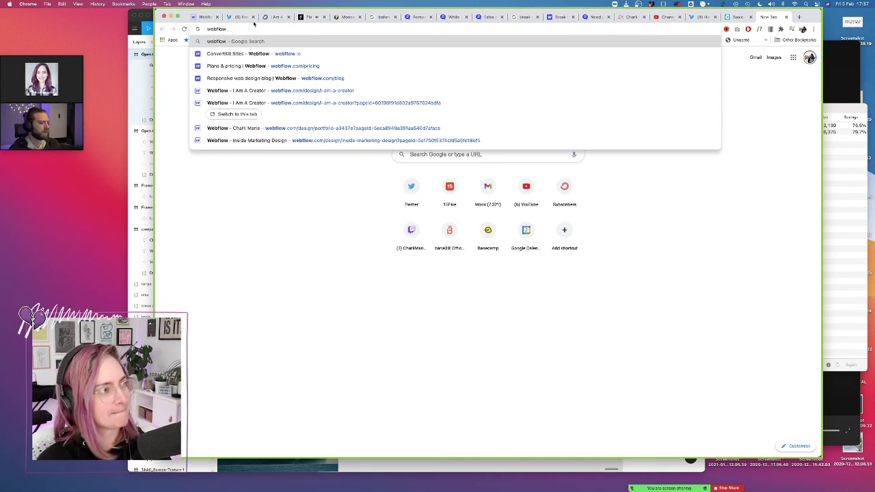
pyautogui.write('nav with s')
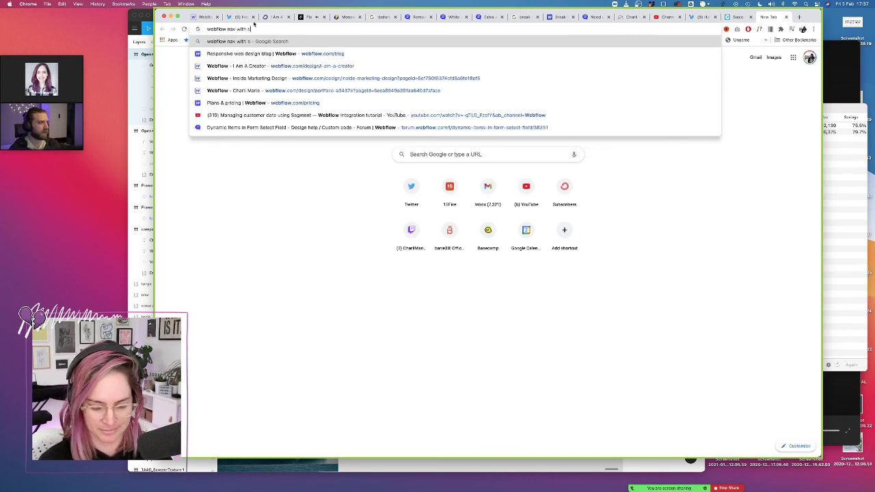
pyautogui.write('lidy bit')
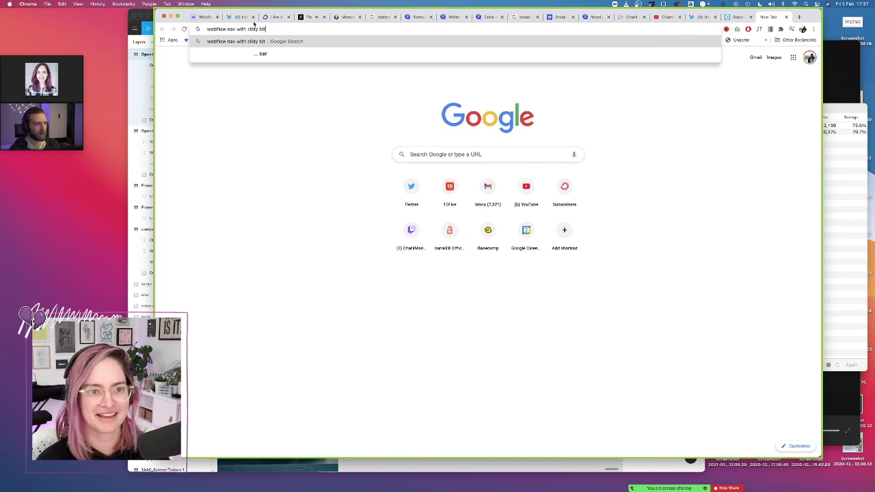
pyautogui.press('Return')
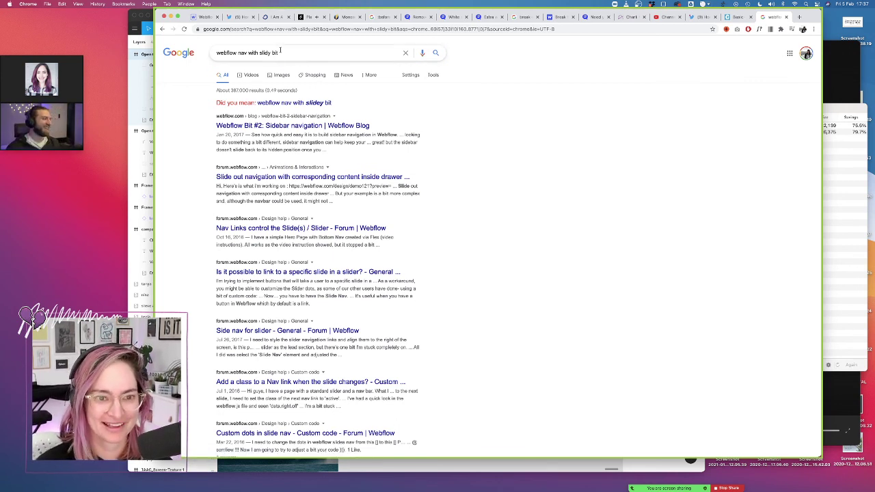
# Refine the Google search to "webflow nav with sliding bottom bit"
pyautogui.write('ing')
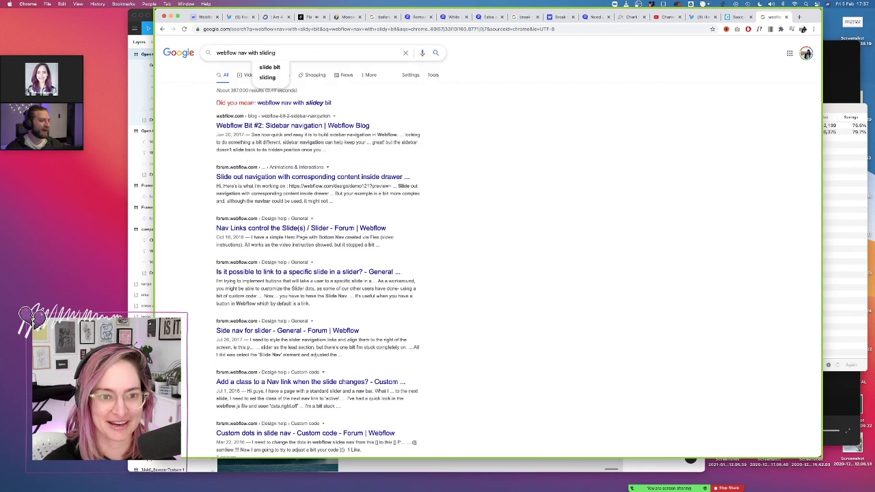
pyautogui.write(' bottom')
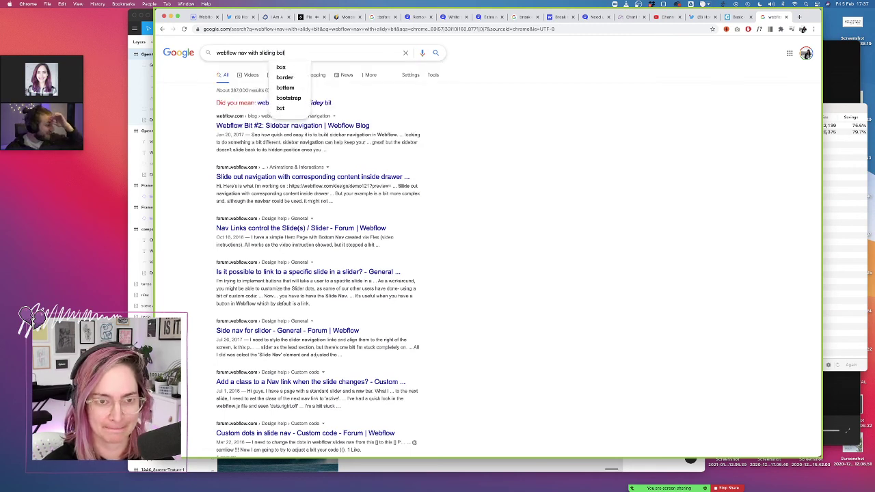
pyautogui.write(' bit')
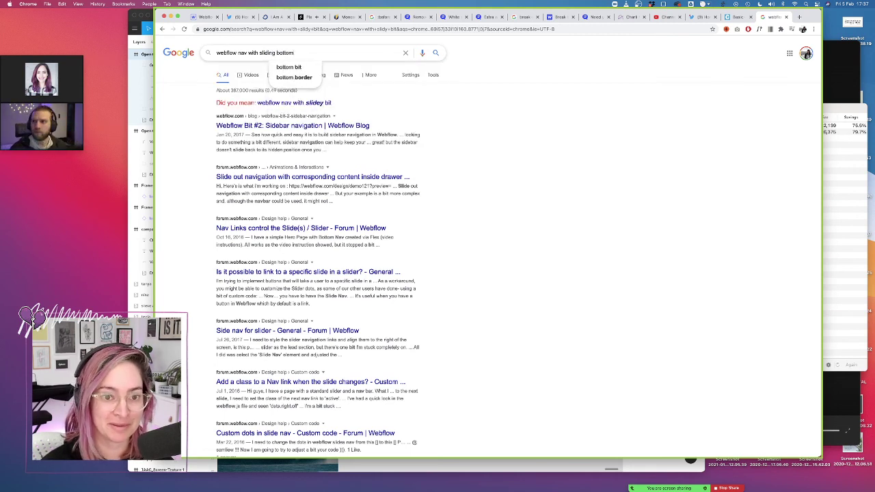
pyautogui.press('Return')
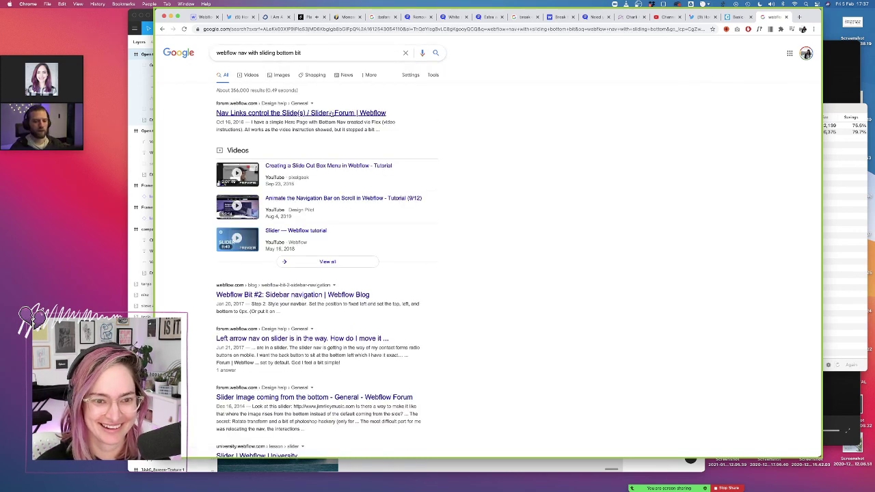
# Read the Webflow Forum thread "Nav Links control the Slide(s) / Slider" in a new tab, and go through the remaining search results
pyautogui.keyDown('super'); pyautogui.click(337, 115); pyautogui.keyUp('super')
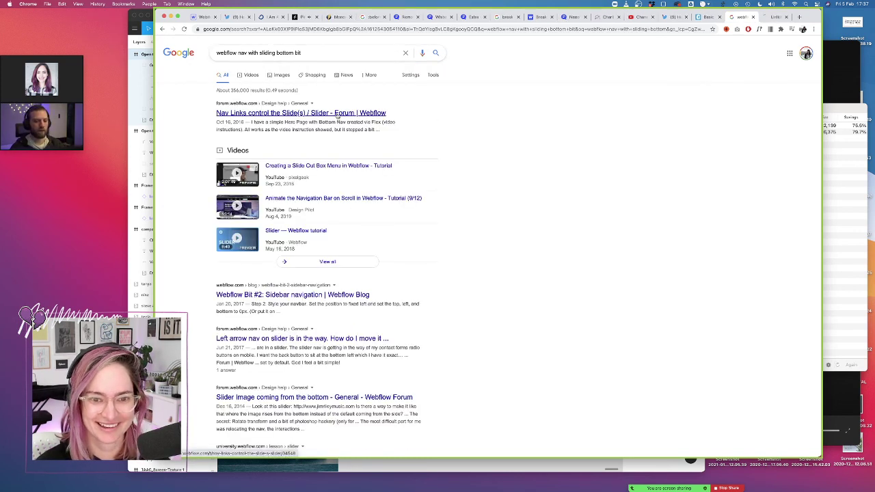
pyautogui.click(774, 18)
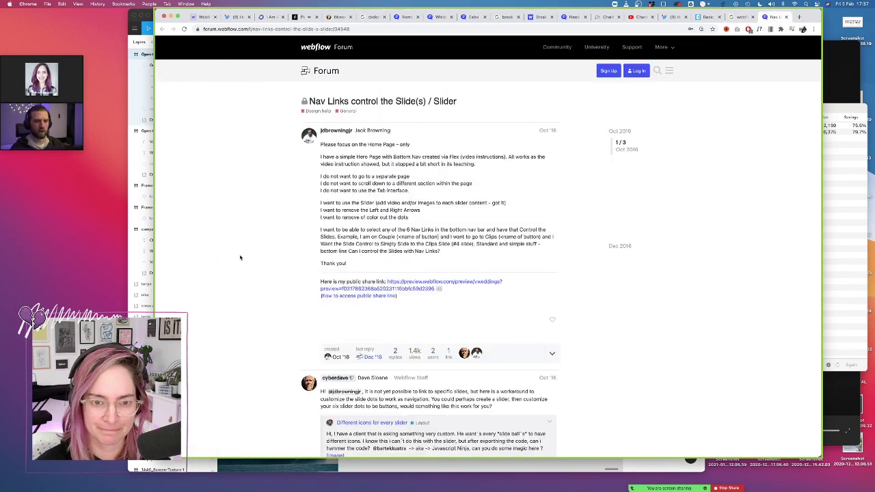
pyautogui.scroll(-5, 297, 279)
pyautogui.scroll(2, 298, 280)
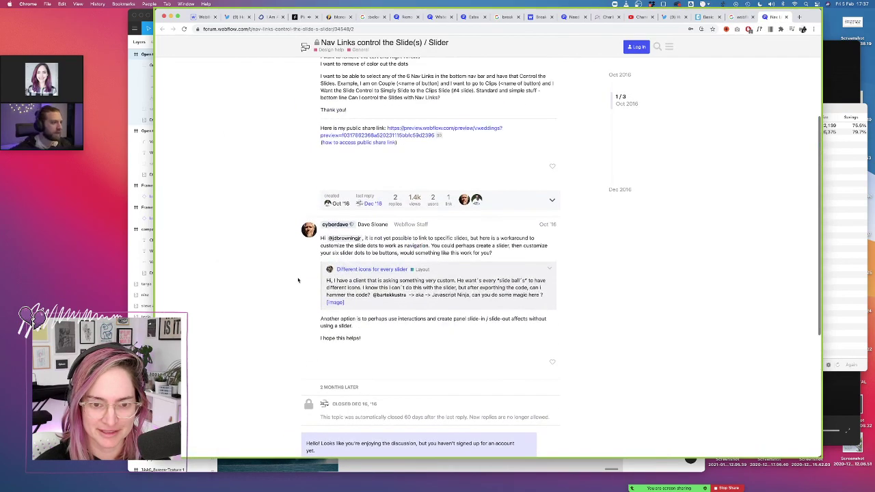
pyautogui.scroll(3, 298, 279)
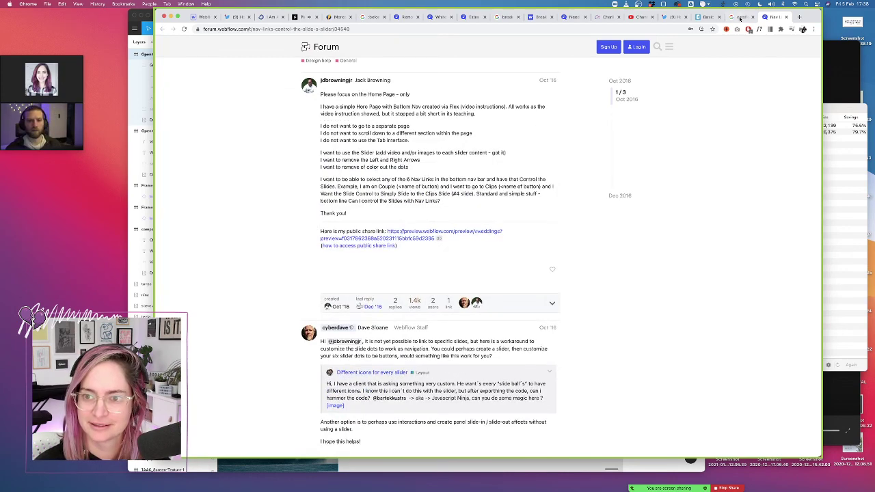
pyautogui.hotkey('ctrl', 'shift', 'Tab')
pyautogui.scroll(-5, 485, 269)
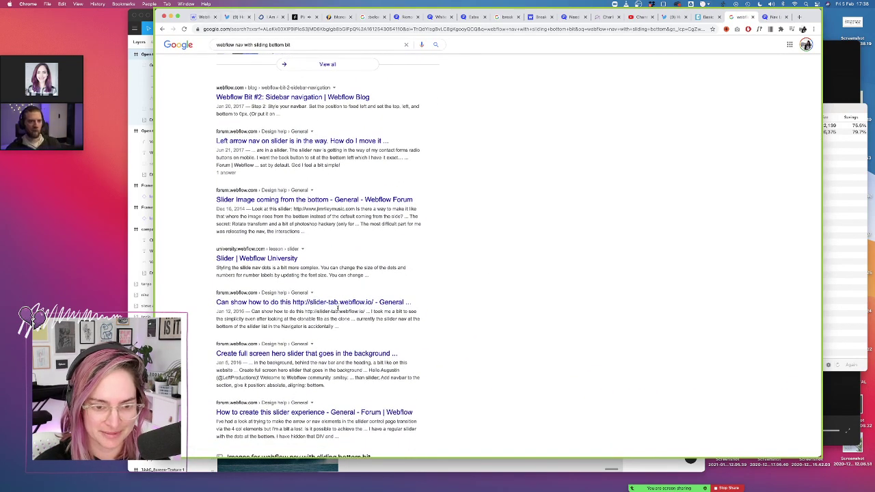
# Return to the Webflow Designer, leave the top-nav symbol, and reopen it for editing with the Navigator showing its structure
pyautogui.click(199, 16)
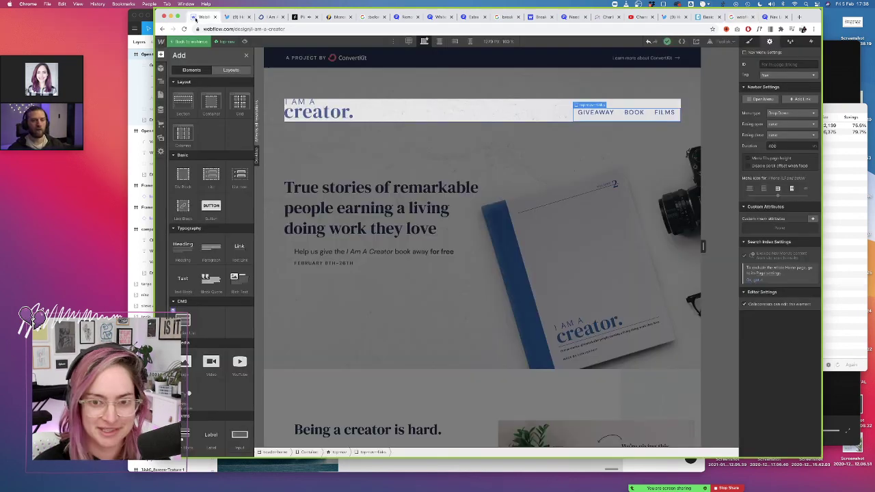
pyautogui.click(187, 42)
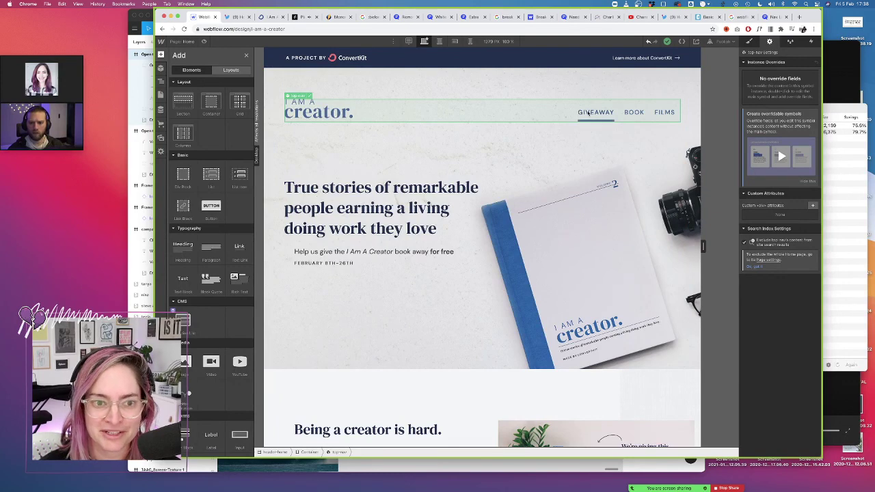
pyautogui.click(160, 95)
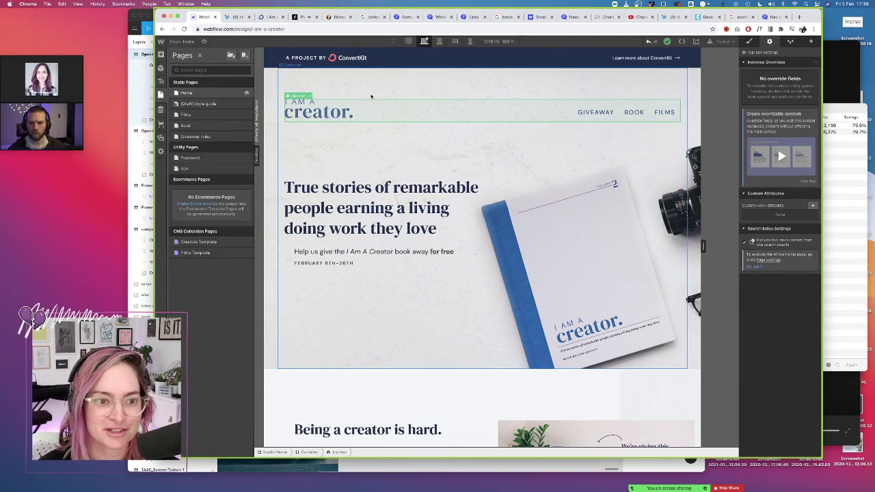
pyautogui.press('z')
pyautogui.doubleClick(615, 112)
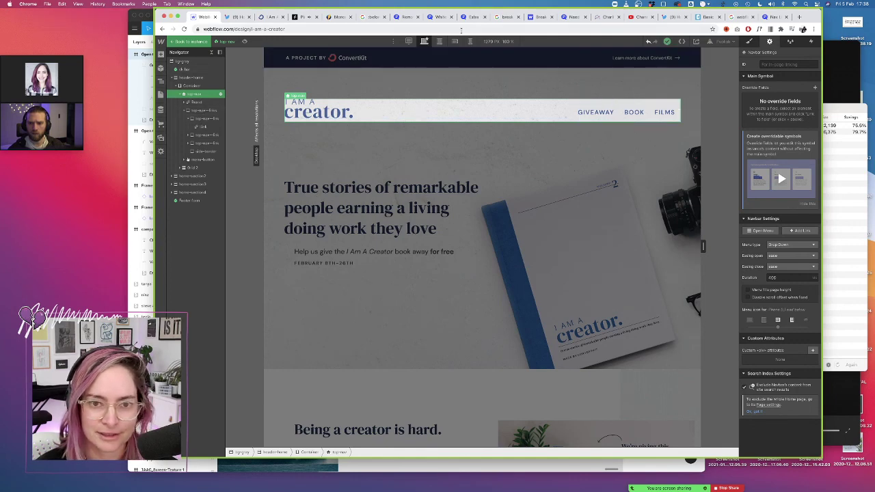
# Switch to the mobile landscape breakpoint and expand the navbar's dropdown menu from the Brand element's settings
pyautogui.click(454, 42)
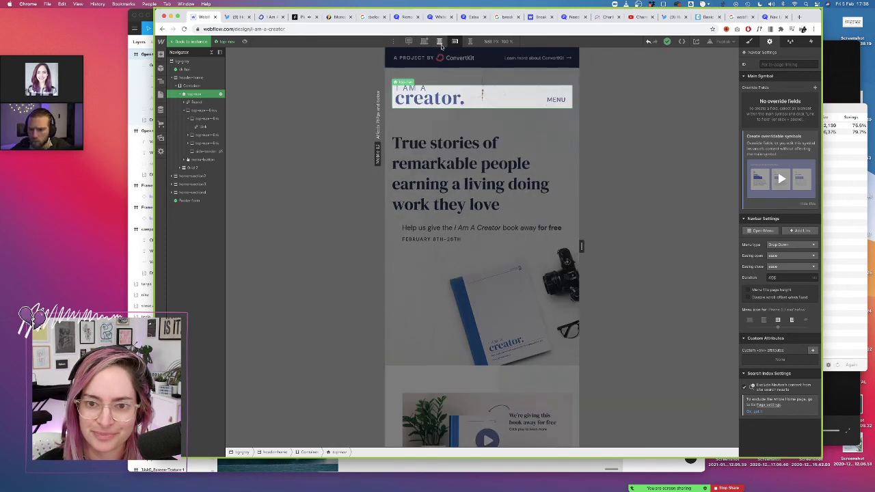
pyautogui.click(454, 42)
pyautogui.click(455, 43)
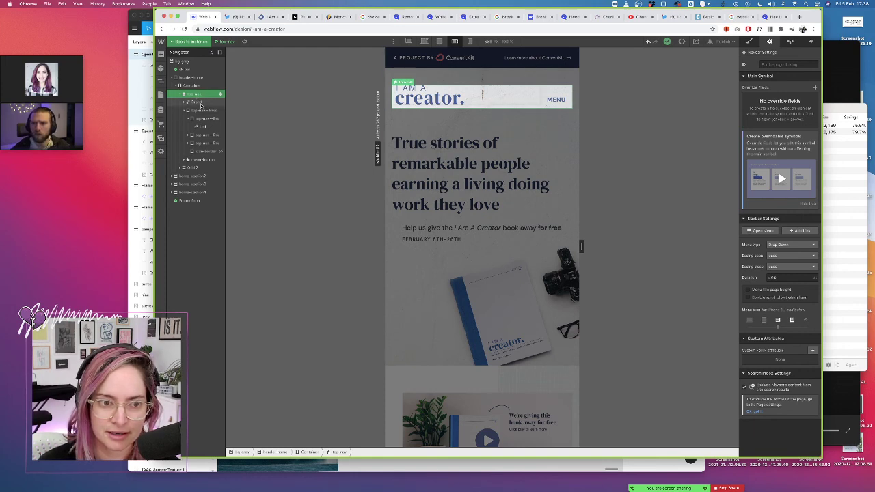
pyautogui.click(197, 103)
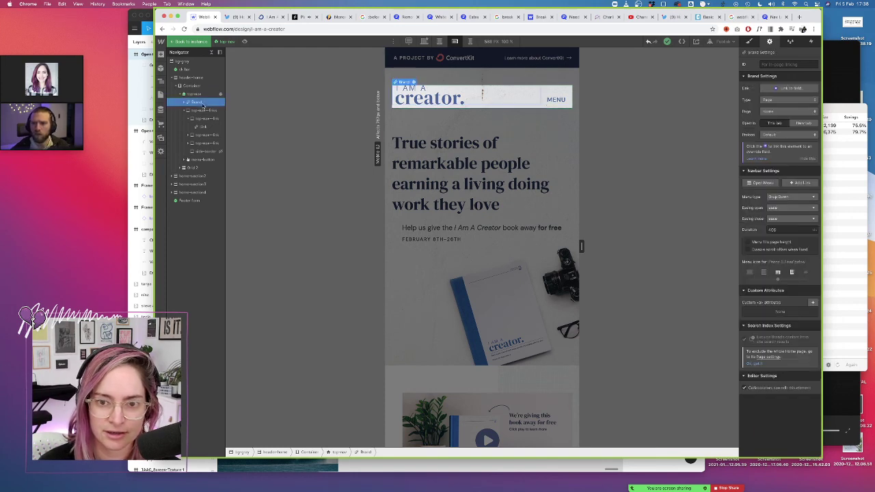
pyautogui.click(763, 183)
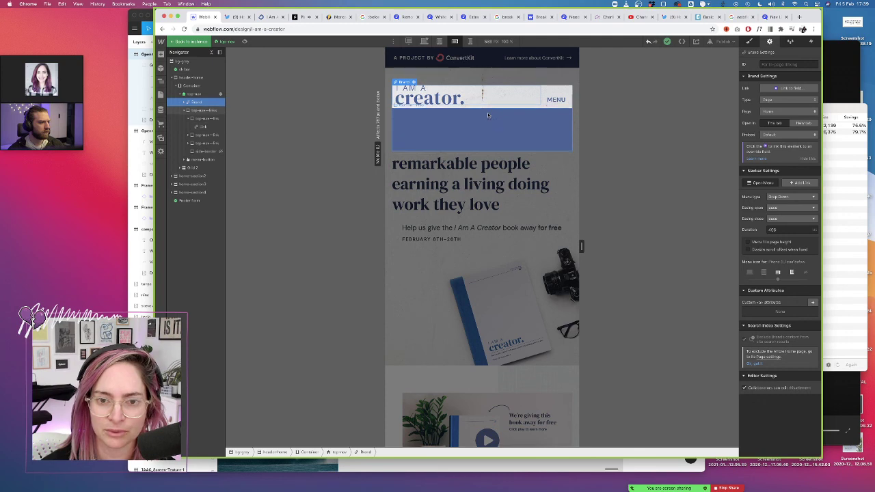
# Inspect the styles of the first link's wrapping div in the nav menu and of the text link nested inside it
pyautogui.click(204, 111)
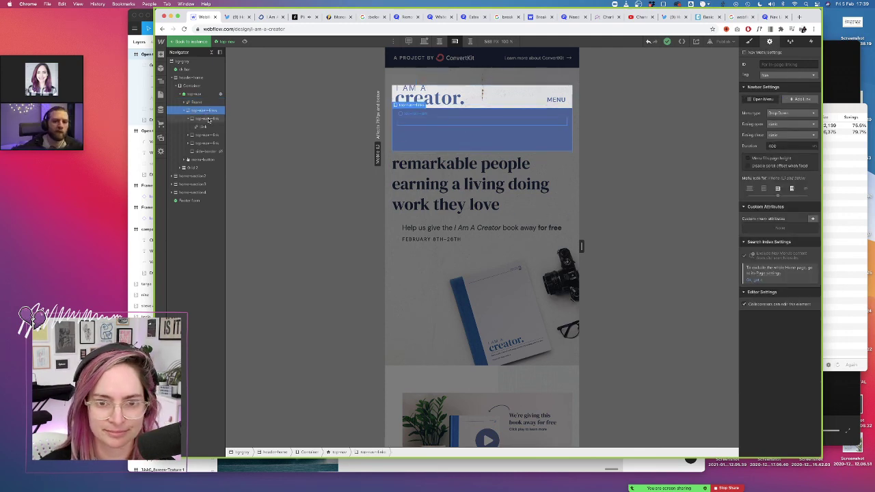
pyautogui.click(209, 119)
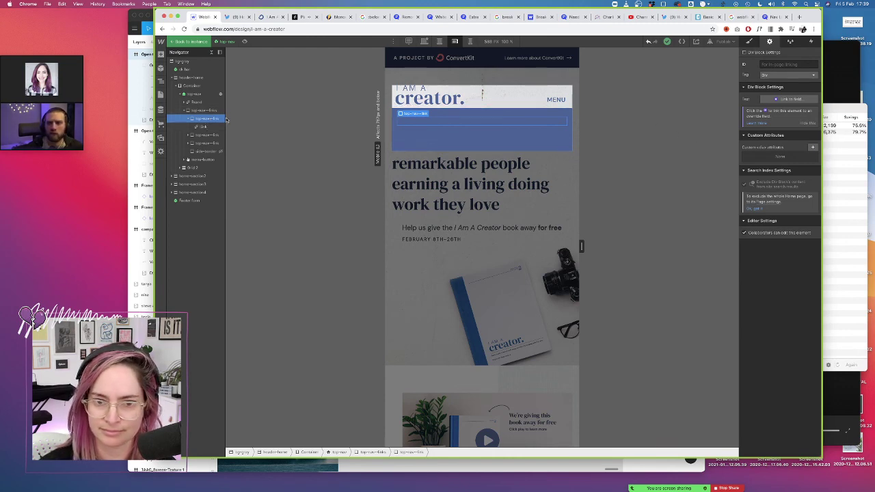
pyautogui.click(750, 41)
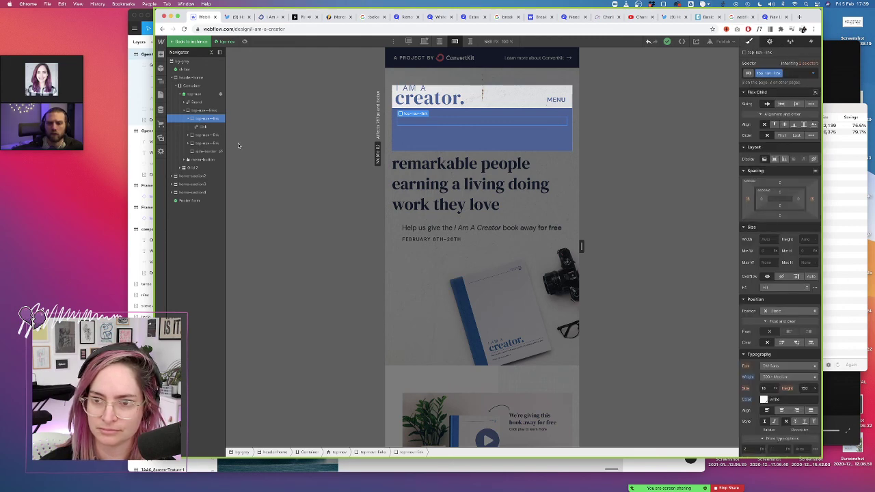
pyautogui.click(203, 128)
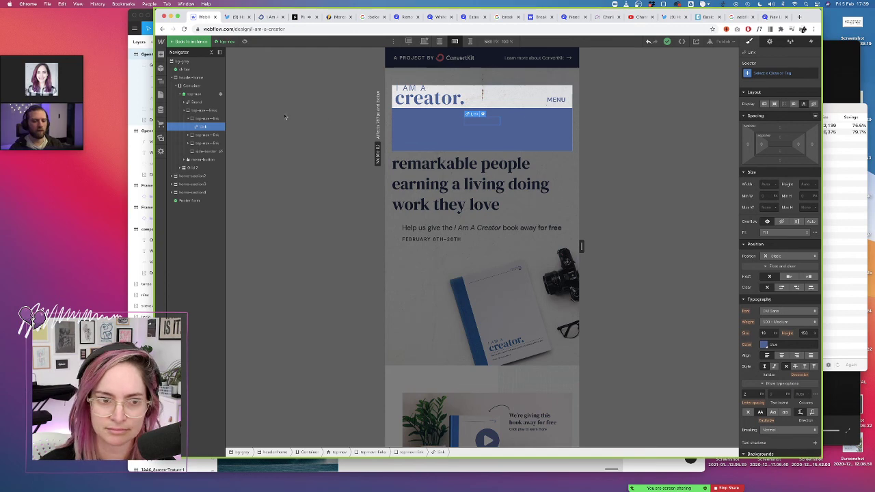
pyautogui.click(215, 121)
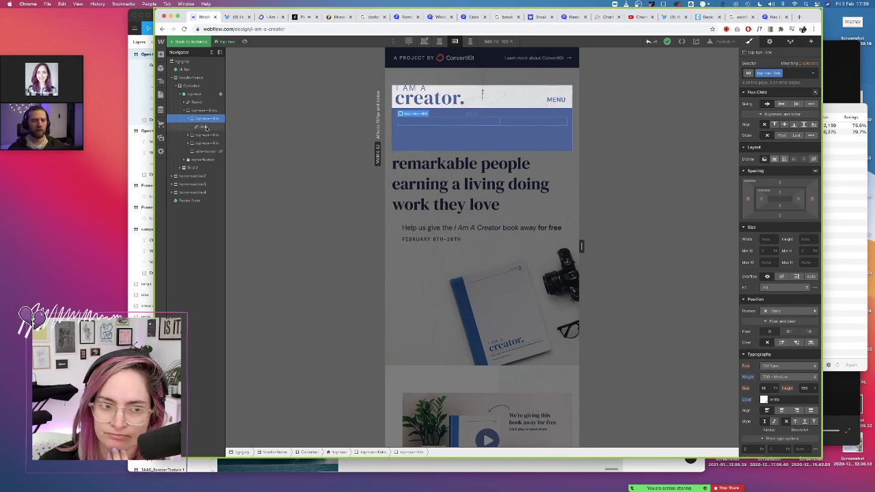
pyautogui.click(206, 127)
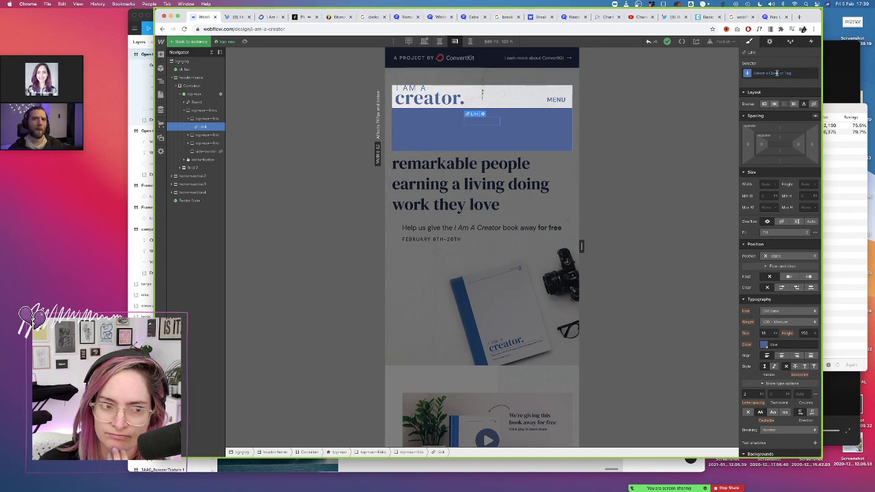
# Give the Giveaway text link the new class top-nav-link-text and set its text color to the white swatch
pyautogui.click(777, 72)
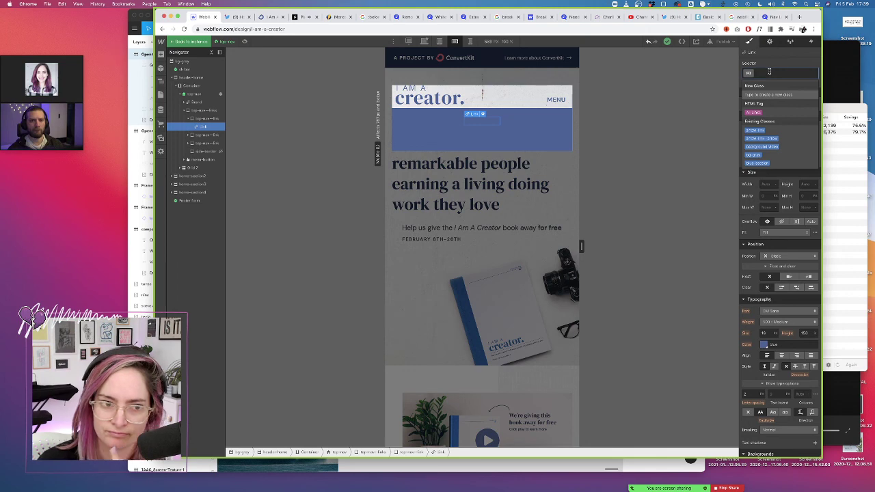
pyautogui.write('top')
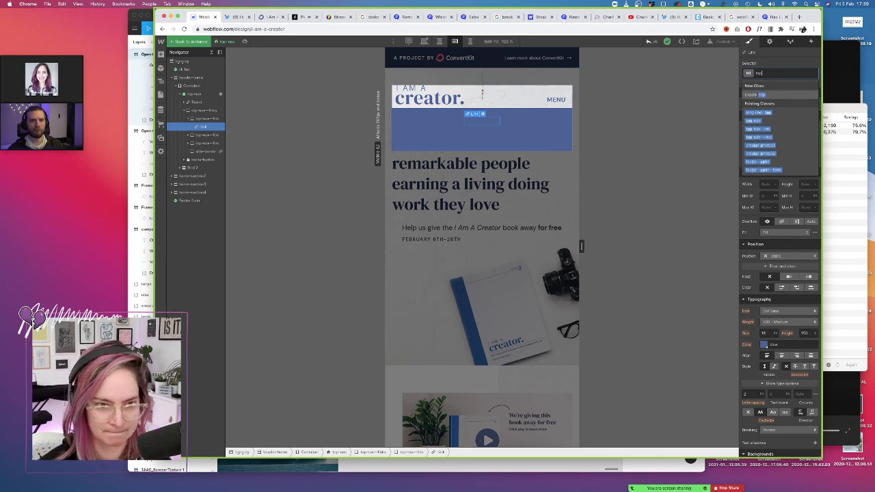
pyautogui.write('-nav-l')
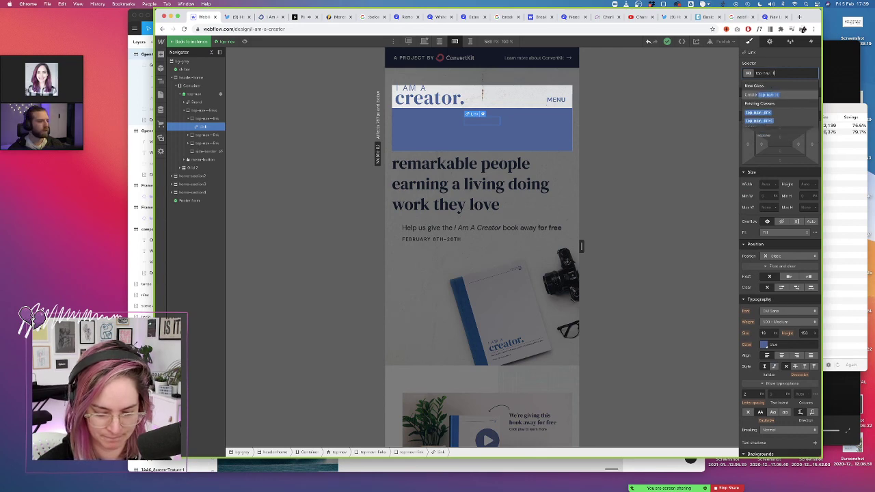
pyautogui.write('ink')
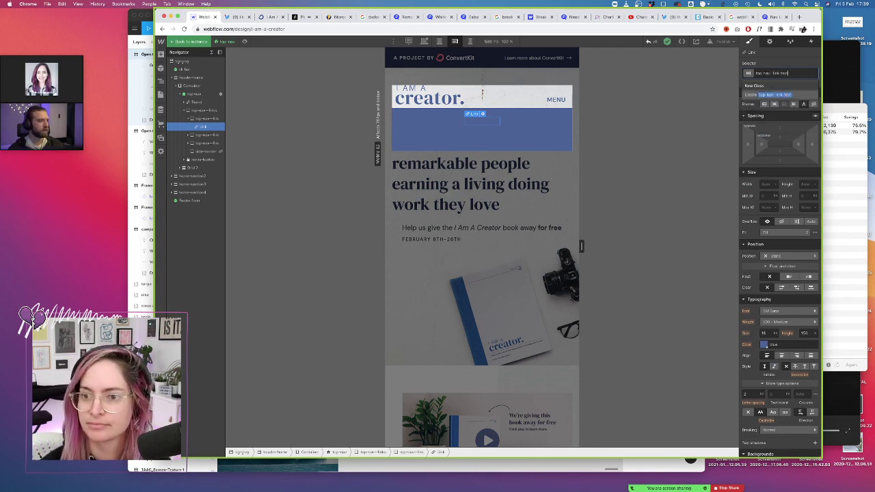
pyautogui.write('-text')
pyautogui.press('Return')
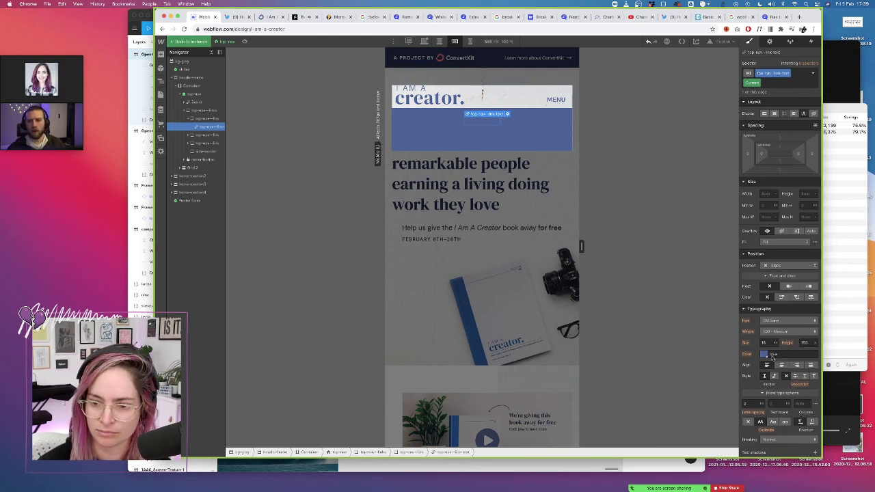
pyautogui.click(764, 354)
pyautogui.click(766, 319)
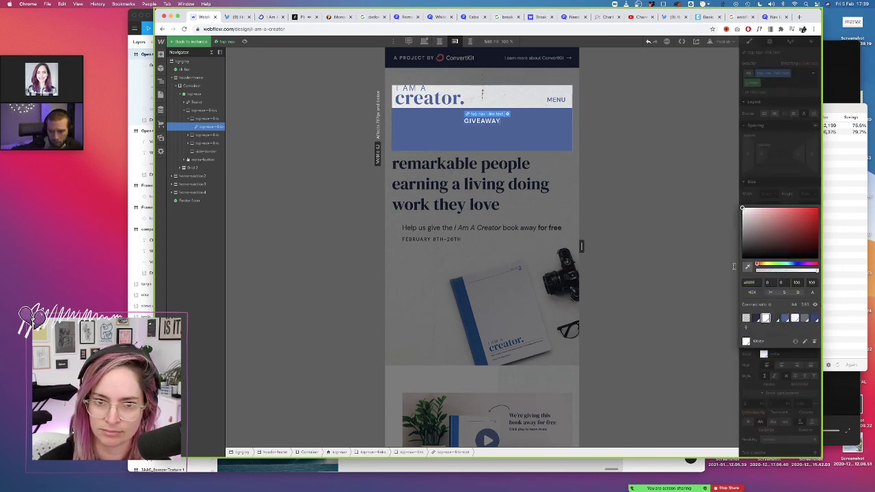
# Apply the existing class top-nav-link-text to the Book and Films text links in the mobile nav menu
pyautogui.click(484, 132)
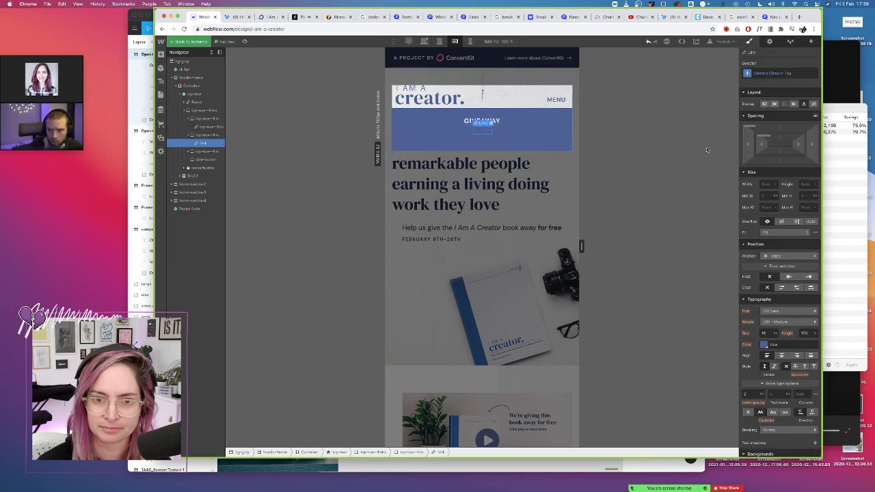
pyautogui.click(779, 73)
pyautogui.write('top')
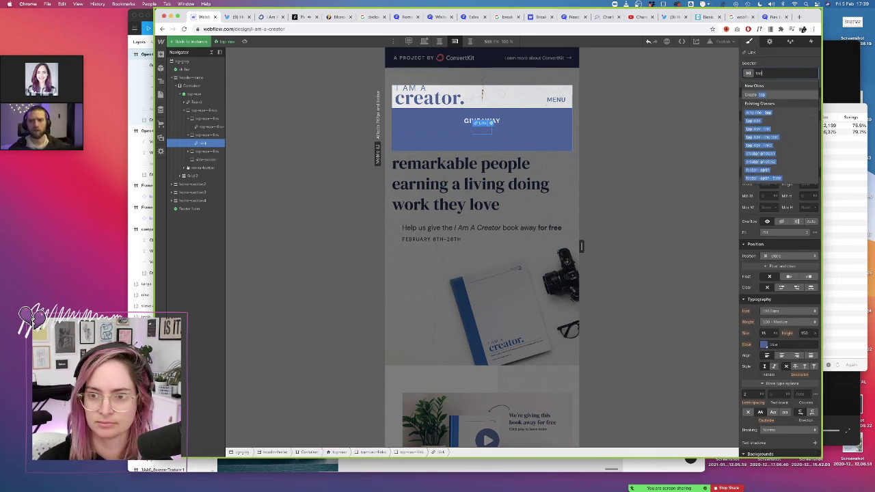
pyautogui.click(787, 137)
pyautogui.click(484, 134)
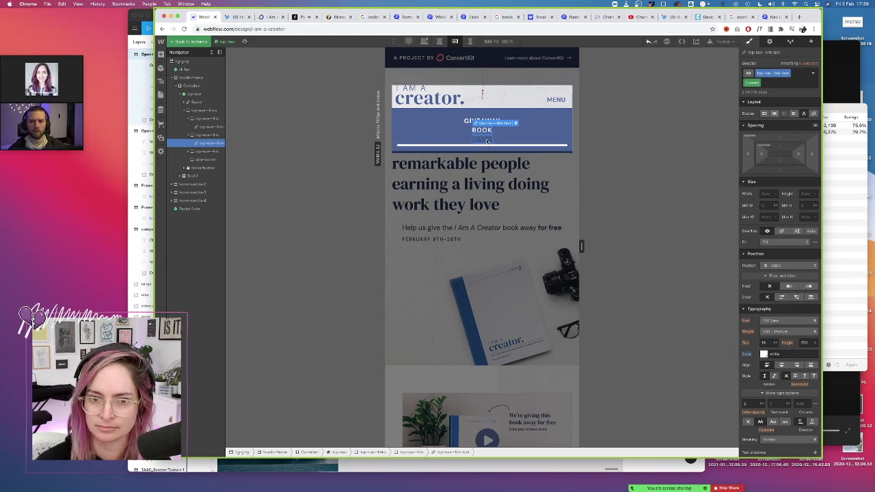
pyautogui.click(766, 71)
pyautogui.write('top-nav')
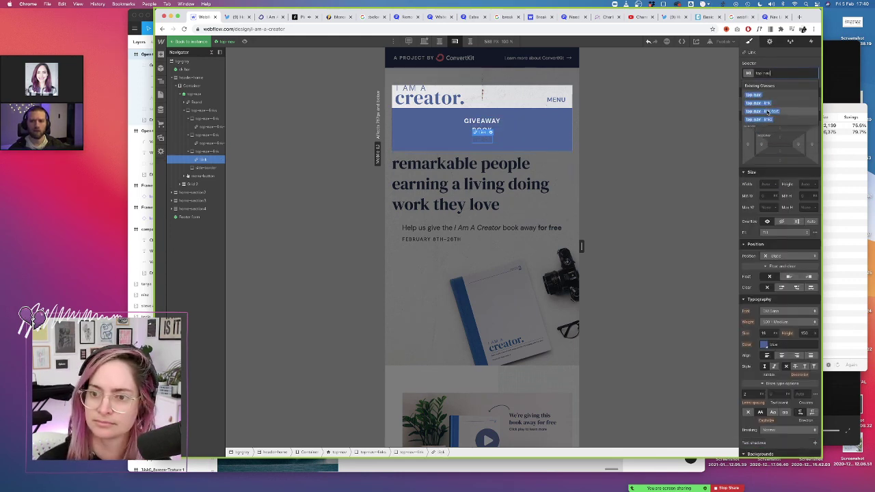
pyautogui.click(769, 112)
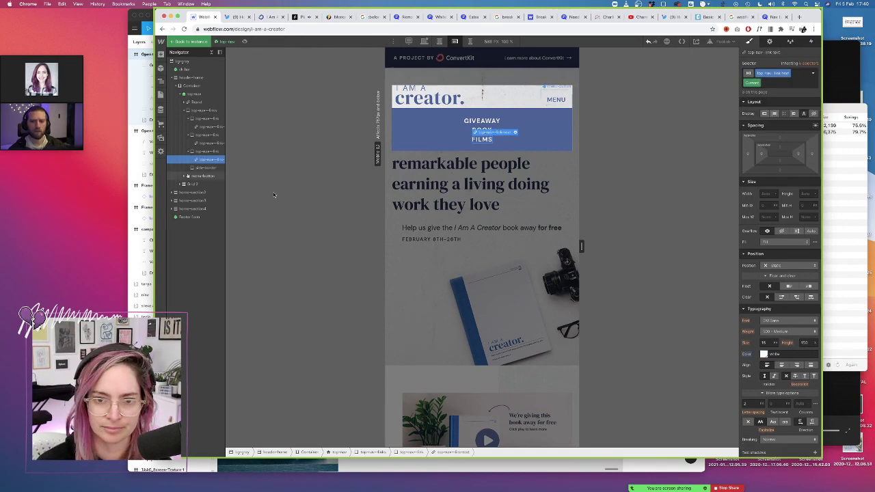
# Add top and bottom margins to the top-nav-link wrapper to space out the stacked menu links
pyautogui.click(210, 151)
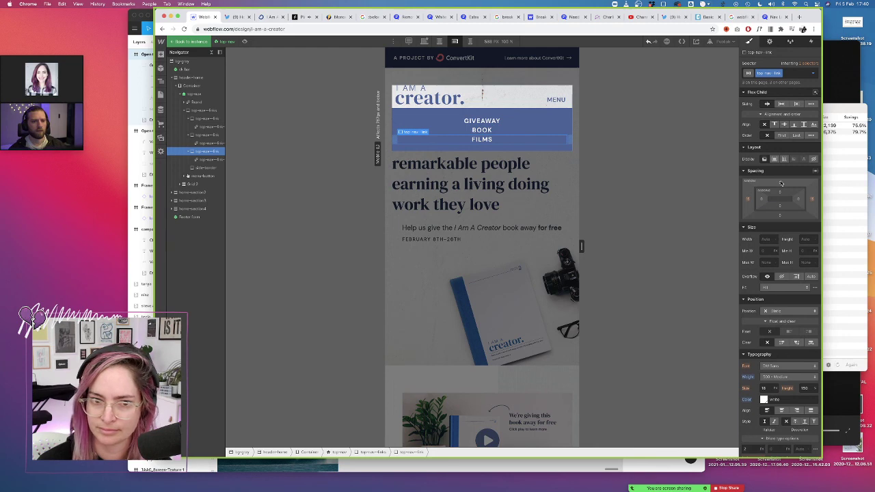
pyautogui.moveTo(782, 182); pyautogui.dragTo(780, 189)
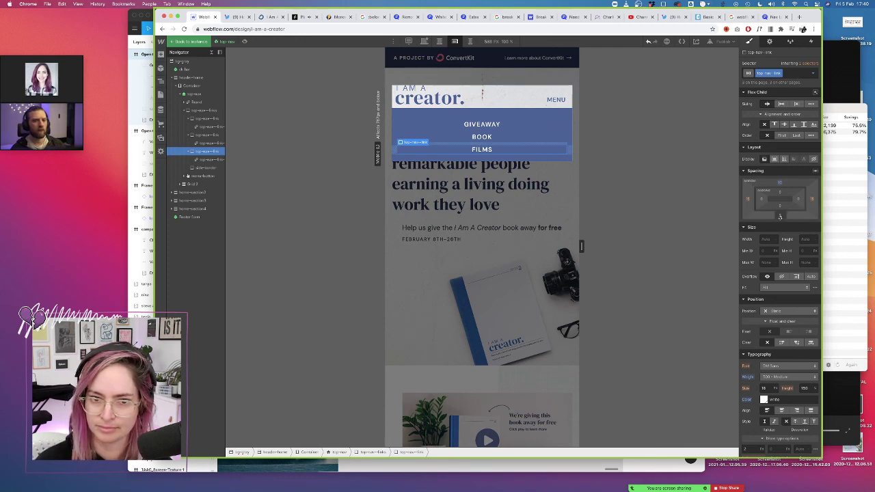
pyautogui.moveTo(780, 217); pyautogui.dragTo(779, 219)
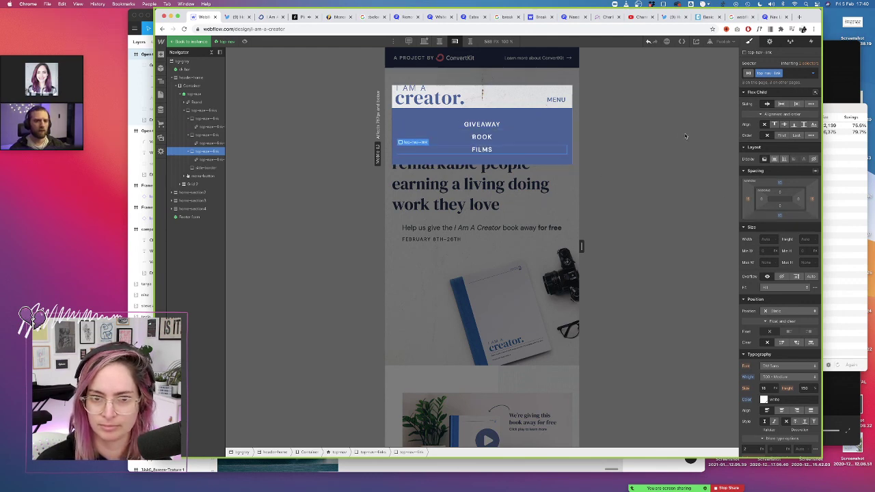
# Set the bottom border style to none for the Hover state of top-nav-link
pyautogui.click(207, 136)
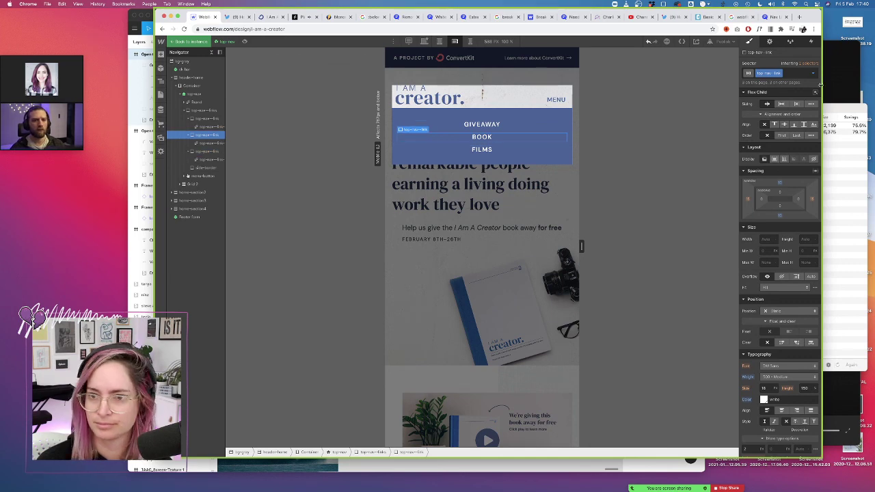
pyautogui.click(813, 74)
pyautogui.click(779, 99)
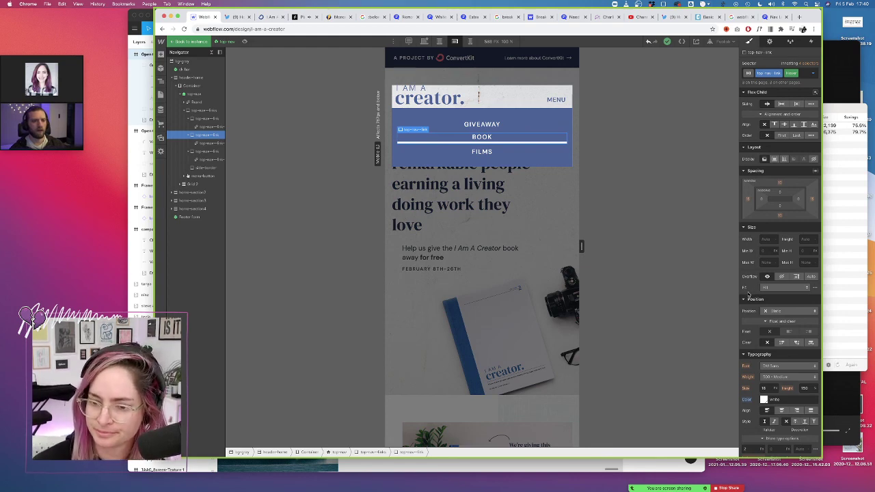
pyautogui.scroll(-5, 756, 377)
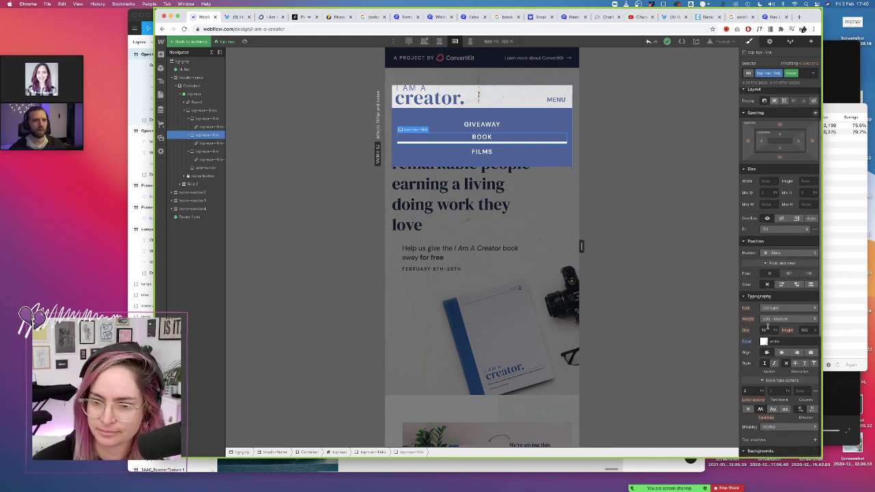
pyautogui.scroll(-2, 752, 361)
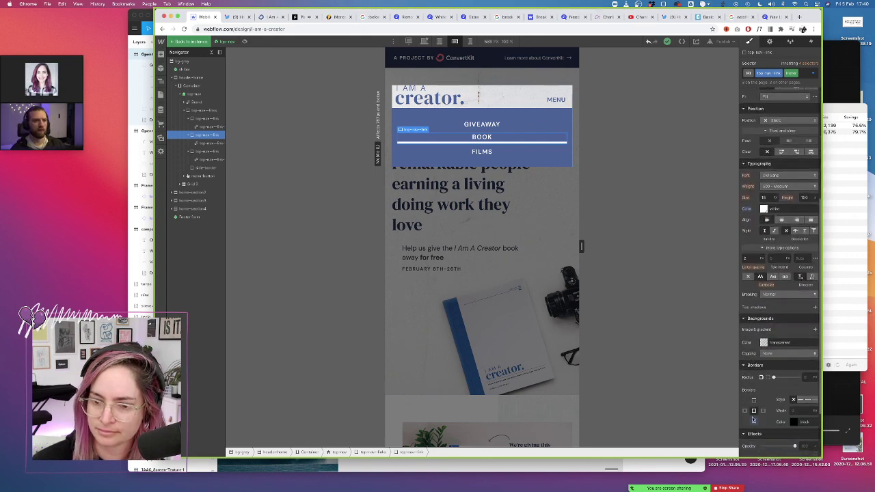
pyautogui.click(753, 411)
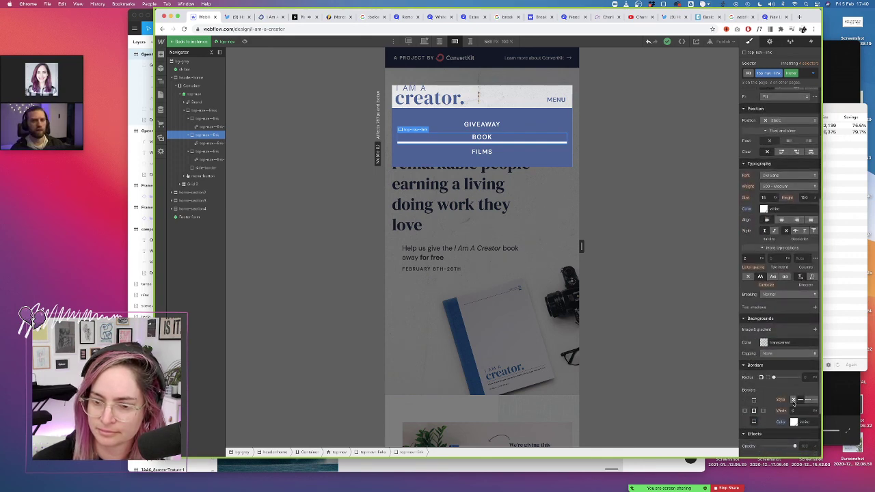
pyautogui.click(794, 400)
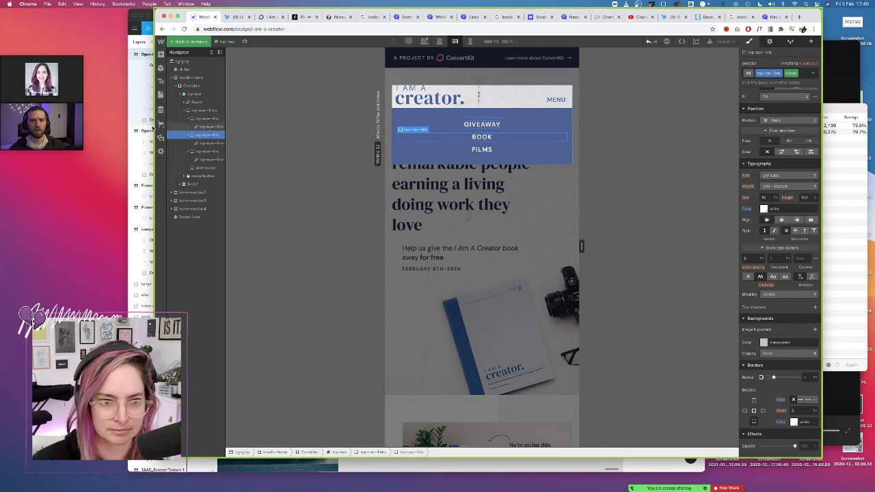
# Inspect the three top-nav-link wrappers, their available states, and the nested Giveaway text link's styles
pyautogui.click(209, 119)
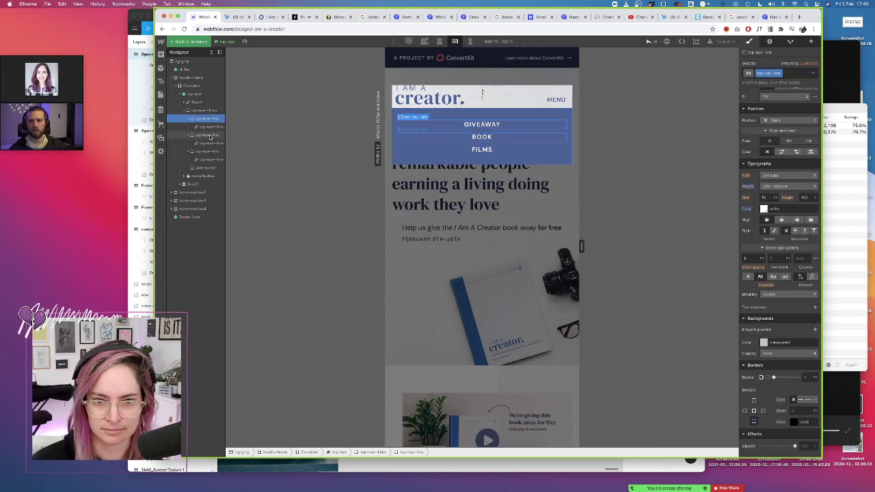
pyautogui.click(208, 135)
pyautogui.click(209, 151)
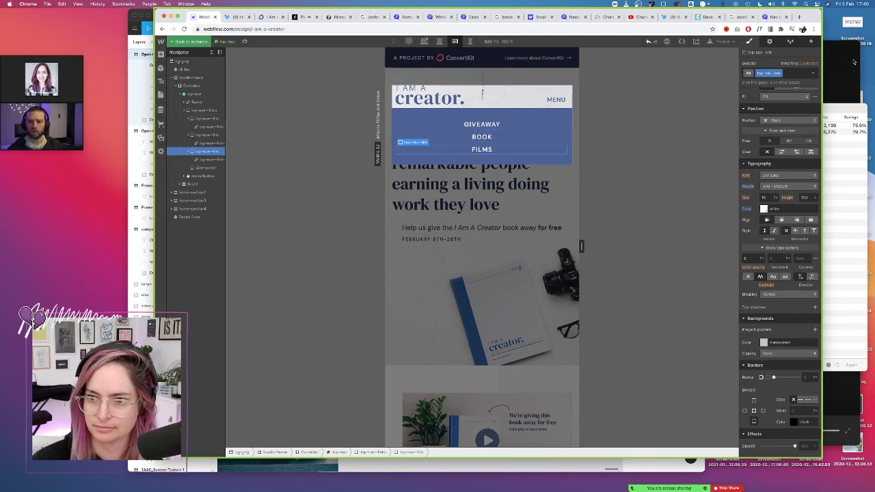
pyautogui.click(813, 73)
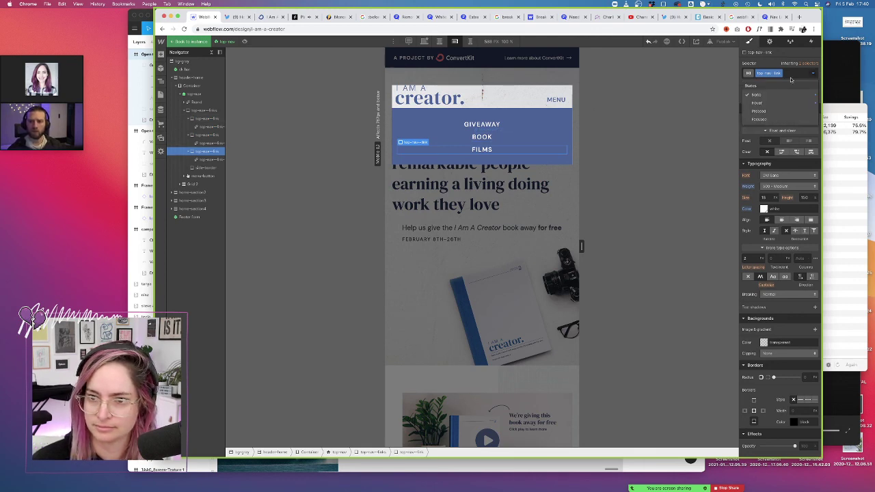
pyautogui.click(663, 127)
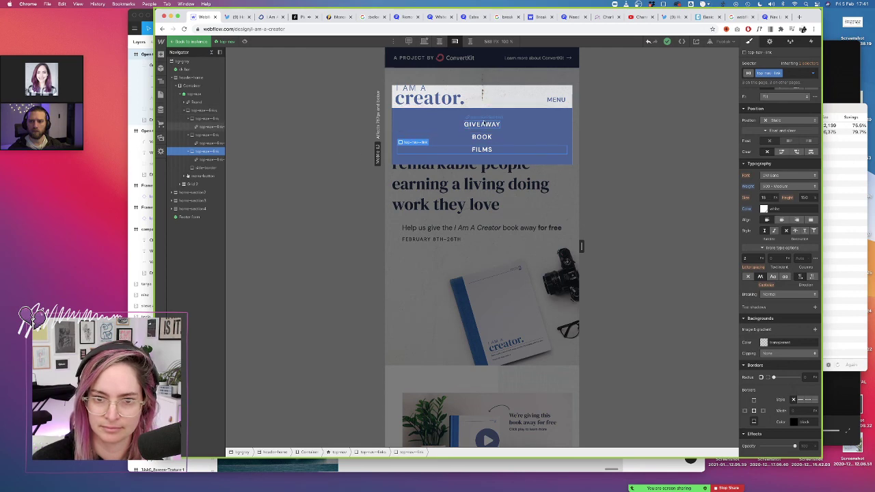
pyautogui.click(484, 124)
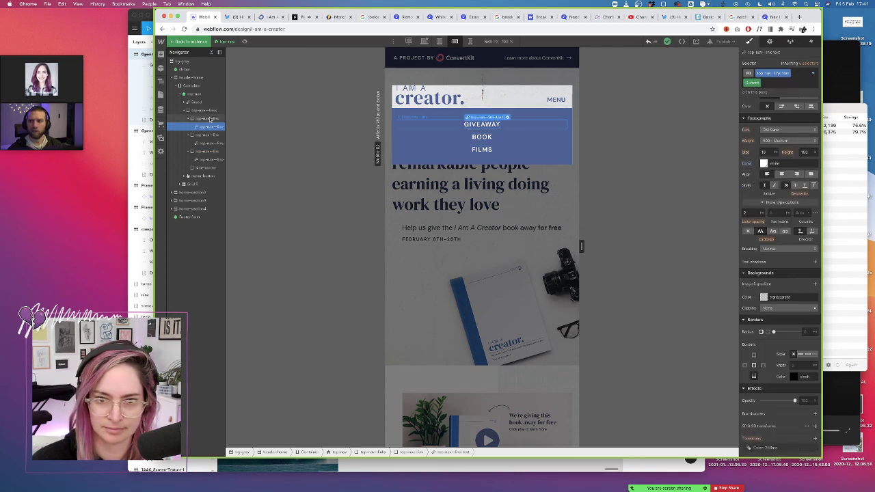
# Set the opacity to 80% for the Hover state of the Giveaway link's top-nav-link wrapper
pyautogui.click(210, 118)
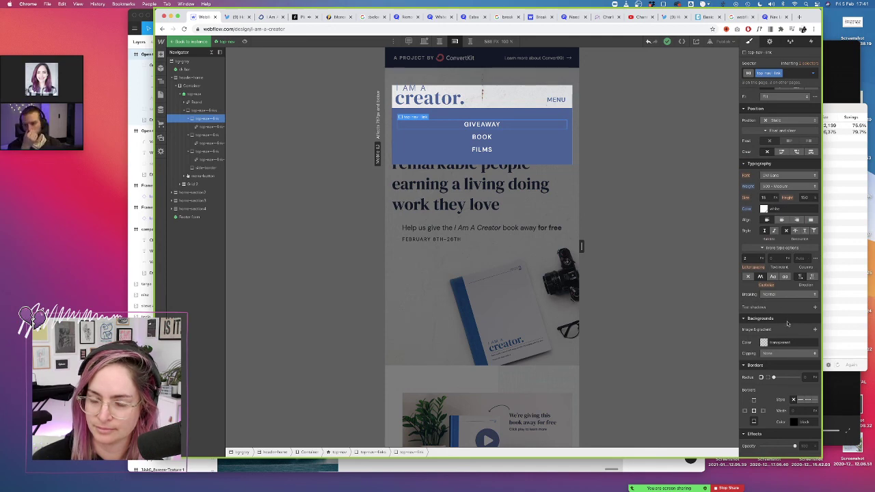
pyautogui.click(813, 72)
pyautogui.click(773, 104)
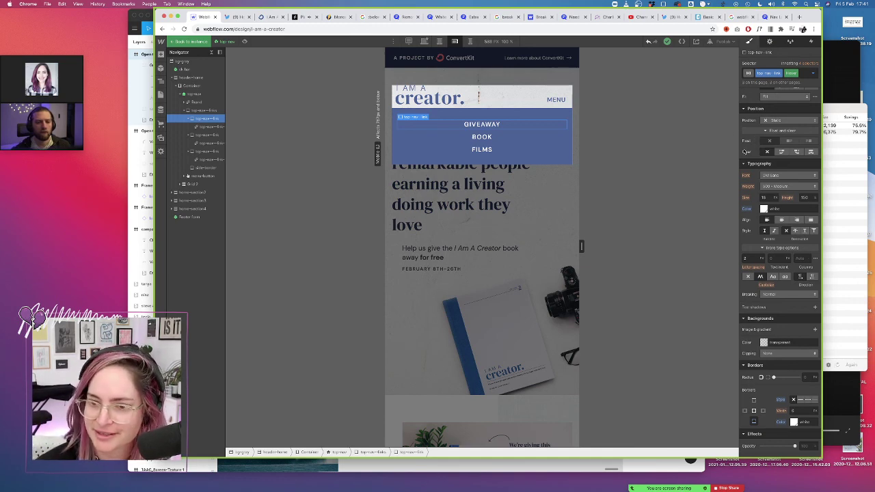
pyautogui.scroll(-2, 756, 151)
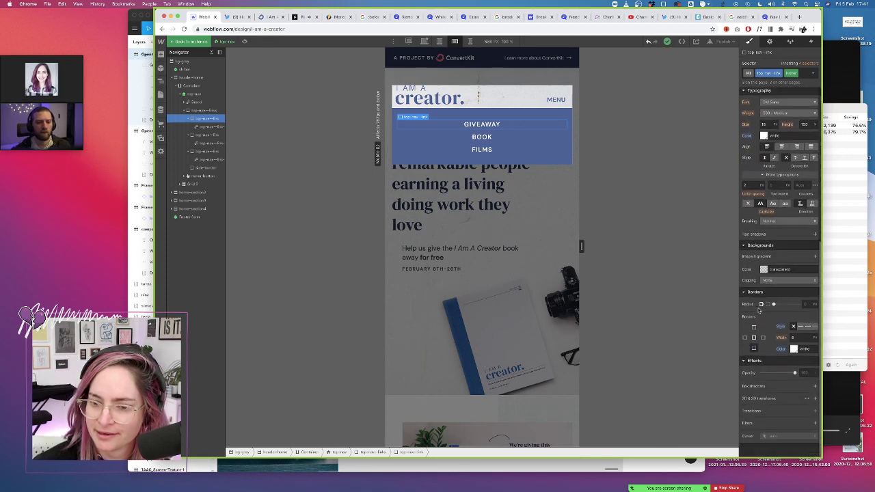
pyautogui.click(802, 372)
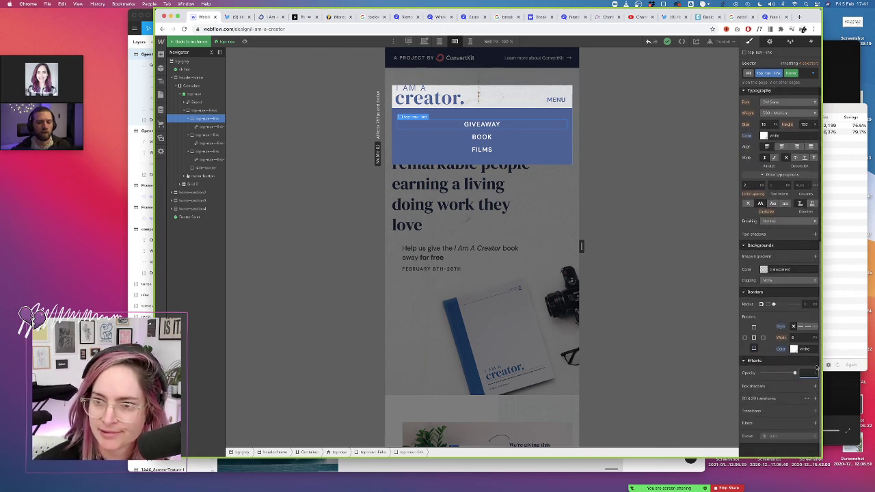
pyautogui.press('Return')
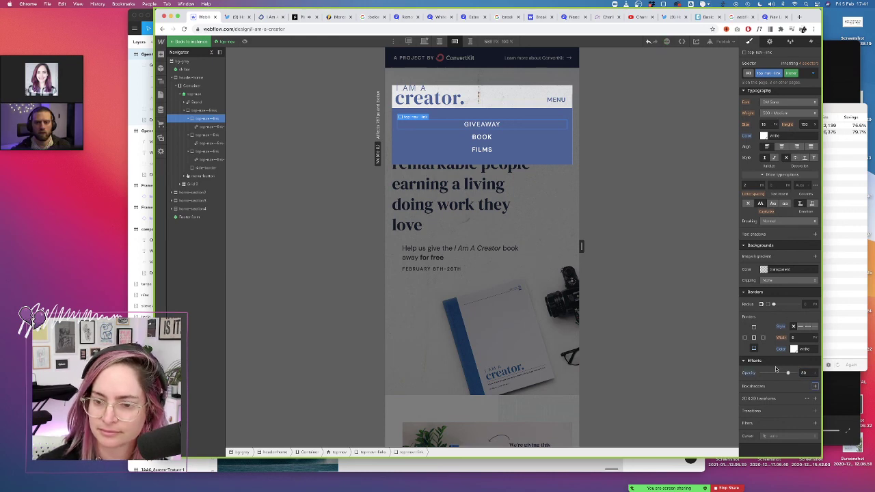
# Return top-nav-link to its None state and add a 200 ms opacity transition
pyautogui.scroll(3, 776, 364)
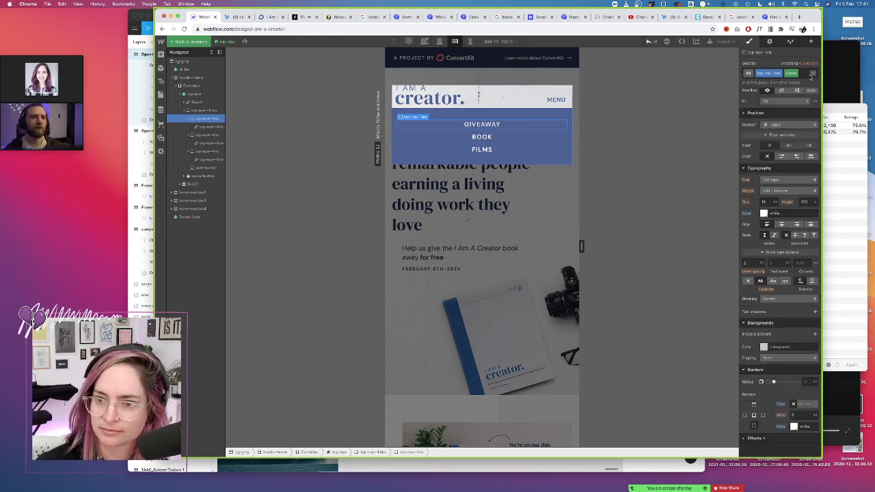
pyautogui.click(816, 74)
pyautogui.click(756, 95)
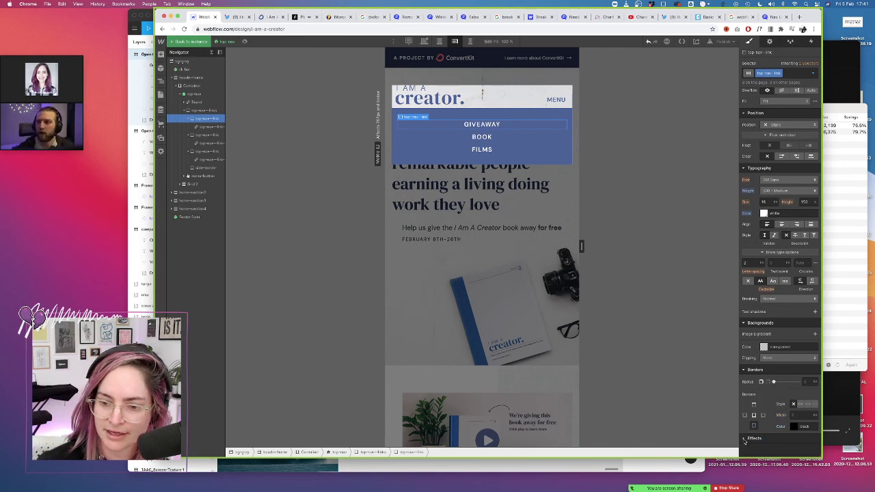
pyautogui.scroll(-3, 773, 387)
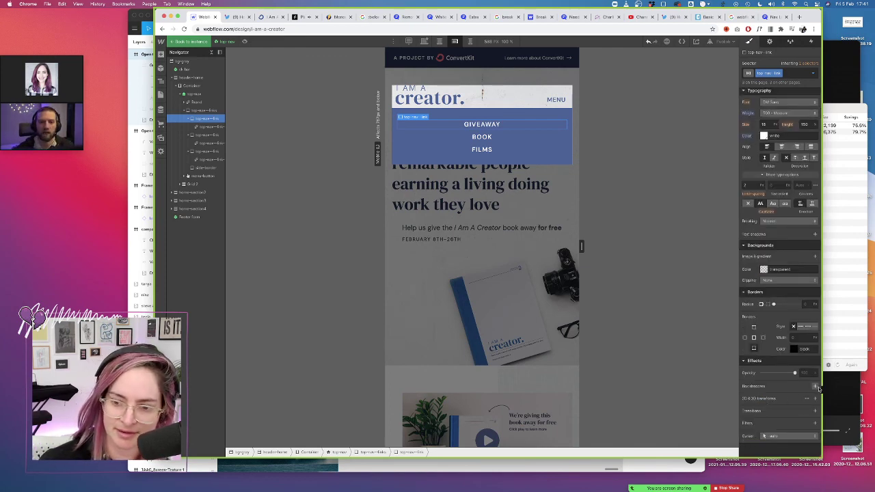
pyautogui.click(814, 411)
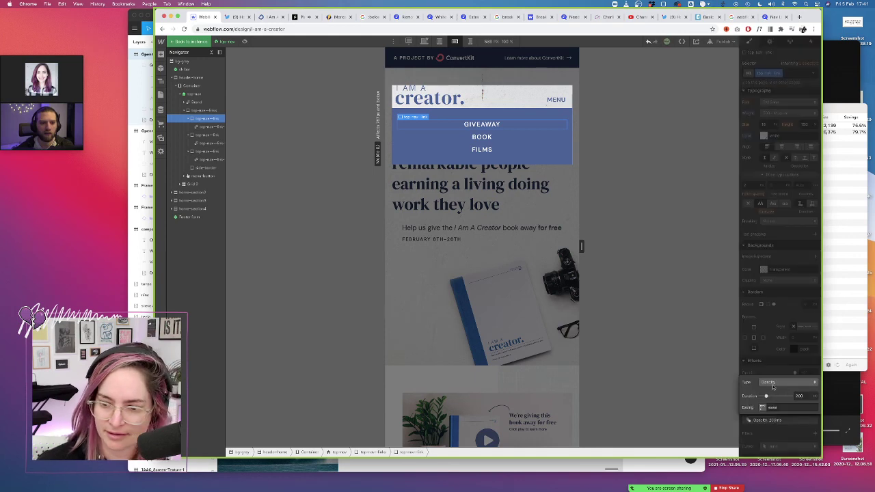
pyautogui.click(716, 340)
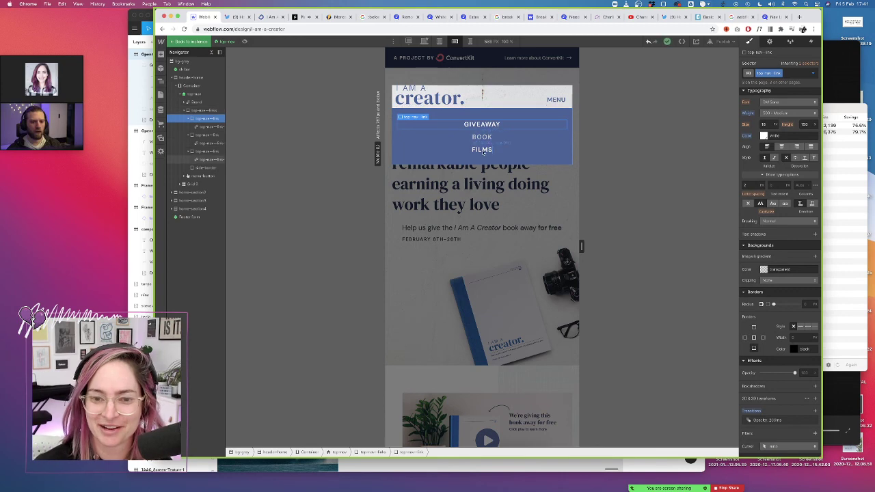
# Preview the page, expand the mobile menu to check its links, and return to editing
pyautogui.click(245, 42)
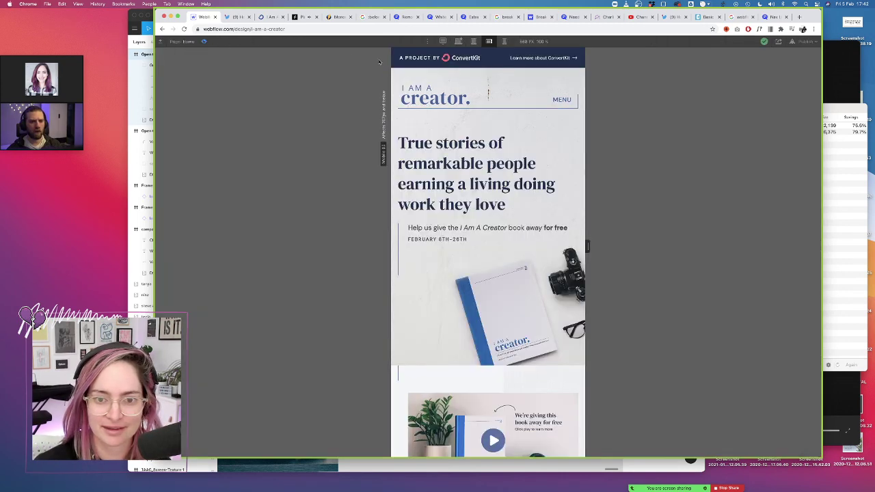
pyautogui.click(564, 99)
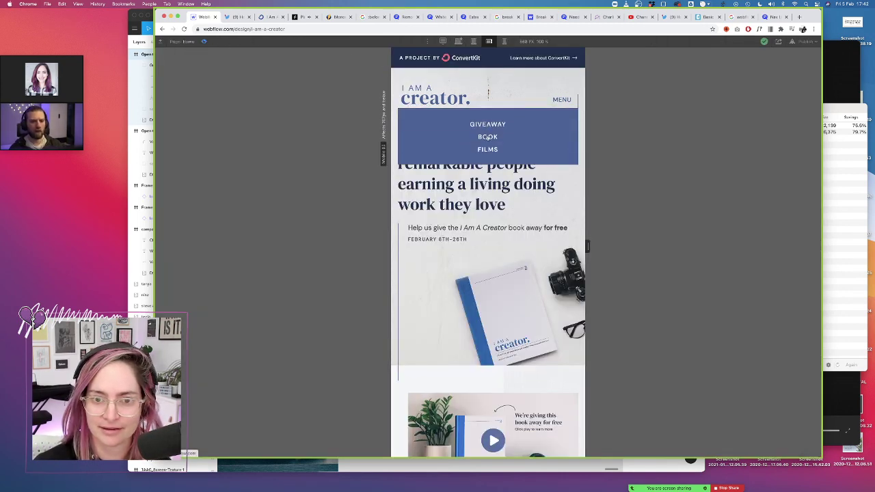
pyautogui.click(204, 42)
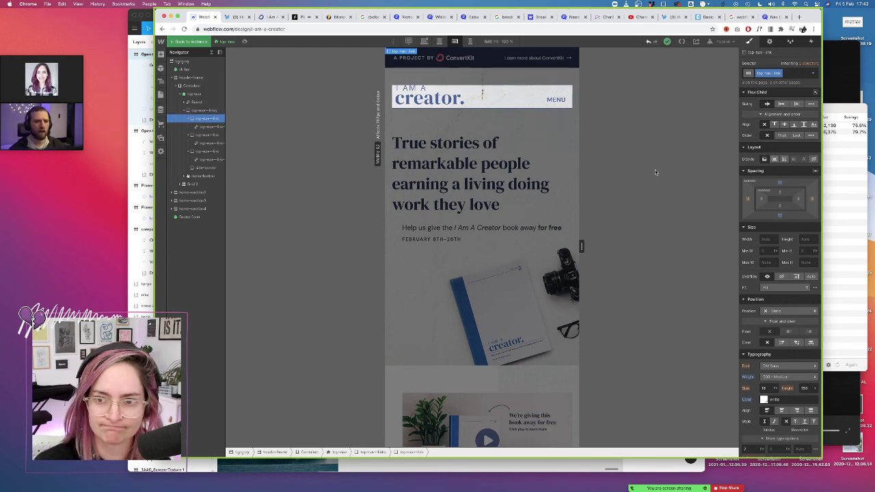
# Select the top-nav navbar and expand its dropdown menu on the canvas through its settings
pyautogui.click(770, 41)
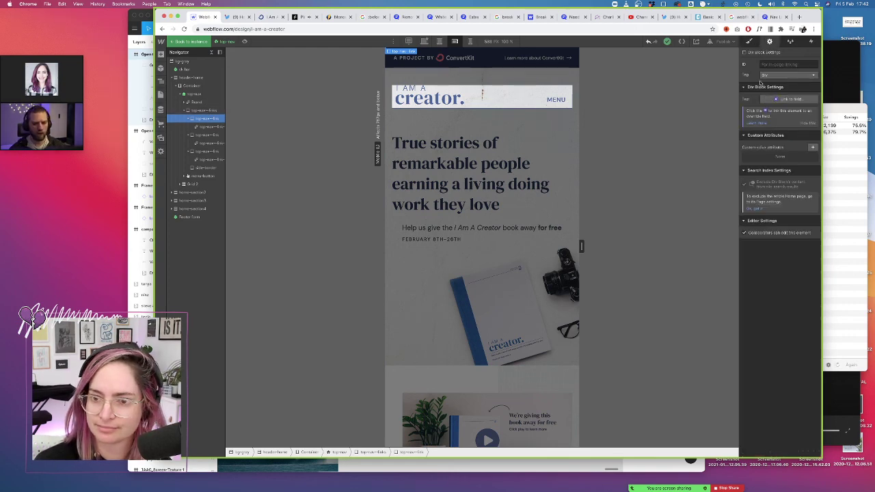
pyautogui.click(410, 104)
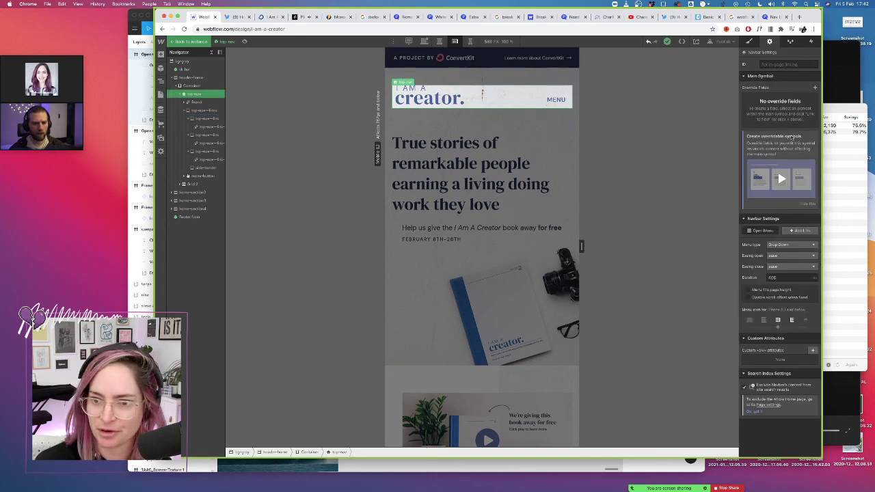
pyautogui.click(763, 231)
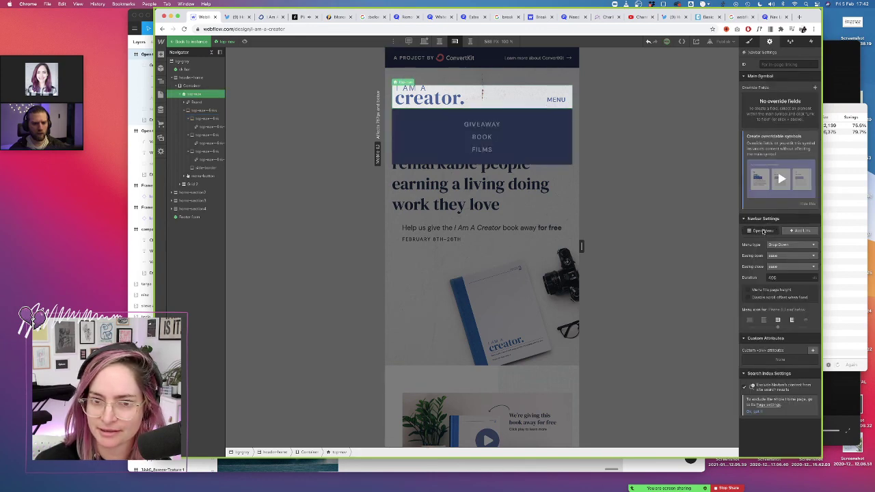
# Reduce the top and bottom padding of the top-nav-links menu and justify its contents to the end
pyautogui.click(519, 131)
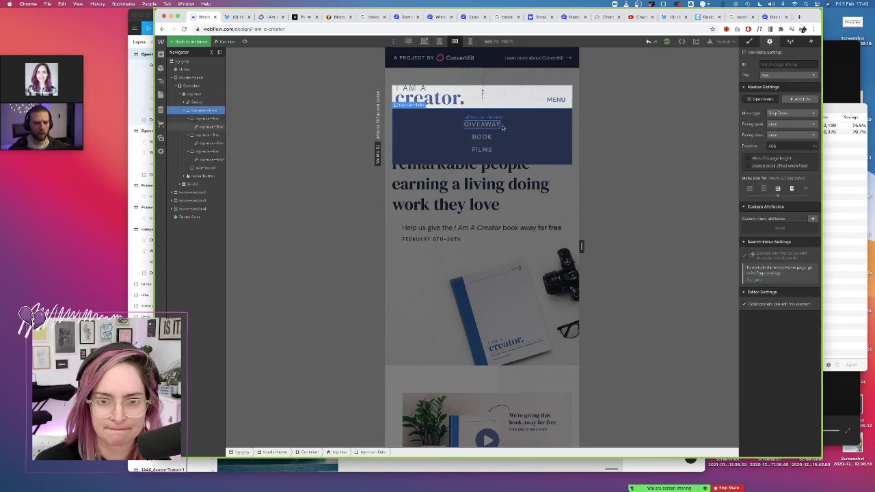
pyautogui.click(519, 130)
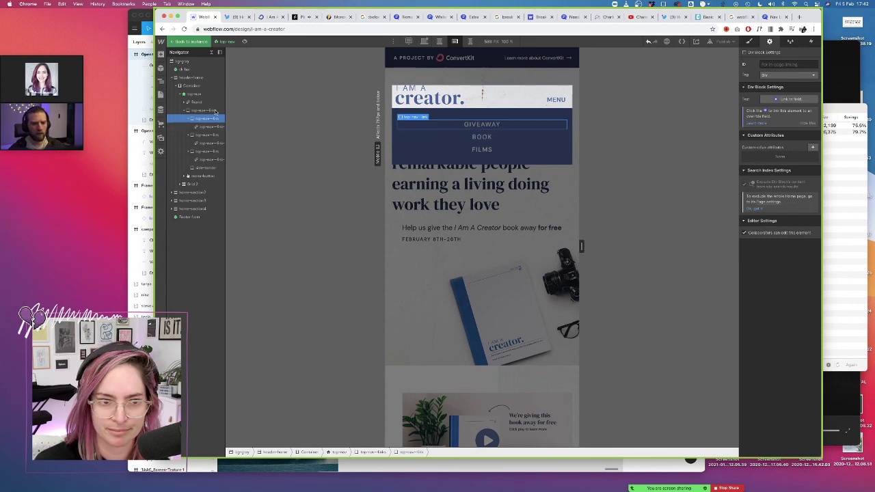
pyautogui.click(203, 111)
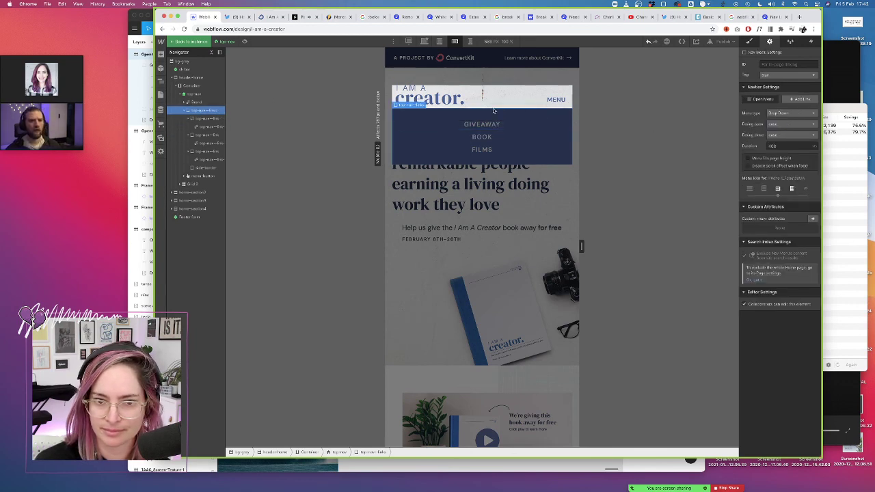
pyautogui.click(750, 42)
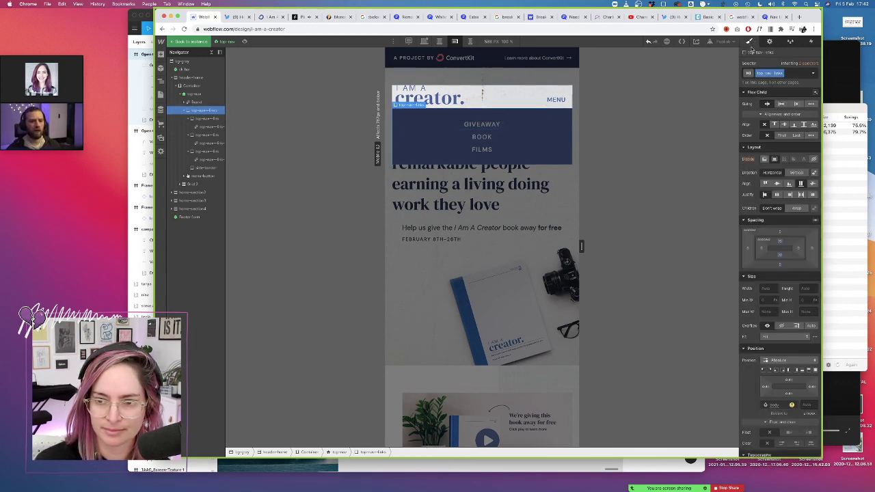
pyautogui.moveTo(780, 242)
pyautogui.mouseDown()
pyautogui.moveTo(785, 234)
pyautogui.moveTo(785, 257)
pyautogui.mouseUp()
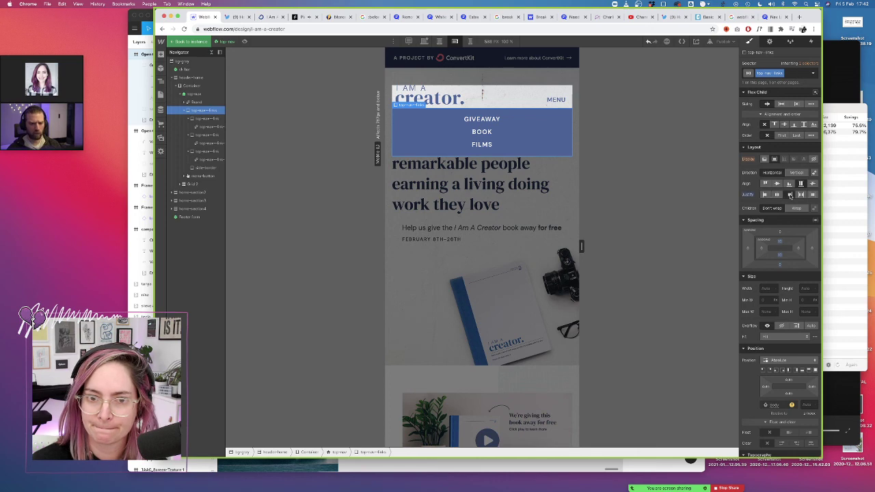
# Set the top-nav-links menu's layout direction to Vertical and align its items to the end
pyautogui.click(207, 120)
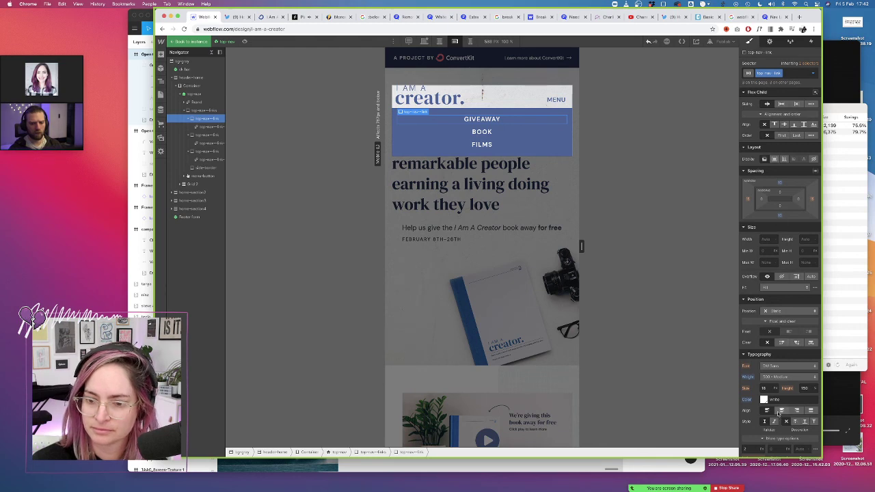
pyautogui.click(195, 128)
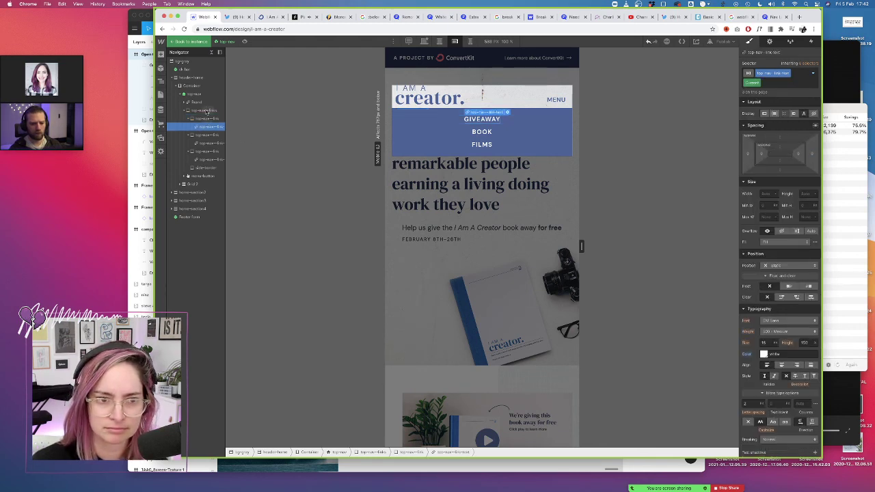
pyautogui.click(205, 110)
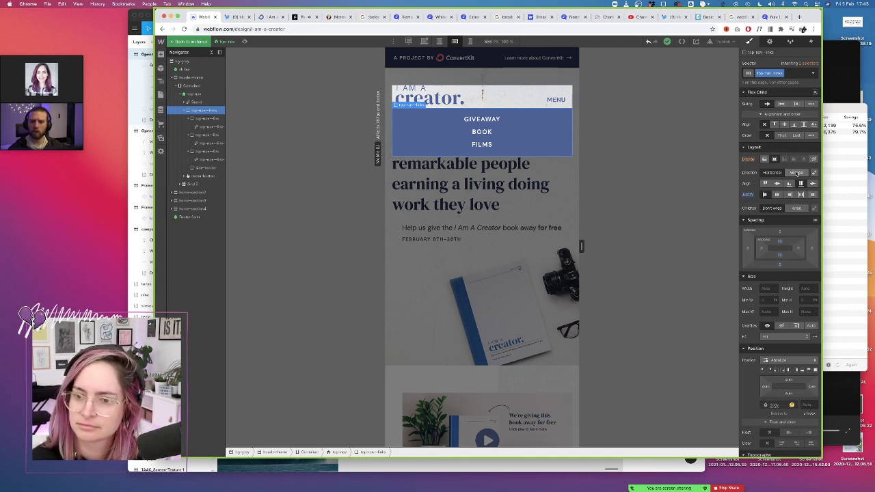
pyautogui.click(797, 175)
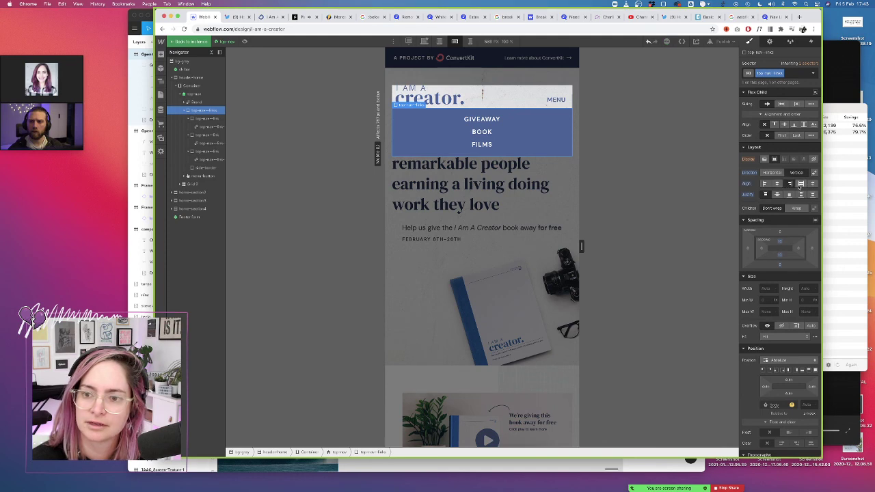
# Inspect the style settings of the Giveaway link wrapper, its link text, the top-nav navbar and the top-nav-links menu
pyautogui.click(208, 120)
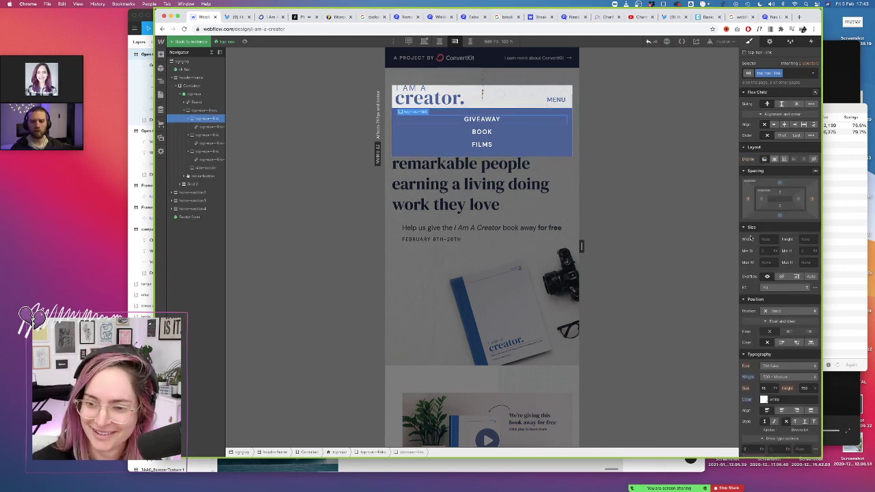
pyautogui.scroll(-5, 752, 238)
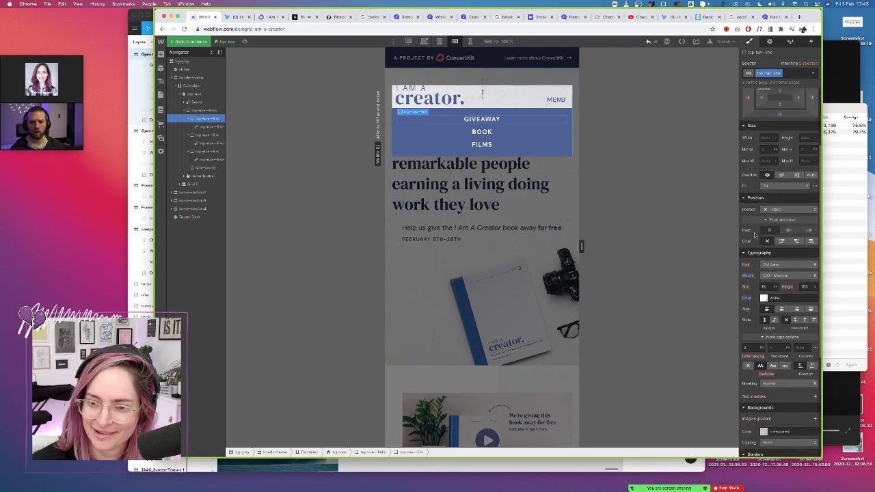
pyautogui.click(209, 128)
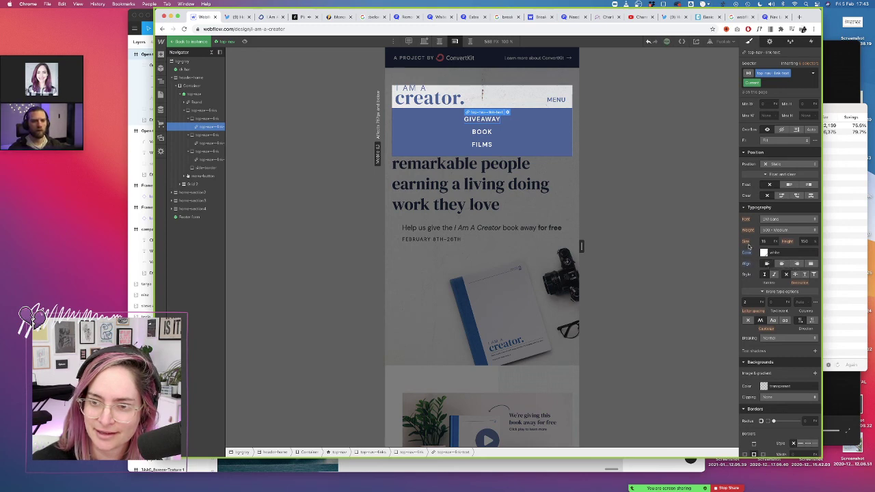
pyautogui.scroll(1, 745, 248)
pyautogui.scroll(5, 746, 249)
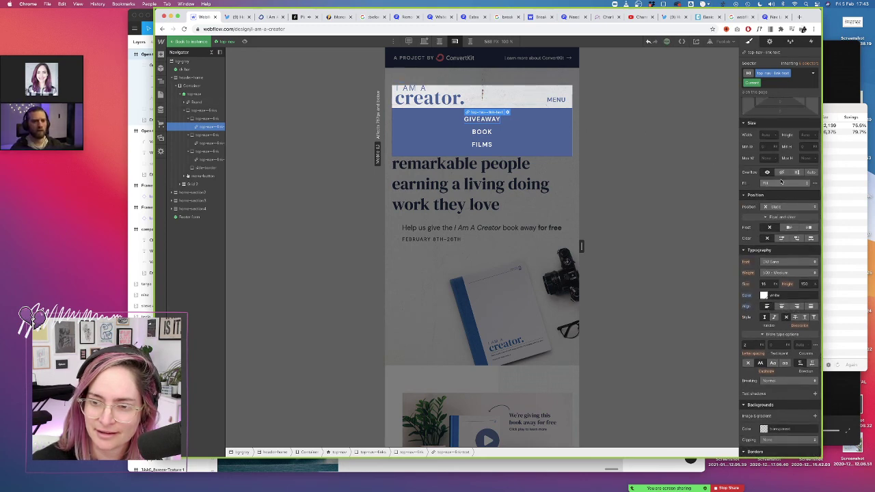
pyautogui.click(212, 94)
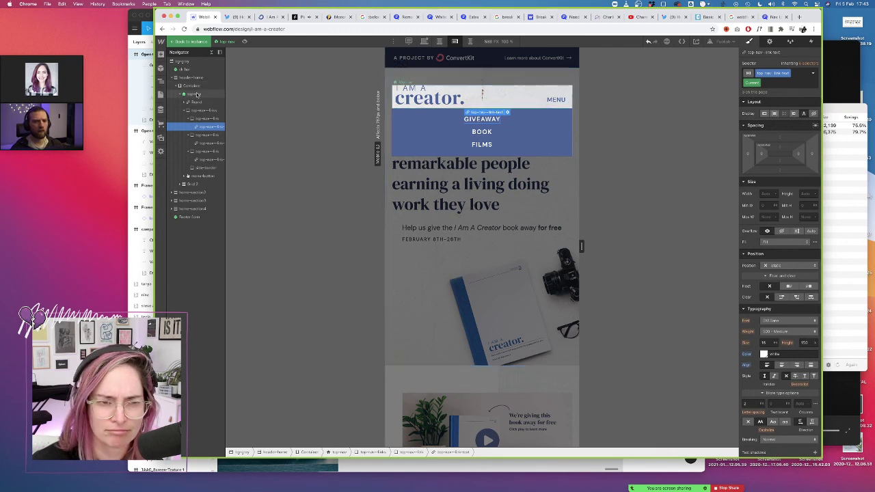
pyautogui.scroll(-4, 747, 248)
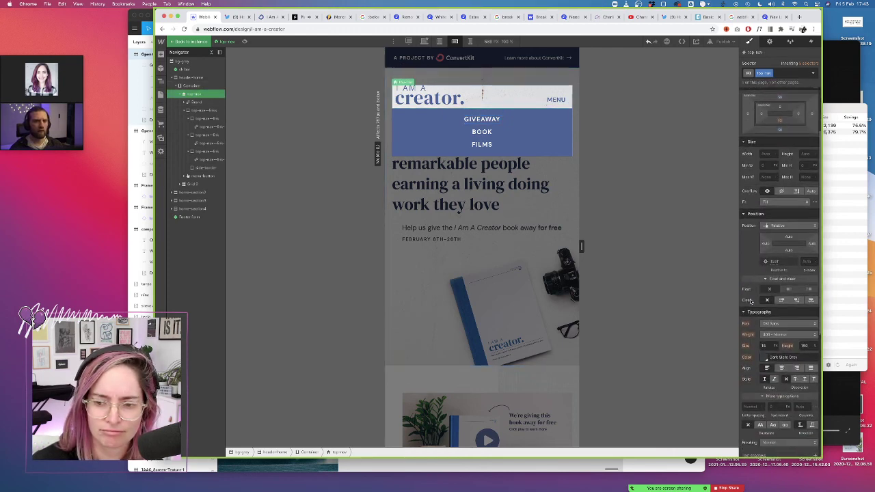
pyautogui.click(202, 110)
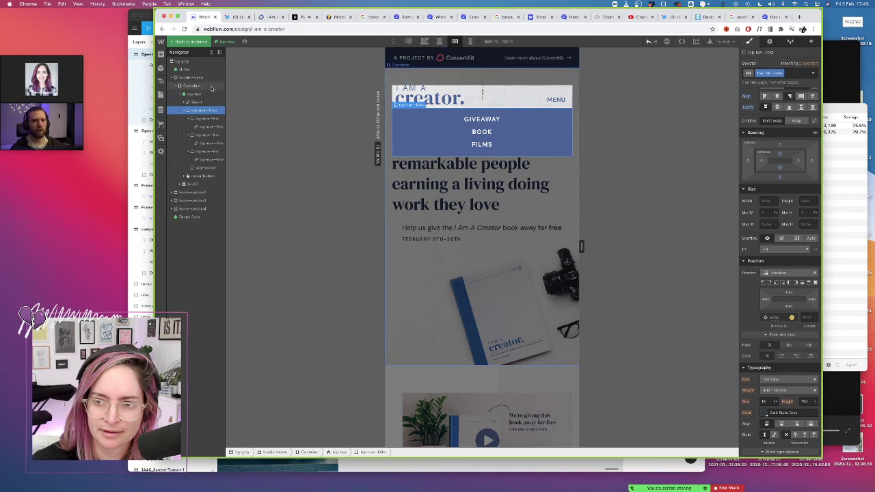
# Leave the top-nav symbol for its Container, reopen it for editing, and check the Brand and Giveaway link wrapper styles
pyautogui.click(194, 87)
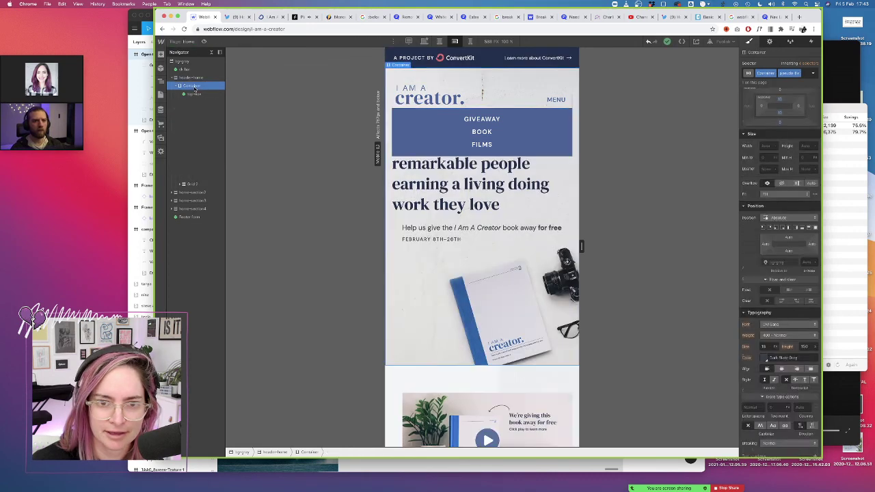
pyautogui.click(195, 94)
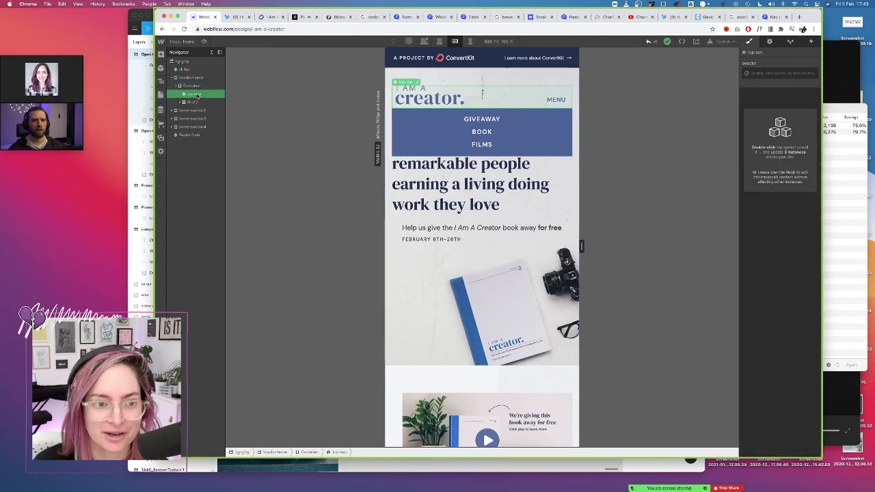
pyautogui.doubleClick(196, 95)
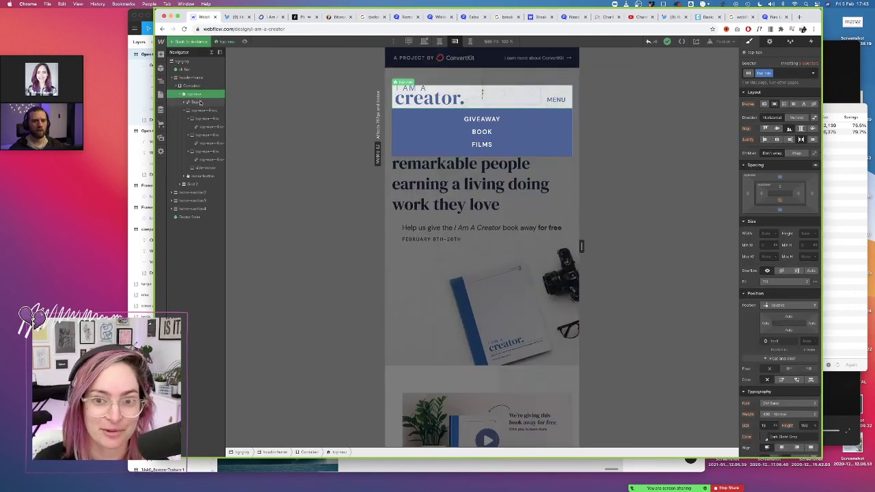
pyautogui.click(199, 102)
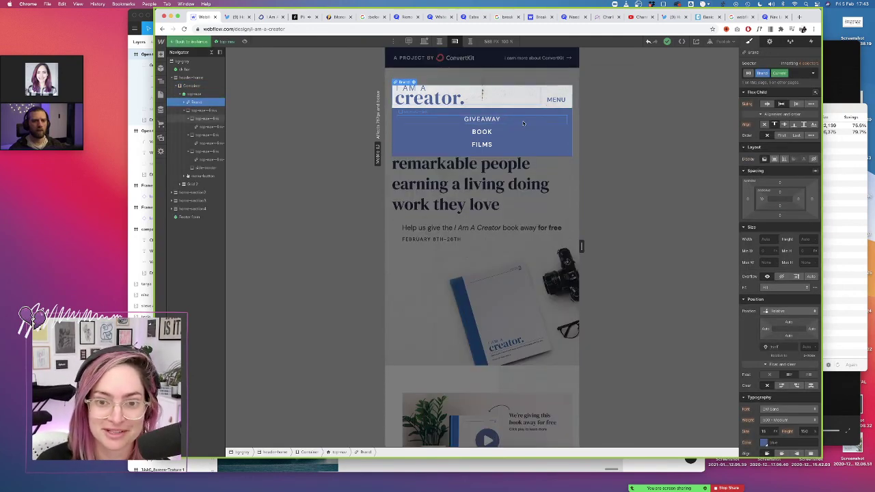
pyautogui.click(523, 123)
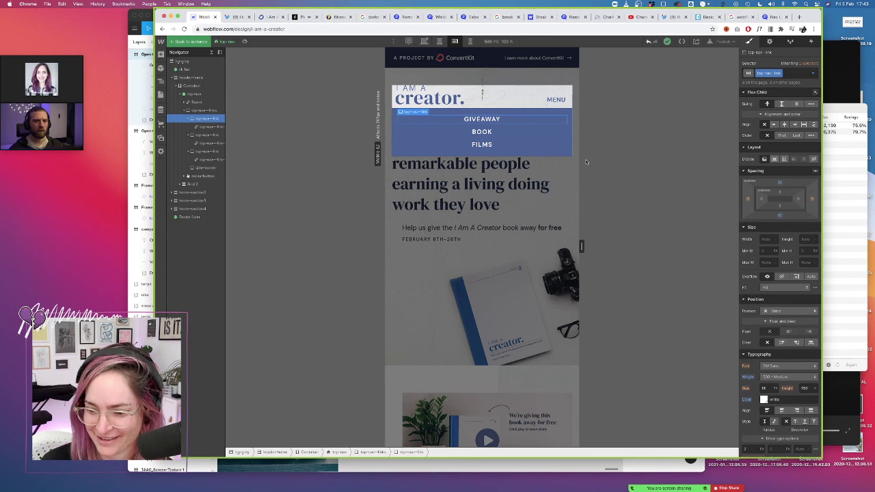
# Check the typography of the Book and Films link texts, and set the top-nav-link wrapper's text alignment to right
pyautogui.click(205, 127)
pyautogui.click(211, 143)
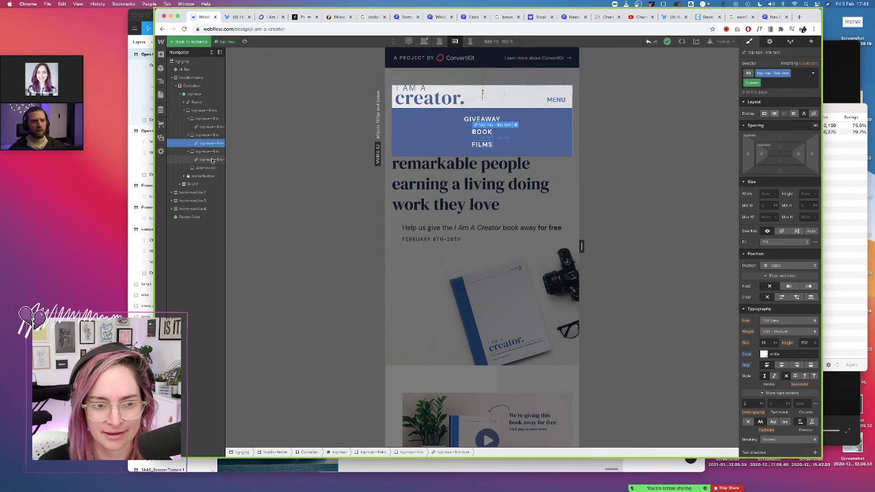
pyautogui.click(212, 160)
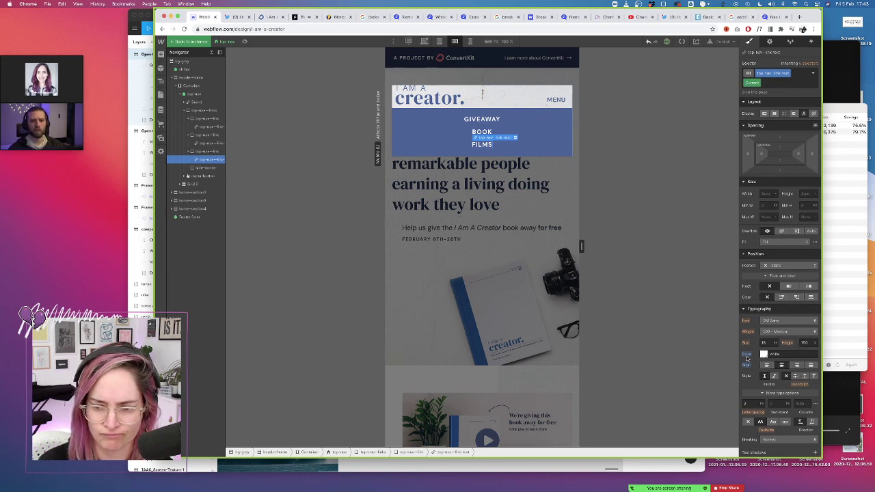
pyautogui.scroll(-5, 748, 359)
pyautogui.scroll(1, 755, 268)
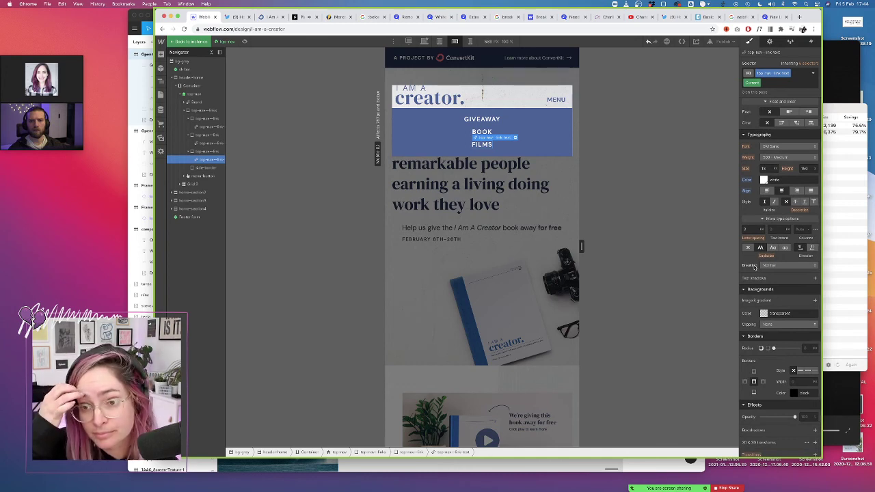
pyautogui.click(210, 152)
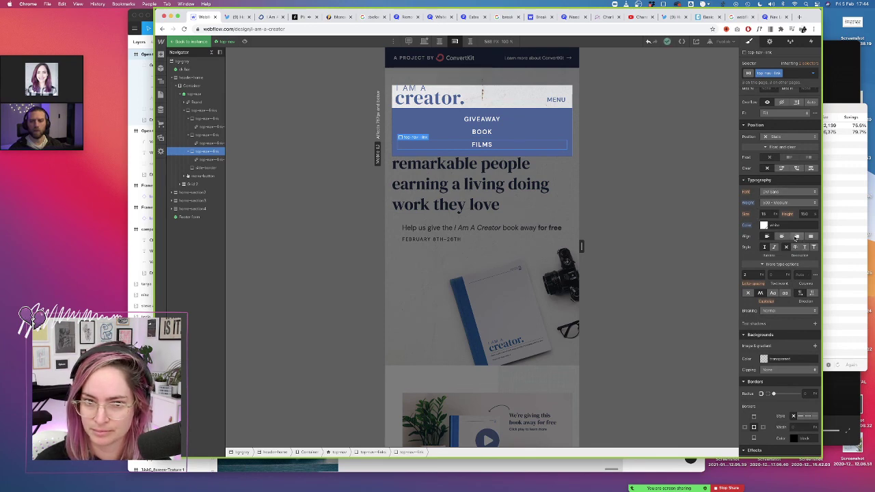
pyautogui.click(795, 237)
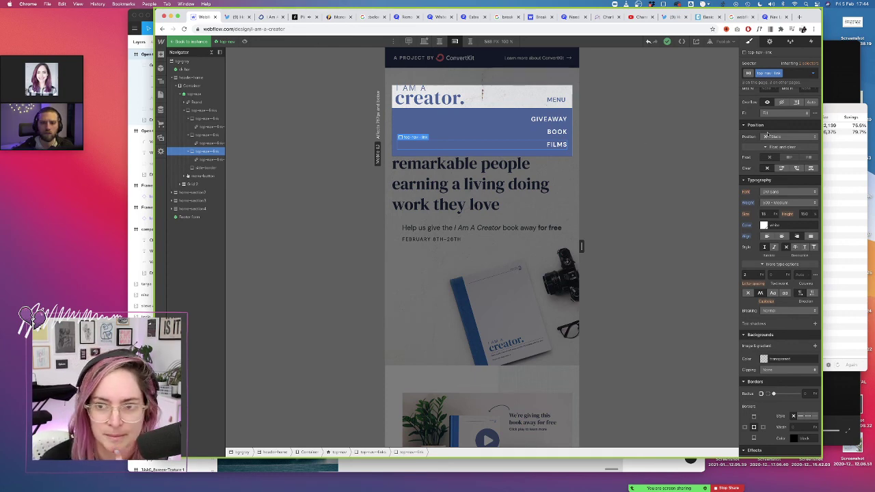
# Preview the page, expand and collapse the mobile menu to check the link alignment, and return to editing
pyautogui.click(245, 41)
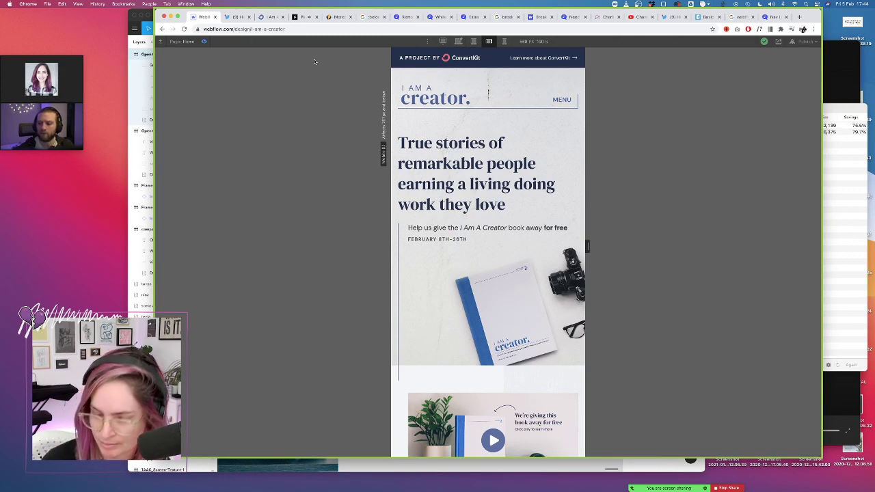
pyautogui.click(559, 106)
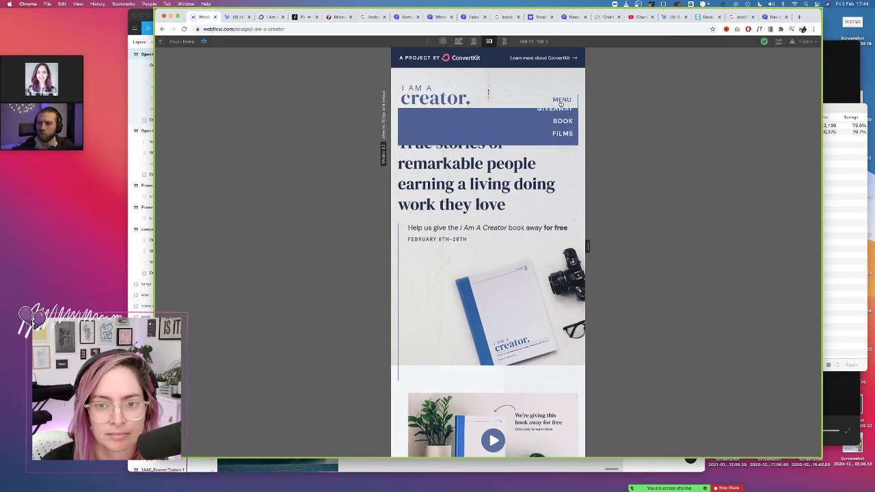
pyautogui.click(565, 100)
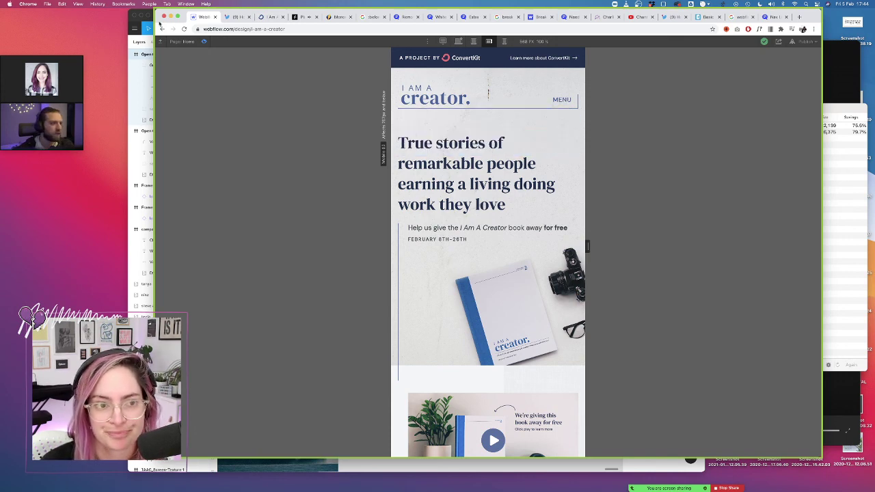
pyautogui.click(205, 42)
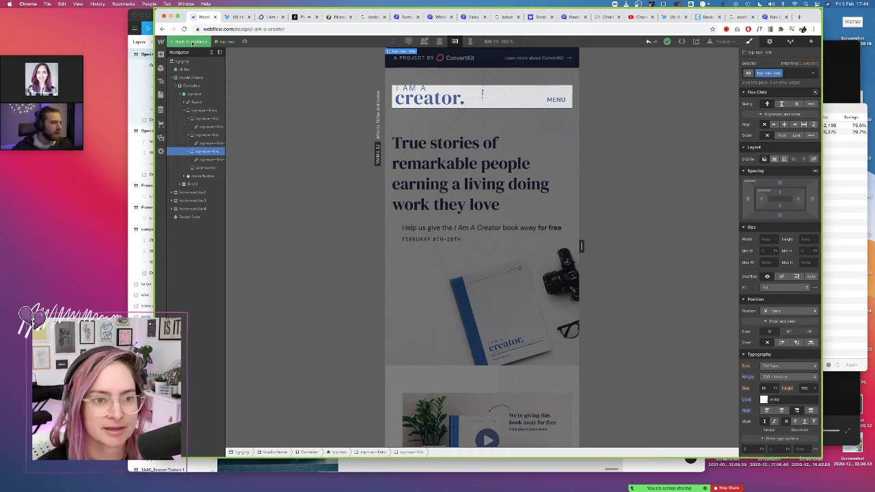
# Exit the top-nav symbol and examine the play-button over the giveaway video image in home-section2
pyautogui.press('Escape')
pyautogui.scroll(-5, 437, 256)
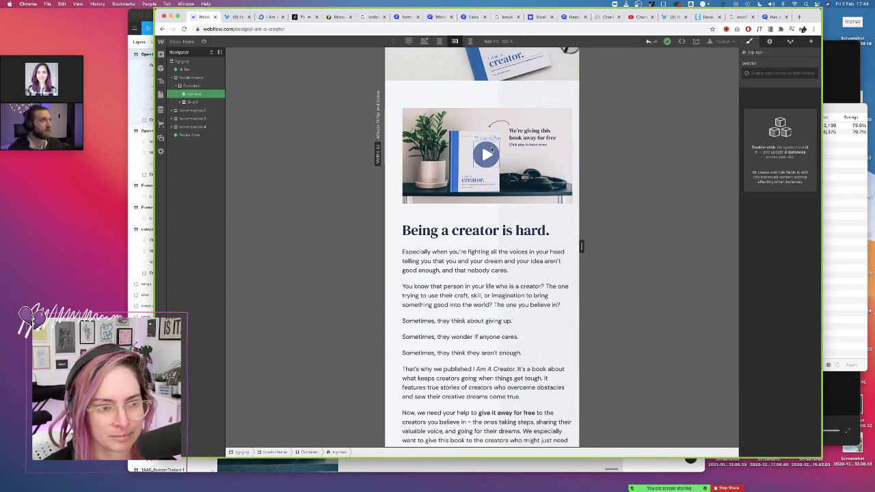
pyautogui.click(490, 146)
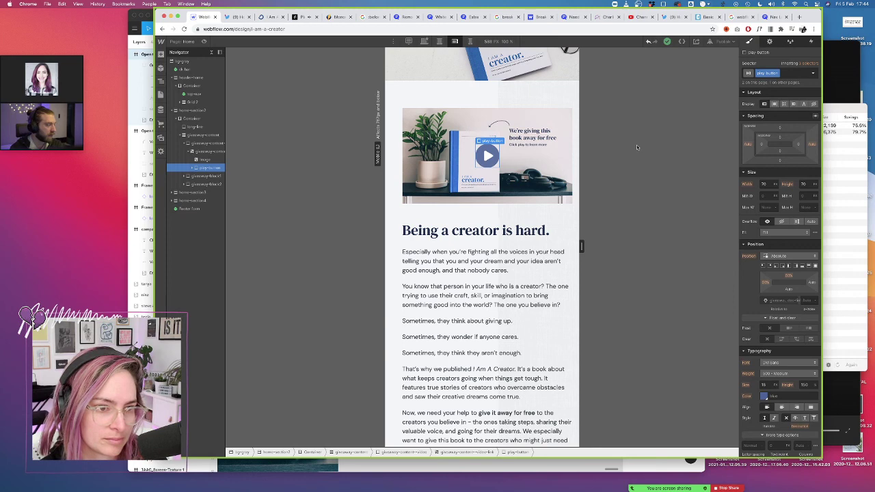
pyautogui.scroll(5, 637, 147)
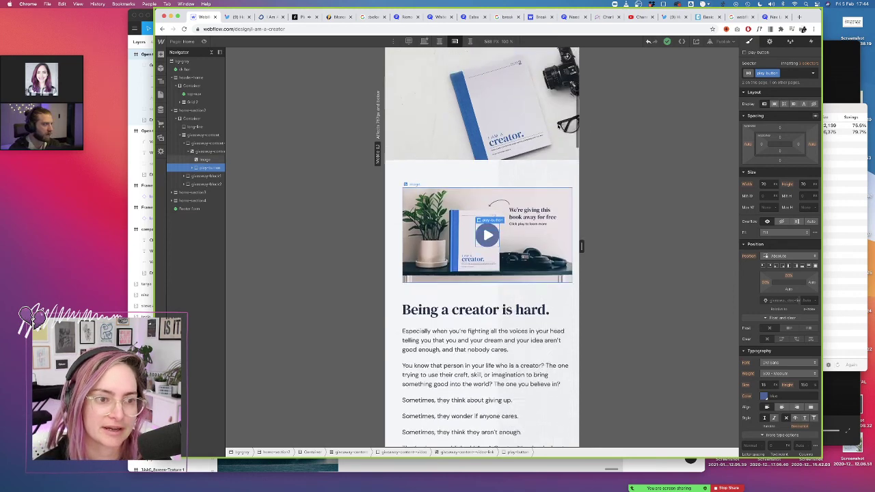
# Switch to the desktop breakpoint and inspect the top-nav symbol and the official rules arrow-link with its text block
pyautogui.click(424, 41)
pyautogui.click(602, 99)
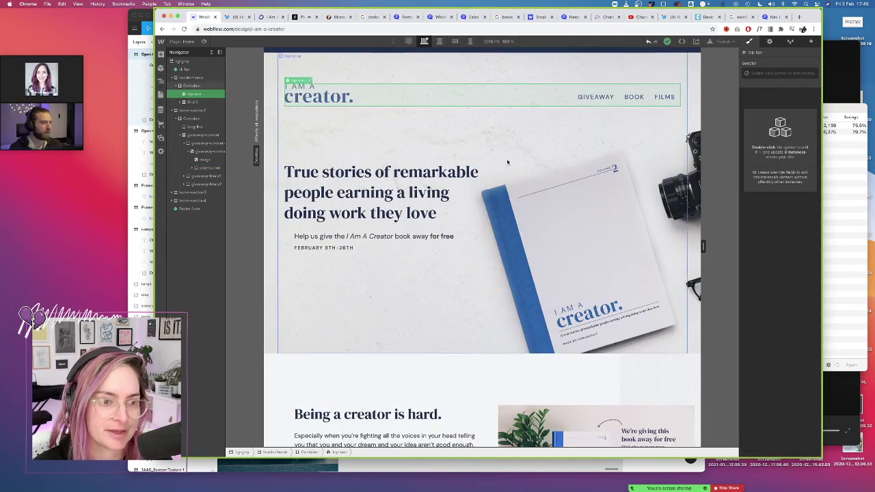
pyautogui.scroll(-10, 414, 231)
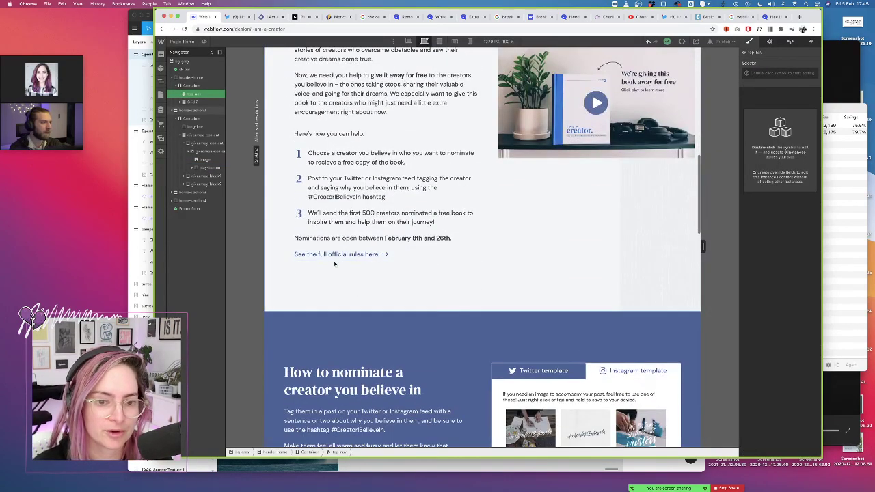
pyautogui.click(381, 255)
pyautogui.click(208, 209)
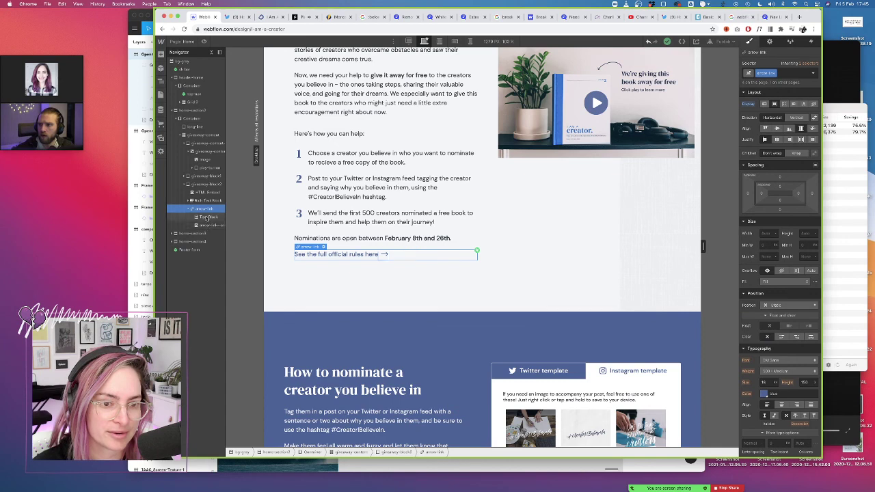
pyautogui.click(206, 216)
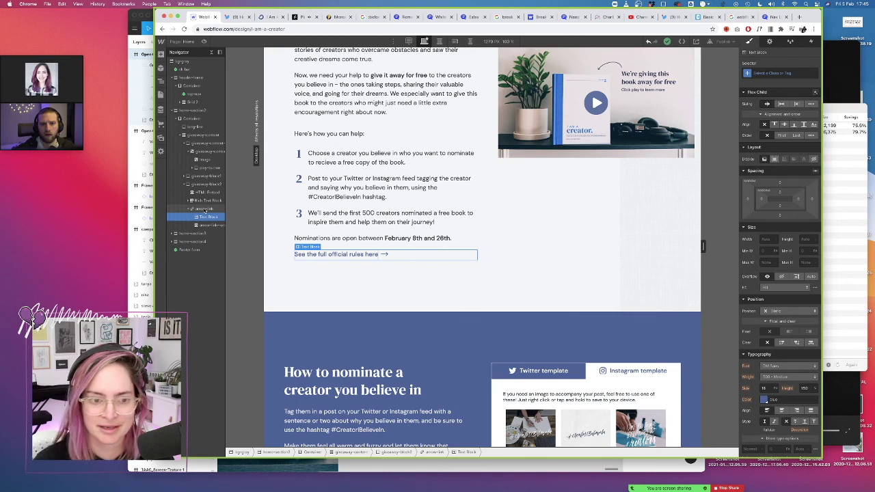
pyautogui.click(206, 210)
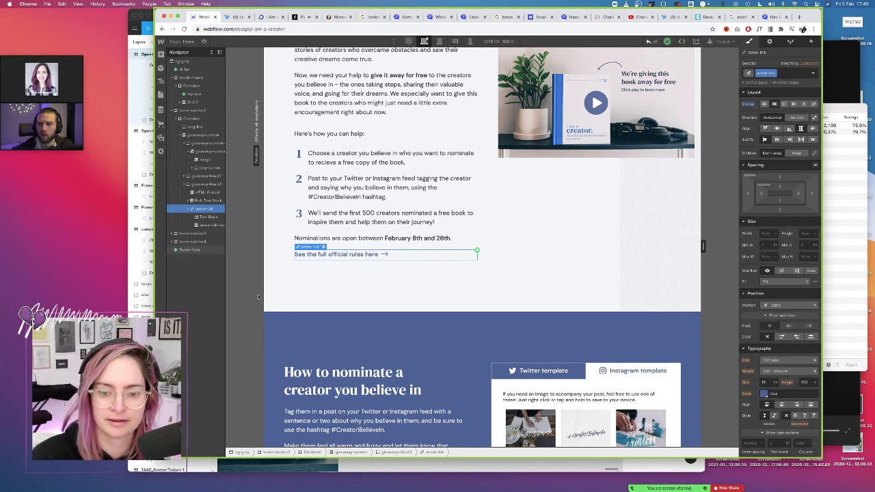
# Inspect the Twitter template tab link and its child elements, and review the sections down to I Am A Creator films
pyautogui.click(578, 370)
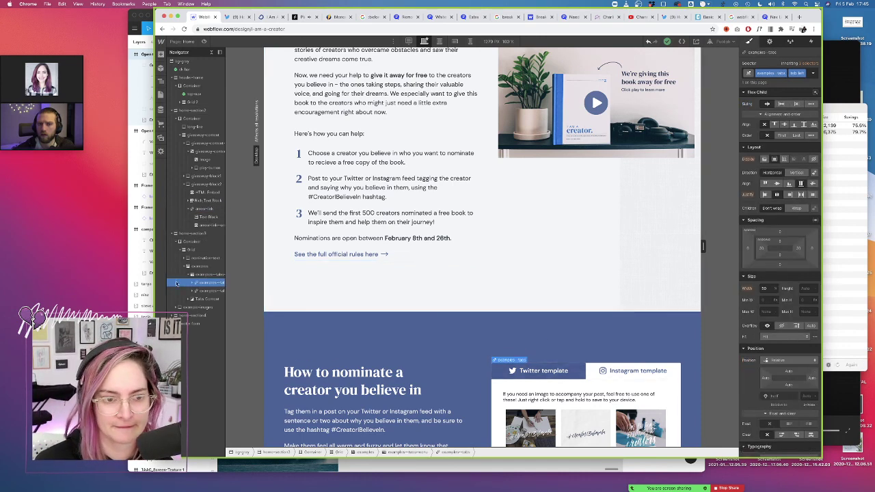
pyautogui.click(192, 283)
pyautogui.scroll(-2, 541, 375)
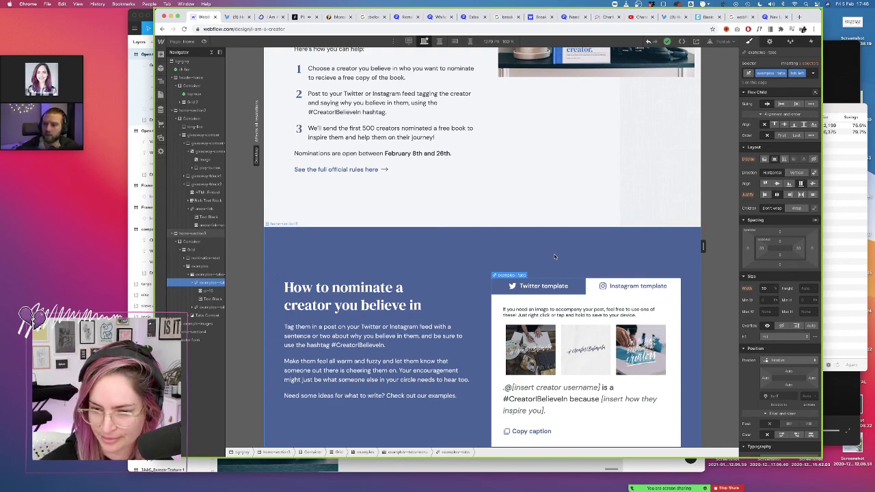
pyautogui.scroll(-15, 400, 221)
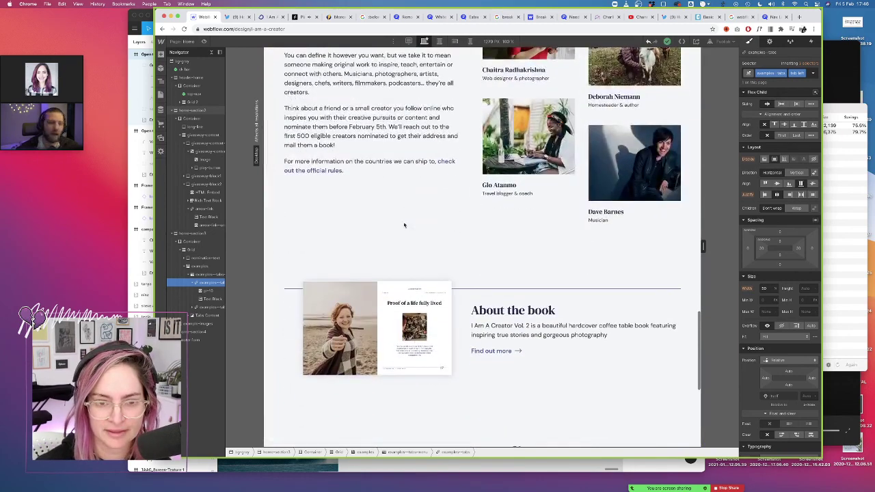
pyautogui.scroll(-5, 404, 225)
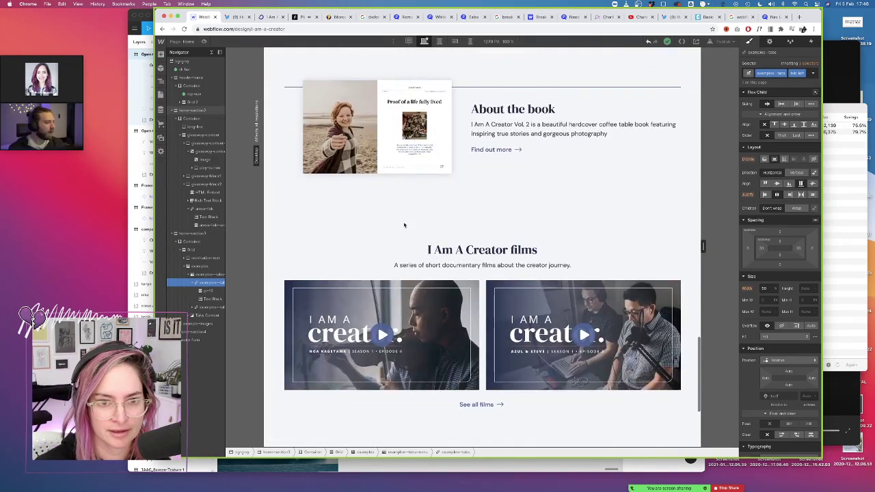
pyautogui.scroll(3, 360, 143)
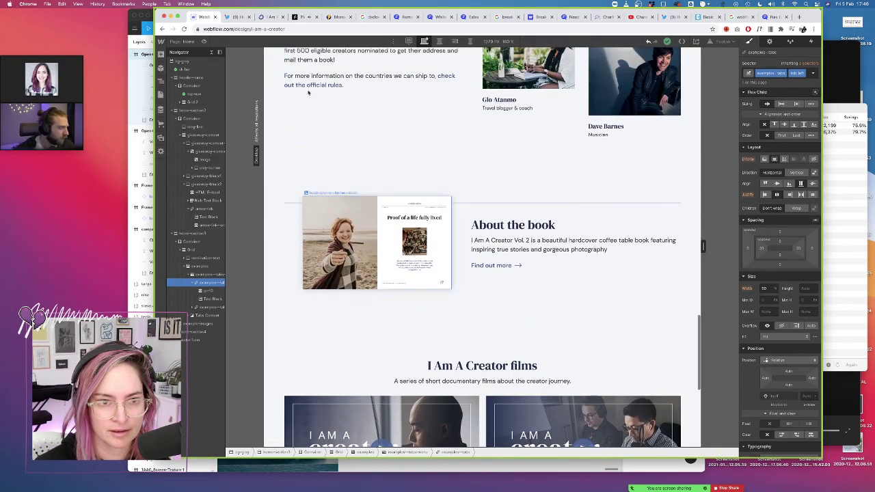
# Preview the page, check the scroll animation of the About the book image, and return to editing
pyautogui.press('super+shift+p')
pyautogui.scroll(4, 411, 188)
pyautogui.scroll(4, 411, 188)
pyautogui.scroll(-7, 411, 190)
pyautogui.scroll(10, 411, 189)
pyautogui.scroll(-4, 411, 189)
pyautogui.scroll(-5, 411, 191)
pyautogui.scroll(2, 428, 233)
pyautogui.scroll(3, 428, 233)
pyautogui.scroll(-4, 428, 233)
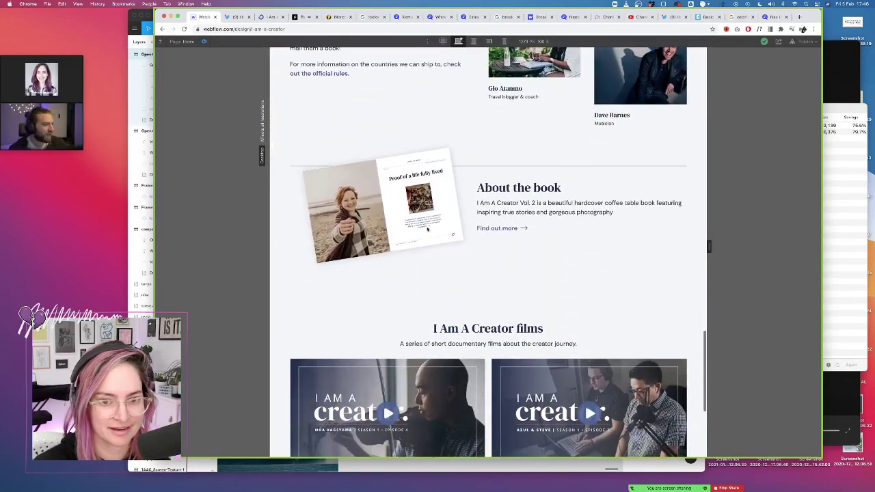
pyautogui.scroll(5, 428, 233)
pyautogui.scroll(-5, 422, 165)
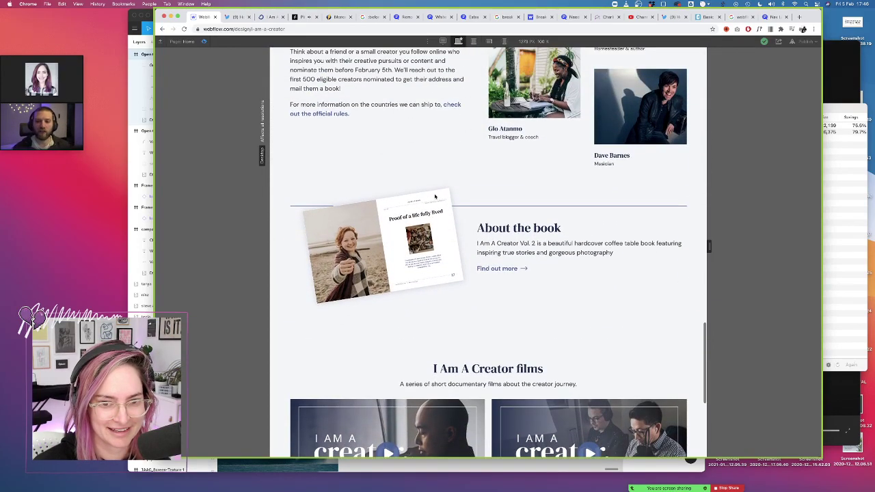
pyautogui.scroll(3, 449, 172)
pyautogui.scroll(-3, 450, 174)
pyautogui.scroll(-2, 449, 175)
pyautogui.scroll(7, 449, 175)
pyautogui.scroll(-5, 449, 175)
pyautogui.scroll(-5, 450, 175)
pyautogui.scroll(2, 449, 175)
pyautogui.scroll(4, 449, 175)
pyautogui.scroll(-2, 247, 184)
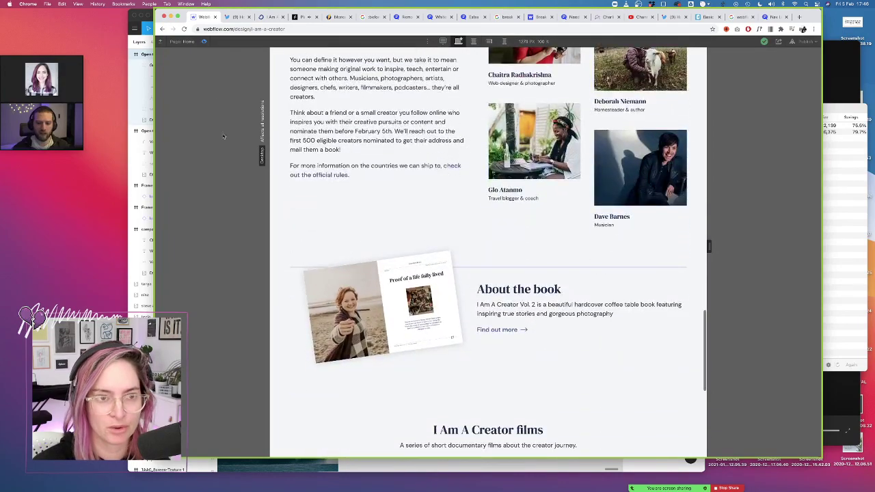
pyautogui.click(203, 42)
# Check the About the book image's settings and look through the site's image assets
pyautogui.click(335, 294)
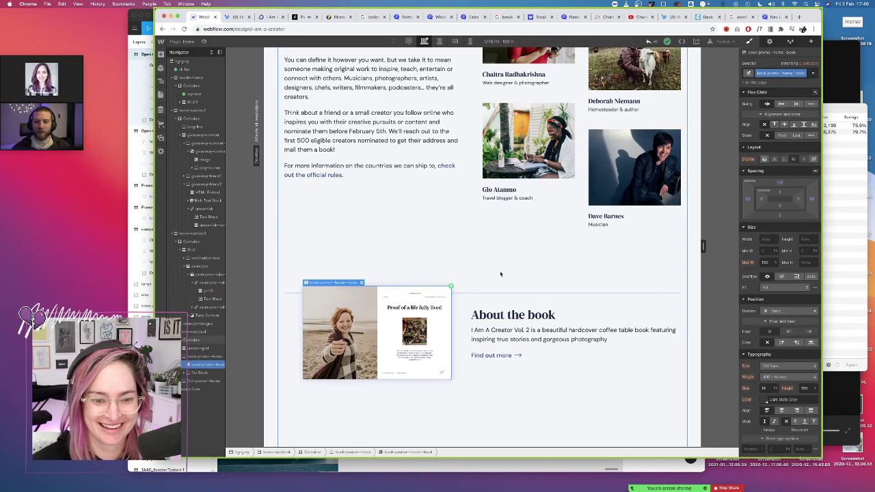
pyautogui.click(361, 282)
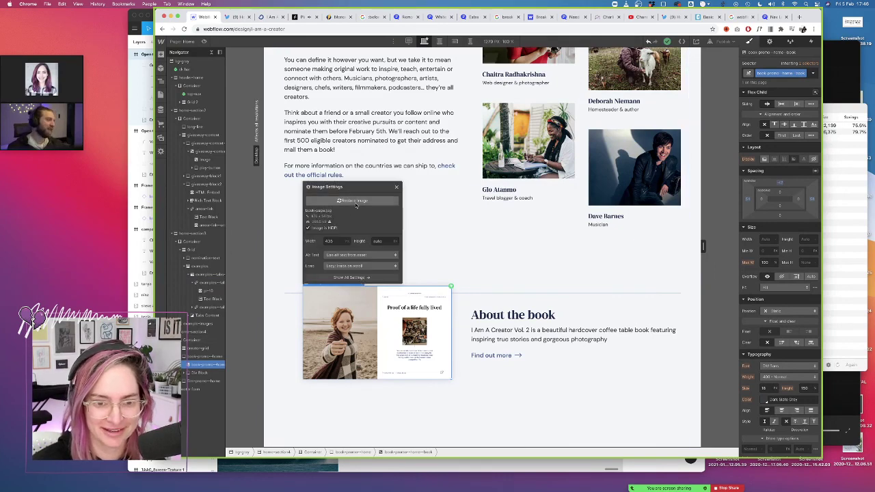
pyautogui.click(162, 137)
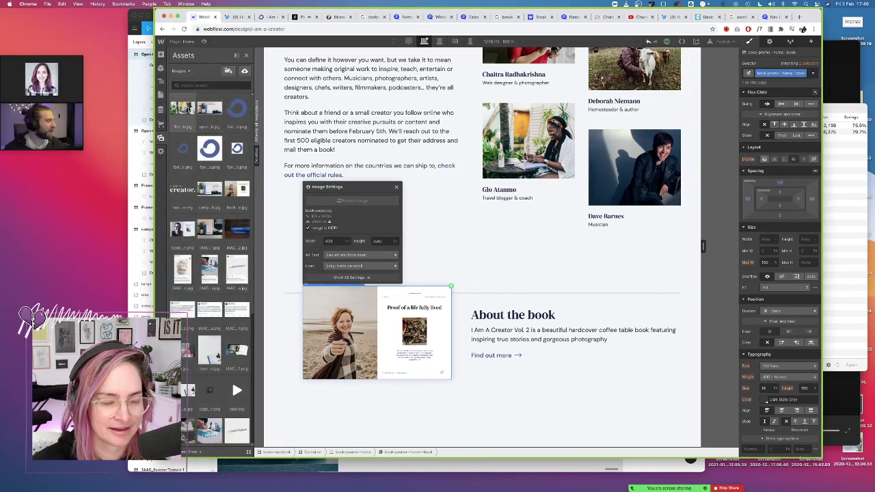
pyautogui.click(209, 191)
pyautogui.click(210, 230)
pyautogui.click(236, 194)
pyautogui.click(539, 273)
pyautogui.click(473, 265)
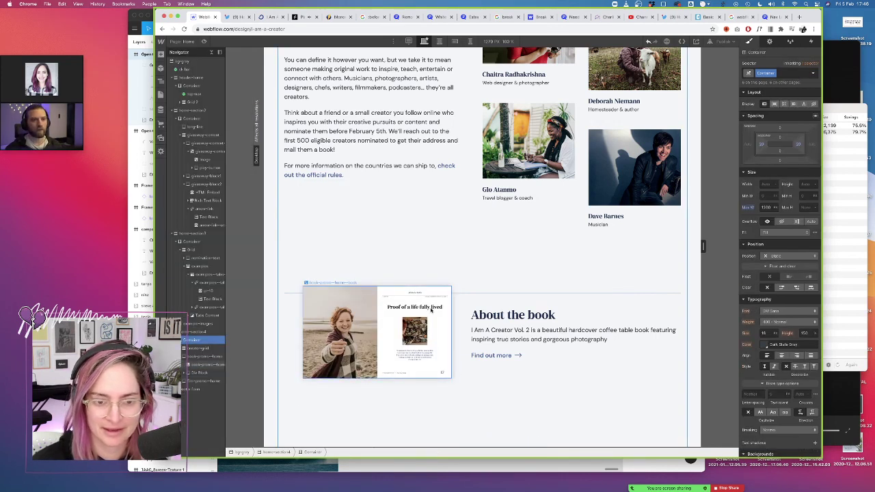
# Reposition the second Rotate keyframe in the book image's Book rotating scroll animation and finish editing the animation
pyautogui.click(383, 335)
pyautogui.click(813, 42)
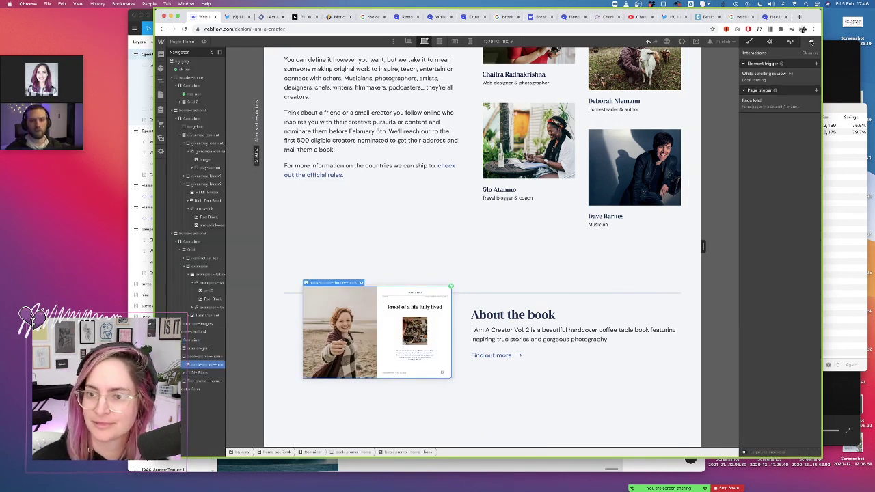
pyautogui.click(804, 80)
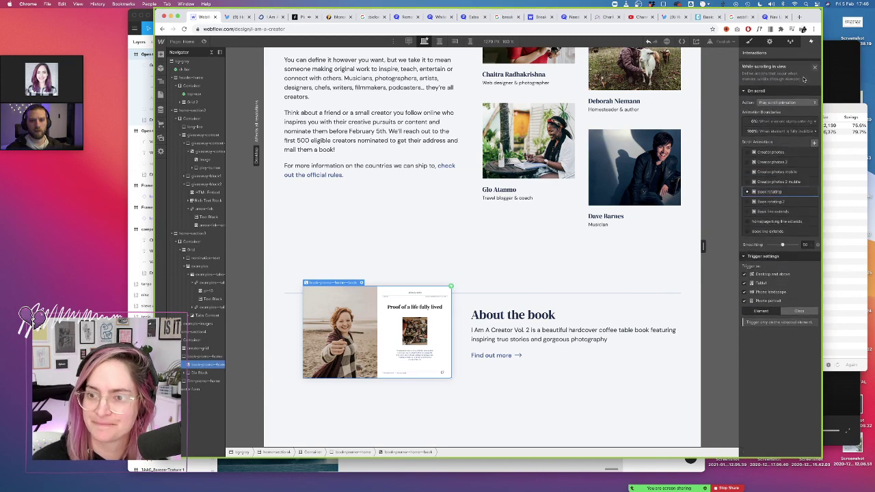
pyautogui.click(806, 190)
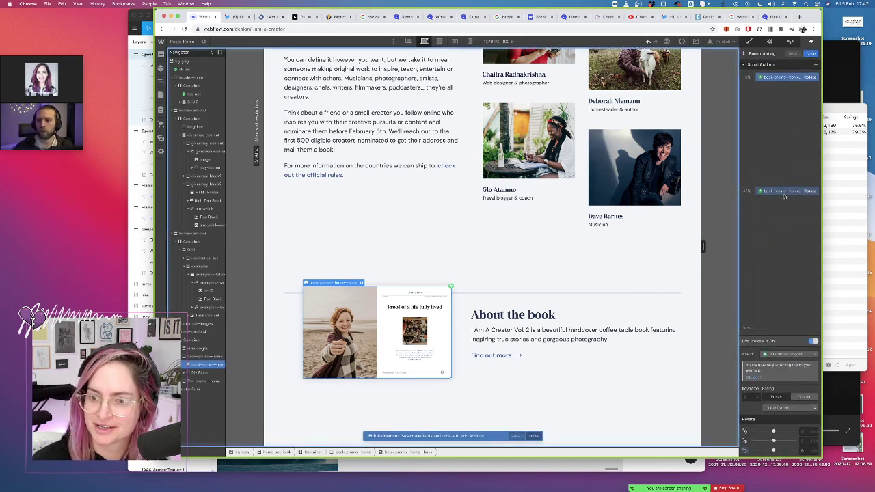
pyautogui.moveTo(784, 193); pyautogui.dragTo(783, 142)
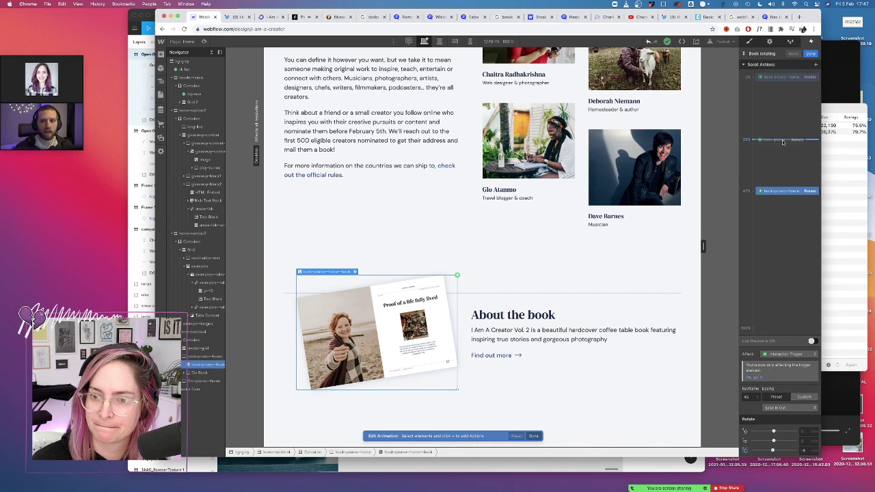
pyautogui.moveTo(784, 142); pyautogui.dragTo(782, 253)
pyautogui.click(810, 53)
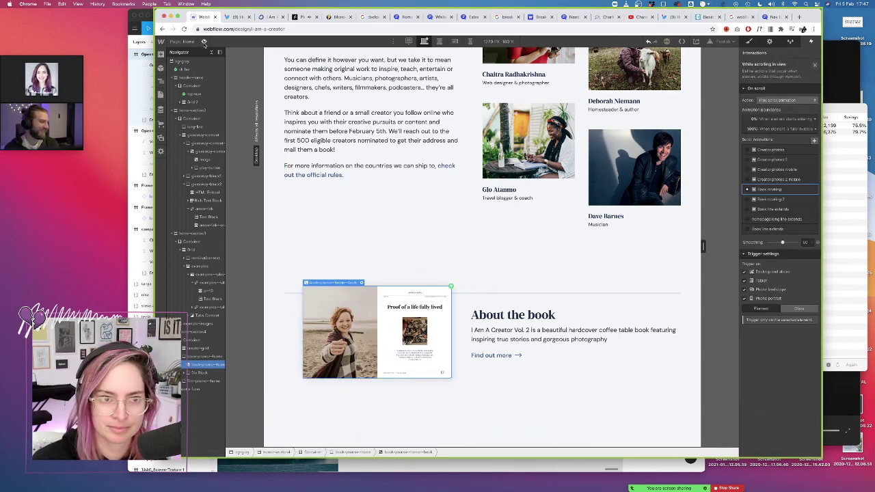
# Preview the home page and check how the book image rotates while scrolling through the sections
pyautogui.click(204, 41)
pyautogui.scroll(-5, 333, 231)
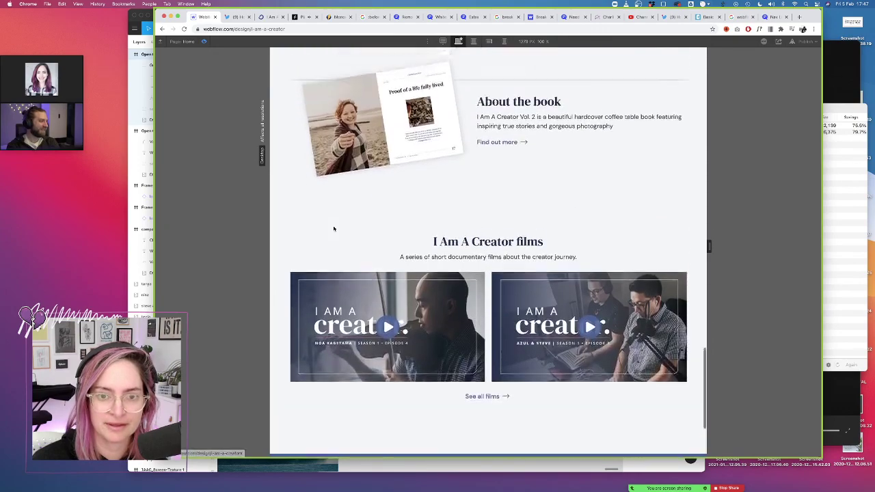
pyautogui.scroll(10, 333, 230)
pyautogui.scroll(10, 334, 228)
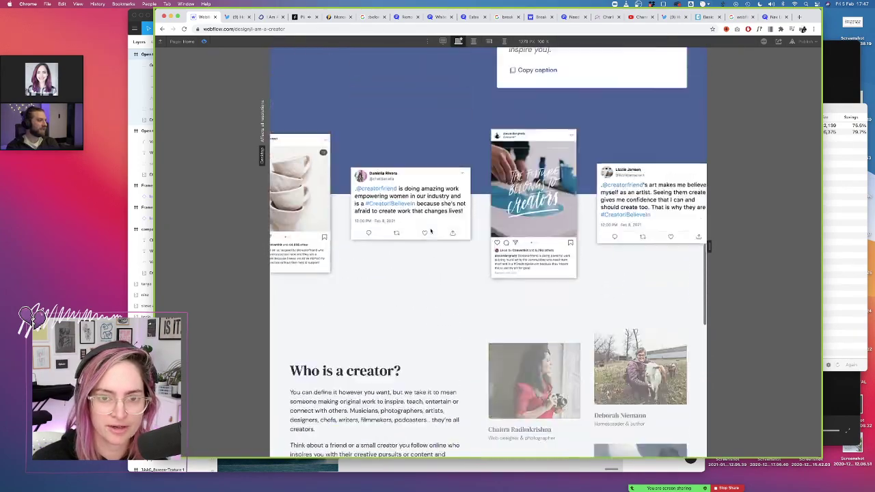
pyautogui.scroll(10, 430, 231)
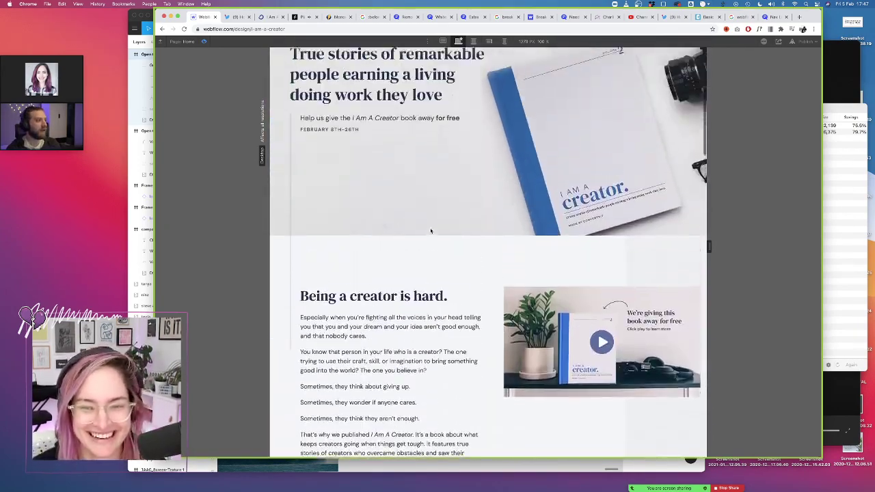
pyautogui.scroll(-10, 431, 231)
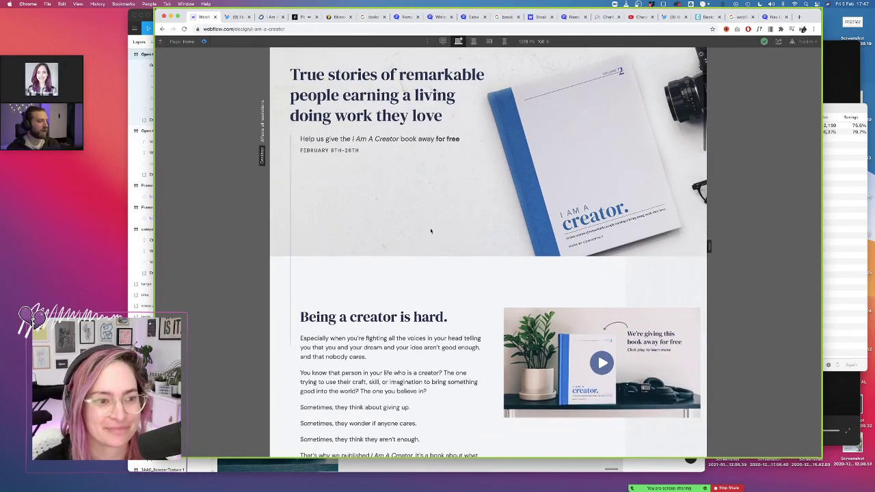
pyautogui.scroll(-10, 431, 231)
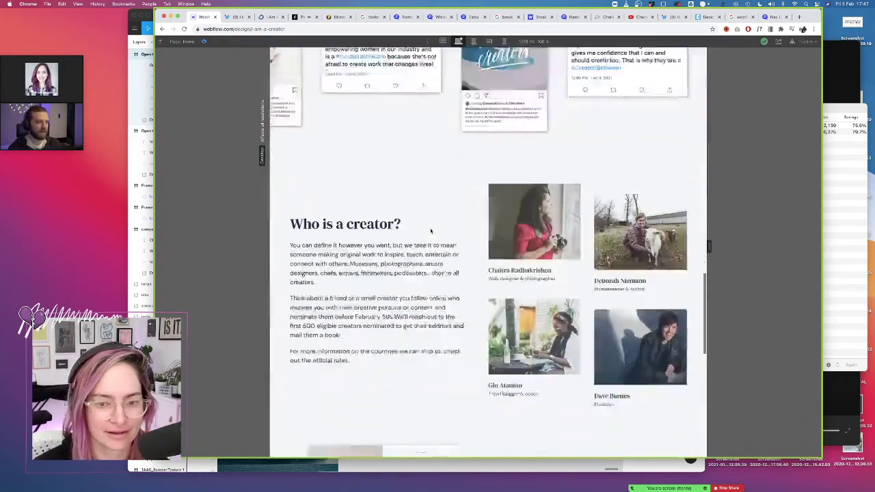
pyautogui.scroll(-5, 429, 233)
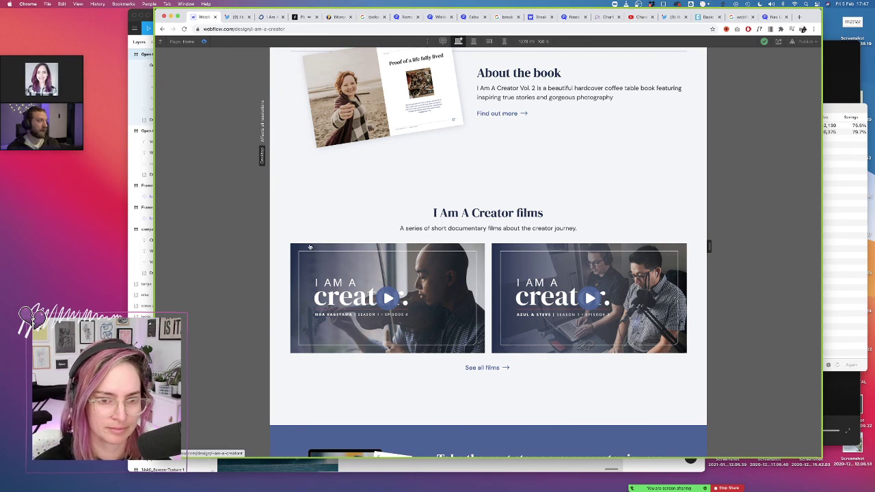
# Return to editing and check the first film image and its video-lightbox parent for interactions
pyautogui.click(204, 43)
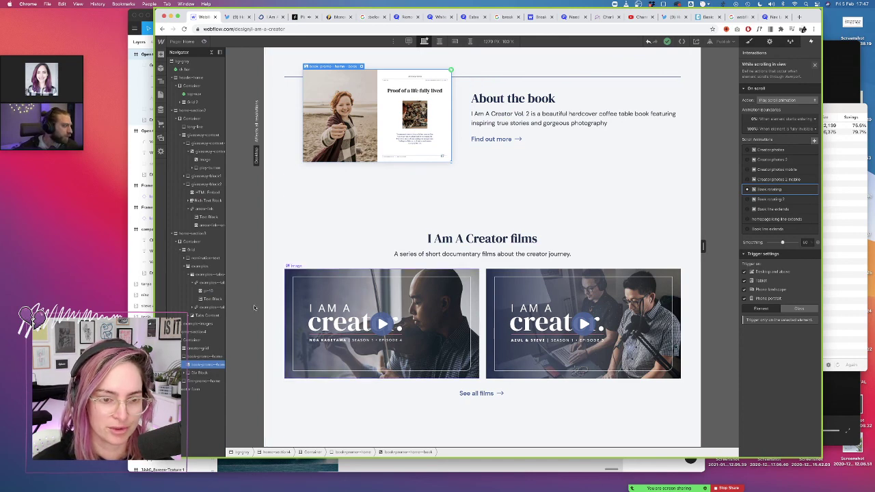
pyautogui.click(289, 300)
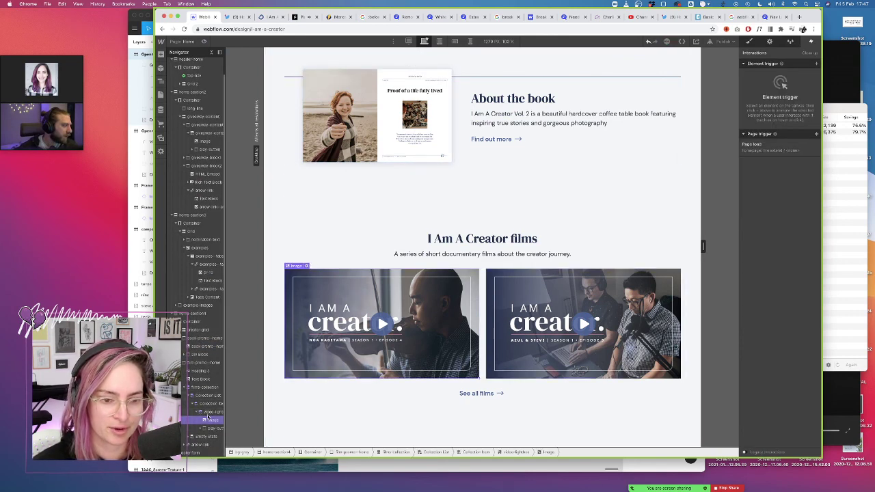
pyautogui.click(200, 413)
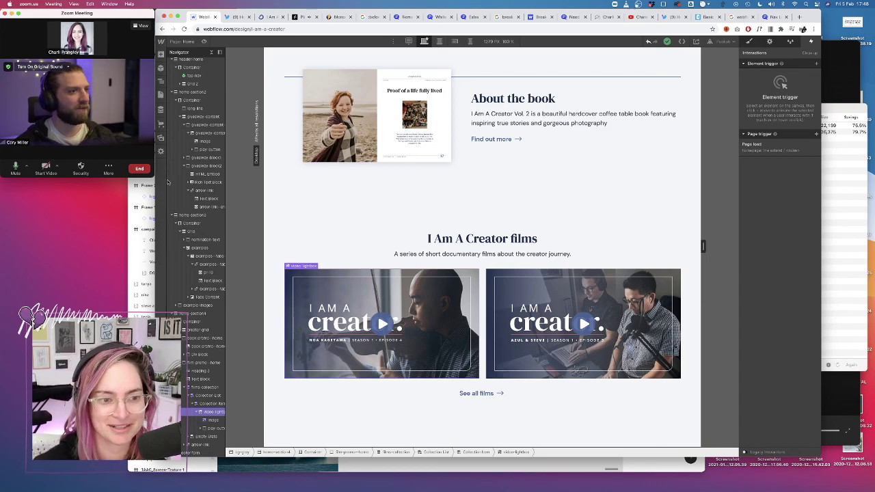
# Enlarge the Zoom Meeting window and reposition it over the Webflow Designer
pyautogui.moveTo(155, 177); pyautogui.dragTo(268, 273)
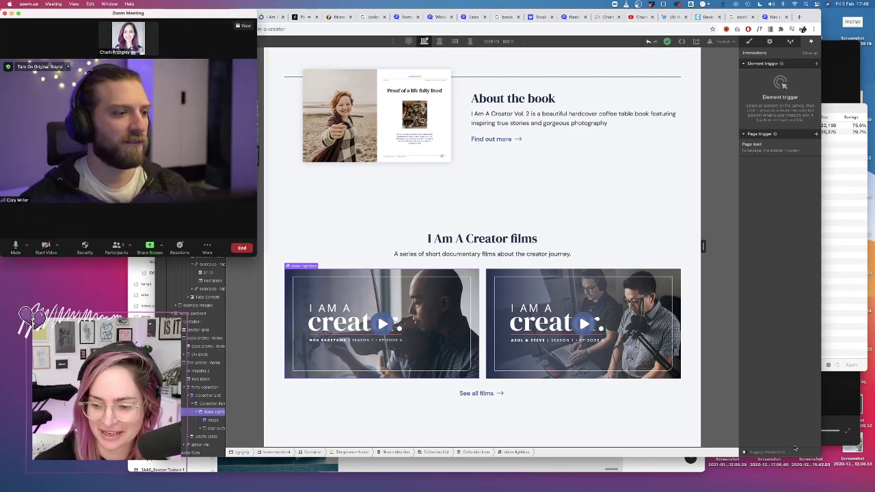
pyautogui.moveTo(872, 487)
pyautogui.click(664, 302)
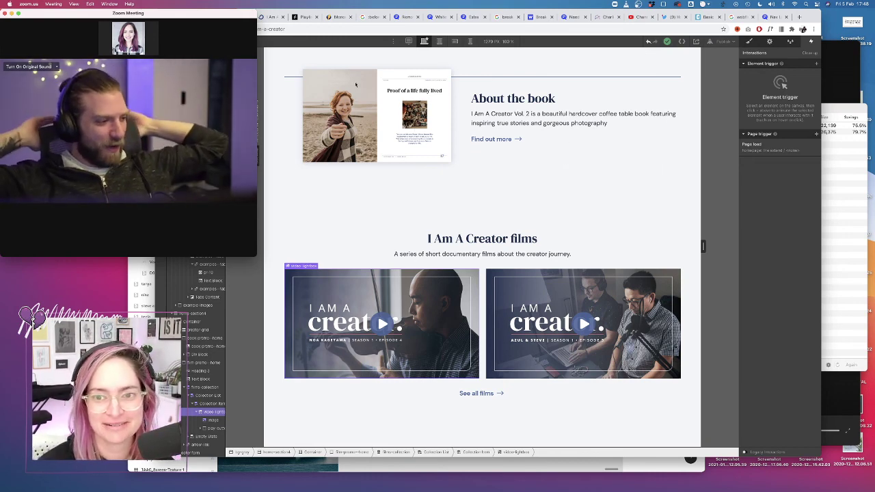
pyautogui.moveTo(199, 17); pyautogui.dragTo(228, 39)
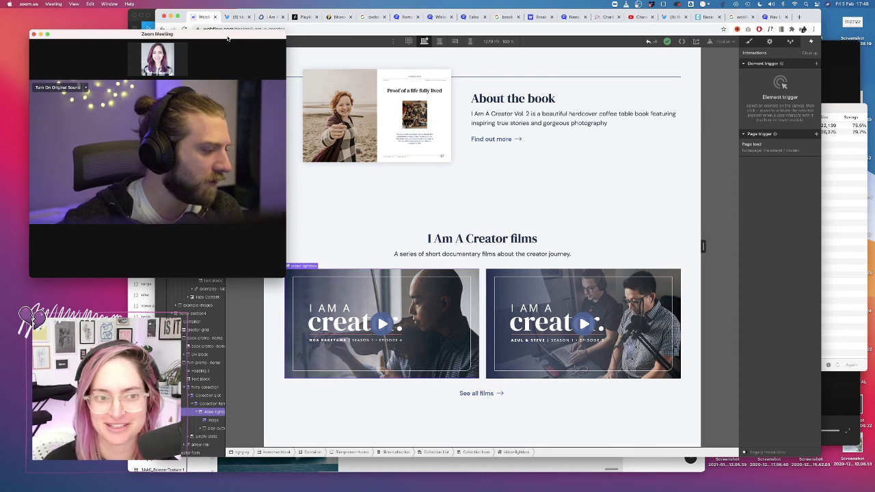
pyautogui.moveTo(228, 38); pyautogui.dragTo(206, 24)
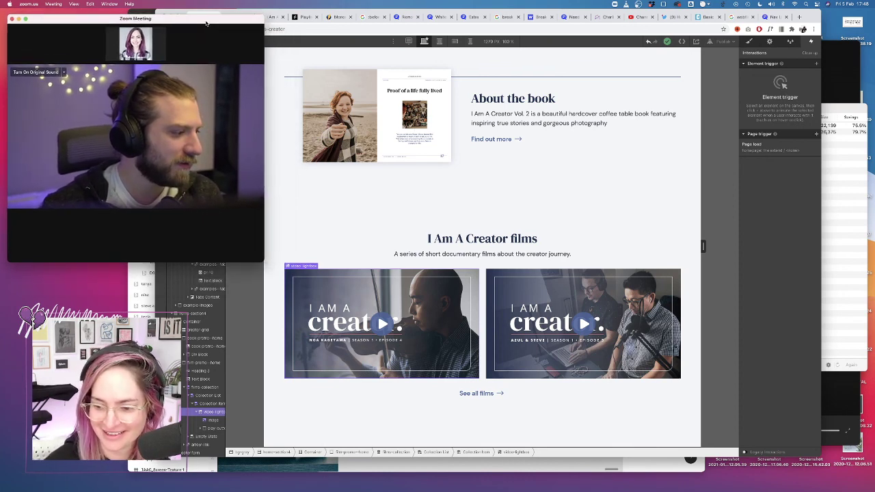
# End the Zoom meeting for all participants
pyautogui.moveTo(178, 24)
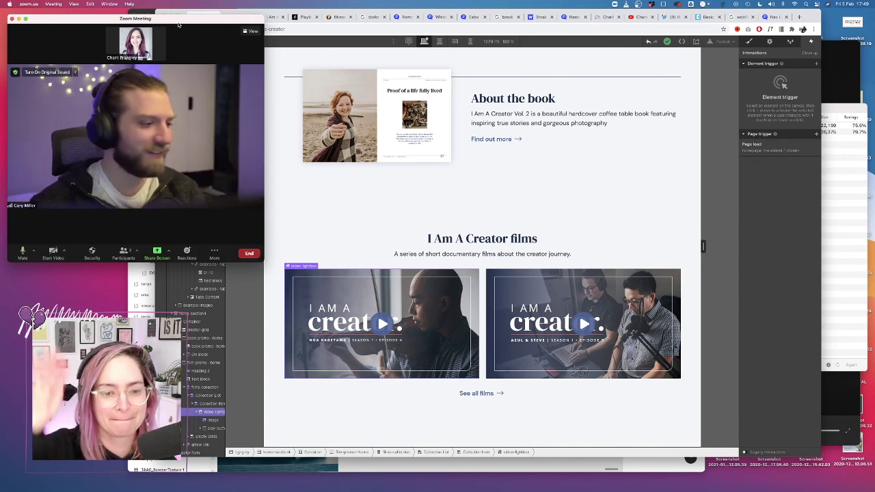
pyautogui.click(244, 252)
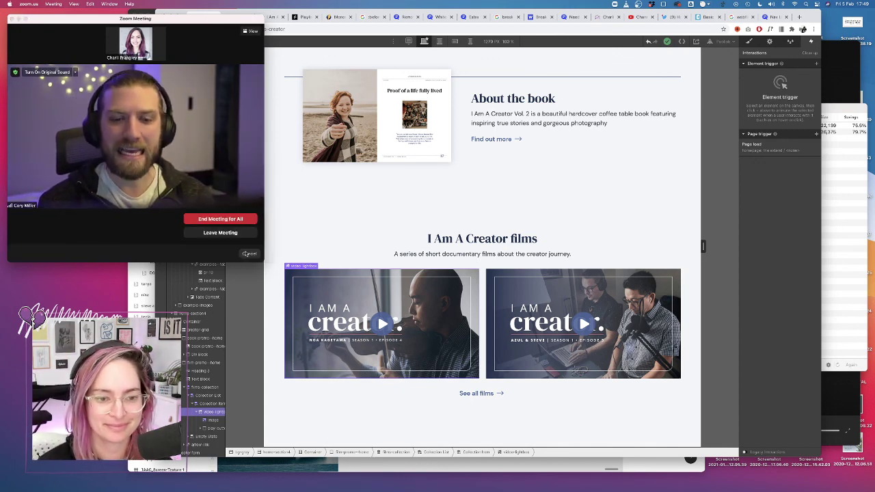
pyautogui.click(221, 219)
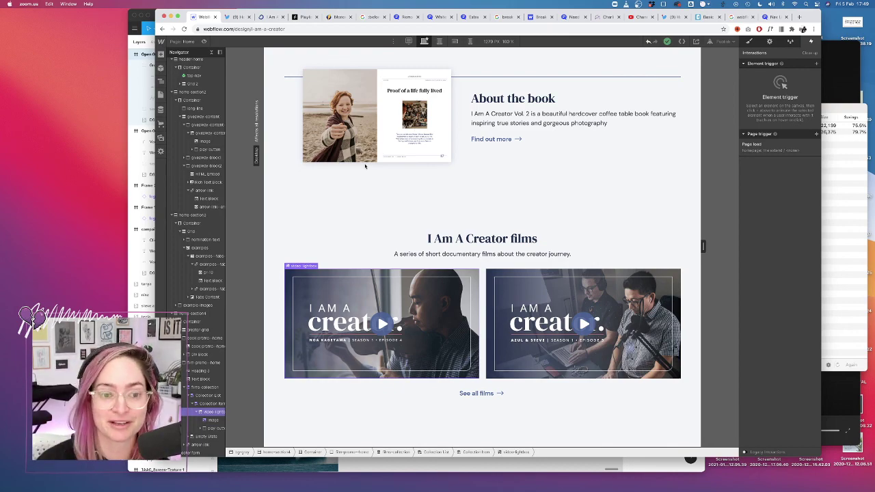
# Switch the home page to the mobile portrait breakpoint and preview its hero and giveaway sections
pyautogui.scroll(20, 379, 149)
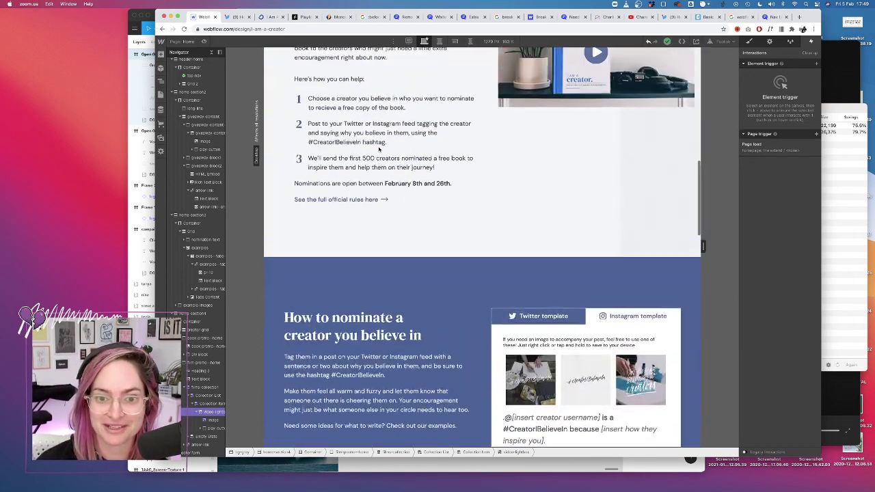
pyautogui.click(470, 43)
pyautogui.scroll(15, 447, 200)
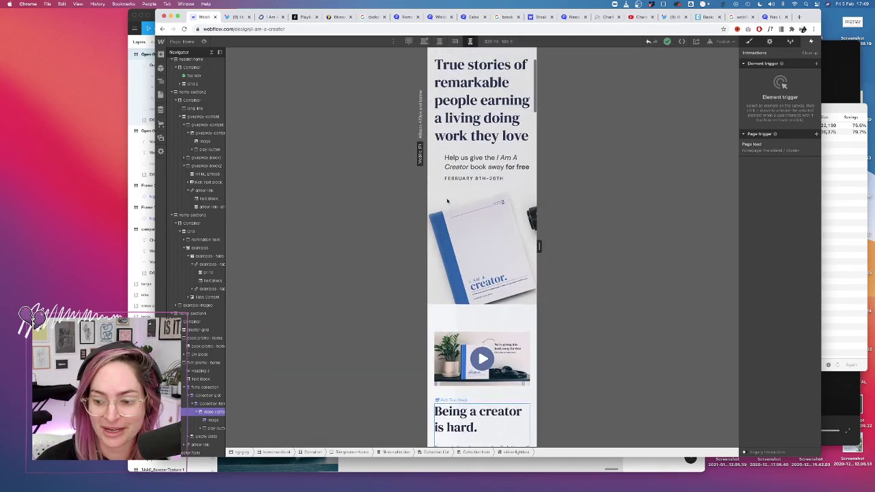
pyautogui.scroll(2, 448, 201)
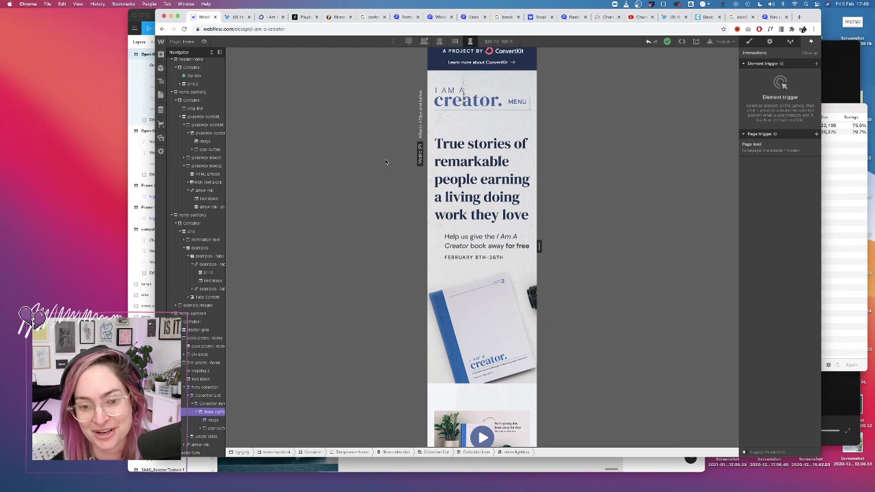
pyautogui.click(203, 41)
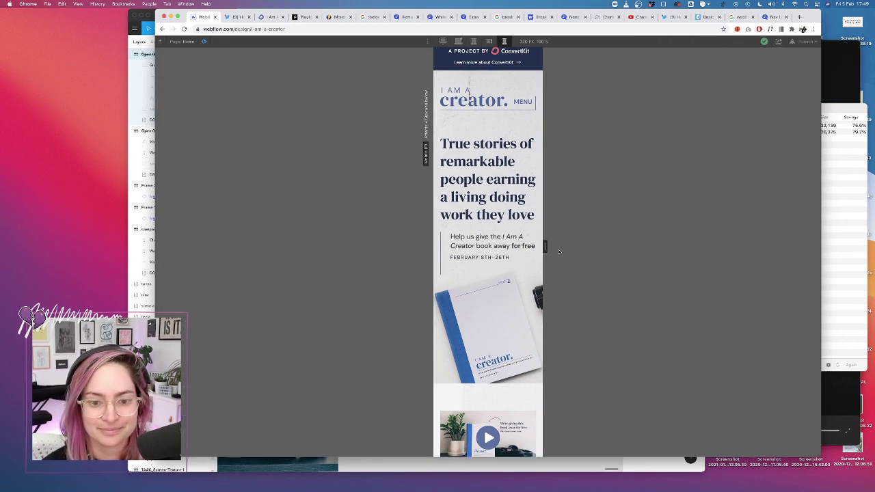
pyautogui.scroll(-15, 479, 280)
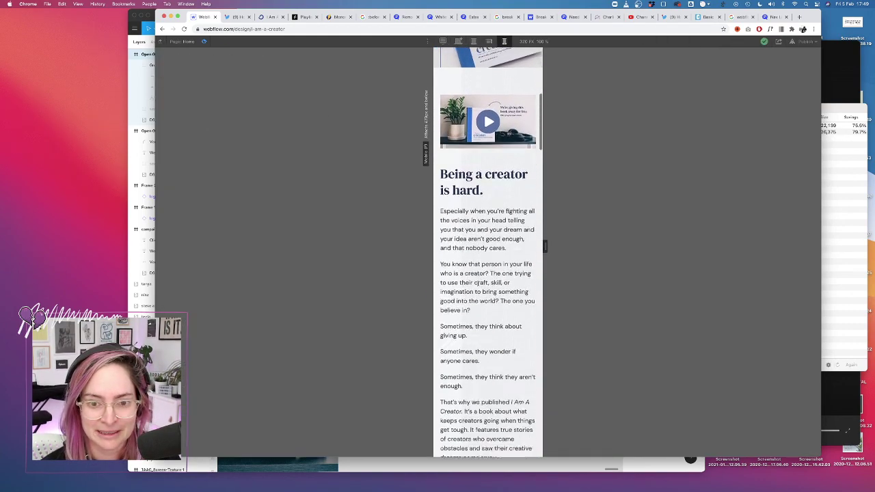
pyautogui.scroll(-1, 477, 283)
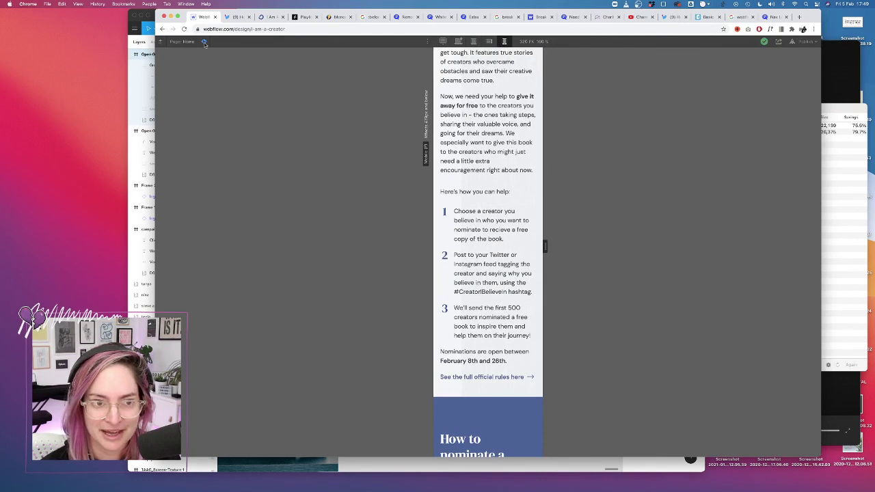
# Return to editing and review the mobile layout from the hero down to the creator examples and About the book section
pyautogui.click(204, 42)
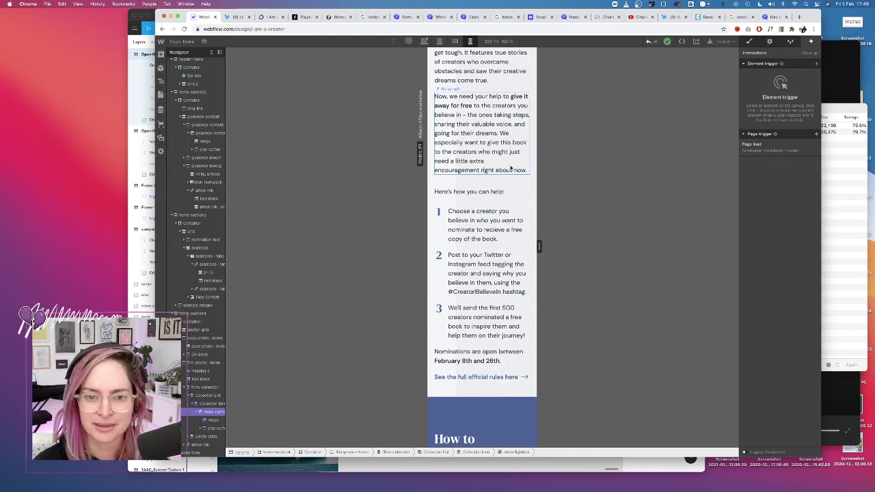
pyautogui.scroll(-8, 479, 171)
pyautogui.scroll(12, 511, 167)
pyautogui.scroll(15, 512, 168)
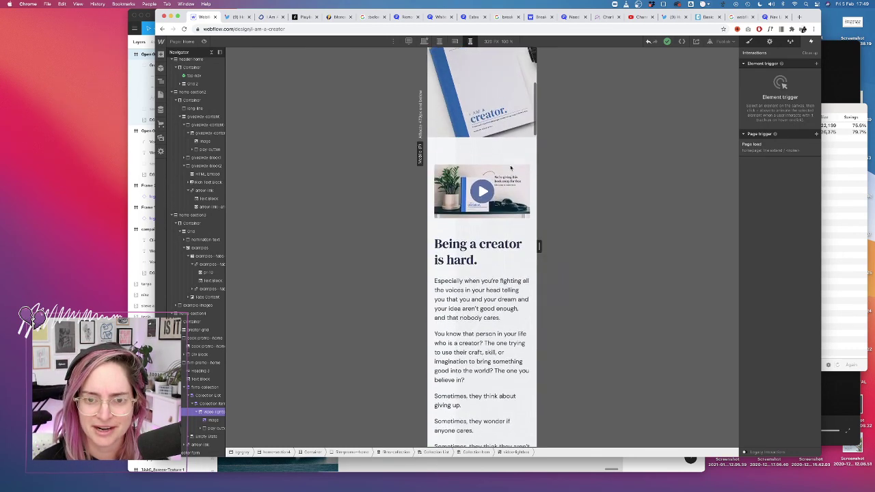
pyautogui.scroll(3, 514, 83)
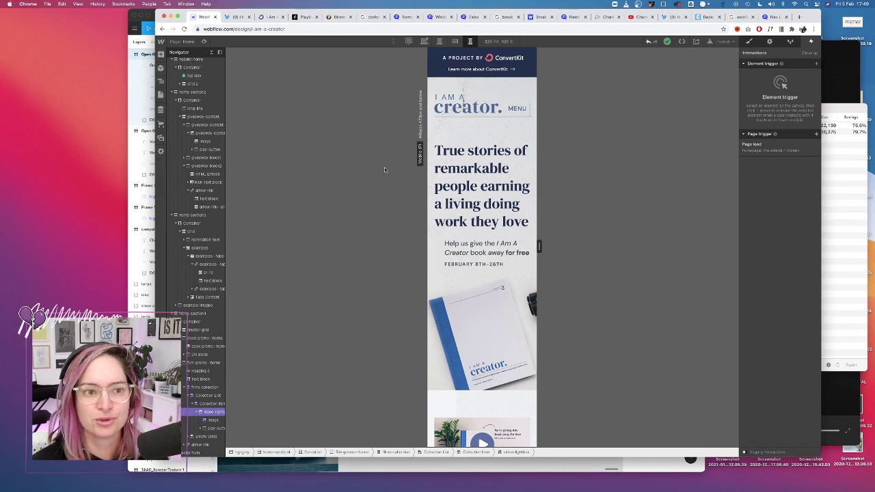
pyautogui.scroll(-20, 480, 281)
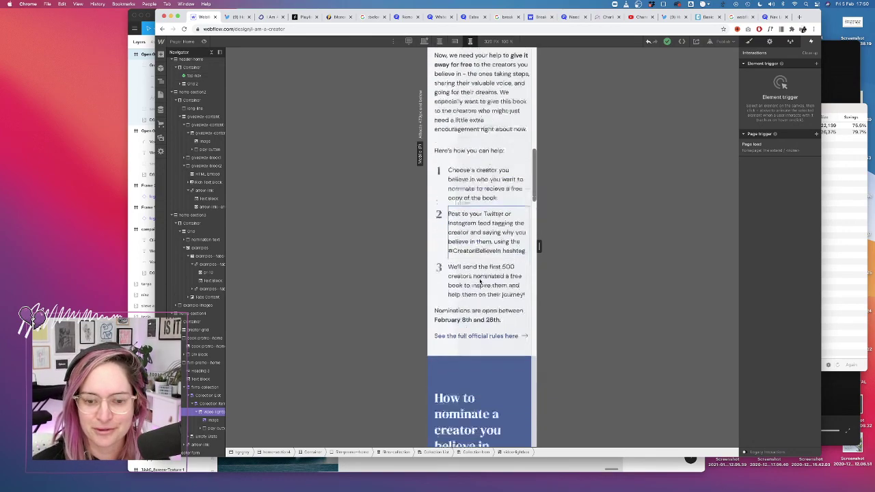
pyautogui.scroll(-20, 480, 282)
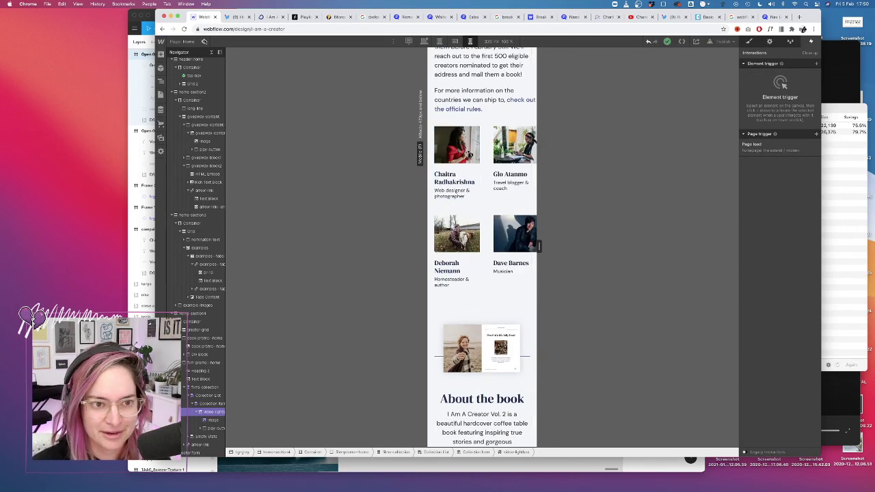
# Preview the mobile home page and check the scroll animations of the creator example images and the book image
pyautogui.click(204, 41)
pyautogui.scroll(2, 498, 171)
pyautogui.scroll(6, 498, 172)
pyautogui.scroll(-9, 498, 172)
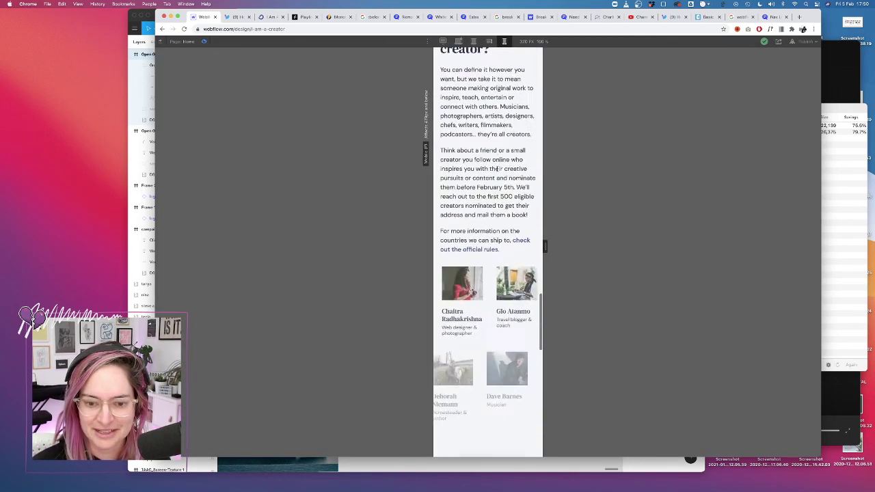
pyautogui.scroll(-8, 498, 171)
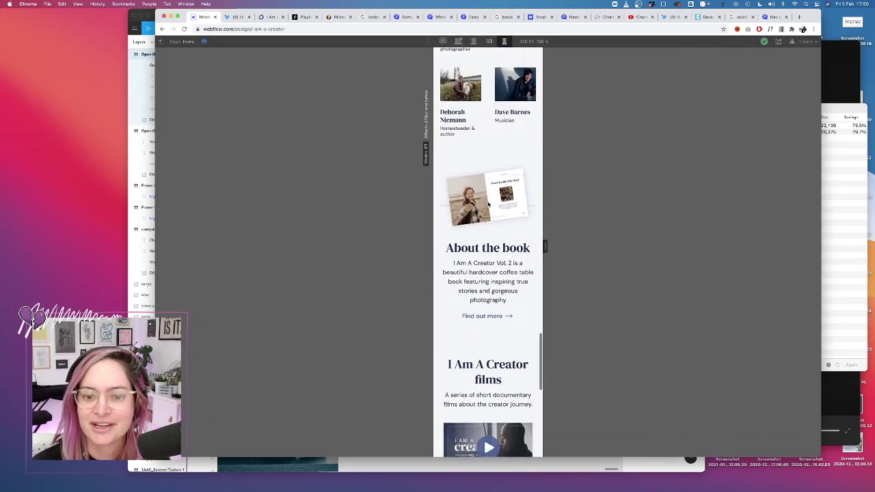
pyautogui.scroll(12, 487, 202)
pyautogui.scroll(2, 487, 202)
pyautogui.scroll(-2, 487, 203)
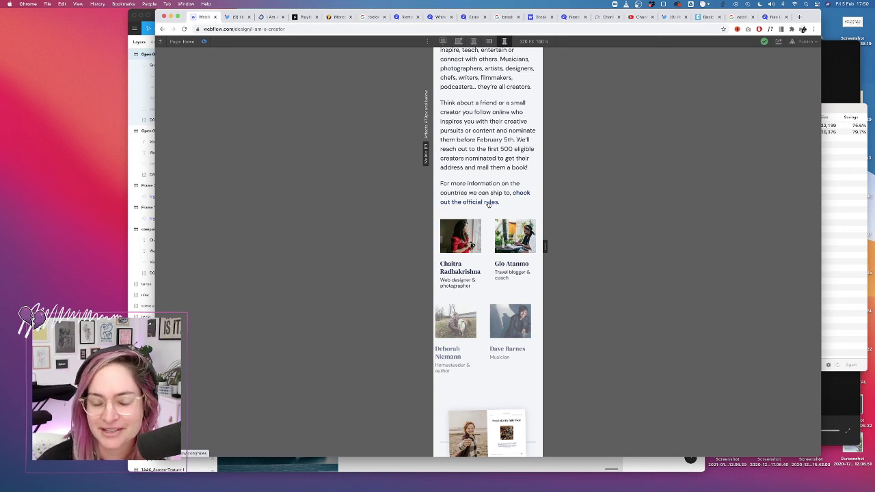
pyautogui.scroll(15, 488, 204)
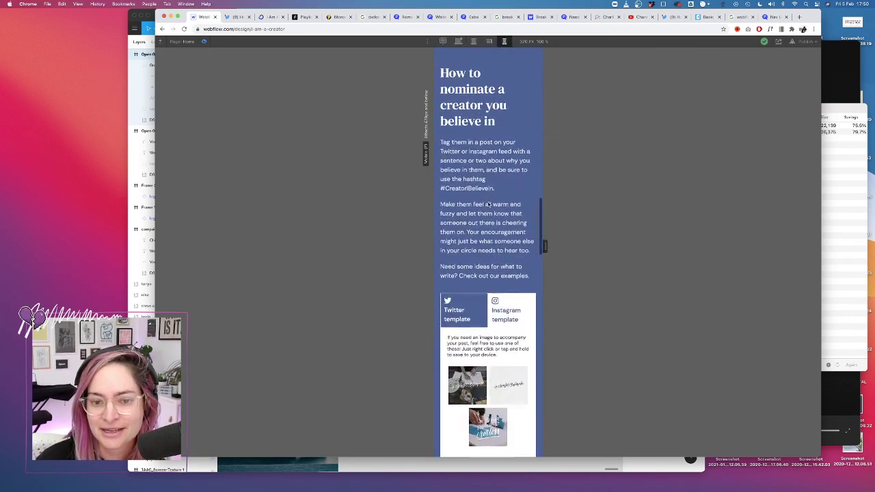
pyautogui.scroll(10, 488, 204)
# Switch to OBS and change the live stream scene to Just cam
pyautogui.moveTo(706, 487)
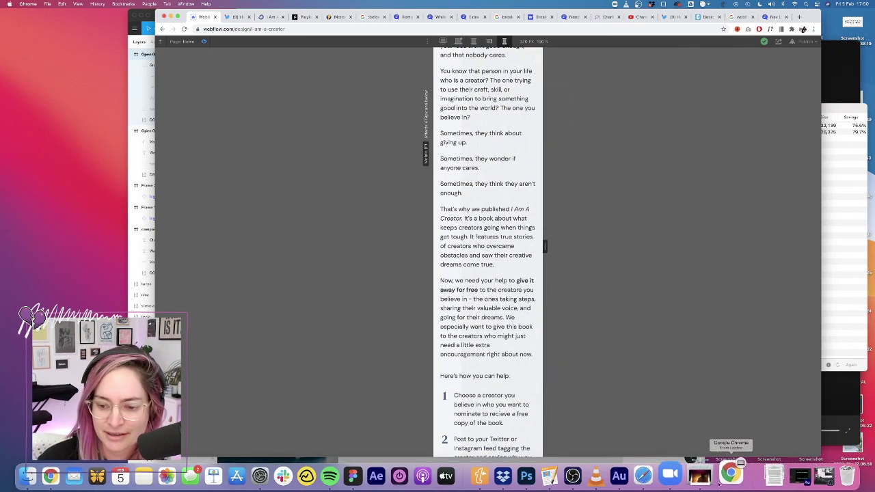
pyautogui.click(802, 476)
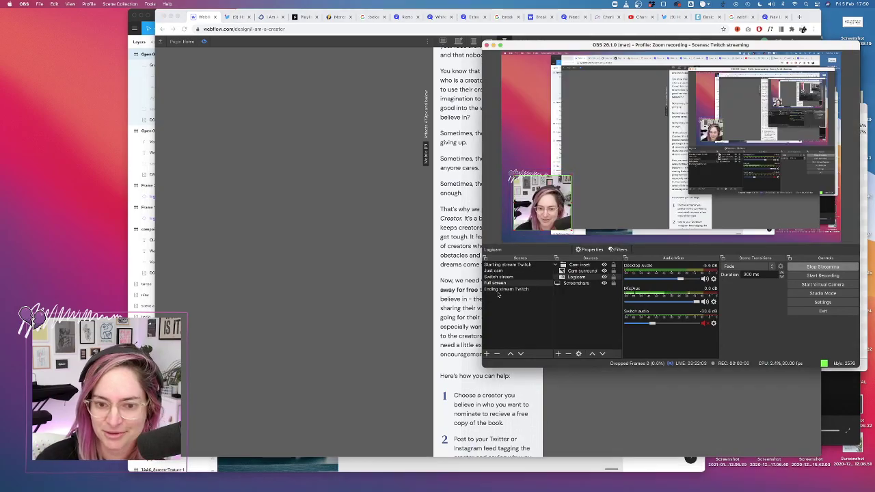
pyautogui.click(497, 283)
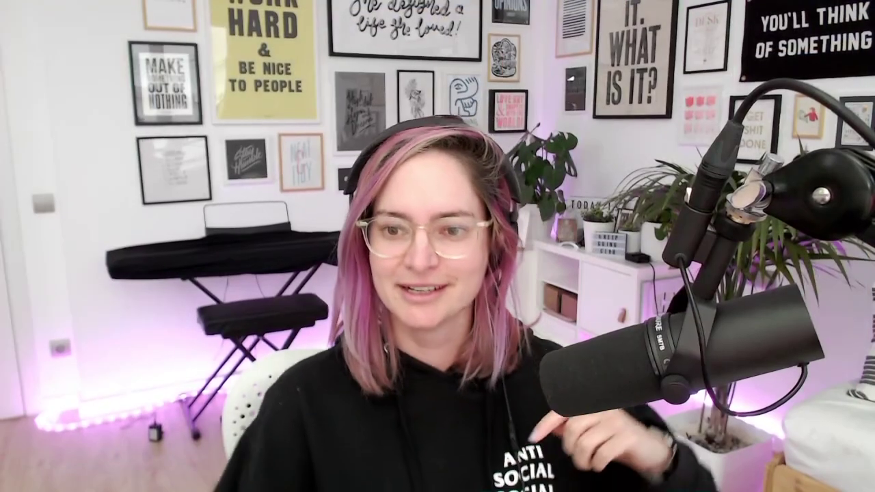